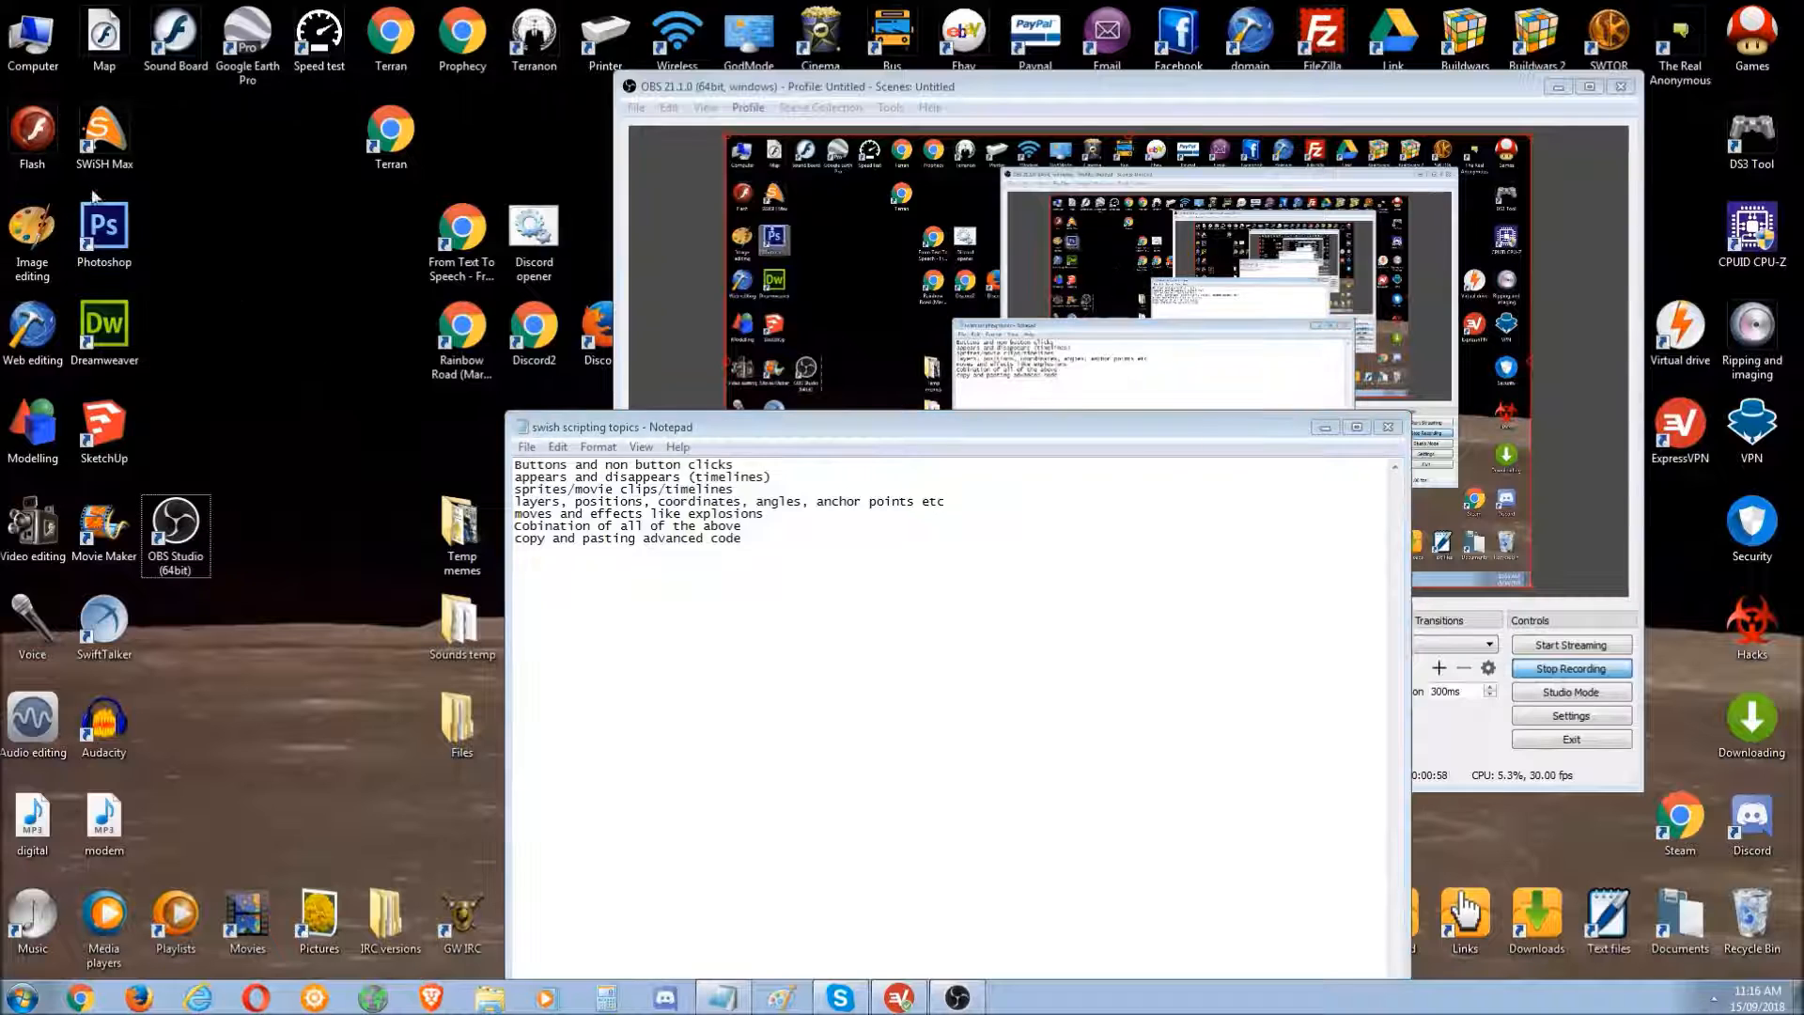
- Launch SWiSH Max and check the program's version and build details
{"action": "left_click", "coordinate": [102, 161]}
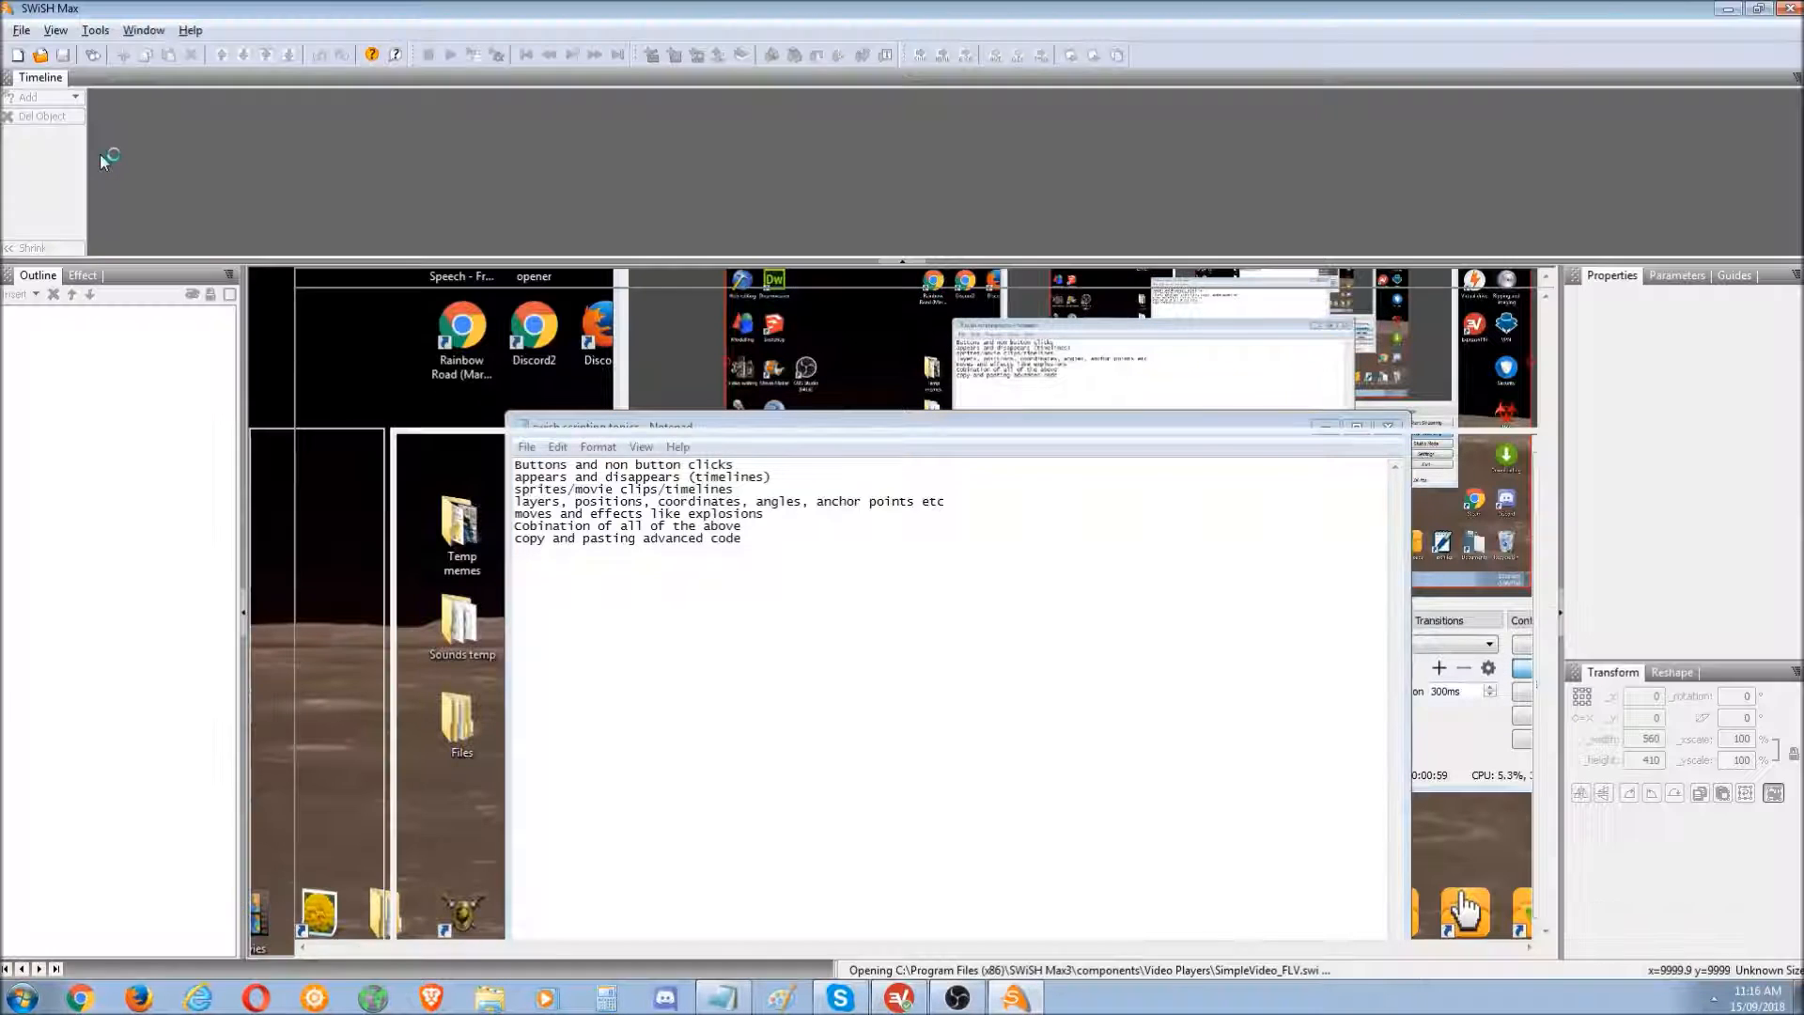
{"action": "left_click", "coordinate": [190, 32]}
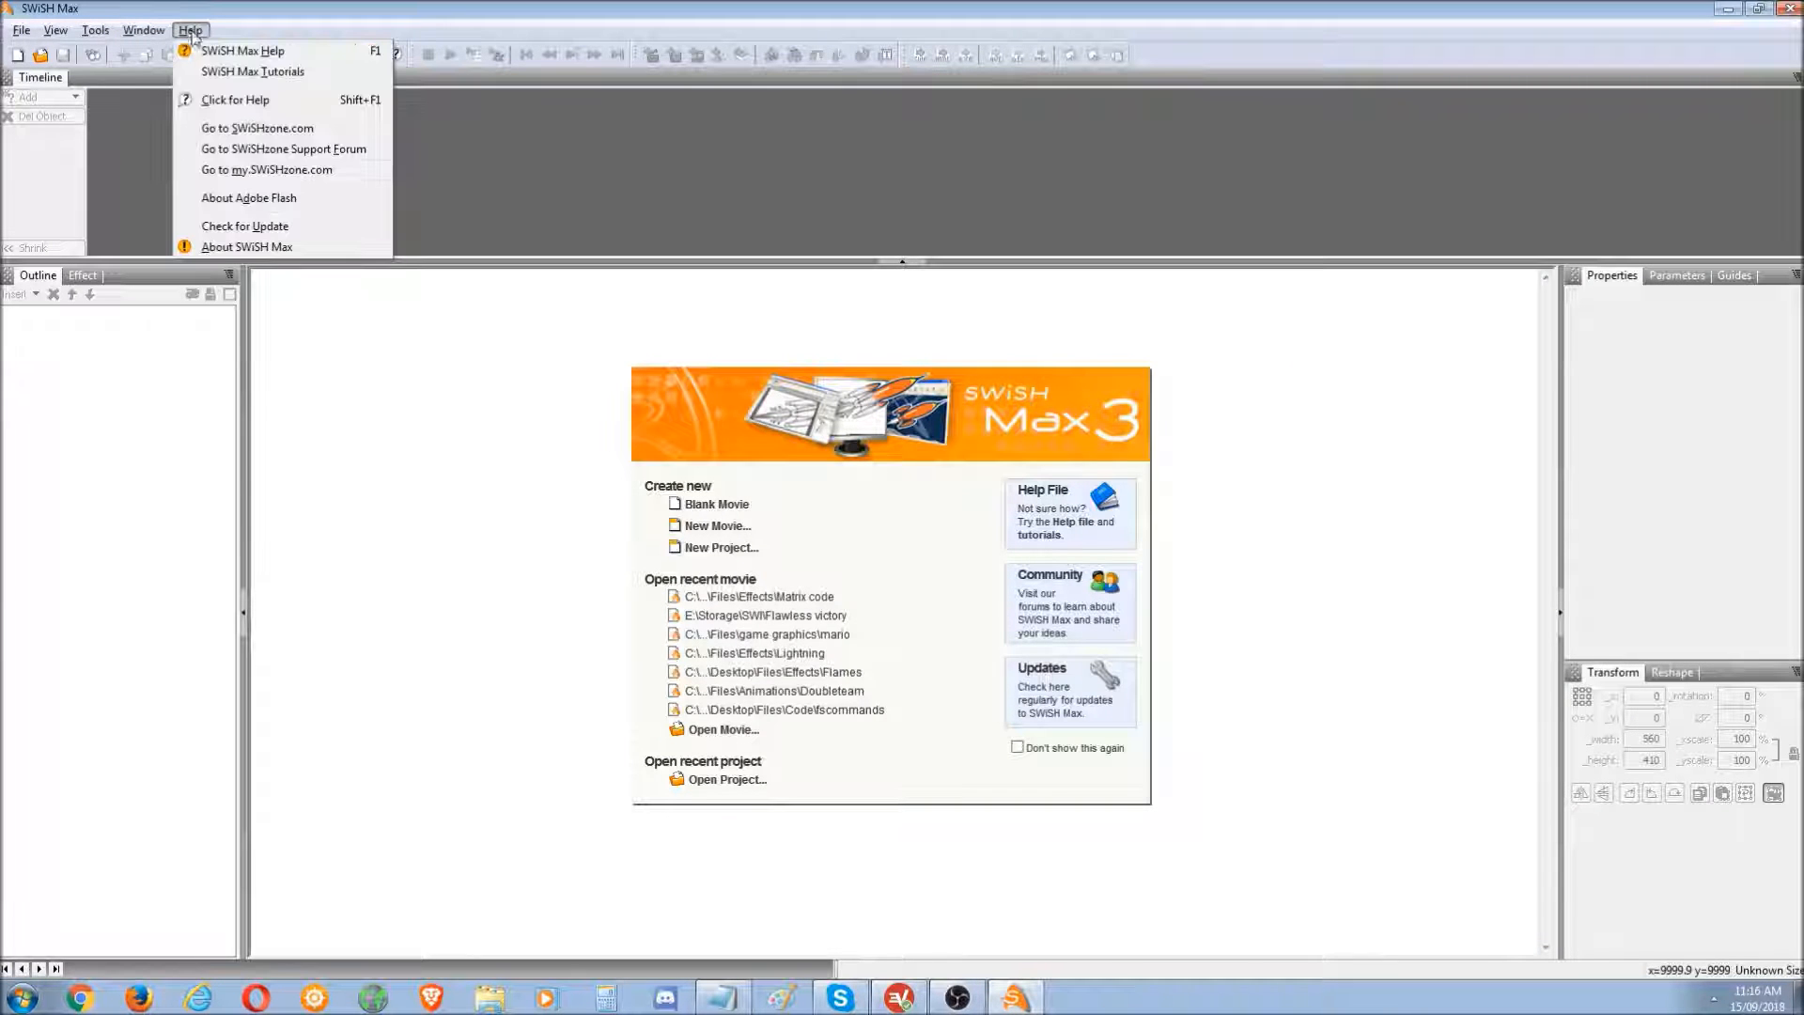
{"action": "left_click", "coordinate": [248, 247]}
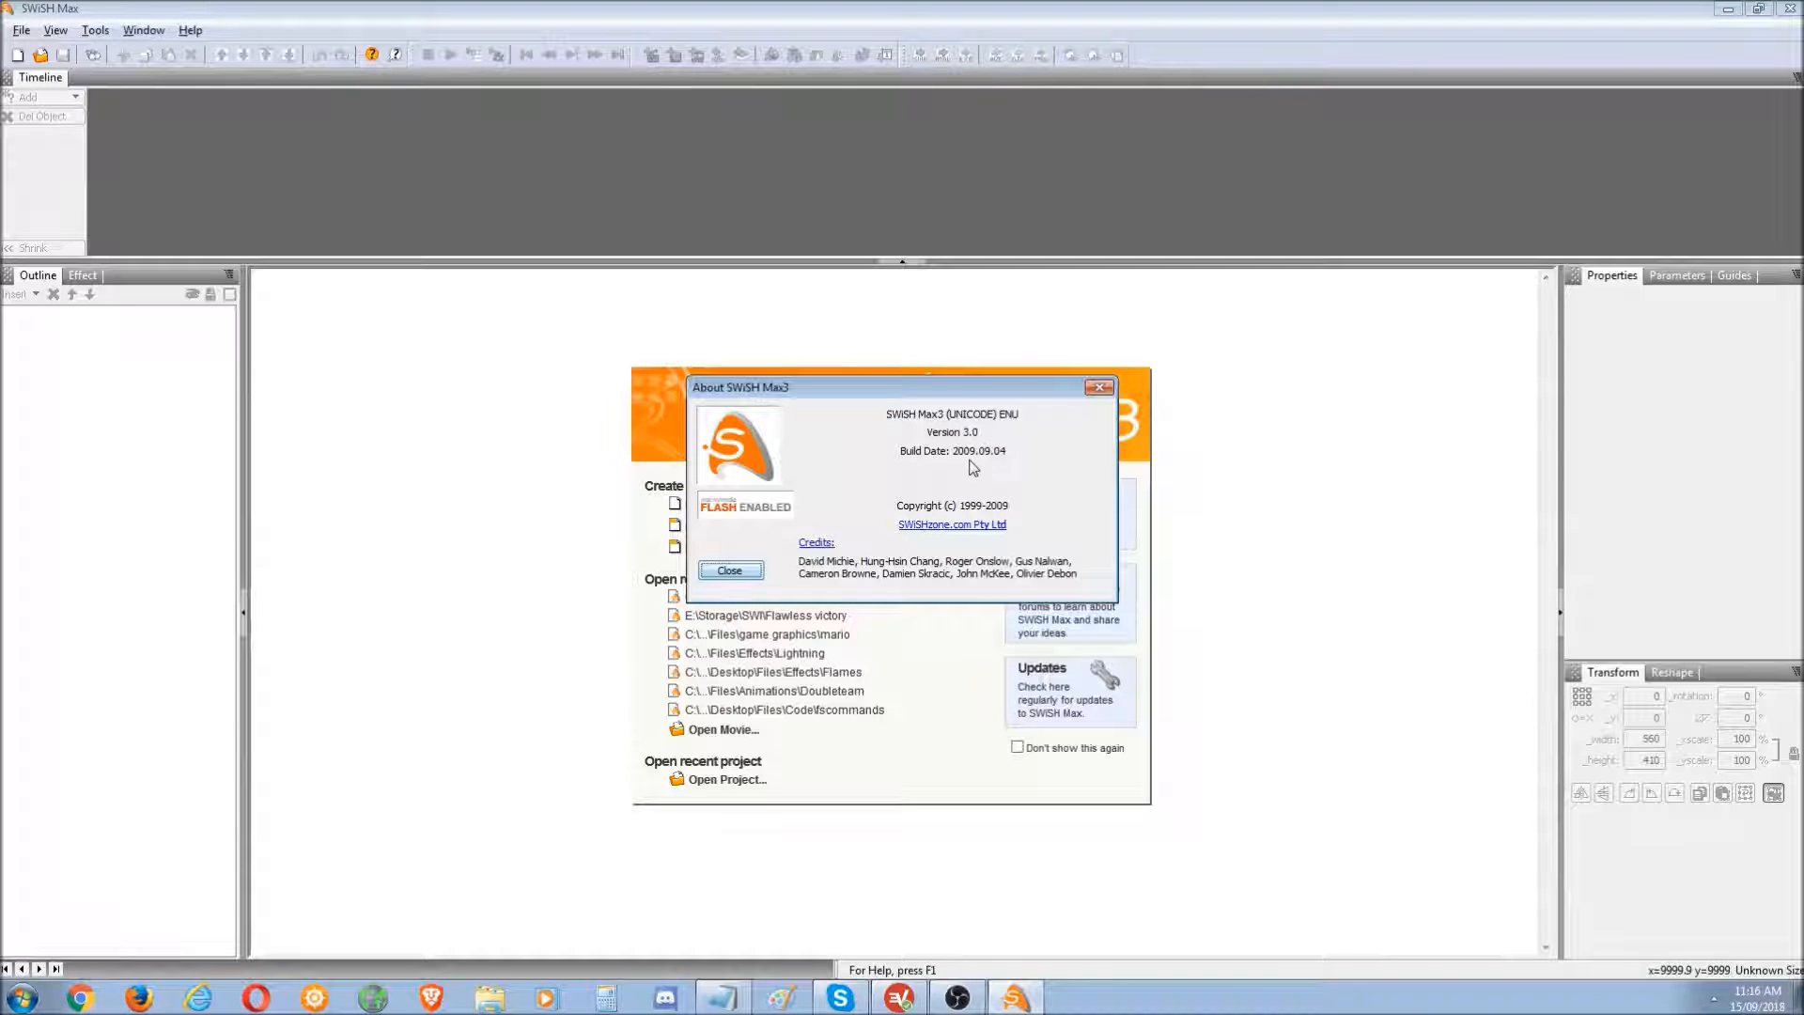
{"action": "left_click_drag", "start_coordinate": [982, 390], "coordinate": [951, 356]}
{"action": "left_click", "coordinate": [1066, 354]}
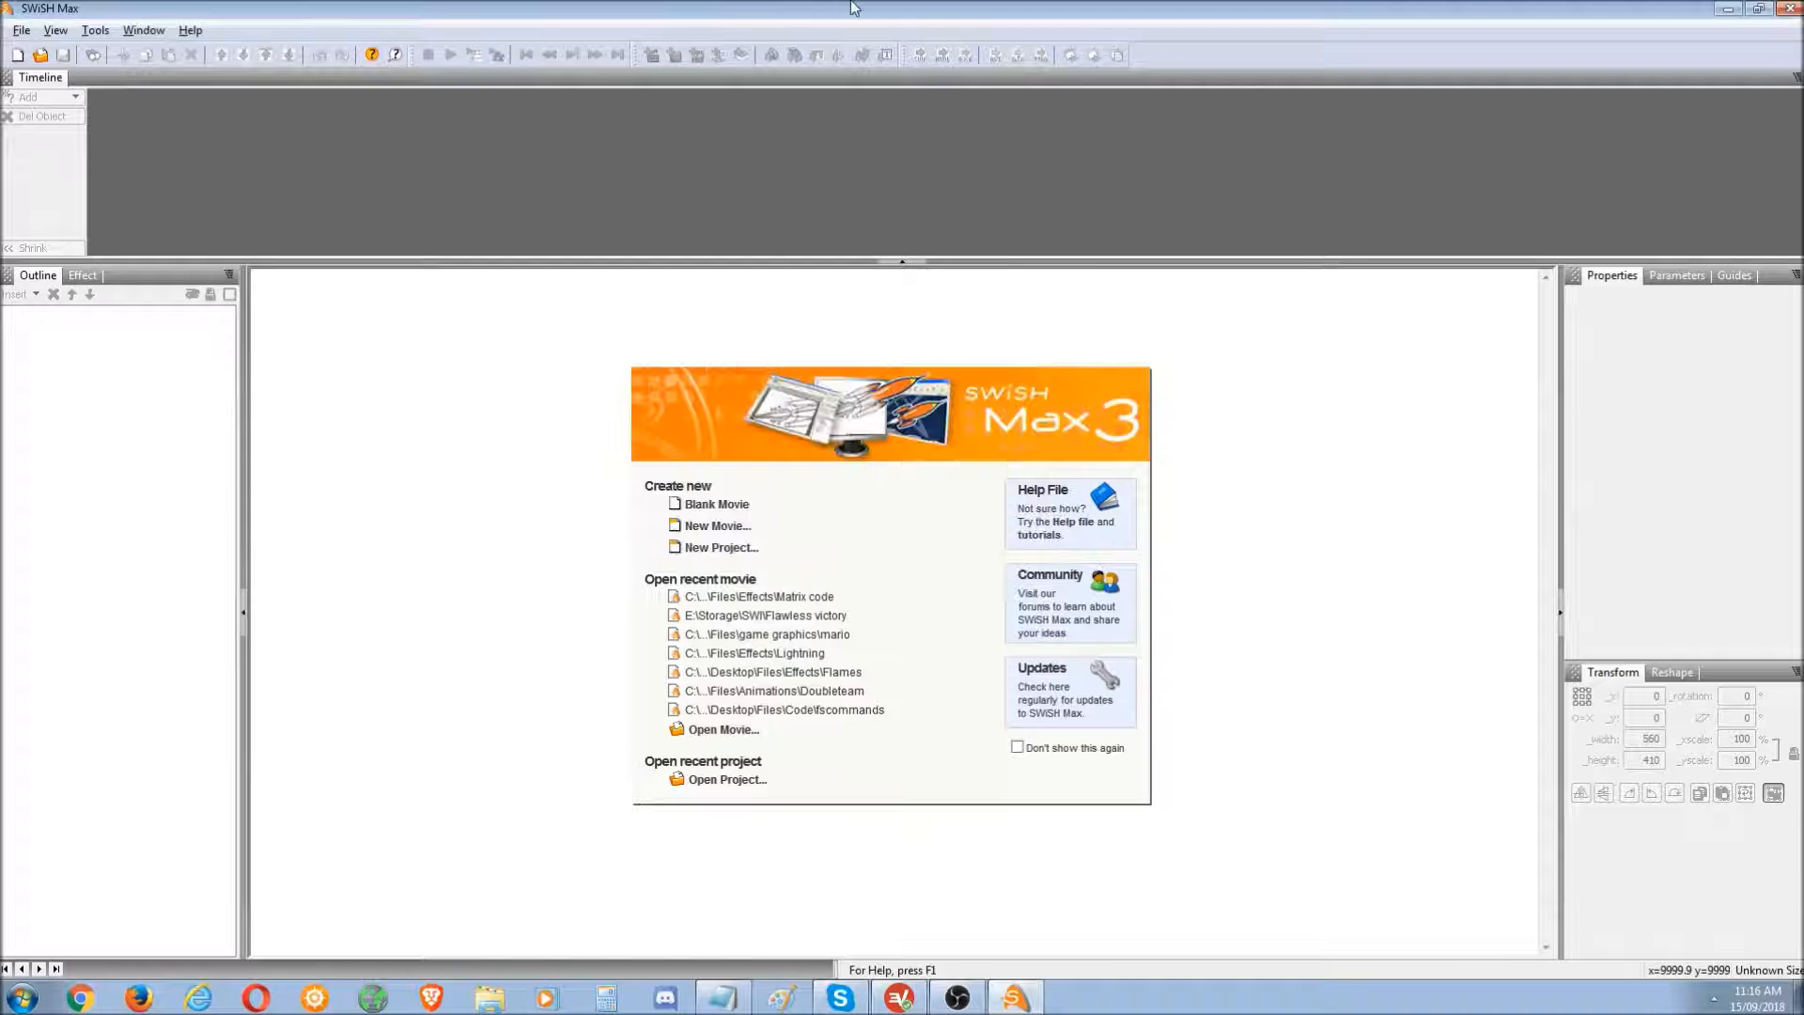
- Create a blank movie and set its GIF animation export to loop forever with framerate changes during export disallowed
{"action": "left_click", "coordinate": [717, 505]}
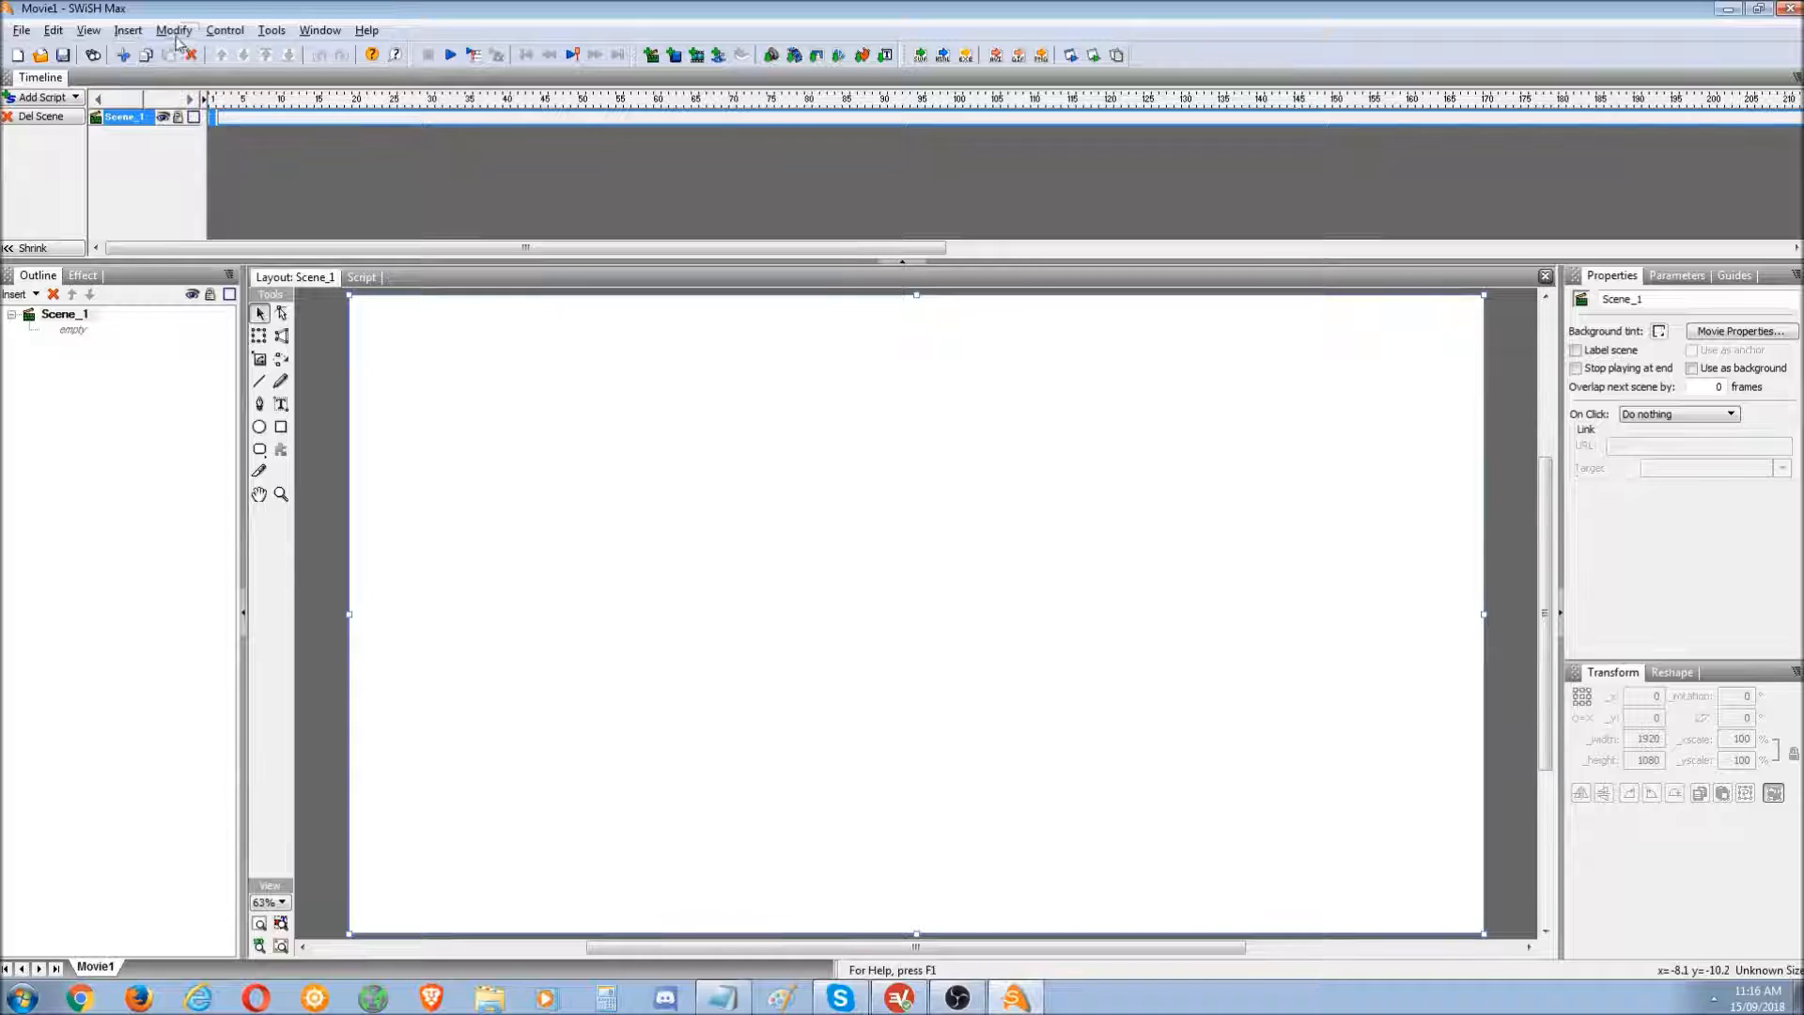
{"action": "left_click", "coordinate": [177, 30]}
{"action": "mouse_move", "coordinate": [192, 47]}
{"action": "left_click", "coordinate": [282, 47]}
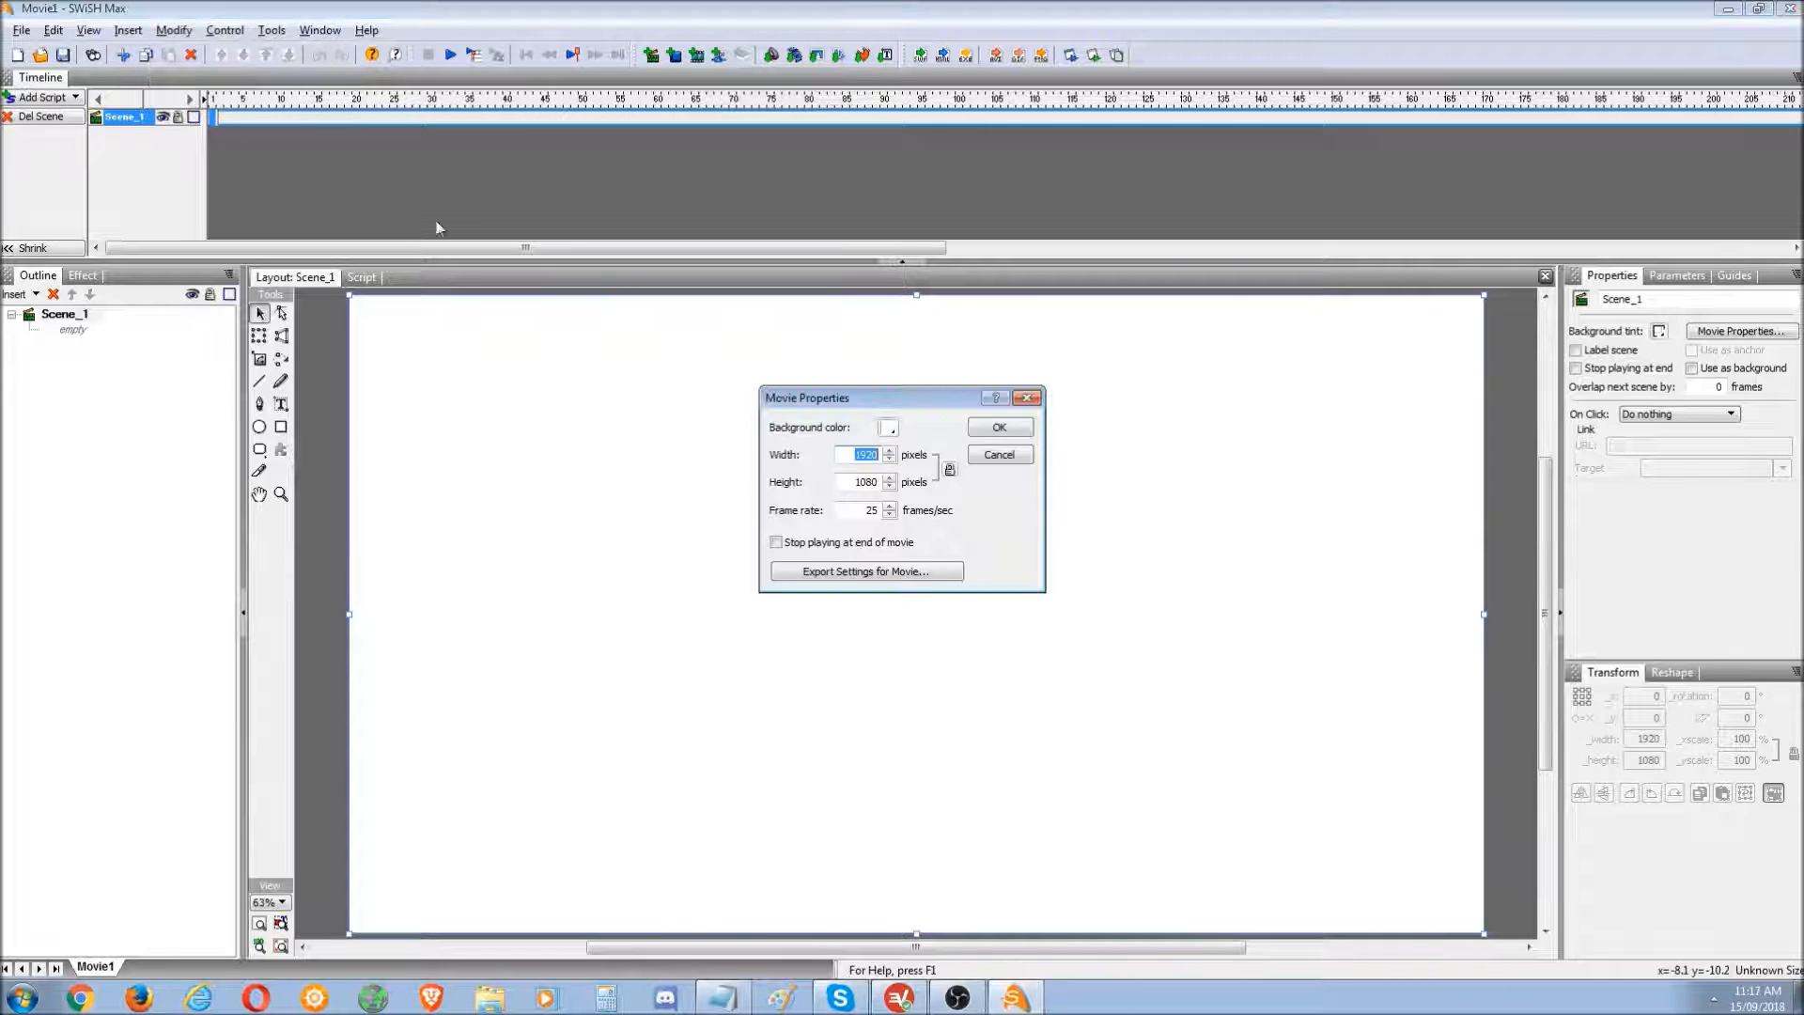
{"action": "left_click", "coordinate": [869, 571]}
{"action": "left_click", "coordinate": [722, 366]}
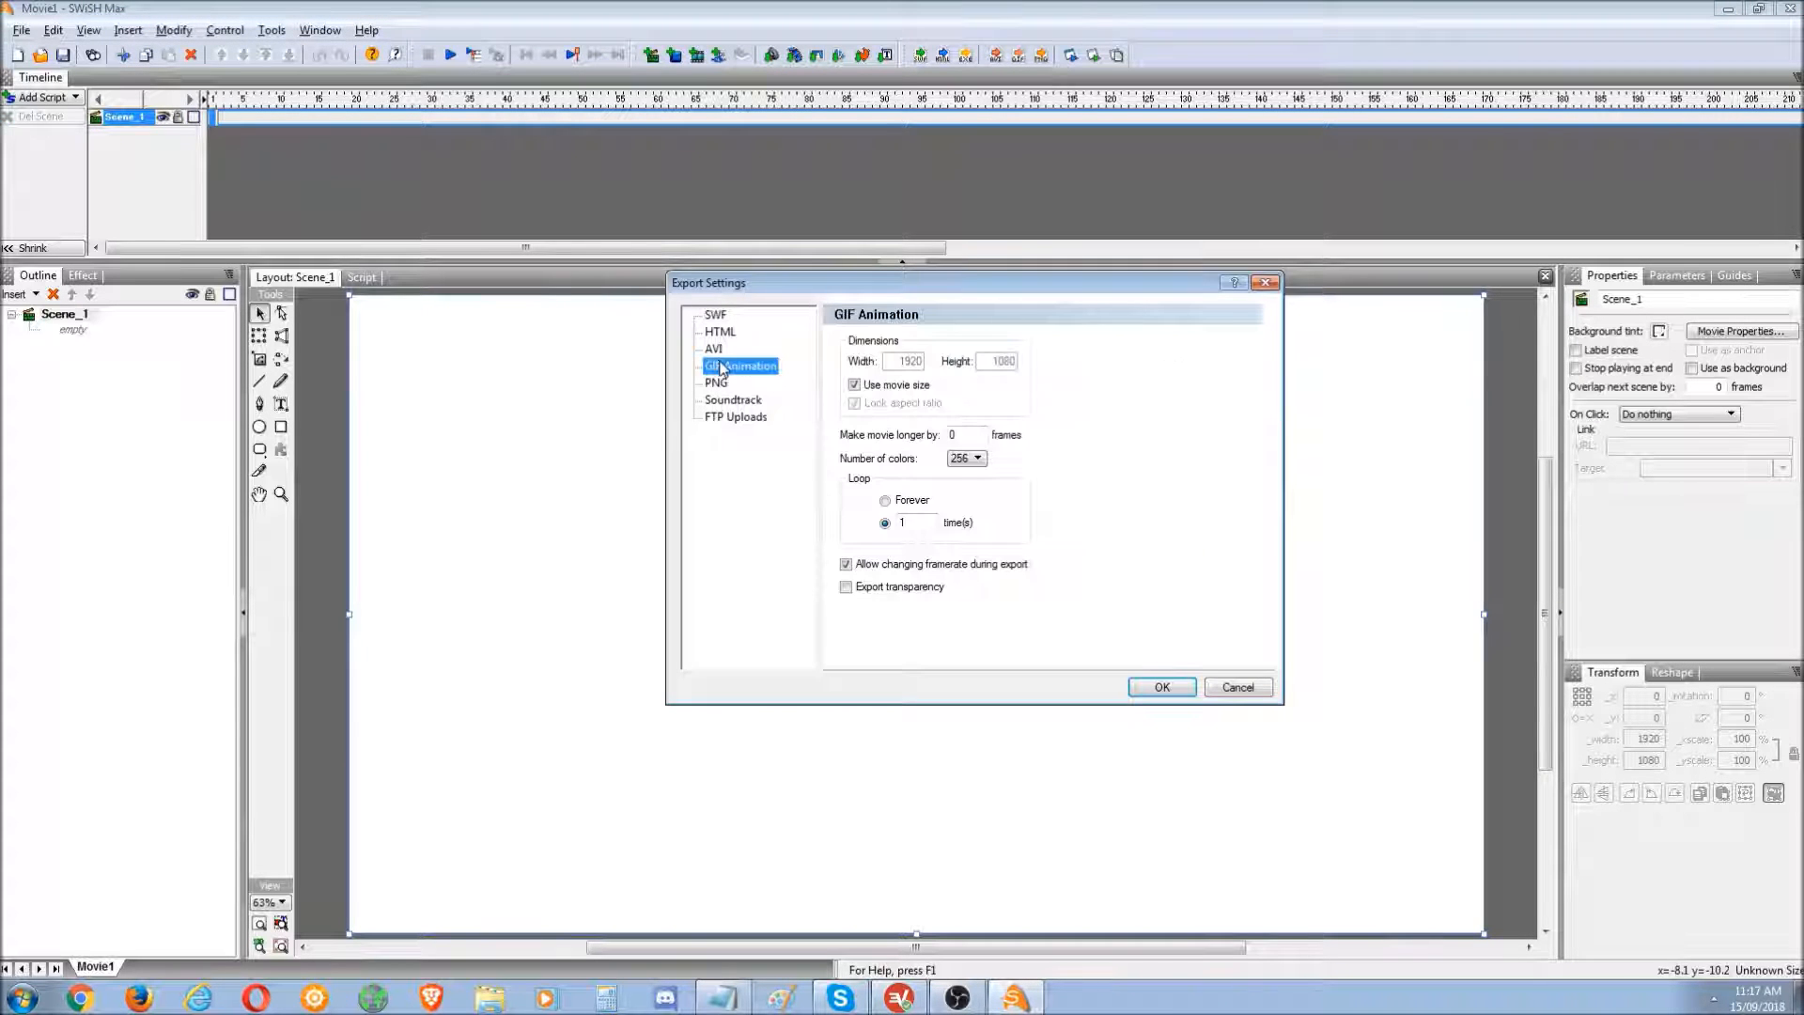
{"action": "left_click", "coordinate": [888, 500]}
{"action": "left_click", "coordinate": [897, 563]}
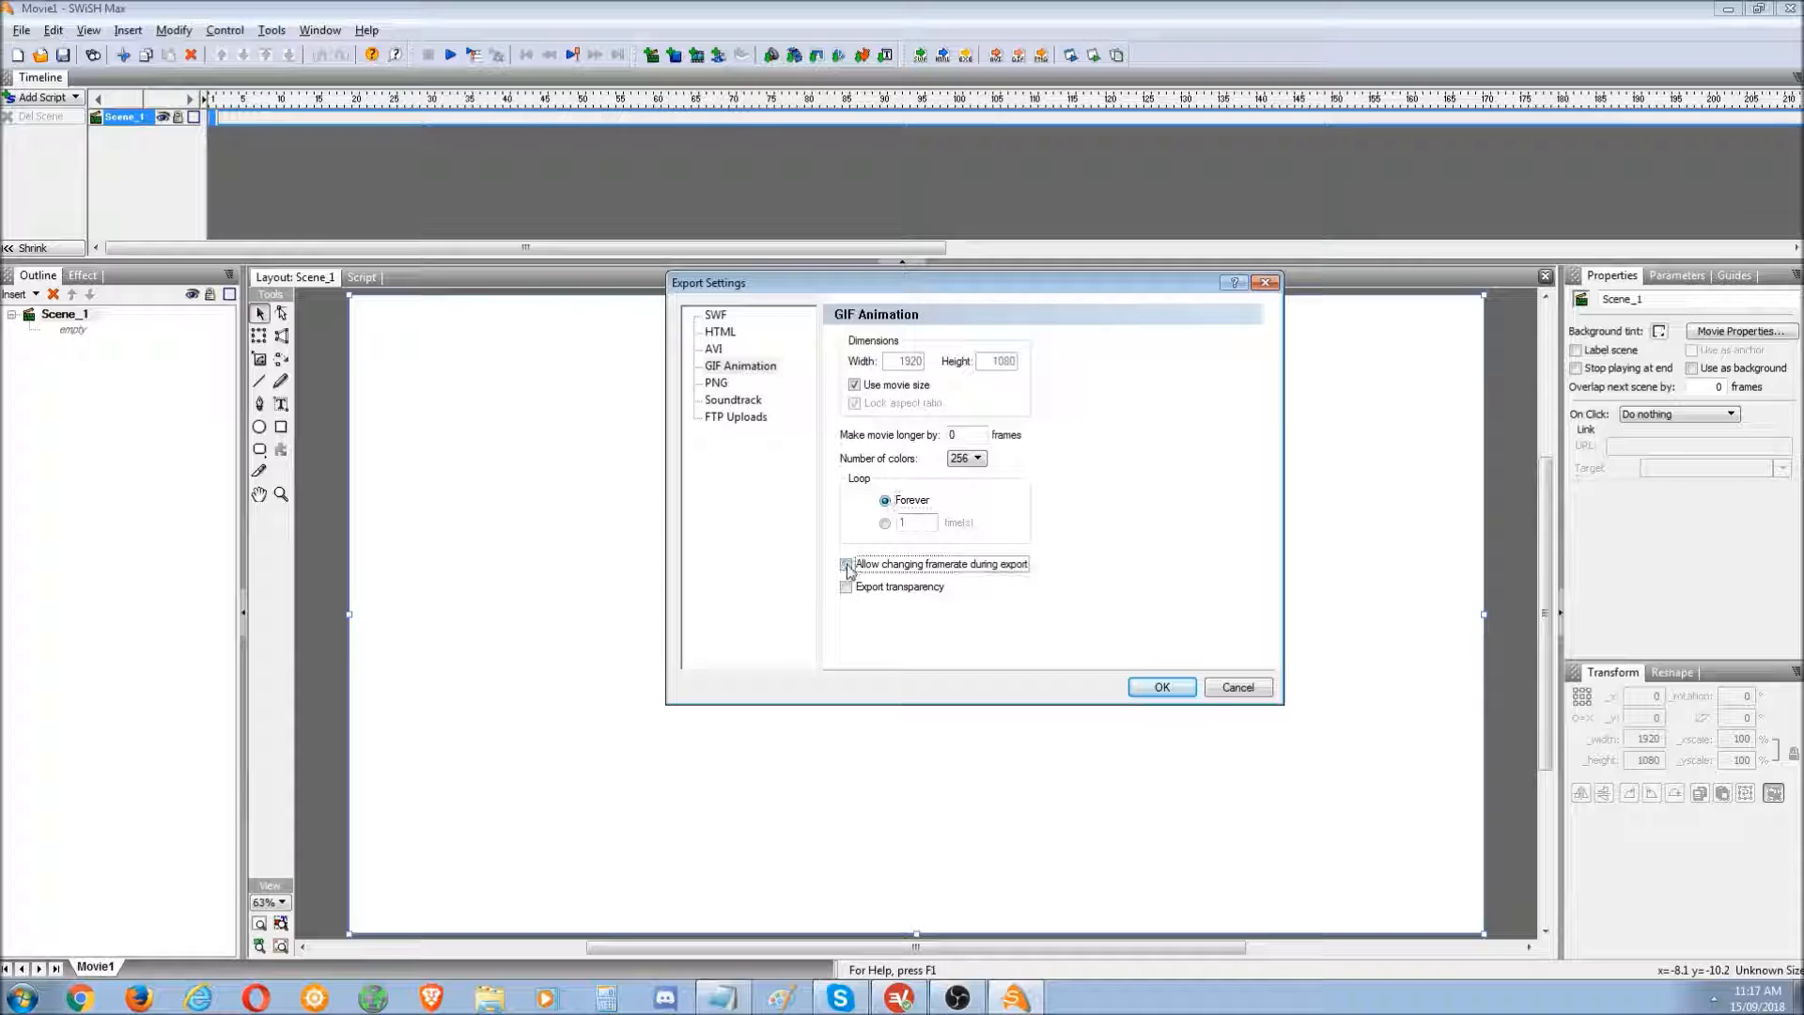
{"action": "left_click", "coordinate": [730, 393]}
{"action": "left_click", "coordinate": [733, 368]}
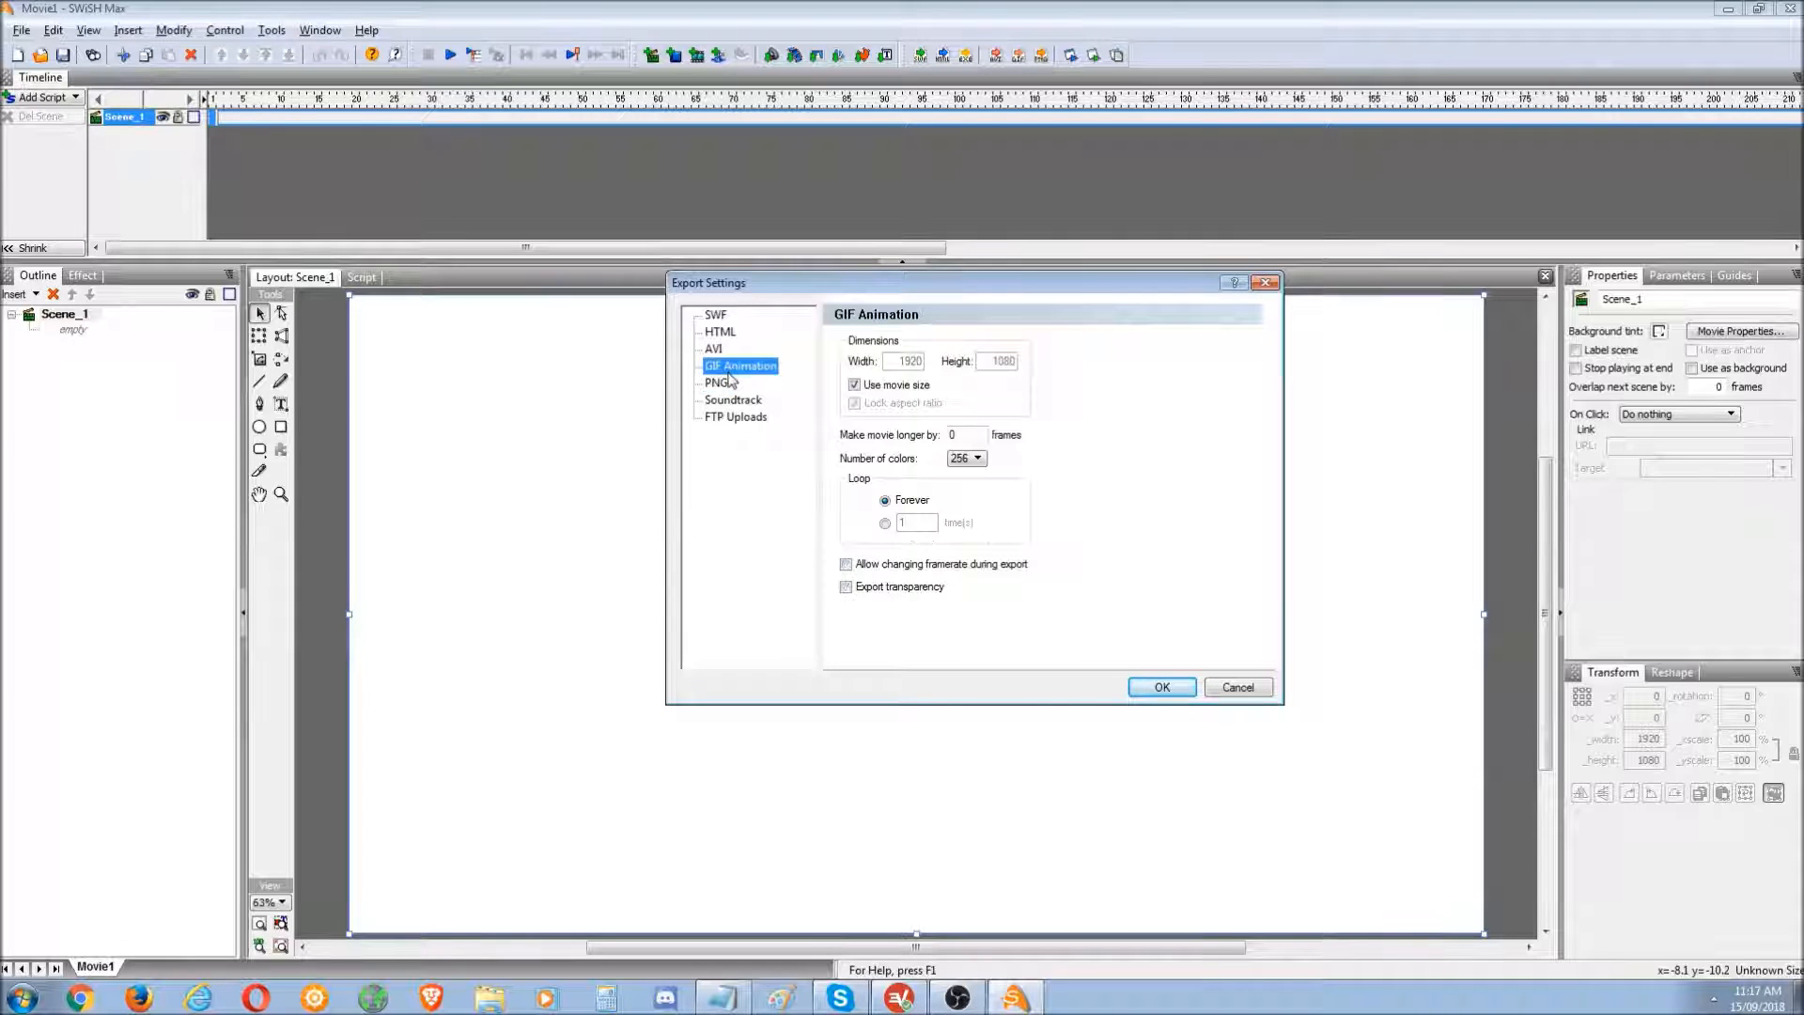
{"action": "left_click", "coordinate": [1161, 687]}
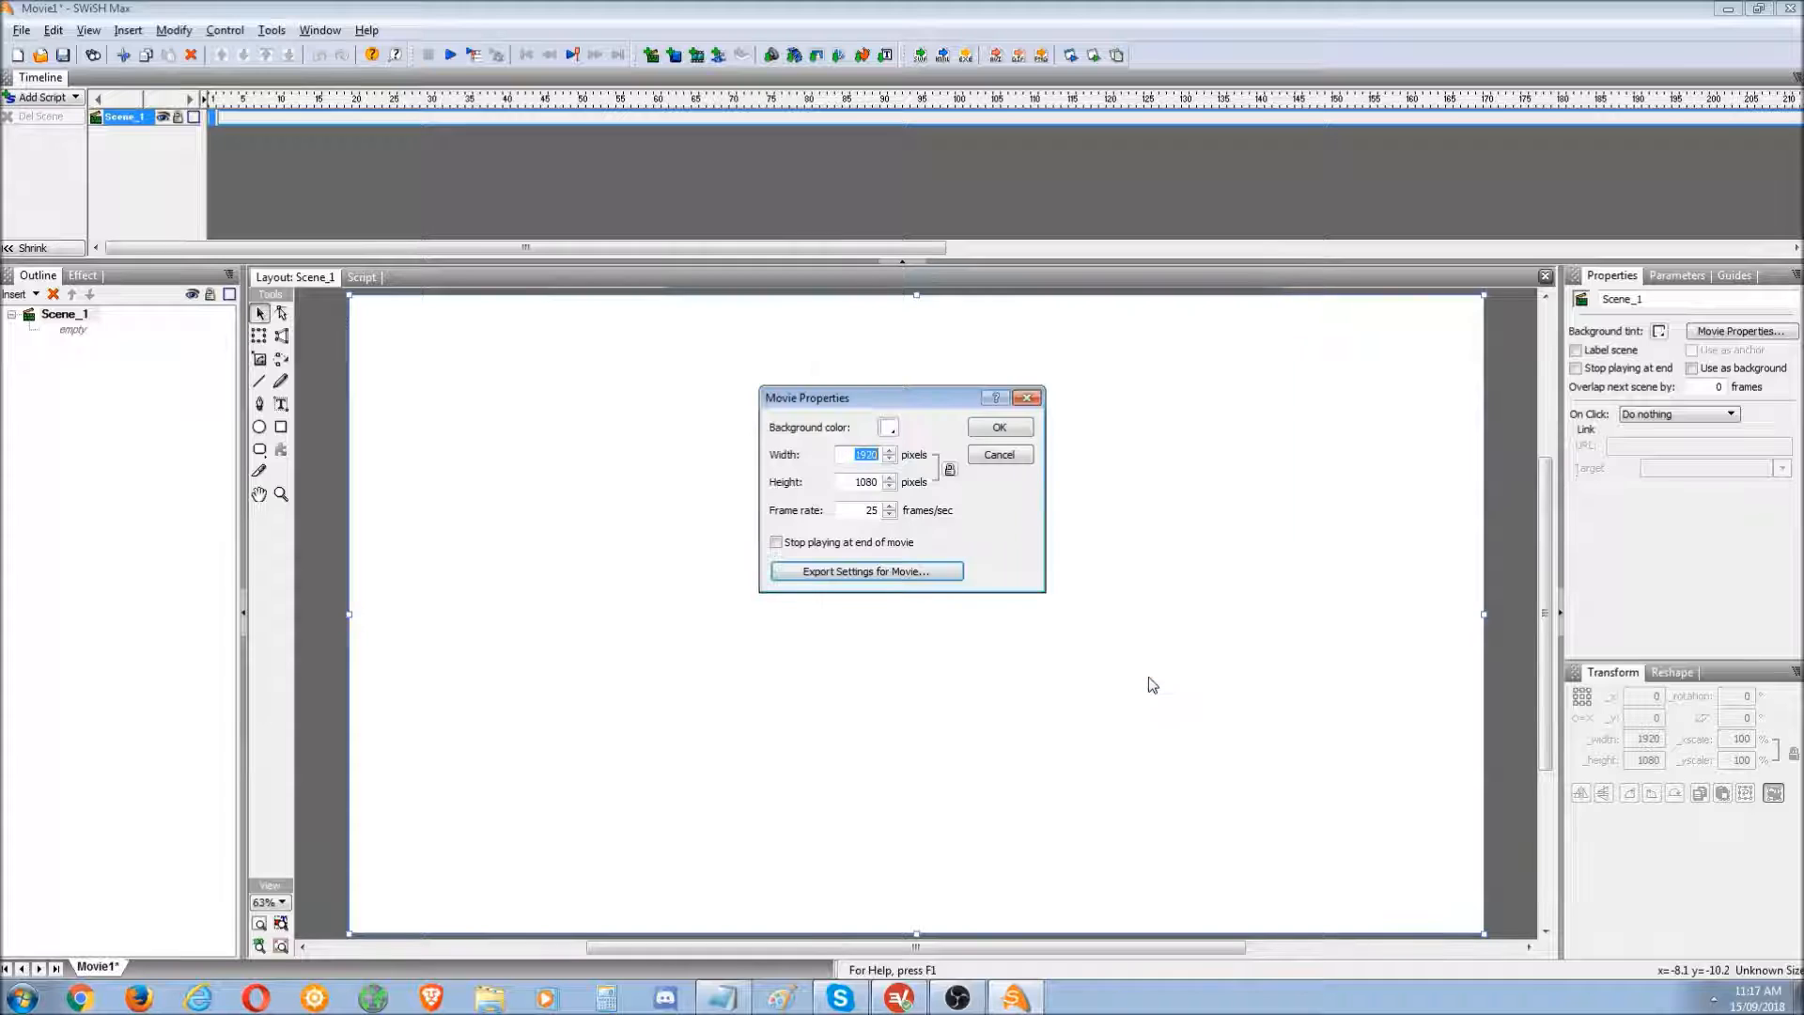
- Set the movie size to 800 pixels wide and 600 pixels high
{"action": "left_click", "coordinate": [1001, 430]}
{"action": "left_click_drag", "start_coordinate": [847, 459], "coordinate": [956, 454]}
{"action": "type", "text": "800"}
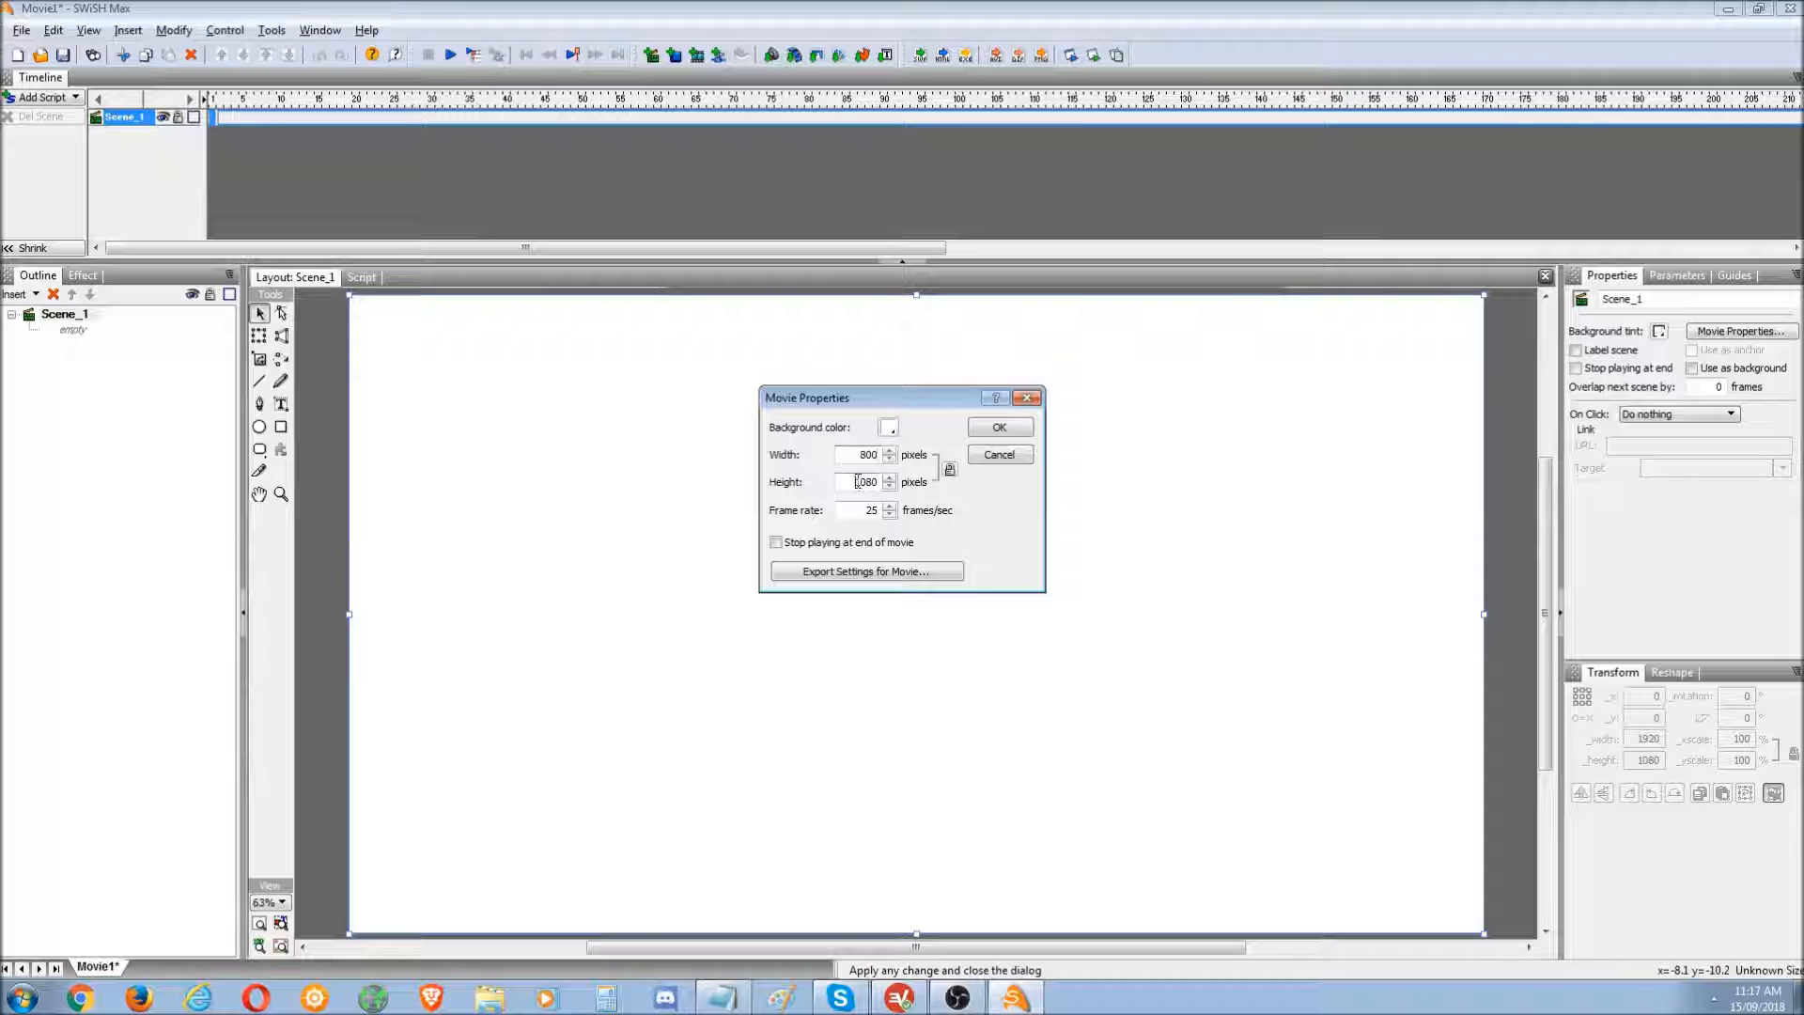
{"action": "type", "text": "6"}
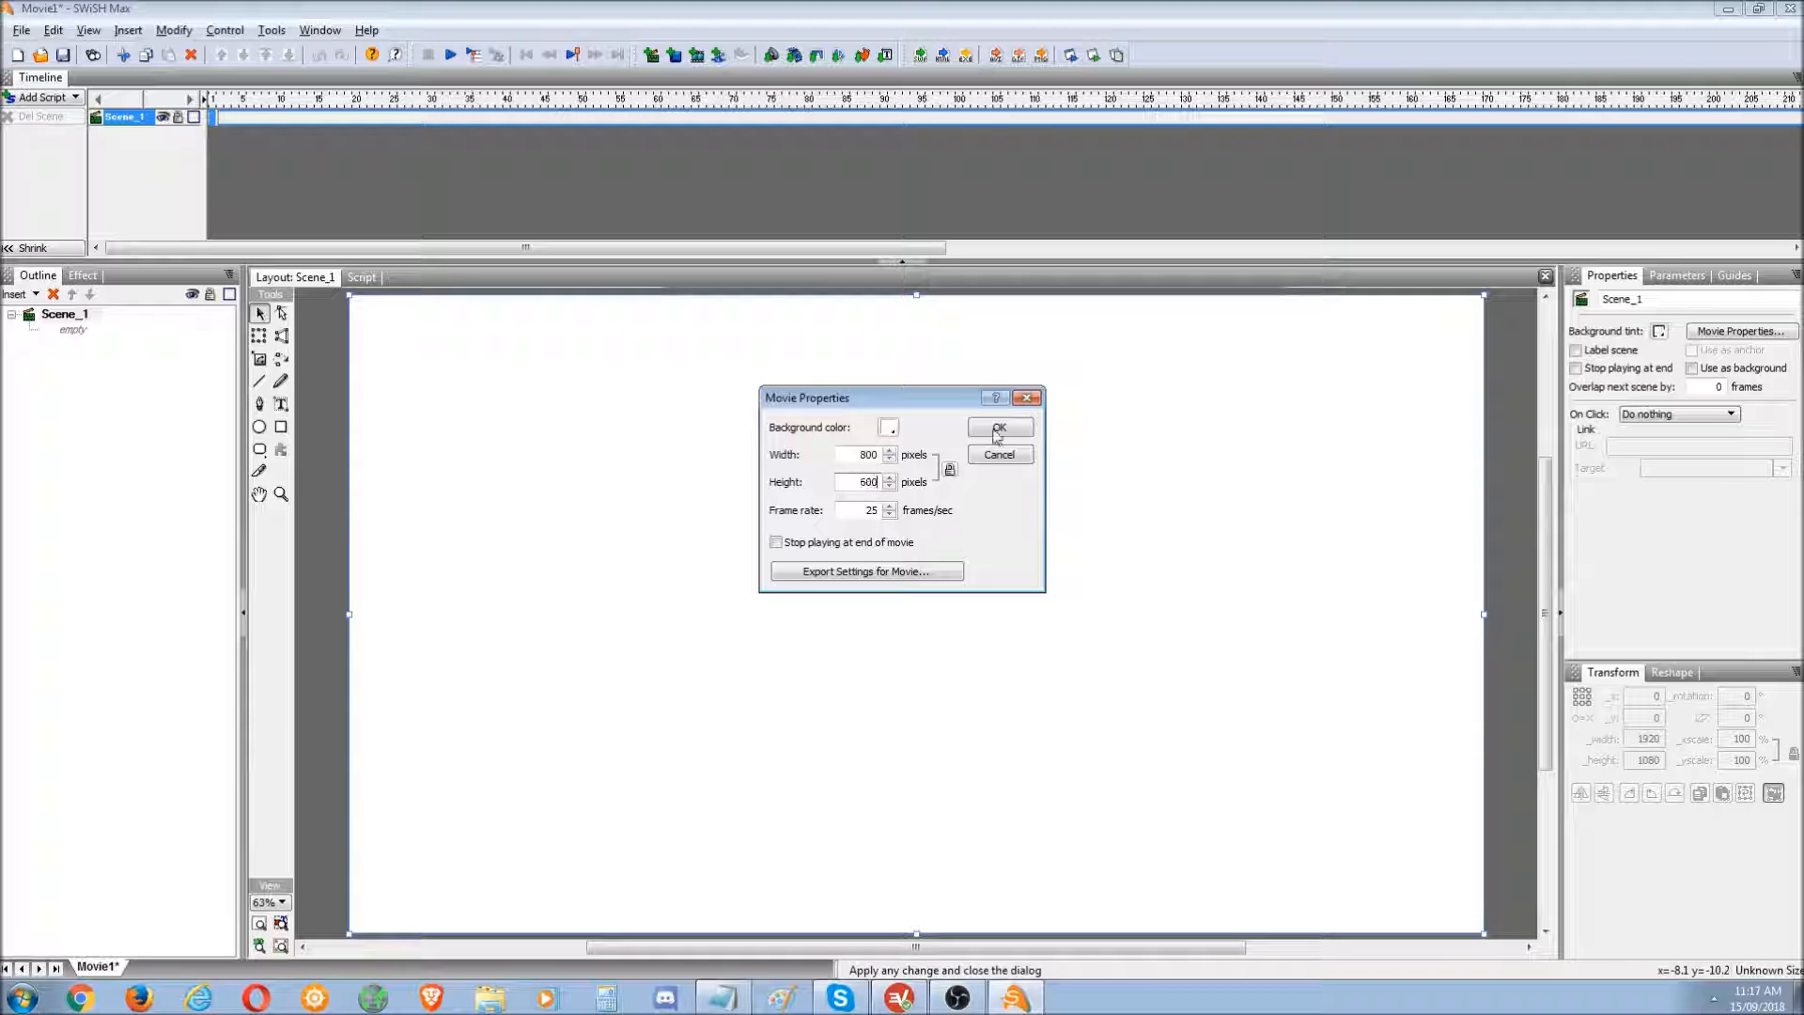
{"action": "left_click", "coordinate": [996, 433]}
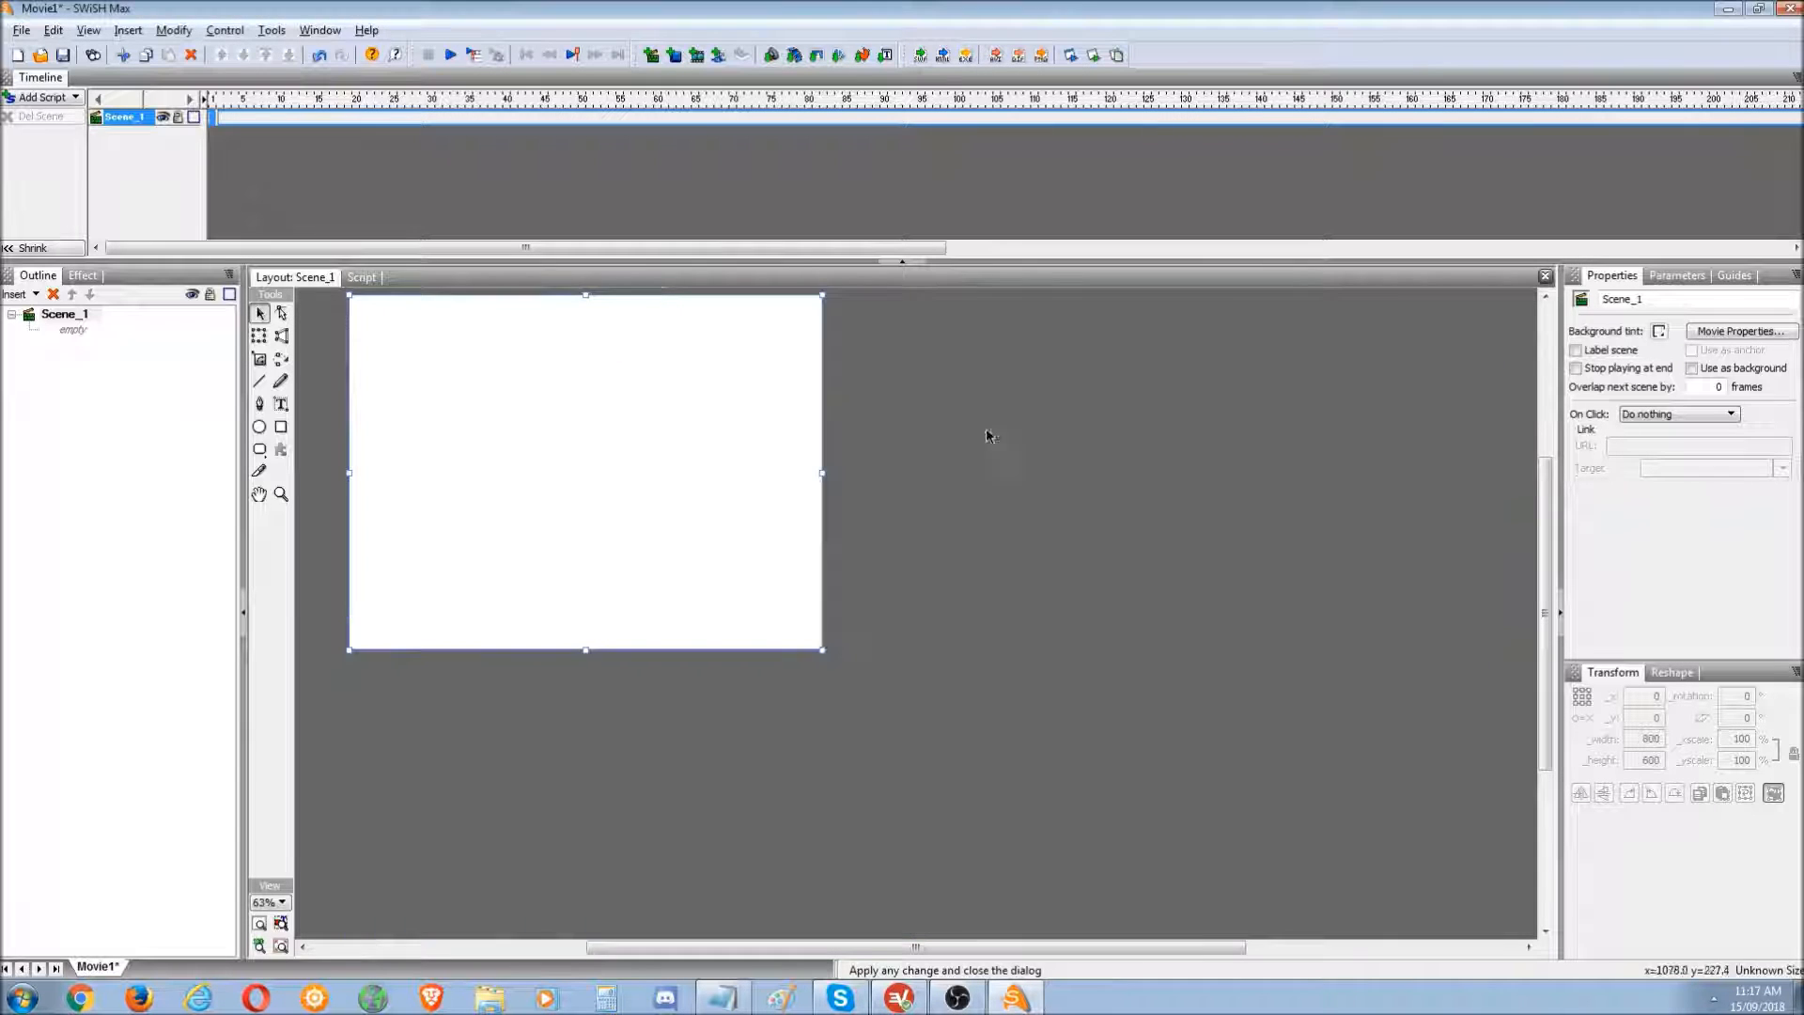
{"action": "left_click", "coordinate": [260, 943]}
- Switch to the swish scripting topics note in Notepad and examine the topic on button and non-button clicks
{"action": "left_click", "coordinate": [723, 996]}
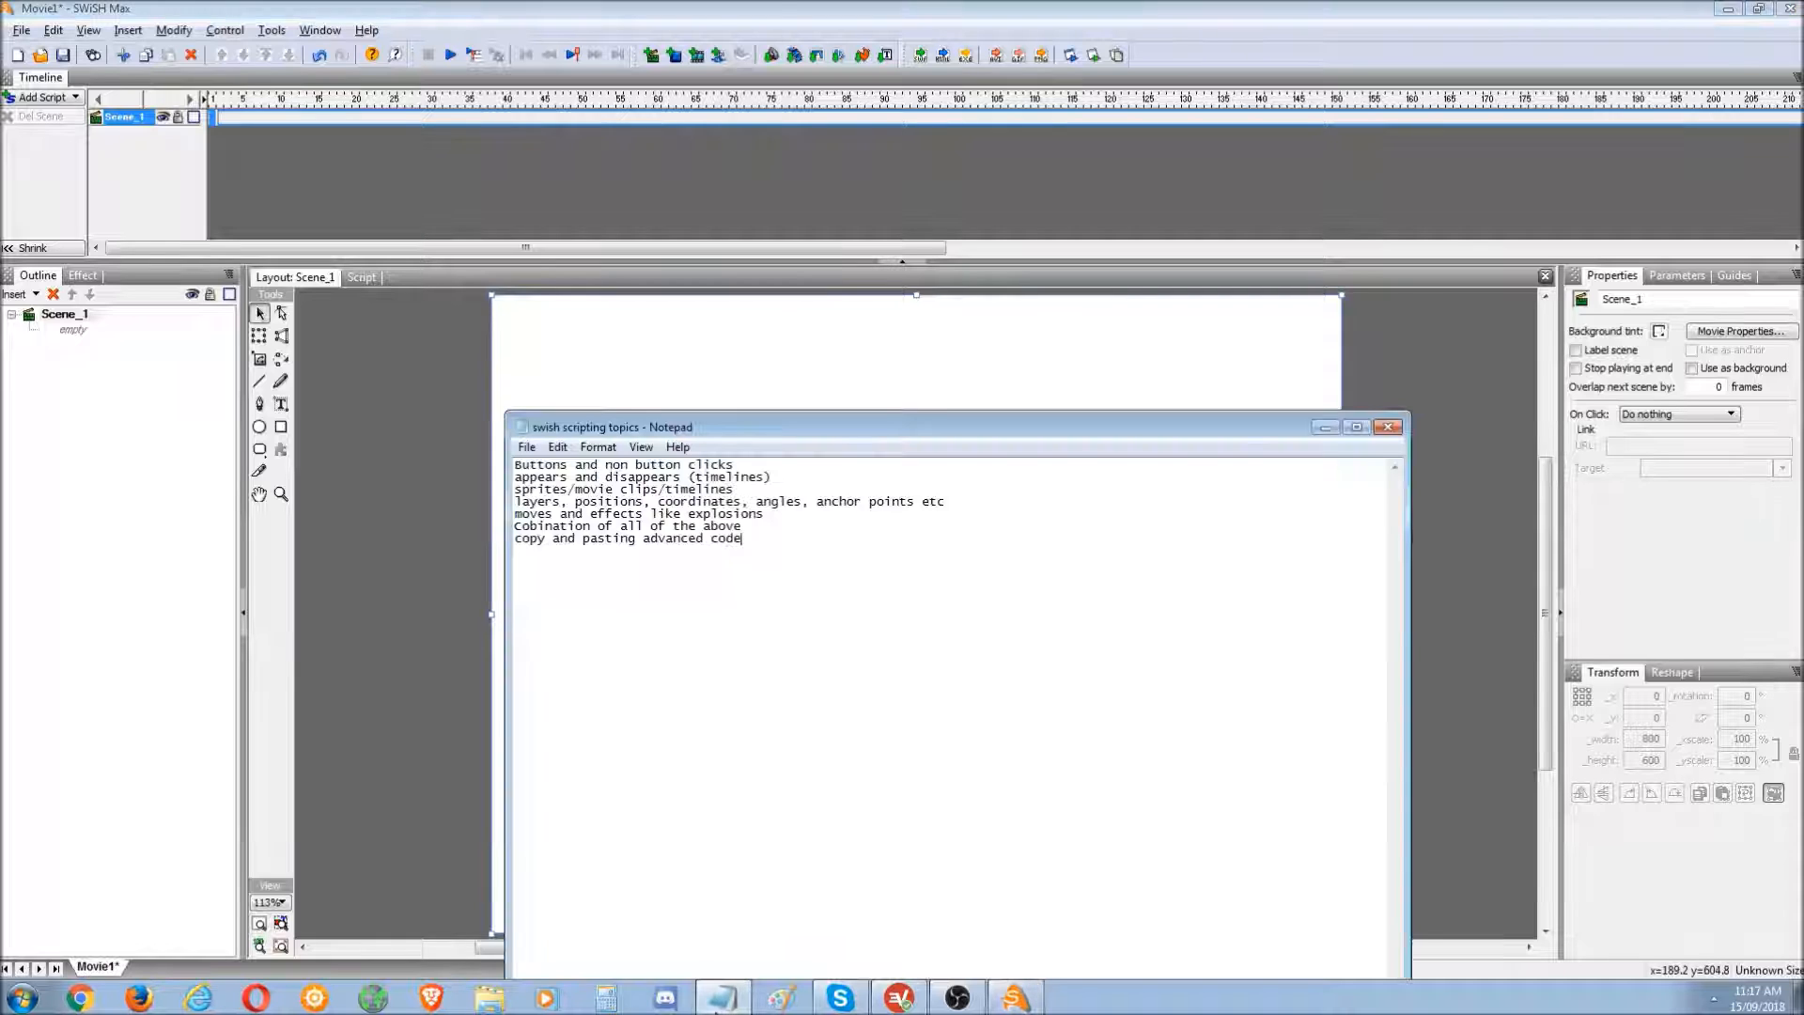
{"action": "key", "text": "ctrl+a"}
{"action": "left_click", "coordinate": [887, 717]}
{"action": "key", "text": "ctrl+a"}
{"action": "left_click", "coordinate": [931, 645]}
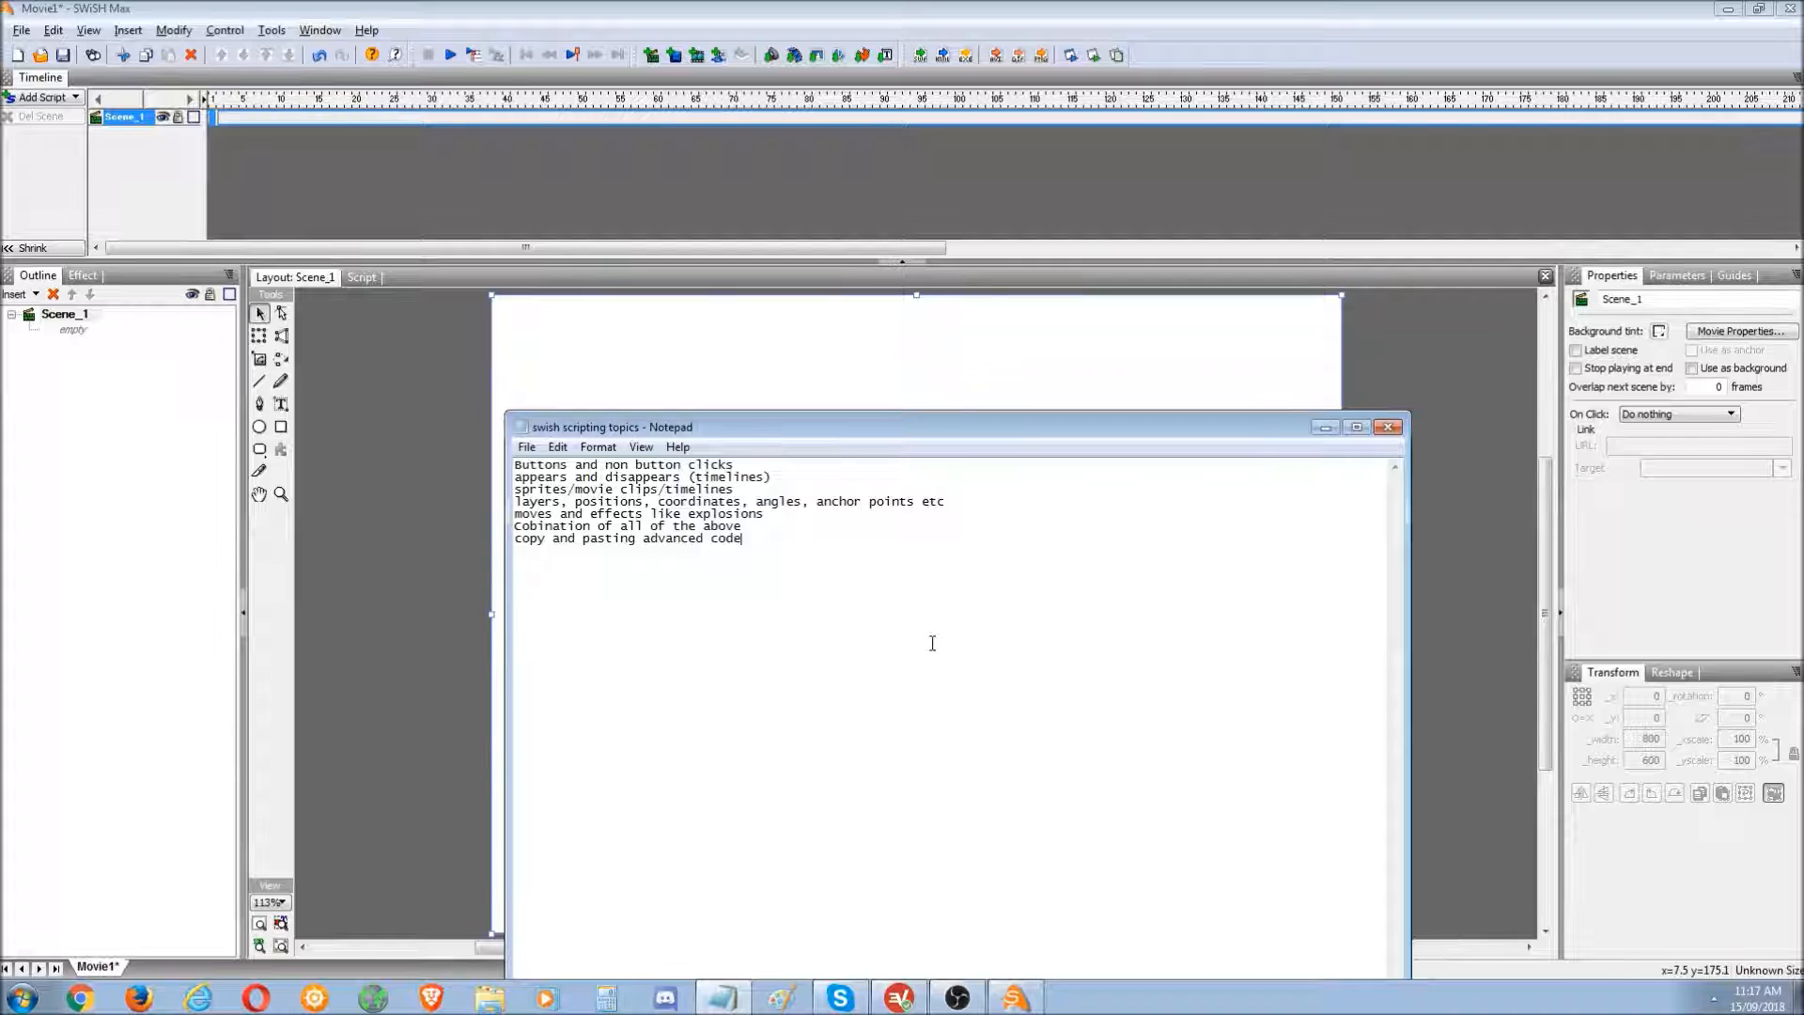
{"action": "left_click_drag", "start_coordinate": [930, 639], "coordinate": [515, 501]}
{"action": "left_click", "coordinate": [794, 464]}
{"action": "left_click_drag", "start_coordinate": [794, 464], "coordinate": [710, 465]}
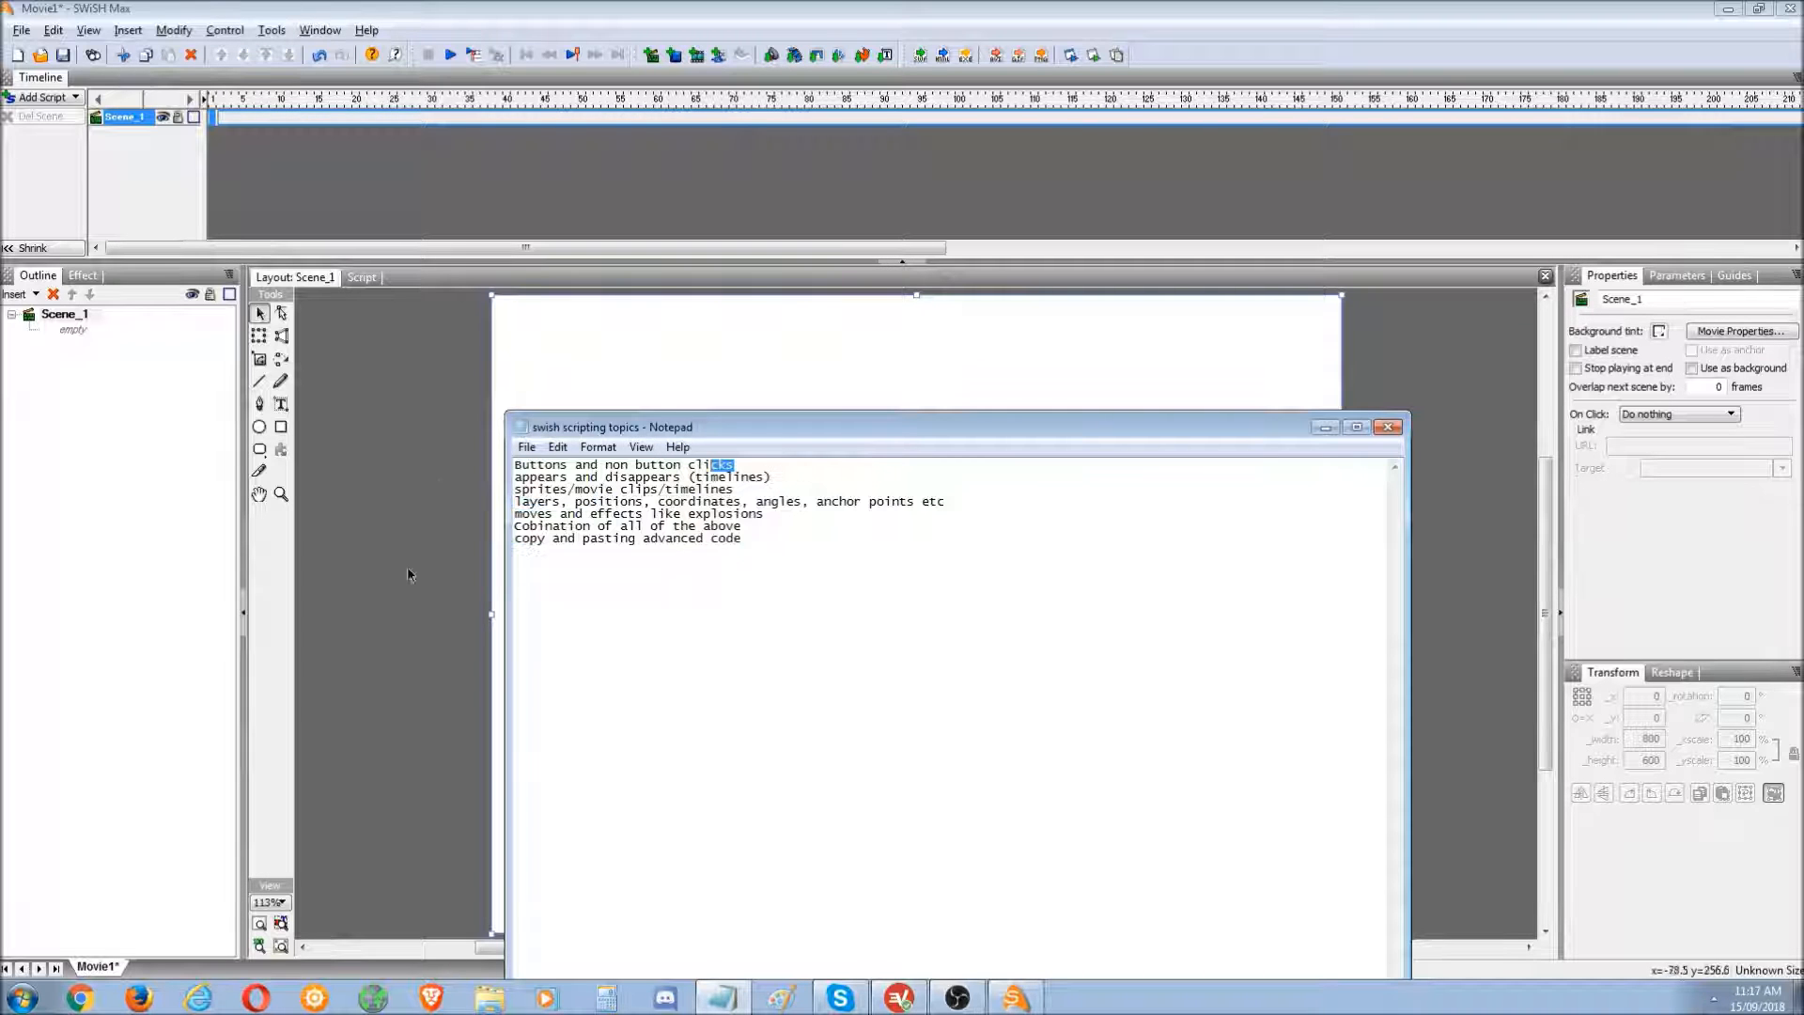
{"action": "left_click", "coordinate": [409, 568]}
- Add the static text "Button" in Arial 36 to the scene, below and to the left of its centre
{"action": "left_click", "coordinate": [282, 408]}
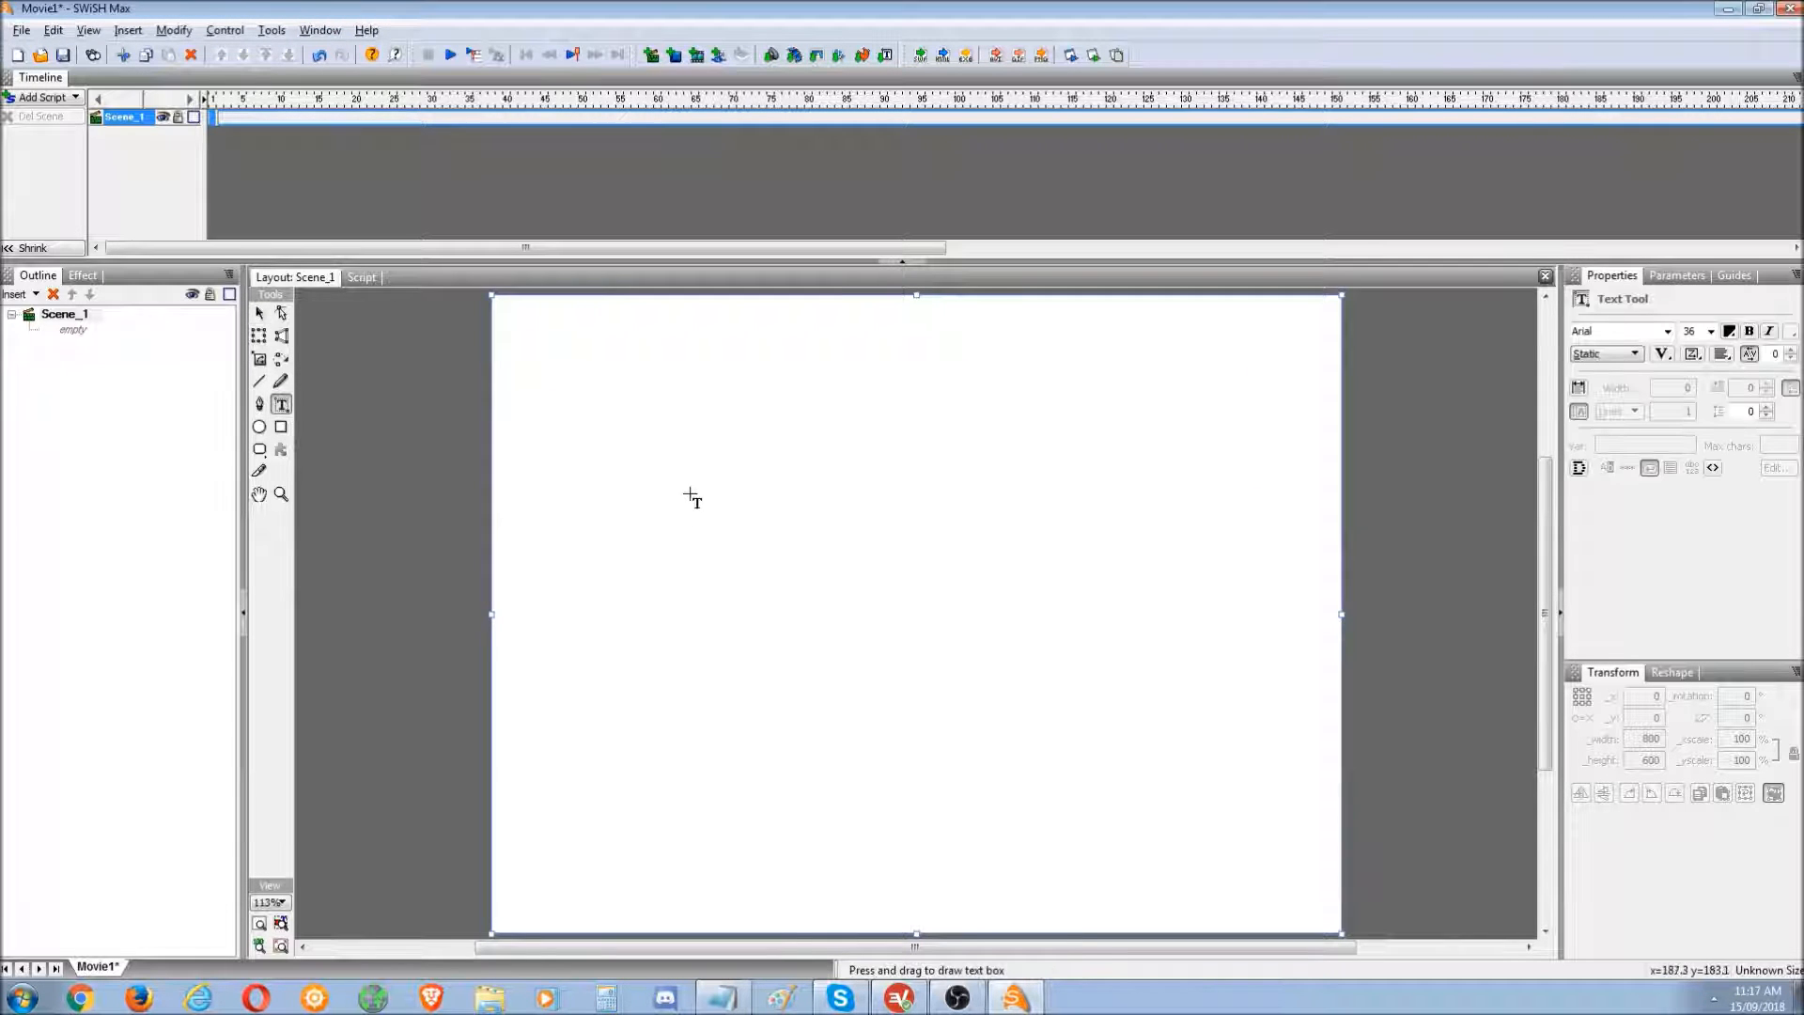
{"action": "left_click", "coordinate": [713, 642]}
{"action": "type", "text": "Button"}
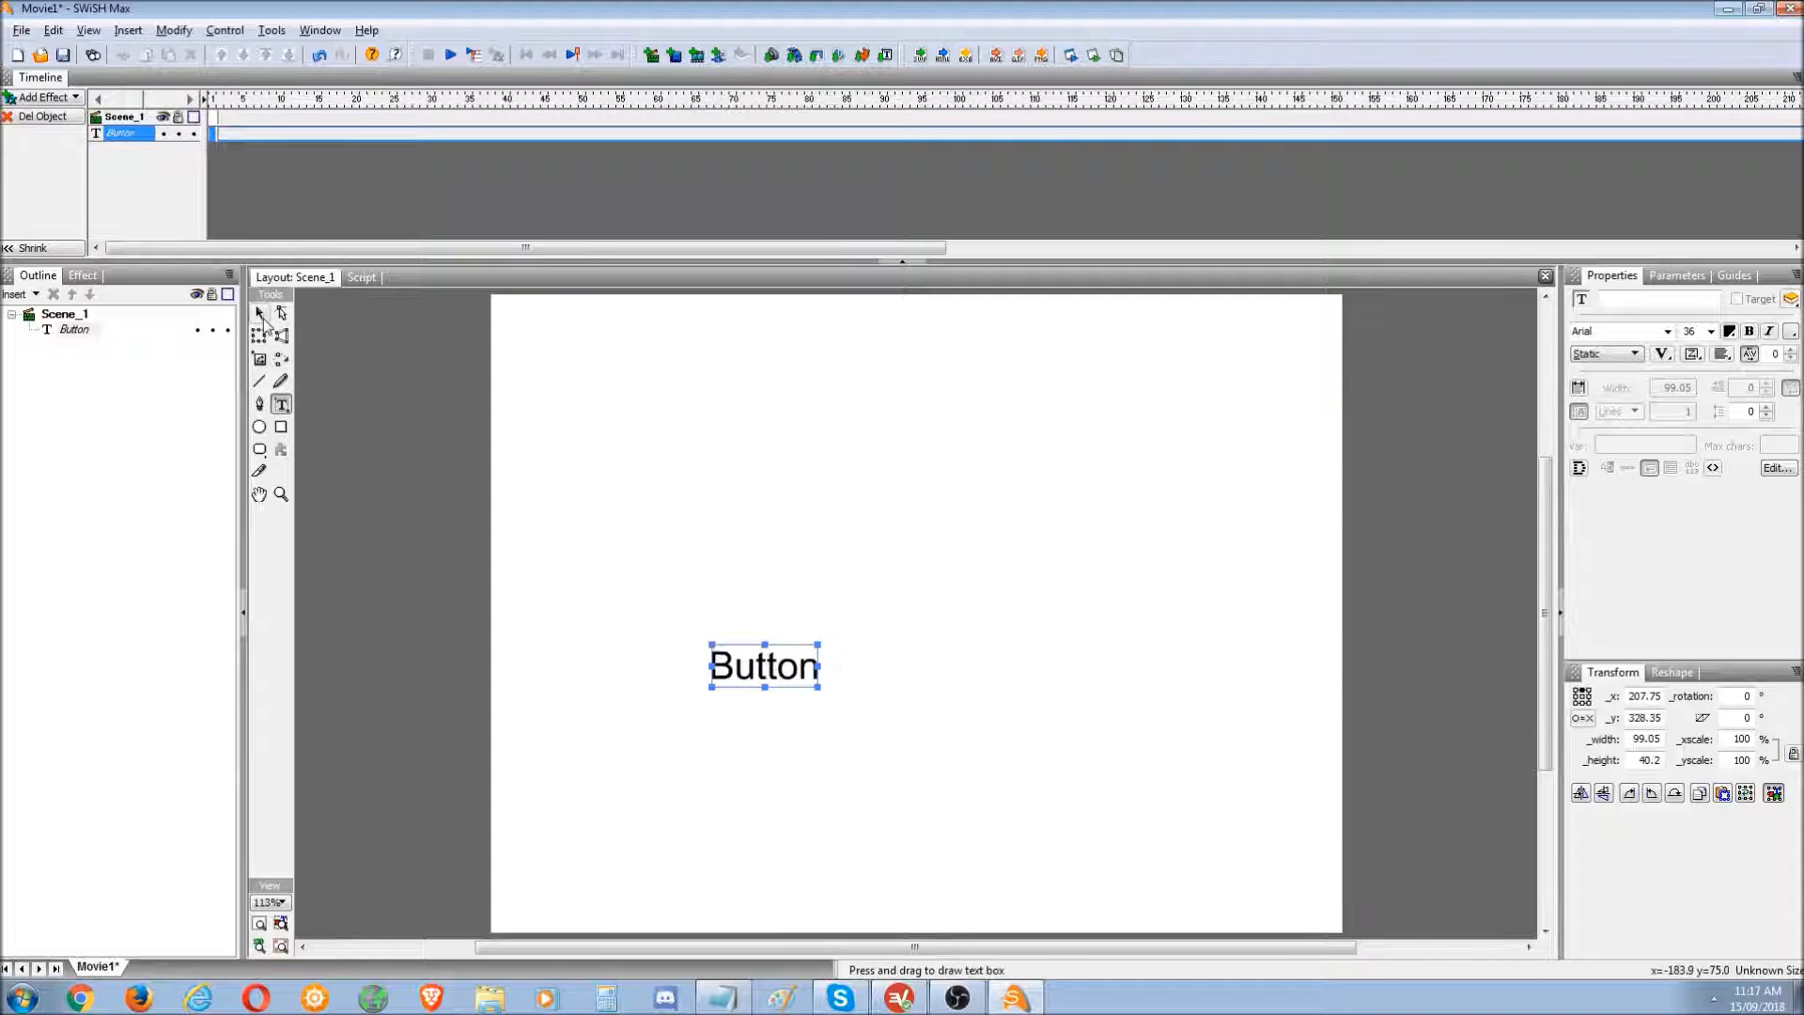
- Draw two blue rectangles, about 222 by 113 beside the text and about 297 by 148 in the upper scene
{"action": "left_click", "coordinate": [281, 427]}
{"action": "left_click_drag", "start_coordinate": [930, 666], "coordinate": [1168, 786]}
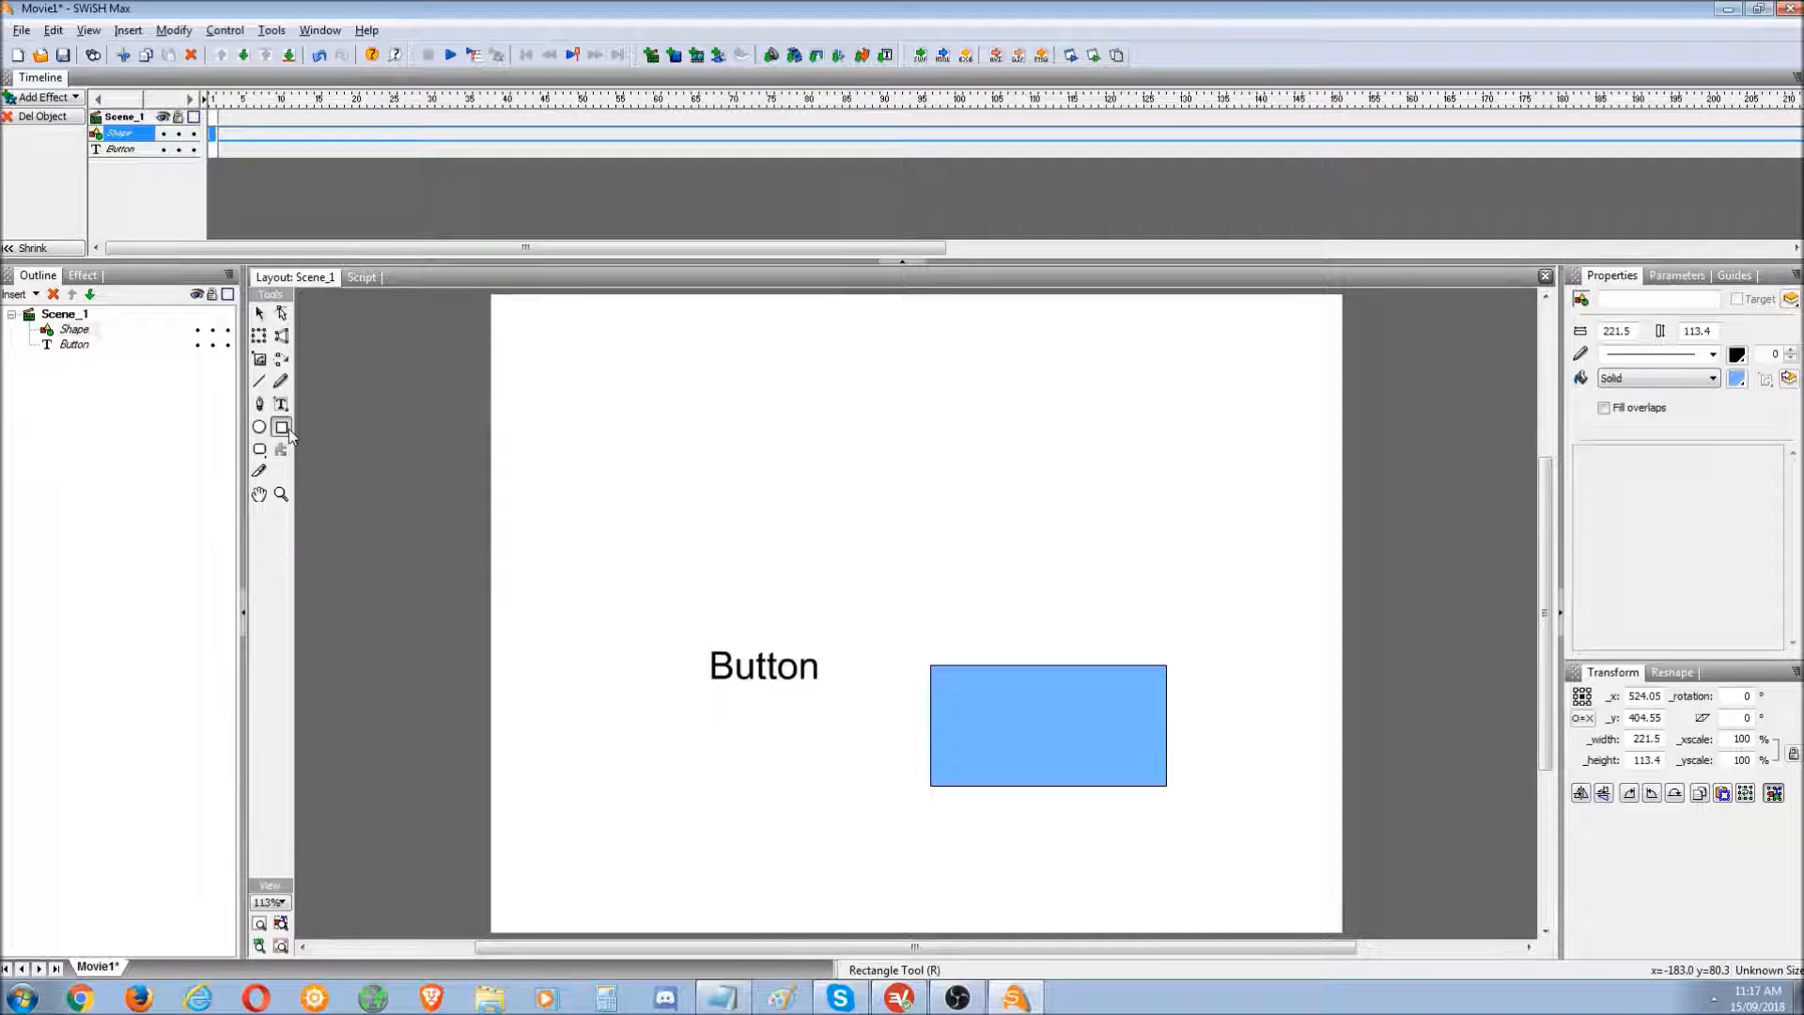
{"action": "left_click_drag", "start_coordinate": [681, 377], "coordinate": [997, 534]}
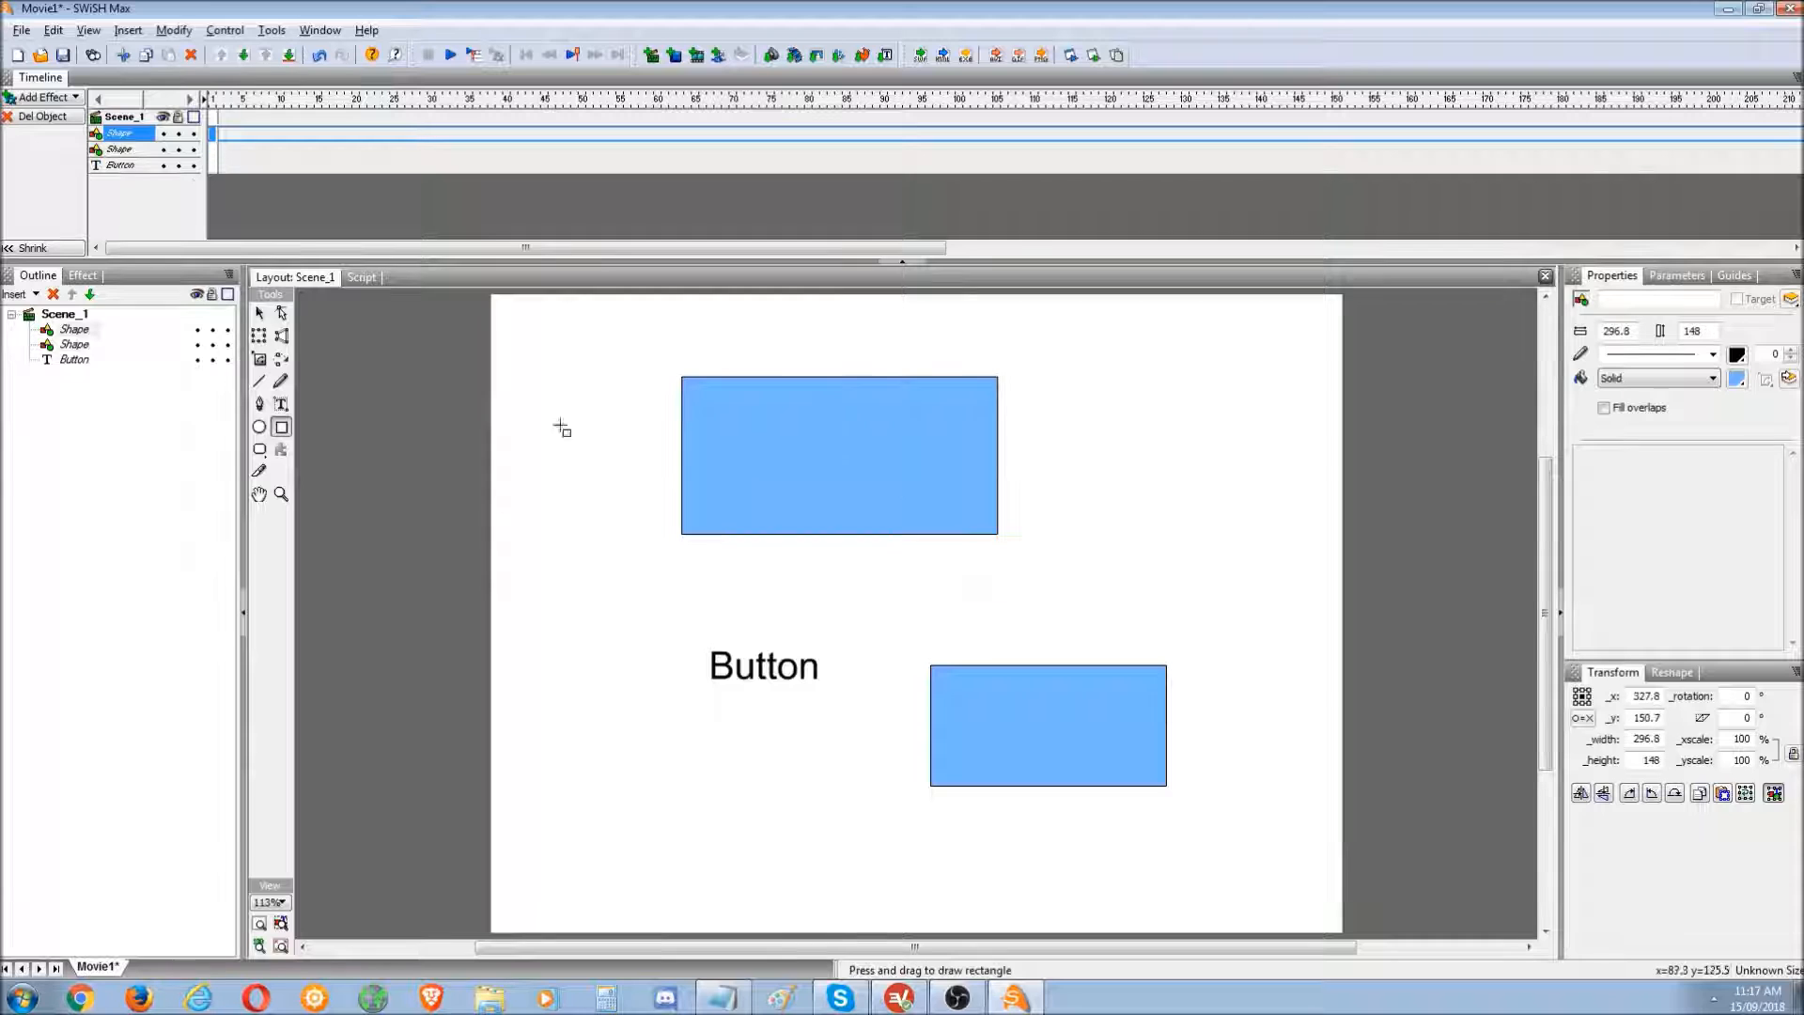
- Duplicate the "Button" text and centre the copy on the larger rectangle
{"action": "left_click", "coordinate": [259, 313]}
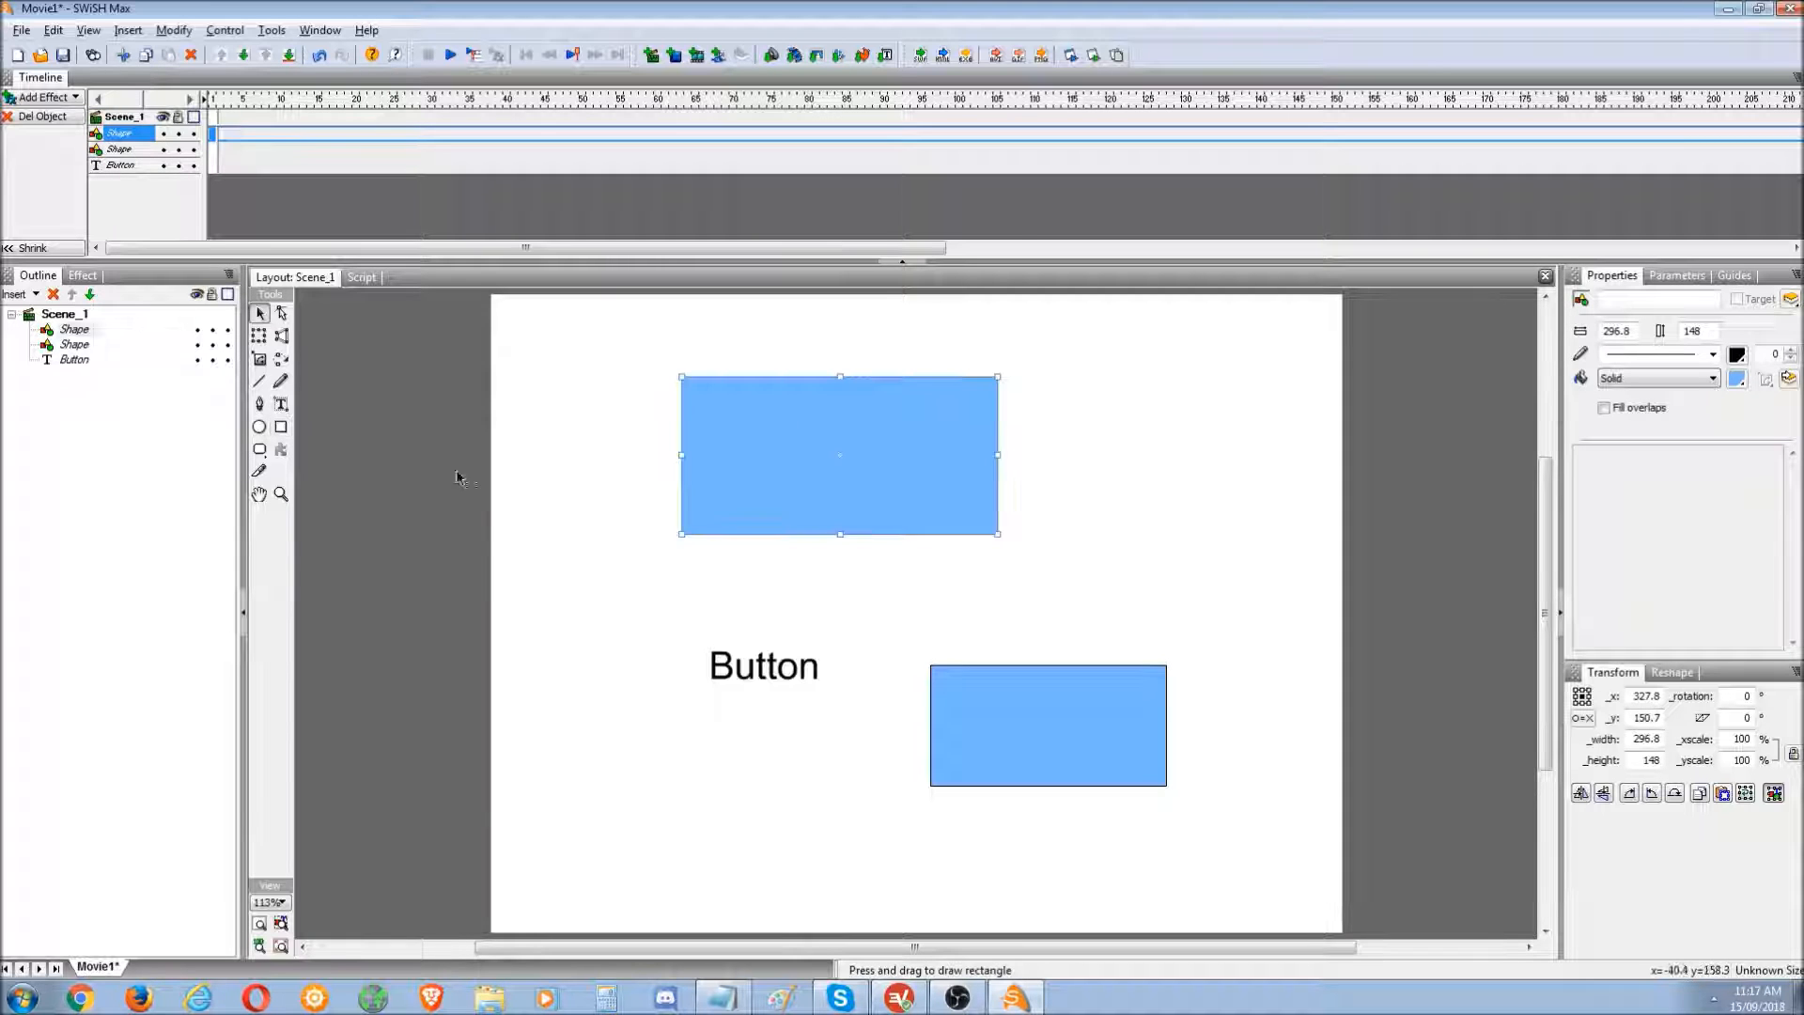
{"action": "left_click", "coordinate": [748, 676]}
{"action": "key", "text": "ctrl+c"}
{"action": "key", "text": "ctrl+v"}
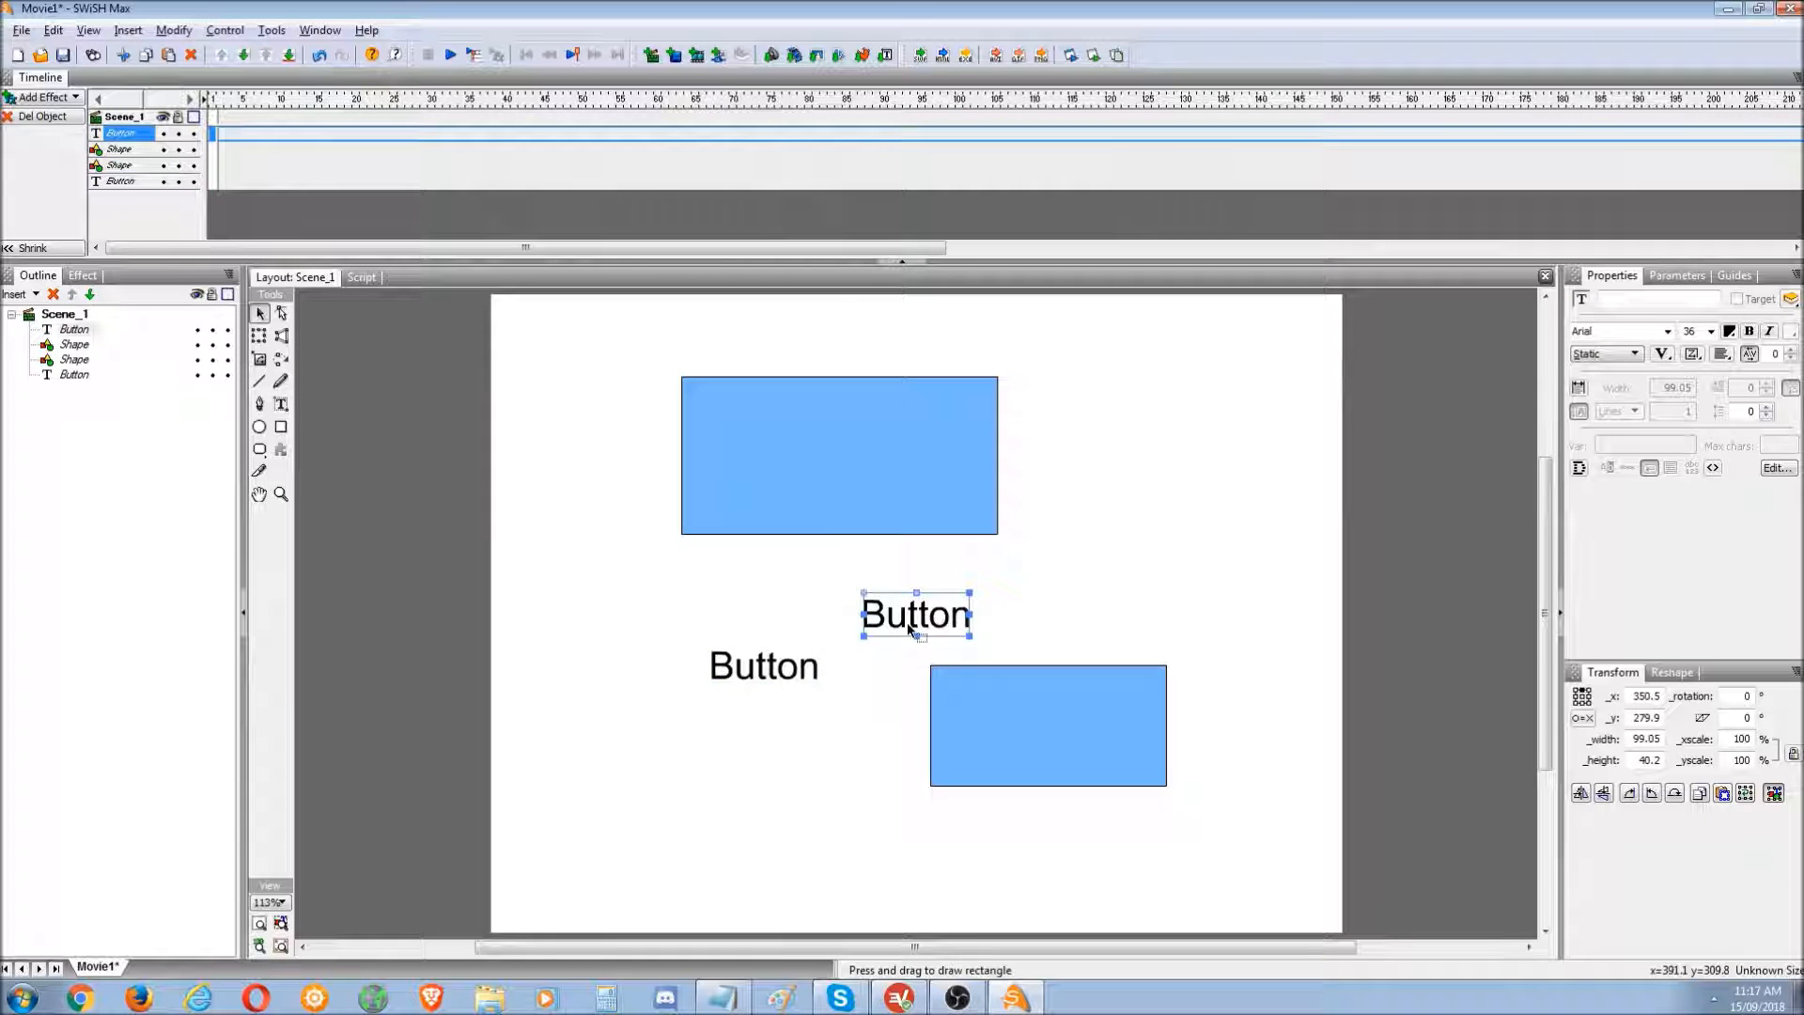
{"action": "left_click_drag", "start_coordinate": [907, 609], "coordinate": [828, 481]}
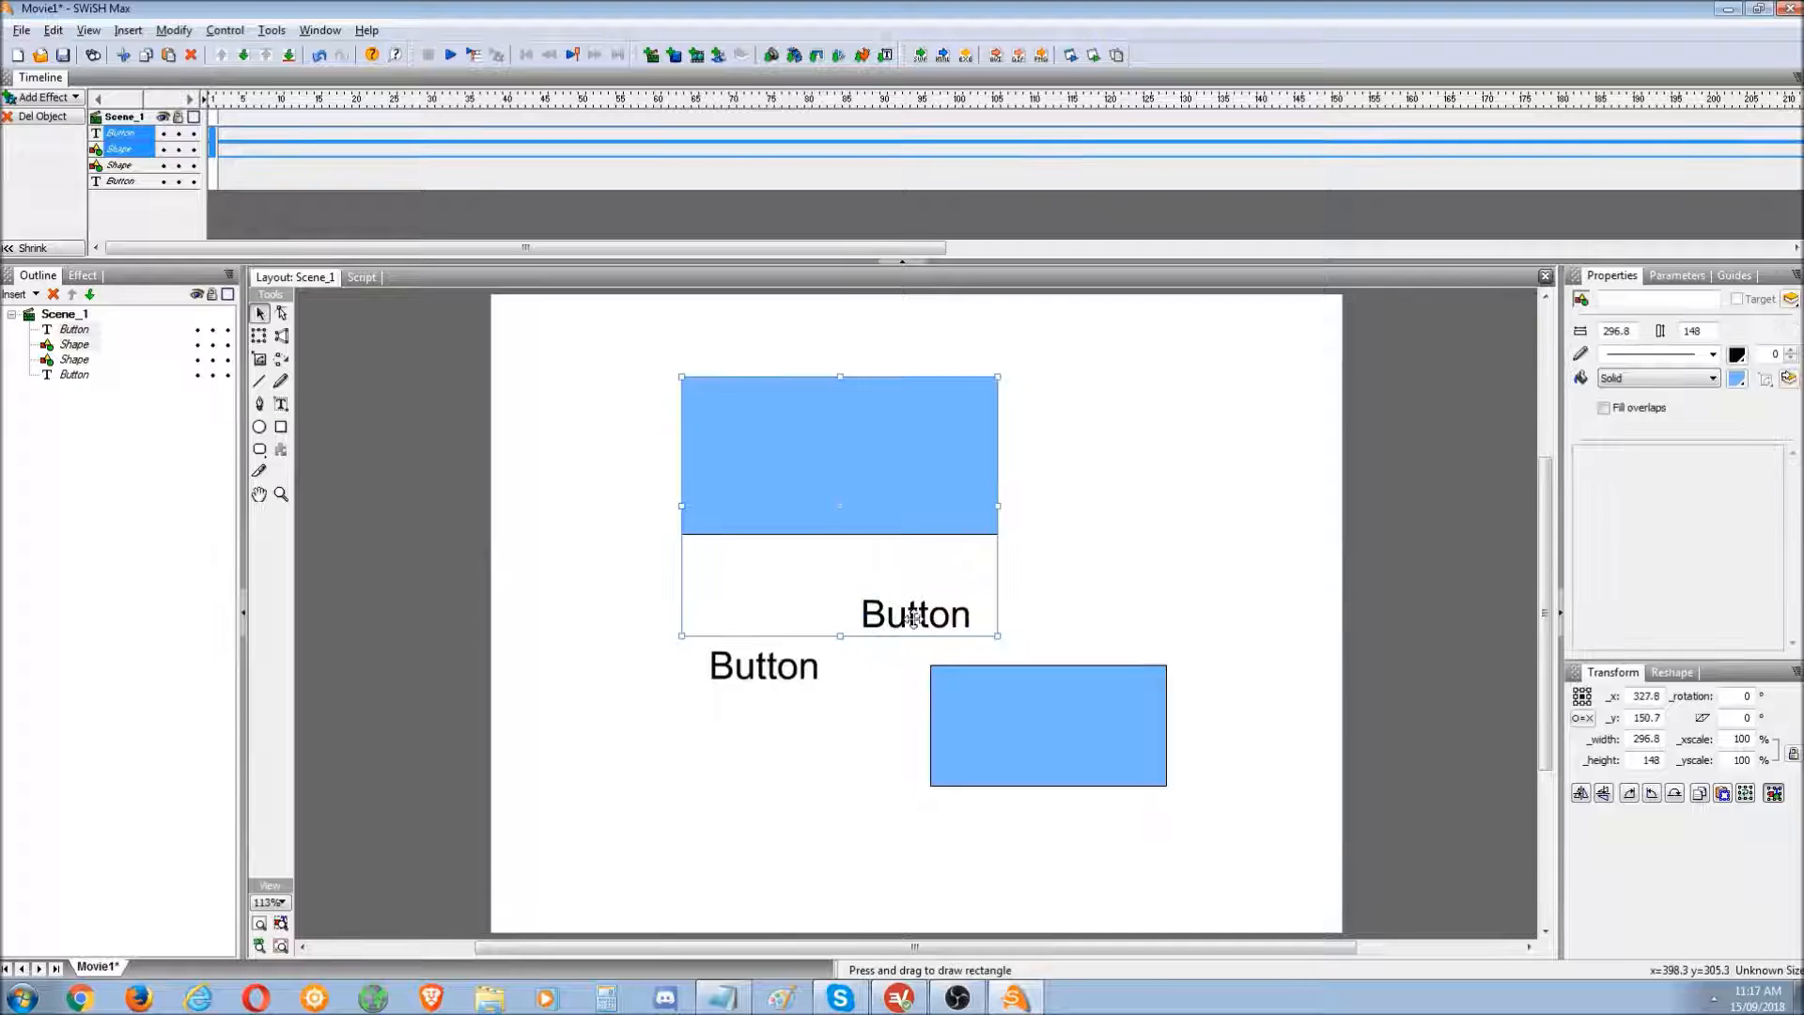
{"action": "left_click", "coordinate": [913, 617]}
{"action": "left_click_drag", "start_coordinate": [908, 616], "coordinate": [821, 439]}
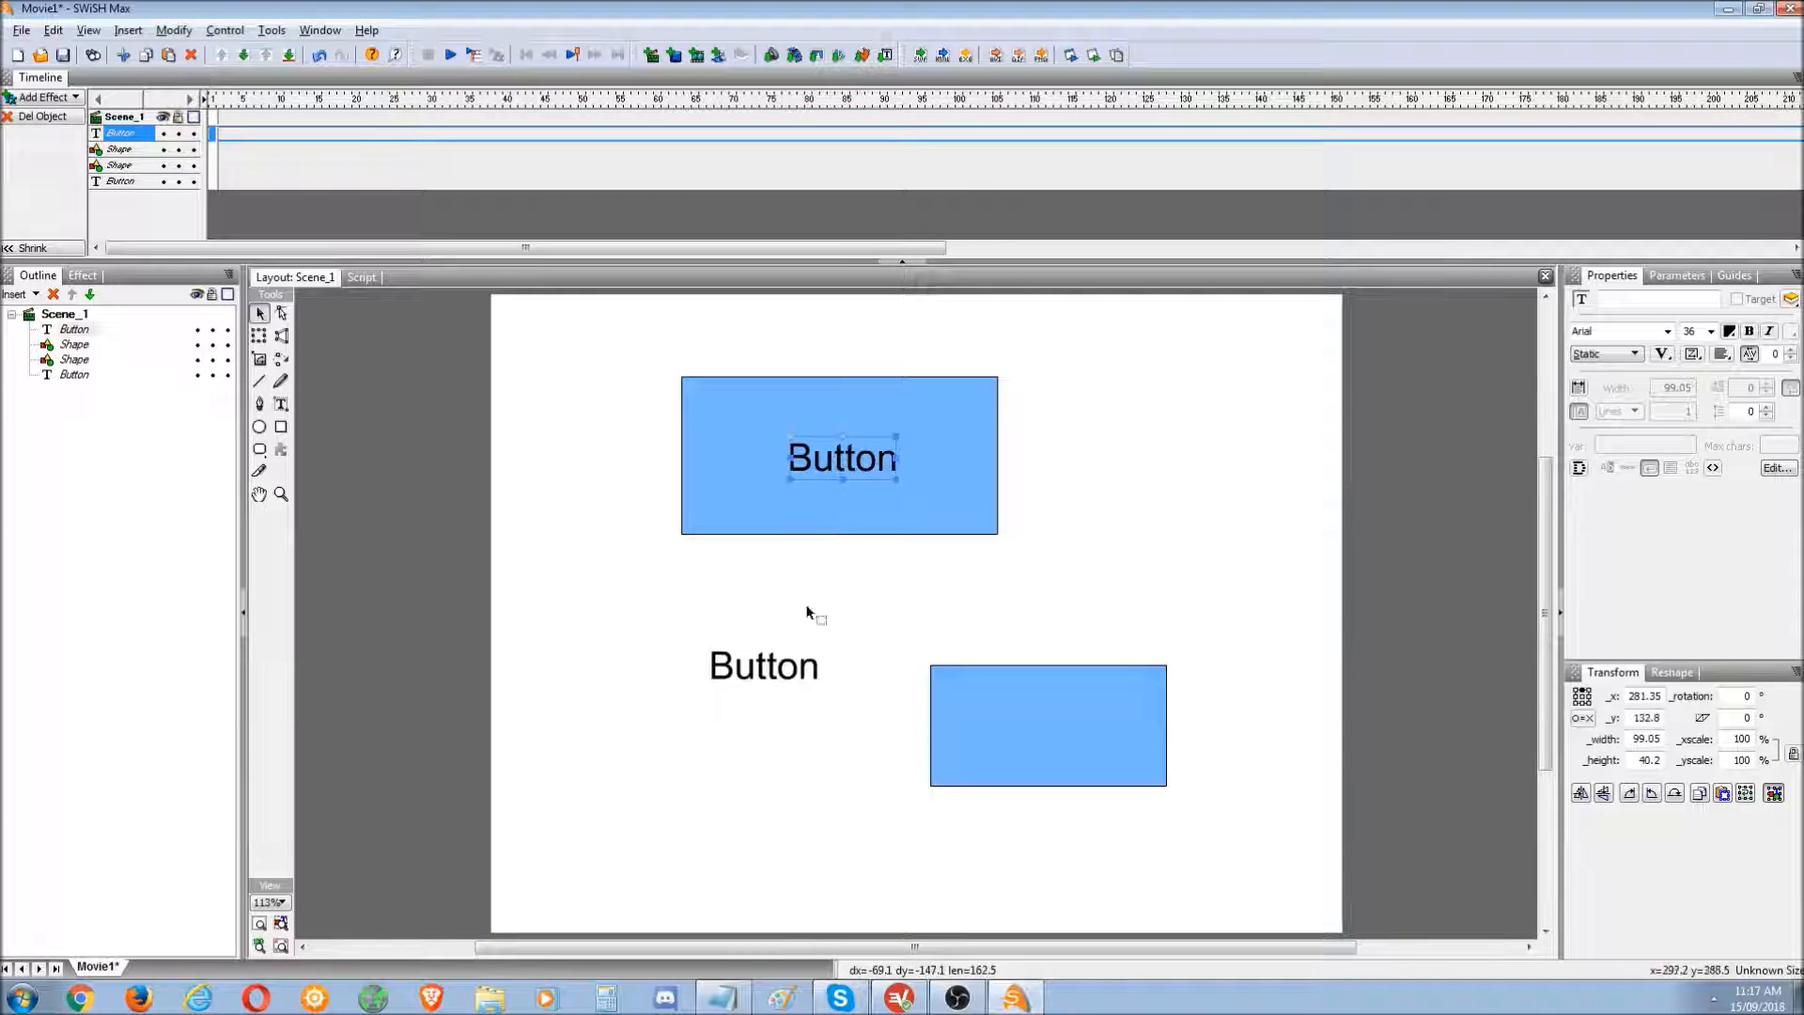
- Move the original "Button" text about 36 pixels left and 42 pixels down
{"action": "left_click", "coordinate": [814, 714]}
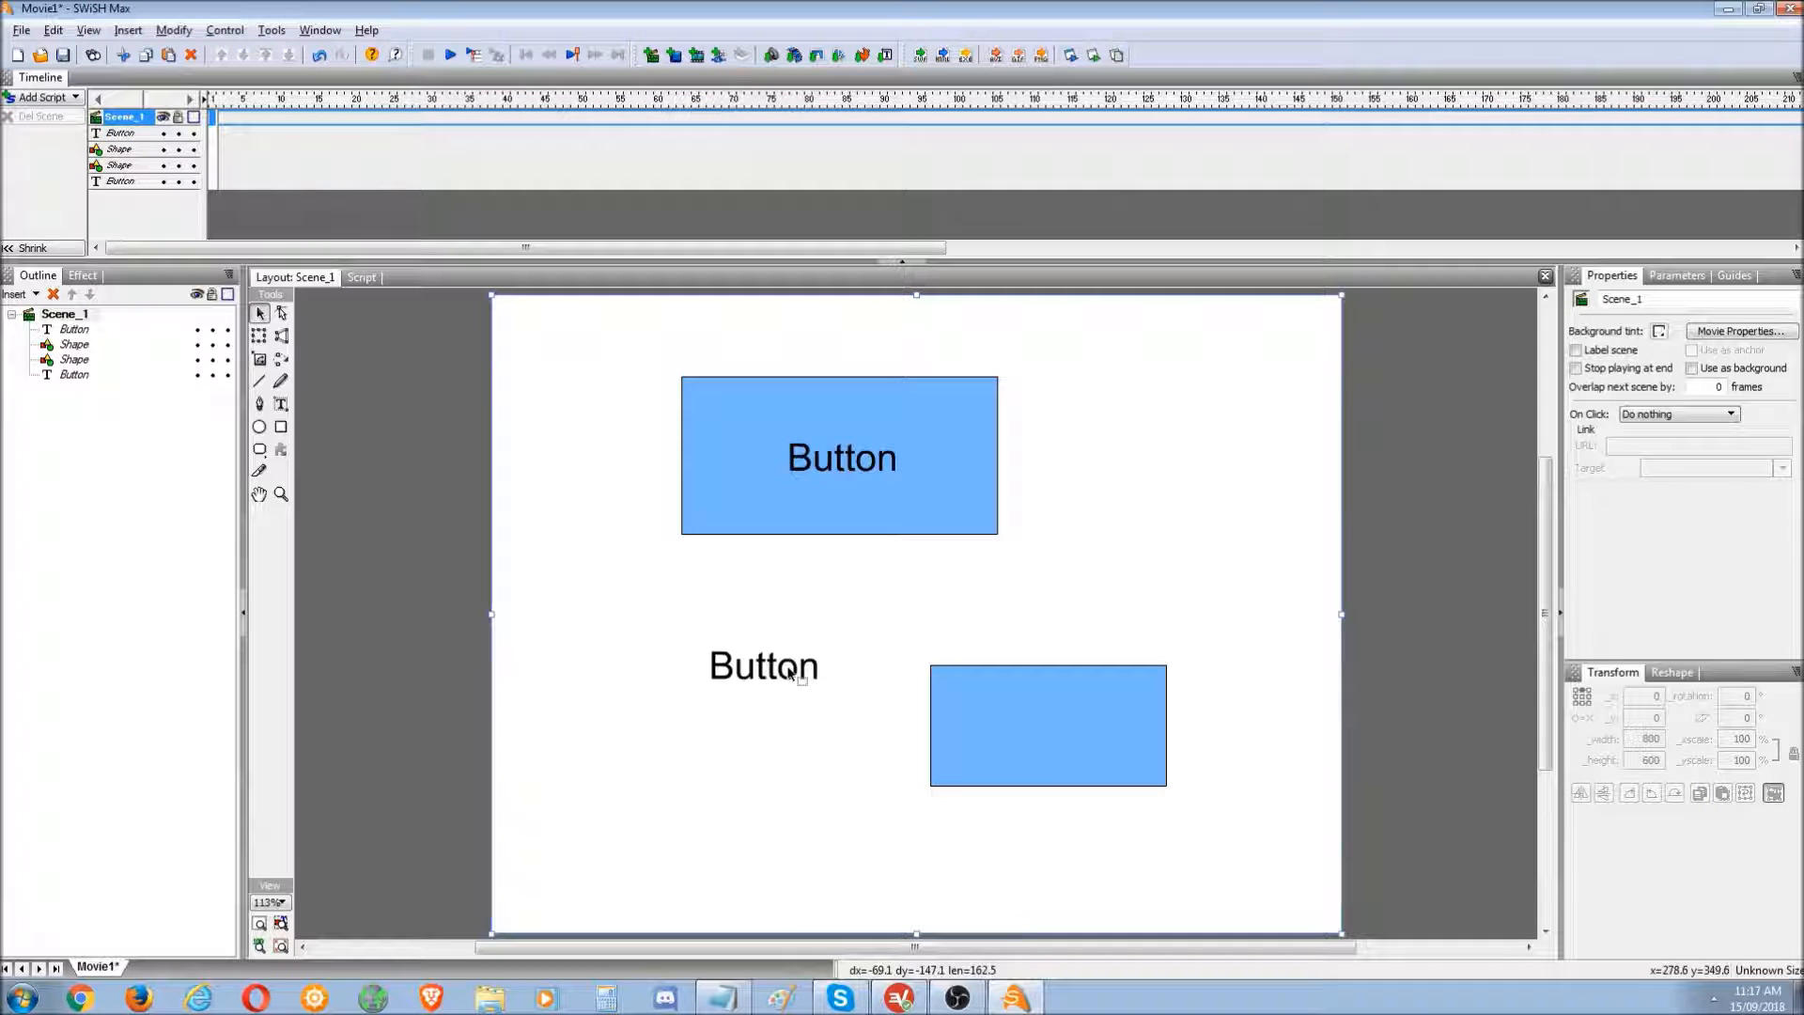
{"action": "left_click_drag", "start_coordinate": [802, 670], "coordinate": [763, 716]}
{"action": "left_click", "coordinate": [854, 636]}
{"action": "left_click", "coordinate": [731, 720]}
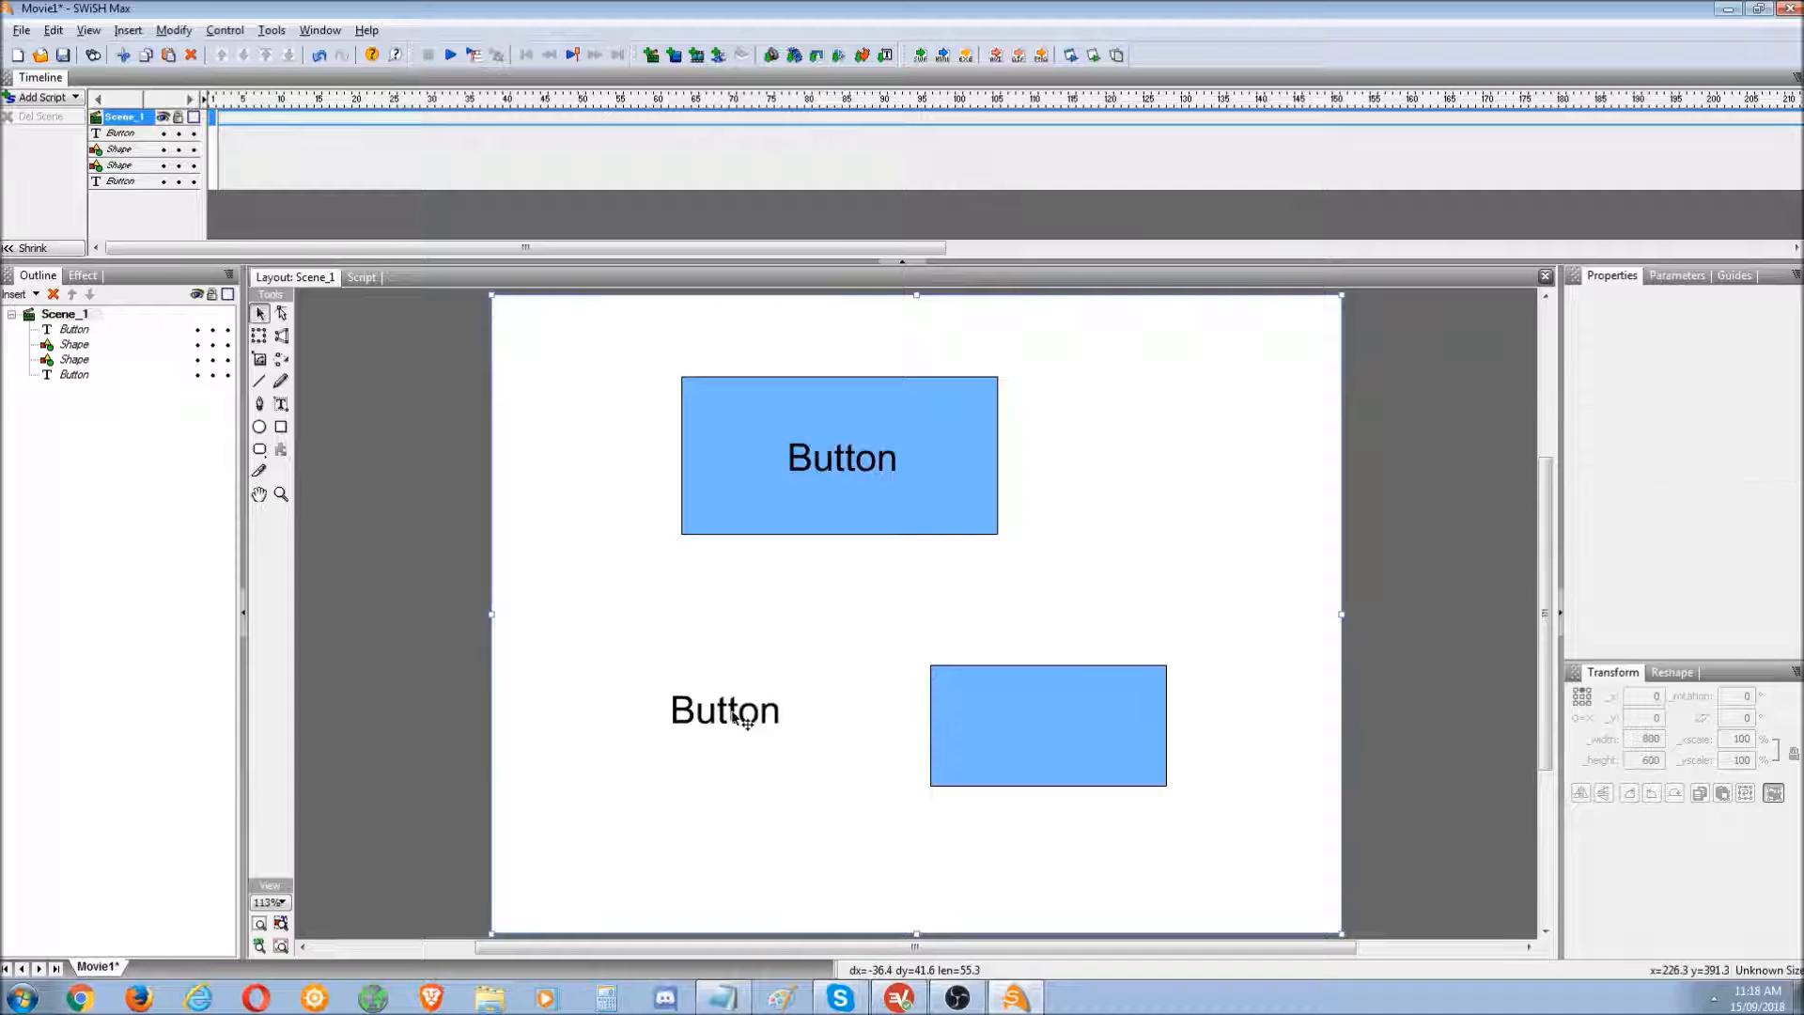
{"action": "left_click", "coordinate": [1092, 747]}
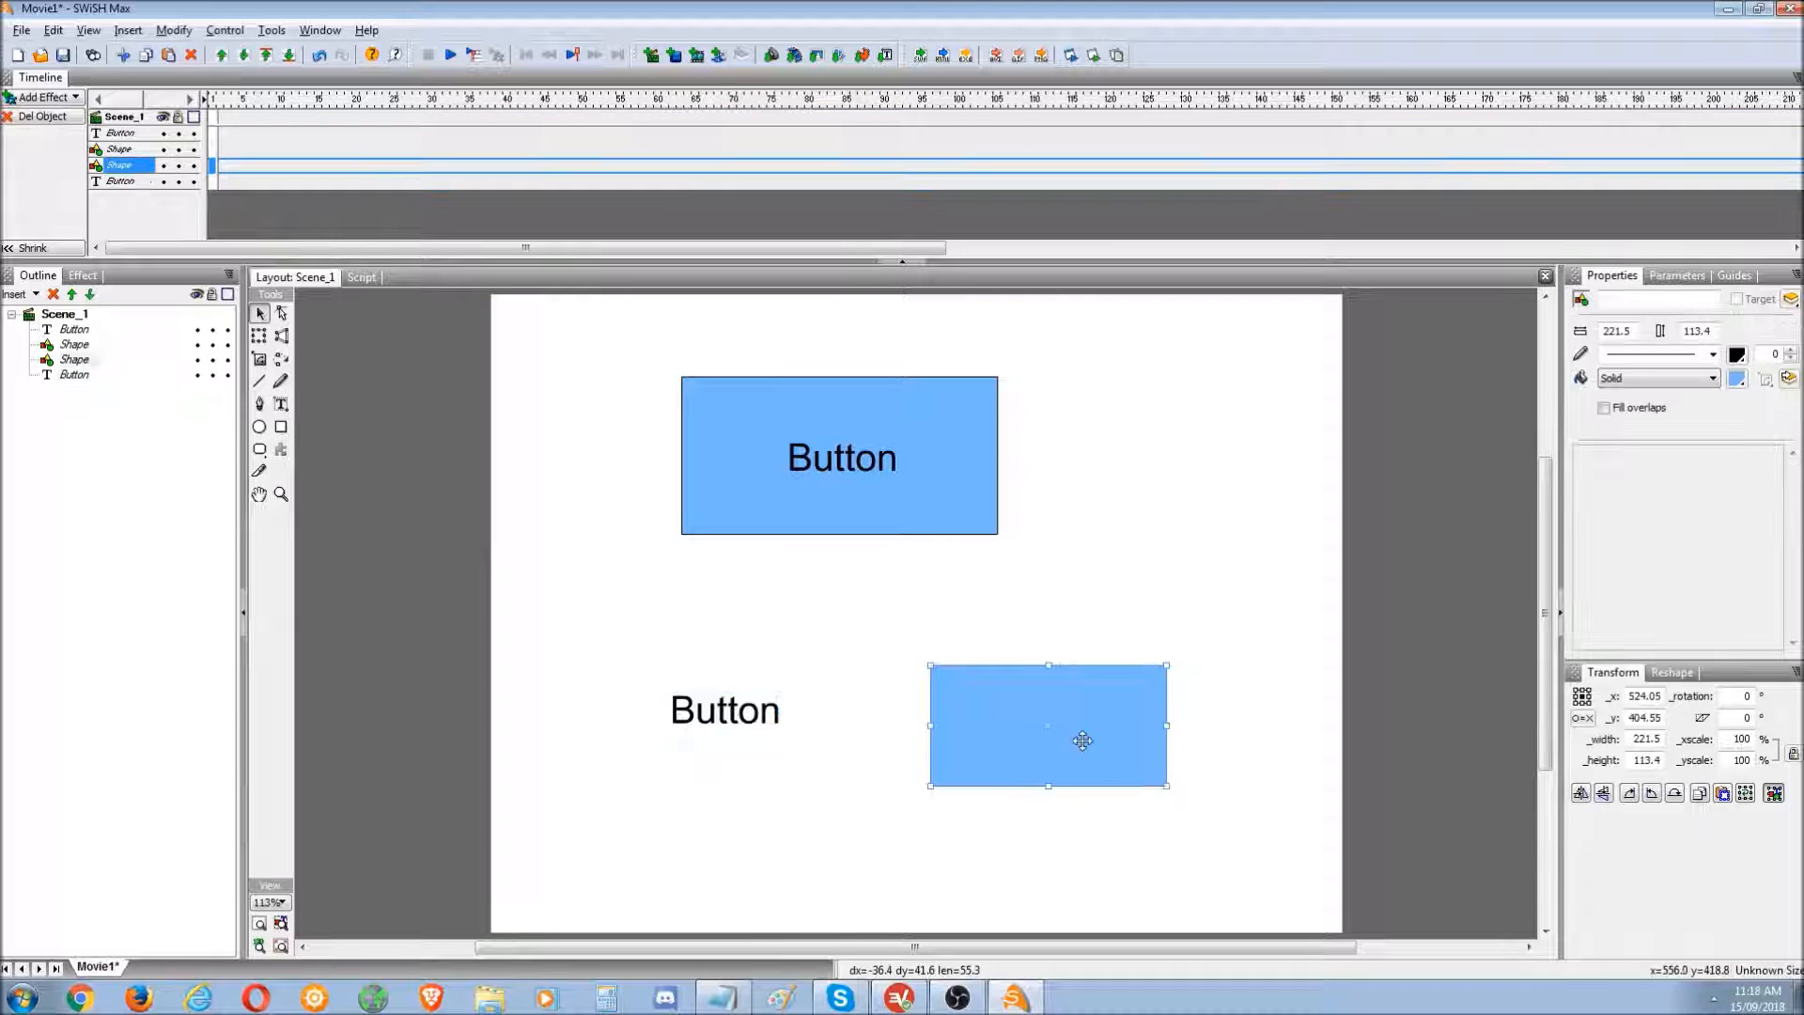
{"action": "left_click", "coordinate": [904, 513]}
{"action": "left_click", "coordinate": [848, 460]}
{"action": "left_click", "coordinate": [553, 510]}
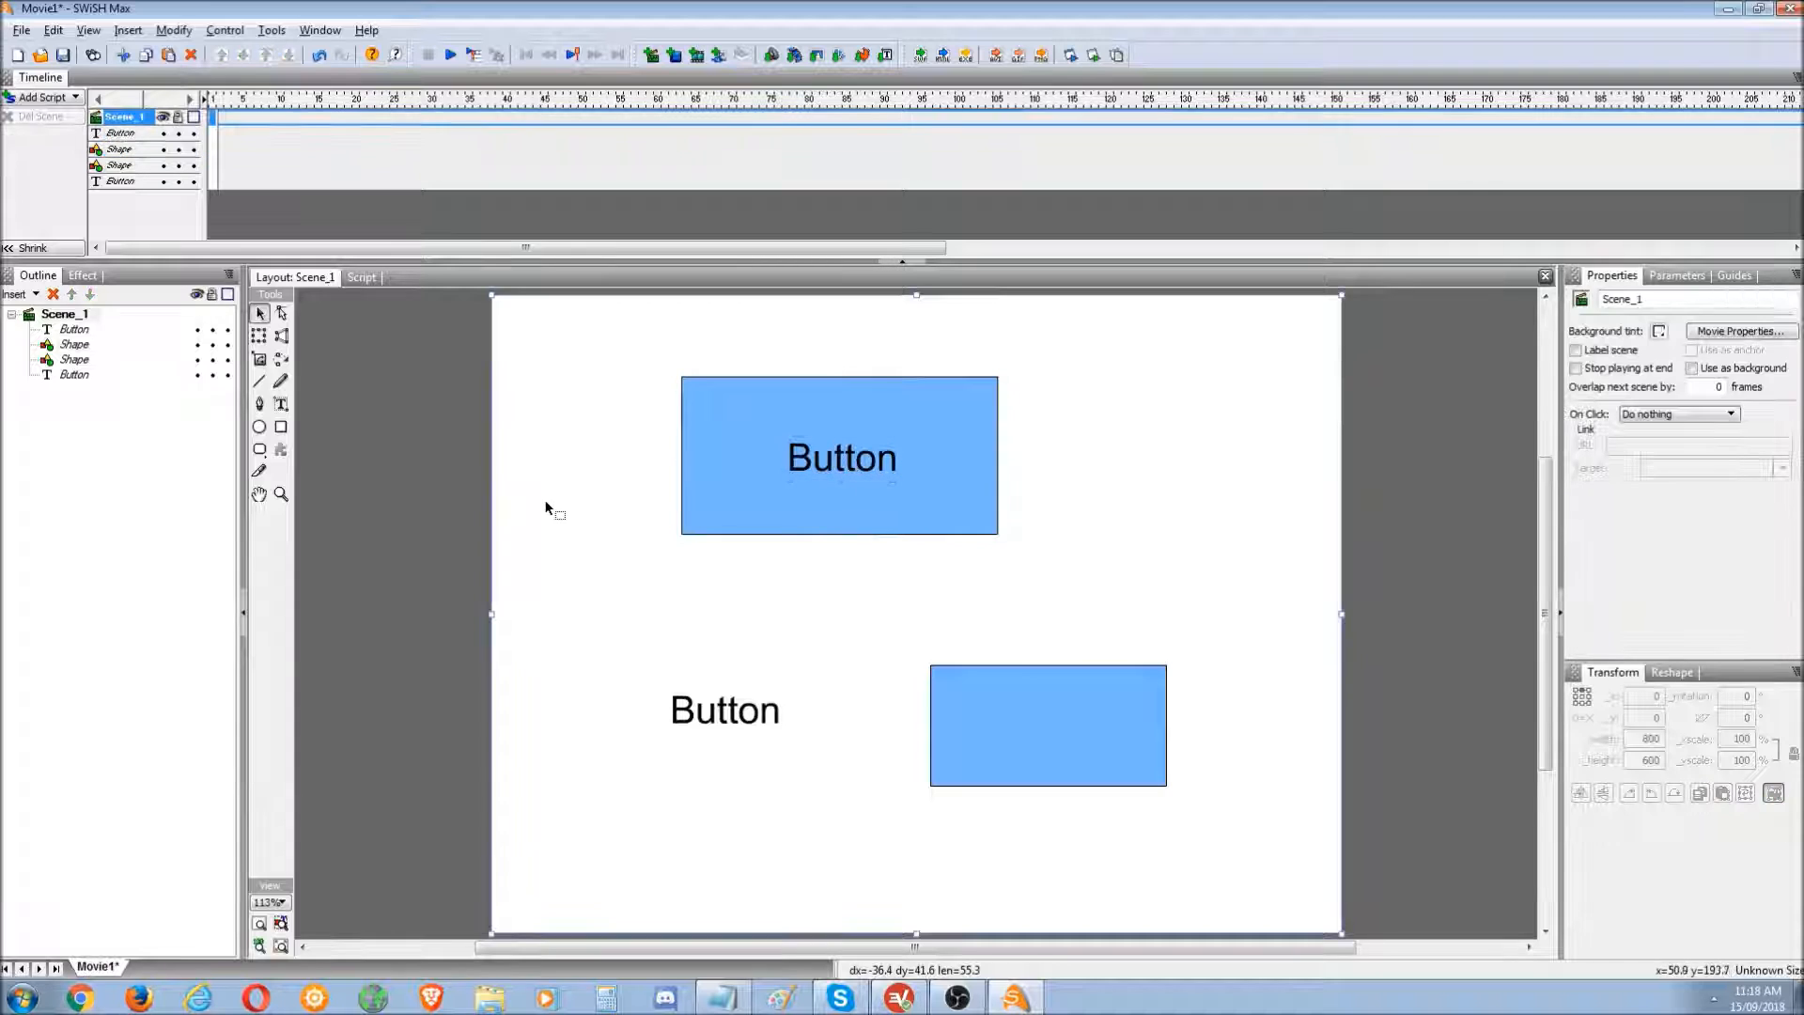
- Group the larger rectangle and the "Button" text on it as a button
{"action": "left_click", "coordinate": [75, 330]}
{"action": "left_click", "coordinate": [73, 346], "text": "ctrl"}
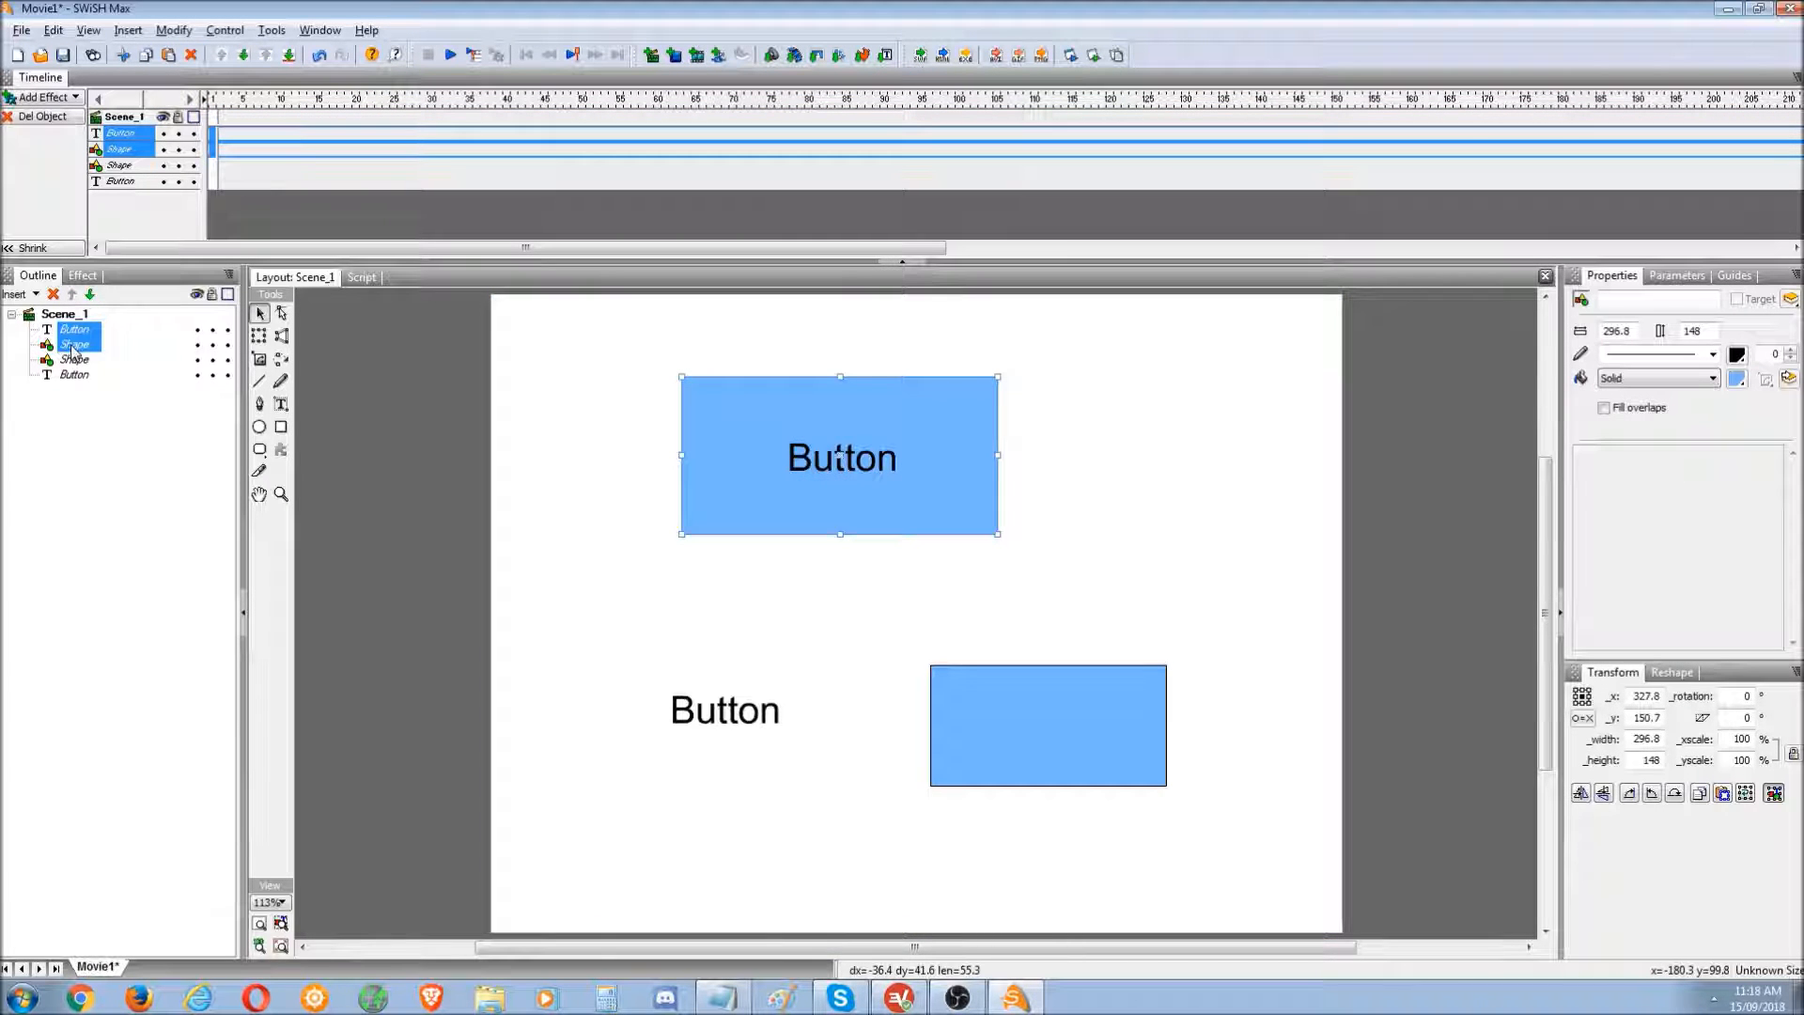
{"action": "left_click", "coordinate": [75, 329]}
{"action": "left_click", "coordinate": [76, 330]}
{"action": "left_click", "coordinate": [75, 345]}
{"action": "left_click", "coordinate": [76, 329]}
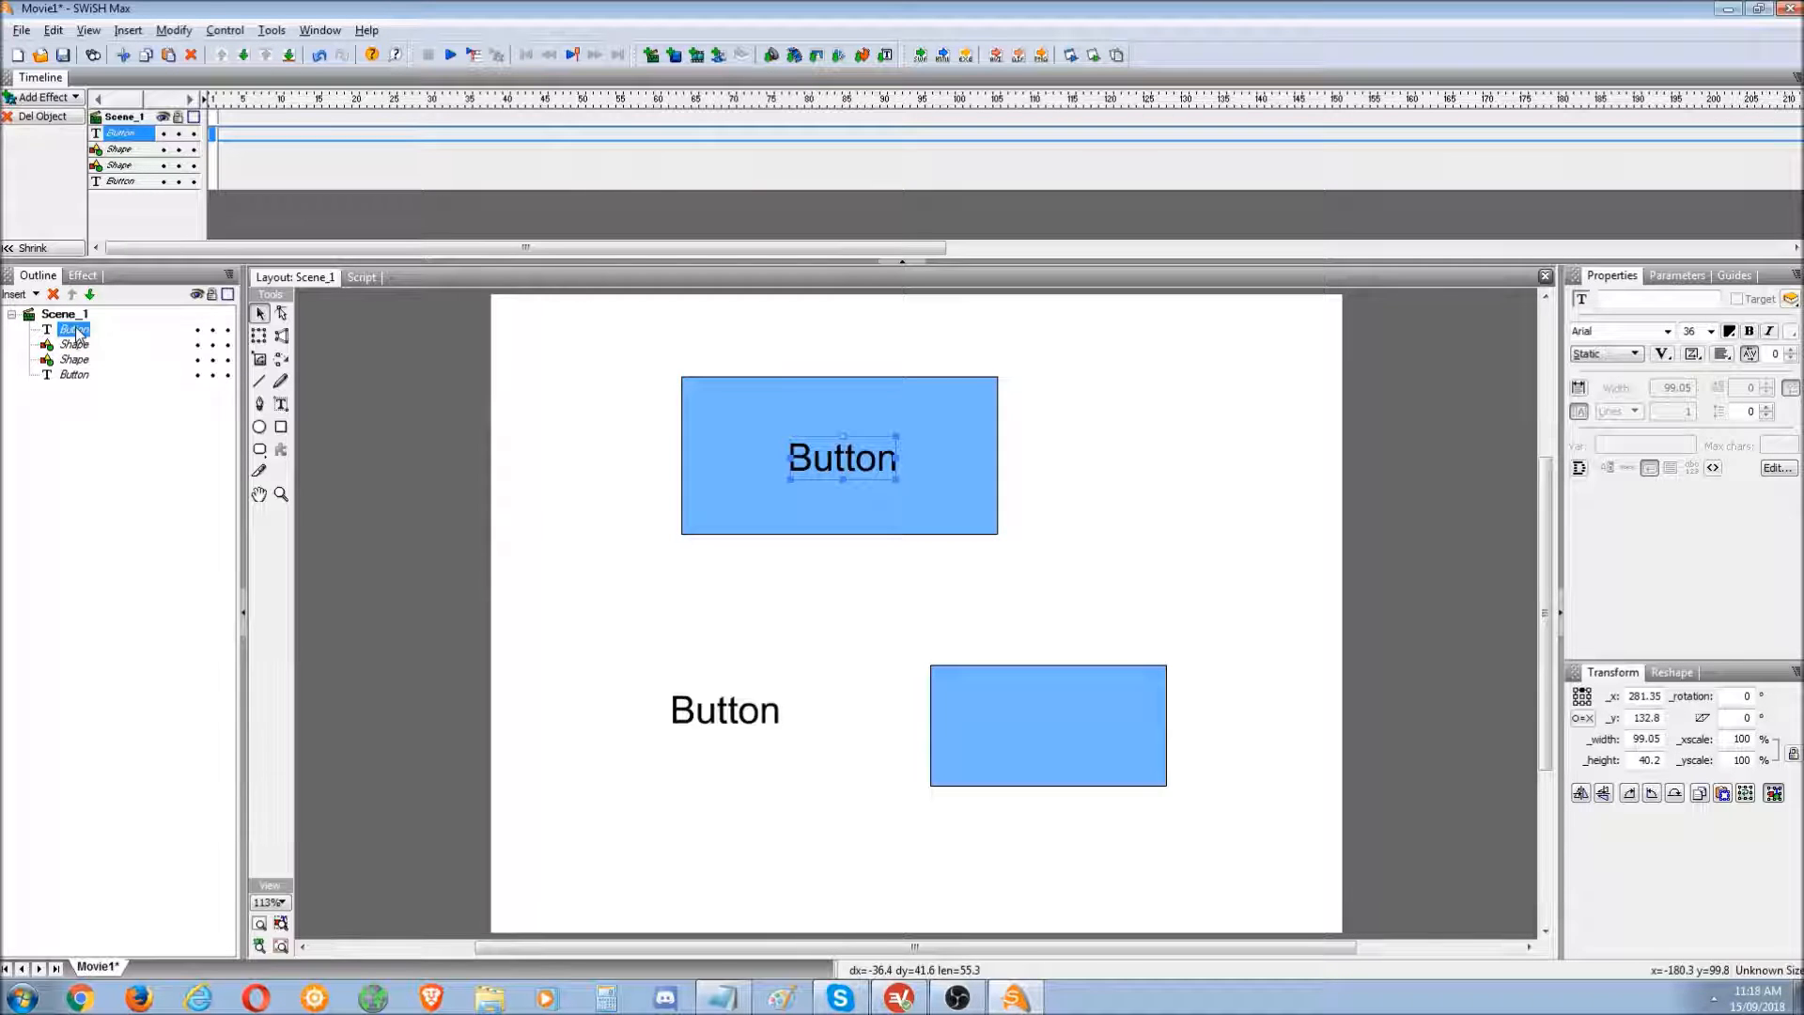
{"action": "left_click", "coordinate": [78, 346], "text": "ctrl"}
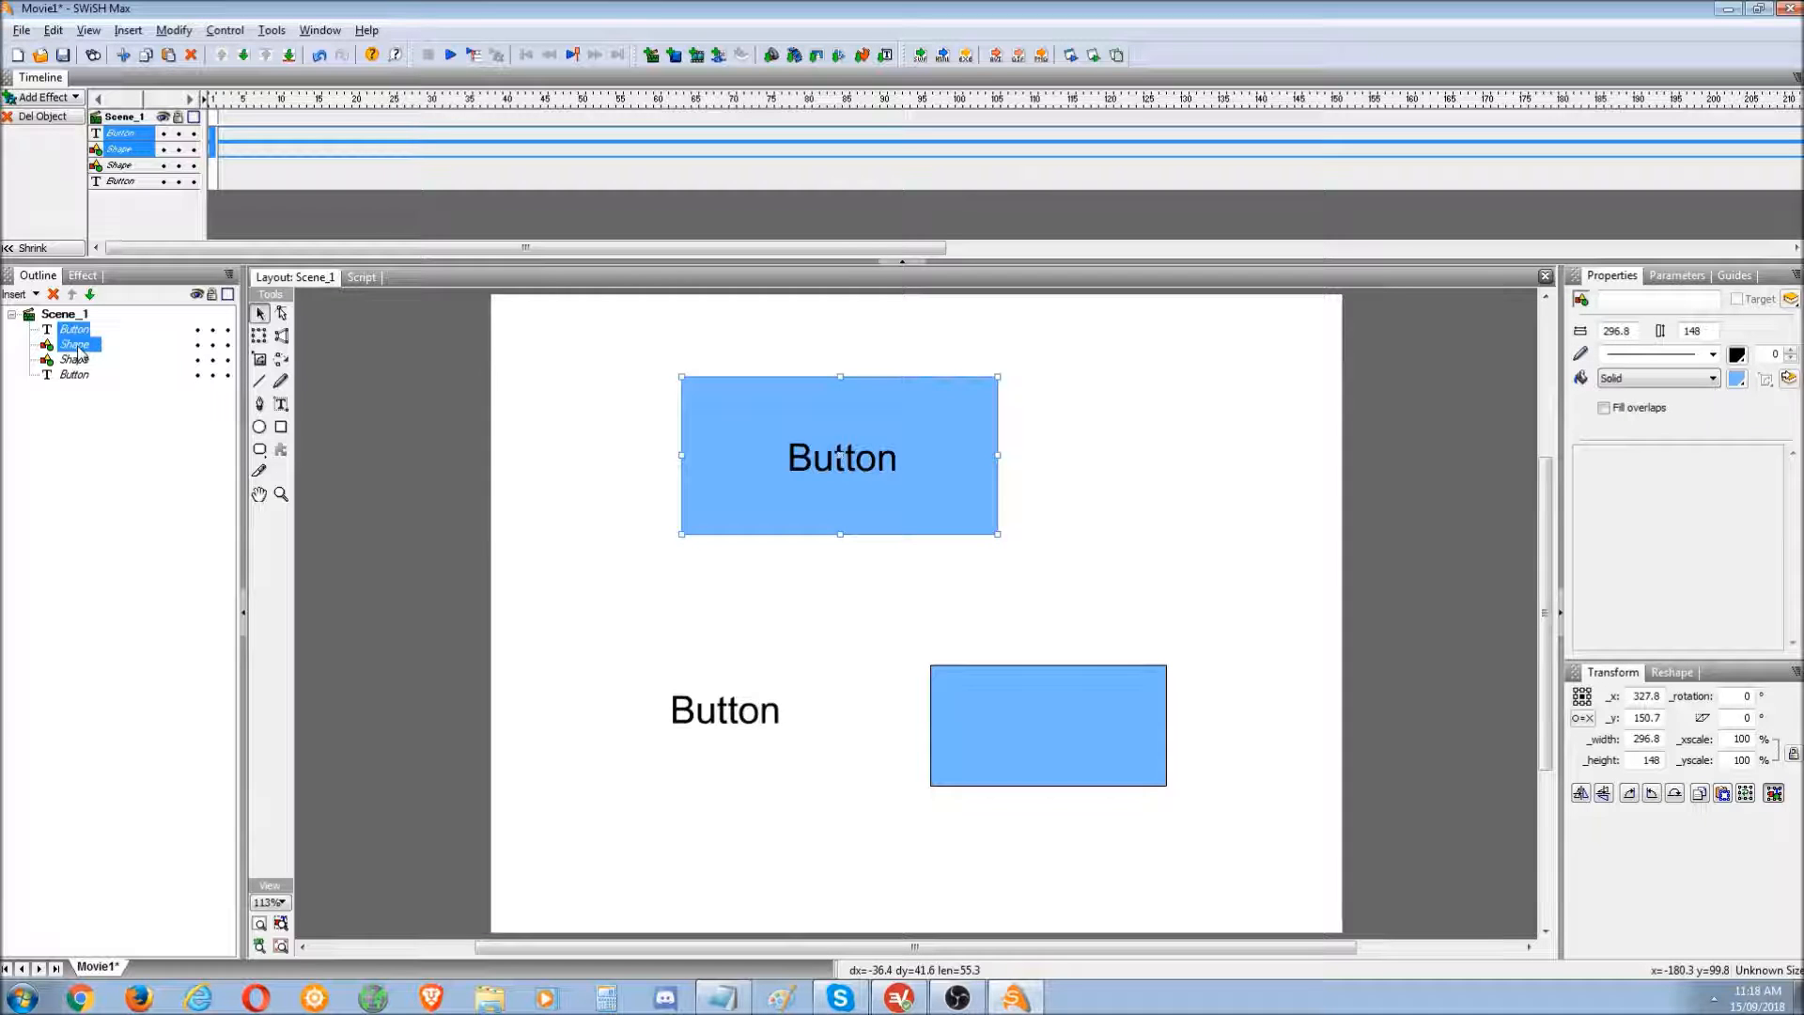
{"action": "right_click", "coordinate": [79, 350]}
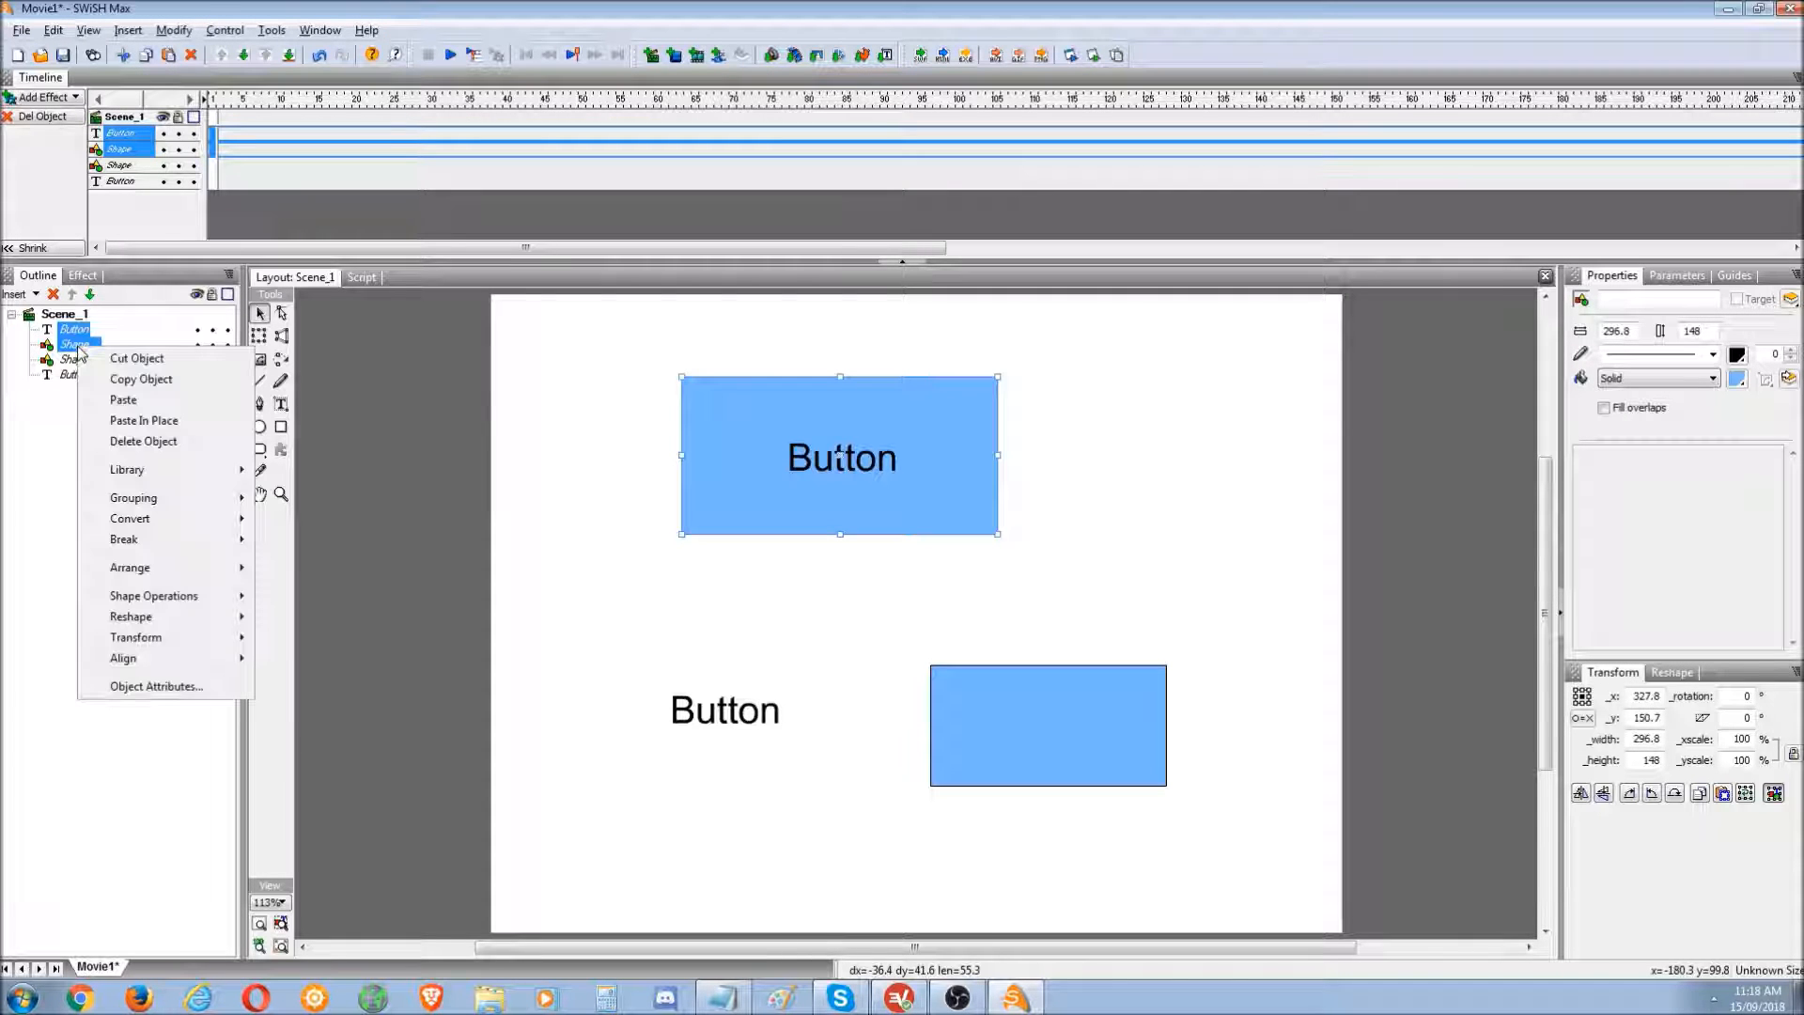
{"action": "mouse_move", "coordinate": [164, 499]}
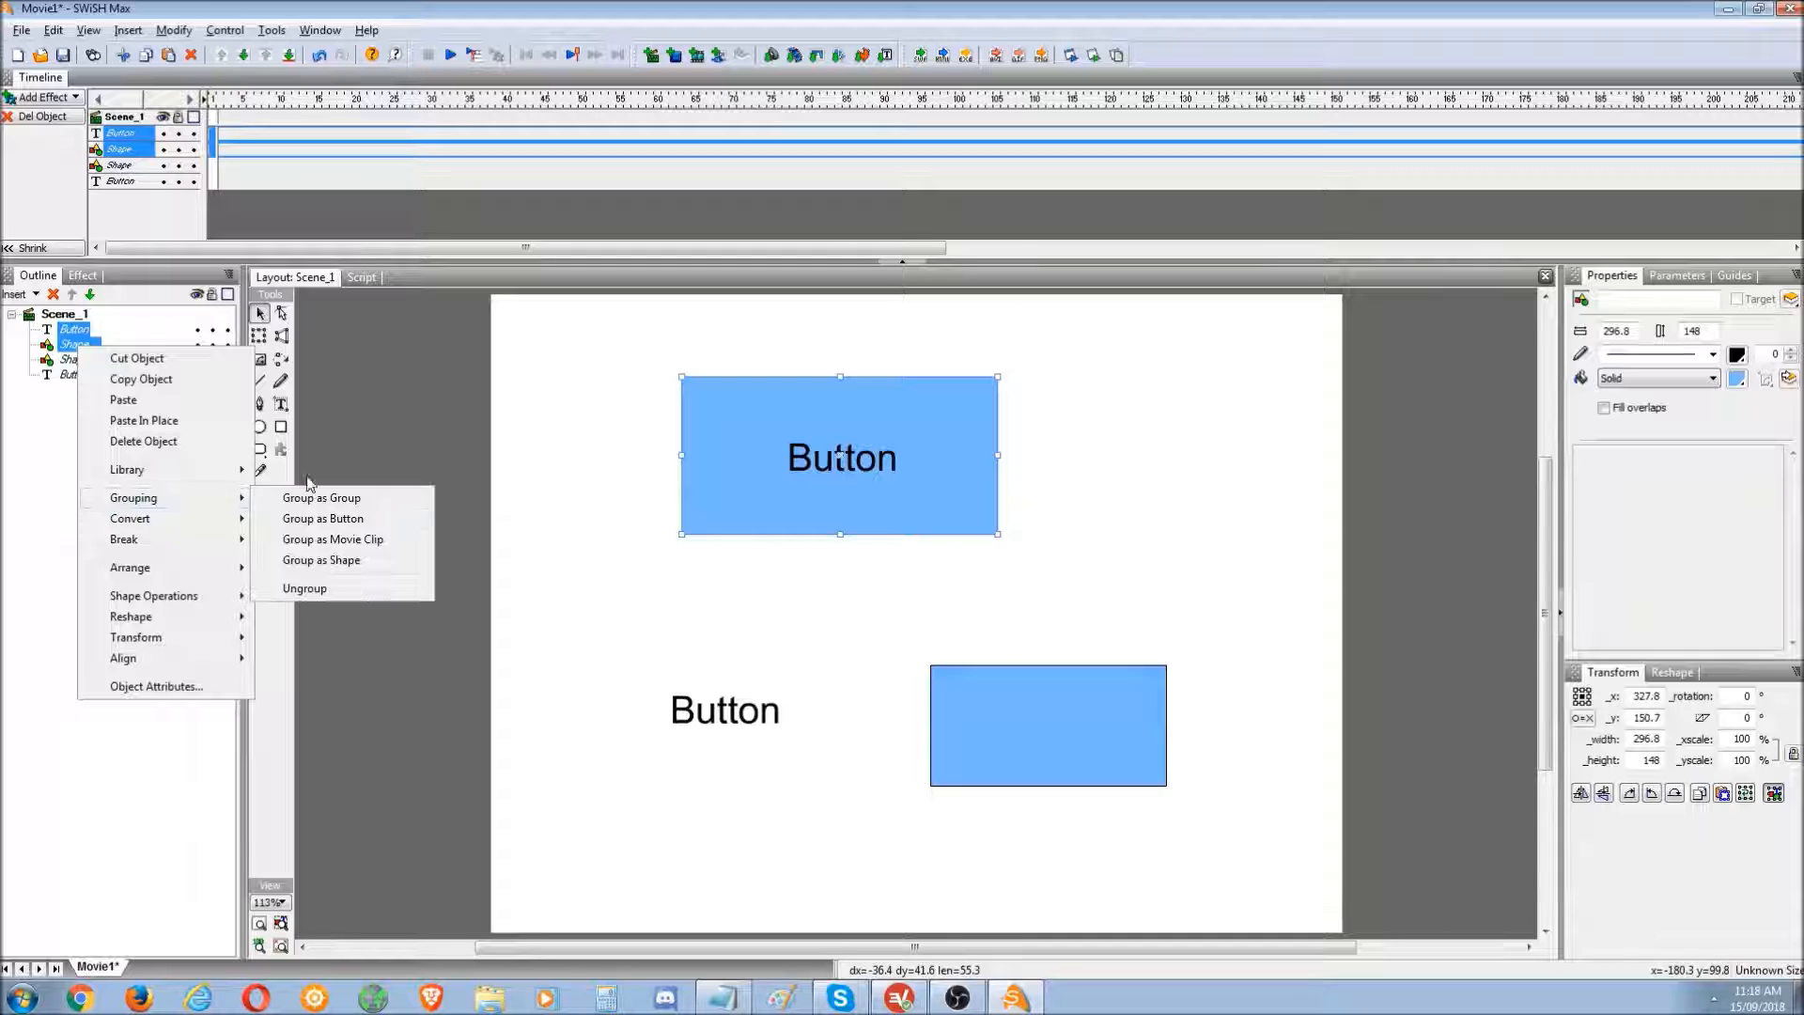
{"action": "left_click", "coordinate": [366, 520]}
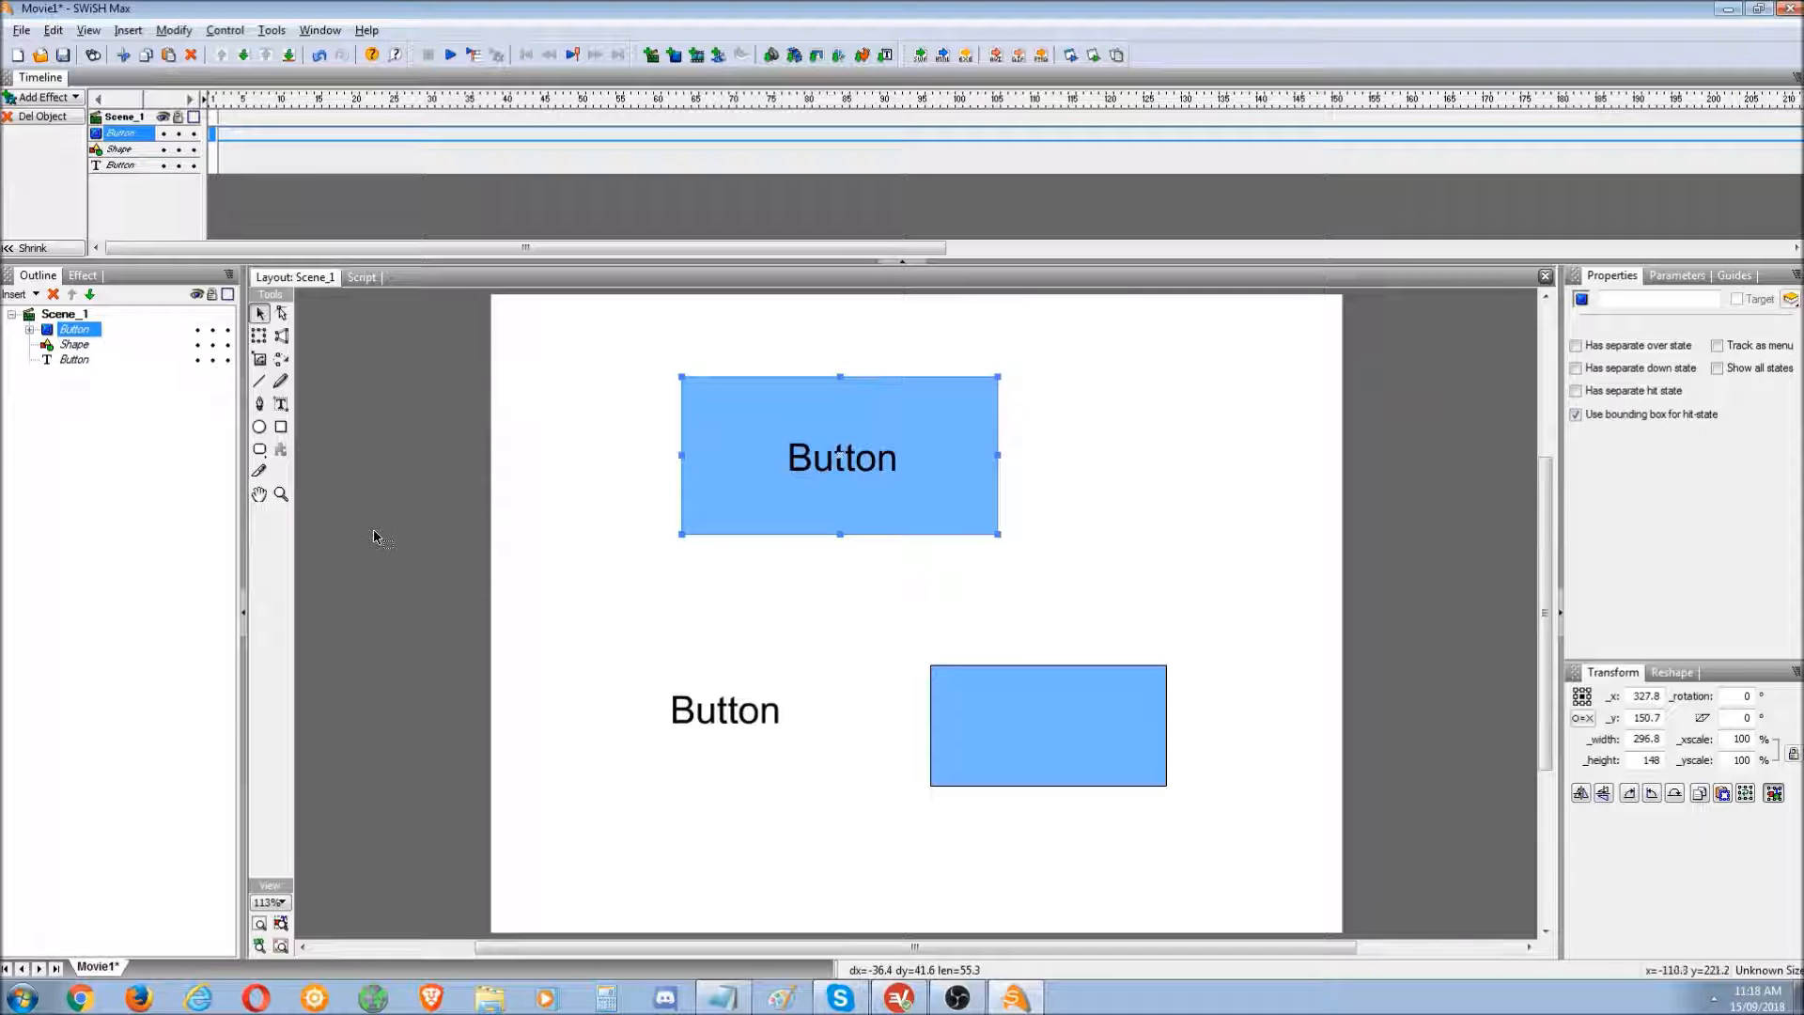
- Examine the script view of the scene, the grouped Button, the Shape and the Button text in turn
{"action": "left_click", "coordinate": [76, 317]}
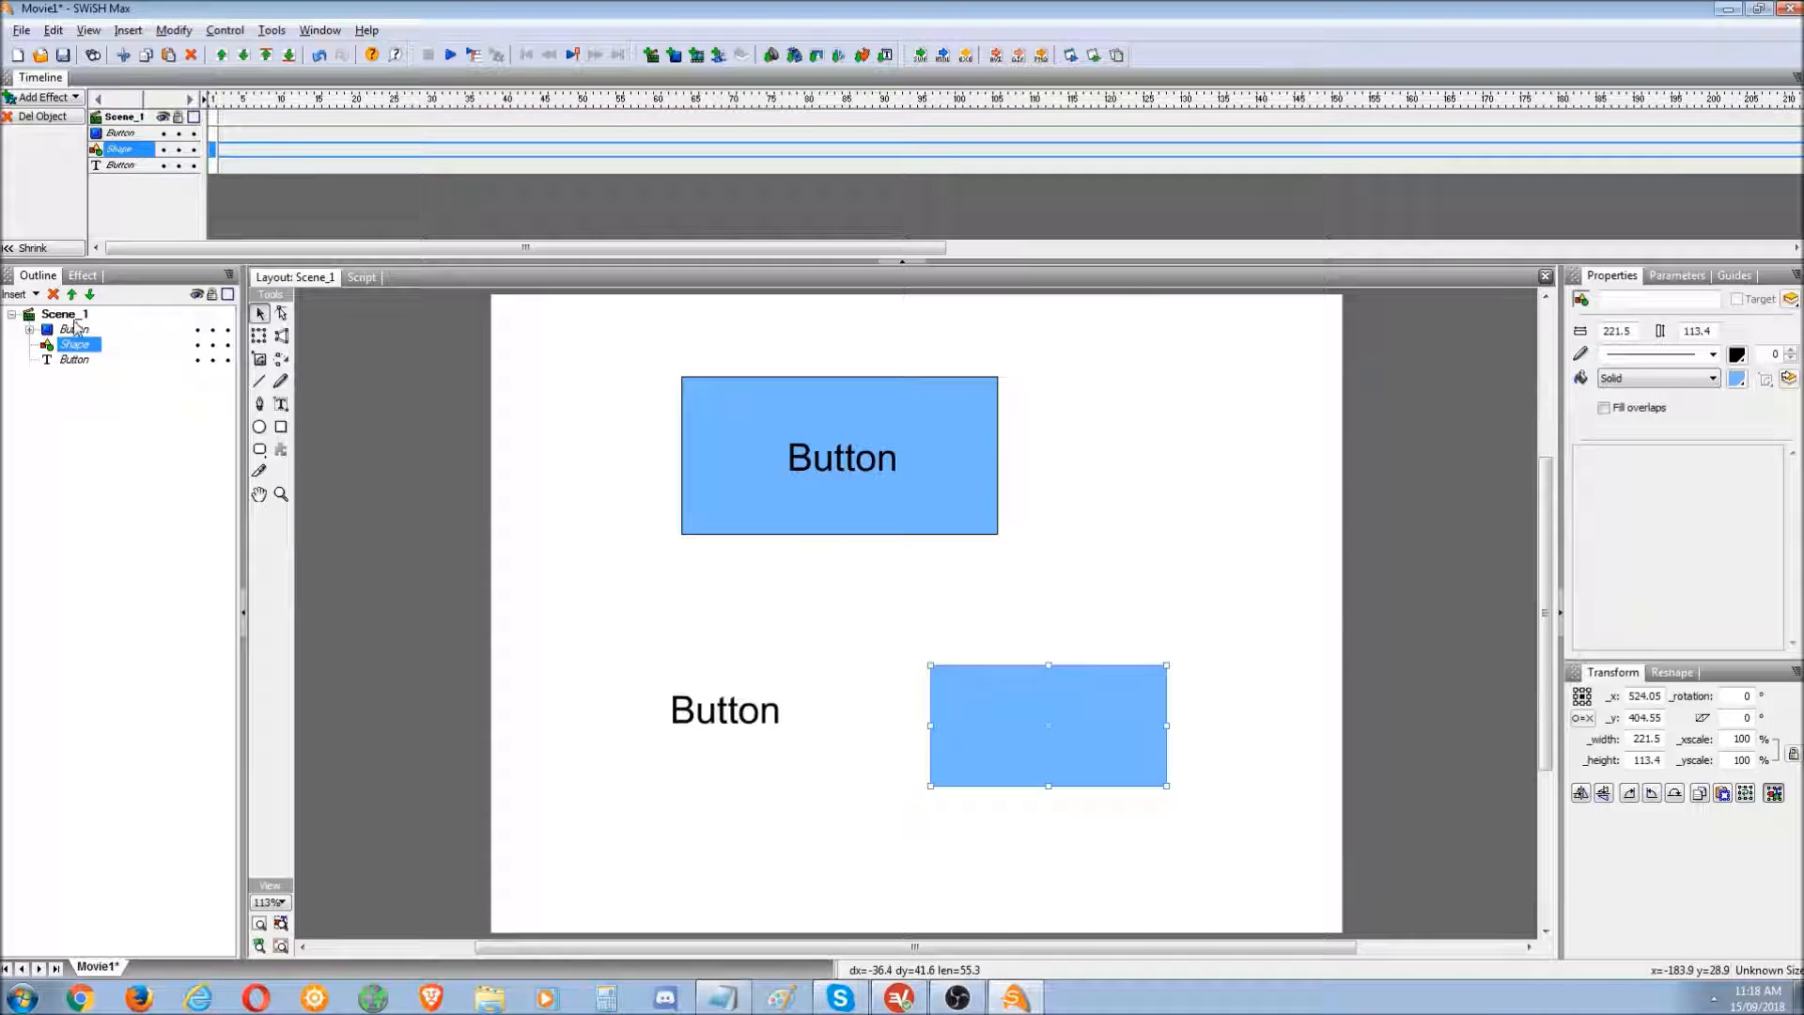
{"action": "left_click", "coordinate": [363, 277]}
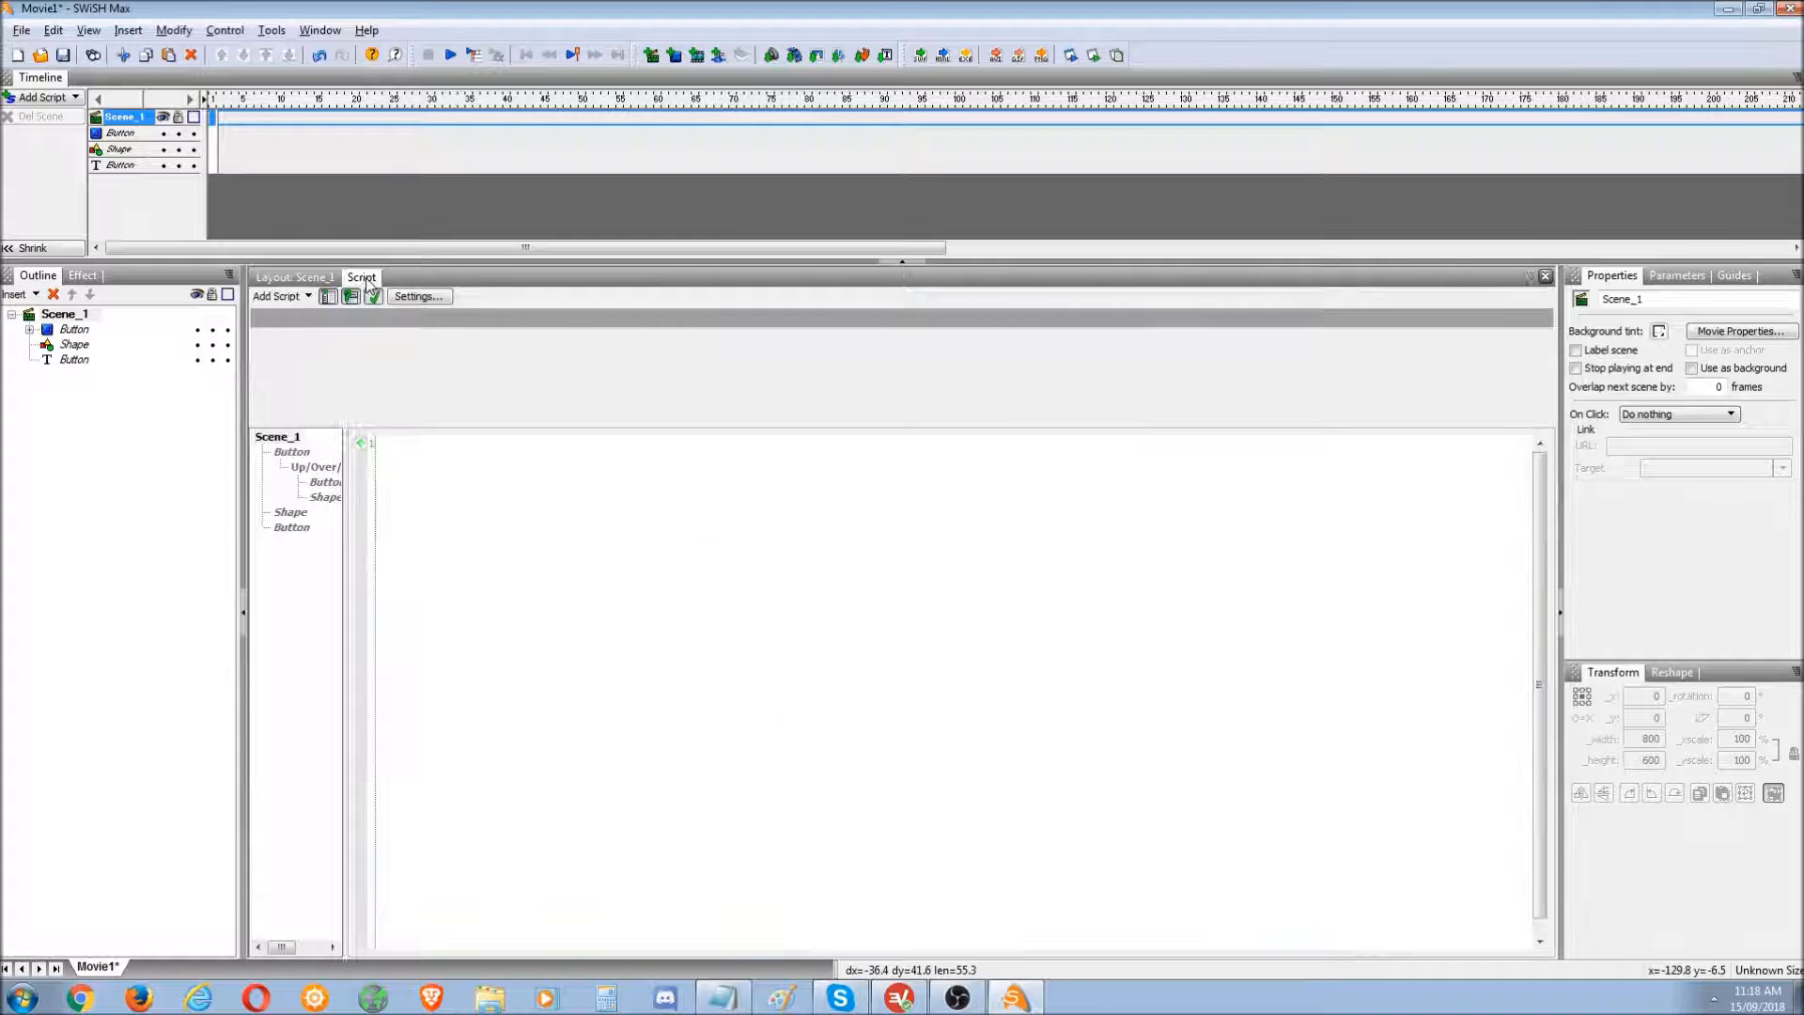
{"action": "left_click", "coordinate": [81, 328]}
{"action": "left_click", "coordinate": [77, 344]}
{"action": "left_click", "coordinate": [76, 360]}
{"action": "left_click", "coordinate": [78, 348]}
{"action": "left_click", "coordinate": [75, 330]}
{"action": "left_click", "coordinate": [73, 316]}
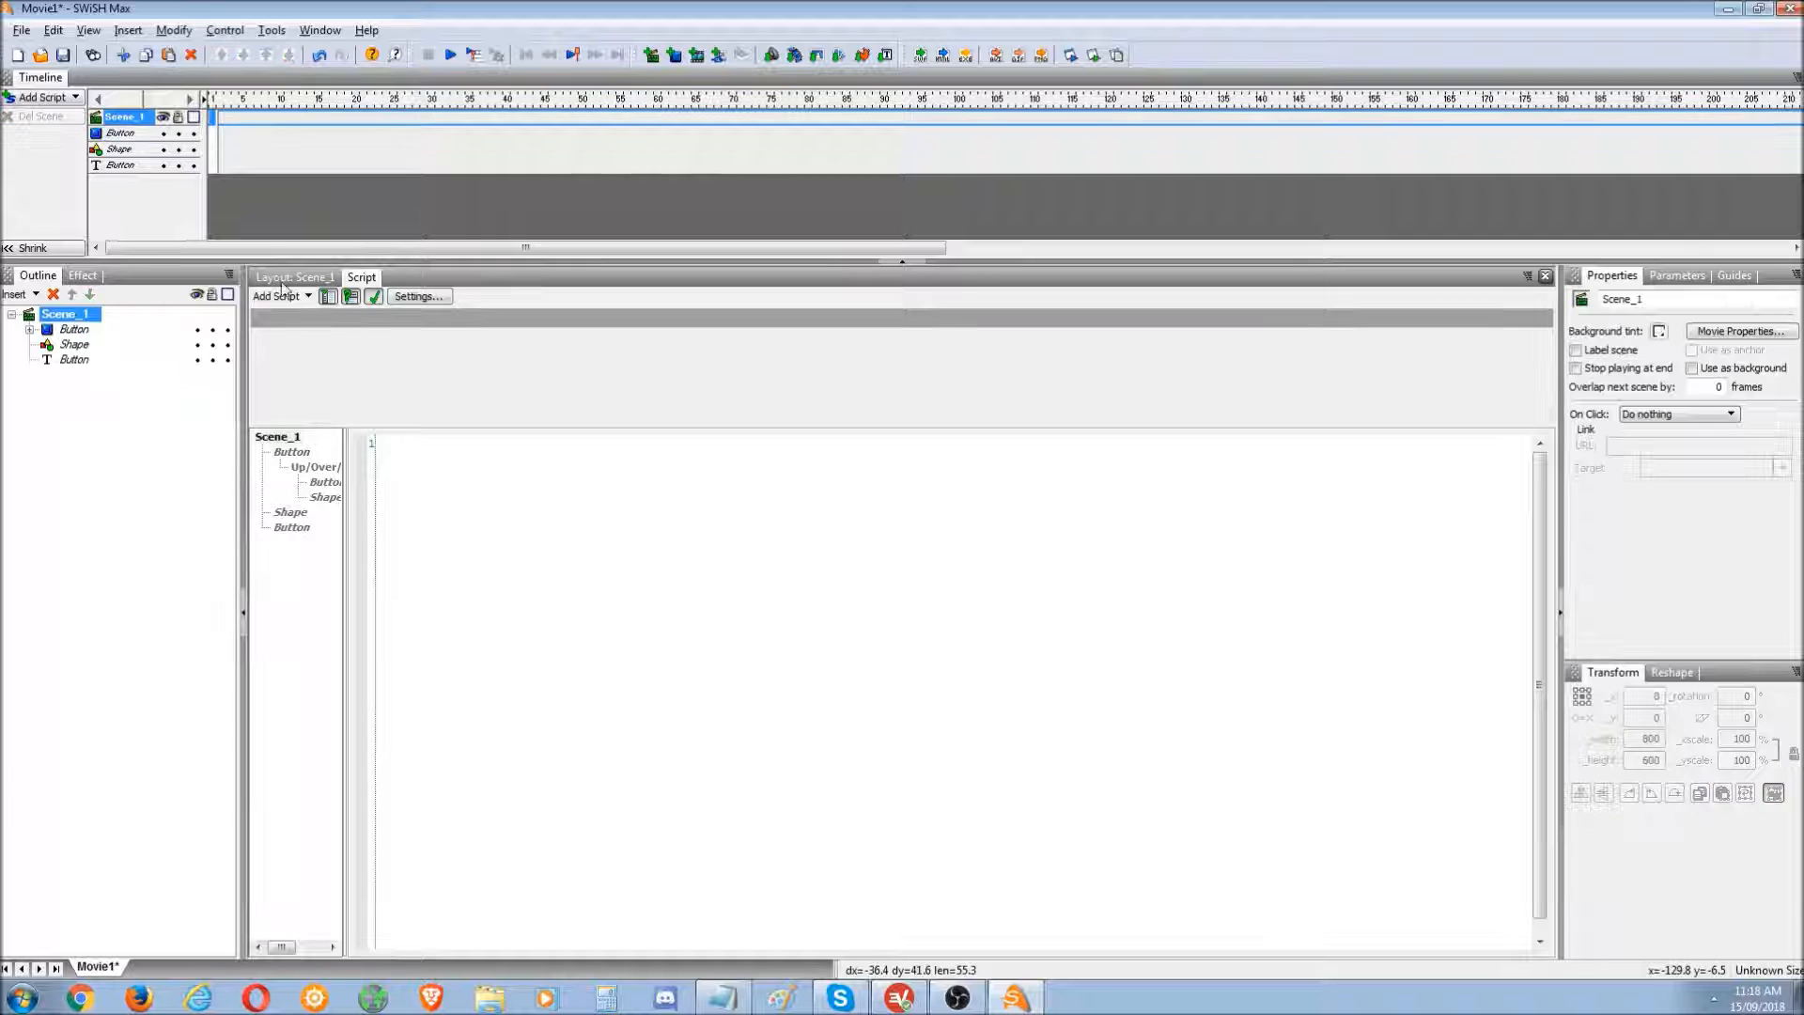
{"action": "left_click", "coordinate": [284, 282]}
{"action": "left_click", "coordinate": [353, 278]}
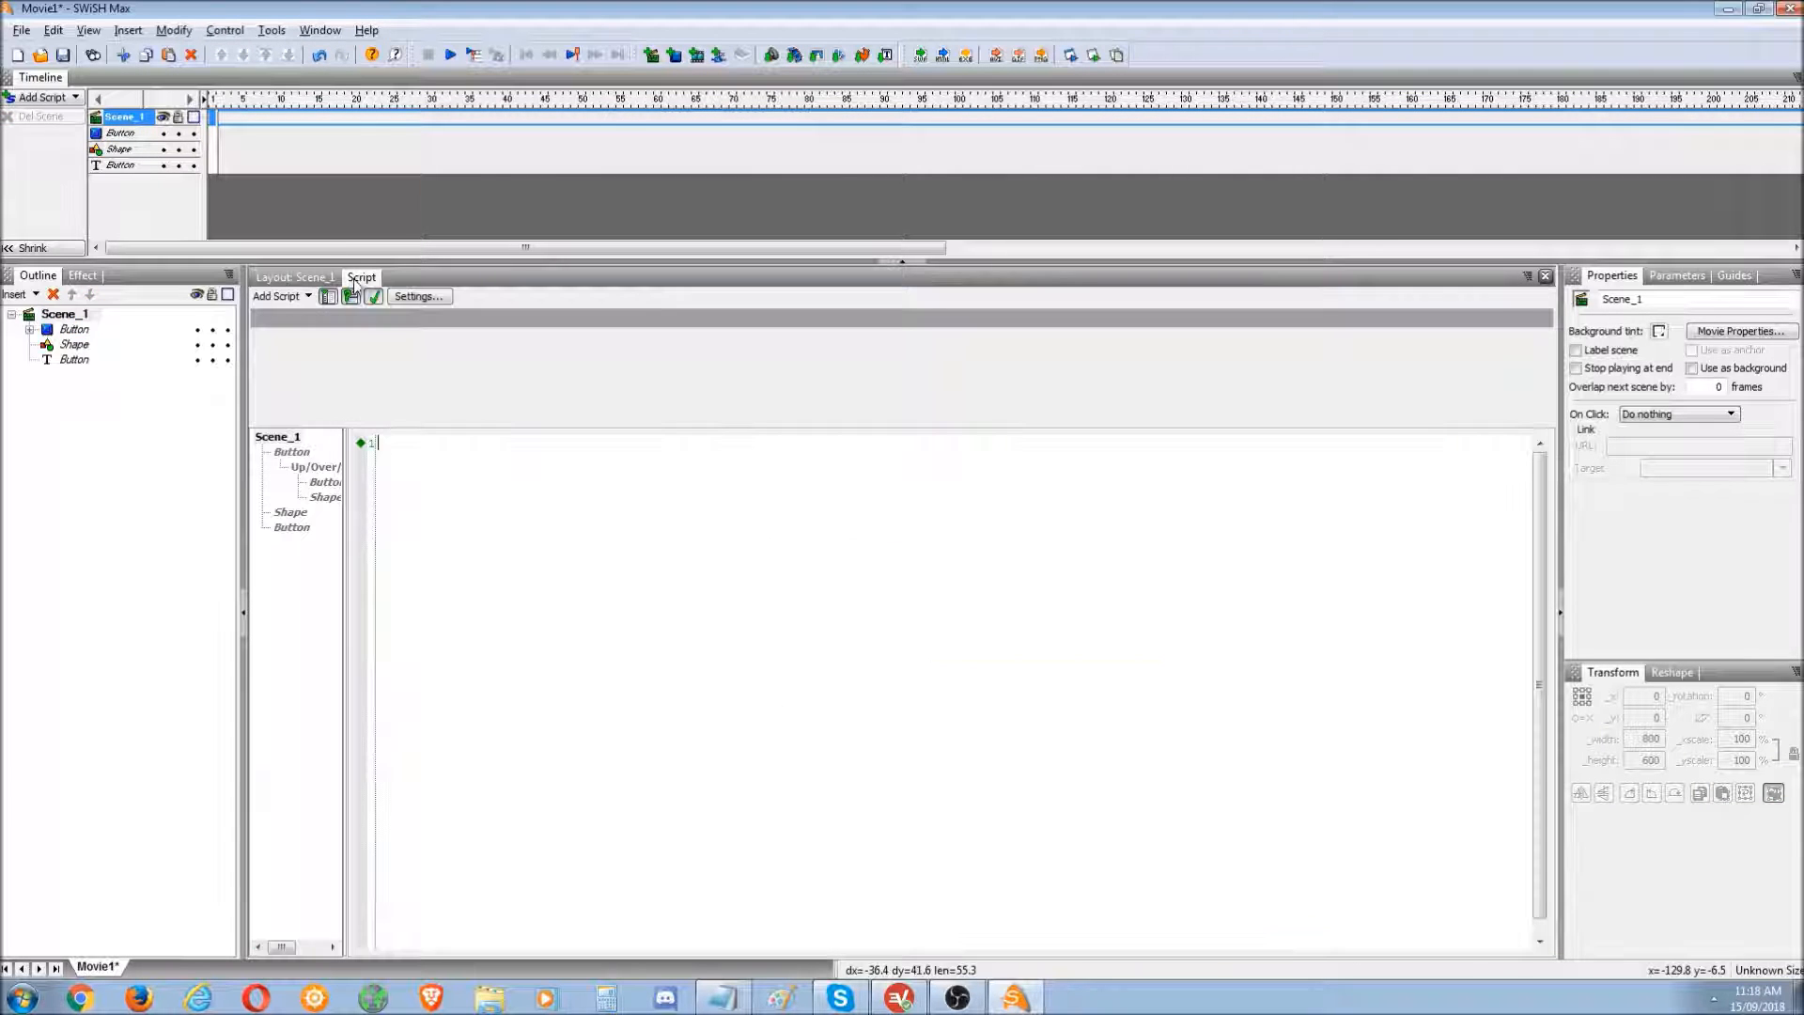
{"action": "left_click", "coordinate": [94, 331]}
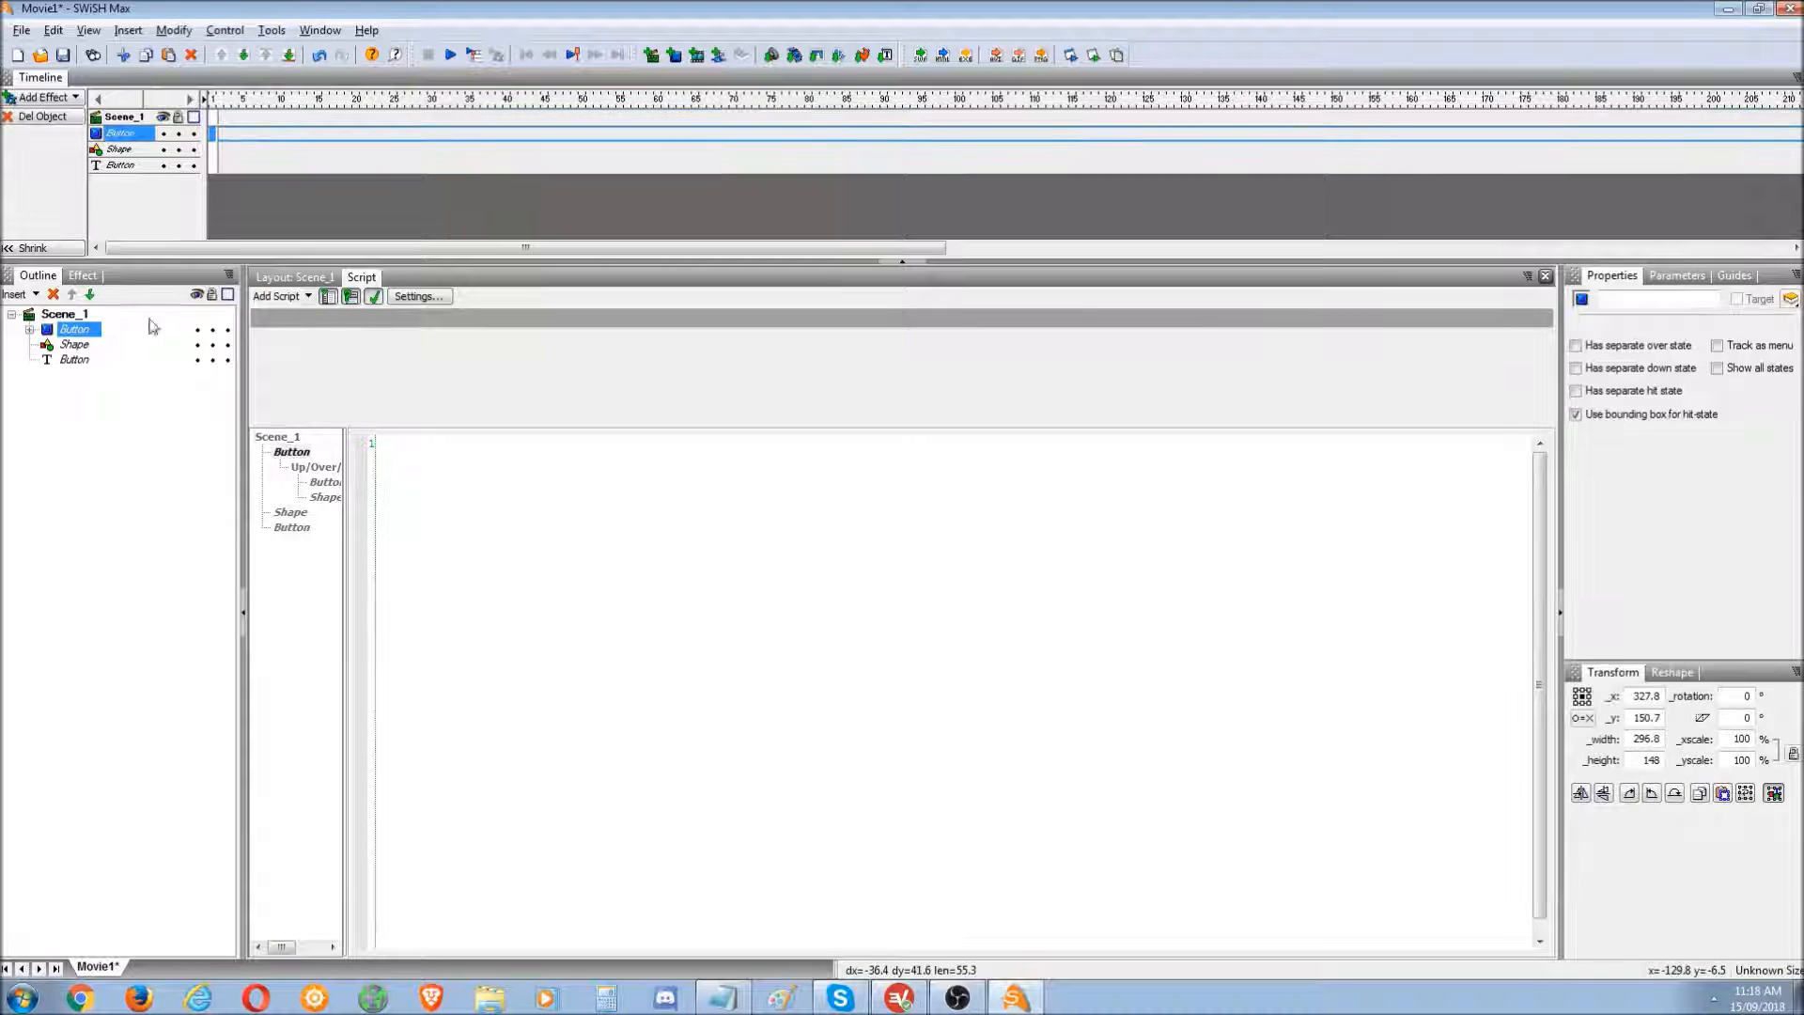
{"action": "left_click", "coordinate": [288, 277]}
{"action": "left_click", "coordinate": [362, 279]}
- Add an on (press) event to the script of the grouped Button
{"action": "left_click", "coordinate": [81, 336]}
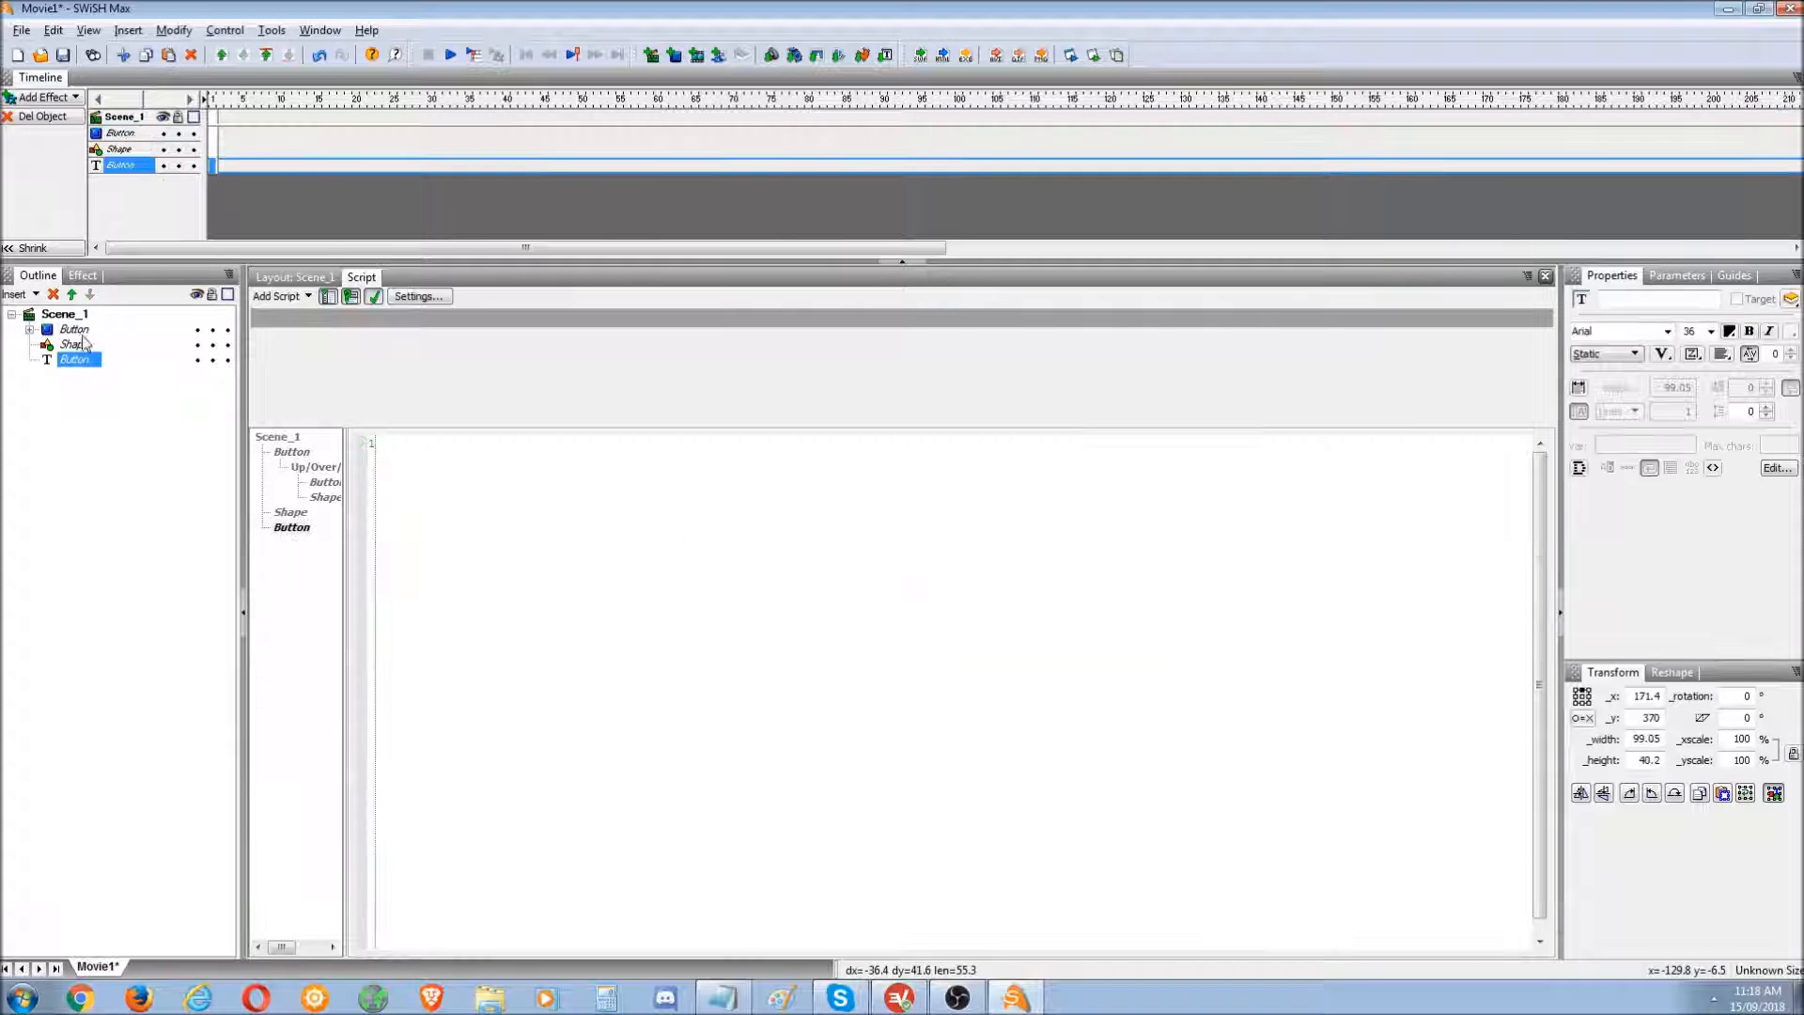
{"action": "left_click", "coordinate": [282, 297]}
{"action": "mouse_move", "coordinate": [295, 322]}
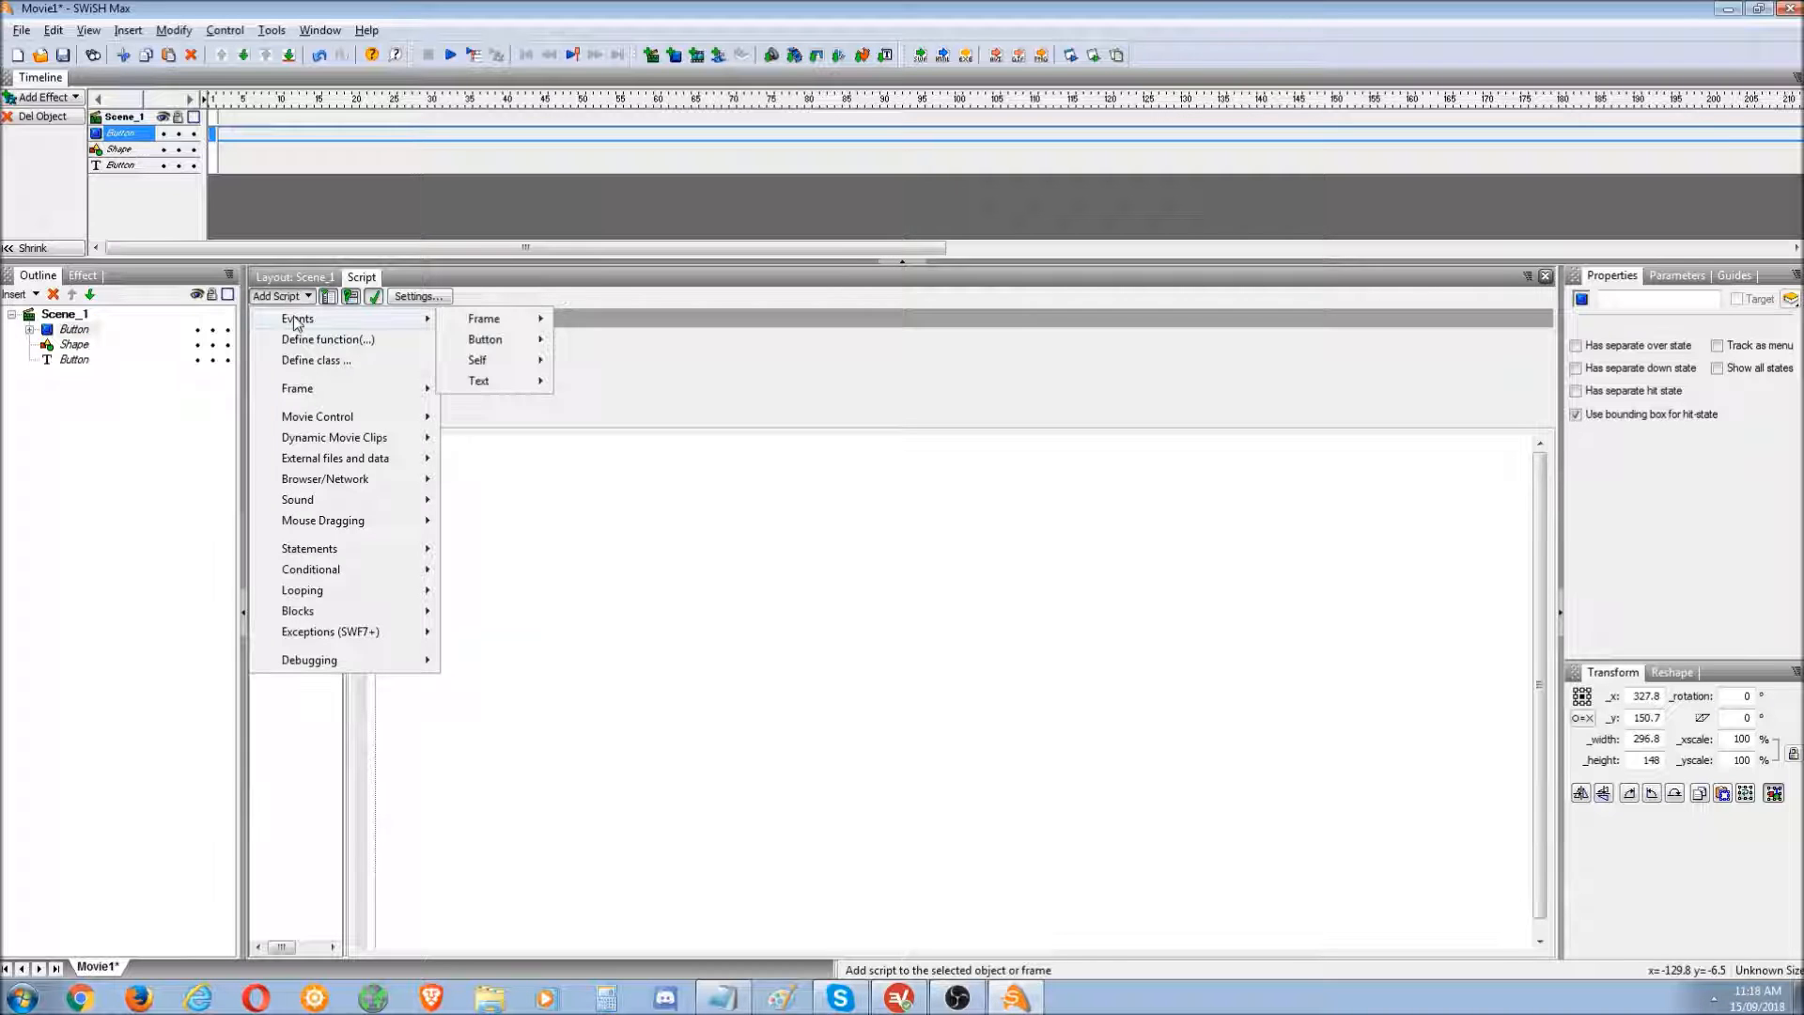
{"action": "mouse_move", "coordinate": [497, 343]}
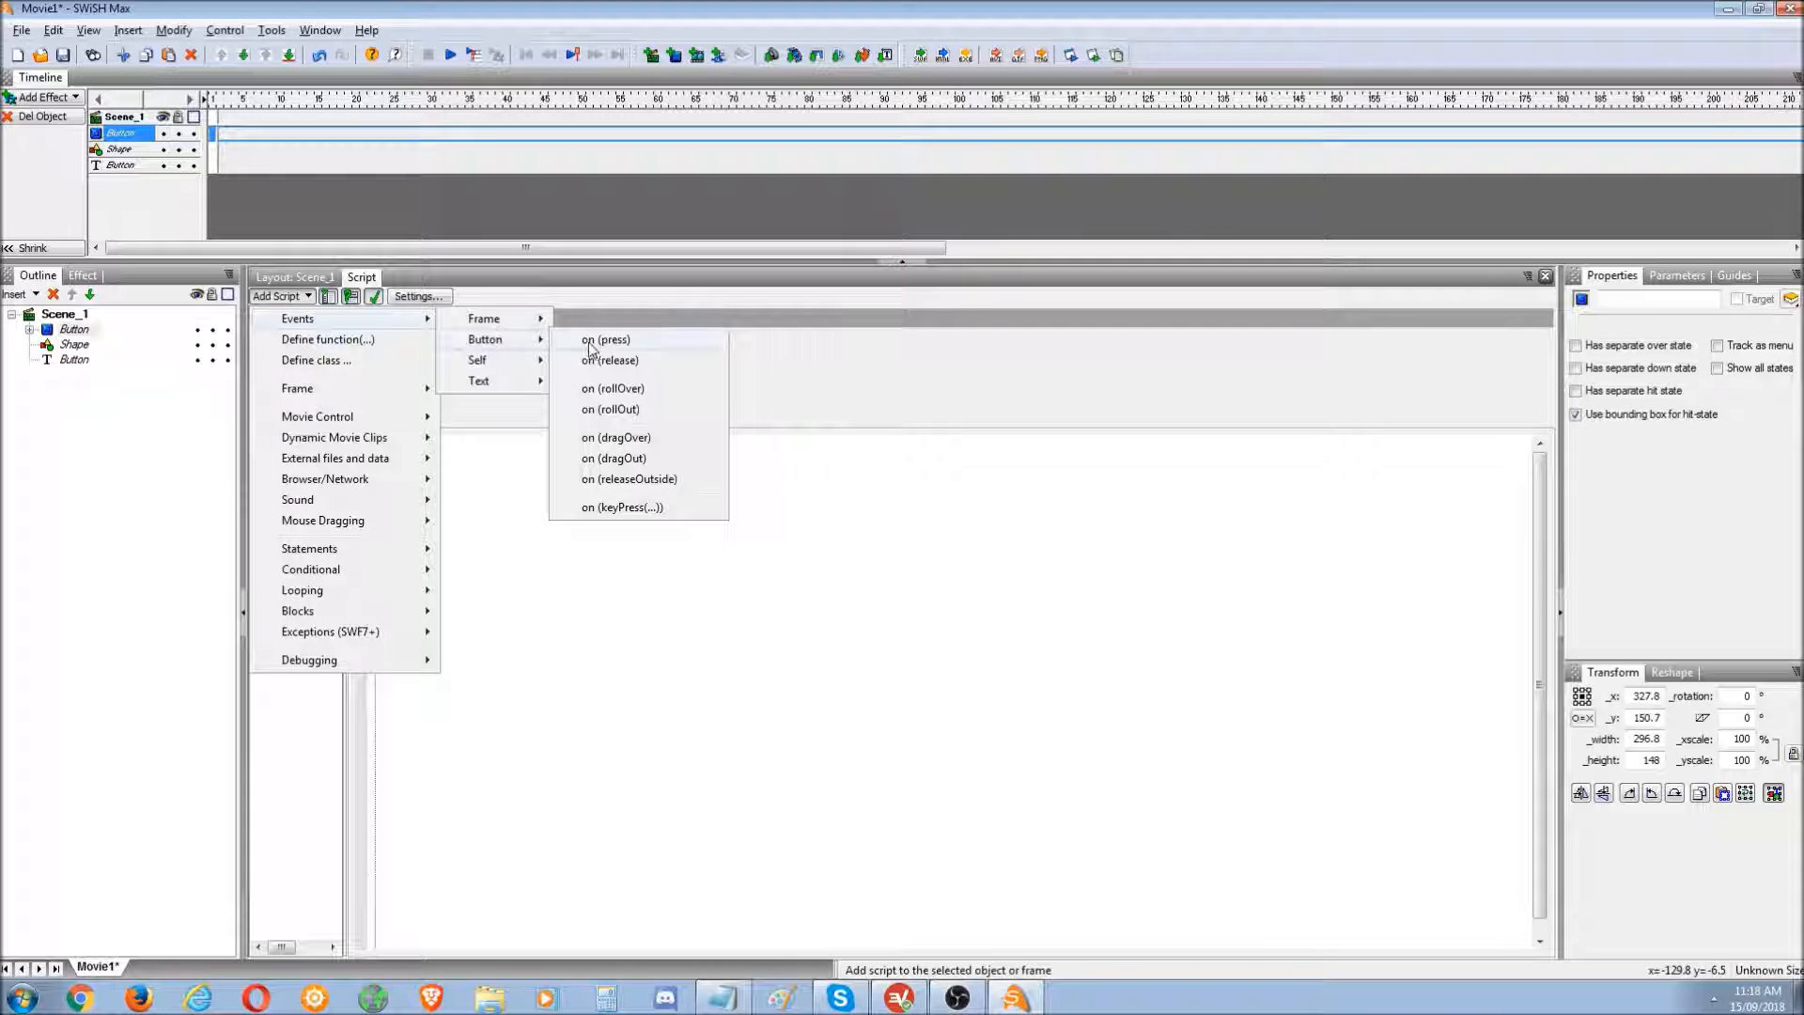
{"action": "left_click", "coordinate": [602, 349]}
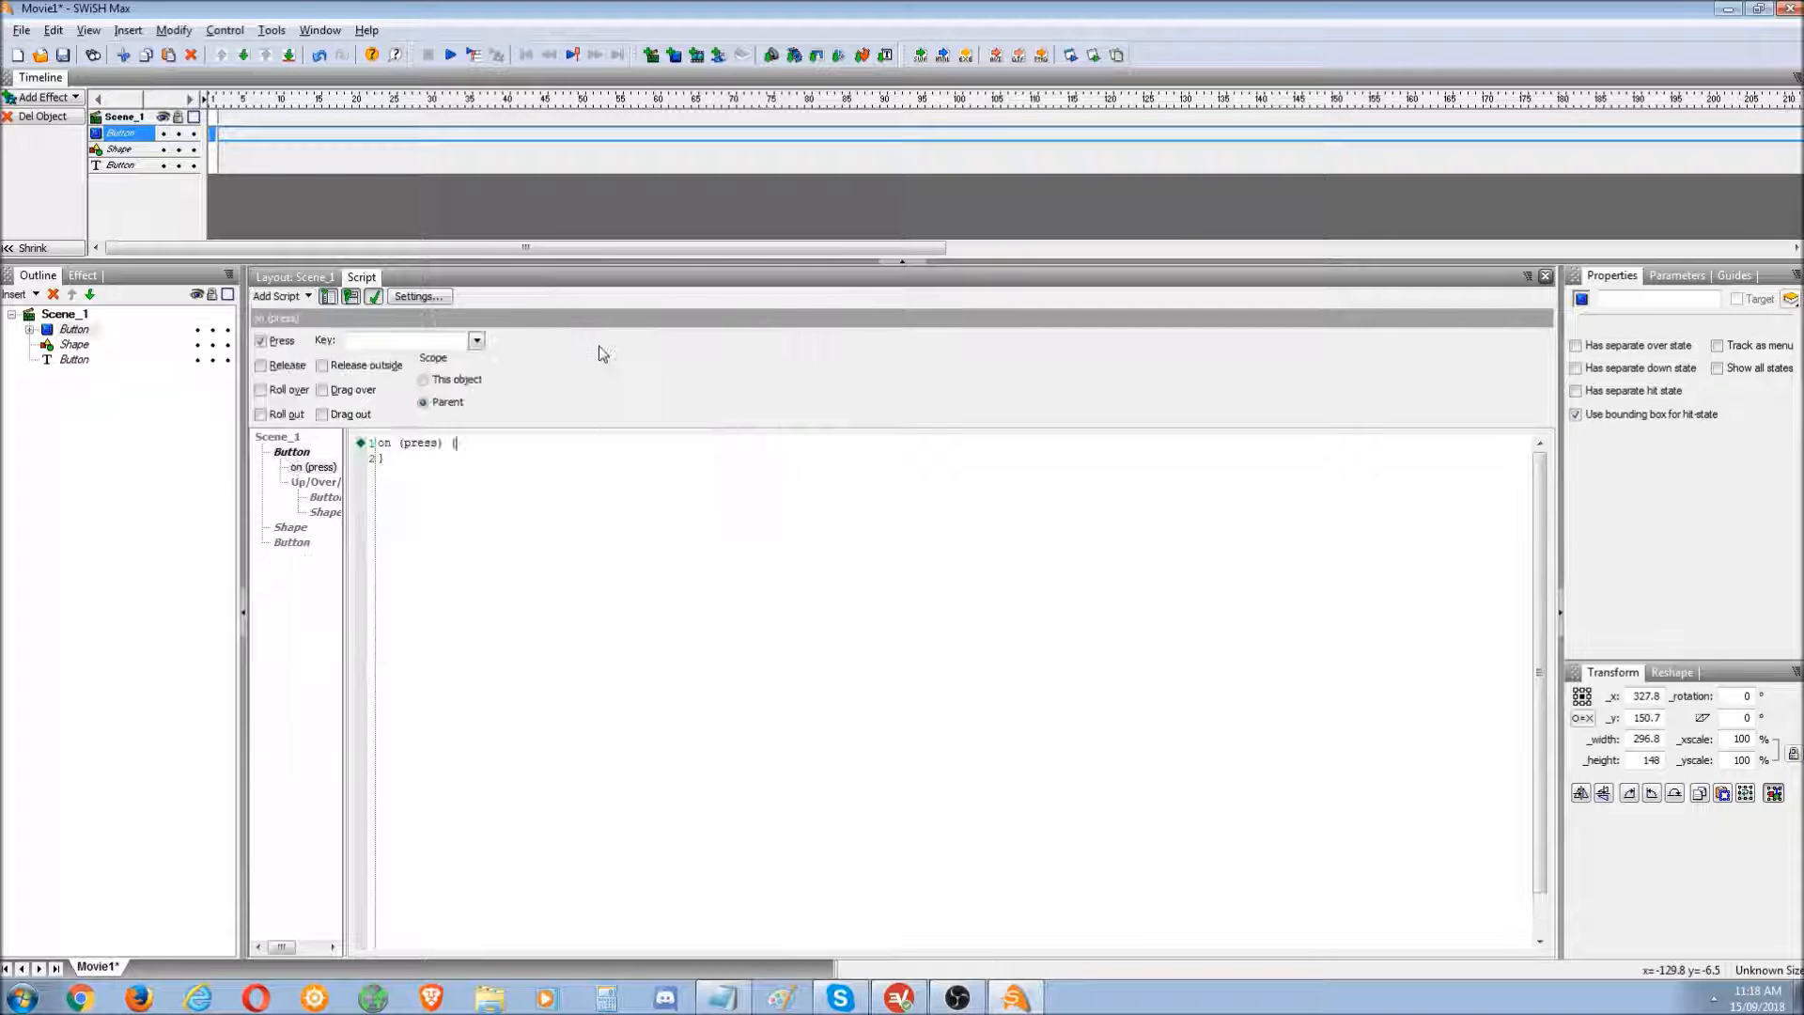
- Try the Release, Roll over and Roll out triggers on the event, clearing them together with Press
{"action": "left_click", "coordinate": [261, 366]}
{"action": "left_click", "coordinate": [262, 389]}
{"action": "left_click", "coordinate": [261, 414]}
{"action": "left_click", "coordinate": [261, 415]}
{"action": "left_click", "coordinate": [261, 389]}
{"action": "left_click", "coordinate": [262, 365]}
{"action": "left_click", "coordinate": [261, 341]}
{"action": "left_click", "coordinate": [261, 389]}
{"action": "left_click", "coordinate": [261, 389]}
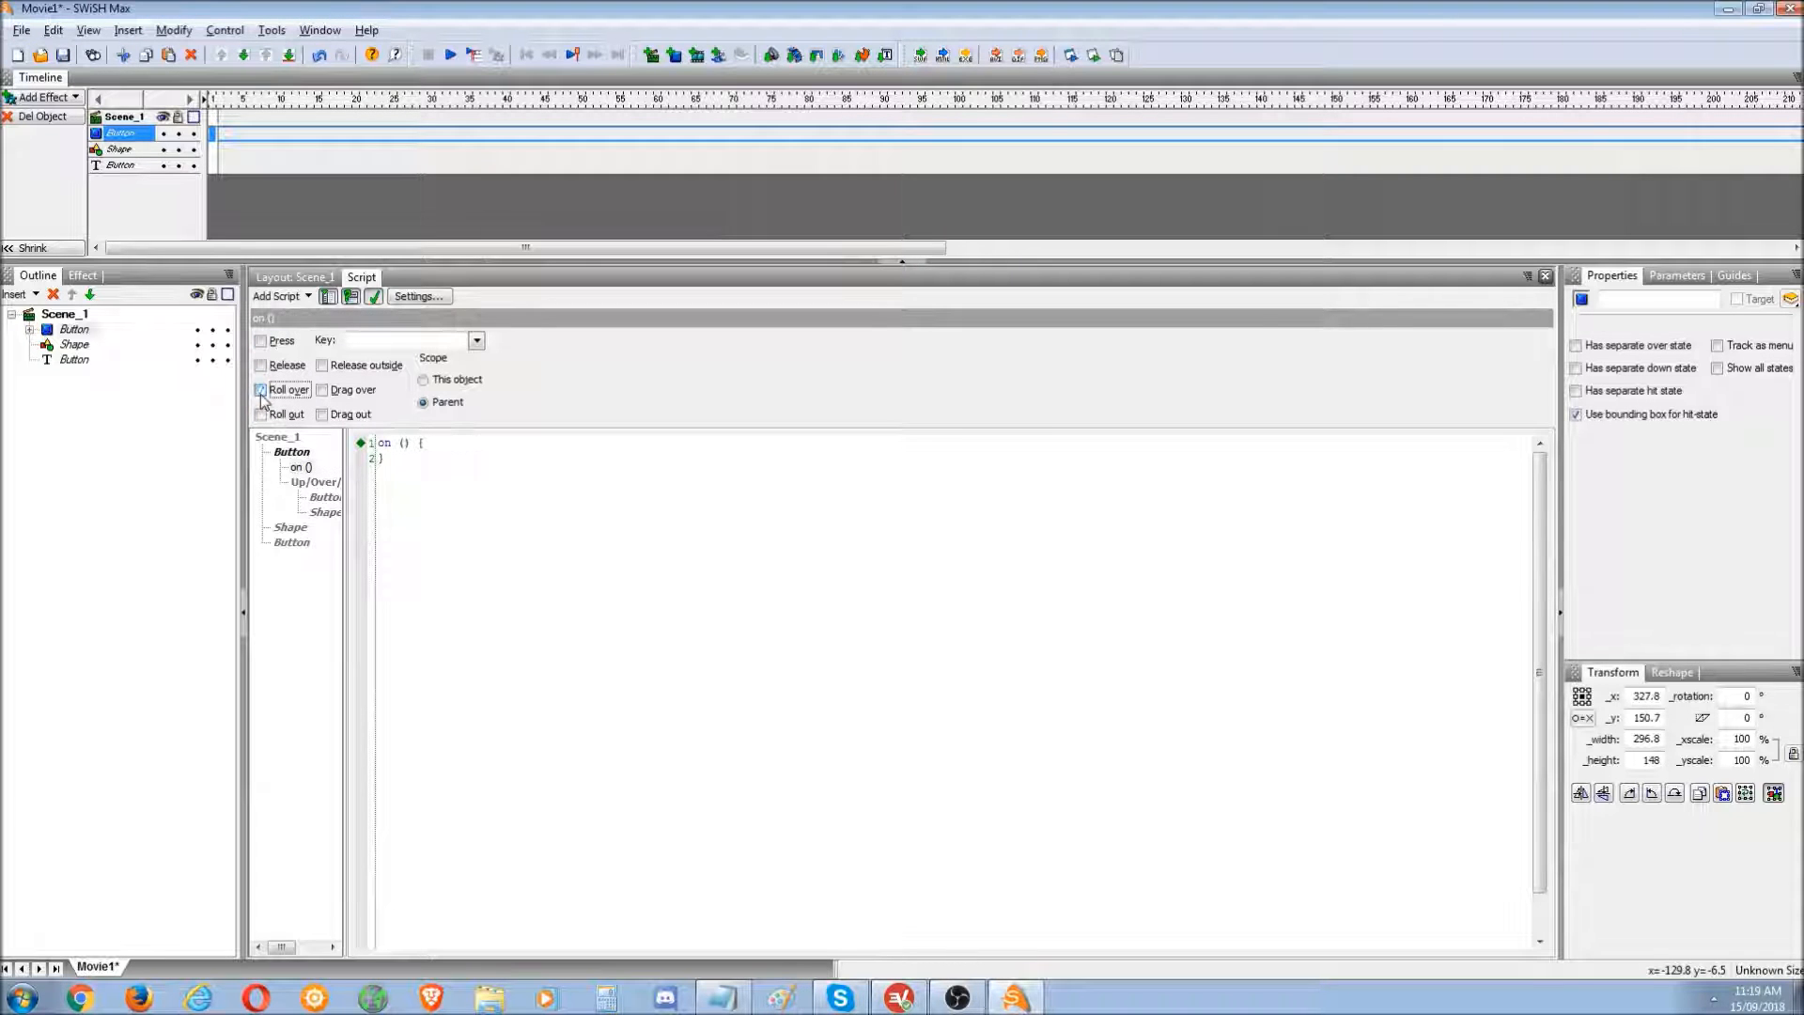
- Try a key trigger for the event with the letter h and view the list of special keys
{"action": "left_click", "coordinate": [476, 341]}
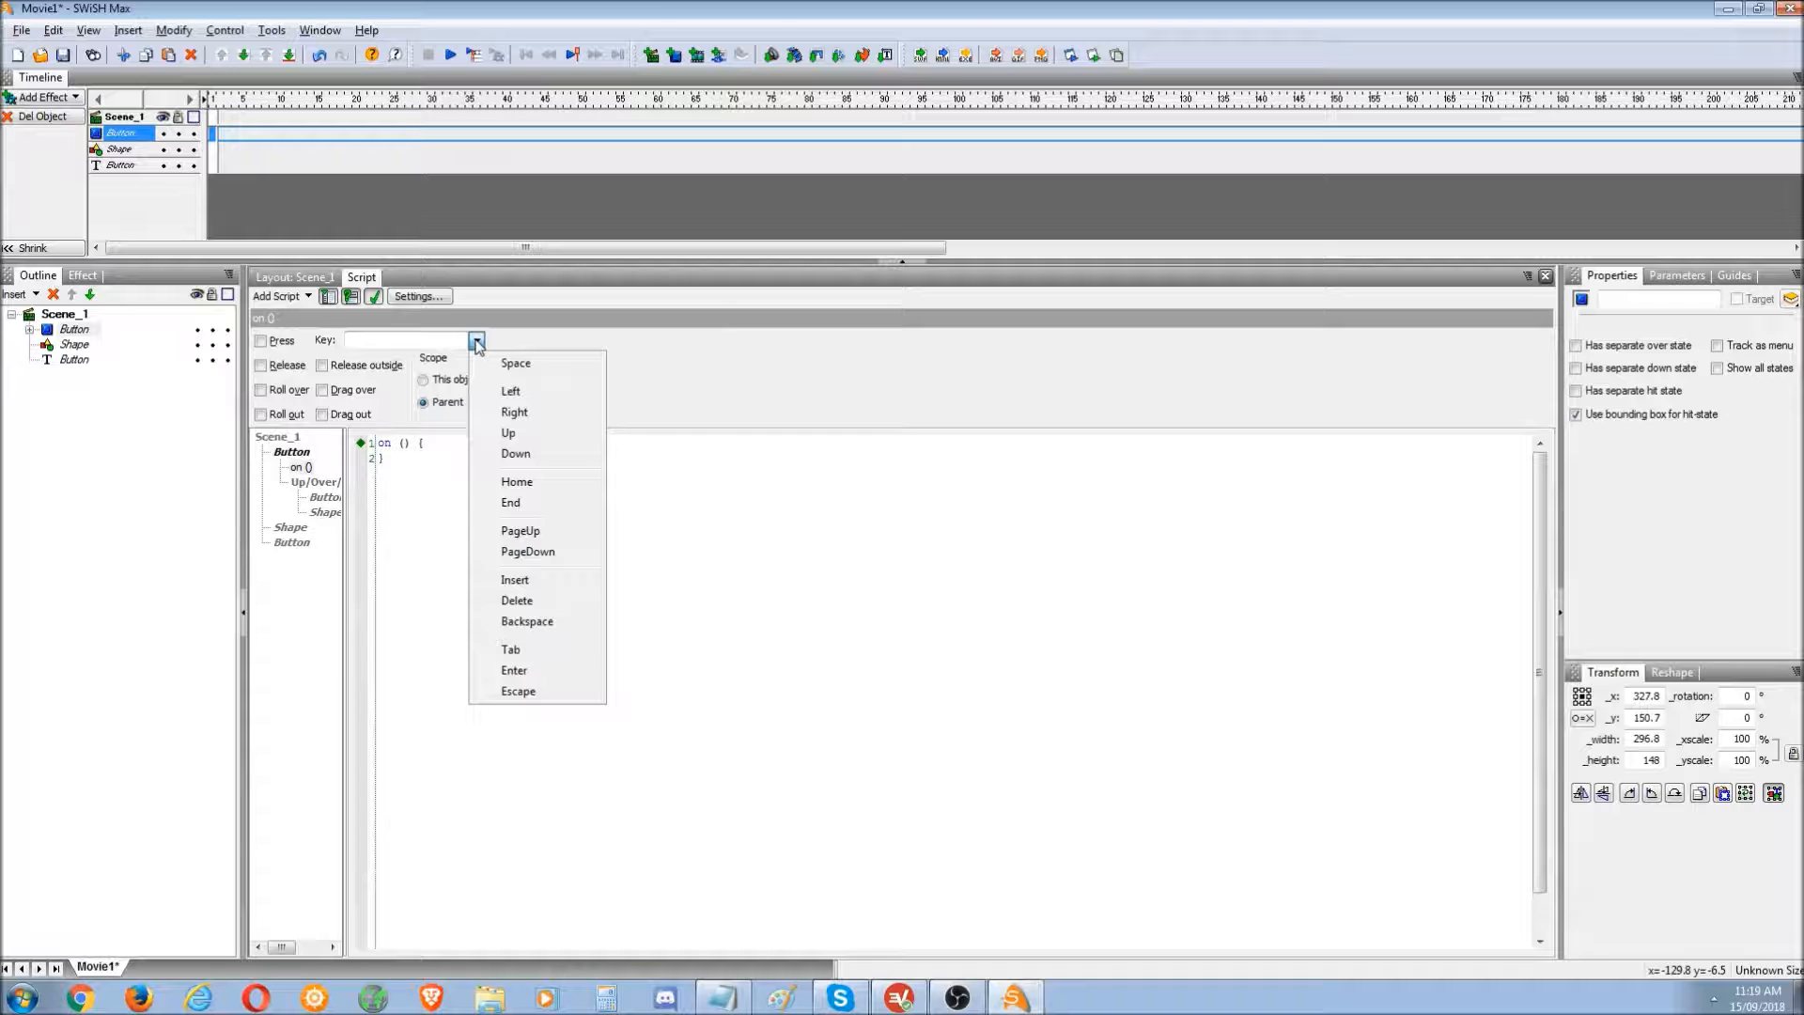
{"action": "left_click", "coordinate": [406, 342]}
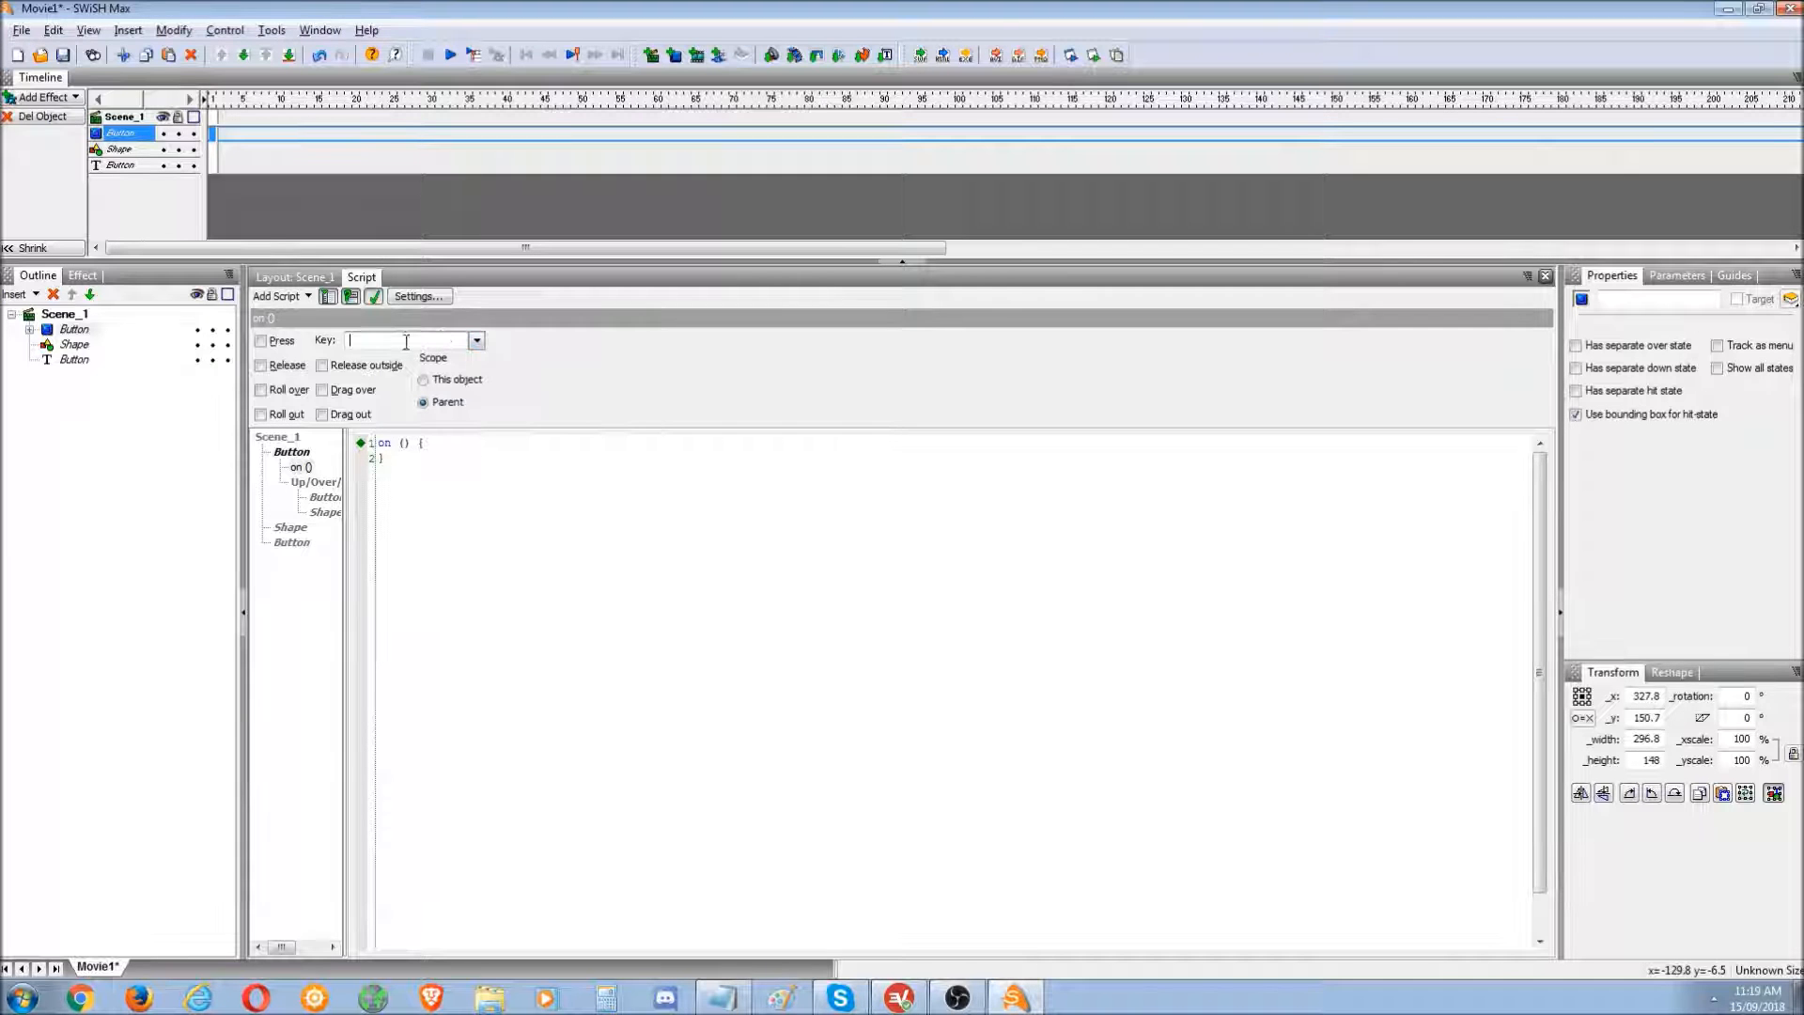
{"action": "type", "text": "h"}
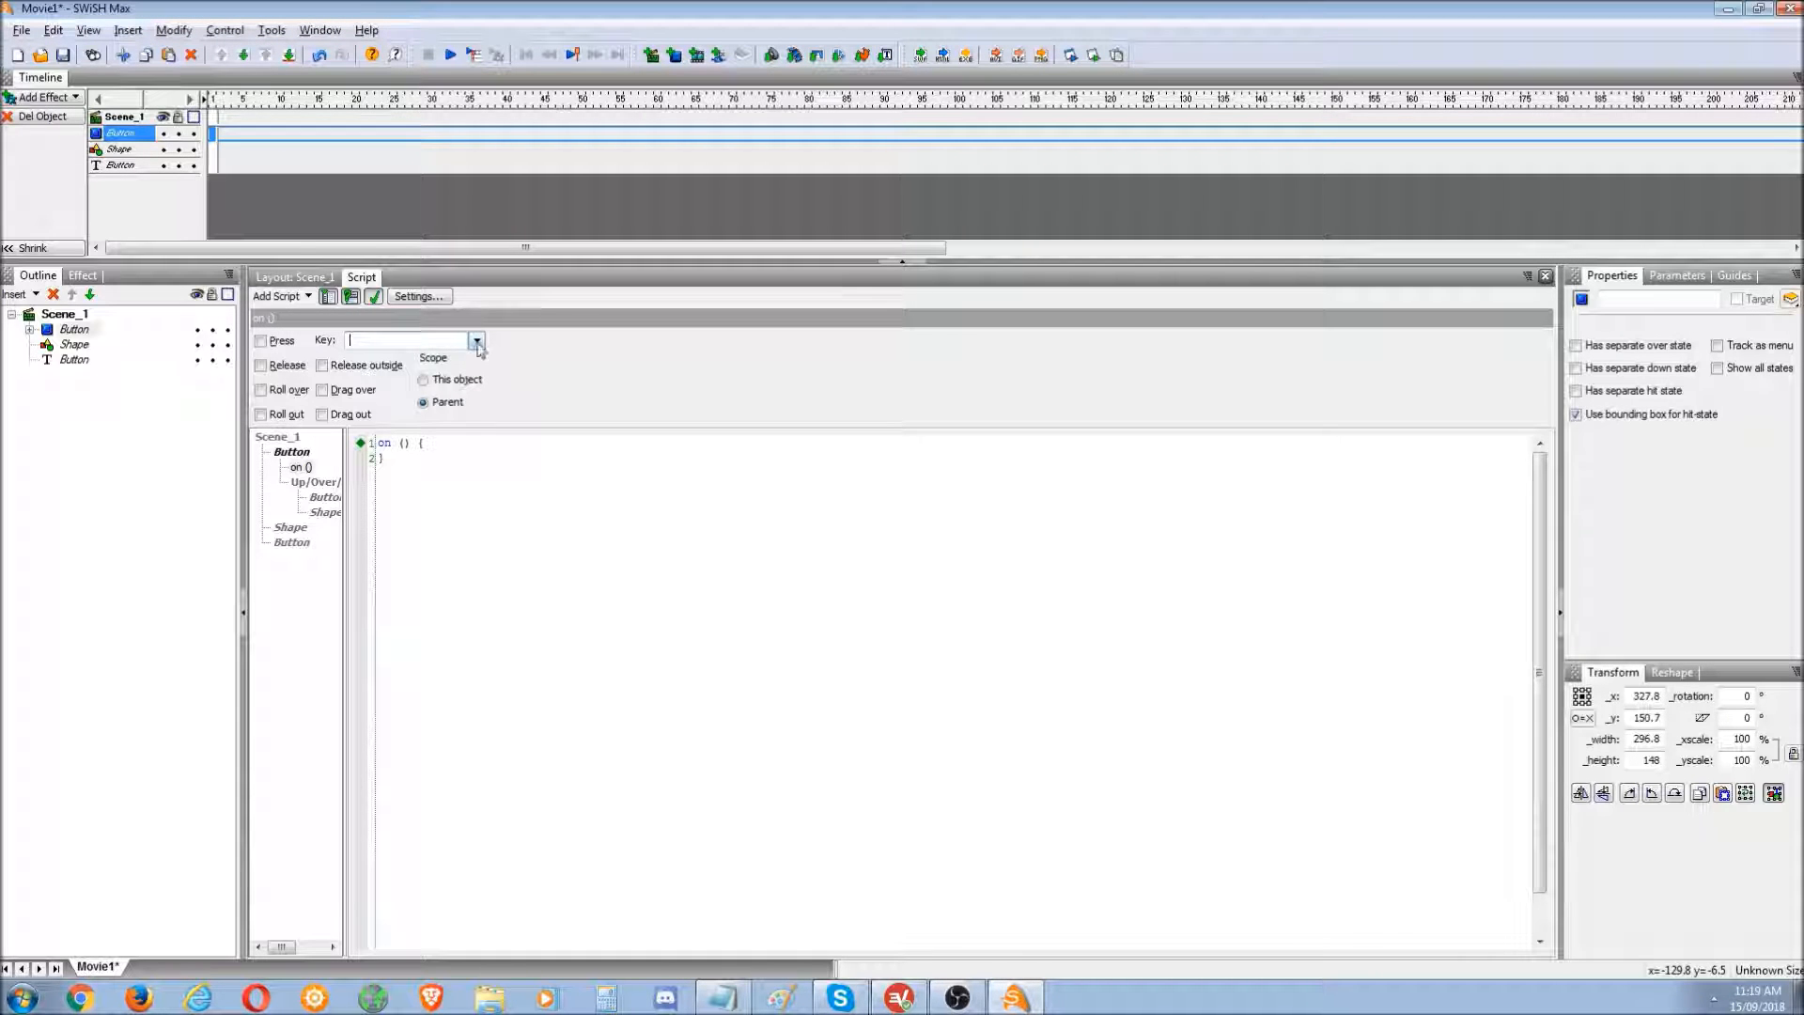
{"action": "left_click", "coordinate": [477, 341]}
{"action": "left_click", "coordinate": [827, 596]}
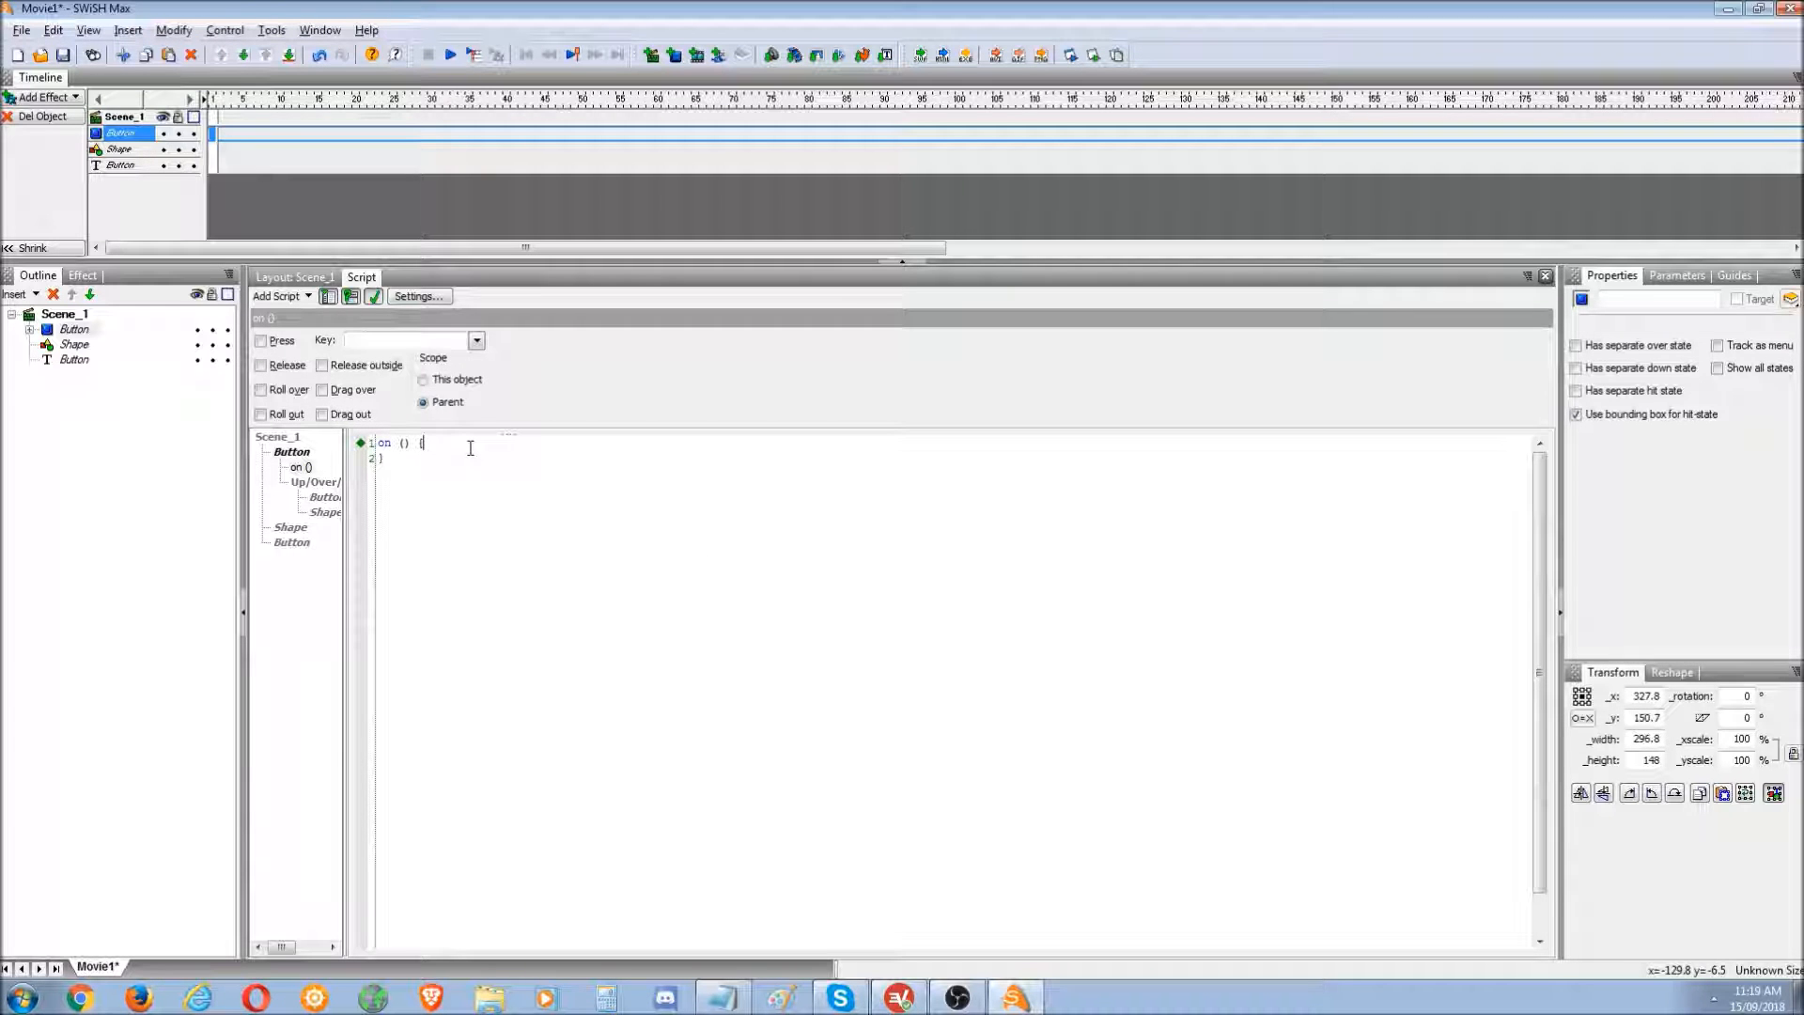
- Undo the last trigger change, set the event to Press only and highlight its opening code
{"action": "key", "text": "ctrl+z"}
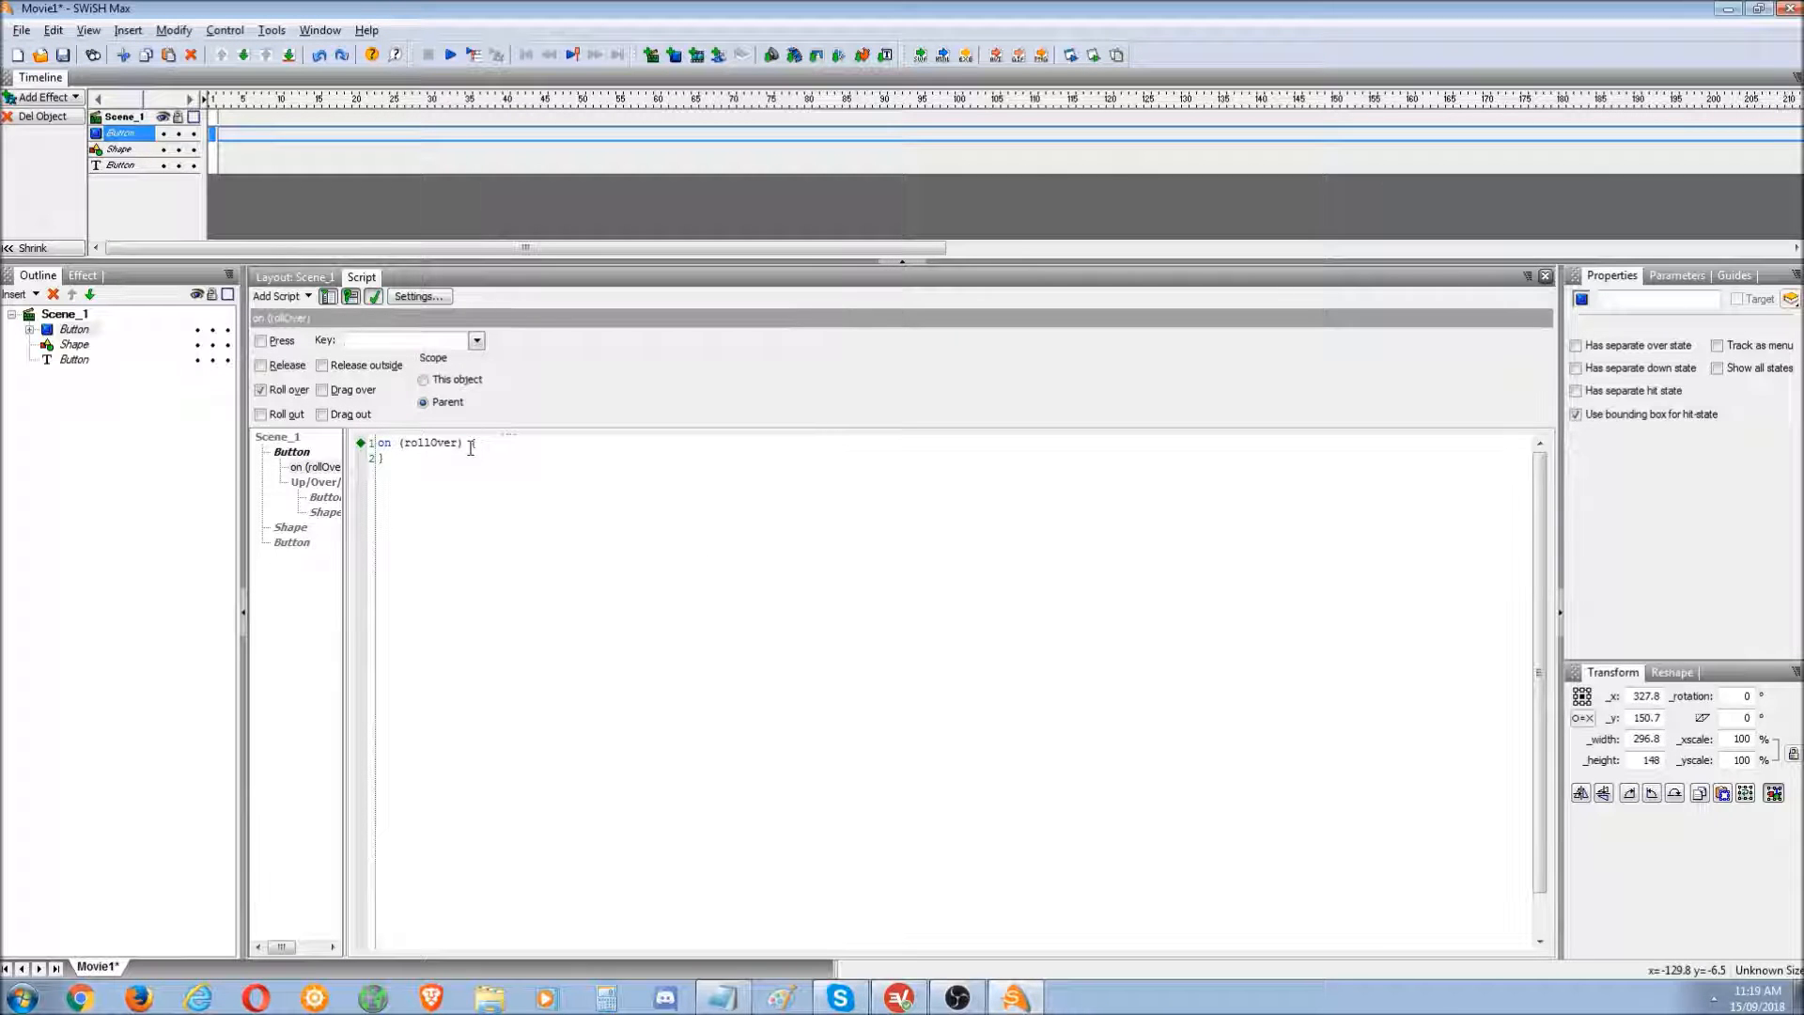
{"action": "left_click", "coordinate": [263, 341]}
{"action": "left_click", "coordinate": [261, 390]}
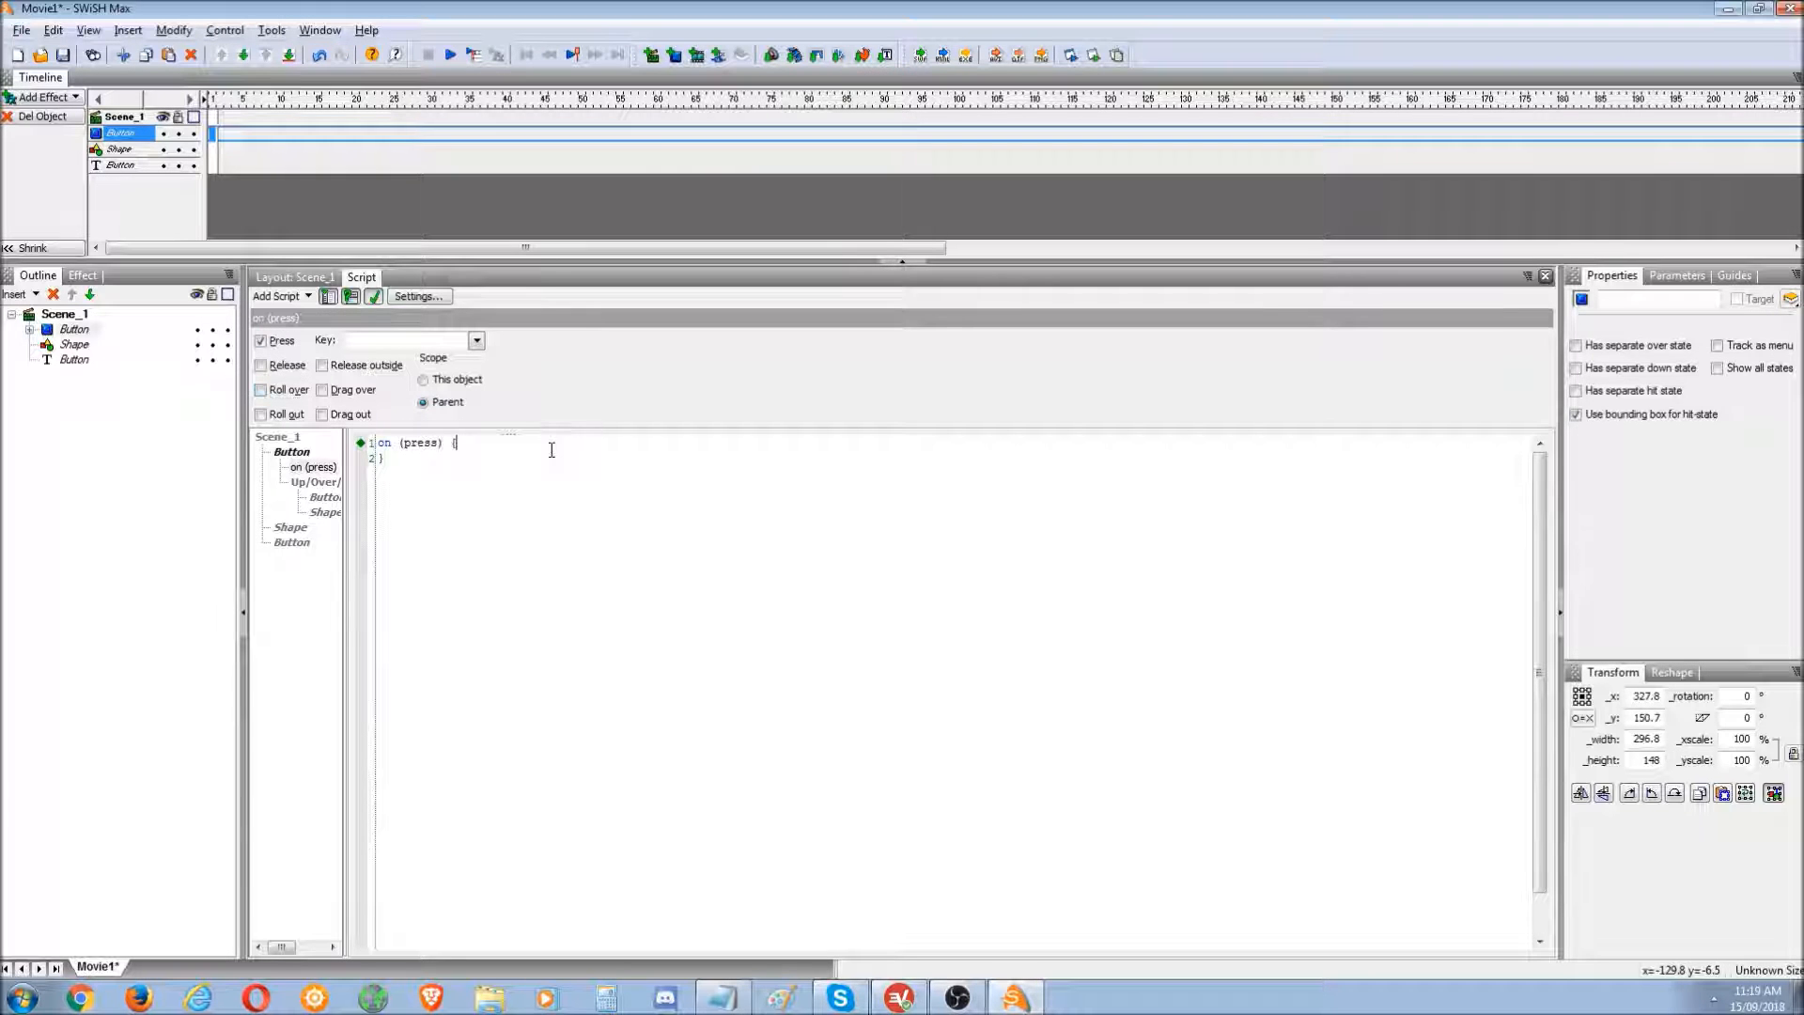
{"action": "left_click_drag", "start_coordinate": [440, 441], "coordinate": [331, 434]}
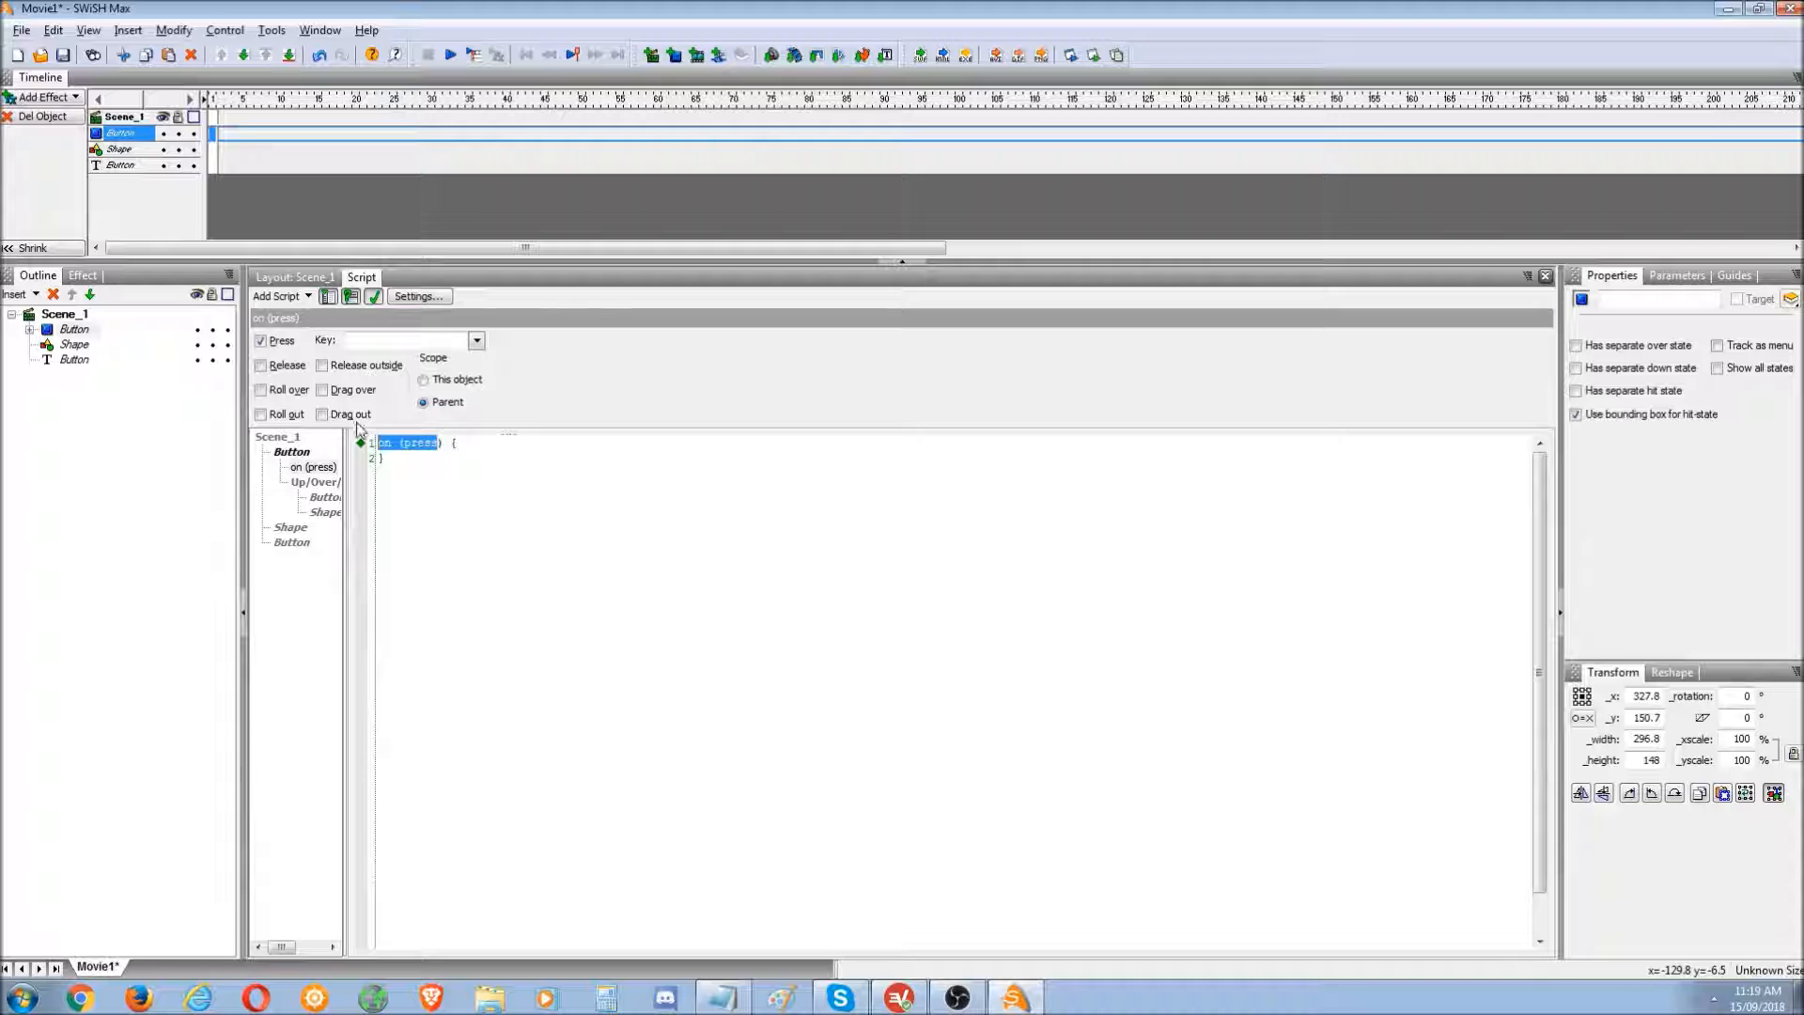
{"action": "left_click_drag", "start_coordinate": [443, 446], "coordinate": [306, 422]}
{"action": "left_click", "coordinate": [504, 443]}
{"action": "left_click", "coordinate": [435, 475]}
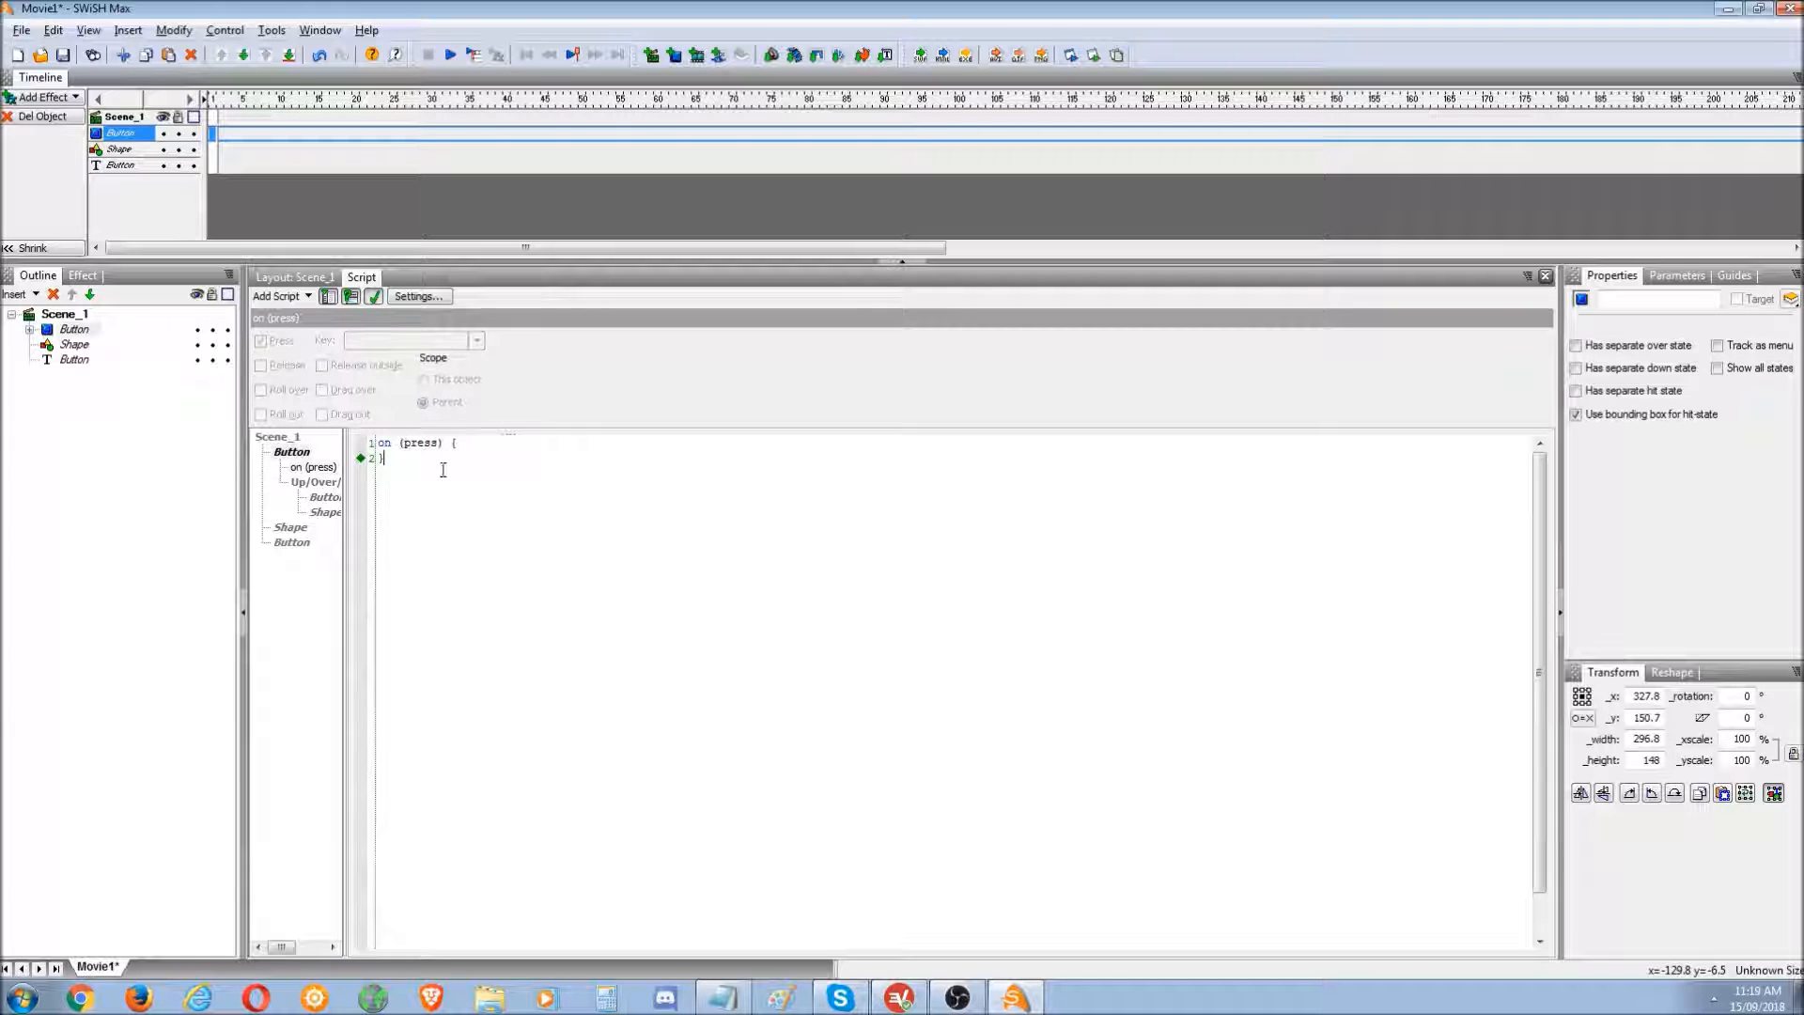
{"action": "left_click", "coordinate": [552, 443]}
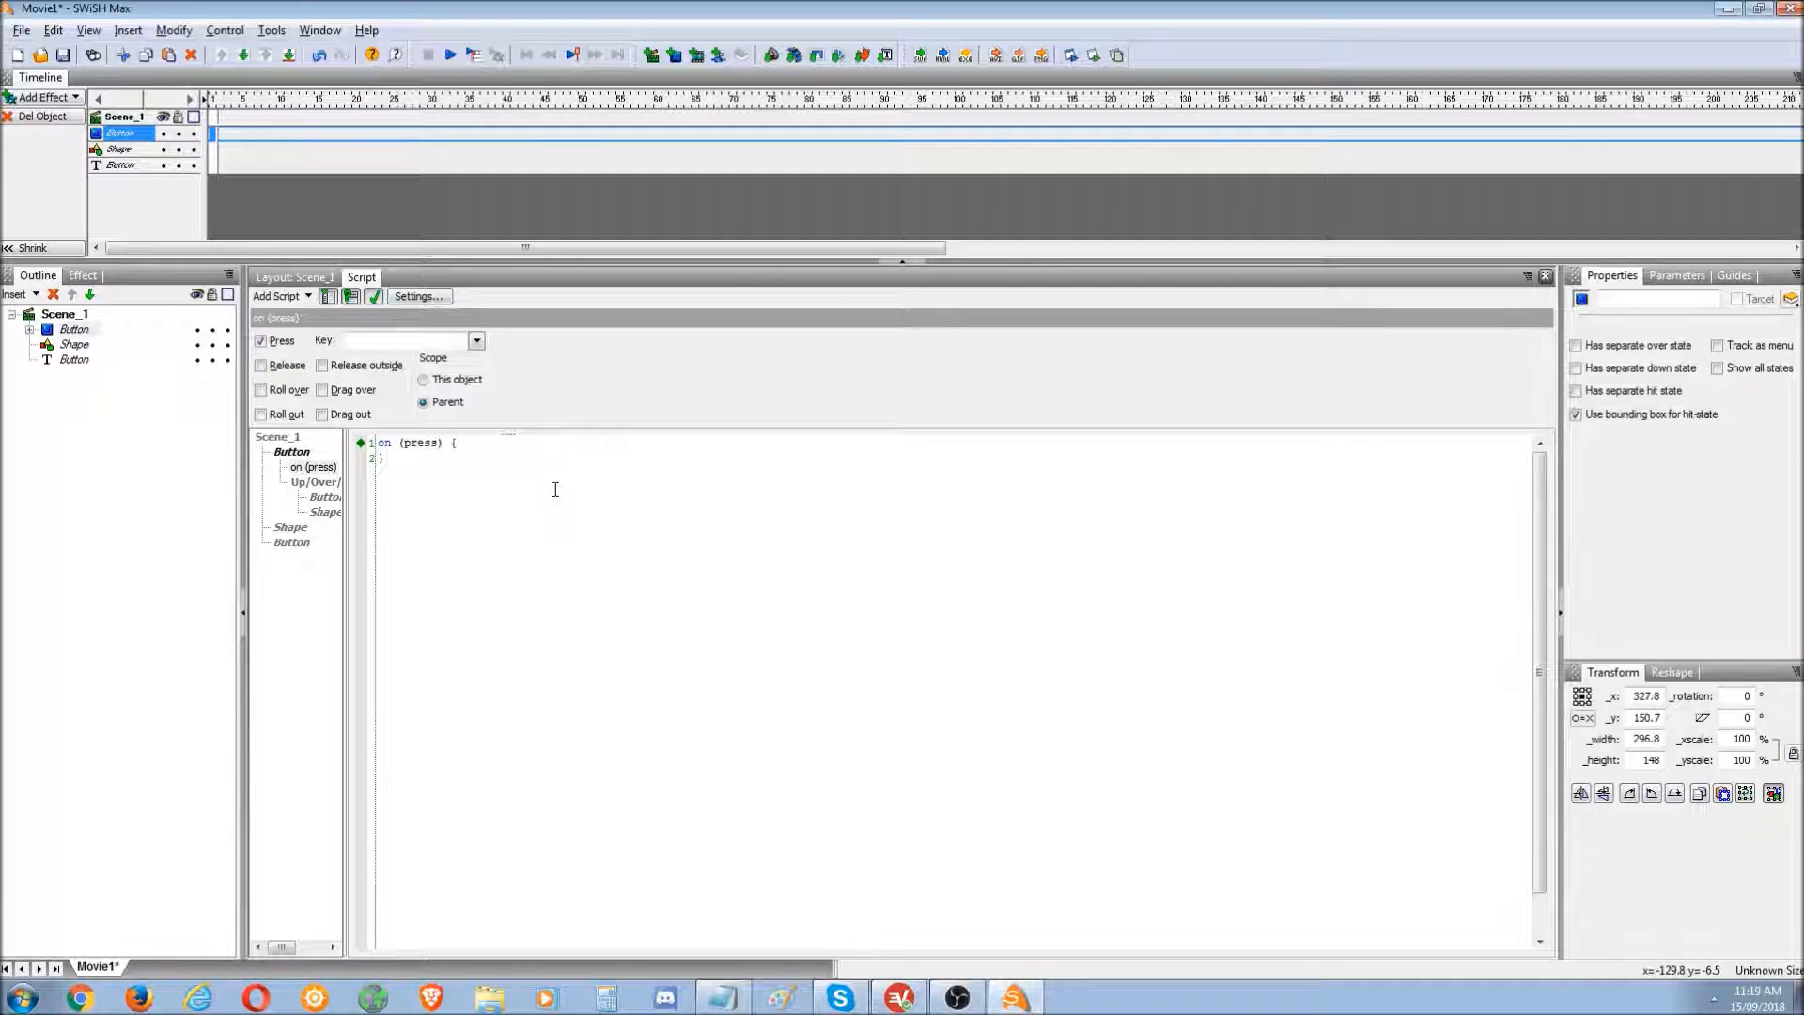
- Delete the existing event code from the grouped Button and insert a fresh on (press) event
{"action": "left_click_drag", "start_coordinate": [556, 488], "coordinate": [336, 432]}
{"action": "key", "text": "Delete"}
{"action": "left_click", "coordinate": [299, 297]}
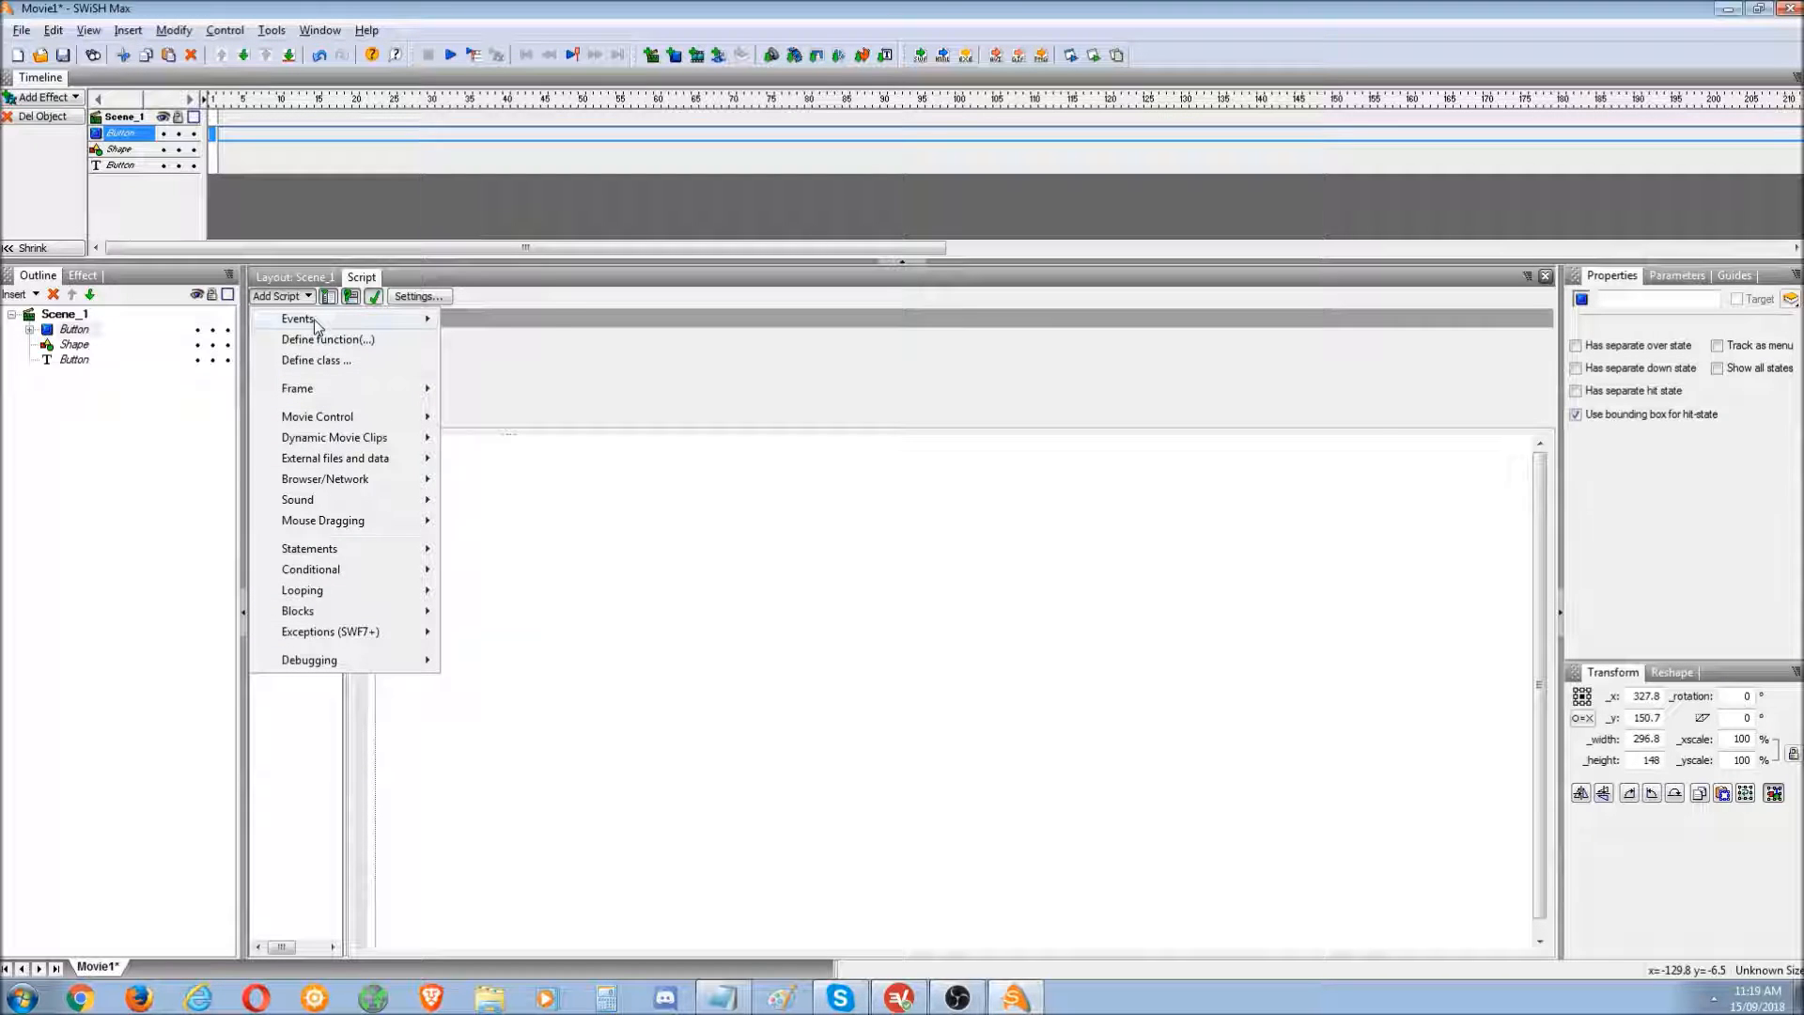
{"action": "mouse_move", "coordinate": [316, 325]}
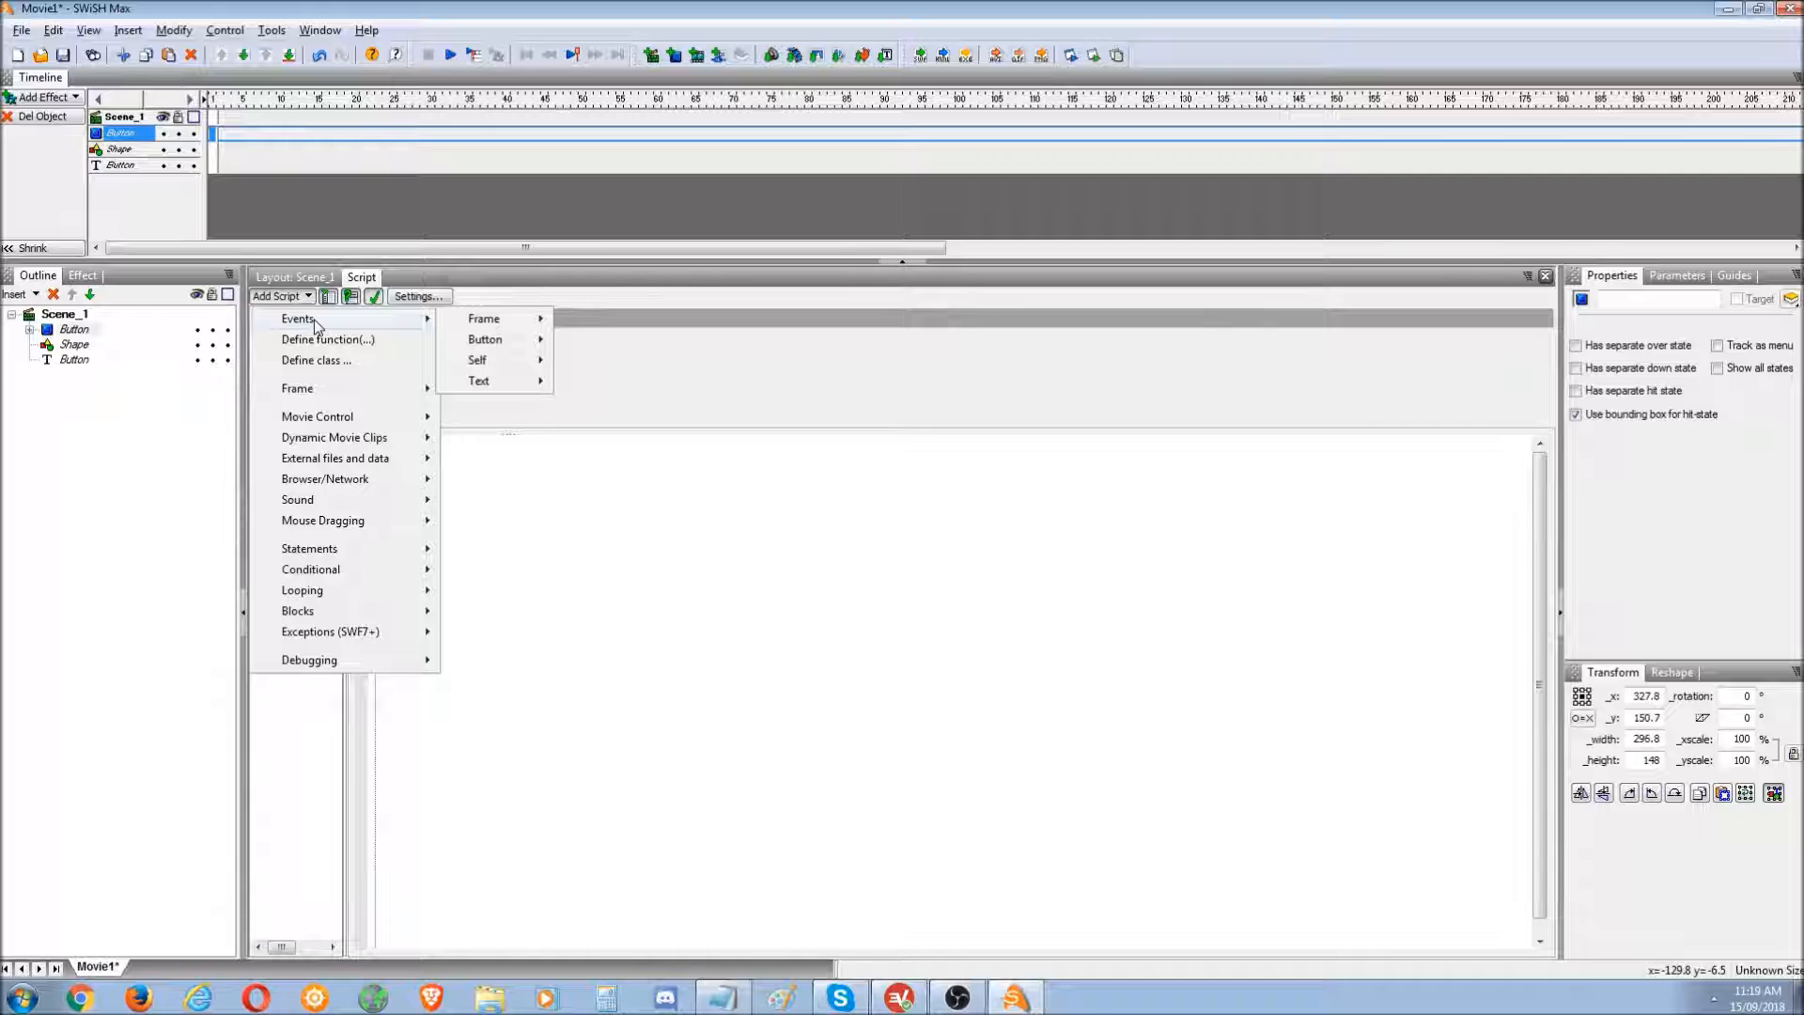
{"action": "mouse_move", "coordinate": [485, 342]}
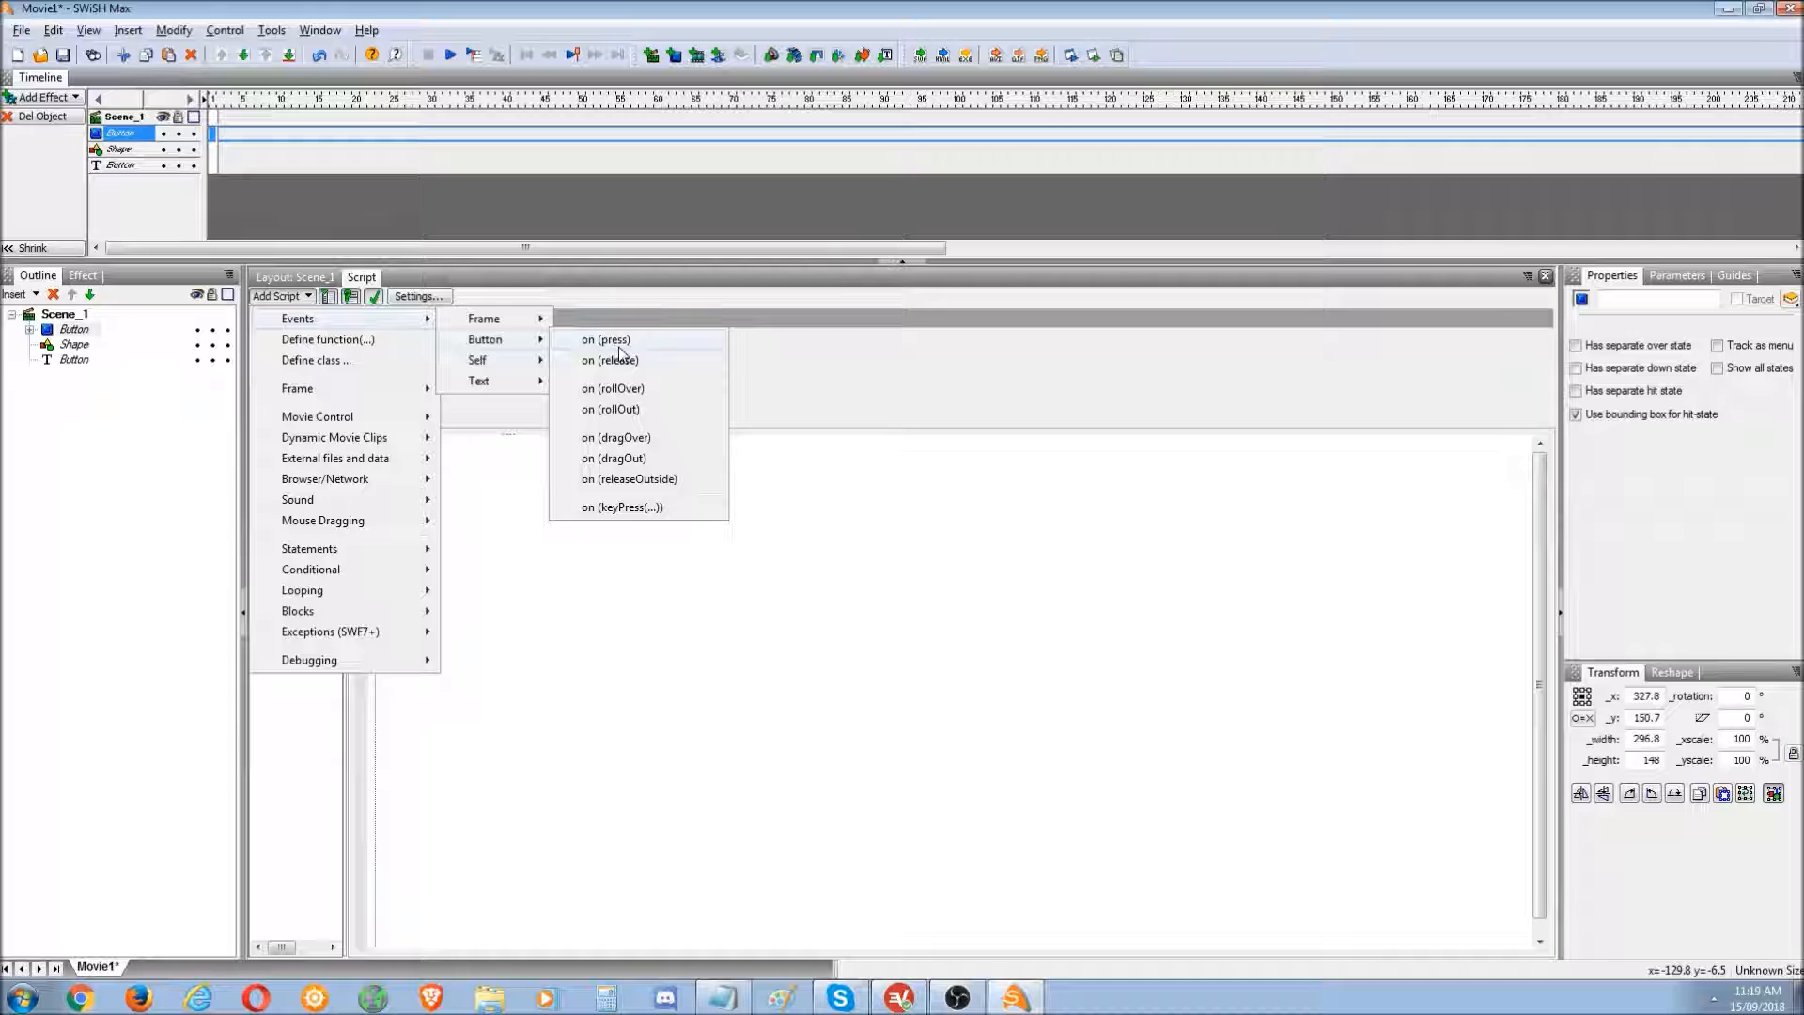
{"action": "left_click", "coordinate": [621, 354]}
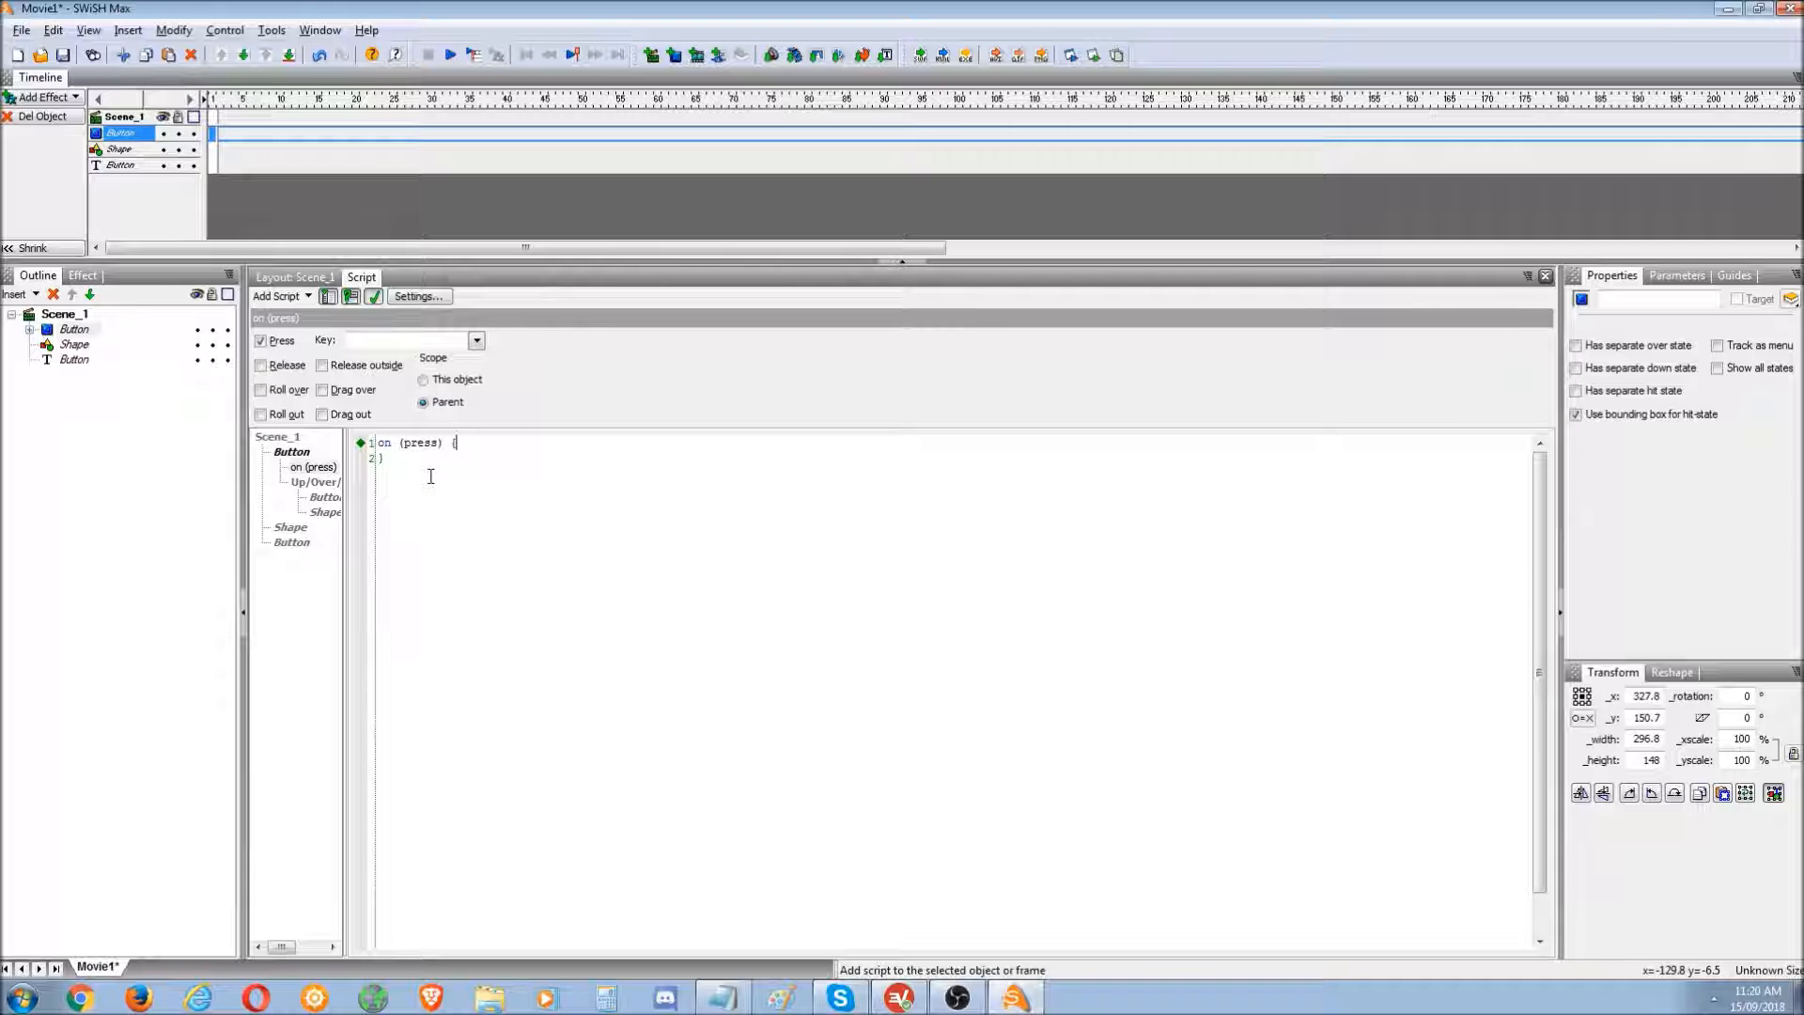
- Insert a playSound statement inside the Button's on (press) event
{"action": "left_click", "coordinate": [280, 296]}
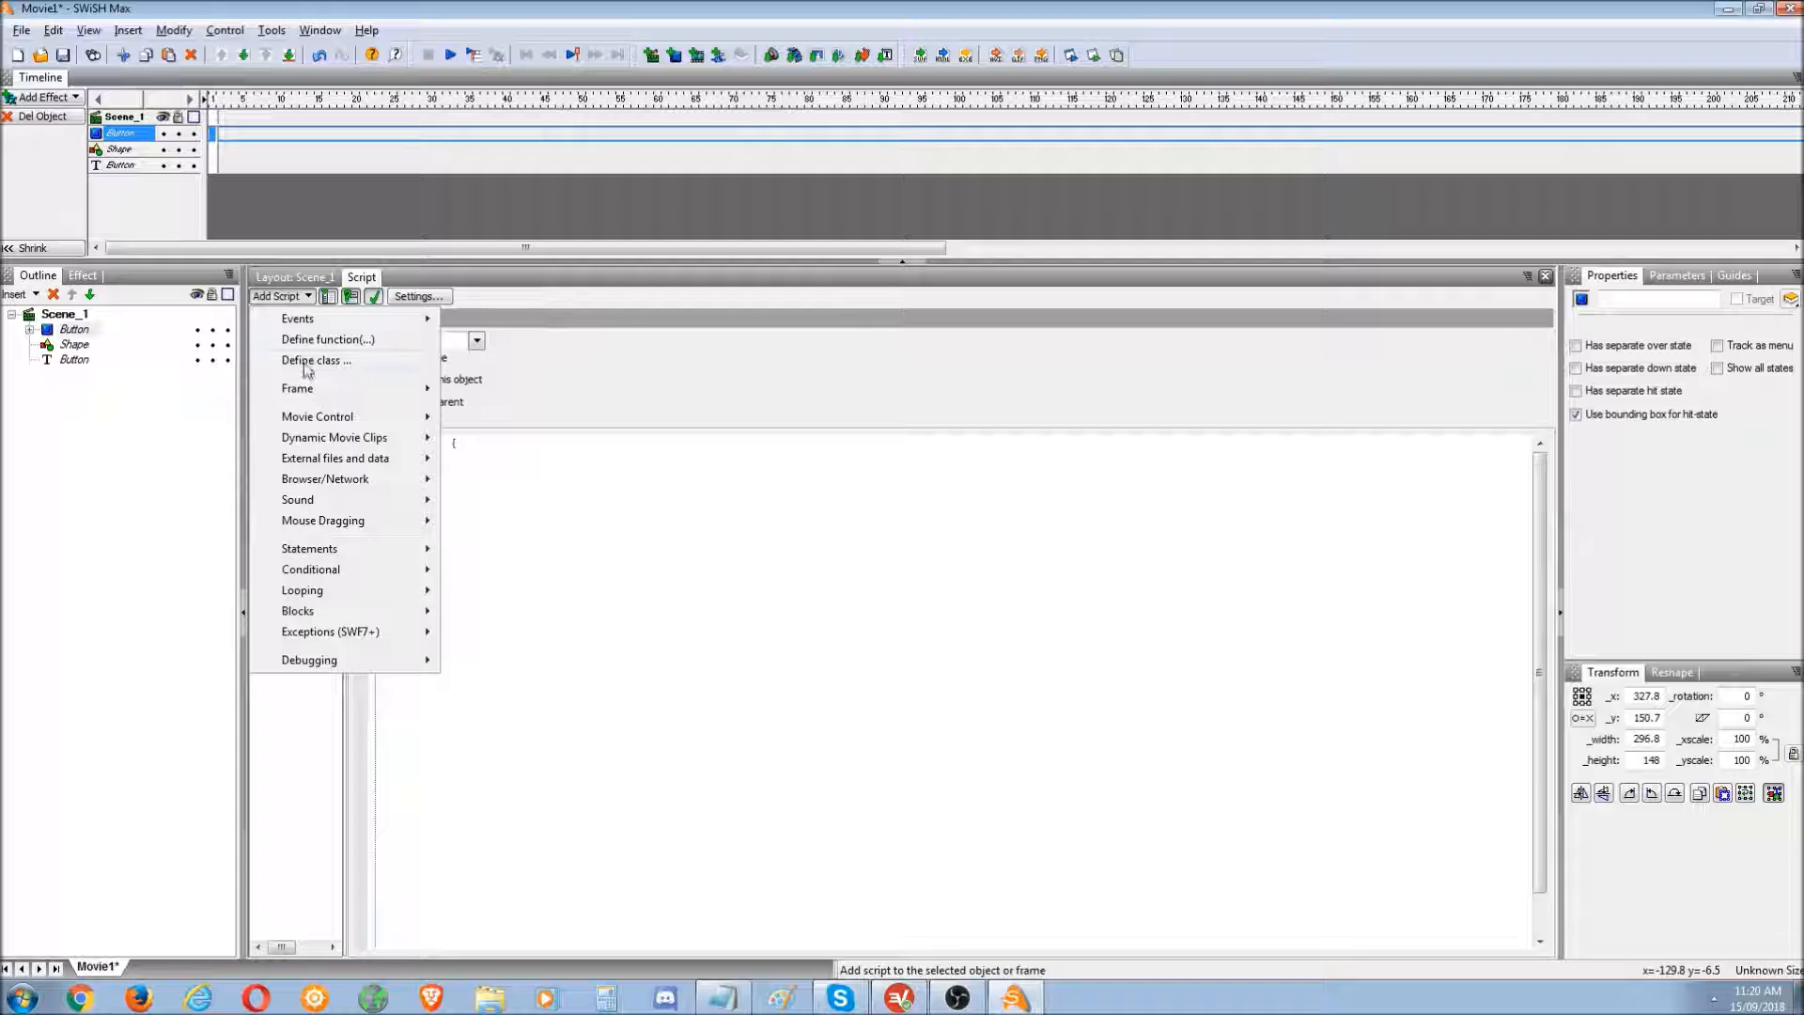
{"action": "mouse_move", "coordinate": [329, 418]}
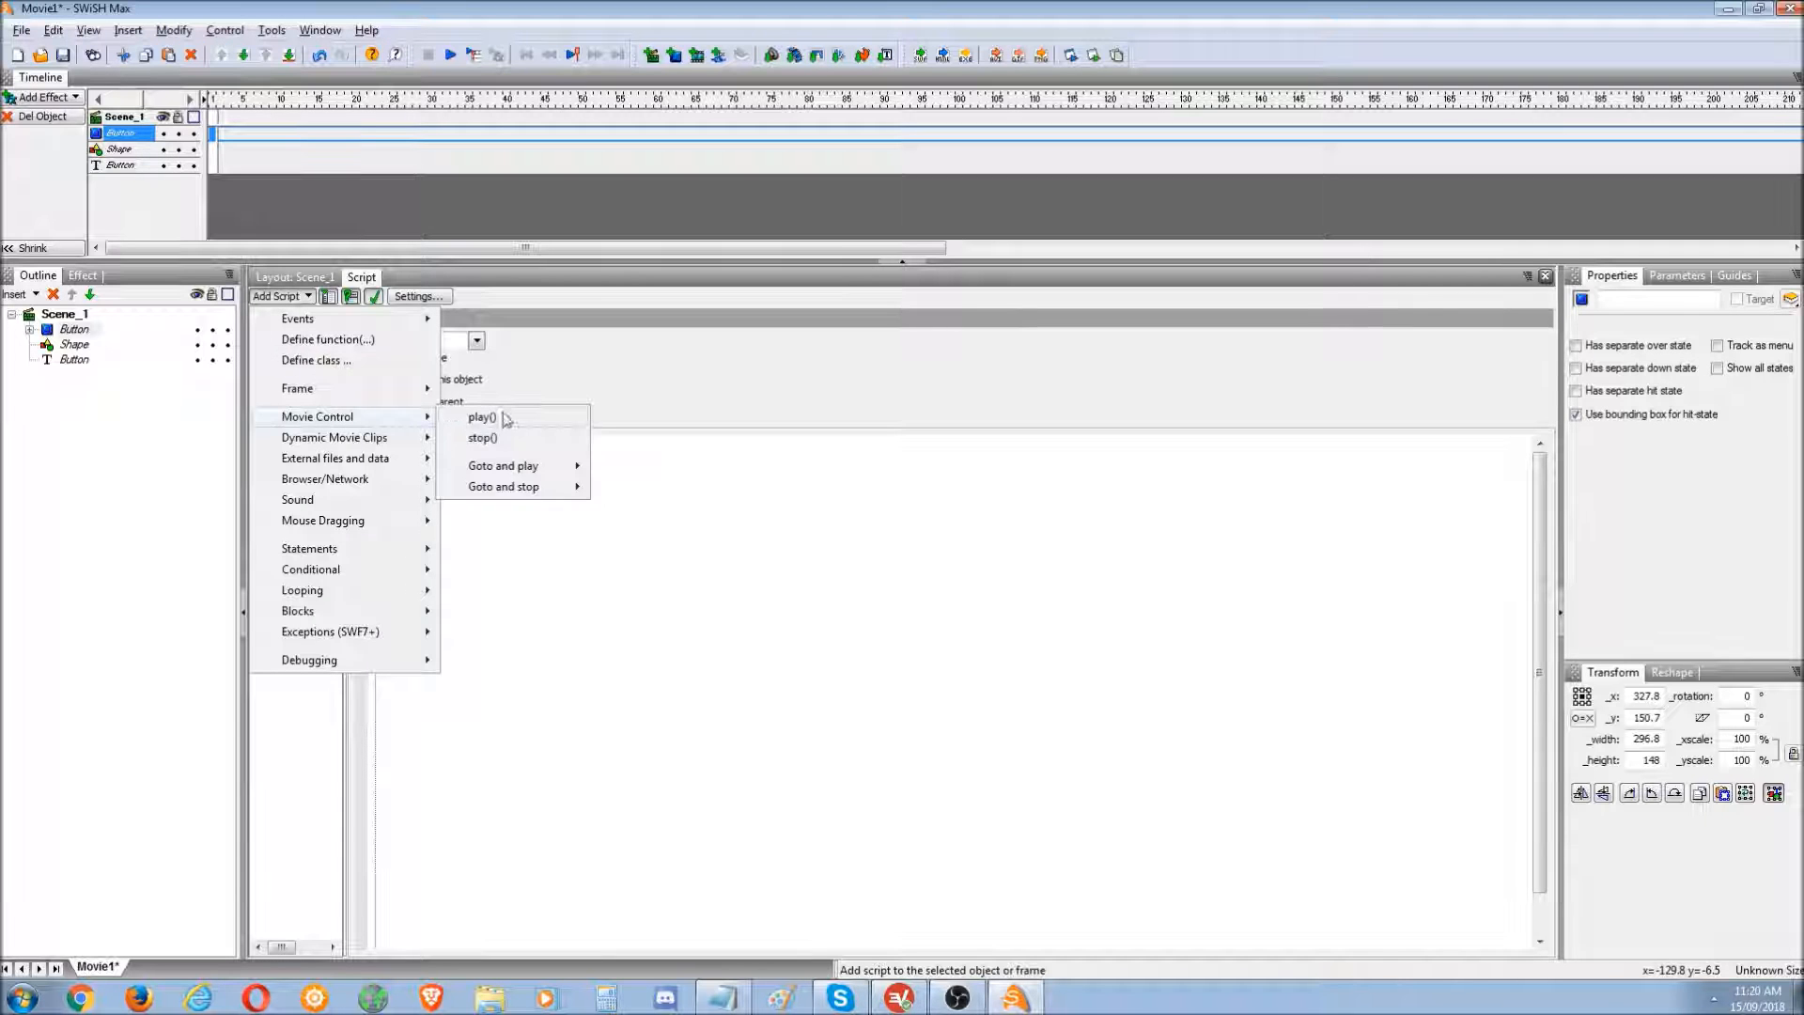
{"action": "mouse_move", "coordinate": [504, 470]}
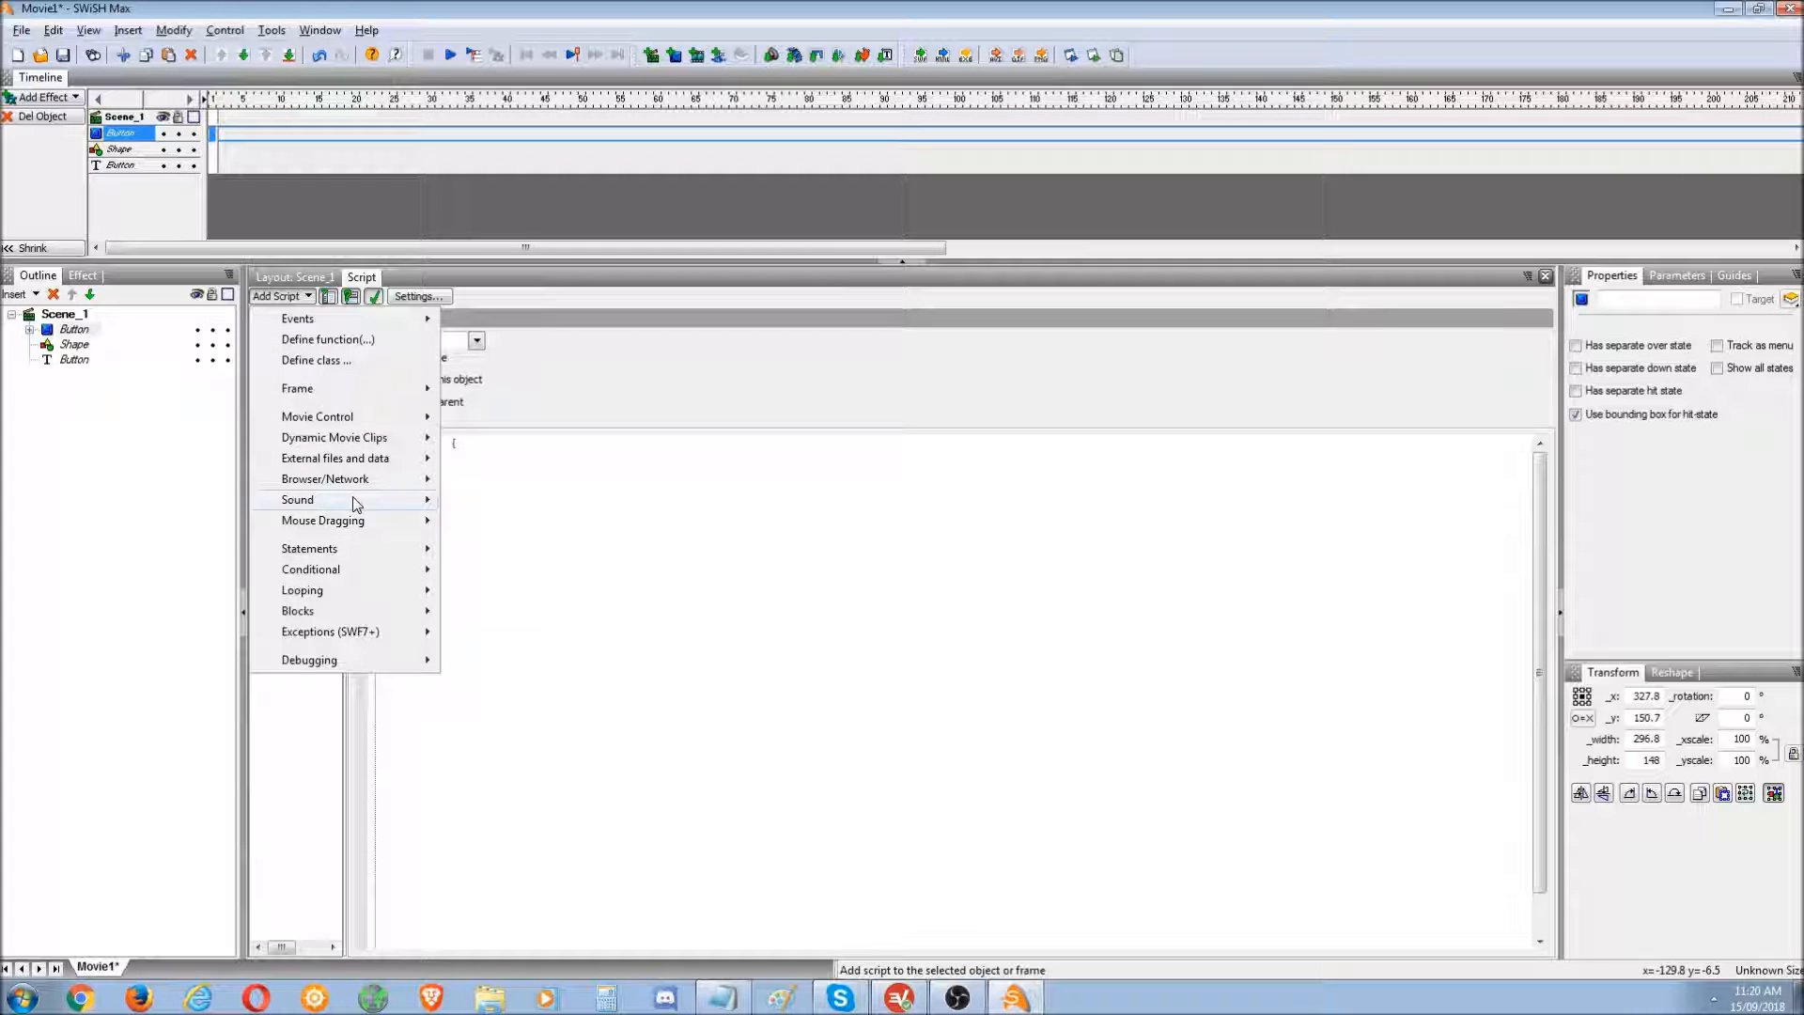
{"action": "mouse_move", "coordinate": [355, 501]}
{"action": "left_click", "coordinate": [503, 499]}
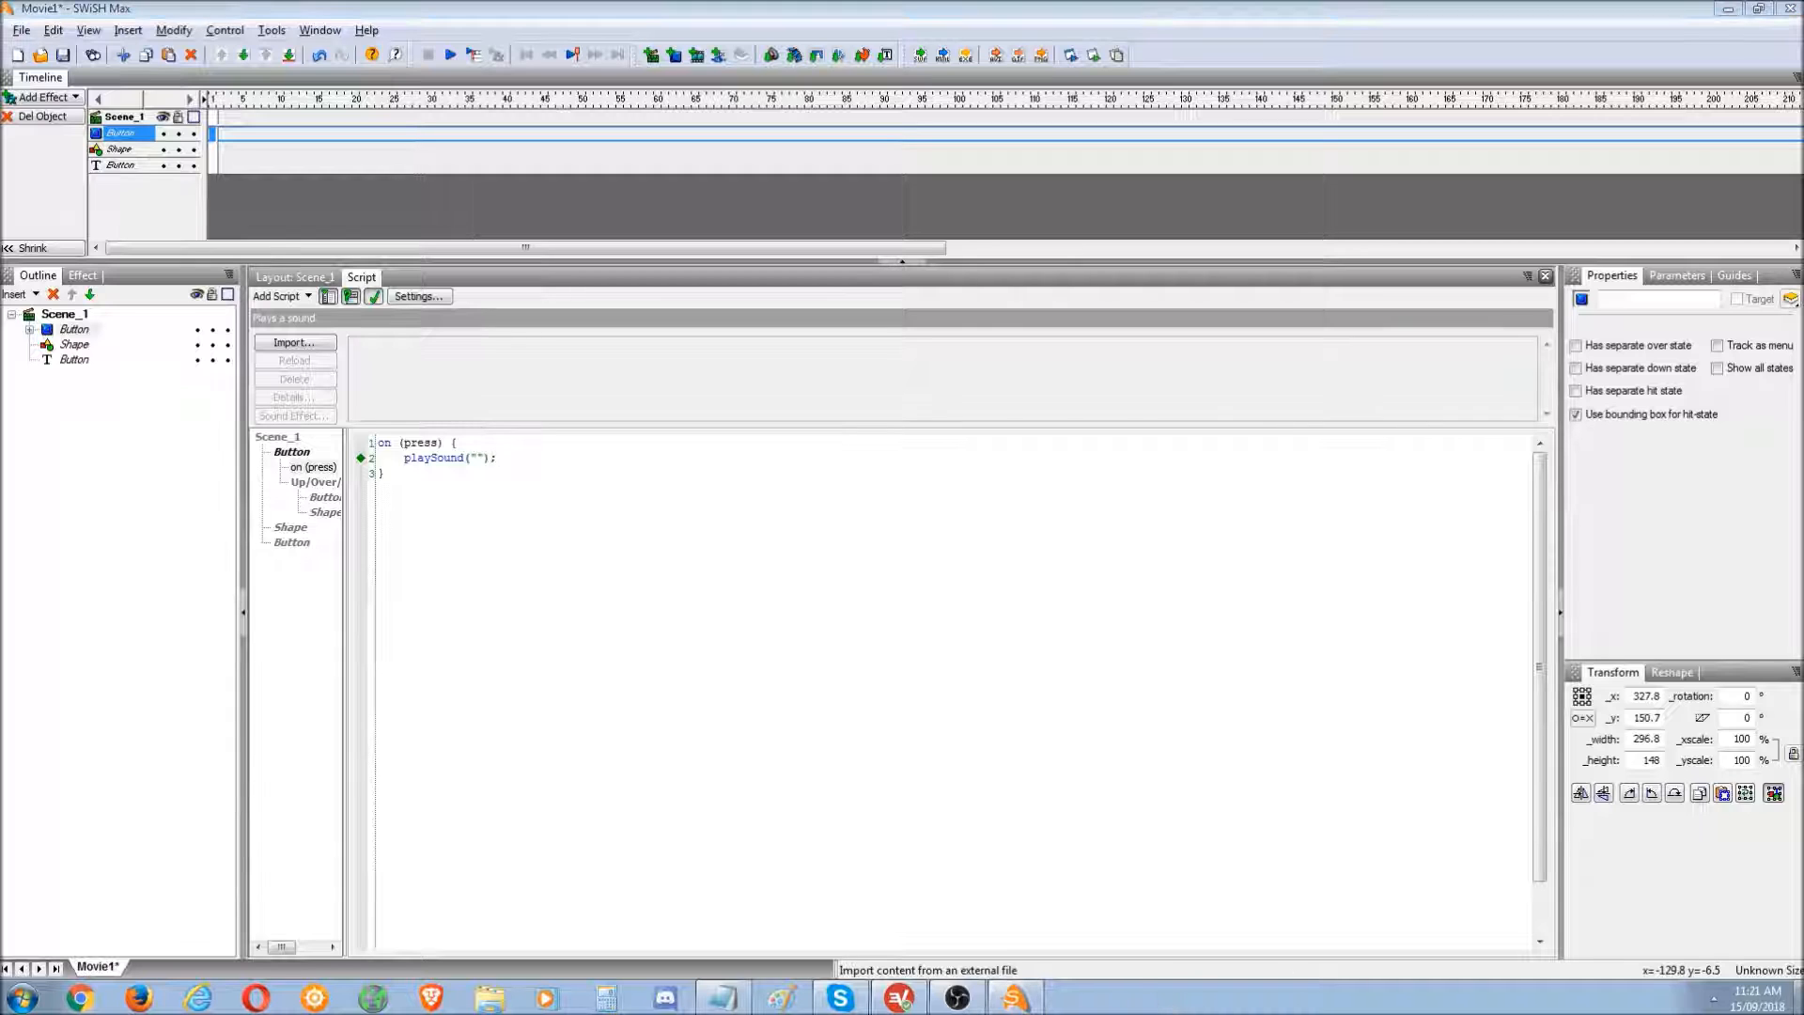
- Launch Audacity from the desktop and bring its window to the front
{"action": "key", "text": "super+d"}
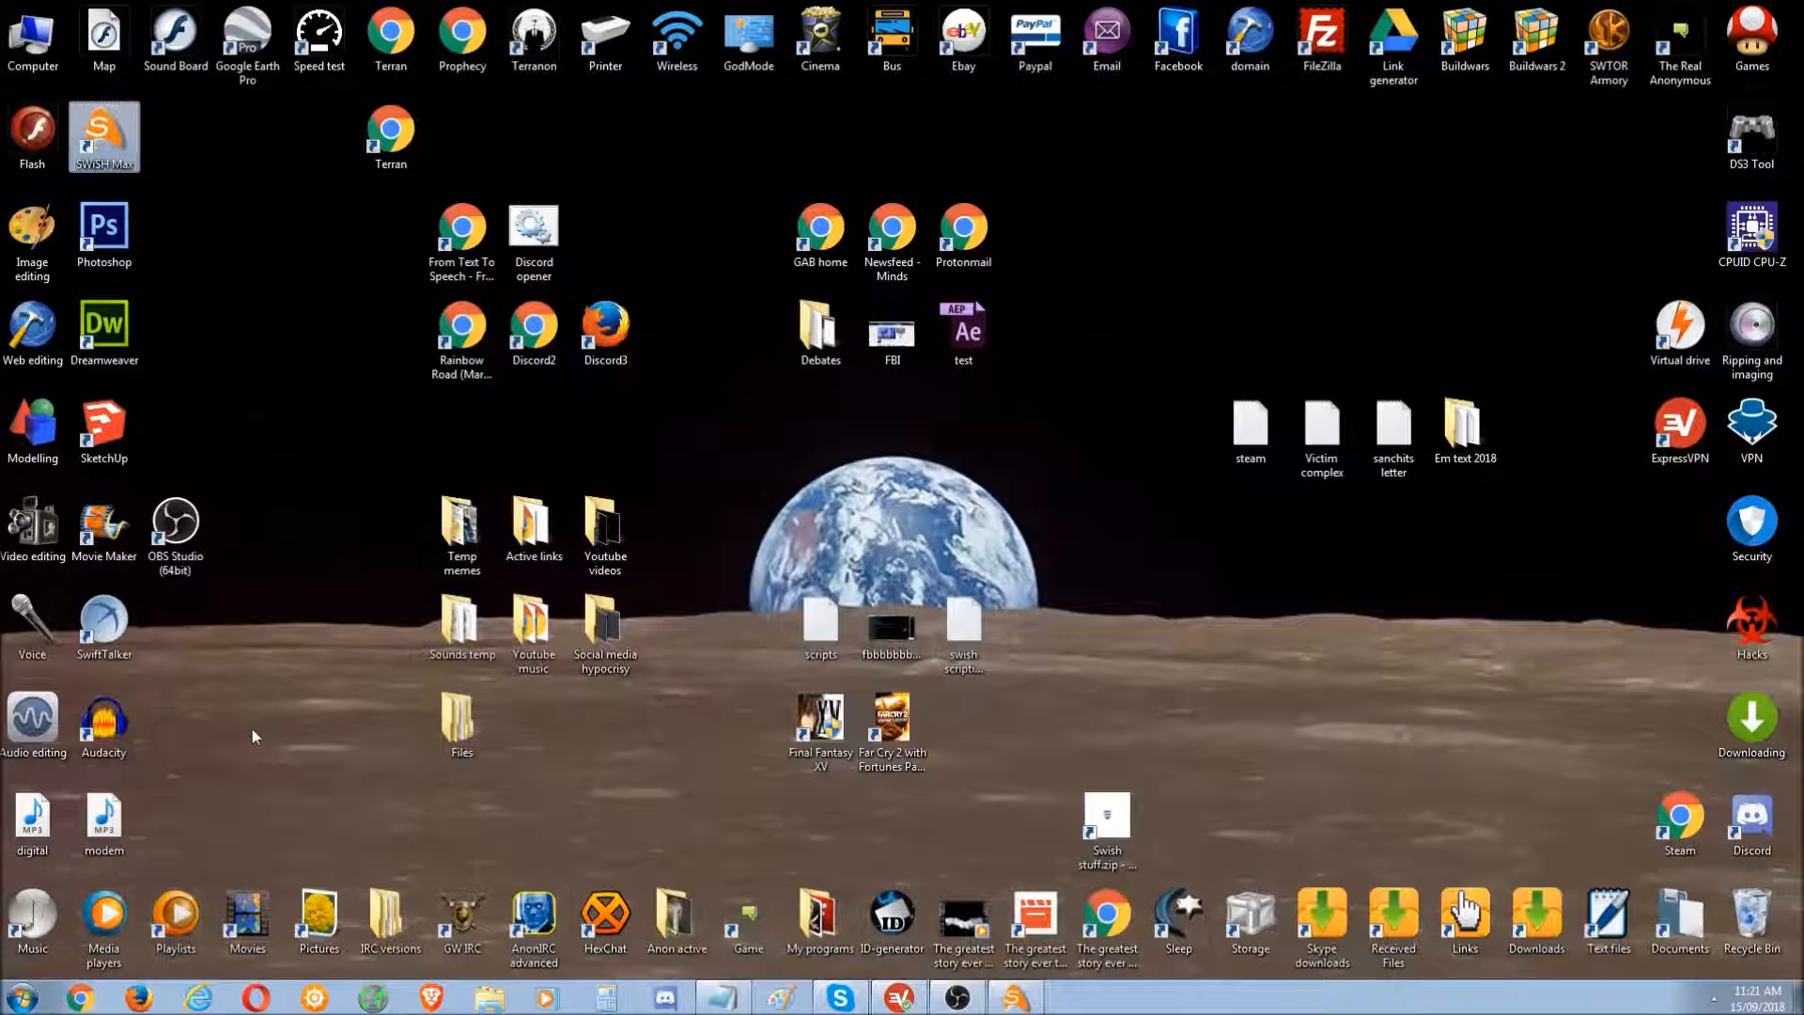
{"action": "double_click", "coordinate": [128, 739]}
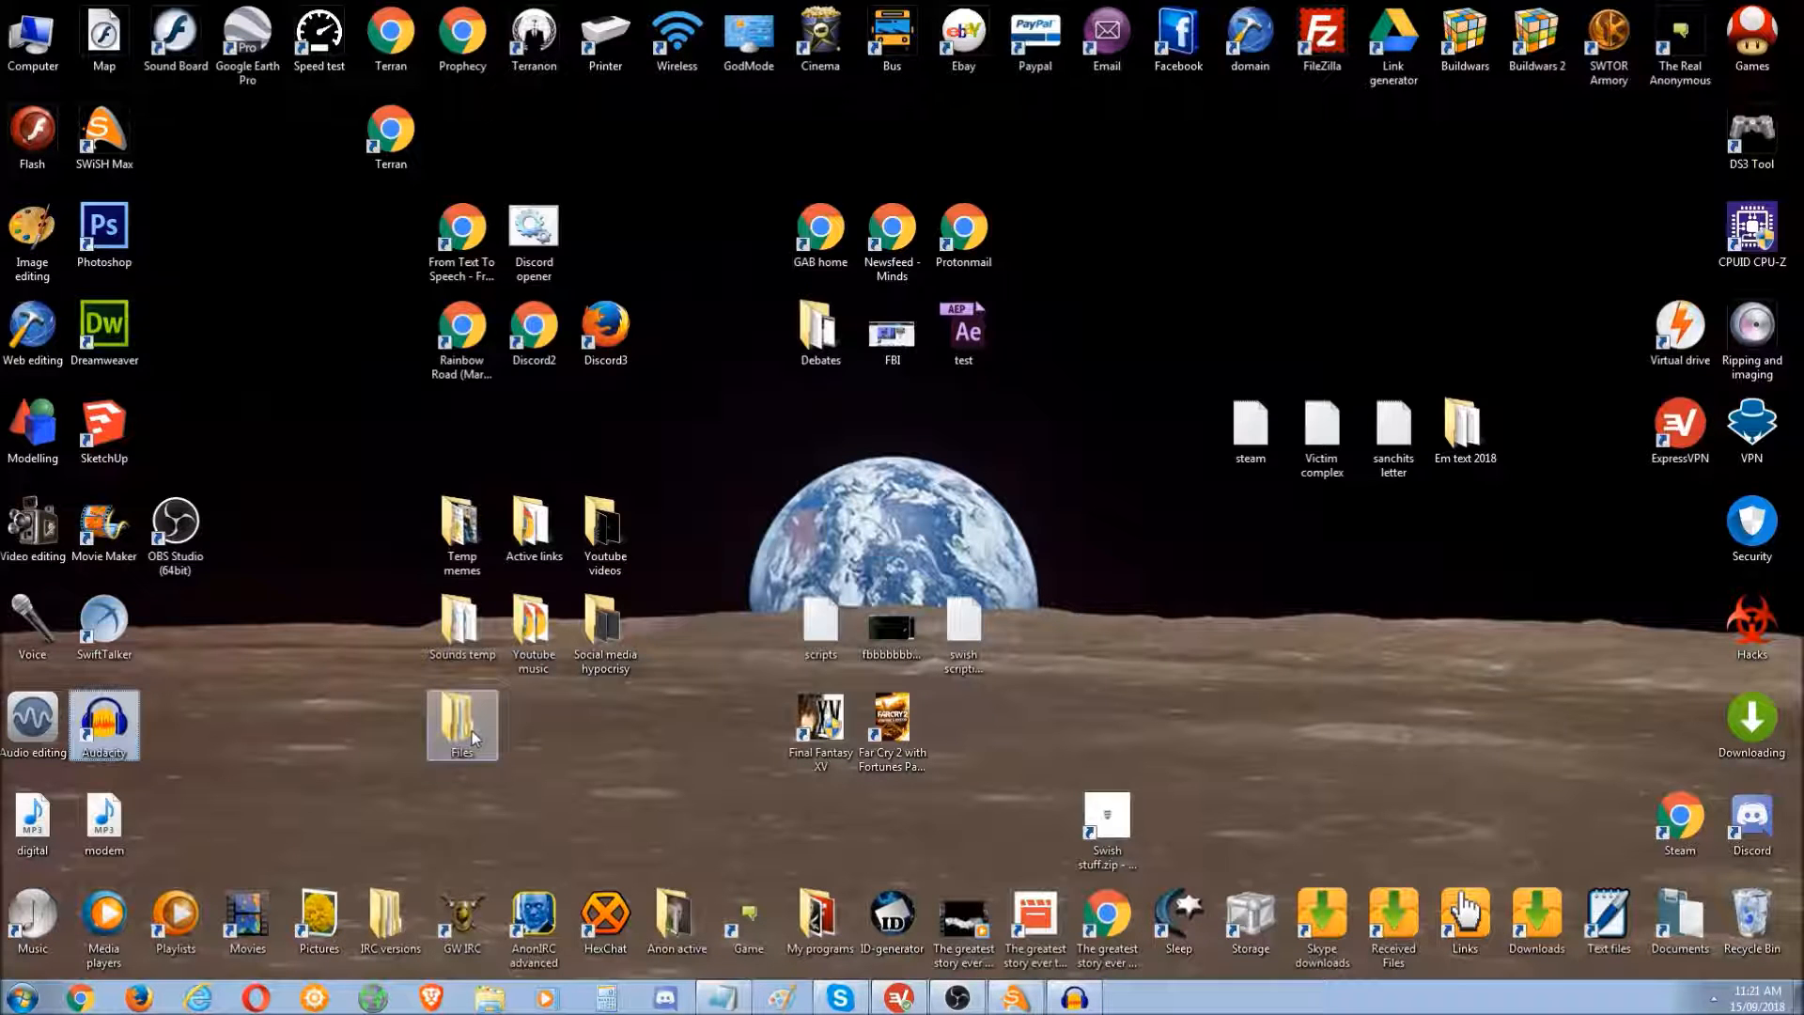
{"action": "left_click", "coordinate": [1075, 1000]}
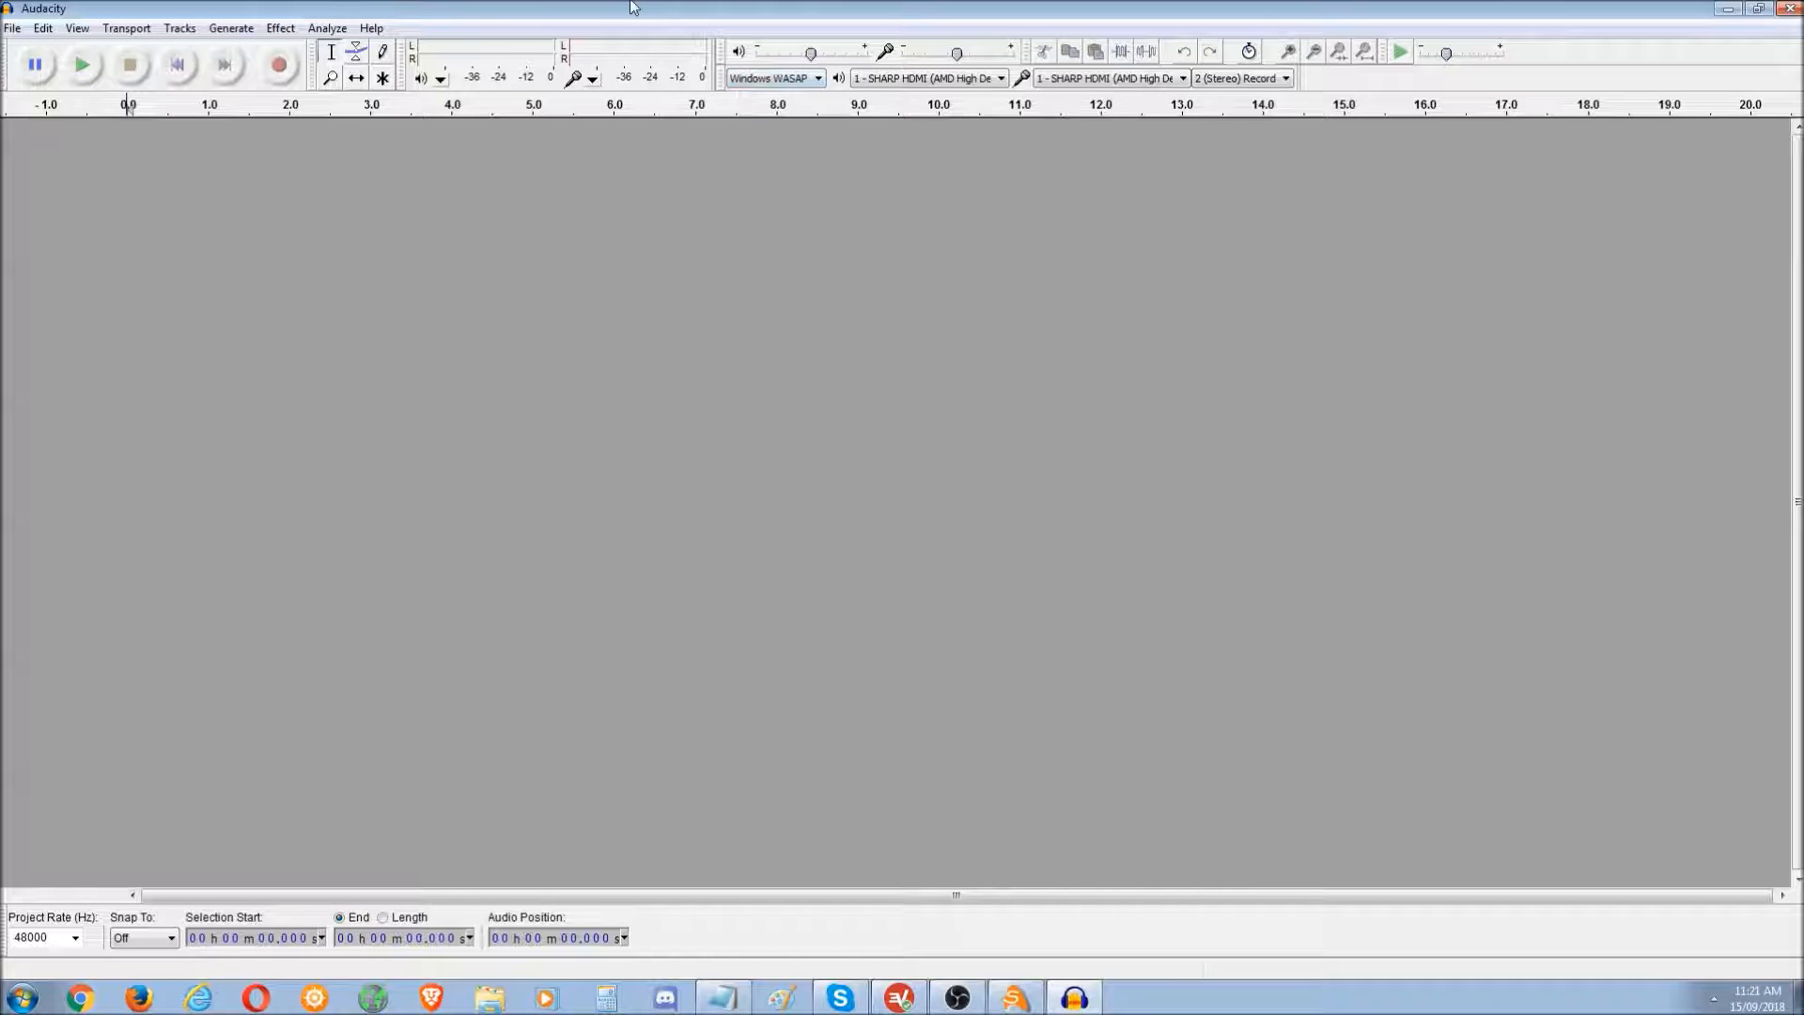
- Check the playback device and audio host options, and record a stereo test track of about 4 seconds
{"action": "left_click", "coordinate": [910, 81]}
{"action": "left_click", "coordinate": [800, 78]}
{"action": "left_click", "coordinate": [798, 78]}
{"action": "left_click", "coordinate": [715, 190]}
{"action": "left_click", "coordinate": [279, 75]}
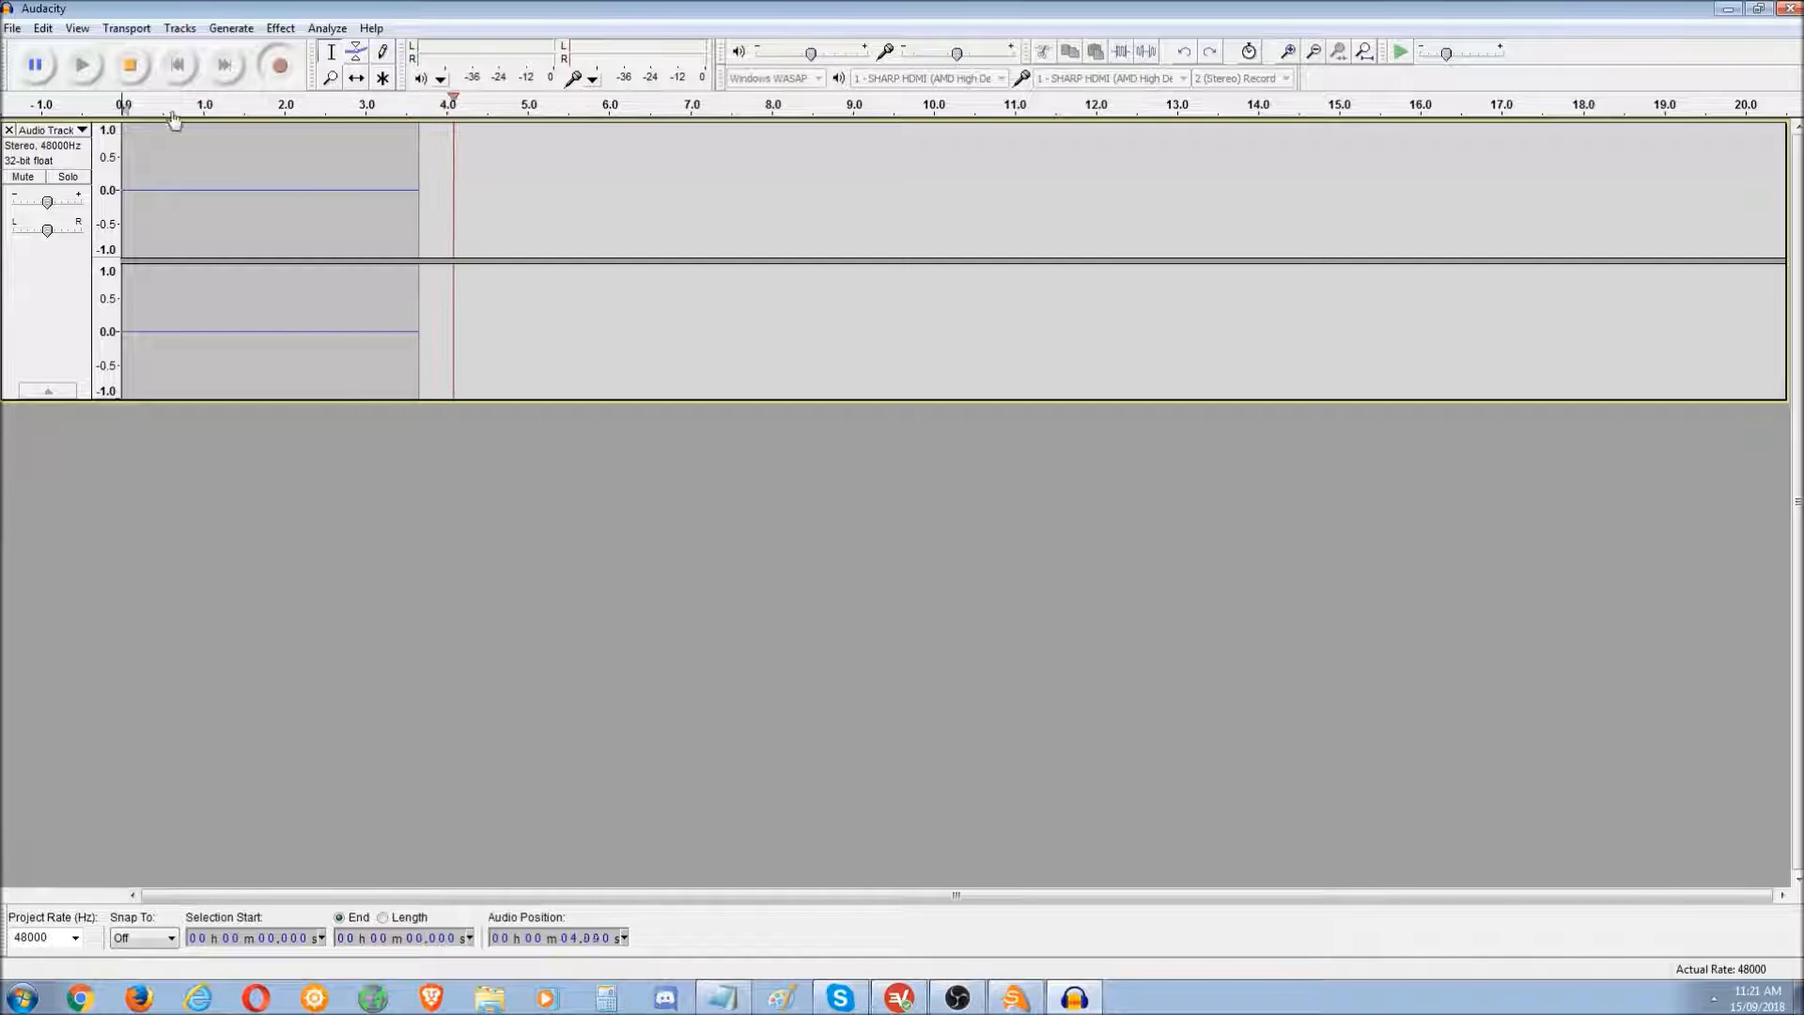
{"action": "left_click", "coordinate": [129, 75]}
- Open a new empty Audacity project, close the one with the test recording and maximize the new window
{"action": "left_click", "coordinate": [13, 28]}
{"action": "left_click", "coordinate": [33, 48]}
{"action": "left_click", "coordinate": [1790, 8]}
{"action": "left_click", "coordinate": [922, 560]}
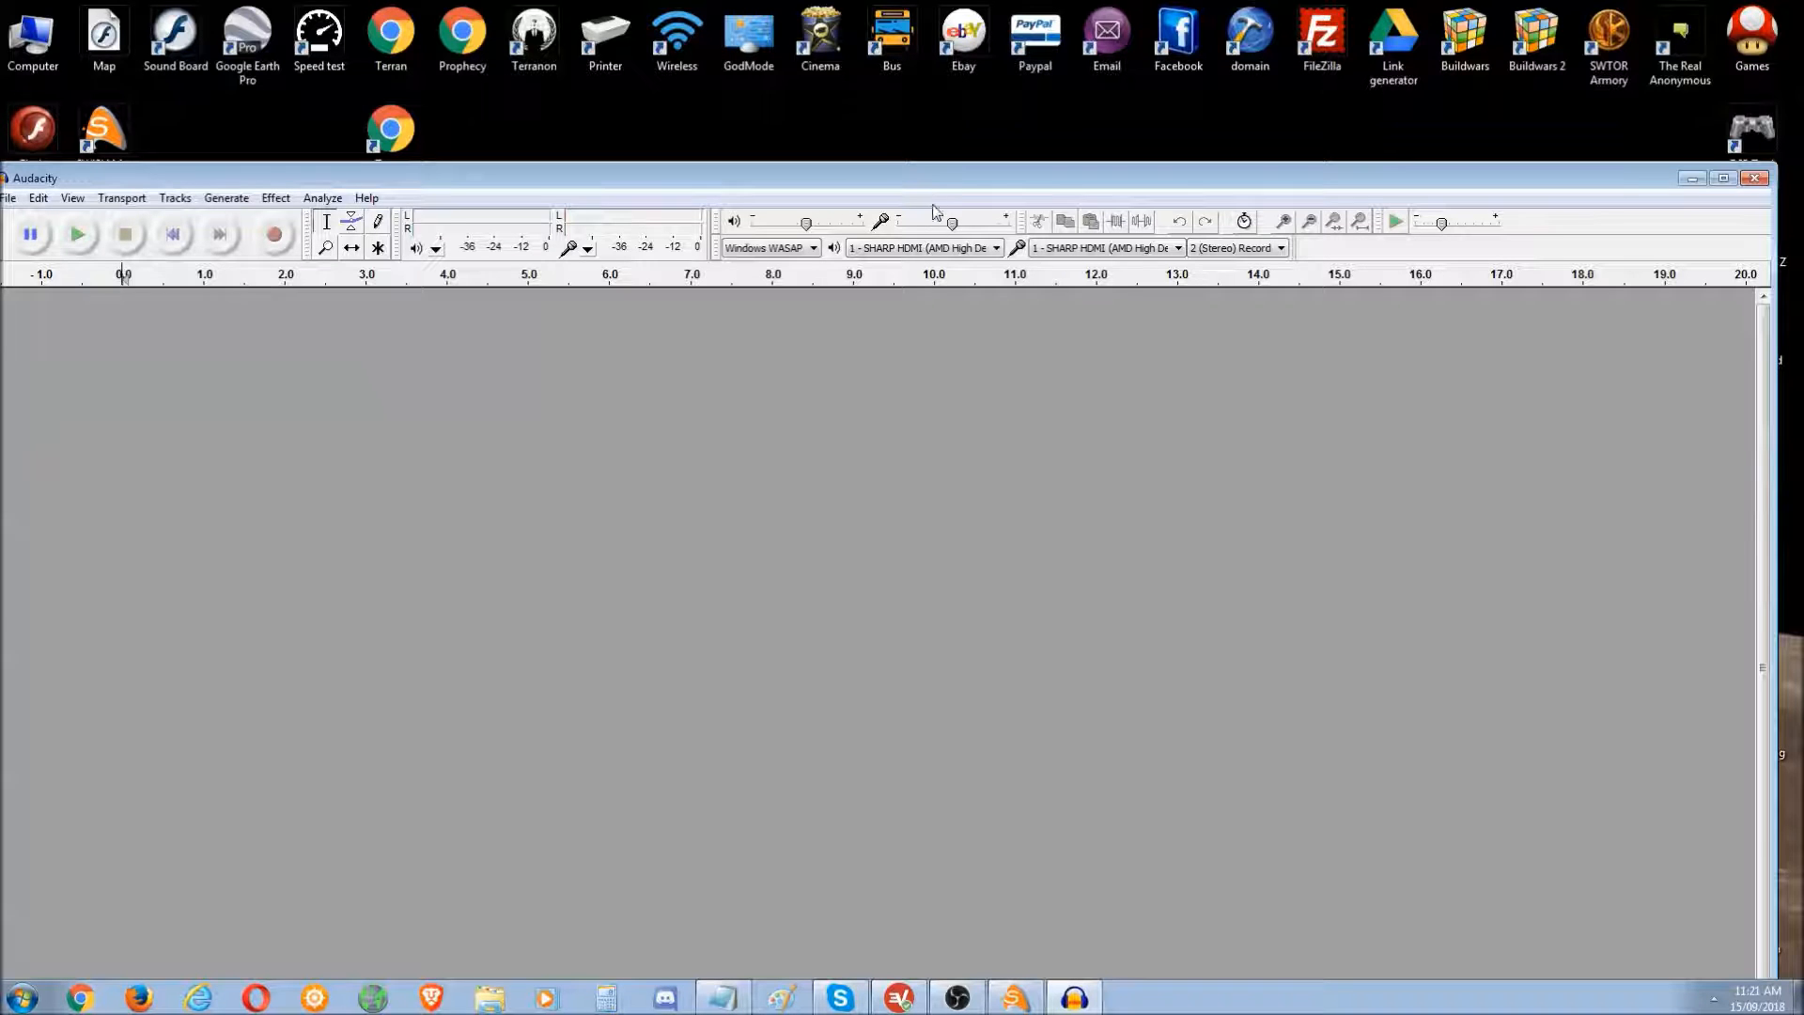
{"action": "double_click", "coordinate": [925, 179]}
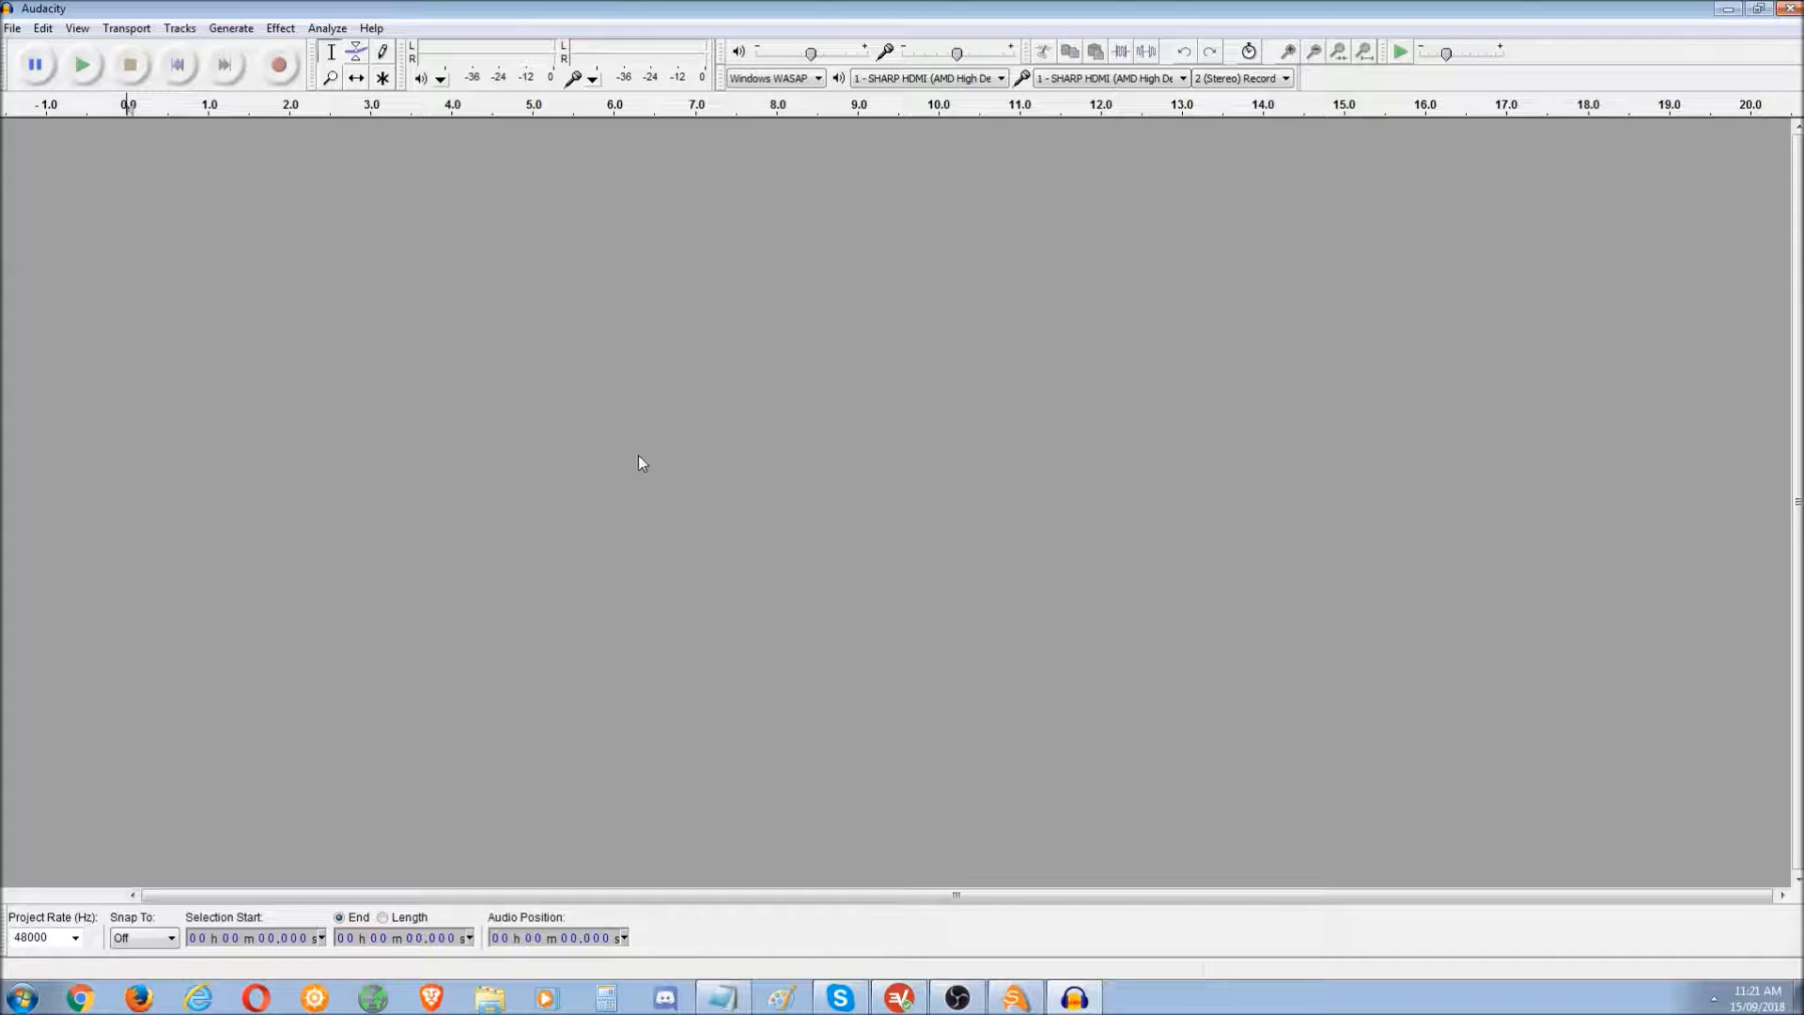
- Switch to Chrome, open YouTube and search for "scream"
{"action": "left_click", "coordinate": [79, 998]}
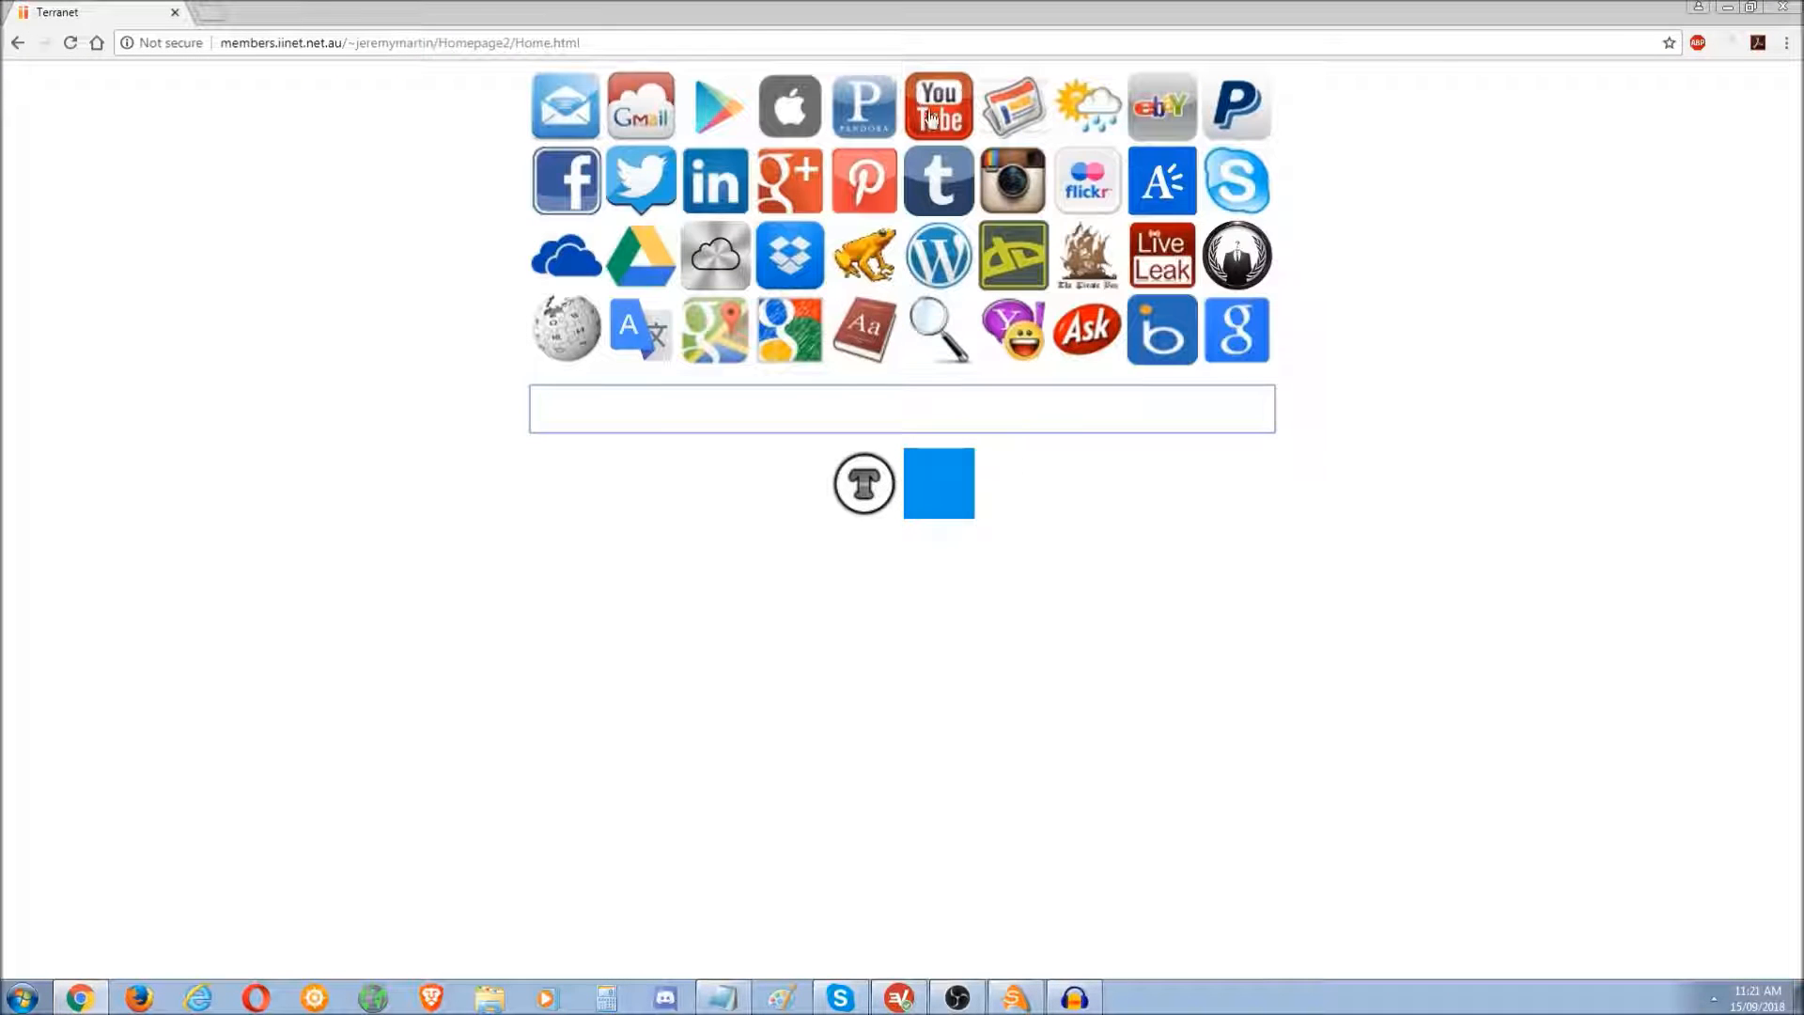
{"action": "left_click", "coordinate": [806, 403]}
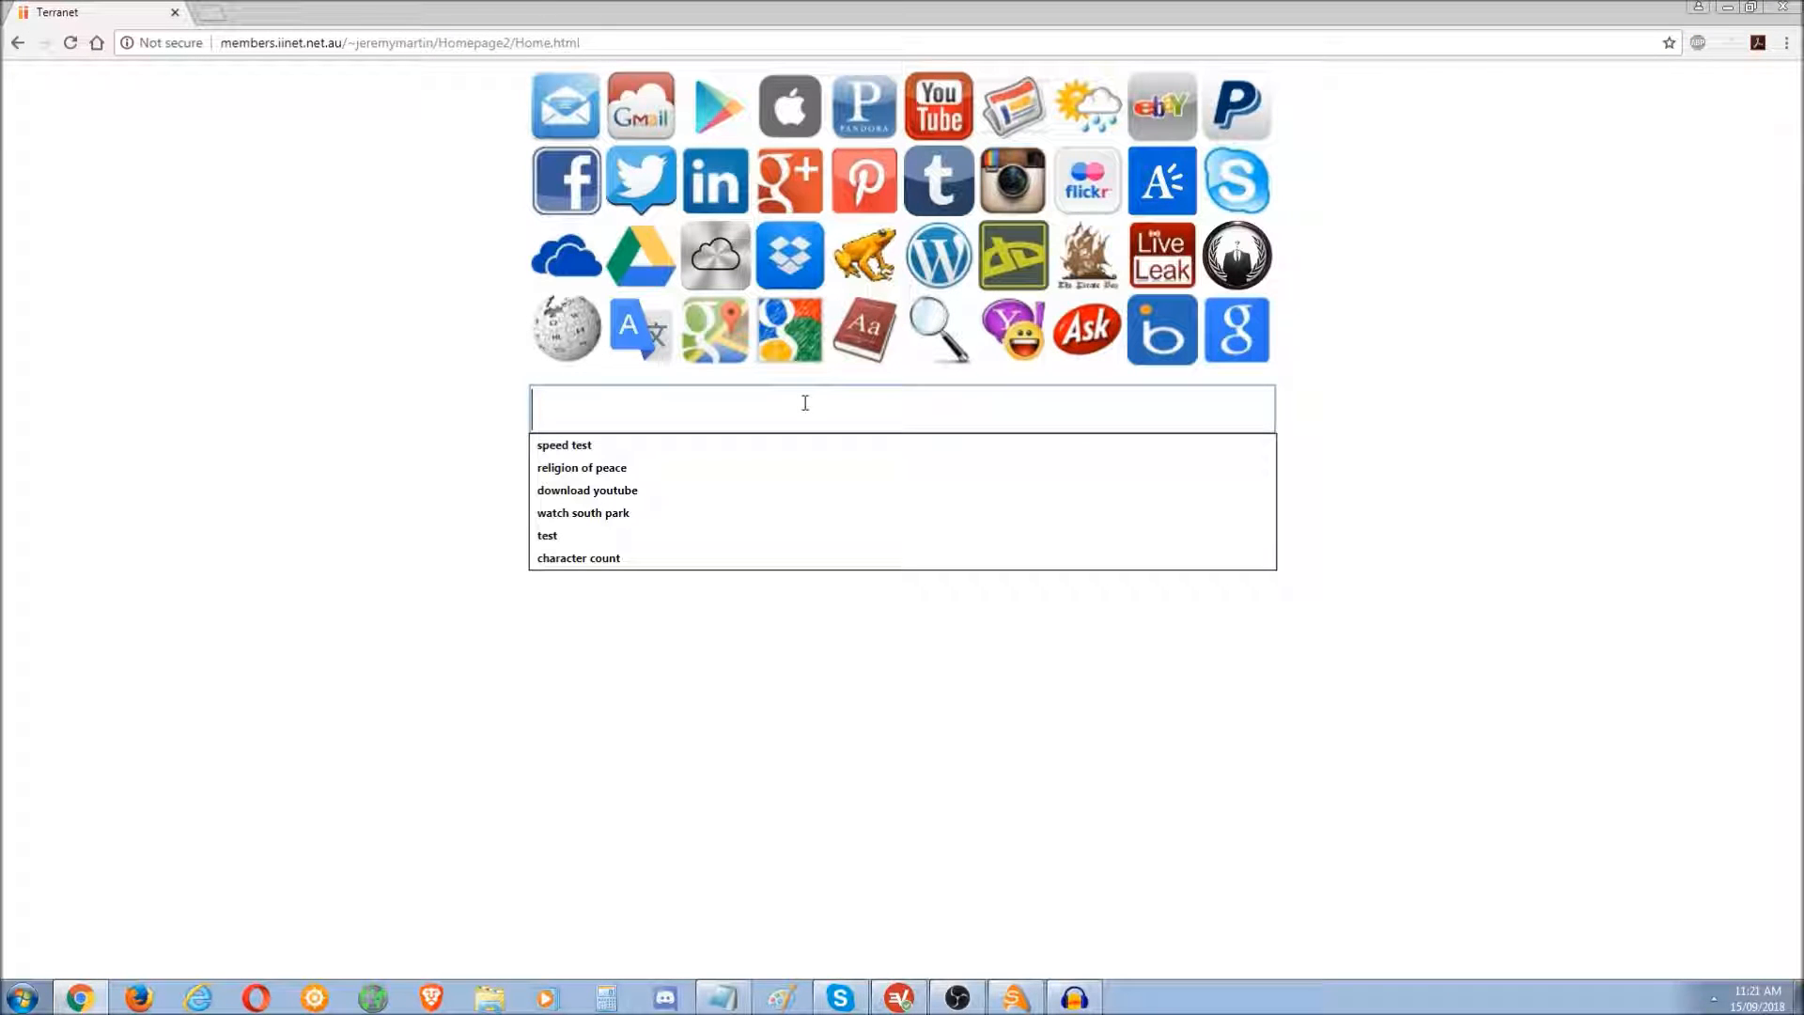
{"action": "left_click", "coordinate": [933, 107]}
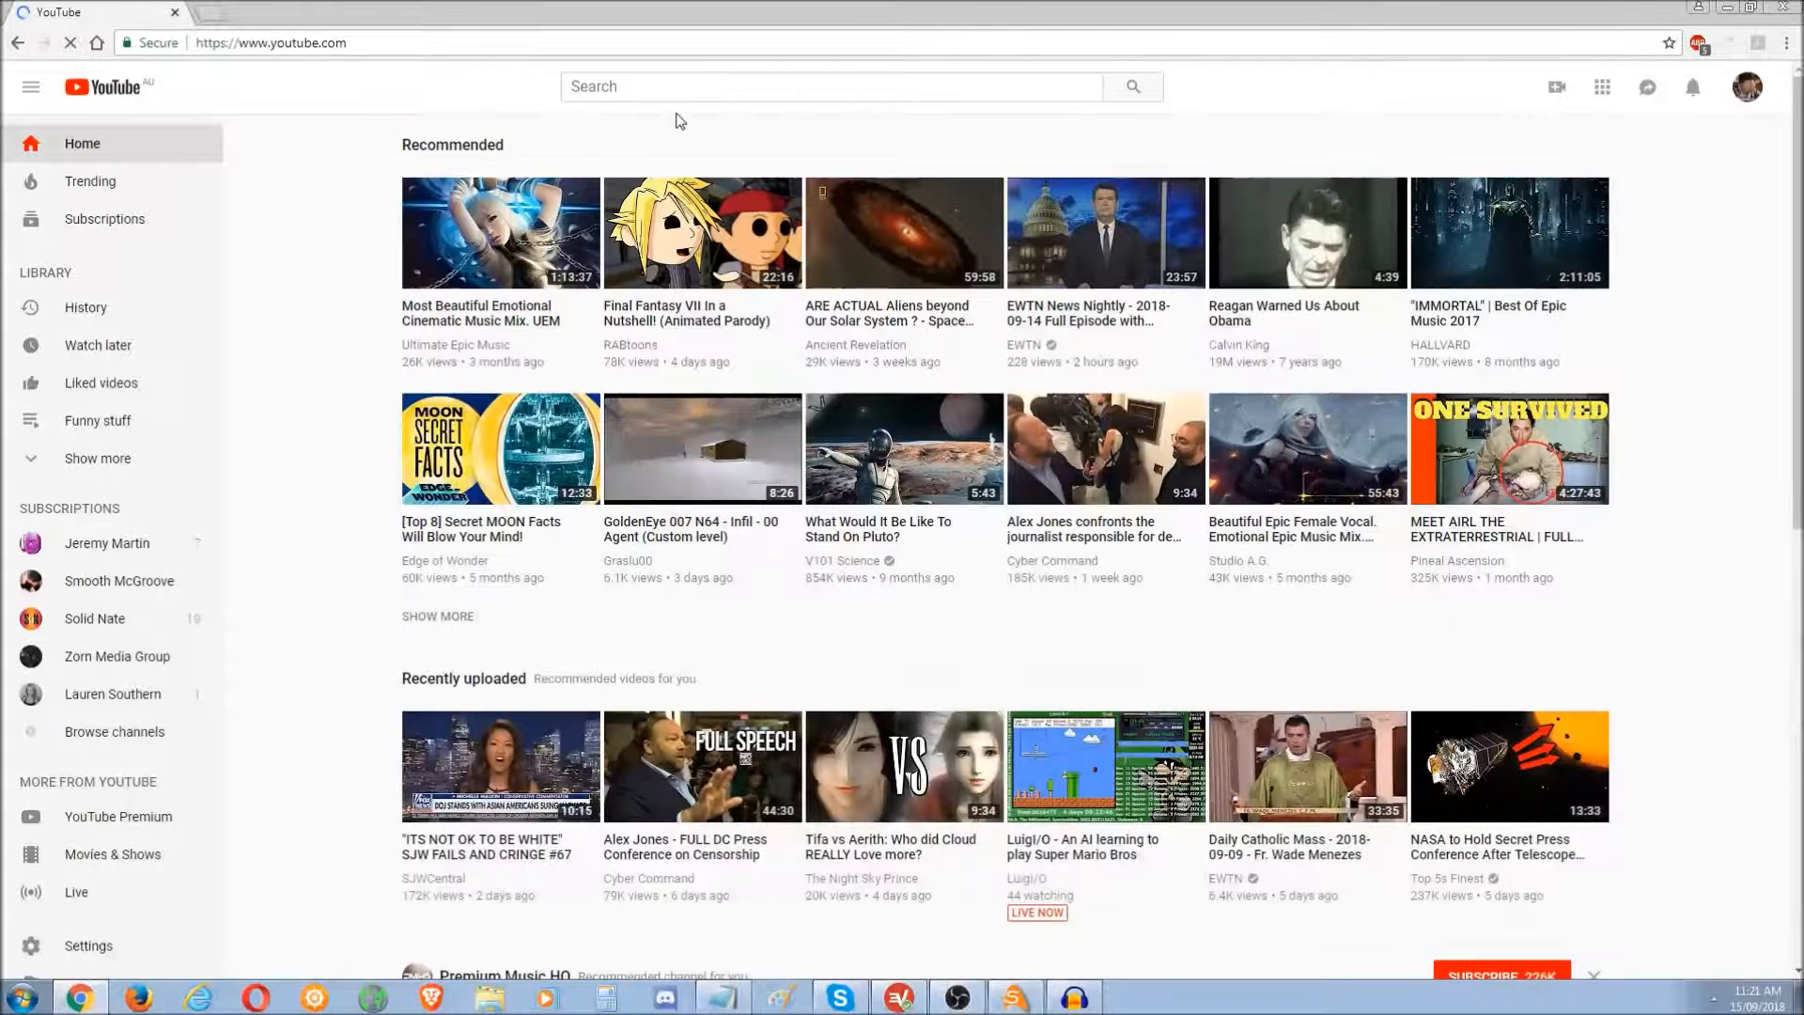
{"action": "left_click", "coordinate": [681, 87]}
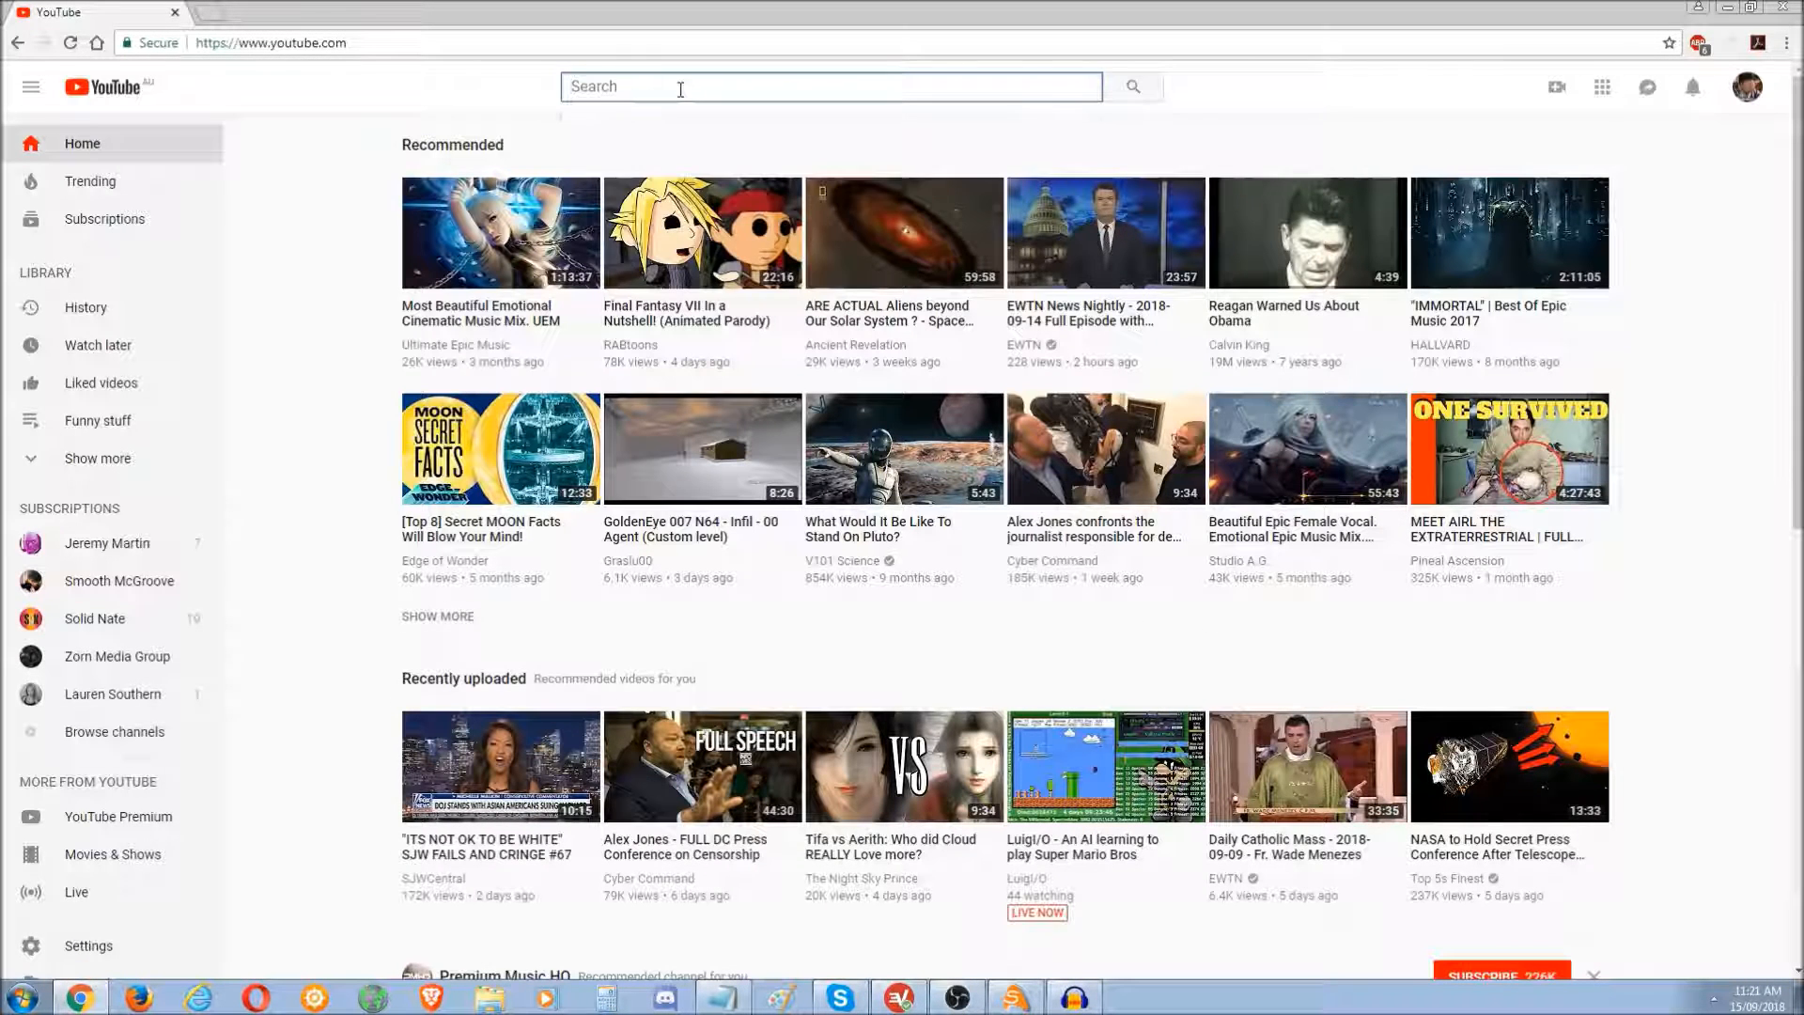
{"action": "type", "text": "scream"}
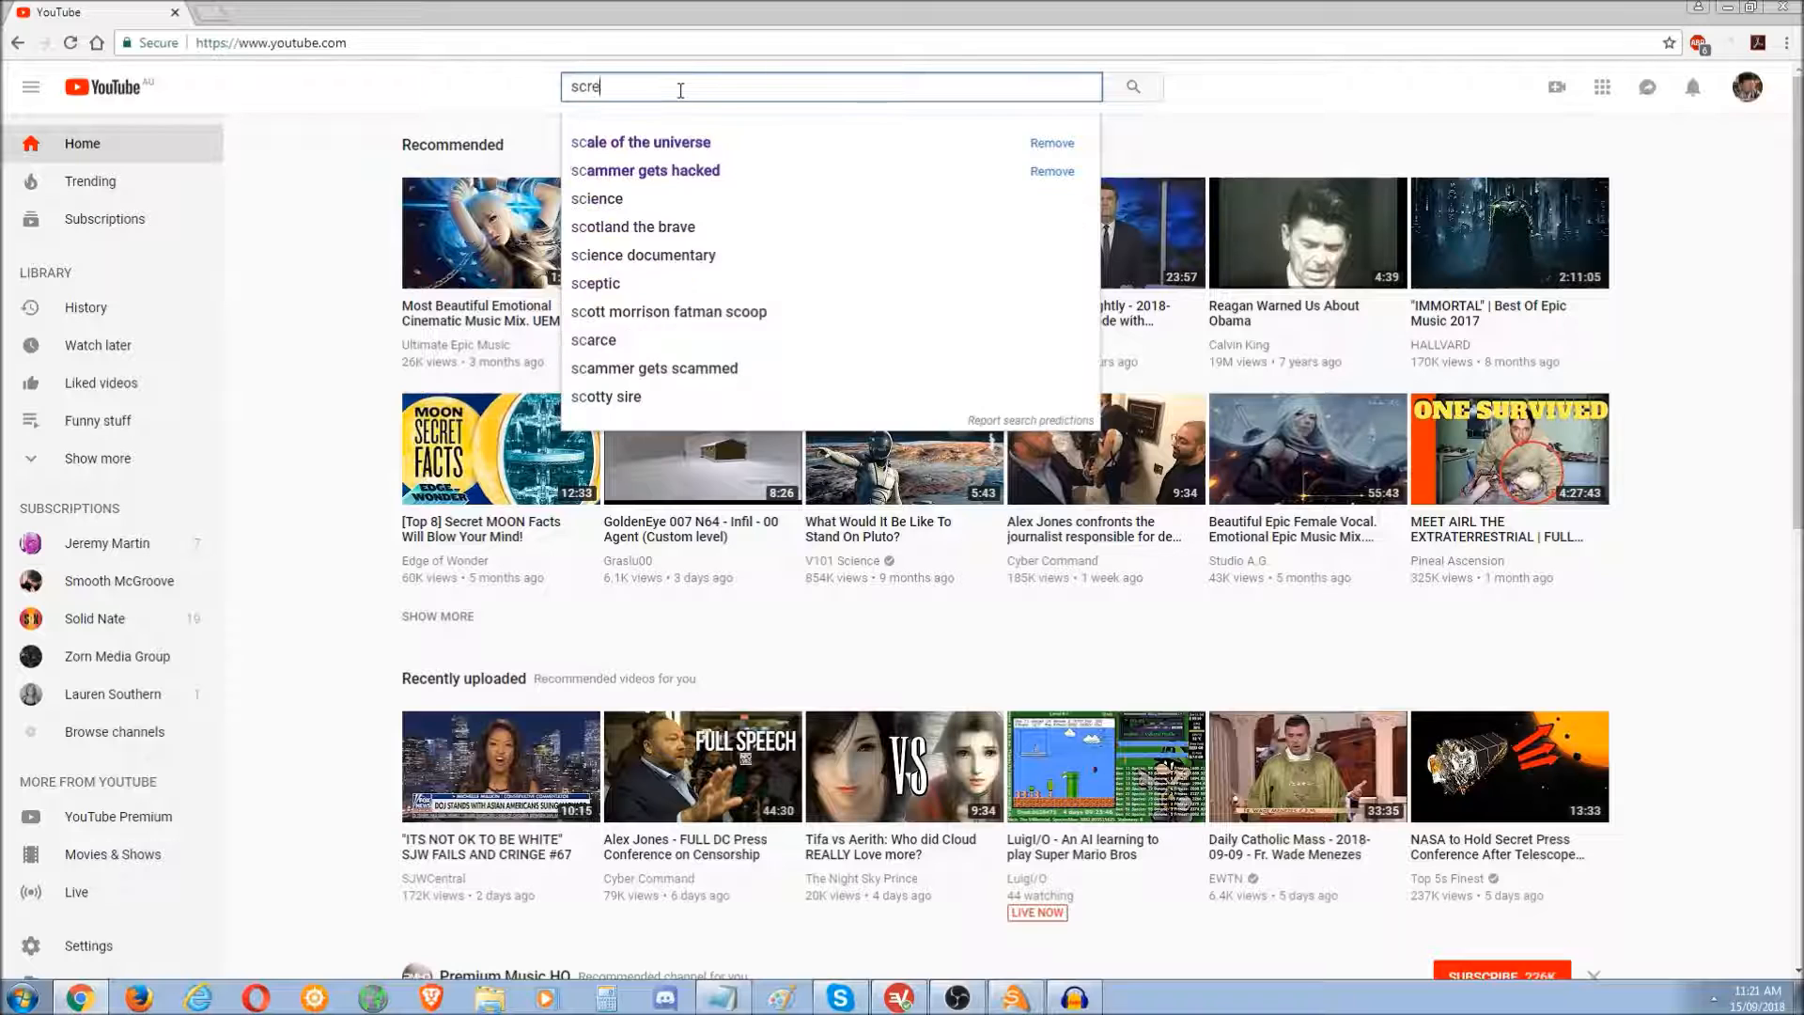
{"action": "key", "text": "Return"}
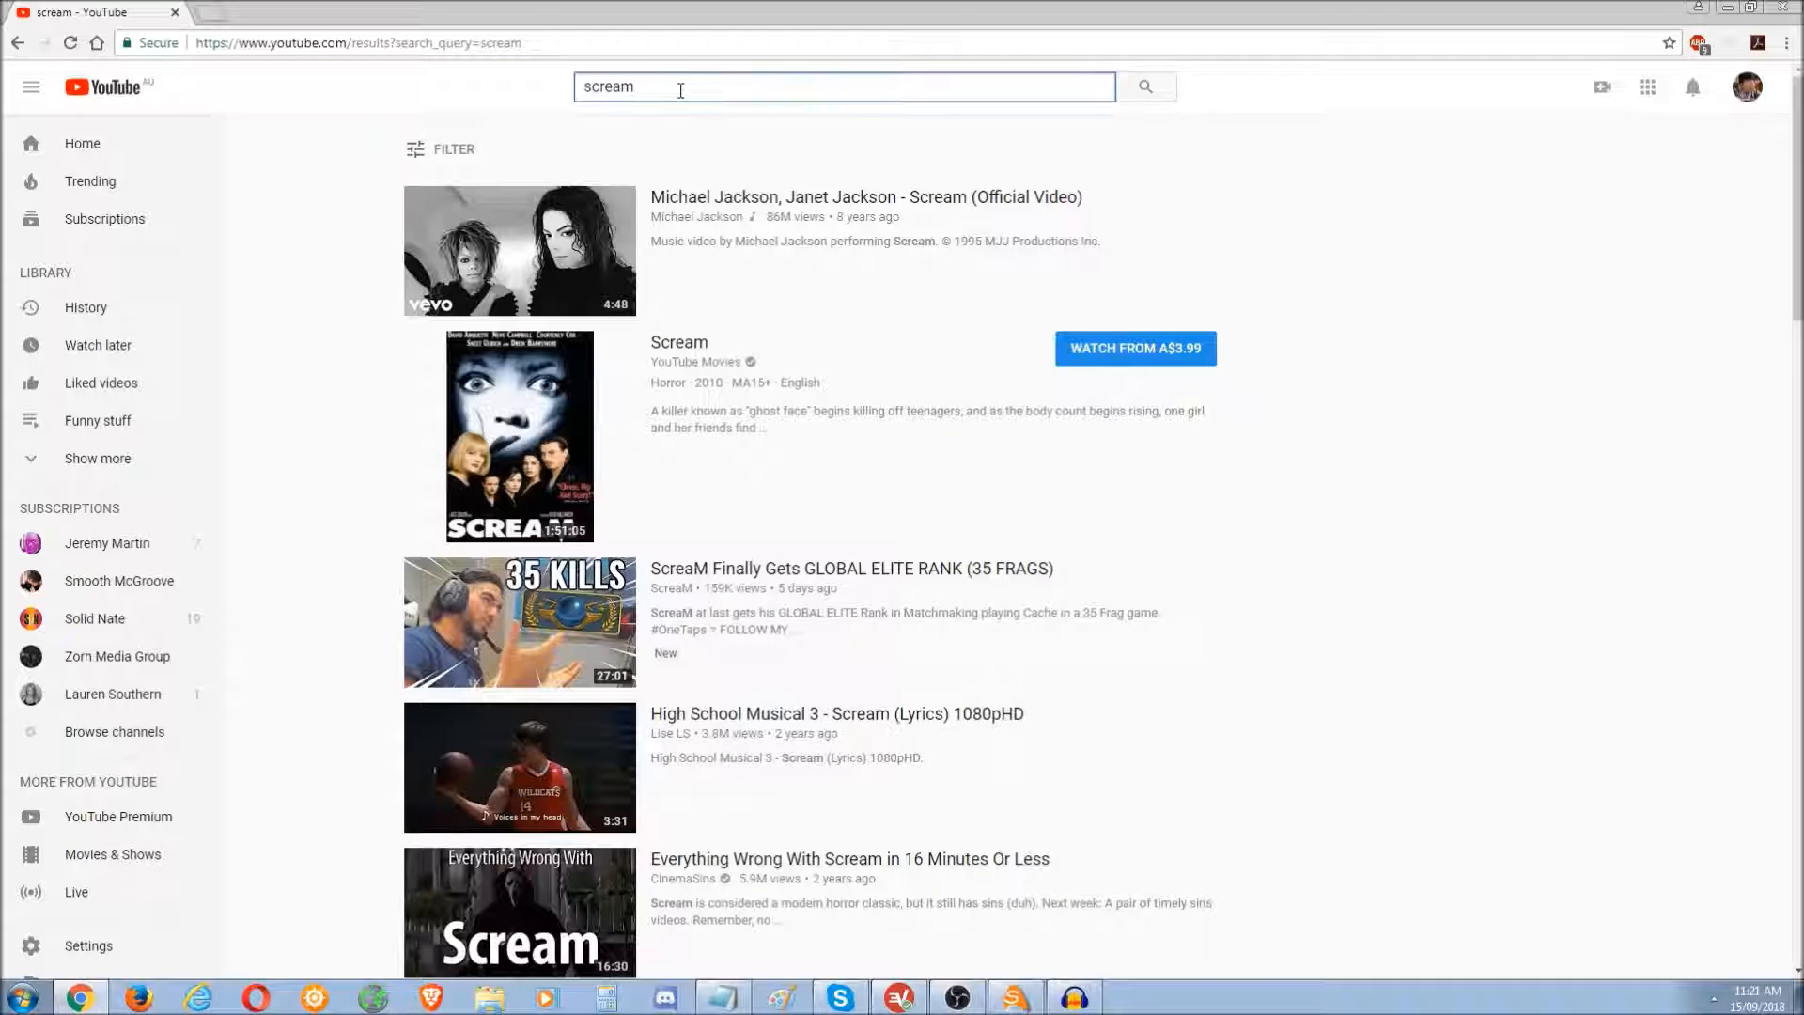
- Search YouTube for "woman screaming" instead, open the 0:18 video "Woman Screaming" and pause it at the start
{"action": "key", "text": "BackSpace"}
{"action": "key", "text": "BackSpace"}
{"action": "type", "text": "woman"}
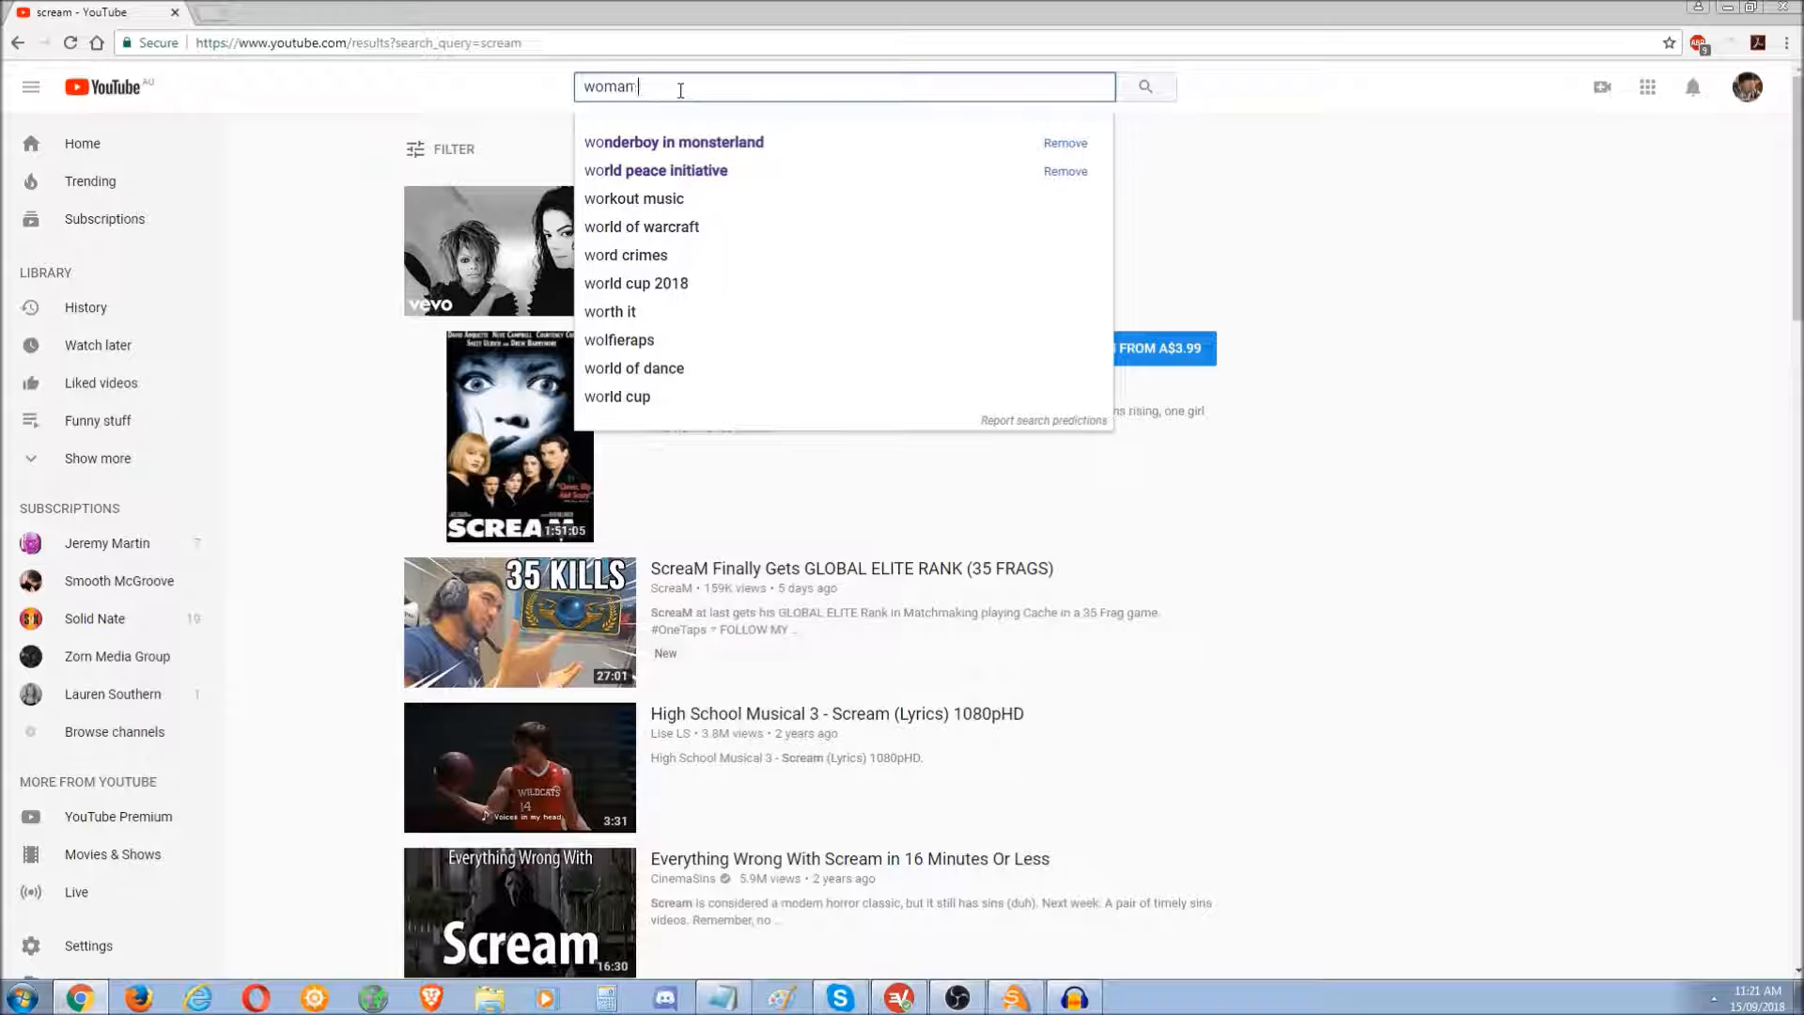
{"action": "type", "text": " screaming"}
{"action": "key", "text": "Return"}
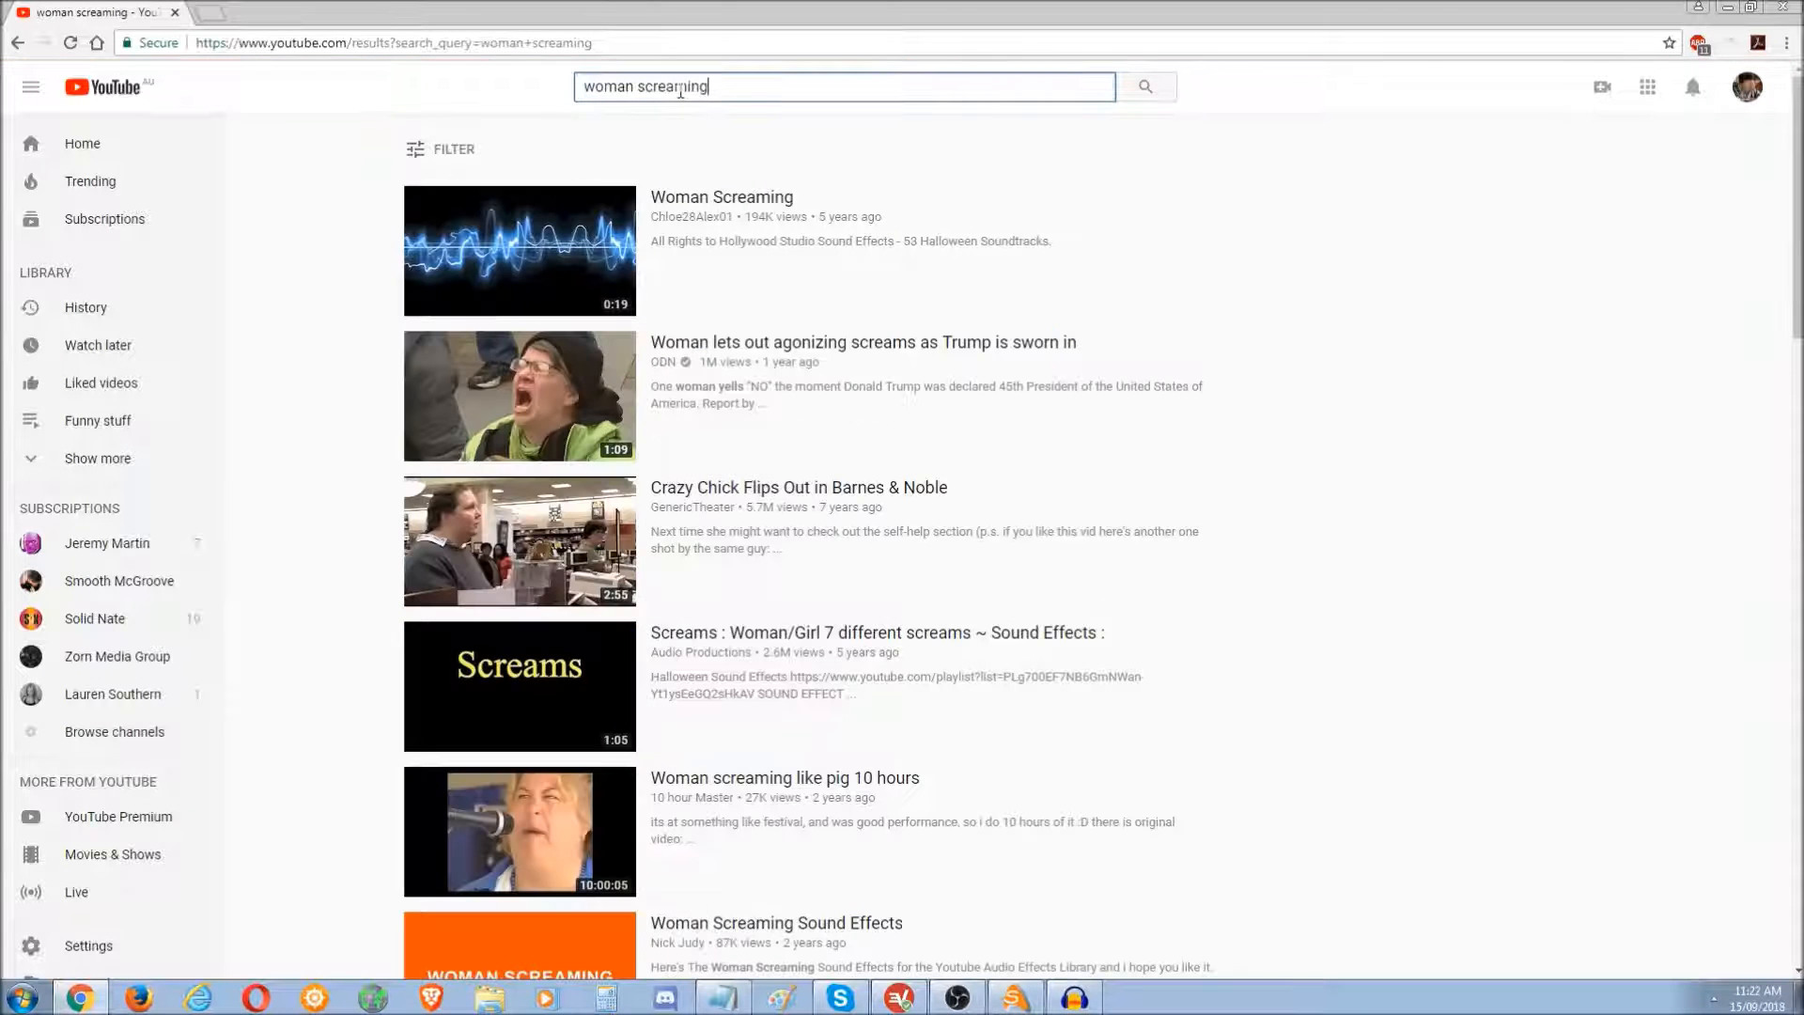
{"action": "left_click", "coordinate": [711, 188]}
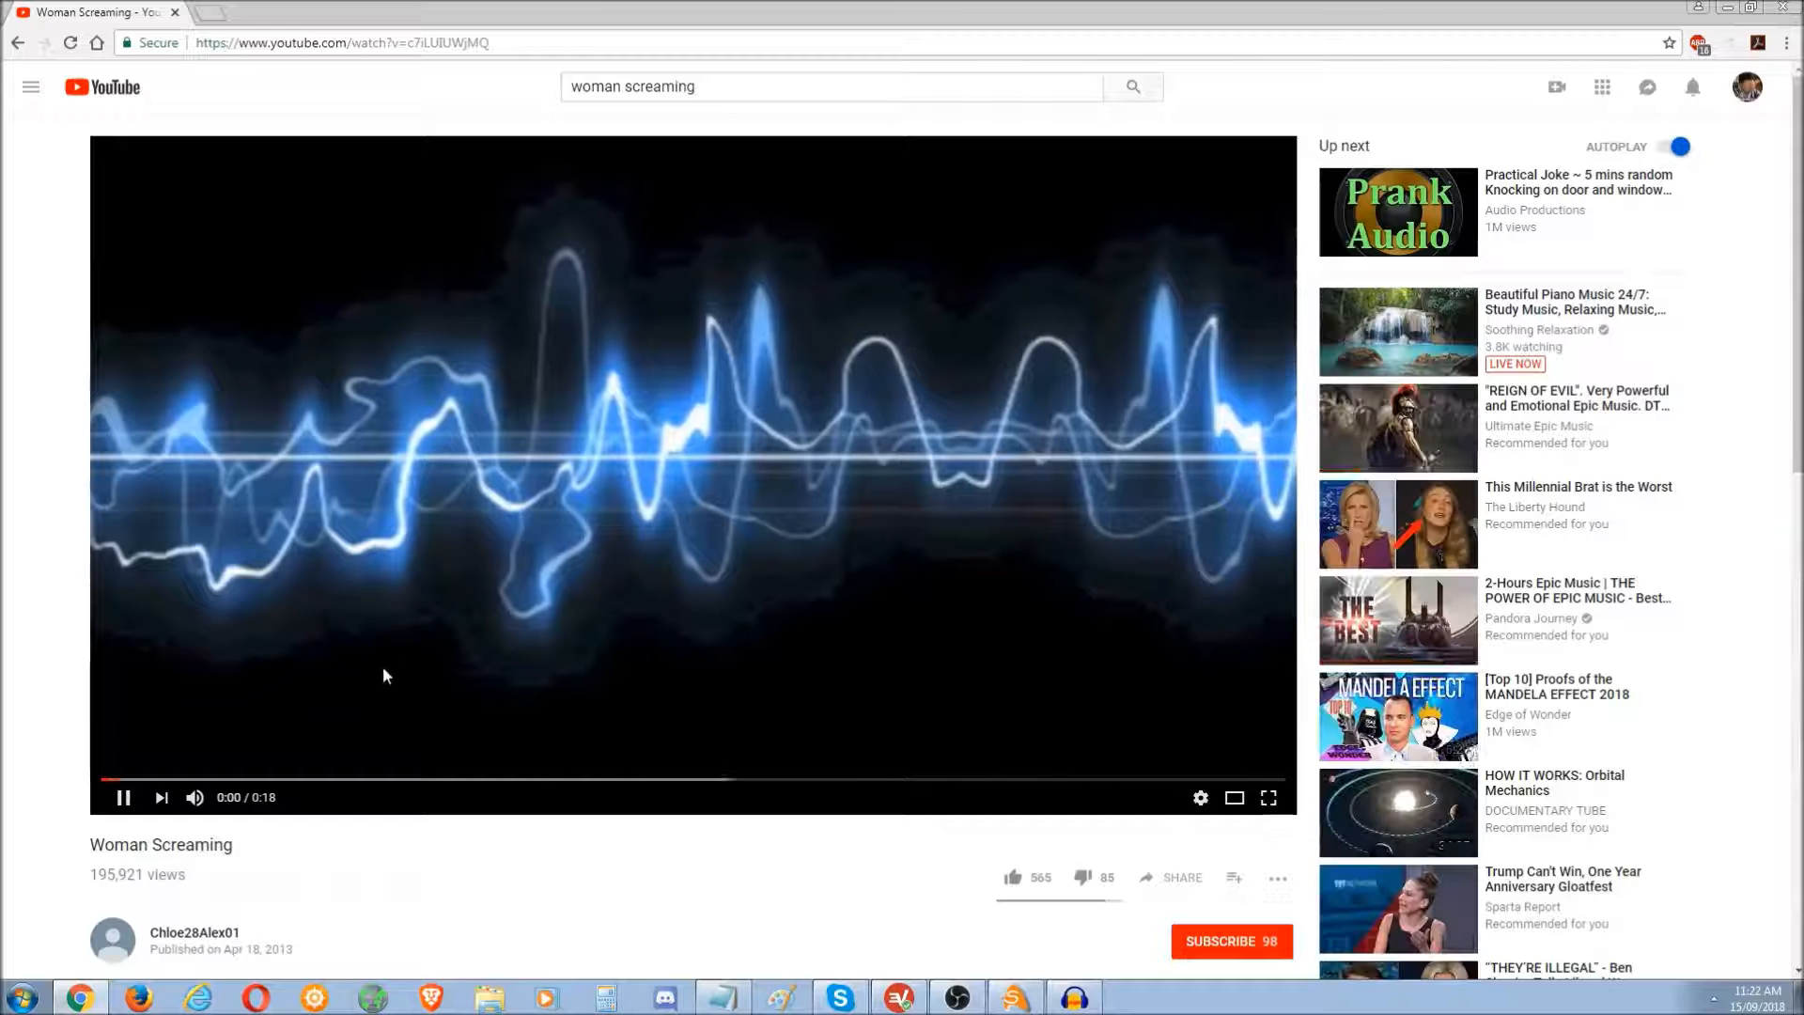
{"action": "left_click", "coordinate": [122, 795]}
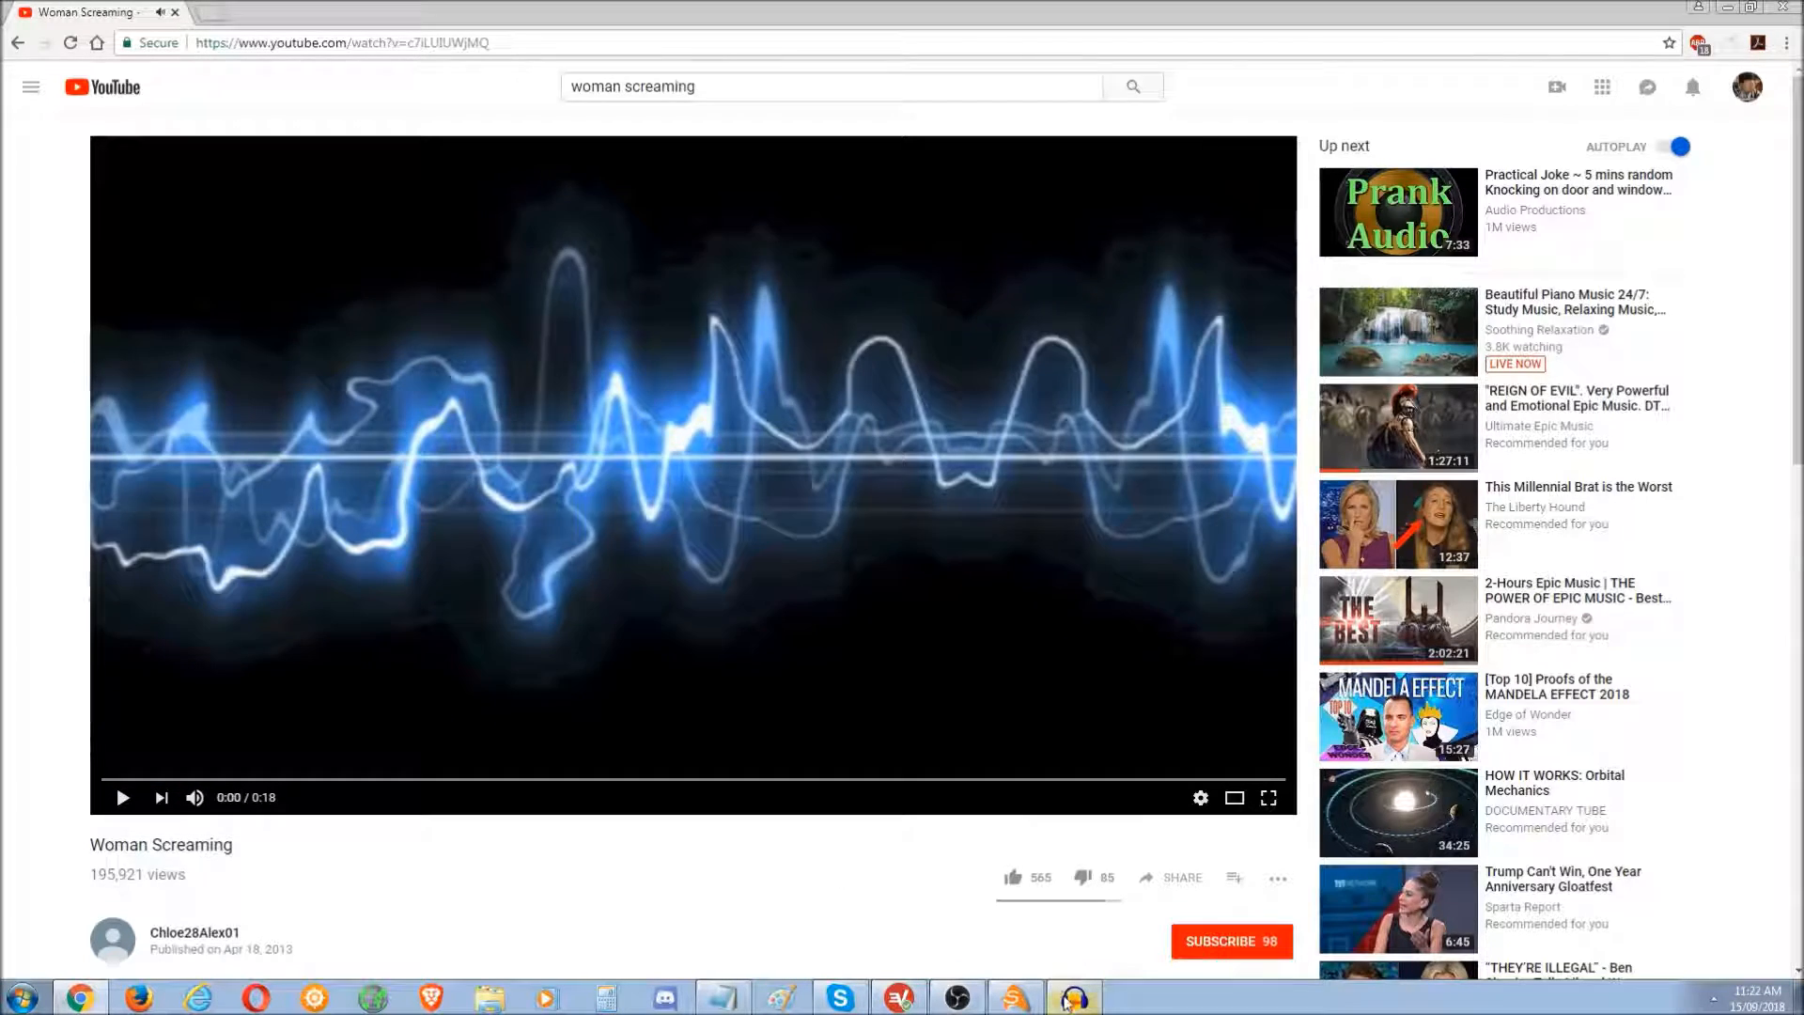
- Record the YouTube video's sound in Audacity, playing the video up to about 0:06, and stop the recording
{"action": "left_click", "coordinate": [1074, 997]}
{"action": "left_click", "coordinate": [278, 65]}
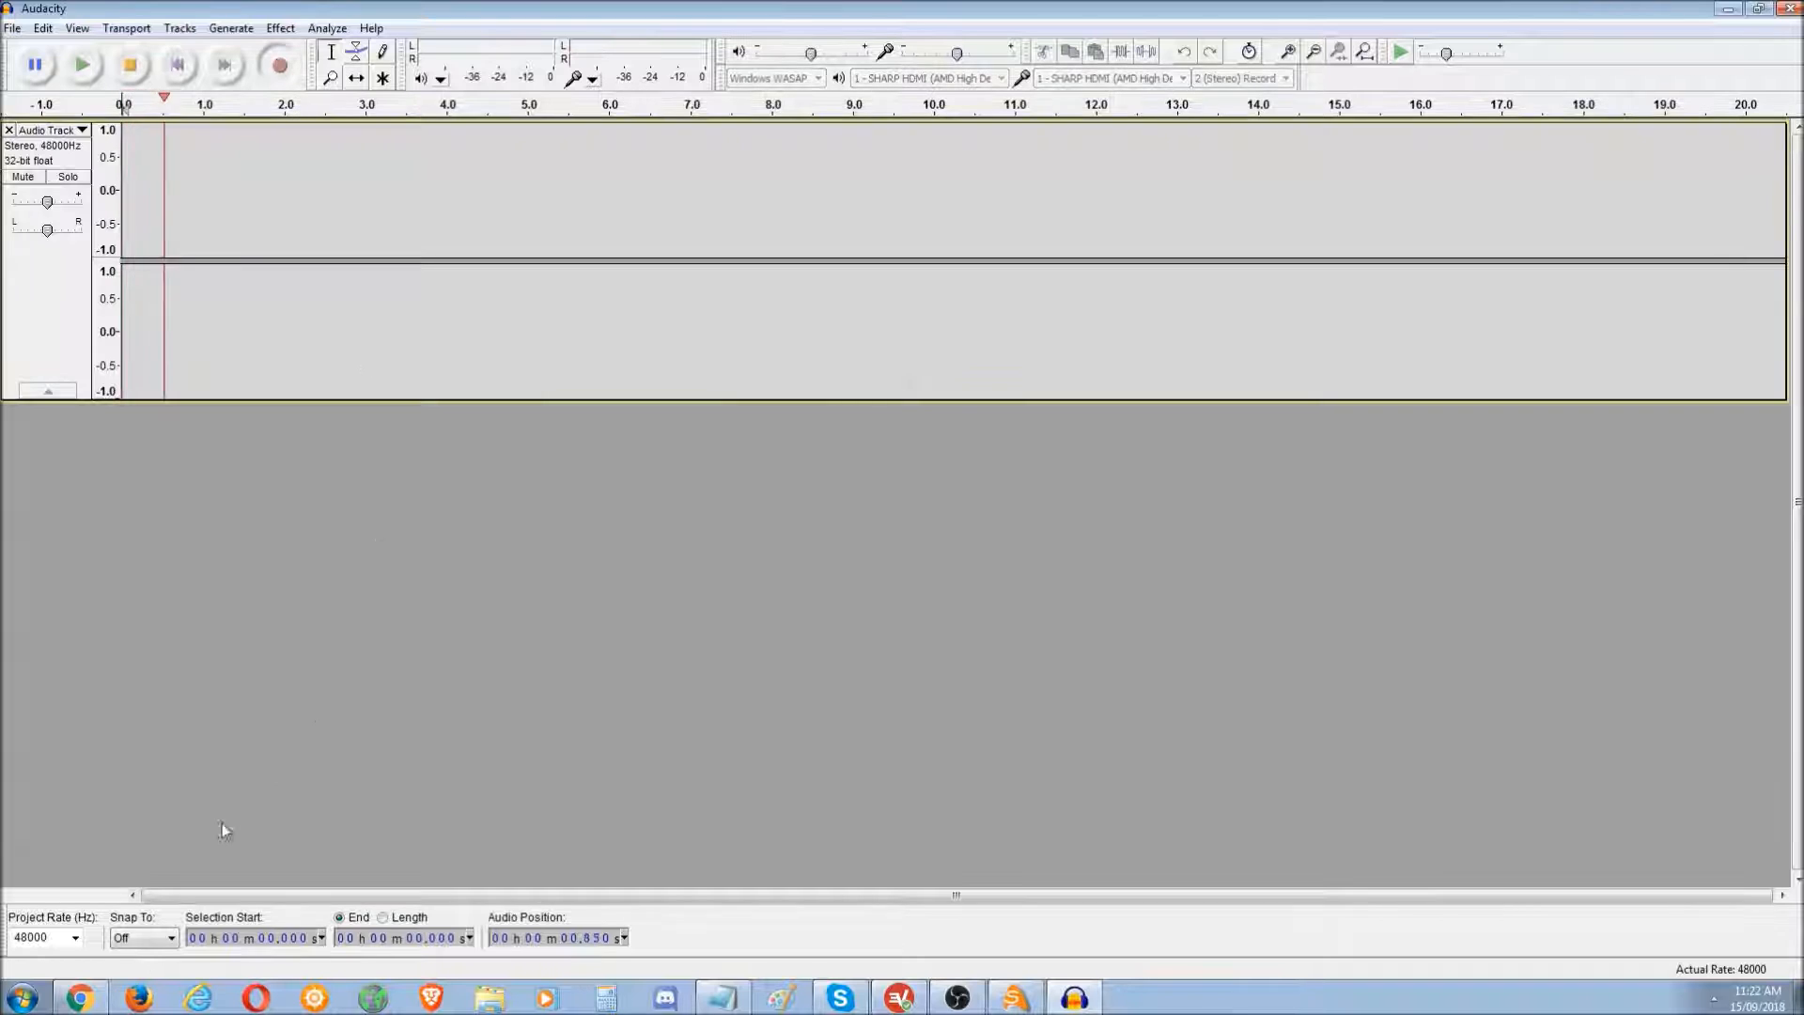
{"action": "left_click", "coordinate": [80, 997]}
{"action": "left_click", "coordinate": [122, 796]}
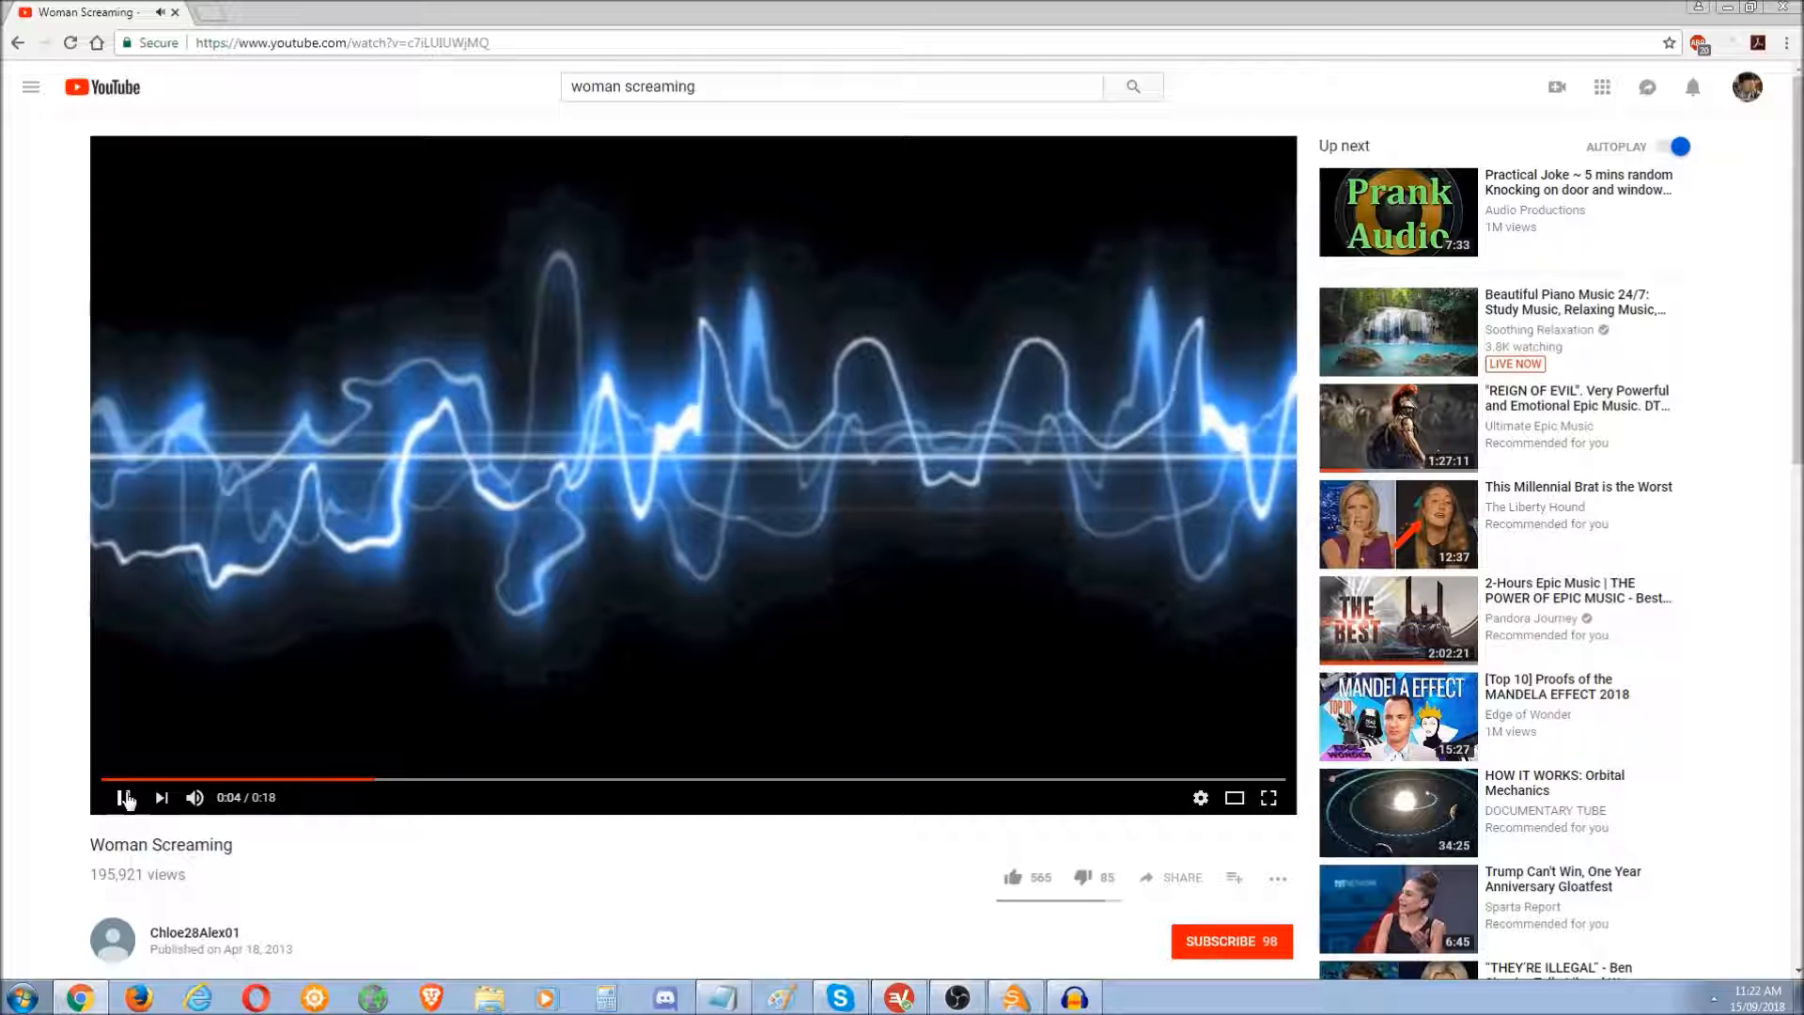
{"action": "left_click", "coordinate": [125, 798]}
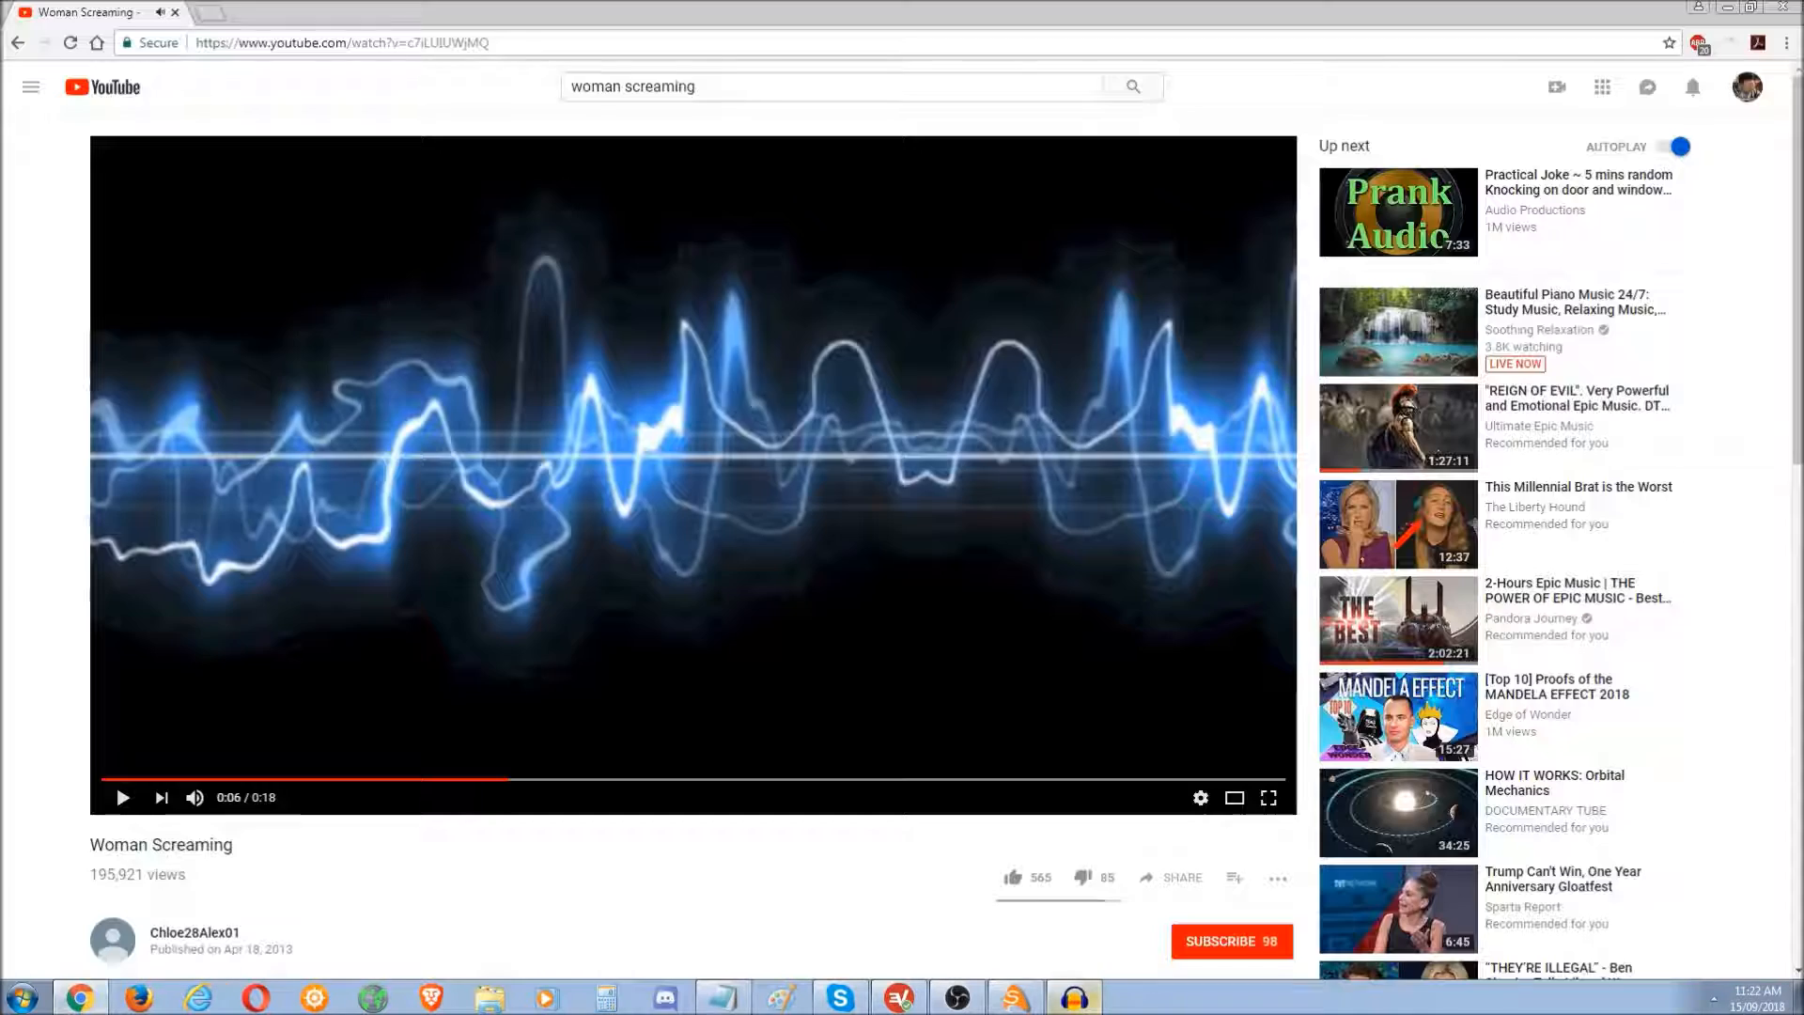
{"action": "left_click", "coordinate": [1074, 998]}
{"action": "left_click", "coordinate": [130, 65]}
- Trim the recording by deleting everything after about 7.85 s and the first 2.88 s of silence before the scream
{"action": "left_click_drag", "start_coordinate": [349, 226], "coordinate": [903, 230]}
{"action": "left_click", "coordinate": [757, 232]}
{"action": "left_click", "coordinate": [865, 217]}
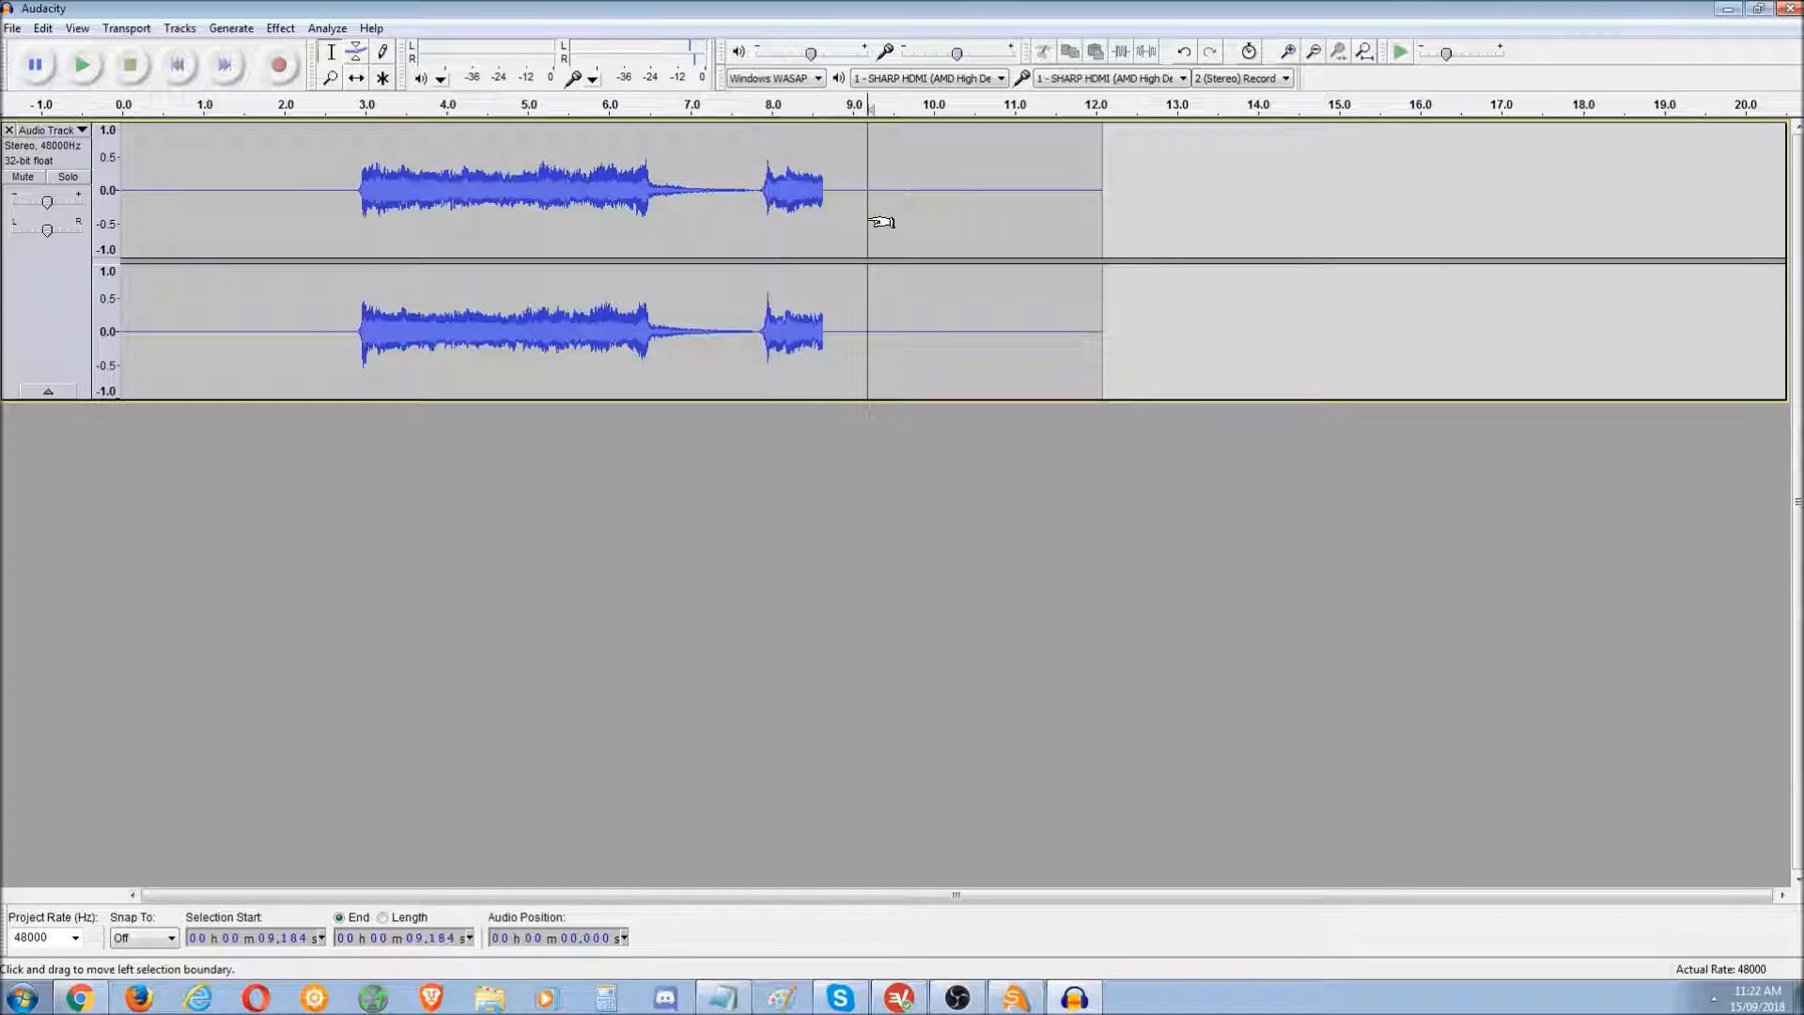
{"action": "left_click", "coordinate": [694, 221]}
{"action": "left_click", "coordinate": [943, 206]}
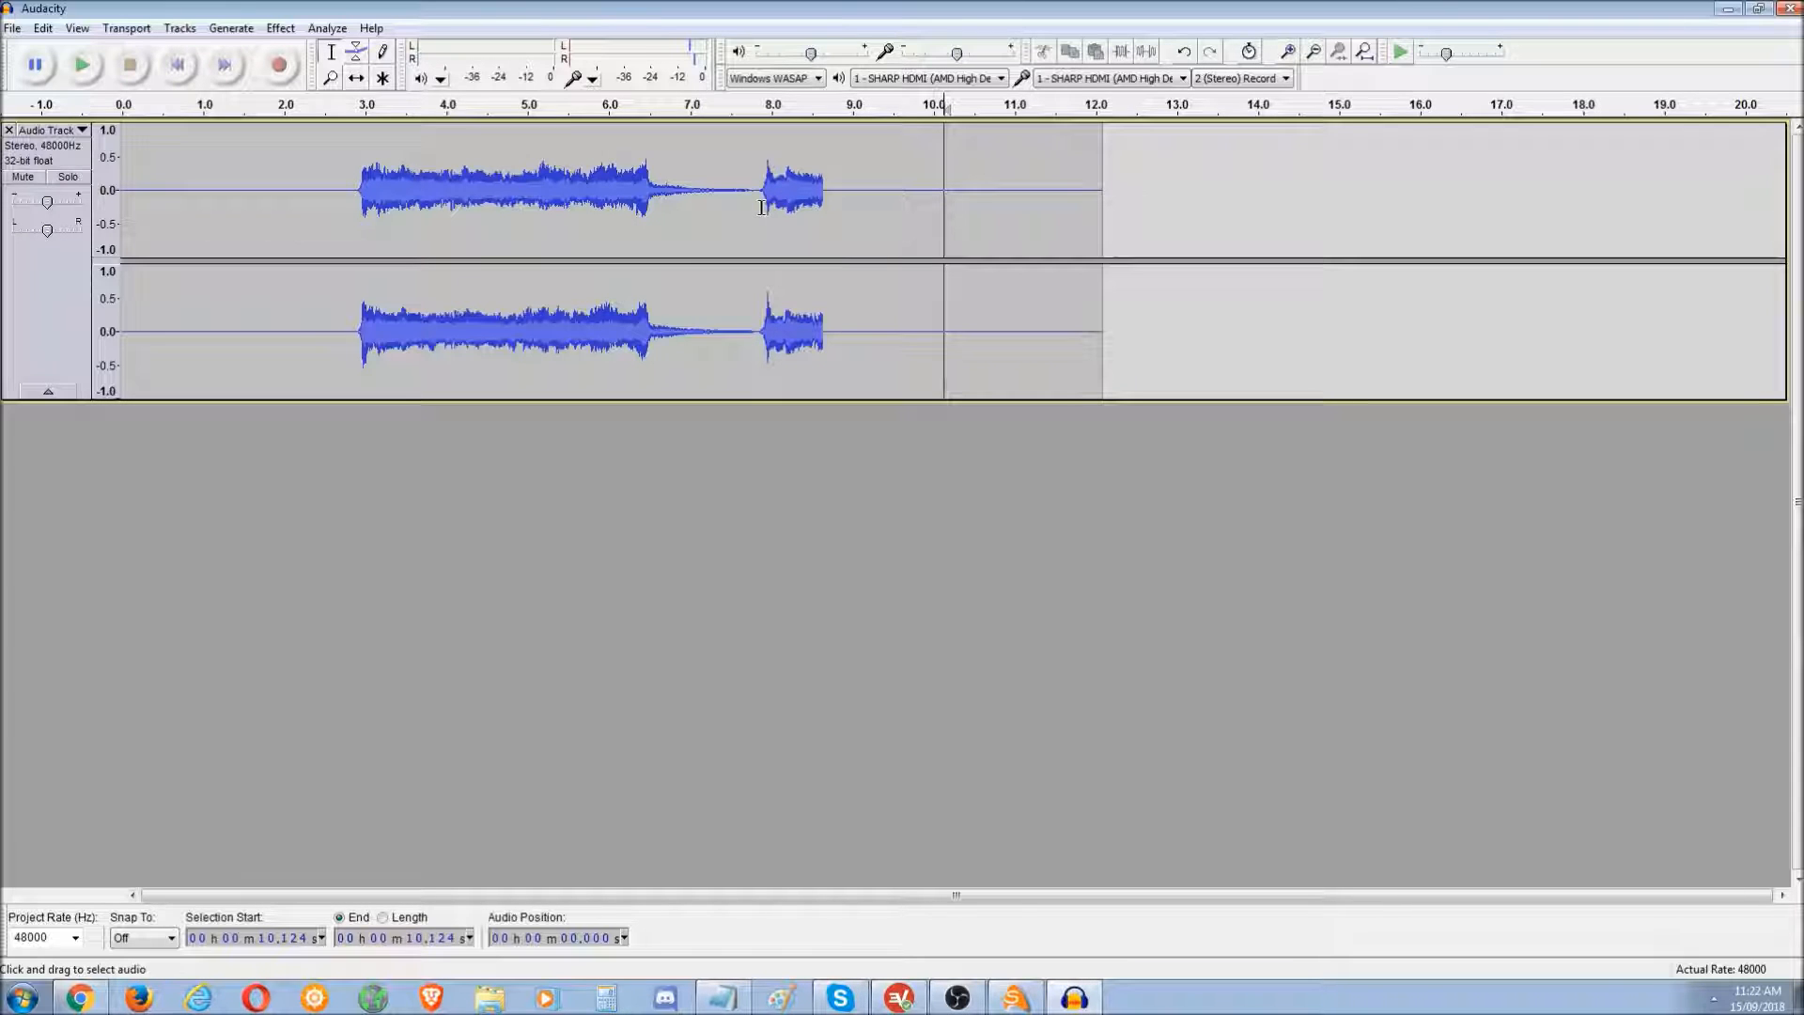
{"action": "left_click", "coordinate": [758, 207]}
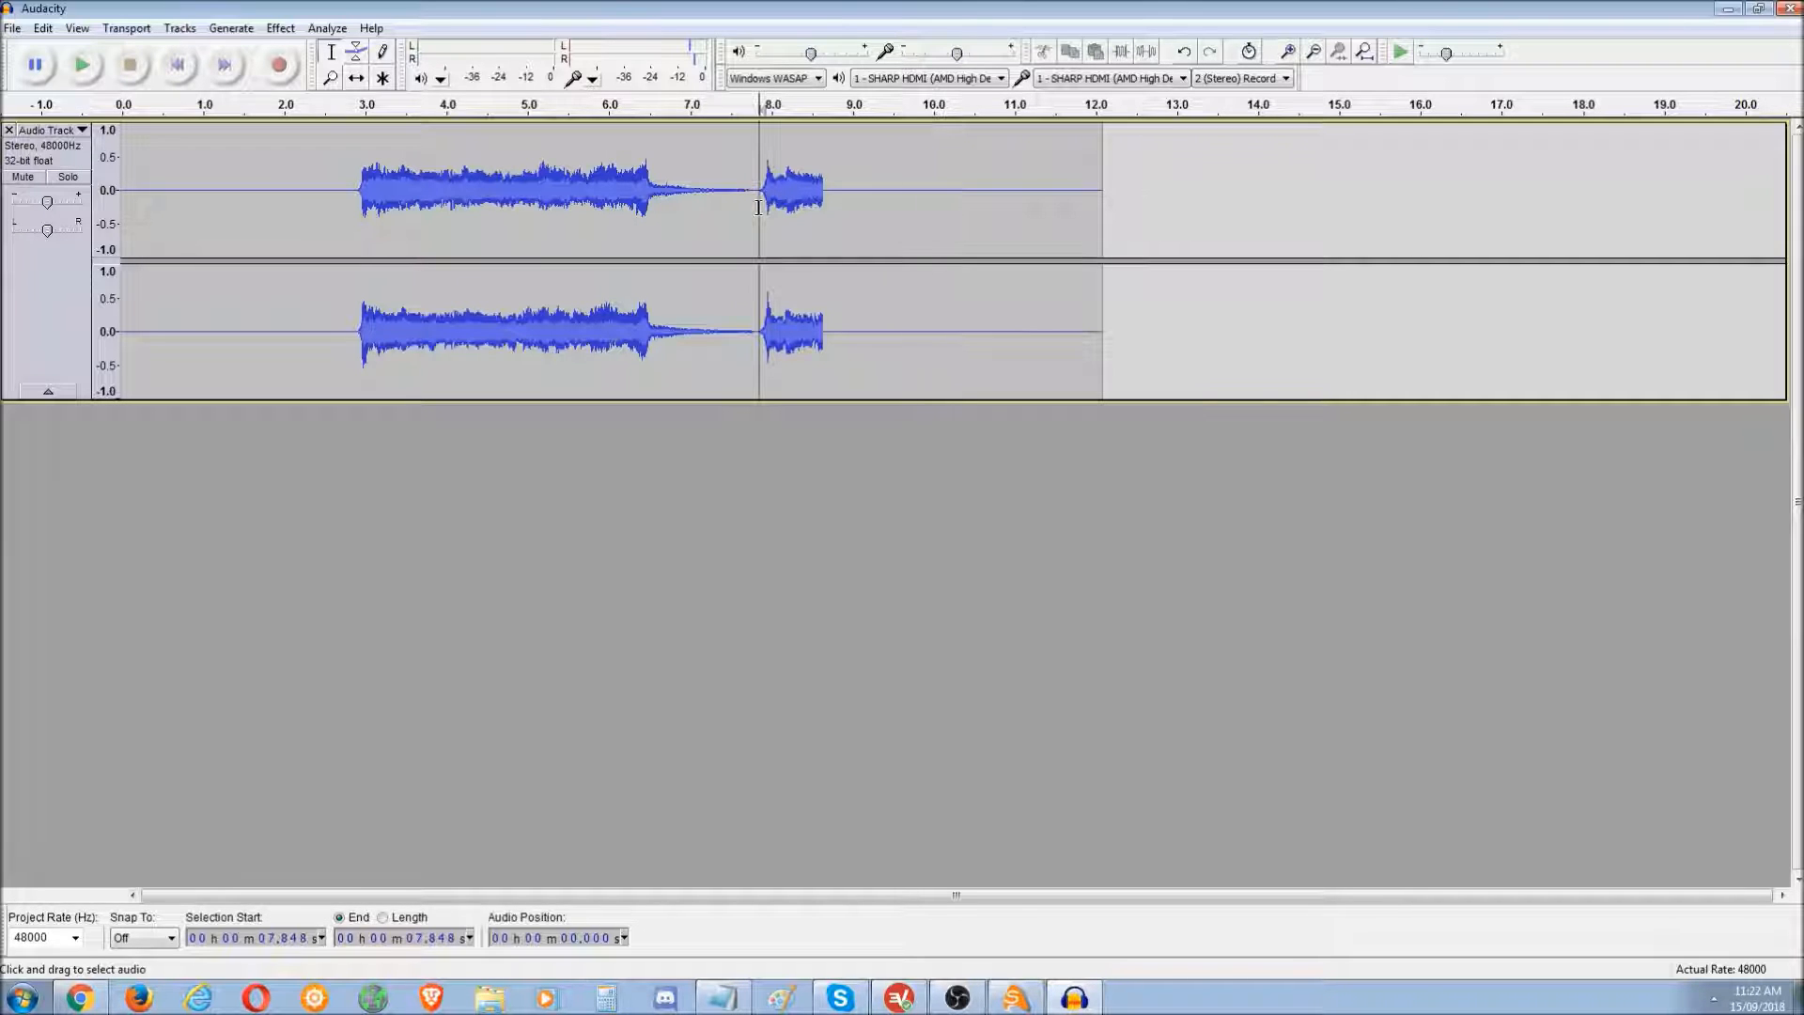
{"action": "left_click_drag", "start_coordinate": [759, 207], "coordinate": [1179, 231]}
{"action": "key", "text": "Delete"}
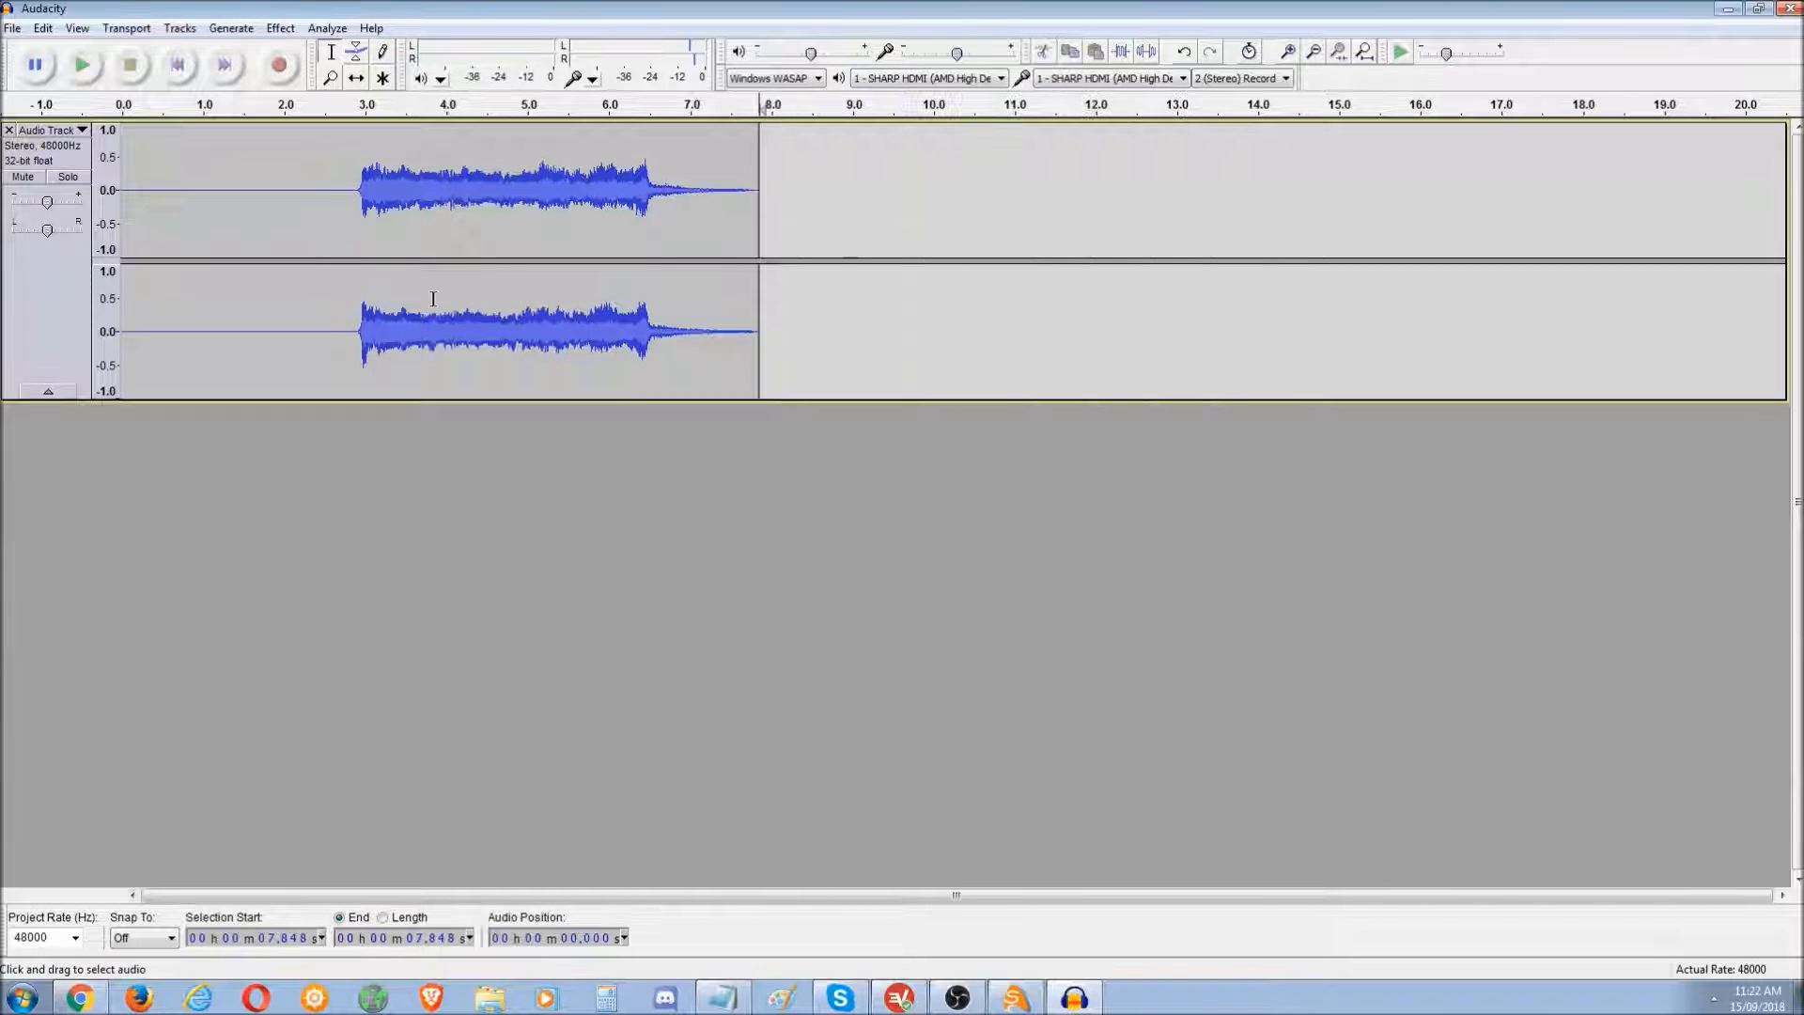
{"action": "left_click_drag", "start_coordinate": [355, 201], "coordinate": [67, 211]}
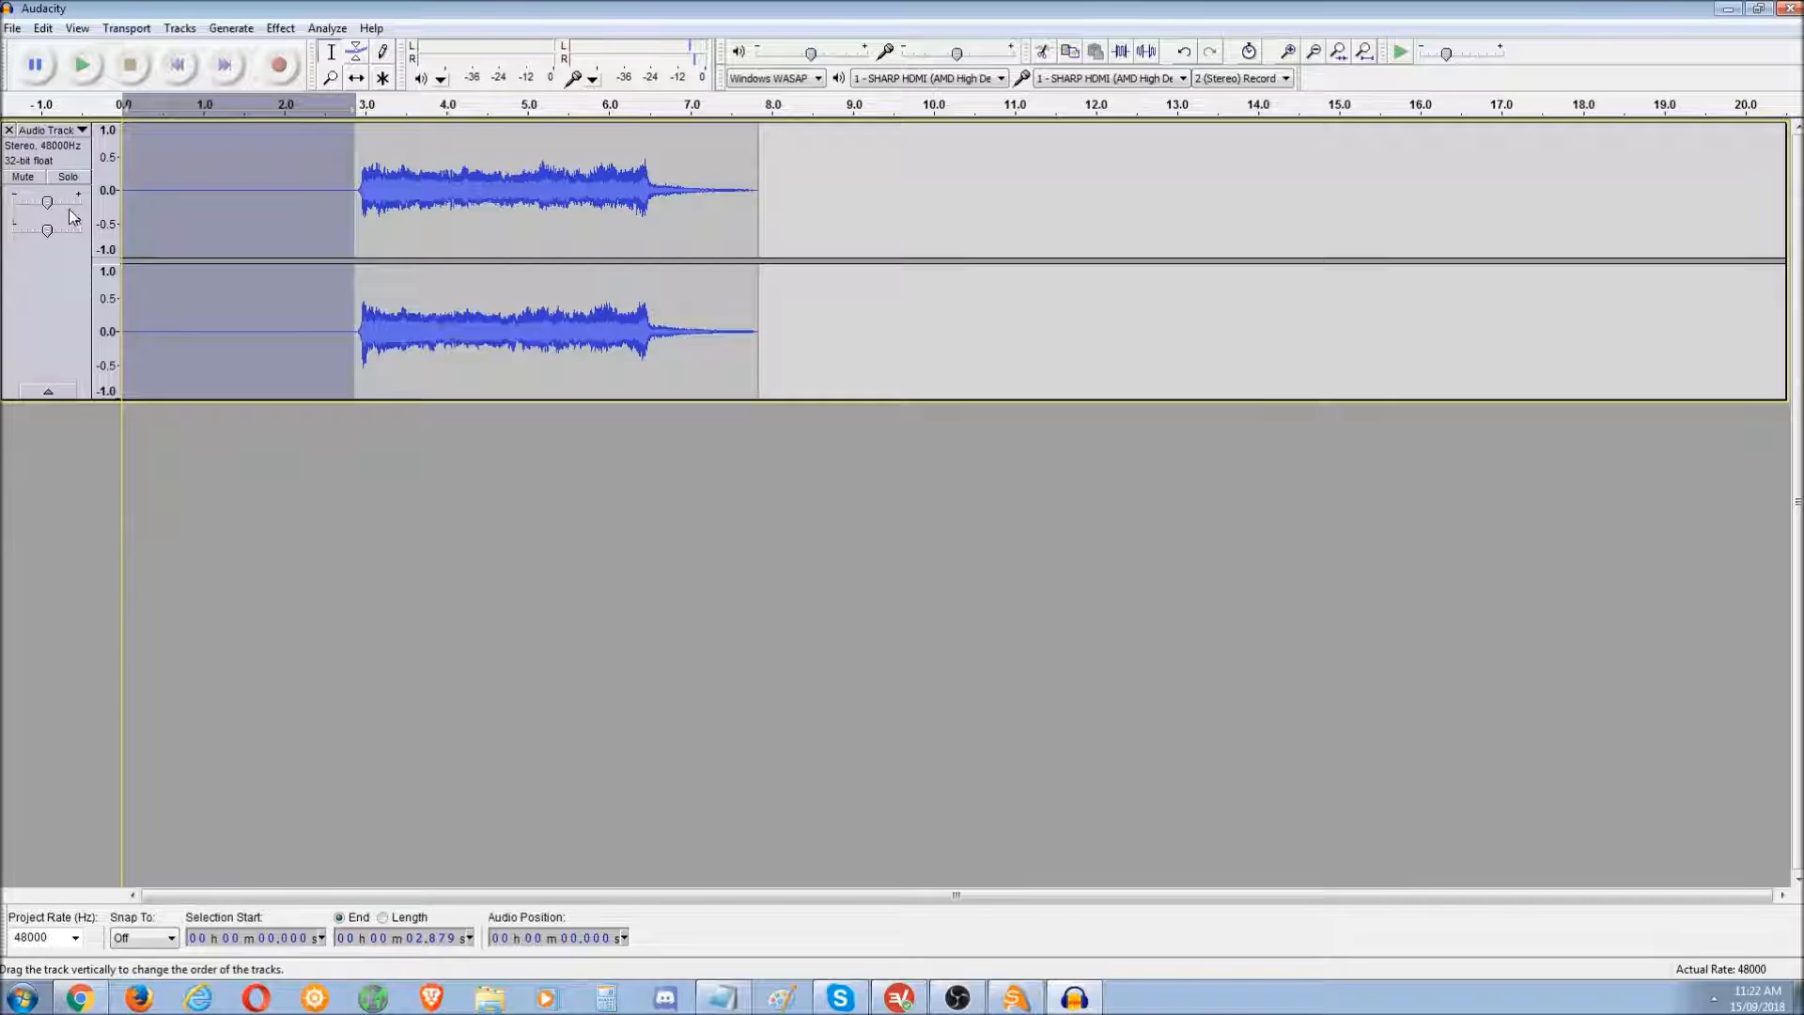
{"action": "key", "text": "Delete"}
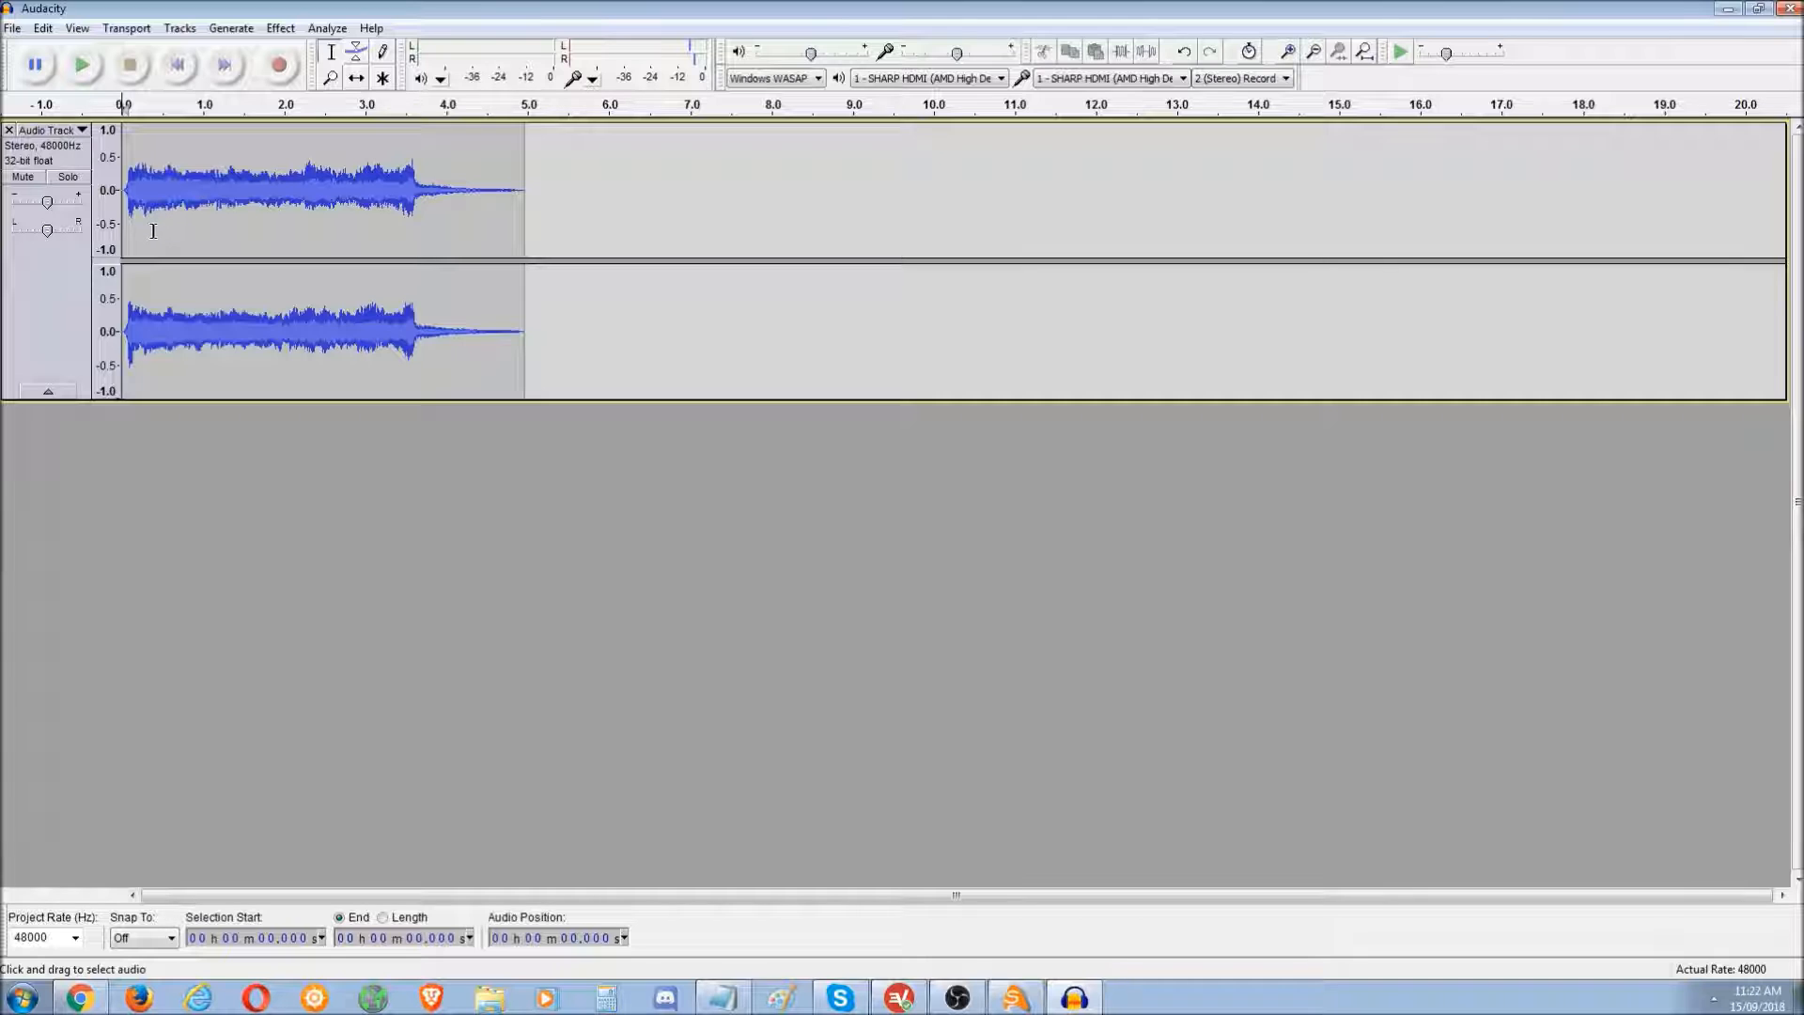
- Delete the remaining 0.03 s or so of silence at the very start of the track
{"action": "key", "text": "ctrl+f"}
{"action": "scroll", "coordinate": [154, 232], "scroll_direction": "up", "scroll_amount": 4}
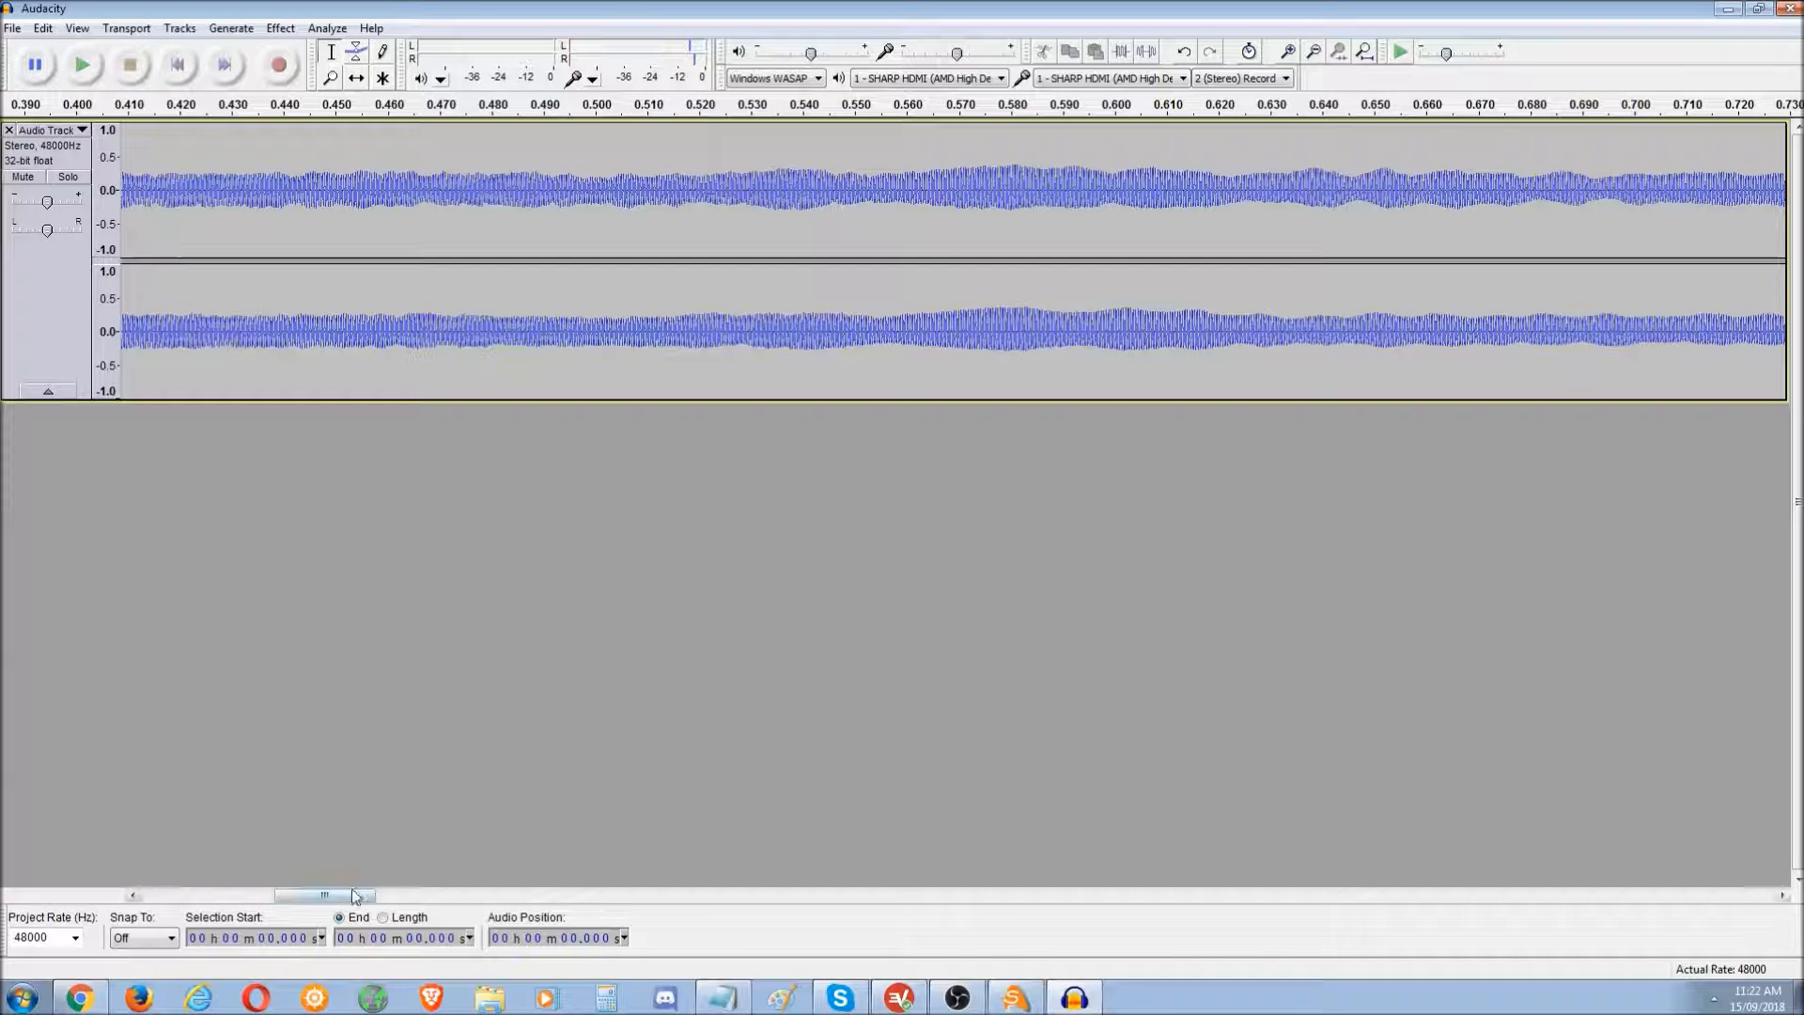
{"action": "left_click_drag", "start_coordinate": [356, 895], "coordinate": [222, 896]}
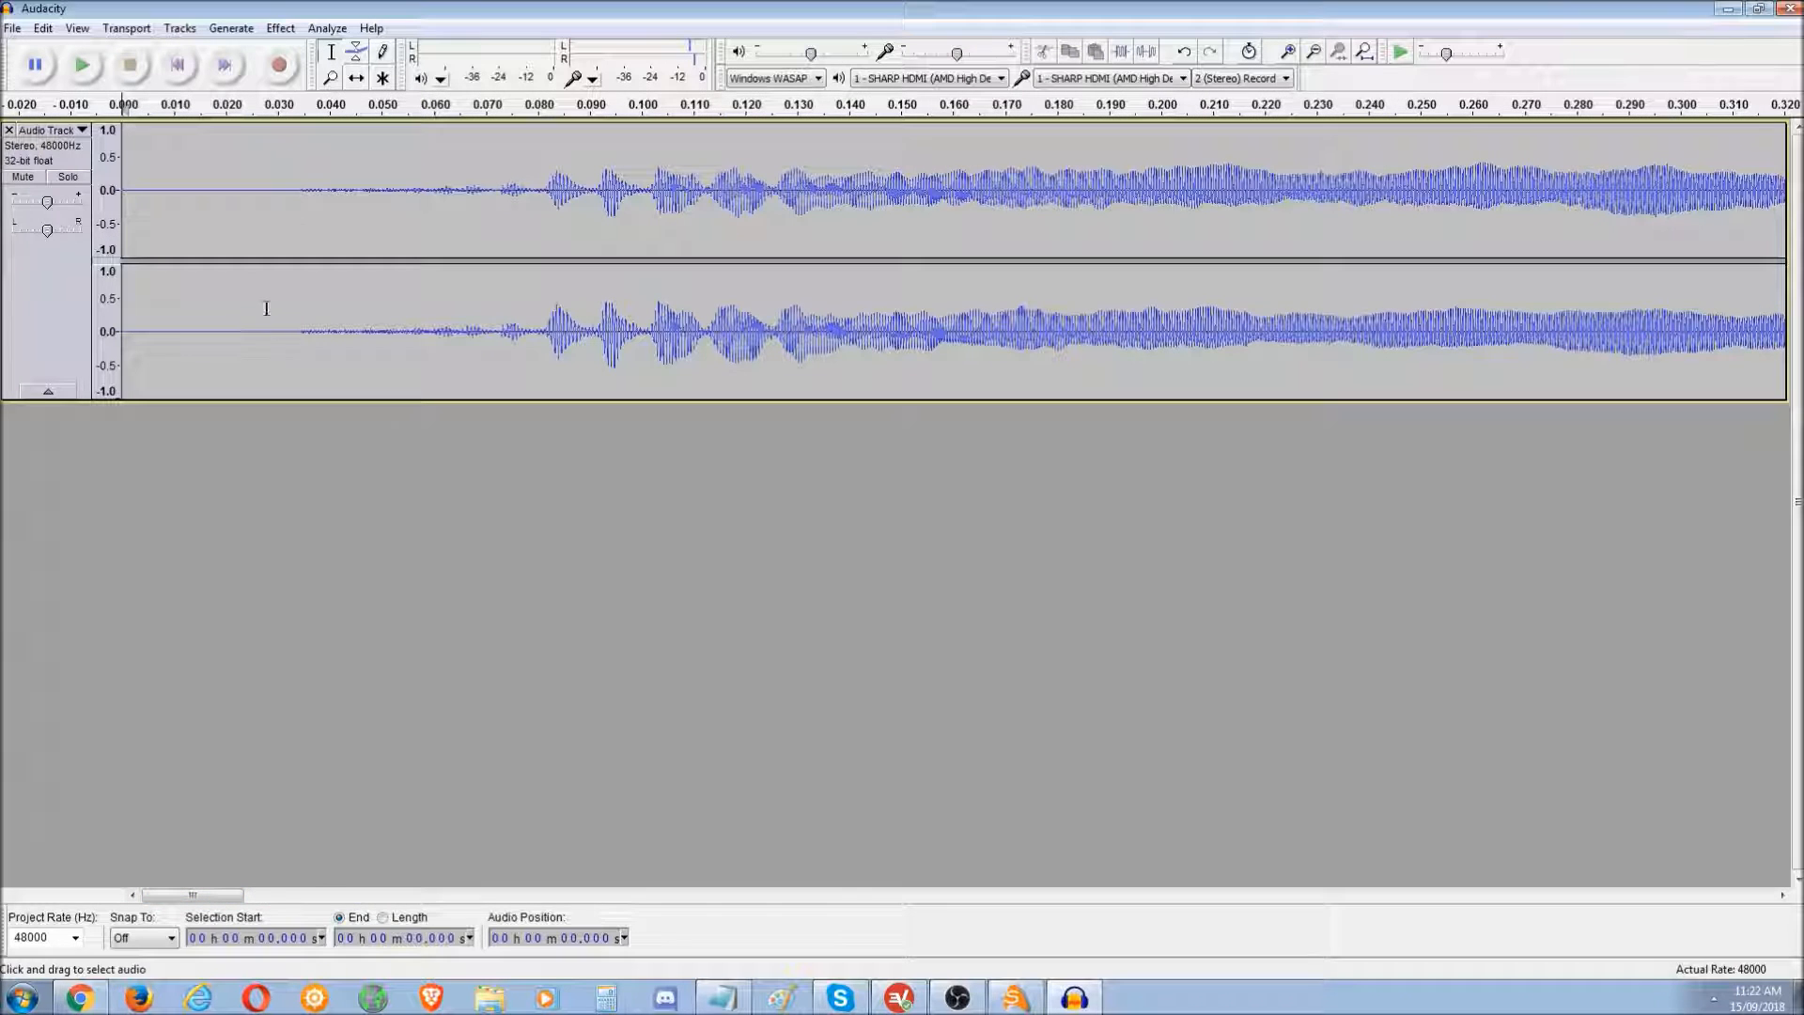
{"action": "left_click_drag", "start_coordinate": [288, 337], "coordinate": [124, 336]}
{"action": "left_click", "coordinate": [403, 337]}
{"action": "left_click_drag", "start_coordinate": [289, 341], "coordinate": [120, 337]}
{"action": "key", "text": "Delete"}
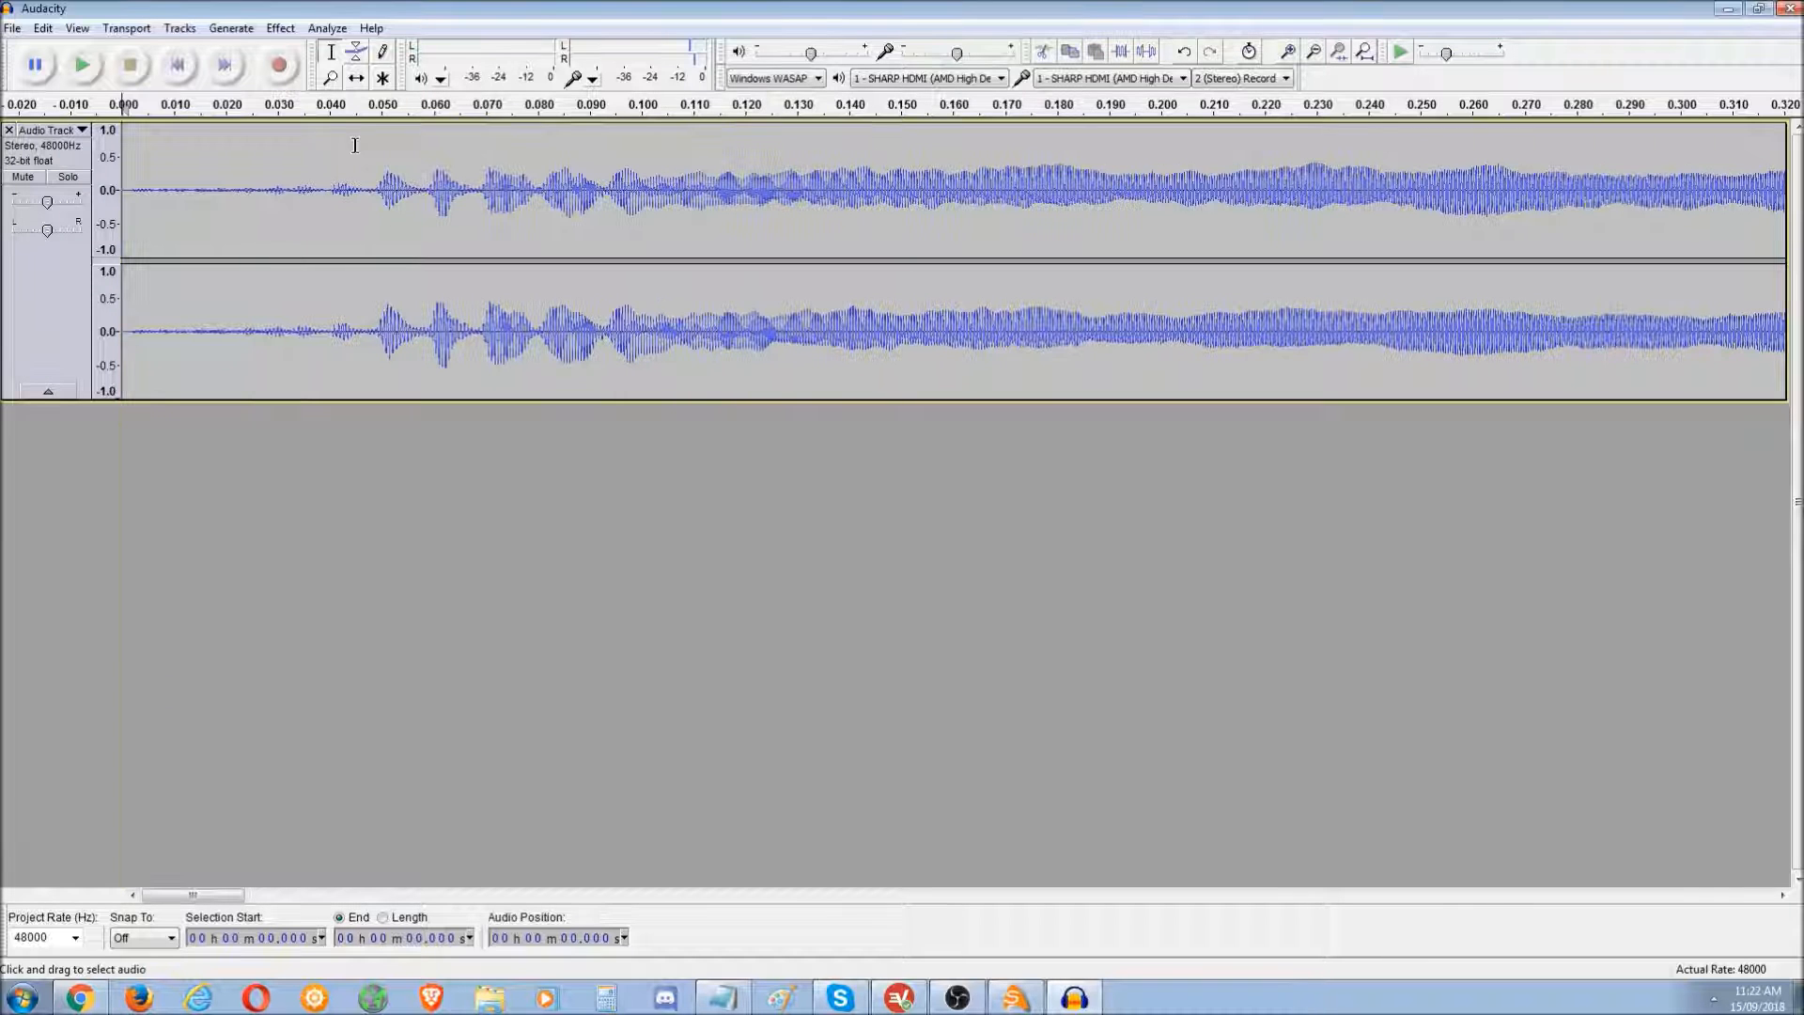
{"action": "key", "text": "ctrl+3"}
{"action": "key", "text": "ctrl+3"}
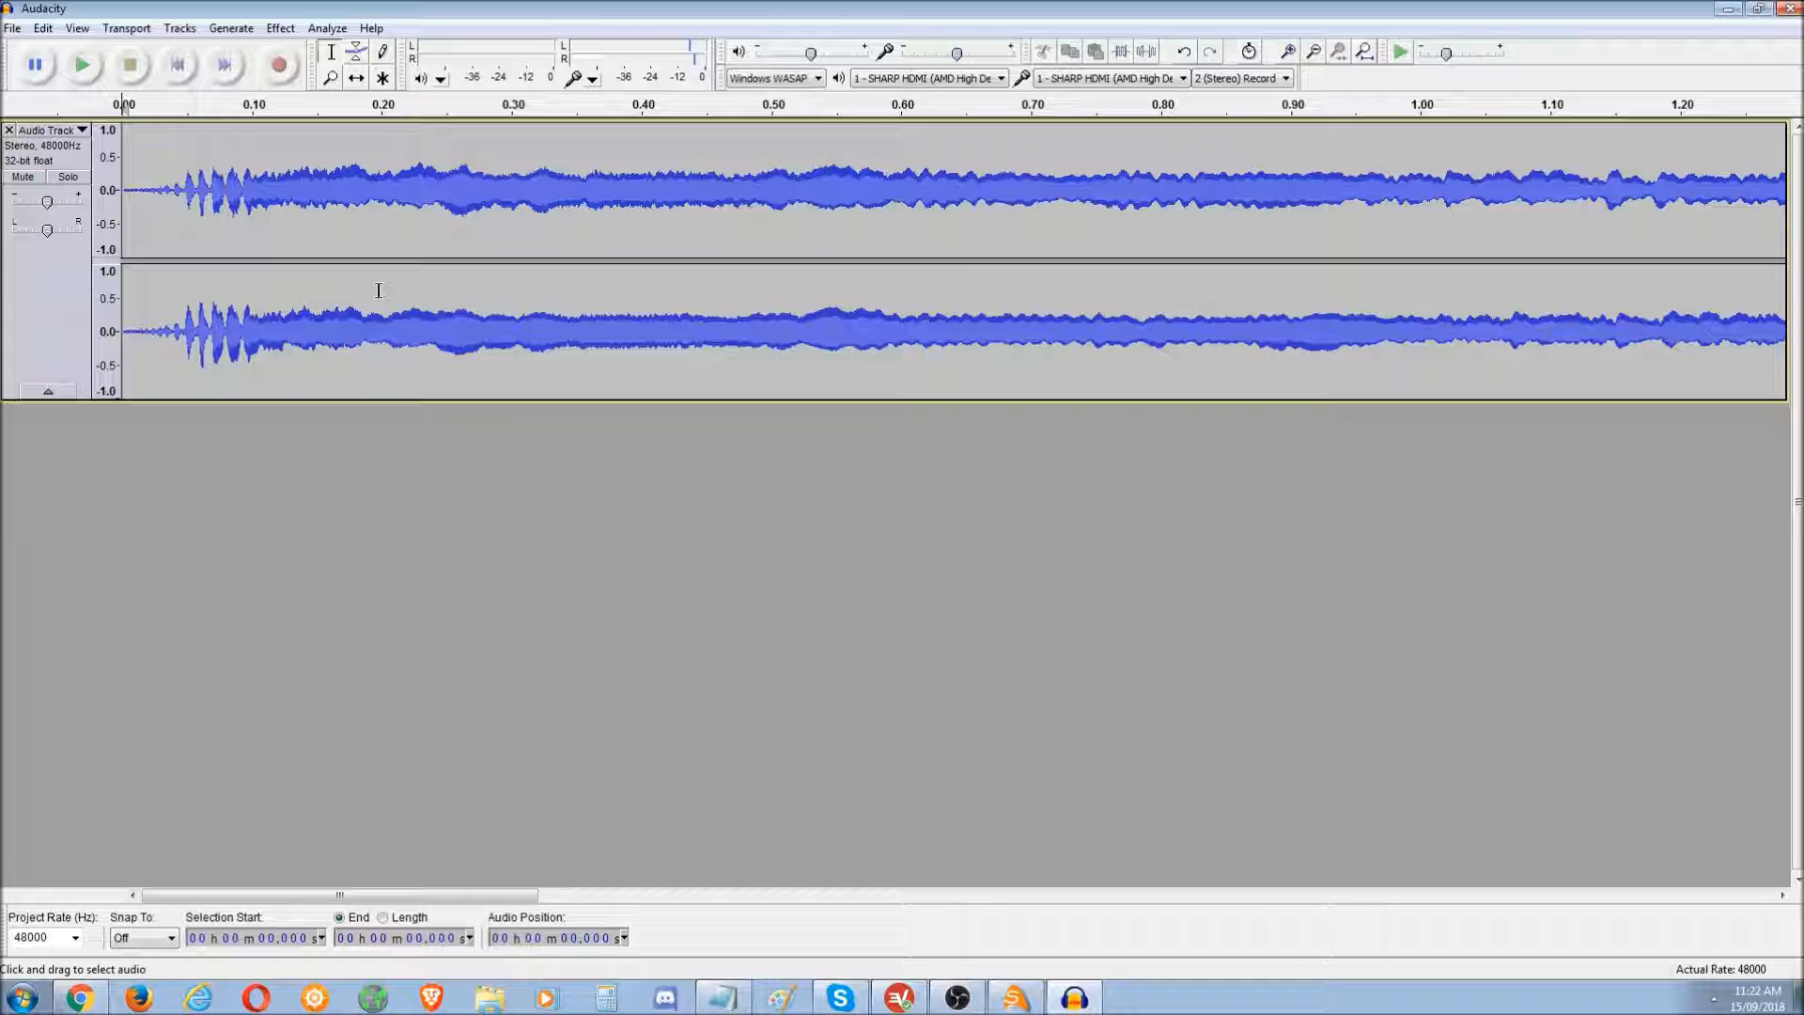
{"action": "left_click_drag", "start_coordinate": [420, 896], "coordinate": [613, 805]}
- Export the audio to the Desktop as an MP3 file named "scream", leaving the metadata tags empty
{"action": "left_click", "coordinate": [12, 28]}
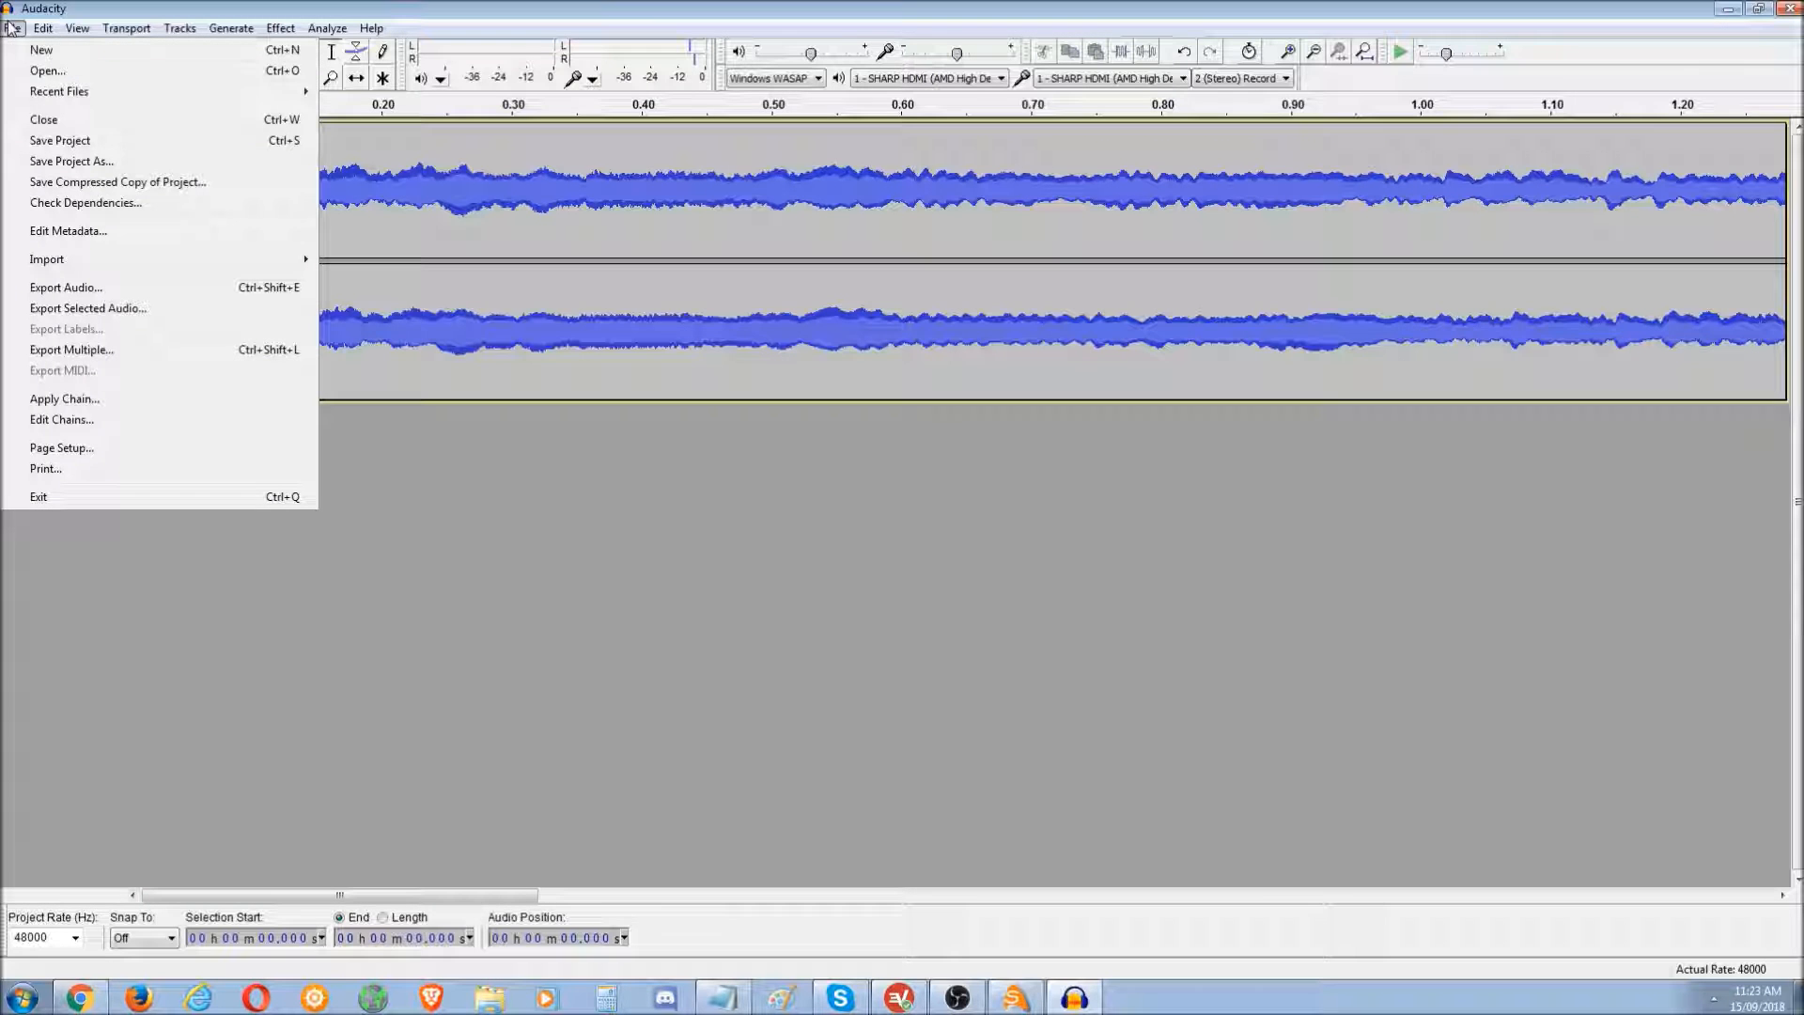
{"action": "left_click", "coordinate": [76, 287]}
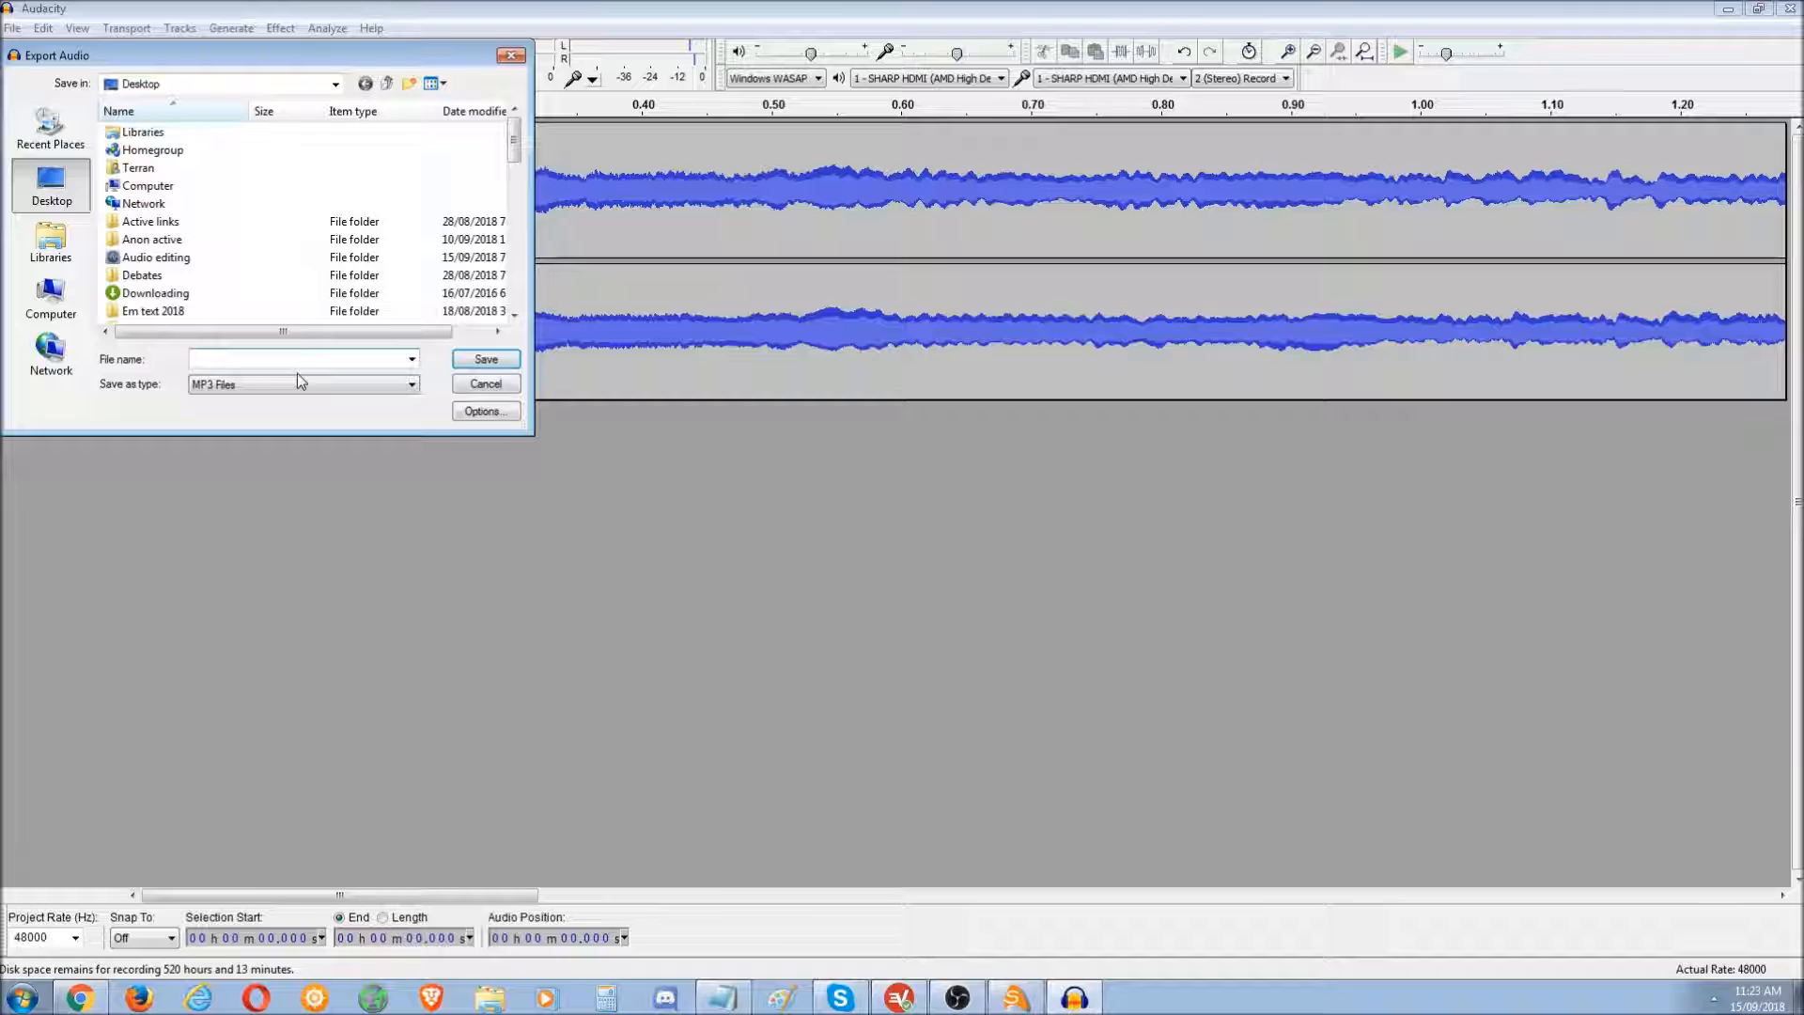
{"action": "type", "text": "scream"}
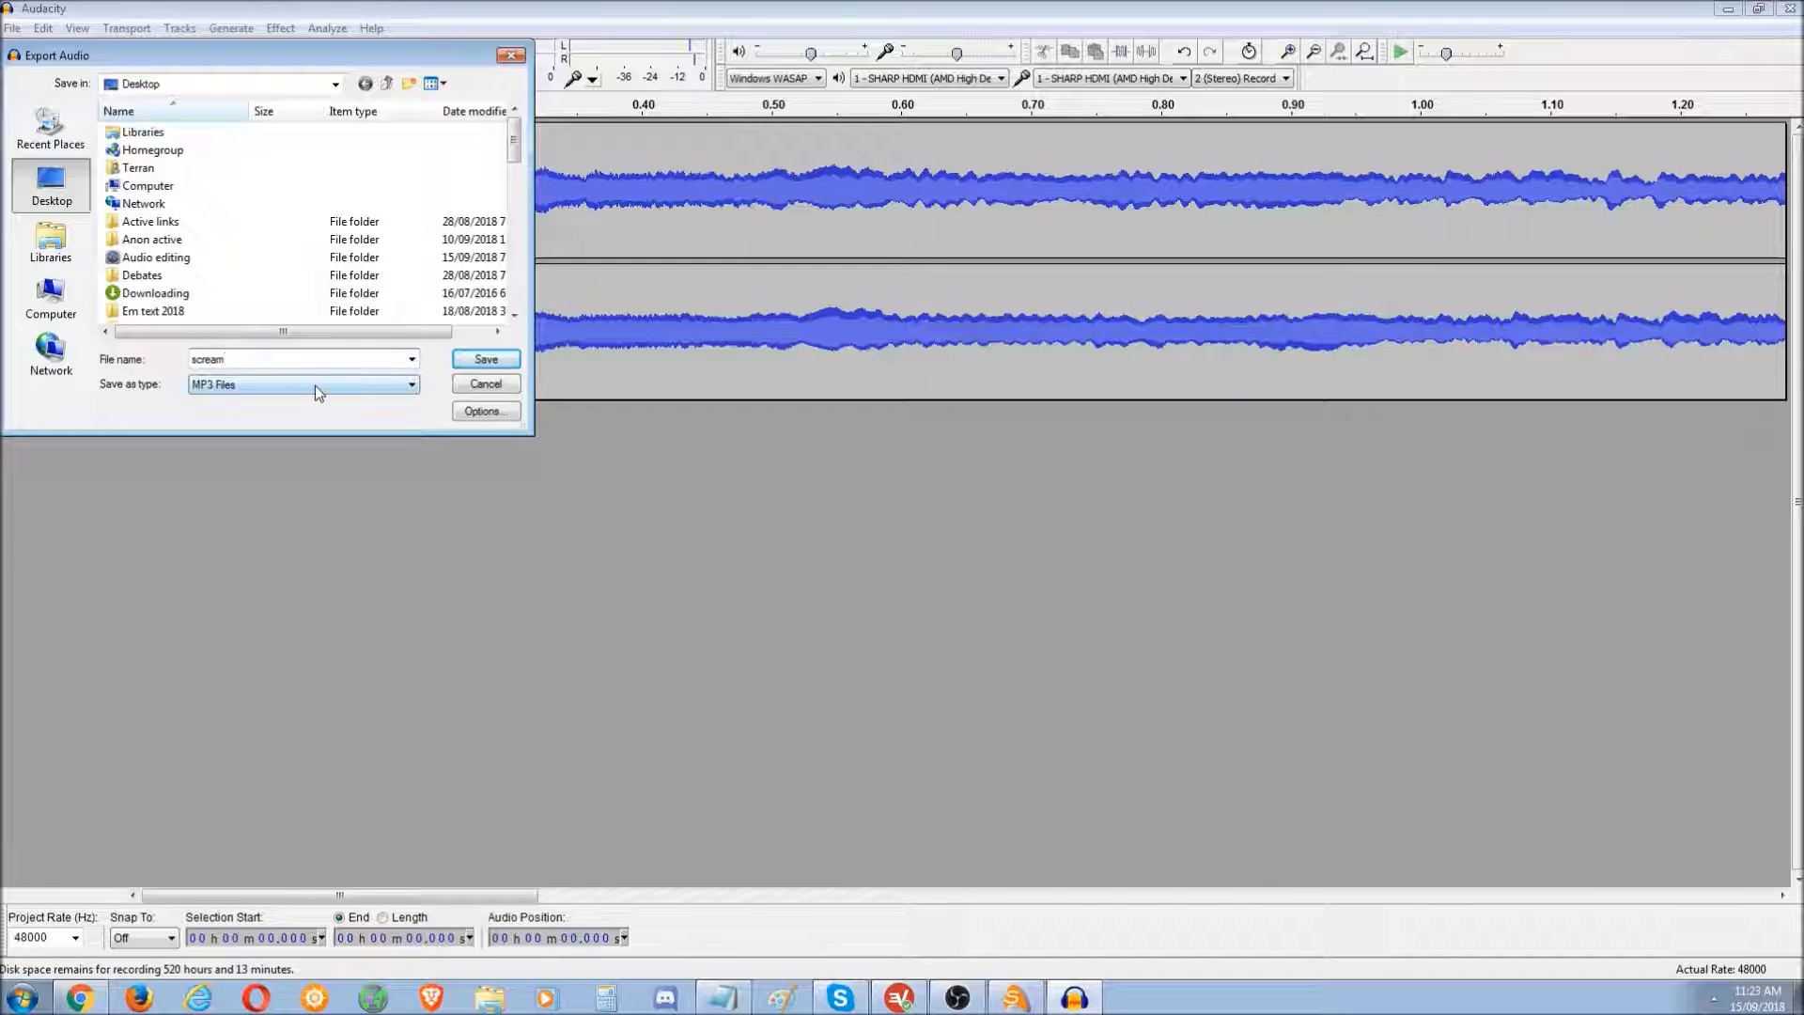
{"action": "left_click", "coordinate": [477, 361]}
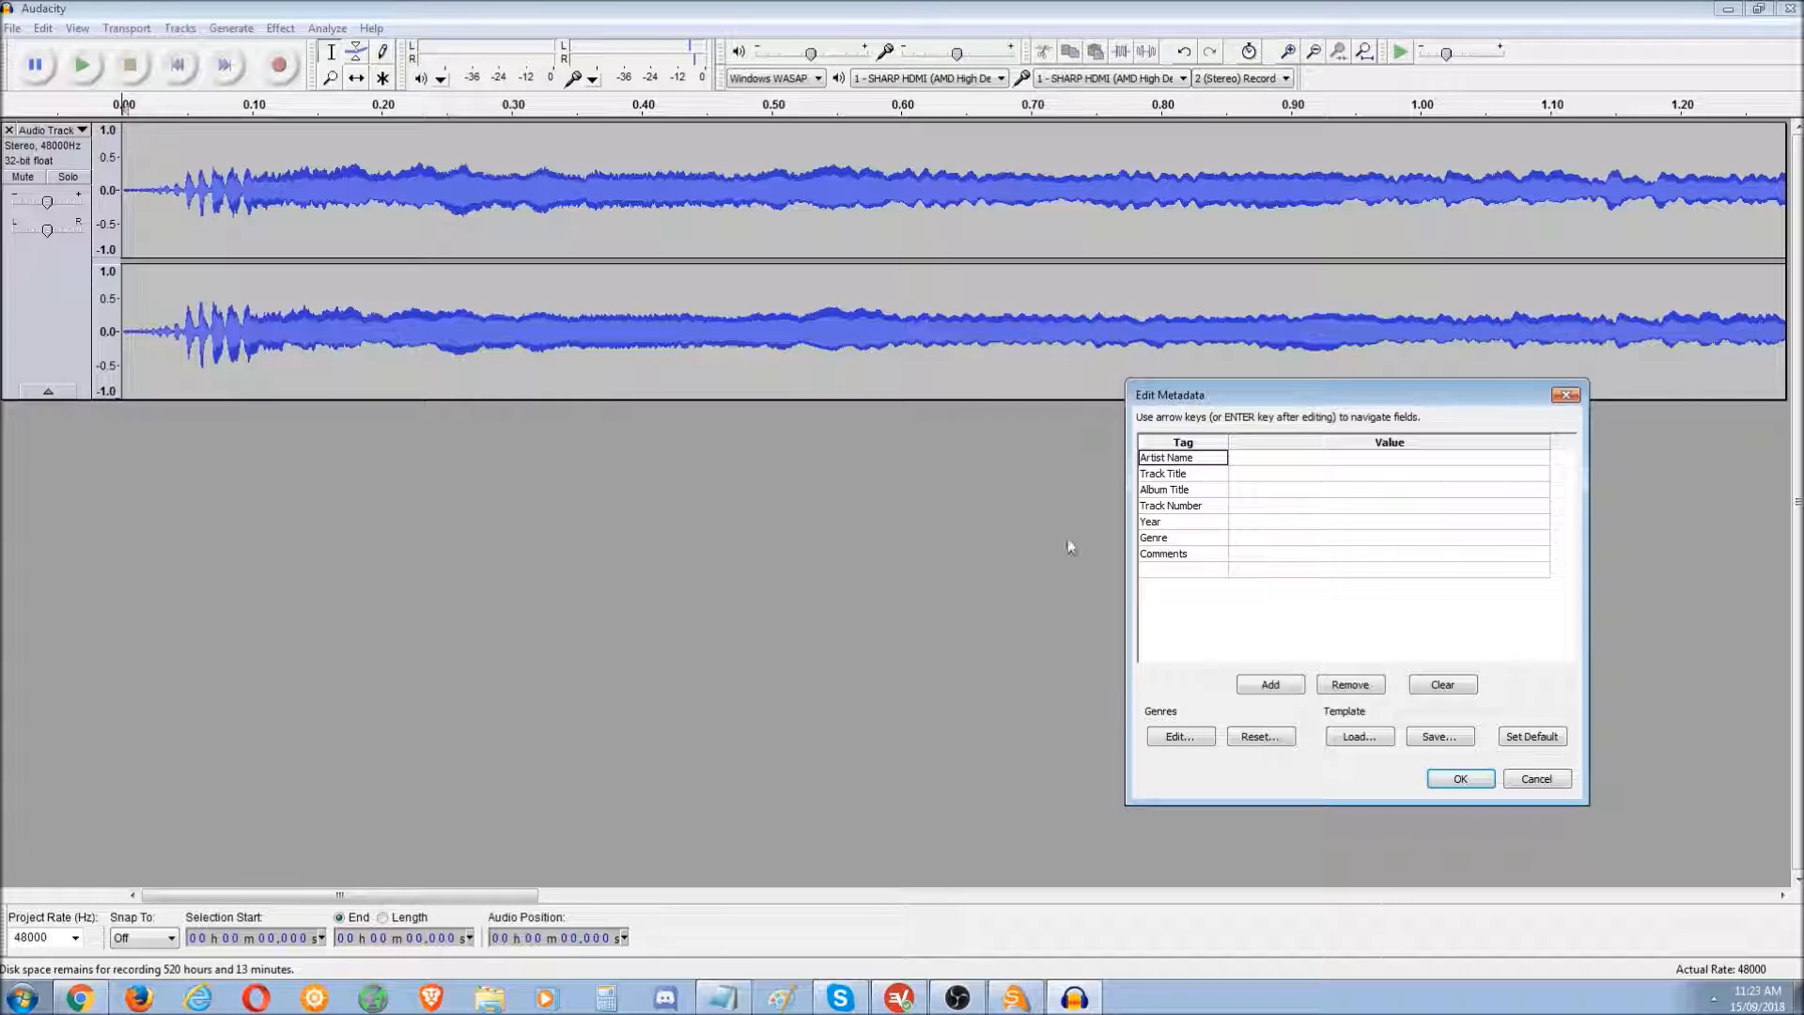
{"action": "left_click", "coordinate": [1458, 779]}
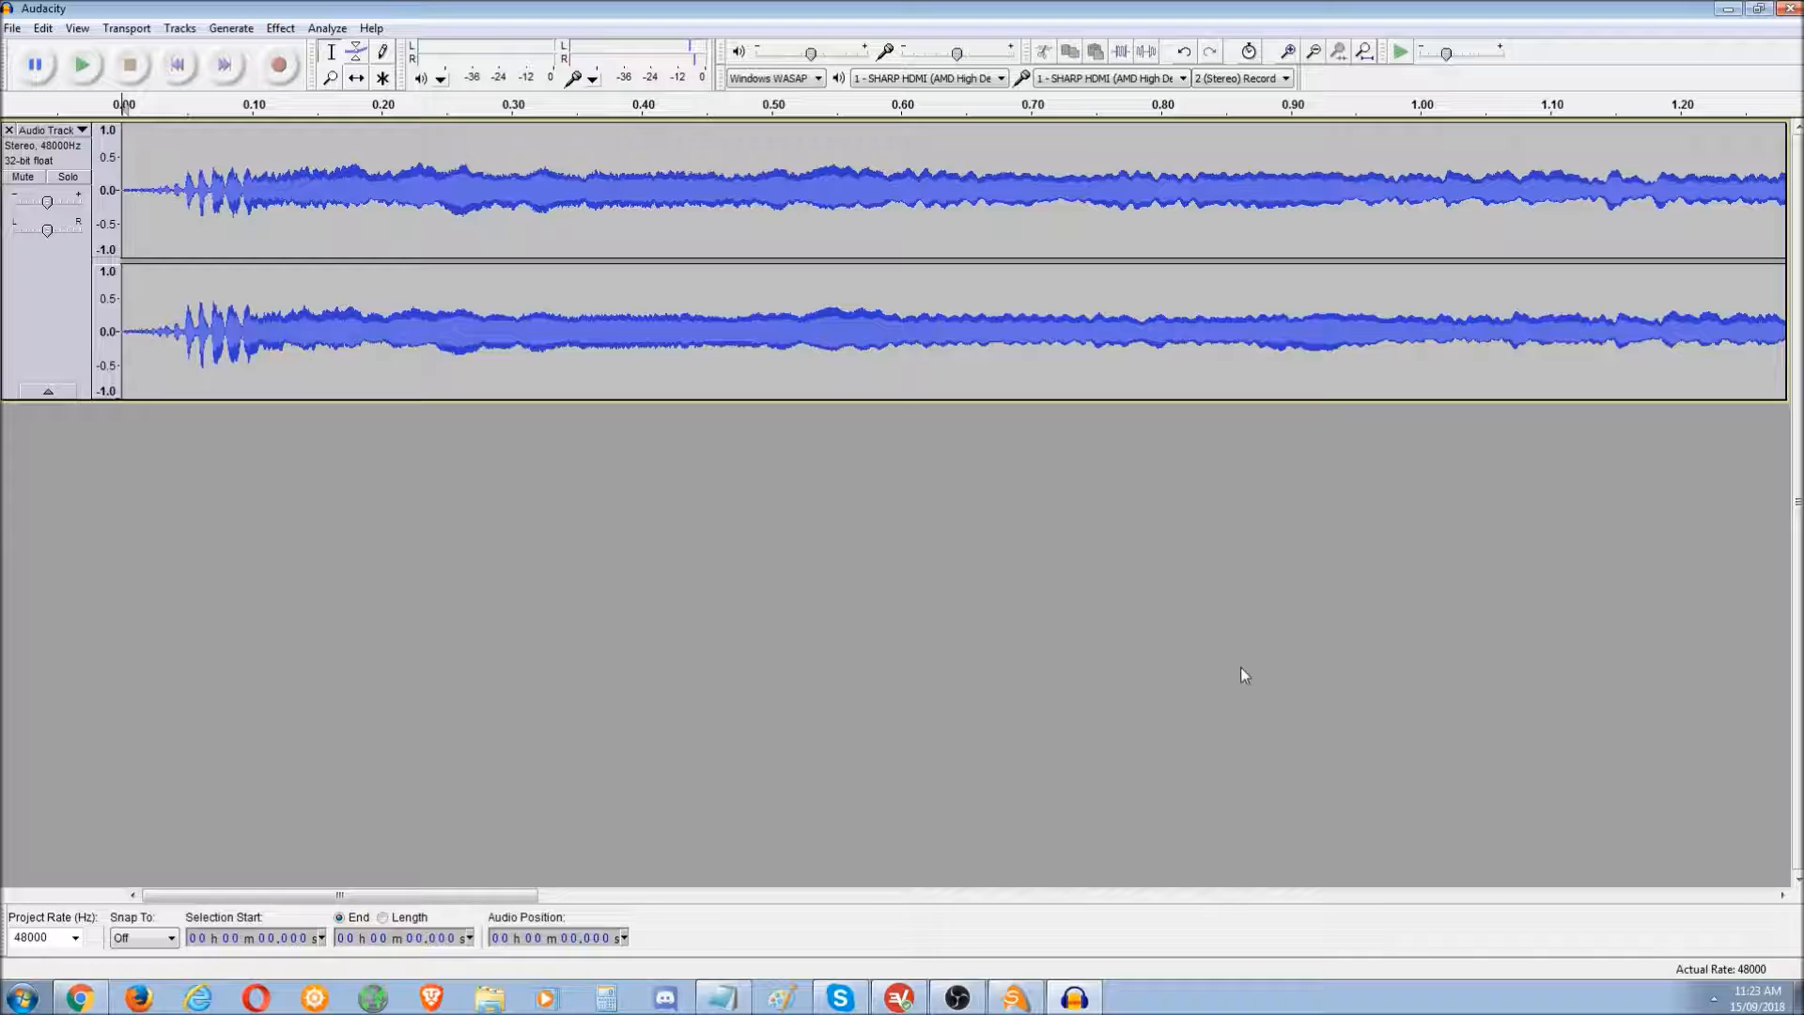
- Close Audacity without saving the project and close the Chrome window
{"action": "left_click_drag", "start_coordinate": [1450, 7], "coordinate": [1224, 280]}
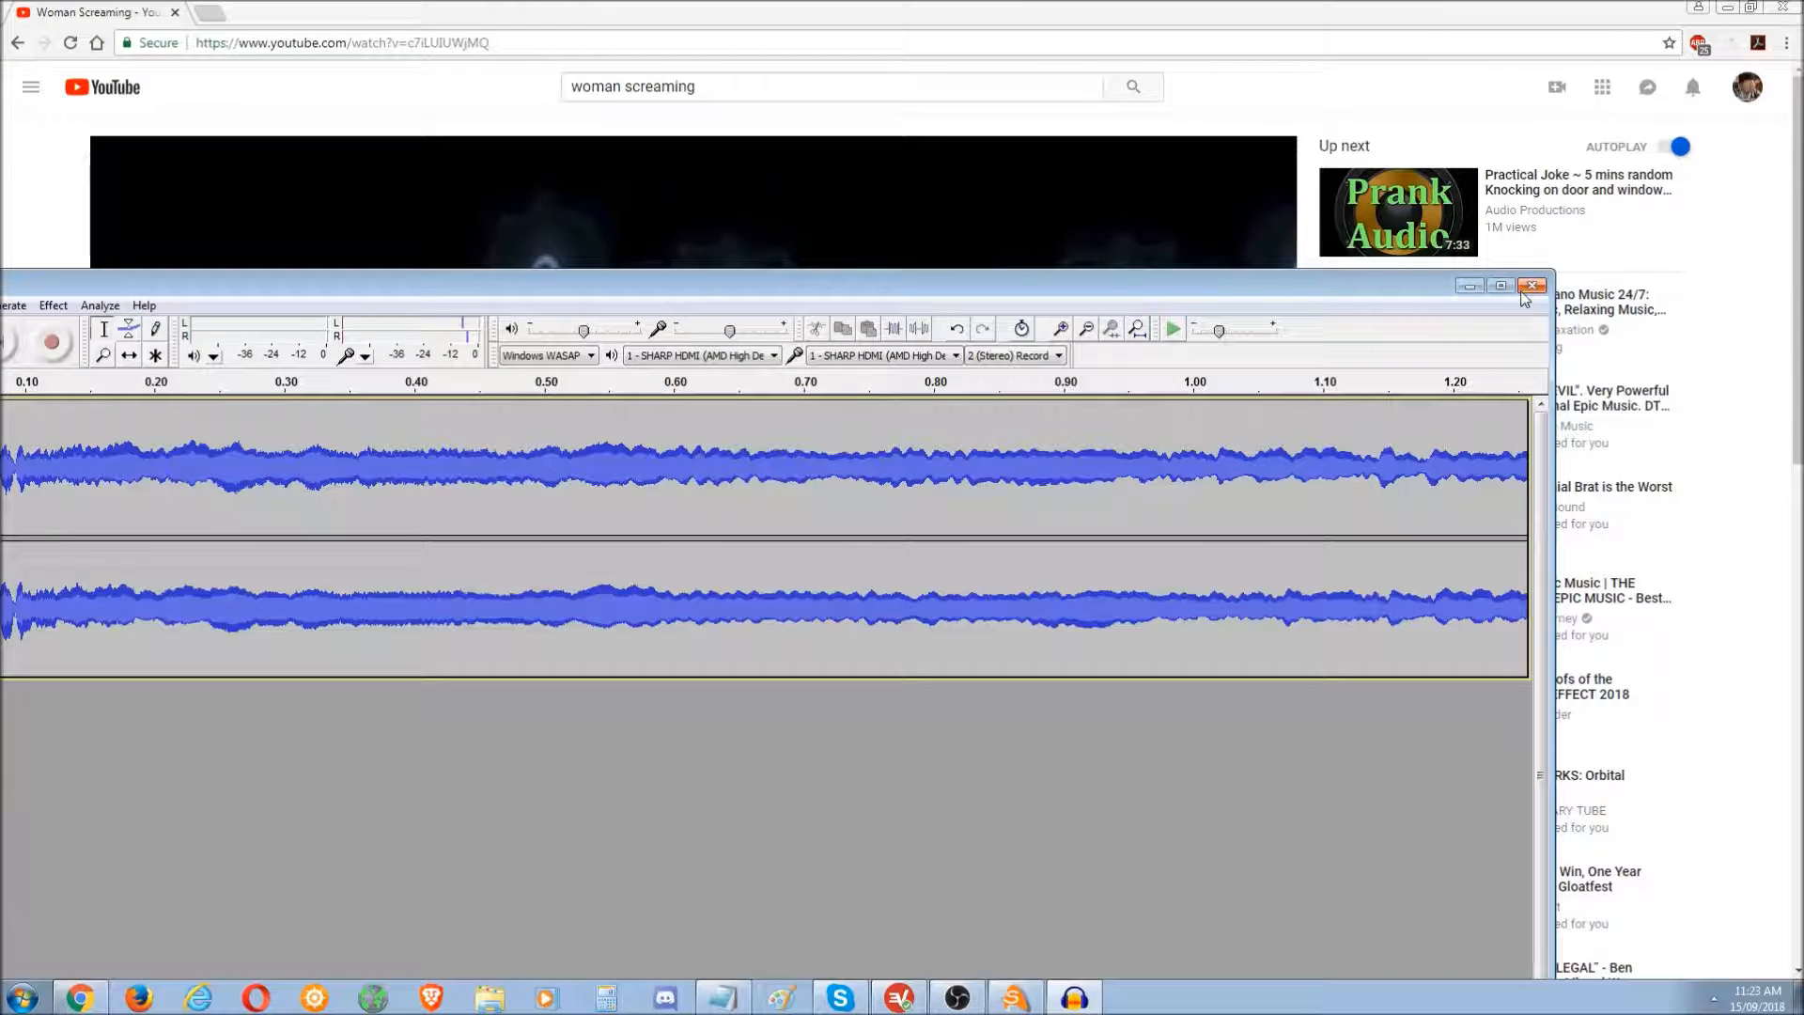
{"action": "left_click", "coordinate": [1532, 285]}
{"action": "left_click", "coordinate": [924, 561]}
{"action": "left_click", "coordinate": [1782, 7]}
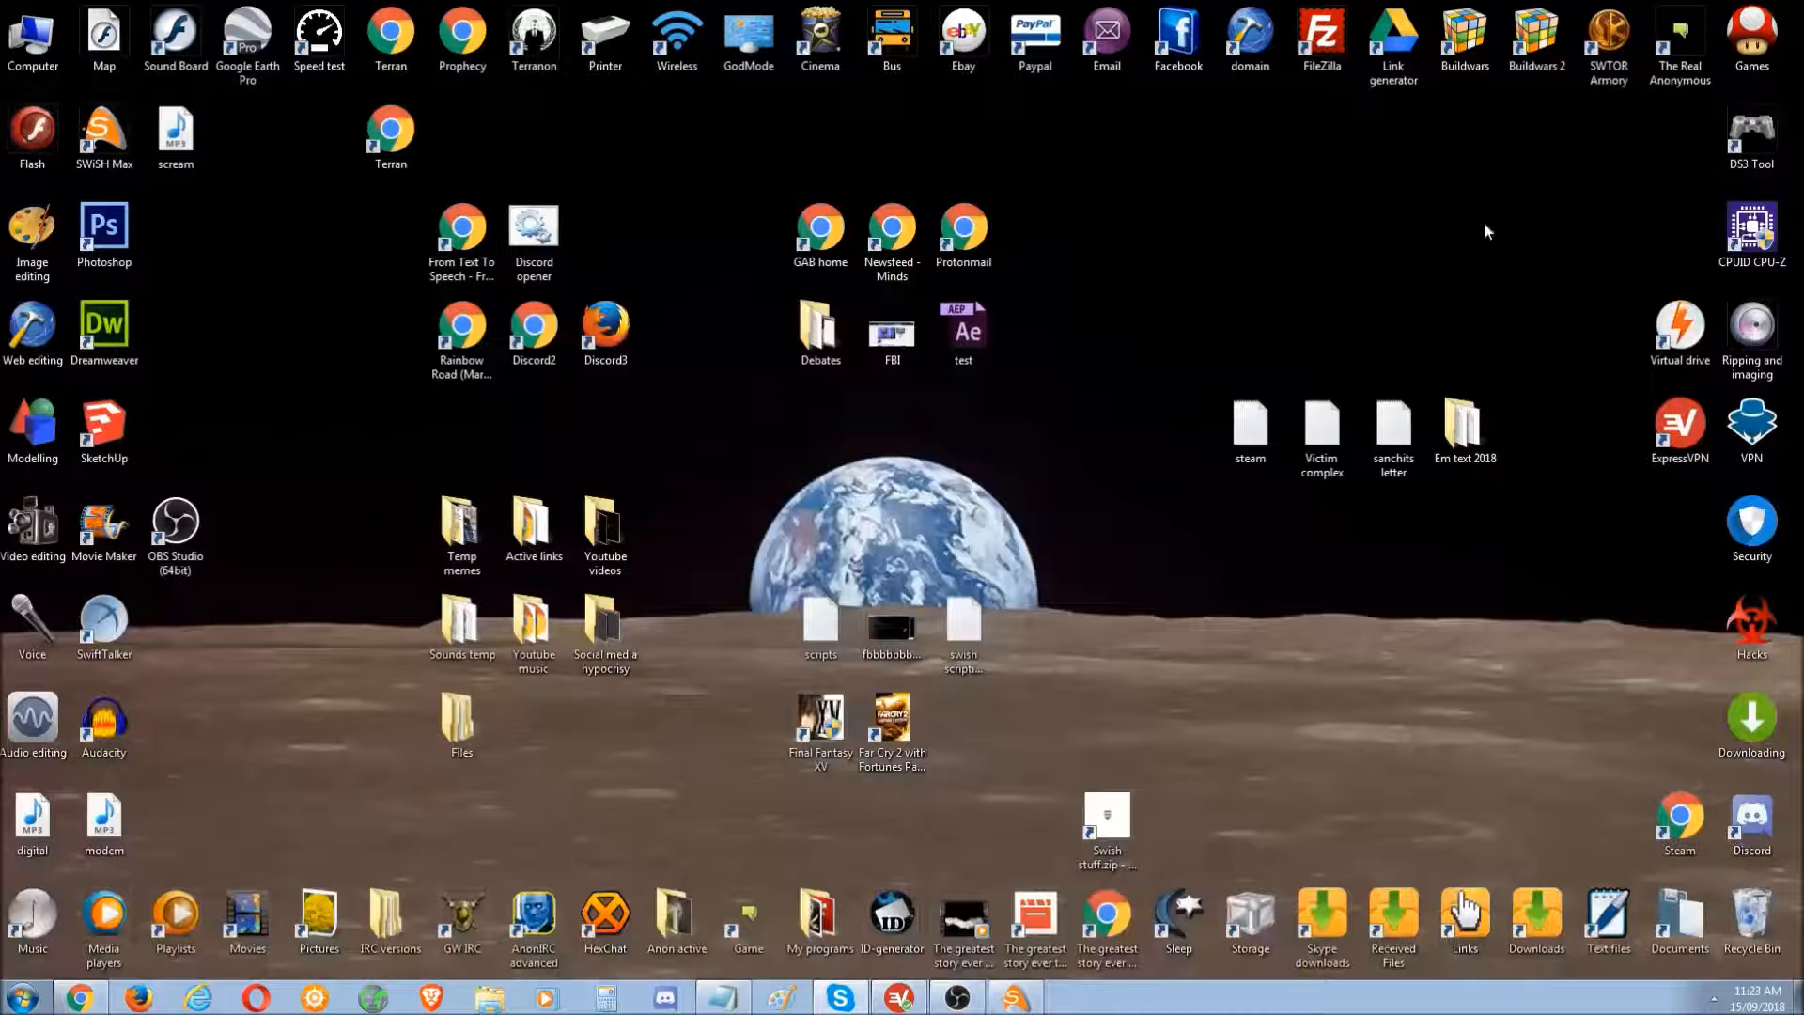
- Move the scream MP3 to an empty spot near the Audacity shortcut on the desktop and play it as a check
{"action": "left_click_drag", "start_coordinate": [178, 122], "coordinate": [279, 635]}
{"action": "double_click", "coordinate": [278, 638]}
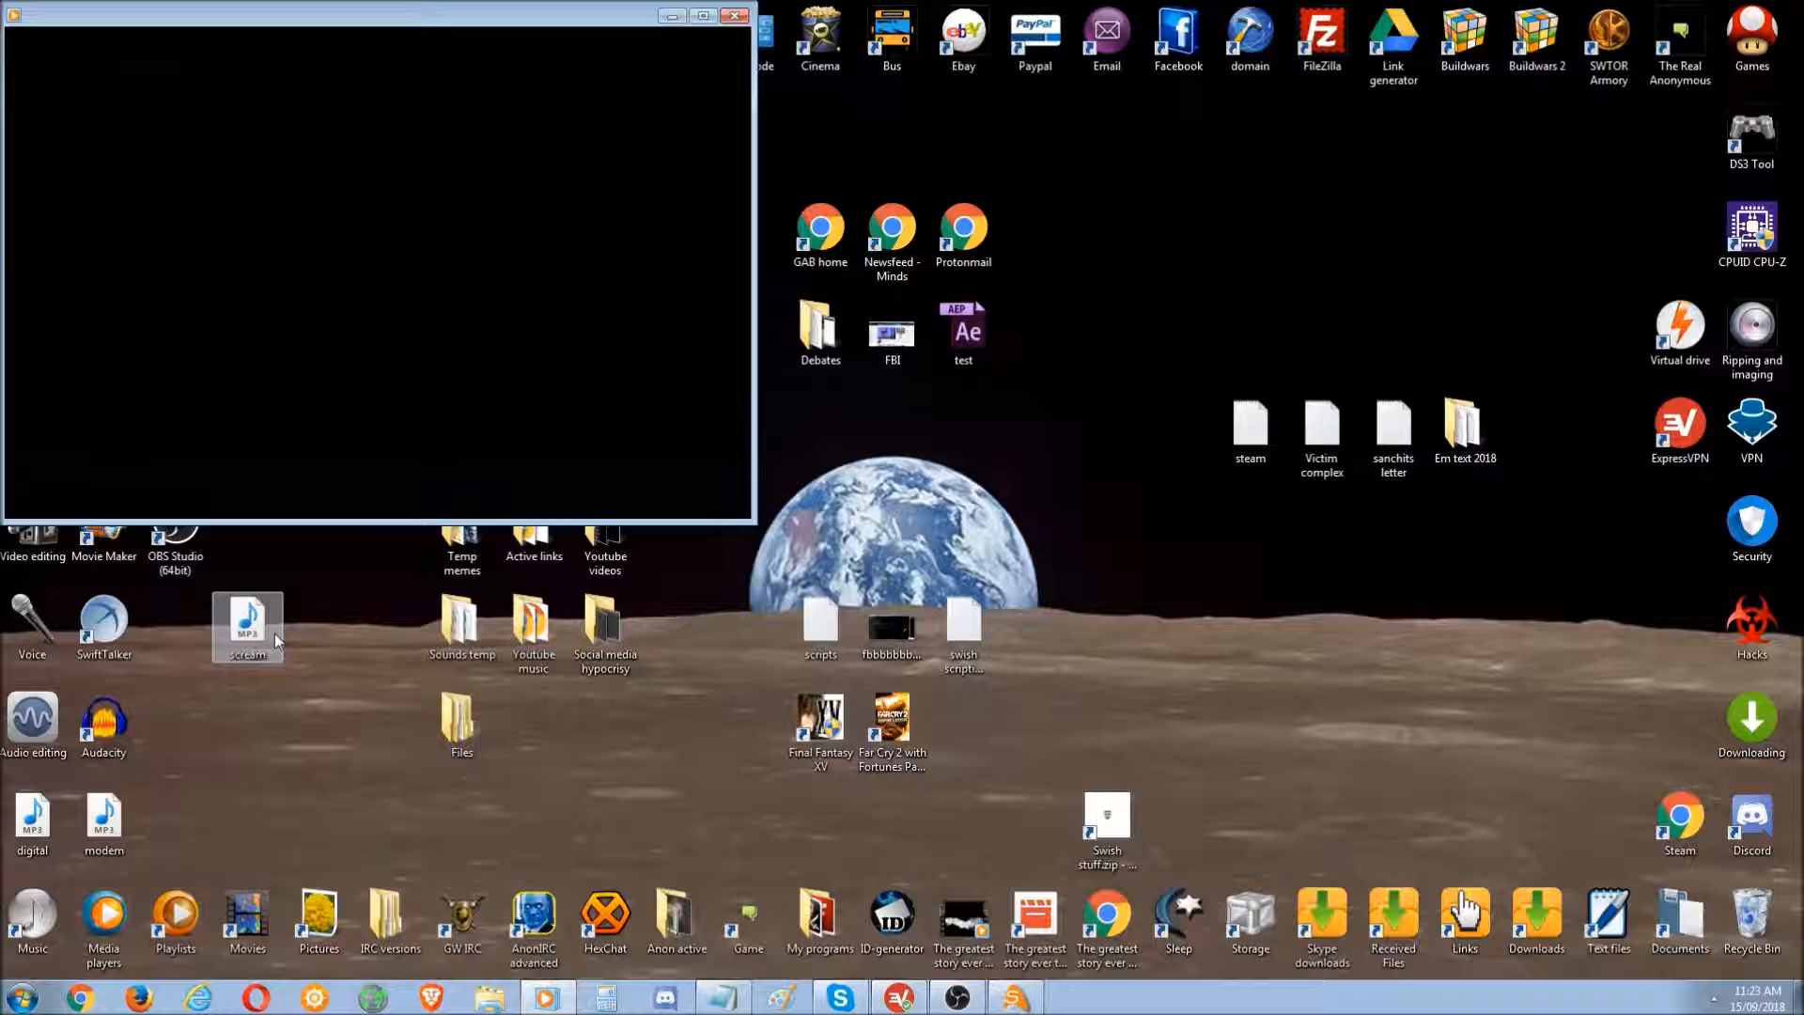
{"action": "left_click", "coordinate": [735, 15]}
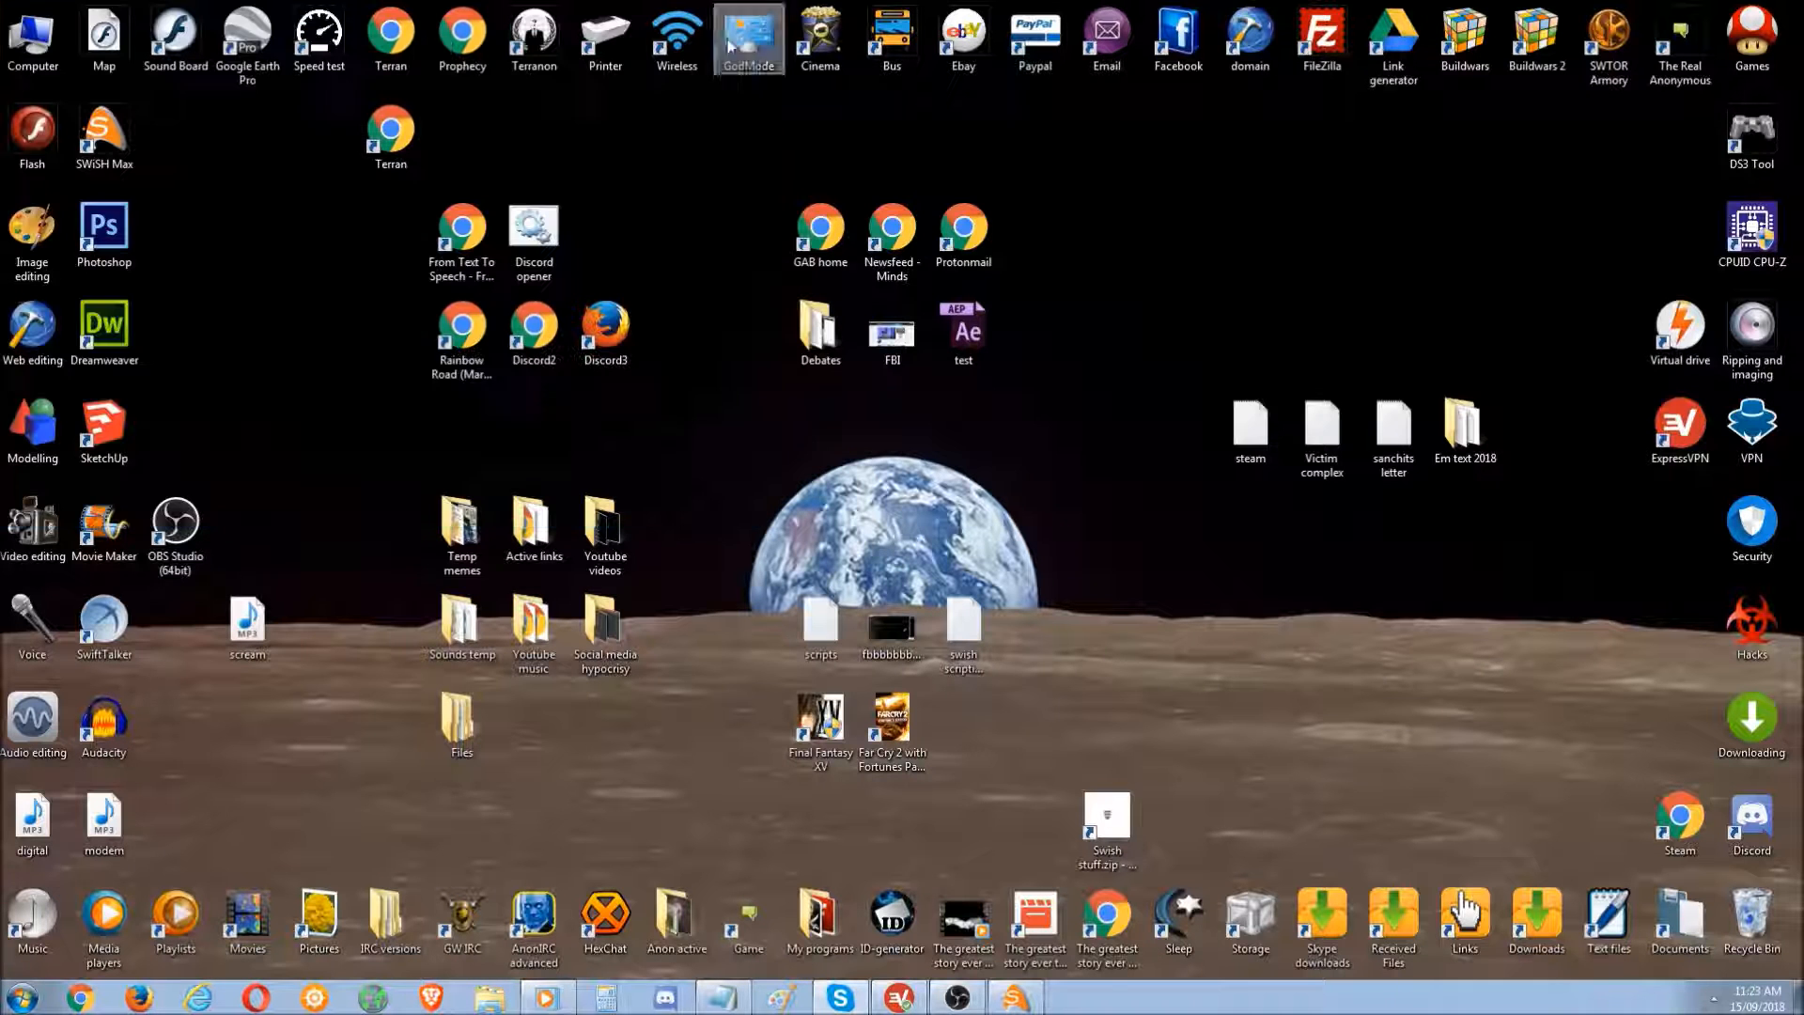
{"action": "left_click_drag", "start_coordinate": [242, 603], "coordinate": [244, 690]}
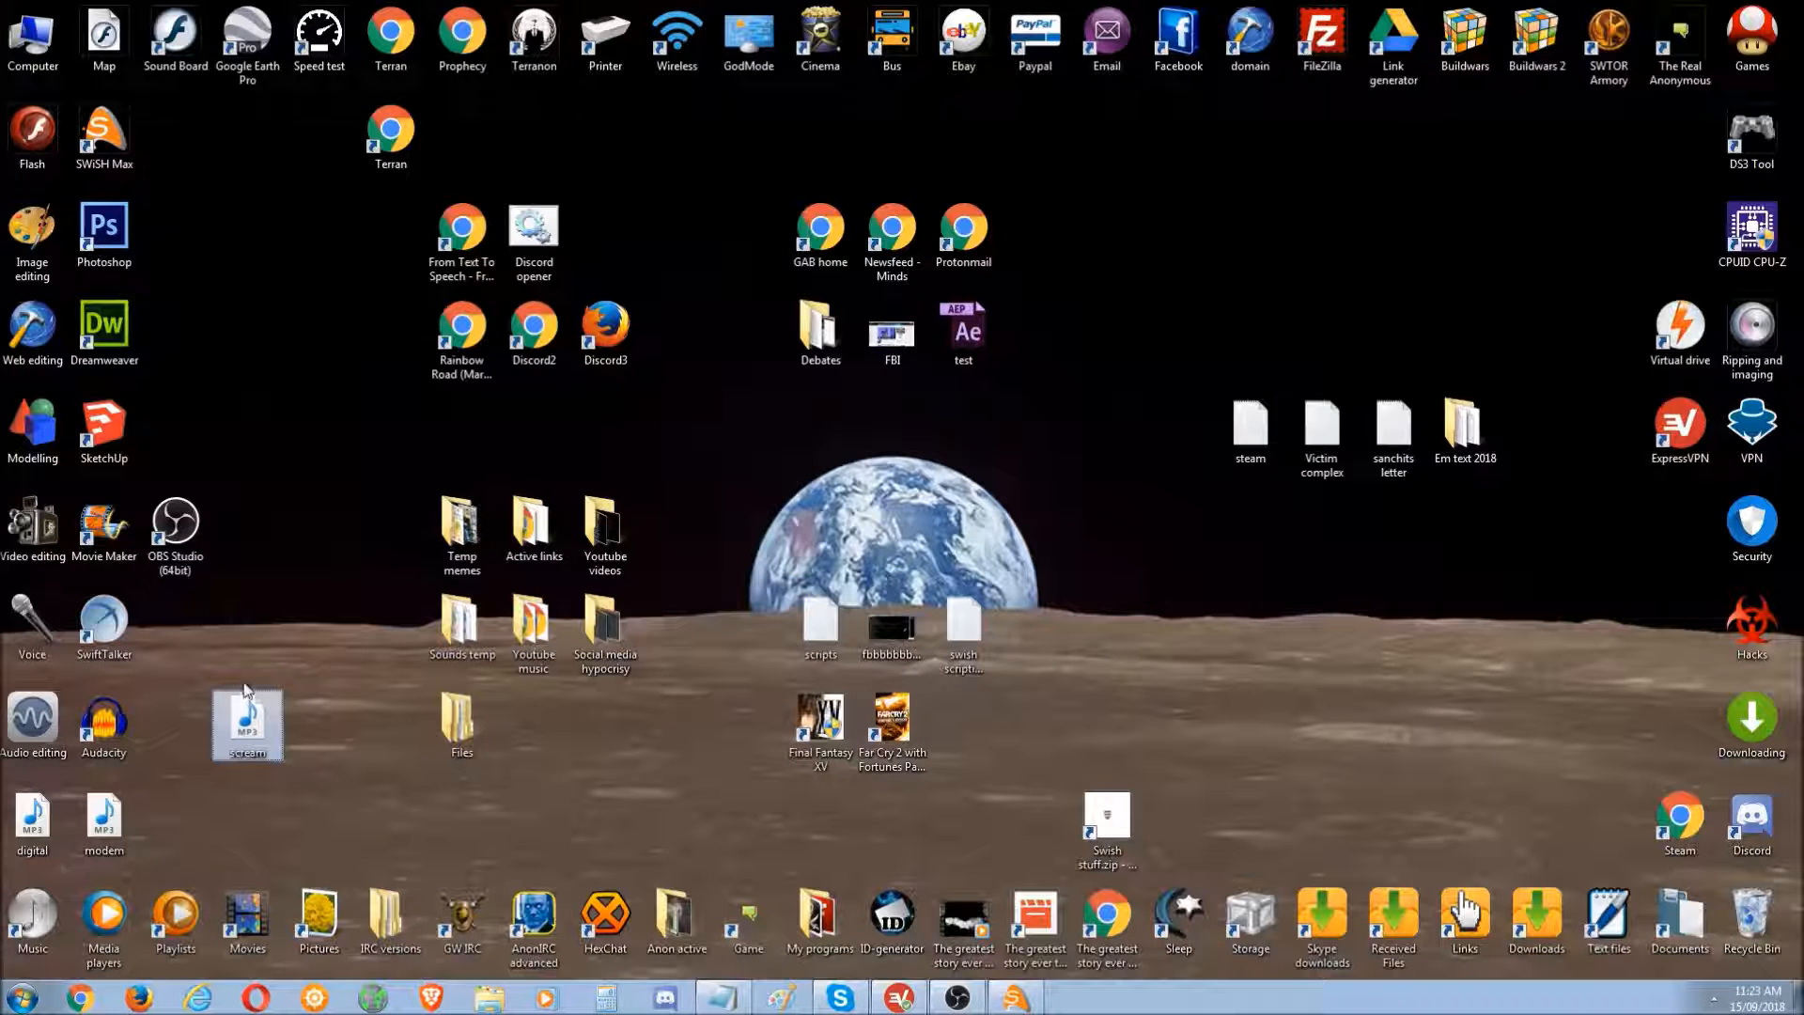
- Switch to SWiSH Max, import the "scream" MP3 from the Desktop, and assign it to the playSound action in the button's press event
{"action": "left_click", "coordinate": [1015, 997]}
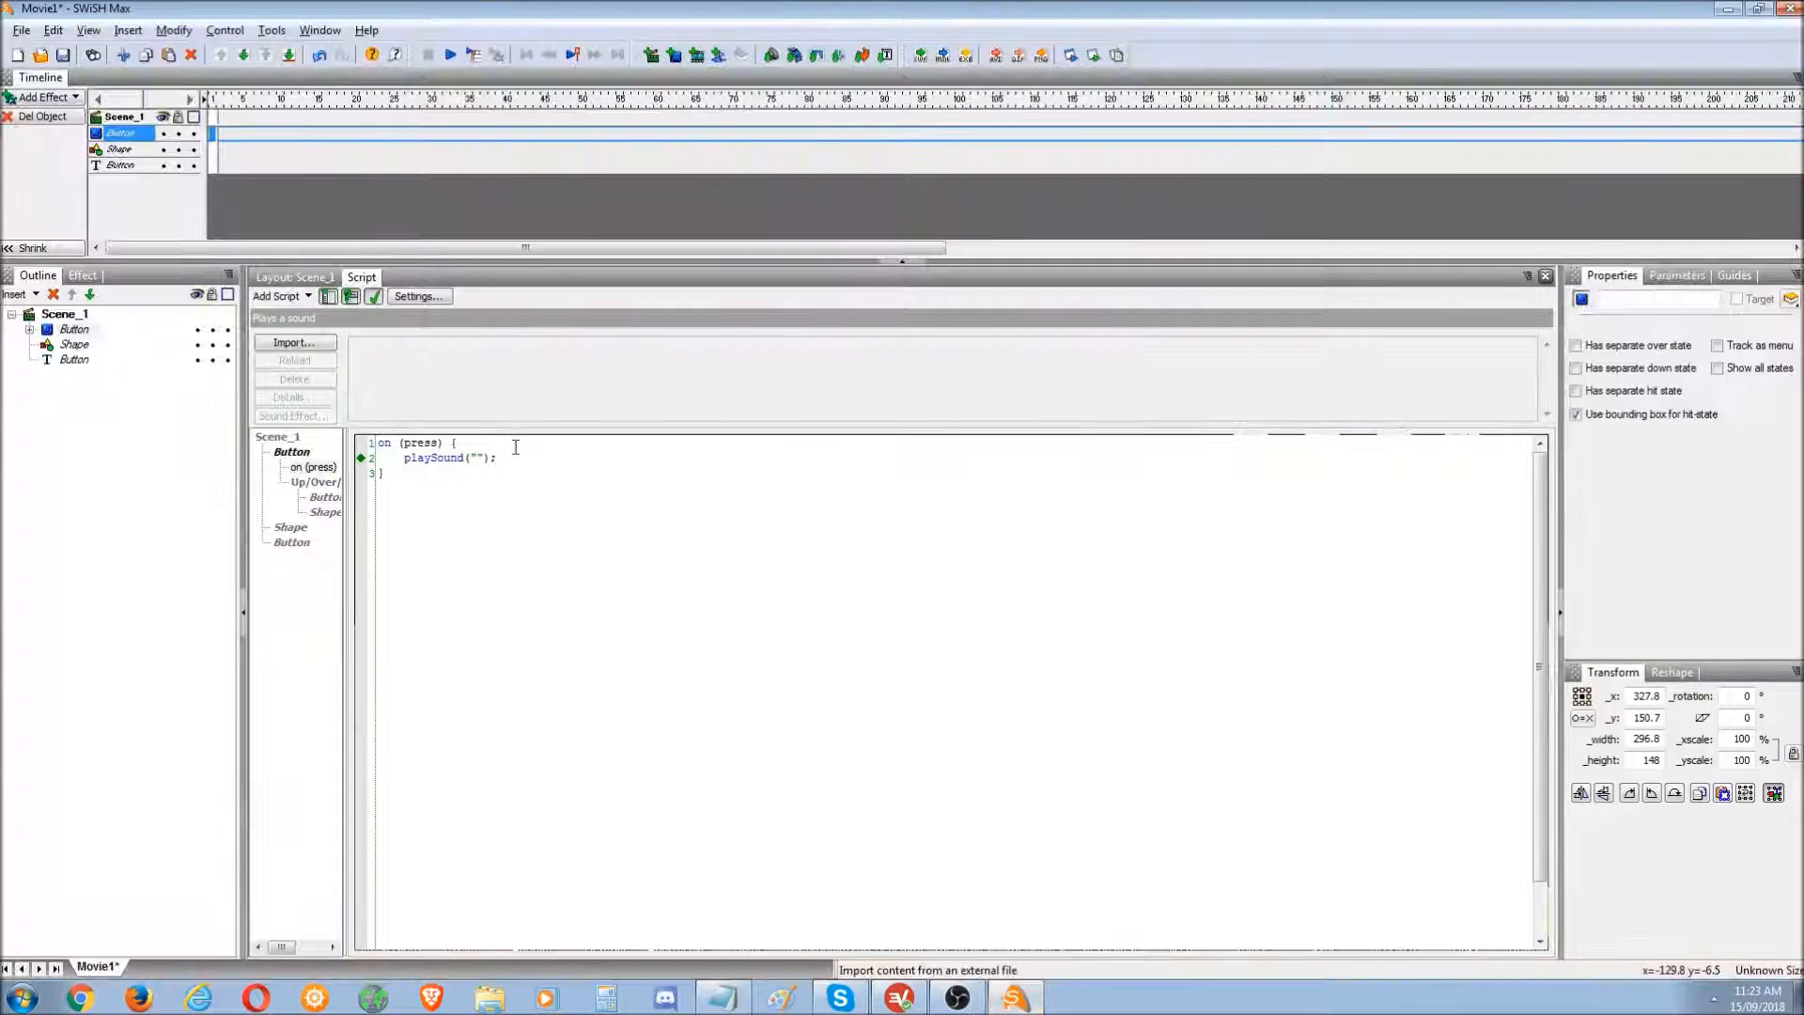
{"action": "left_click", "coordinate": [298, 344]}
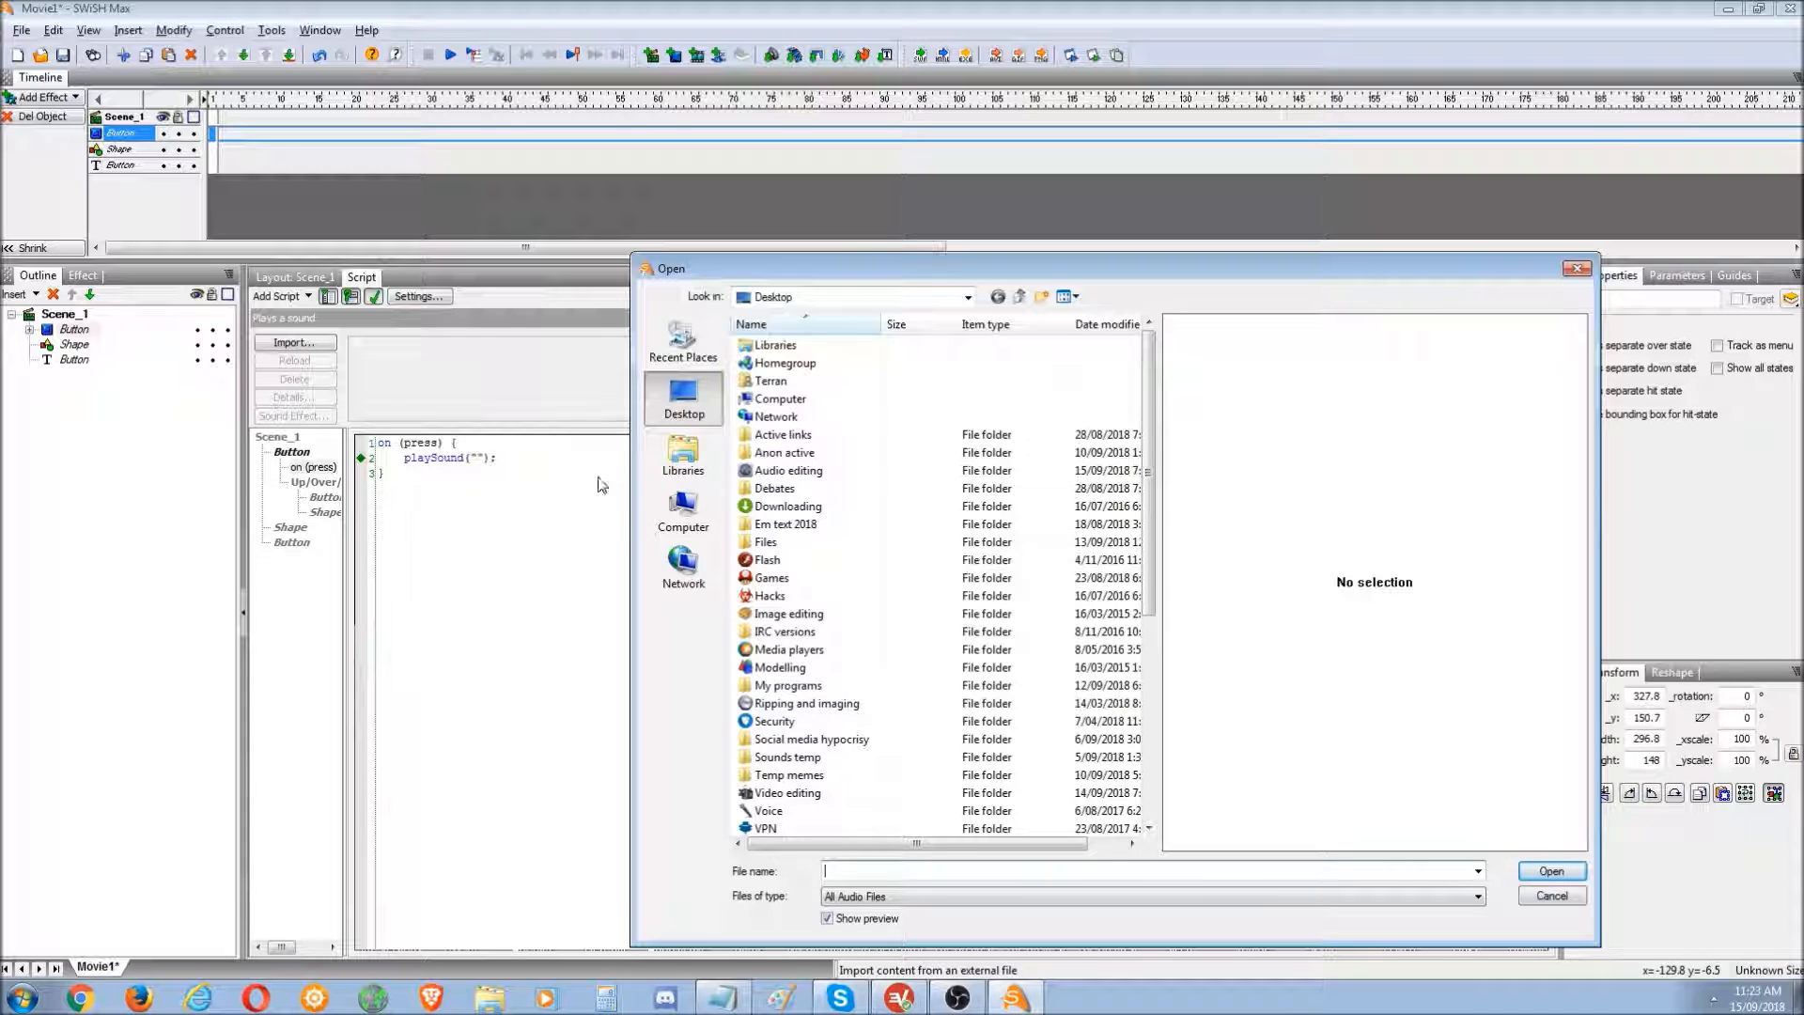
{"action": "left_click", "coordinate": [879, 583]}
{"action": "type", "text": "scream"}
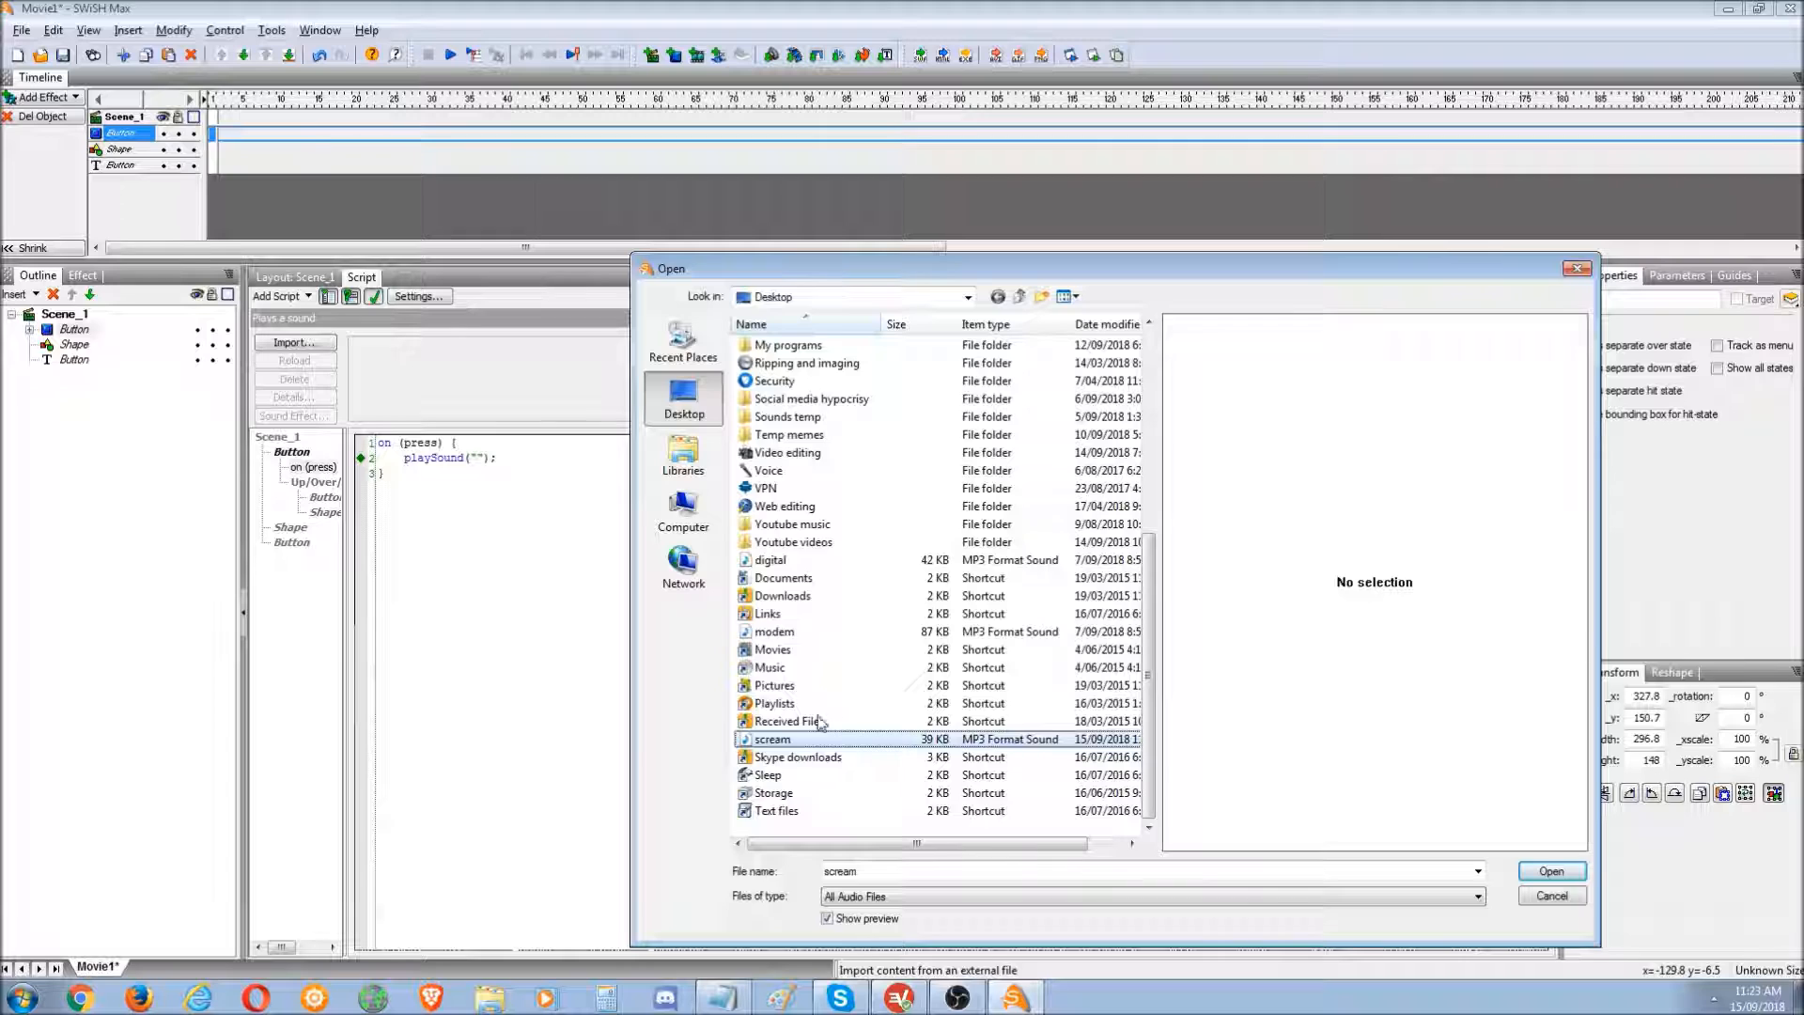
{"action": "double_click", "coordinate": [799, 739]}
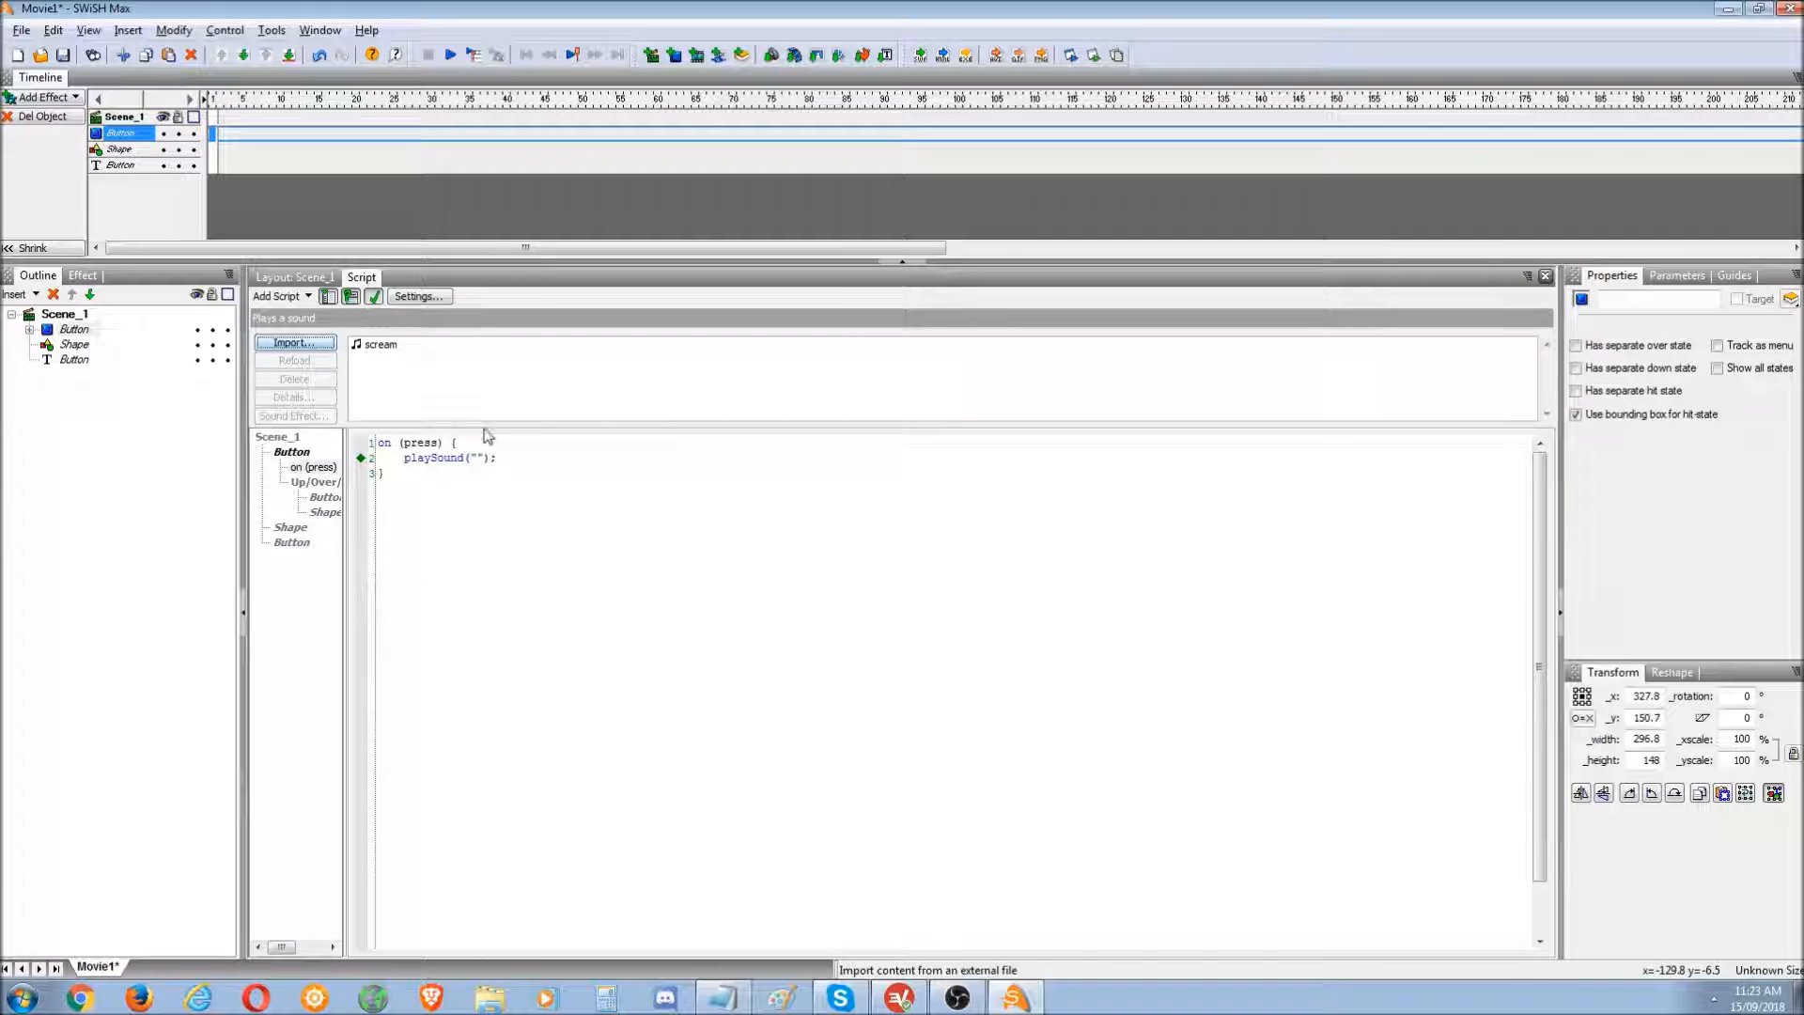
{"action": "left_click", "coordinate": [383, 346]}
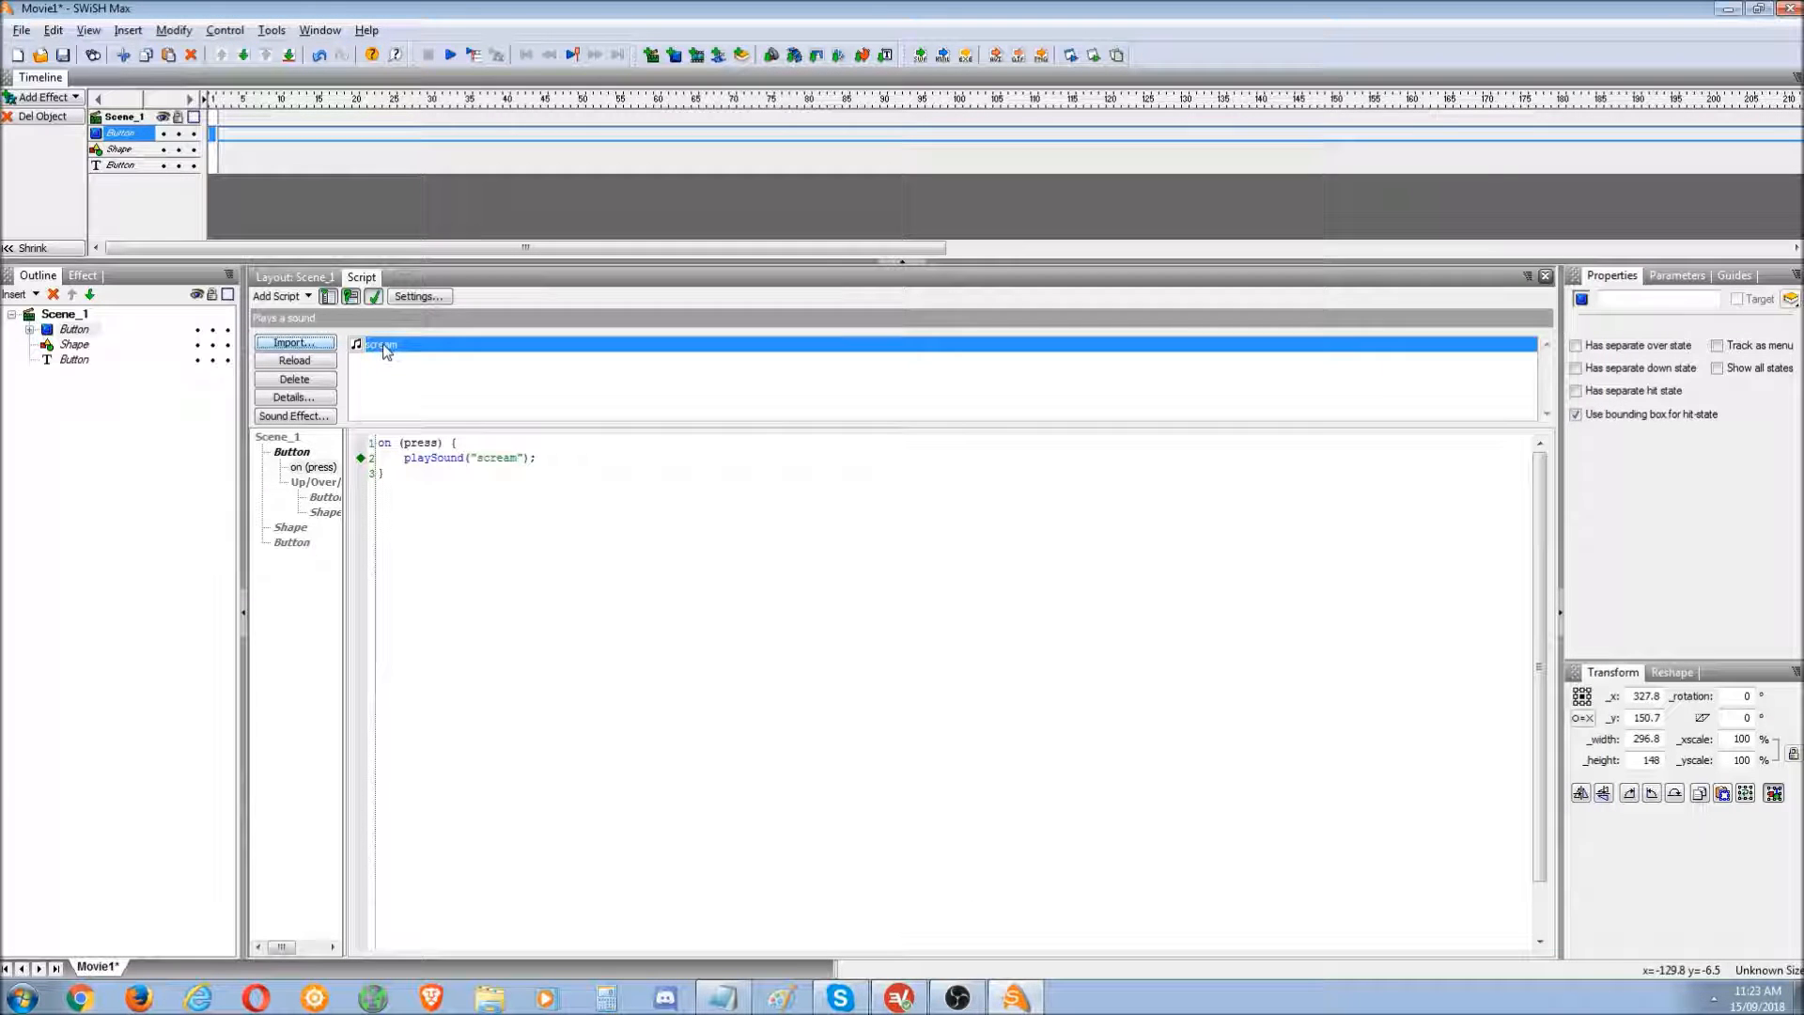
- Look through the scream sound's effect options and preview the sound, leaving its effect settings as they are
{"action": "left_click", "coordinate": [294, 418]}
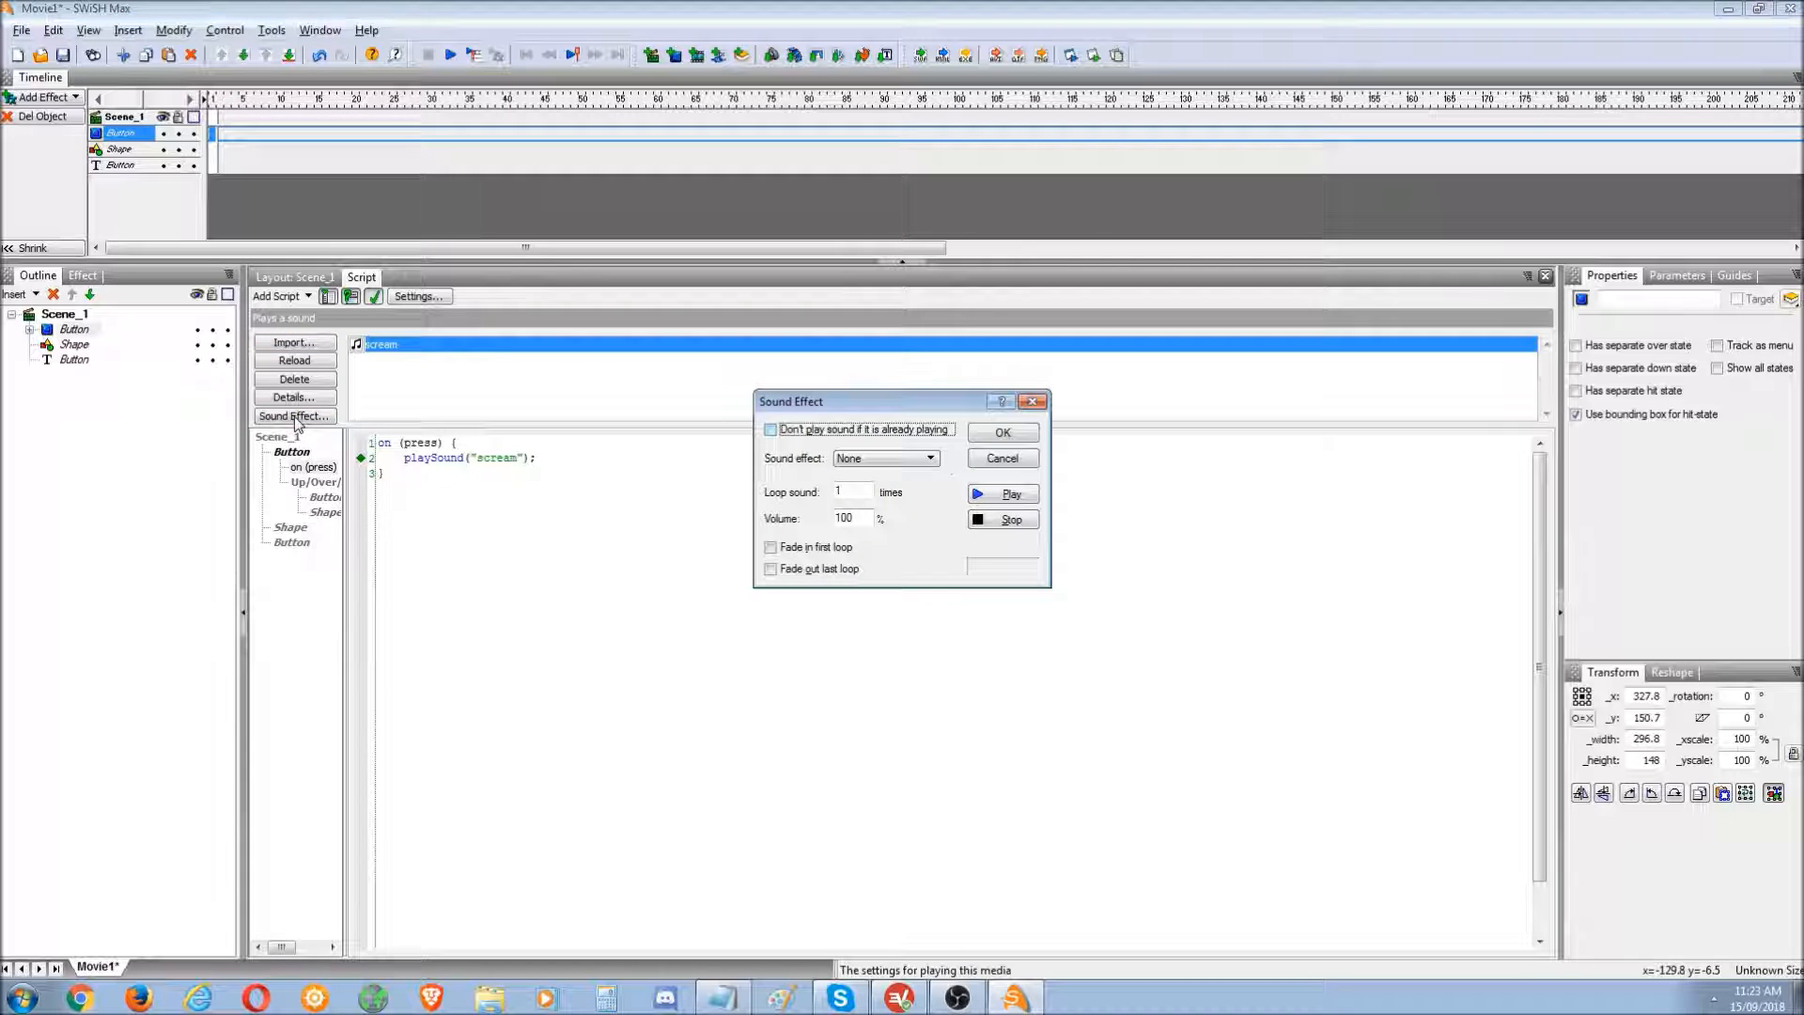
{"action": "left_click", "coordinate": [888, 459]}
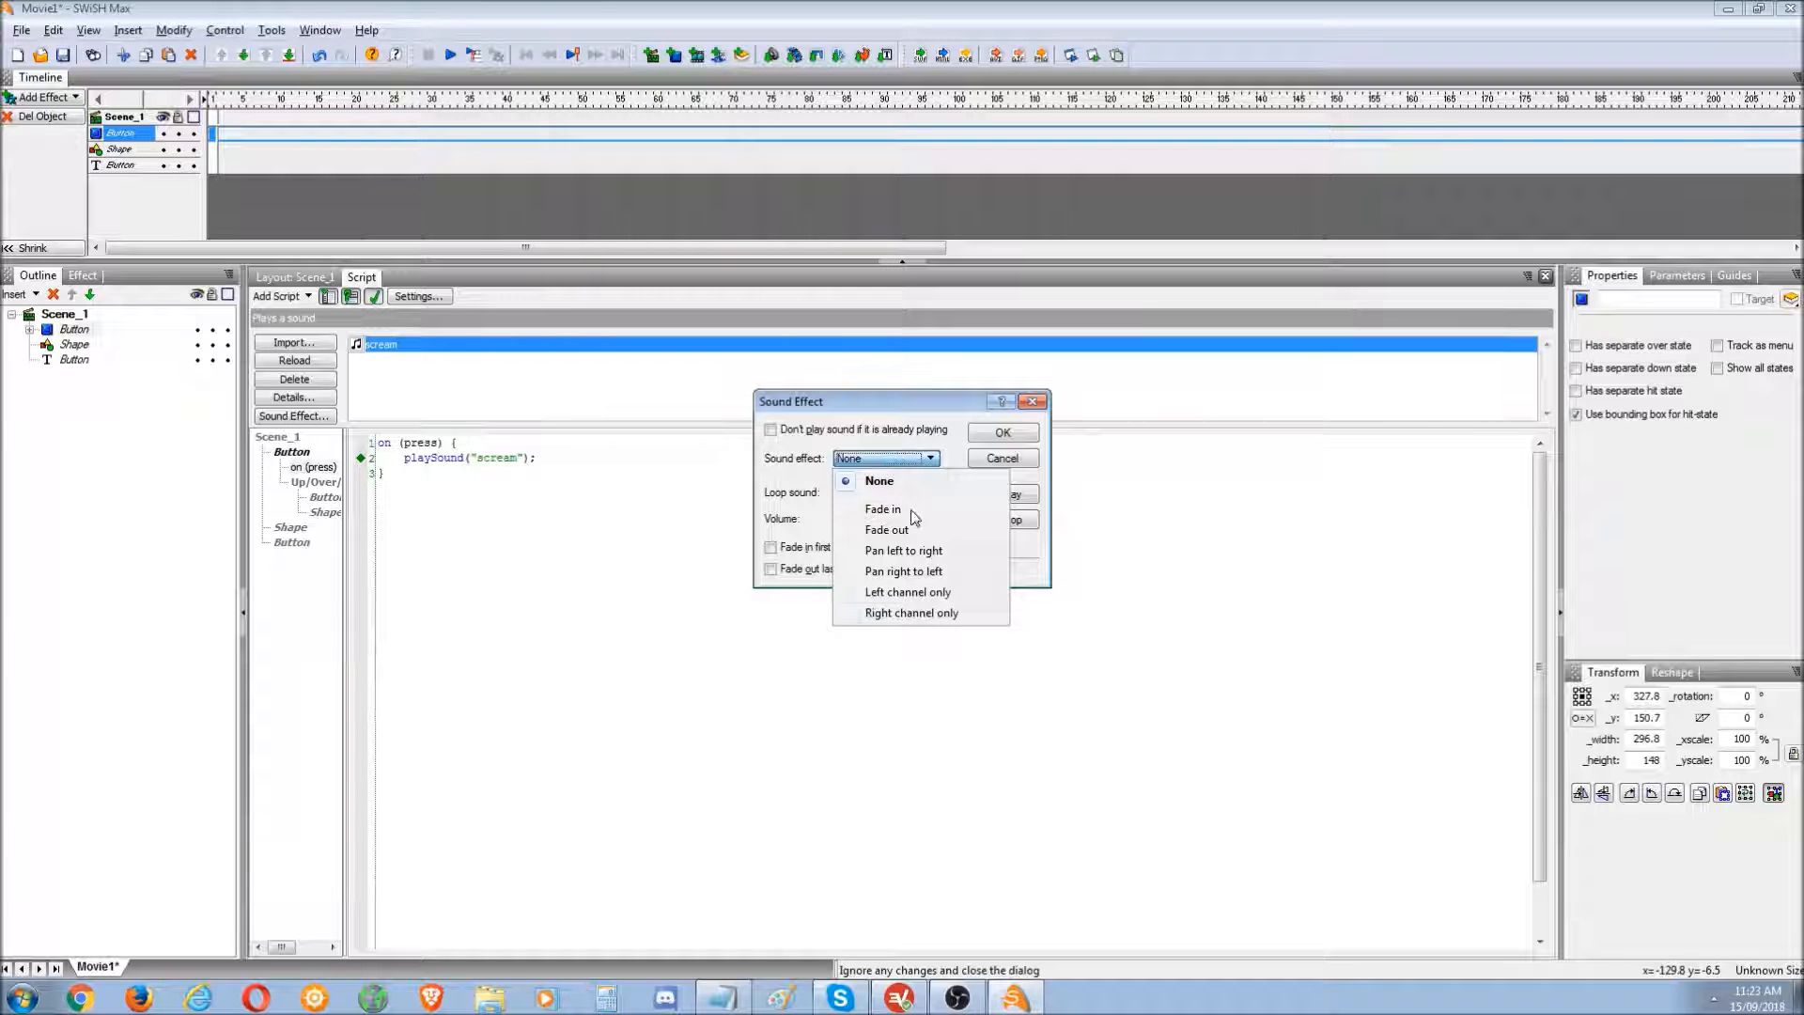
{"action": "left_click", "coordinate": [909, 458]}
{"action": "left_click", "coordinate": [1007, 492]}
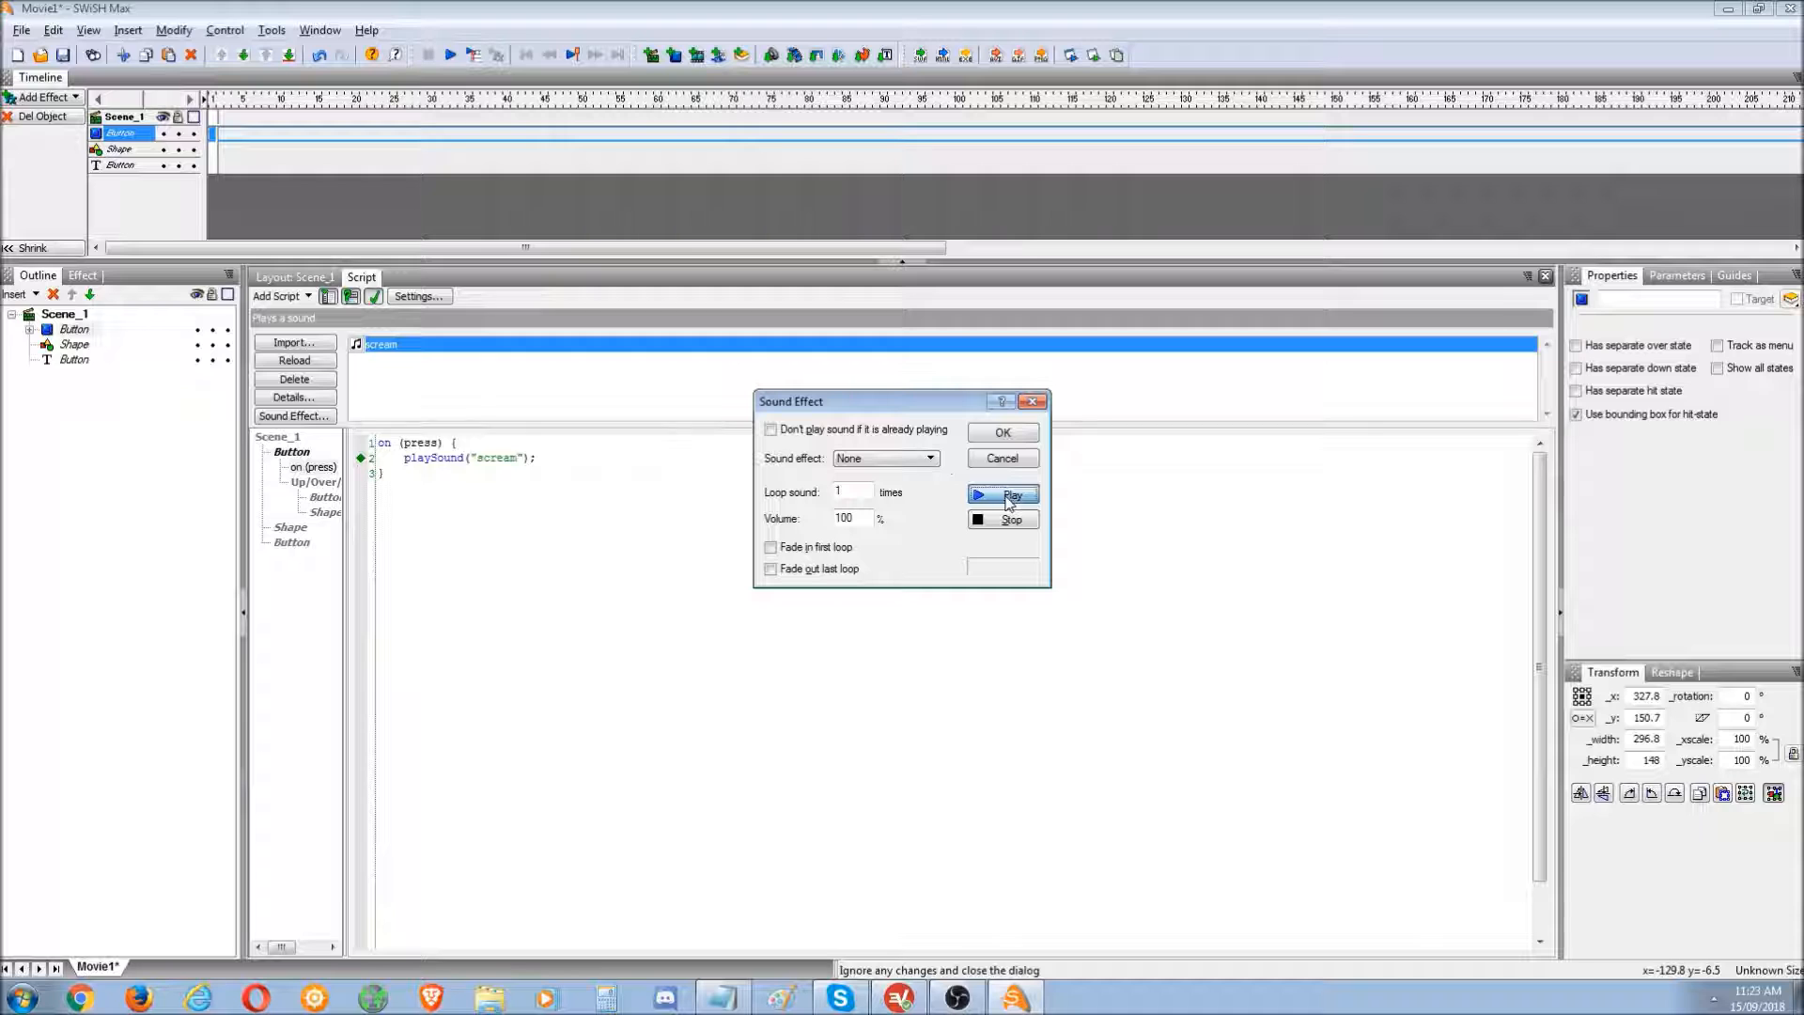
{"action": "left_click", "coordinate": [1009, 520]}
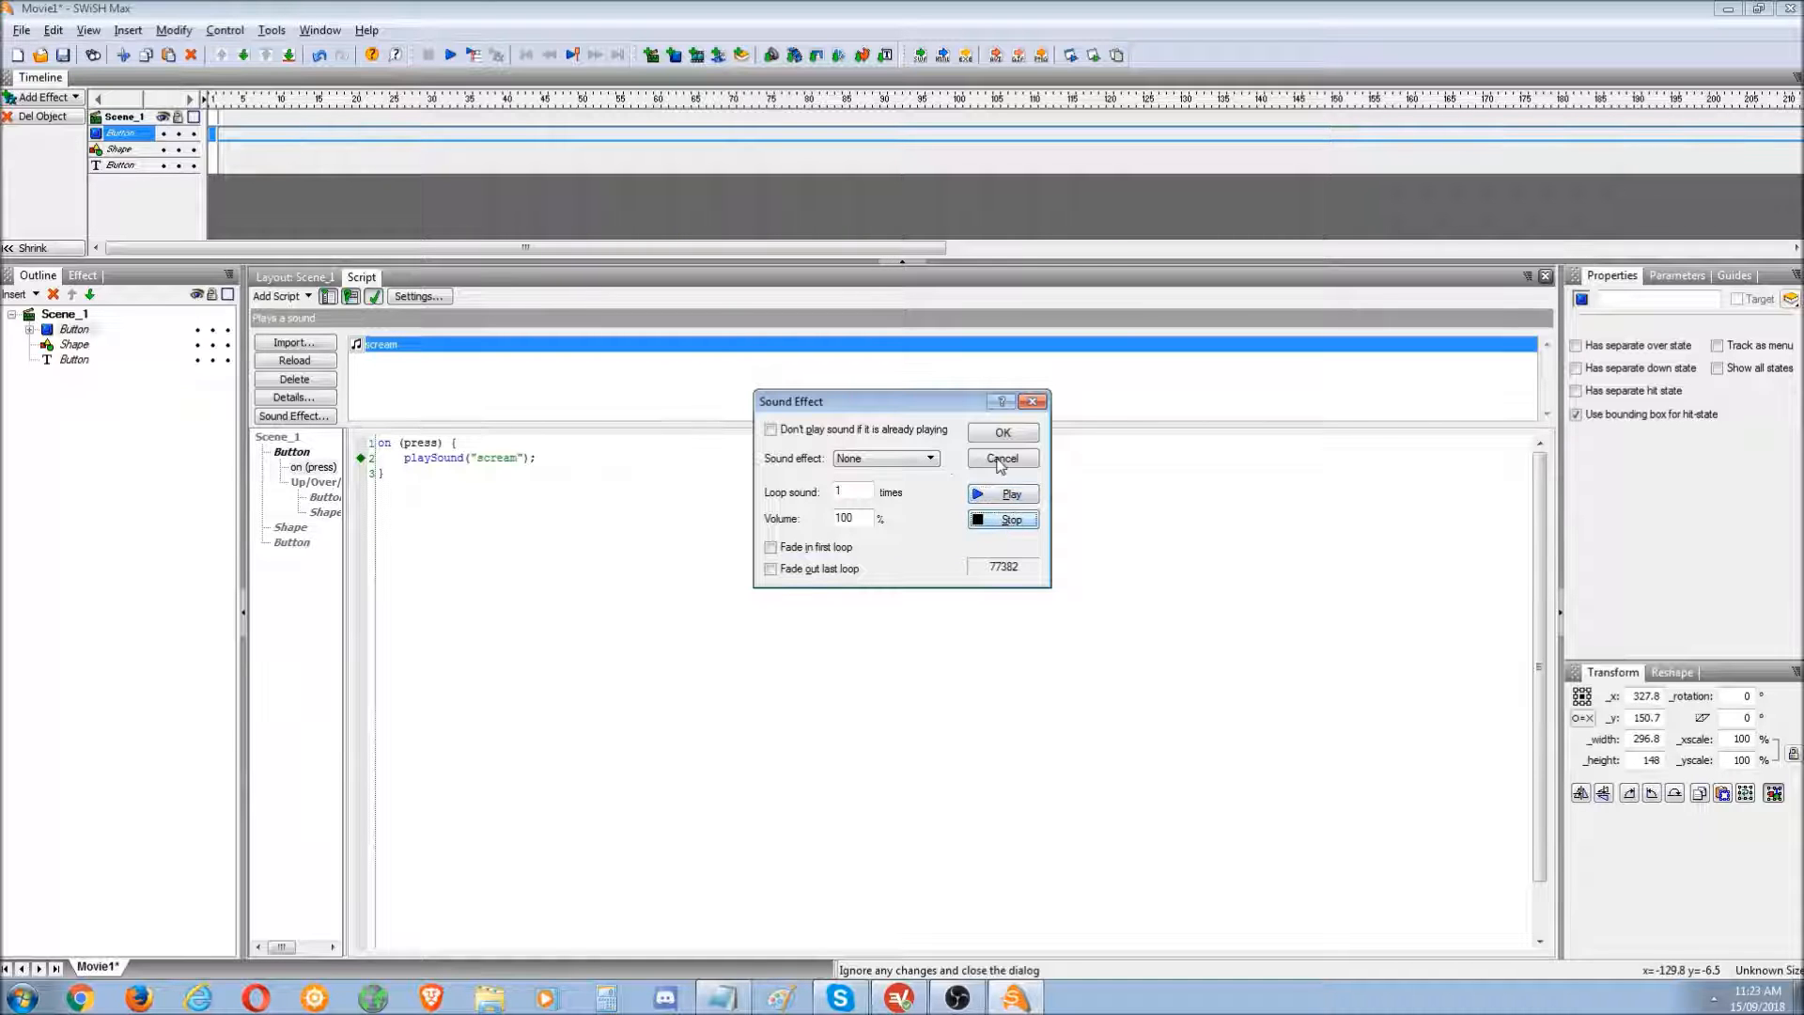
{"action": "left_click", "coordinate": [1002, 460]}
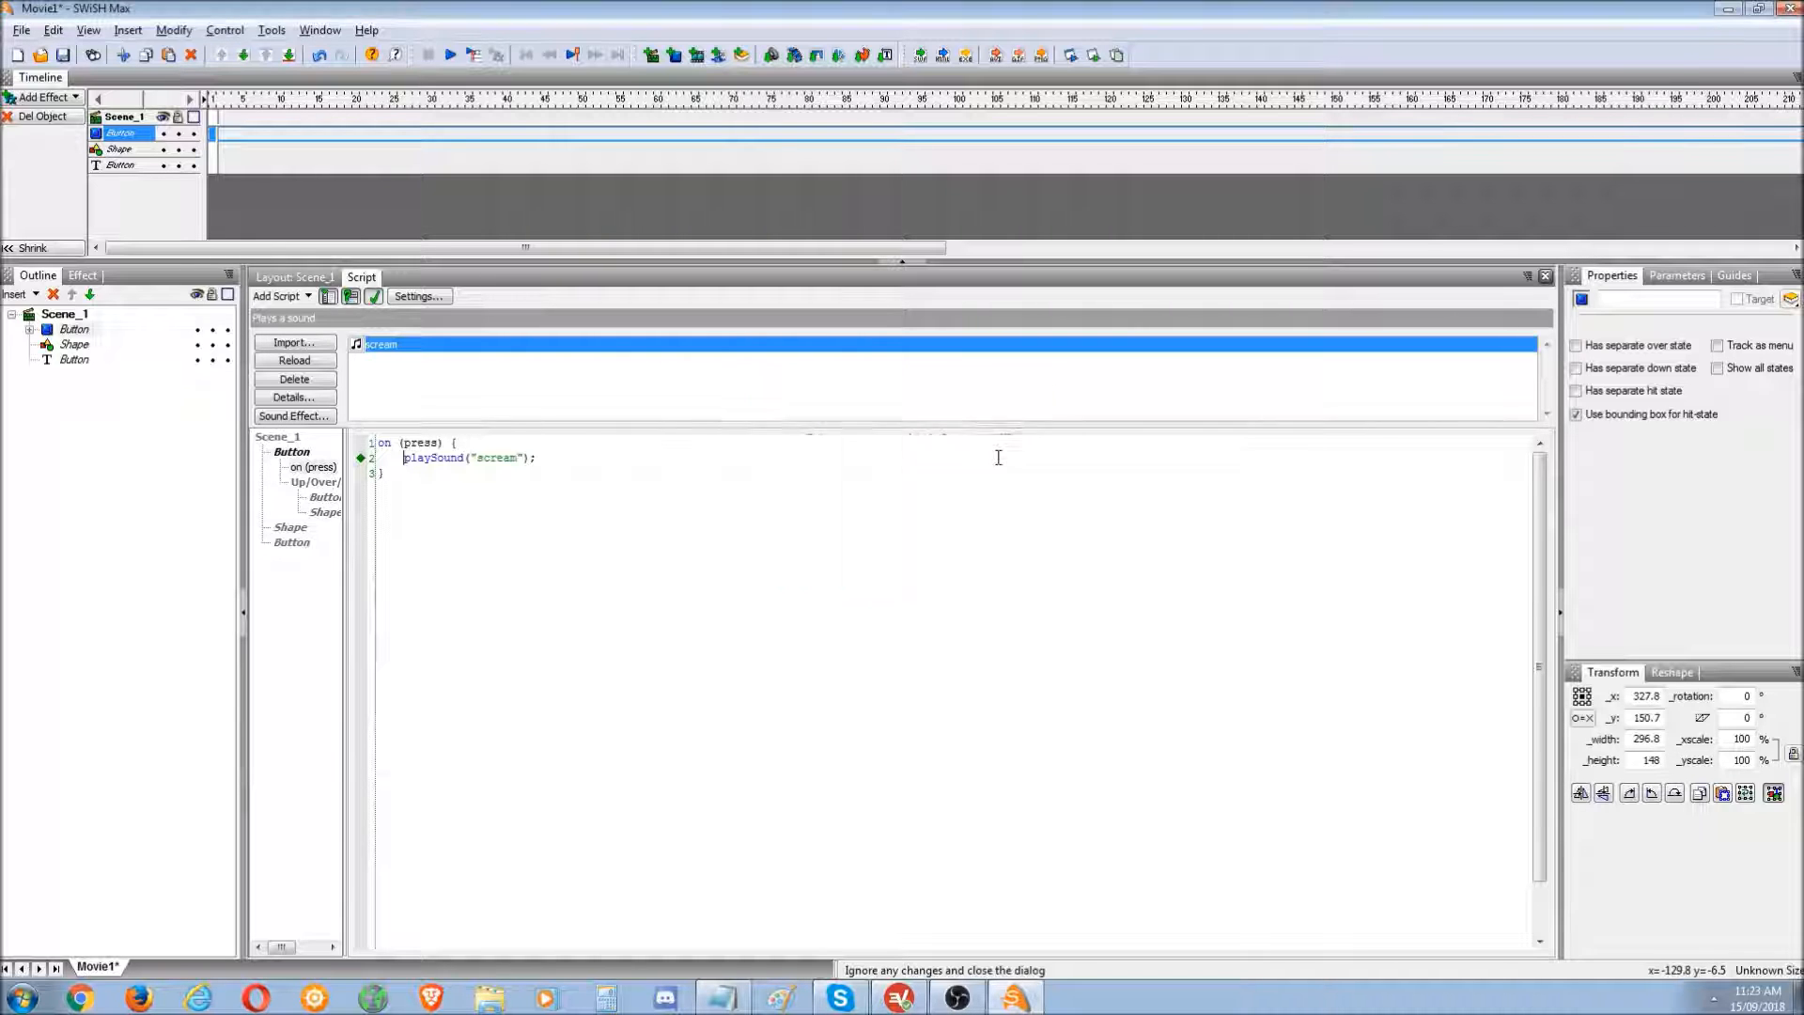
- Set the scream sound's playSound export settings to 1 = Mono at 11.025 kHz, previewing the sound before applying them
{"action": "left_click", "coordinate": [294, 396]}
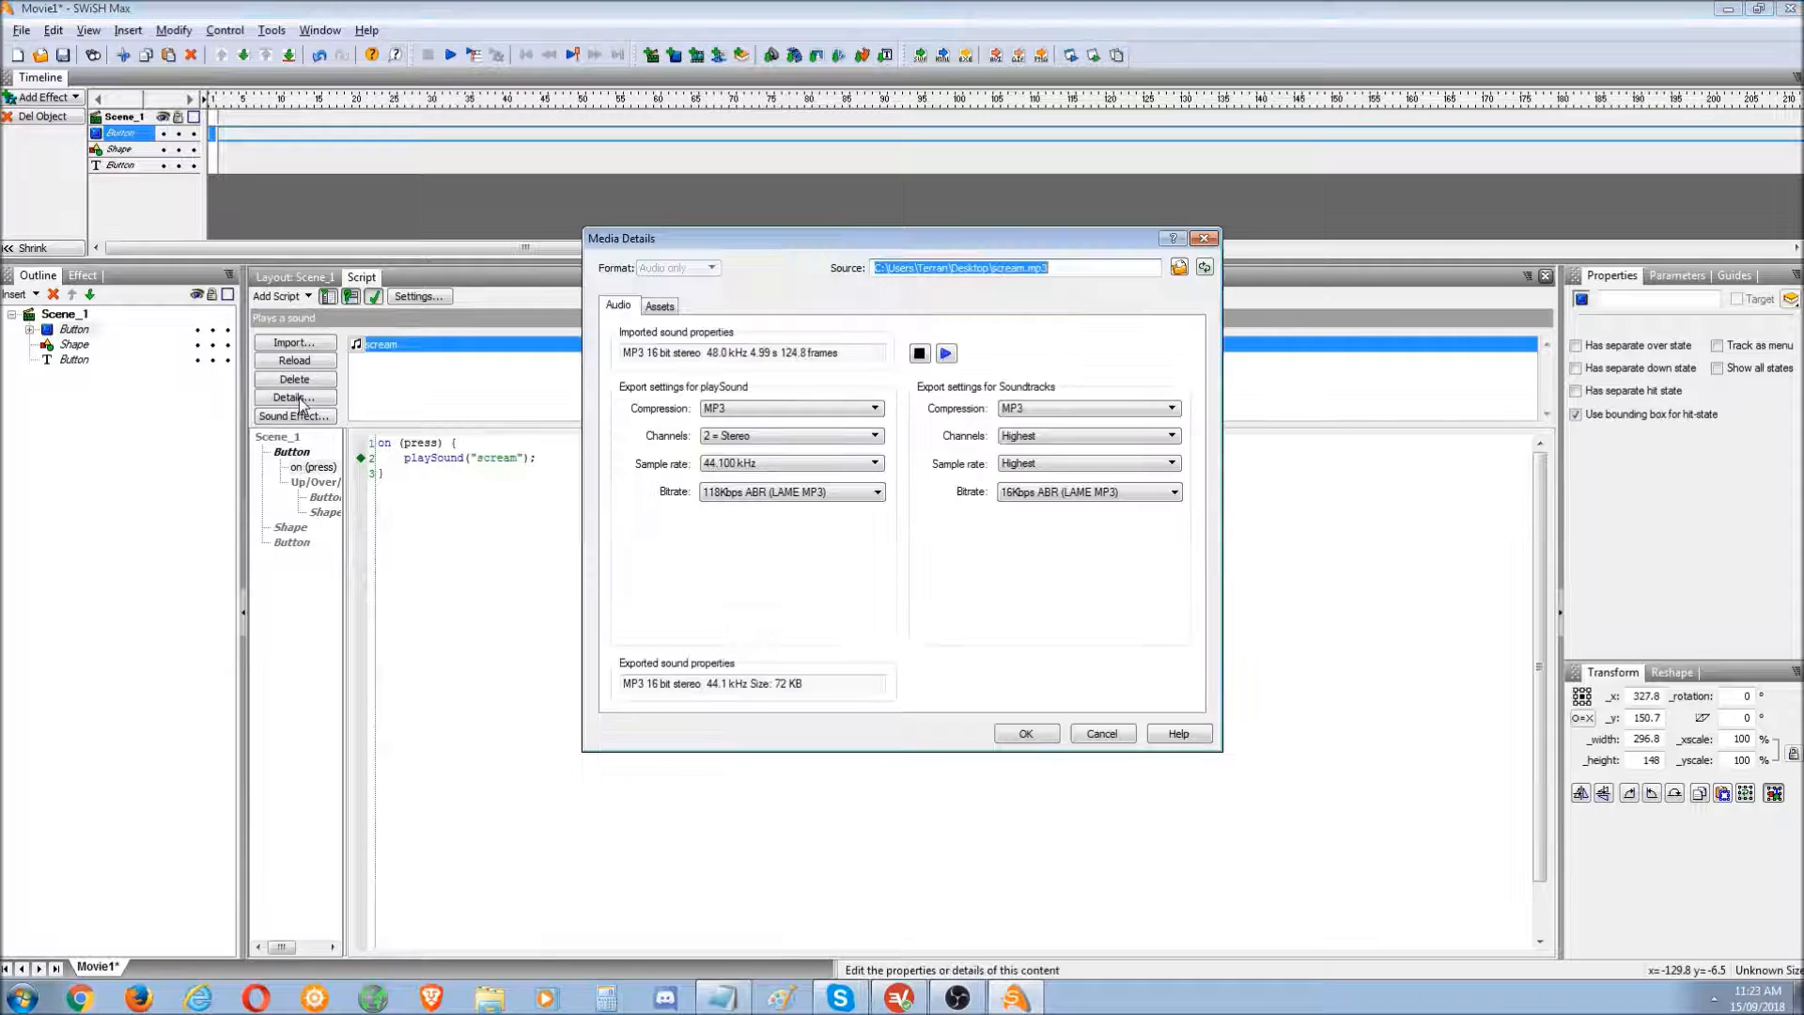
{"action": "left_click", "coordinate": [792, 437]}
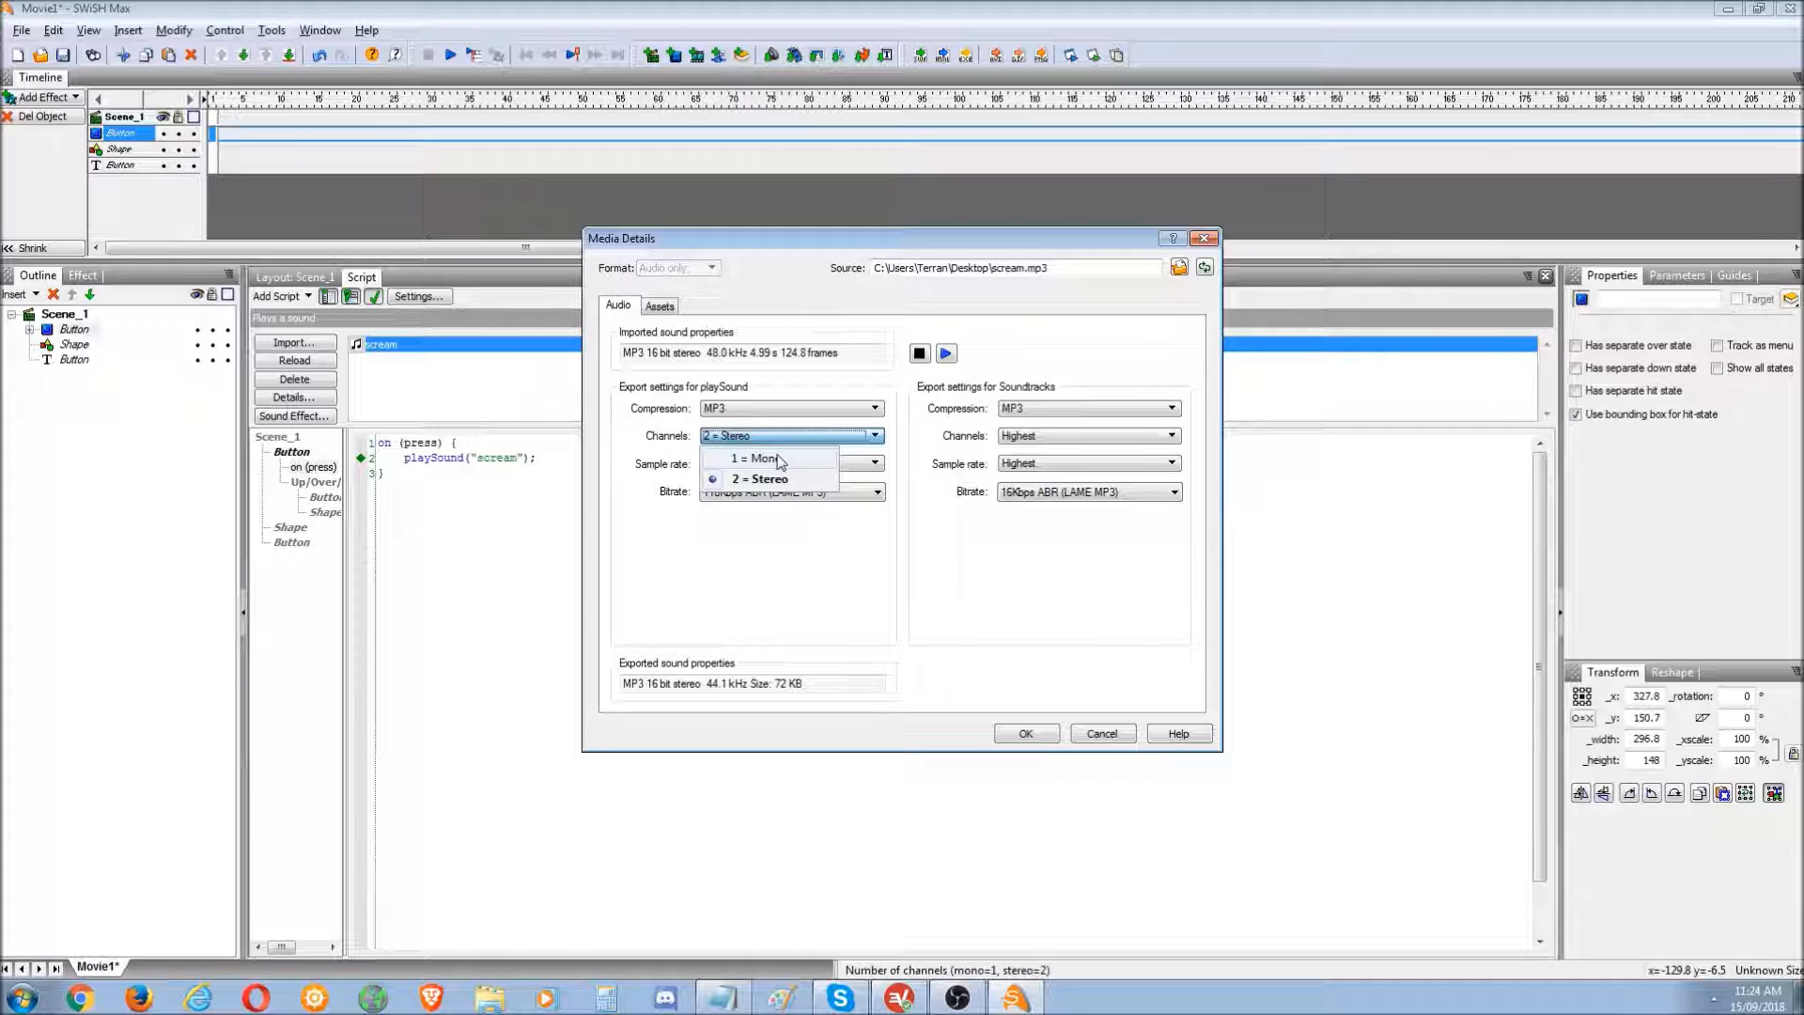
{"action": "left_click", "coordinate": [779, 459]}
{"action": "left_click", "coordinate": [776, 464]}
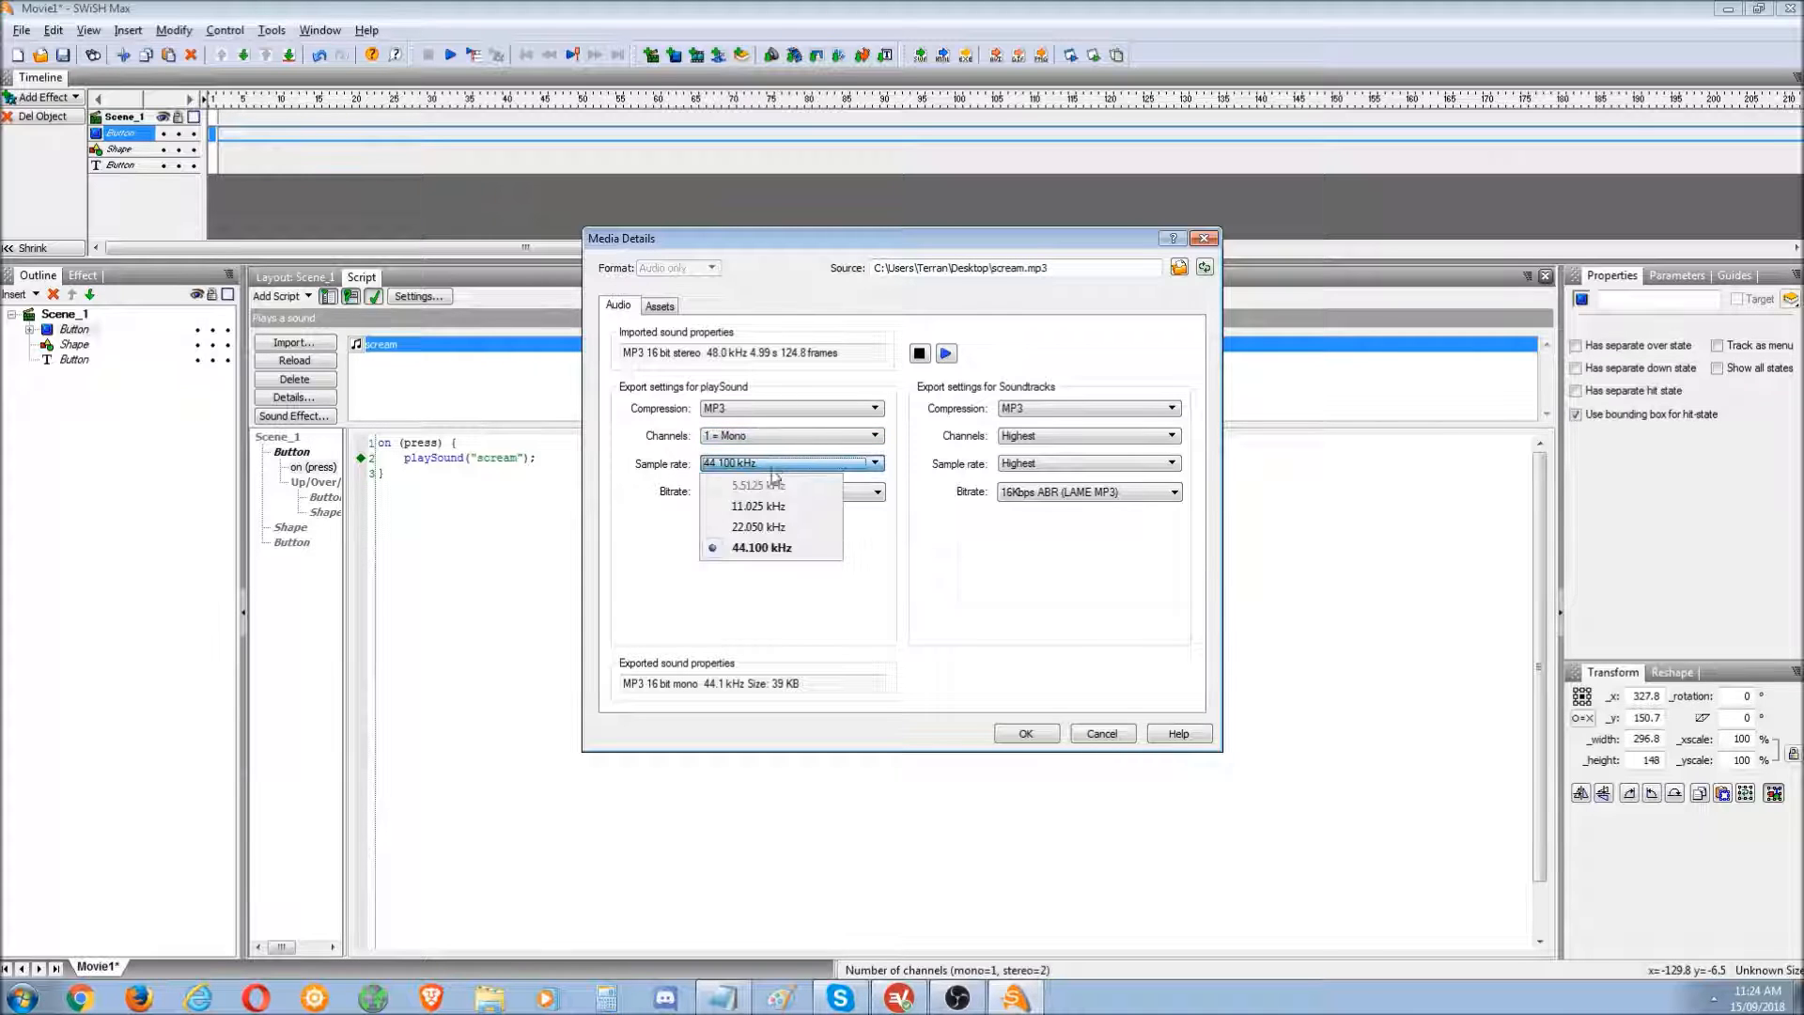
{"action": "left_click", "coordinate": [770, 509]}
{"action": "left_click", "coordinate": [946, 354]}
{"action": "left_click", "coordinate": [920, 354]}
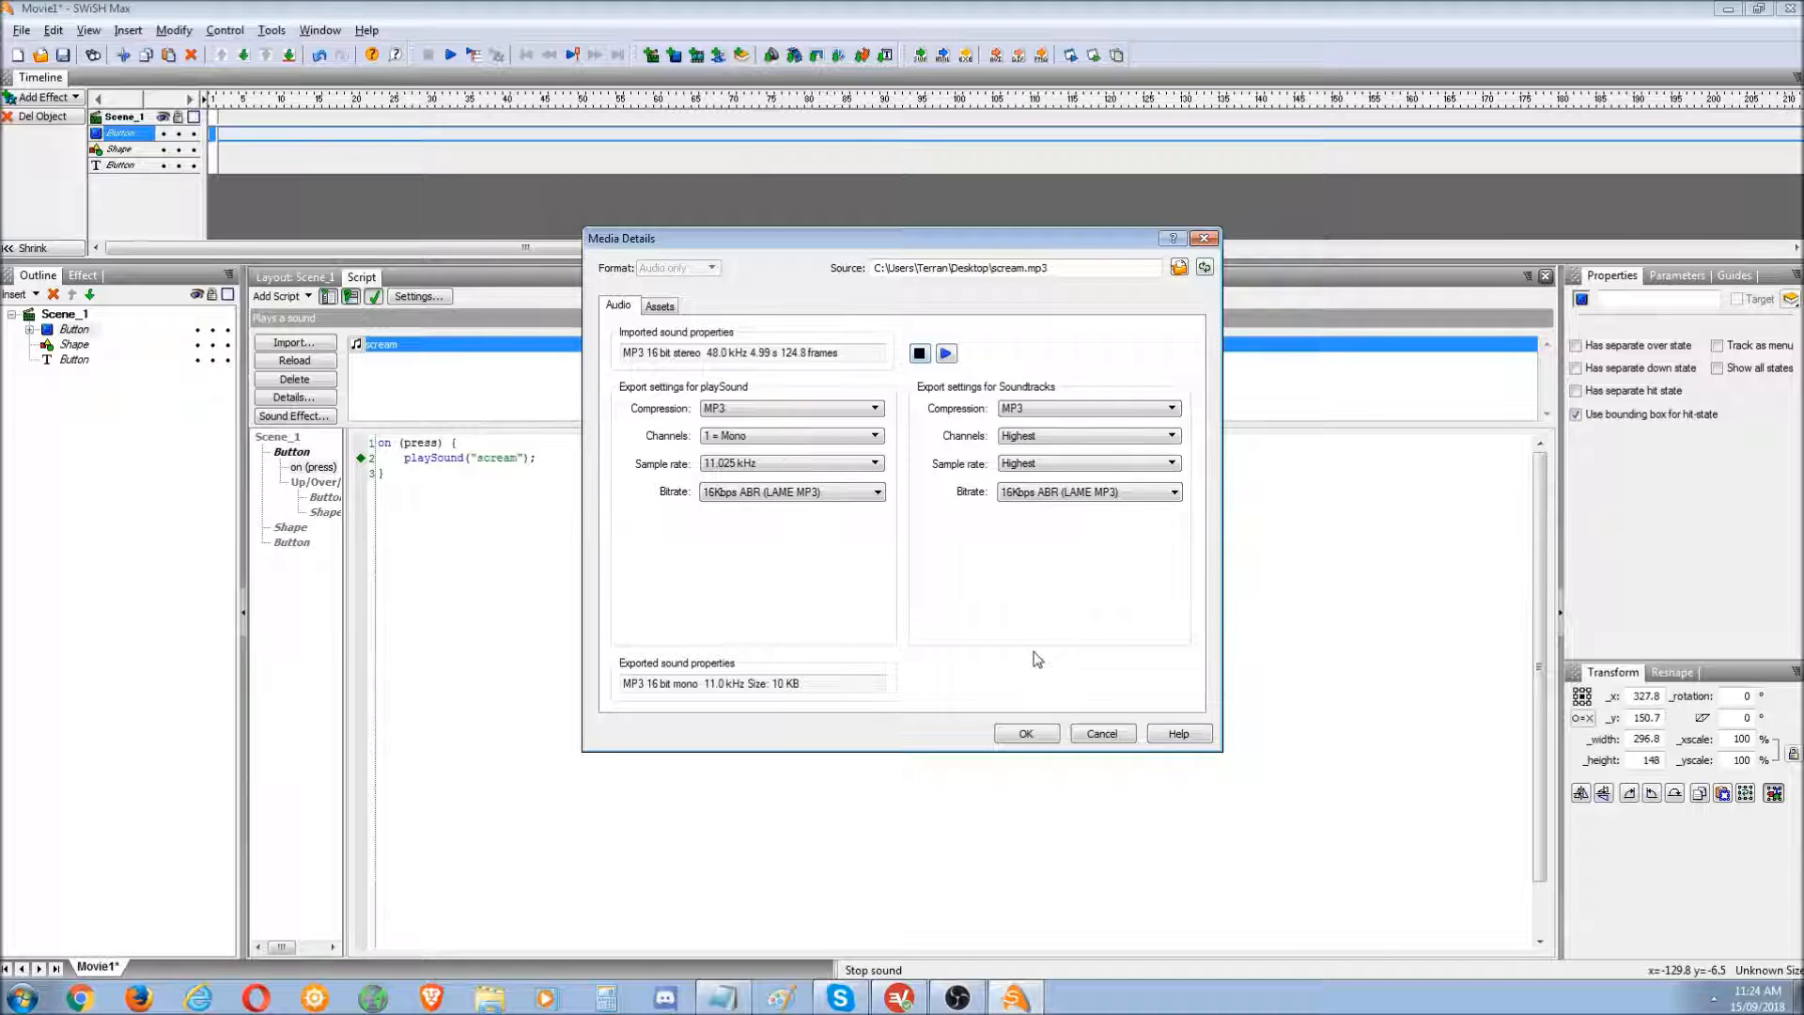
{"action": "left_click", "coordinate": [1027, 734]}
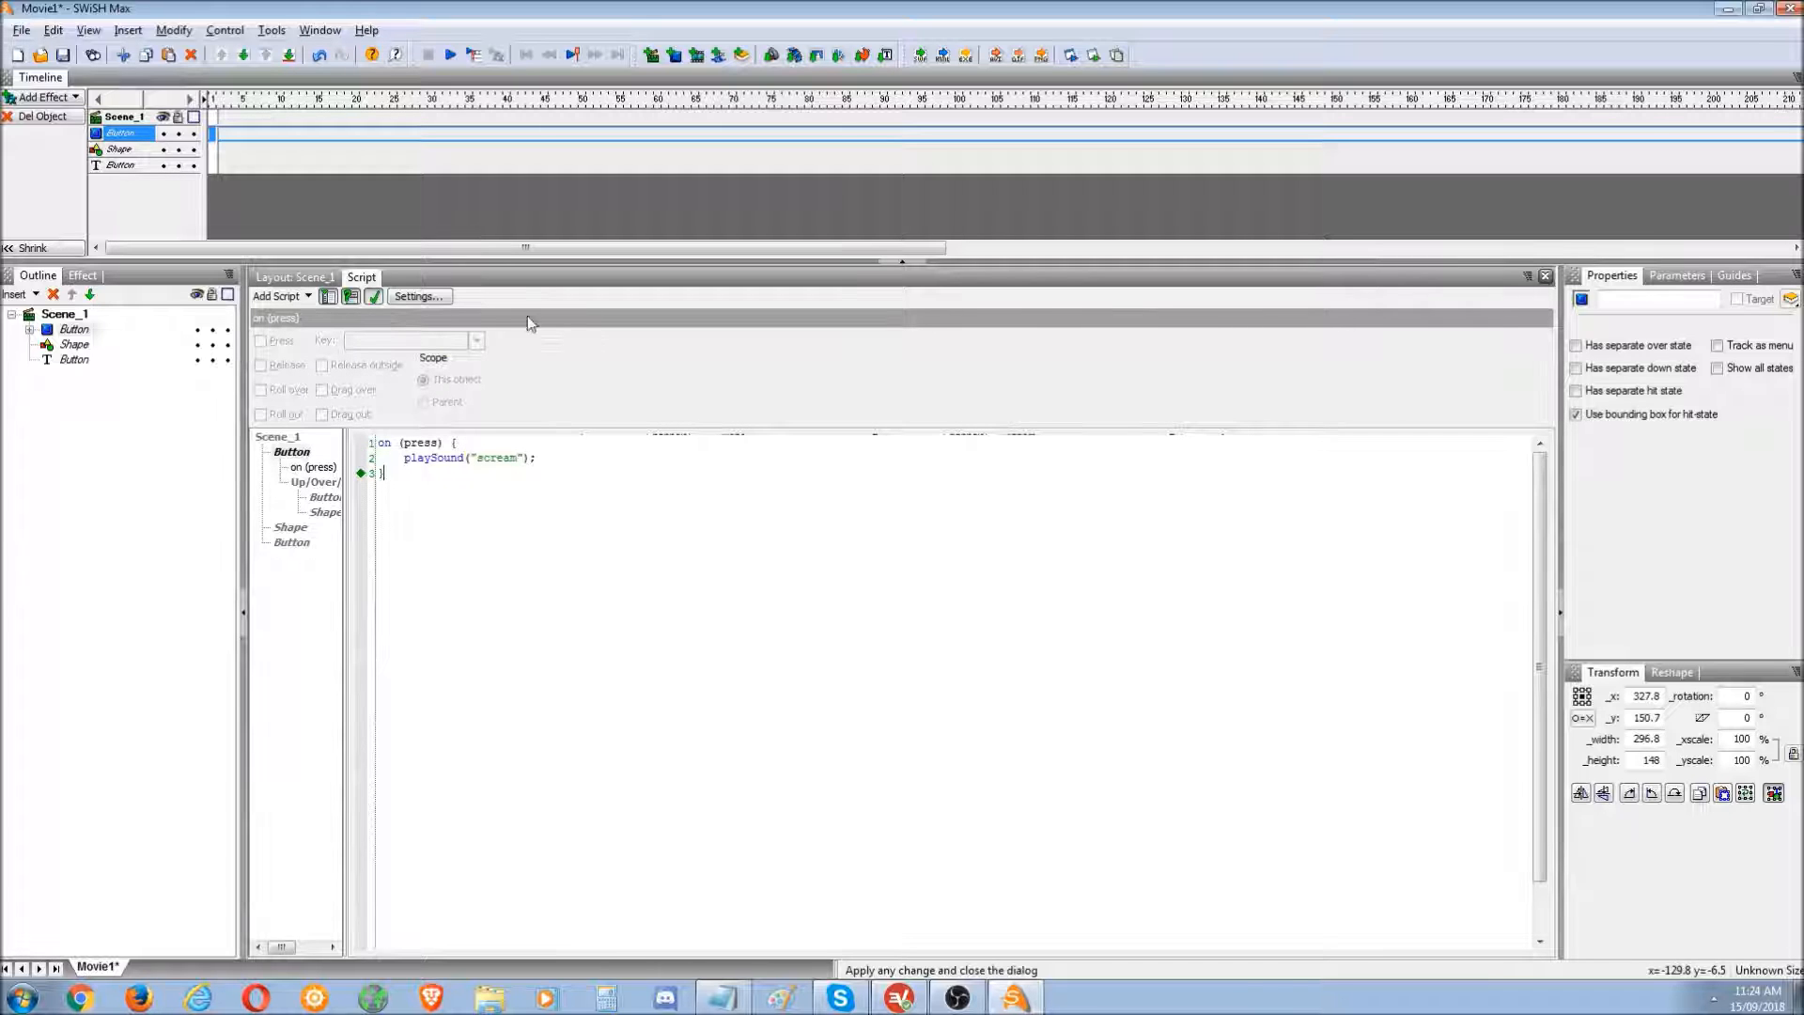
- Set the scream sound in the playSound action to loop 999 times
{"action": "left_click", "coordinate": [504, 458]}
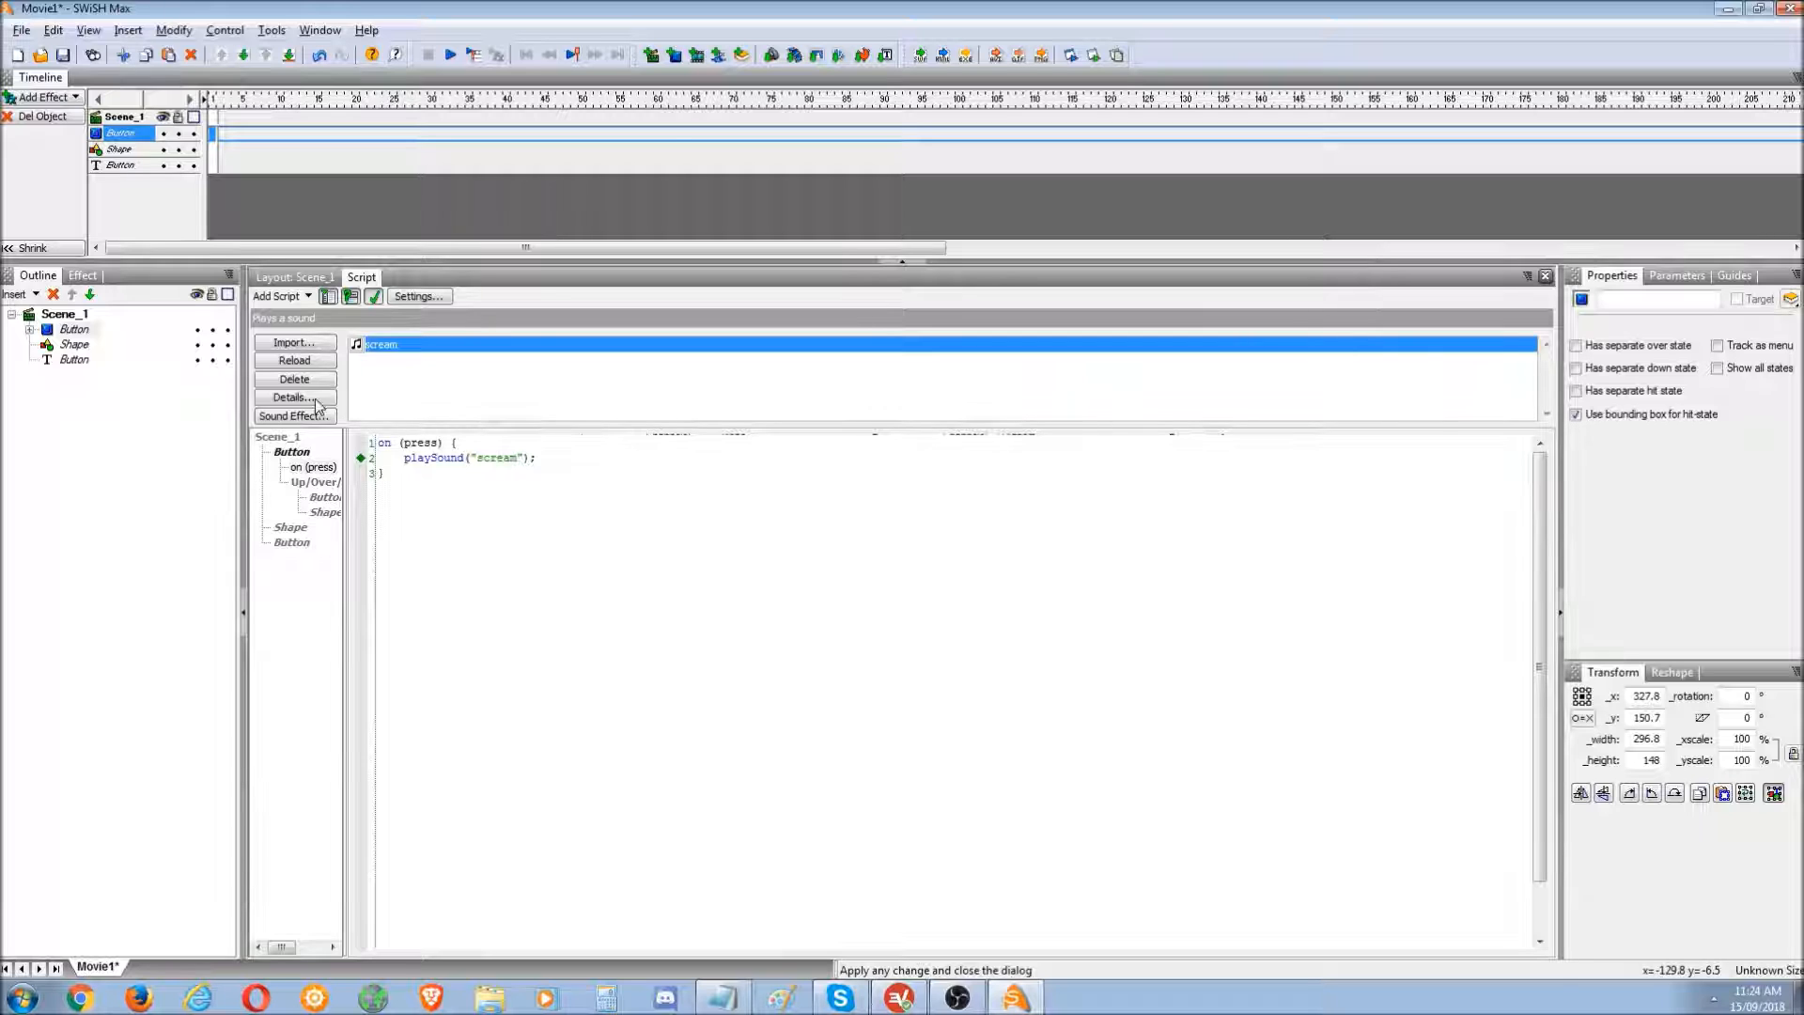
{"action": "left_click", "coordinate": [320, 419]}
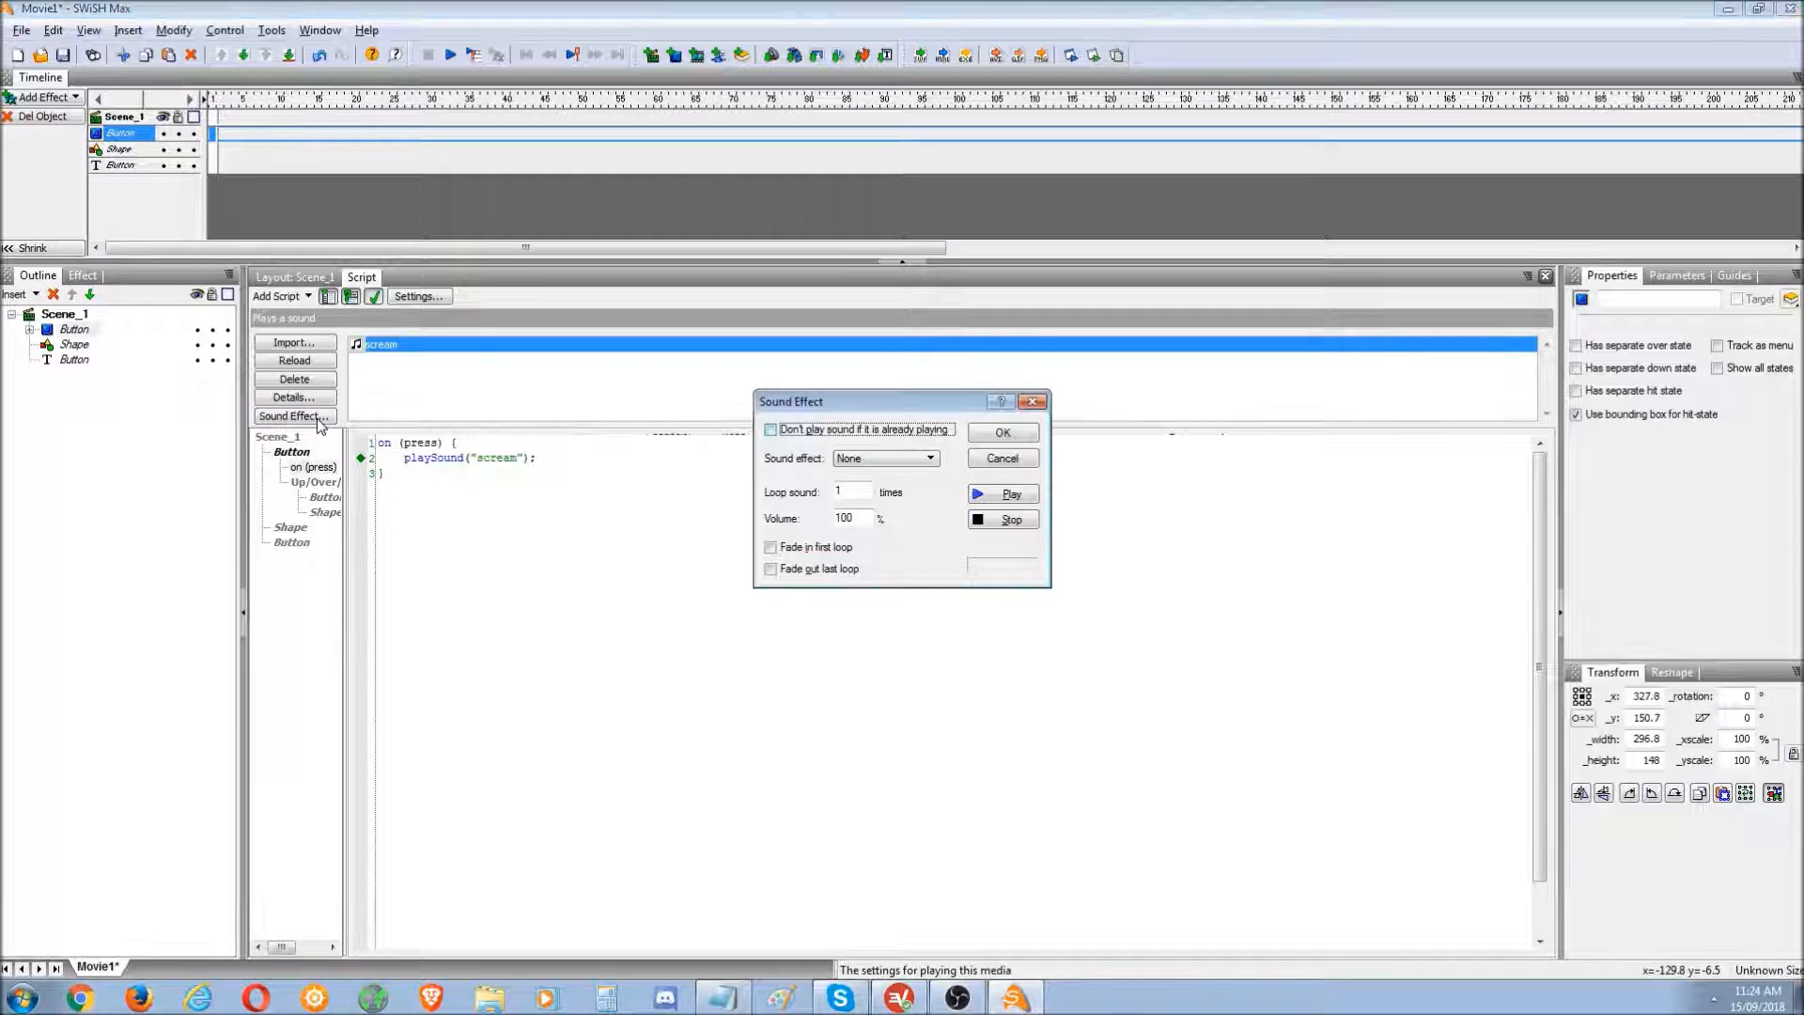
{"action": "double_click", "coordinate": [858, 492]}
{"action": "type", "text": "999"}
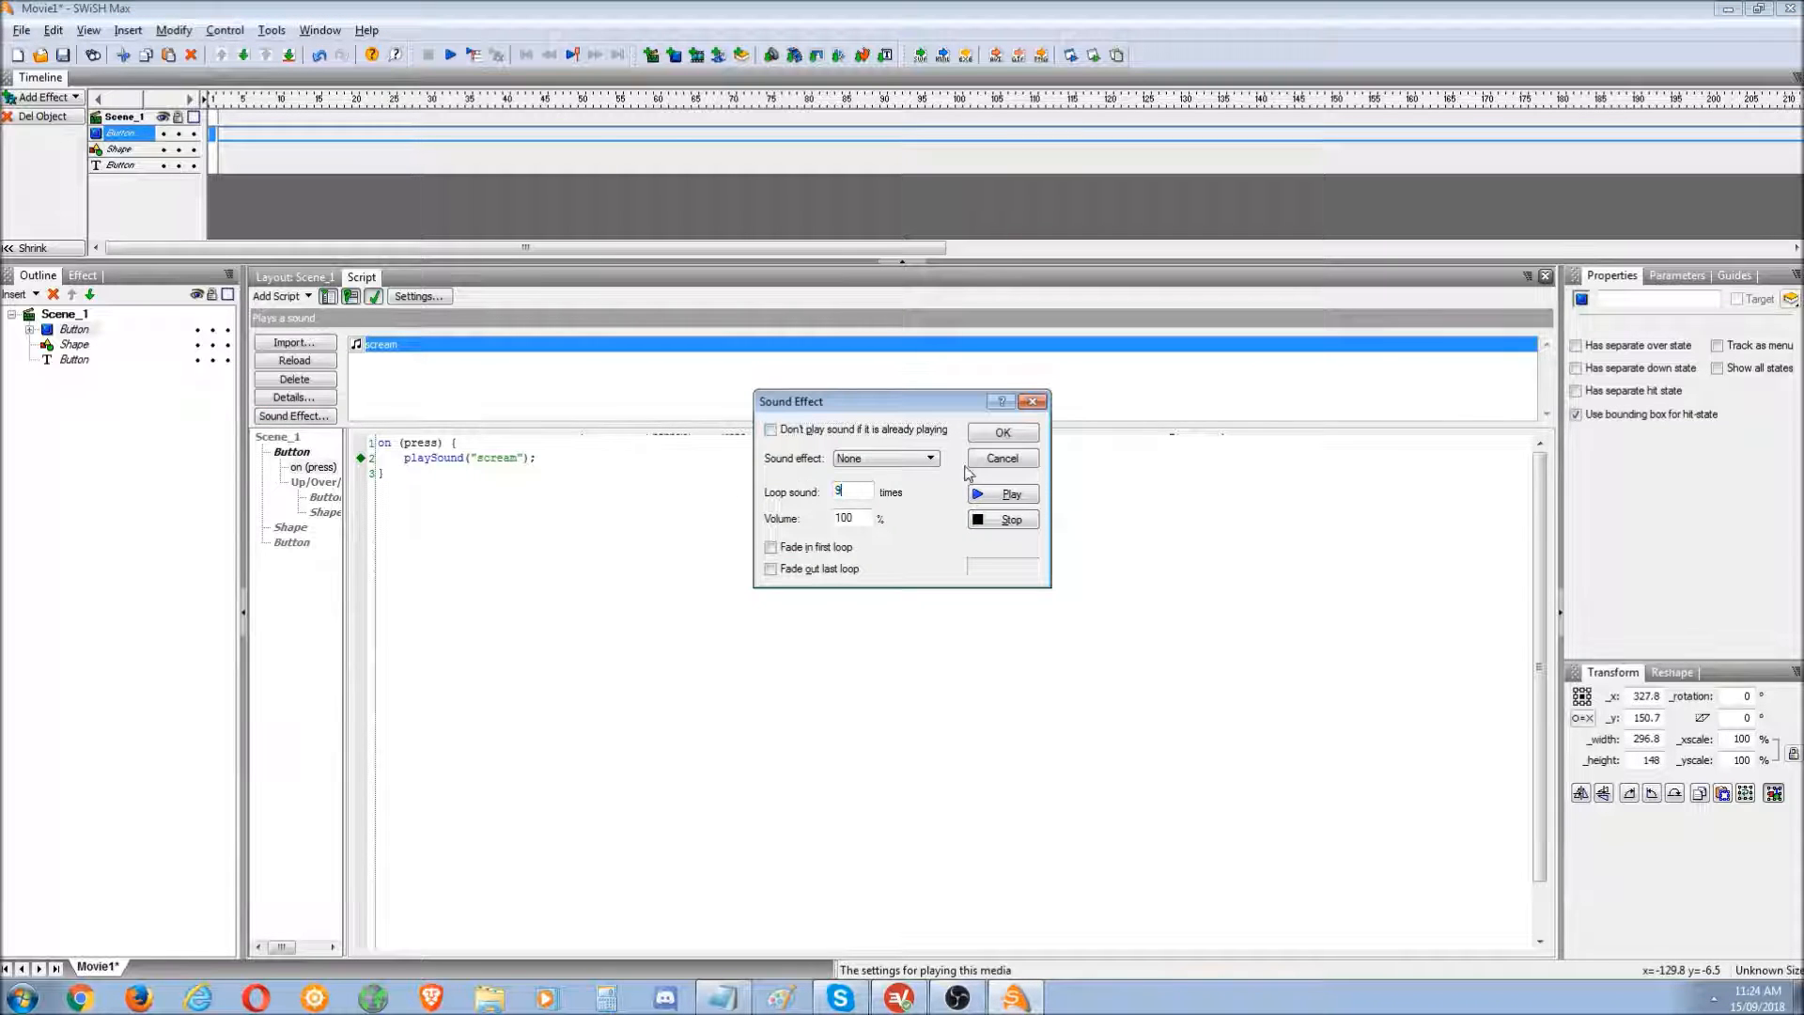
{"action": "left_click", "coordinate": [1003, 432]}
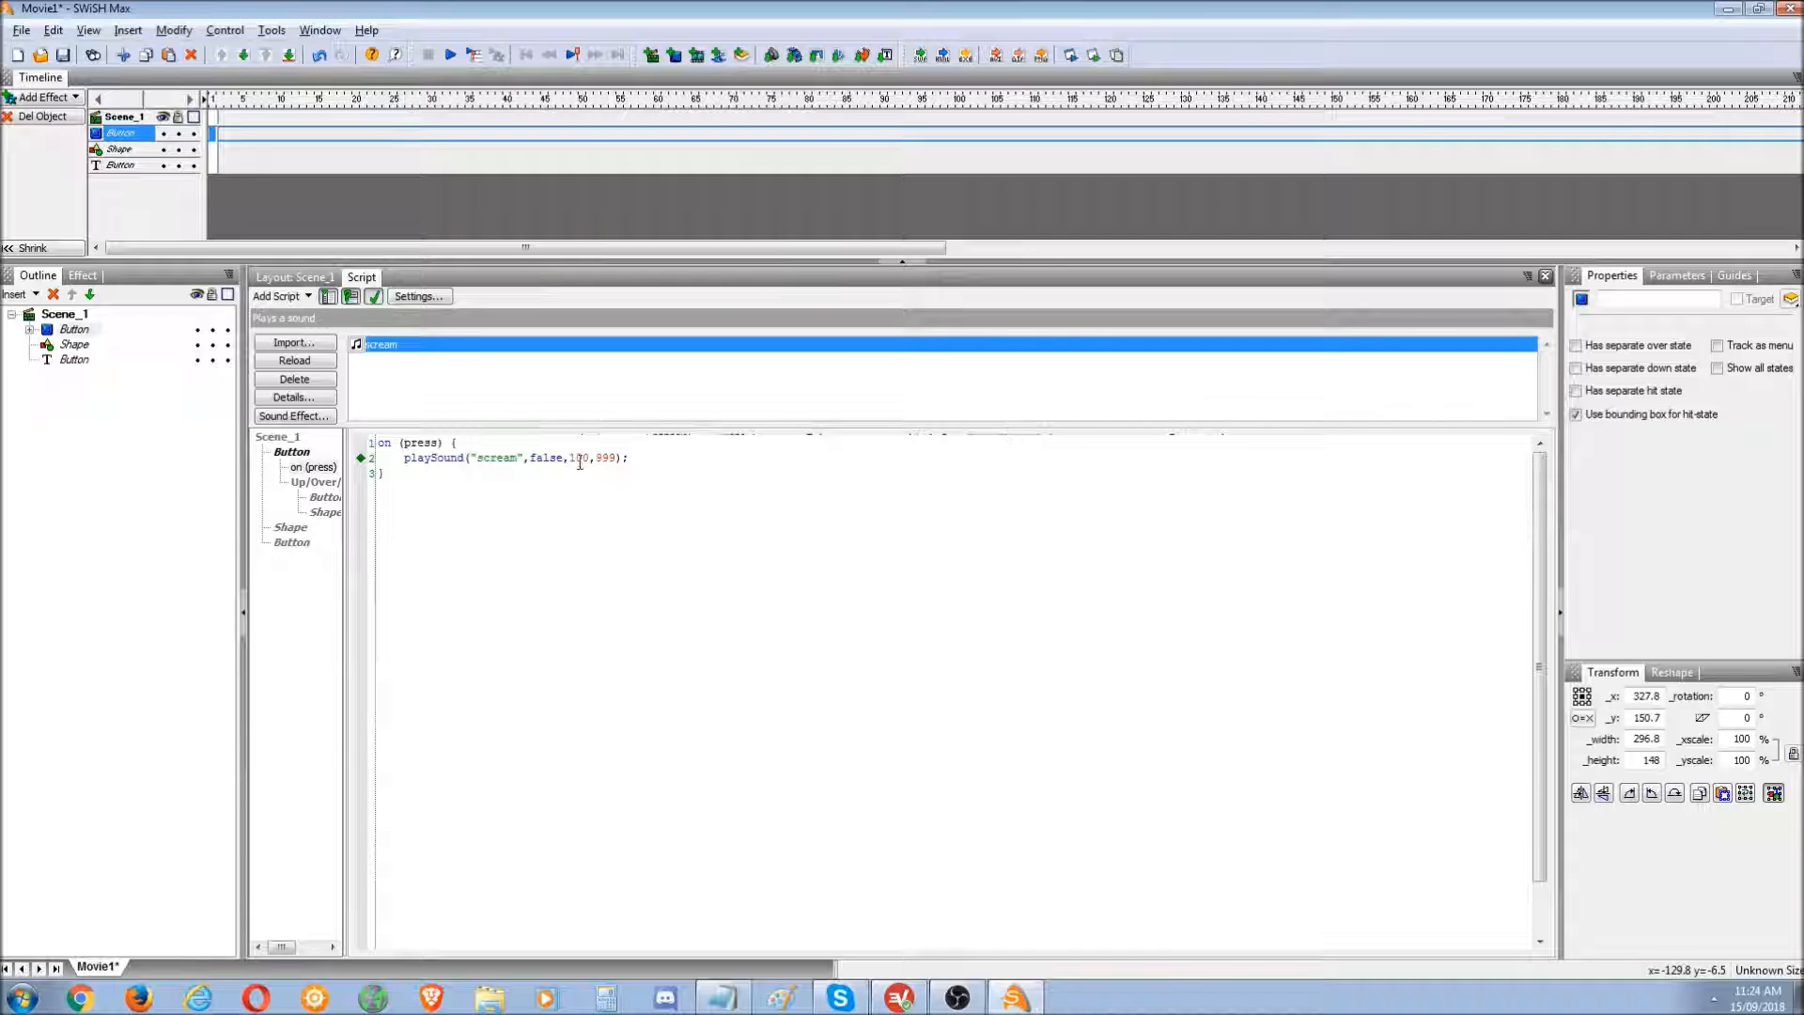
{"action": "left_click", "coordinate": [696, 471]}
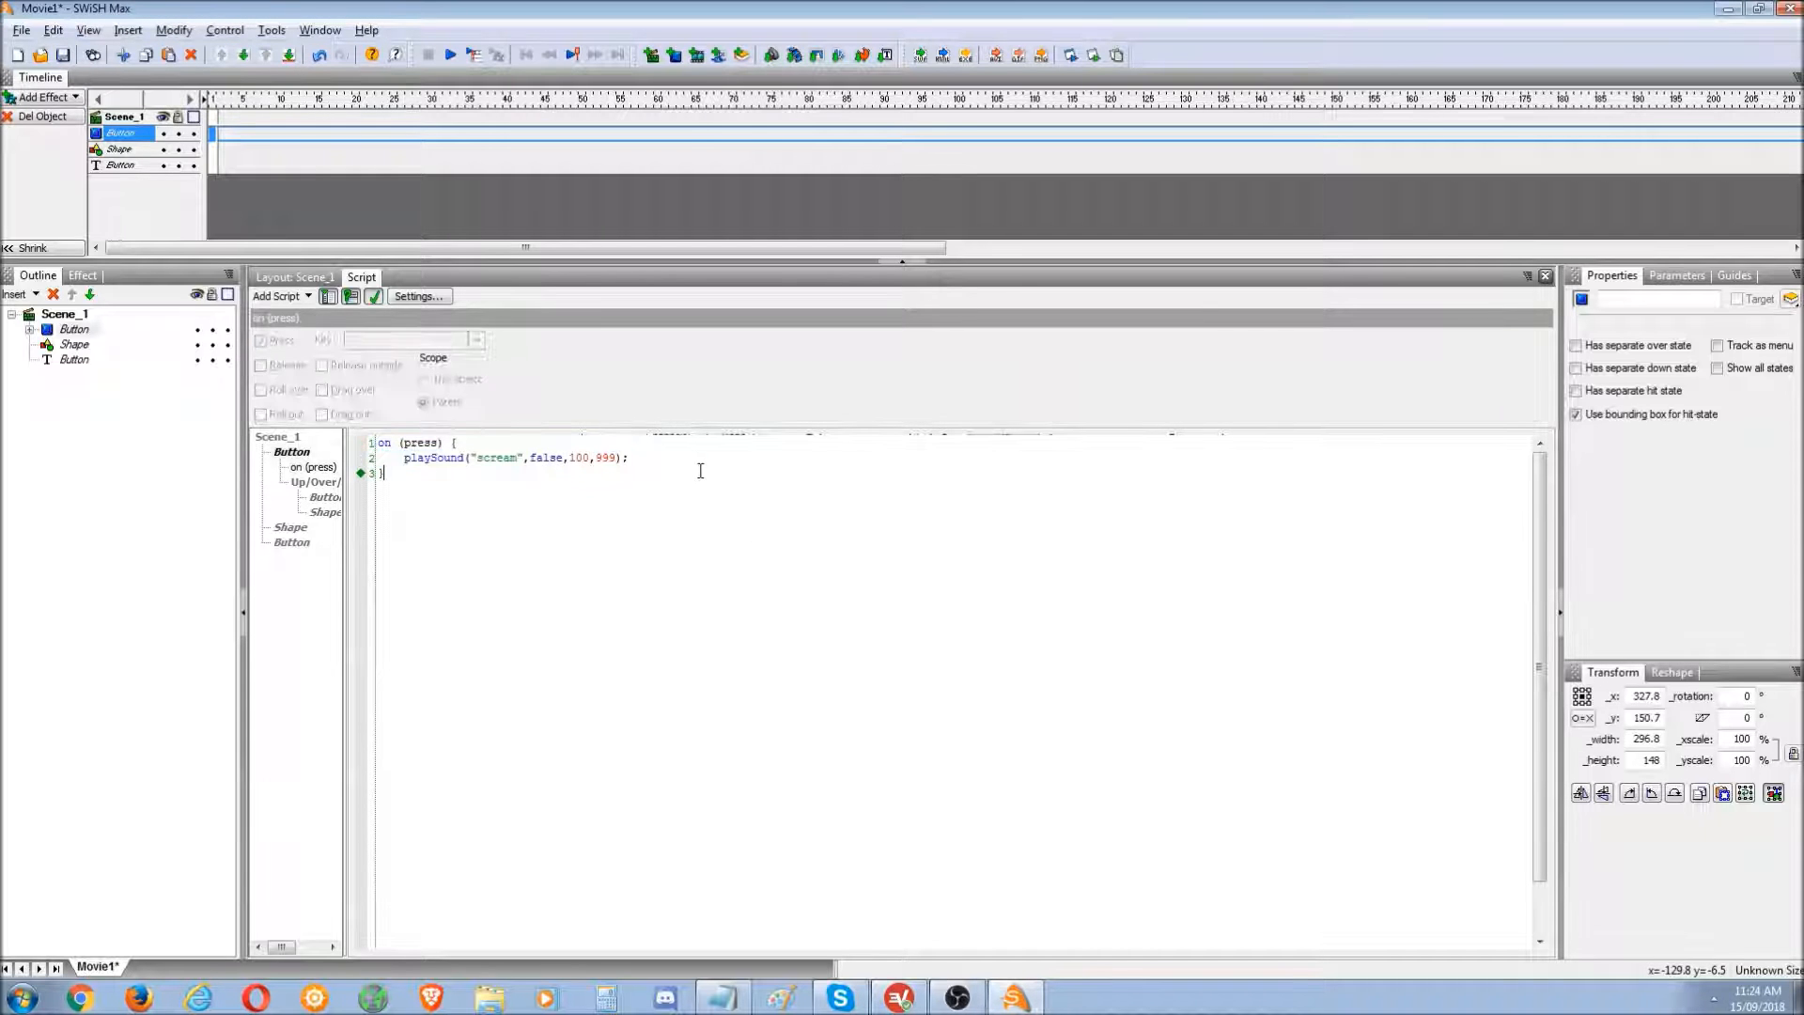
- Try a 50% volume for the scream sound, and undo the loop and volume changes in the playSound action
{"action": "left_click", "coordinate": [597, 457]}
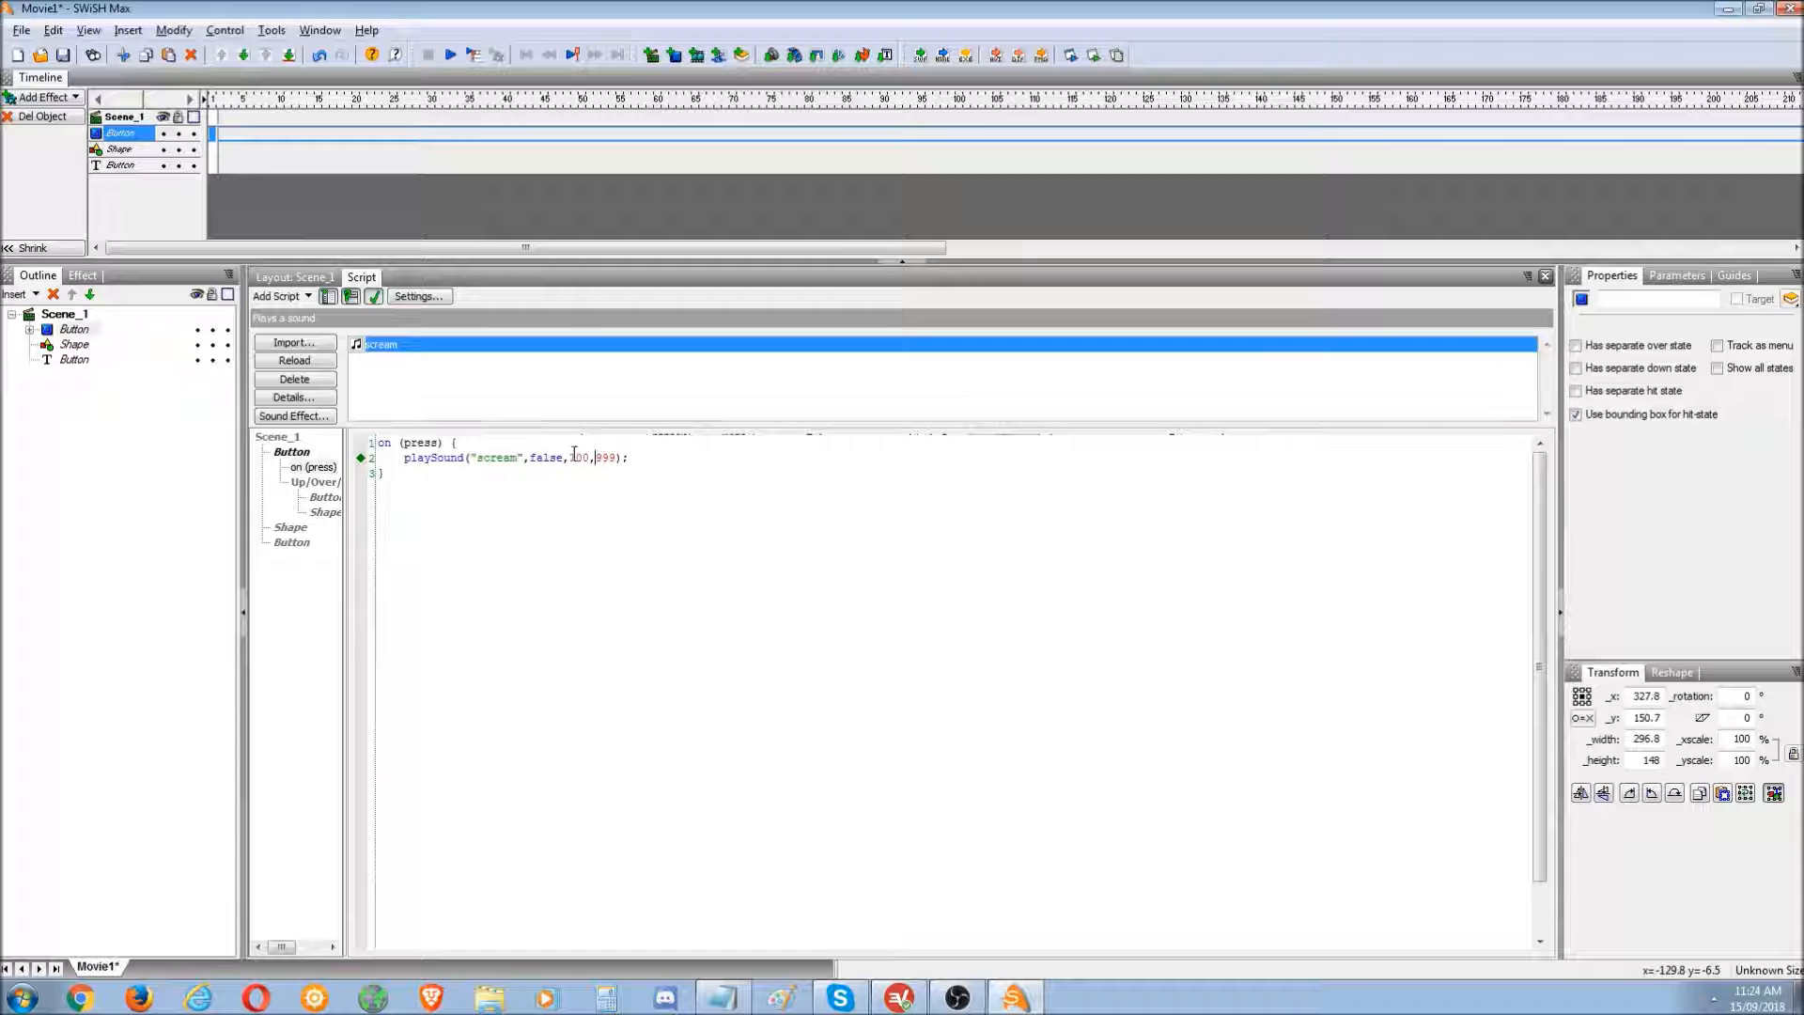
{"action": "left_click", "coordinate": [320, 414]}
{"action": "double_click", "coordinate": [862, 514]}
{"action": "type", "text": "50"}
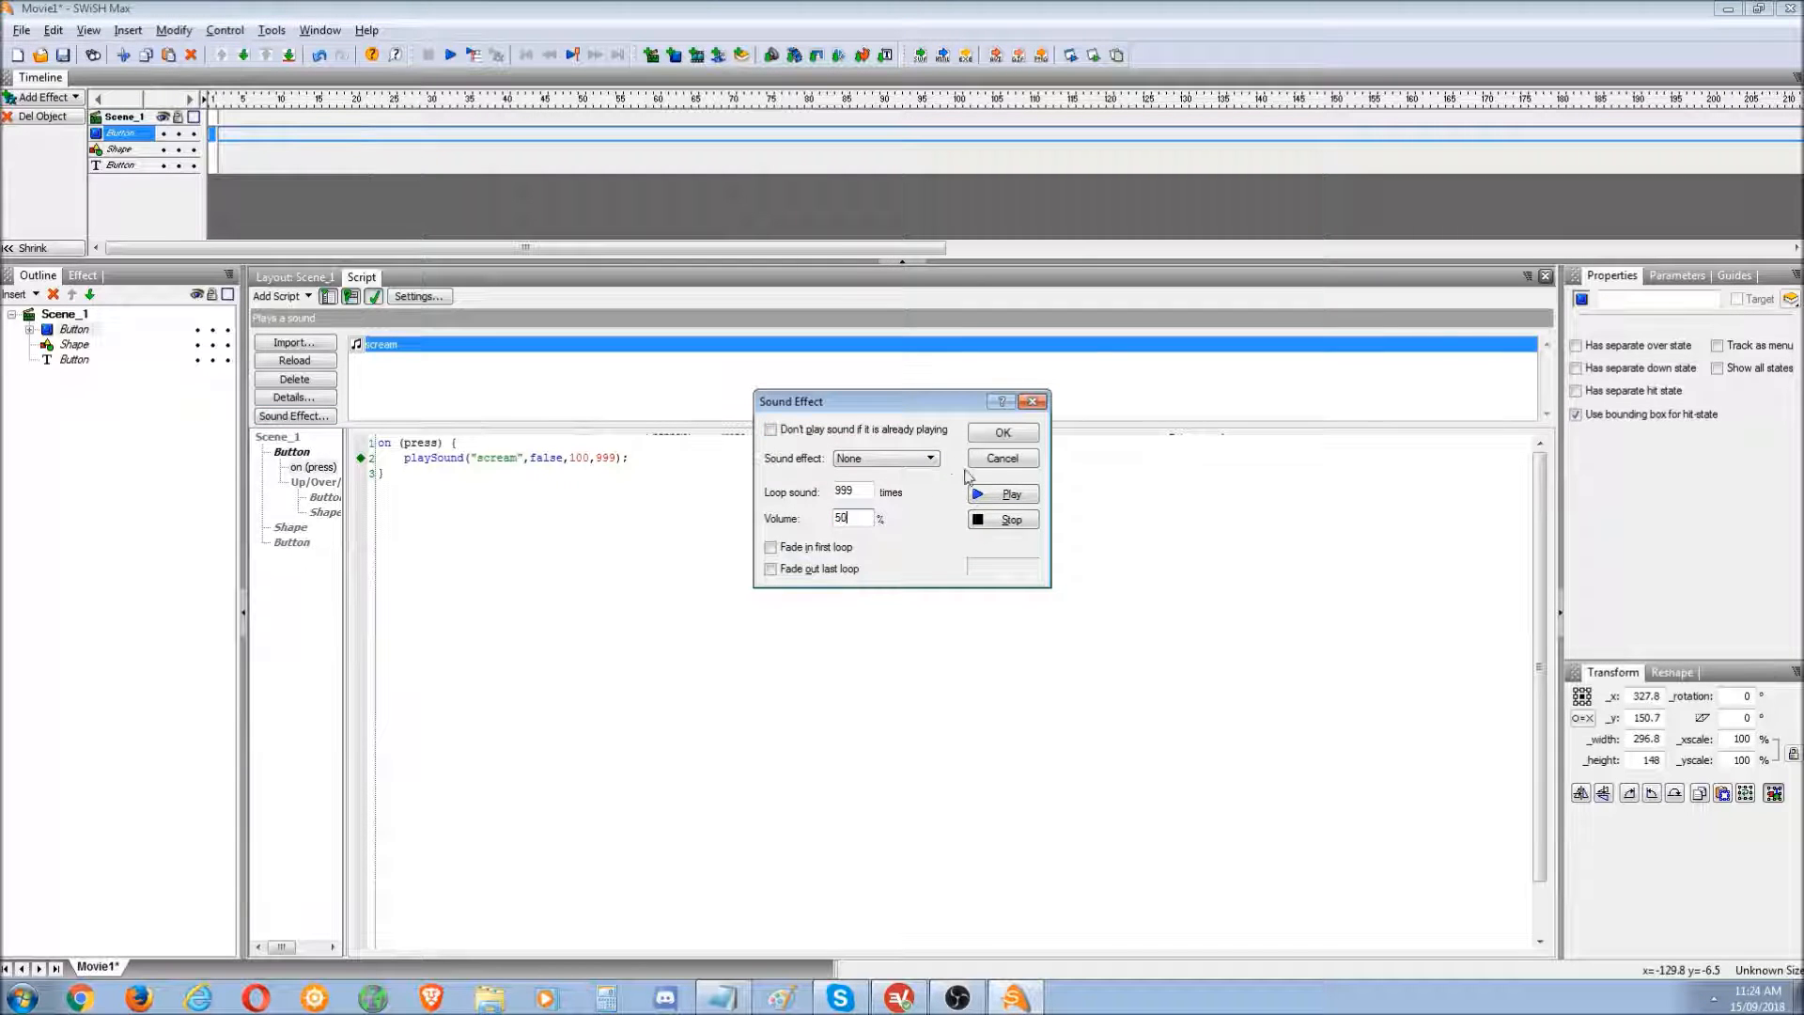
{"action": "left_click", "coordinate": [1002, 433]}
{"action": "key", "text": "ctrl+z"}
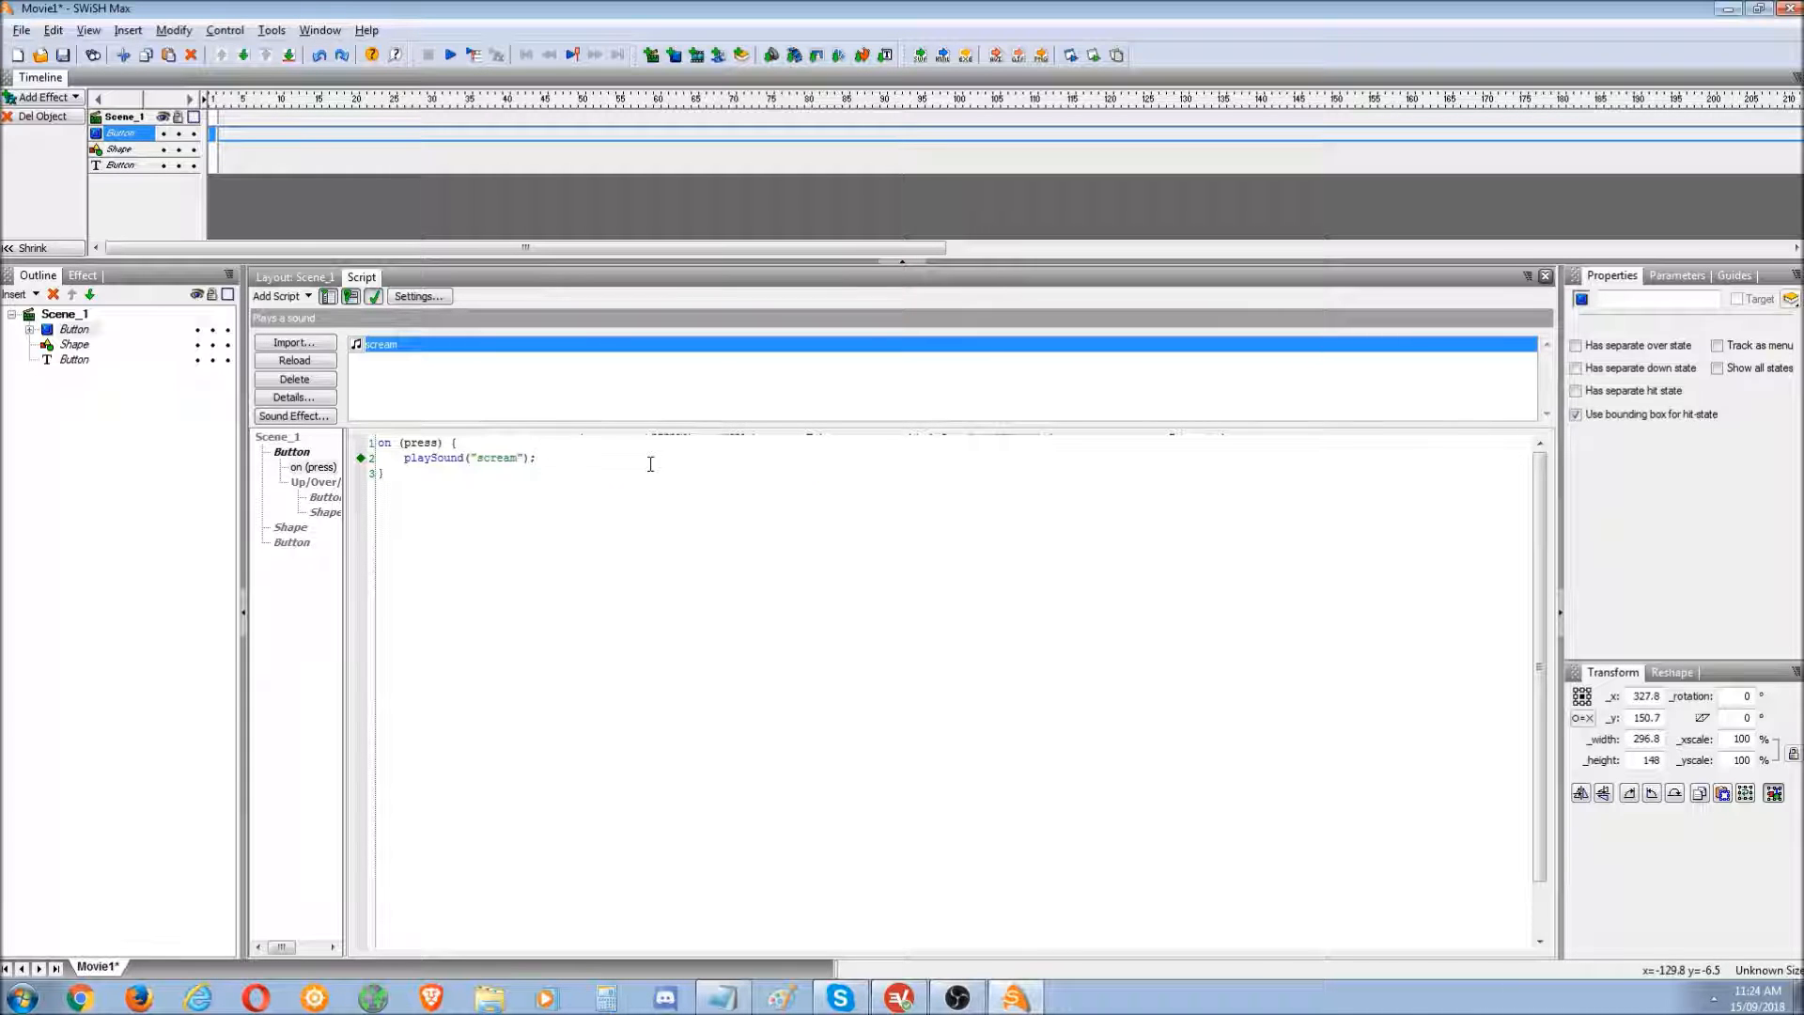
- Review the button's press script and test the movie in Flash Player, closing the player after the check
{"action": "left_click", "coordinate": [70, 331]}
{"action": "left_click", "coordinate": [432, 440]}
{"action": "left_click", "coordinate": [477, 458]}
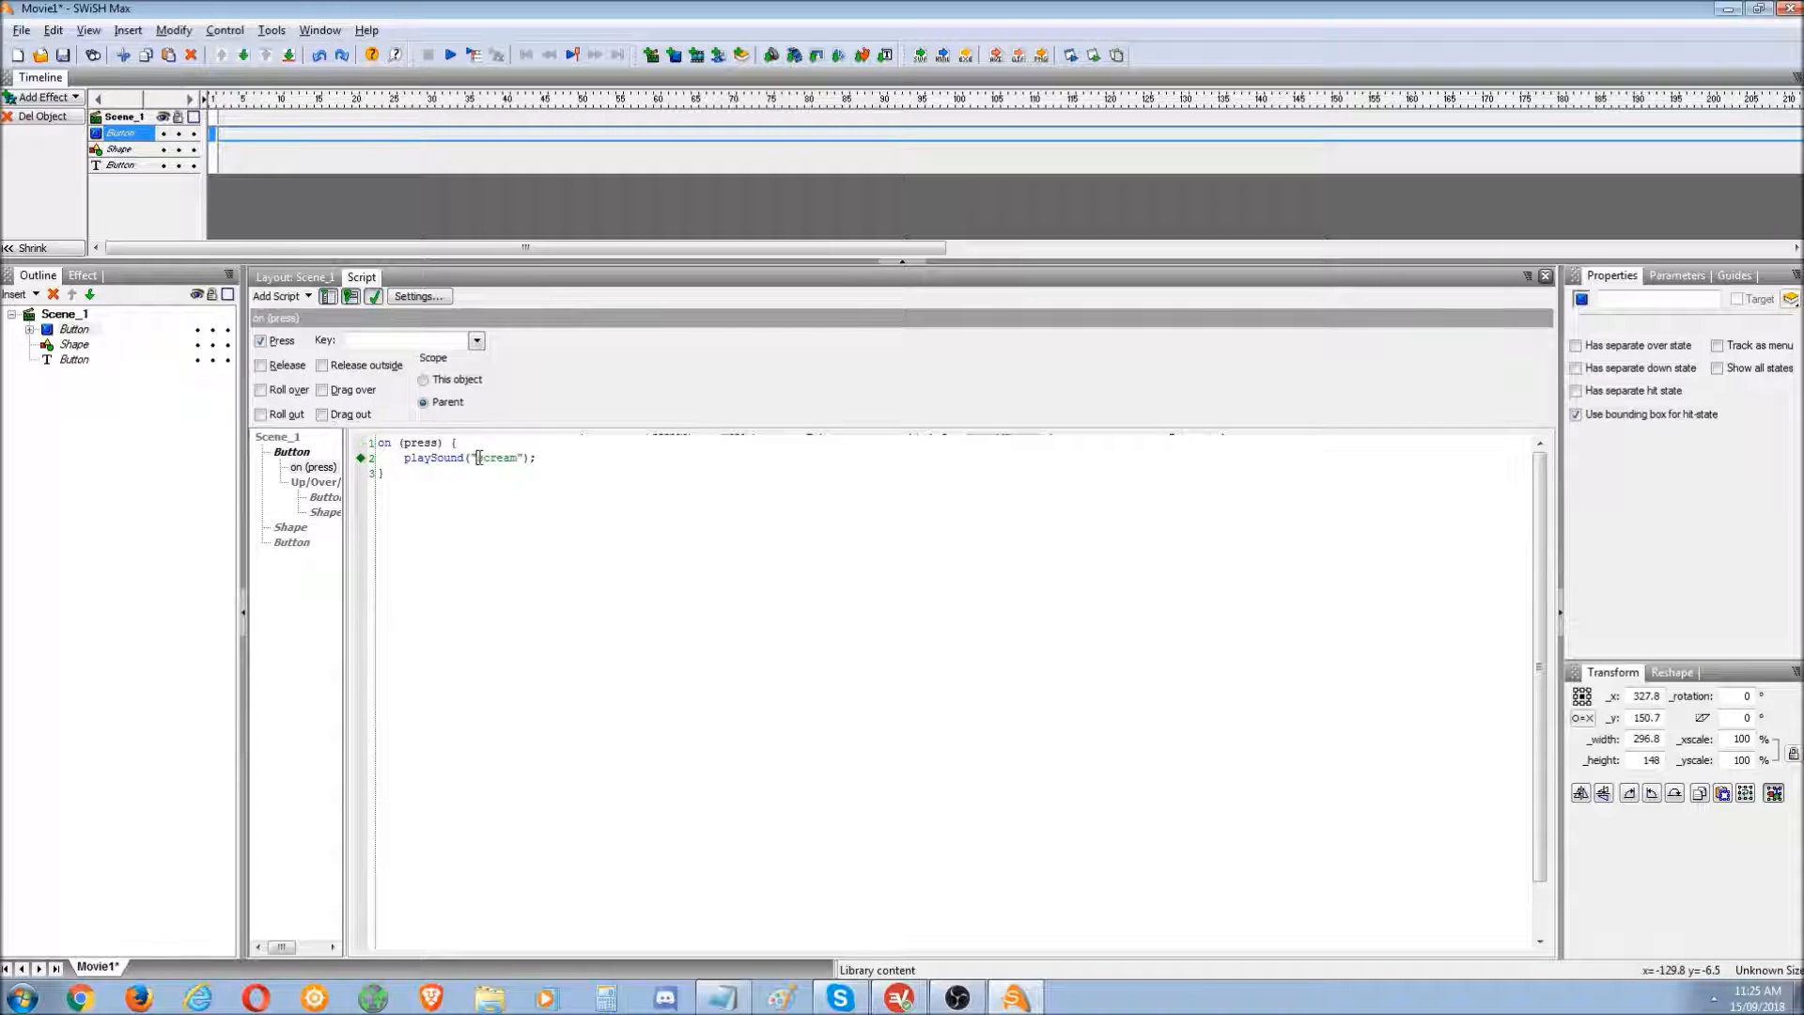
{"action": "left_click", "coordinate": [1094, 55]}
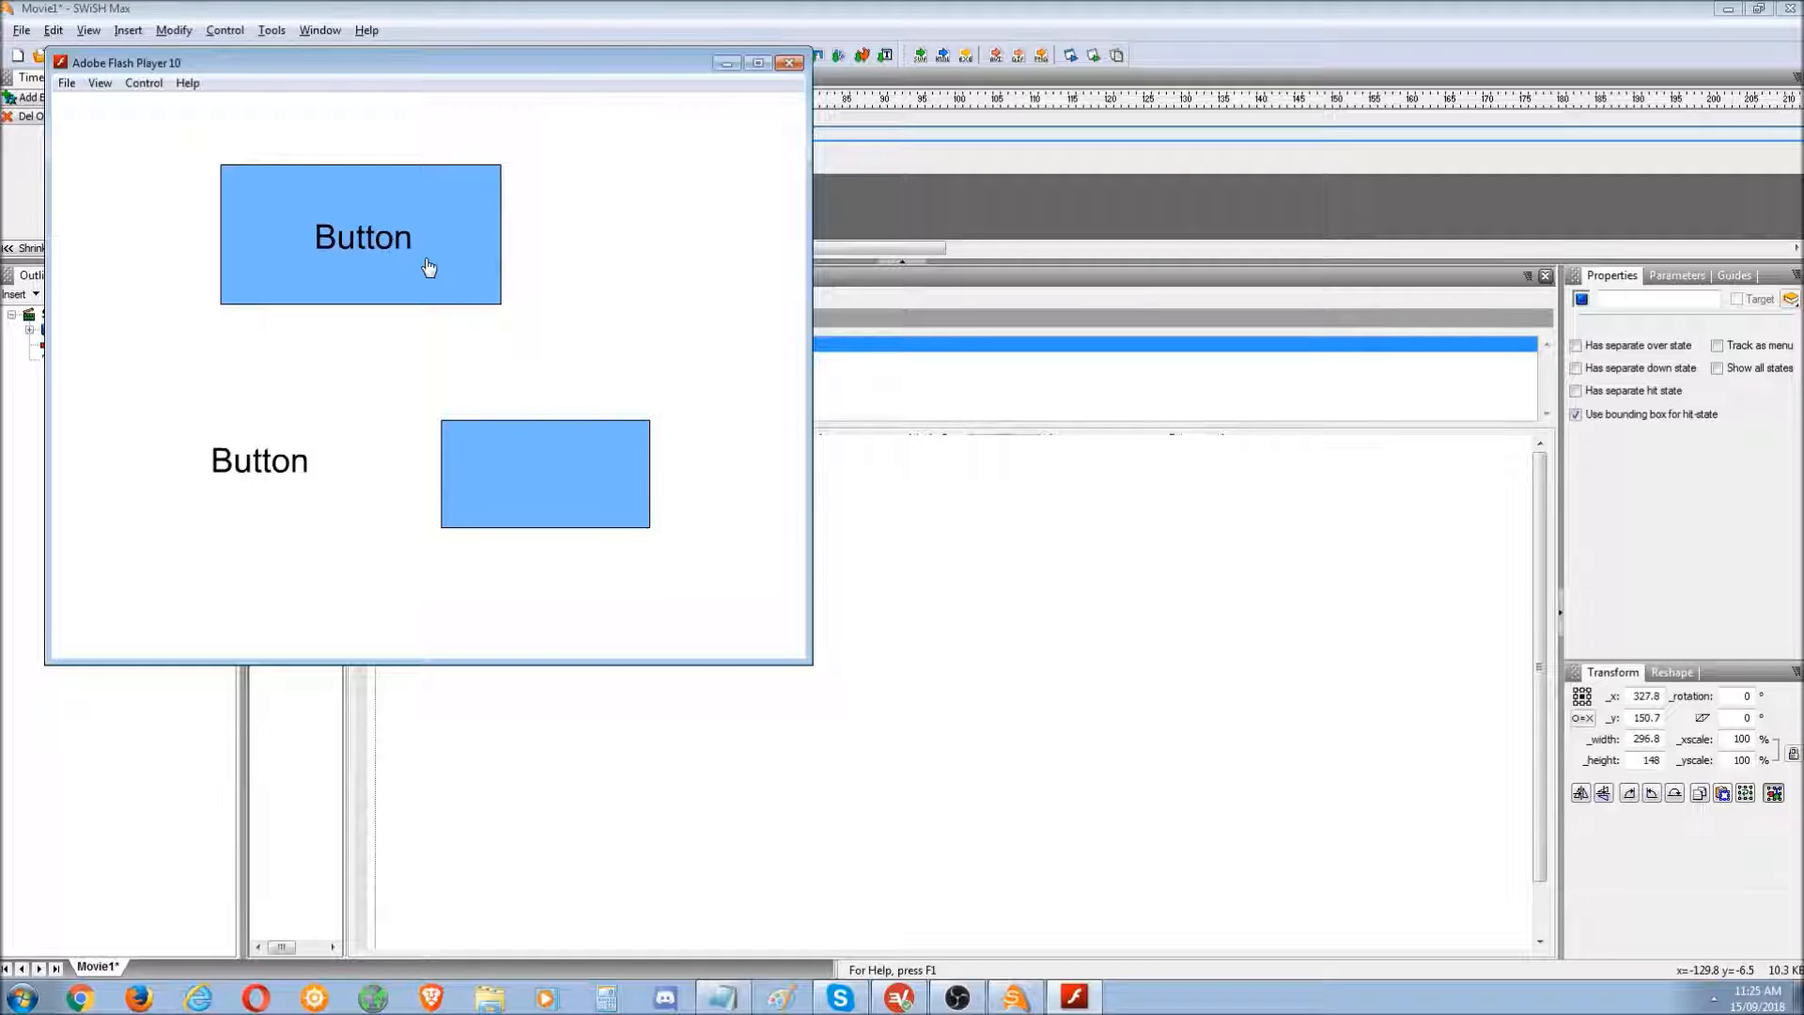
{"action": "left_click", "coordinate": [788, 62]}
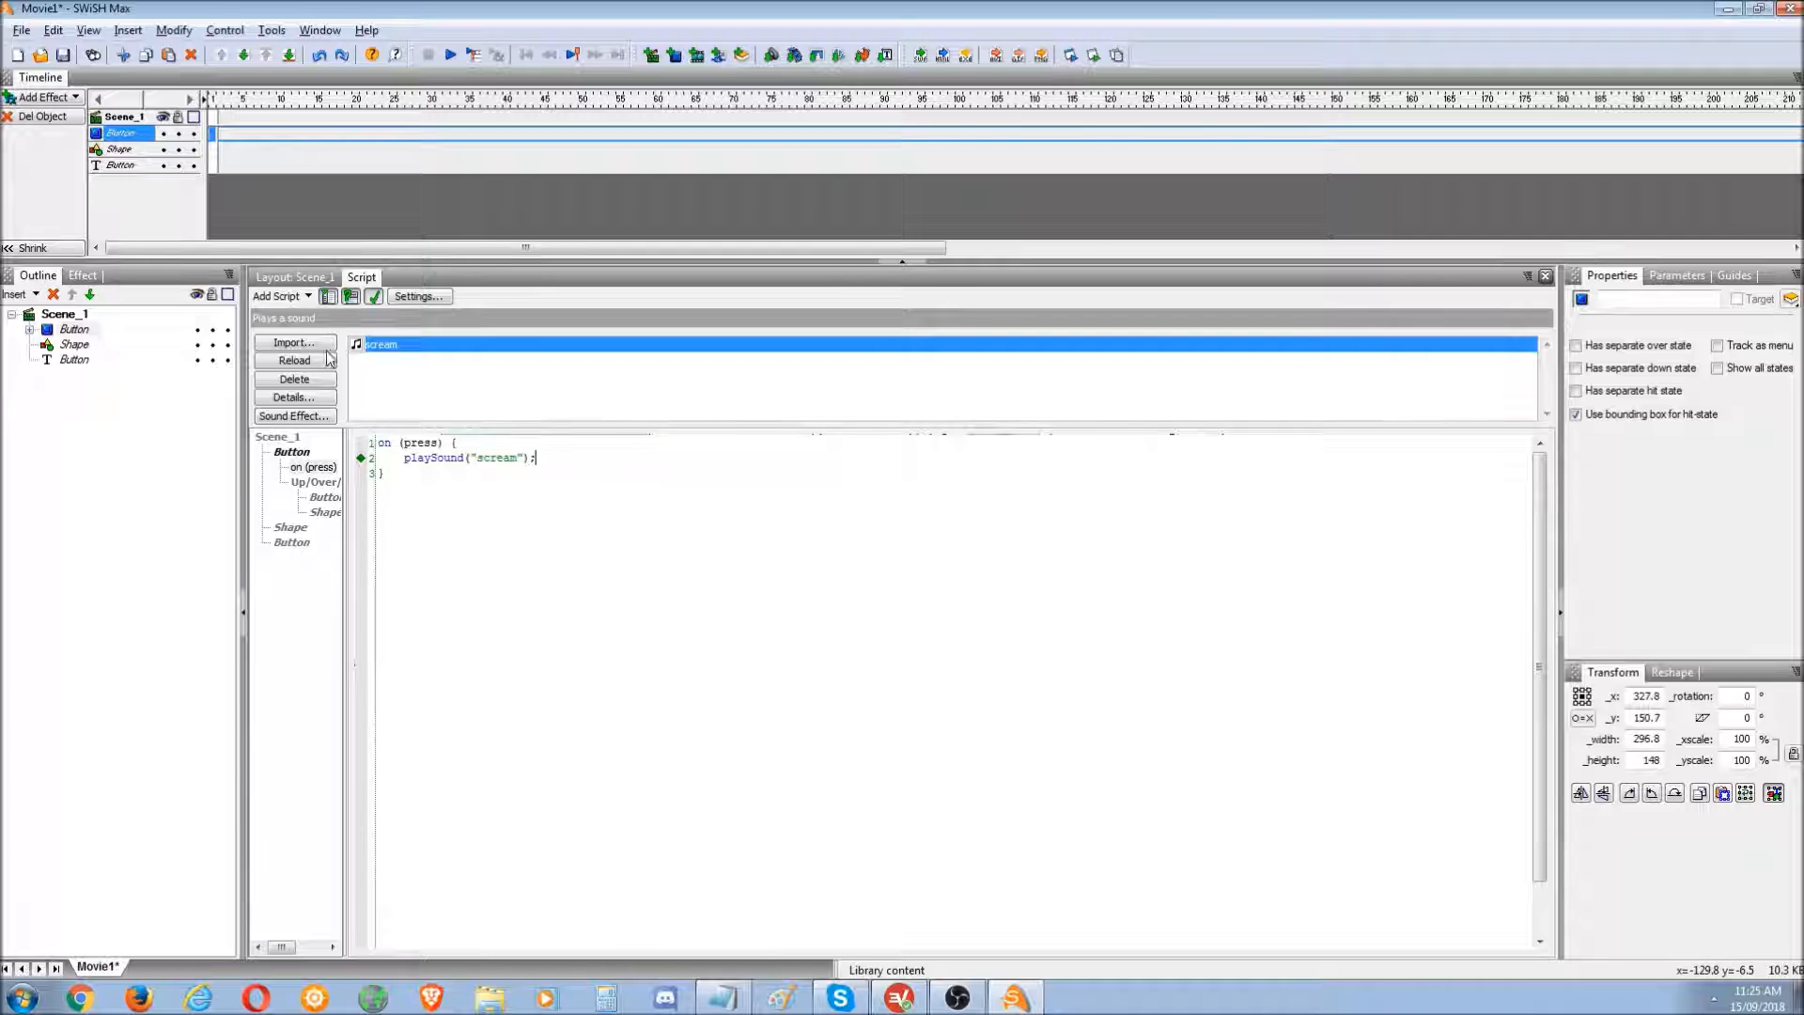
{"action": "left_click", "coordinate": [295, 343]}
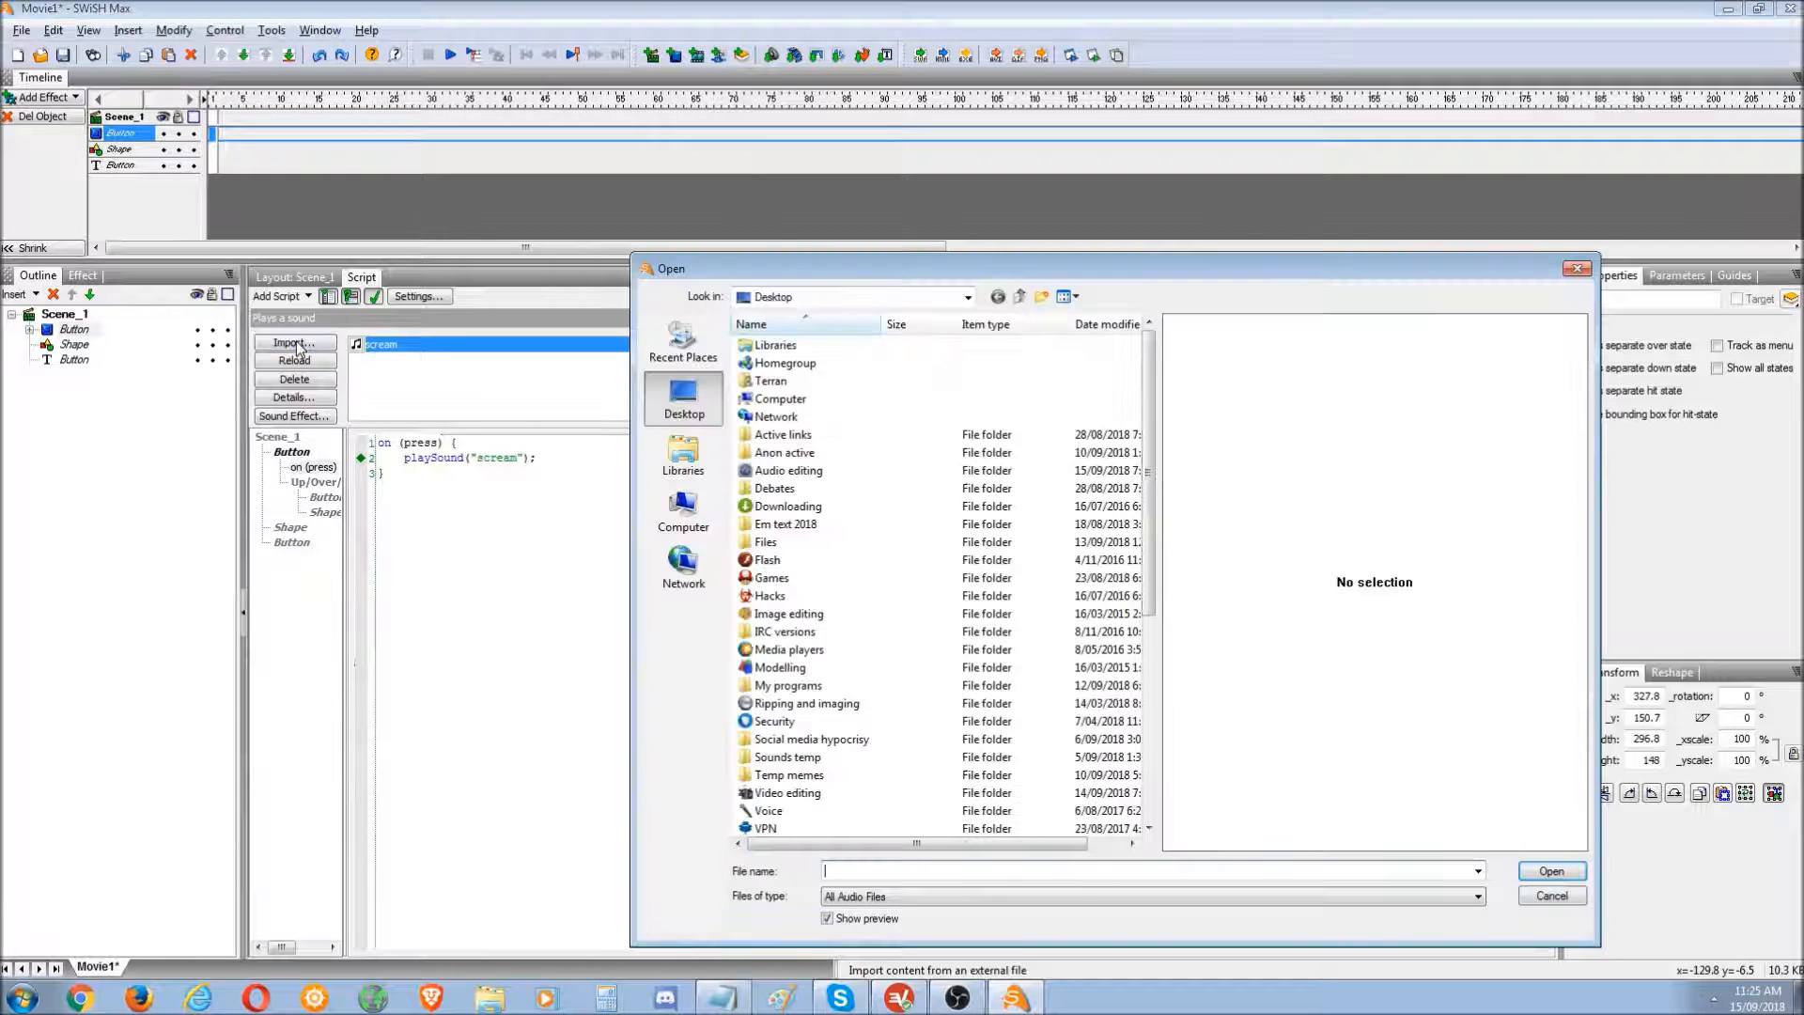
{"action": "left_click", "coordinate": [1549, 900]}
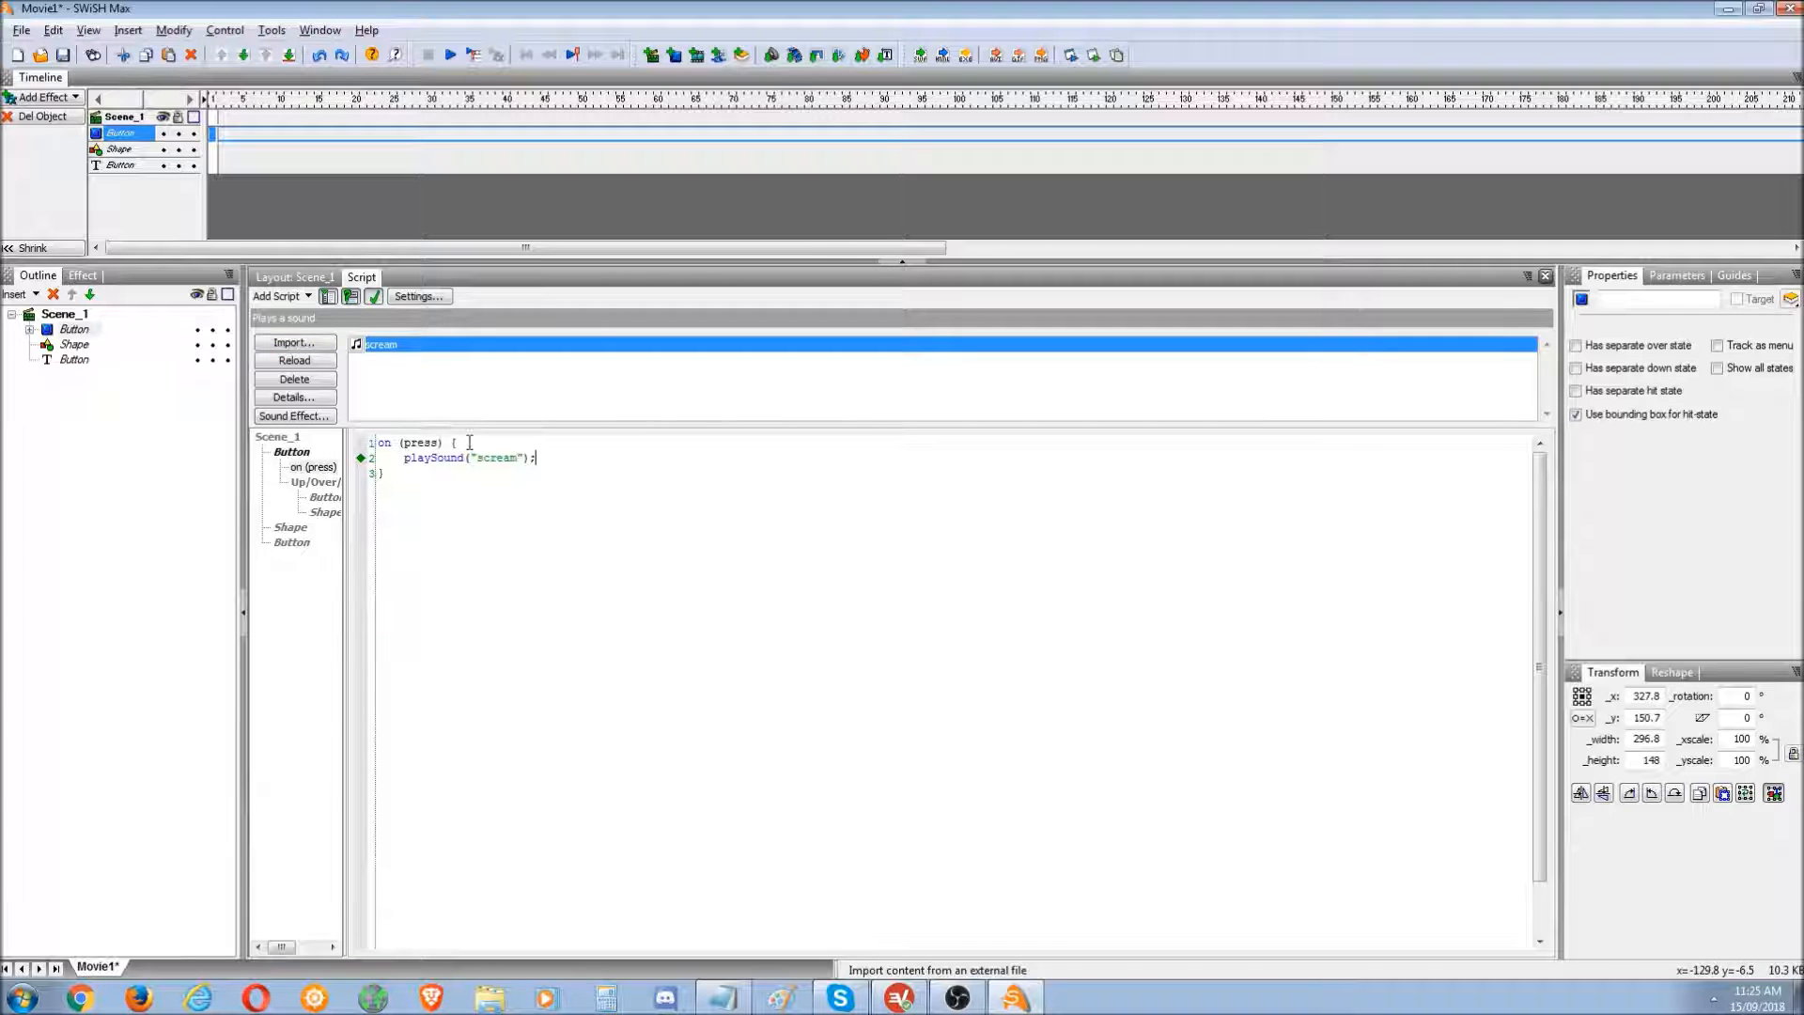
- Add a getURL(...) action after the playSound line in the button's press event
{"action": "left_click", "coordinate": [279, 296]}
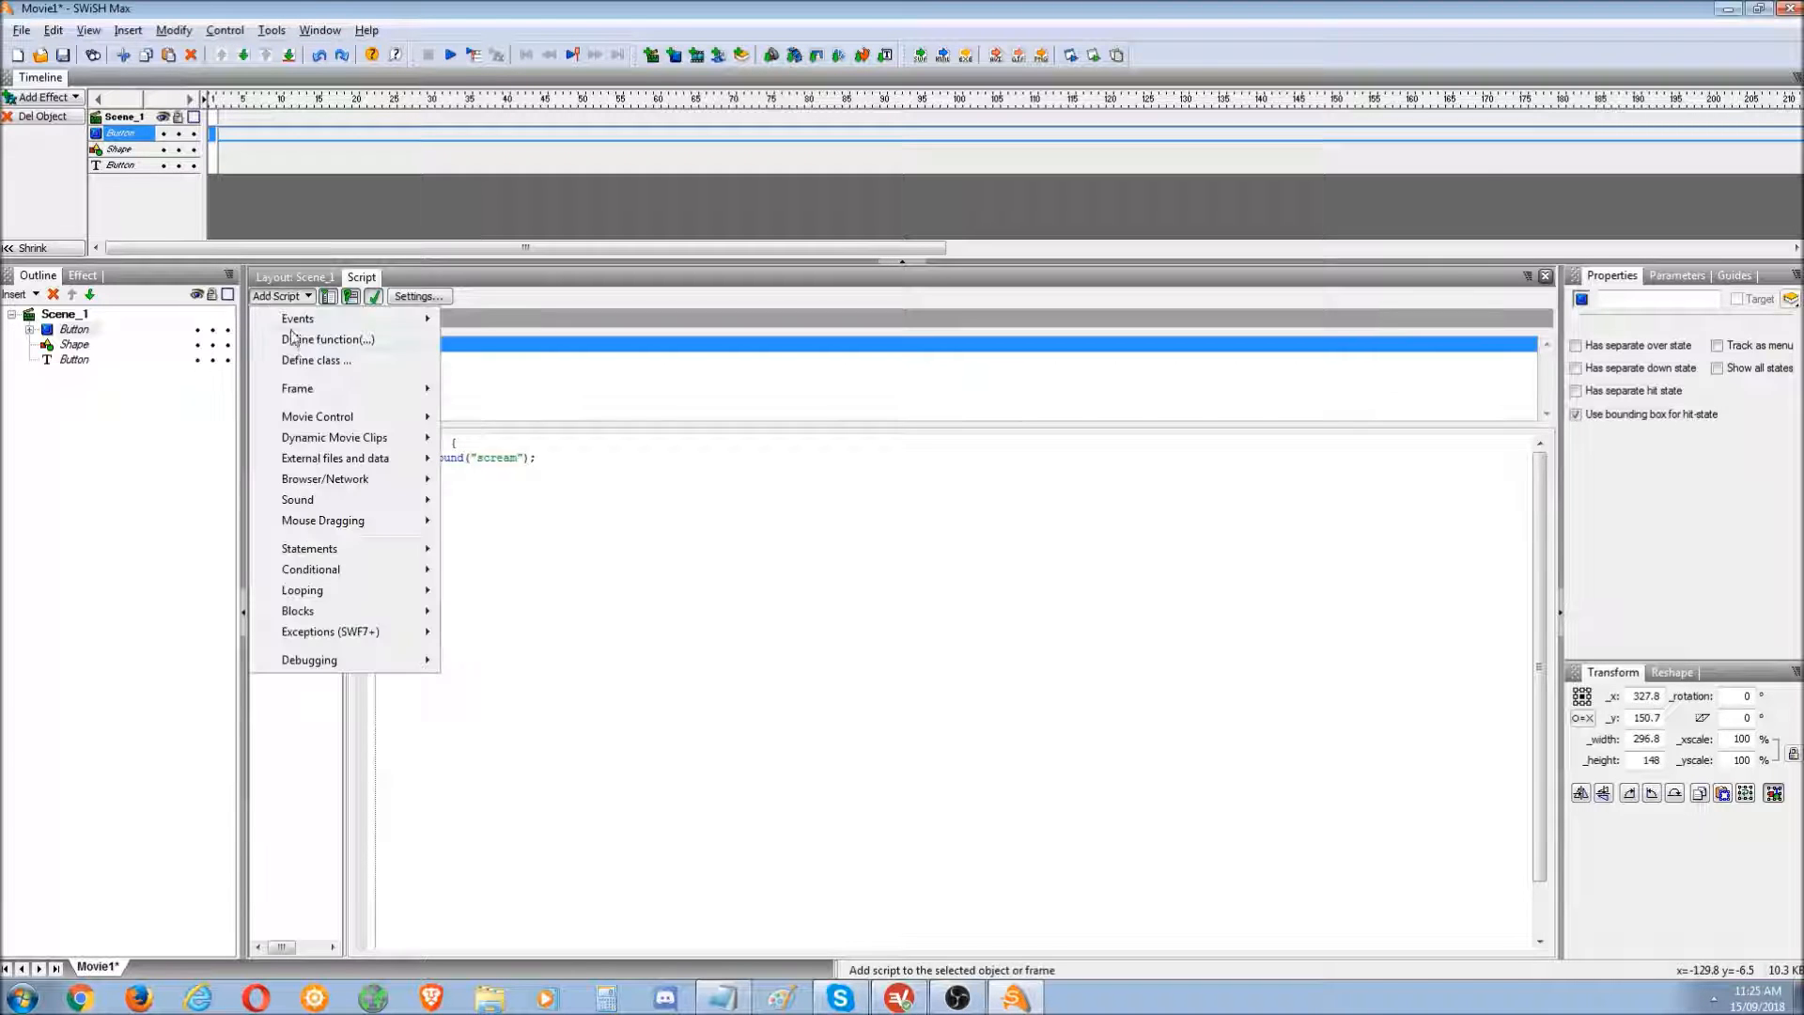
{"action": "mouse_move", "coordinate": [328, 479]}
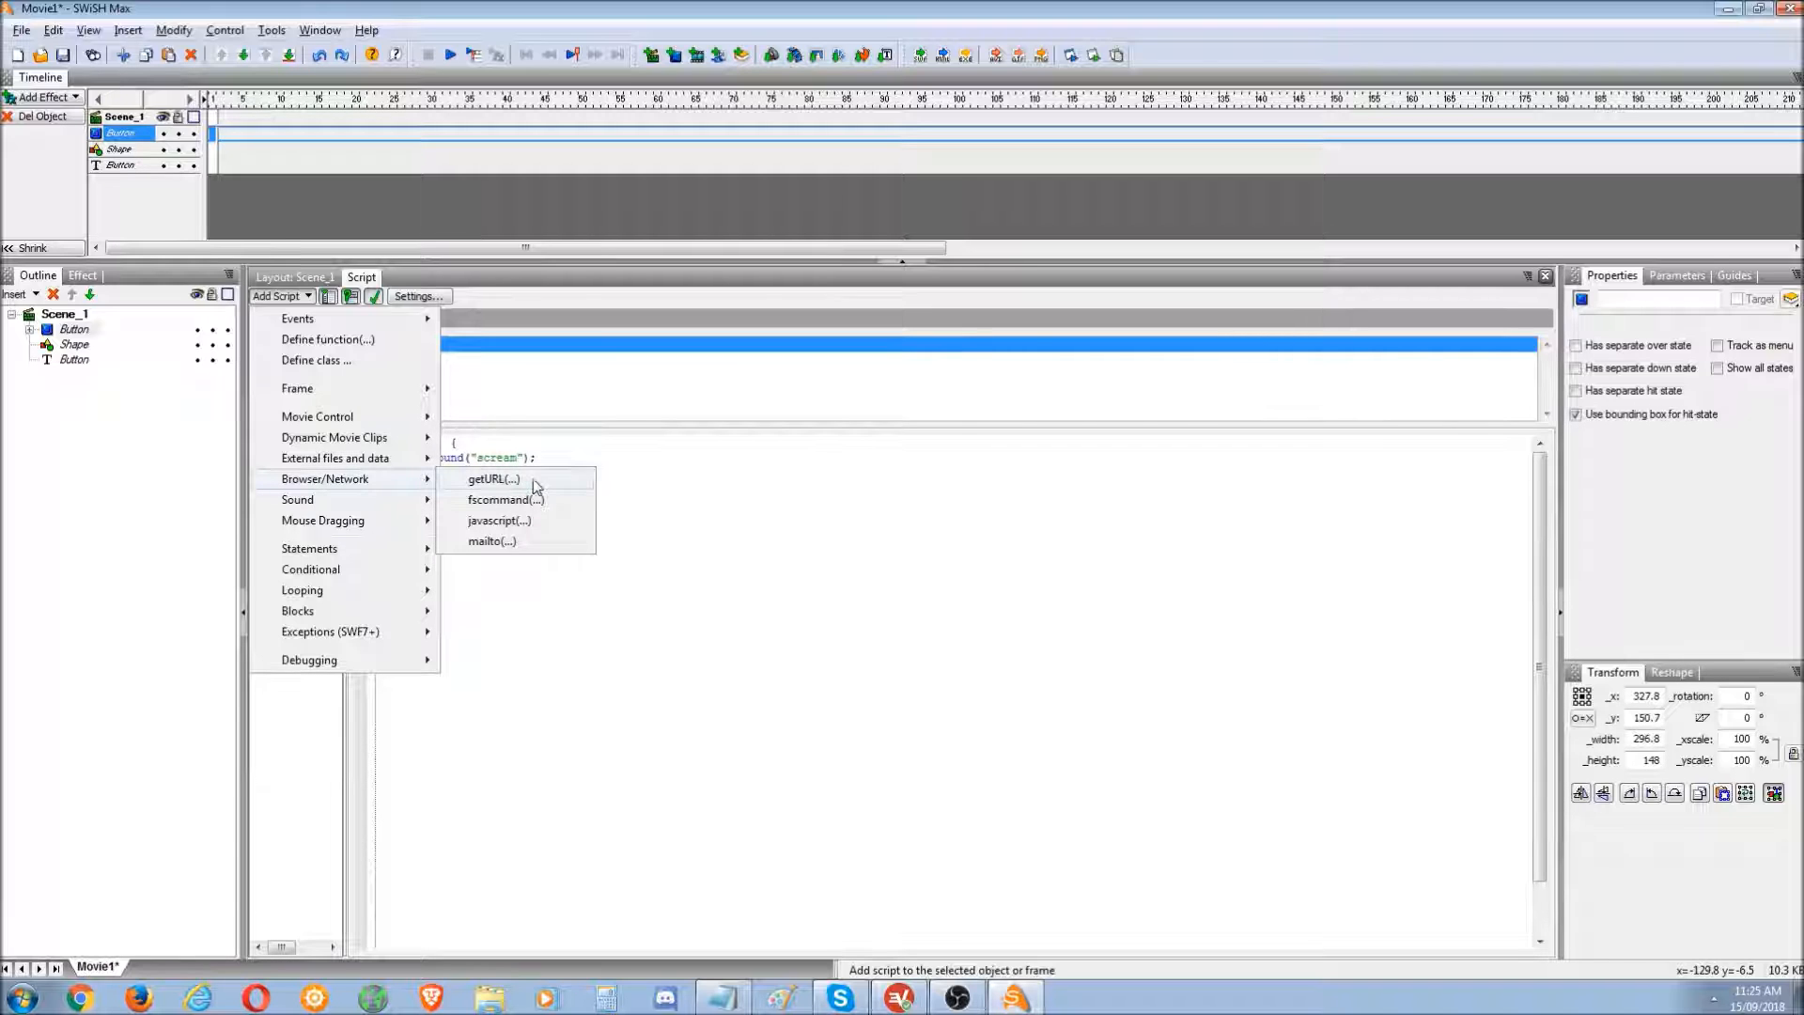
{"action": "left_click", "coordinate": [493, 479]}
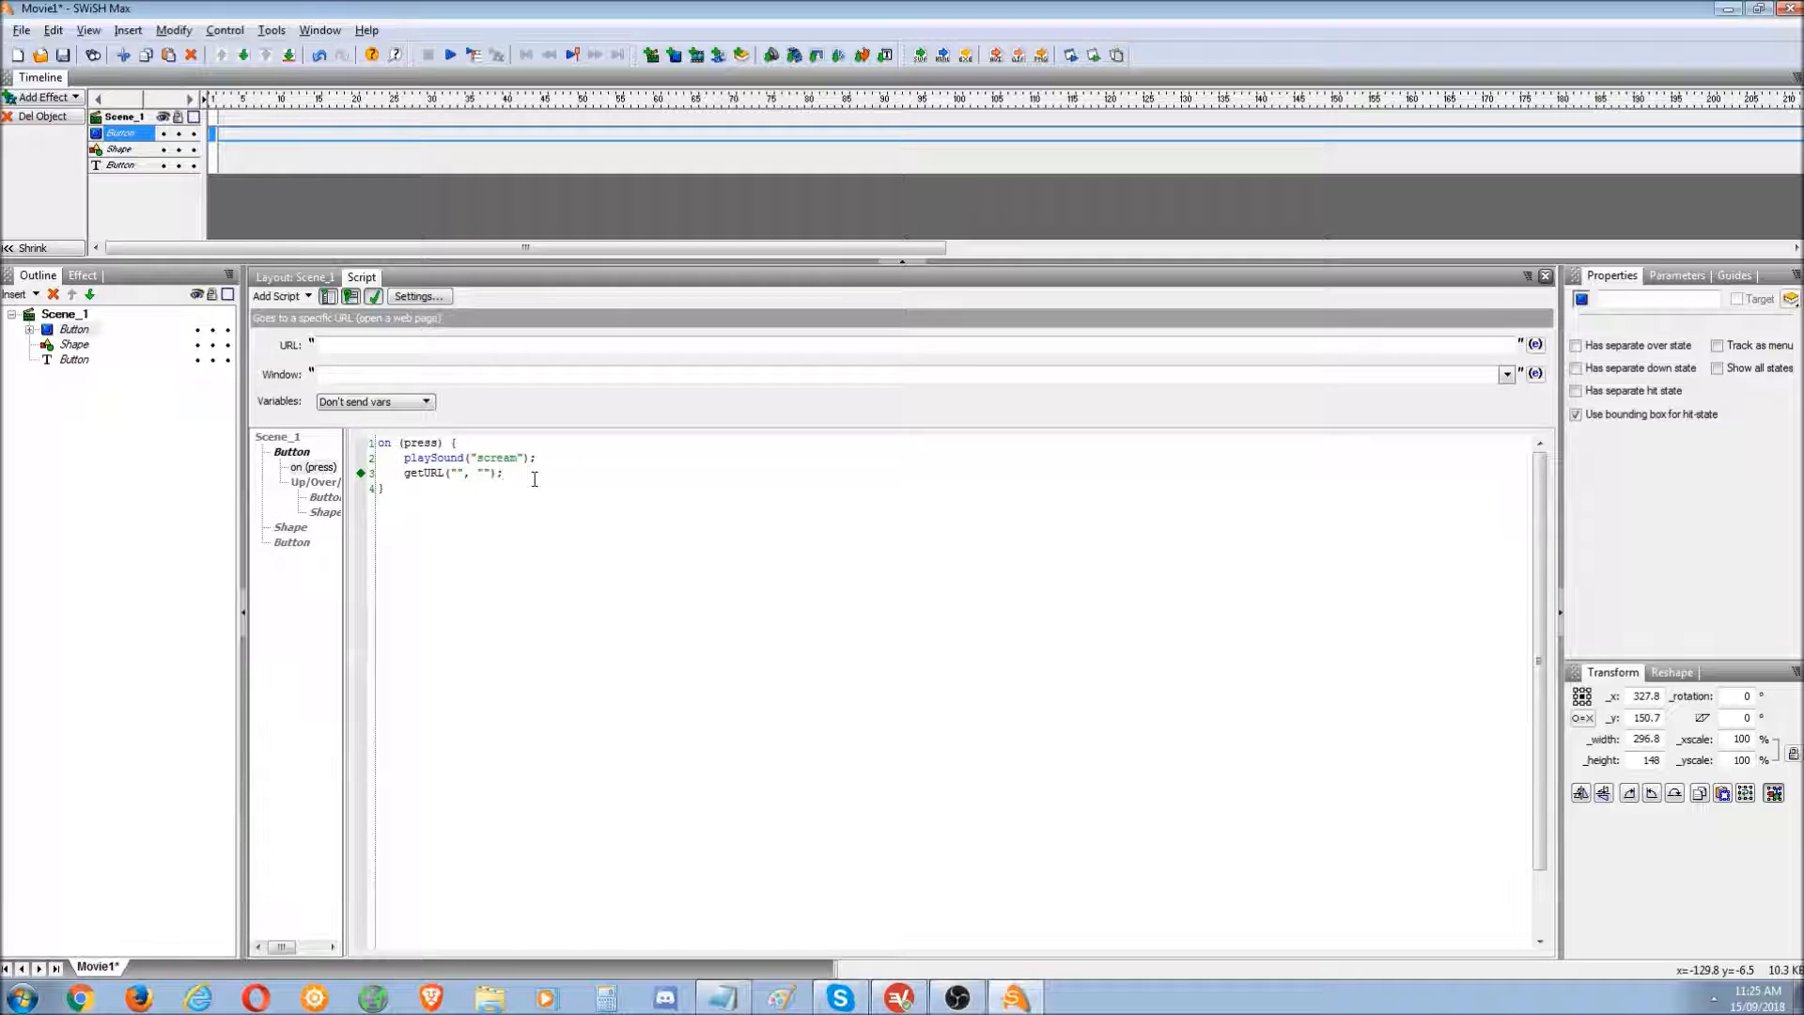
{"action": "left_click", "coordinate": [83, 1000]}
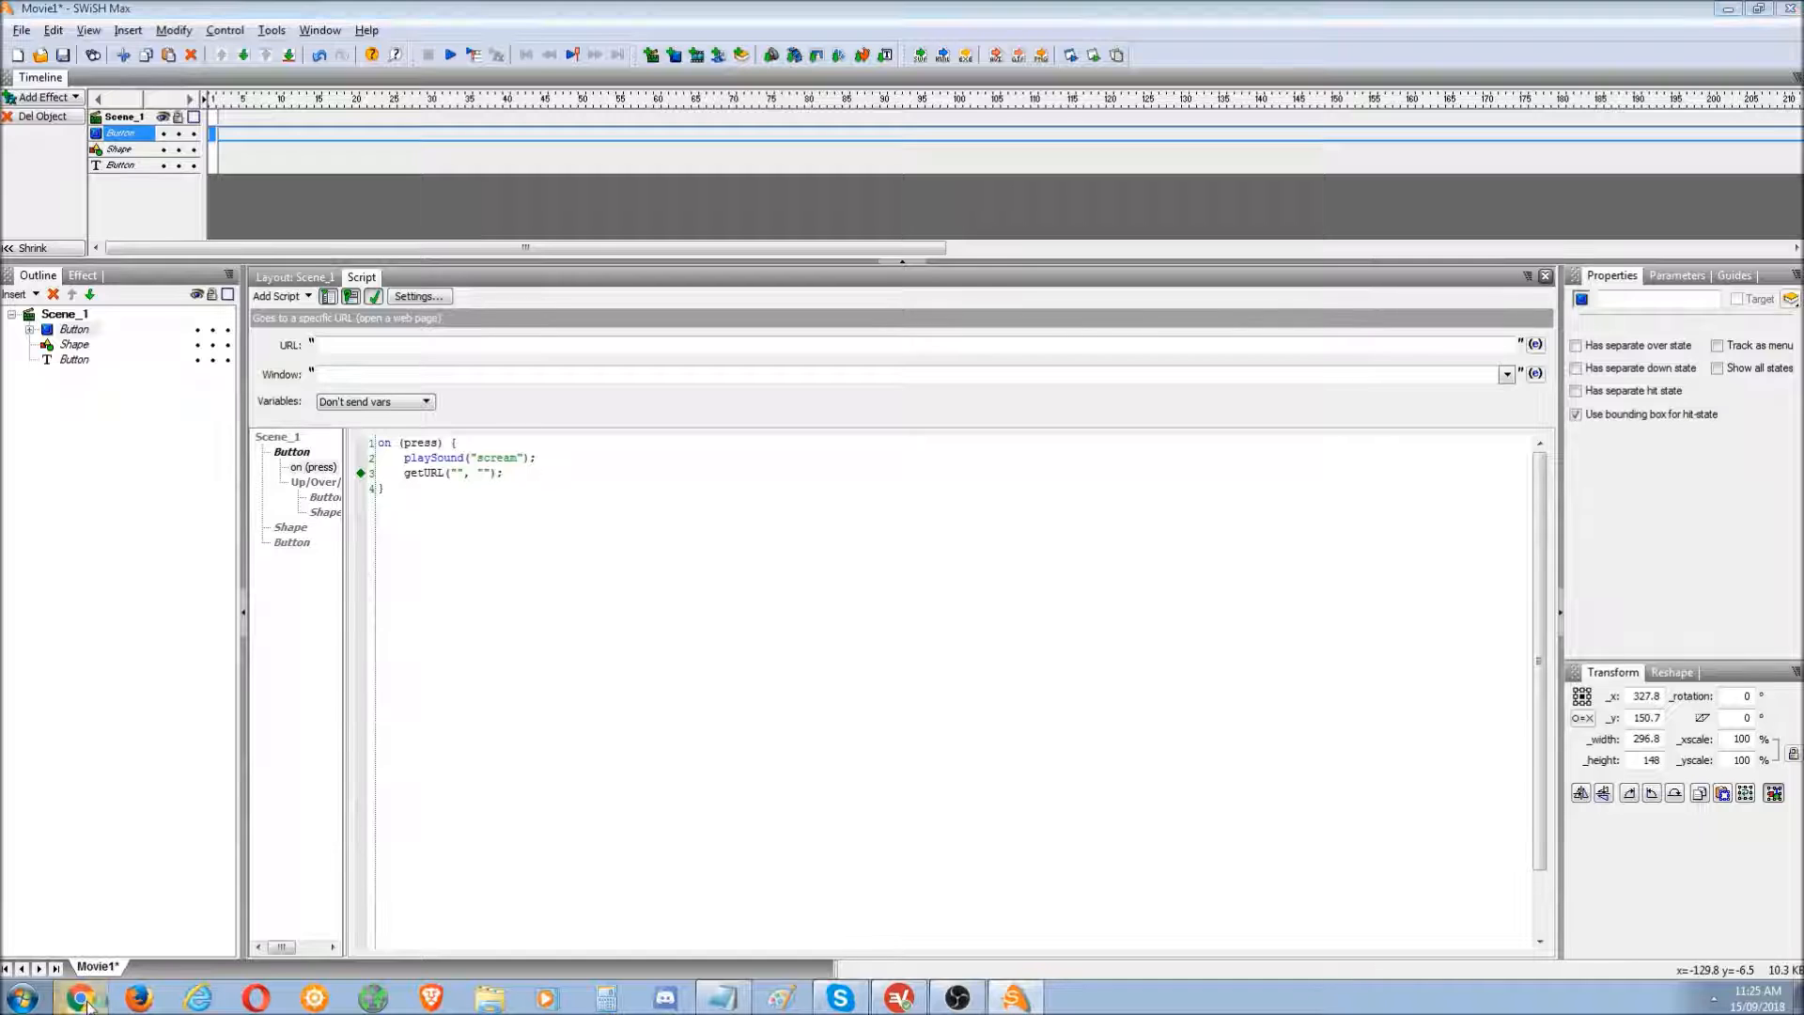
{"action": "left_click", "coordinate": [1234, 349]}
{"action": "left_click", "coordinate": [359, 43]}
{"action": "key", "text": "ctrl+c"}
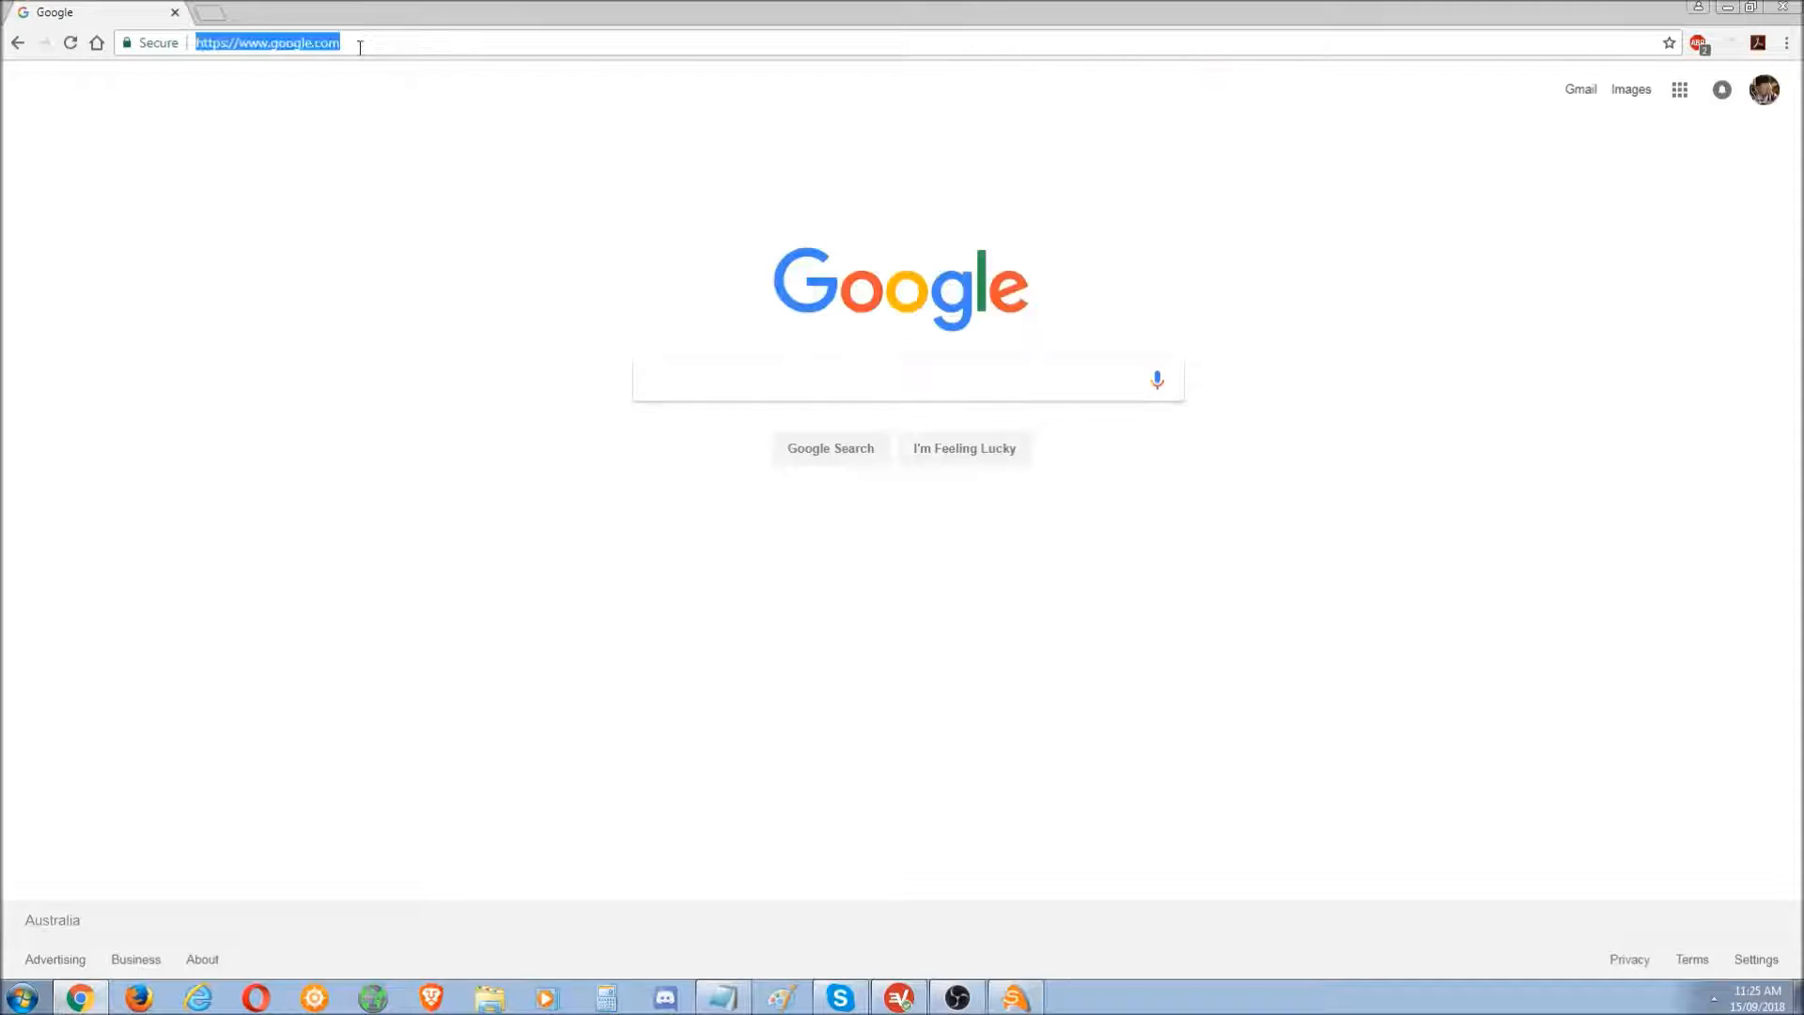
{"action": "left_click", "coordinate": [991, 1003]}
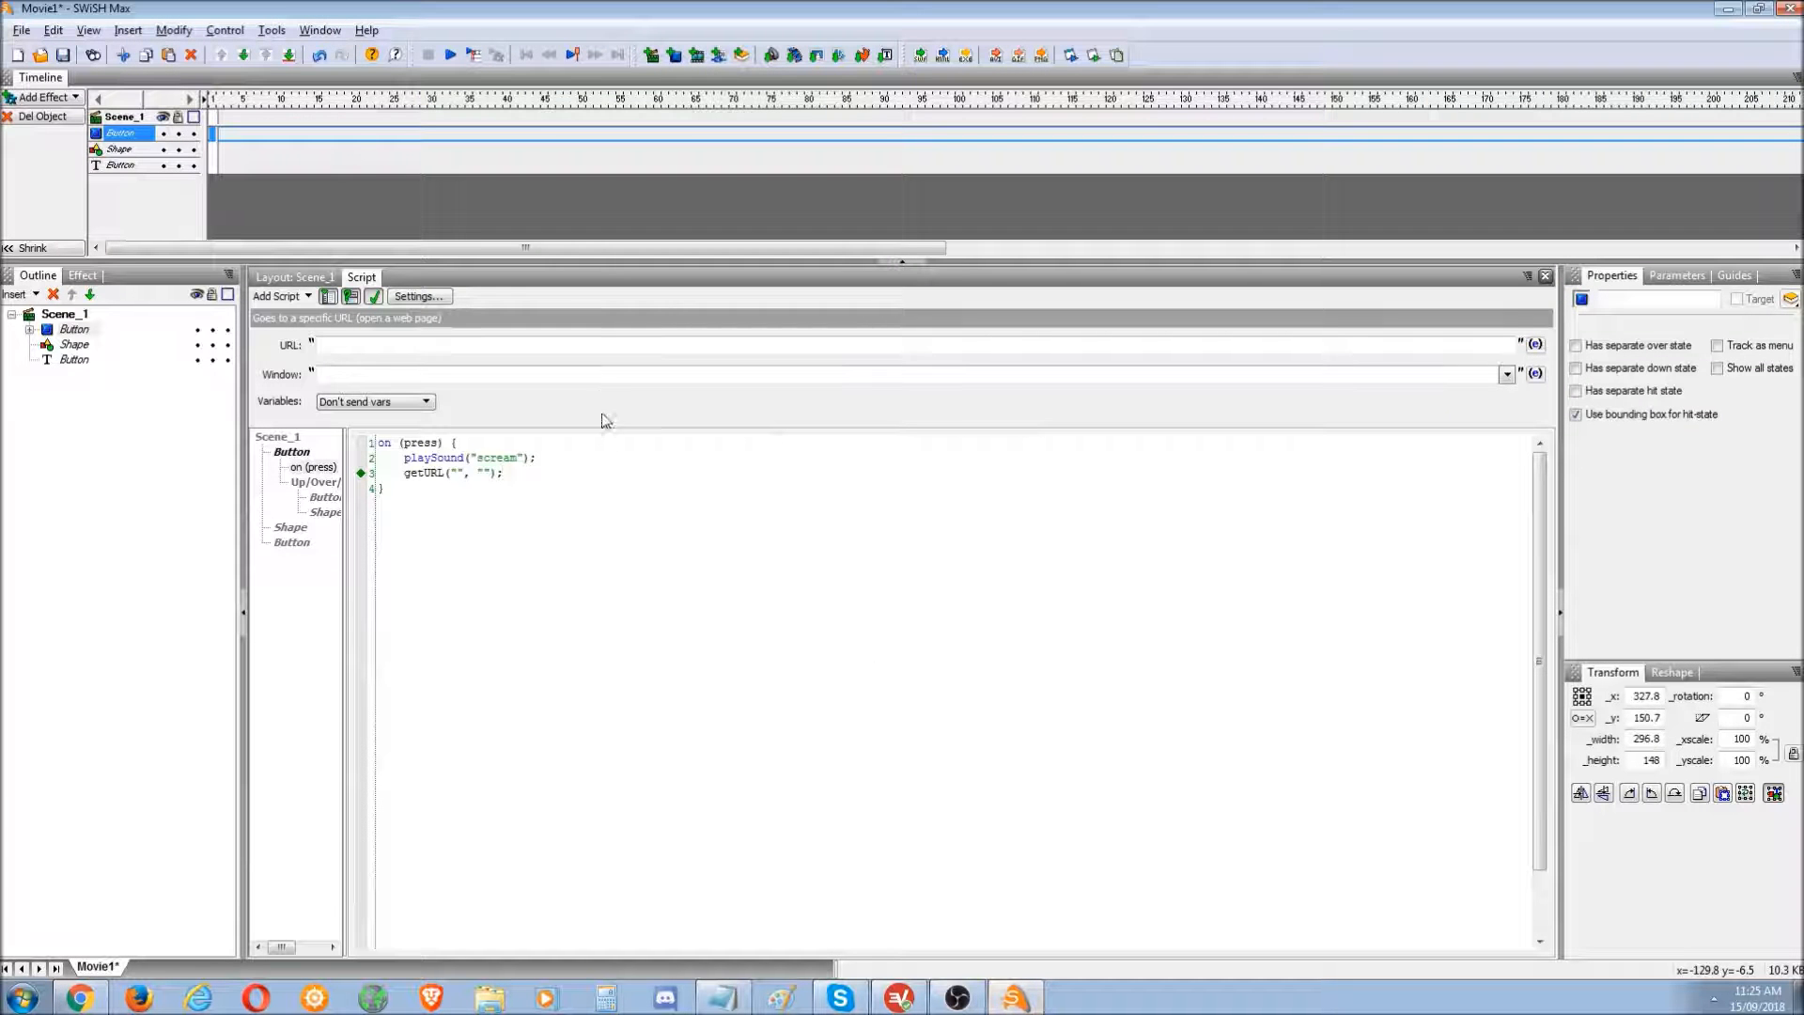
{"action": "left_click", "coordinate": [606, 345]}
{"action": "key", "text": "ctrl+v"}
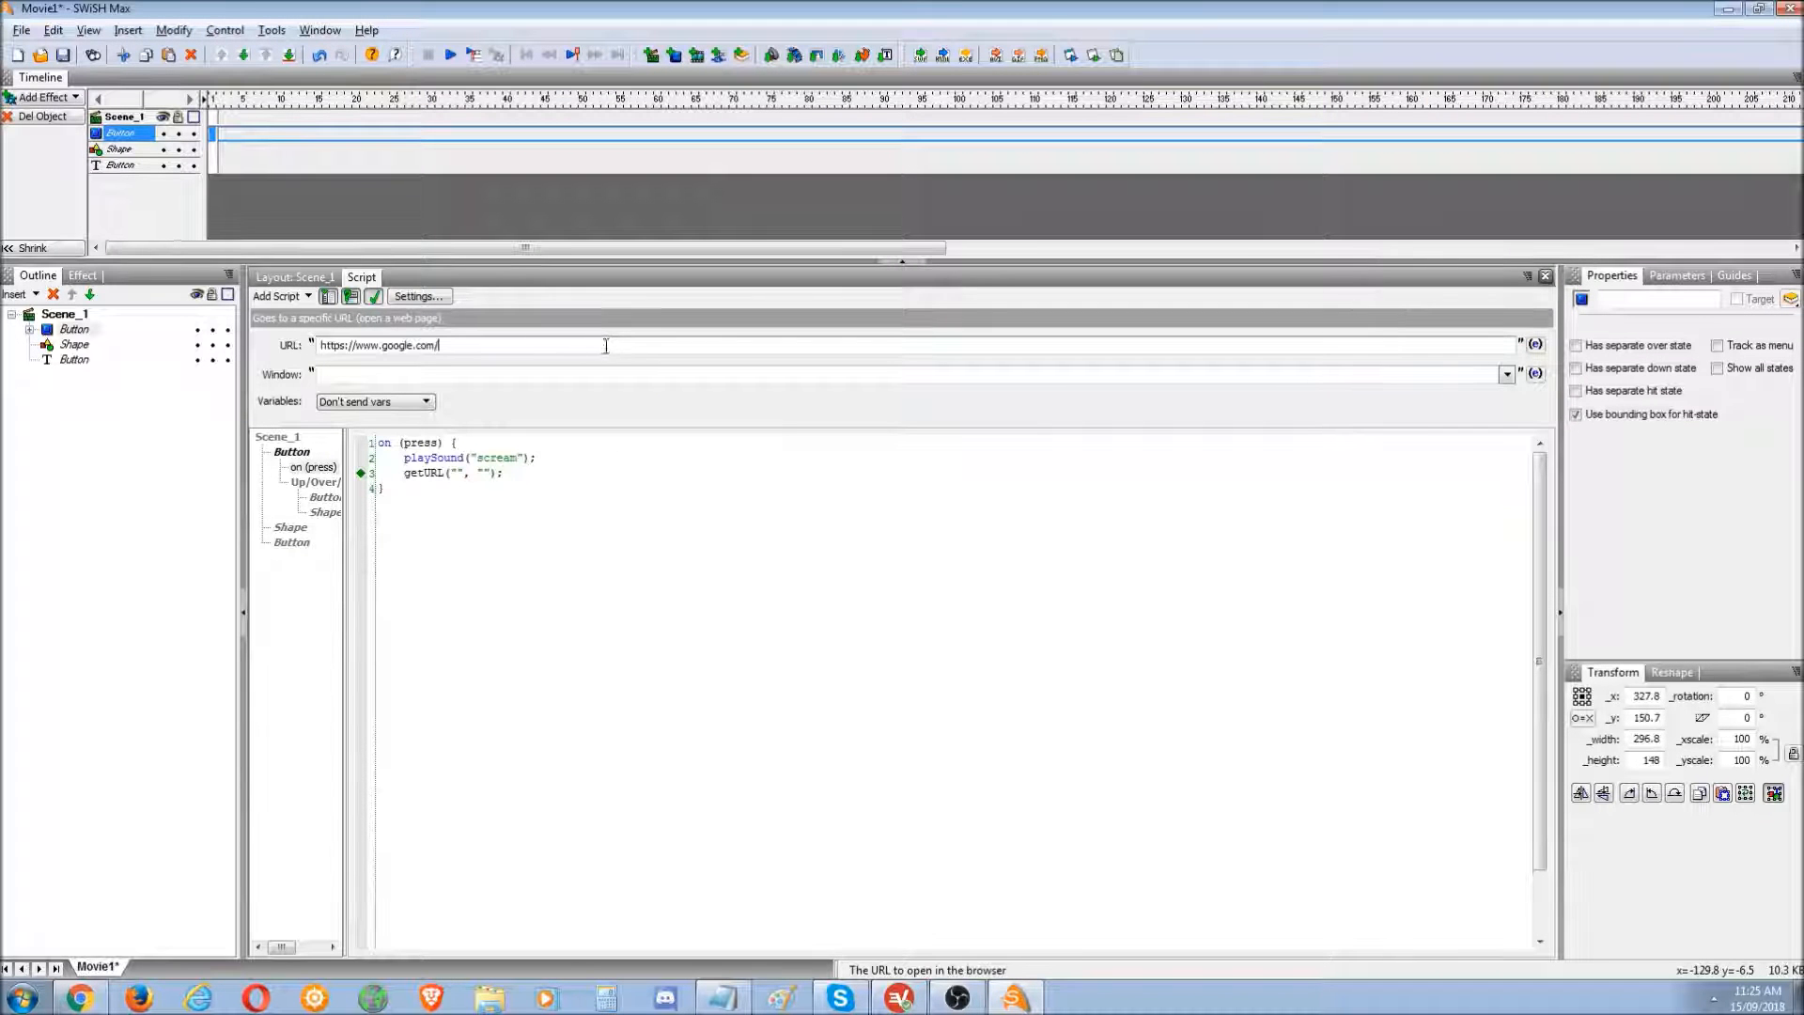
- Set the getURL action's target window to _blank
{"action": "left_click", "coordinate": [1506, 373]}
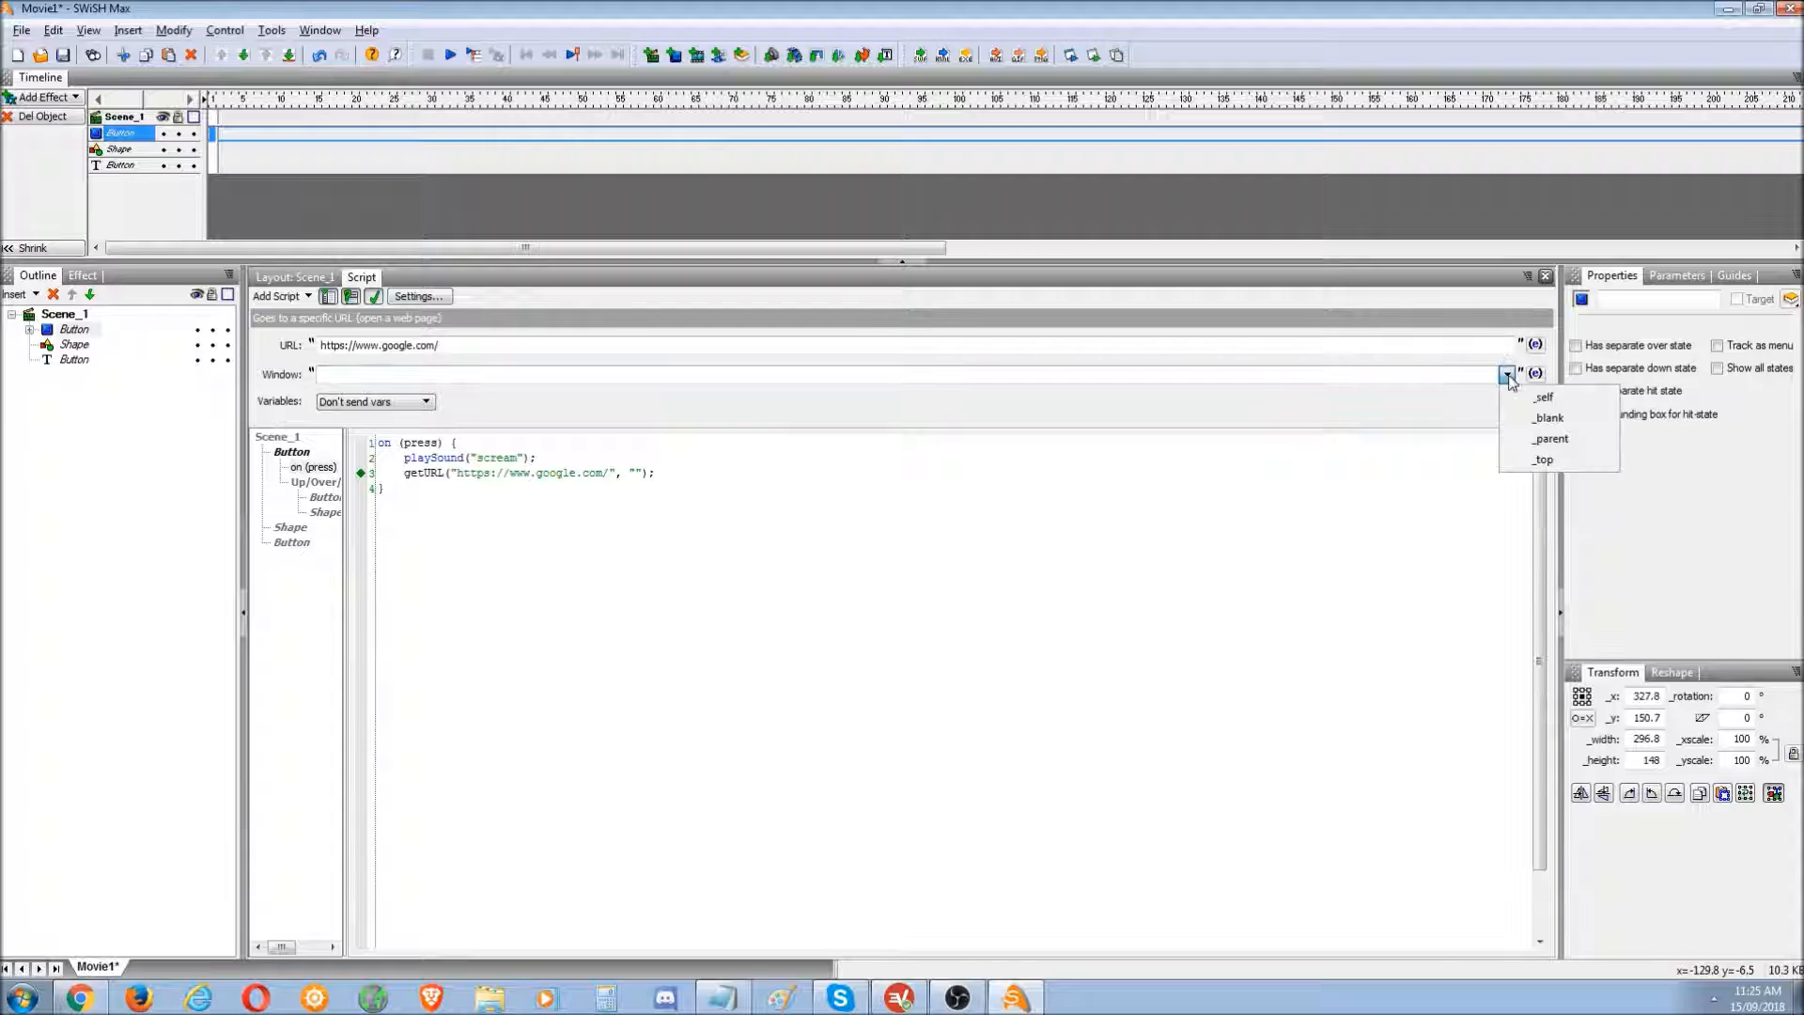
{"action": "left_click", "coordinate": [1562, 420]}
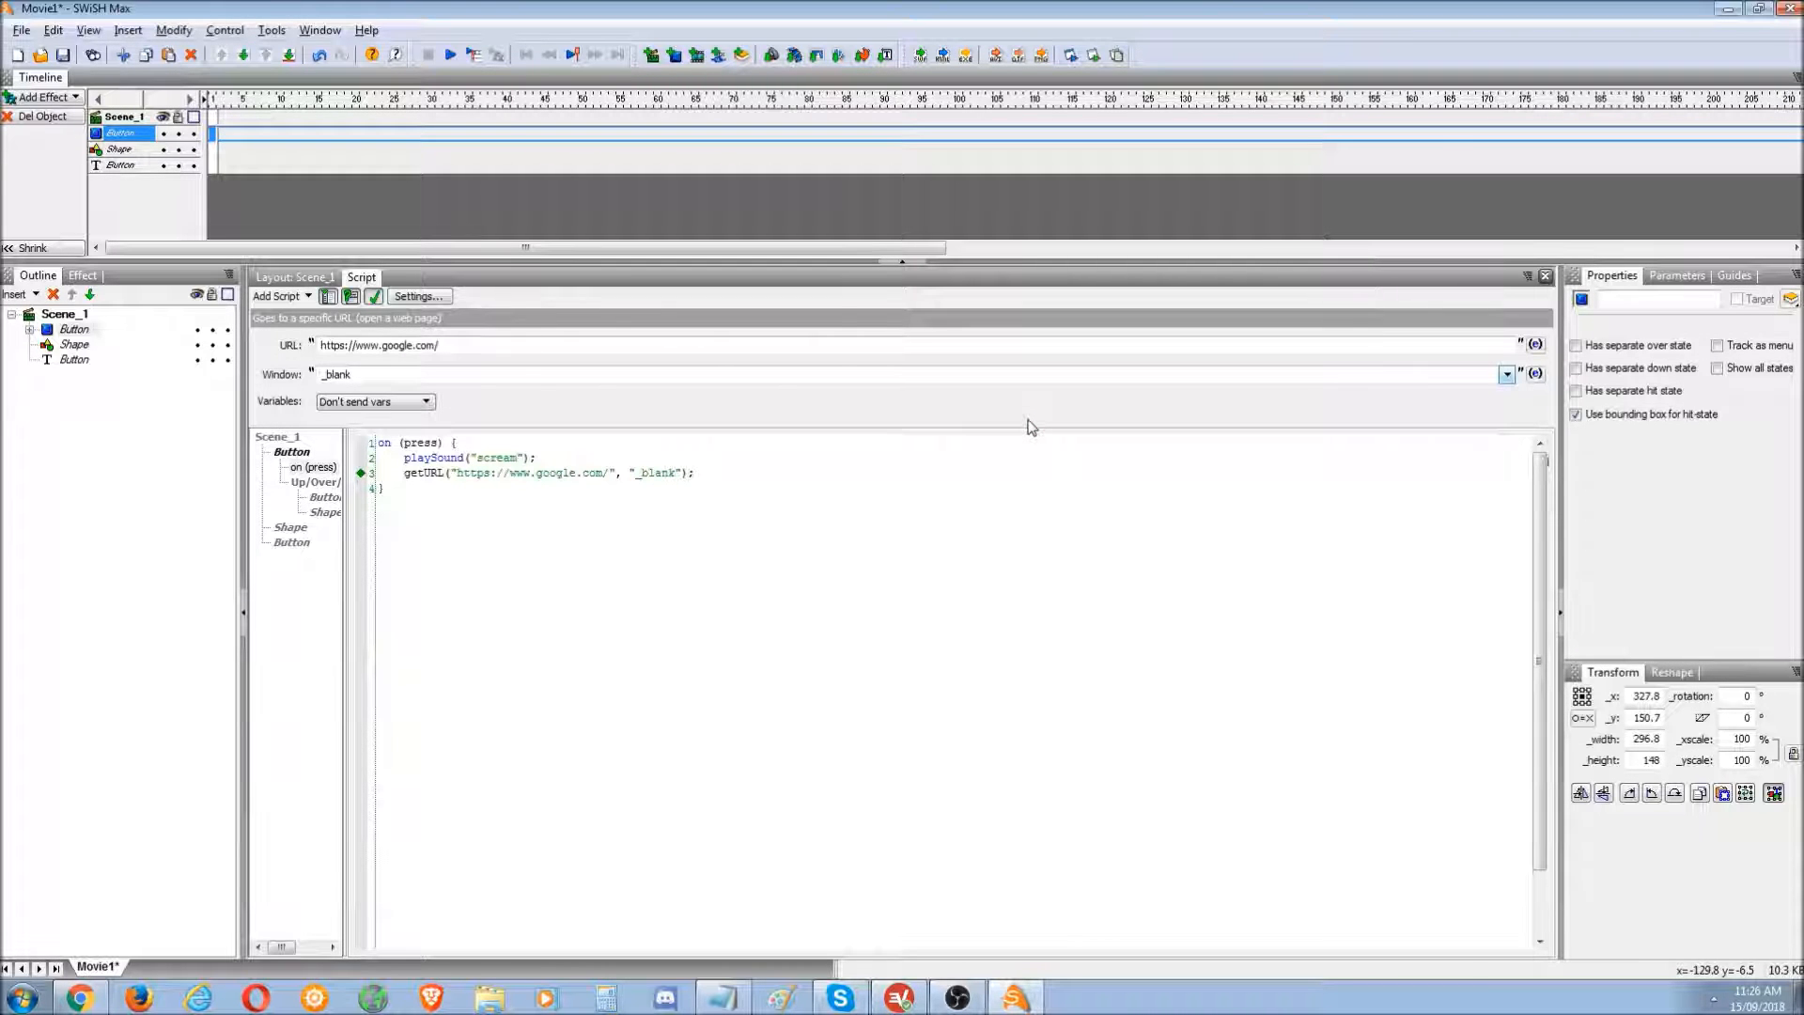
{"action": "left_click", "coordinate": [381, 374]}
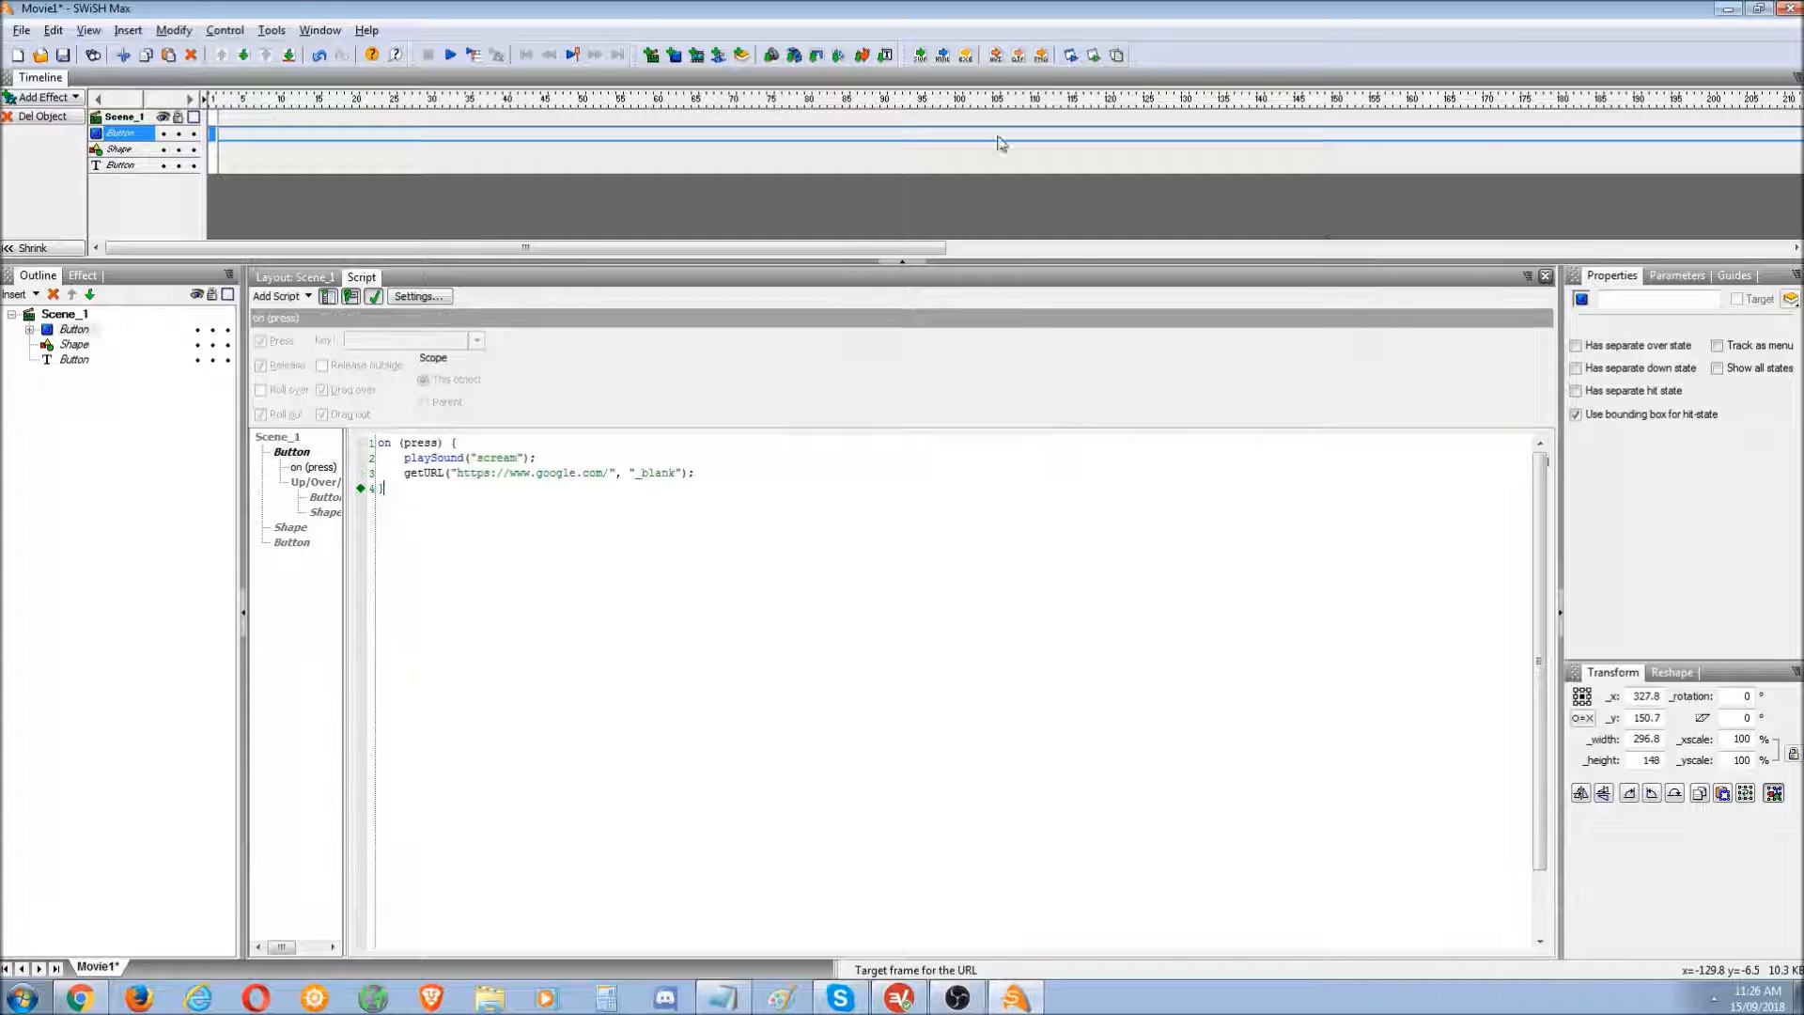
- Test the movie in Flash Player, close the player, and check the Chrome window
{"action": "left_click", "coordinate": [1094, 55]}
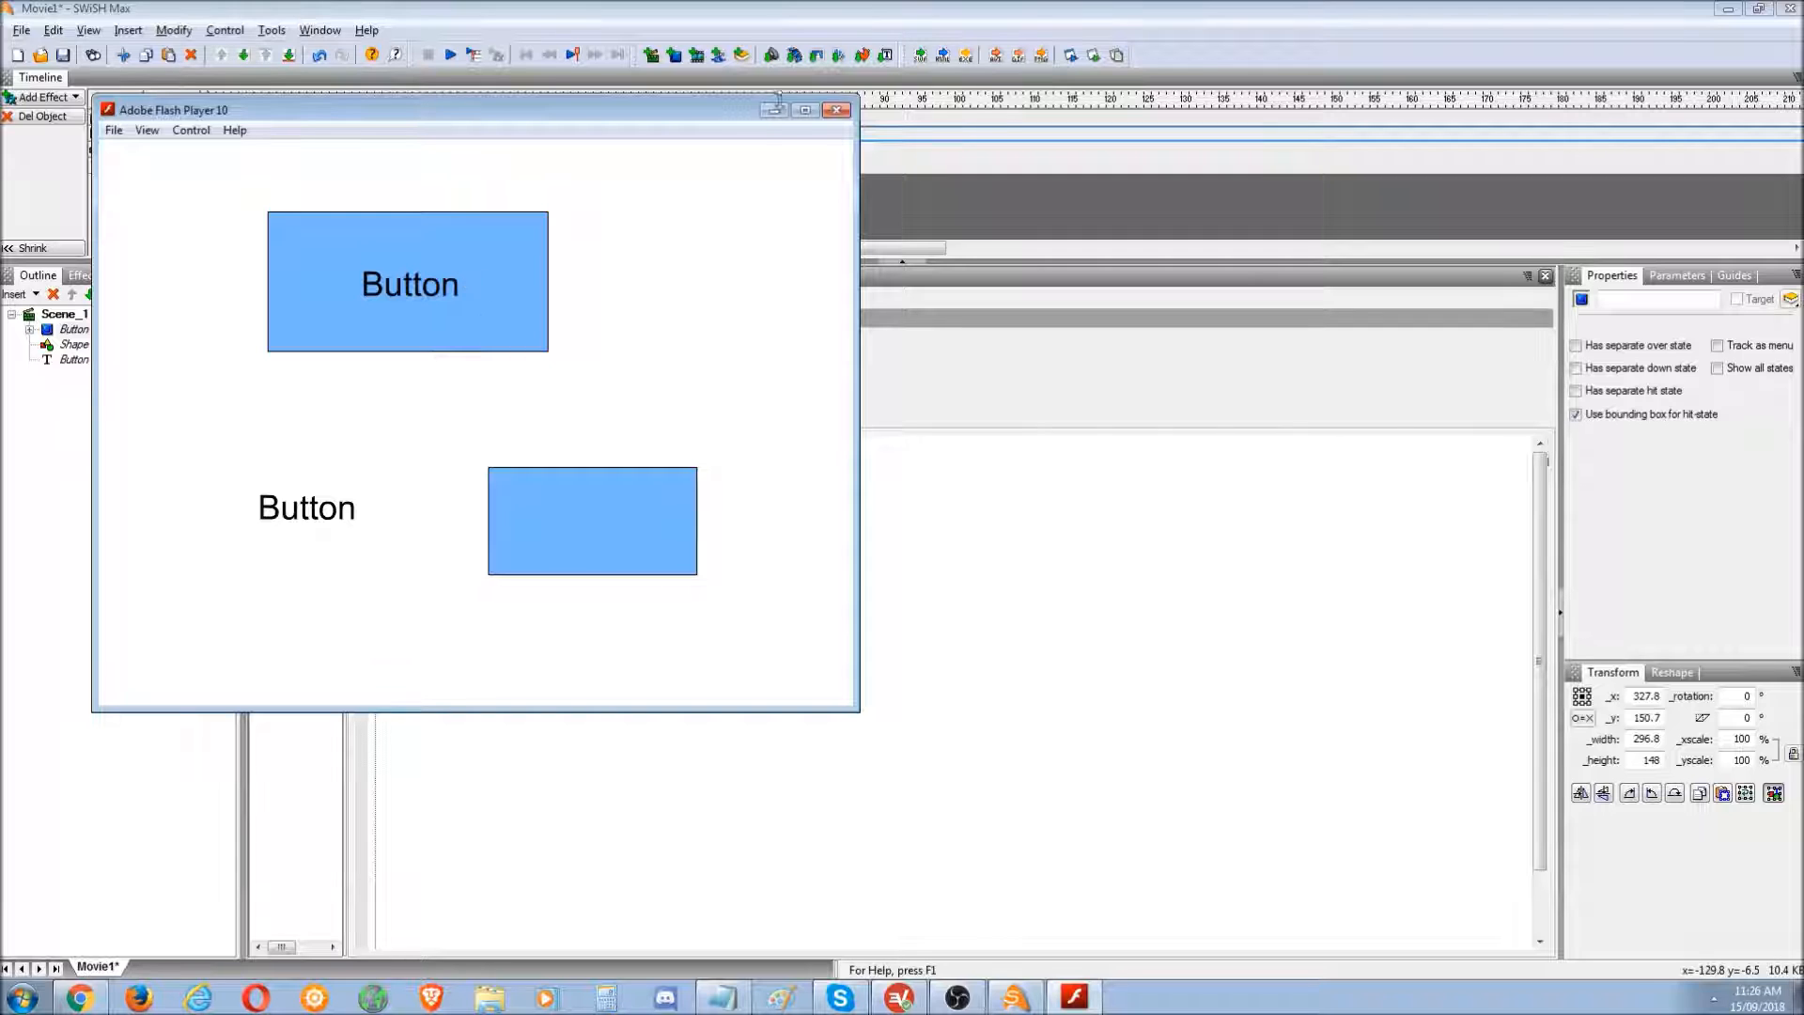
{"action": "left_click", "coordinate": [836, 110]}
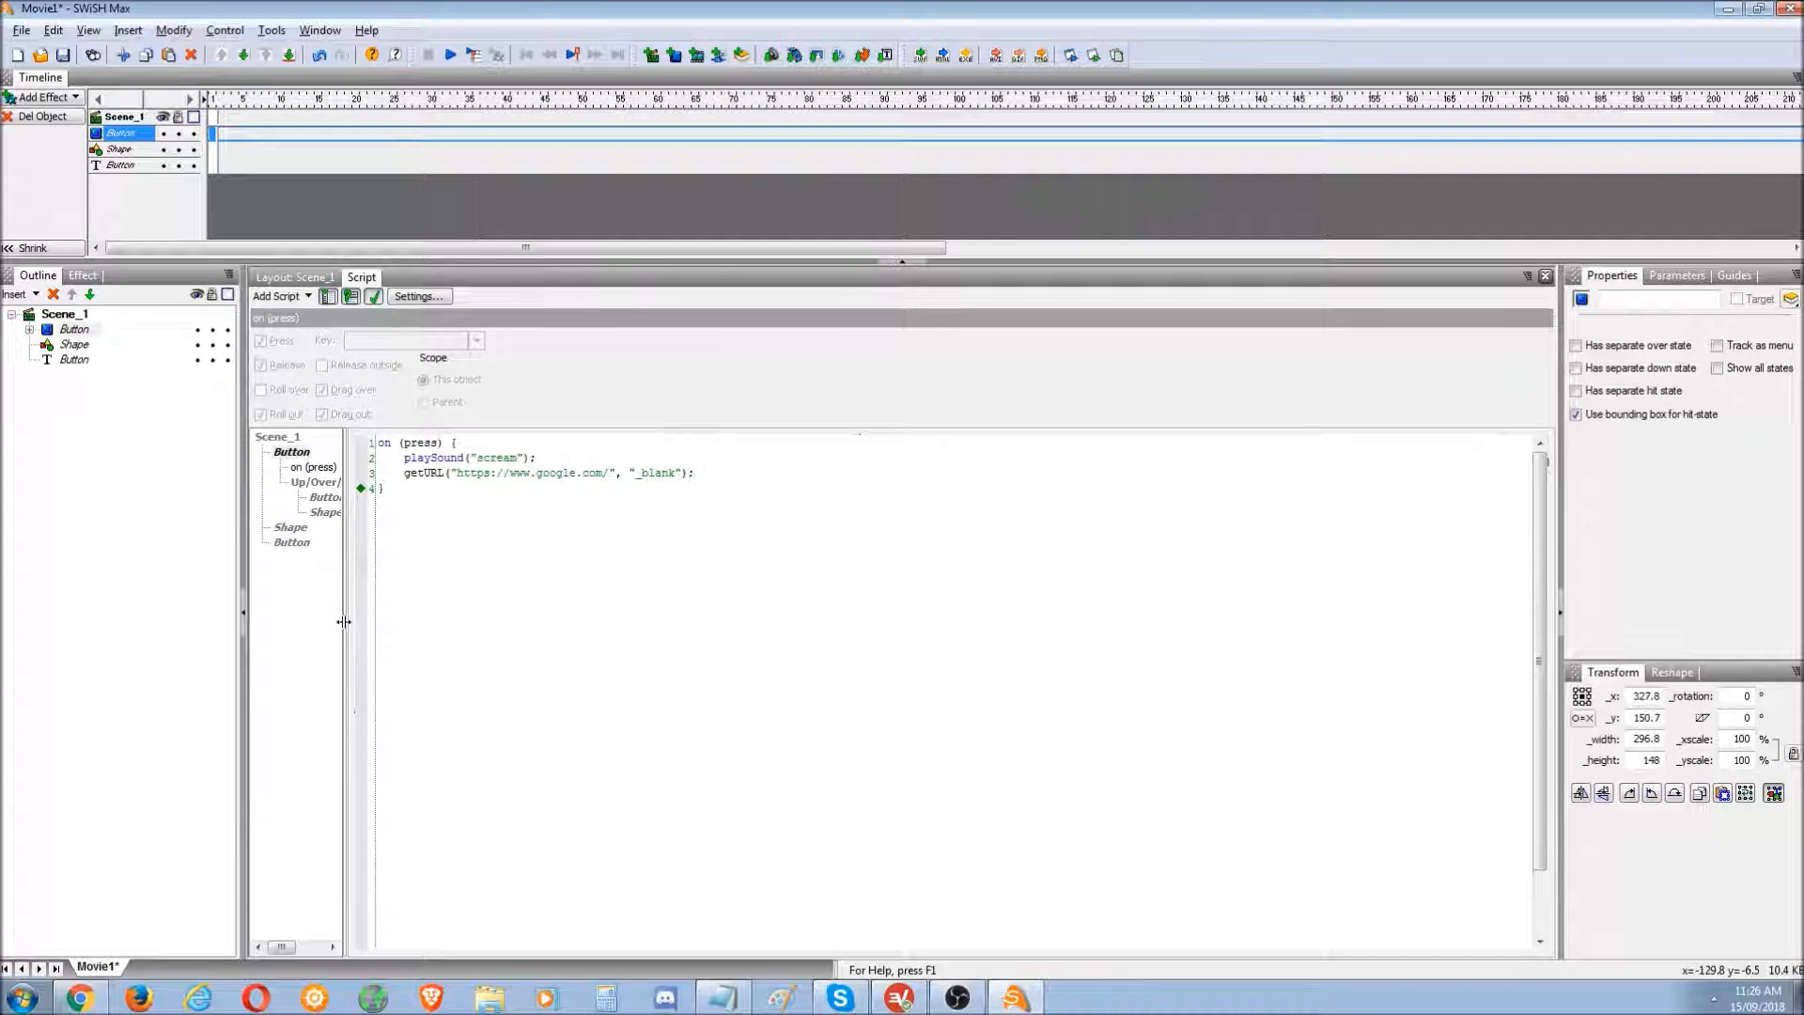
{"action": "left_click", "coordinate": [80, 998]}
{"action": "left_click", "coordinate": [80, 998]}
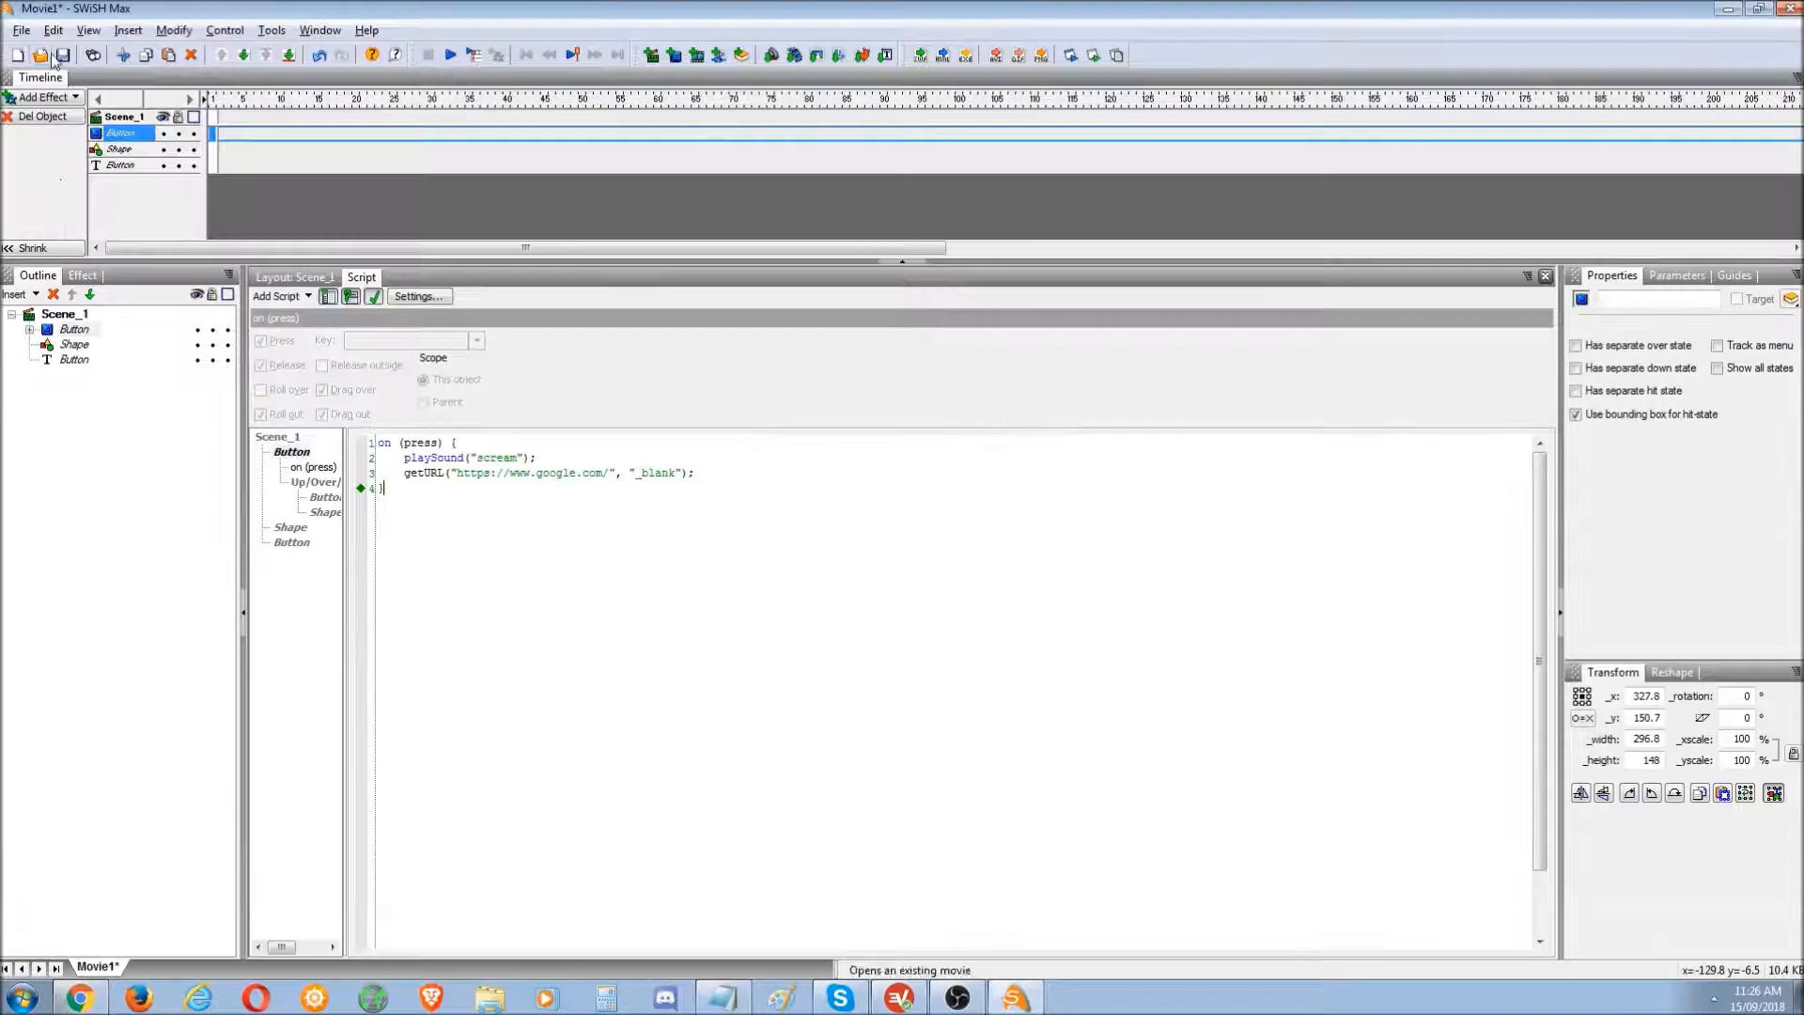
- Export the movie to the Desktop as a projector EXE named Movie1
{"action": "left_click", "coordinate": [21, 30]}
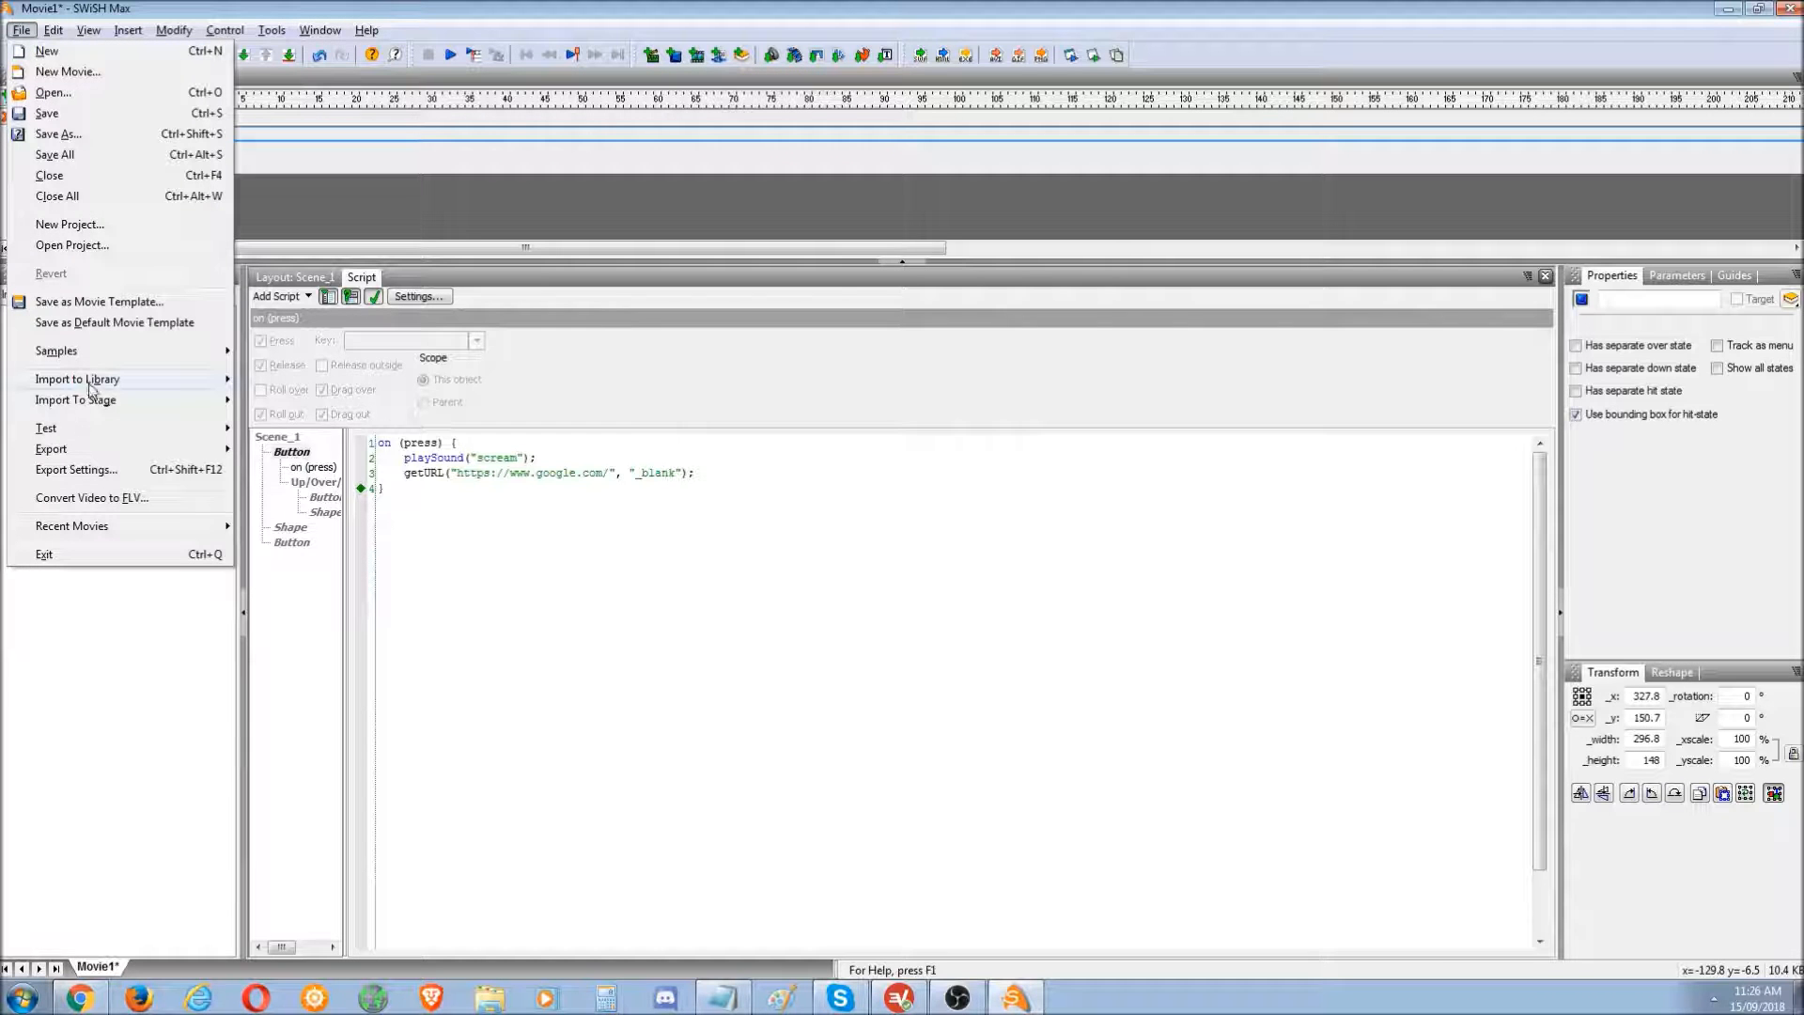
{"action": "mouse_move", "coordinate": [103, 456]}
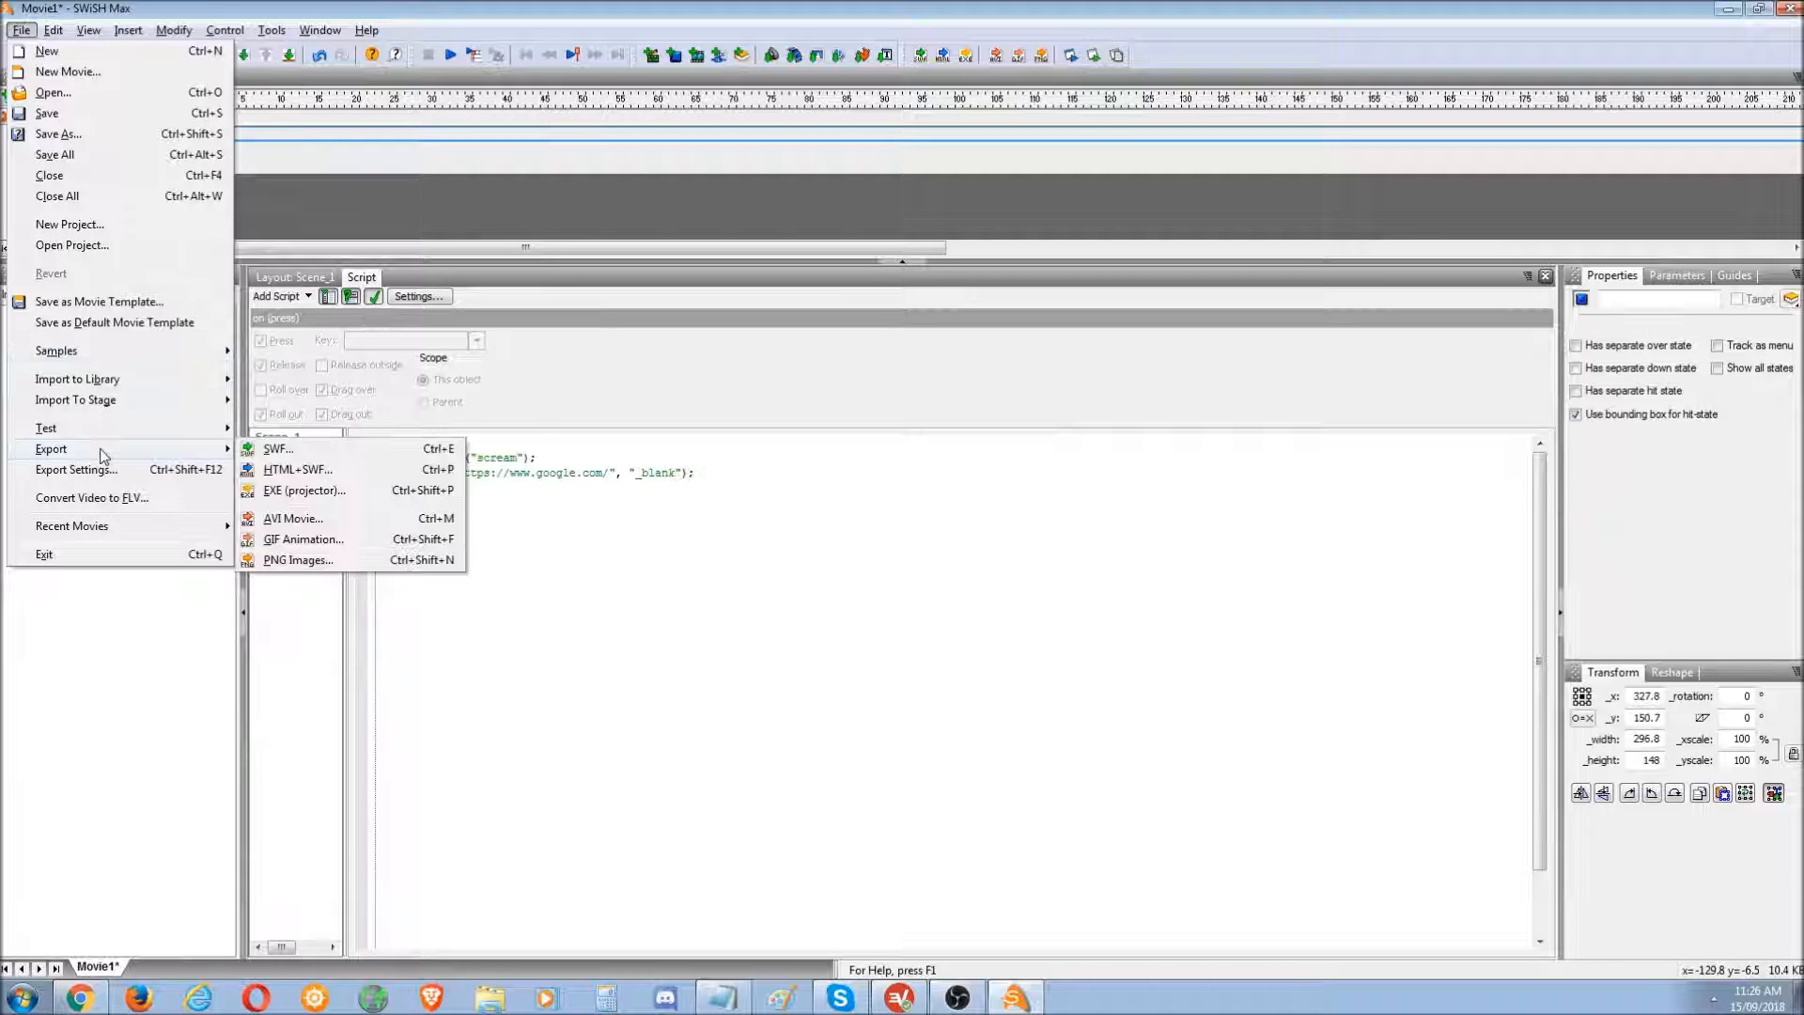
{"action": "left_click", "coordinate": [304, 490]}
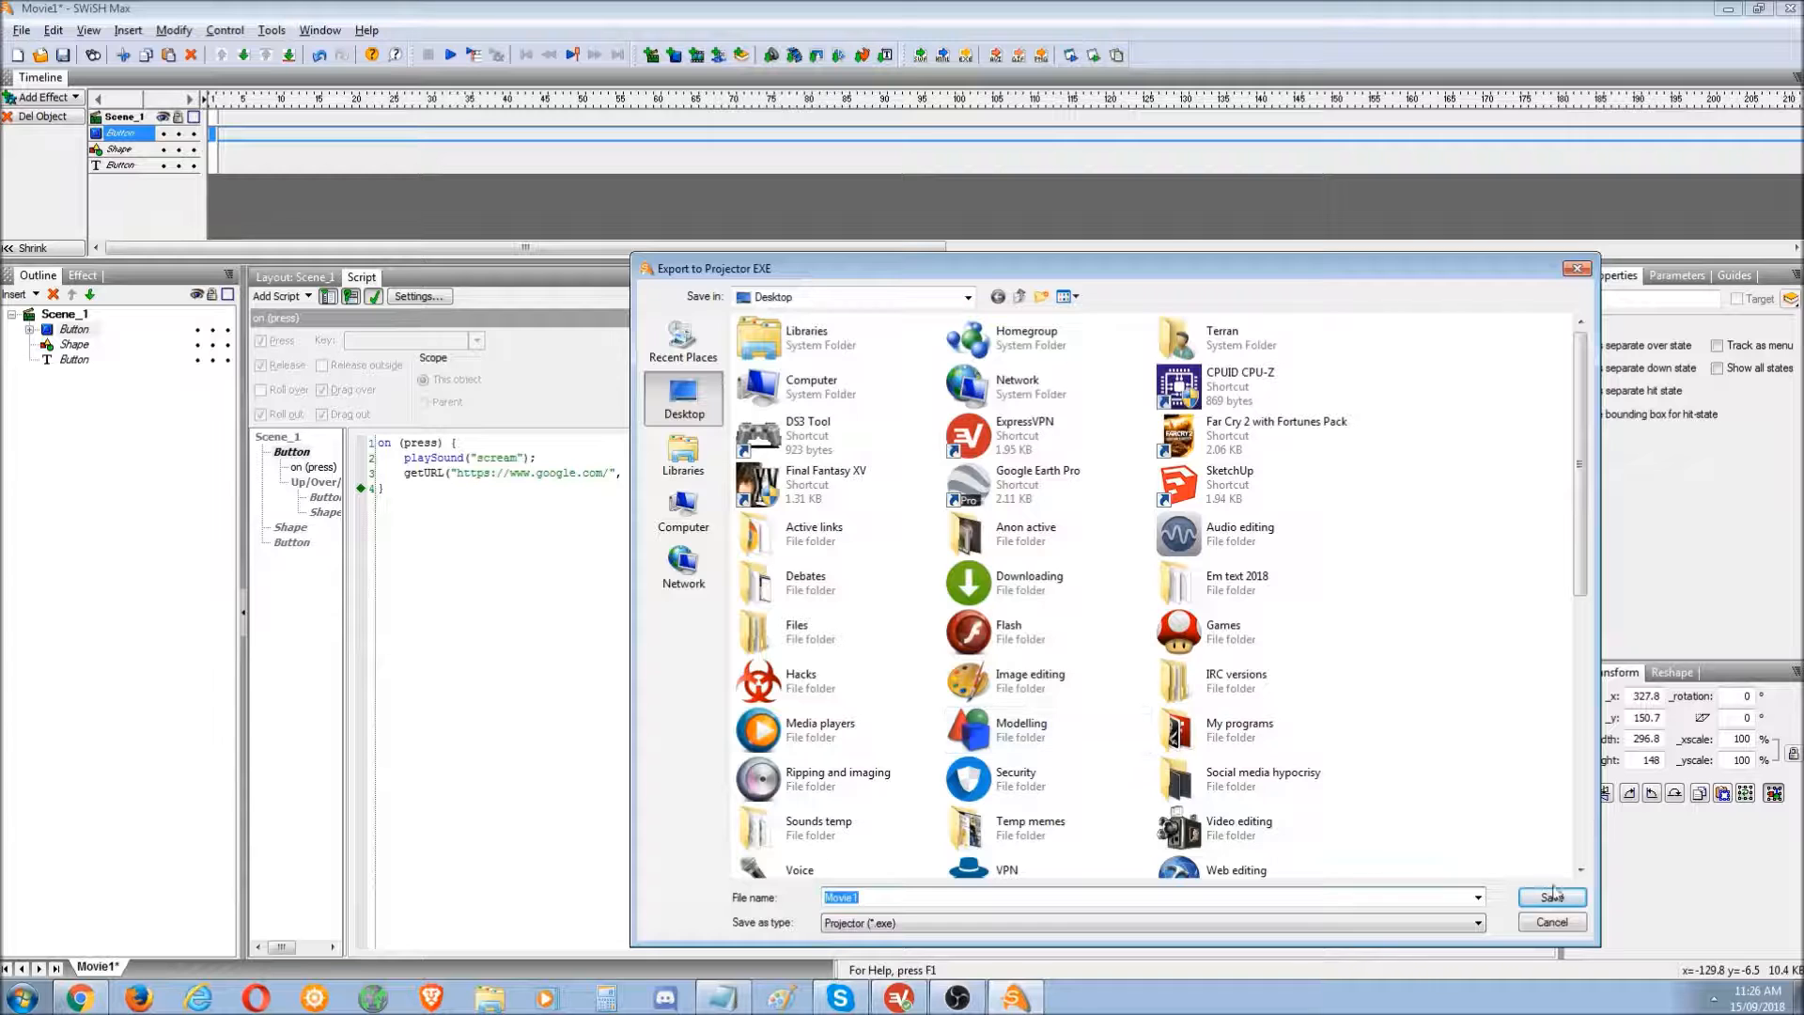
{"action": "left_click", "coordinate": [1553, 897]}
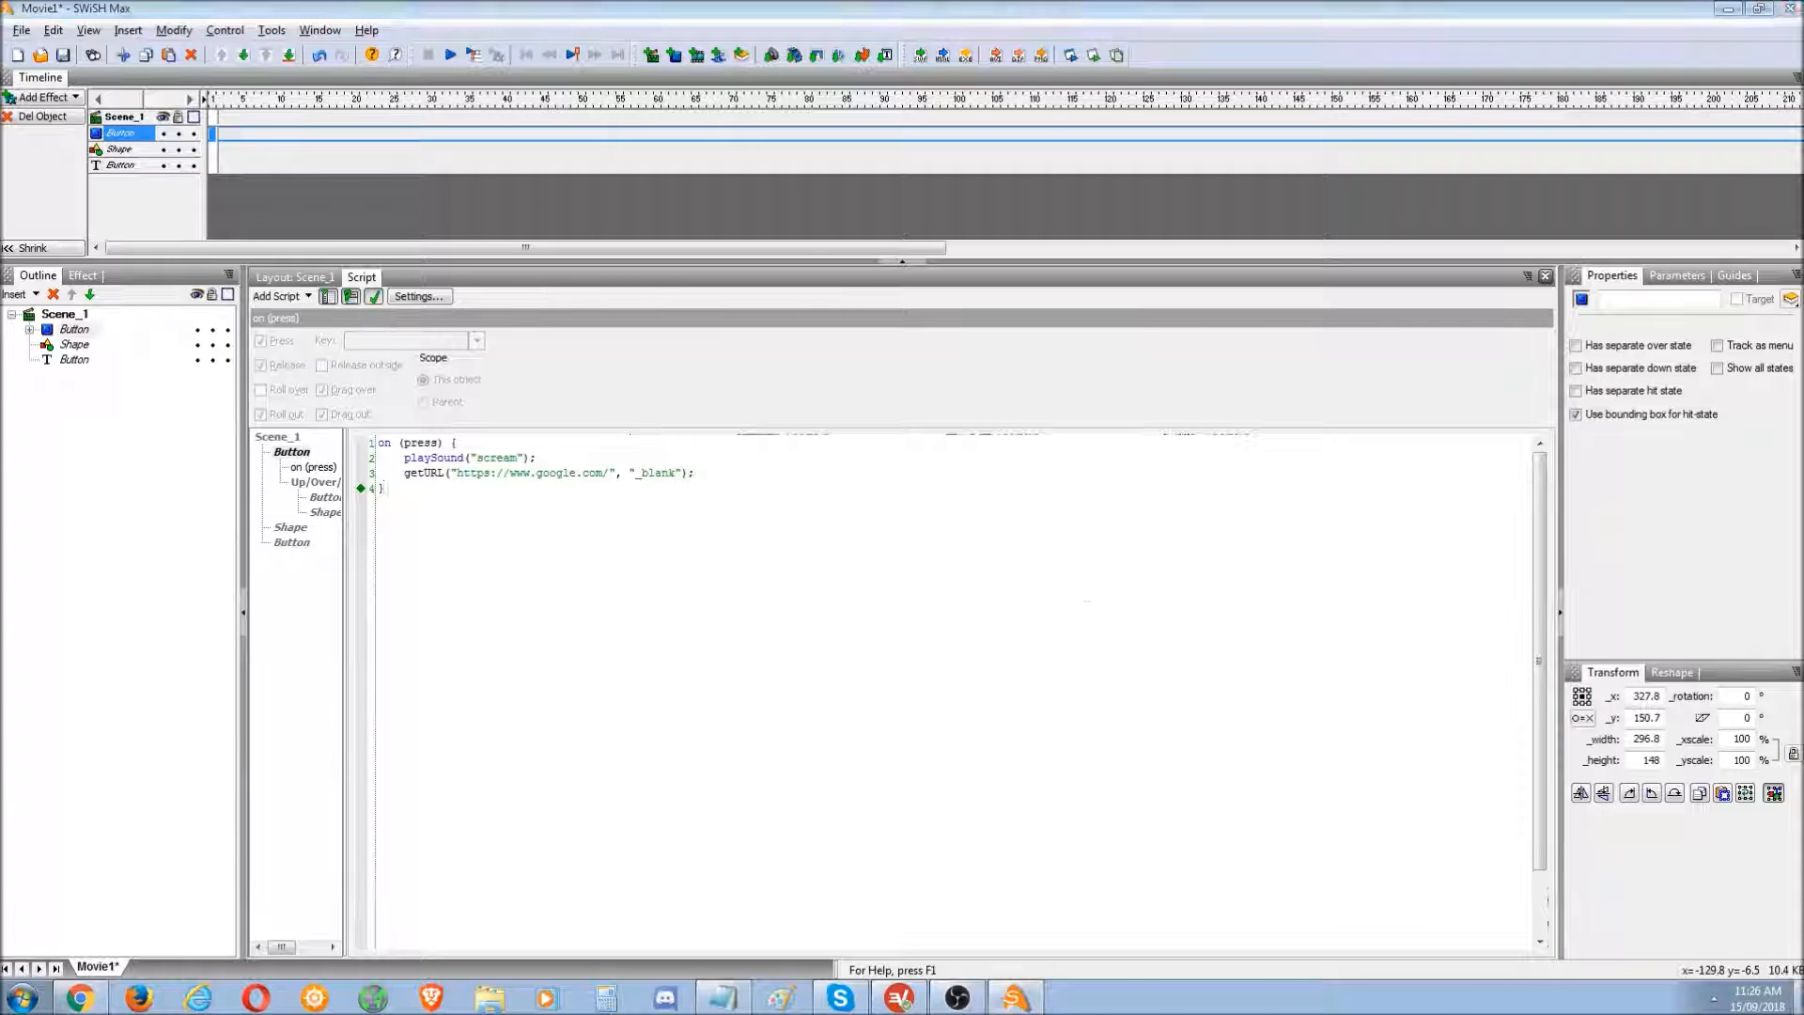
- Run the exported projector from the desktop, test its button's web link, close Chrome and the player, and return to SWiSH Max
{"action": "key", "text": "super+d"}
{"action": "double_click", "coordinate": [191, 250]}
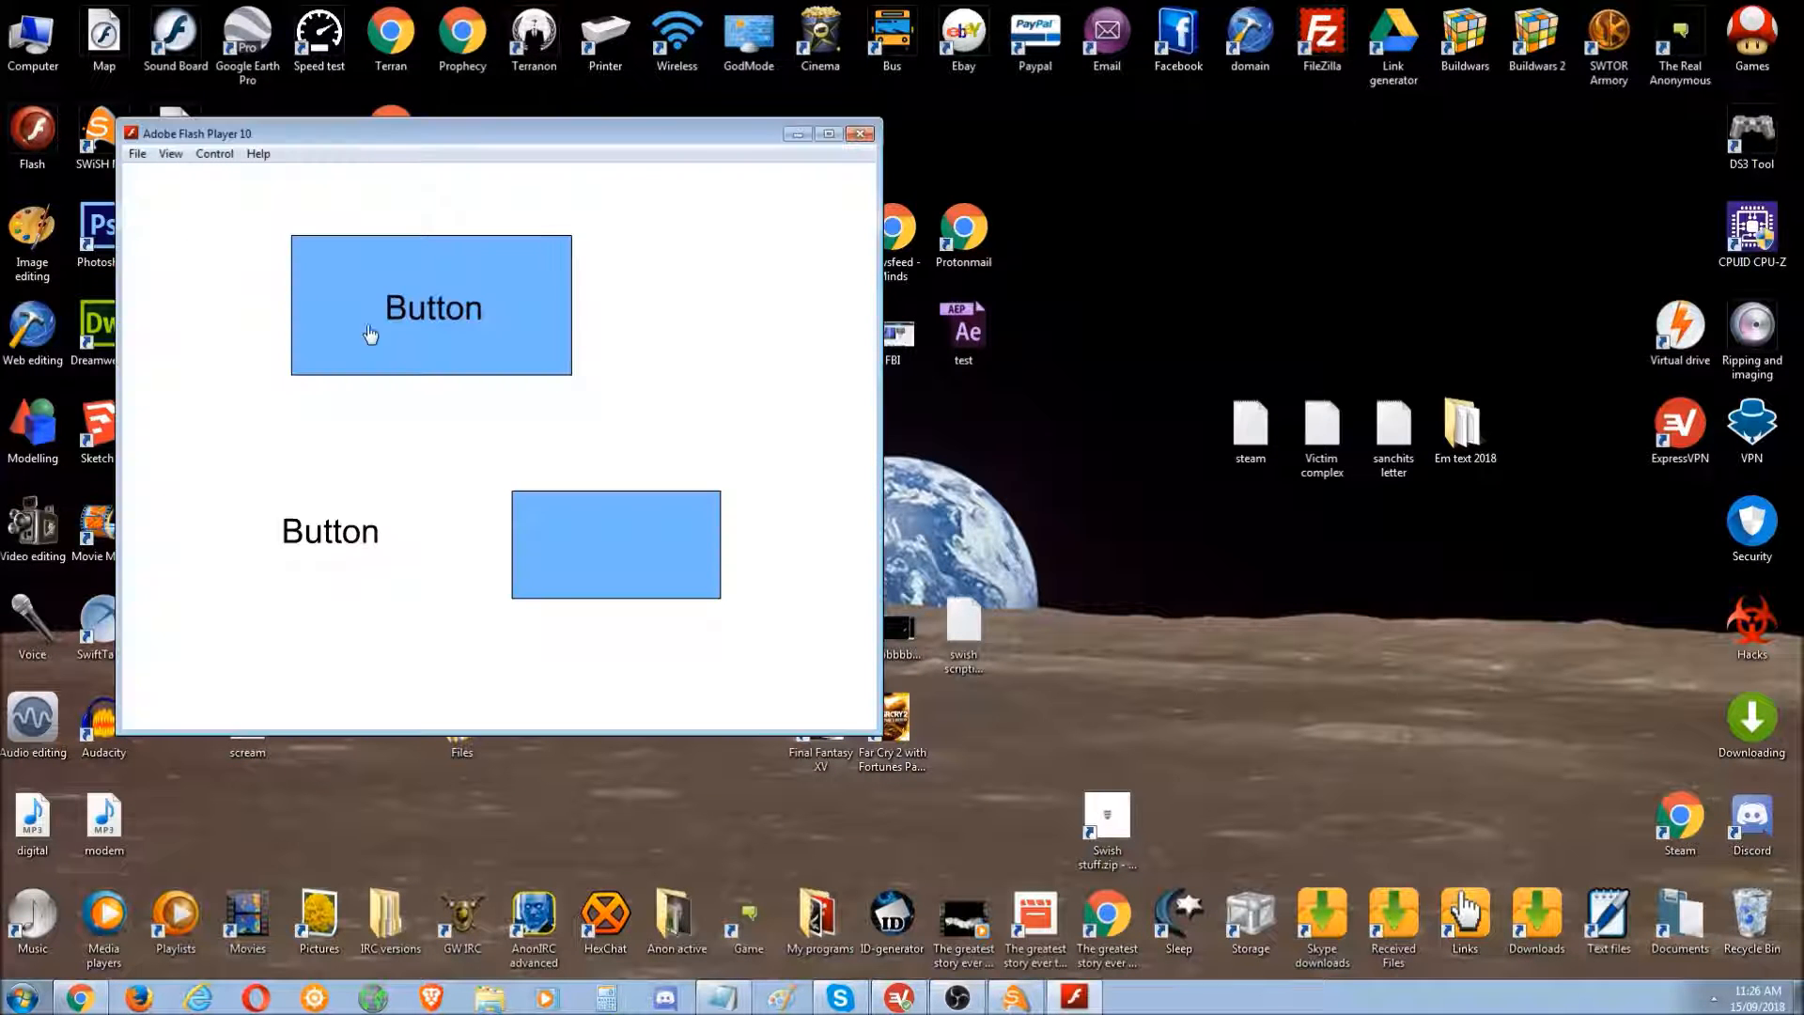
{"action": "left_click", "coordinate": [406, 351]}
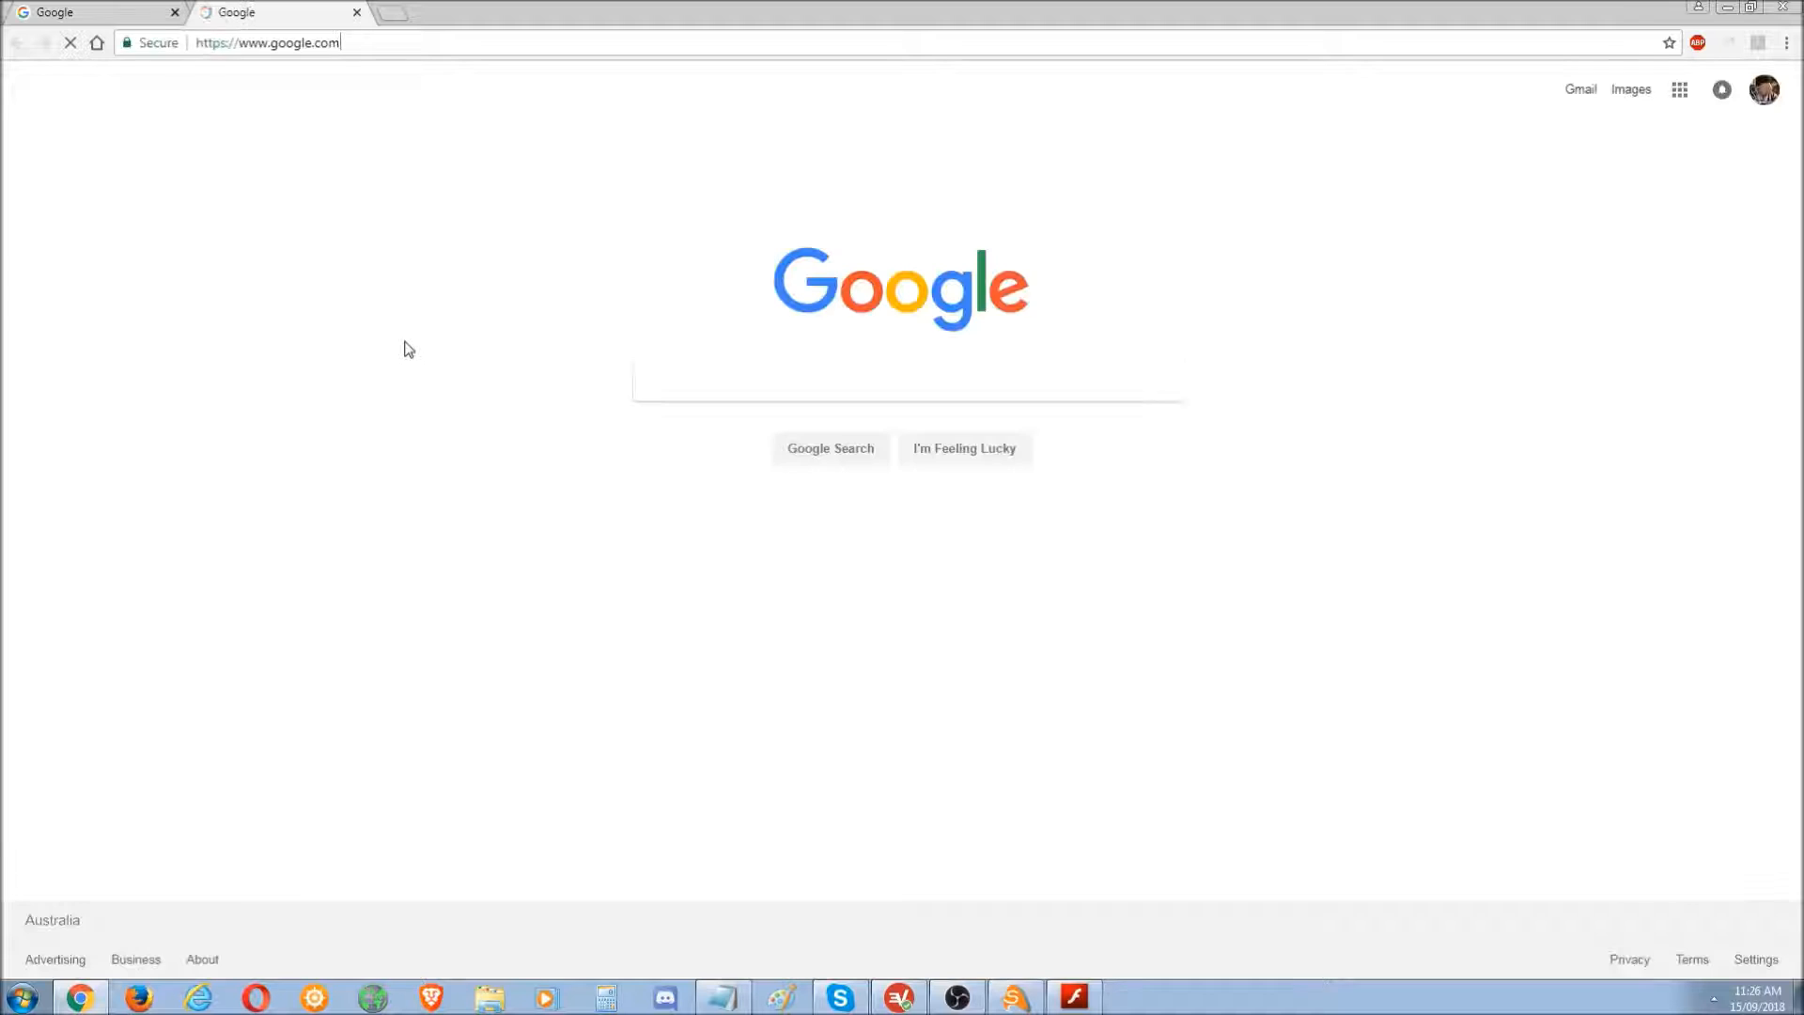
{"action": "left_click", "coordinate": [357, 15]}
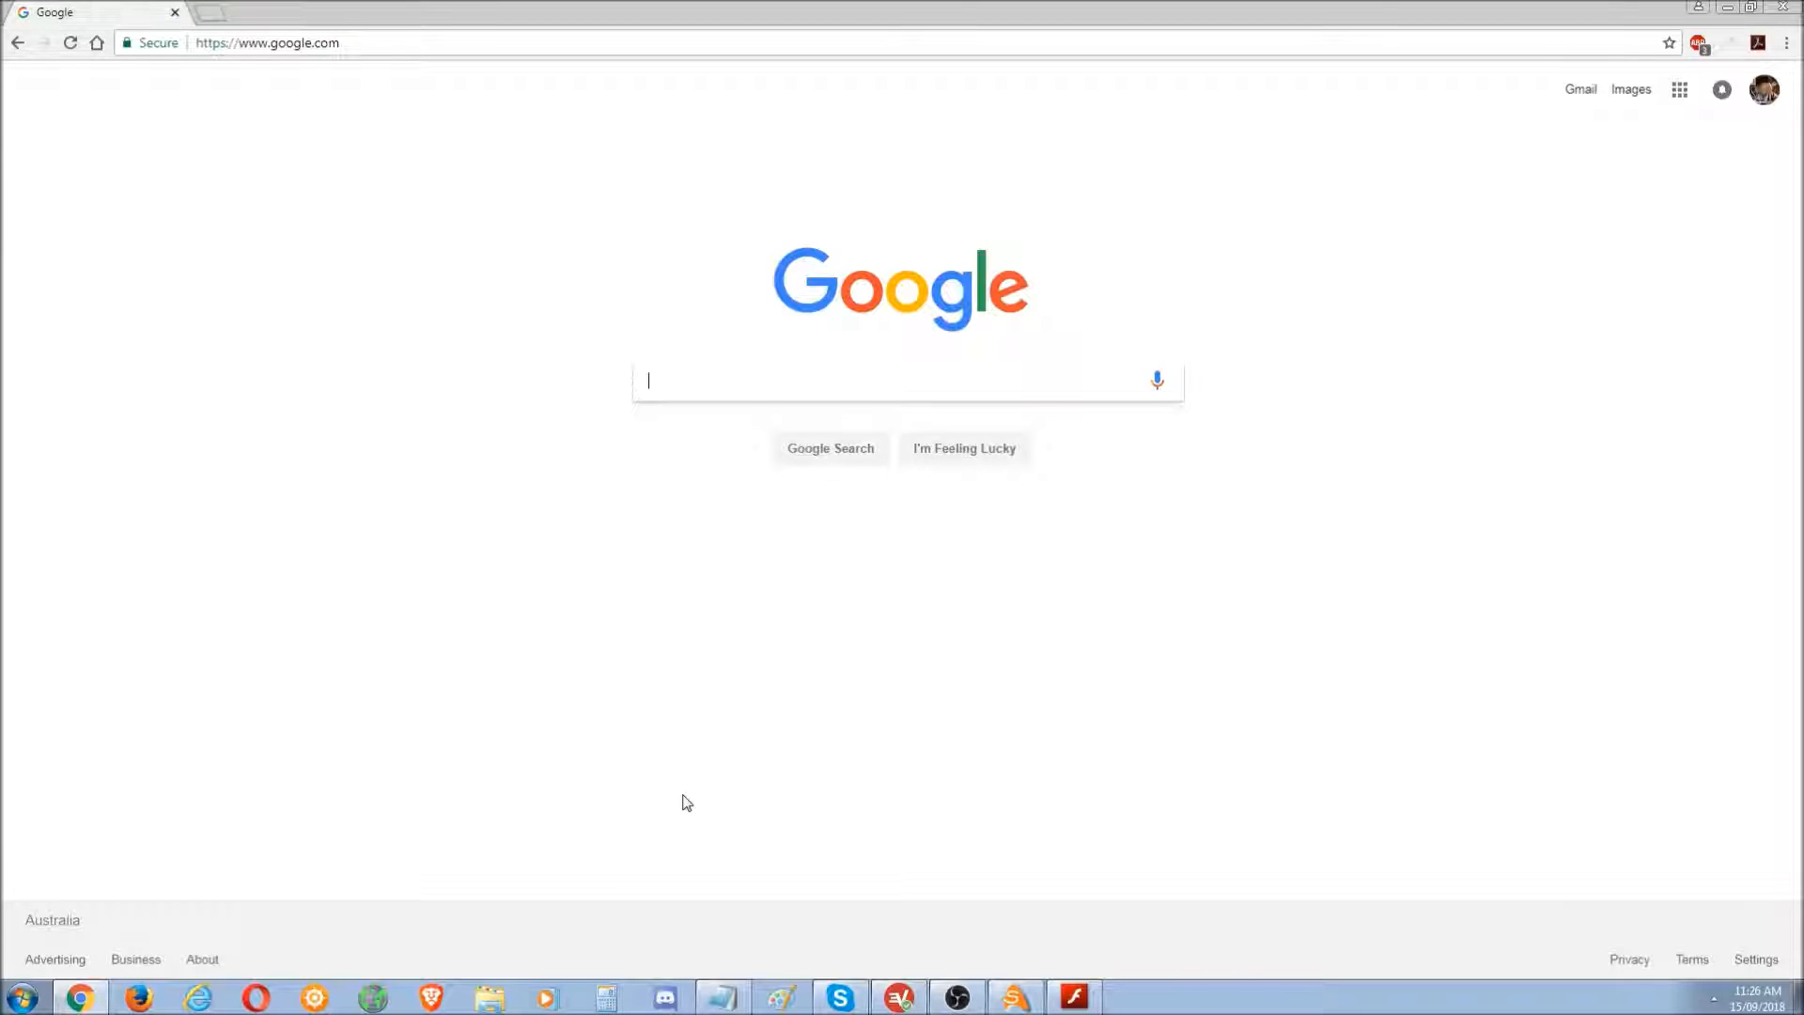
{"action": "left_click", "coordinate": [1067, 994]}
{"action": "left_click", "coordinate": [1782, 7]}
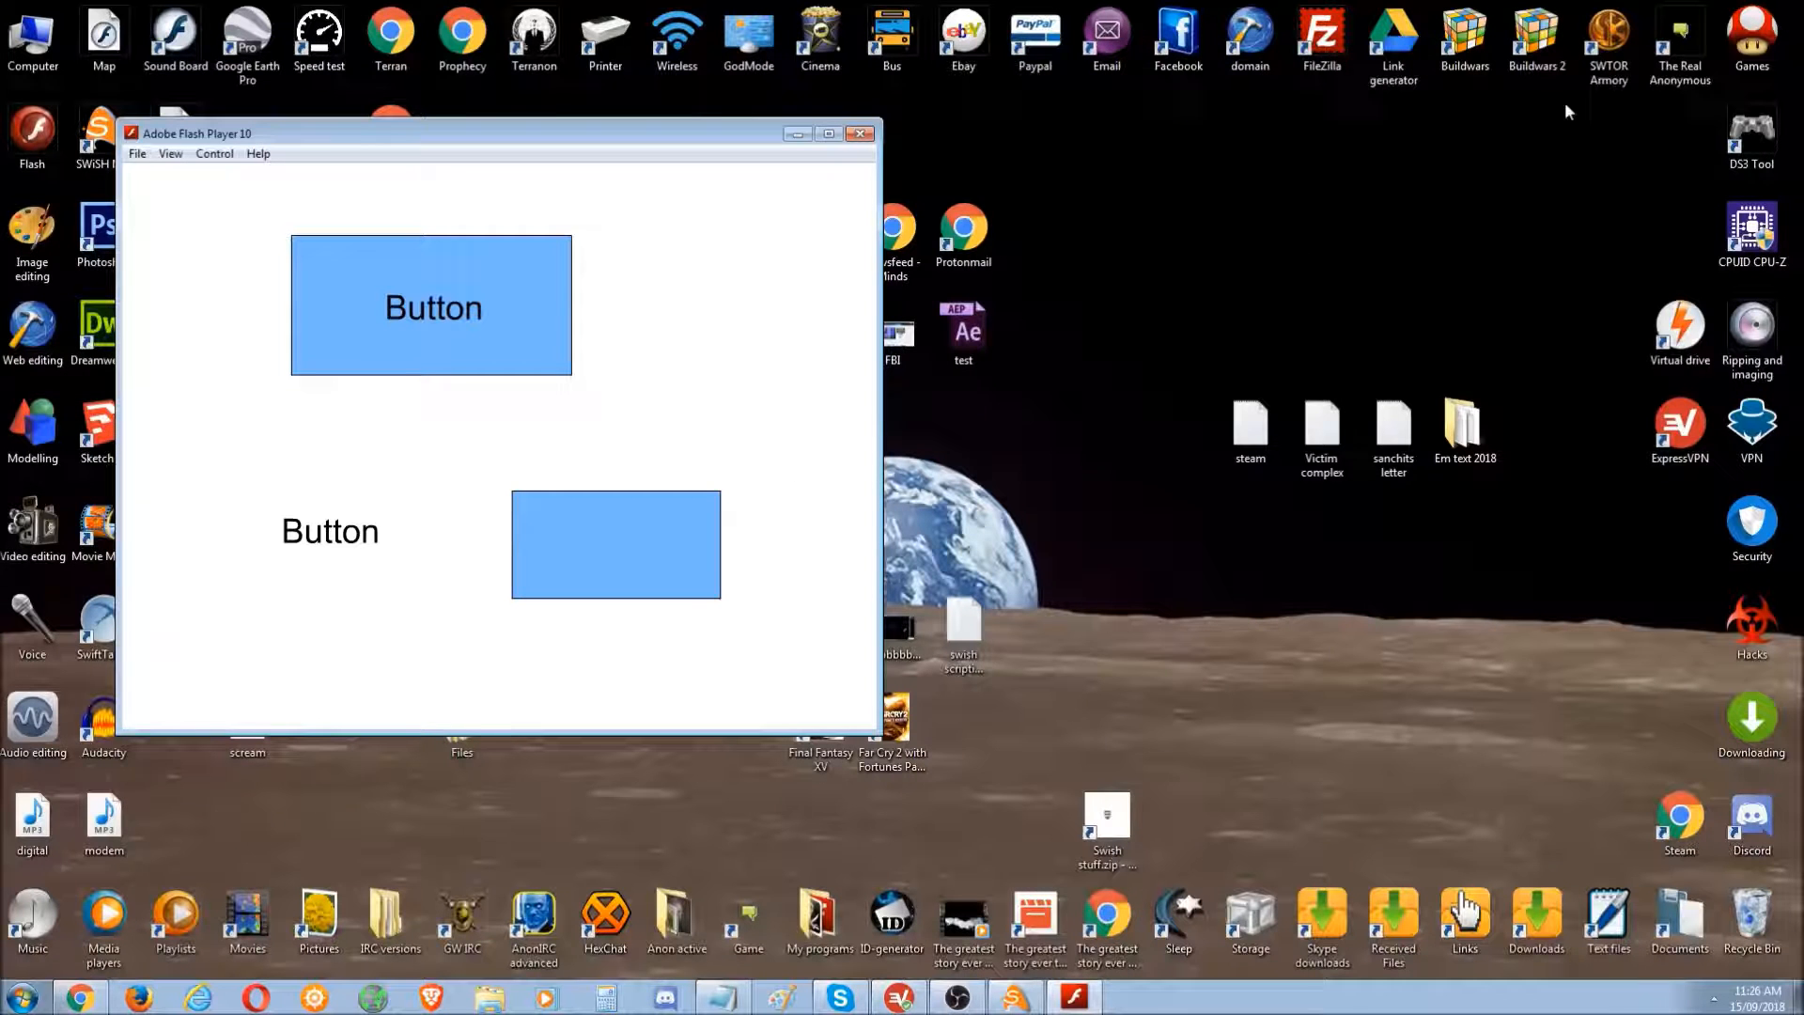
{"action": "left_click", "coordinate": [443, 331]}
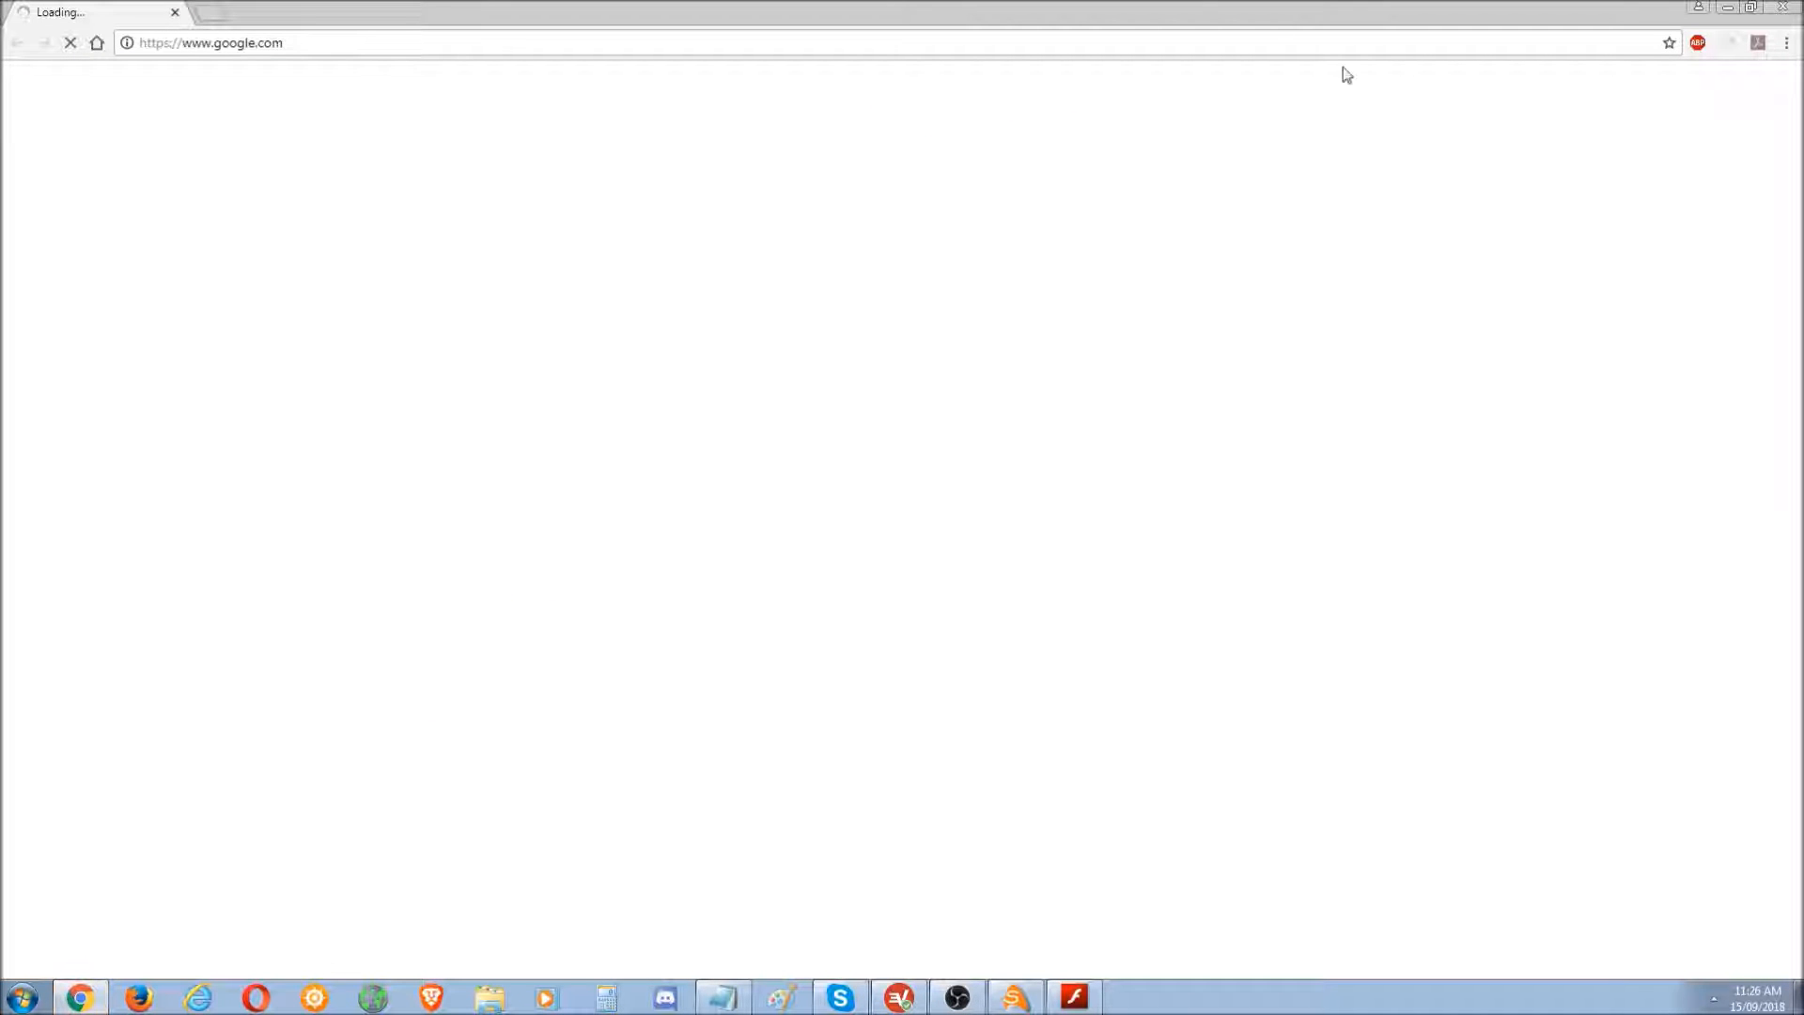
{"action": "left_click", "coordinate": [1795, 8]}
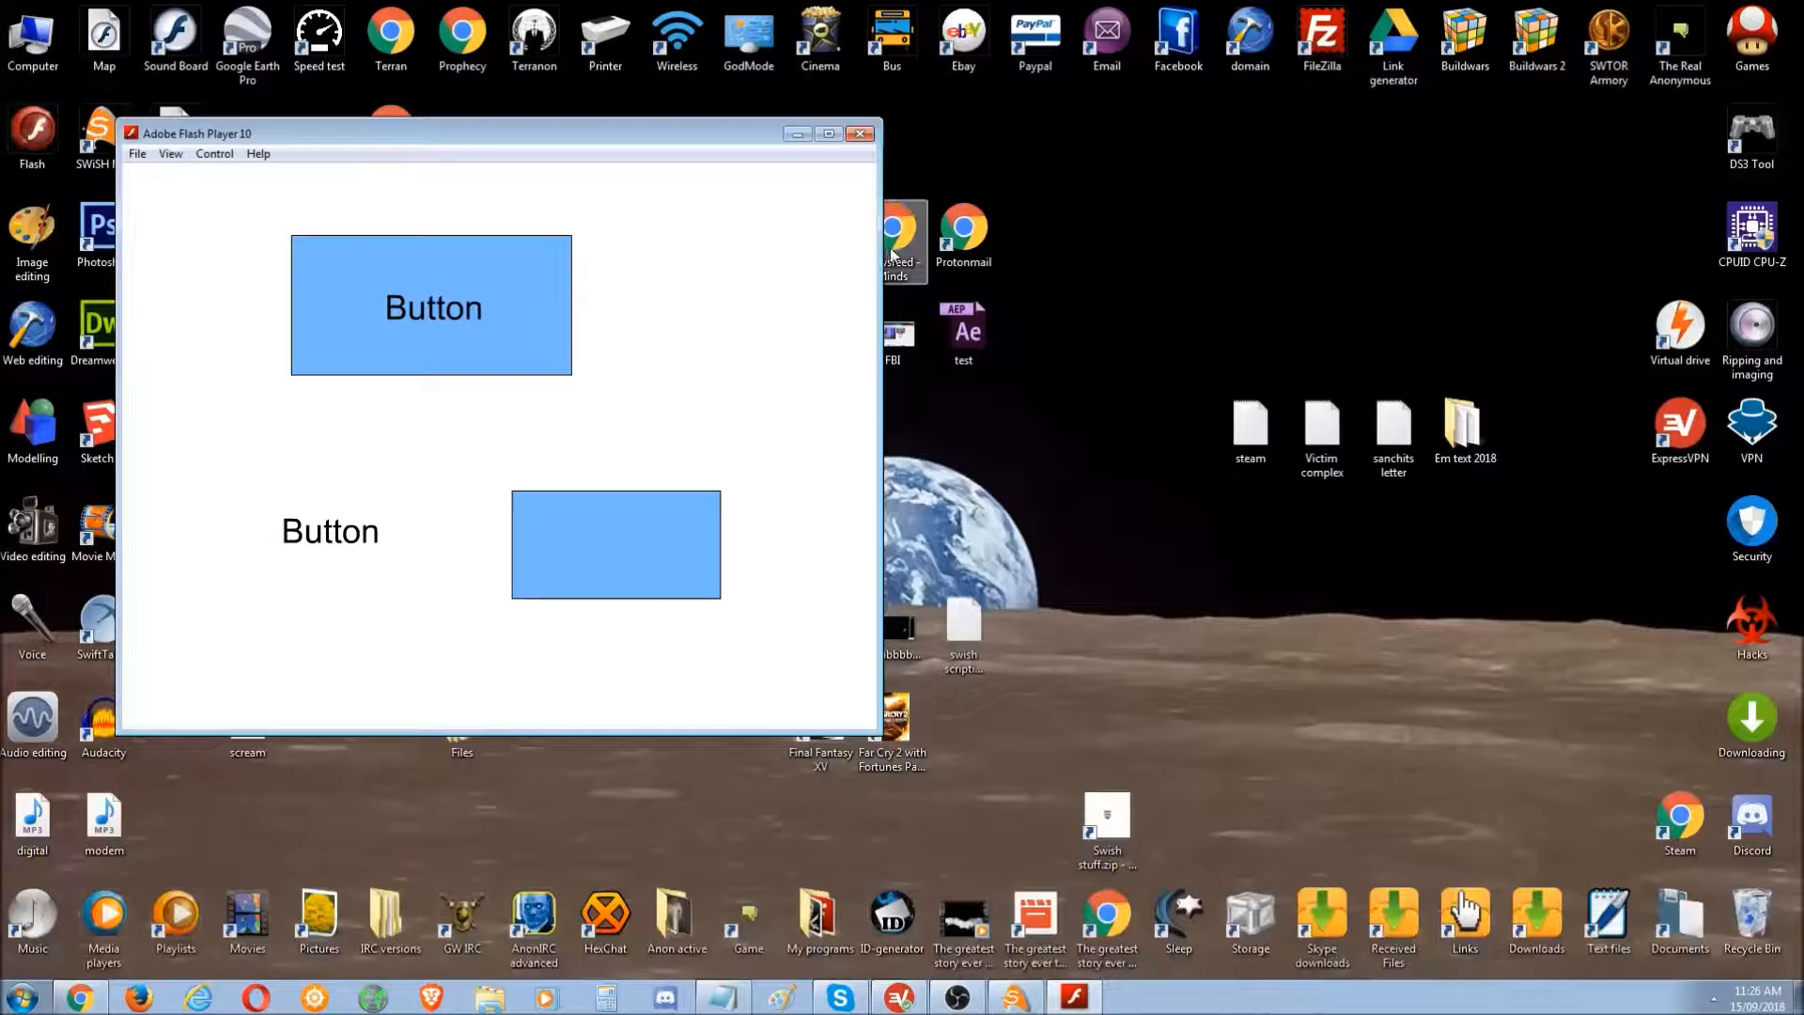
{"action": "left_click", "coordinate": [861, 135]}
{"action": "left_click", "coordinate": [1013, 998]}
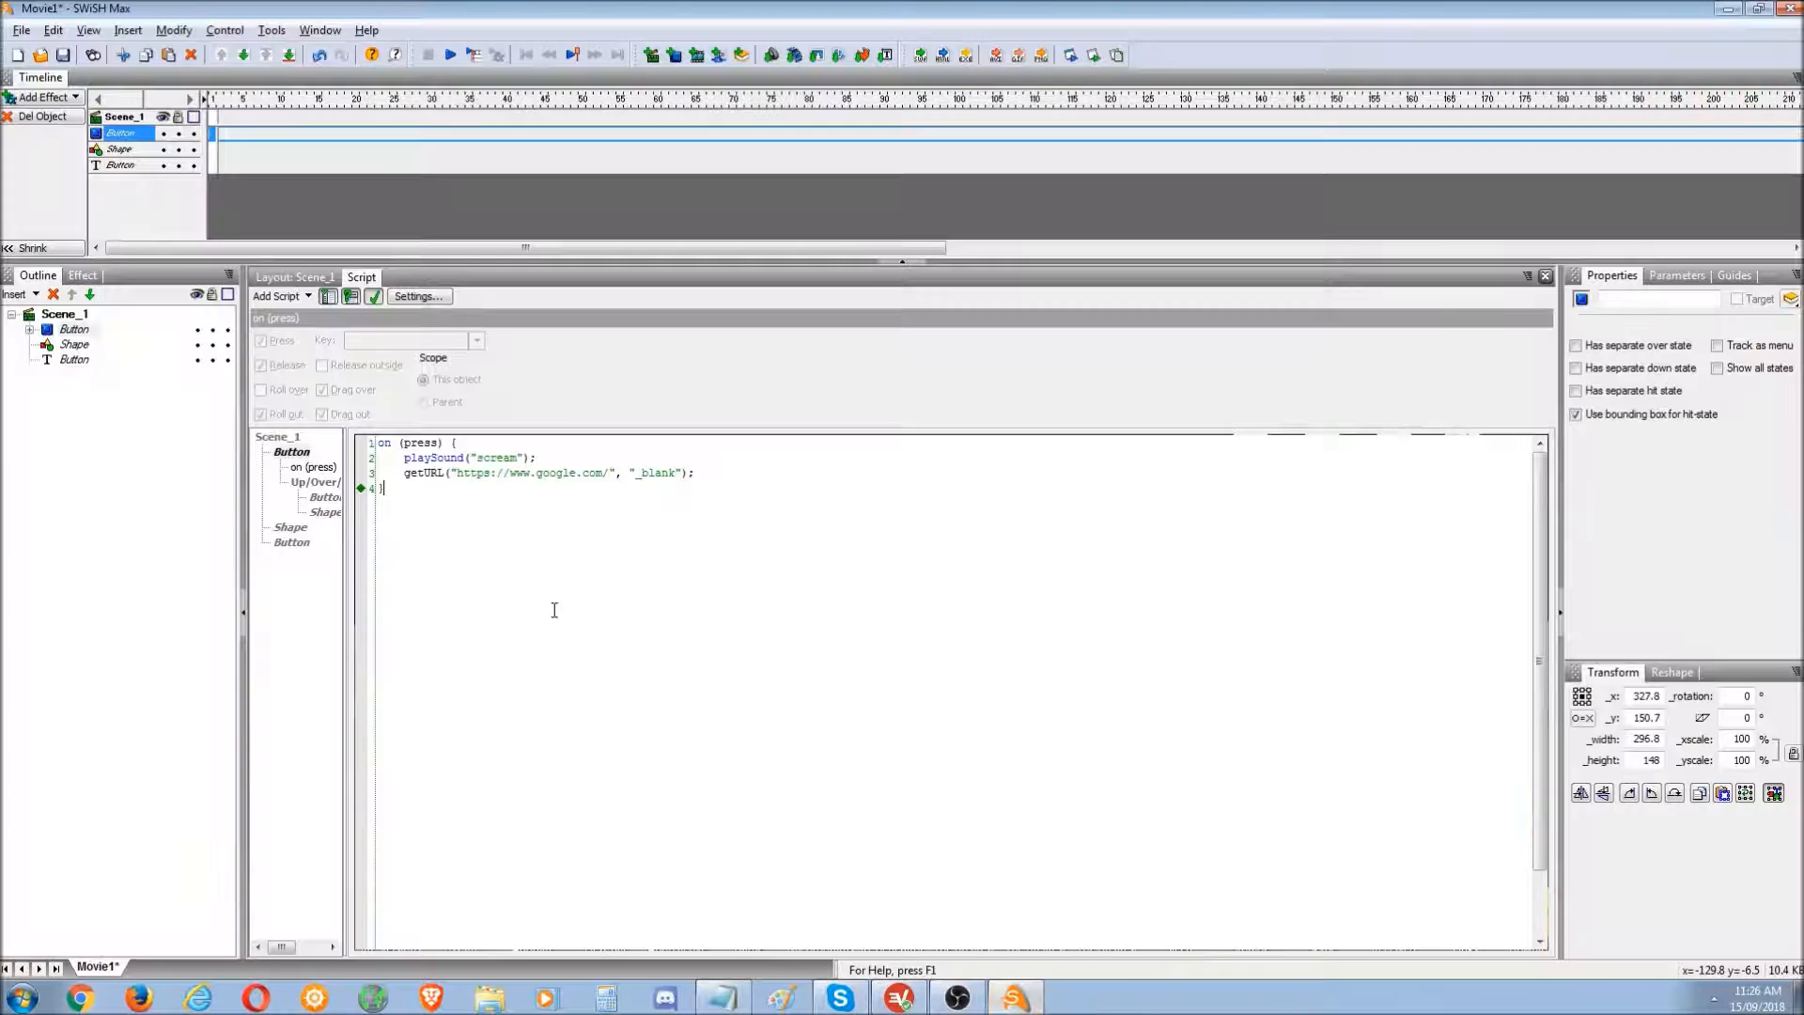
- Try a gotoAndPlay(1) action after the getURL line, look at its target and scene options, and undo the addition
{"action": "left_click", "coordinate": [603, 472]}
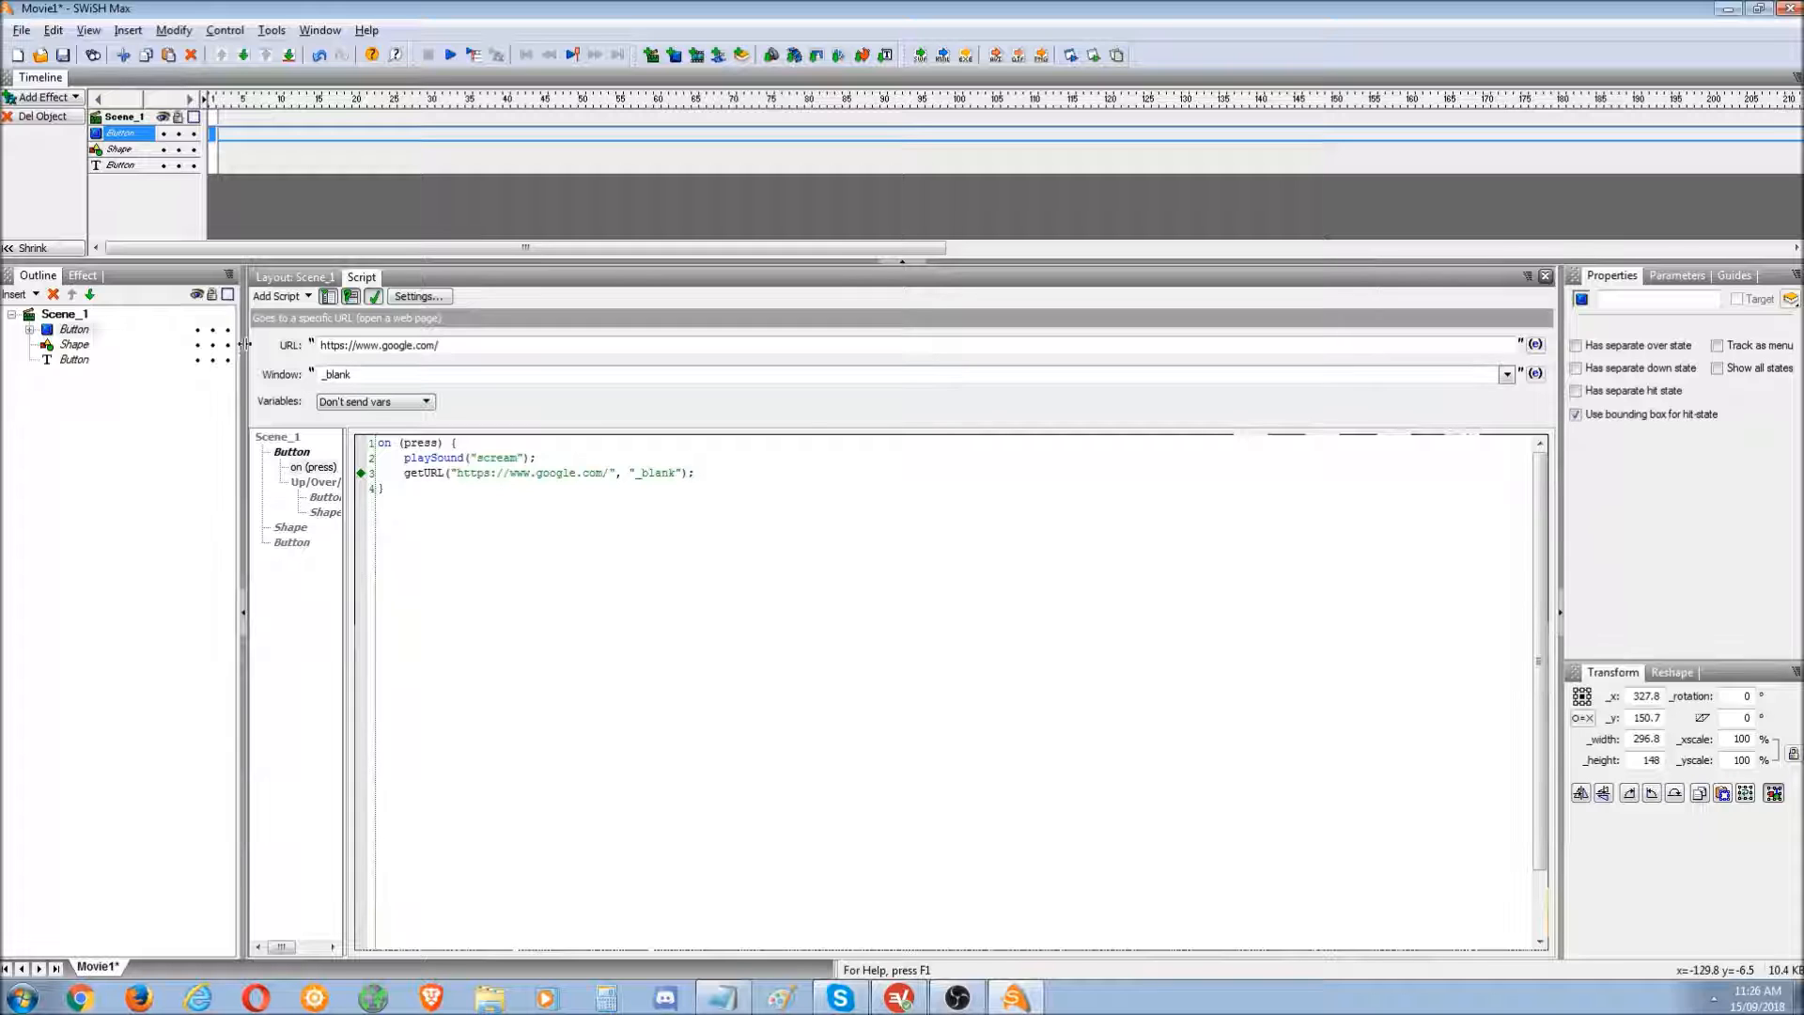
{"action": "left_click", "coordinate": [279, 296]}
{"action": "mouse_move", "coordinate": [336, 416]}
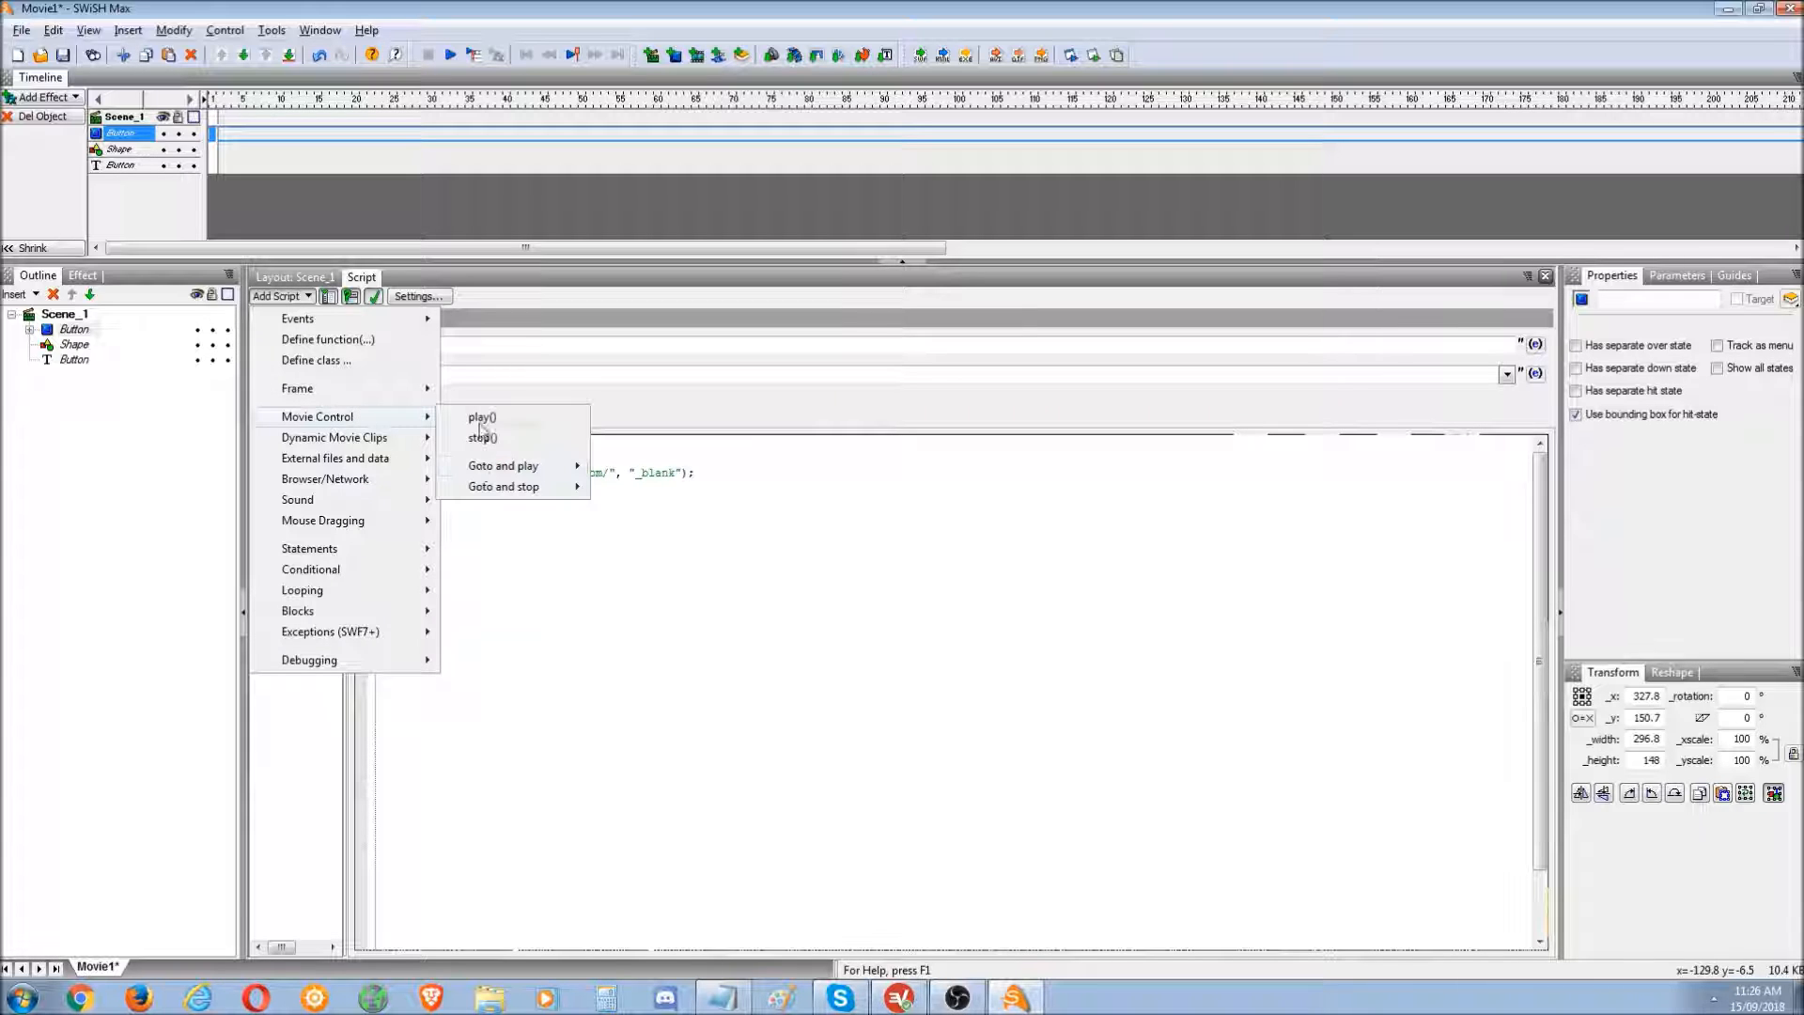
{"action": "mouse_move", "coordinate": [481, 469]}
{"action": "left_click", "coordinate": [687, 465]}
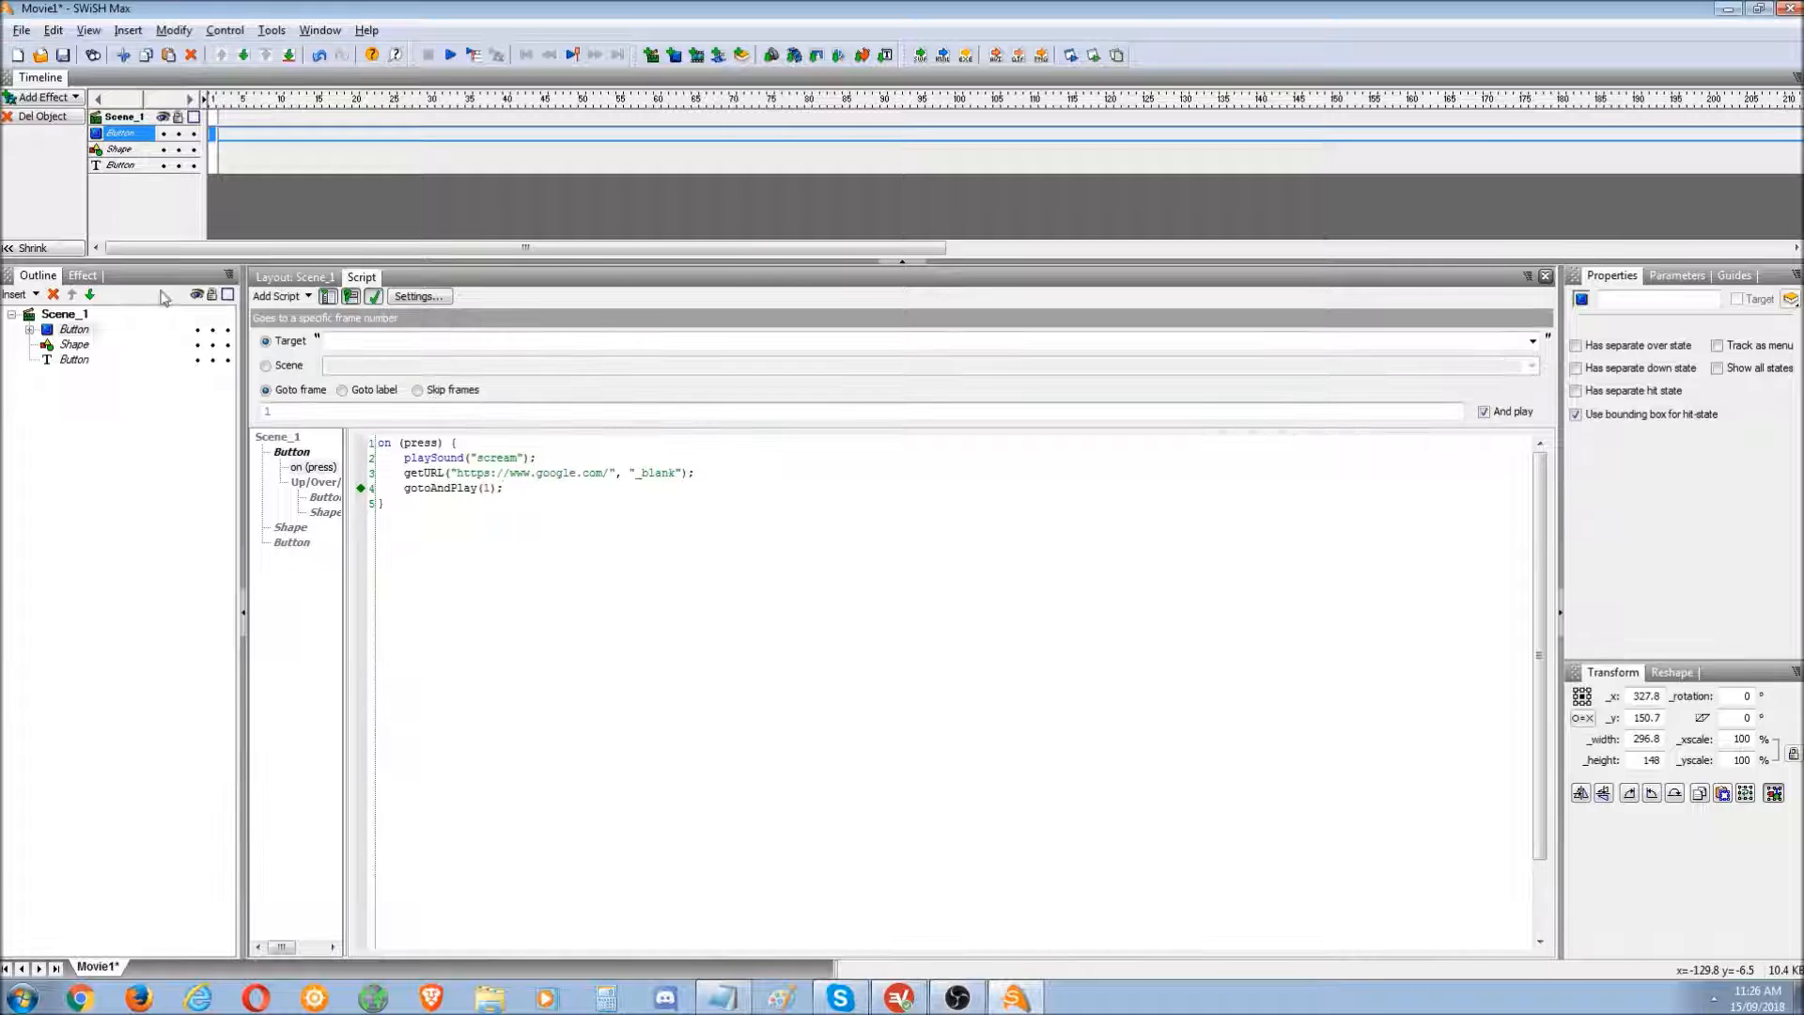
{"action": "left_click", "coordinate": [917, 341]}
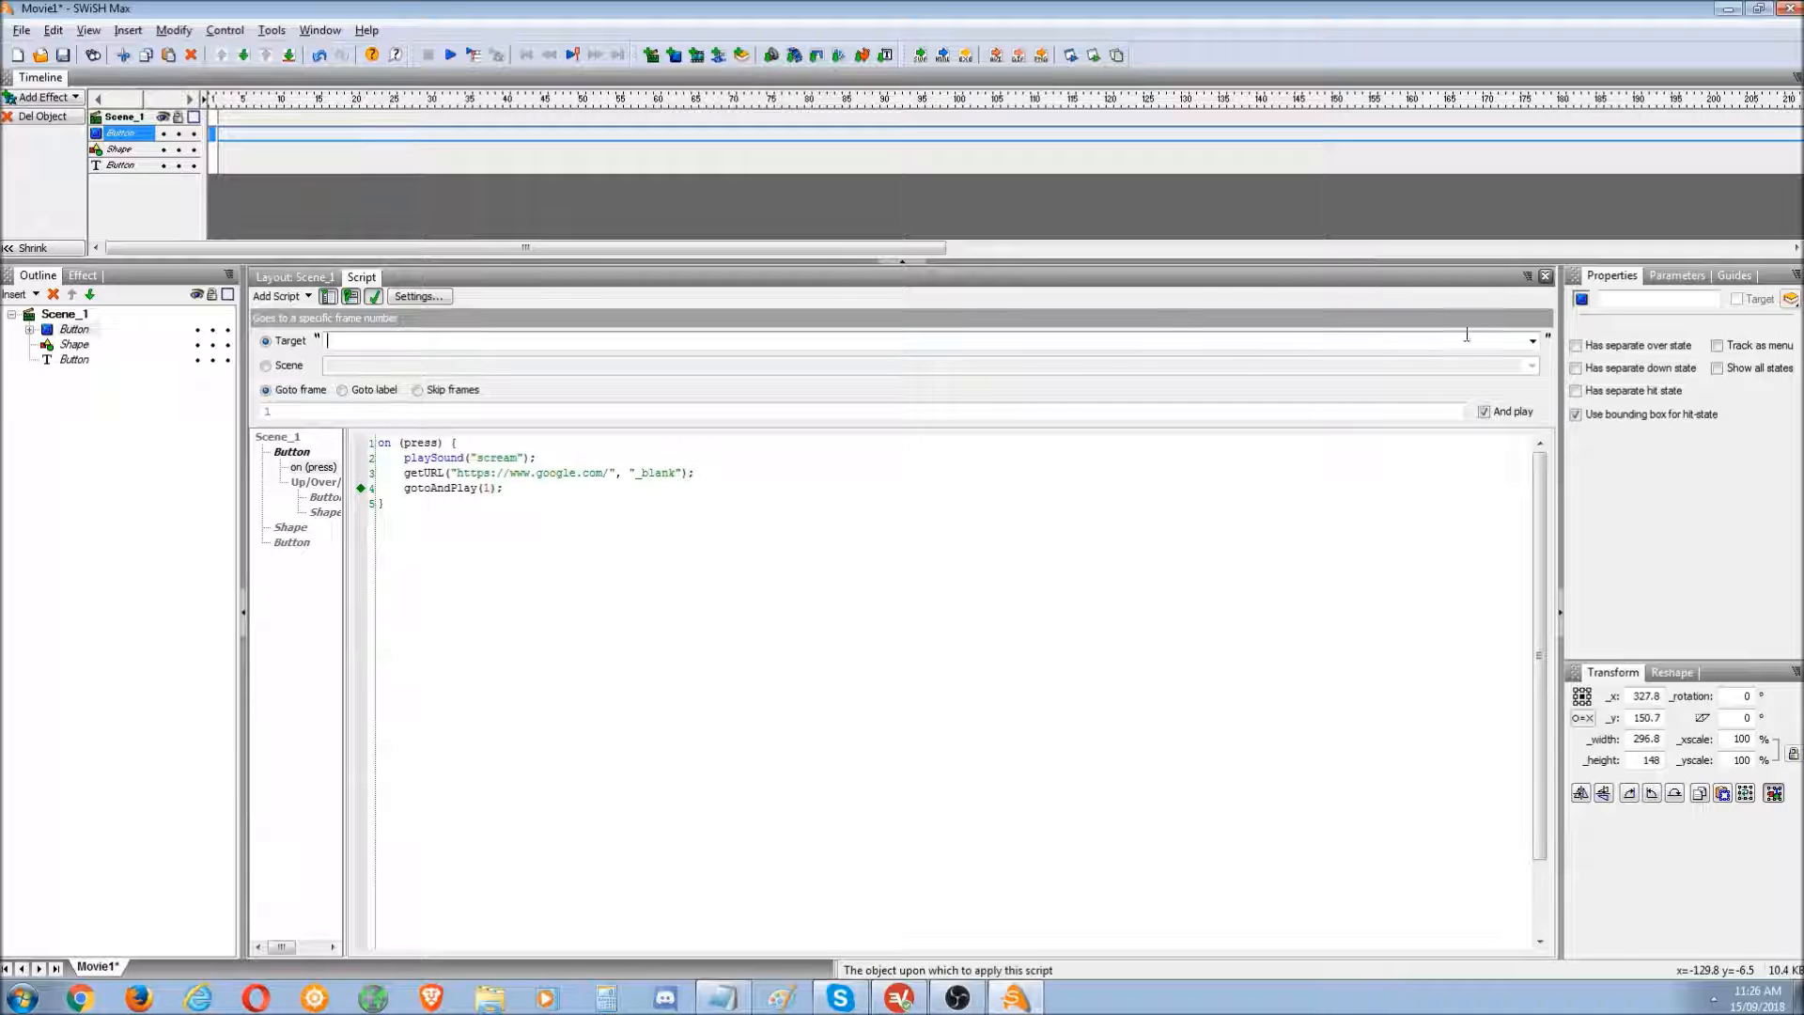
{"action": "left_click", "coordinate": [1530, 343]}
{"action": "left_click", "coordinate": [270, 371]}
{"action": "left_click", "coordinate": [267, 366]}
{"action": "left_click", "coordinate": [267, 341]}
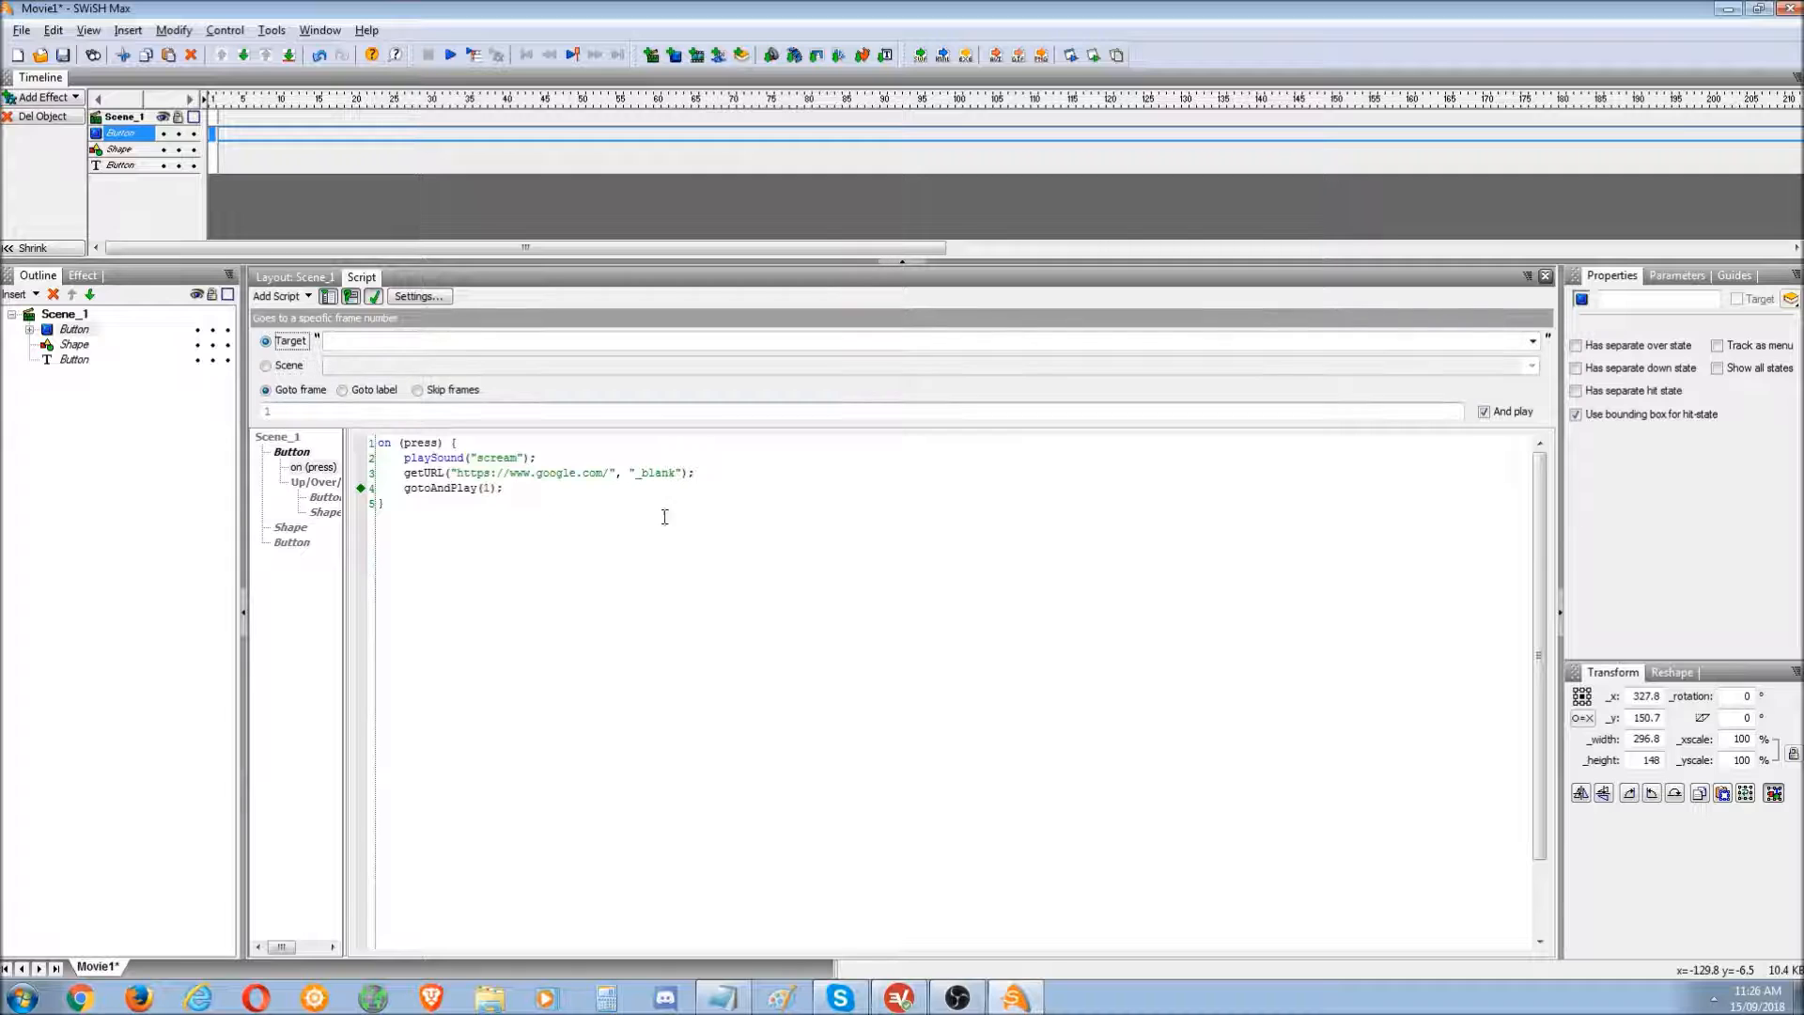
{"action": "key", "text": "ctrl+z"}
{"action": "key", "text": "ctrl+z"}
{"action": "key", "text": "ctrl+z"}
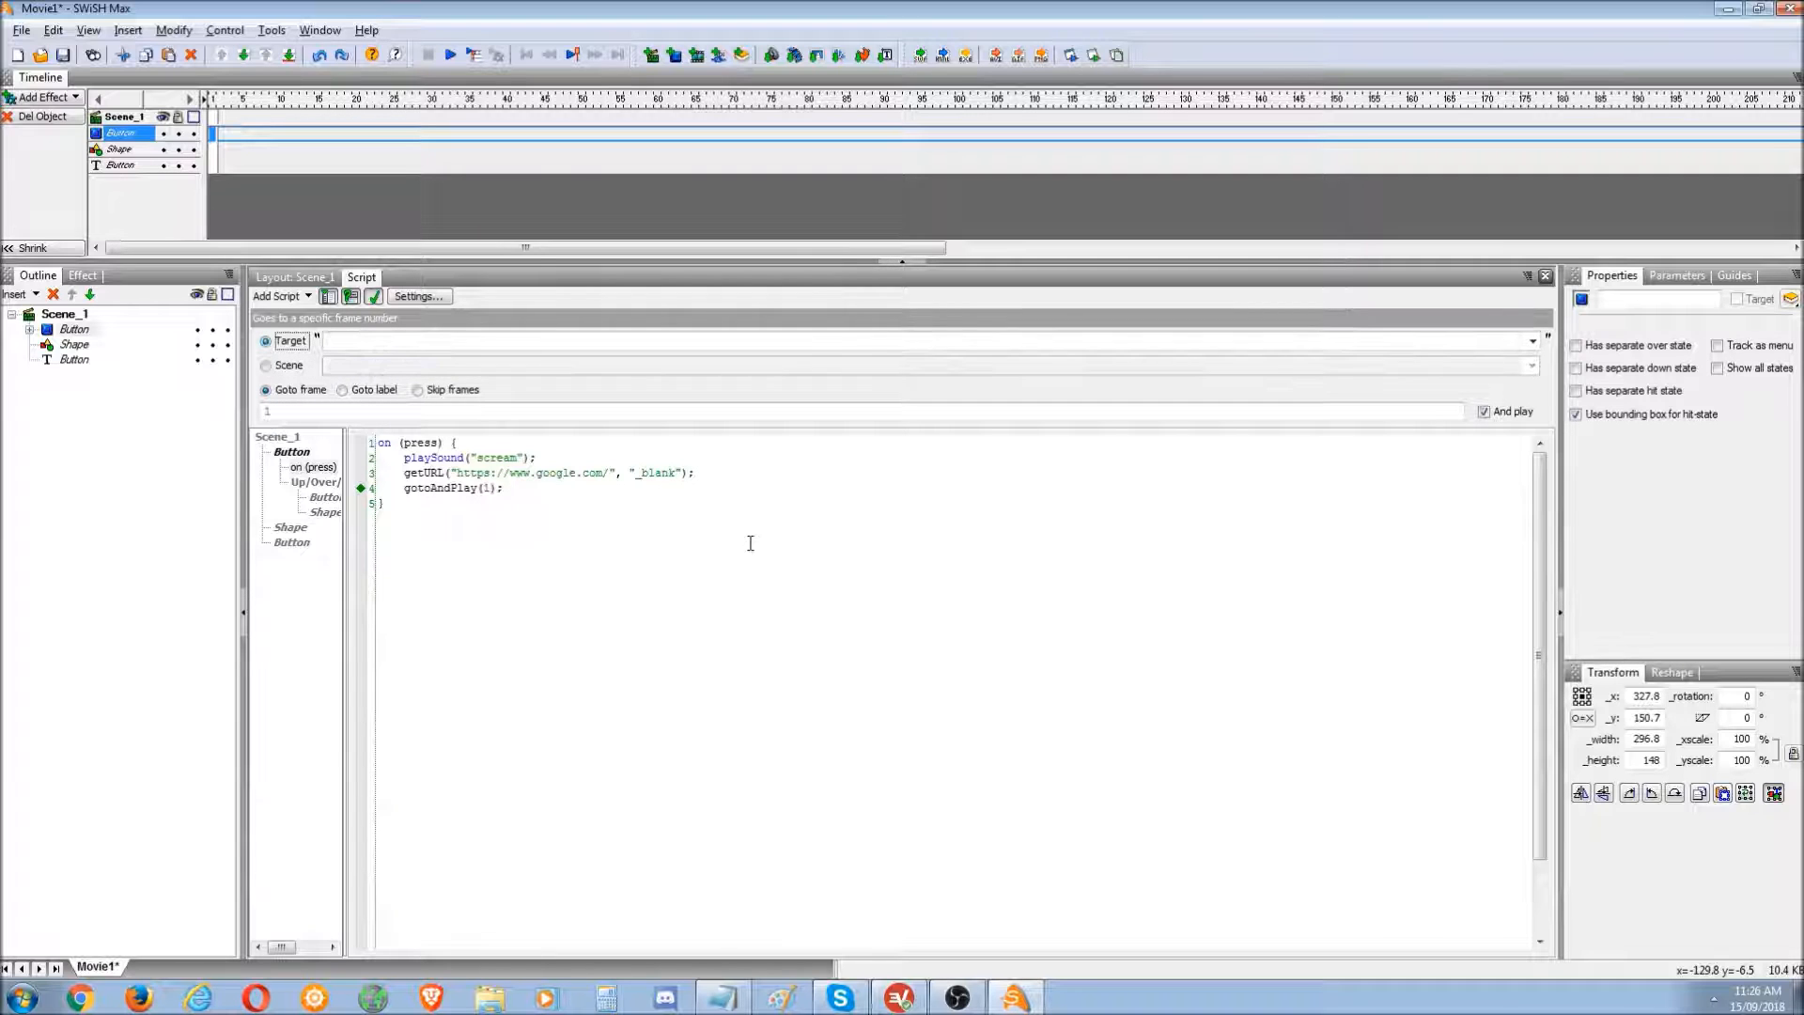
{"action": "left_click", "coordinate": [750, 543]}
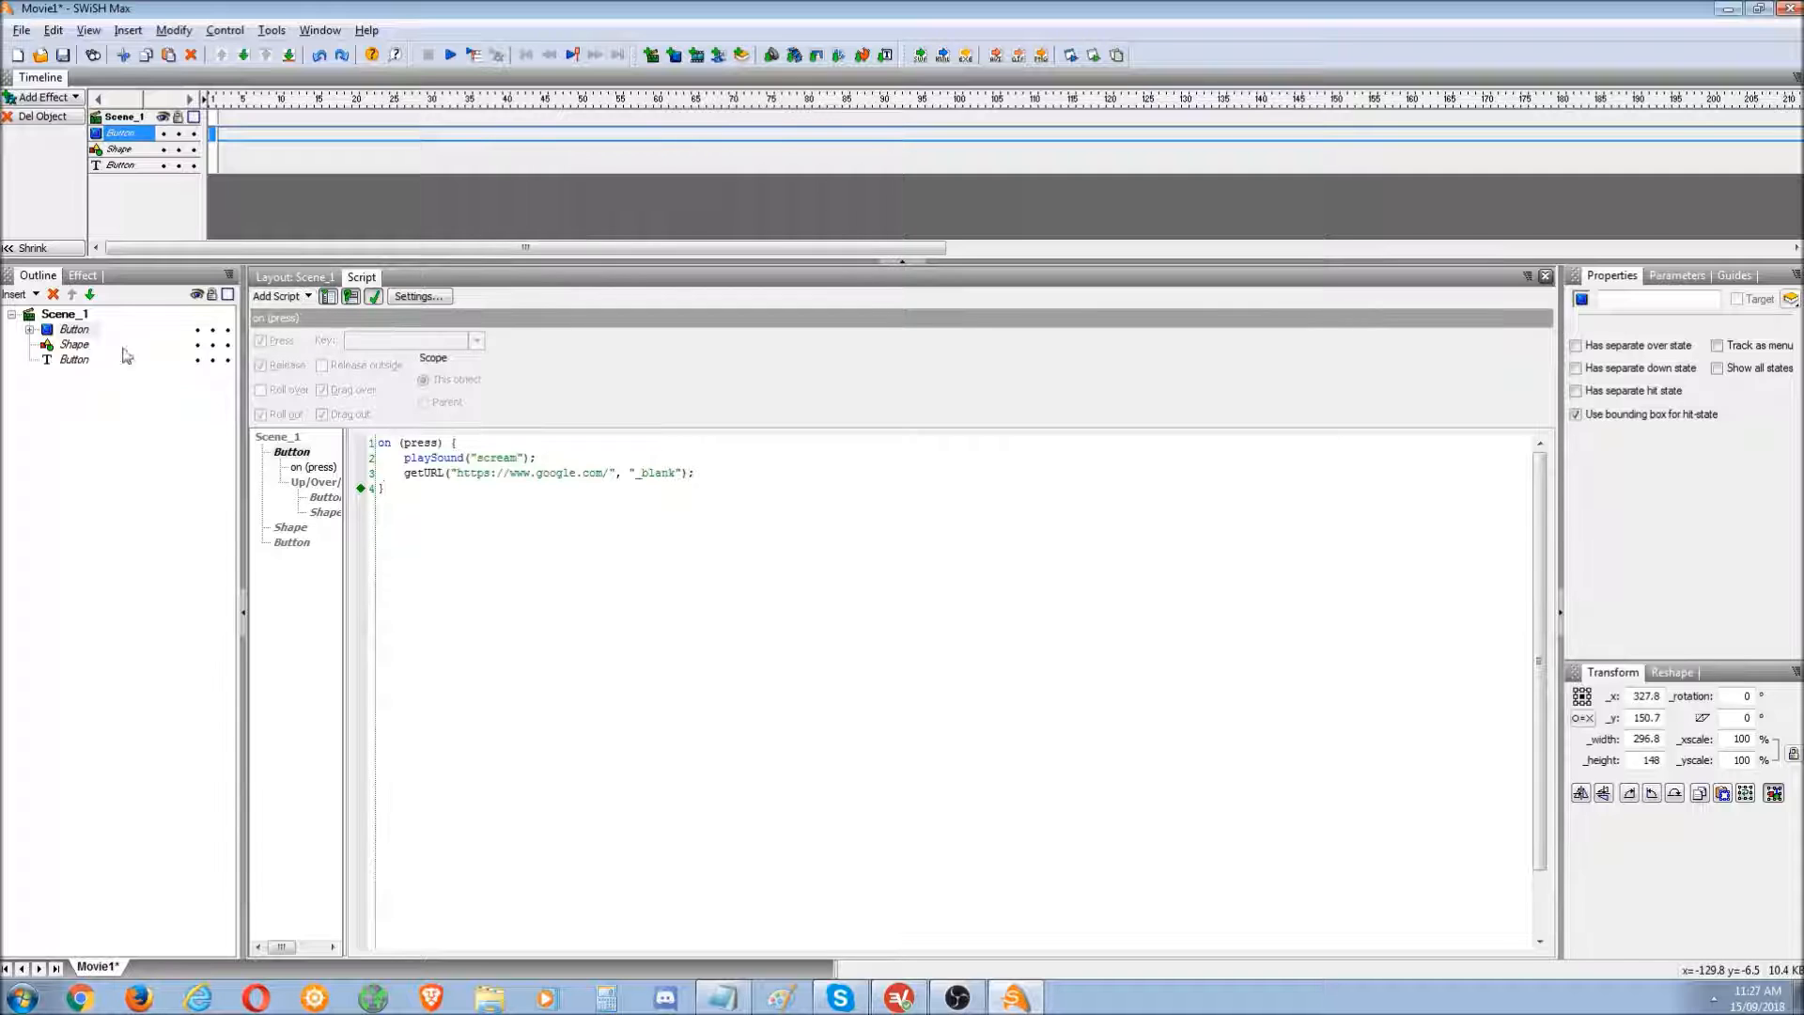
- Examine the standalone shape and the standalone Button text on the scene layout by selecting them alternately
{"action": "left_click", "coordinate": [75, 345]}
{"action": "left_click", "coordinate": [295, 277]}
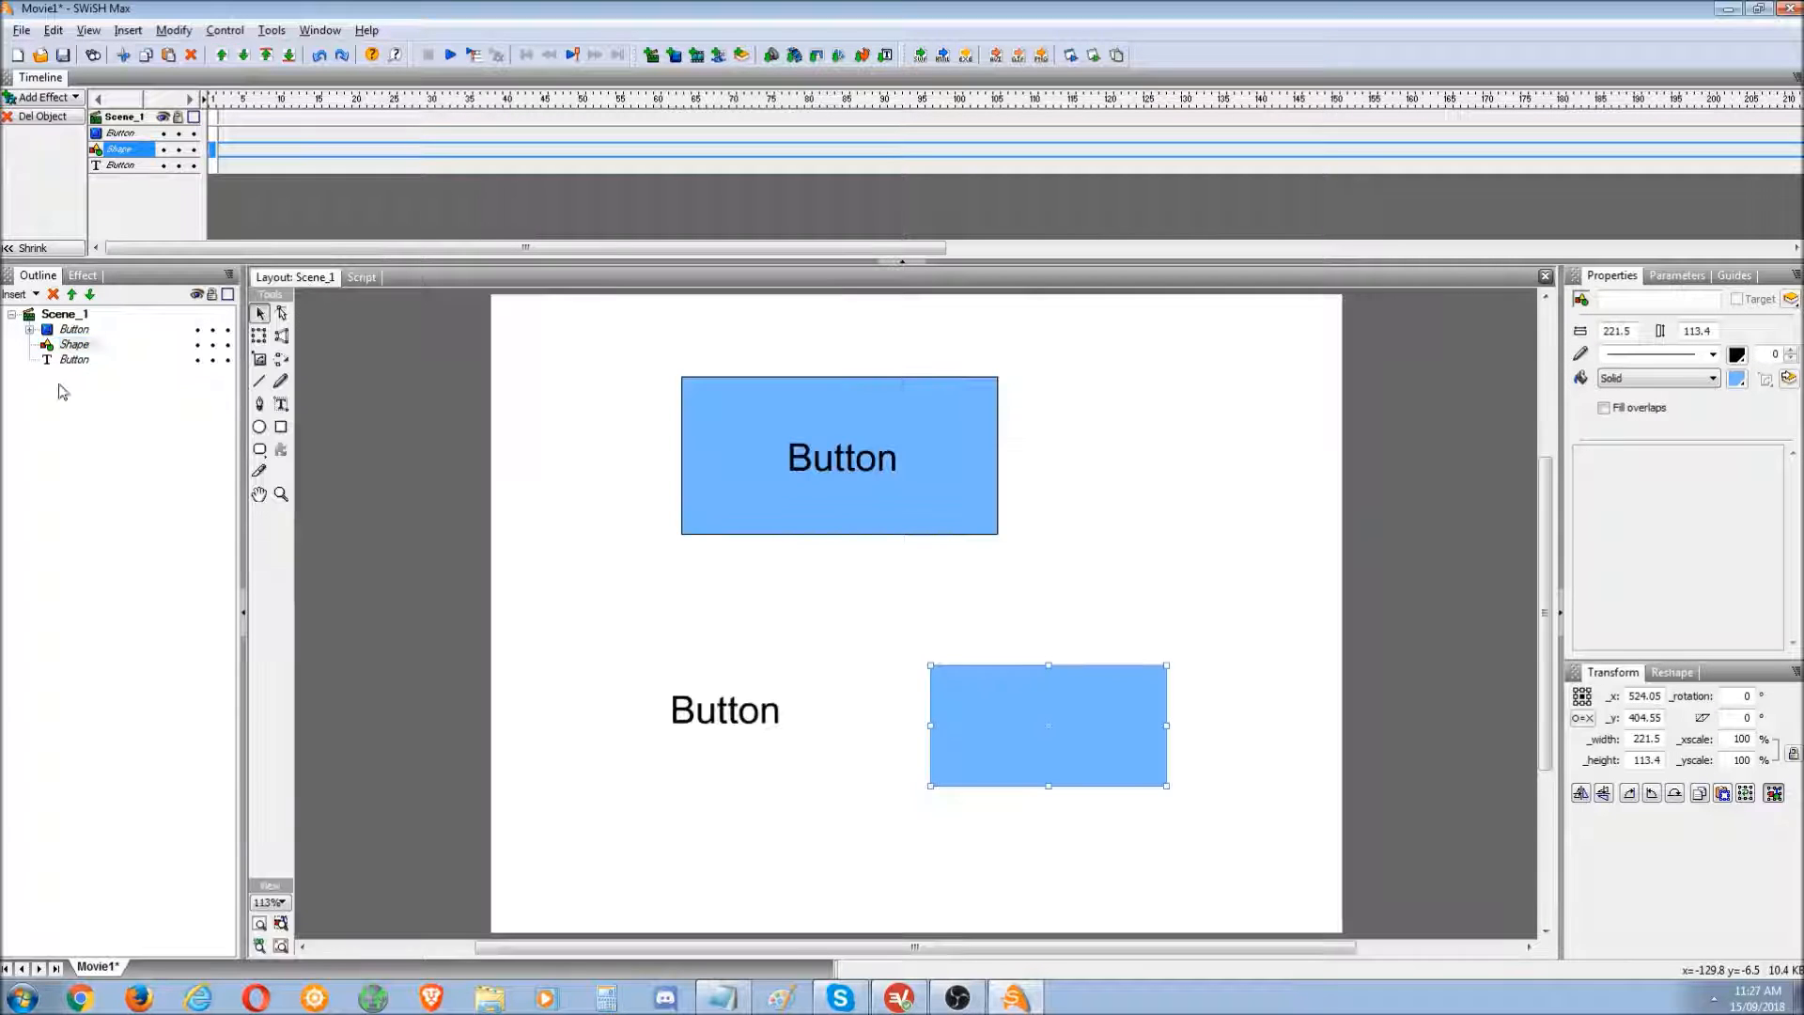
{"action": "left_click", "coordinate": [74, 361]}
{"action": "left_click", "coordinate": [100, 347]}
{"action": "left_click", "coordinate": [83, 359]}
{"action": "left_click", "coordinate": [83, 344]}
{"action": "left_click", "coordinate": [81, 357]}
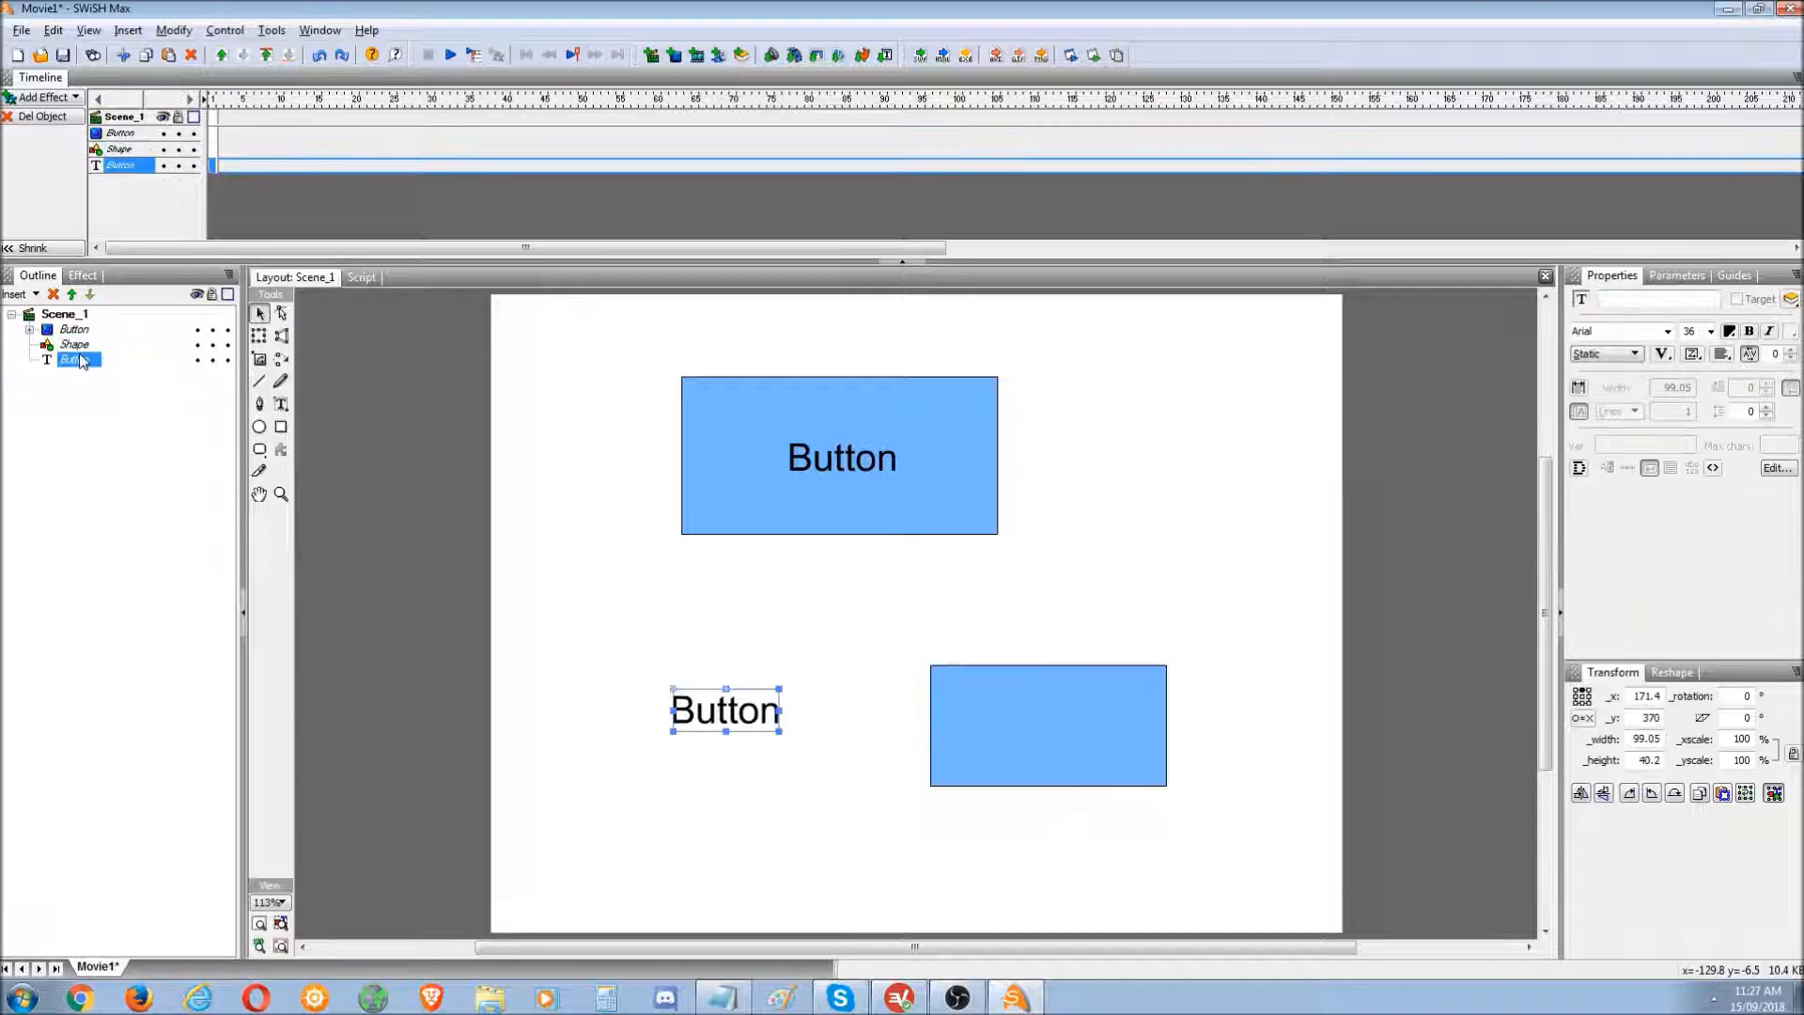
{"action": "left_click", "coordinate": [75, 345]}
{"action": "left_click", "coordinate": [75, 361]}
{"action": "left_click", "coordinate": [79, 344]}
{"action": "left_click", "coordinate": [79, 357]}
{"action": "left_click", "coordinate": [77, 344]}
{"action": "left_click", "coordinate": [77, 359]}
- Add an onSelfEvent (press) event to the script of the standalone Button text object
{"action": "left_click", "coordinate": [359, 280]}
{"action": "left_click", "coordinate": [72, 360]}
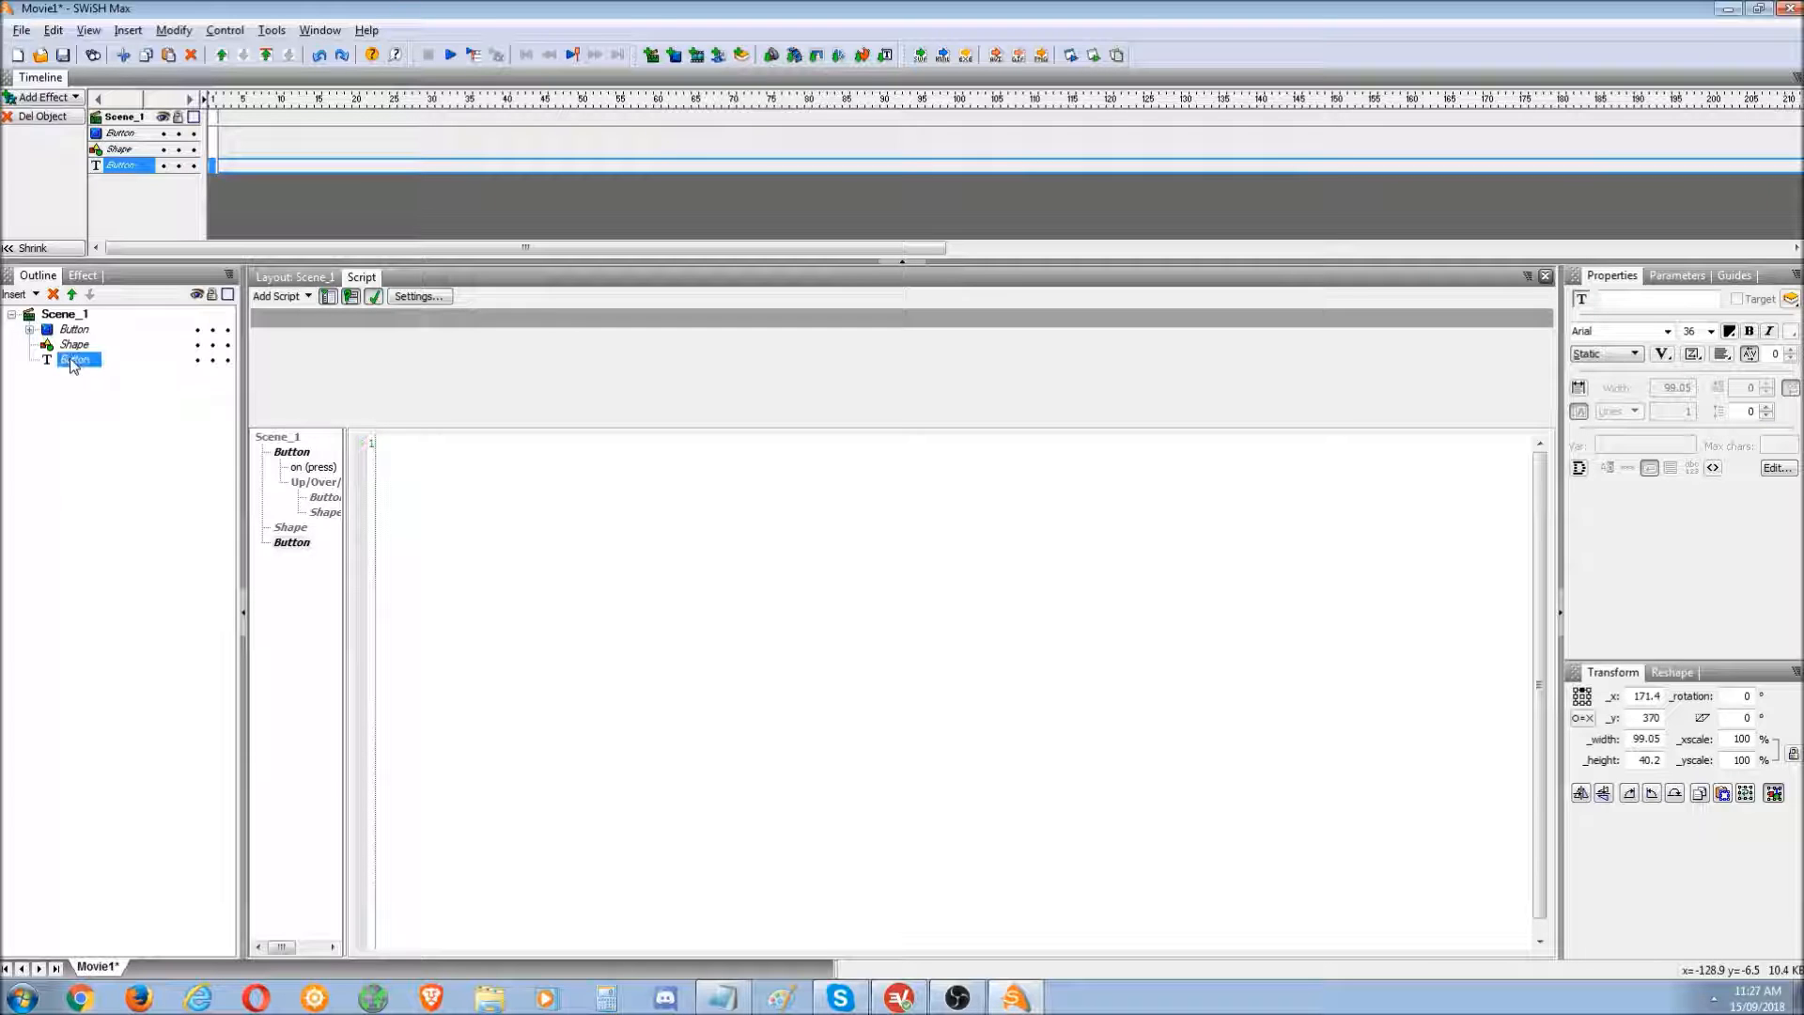
{"action": "left_click", "coordinate": [279, 297]}
{"action": "mouse_move", "coordinate": [329, 323]}
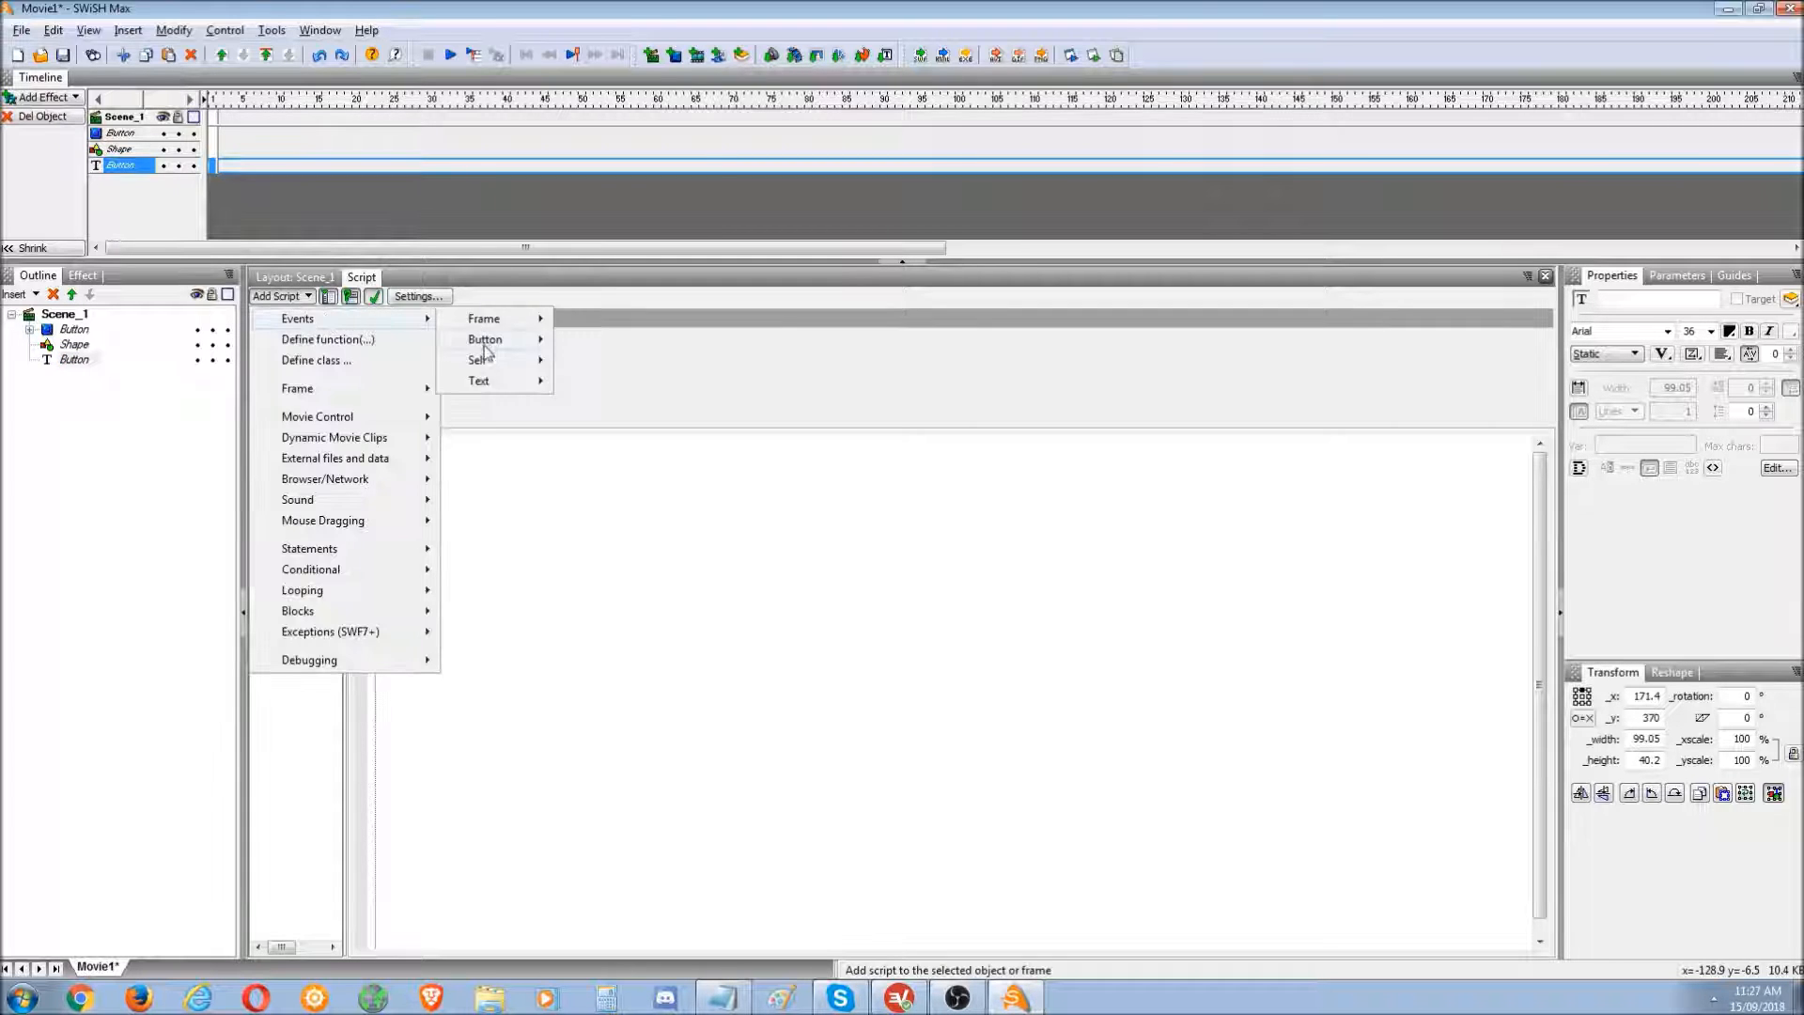
{"action": "mouse_move", "coordinate": [486, 344]}
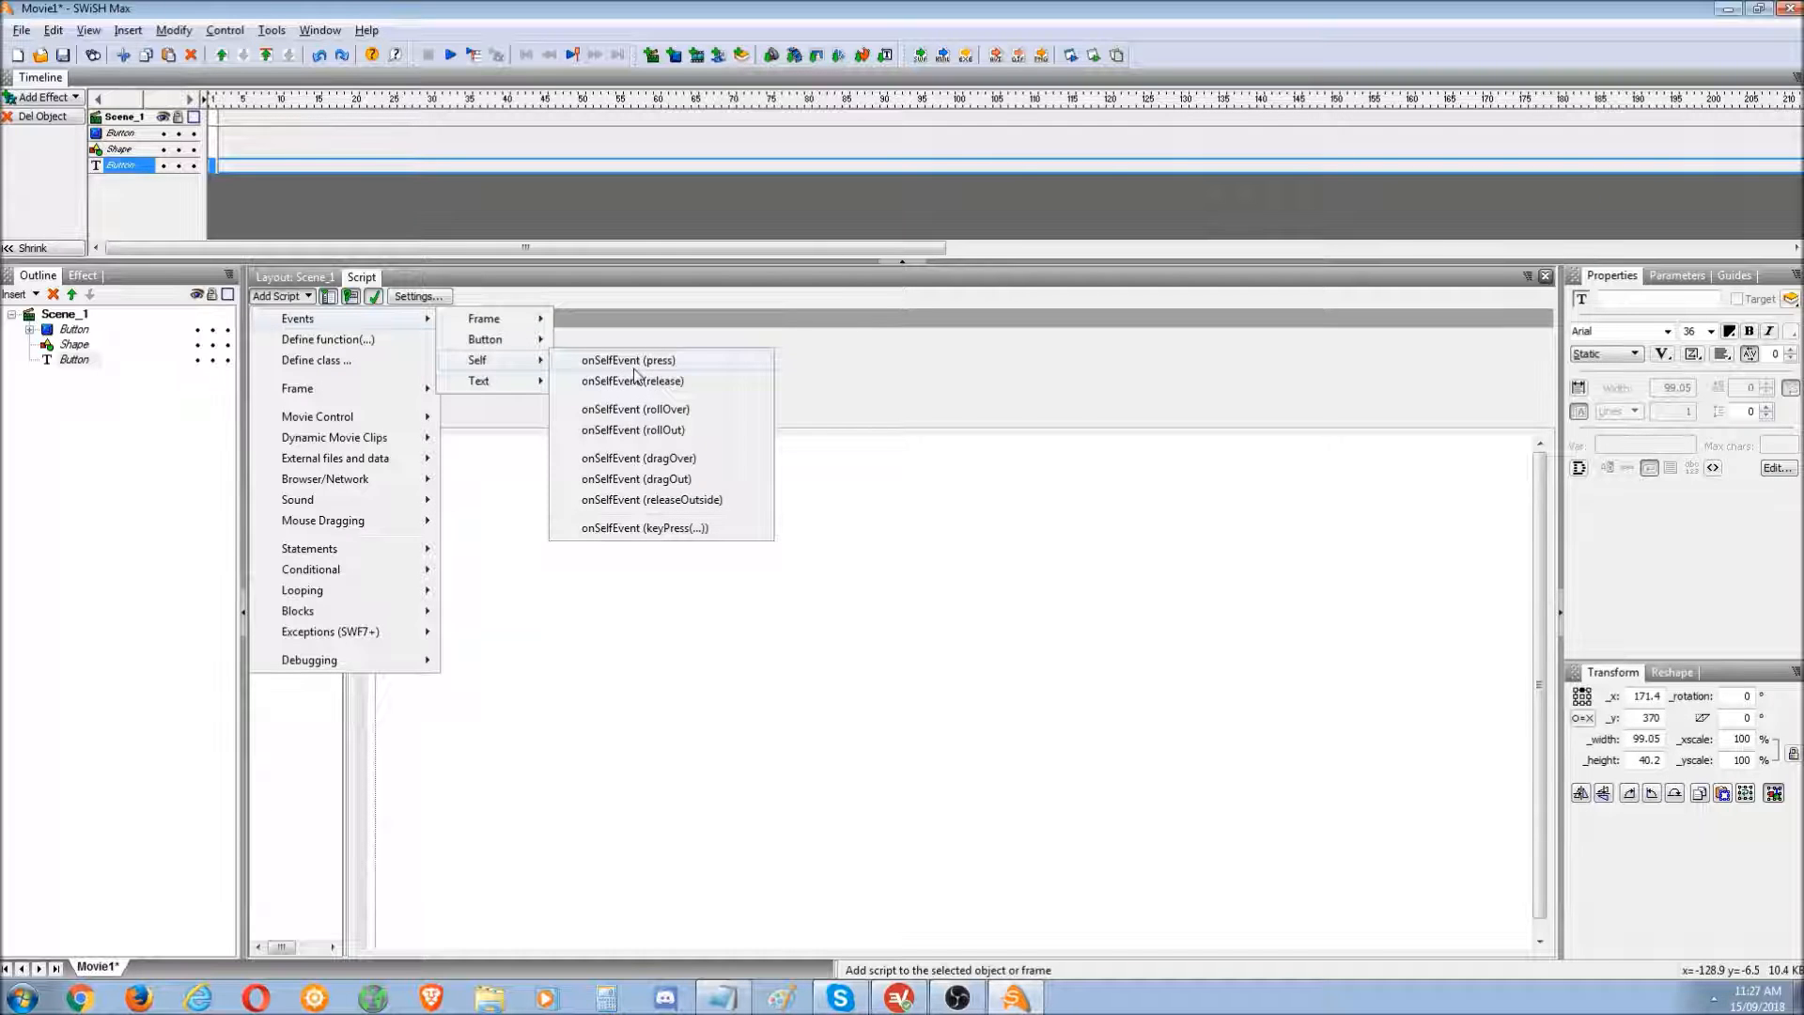
{"action": "left_click", "coordinate": [637, 367]}
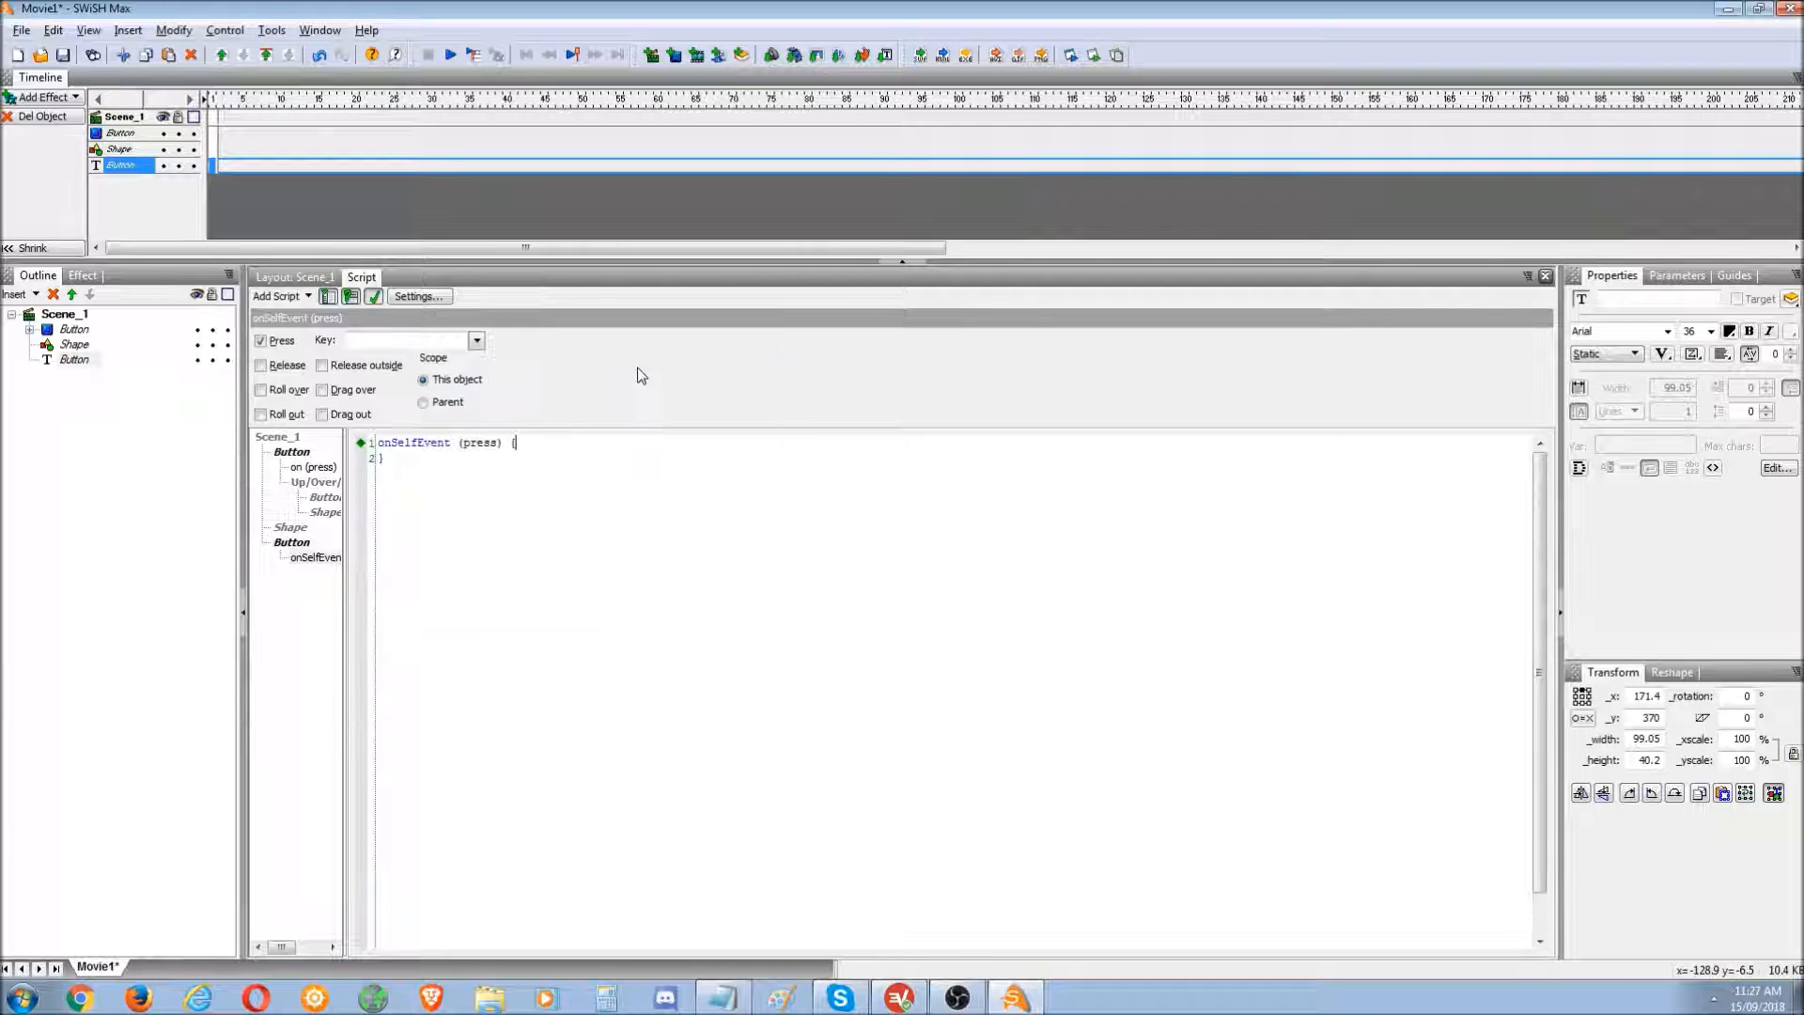
- Add a playSound action with the scream sound to the text's press event, and test the movie in Flash Player
{"action": "left_click", "coordinate": [288, 295]}
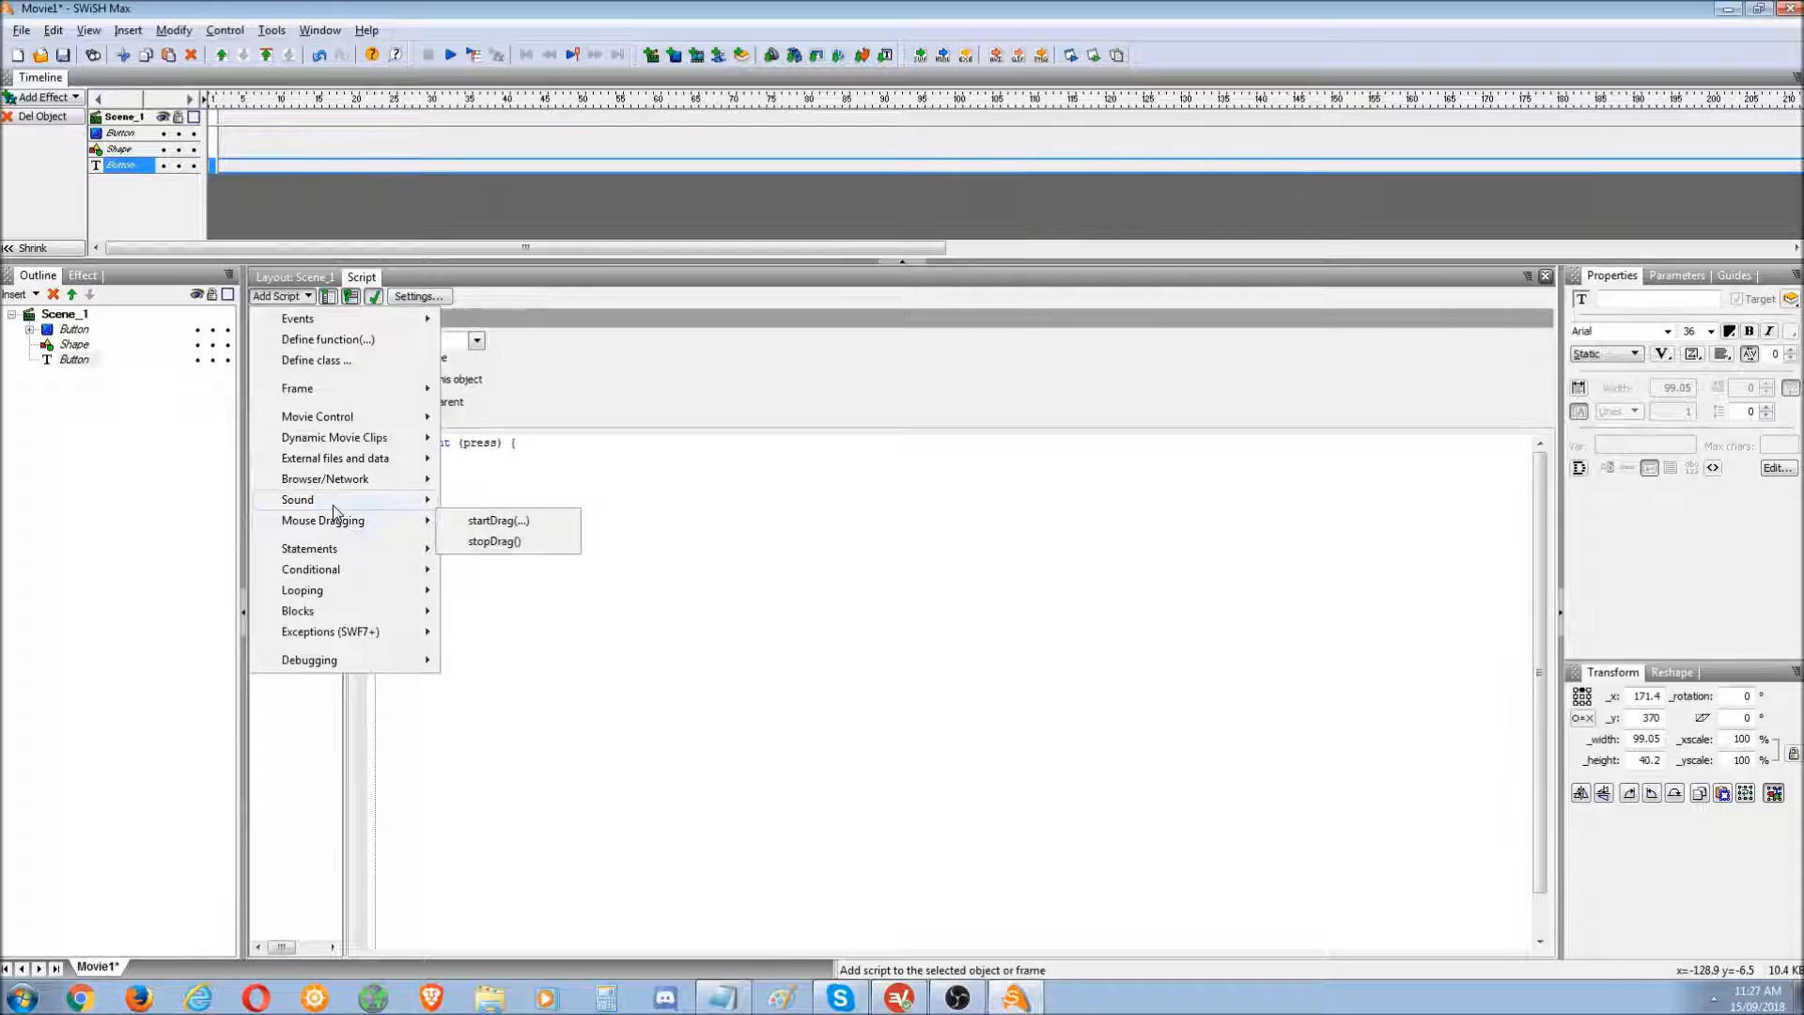
{"action": "mouse_move", "coordinate": [320, 499]}
{"action": "left_click", "coordinate": [503, 496]}
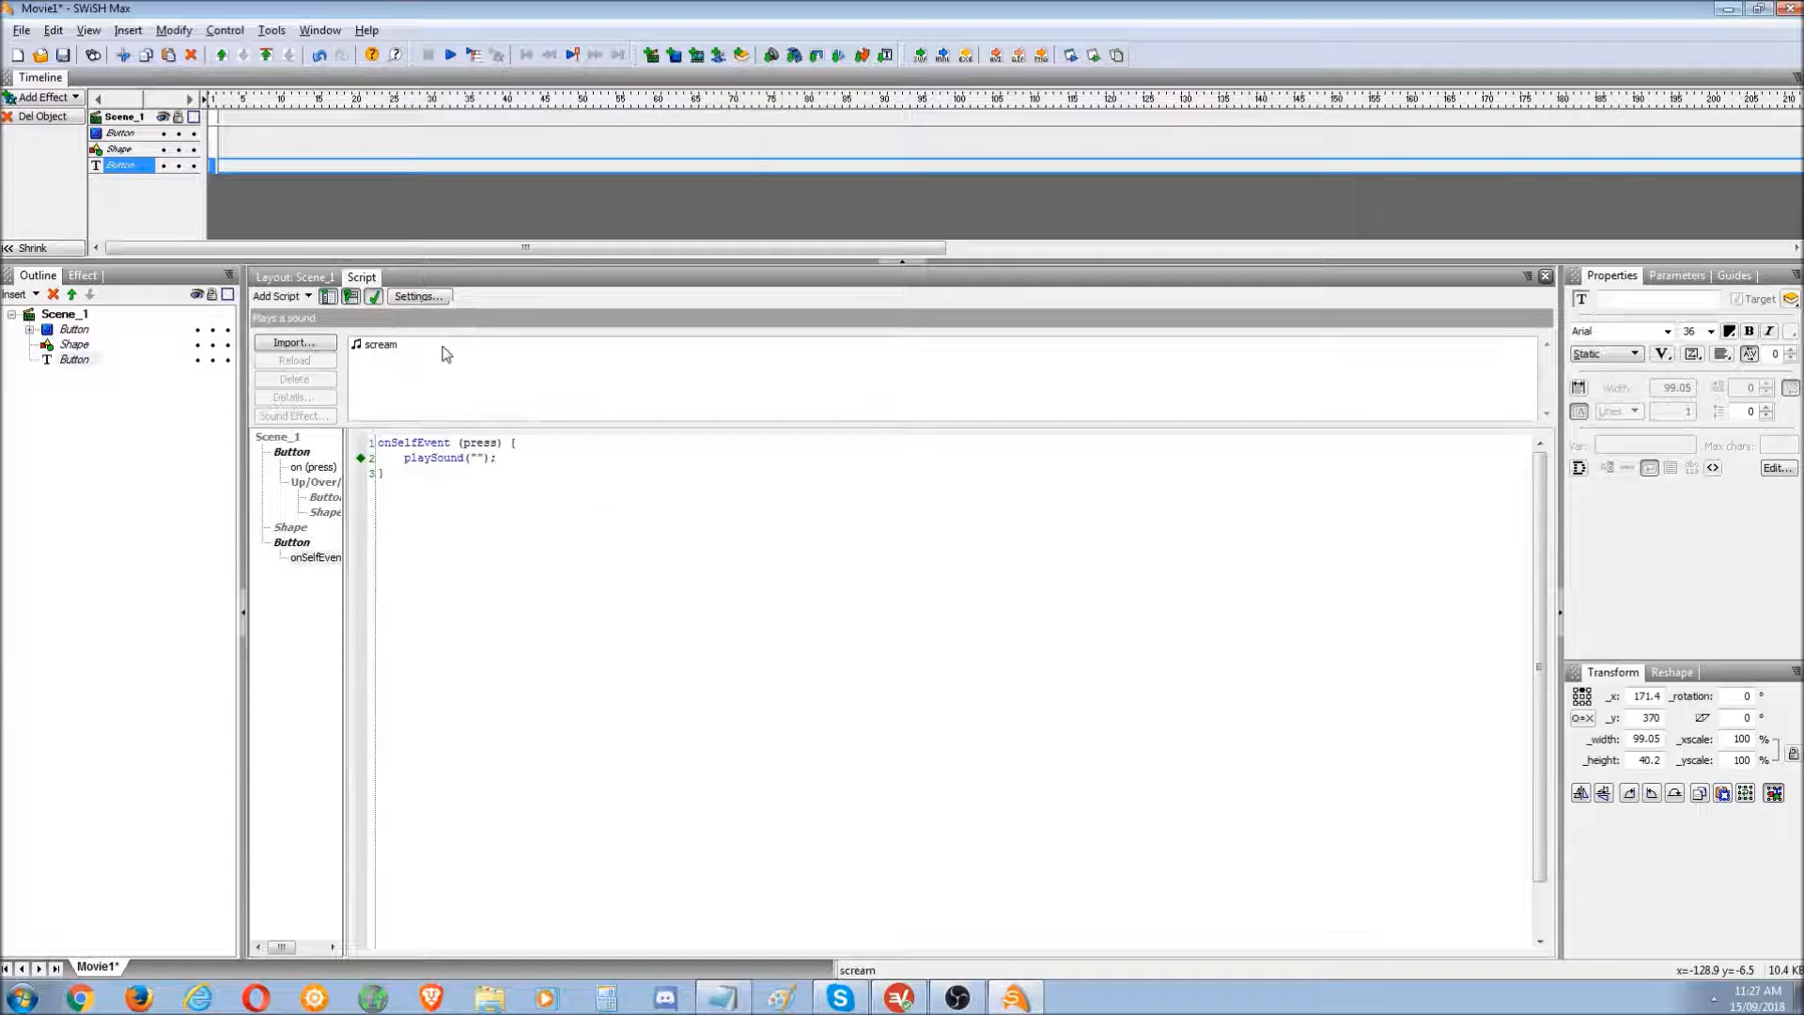
{"action": "left_click", "coordinate": [362, 344]}
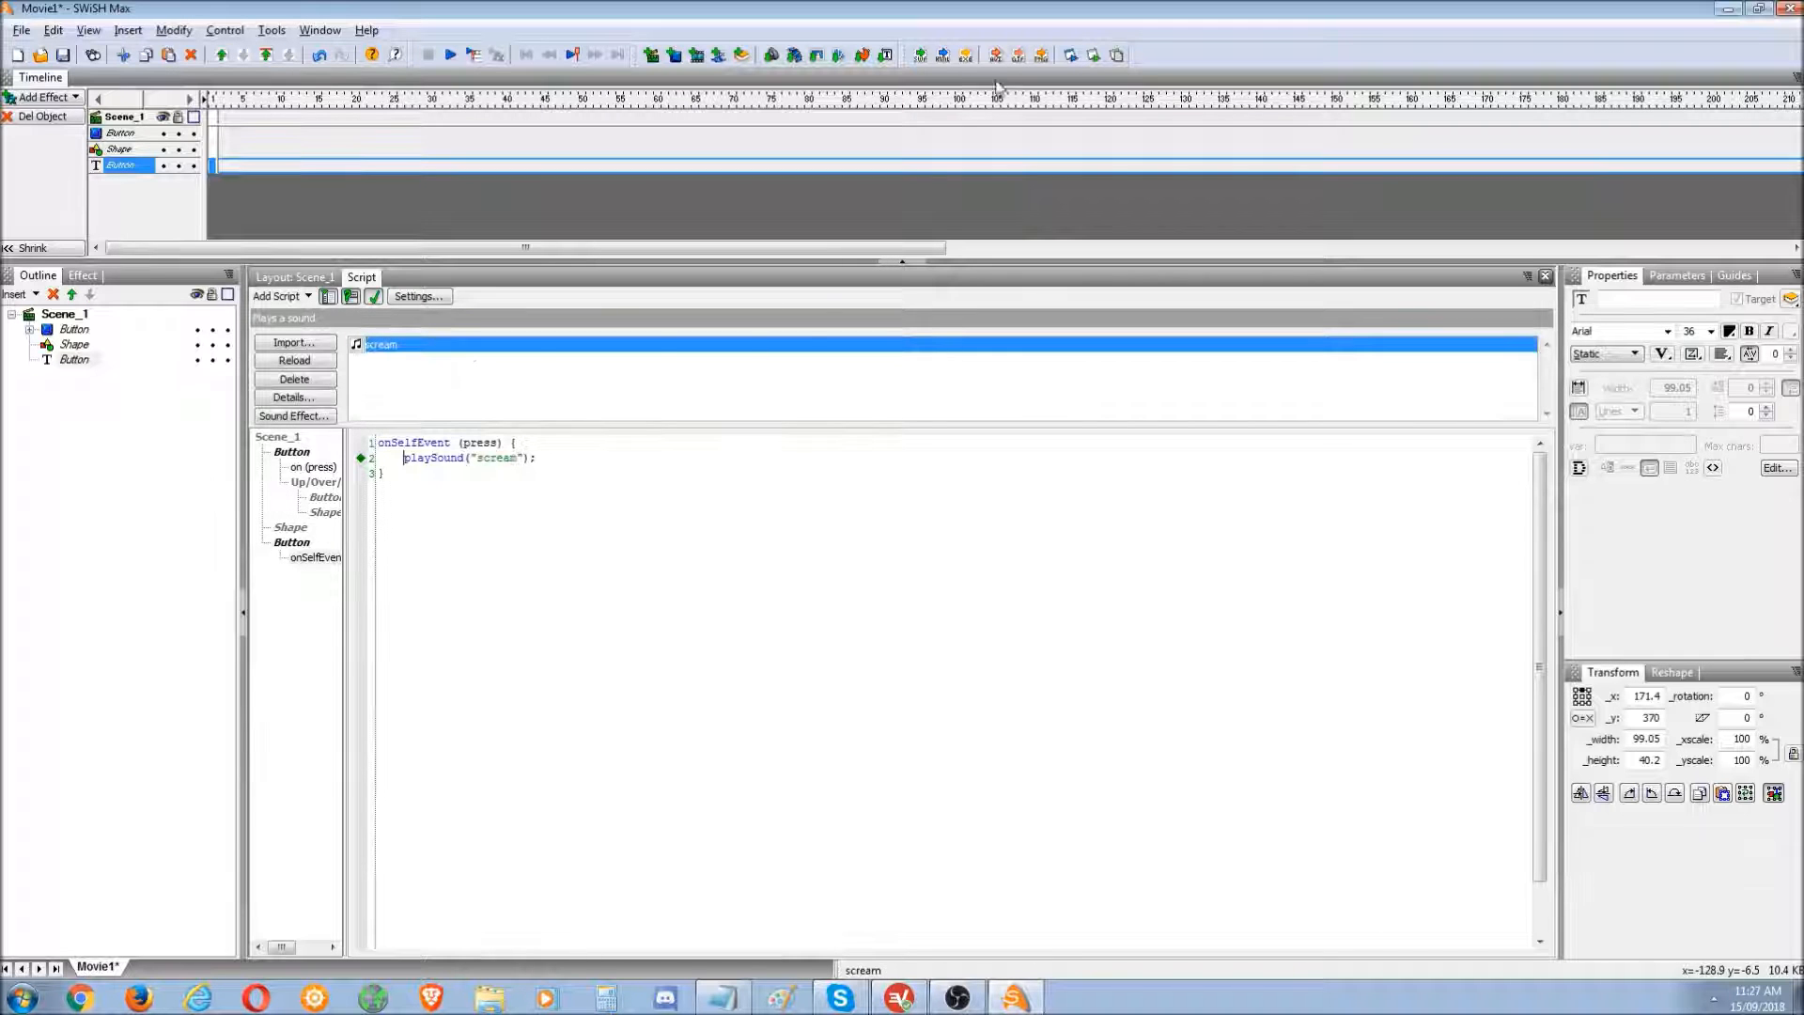
{"action": "left_click", "coordinate": [1093, 55]}
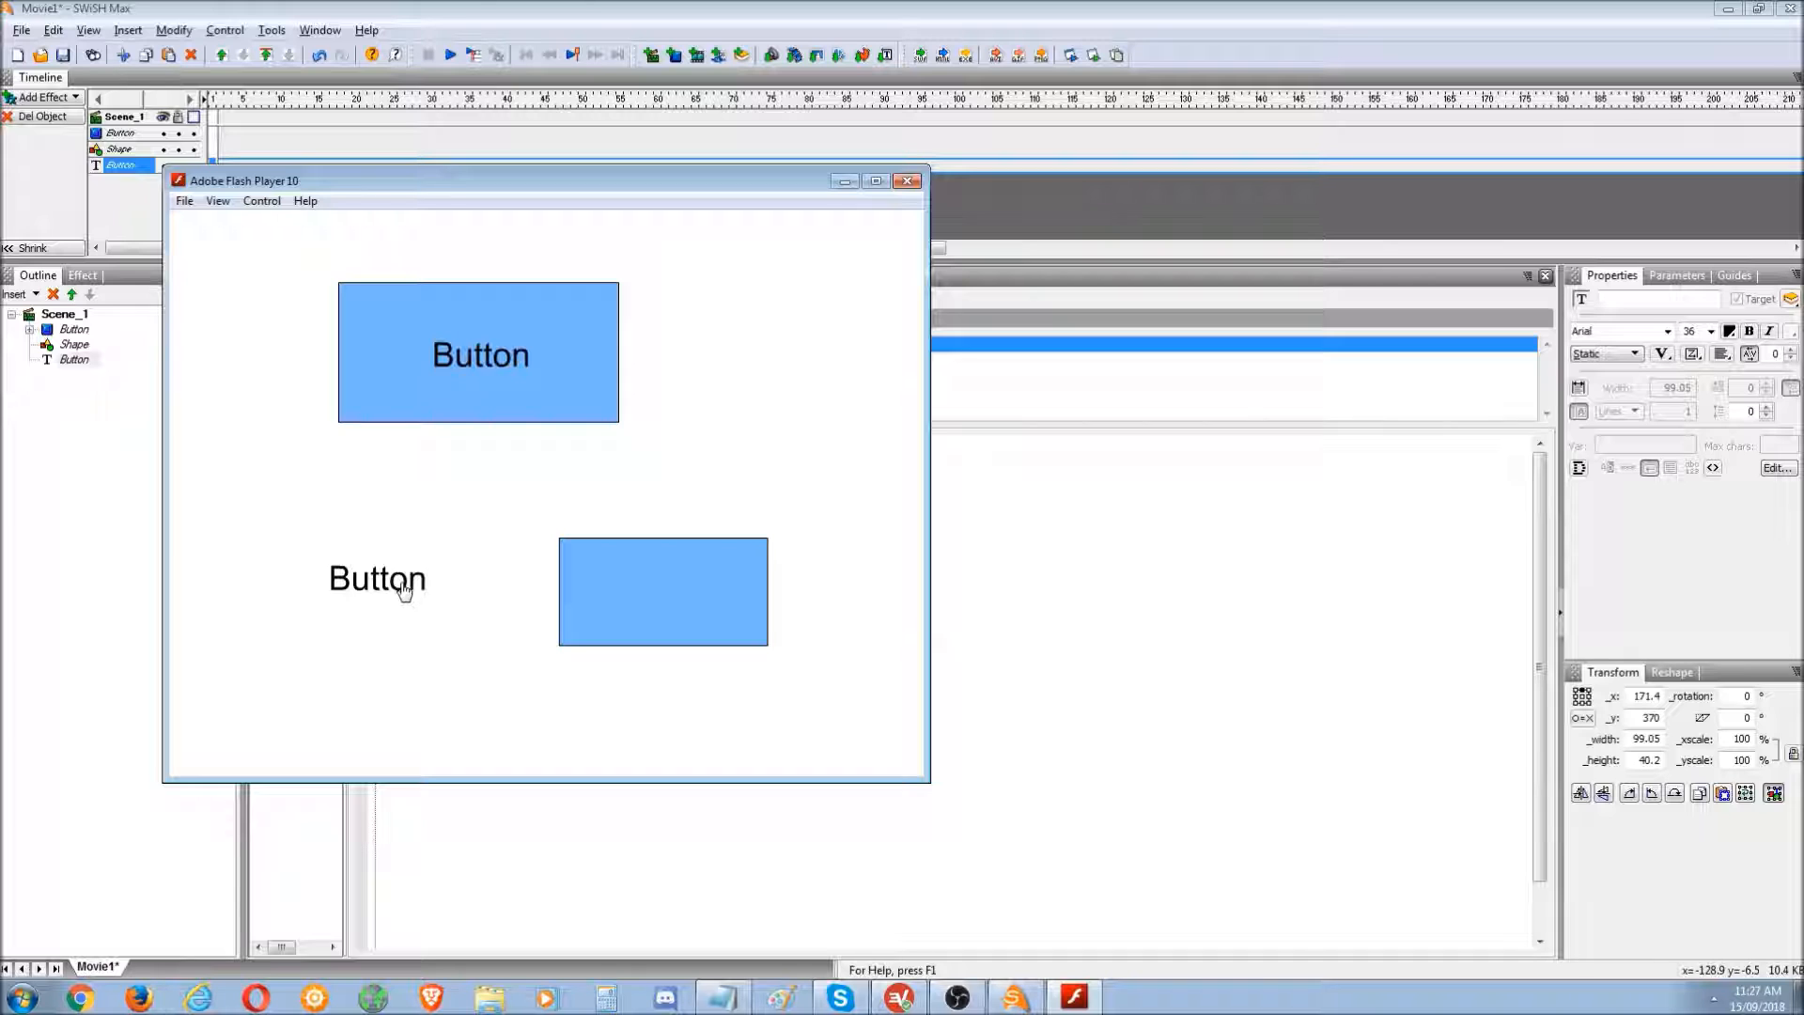
{"action": "left_click", "coordinate": [907, 180]}
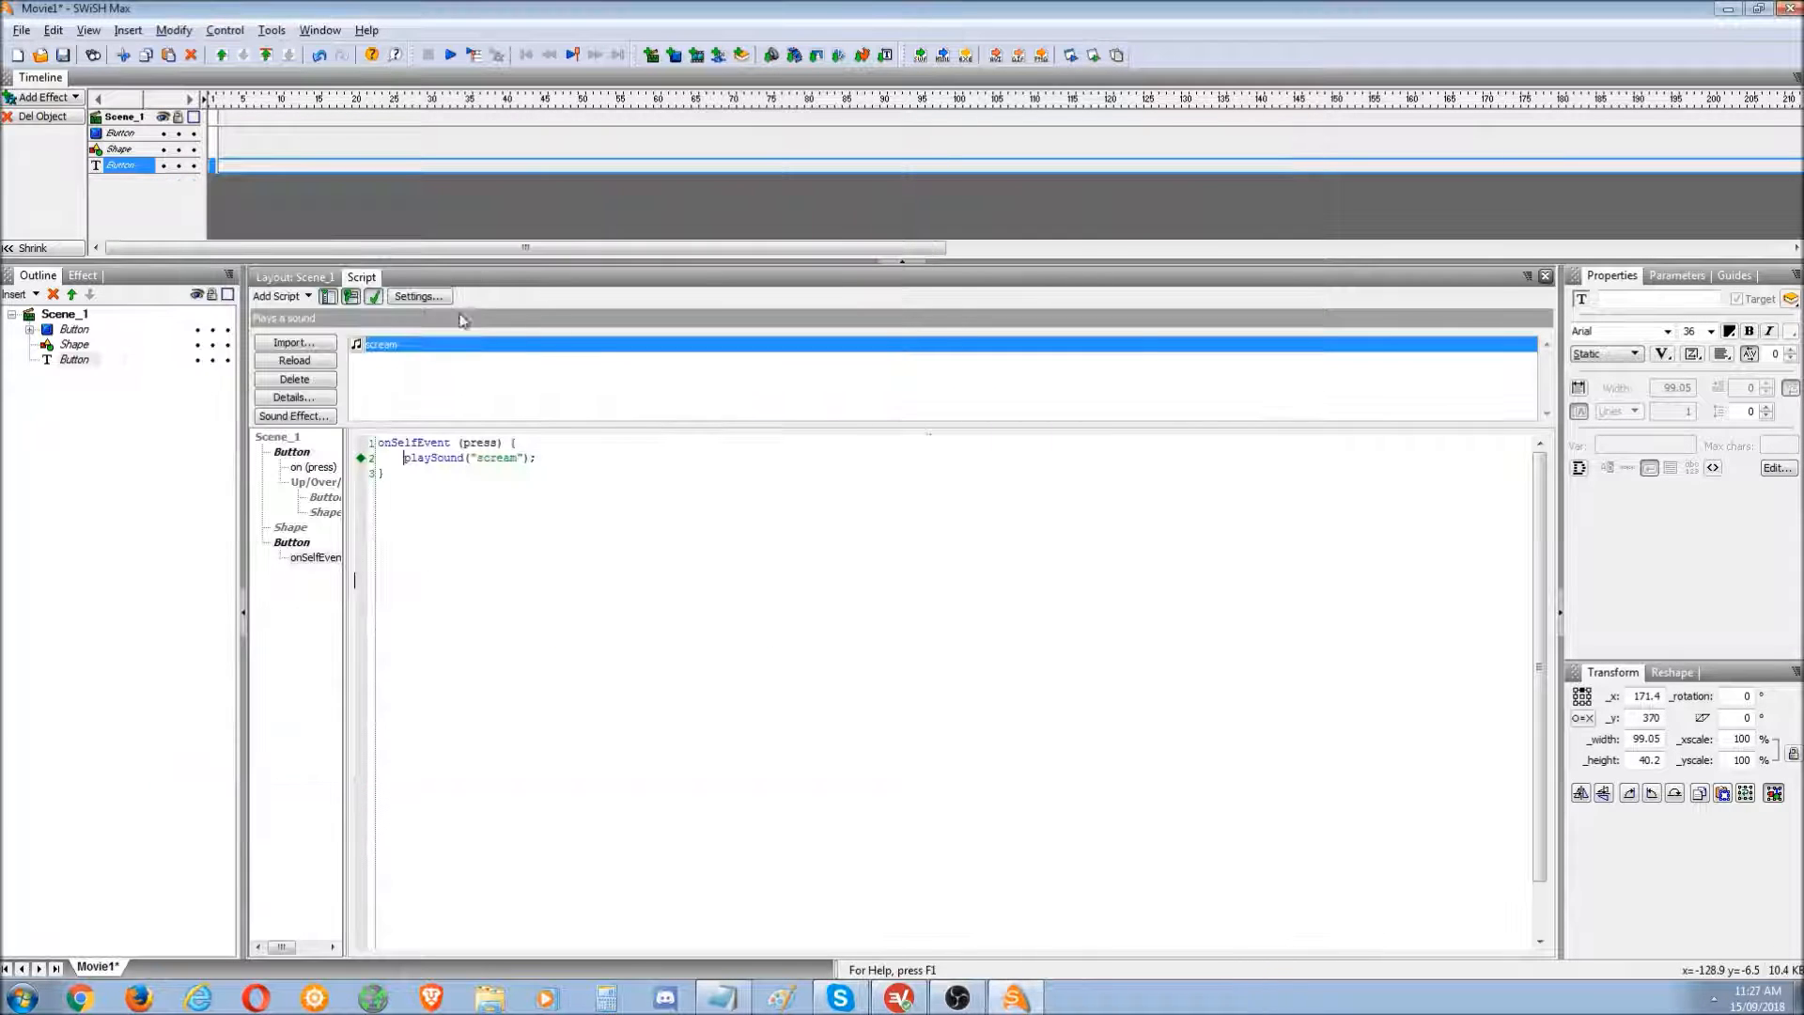
- Compare the scripts of the standalone shape, the standalone Button text and the button, and return to the scene layout
{"action": "left_click", "coordinate": [72, 344]}
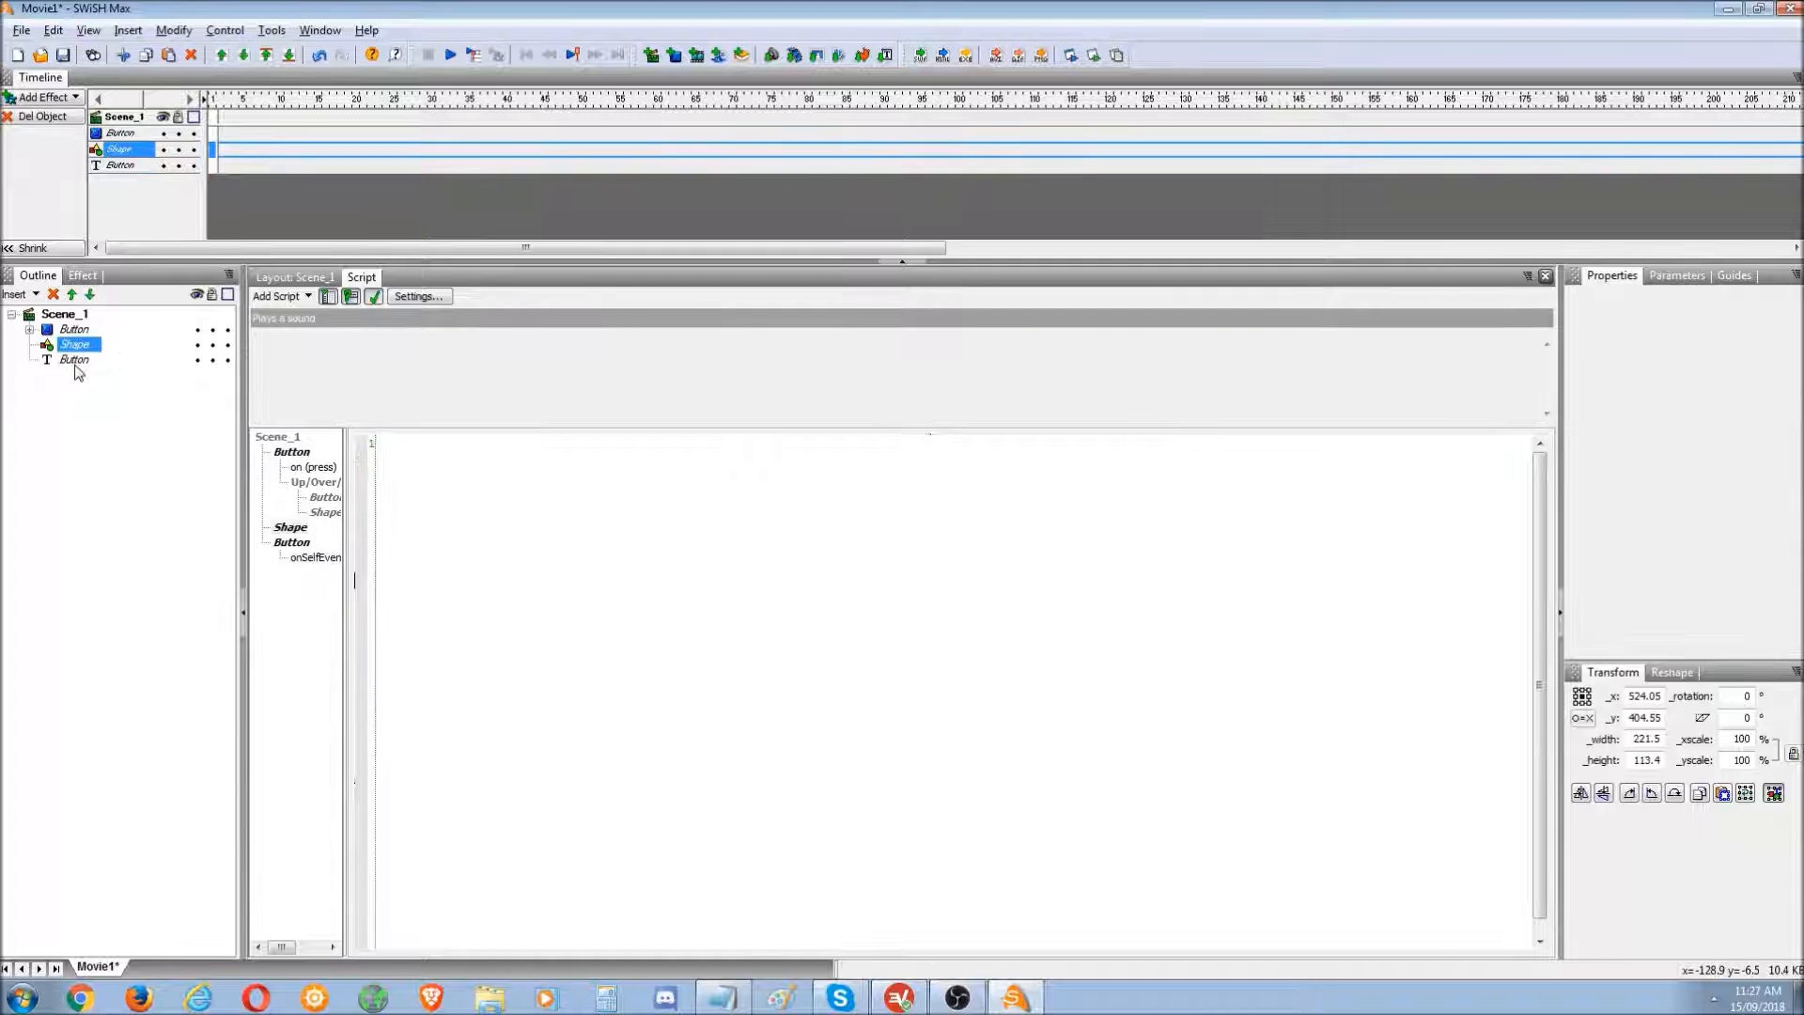
{"action": "left_click", "coordinate": [77, 359]}
{"action": "left_click", "coordinate": [74, 330]}
{"action": "left_click", "coordinate": [79, 361]}
{"action": "left_click", "coordinate": [72, 329]}
{"action": "left_click", "coordinate": [281, 278]}
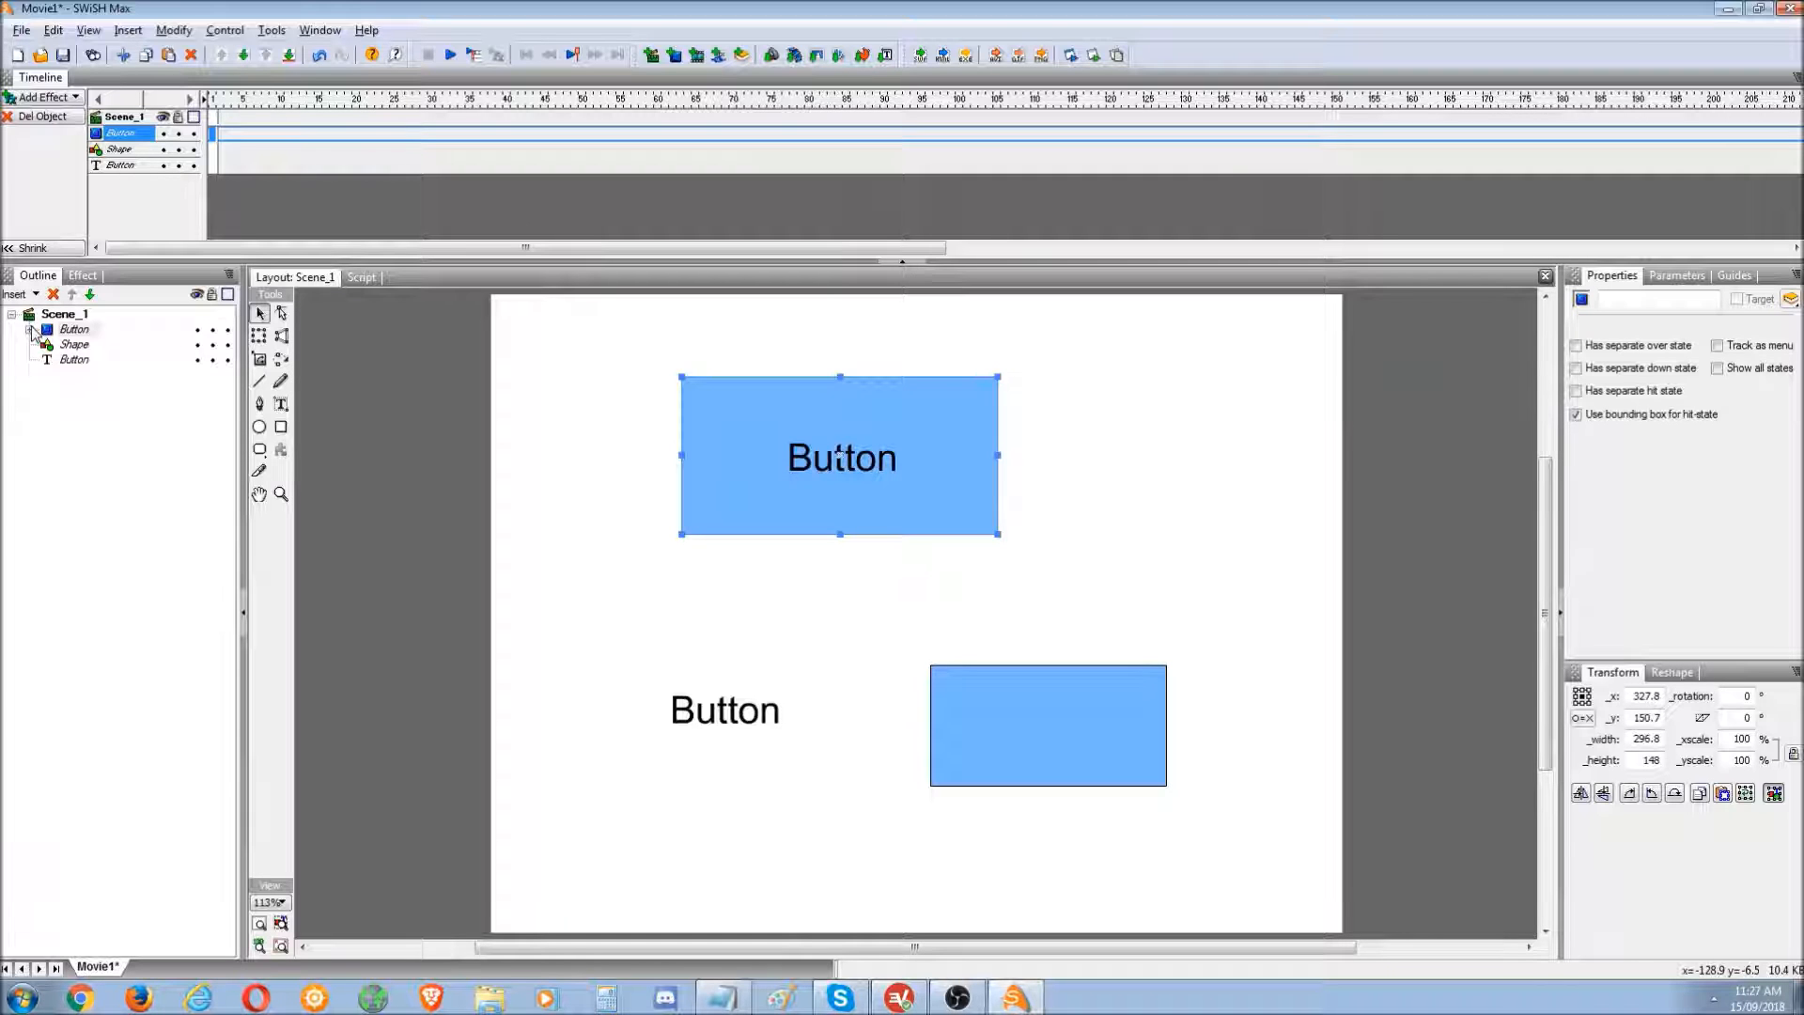
- Examine the button's Up/Over/Down/Hit State group and its contents in the object tree, and collapse it again
{"action": "left_click", "coordinate": [30, 330]}
{"action": "left_click", "coordinate": [97, 345]}
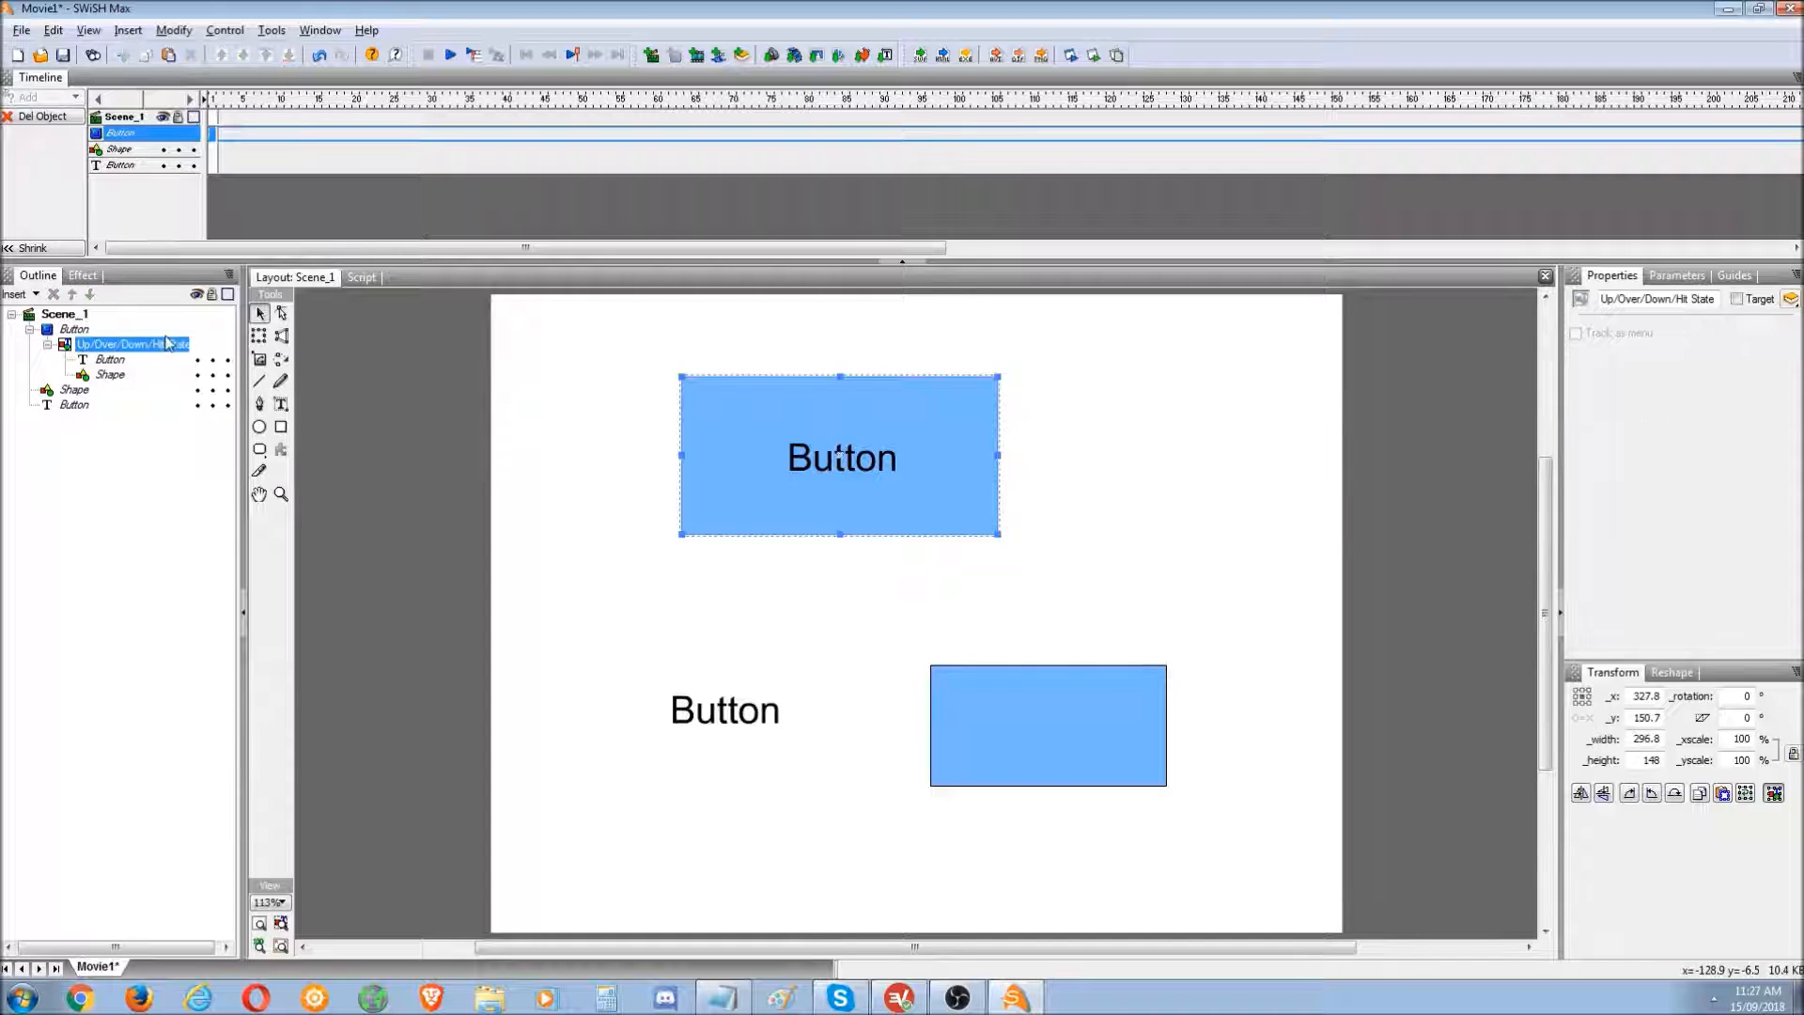
{"action": "left_click", "coordinate": [46, 345]}
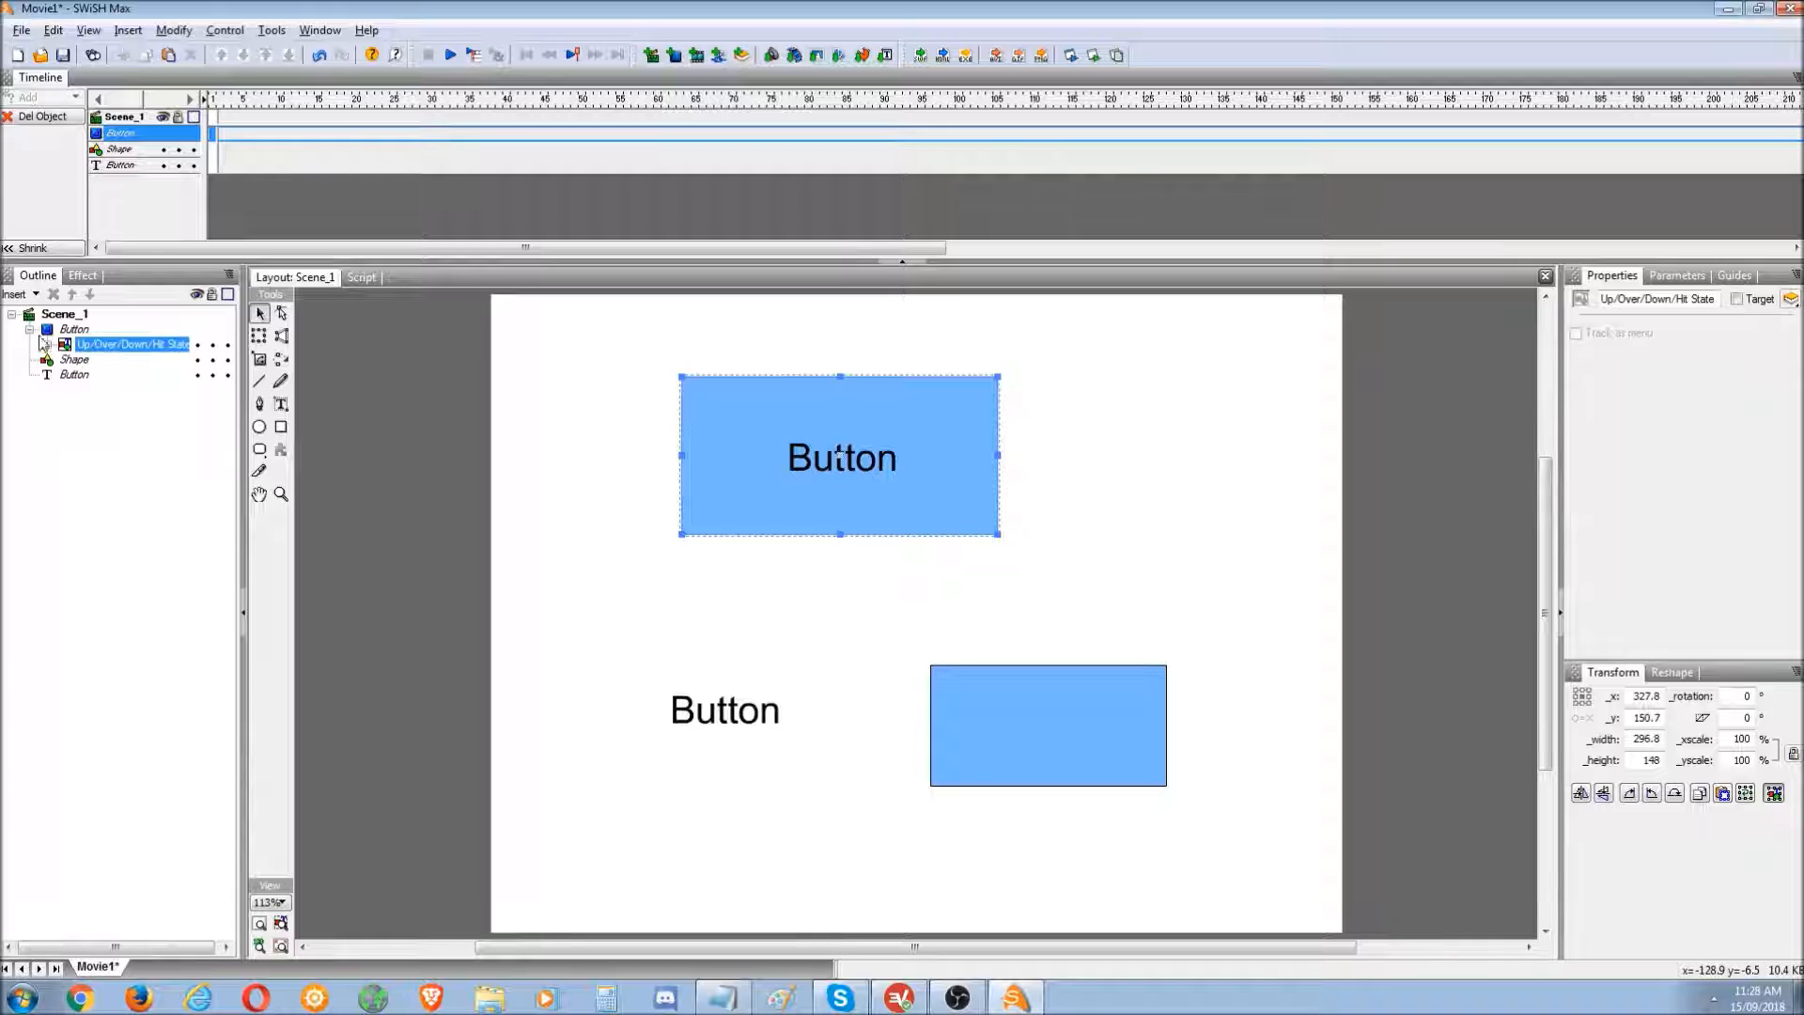
{"action": "left_click", "coordinate": [30, 330]}
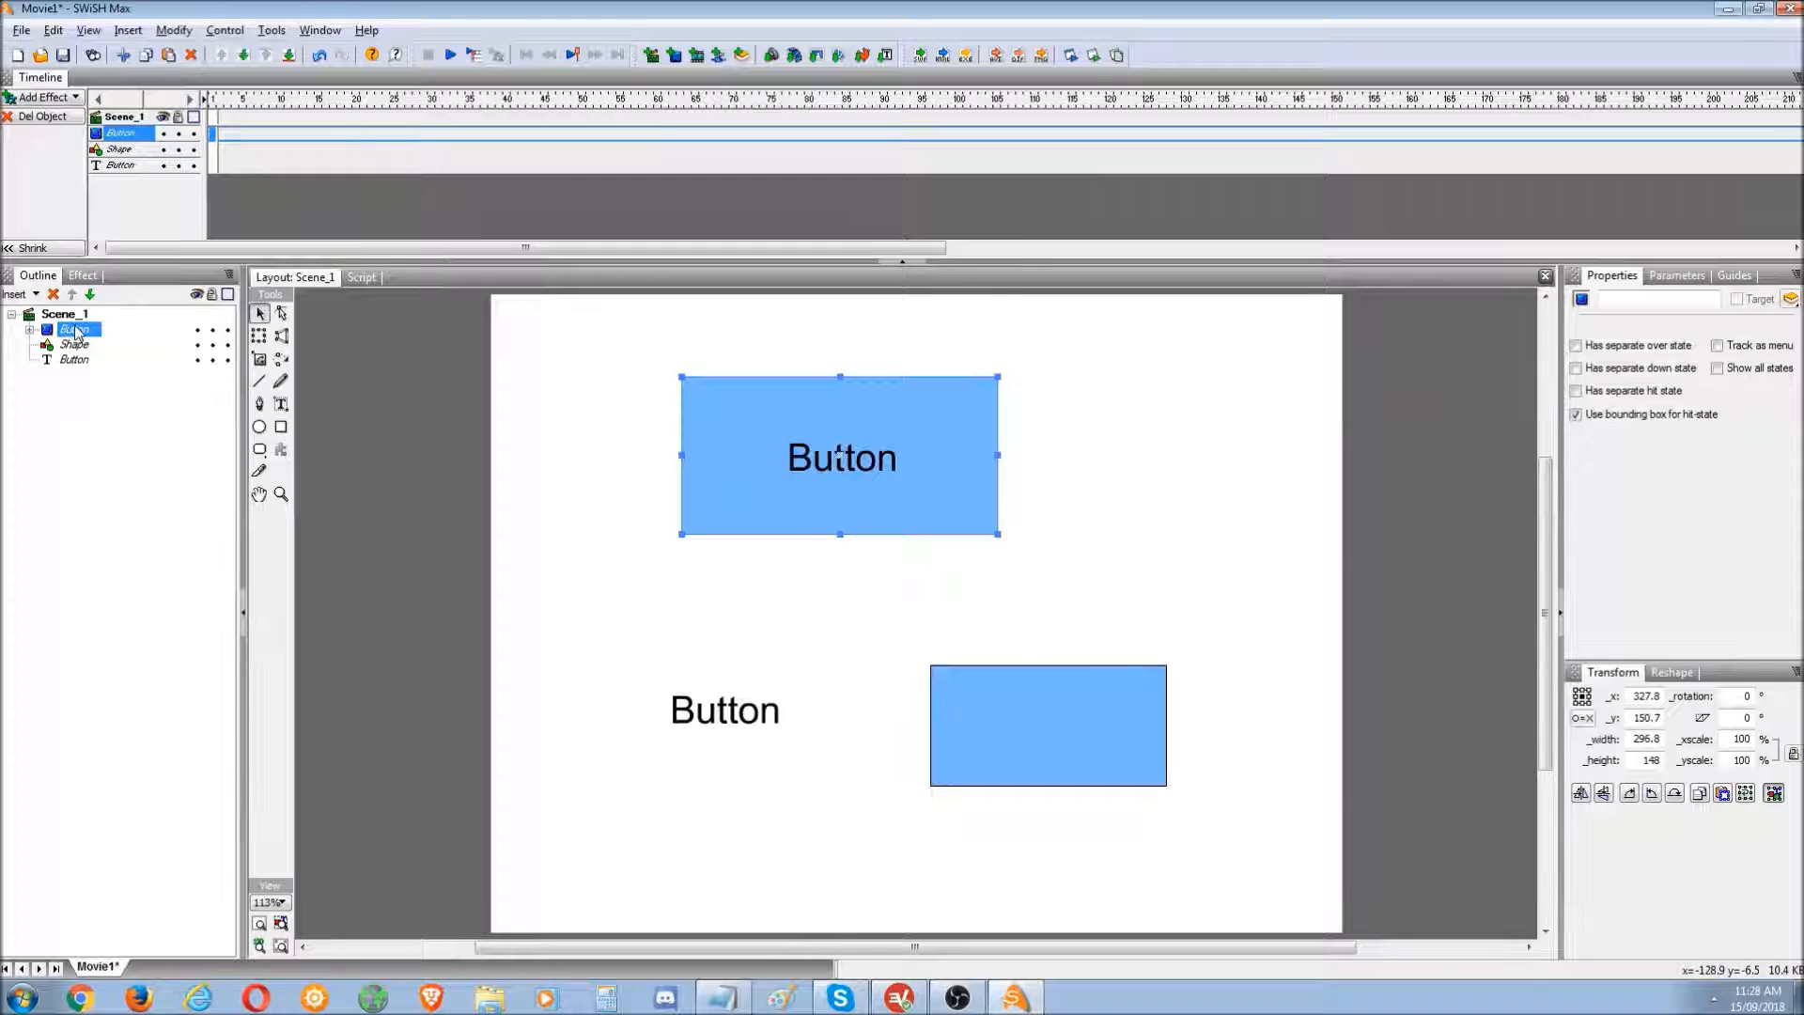
- Give the button a separate over state and expand both of its state groups in the object tree
{"action": "right_click", "coordinate": [76, 333]}
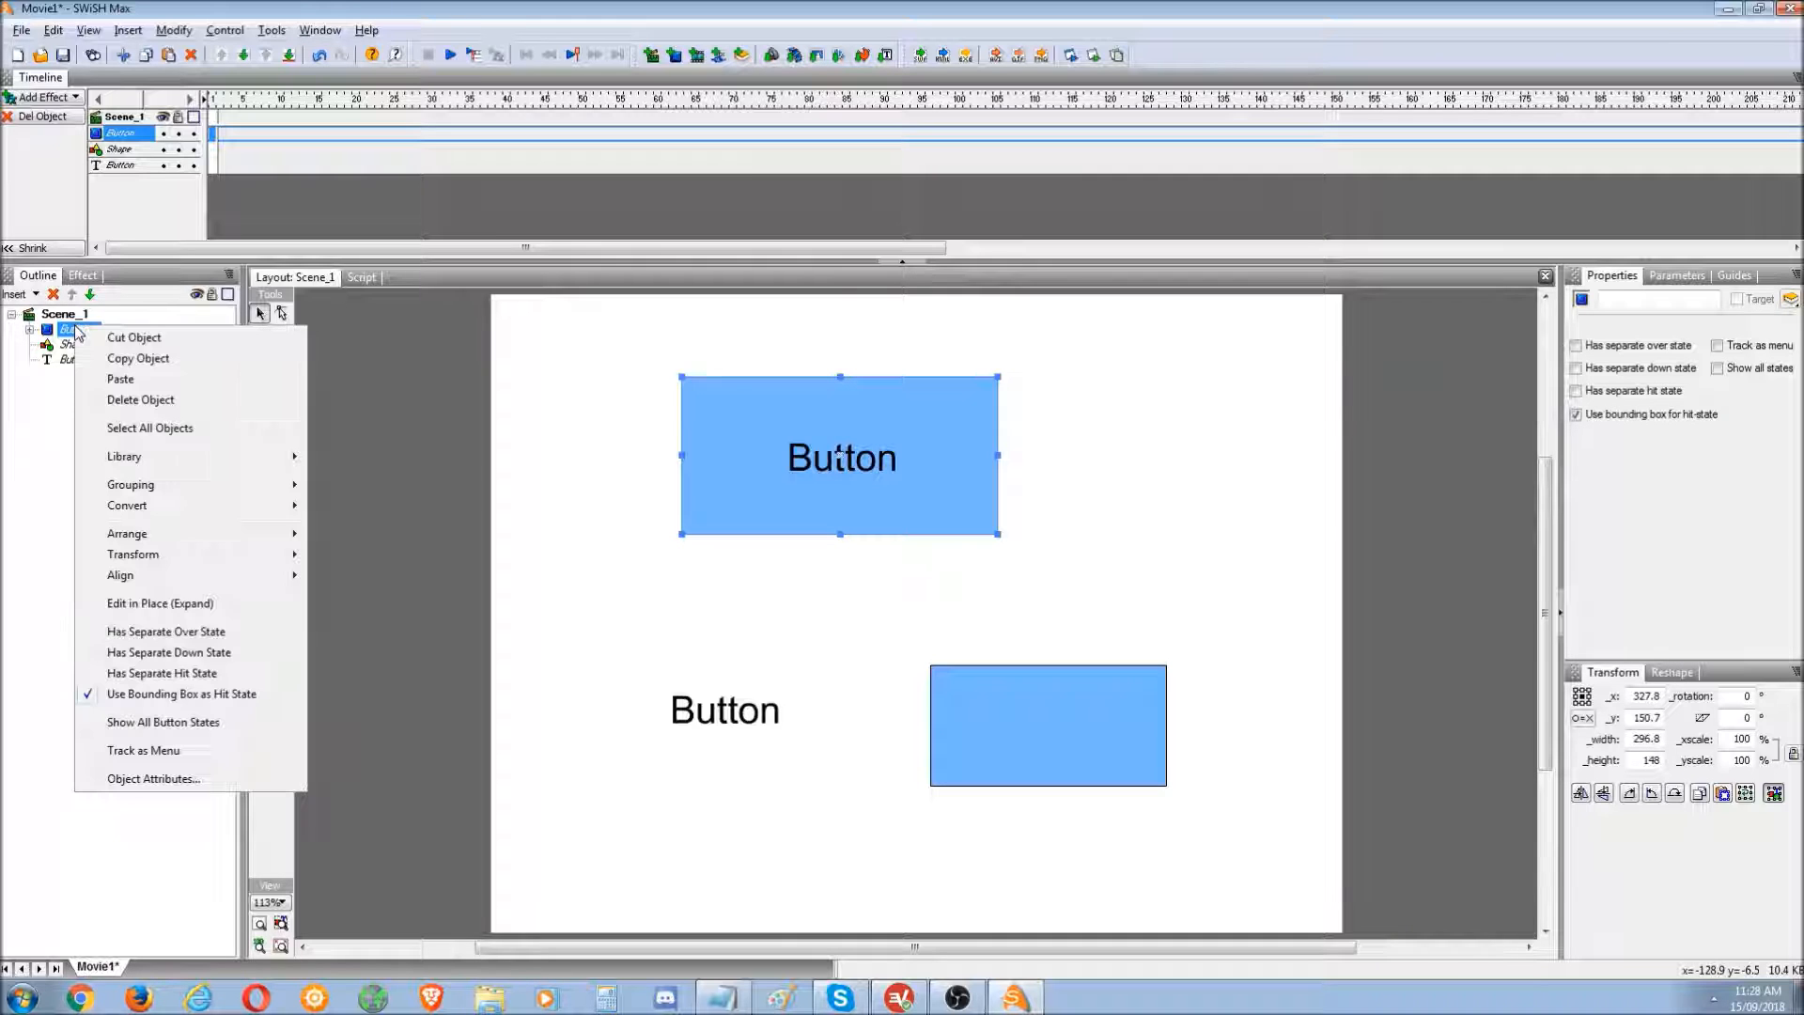
{"action": "left_click", "coordinate": [199, 631]}
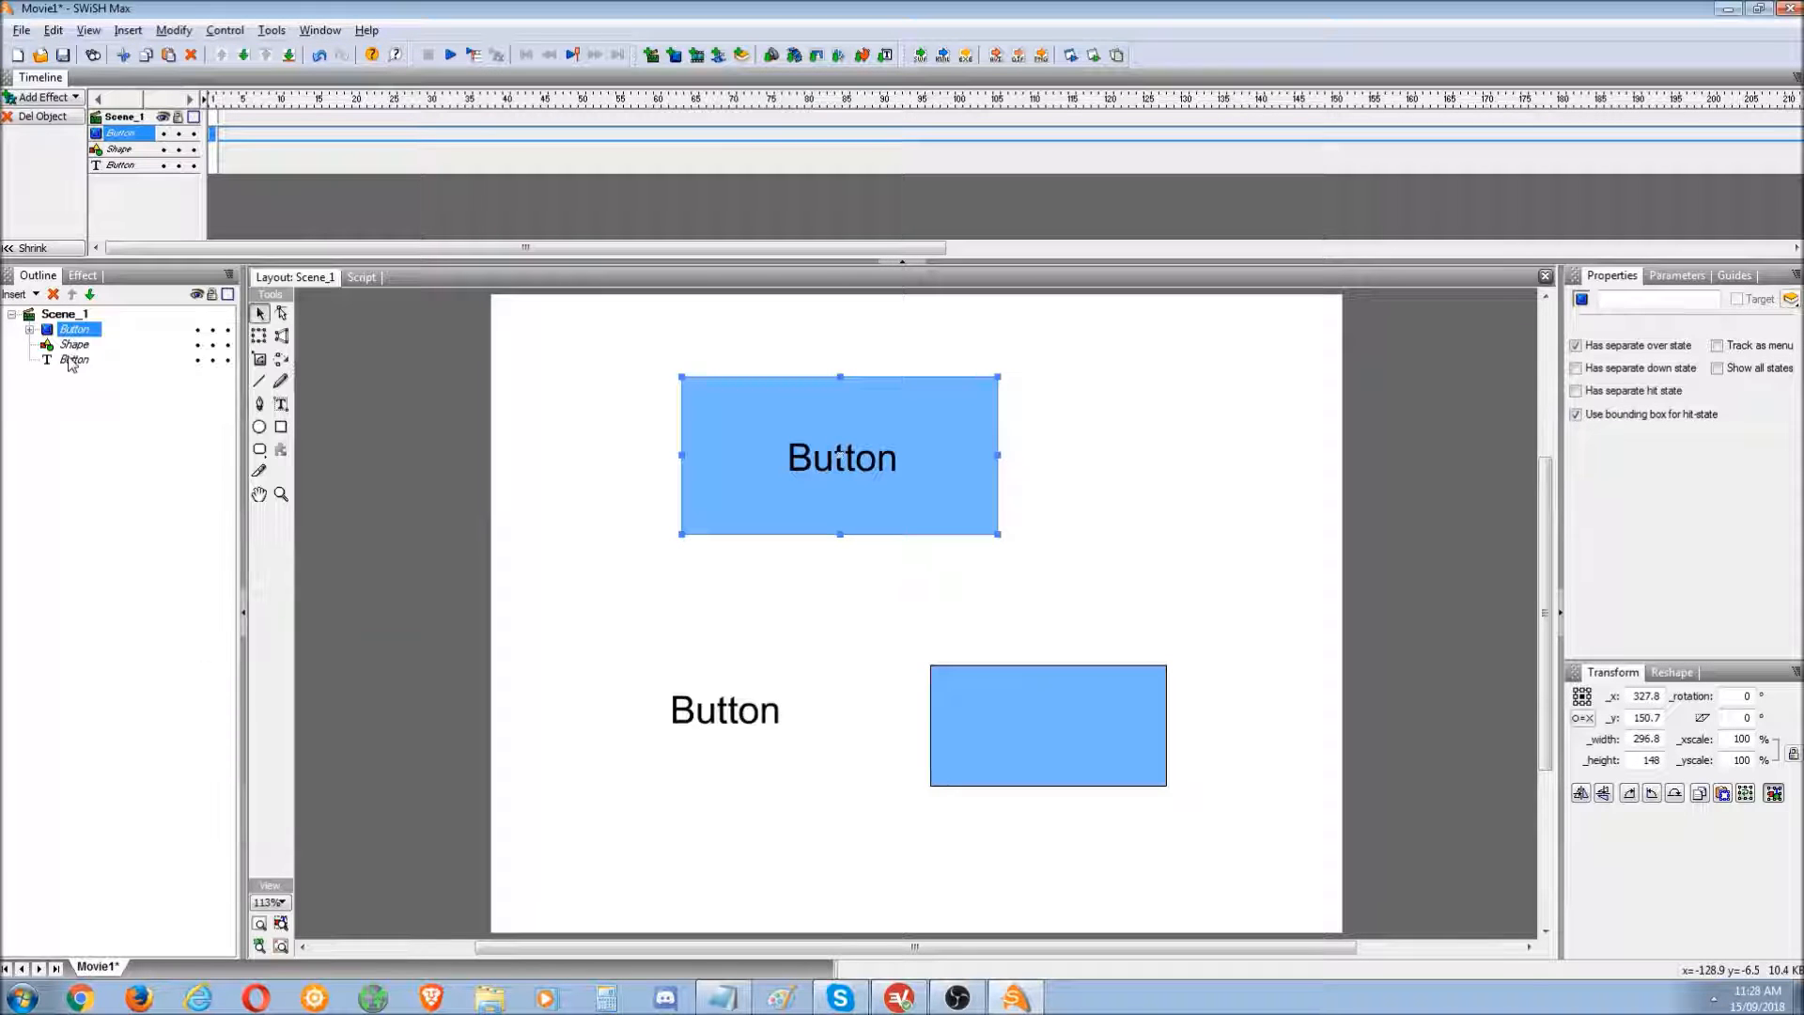
{"action": "left_click", "coordinate": [29, 330]}
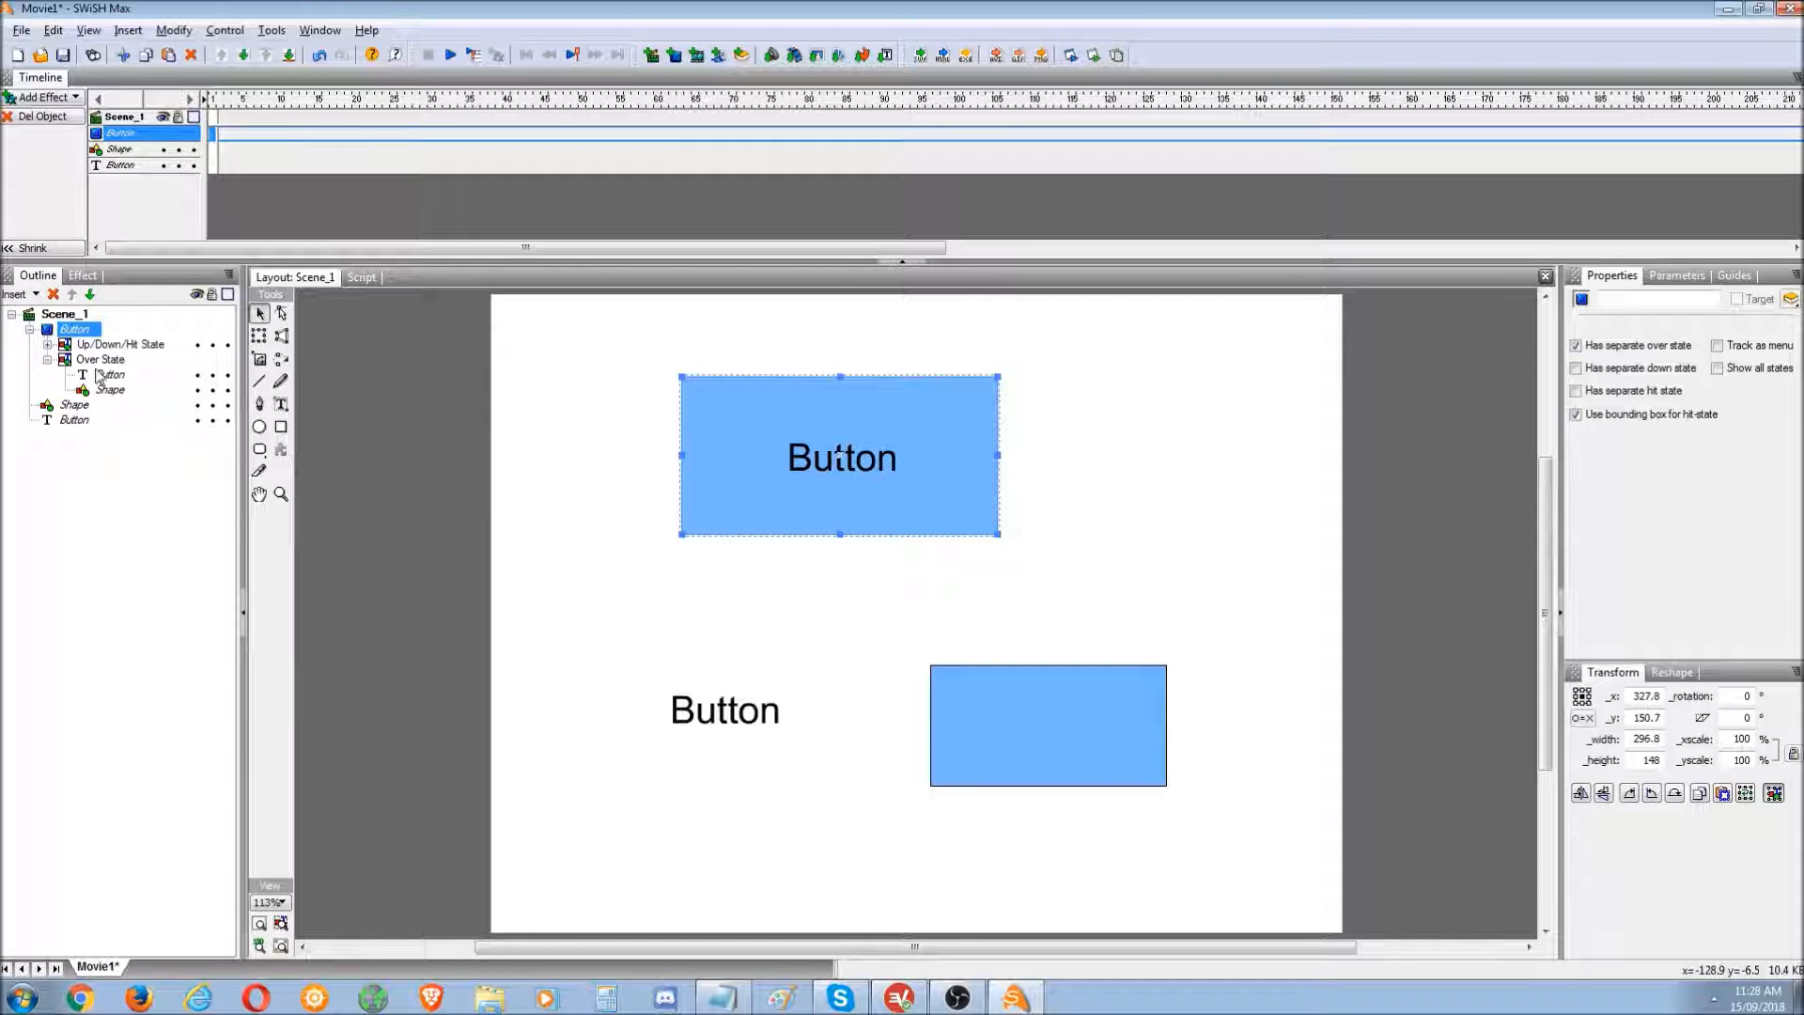
{"action": "left_click", "coordinate": [47, 346]}
- Fill the shape in the button's over state with solid green, and test the rollover in Flash Player
{"action": "left_click", "coordinate": [112, 419]}
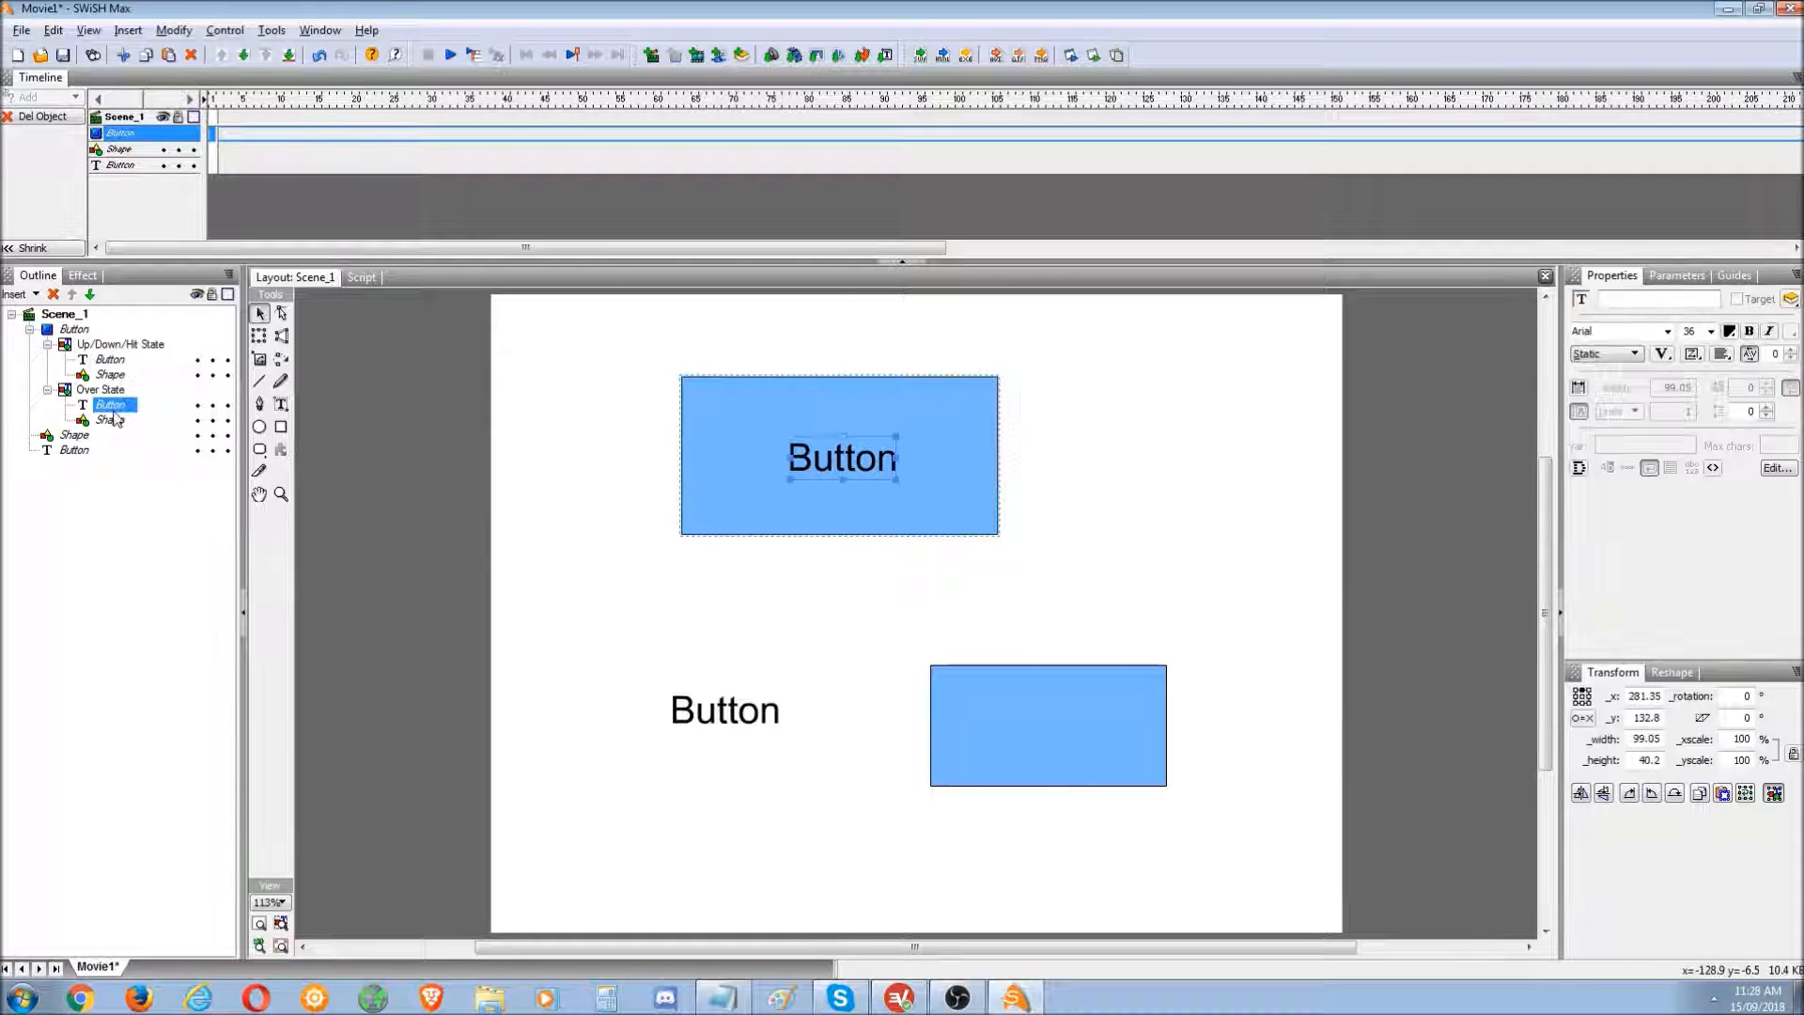
{"action": "left_click", "coordinate": [119, 372]}
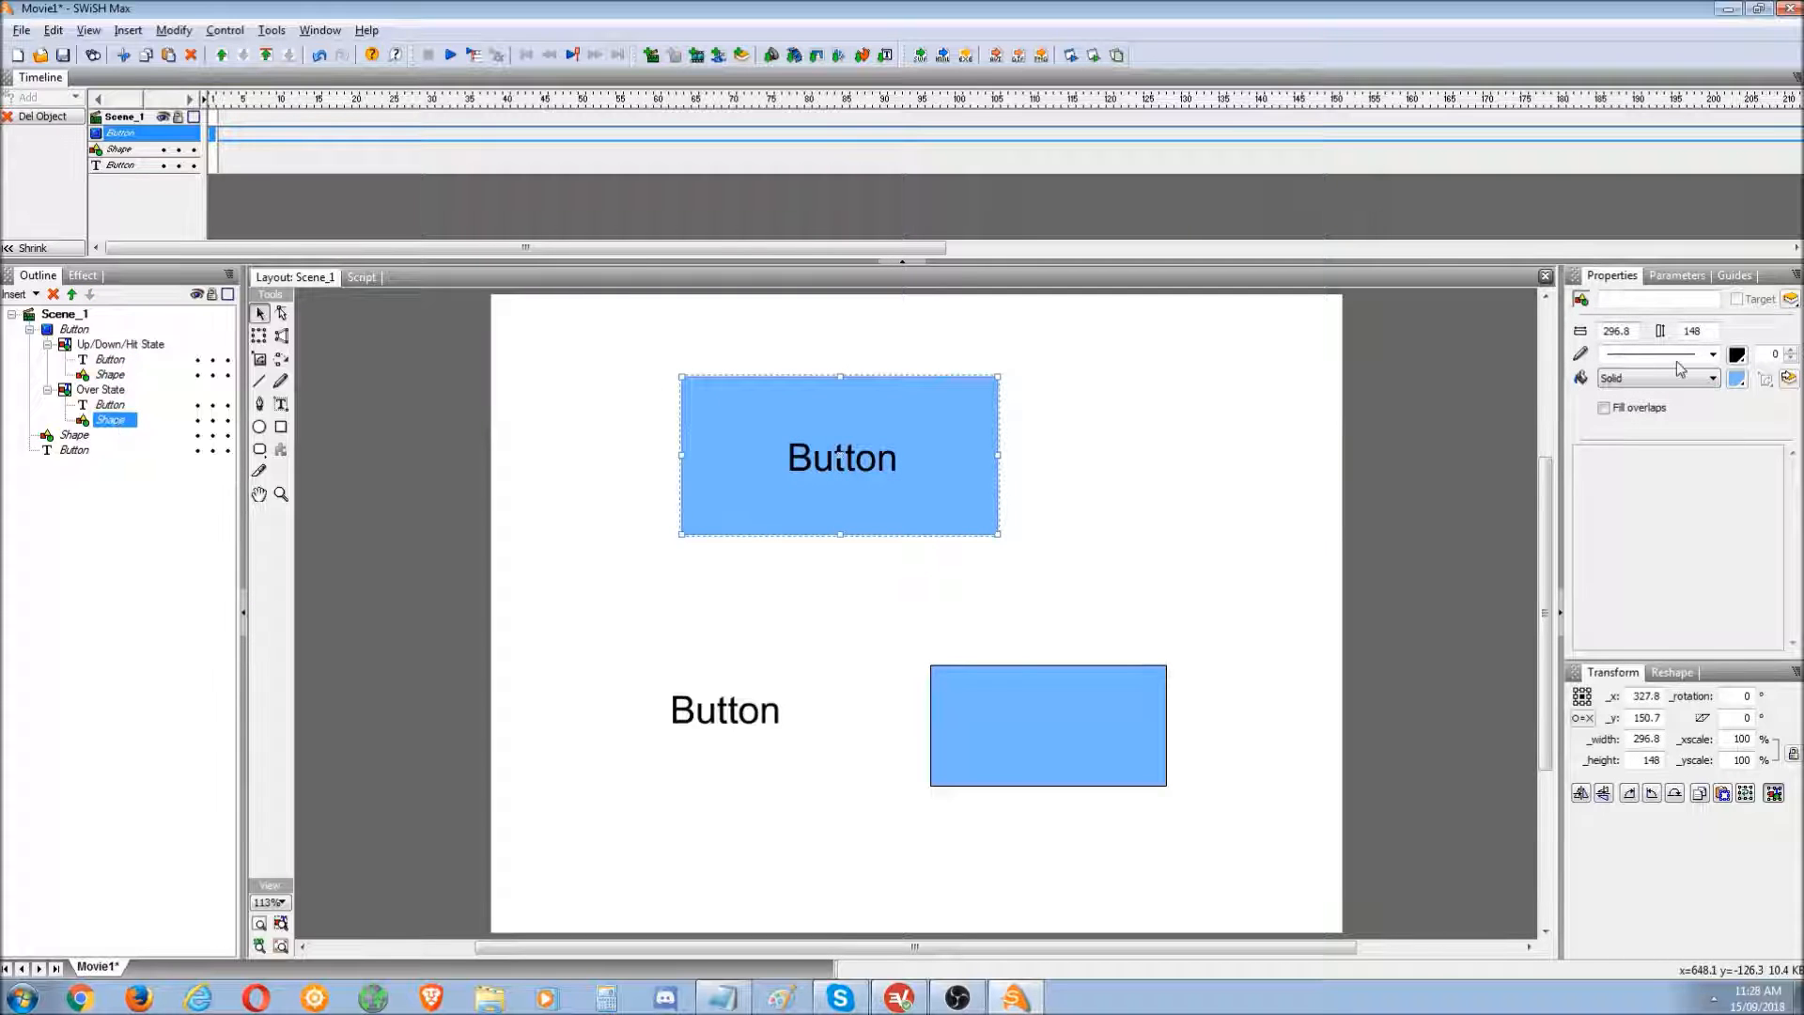
{"action": "left_click", "coordinate": [1737, 377]}
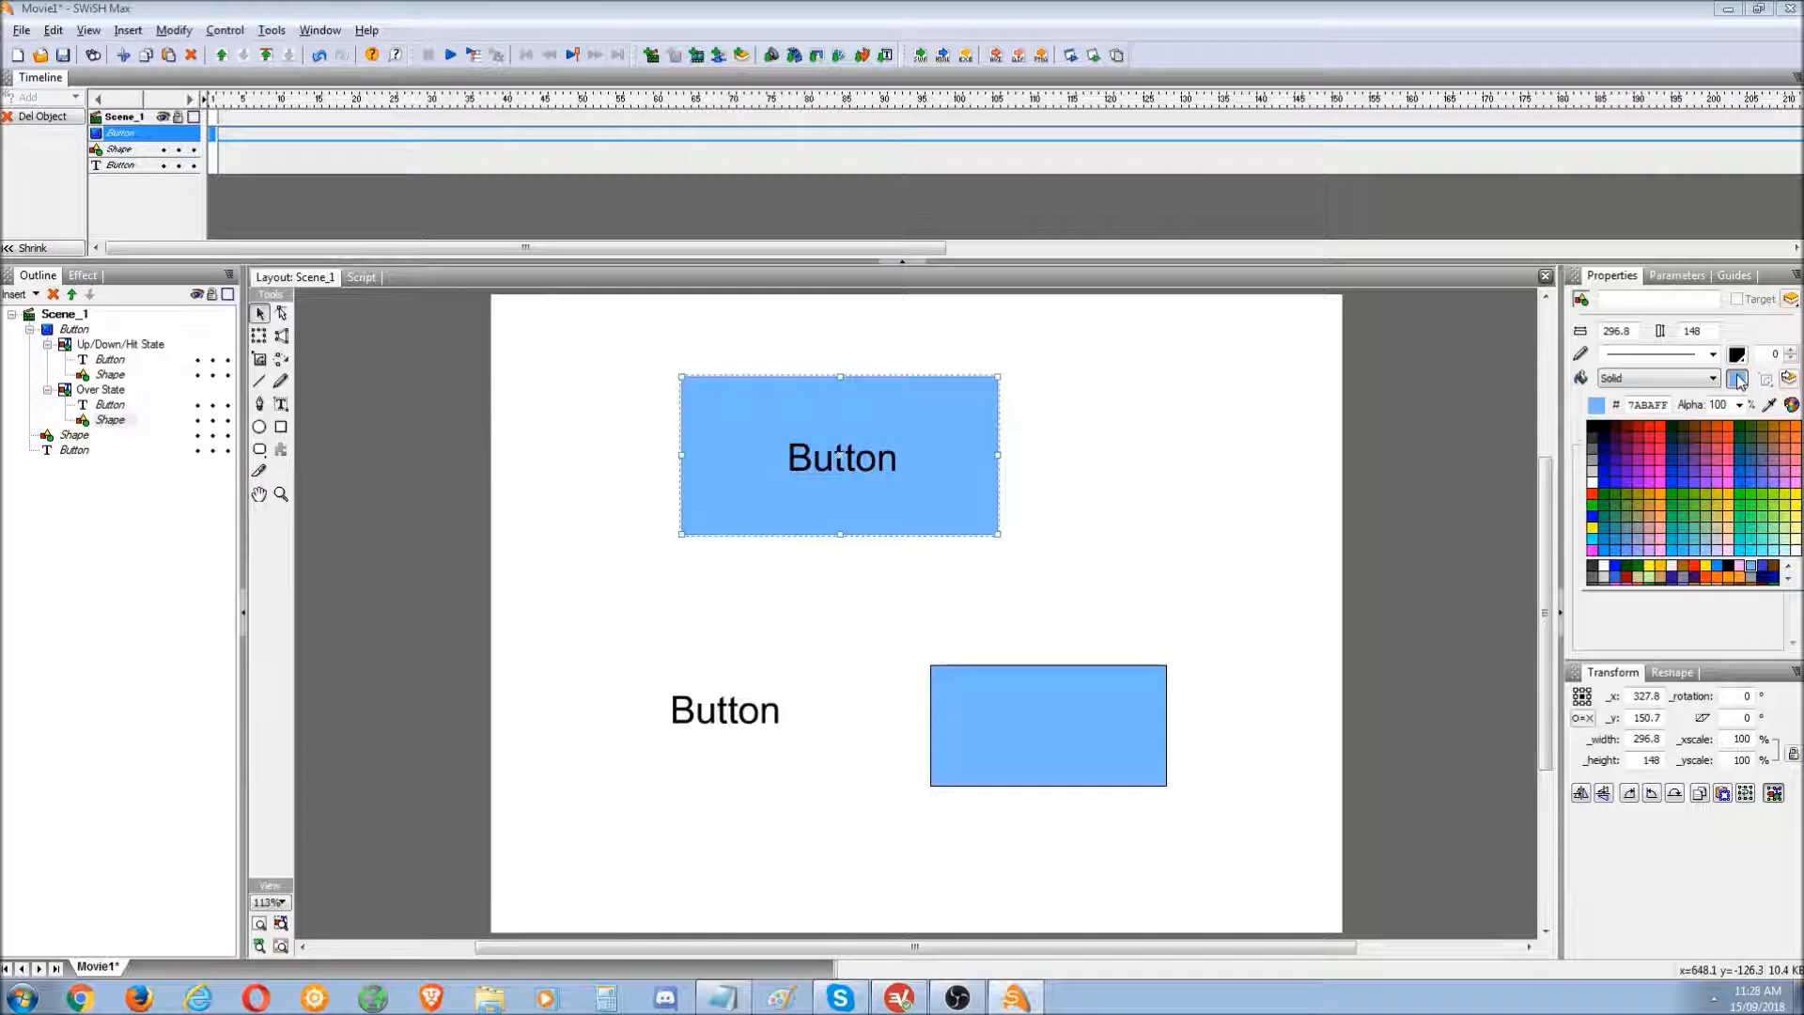
{"action": "left_click", "coordinate": [1674, 495]}
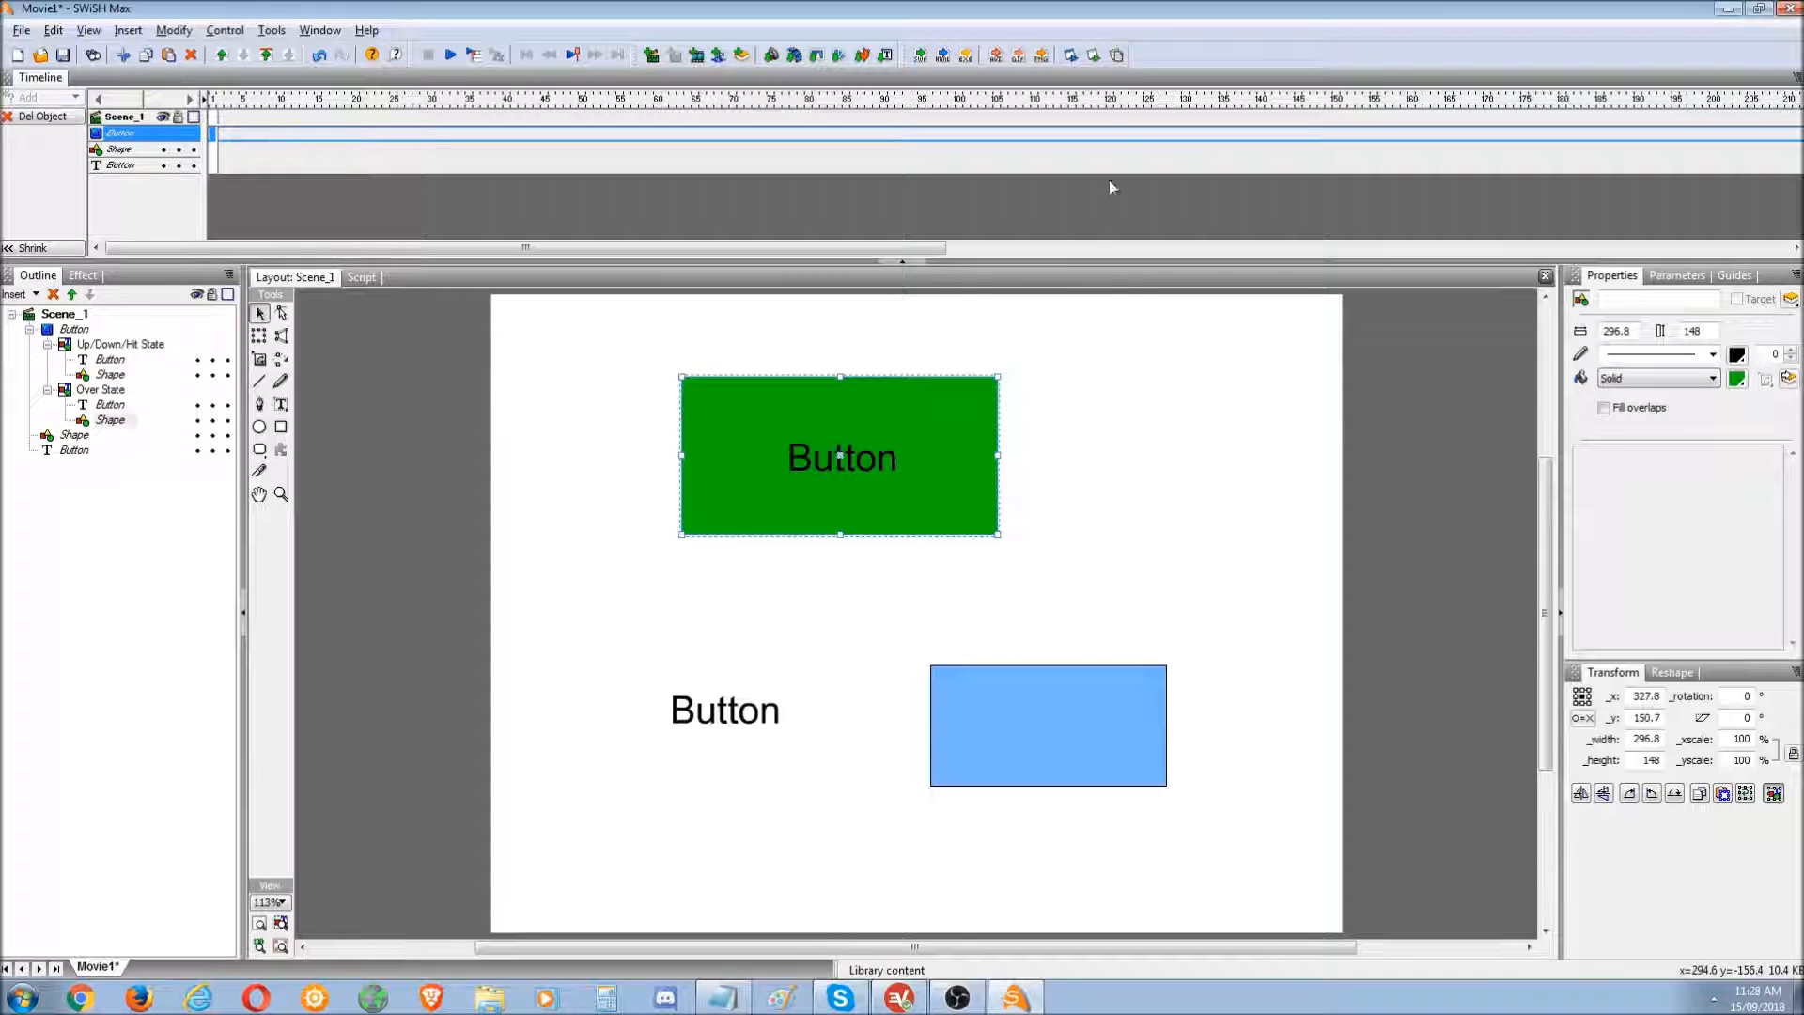
{"action": "left_click", "coordinate": [1093, 55]}
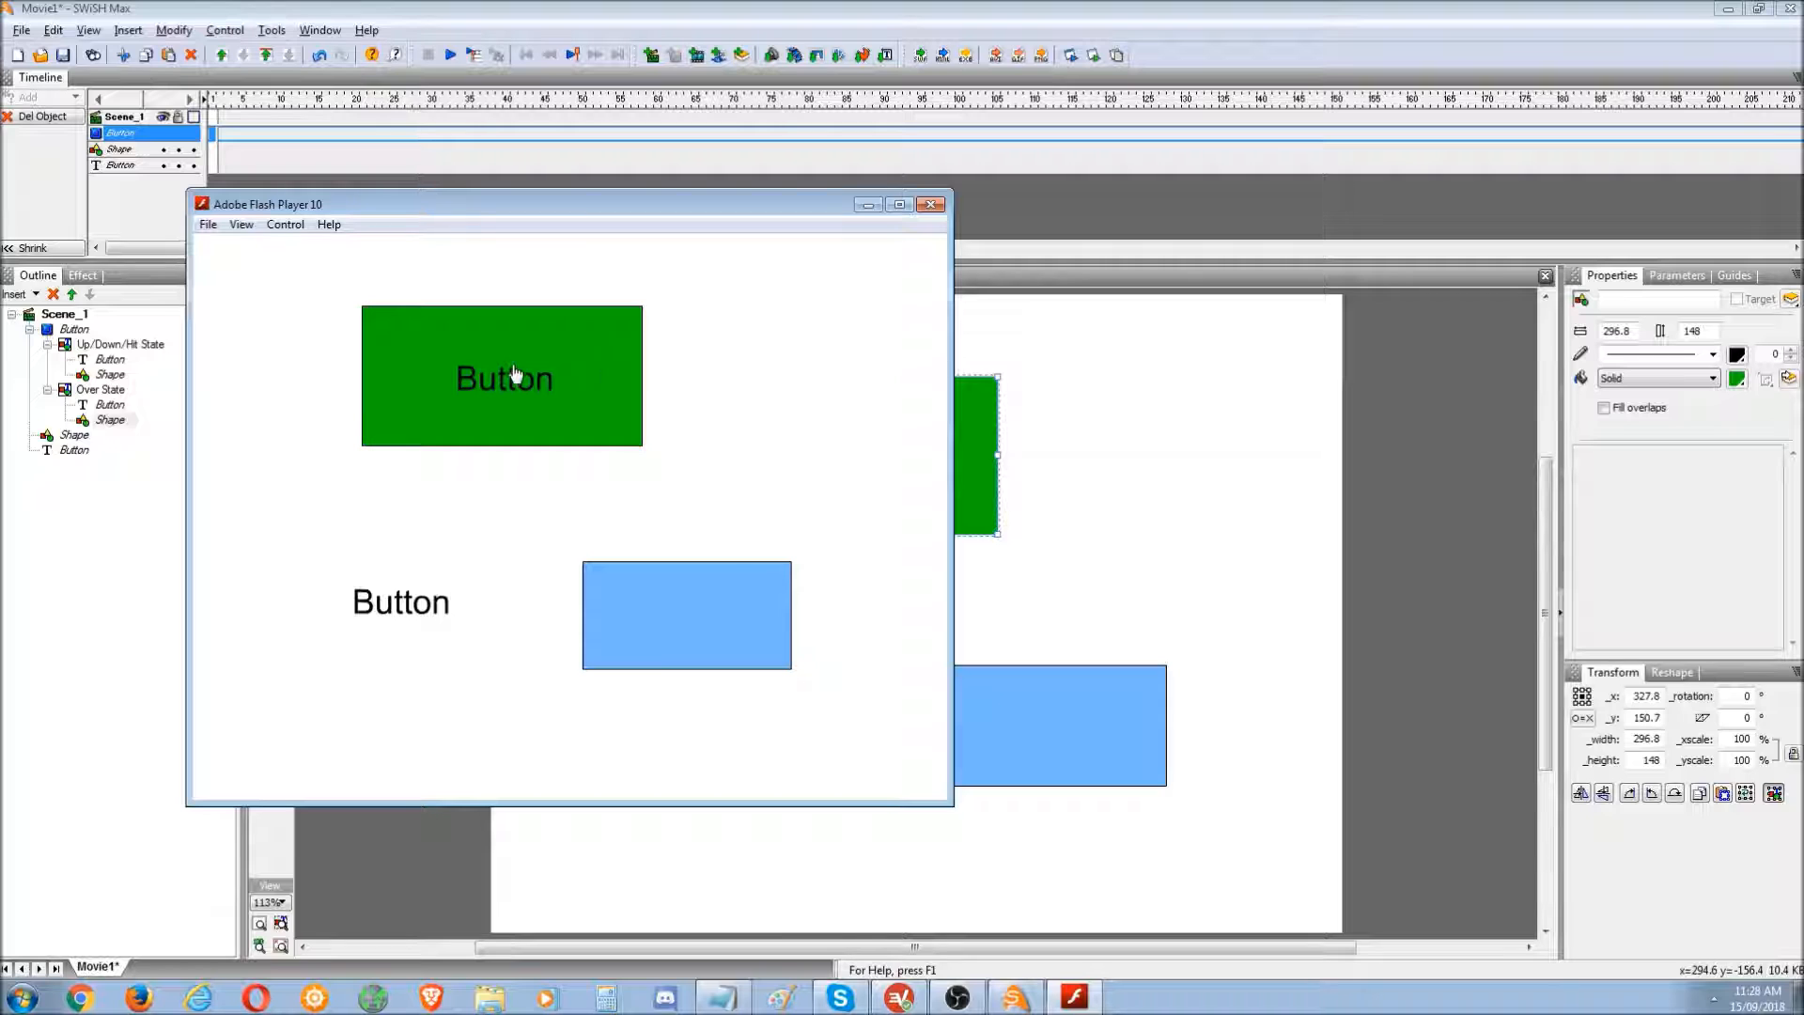
{"action": "left_click", "coordinate": [930, 205]}
- Remove the separate over state from the button and check its state group in the object tree
{"action": "left_click", "coordinate": [29, 331]}
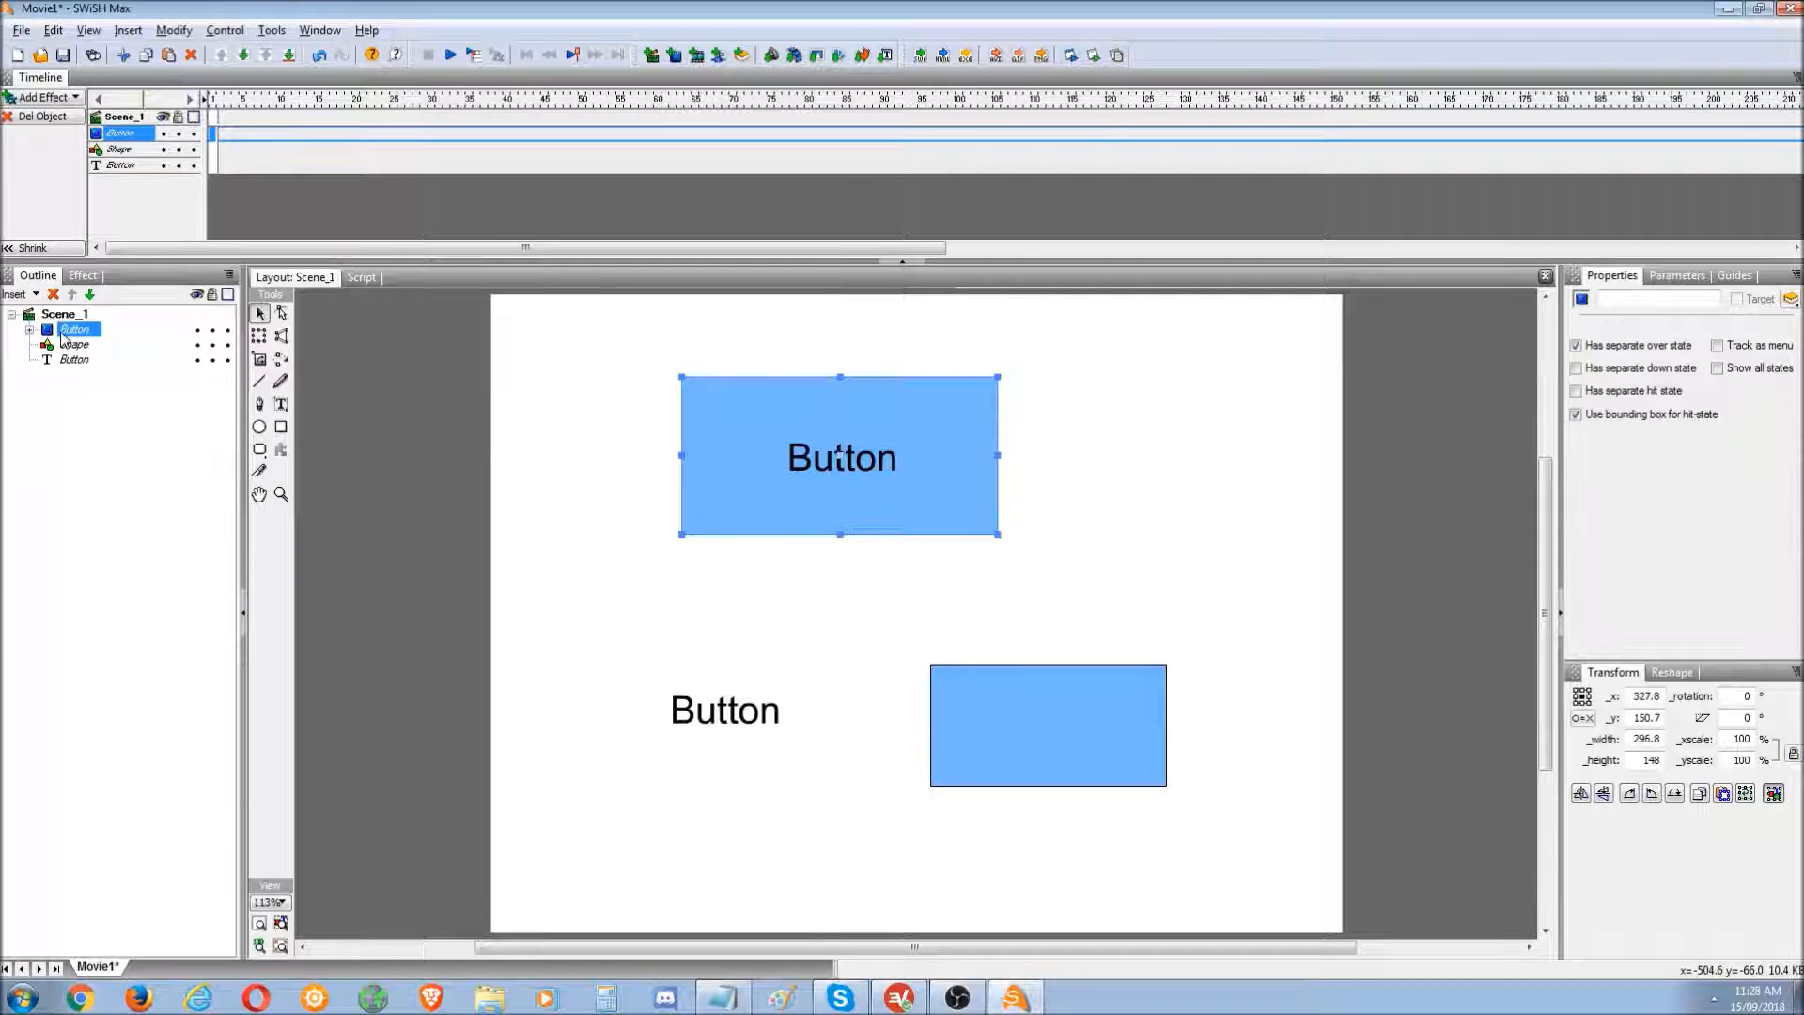
{"action": "right_click", "coordinate": [64, 331]}
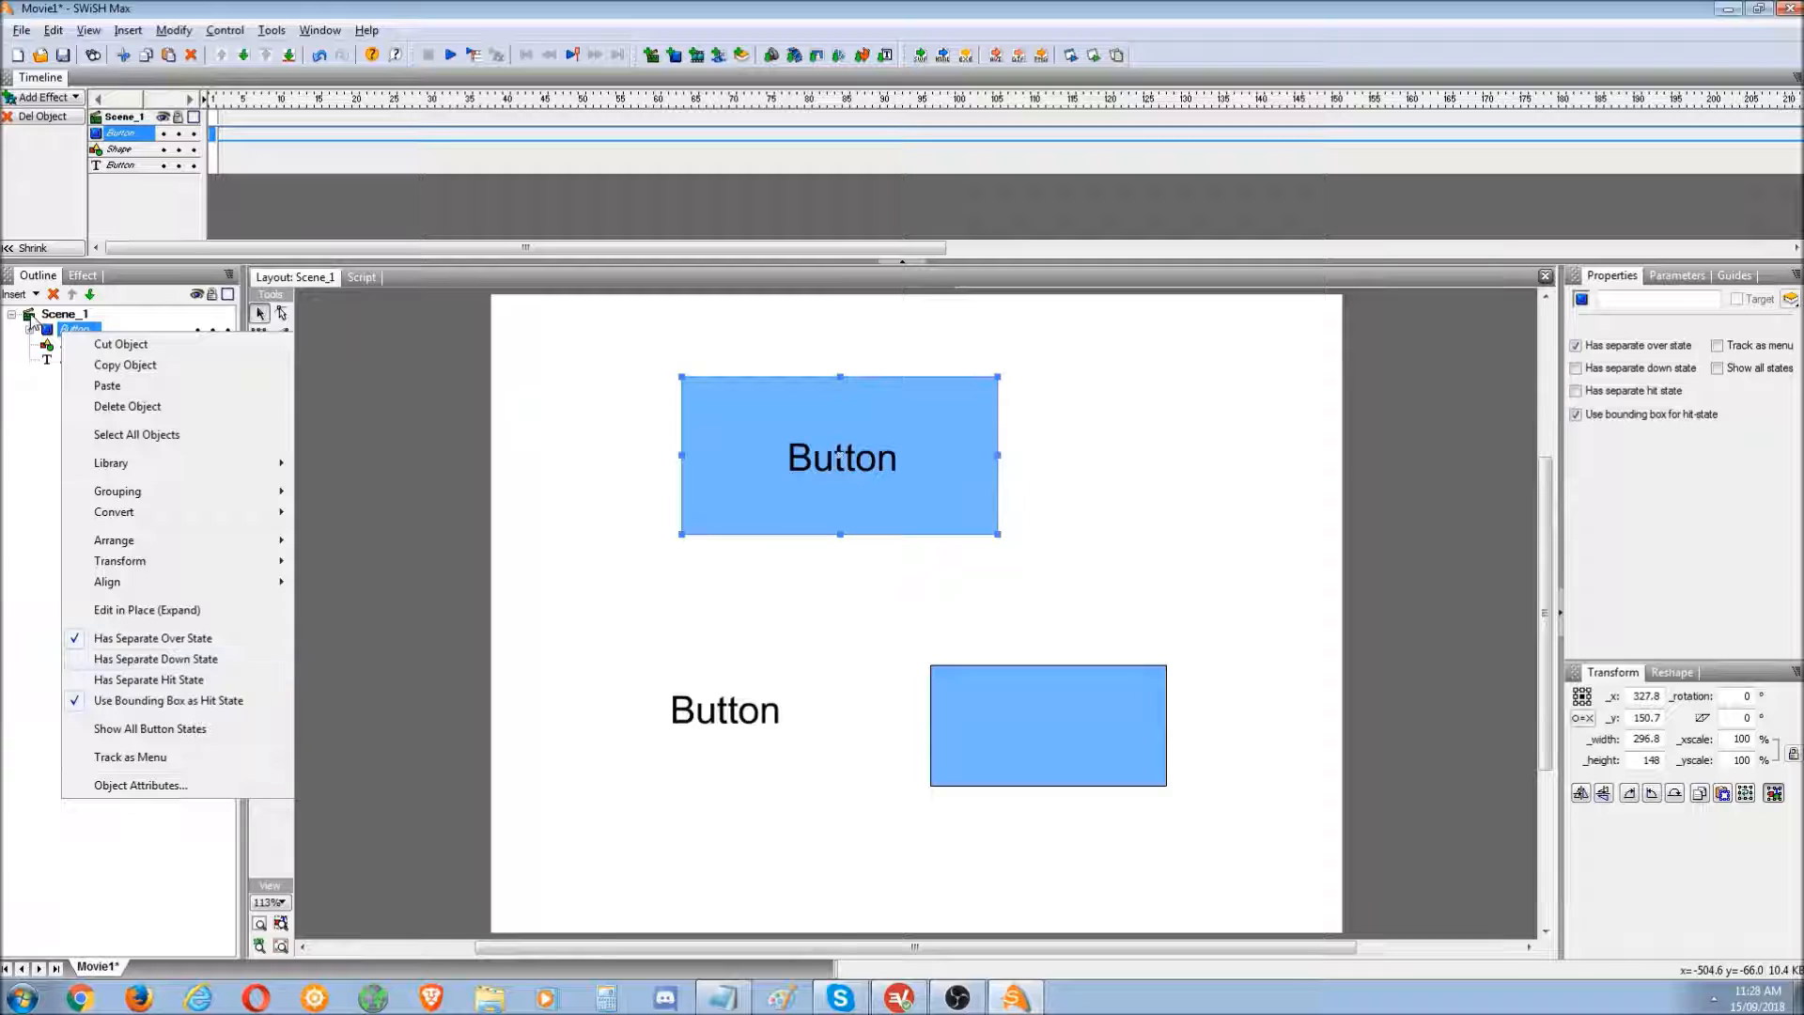
{"action": "left_click", "coordinate": [39, 395]}
{"action": "right_click", "coordinate": [70, 333]}
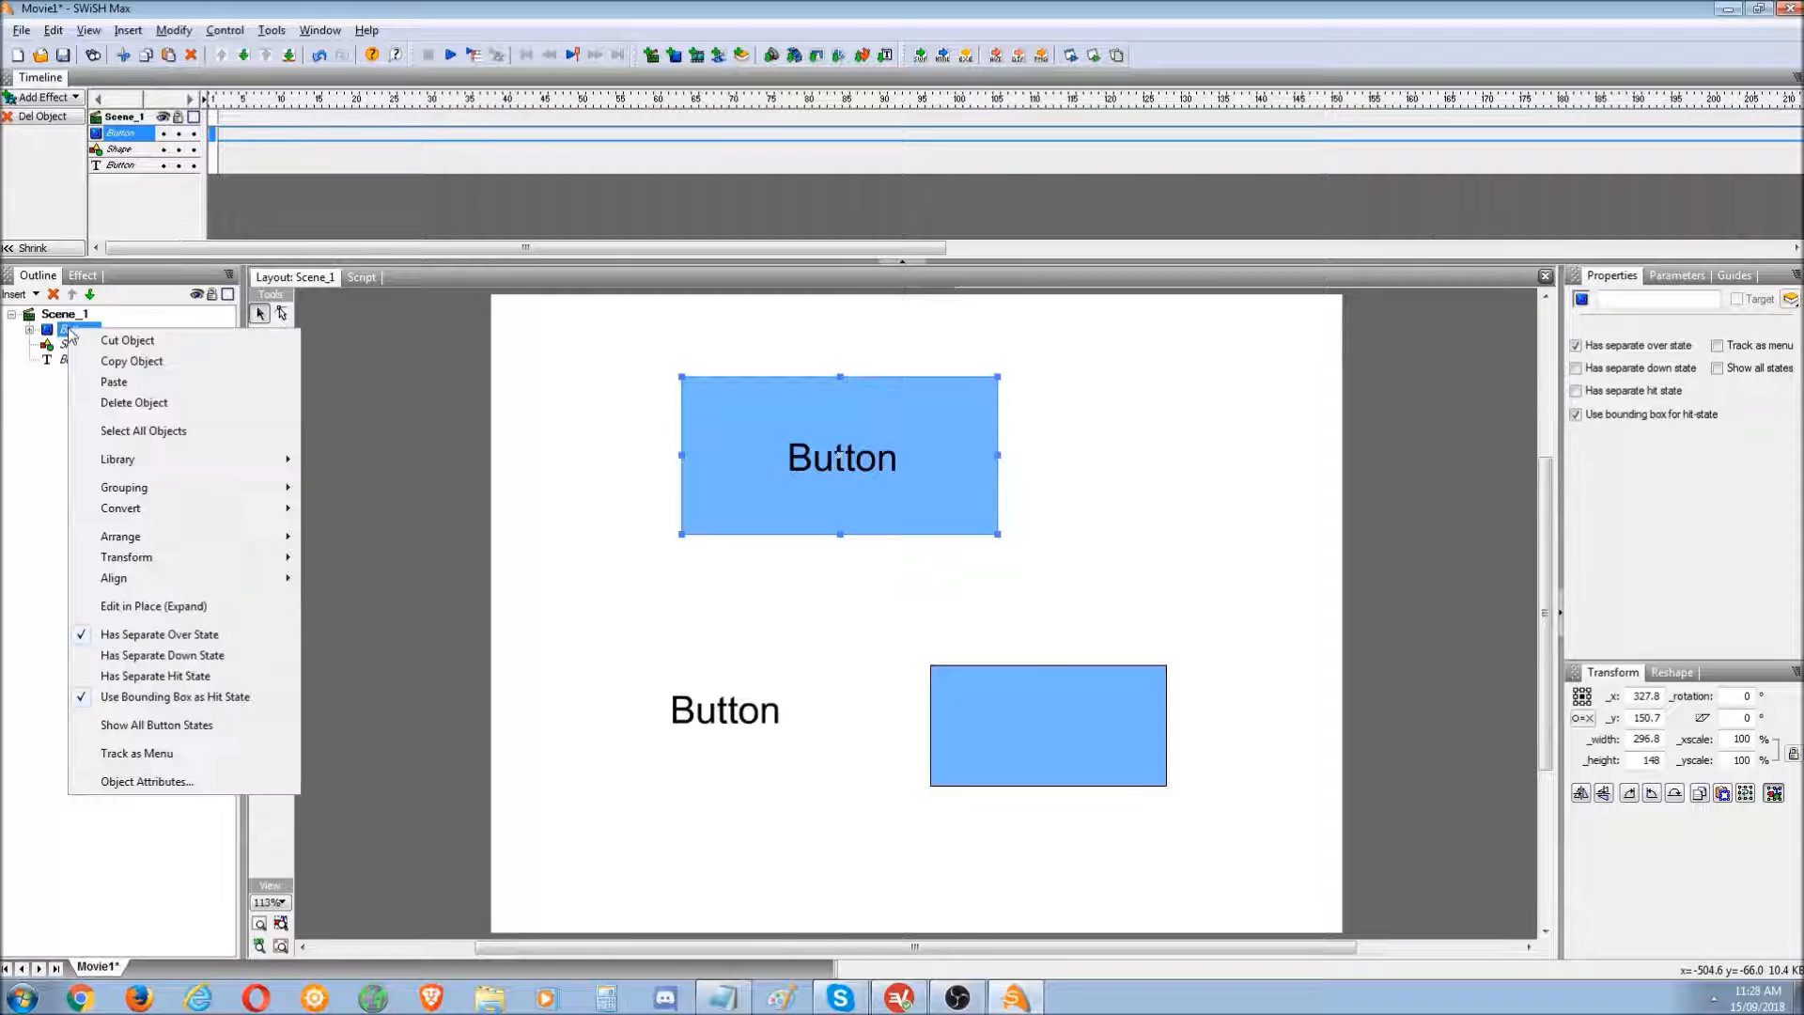
{"action": "left_click", "coordinate": [126, 636]}
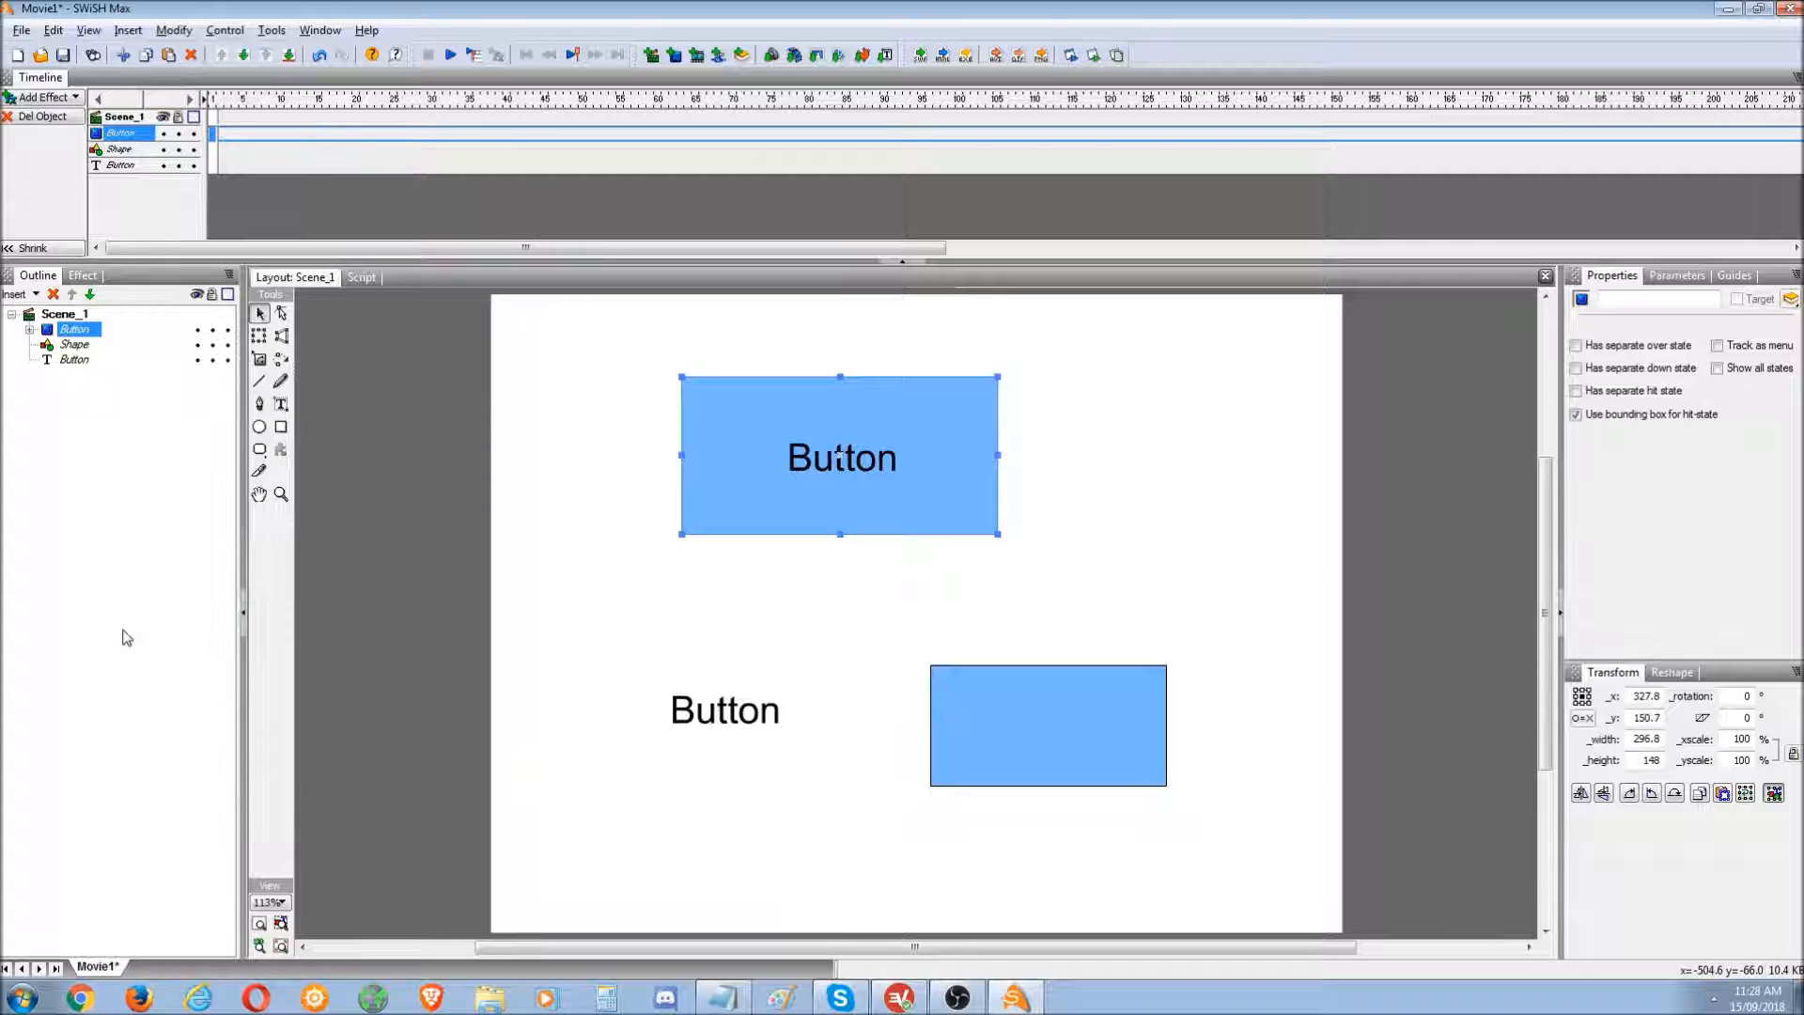
{"action": "left_click", "coordinate": [30, 330]}
{"action": "left_click", "coordinate": [31, 330]}
- Switch to the Notepad list of scripting topics, highlight the "appears and disappears (timelines)" line, and minimise the list
{"action": "left_click", "coordinate": [723, 998]}
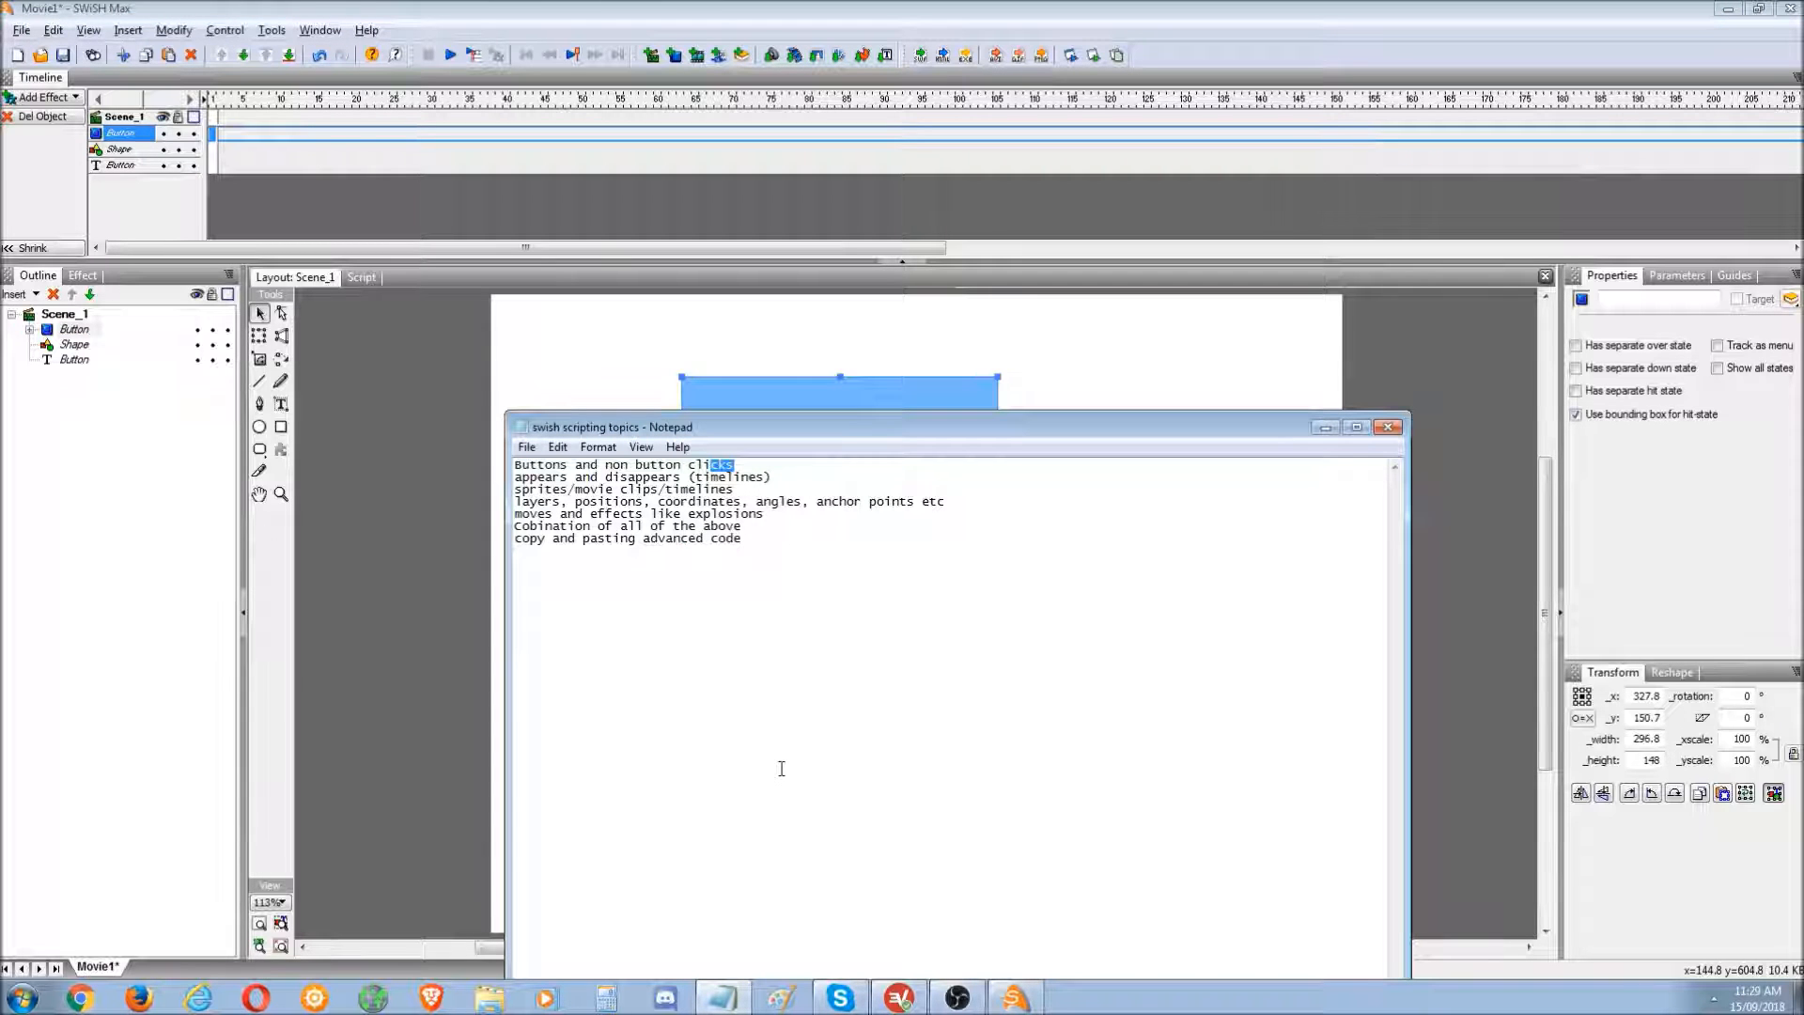
{"action": "left_click_drag", "start_coordinate": [783, 477], "coordinate": [554, 477]}
{"action": "left_click", "coordinate": [810, 624]}
{"action": "left_click", "coordinate": [1325, 428]}
- Scrub the playhead to frame 23 and look at the frame rate in the movie properties without changing it
{"action": "left_click_drag", "start_coordinate": [225, 100], "coordinate": [379, 137]}
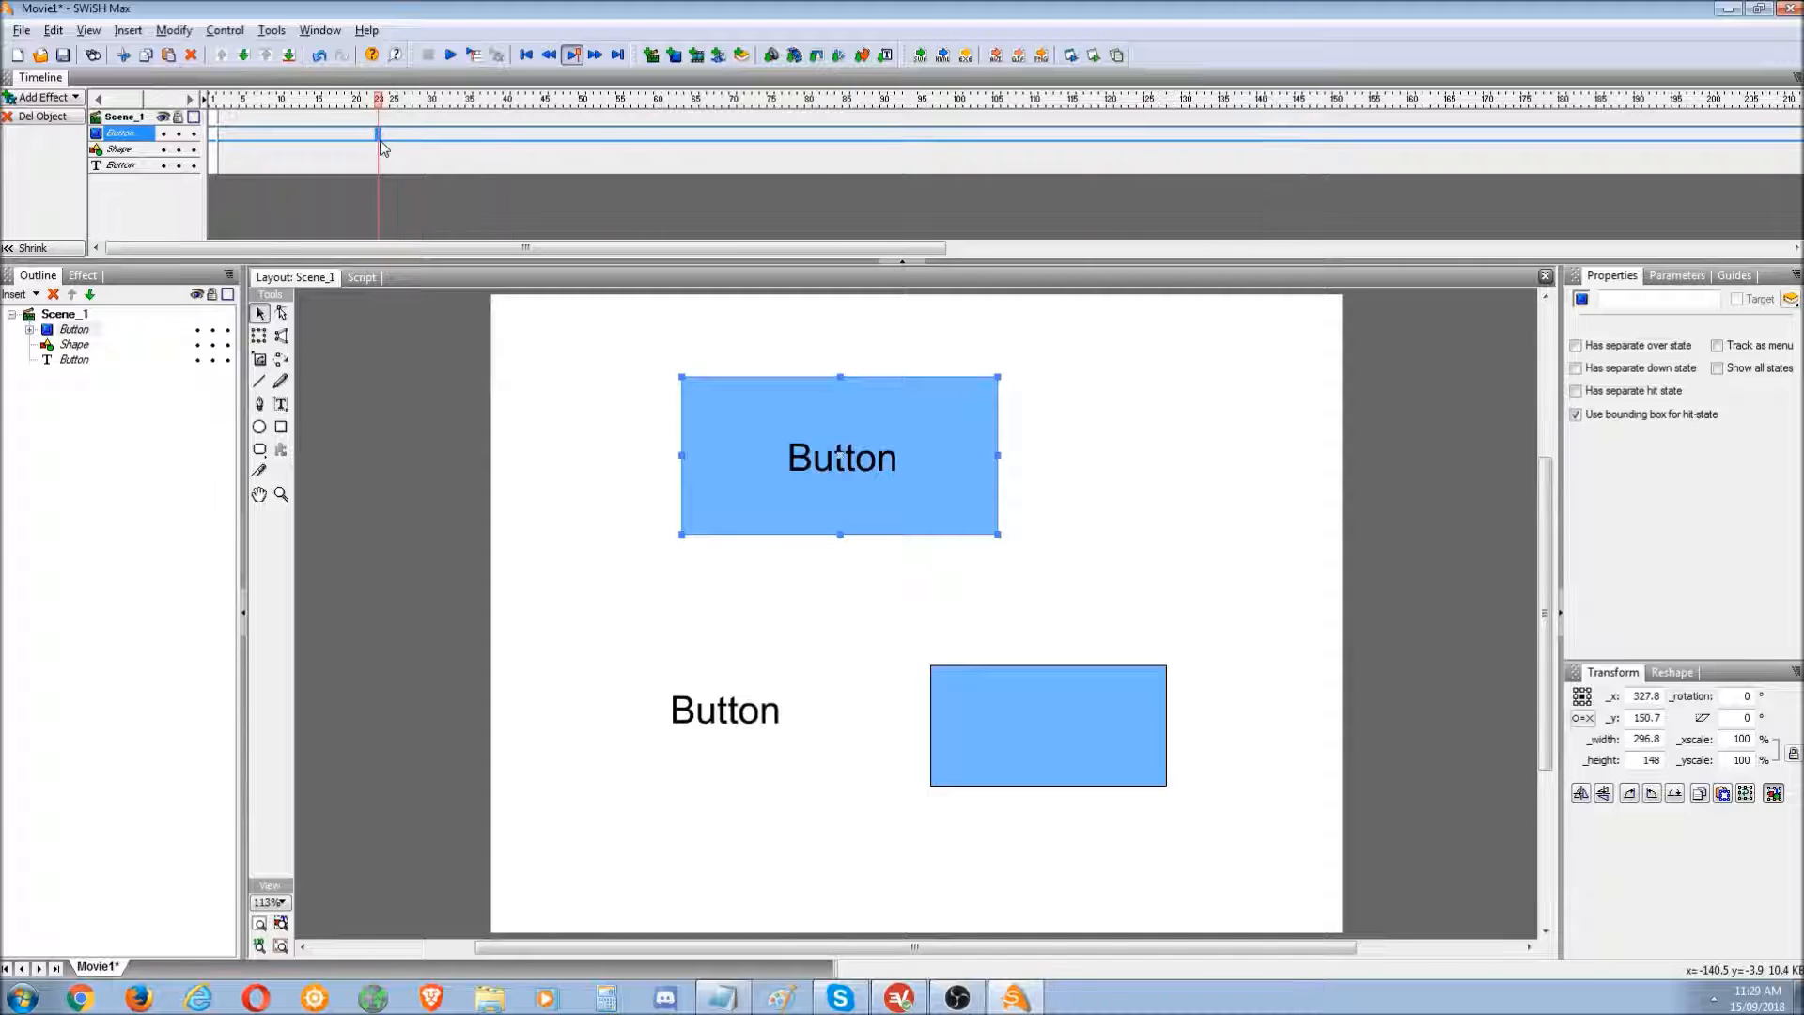
{"action": "left_click", "coordinate": [173, 30]}
{"action": "mouse_move", "coordinate": [254, 51]}
{"action": "left_click", "coordinate": [407, 56]}
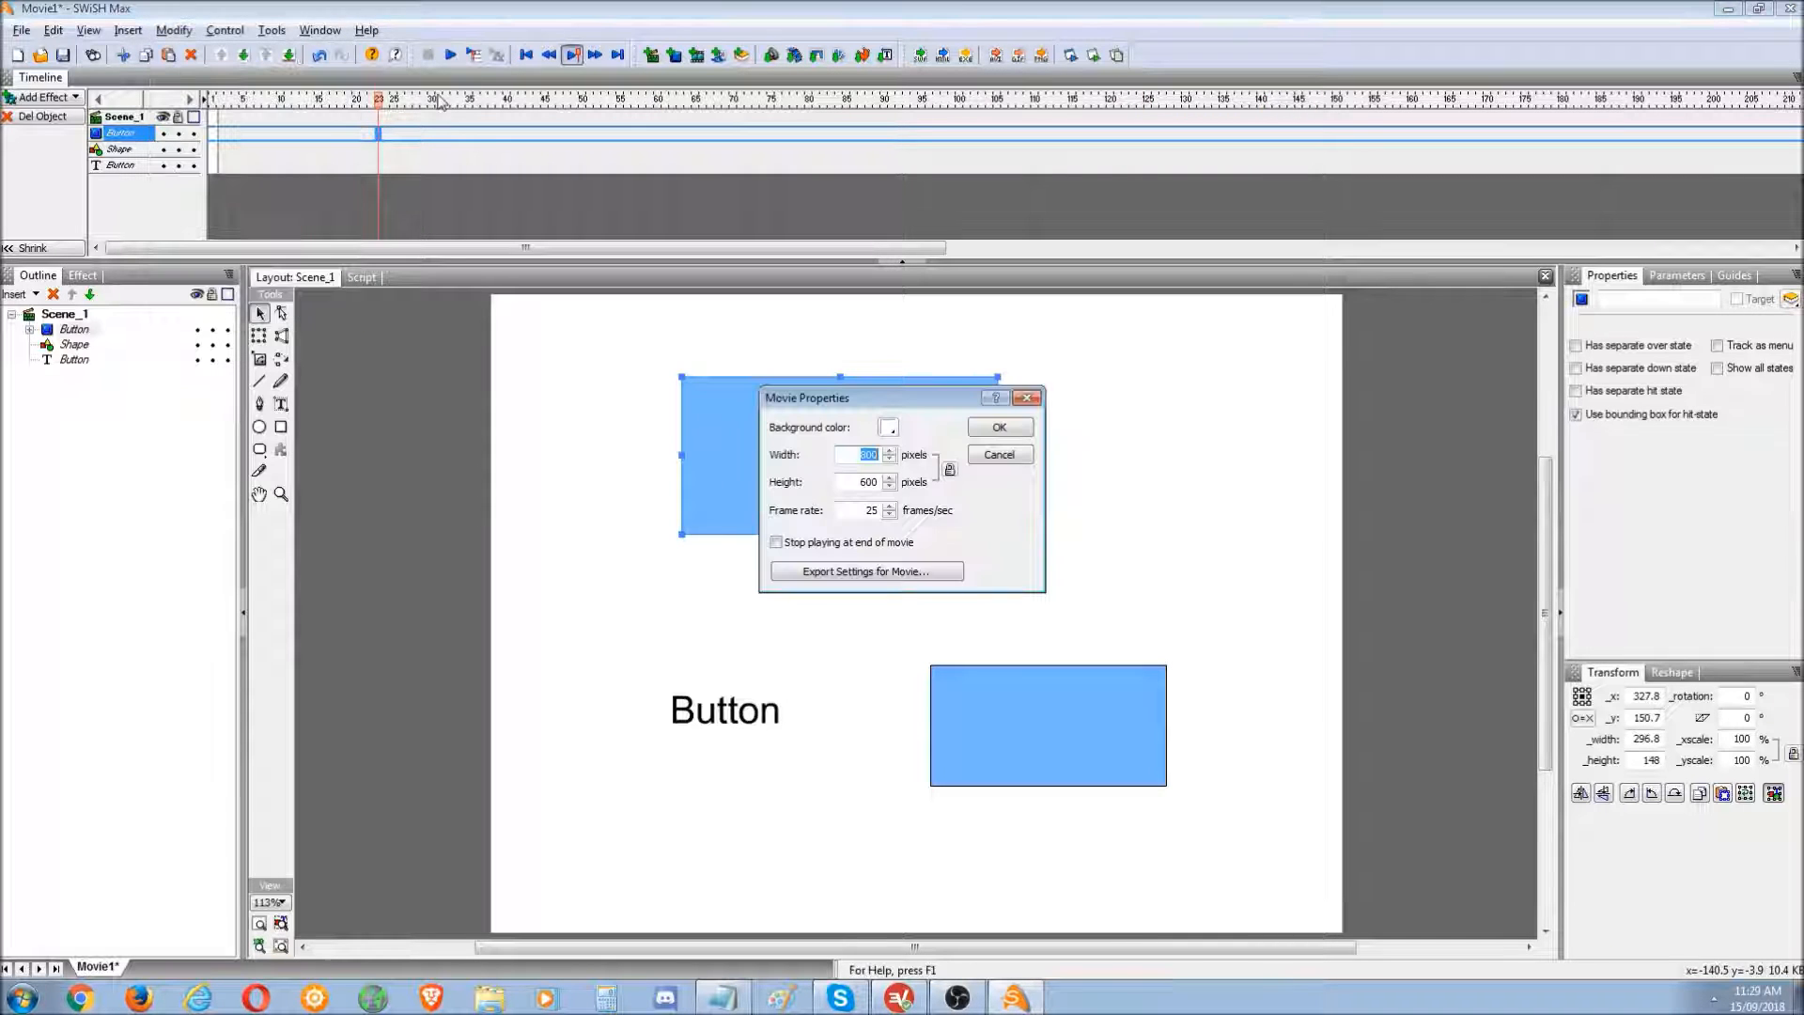
{"action": "left_click", "coordinate": [996, 457]}
- Scrub the playhead to frame 25 and on to frame 100, examine the movie's frame rate setting, and cancel
{"action": "left_click_drag", "start_coordinate": [381, 103], "coordinate": [393, 106]}
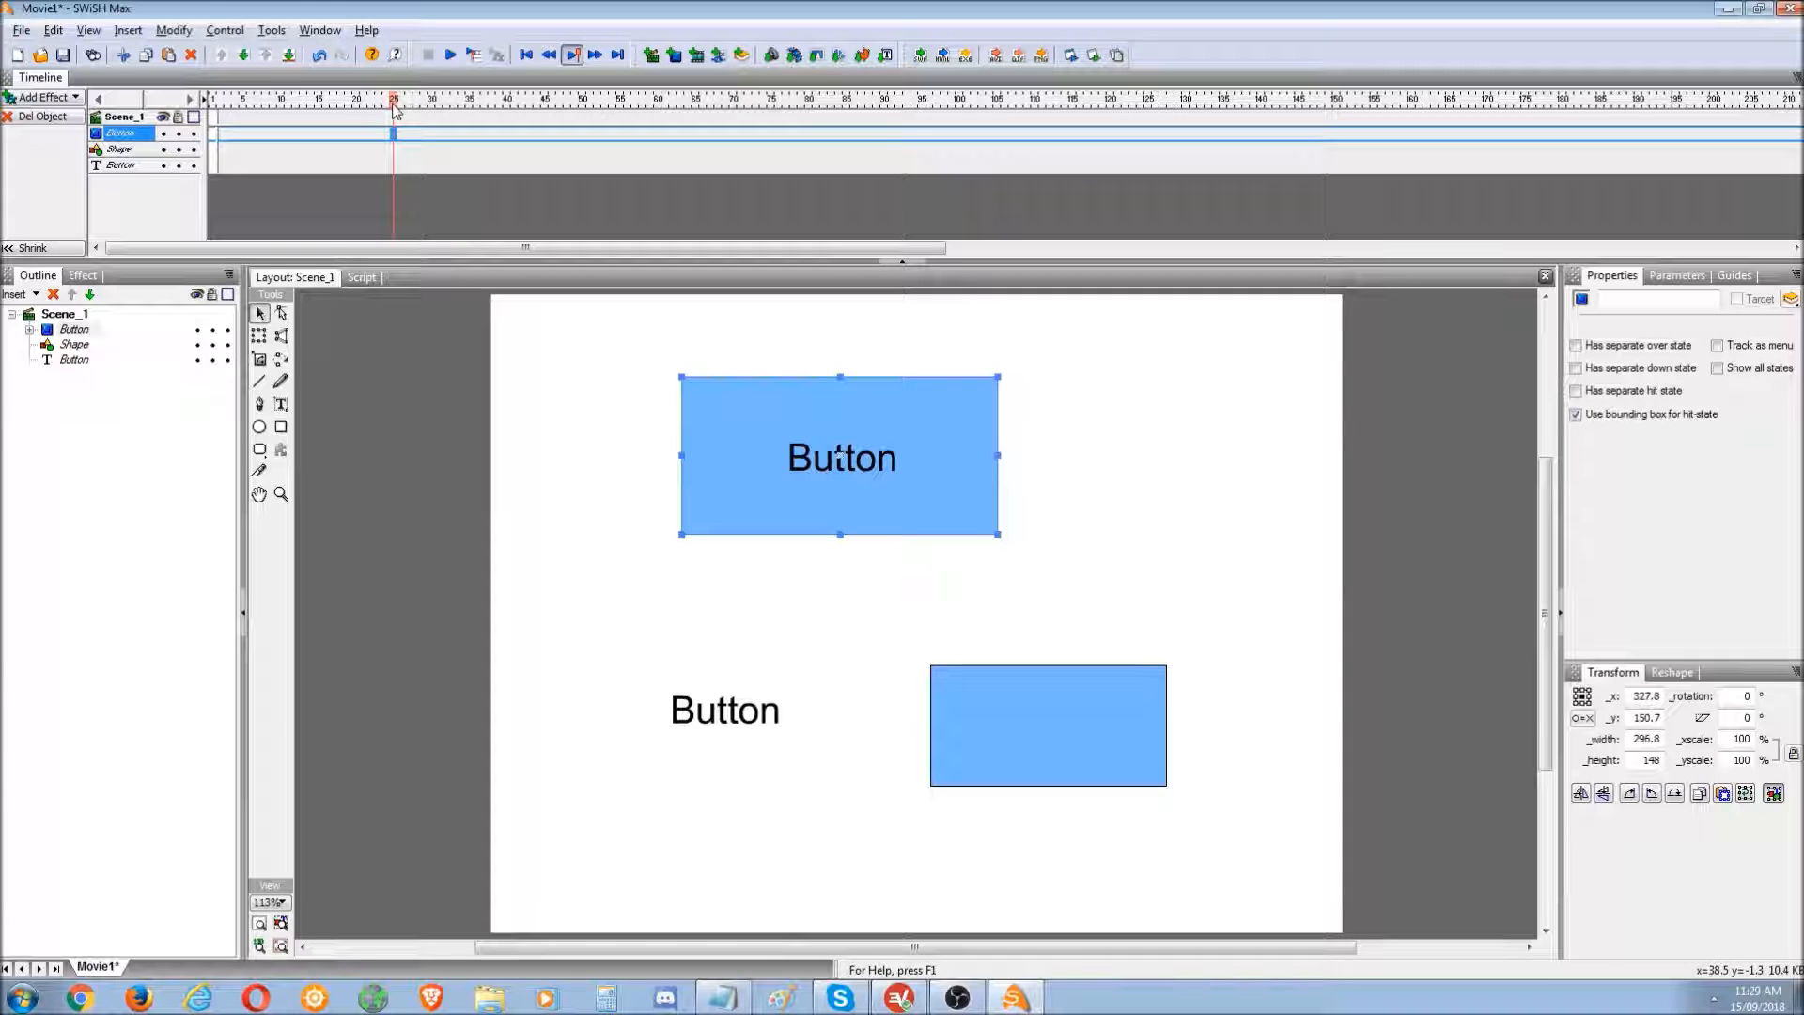
{"action": "left_click_drag", "start_coordinate": [393, 106], "coordinate": [961, 120]}
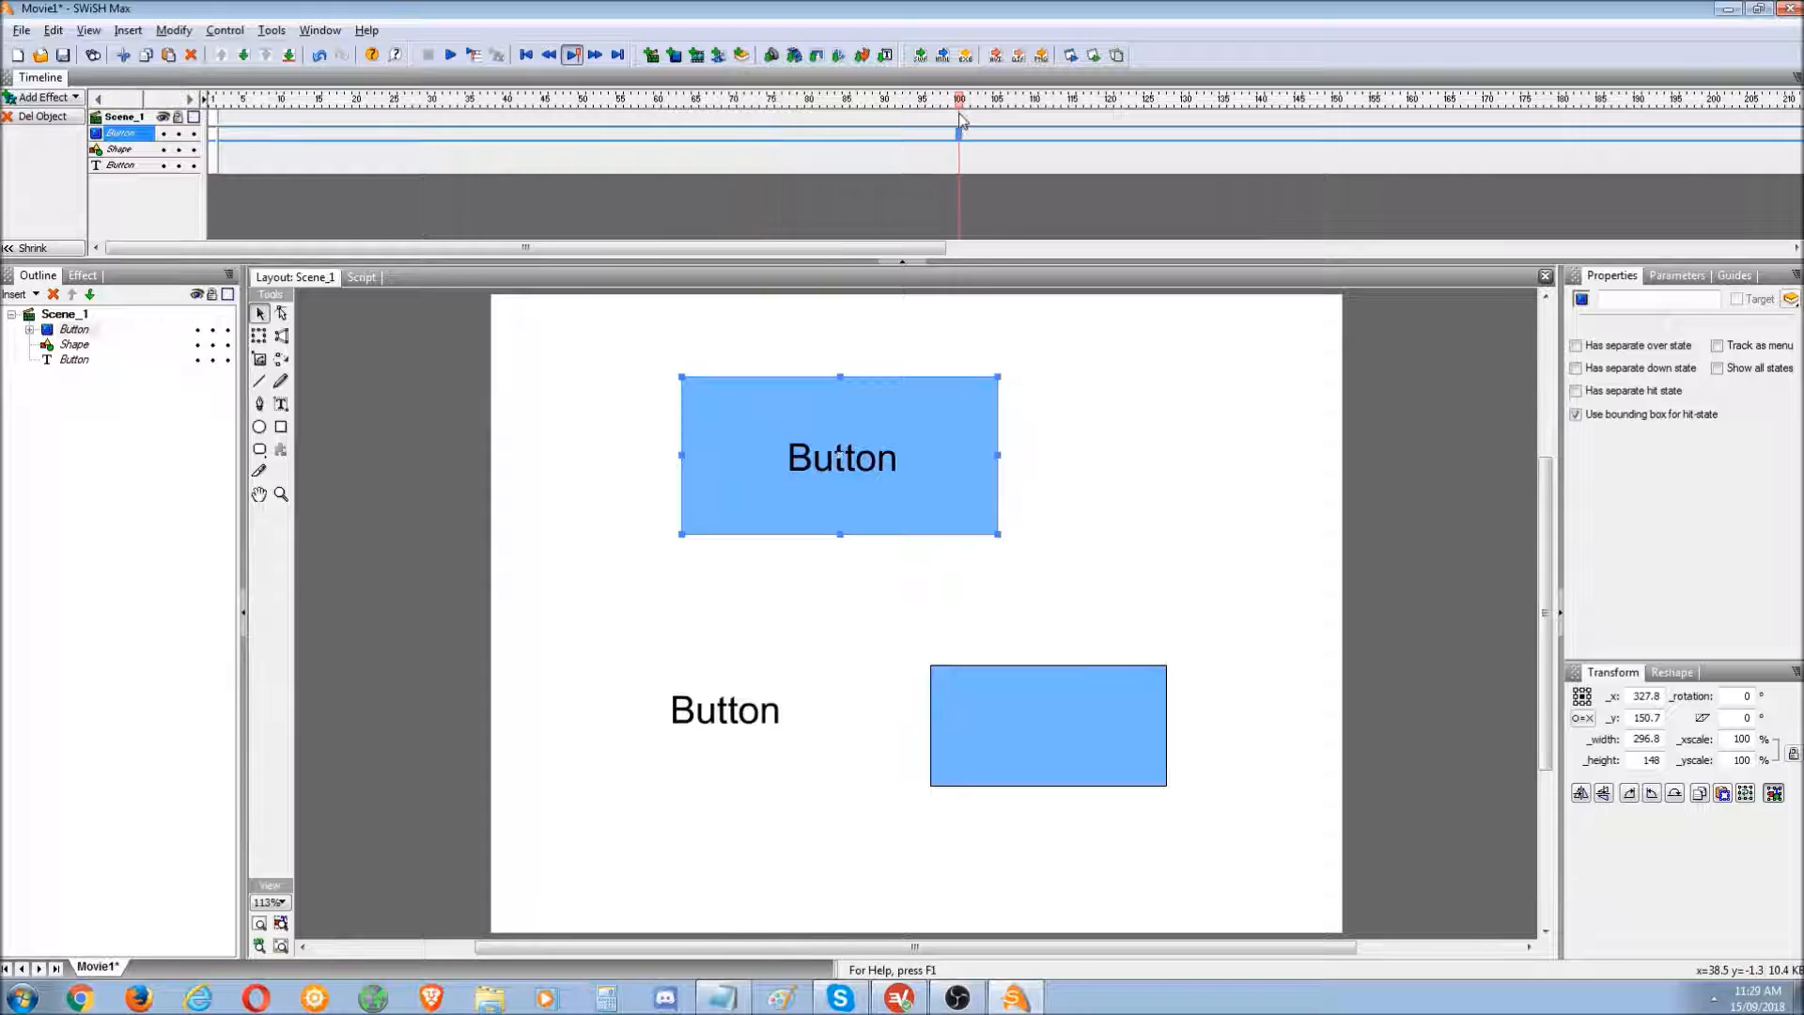
{"action": "left_click", "coordinate": [180, 30]}
{"action": "mouse_move", "coordinate": [194, 51]}
{"action": "left_click", "coordinate": [414, 52]}
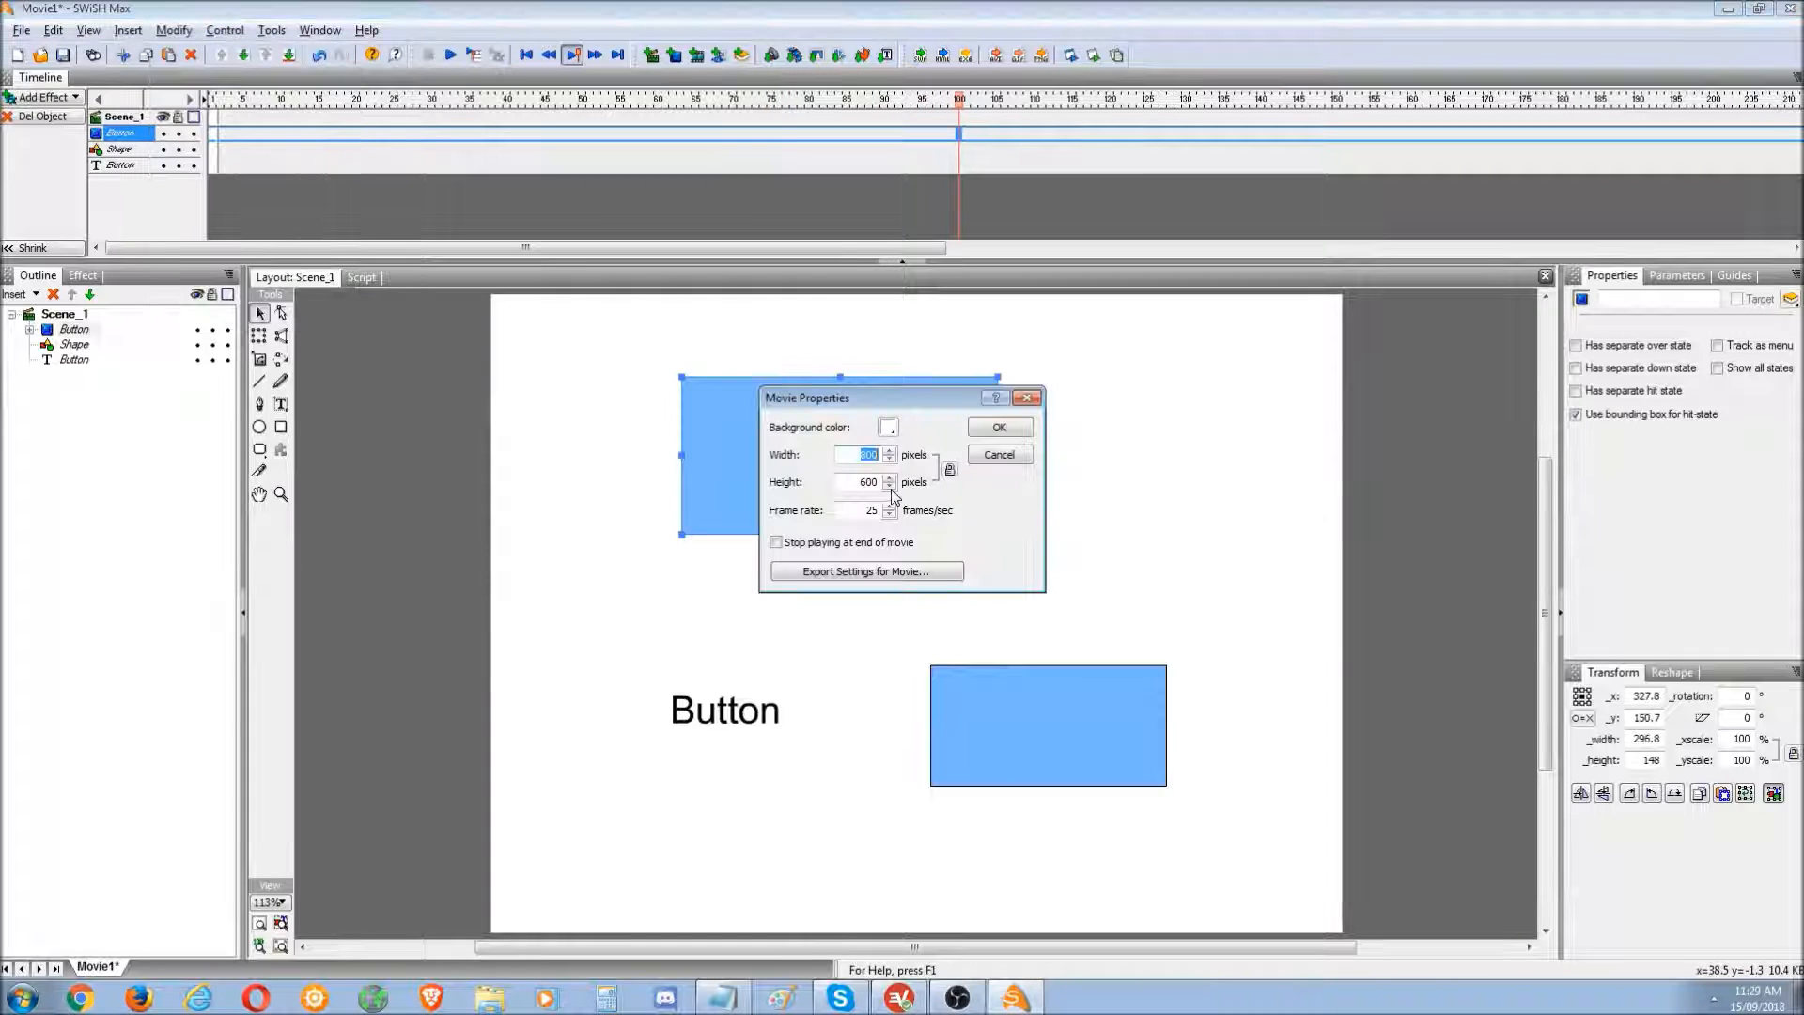
{"action": "left_click_drag", "start_coordinate": [855, 510], "coordinate": [951, 505]}
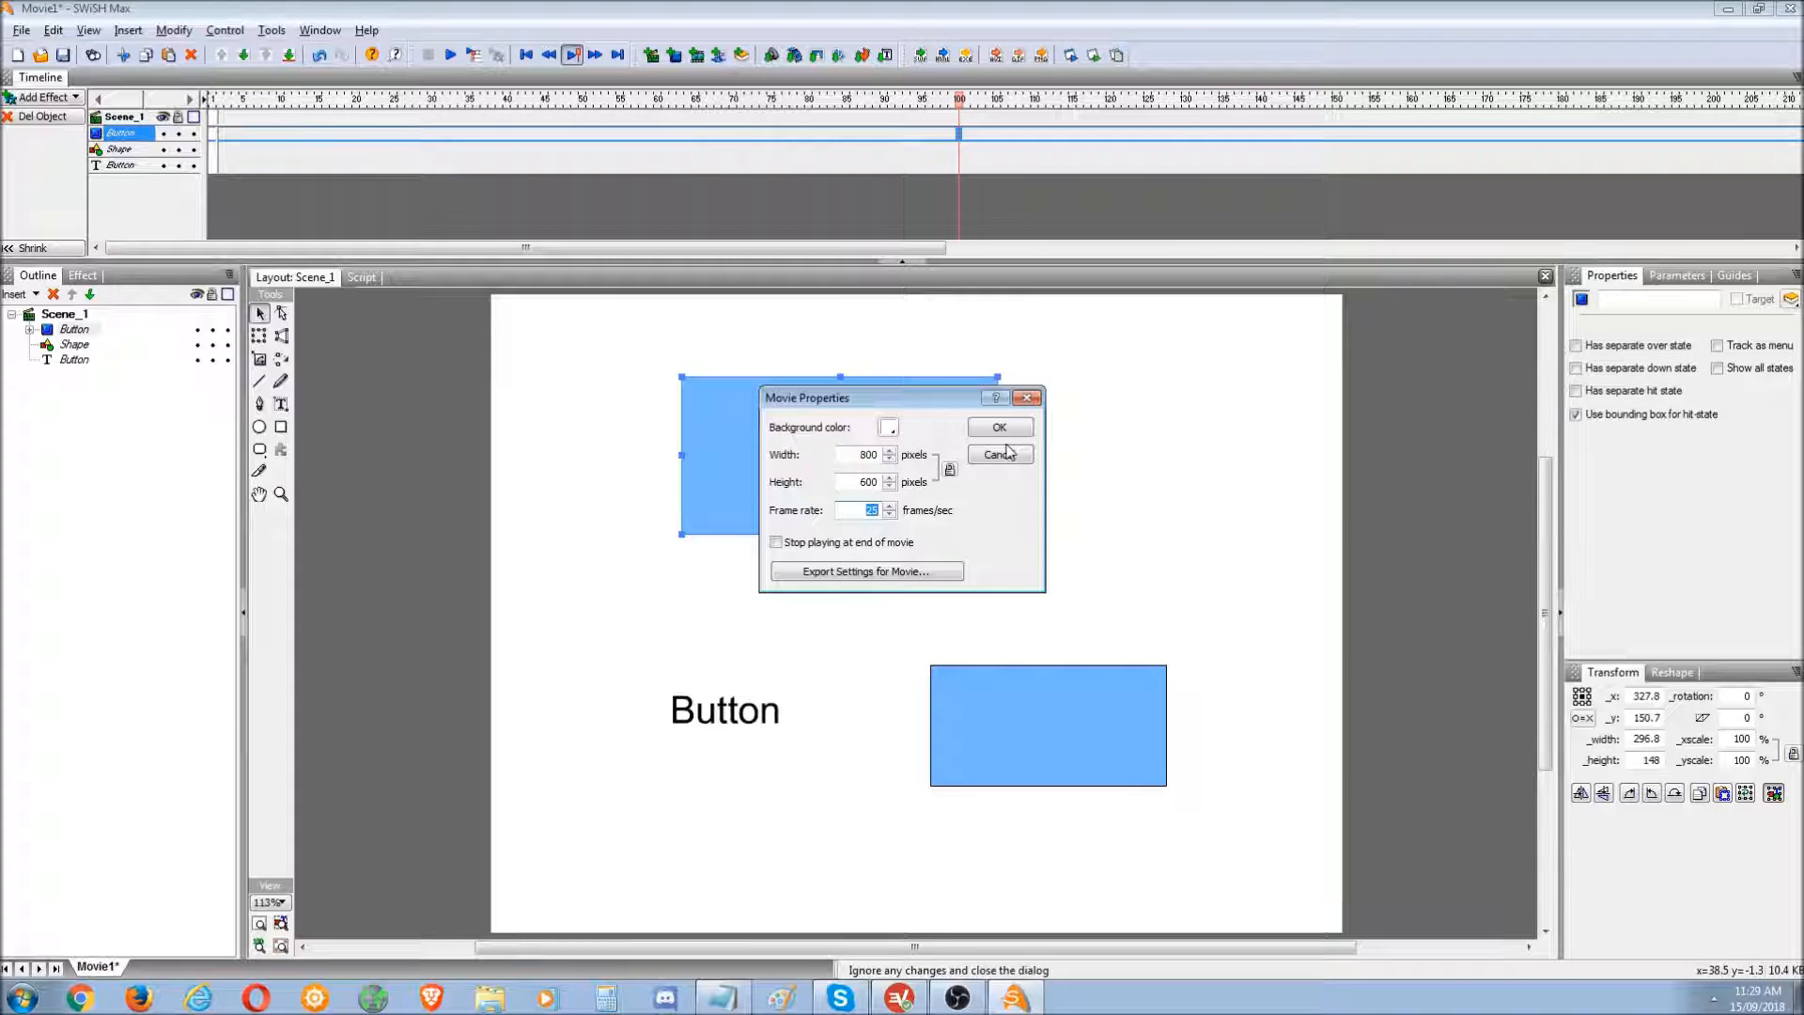
{"action": "left_click_drag", "start_coordinate": [889, 410], "coordinate": [931, 365]}
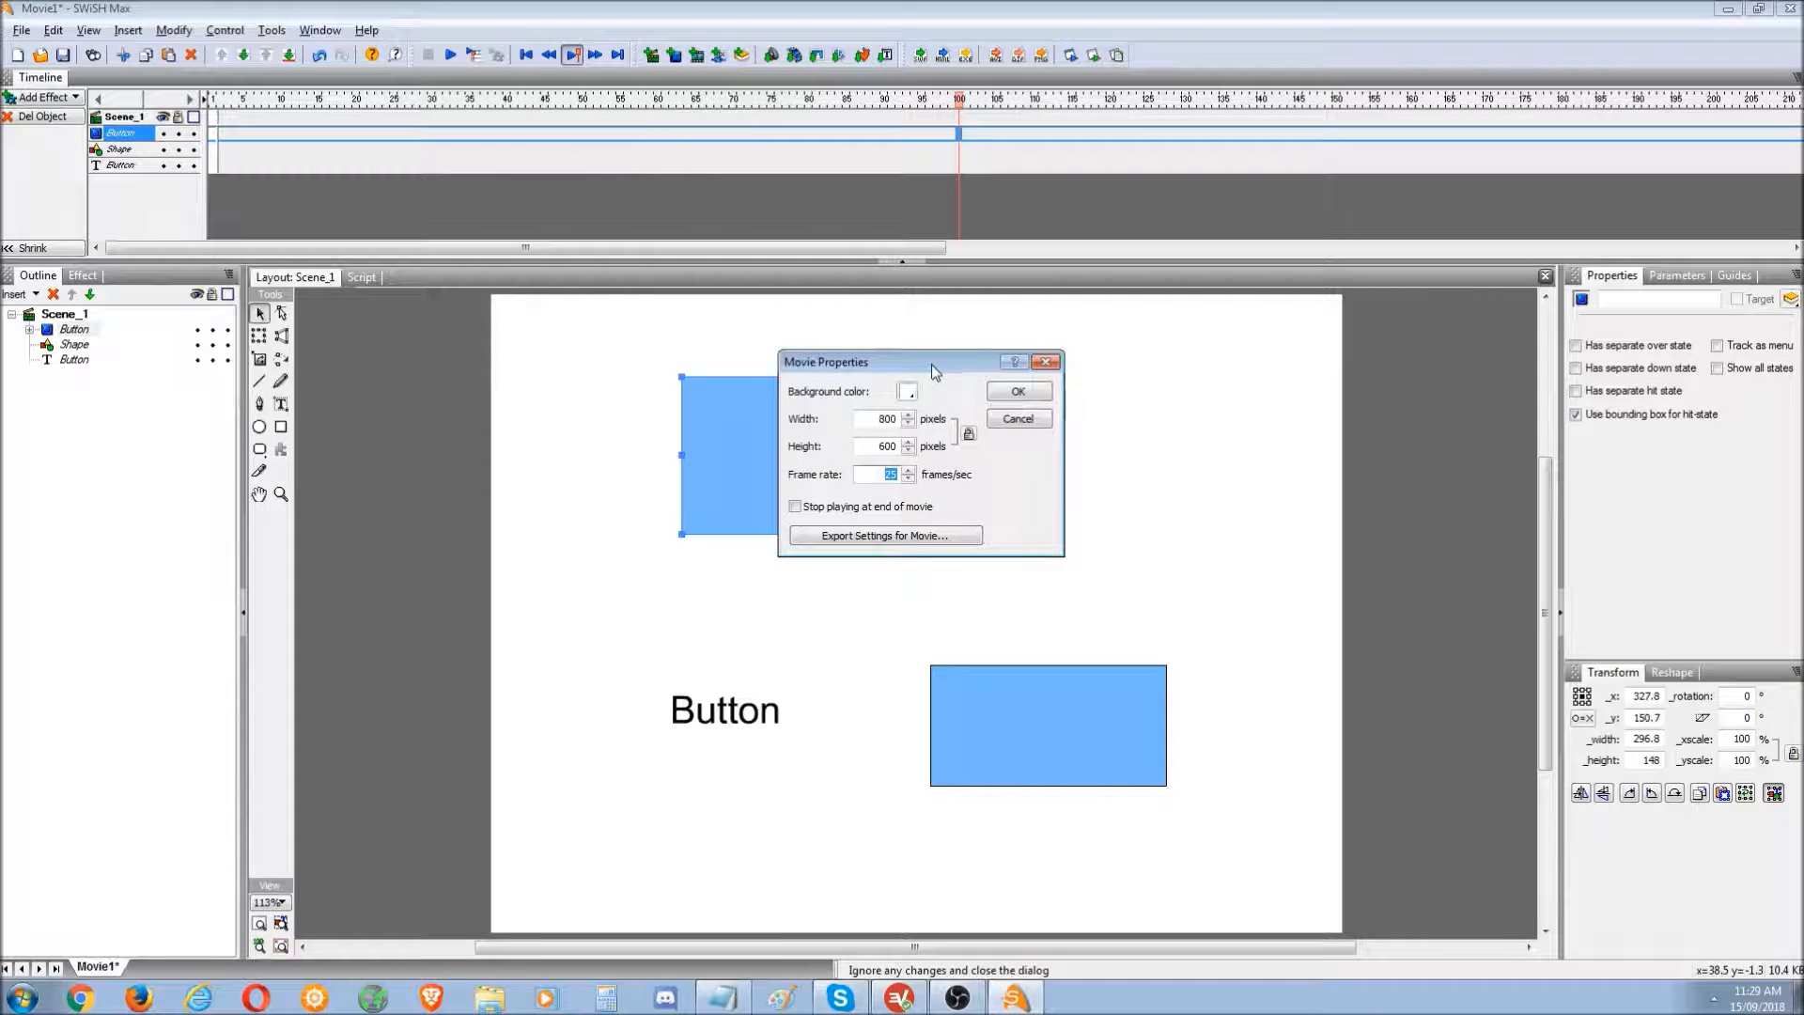
{"action": "left_click", "coordinate": [1020, 428]}
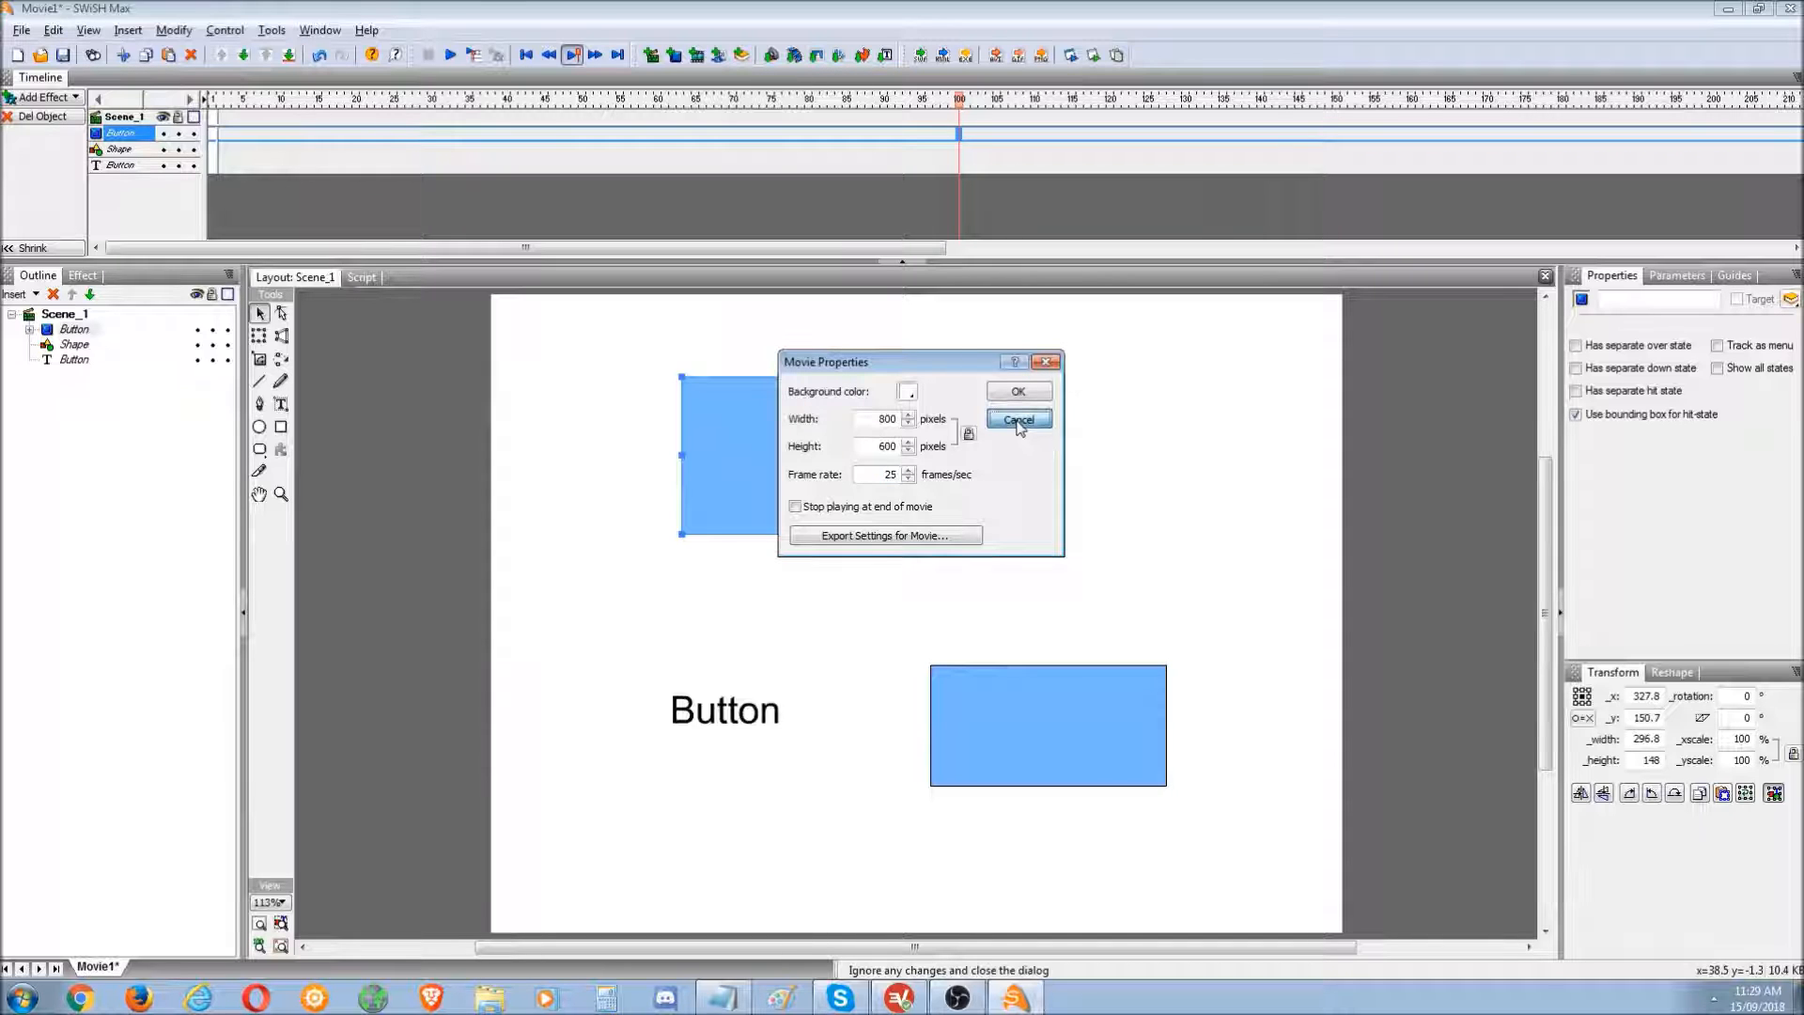
- Scrub the playhead back to about frame 26 and delete all objects from the scene
{"action": "left_click_drag", "start_coordinate": [959, 102], "coordinate": [401, 102]}
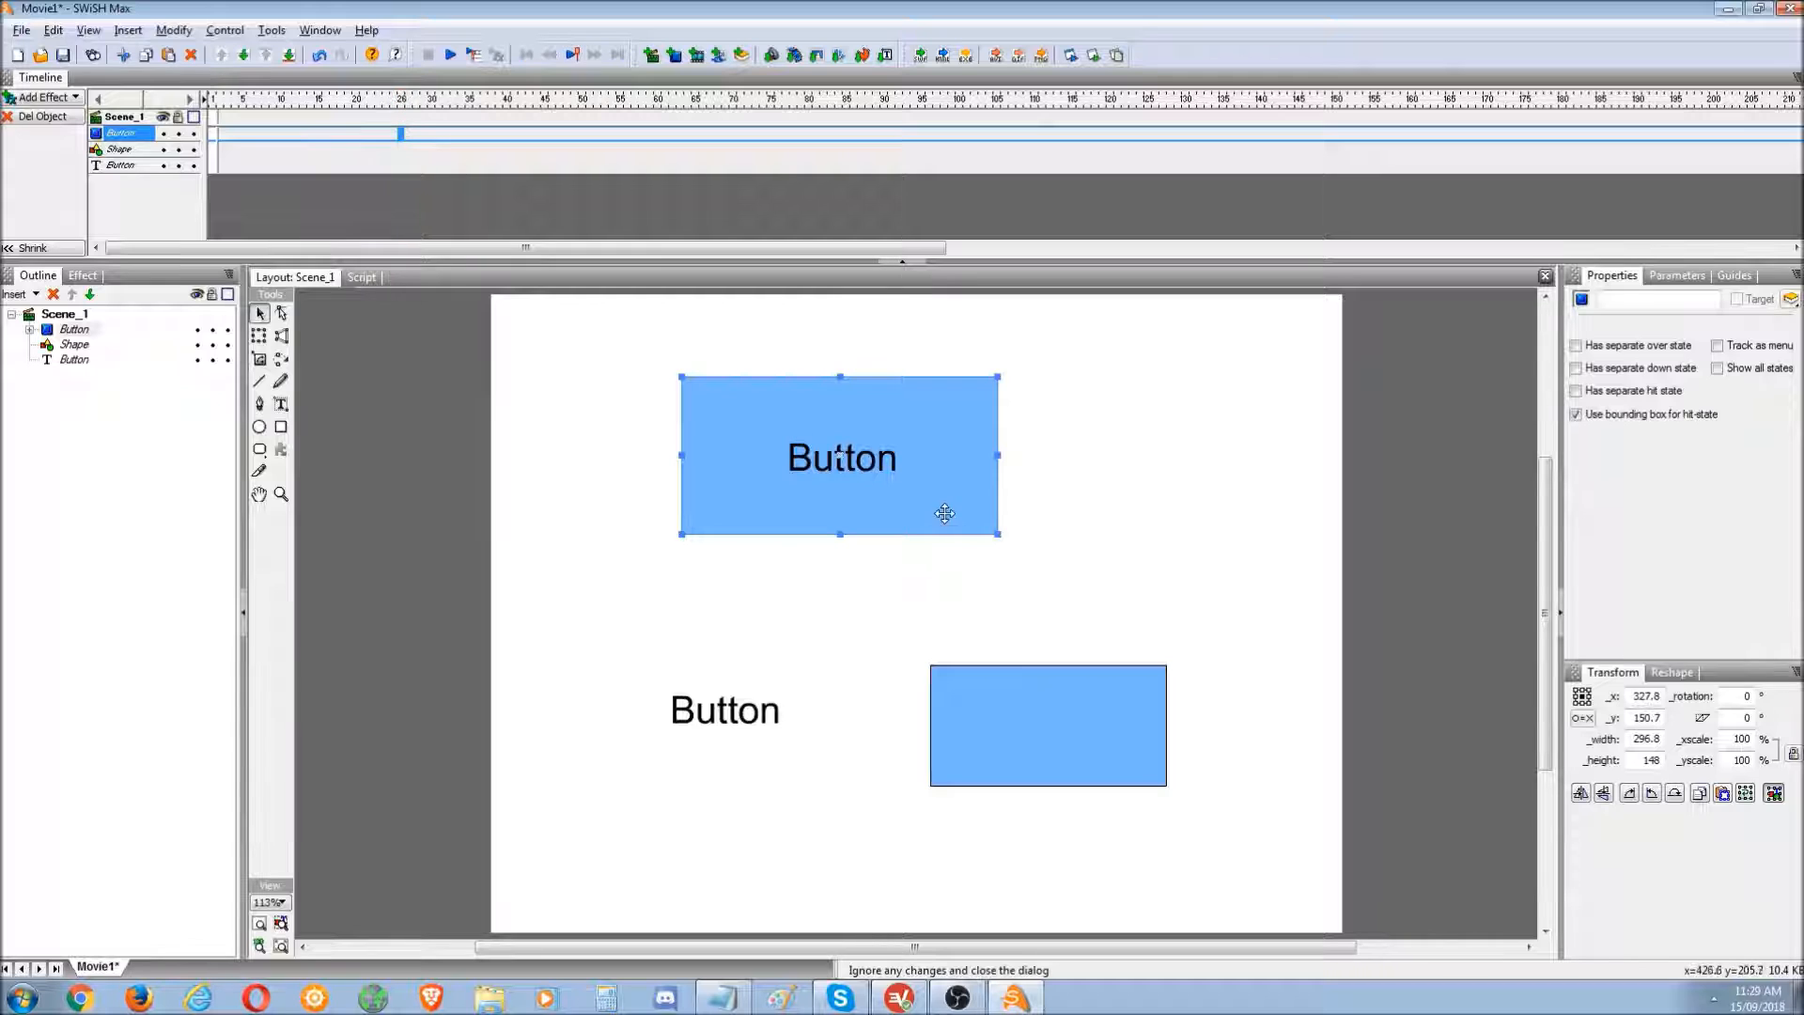
{"action": "left_click_drag", "start_coordinate": [437, 358], "coordinate": [1259, 882]}
{"action": "key", "text": "Delete"}
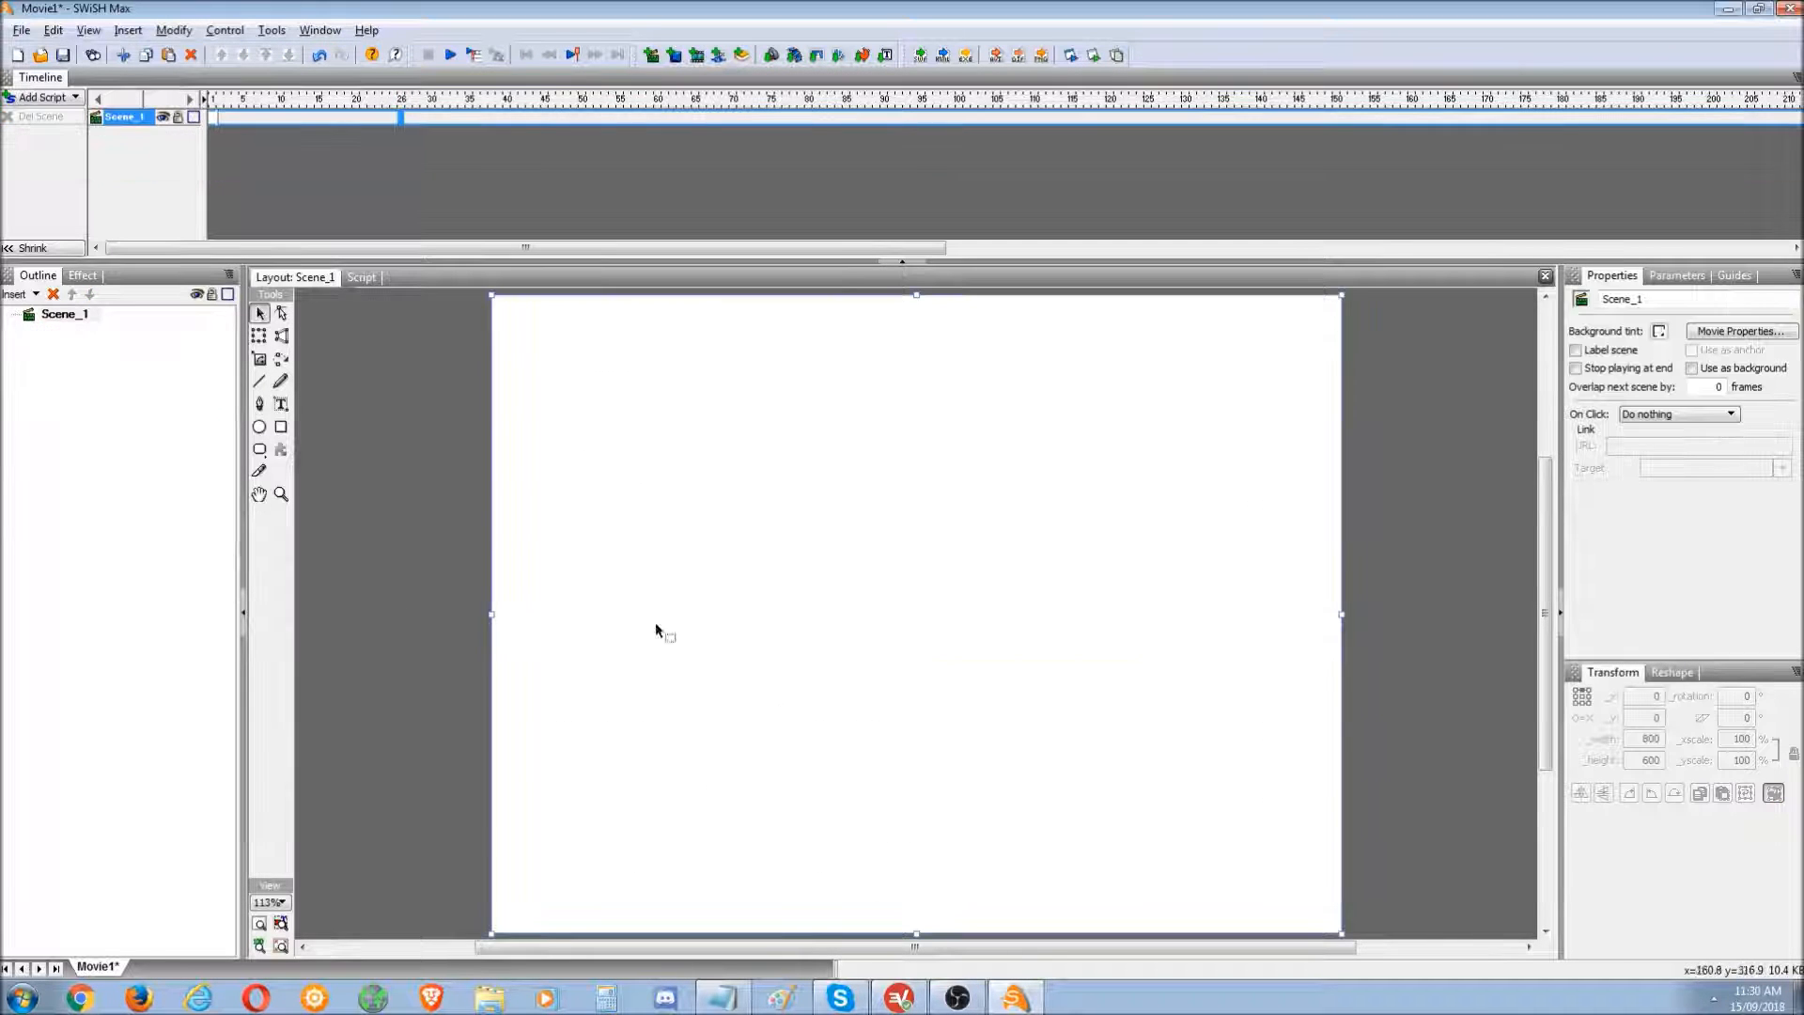
- Draw a green ellipse, shrink it to about 120.5 by 132 pixels, and place it near the stage's upper-left corner
{"action": "left_click", "coordinate": [259, 426]}
{"action": "left_click_drag", "start_coordinate": [550, 505], "coordinate": [906, 839]}
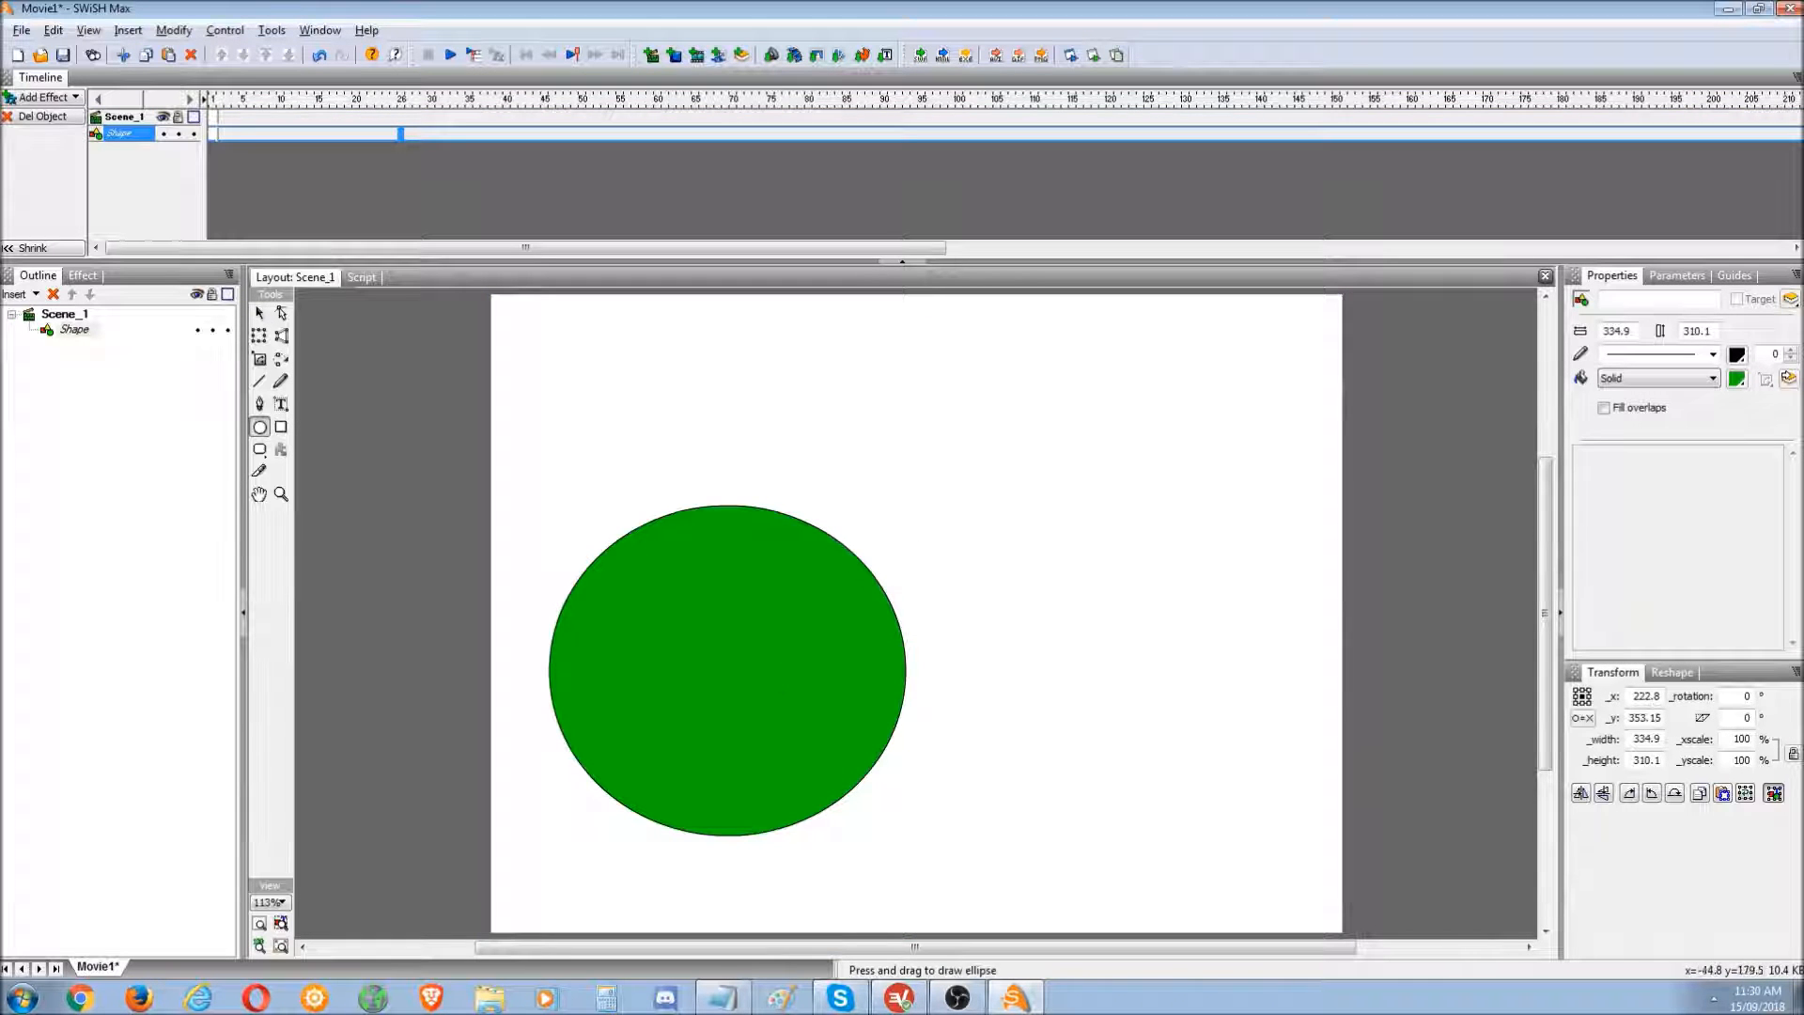
{"action": "left_click", "coordinate": [260, 313]}
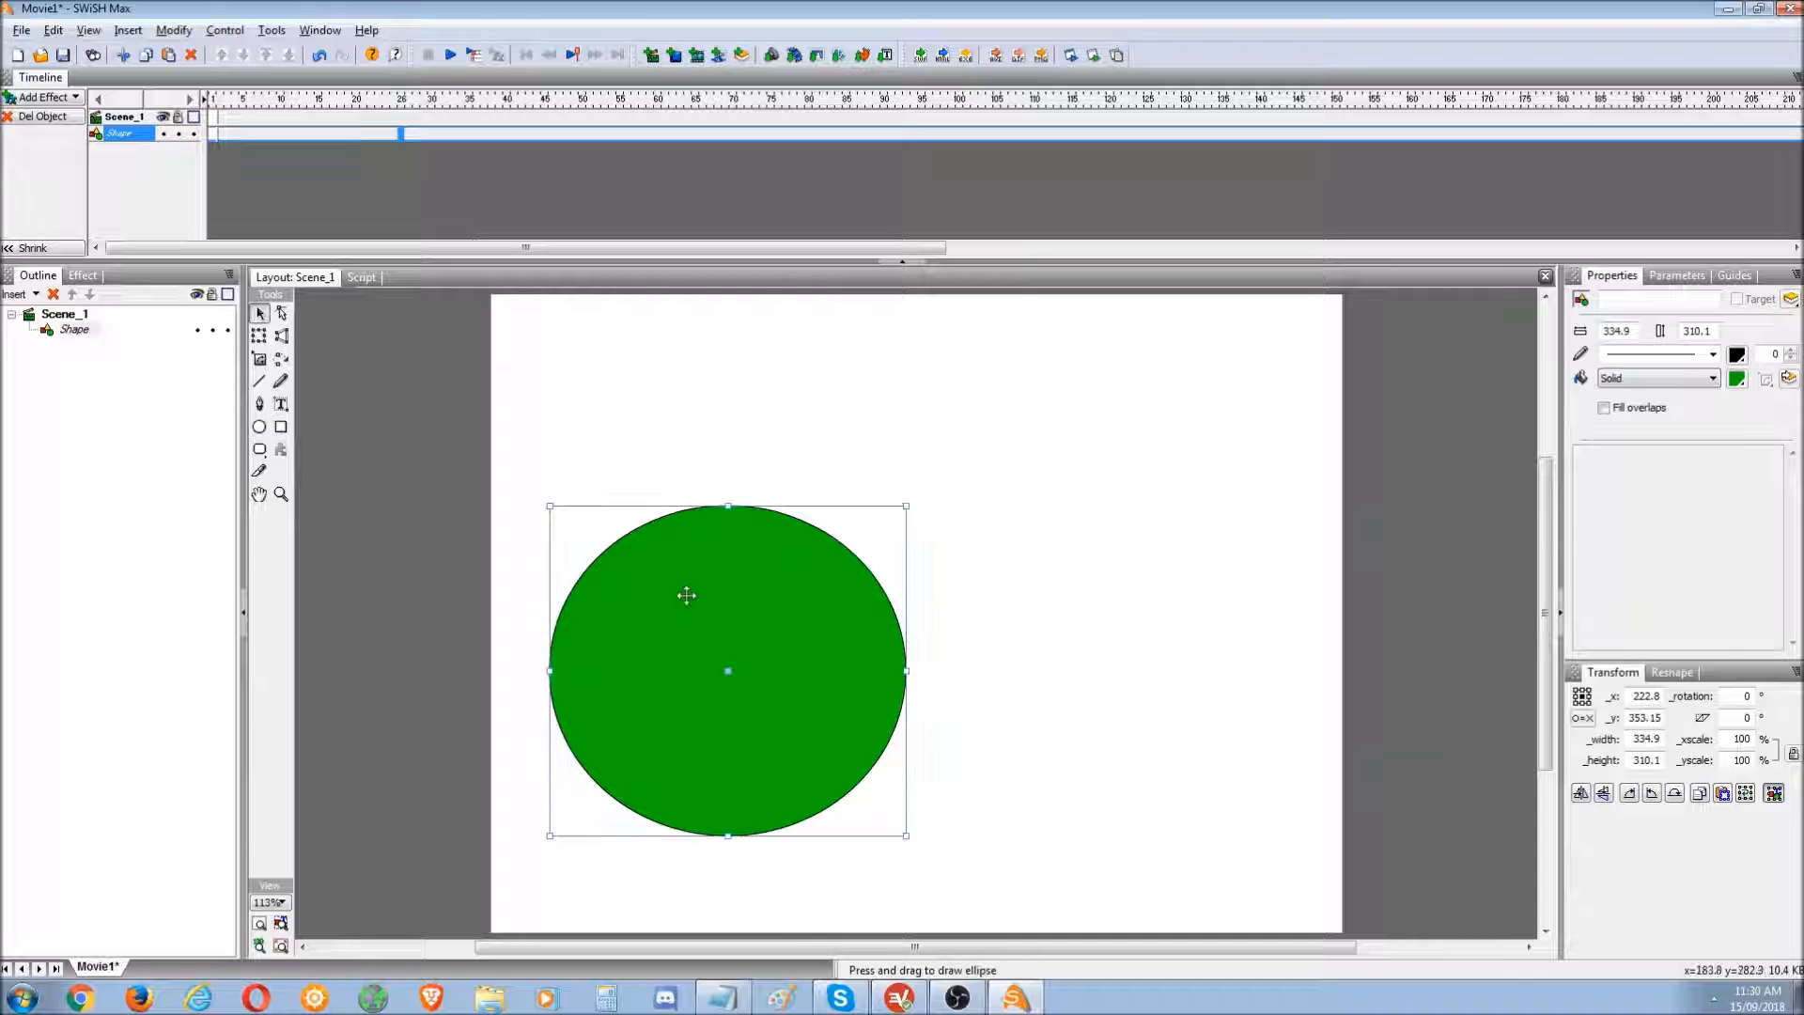
{"action": "left_click_drag", "start_coordinate": [907, 836], "coordinate": [679, 646]}
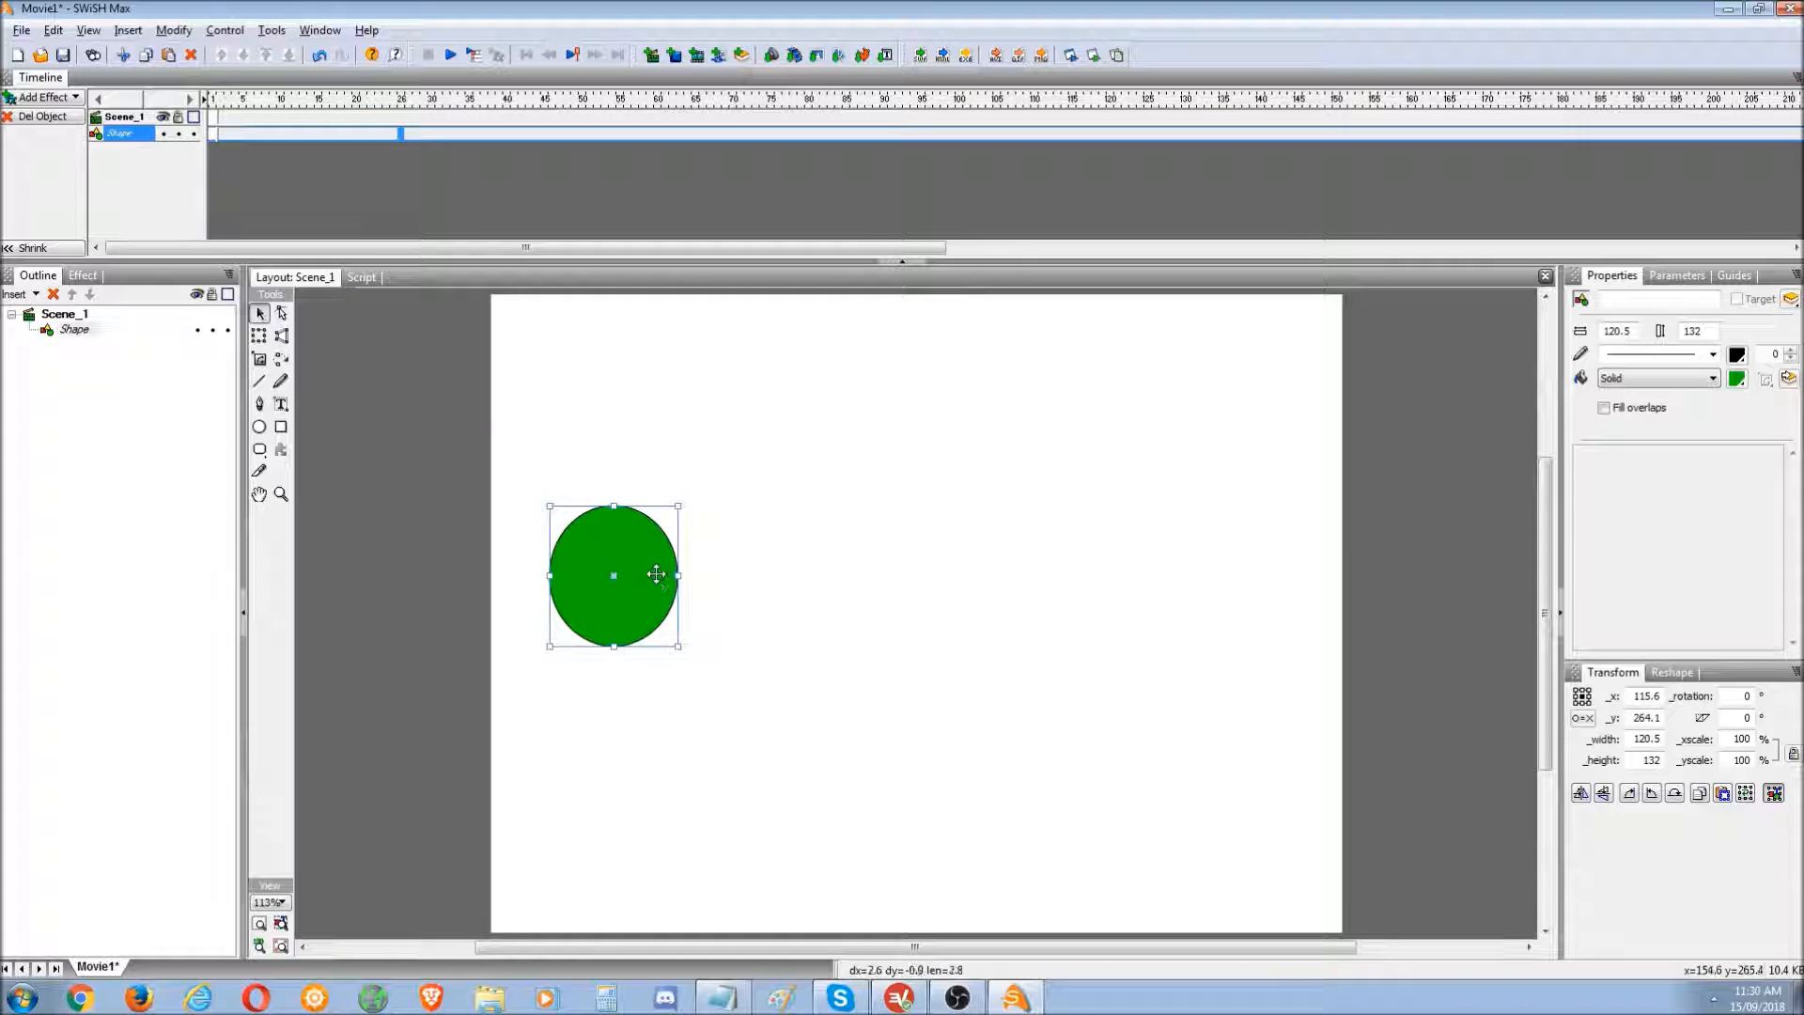
{"action": "left_click_drag", "start_coordinate": [656, 575], "coordinate": [658, 440]}
- Add a Move effect to the green ellipse starting at frame 1 and extend it to 50 frames
{"action": "left_click_drag", "start_coordinate": [213, 111], "coordinate": [605, 125]}
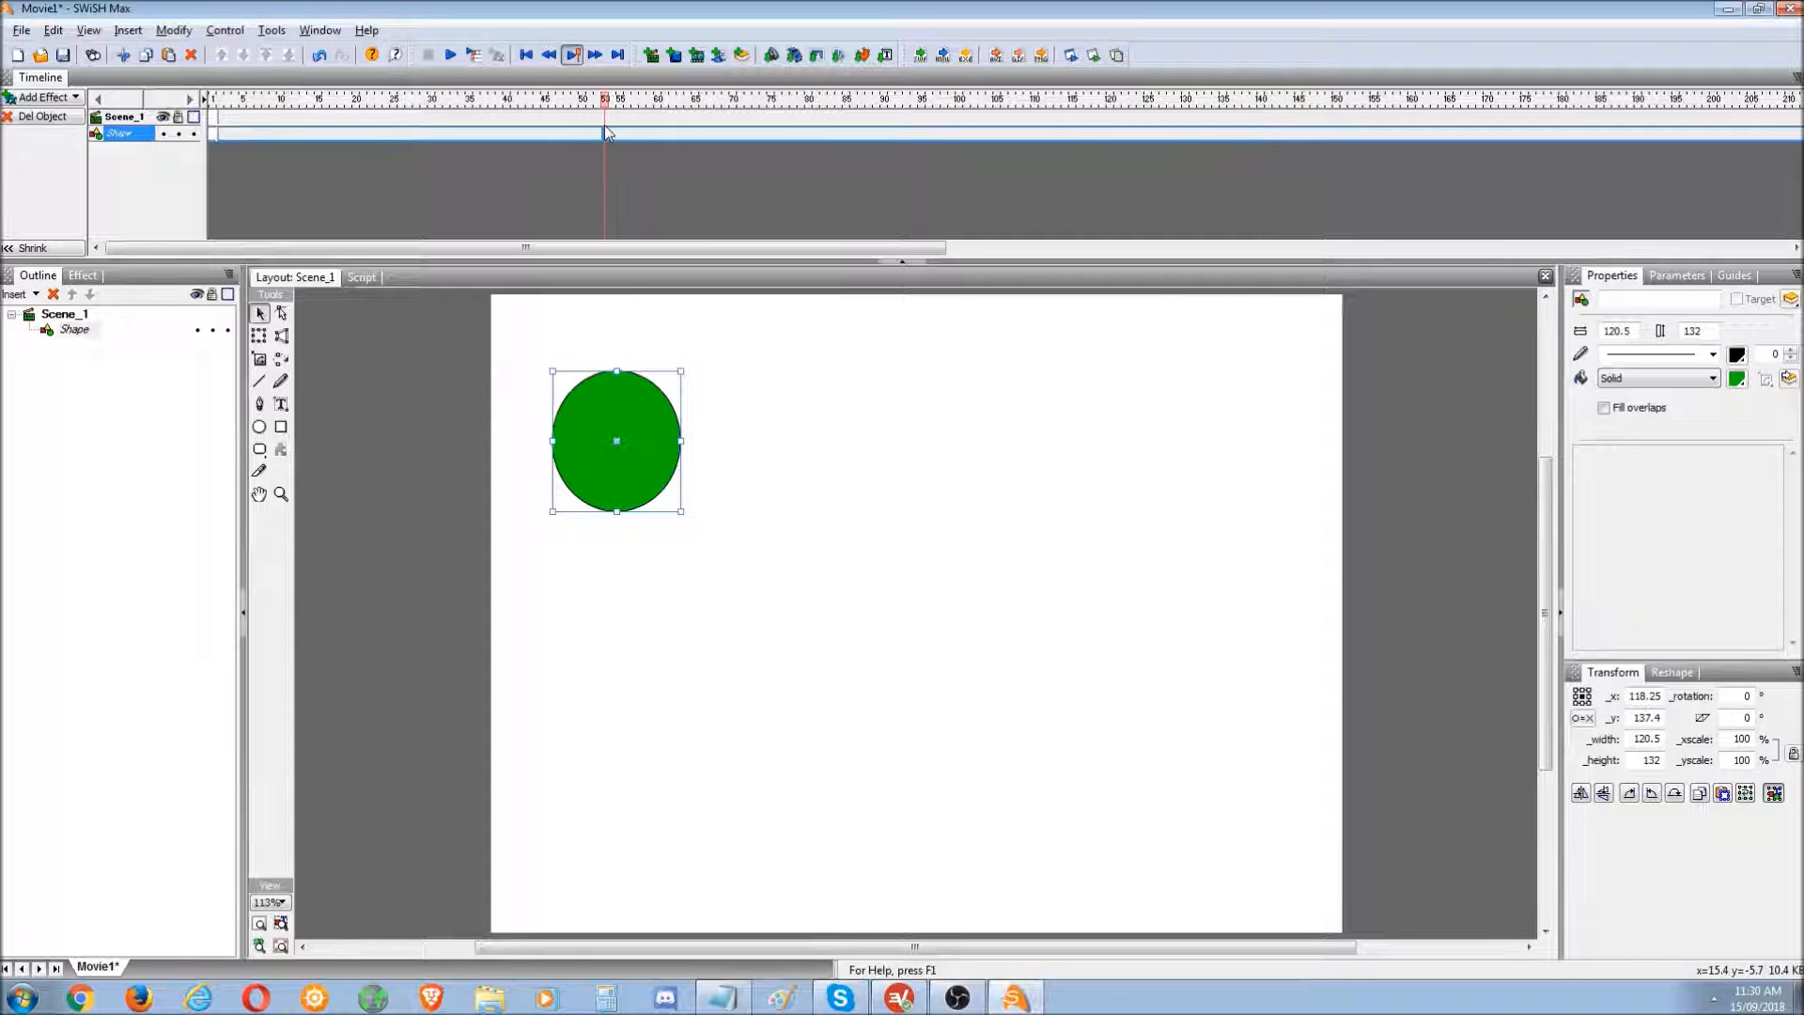
{"action": "left_click", "coordinate": [215, 136]}
{"action": "left_click", "coordinate": [210, 119]}
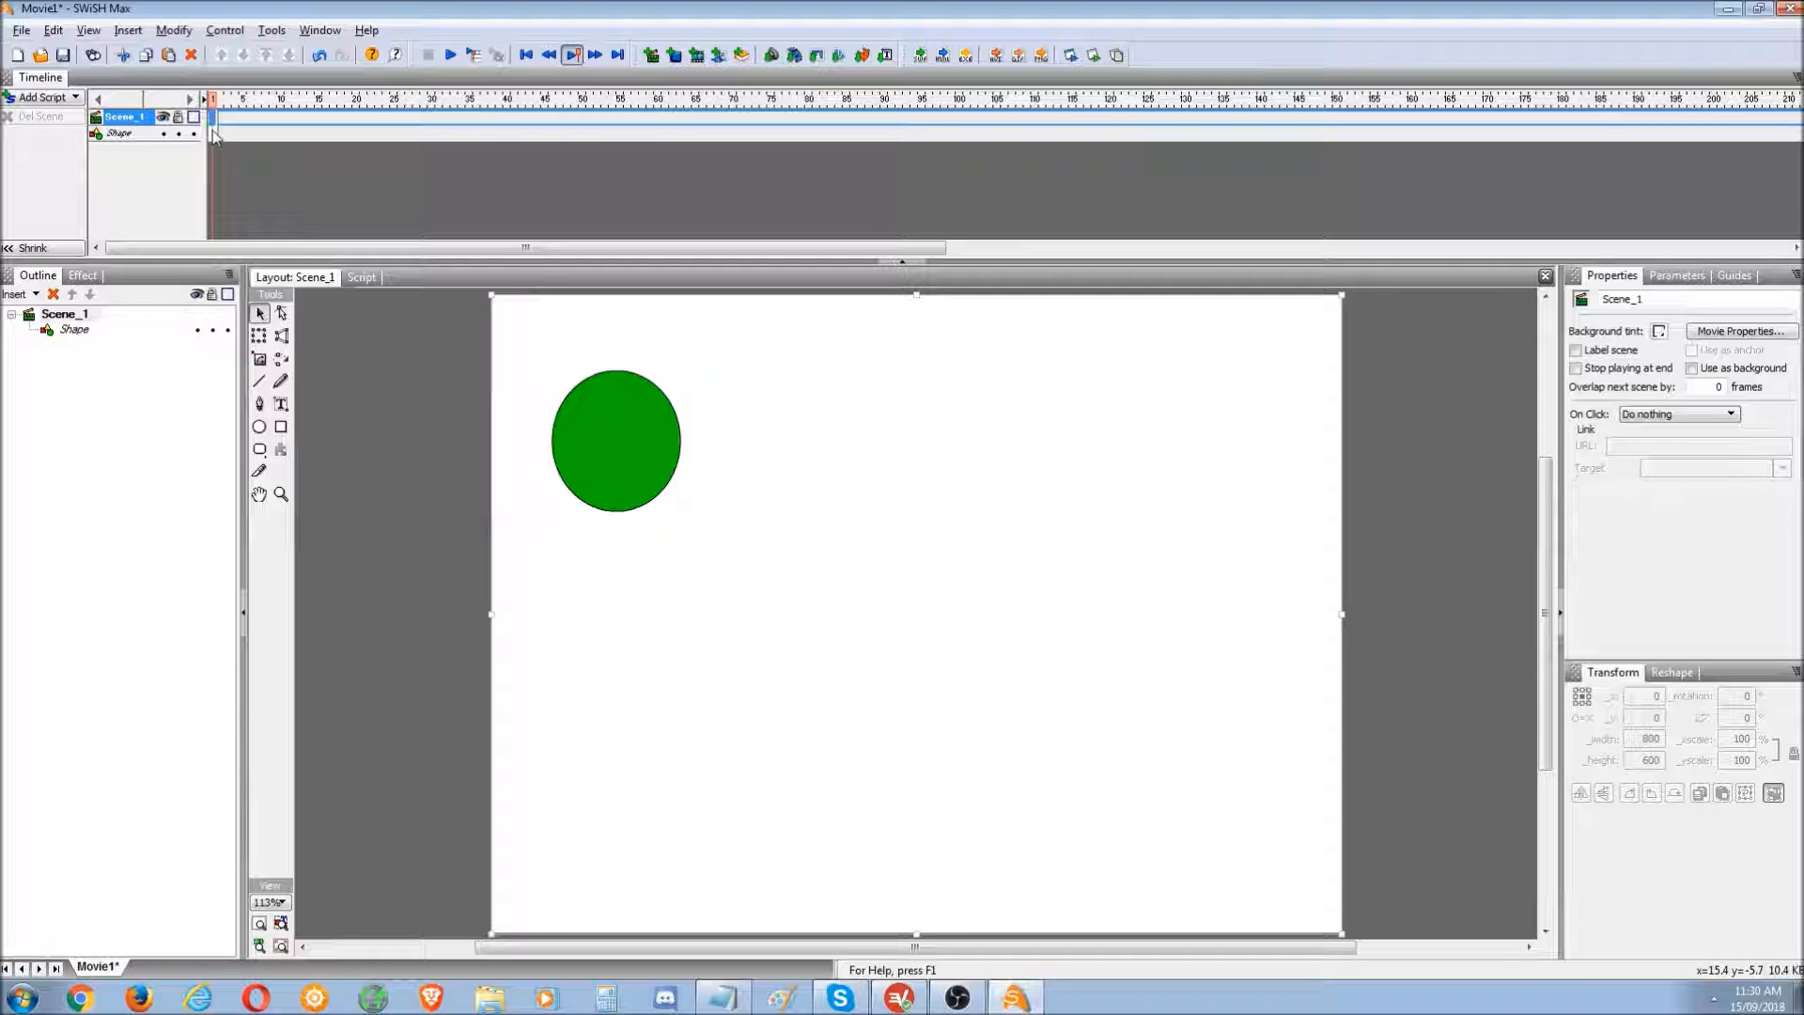
{"action": "left_click", "coordinate": [216, 135]}
{"action": "right_click", "coordinate": [215, 134]}
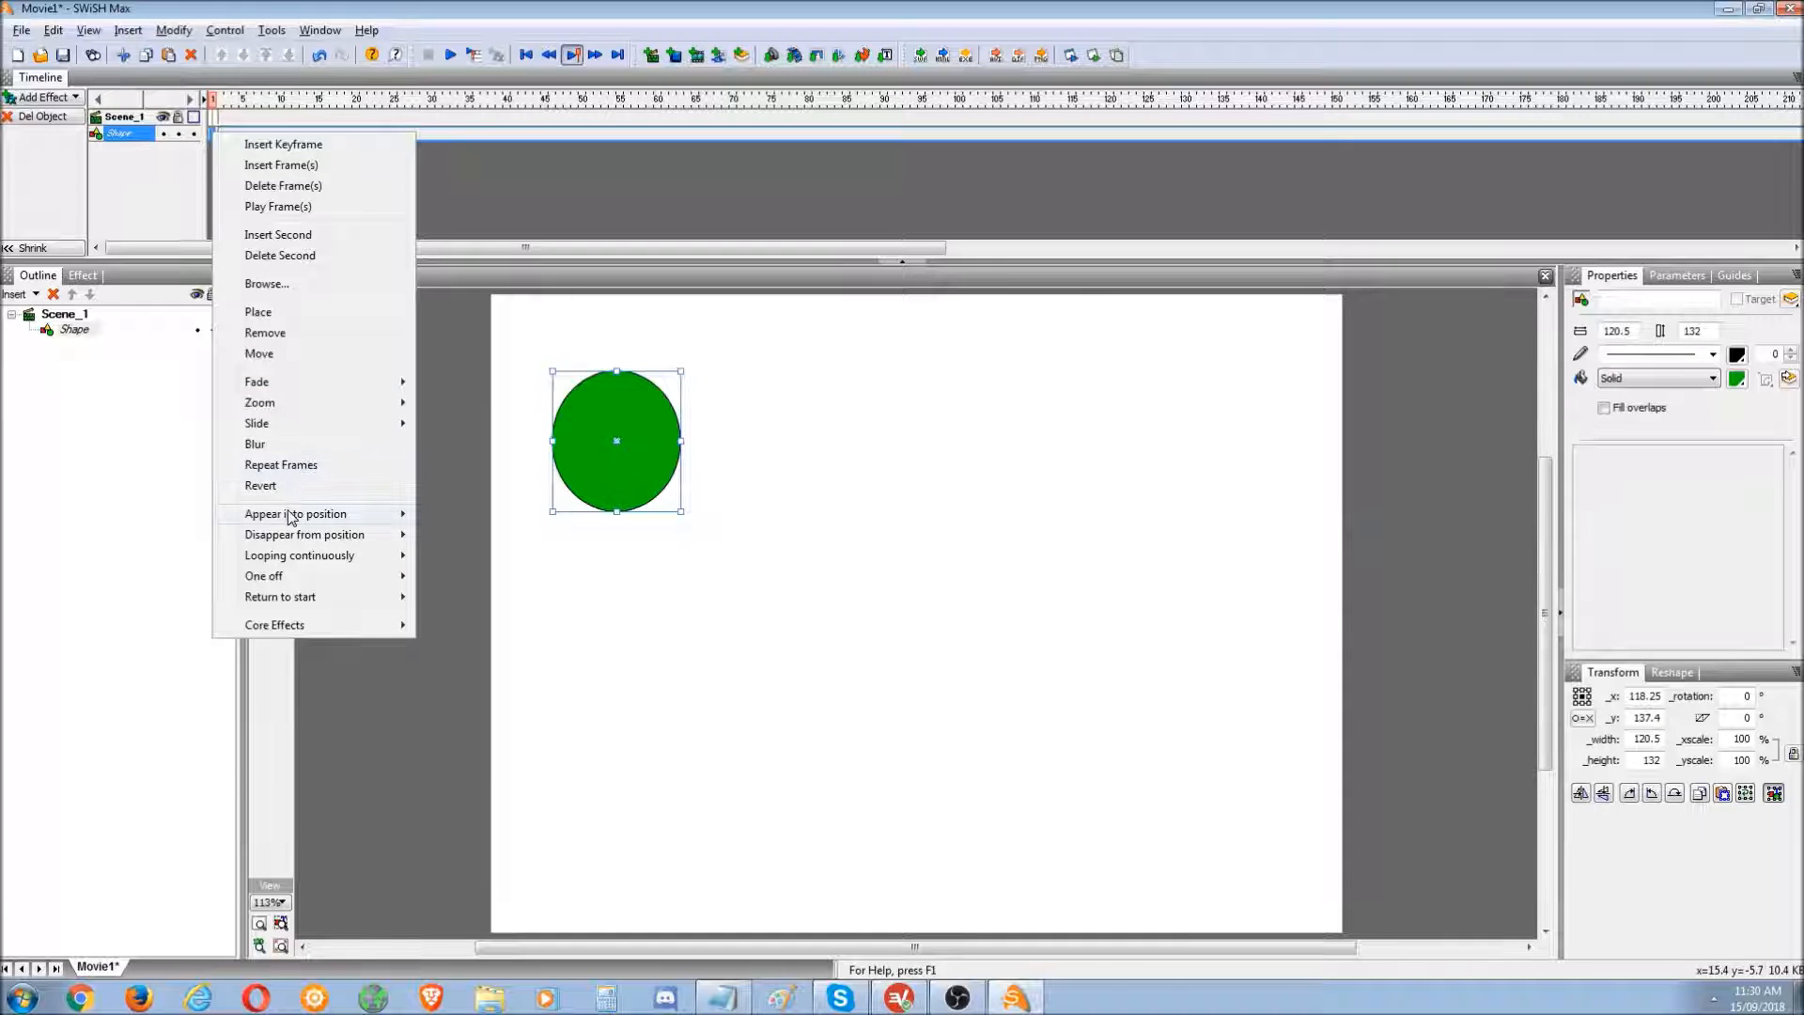
{"action": "mouse_move", "coordinate": [290, 514]}
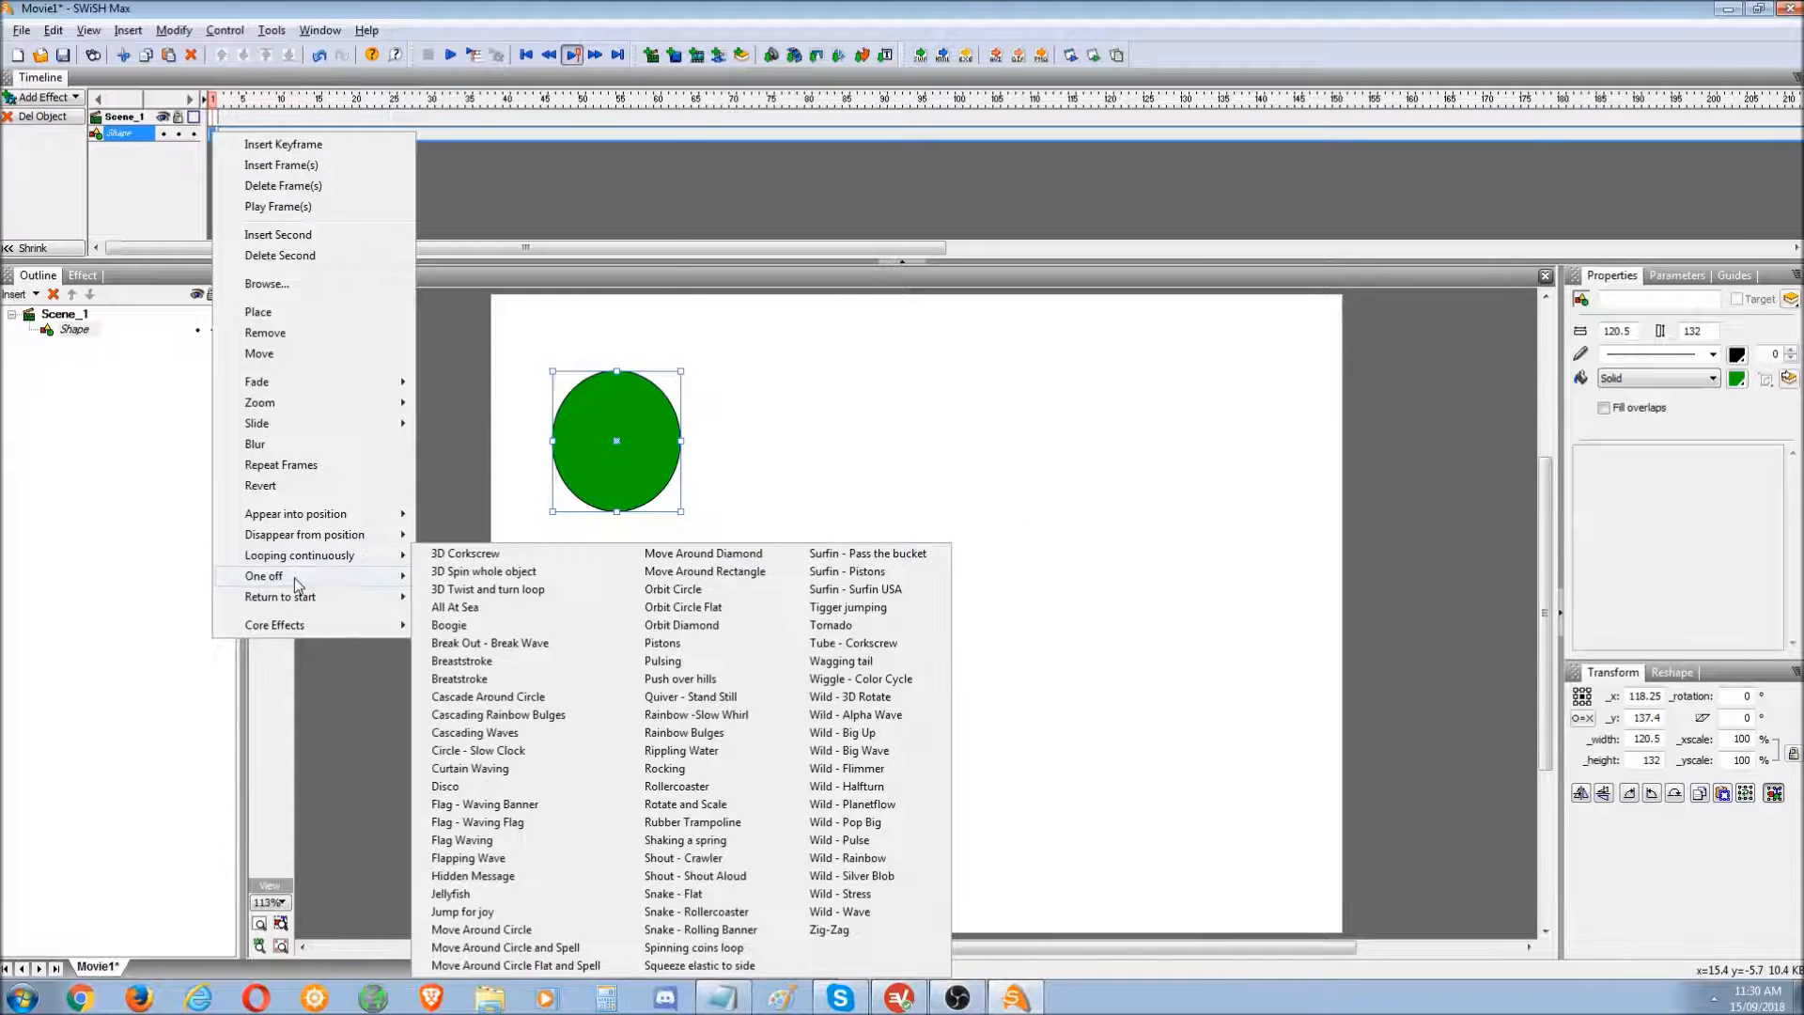
{"action": "mouse_move", "coordinate": [299, 634]}
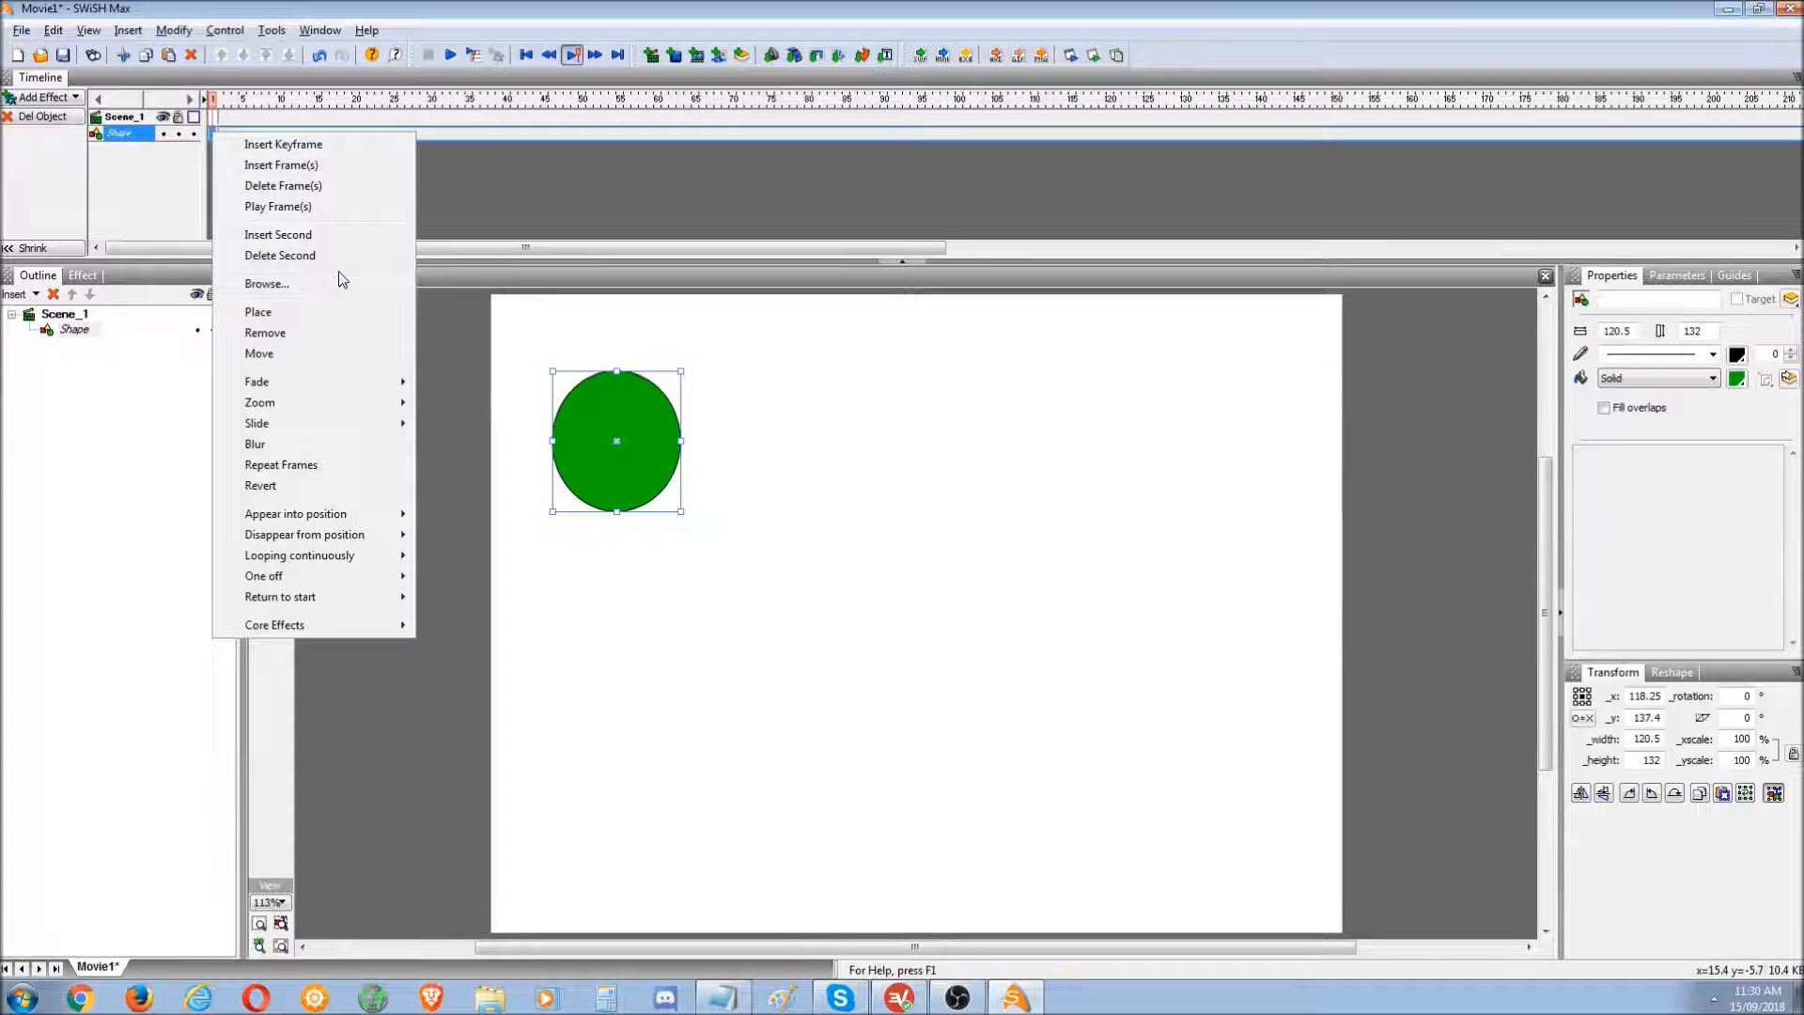
{"action": "mouse_move", "coordinate": [307, 555]}
{"action": "left_click", "coordinate": [294, 358]}
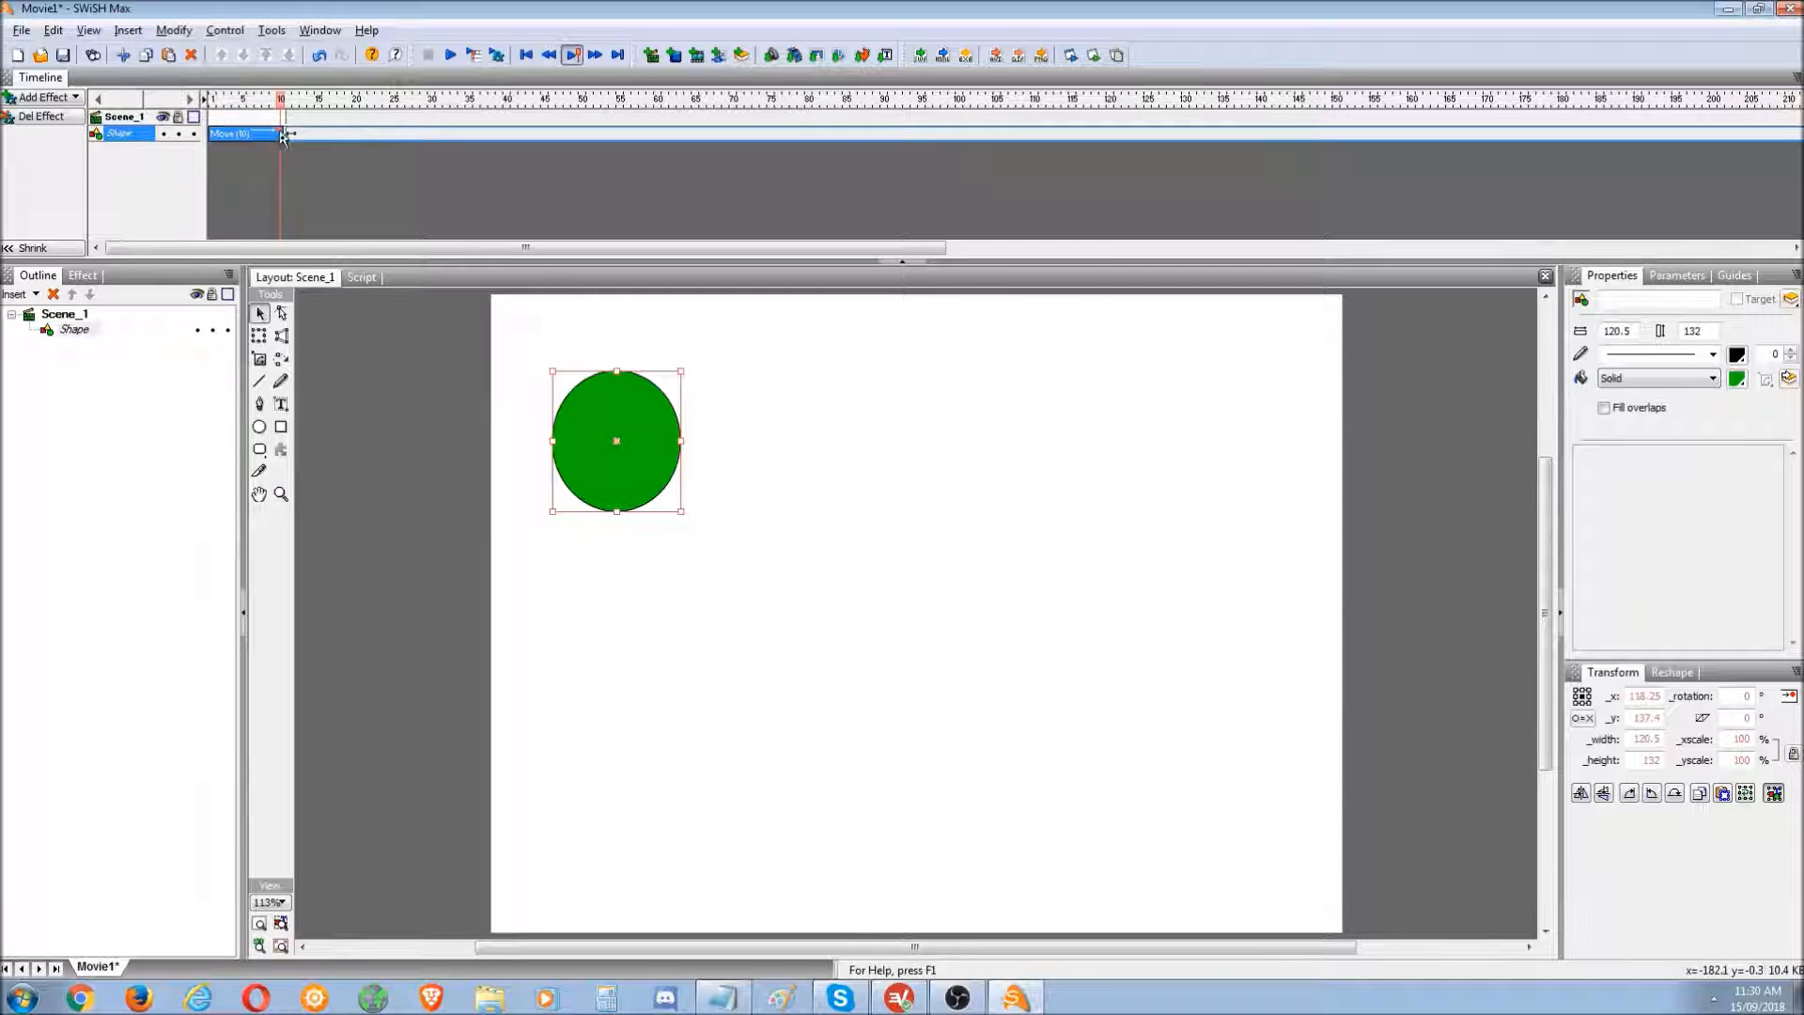
{"action": "left_click_drag", "start_coordinate": [280, 133], "coordinate": [584, 141]}
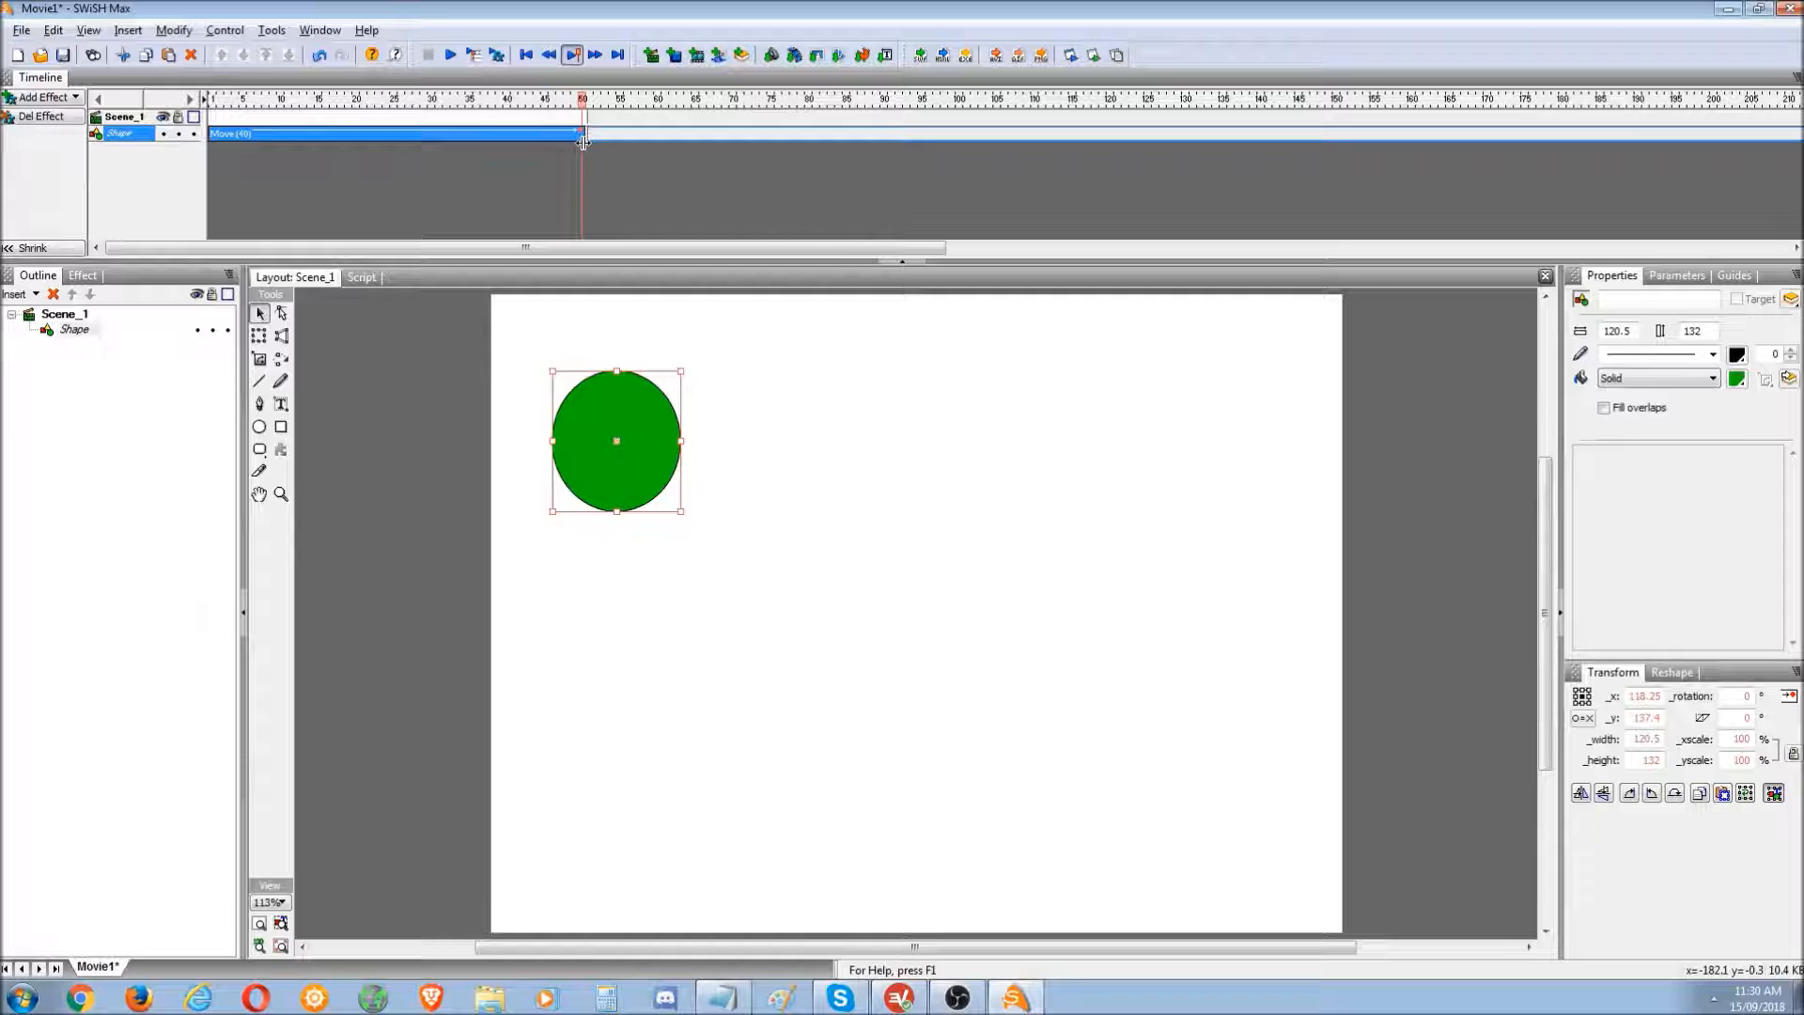
- Scrub the playhead through the Move effect to about frame 22 and back to frame 50, examining the ellipse's position
{"action": "left_click_drag", "start_coordinate": [589, 113], "coordinate": [555, 111]}
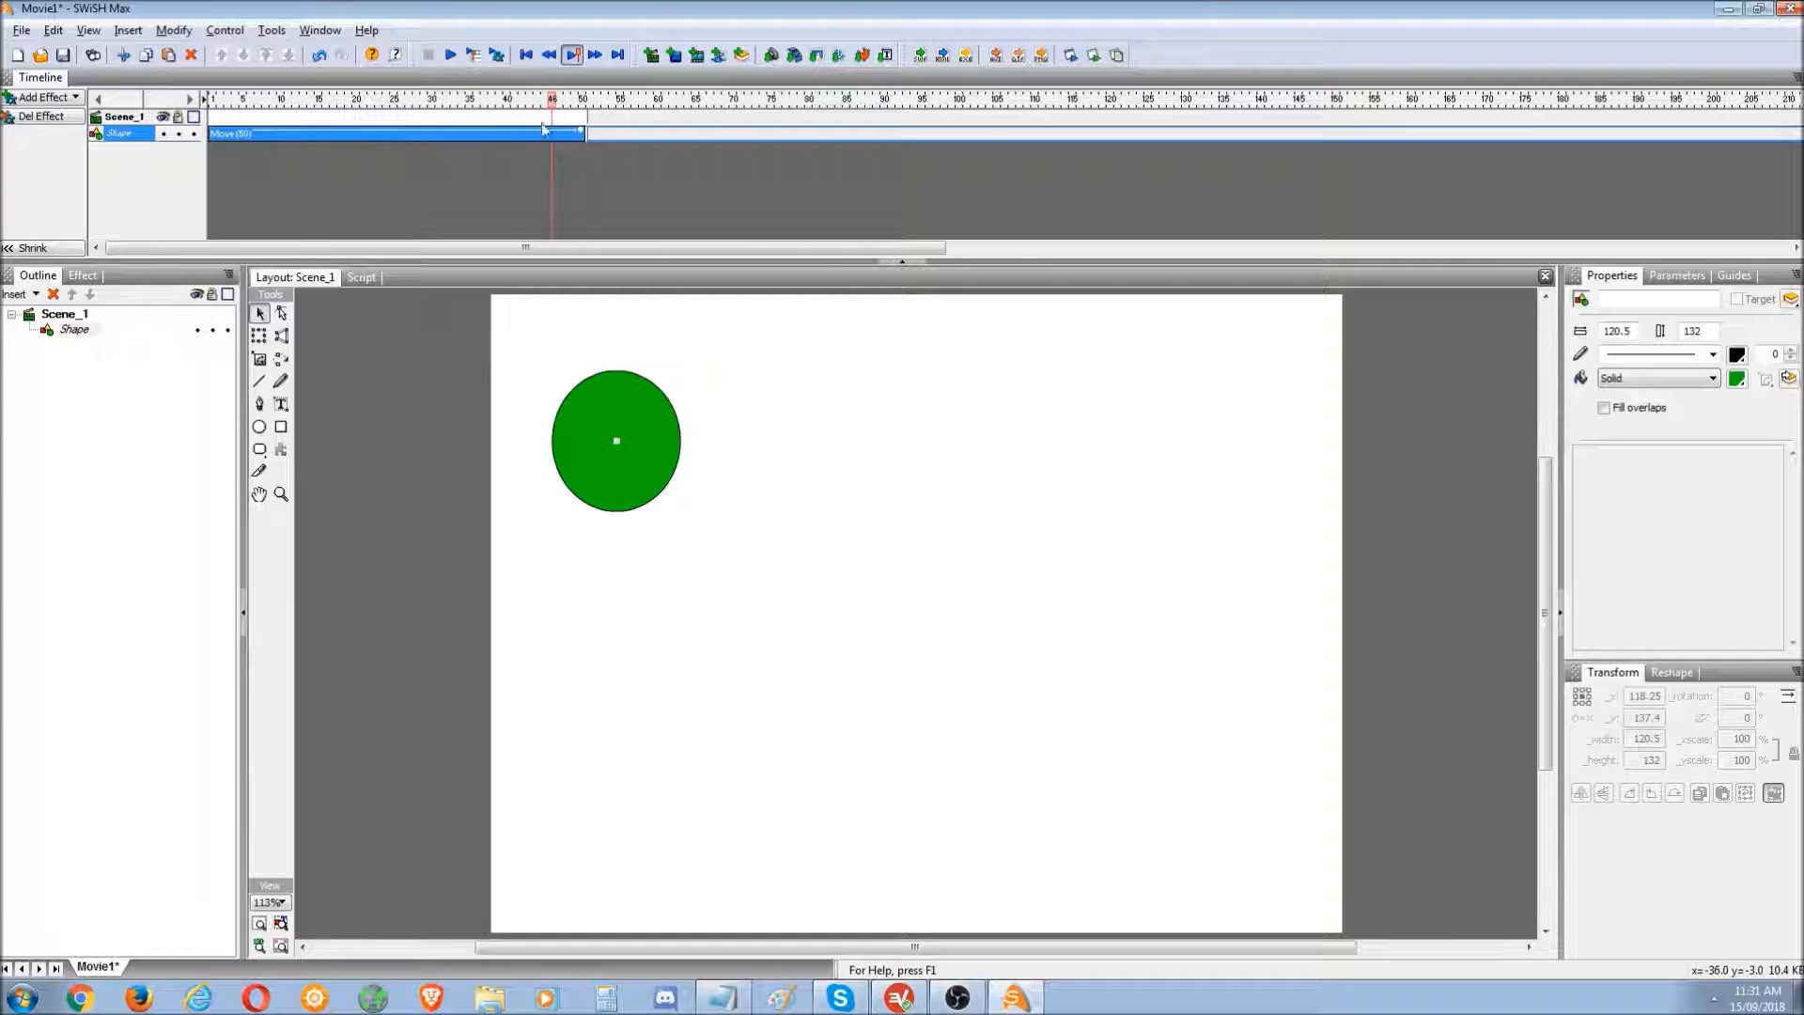
{"action": "left_click", "coordinate": [153, 134]}
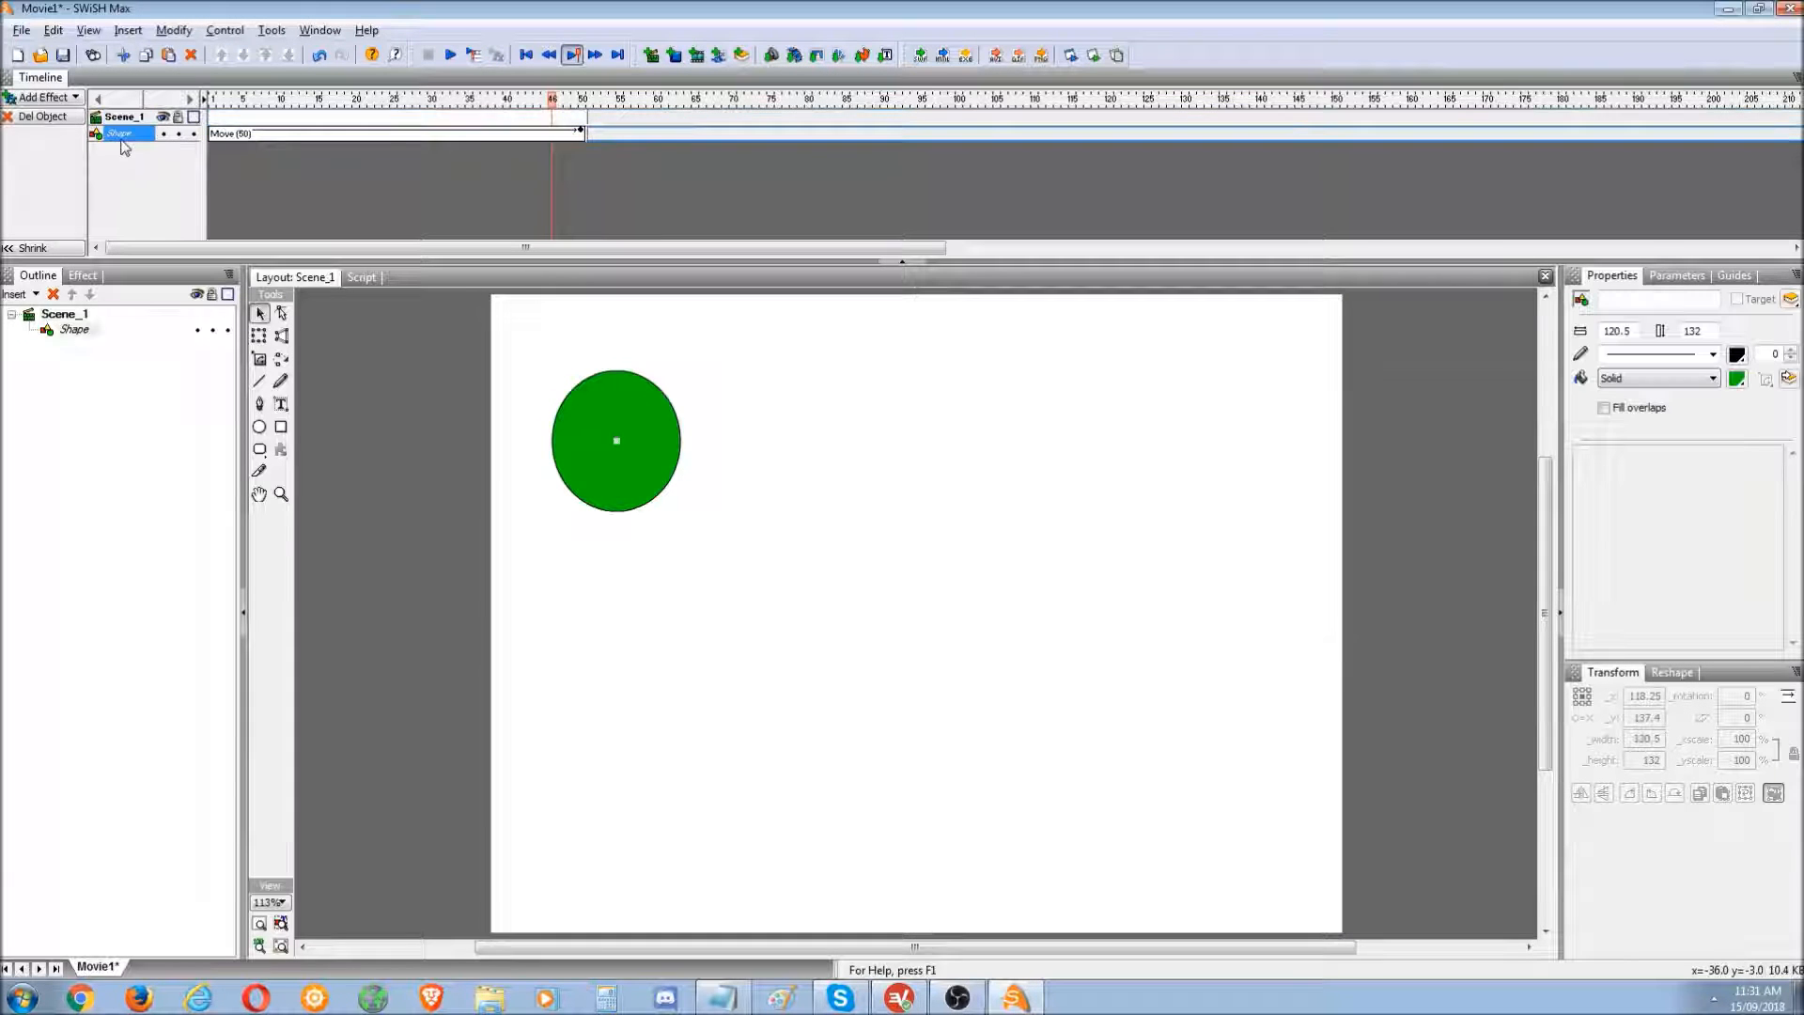
{"action": "left_click", "coordinate": [462, 135]}
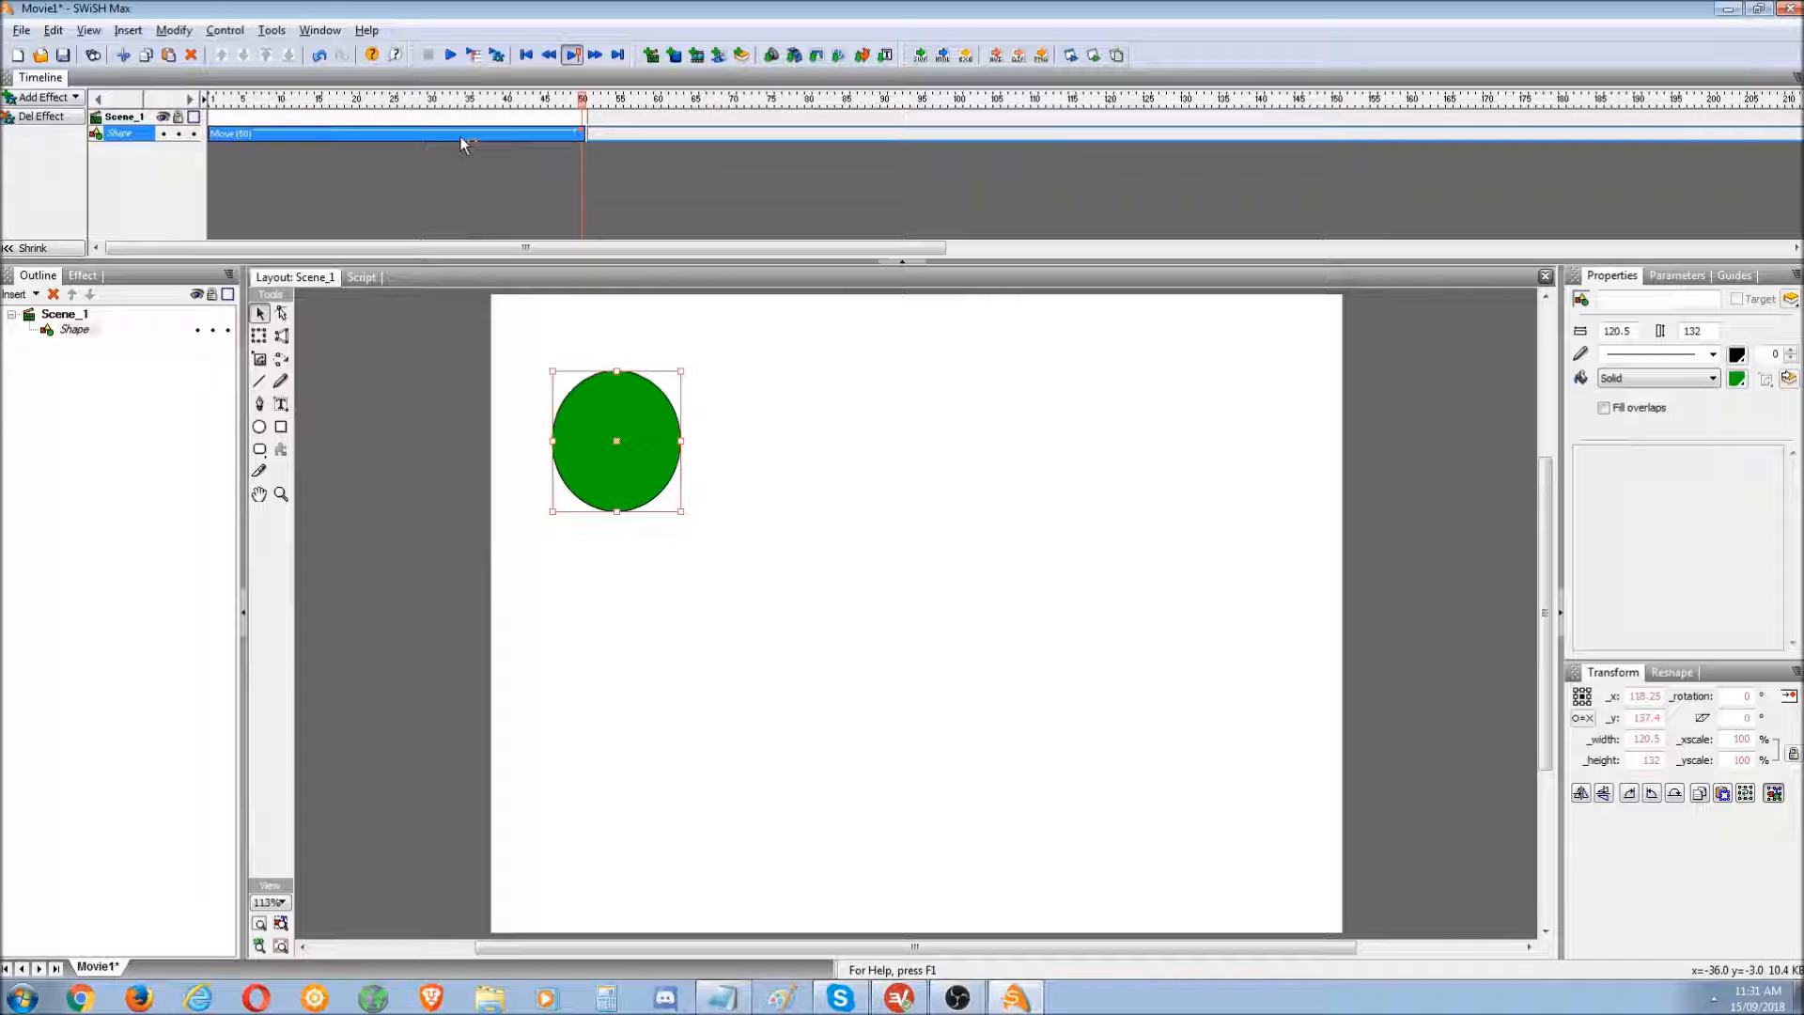
{"action": "left_click", "coordinate": [568, 103]}
{"action": "left_click_drag", "start_coordinate": [568, 103], "coordinate": [371, 105]}
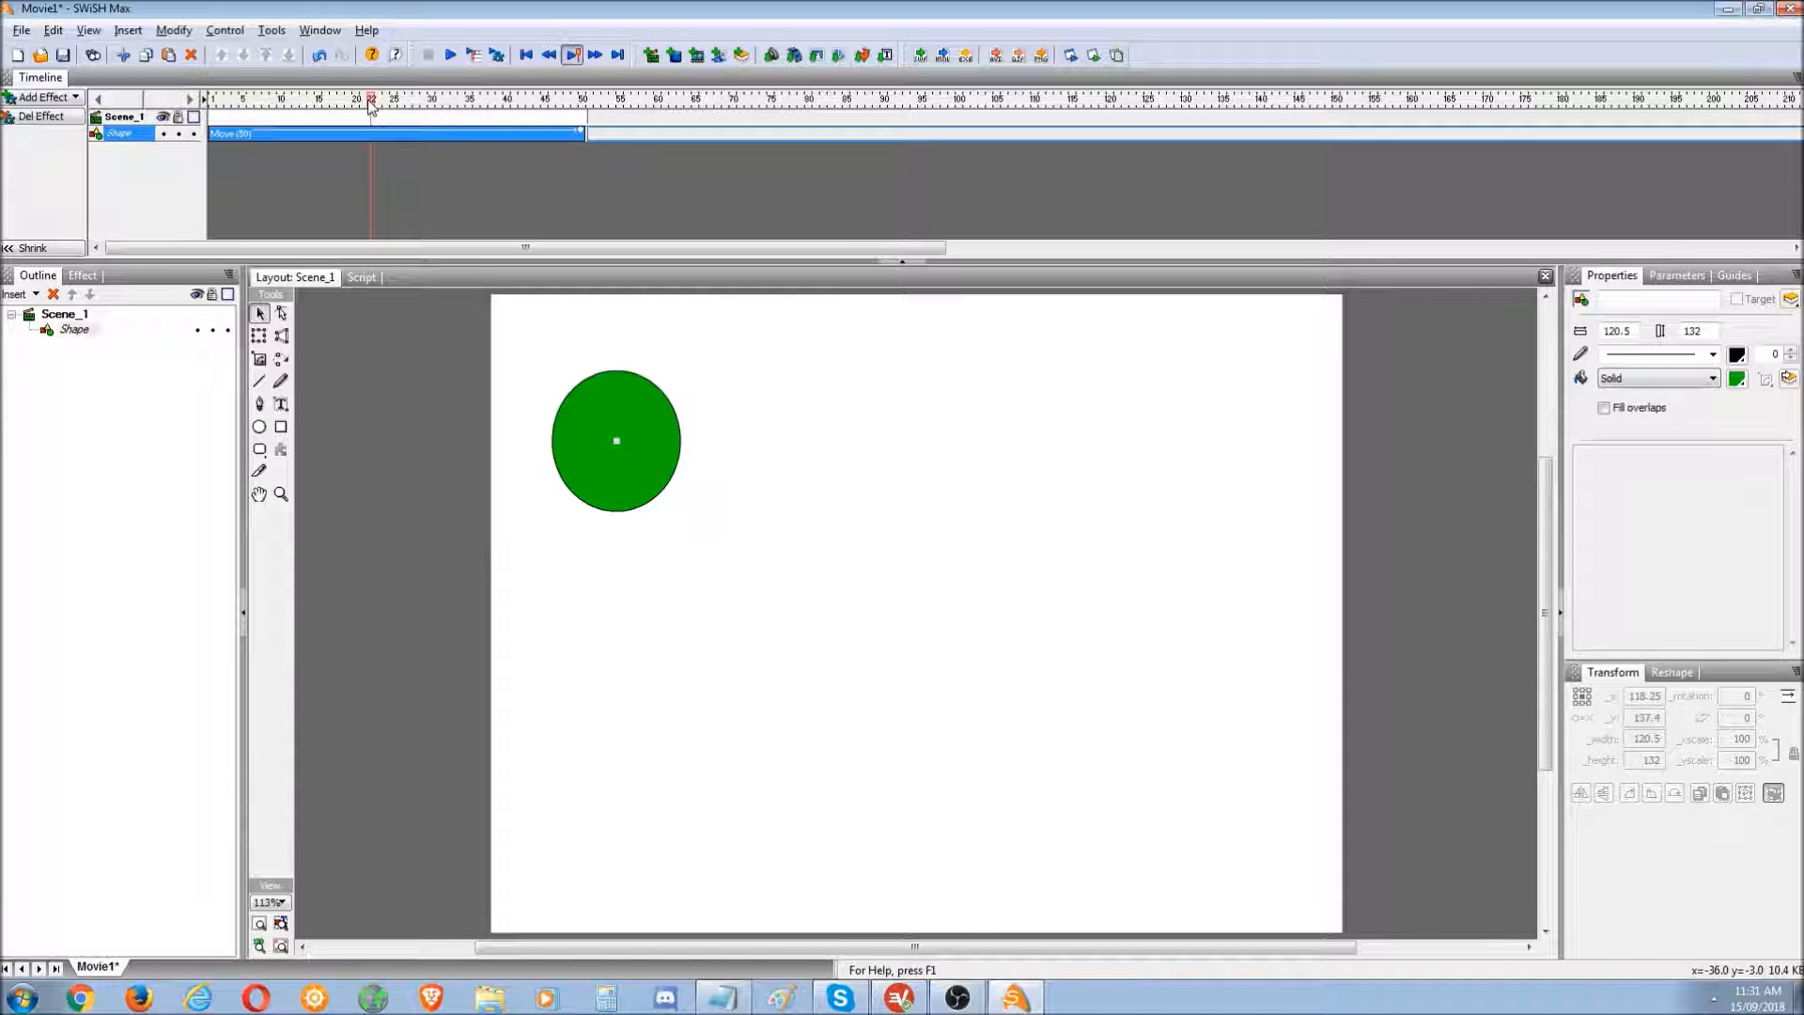
{"action": "left_click_drag", "start_coordinate": [373, 105], "coordinate": [583, 122]}
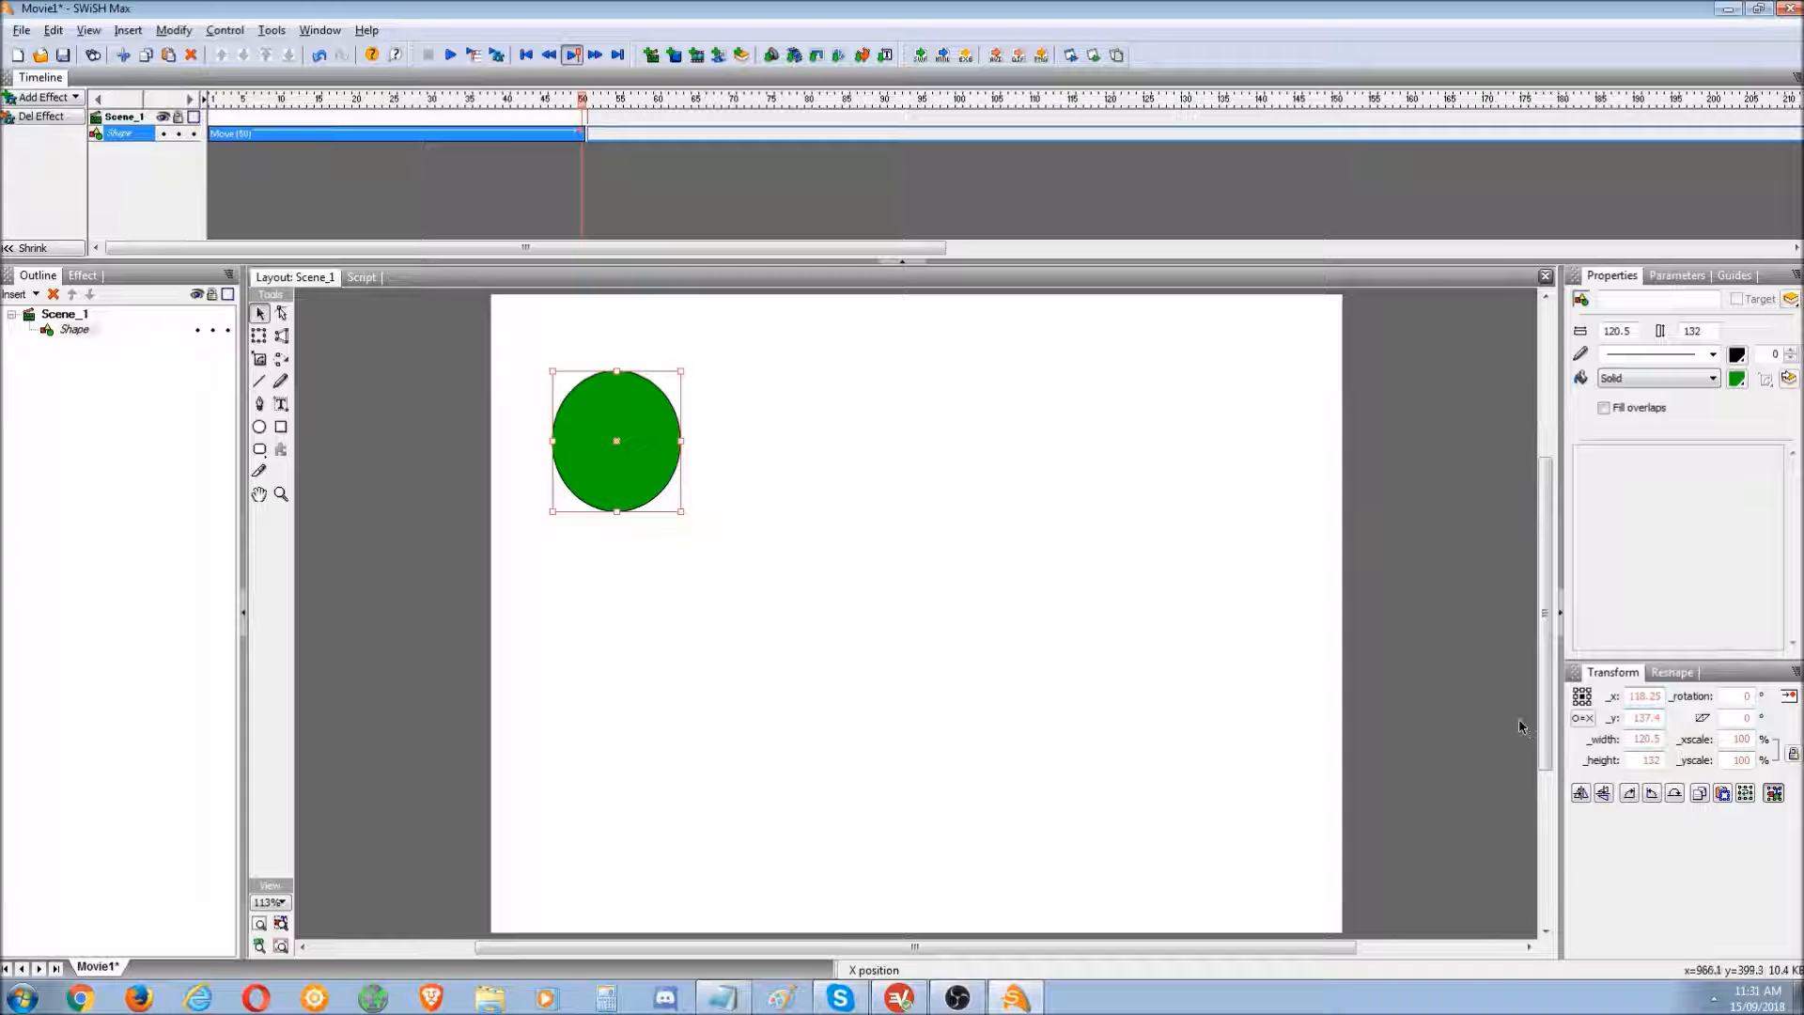
{"action": "left_click", "coordinate": [581, 98]}
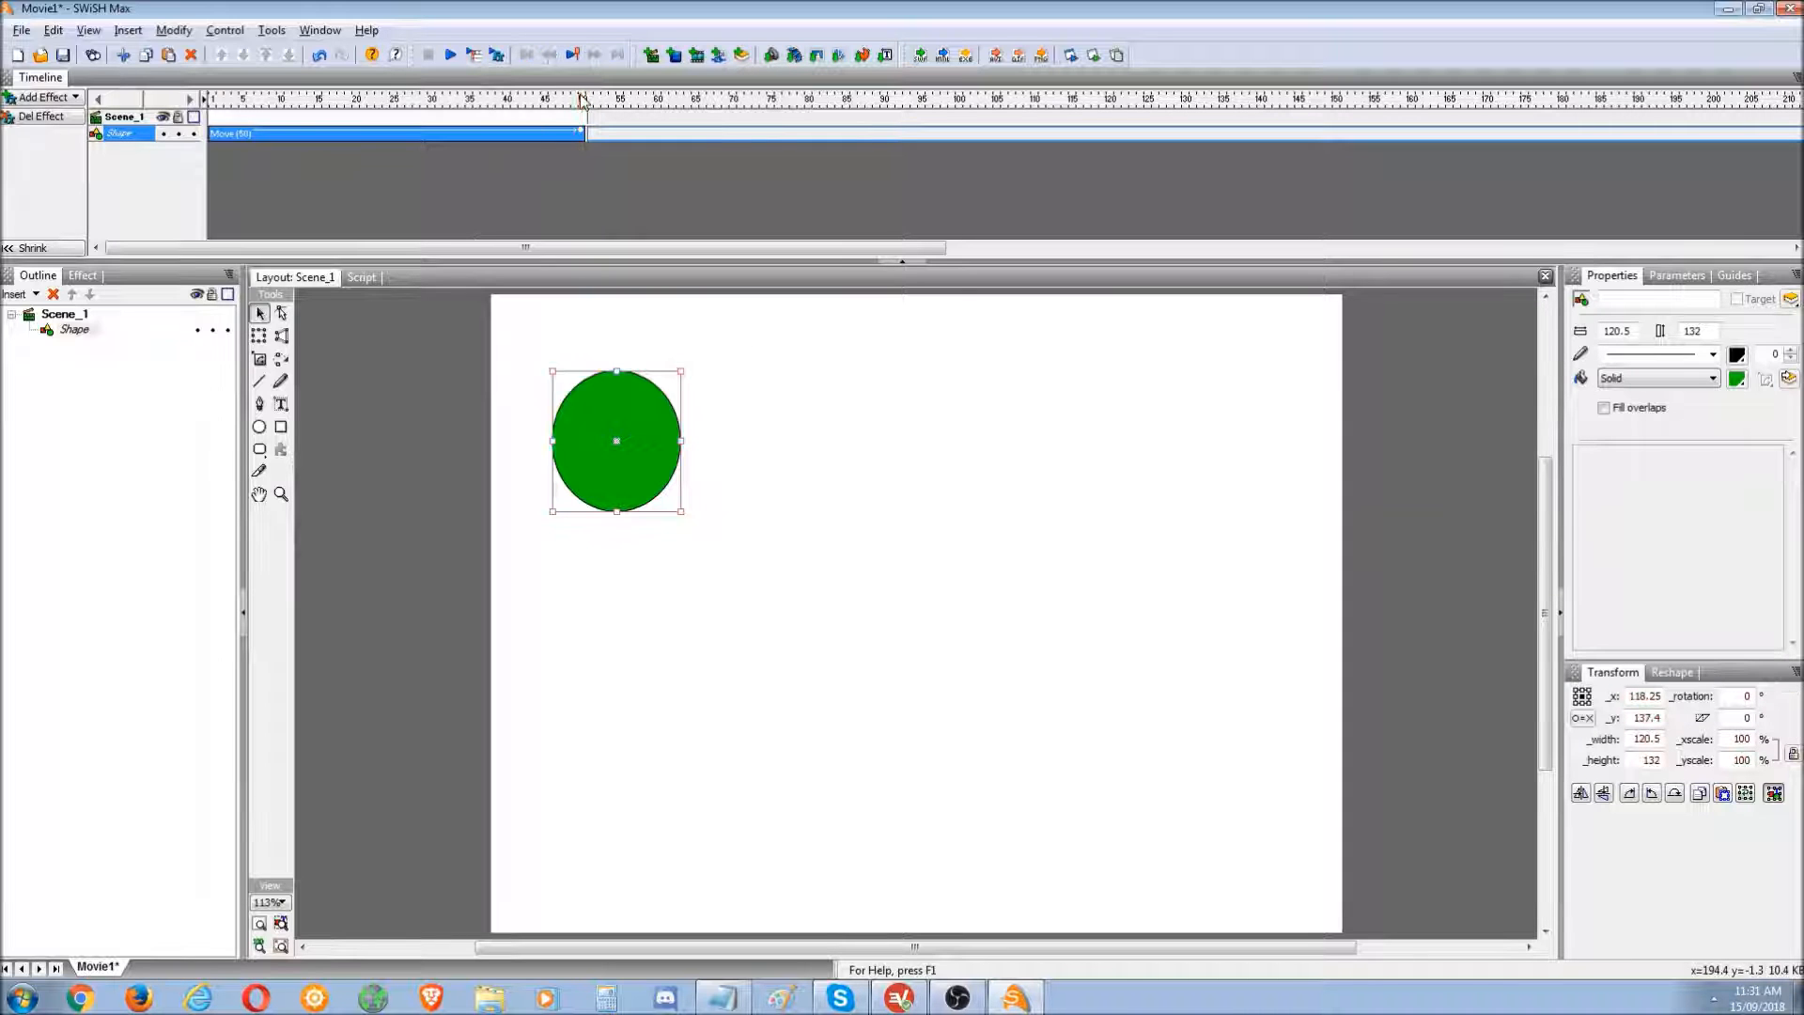
- Open the Move effect's settings, examine its x and y position options, and return to the scene outline
{"action": "double_click", "coordinate": [532, 133]}
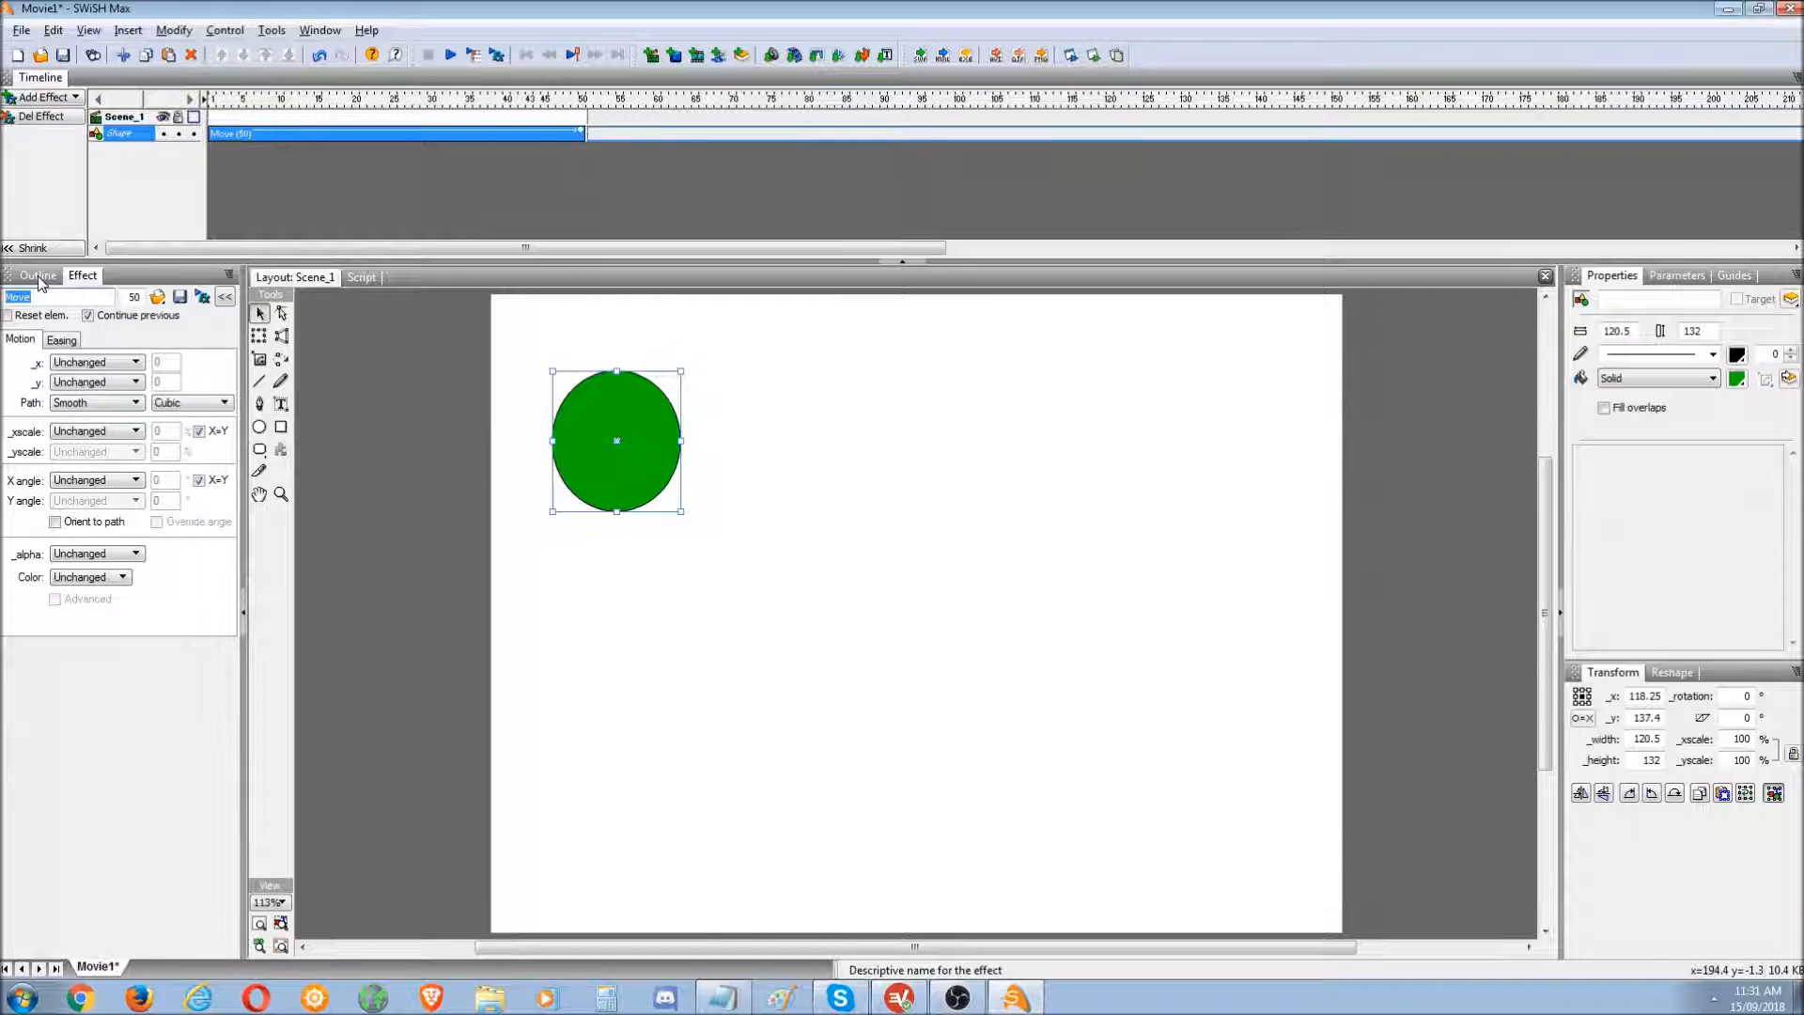
{"action": "left_click", "coordinate": [94, 363]}
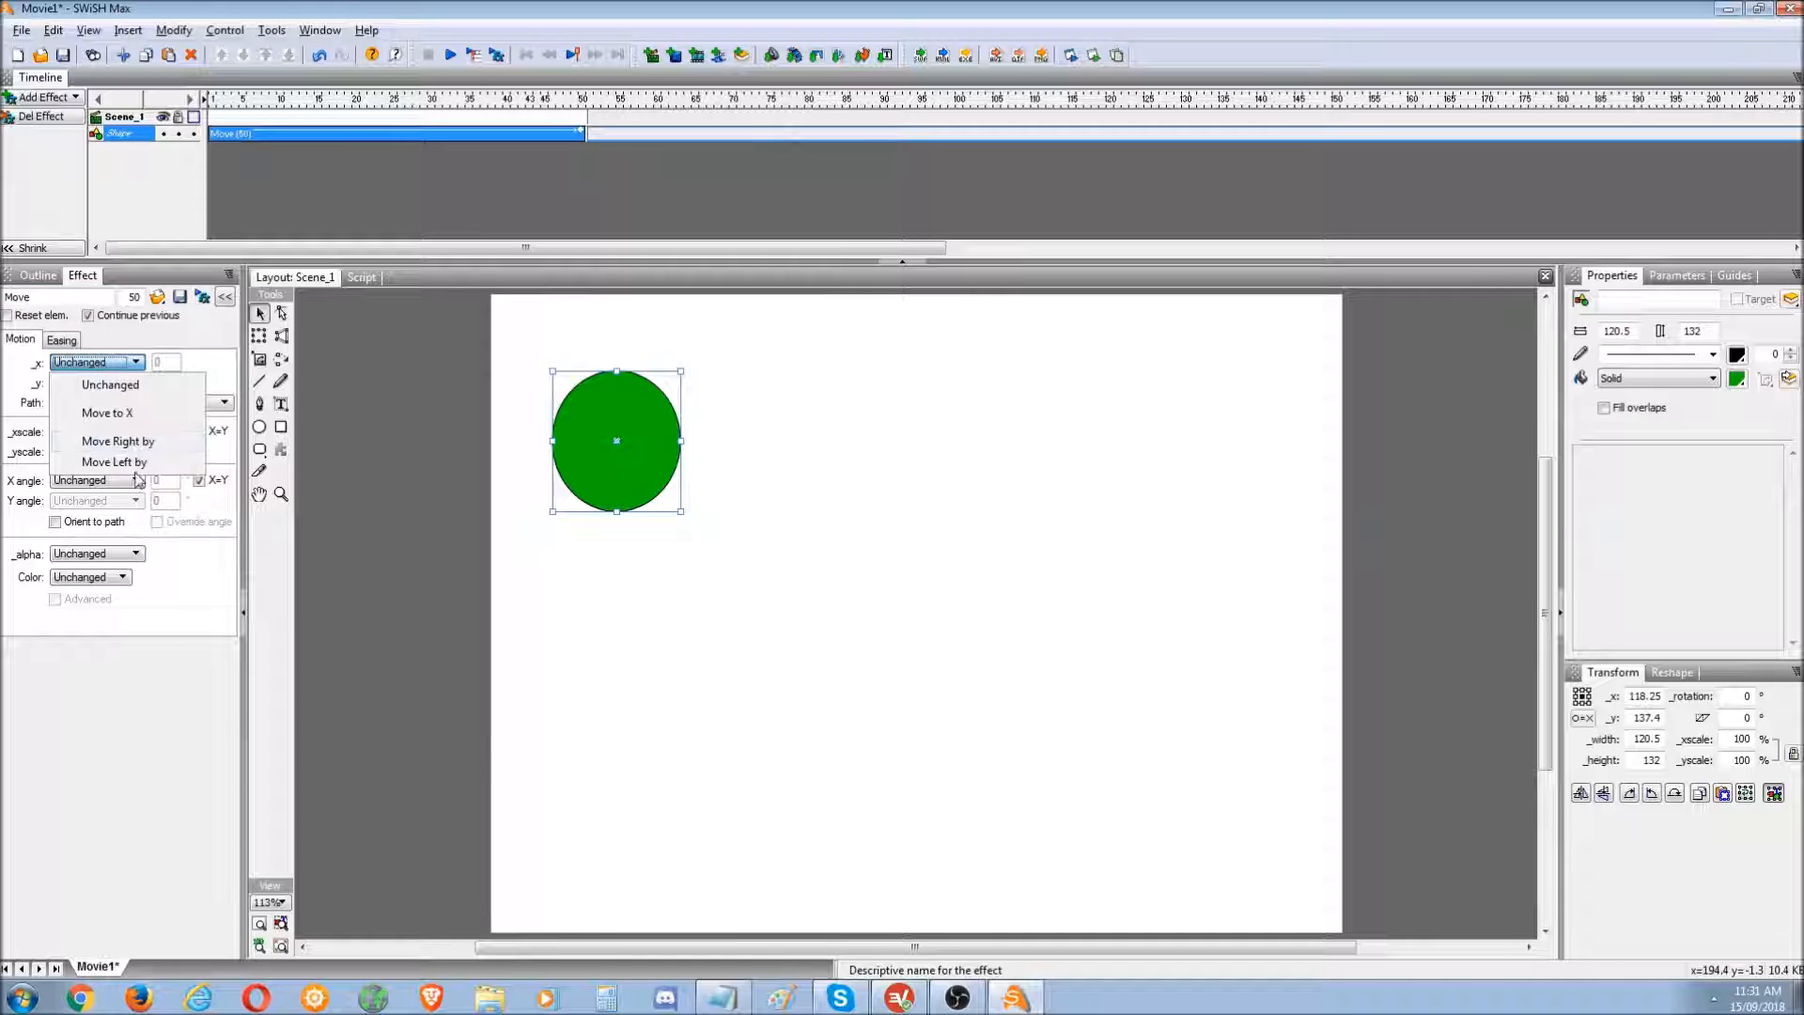
{"action": "left_click", "coordinate": [183, 508]}
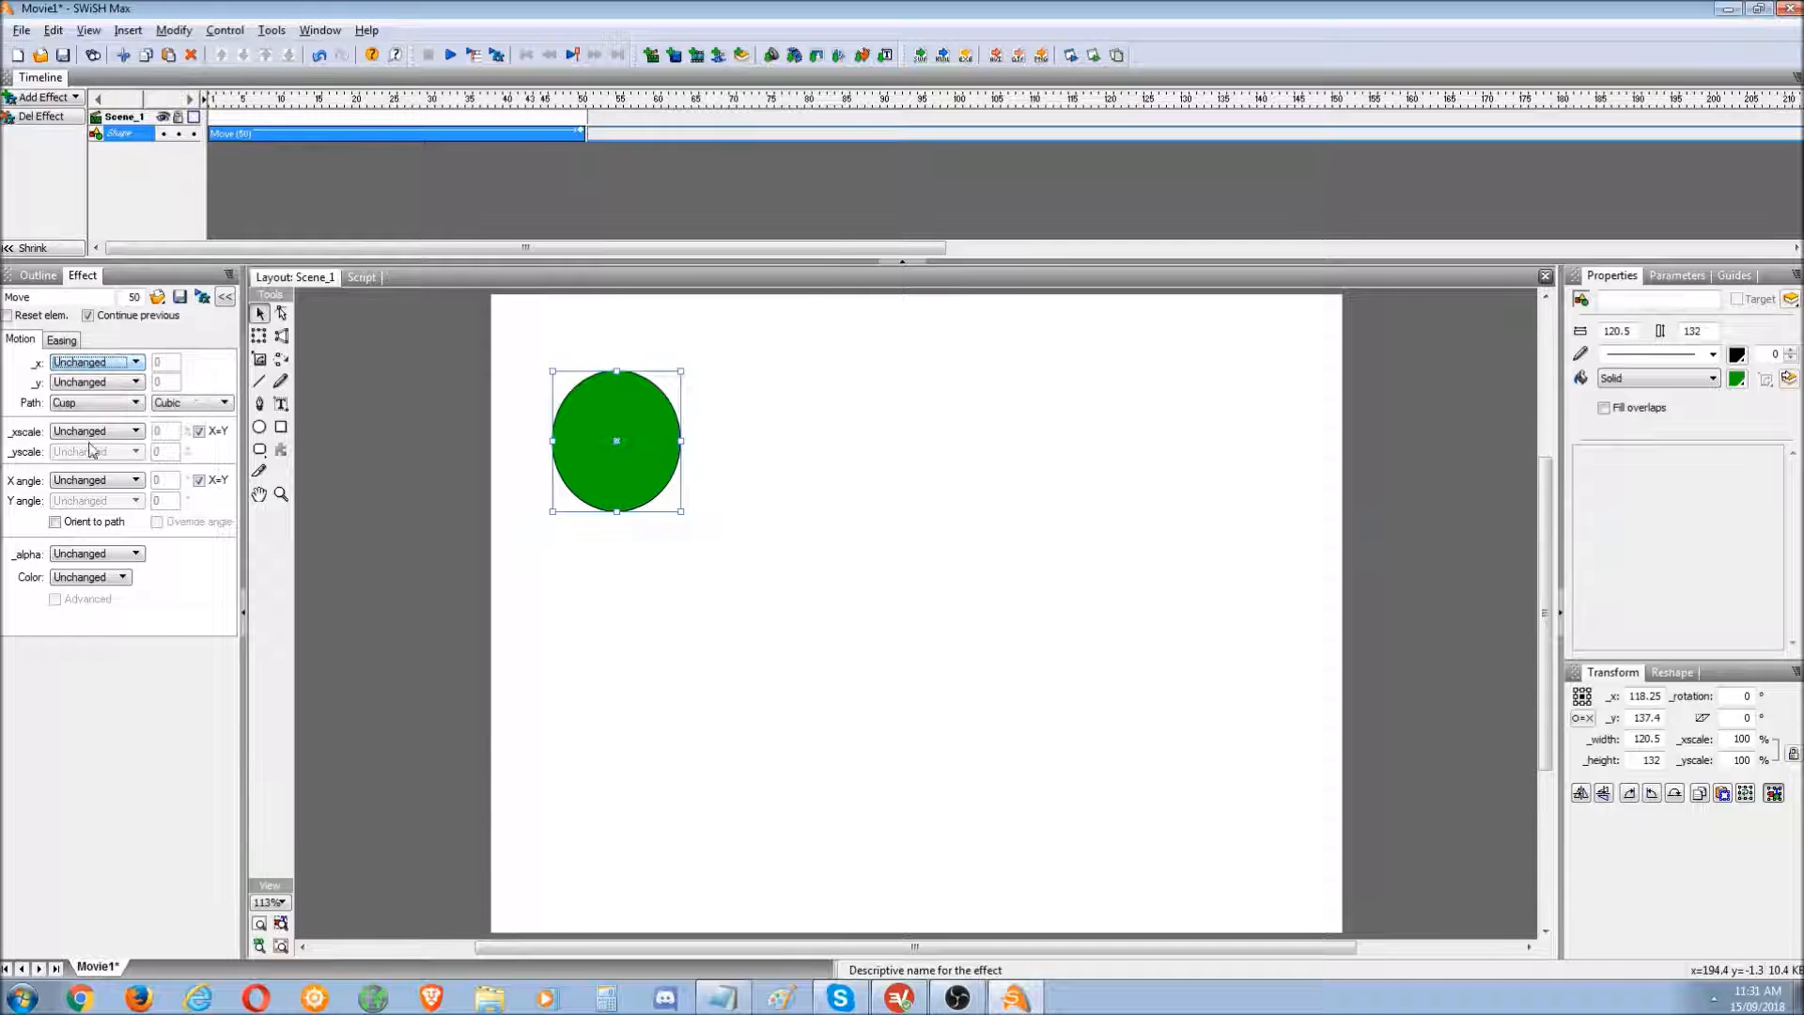
{"action": "left_click", "coordinate": [94, 381]}
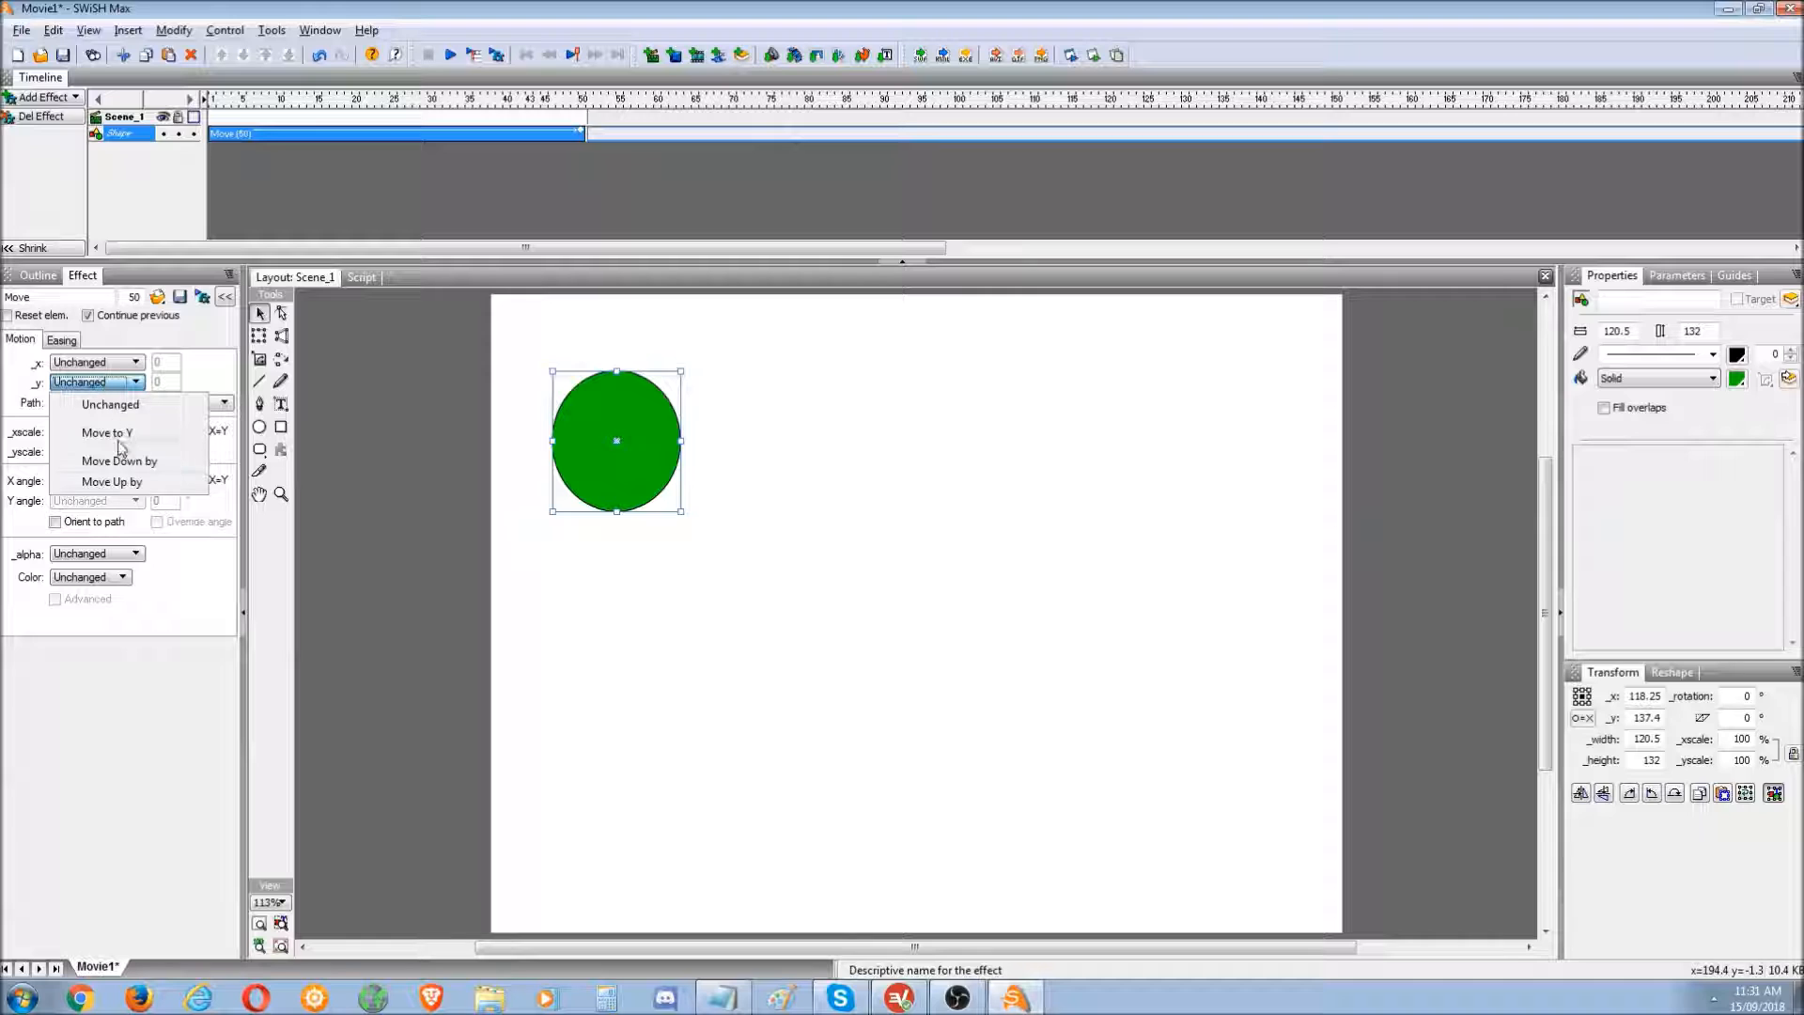
{"action": "left_click", "coordinate": [97, 380]}
{"action": "left_click", "coordinate": [97, 380]}
{"action": "left_click", "coordinate": [36, 278]}
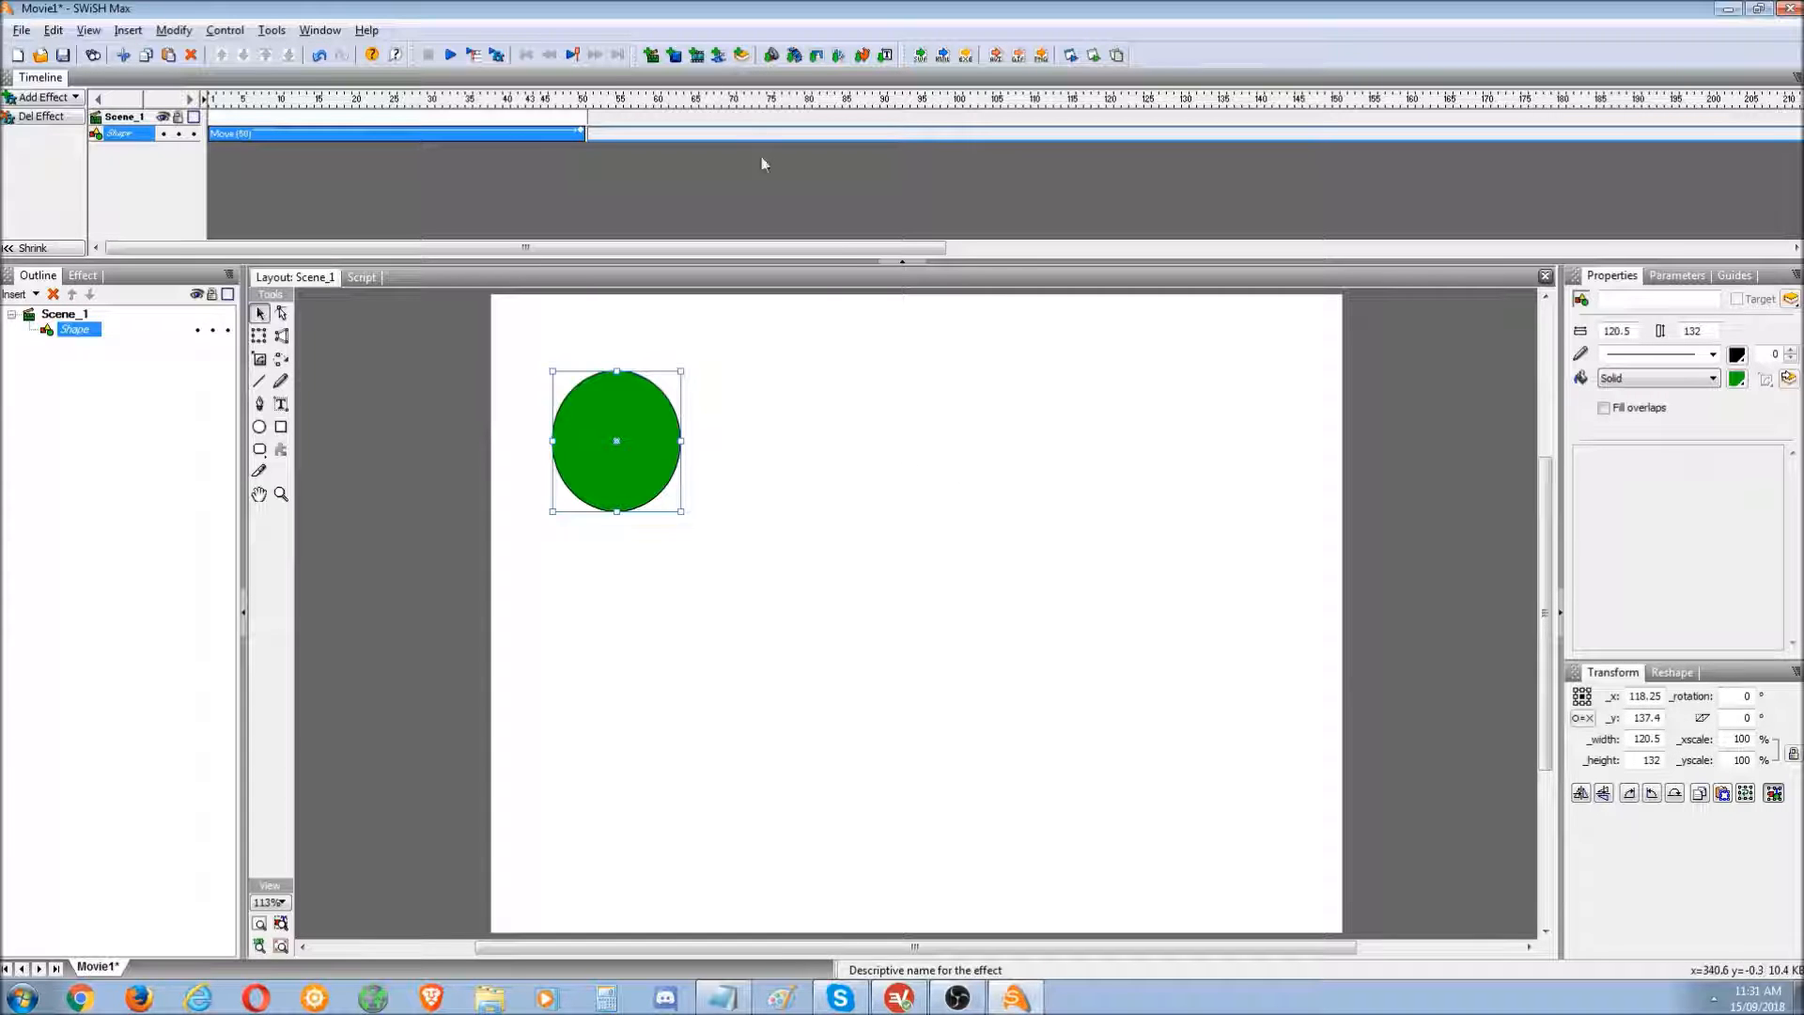
- At frame 50 of the Move effect, set the ellipse's x position to 700 and its y position to 250
{"action": "left_click", "coordinate": [583, 99]}
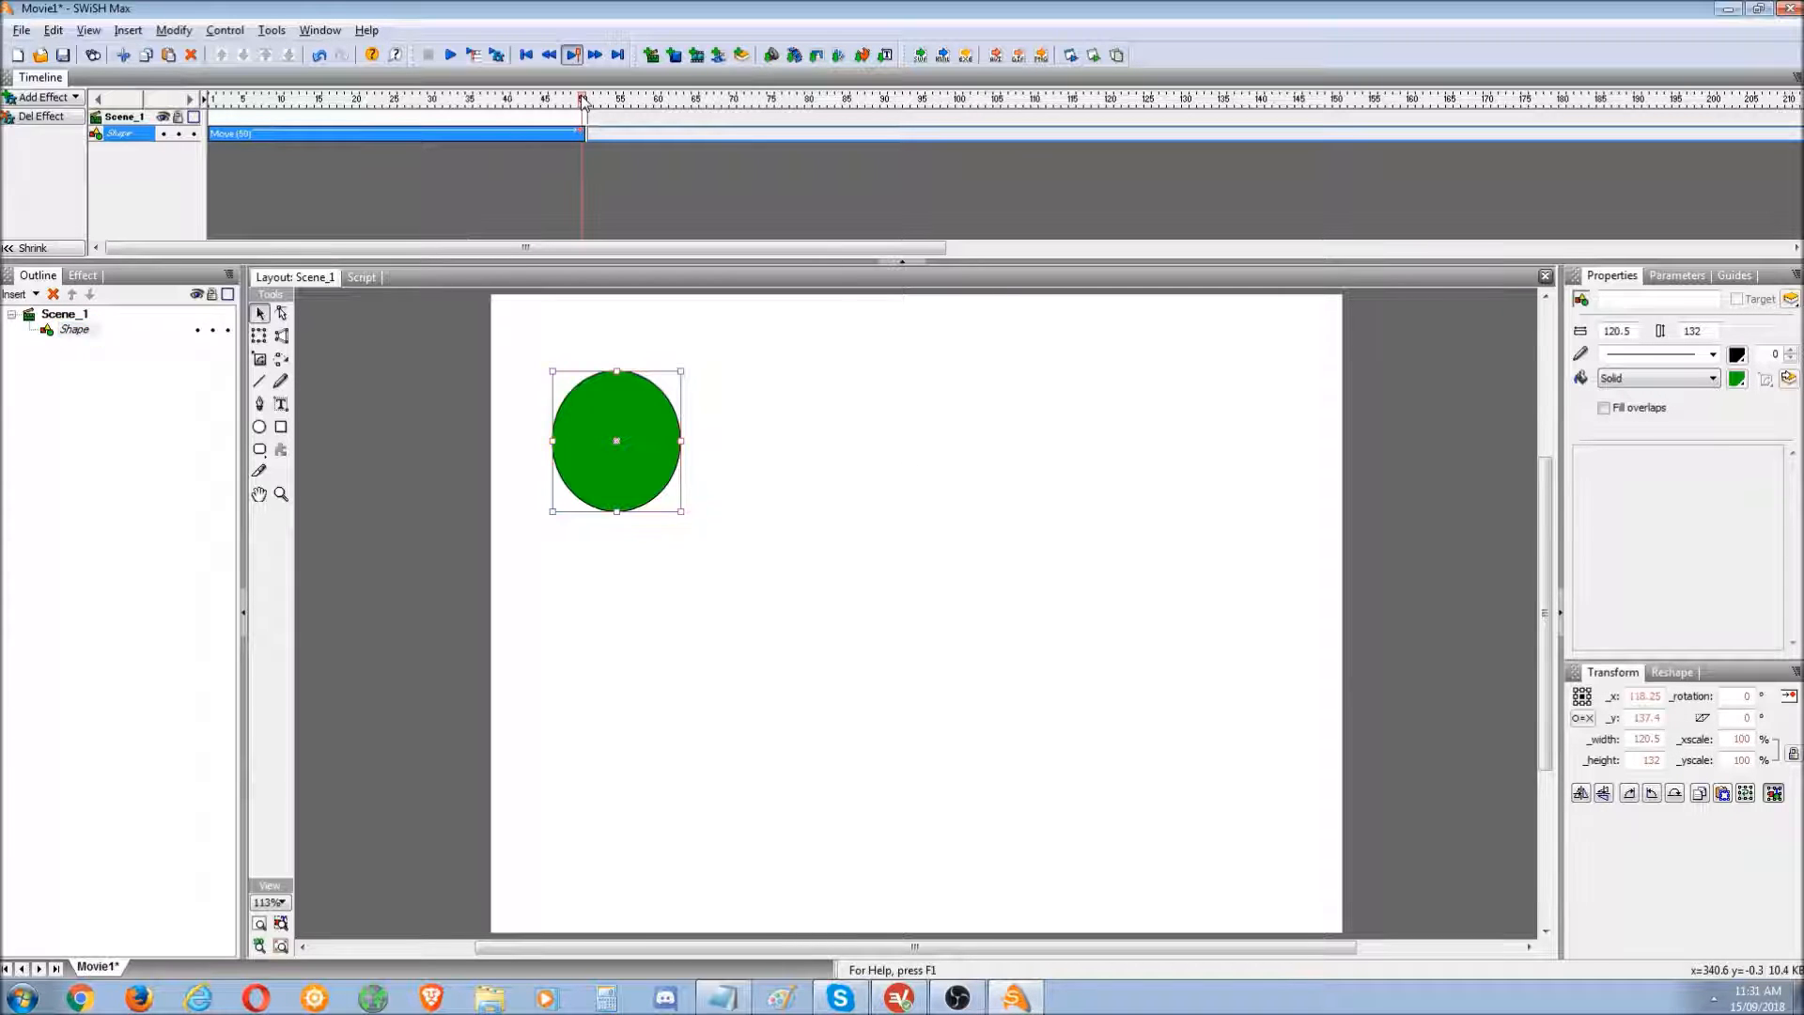
{"action": "left_click", "coordinate": [1651, 696]}
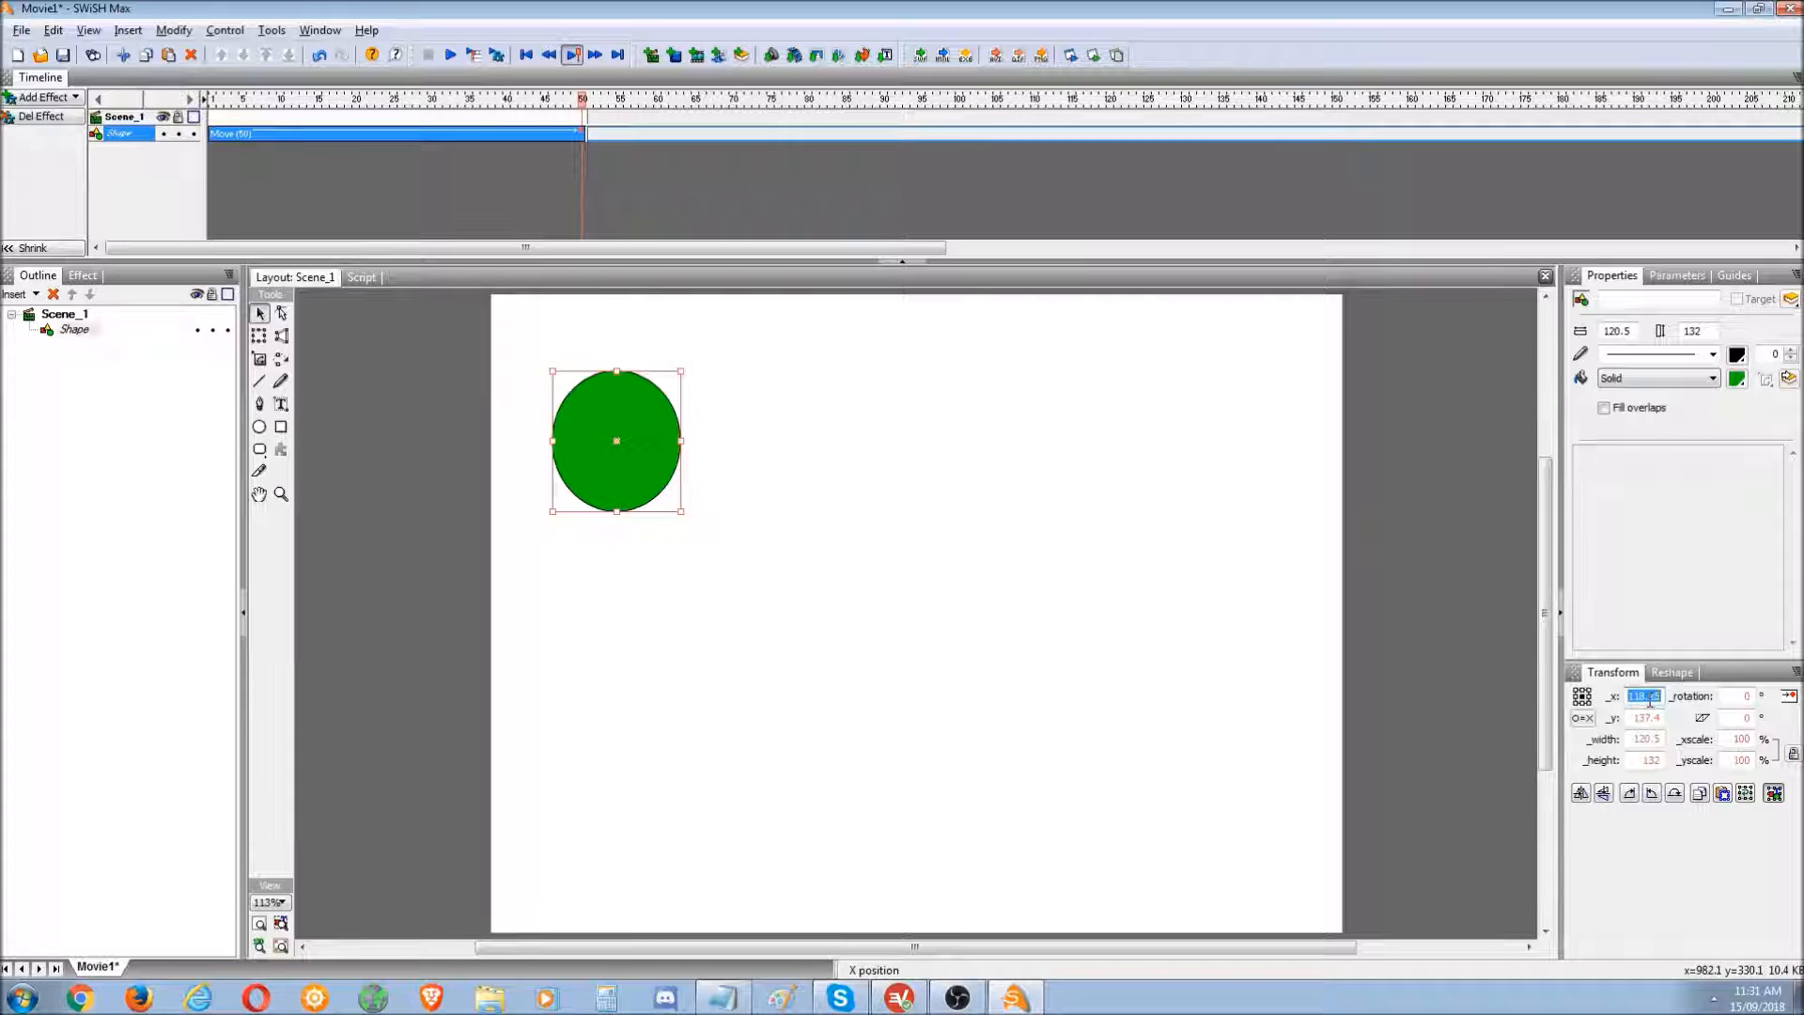
{"action": "type", "text": "500"}
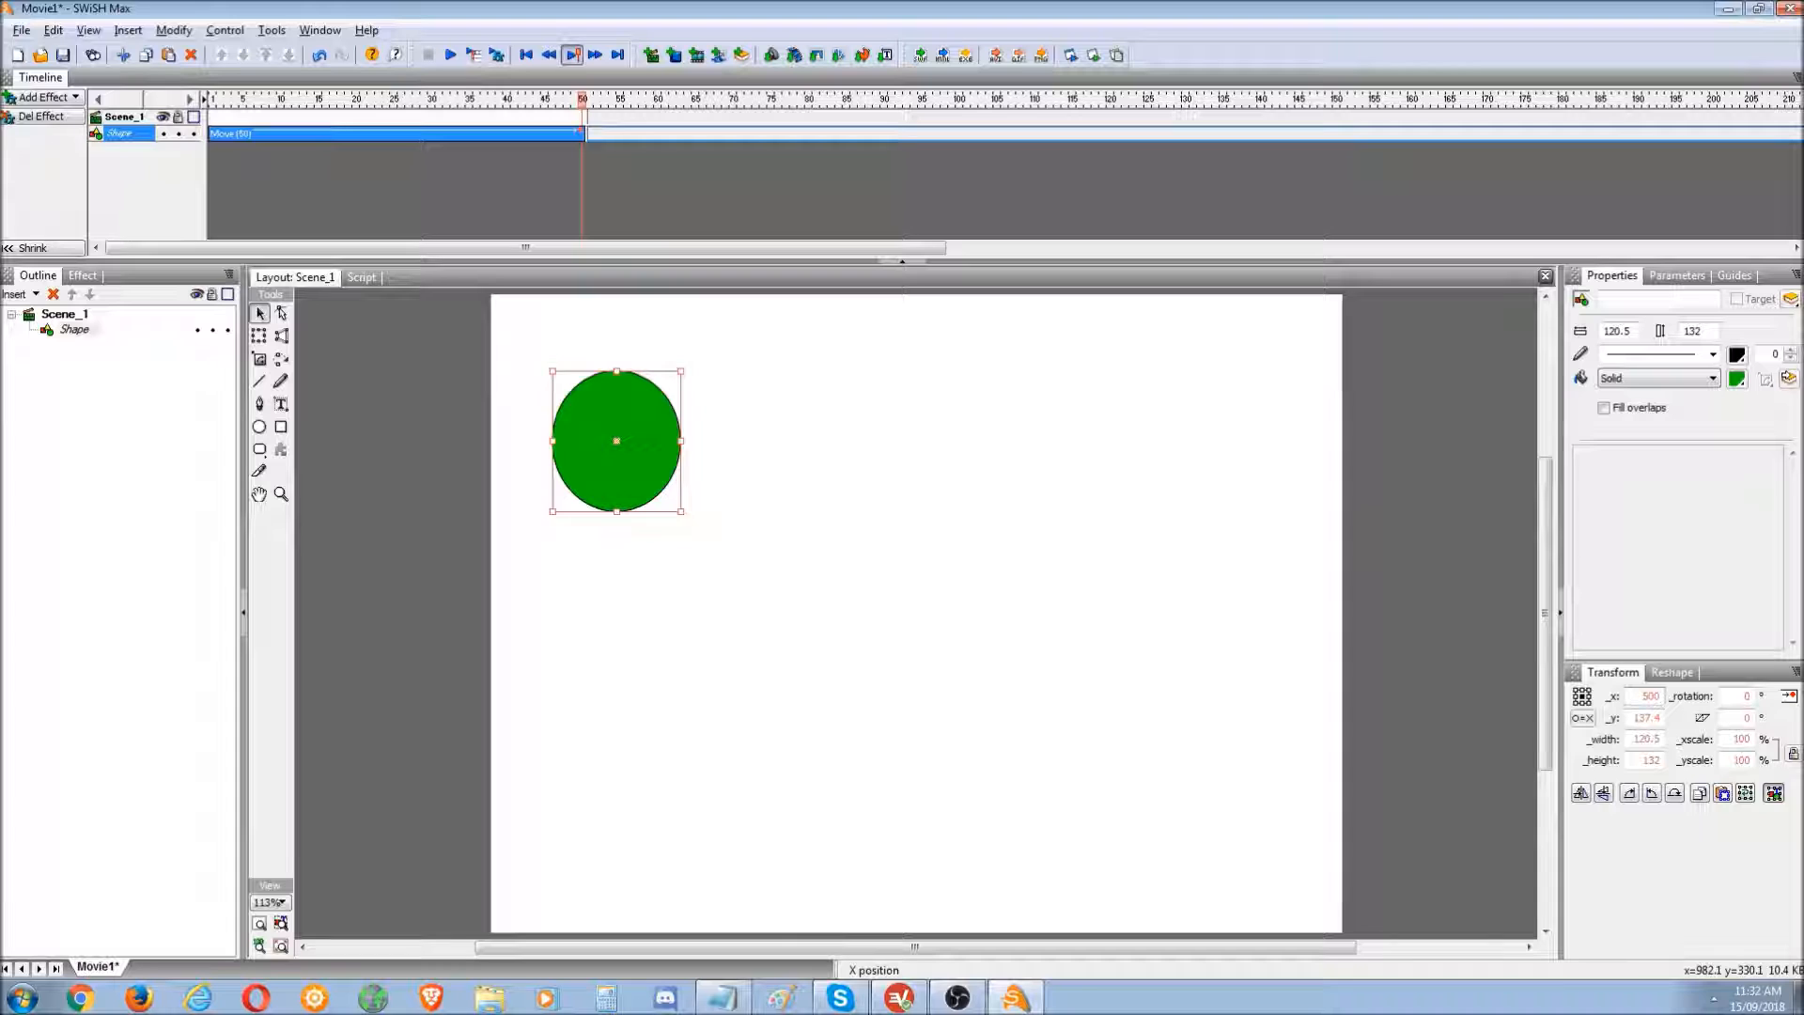
{"action": "key", "text": "Return"}
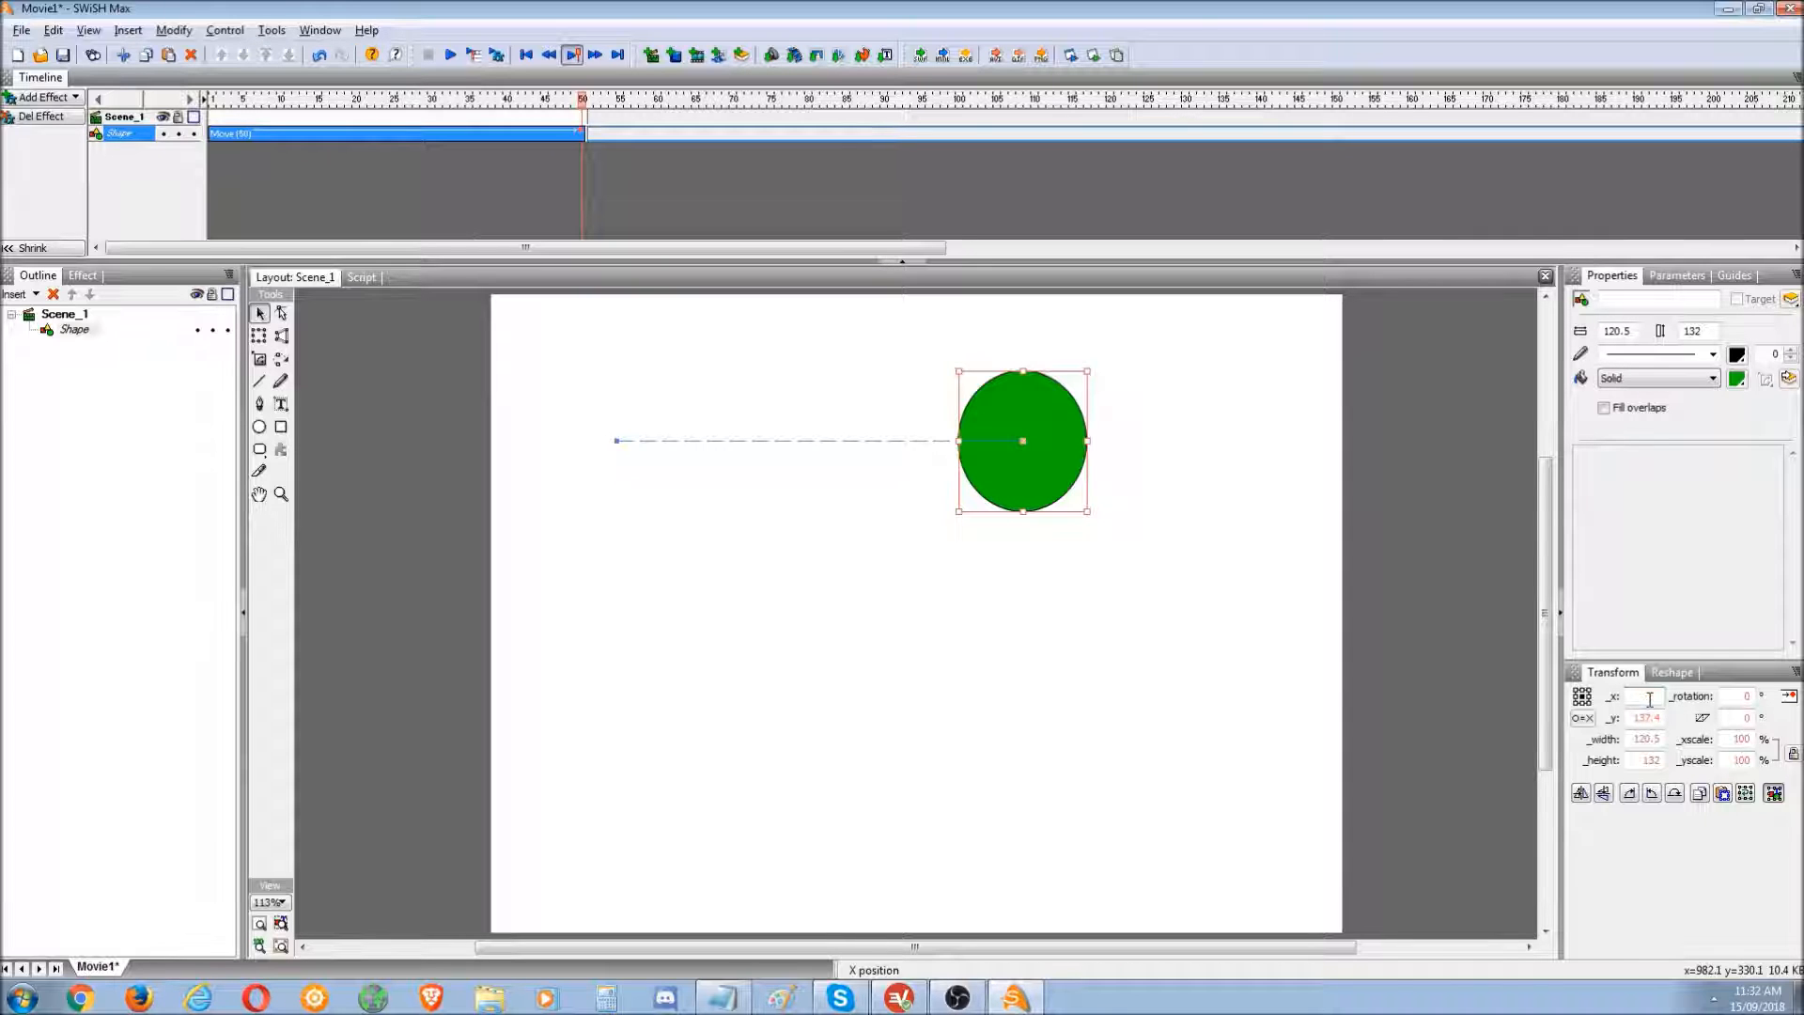
{"action": "key", "text": "Return"}
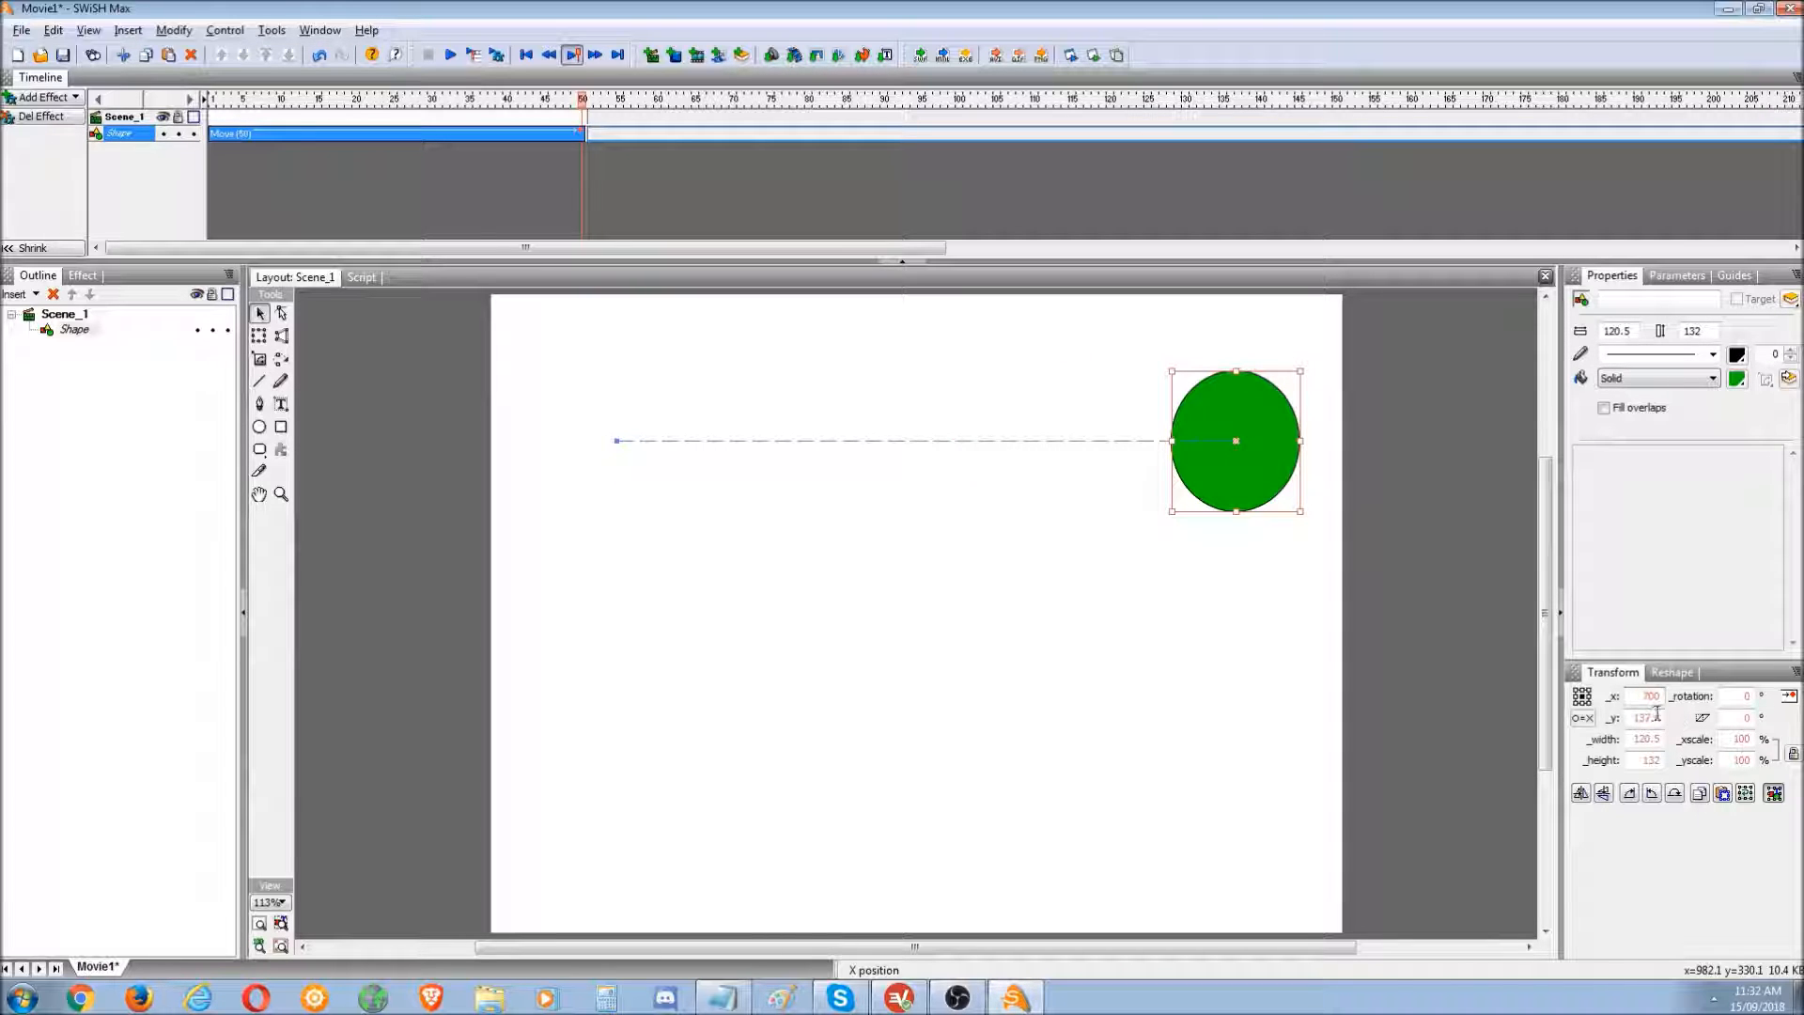
{"action": "double_click", "coordinate": [1651, 717]}
{"action": "type", "text": "250"}
{"action": "key", "text": "Return"}
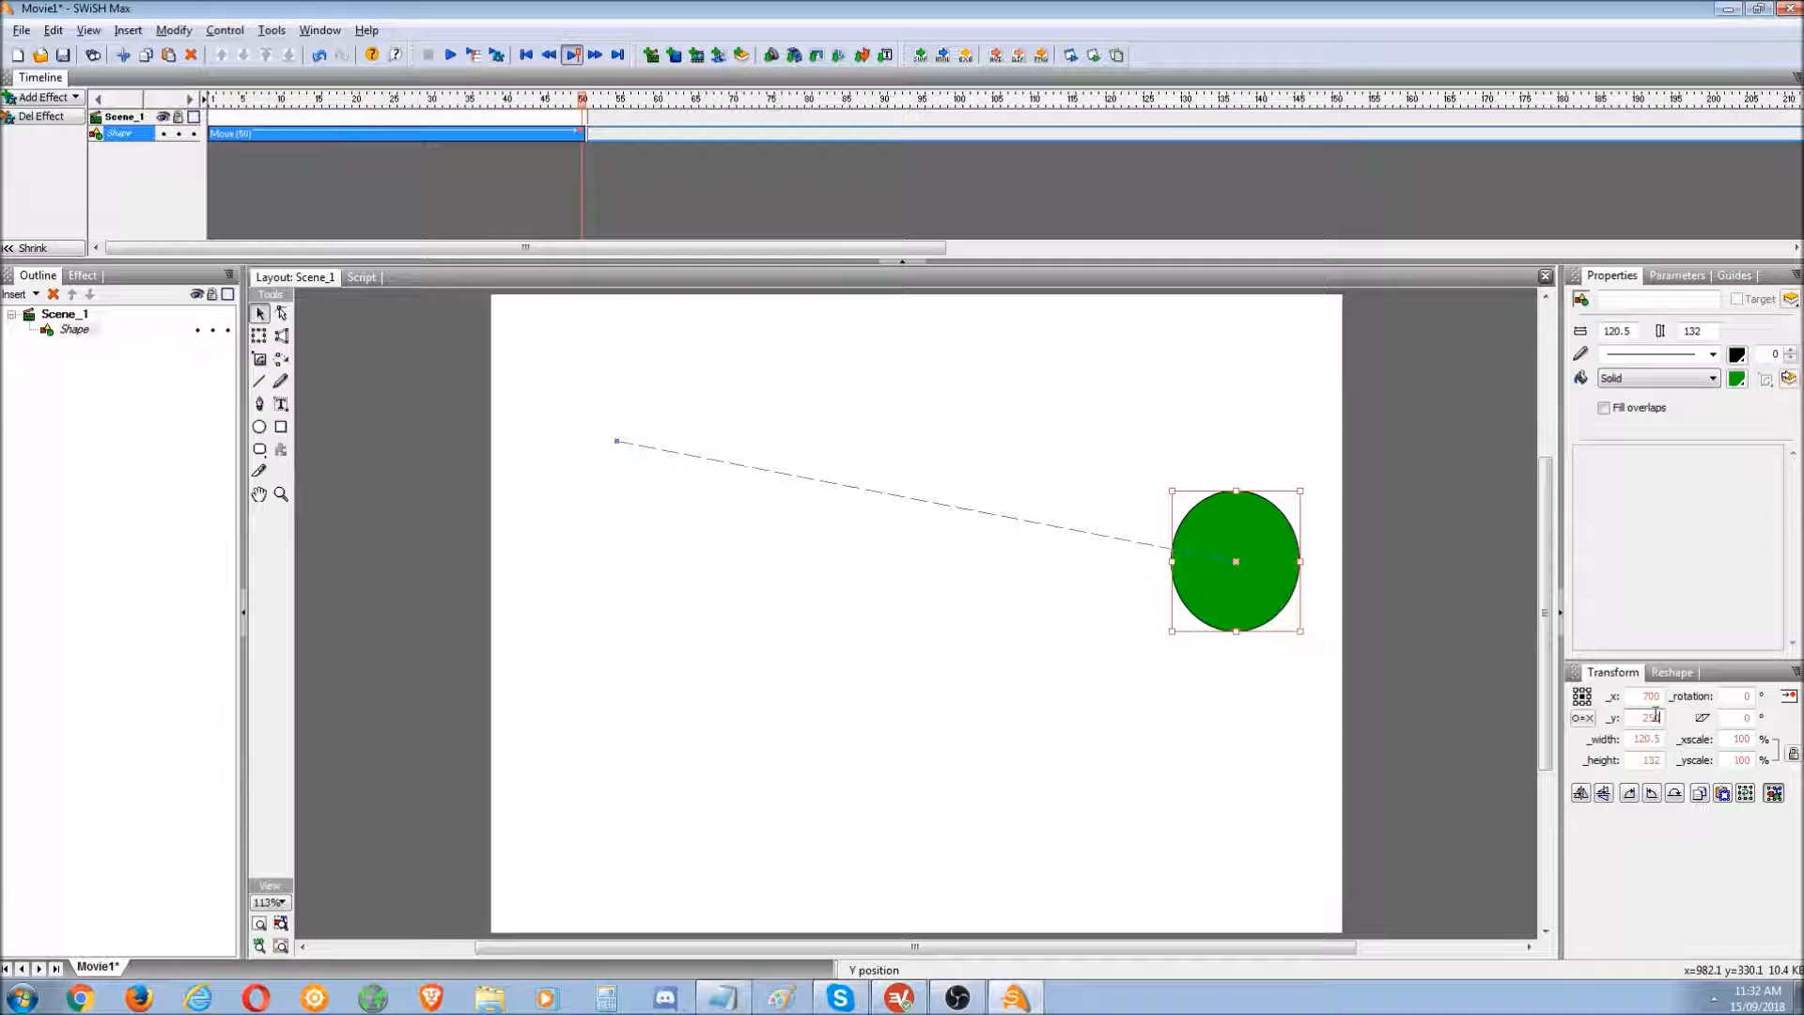
- Lock the ellipse's aspect ratio and set its width to 75 at frame 50
{"action": "left_click", "coordinate": [1794, 756]}
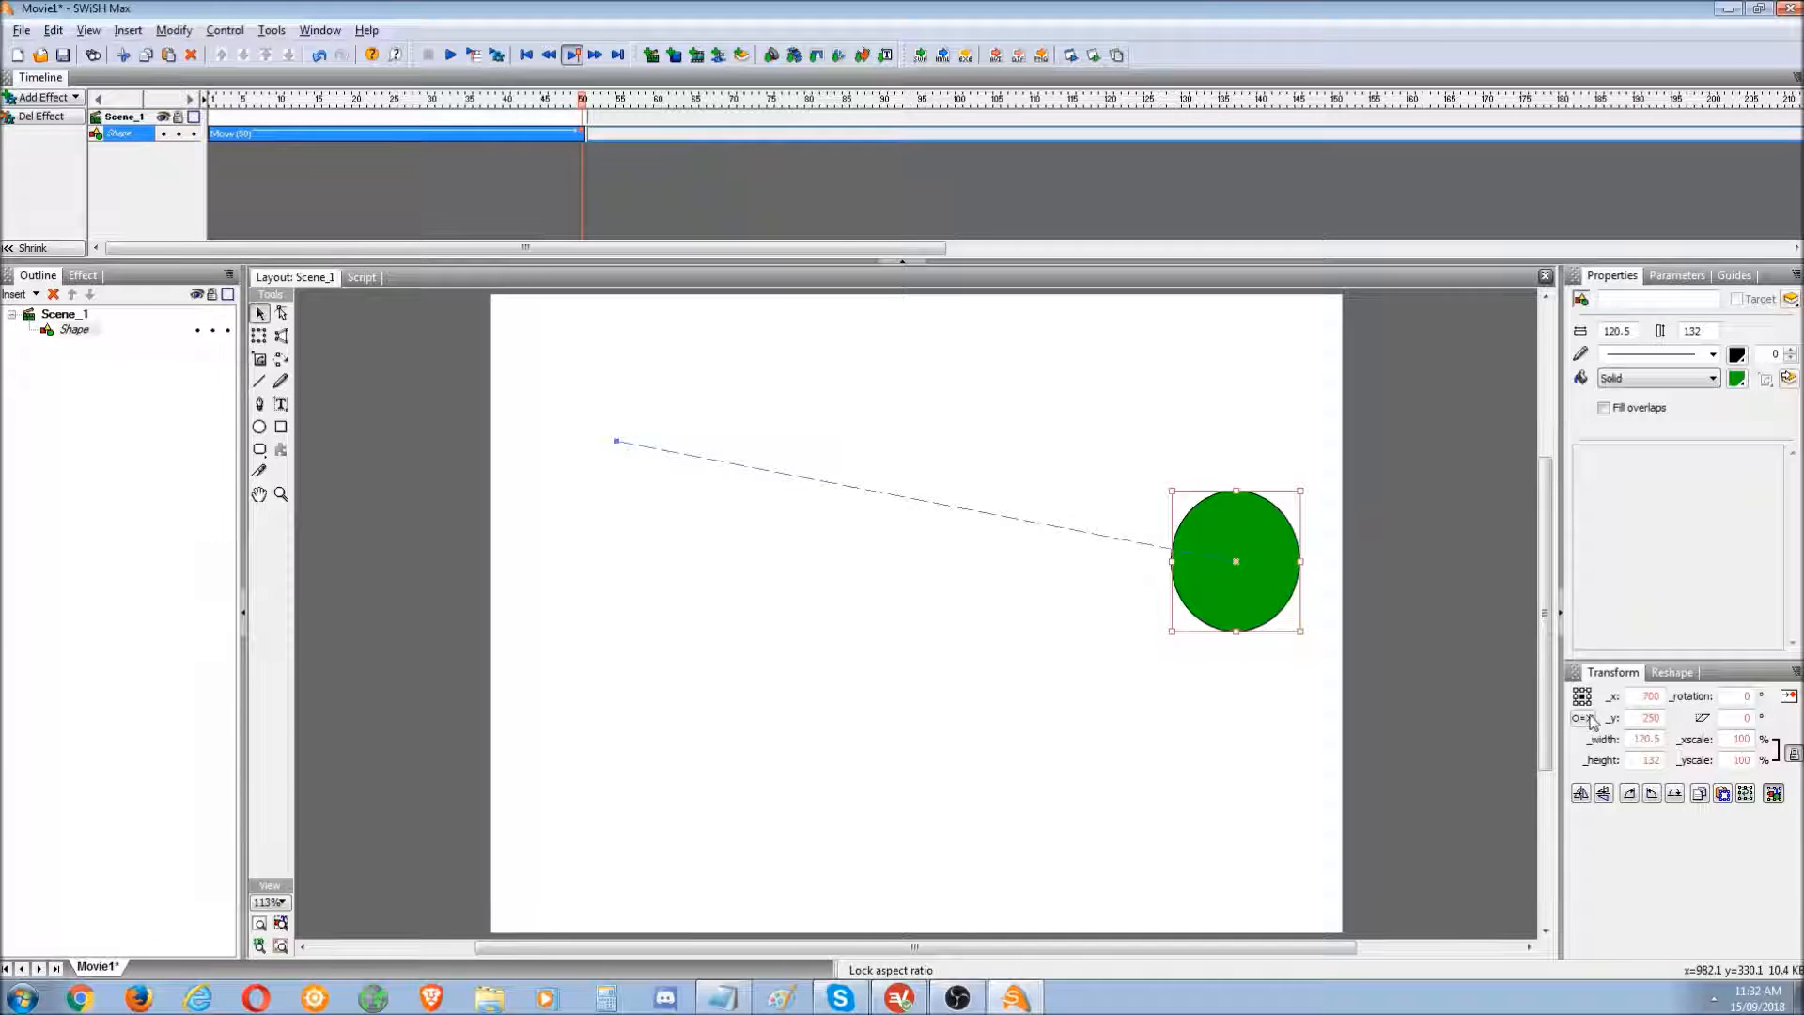
{"action": "double_click", "coordinate": [1658, 739]}
{"action": "left_click", "coordinate": [1645, 761]}
{"action": "double_click", "coordinate": [1655, 740]}
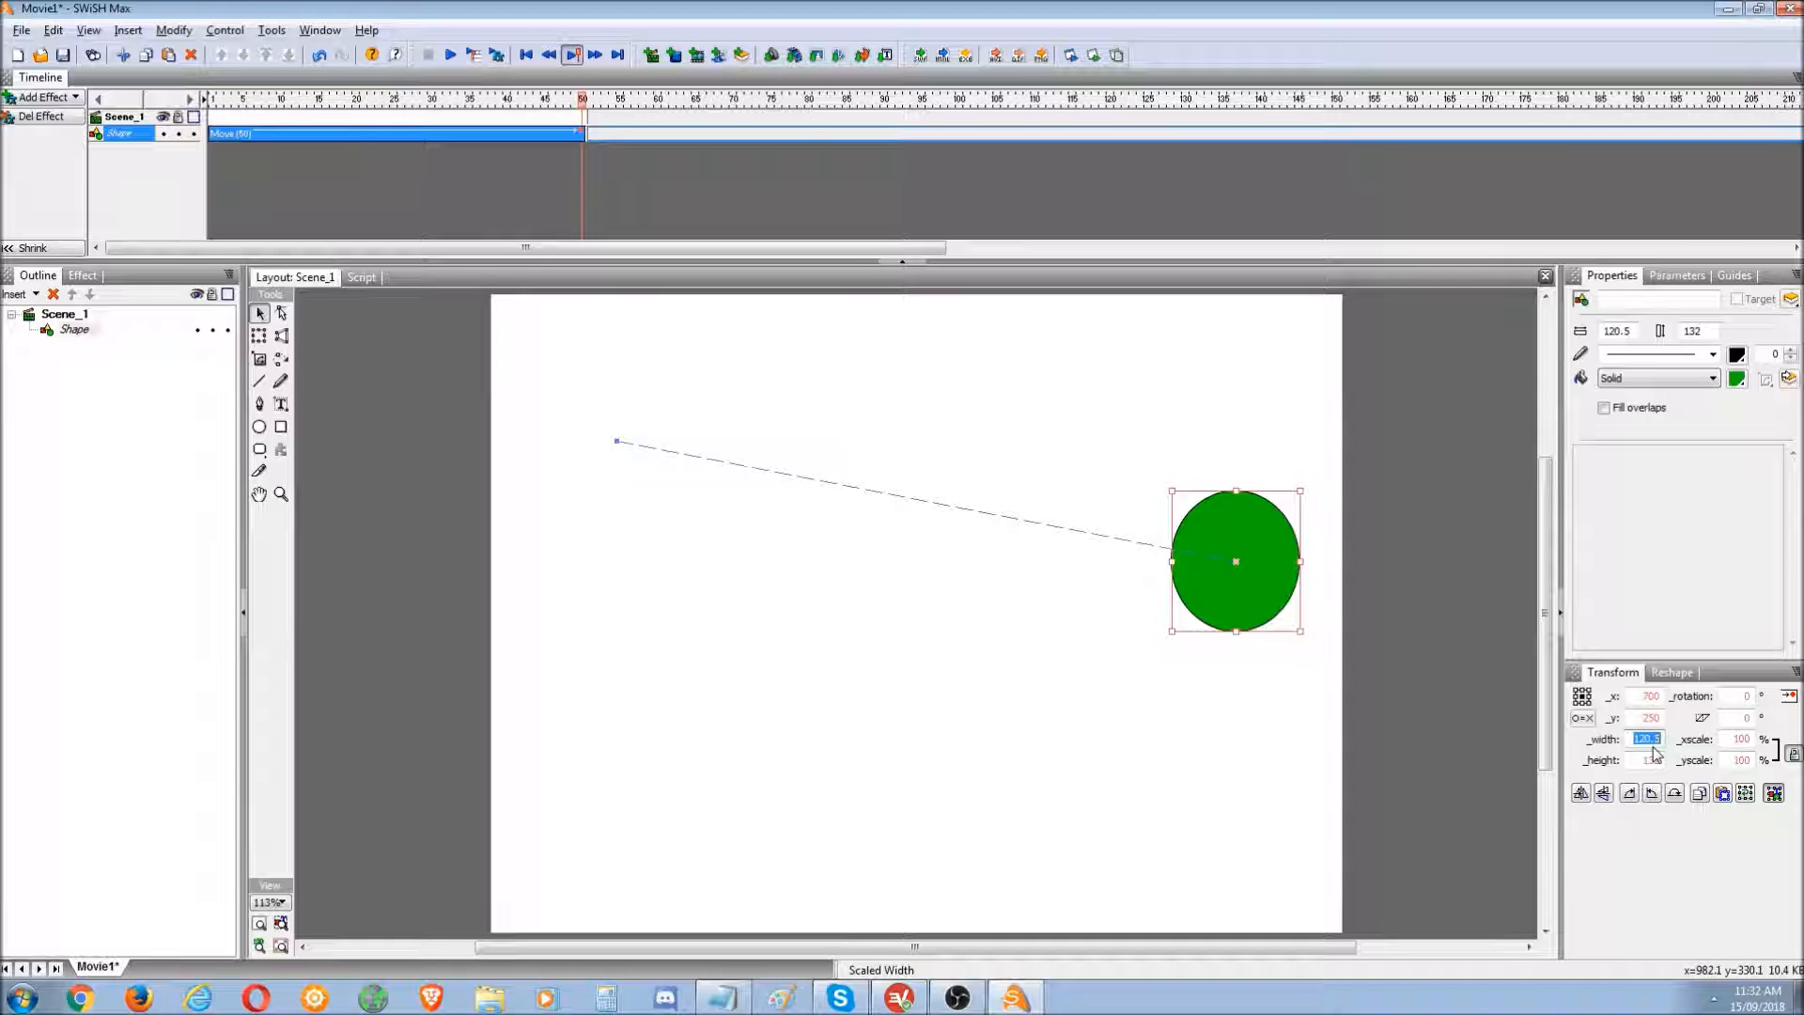
{"action": "type", "text": "75"}
{"action": "key", "text": "Return"}
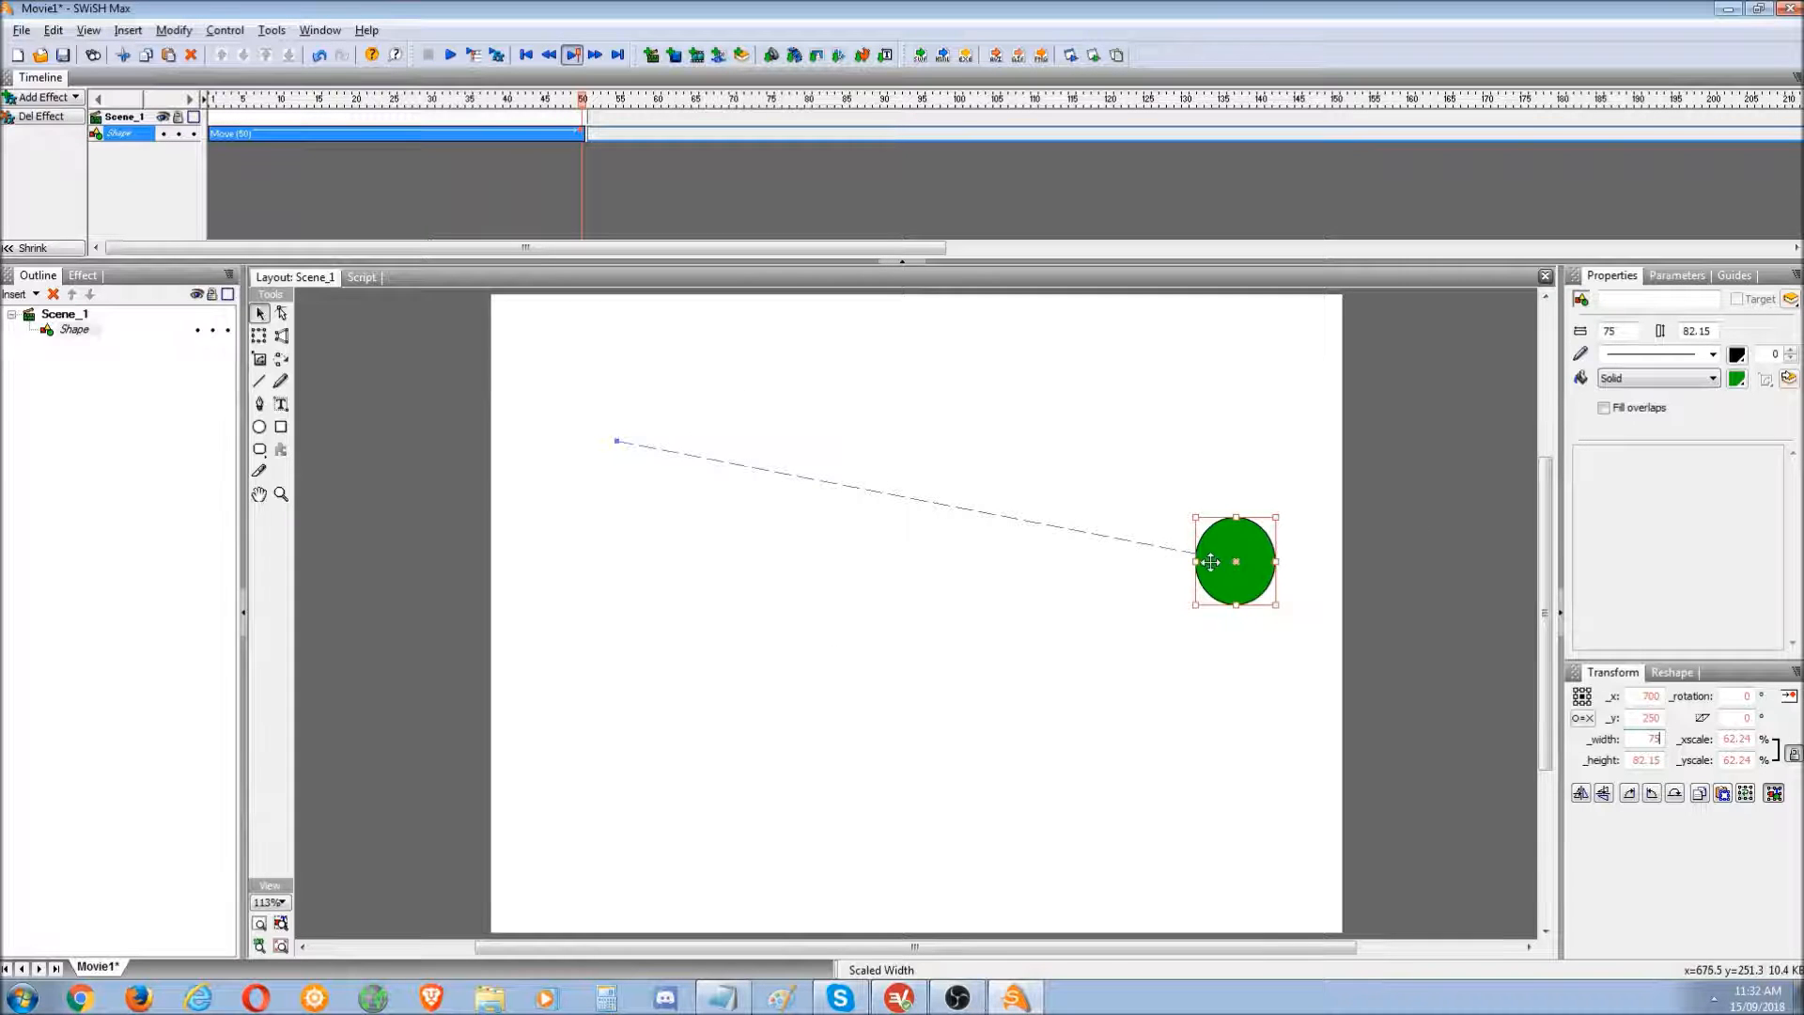
- Test the movie in the Flash player, close the preview, and scrub through the Move effect's frames
{"action": "left_click", "coordinate": [1094, 56]}
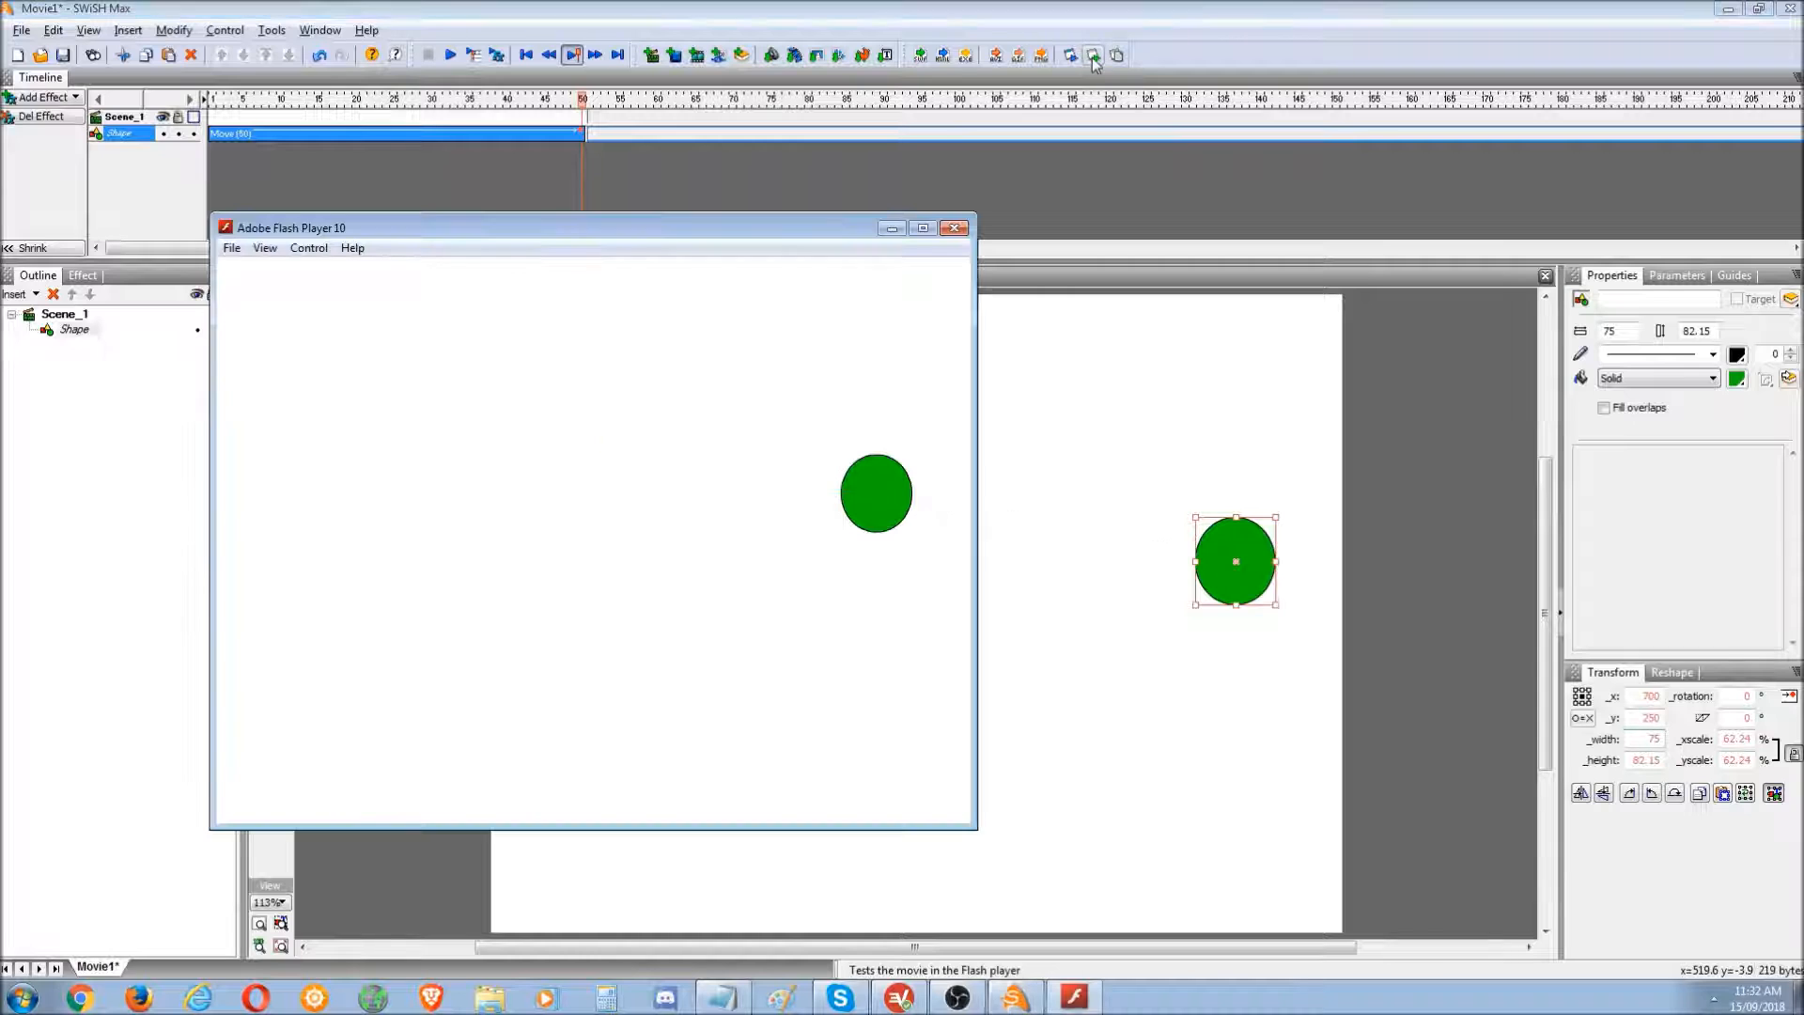
{"action": "left_click", "coordinate": [955, 229]}
{"action": "left_click", "coordinate": [576, 110]}
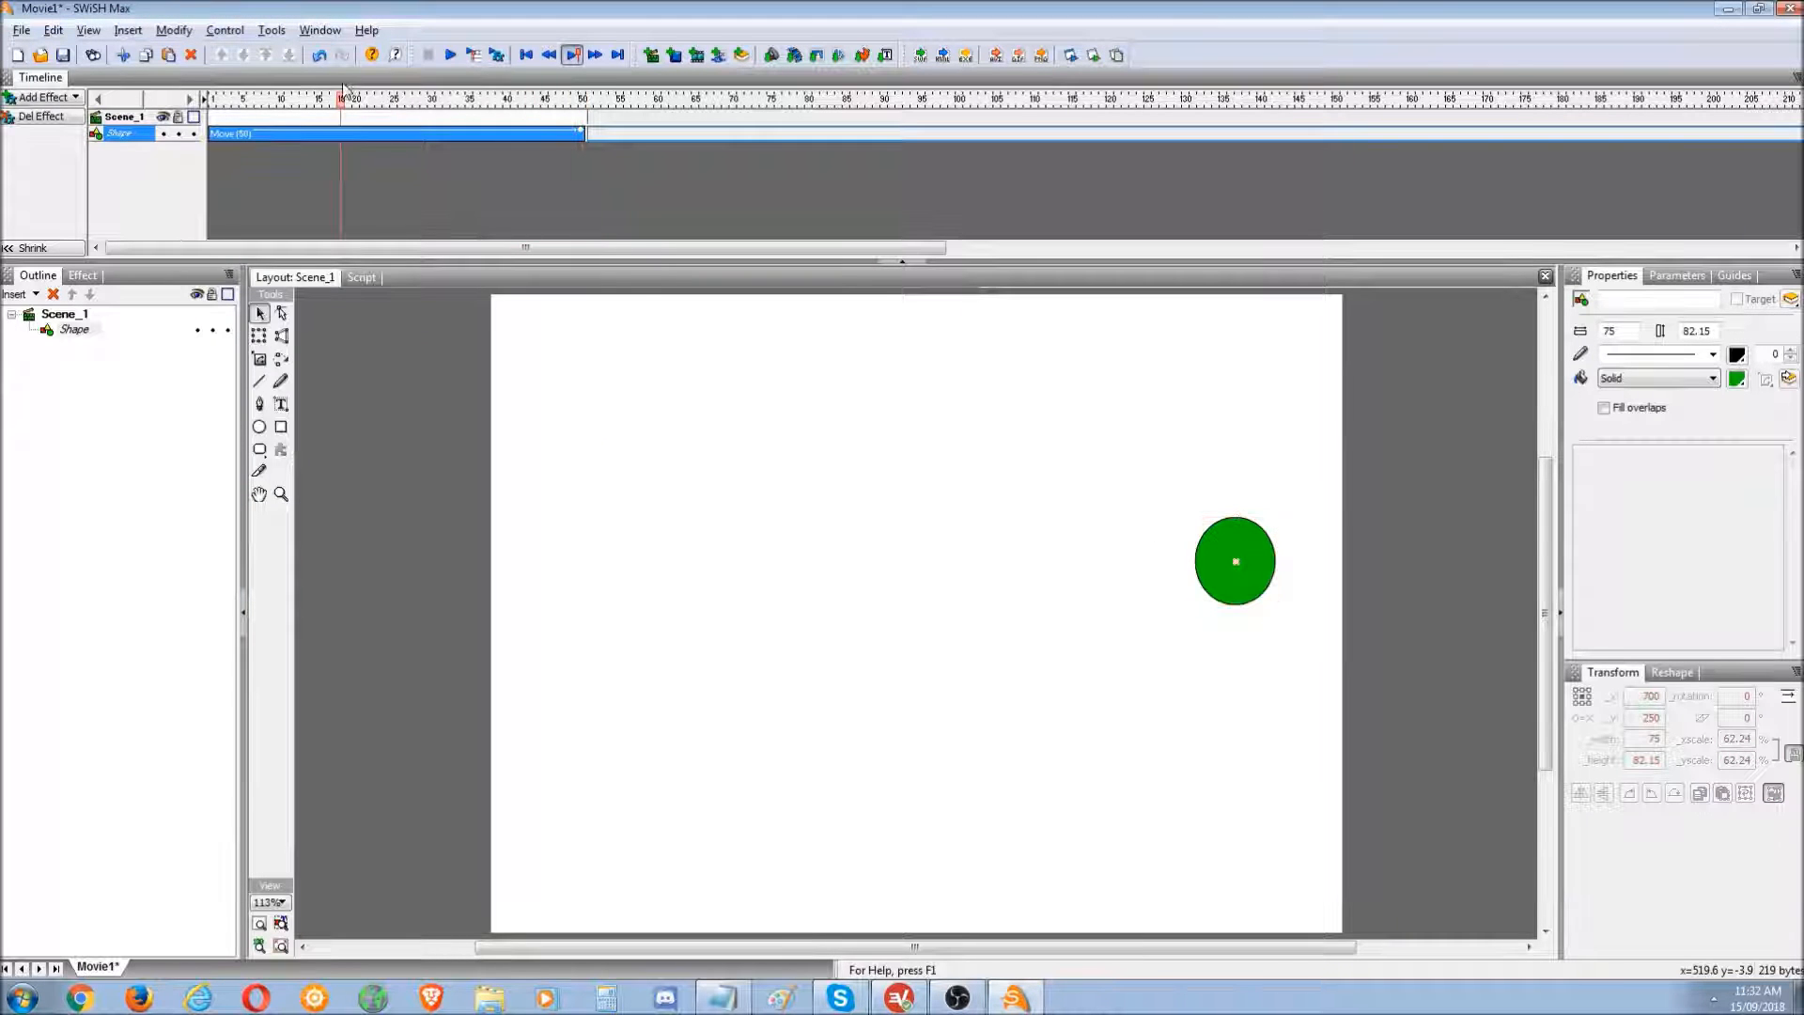
{"action": "left_click", "coordinate": [567, 135]}
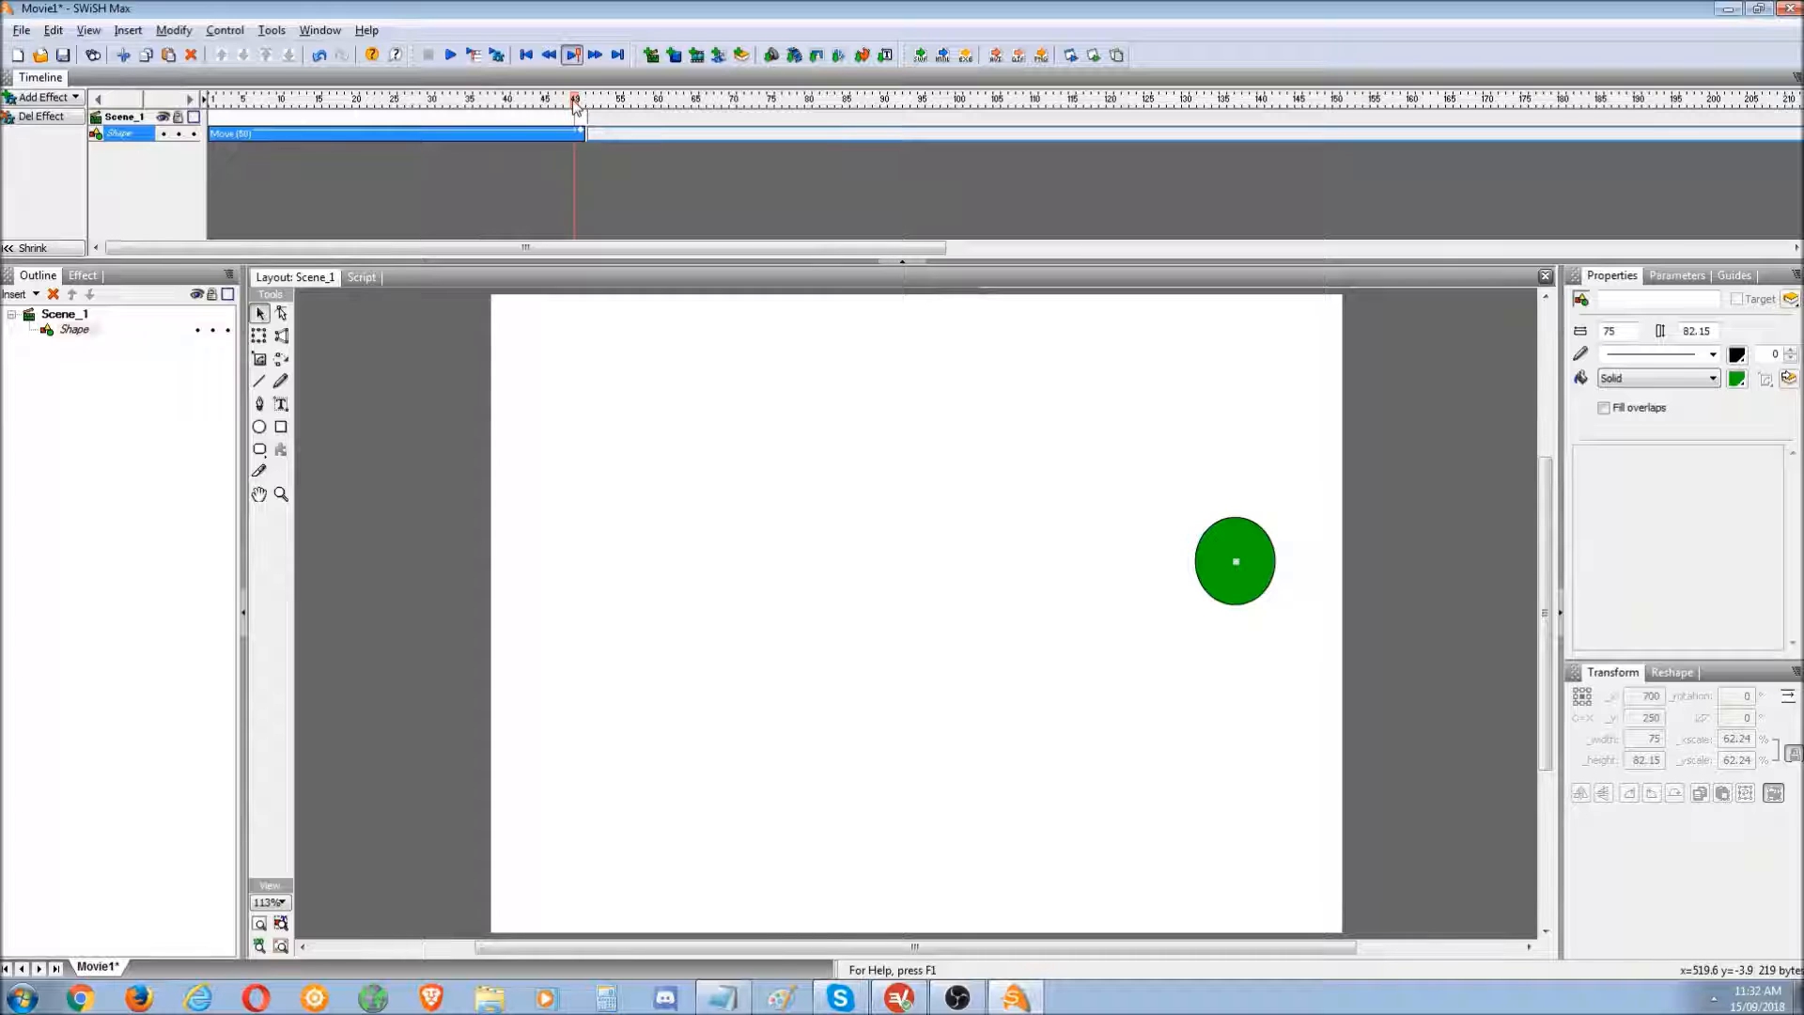
- Deselect the current frame and move the ellipse's starting position near the stage's upper-left corner, at about x 110, y 96
{"action": "left_click", "coordinate": [574, 102]}
{"action": "left_click", "coordinate": [574, 101]}
{"action": "left_click", "coordinate": [574, 102]}
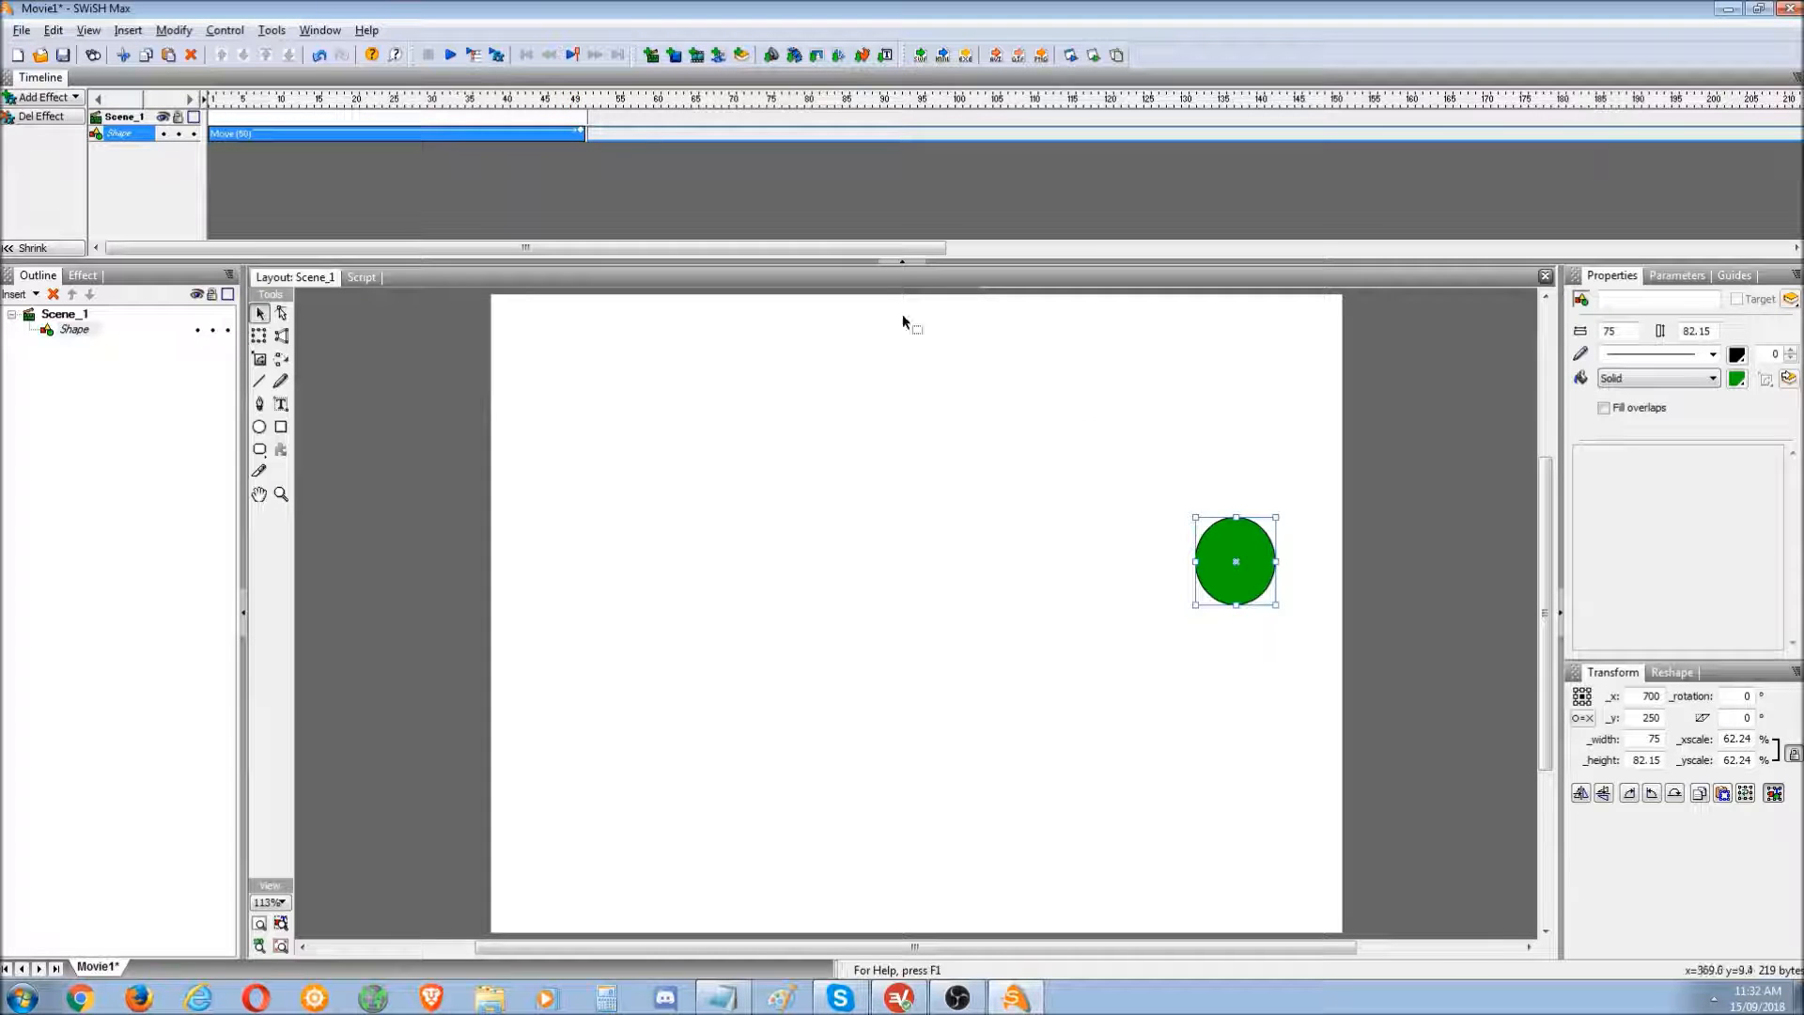
{"action": "left_click_drag", "start_coordinate": [1215, 587], "coordinate": [588, 424]}
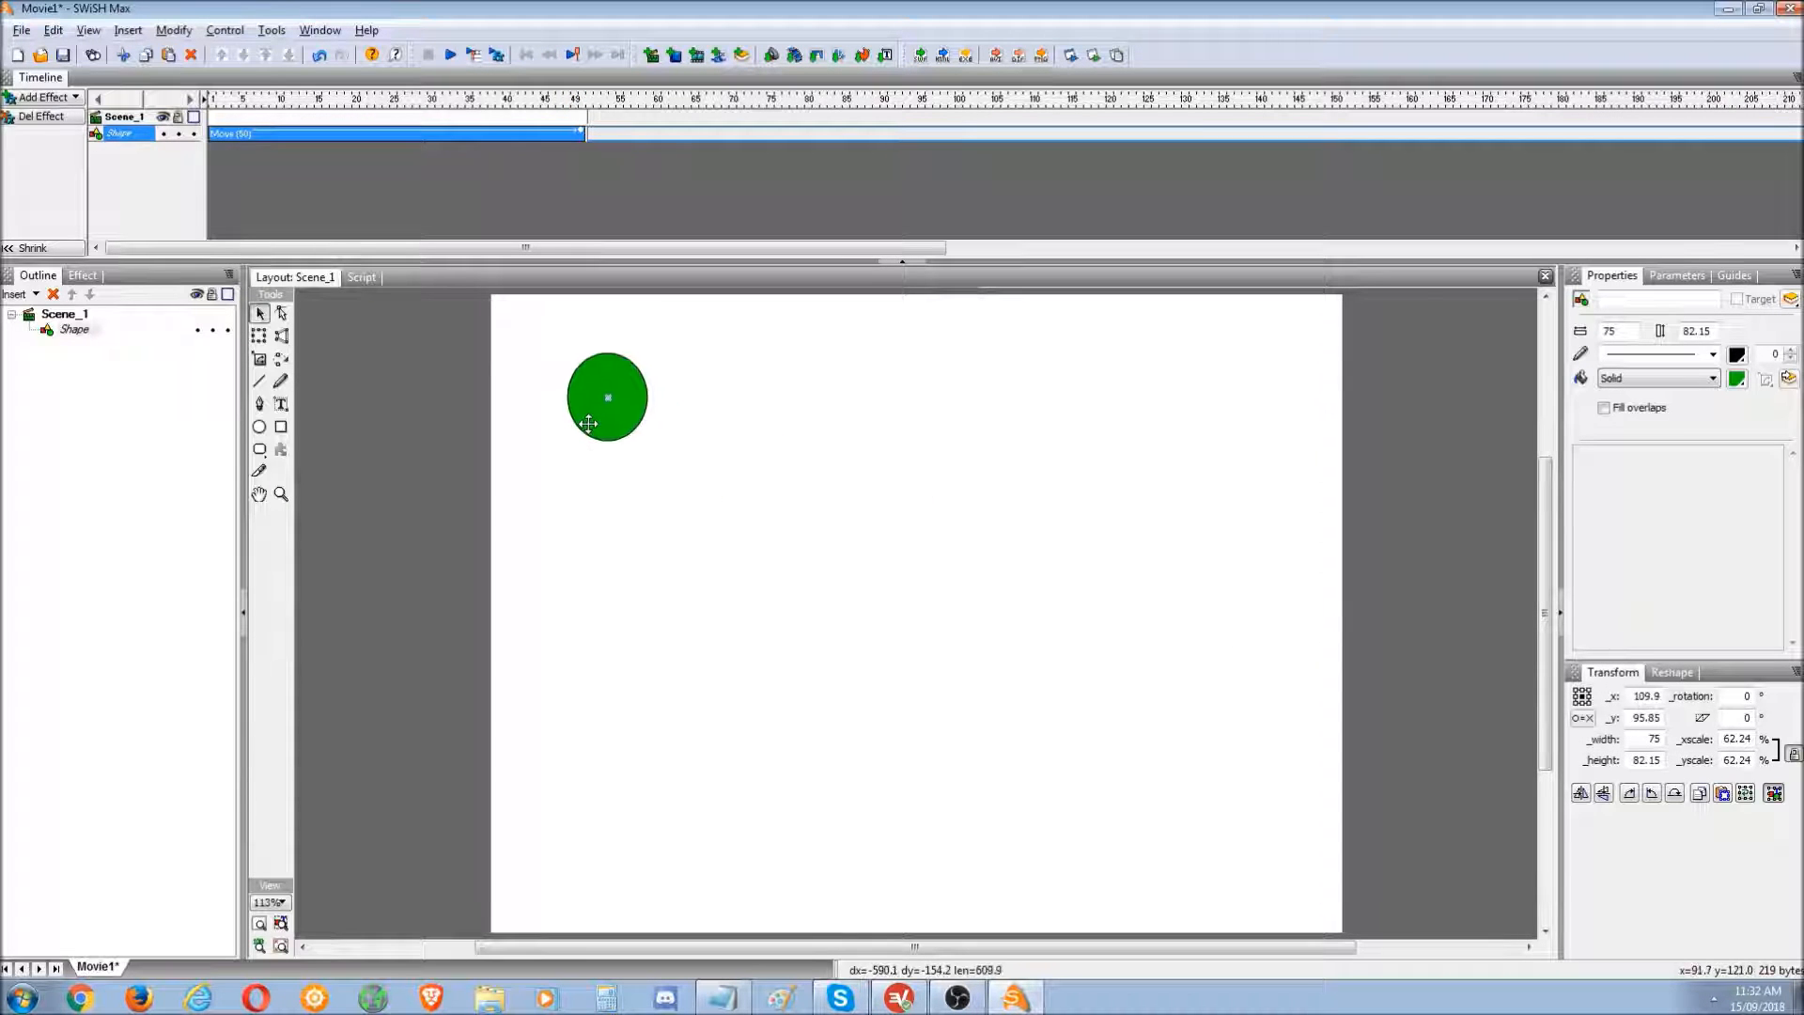
- Toggle frame 50 on and off to compare the ellipse's starting position with its end position
{"action": "left_click", "coordinate": [583, 102]}
{"action": "mouse_move", "coordinate": [583, 102]}
{"action": "left_mouse_down"}
{"action": "mouse_move", "coordinate": [282, 99]}
{"action": "mouse_move", "coordinate": [583, 101]}
{"action": "left_mouse_up"}
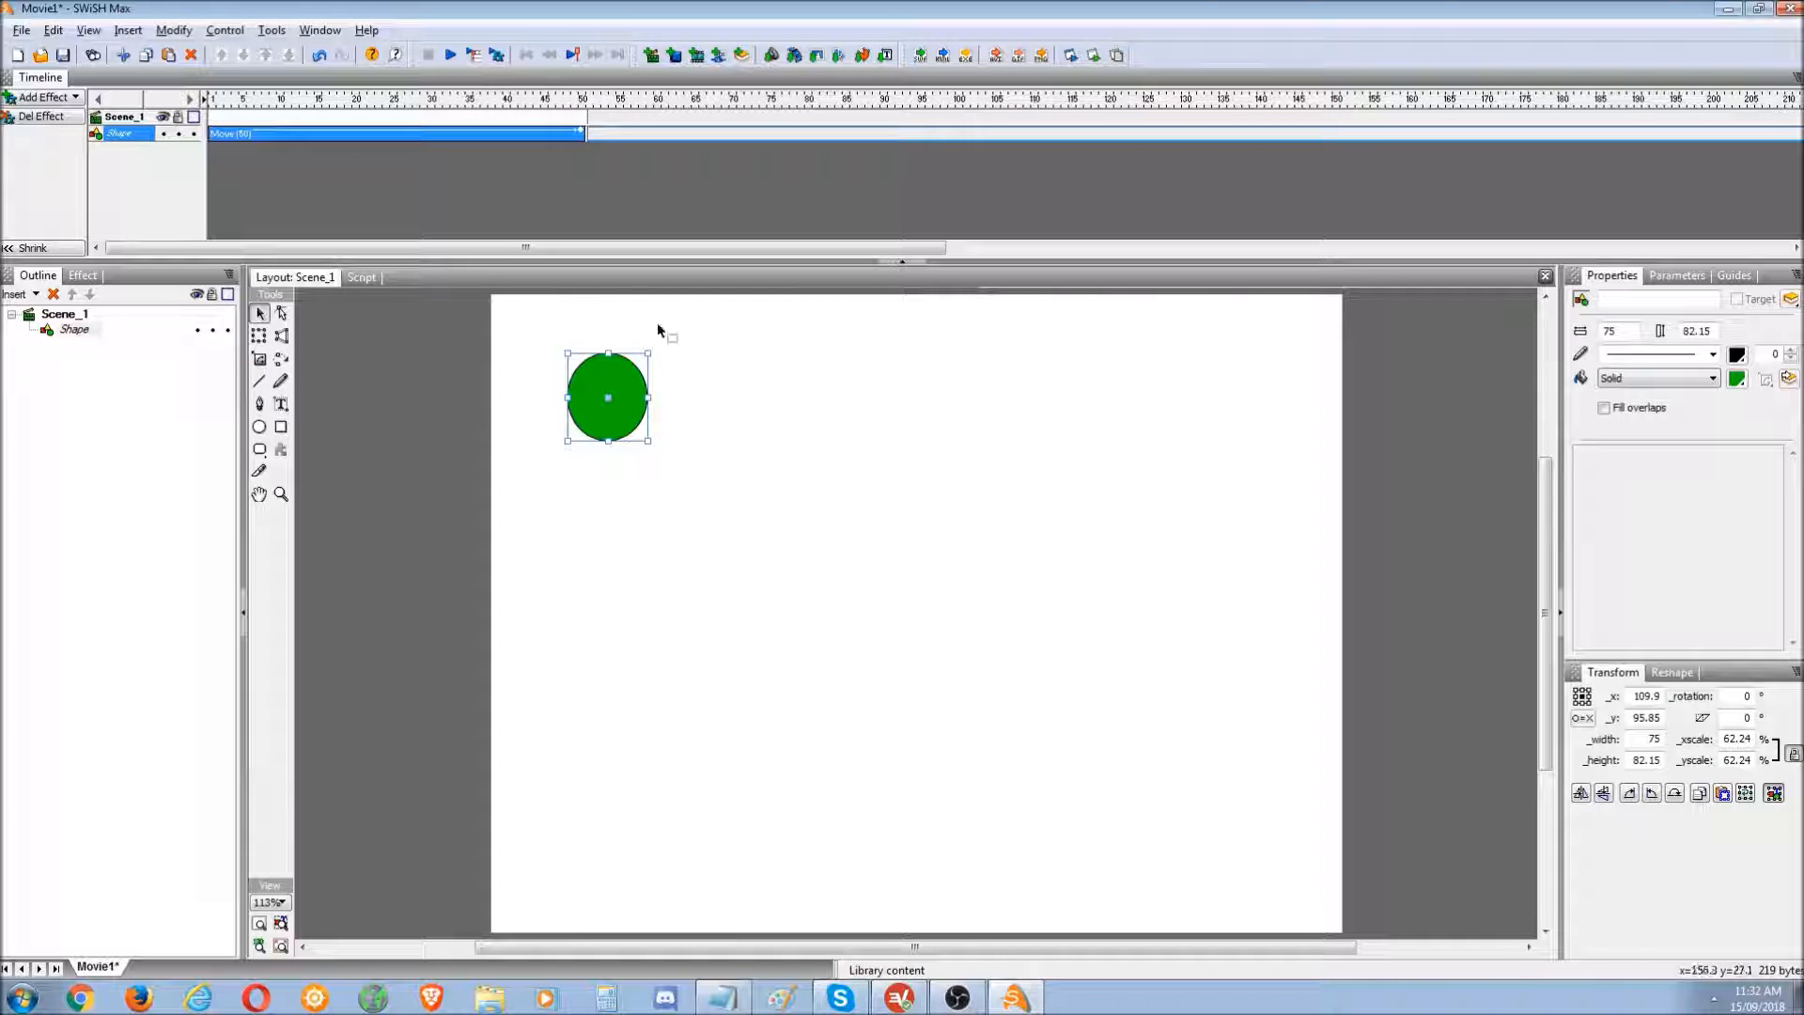
{"action": "left_click", "coordinate": [582, 99]}
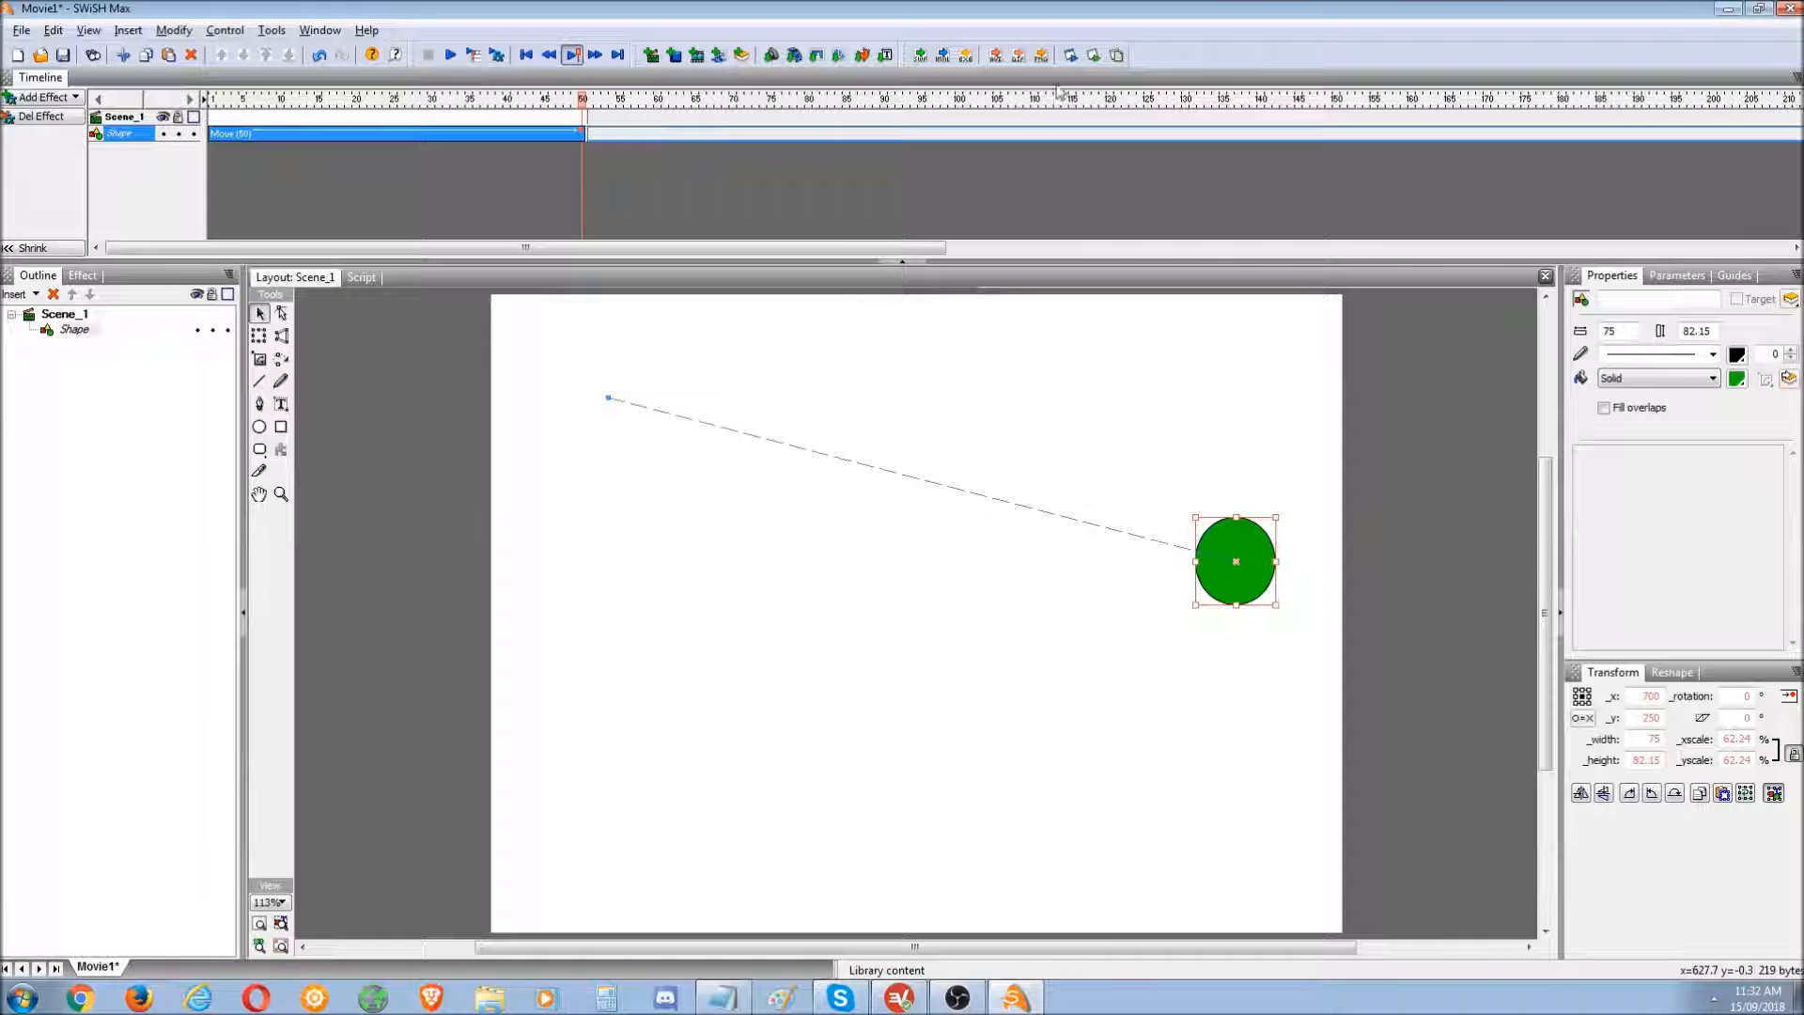
{"action": "left_click", "coordinate": [584, 100]}
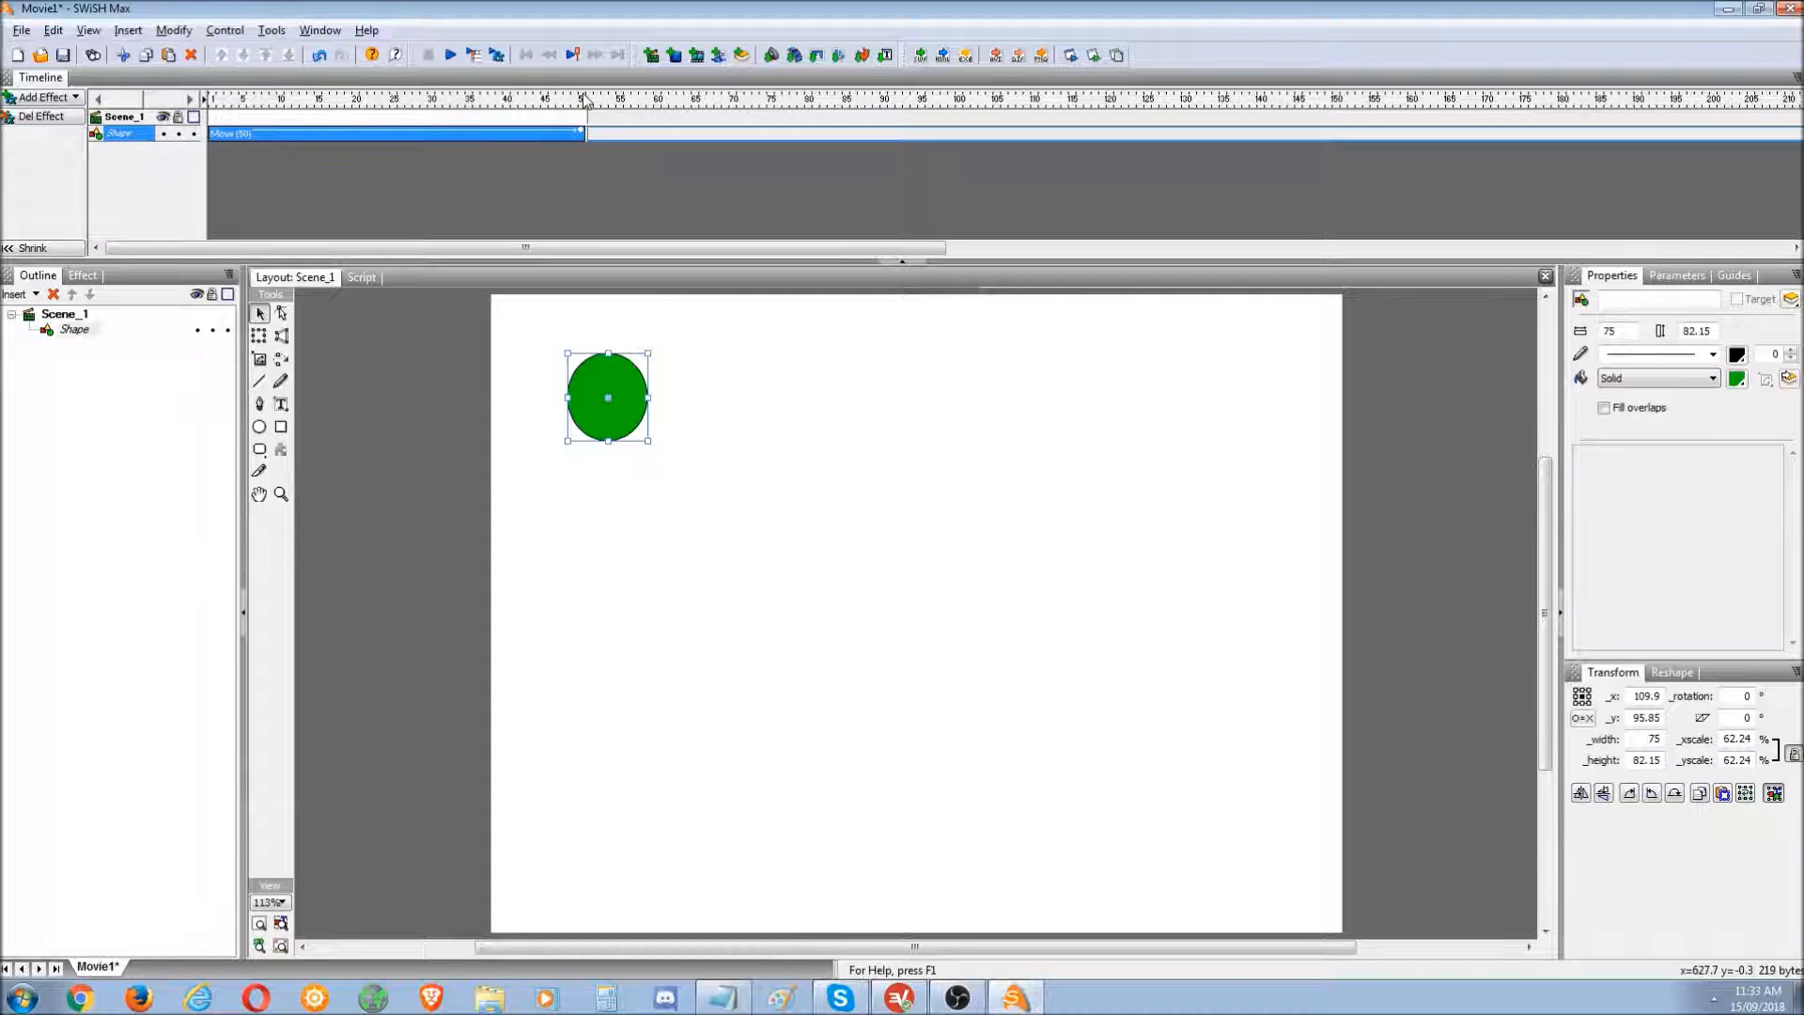
- Go to frame 50, test the movie in the Flash player, and close the preview
{"action": "left_click", "coordinate": [583, 100]}
{"action": "left_click", "coordinate": [585, 100]}
{"action": "left_click", "coordinate": [583, 100]}
{"action": "mouse_move", "coordinate": [584, 100]}
{"action": "left_mouse_down"}
{"action": "mouse_move", "coordinate": [221, 100]}
{"action": "mouse_move", "coordinate": [582, 105]}
{"action": "left_mouse_up"}
{"action": "left_click", "coordinate": [1094, 56]}
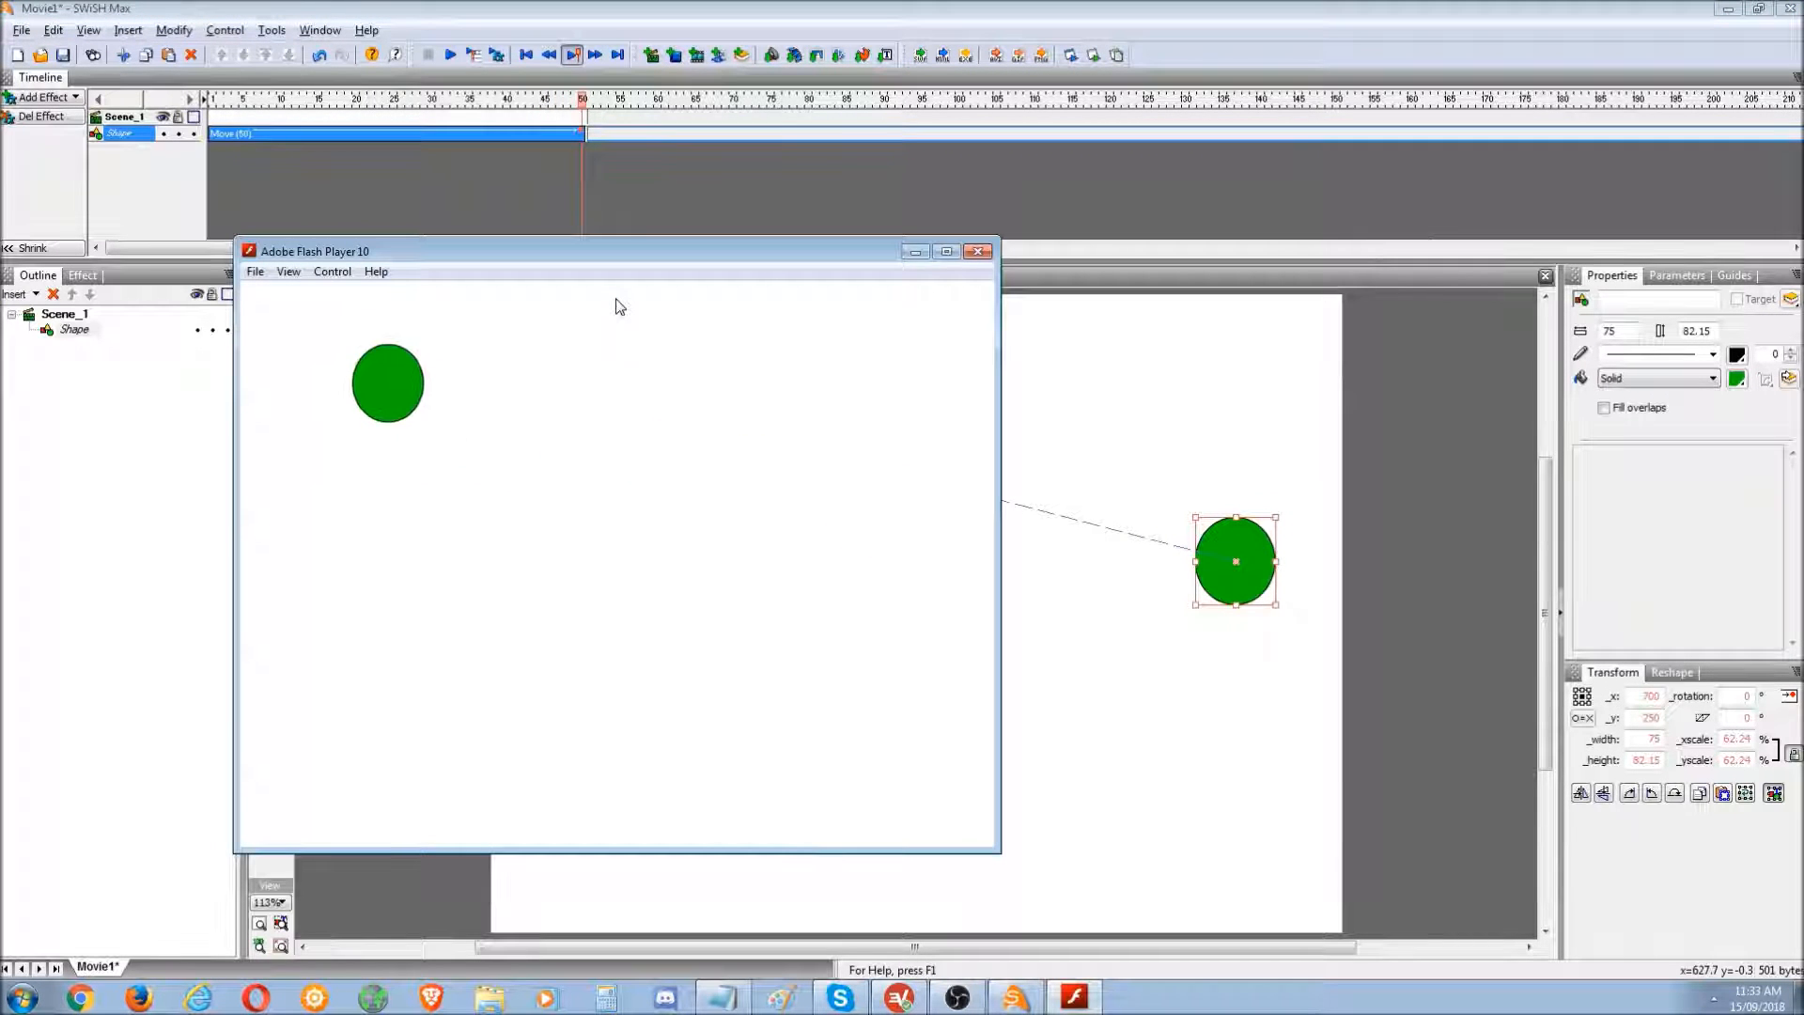
{"action": "left_click_drag", "start_coordinate": [626, 249], "coordinate": [771, 231]}
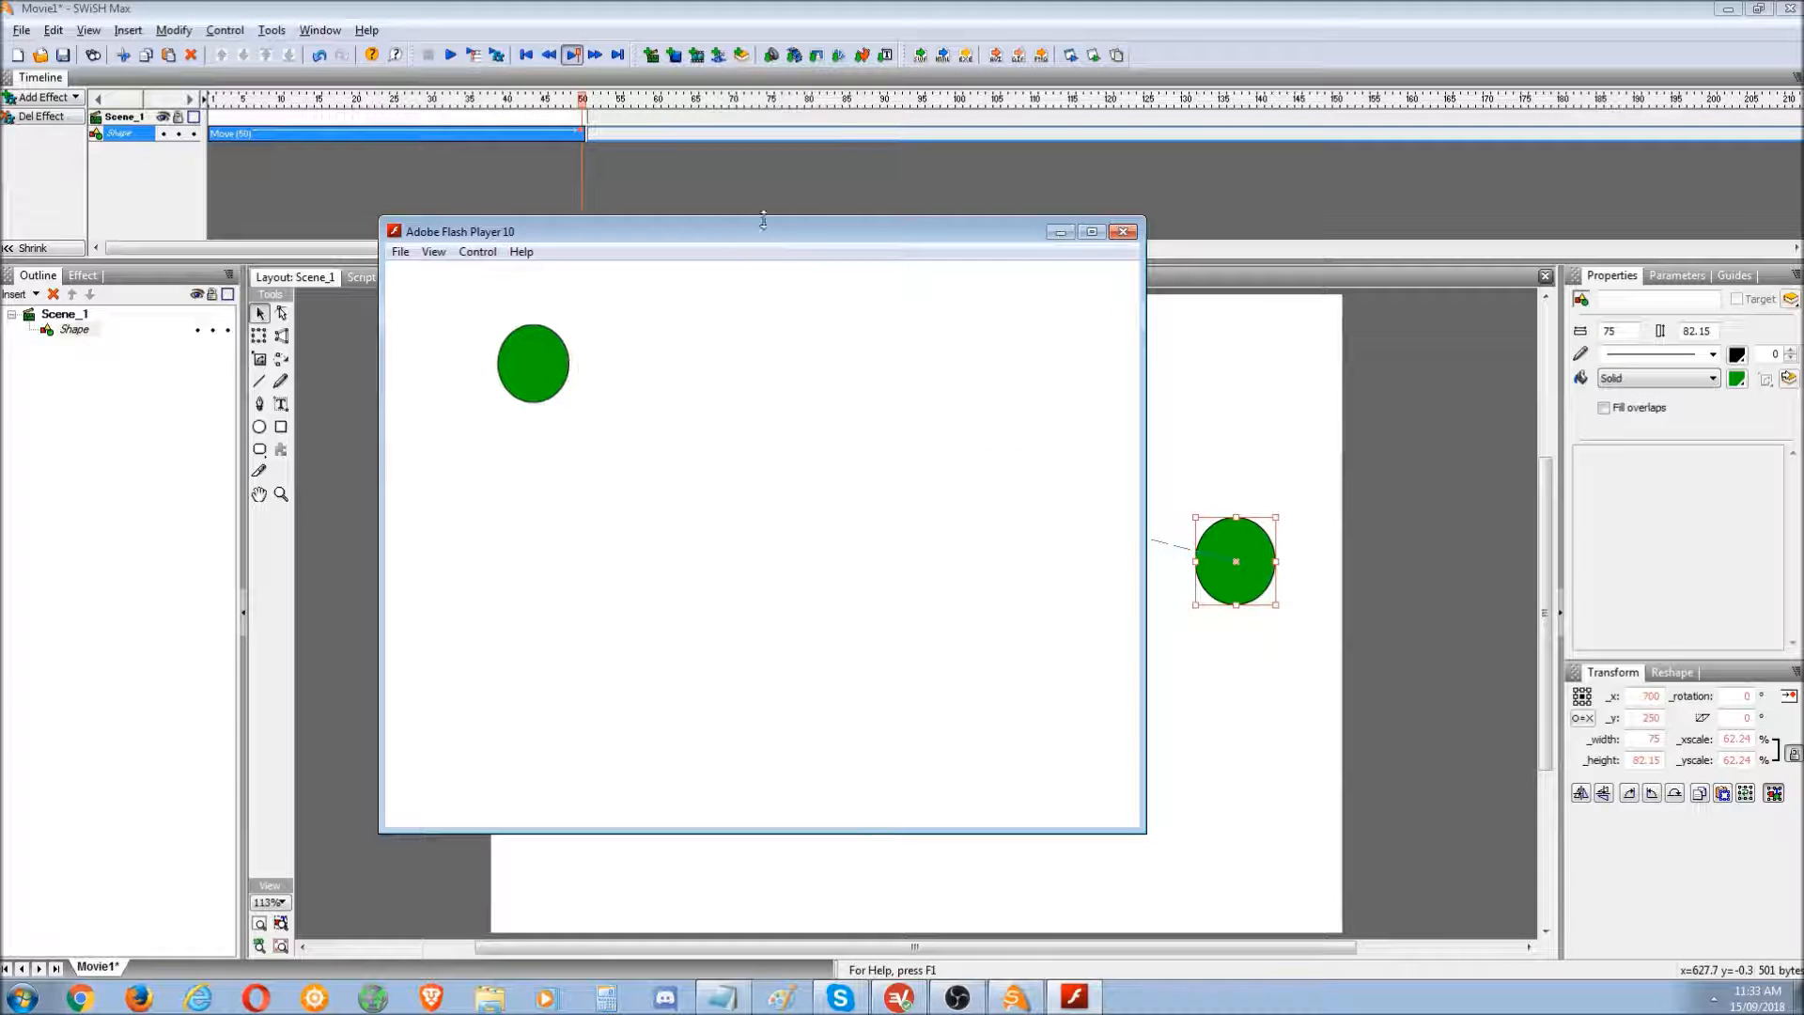
{"action": "left_click", "coordinate": [1123, 232]}
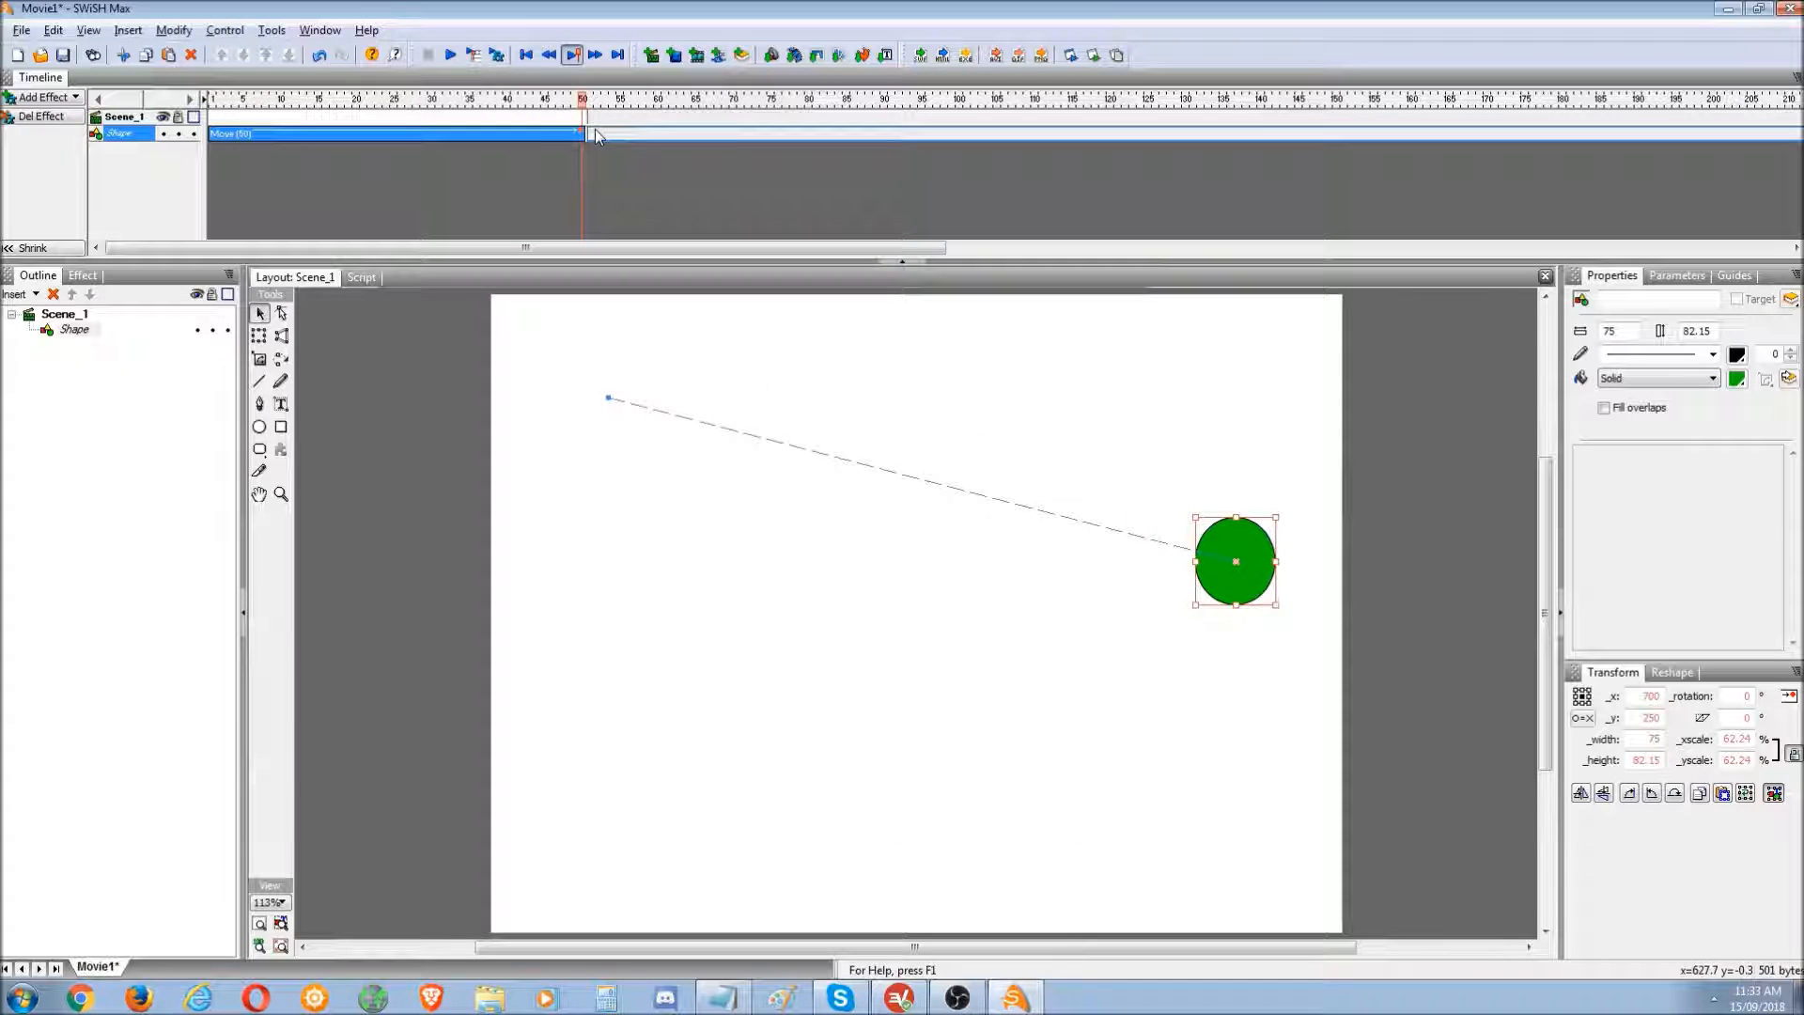
- Try adding a script action to Scene_1 at frame 50
{"action": "left_click", "coordinate": [582, 101]}
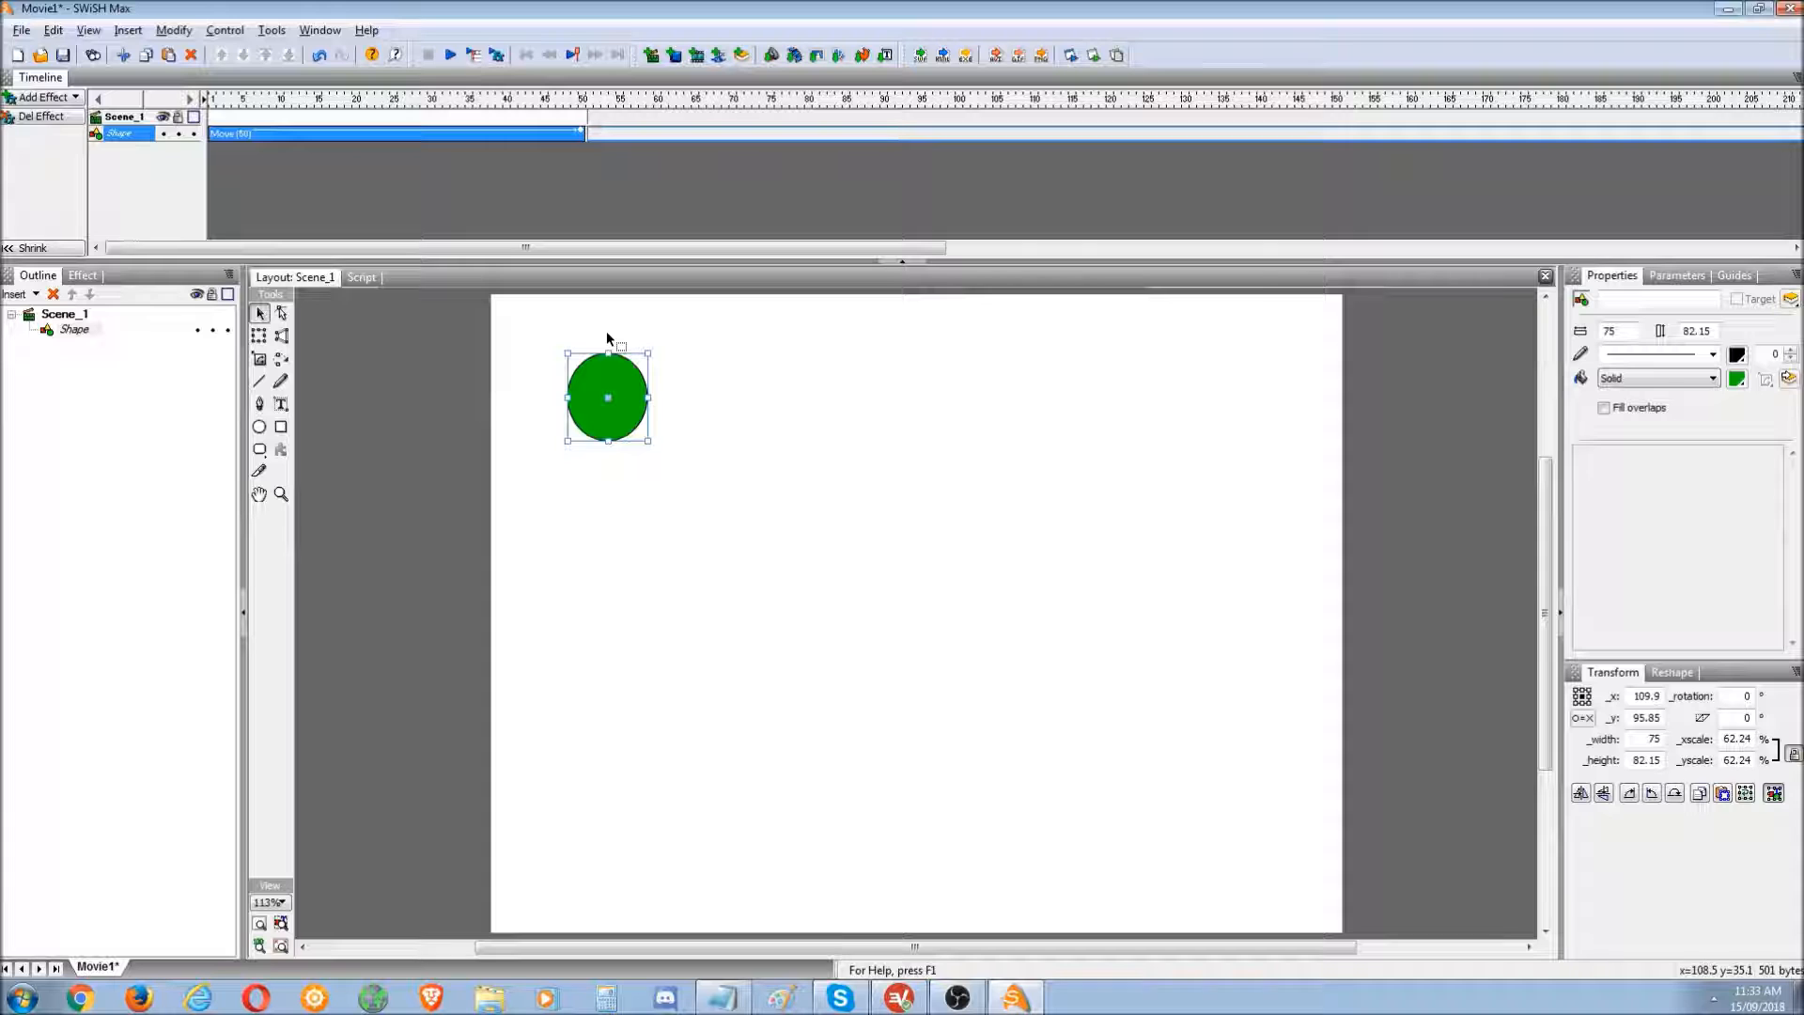
{"action": "left_click", "coordinate": [583, 101]}
{"action": "left_click_drag", "start_coordinate": [226, 100], "coordinate": [590, 120]}
{"action": "left_click", "coordinate": [584, 117]}
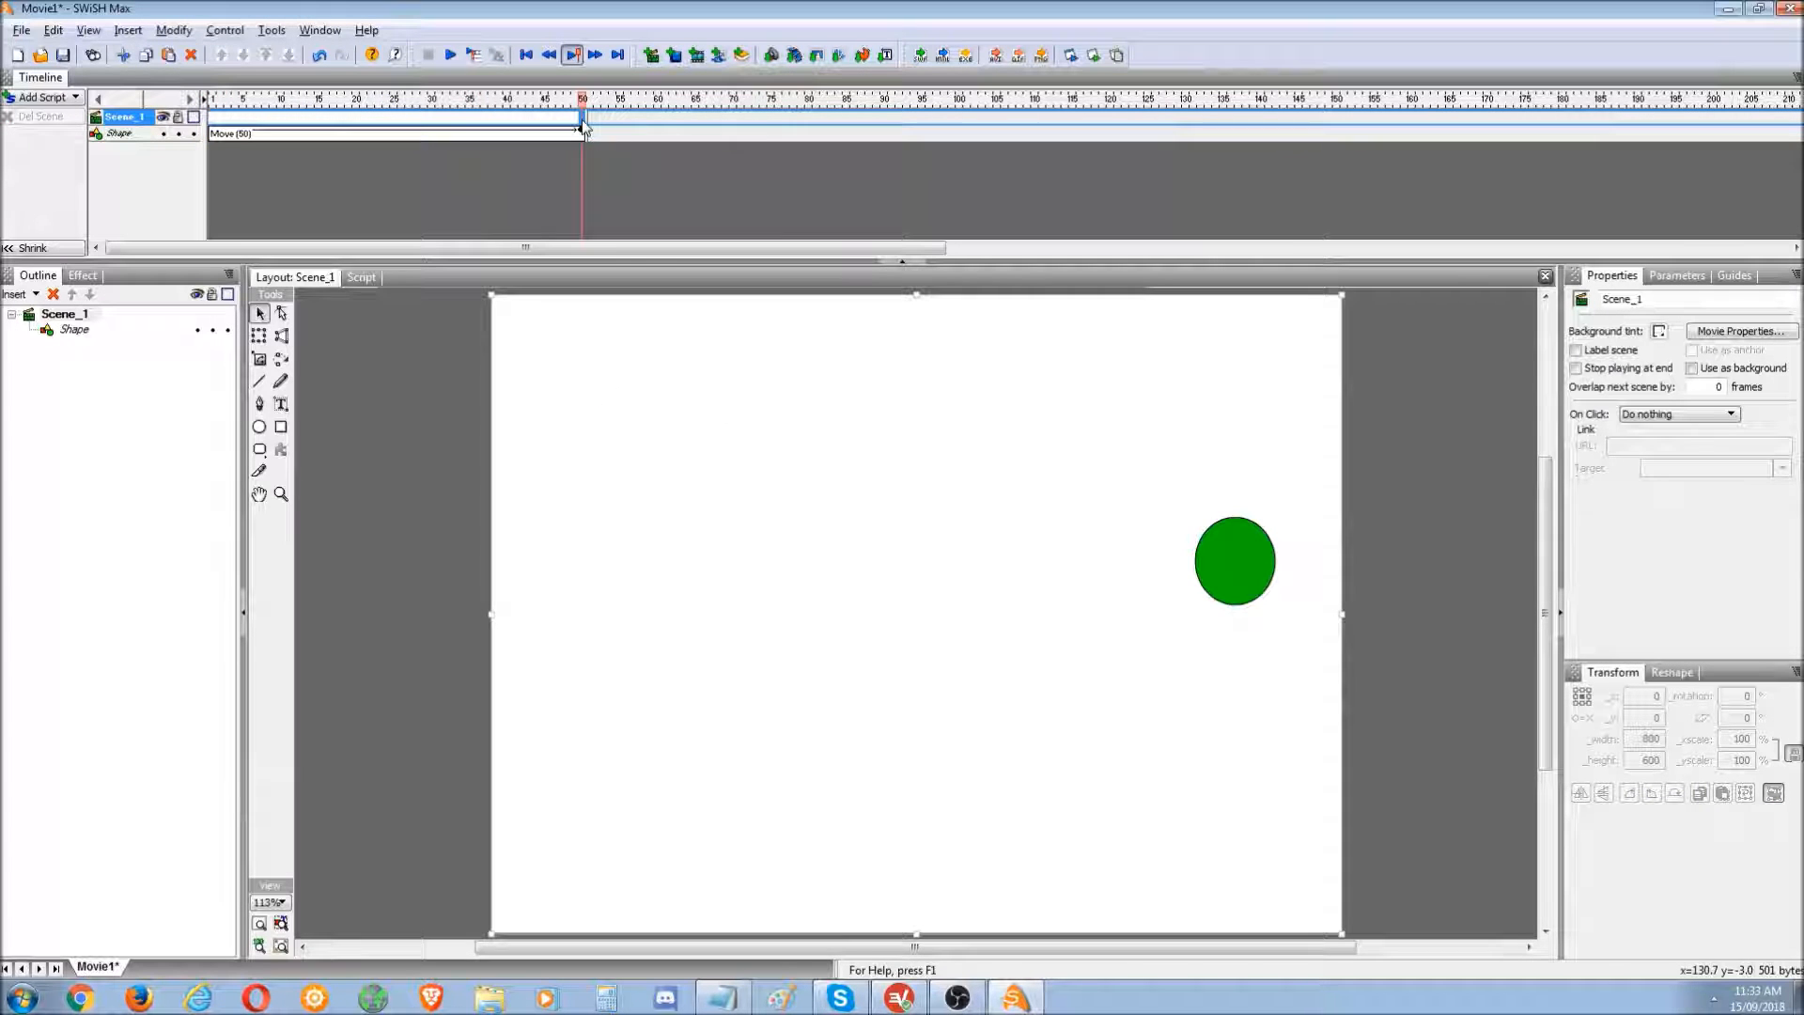
{"action": "right_click", "coordinate": [583, 118]}
{"action": "mouse_move", "coordinate": [663, 280]}
{"action": "left_click", "coordinate": [814, 301]}
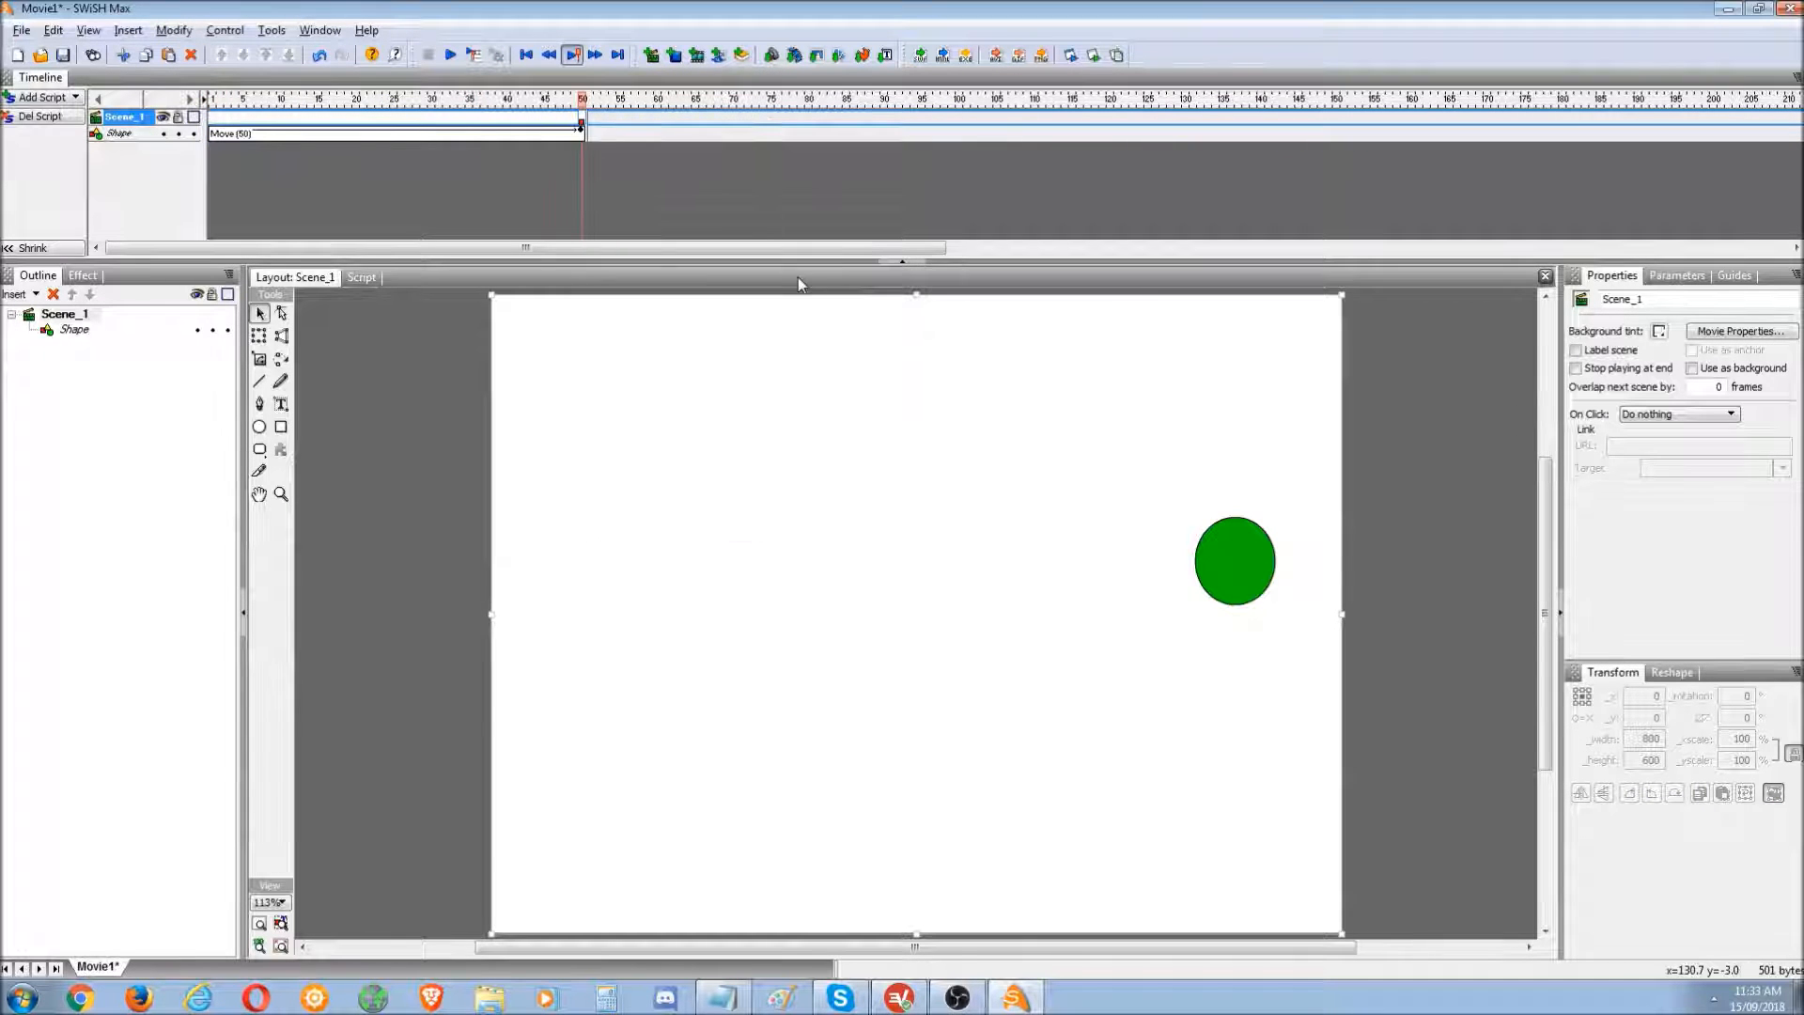
- Test the movie with the scene script in the Flash player, close the preview, and undo the script
{"action": "left_click", "coordinate": [1093, 57]}
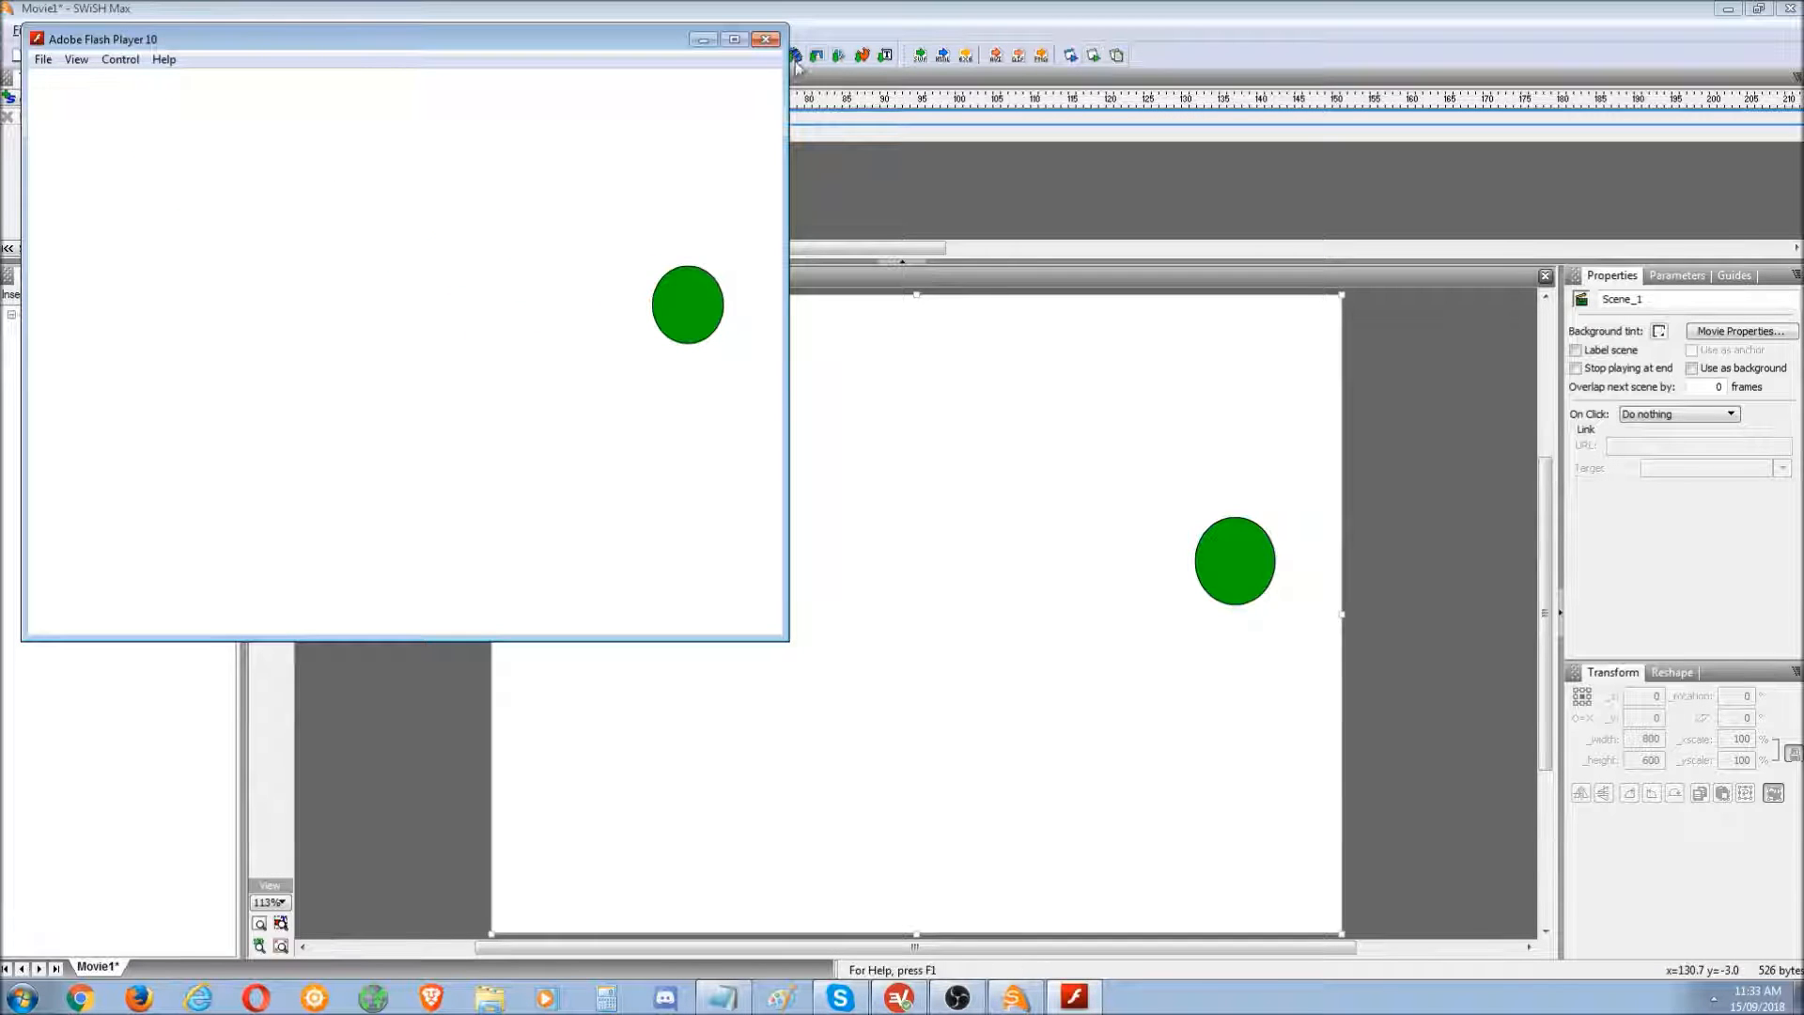
{"action": "left_click", "coordinate": [766, 39]}
{"action": "key", "text": "ctrl+z"}
- Add a Remove effect to the Shape at frame 51 and scrub ahead to about frame 111
{"action": "left_click", "coordinate": [592, 134]}
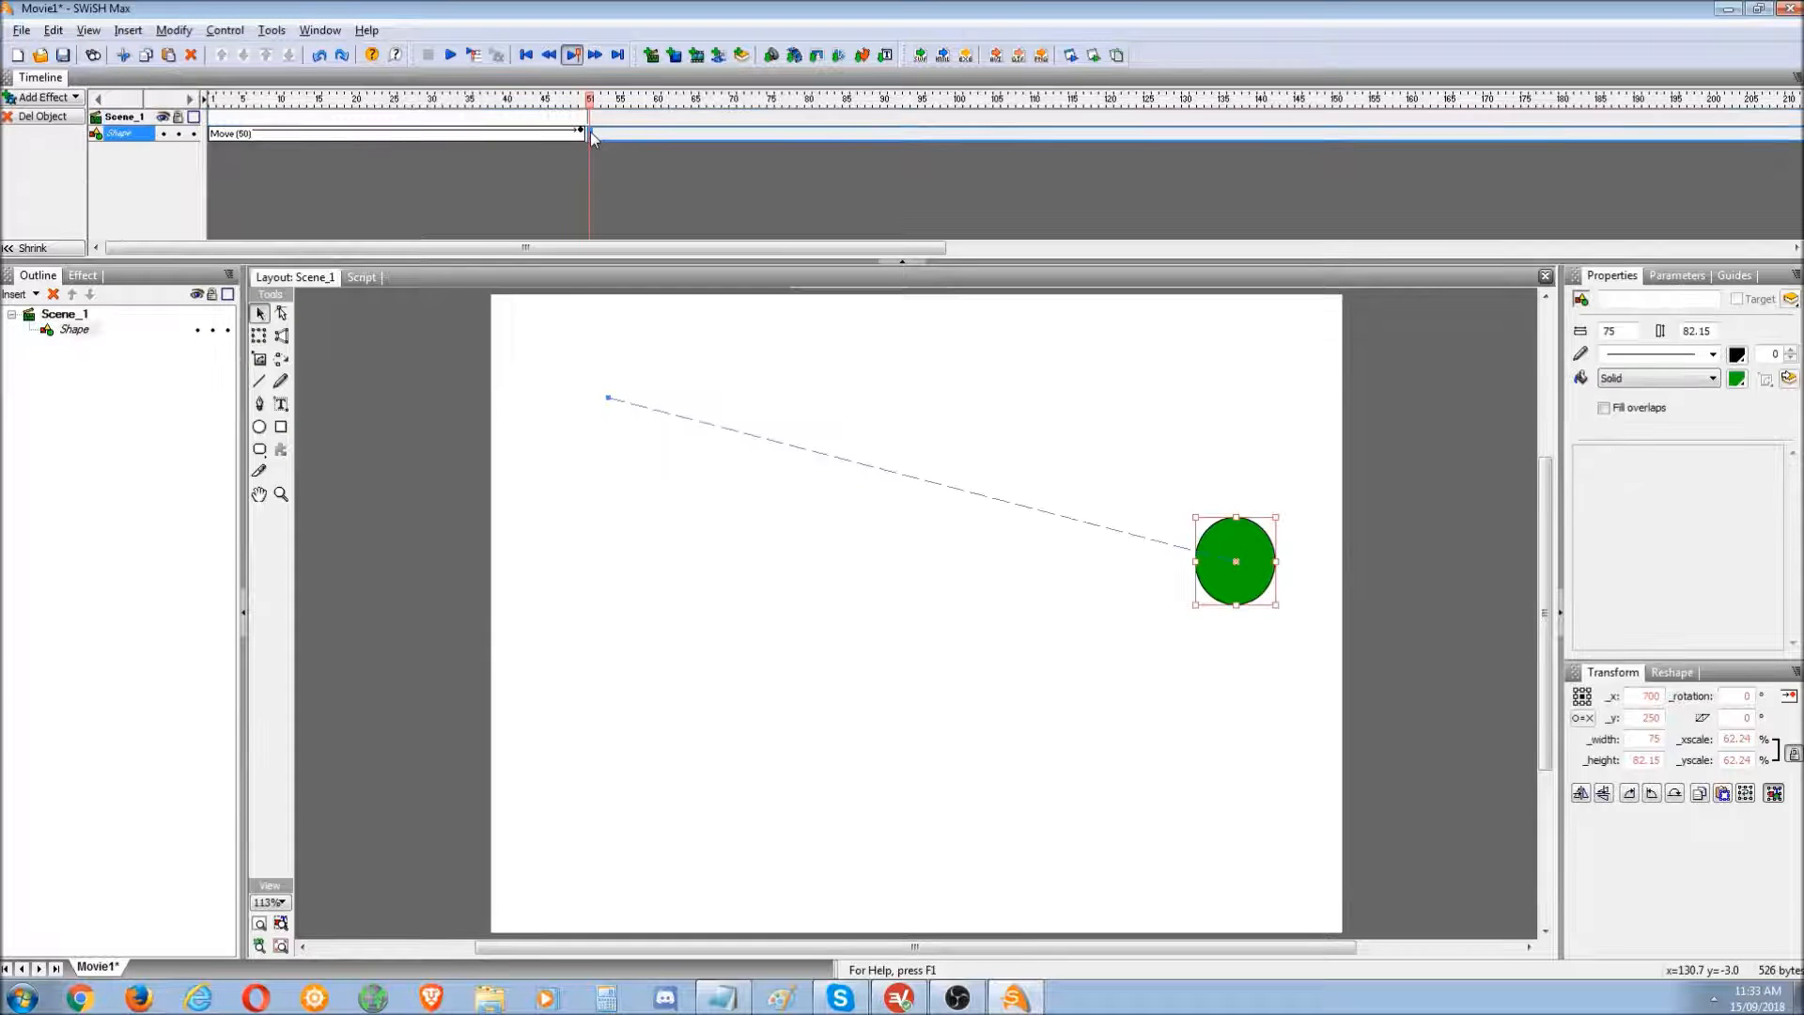
{"action": "right_click", "coordinate": [590, 131]}
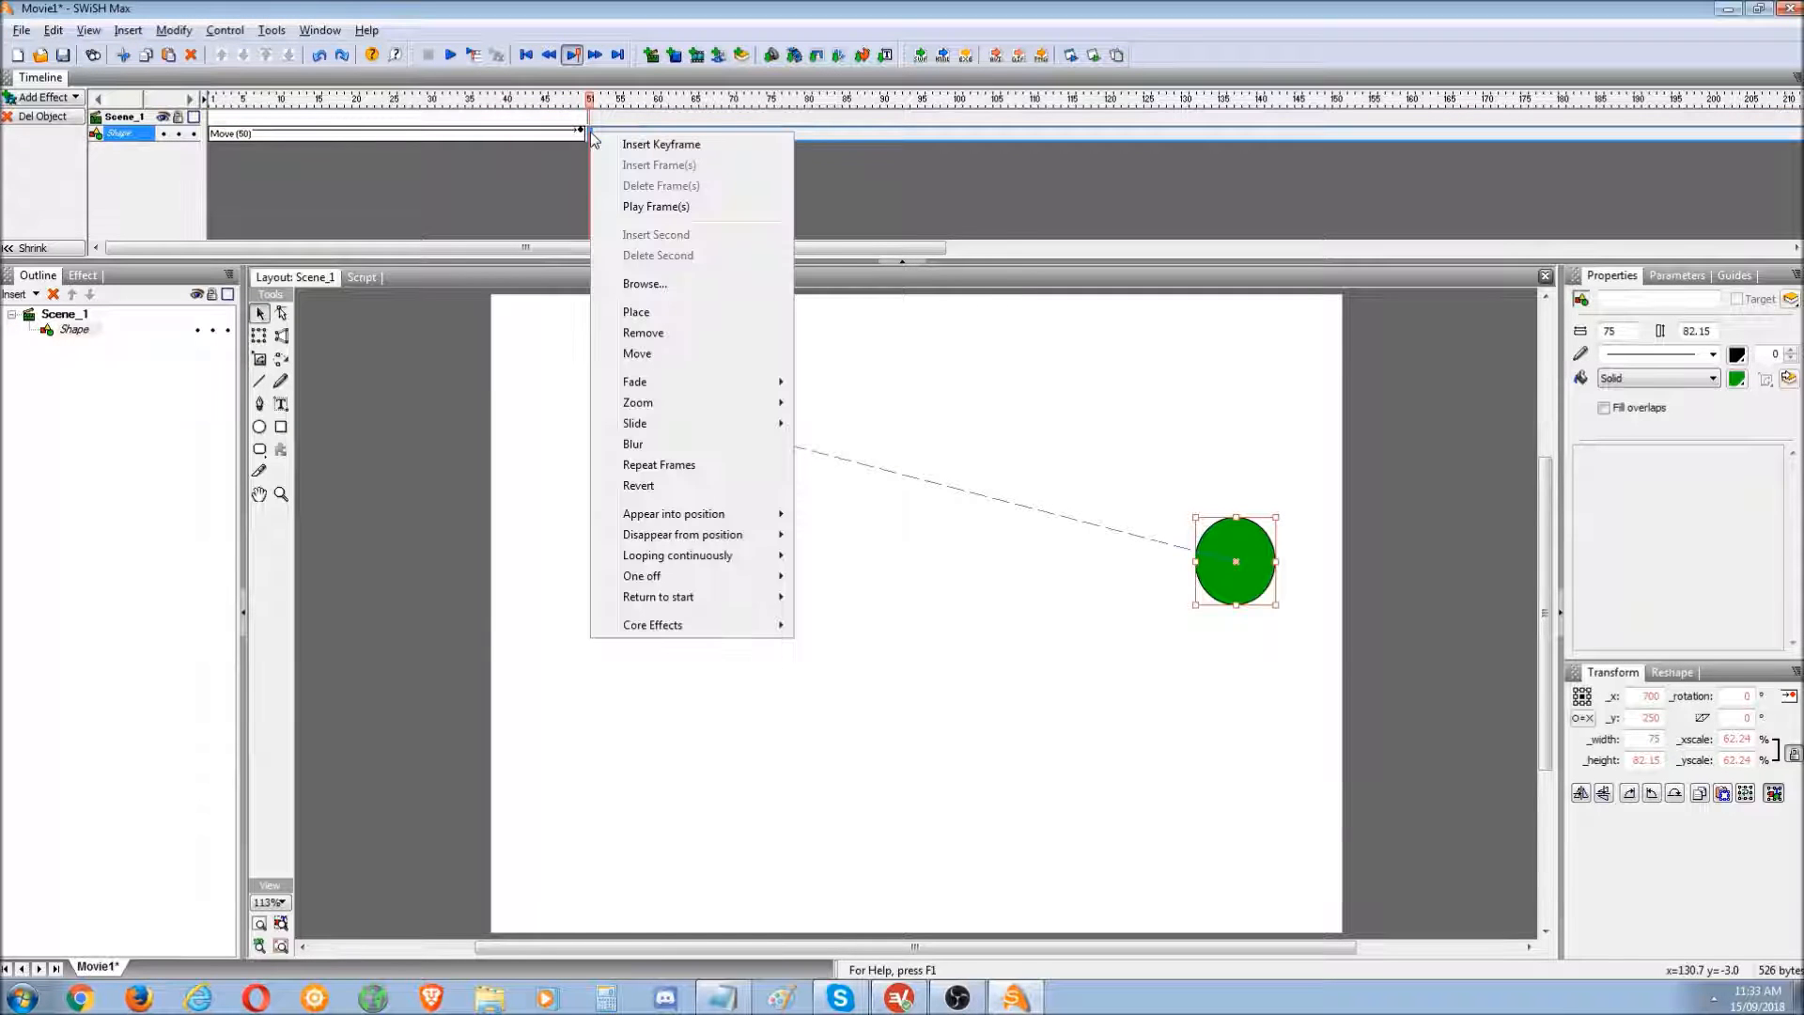
{"action": "left_click", "coordinate": [692, 333]}
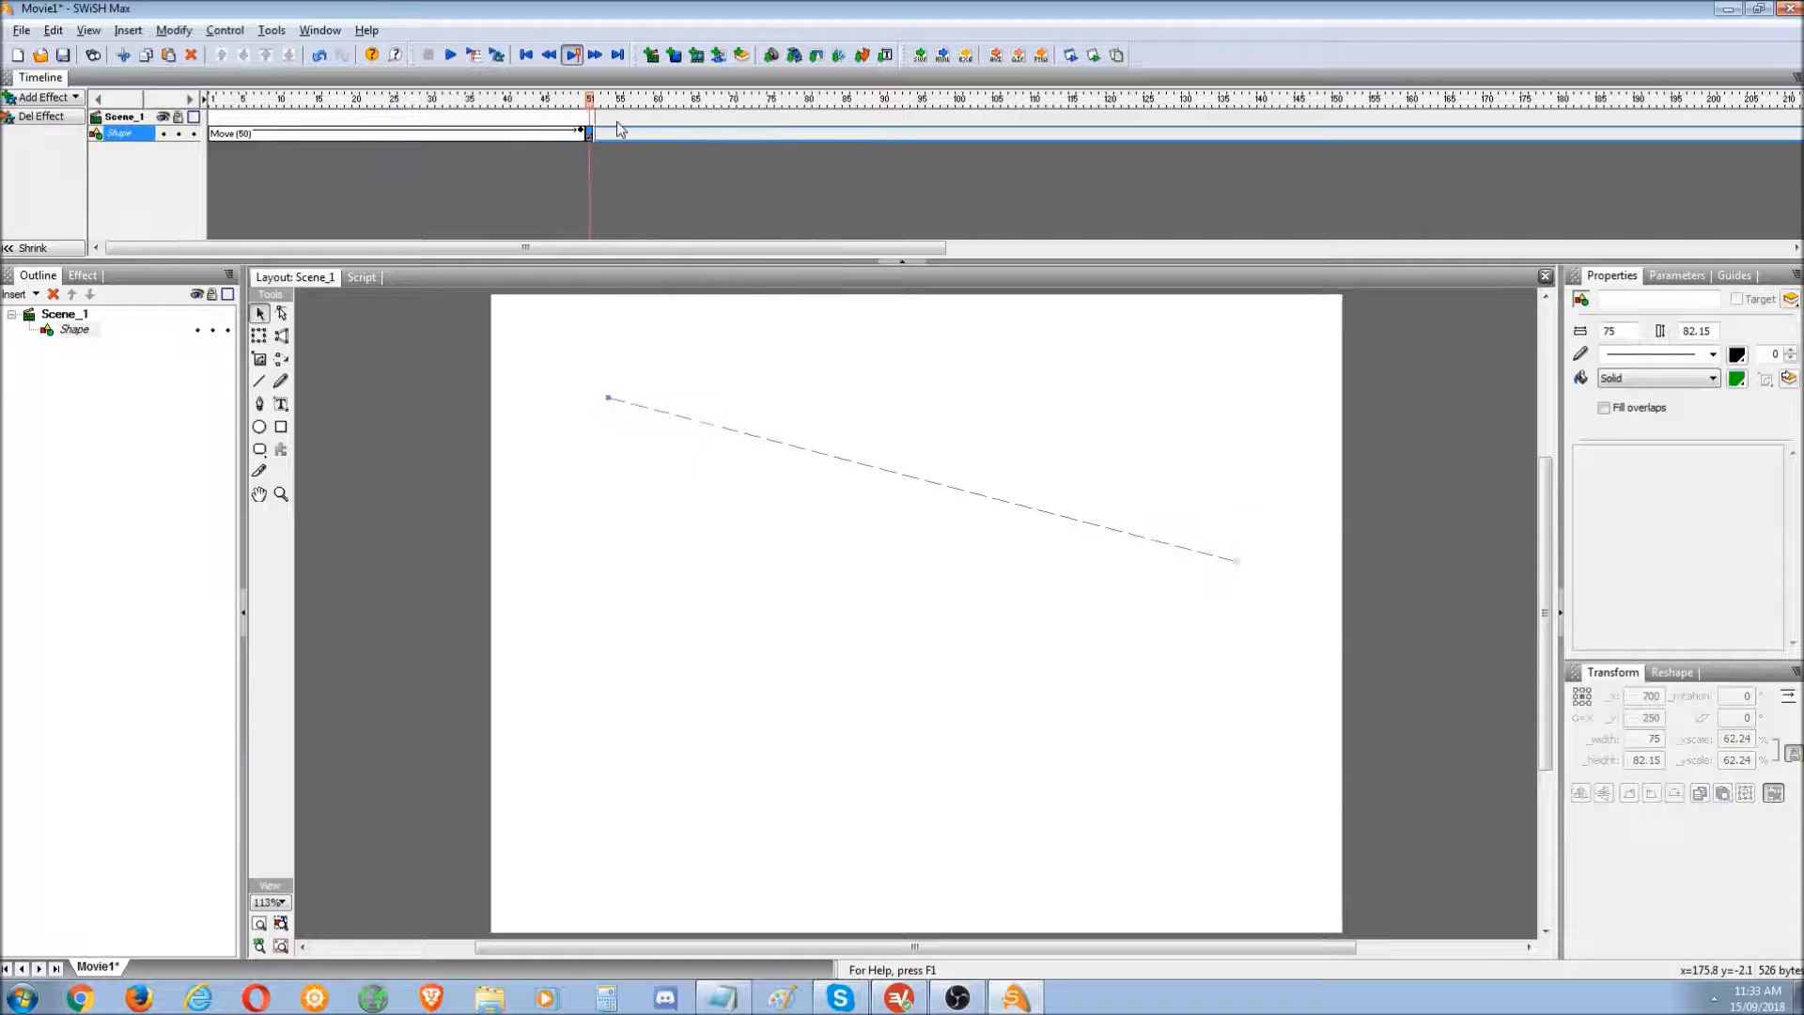
{"action": "left_click_drag", "start_coordinate": [589, 101], "coordinate": [1041, 100]}
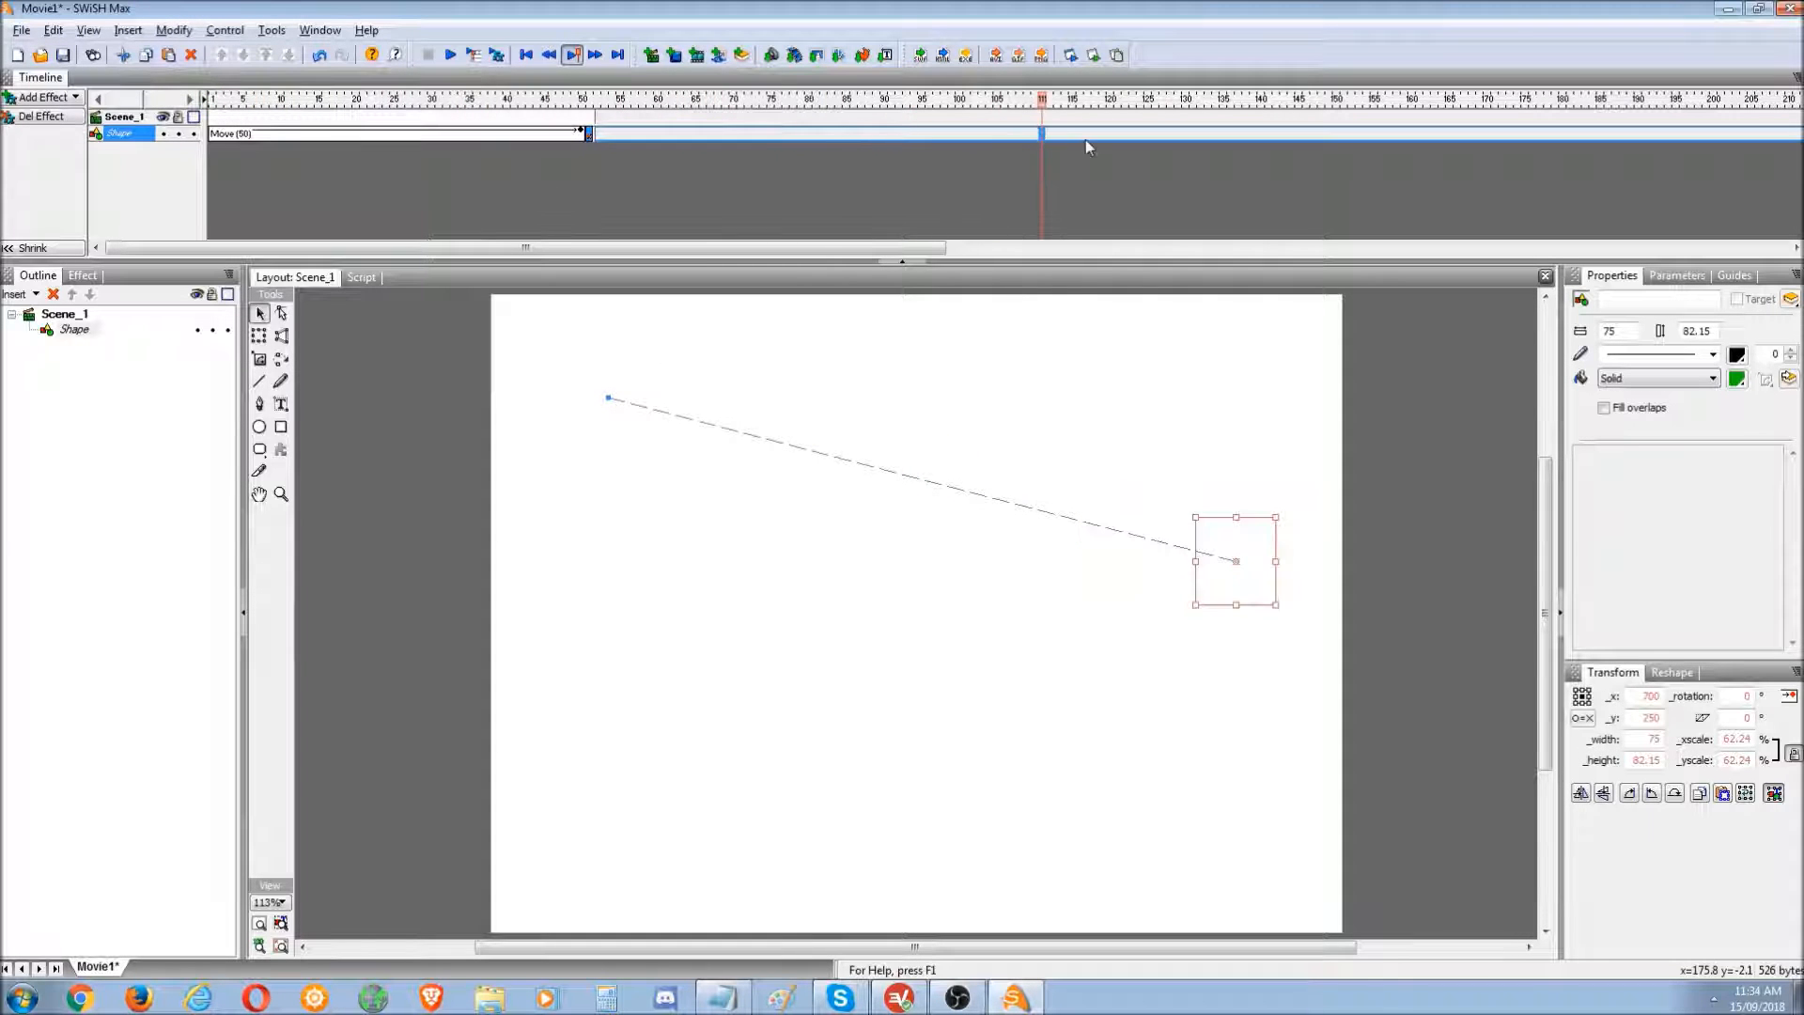
- Add a Place effect to the Shape at frame 100 and compare the stage just before and at that frame
{"action": "left_click", "coordinate": [960, 134]}
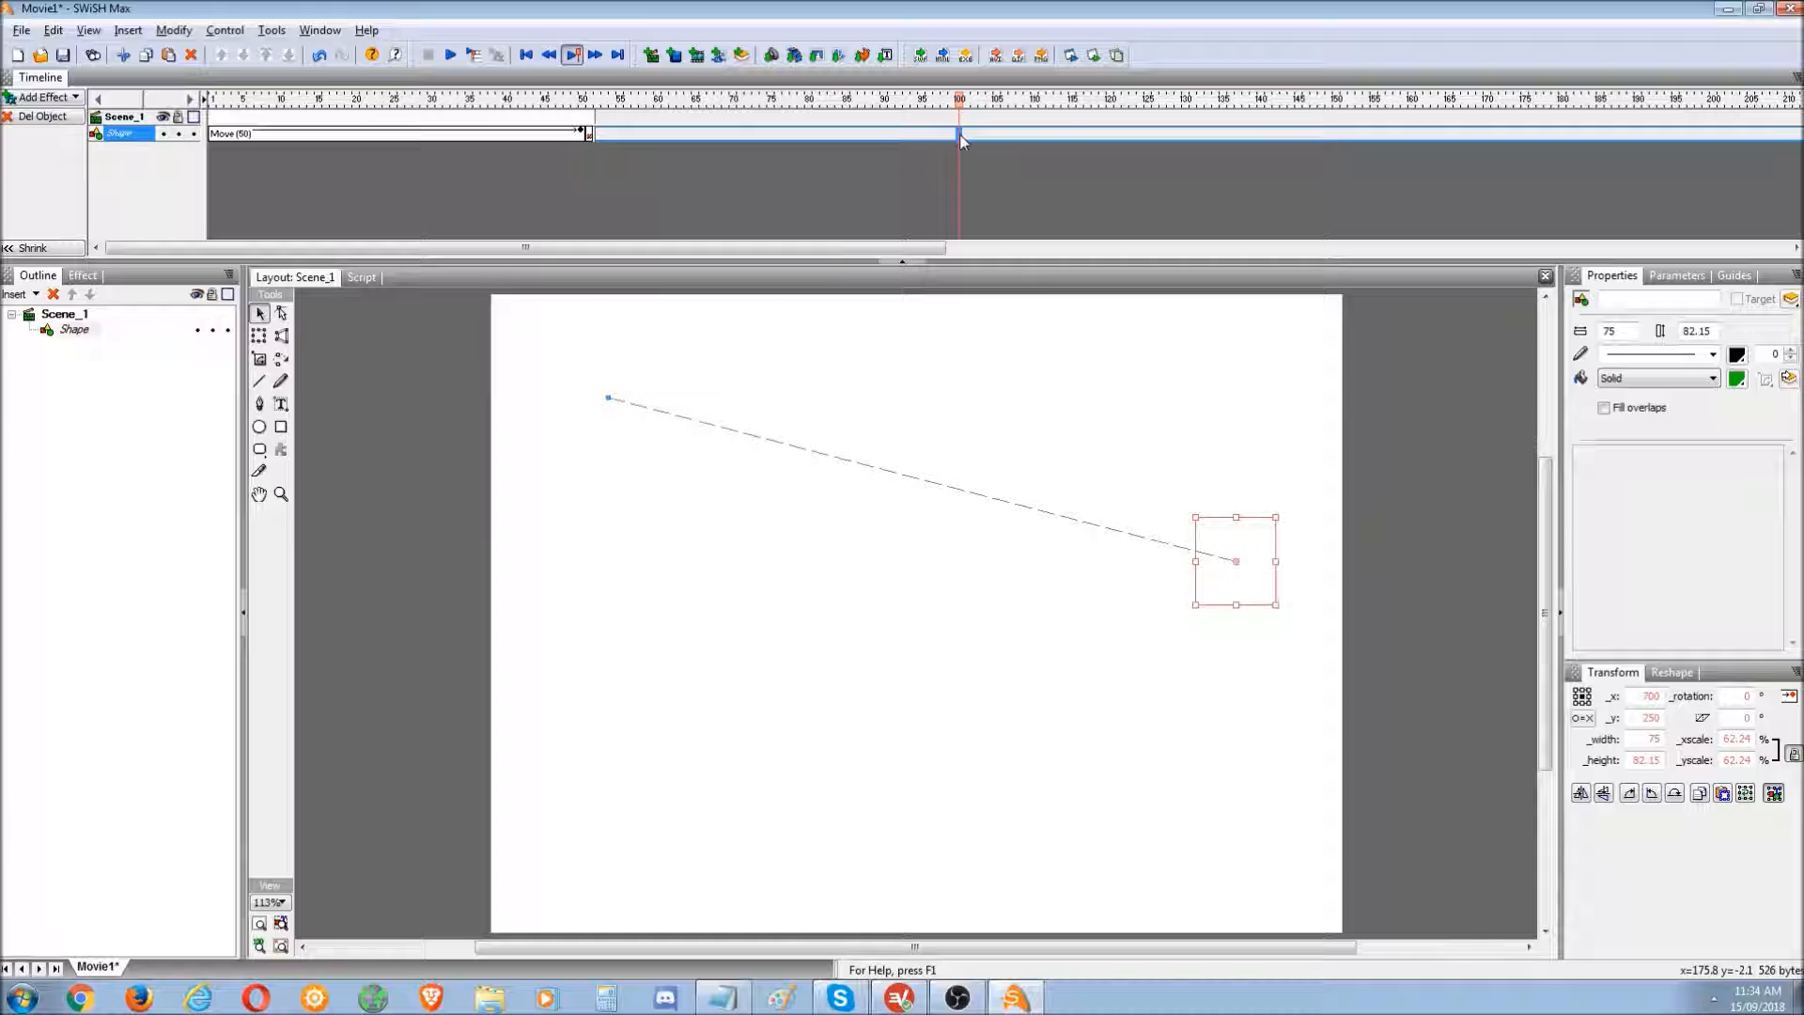
{"action": "right_click", "coordinate": [960, 133]}
{"action": "left_click", "coordinate": [1006, 315]}
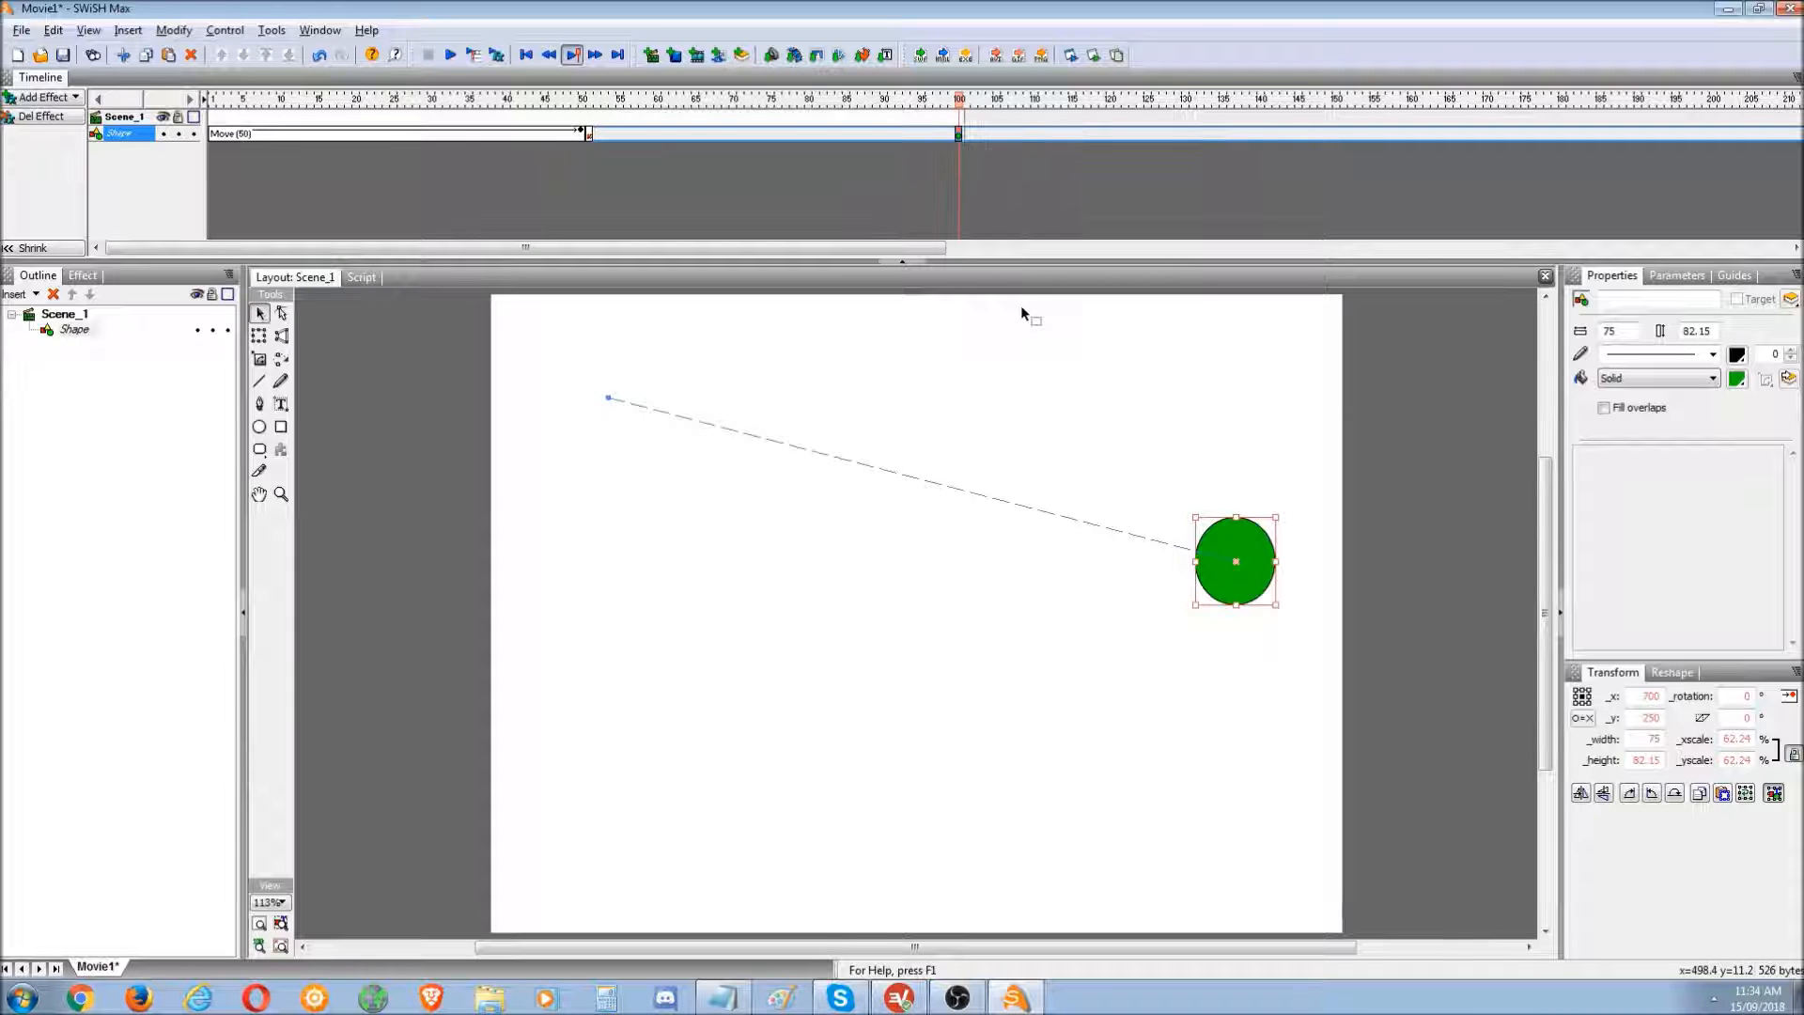
{"action": "left_click", "coordinate": [944, 101]}
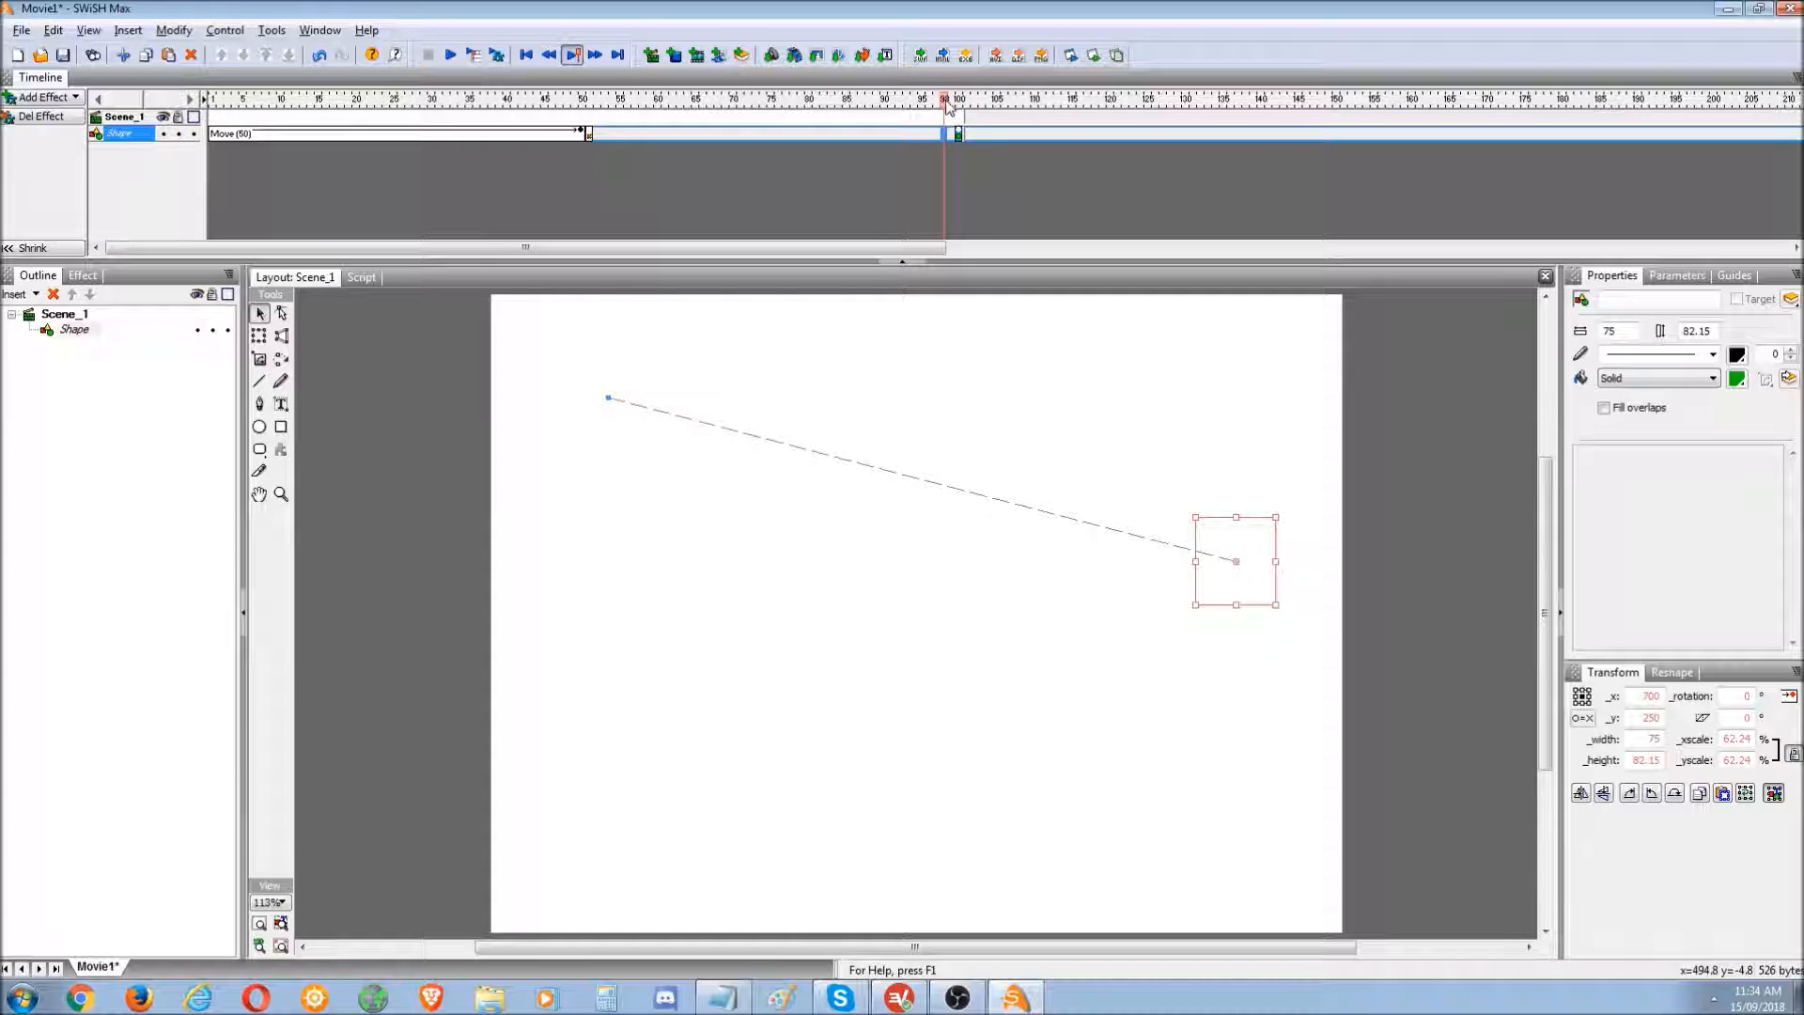
{"action": "left_click", "coordinate": [954, 116]}
{"action": "left_click", "coordinate": [959, 101]}
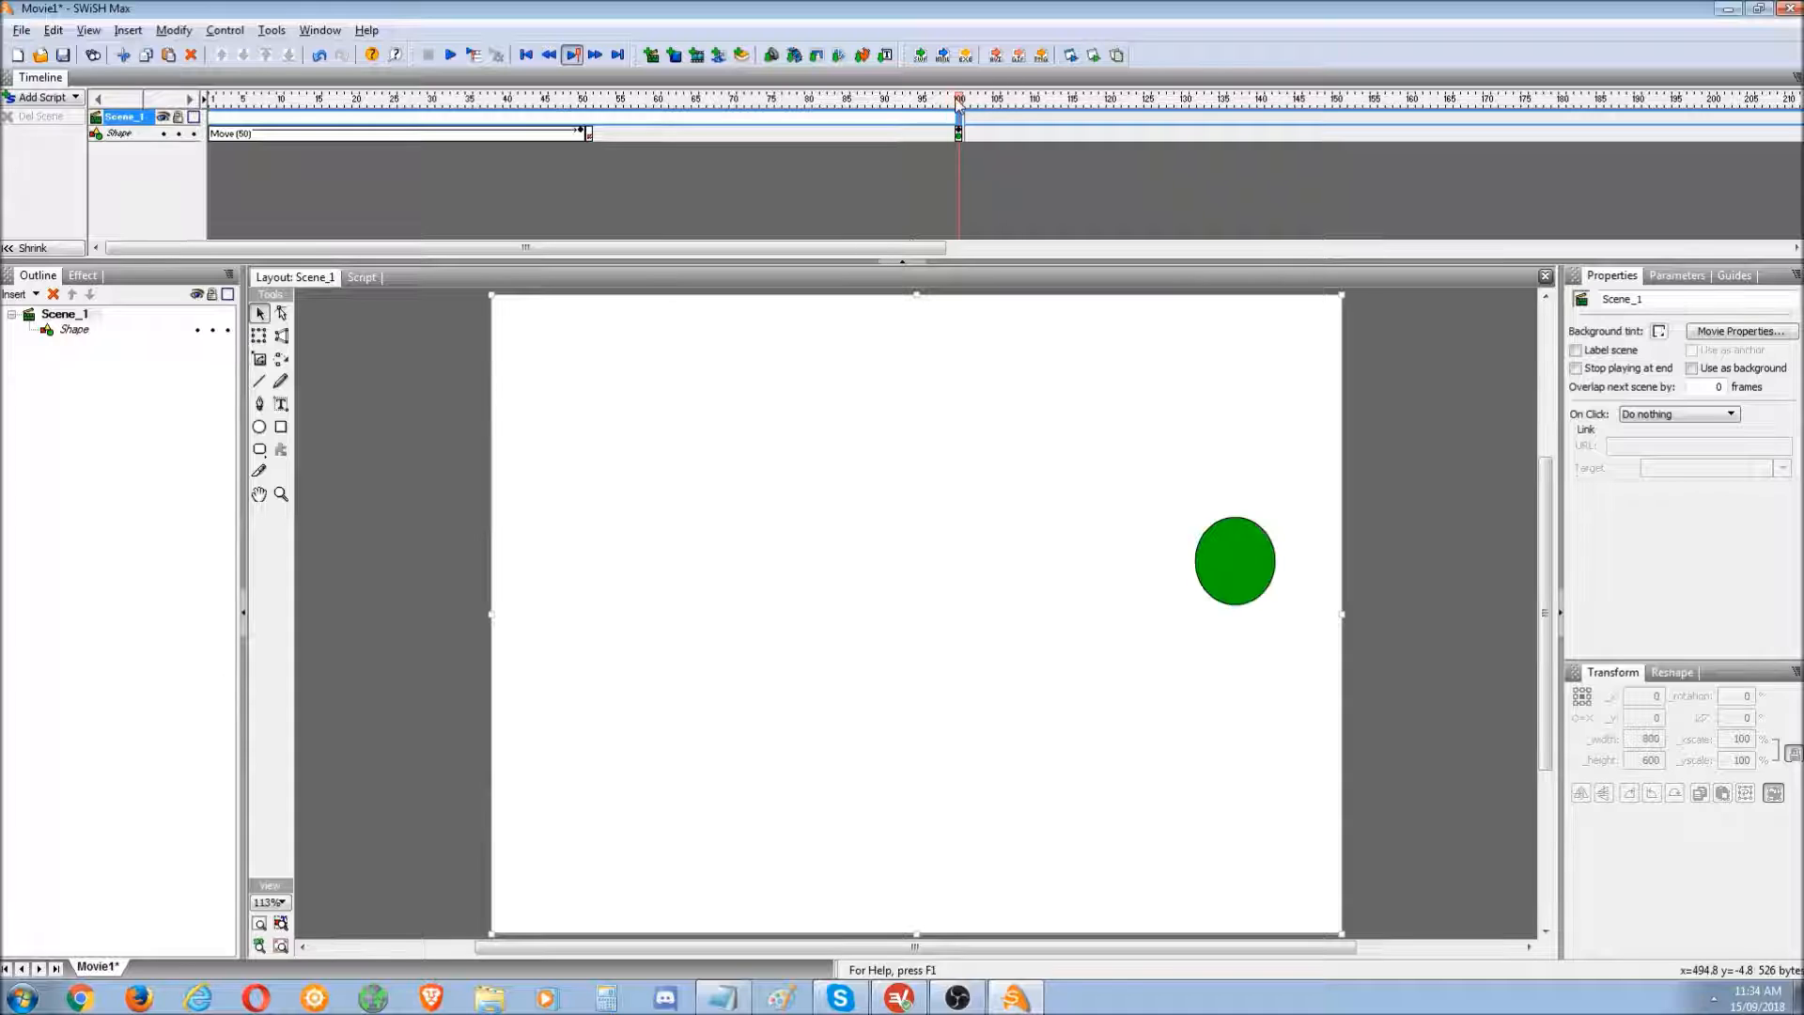
- Move the ellipse near the stage's lower-left corner at frame 100 and set its position to x 100, y 450
{"action": "left_click", "coordinate": [111, 134]}
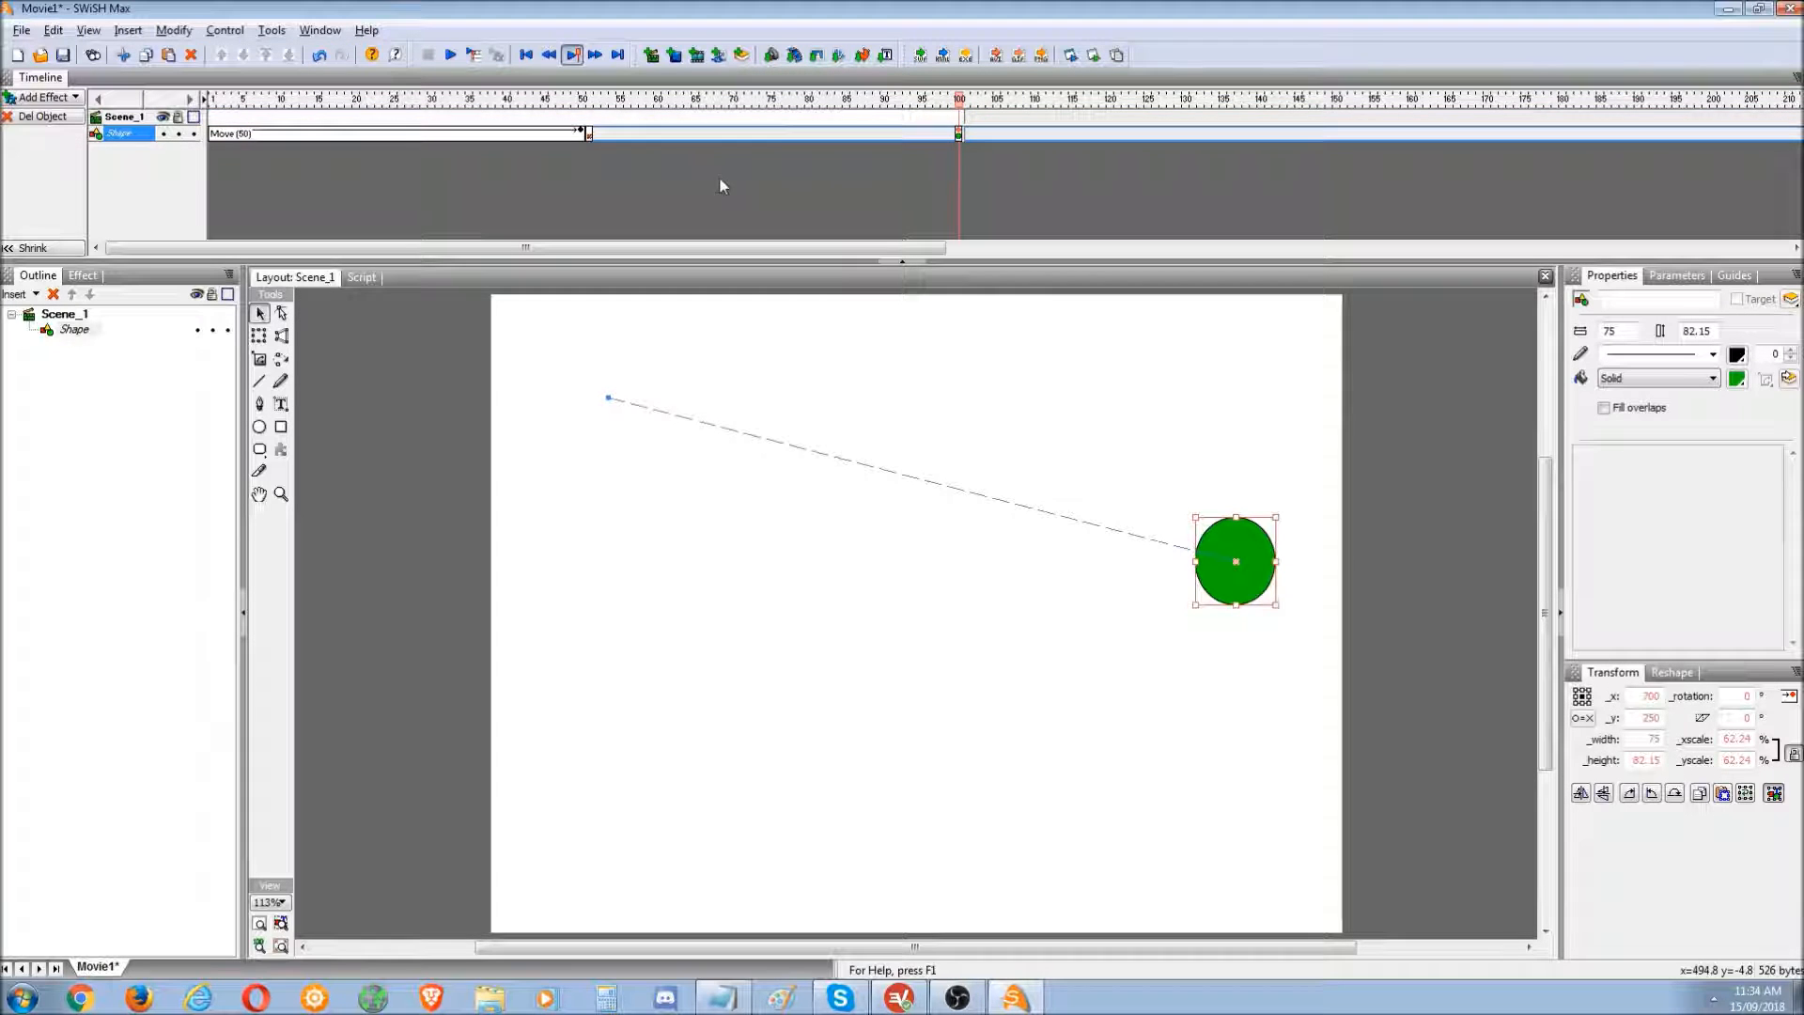
{"action": "left_click", "coordinate": [958, 136]}
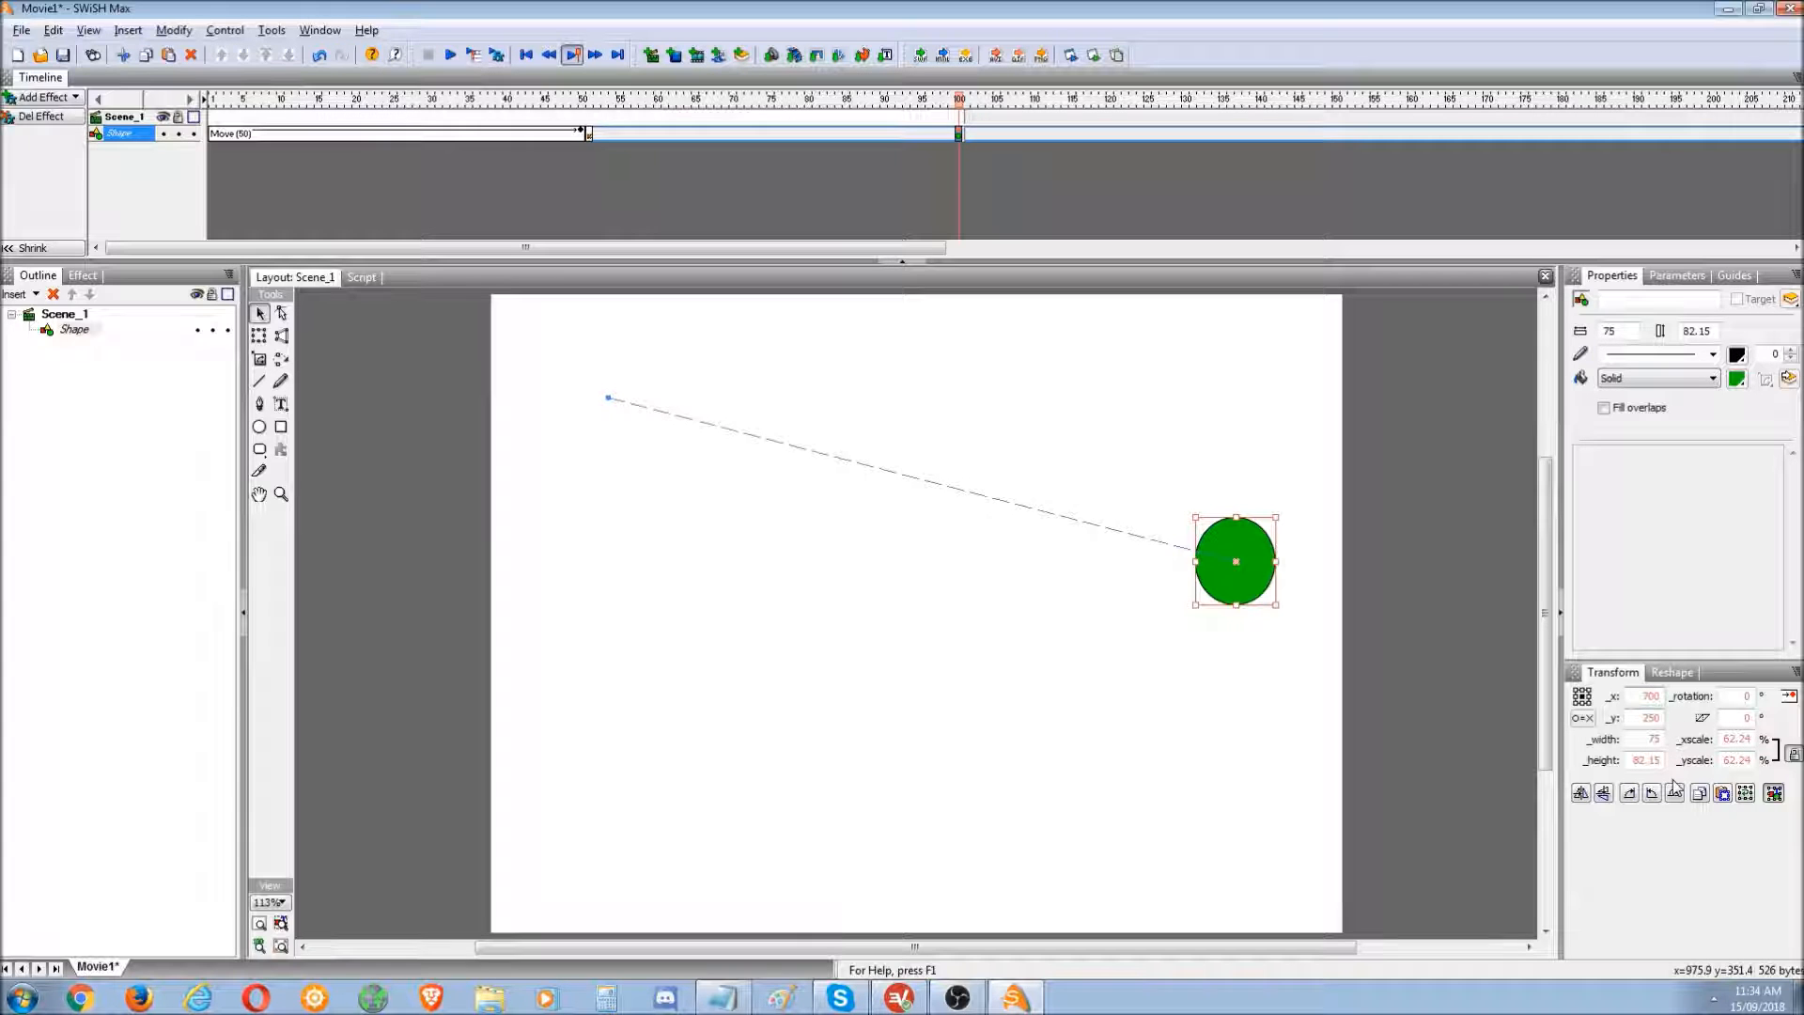
{"action": "double_click", "coordinate": [1643, 696]}
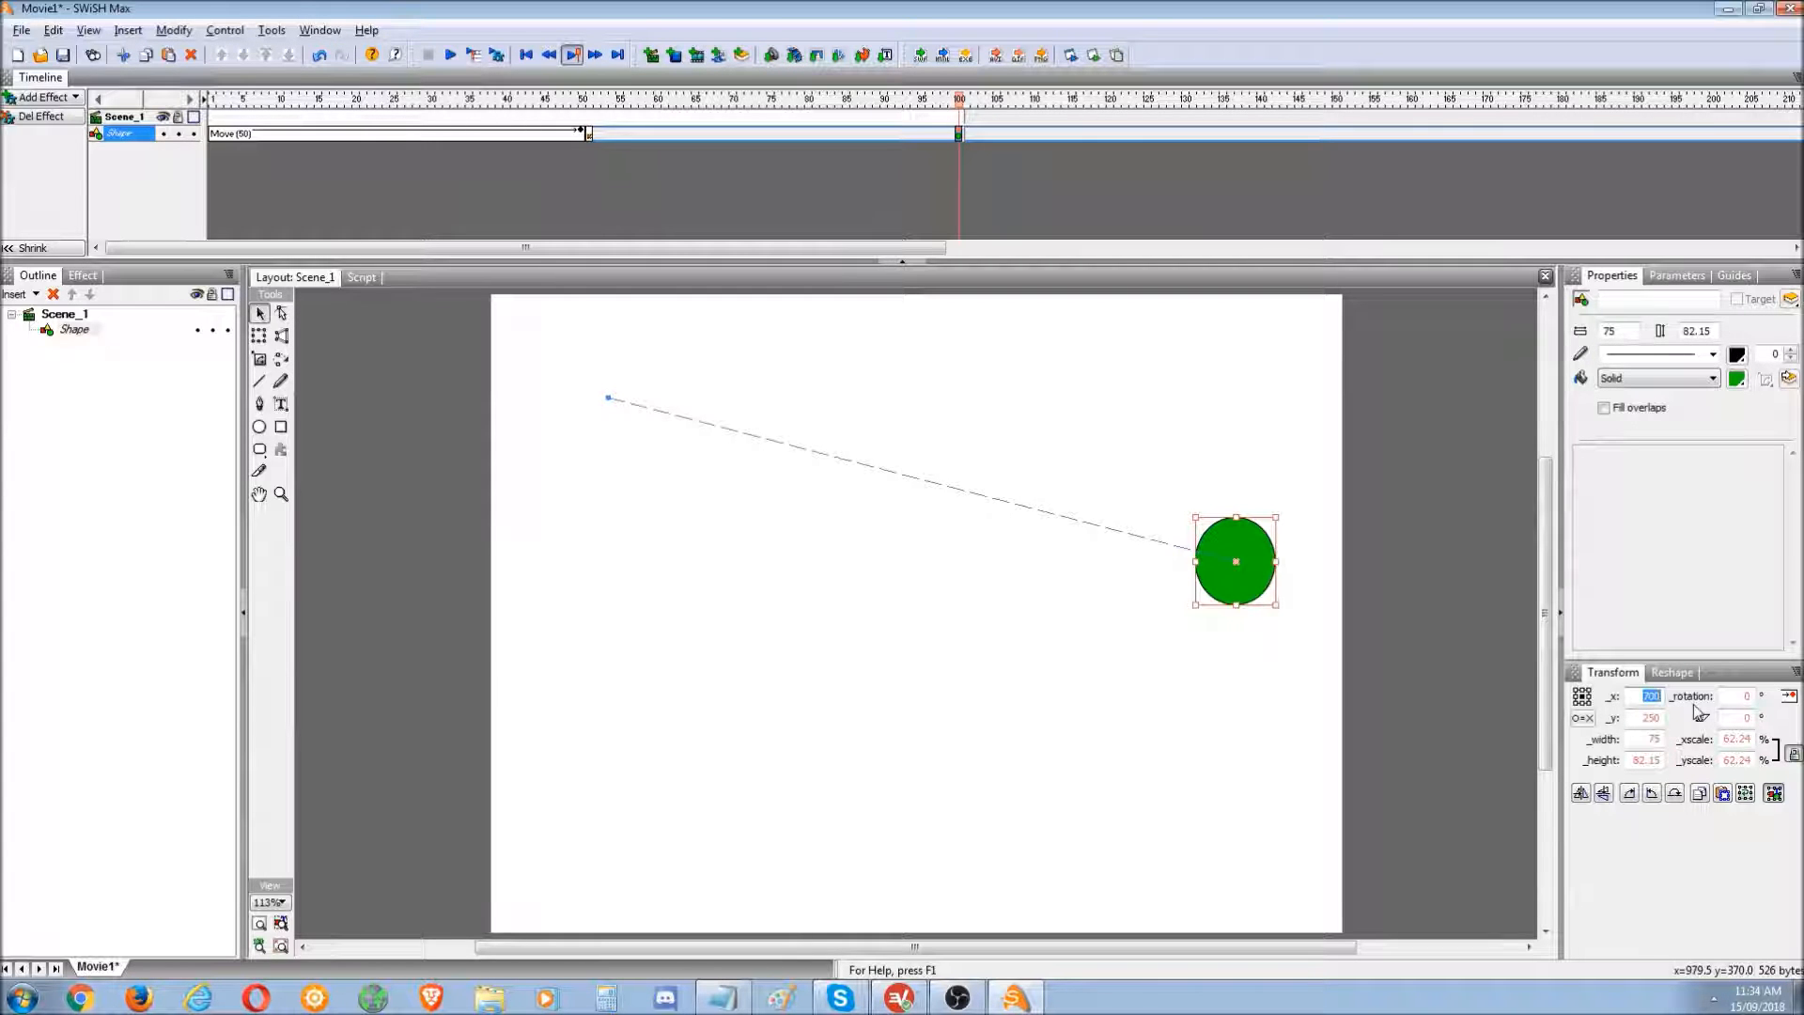
{"action": "left_click", "coordinate": [1640, 715]}
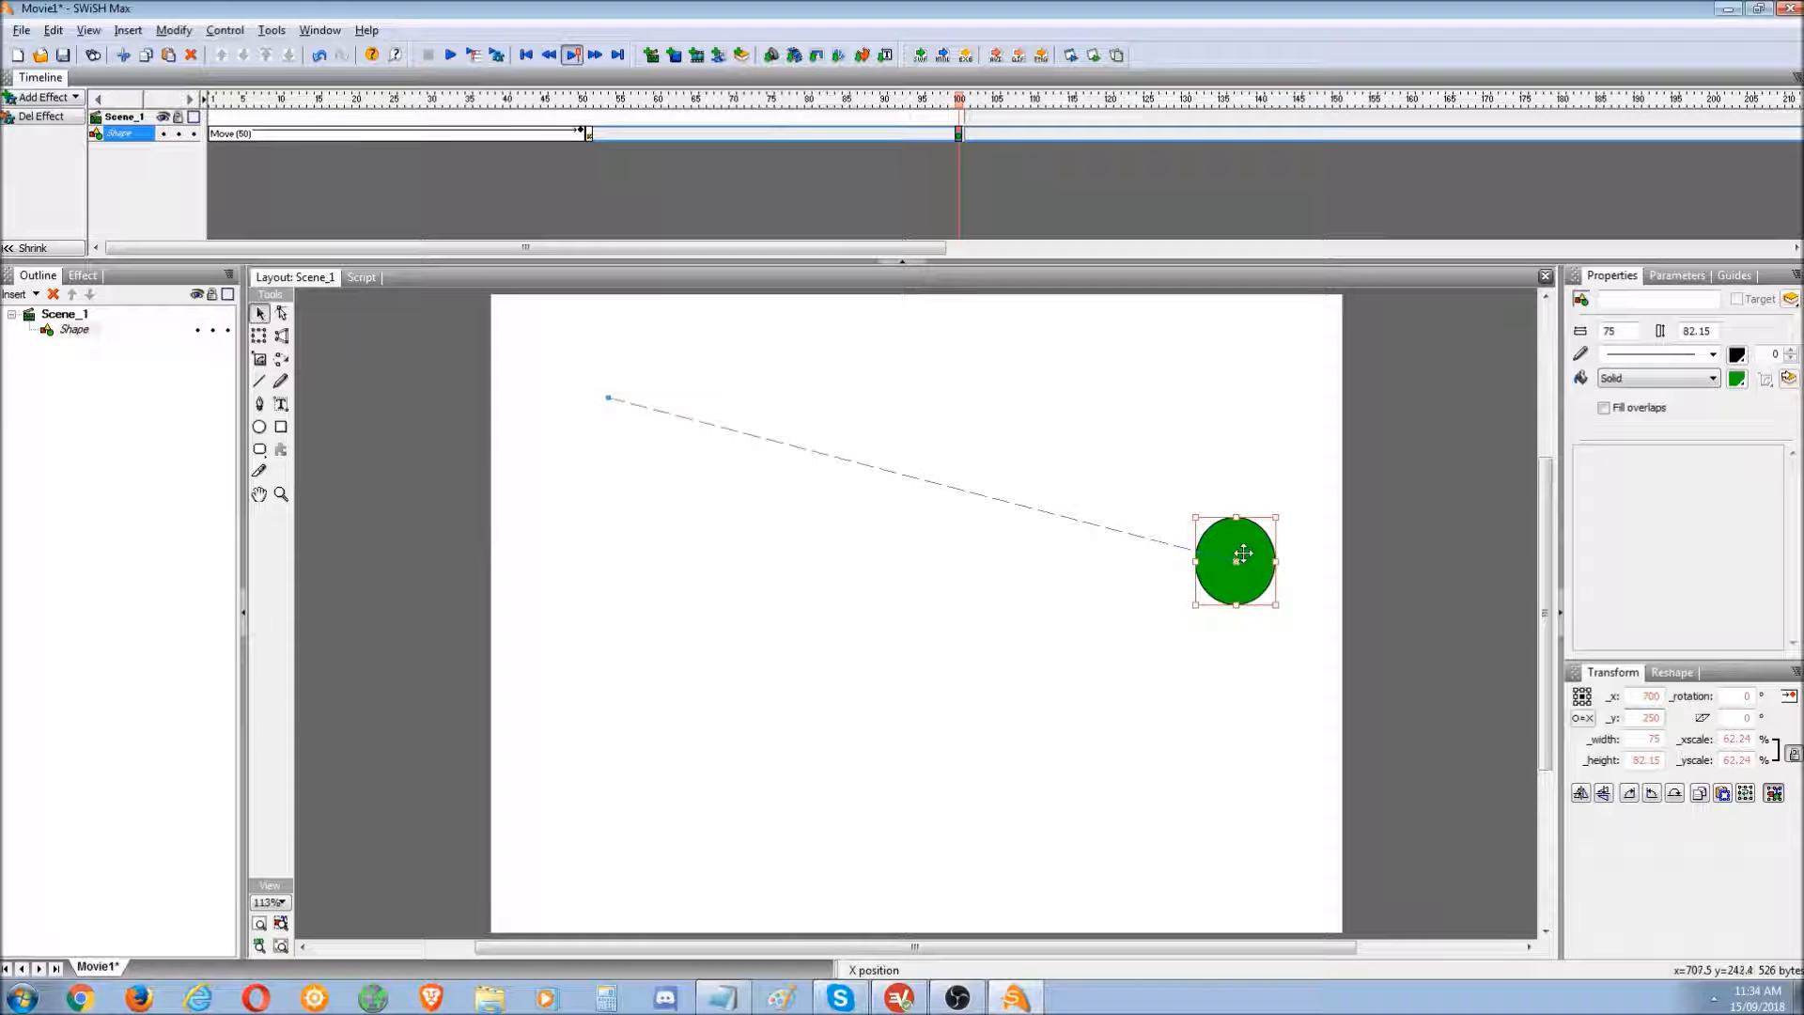
{"action": "left_click_drag", "start_coordinate": [1265, 561], "coordinate": [649, 774]}
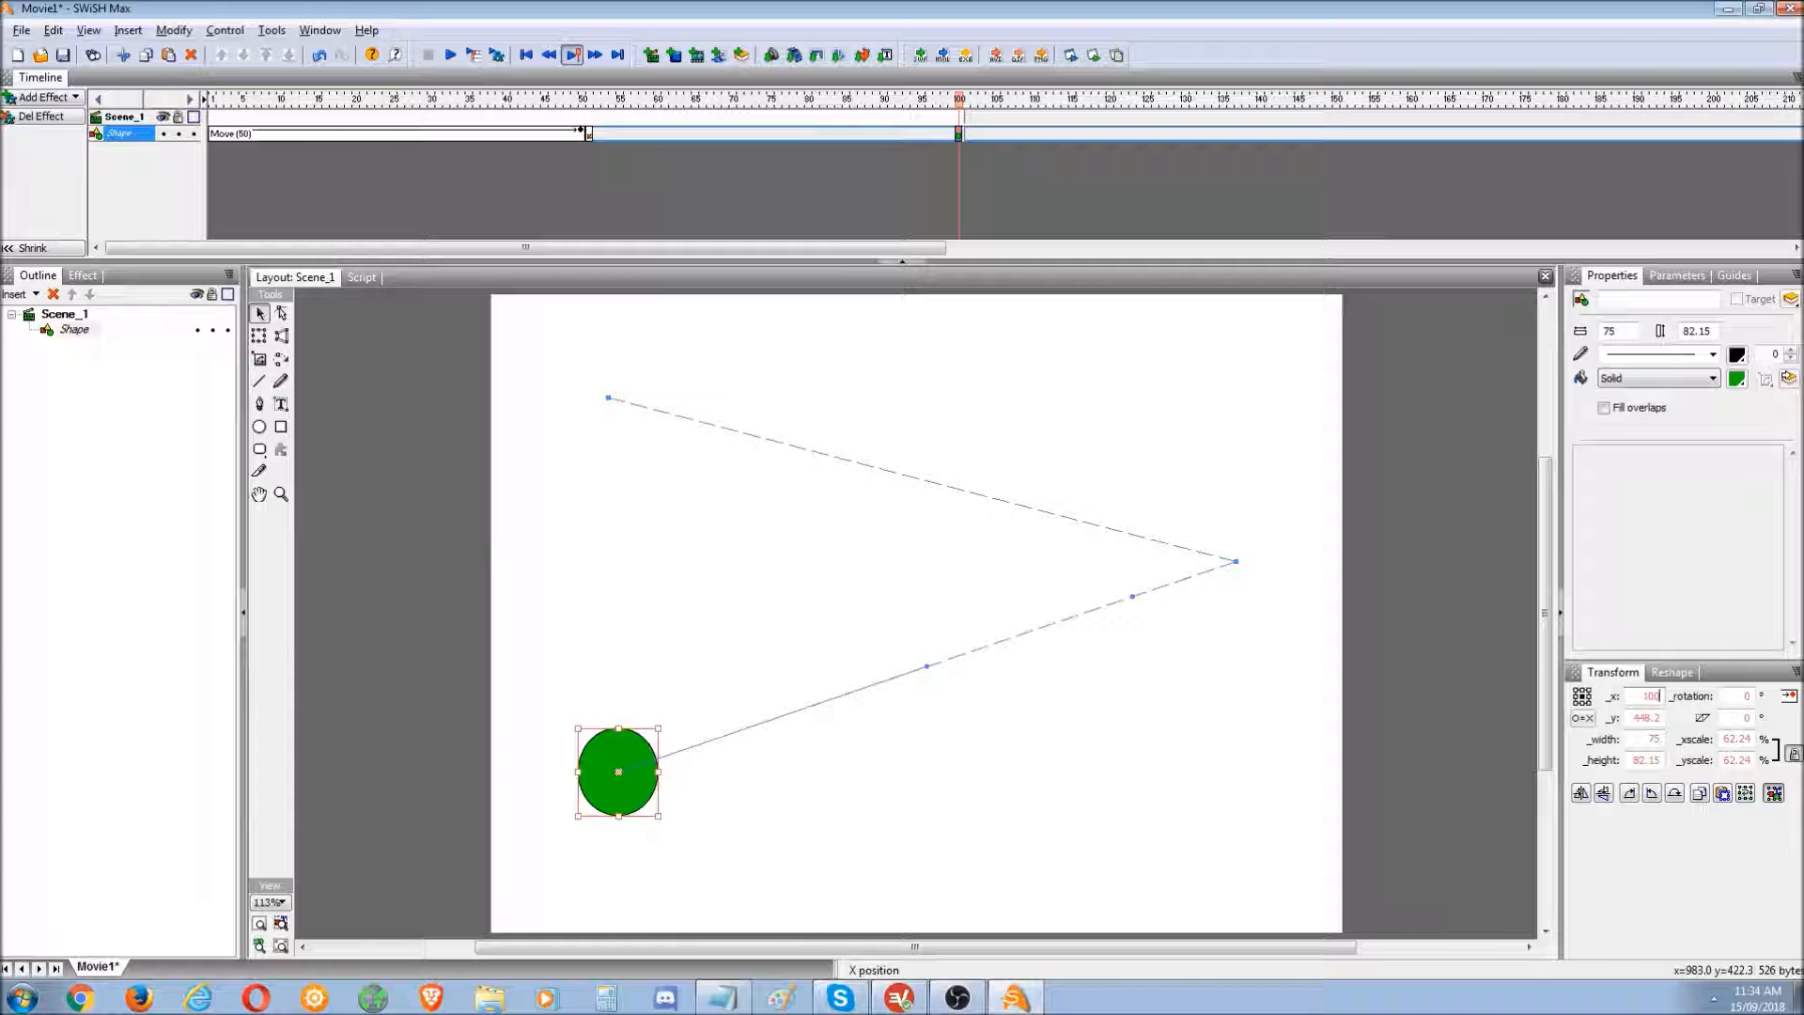
{"action": "key", "text": "Return"}
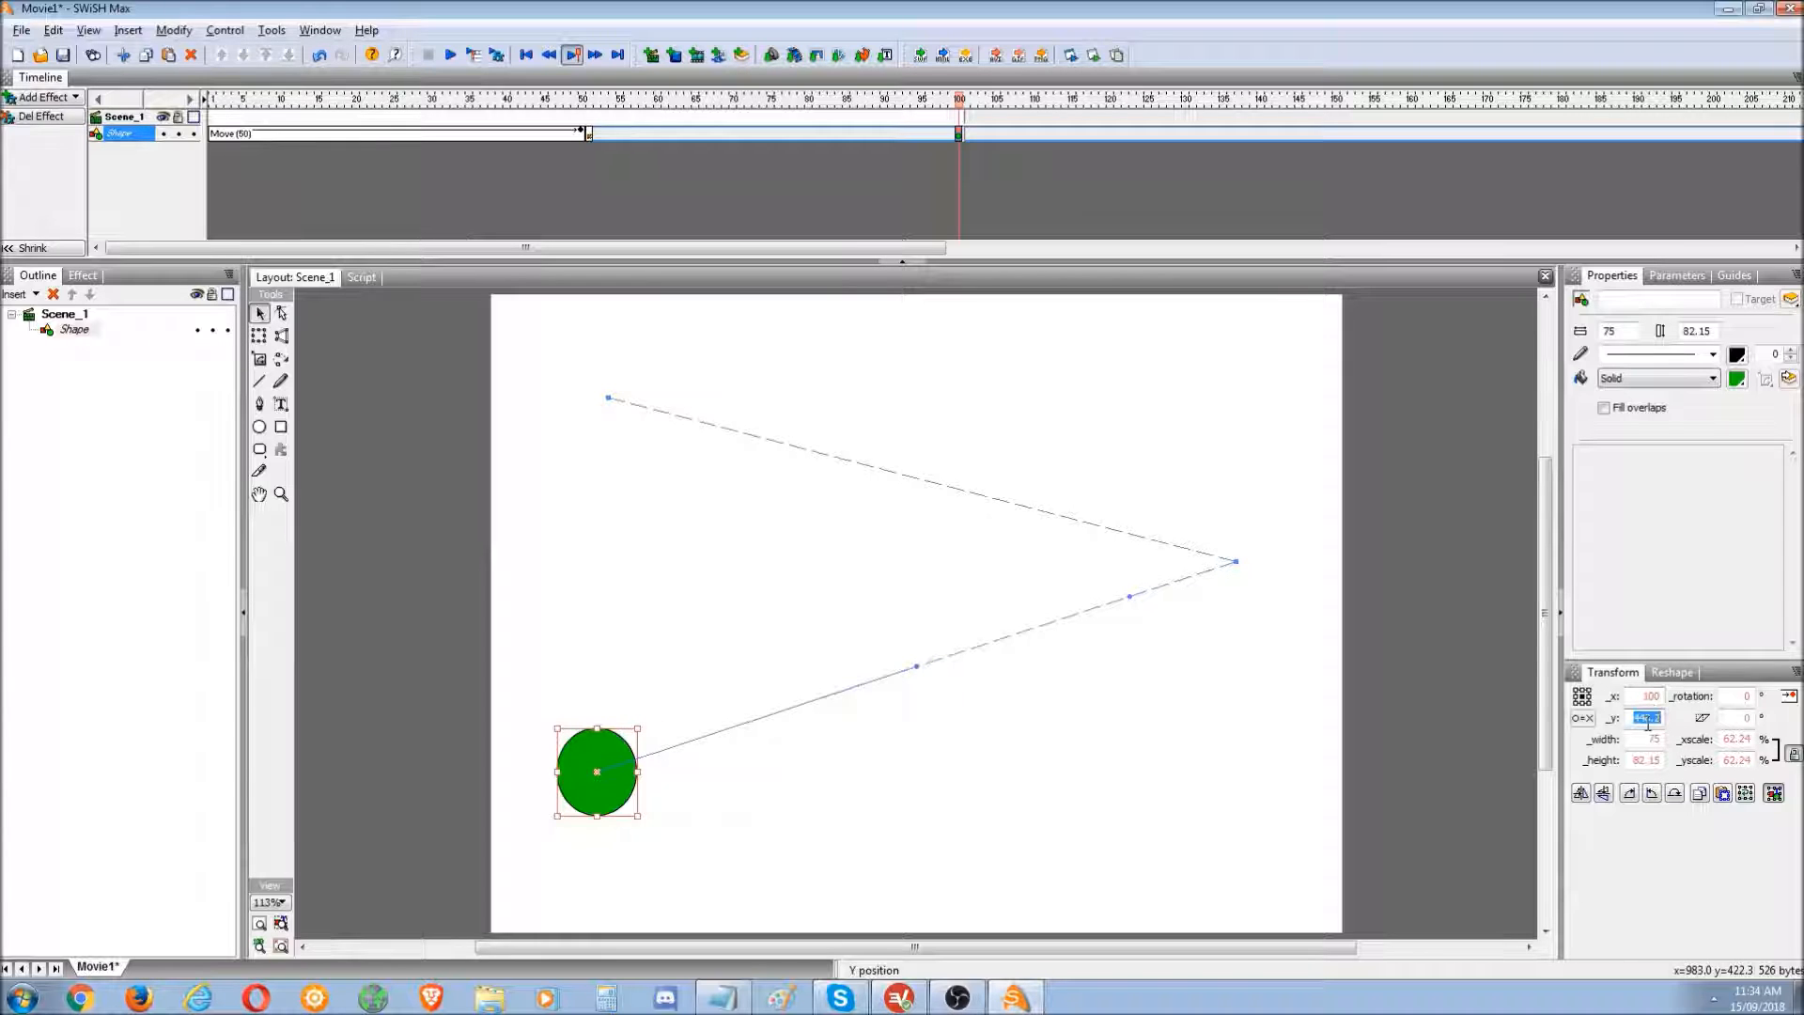
{"action": "key", "text": "Return"}
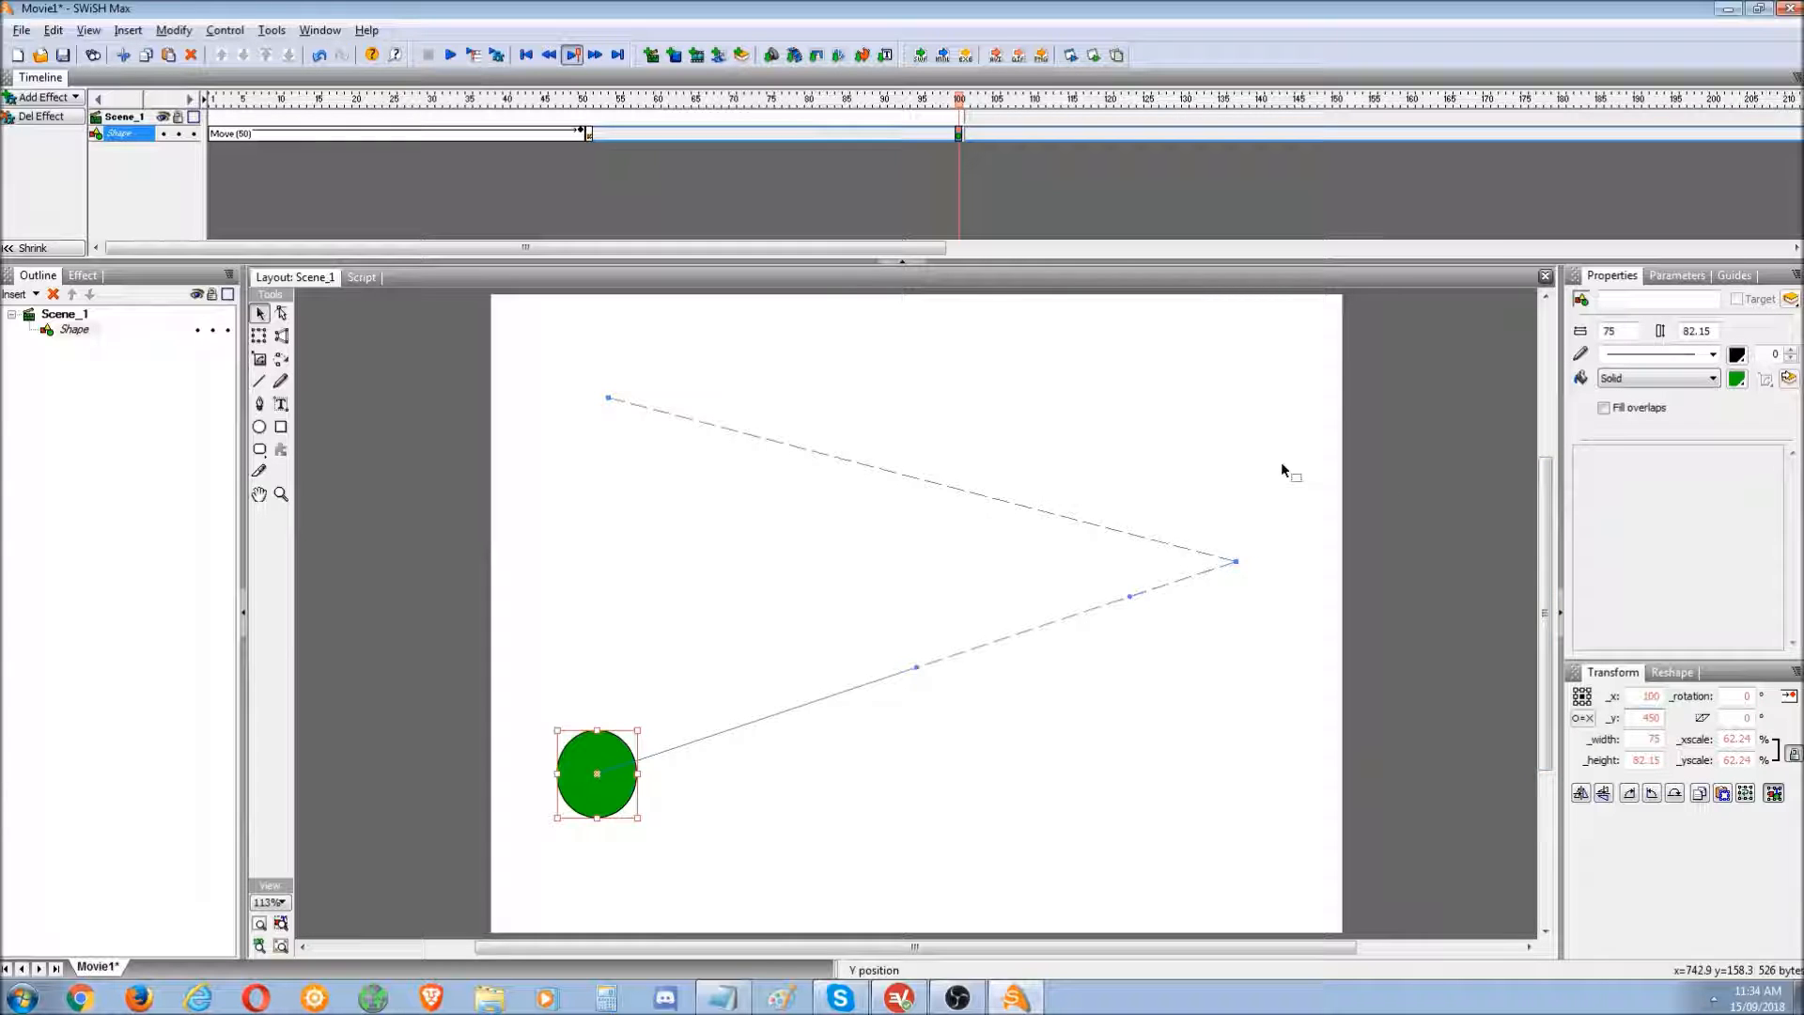
- Add a Move effect to the Shape at frame 101 and extend it to 50 frames, ending at frame 150
{"action": "left_click", "coordinate": [955, 101]}
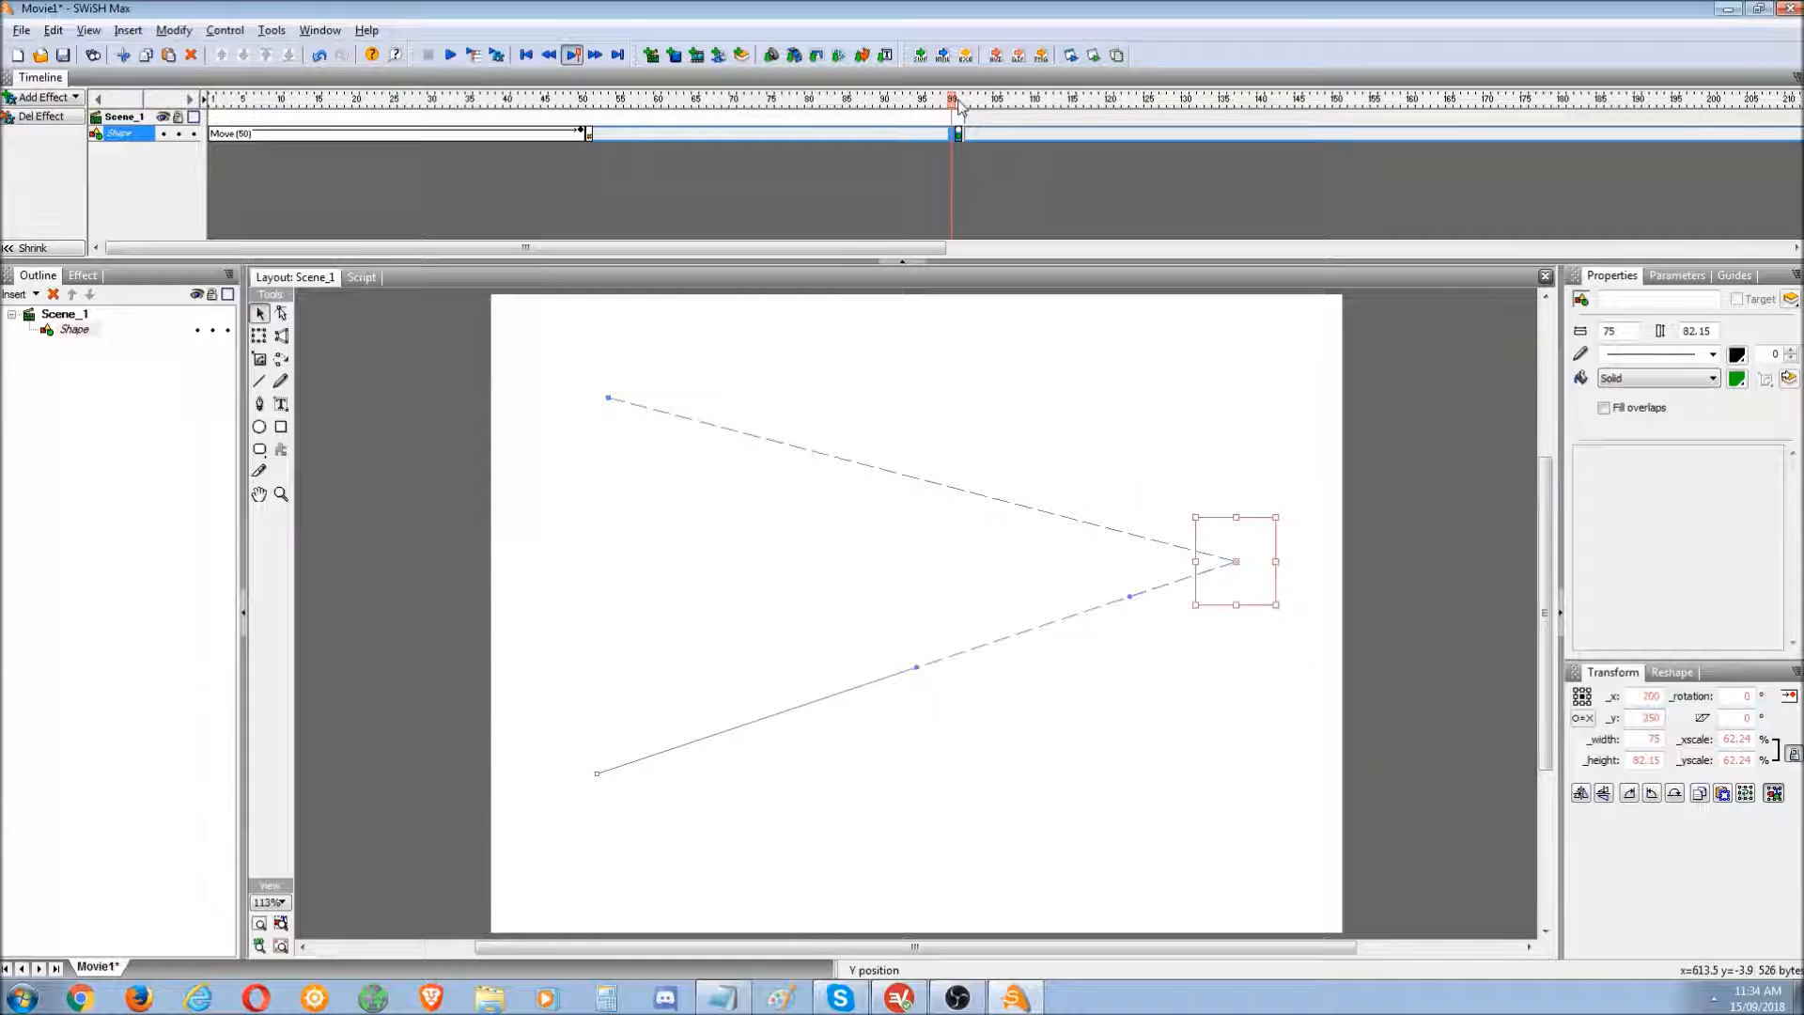
{"action": "mouse_move", "coordinate": [949, 111]}
{"action": "left_mouse_down"}
{"action": "mouse_move", "coordinate": [219, 89]}
{"action": "mouse_move", "coordinate": [959, 109]}
{"action": "left_mouse_up"}
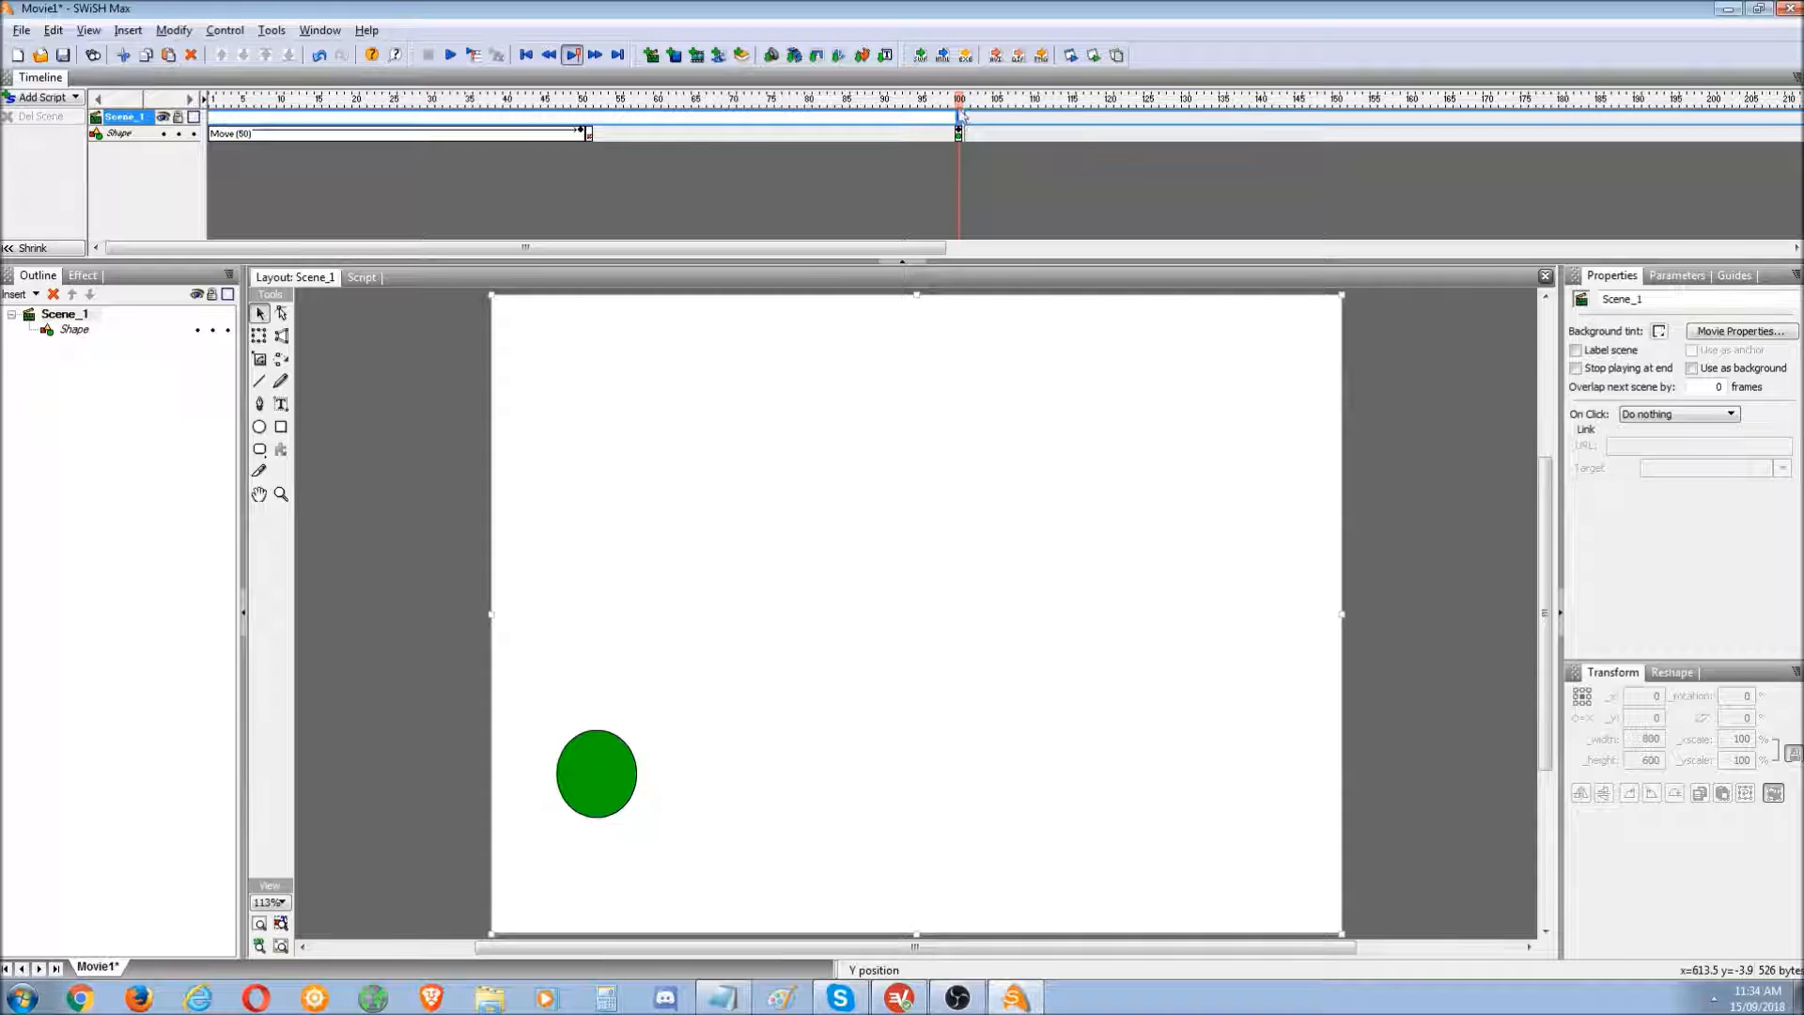
{"action": "left_click", "coordinate": [965, 133]}
{"action": "right_click", "coordinate": [963, 131]}
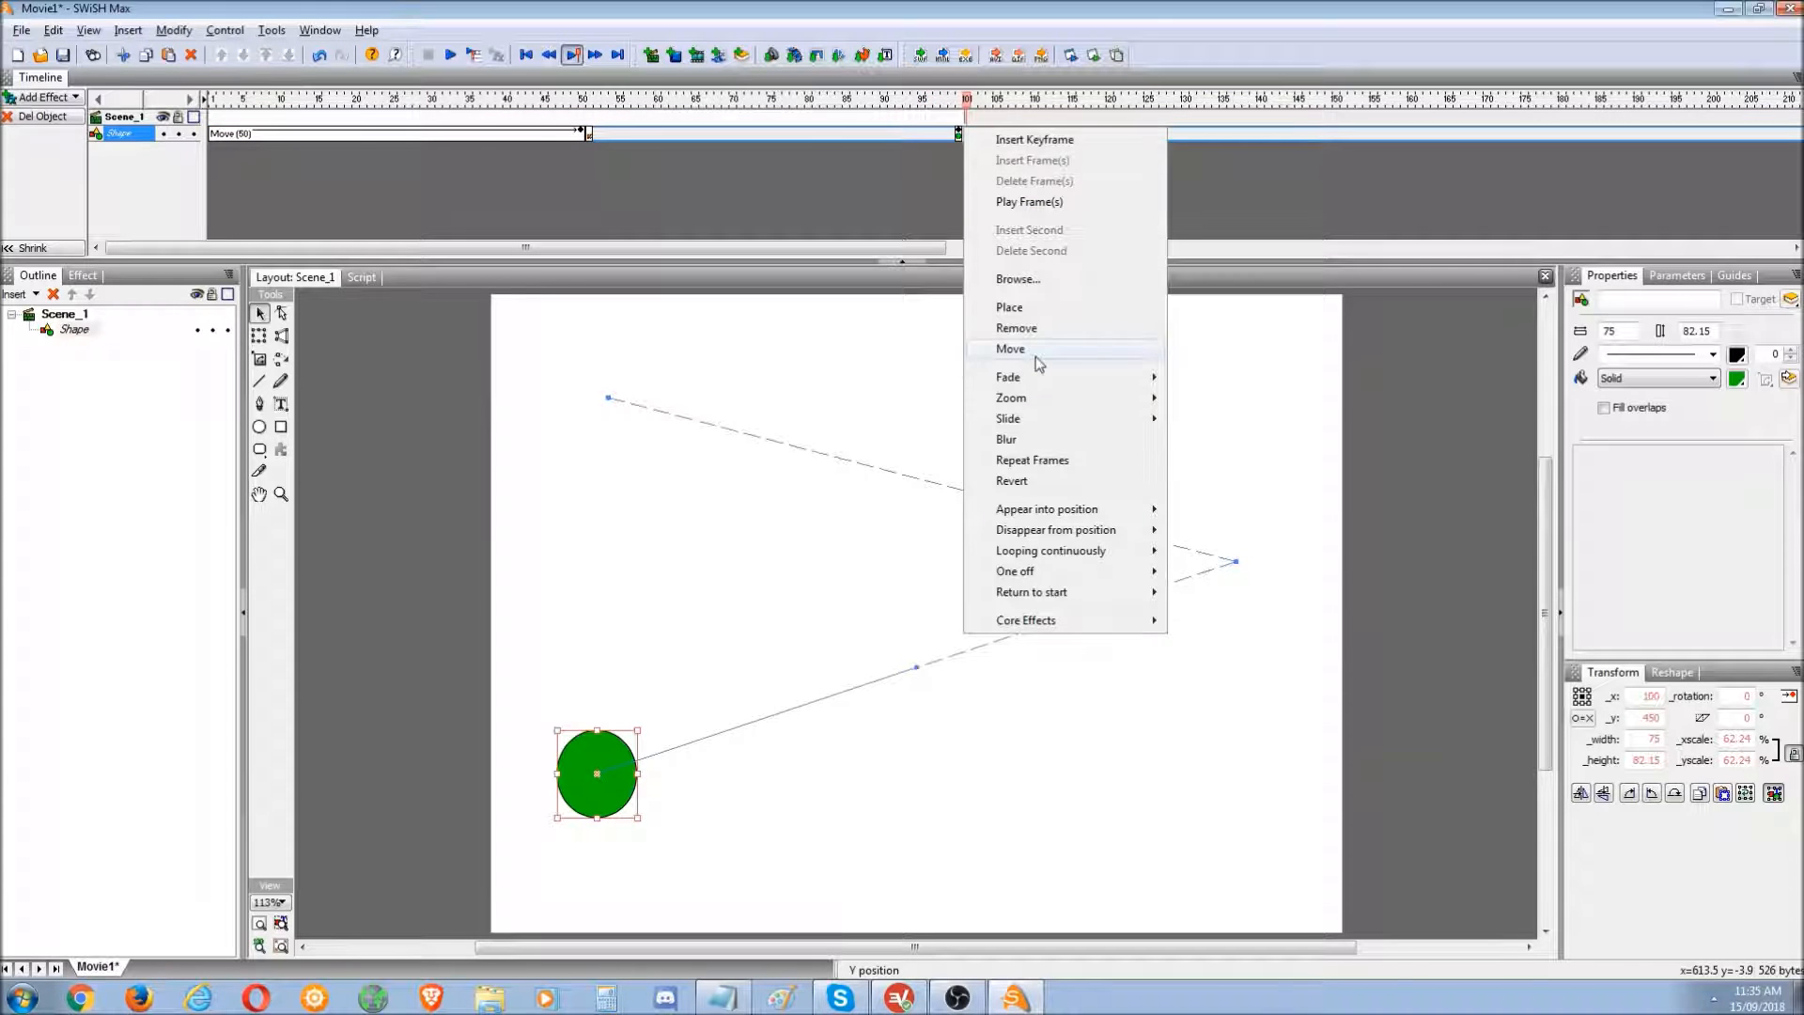
{"action": "left_click", "coordinate": [1010, 348]}
{"action": "left_click_drag", "start_coordinate": [1038, 134], "coordinate": [1336, 159]}
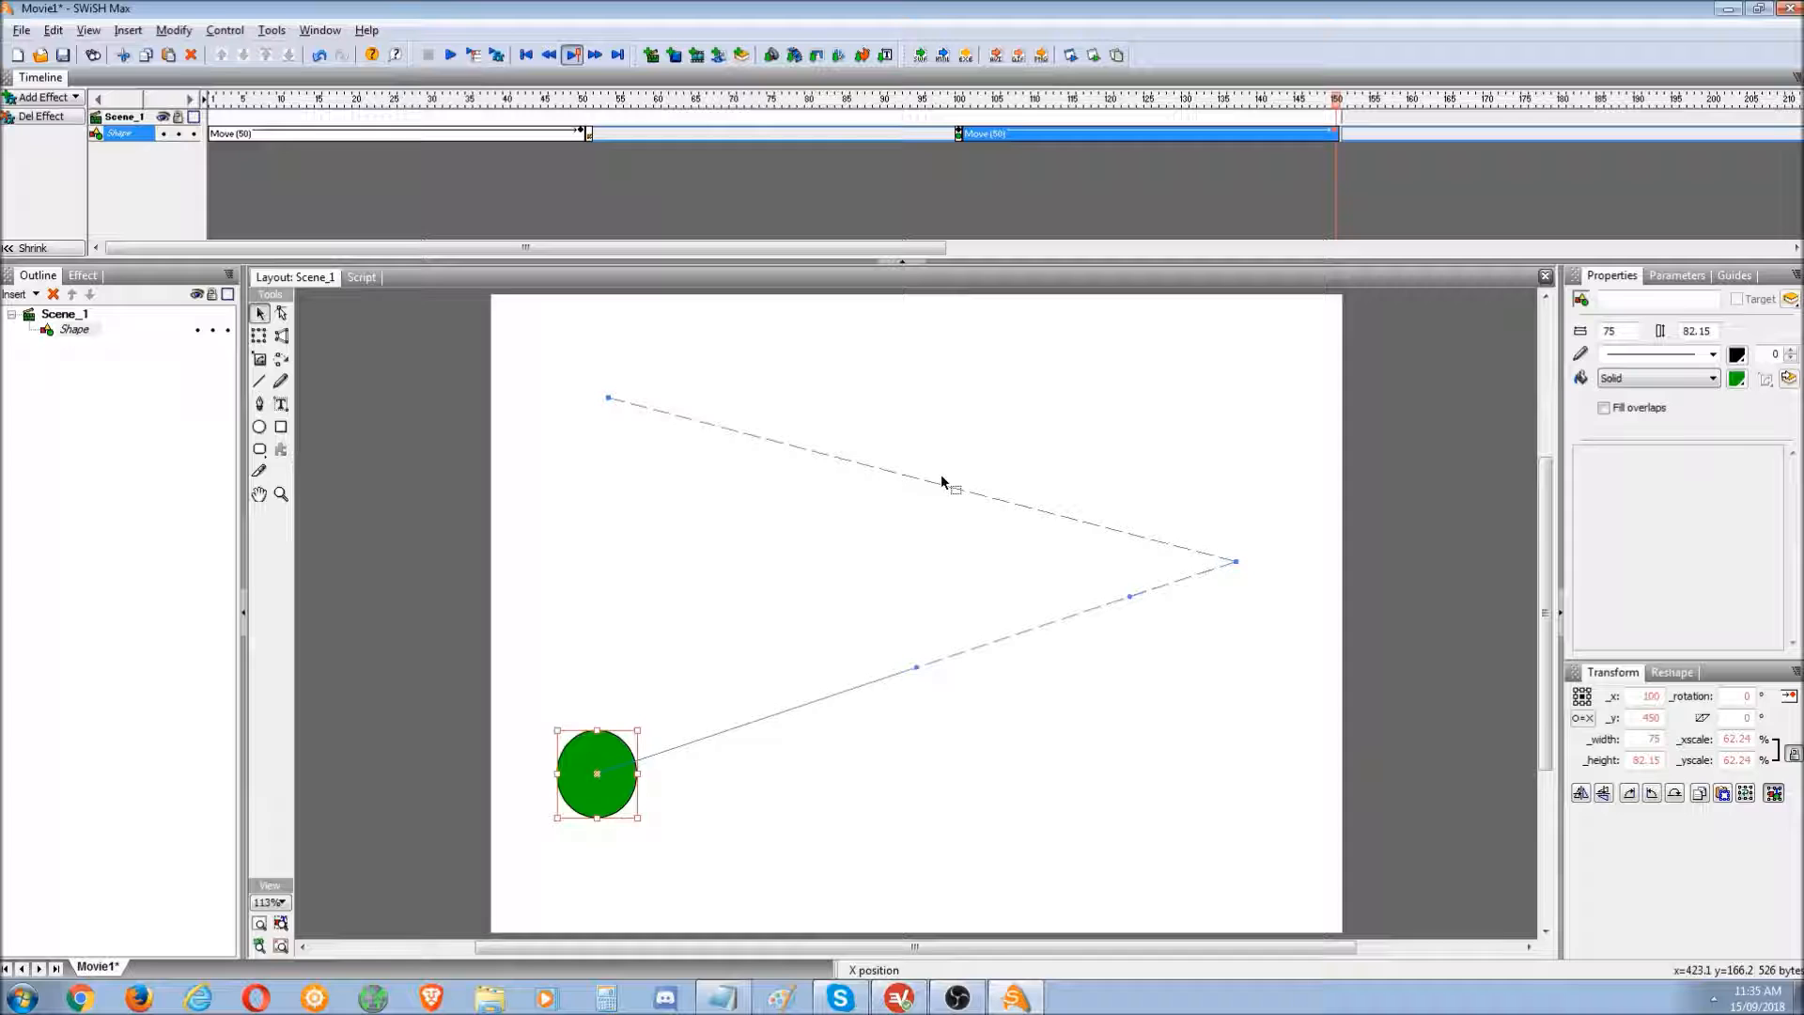
- Move the ellipse near the stage's lower-right corner at frame 150, about x 712, y 462, and test the movie
{"action": "left_click_drag", "start_coordinate": [613, 776], "coordinate": [1269, 784]}
{"action": "double_click", "coordinate": [1646, 696]}
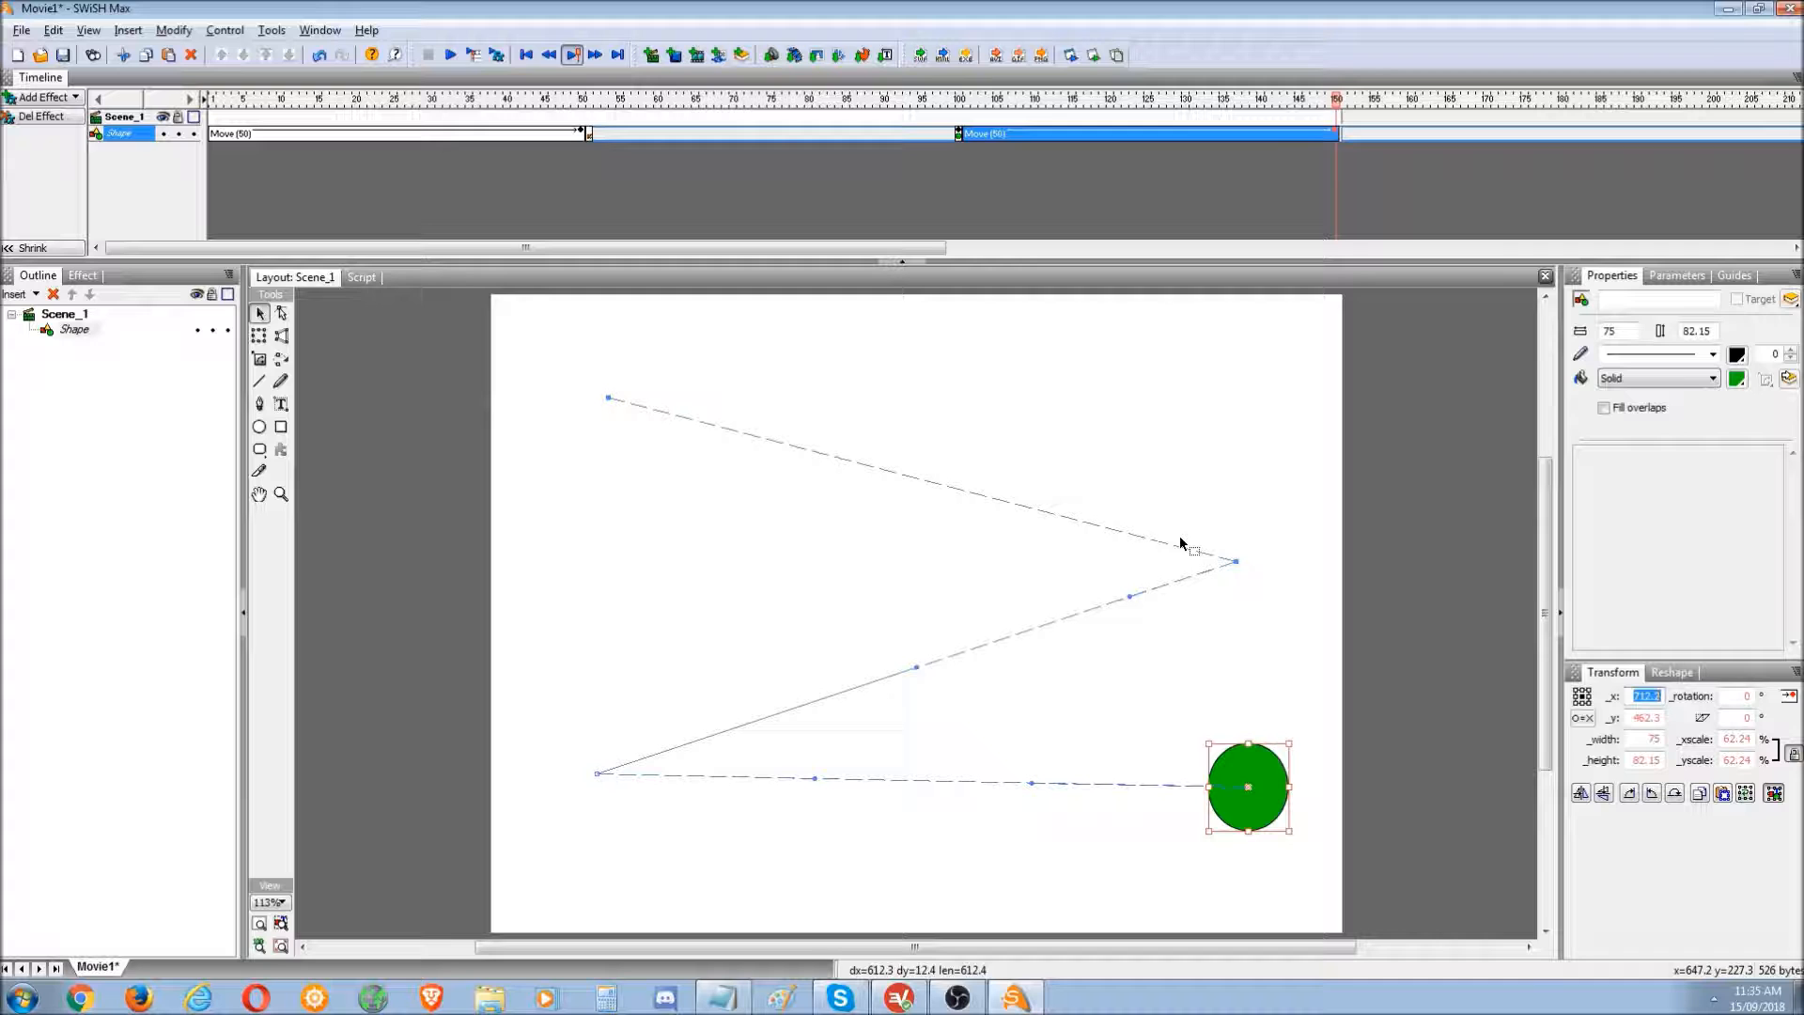
{"action": "left_click", "coordinate": [1095, 55]}
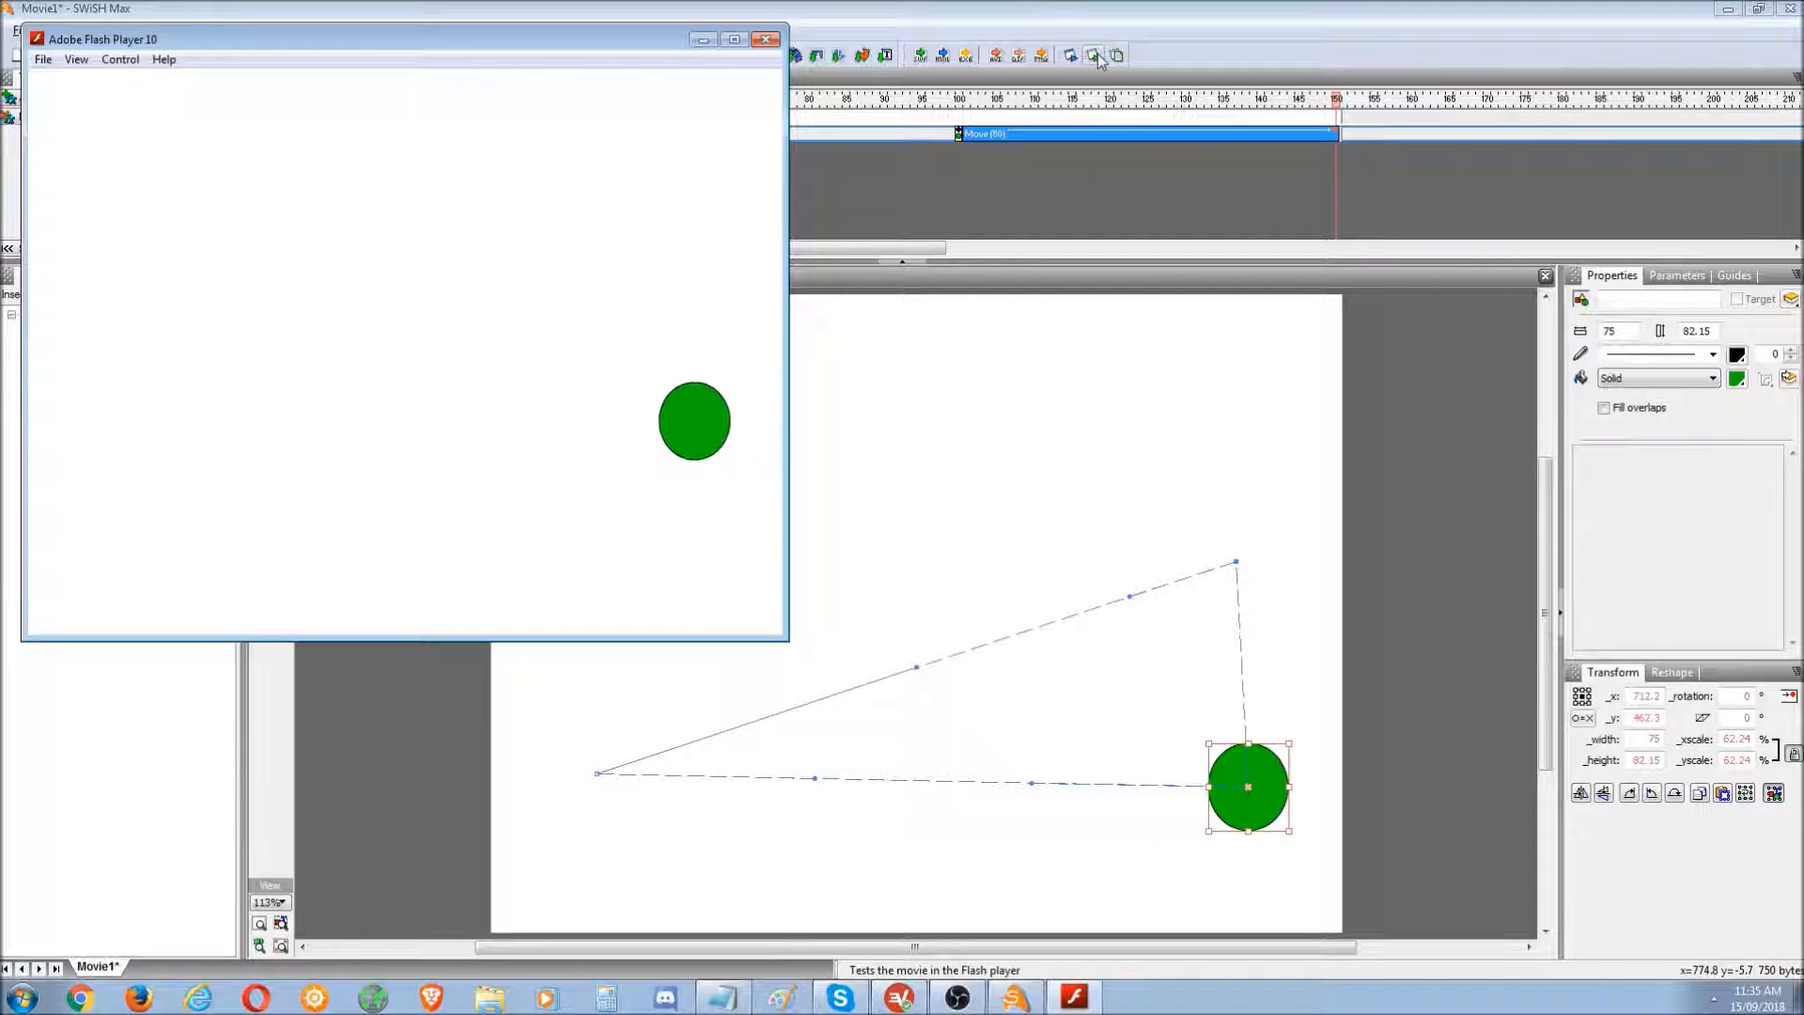
{"action": "left_click", "coordinate": [765, 40]}
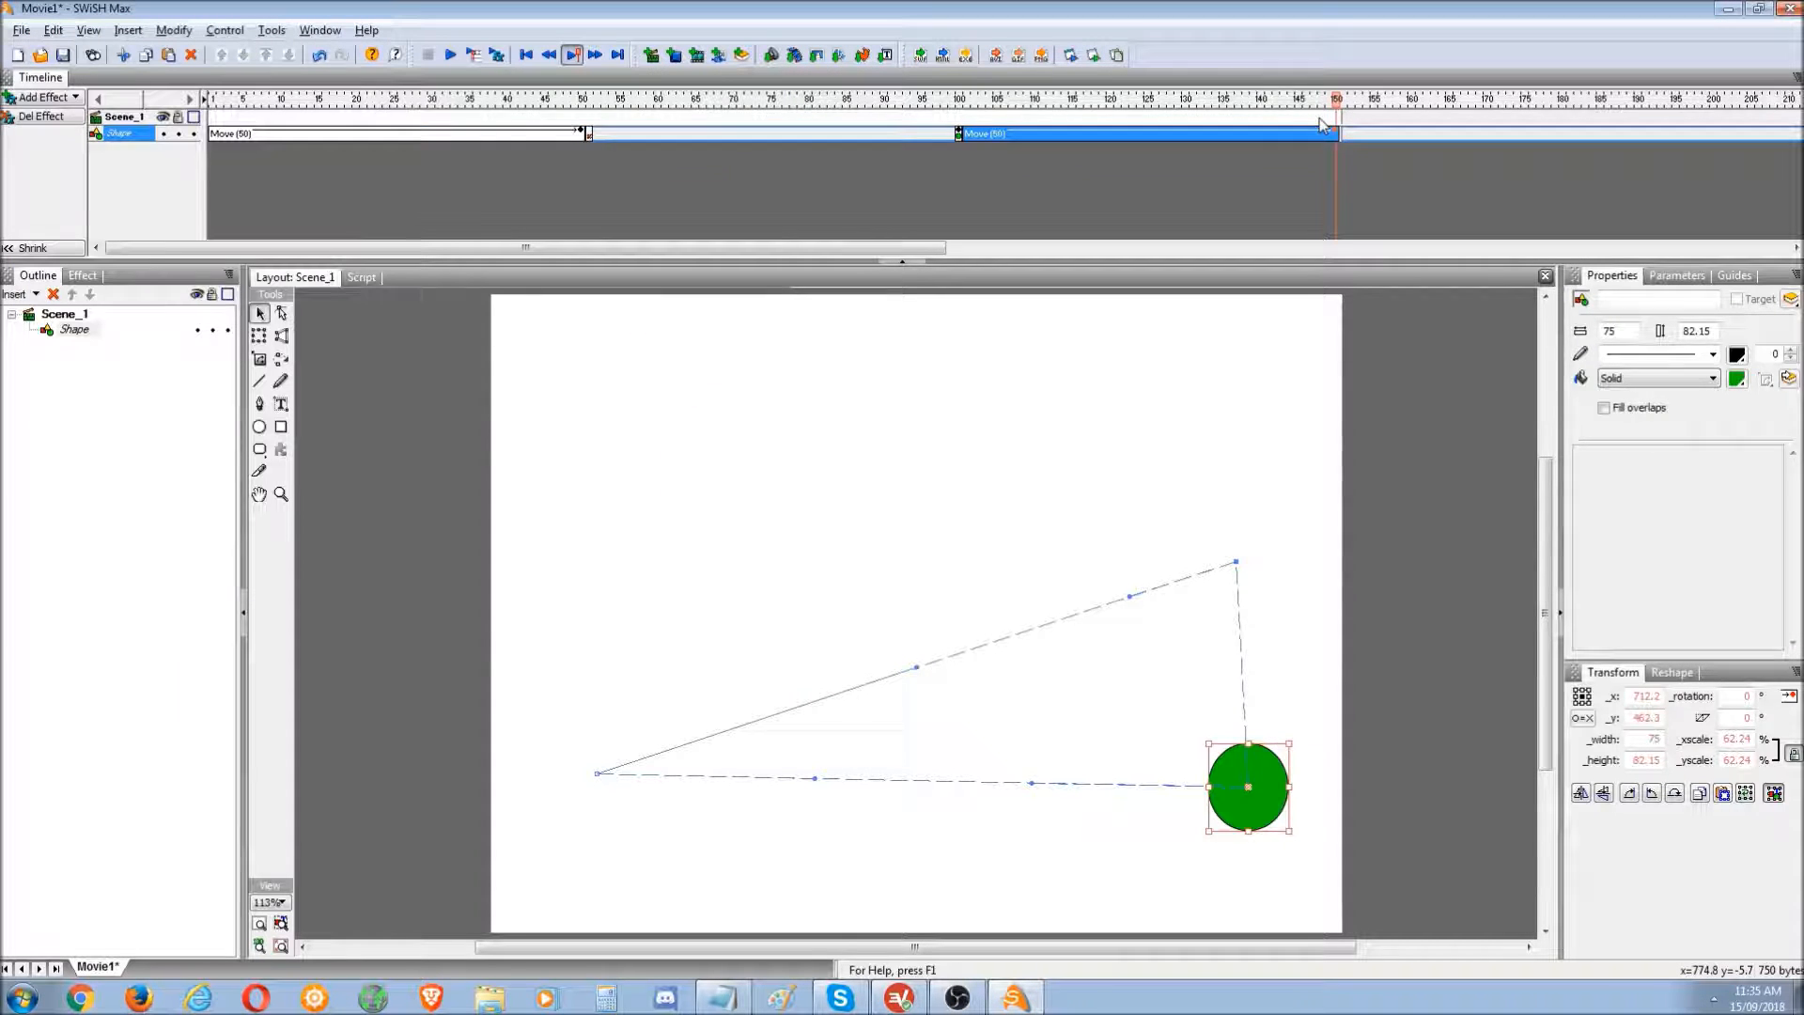
- Deselect the current frame and move the ellipse's starting position near the stage's upper-left corner, at about x 72, y 102
{"action": "left_click", "coordinate": [1323, 122]}
{"action": "left_click", "coordinate": [222, 110]}
{"action": "left_click_drag", "start_coordinate": [220, 105], "coordinate": [227, 102]}
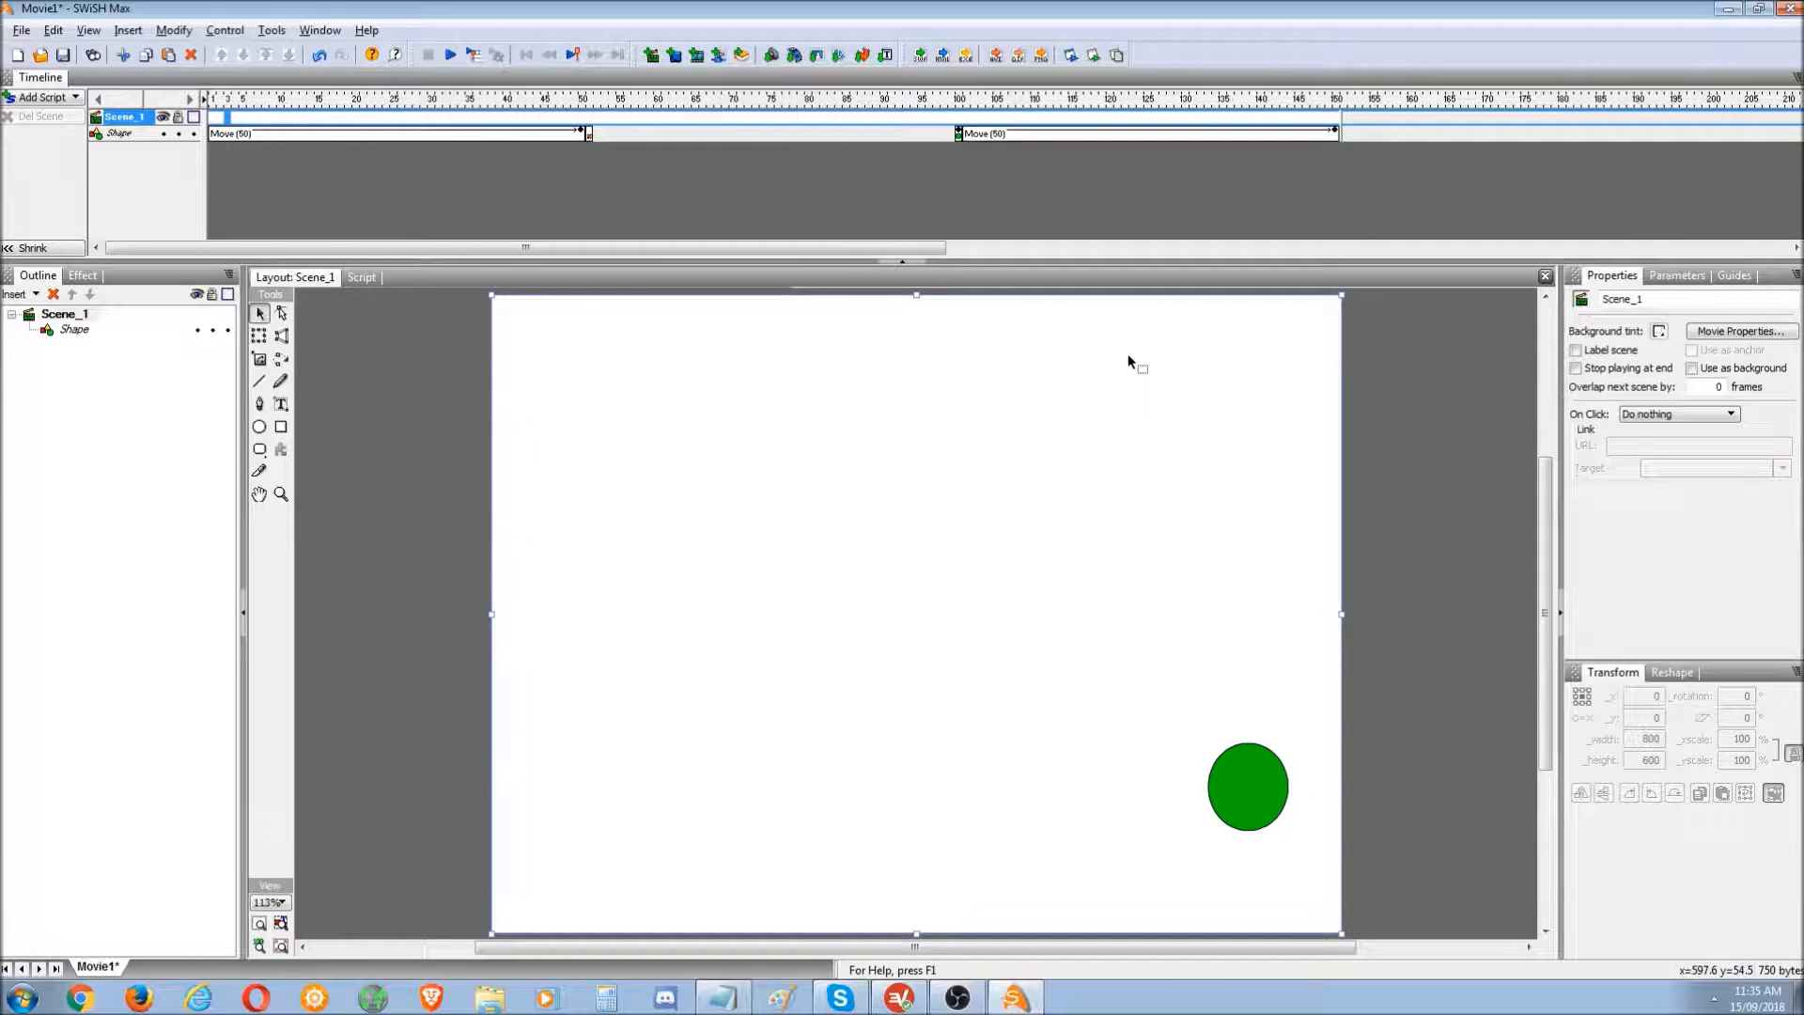
{"action": "left_click_drag", "start_coordinate": [1239, 783], "coordinate": [558, 402]}
{"action": "left_click", "coordinate": [519, 133]}
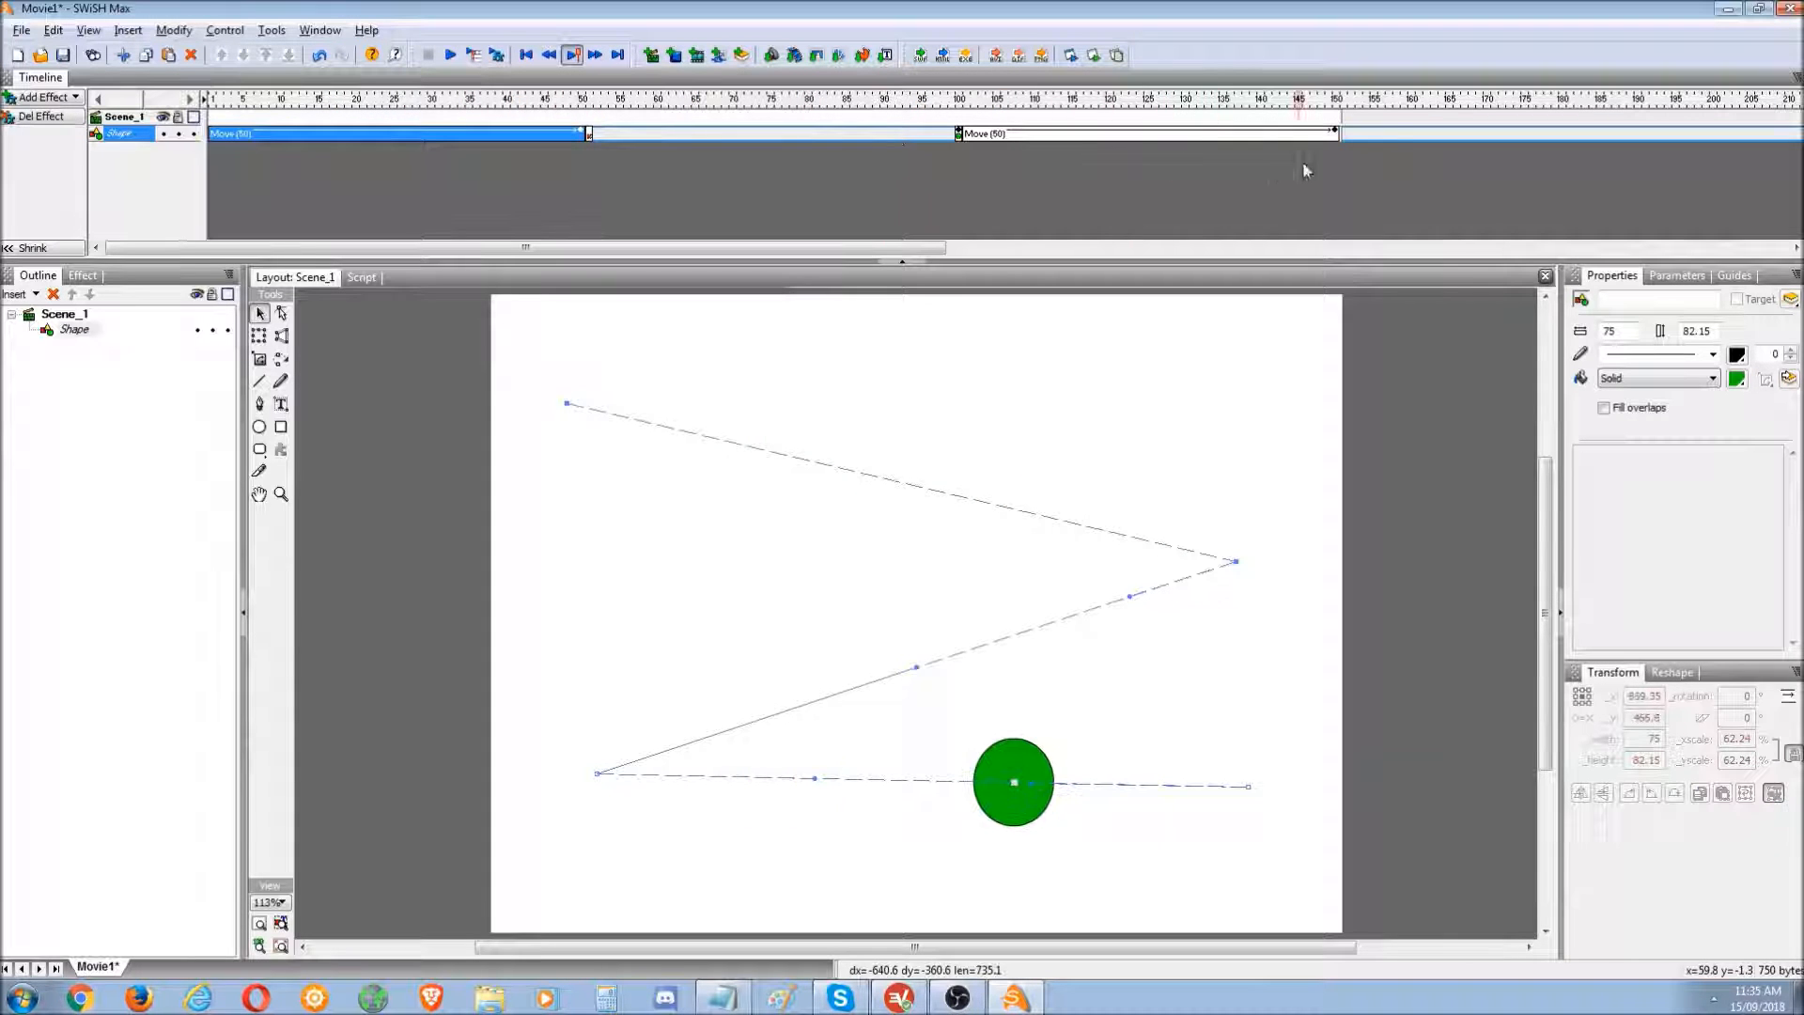
{"action": "left_click", "coordinate": [905, 106]}
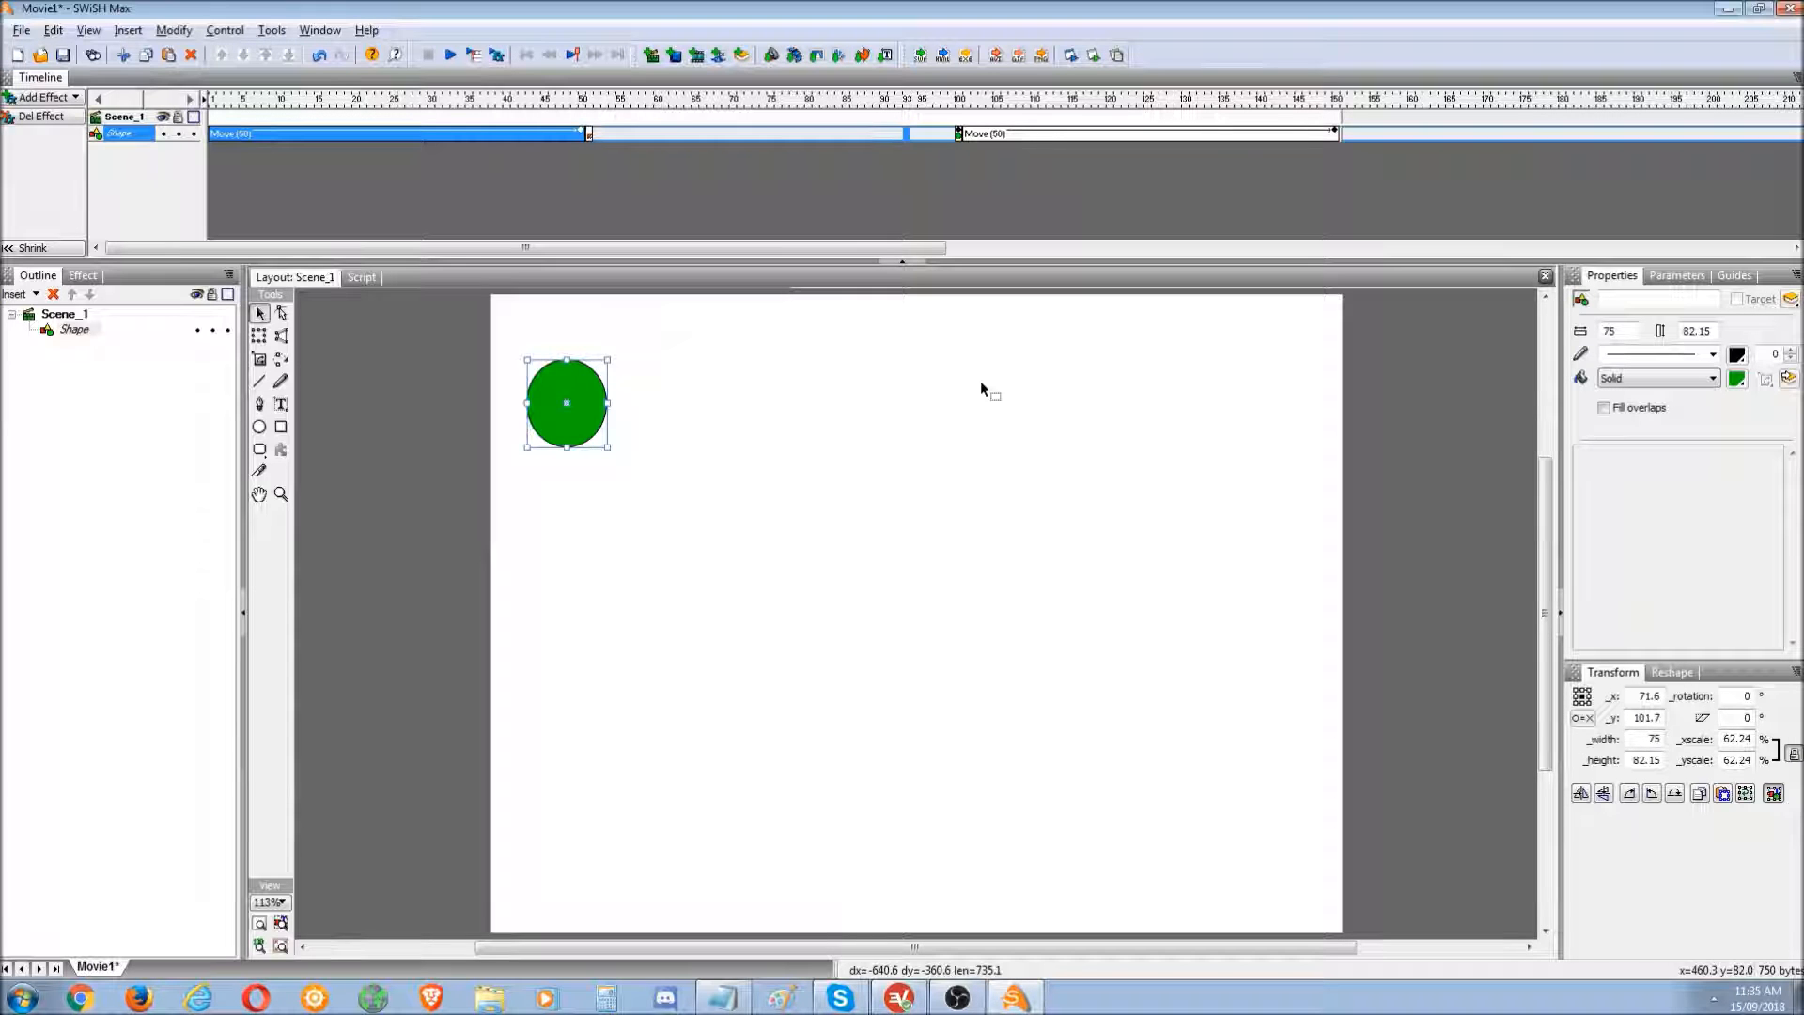
- Test the movie in the Flash player, close the preview, and select the Shape in the scene outline
{"action": "left_click", "coordinate": [1091, 58]}
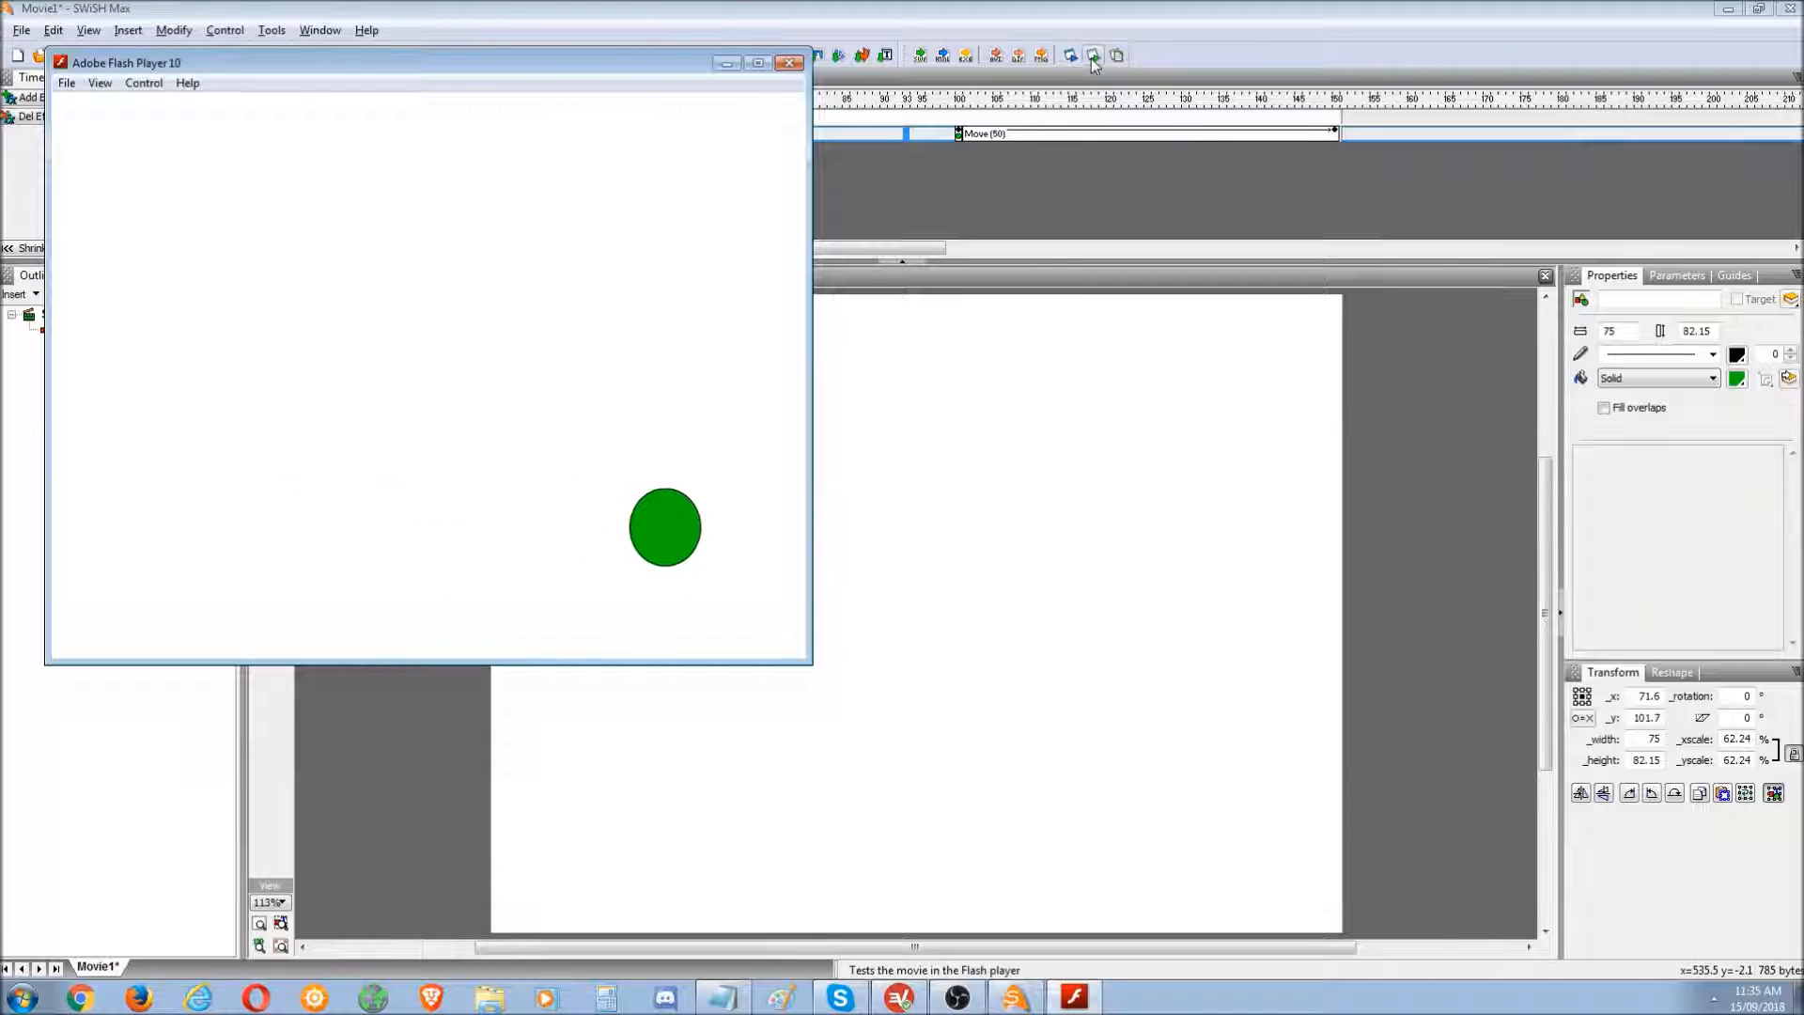
{"action": "left_click", "coordinate": [794, 64]}
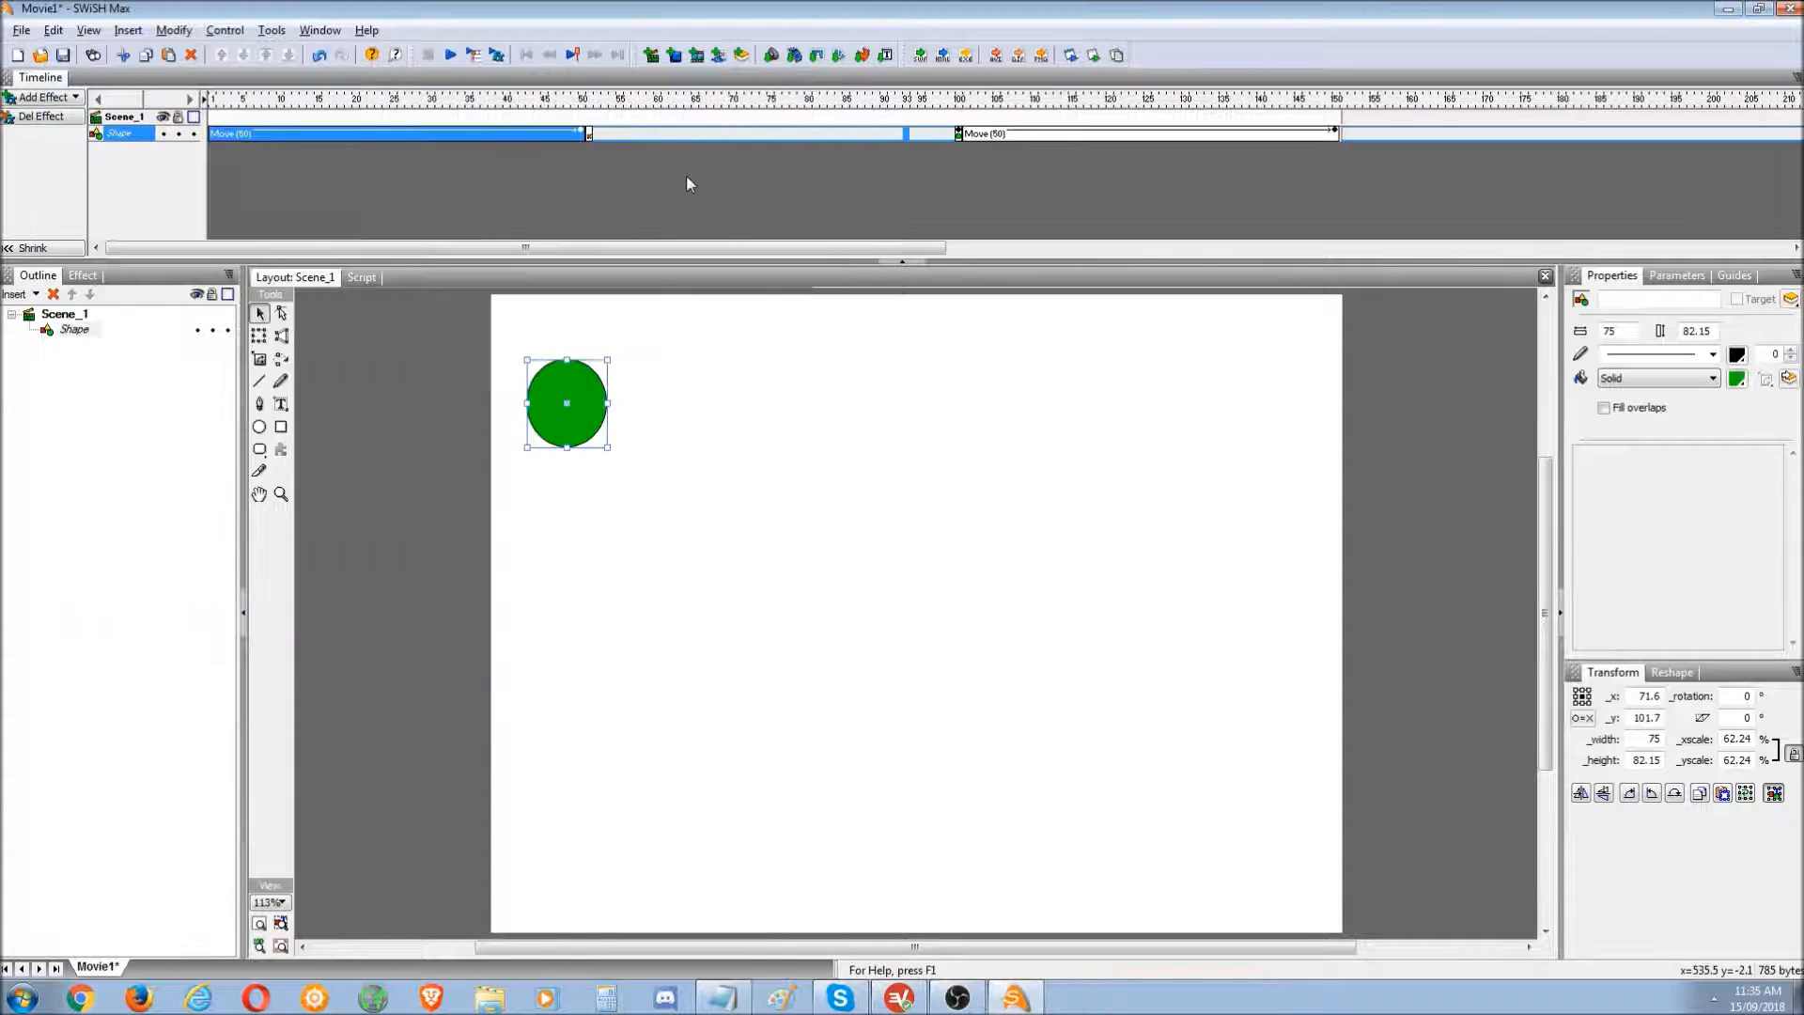
{"action": "left_click", "coordinate": [77, 330]}
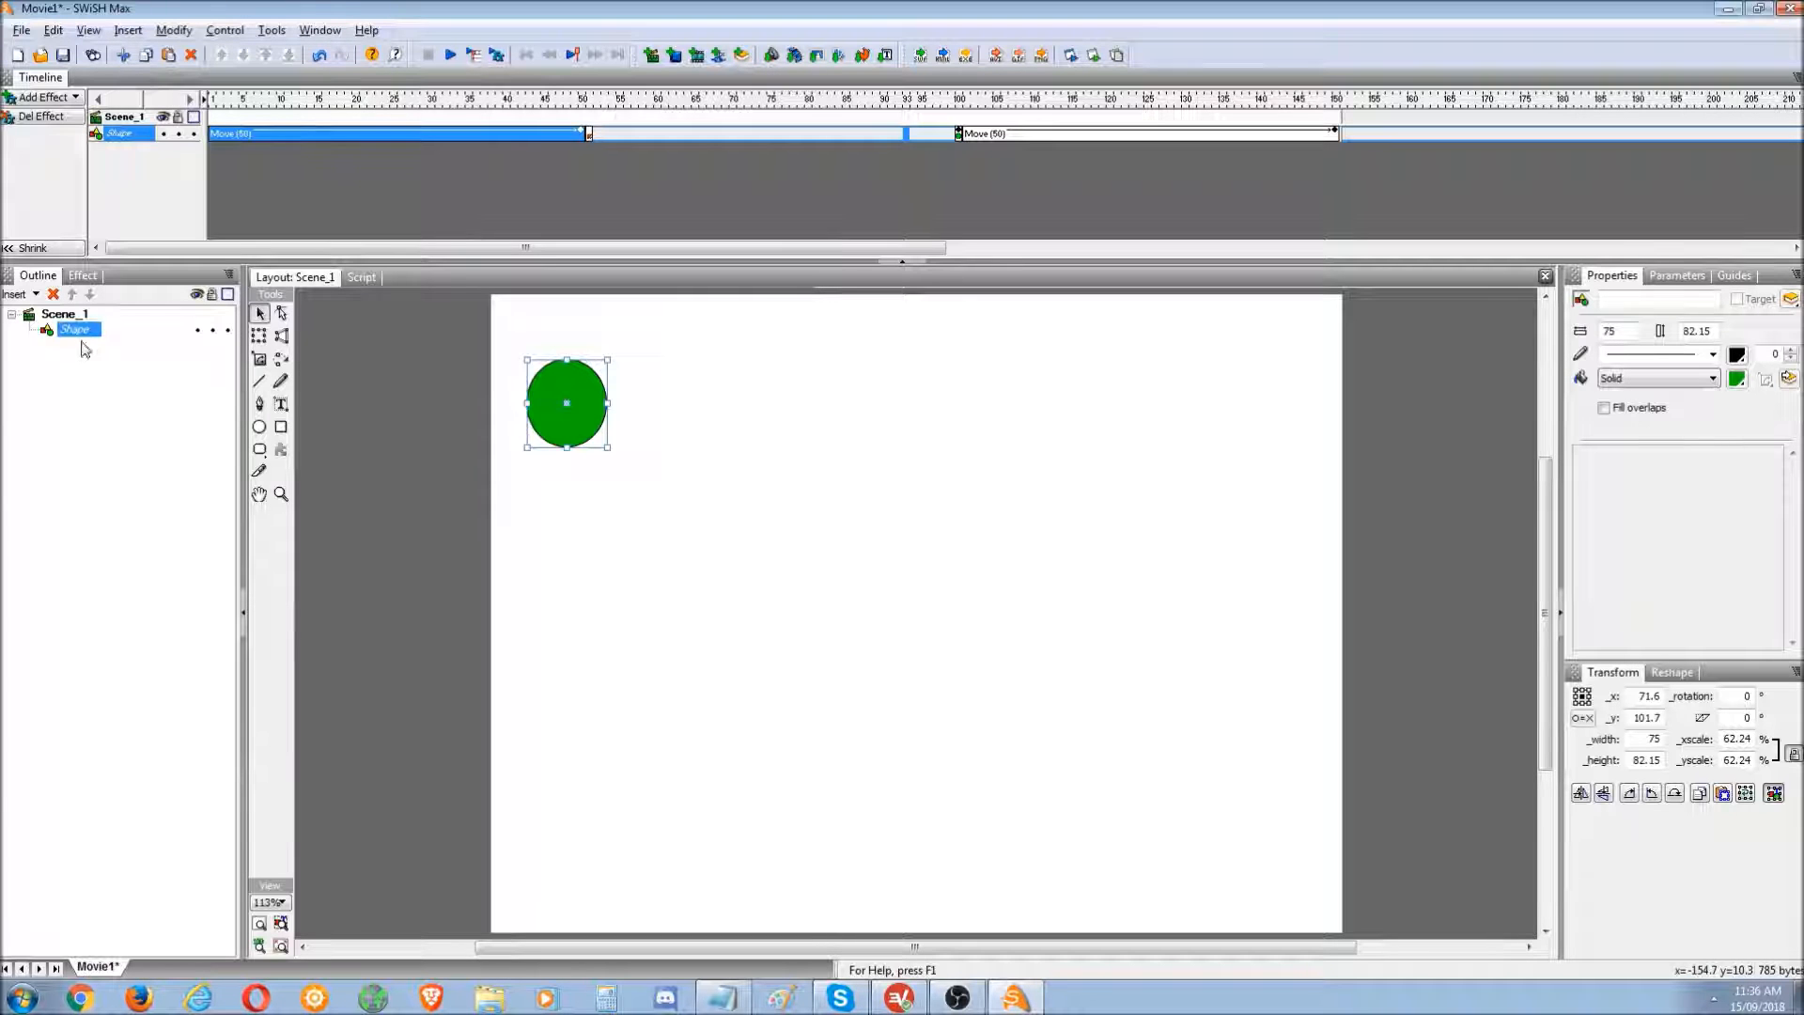
- Add an onSelfEvent (press) handler to the script of the ellipse's Shape object
{"action": "left_click", "coordinate": [71, 316]}
{"action": "left_click", "coordinate": [83, 331]}
{"action": "left_click", "coordinate": [362, 277]}
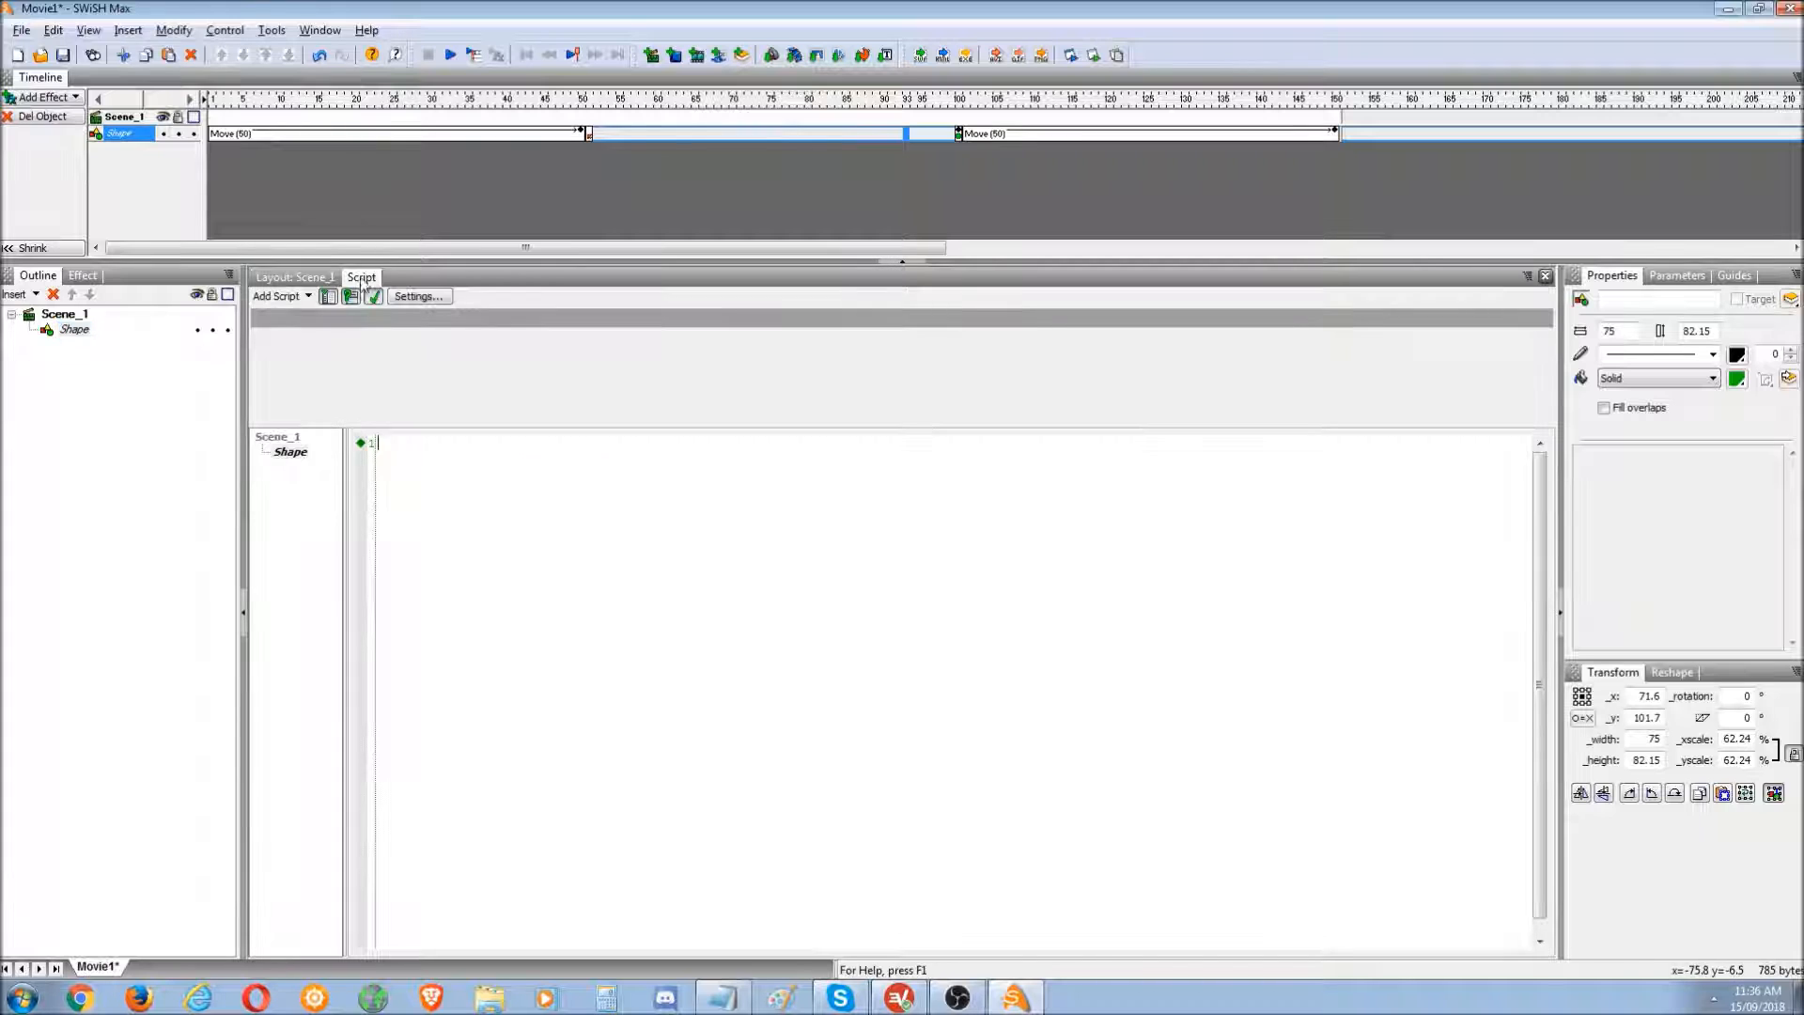
{"action": "left_click", "coordinate": [280, 296]}
{"action": "mouse_move", "coordinate": [420, 324]}
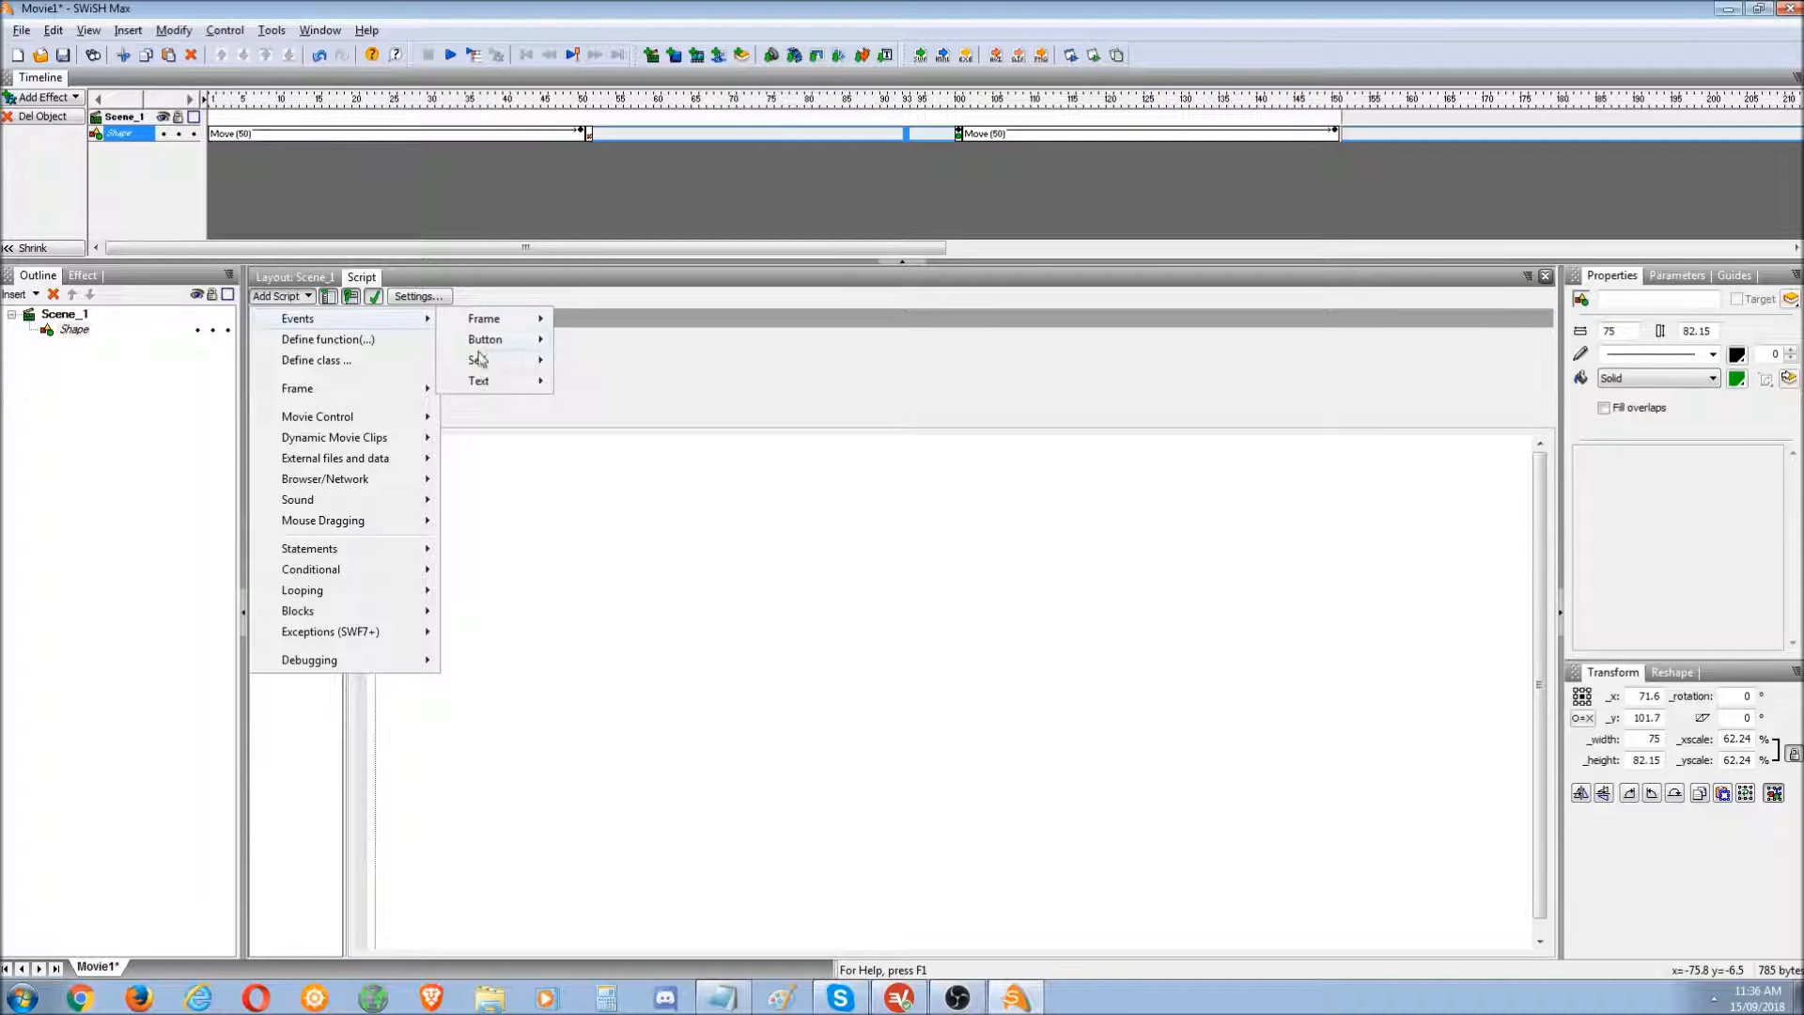
{"action": "mouse_move", "coordinate": [480, 359]}
{"action": "left_click", "coordinate": [617, 366]}
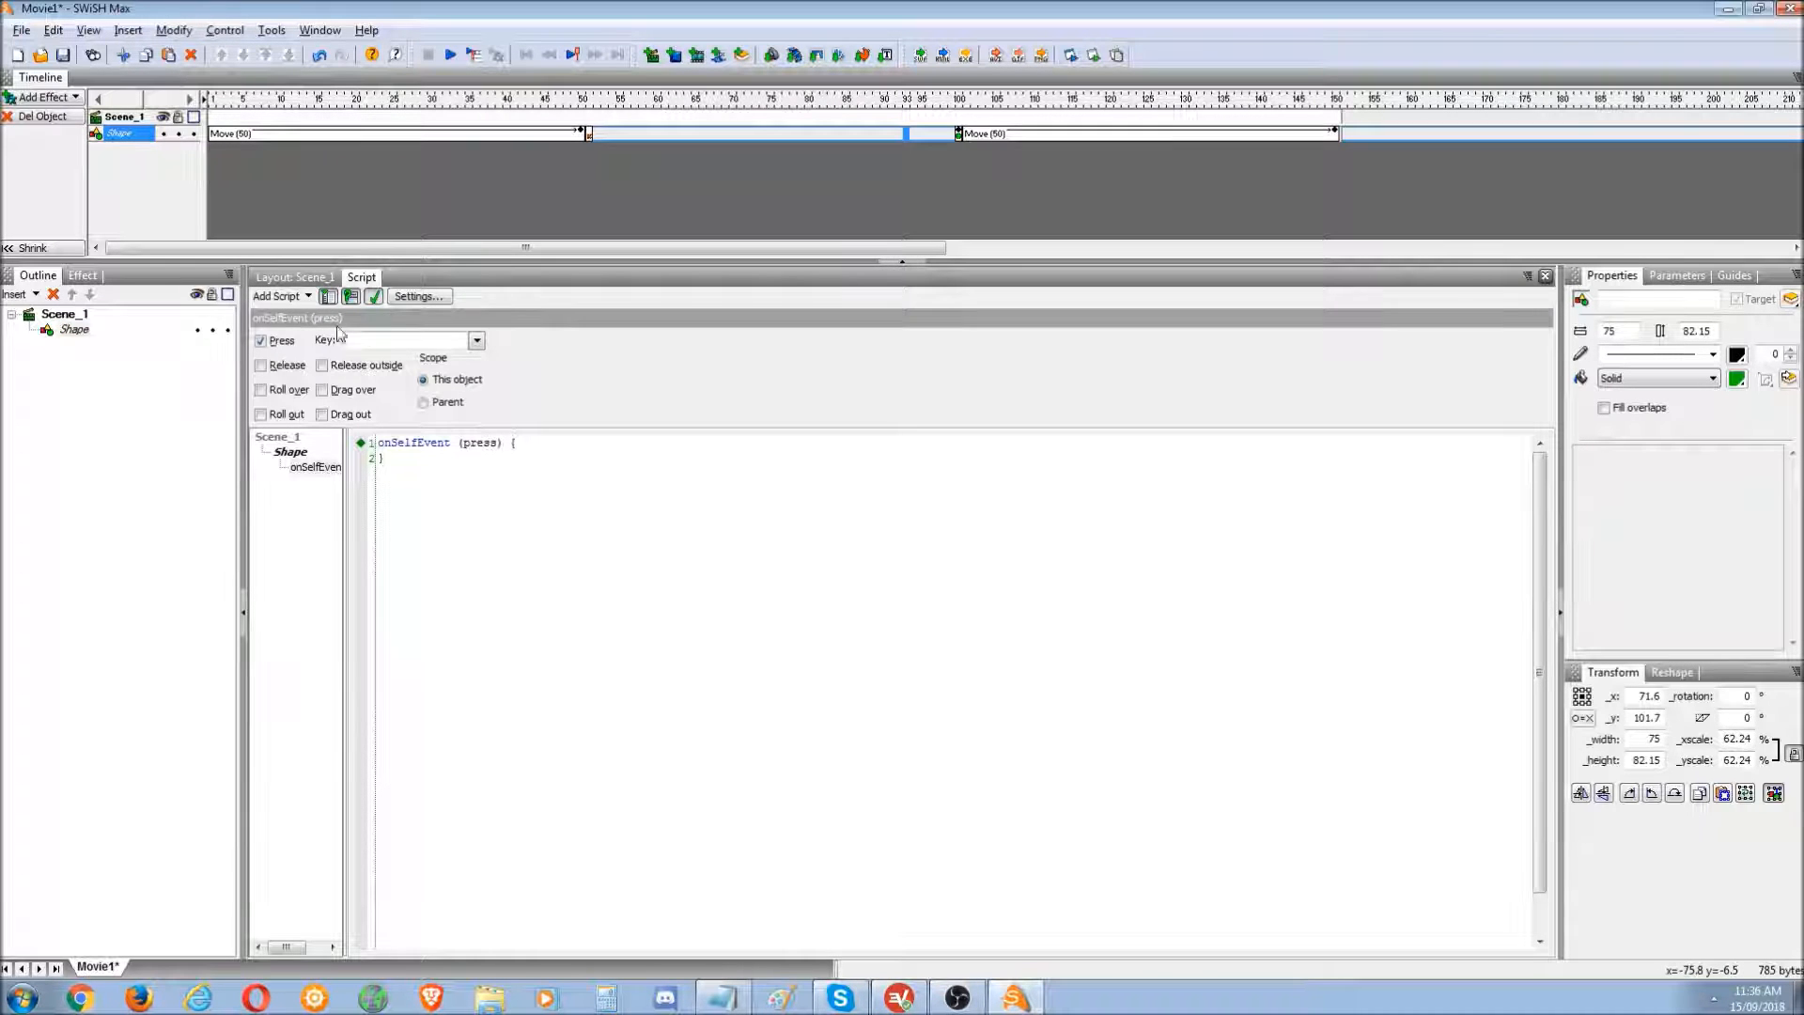
- Insert a playSound action inside the press event and choose the scream sound for it
{"action": "left_click", "coordinate": [280, 296]}
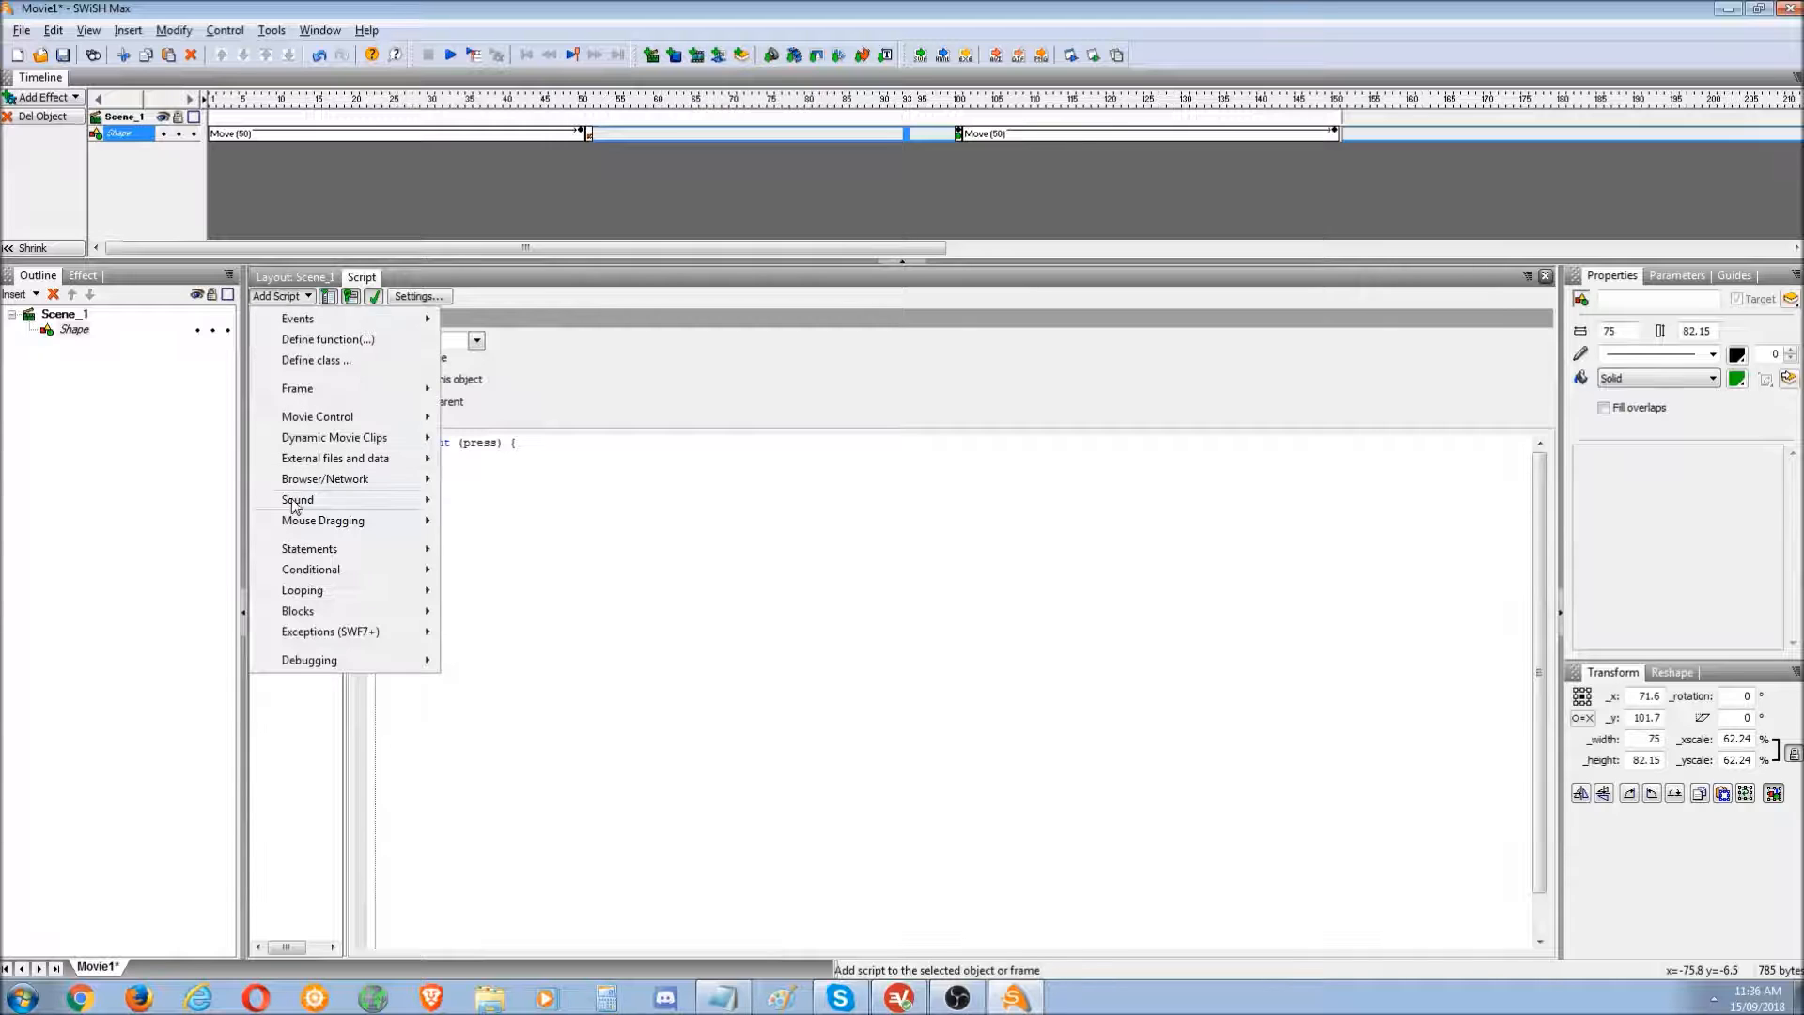
{"action": "mouse_move", "coordinate": [295, 507]}
{"action": "left_click", "coordinate": [490, 499]}
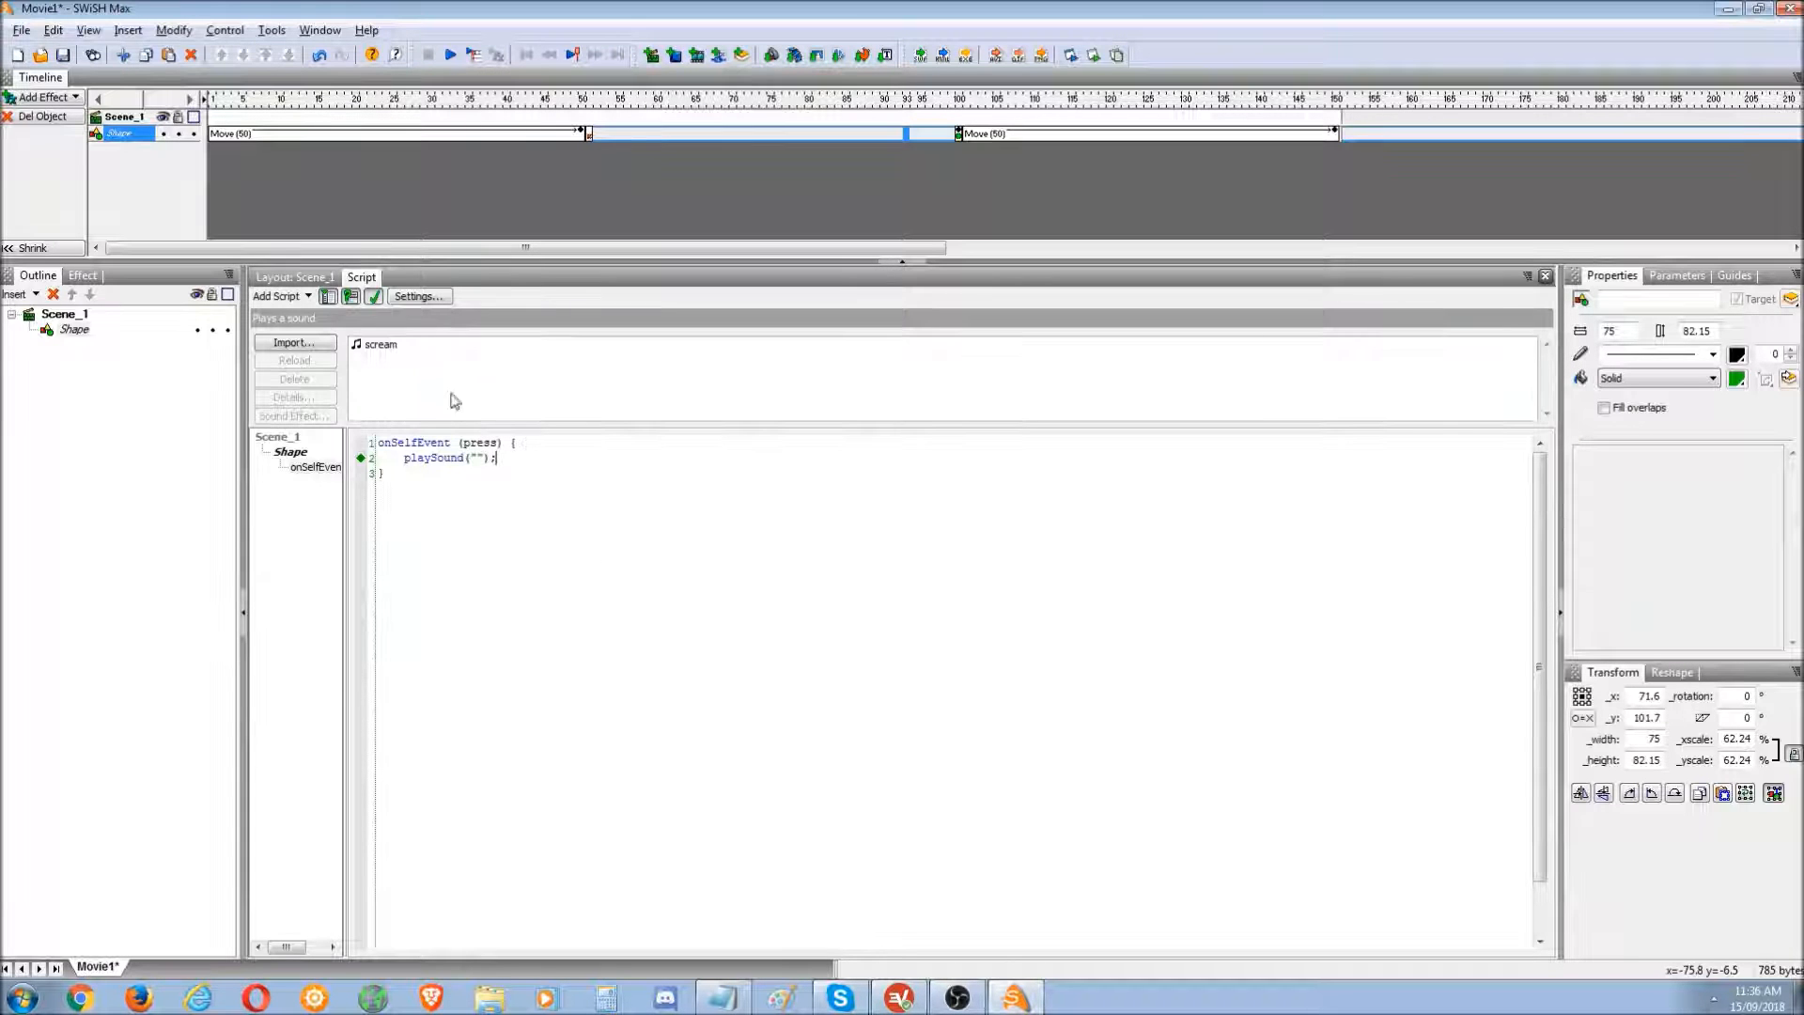
{"action": "left_click", "coordinate": [387, 343]}
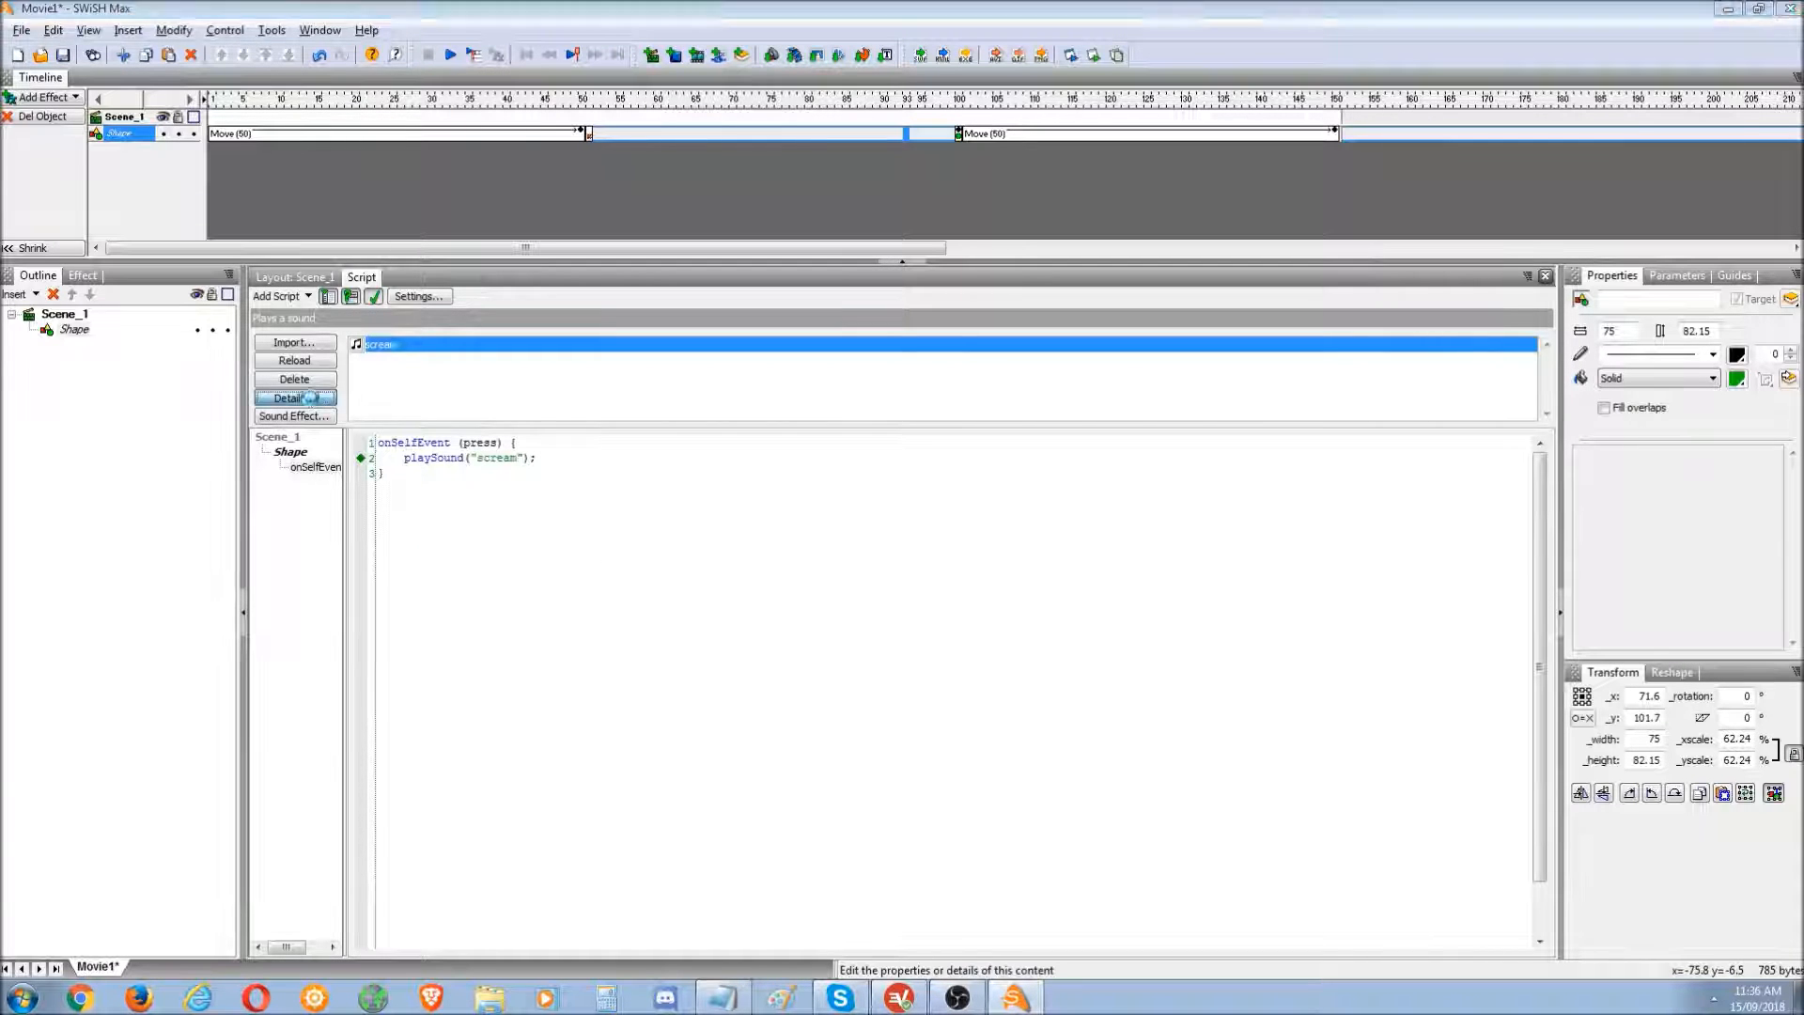
- Look over the scream sound's media details without changing them, and test the movie in the Flash player
{"action": "left_click", "coordinate": [310, 397]}
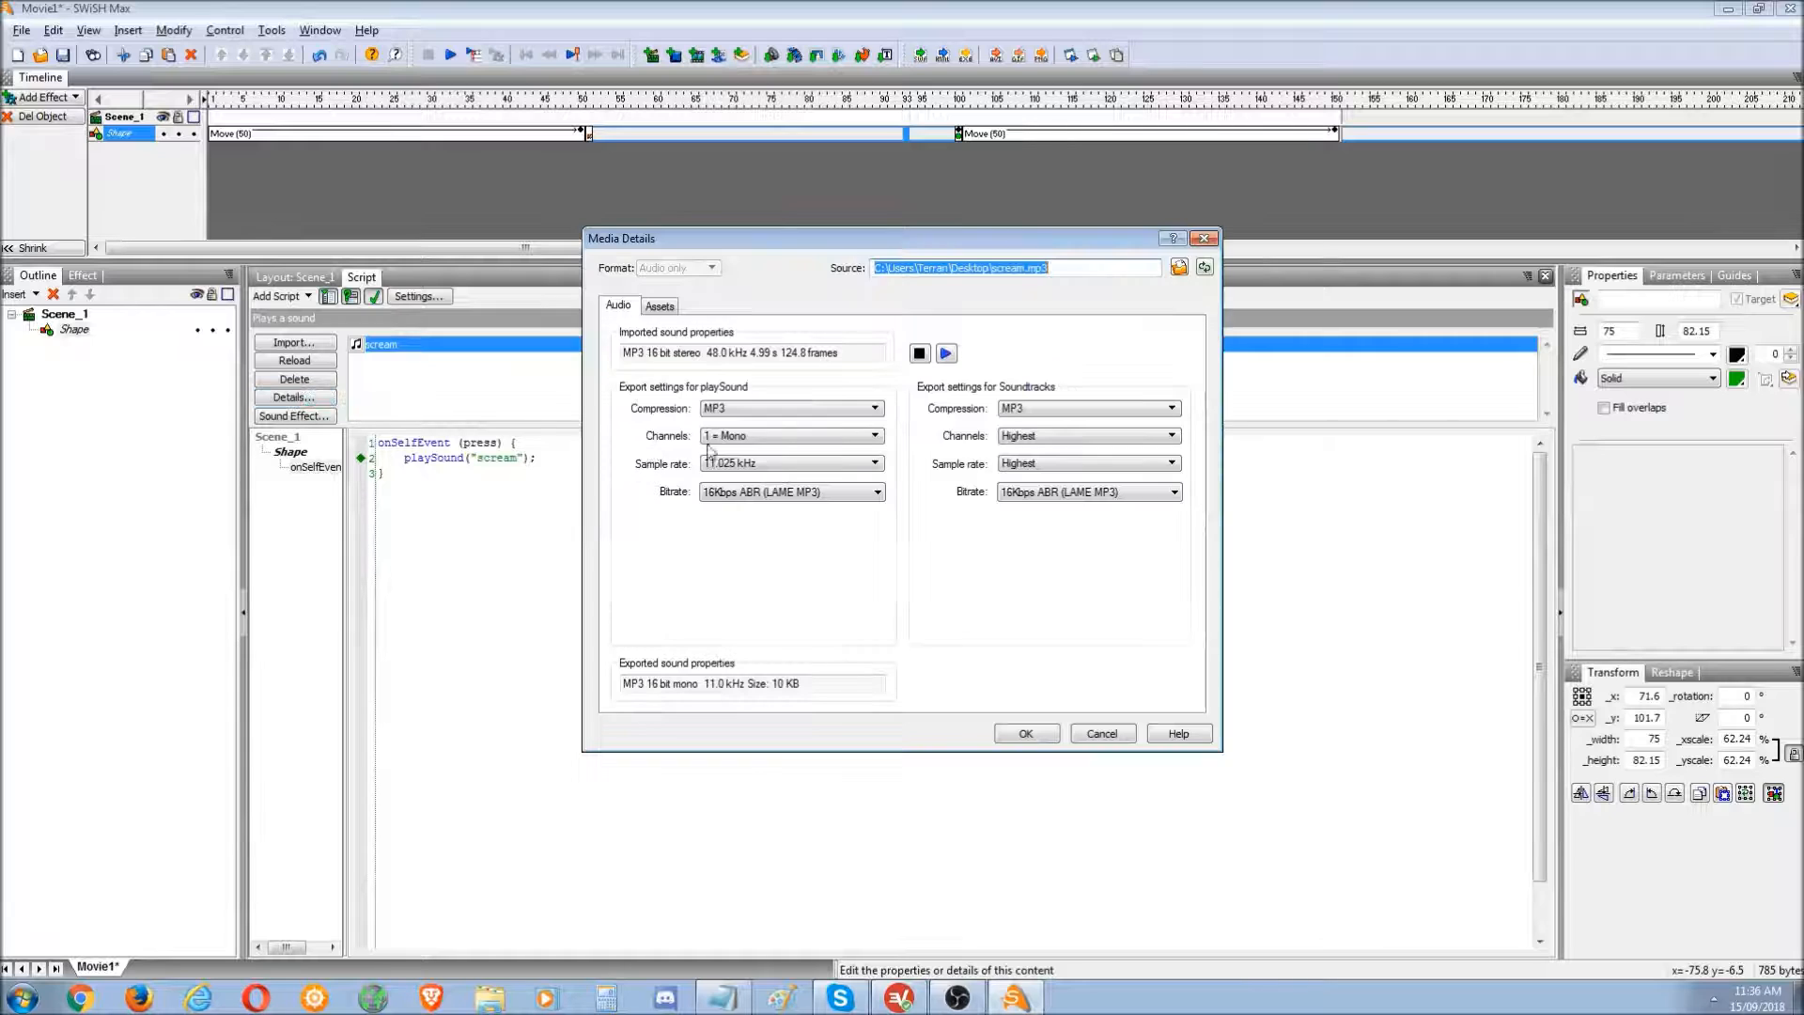
{"action": "left_click", "coordinate": [1103, 734]}
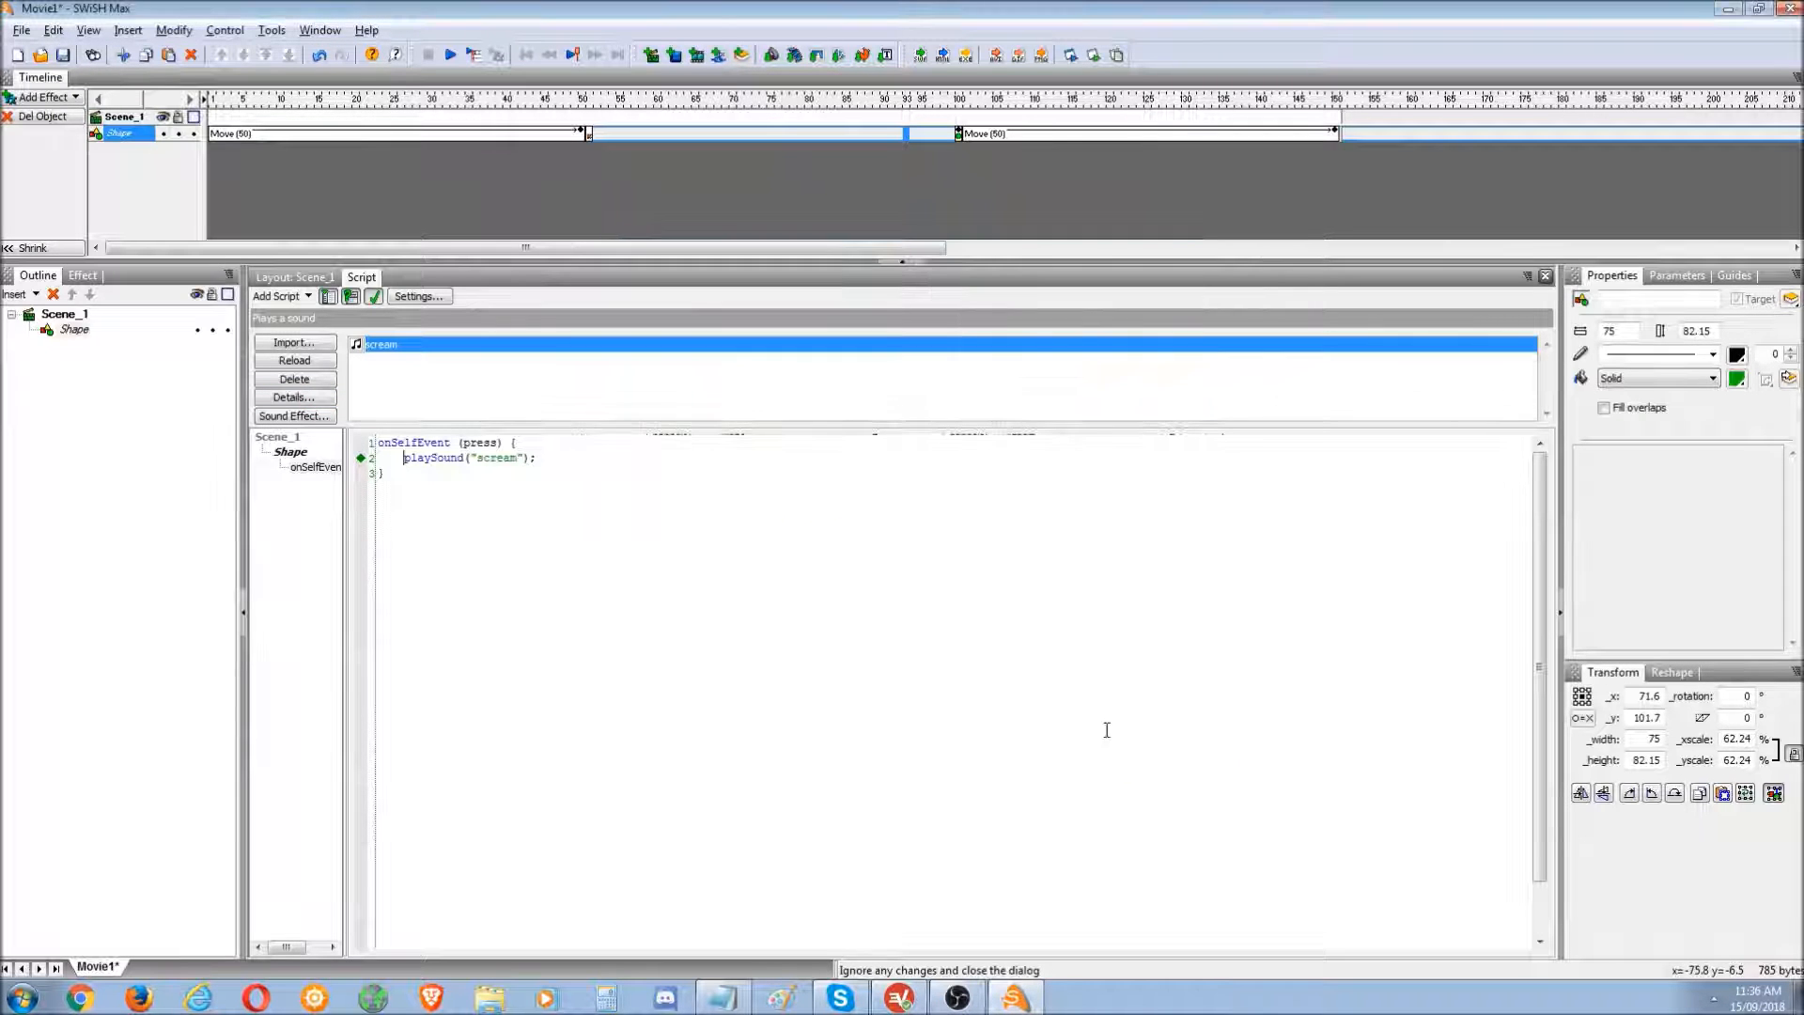
{"action": "left_click", "coordinate": [1091, 60]}
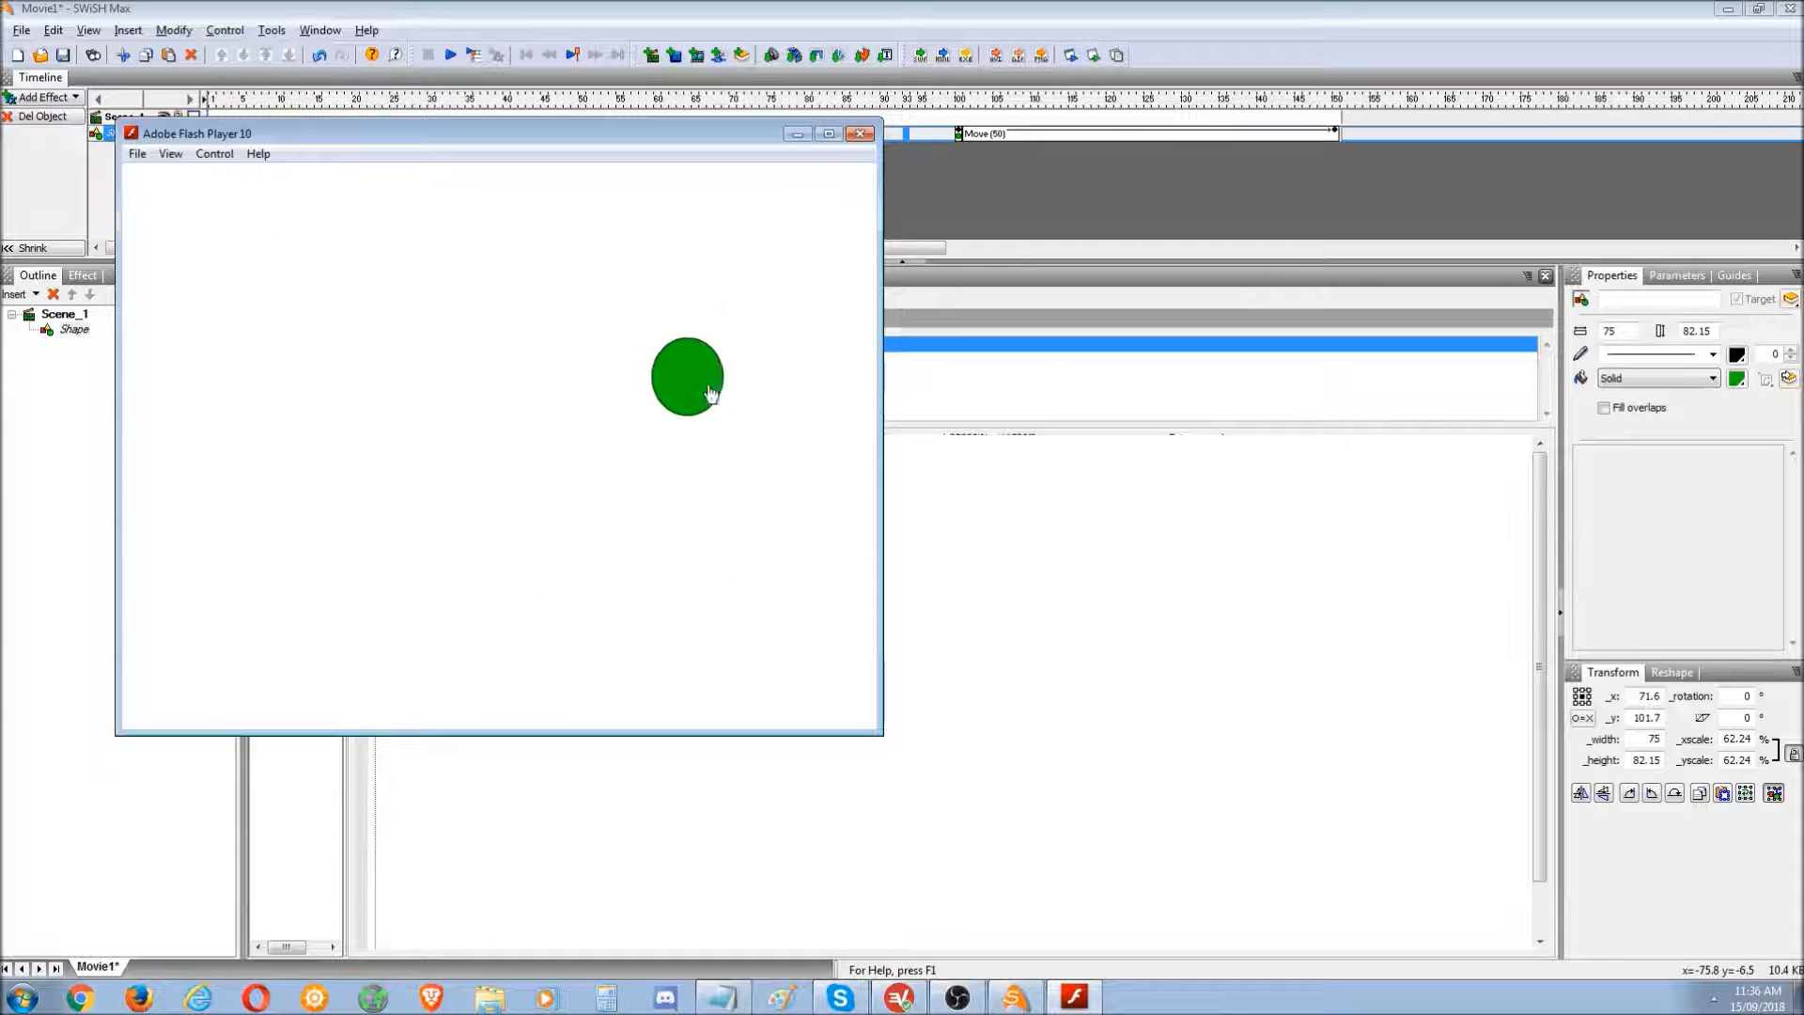
{"action": "left_click", "coordinate": [860, 134]}
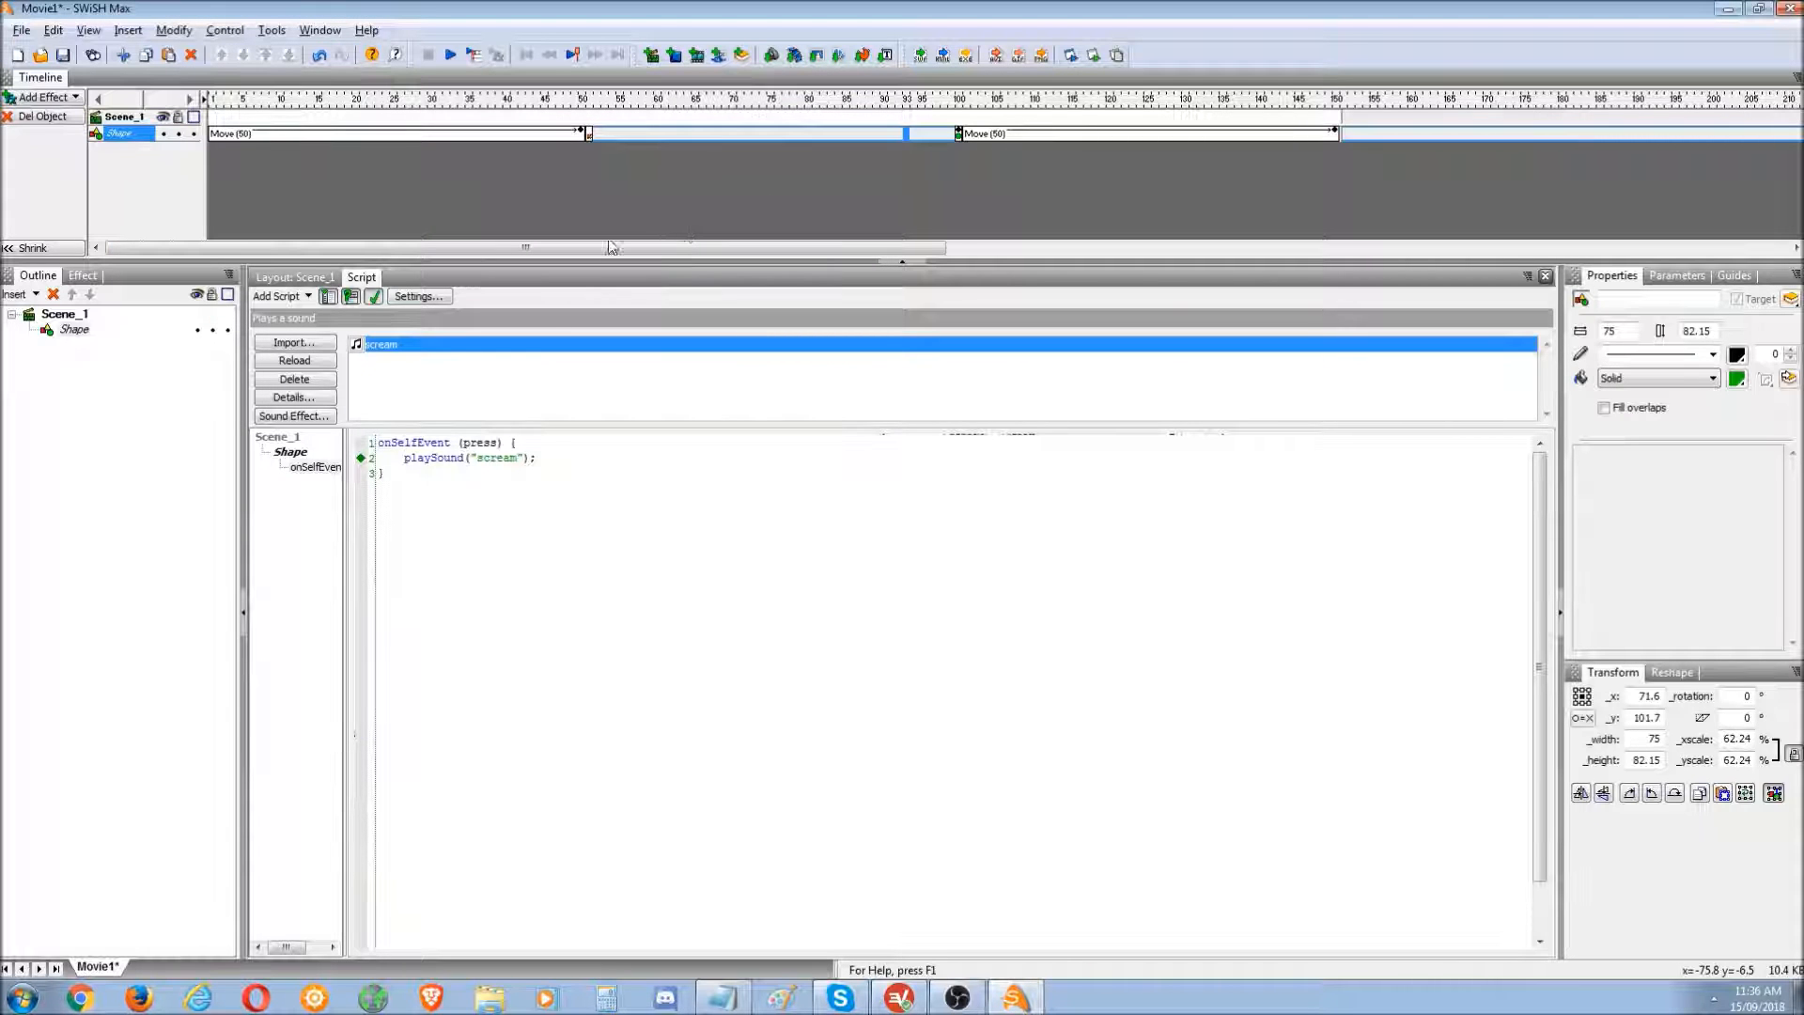
- Draw a tall rectangle about 105 wide and 511 high near the stage's right edge and select it
{"action": "left_click", "coordinate": [290, 280]}
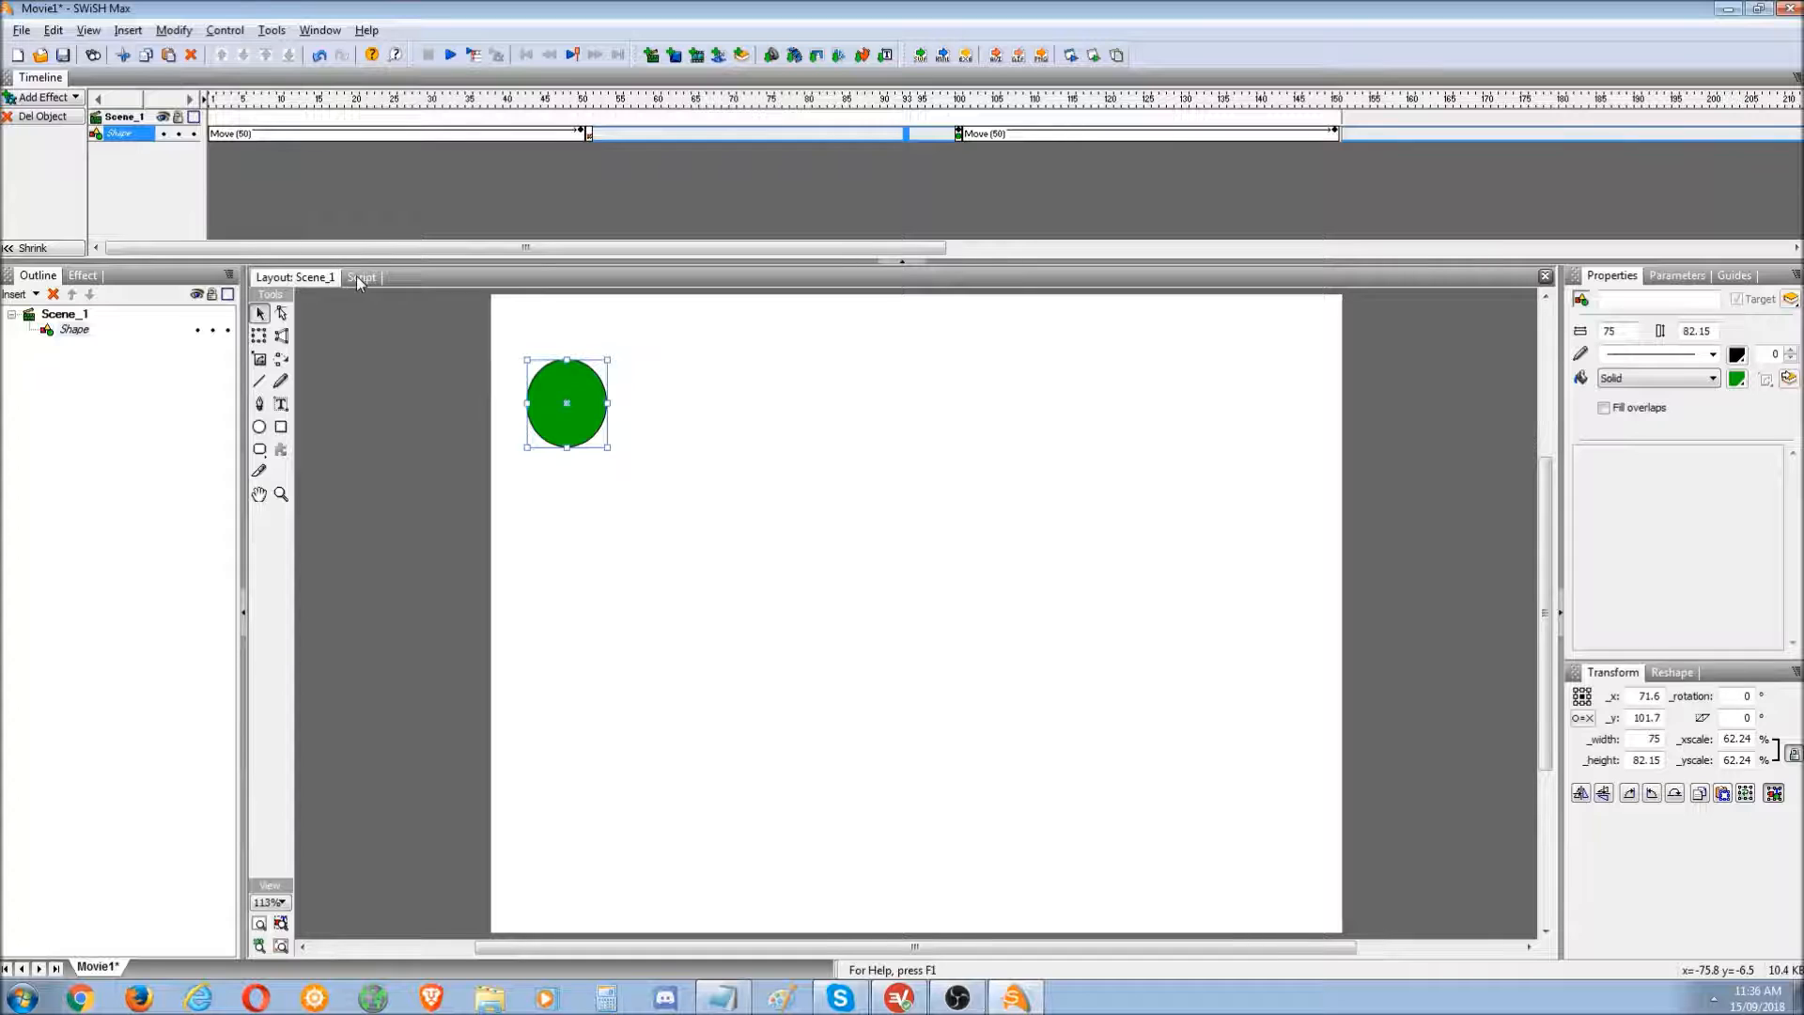
{"action": "left_click", "coordinate": [281, 428]}
{"action": "left_click_drag", "start_coordinate": [1280, 881], "coordinate": [1166, 334]}
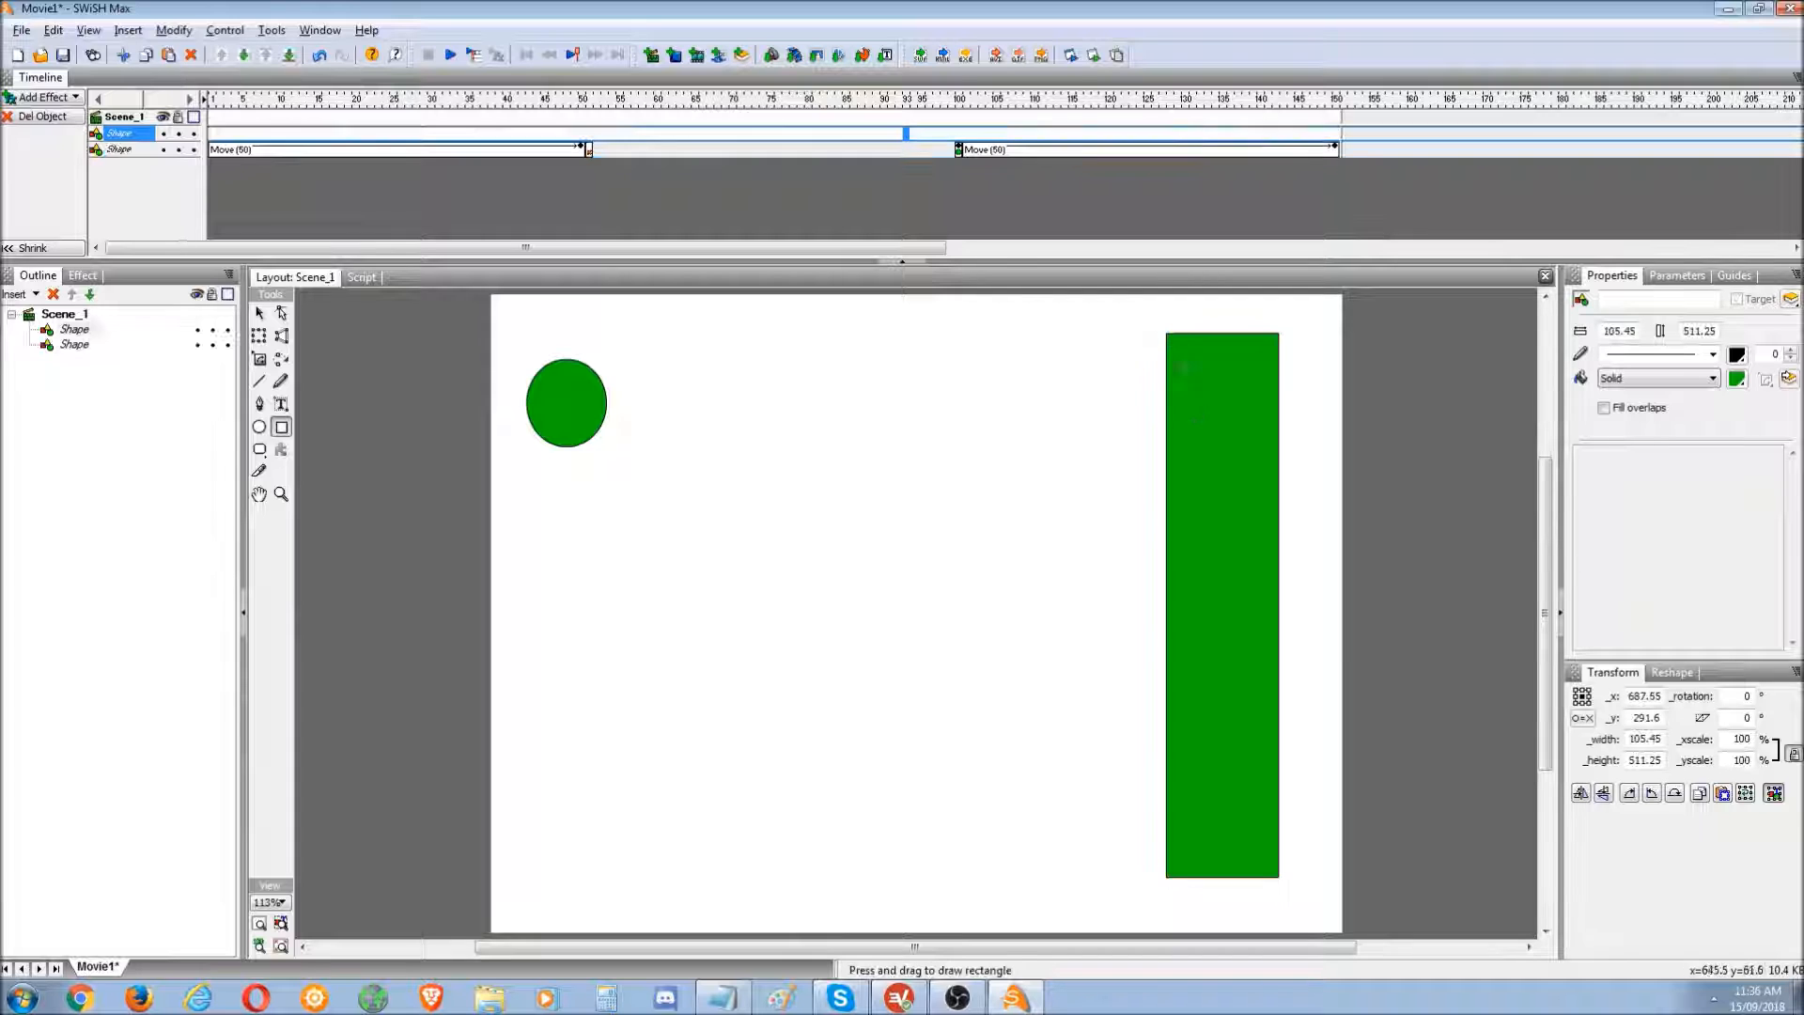
{"action": "left_click", "coordinate": [259, 313]}
{"action": "left_click", "coordinate": [1192, 652]}
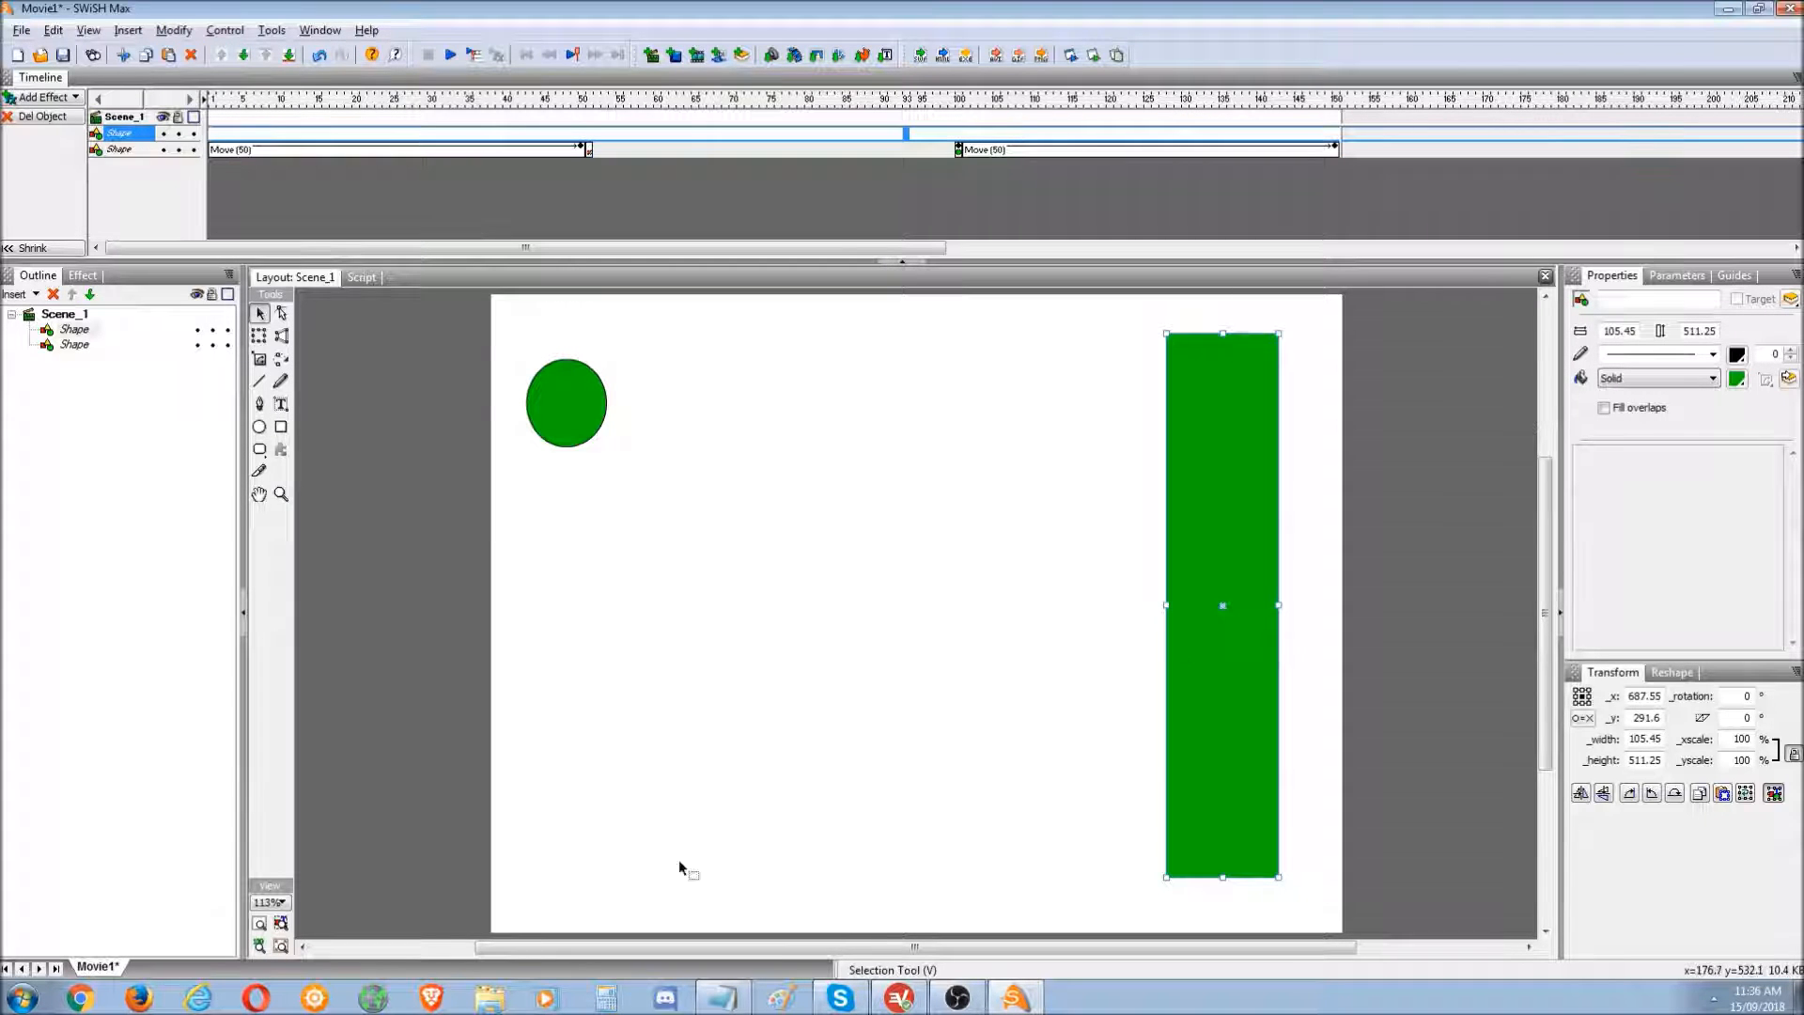
- Duplicate the tall green rectangle in place and select the upper copy in the scene outline
{"action": "left_click", "coordinate": [280, 925]}
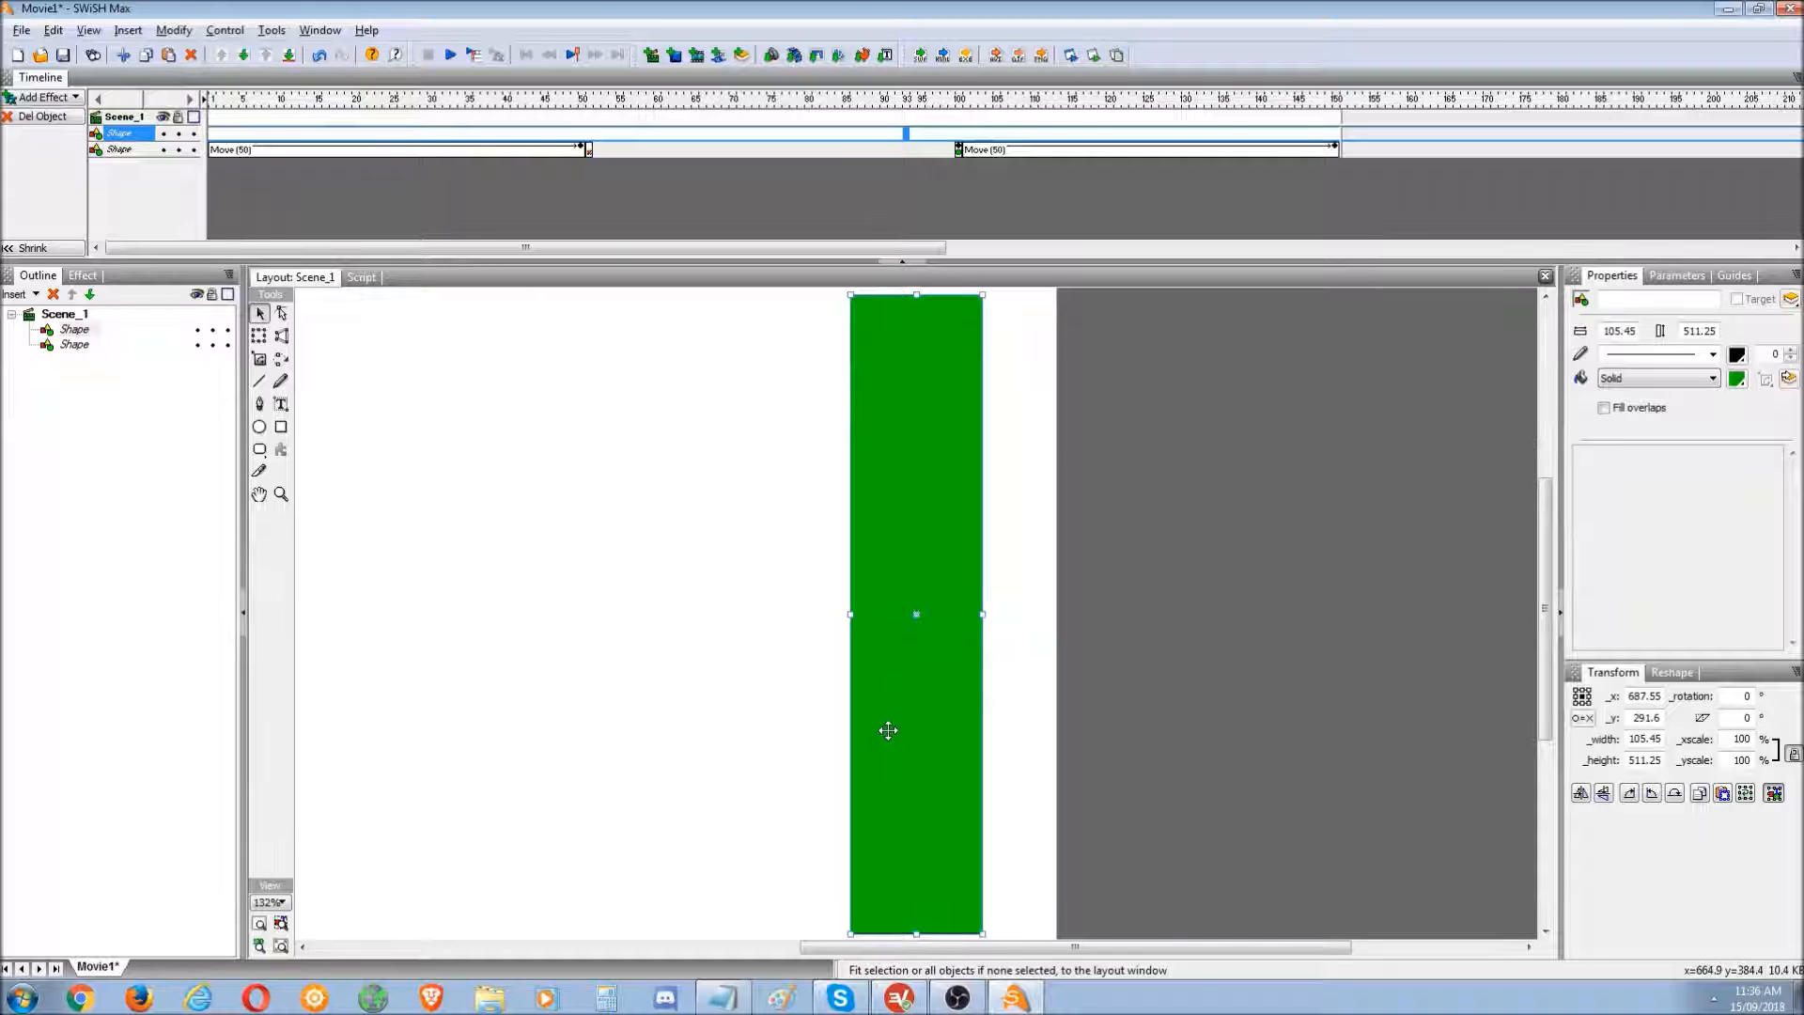
{"action": "key", "text": "ctrl+d"}
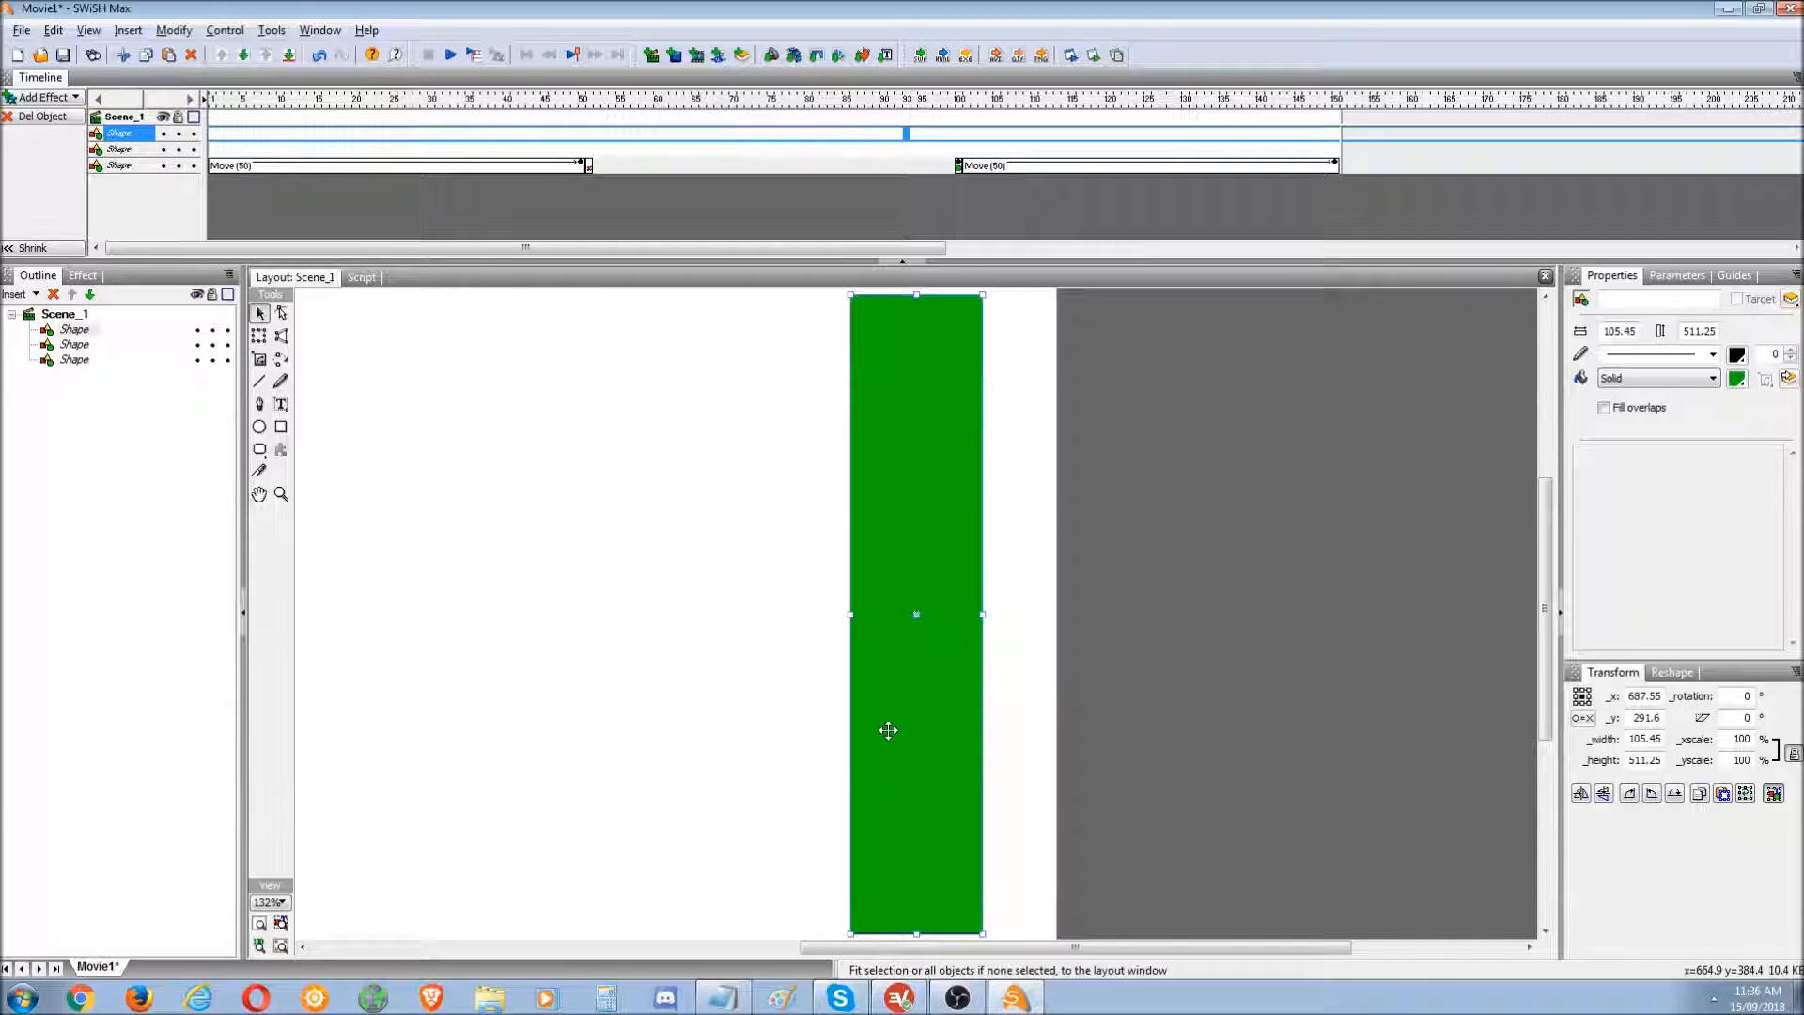
{"action": "left_click", "coordinate": [73, 345]}
{"action": "left_click", "coordinate": [75, 331]}
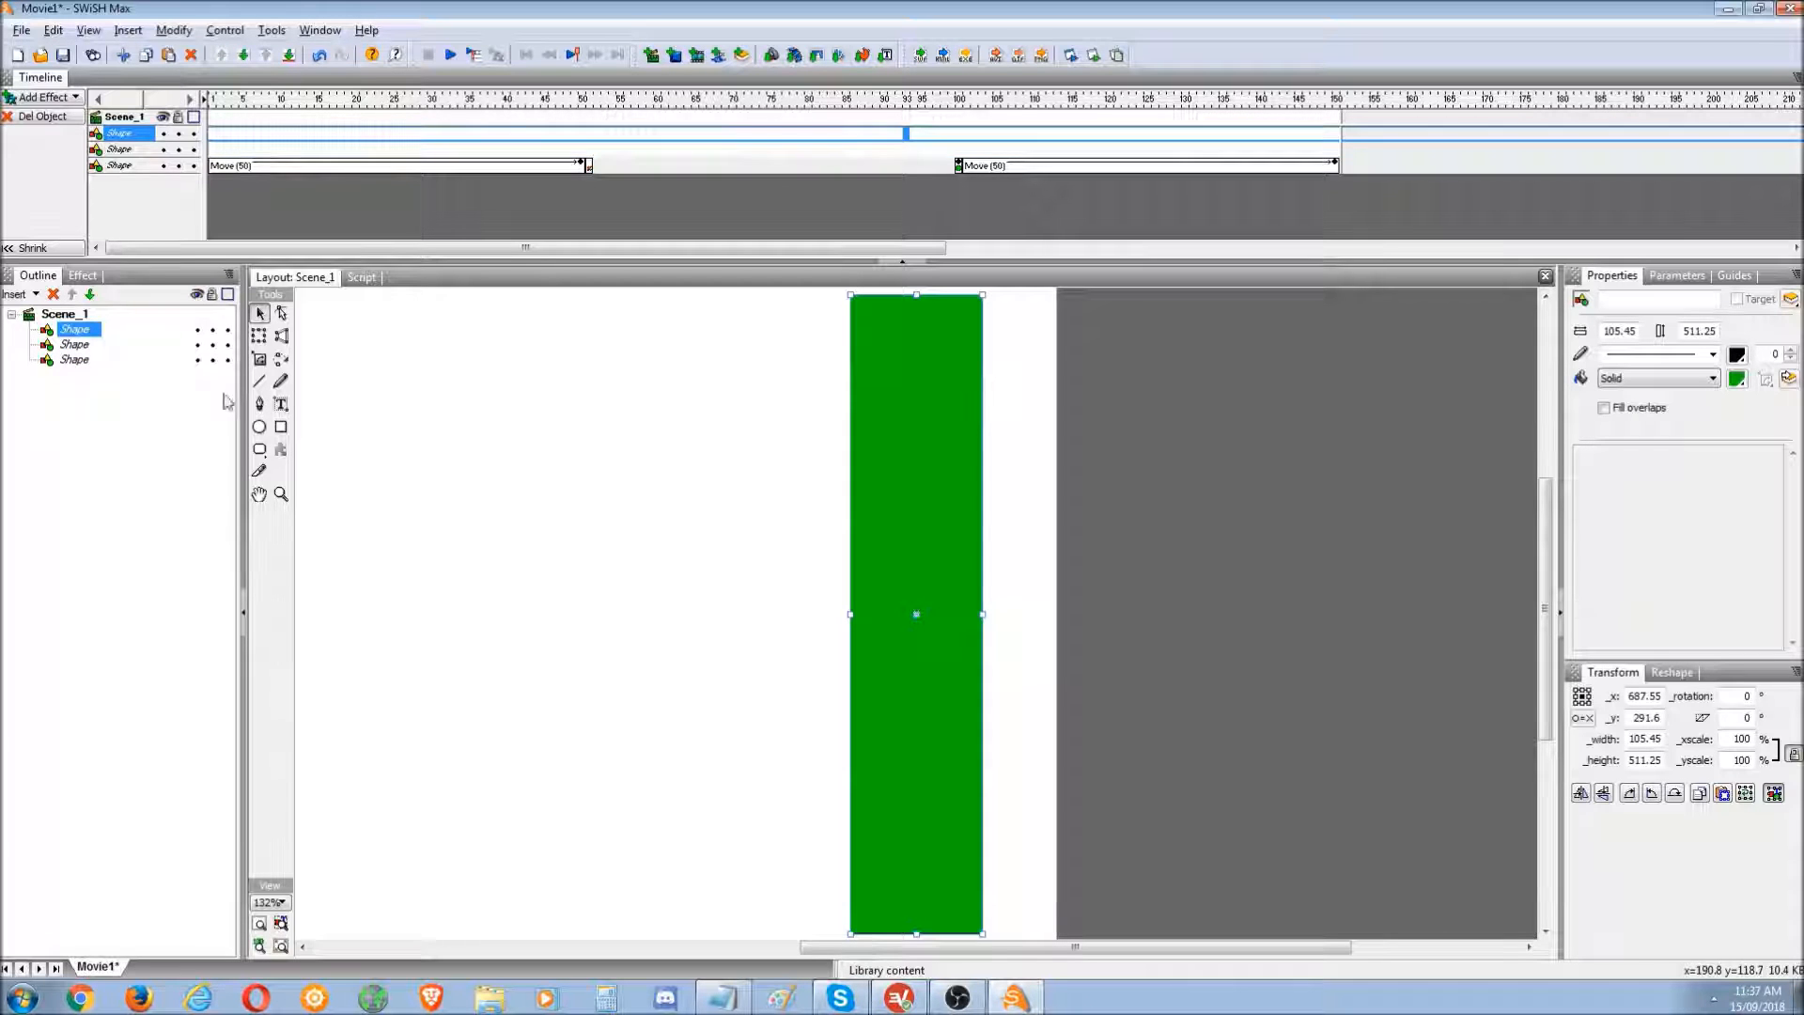
- Give the upper rectangle a blue outline with a line width of 10
{"action": "left_click", "coordinate": [85, 334]}
{"action": "left_click", "coordinate": [1710, 355]}
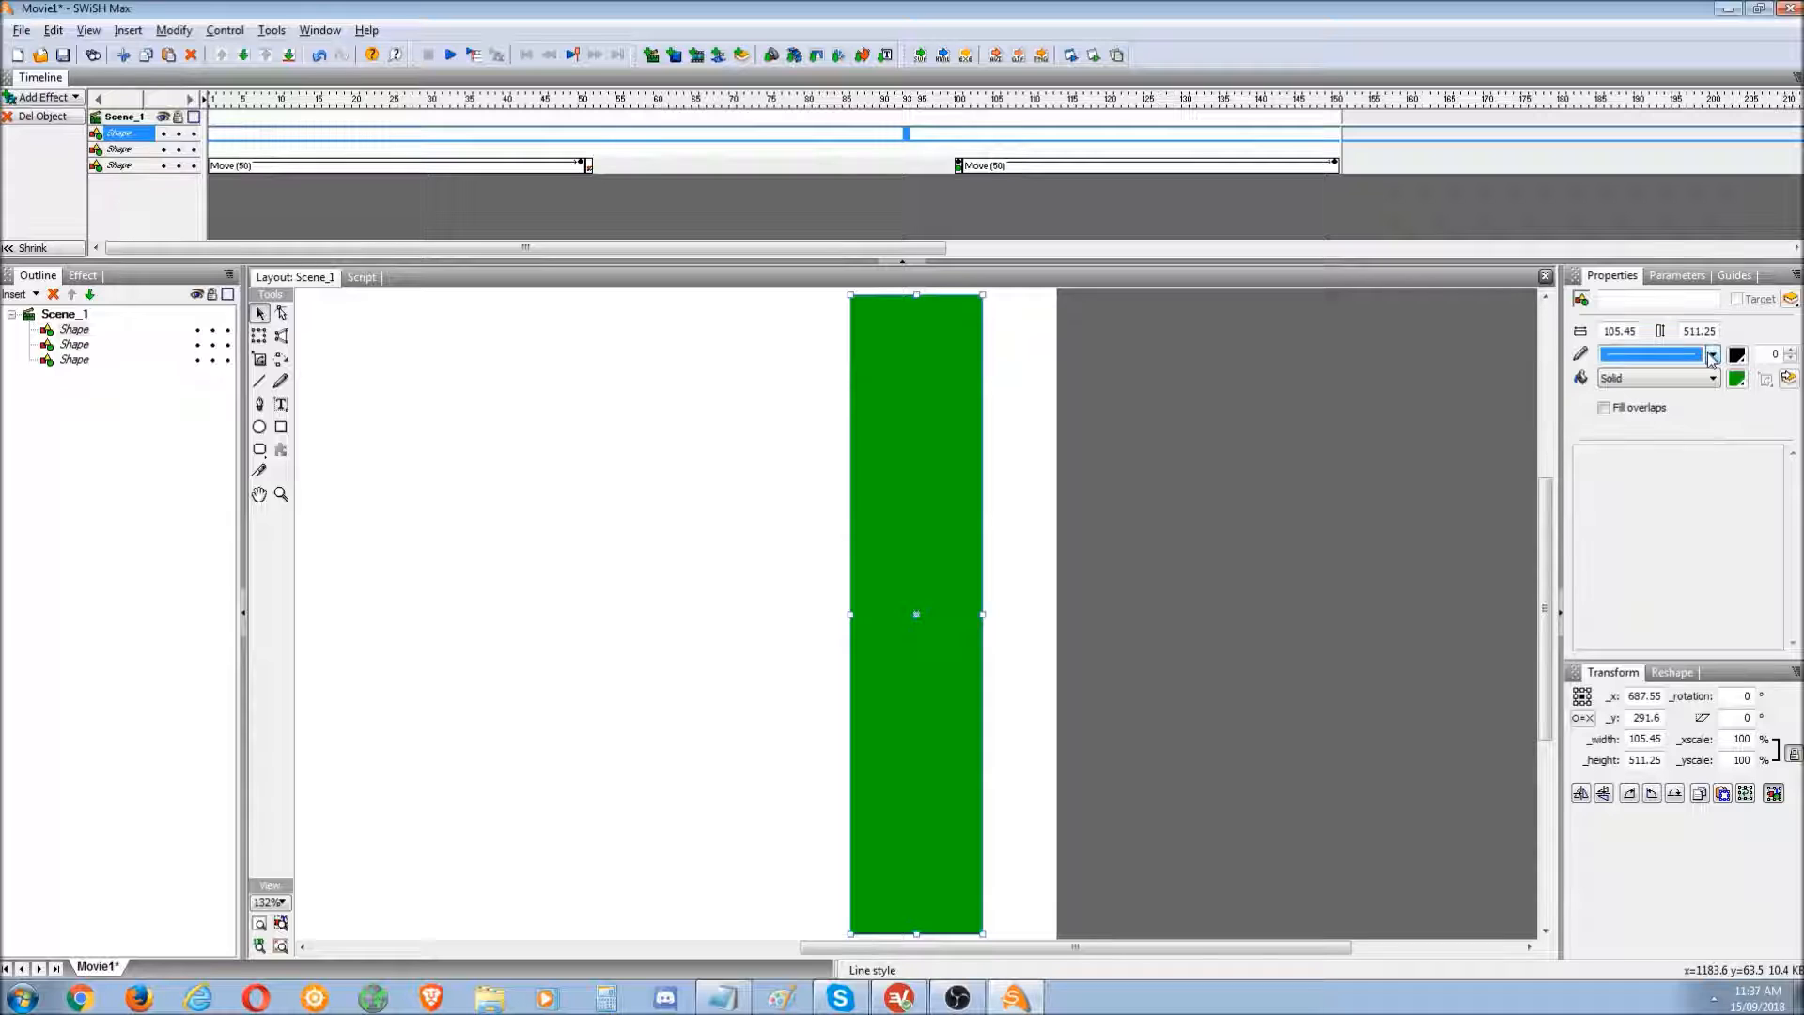
{"action": "left_click", "coordinate": [1737, 379]}
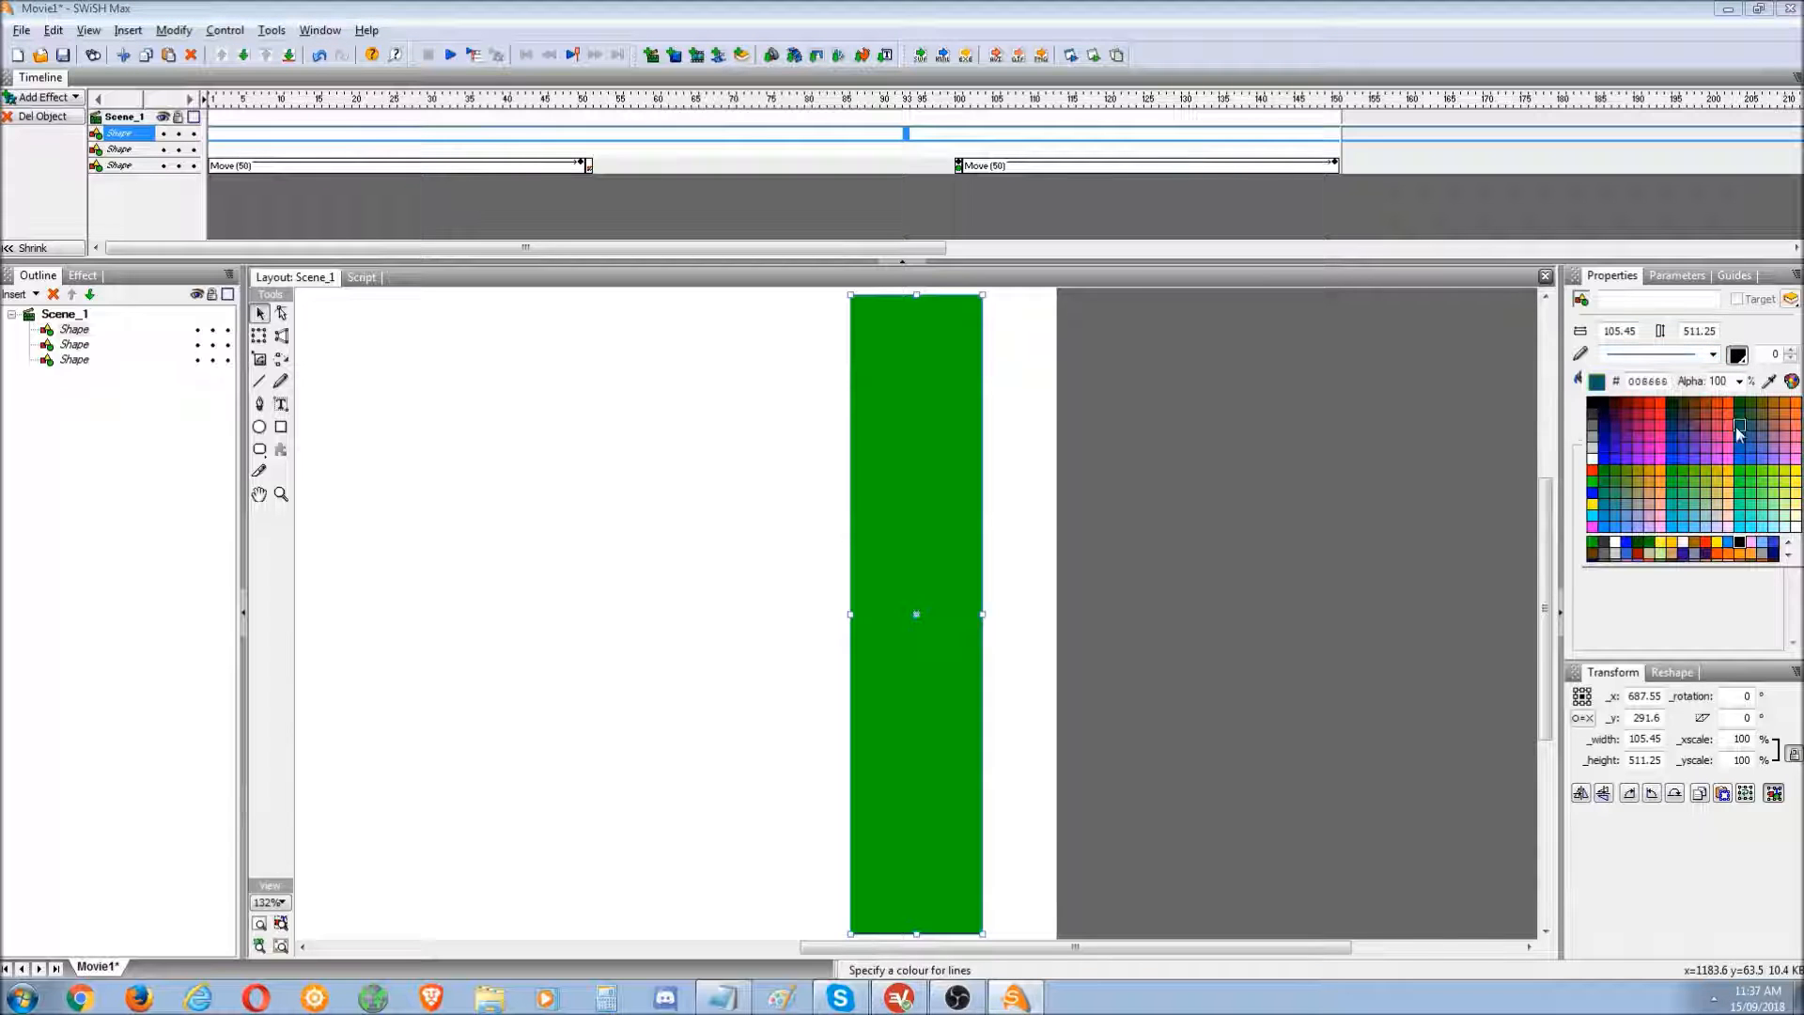
{"action": "left_click", "coordinate": [1601, 450]}
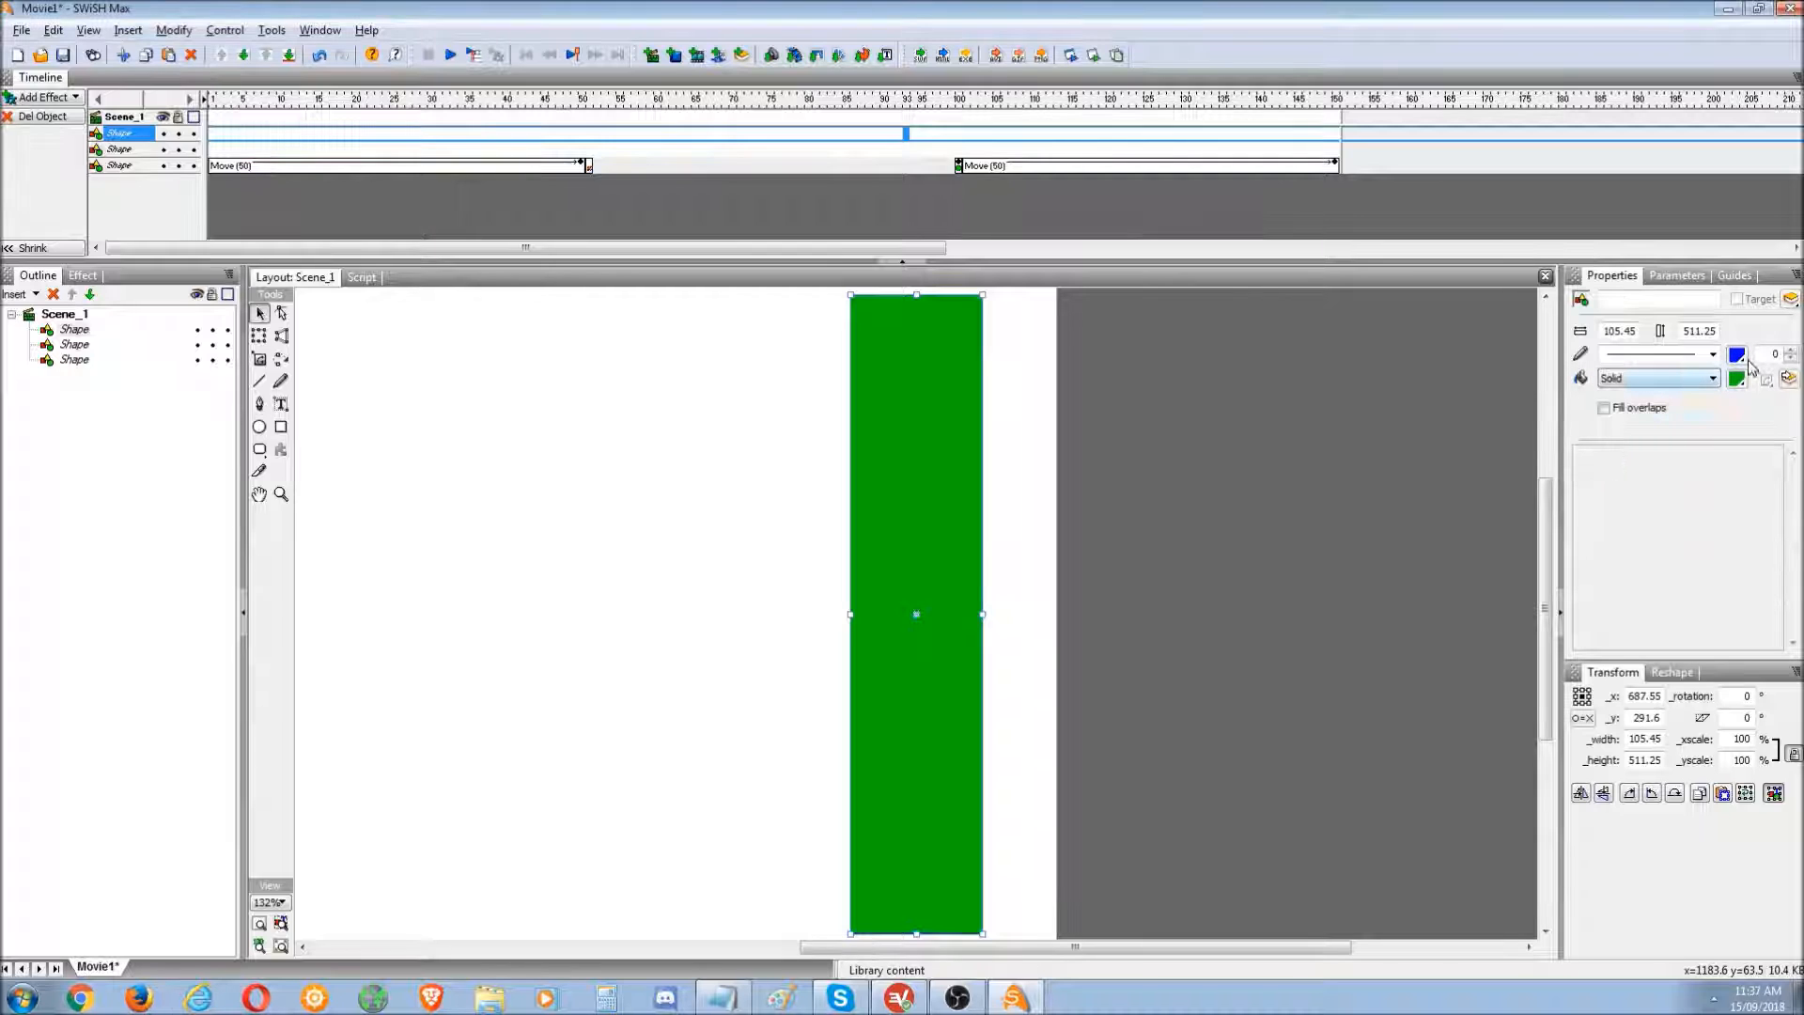
{"action": "left_click", "coordinate": [1793, 352]}
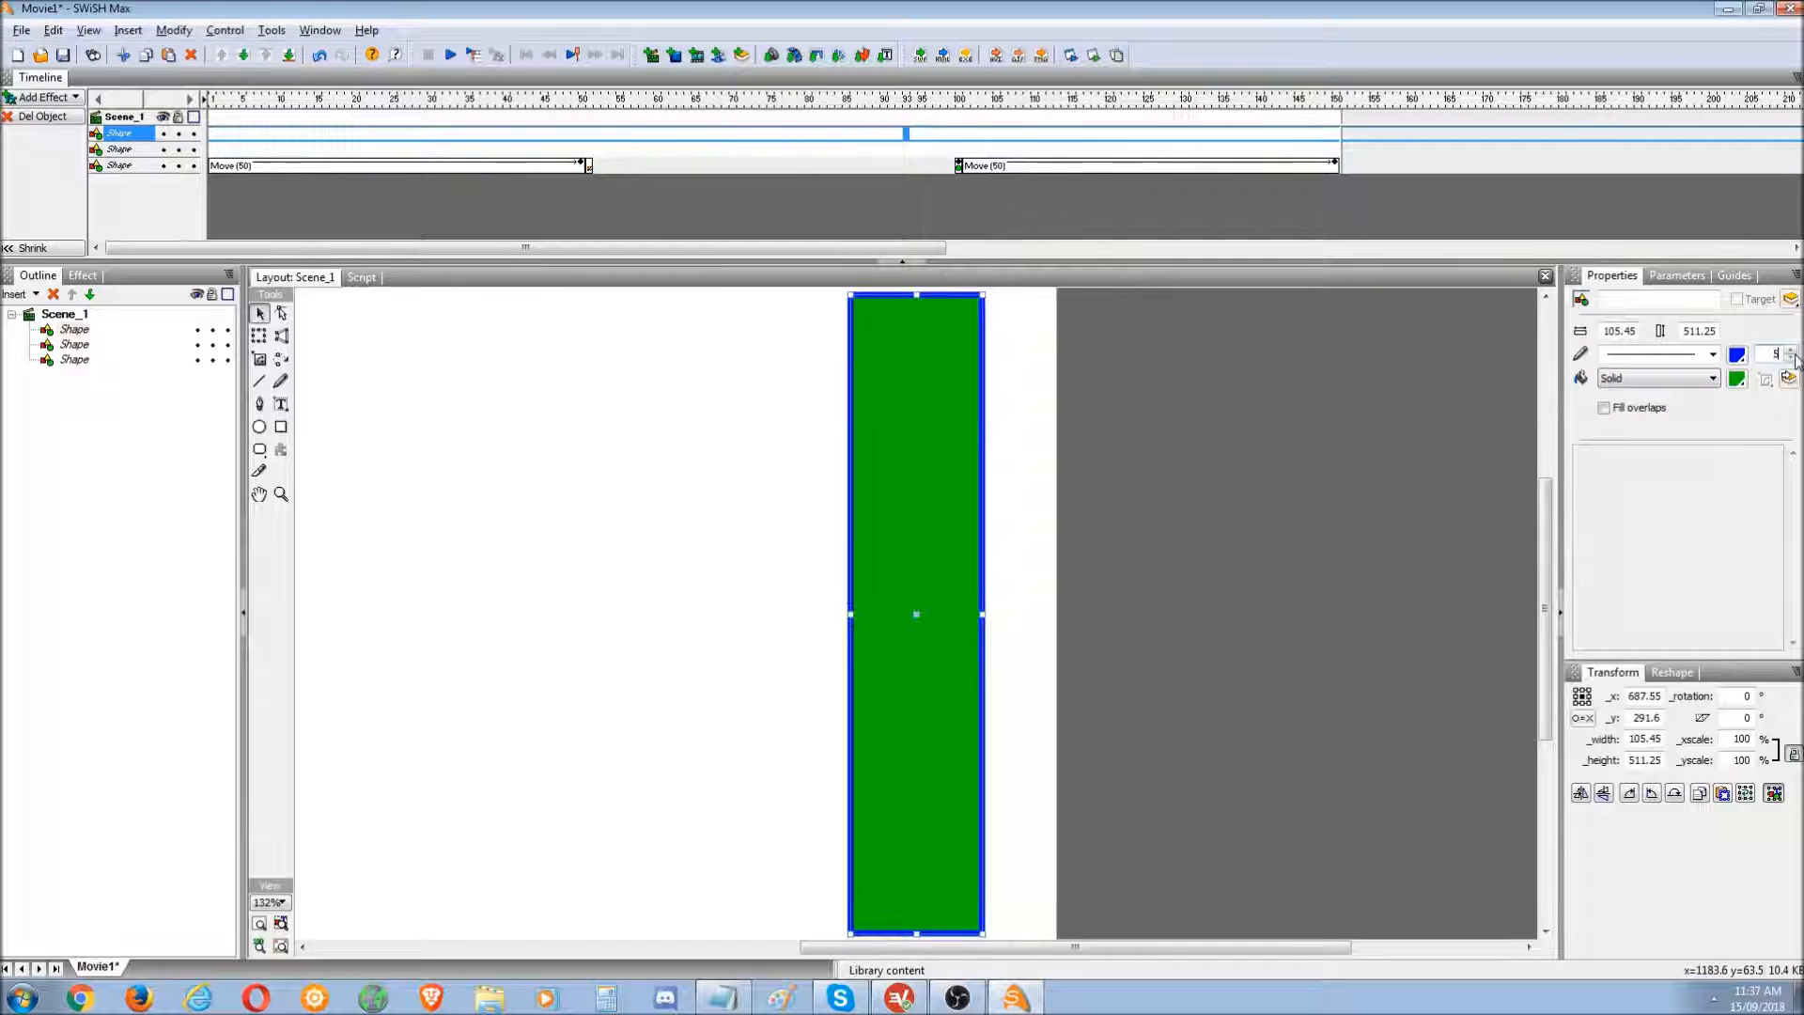
{"action": "left_click", "coordinate": [1793, 353]}
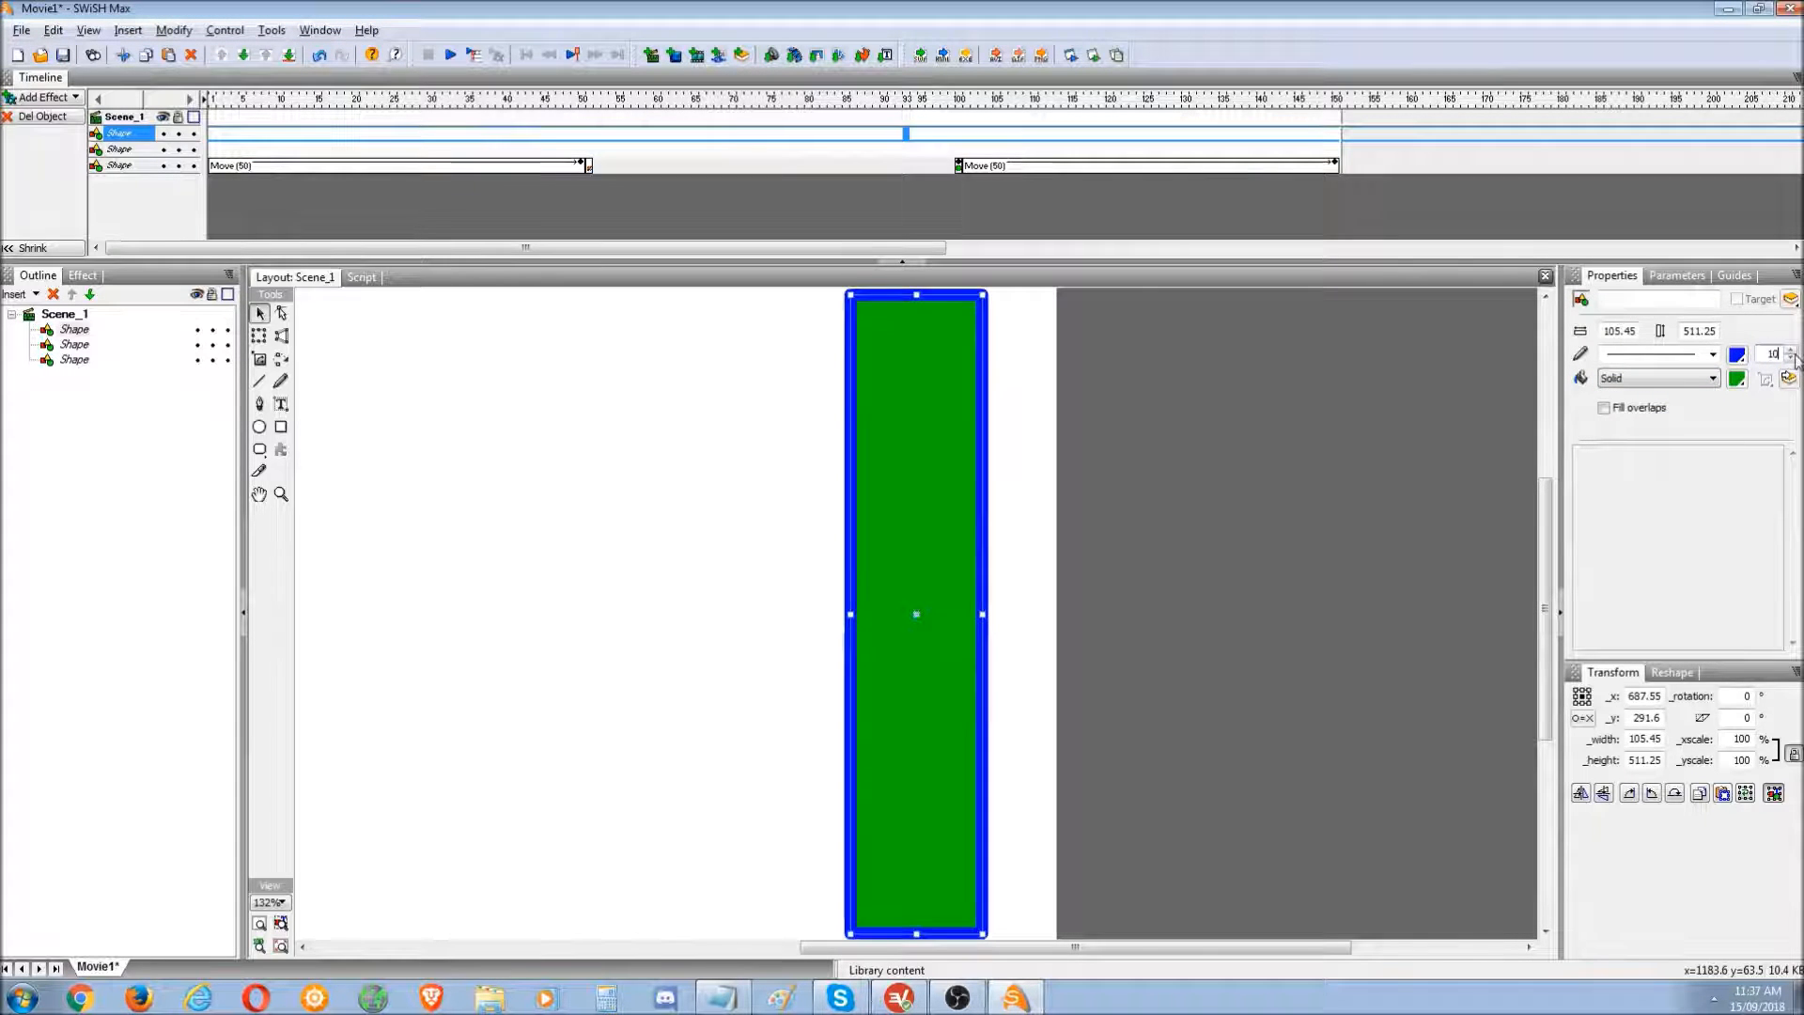
- Try several dashed and dotted line styles on the rectangle's blue outline and return it to the solid line
{"action": "left_click", "coordinate": [1714, 353]}
{"action": "left_click", "coordinate": [1689, 407]}
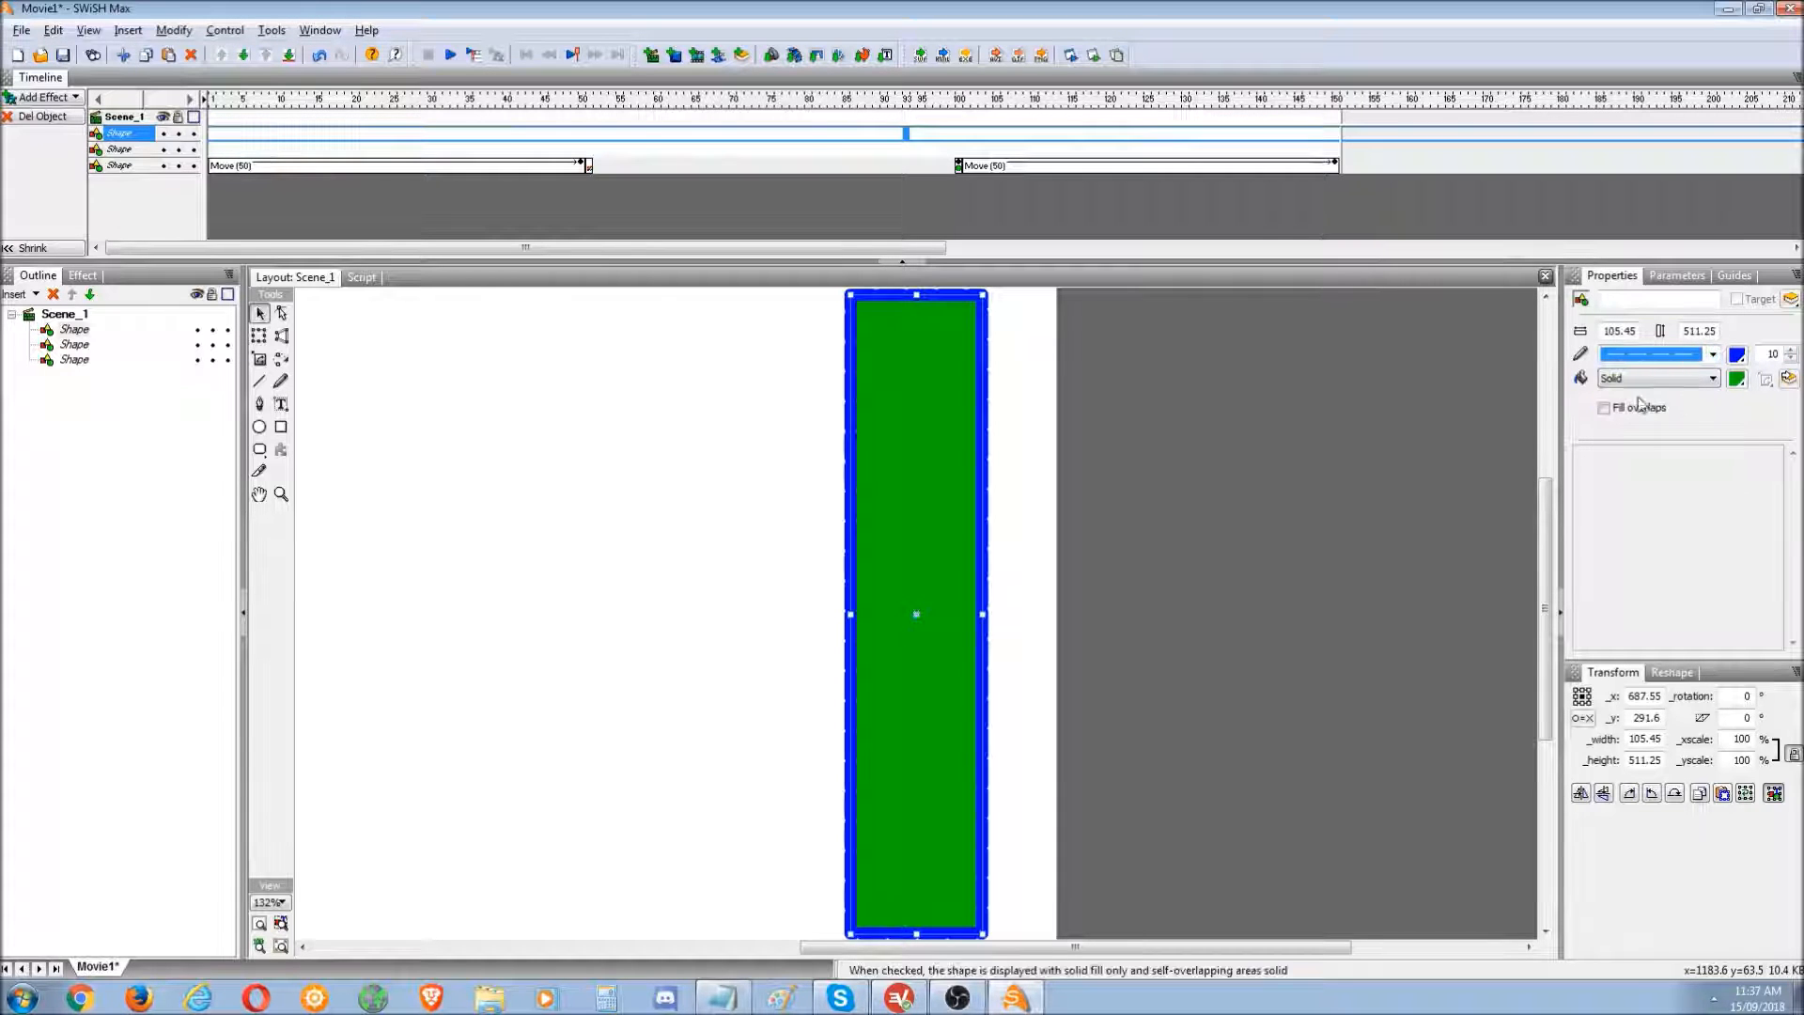
{"action": "left_click", "coordinate": [1713, 353]}
{"action": "left_click", "coordinate": [1663, 470]}
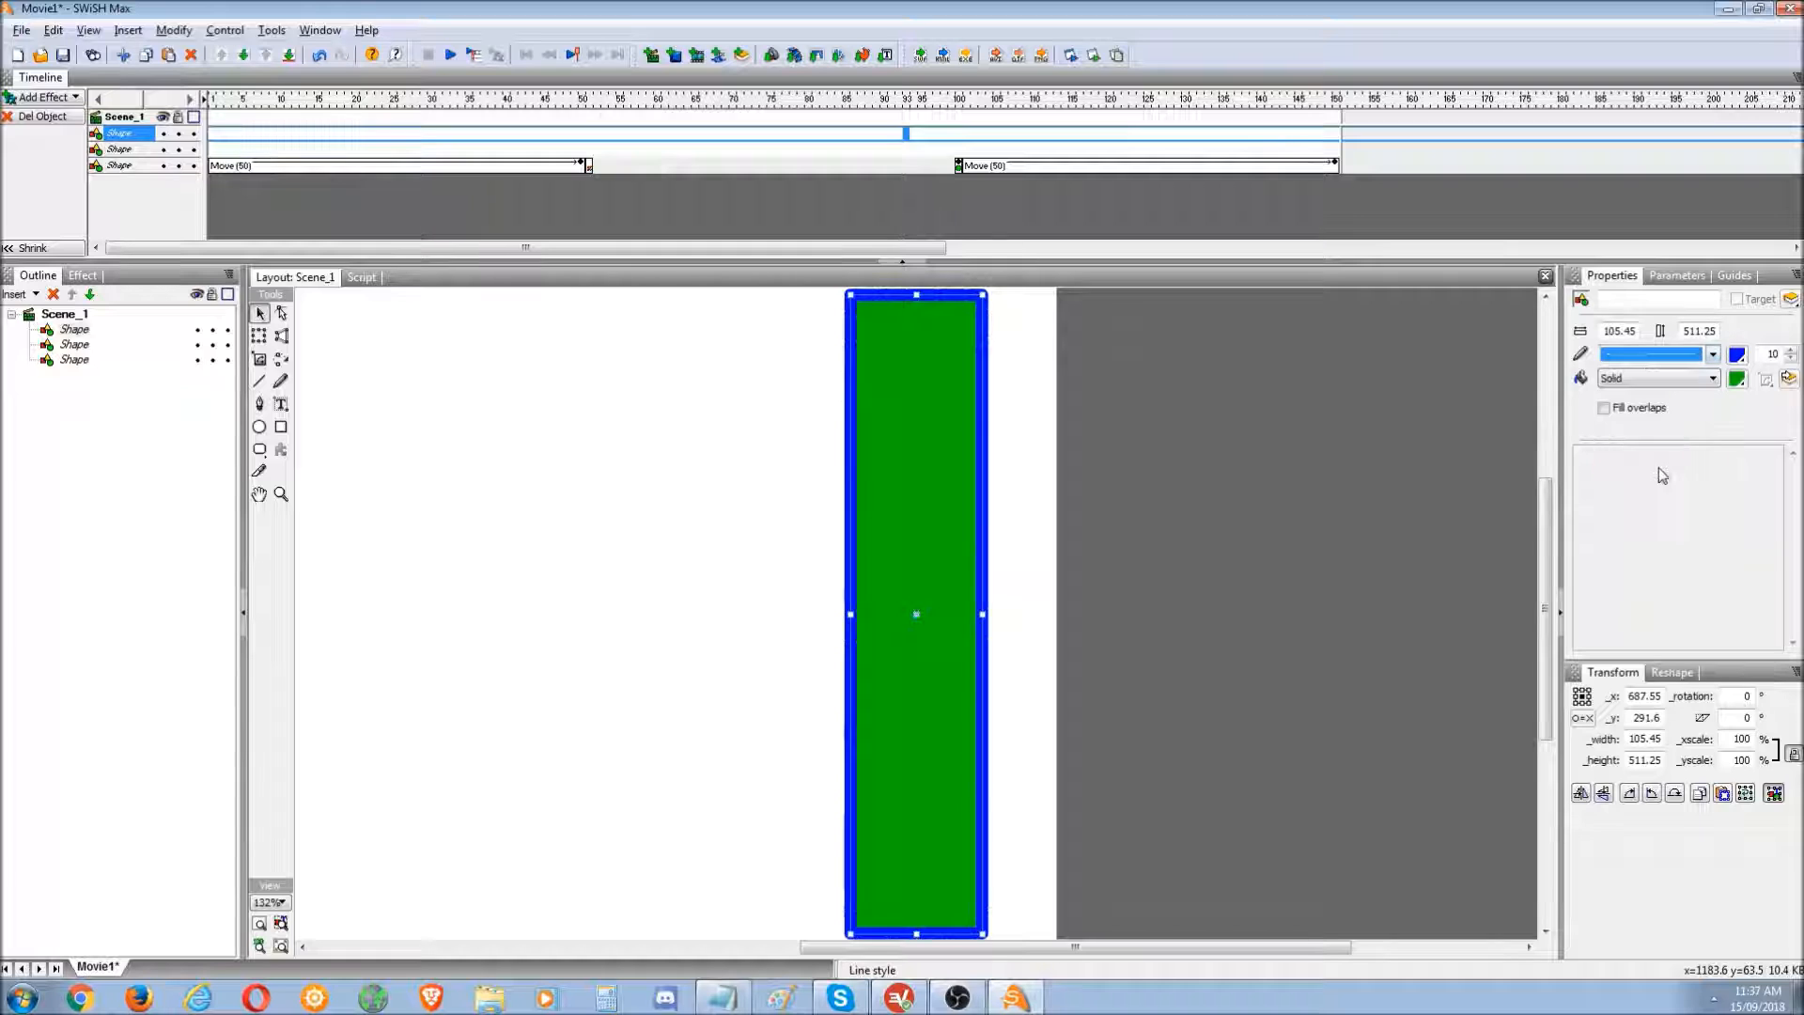
{"action": "left_click", "coordinate": [1713, 357]}
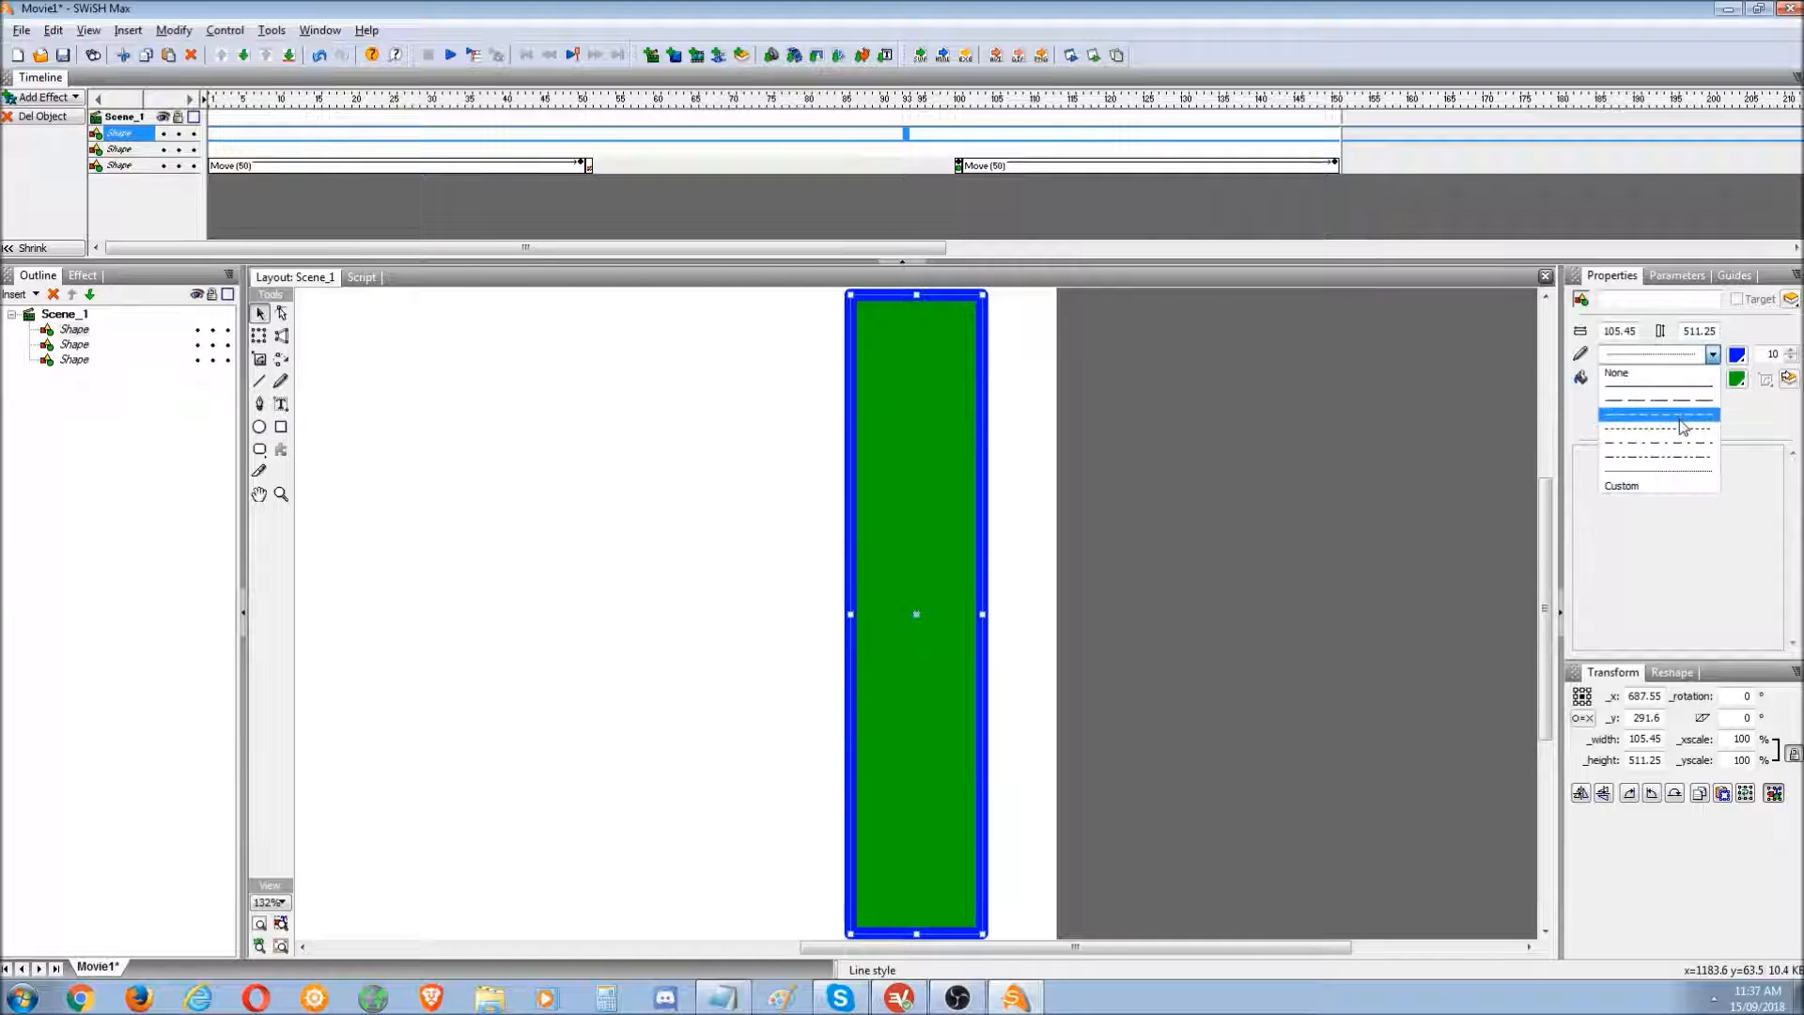
{"action": "left_click", "coordinate": [1682, 427]}
{"action": "left_click", "coordinate": [1692, 354]}
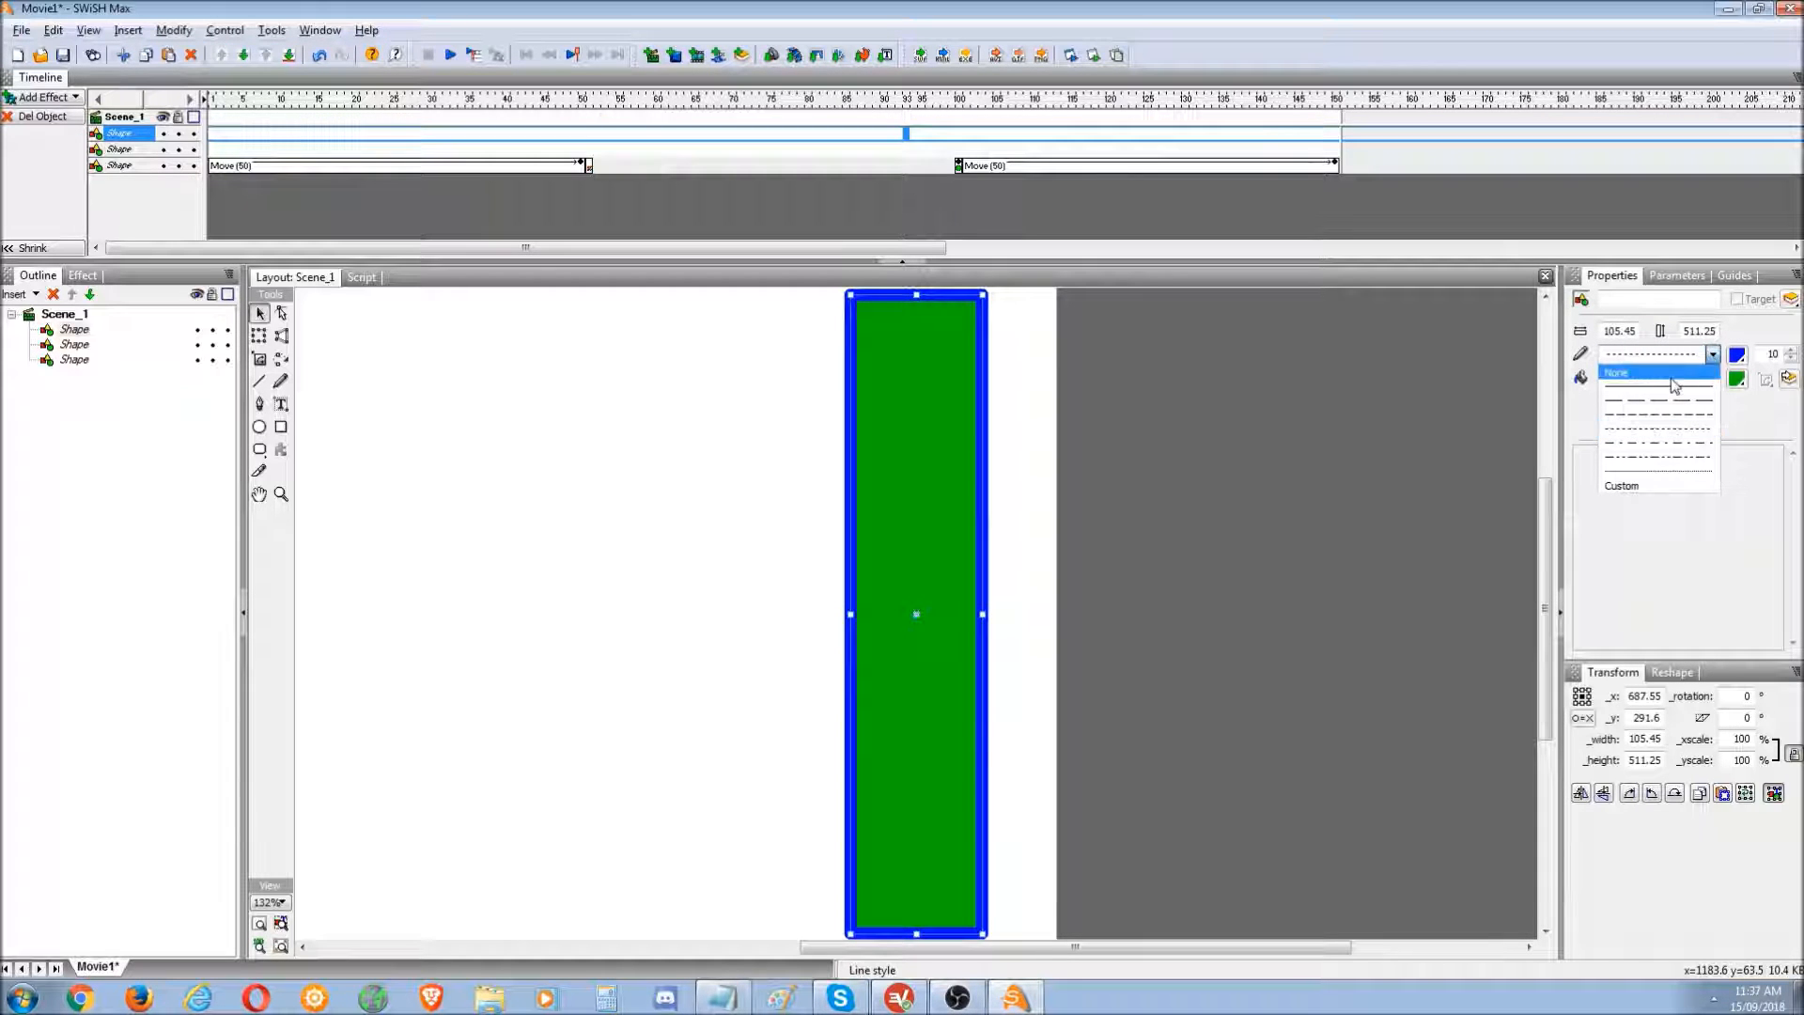
{"action": "left_click", "coordinate": [1674, 386]}
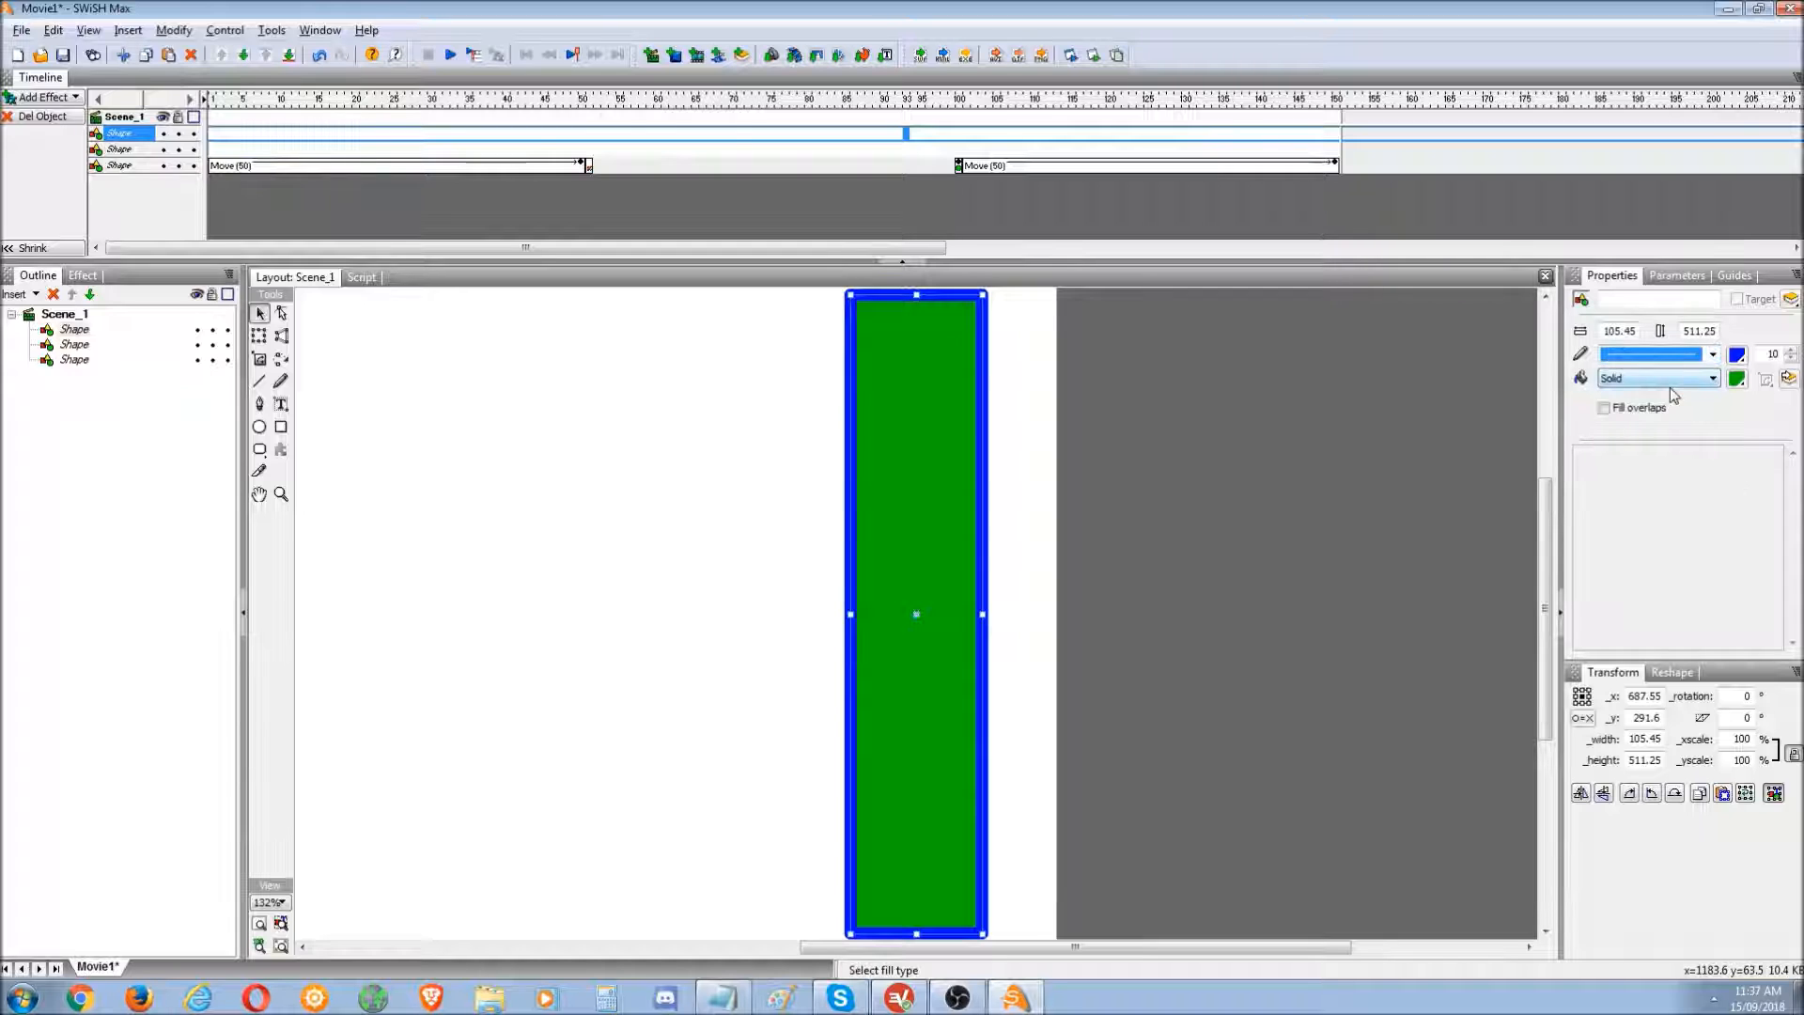
- Select the lower rectangle copy in the outline and set its transform reference point to the bottom centre
{"action": "left_click", "coordinate": [72, 331]}
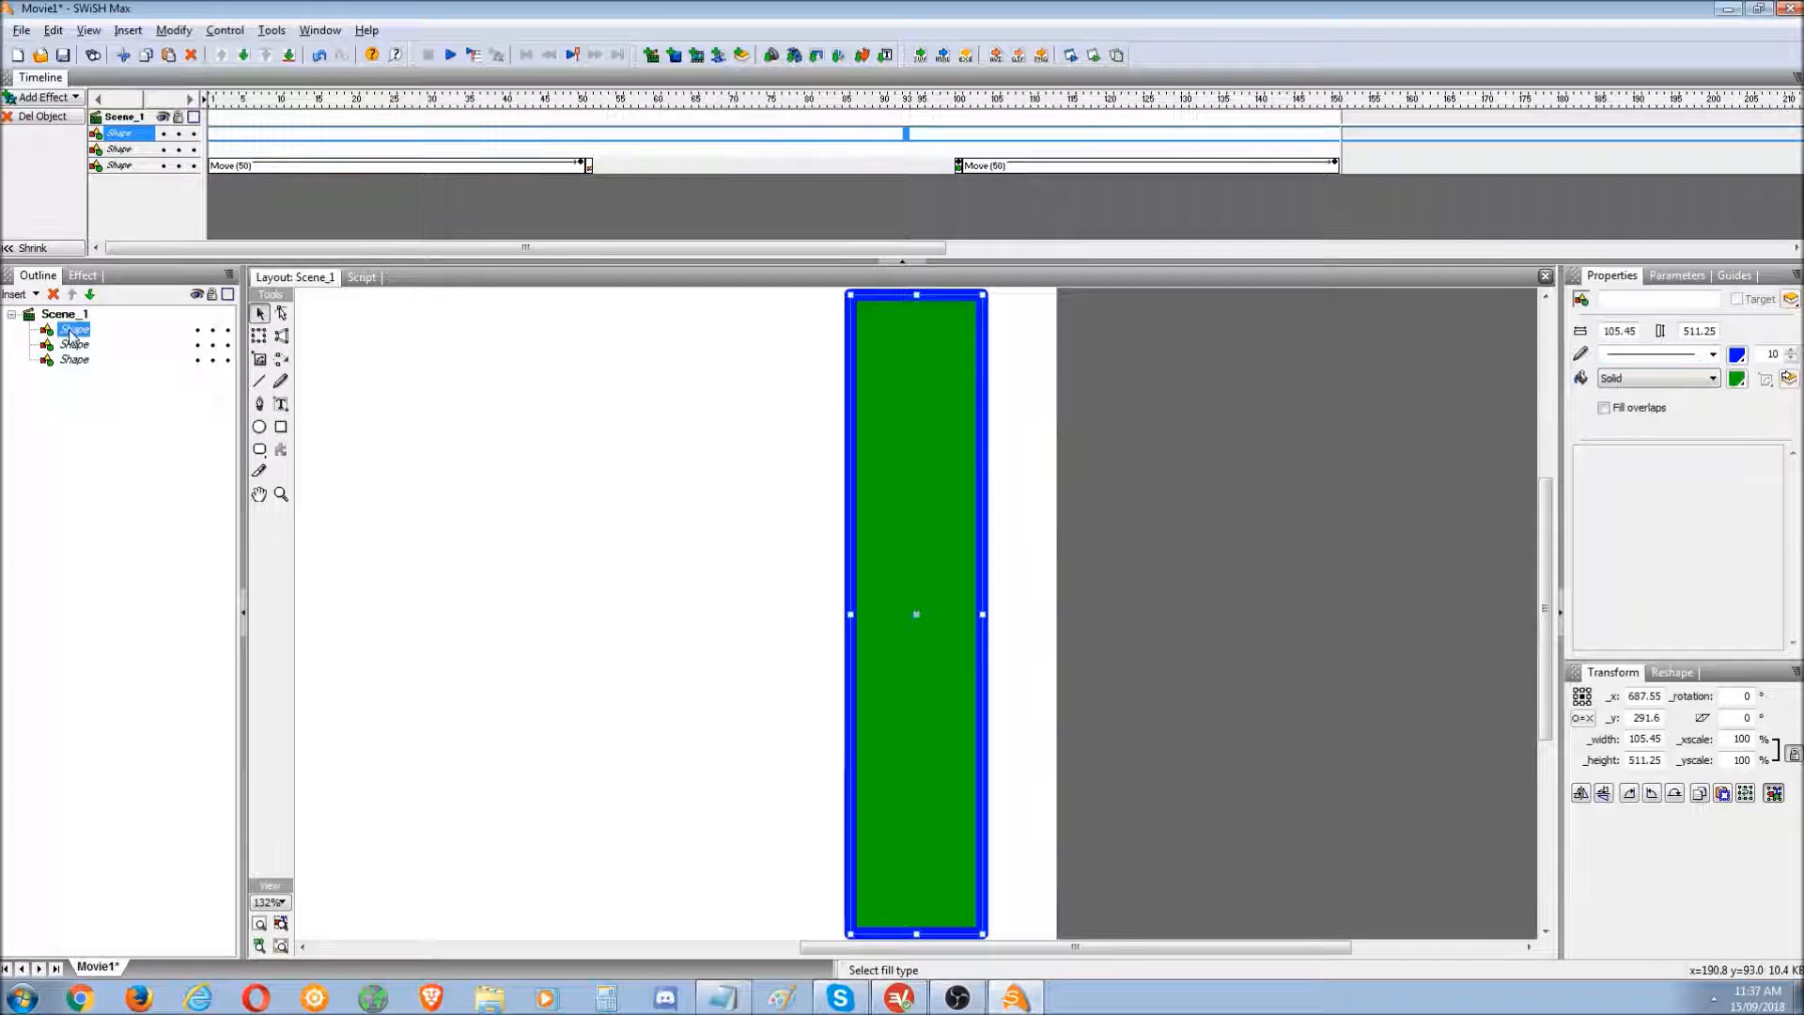
{"action": "left_click", "coordinate": [76, 346]}
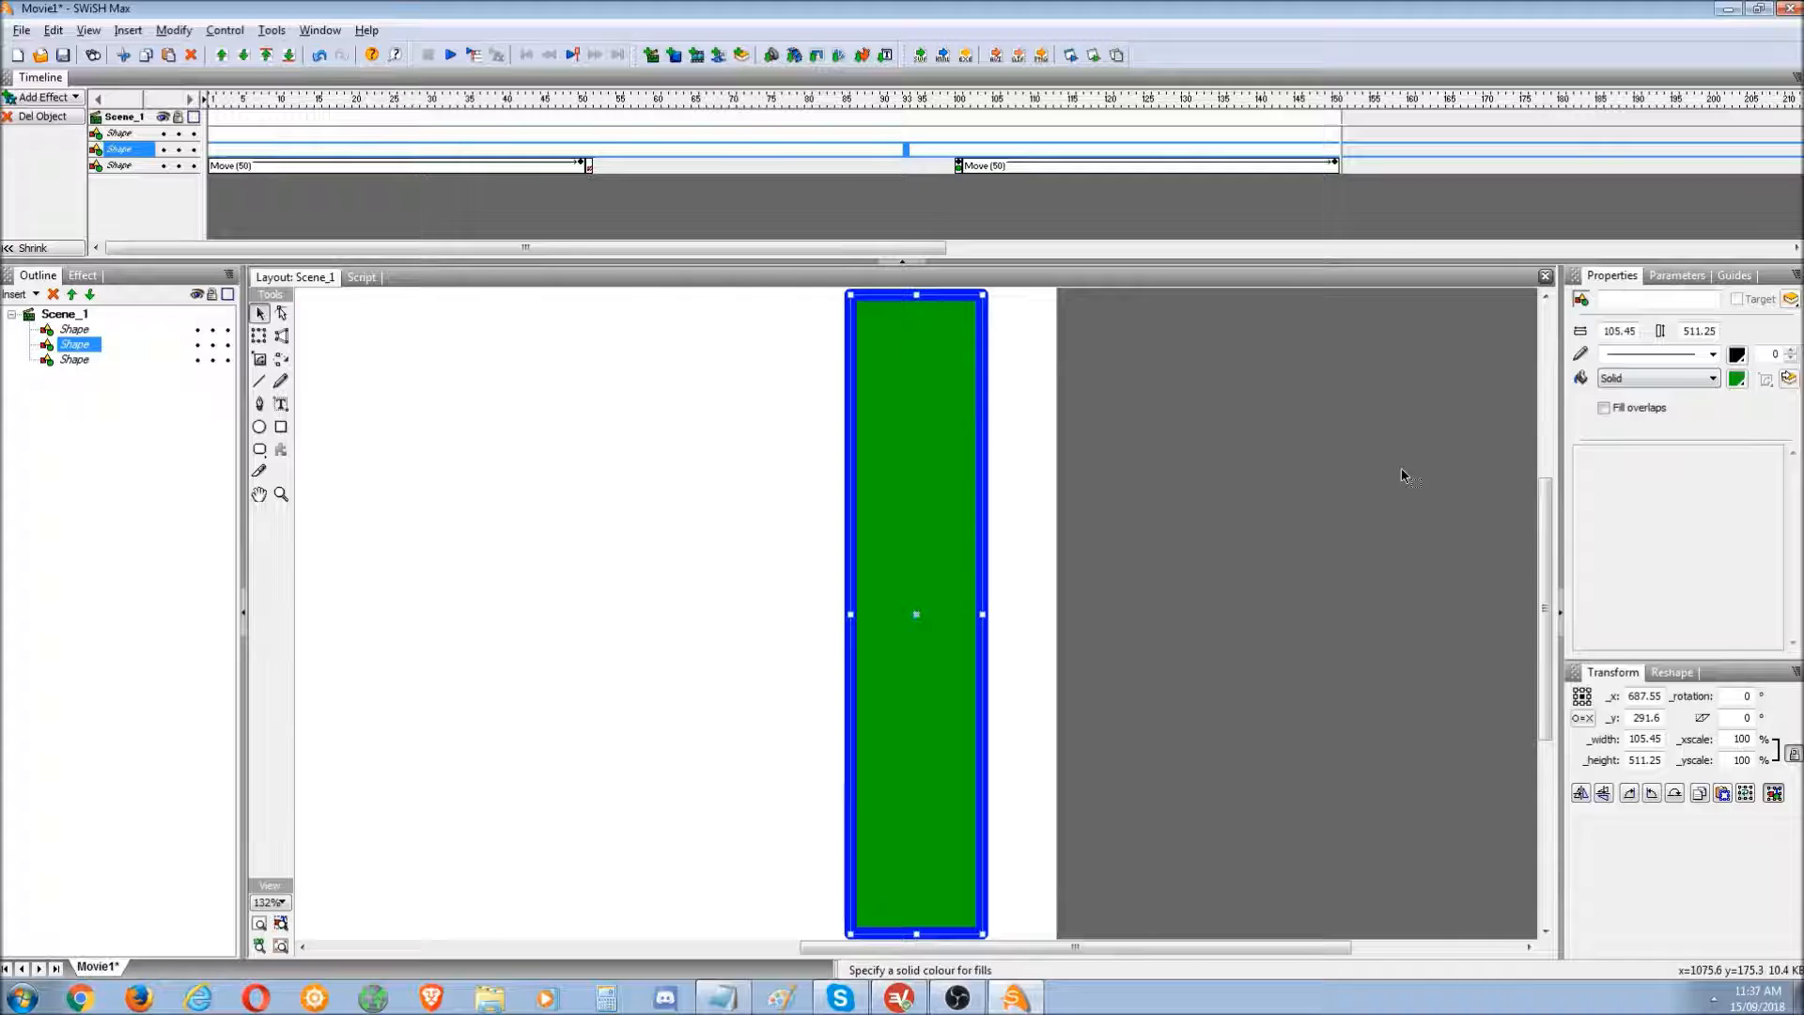
{"action": "left_click", "coordinate": [1583, 719]}
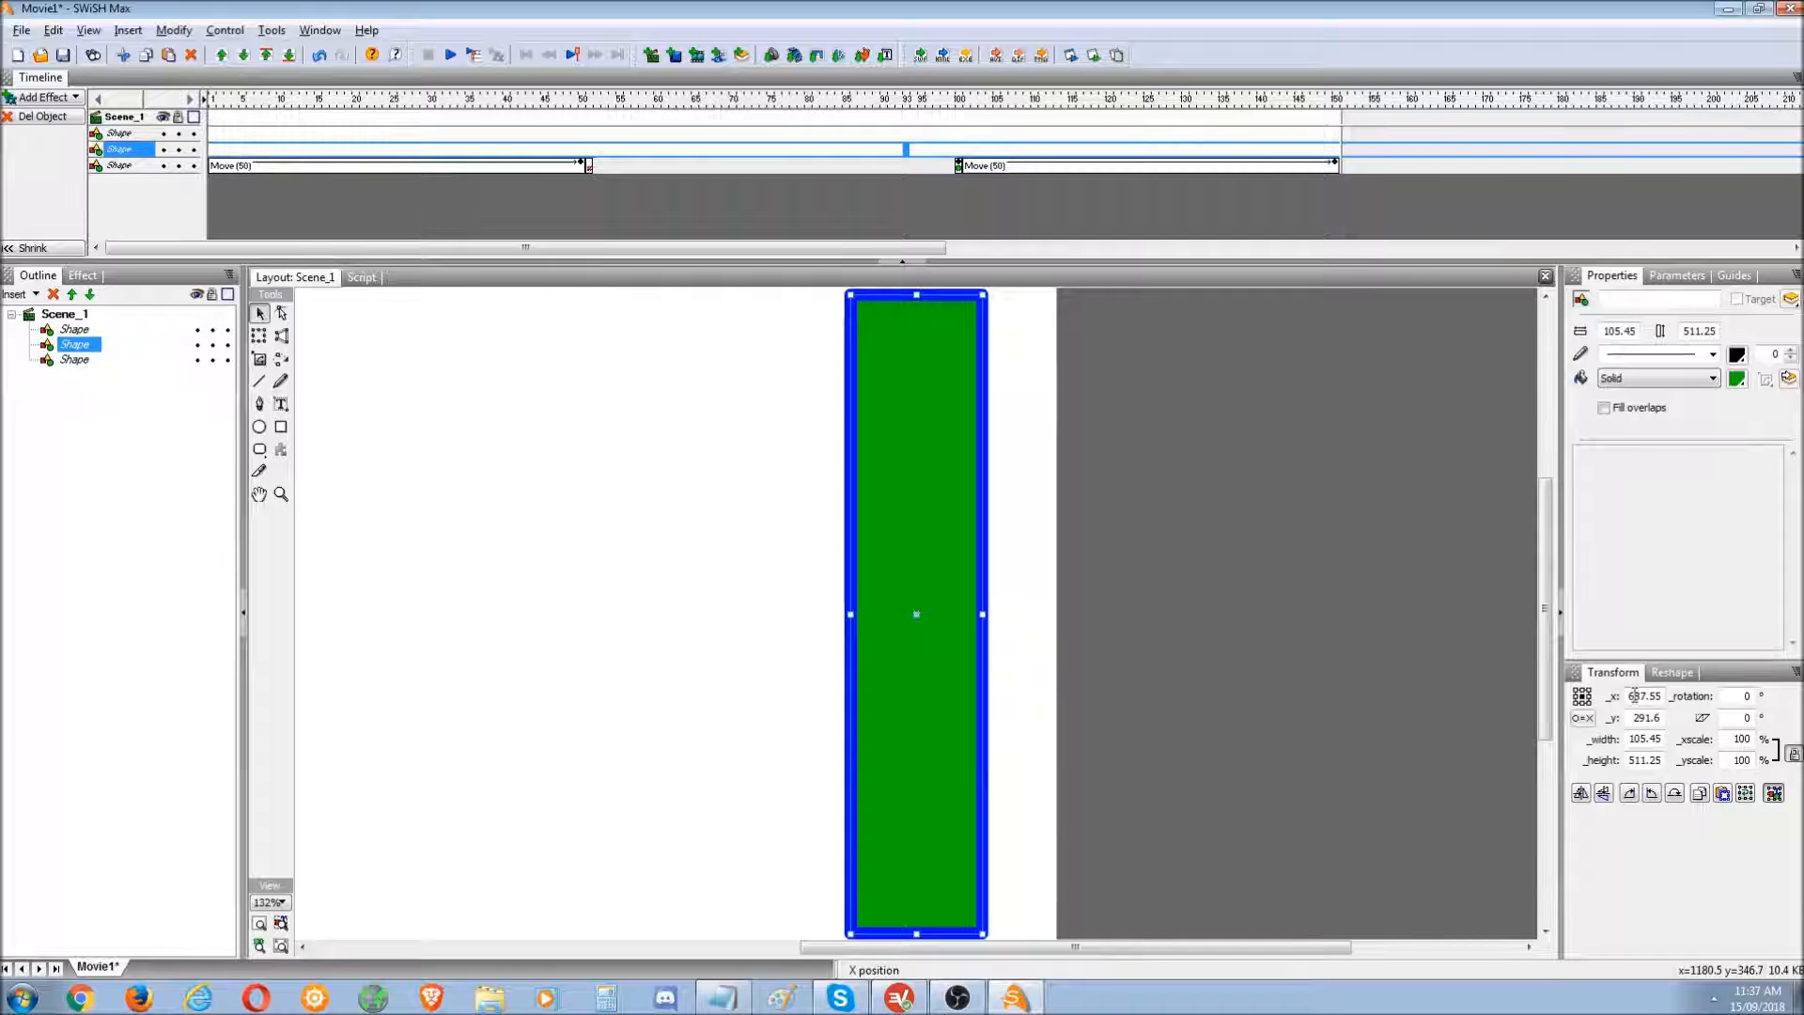
{"action": "left_click_drag", "start_coordinate": [1636, 692], "coordinate": [1649, 694]}
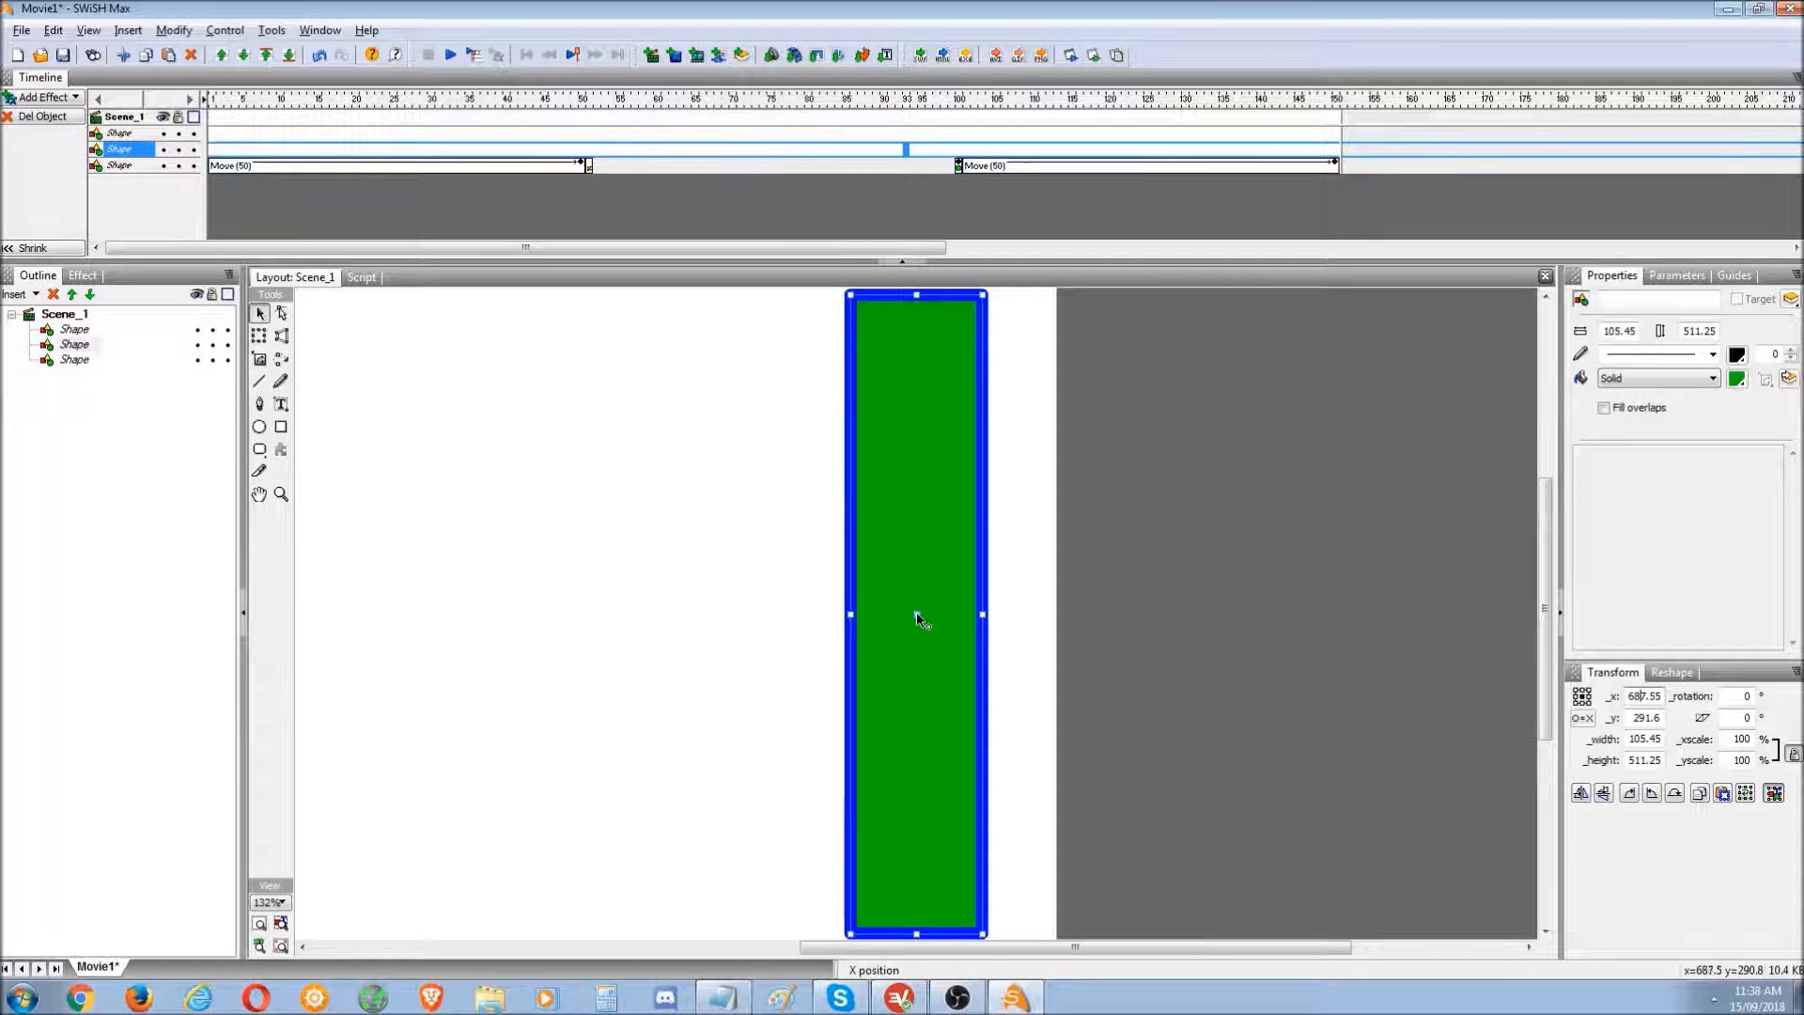
{"action": "left_click", "coordinate": [1581, 704]}
{"action": "left_click", "coordinate": [1577, 697]}
- Try to set the lower rectangle's height to 1 with proportional scaling on, undo it, and deselect the rectangle
{"action": "double_click", "coordinate": [1642, 759]}
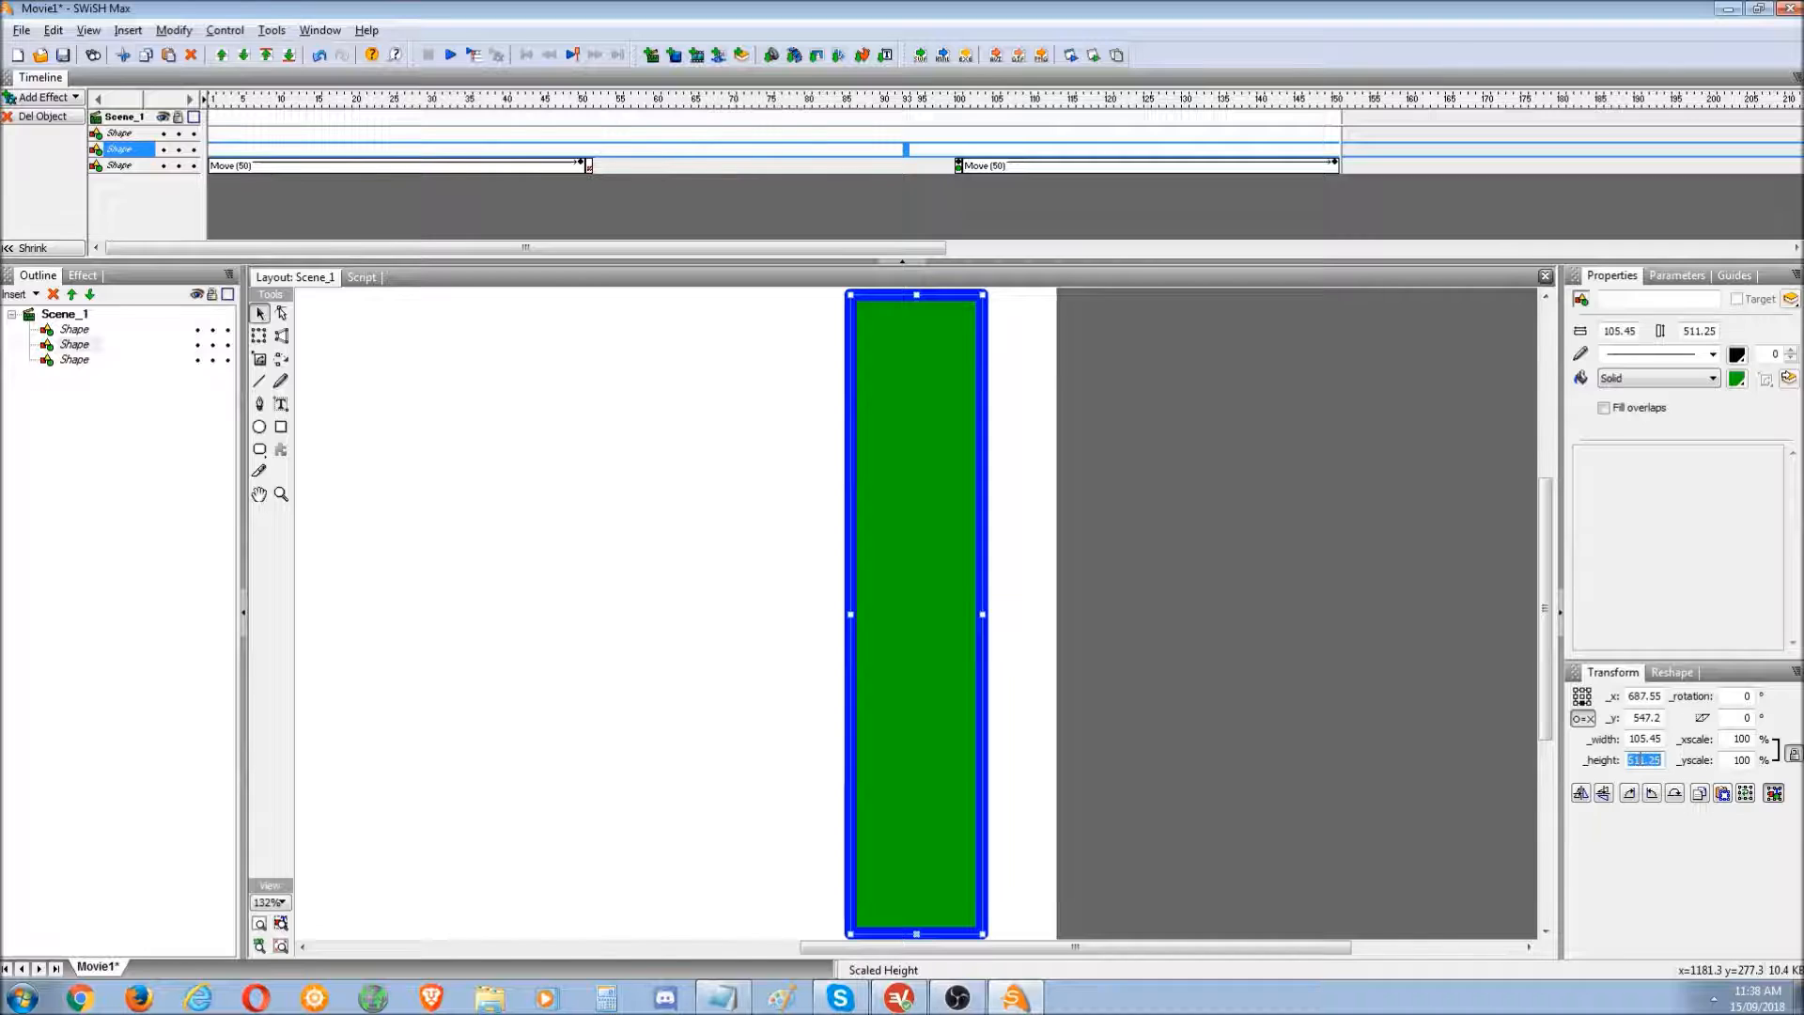
{"action": "type", "text": "1"}
{"action": "key", "text": "Return"}
{"action": "key", "text": "ctrl+z"}
{"action": "left_click", "coordinate": [1400, 726]}
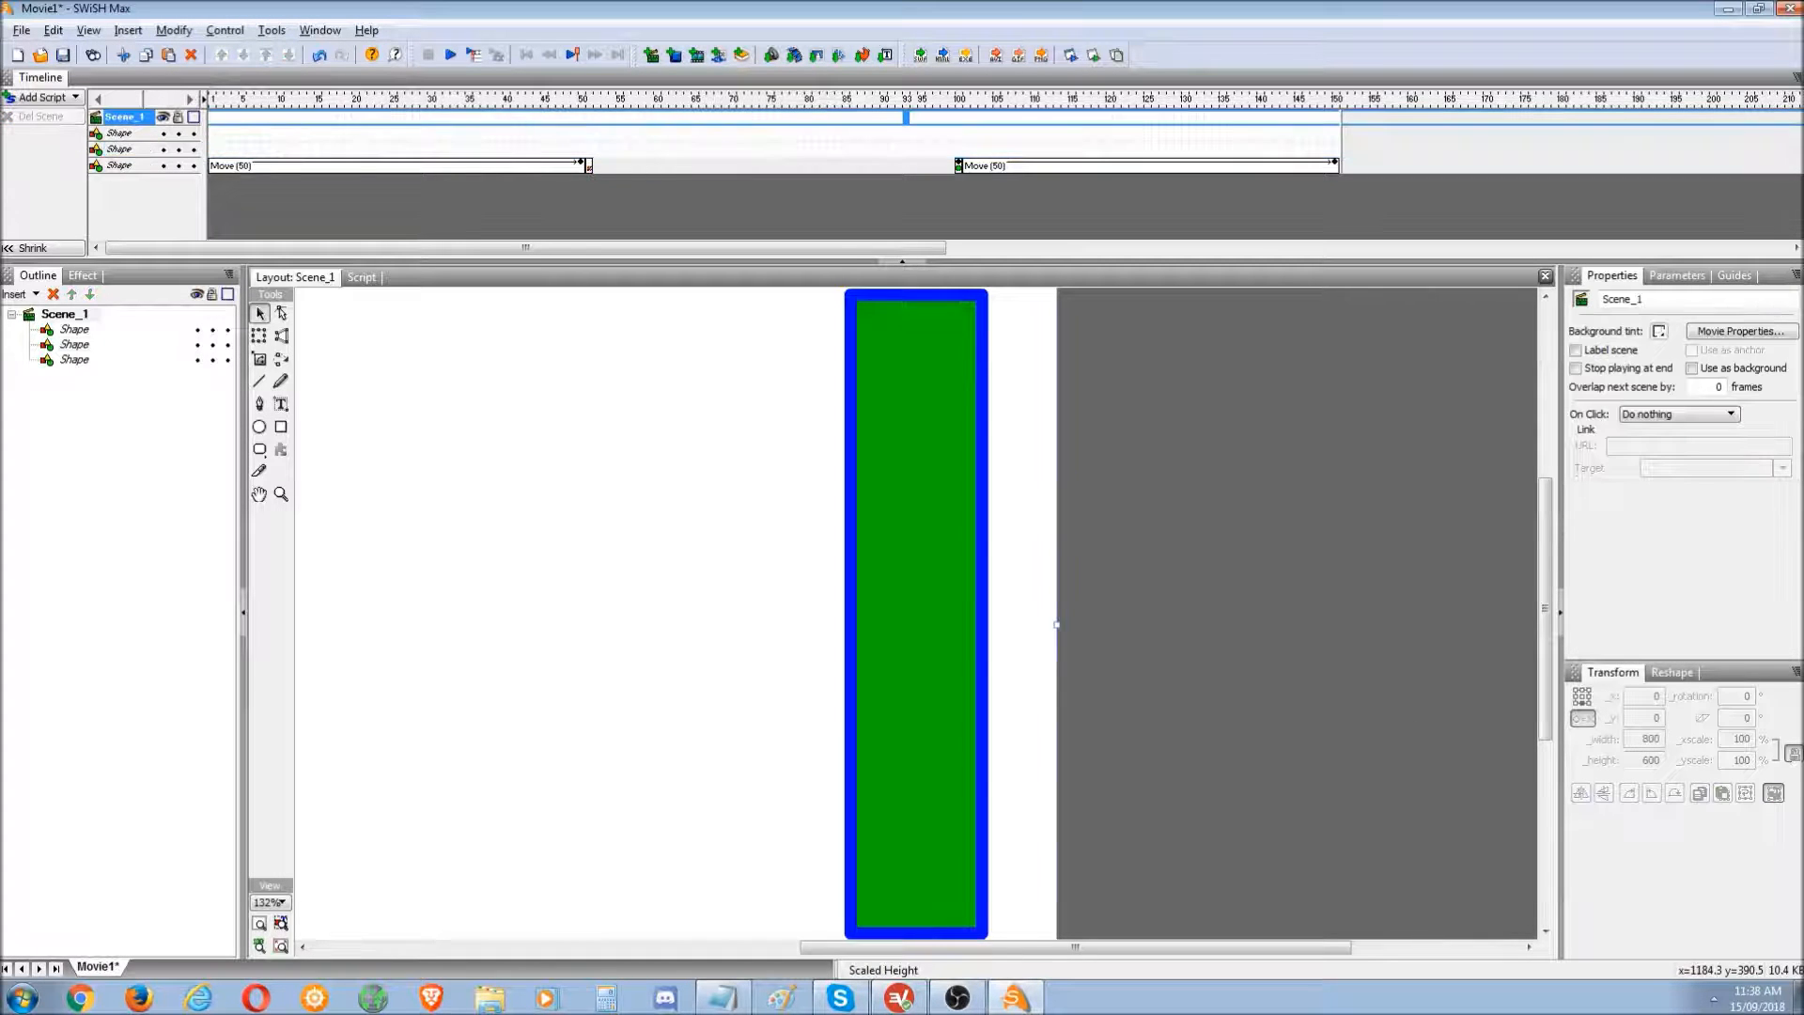
- Reselect the lower rectangle, unlock its width and height scaling, and set its height to 1
{"action": "left_click", "coordinate": [76, 344]}
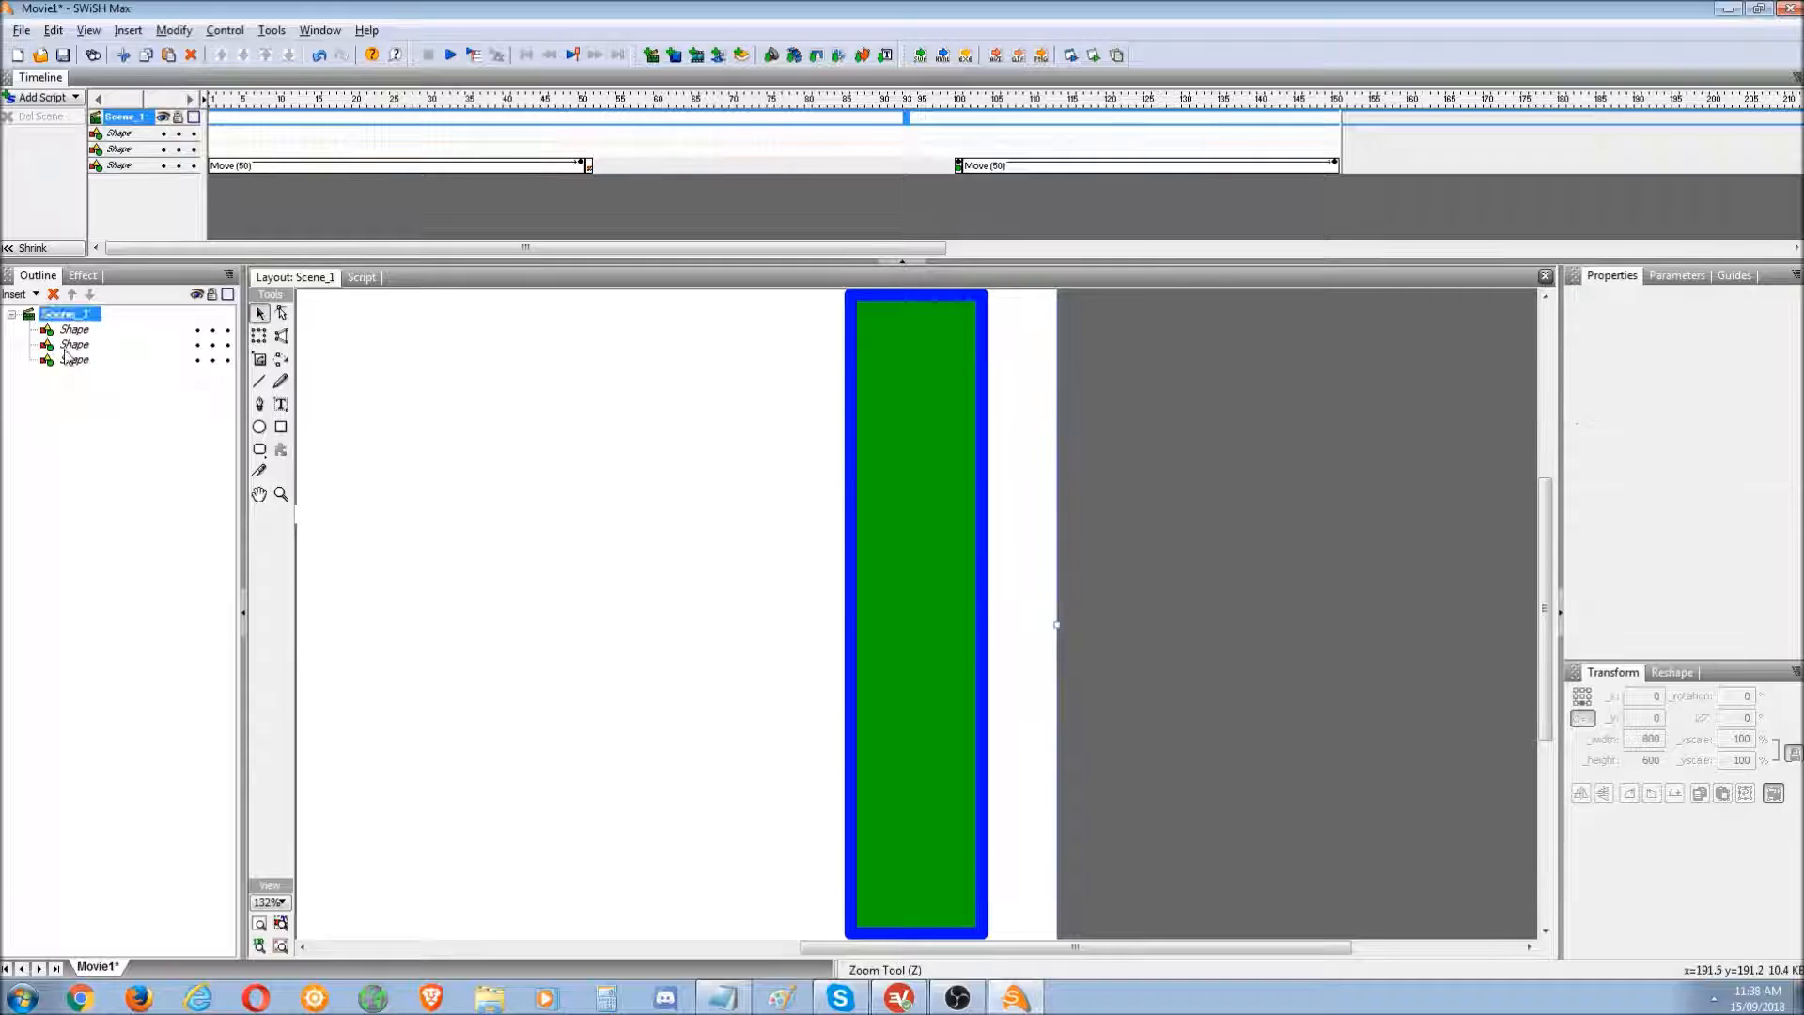
{"action": "left_click", "coordinate": [1793, 754]}
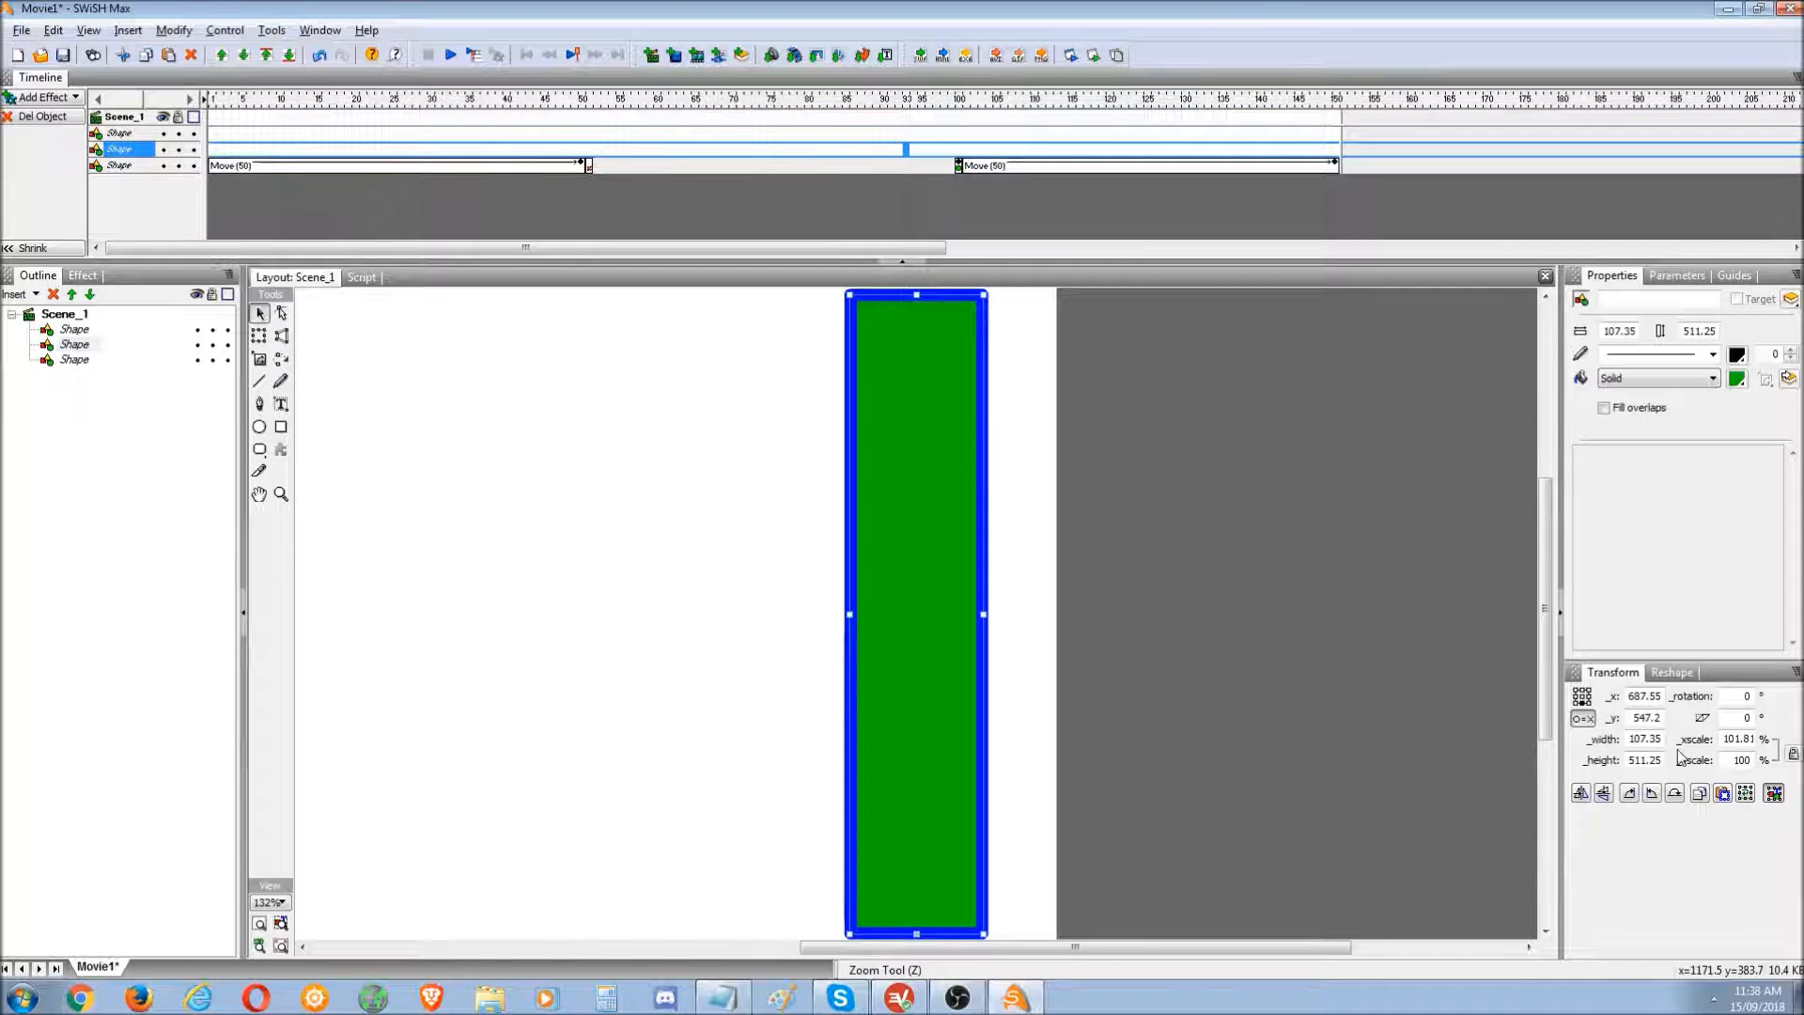
{"action": "double_click", "coordinate": [1642, 759]}
{"action": "type", "text": "1"}
{"action": "key", "text": "Return"}
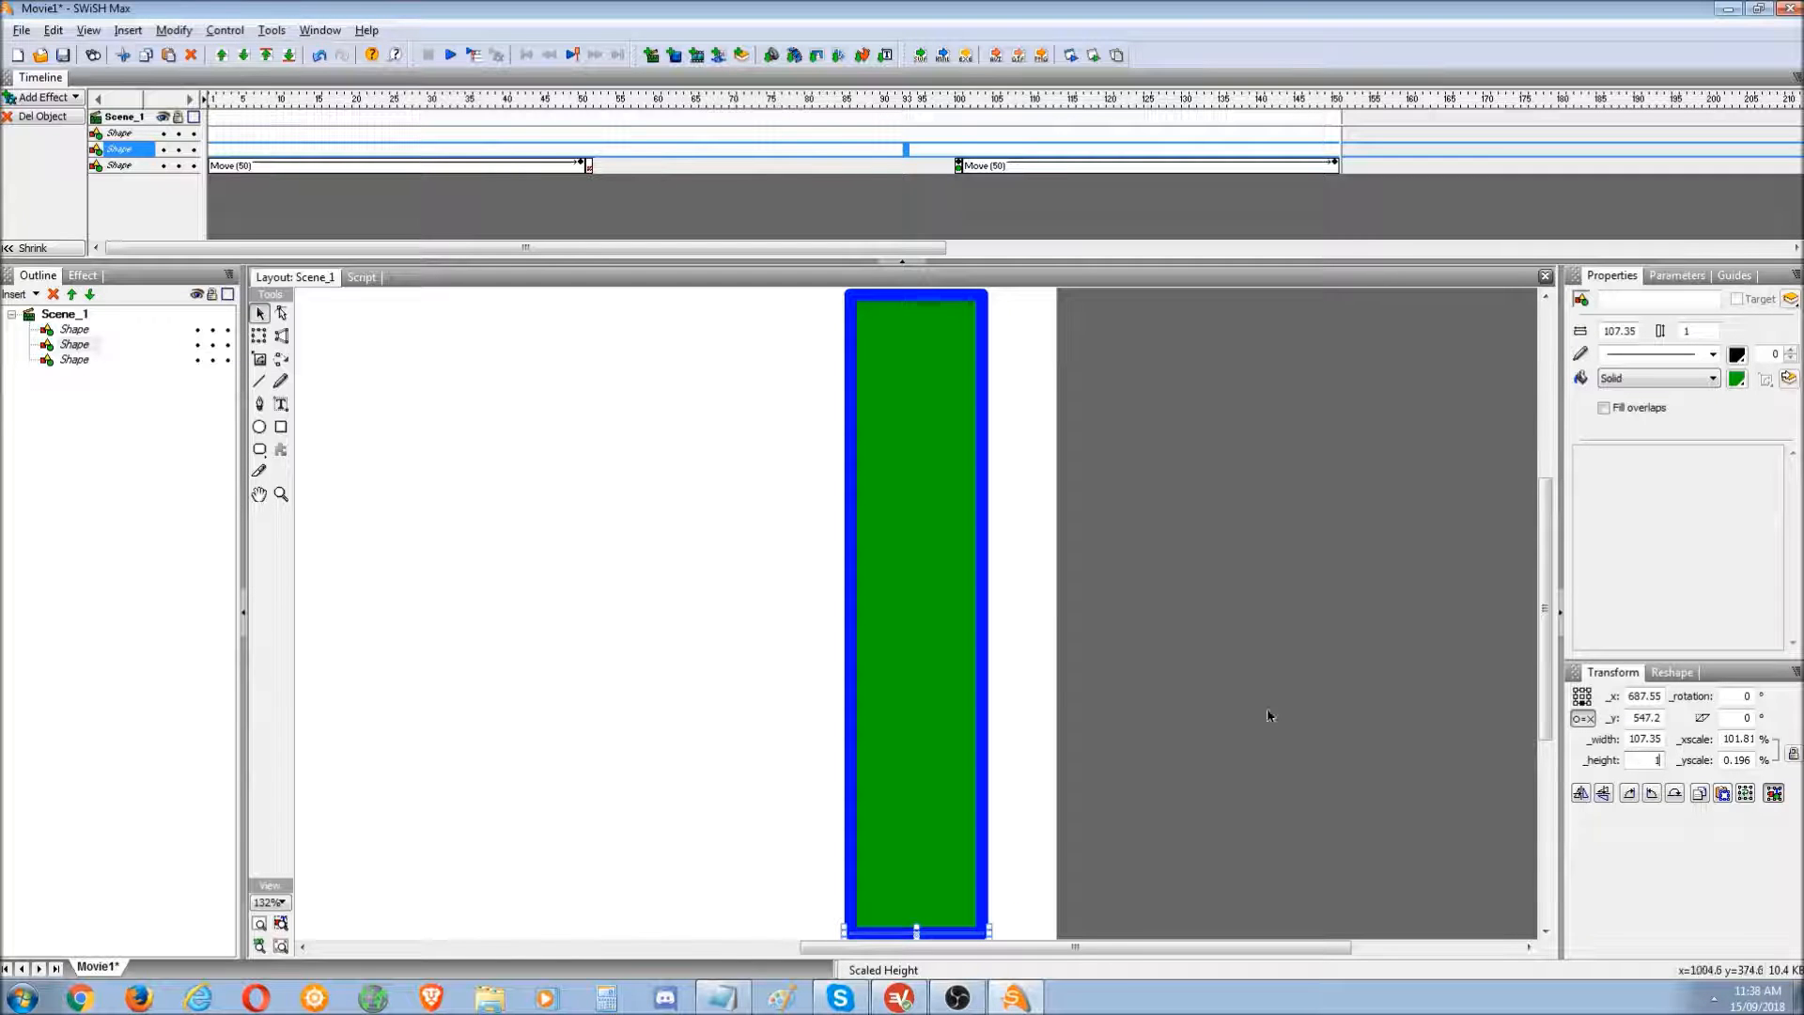
- Select the upper blue-outlined rectangle and set its fill to None
{"action": "left_click", "coordinate": [73, 331]}
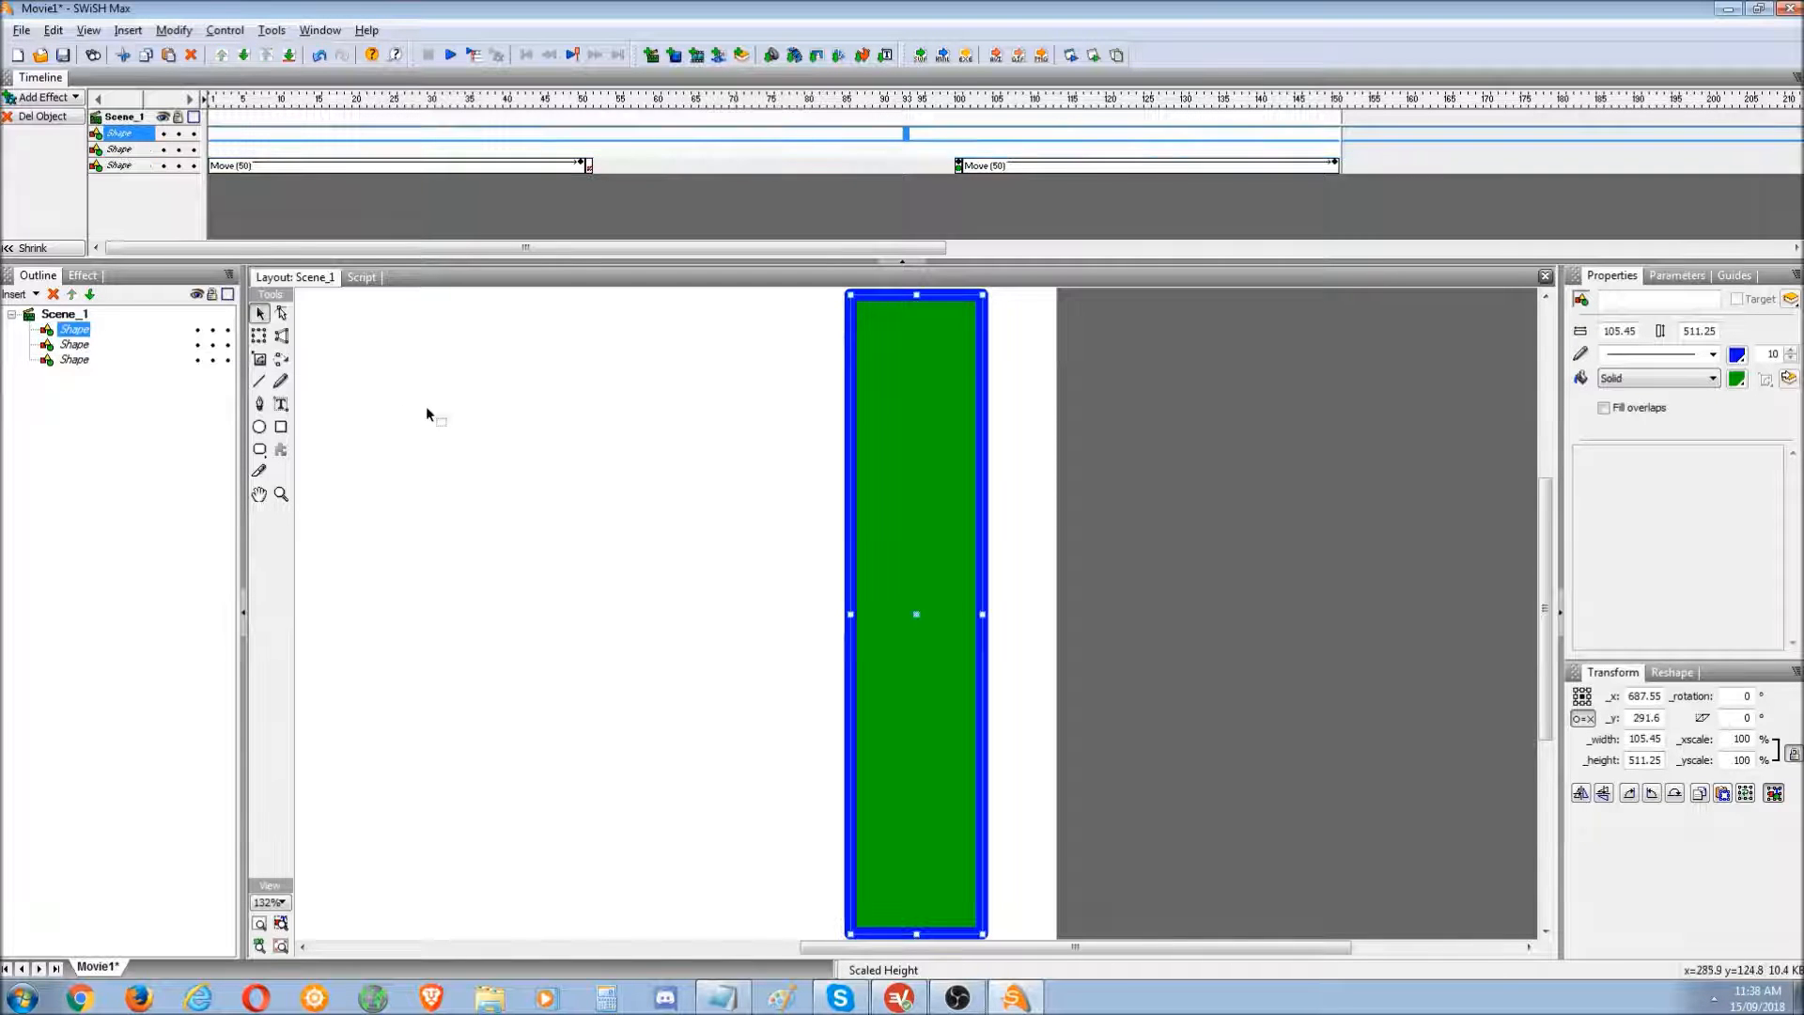
{"action": "left_click", "coordinate": [1663, 378]}
{"action": "left_click", "coordinate": [1635, 389]}
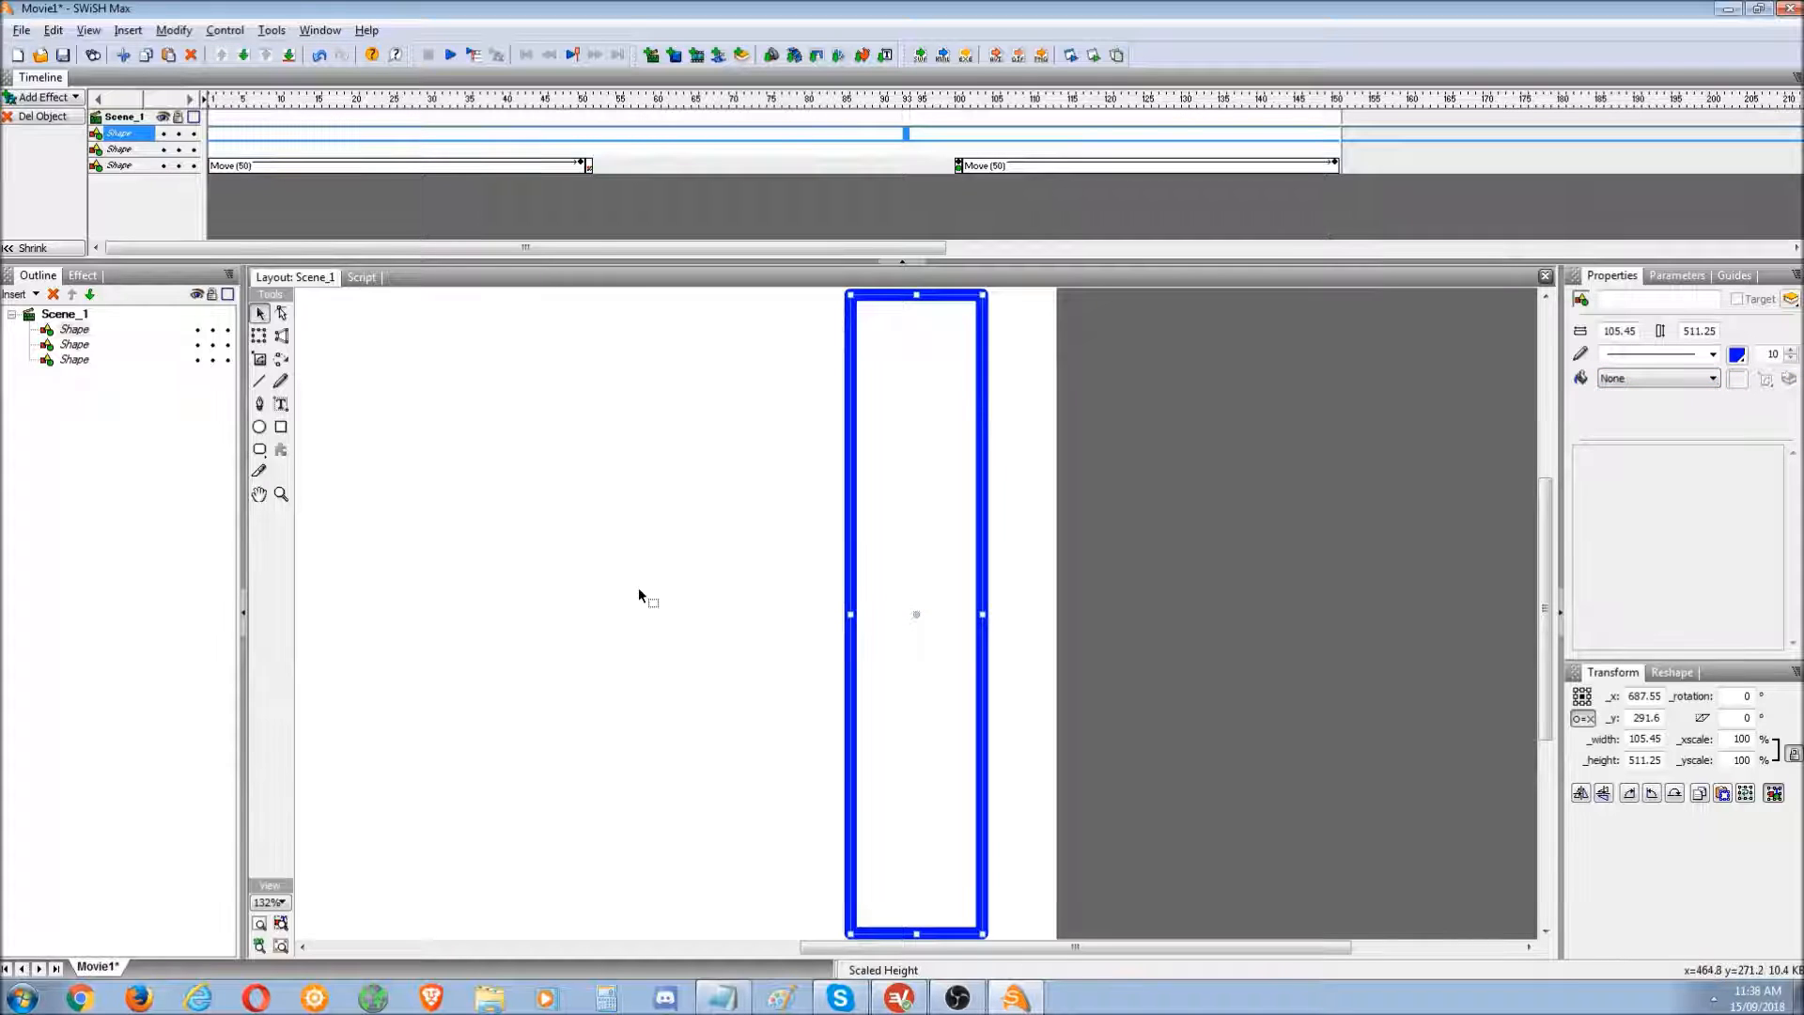
- Select the two rectangle shapes alternately in the outline to compare the frame with the fill bar
{"action": "left_click", "coordinate": [83, 348]}
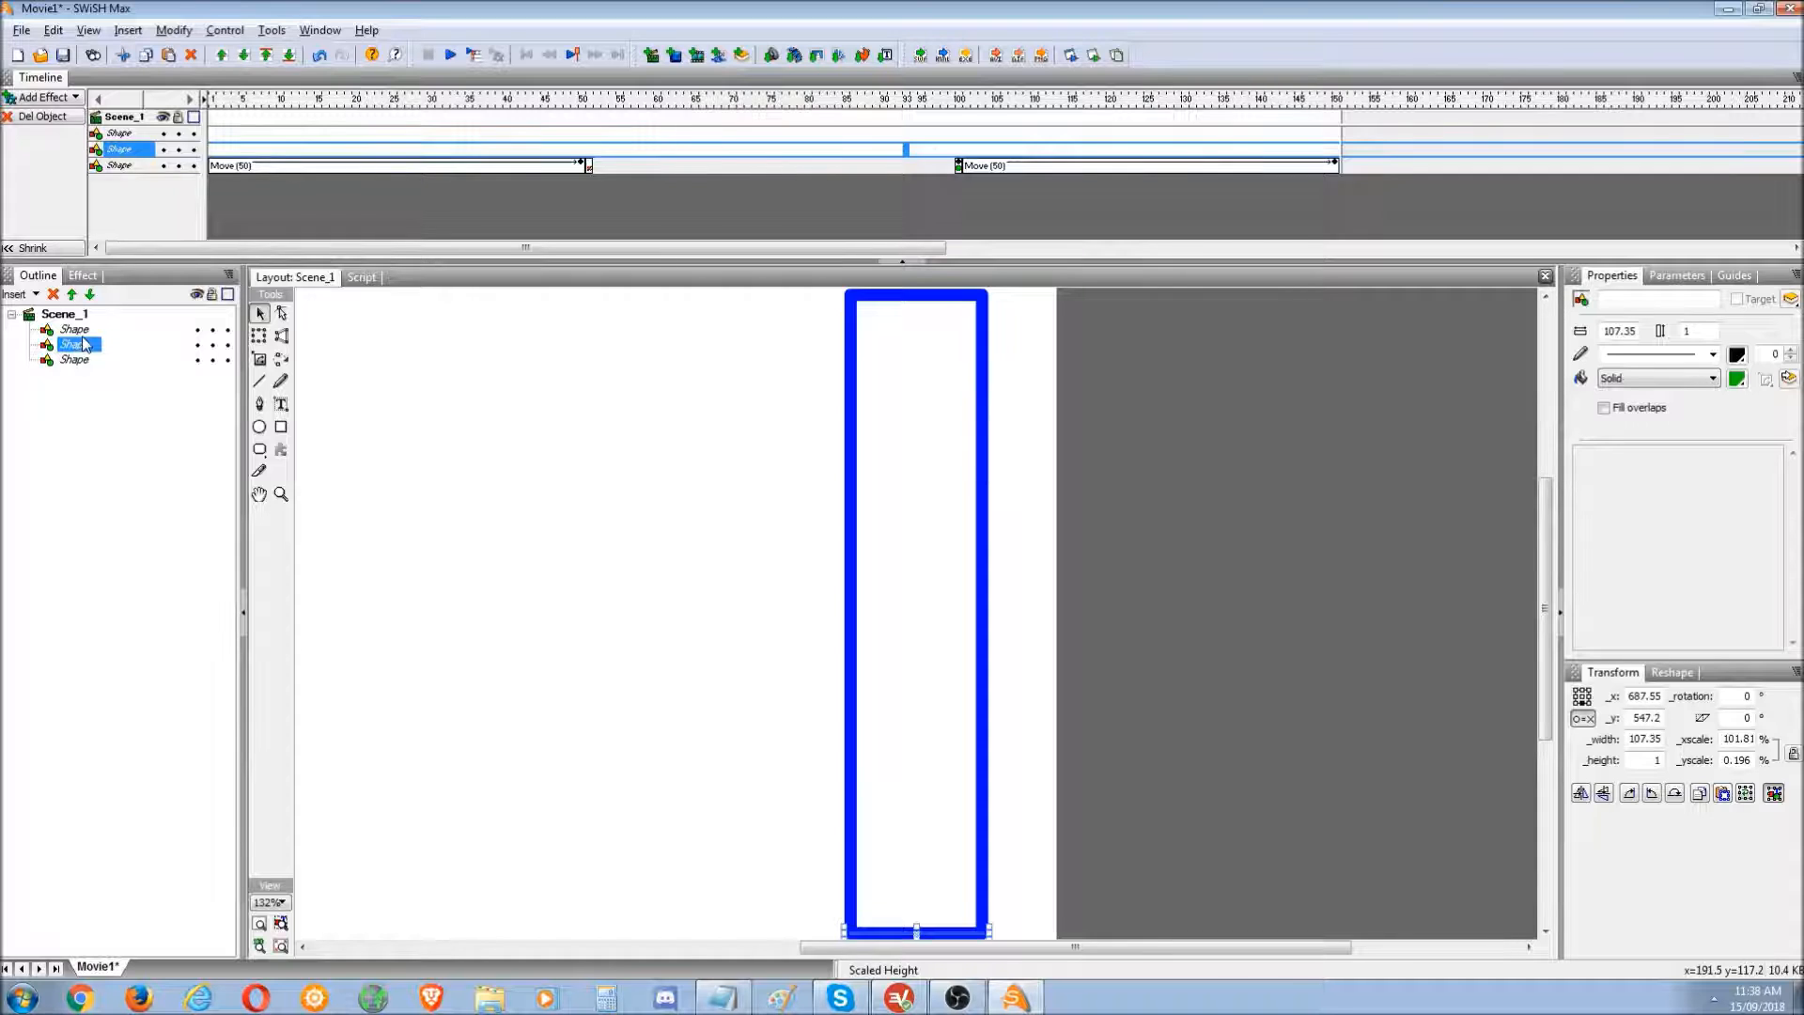
{"action": "left_click", "coordinate": [83, 333]}
{"action": "left_click", "coordinate": [80, 346]}
{"action": "left_click", "coordinate": [76, 331]}
{"action": "left_click", "coordinate": [73, 344]}
{"action": "left_click", "coordinate": [69, 333]}
{"action": "left_click", "coordinate": [74, 345]}
- Rename the three shapes in the outline, in order, as outline, health bar and ball
{"action": "left_click", "coordinate": [71, 331]}
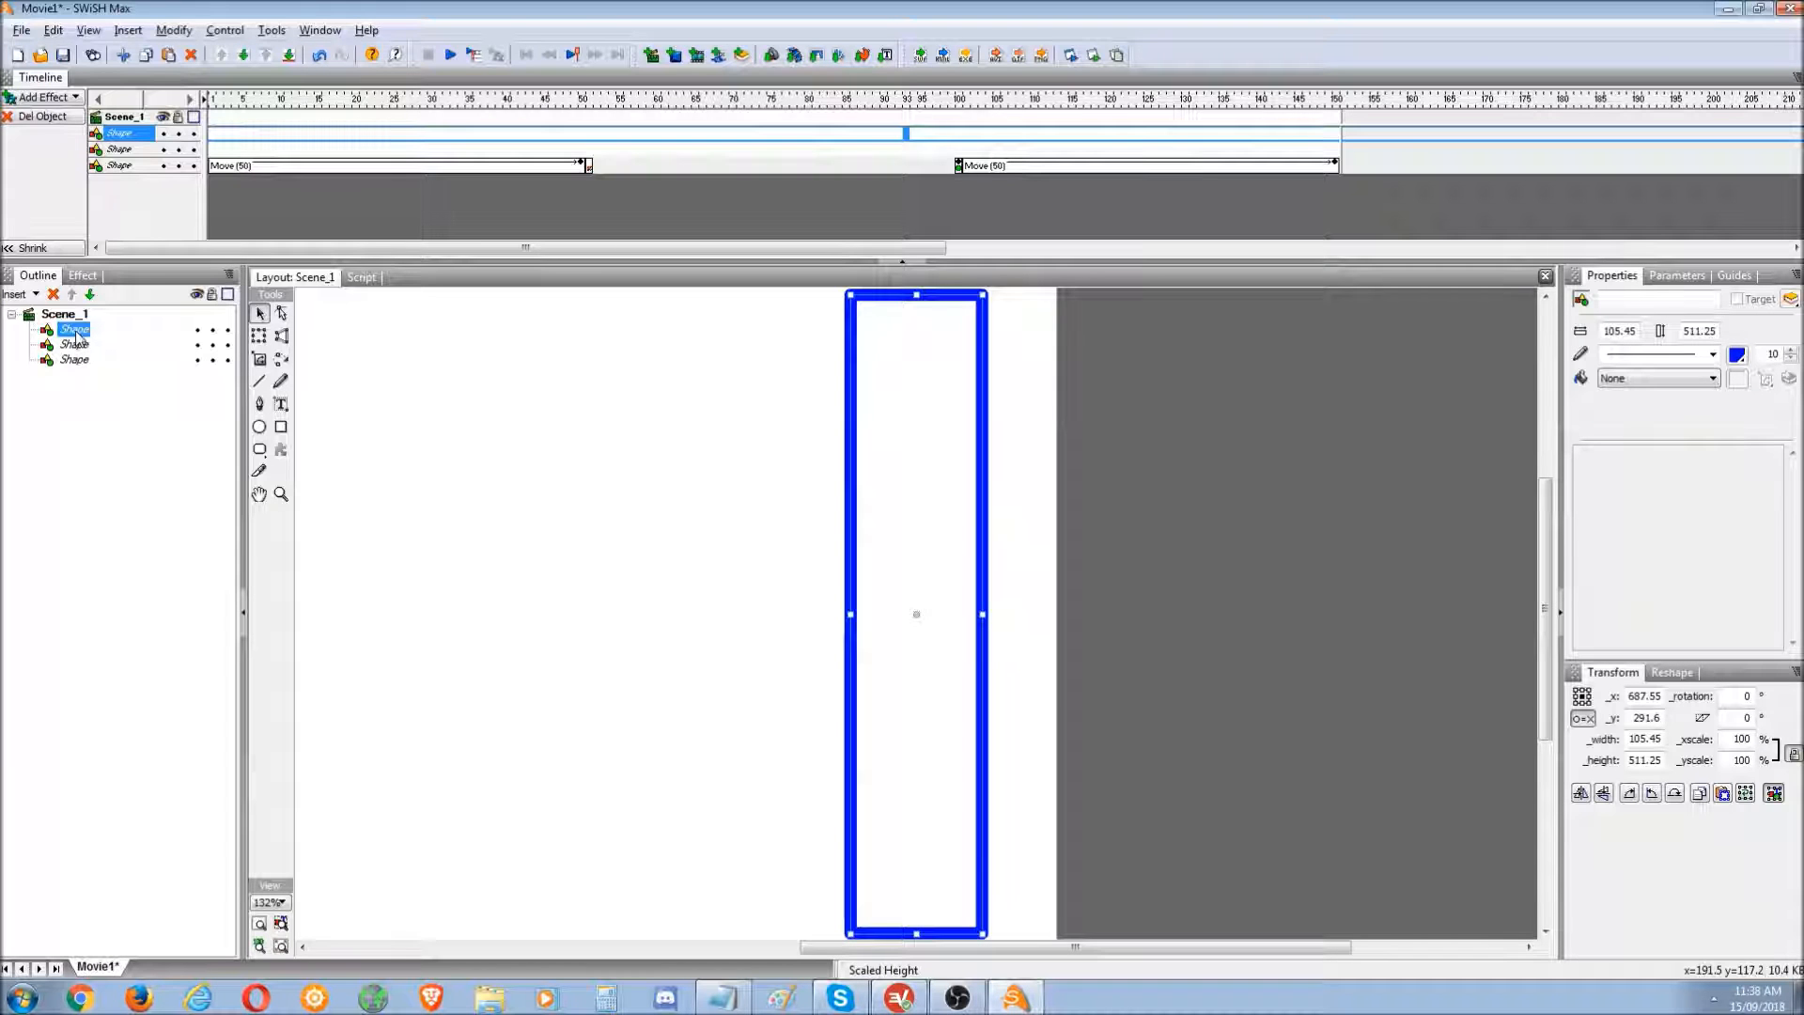
{"action": "type", "text": "outline"}
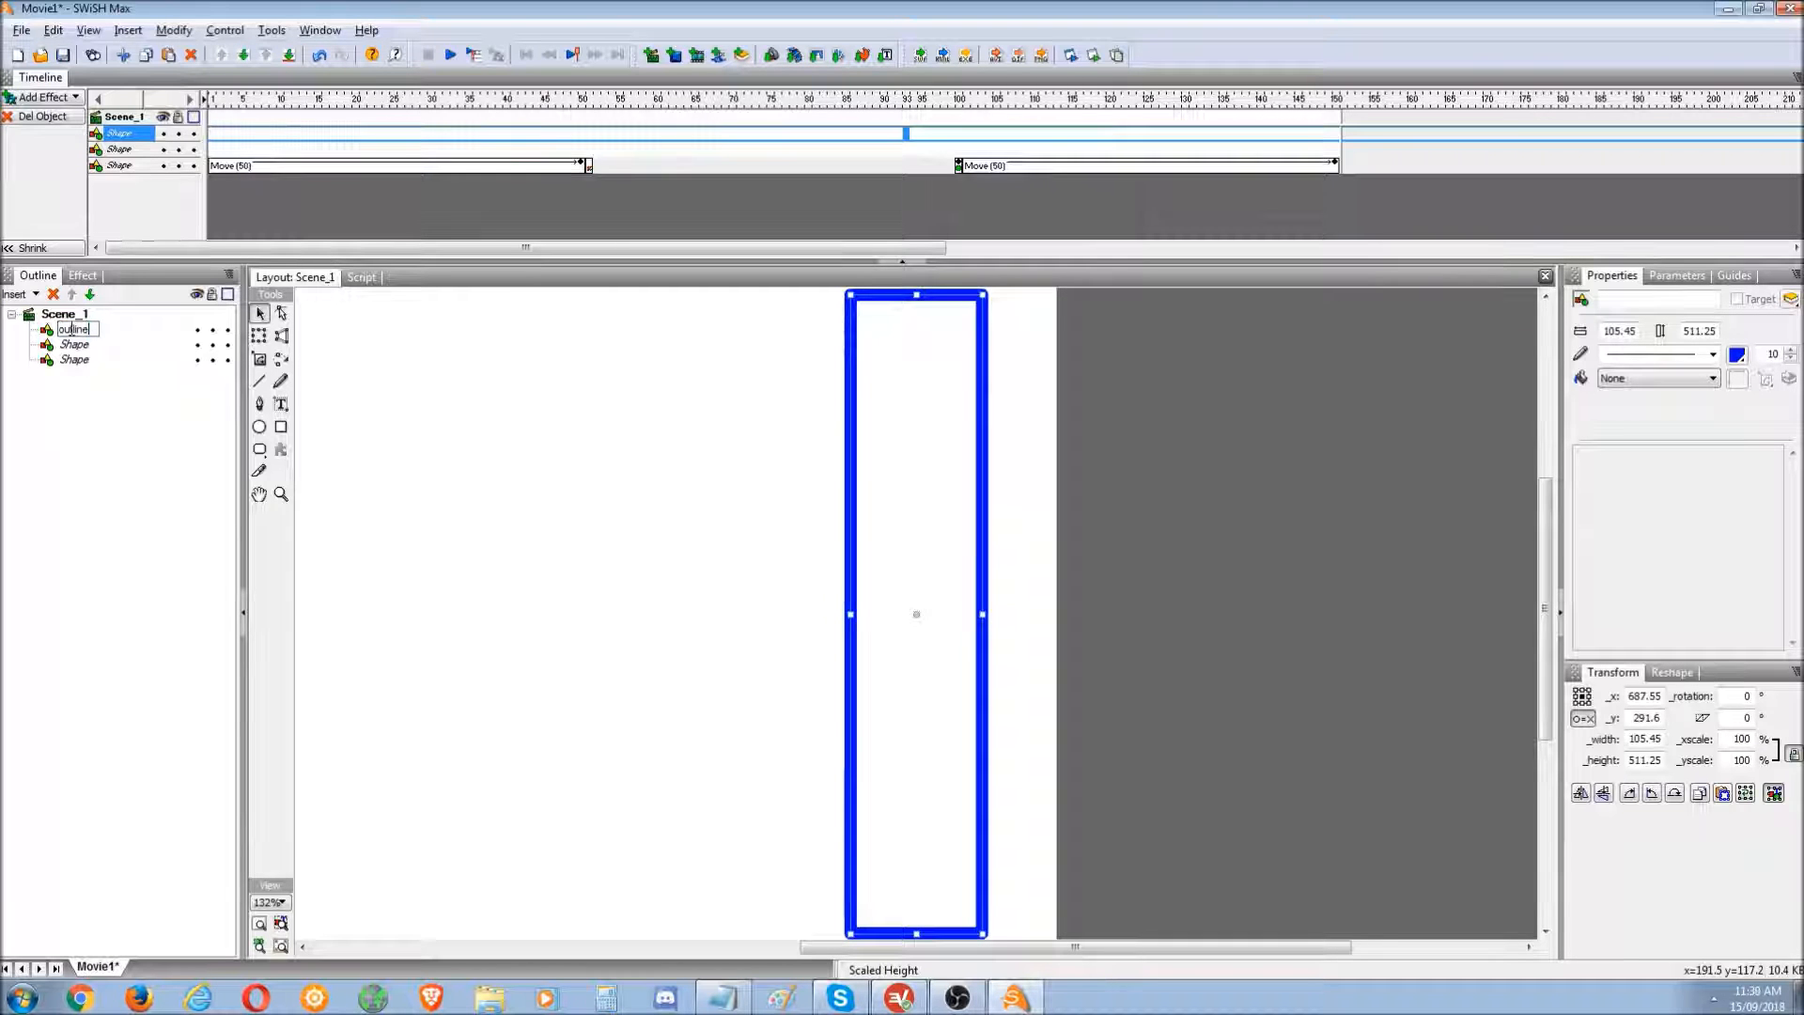
{"action": "left_click", "coordinate": [78, 347]}
{"action": "left_click", "coordinate": [79, 346]}
{"action": "type", "text": "health bar"}
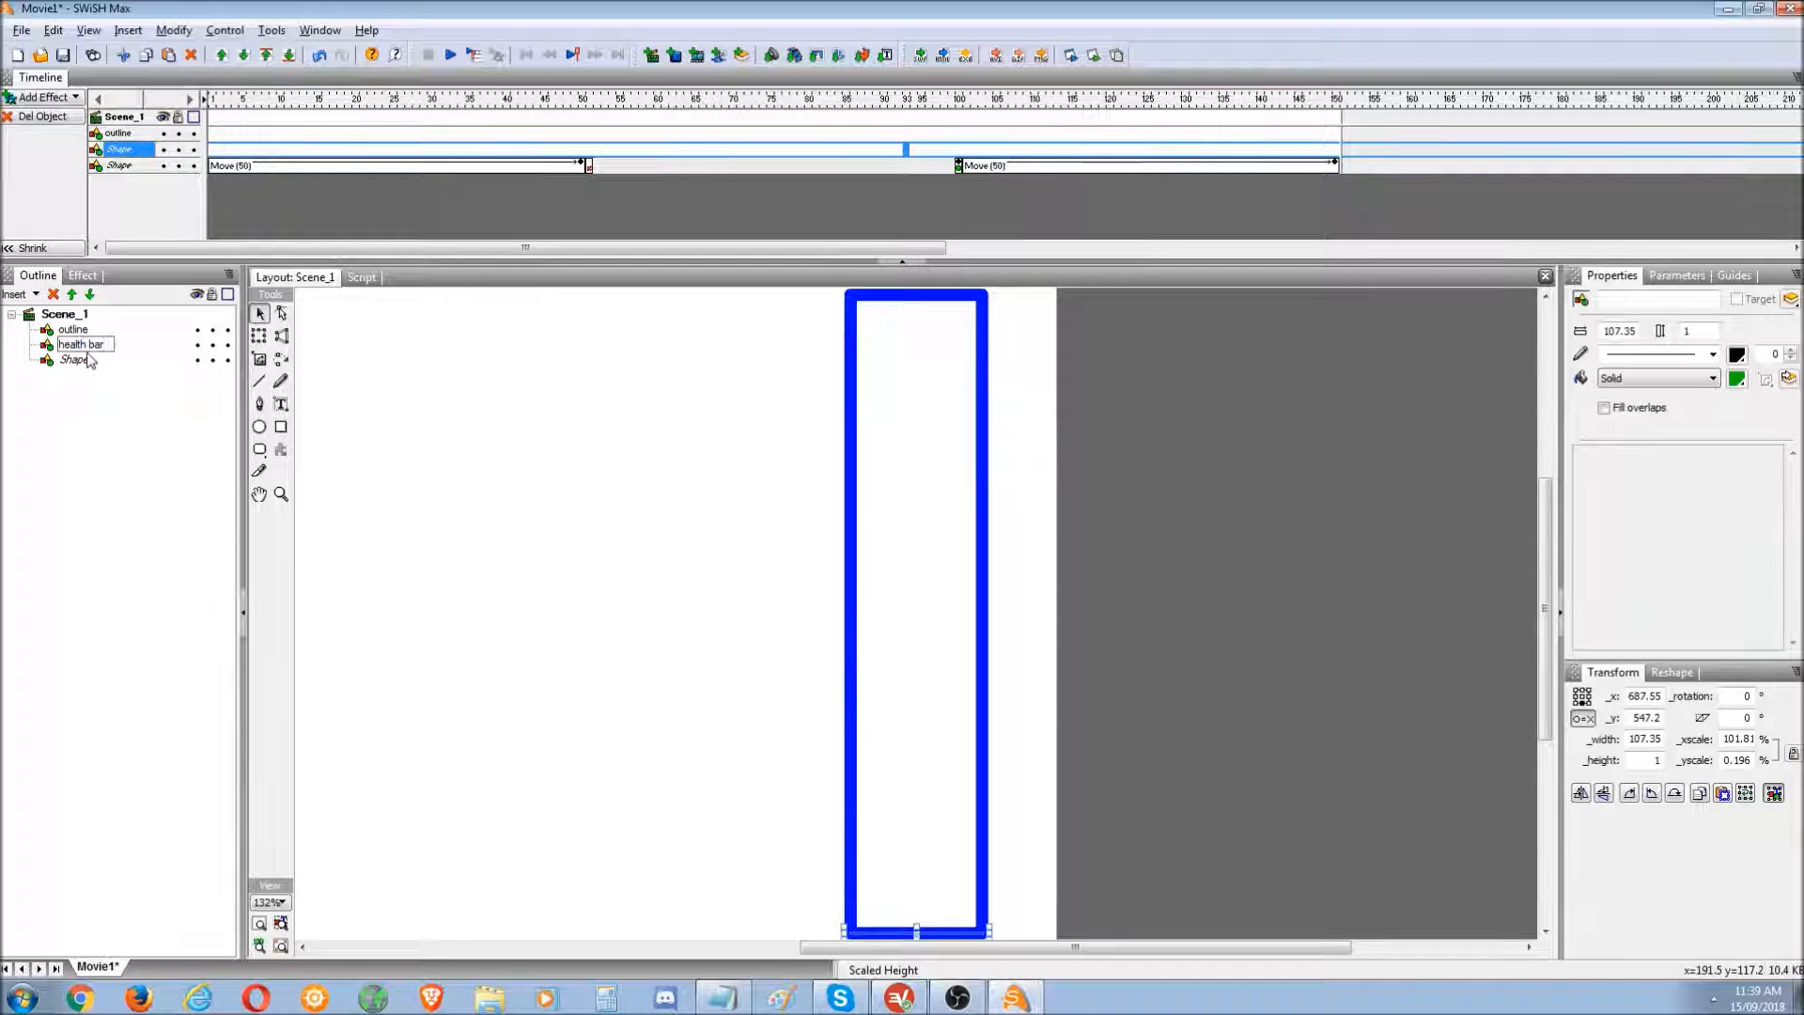
{"action": "left_click", "coordinate": [89, 361]}
{"action": "left_click", "coordinate": [82, 359]}
{"action": "type", "text": "ball"}
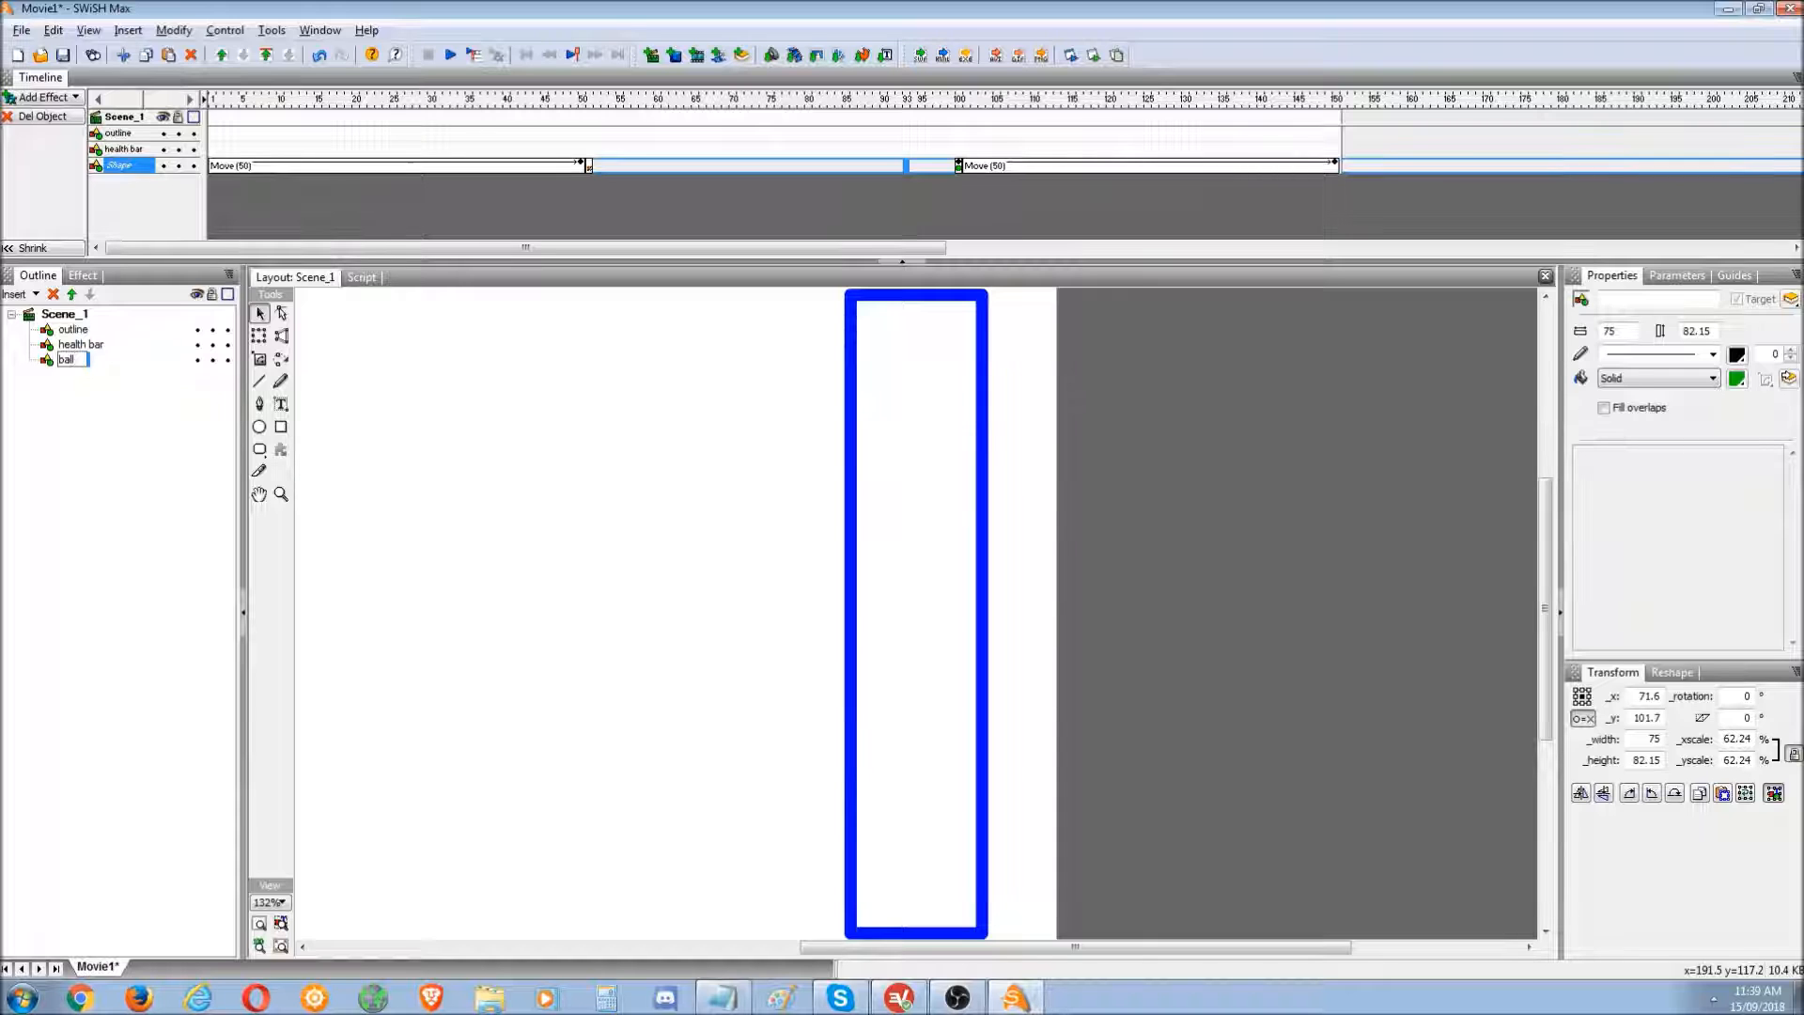
- Select the outline, health bar and ball objects in turn to check which shape each name refers to
{"action": "left_click", "coordinate": [84, 344]}
{"action": "left_click", "coordinate": [81, 330]}
{"action": "left_click", "coordinate": [87, 360]}
{"action": "left_click", "coordinate": [86, 345]}
{"action": "left_click", "coordinate": [75, 360]}
{"action": "left_click", "coordinate": [74, 330]}
{"action": "left_click", "coordinate": [82, 344]}
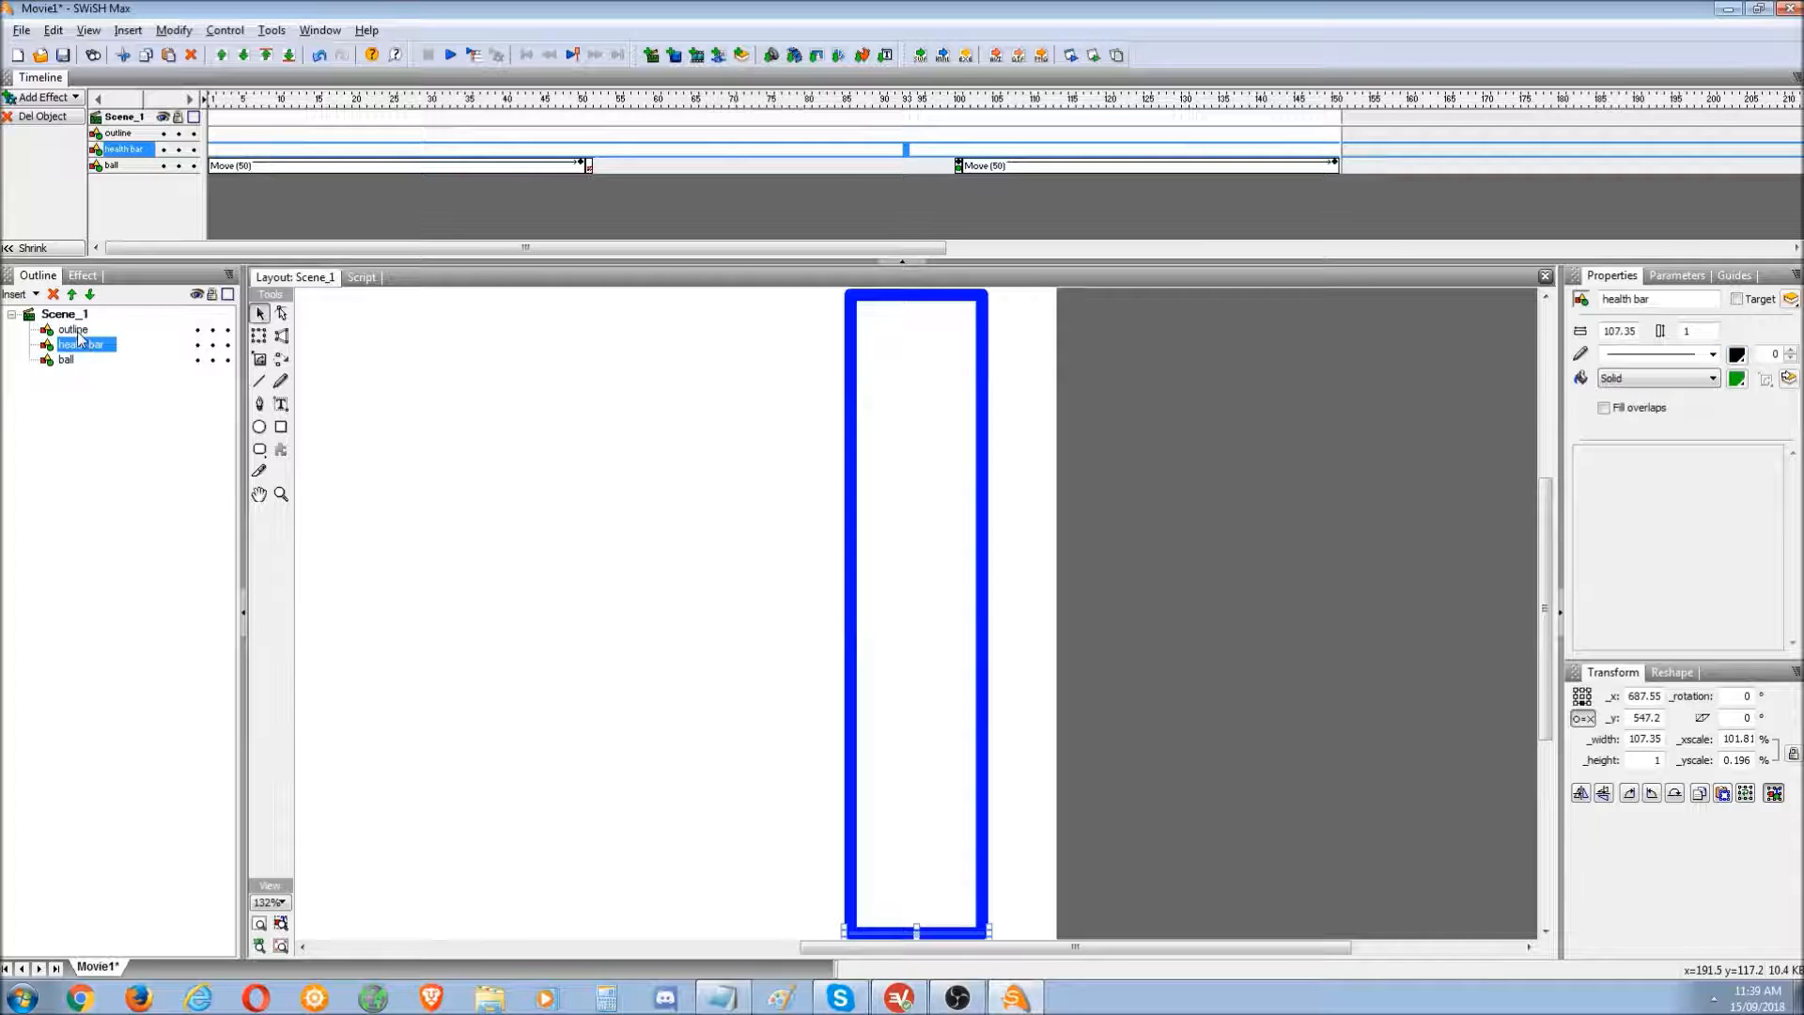
{"action": "left_click", "coordinate": [75, 330]}
{"action": "left_click", "coordinate": [75, 344]}
- Select the outline and health bar objects together and group them as a movie clip
{"action": "left_click", "coordinate": [73, 331]}
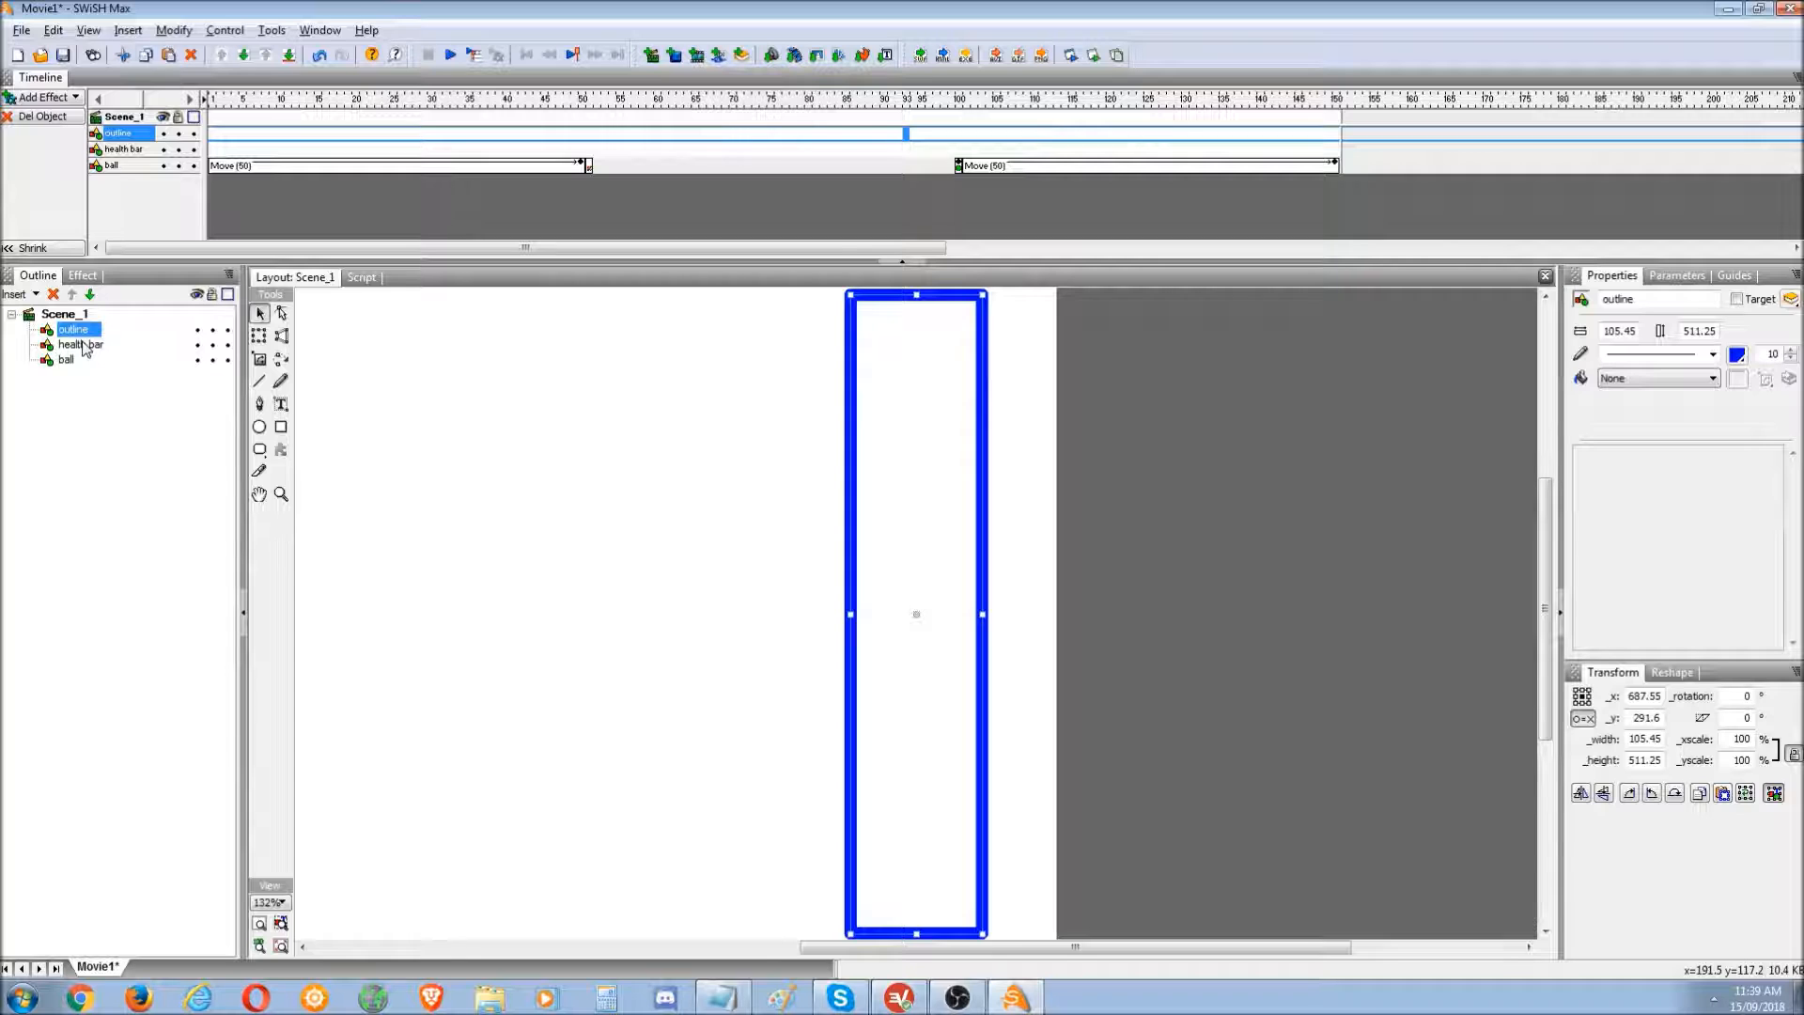
{"action": "left_click", "coordinate": [84, 346], "text": "ctrl"}
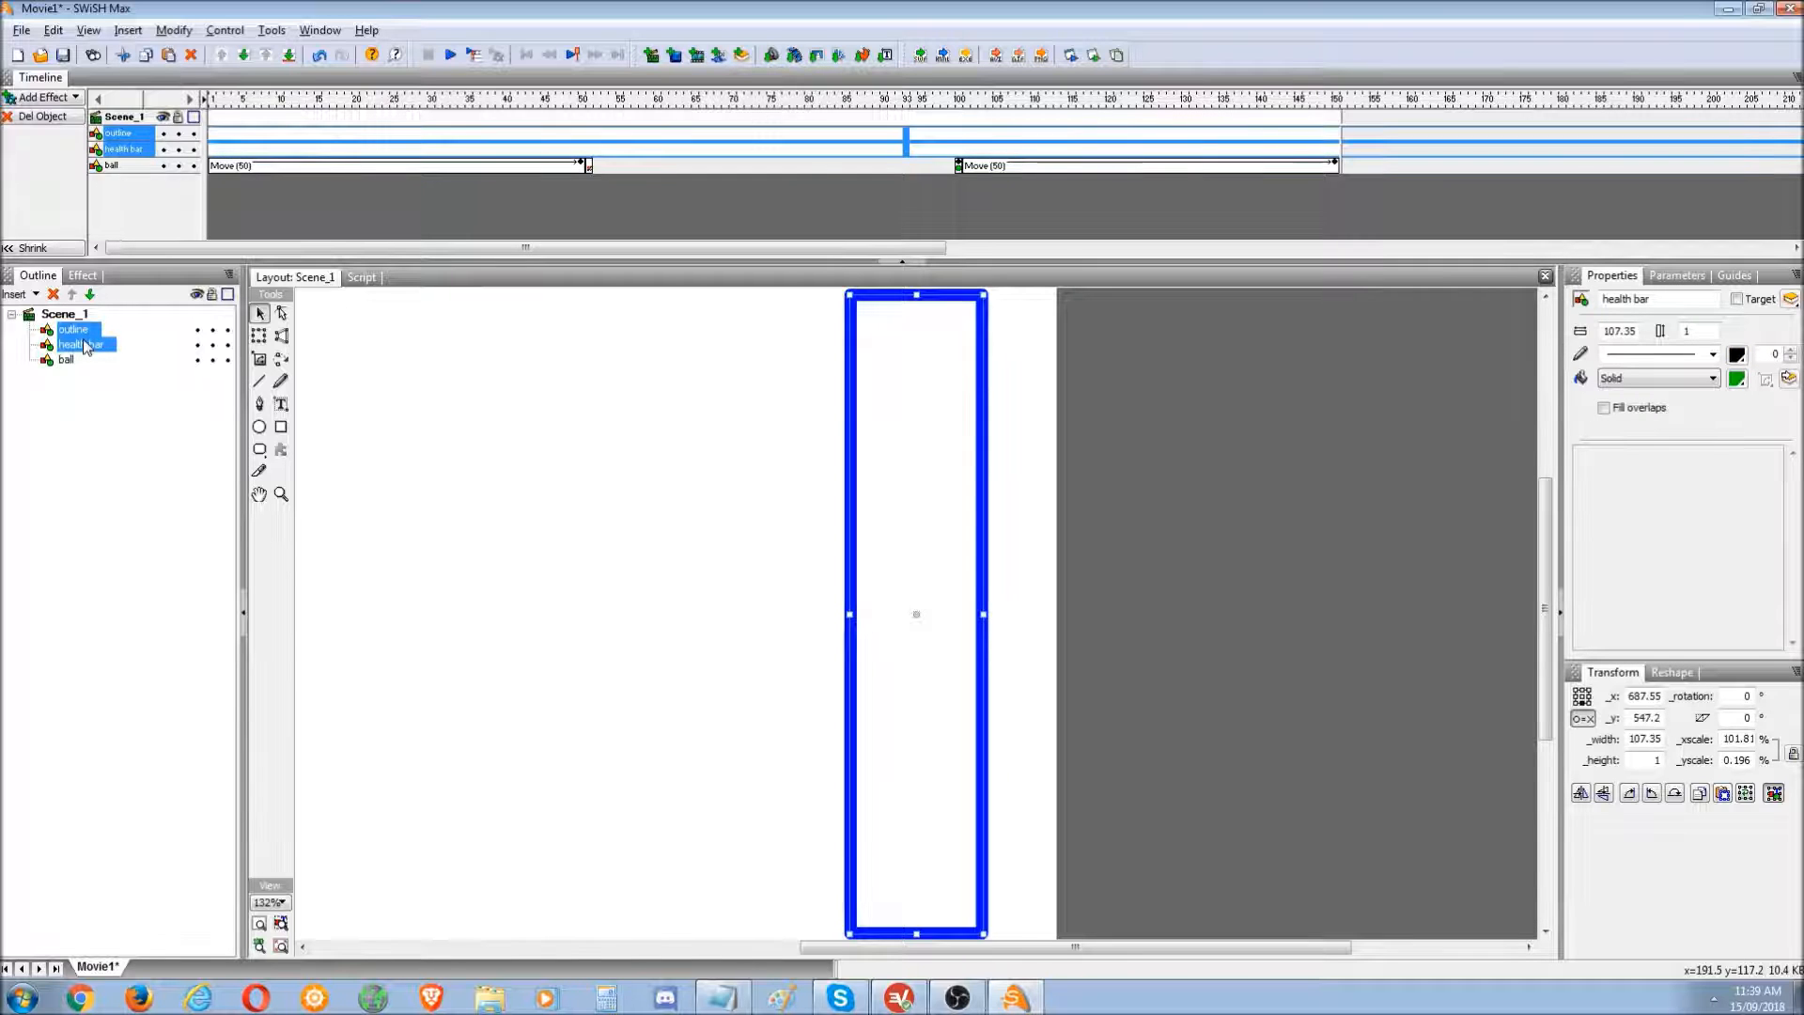
{"action": "right_click", "coordinate": [84, 346]}
{"action": "mouse_move", "coordinate": [162, 499]}
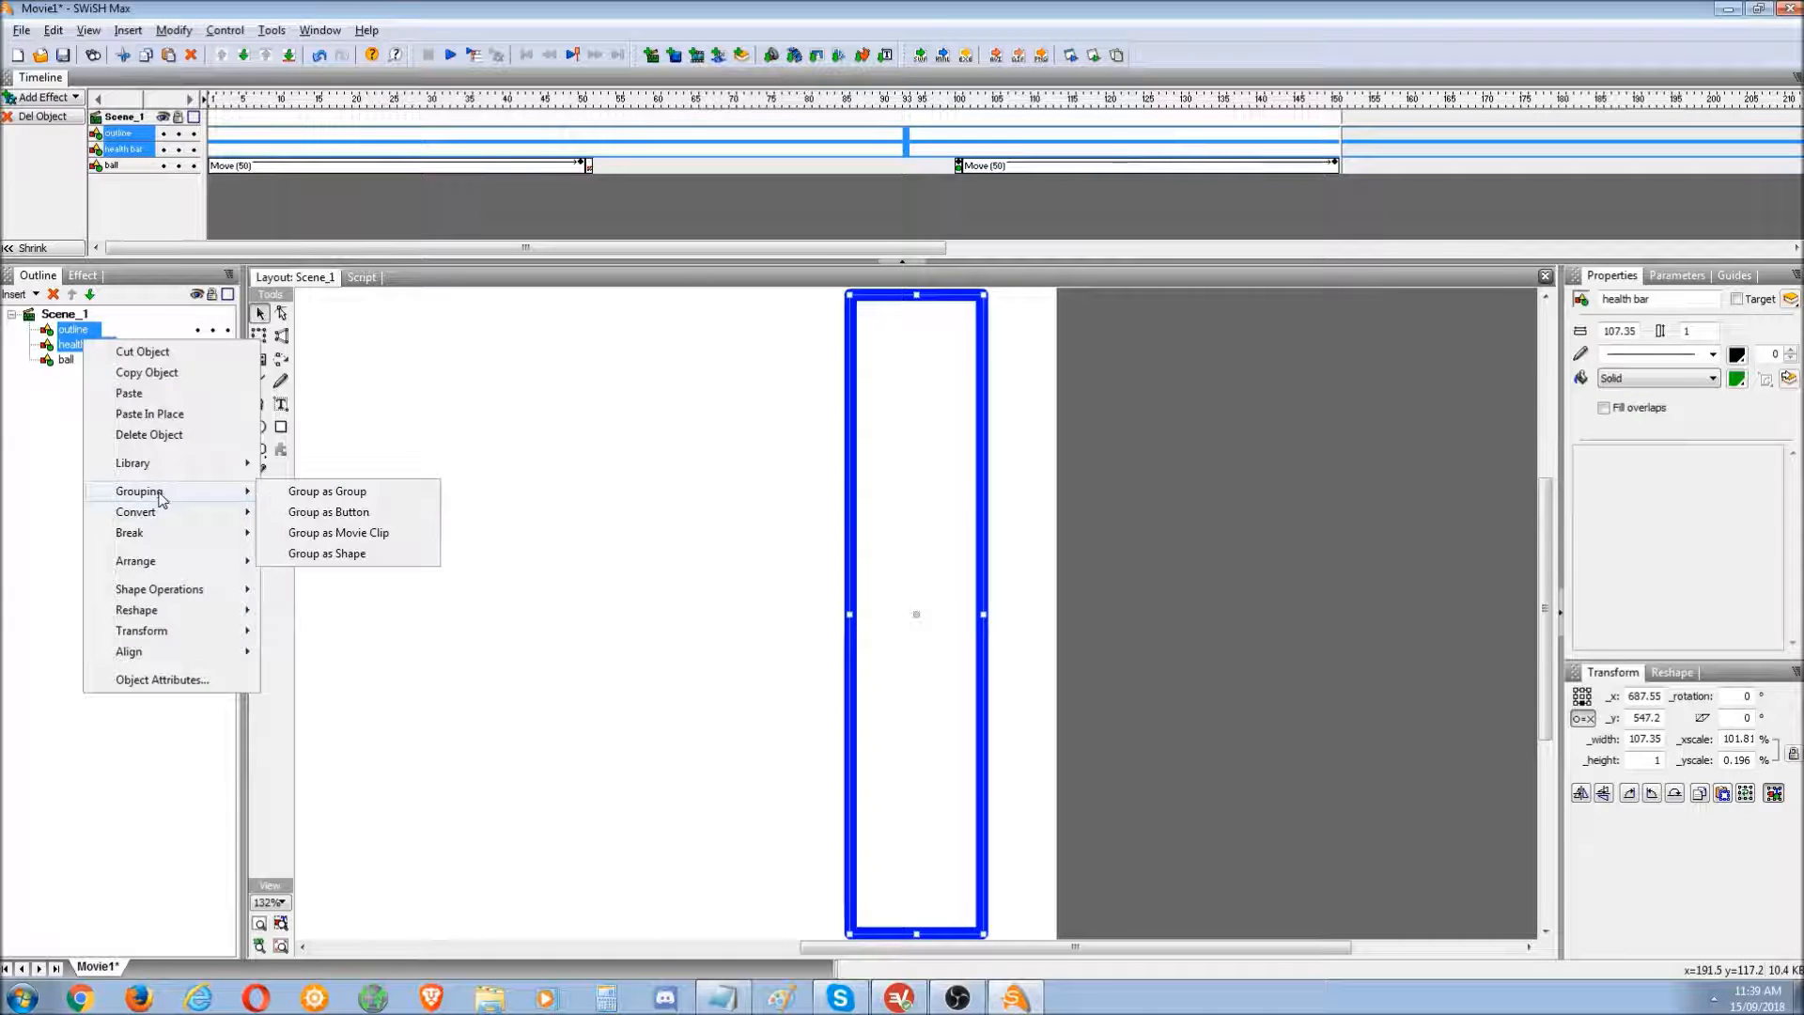
{"action": "left_click", "coordinate": [330, 532]}
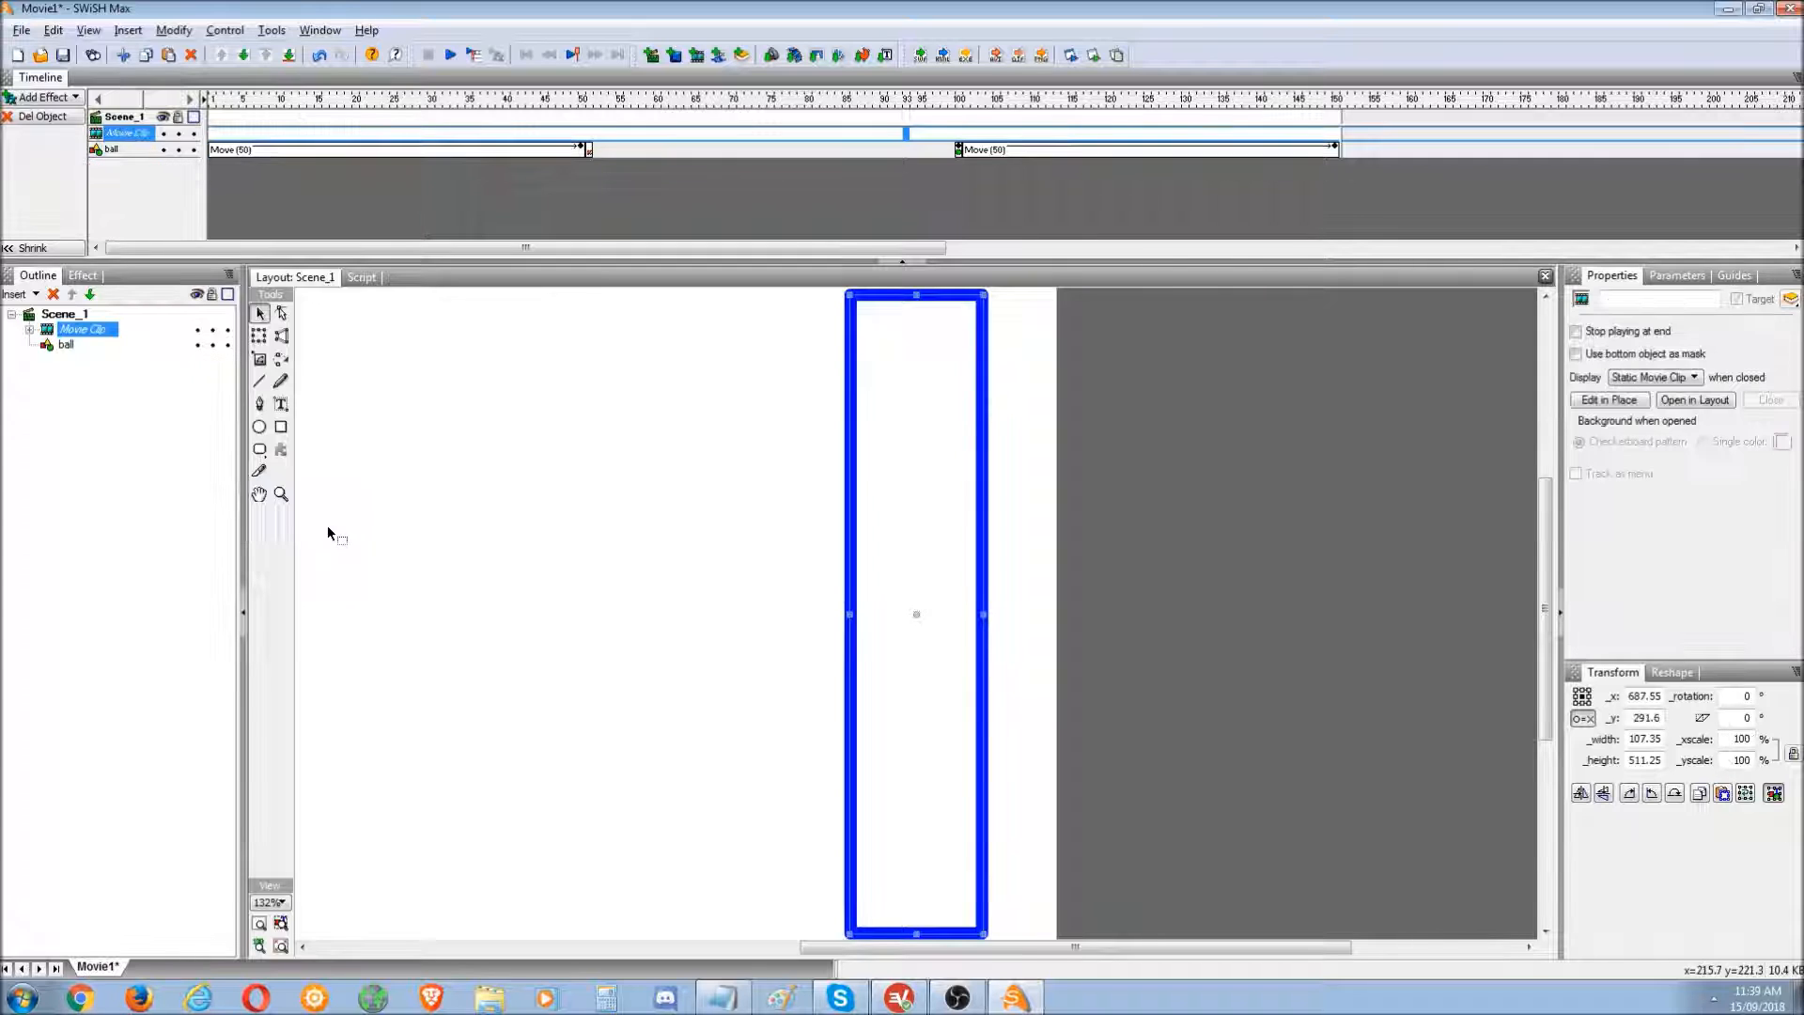
- Scrub the scene's timeline and the movie clip's own timeline, switching between the two to compare them
{"action": "left_click_drag", "start_coordinate": [235, 102], "coordinate": [1110, 102]}
{"action": "left_click", "coordinate": [94, 331]}
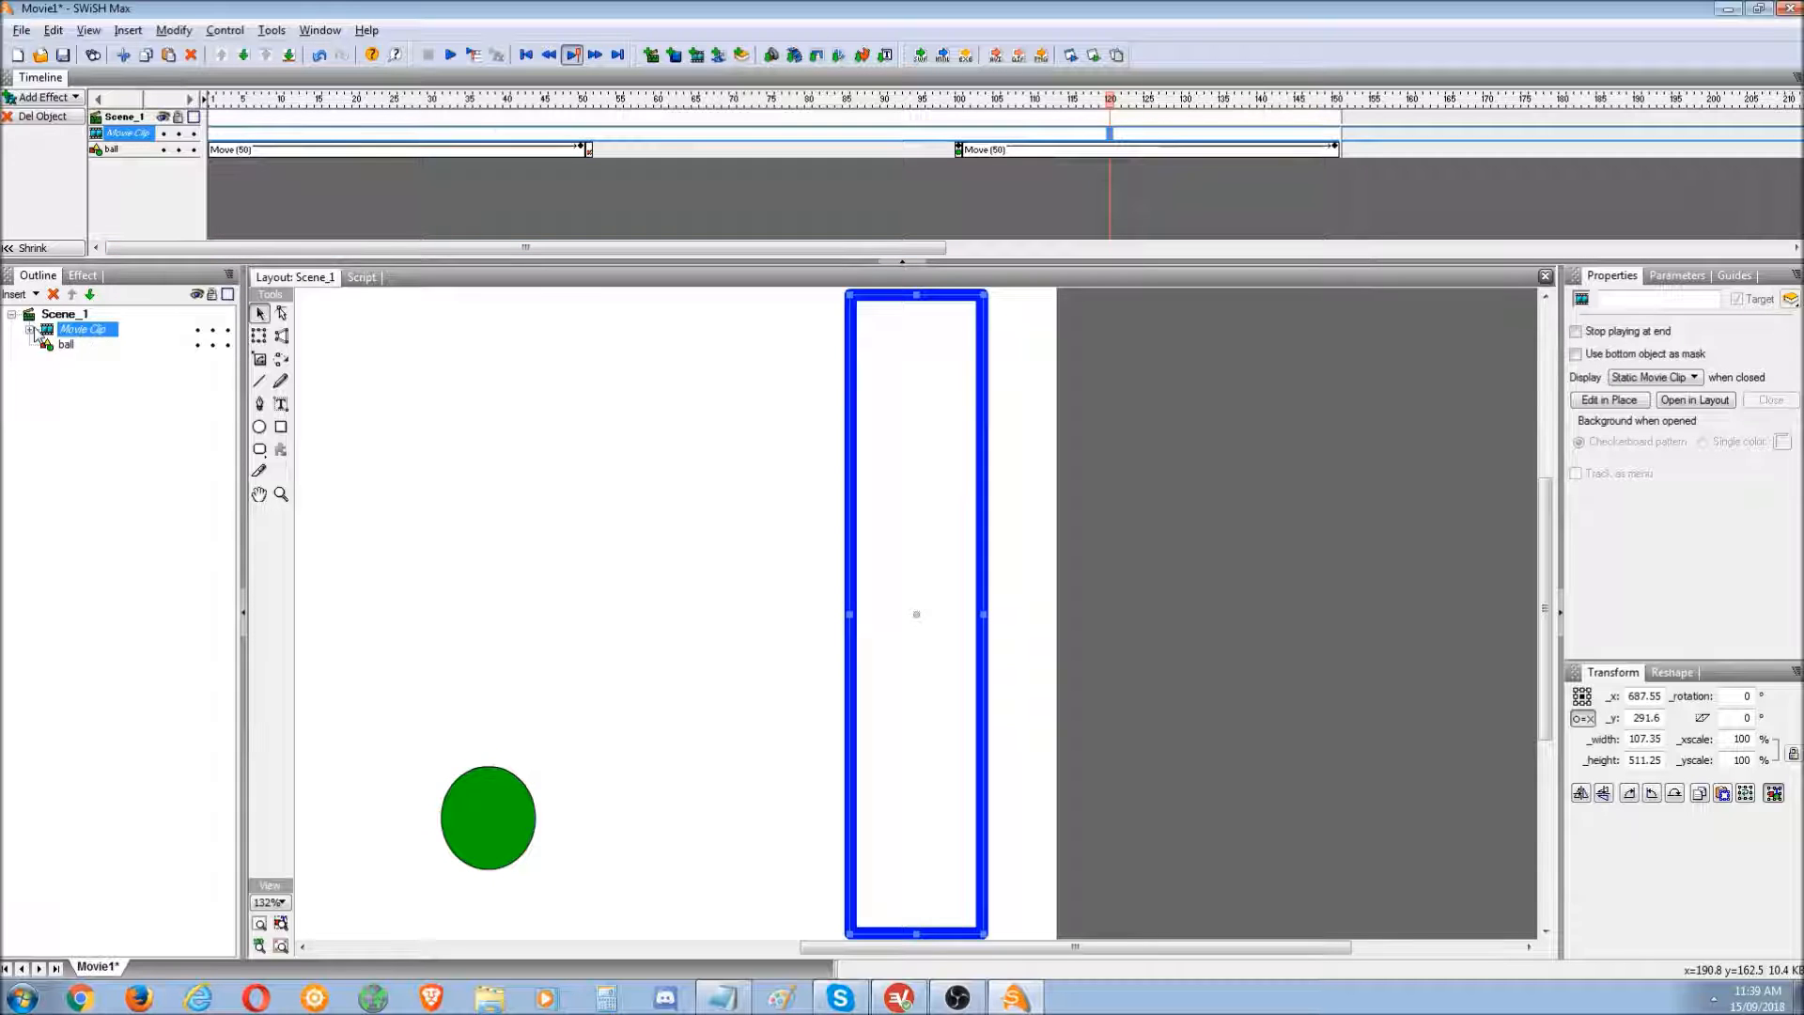
{"action": "left_click", "coordinate": [30, 330]}
{"action": "left_click_drag", "start_coordinate": [232, 111], "coordinate": [424, 111]}
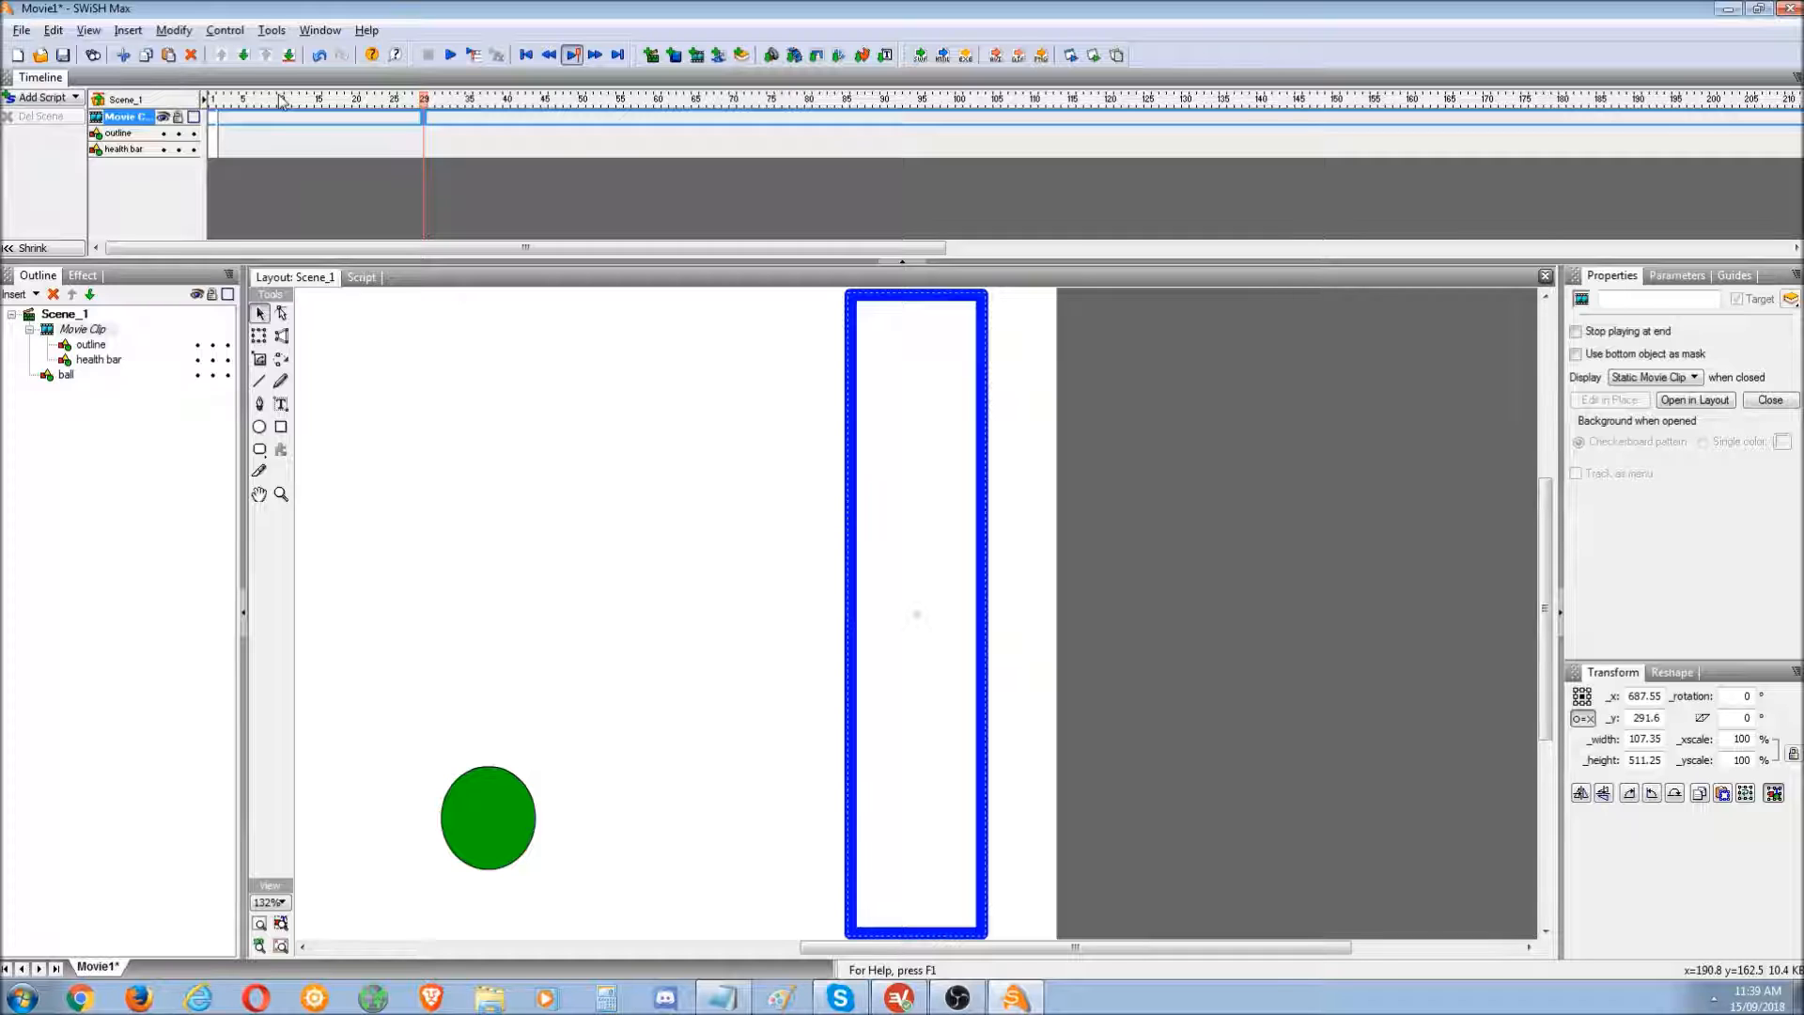
{"action": "left_click_drag", "start_coordinate": [428, 103], "coordinate": [371, 108]}
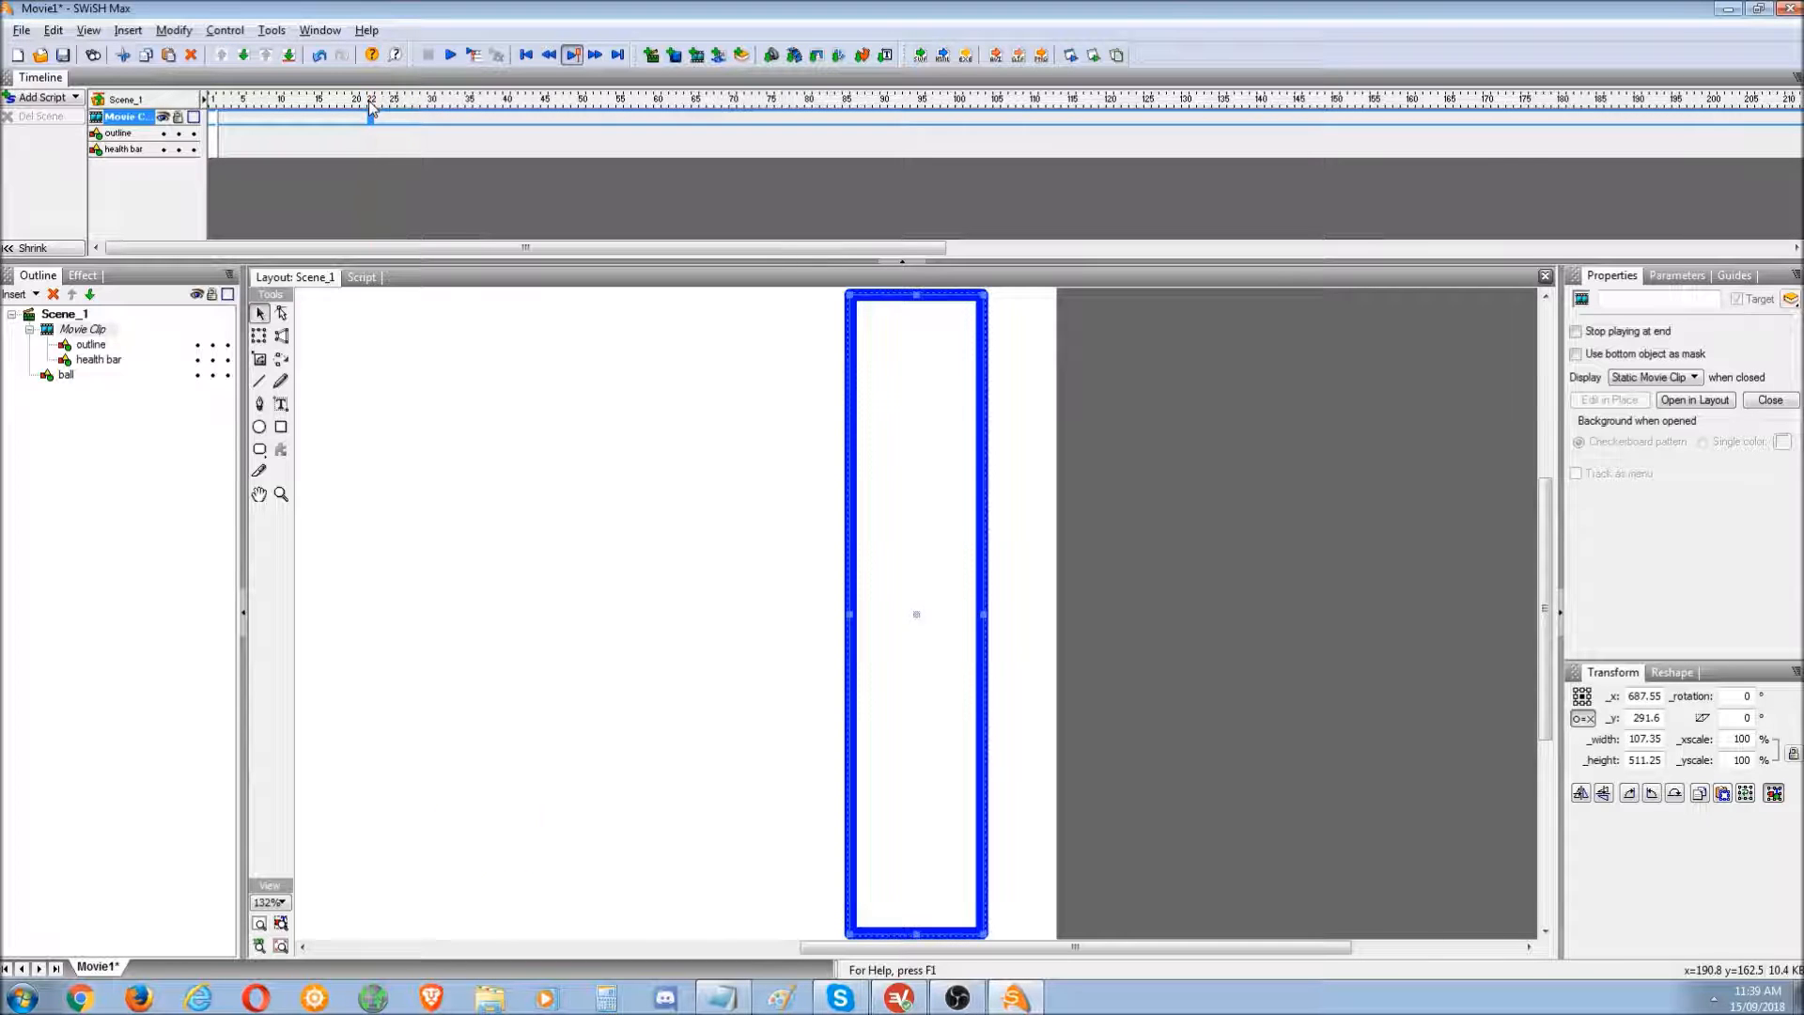
{"action": "left_click", "coordinate": [77, 333]}
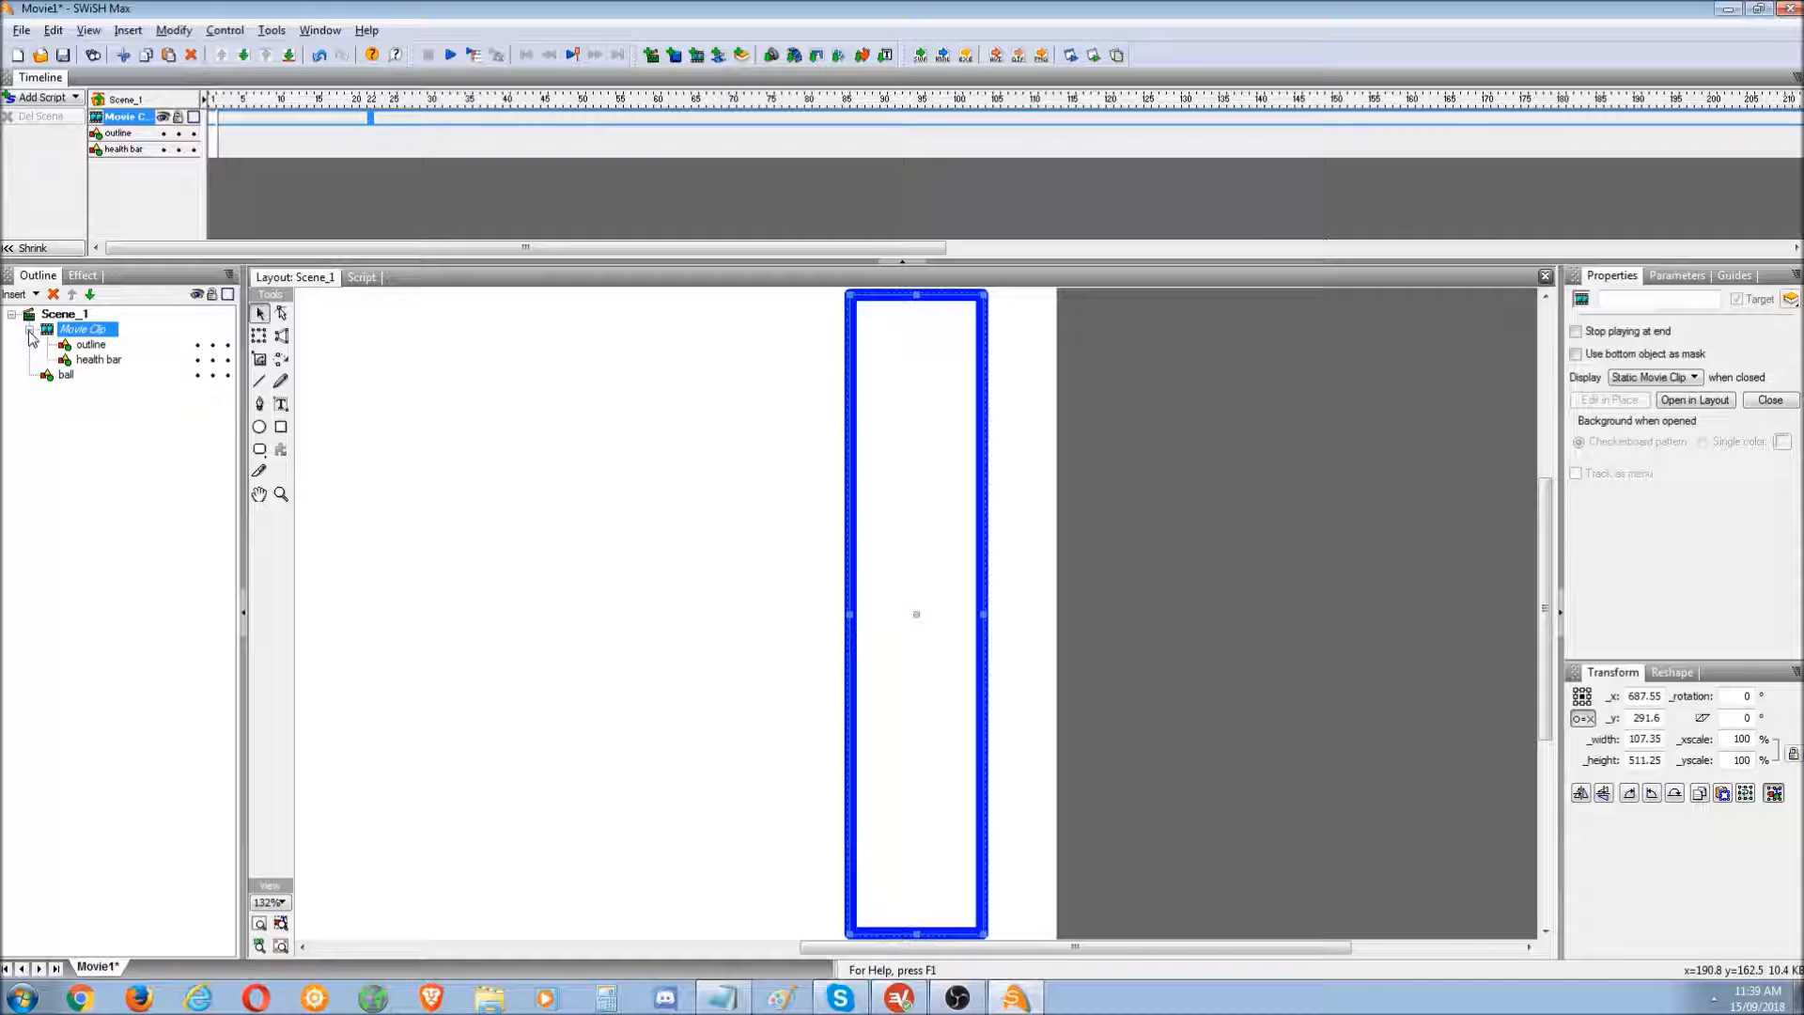
{"action": "left_click", "coordinate": [30, 330]}
{"action": "left_click", "coordinate": [30, 330]}
{"action": "left_click", "coordinate": [30, 330]}
{"action": "left_click", "coordinate": [30, 330]}
- Add a Move effect to the health bar at frame 1 inside the movie clip and extend it to 100 frames
{"action": "left_click", "coordinate": [211, 153]}
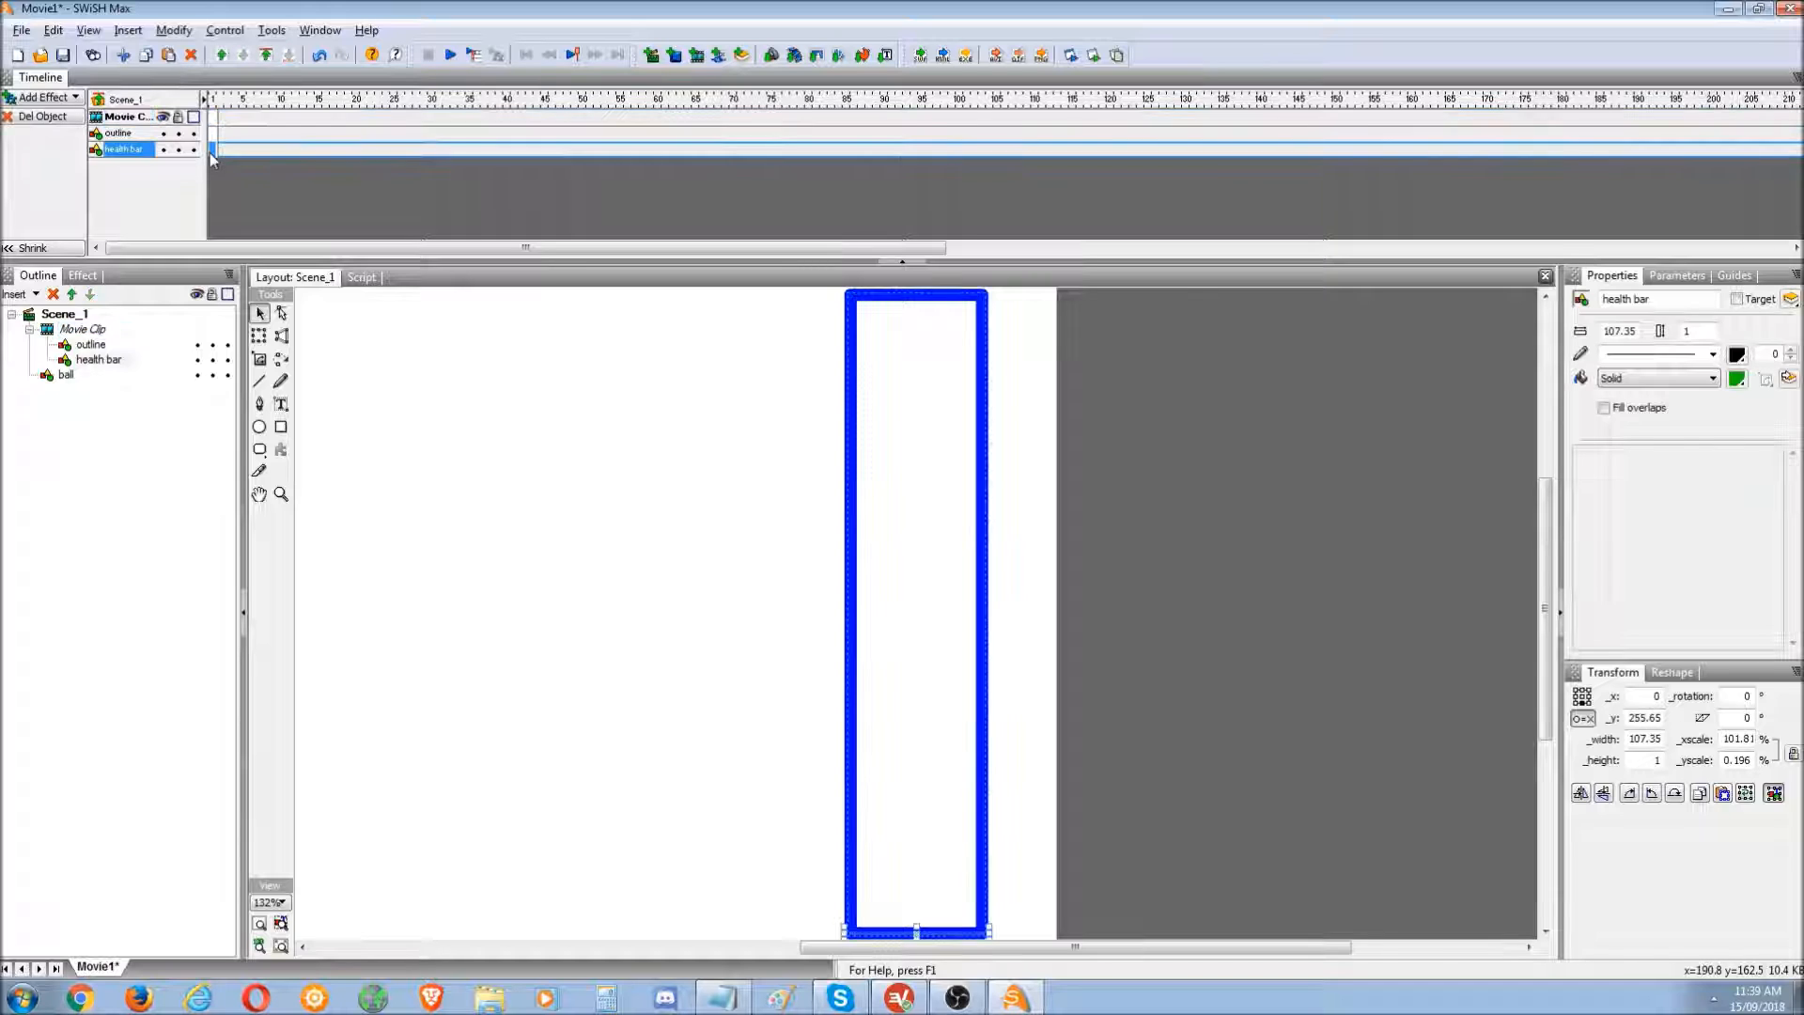
{"action": "right_click", "coordinate": [211, 153]}
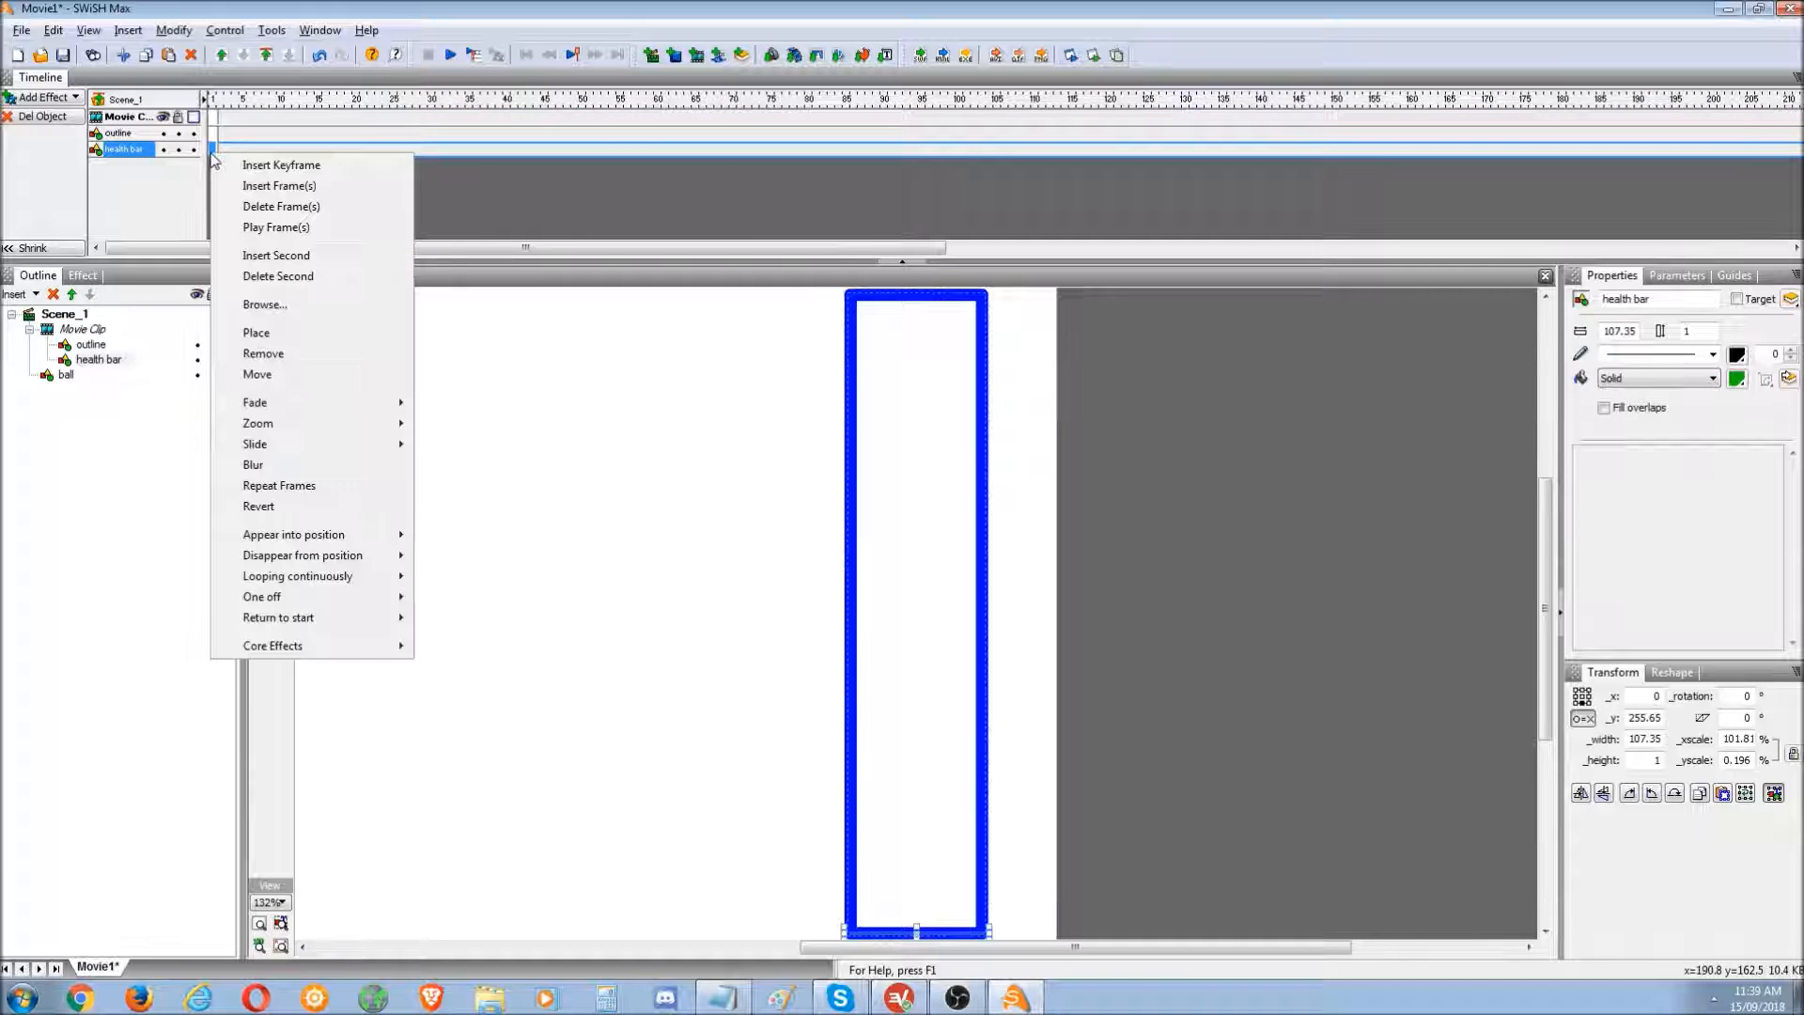
{"action": "left_click", "coordinate": [259, 374]}
{"action": "left_click_drag", "start_coordinate": [280, 151], "coordinate": [960, 151]}
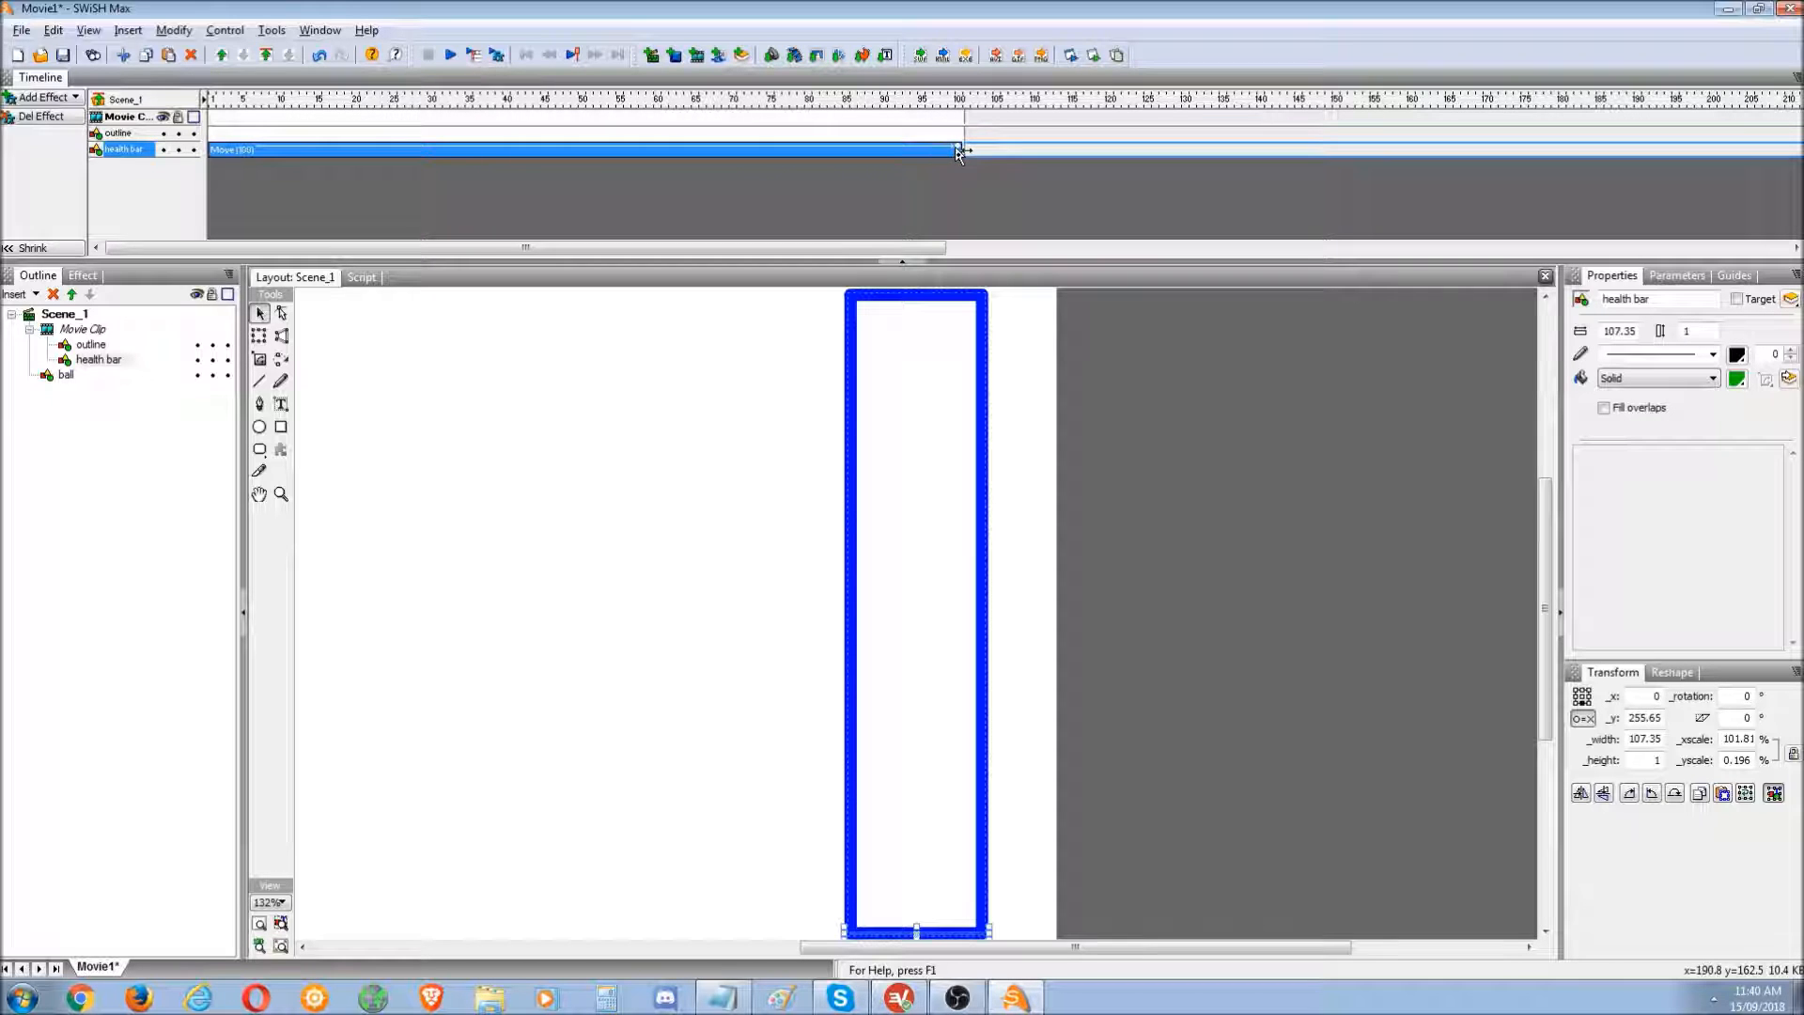
- Check the outline's height and set the health bar's height to 511.25 at frame 100 of its Move effect
{"action": "left_click", "coordinate": [968, 99]}
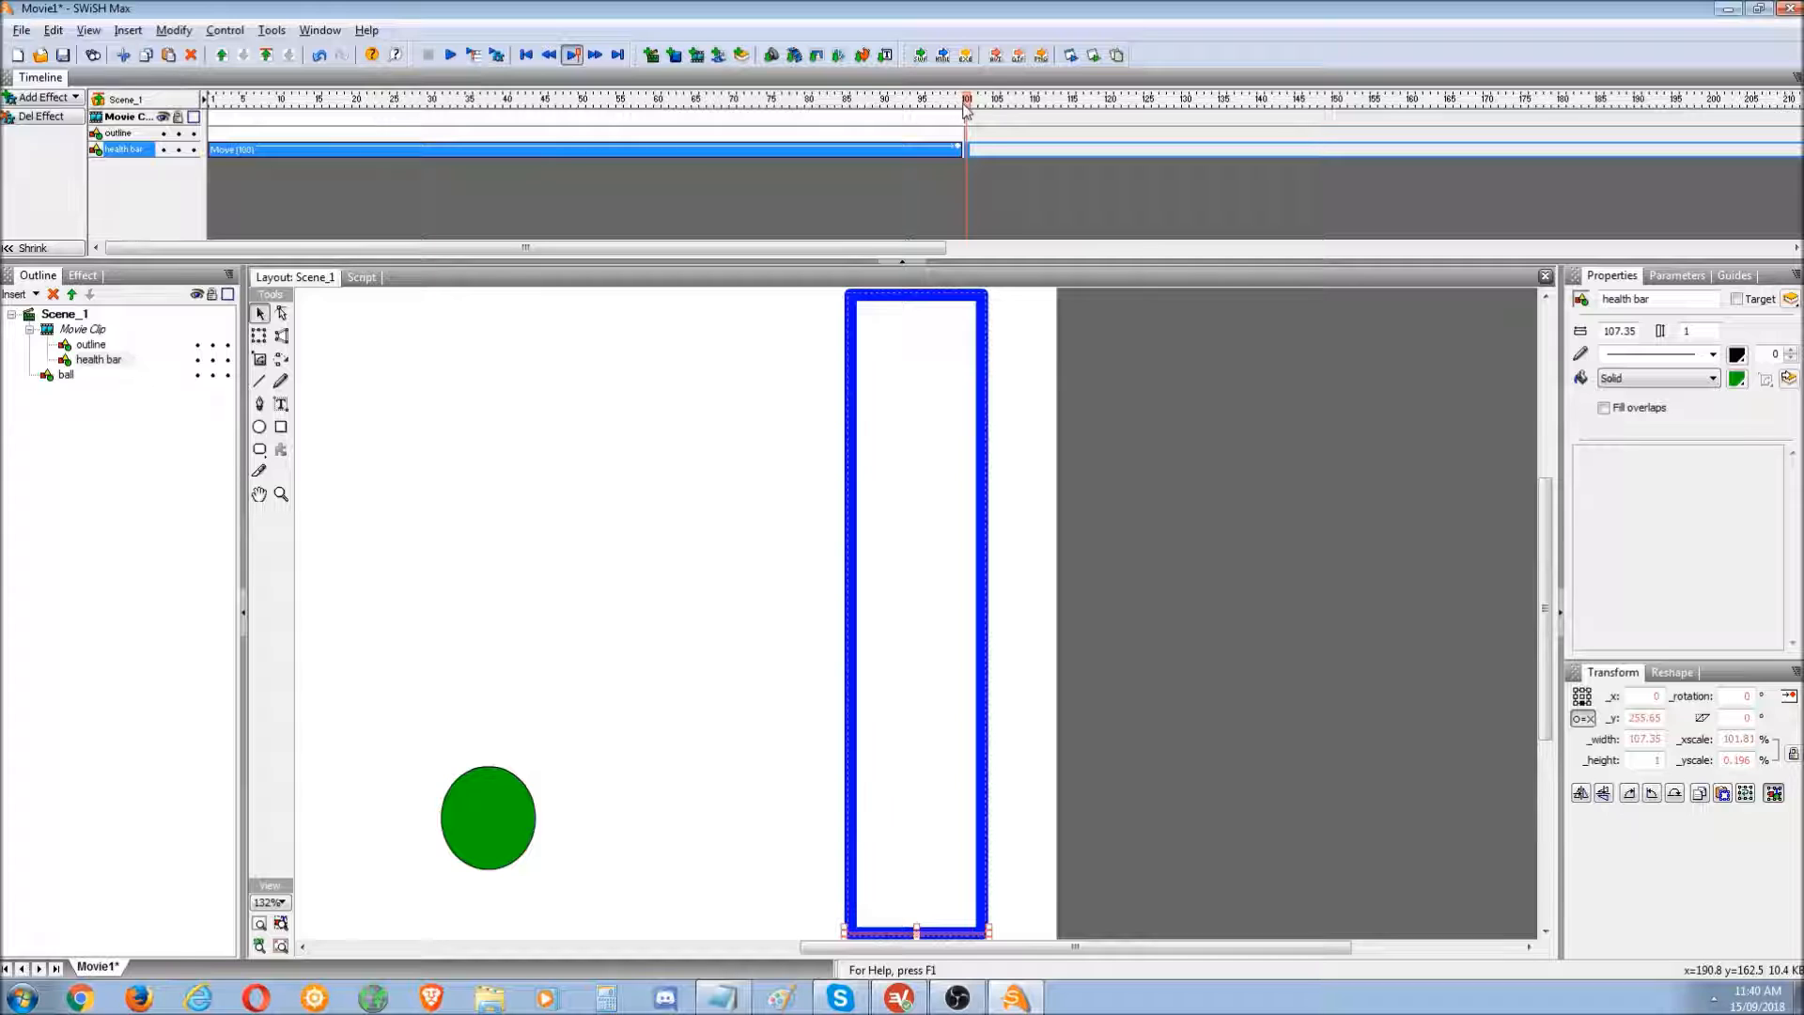
{"action": "left_click", "coordinate": [959, 102]}
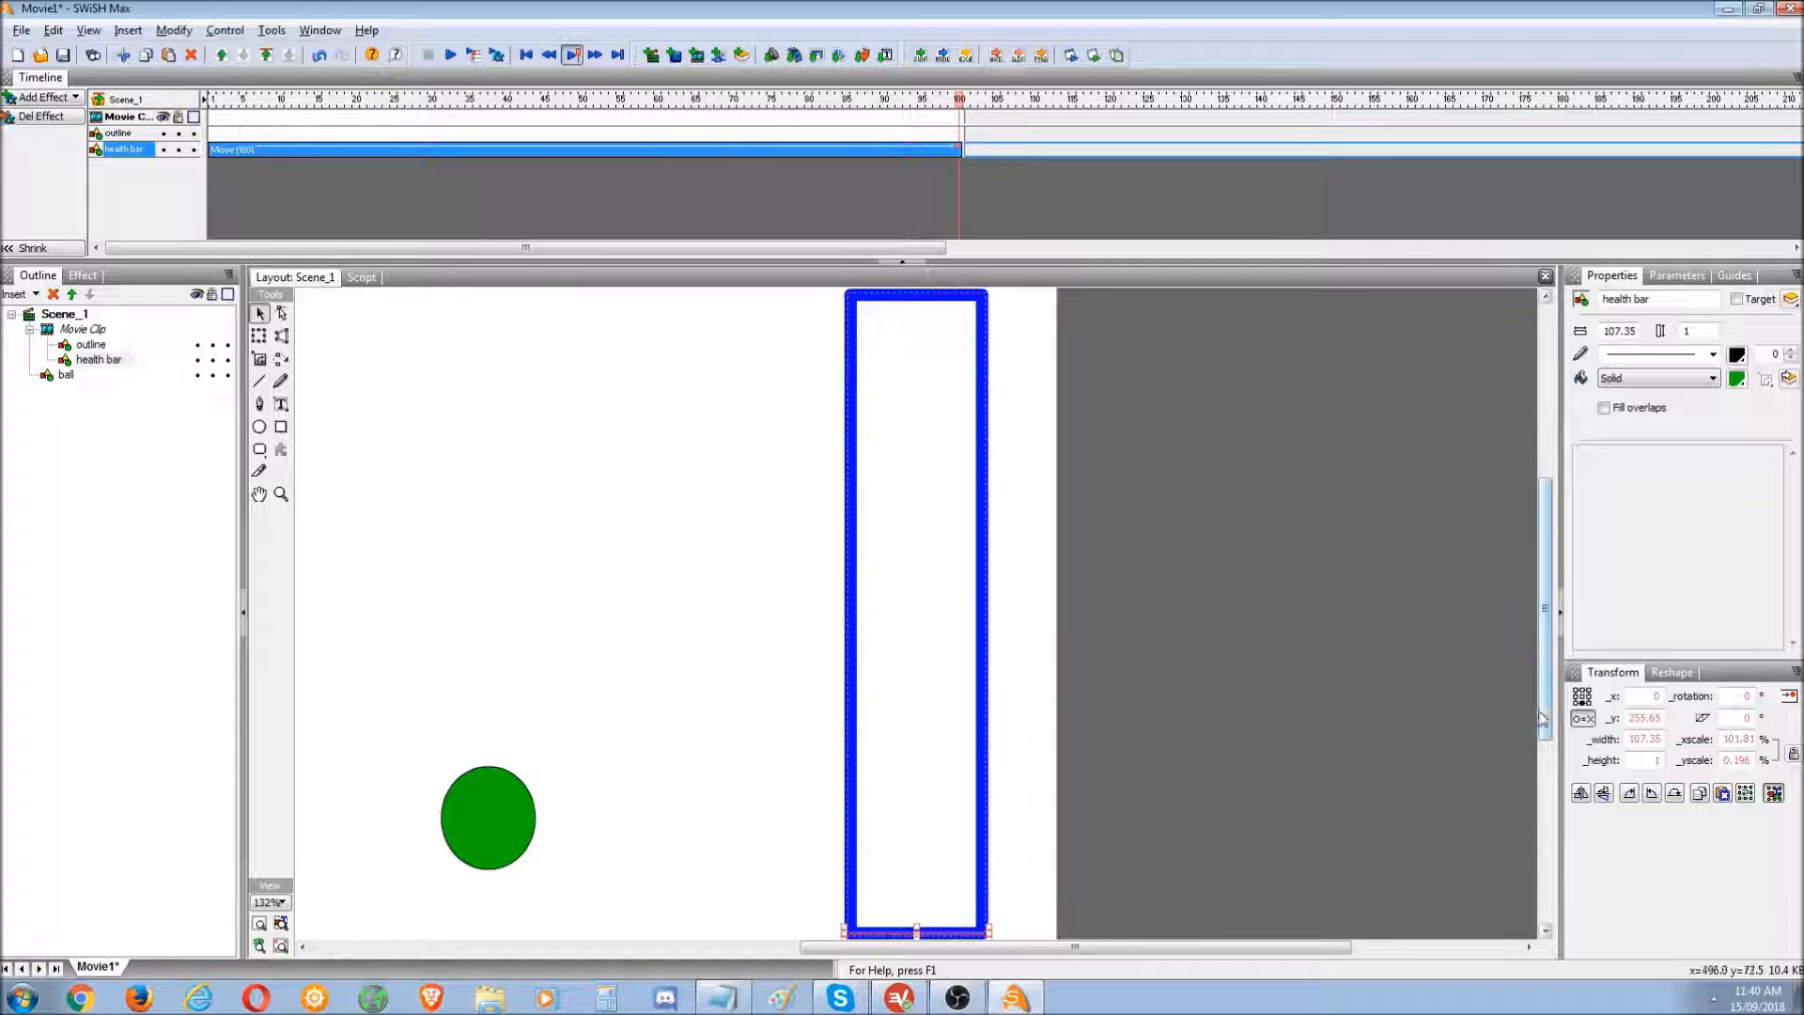
{"action": "left_click", "coordinate": [91, 344]}
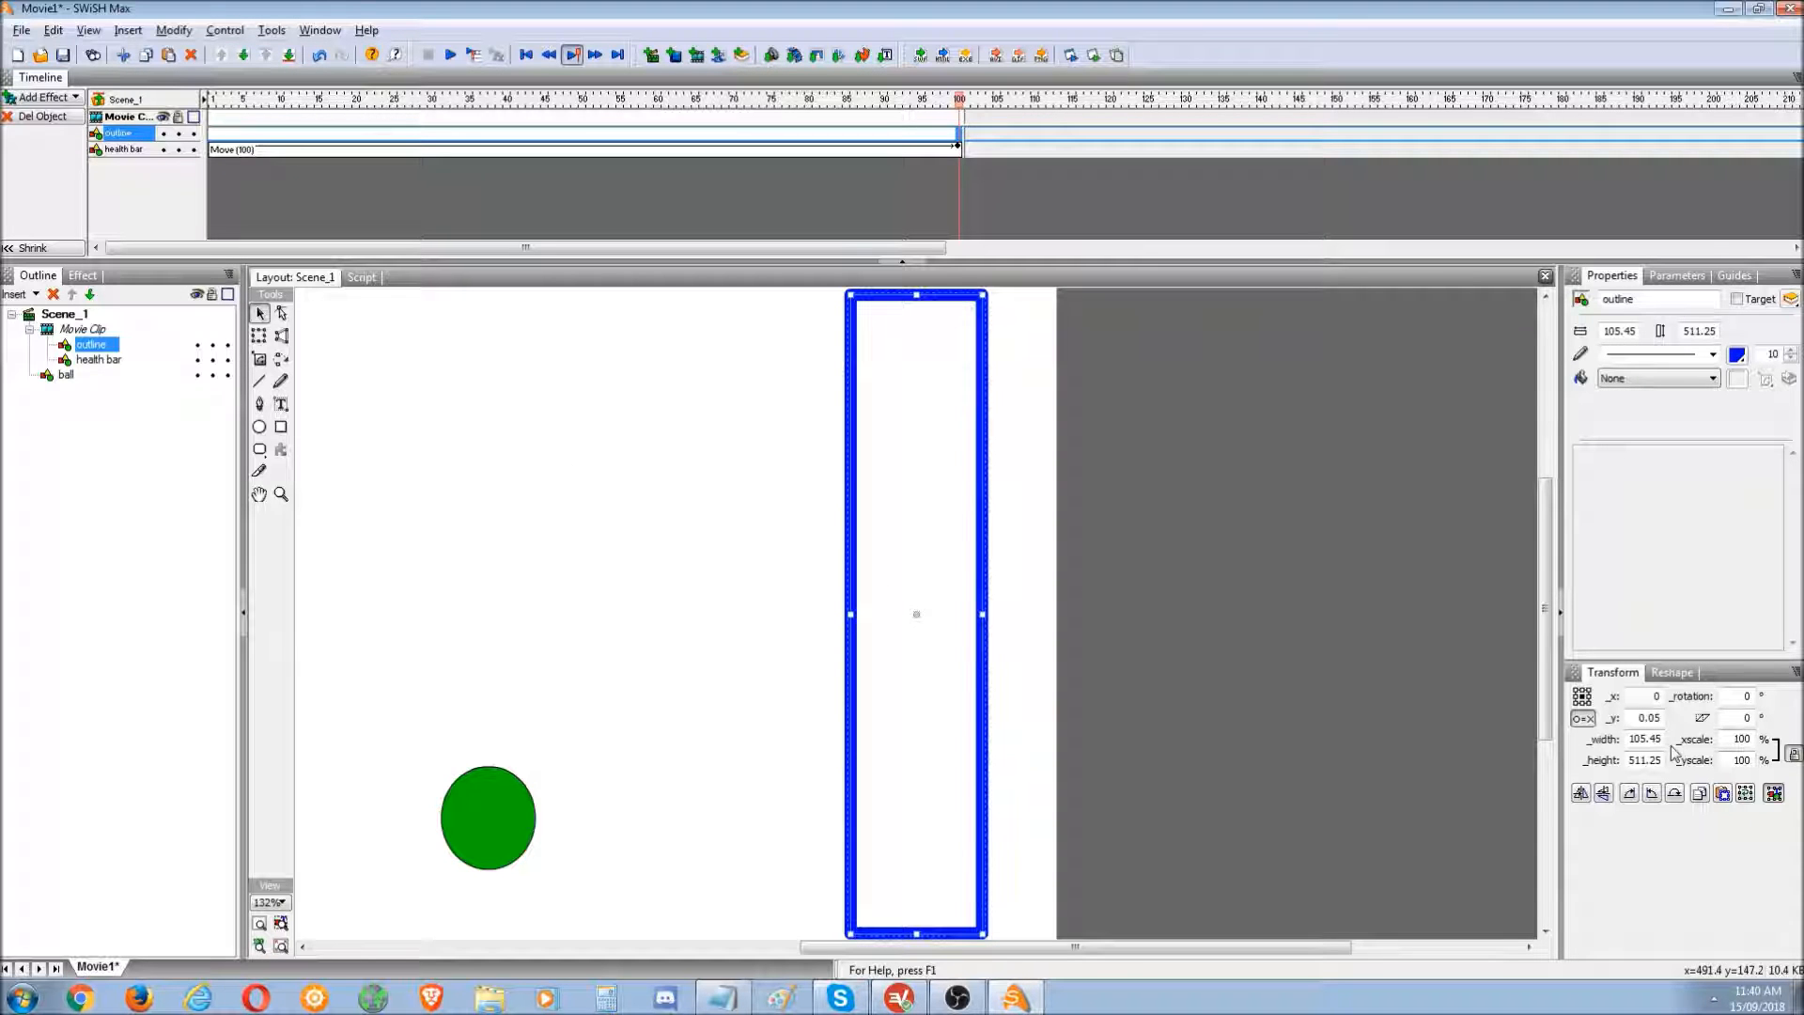
{"action": "left_click", "coordinate": [94, 360]}
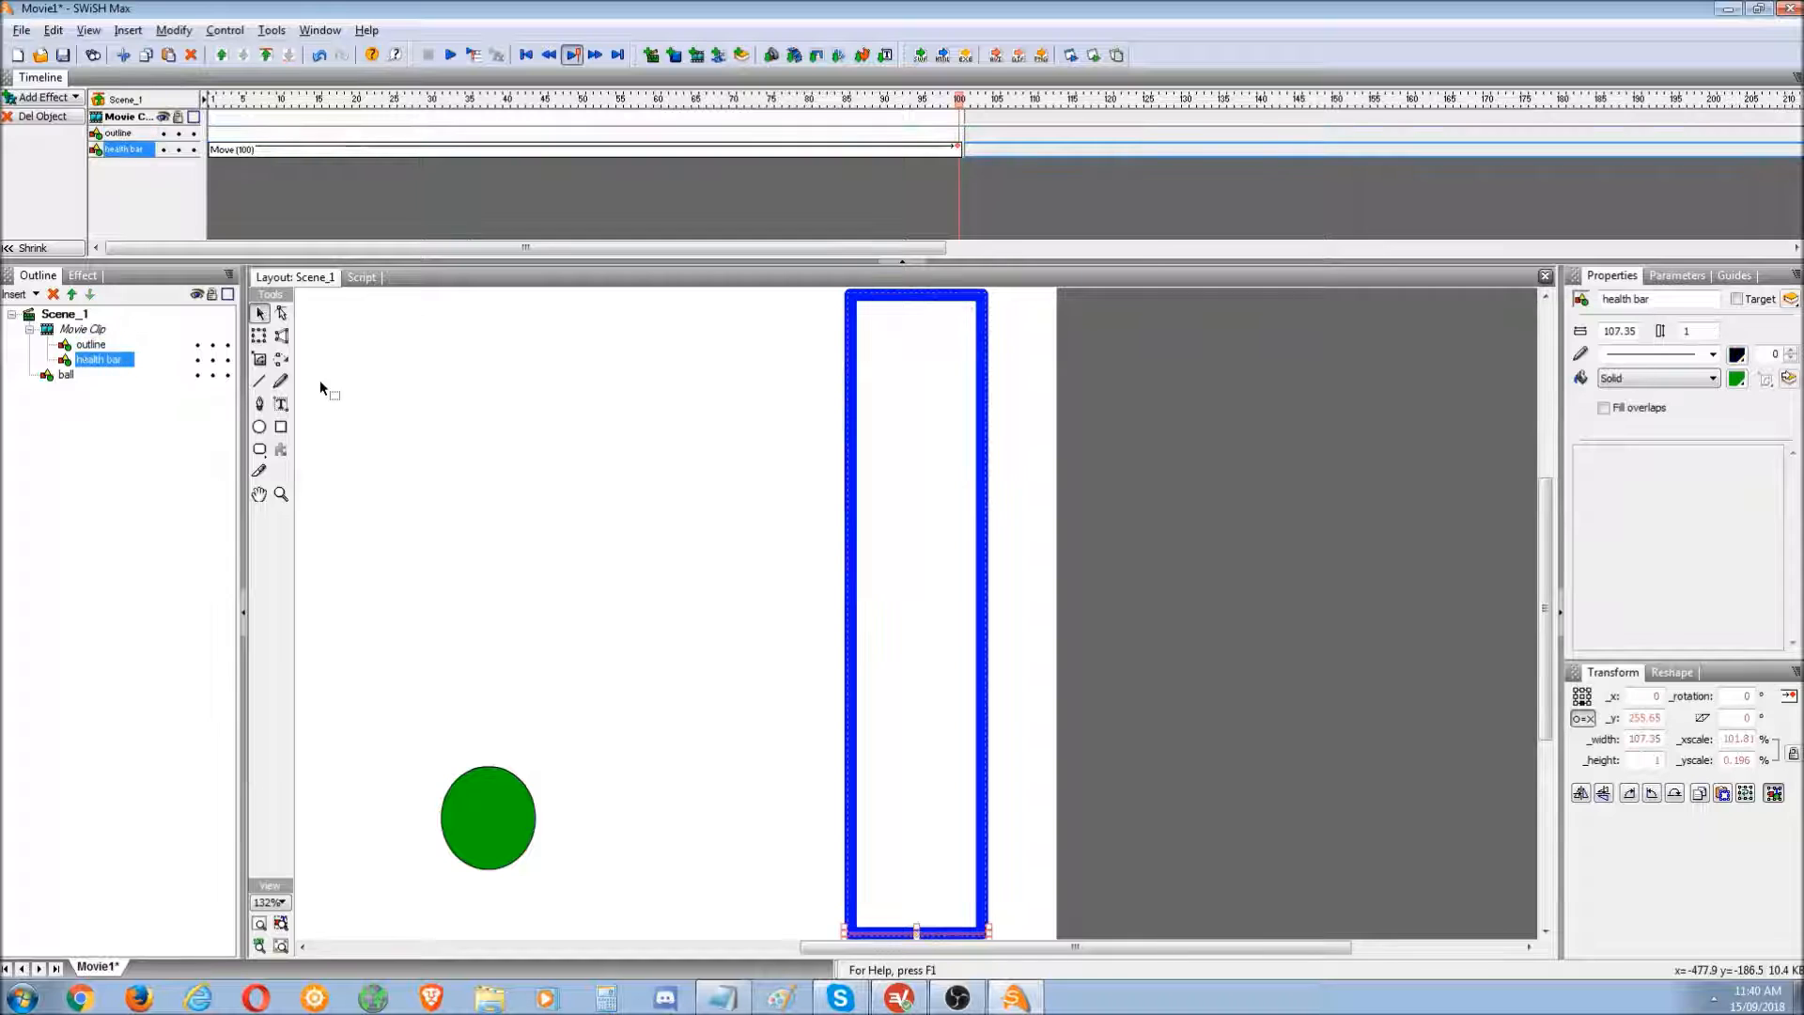
{"action": "left_click", "coordinate": [946, 152]}
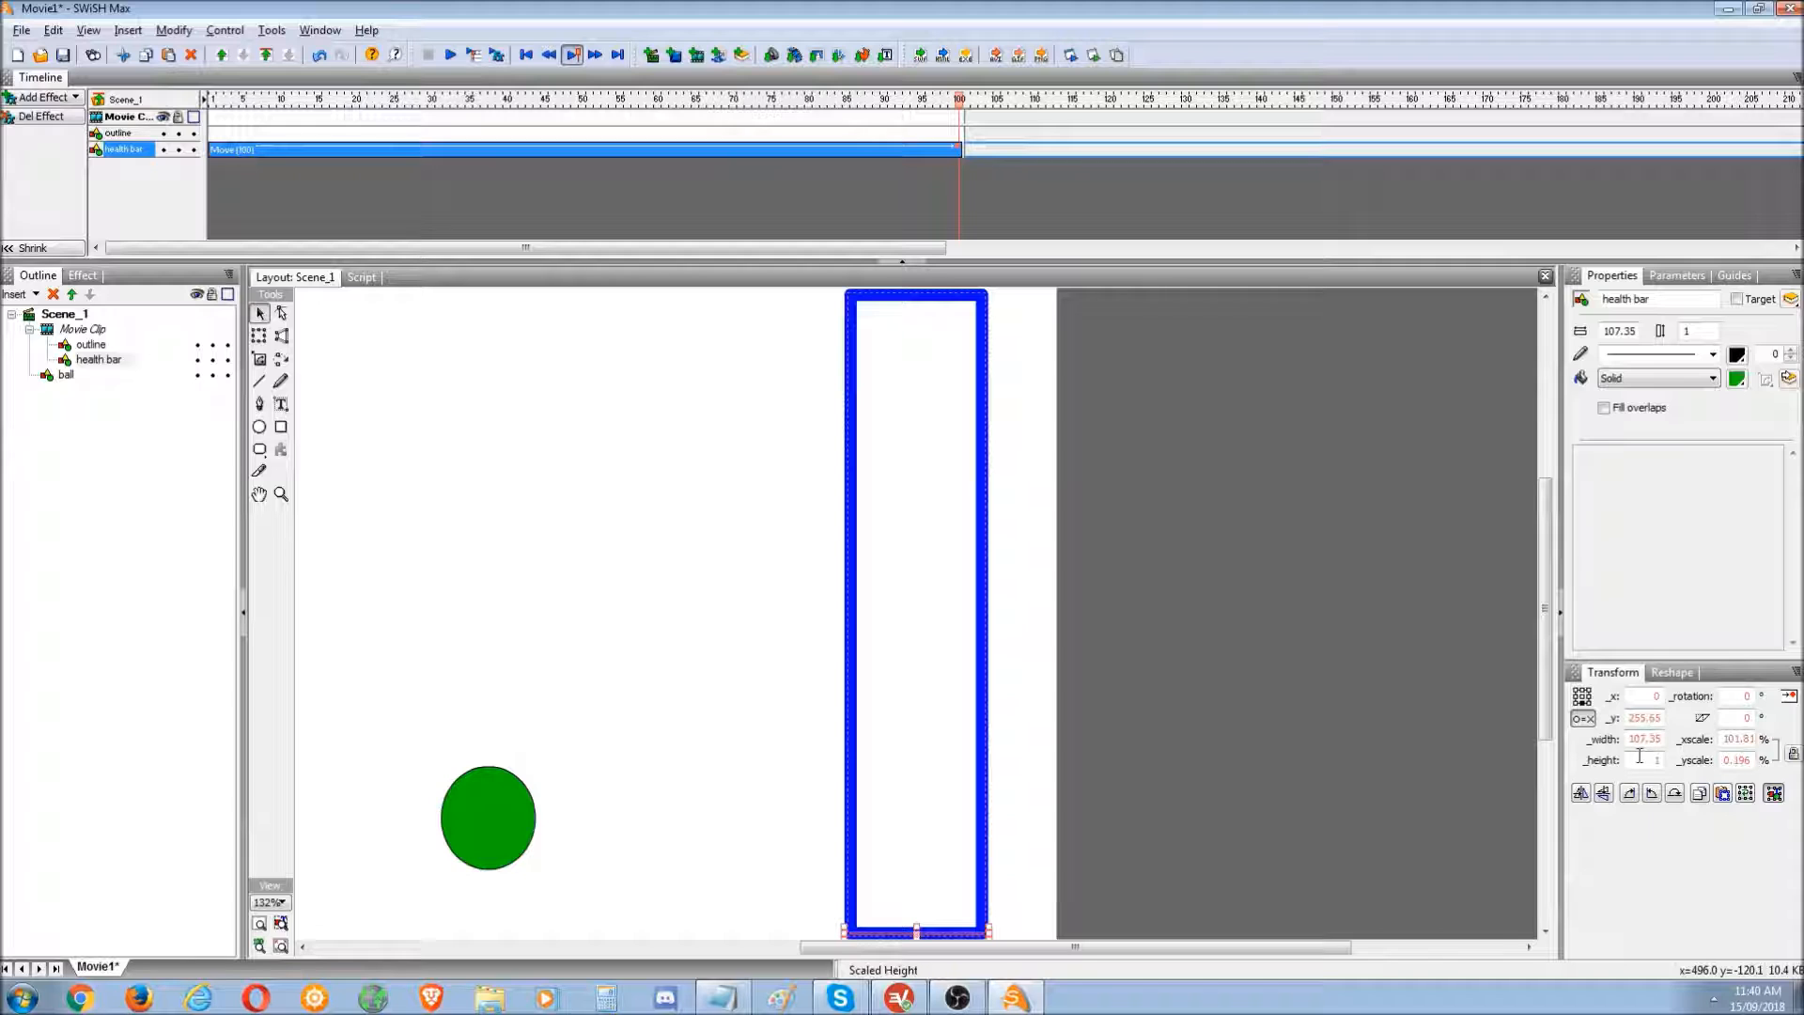
{"action": "type", "text": "511.25"}
{"action": "key", "text": "Return"}
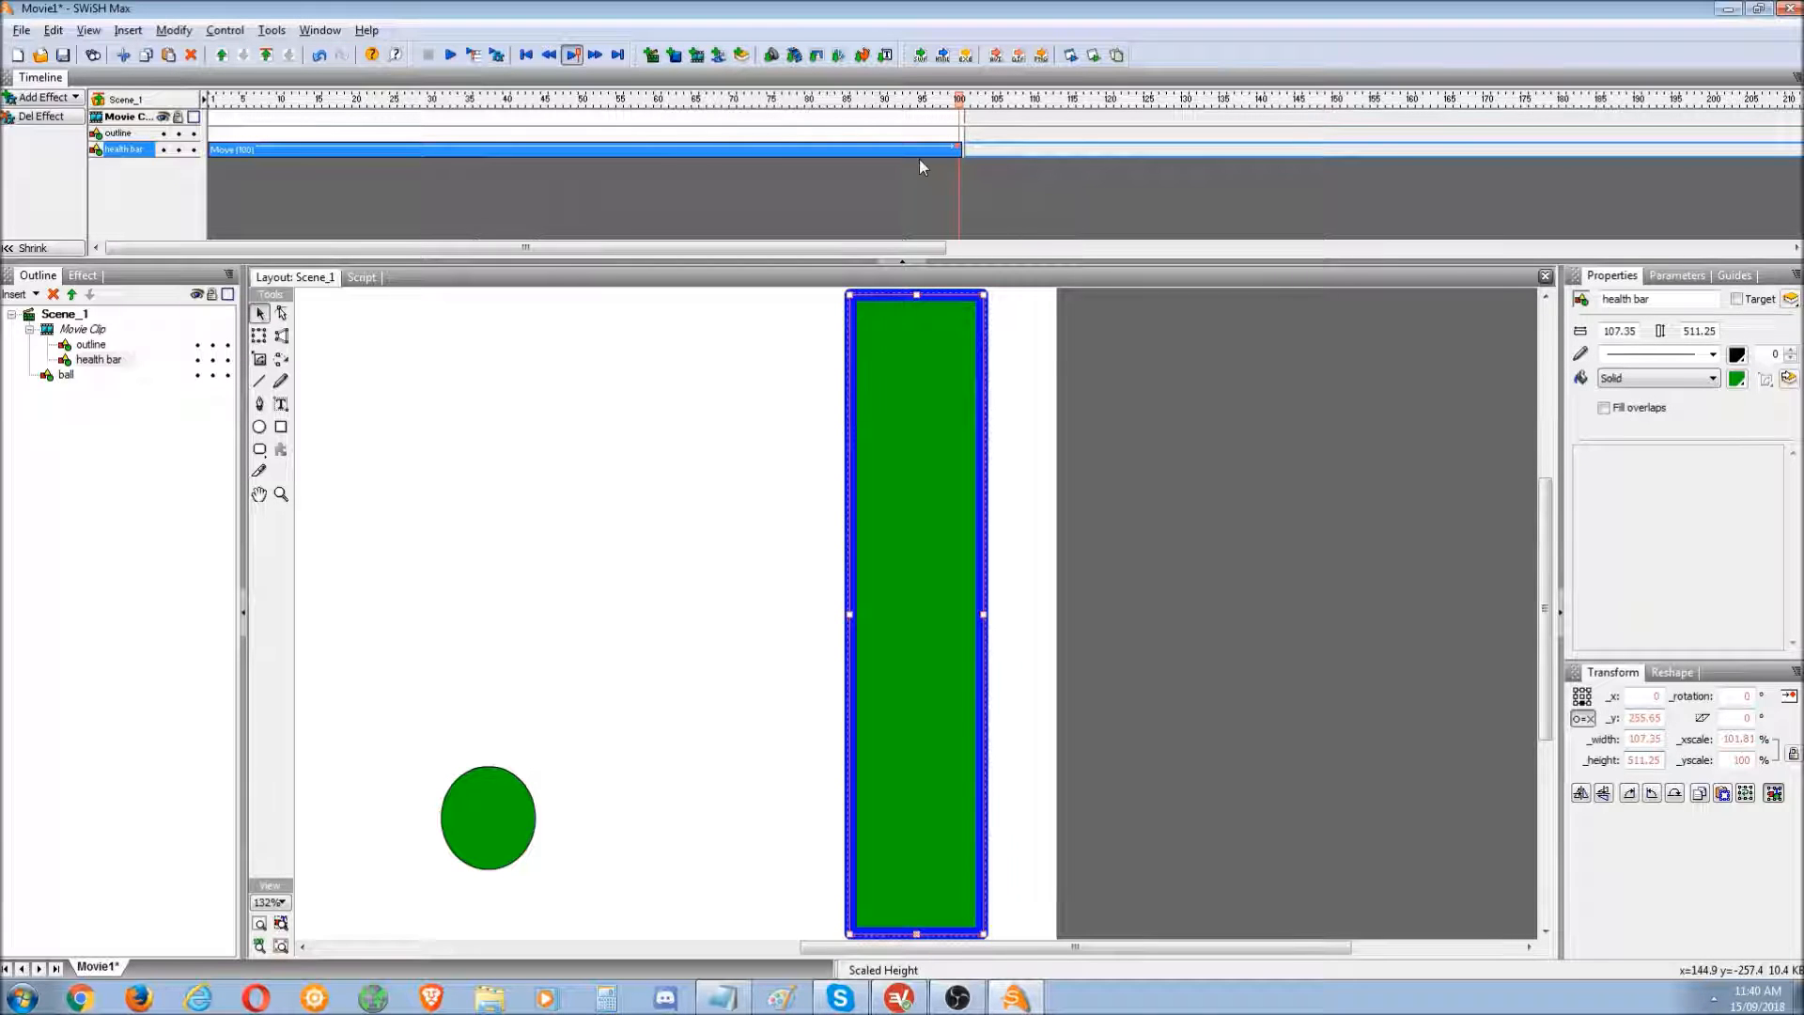
- Scrub the movie clip back to about frame 43, test the movie in the Flash player, and close the test
{"action": "mouse_move", "coordinate": [956, 120]}
{"action": "left_mouse_down"}
{"action": "mouse_move", "coordinate": [199, 117]}
{"action": "mouse_move", "coordinate": [950, 117]}
{"action": "mouse_move", "coordinate": [254, 117]}
{"action": "mouse_move", "coordinate": [529, 116]}
{"action": "left_mouse_up"}
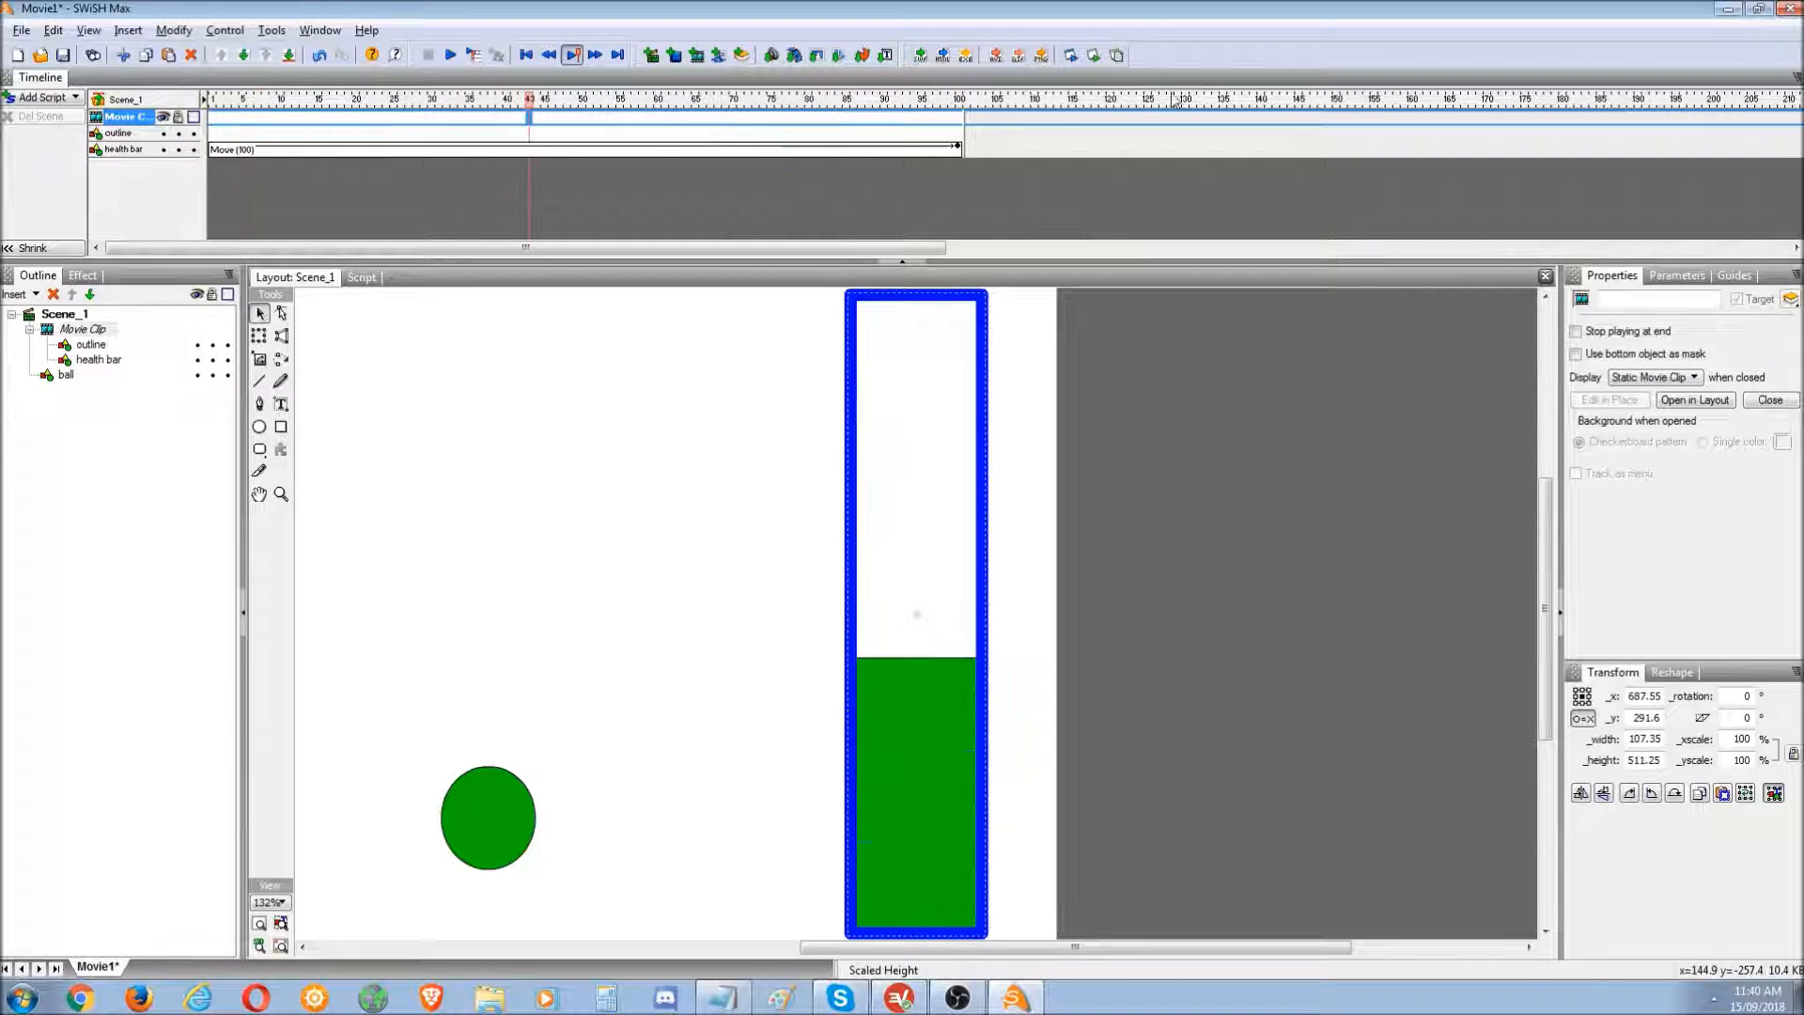
{"action": "left_click", "coordinate": [1090, 57]}
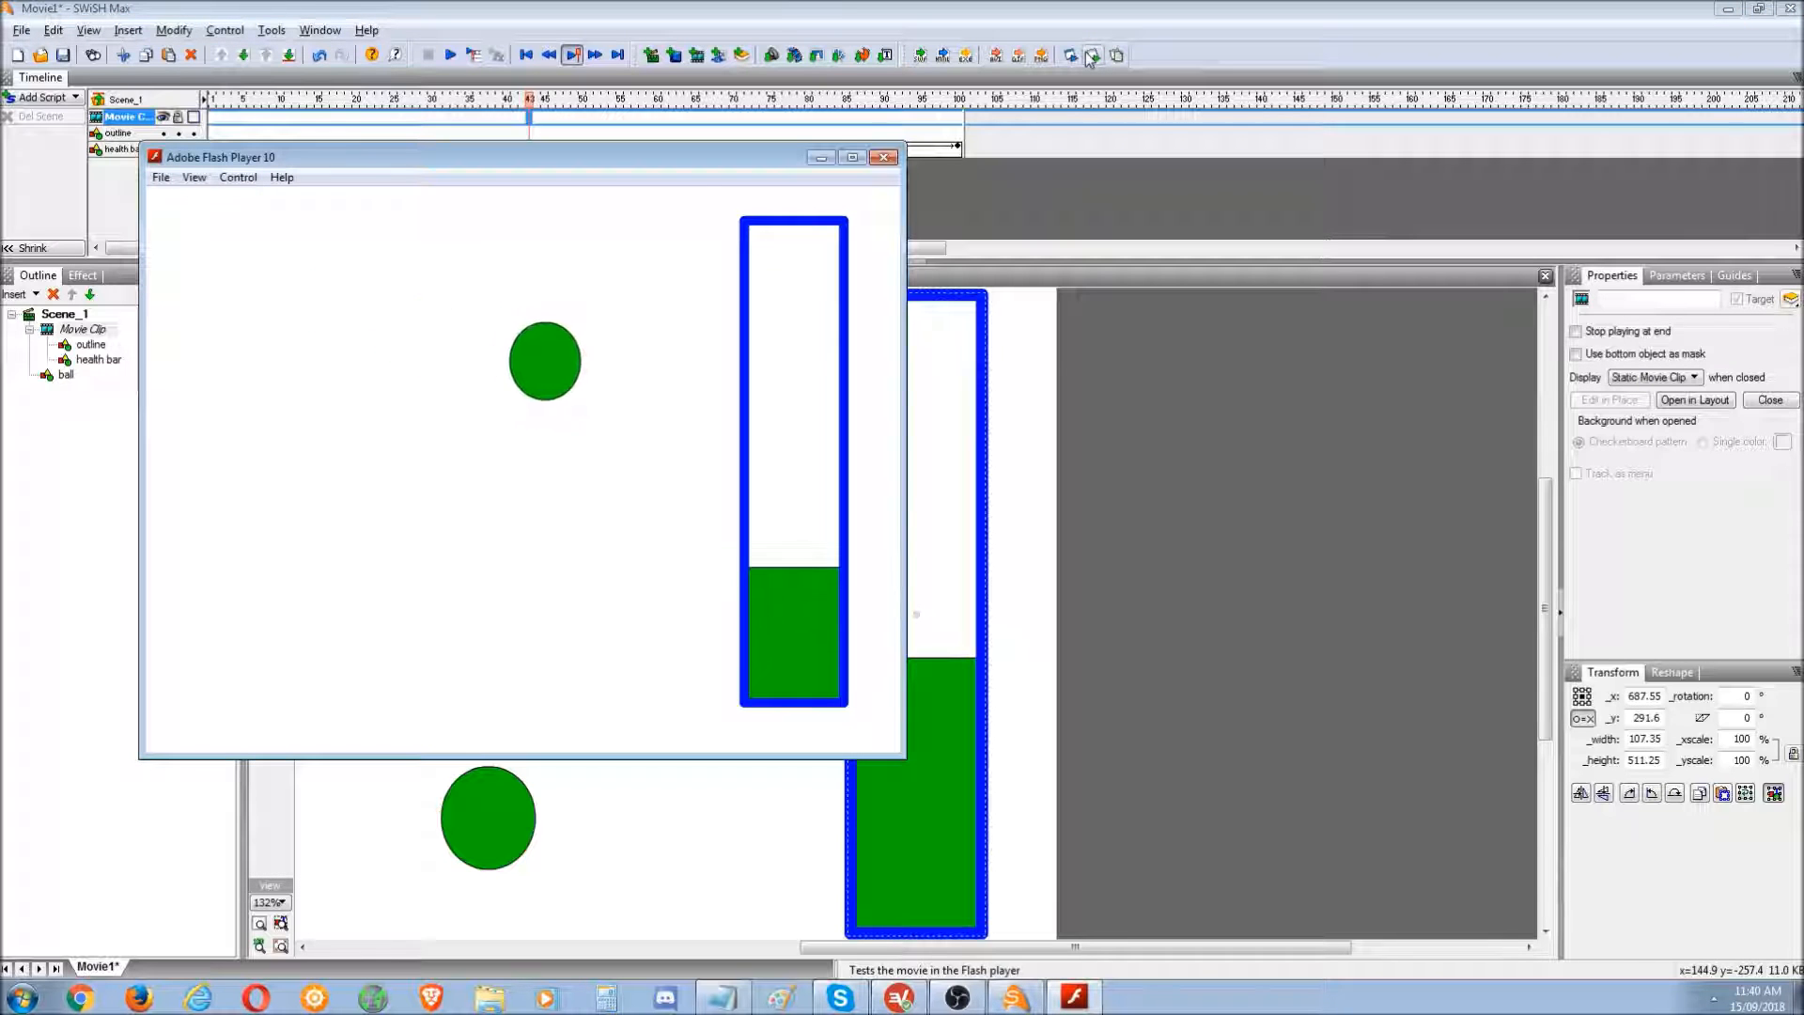
{"action": "left_click", "coordinate": [884, 158]}
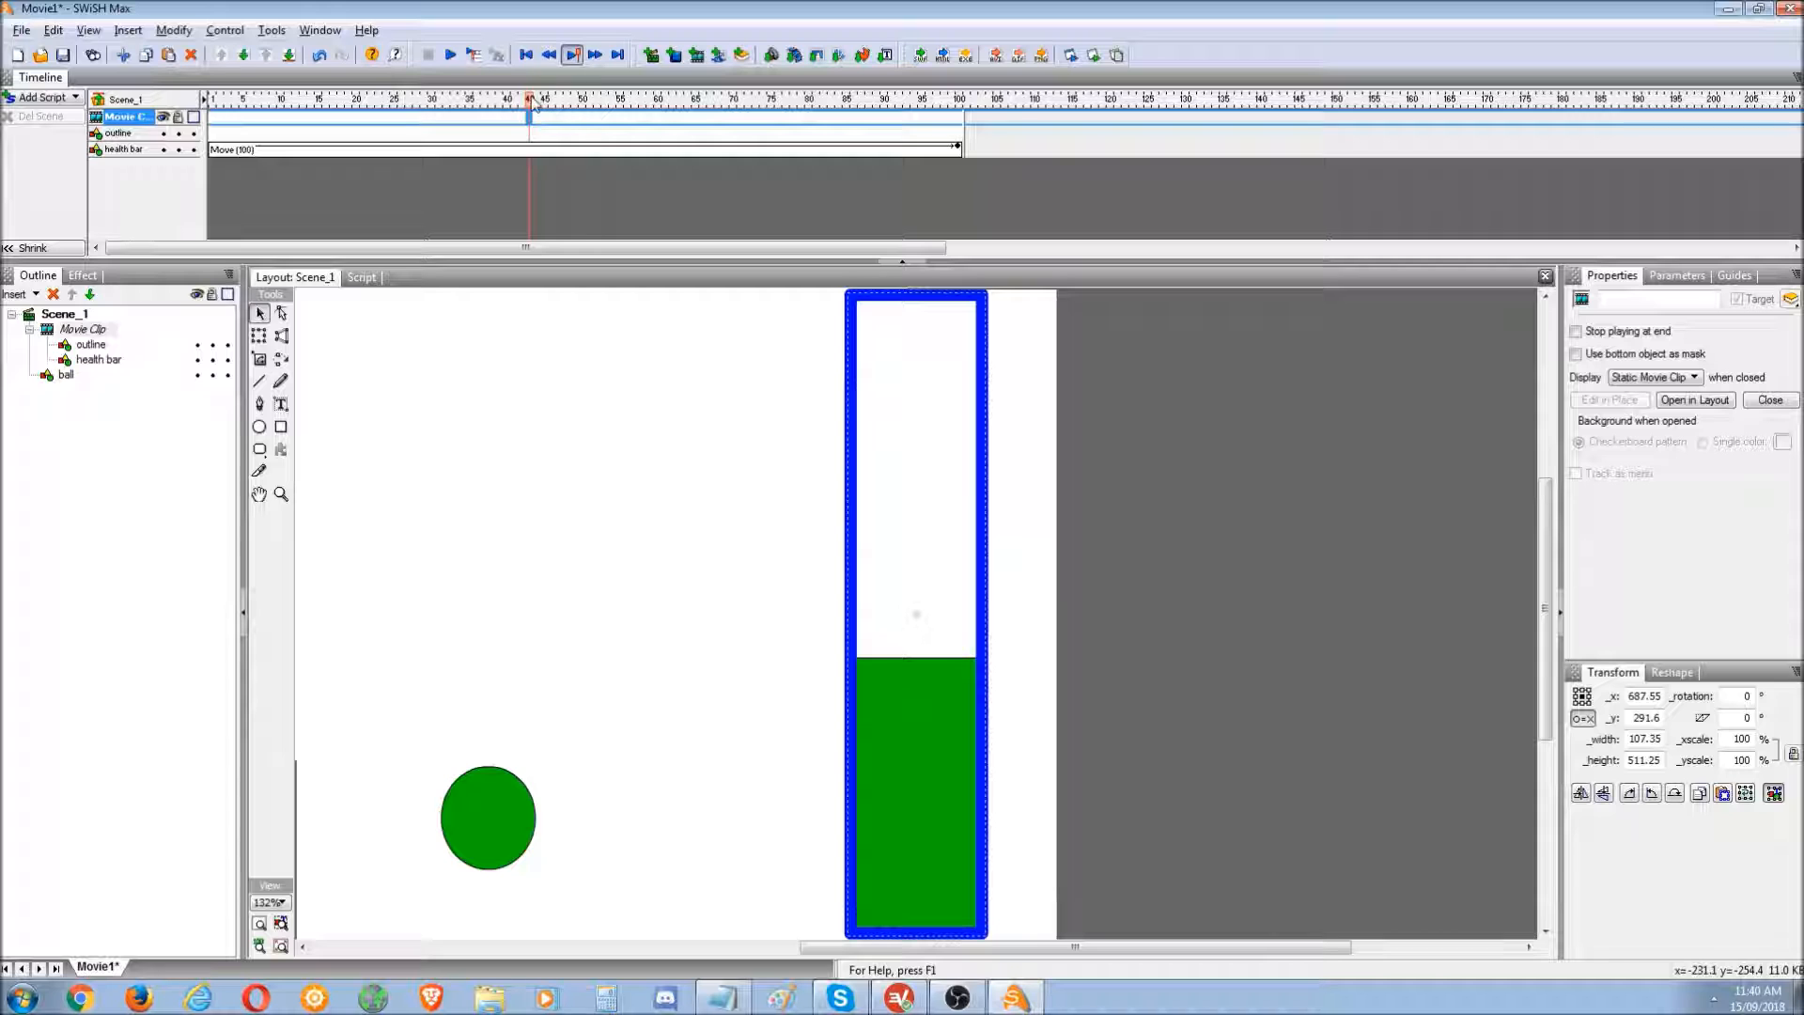
- Compare the ball's timeline with the movie clip's, and collapse the movie clip to return to the scene timeline
{"action": "left_click", "coordinate": [66, 376]}
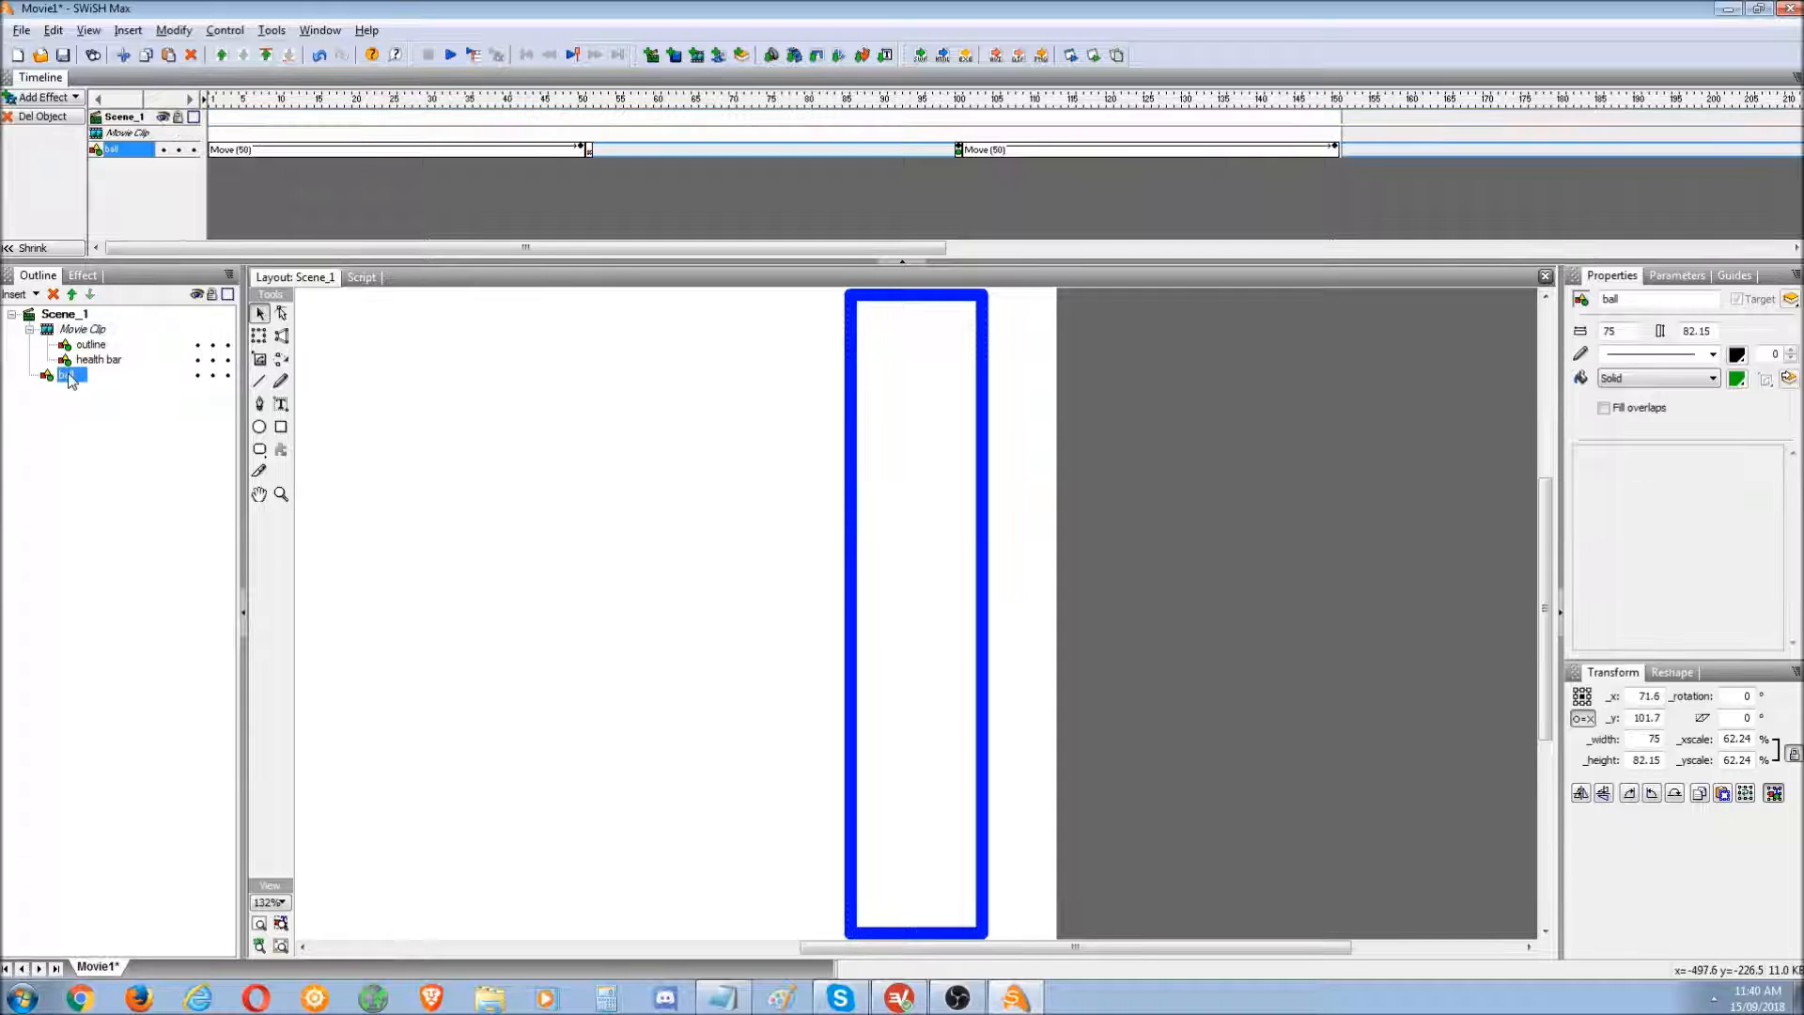
{"action": "left_click", "coordinate": [85, 330]}
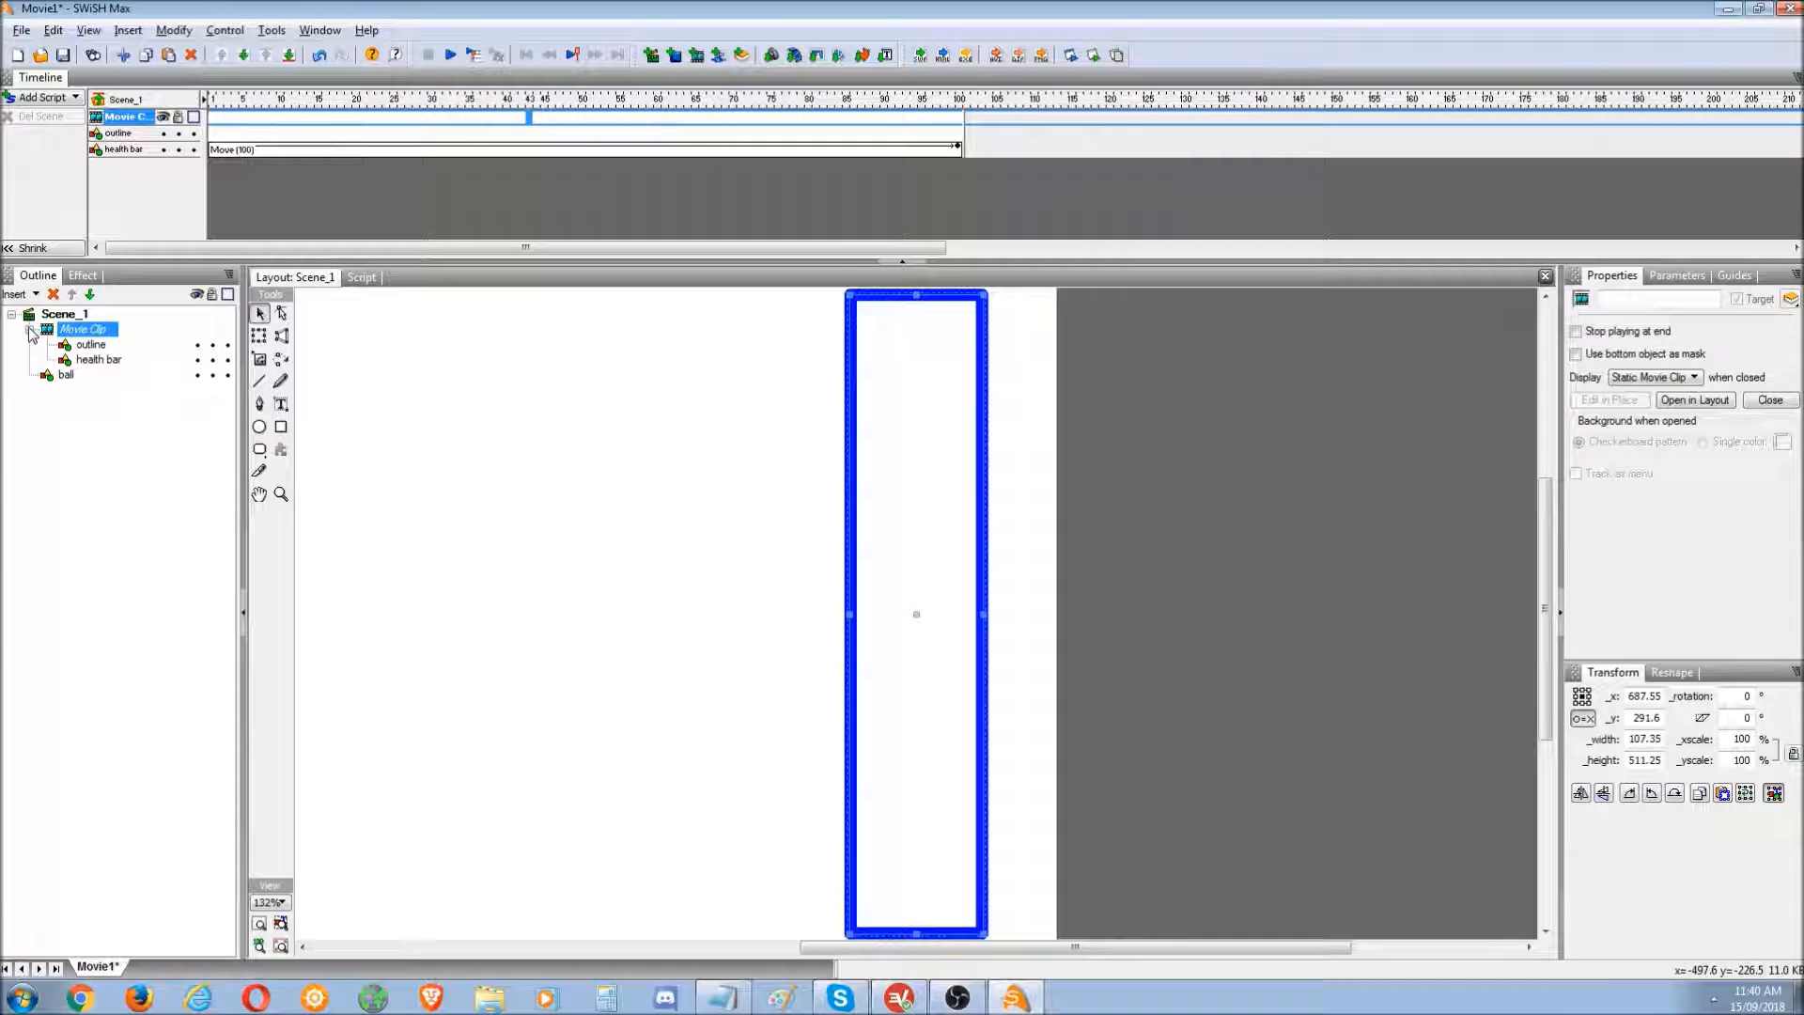
{"action": "left_click", "coordinate": [29, 329]}
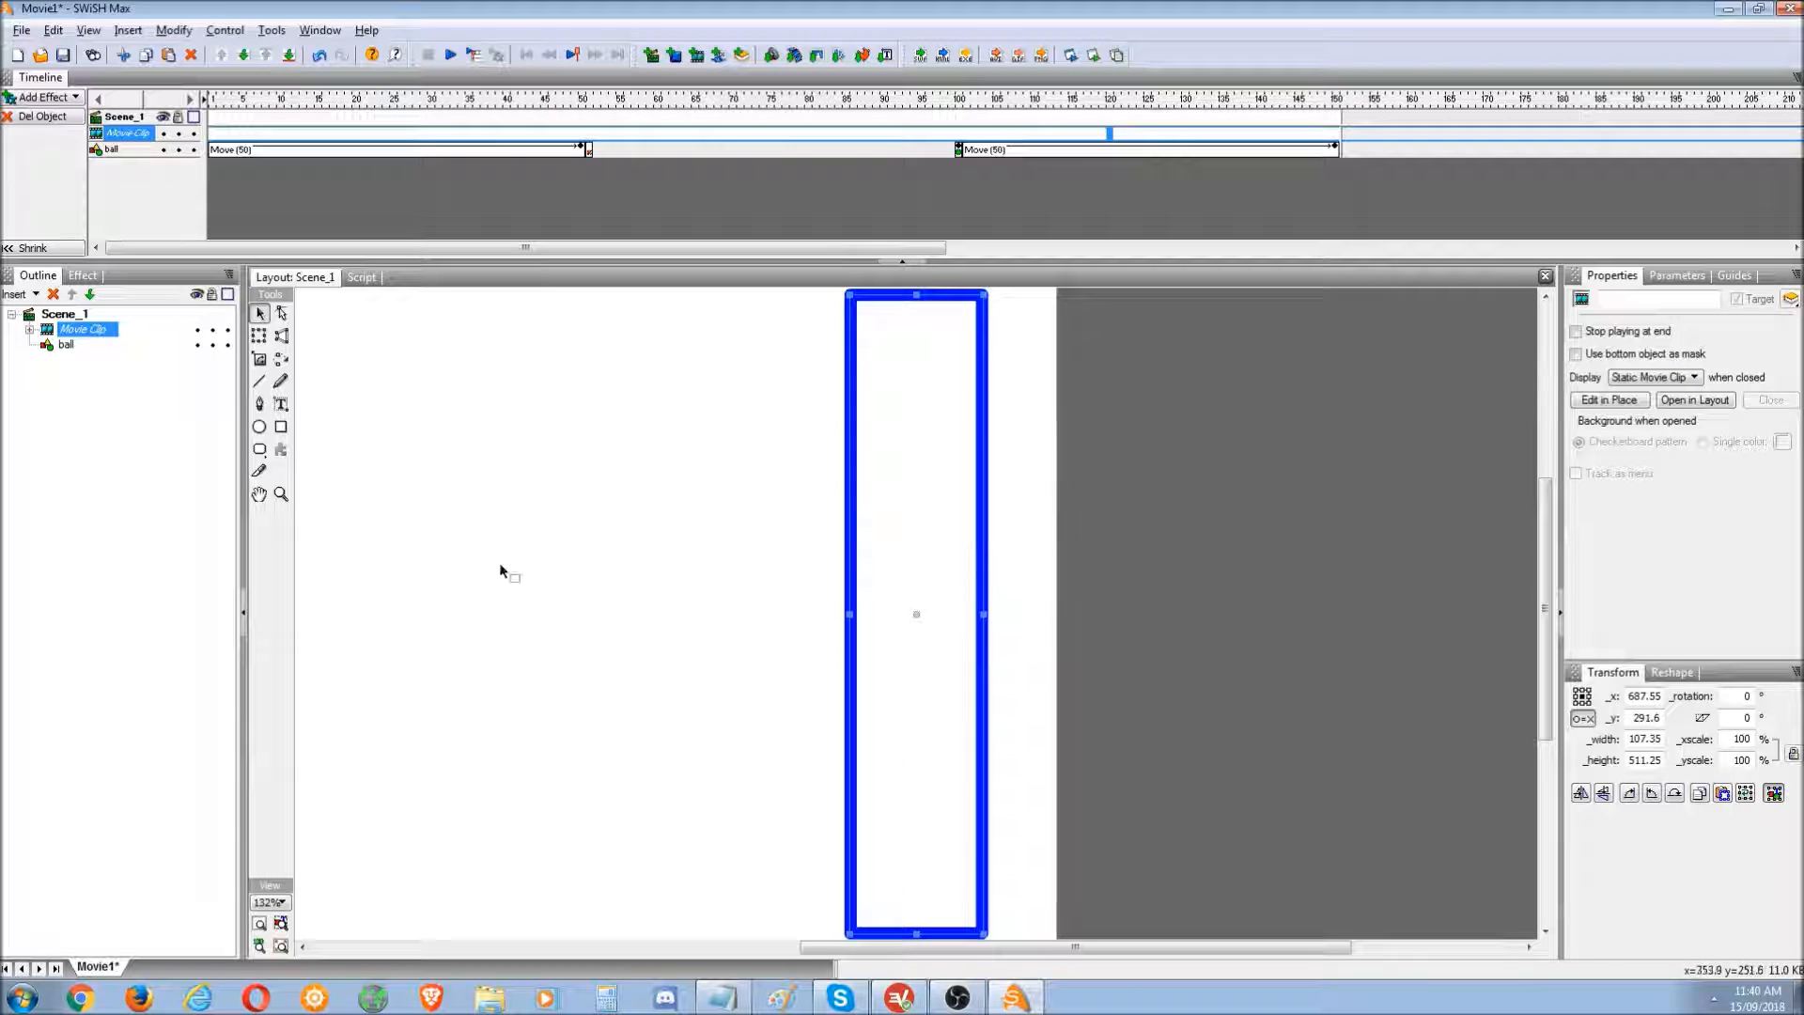
- Rename the movie clip in Scene_1 as "meter"
{"action": "left_click", "coordinate": [69, 345]}
{"action": "left_click", "coordinate": [361, 278]}
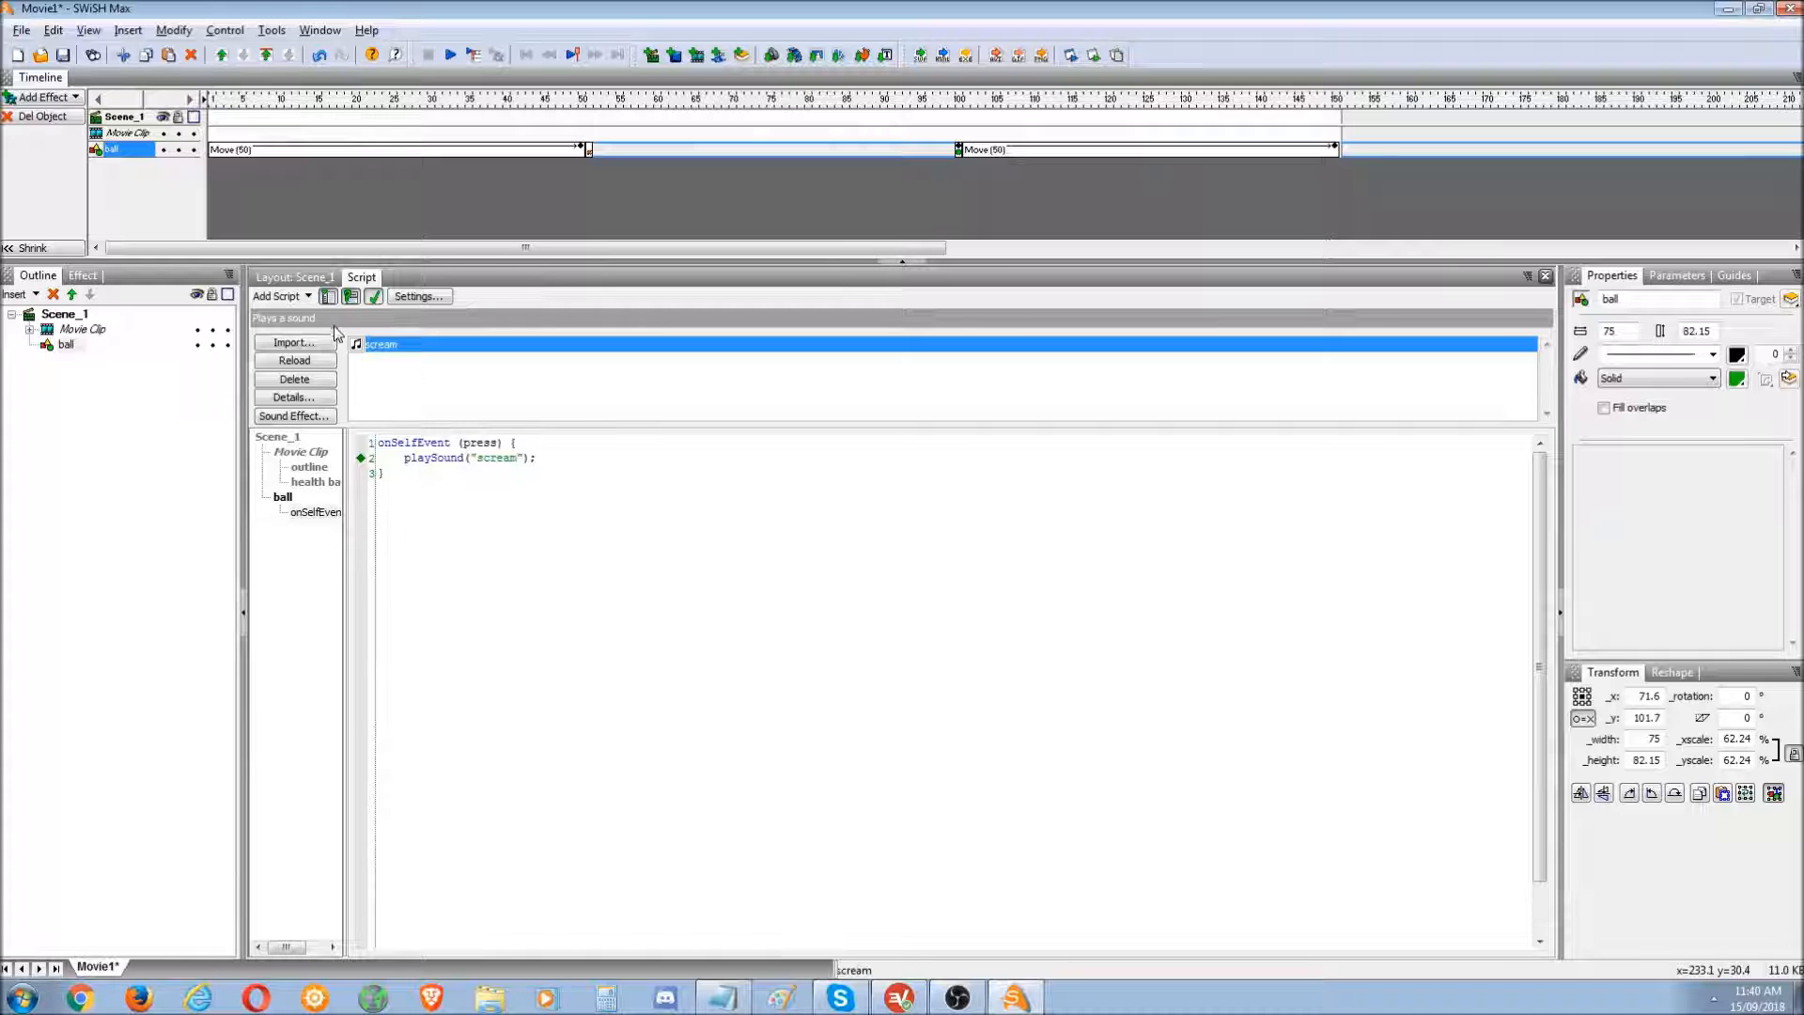
{"action": "left_click", "coordinate": [278, 296]}
{"action": "left_click", "coordinate": [77, 330]}
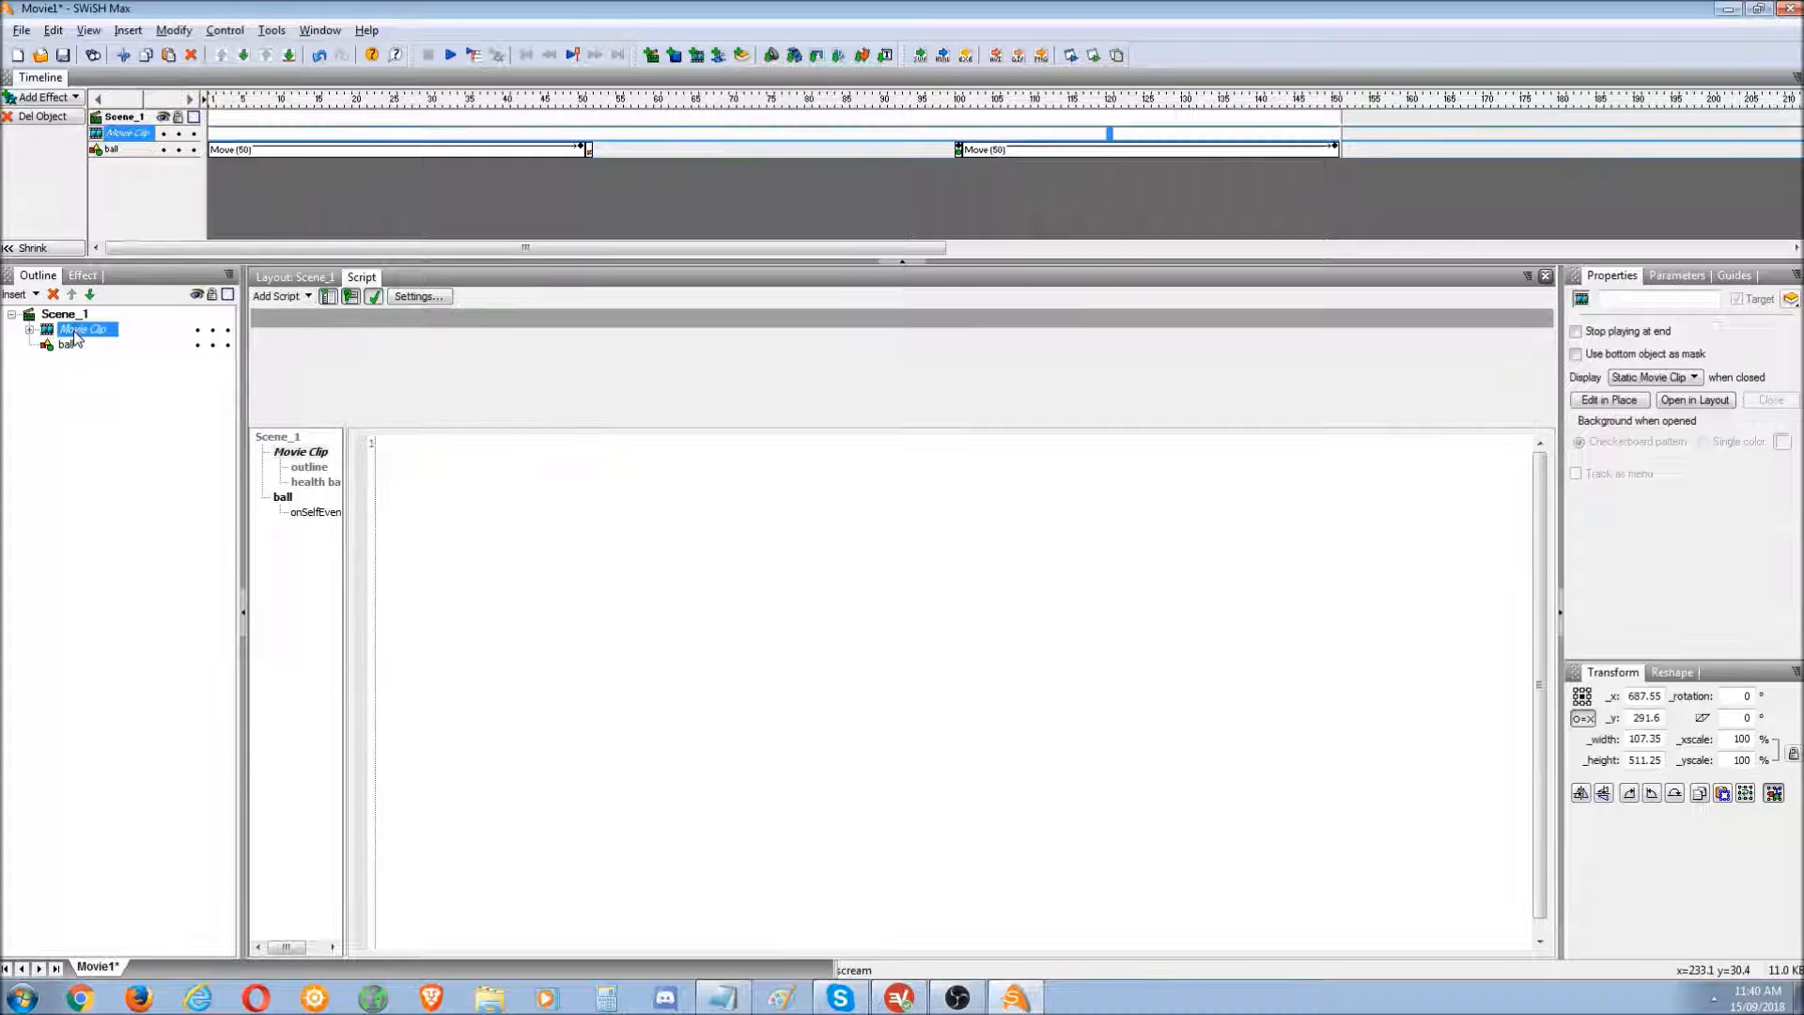
{"action": "left_click", "coordinate": [76, 329]}
{"action": "type", "text": "meter"}
{"action": "key", "text": "Return"}
- Add a gotoAndStop frame action after the scream sound in the ball's press script, targeting _parent.meter
{"action": "left_click", "coordinate": [66, 346]}
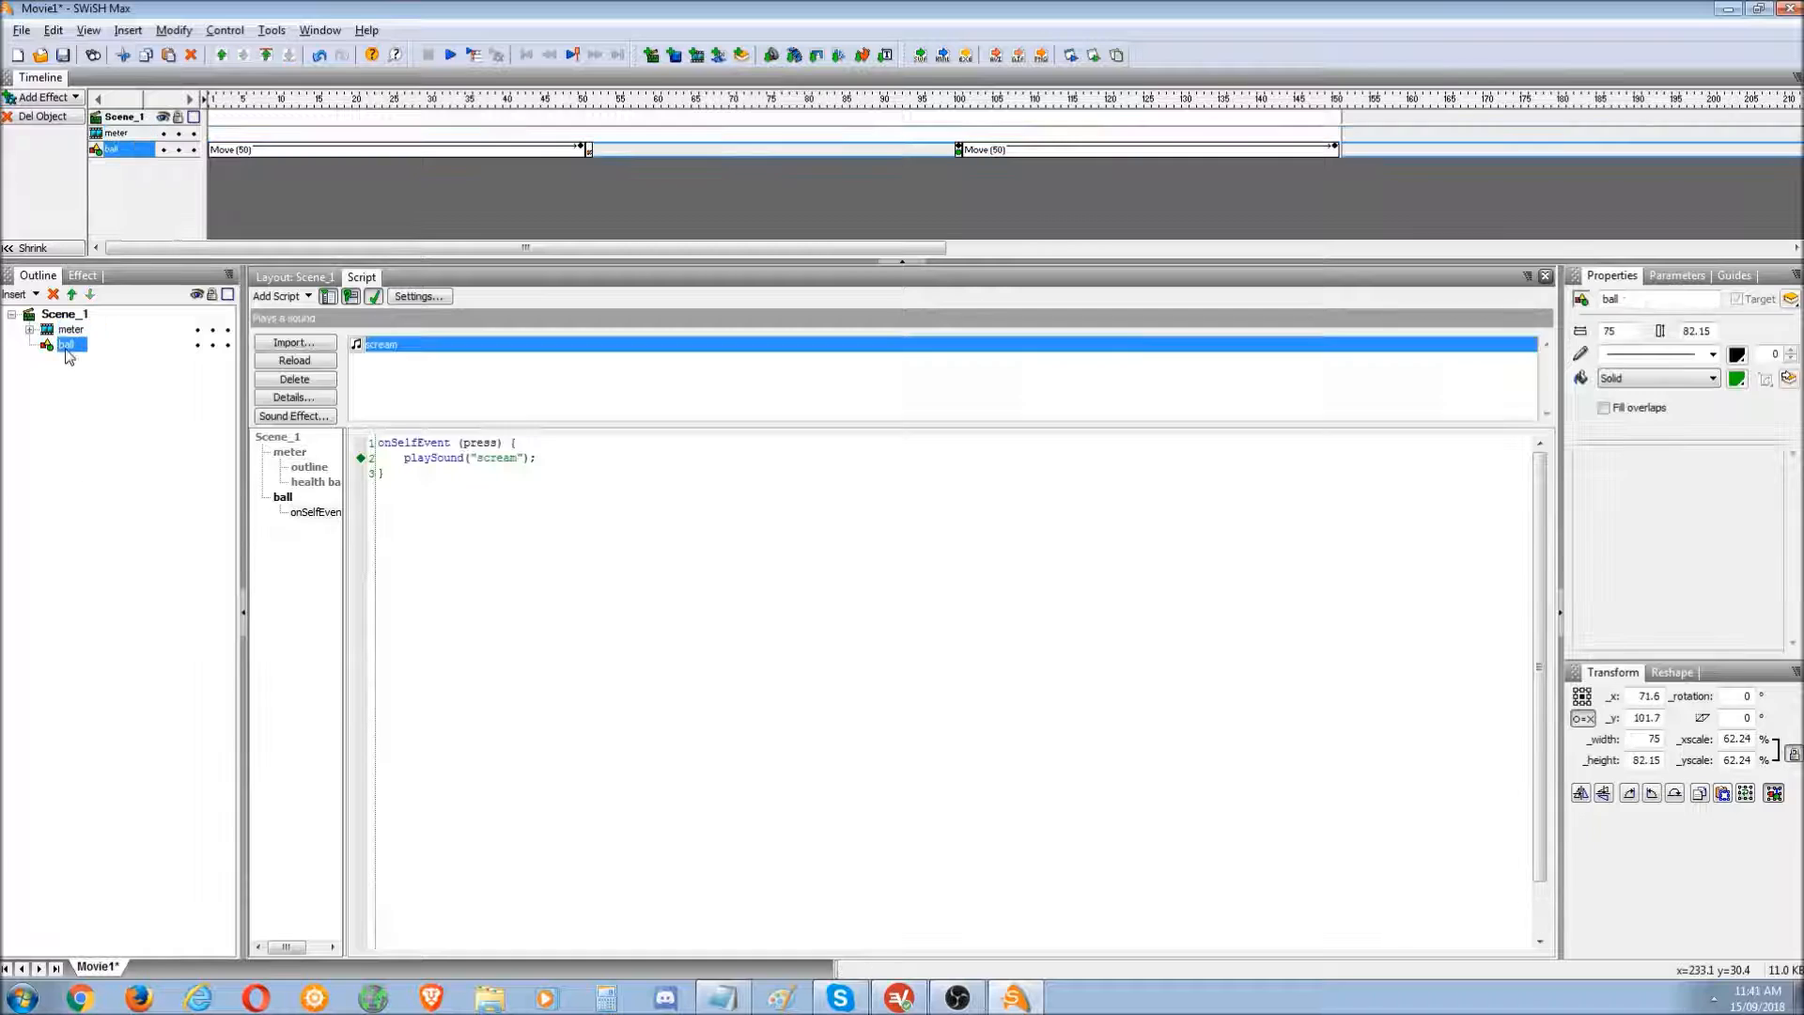
{"action": "left_click", "coordinate": [605, 456]}
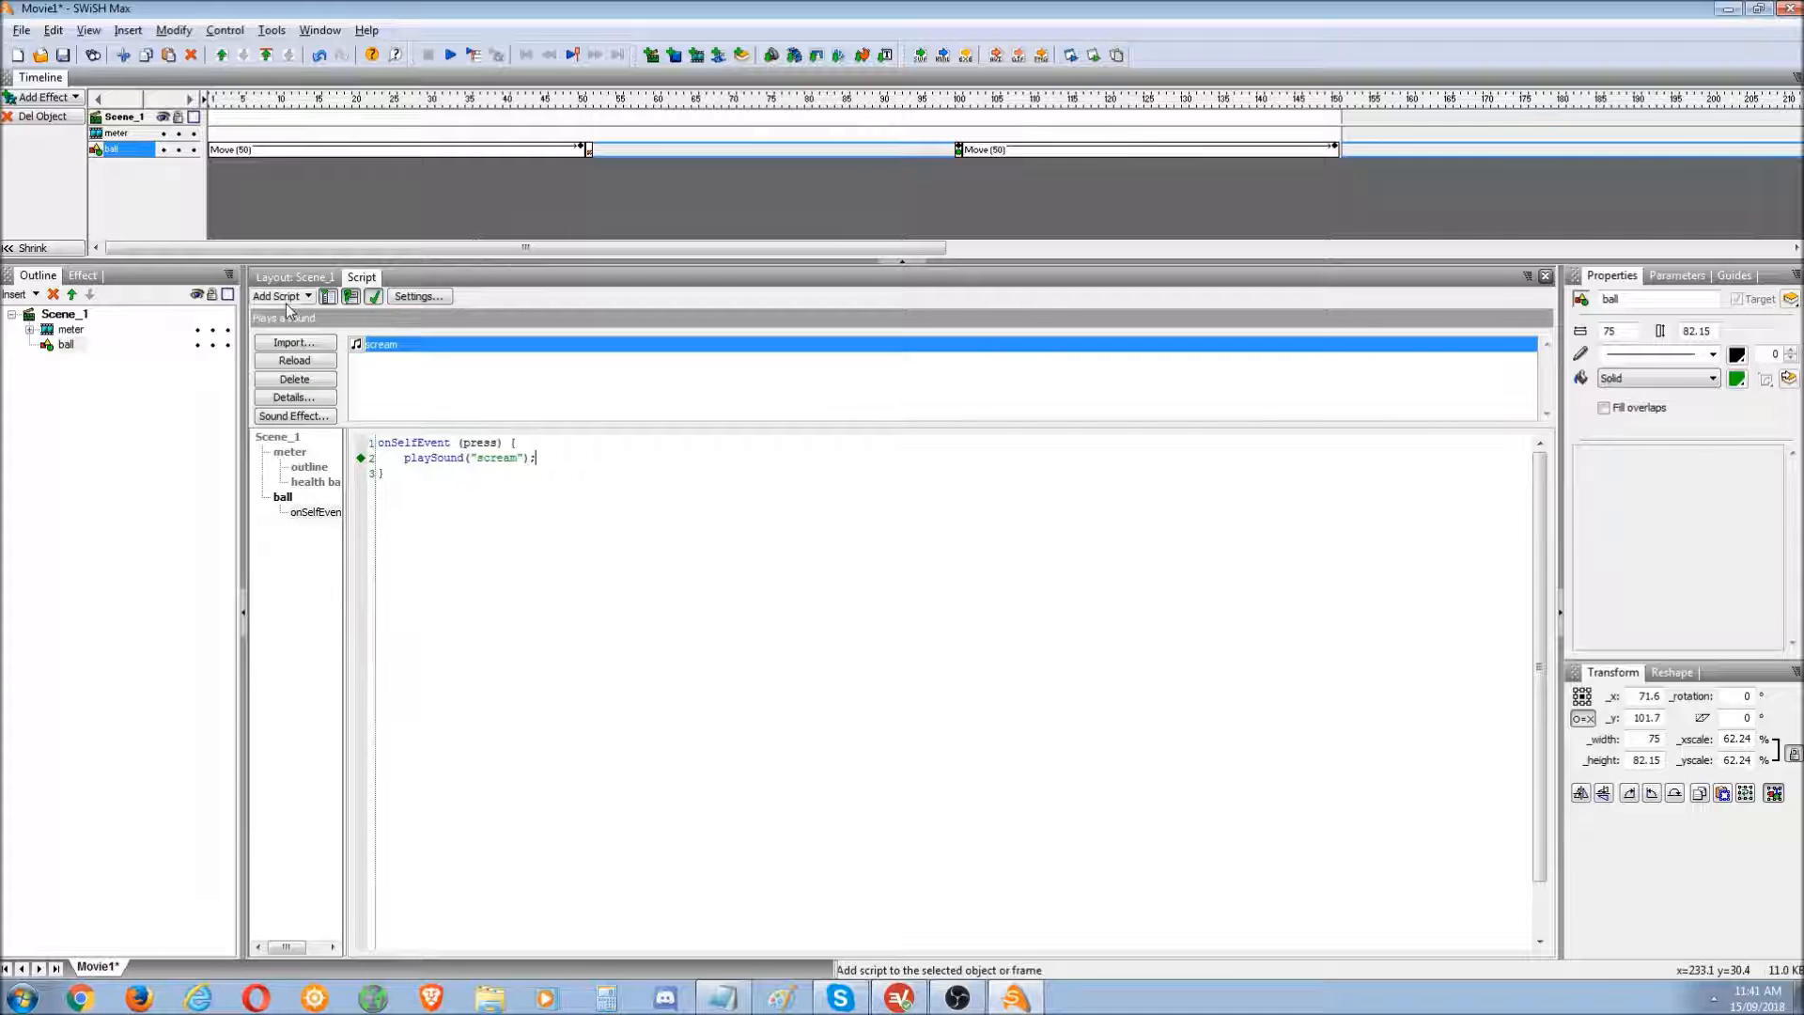
{"action": "left_click", "coordinate": [287, 303]}
{"action": "mouse_move", "coordinate": [350, 419]}
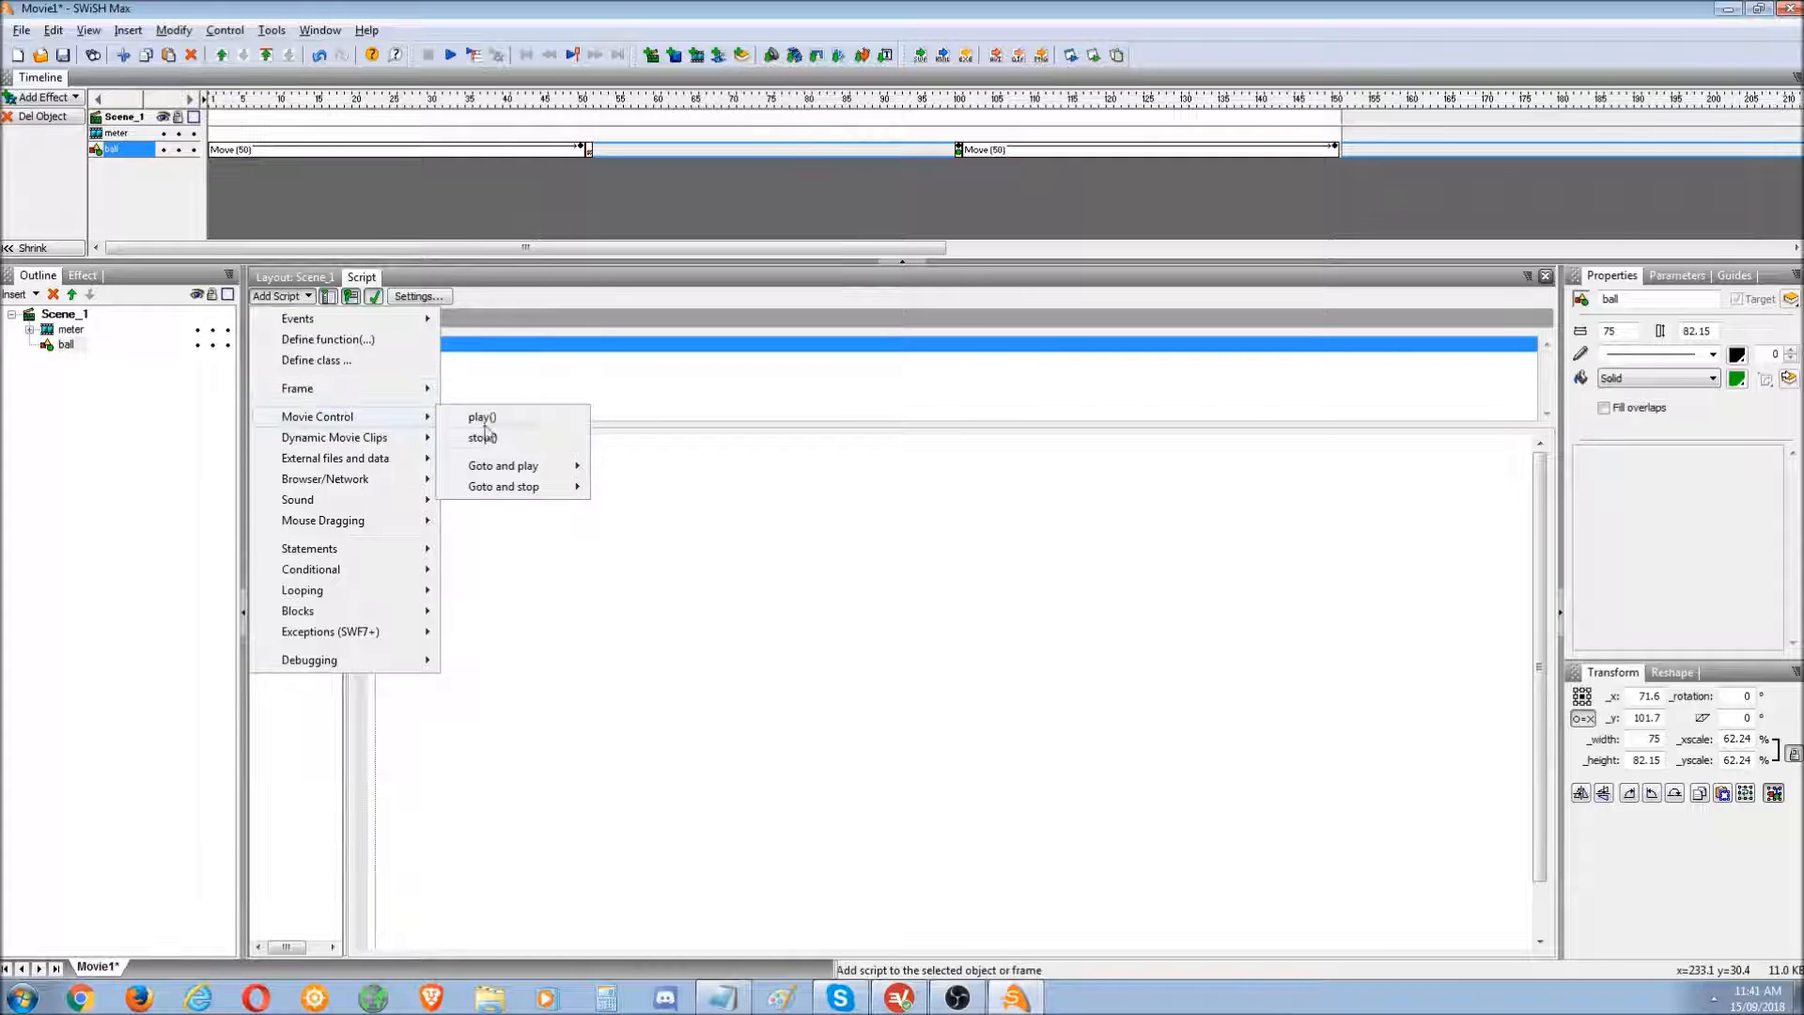
{"action": "mouse_move", "coordinate": [530, 496]}
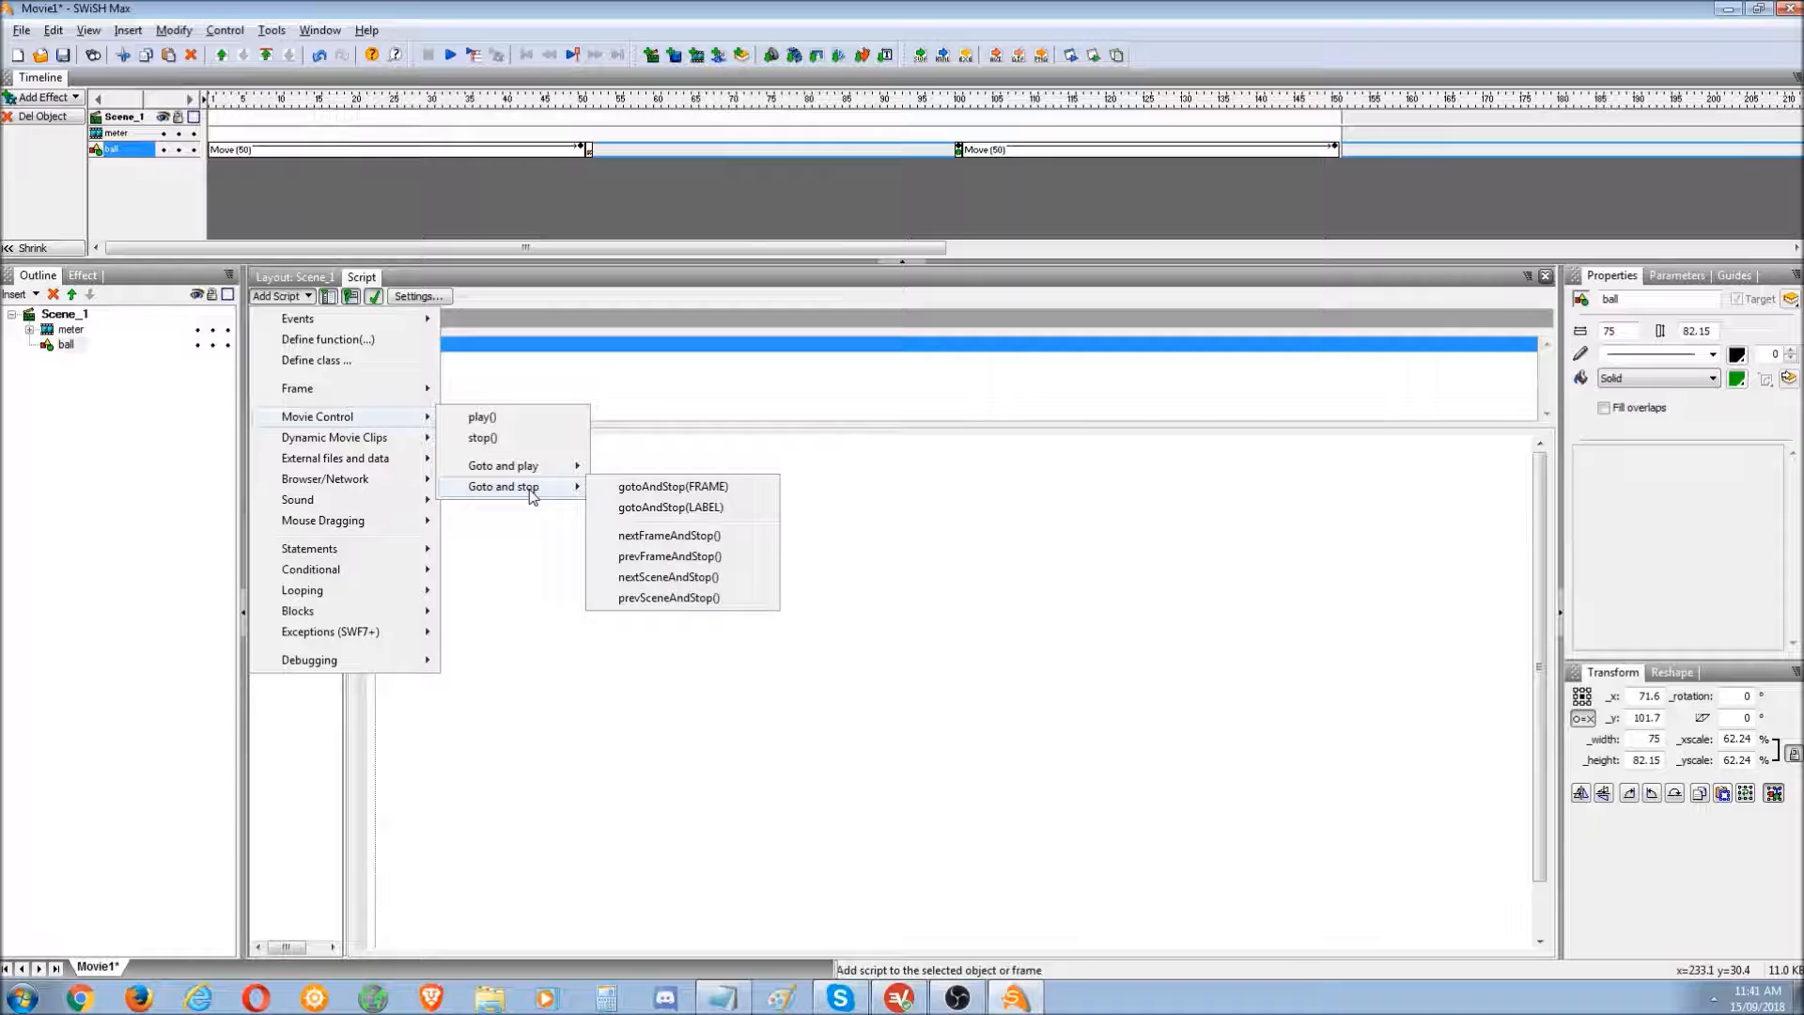
{"action": "left_click", "coordinate": [676, 487]}
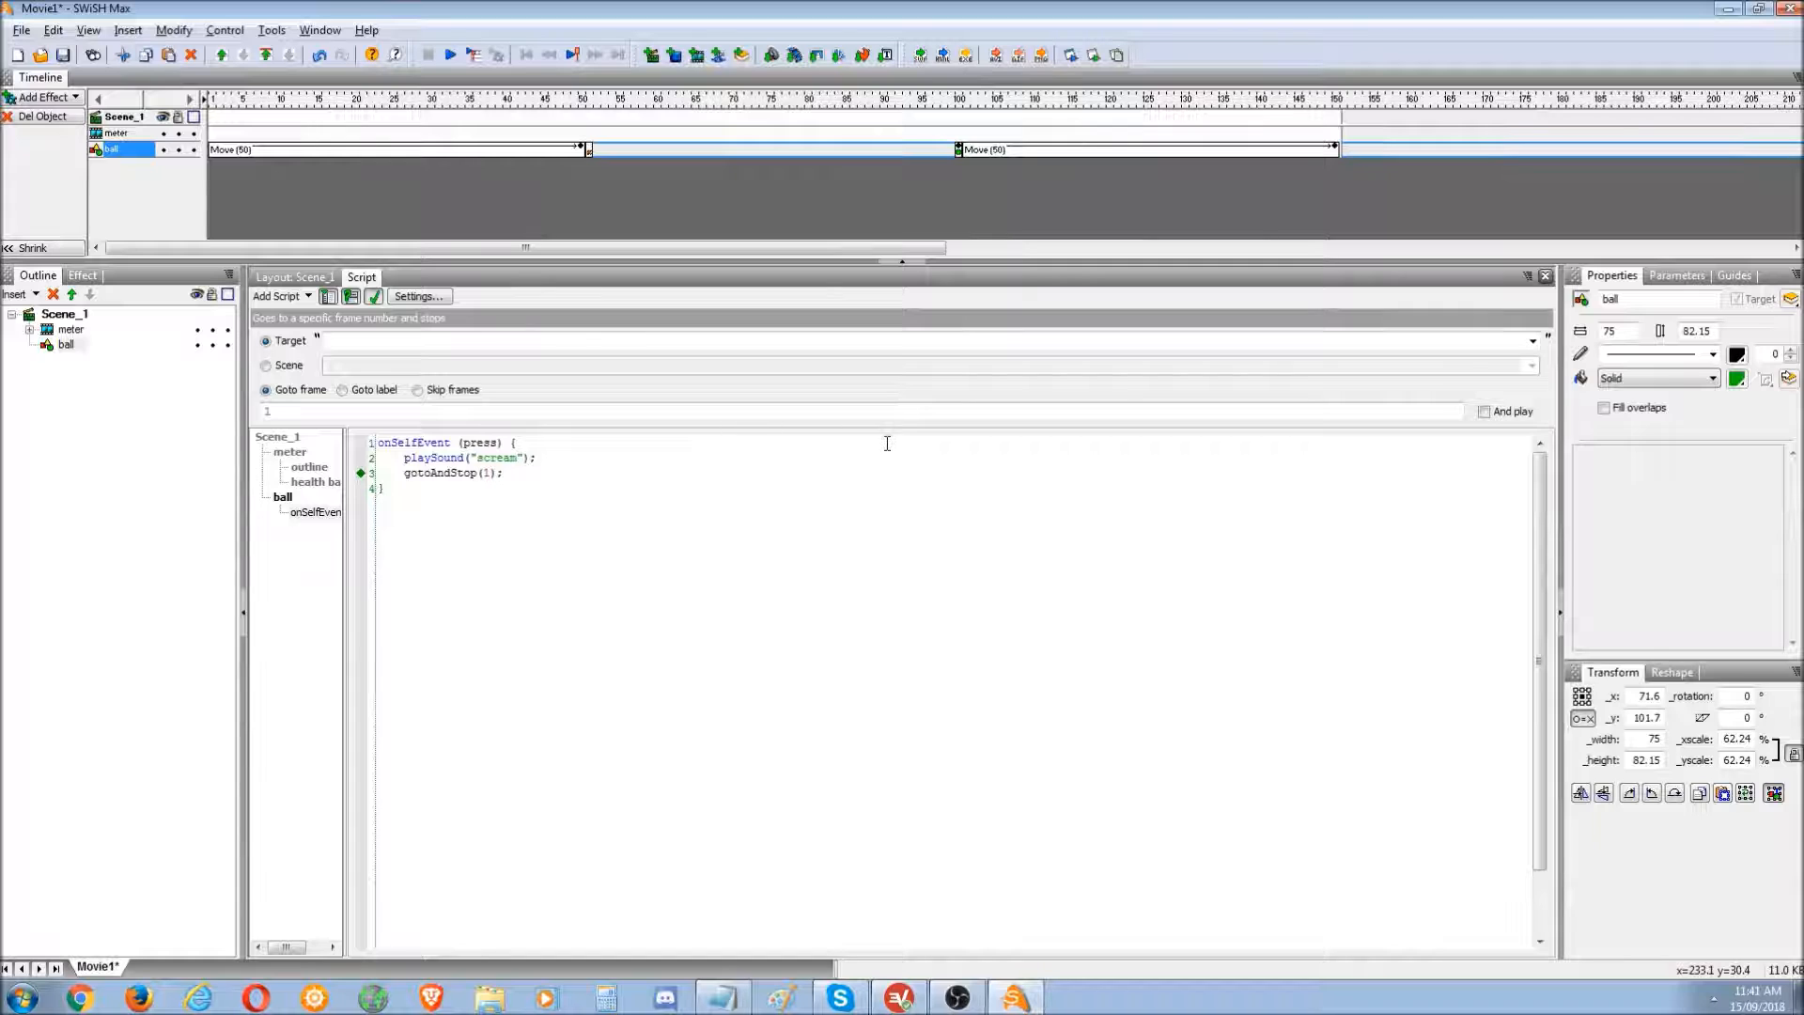
{"action": "left_click", "coordinate": [1533, 341]}
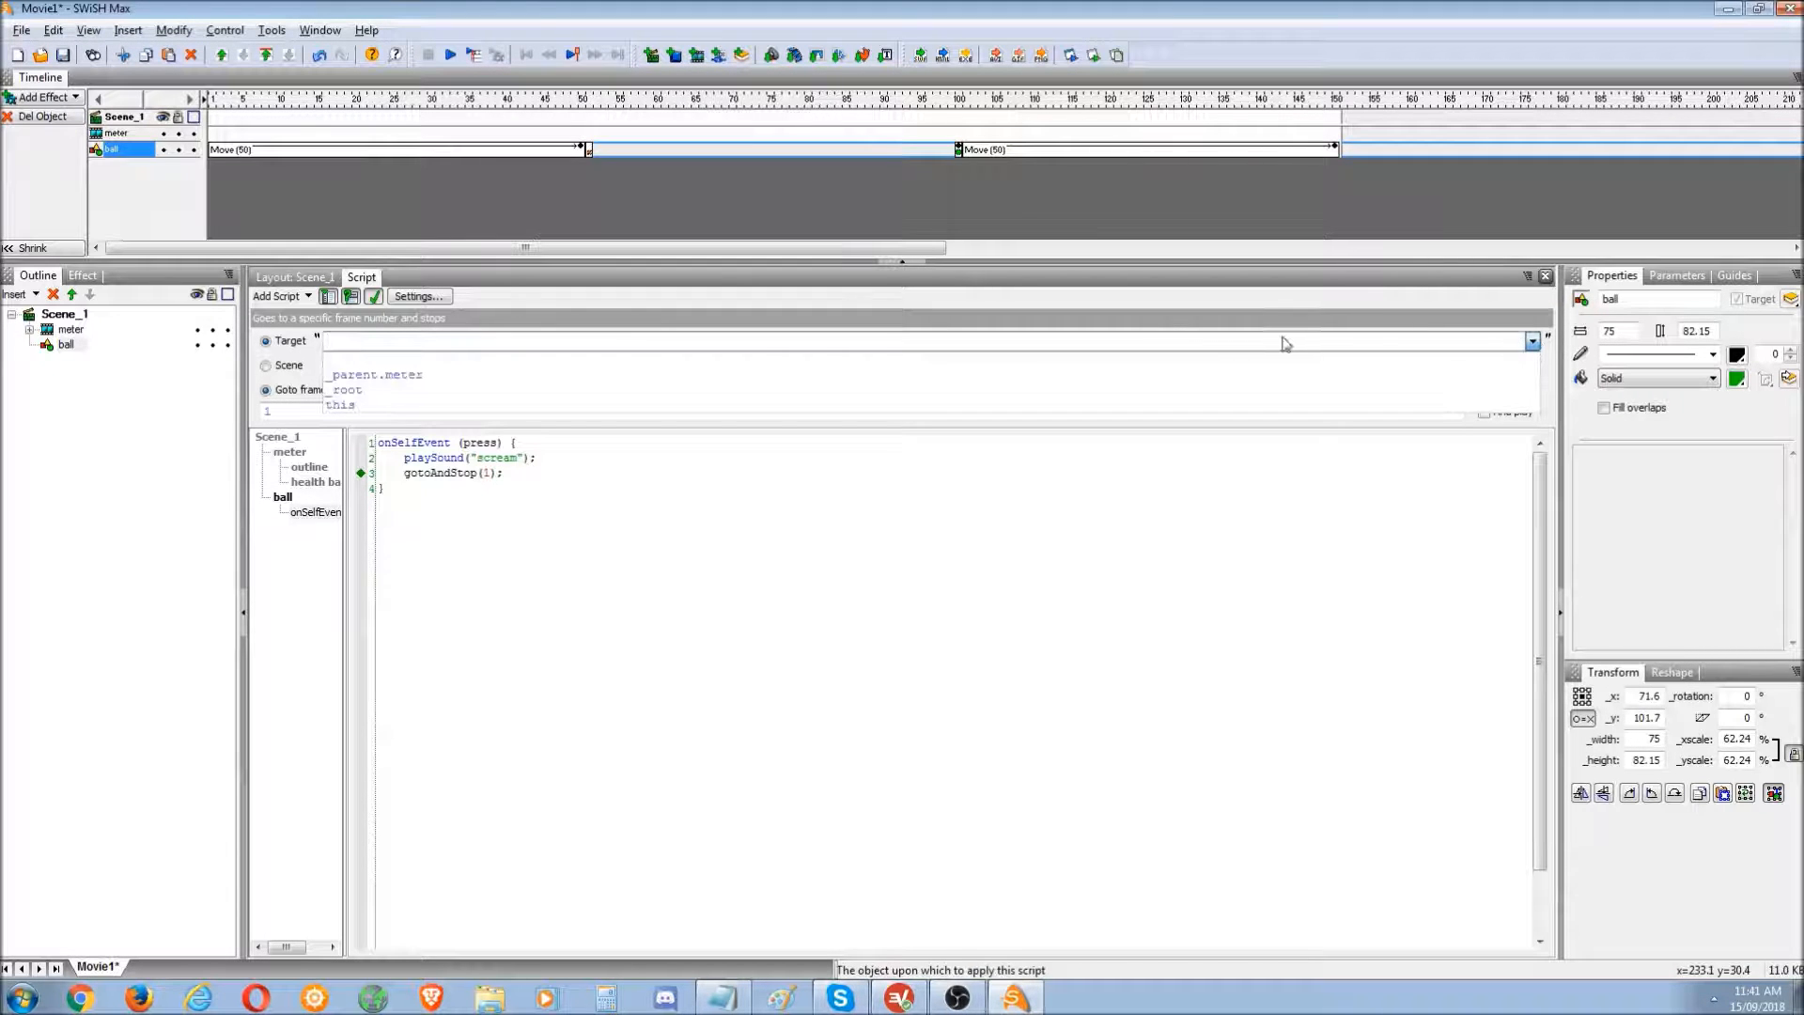
{"action": "left_click", "coordinate": [1107, 375]}
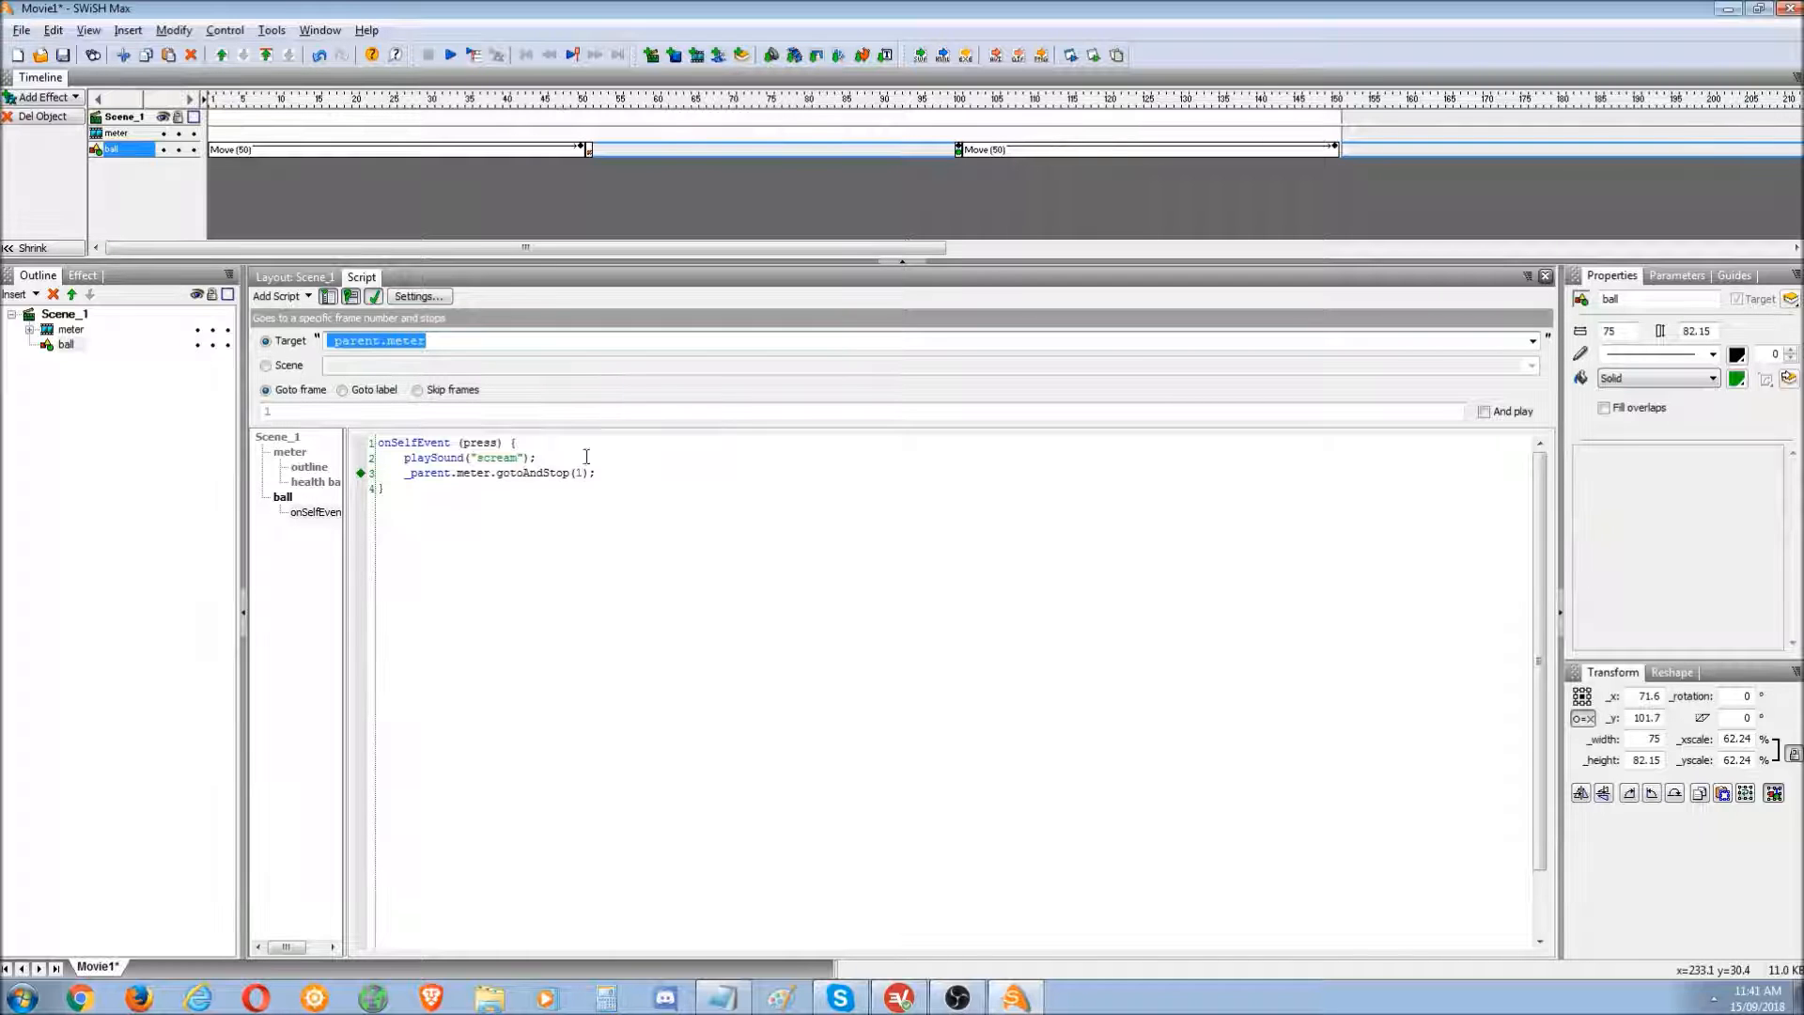
- Change the meter action in the ball's script to skip 10 frames and stop
{"action": "left_click", "coordinate": [418, 390]}
{"action": "left_click_drag", "start_coordinate": [414, 414], "coordinate": [204, 406]}
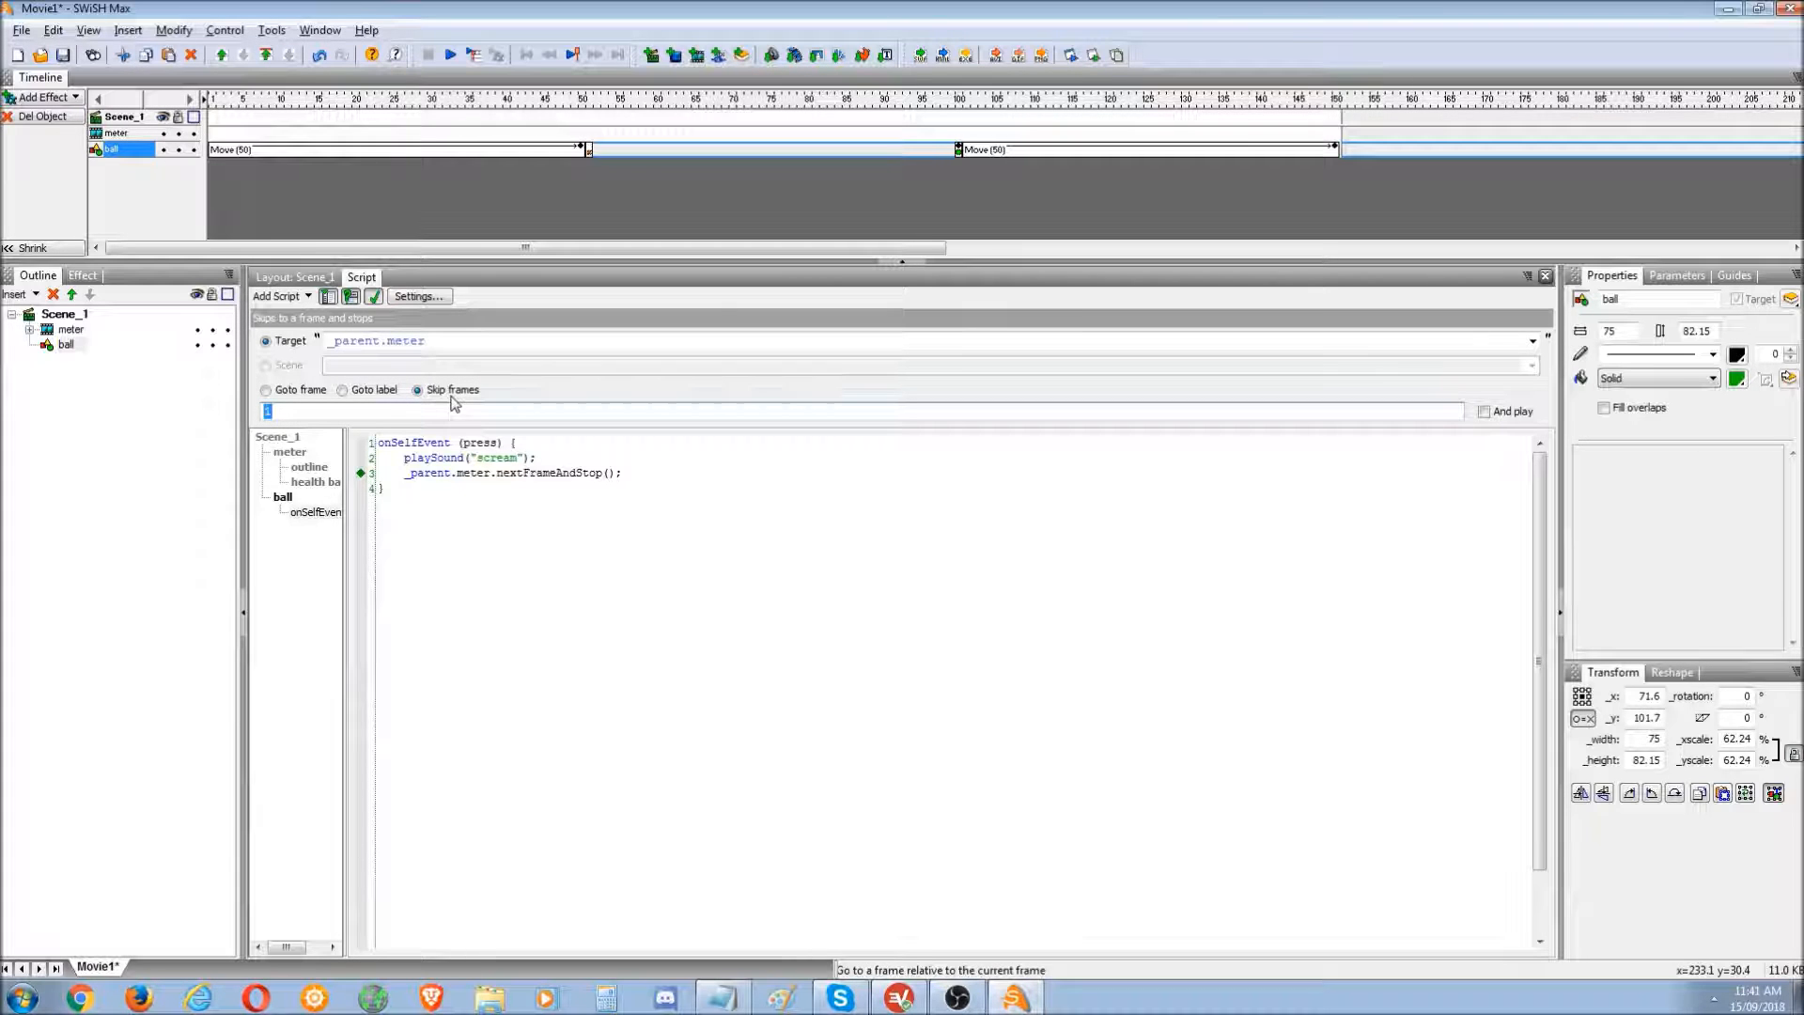
{"action": "type", "text": "10"}
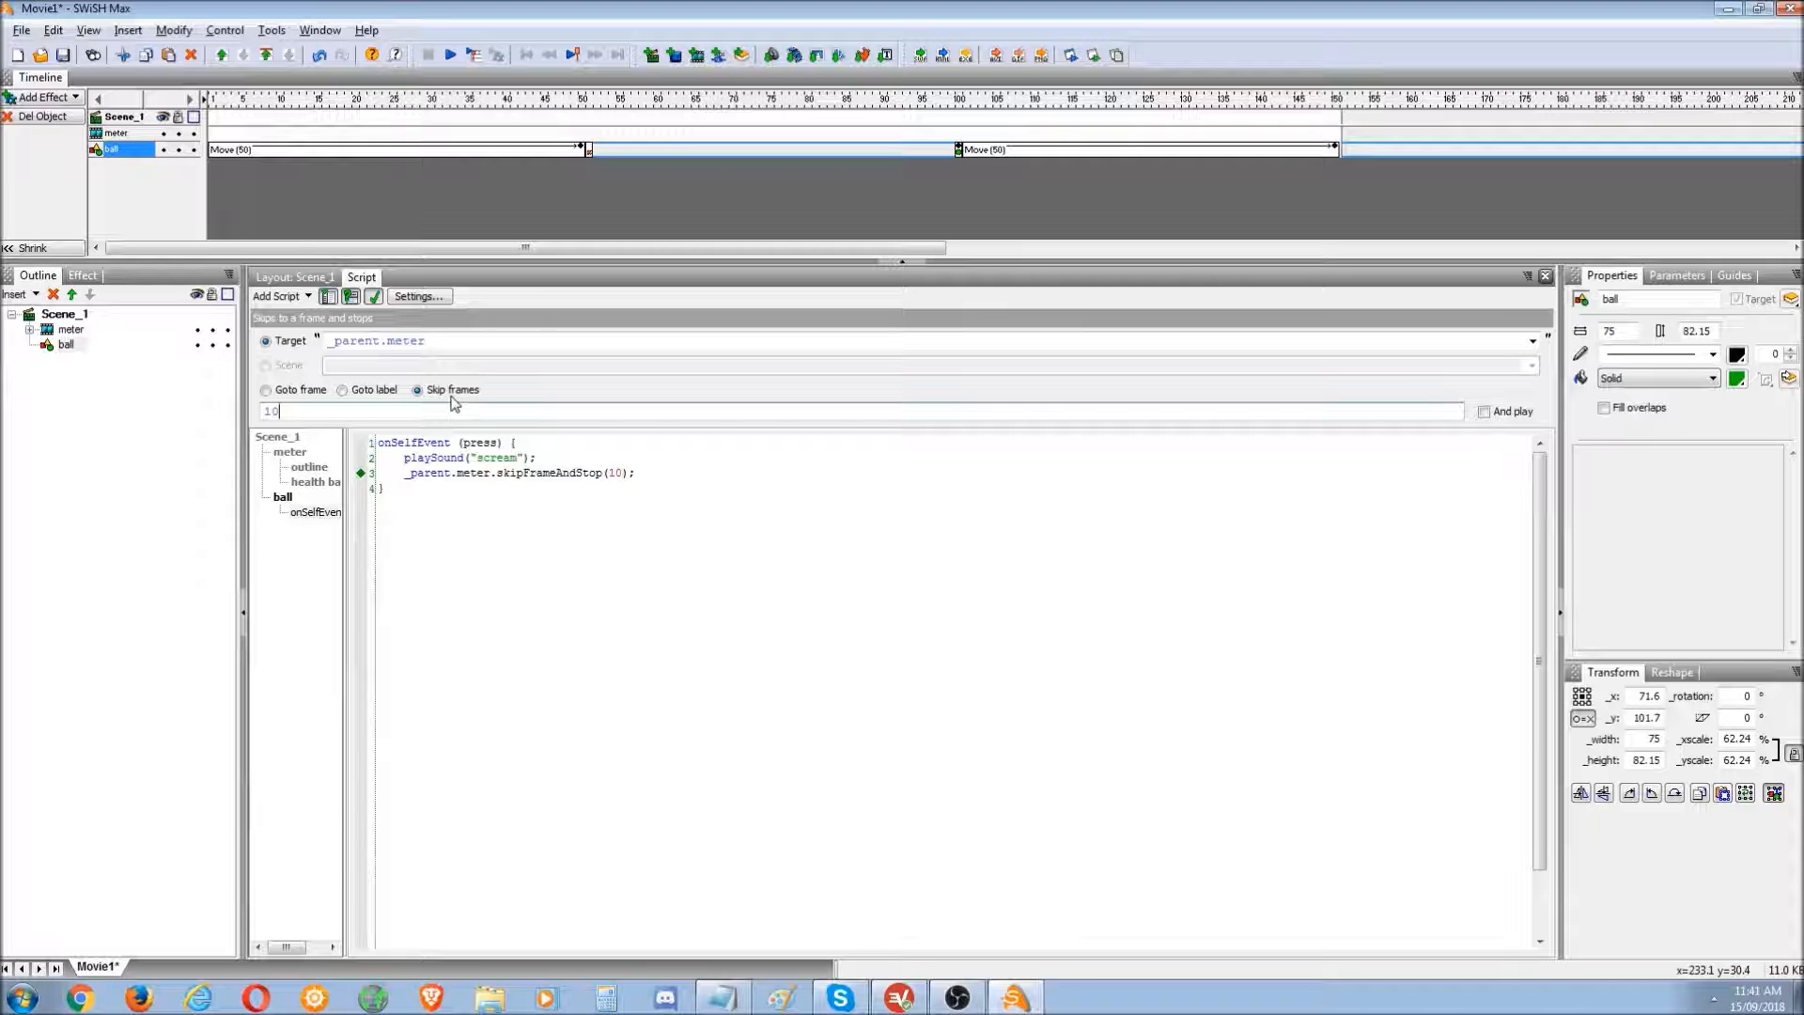
{"action": "left_click", "coordinate": [69, 347]}
{"action": "left_click", "coordinate": [478, 473]}
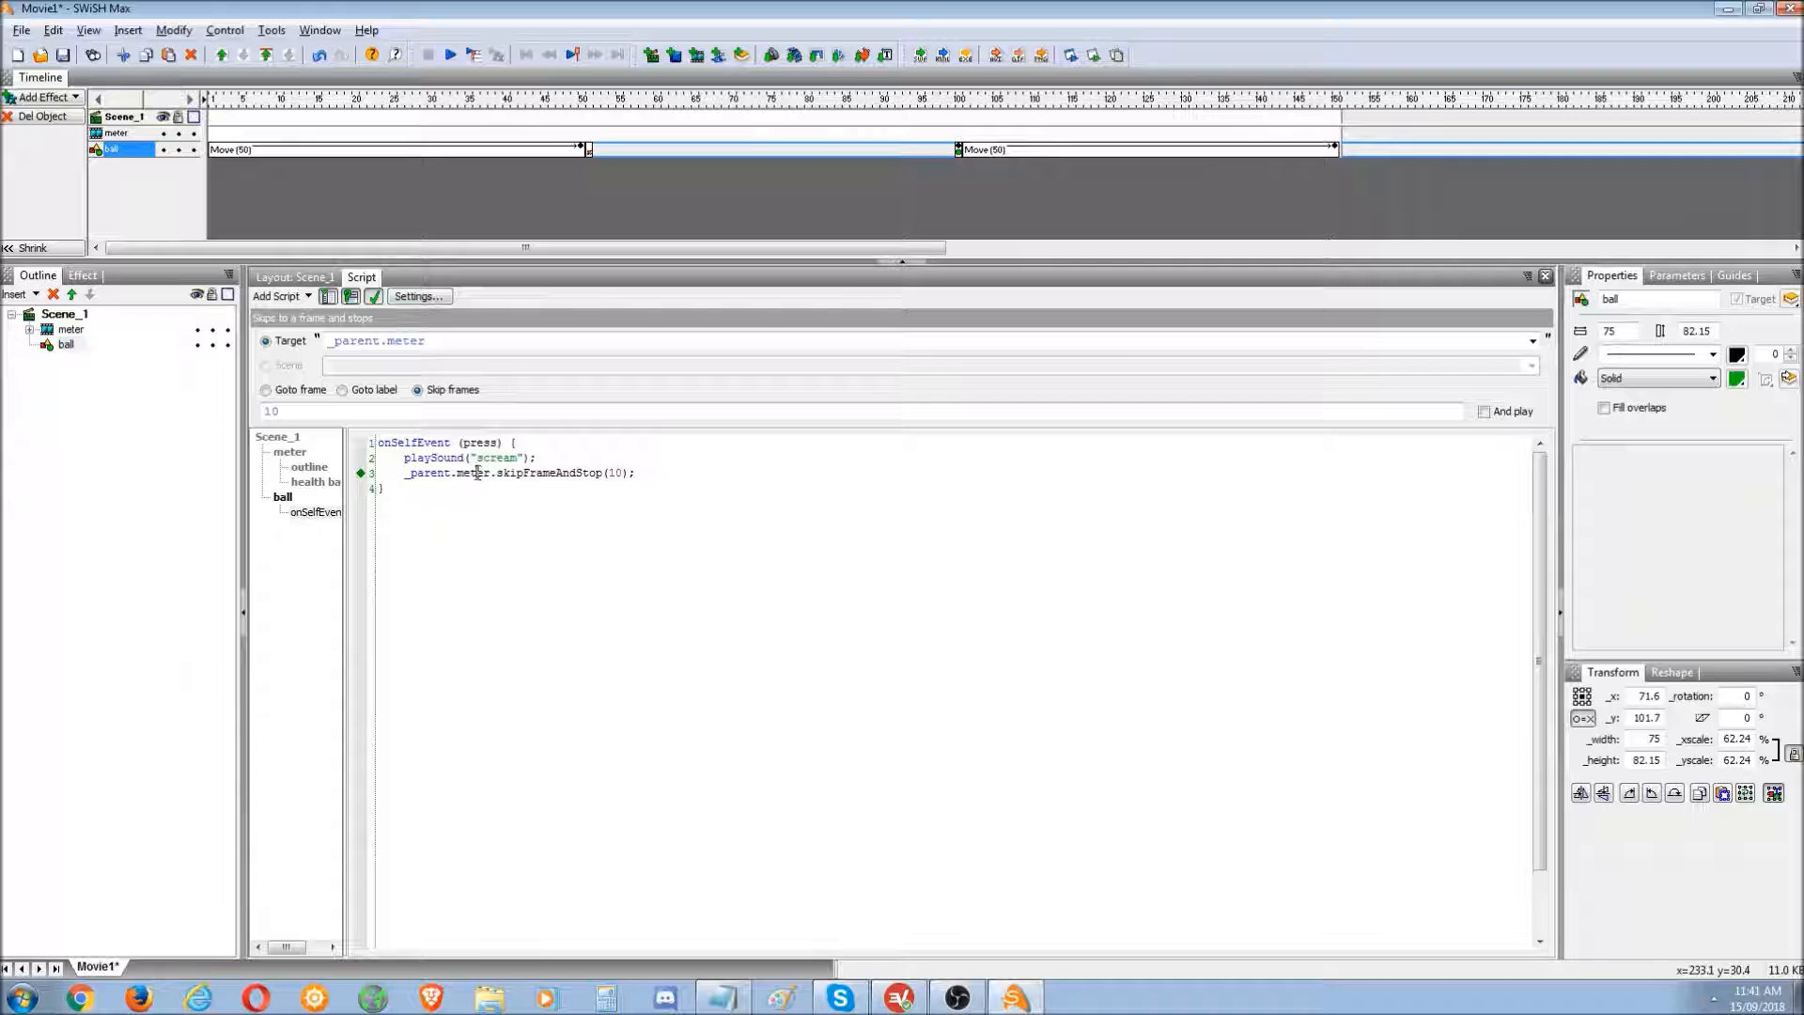
{"action": "left_click_drag", "start_coordinate": [457, 473], "coordinate": [608, 473]}
{"action": "left_click", "coordinate": [606, 473]}
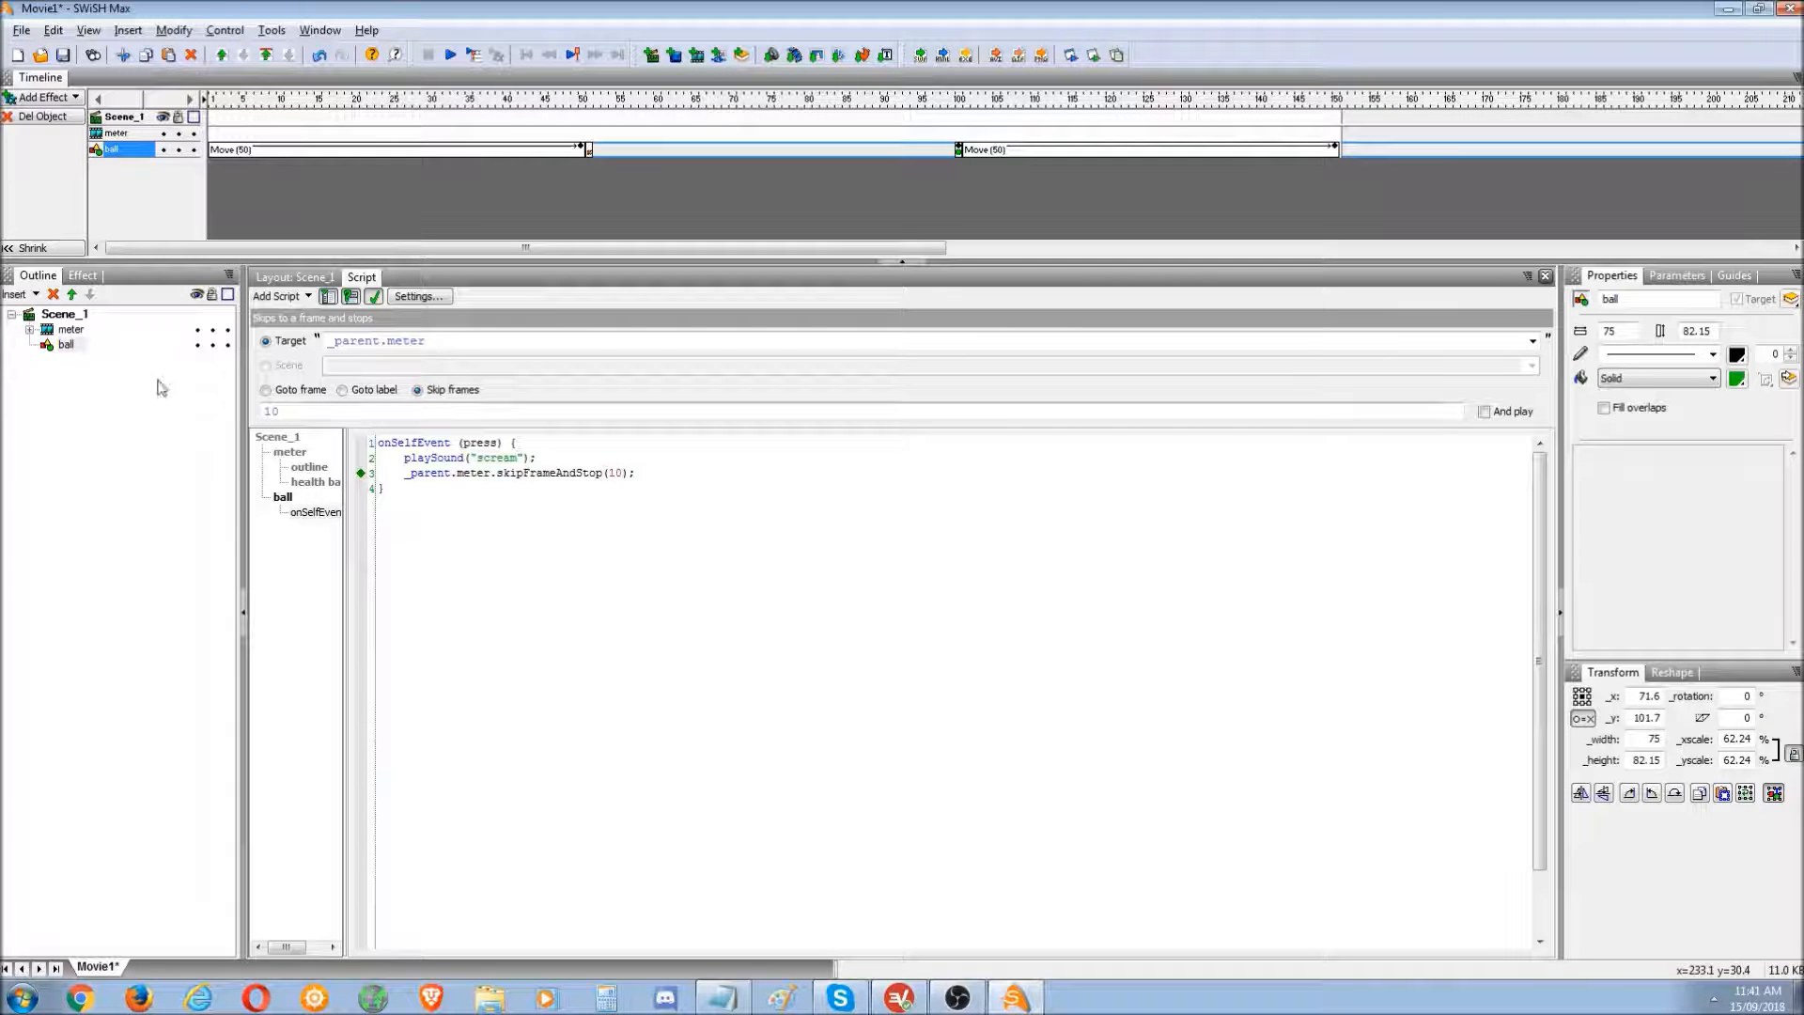
- Scrub through the meter clip's timeline and test the movie in the Flash player to examine how the health bar moves
{"action": "left_click", "coordinate": [44, 331]}
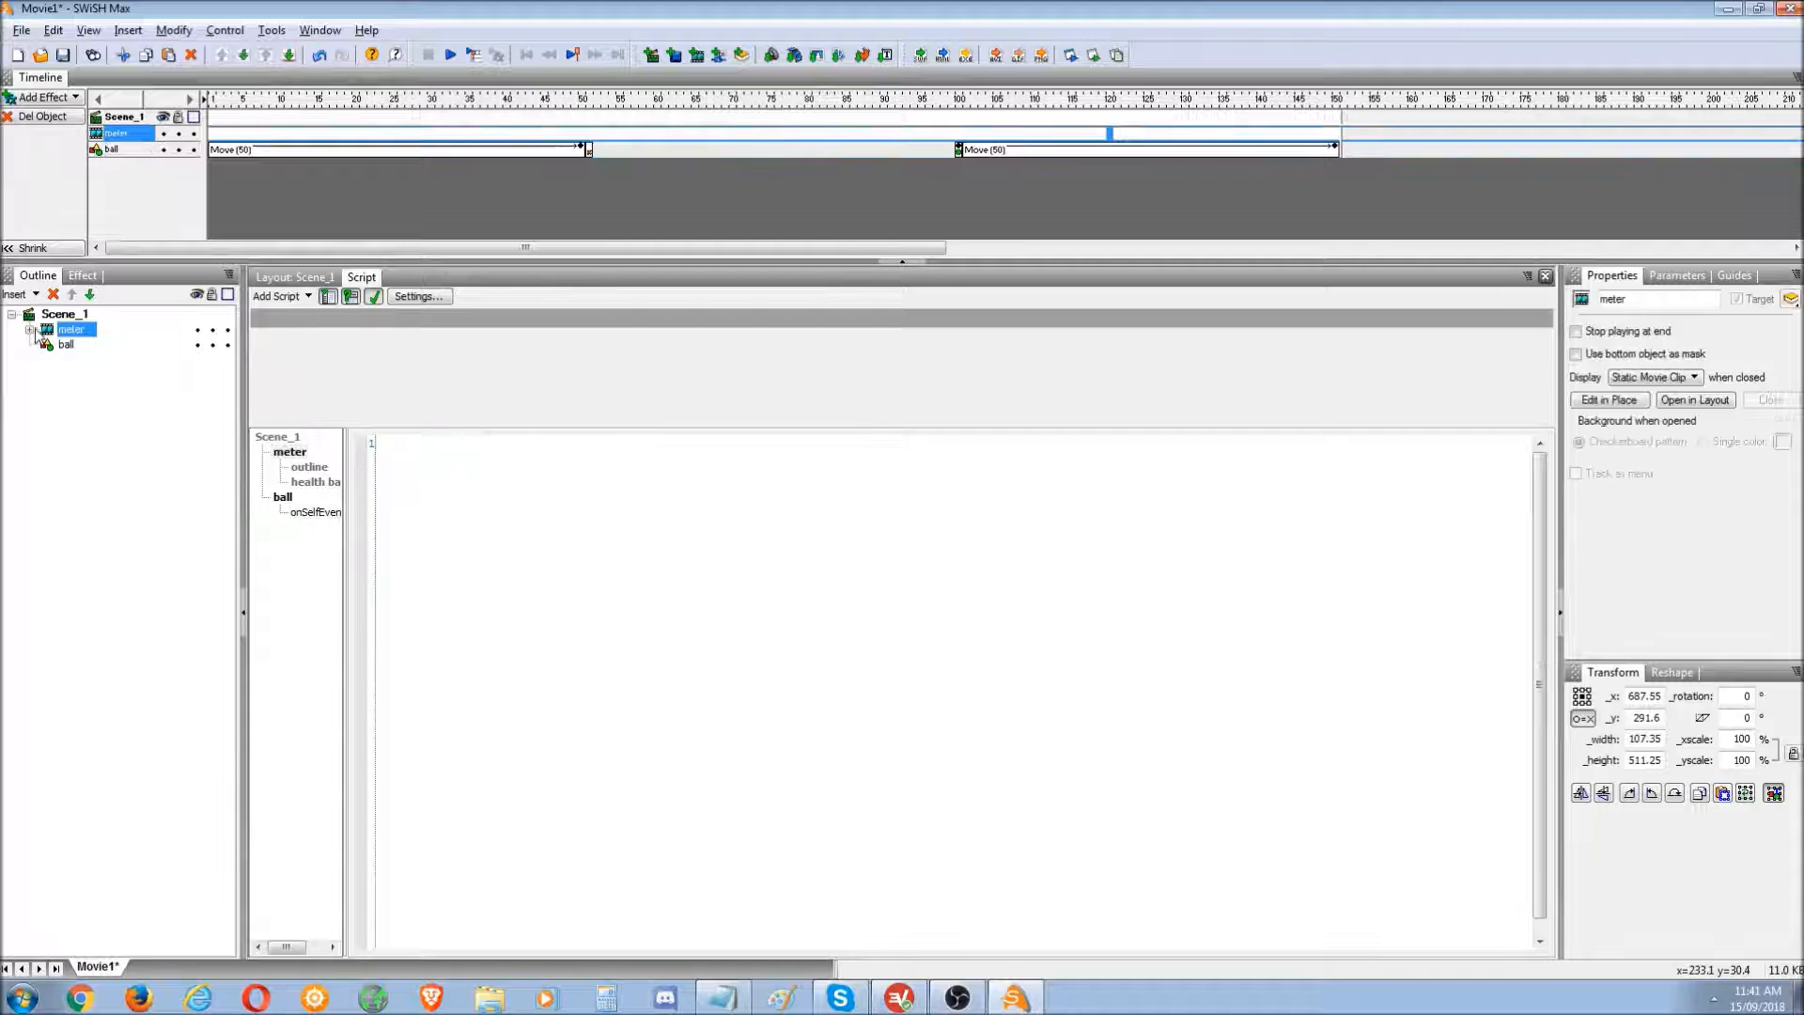
{"action": "left_click", "coordinate": [30, 330]}
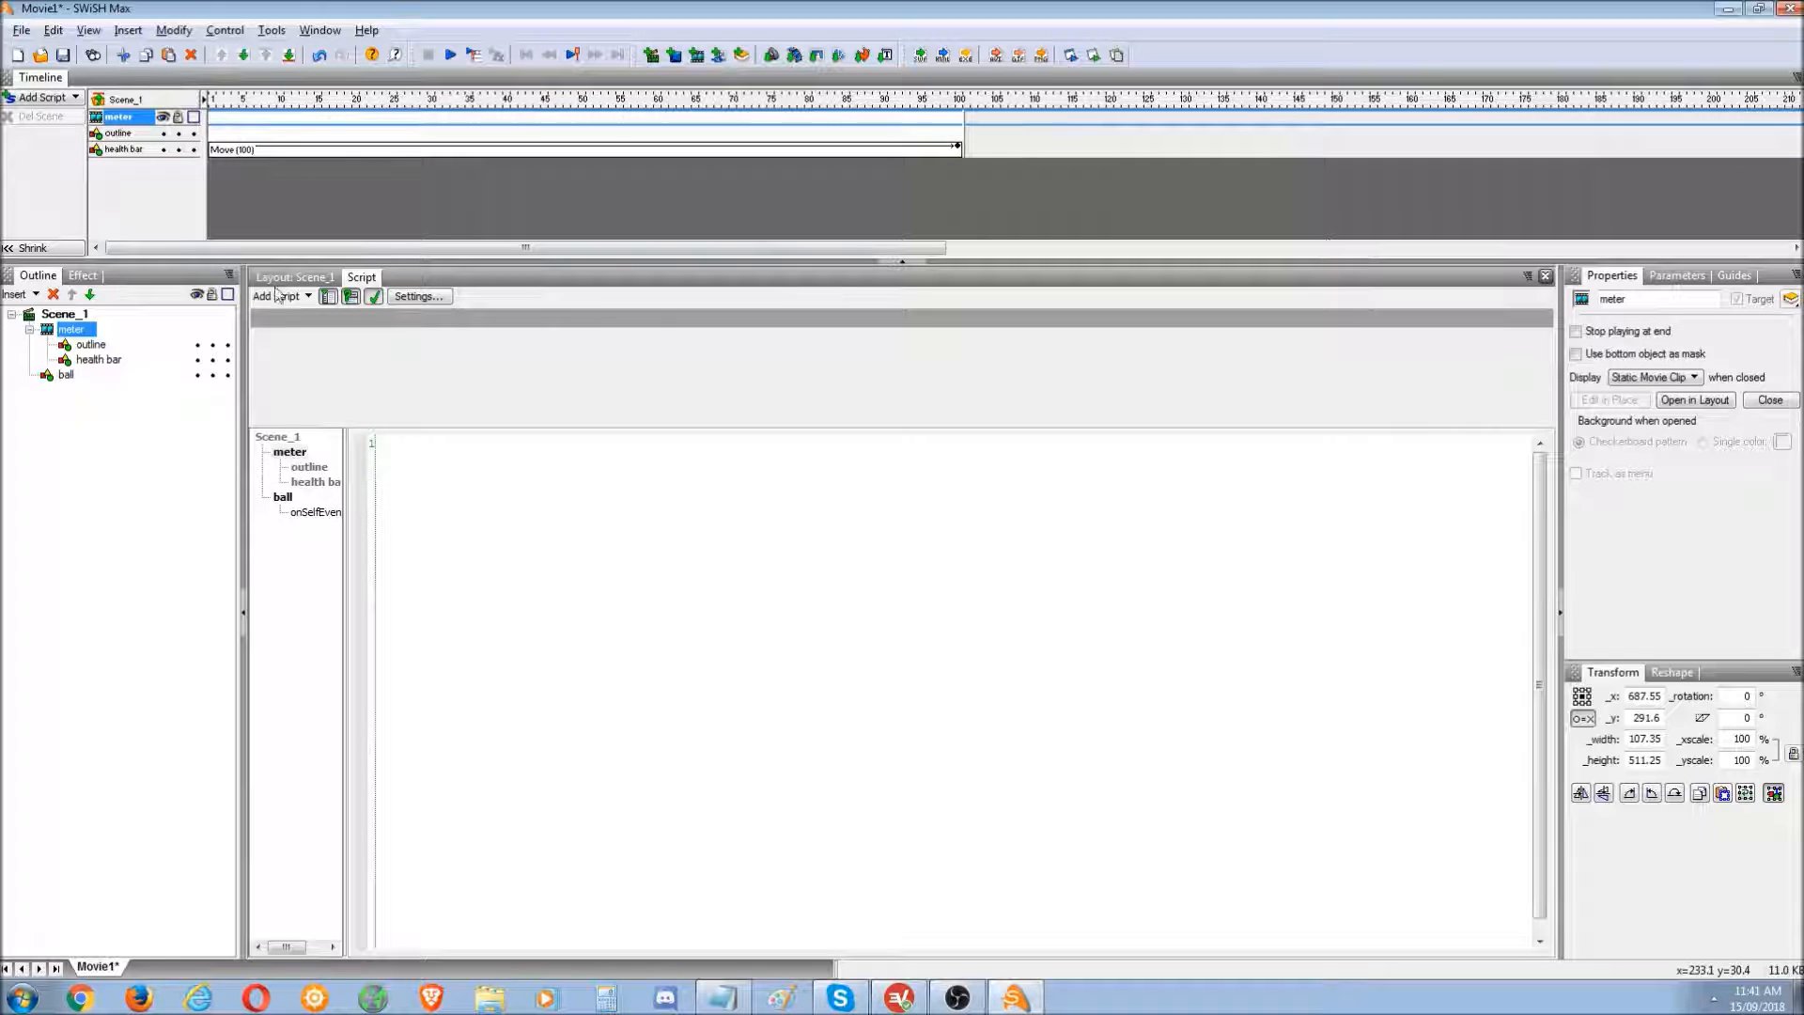
{"action": "left_click", "coordinate": [291, 277]}
{"action": "left_click", "coordinate": [212, 99]}
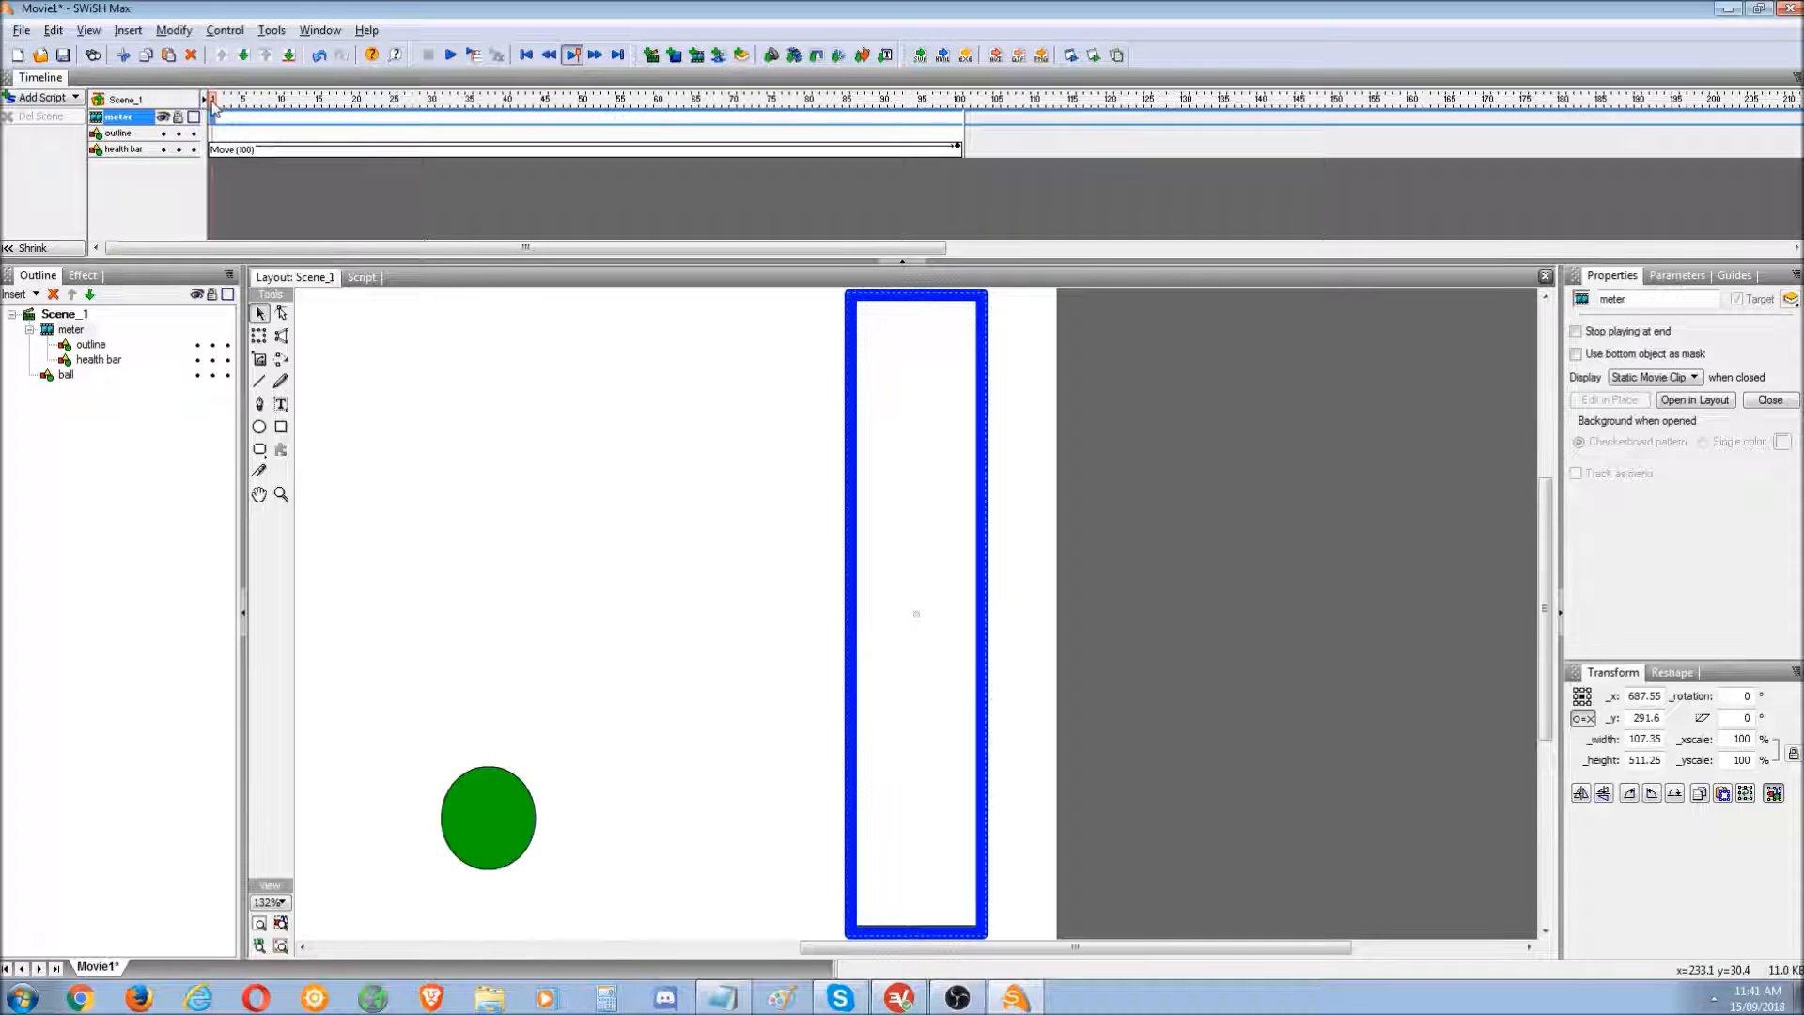
{"action": "left_click_drag", "start_coordinate": [214, 103], "coordinate": [281, 115]}
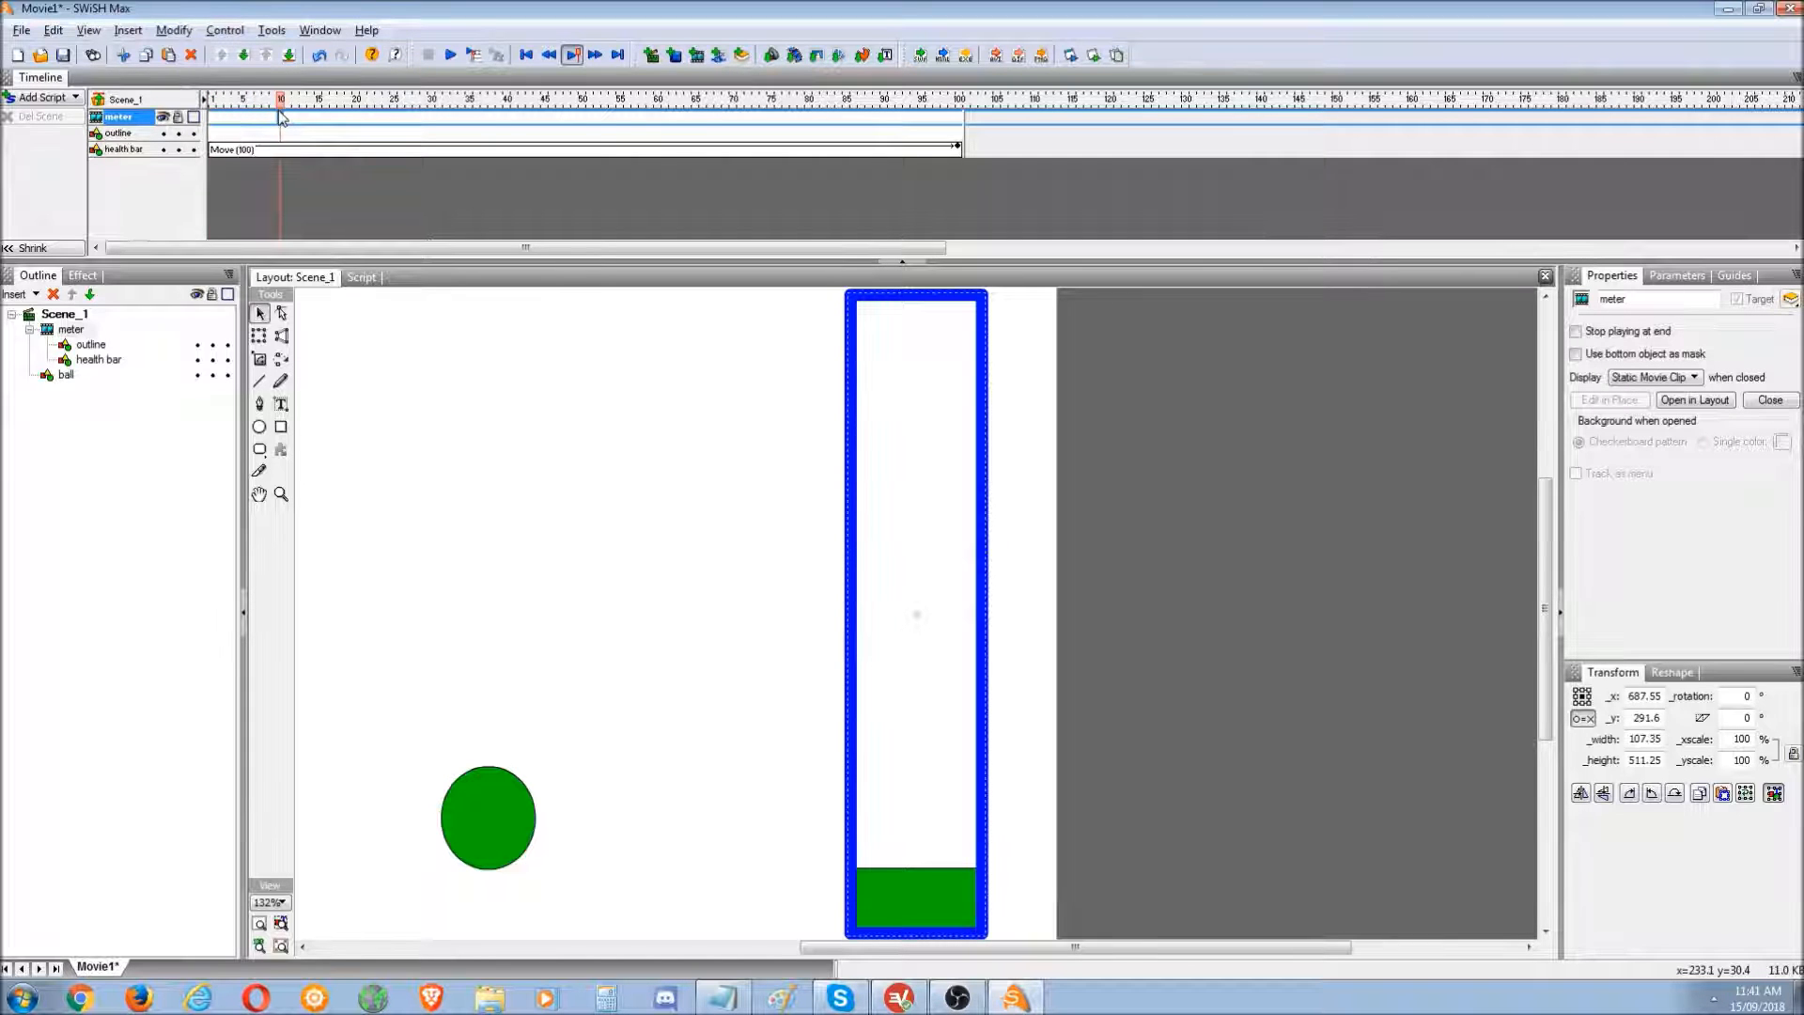
{"action": "mouse_move", "coordinate": [279, 111]}
{"action": "left_mouse_down"}
{"action": "mouse_move", "coordinate": [210, 120]}
{"action": "mouse_move", "coordinate": [280, 122]}
{"action": "left_mouse_up"}
{"action": "left_click_drag", "start_coordinate": [281, 110], "coordinate": [439, 104]}
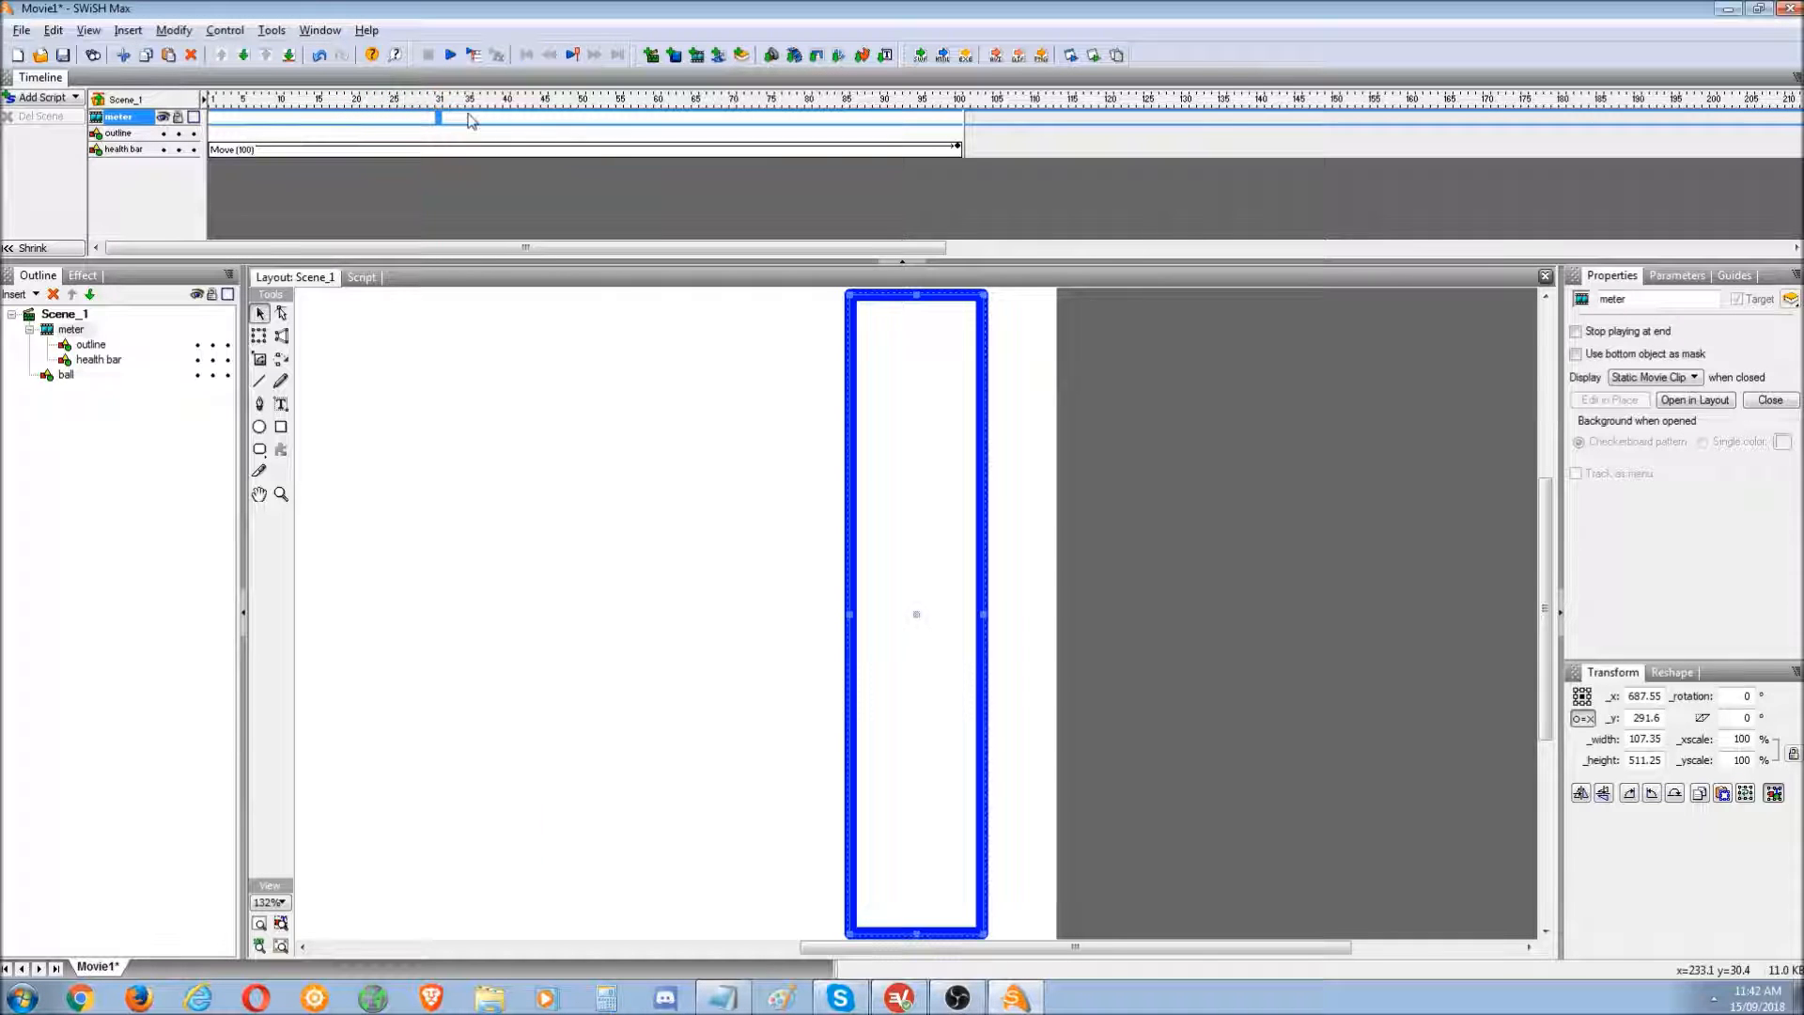
{"action": "left_click", "coordinate": [1096, 55]}
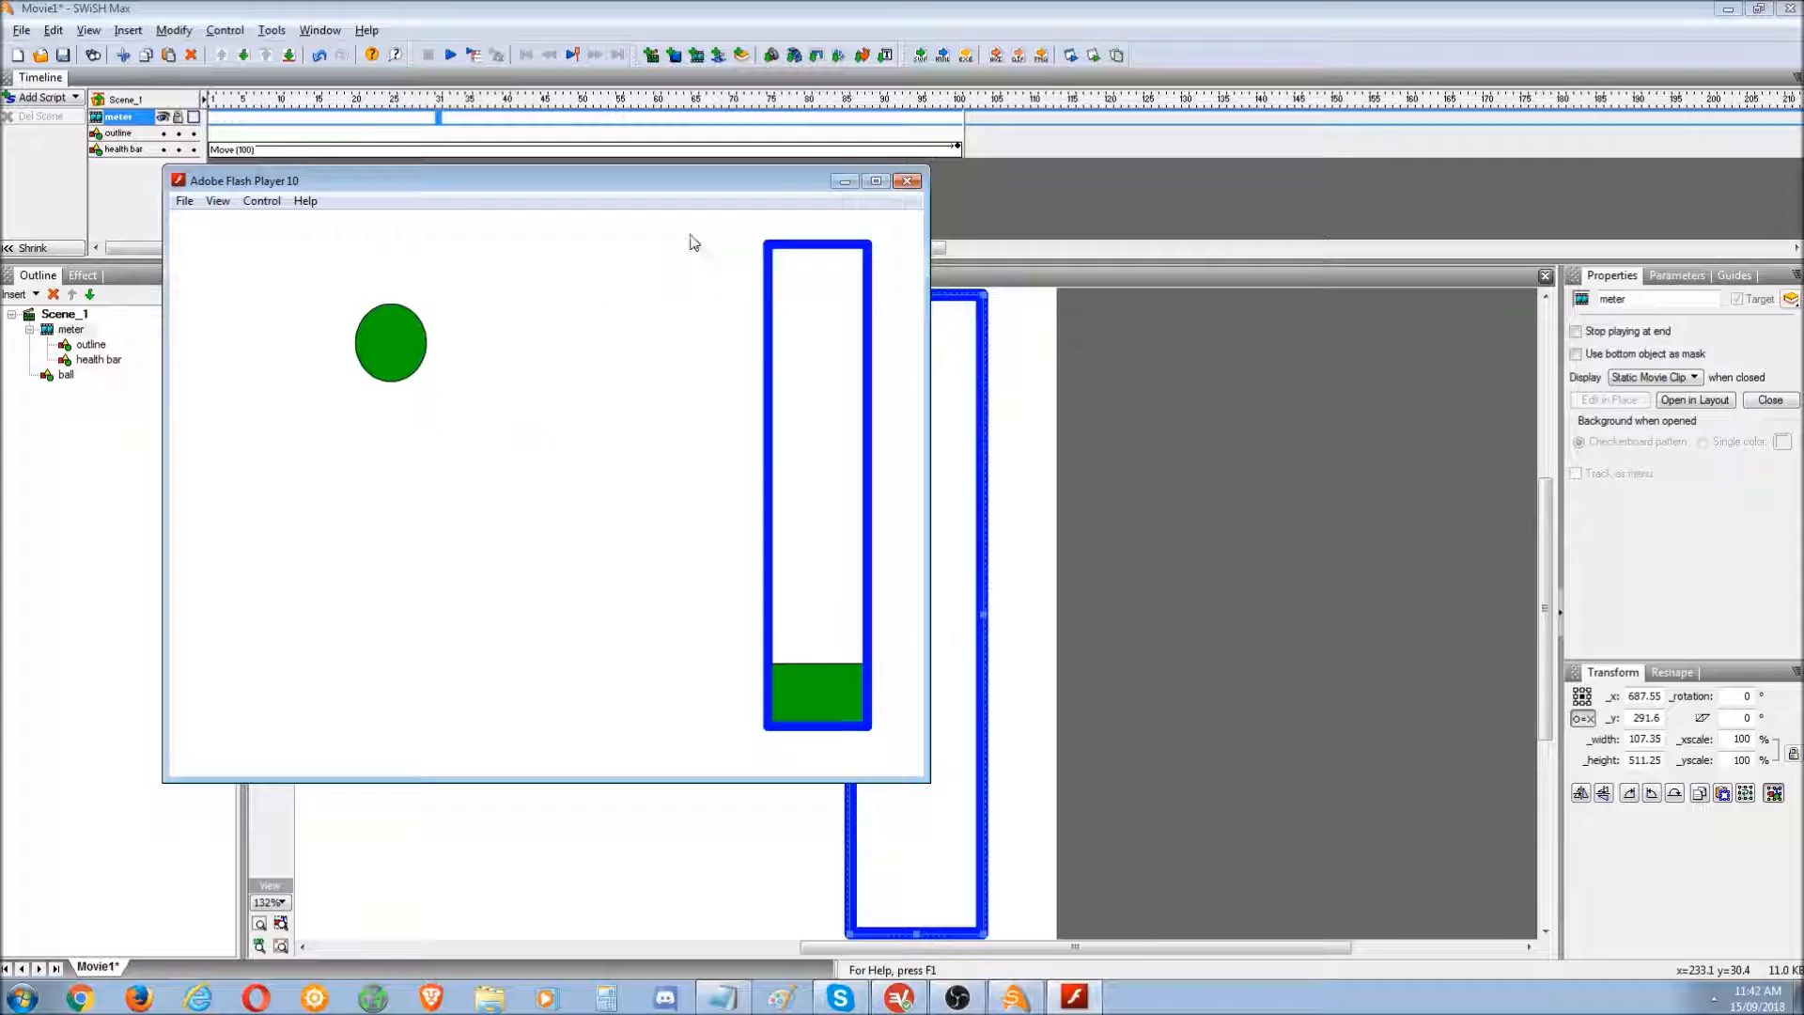
{"action": "left_click", "coordinate": [907, 182]}
- Add a stop() action to the first frame of the meter clip's timeline
{"action": "left_click", "coordinate": [212, 120]}
{"action": "right_click", "coordinate": [215, 119]}
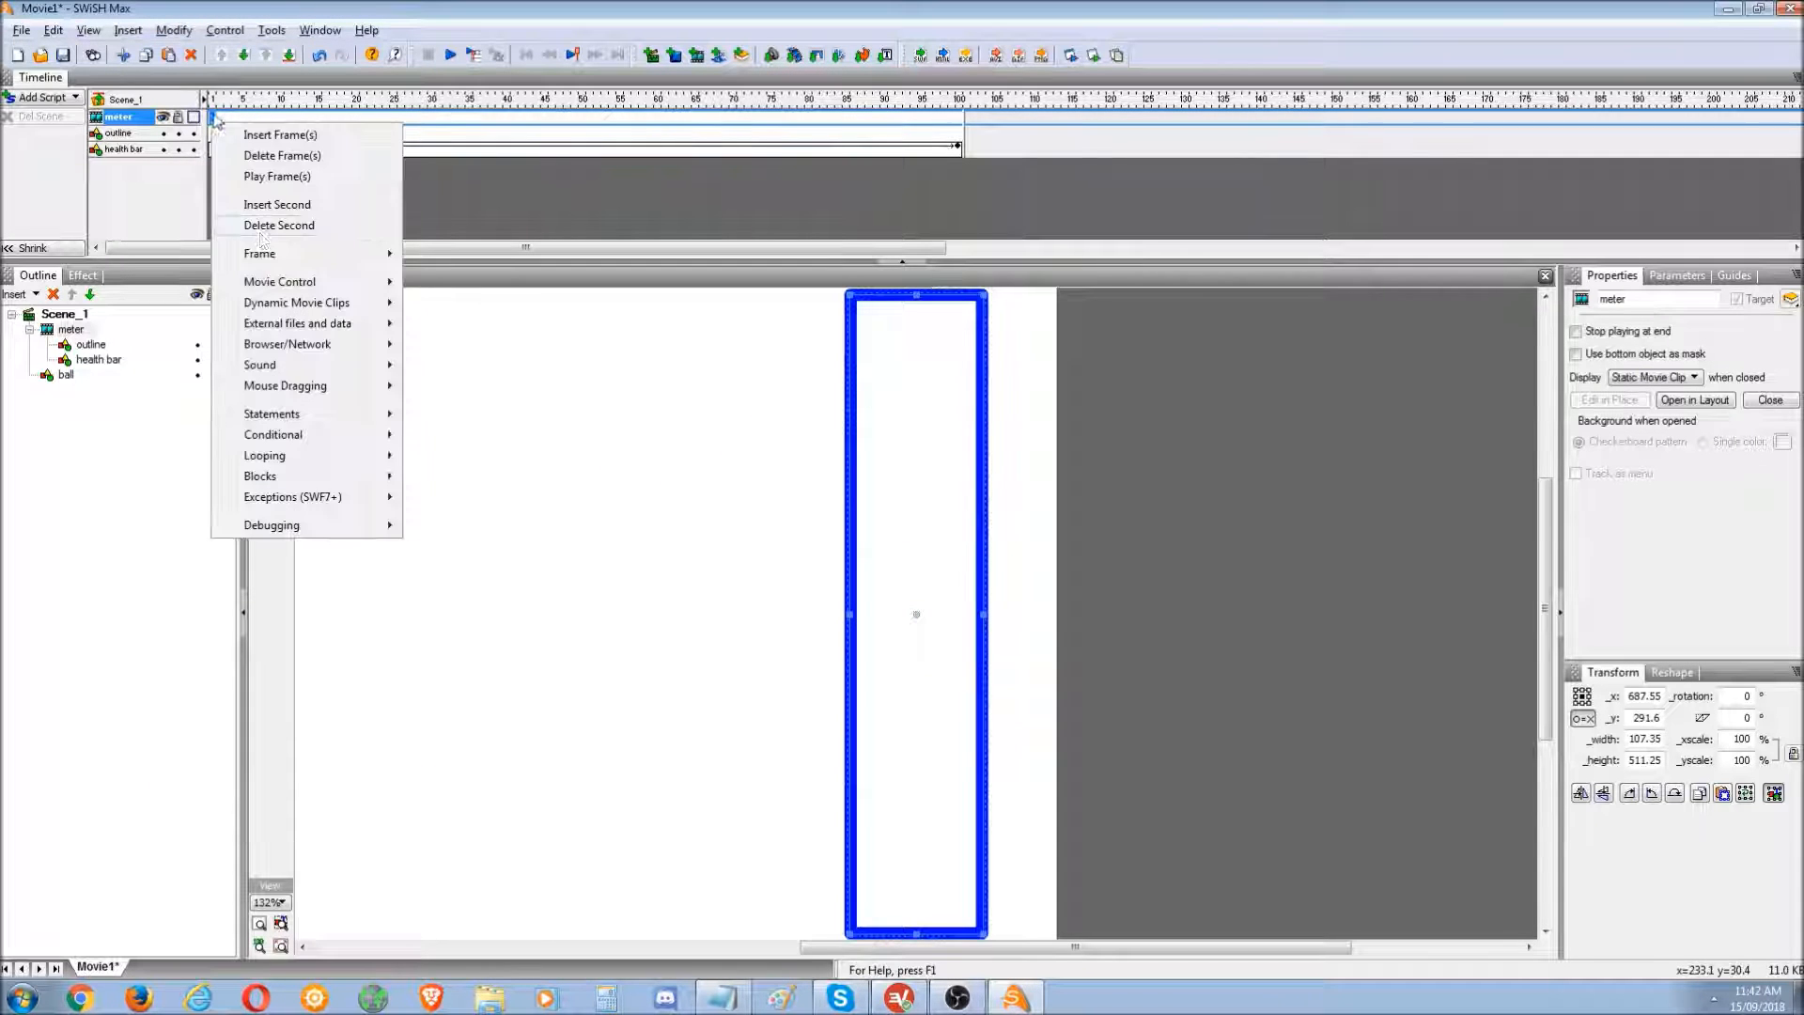
{"action": "mouse_move", "coordinate": [272, 287]}
{"action": "left_click", "coordinate": [438, 331]}
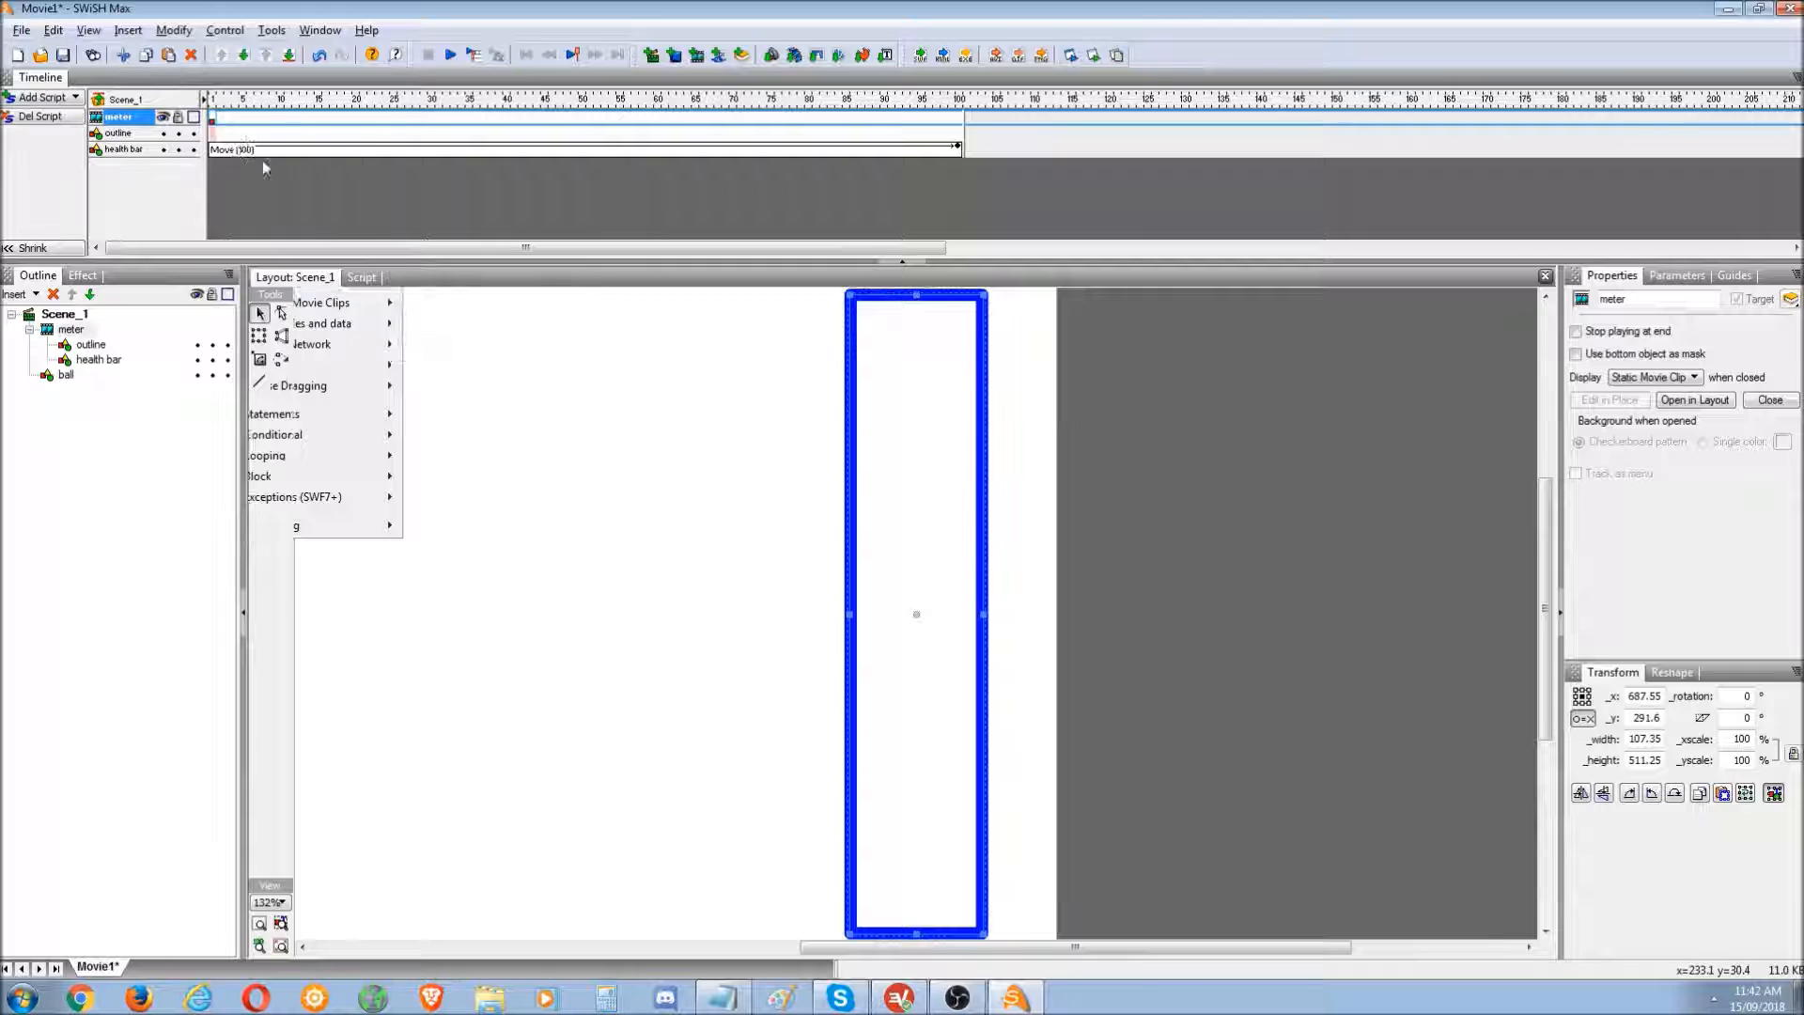
- Review the ball's press script and test the movie in the Flash player, hitting the ball repeatedly to check the meter's response
{"action": "left_click", "coordinate": [68, 374]}
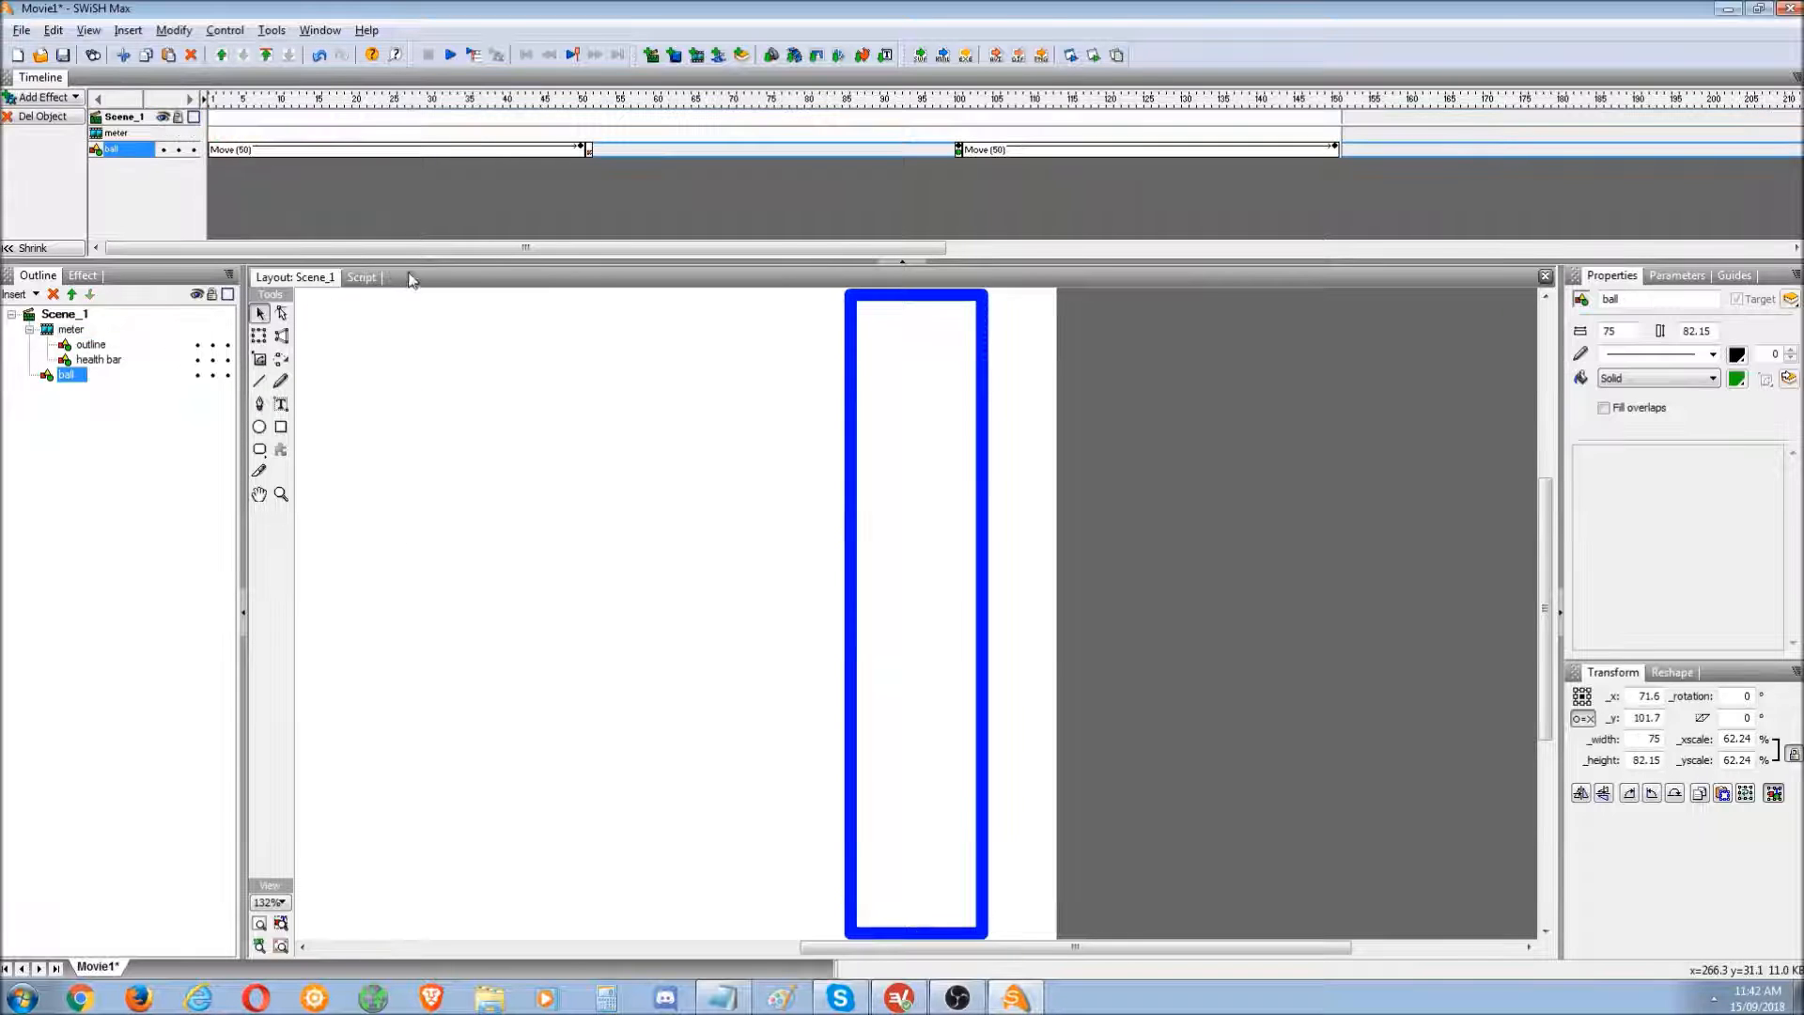
{"action": "left_click", "coordinate": [360, 277]}
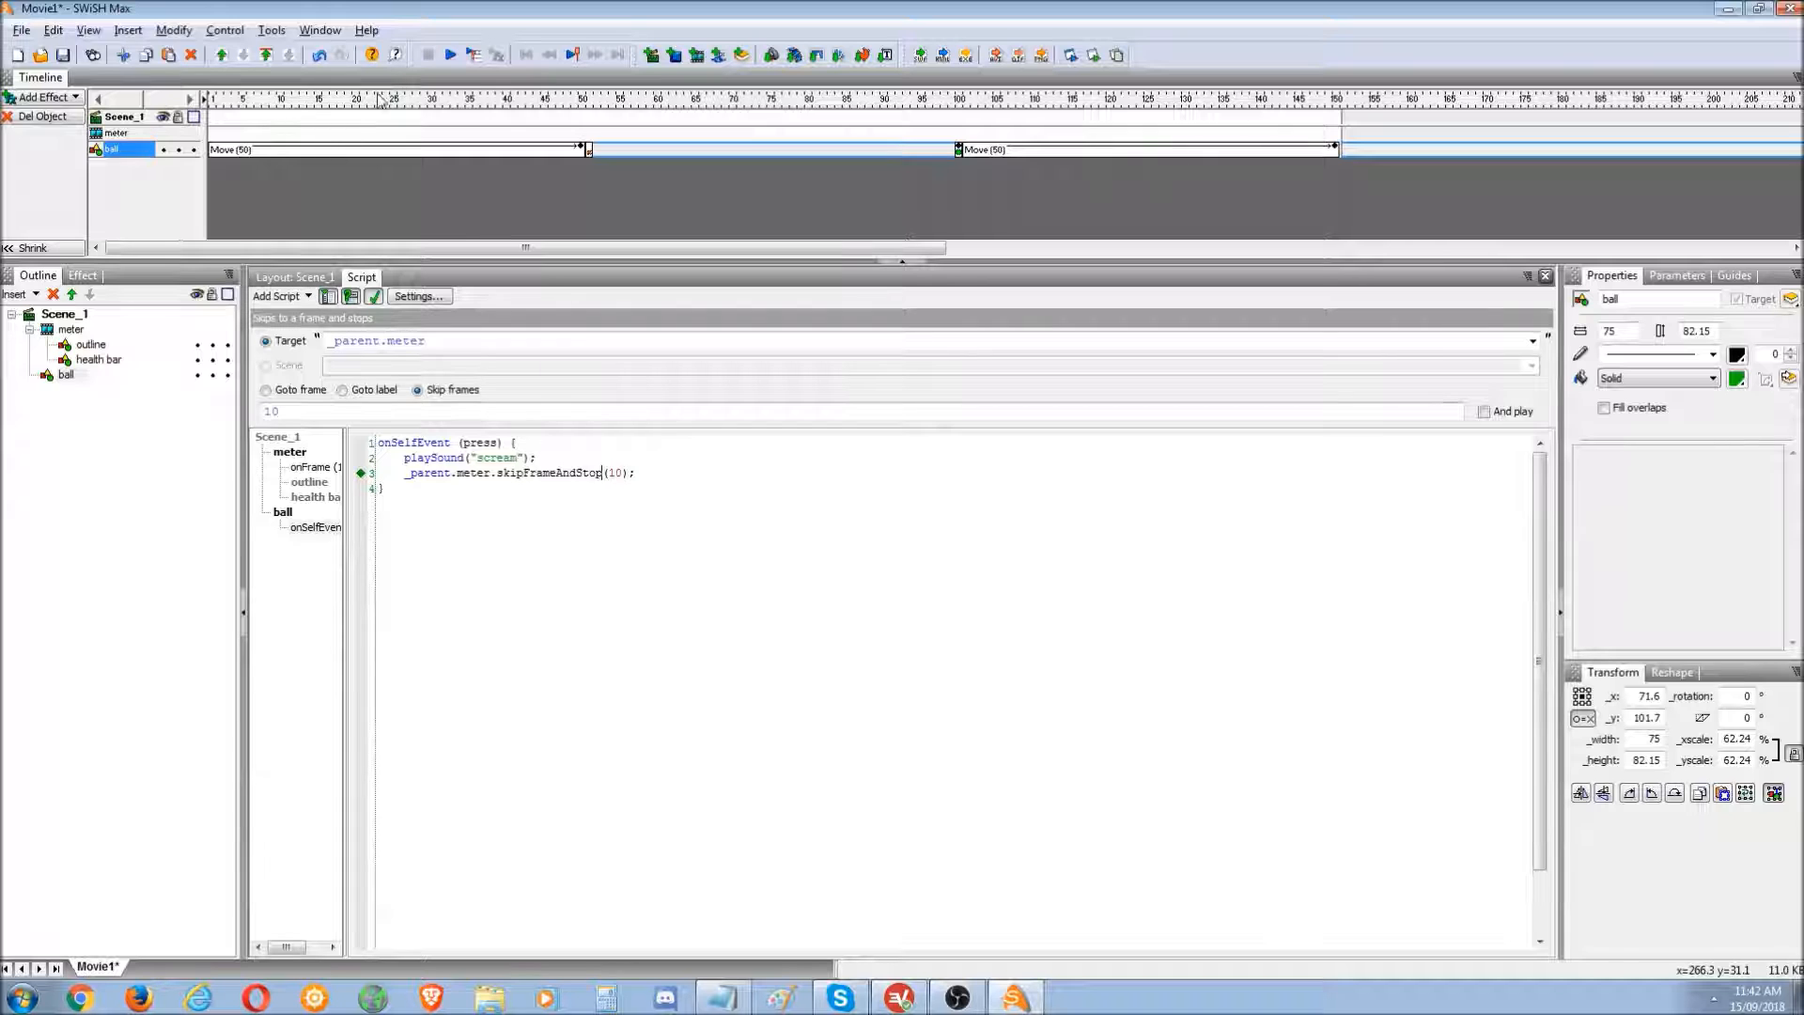
{"action": "left_click", "coordinate": [289, 279]}
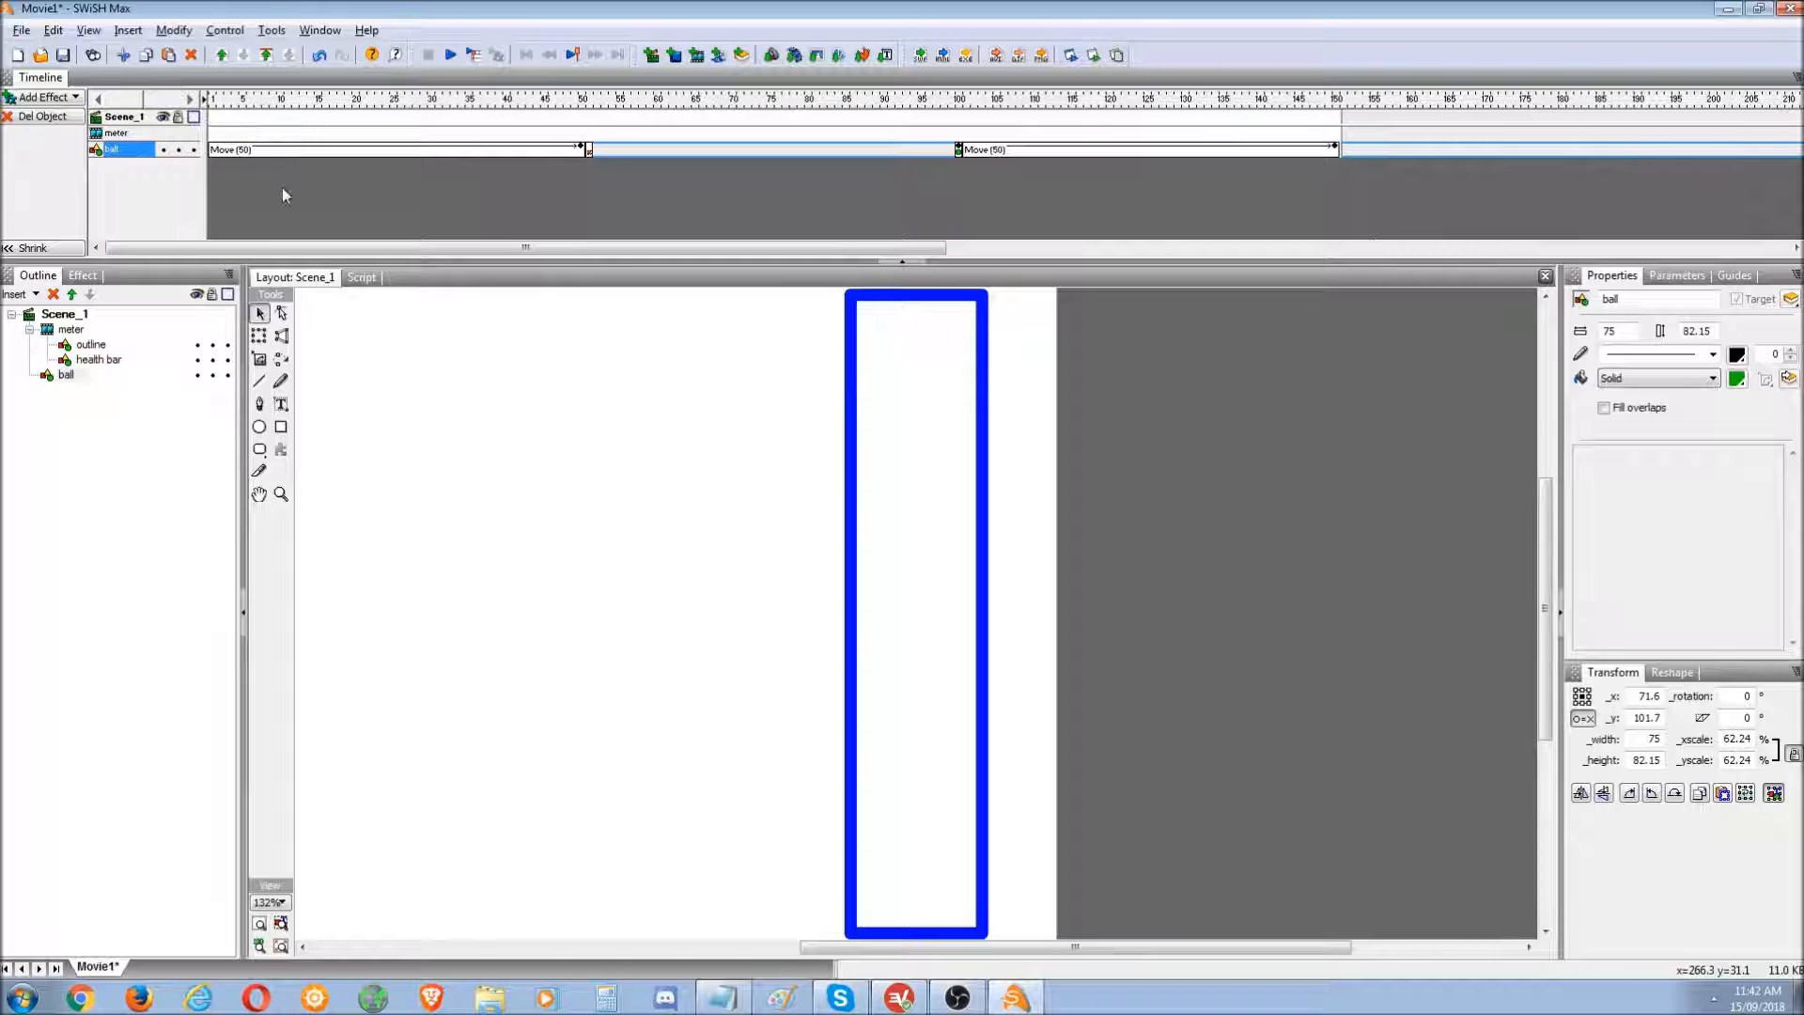
{"action": "left_click", "coordinate": [66, 330]}
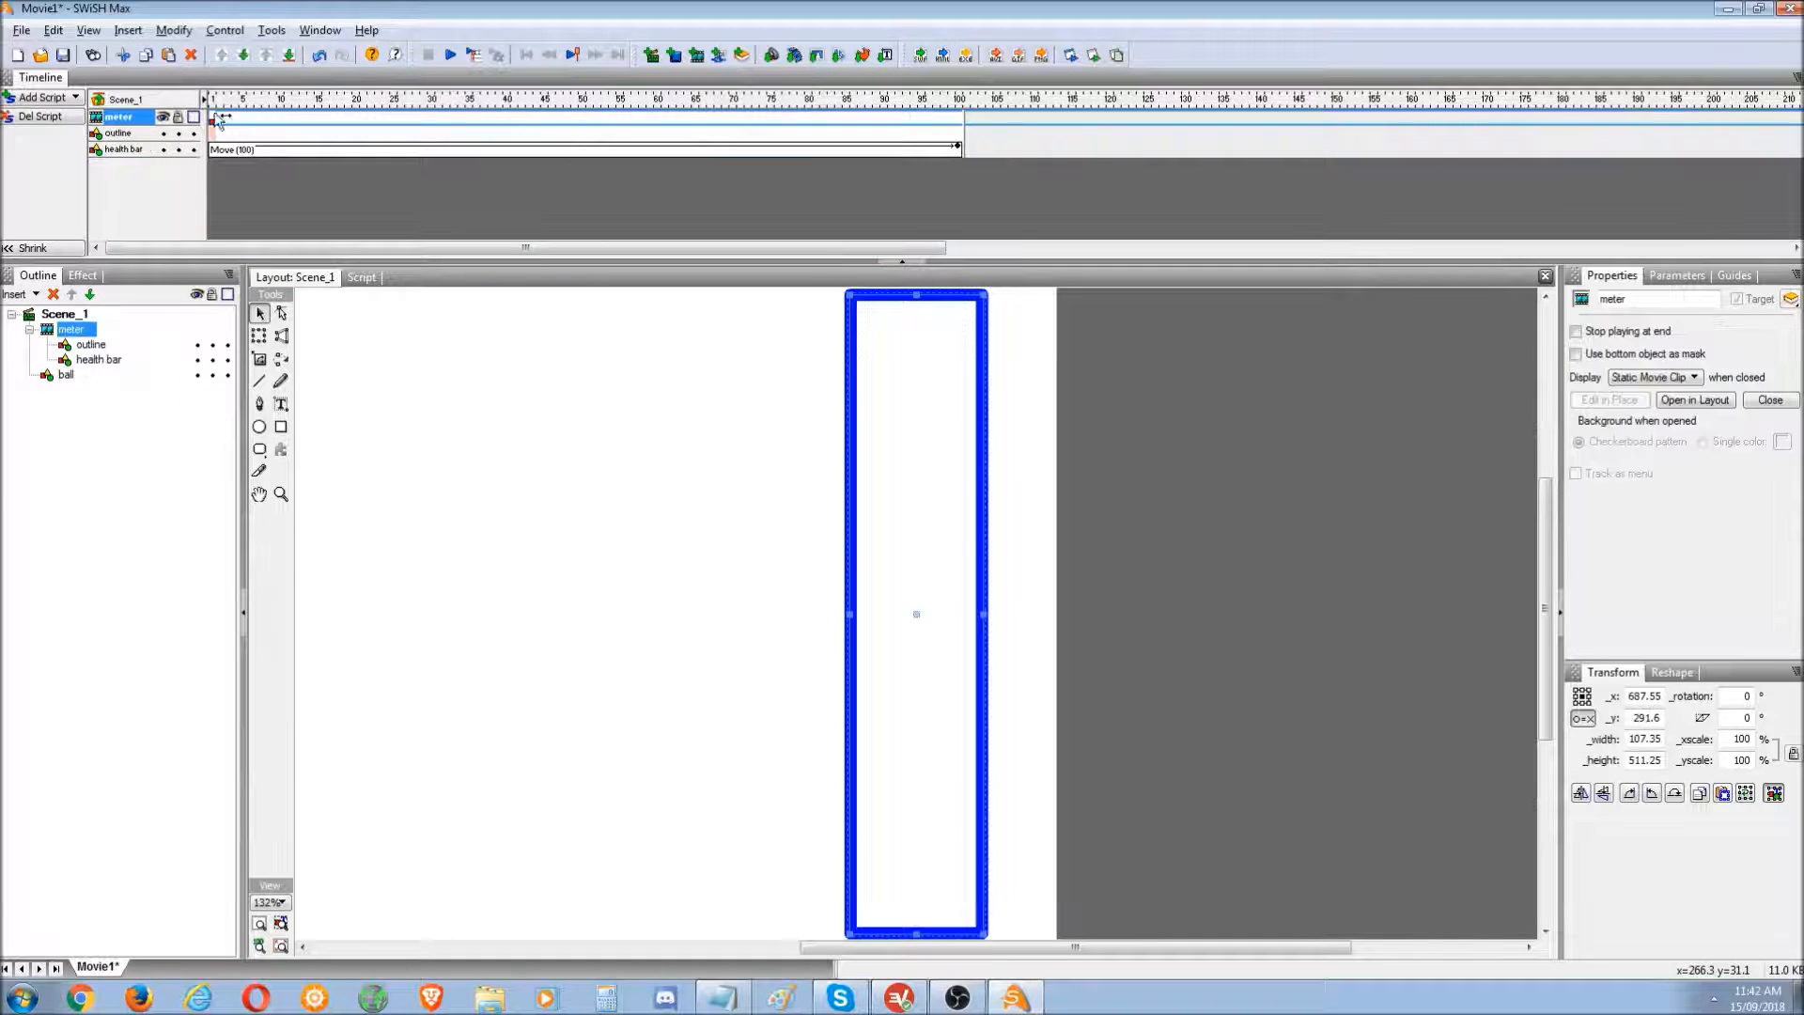
{"action": "left_click", "coordinate": [1095, 59]}
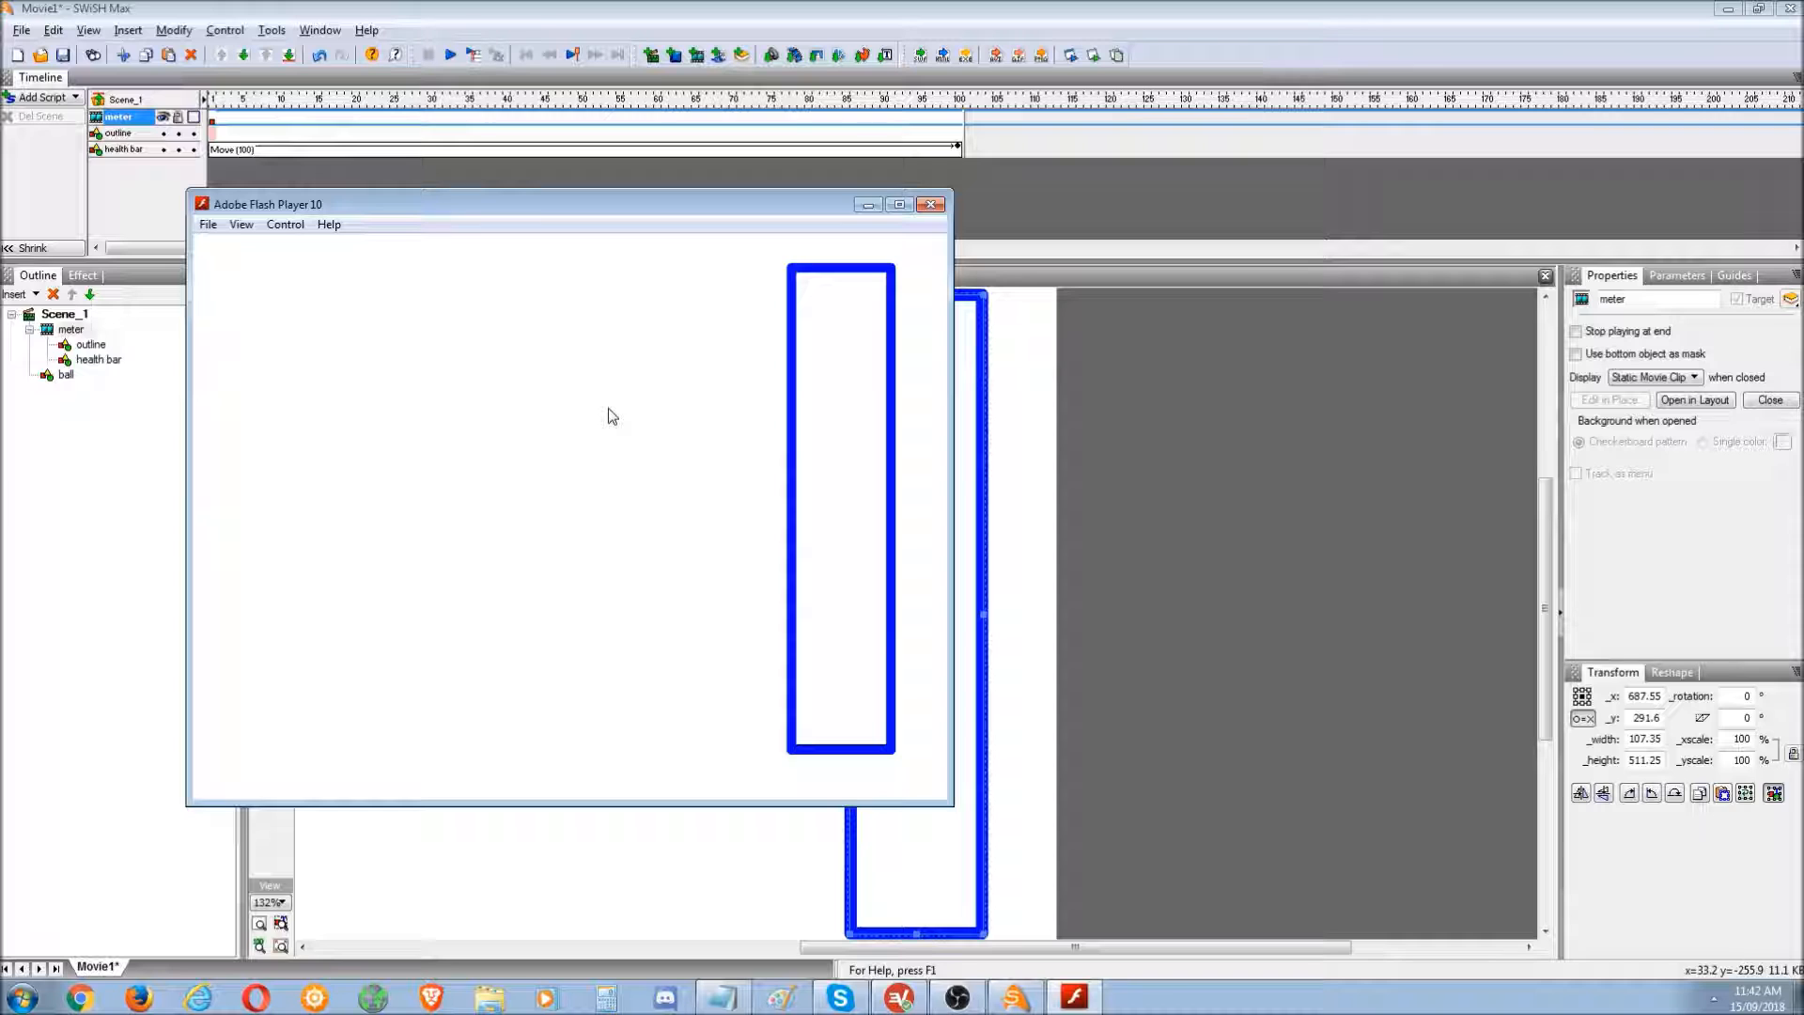
{"action": "left_click", "coordinate": [629, 686]}
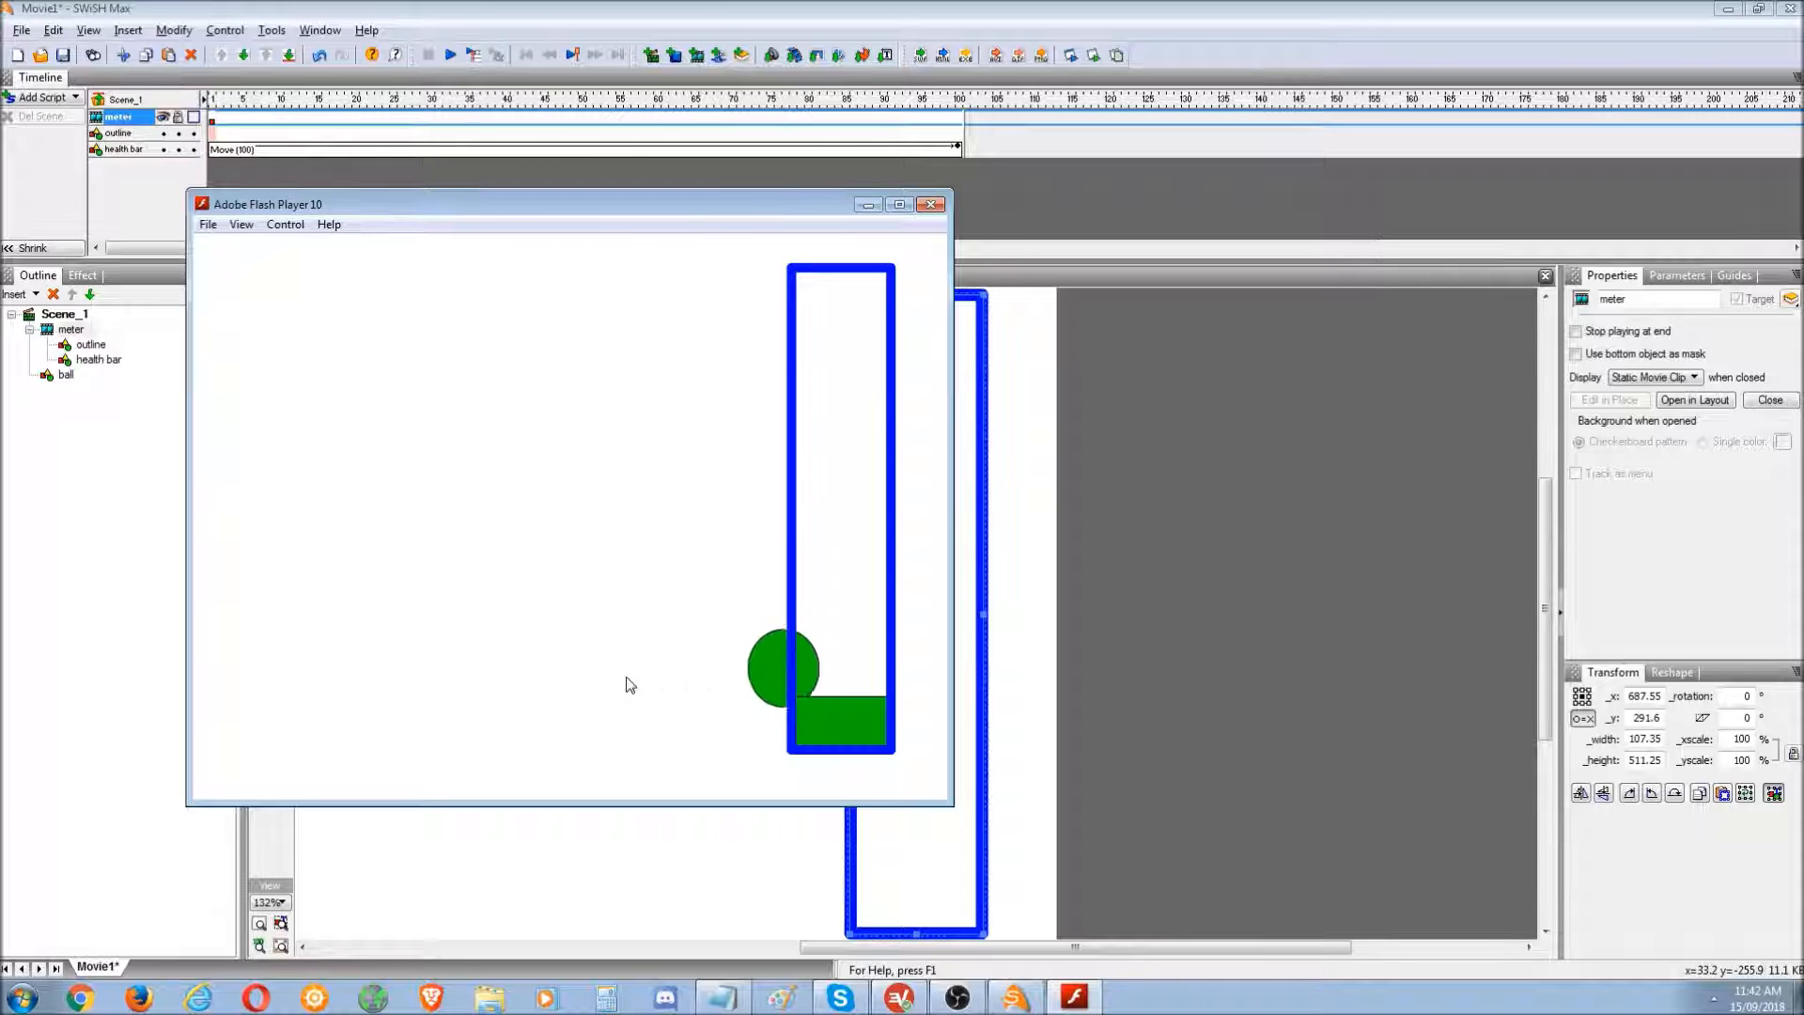
{"action": "left_click", "coordinate": [656, 427]}
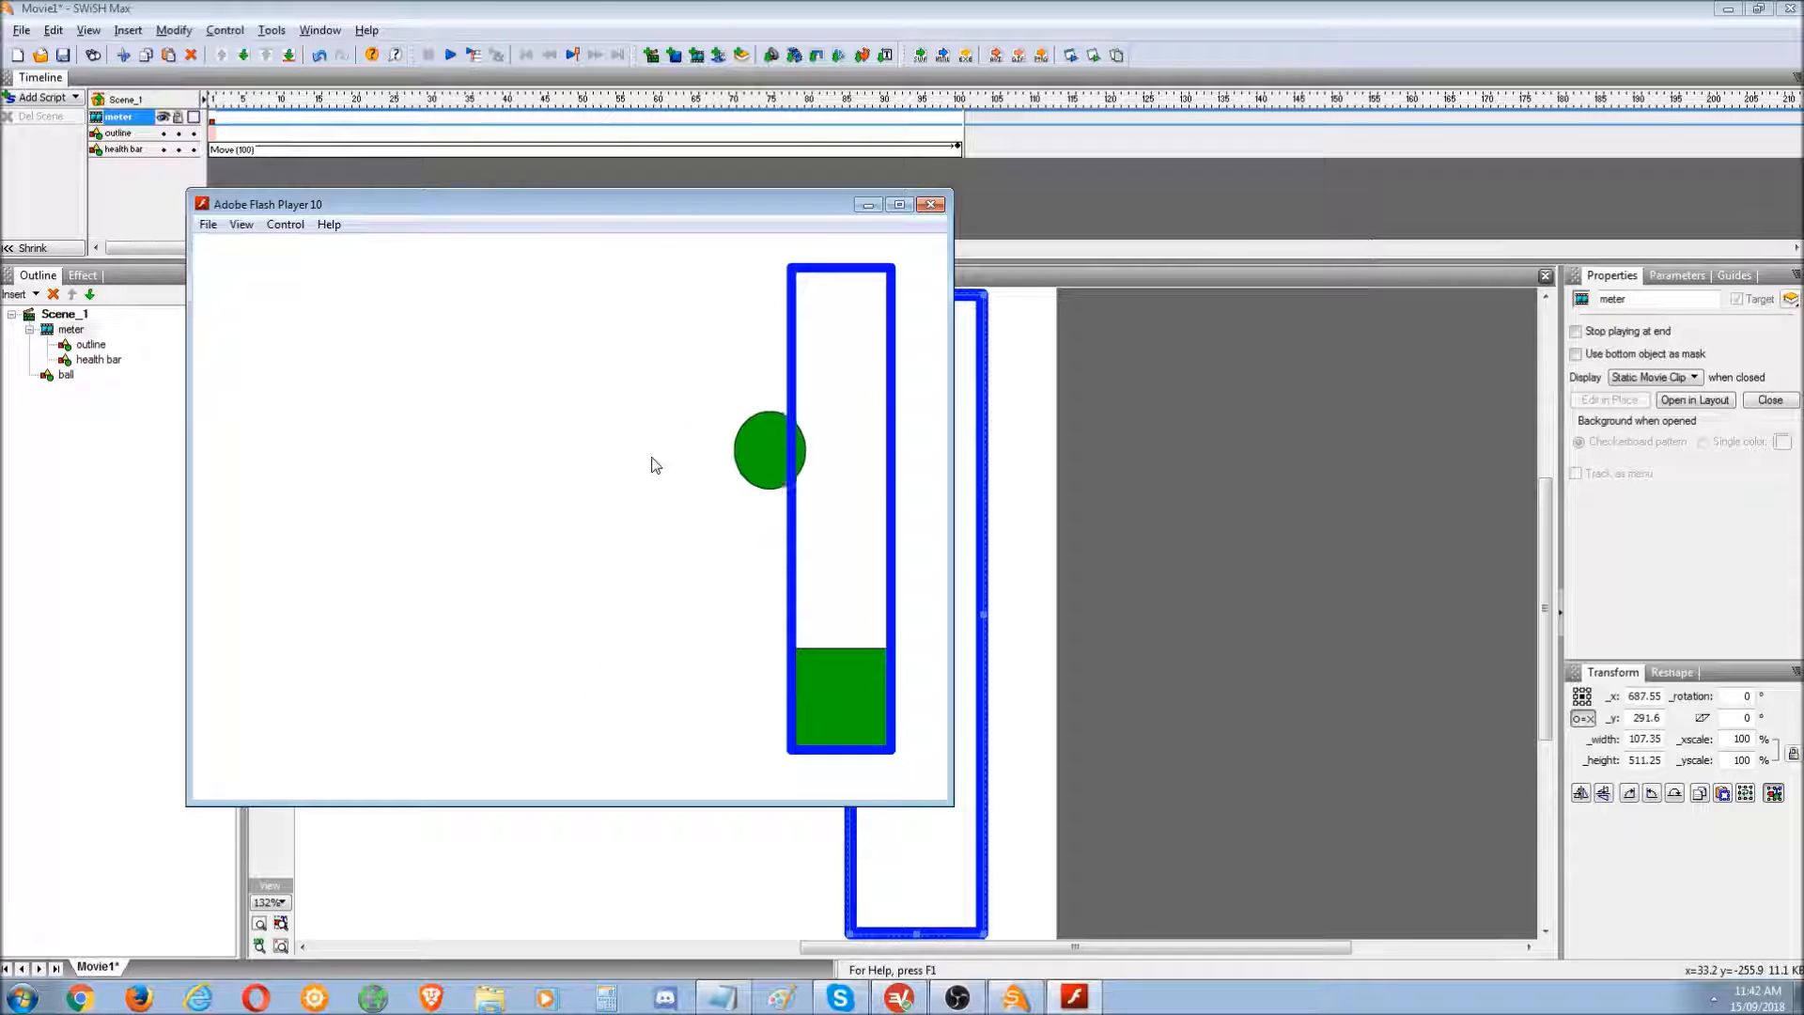
{"action": "left_click", "coordinate": [449, 677]}
{"action": "left_click", "coordinate": [607, 680]}
{"action": "left_click", "coordinate": [621, 680]}
{"action": "left_click", "coordinate": [686, 678]}
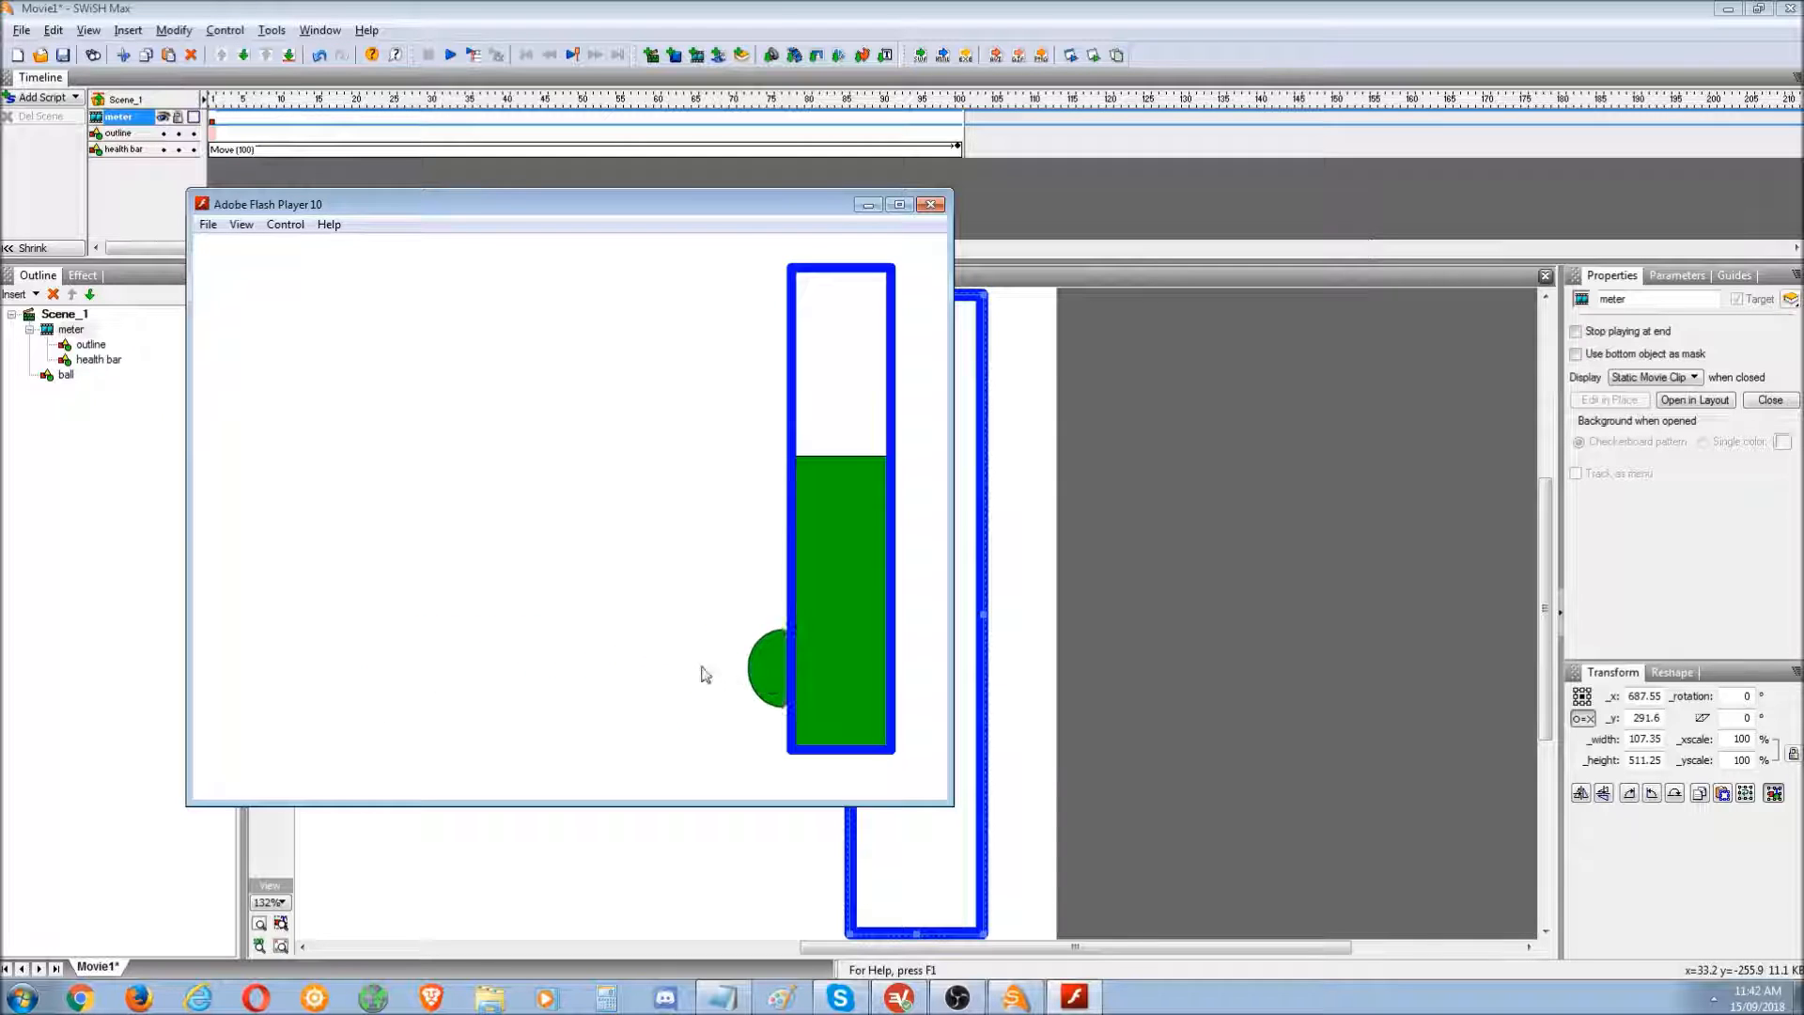
{"action": "left_click", "coordinate": [507, 390]}
{"action": "left_click", "coordinate": [596, 419]}
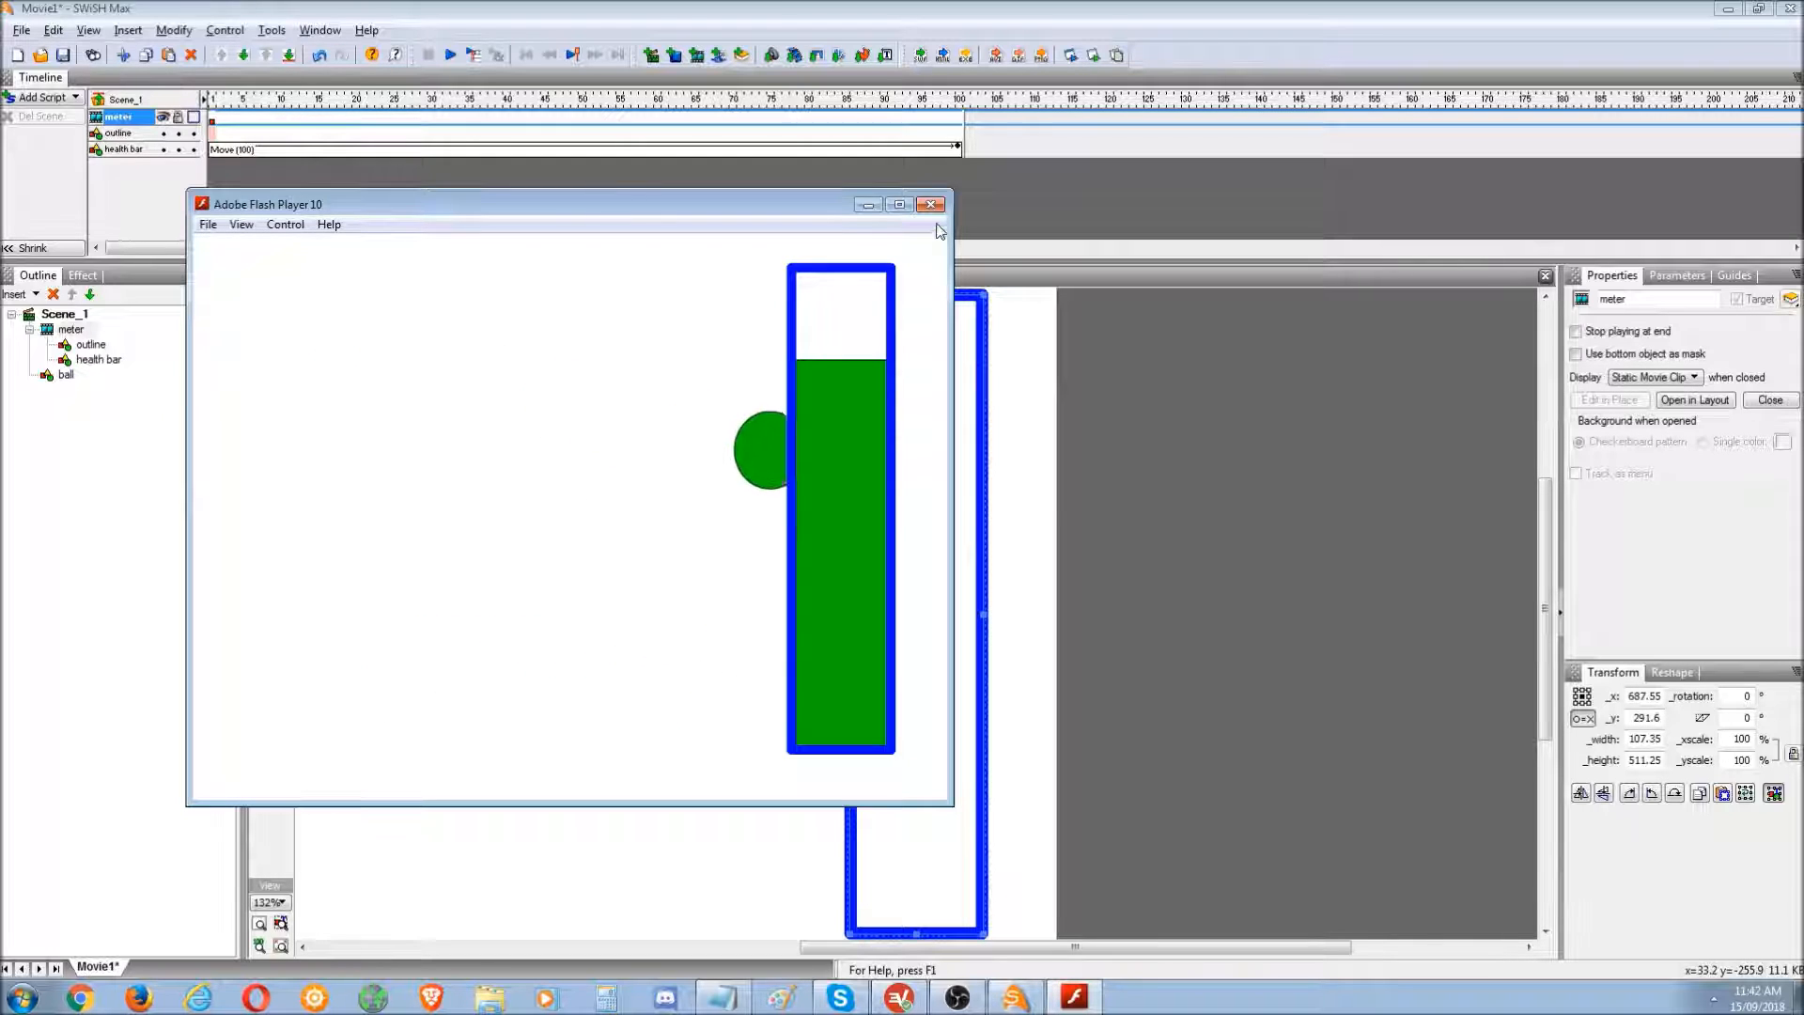
{"action": "left_click", "coordinate": [930, 204]}
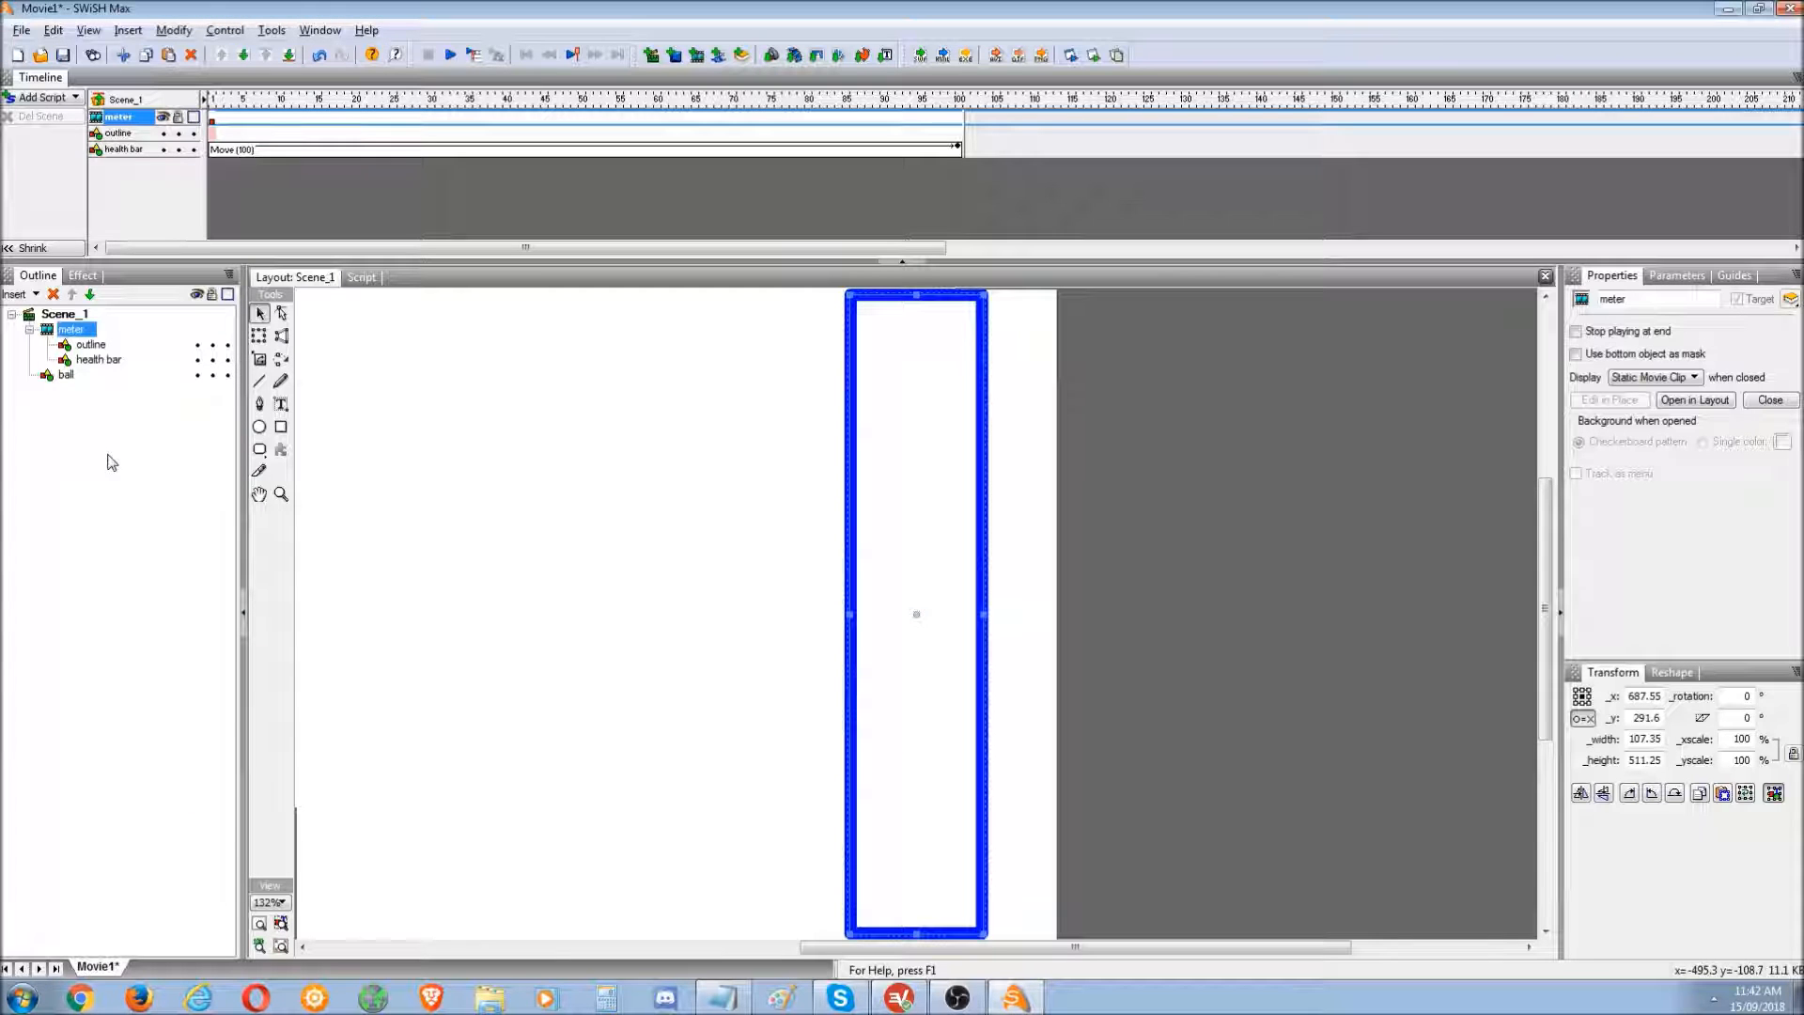
- Insert a new scene after Scene_1 in the movie
{"action": "left_click", "coordinate": [960, 119]}
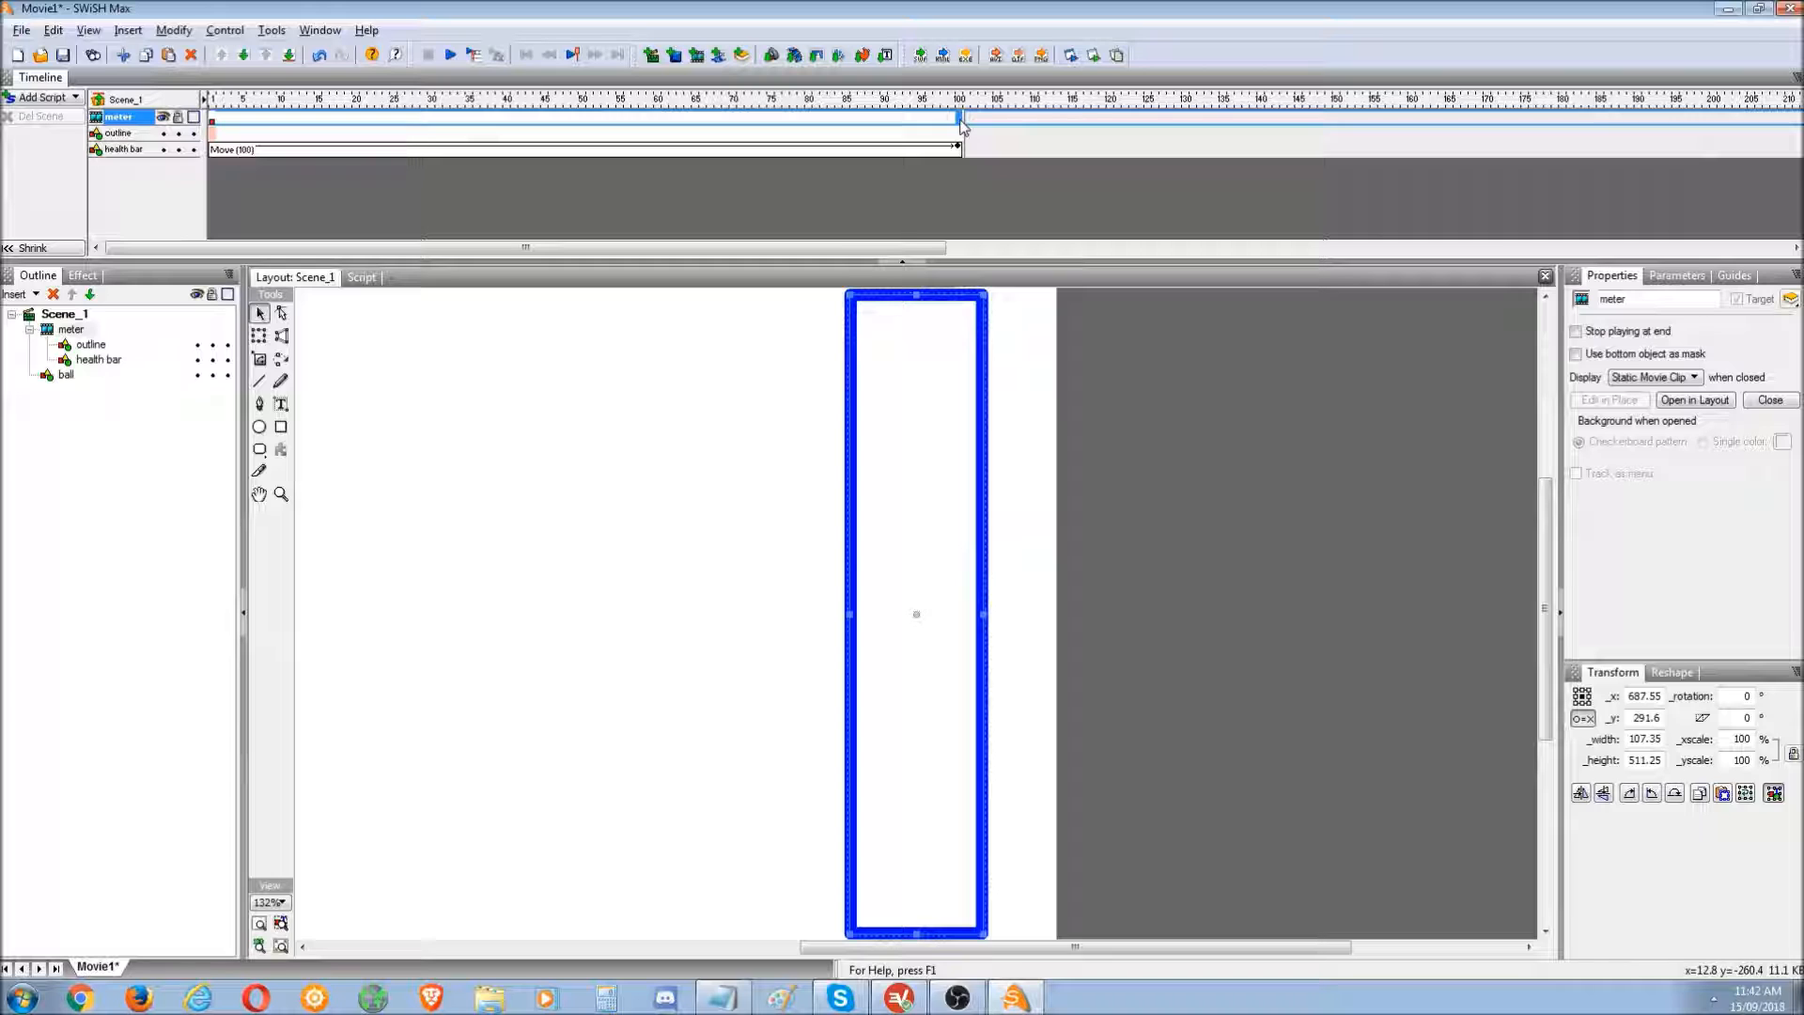
{"action": "right_click", "coordinate": [93, 461]}
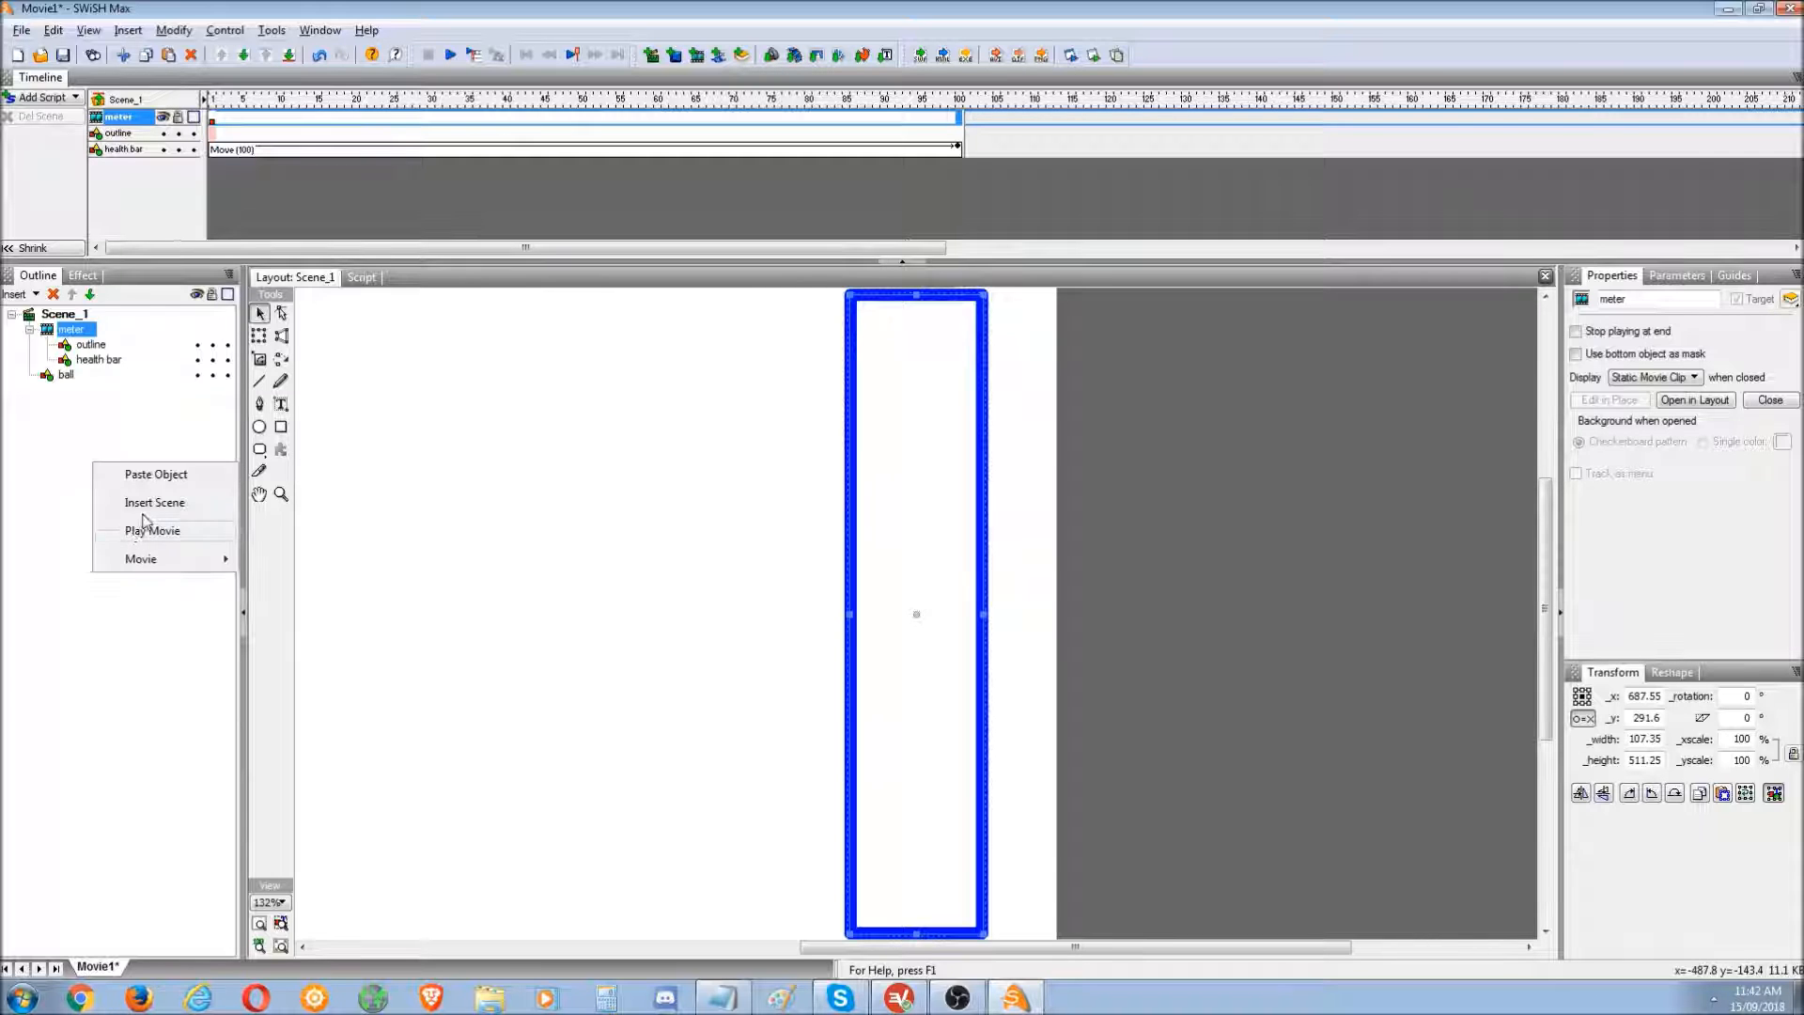
{"action": "left_click", "coordinate": [153, 503]}
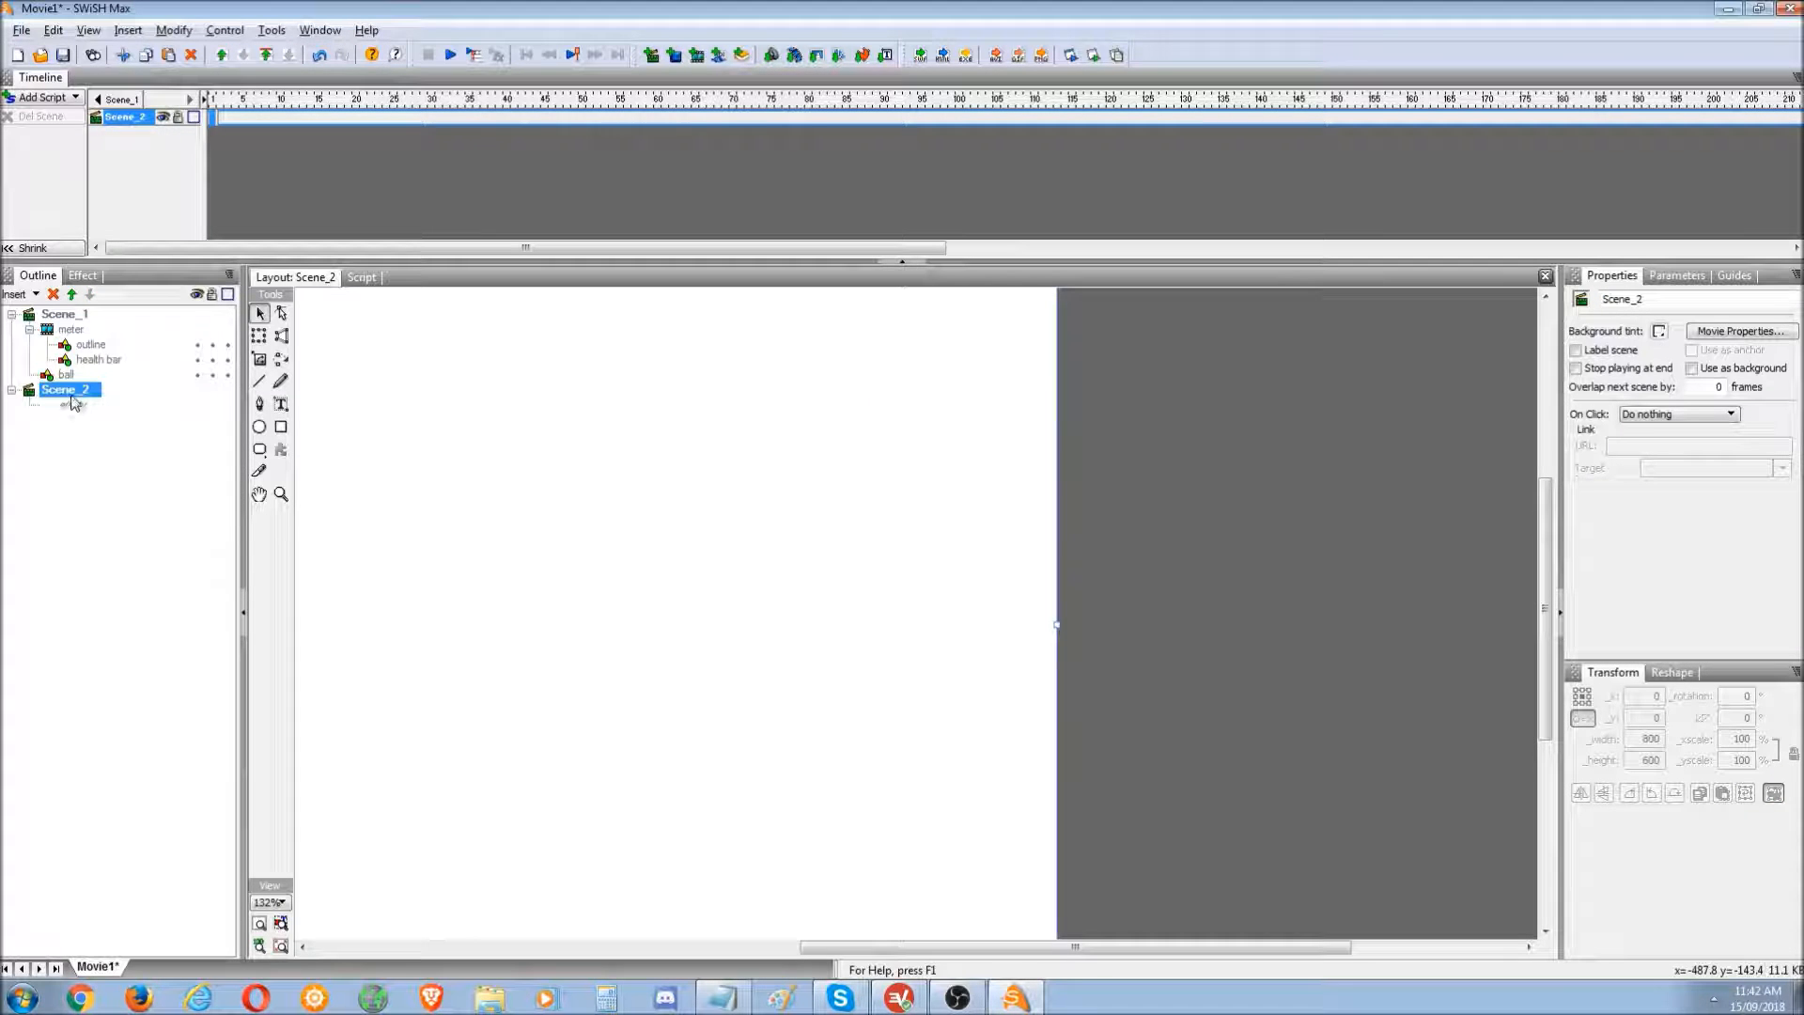
{"action": "left_click", "coordinate": [259, 925]}
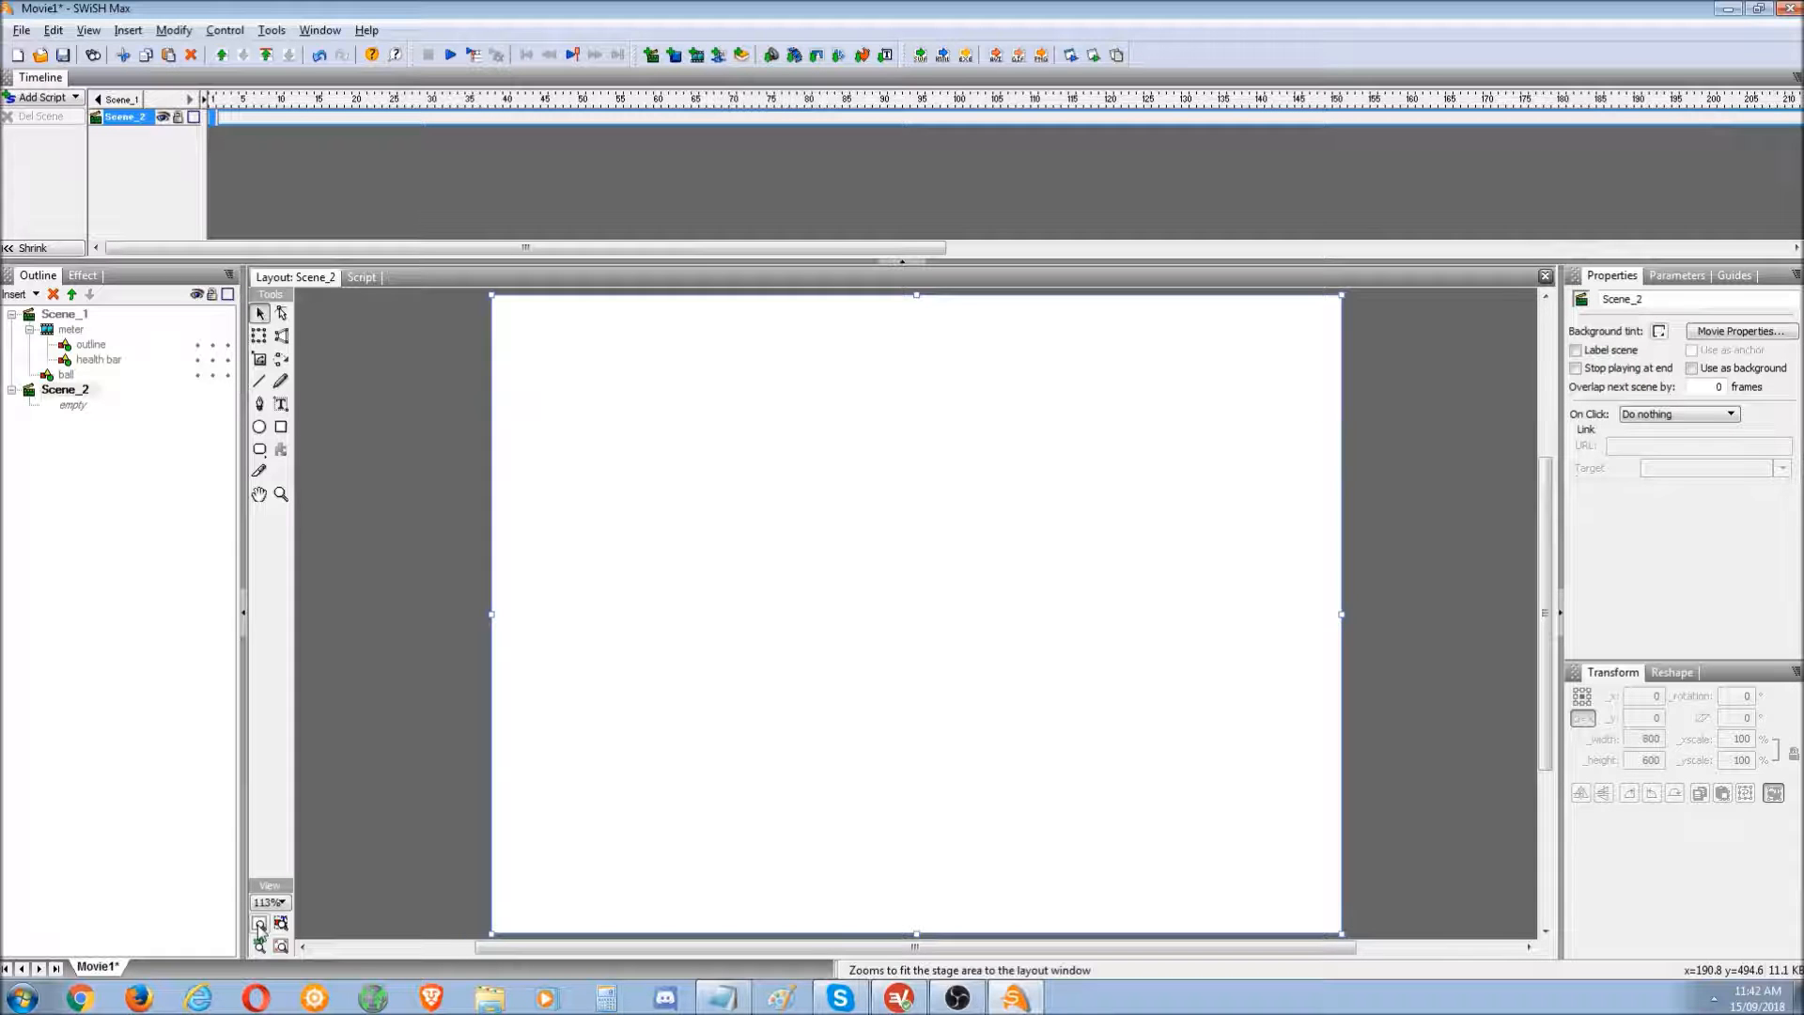
{"action": "left_click", "coordinate": [281, 427]}
{"action": "left_click_drag", "start_coordinate": [1028, 396], "coordinate": [1385, 620]}
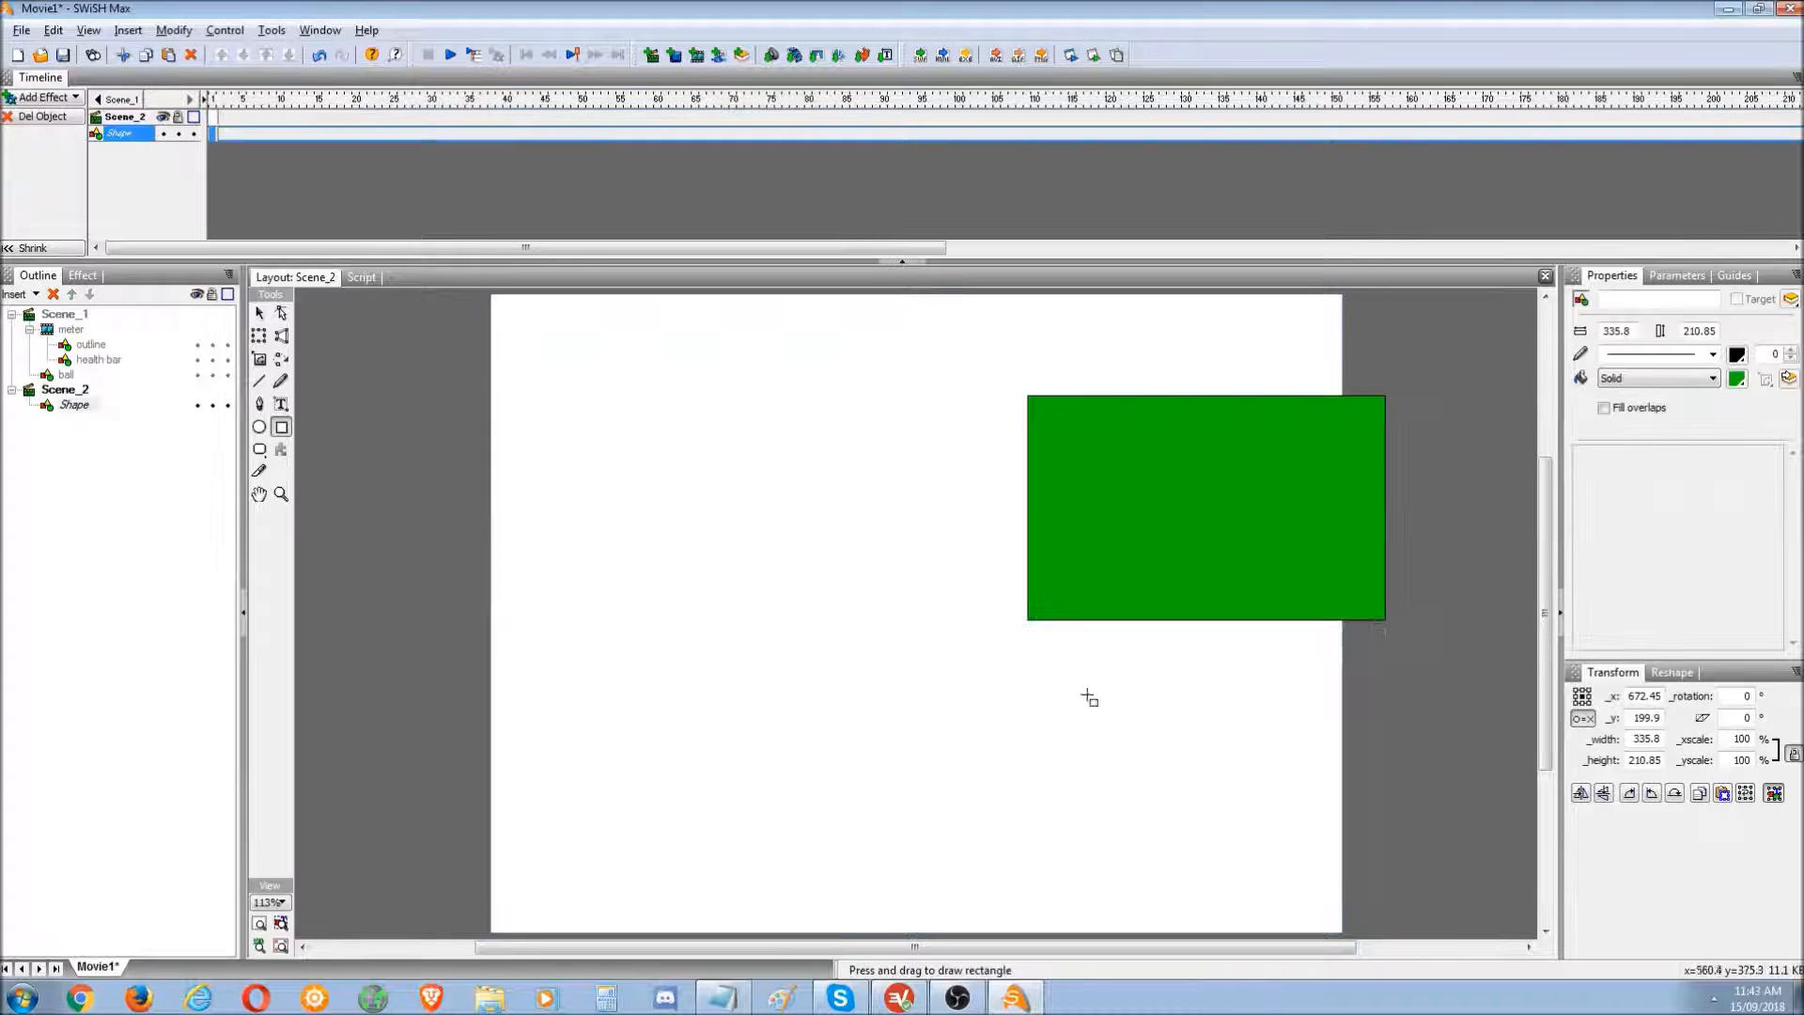
{"action": "left_click_drag", "start_coordinate": [1002, 949], "coordinate": [1168, 949]}
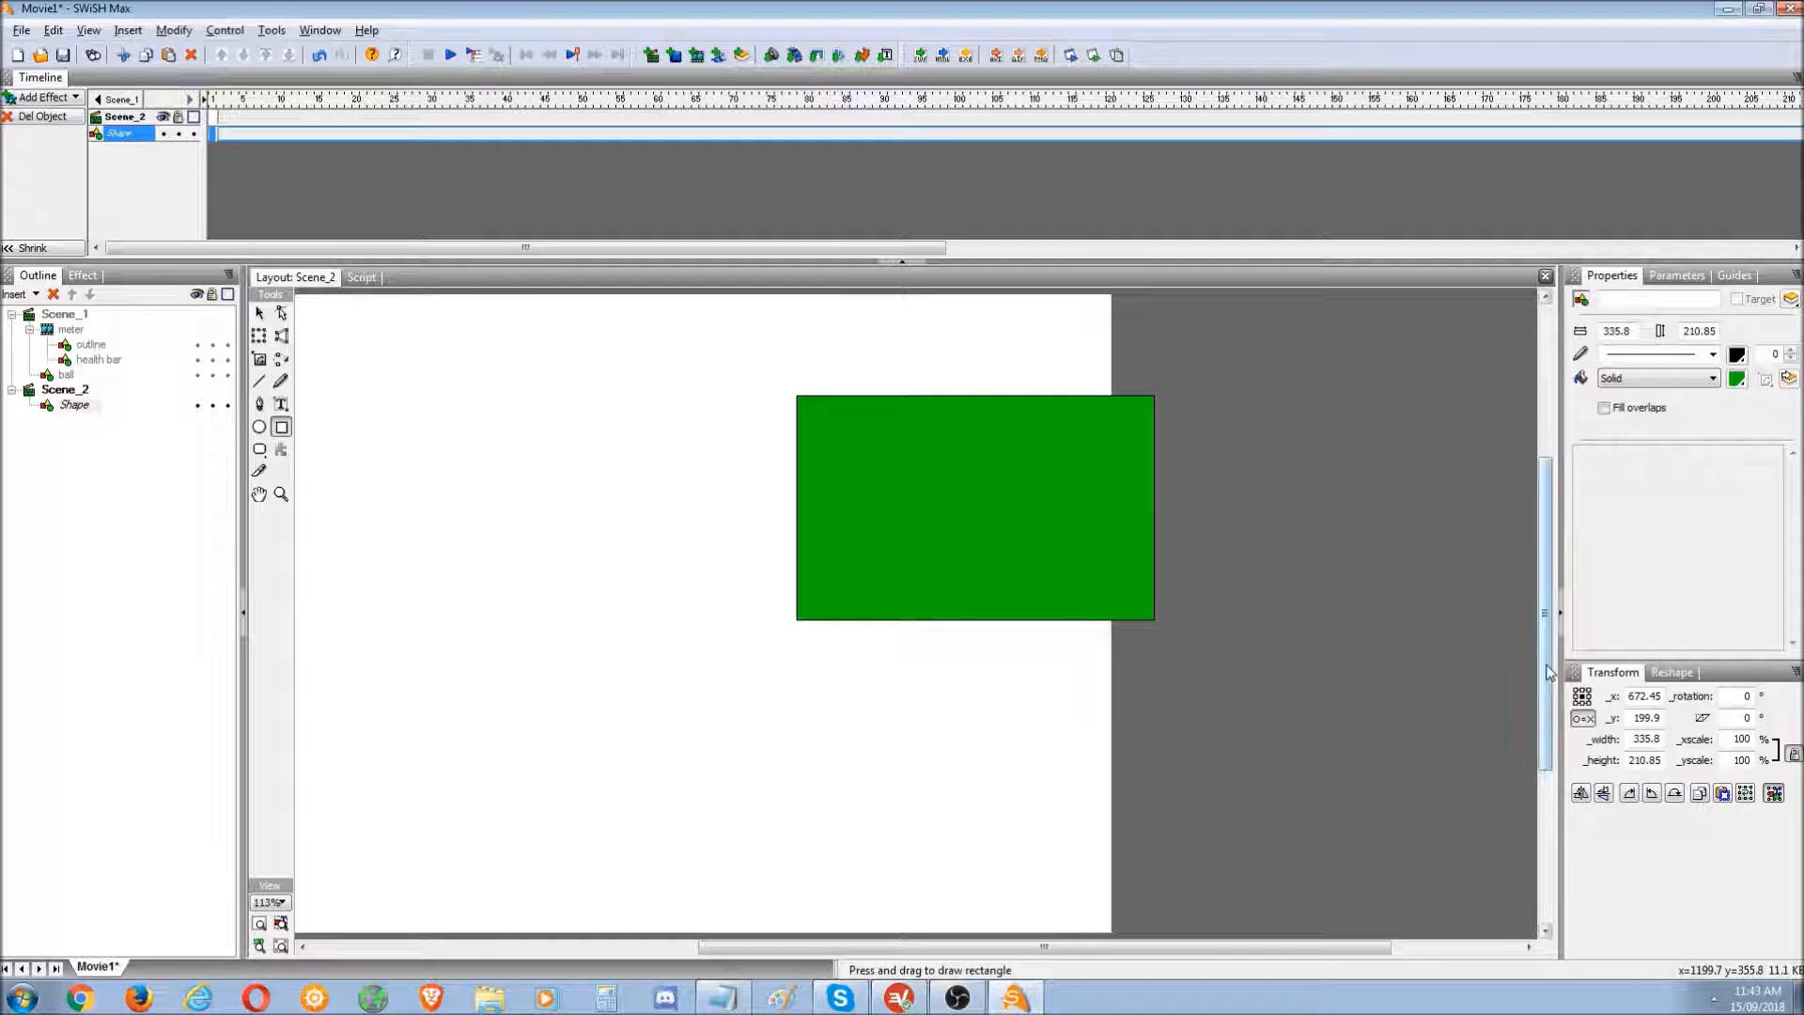
{"action": "left_click_drag", "start_coordinate": [1545, 583], "coordinate": [1545, 488]}
{"action": "left_click", "coordinate": [260, 313]}
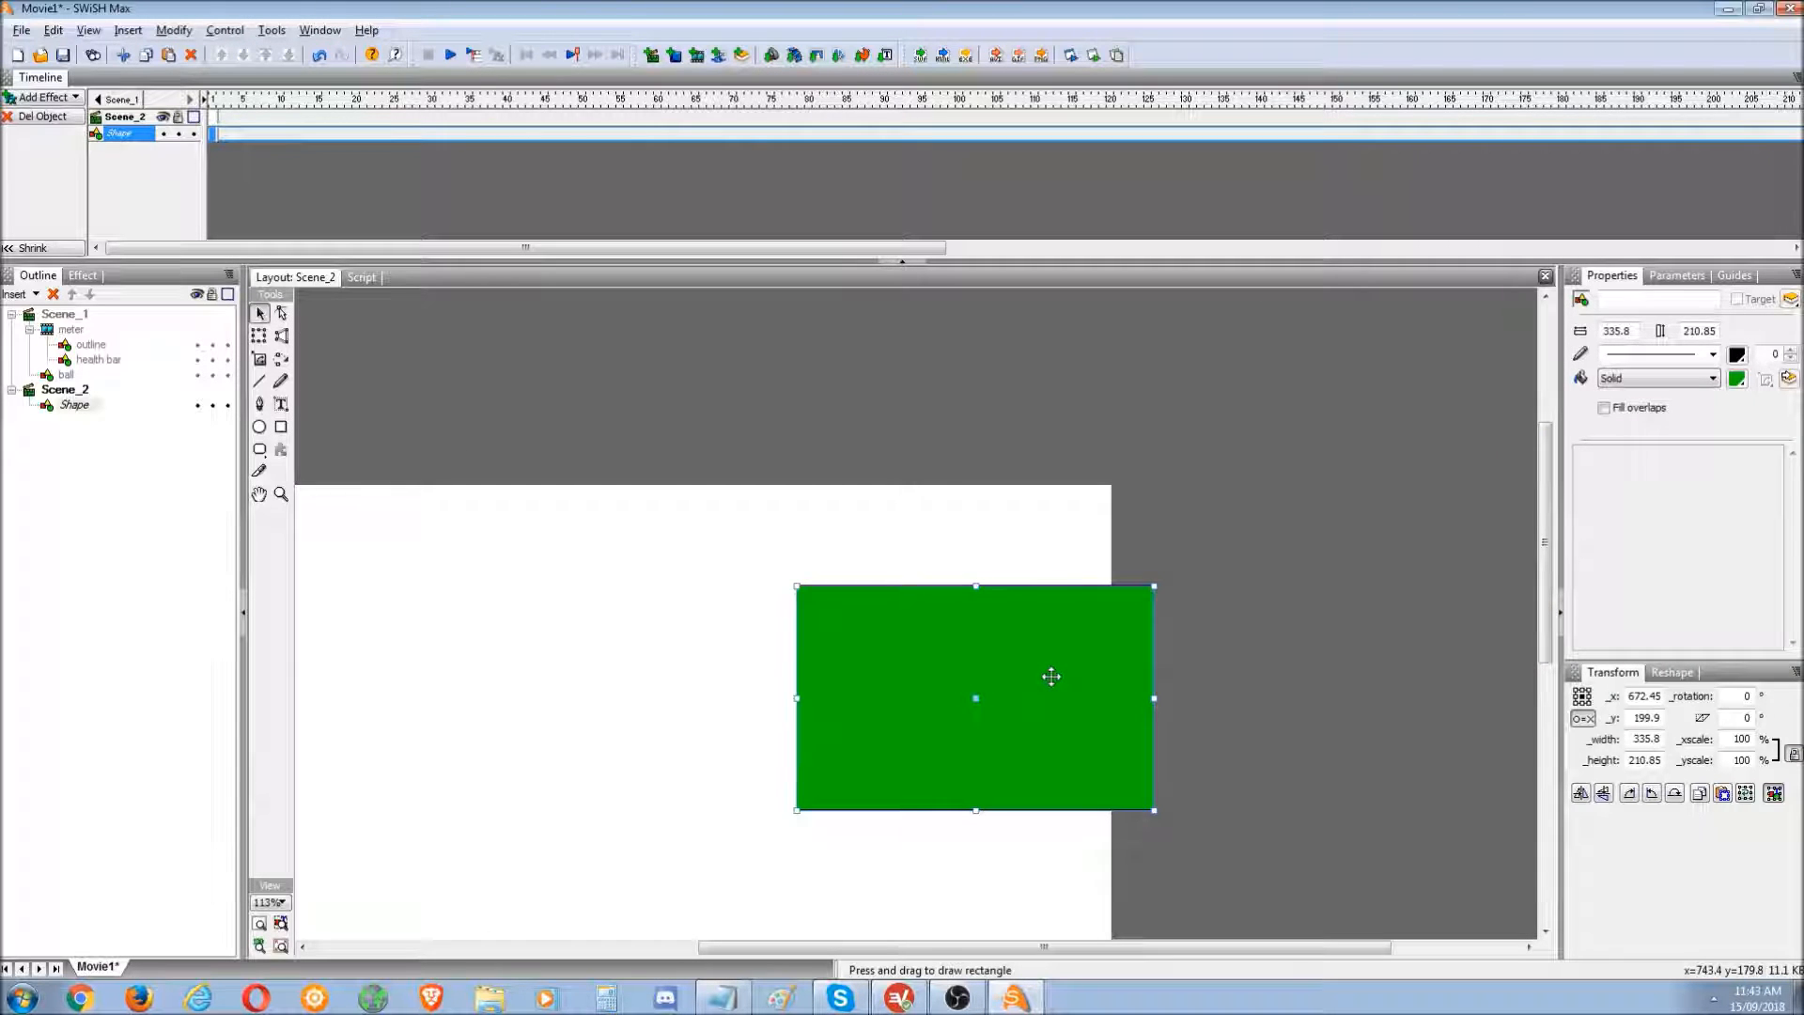
{"action": "key", "text": "Delete"}
{"action": "key", "text": "ctrl+z"}
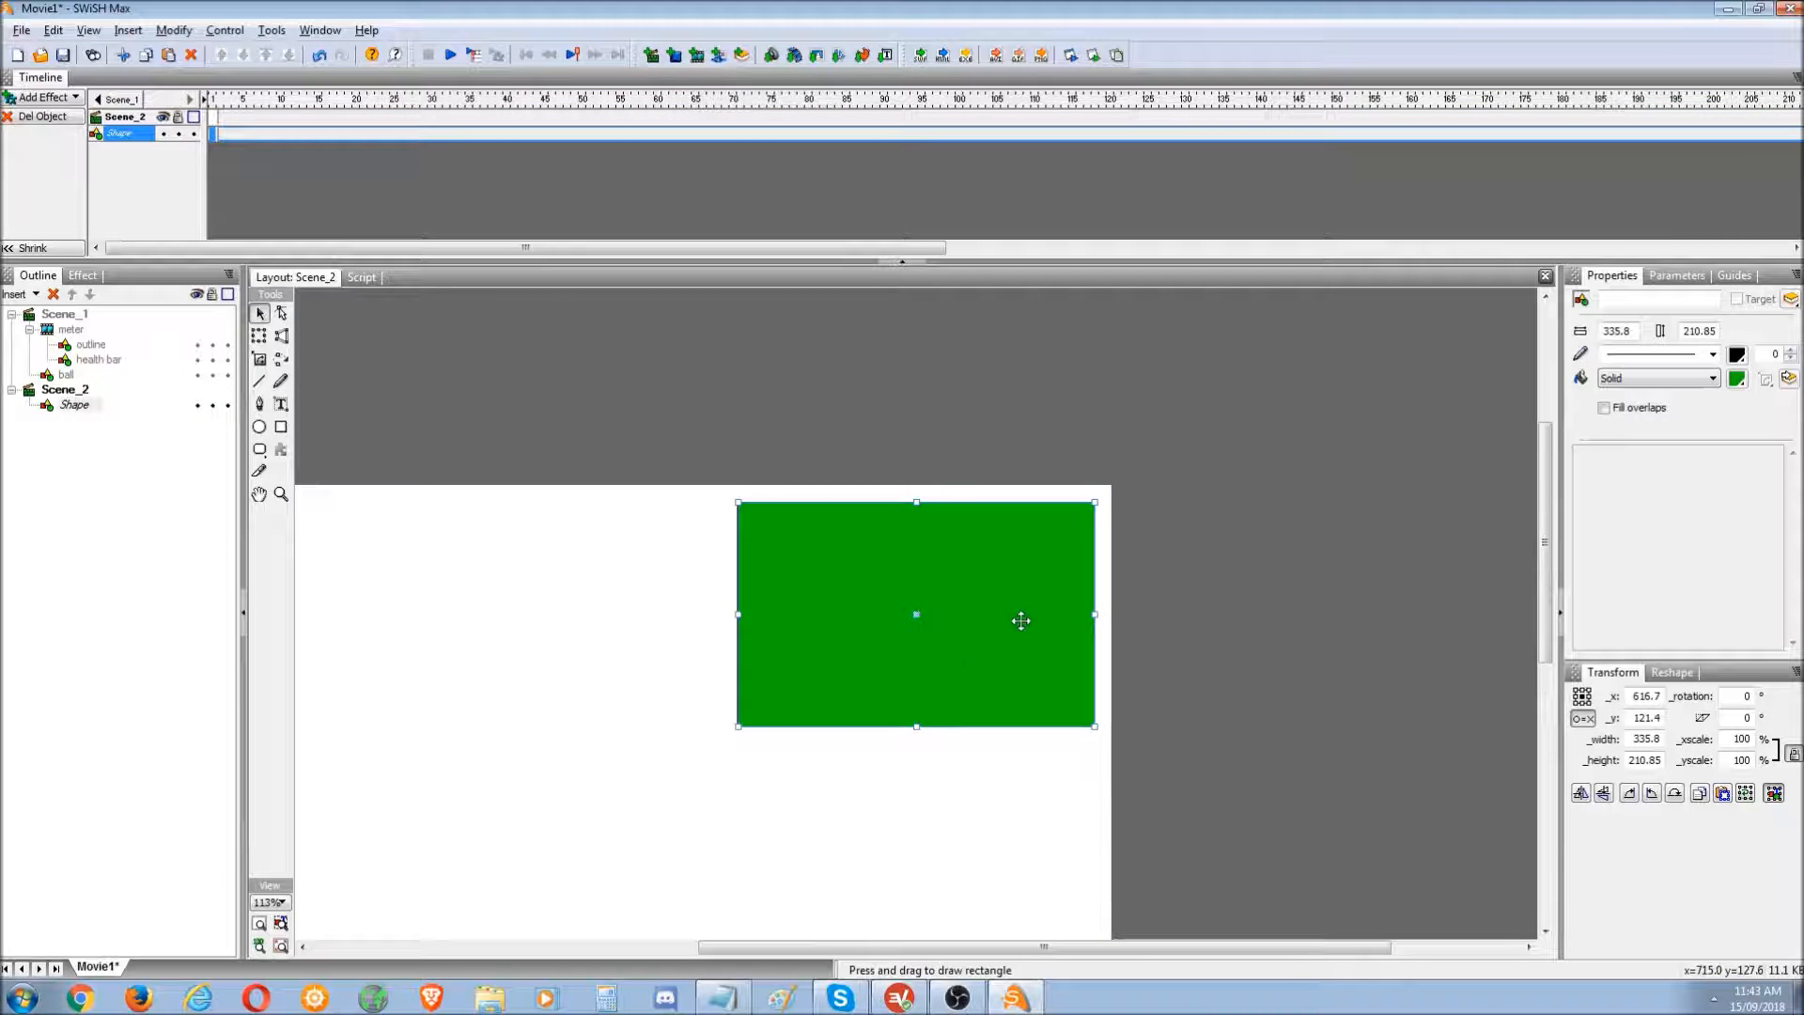
{"action": "key", "text": "Delete"}
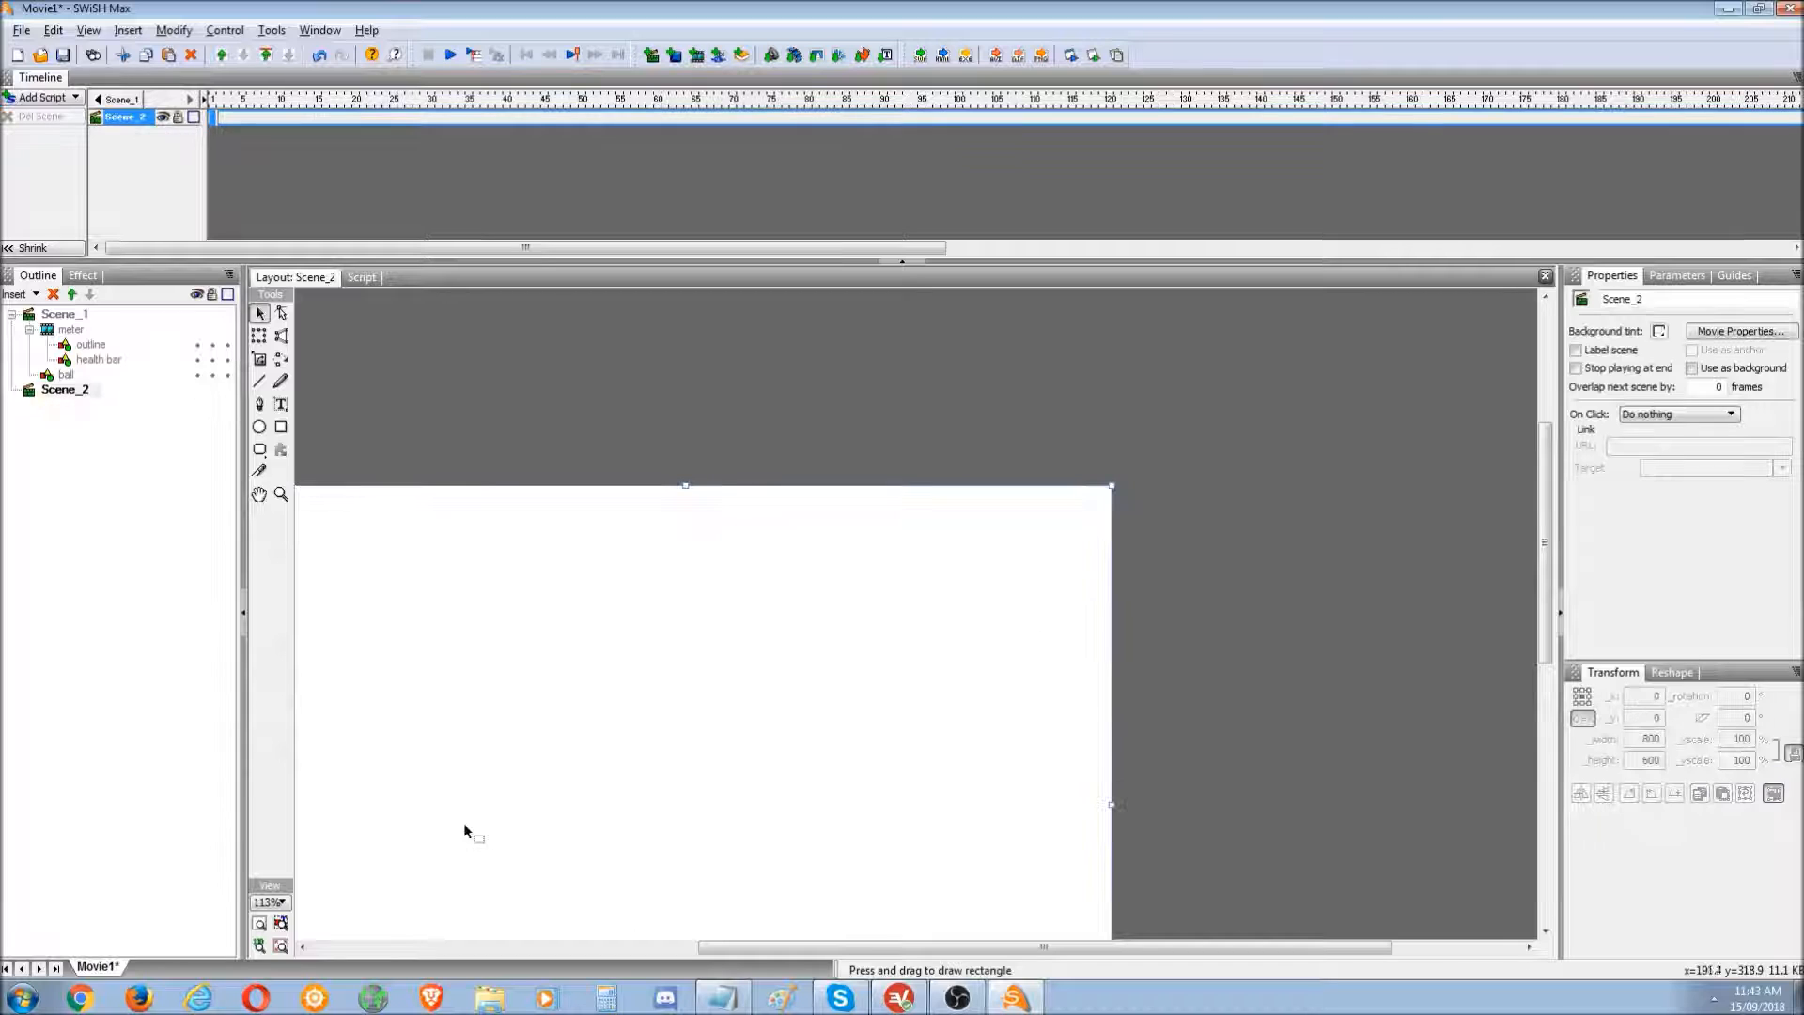
{"action": "left_click", "coordinate": [260, 926]}
{"action": "key", "text": "ctrl+z"}
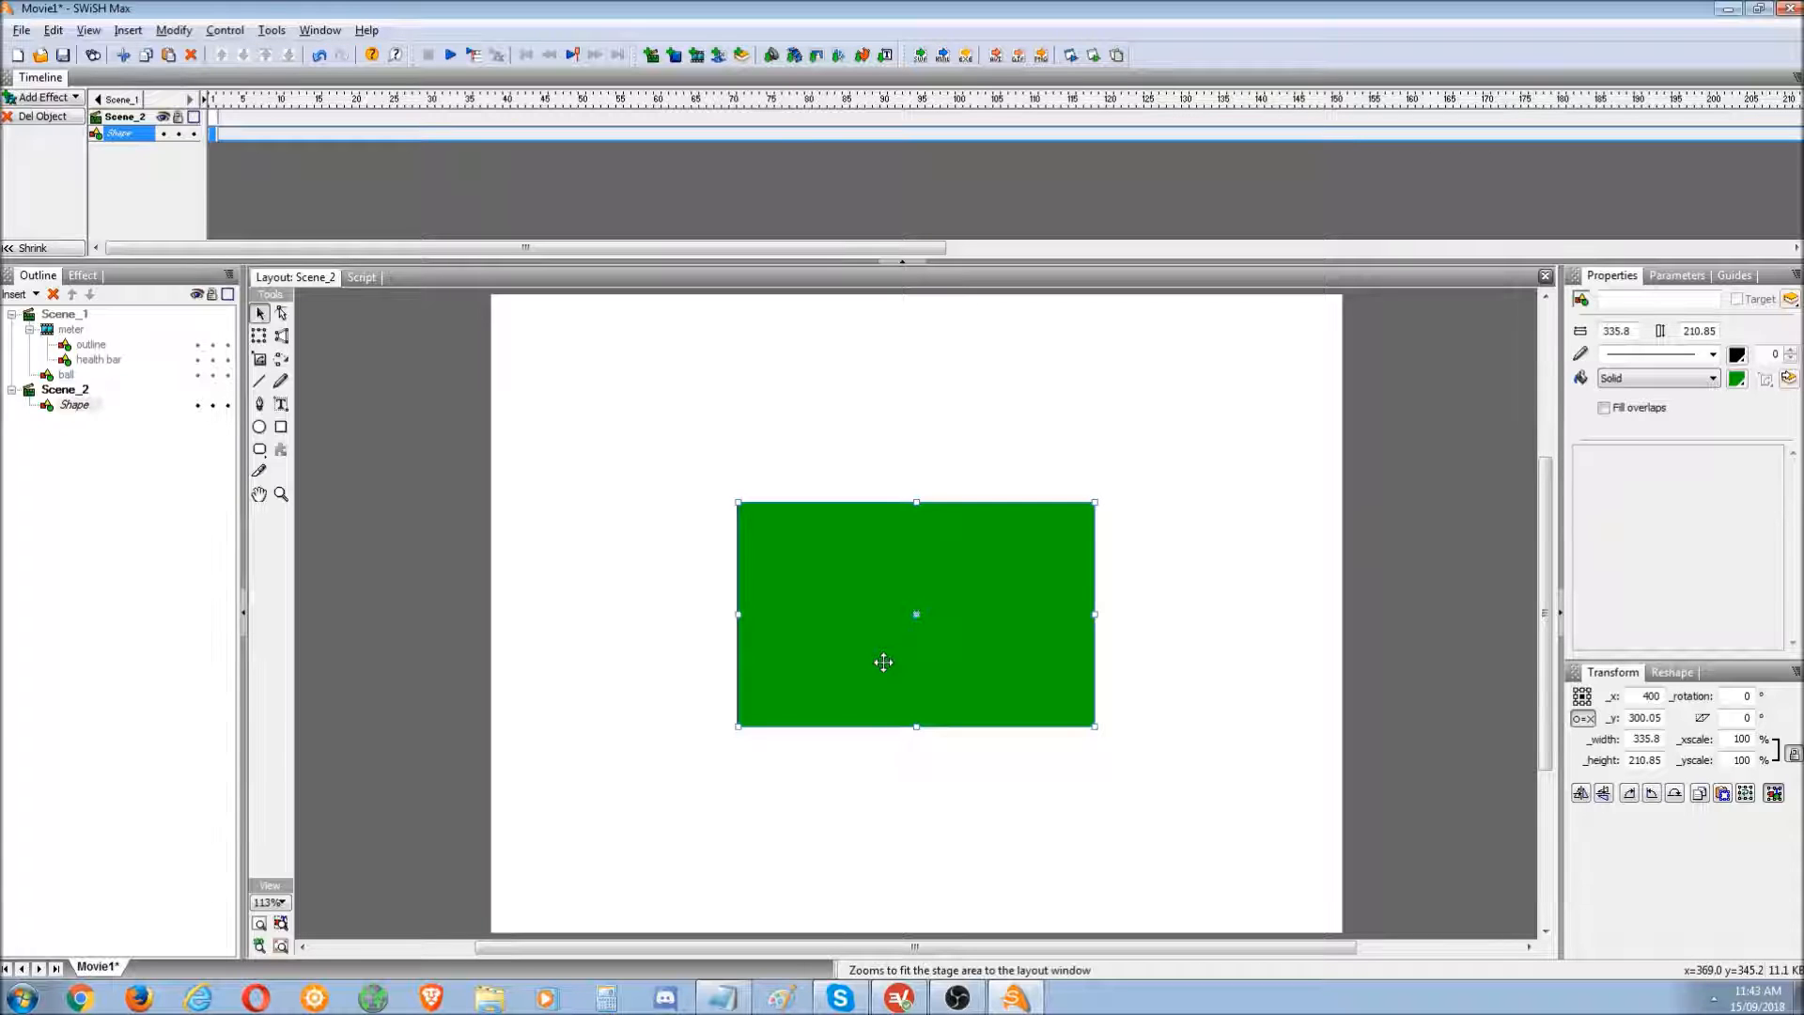
{"action": "key", "text": "Delete"}
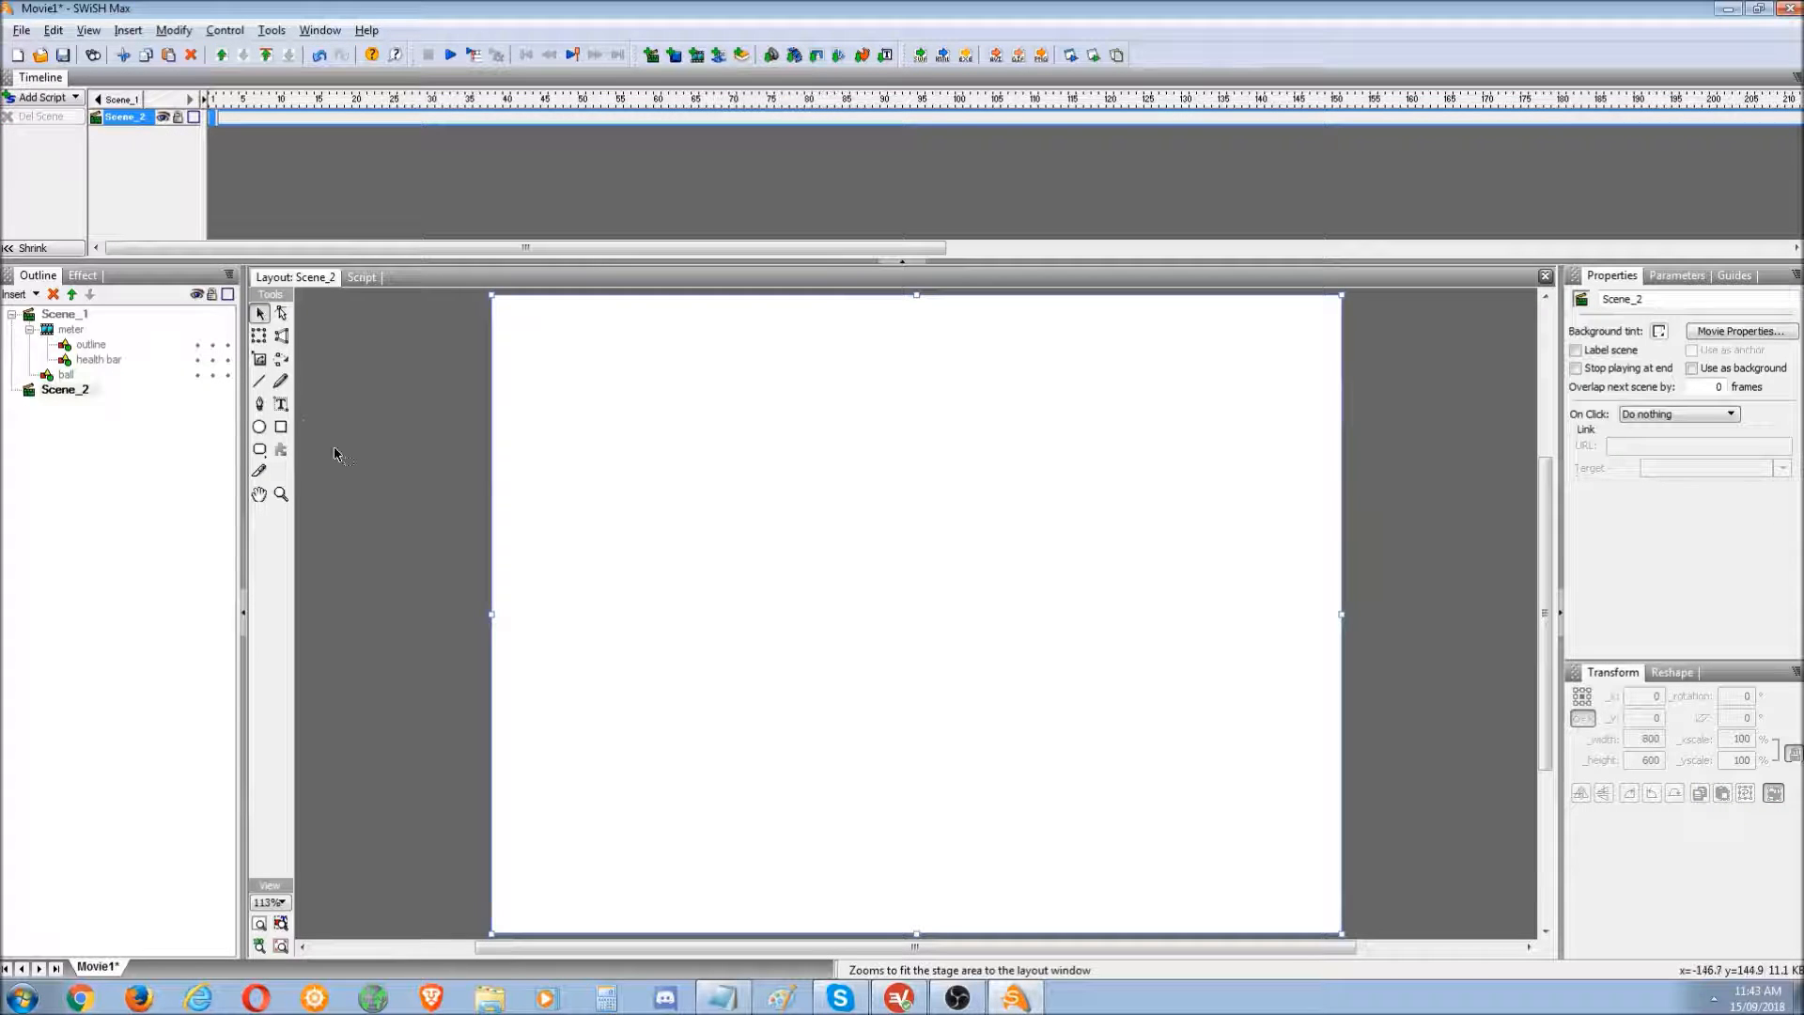
- Add a static text object reading "You killed the ball" on the stage of Scene_2
{"action": "left_click", "coordinate": [280, 403]}
{"action": "left_click", "coordinate": [729, 561]}
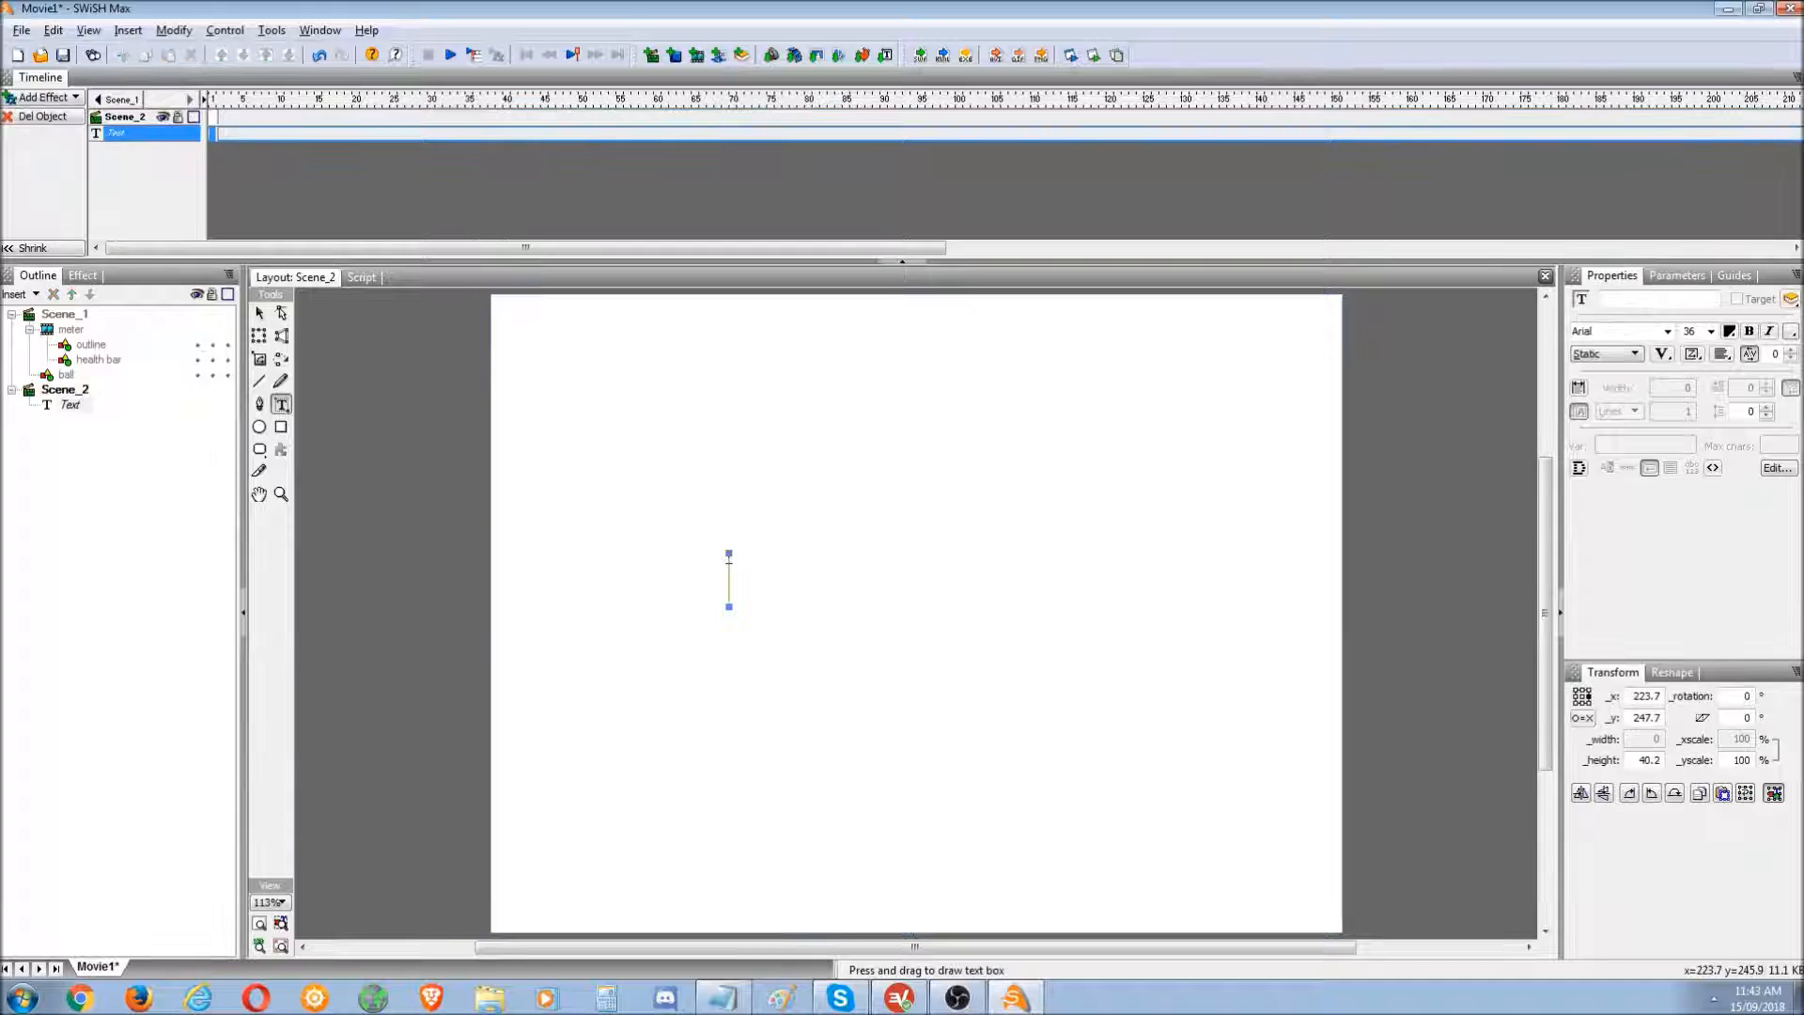
{"action": "type", "text": "YOu kileld"}
{"action": "key", "text": "BackSpace"}
{"action": "key", "text": "BackSpace"}
{"action": "key", "text": "BackSpace"}
{"action": "type", "text": "led the ball"}
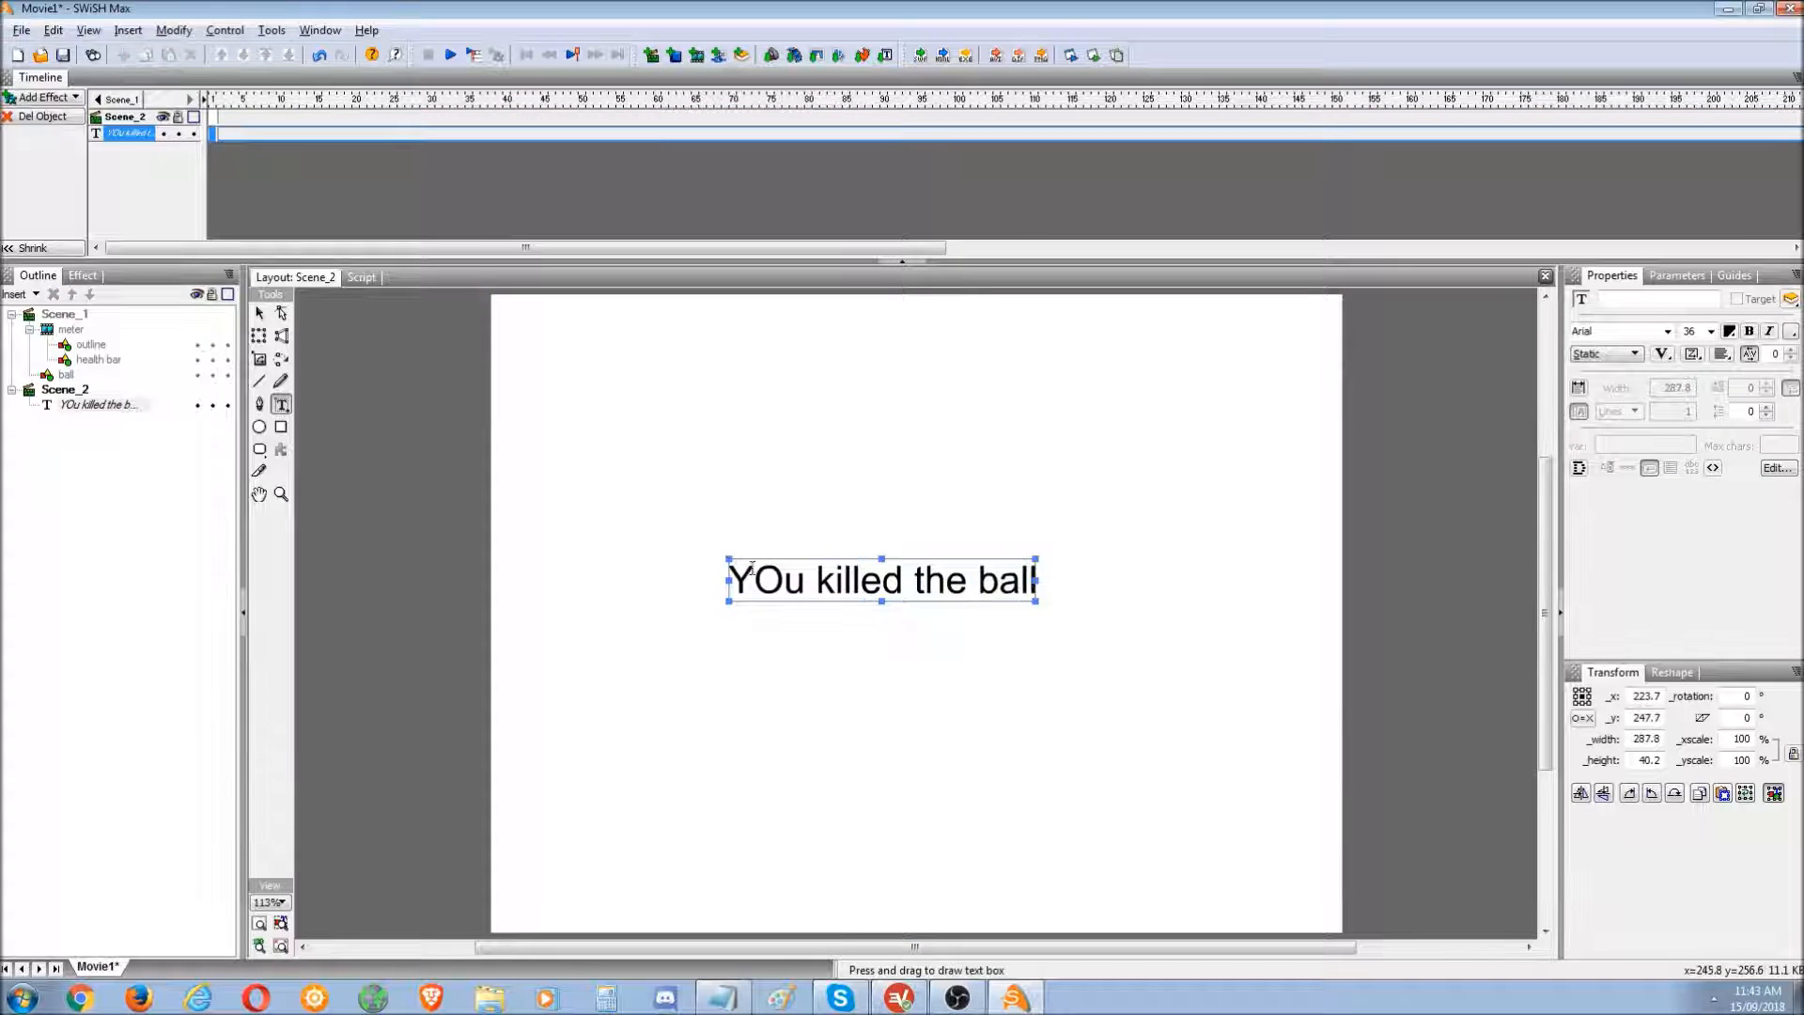
{"action": "left_click", "coordinate": [785, 576]}
{"action": "key", "text": "BackSpace"}
{"action": "type", "text": "o"}
- Reposition the "You killed the ball" text near the middle of the stage, at about x 226, y 270
{"action": "left_click", "coordinate": [262, 312]}
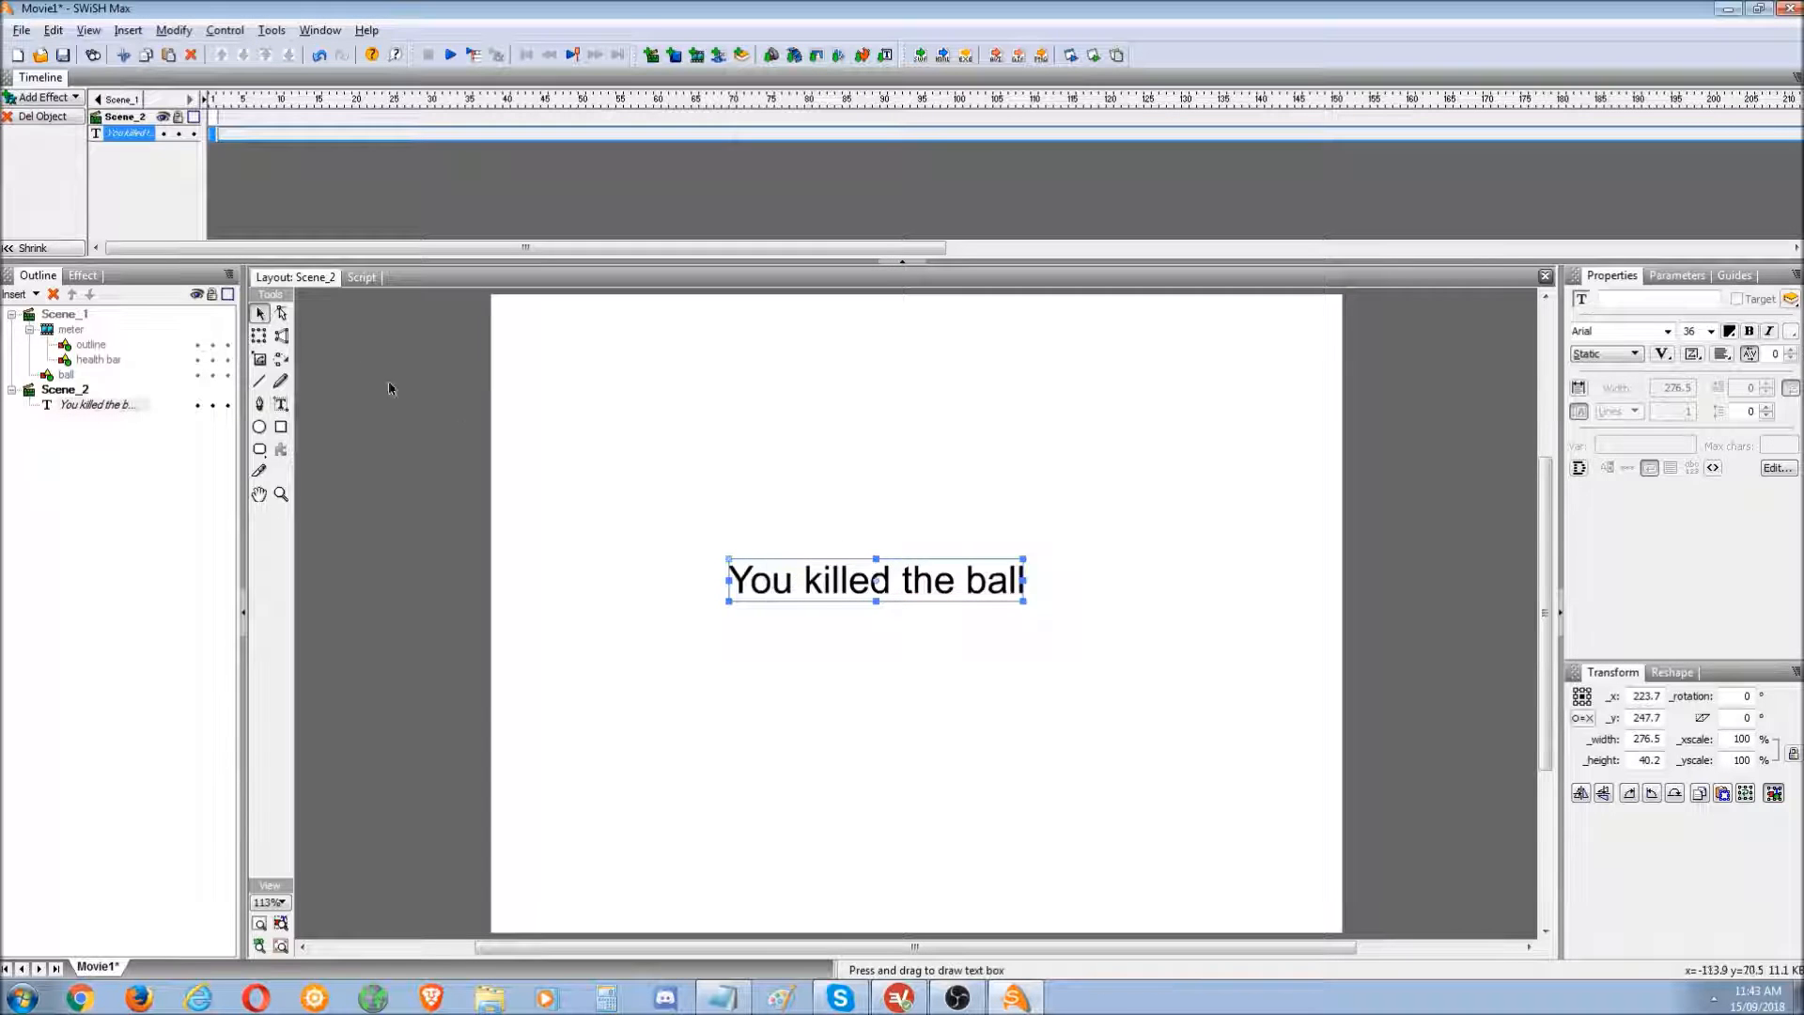
{"action": "left_click_drag", "start_coordinate": [836, 581], "coordinate": [561, 427]}
{"action": "left_click_drag", "start_coordinate": [829, 596], "coordinate": [843, 590]}
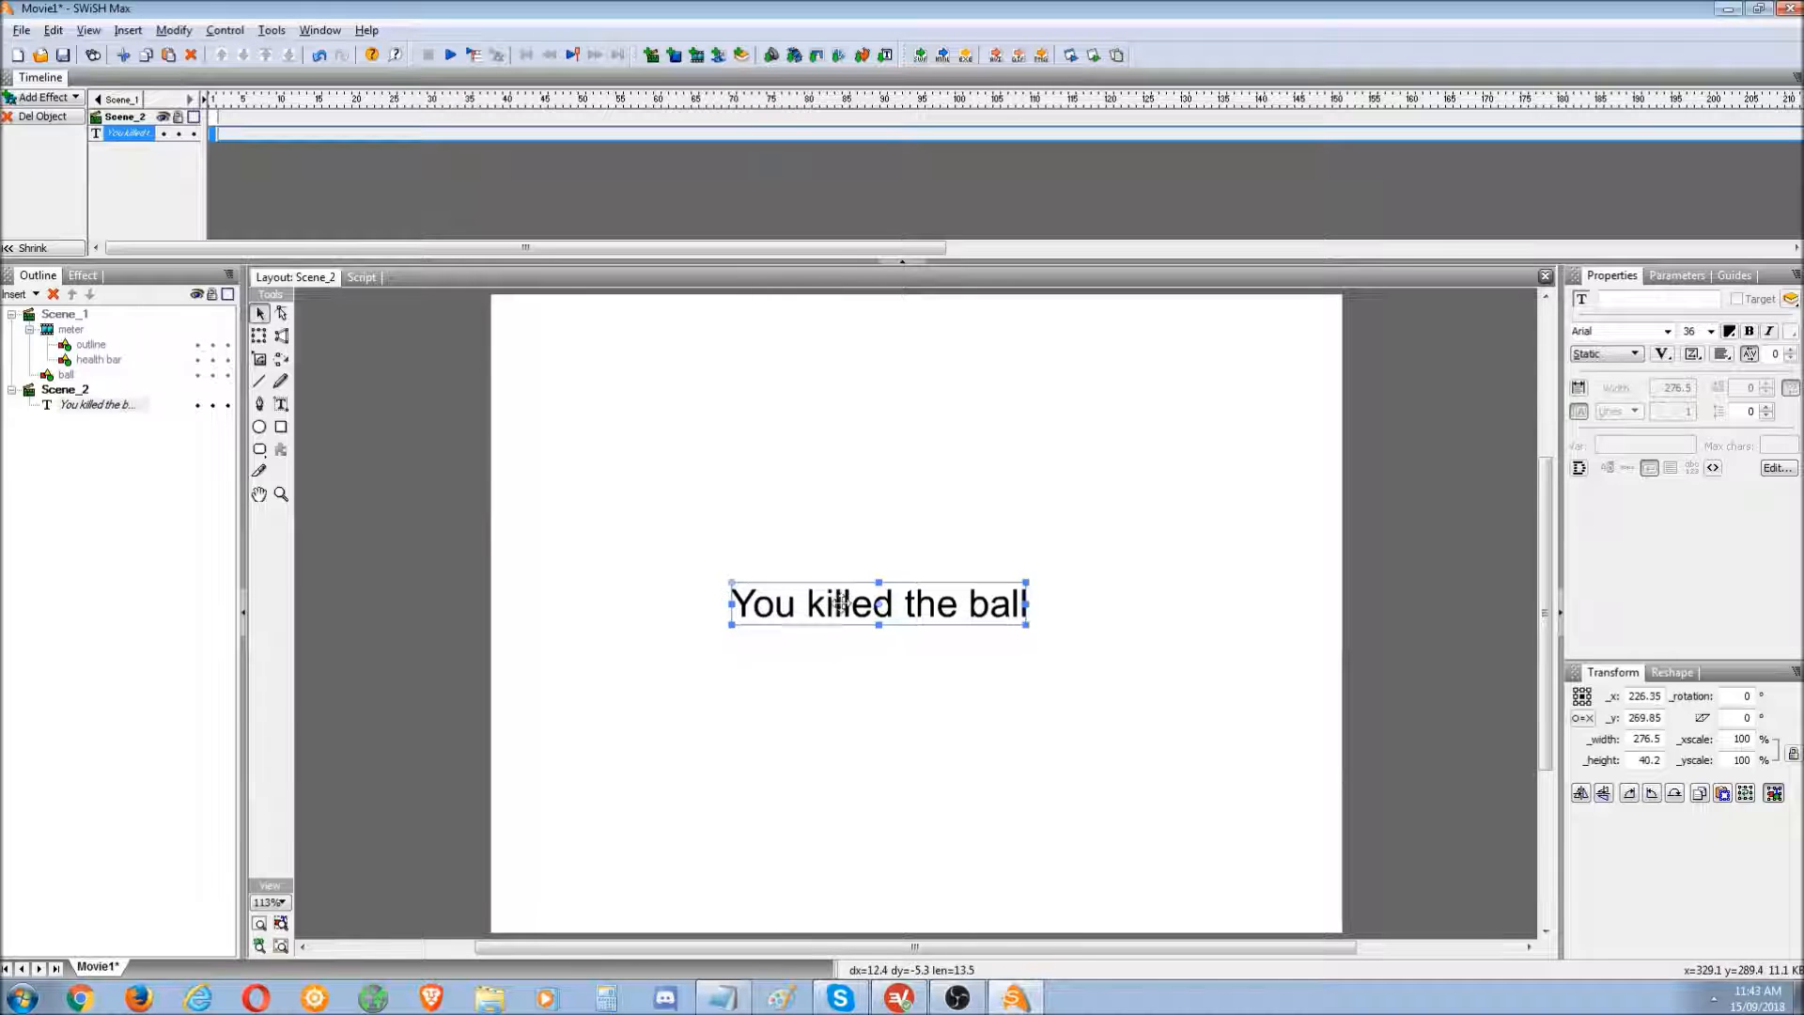
- Add a gotoAndStop(FRAME) action to frame 100 of the meter clip's timeline
{"action": "left_click", "coordinate": [71, 329]}
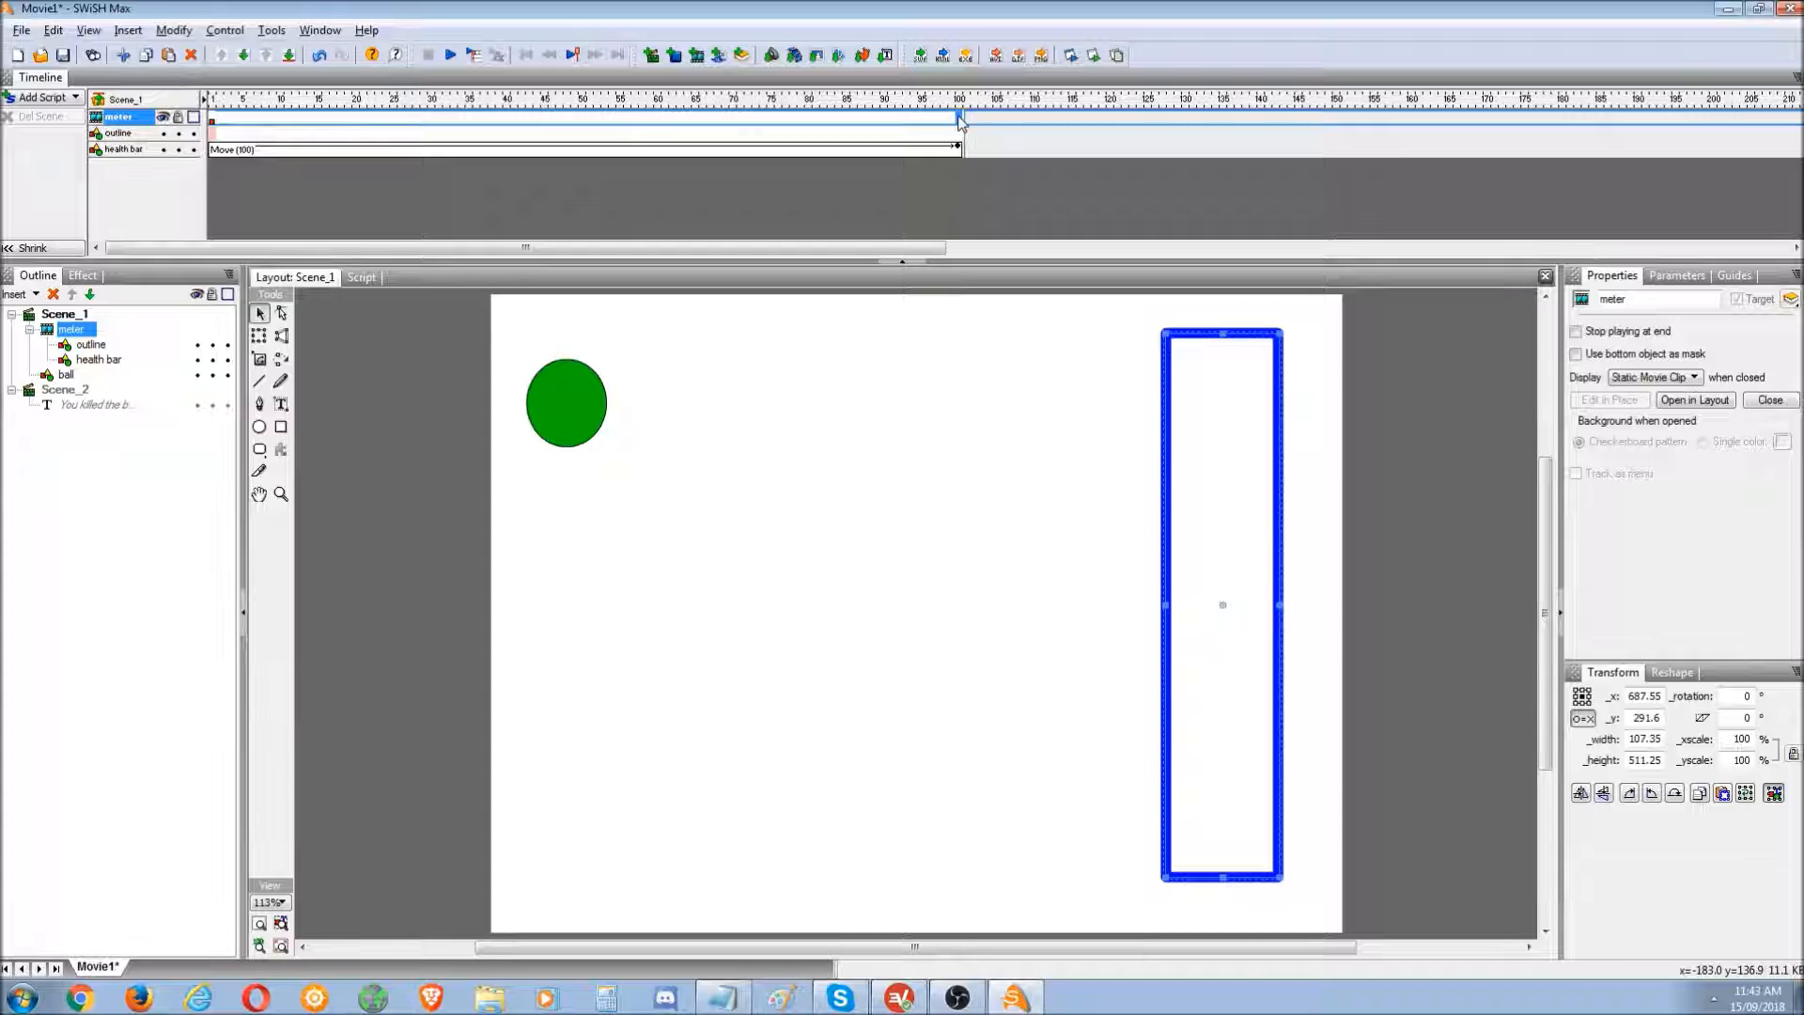
{"action": "left_click", "coordinate": [960, 120]}
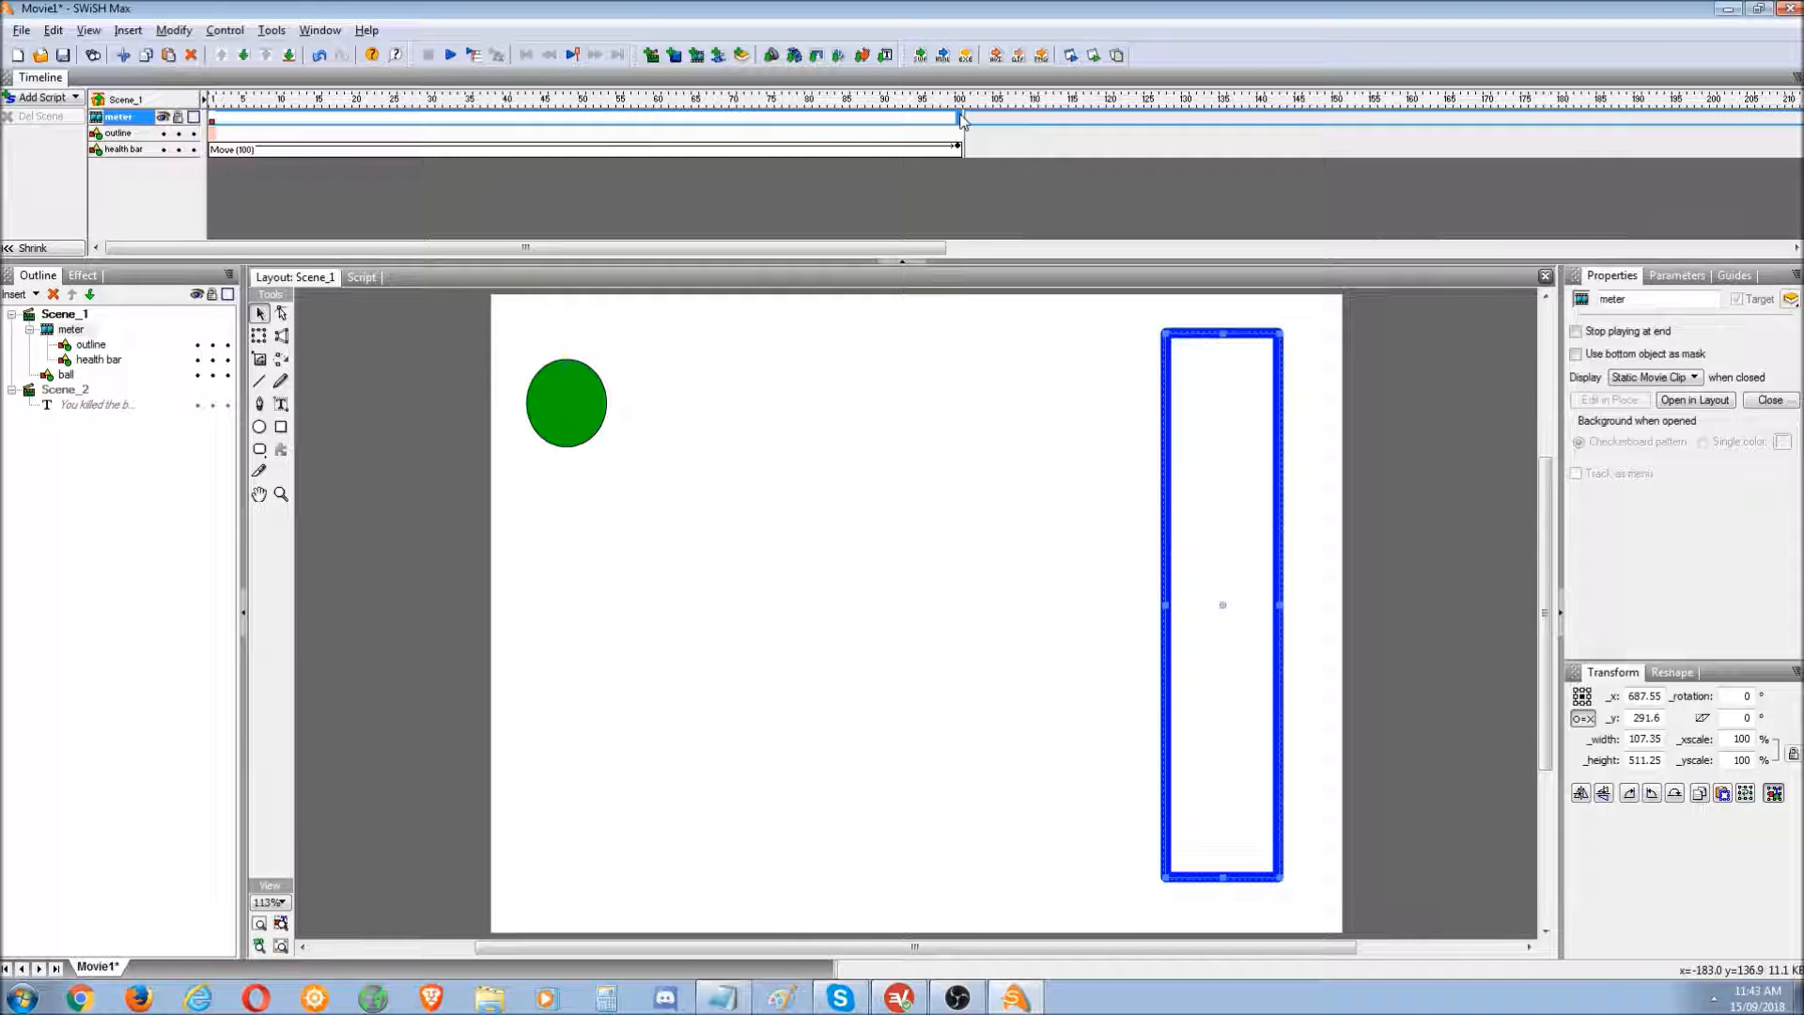
{"action": "right_click", "coordinate": [960, 120]}
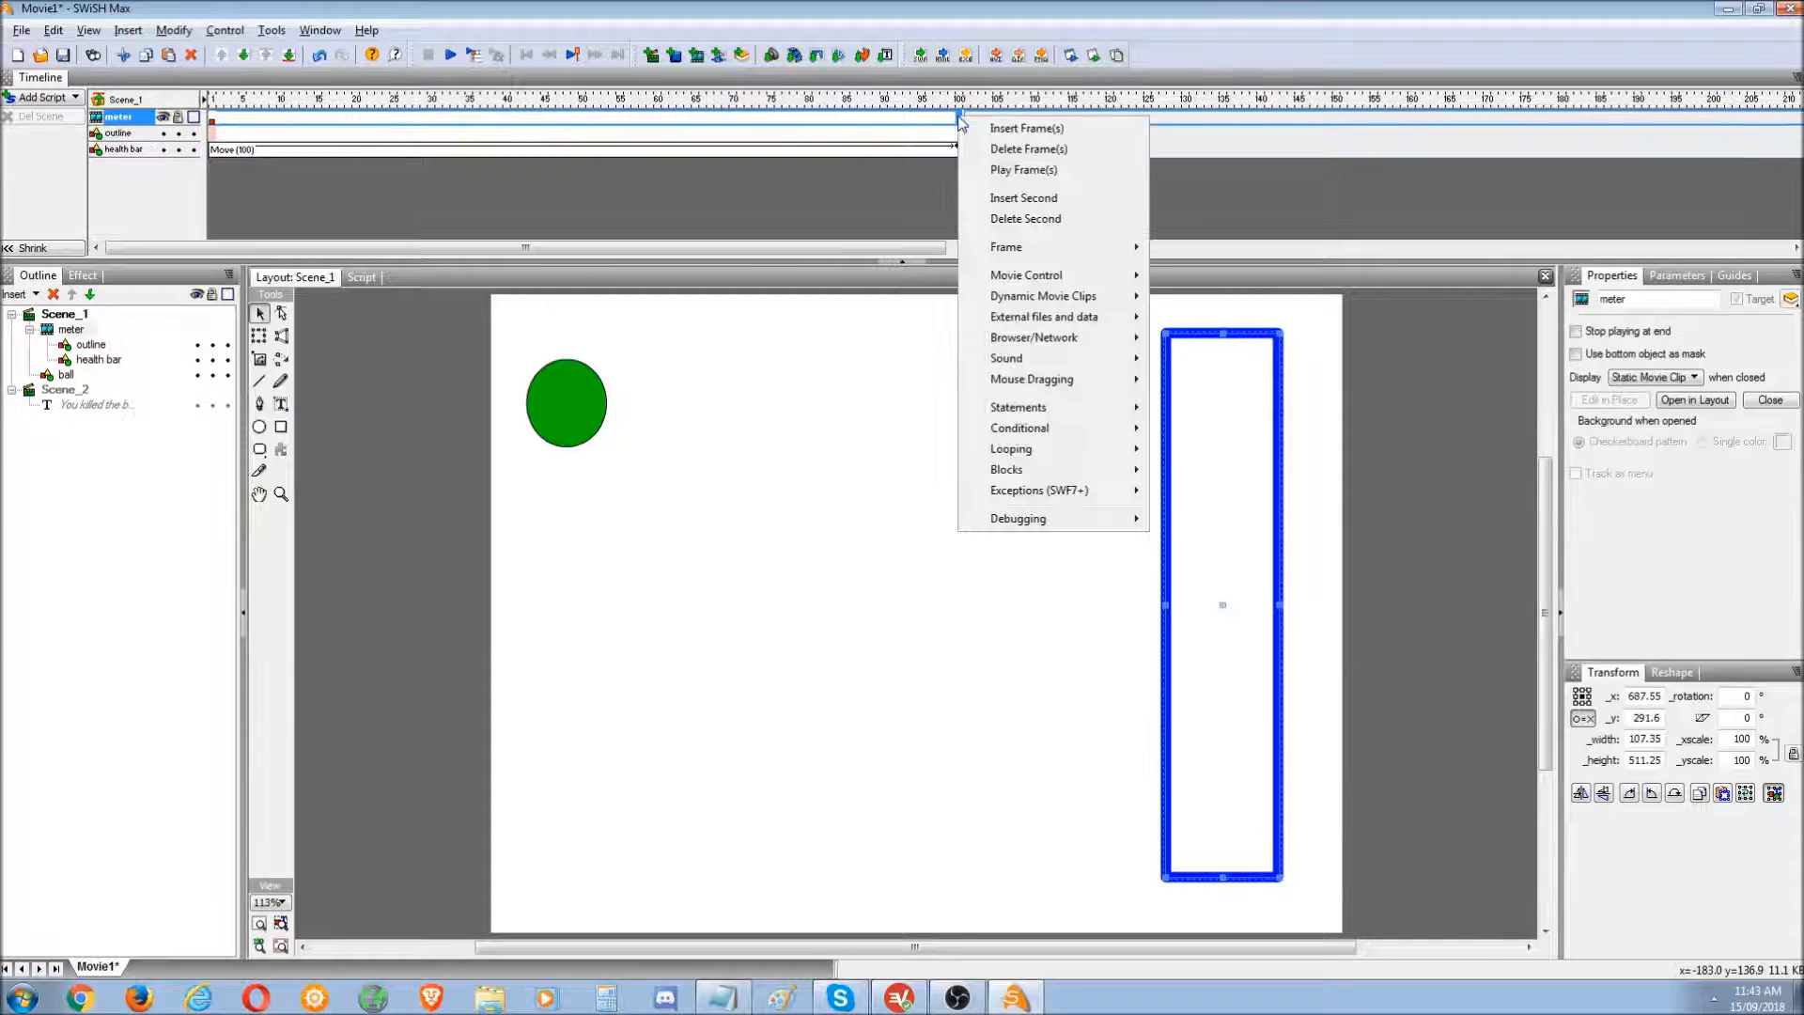
{"action": "mouse_move", "coordinate": [1040, 272]}
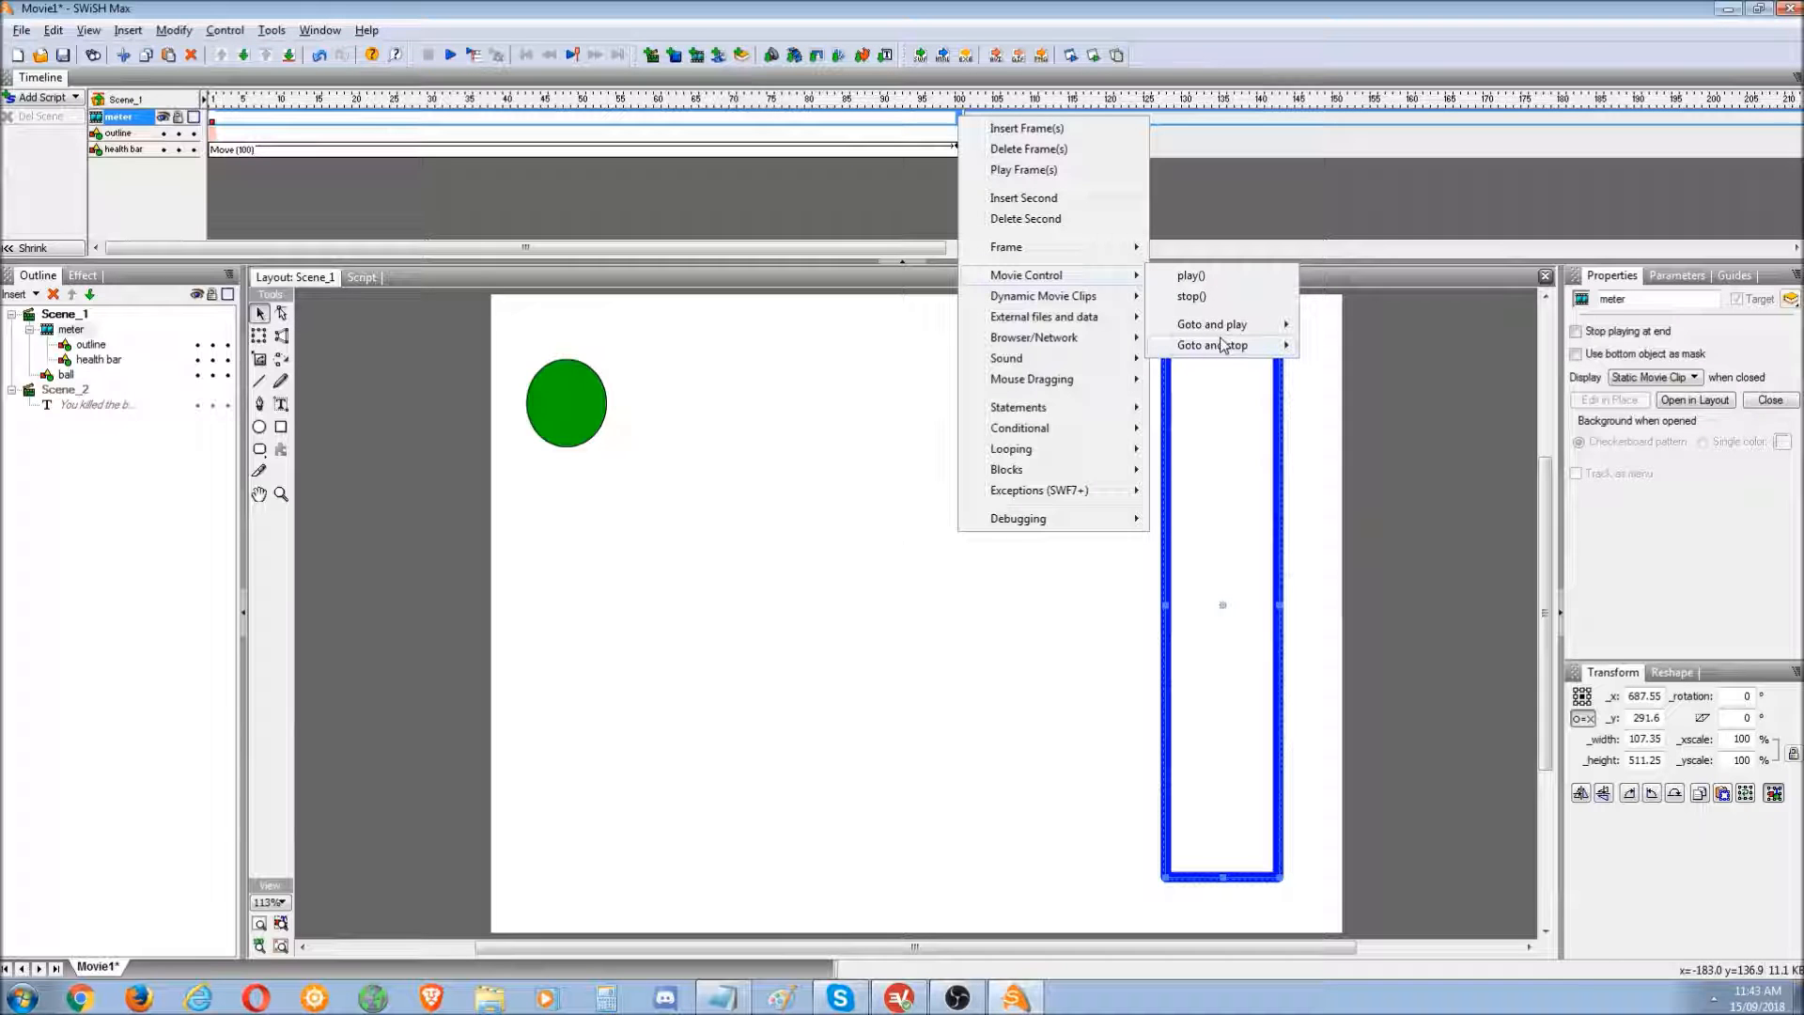
{"action": "mouse_move", "coordinate": [1222, 345]}
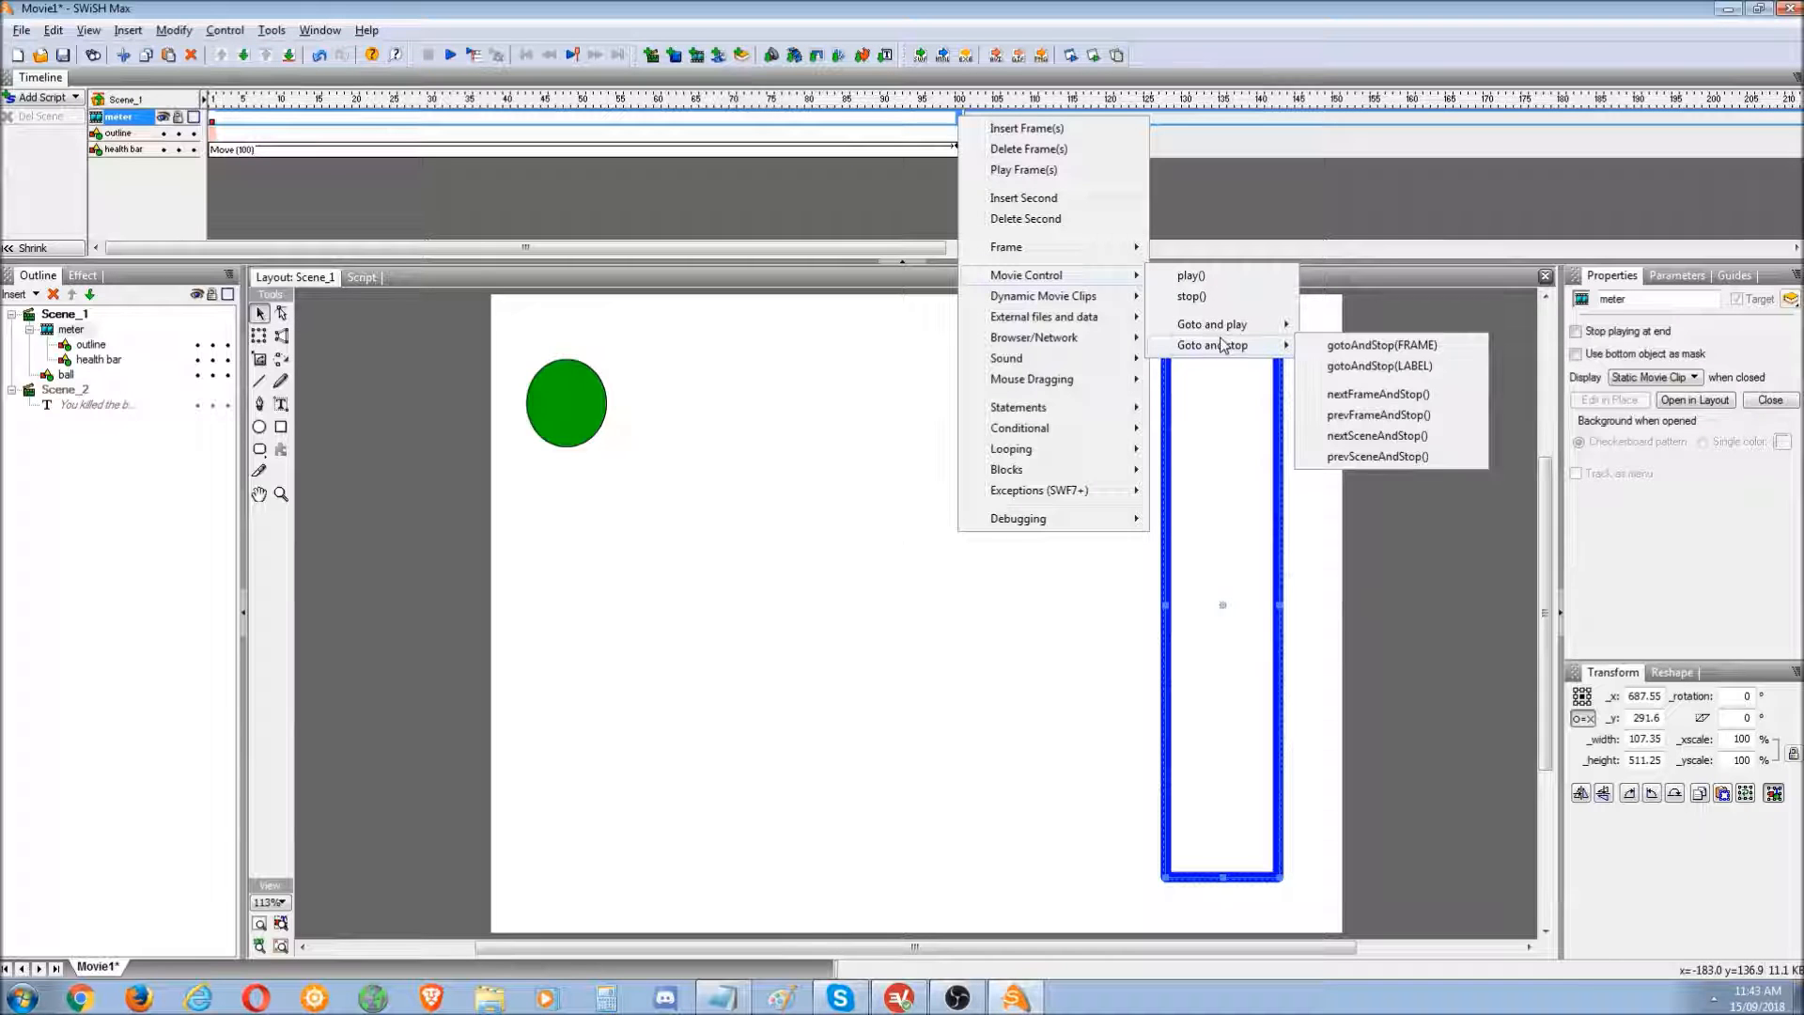
{"action": "left_click", "coordinate": [1376, 348]}
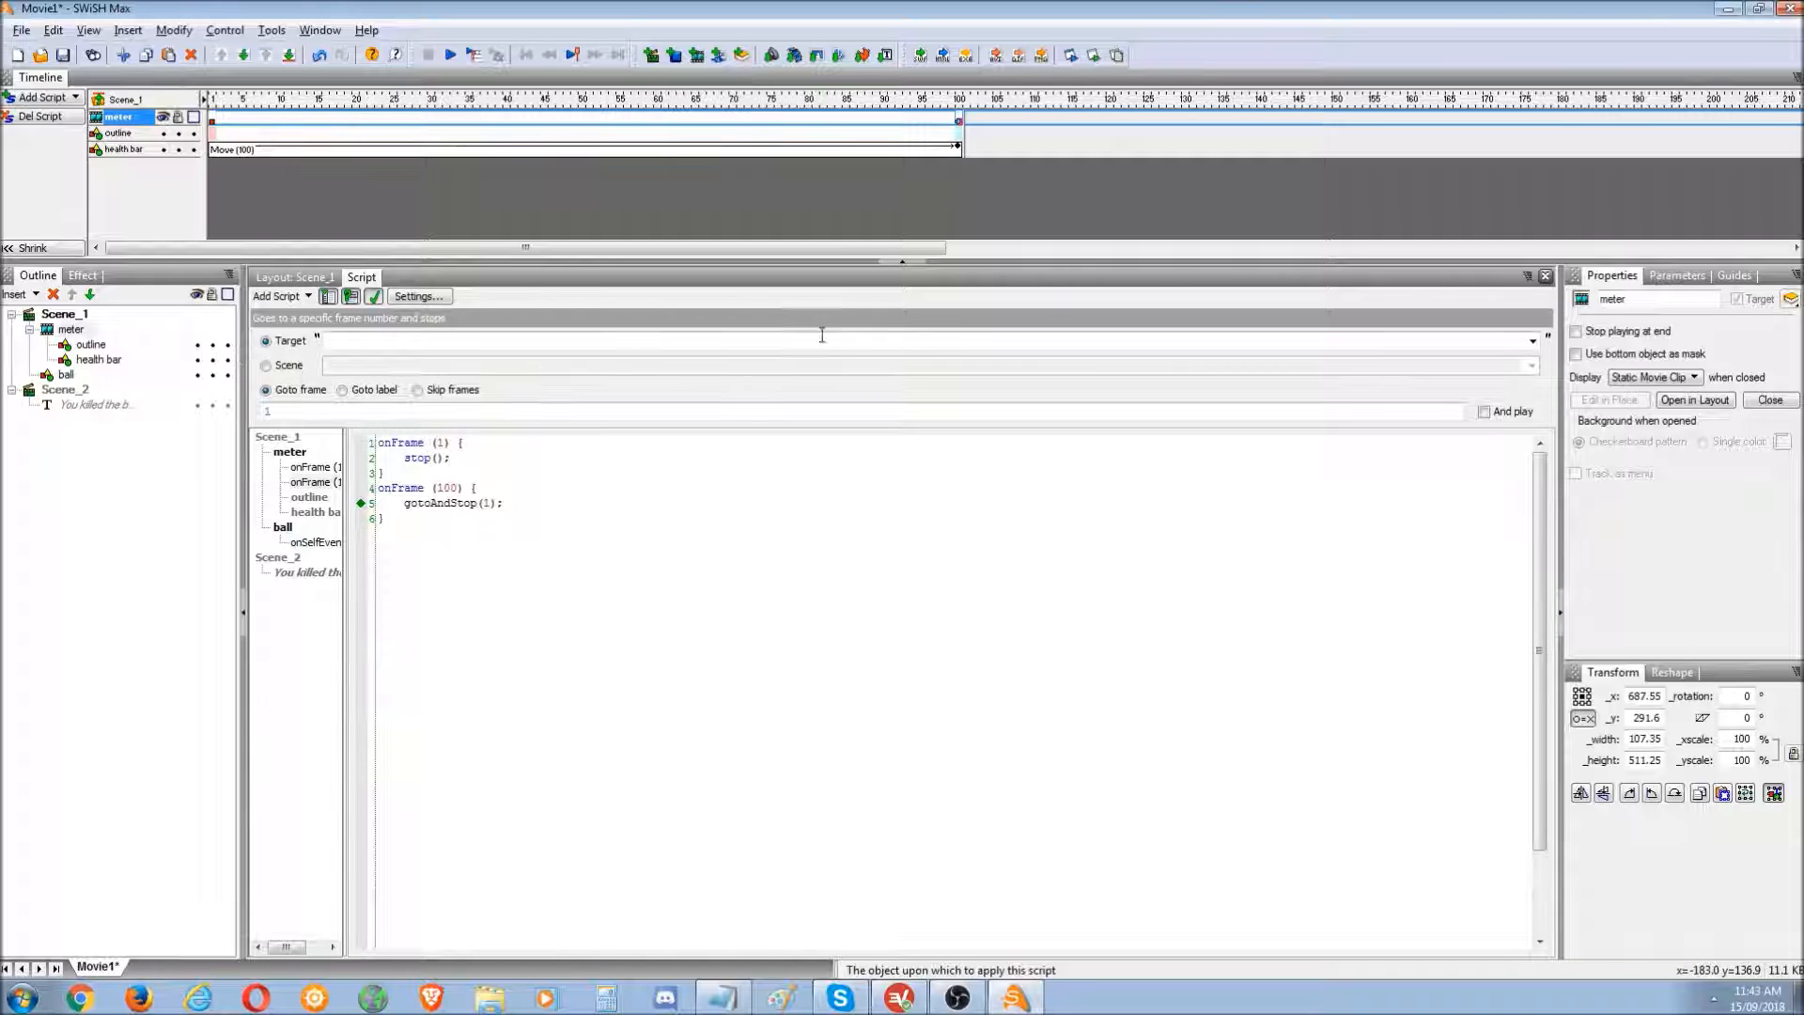
- Make the frame 100 action go to Scene_2 and stop at frame 1
{"action": "left_click", "coordinate": [273, 367]}
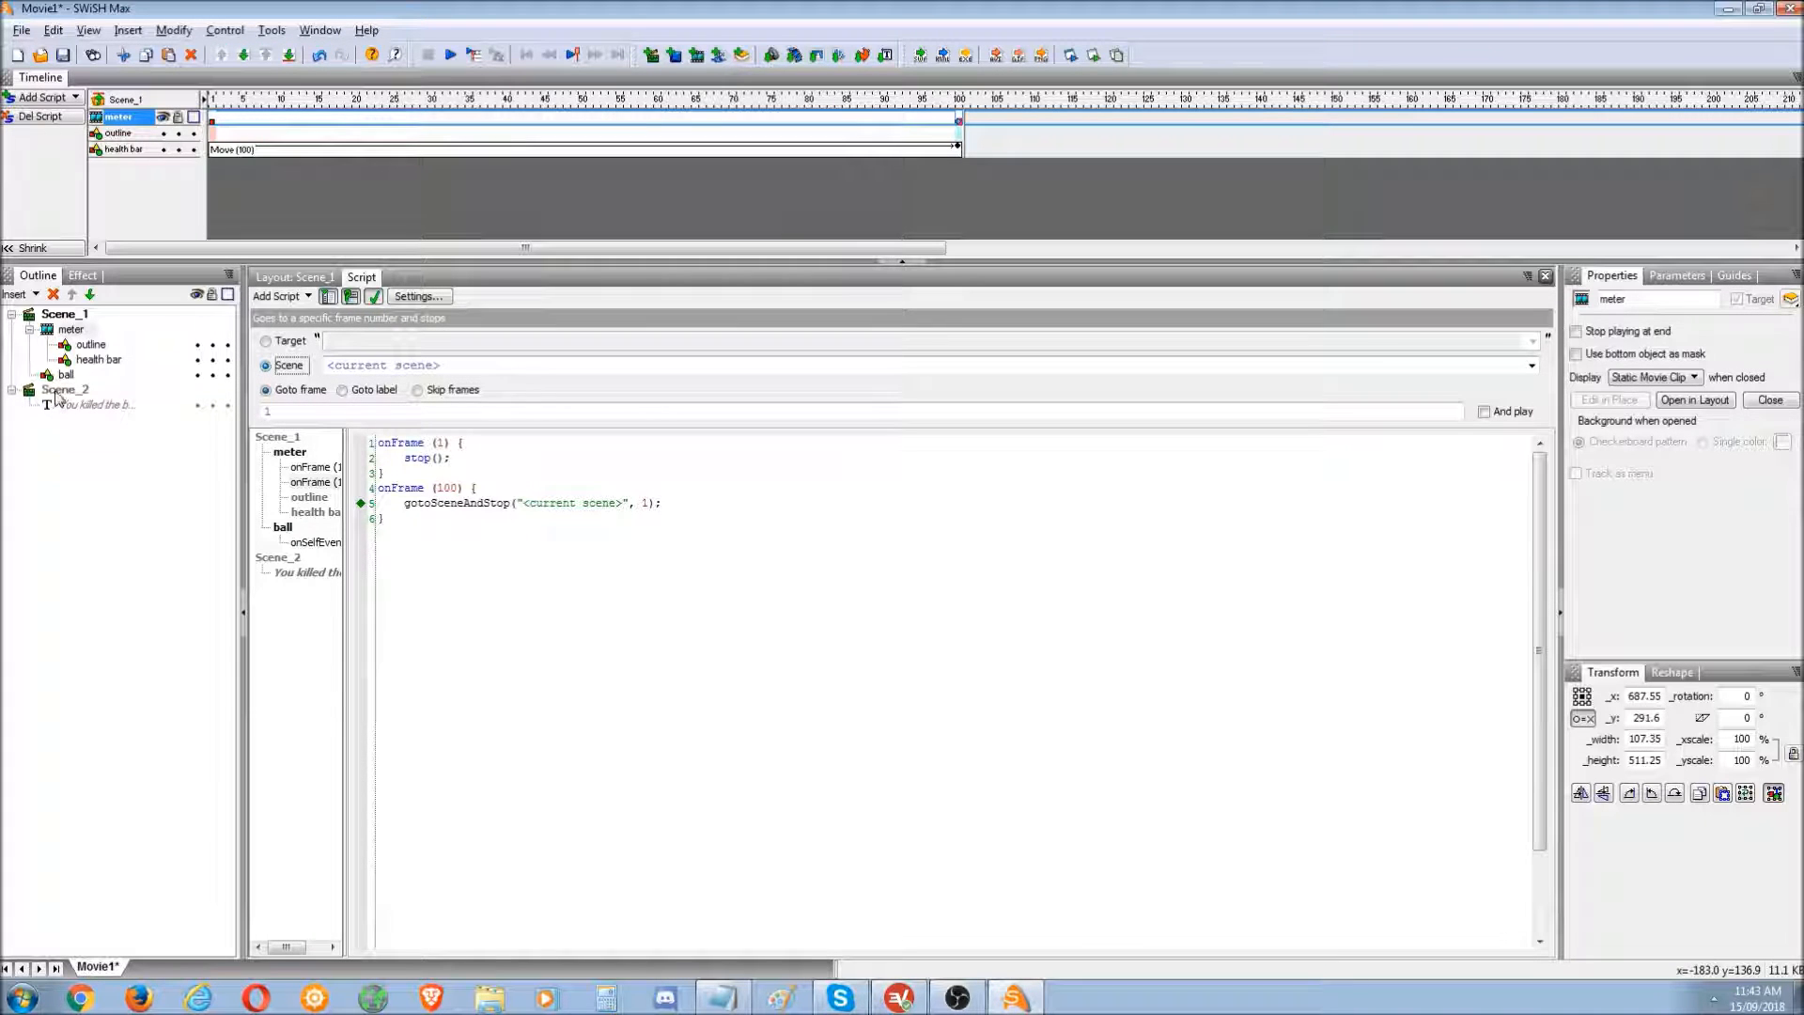
{"action": "left_click", "coordinate": [1532, 366]}
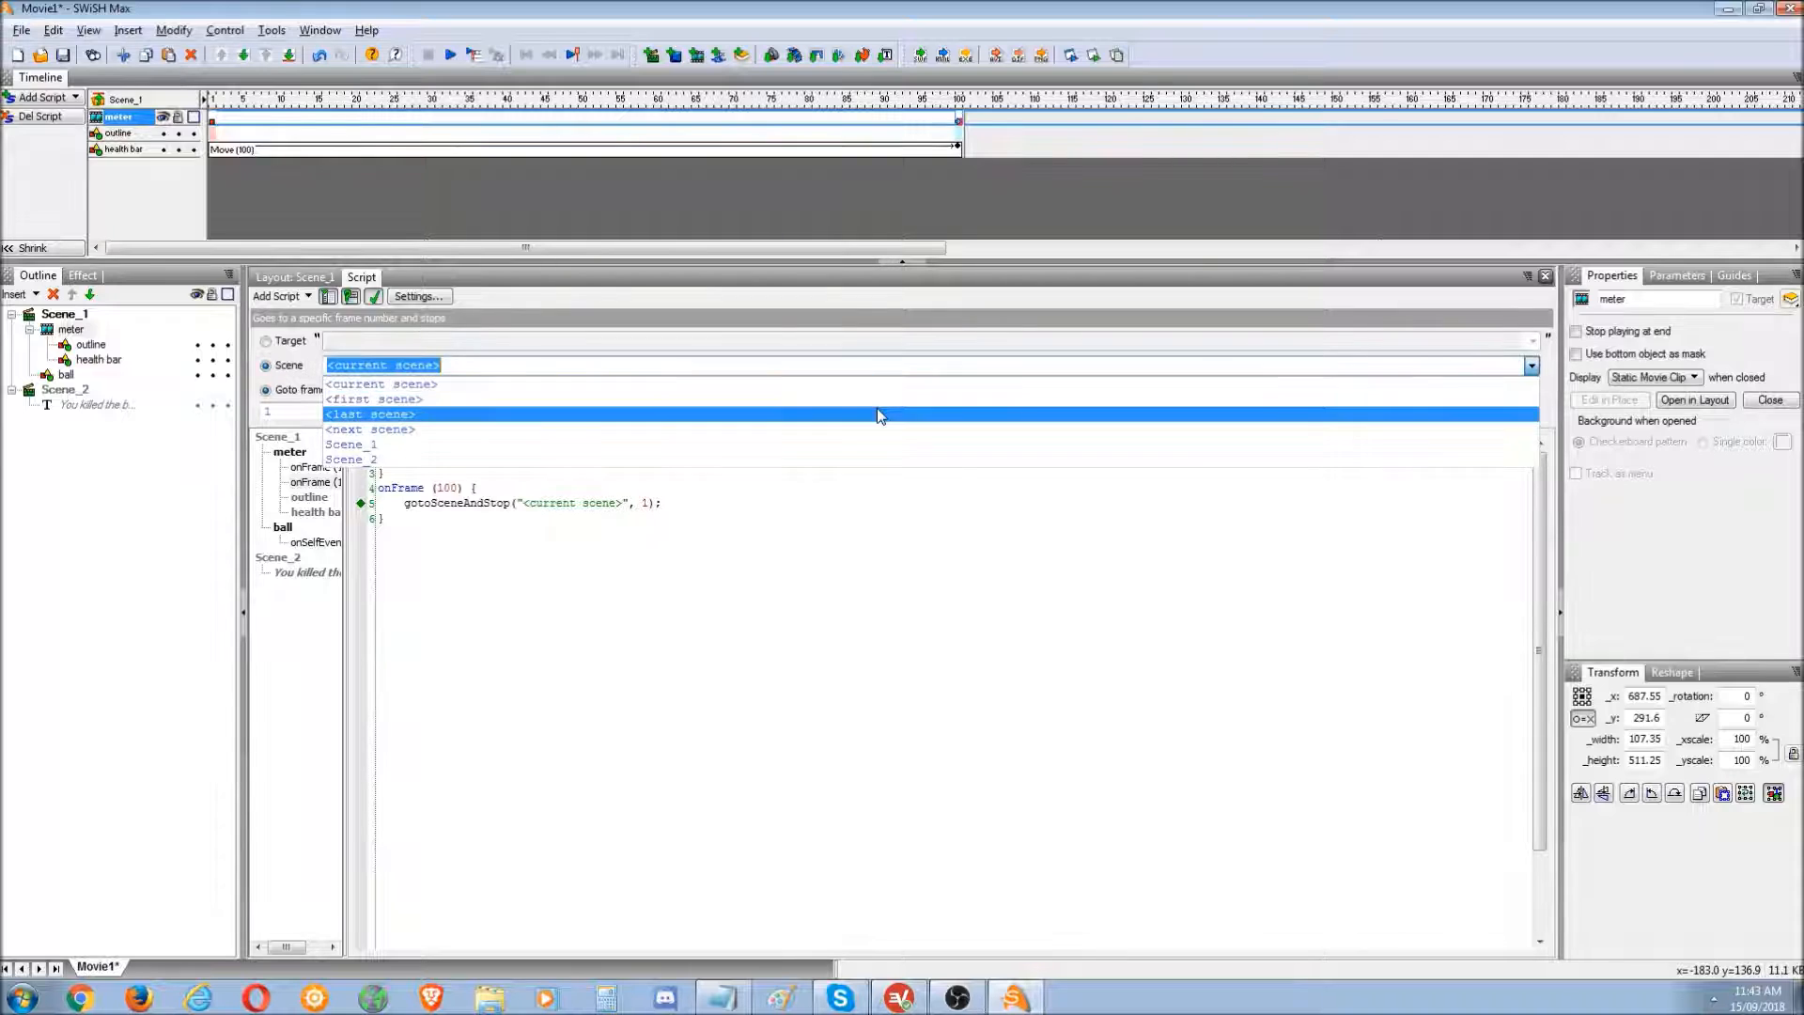
{"action": "left_click", "coordinate": [789, 460]}
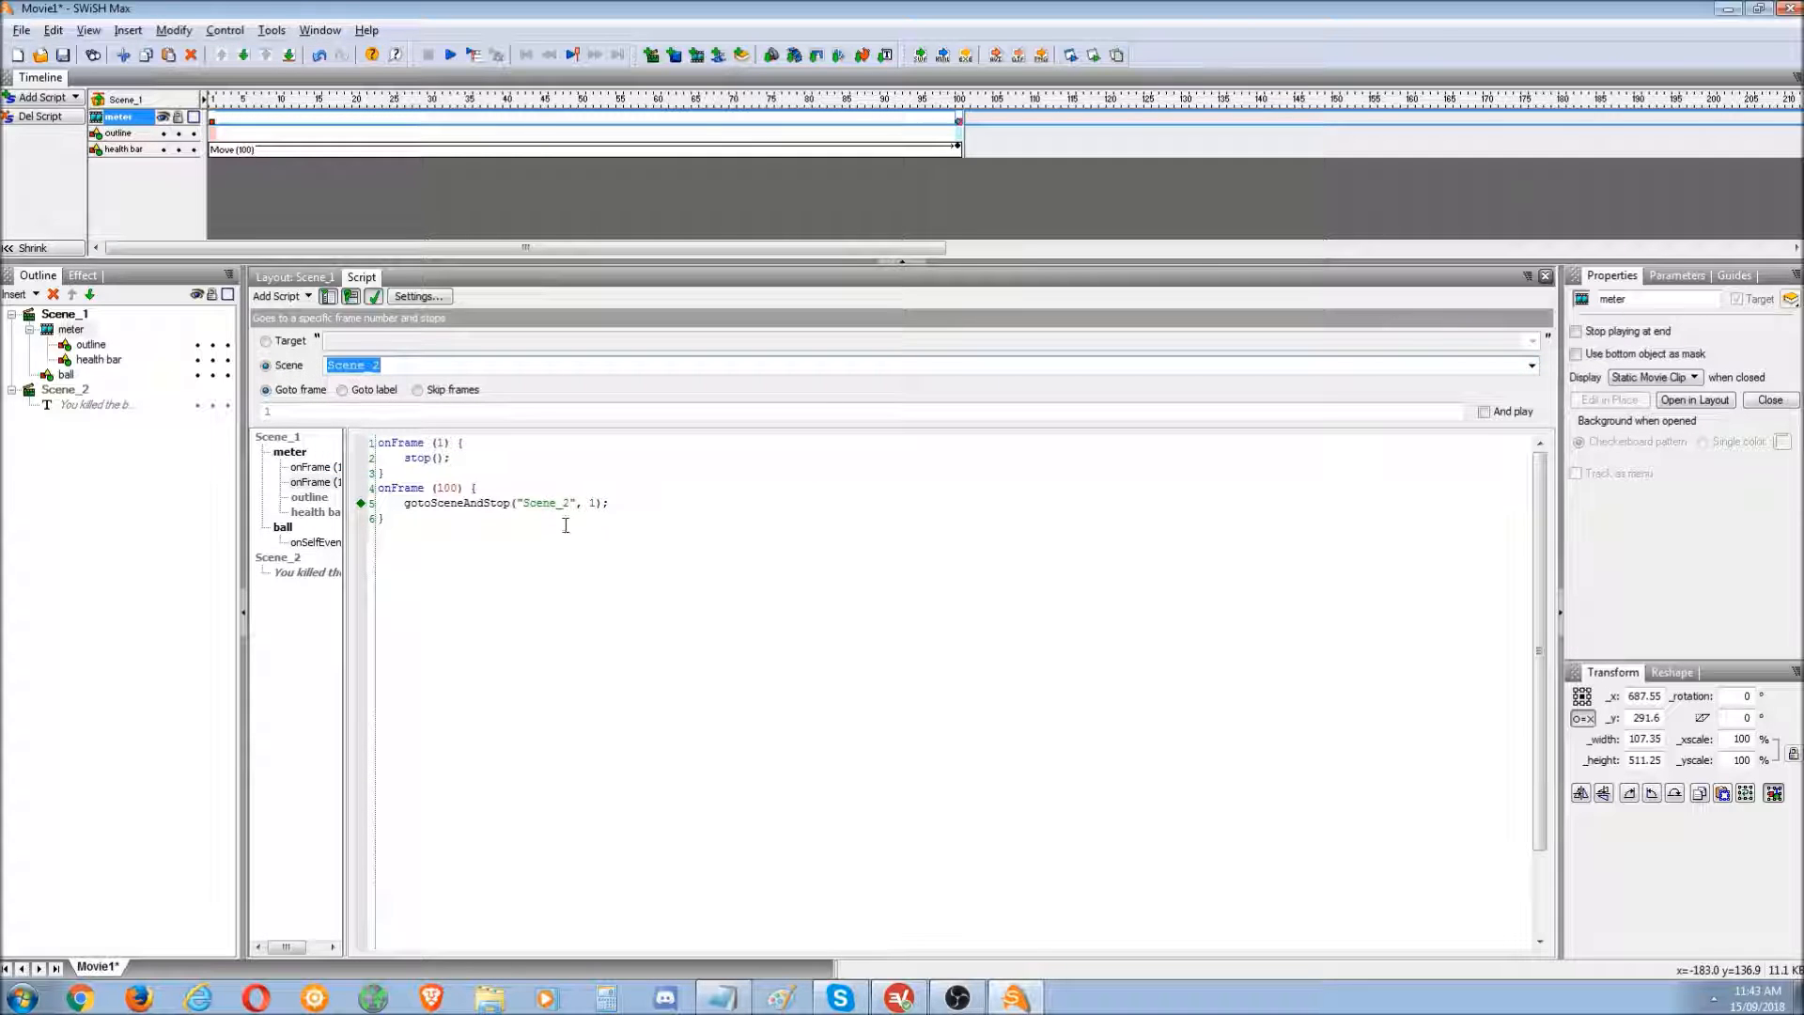
{"action": "left_click", "coordinate": [394, 409]}
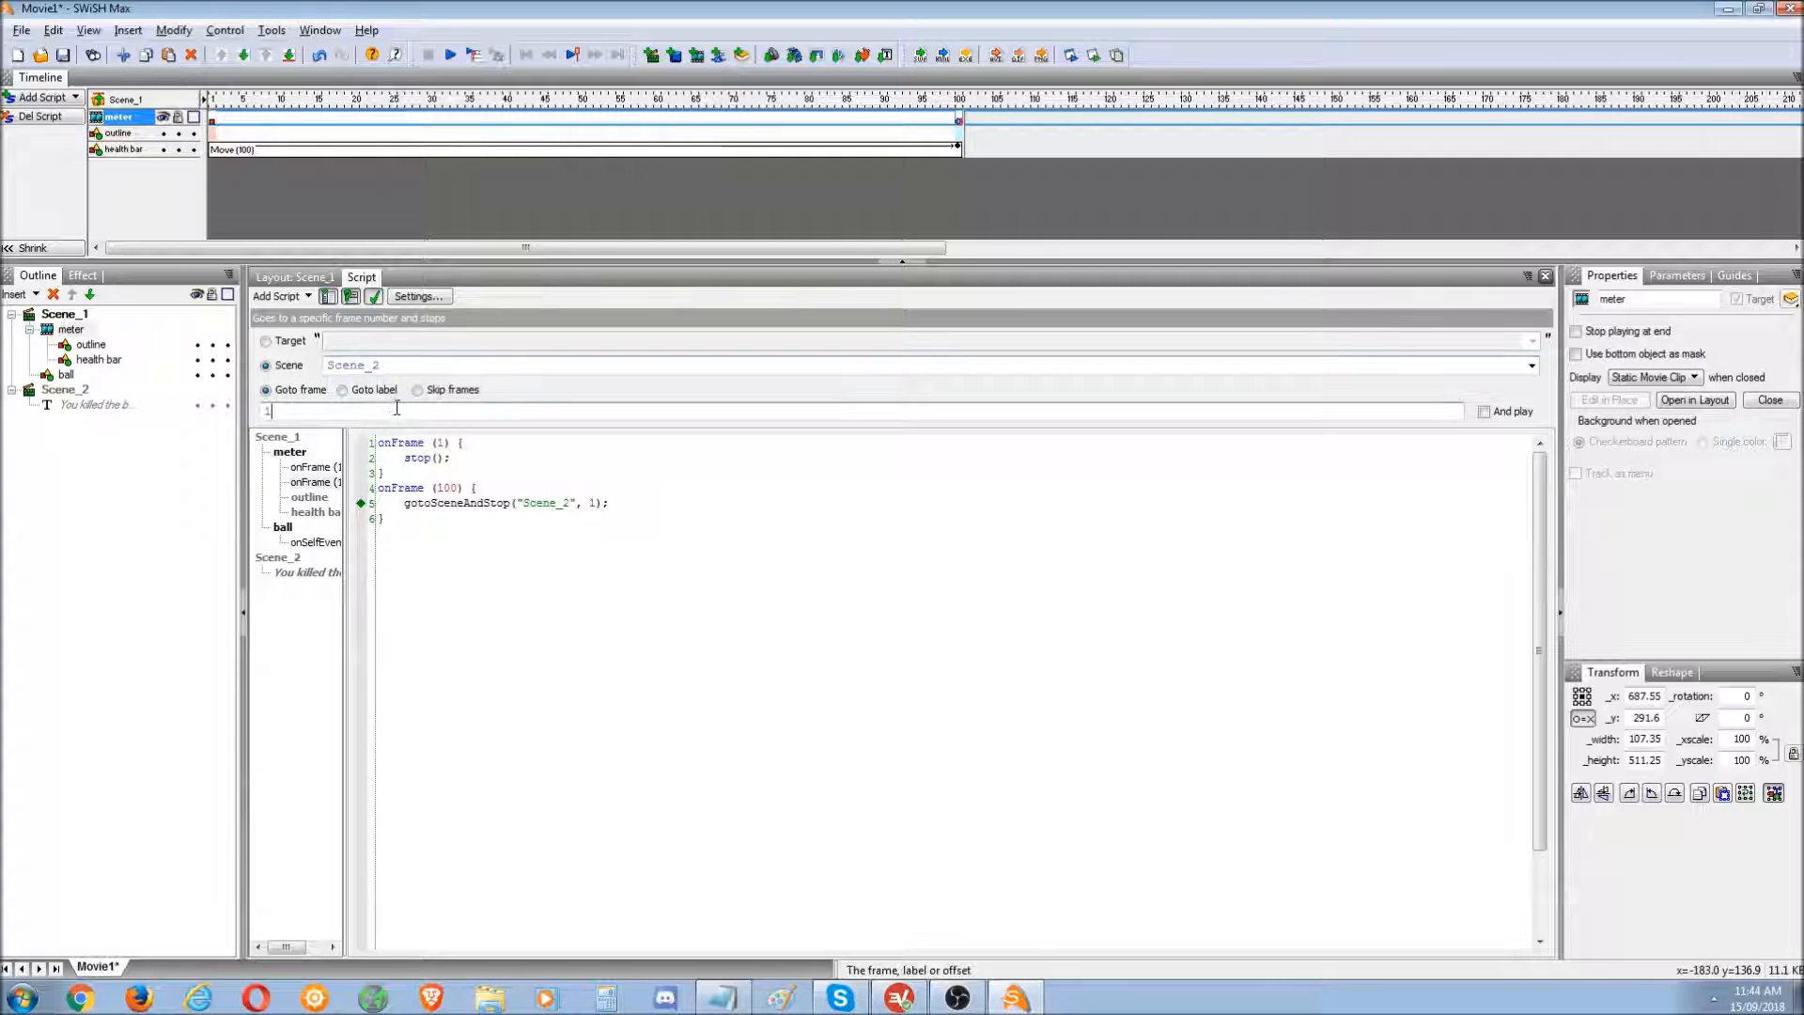
- Add a stop() action to the first frame of Scene_2's timeline
{"action": "left_click", "coordinate": [64, 391]}
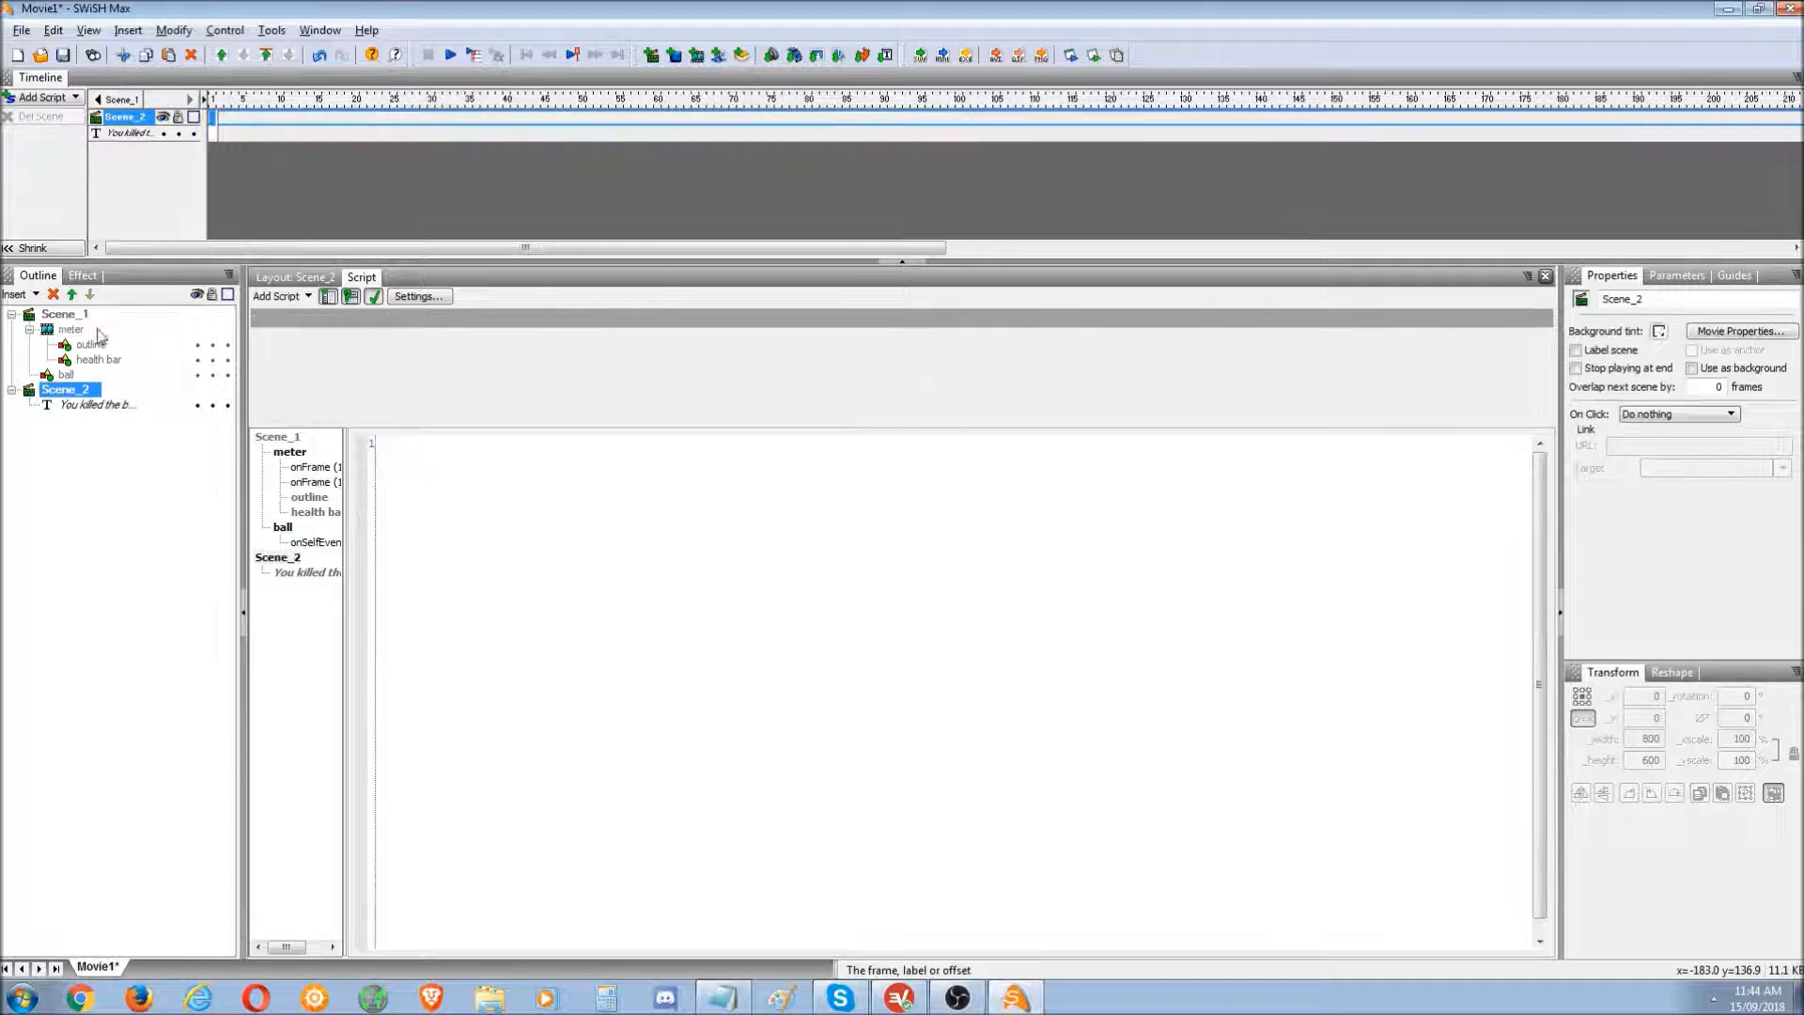
{"action": "right_click", "coordinate": [212, 118]}
{"action": "mouse_move", "coordinate": [278, 287]}
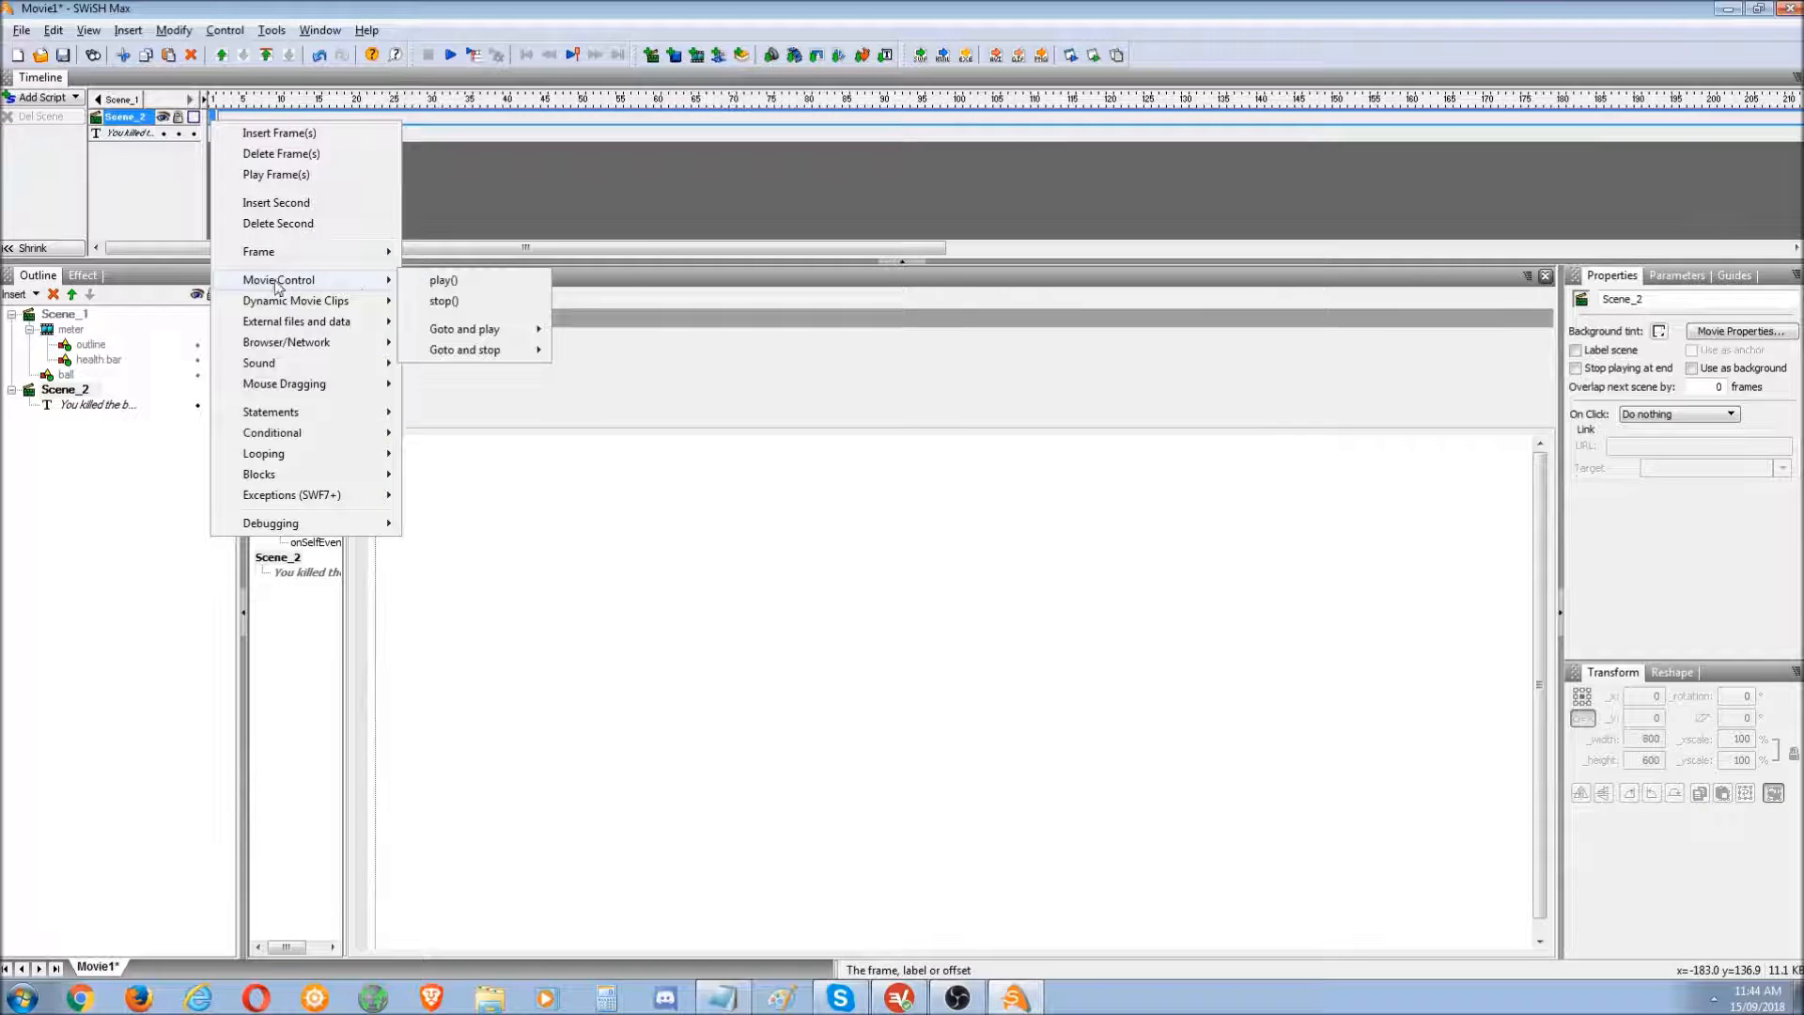
{"action": "left_click", "coordinate": [443, 300]}
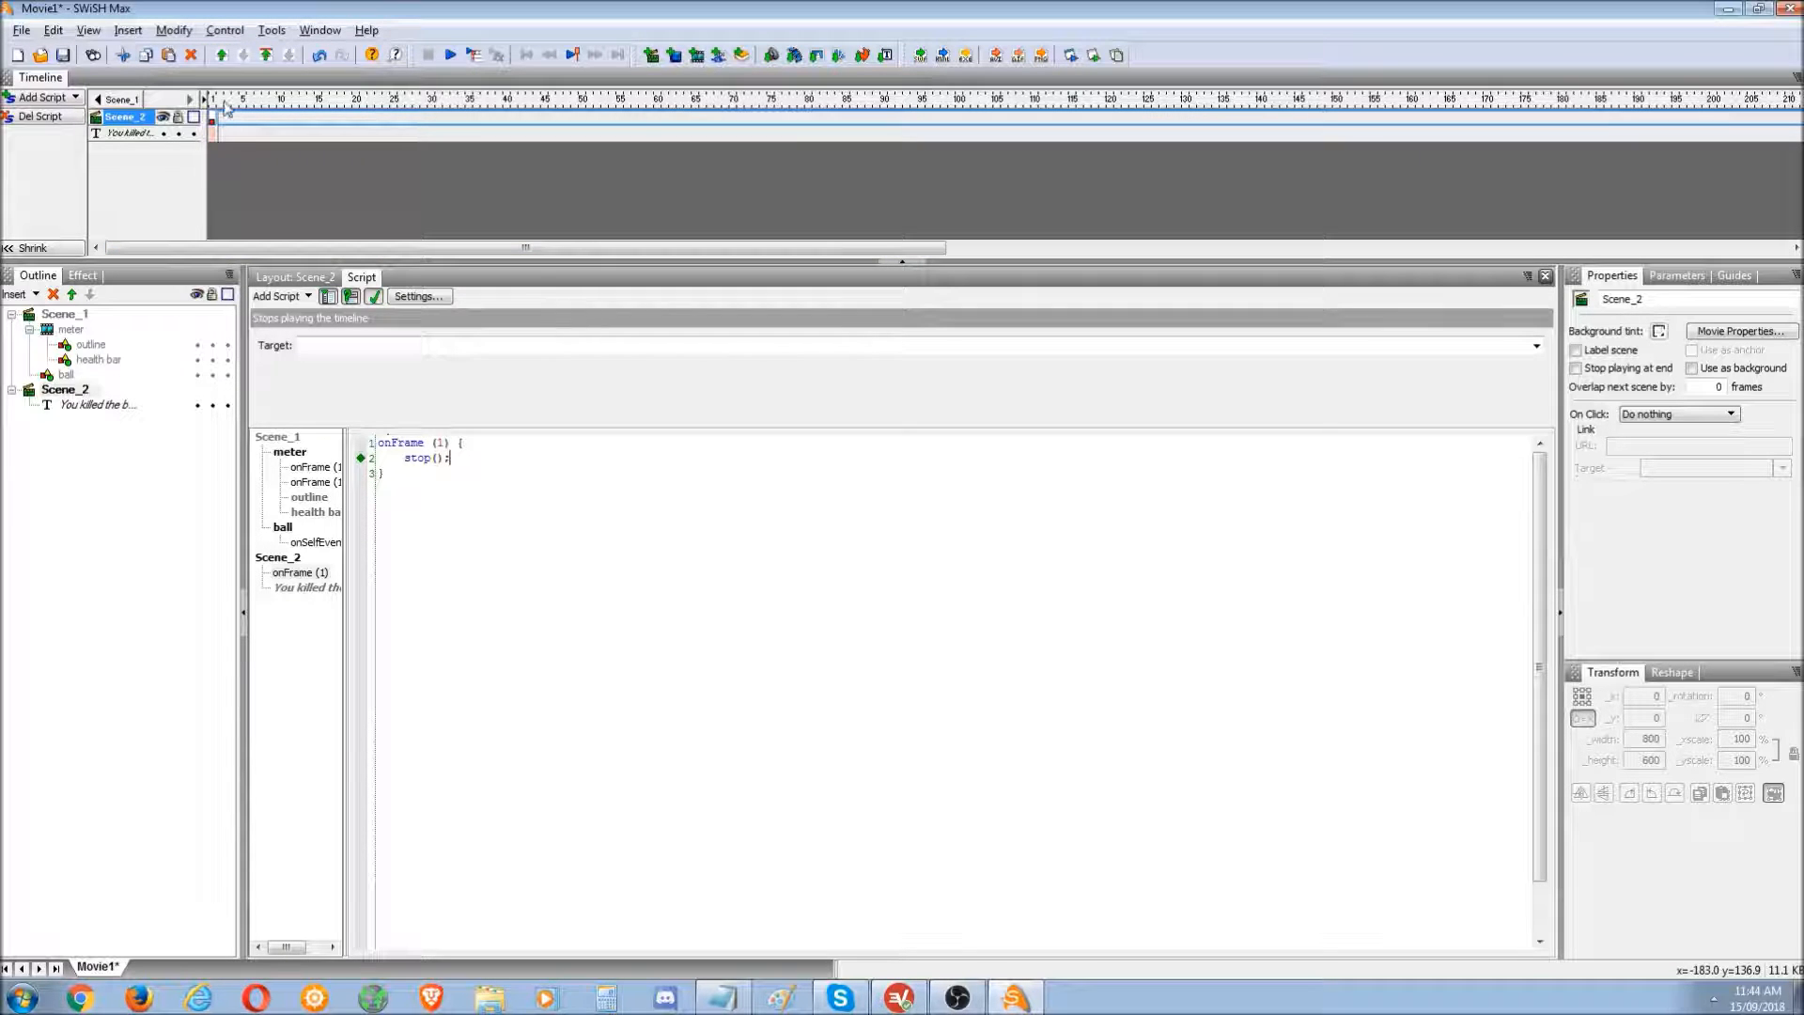
{"action": "left_click", "coordinate": [494, 492]}
{"action": "left_click", "coordinate": [279, 296]}
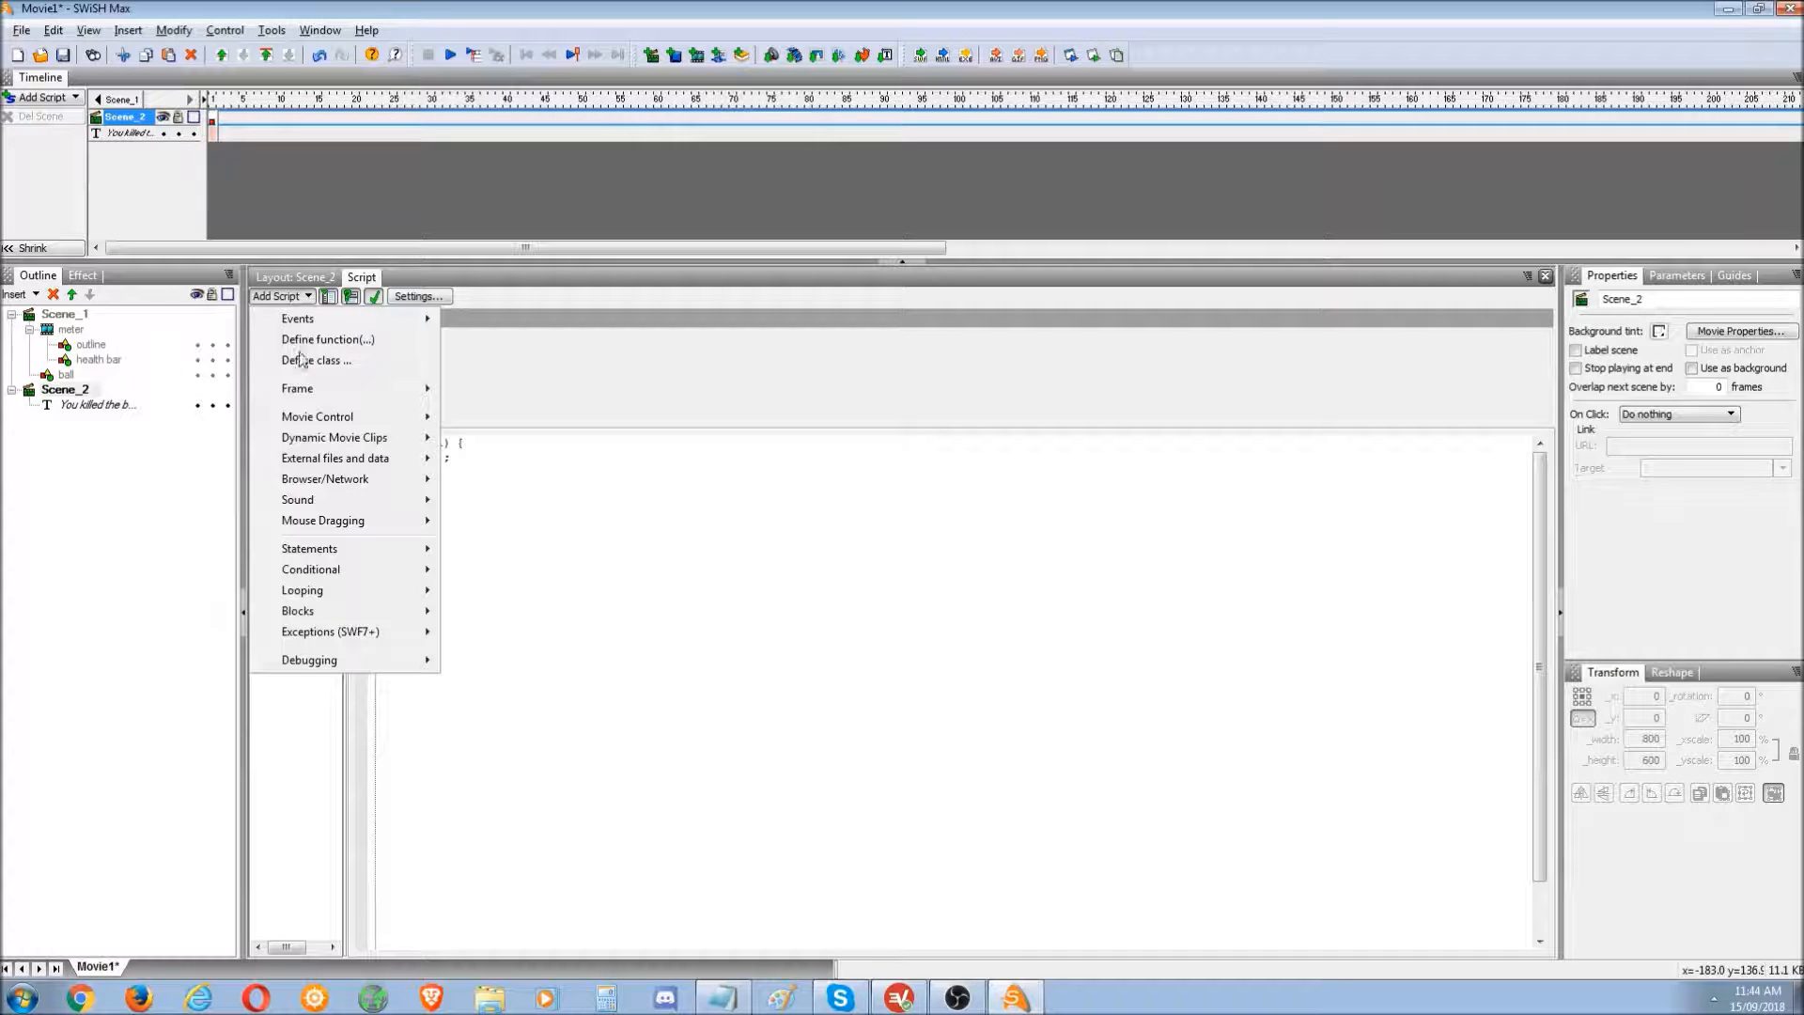
{"action": "left_click", "coordinate": [225, 119]}
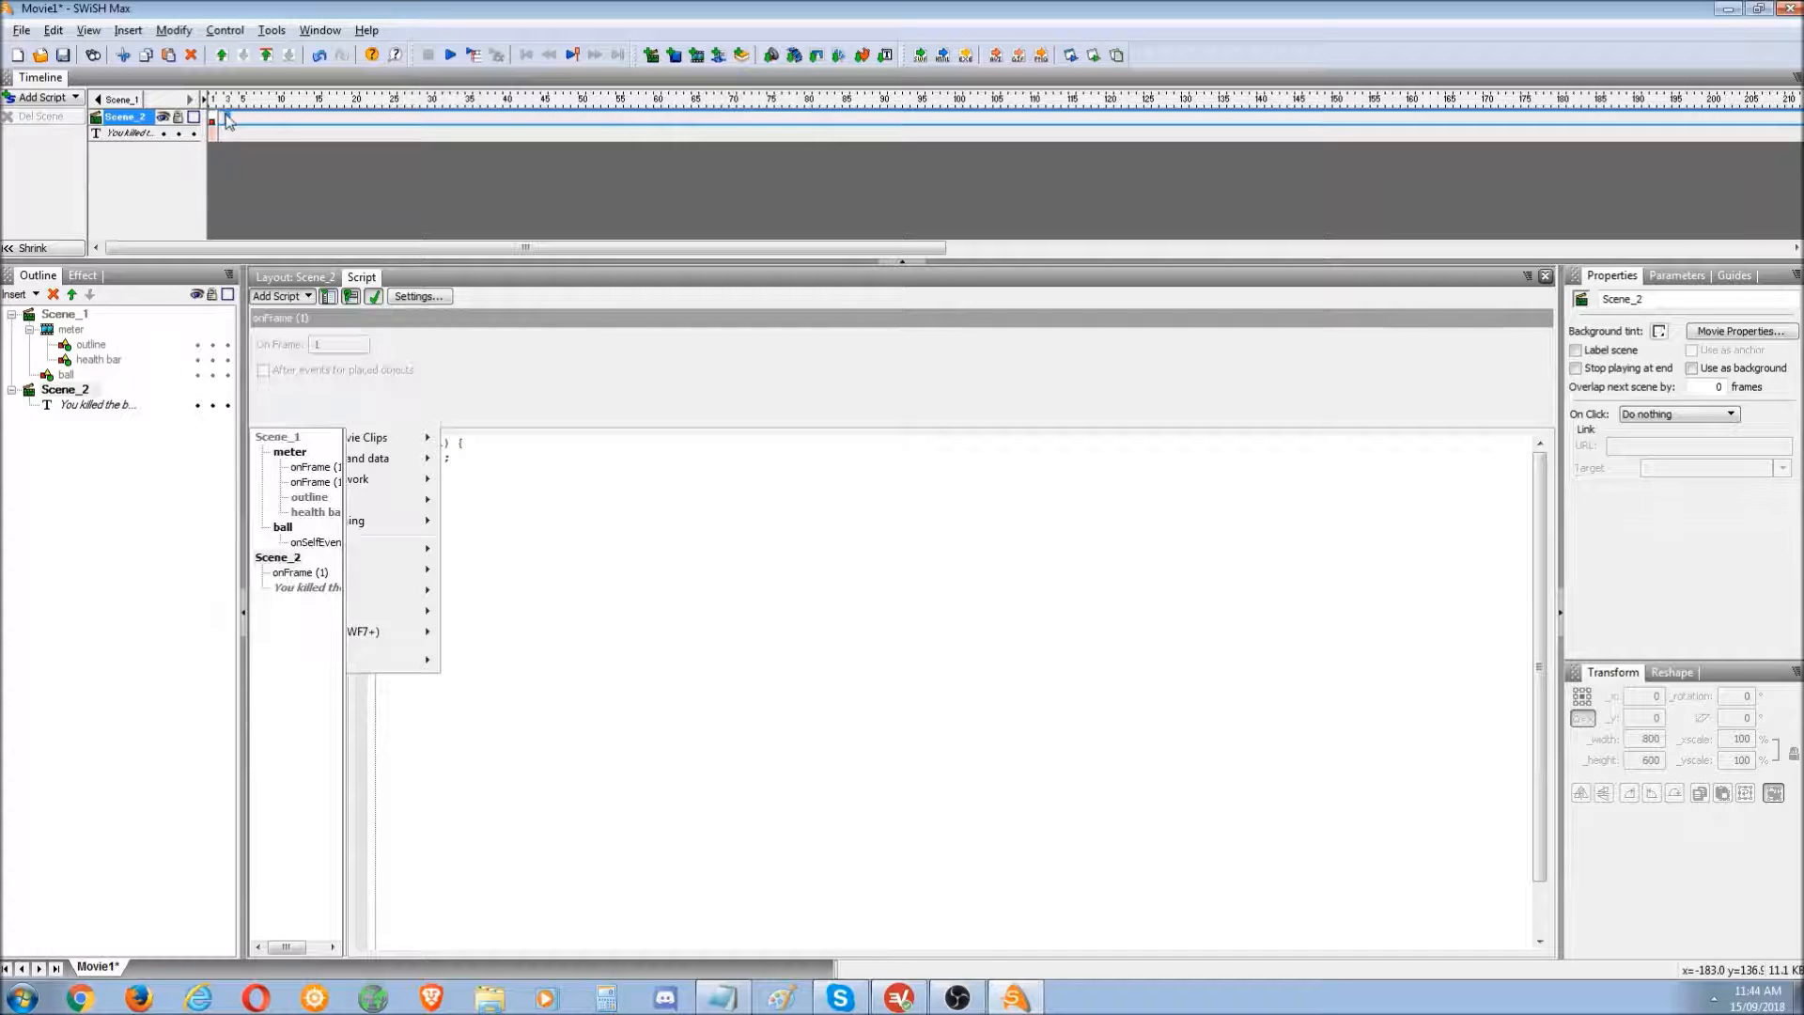
{"action": "left_click", "coordinate": [283, 293]}
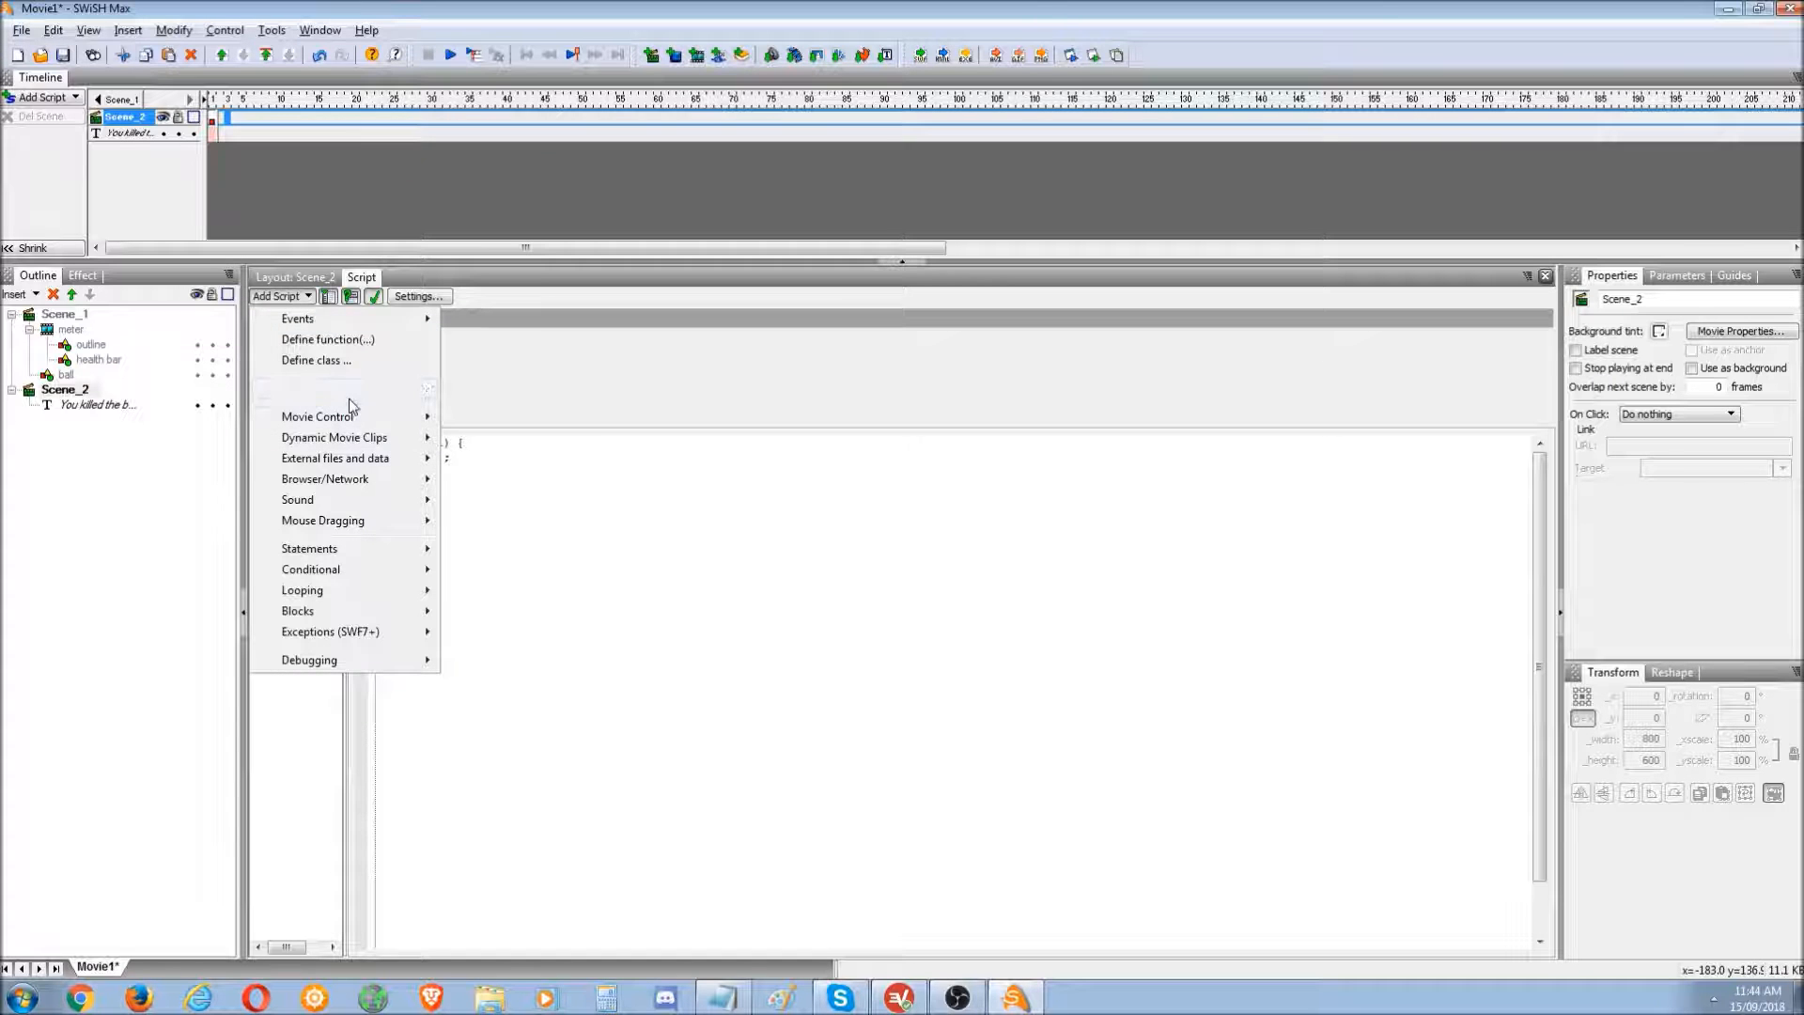
{"action": "left_click", "coordinate": [103, 561]}
- Review the meter's frame 100 script and Scene_2's contents, and test in the Flash player whether filling the meter switches scenes
{"action": "left_click", "coordinate": [72, 331]}
{"action": "left_click", "coordinate": [960, 98]}
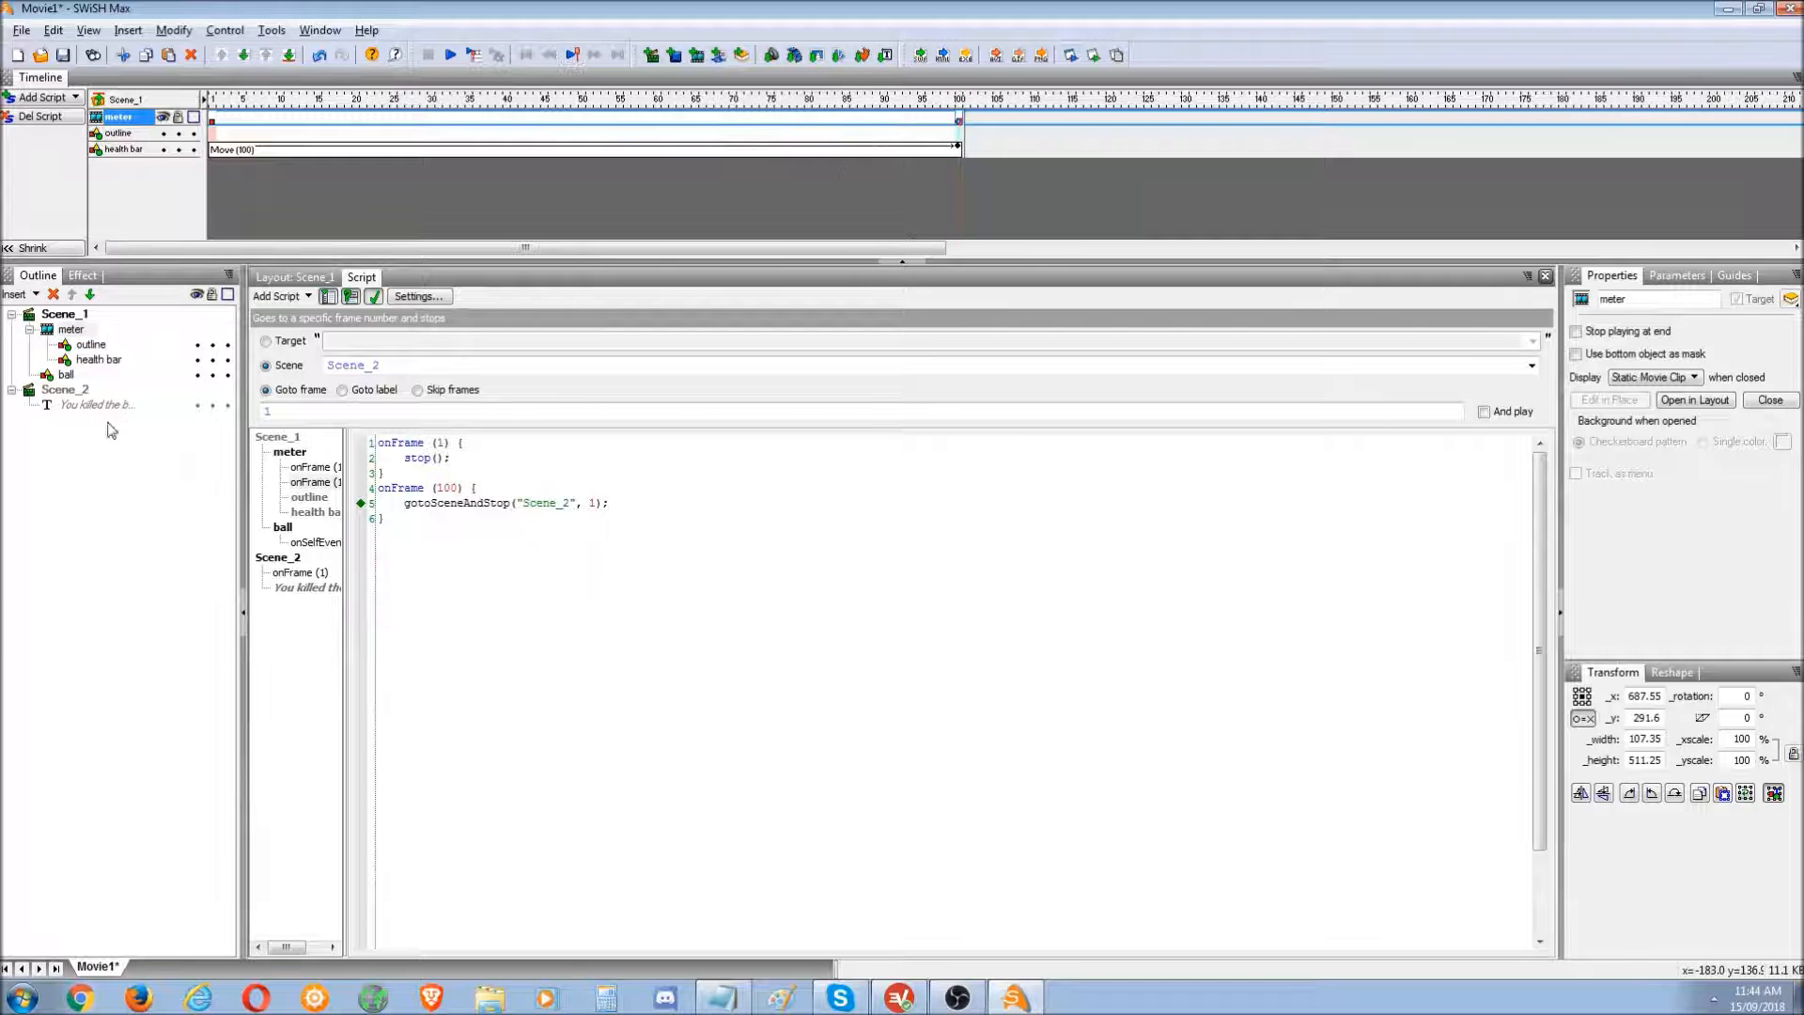
{"action": "left_click", "coordinate": [71, 393]}
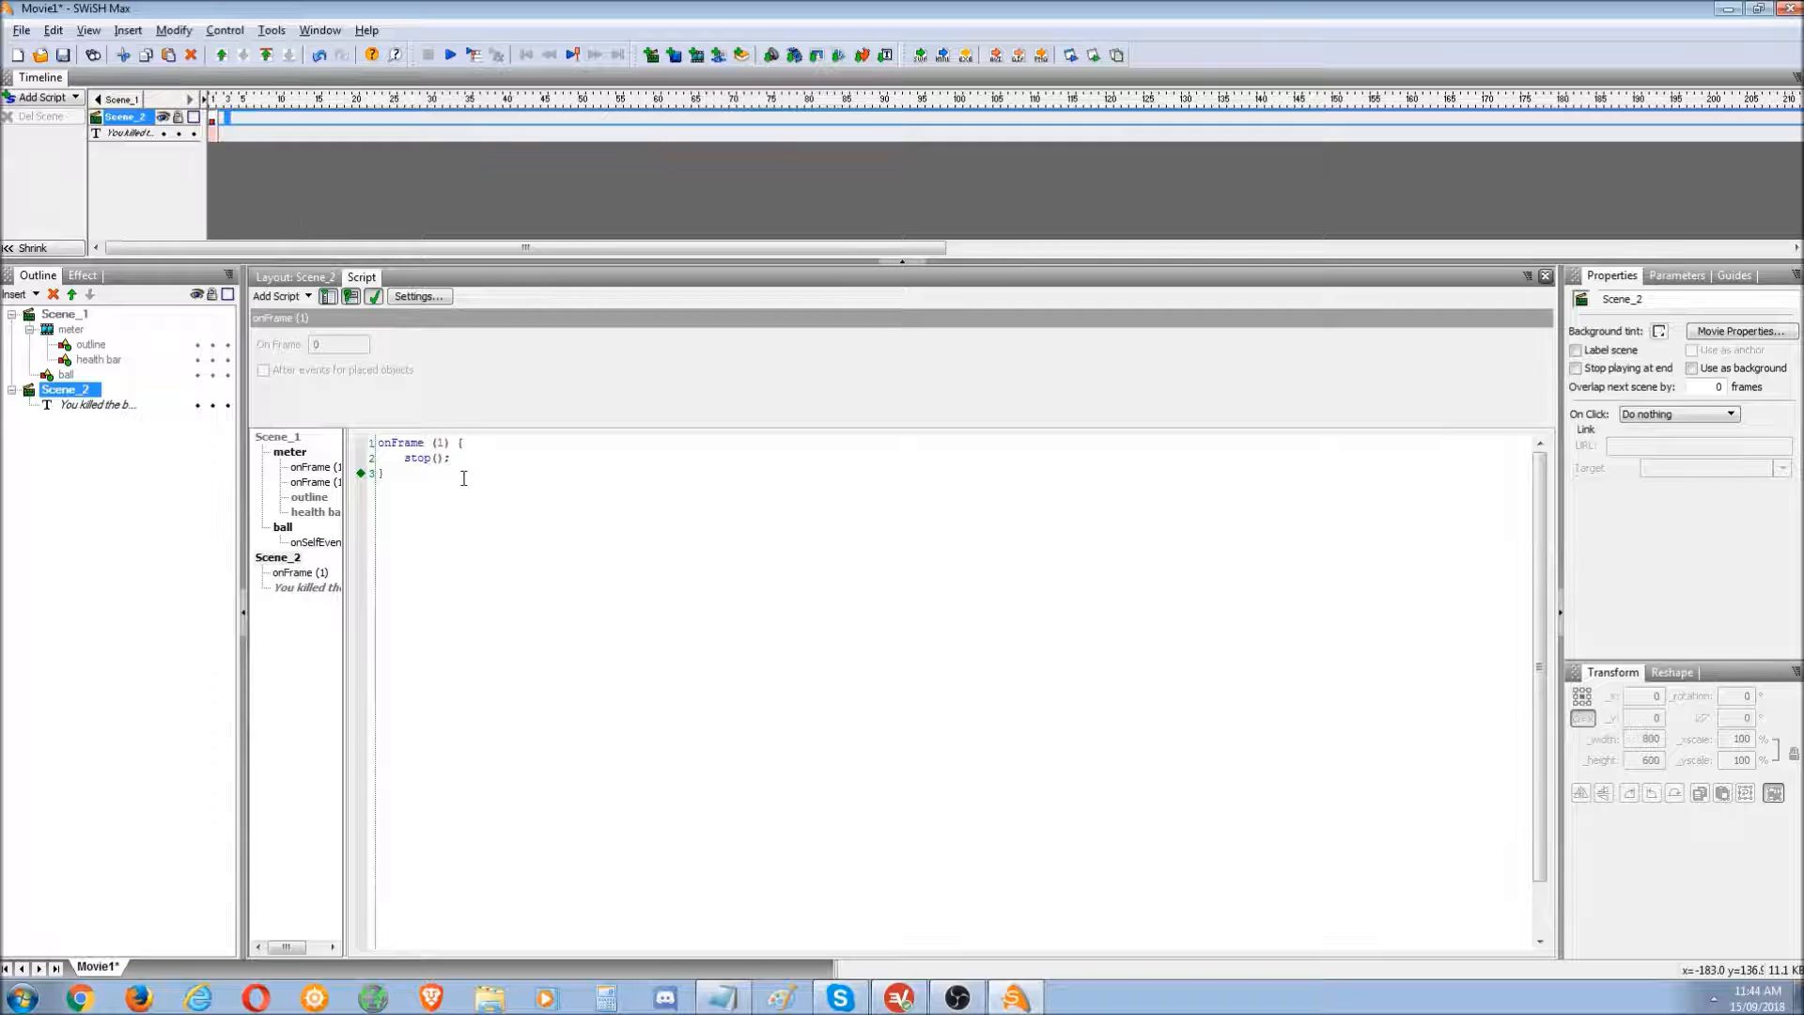
{"action": "left_click", "coordinate": [317, 280]}
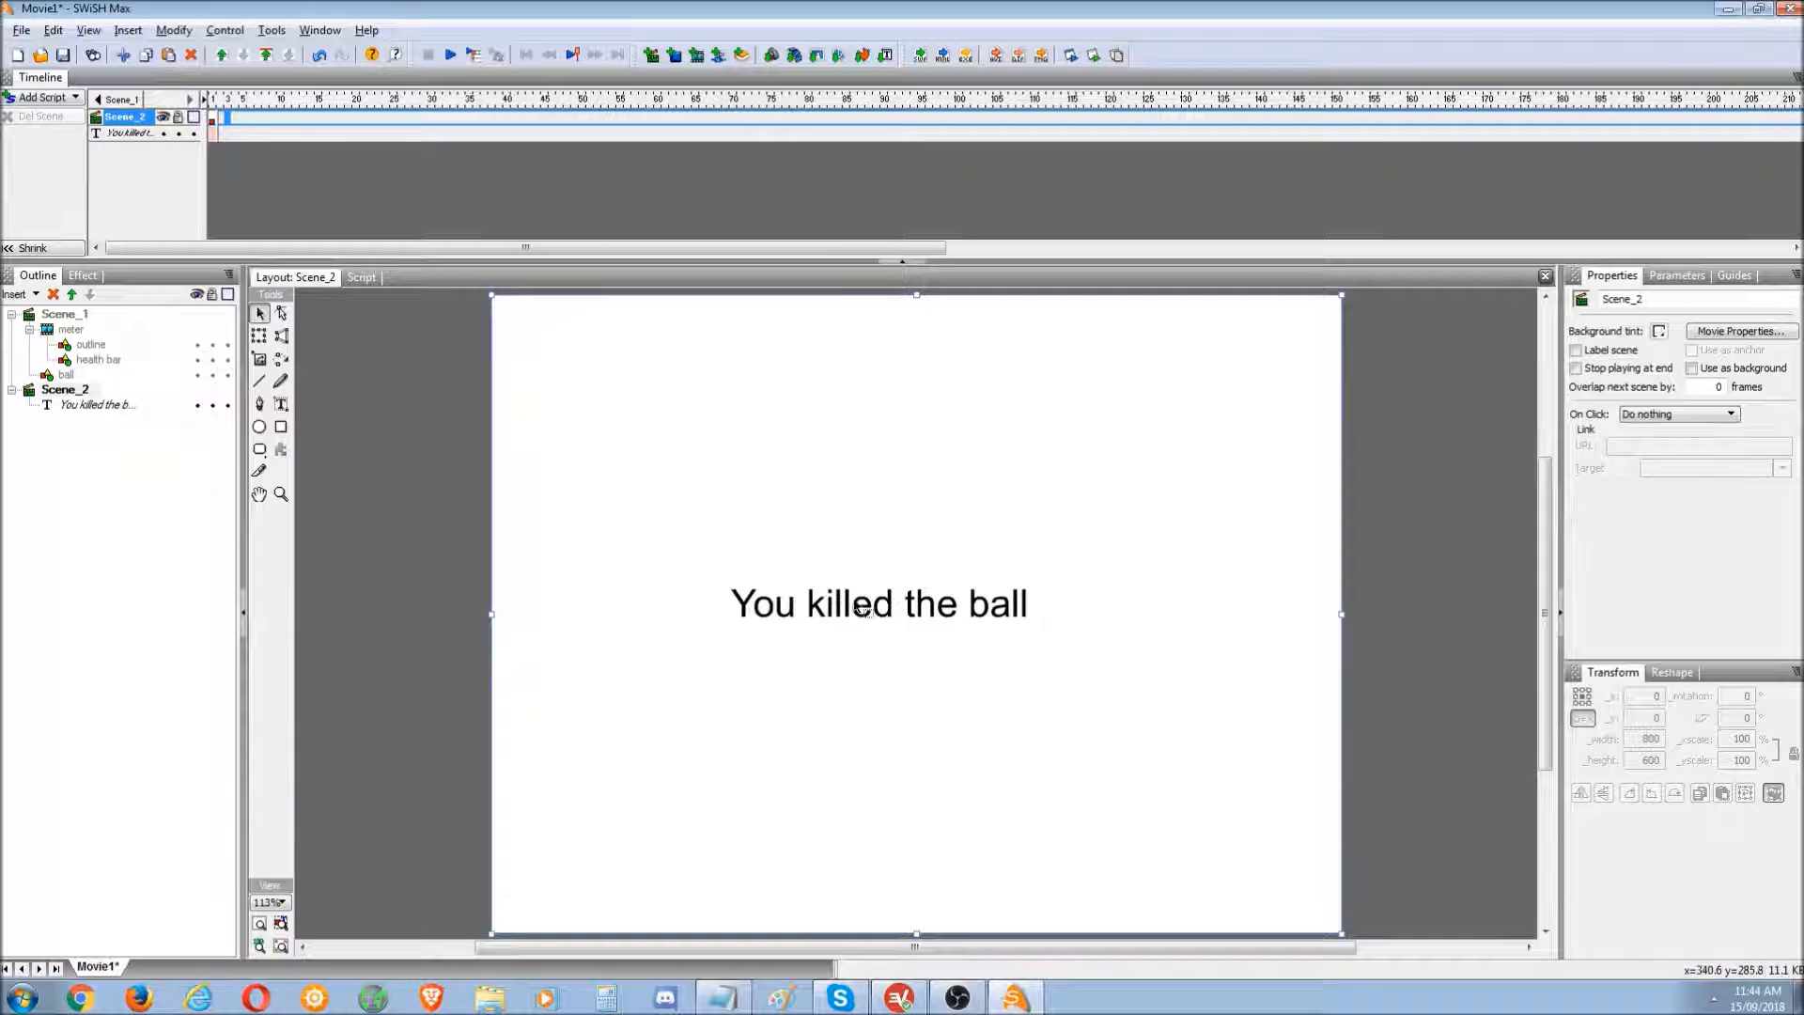
{"action": "left_click", "coordinate": [1094, 56]}
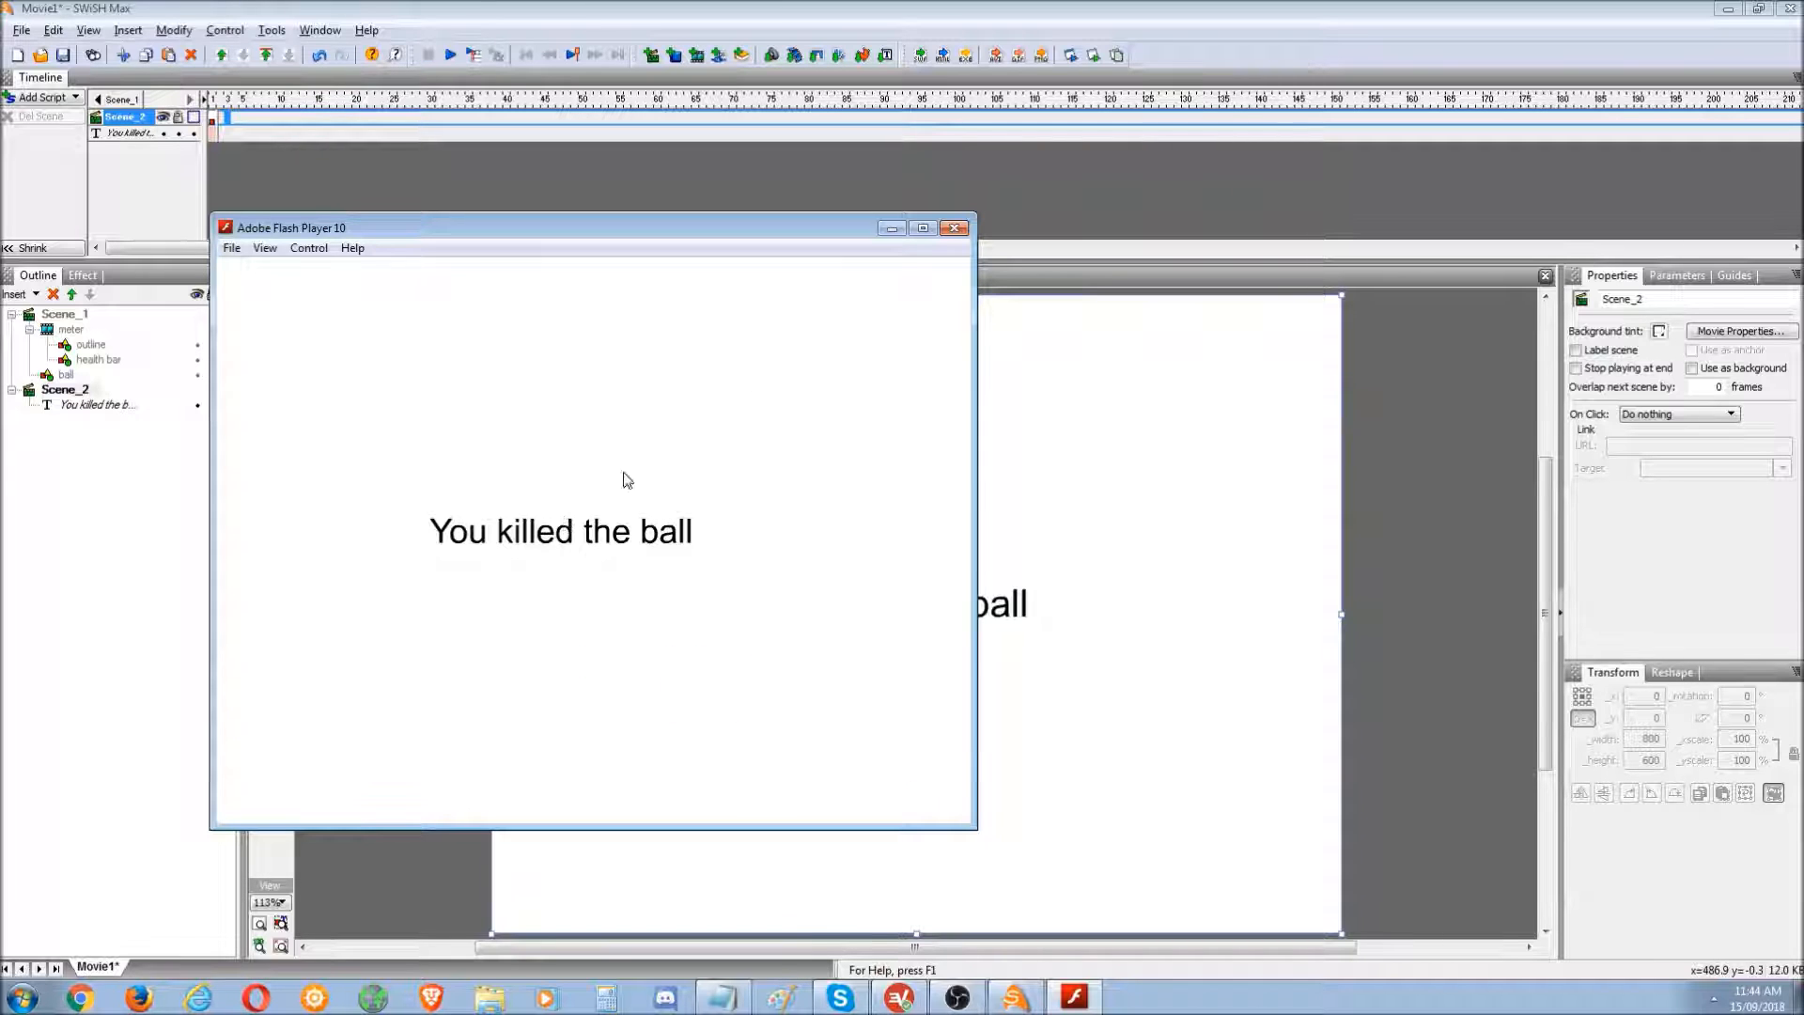
{"action": "left_click", "coordinate": [955, 228]}
- Check the meter parts and the ball in the outline, and test in the Flash player whether hitting the ball switches scenes
{"action": "left_click", "coordinate": [98, 359]}
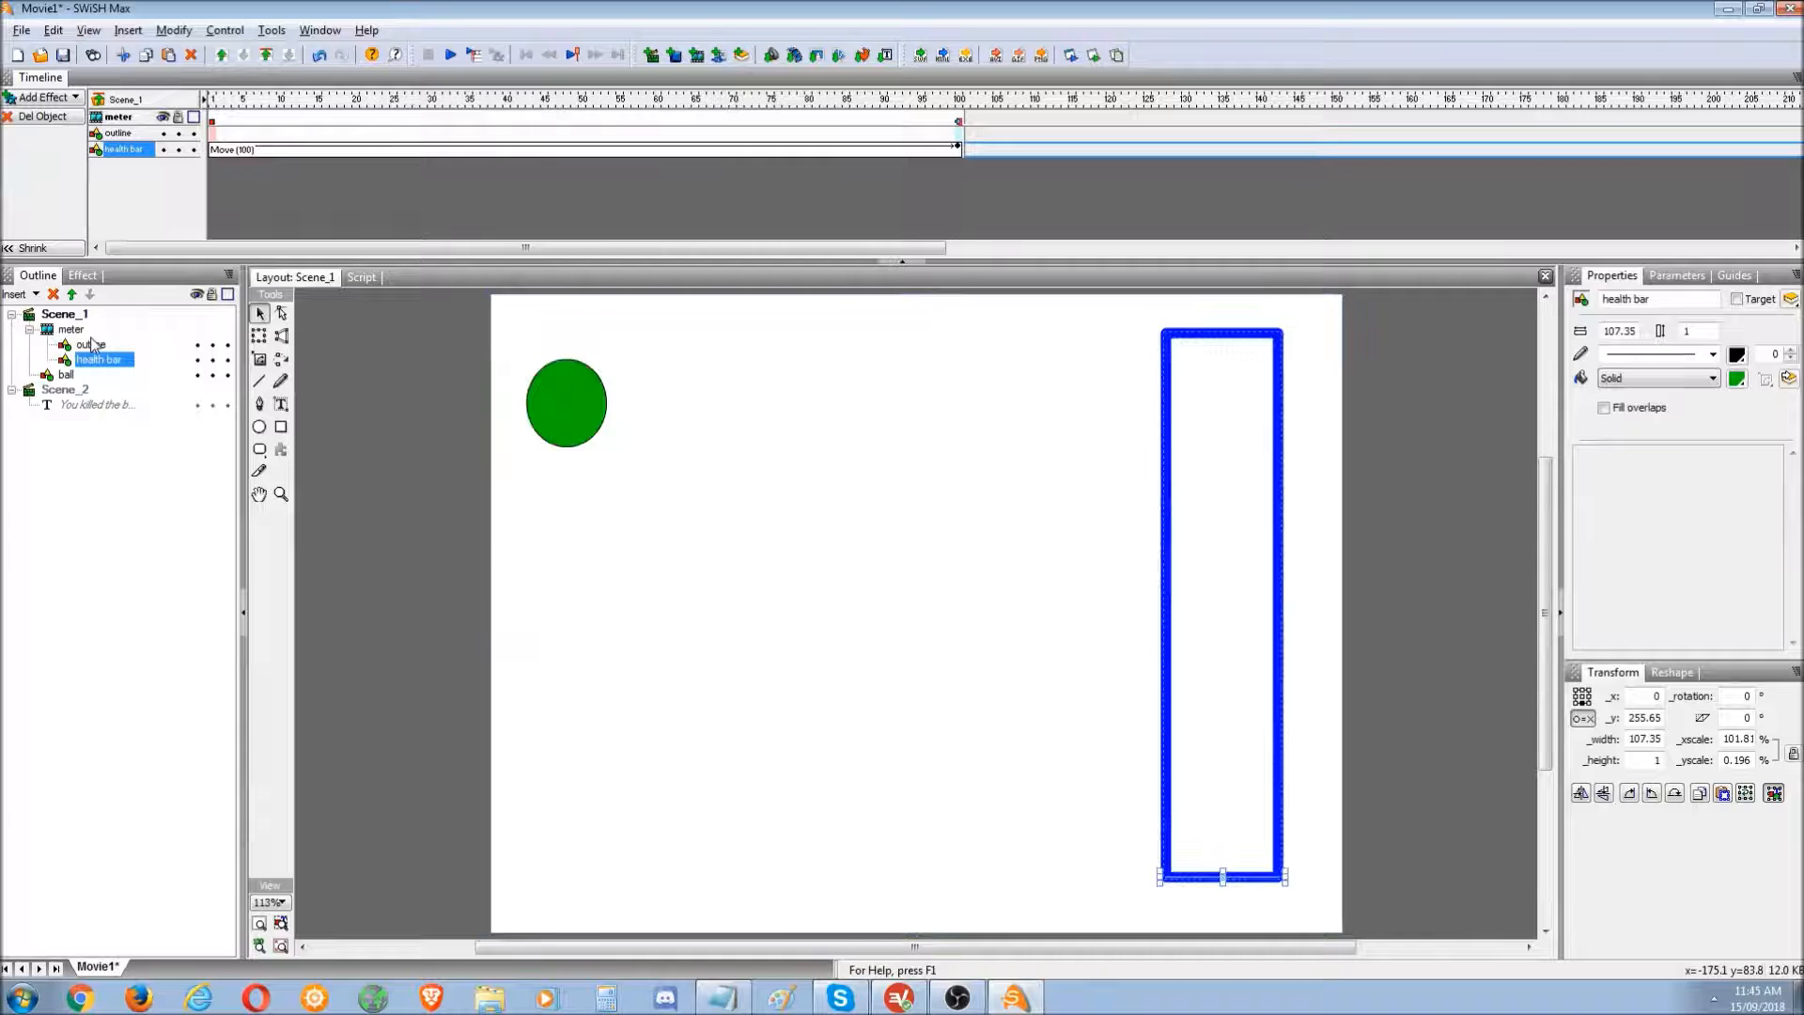
{"action": "left_click", "coordinate": [110, 361]}
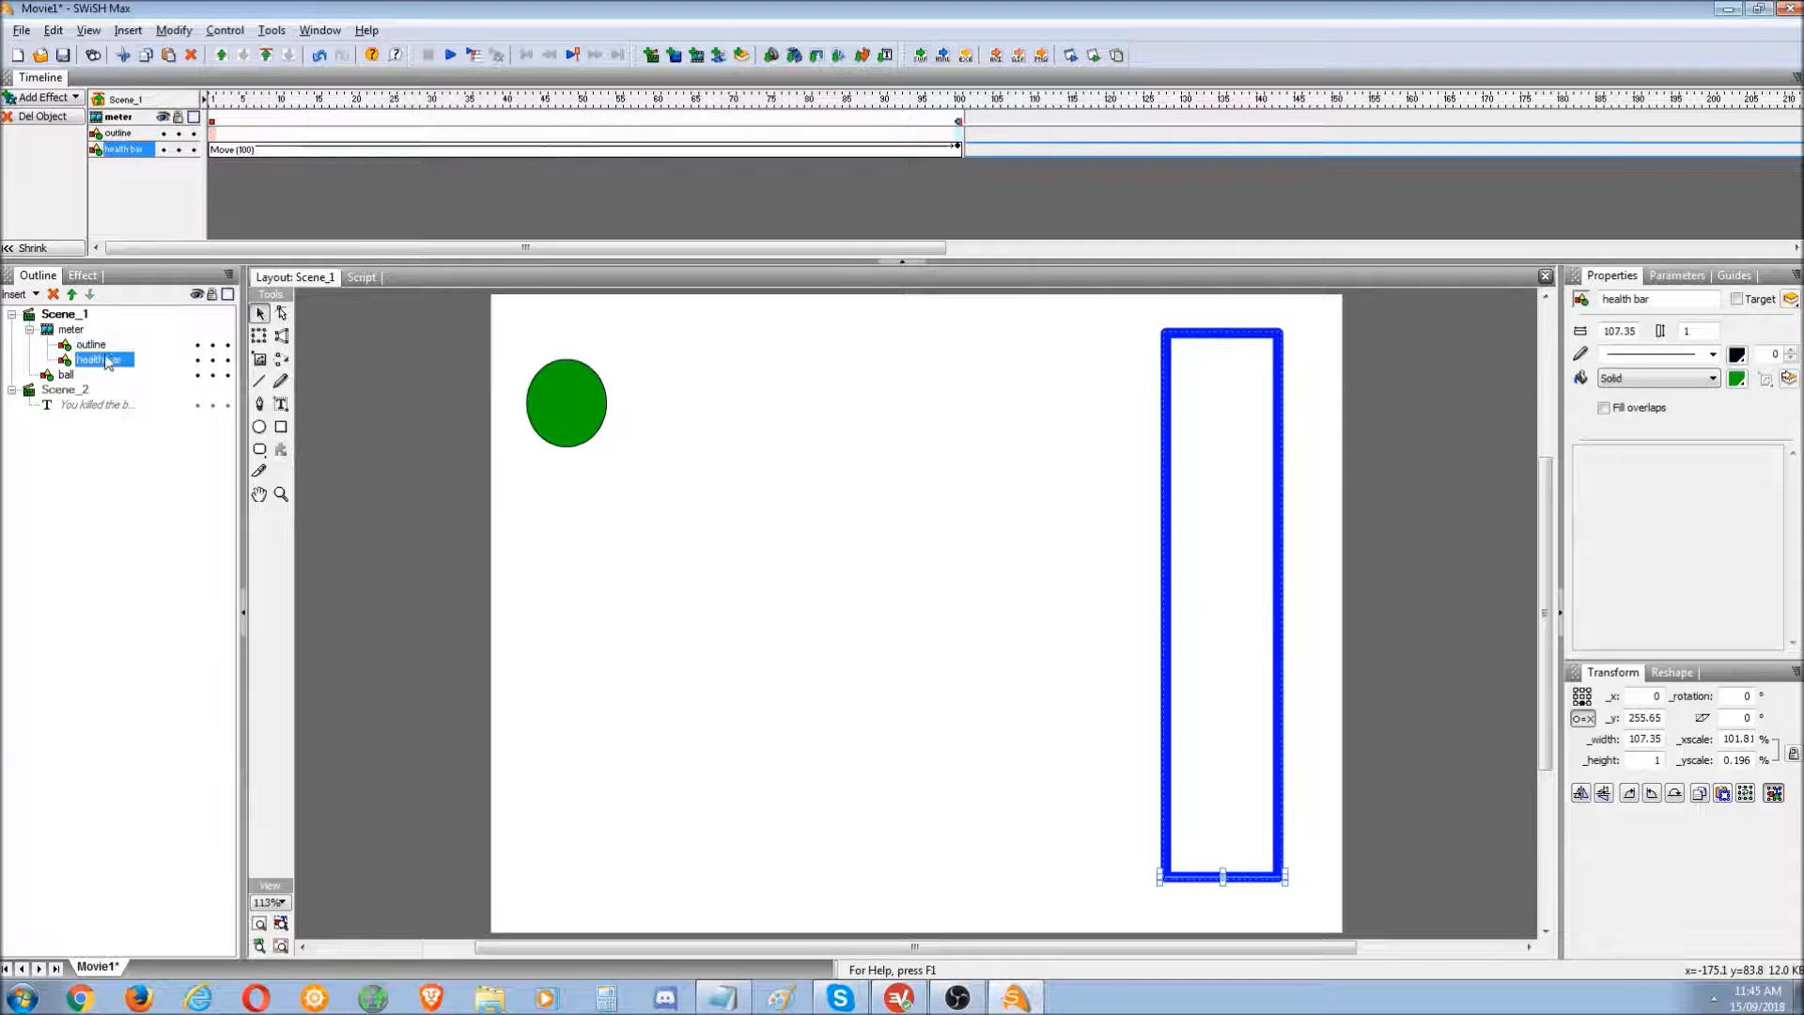
{"action": "left_click", "coordinate": [74, 331]}
{"action": "left_click", "coordinate": [100, 360]}
{"action": "left_click", "coordinate": [80, 377]}
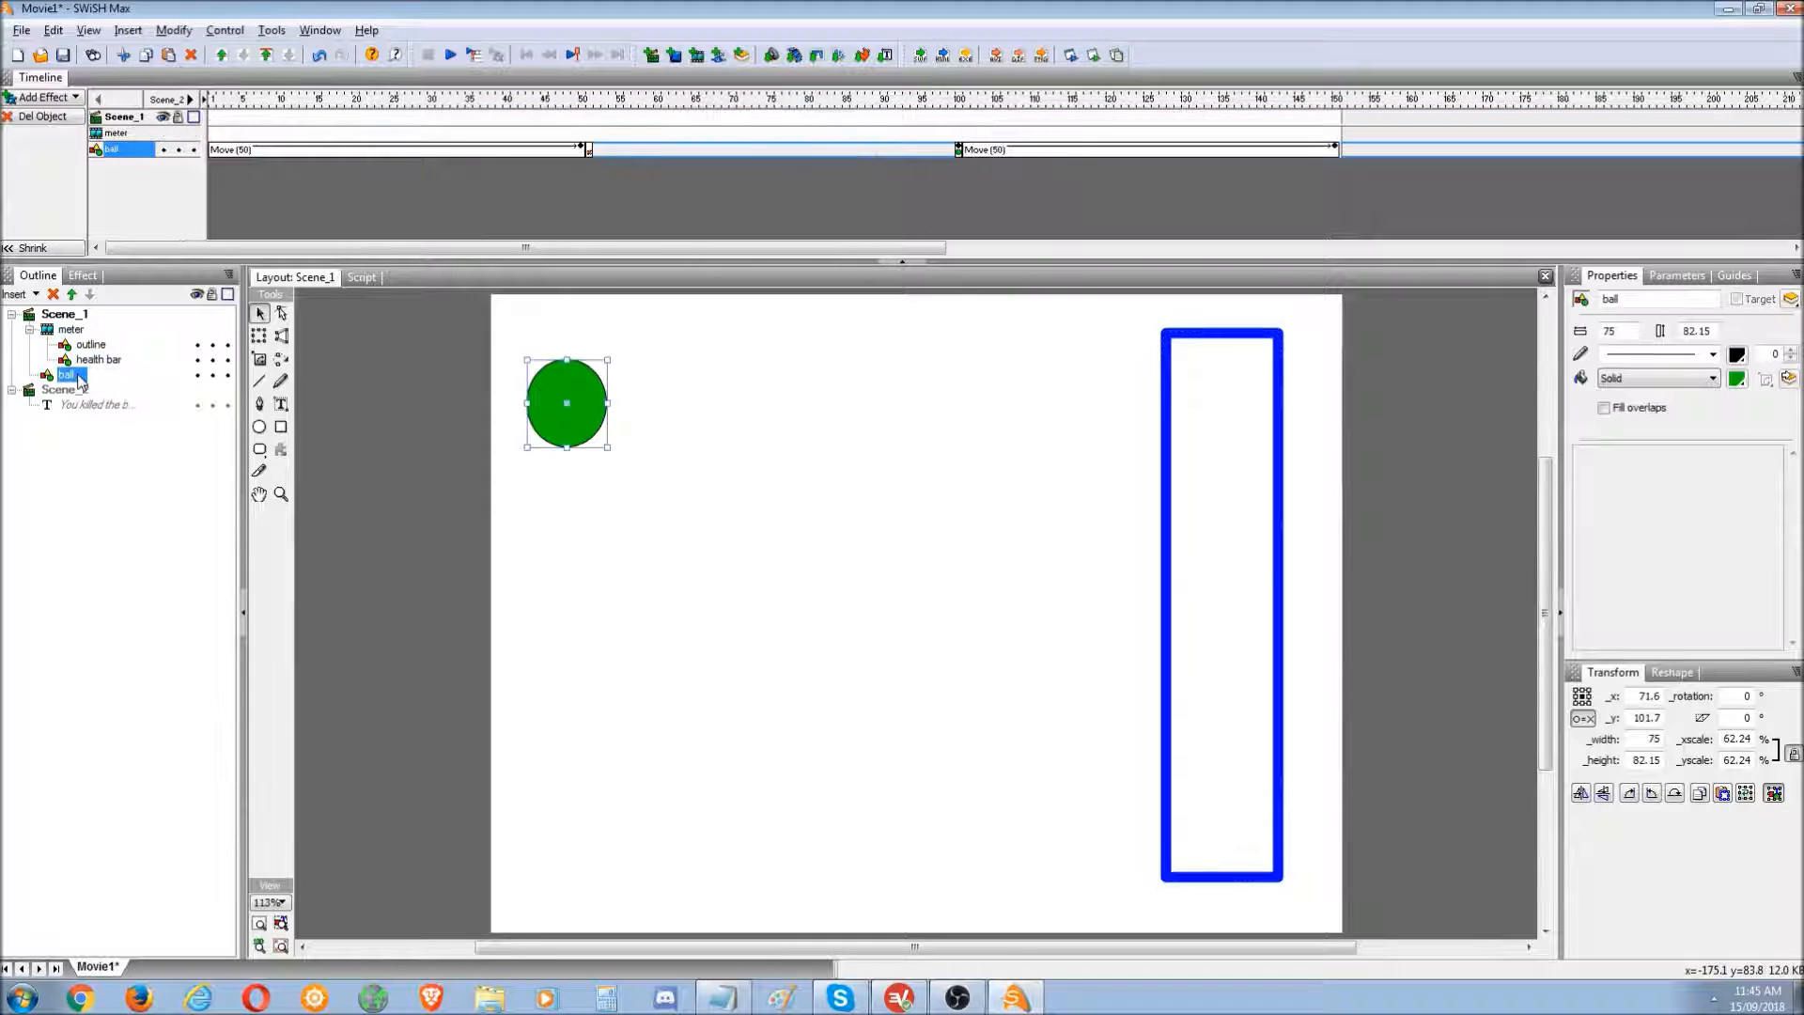
{"action": "left_click", "coordinate": [1092, 55]}
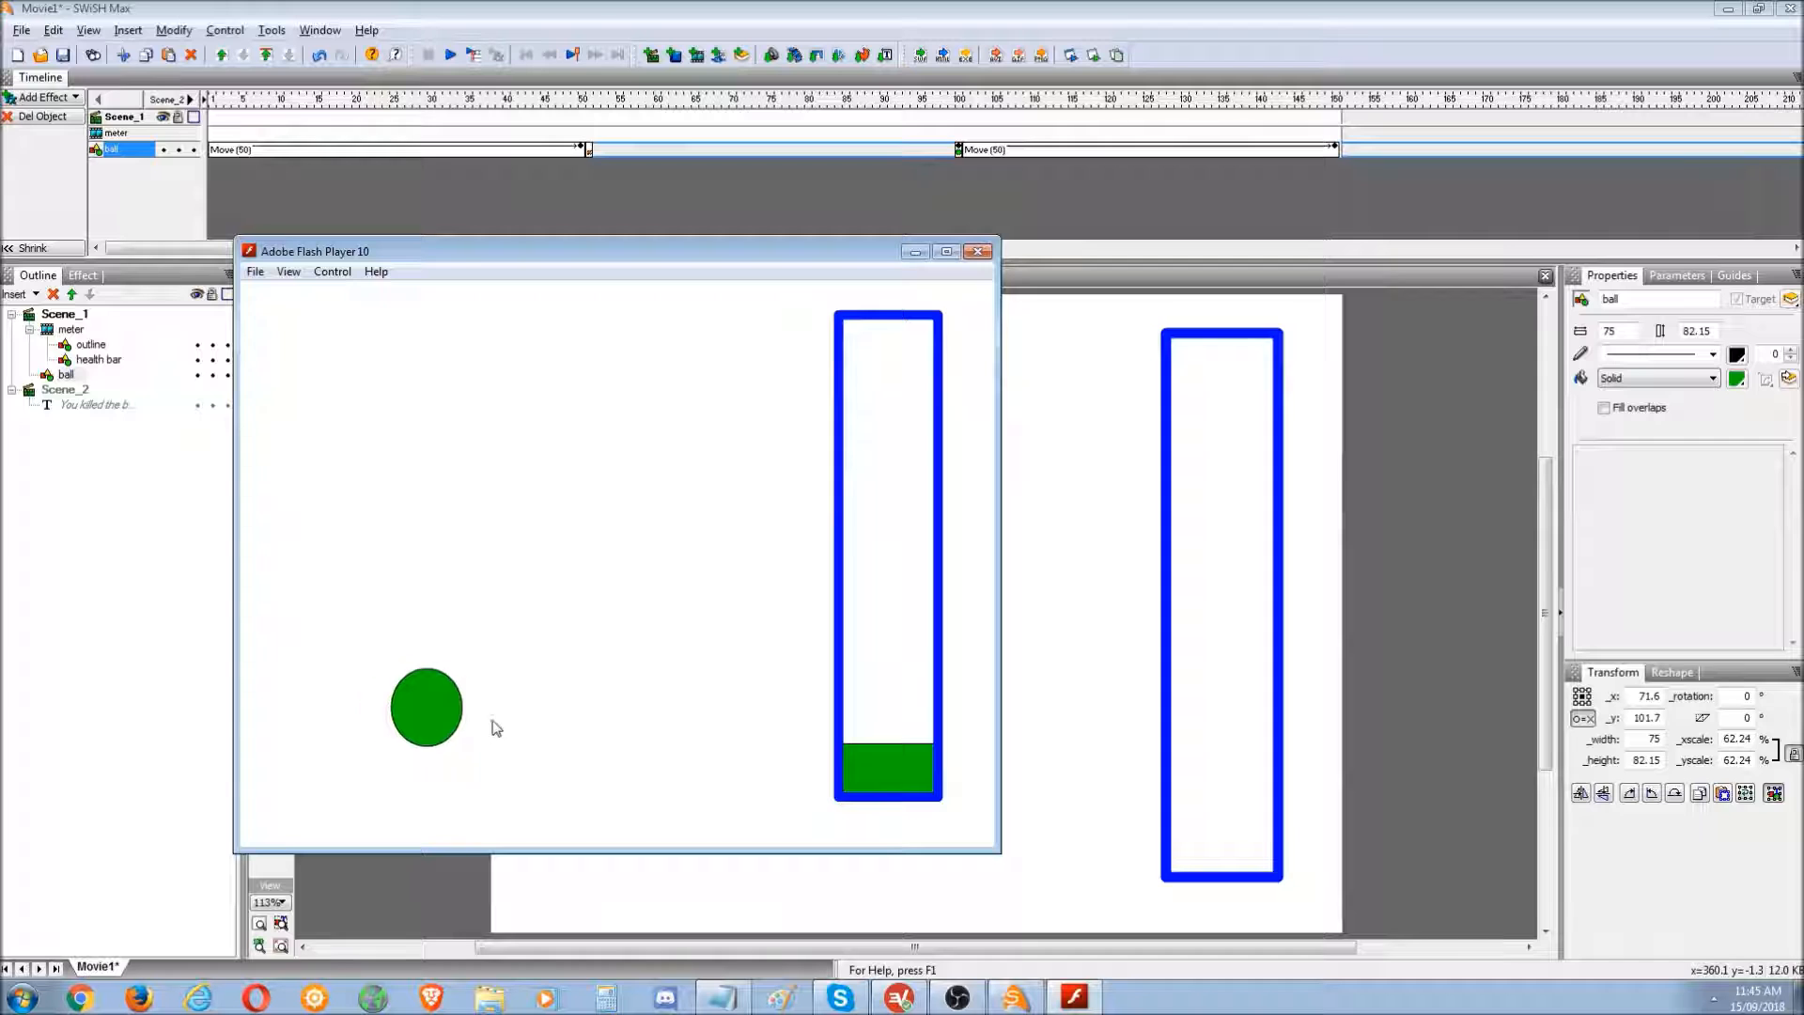
{"action": "left_click", "coordinate": [585, 721]}
{"action": "left_click", "coordinate": [585, 721]}
{"action": "left_click", "coordinate": [609, 719]}
{"action": "left_click", "coordinate": [635, 718]}
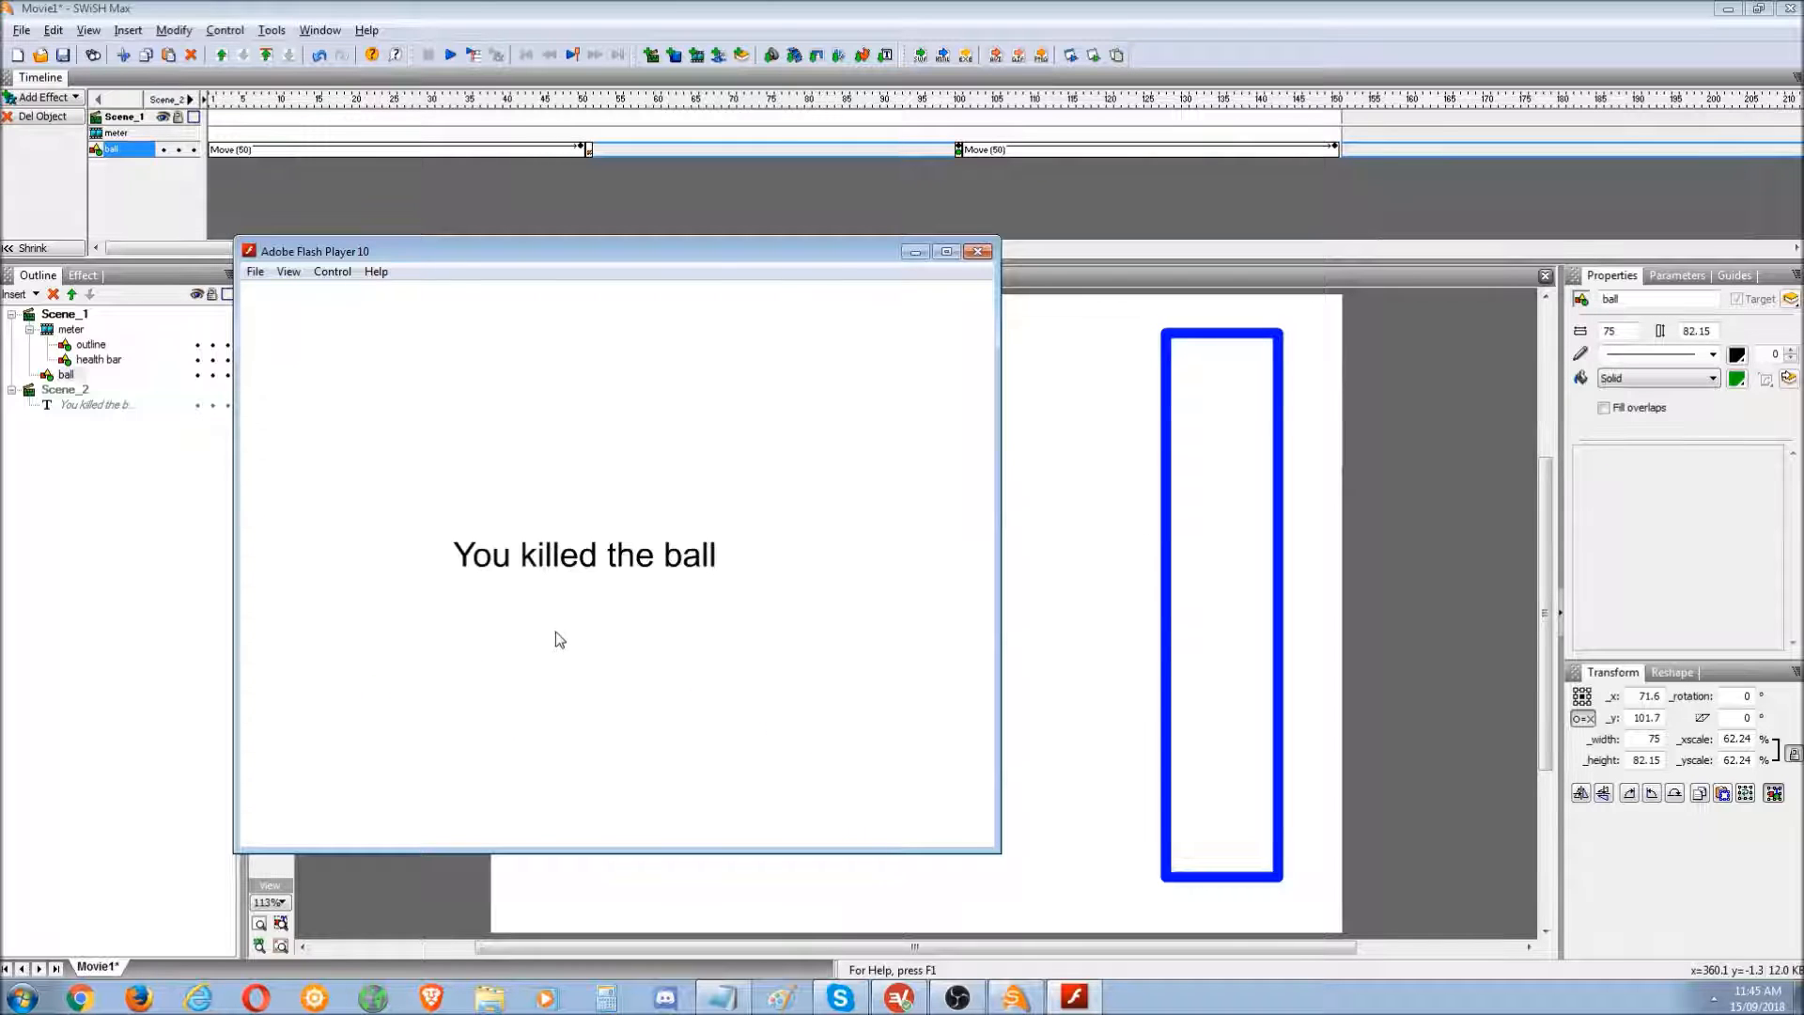
{"action": "left_click", "coordinate": [978, 251]}
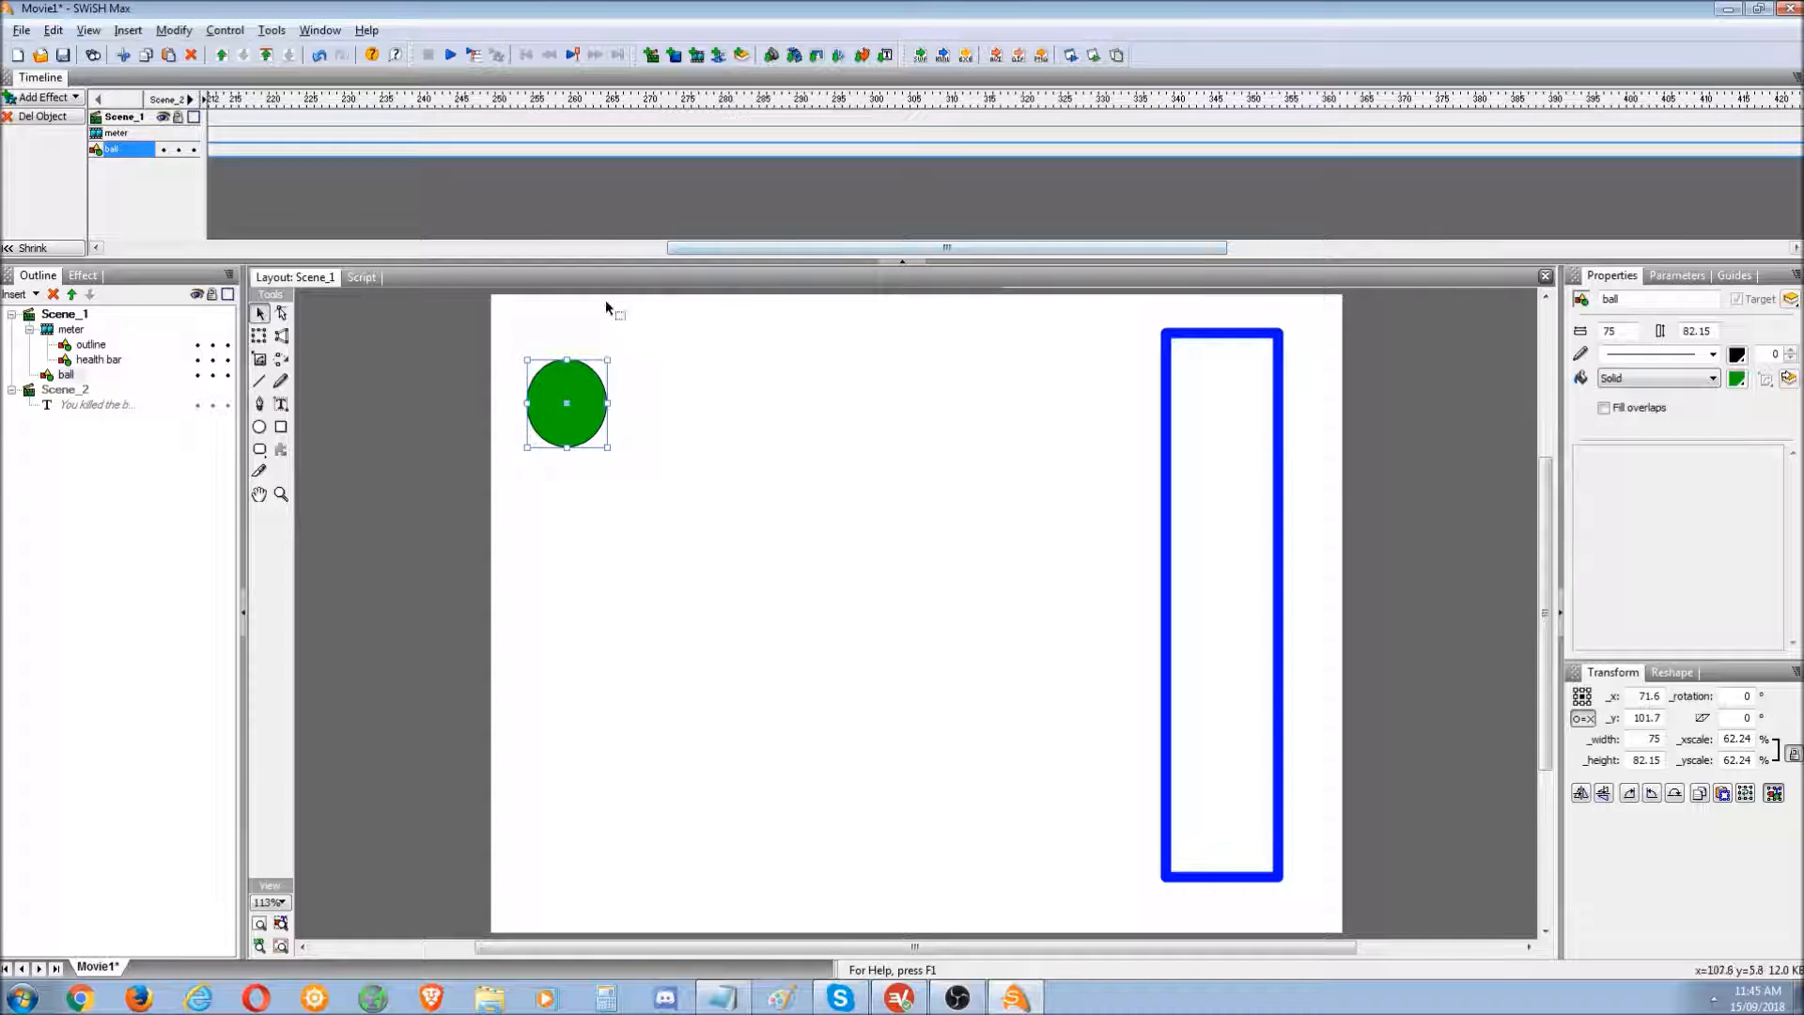
- Add a gotoAndPlay(1) action to frame 150 of Scene_1's timeline, where the ball's last move ends
{"action": "left_click_drag", "start_coordinate": [729, 244], "coordinate": [225, 247]}
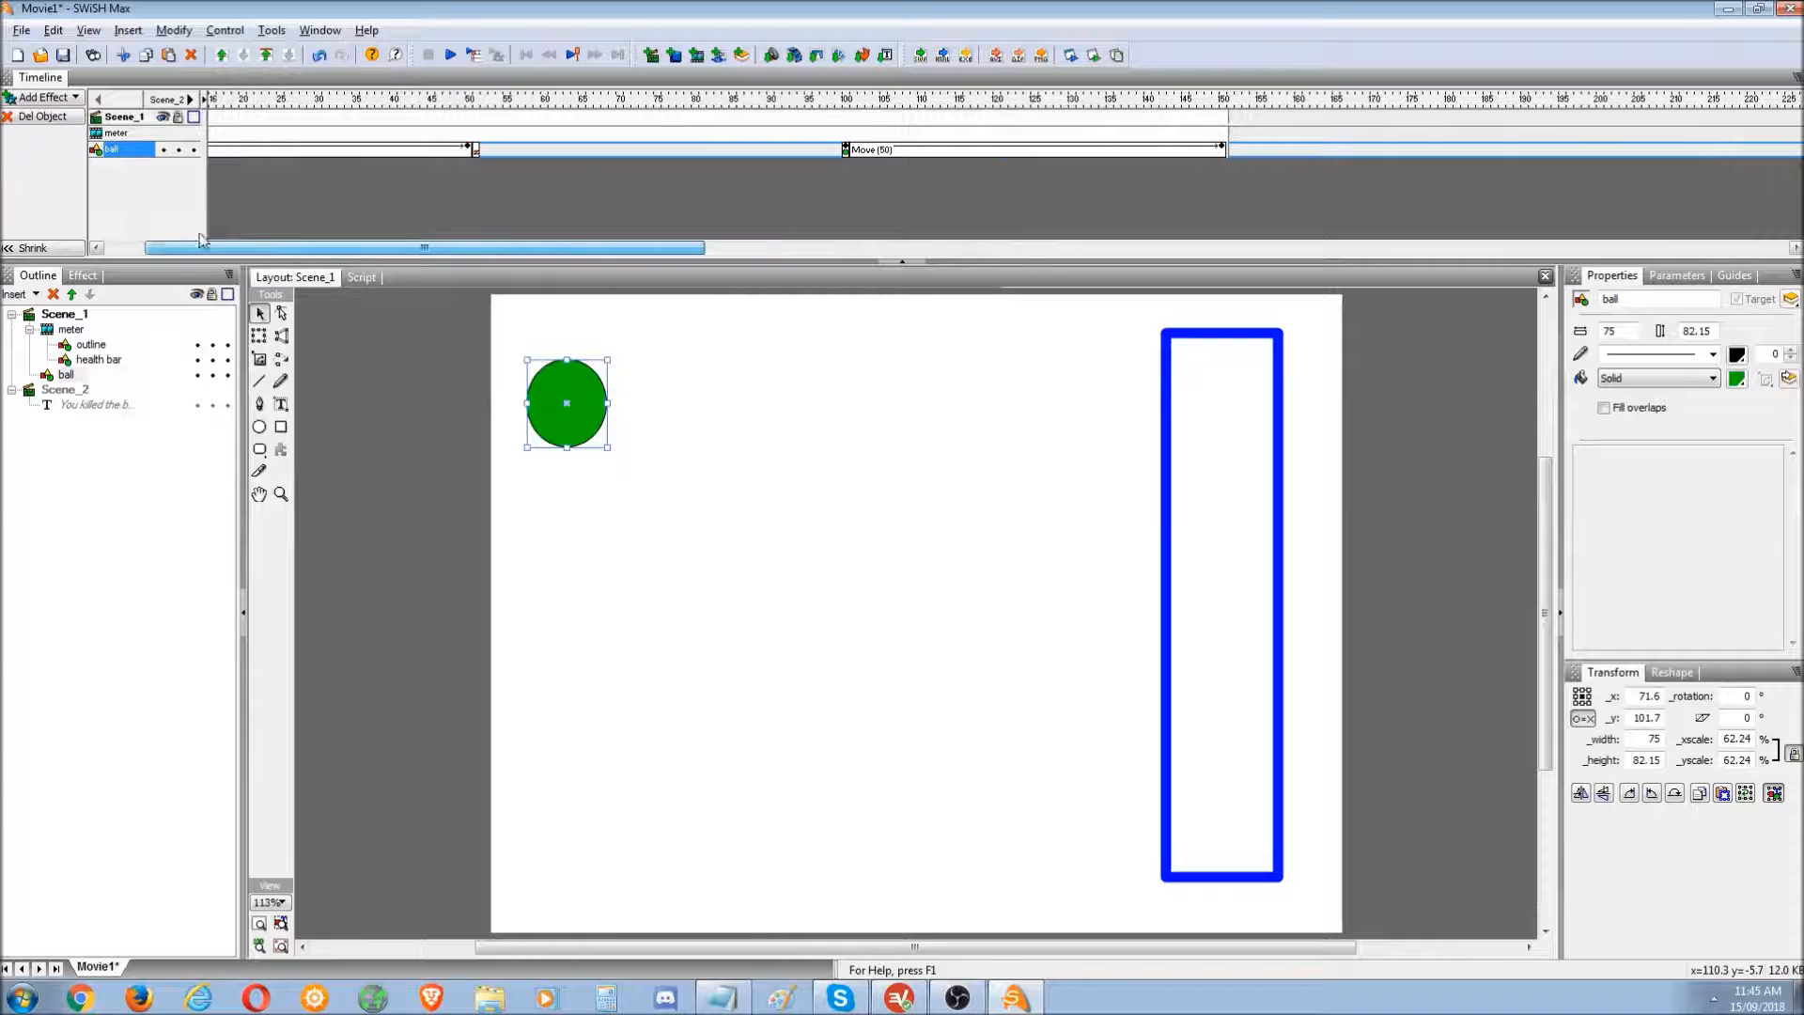
{"action": "left_click", "coordinate": [55, 316]}
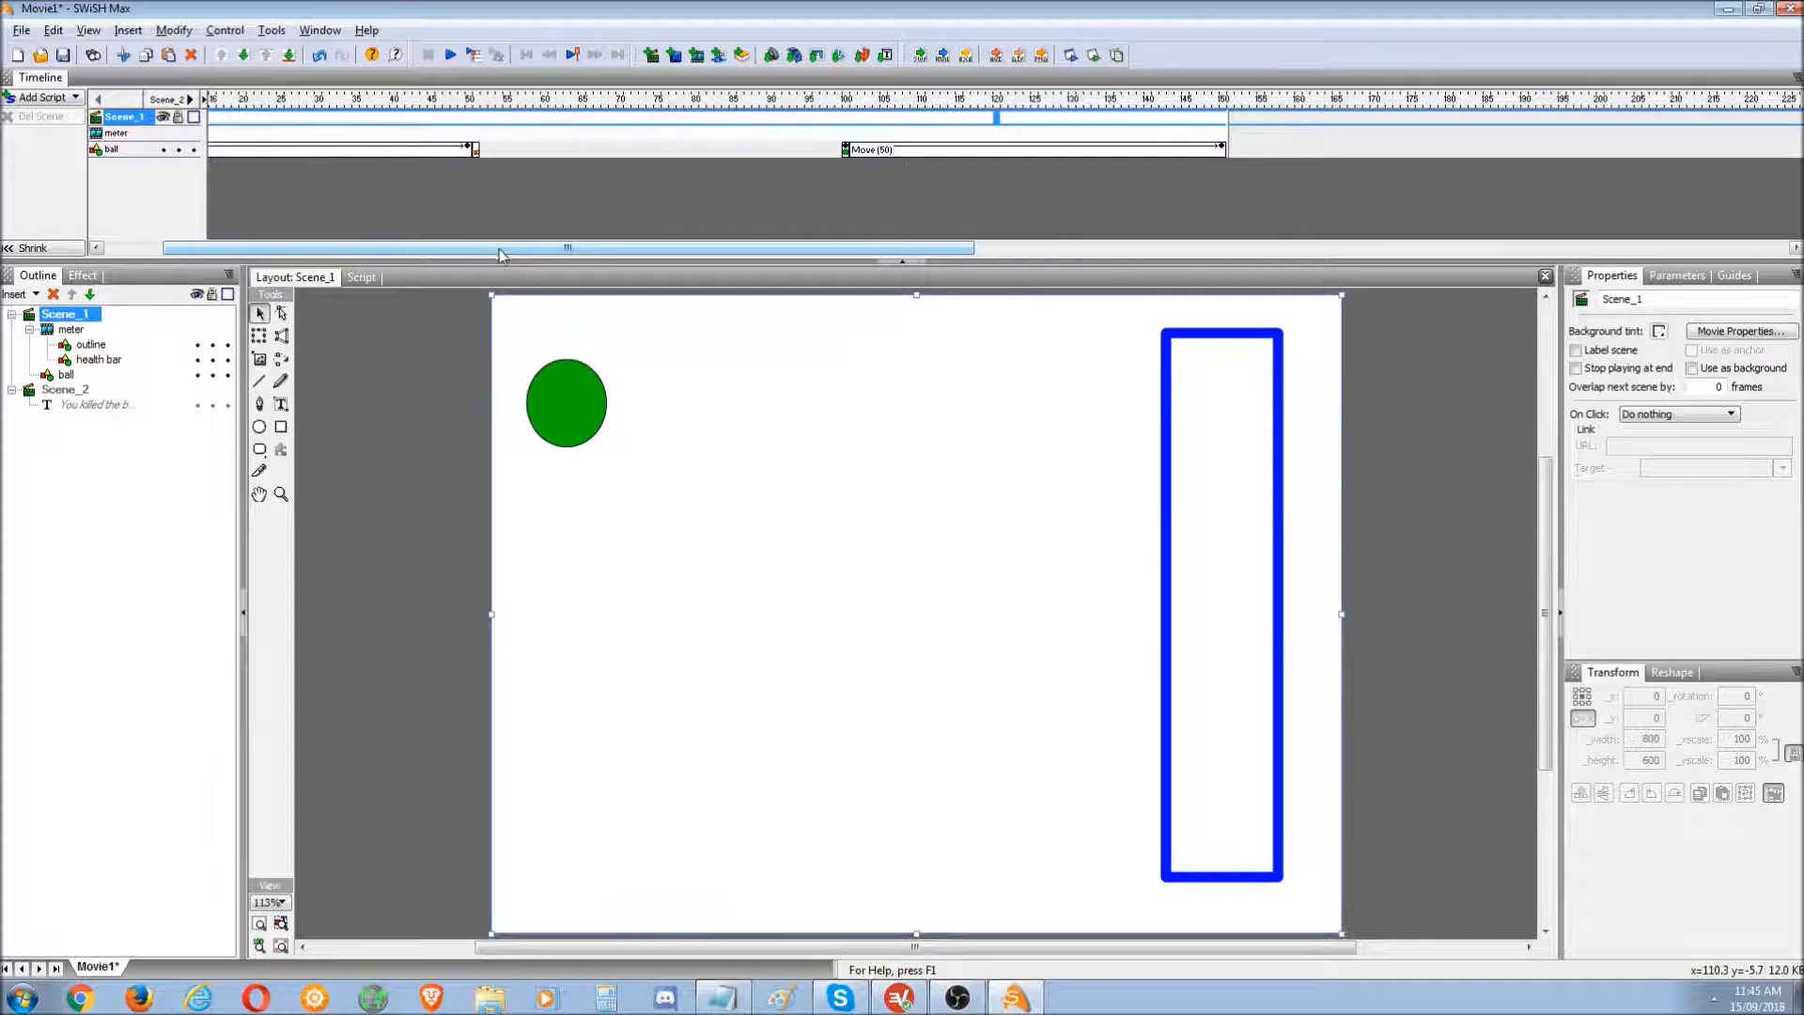
{"action": "left_click_drag", "start_coordinate": [503, 246], "coordinate": [606, 266]}
{"action": "mouse_move", "coordinate": [678, 99]}
{"action": "left_mouse_down"}
{"action": "mouse_move", "coordinate": [627, 97]}
{"action": "mouse_move", "coordinate": [968, 101]}
{"action": "mouse_move", "coordinate": [1027, 120]}
{"action": "mouse_move", "coordinate": [197, 155]}
{"action": "mouse_move", "coordinate": [94, 371]}
{"action": "left_mouse_up"}
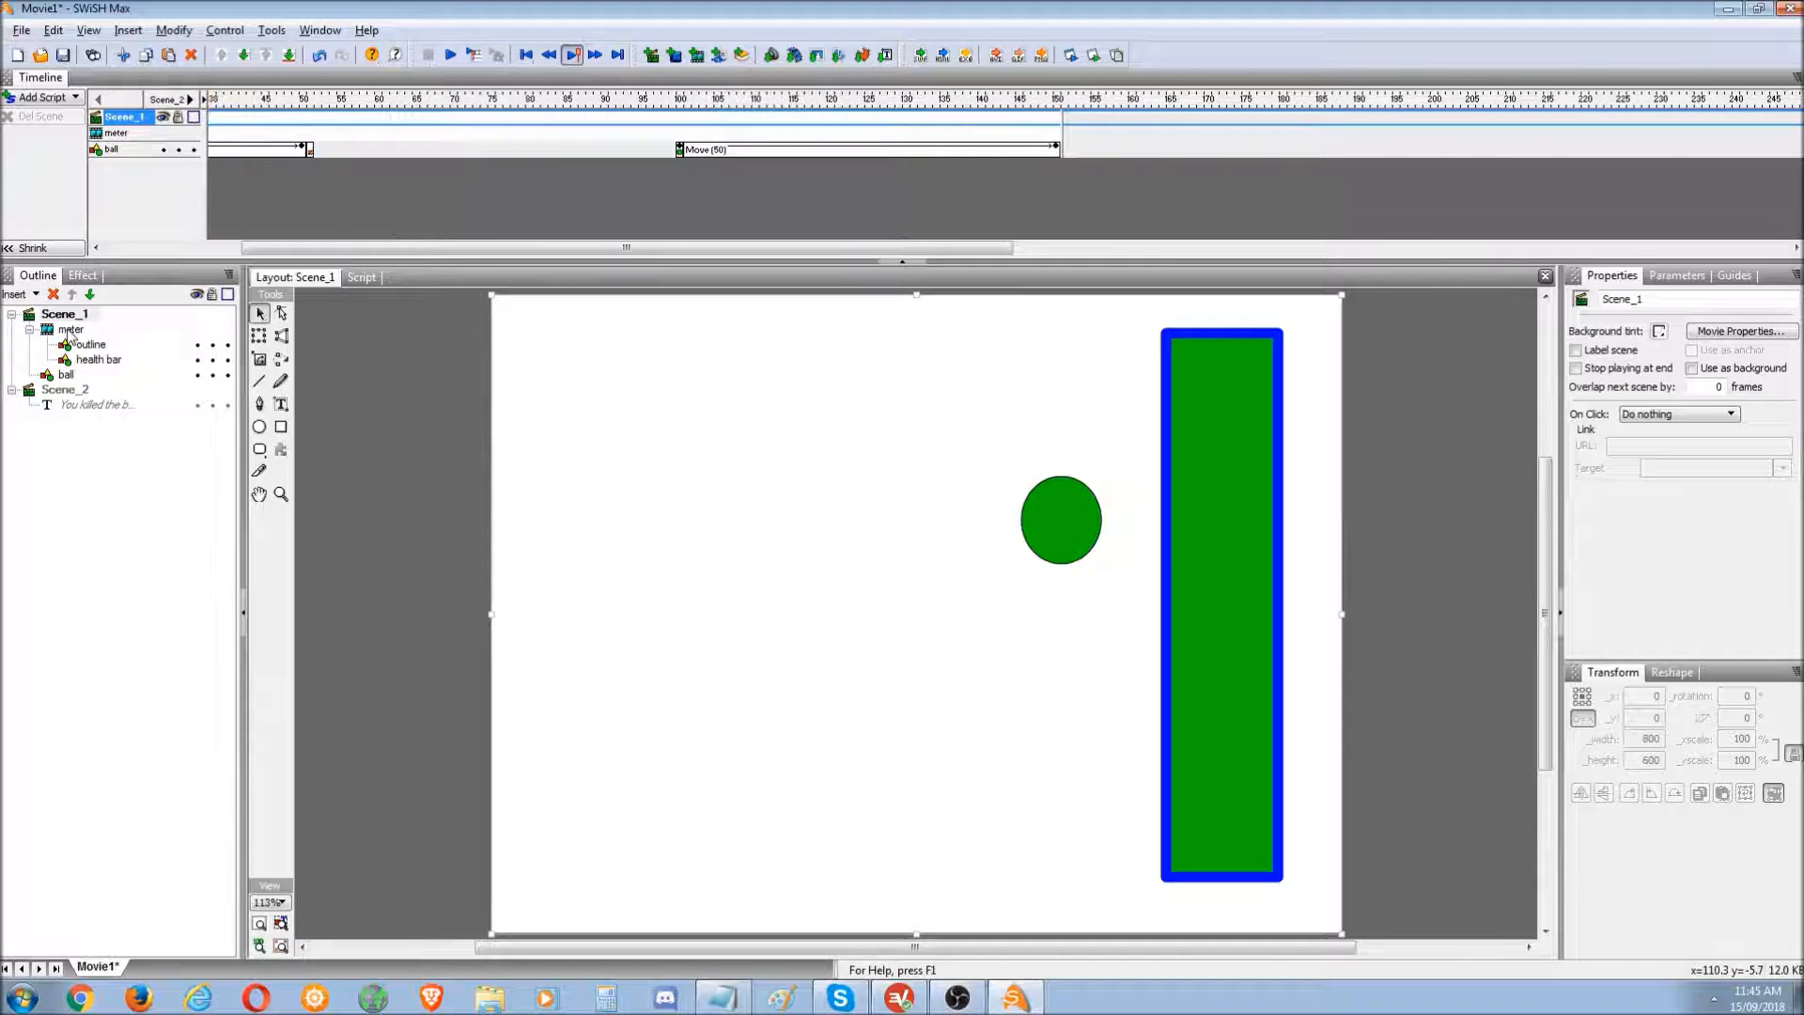
{"action": "left_click", "coordinate": [75, 392]}
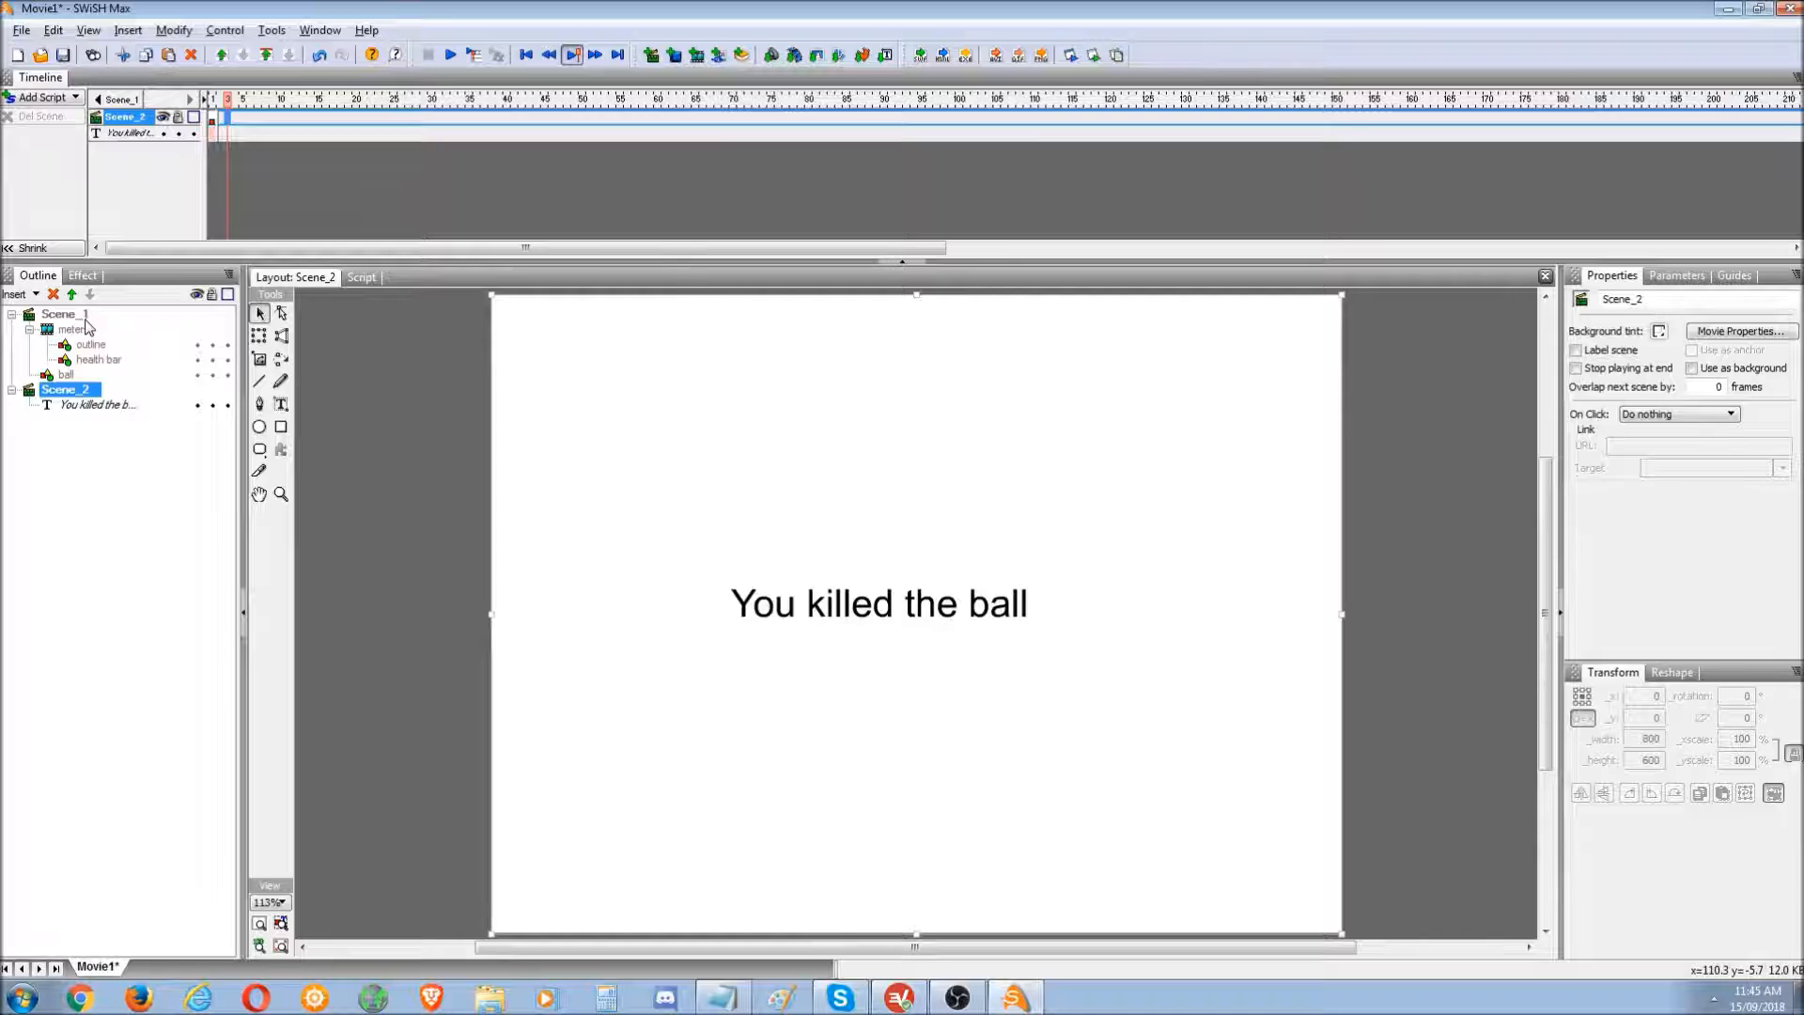
{"action": "left_click", "coordinate": [83, 318]}
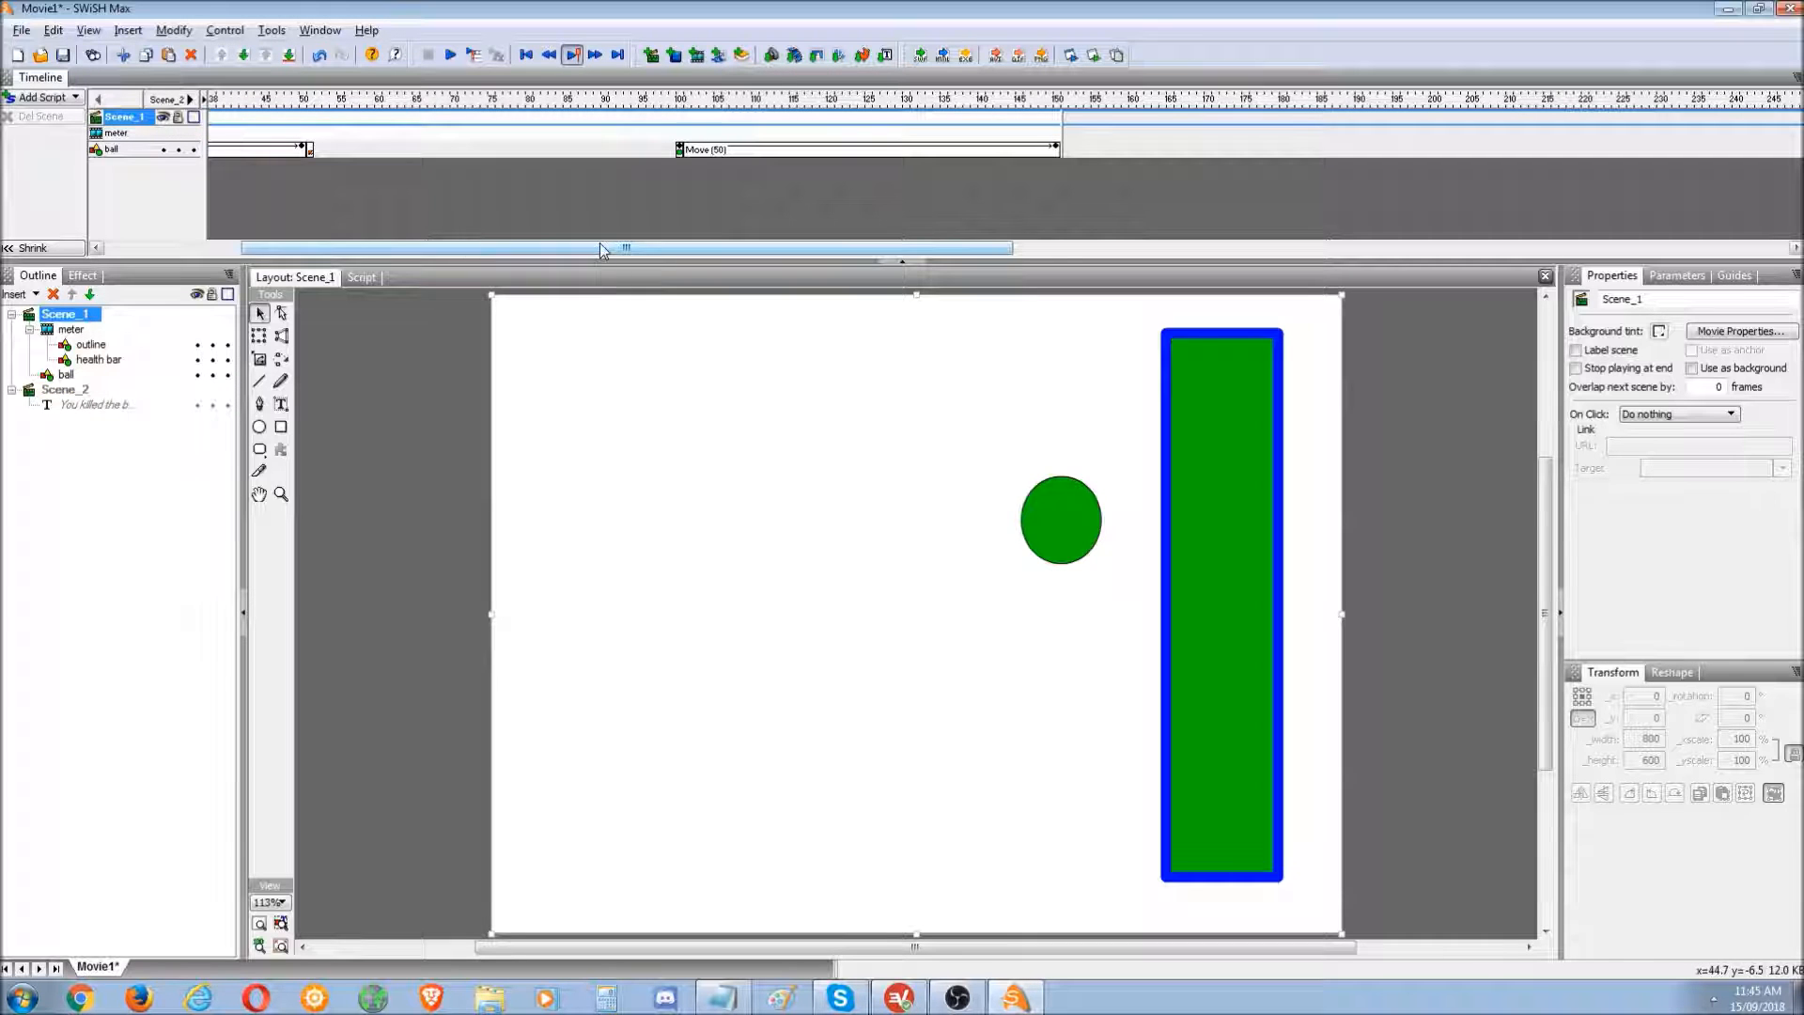
{"action": "left_click", "coordinate": [1058, 121]}
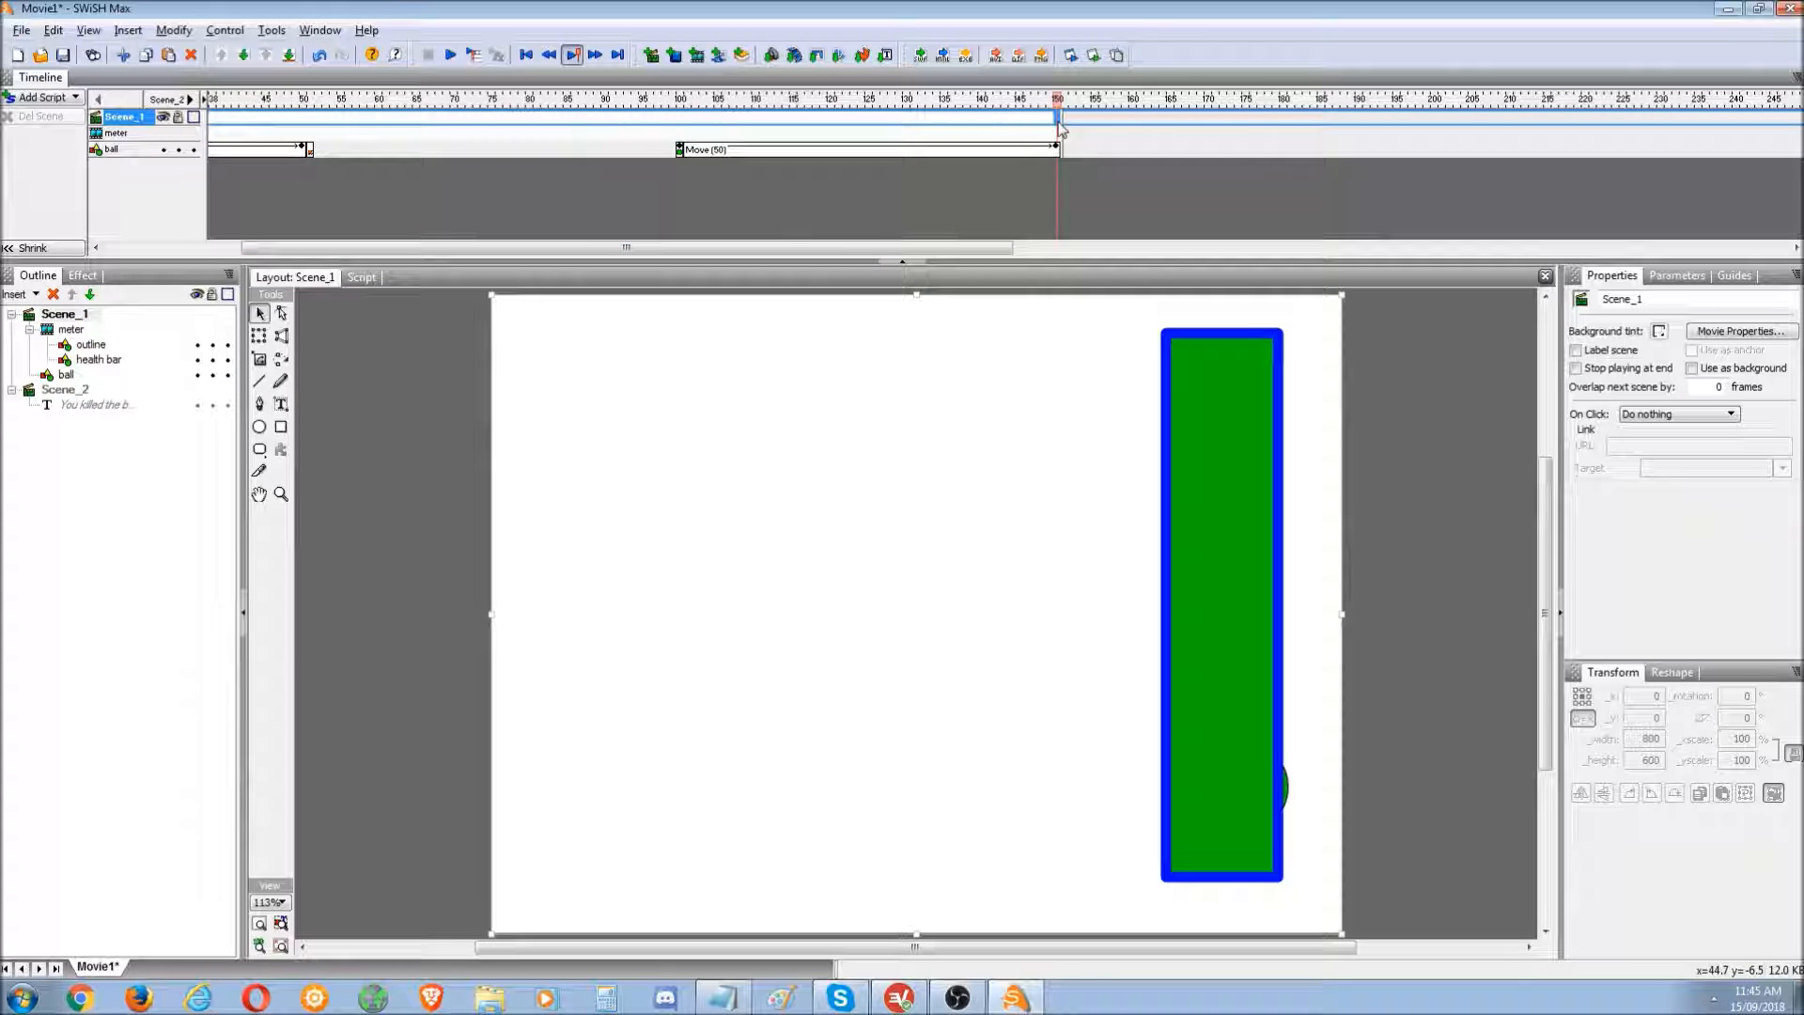
{"action": "right_click", "coordinate": [1058, 123]}
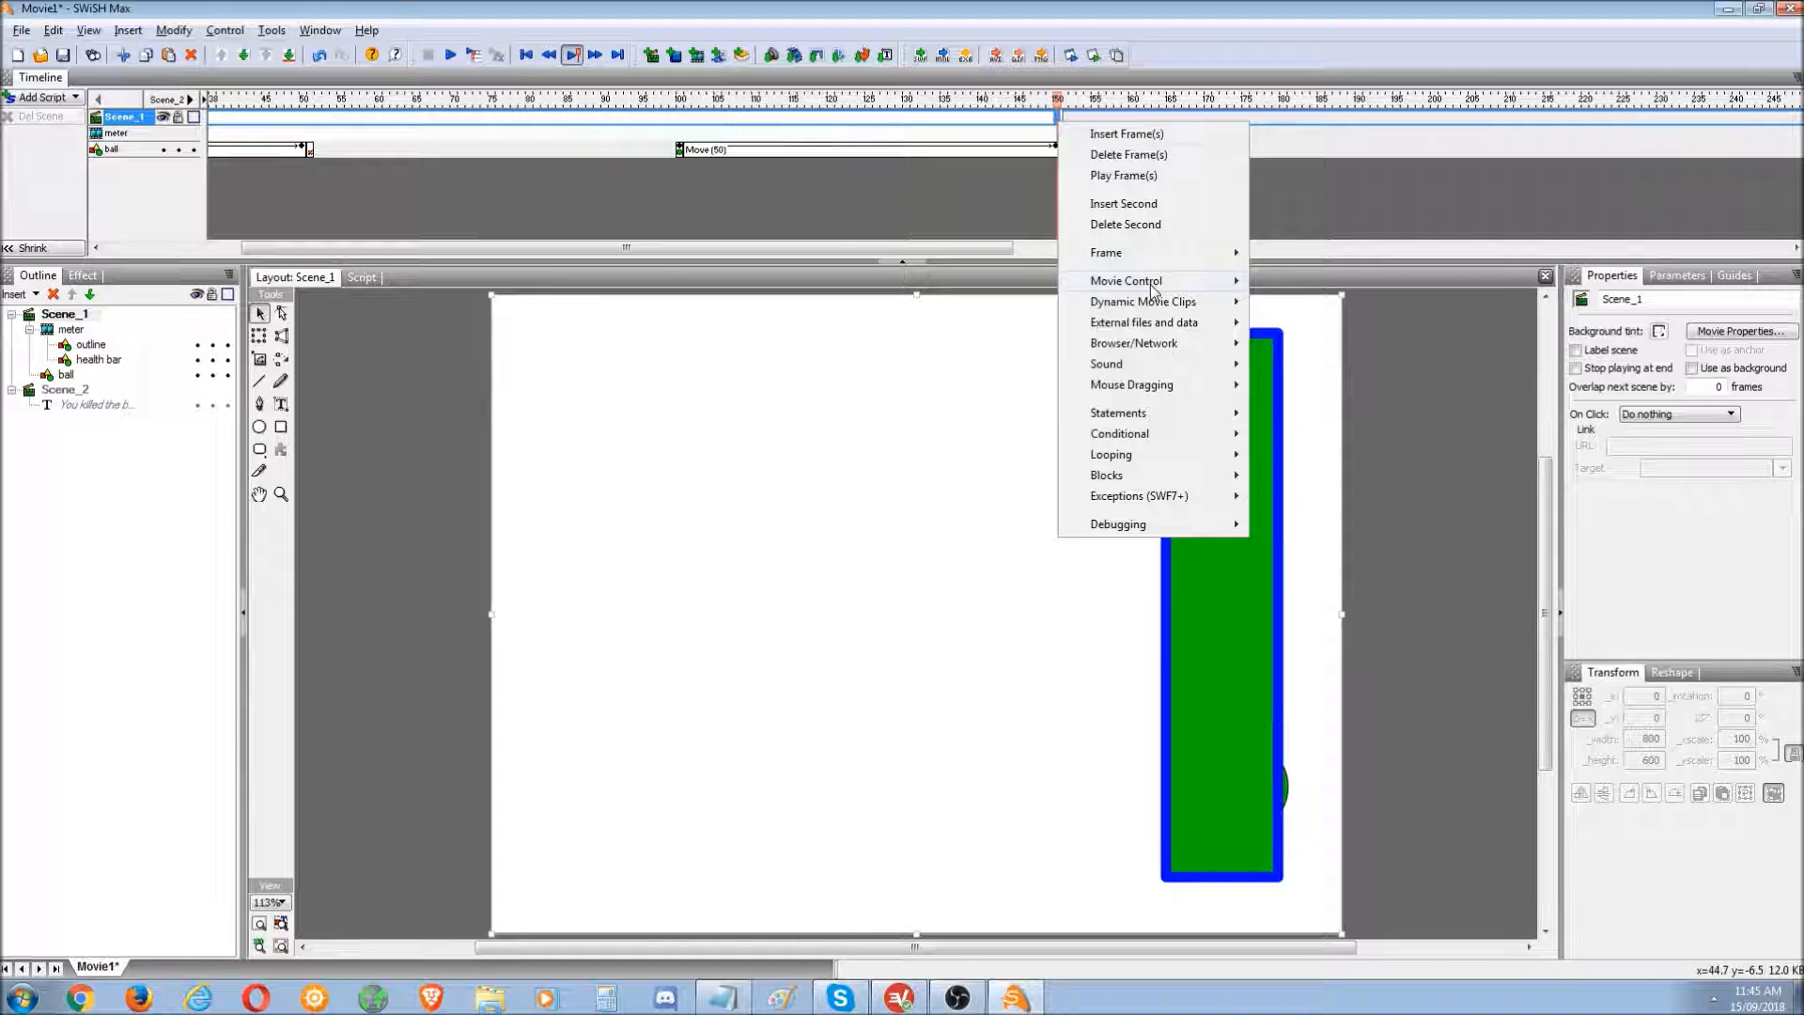
{"action": "mouse_move", "coordinate": [1154, 284]}
{"action": "mouse_move", "coordinate": [1341, 335]}
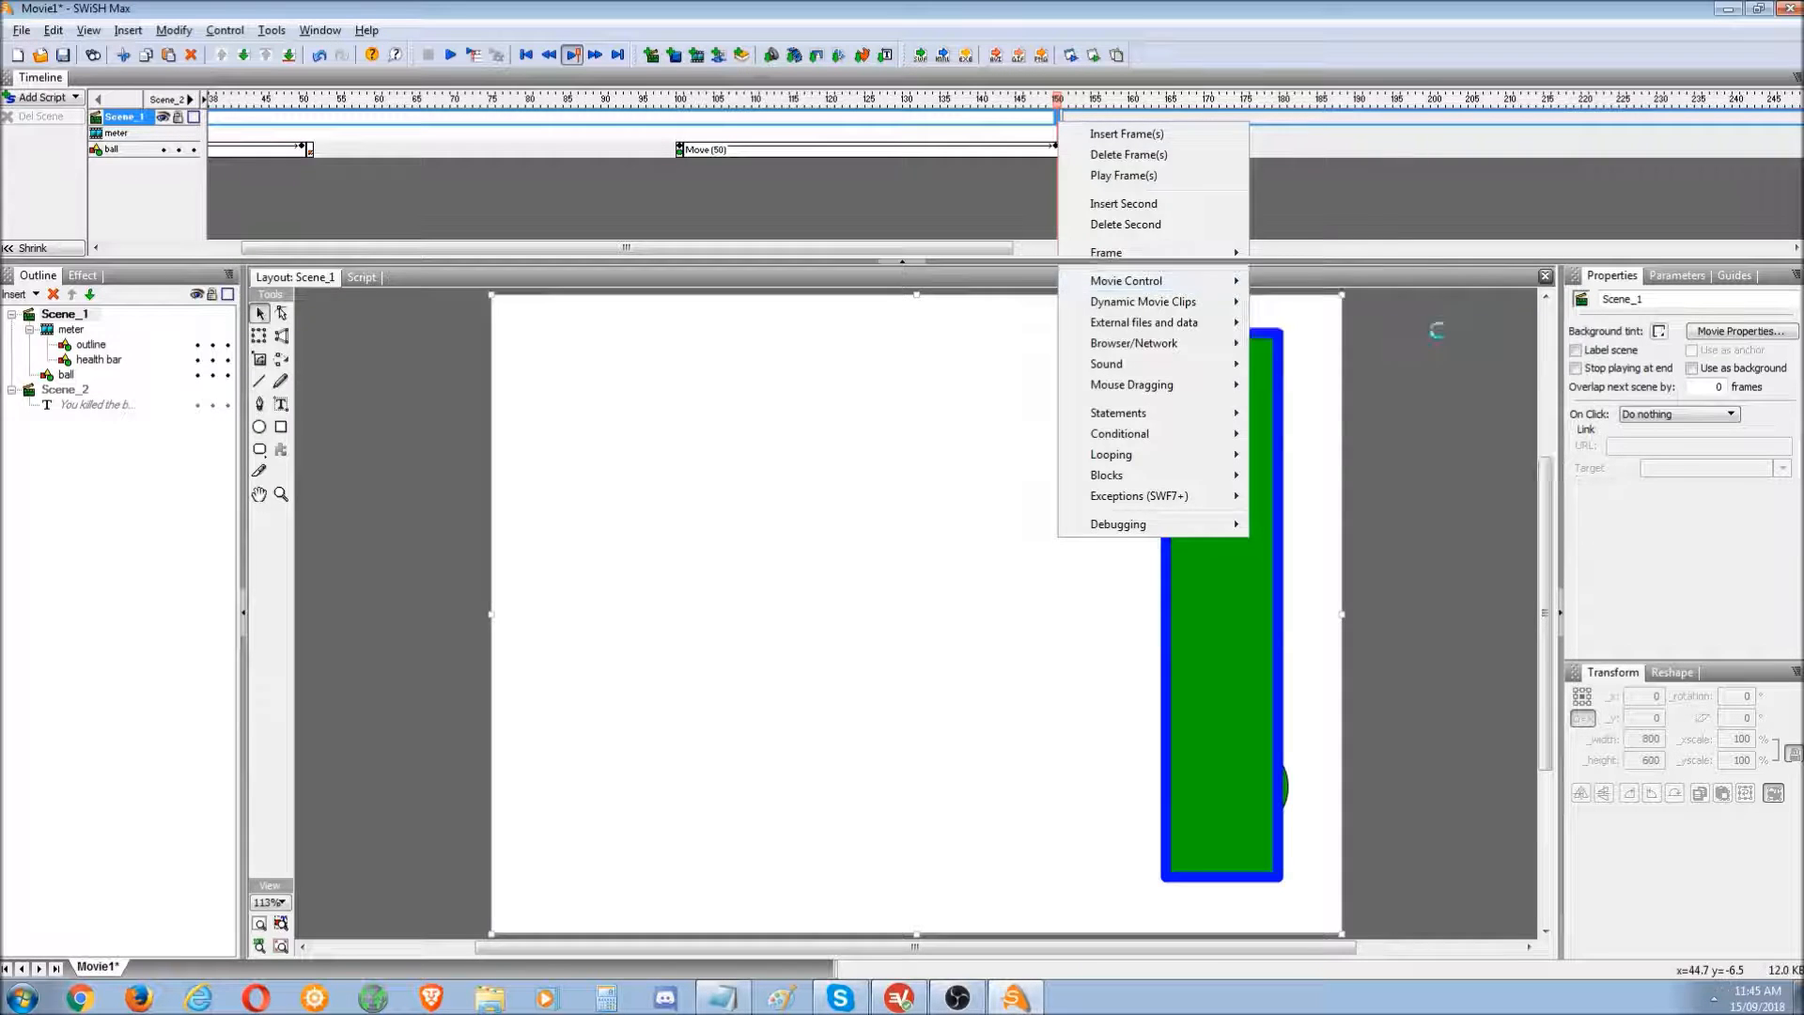
{"action": "left_click", "coordinate": [1442, 334]}
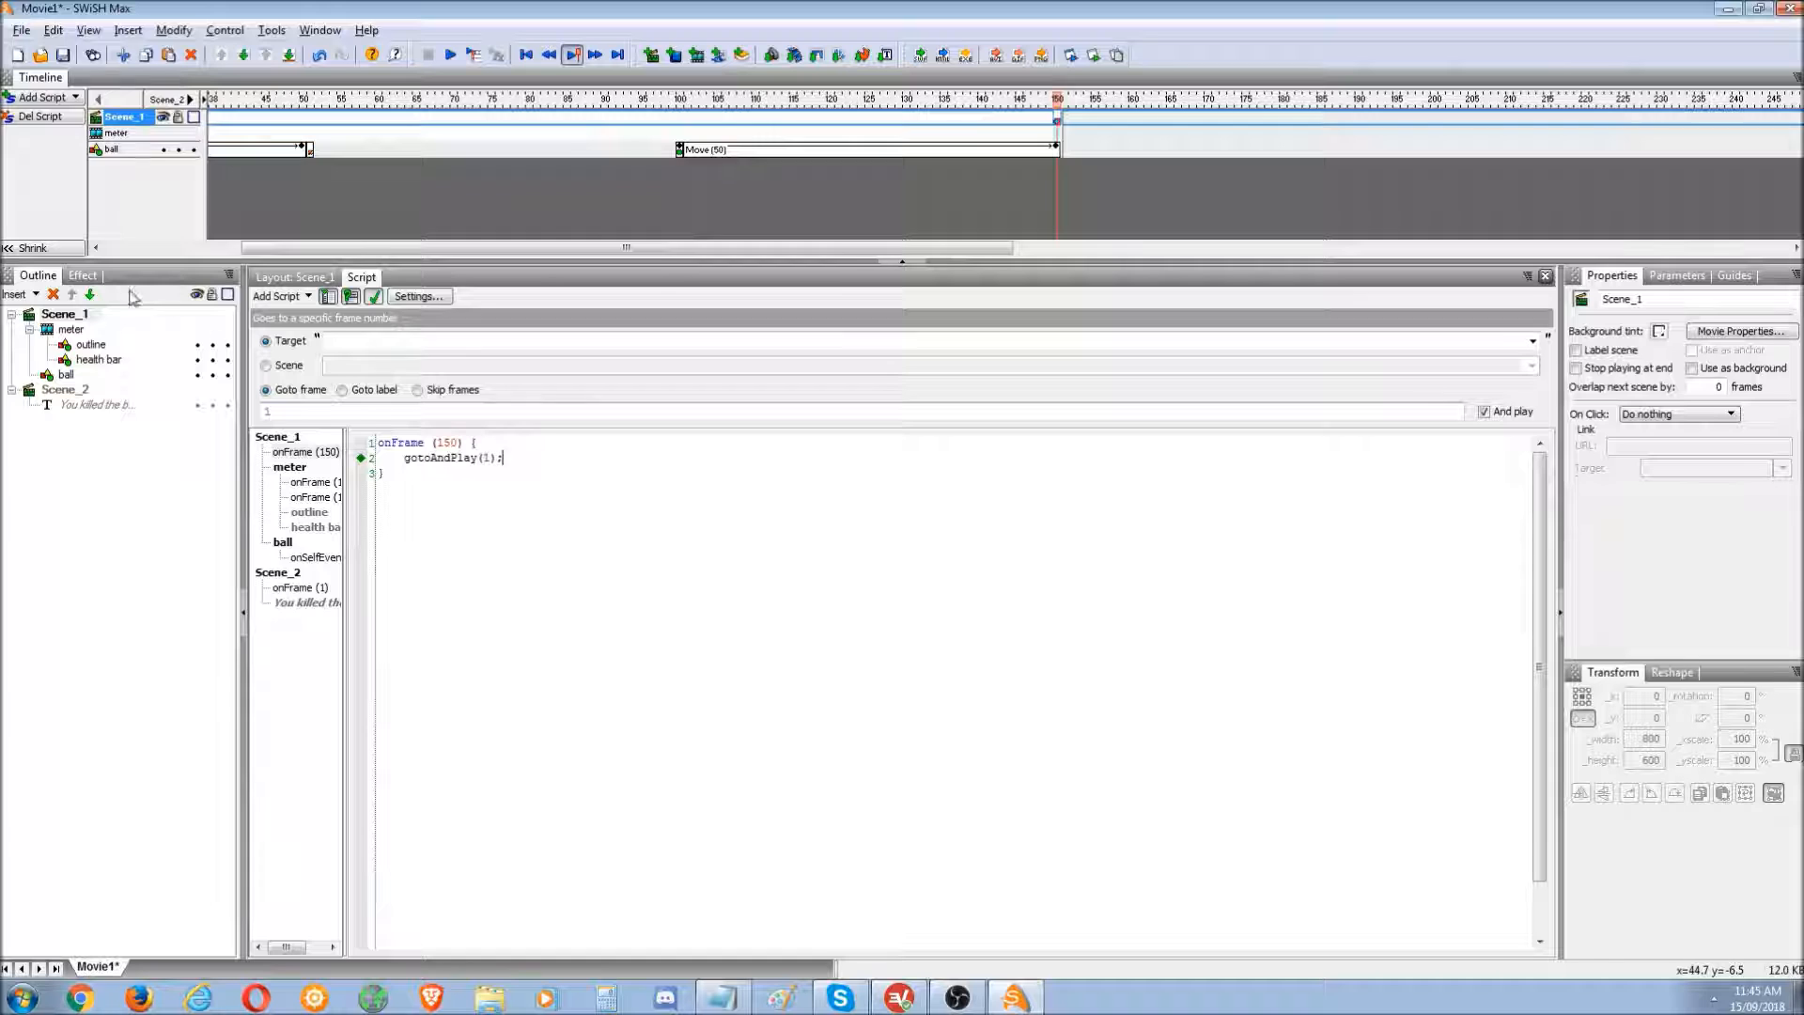
- Test in the Flash player whether the ball's animation loops and a full meter still switches scenes
{"action": "left_click", "coordinate": [1094, 55]}
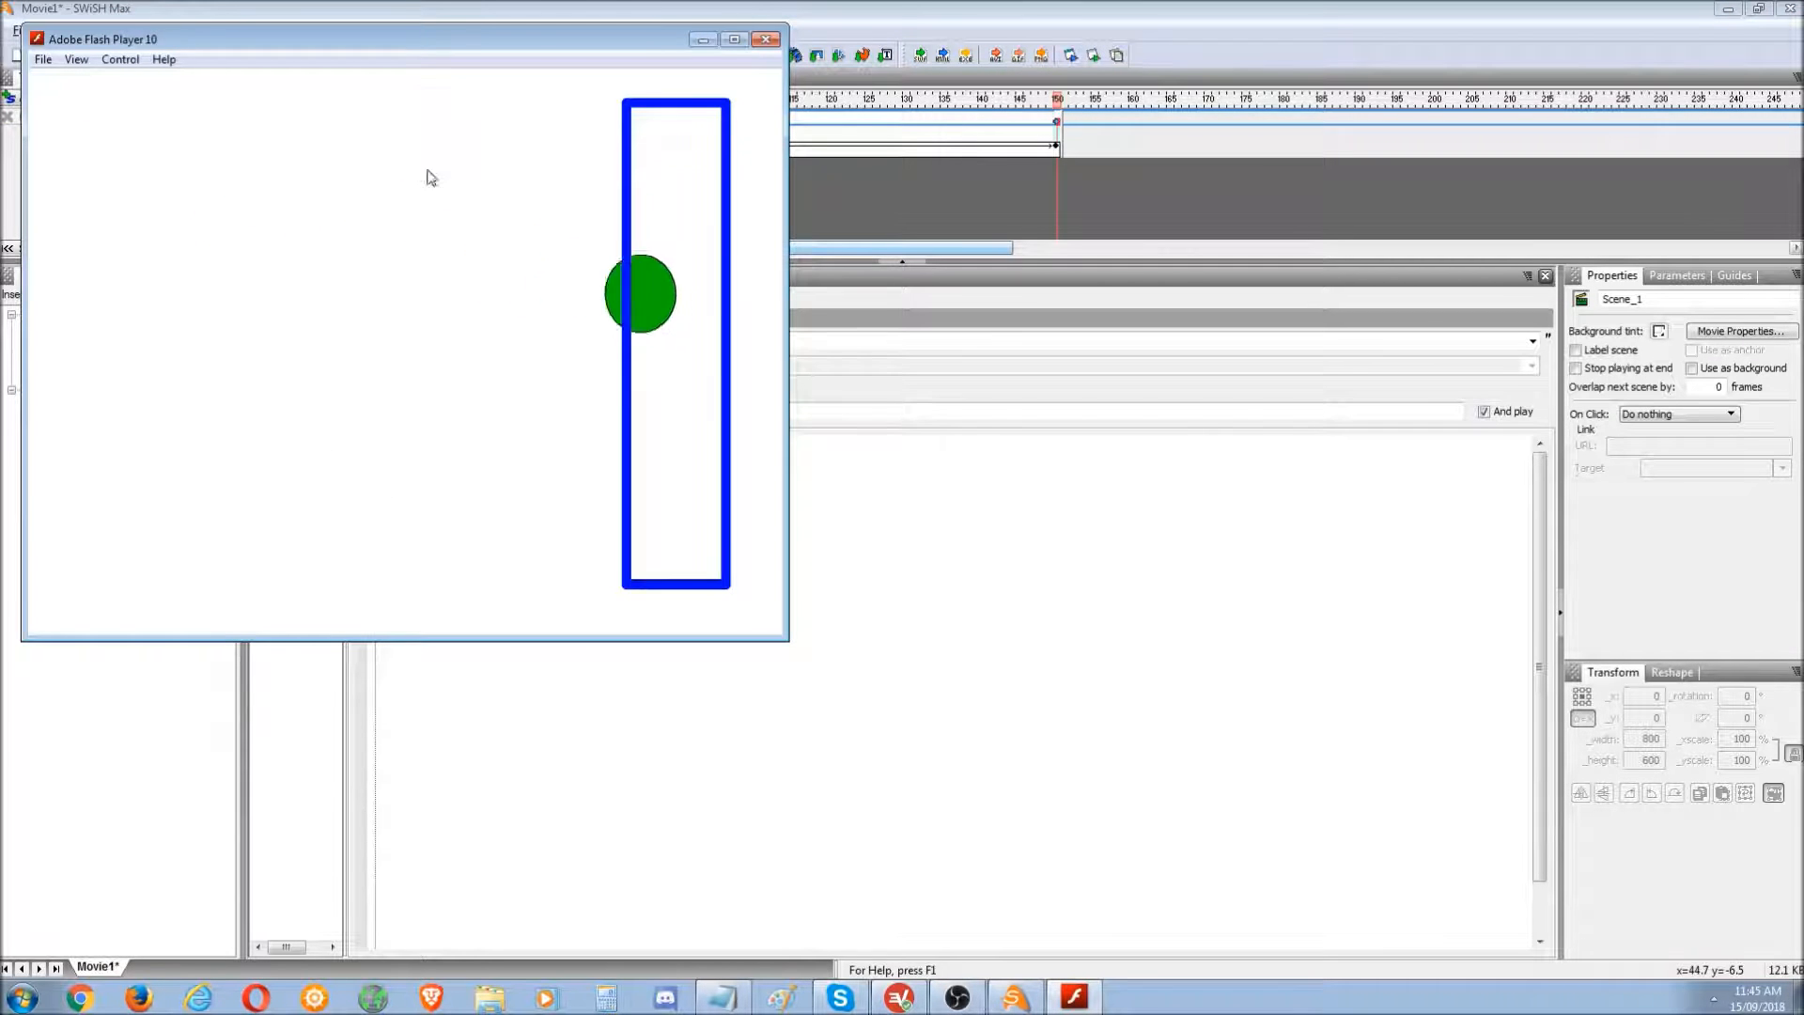
{"action": "left_click_drag", "start_coordinate": [439, 40], "coordinate": [881, 192]}
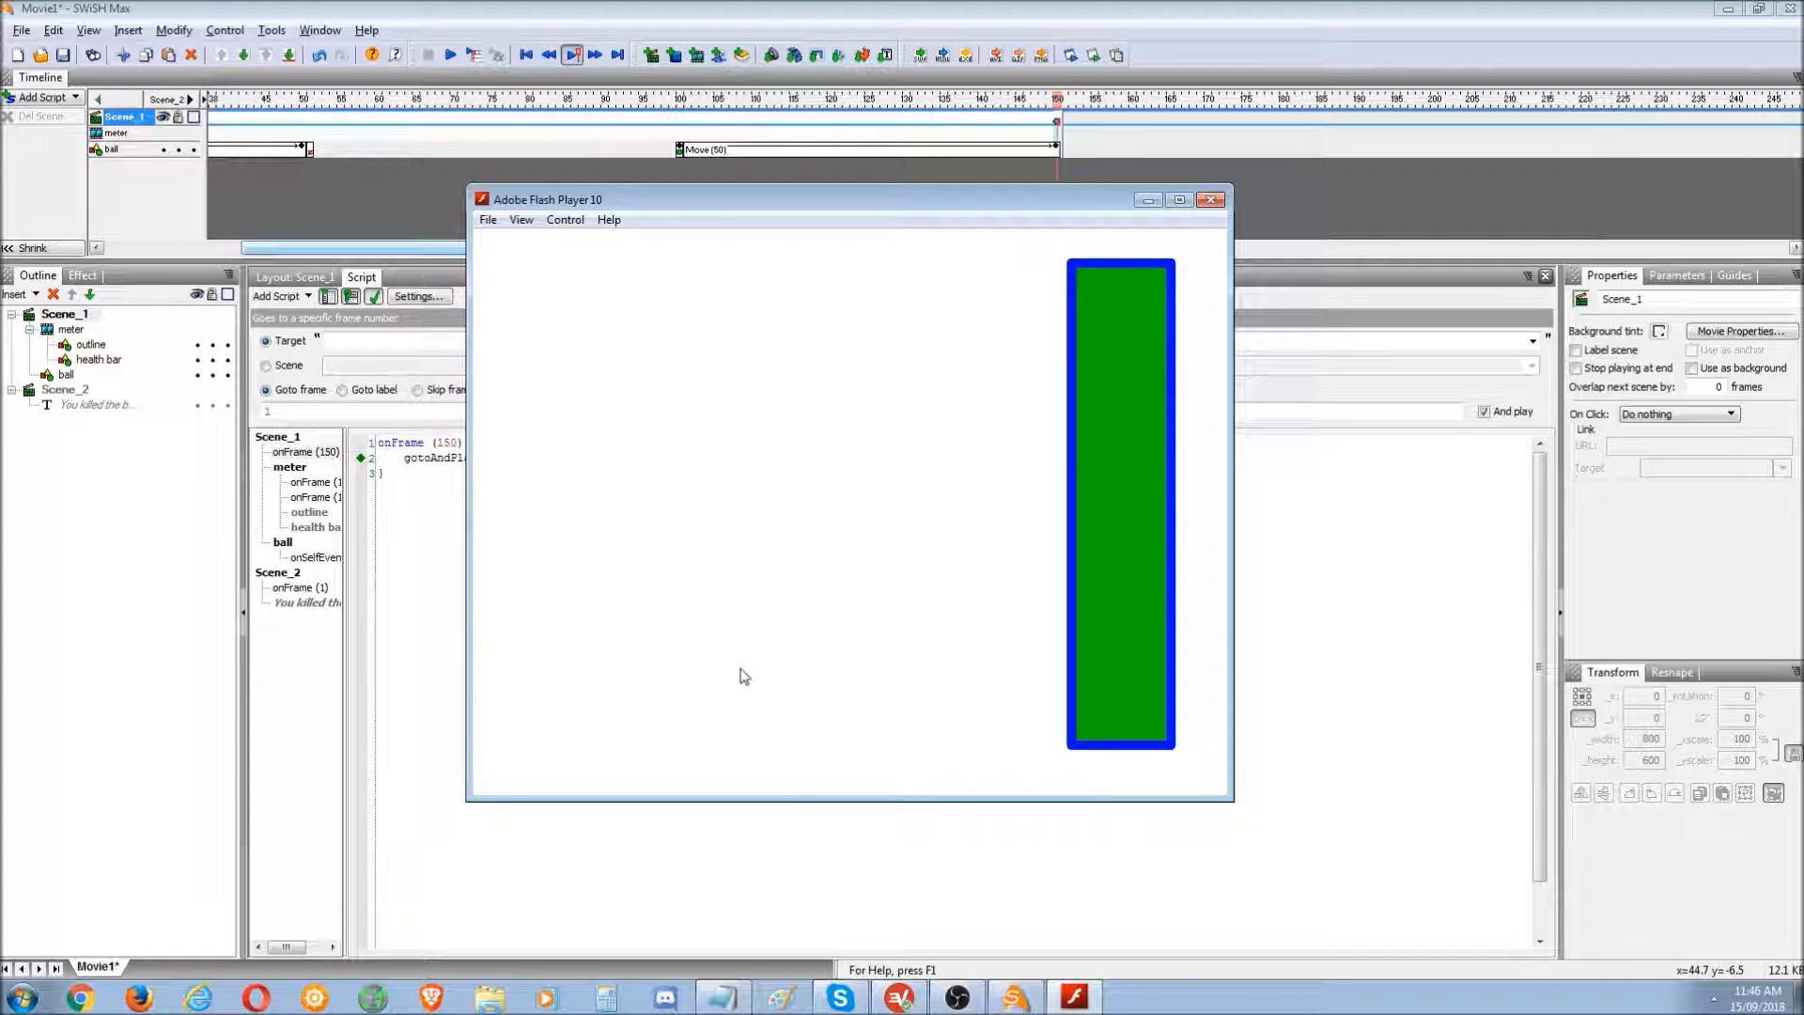
{"action": "left_click", "coordinate": [1210, 200]}
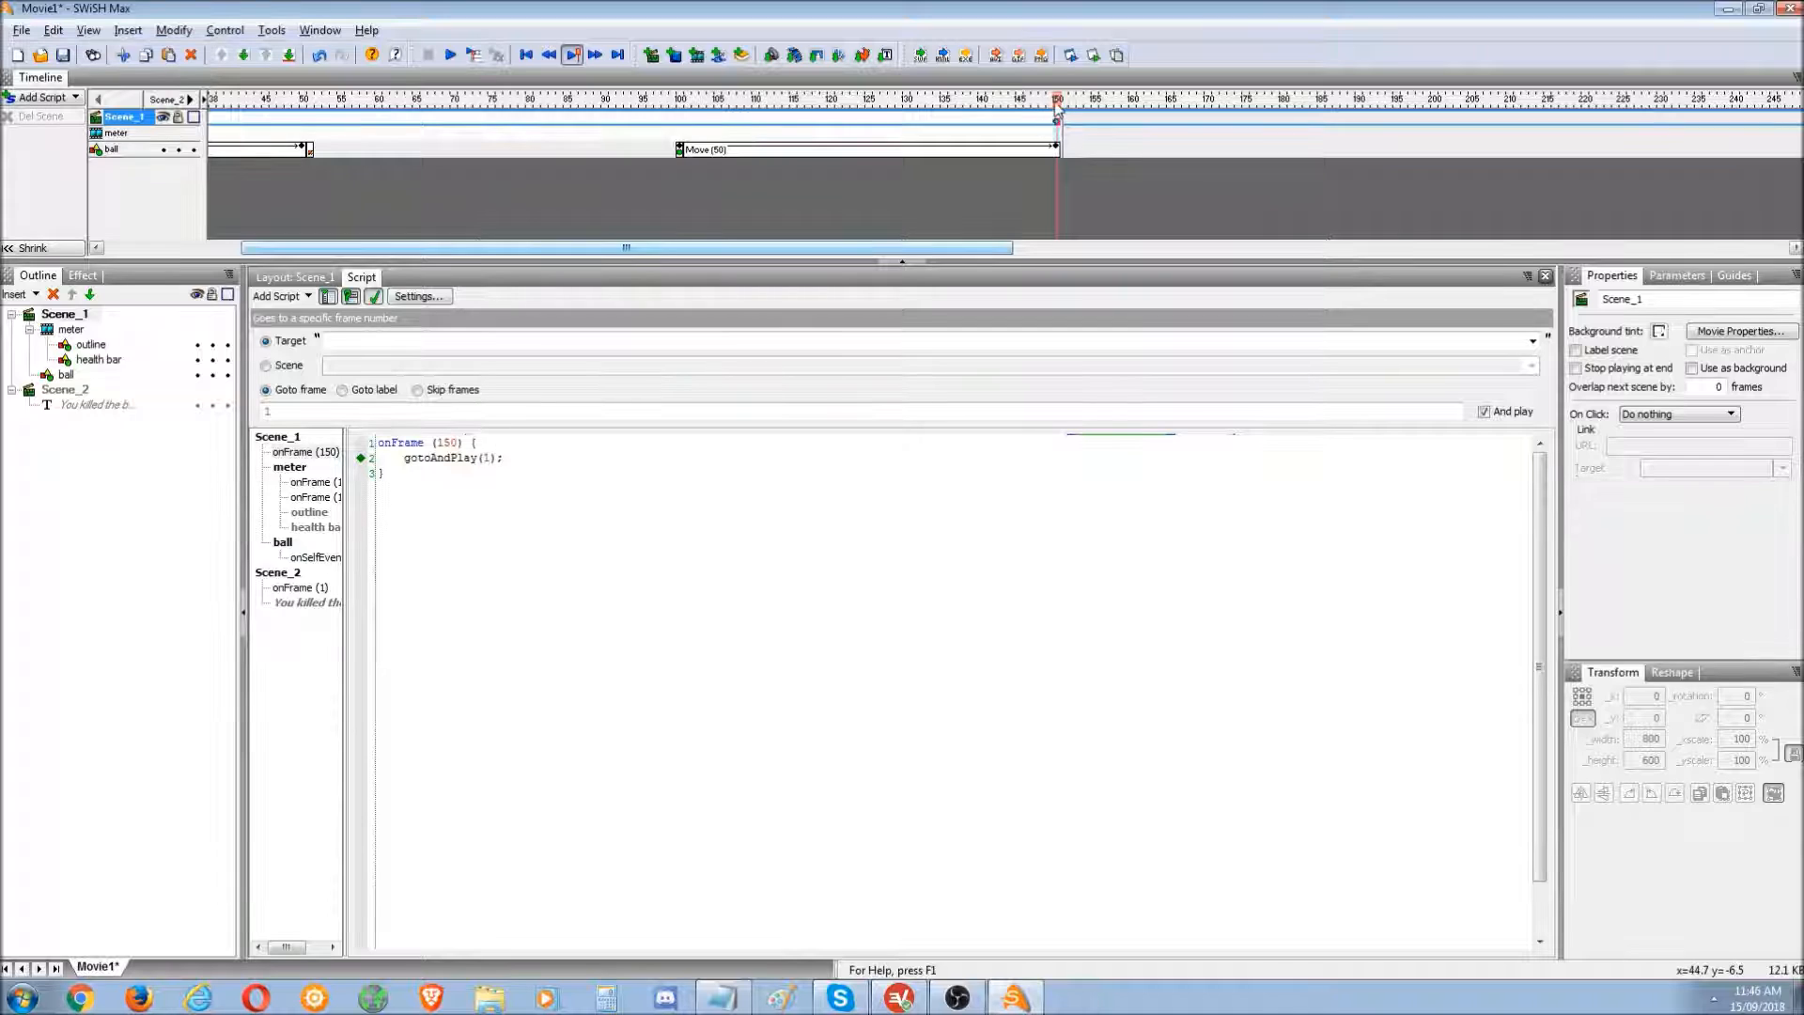
- Examine the frames around 150 on Scene_1's timeline and the script attached to frame 150
{"action": "left_click_drag", "start_coordinate": [1059, 105], "coordinate": [1044, 103]}
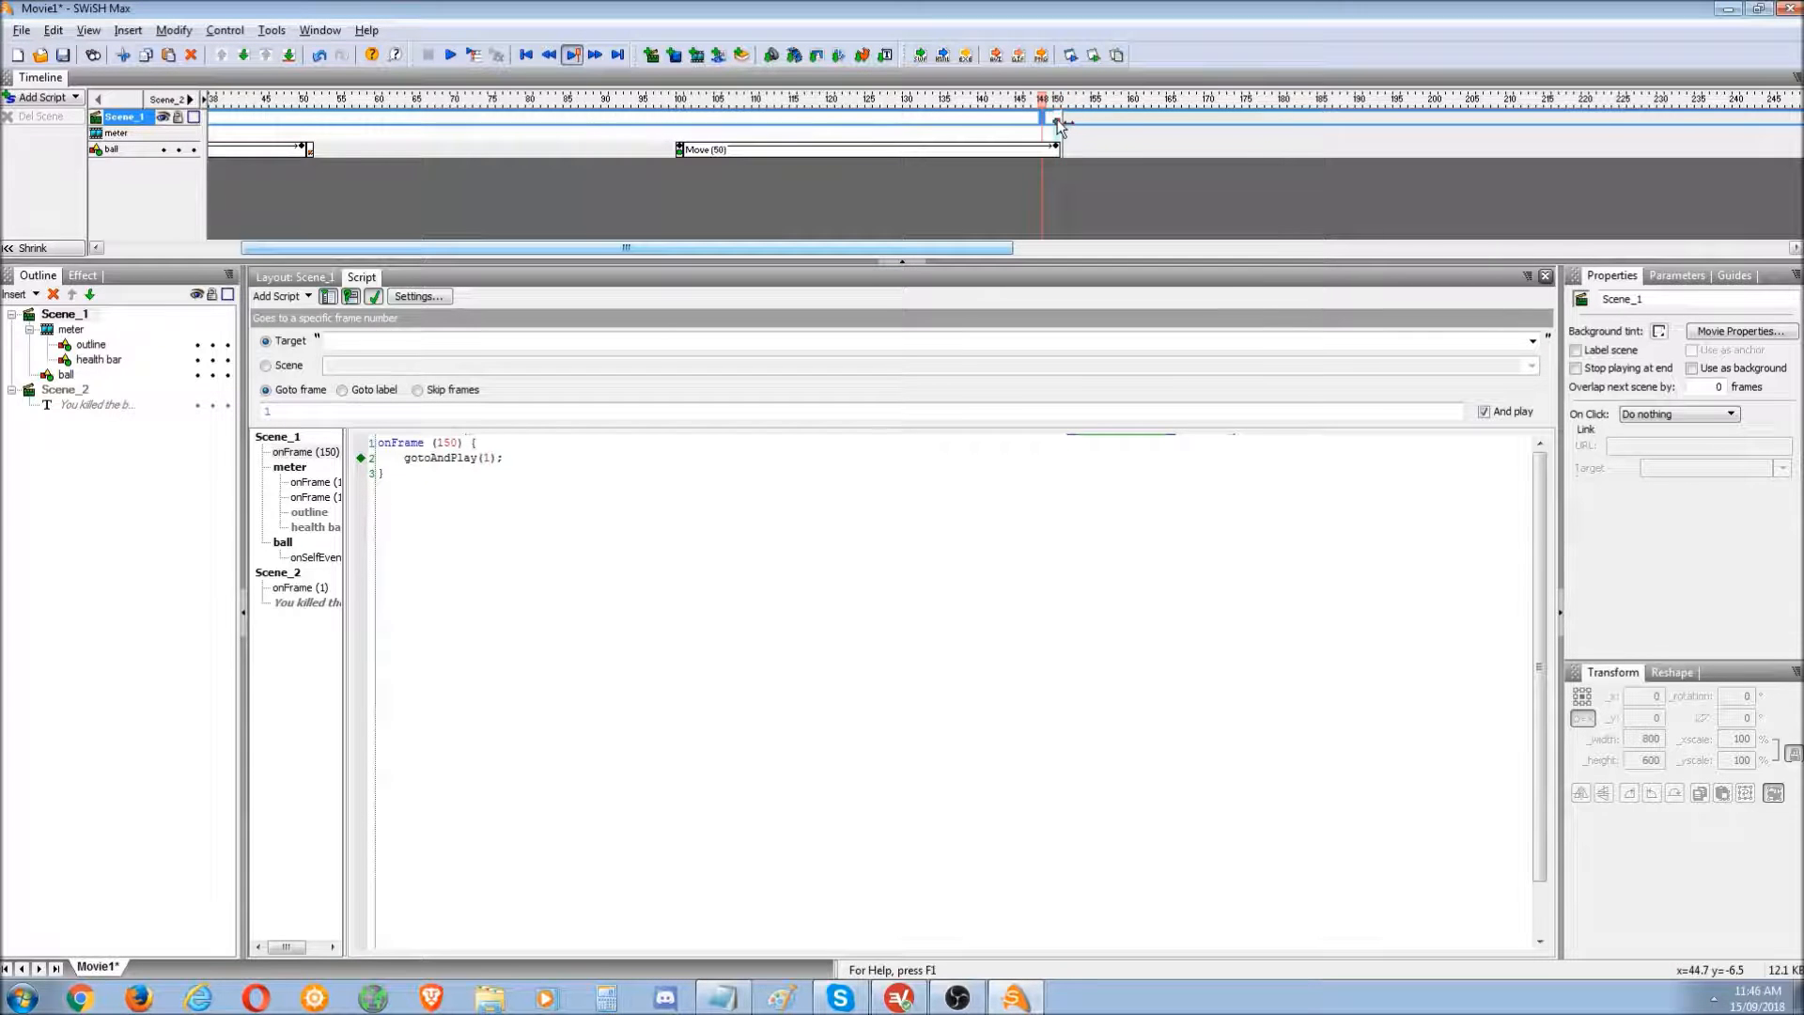
{"action": "left_click", "coordinate": [1059, 120]}
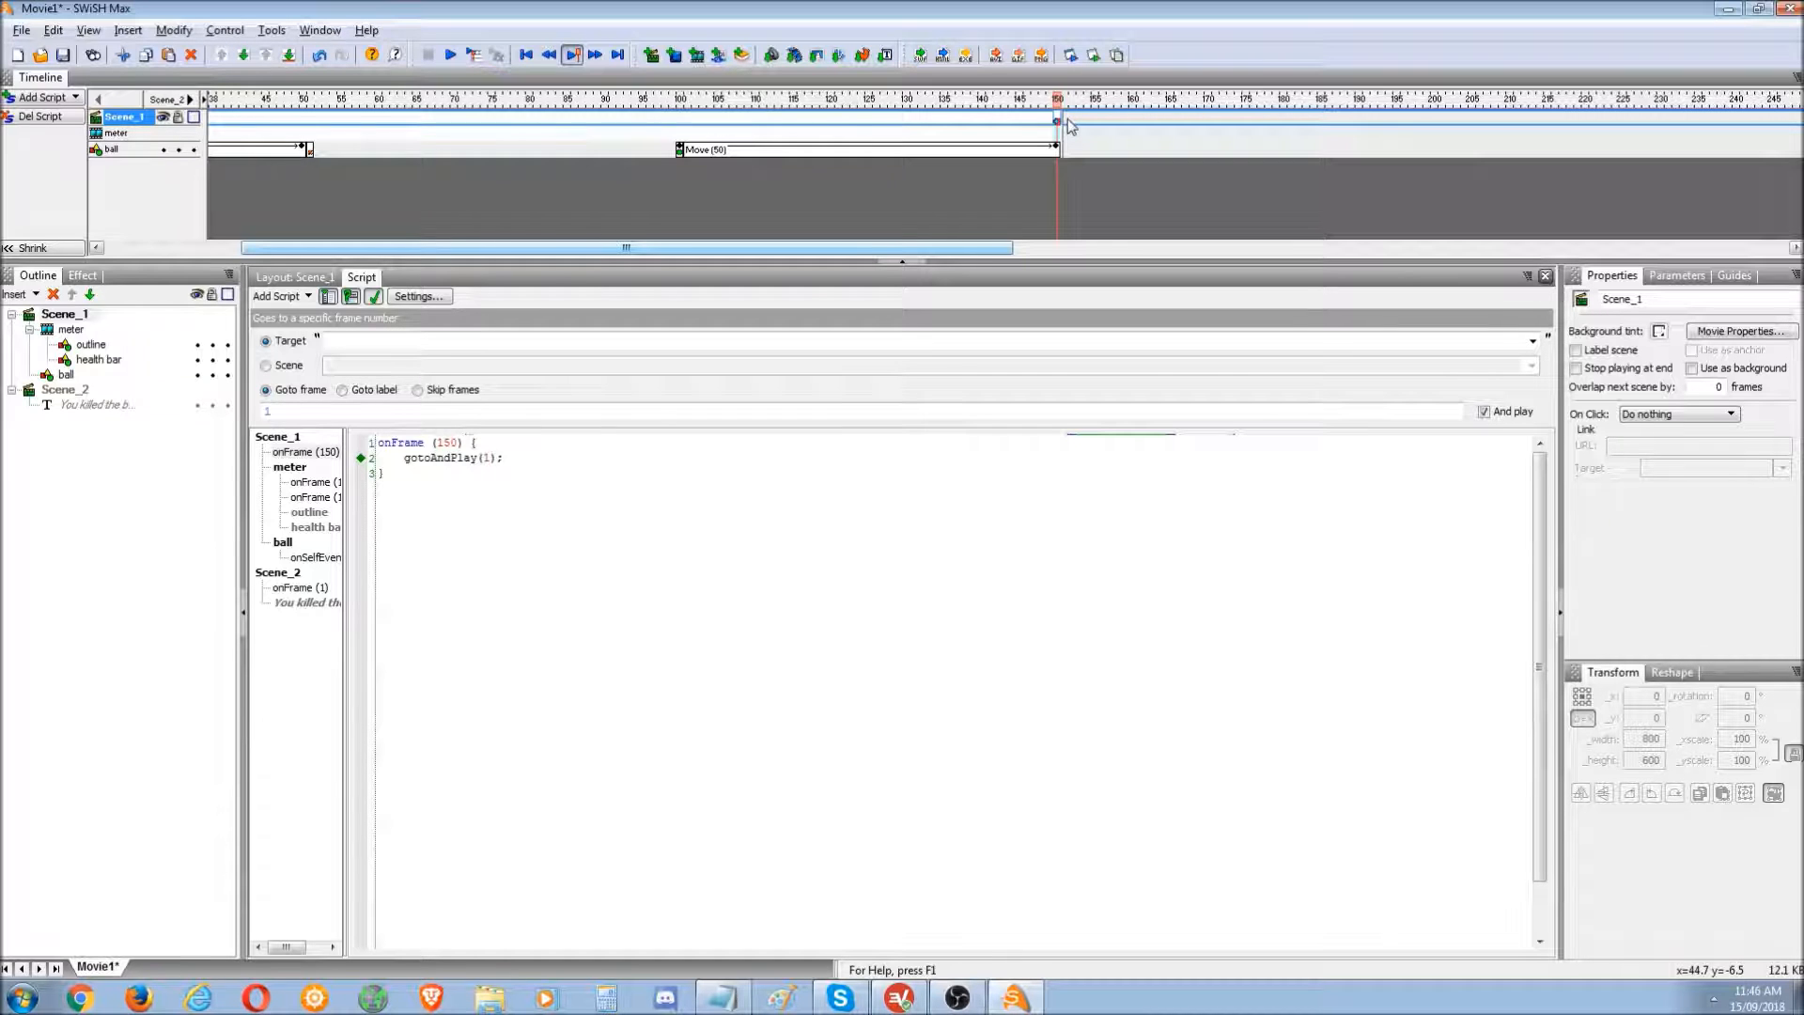
{"action": "left_click", "coordinate": [1022, 114]}
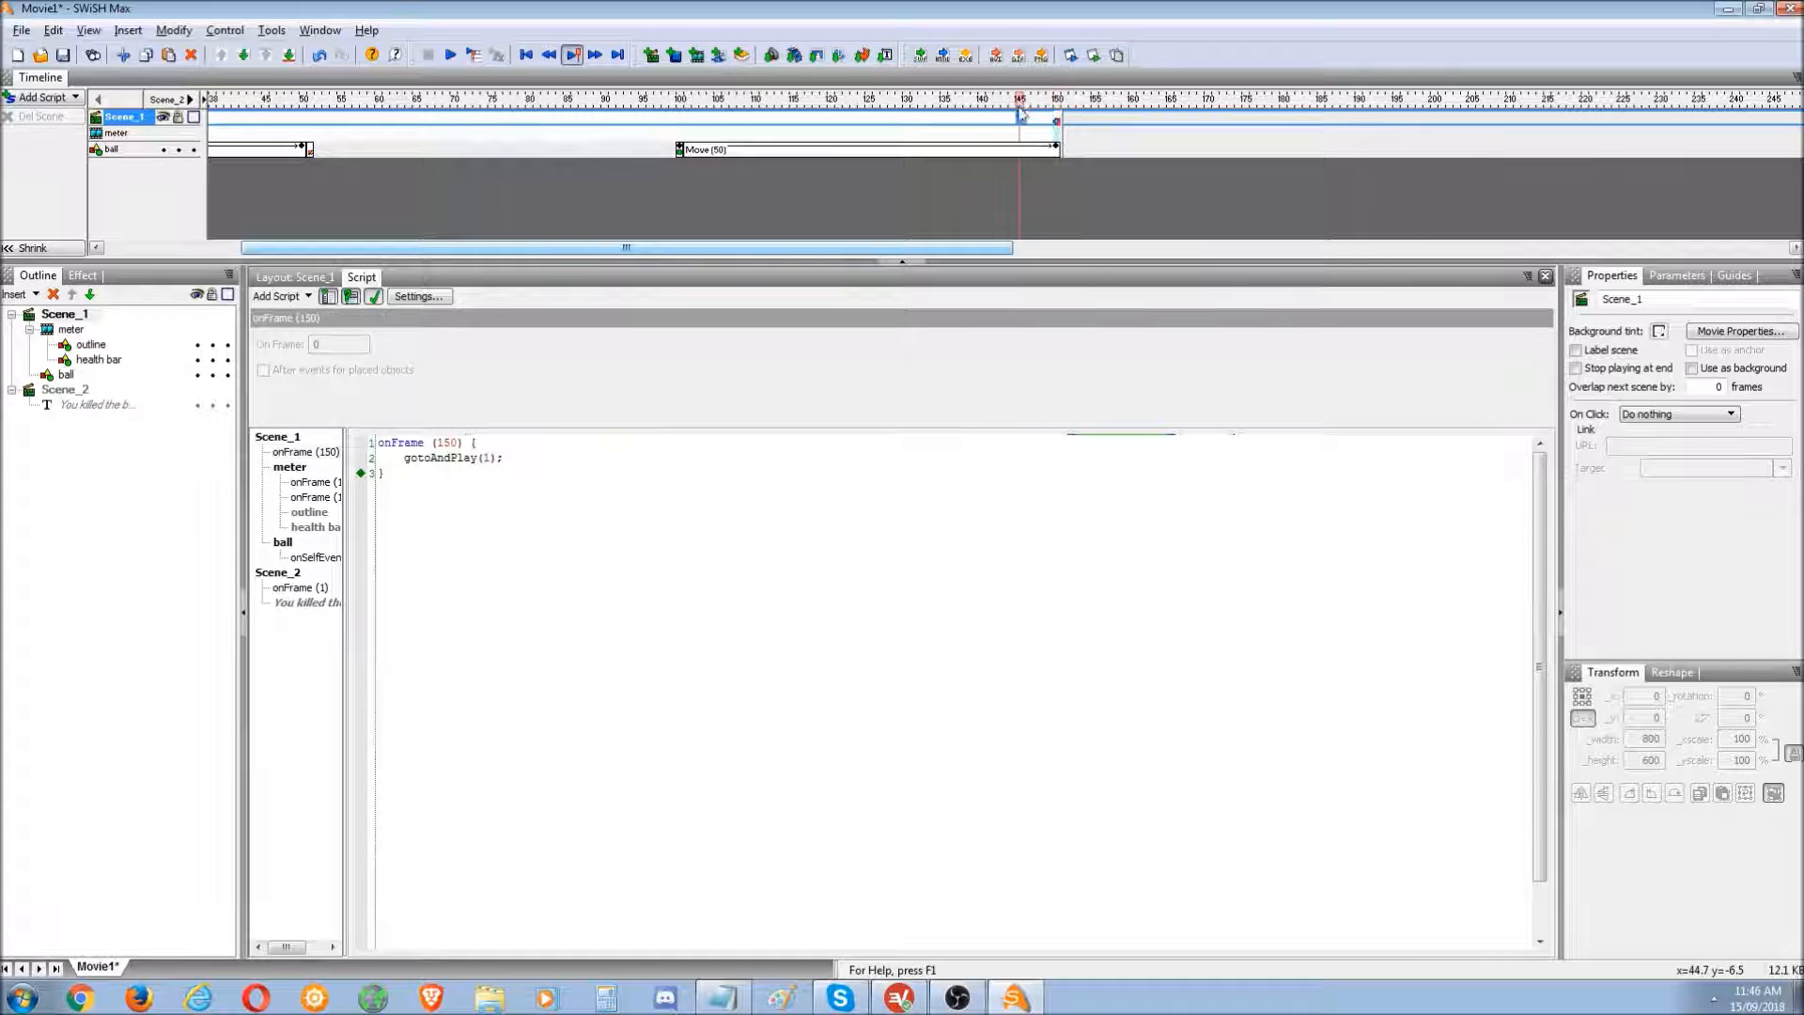
{"action": "left_click_drag", "start_coordinate": [1017, 103], "coordinate": [1096, 115]}
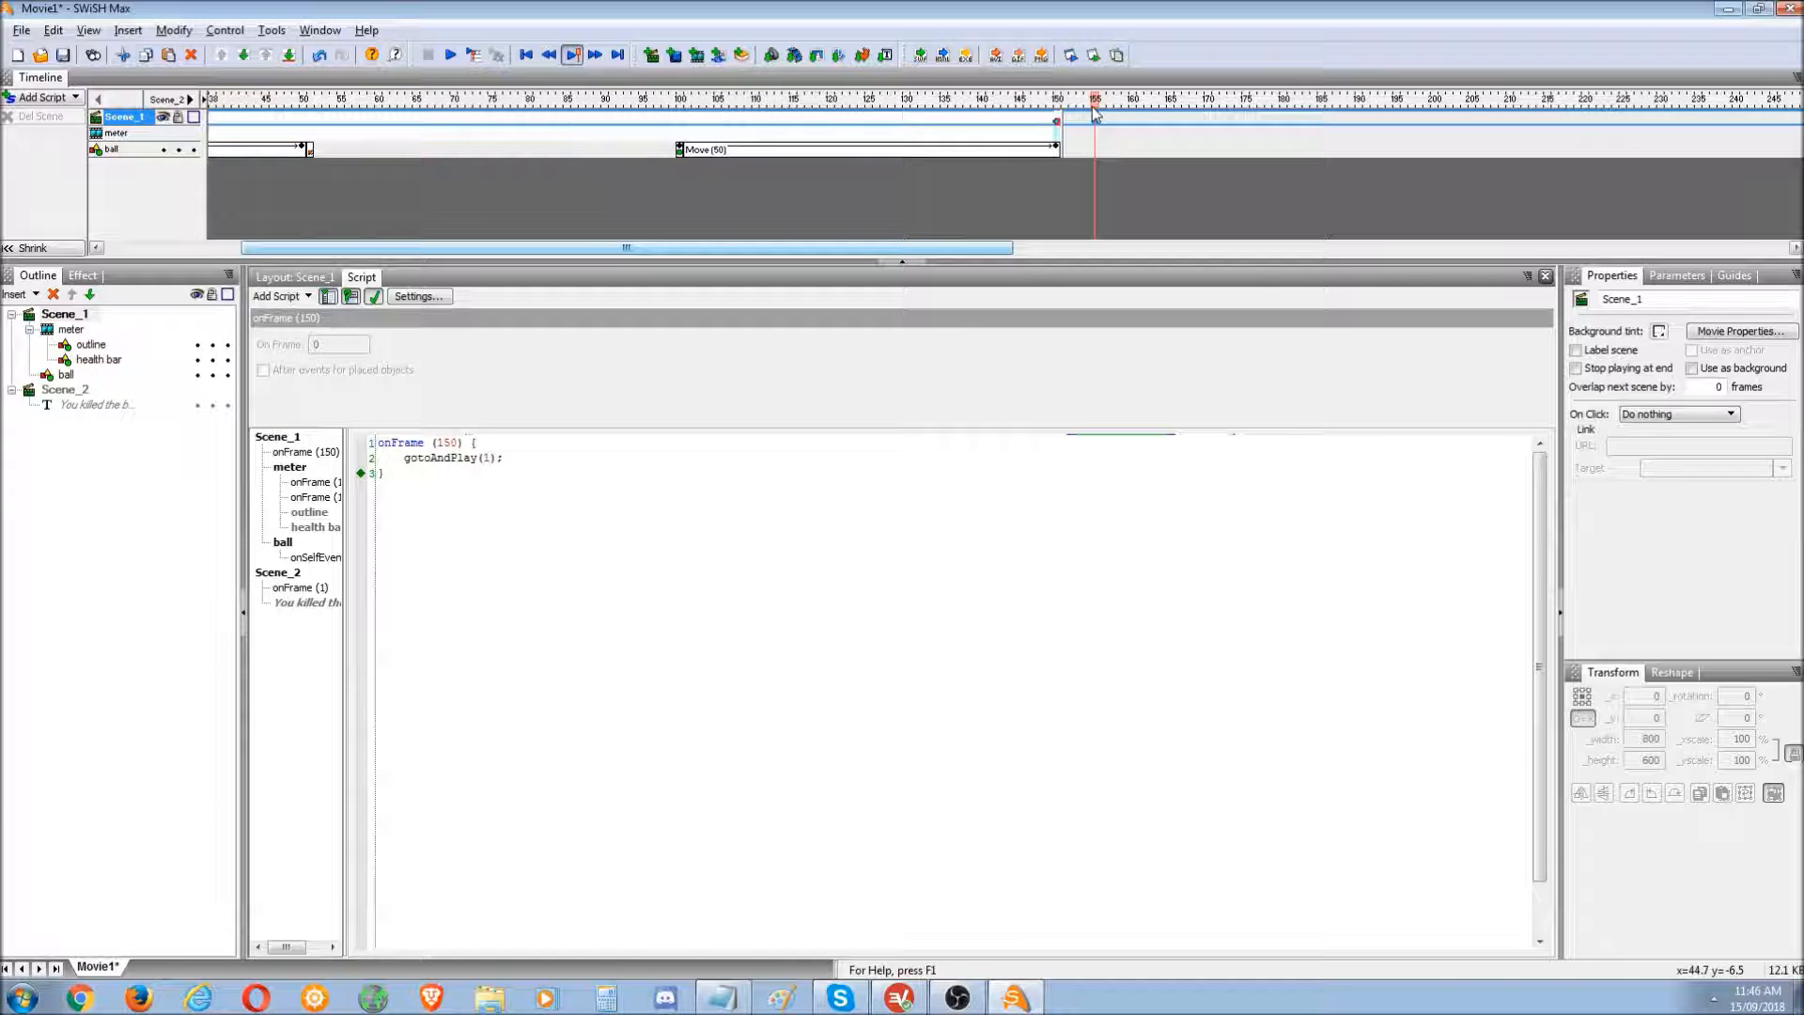
{"action": "left_click", "coordinate": [1095, 100]}
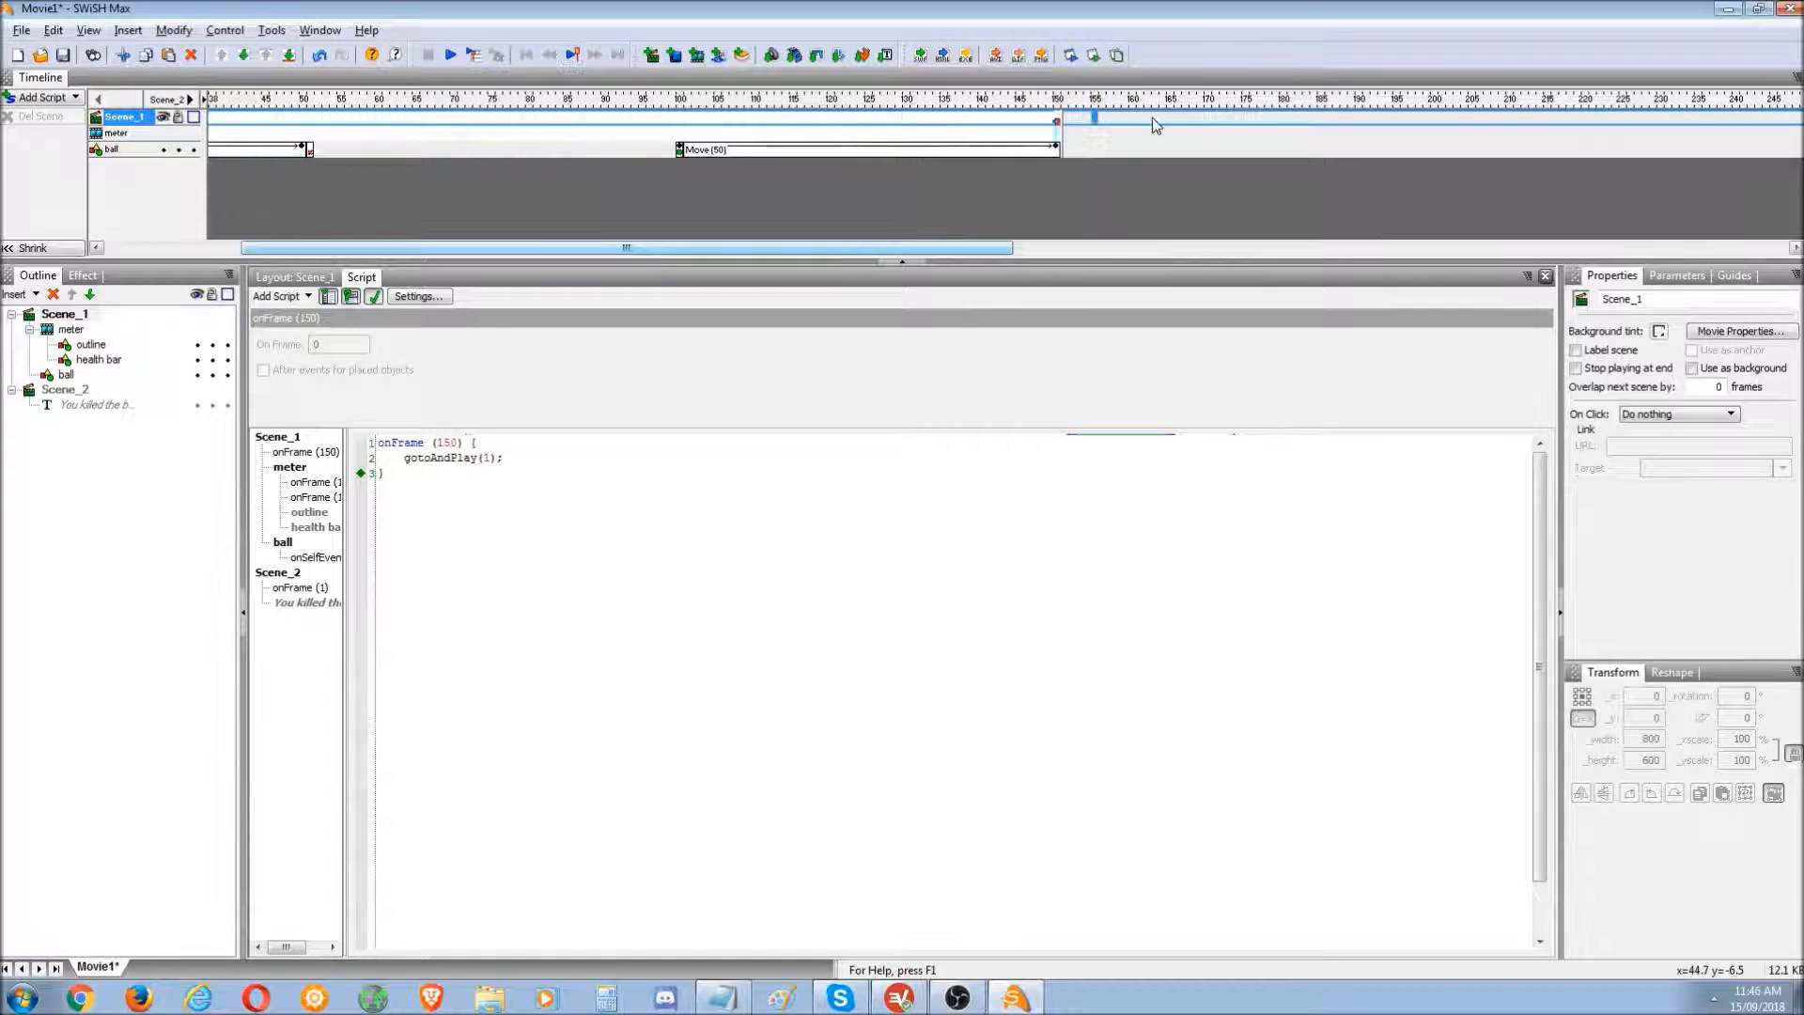
{"action": "left_click", "coordinate": [1062, 123]}
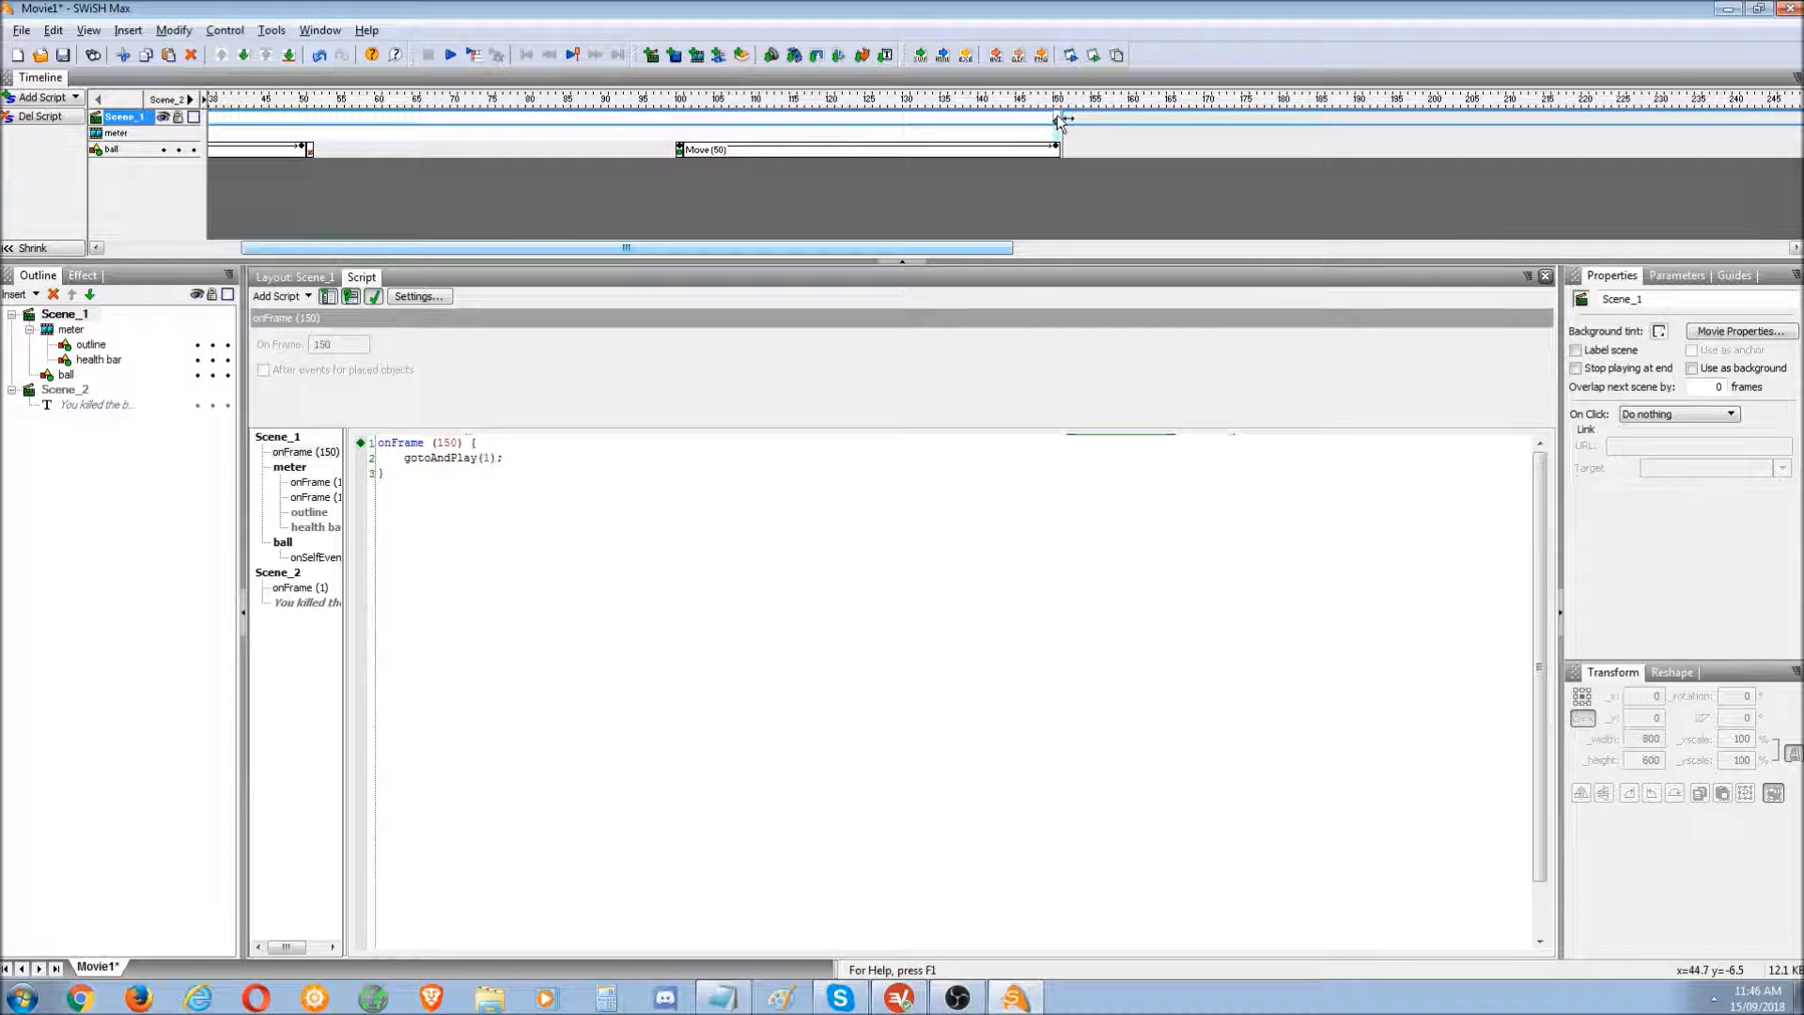
{"action": "left_click", "coordinate": [439, 528]}
{"action": "key", "text": "ctrl+a"}
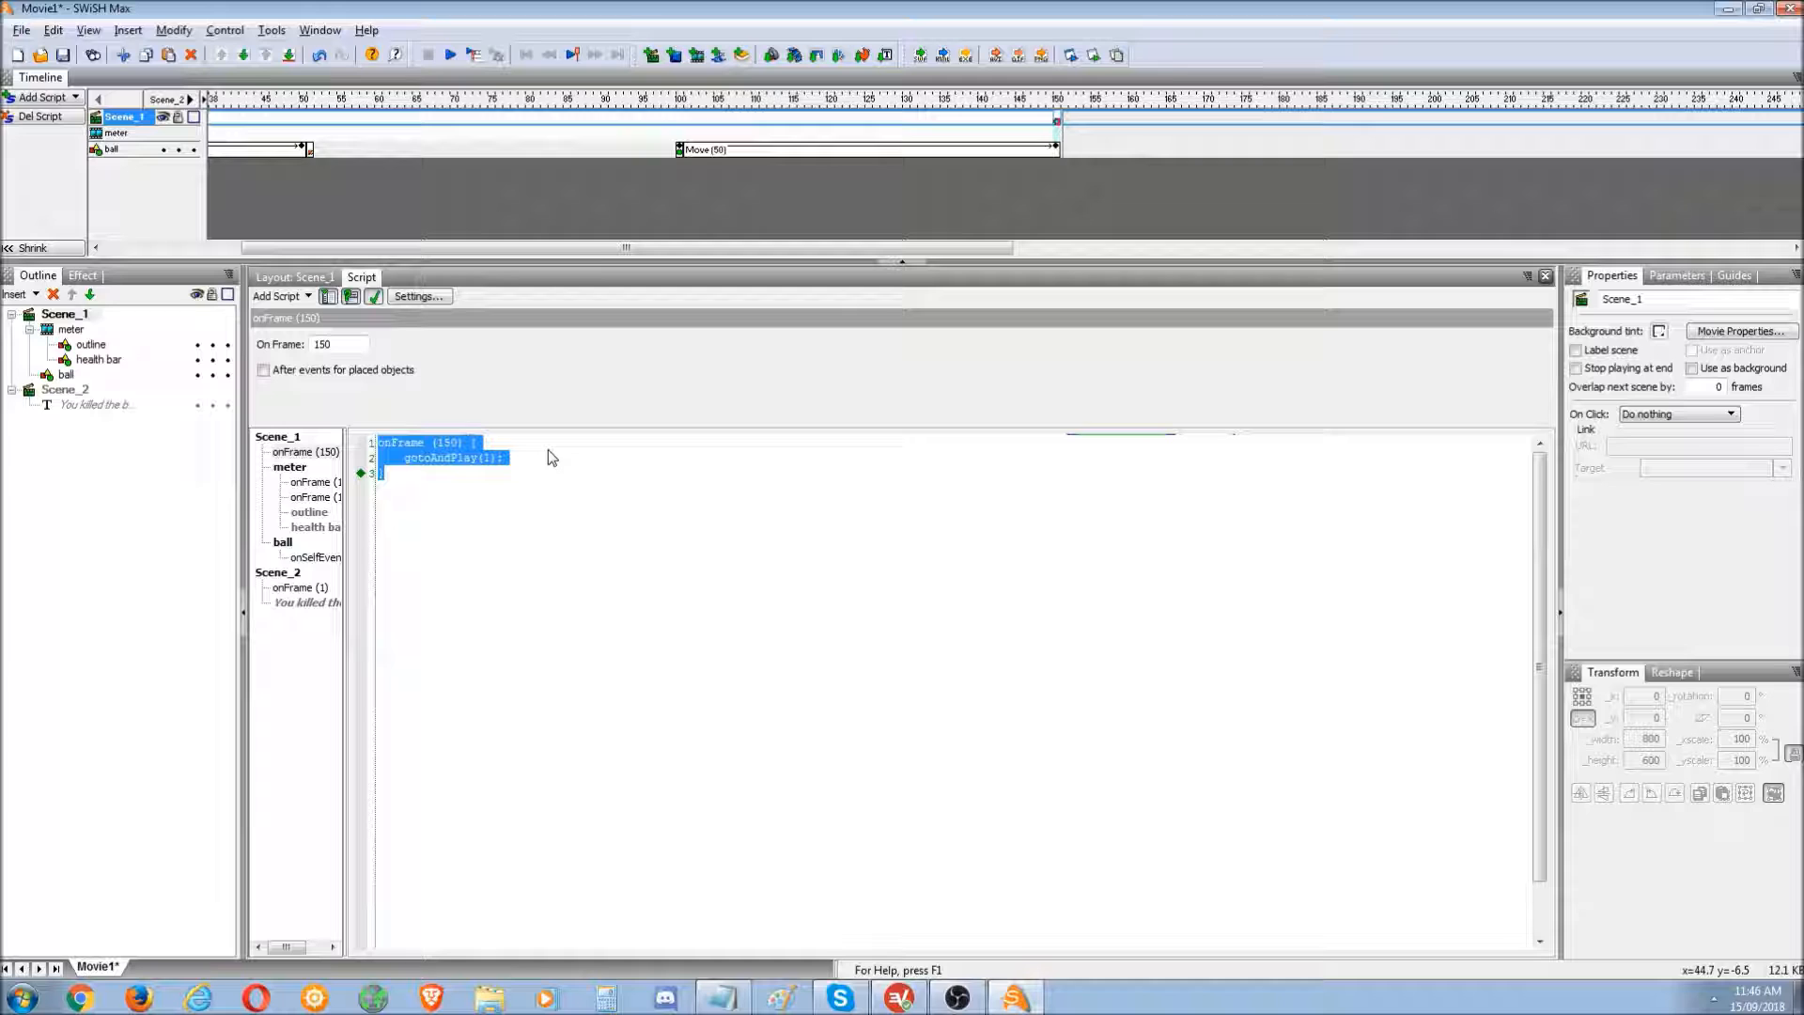
- Examine the meter's frame 100 script and the frames before and after it on the meter's timeline
{"action": "left_click", "coordinate": [71, 329]}
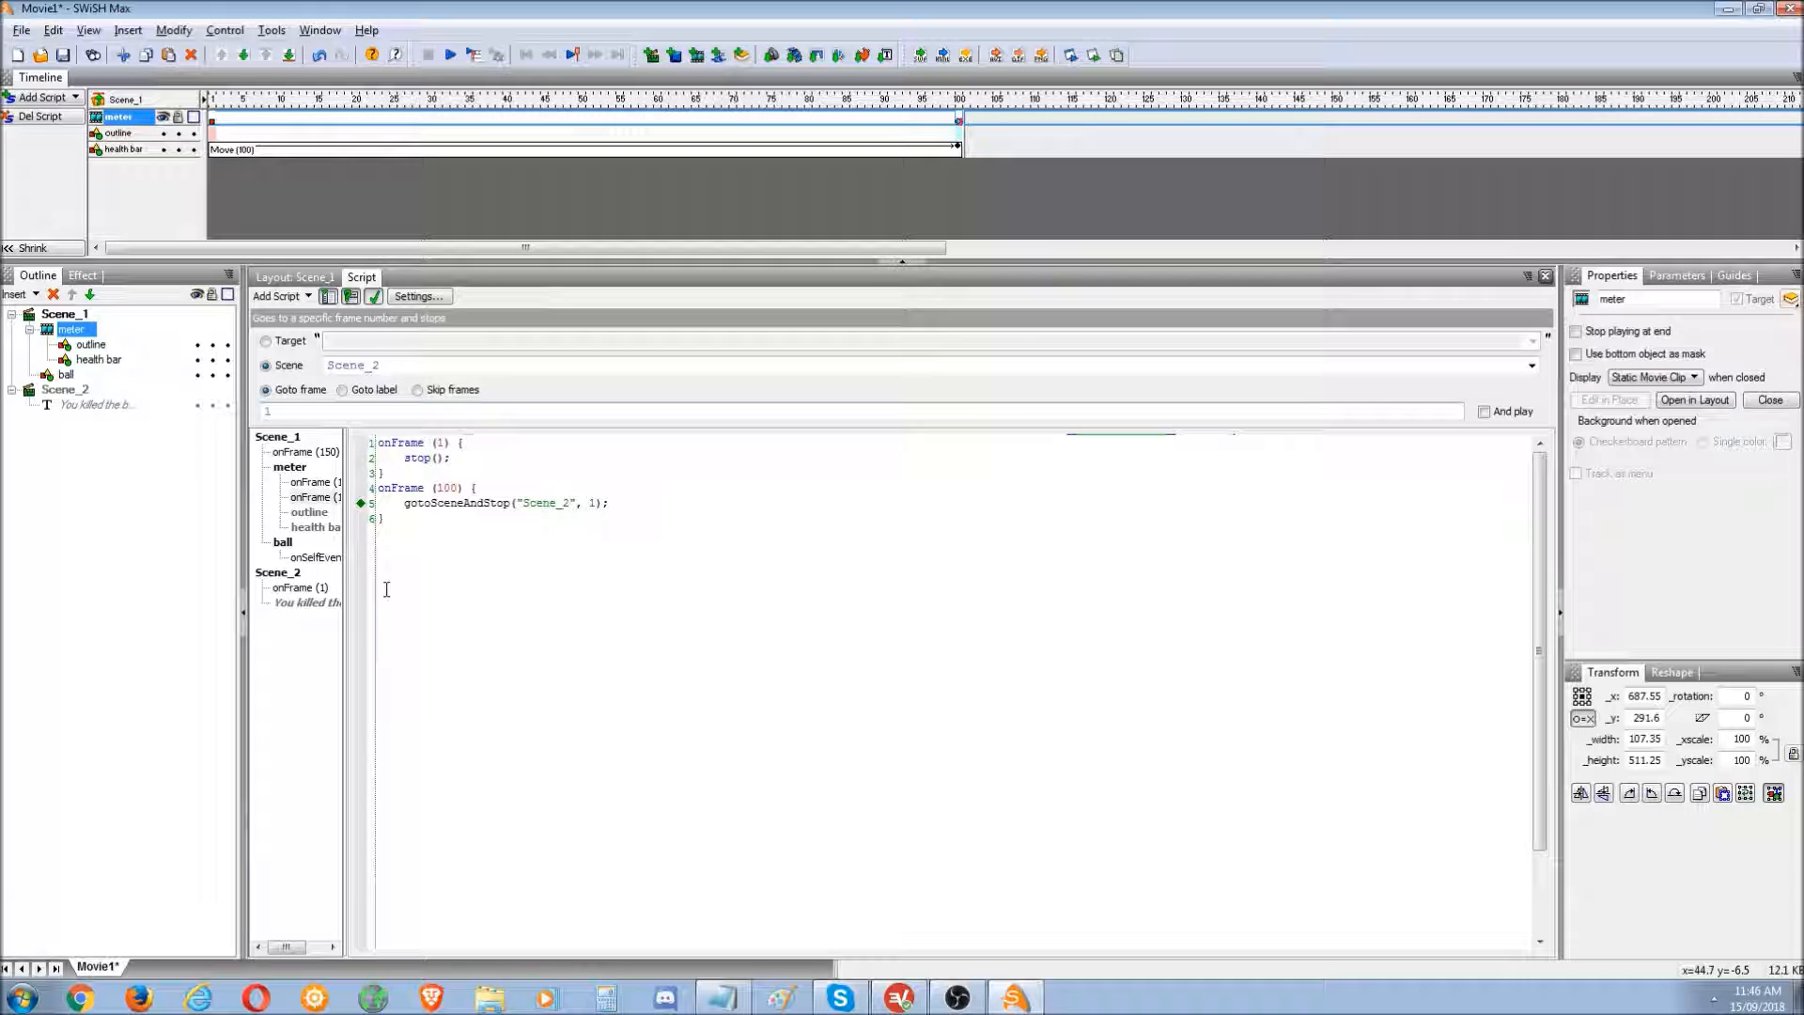
{"action": "left_click", "coordinate": [959, 103]}
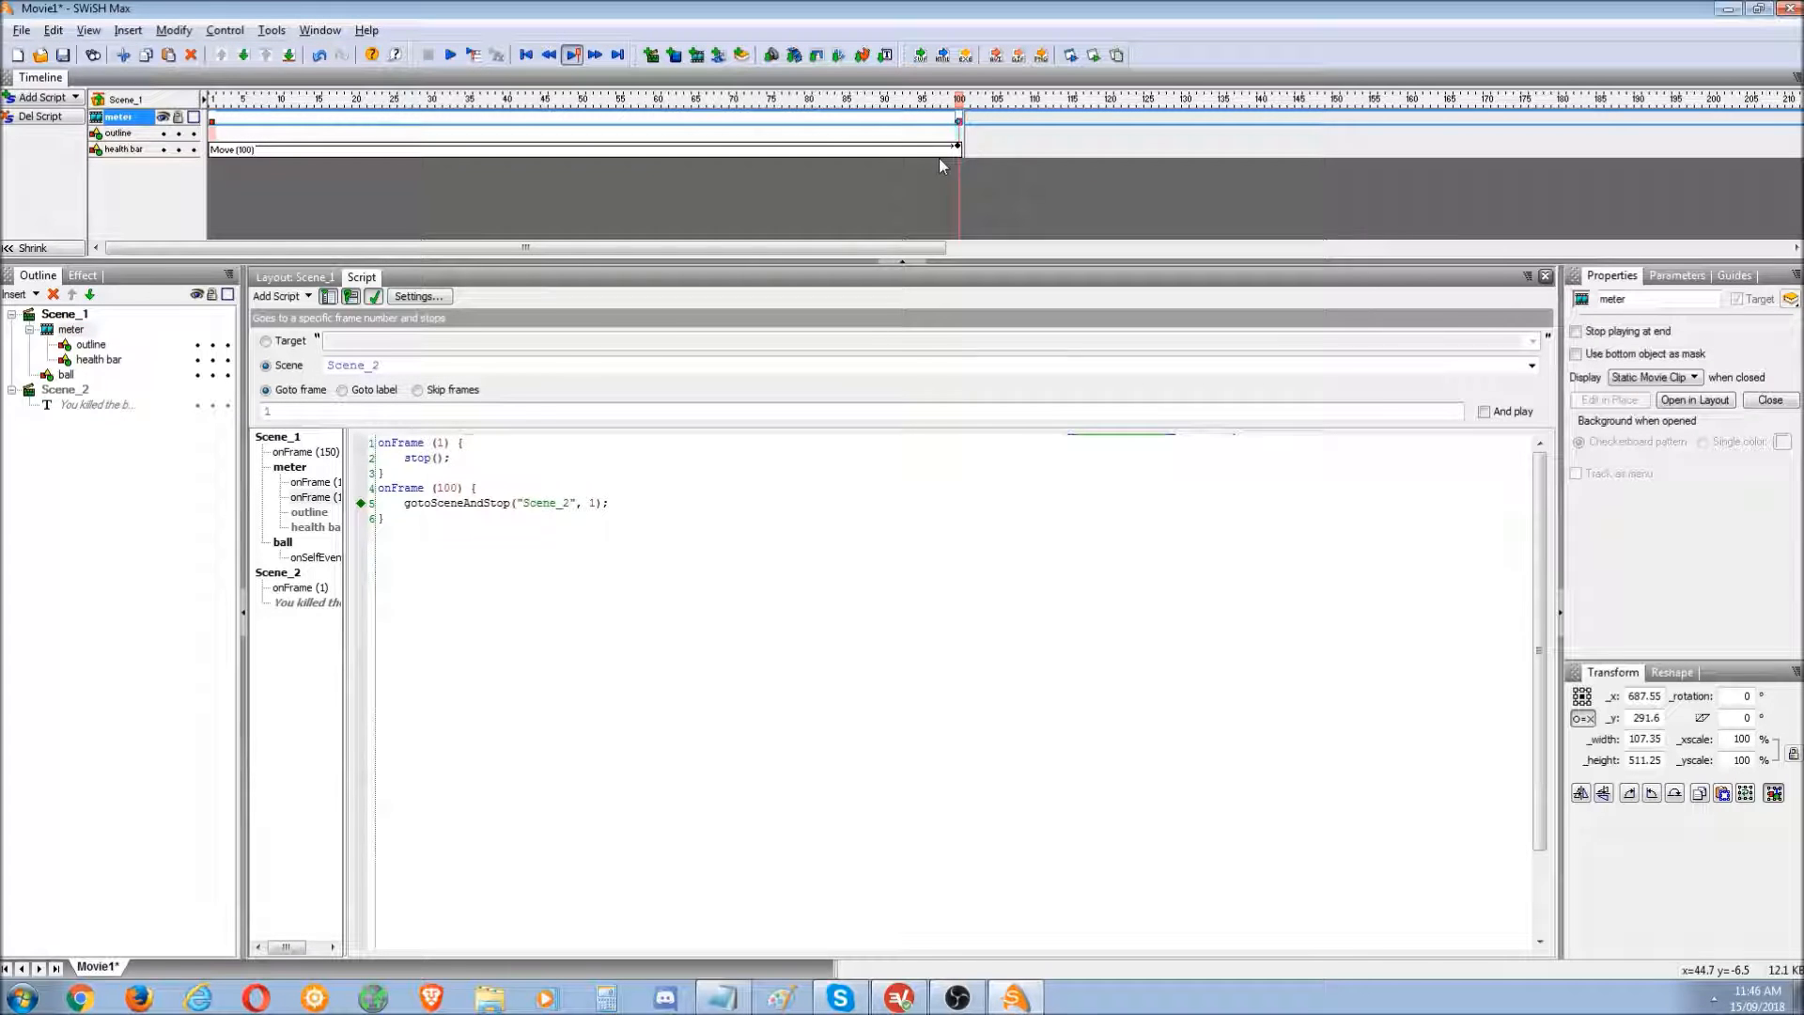
{"action": "left_click_drag", "start_coordinate": [383, 522], "coordinate": [383, 485]}
{"action": "left_click_drag", "start_coordinate": [980, 100], "coordinate": [1039, 109]}
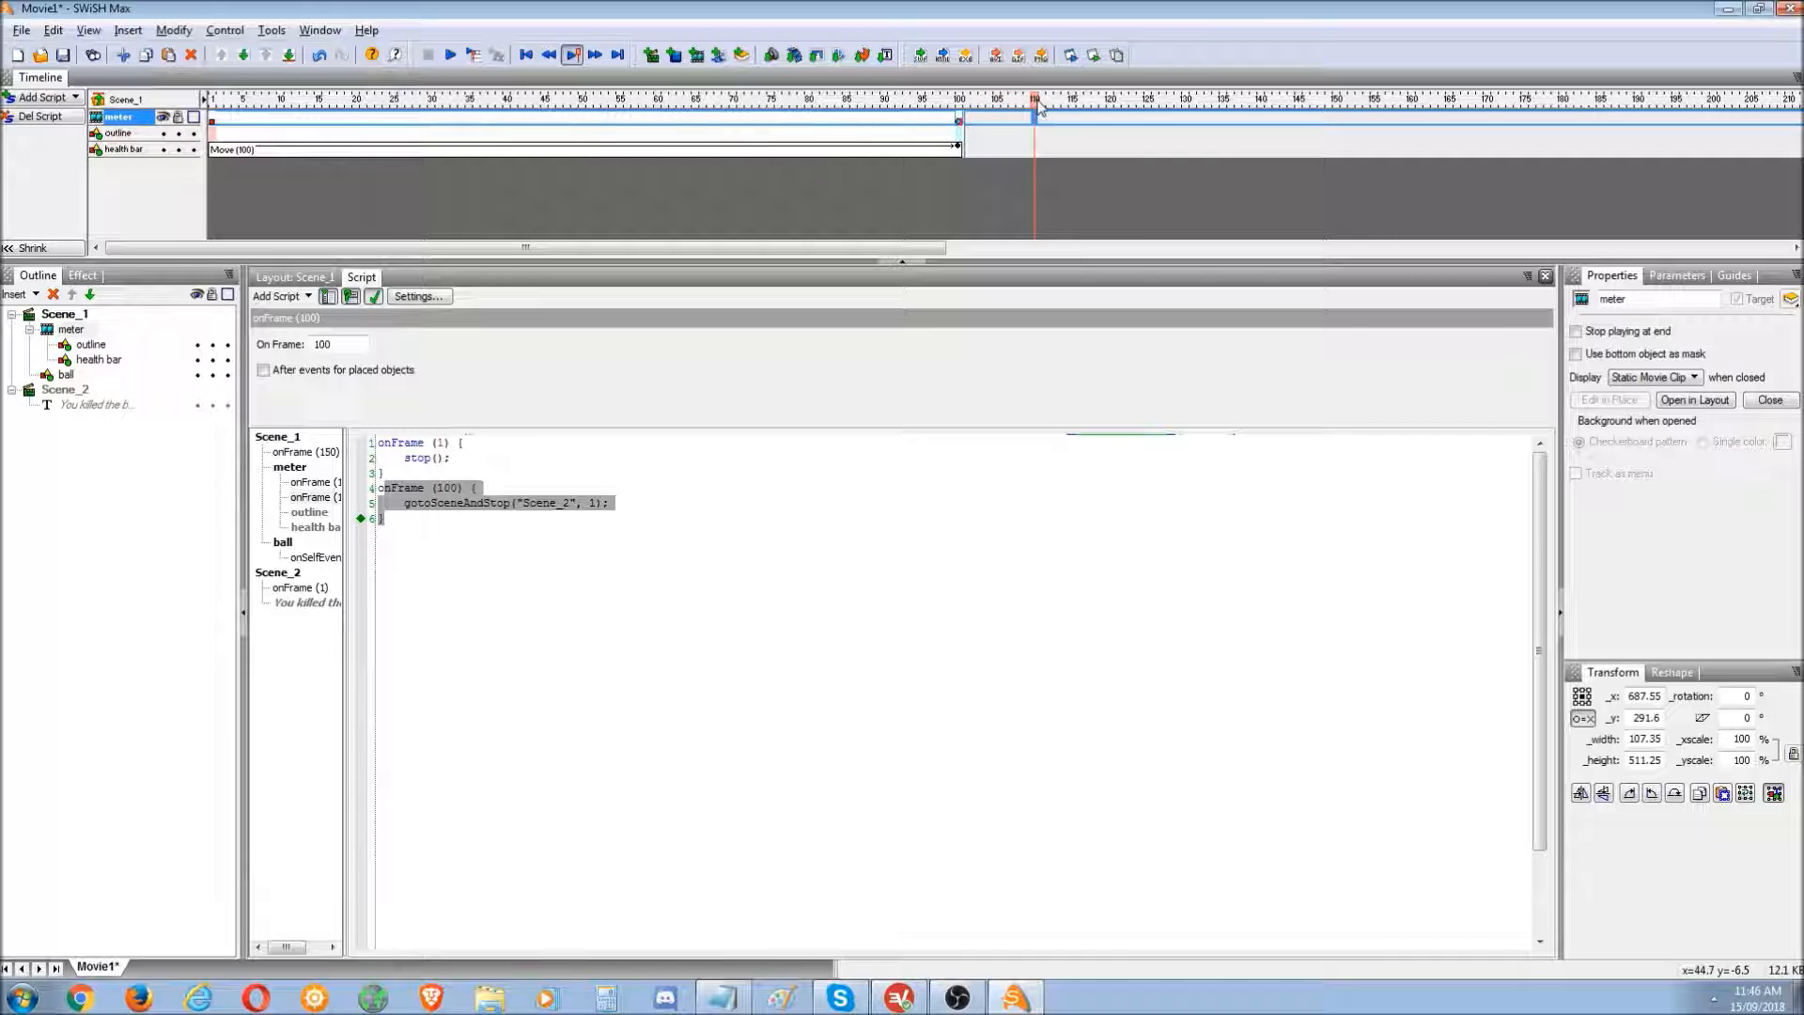
{"action": "left_click", "coordinate": [900, 115]}
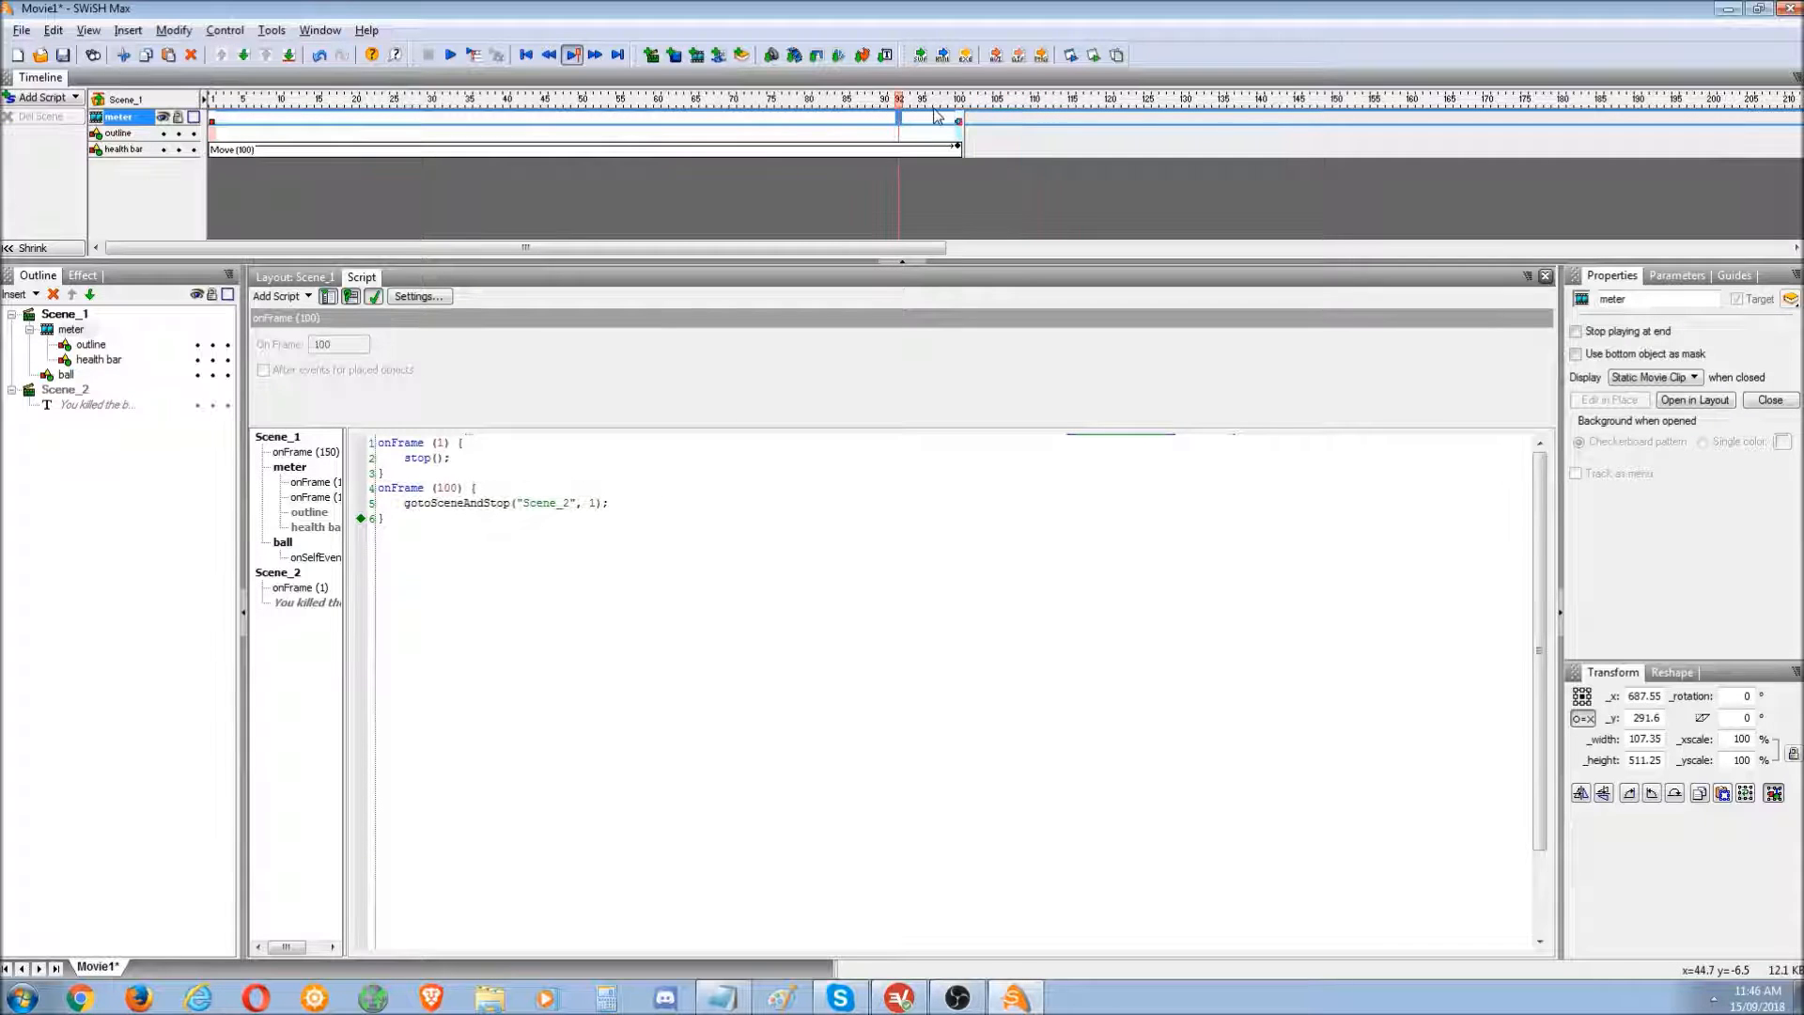
{"action": "left_click", "coordinate": [936, 117]}
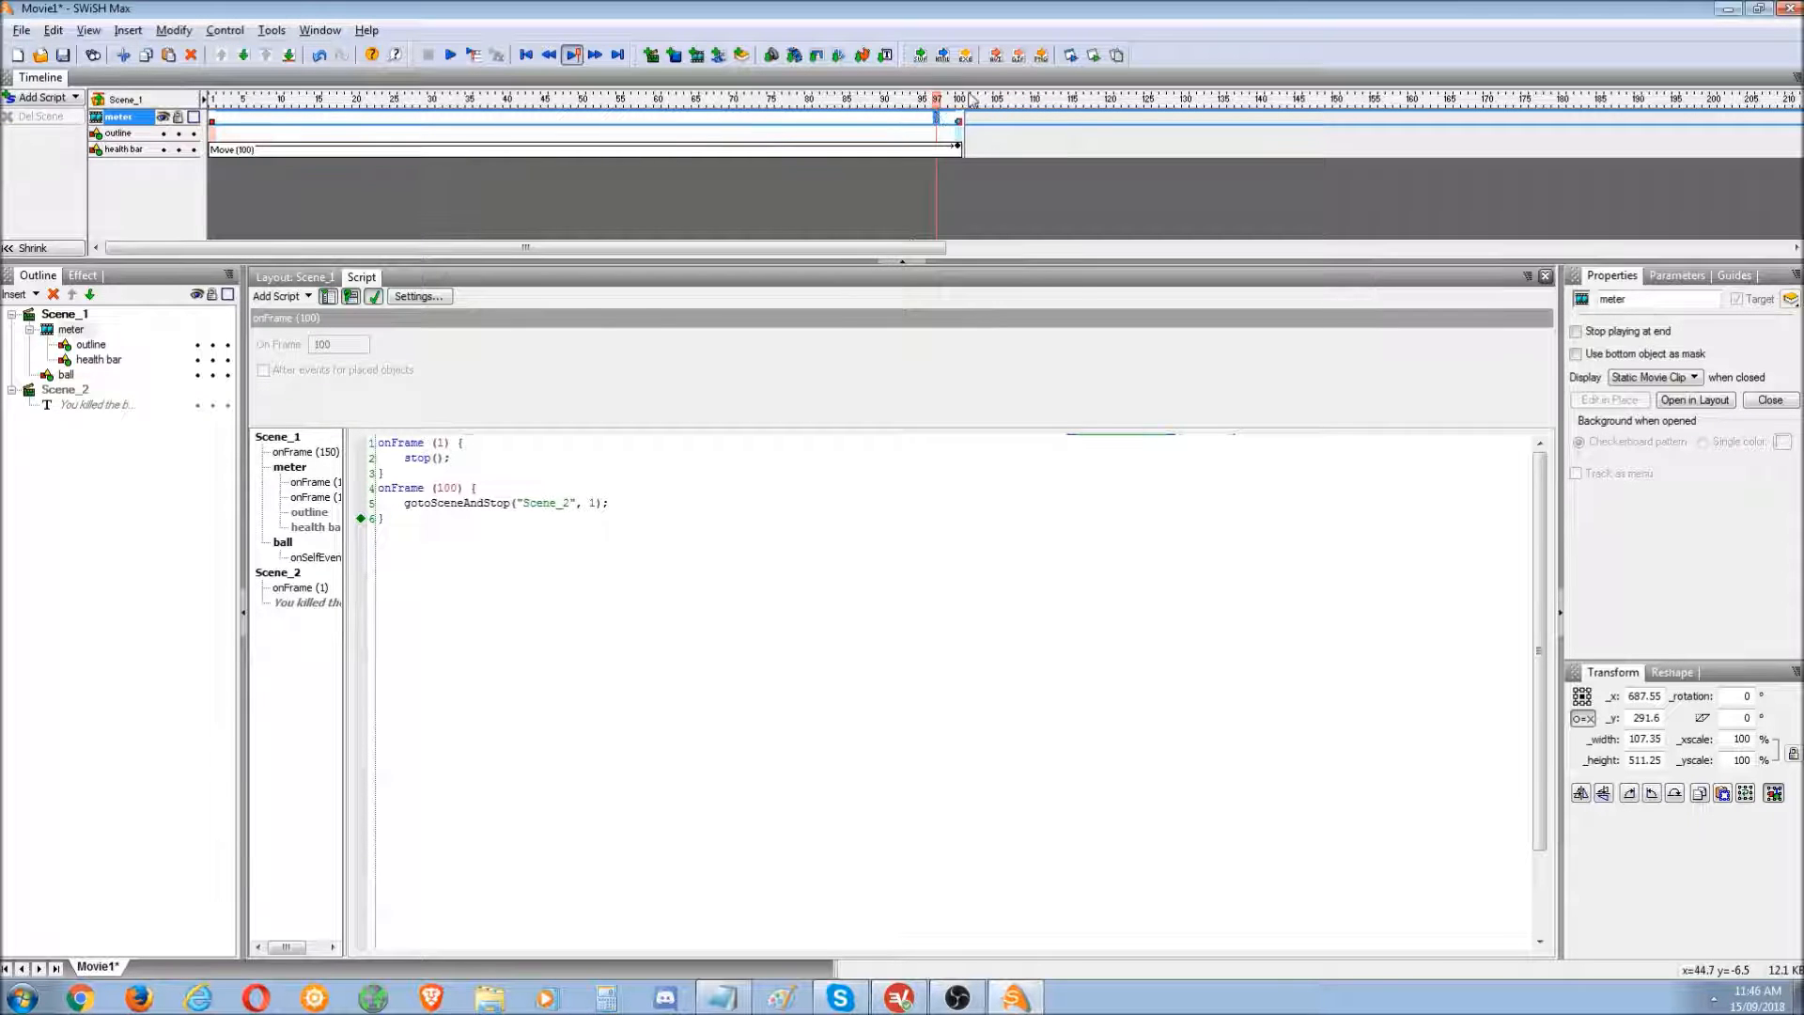
{"action": "left_click", "coordinate": [1023, 117]}
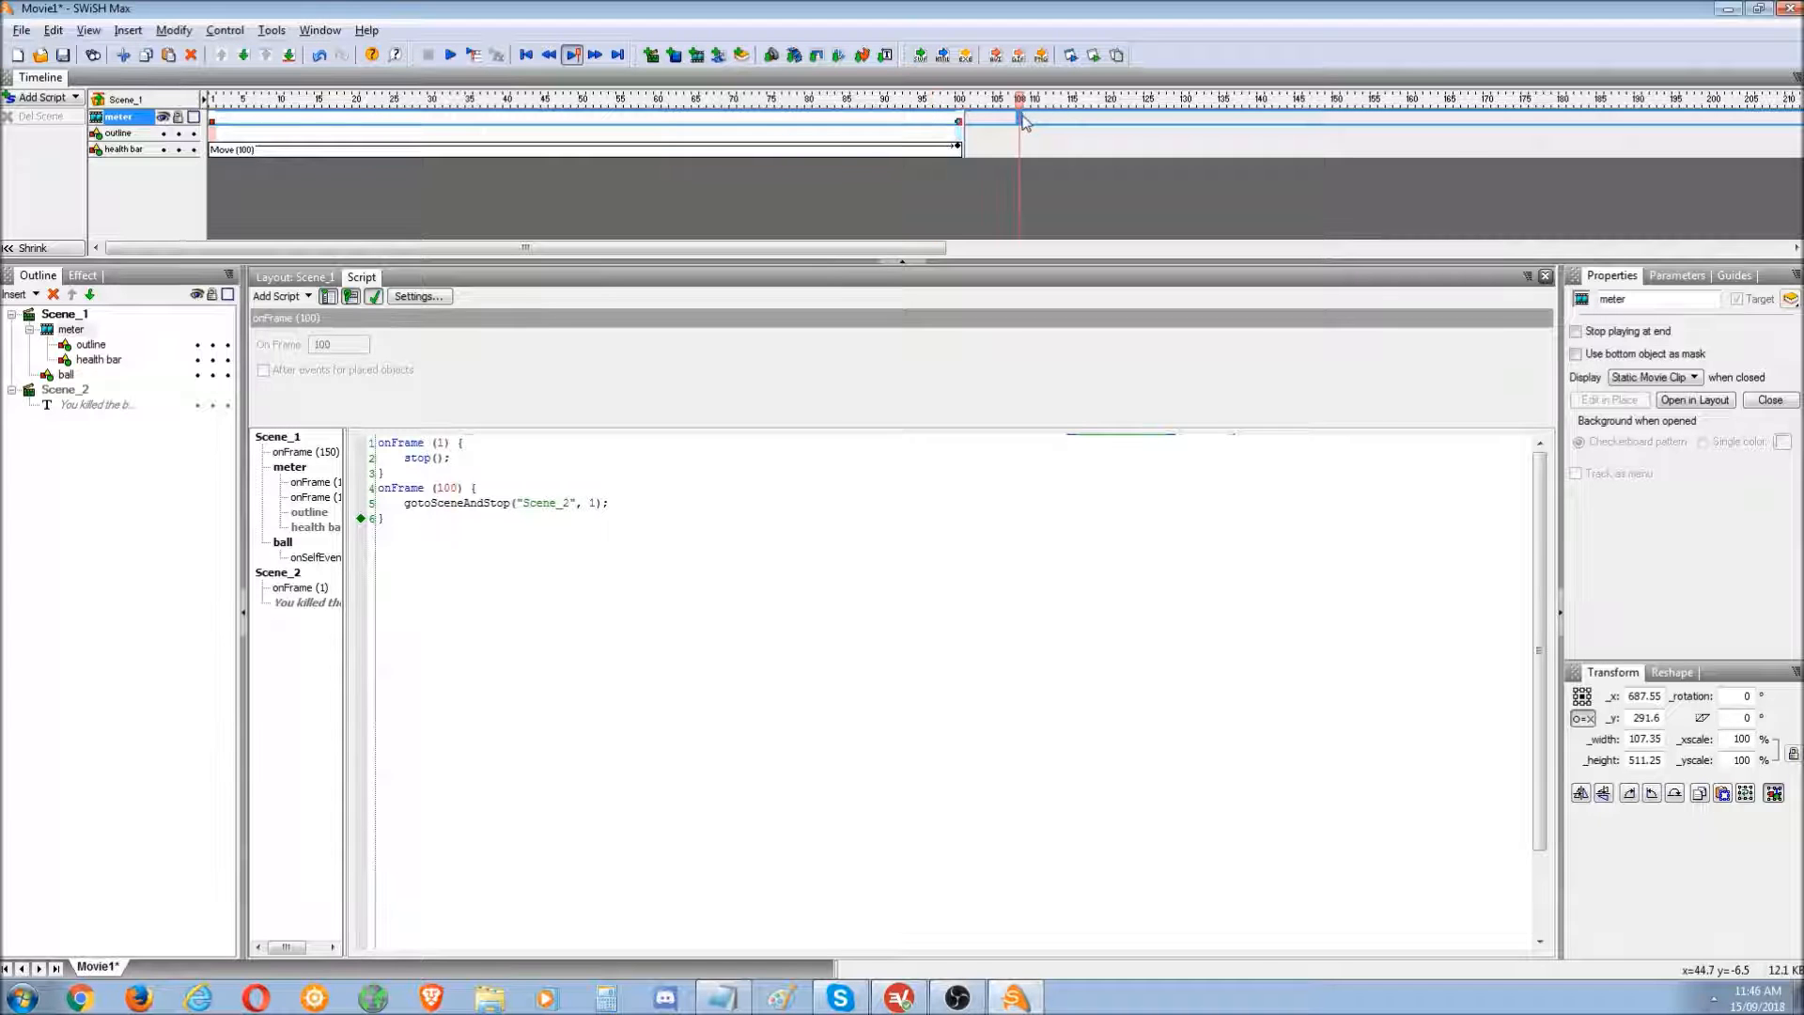
{"action": "left_click_drag", "start_coordinate": [431, 536], "coordinate": [357, 488]}
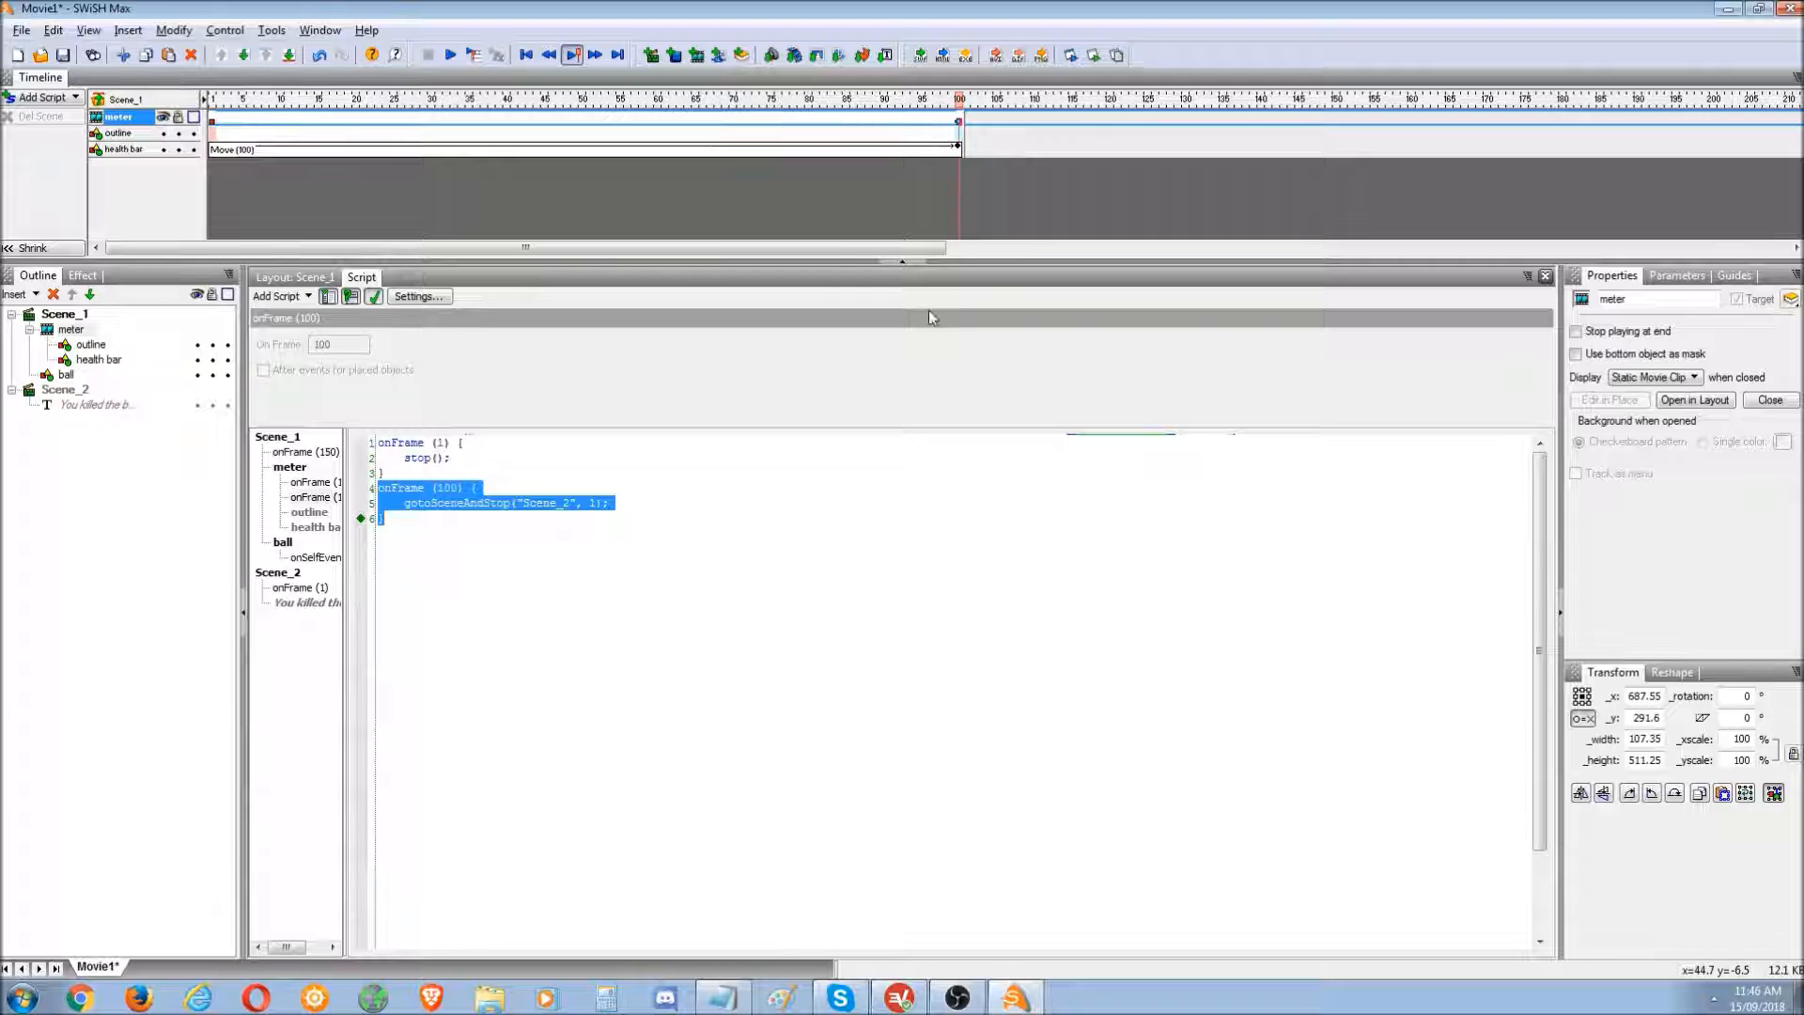
{"action": "left_click", "coordinate": [969, 125]}
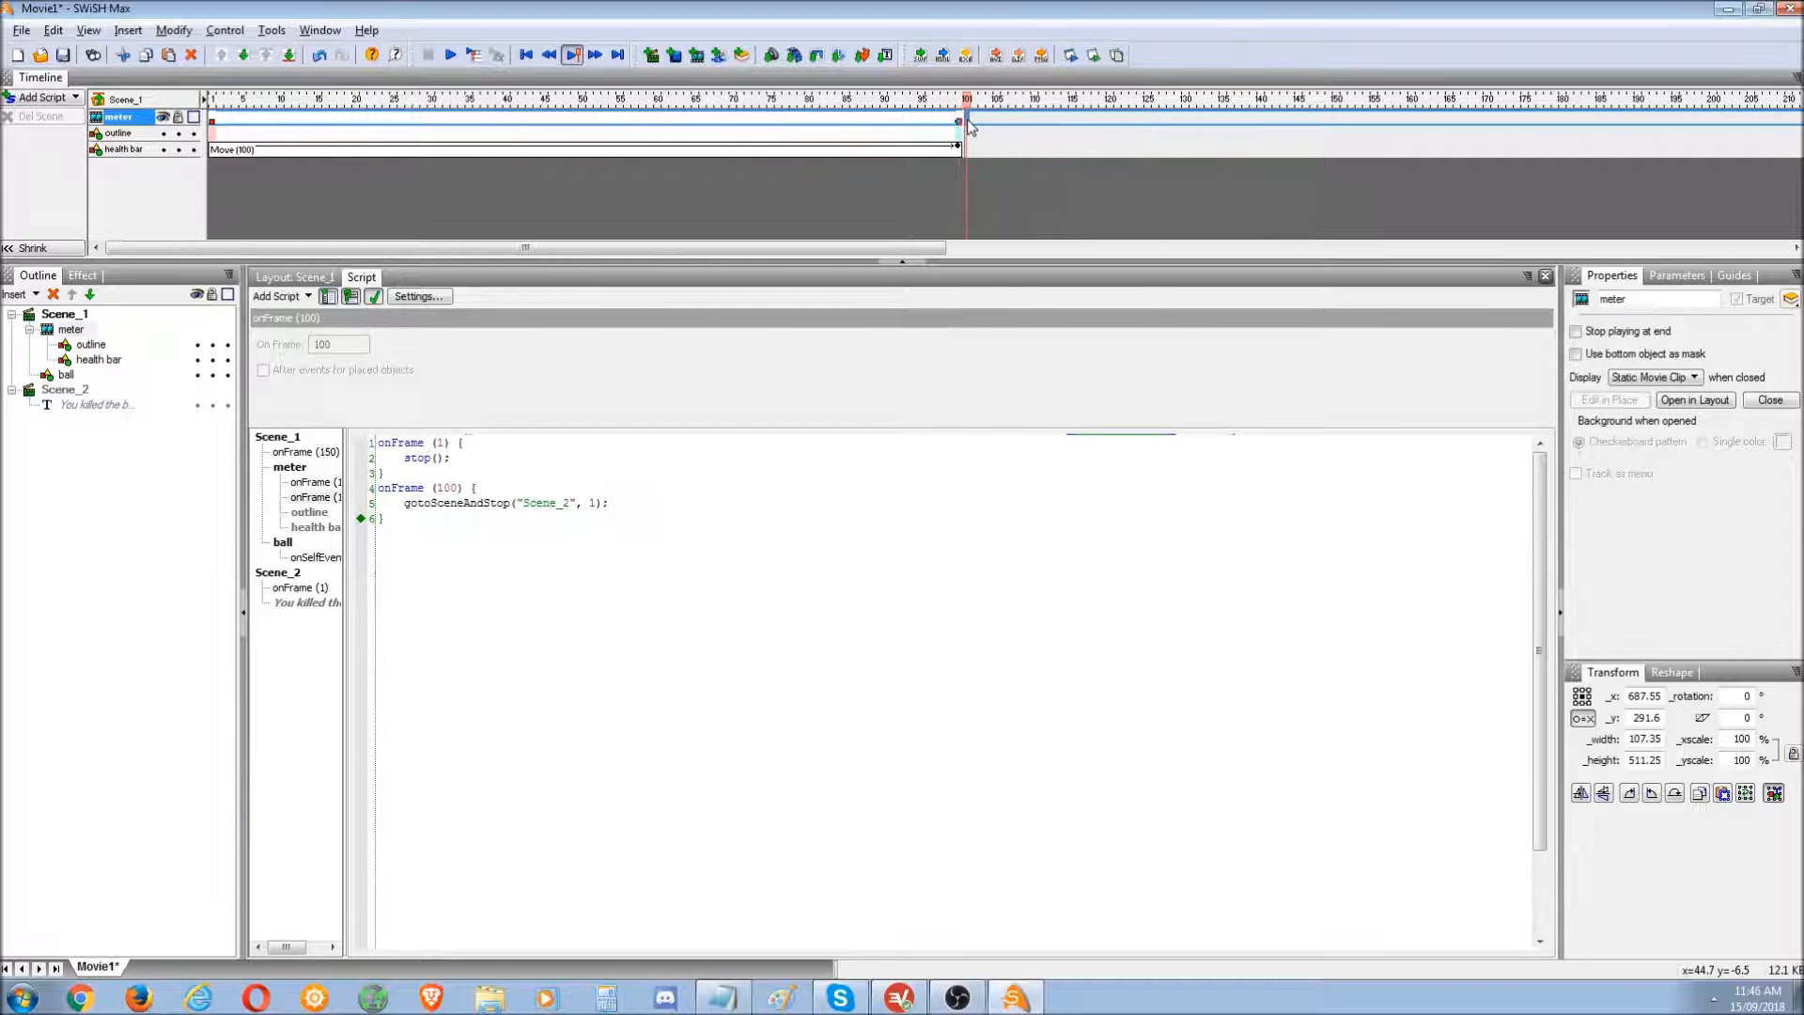
{"action": "right_click", "coordinate": [969, 125]}
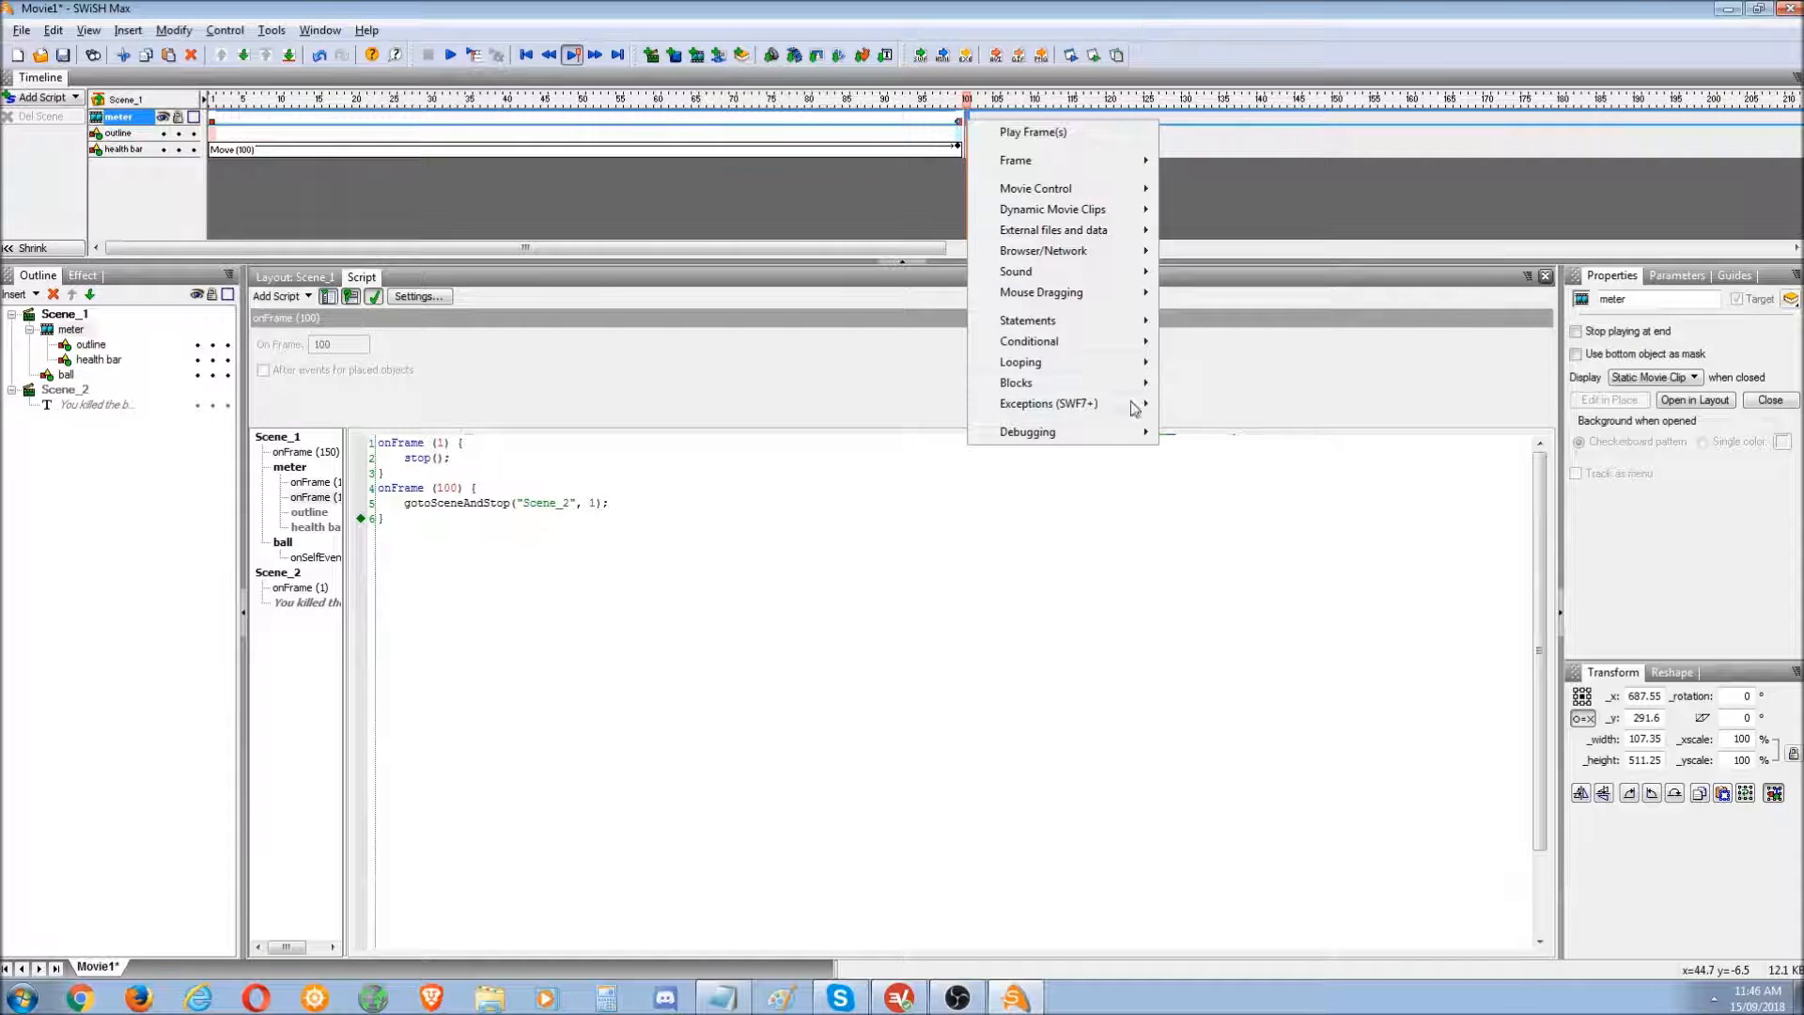
{"action": "left_click", "coordinate": [499, 596]}
- Copy the onFrame (100) block in the meter's script and paste six duplicates below it
{"action": "left_click_drag", "start_coordinate": [397, 515], "coordinate": [375, 504]}
{"action": "key", "text": "ctrl+c"}
{"action": "left_click", "coordinate": [423, 536]}
{"action": "key", "text": "ctrl+v"}
{"action": "key", "text": "ctrl+v"}
{"action": "key", "text": "ctrl+v"}
{"action": "key", "text": "ctrl+v"}
{"action": "key", "text": "ctrl+v"}
{"action": "key", "text": "ctrl+v"}
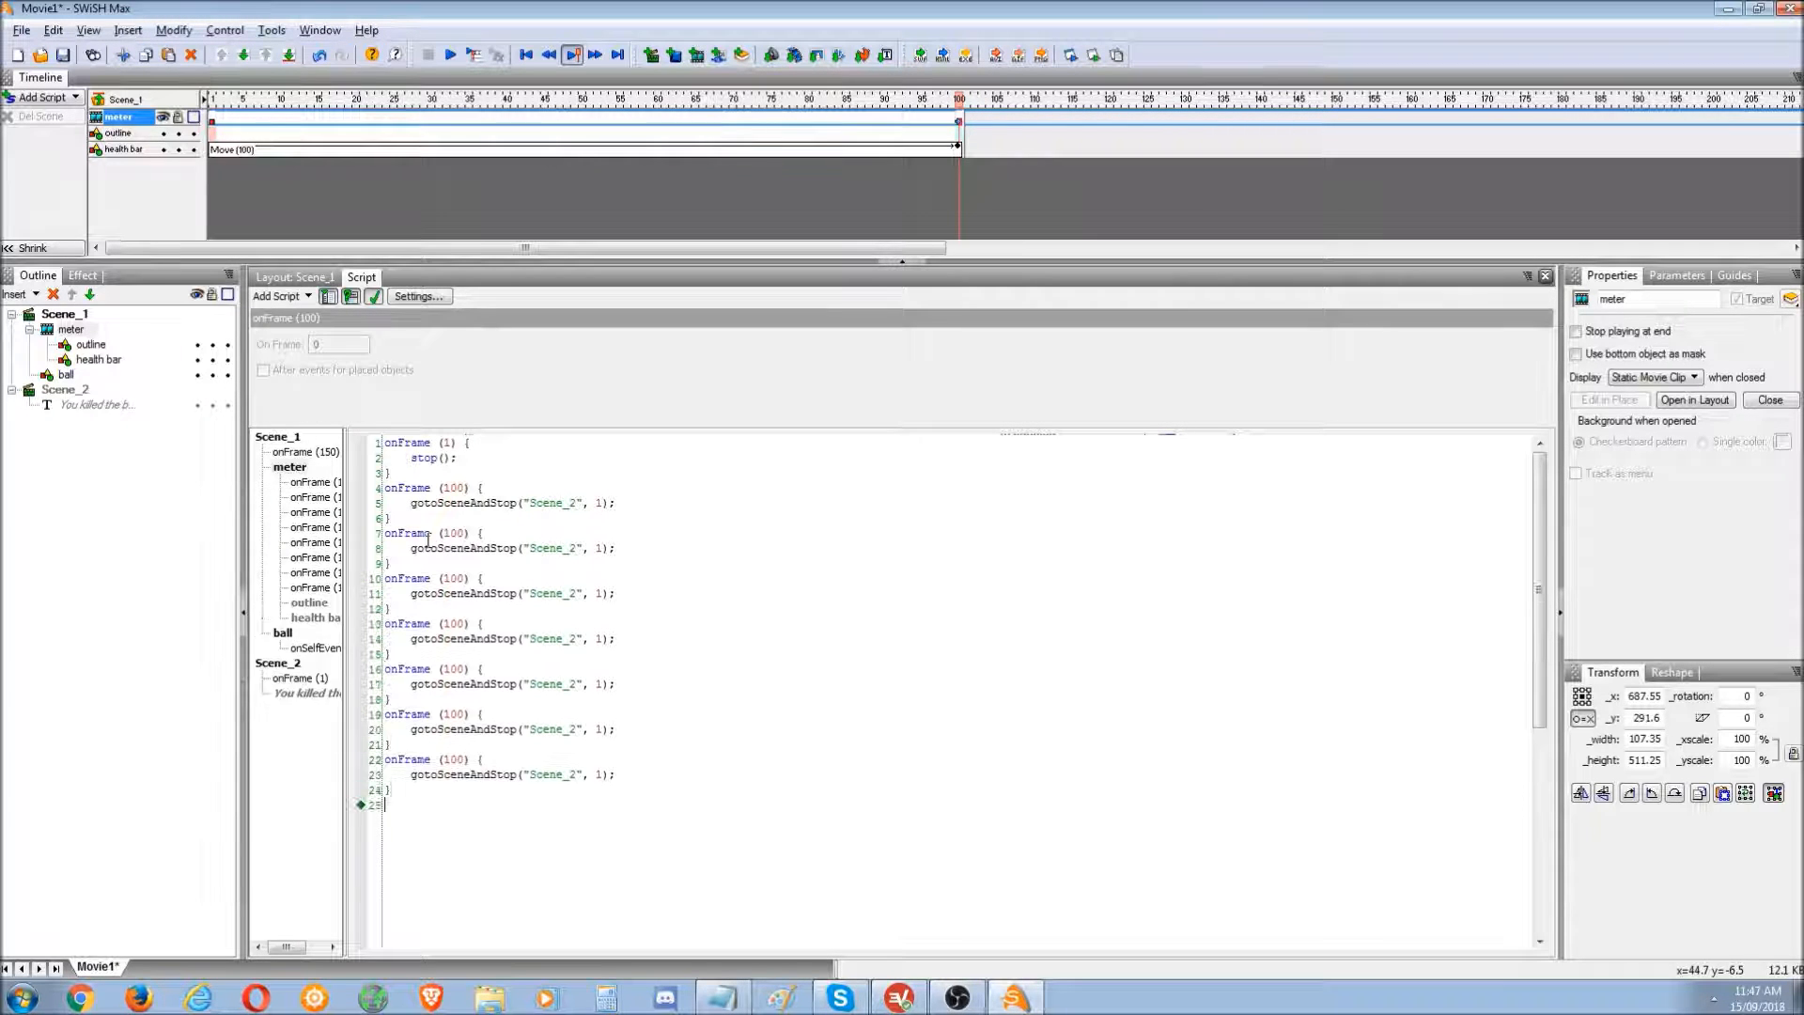
- Paste three more onFrame (100) blocks into the meter's script and renumber the first two duplicates to frames 101 and 102
{"action": "key", "text": "ctrl+v"}
{"action": "key", "text": "ctrl+v"}
{"action": "key", "text": "ctrl+v"}
{"action": "left_click", "coordinate": [466, 536]}
{"action": "key", "text": "BackSpace"}
{"action": "type", "text": "1"}
{"action": "left_click", "coordinate": [461, 577]}
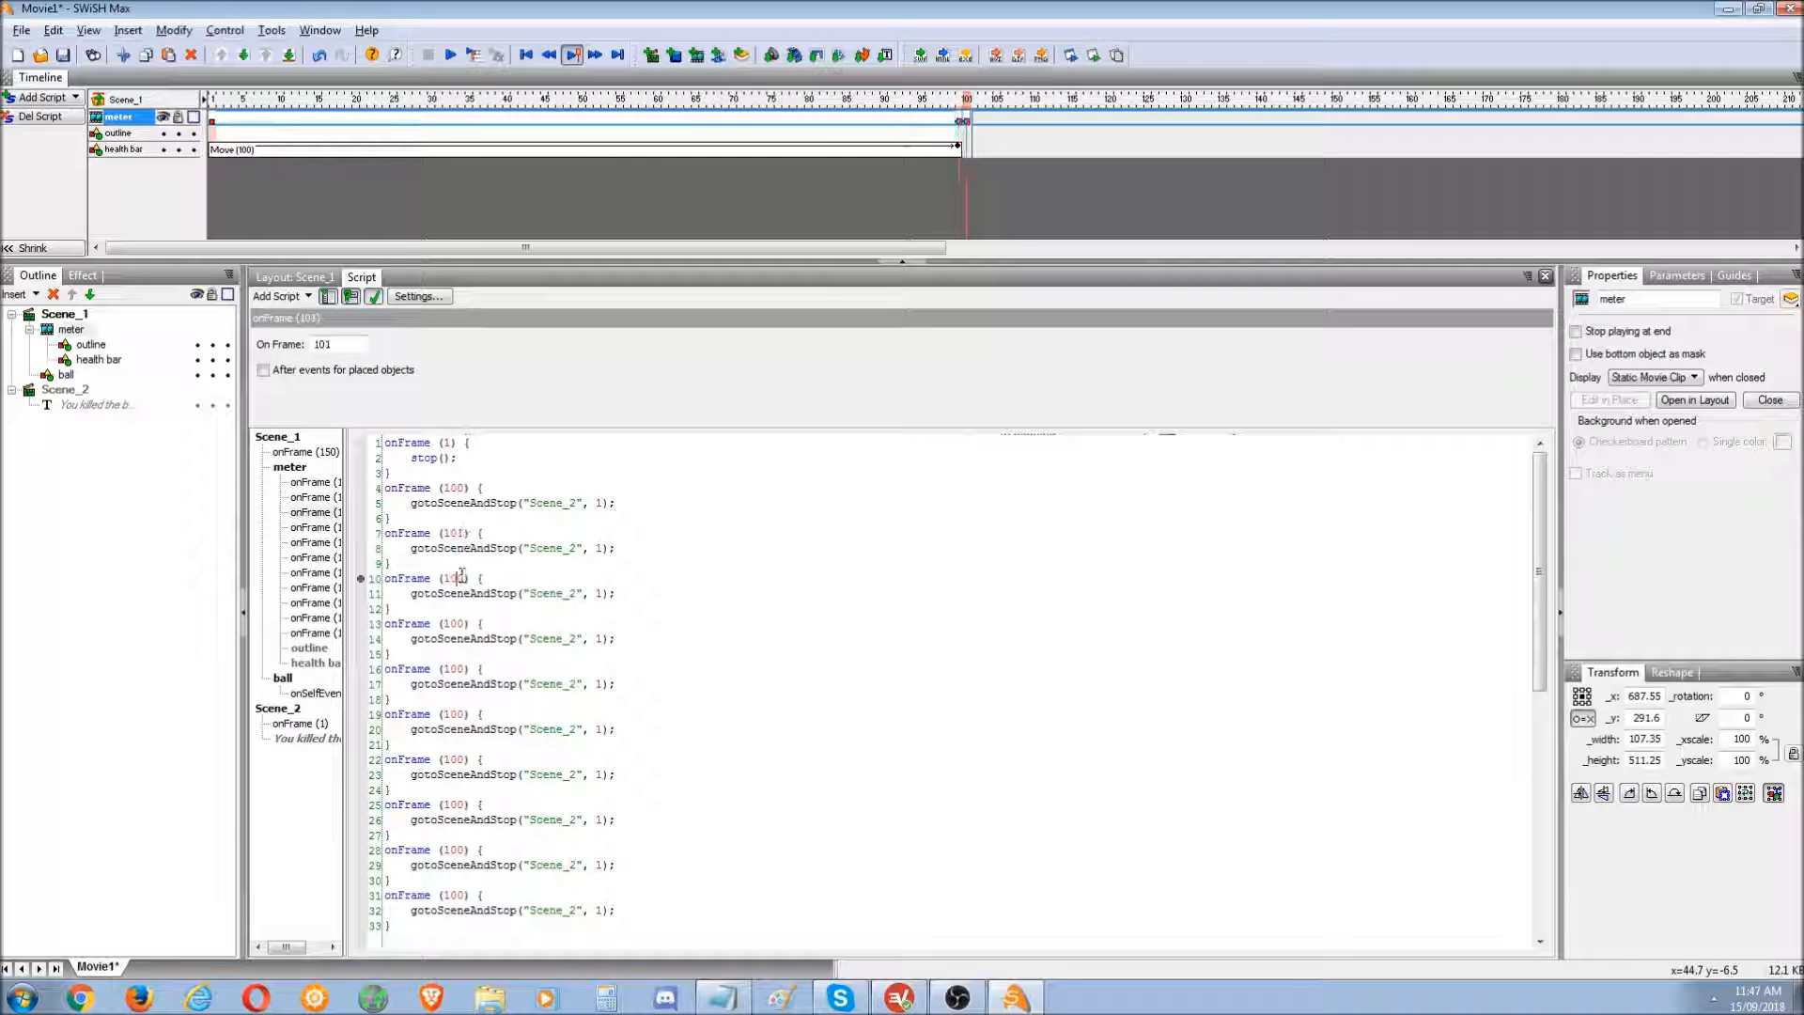
{"action": "key", "text": "BackSpace"}
{"action": "type", "text": "2"}
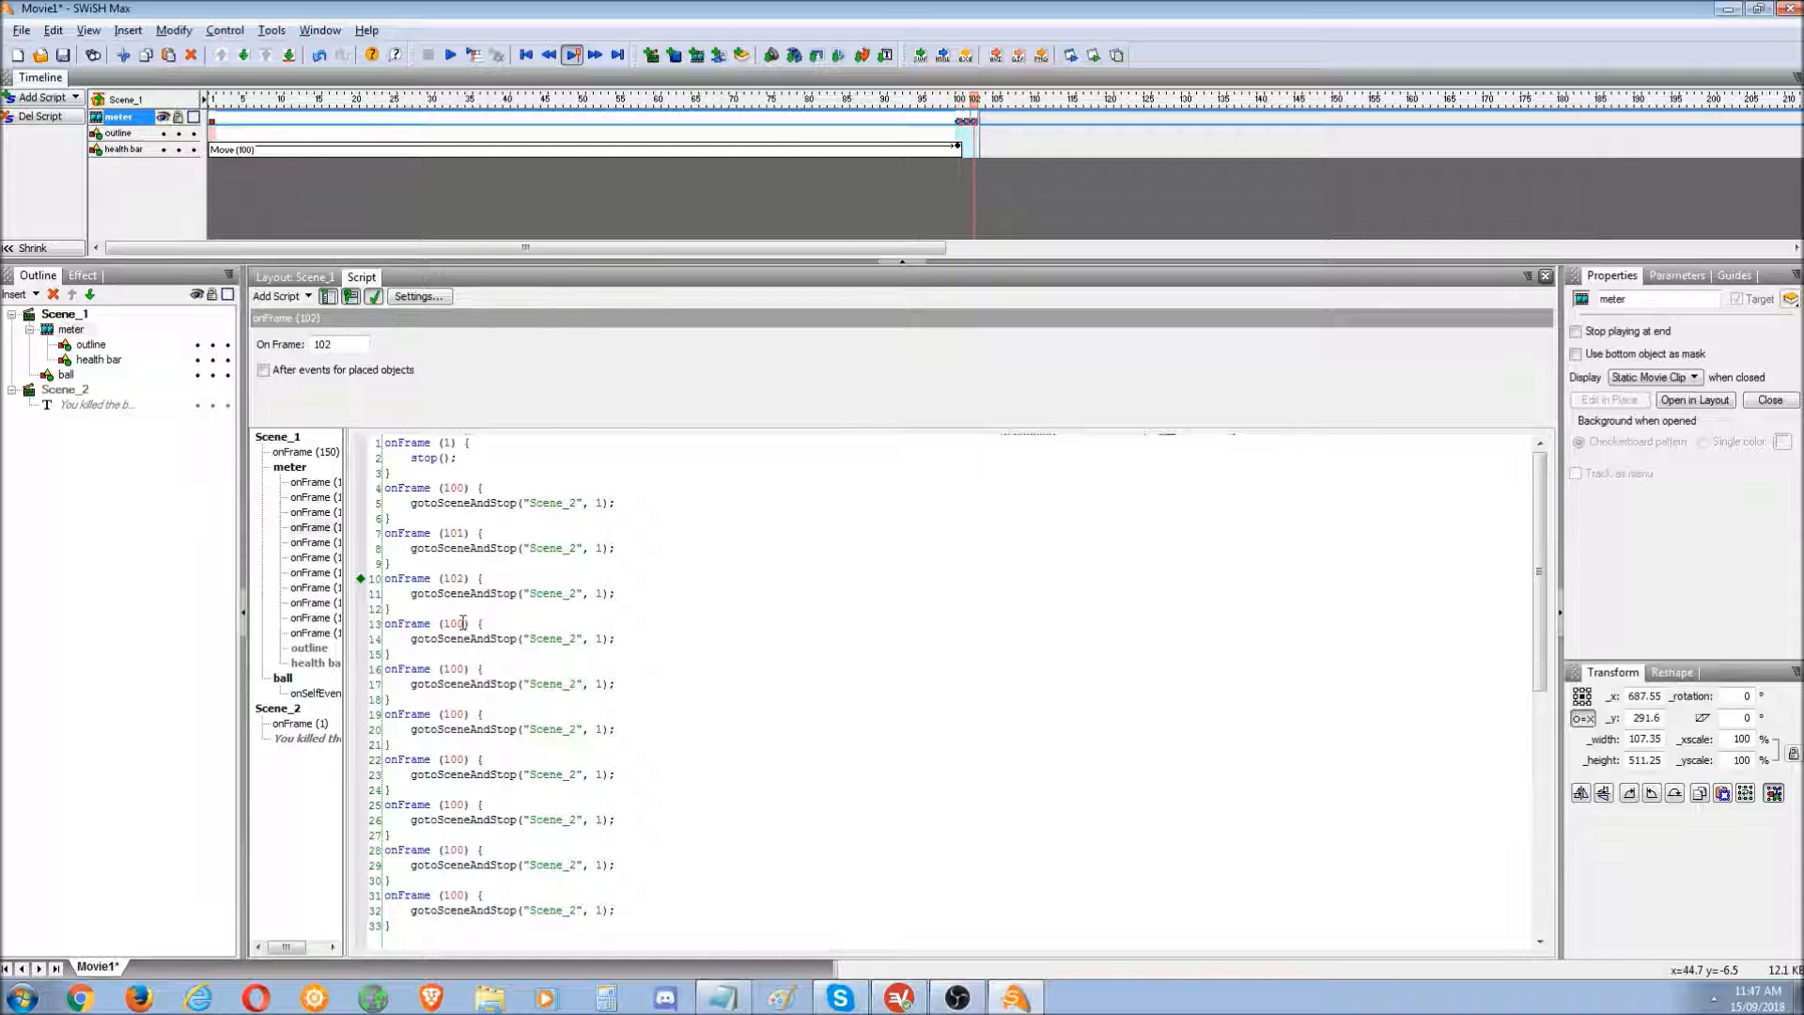
- Renumber the next four duplicate onFrame blocks in the meter's script to frames 103, 104, 105 and 106
{"action": "key", "text": "BackSpace"}
{"action": "type", "text": "3"}
{"action": "left_click", "coordinate": [462, 667]}
{"action": "key", "text": "BackSpace"}
{"action": "type", "text": "4"}
{"action": "left_click", "coordinate": [464, 713]}
{"action": "key", "text": "BackSpace"}
{"action": "type", "text": "5"}
{"action": "left_click", "coordinate": [468, 761]}
{"action": "key", "text": "BackSpace"}
{"action": "type", "text": "6"}
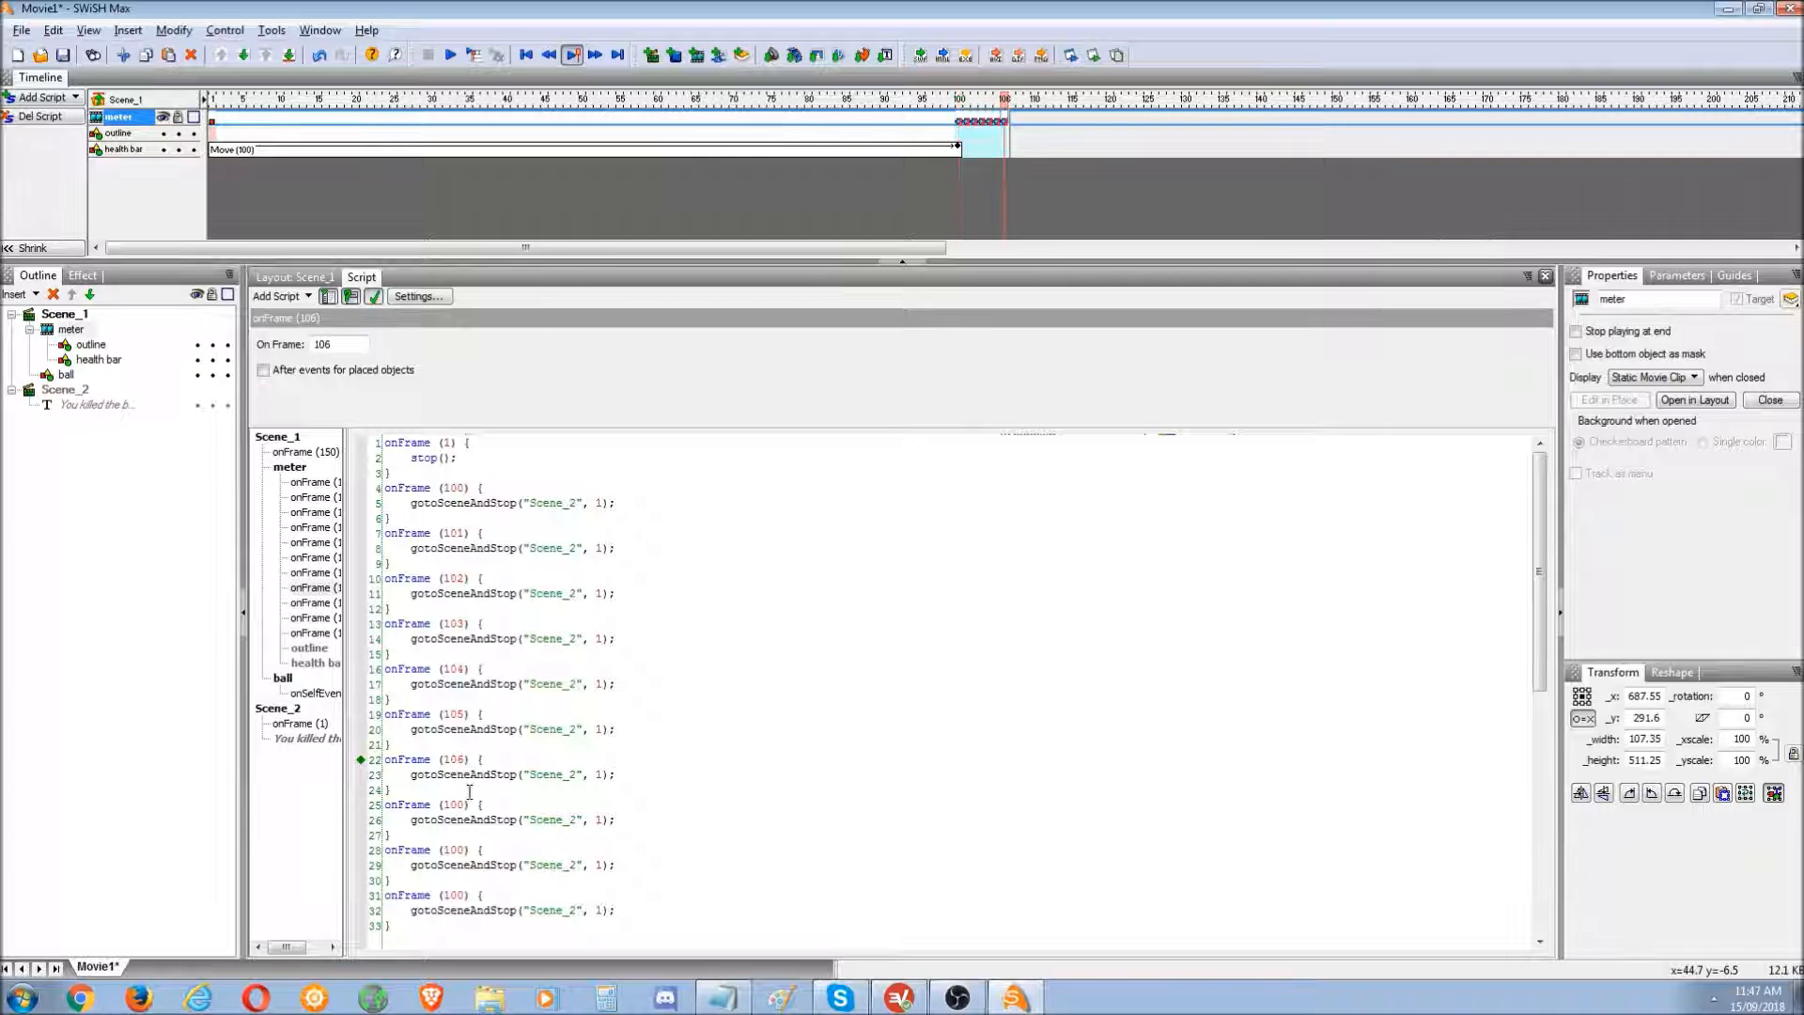
- Renumber the last three duplicate onFrame blocks in the meter's script to frames 107, 108 and 109
{"action": "left_click", "coordinate": [467, 805]}
{"action": "key", "text": "BackSpace"}
{"action": "type", "text": "7"}
{"action": "key", "text": "BackSpace"}
{"action": "type", "text": "8"}
{"action": "left_click", "coordinate": [467, 896]}
{"action": "type", "text": "9"}
{"action": "left_click", "coordinate": [463, 923]}
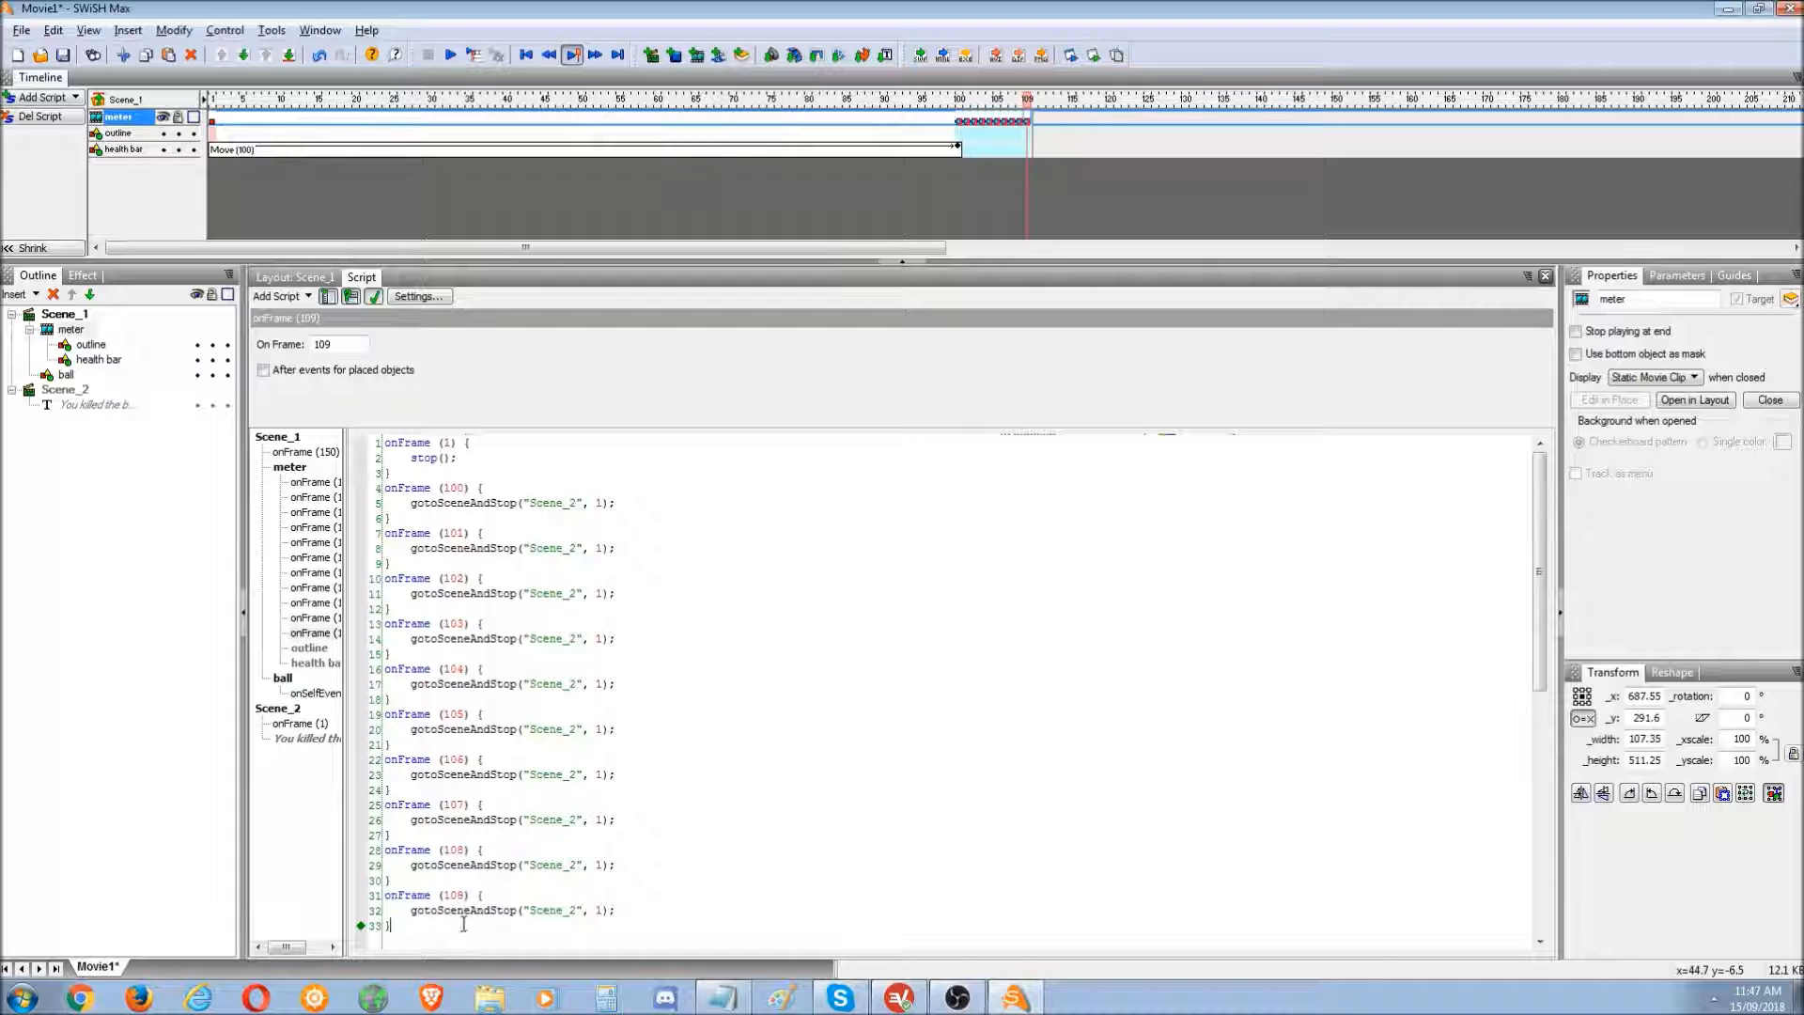
- Paste one more onFrame block at the end of the meter's script and set its frame to 110
{"action": "key", "text": "Return"}
{"action": "key", "text": "ctrl+v"}
{"action": "left_click", "coordinate": [458, 911]}
{"action": "key", "text": "BackSpace"}
{"action": "type", "text": "1"}
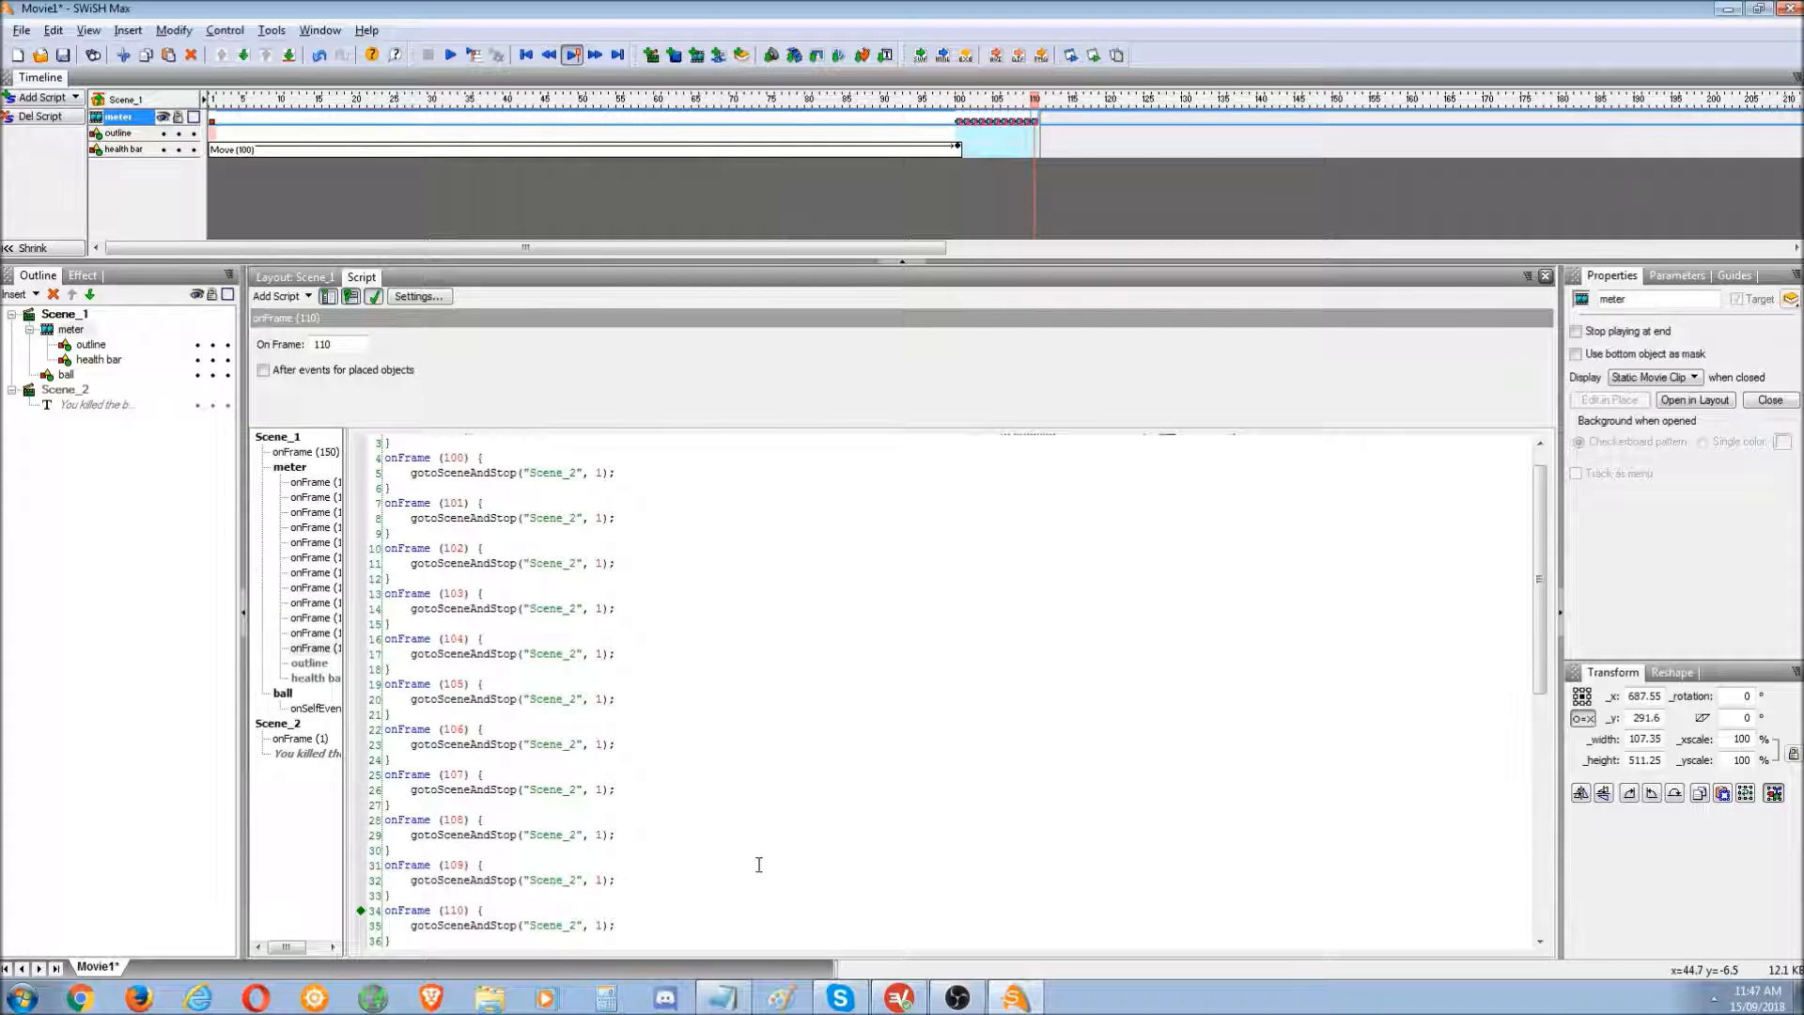
- Test the movie in the Flash player by hitting the moving ball until the health meter is full
{"action": "left_click_drag", "start_coordinate": [760, 864], "coordinate": [827, 639]}
{"action": "left_click", "coordinate": [1004, 100]}
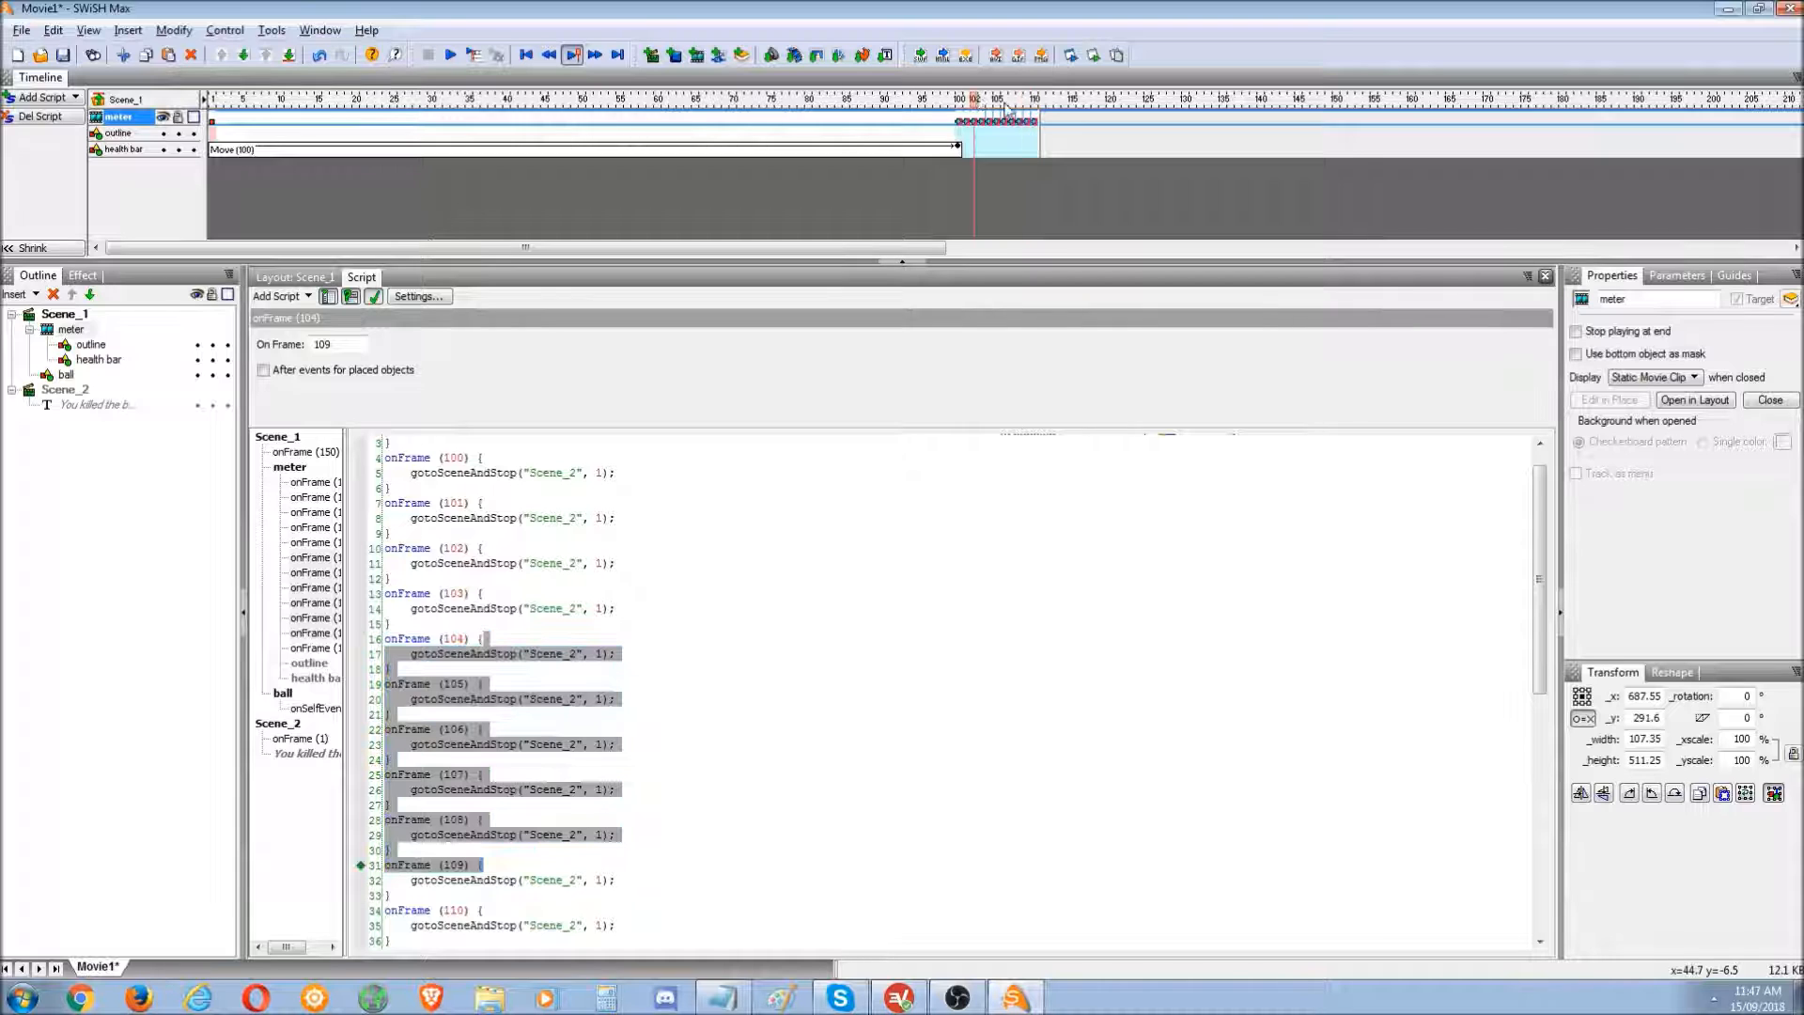
{"action": "left_click", "coordinate": [1092, 56]}
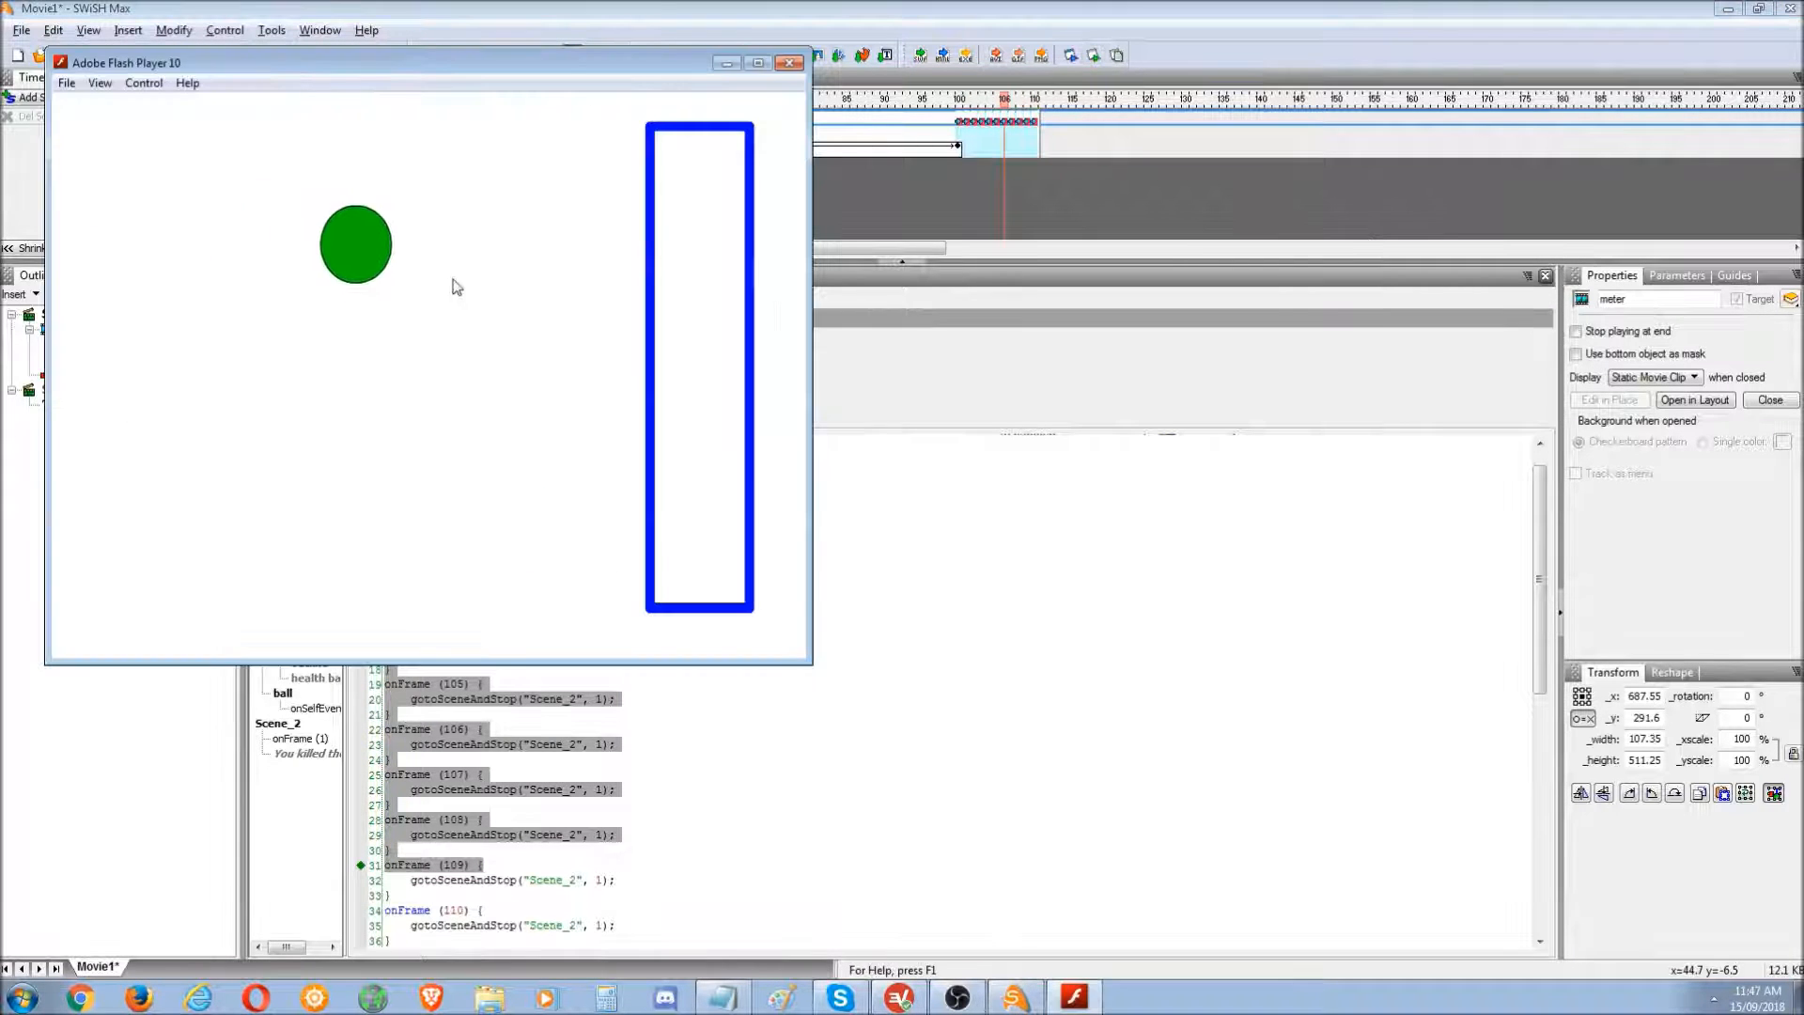
{"action": "left_click", "coordinate": [531, 299]}
{"action": "left_click", "coordinate": [573, 307]}
{"action": "left_click", "coordinate": [635, 325]}
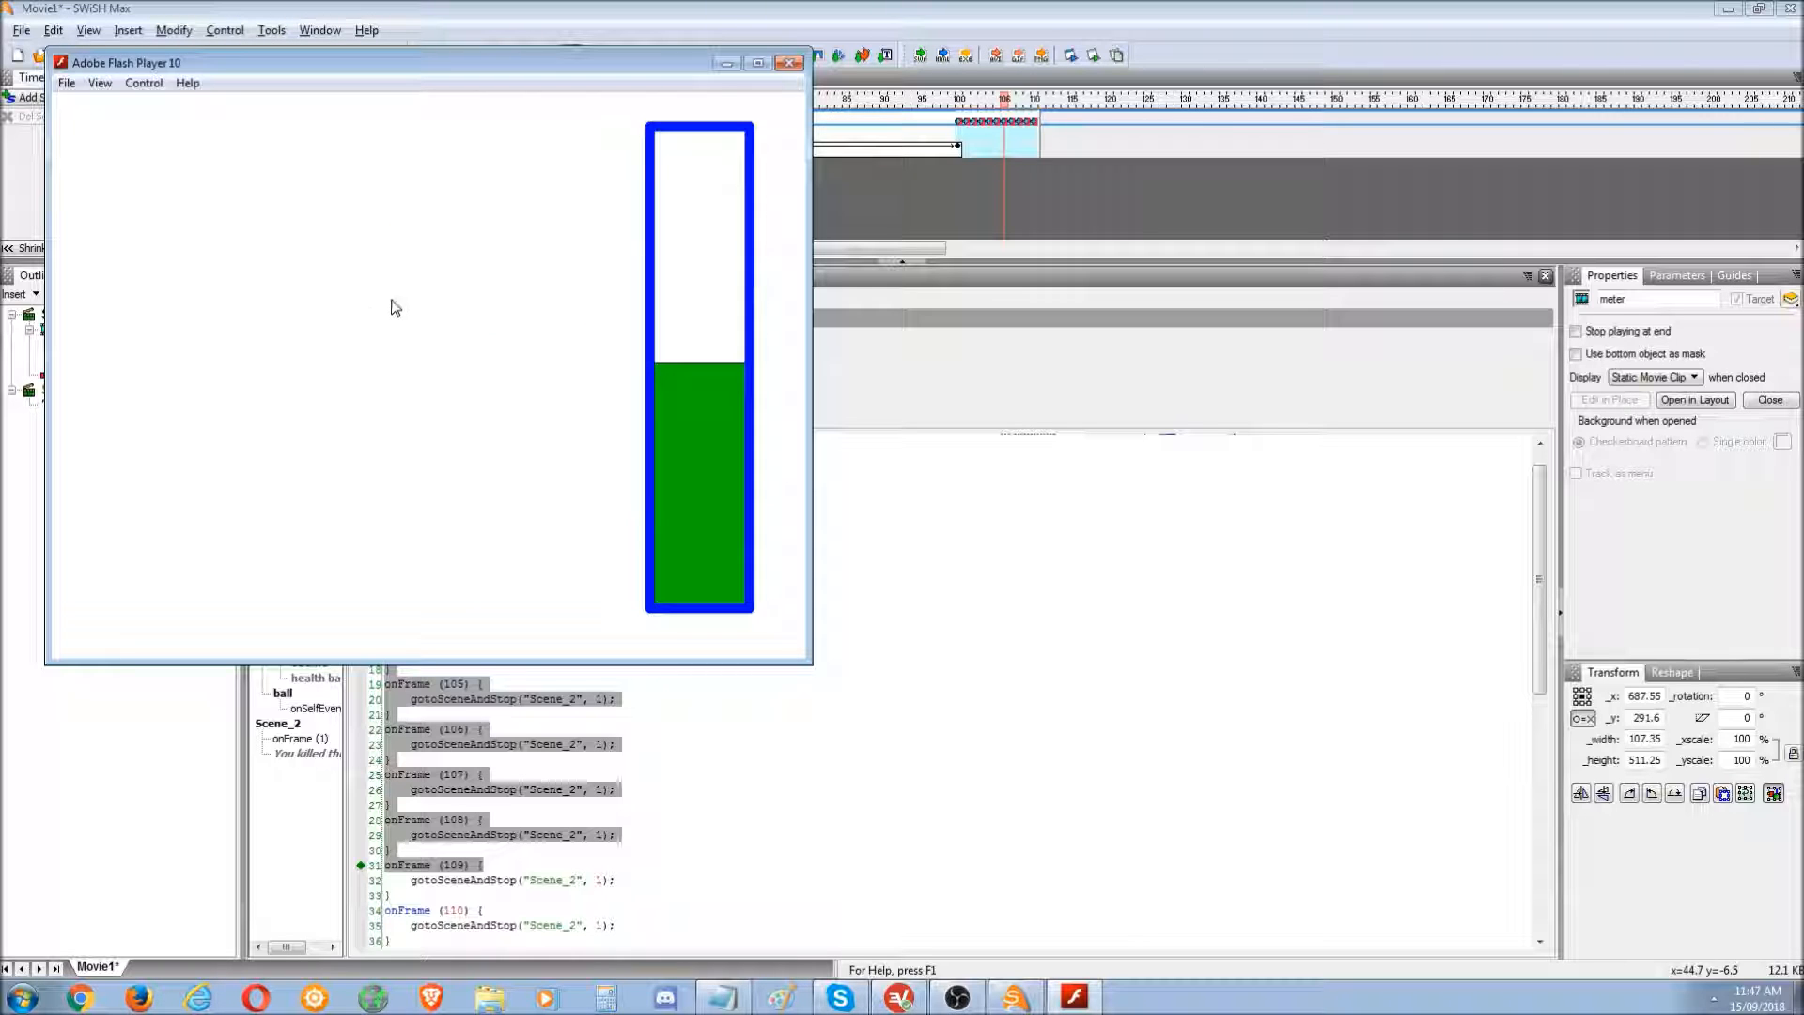
{"action": "left_click", "coordinate": [229, 523]}
{"action": "left_click", "coordinate": [310, 525]}
{"action": "left_click", "coordinate": [390, 528]}
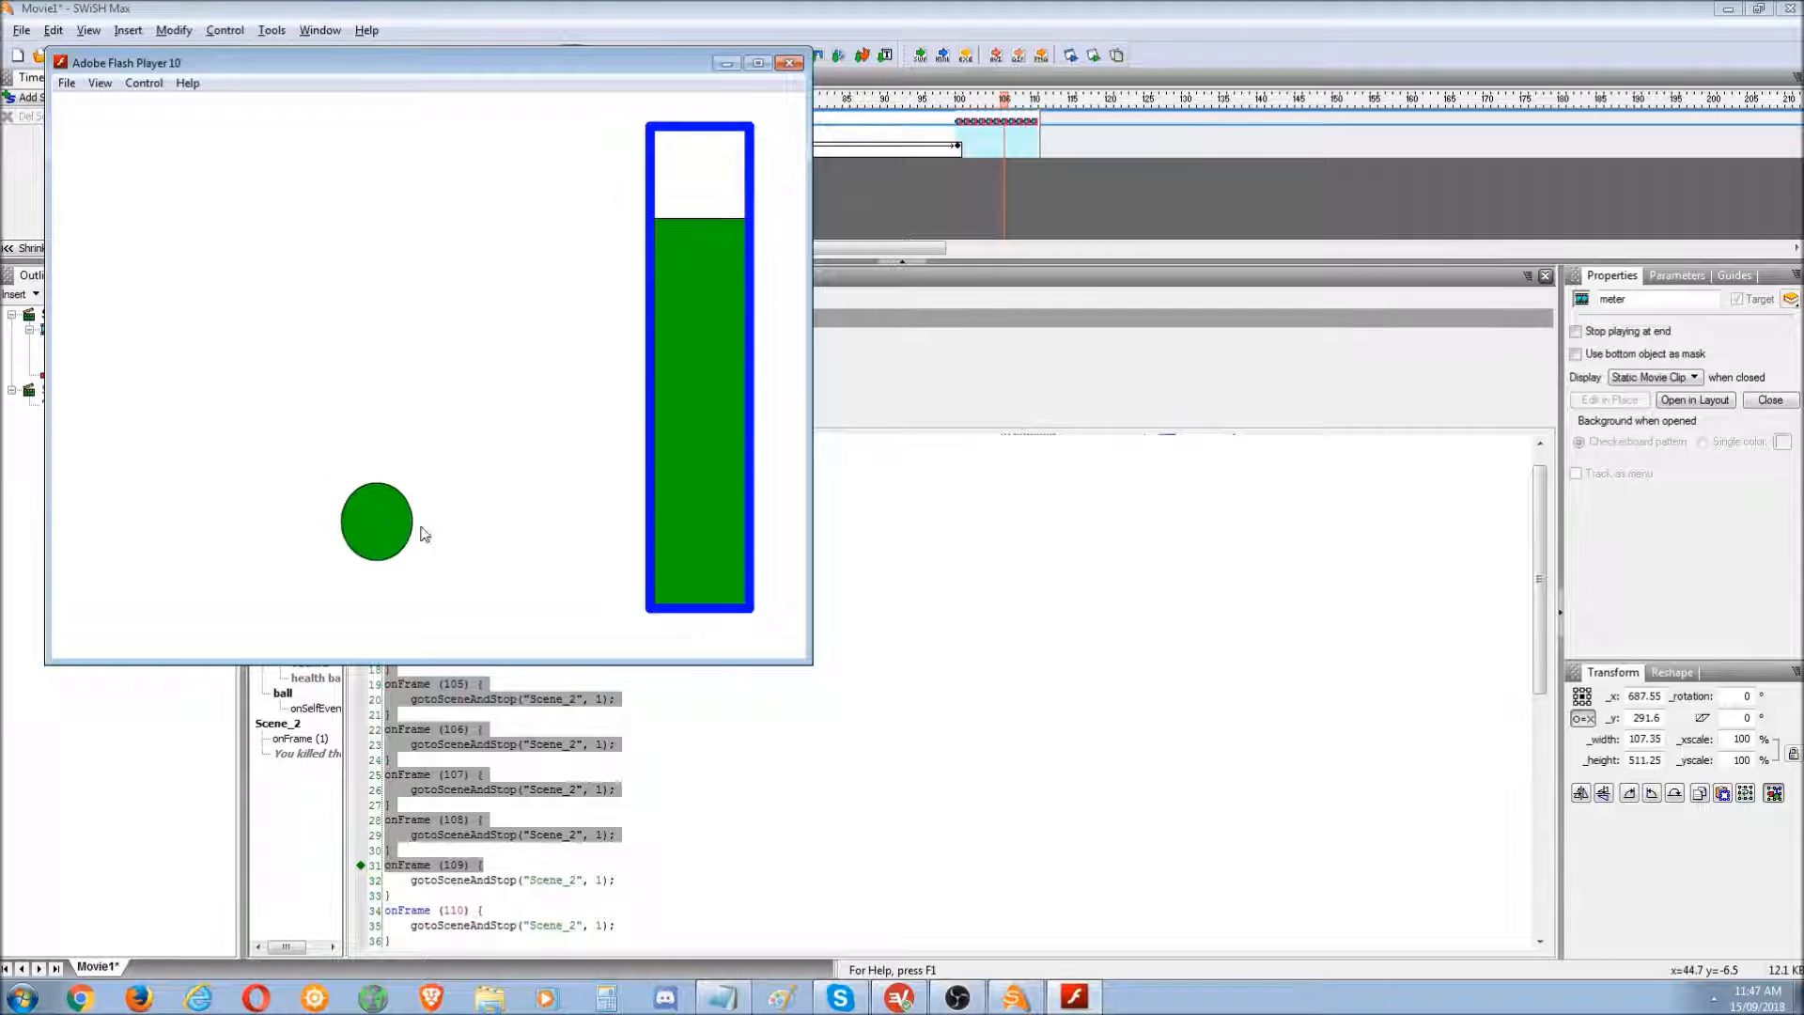
{"action": "left_click", "coordinate": [460, 531]}
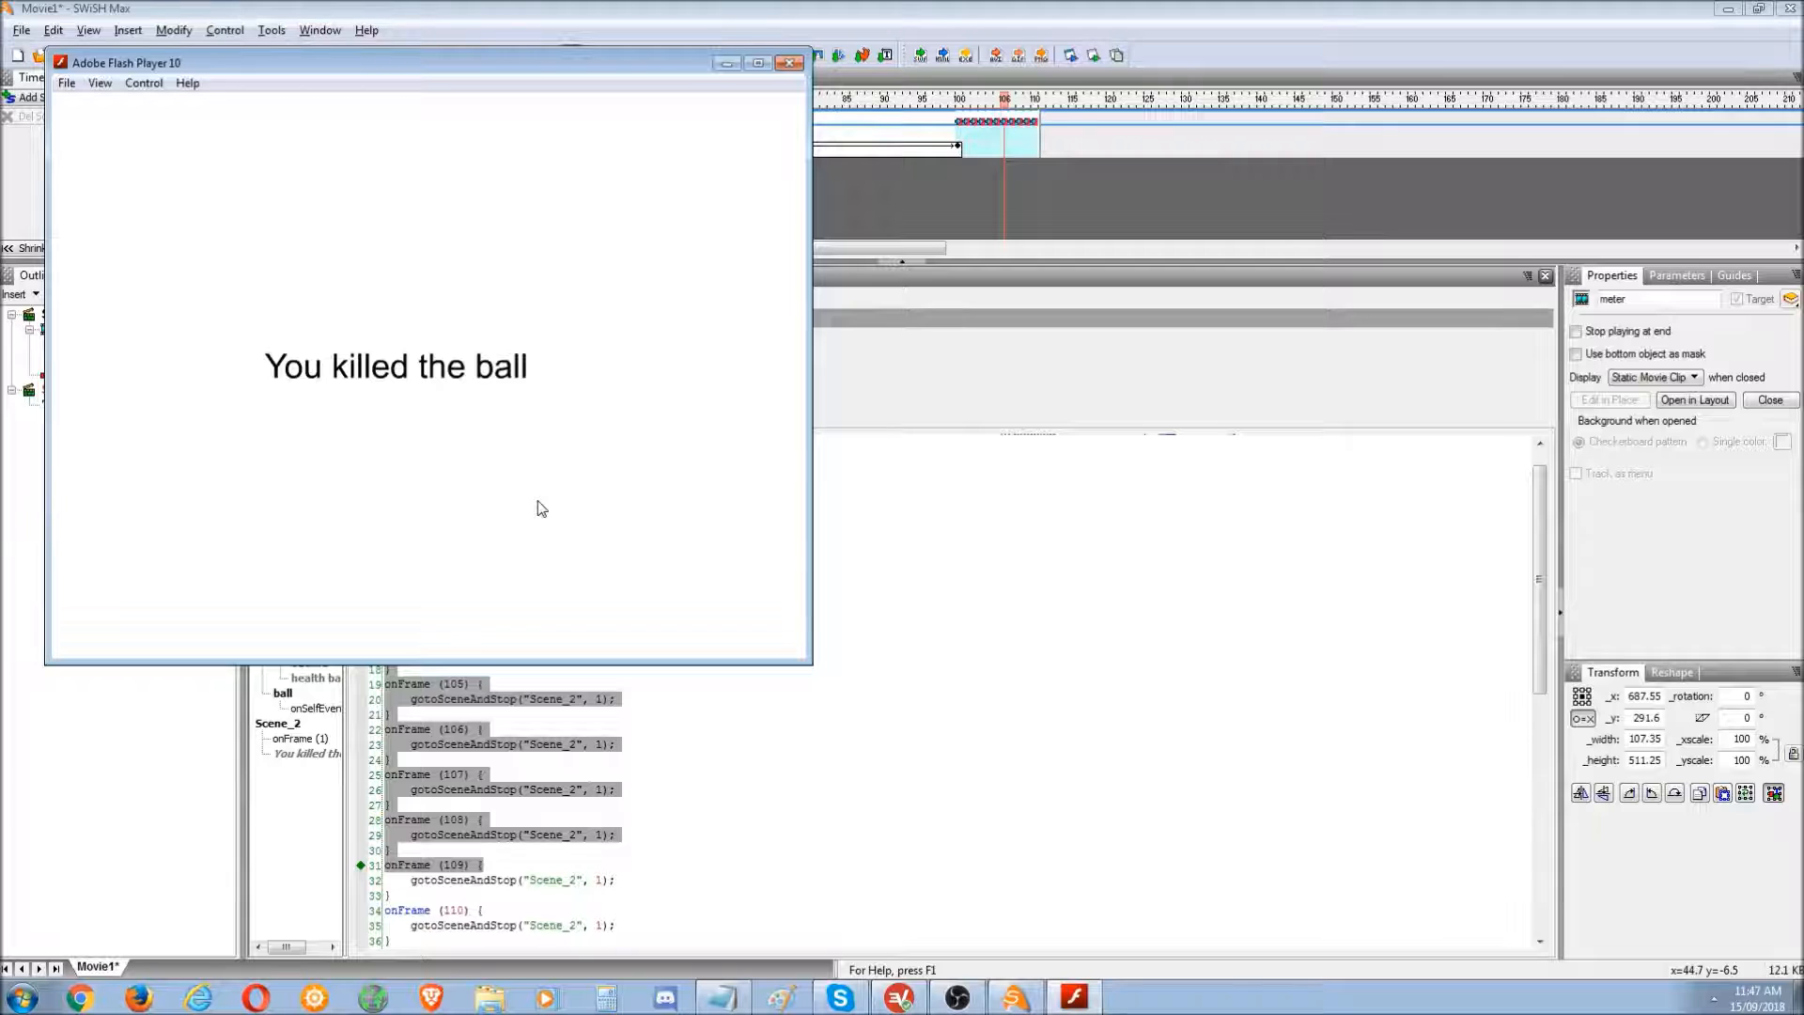
- Rewind the test movie, hit the stationary ball until the meter fills, and close the Flash player
{"action": "right_click", "coordinate": [488, 308]}
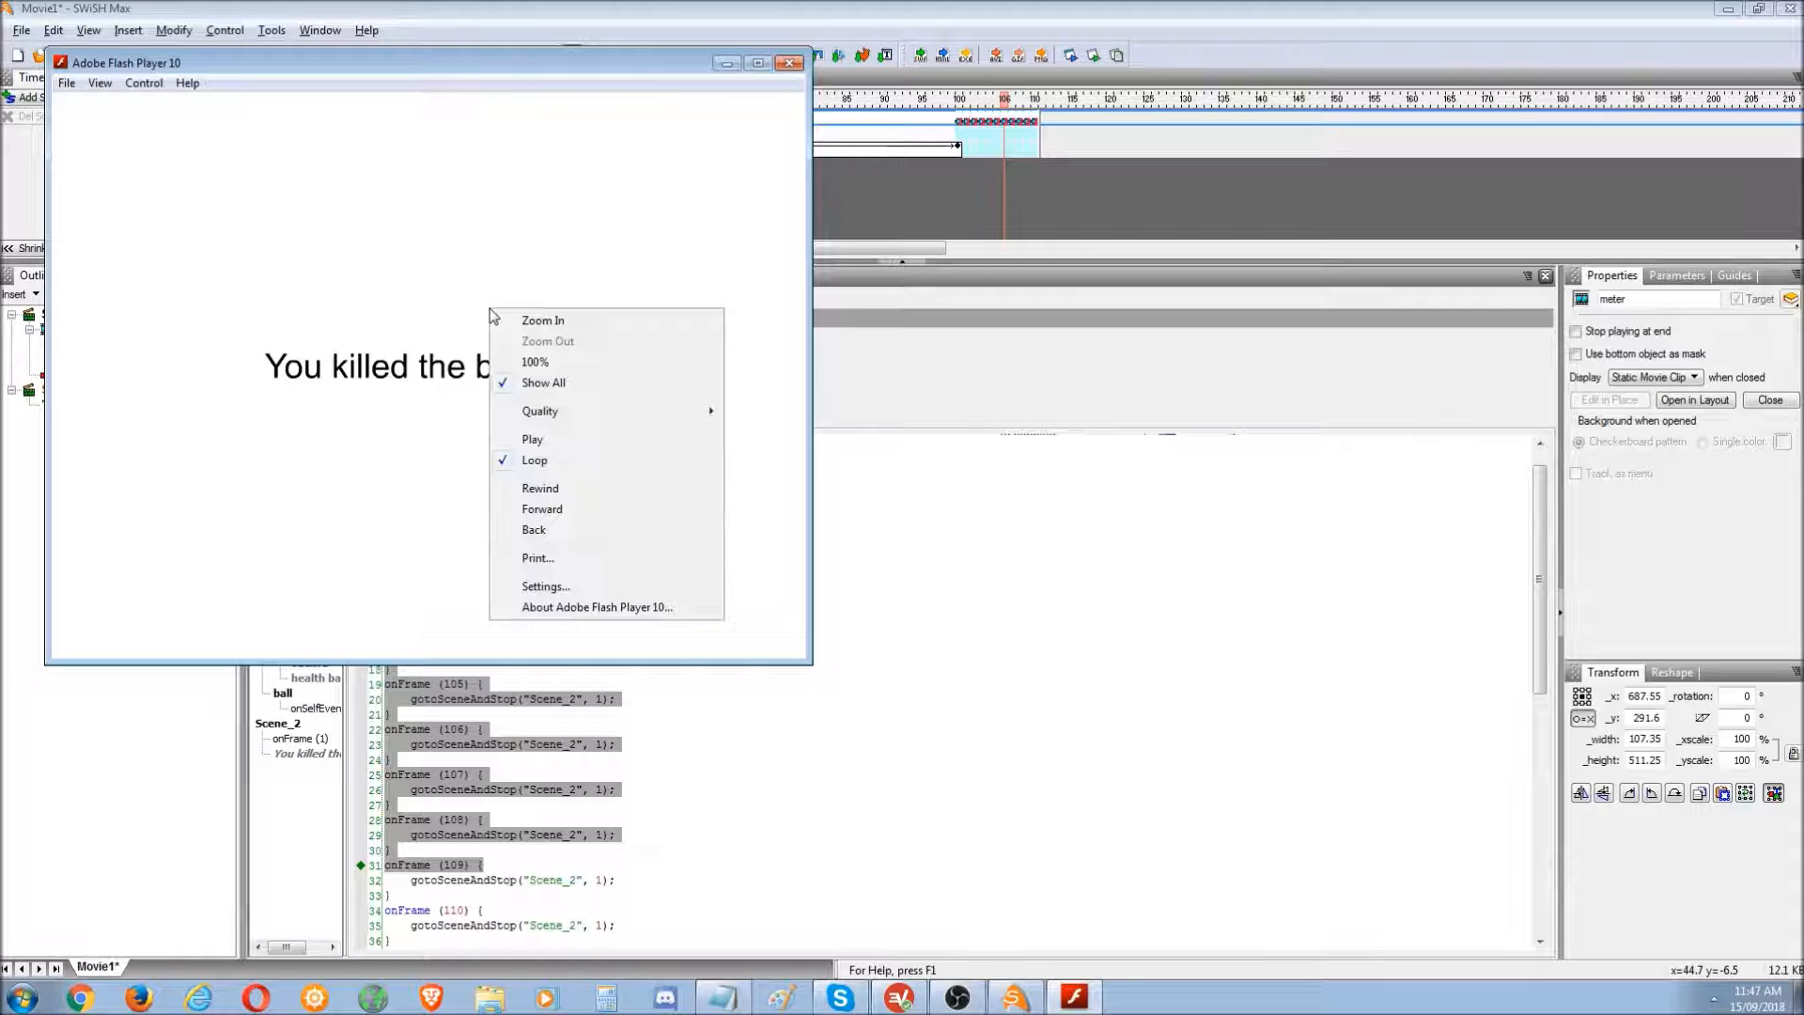
{"action": "left_click", "coordinate": [559, 479]}
{"action": "left_click", "coordinate": [167, 213]}
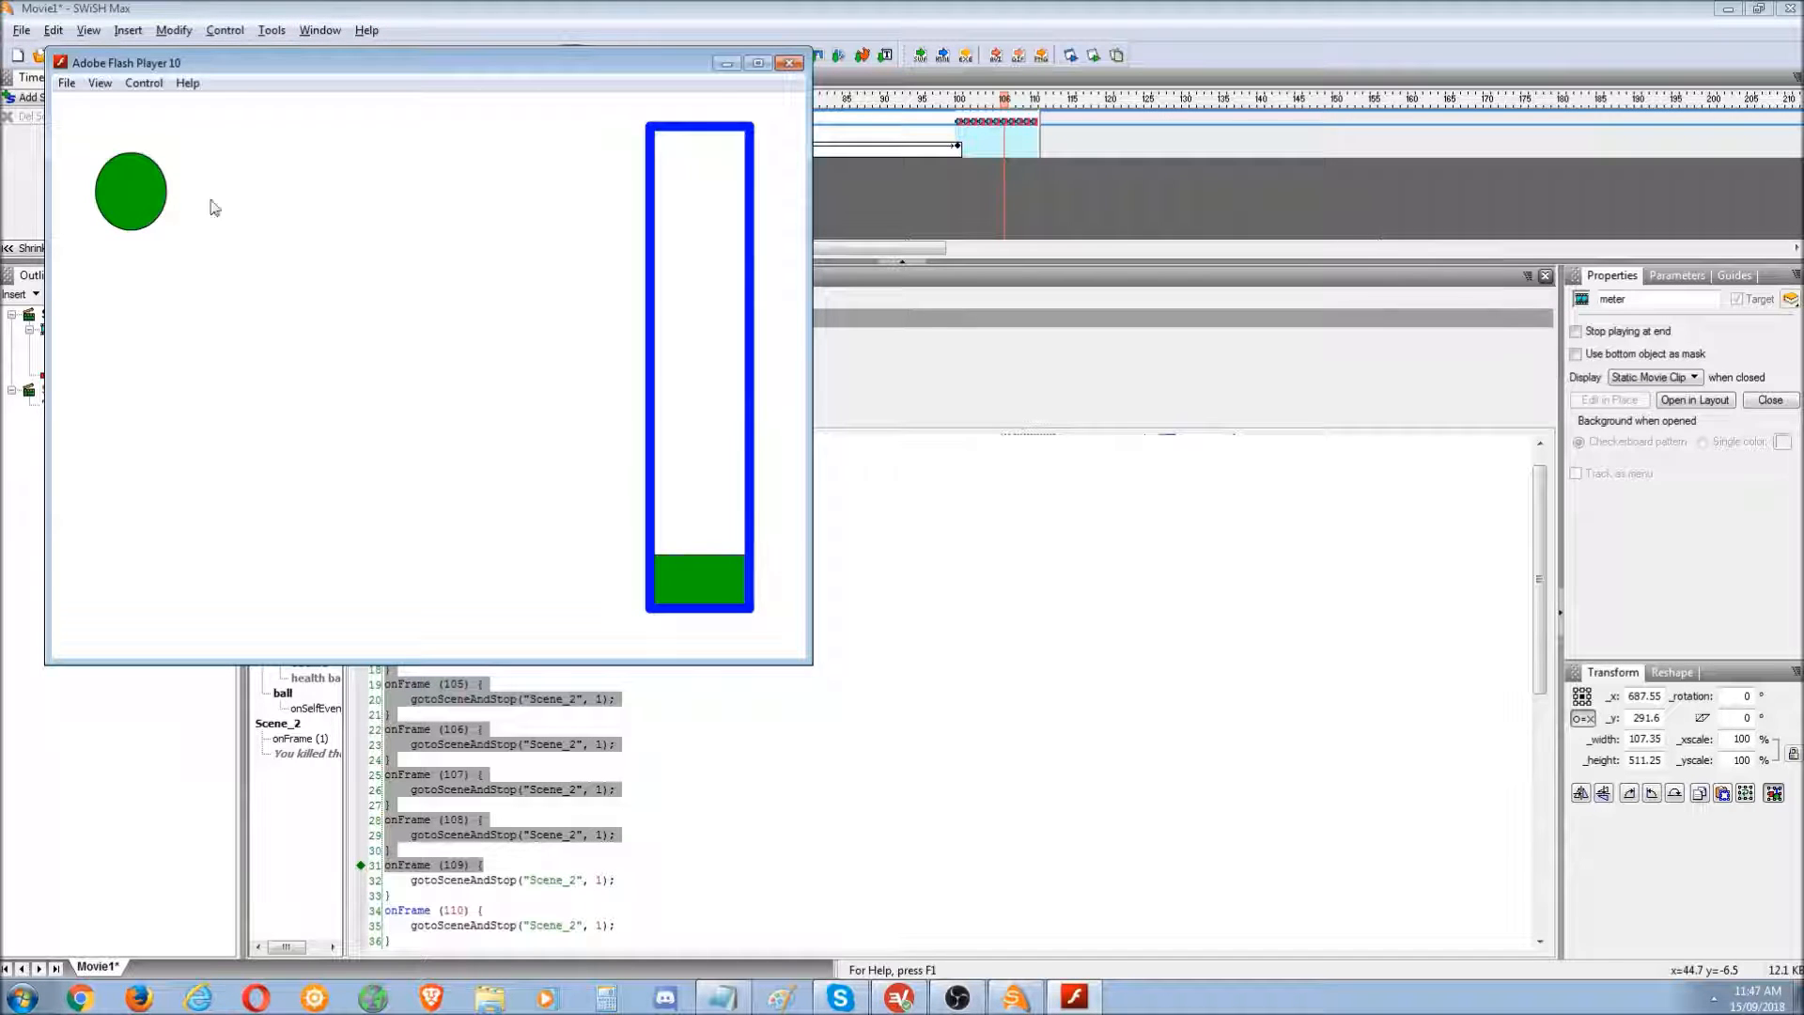
{"action": "right_click", "coordinate": [349, 357]}
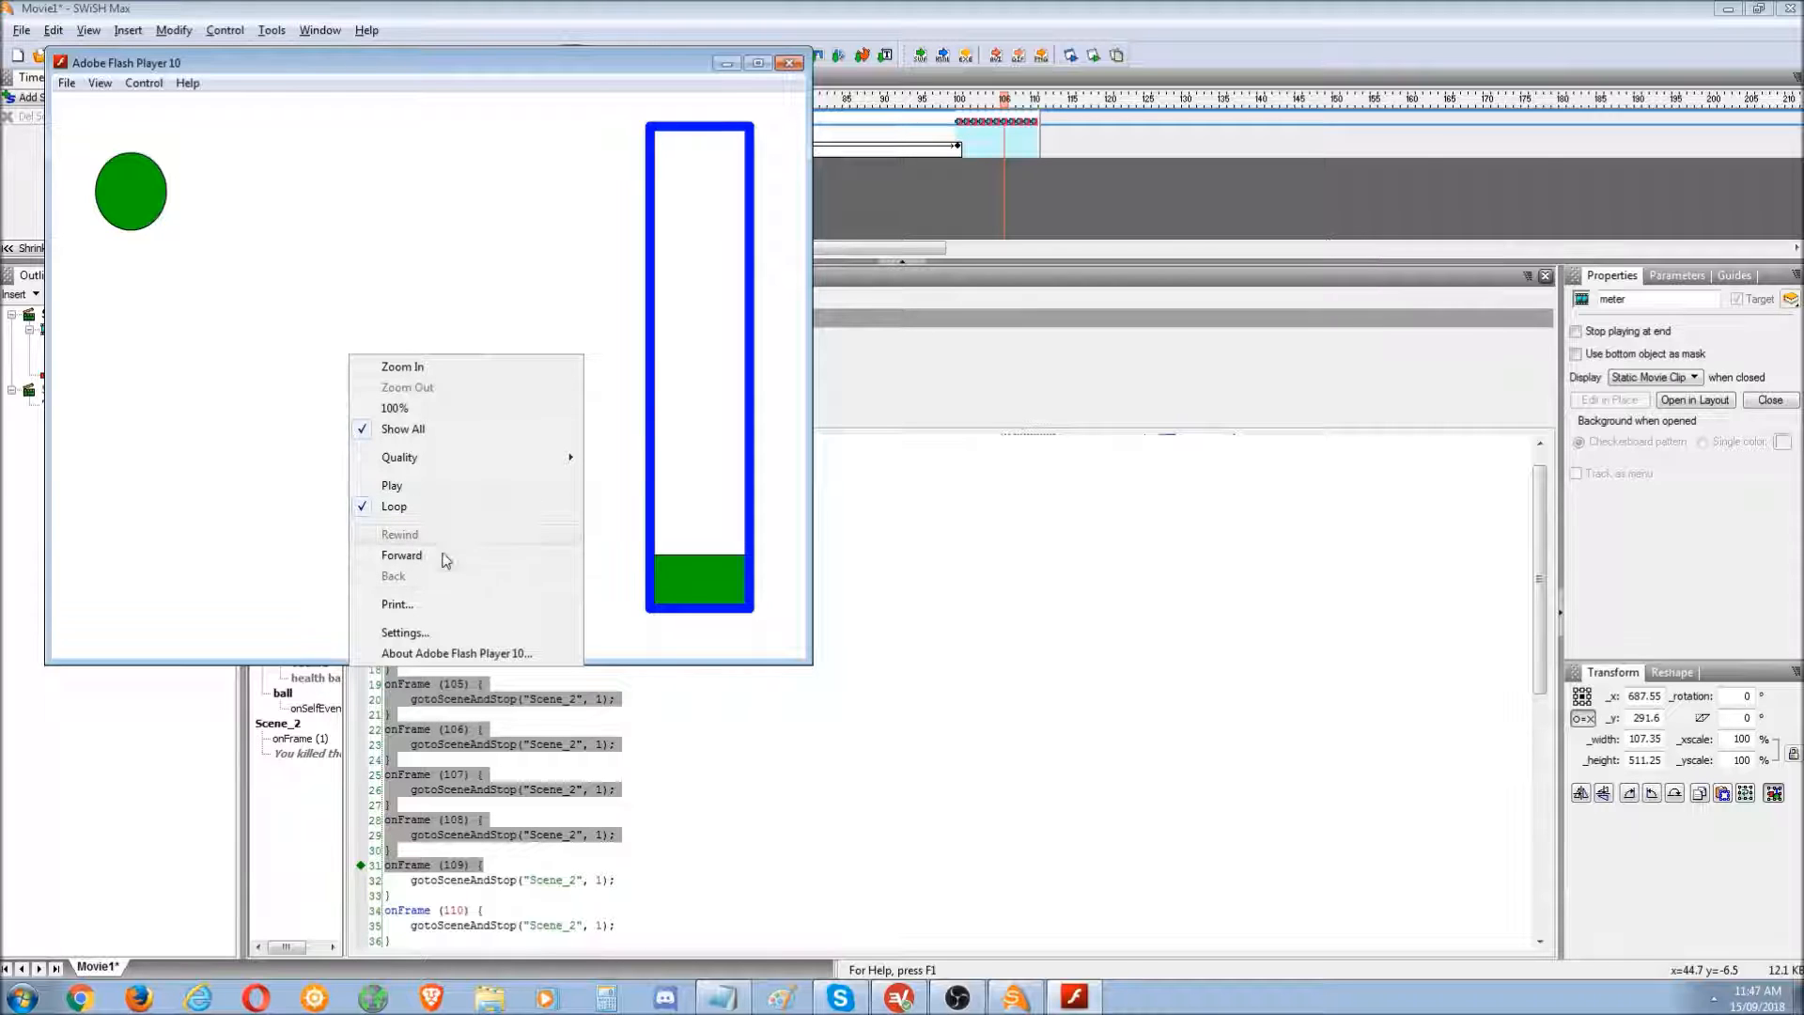
{"action": "left_click", "coordinate": [354, 306]}
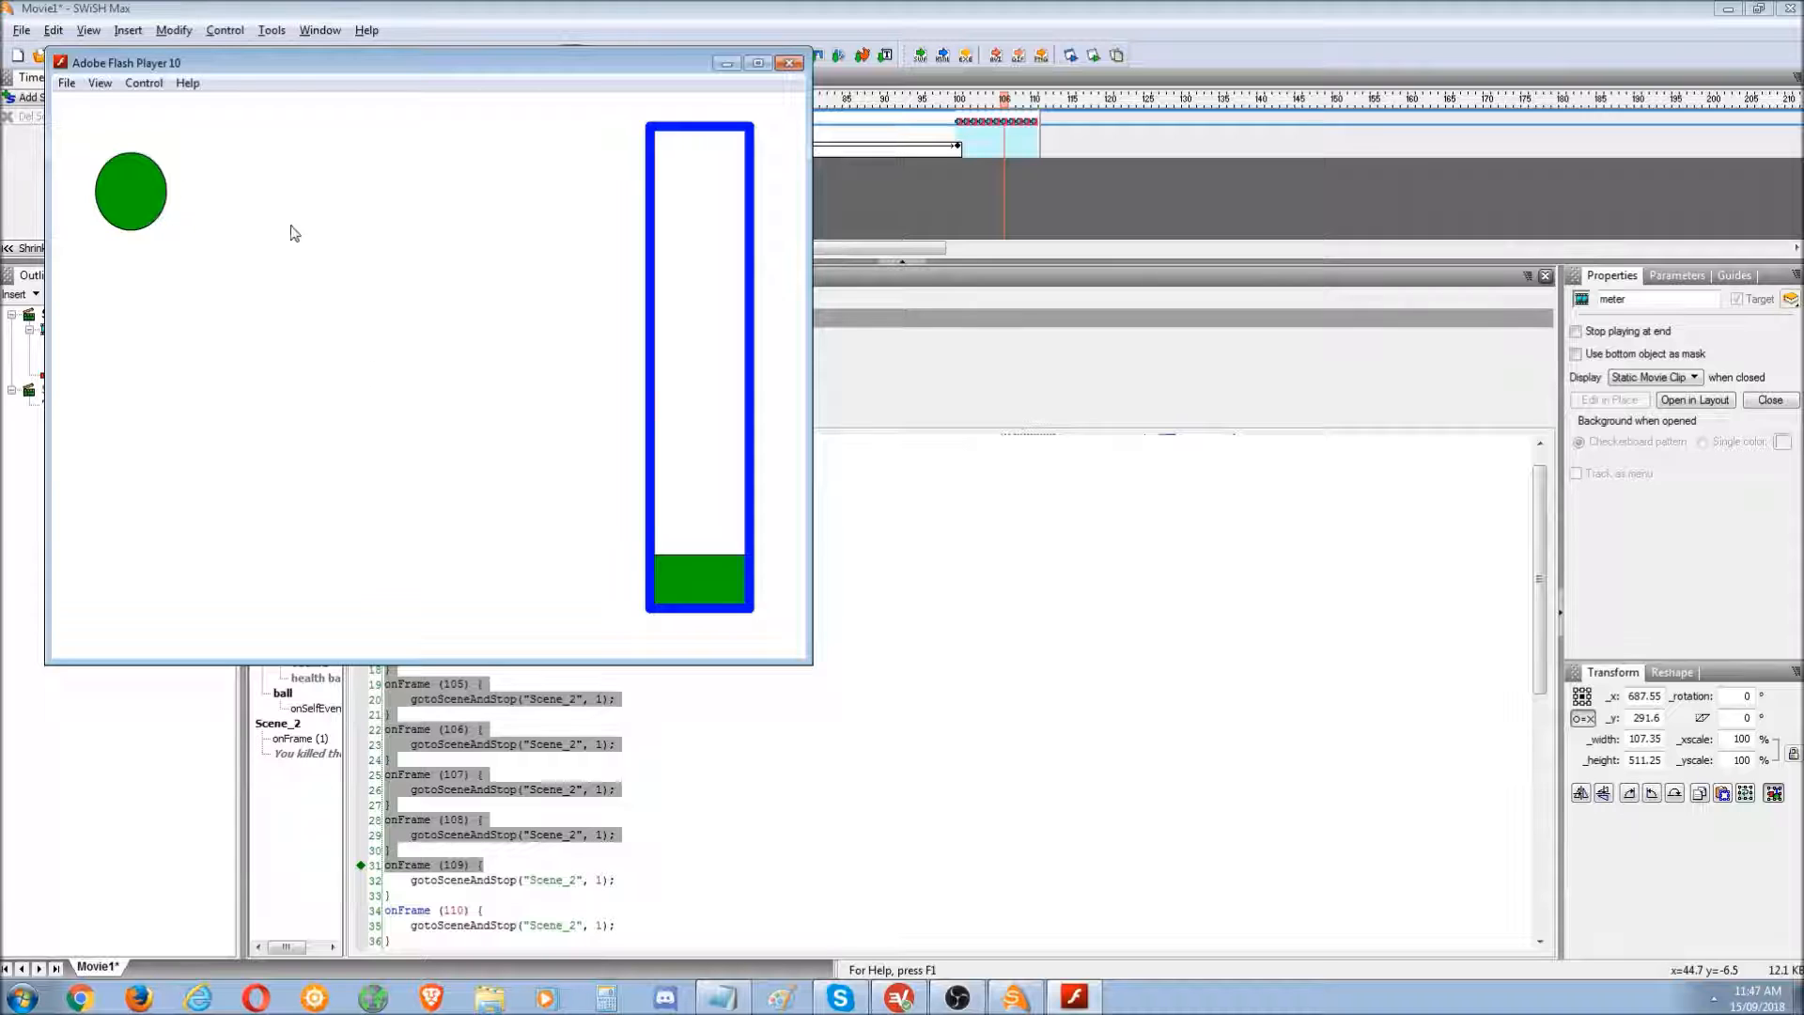
{"action": "left_click", "coordinate": [138, 197]}
{"action": "left_click", "coordinate": [138, 197]}
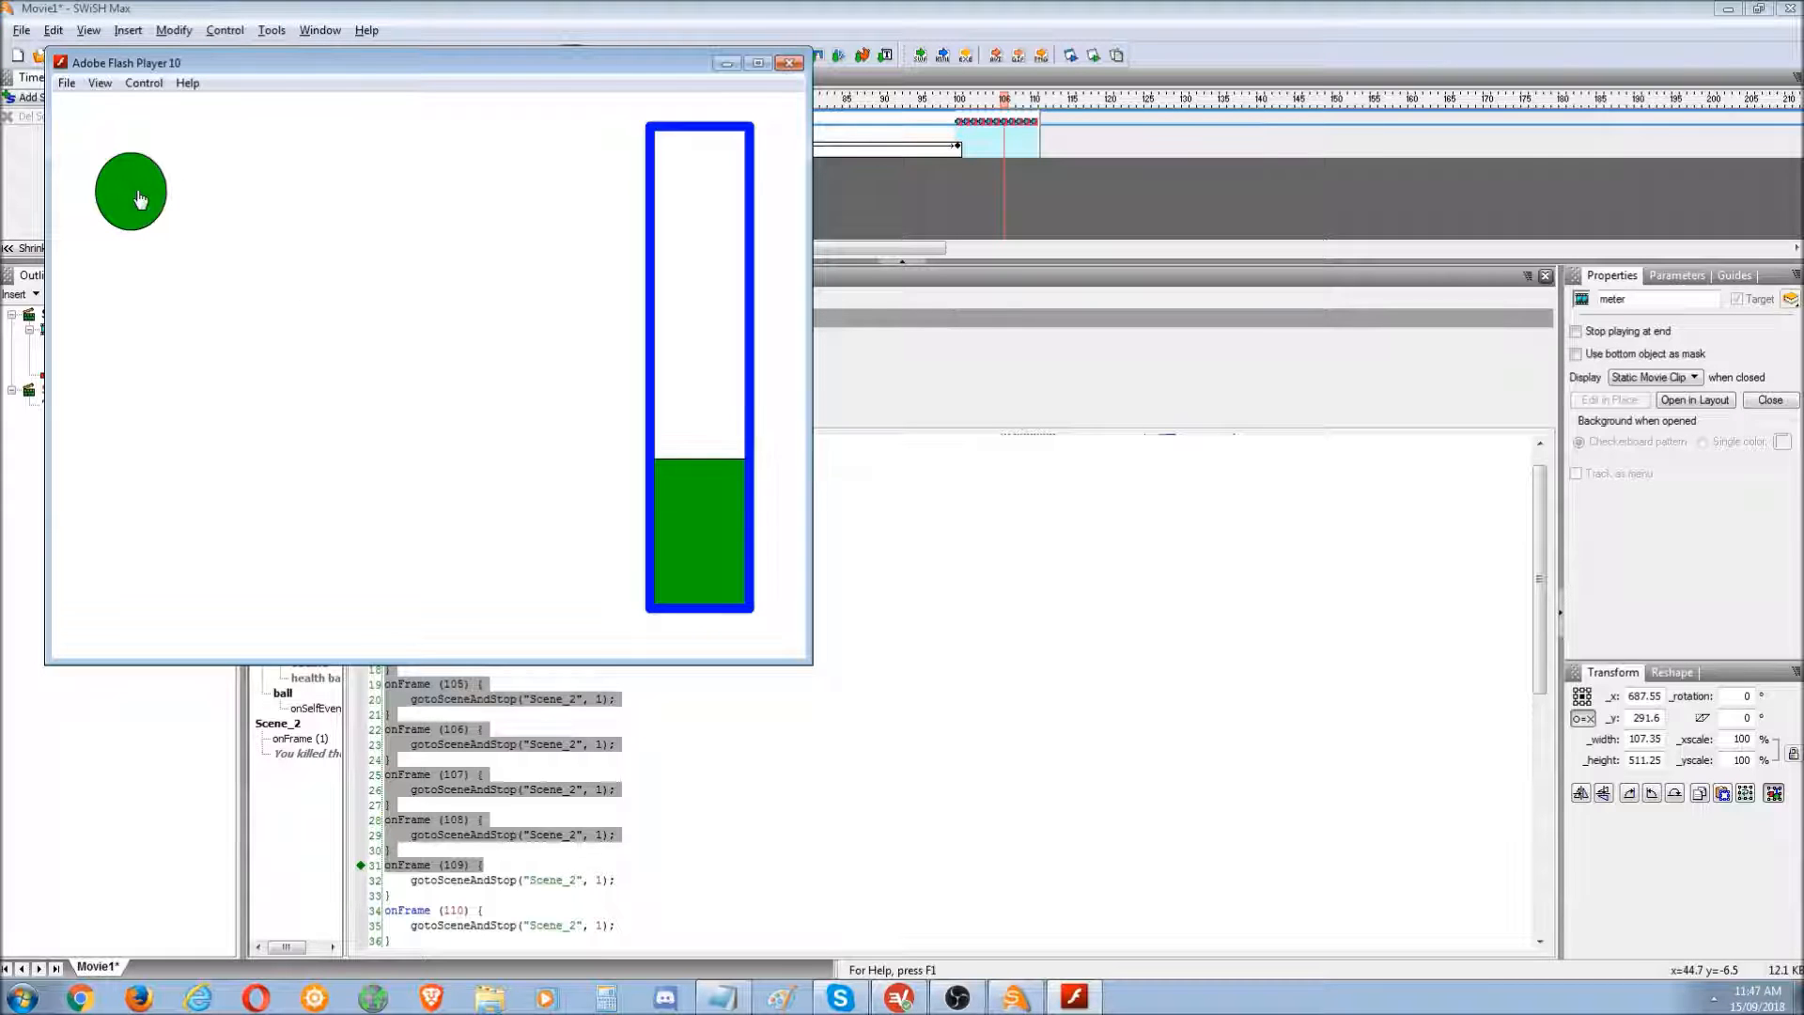
{"action": "left_click", "coordinate": [138, 199]}
{"action": "left_click", "coordinate": [138, 197]}
{"action": "left_click", "coordinate": [138, 197]}
{"action": "left_click", "coordinate": [138, 197]}
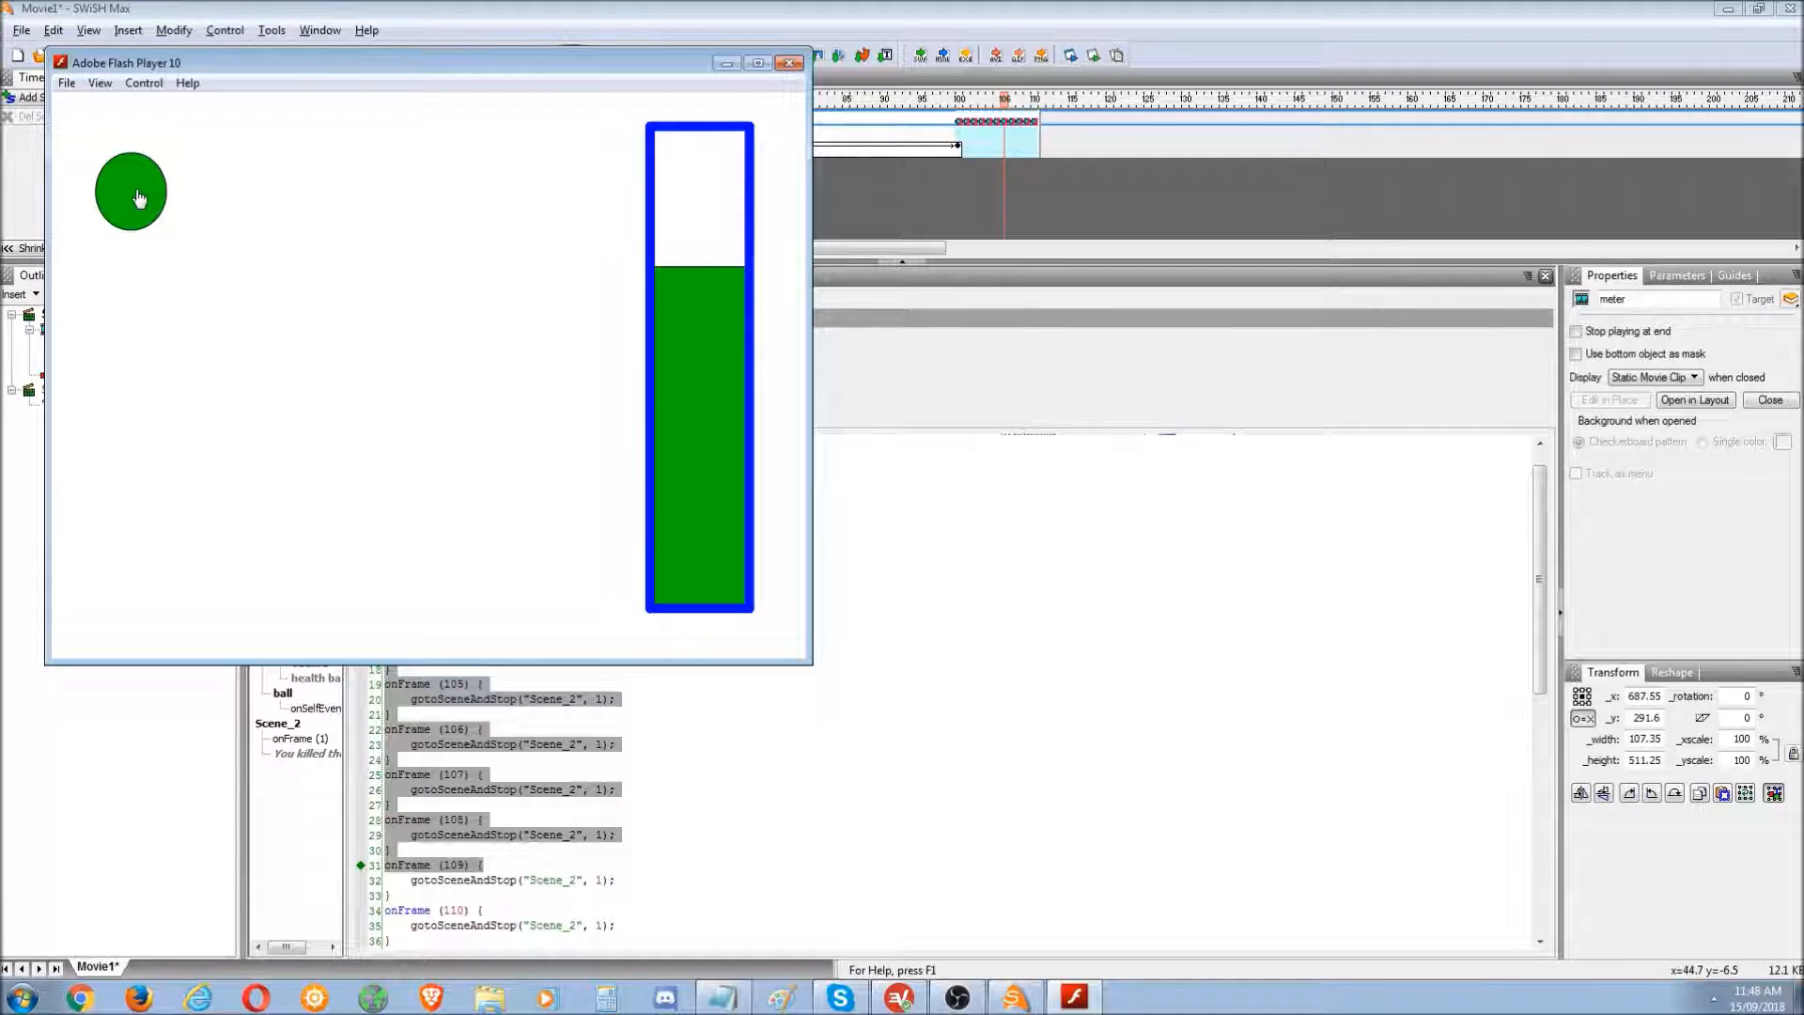
{"action": "left_click", "coordinate": [138, 197]}
{"action": "left_click", "coordinate": [138, 197]}
{"action": "left_click", "coordinate": [138, 197]}
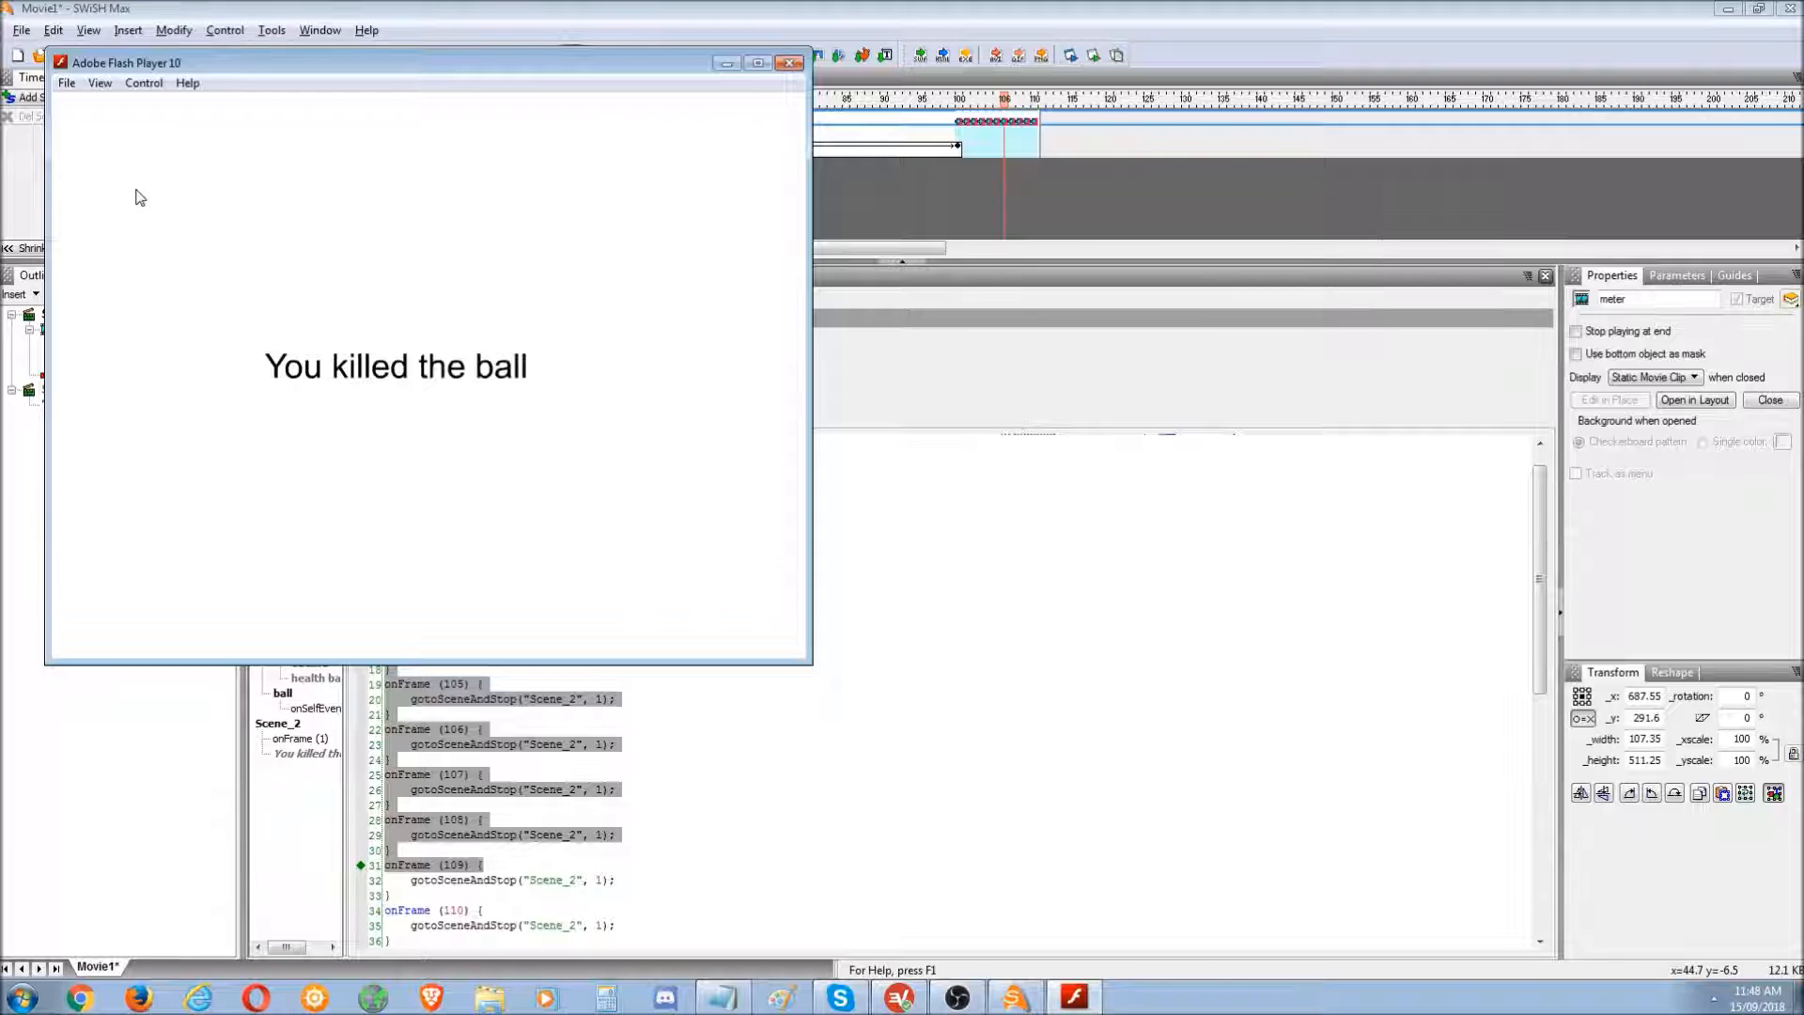
{"action": "left_click", "coordinate": [787, 64]}
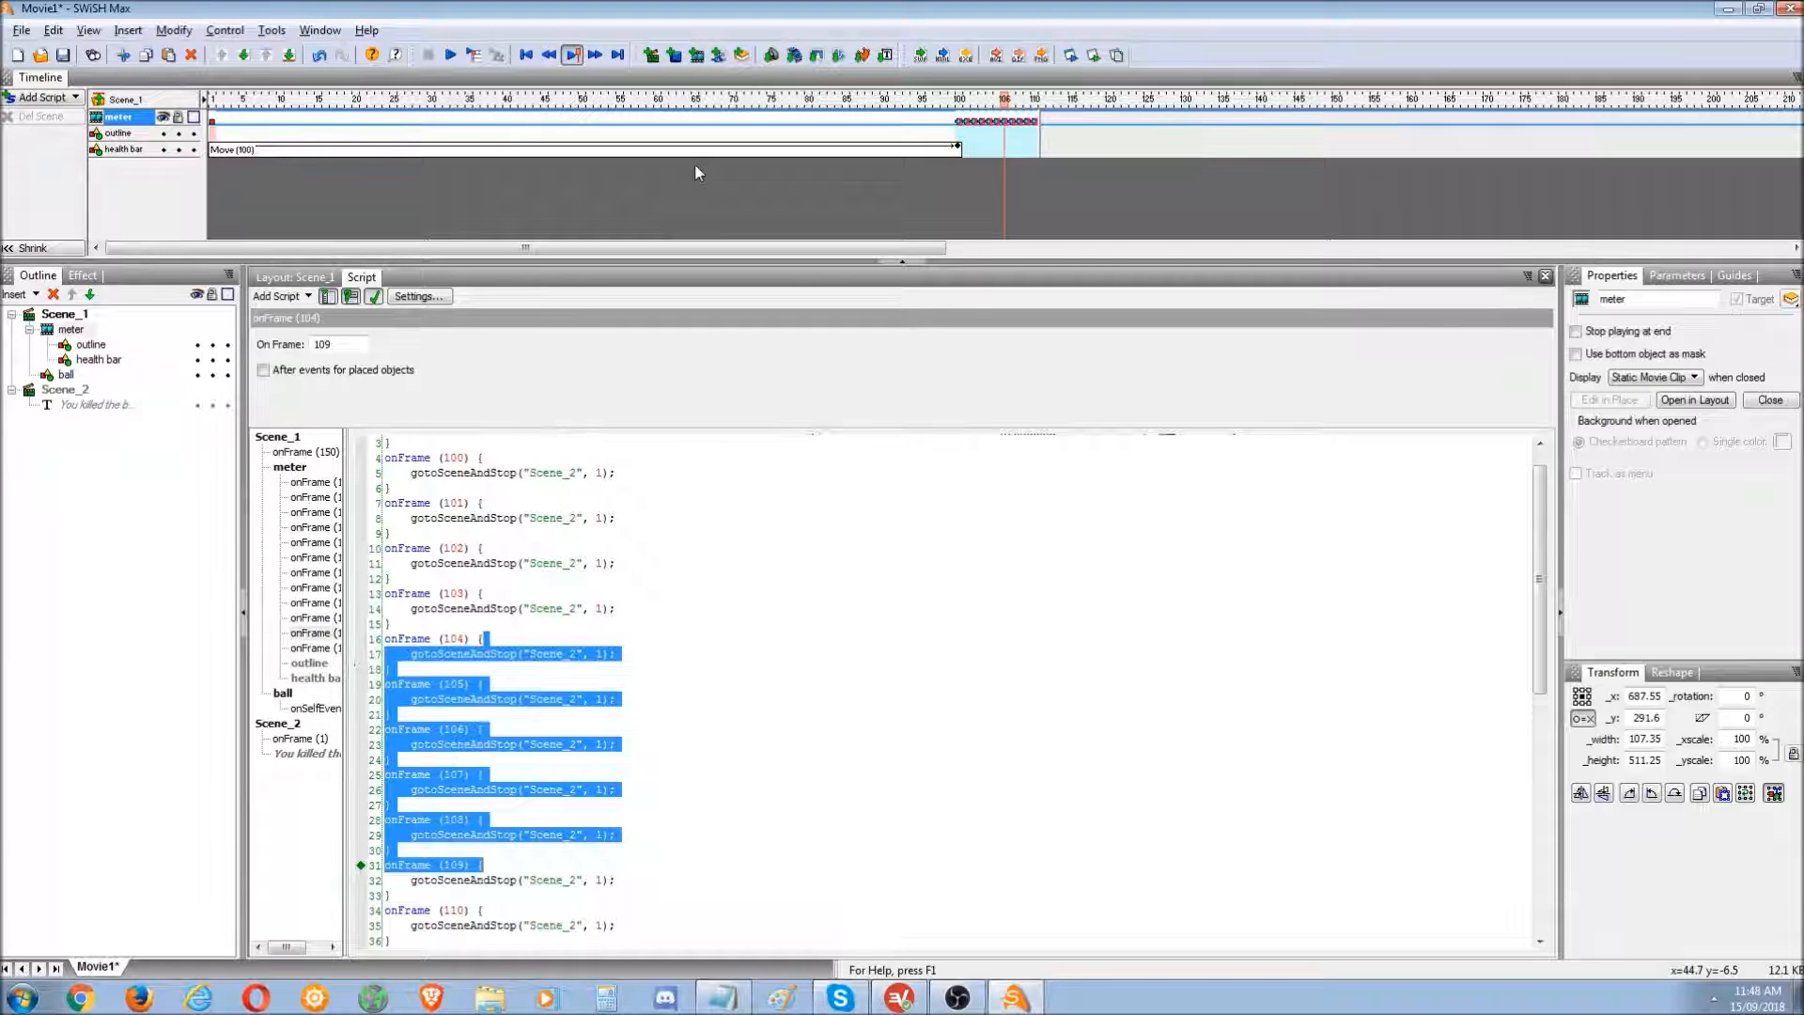
- Examine the meter in Scene_1's outline and its scripted frames from 100 onward on the timeline
{"action": "left_click", "coordinate": [28, 330]}
{"action": "left_click", "coordinate": [11, 360]}
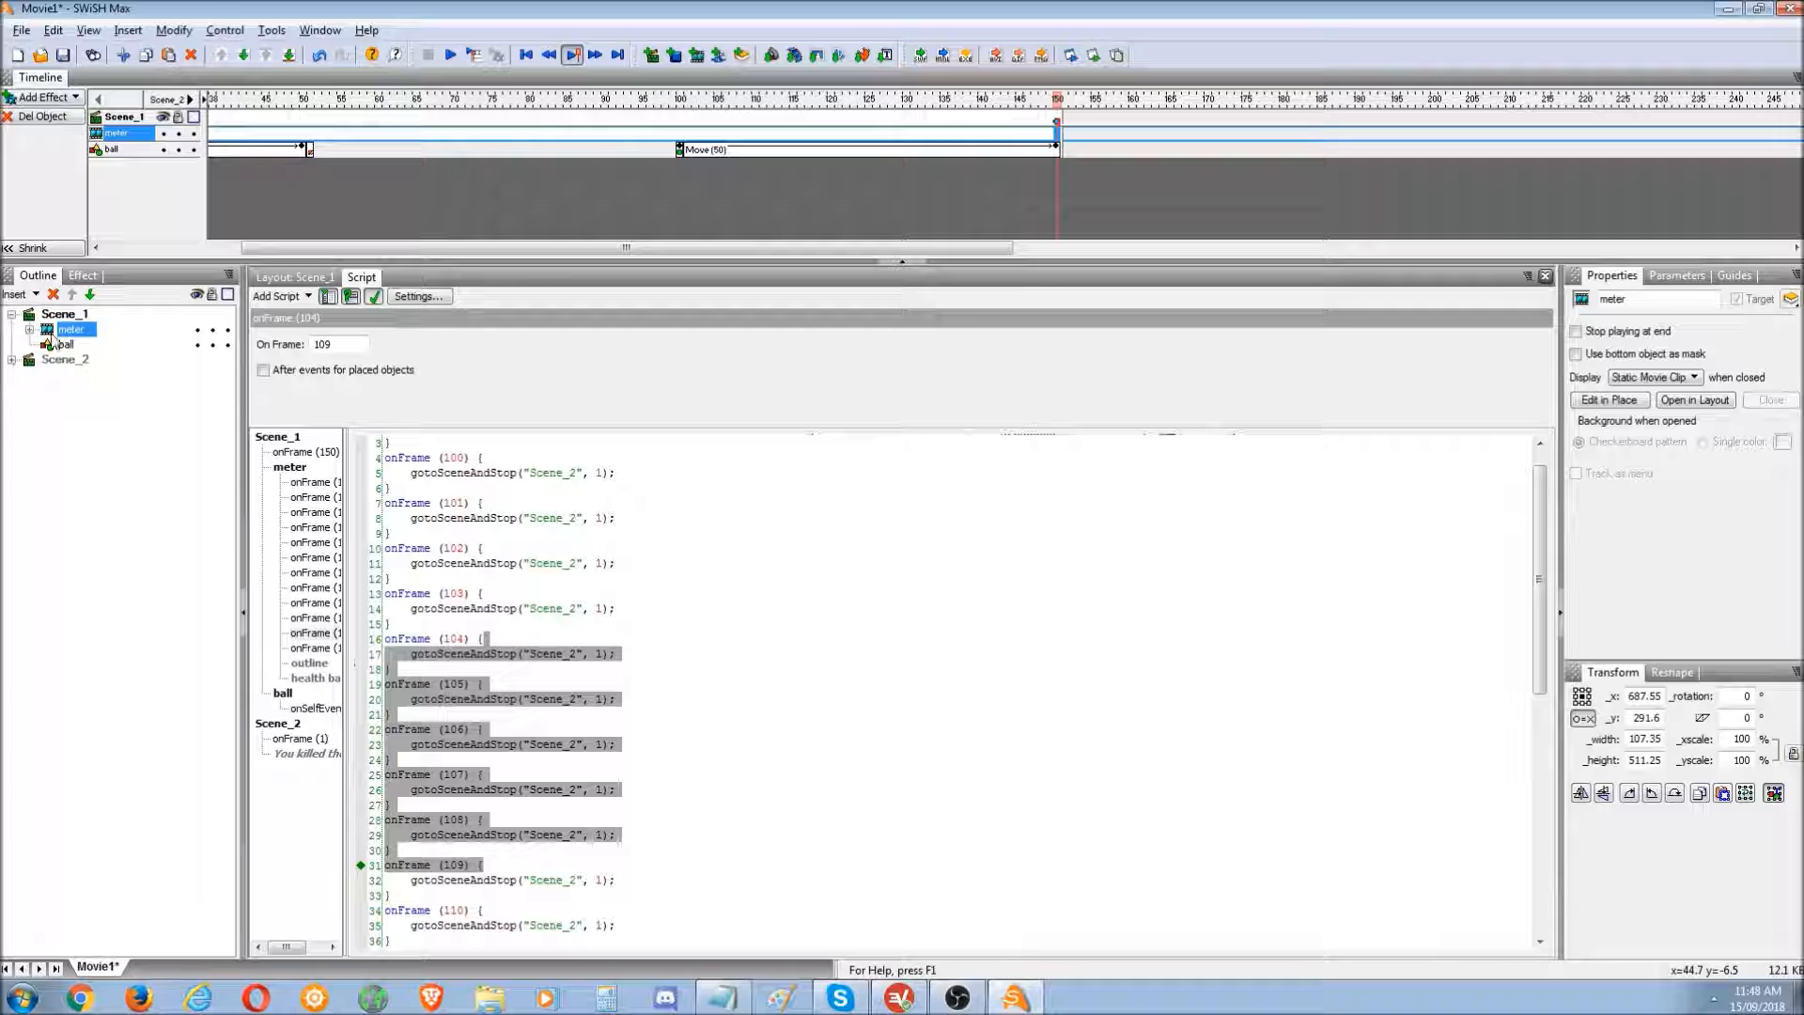
{"action": "left_click", "coordinate": [28, 330]}
{"action": "left_click", "coordinate": [28, 329]}
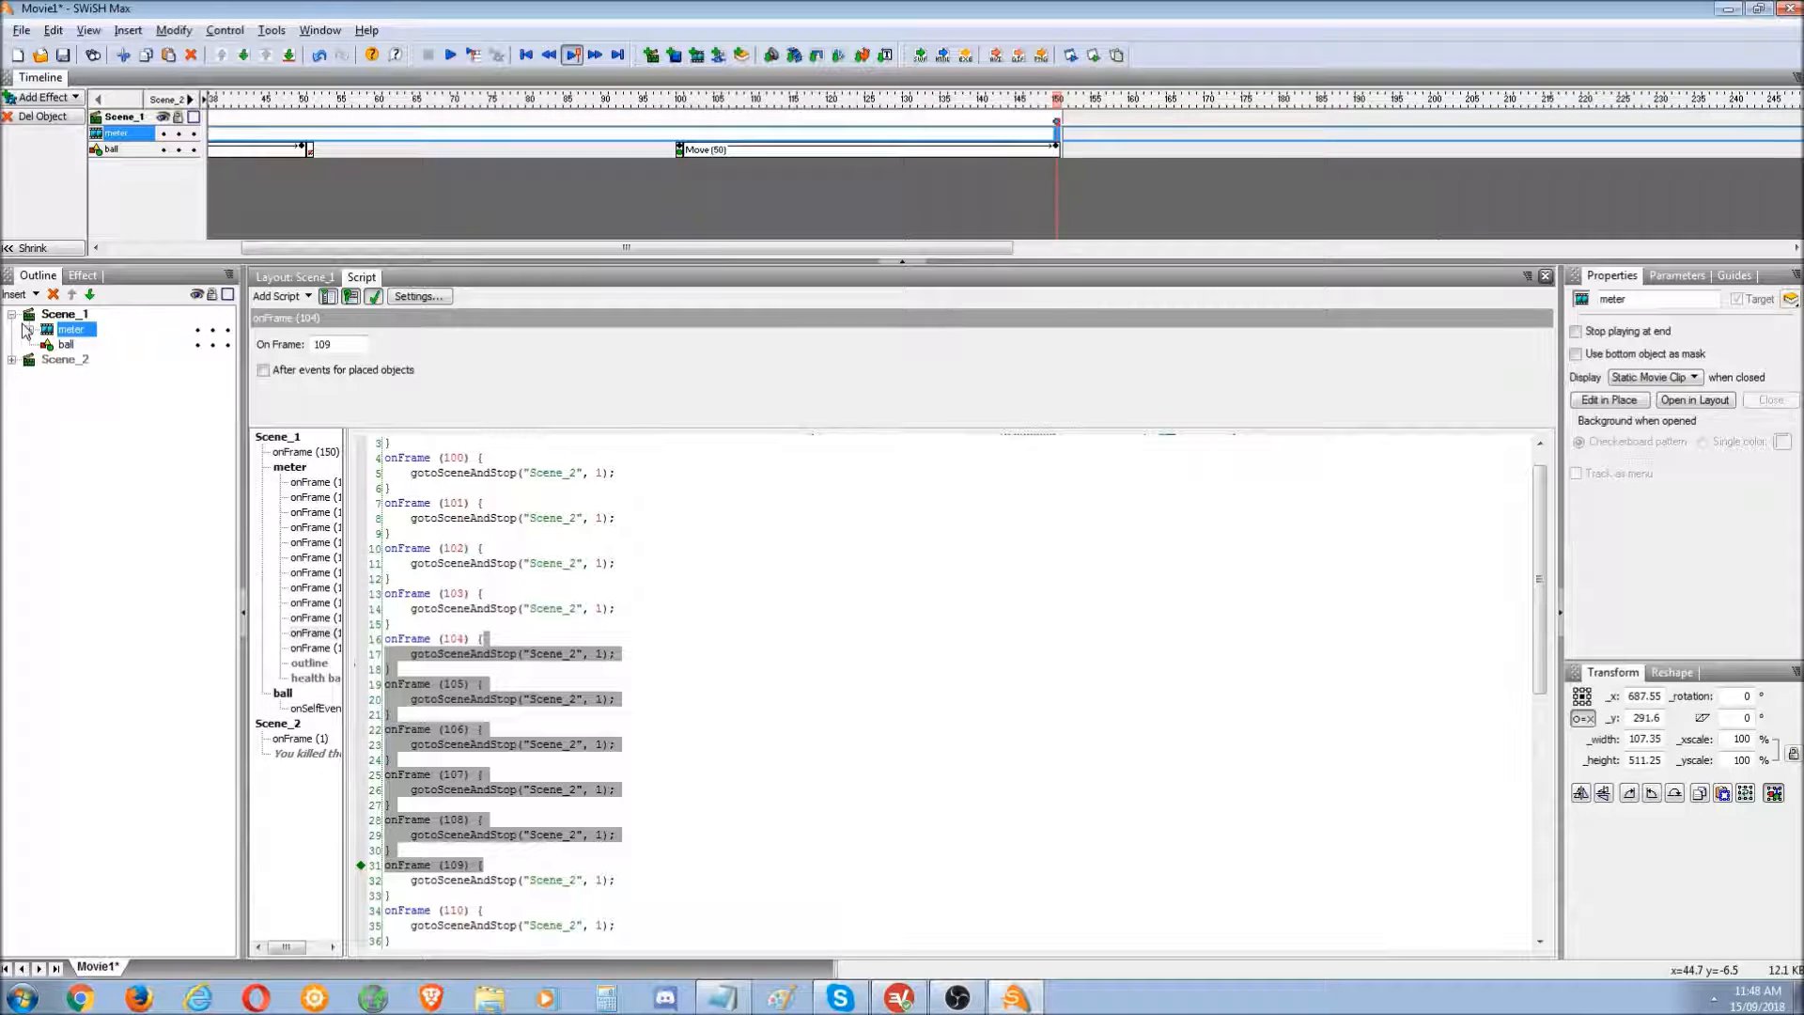
{"action": "left_click", "coordinate": [61, 317]}
{"action": "left_click", "coordinate": [64, 330]}
{"action": "left_click", "coordinate": [33, 331]}
{"action": "left_click", "coordinate": [969, 104]}
{"action": "left_click_drag", "start_coordinate": [971, 102], "coordinate": [1008, 106]}
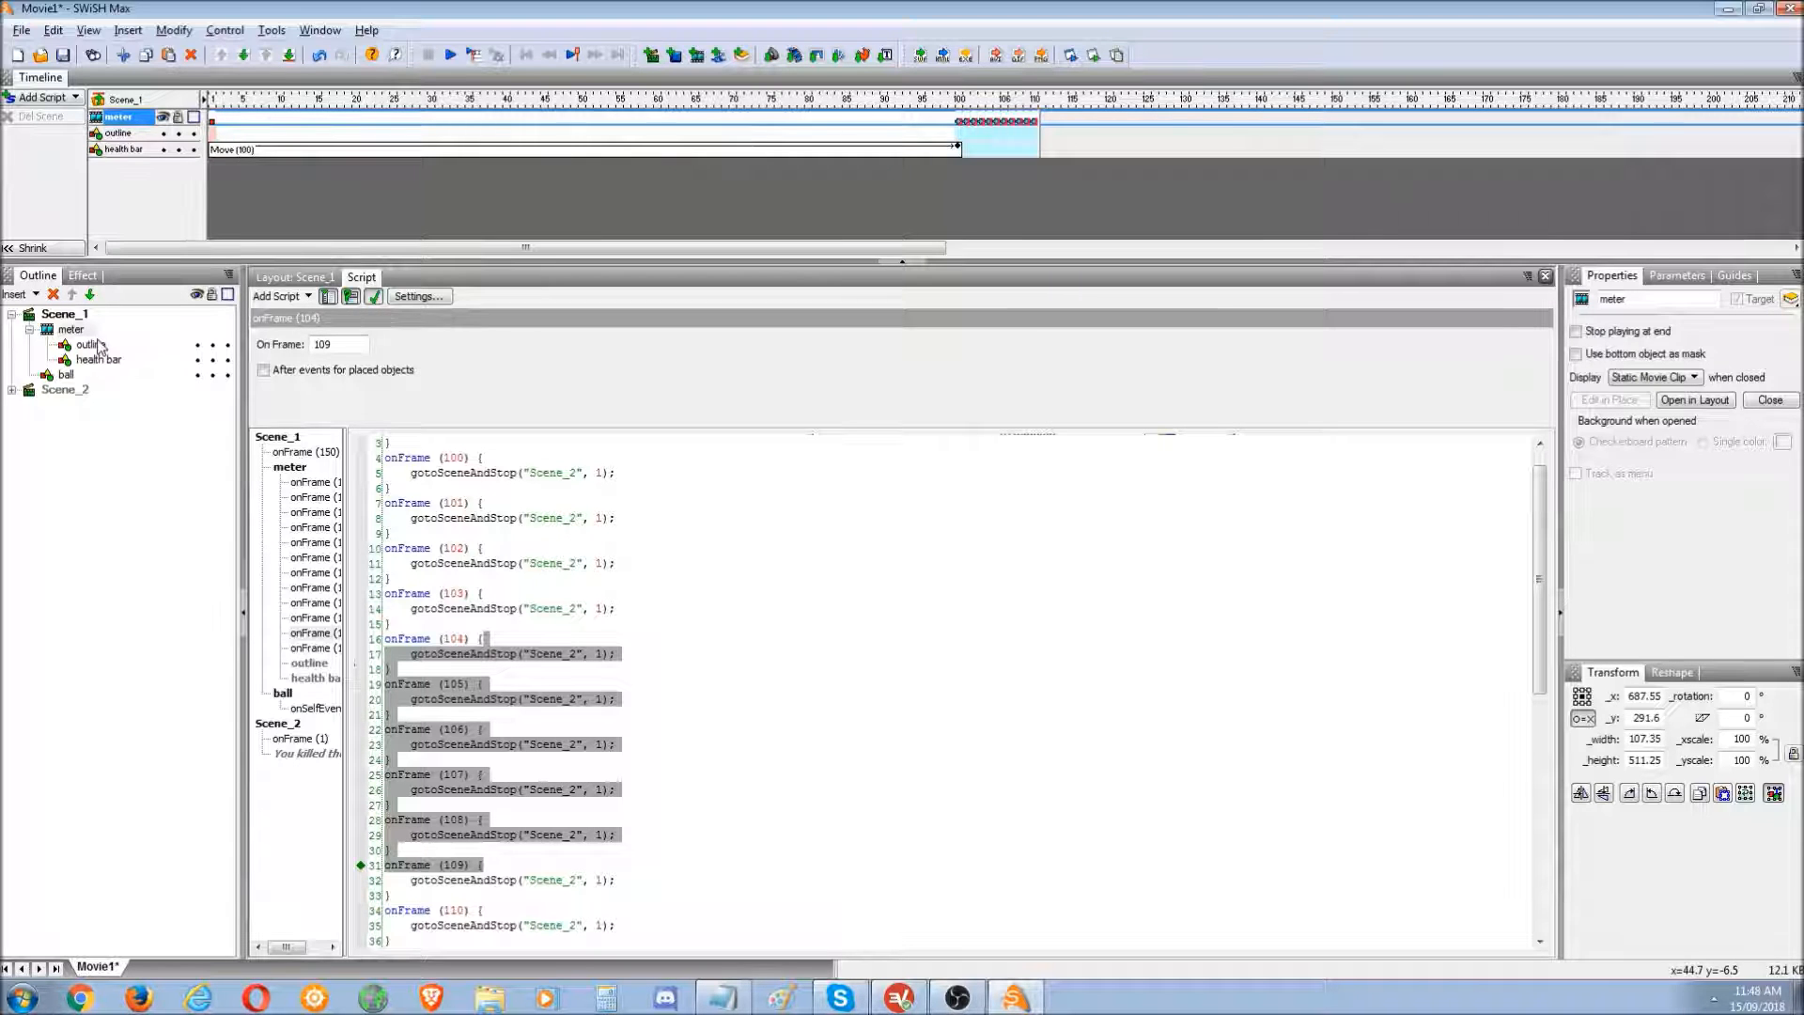
- Add a gotoAndStop(2) action after the skipFrameAndStop(10) line in the ball's press script
{"action": "left_click", "coordinate": [65, 374]}
{"action": "left_click_drag", "start_coordinate": [569, 473], "coordinate": [572, 481]}
{"action": "left_click", "coordinate": [674, 475]}
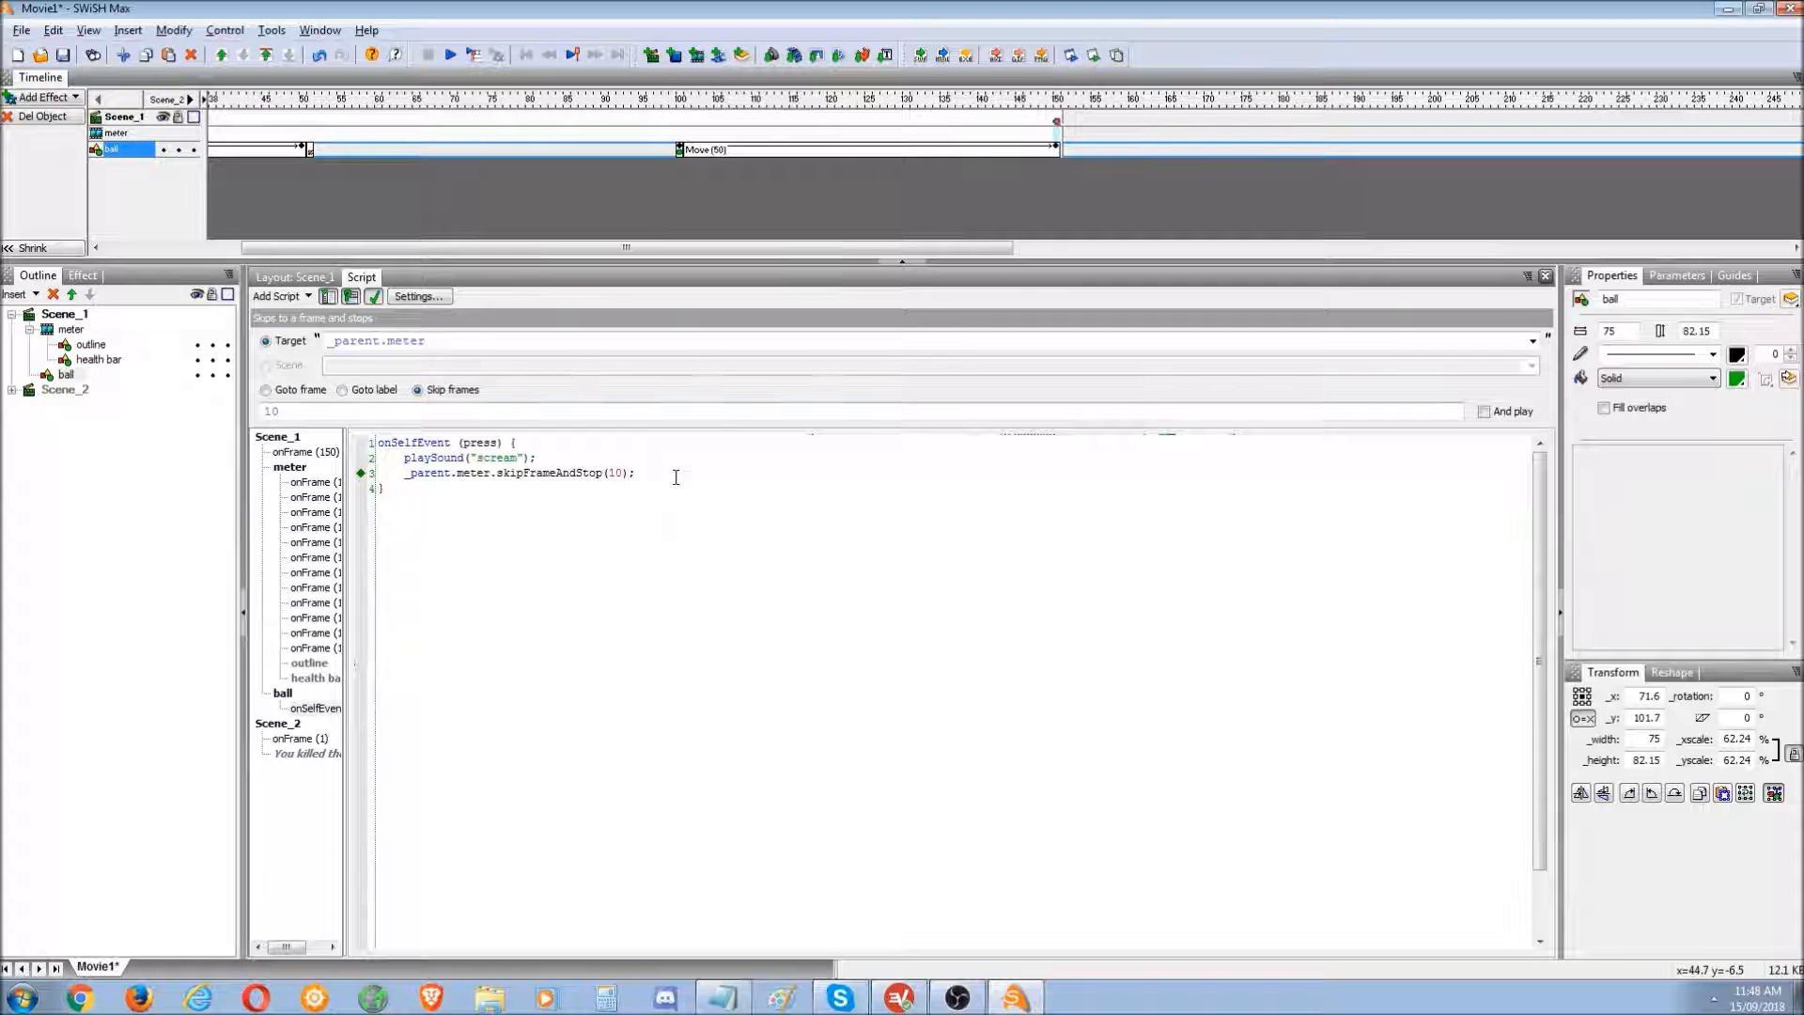
{"action": "left_click", "coordinate": [295, 299]}
{"action": "mouse_move", "coordinate": [355, 416]}
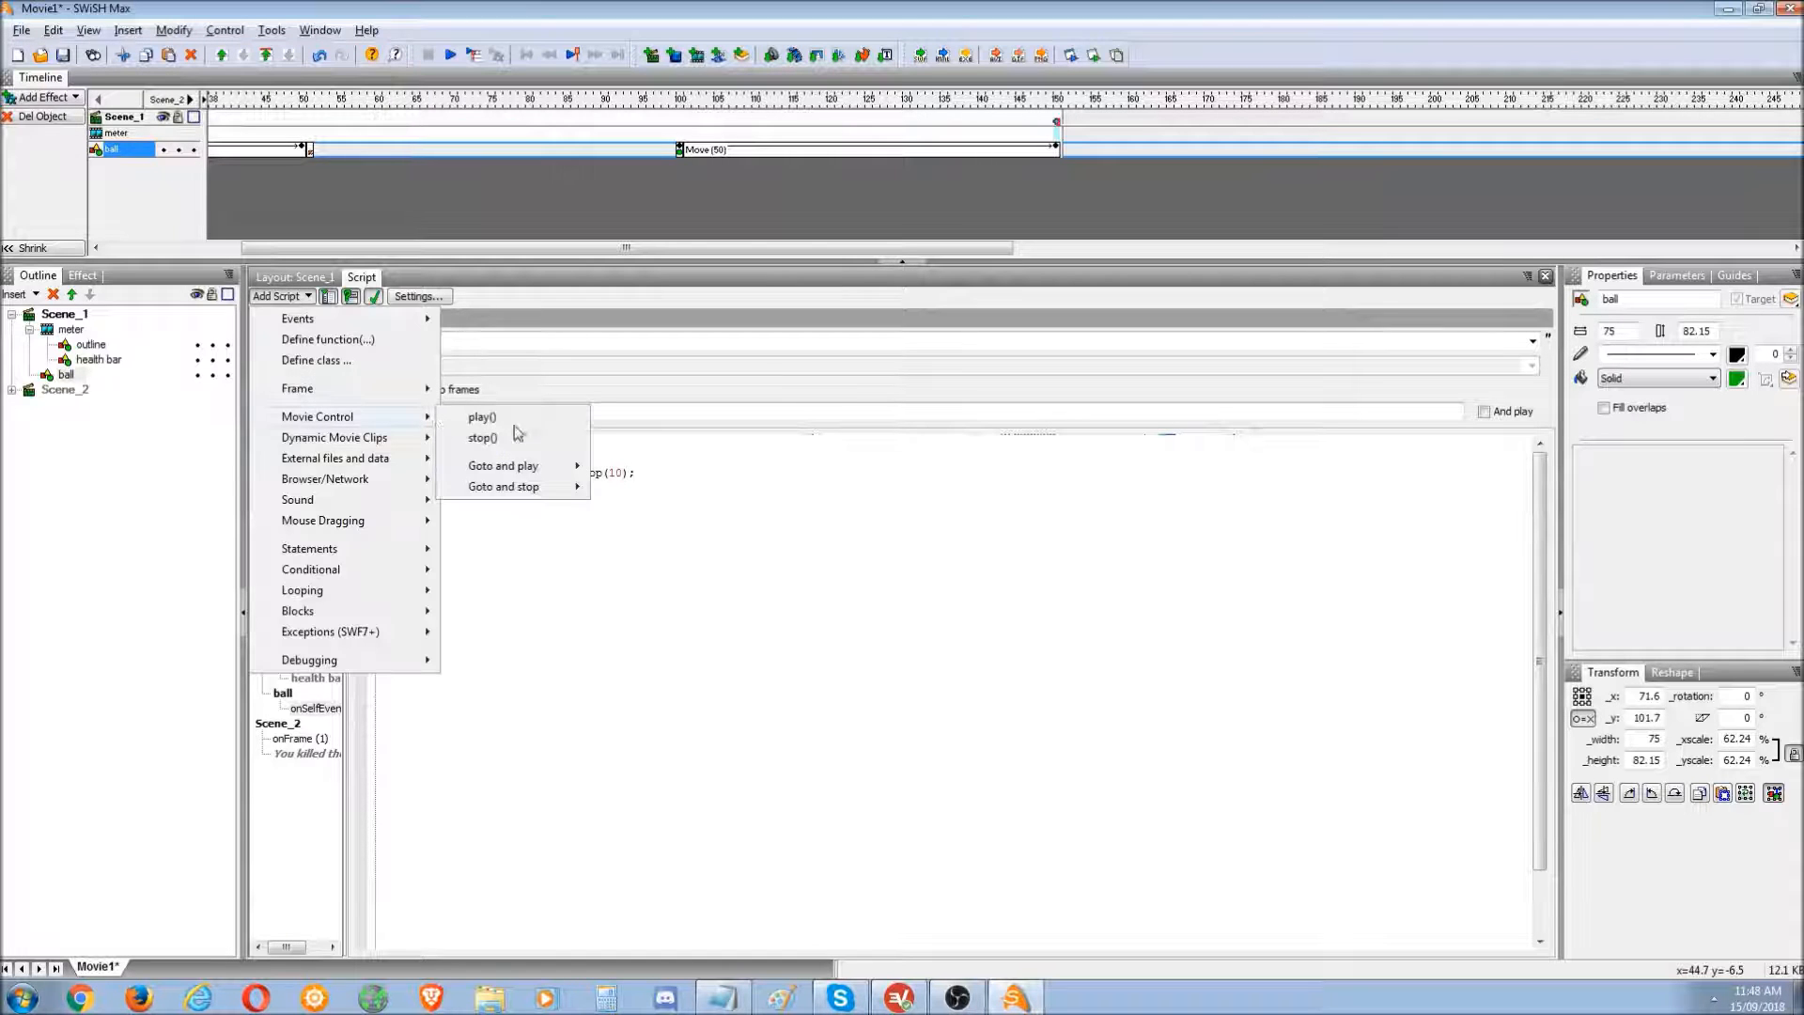
{"action": "mouse_move", "coordinate": [515, 475]}
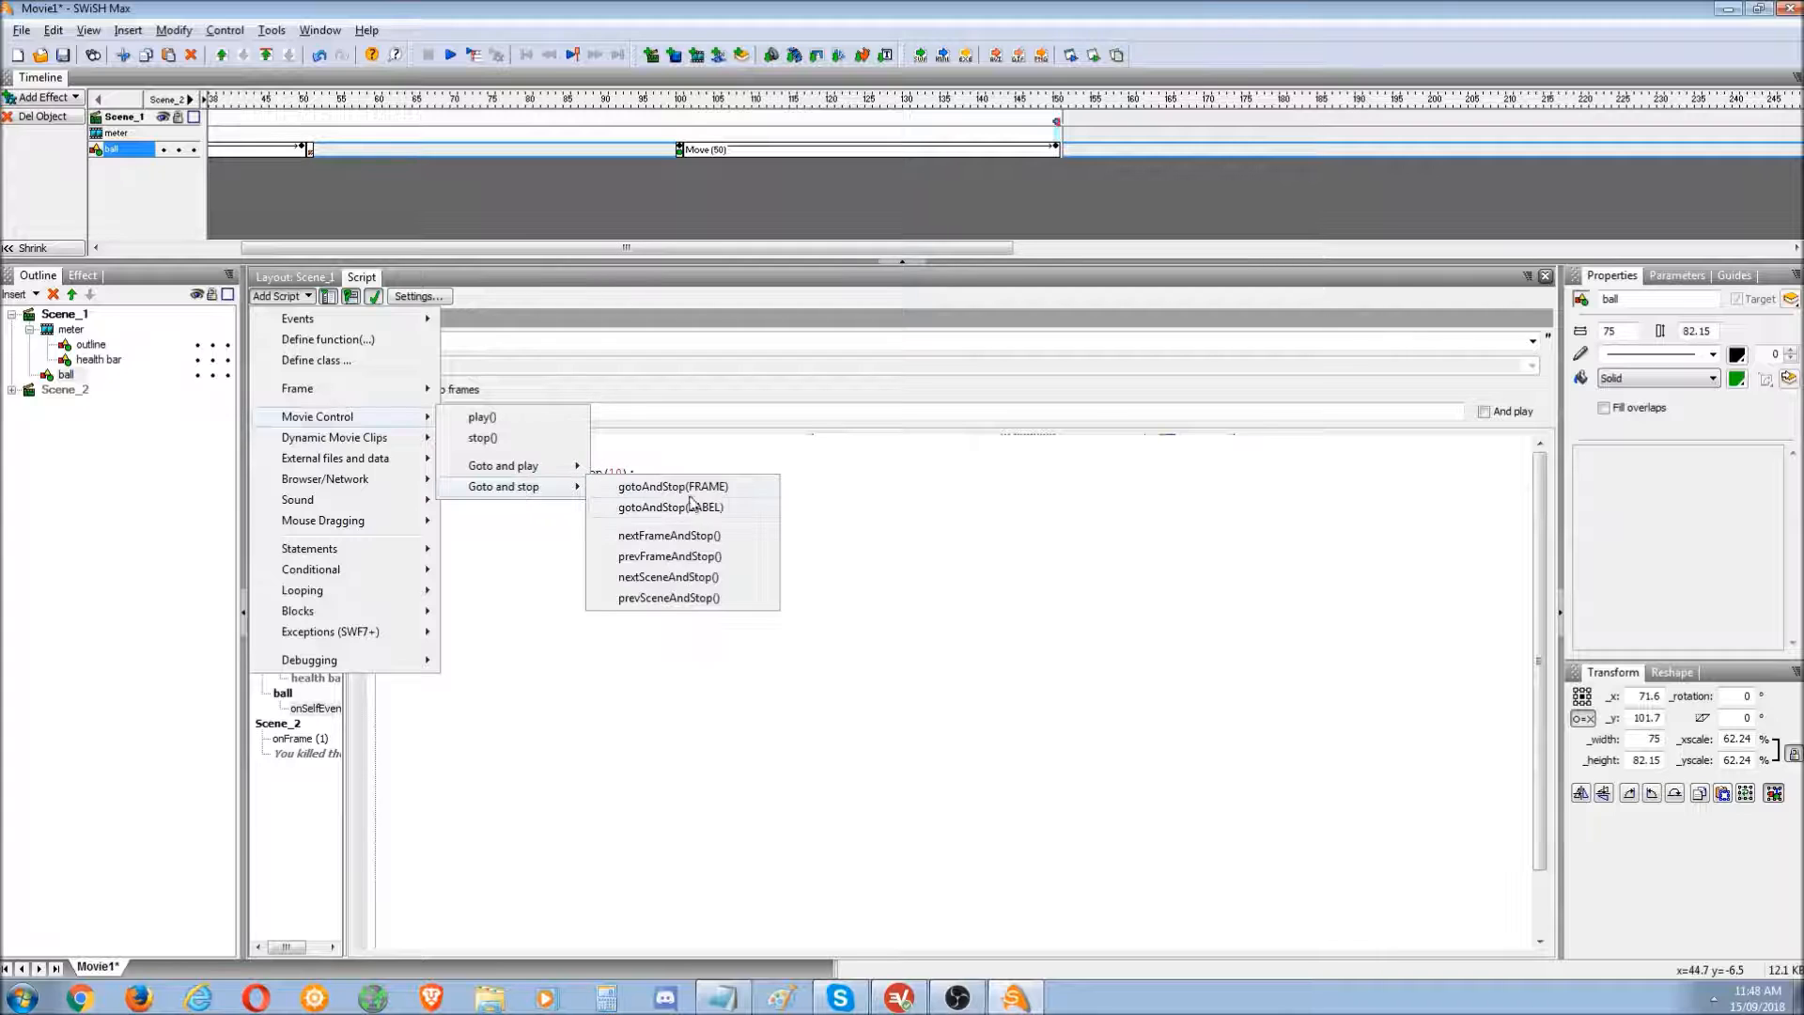
{"action": "left_click", "coordinate": [690, 487]}
{"action": "left_click", "coordinate": [375, 411]}
{"action": "type", "text": "3"}
{"action": "key", "text": "BackSpace"}
{"action": "type", "text": "2"}
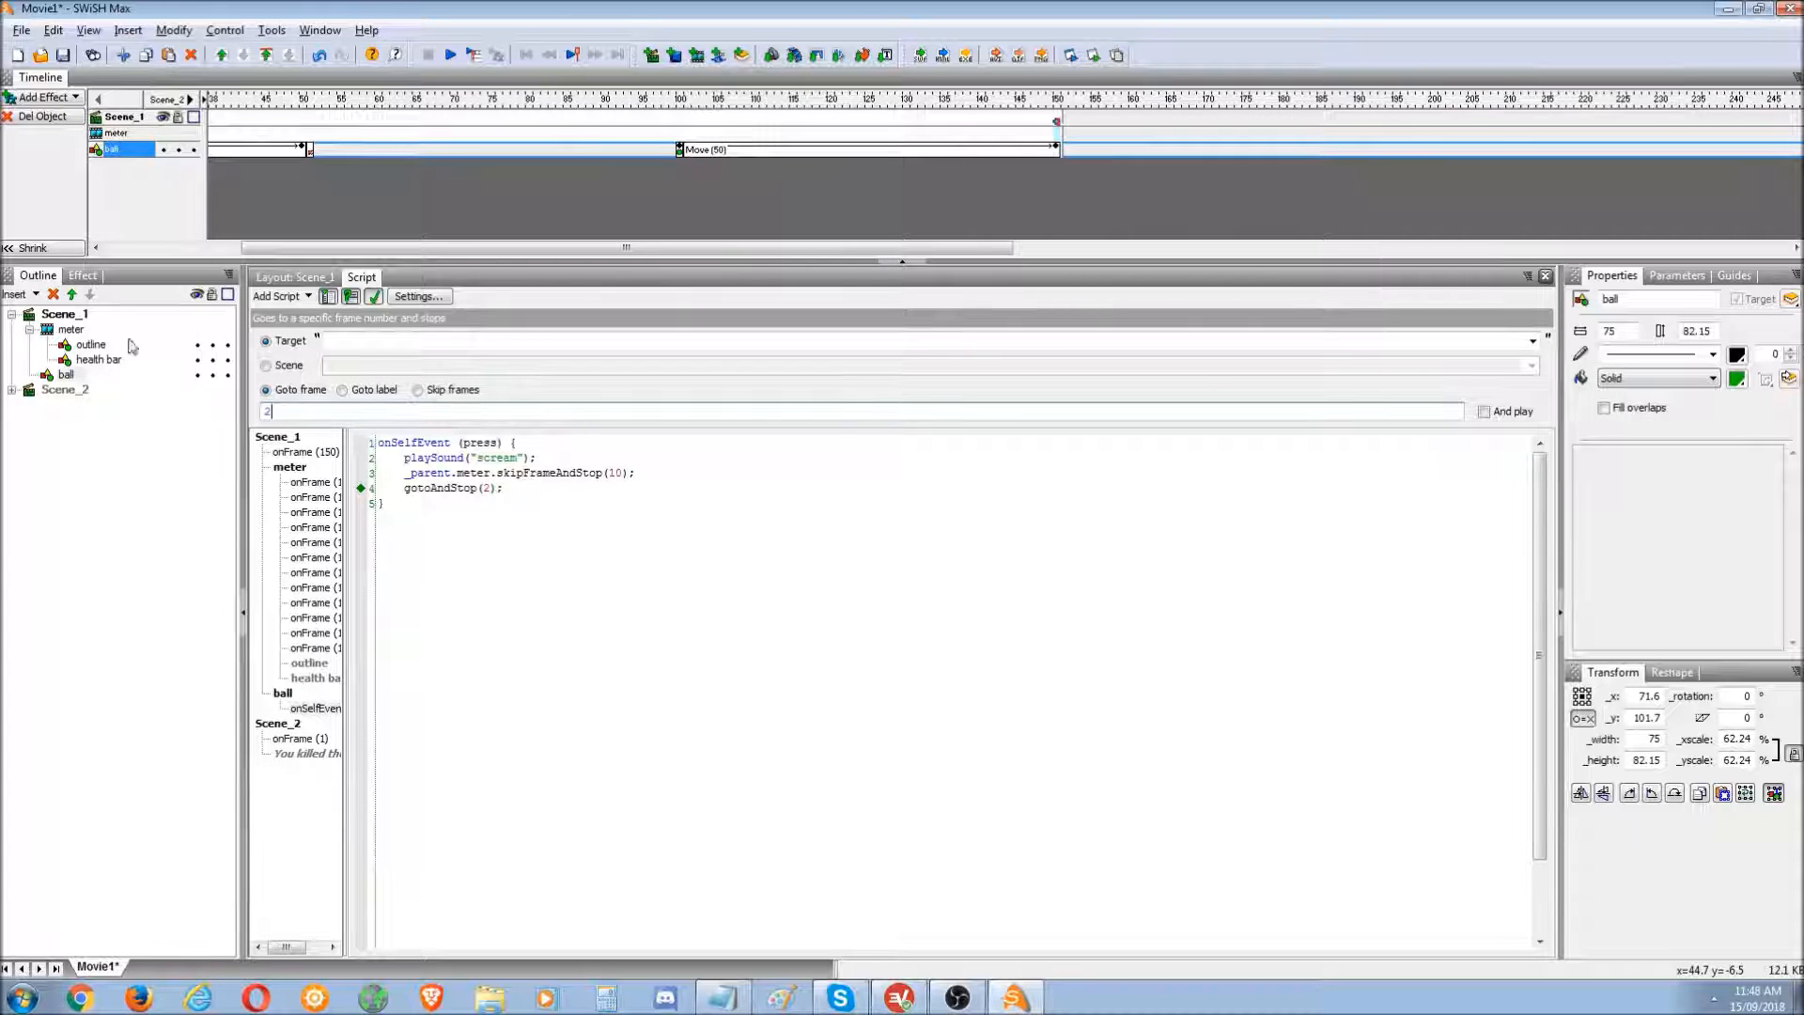
{"action": "left_click", "coordinate": [531, 491]}
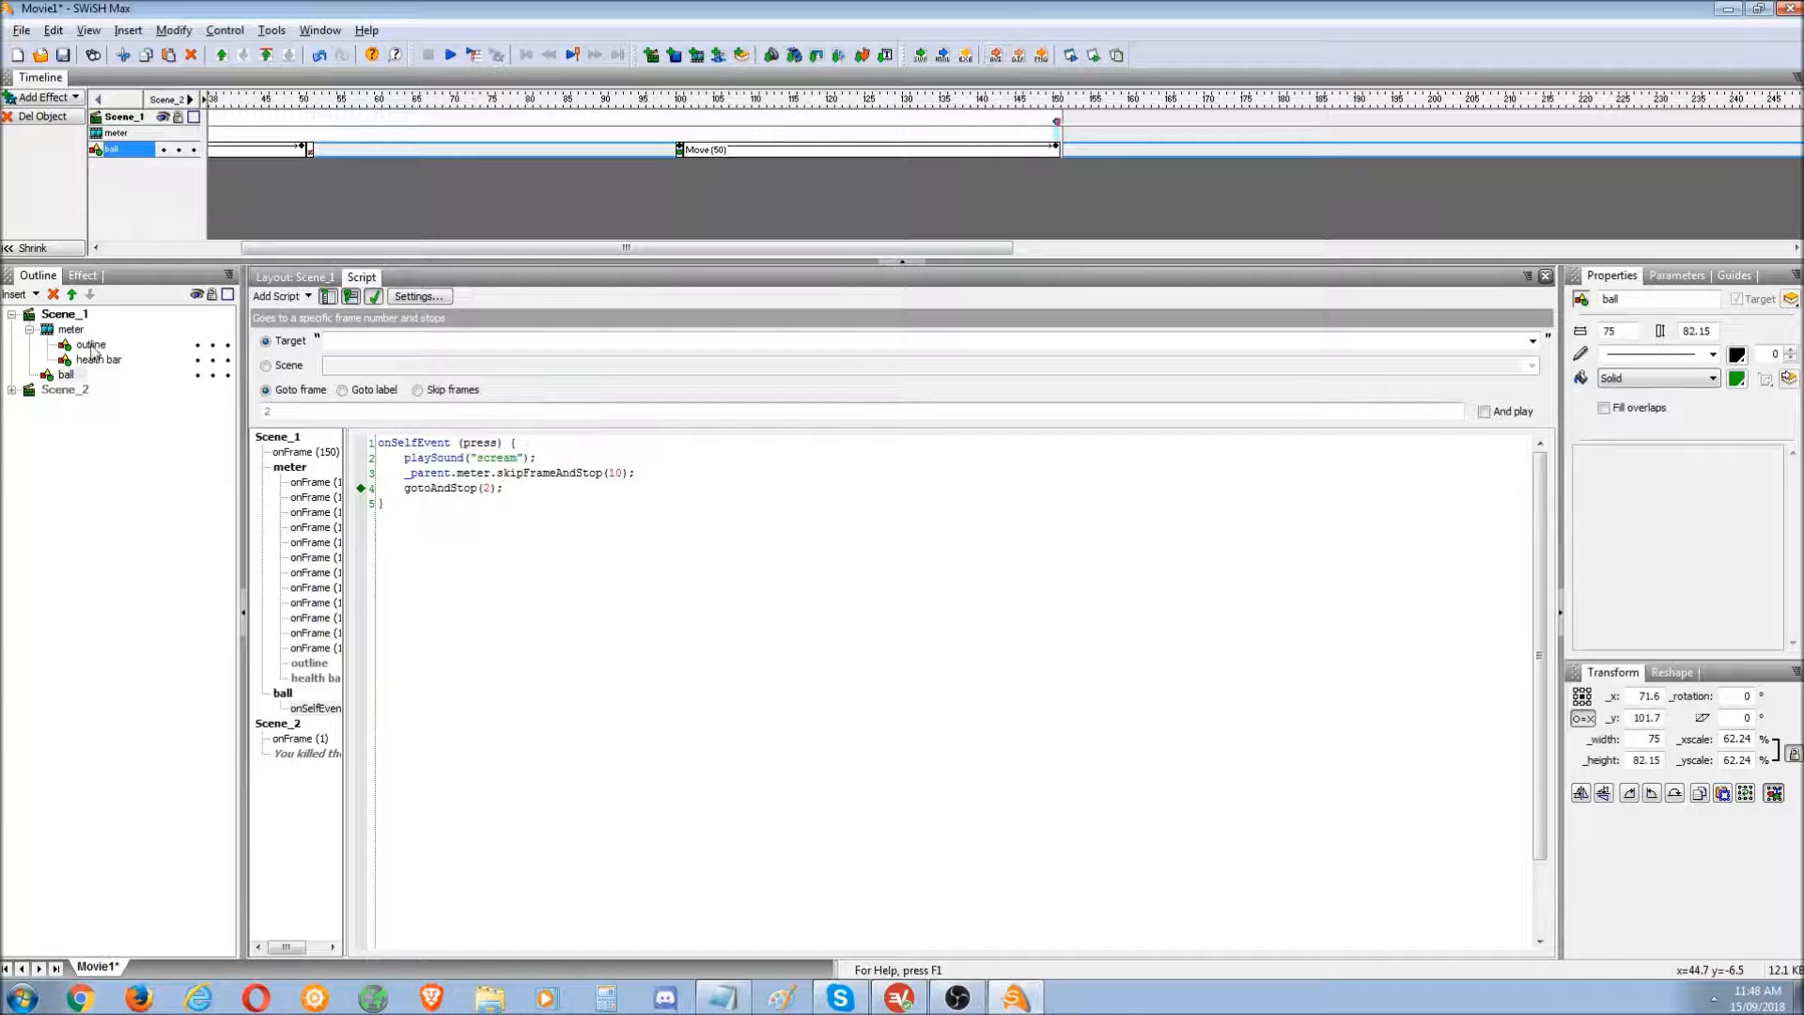
- Test in the Flash player how the ball reacts to a hit with the untargeted gotoAndStop action, and close the player
{"action": "left_click", "coordinate": [1095, 56]}
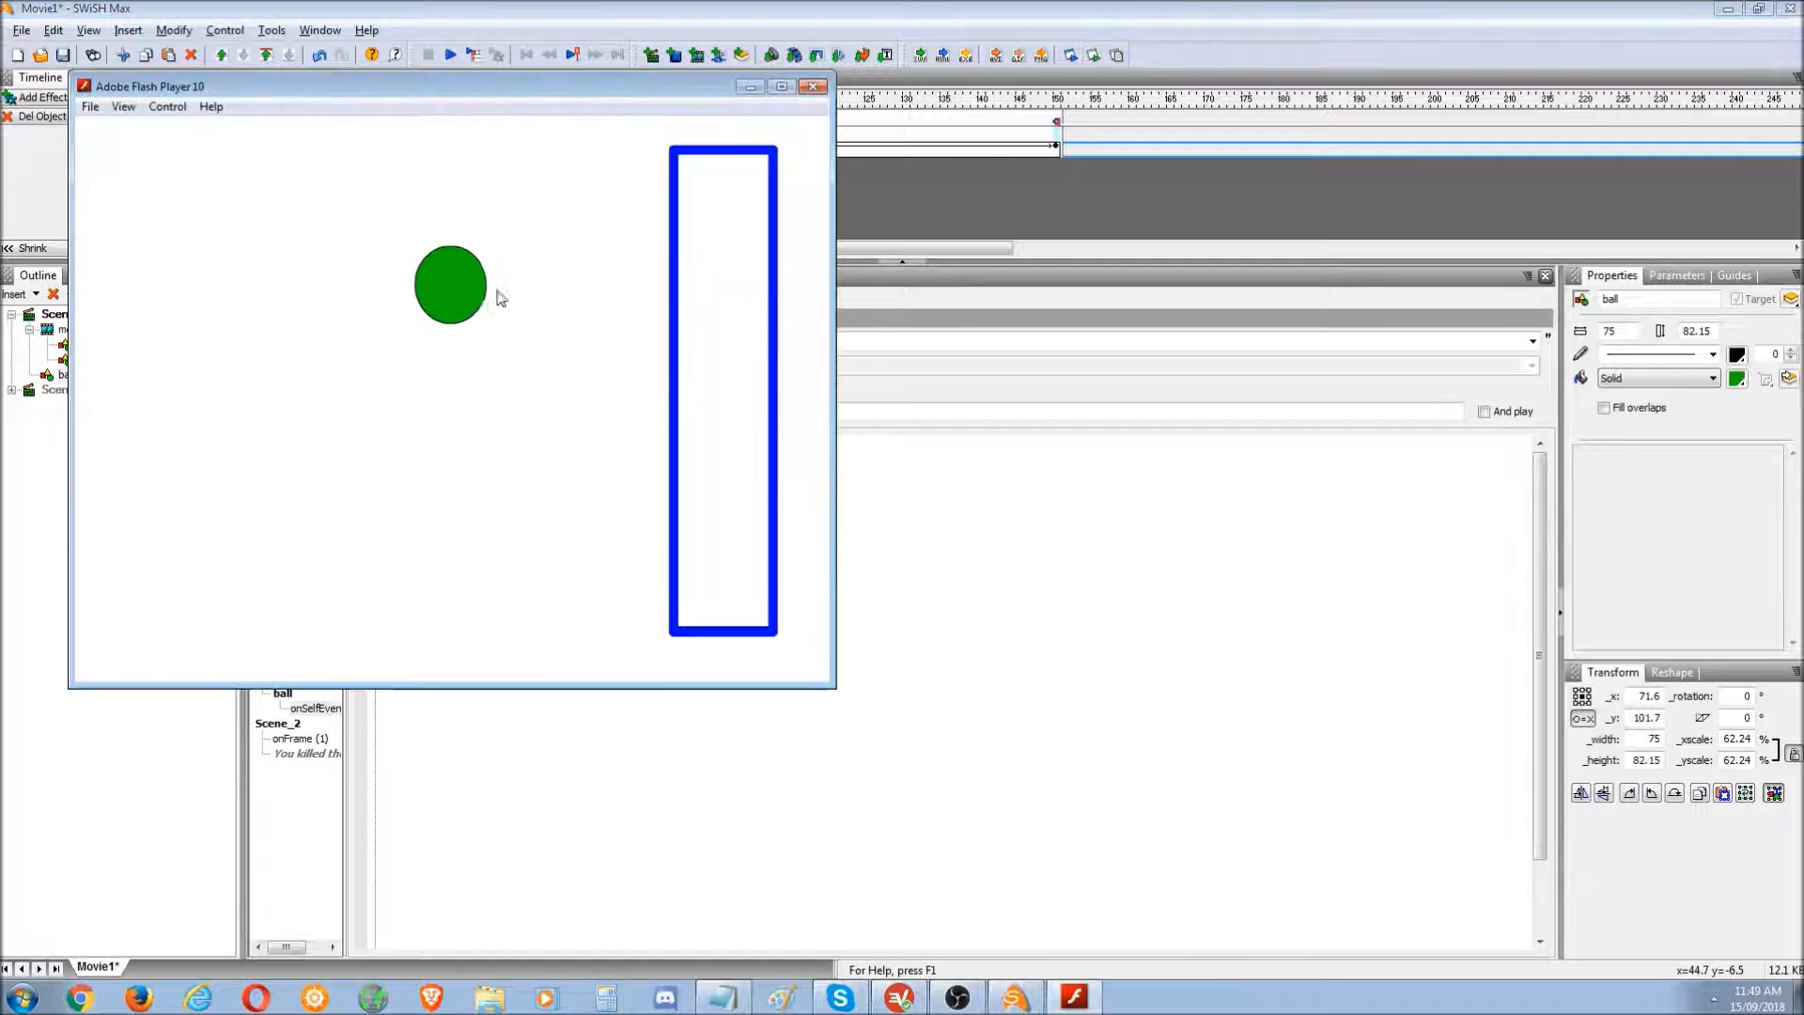
{"action": "left_click", "coordinate": [501, 298]}
{"action": "left_click", "coordinate": [705, 330]}
{"action": "left_click", "coordinate": [813, 86]}
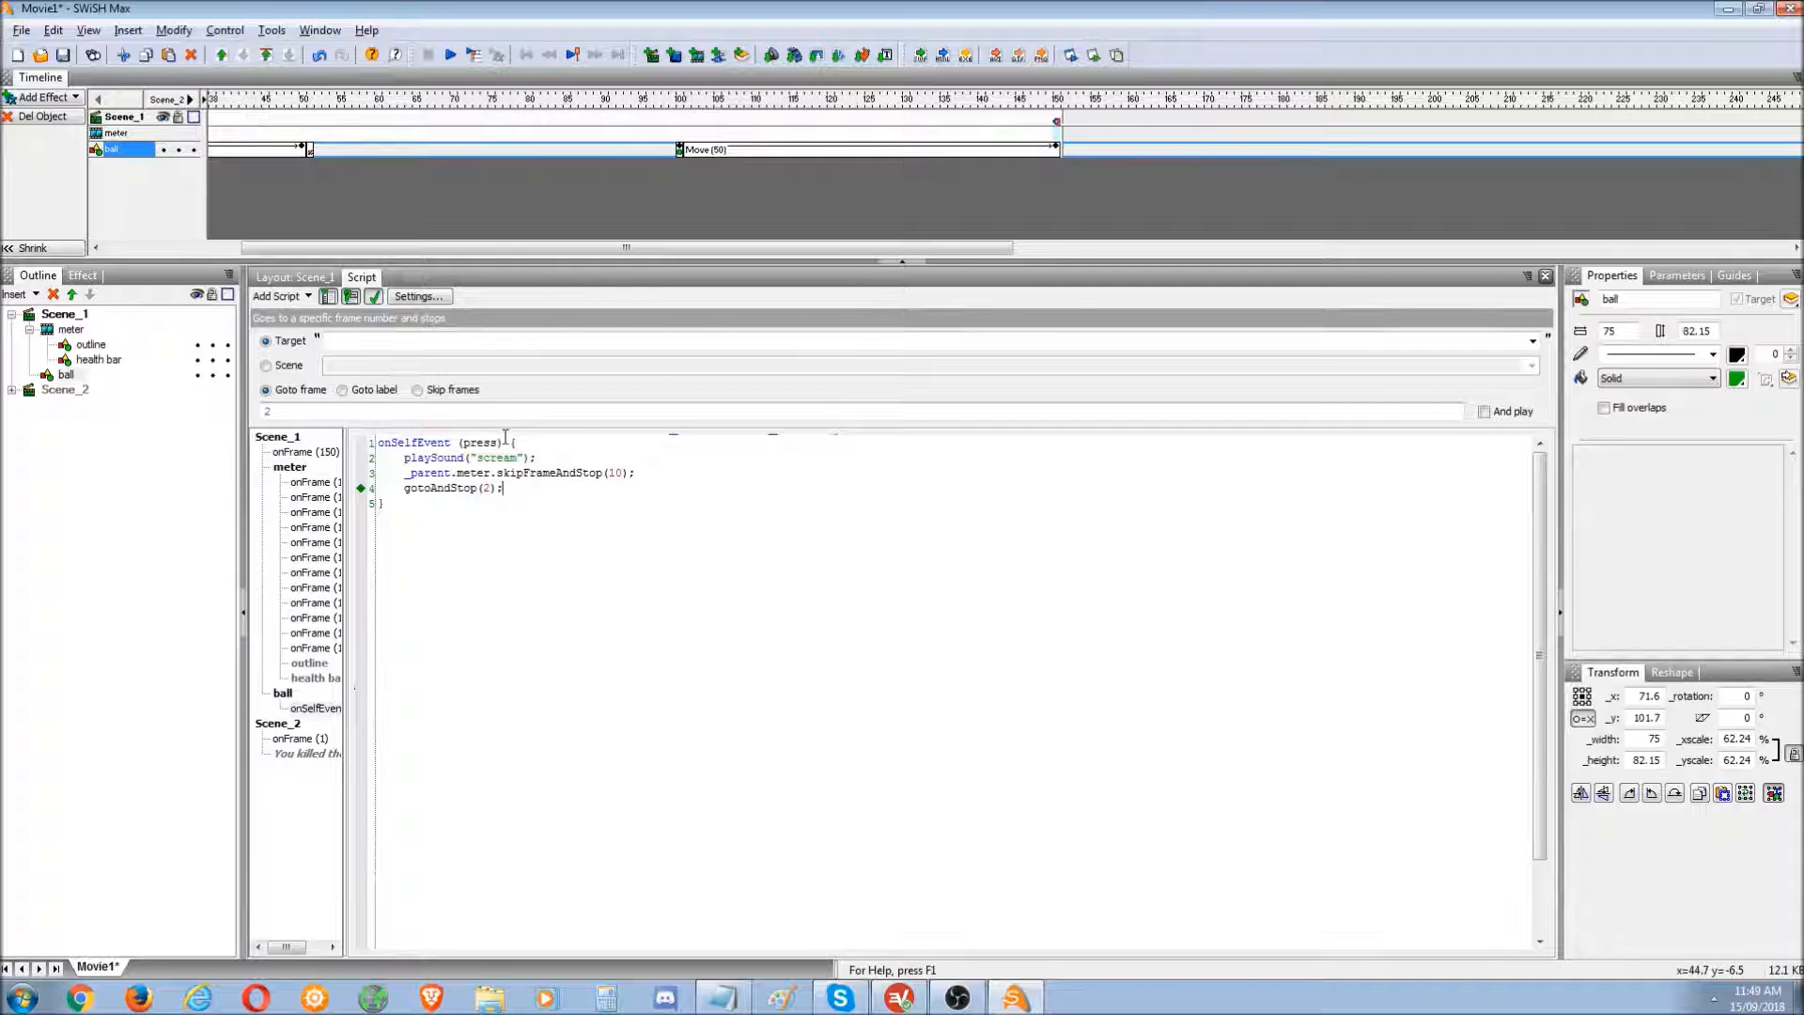
- Set the target of the ball's gotoAndStop(2) action to _root
{"action": "left_click", "coordinate": [1533, 341]}
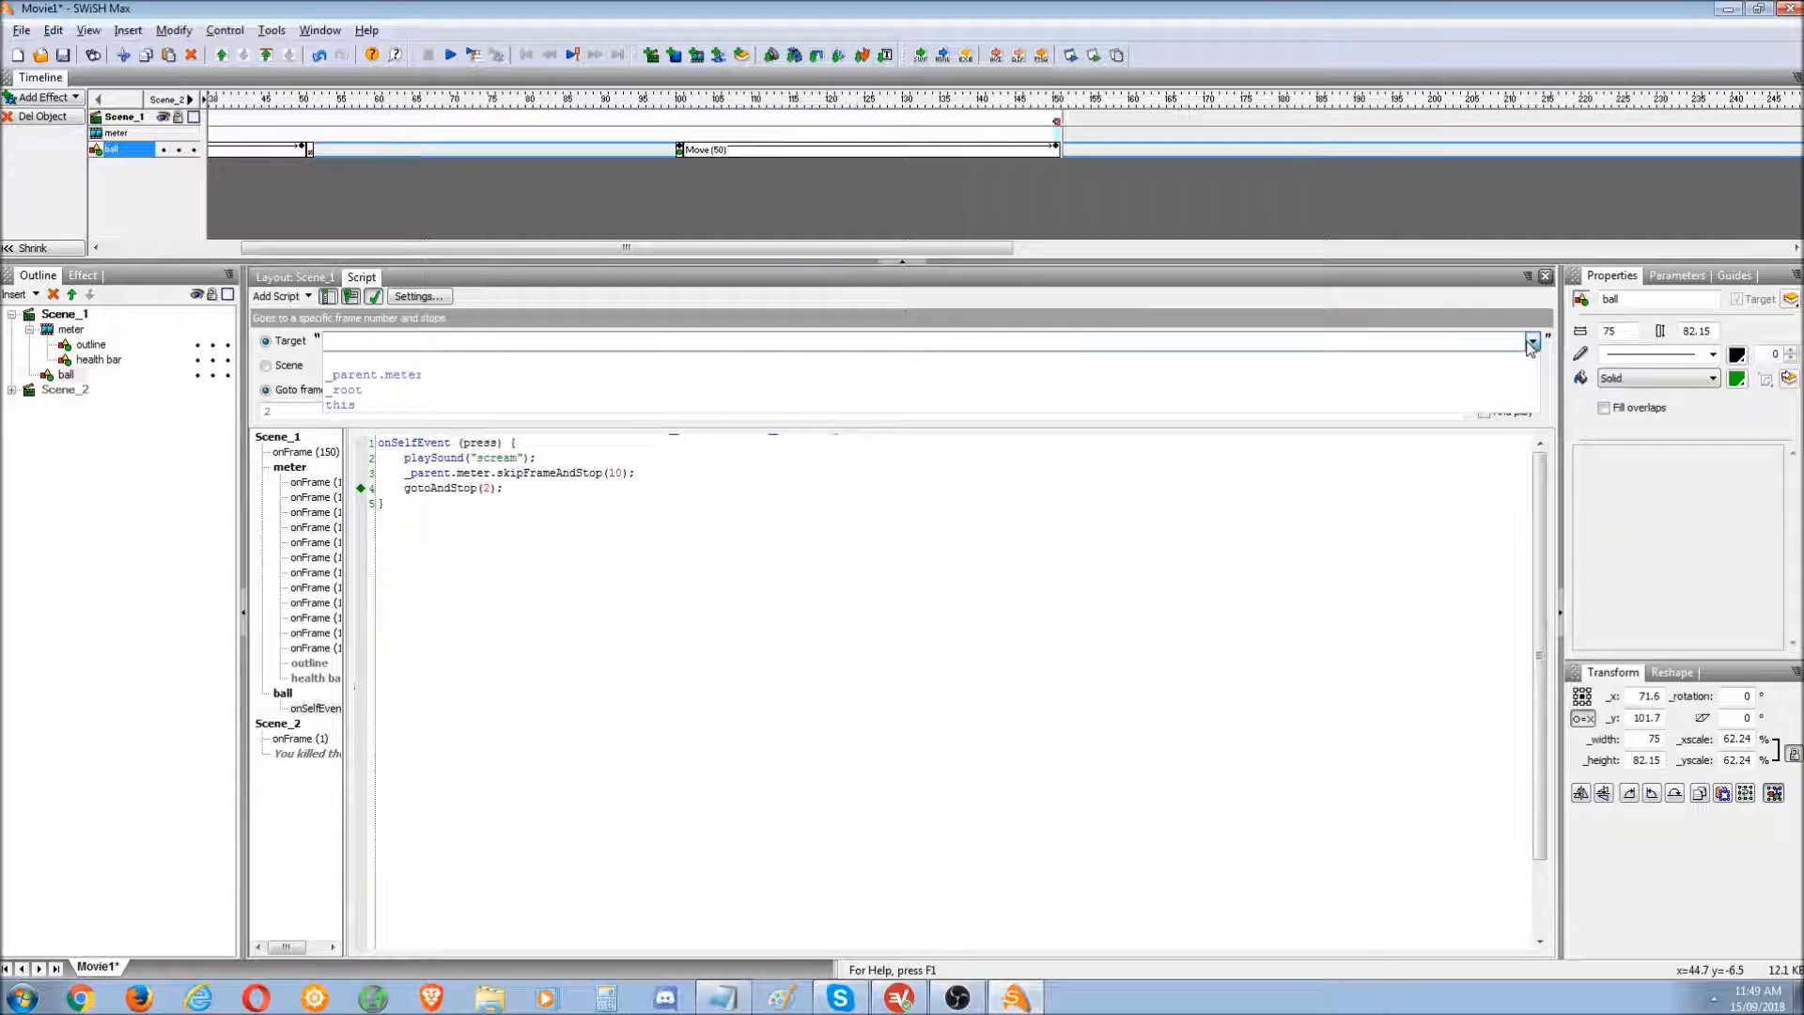
{"action": "left_click", "coordinate": [1262, 393]}
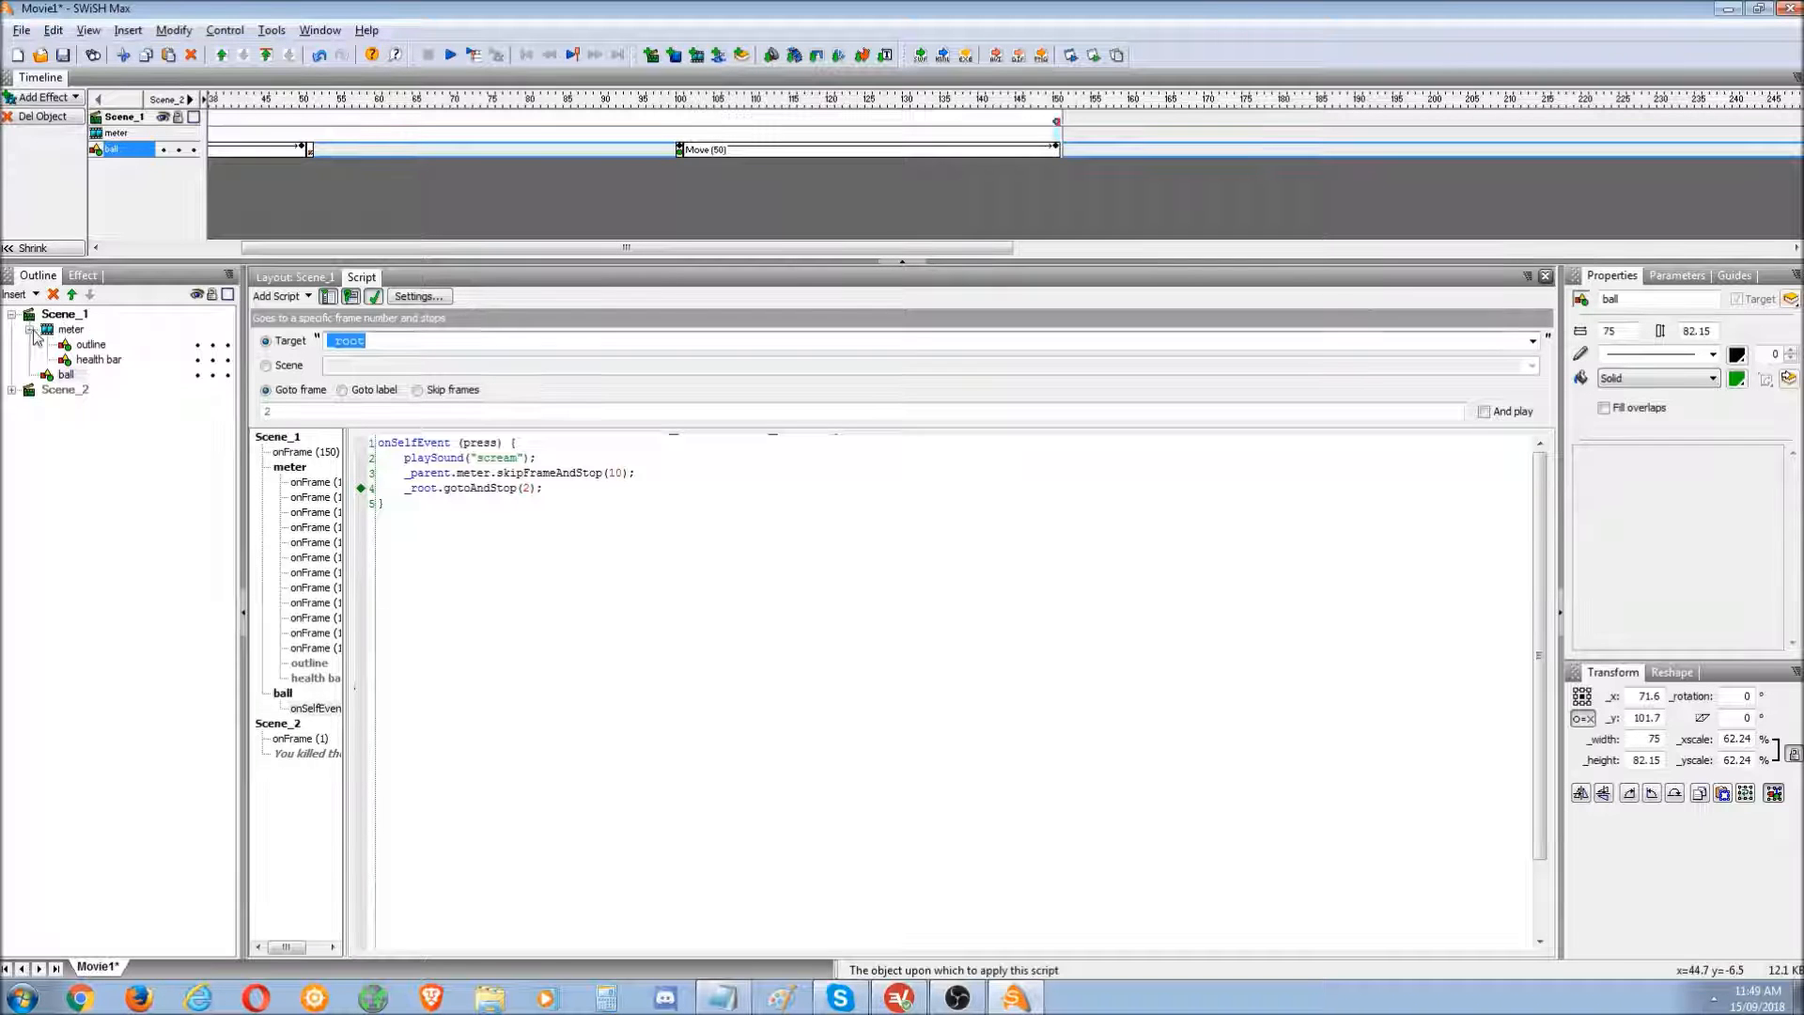
{"action": "left_click", "coordinate": [66, 374]}
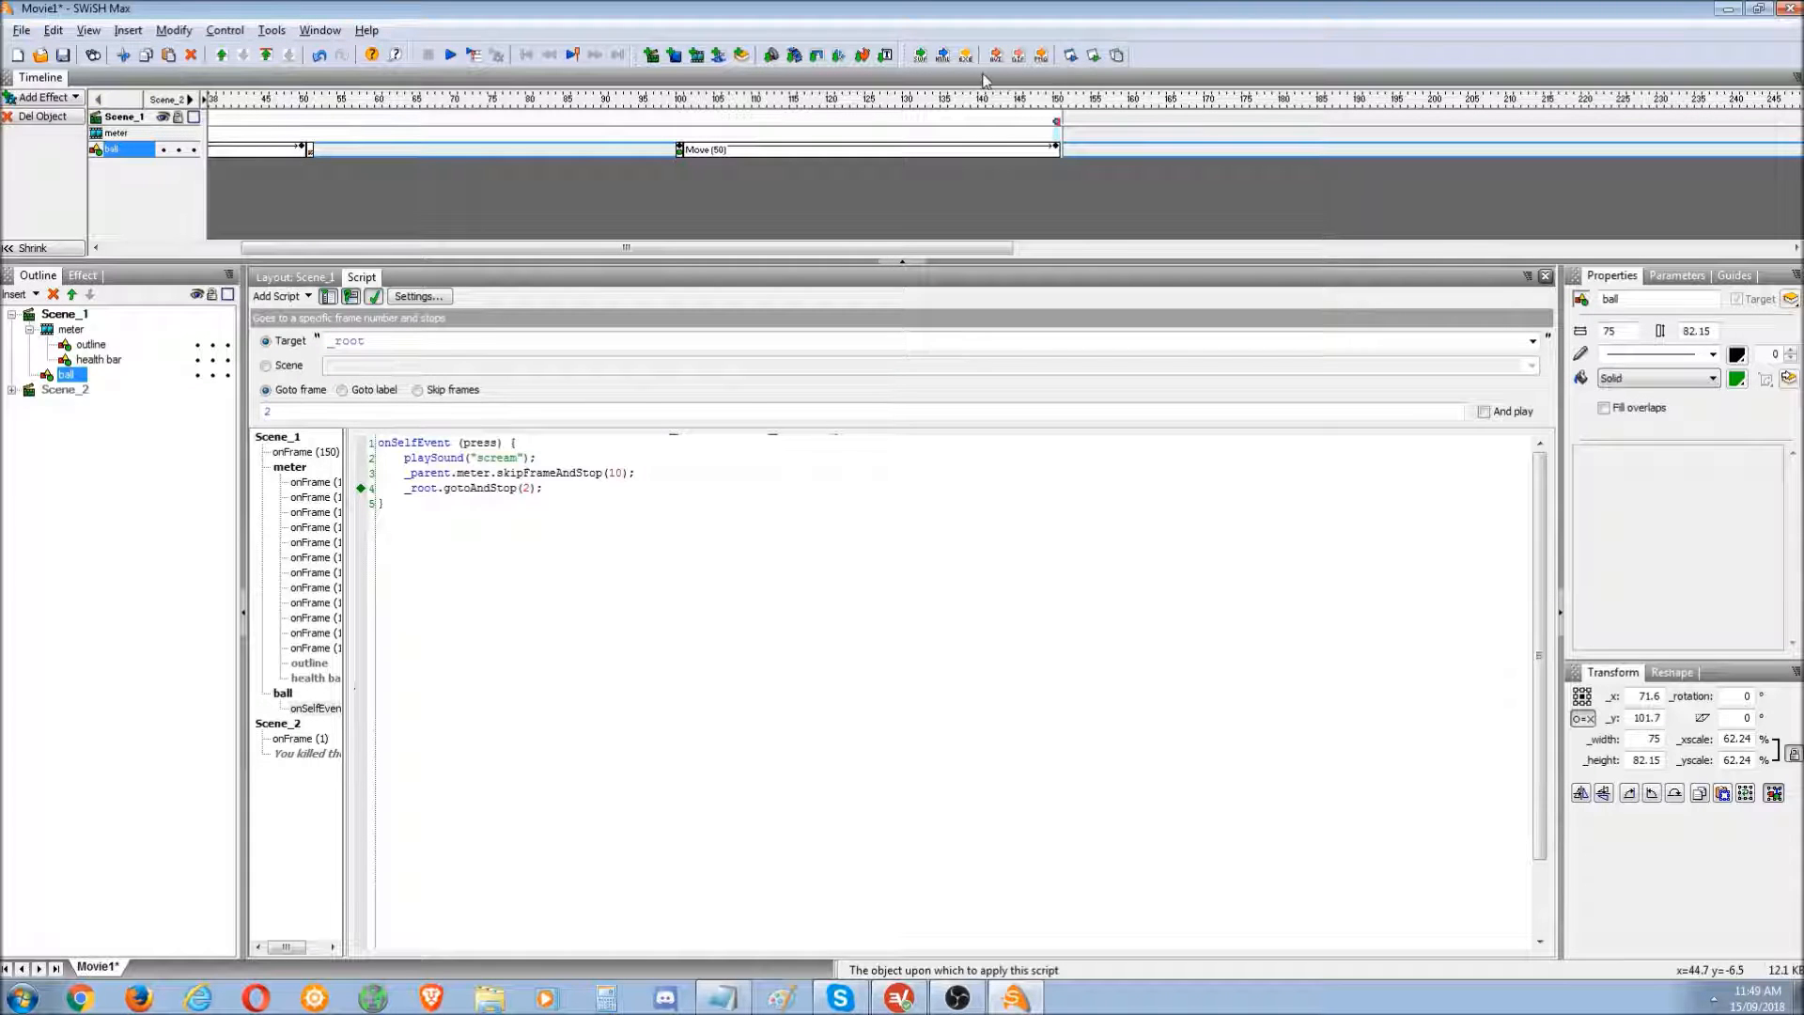
- Test a hit on the ball with the _root target, and compare Scene_1's frame 150 script with the ball's press script
{"action": "left_click", "coordinate": [1093, 54]}
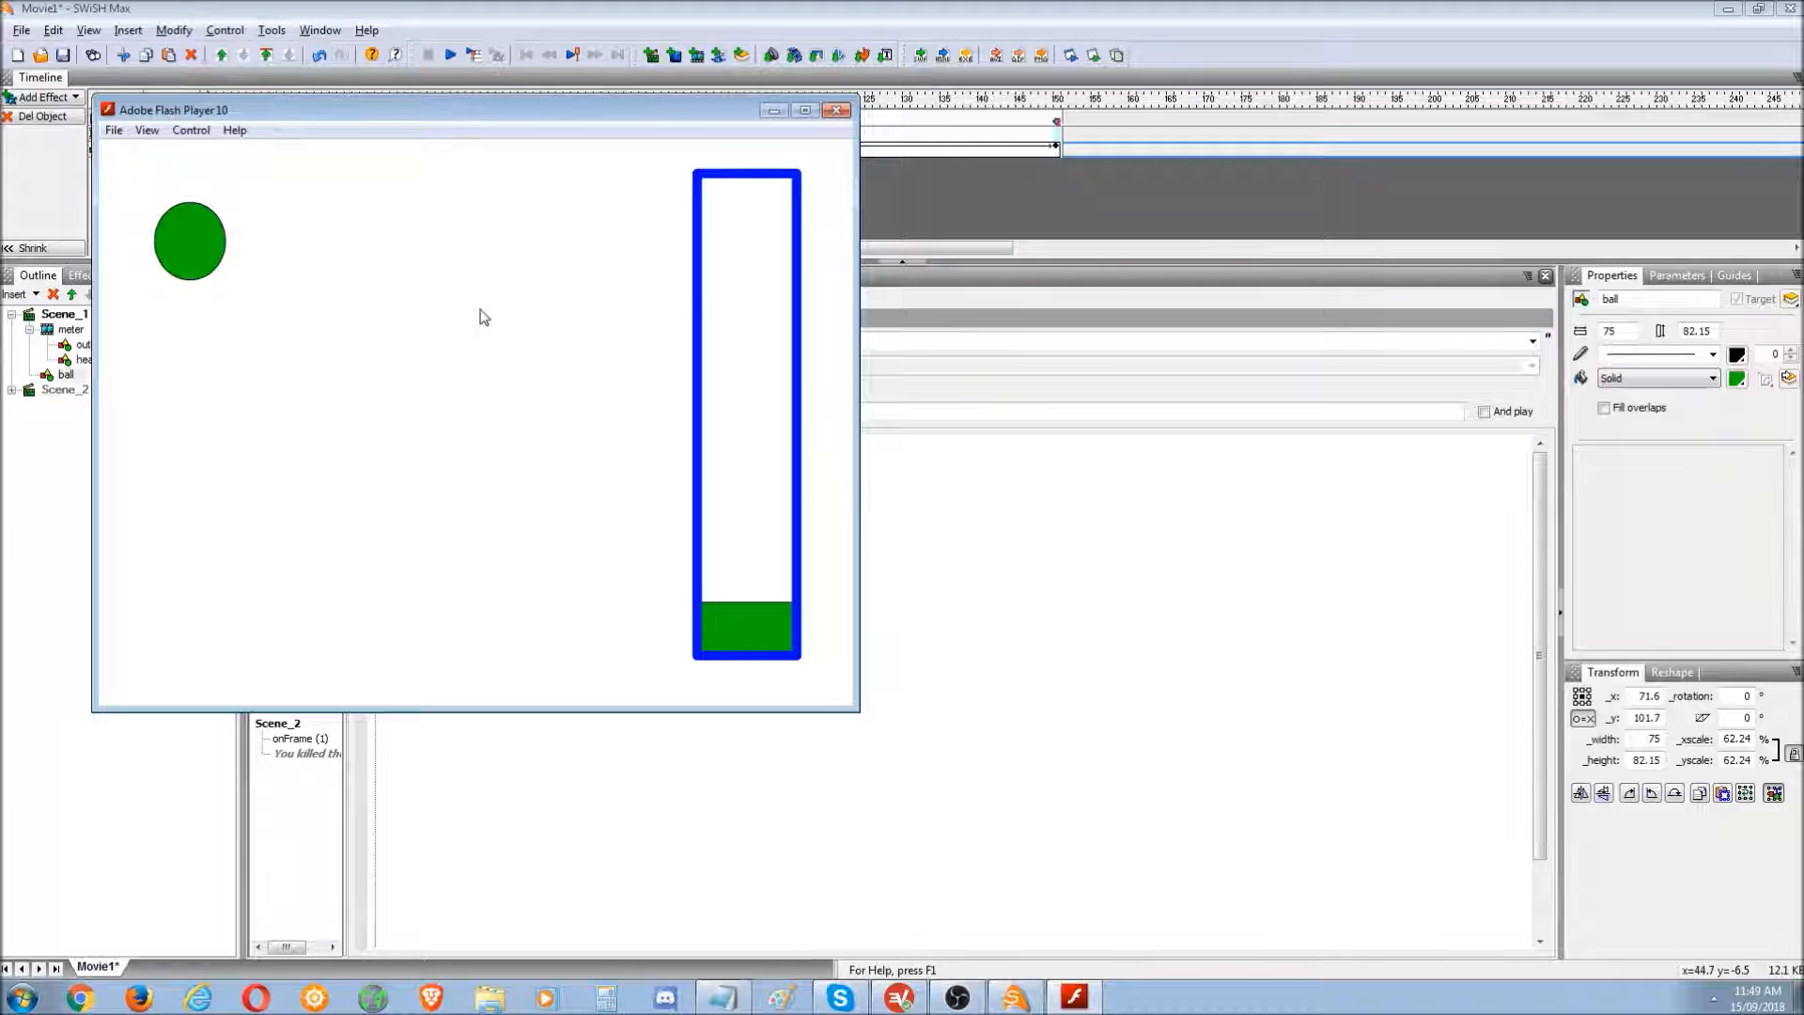
{"action": "left_click_drag", "start_coordinate": [655, 120], "coordinate": [1118, 244]}
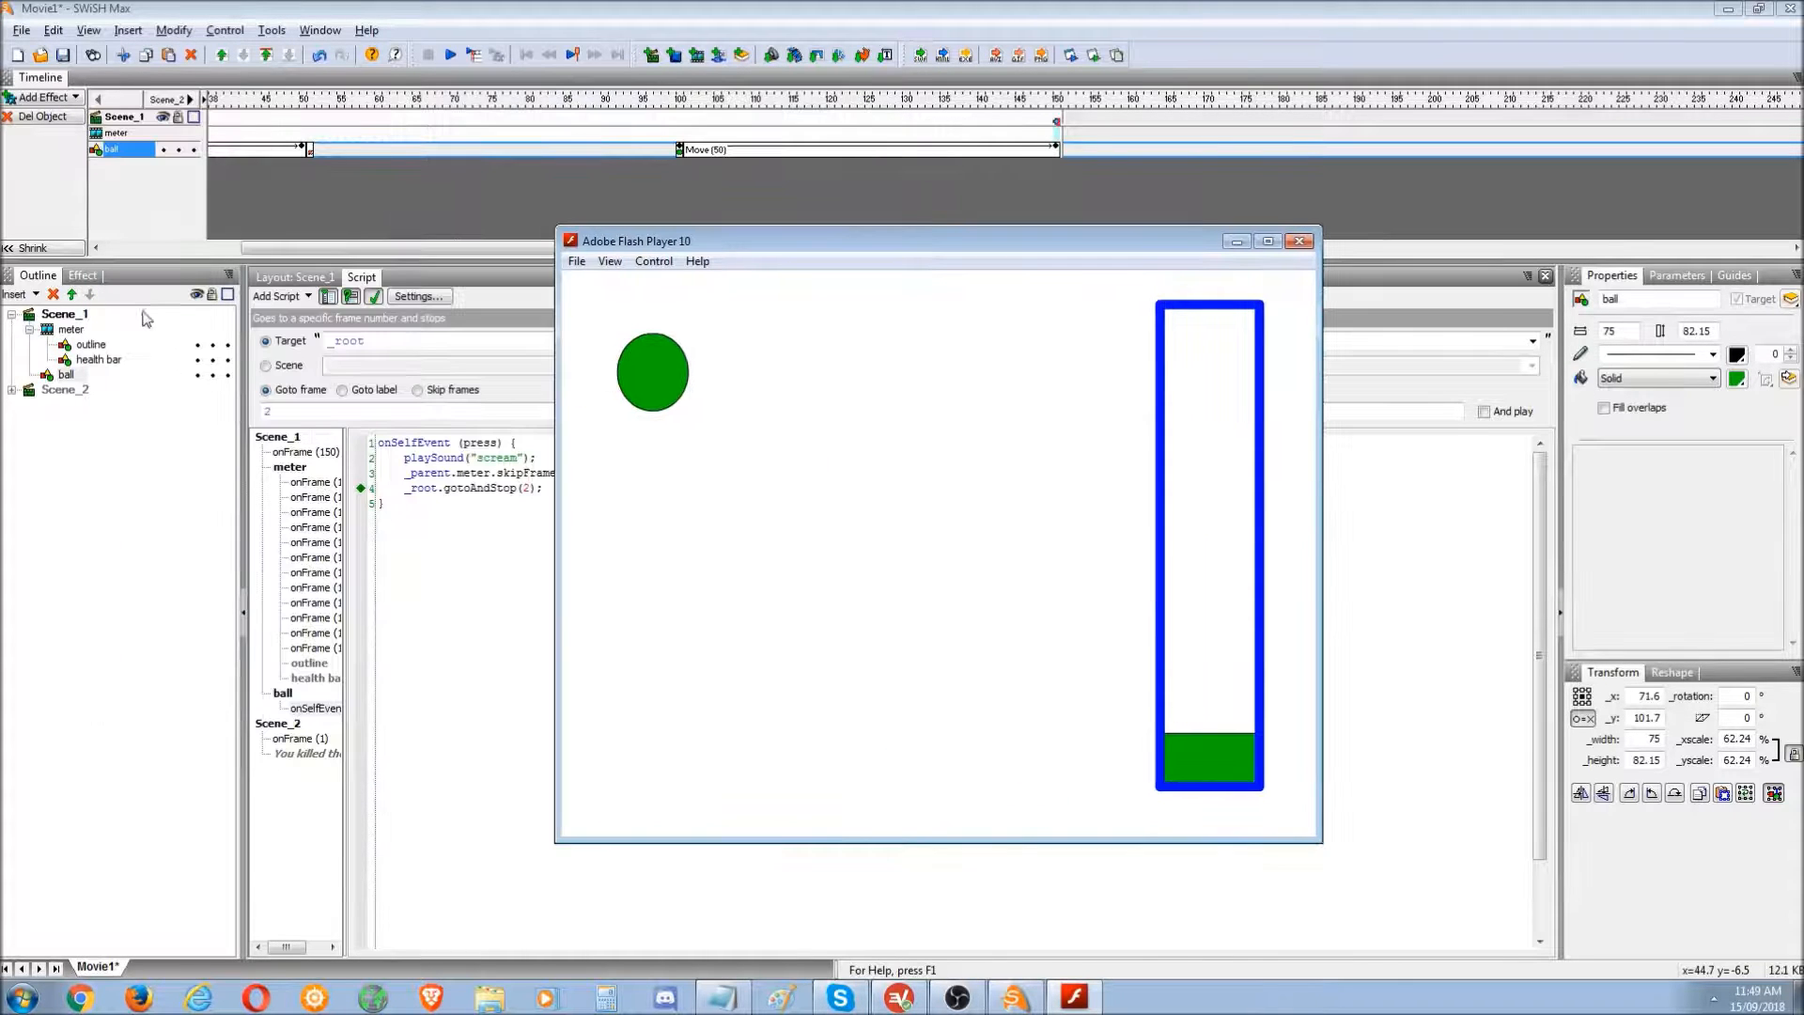
{"action": "left_click", "coordinate": [74, 319]}
{"action": "left_click", "coordinate": [72, 316]}
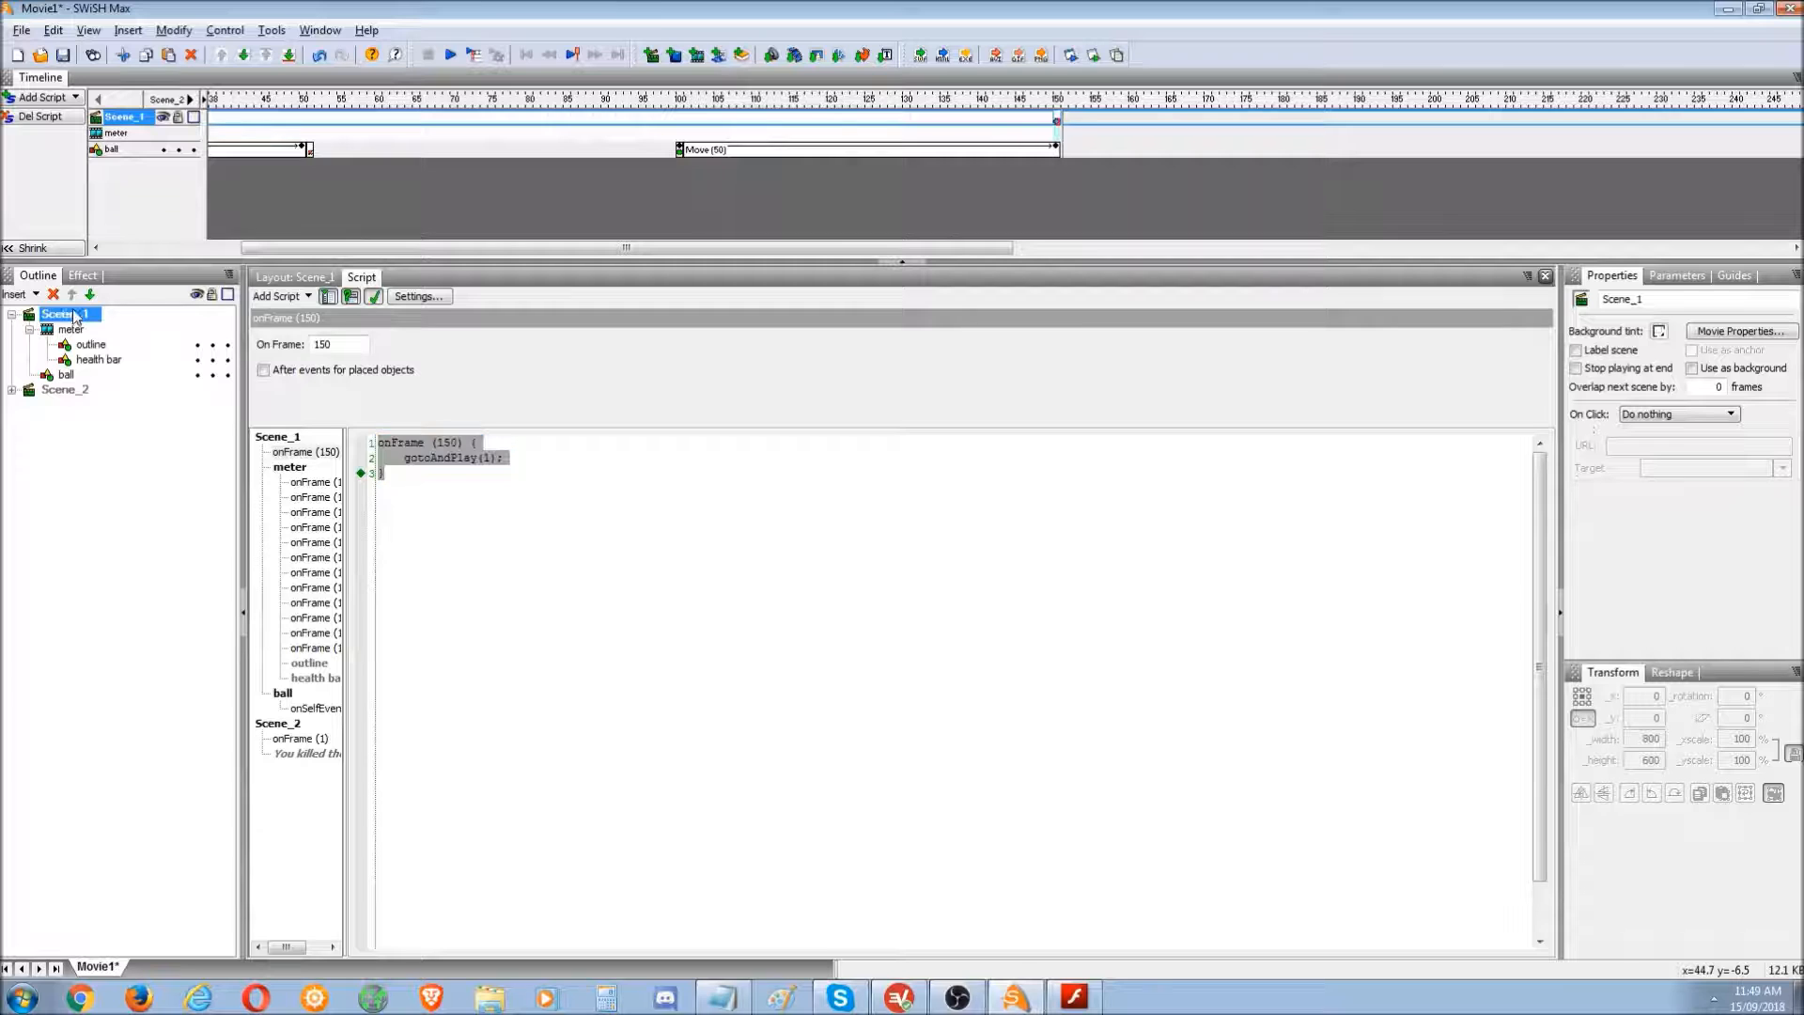
{"action": "left_click", "coordinate": [58, 376]}
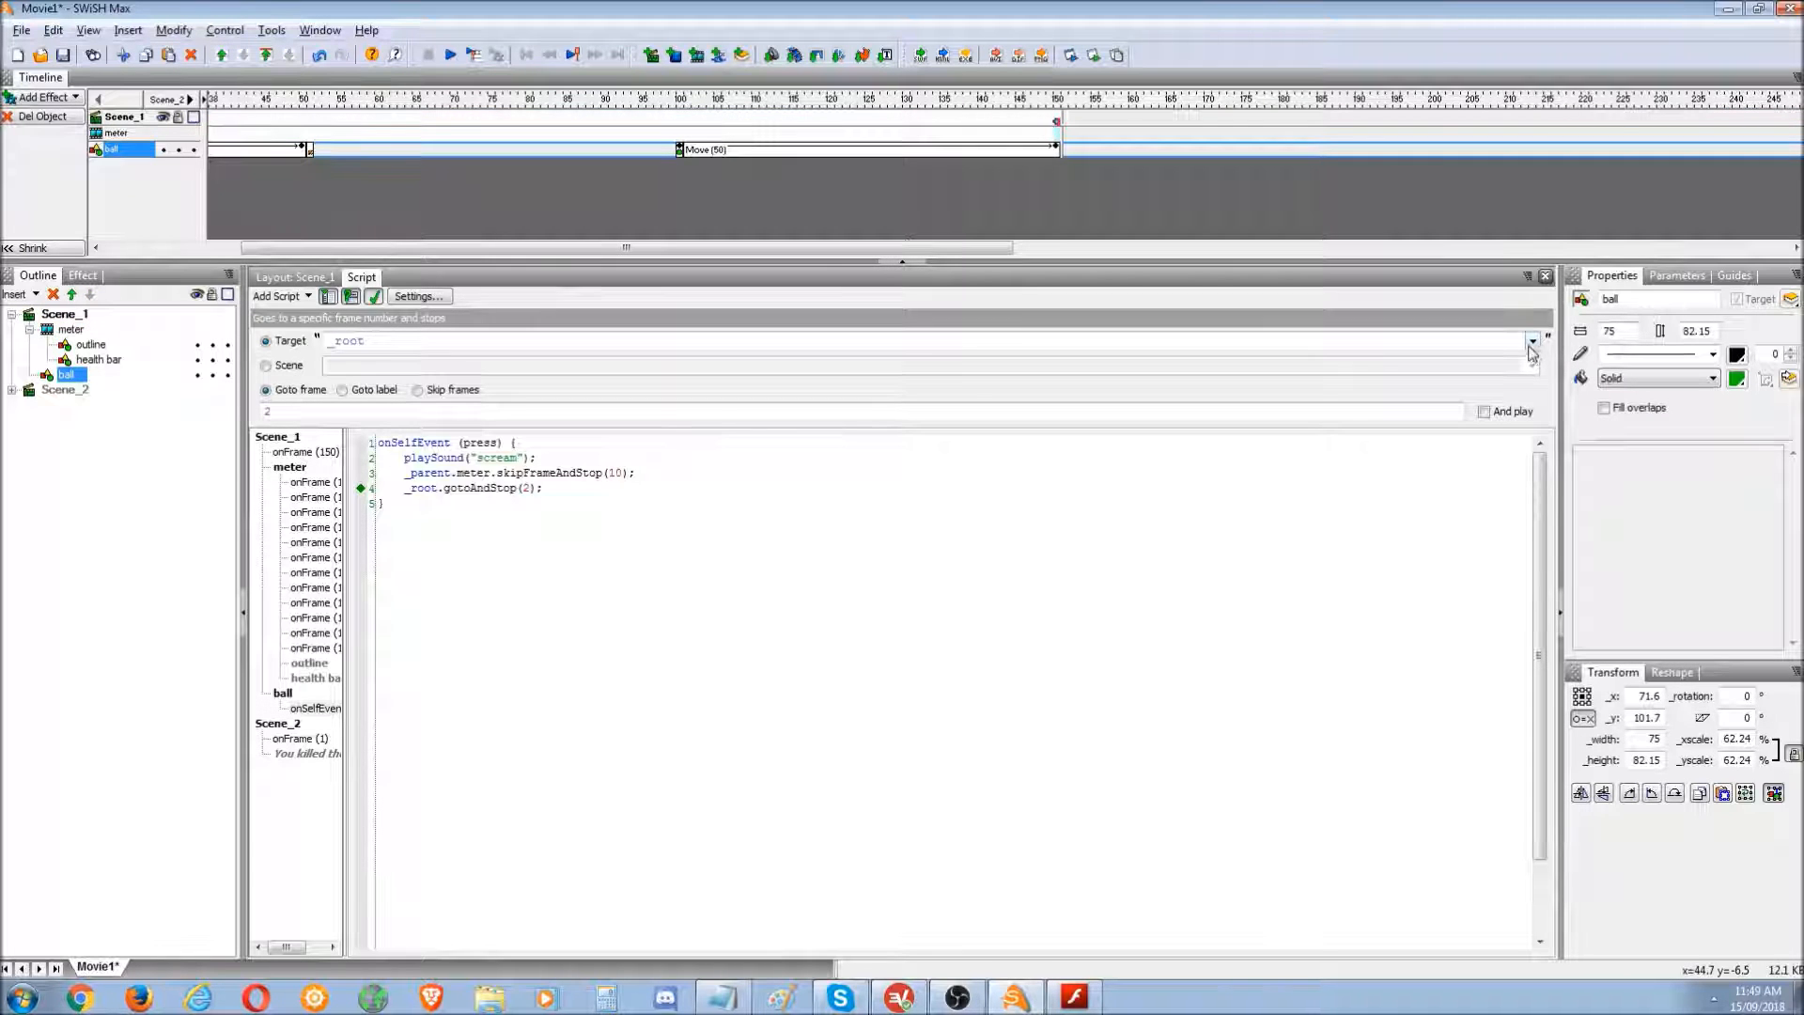
- Check the target choices for the ball's gotoAndStop(2) action, and test several hits on the ball in the Flash player
{"action": "left_click", "coordinate": [1532, 341]}
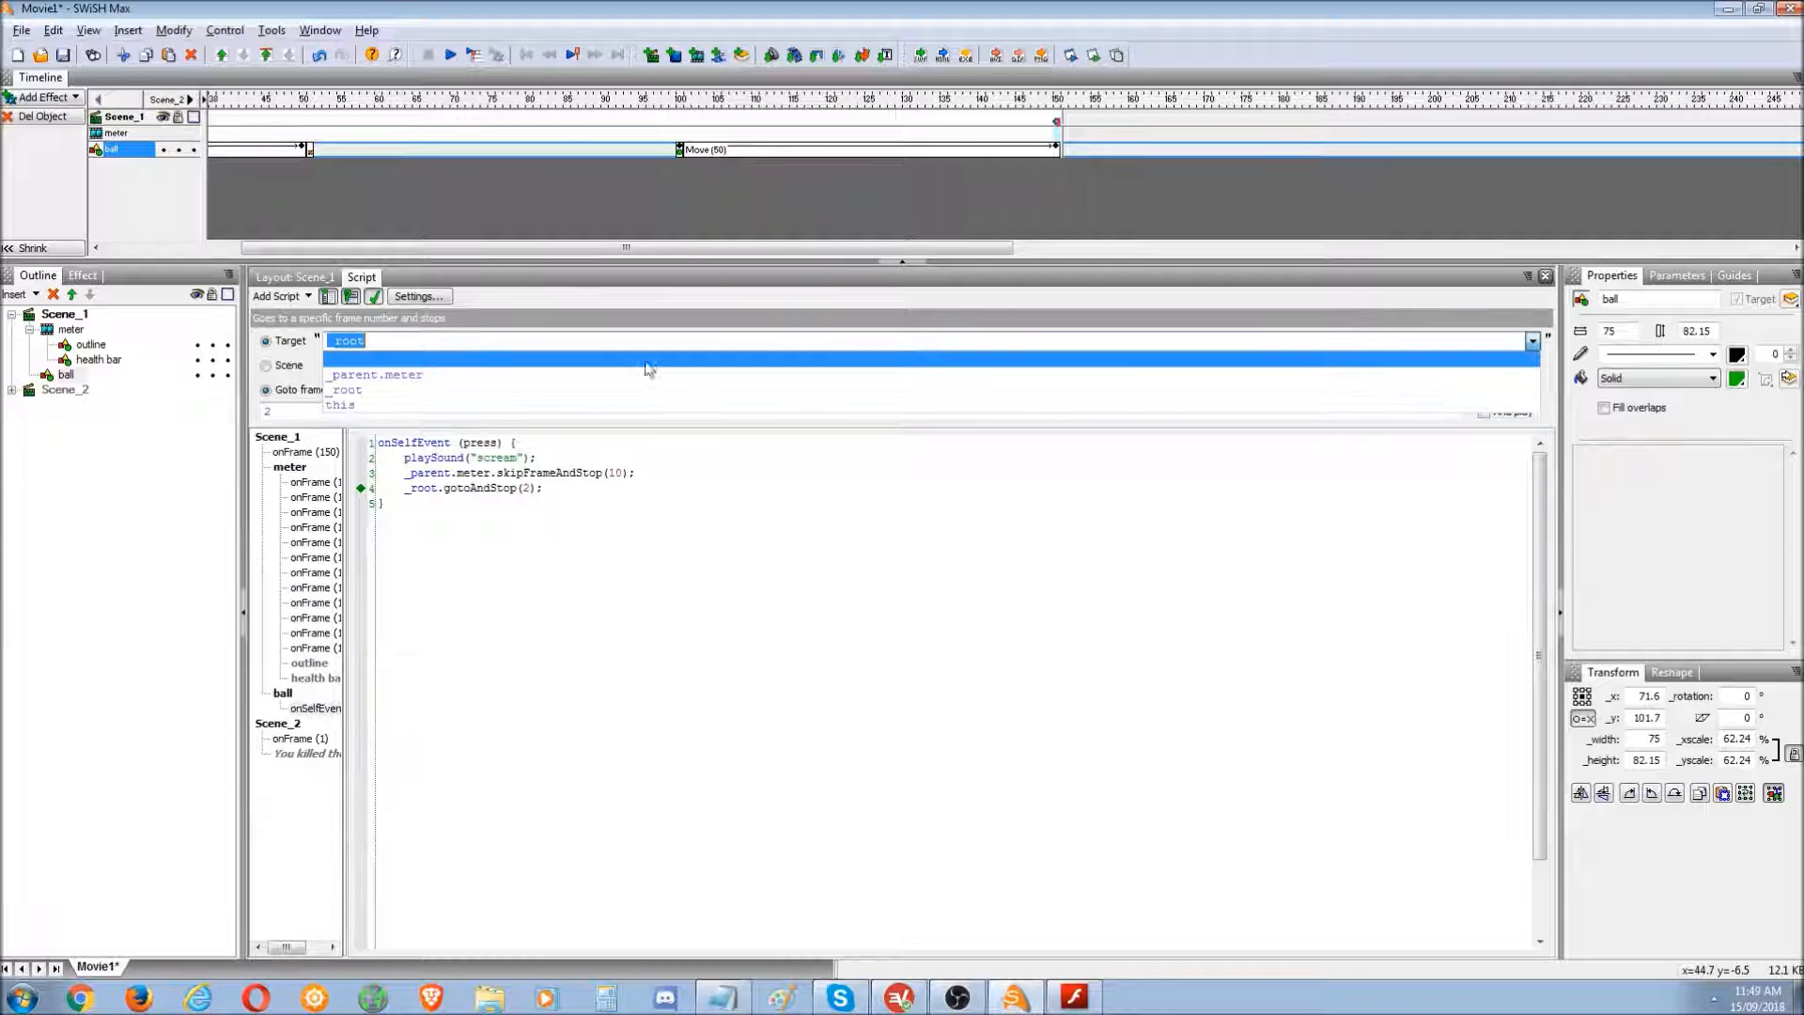
{"action": "left_click", "coordinate": [143, 493]}
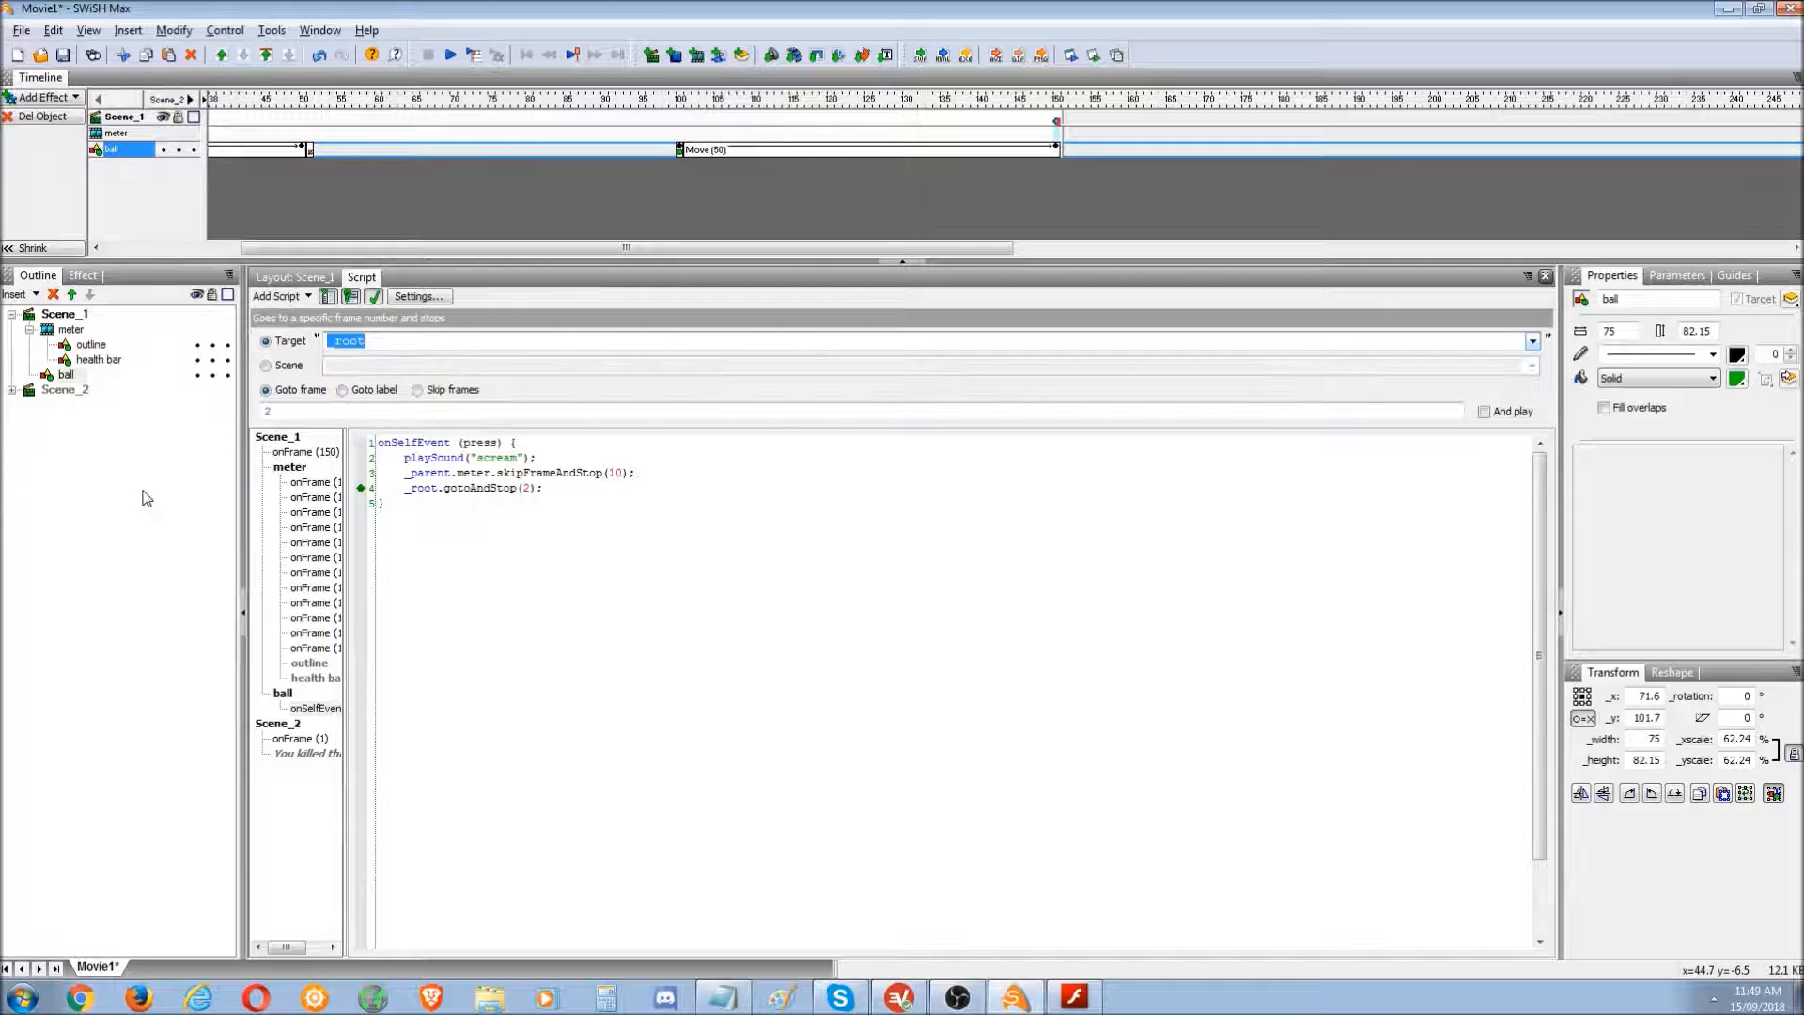
{"action": "left_click", "coordinate": [1062, 1000]}
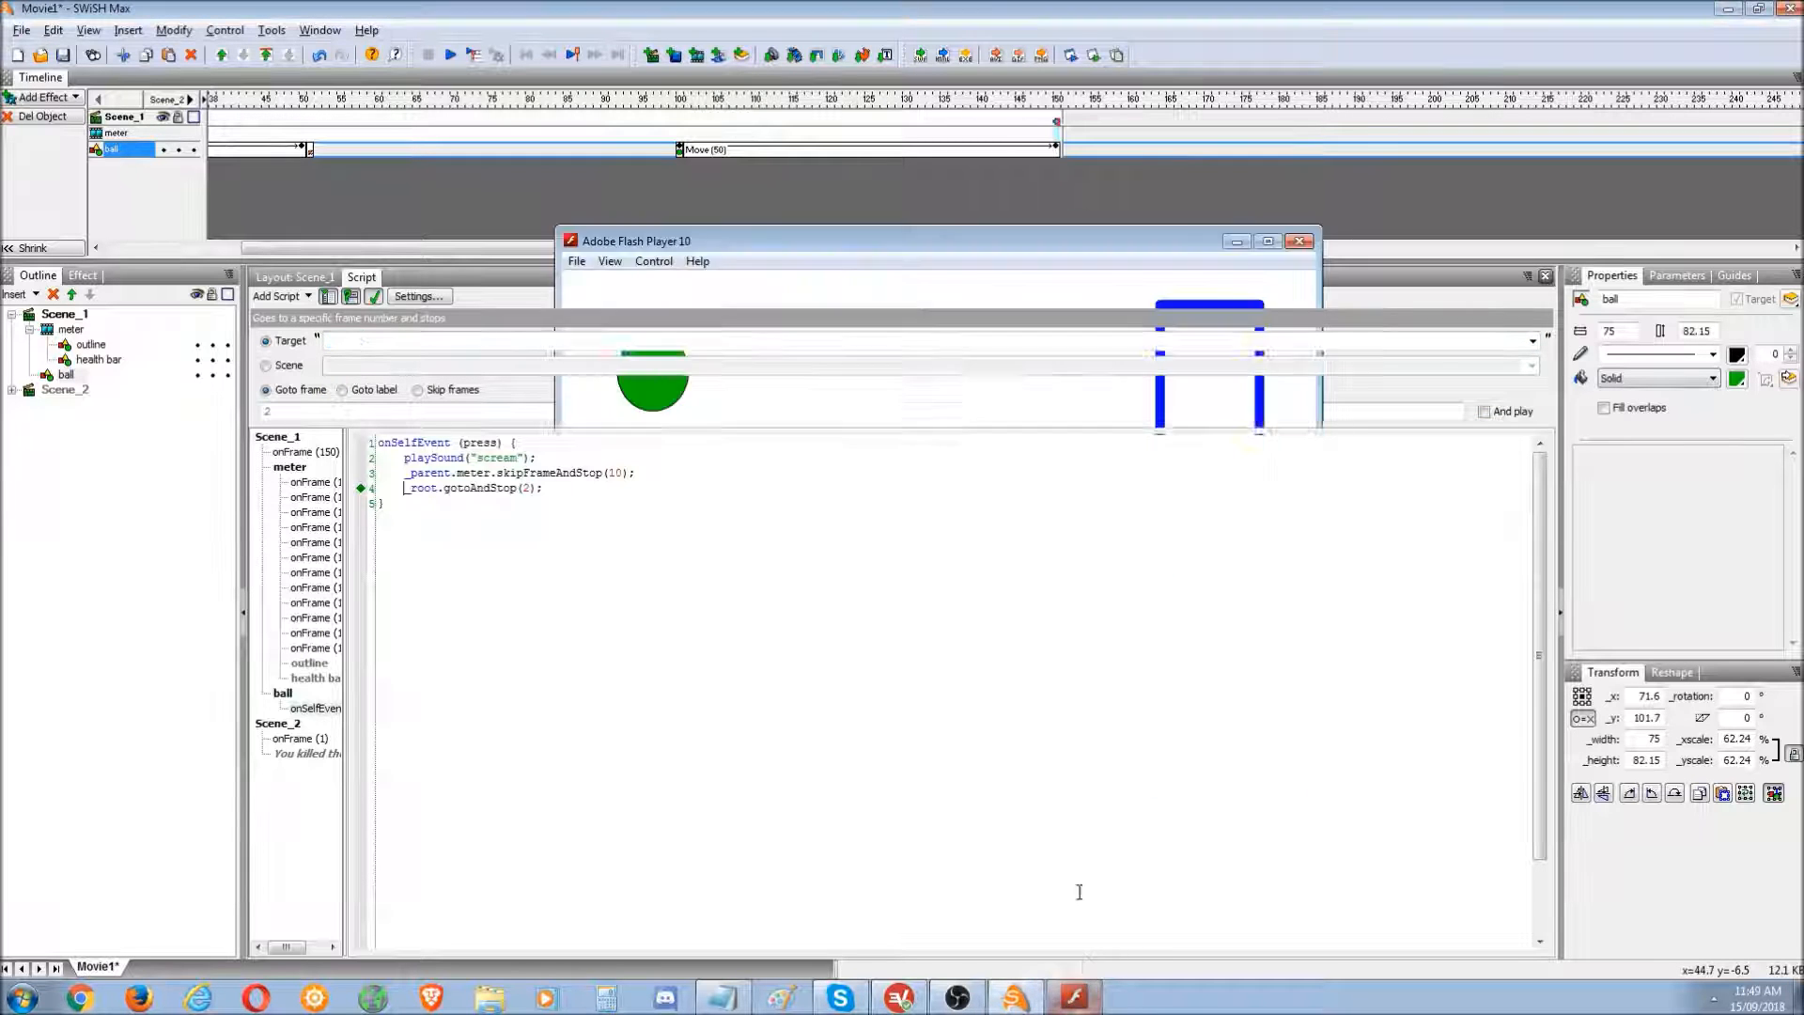
{"action": "left_click", "coordinate": [1091, 56]}
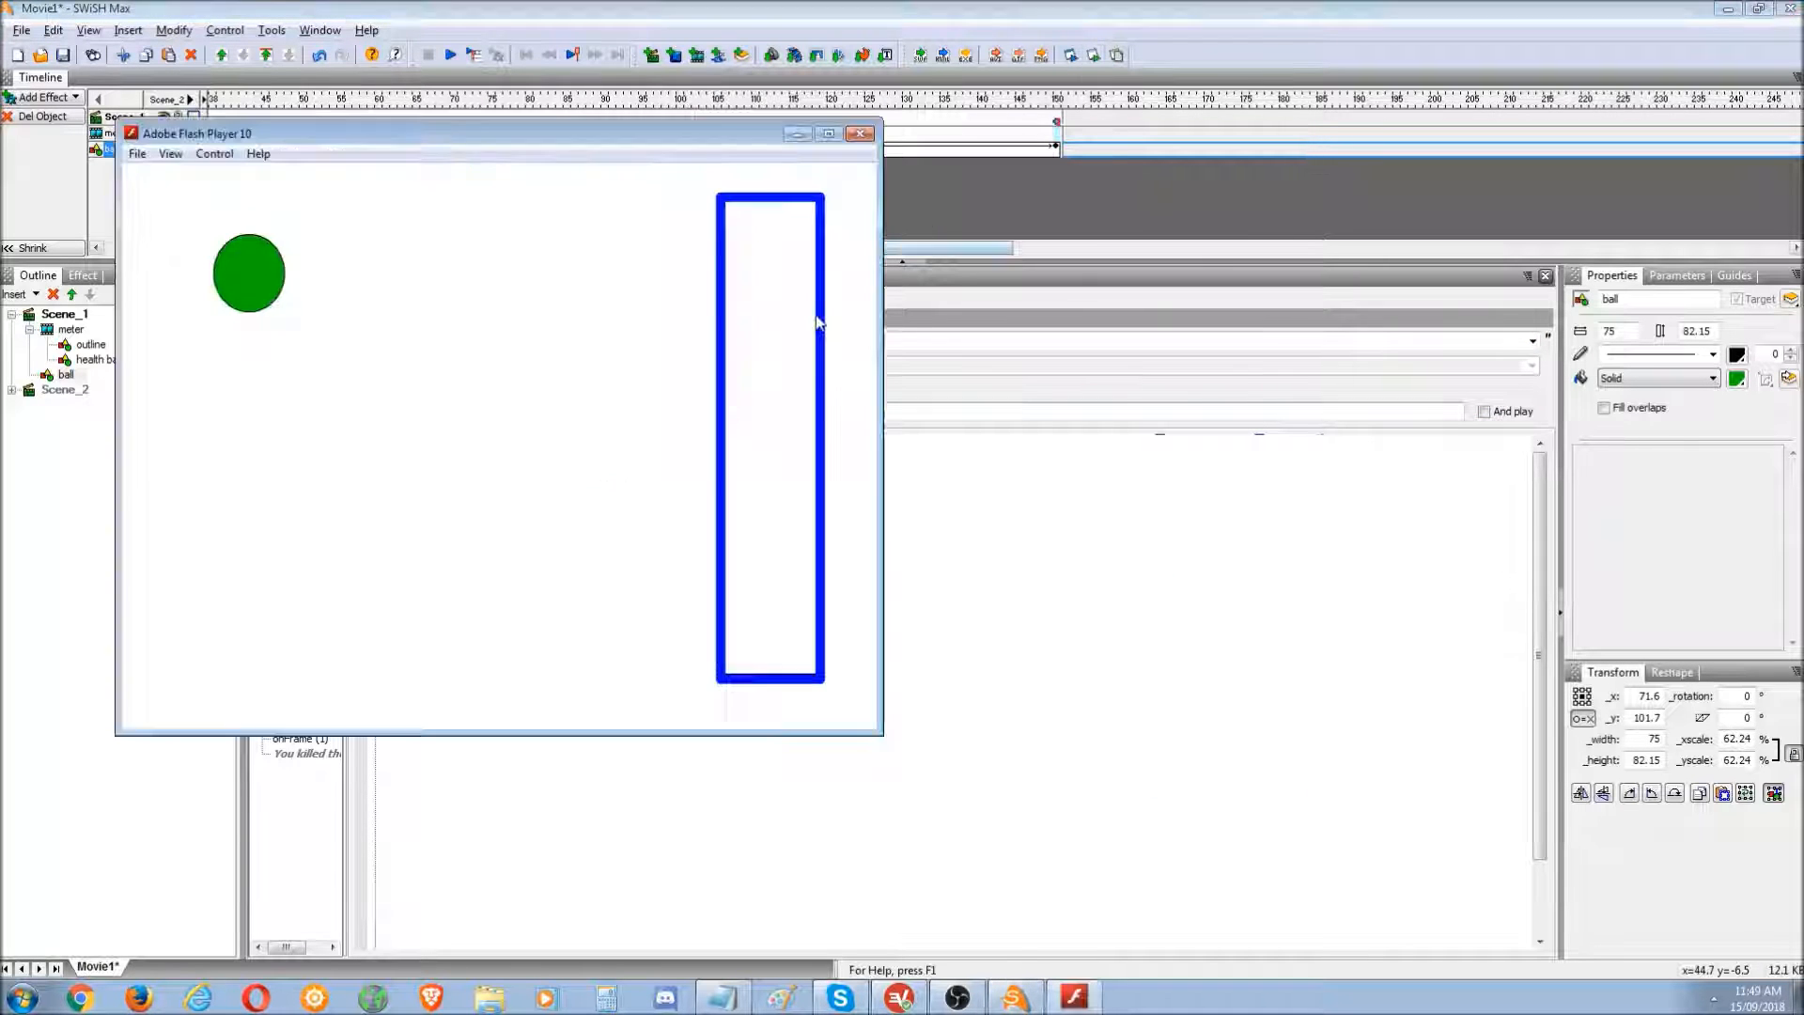
{"action": "left_click", "coordinate": [447, 316]}
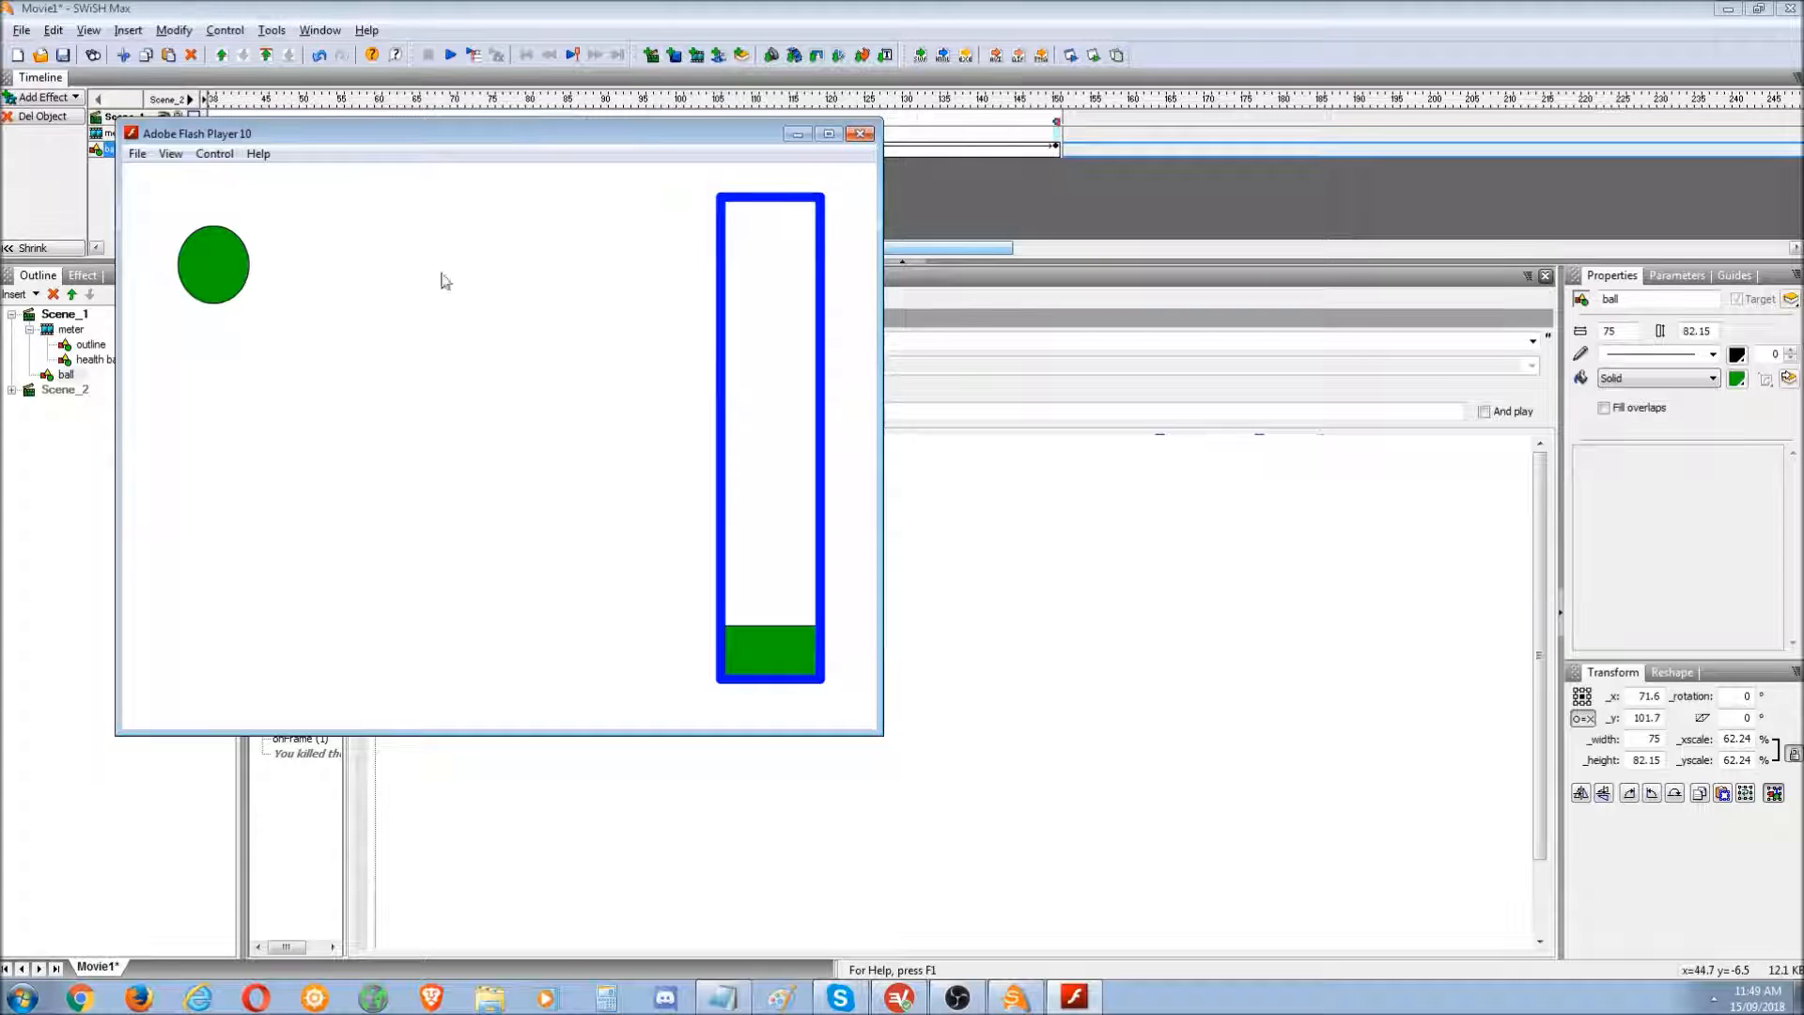
{"action": "left_click", "coordinate": [226, 286]}
{"action": "left_click", "coordinate": [227, 285]}
{"action": "left_click", "coordinate": [241, 280]}
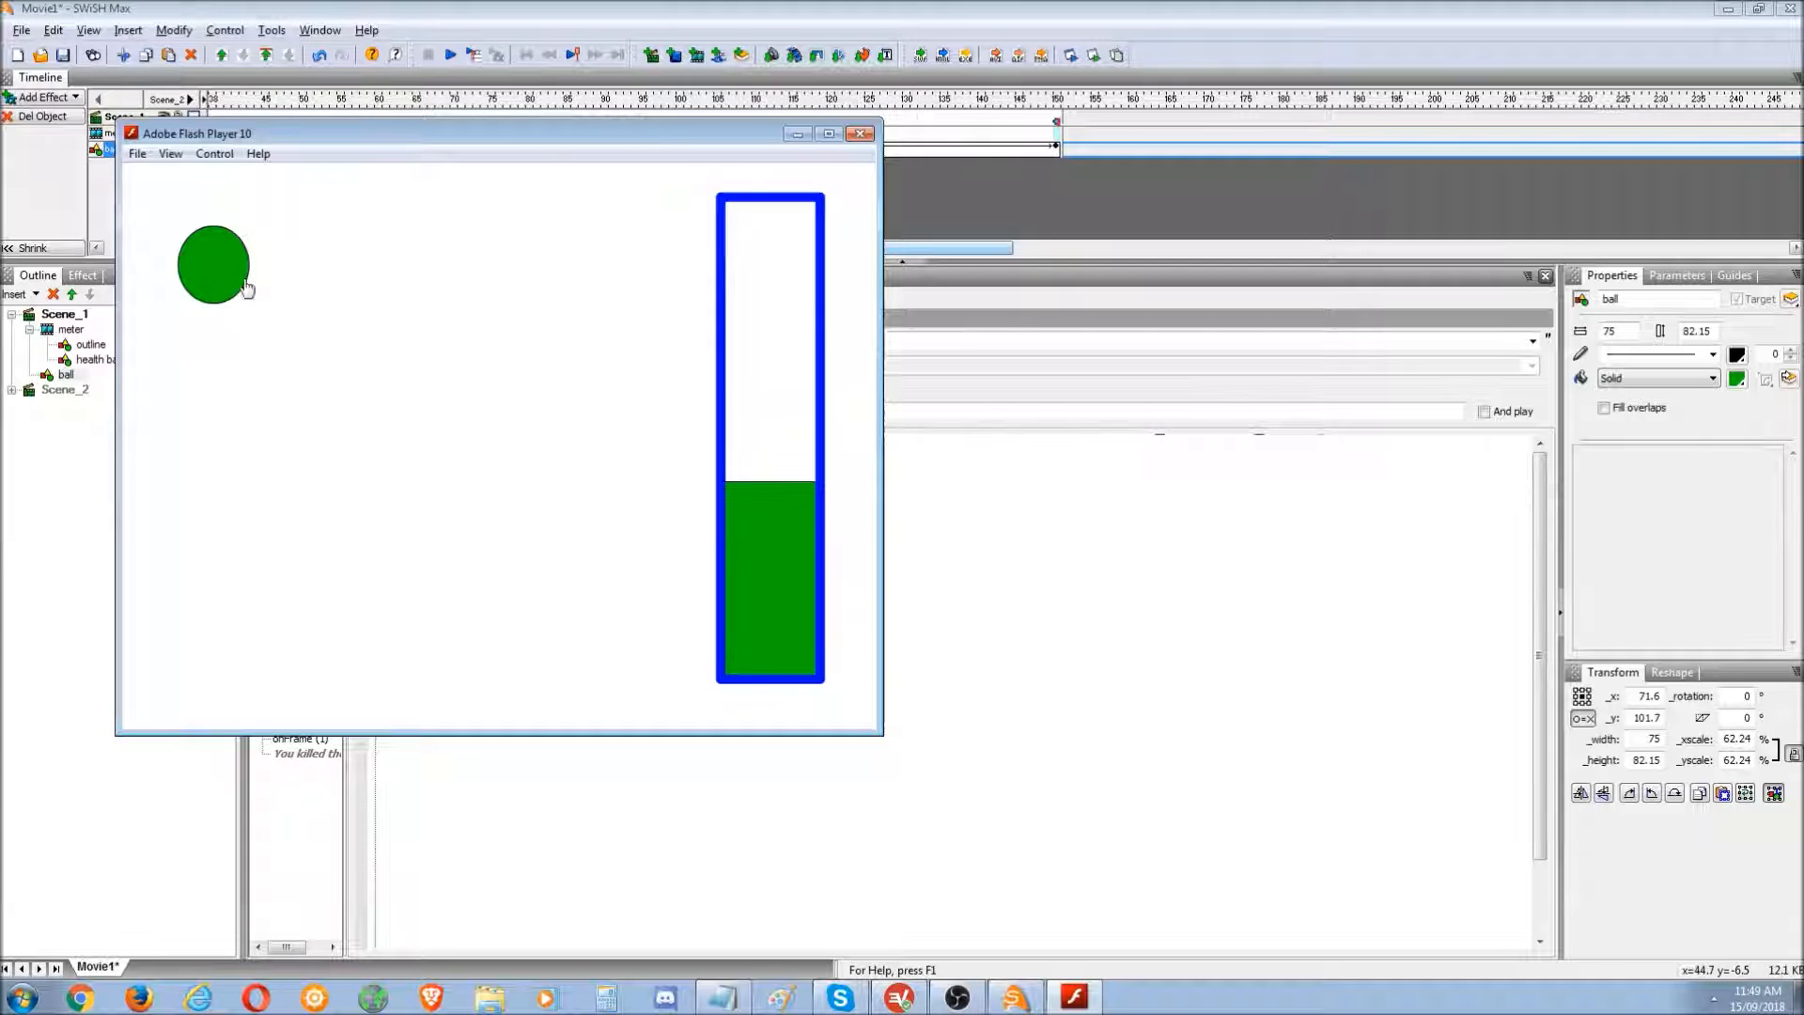
{"action": "left_click", "coordinate": [860, 134]}
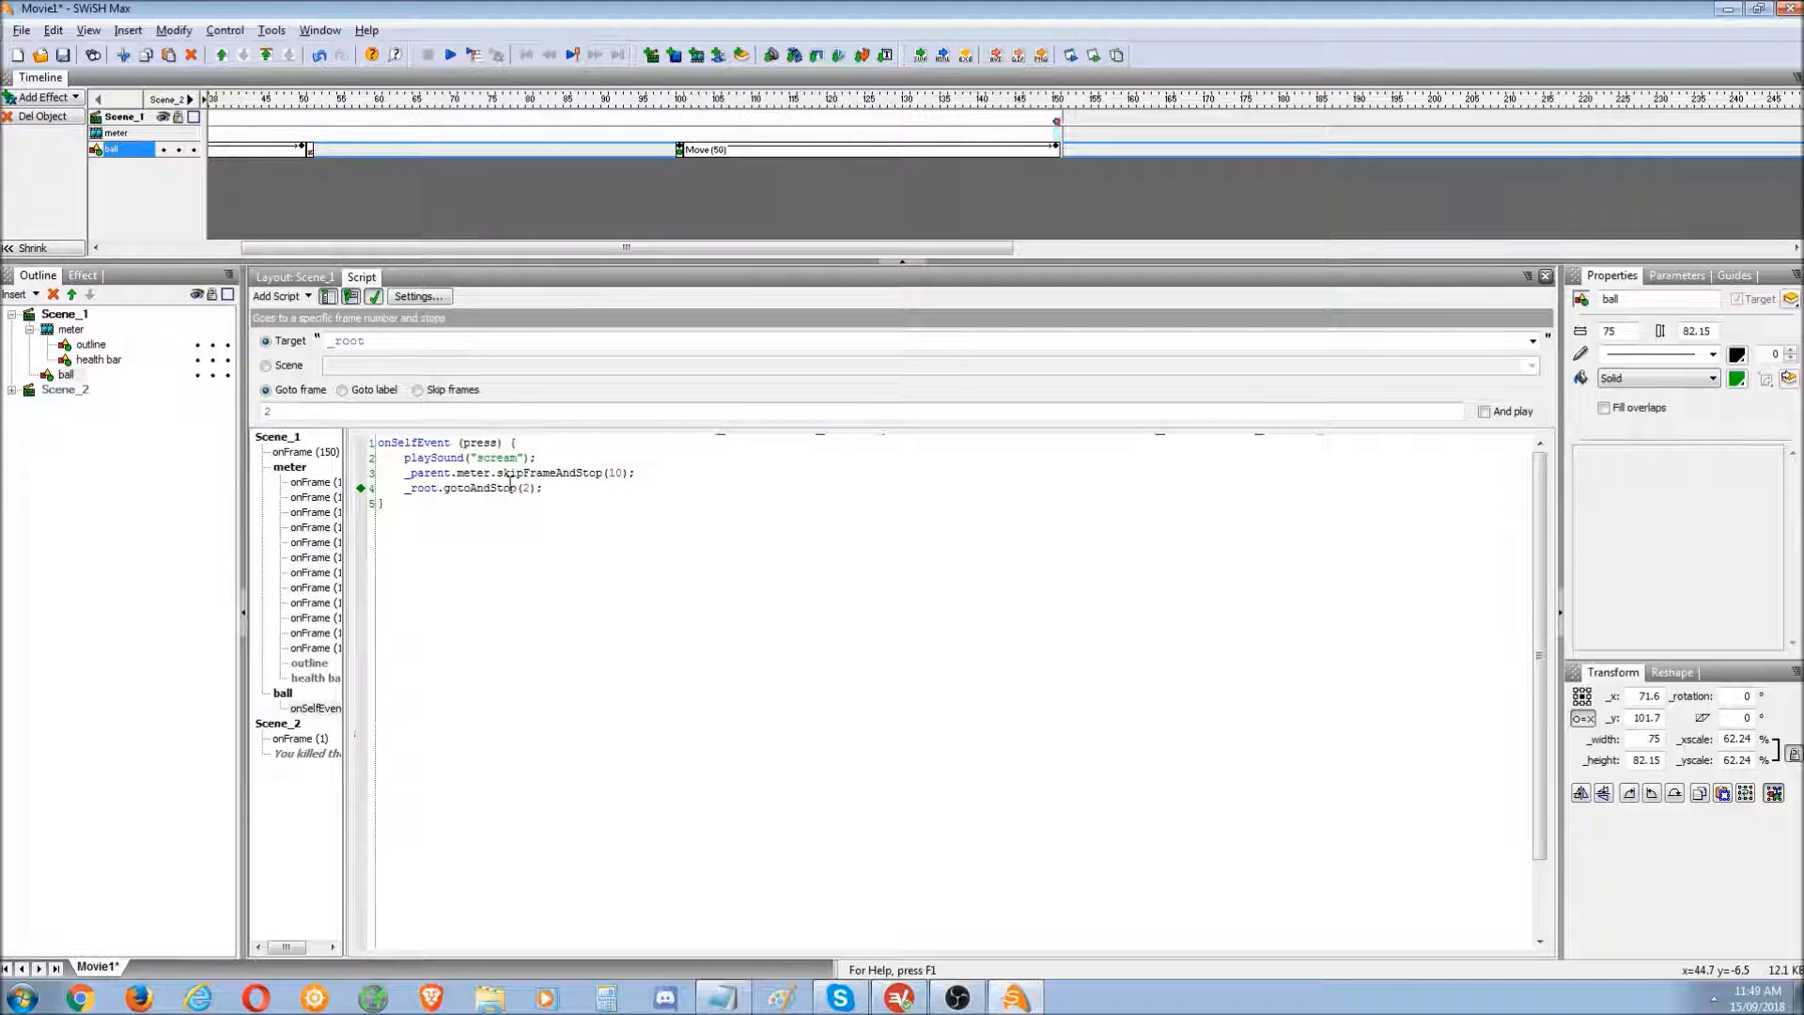
- Review the _root.gotoAndStop(2) line in the ball's press script, and view the meter's own timeline in the layout
{"action": "left_click_drag", "start_coordinate": [532, 489], "coordinate": [411, 490]}
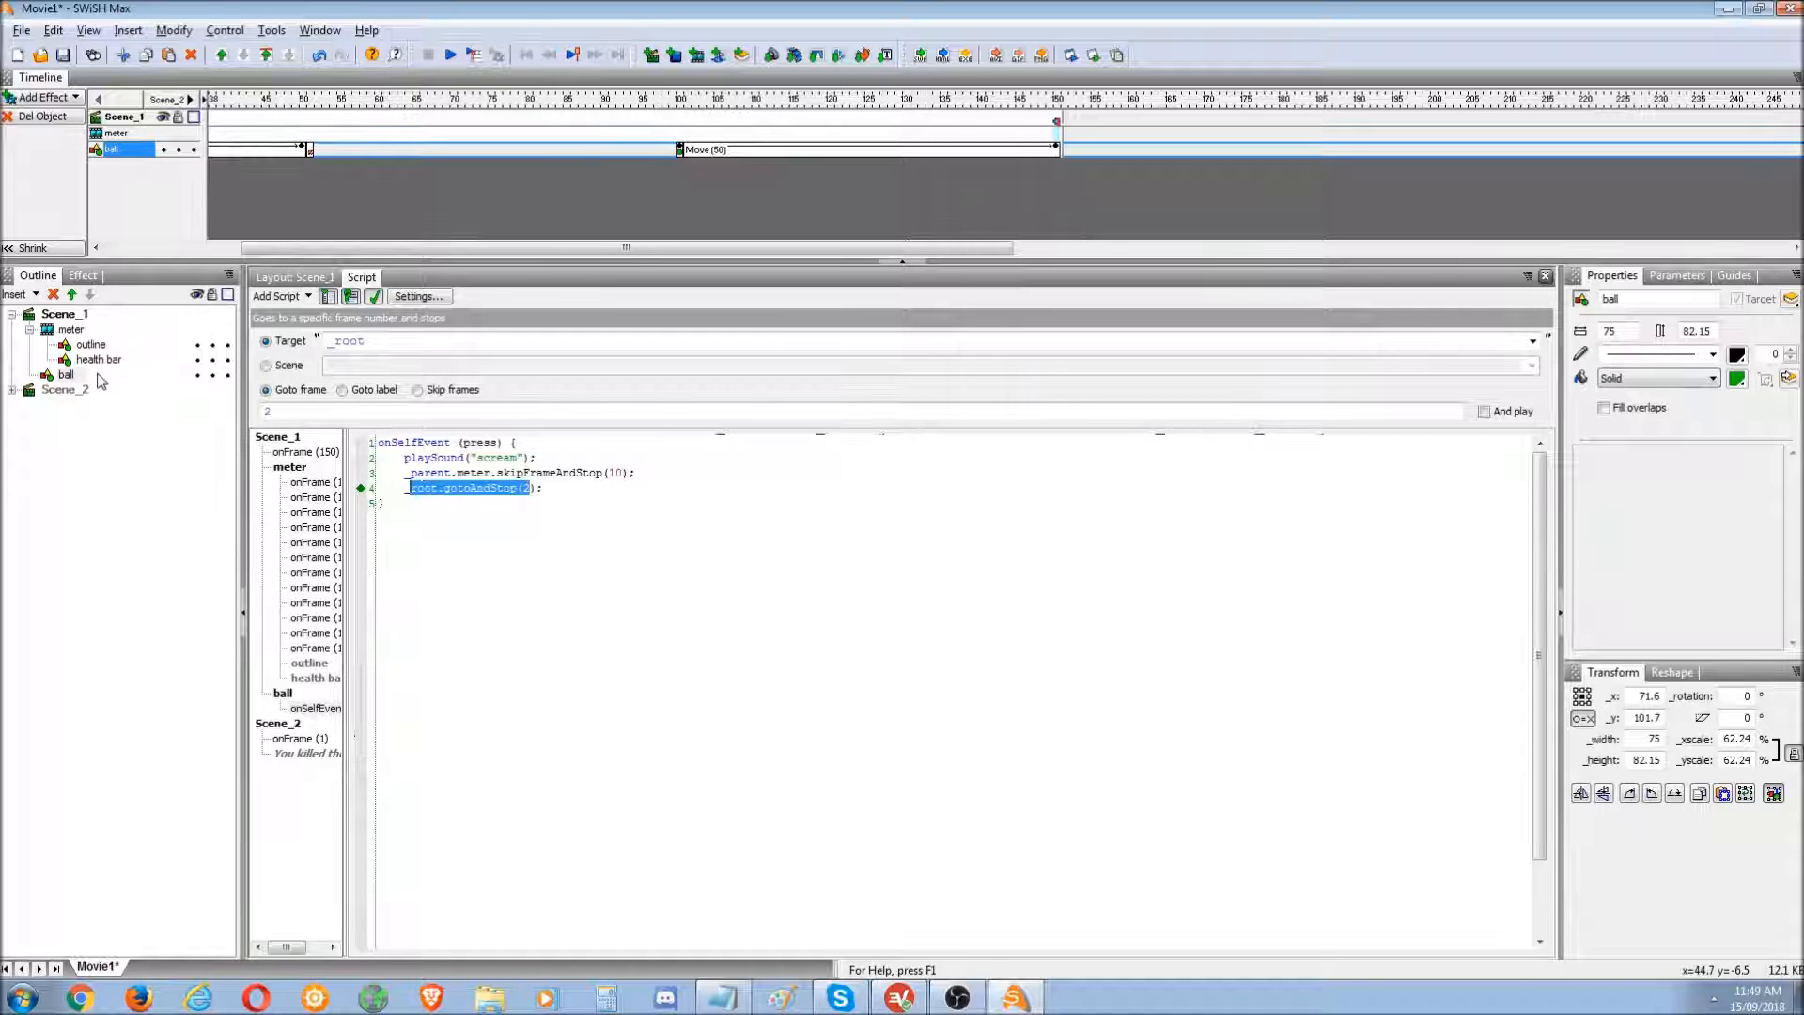
{"action": "left_click", "coordinate": [543, 514]}
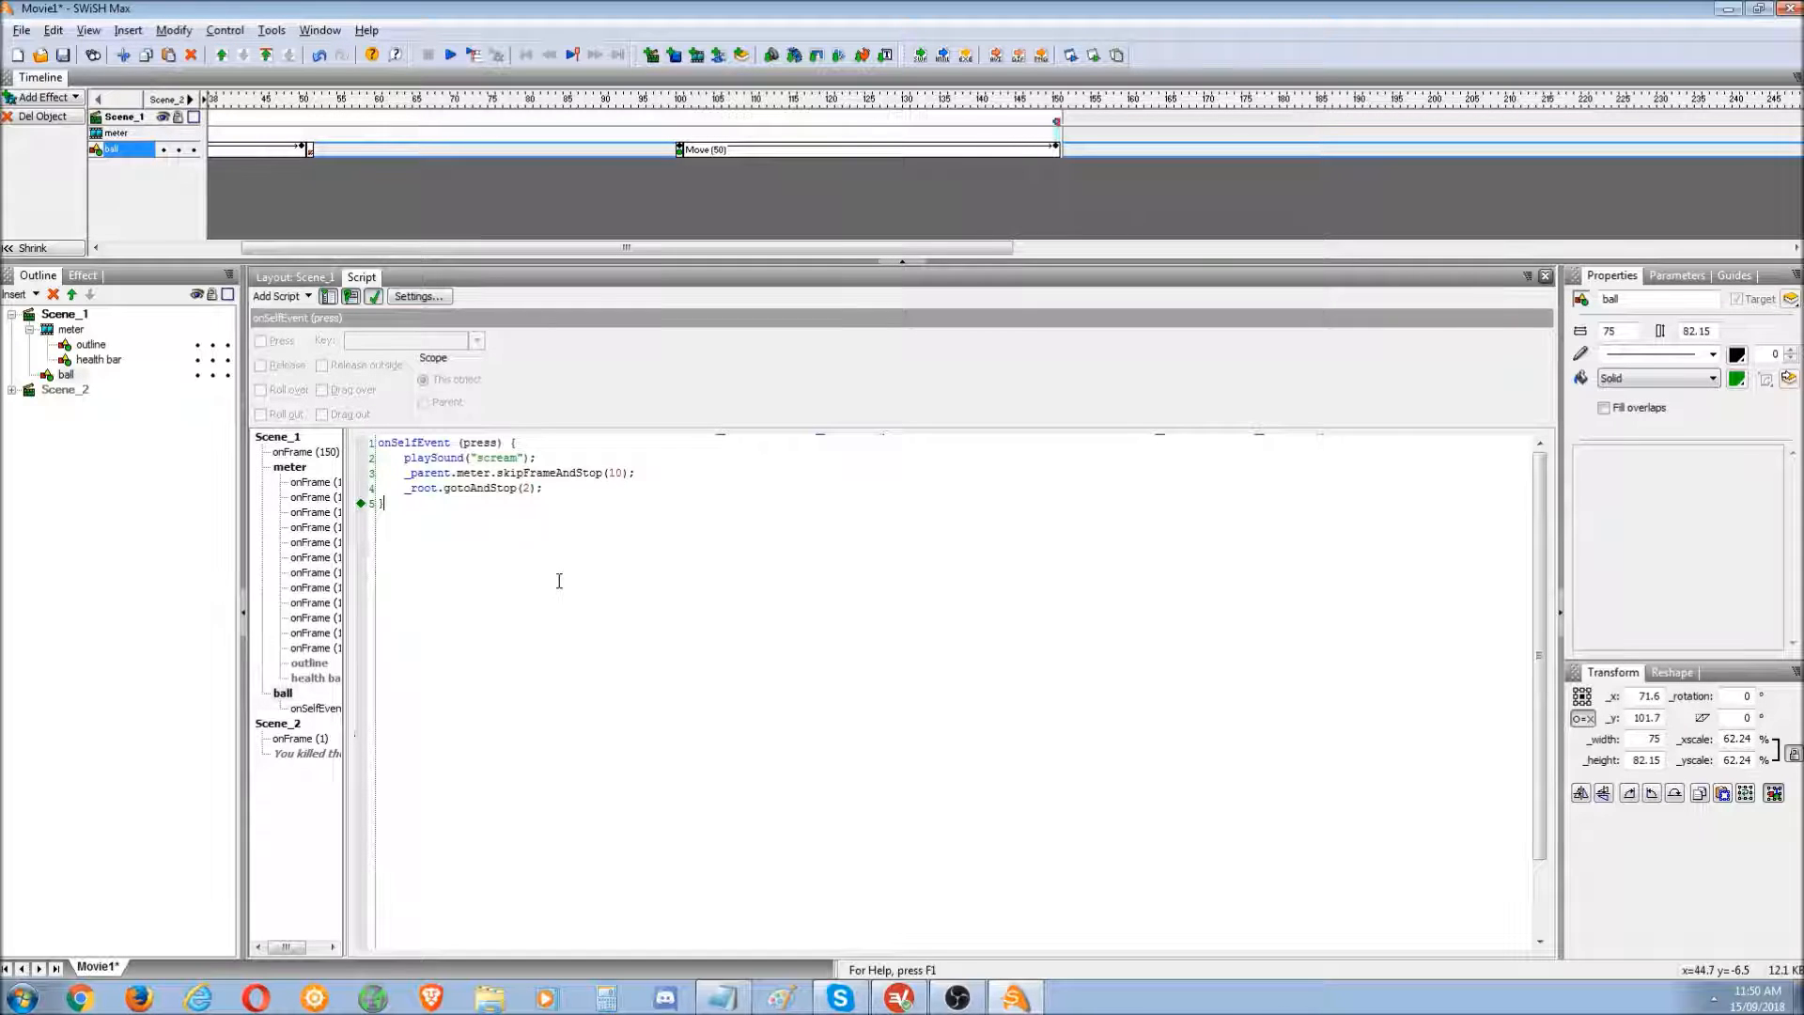
{"action": "left_click", "coordinate": [285, 278]}
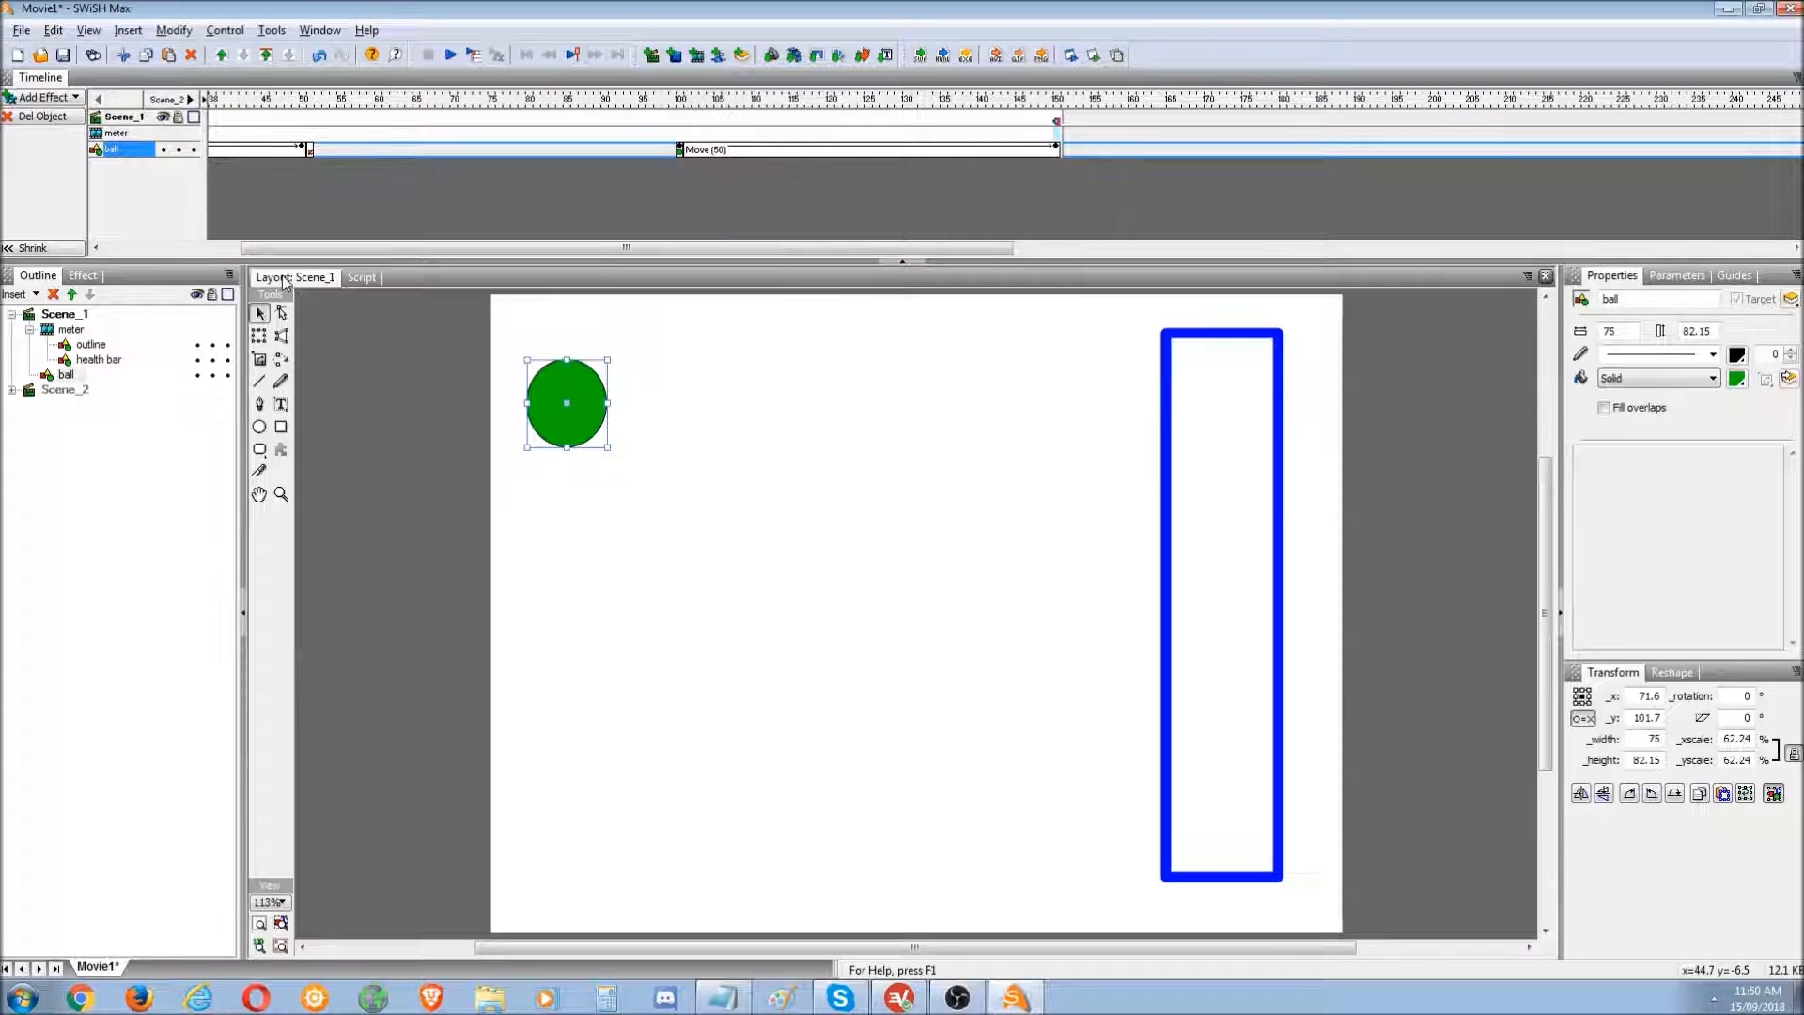
{"action": "double_click", "coordinate": [64, 330]}
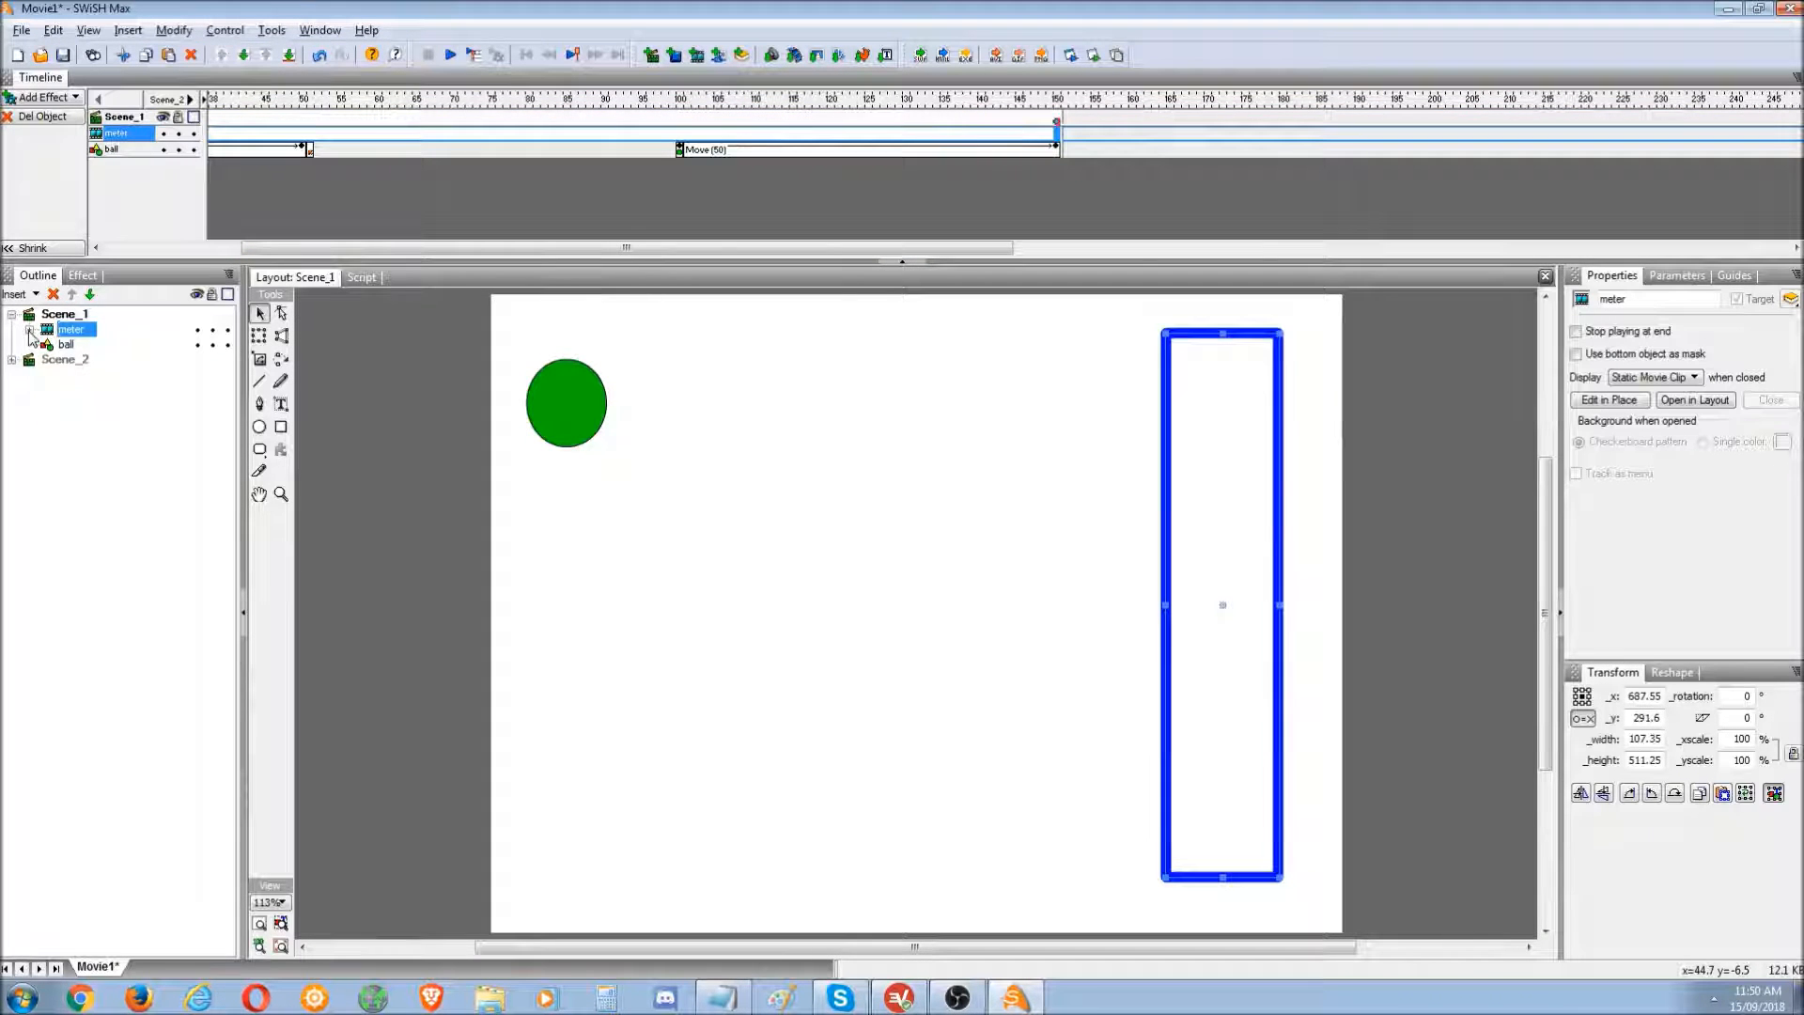
{"action": "left_click", "coordinate": [29, 330]}
{"action": "left_click", "coordinate": [29, 330]}
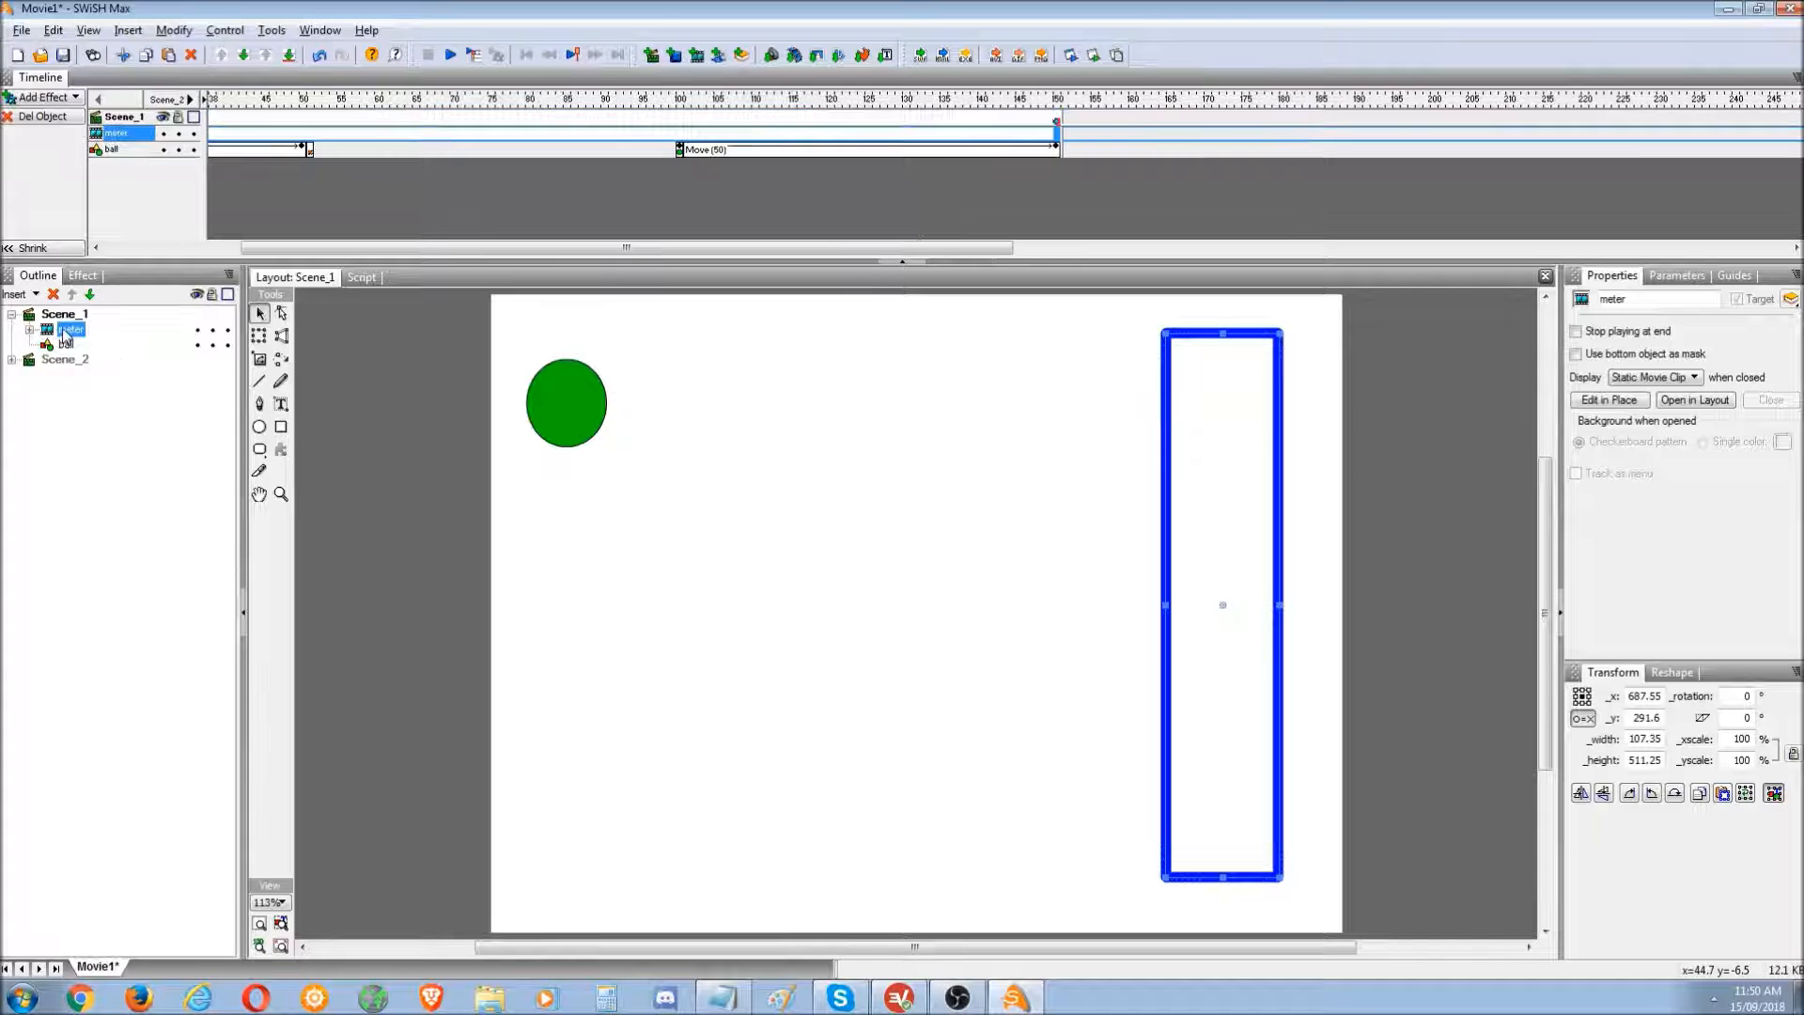
{"action": "left_click", "coordinate": [29, 330]}
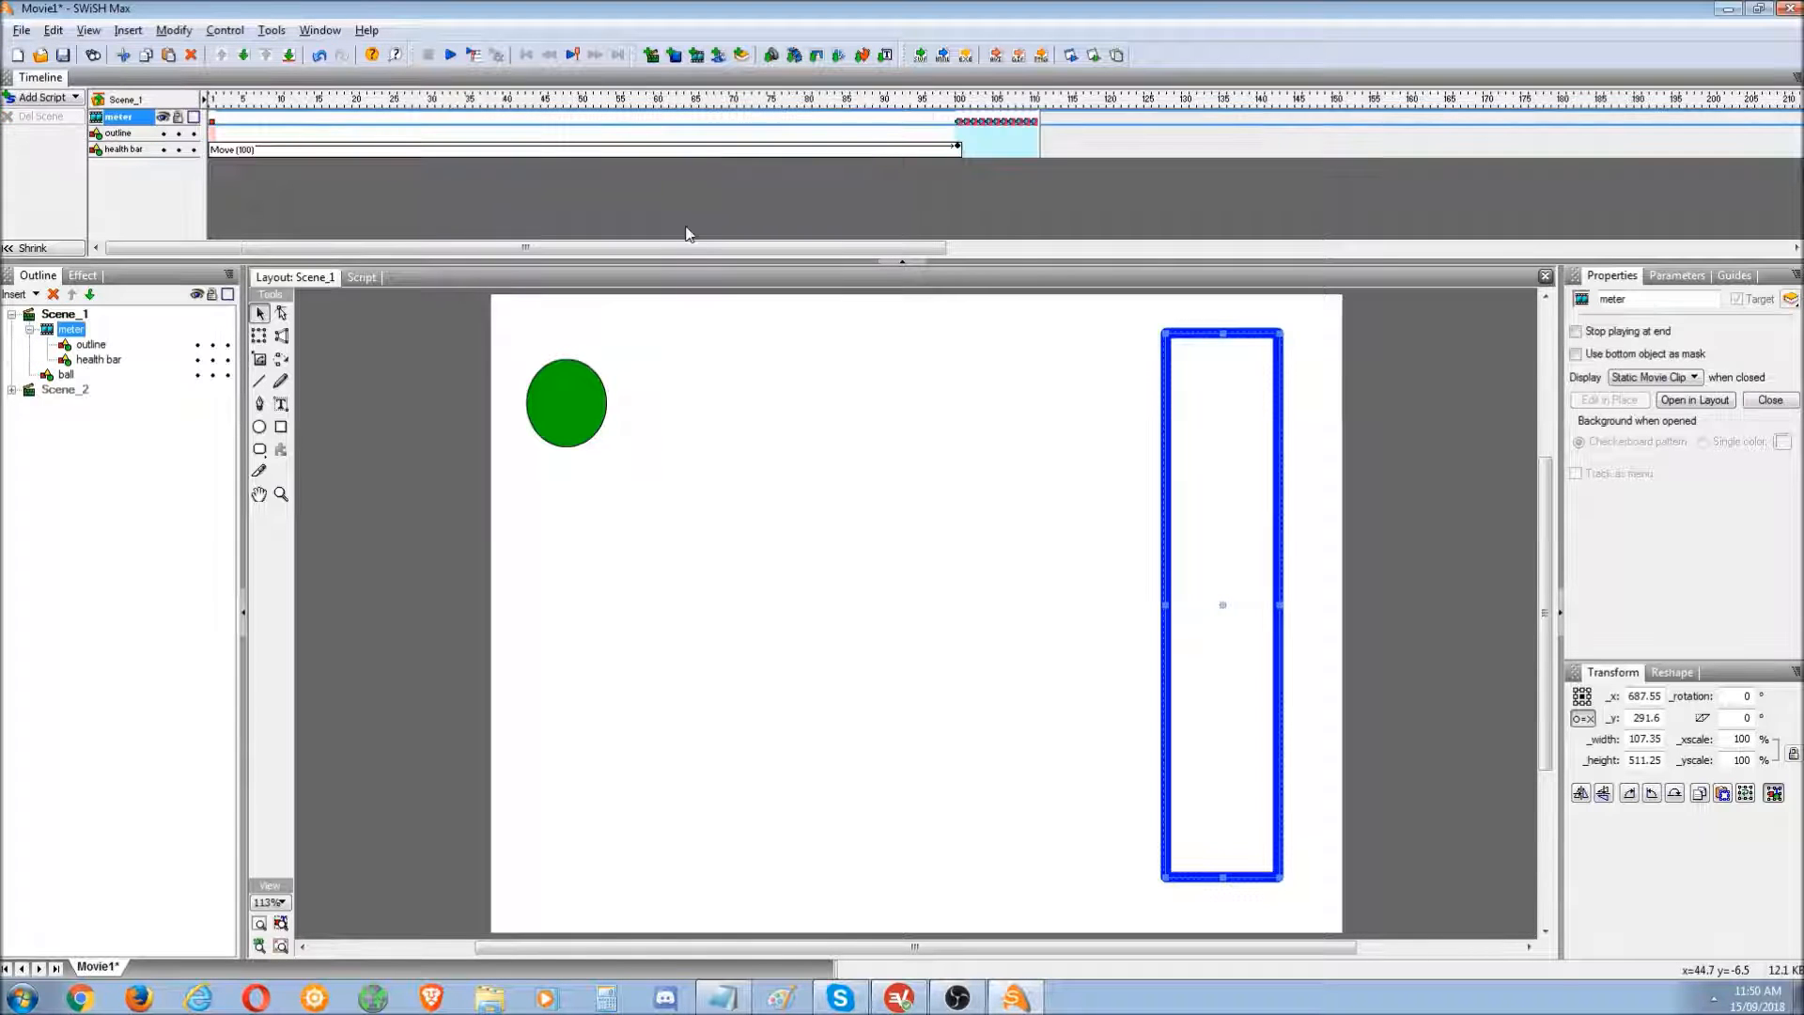
- Test the game in the Flash player by hitting the ball until the meter is full, and close the player
{"action": "left_click", "coordinate": [1095, 55]}
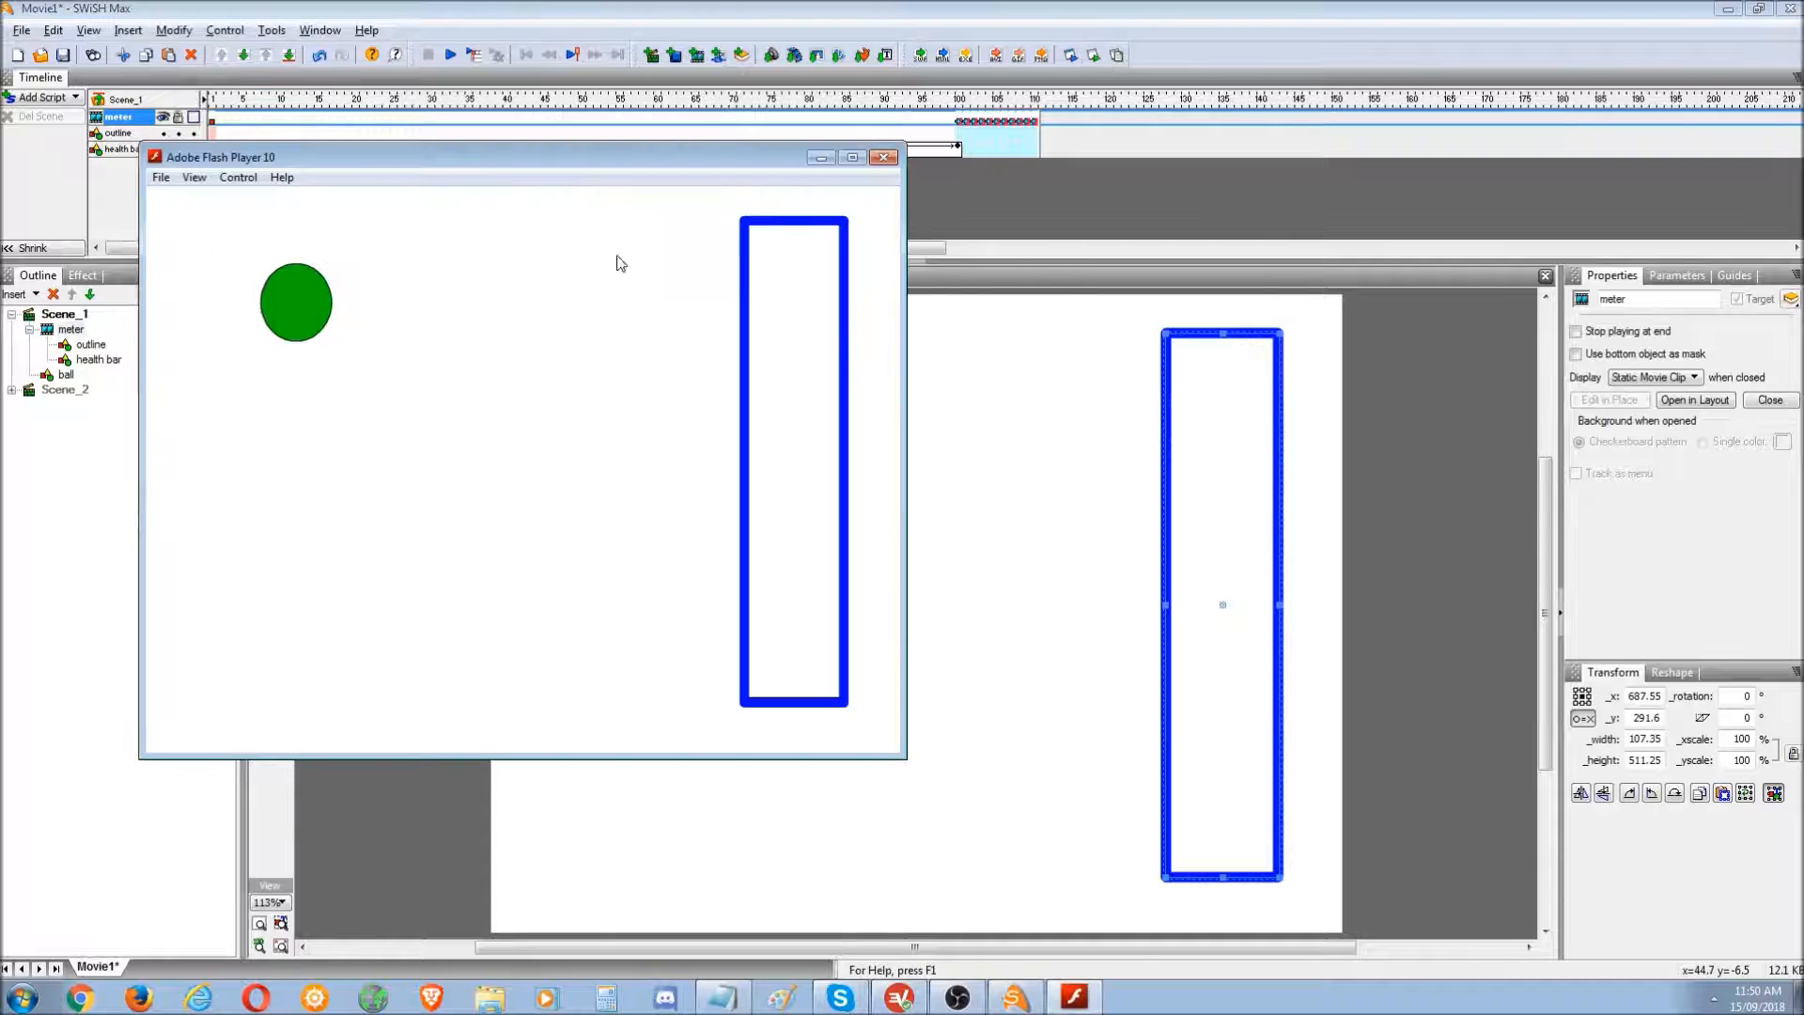
{"action": "left_click", "coordinate": [216, 301]}
{"action": "left_click", "coordinate": [216, 300]}
{"action": "left_click", "coordinate": [216, 301]}
{"action": "left_click", "coordinate": [218, 303]}
{"action": "left_click", "coordinate": [218, 303]}
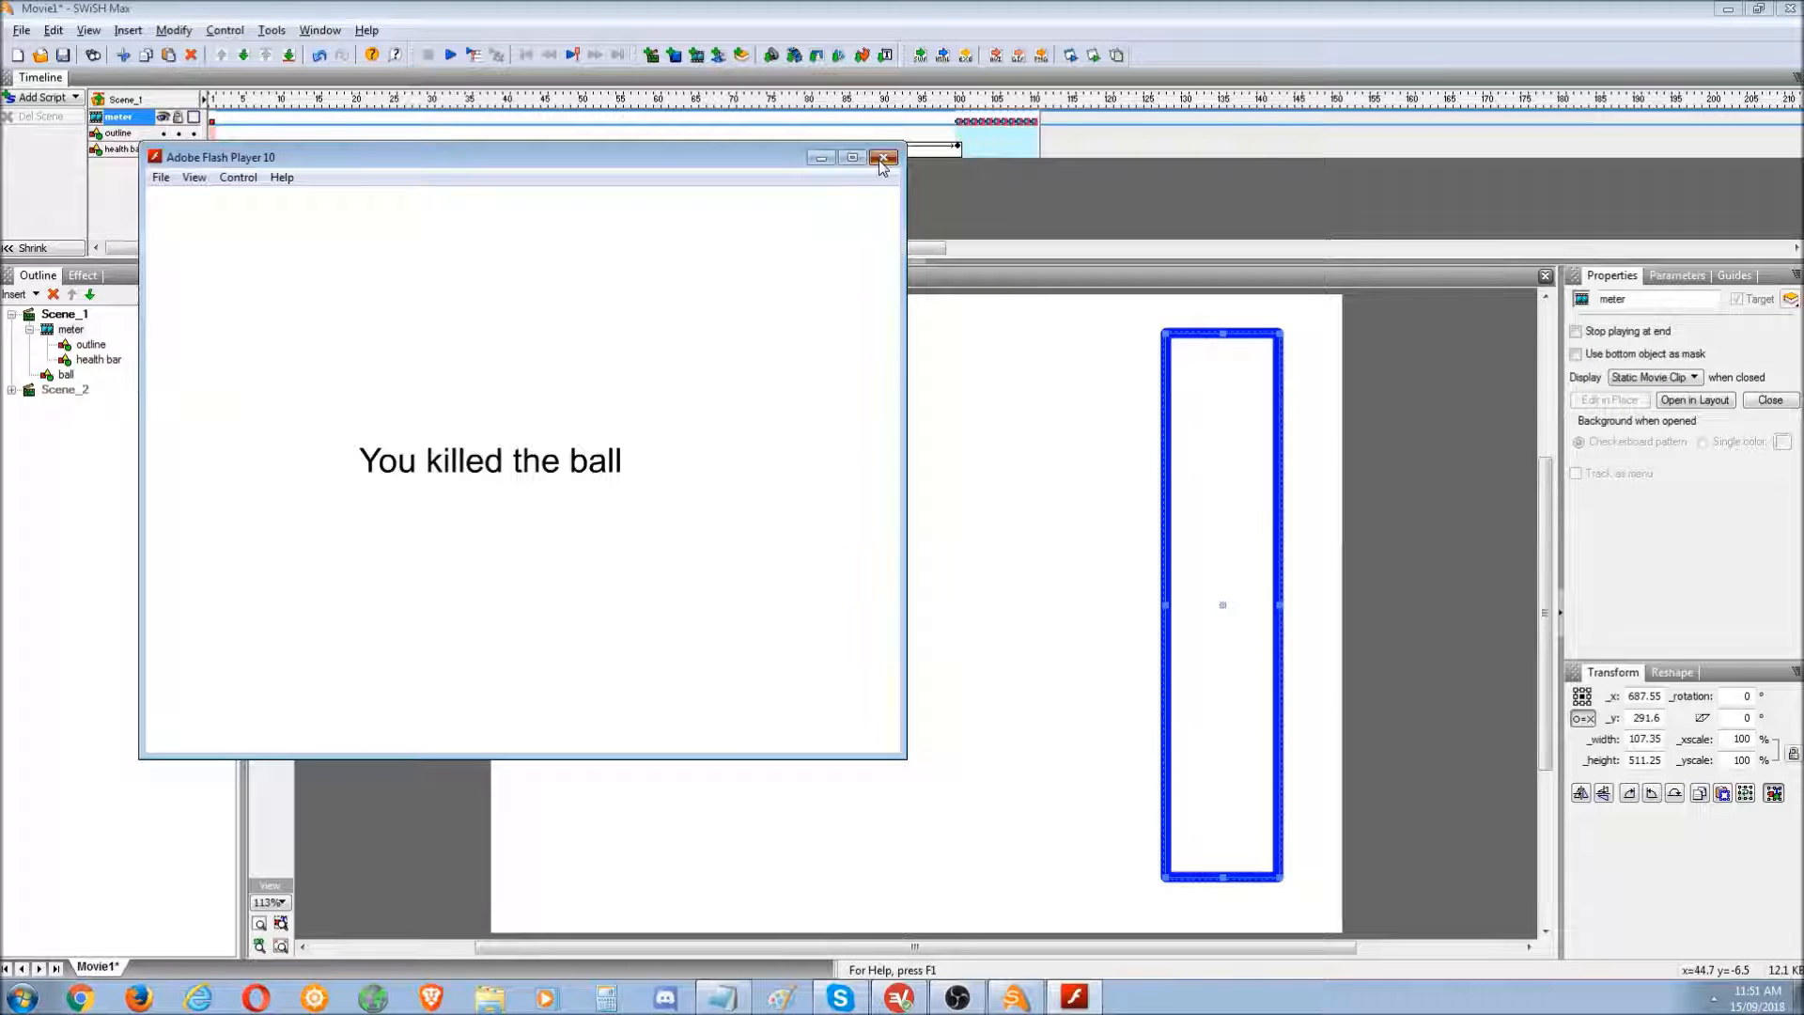
{"action": "left_click_drag", "start_coordinate": [711, 170], "coordinate": [755, 250]}
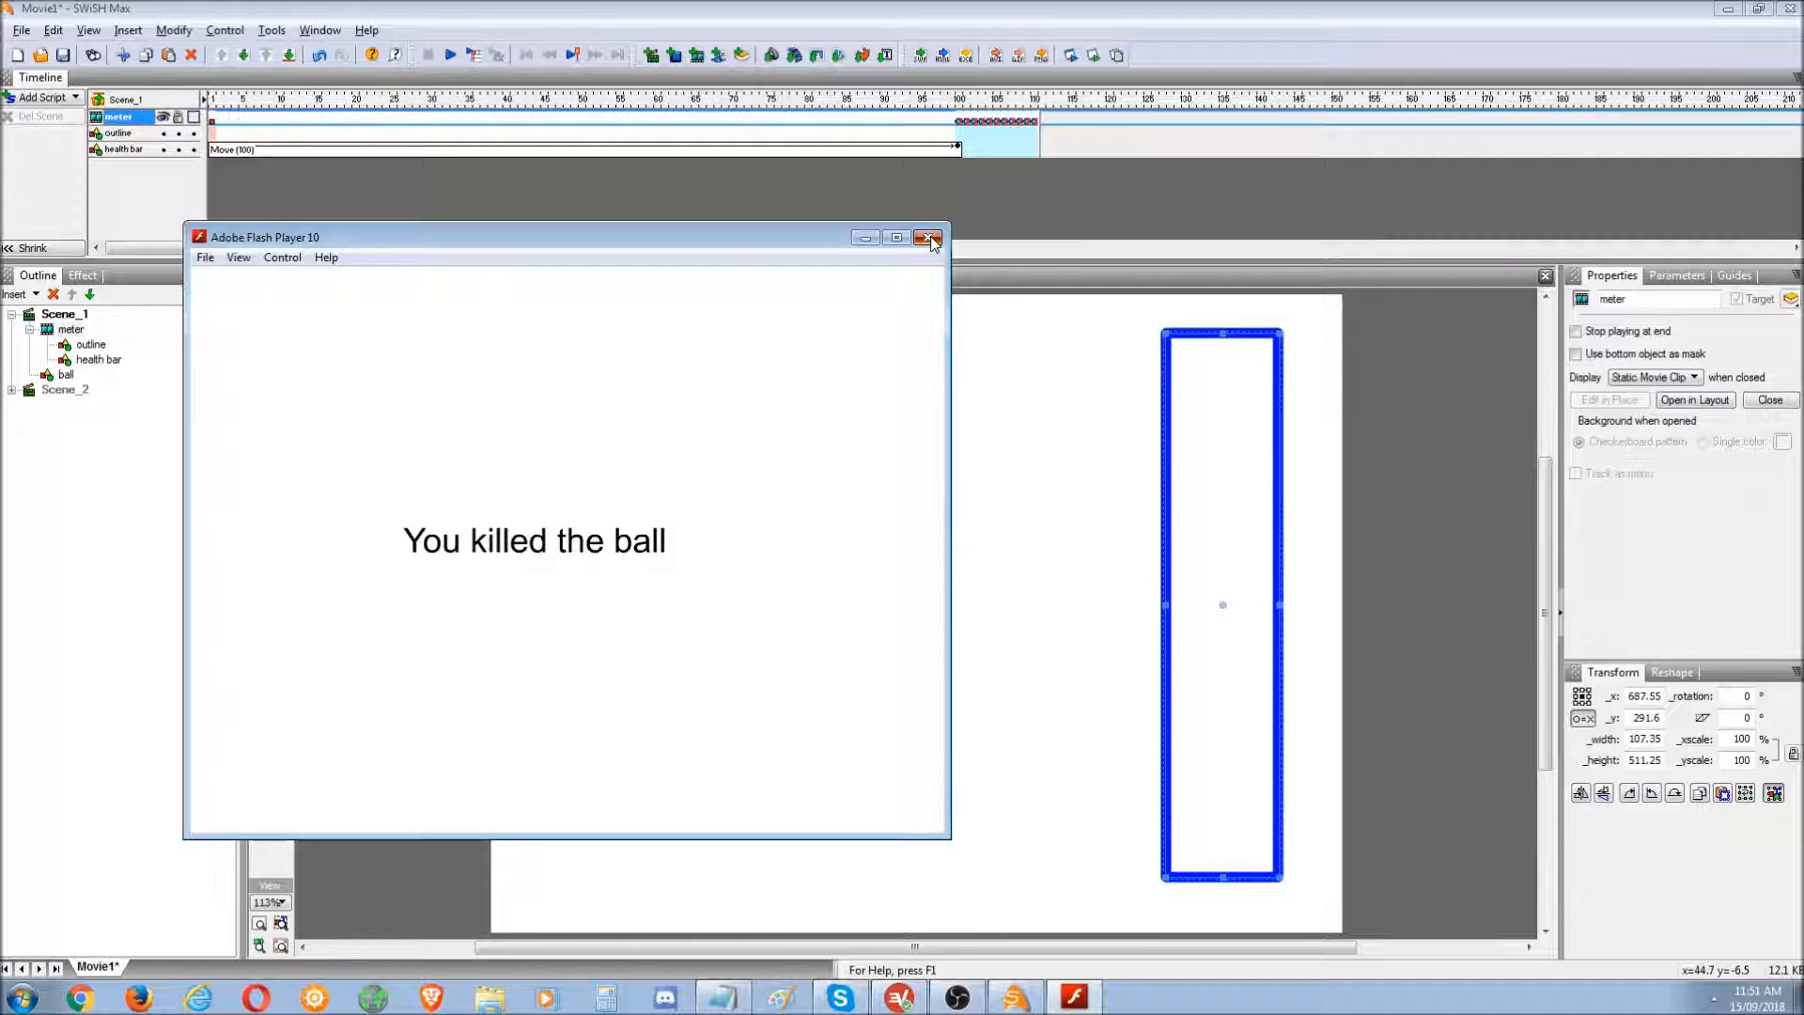
{"action": "left_click", "coordinate": [928, 237]}
- Add a stopSound("scream") action after stop() in Scene_2's frame 1 script
{"action": "left_click", "coordinate": [11, 390]}
{"action": "left_click", "coordinate": [58, 390]}
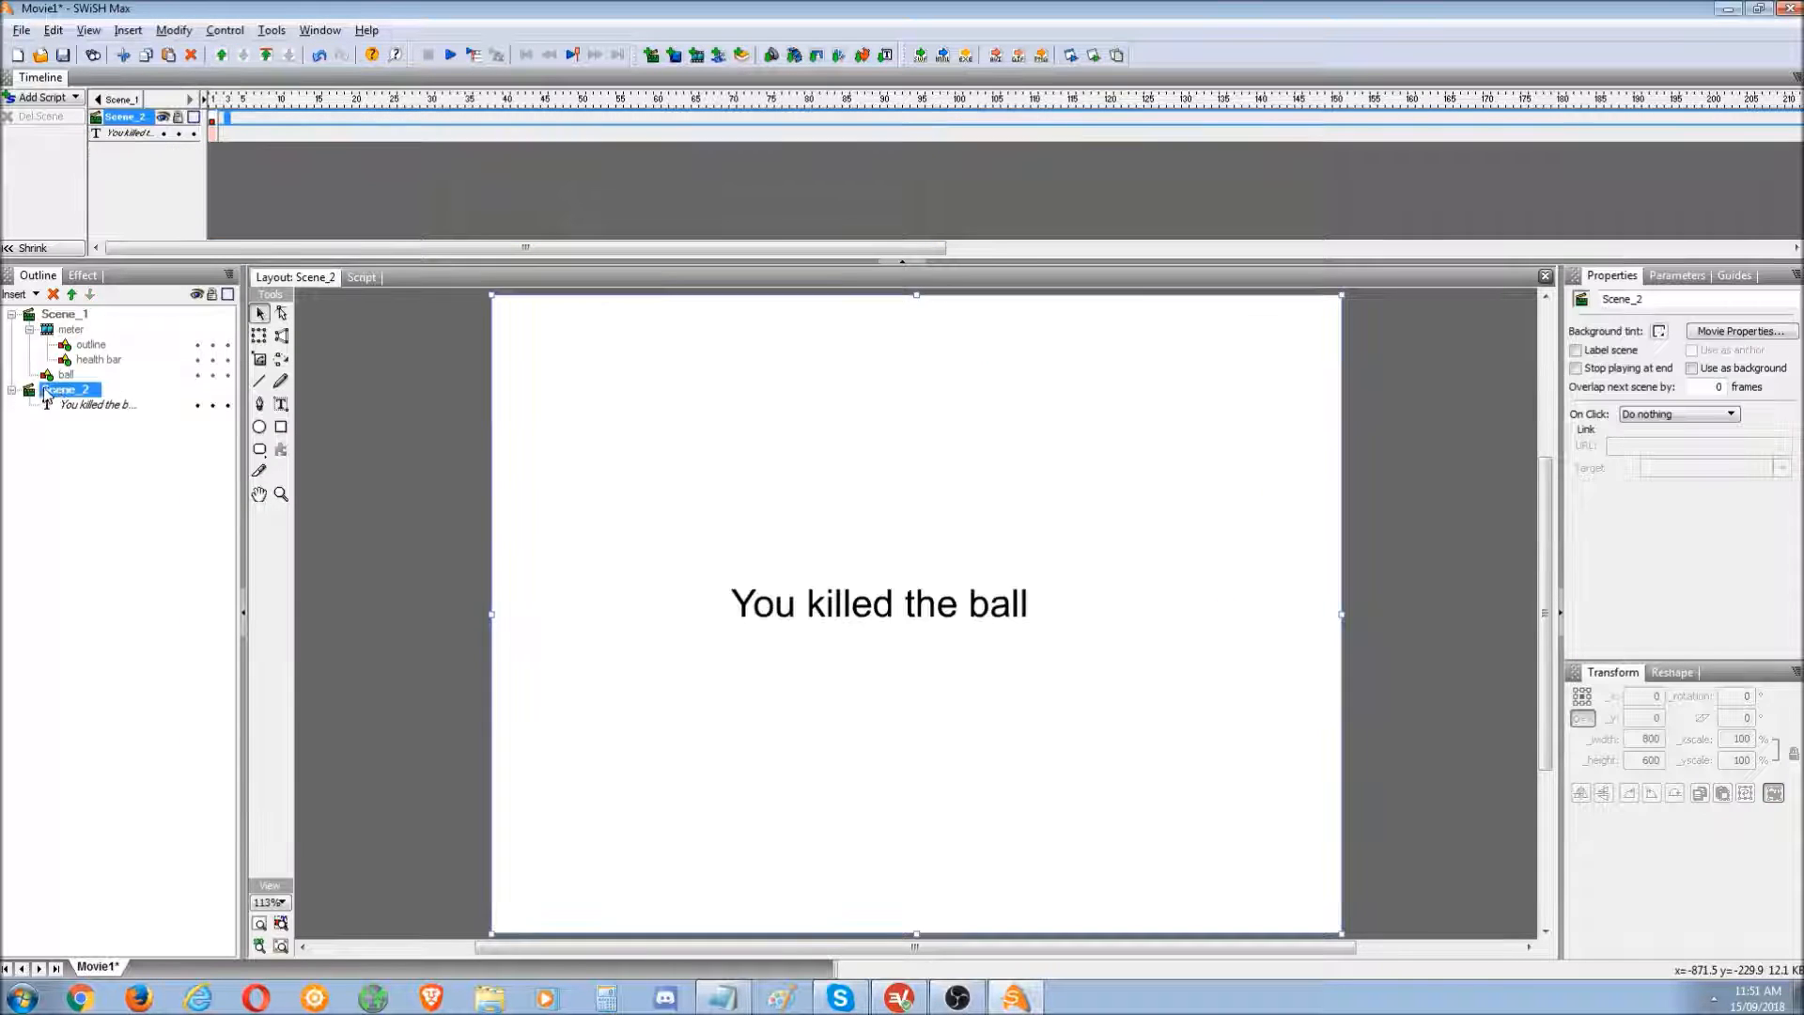
{"action": "left_click", "coordinate": [362, 279]}
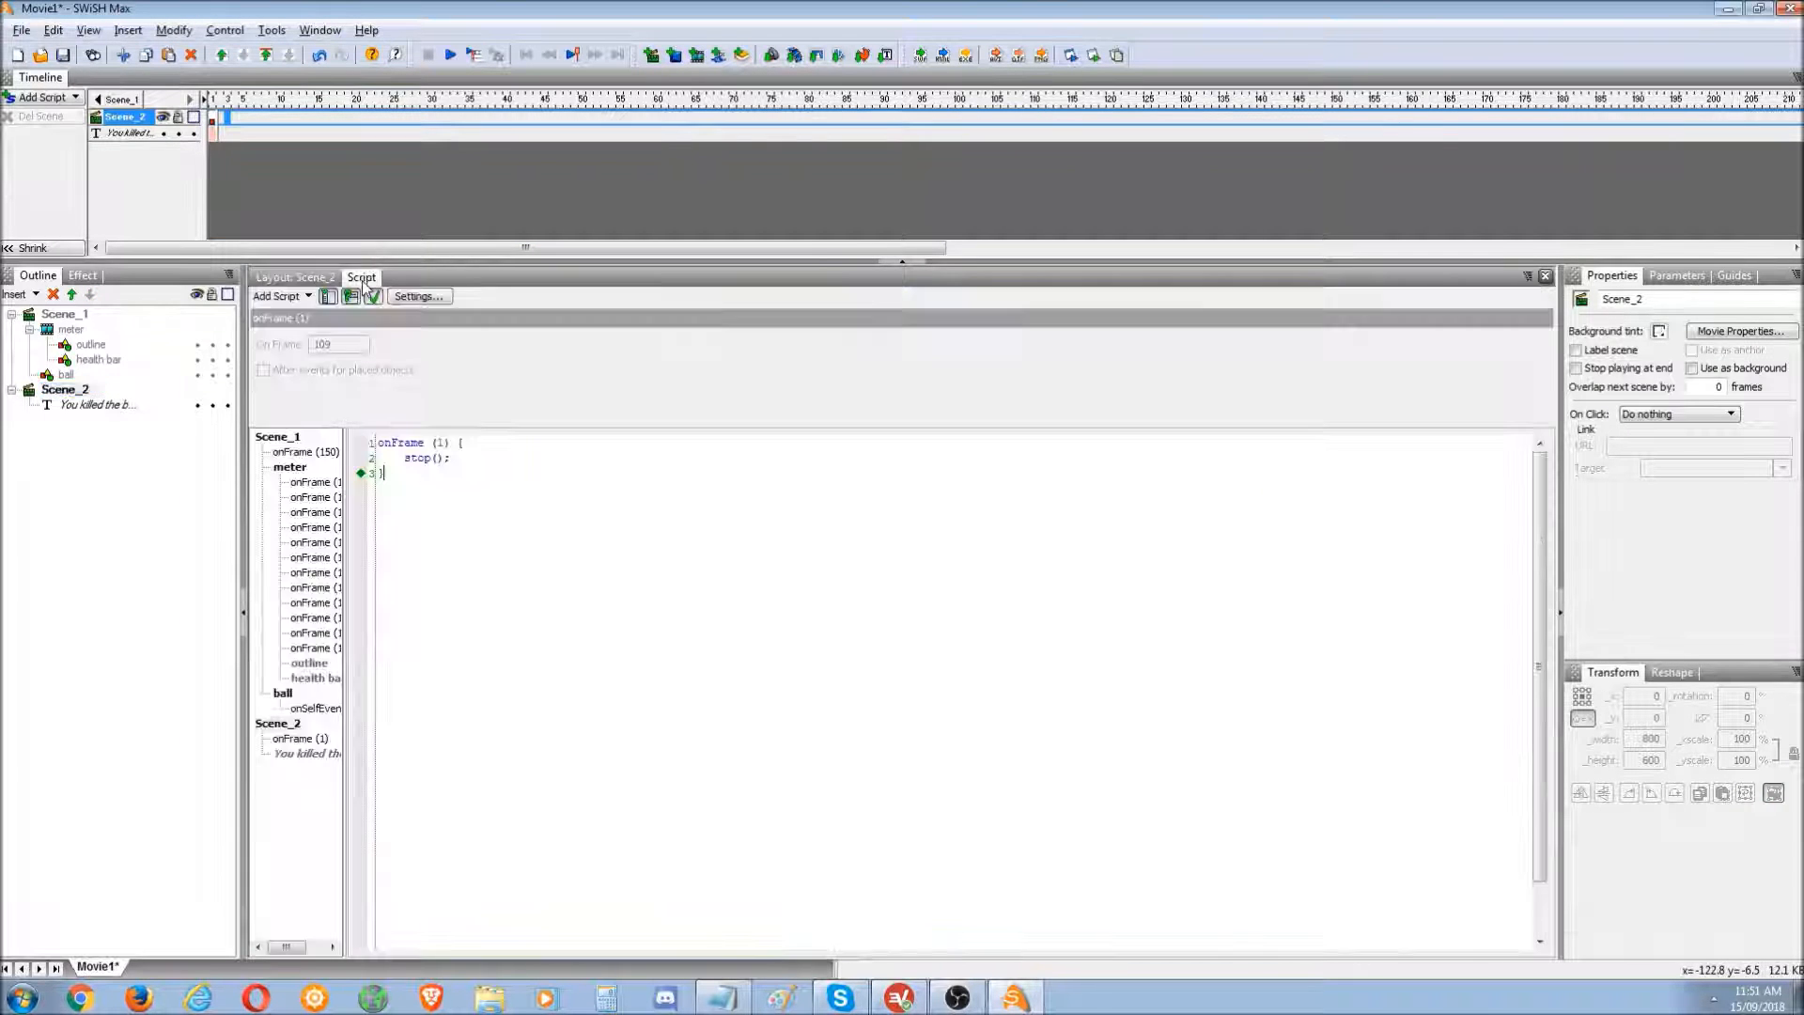
{"action": "left_click", "coordinate": [487, 454]}
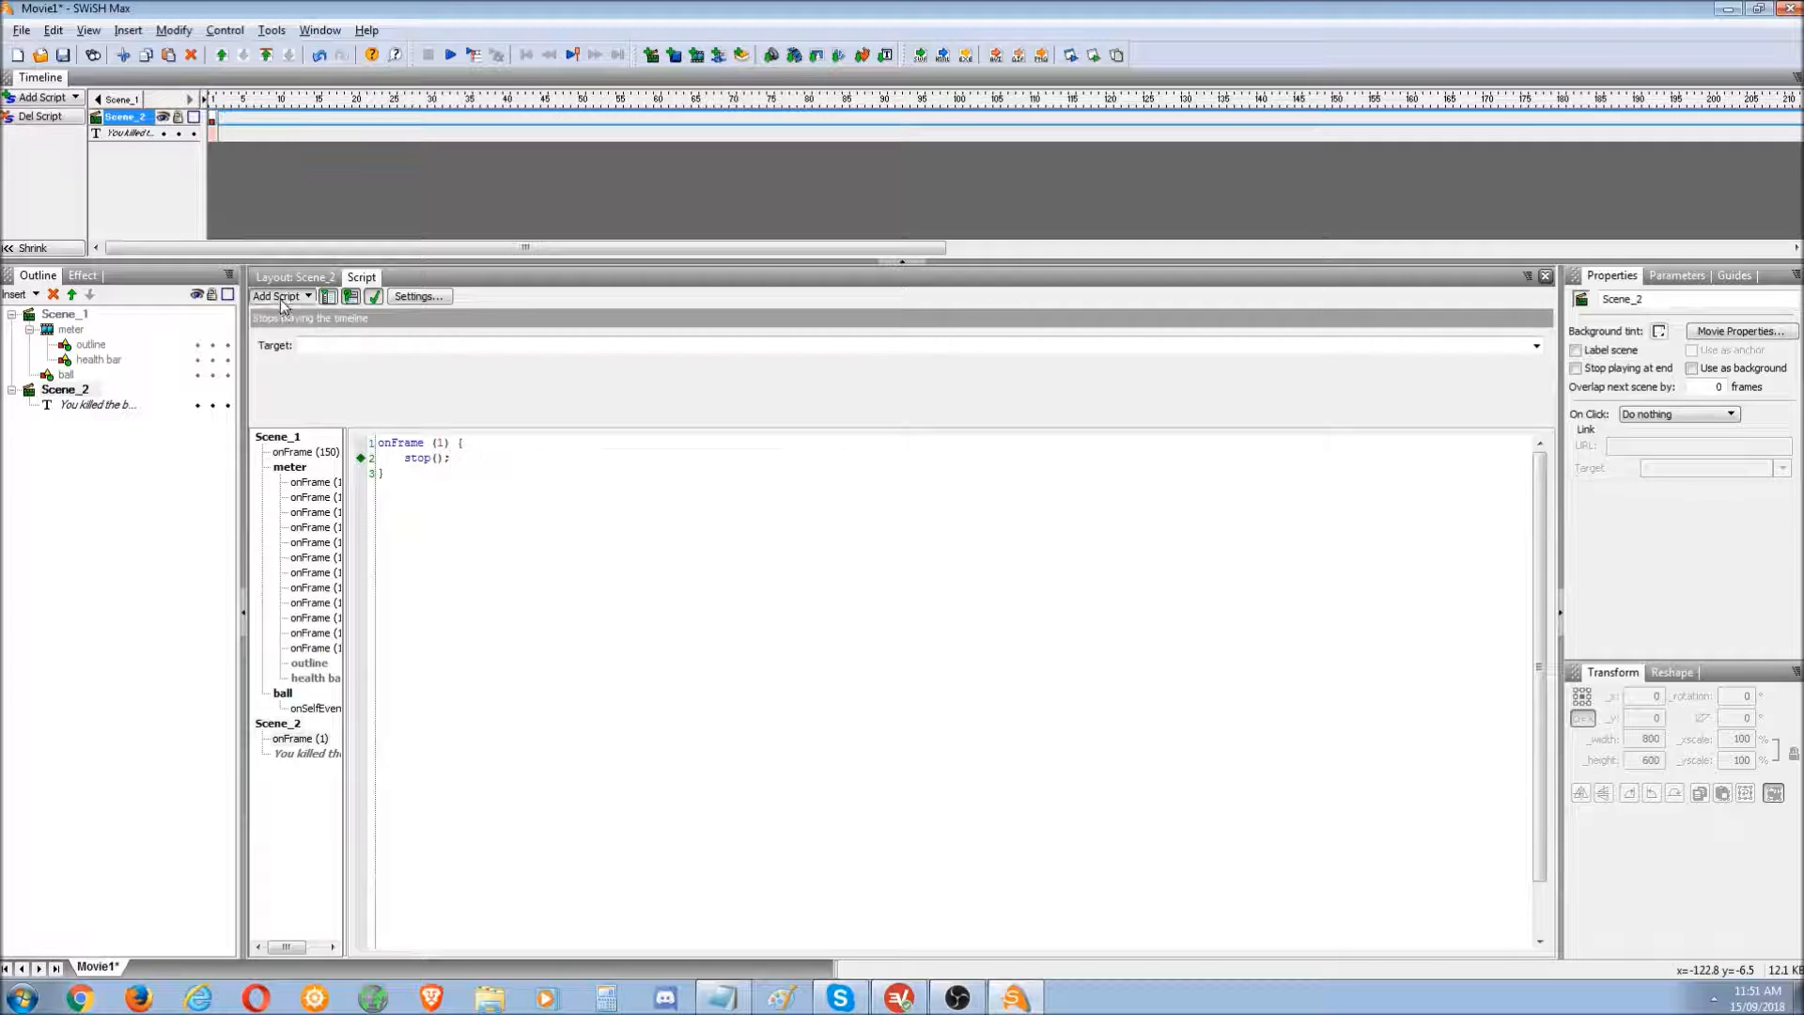
{"action": "left_click", "coordinate": [278, 296]}
{"action": "mouse_move", "coordinate": [313, 501]}
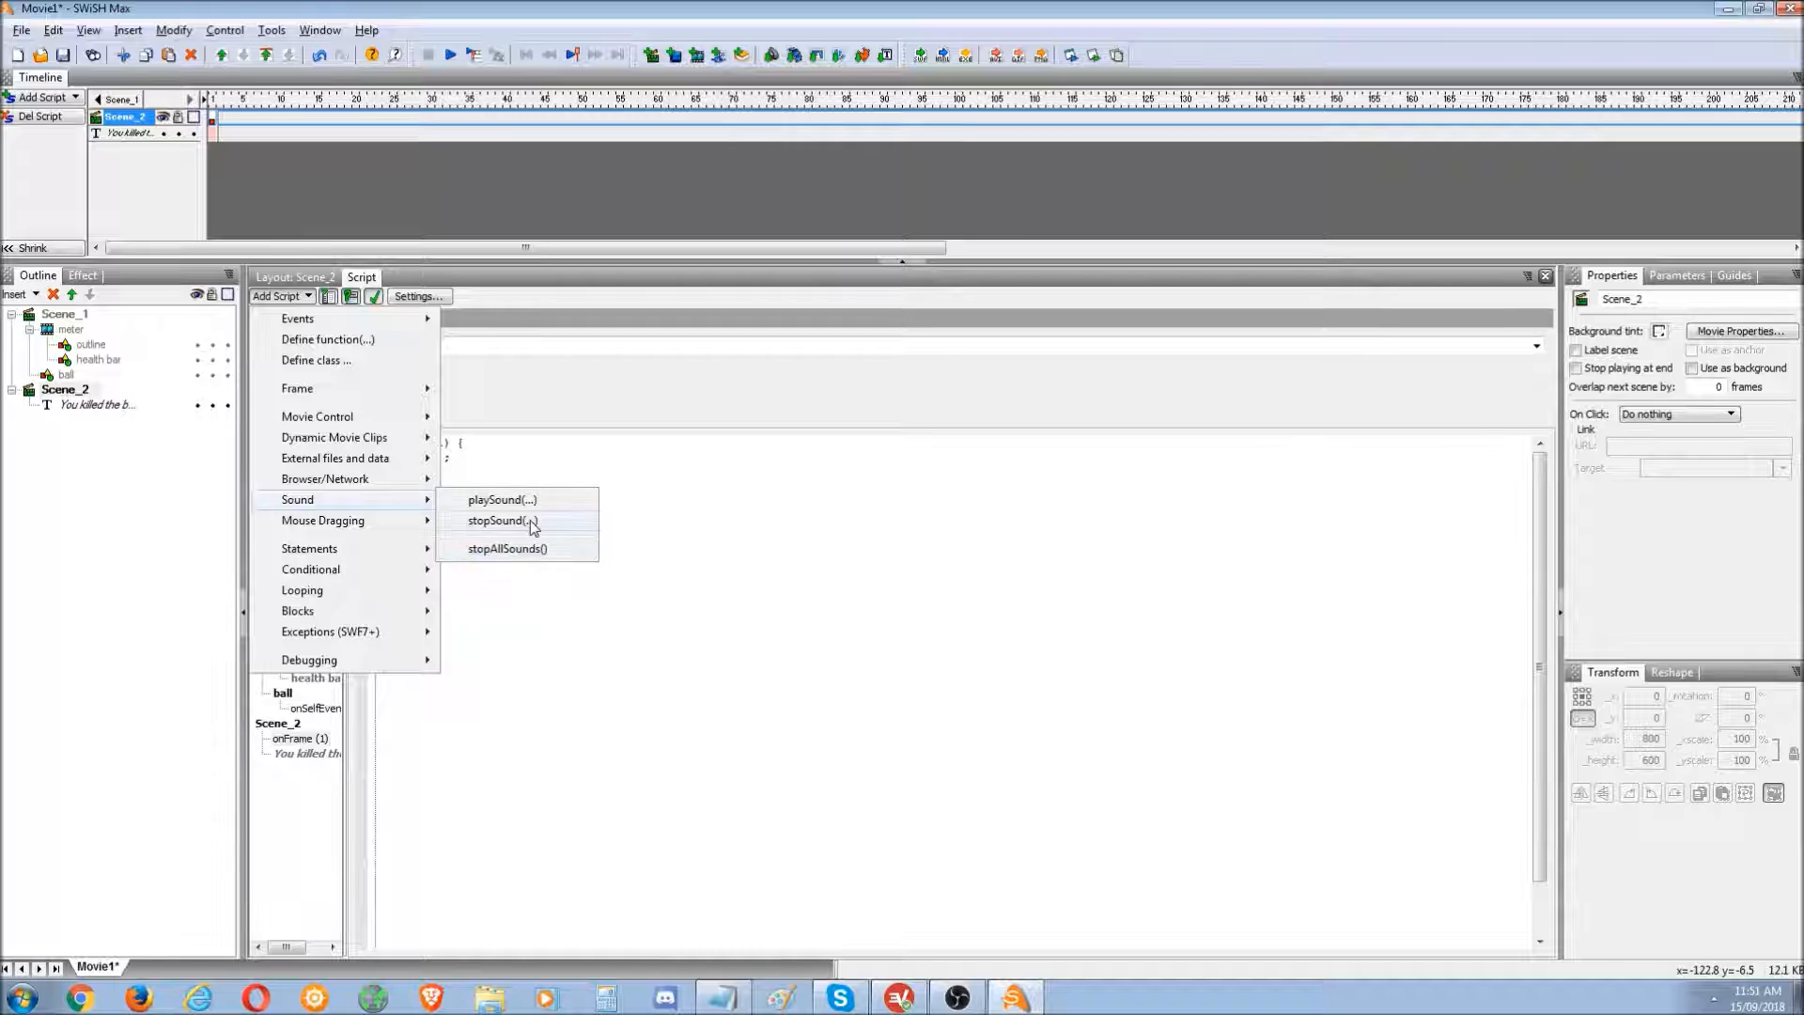
{"action": "left_click", "coordinate": [503, 520]}
{"action": "left_click", "coordinate": [393, 345]}
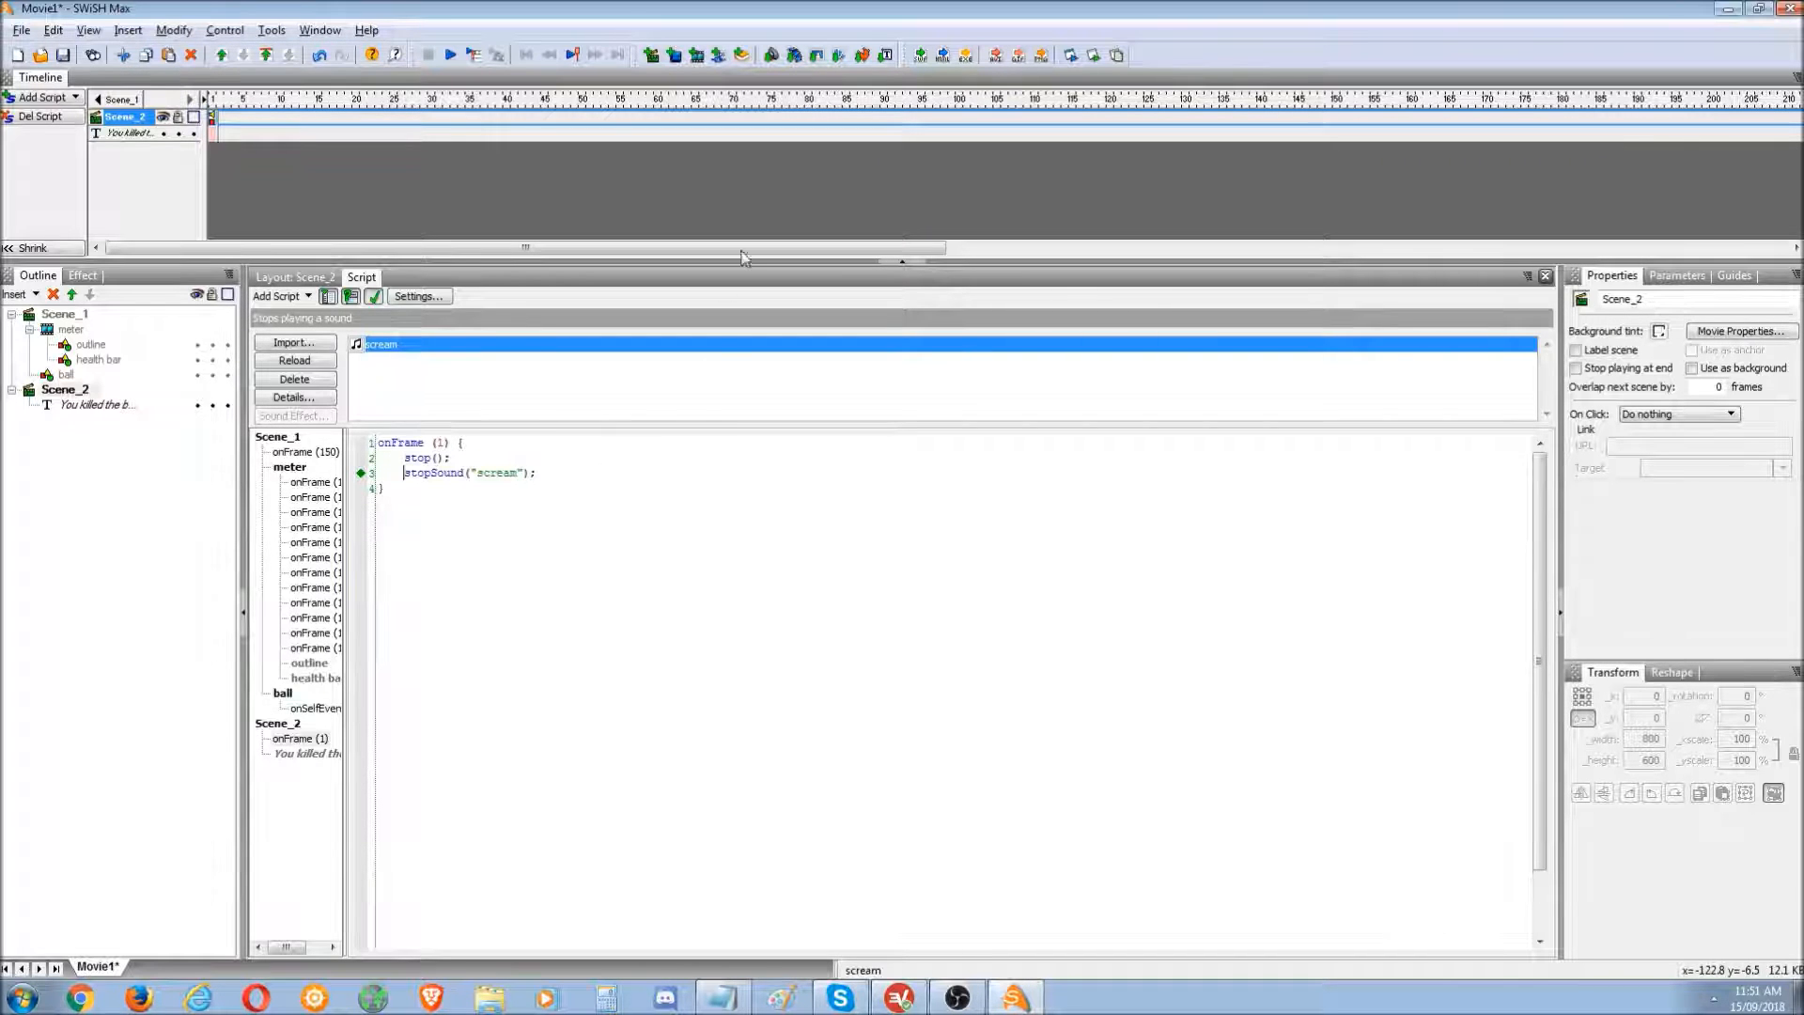
- Test in the Flash player whether the scream sound stops at the "You killed the ball" scene, and close the player
{"action": "left_click", "coordinate": [1097, 54]}
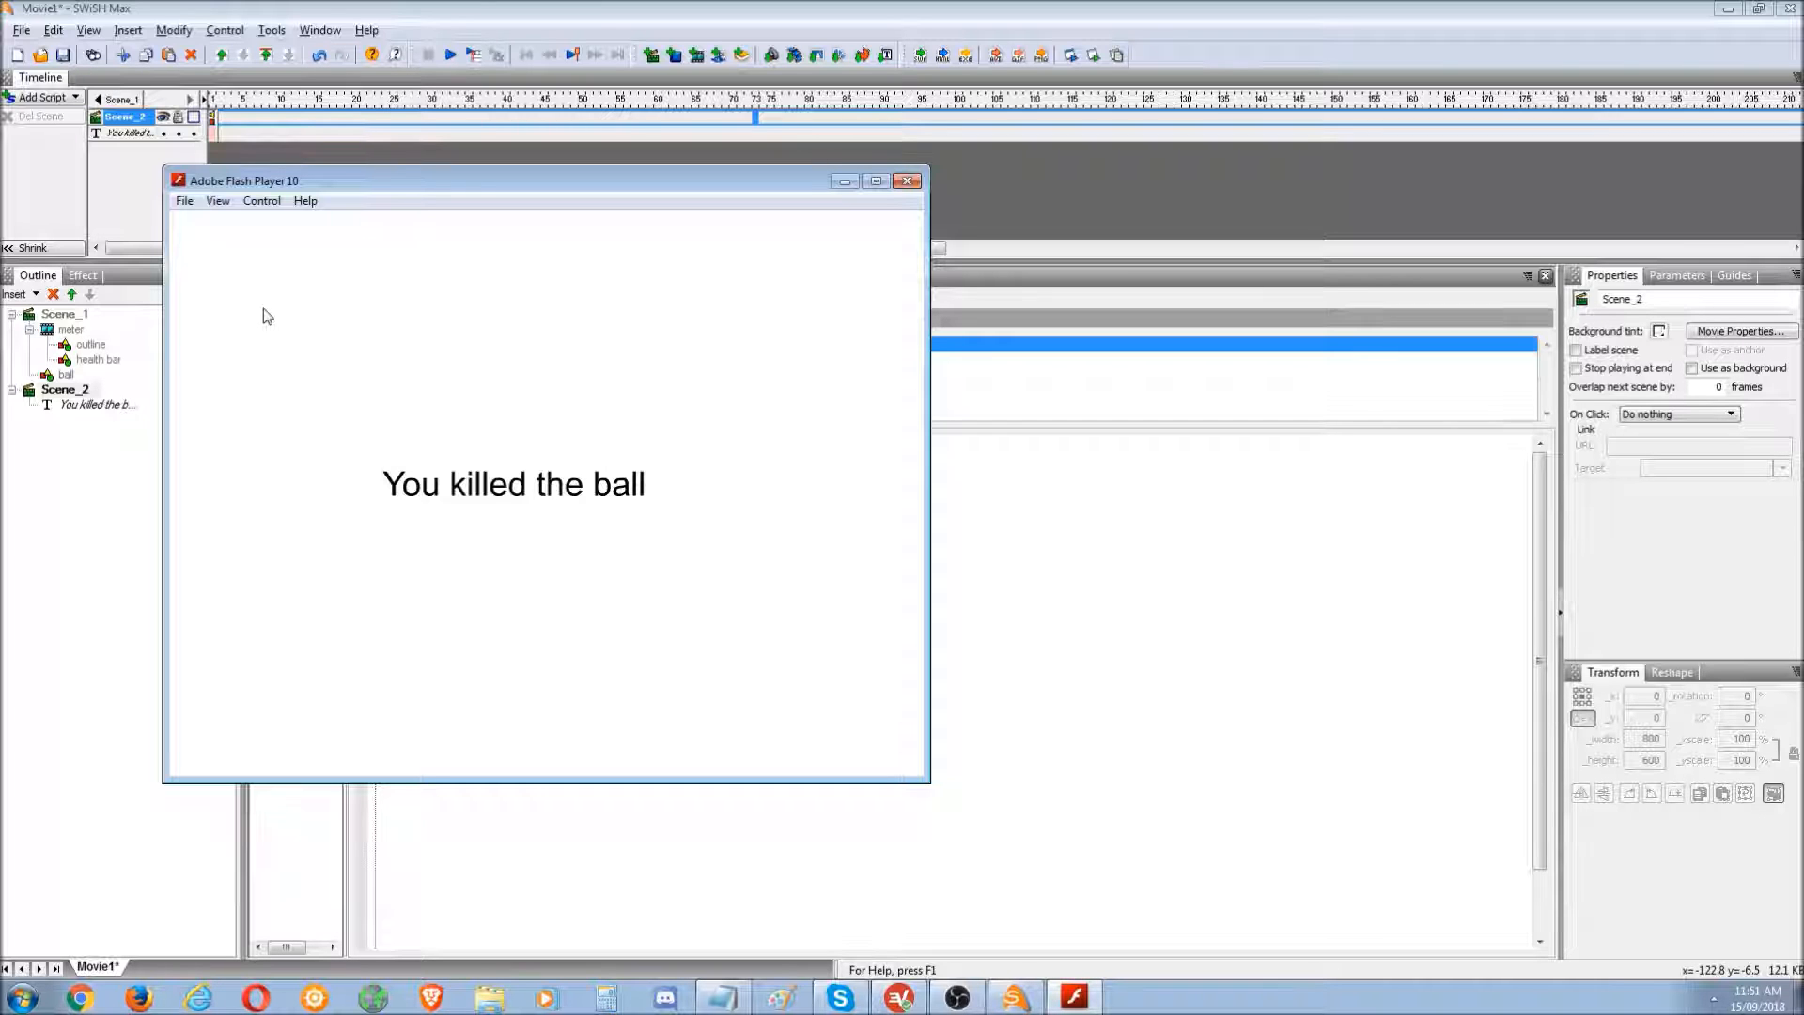
{"action": "left_click", "coordinate": [907, 180]}
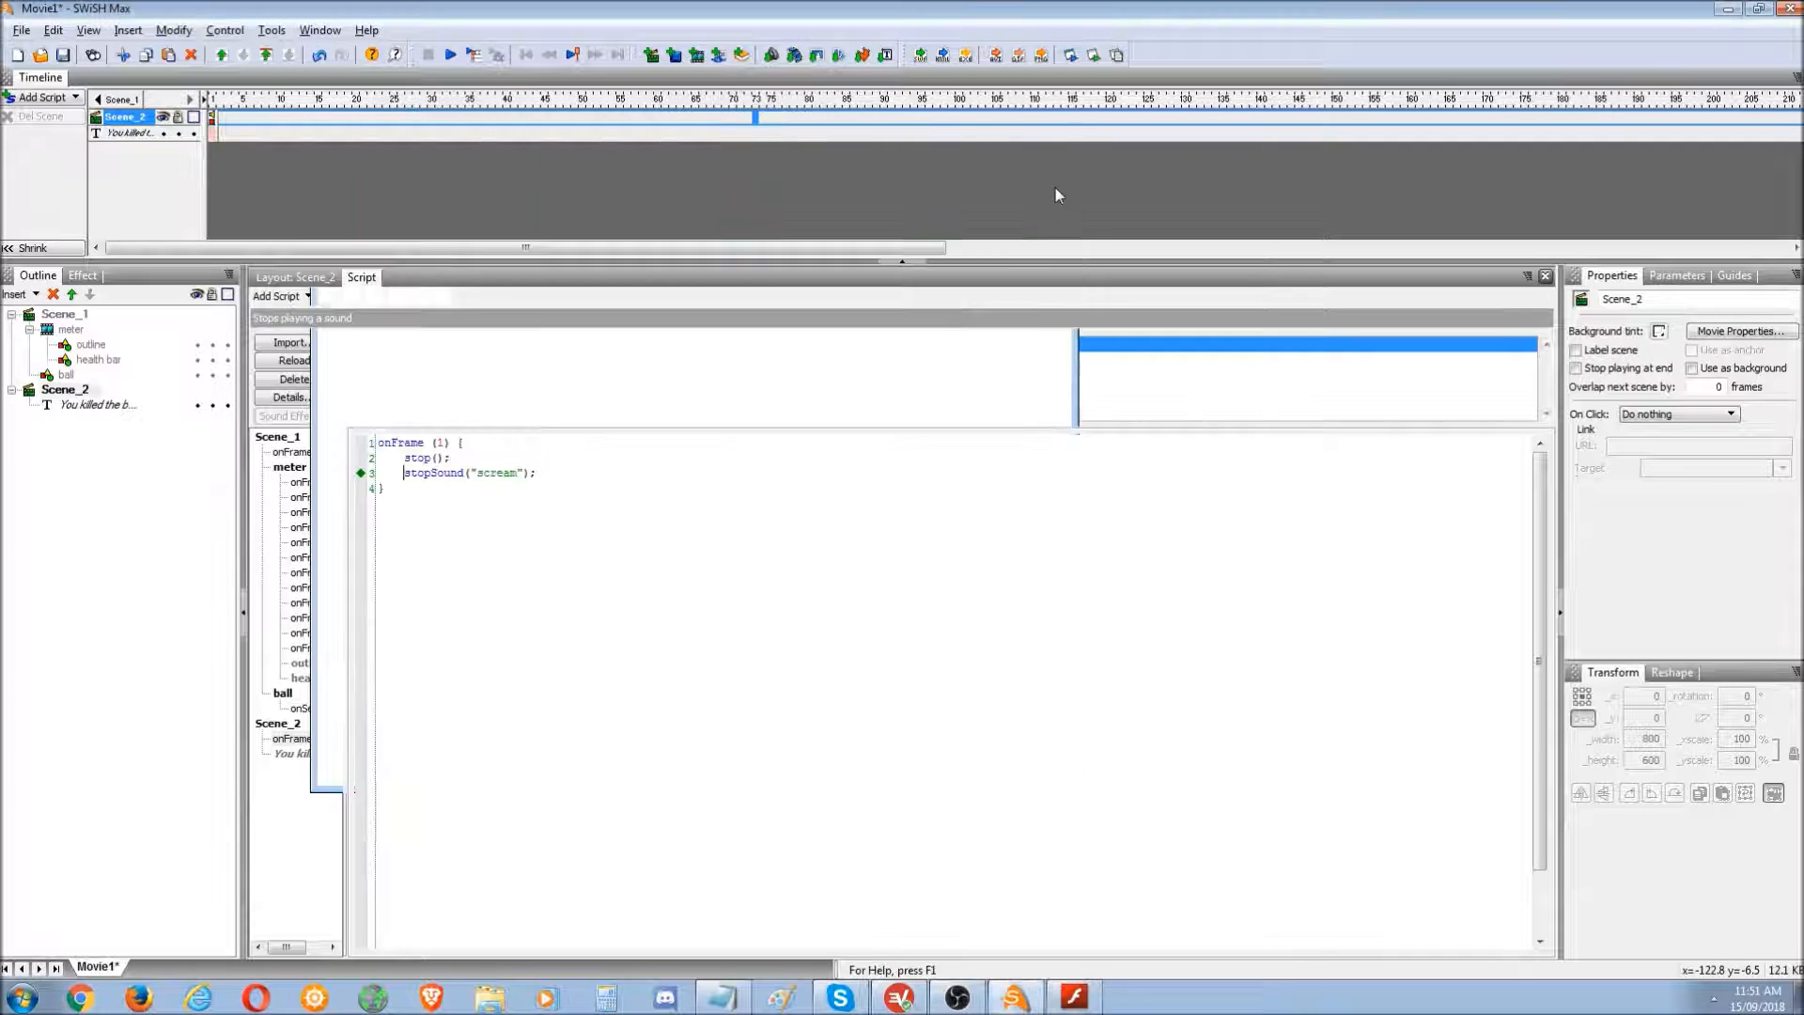
{"action": "left_click", "coordinate": [279, 278]}
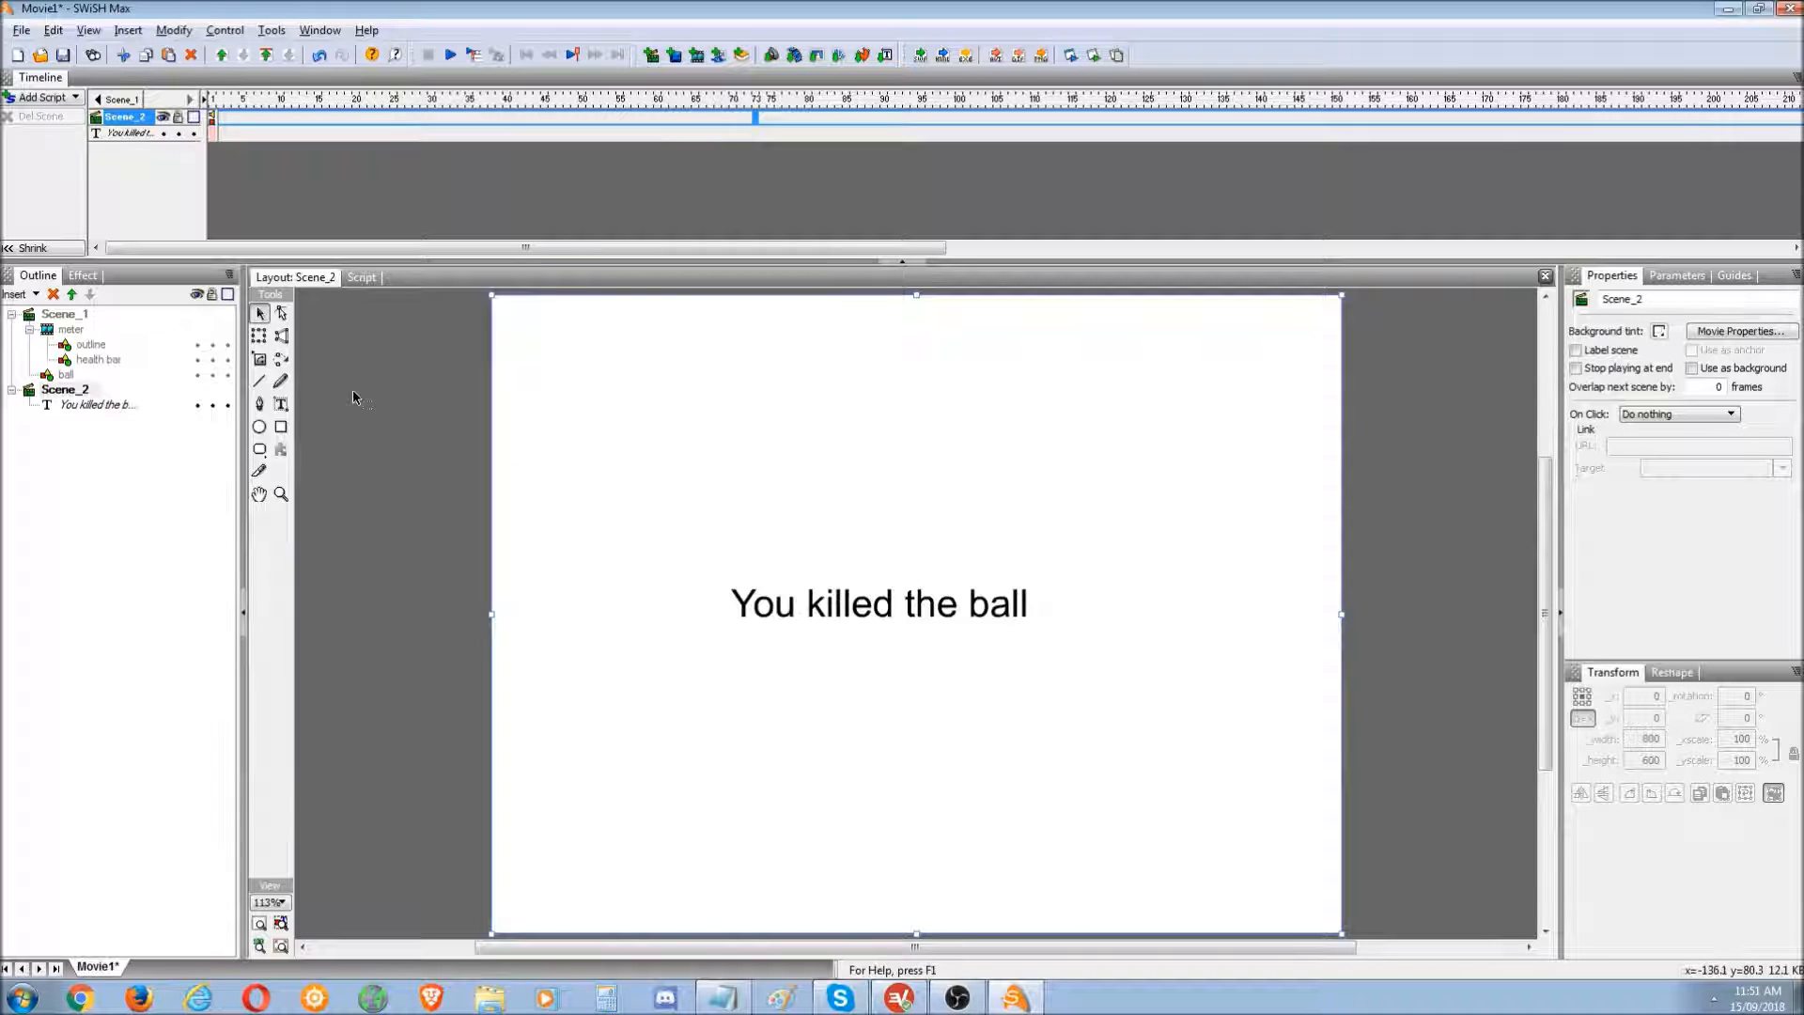
{"action": "left_click", "coordinate": [1116, 52]}
{"action": "left_click", "coordinate": [287, 328]}
{"action": "left_click", "coordinate": [288, 328]}
{"action": "left_click", "coordinate": [288, 328]}
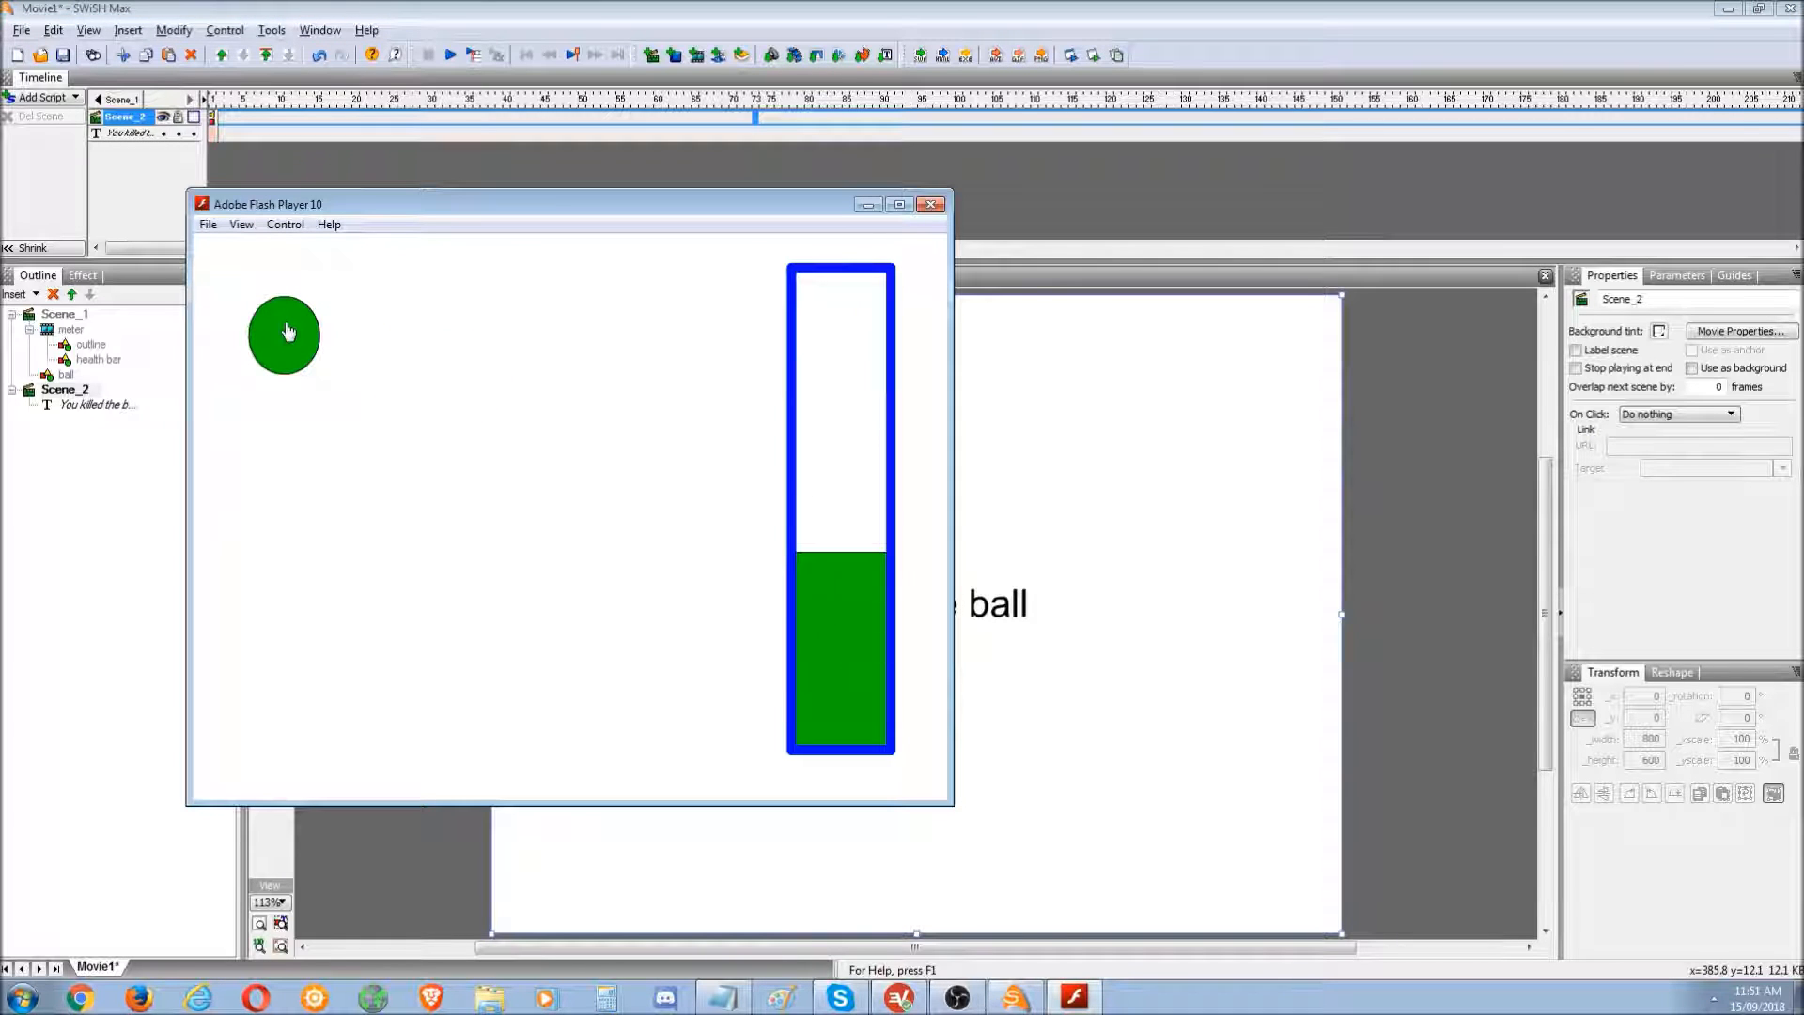
{"action": "left_click", "coordinate": [288, 328]}
{"action": "left_click", "coordinate": [288, 328]}
{"action": "left_click", "coordinate": [287, 328]}
{"action": "double_click", "coordinate": [288, 328]}
{"action": "left_click", "coordinate": [287, 326]}
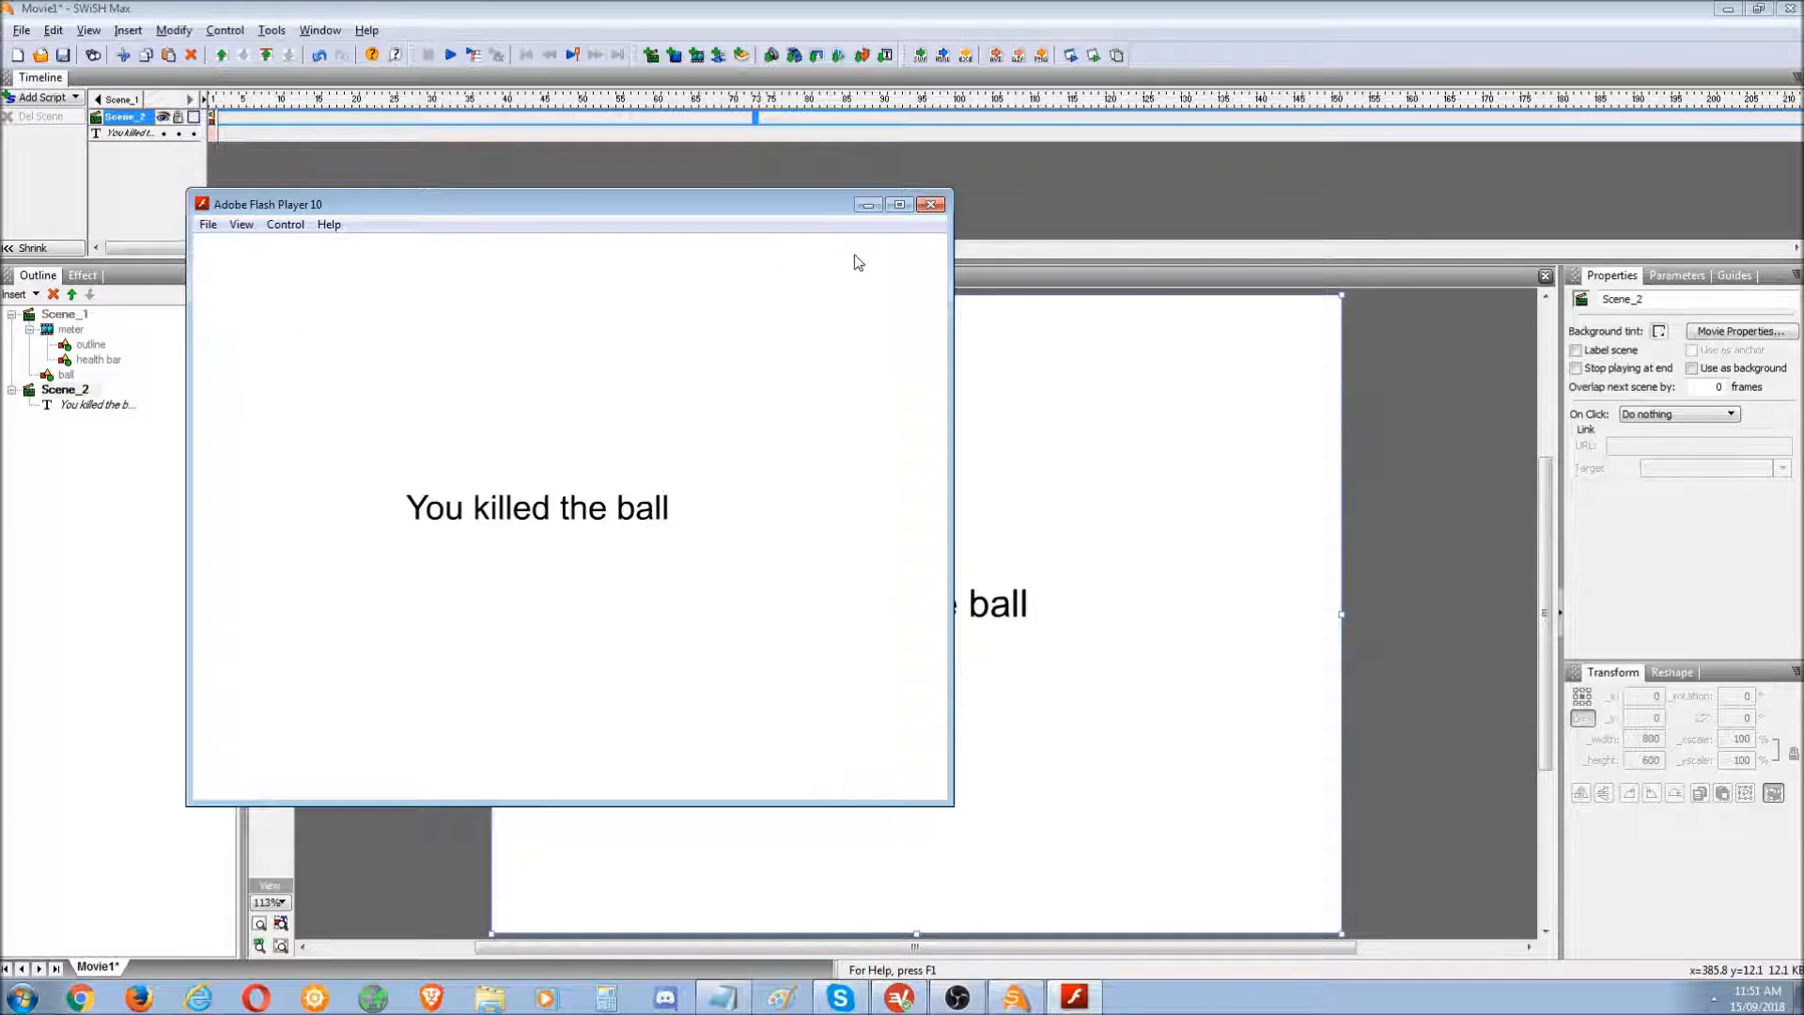
{"action": "left_click", "coordinate": [930, 204]}
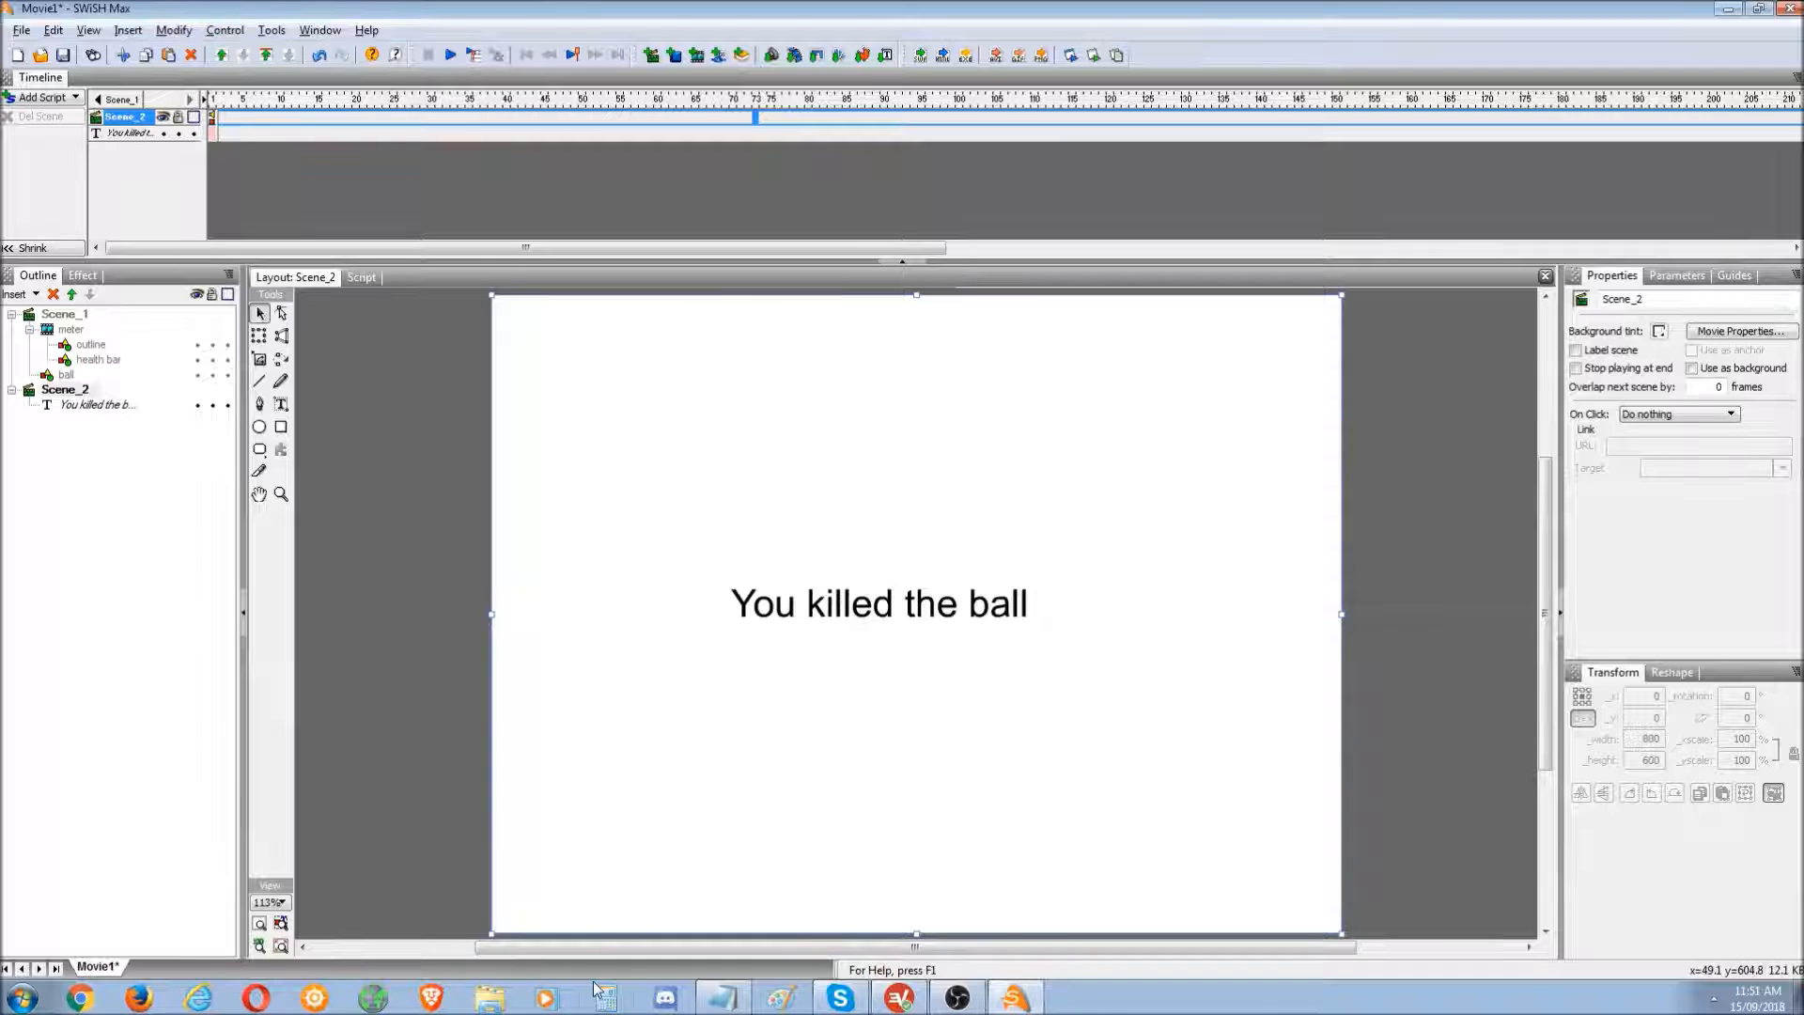
- Switch to Notepad and read the movement and effects entries in the "swish scripting topics" list
{"action": "left_click", "coordinate": [721, 998]}
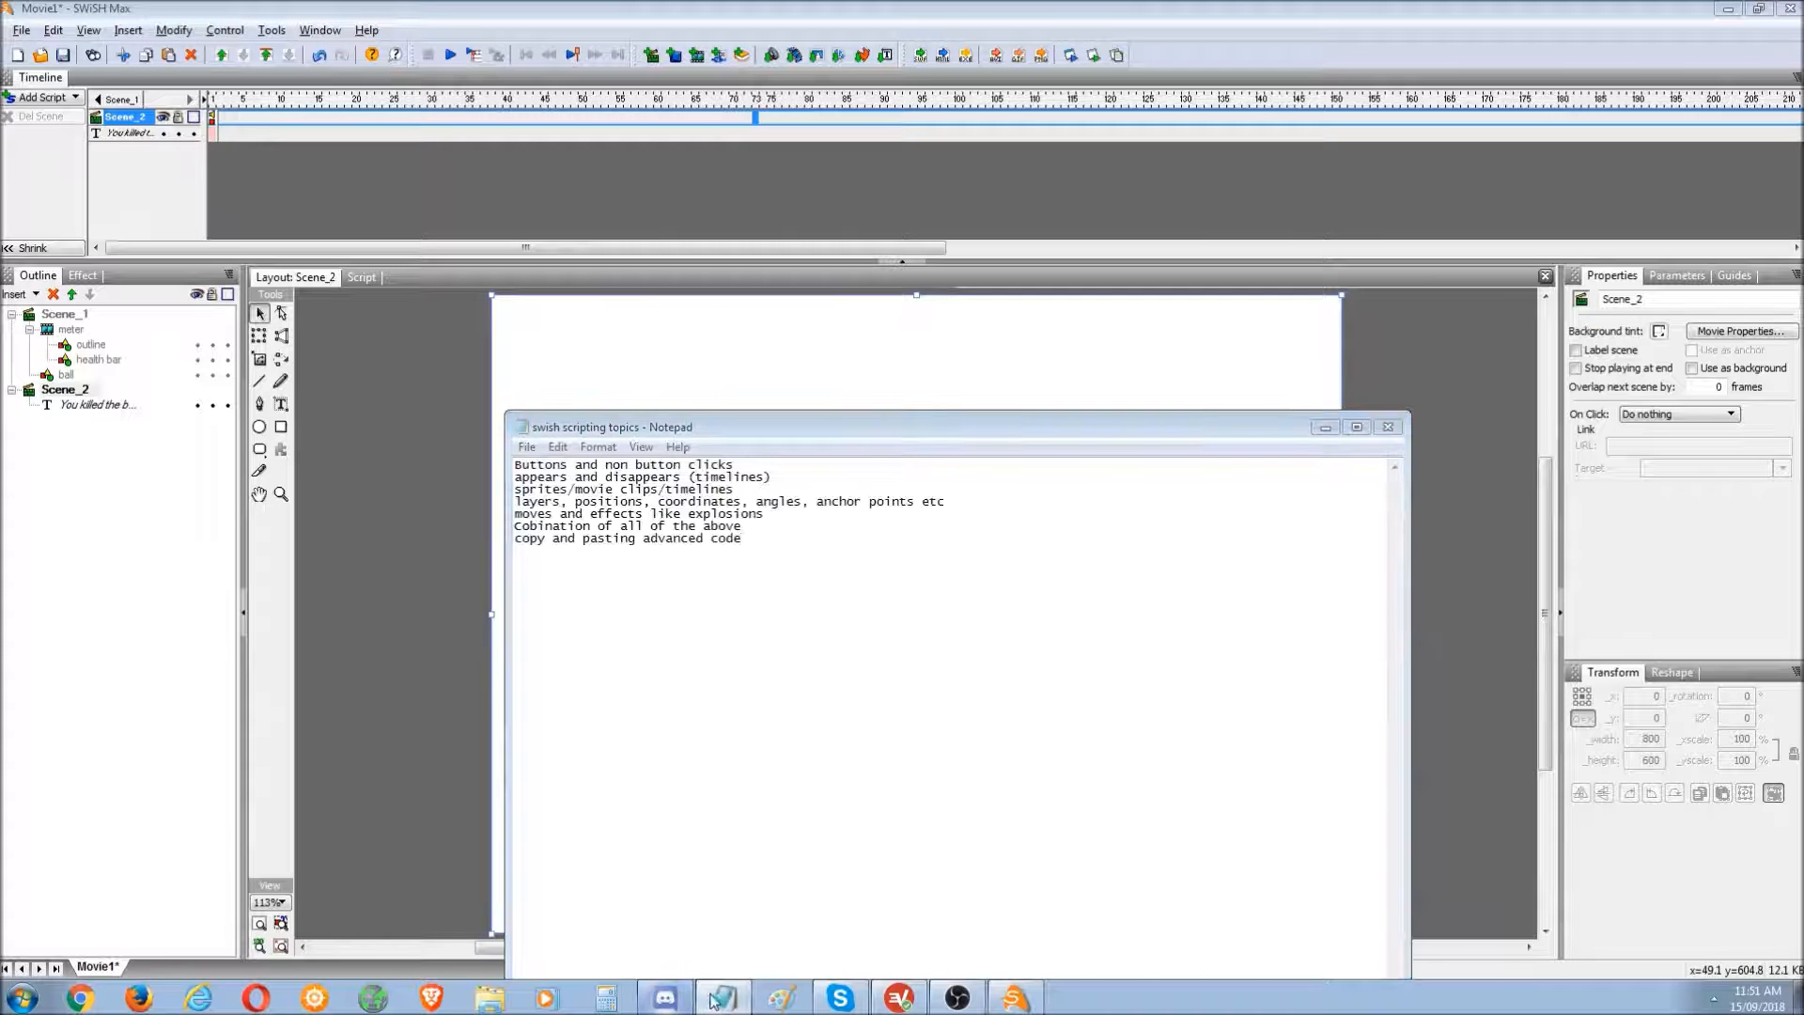
{"action": "left_click", "coordinate": [666, 998]}
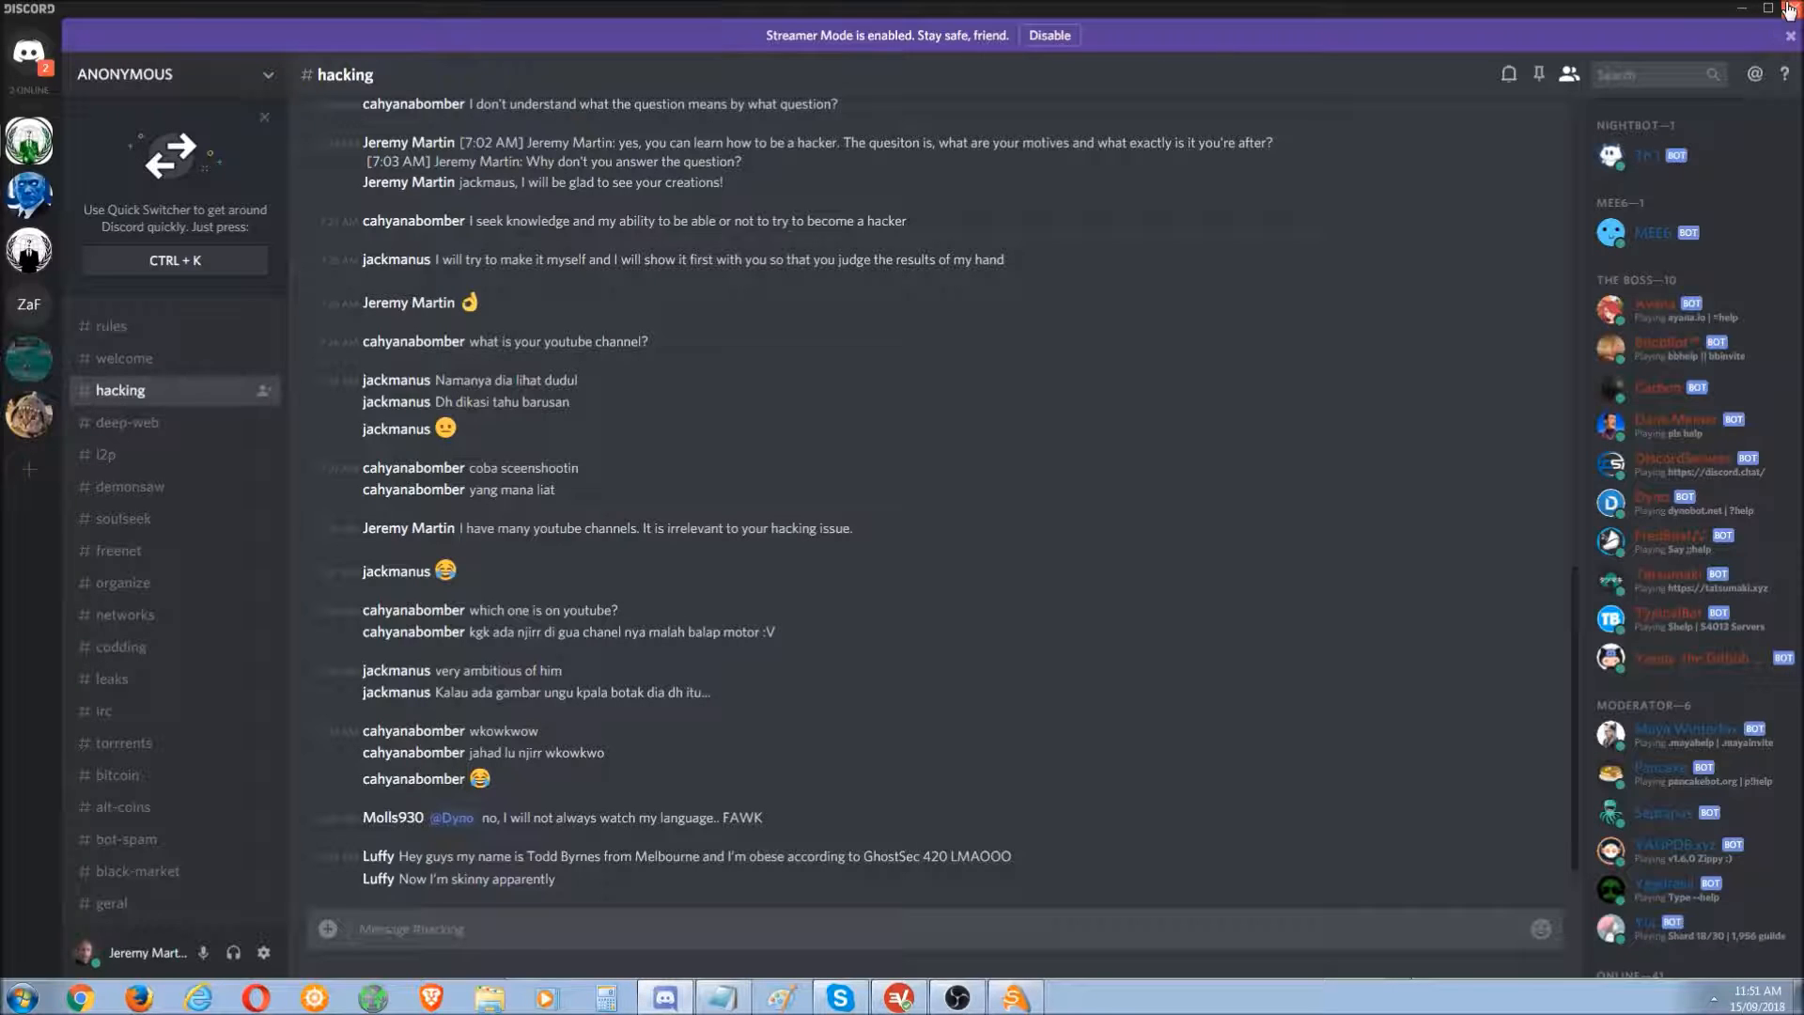
{"action": "left_click", "coordinate": [1788, 9]}
{"action": "left_click", "coordinate": [861, 752]}
{"action": "left_click", "coordinate": [796, 470]}
{"action": "left_click_drag", "start_coordinate": [796, 472], "coordinate": [546, 477]}
- In Scene_1, insert a Place effect at about frame 61 and a Remove effect at about frame 78 on the ball's timeline
{"action": "left_click", "coordinate": [68, 329]}
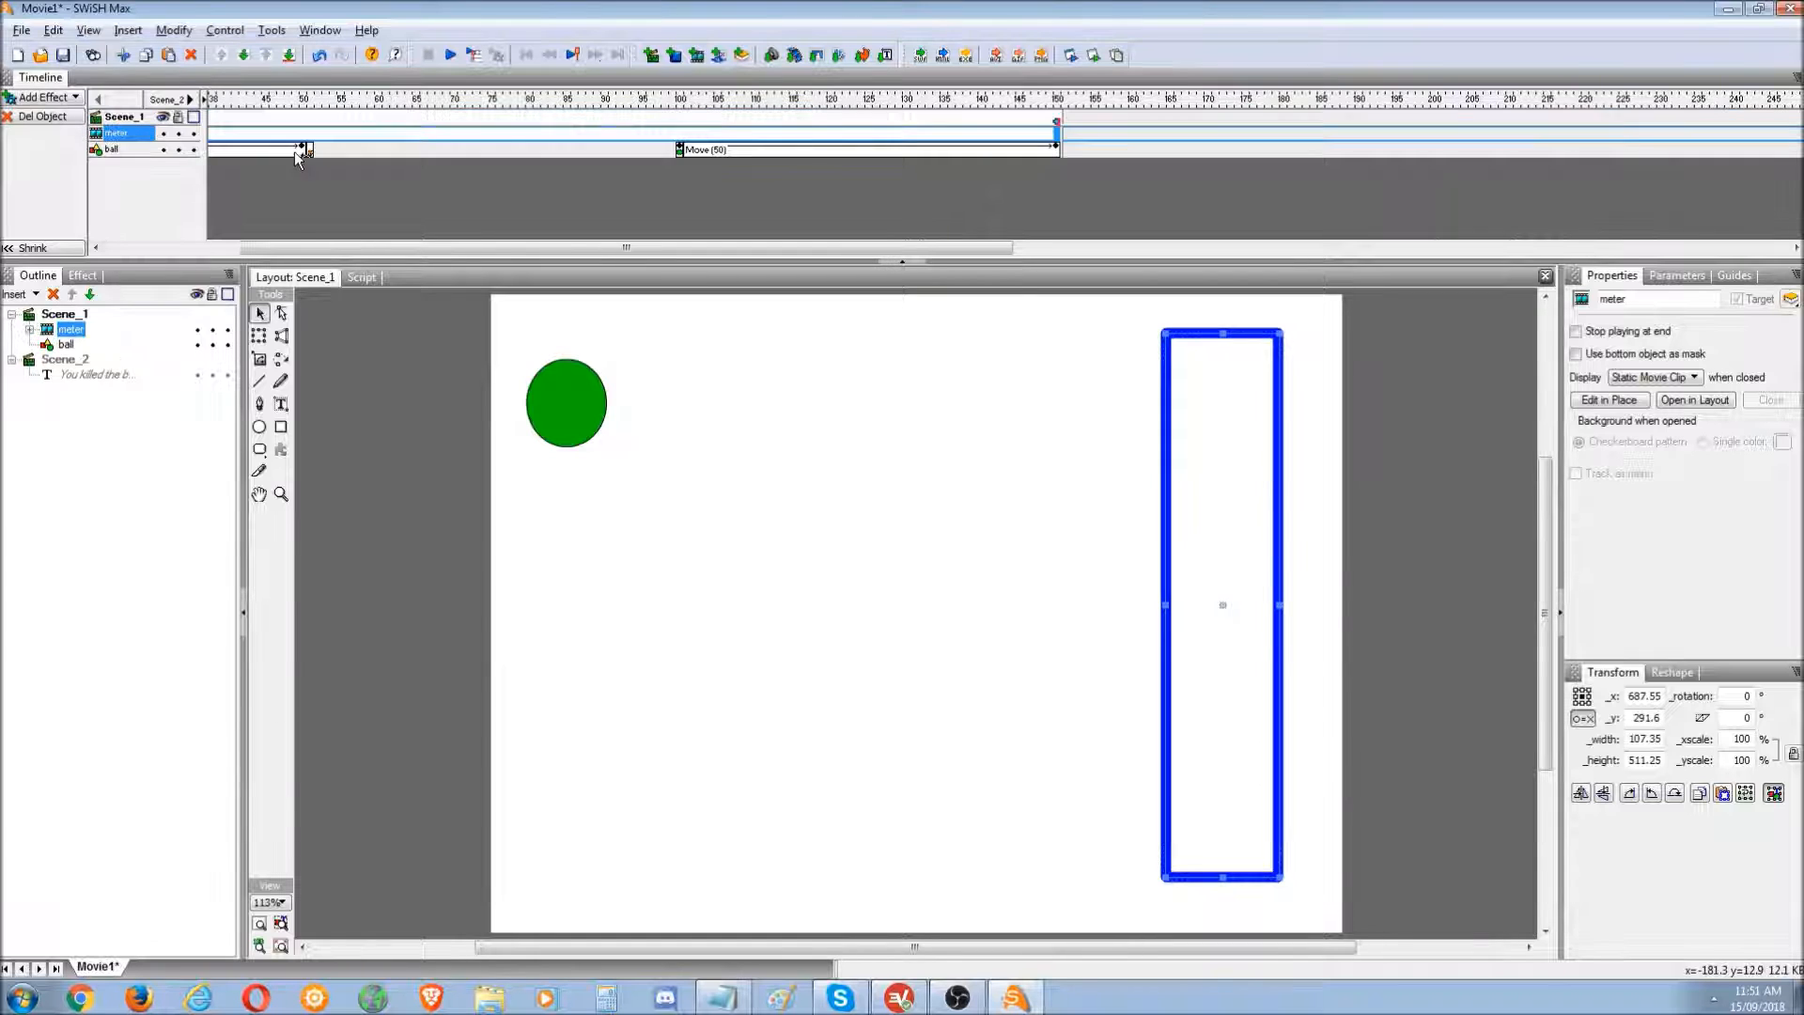
{"action": "left_click", "coordinate": [292, 247]}
{"action": "left_click_drag", "start_coordinate": [454, 243], "coordinate": [318, 244]}
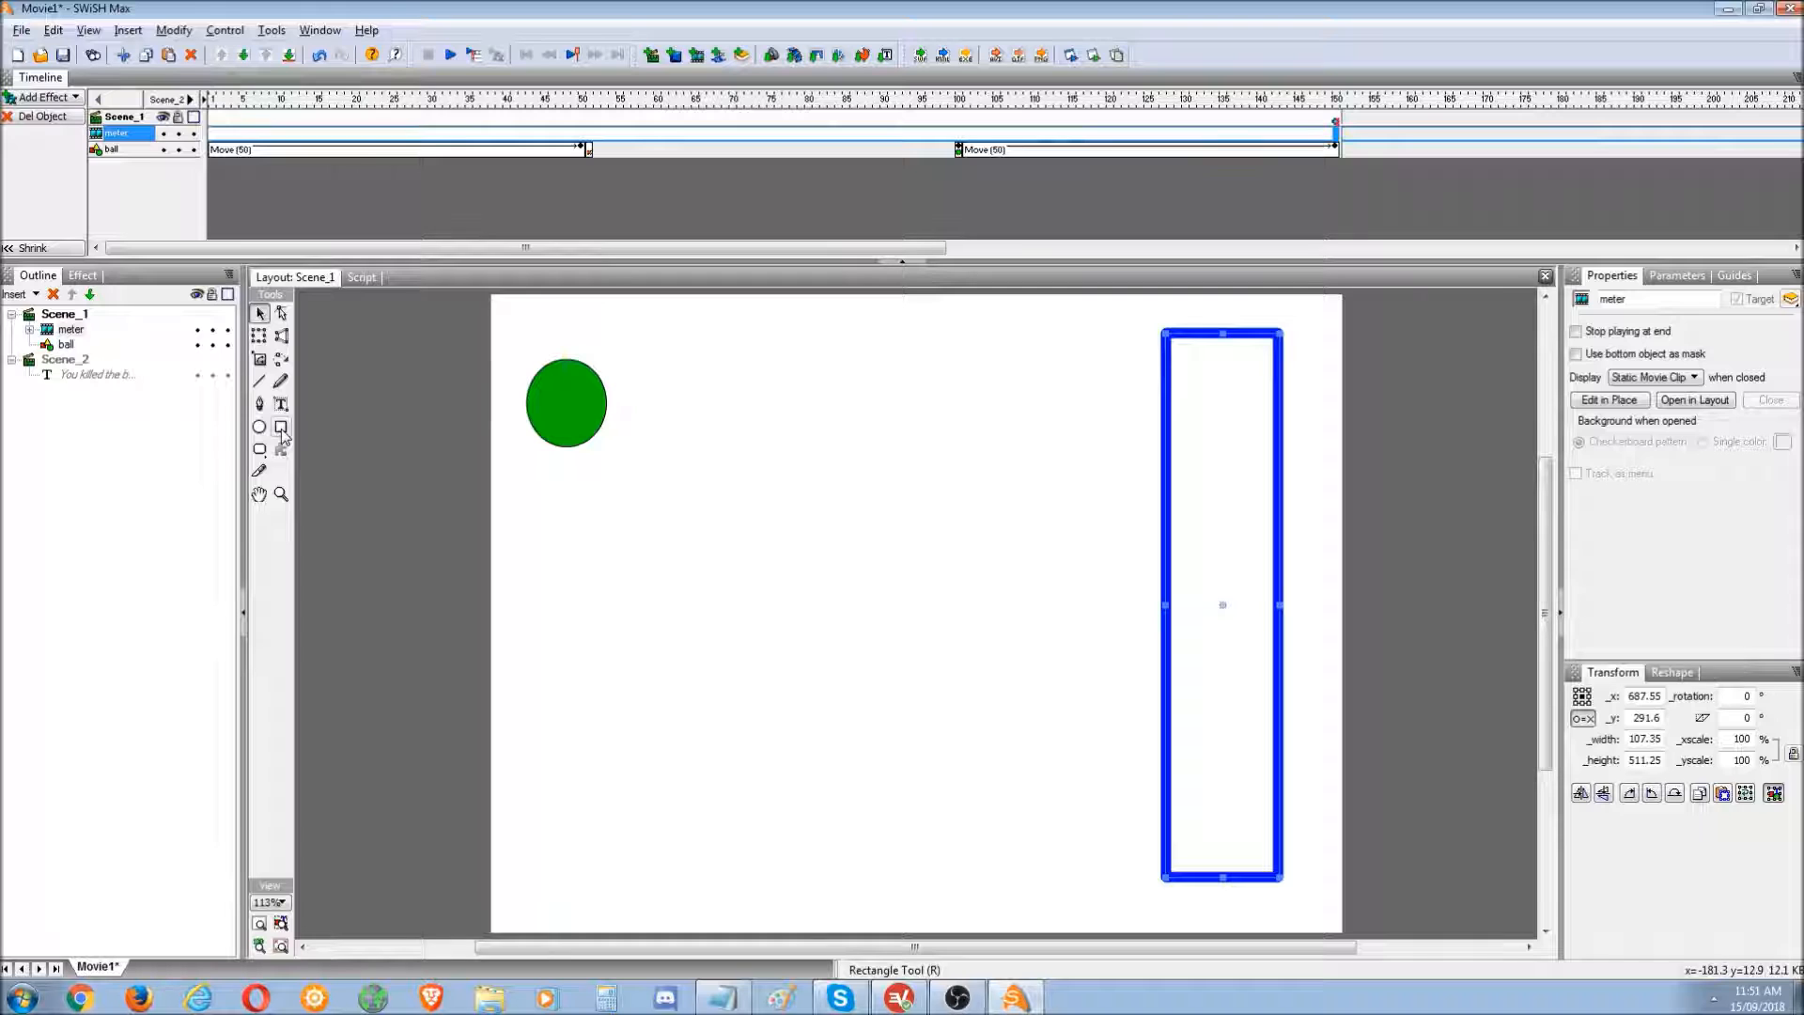
{"action": "left_click", "coordinate": [662, 149]}
{"action": "right_click", "coordinate": [662, 150]}
{"action": "left_click", "coordinate": [794, 159]}
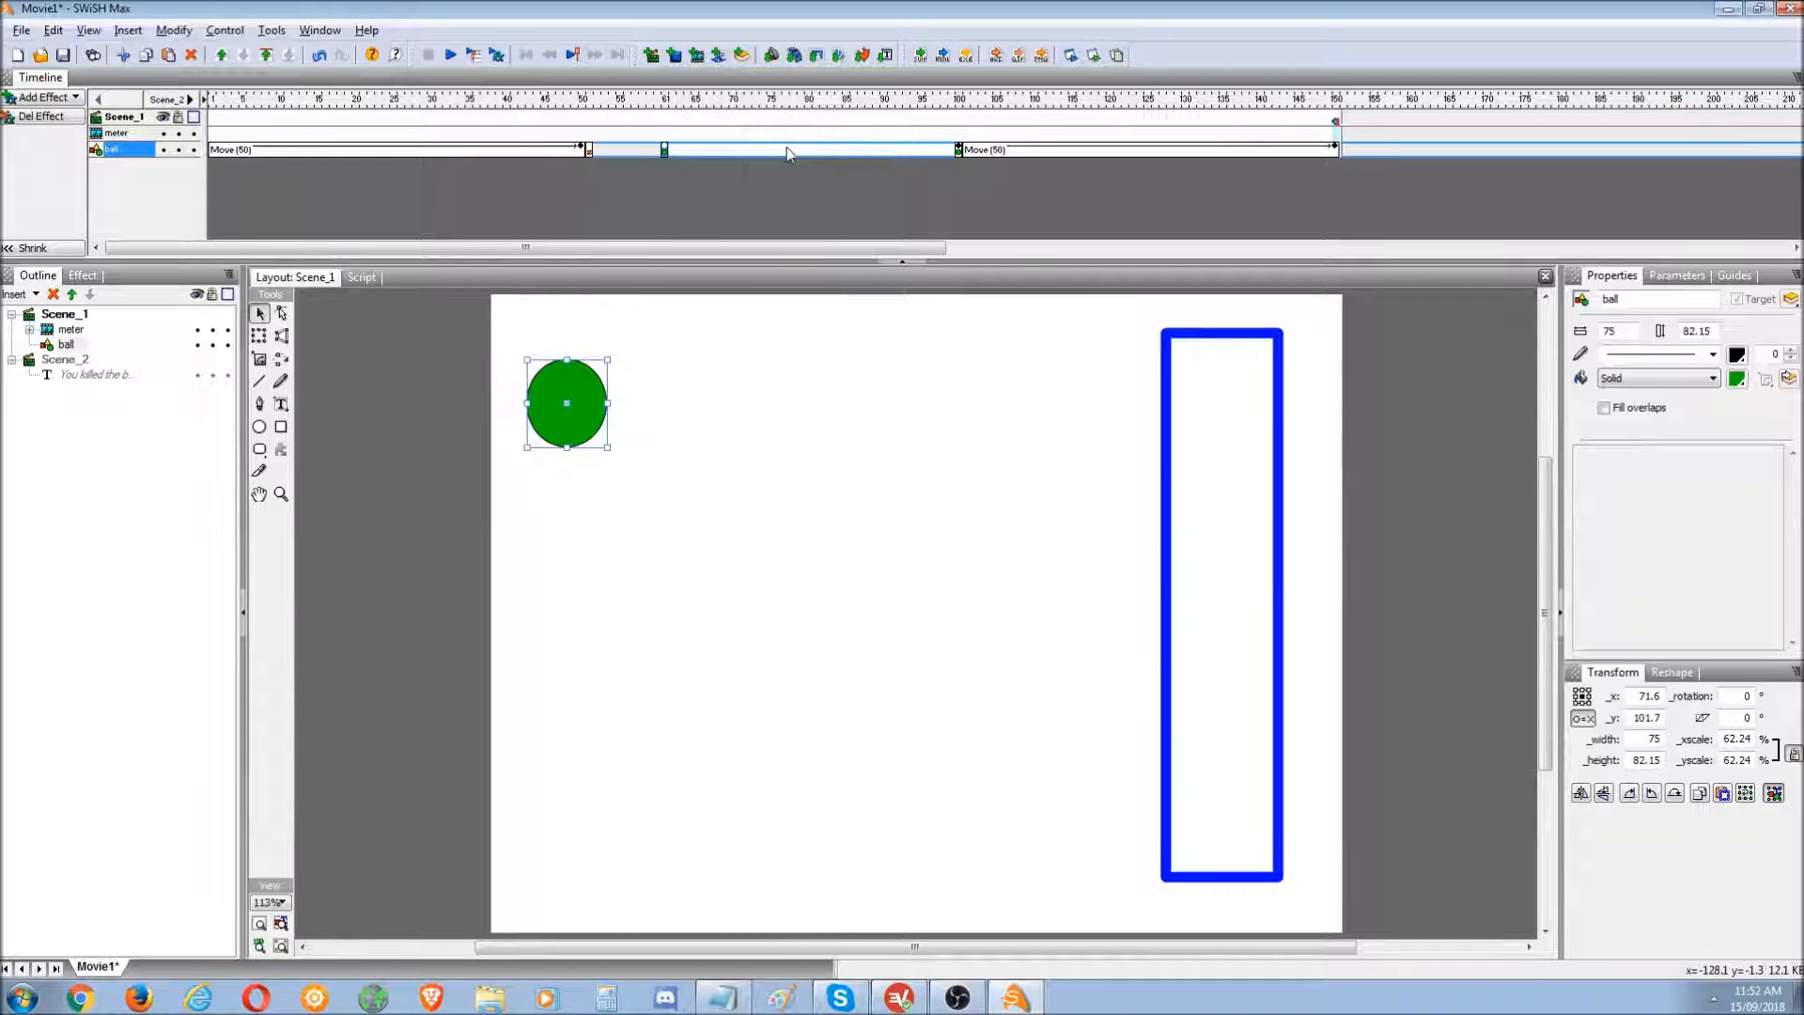
{"action": "right_click", "coordinate": [792, 148]}
{"action": "left_click", "coordinate": [825, 347]}
- Insert another Place effect at about frame 84 and a Remove effect at about frame 90 on the ball's timeline
{"action": "right_click", "coordinate": [839, 148]}
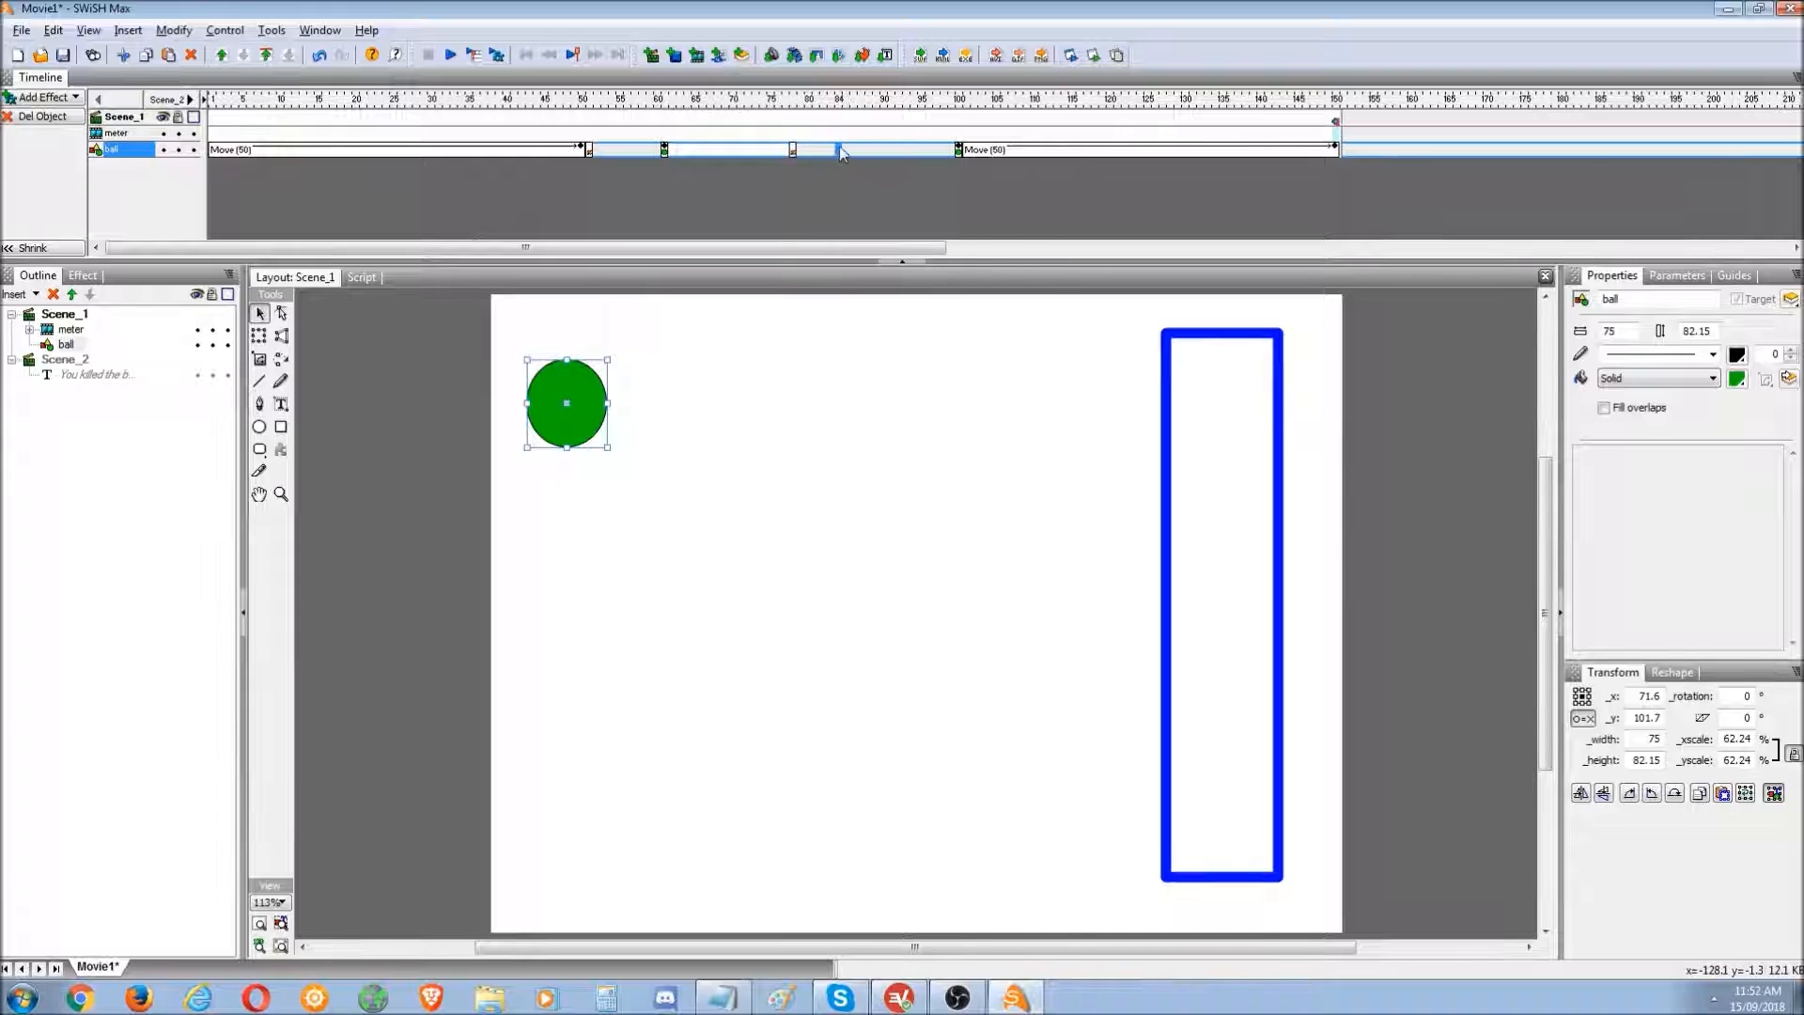
{"action": "left_click", "coordinate": [878, 346]}
{"action": "right_click", "coordinate": [885, 148]}
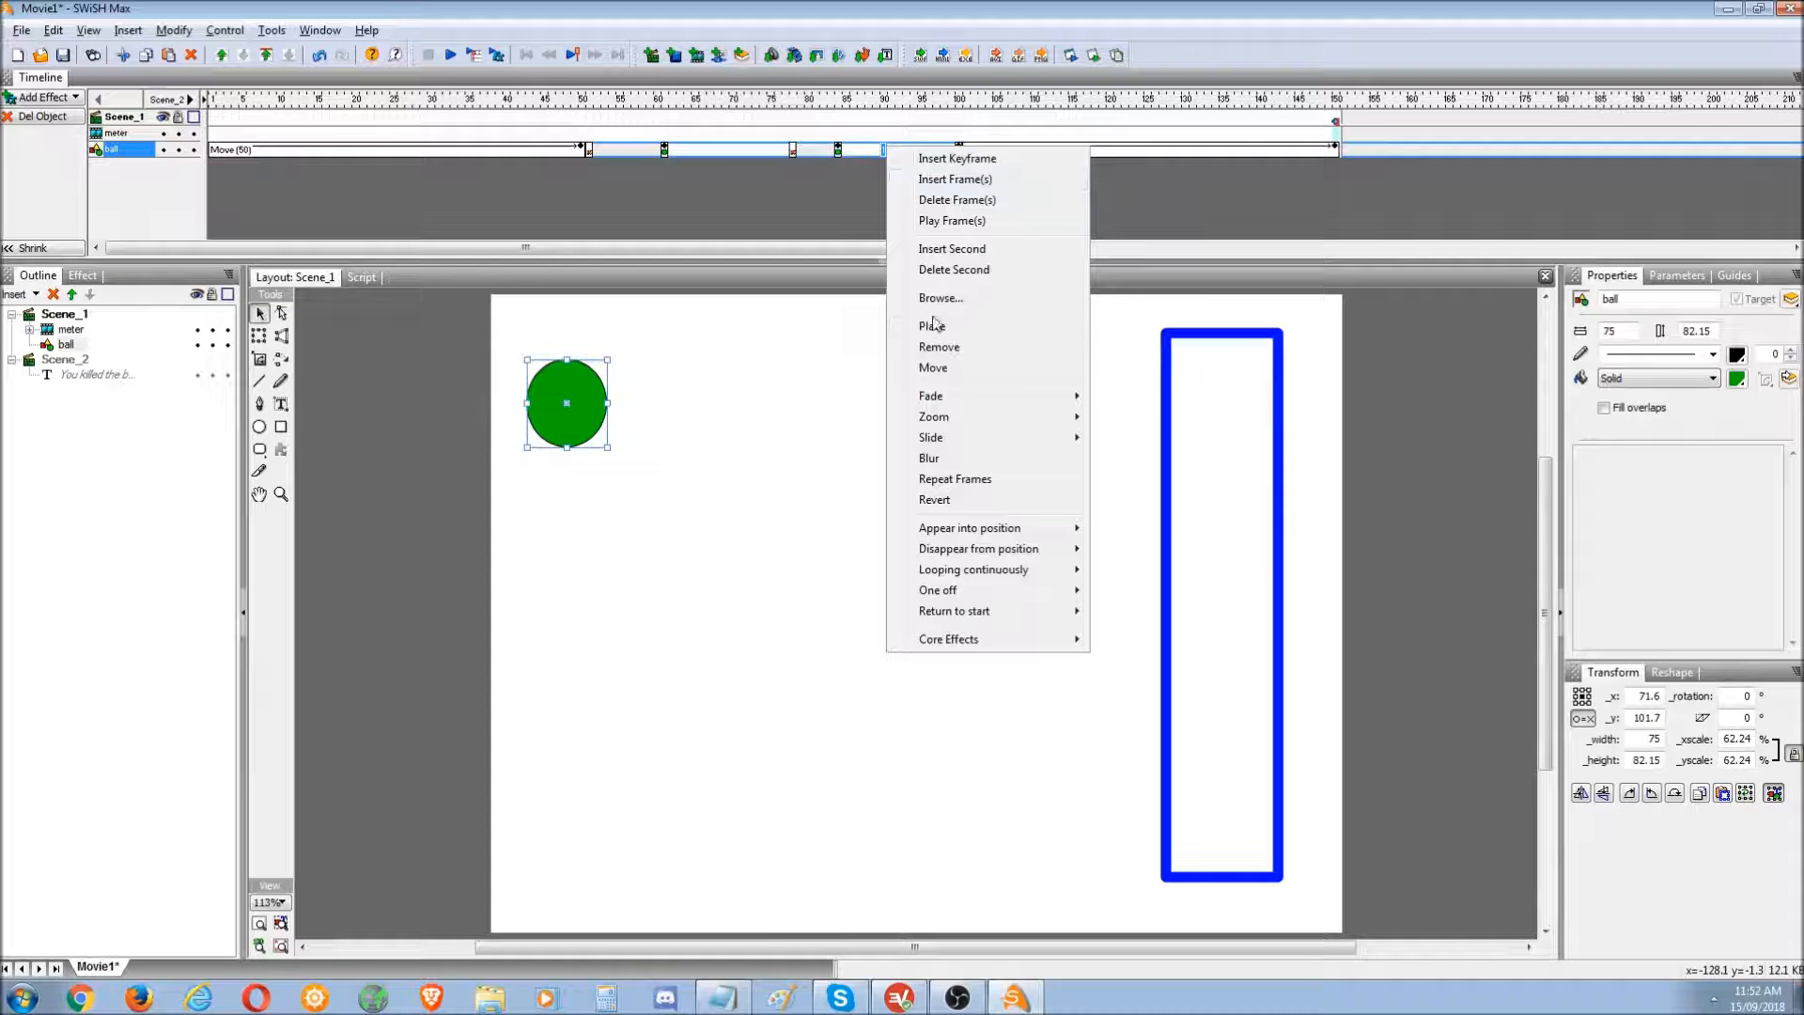
{"action": "left_click", "coordinate": [934, 346]}
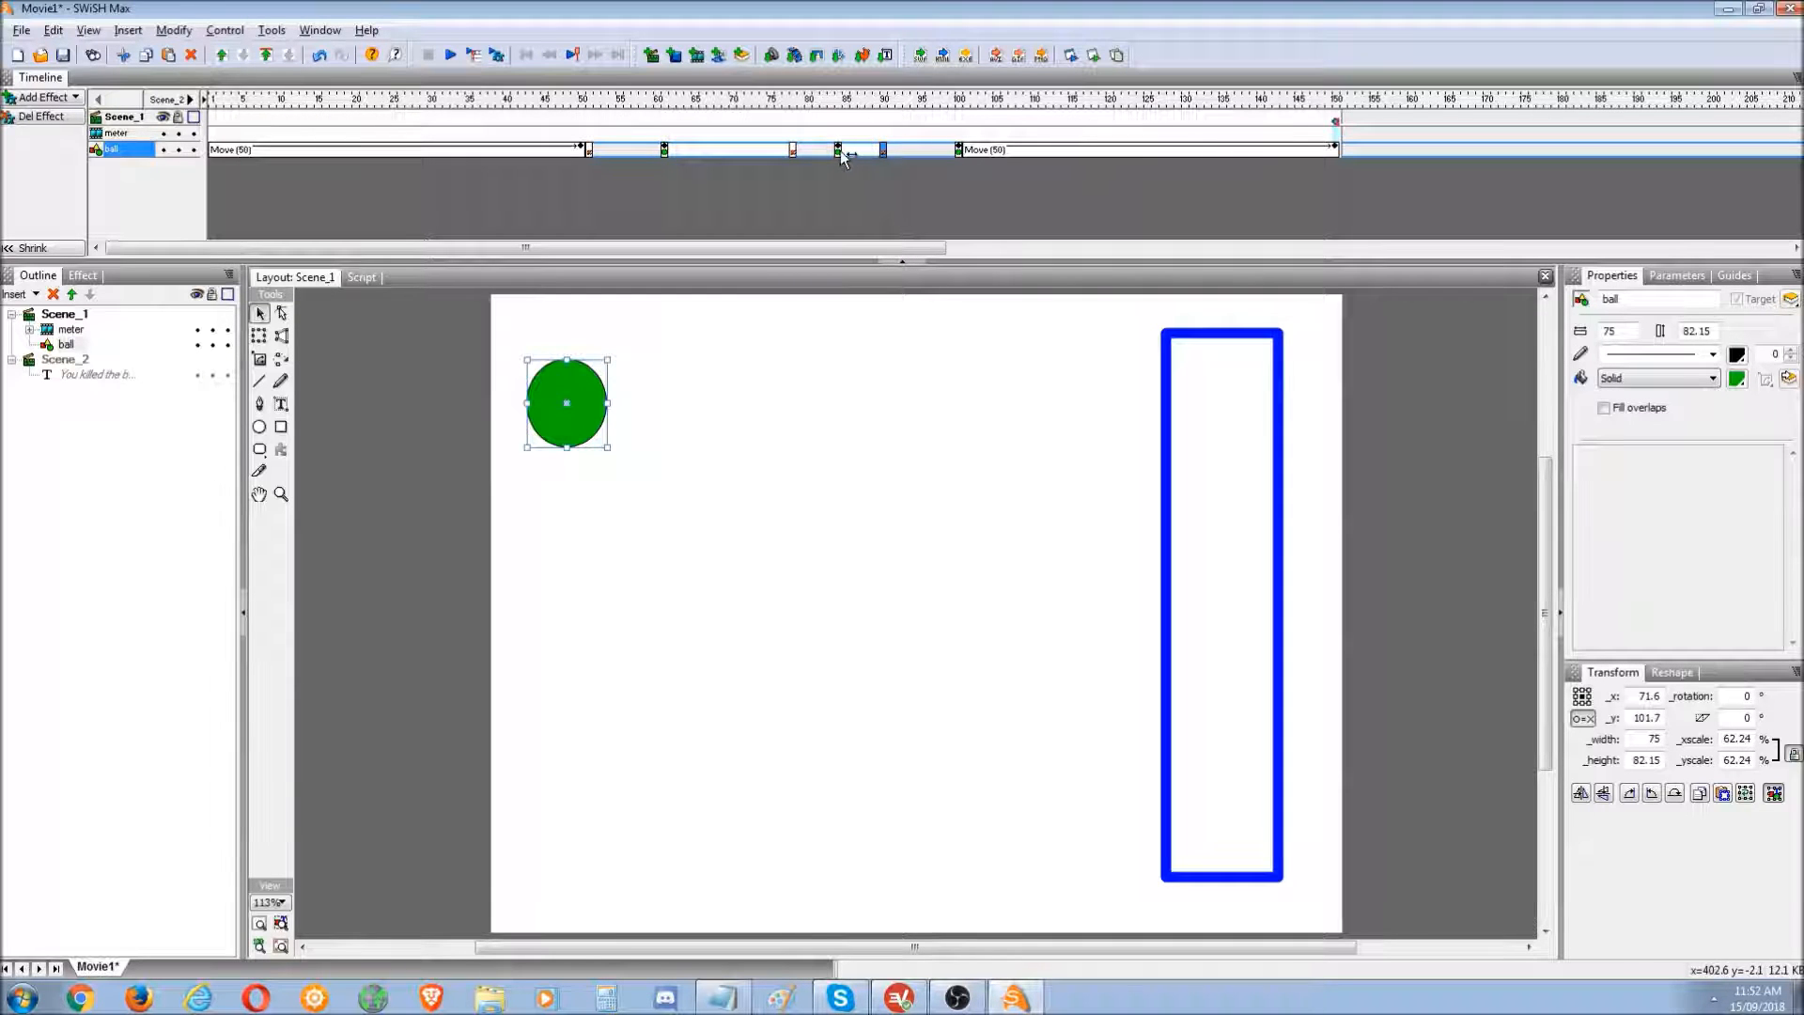
- Move the ball to new stage positions at its frame 84 and frame 61 Place effects, and test the movie in the player
{"action": "left_click", "coordinate": [837, 98]}
{"action": "mouse_move", "coordinate": [1228, 575]}
{"action": "left_mouse_down"}
{"action": "mouse_move", "coordinate": [1026, 543]}
{"action": "mouse_move", "coordinate": [786, 573]}
{"action": "left_mouse_up"}
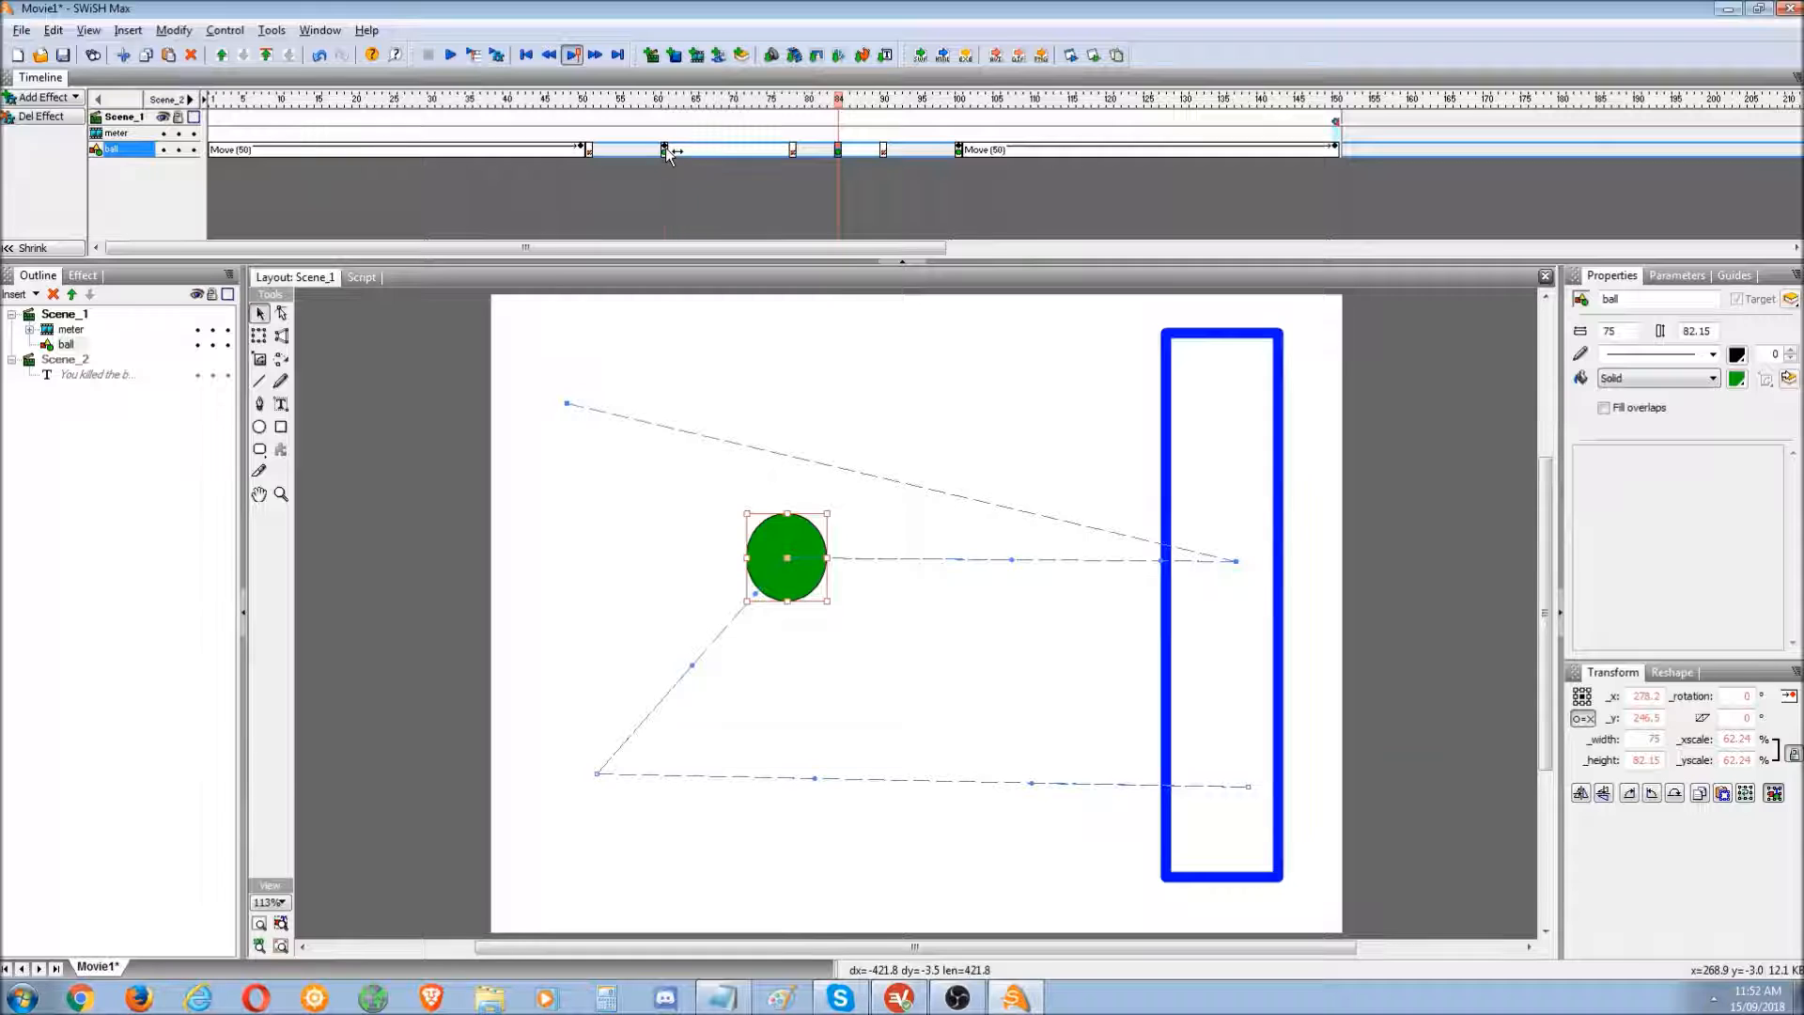
{"action": "left_click", "coordinate": [665, 150]}
{"action": "mouse_move", "coordinate": [1234, 567]}
{"action": "left_mouse_down"}
{"action": "mouse_move", "coordinate": [974, 335]}
{"action": "mouse_move", "coordinate": [979, 395]}
{"action": "left_mouse_up"}
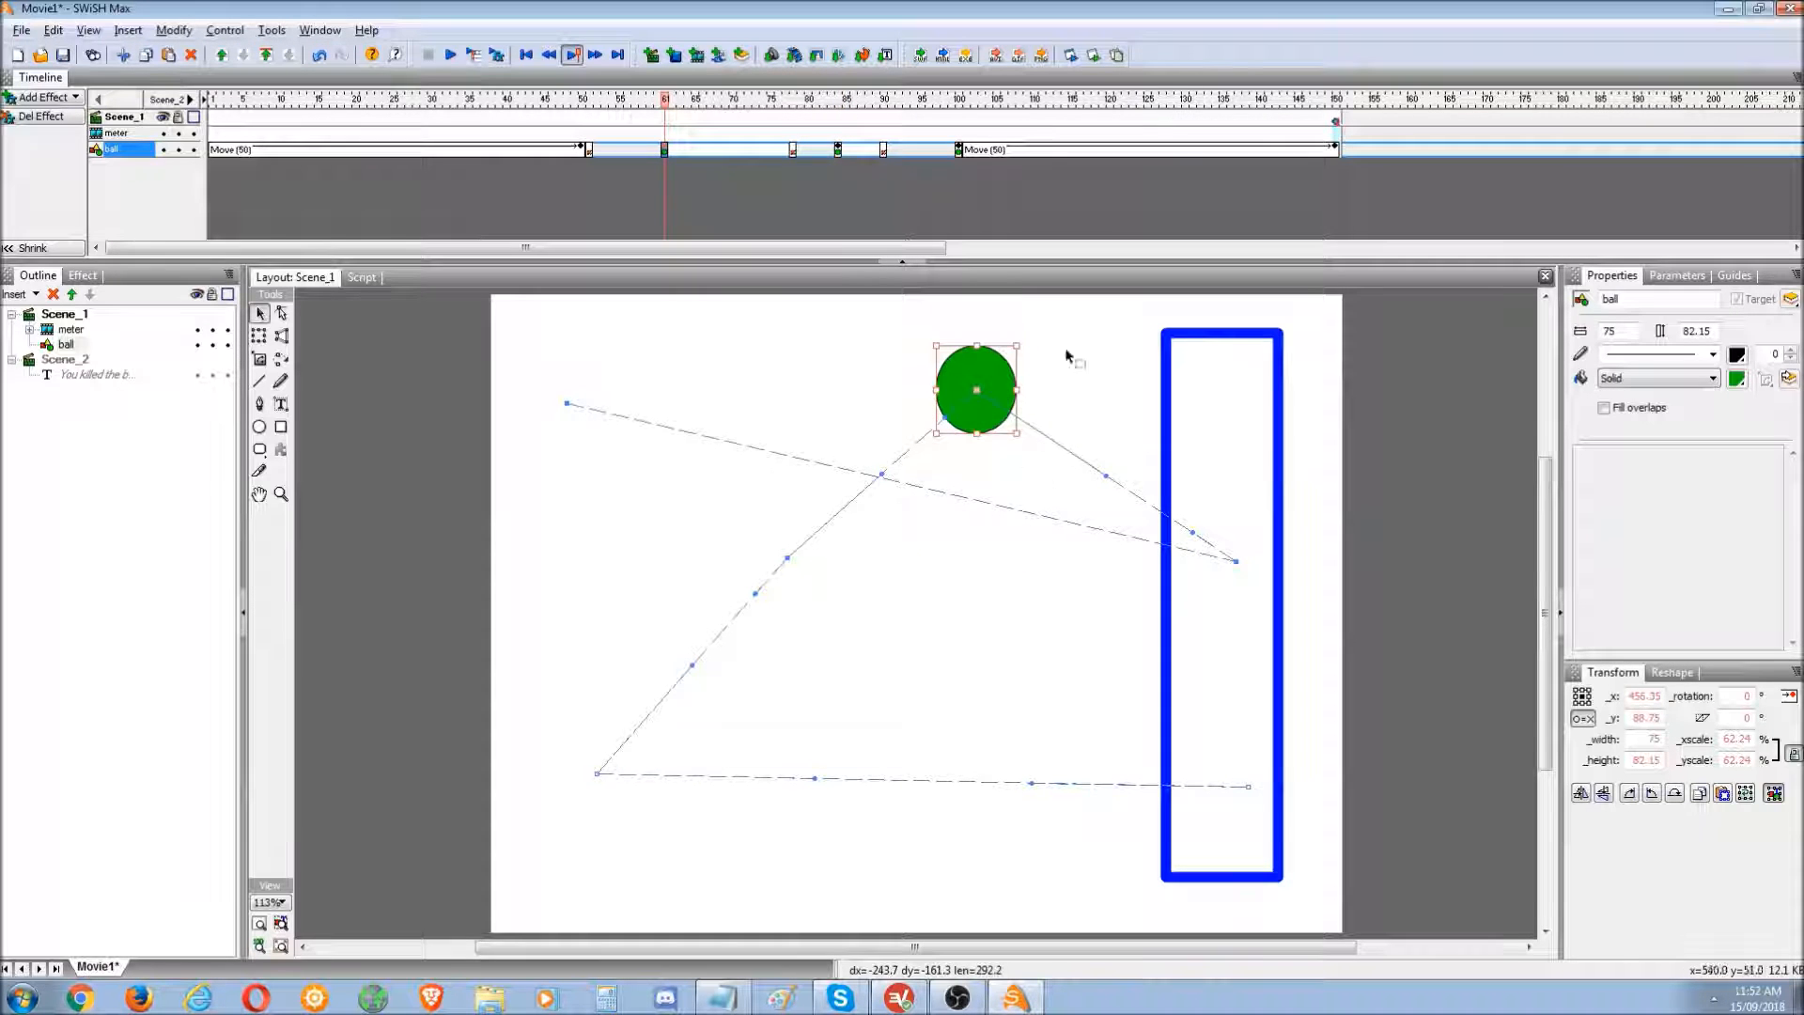
{"action": "left_click", "coordinate": [1096, 55]}
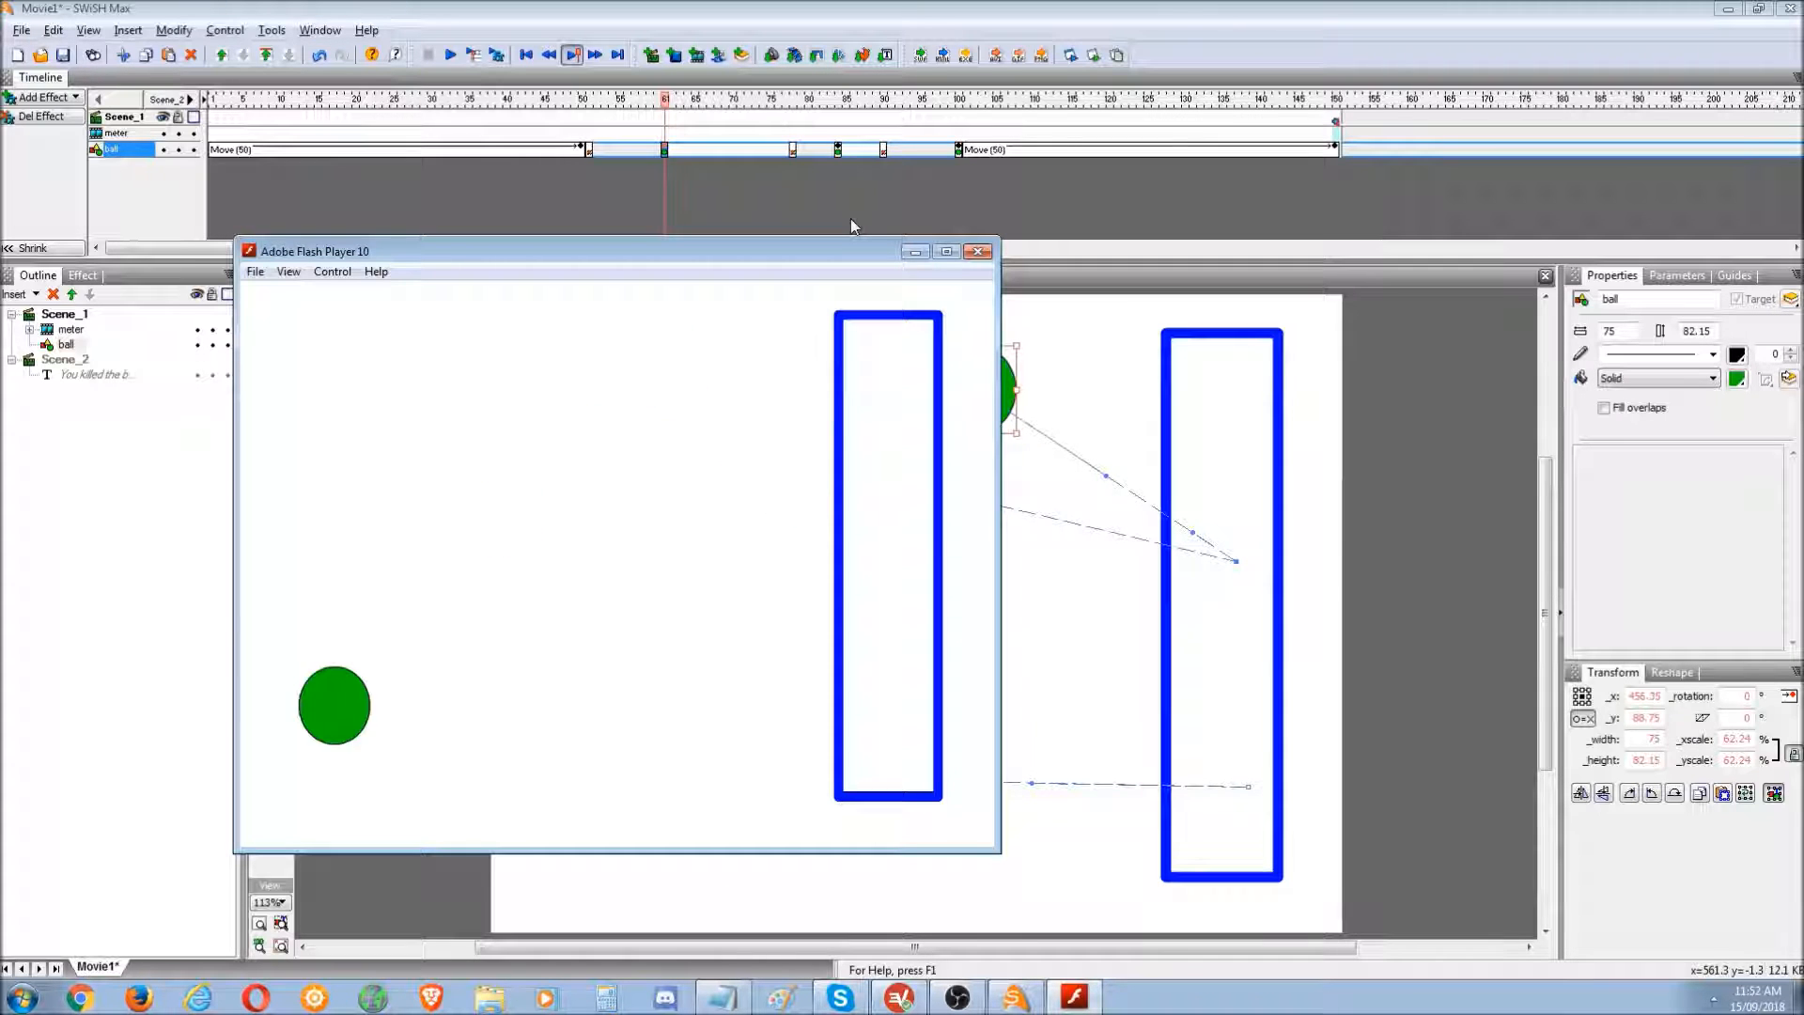
{"action": "left_click", "coordinate": [978, 251]}
- Add a stop() action to the Scene_1 timeline at frame 61, where the ball's first Place effect sits
{"action": "left_click", "coordinate": [668, 116]}
{"action": "mouse_move", "coordinate": [670, 110]}
{"action": "left_mouse_down"}
{"action": "mouse_move", "coordinate": [642, 117]}
{"action": "mouse_move", "coordinate": [837, 120]}
{"action": "mouse_move", "coordinate": [666, 120]}
{"action": "left_mouse_up"}
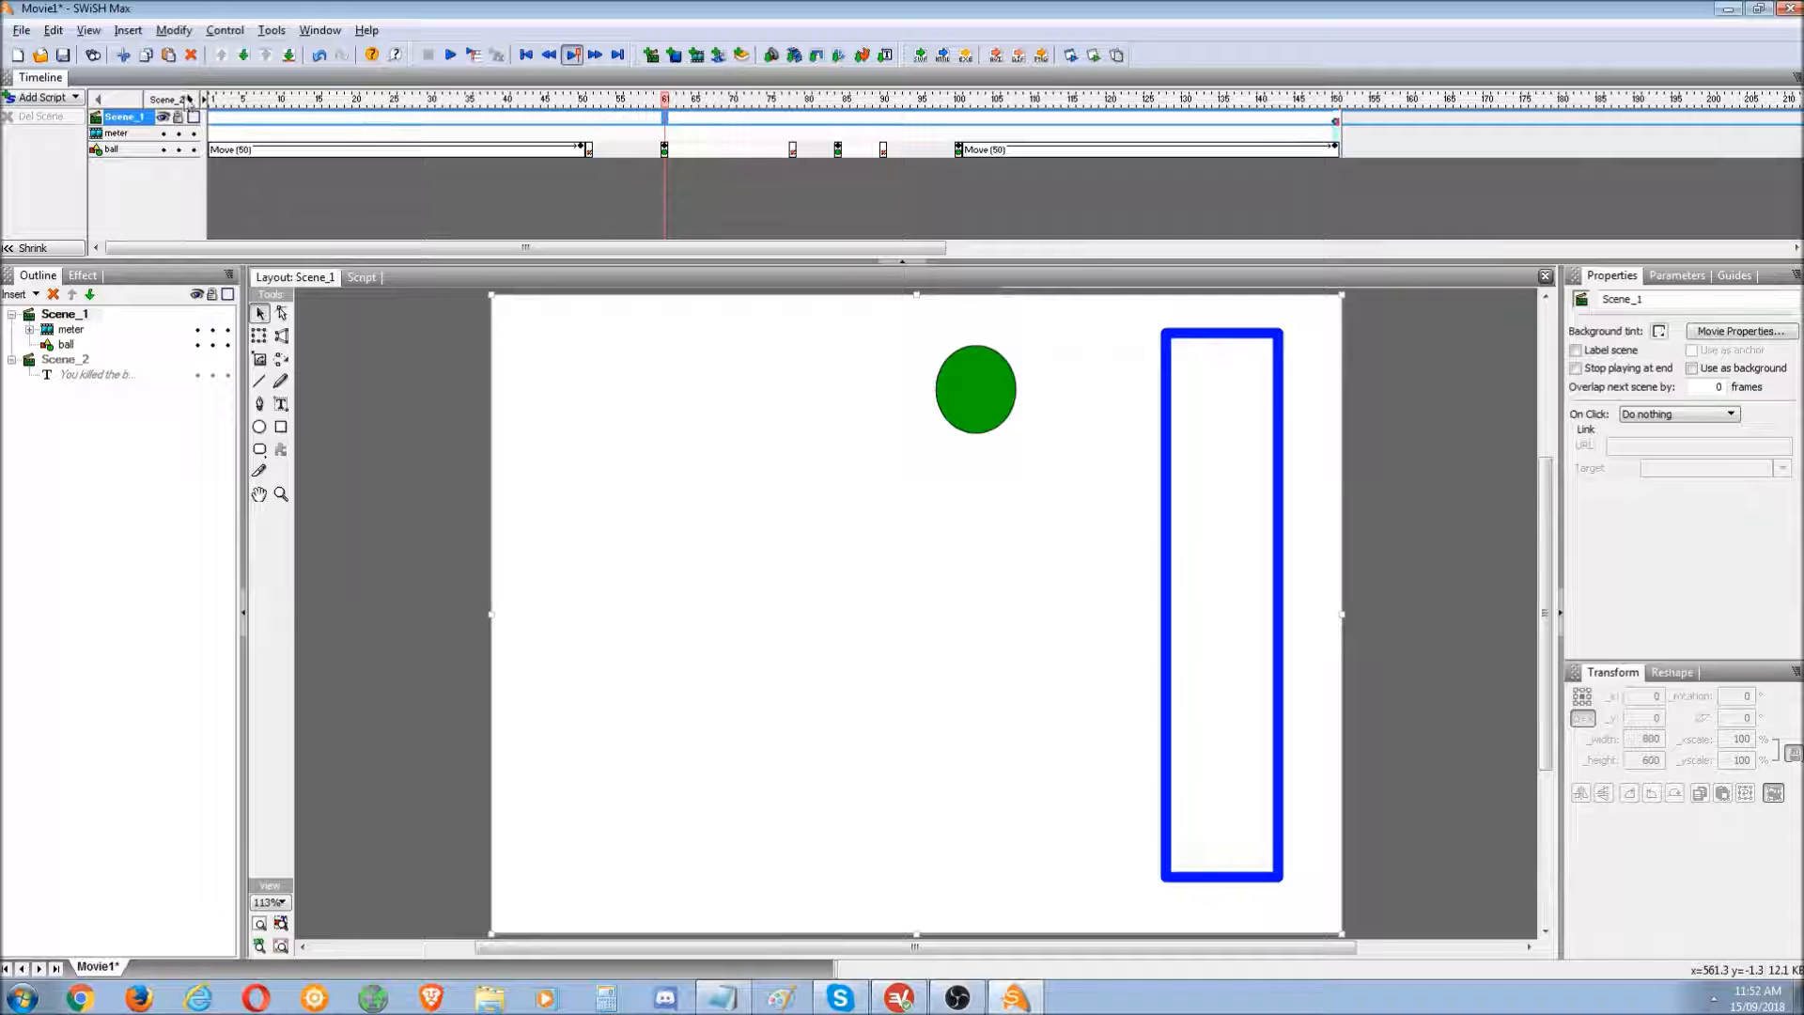
{"action": "left_click", "coordinate": [211, 120]}
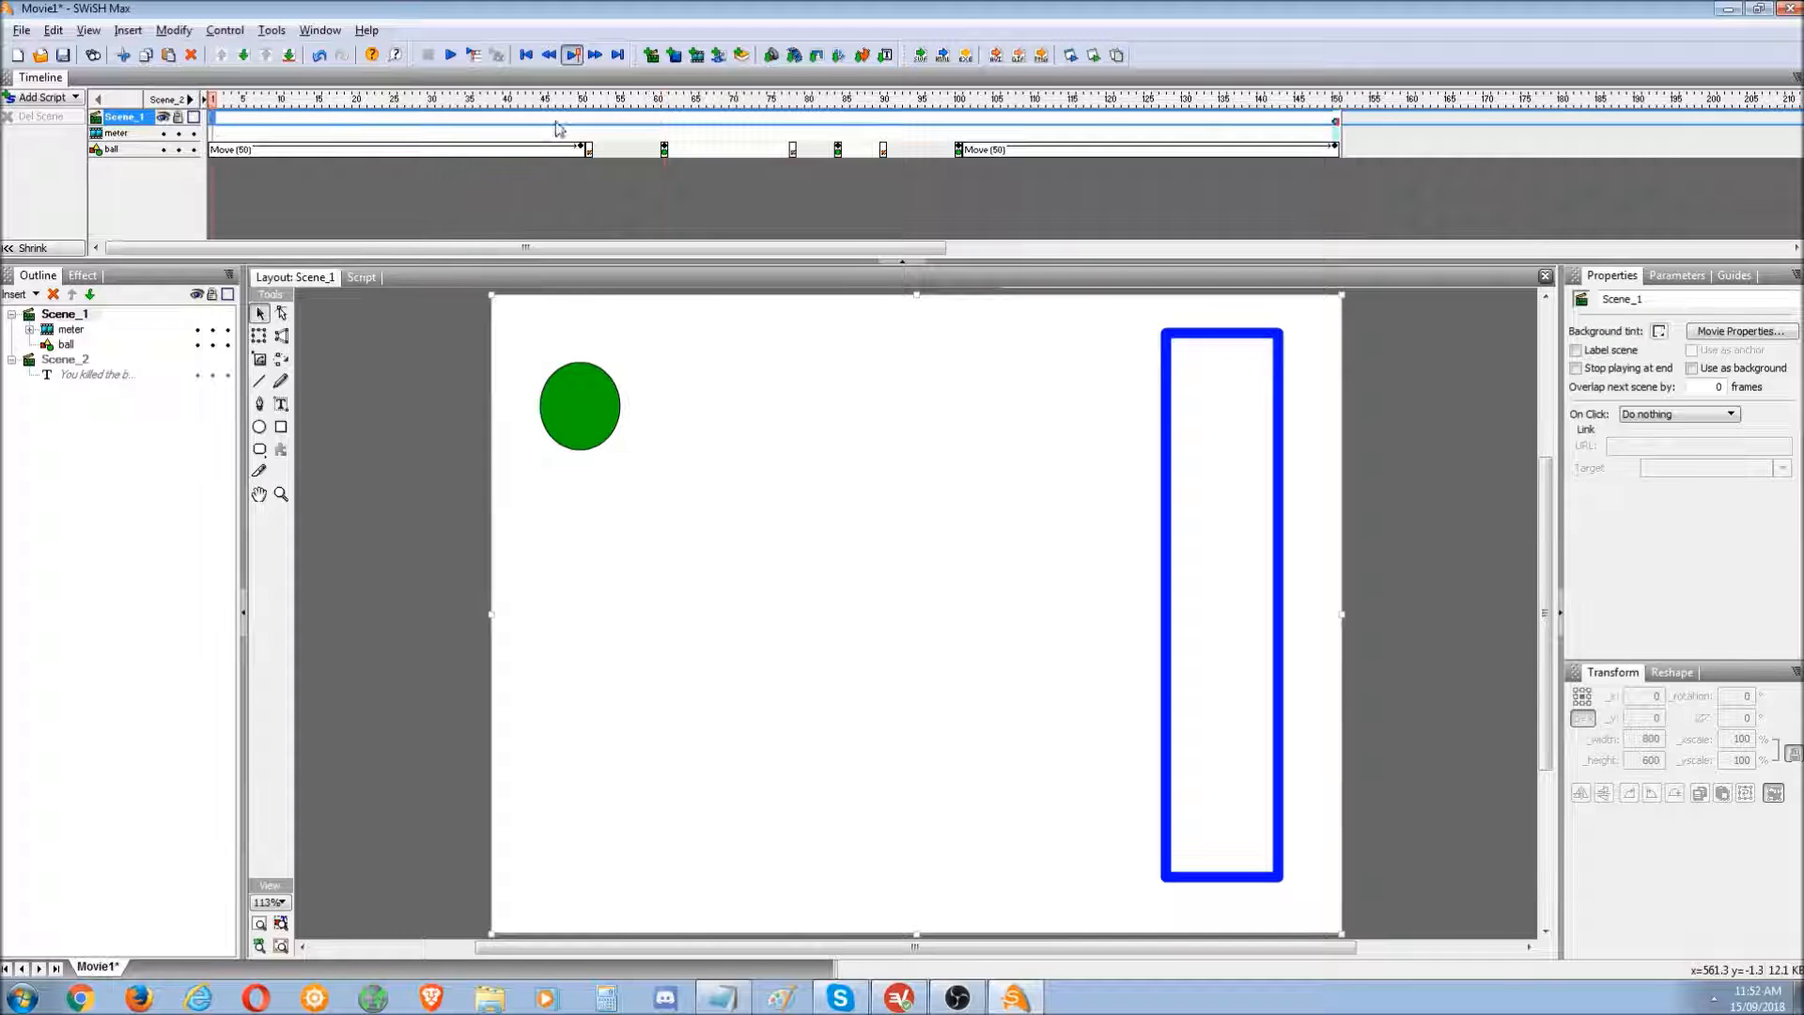
{"action": "left_click", "coordinate": [665, 121]}
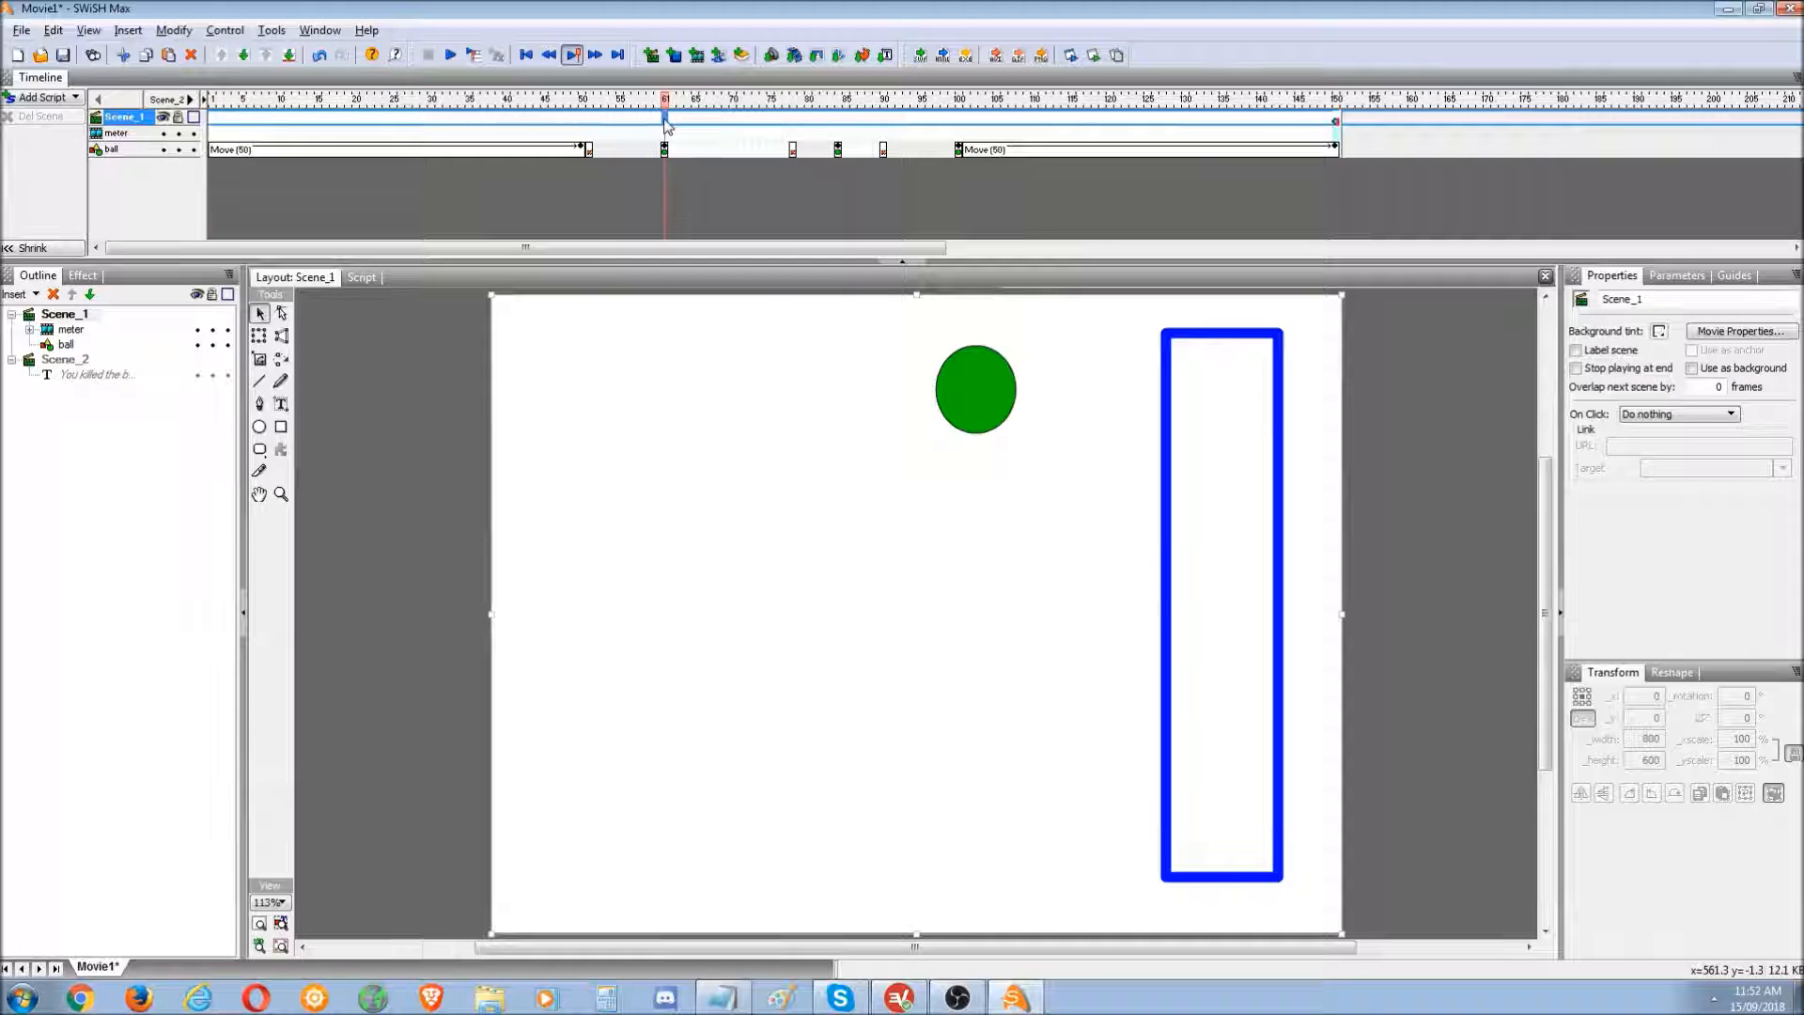
{"action": "right_click", "coordinate": [666, 123]}
{"action": "mouse_move", "coordinate": [711, 282]}
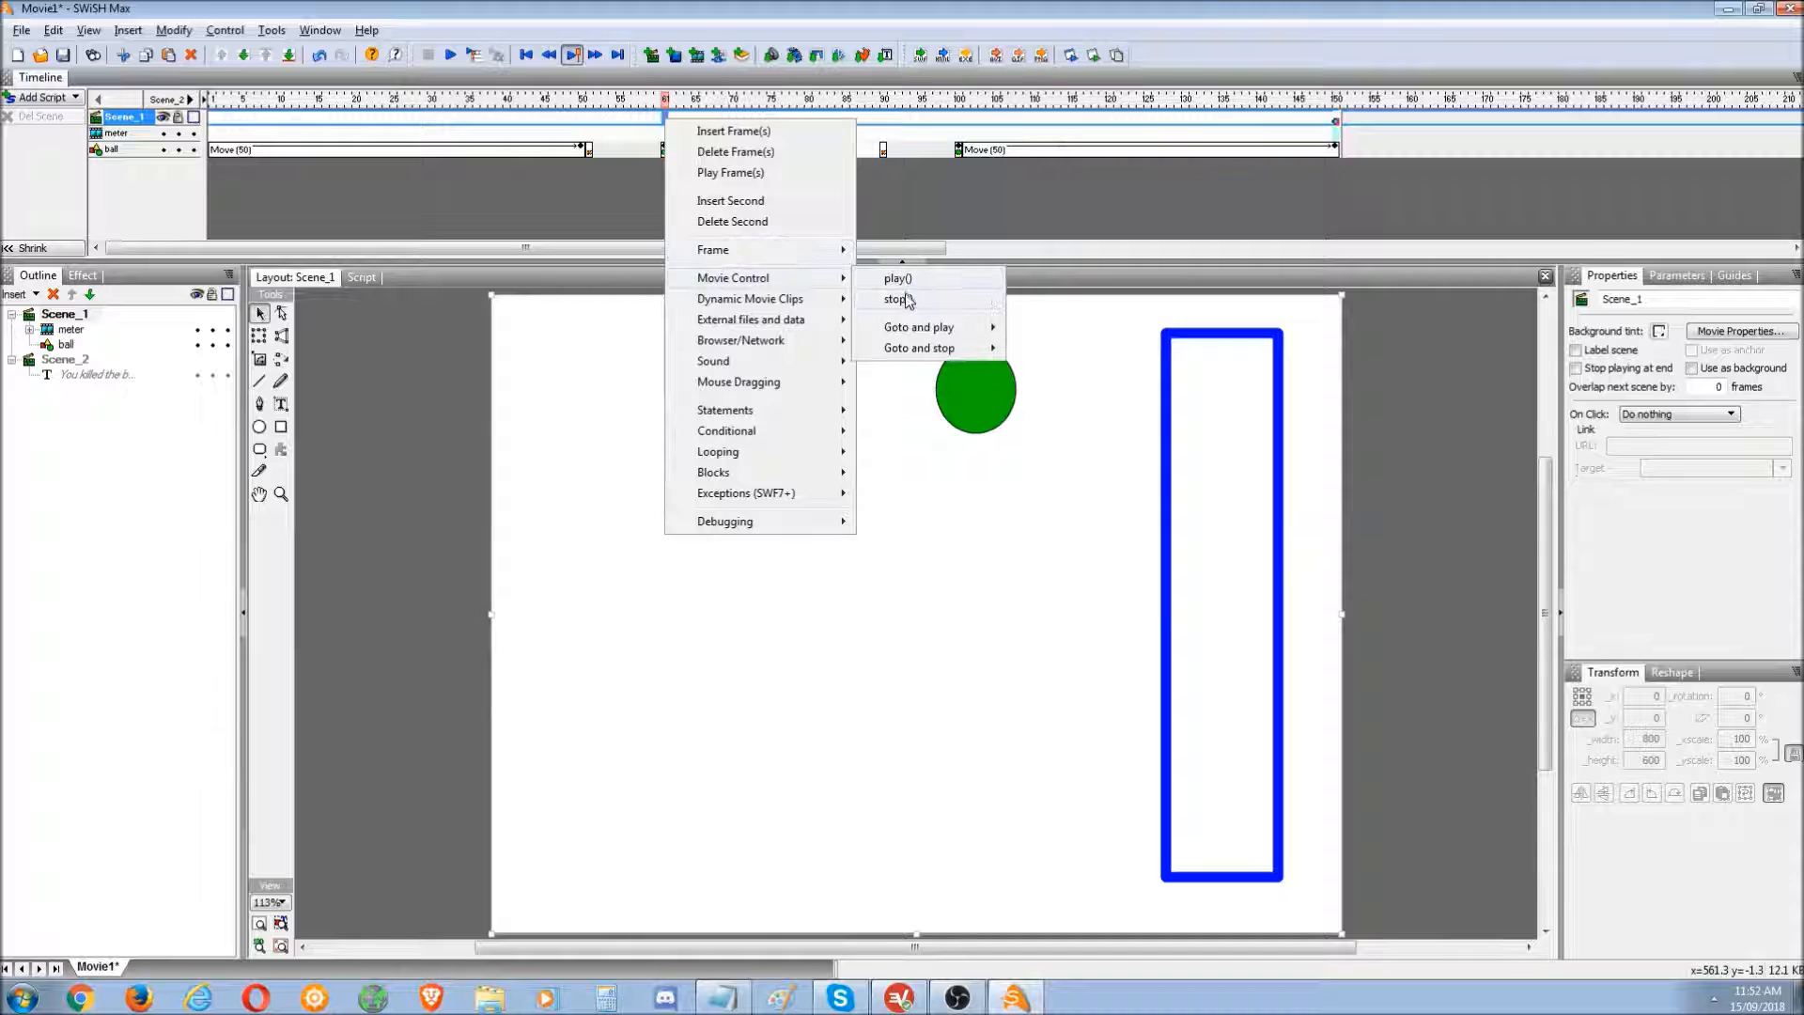
{"action": "left_click", "coordinate": [897, 299]}
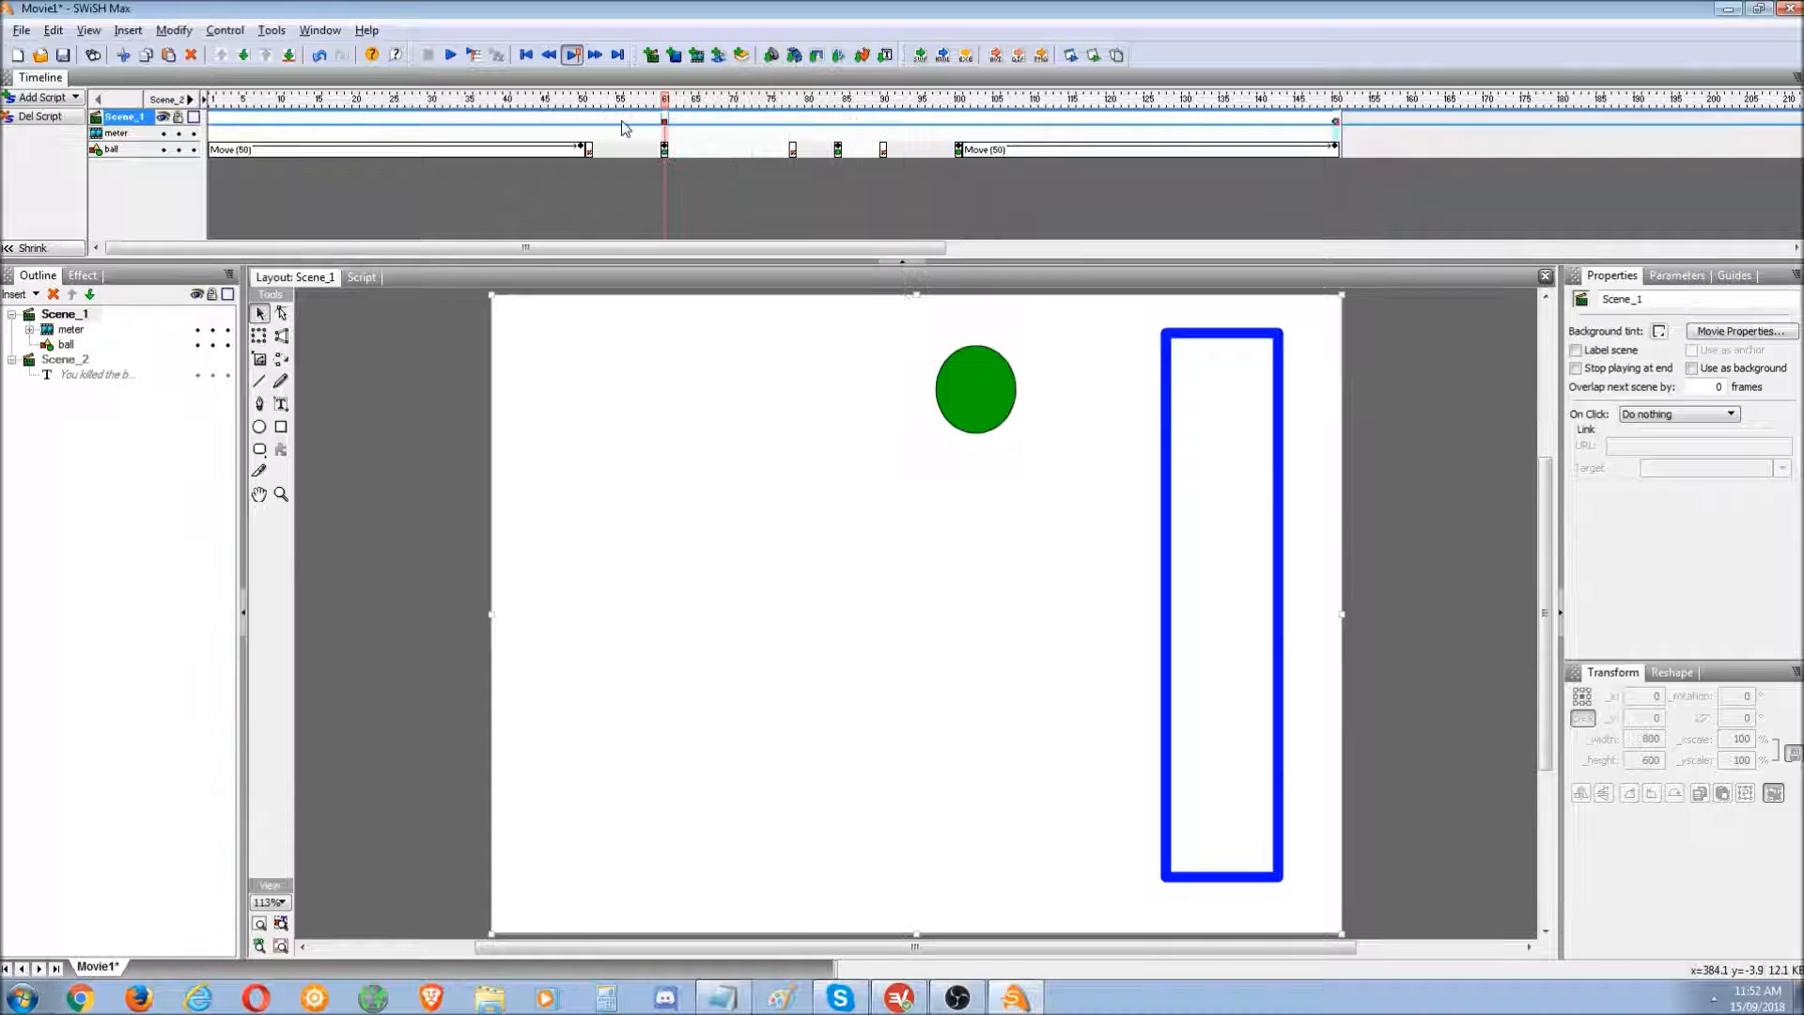
{"action": "mouse_move", "coordinate": [664, 100]}
{"action": "left_mouse_down"}
{"action": "mouse_move", "coordinate": [266, 115]}
{"action": "mouse_move", "coordinate": [666, 122]}
{"action": "left_mouse_up"}
{"action": "left_click", "coordinate": [664, 98]}
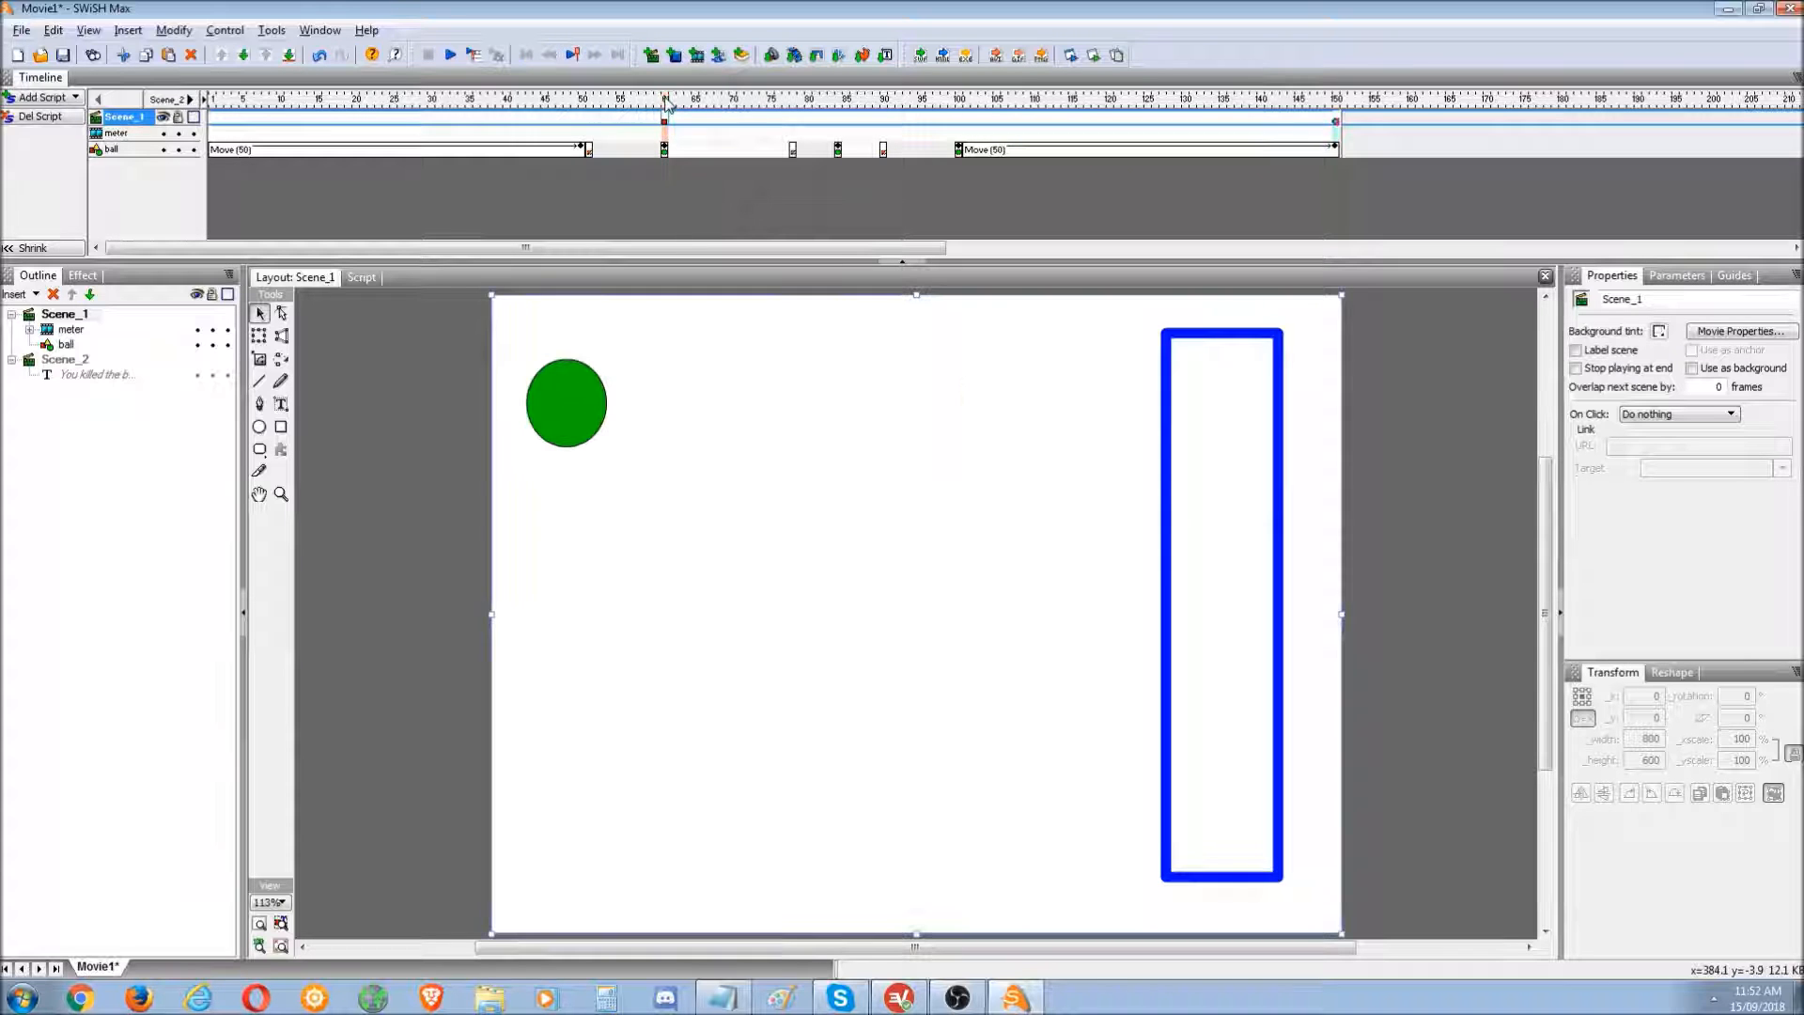
- Add the text "proceed" to the stage below the ball
{"action": "left_click", "coordinate": [666, 135]}
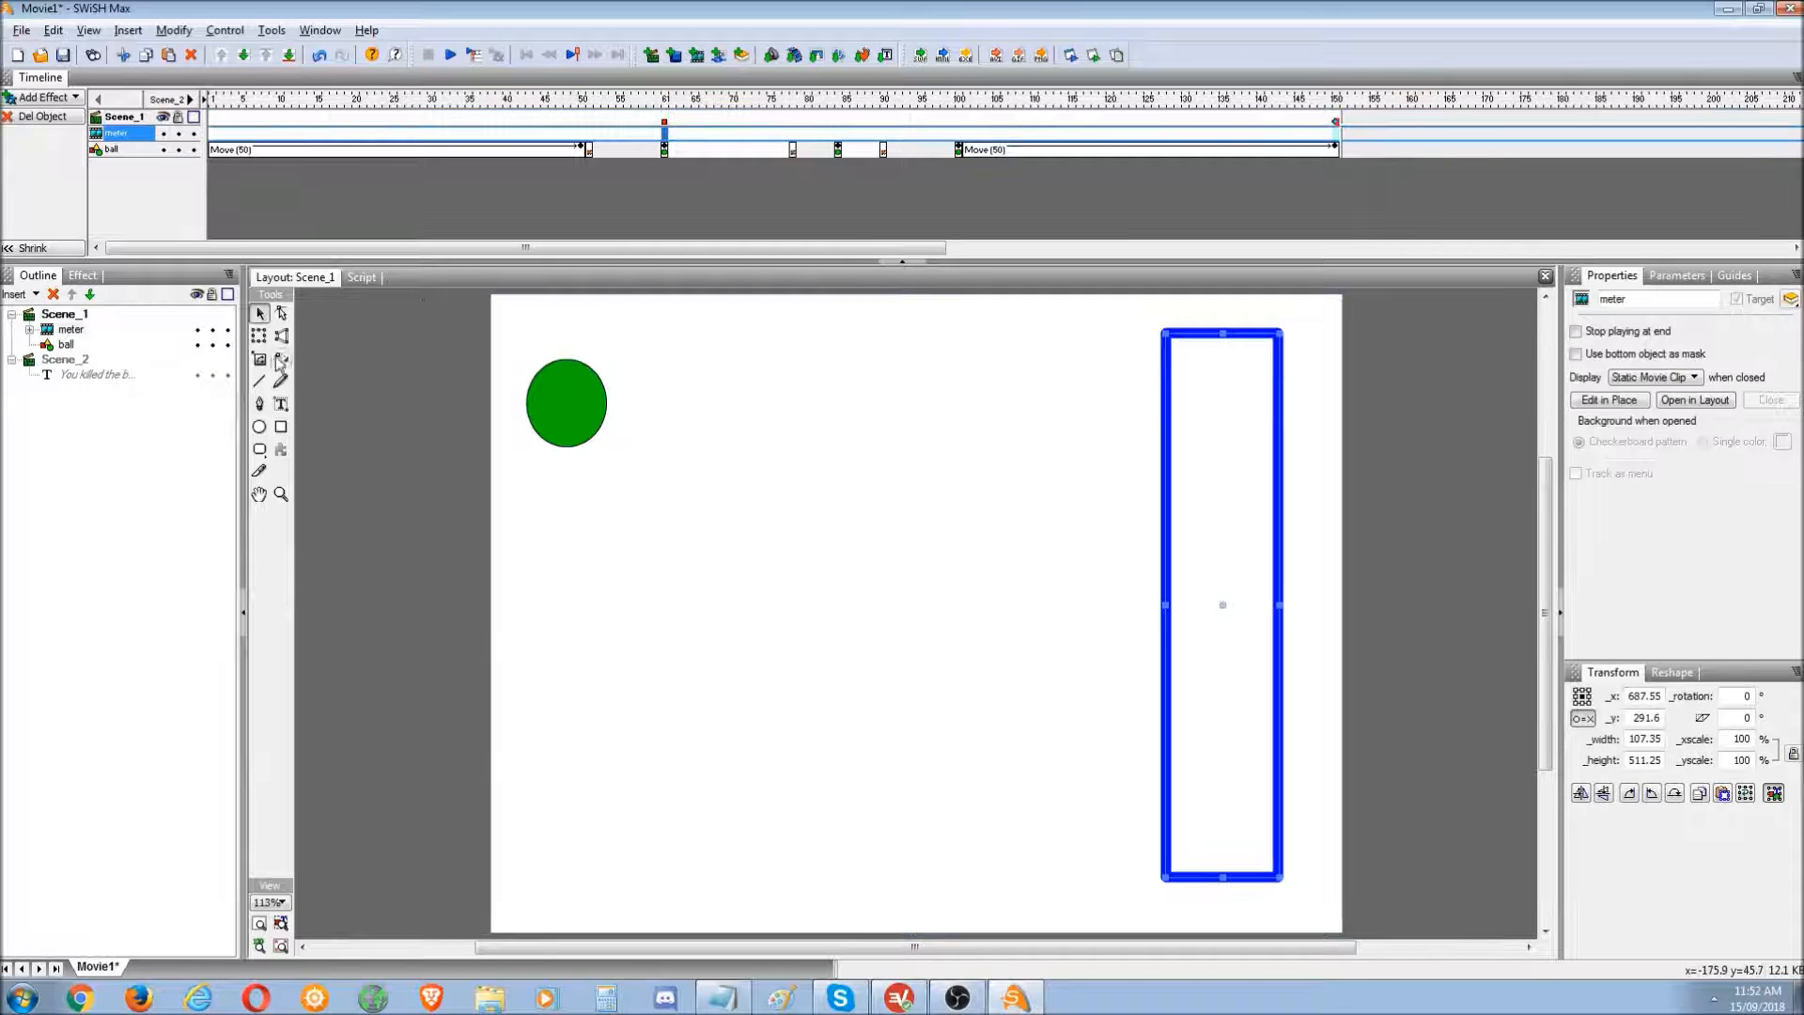
{"action": "left_click", "coordinate": [280, 404]}
{"action": "left_click", "coordinate": [586, 570]}
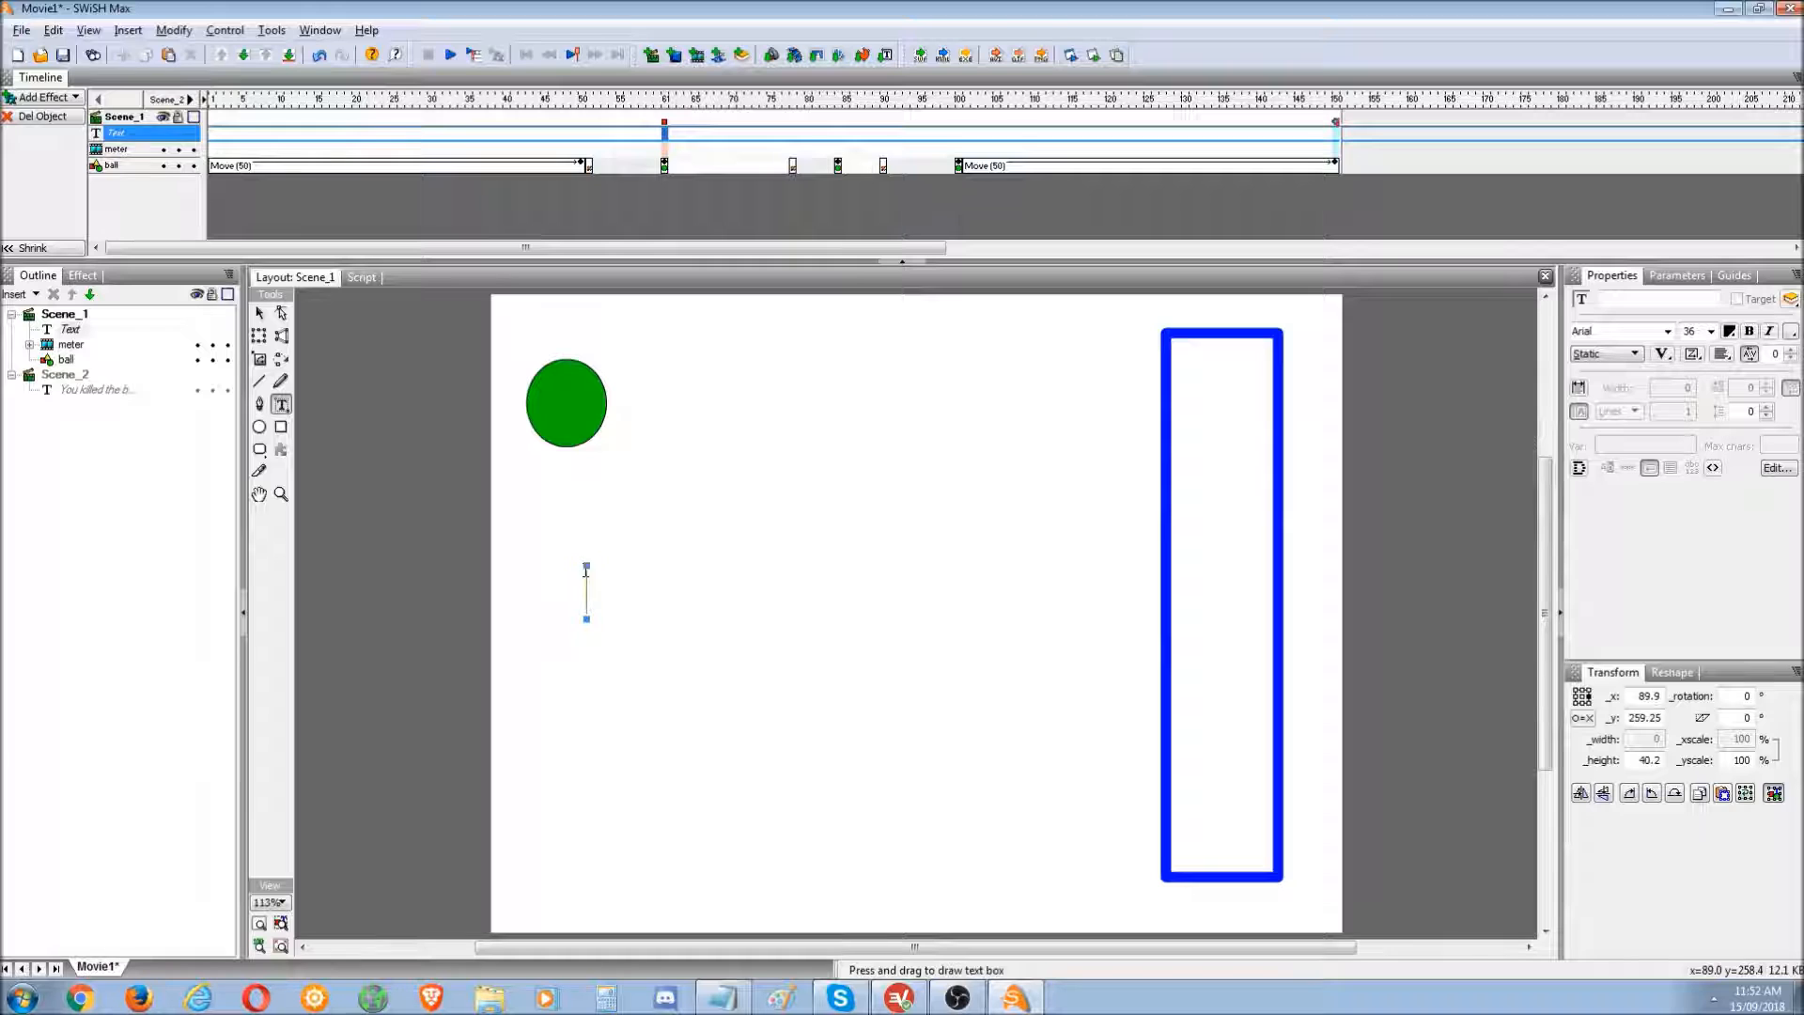
{"action": "type", "text": "proceed"}
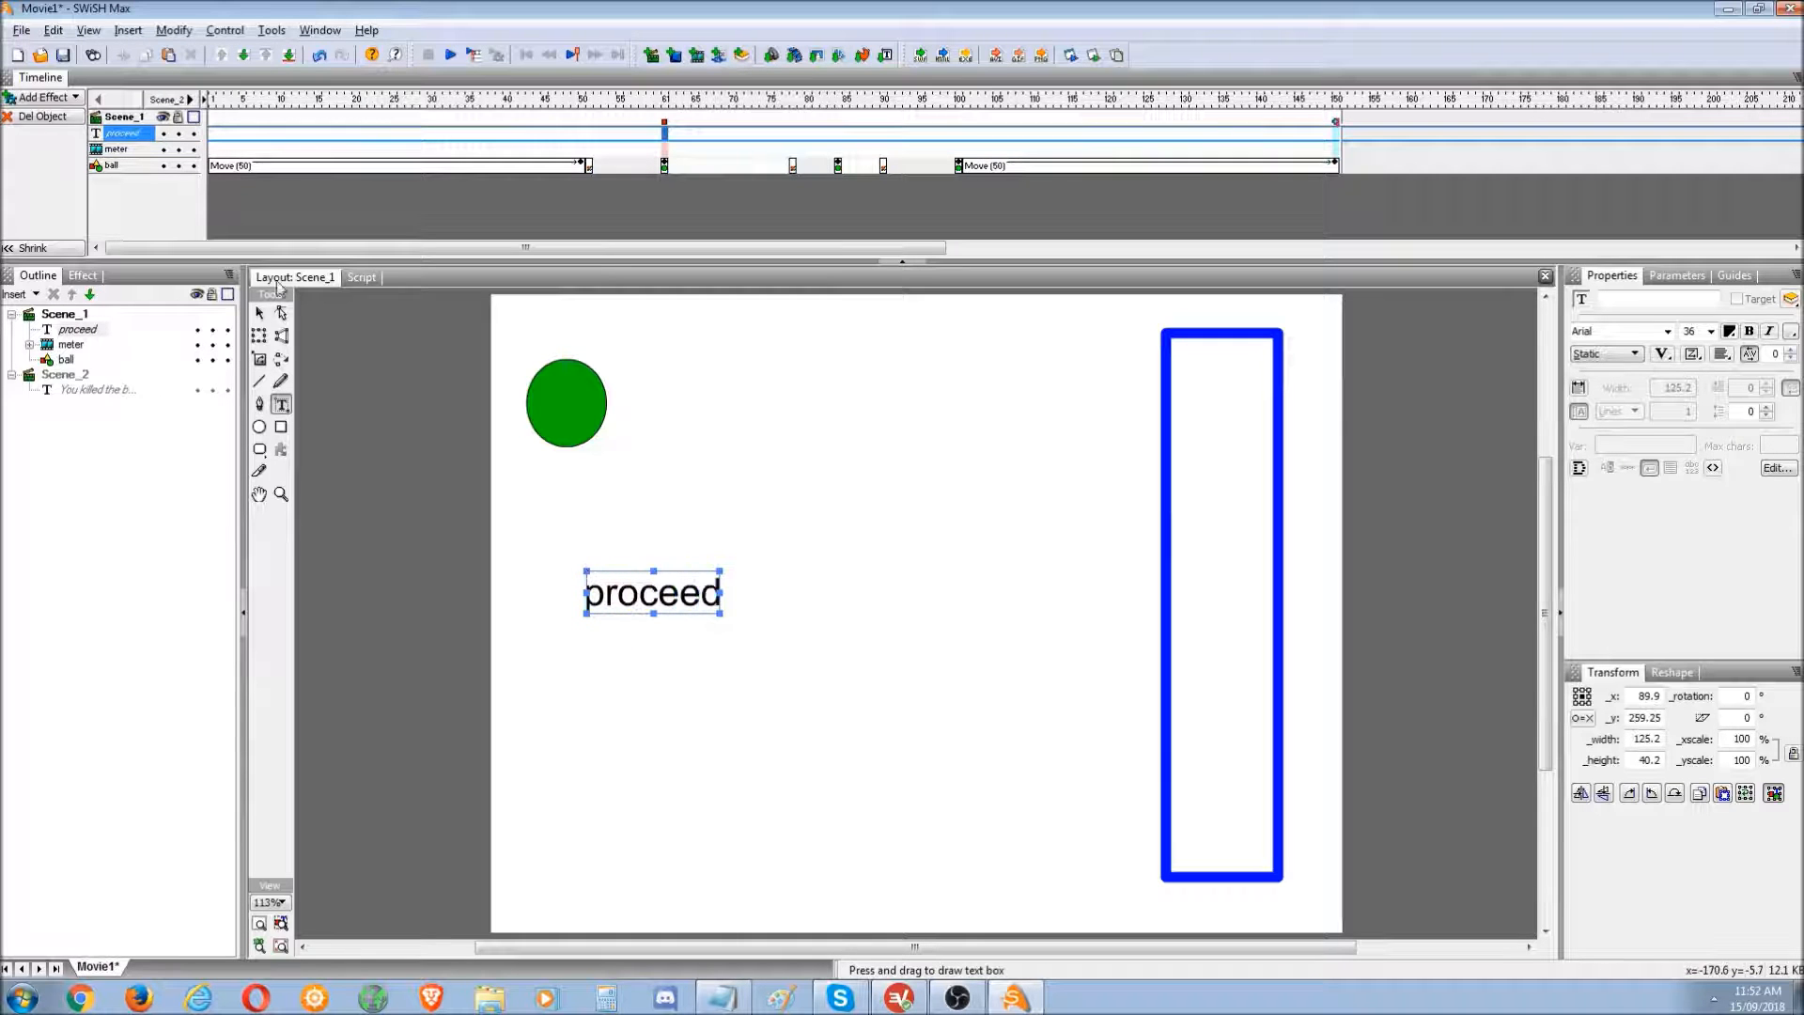
{"action": "left_click", "coordinate": [260, 314]}
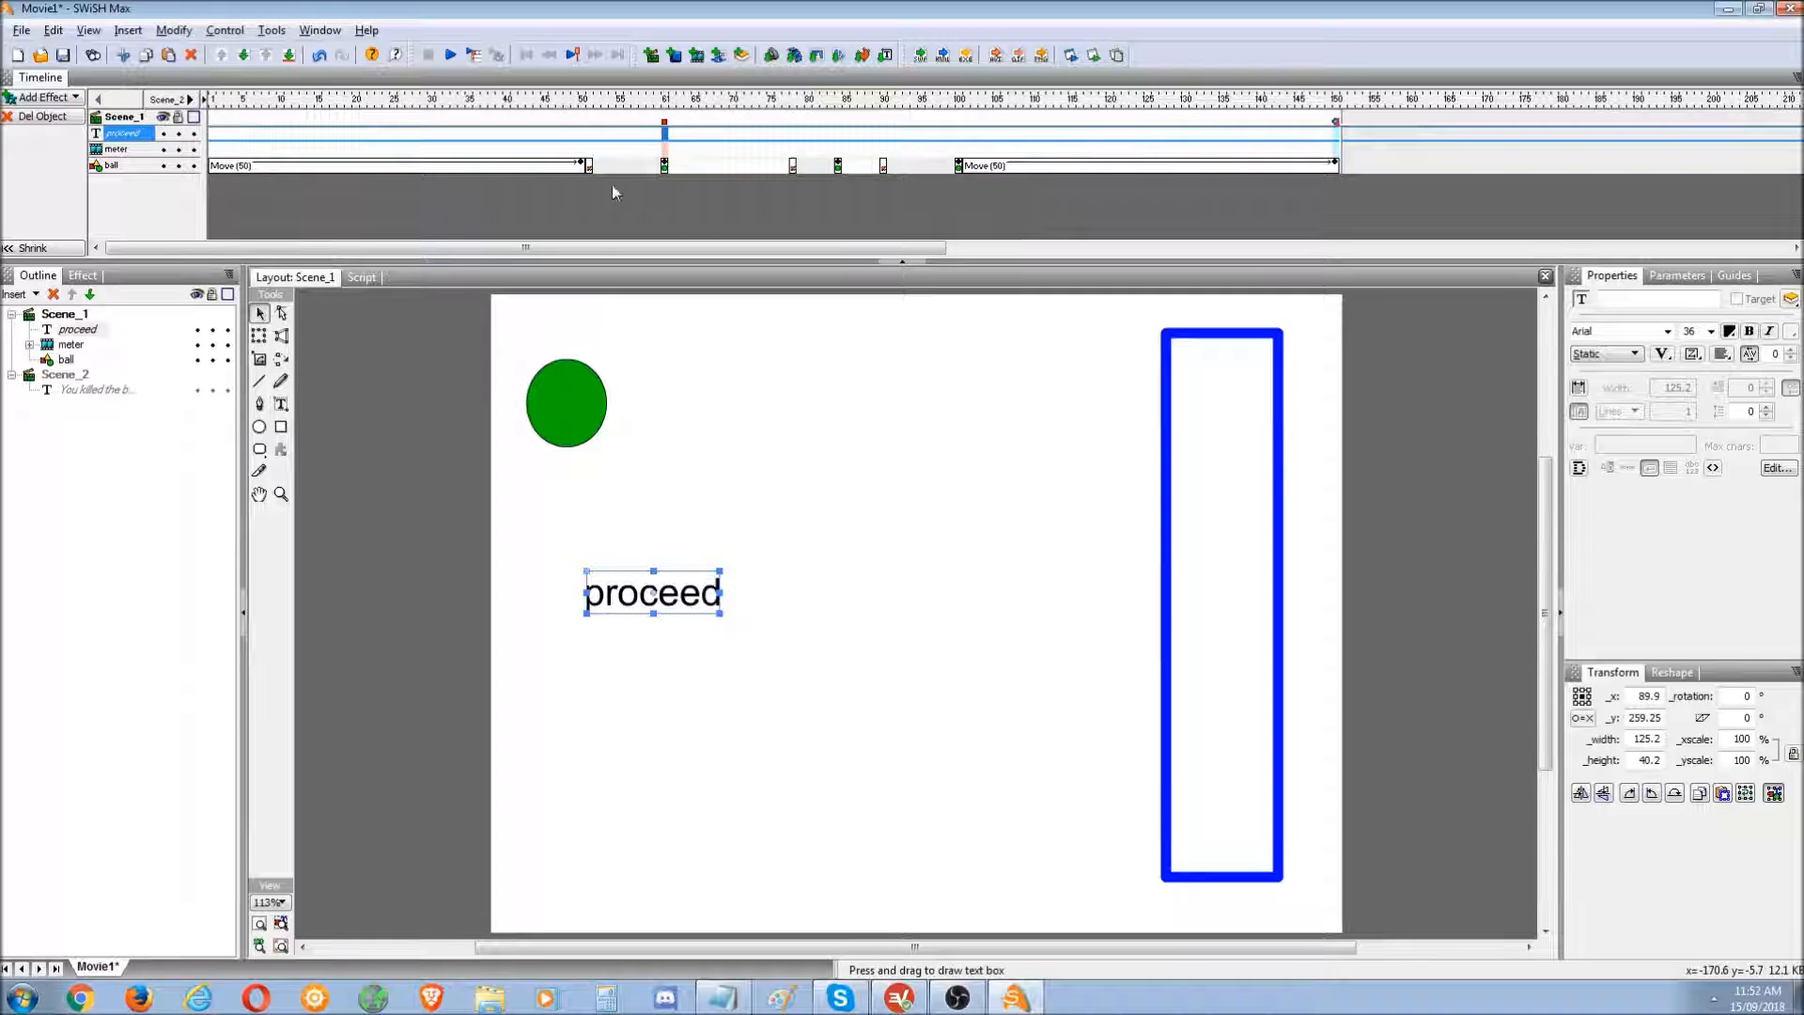
- Insert a Place effect for the "proceed" text at frame 61 and move the text to about x 160.8, y 225.6
{"action": "right_click", "coordinate": [665, 139]}
{"action": "left_click", "coordinate": [719, 318]}
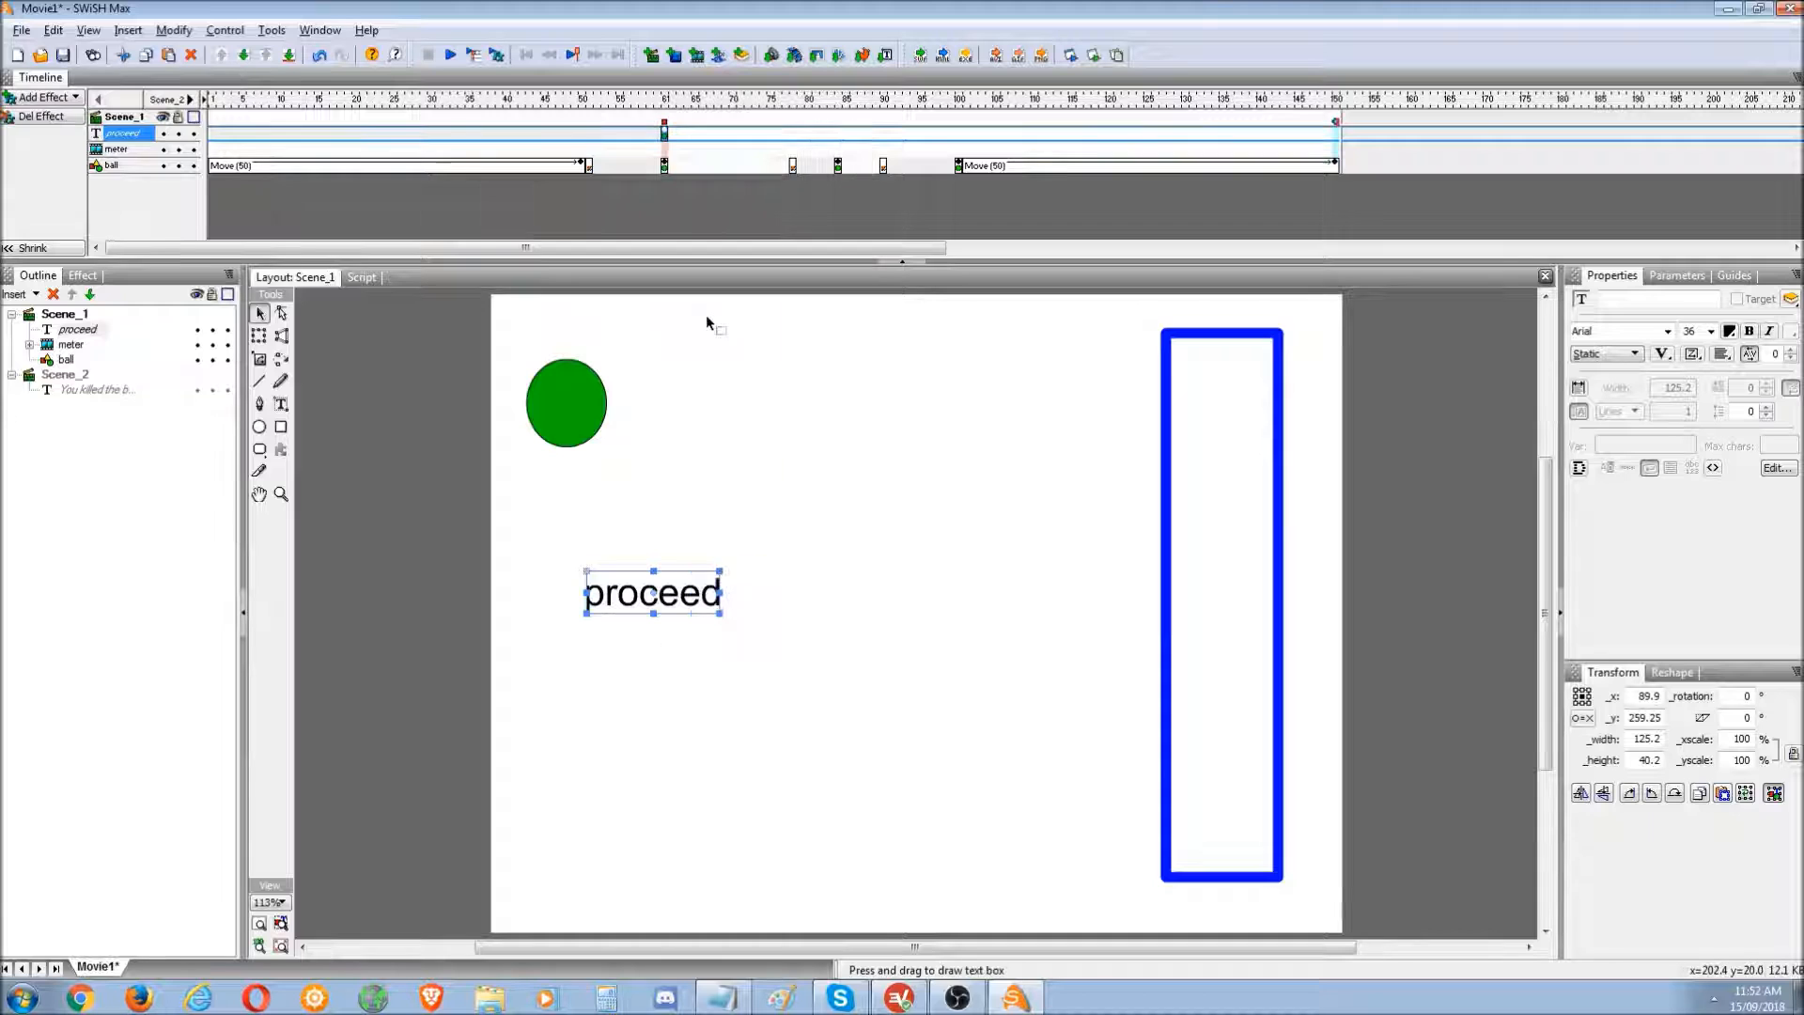
{"action": "left_click_drag", "start_coordinate": [689, 595], "coordinate": [763, 559]}
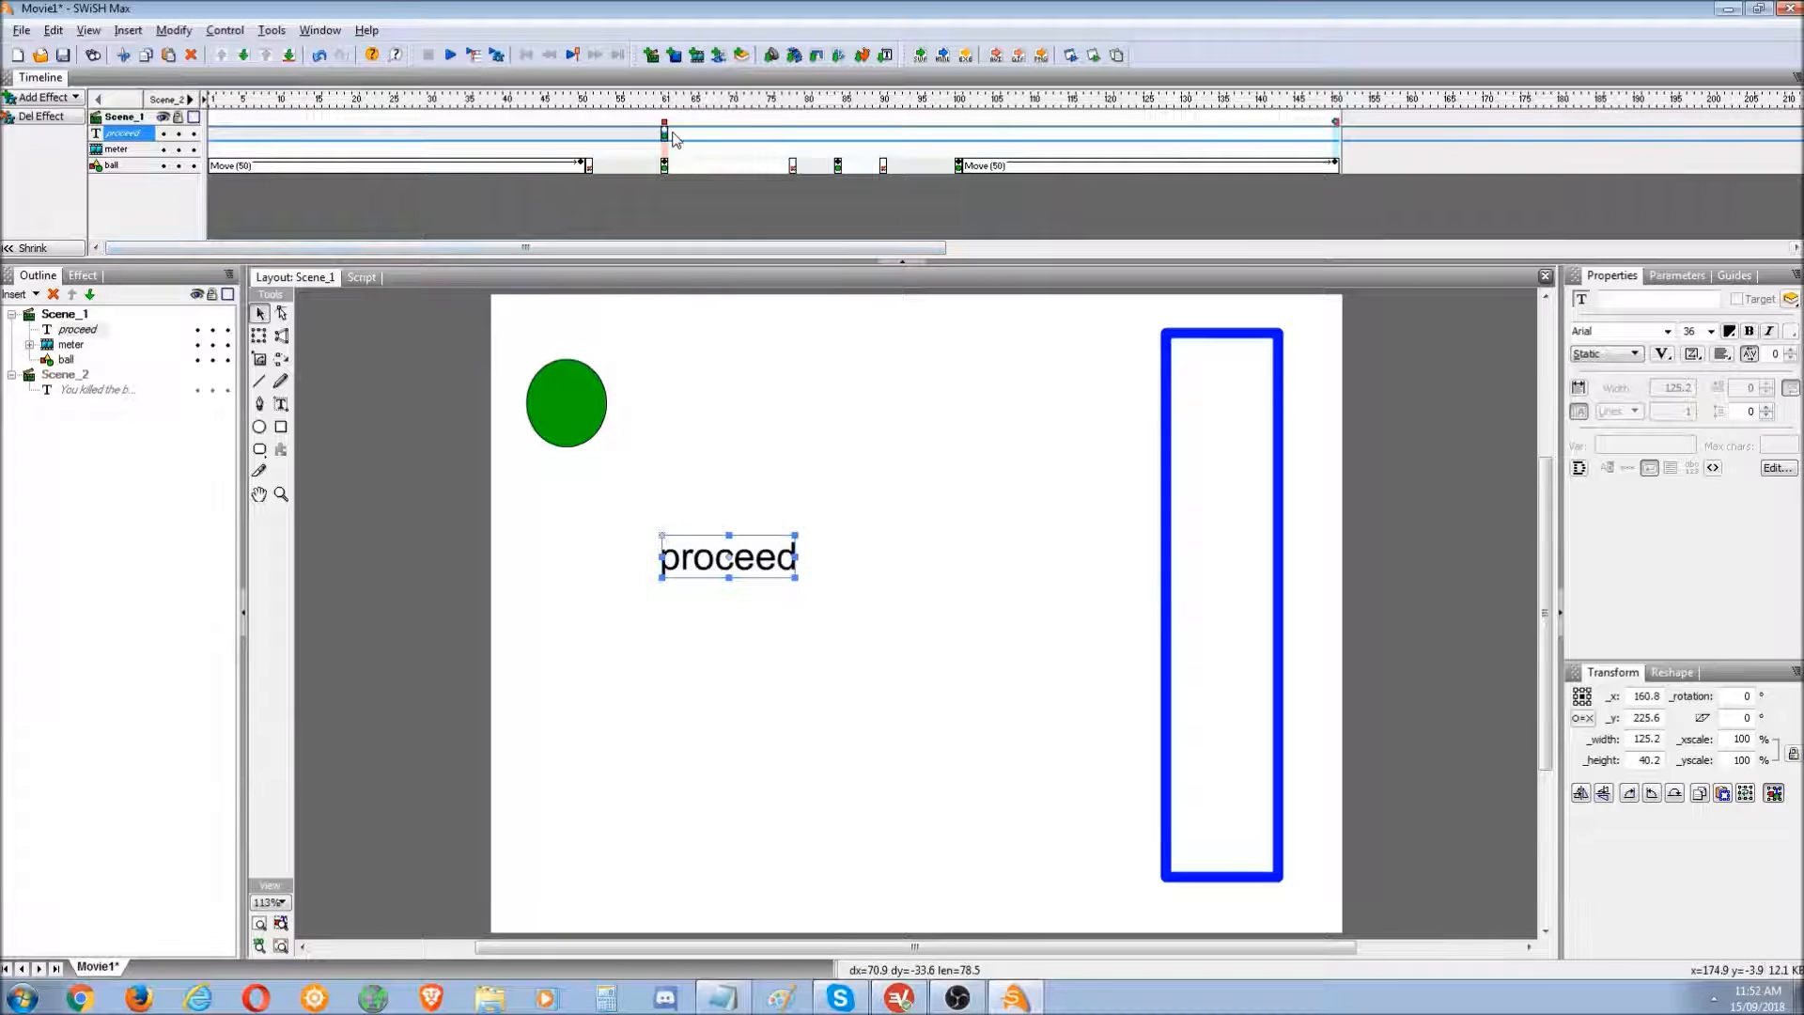
- Script the "proceed" text with an onSelfEvent (press) handler that calls nextFrameAndPlay(), and return to the layout
{"action": "left_click", "coordinate": [363, 278]}
{"action": "left_click", "coordinate": [306, 293]}
{"action": "mouse_move", "coordinate": [310, 319]}
{"action": "mouse_move", "coordinate": [506, 373]}
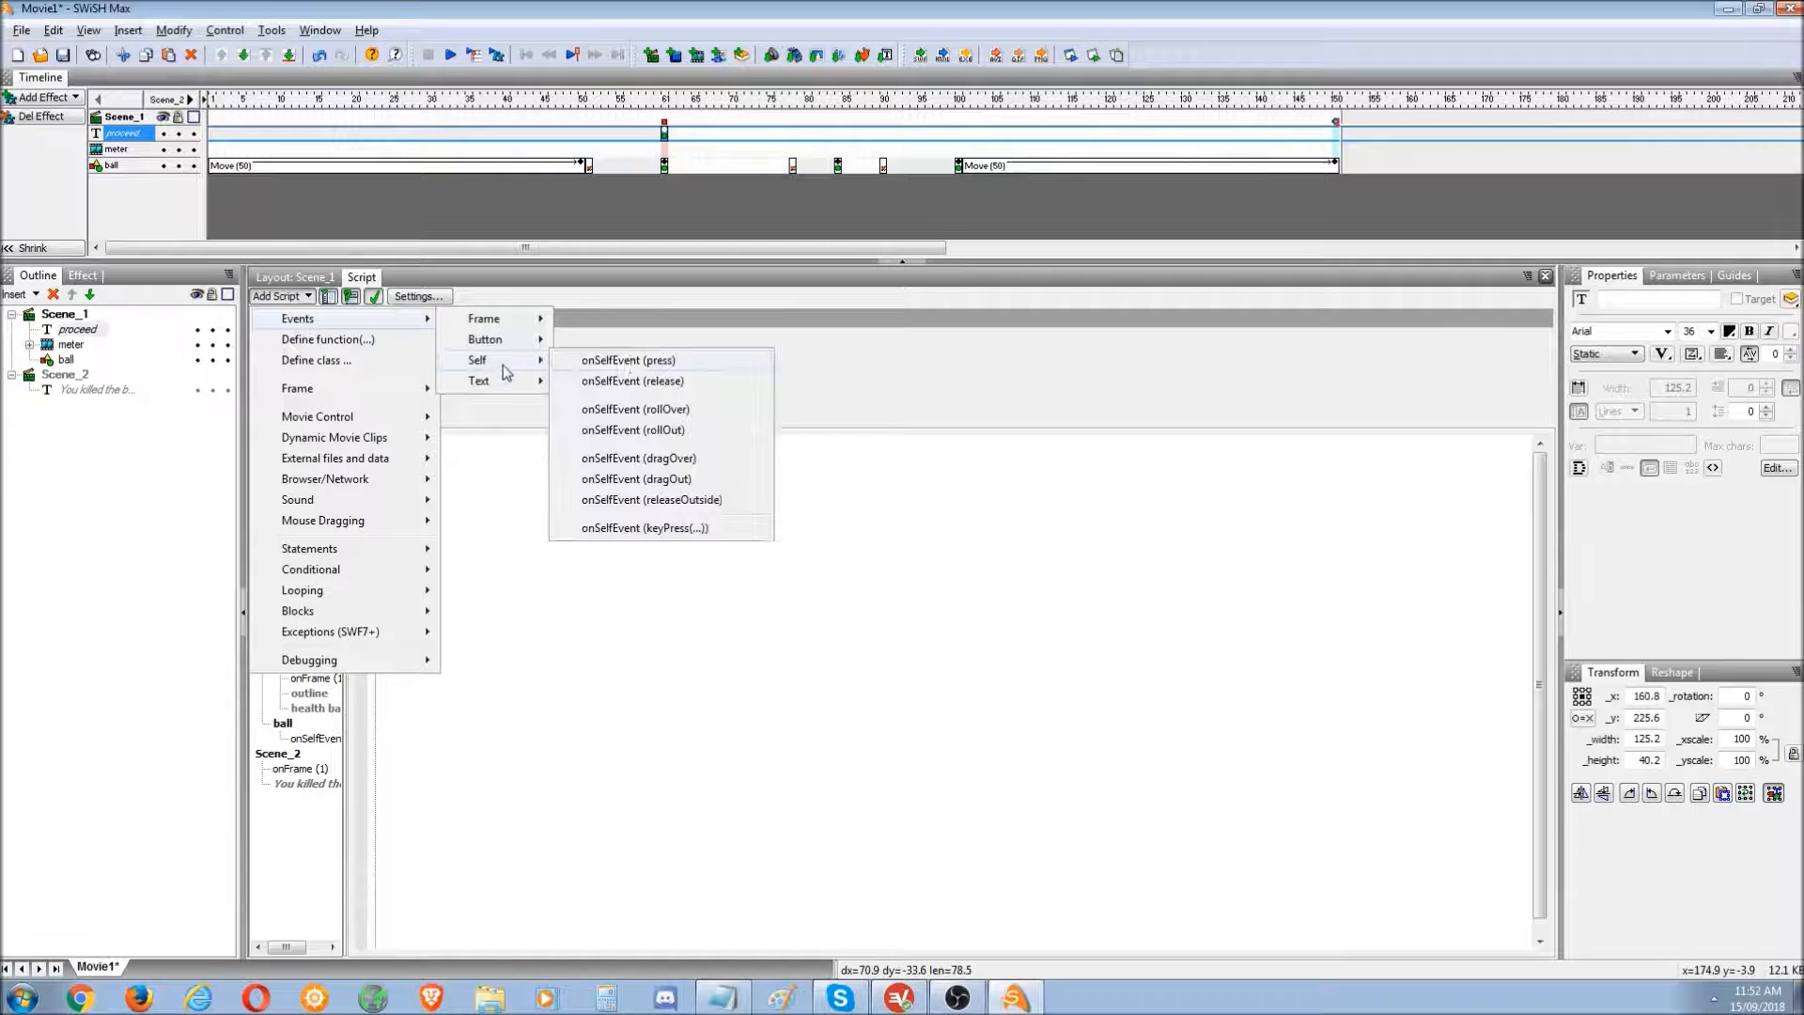
{"action": "left_click", "coordinate": [629, 361]}
{"action": "left_click", "coordinate": [277, 296]}
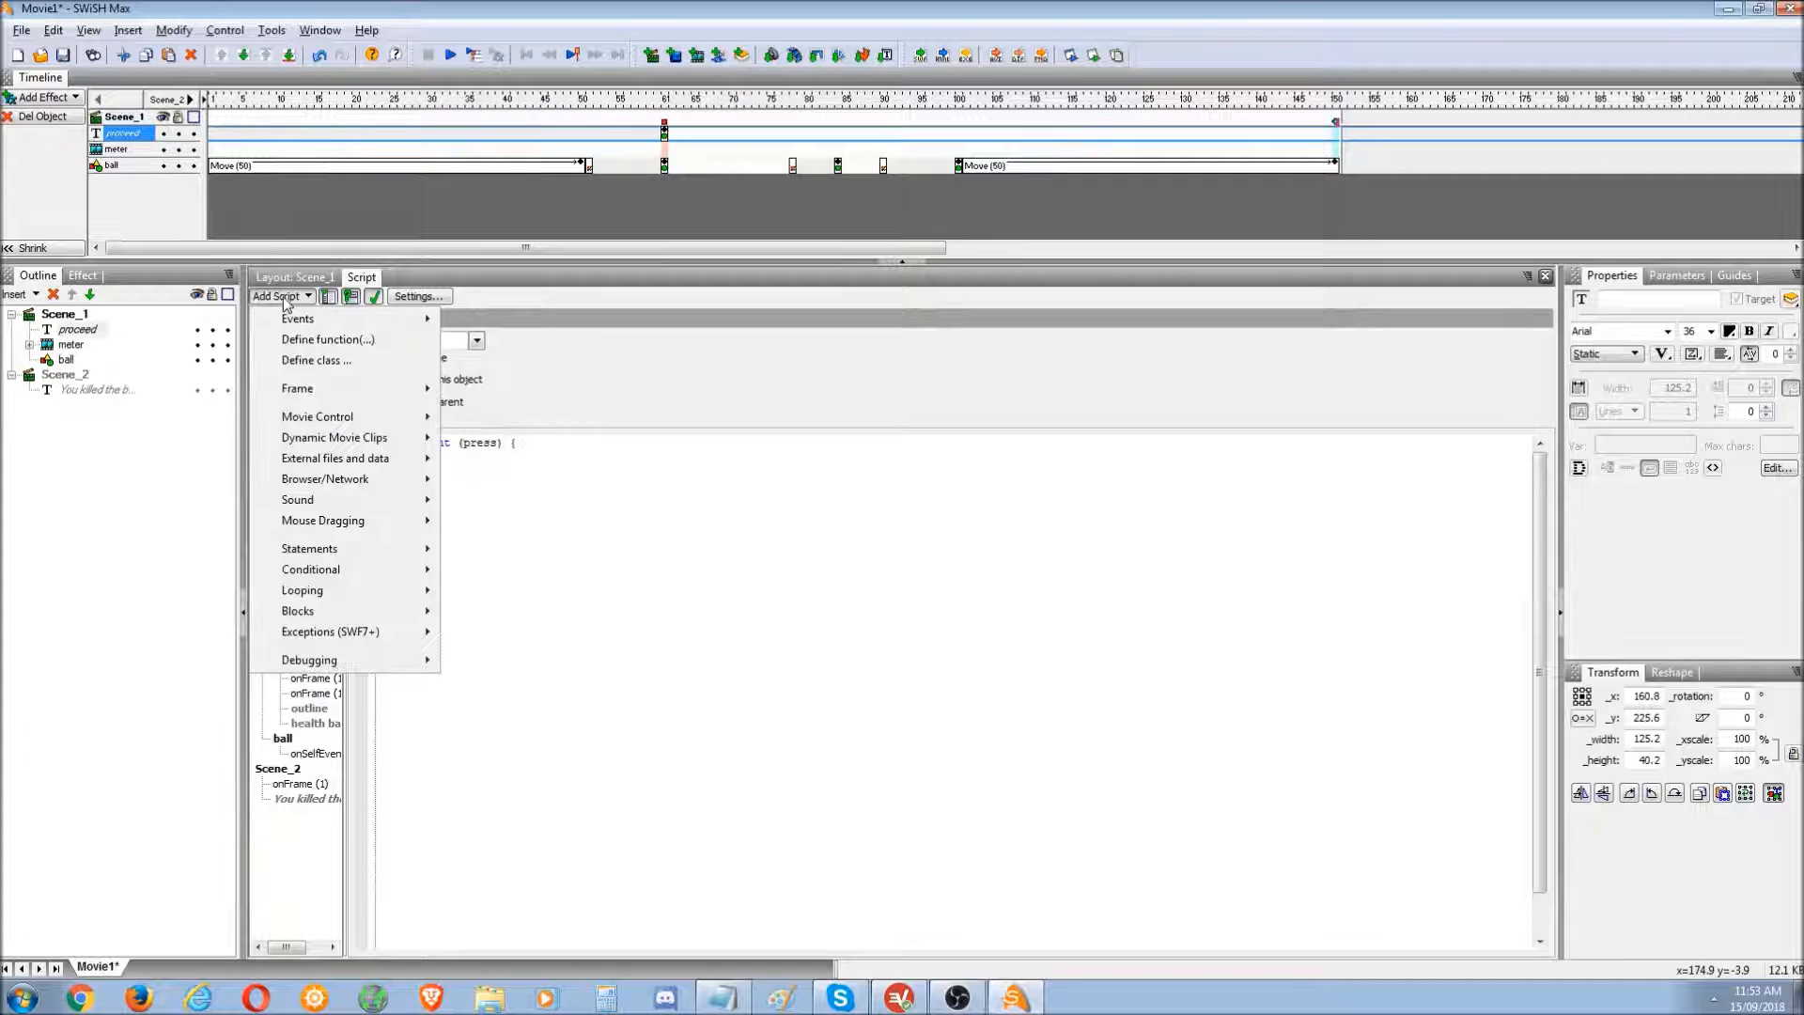
{"action": "mouse_move", "coordinate": [301, 418]}
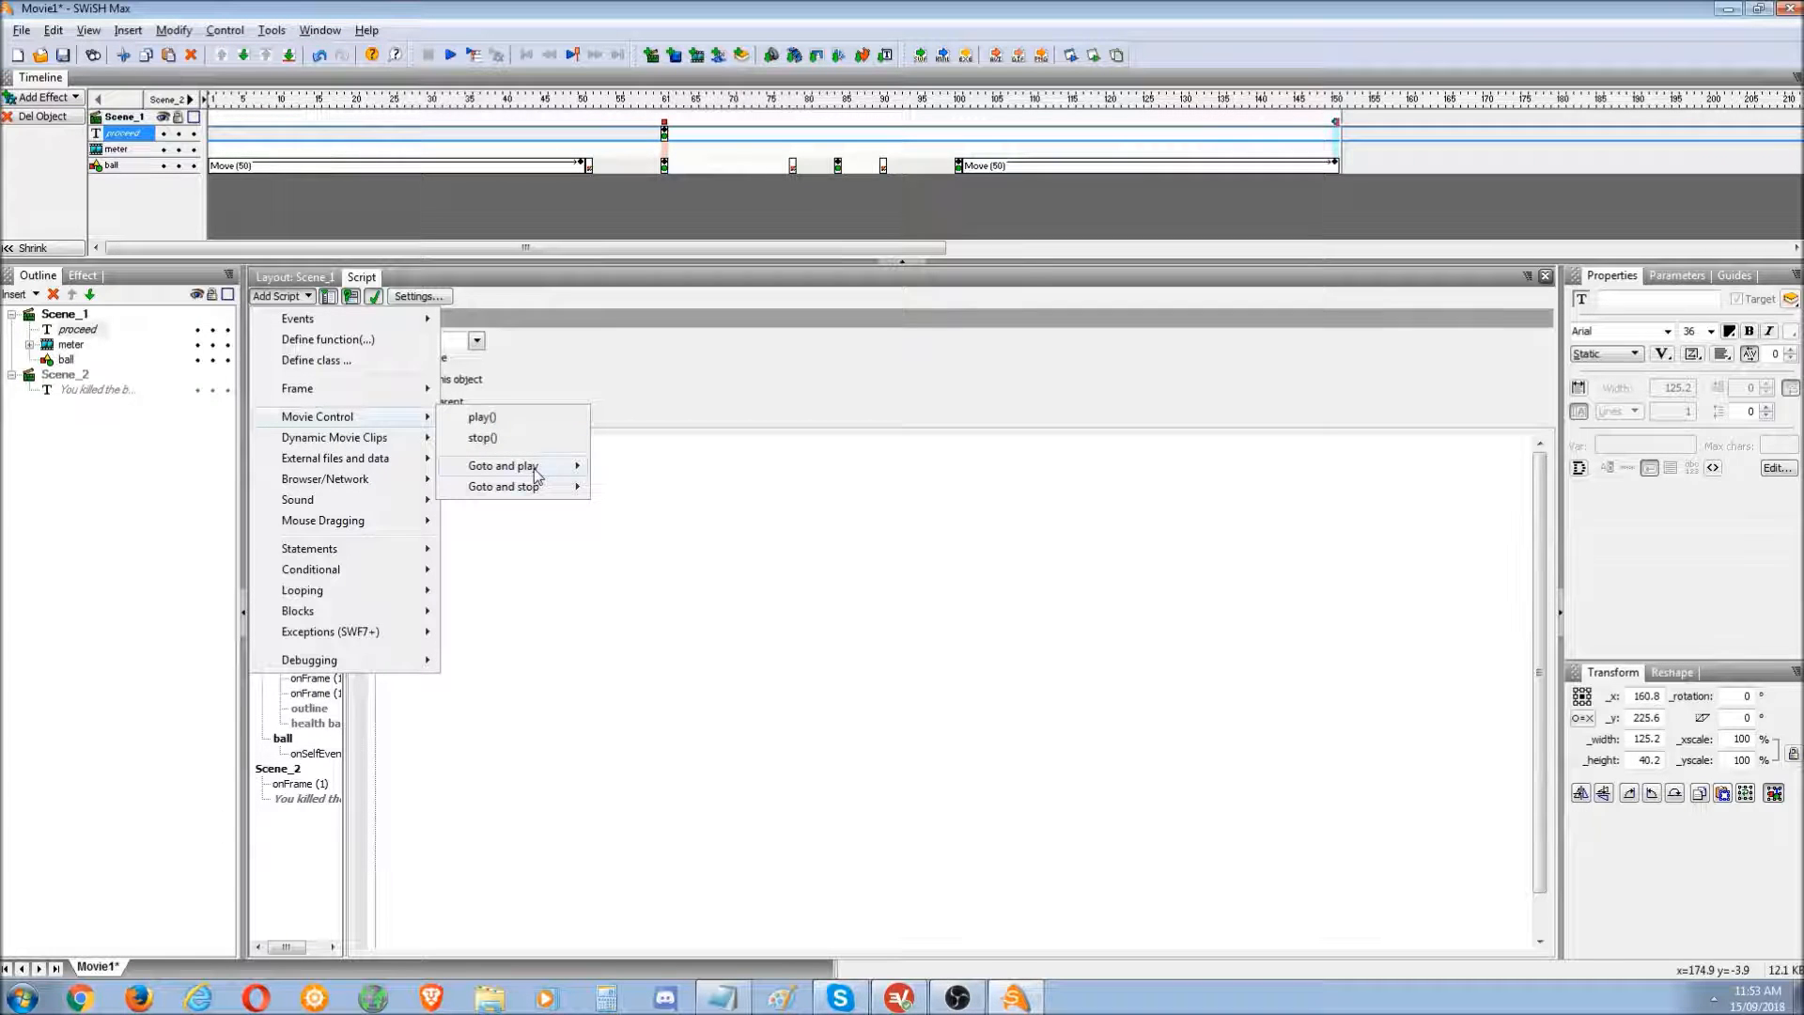
{"action": "mouse_move", "coordinate": [587, 466]}
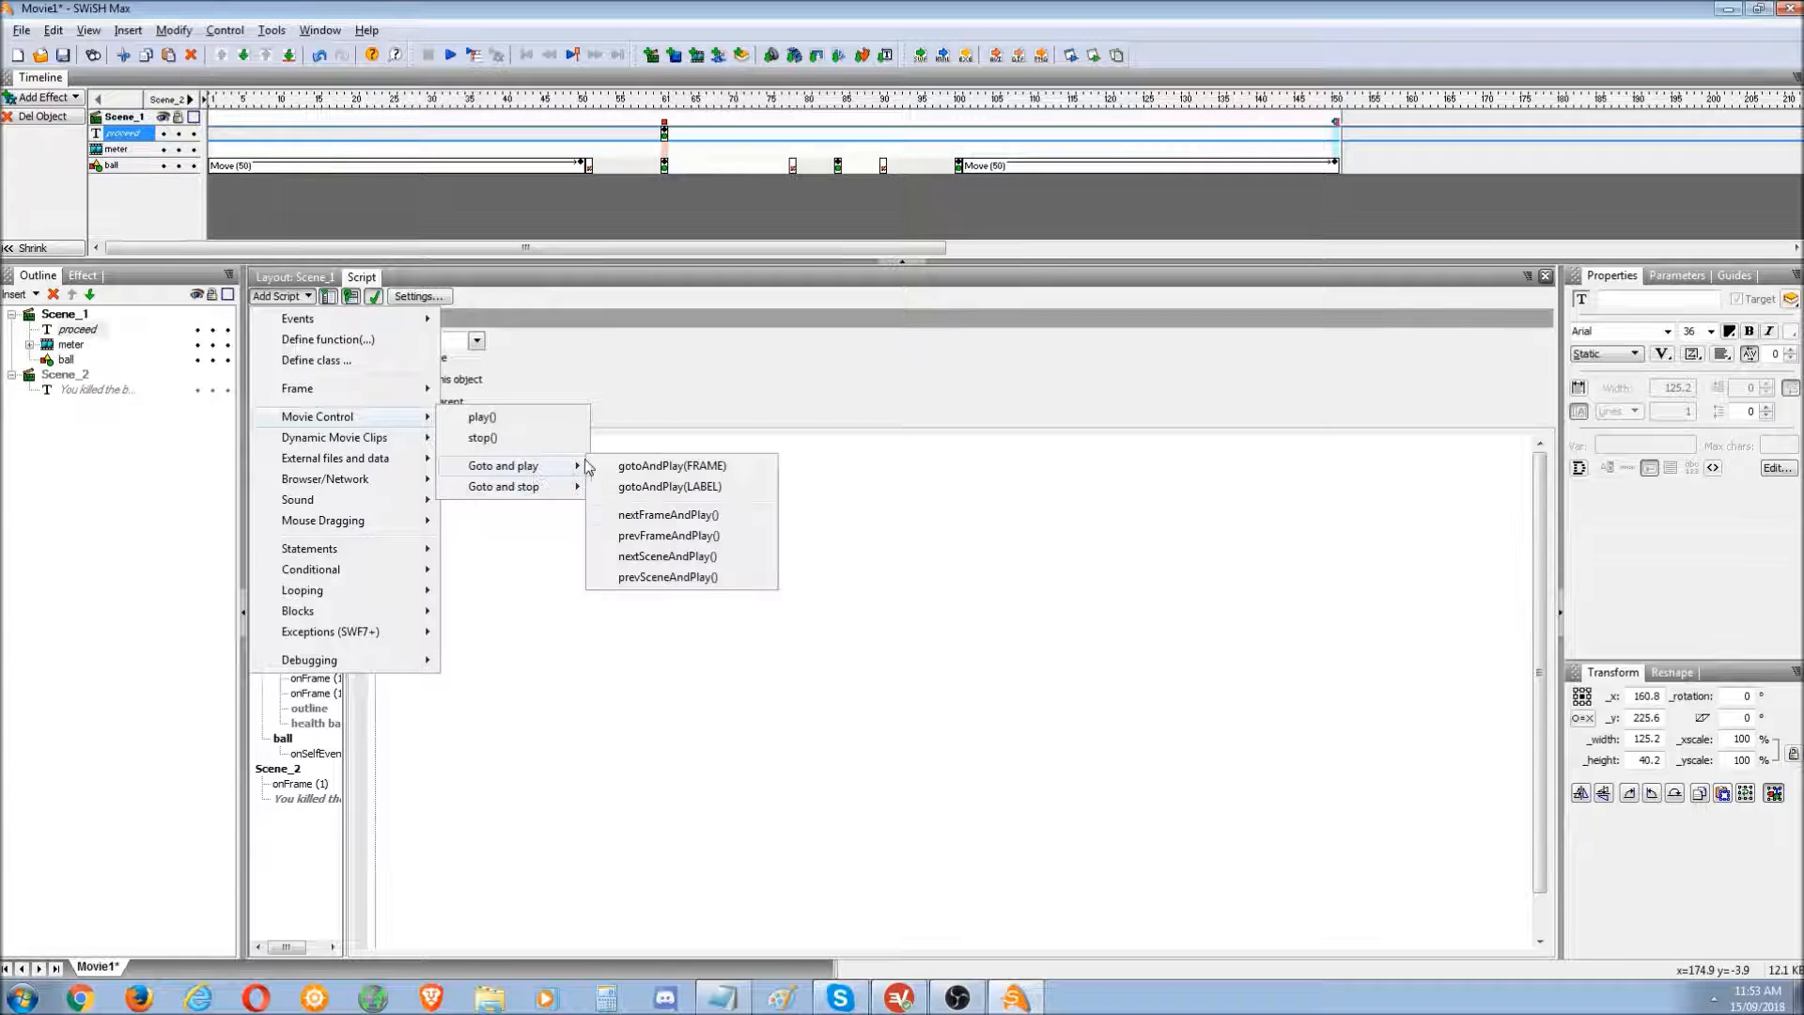
{"action": "left_click", "coordinate": [643, 516]}
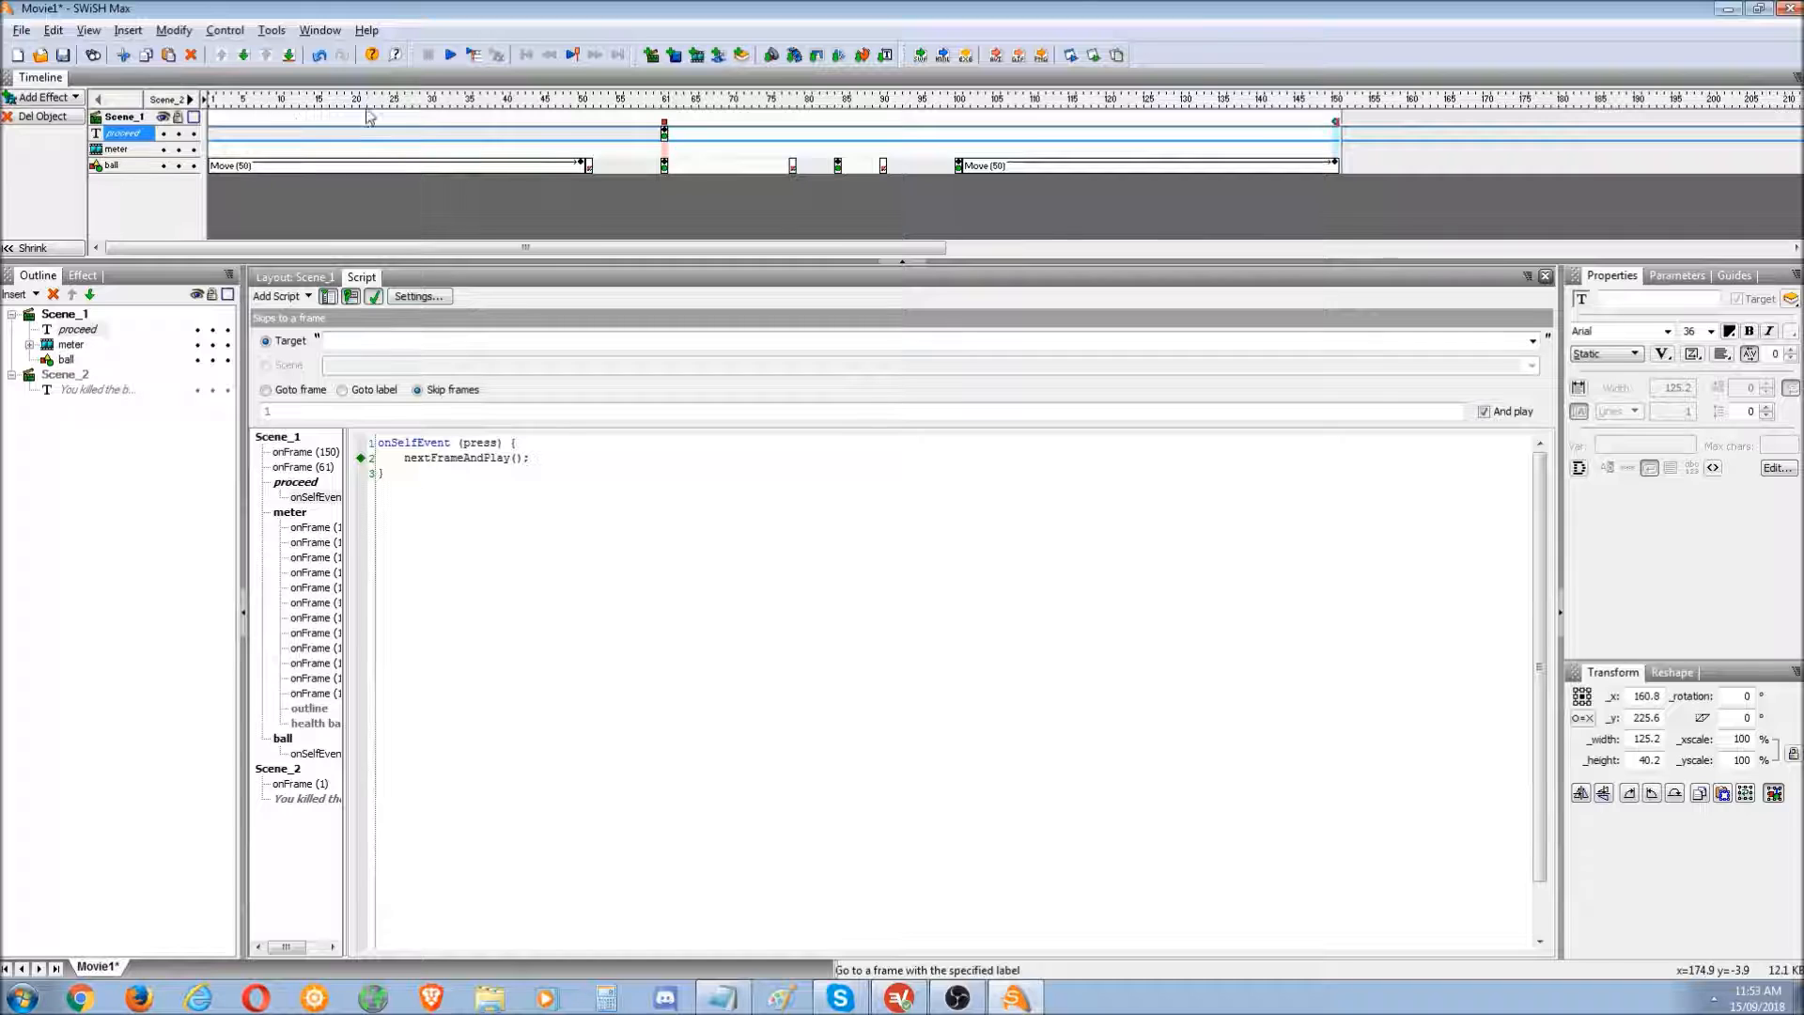
{"action": "left_click", "coordinate": [321, 277]}
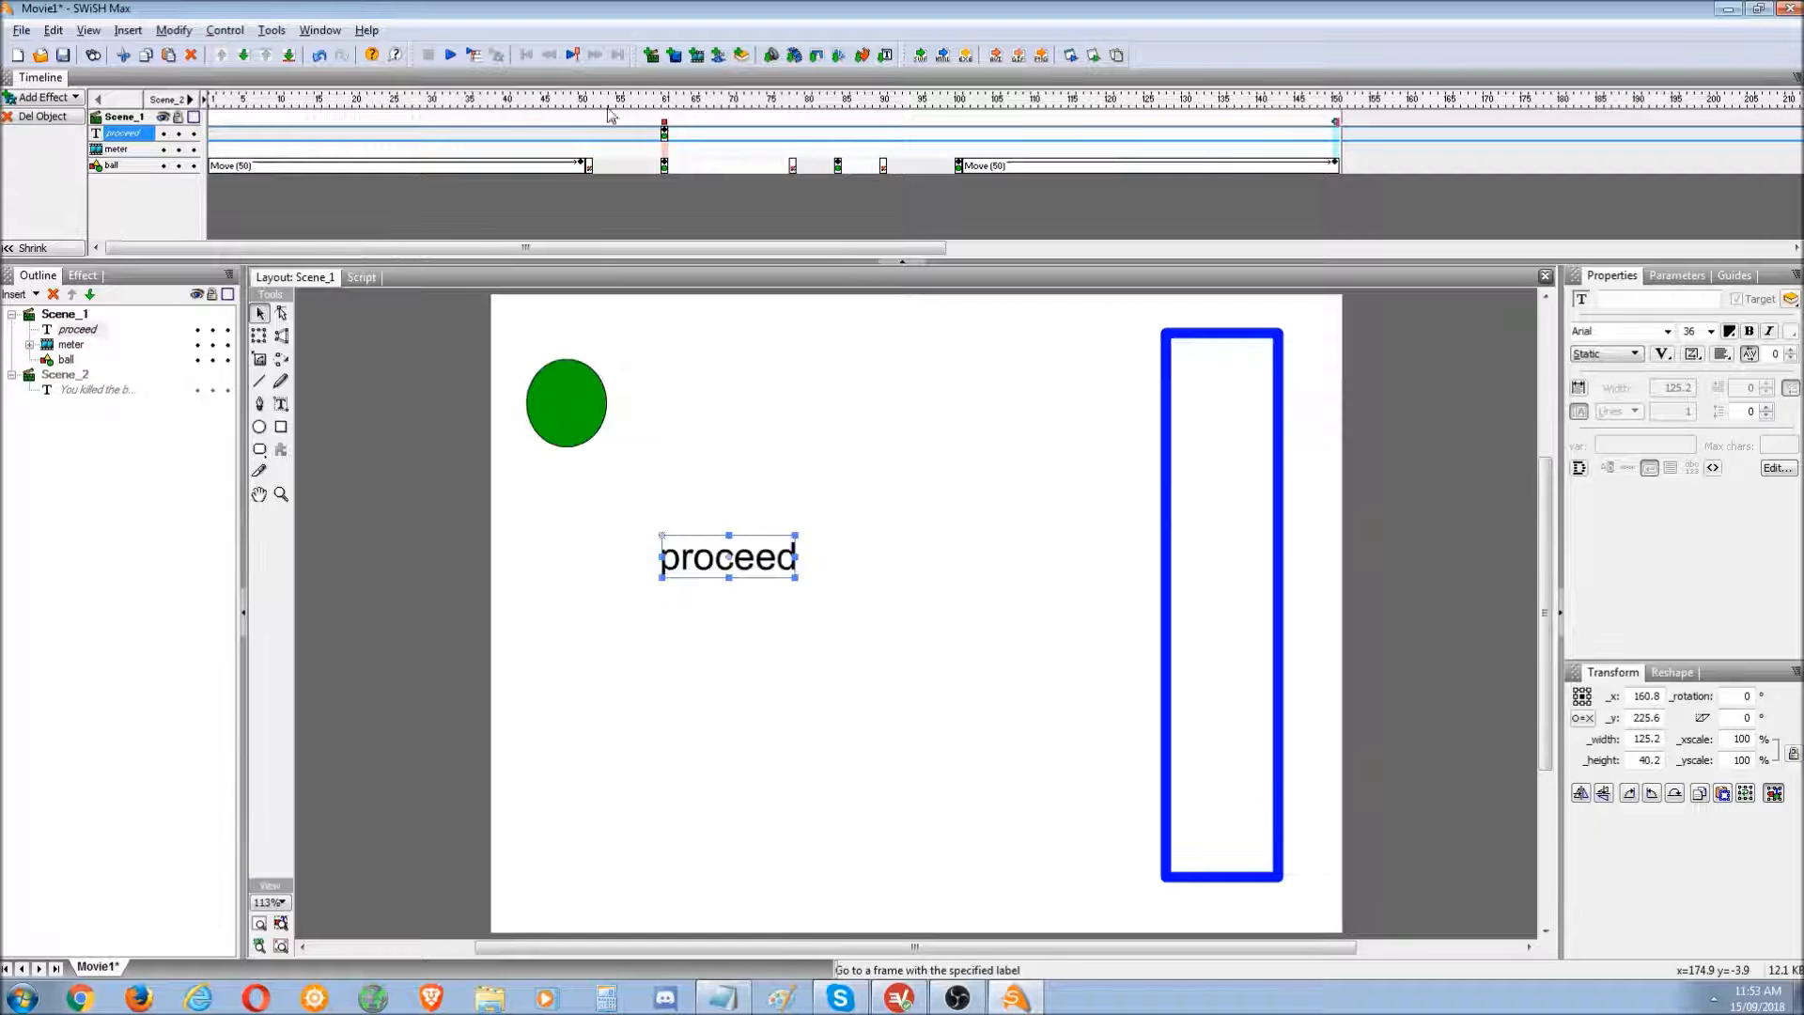
- Preview the timeline from frame 61 to about frame 101 and test the "proceed" text in the Flash player
{"action": "left_click", "coordinate": [666, 99]}
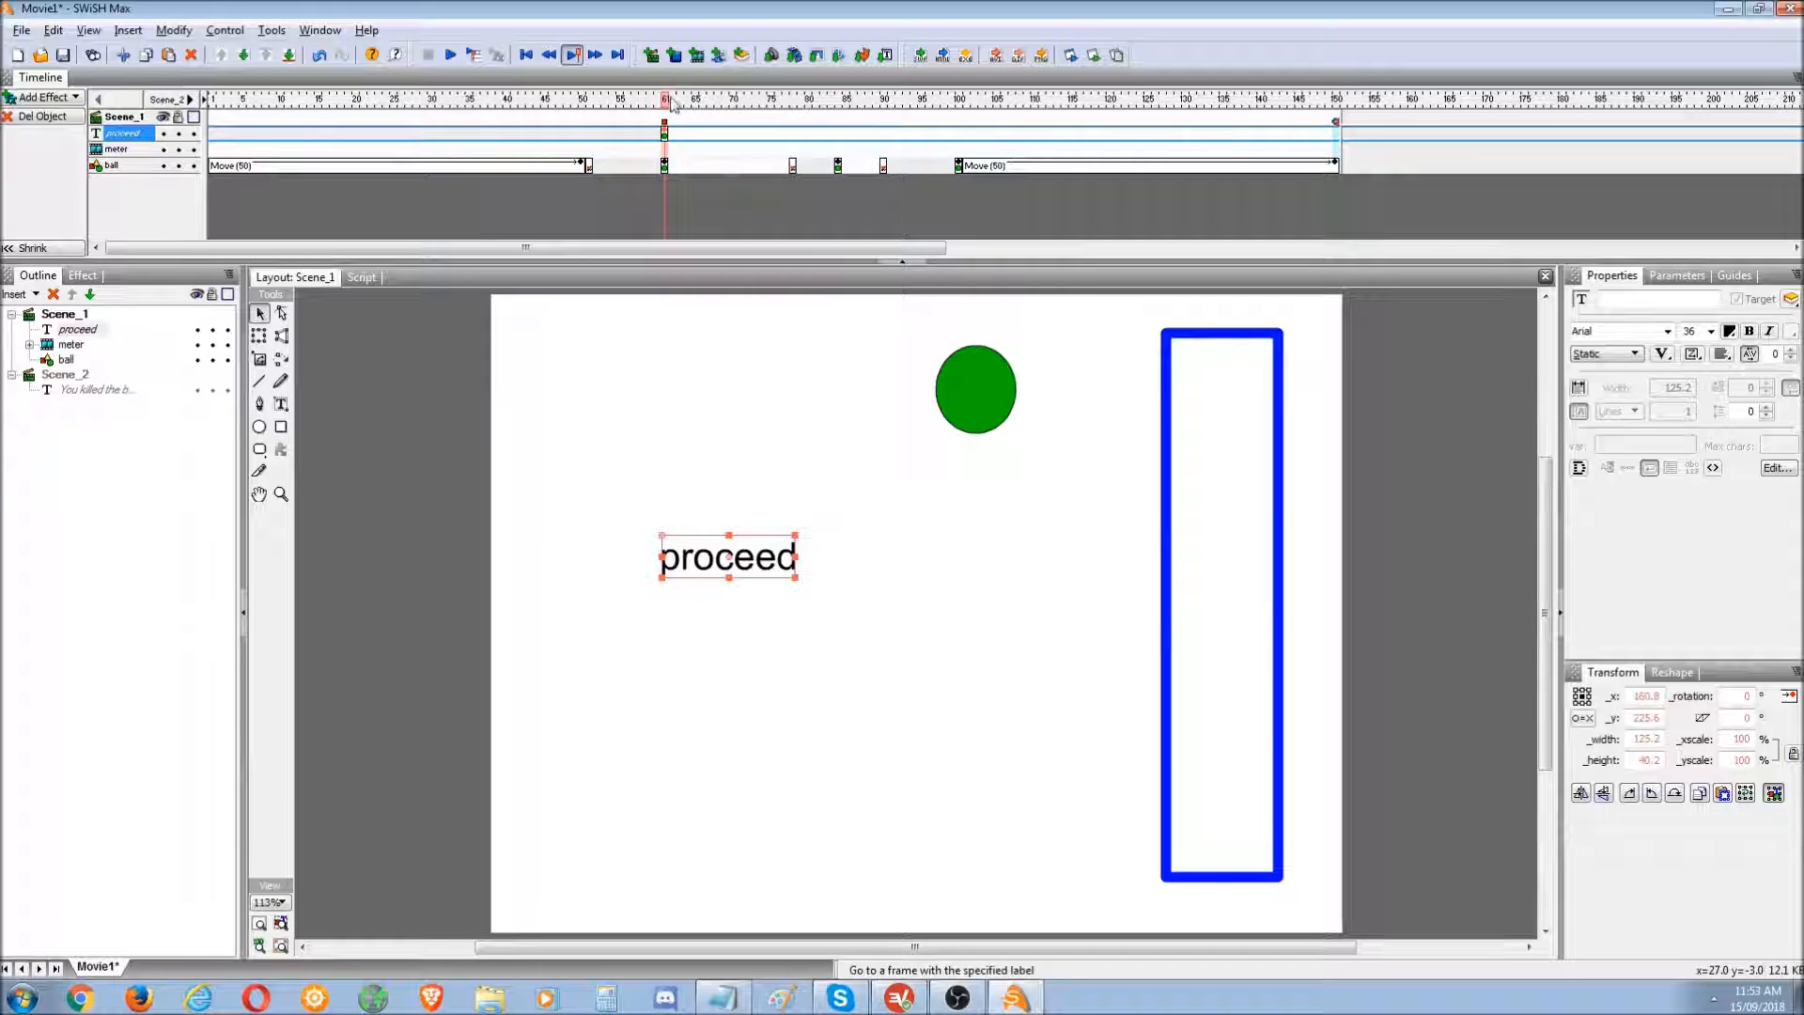
{"action": "left_click_drag", "start_coordinate": [668, 101], "coordinate": [967, 106]}
{"action": "left_click", "coordinate": [1087, 60]}
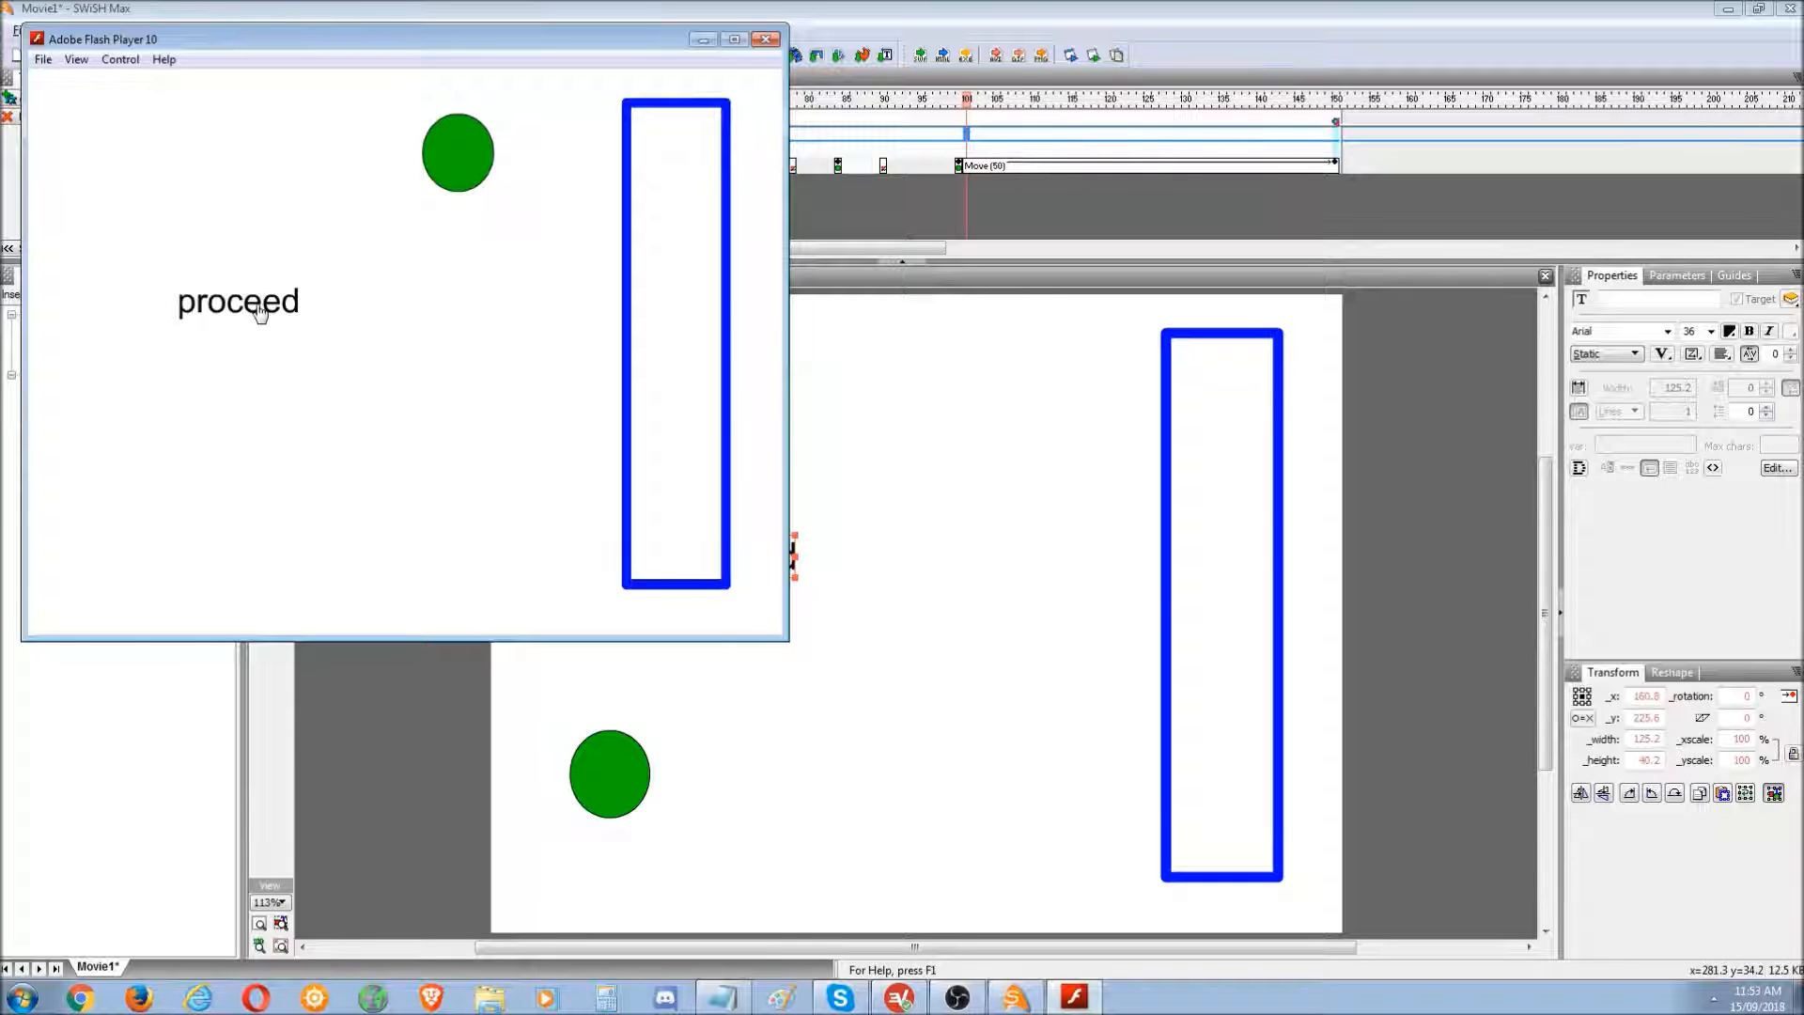
{"action": "left_click", "coordinate": [766, 39]}
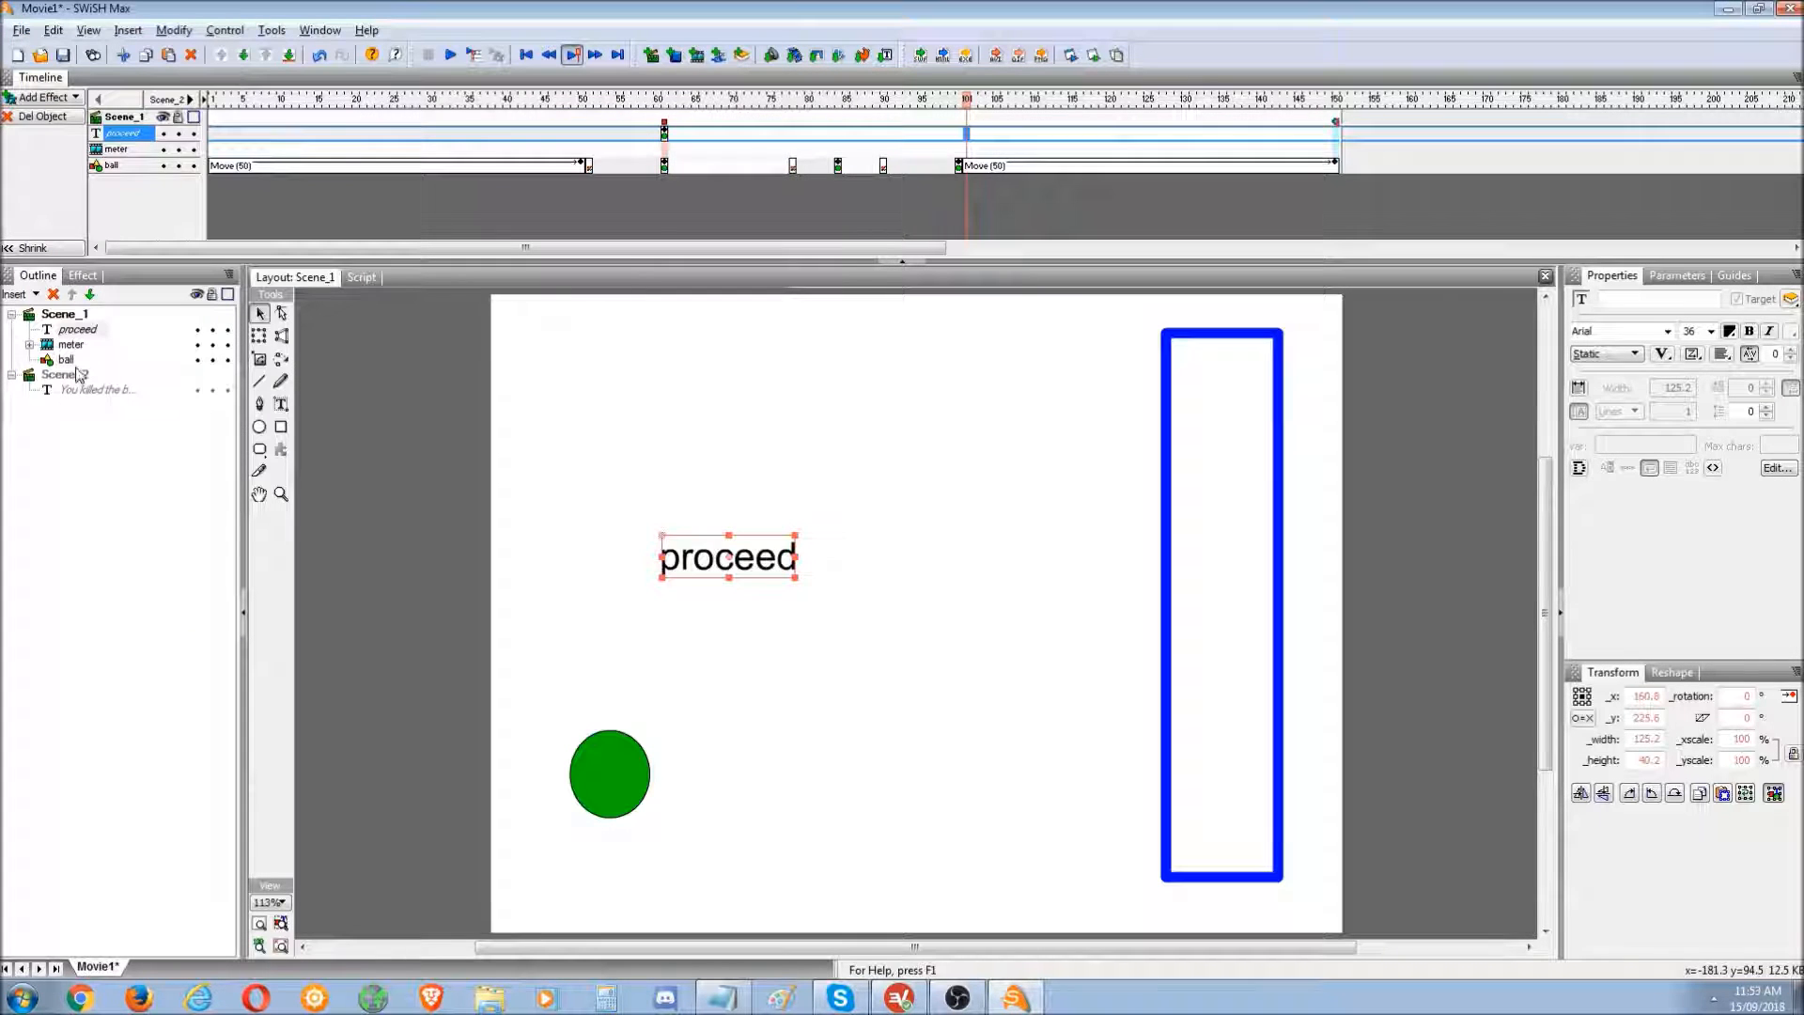
- Set the target of the "proceed" text's nextFrameAndPlay() action to _root
{"action": "left_click", "coordinate": [362, 278]}
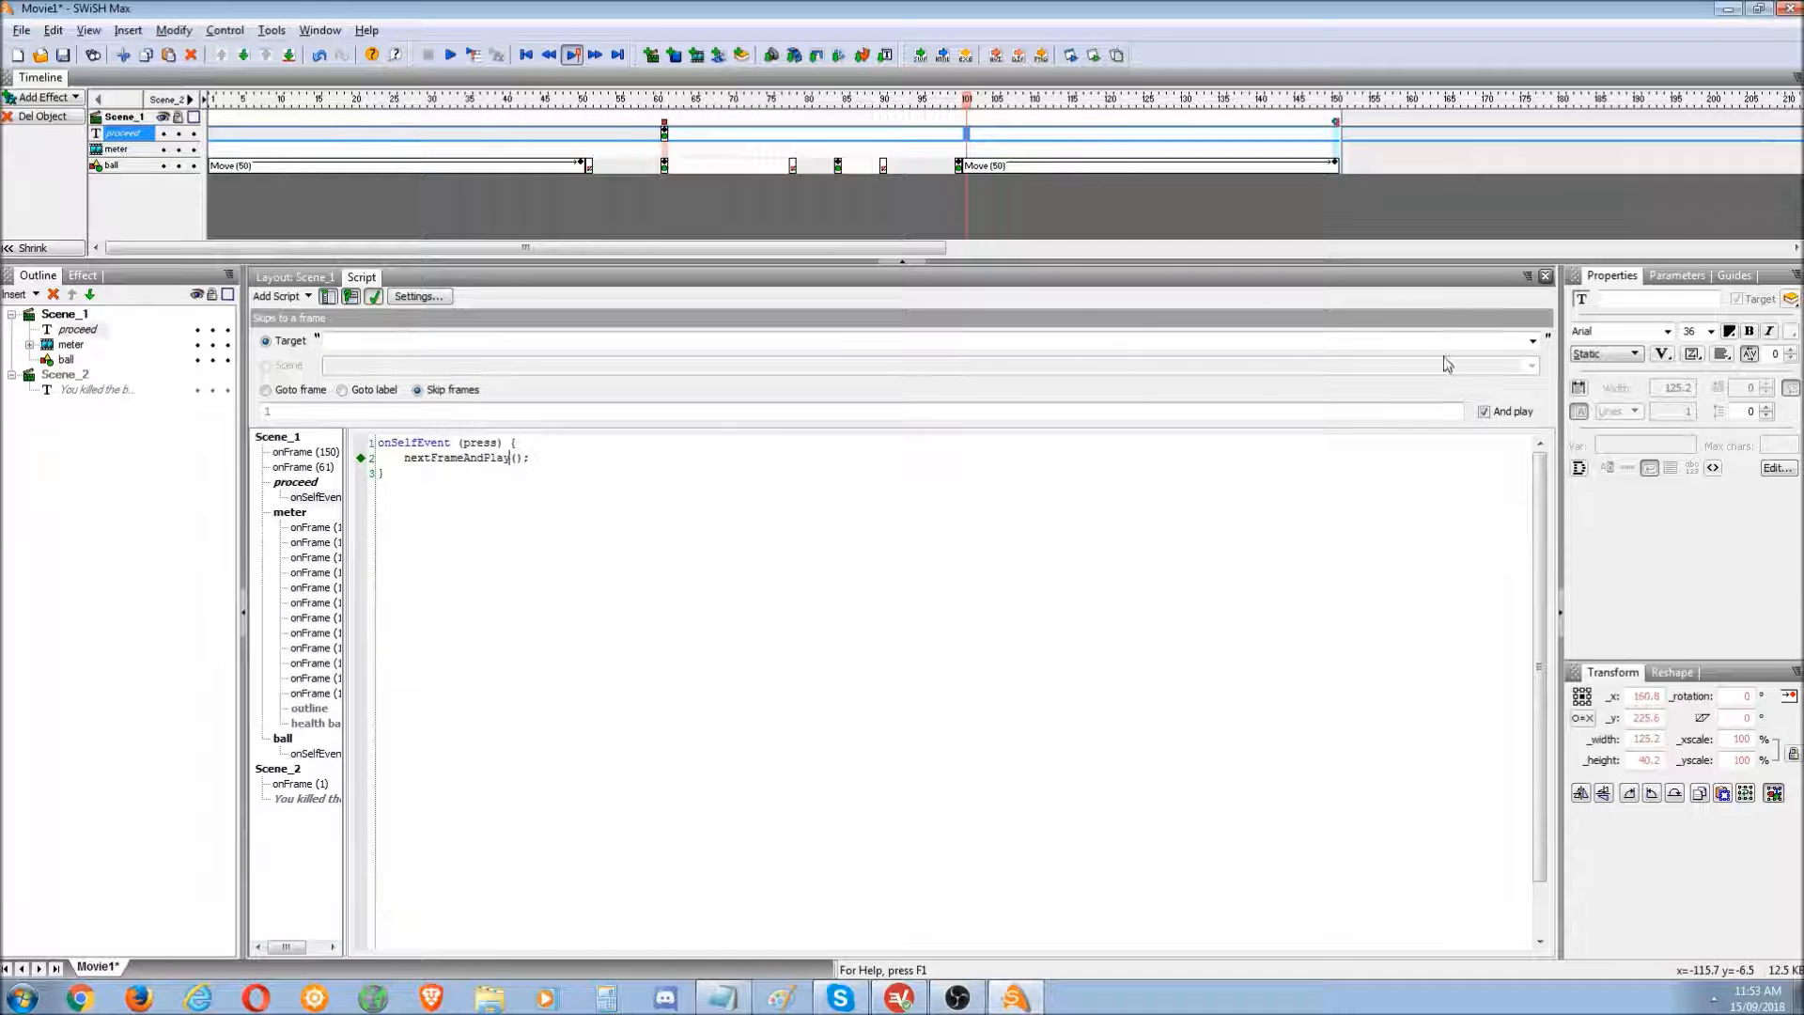
{"action": "left_click", "coordinate": [1533, 344]}
{"action": "left_click", "coordinate": [1407, 392]}
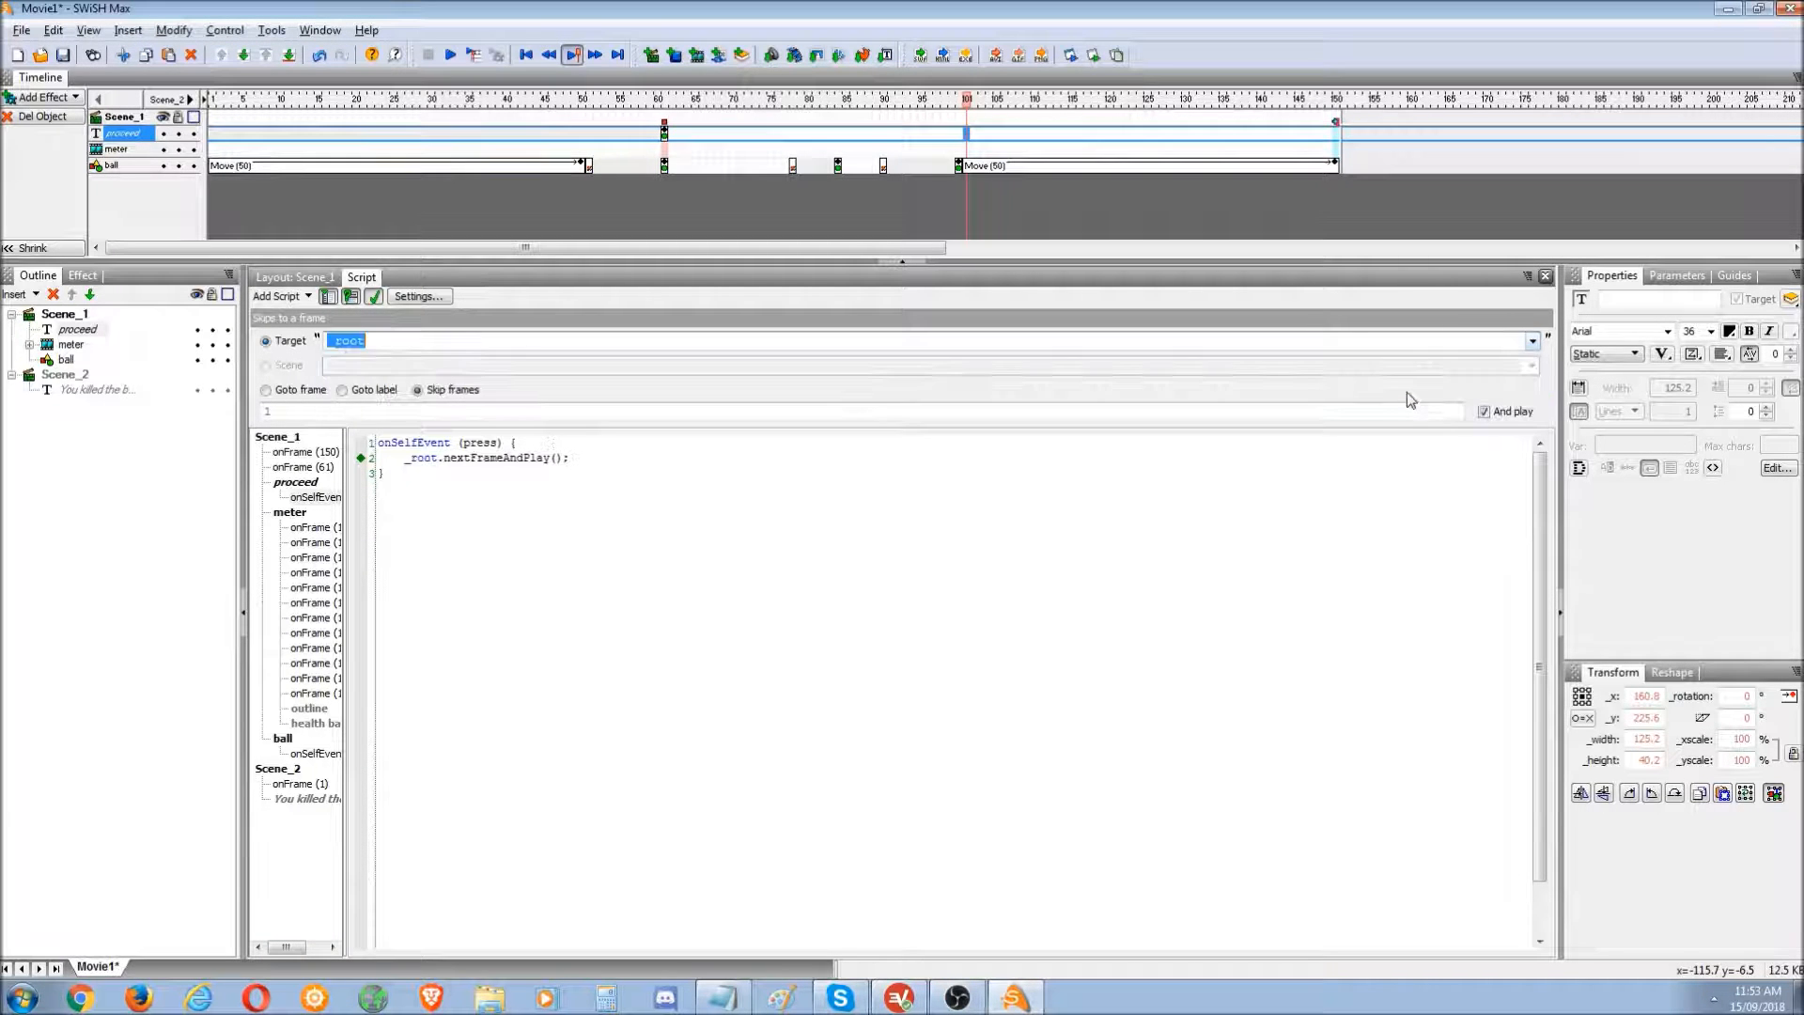
- Test the stop at frame 61 and the "proceed" text in the Flash player twice, closing the player each time
{"action": "left_click", "coordinate": [1094, 55]}
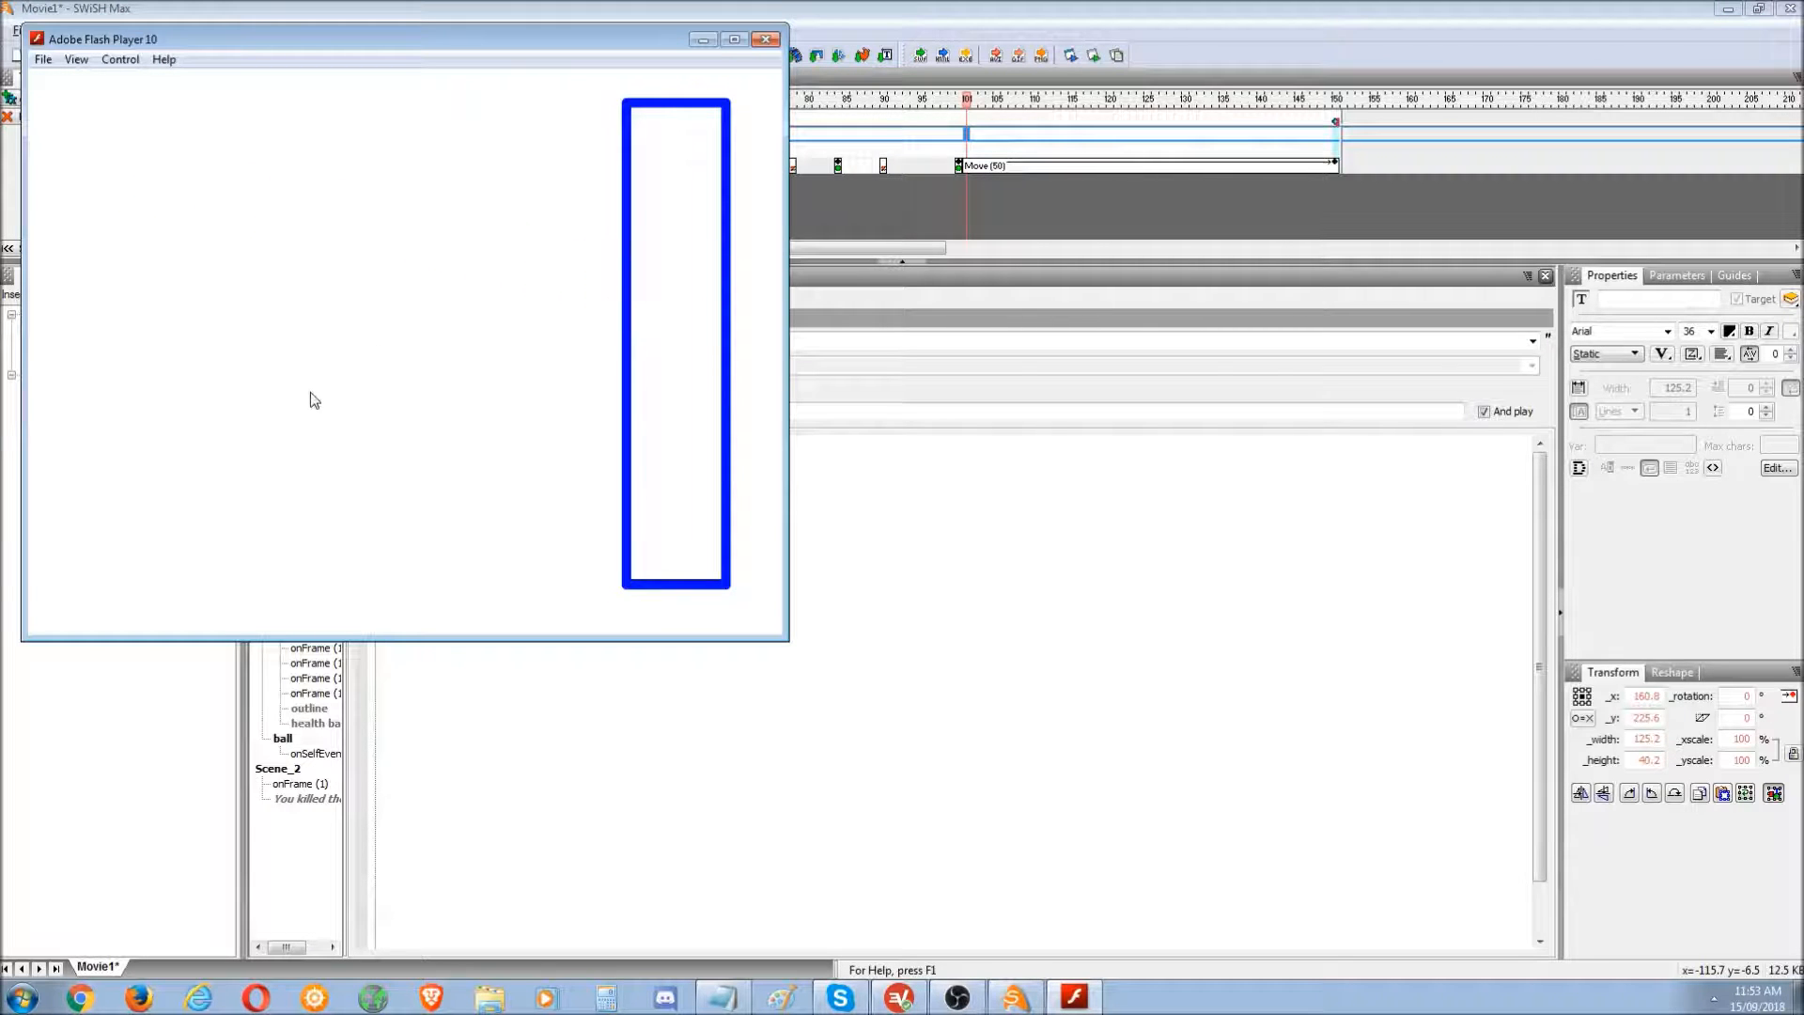
{"action": "left_click", "coordinate": [268, 310]}
{"action": "left_click", "coordinate": [766, 39]}
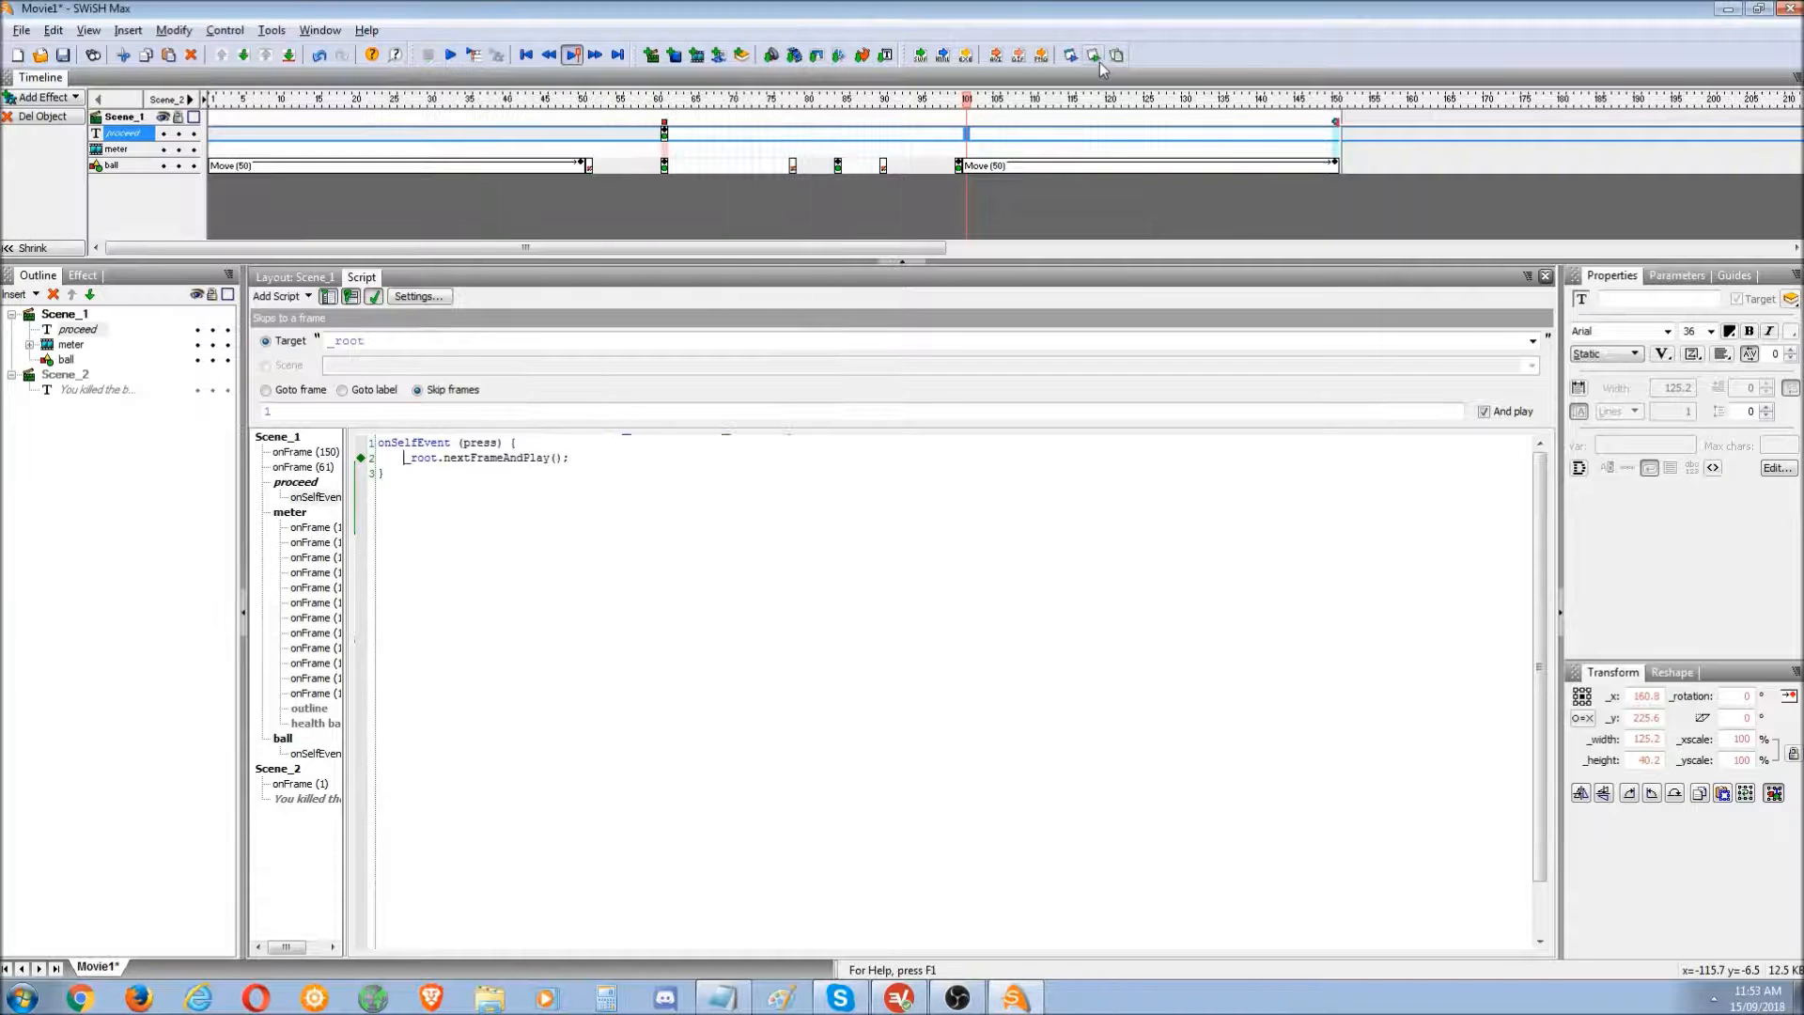
{"action": "left_click", "coordinate": [1094, 56]}
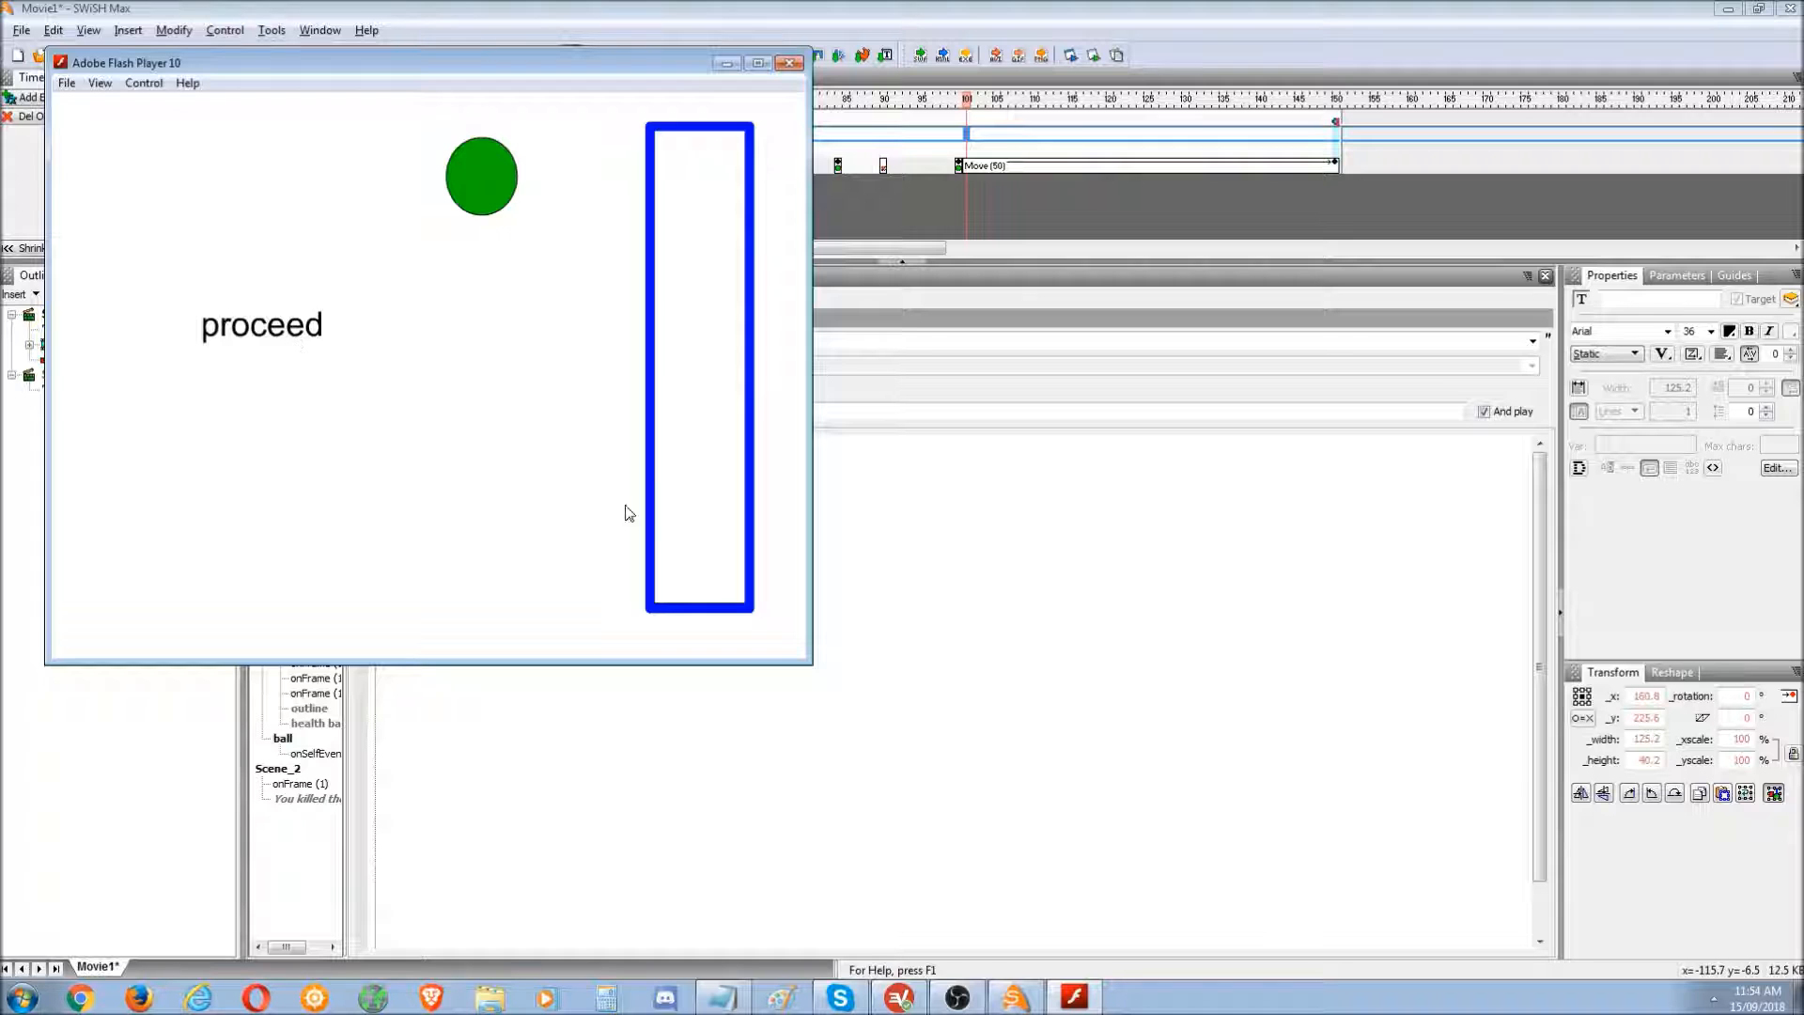
{"action": "left_click", "coordinate": [790, 64]}
- Look into the meter movie clip's contents, and delete Scene_1 with everything in it
{"action": "left_click", "coordinate": [71, 344]}
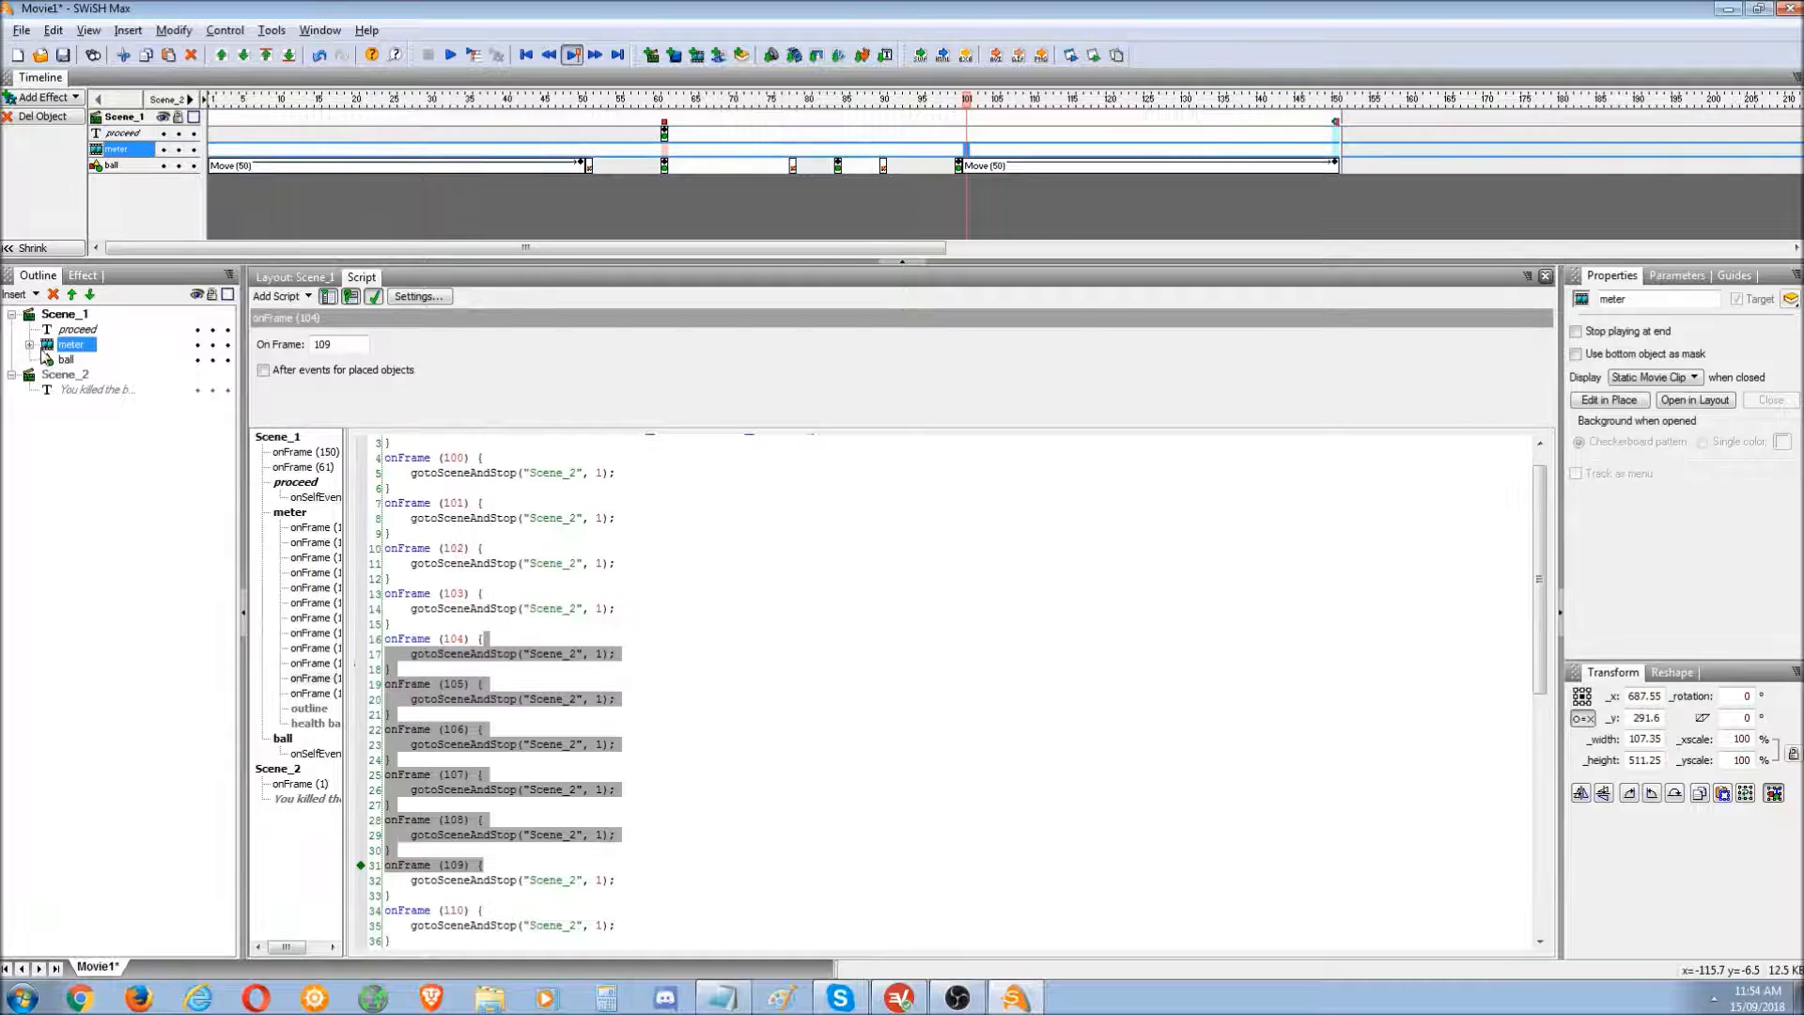
{"action": "left_click", "coordinate": [30, 344]}
{"action": "left_click", "coordinate": [87, 346]}
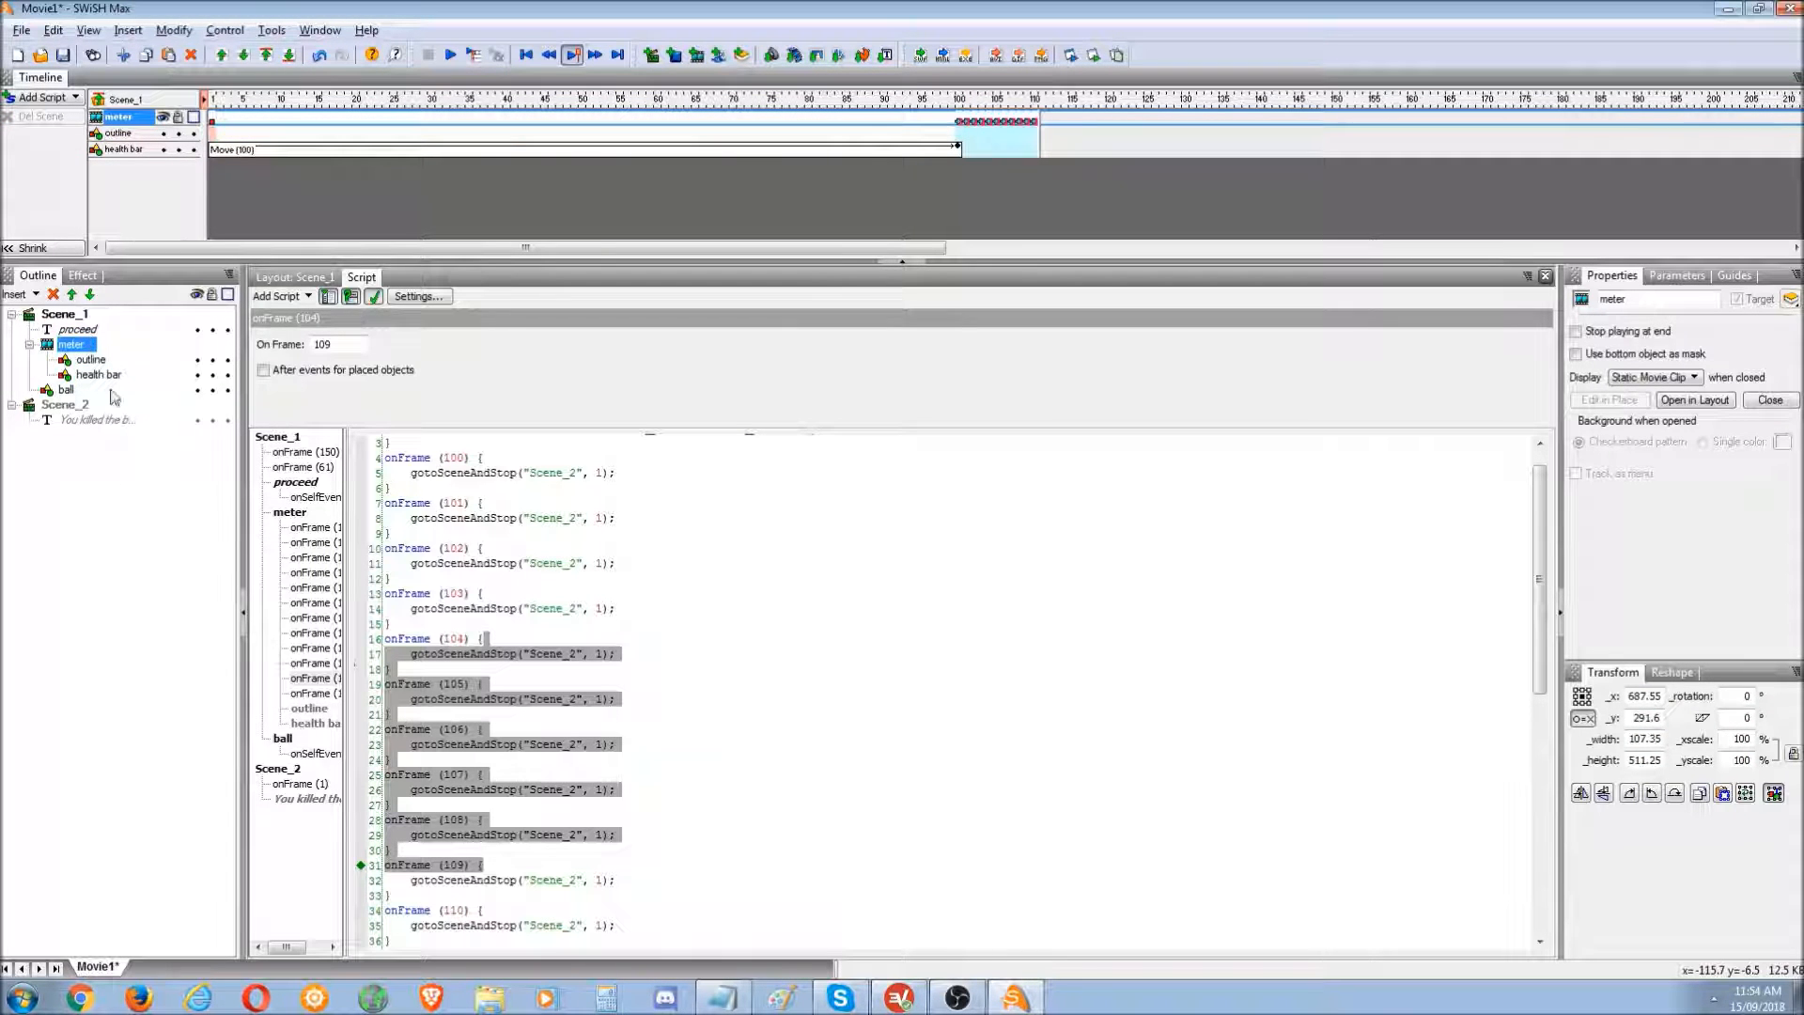
{"action": "left_click", "coordinate": [89, 324]}
{"action": "key", "text": "Delete"}
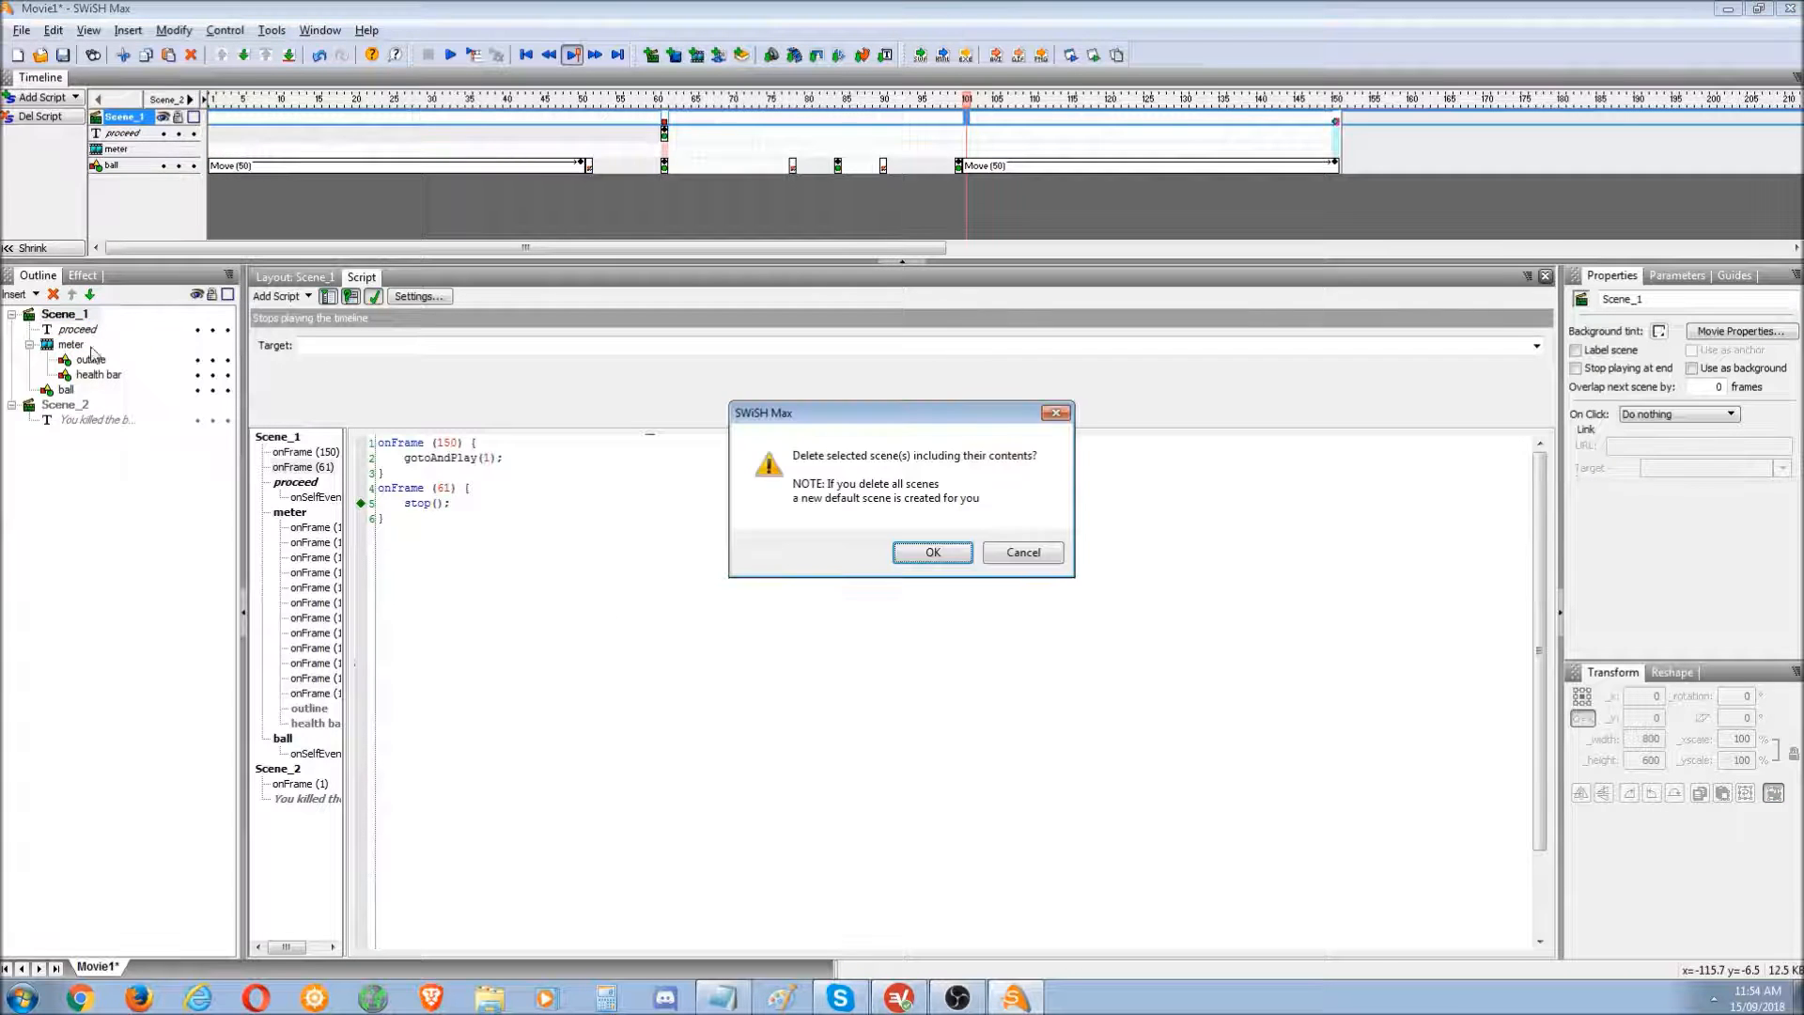
{"action": "key", "text": "Return"}
- Rename the remaining scene as _11111
{"action": "left_click", "coordinate": [79, 313]}
{"action": "left_click", "coordinate": [92, 318]}
{"action": "type", "text": "21"}
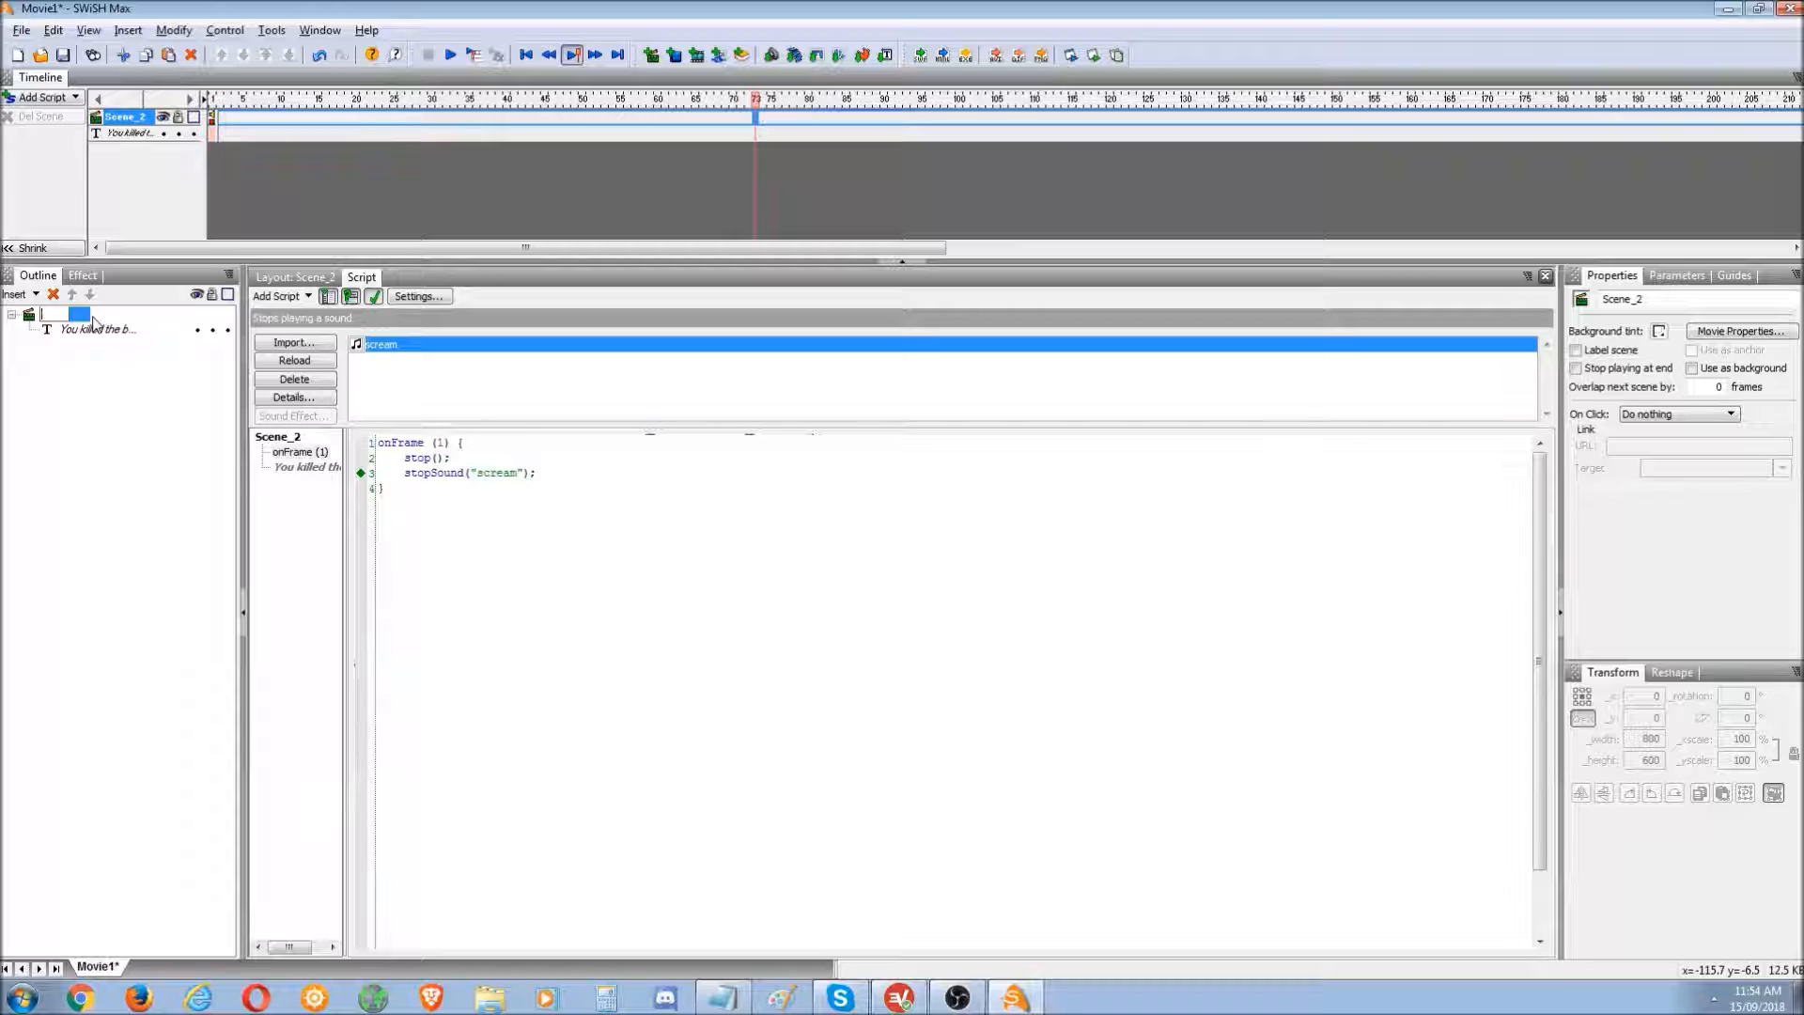
{"action": "type", "text": "1111"}
{"action": "key", "text": "Return"}
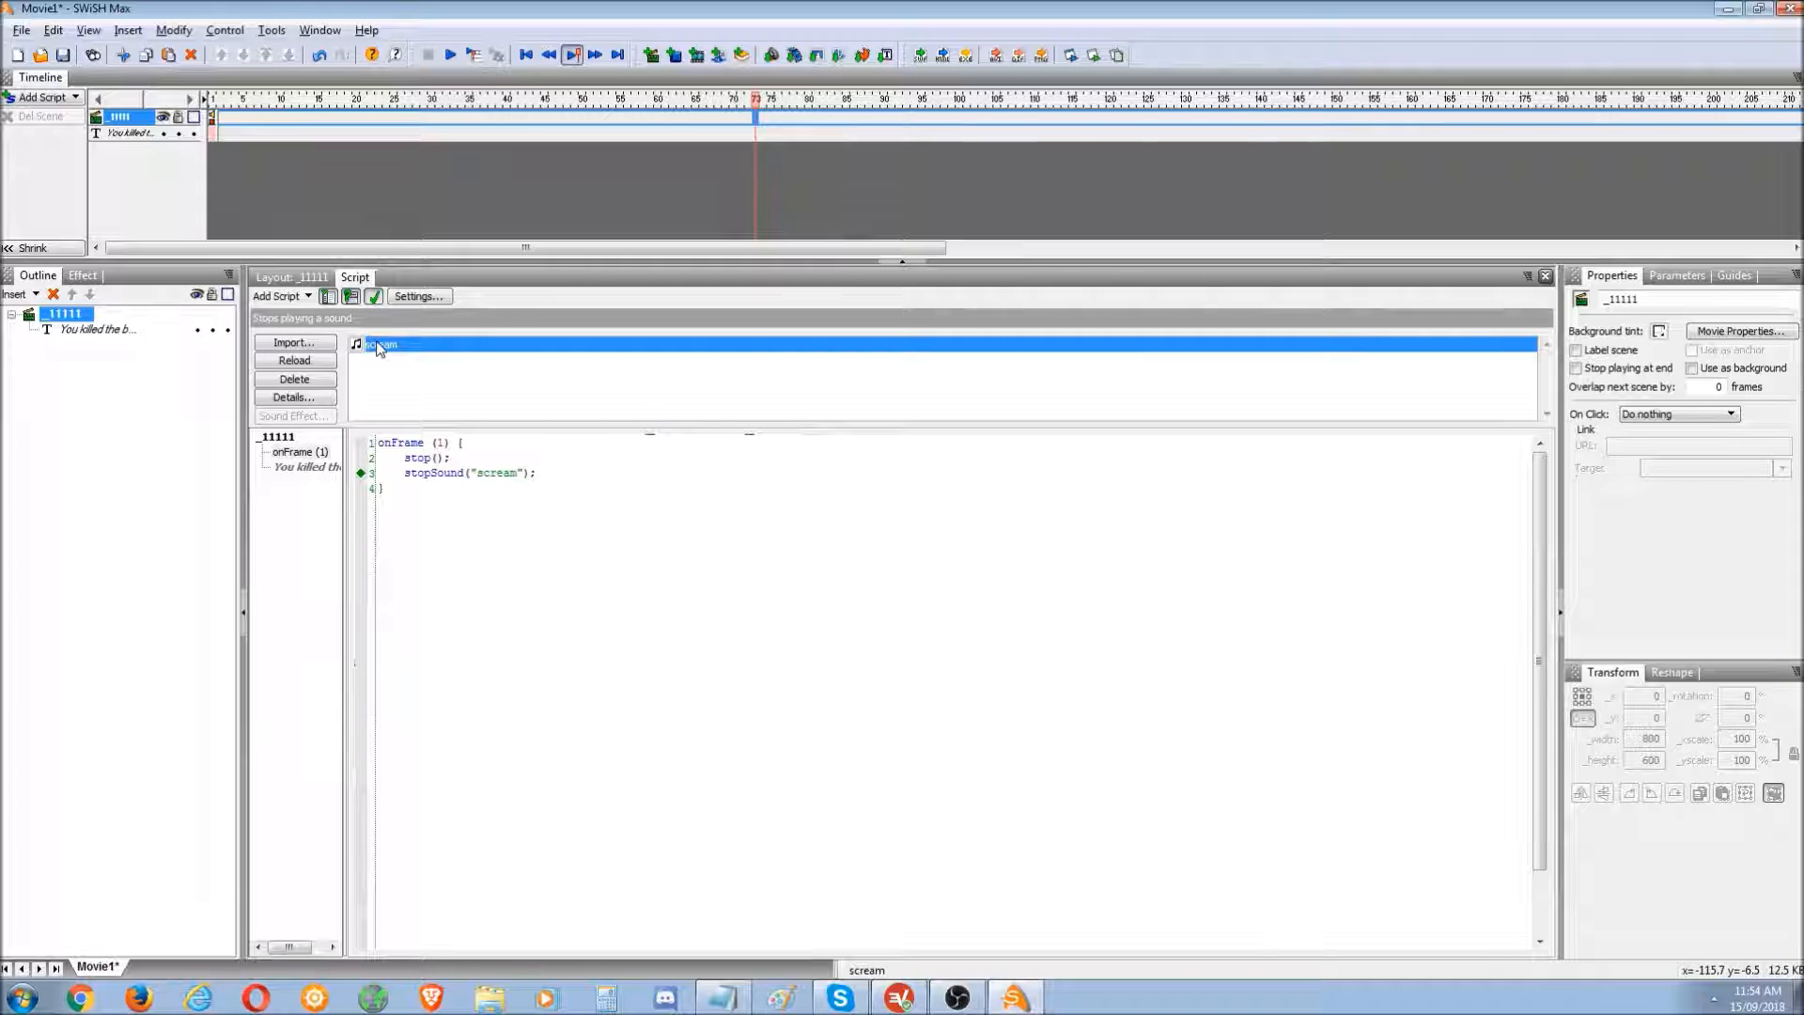
- Delete the "You killed the ball" text from the scene's layout
{"action": "left_click", "coordinate": [291, 284]}
{"action": "left_click", "coordinate": [817, 606]}
{"action": "key", "text": "Delete"}
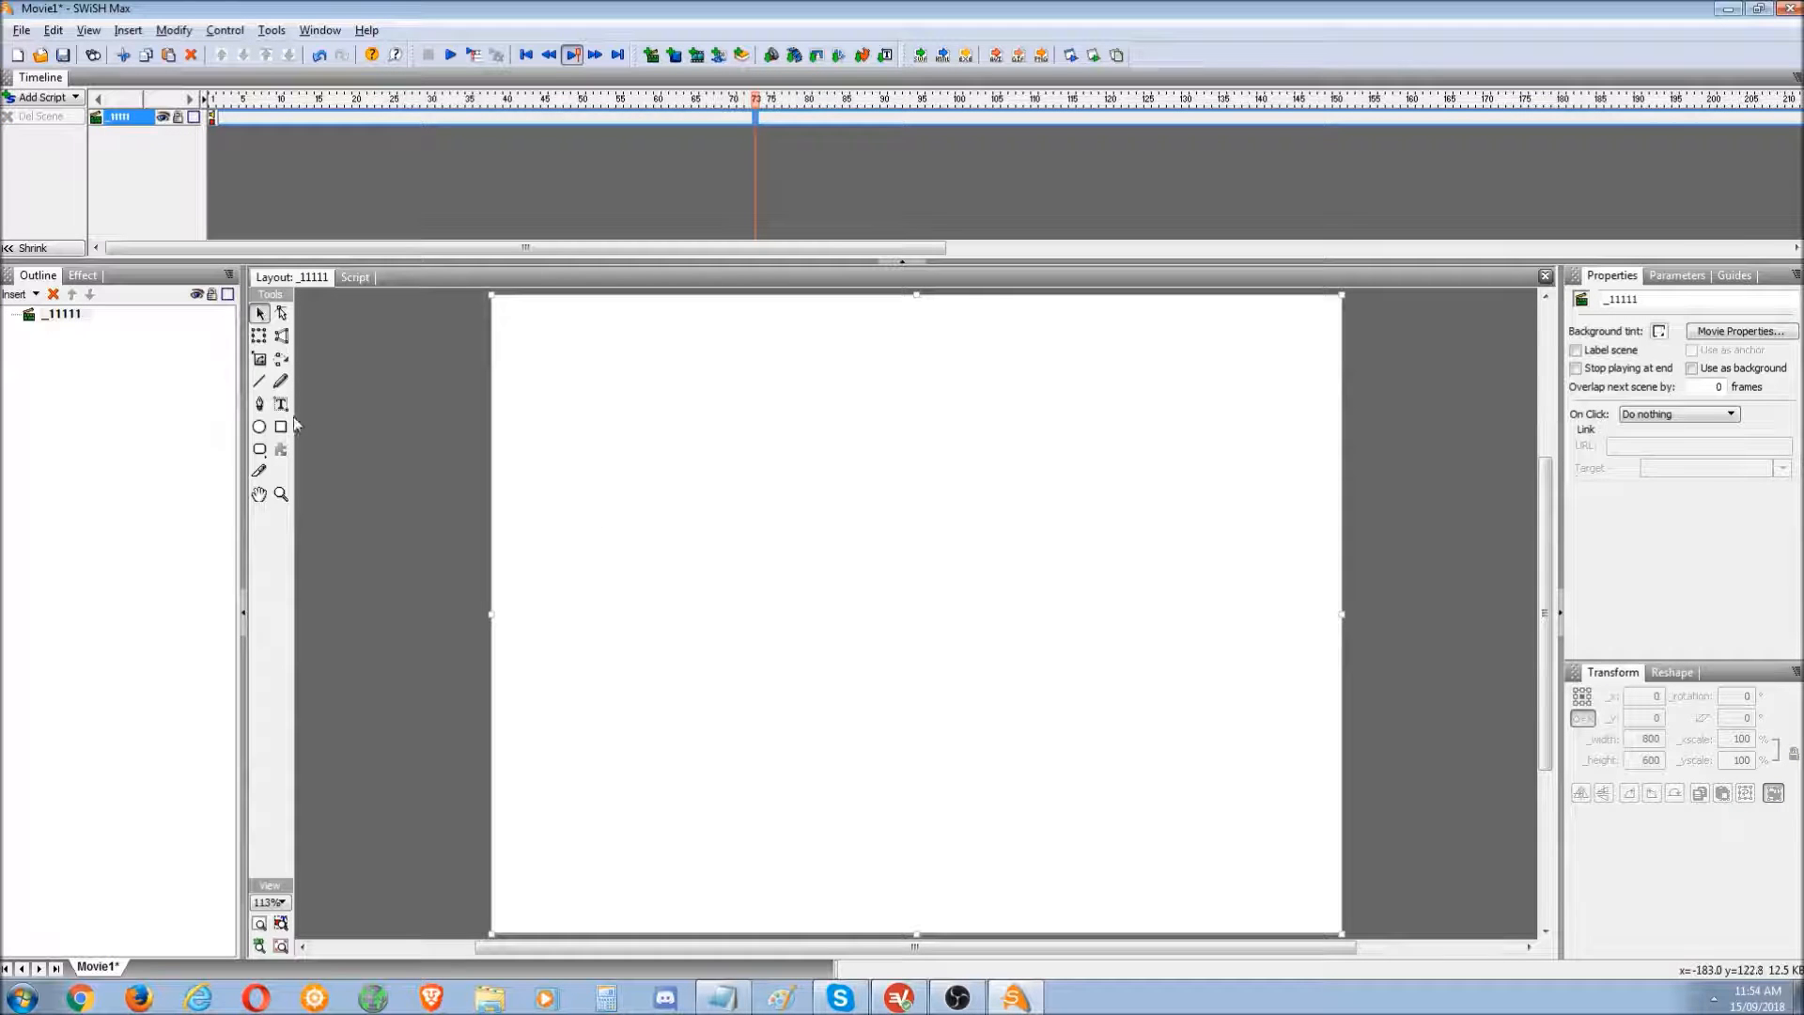
- Draw an ellipse about 202 by 190, give it a solid green fill, and move it toward the scene's centre
{"action": "left_click", "coordinate": [260, 427]}
{"action": "left_click_drag", "start_coordinate": [531, 449], "coordinate": [758, 661]}
{"action": "left_click", "coordinate": [259, 313]}
{"action": "left_click", "coordinate": [748, 531]}
{"action": "left_click", "coordinate": [1713, 378]}
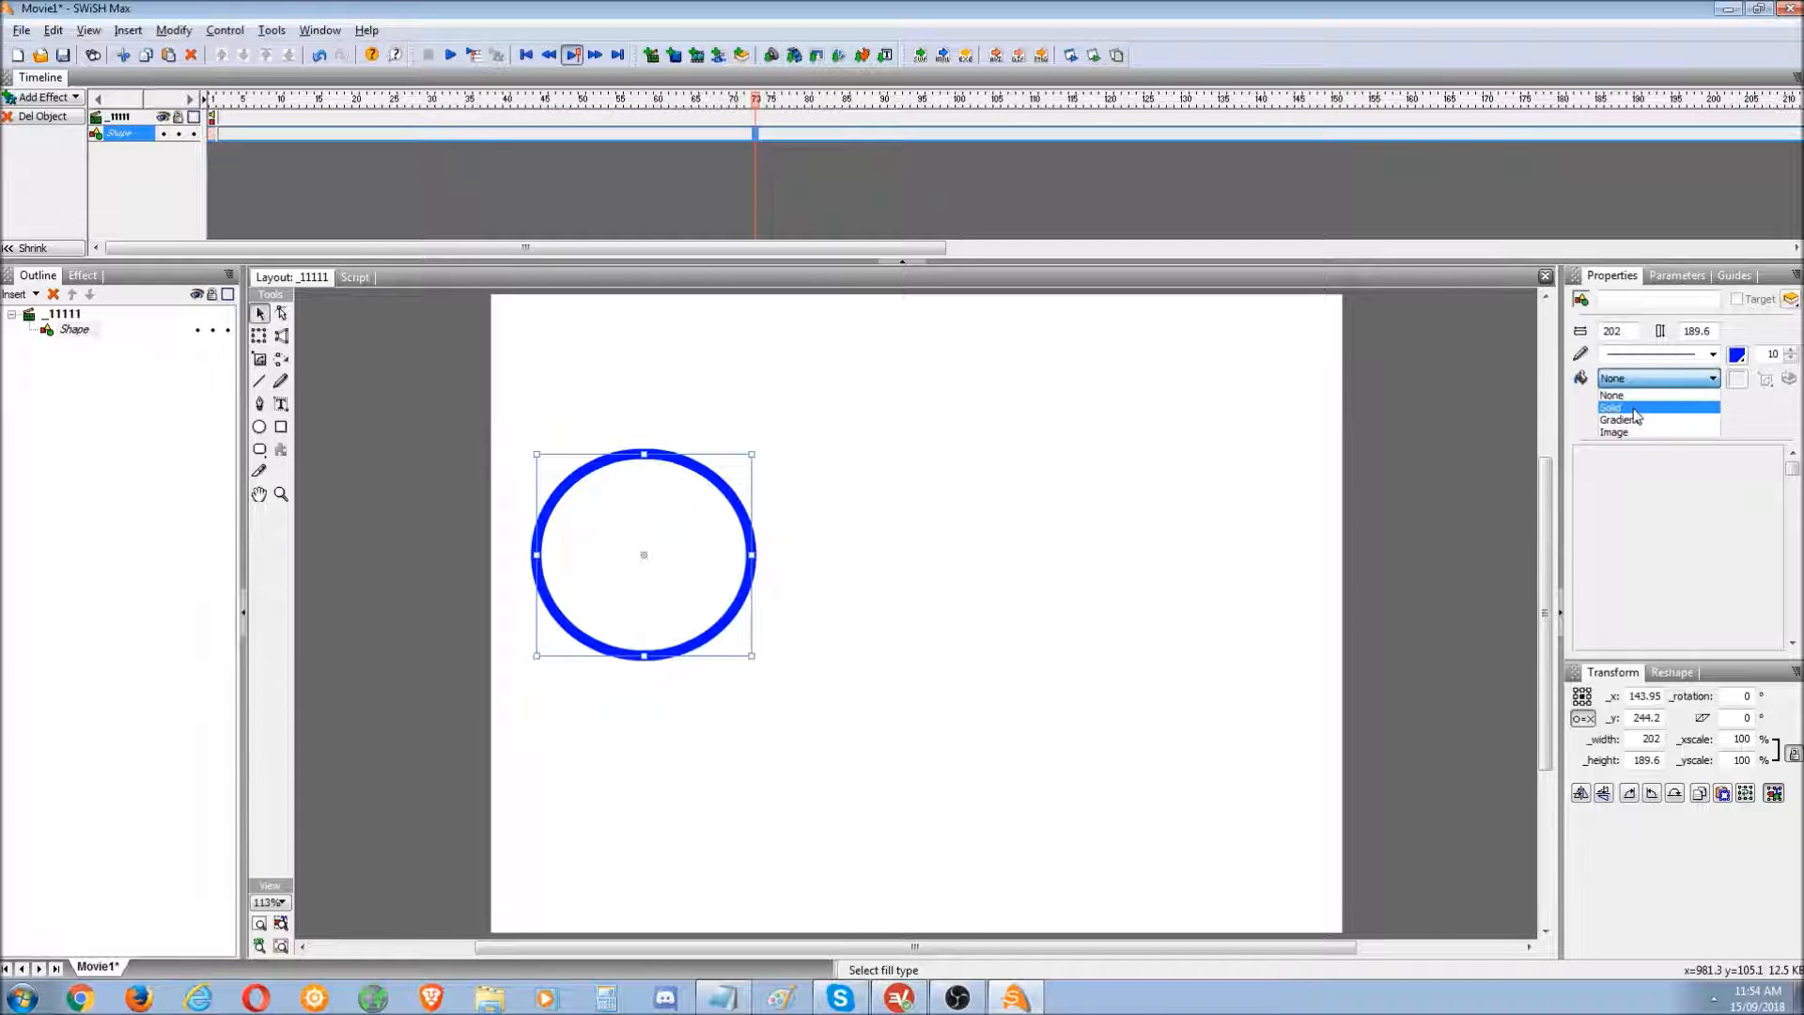
{"action": "left_click", "coordinate": [1625, 402]}
{"action": "left_click_drag", "start_coordinate": [658, 519], "coordinate": [849, 536]}
- Group the green ellipse as a movie clip
{"action": "right_click", "coordinate": [851, 545]}
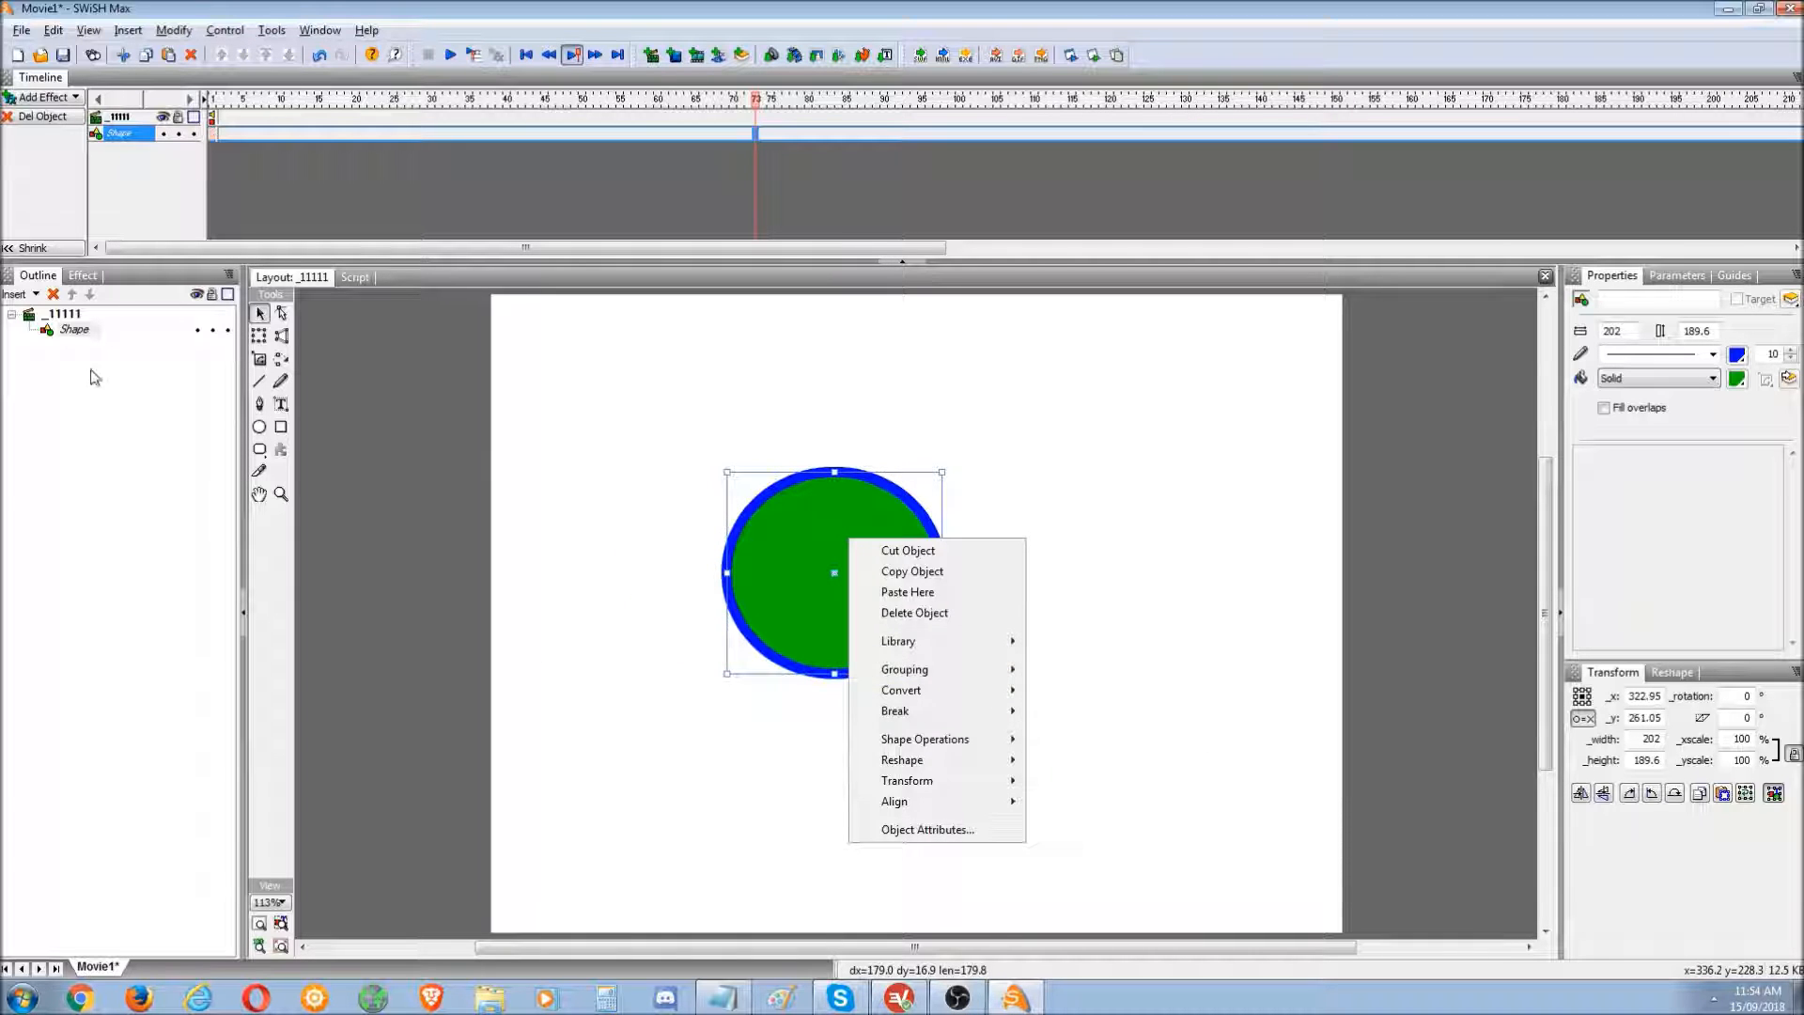
{"action": "left_click", "coordinate": [75, 330]}
{"action": "right_click", "coordinate": [74, 334]}
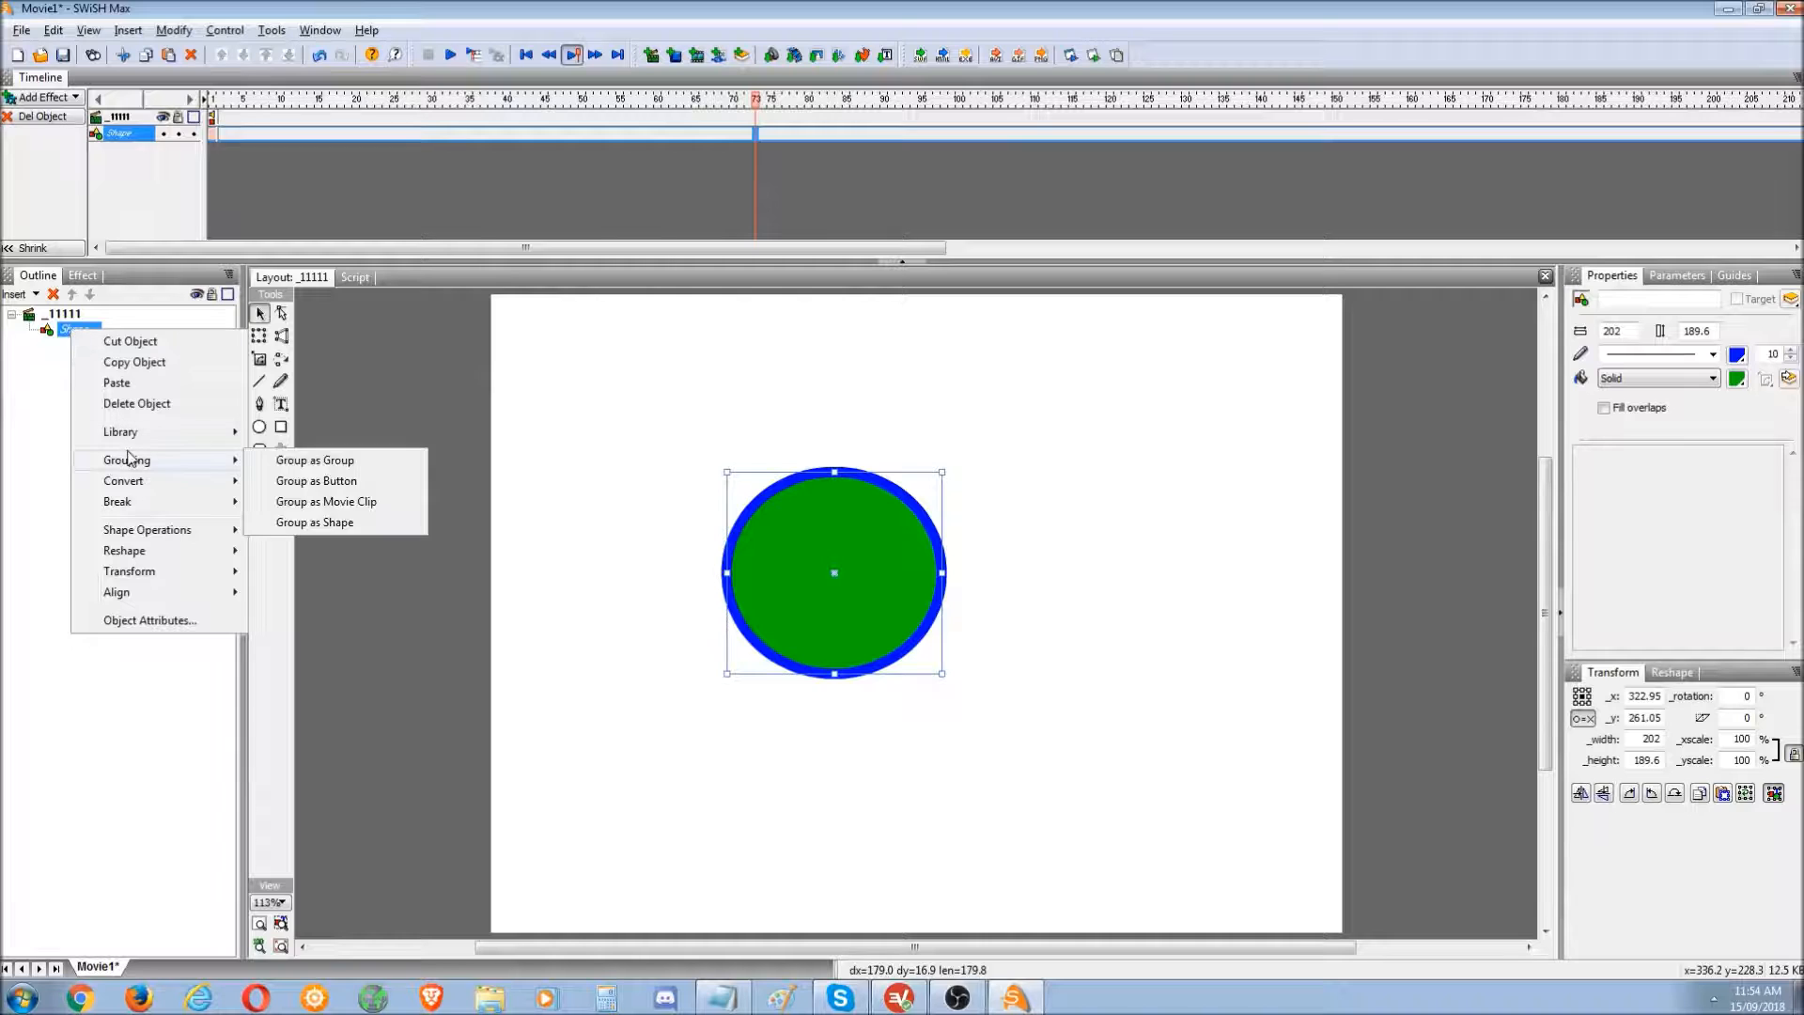
{"action": "mouse_move", "coordinate": [136, 484]}
{"action": "left_click", "coordinate": [363, 507]}
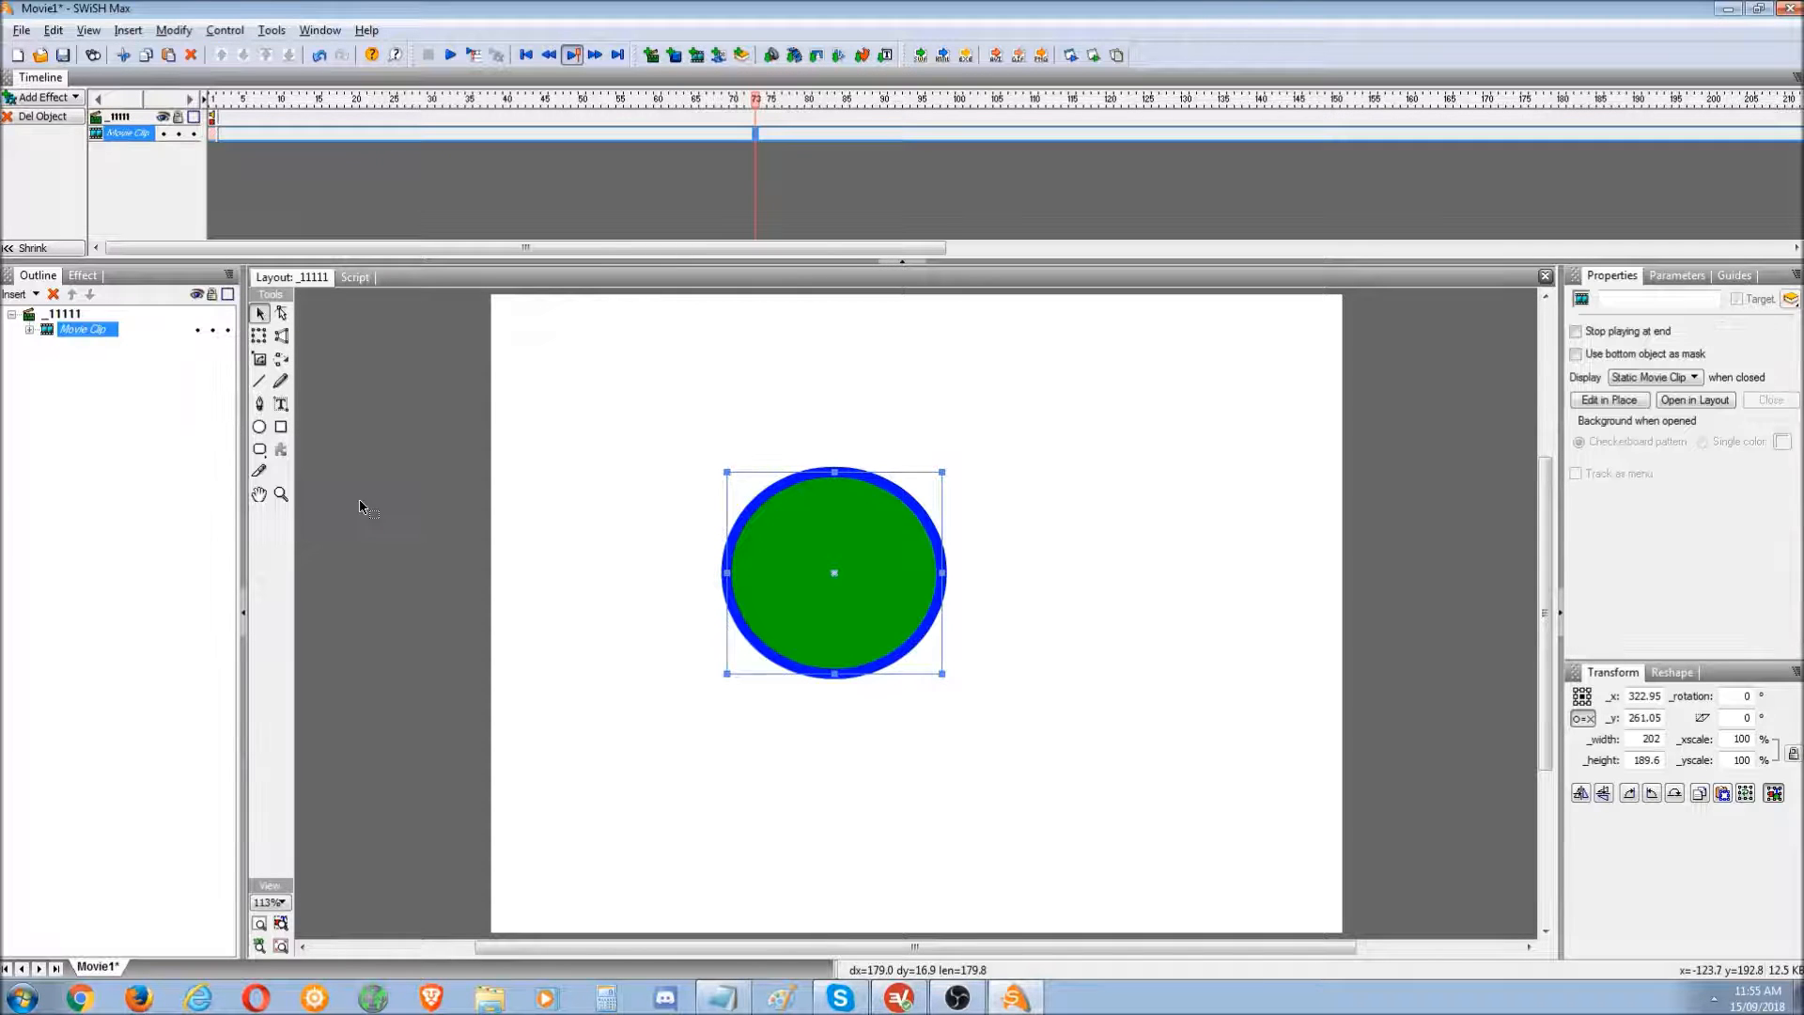
- Apply the looping Pistons effect at frame 1 to the shape inside the movie clip
{"action": "left_click", "coordinate": [30, 329]}
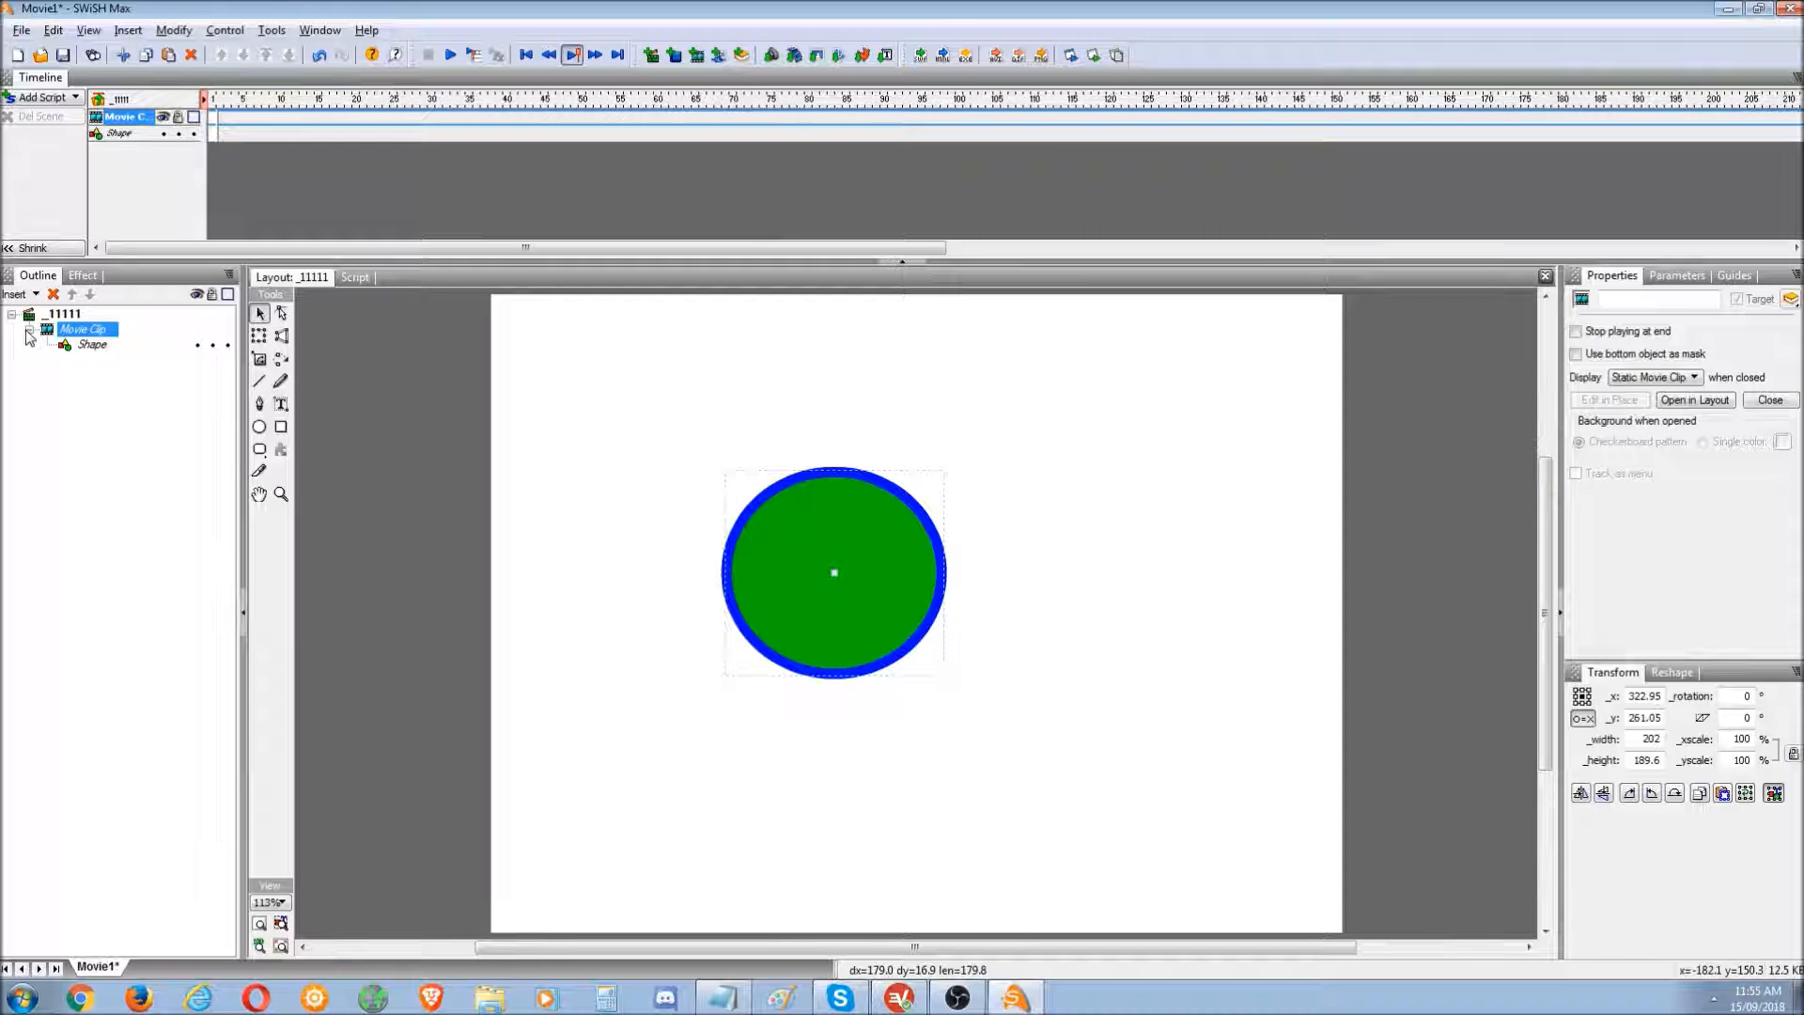
{"action": "left_click", "coordinate": [93, 345]}
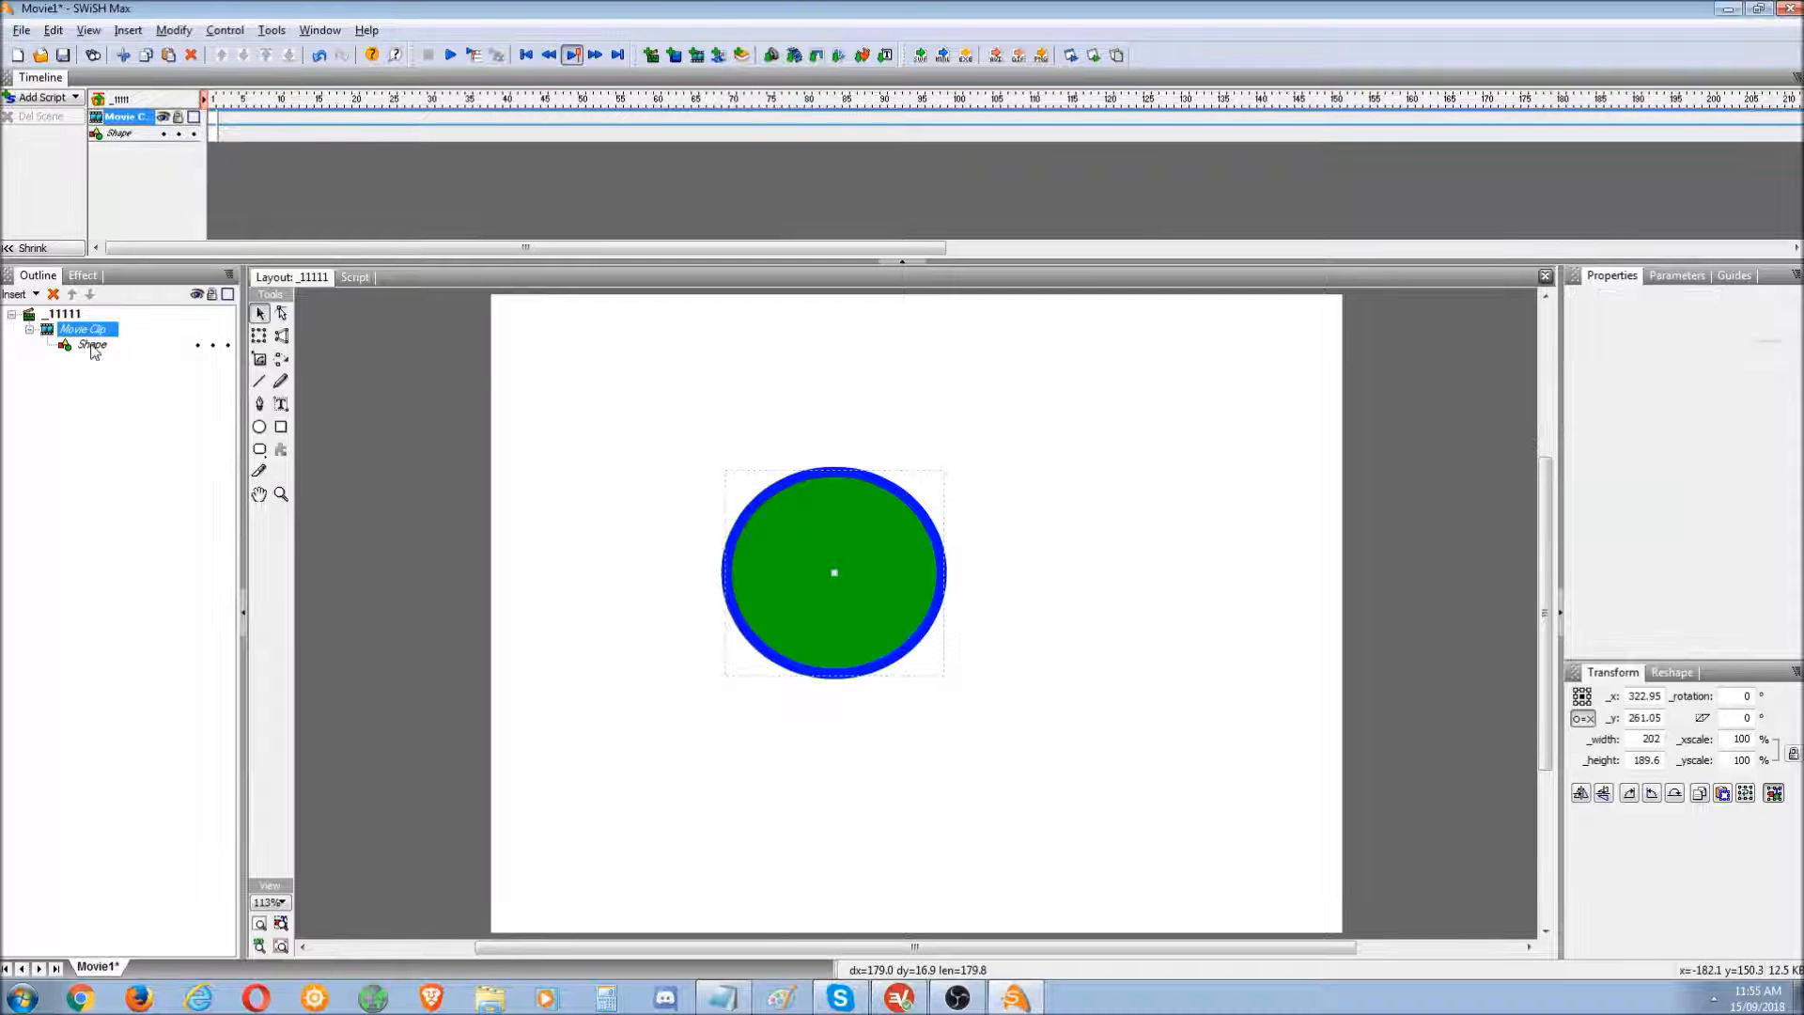
{"action": "right_click", "coordinate": [213, 135]}
{"action": "mouse_move", "coordinate": [315, 561]}
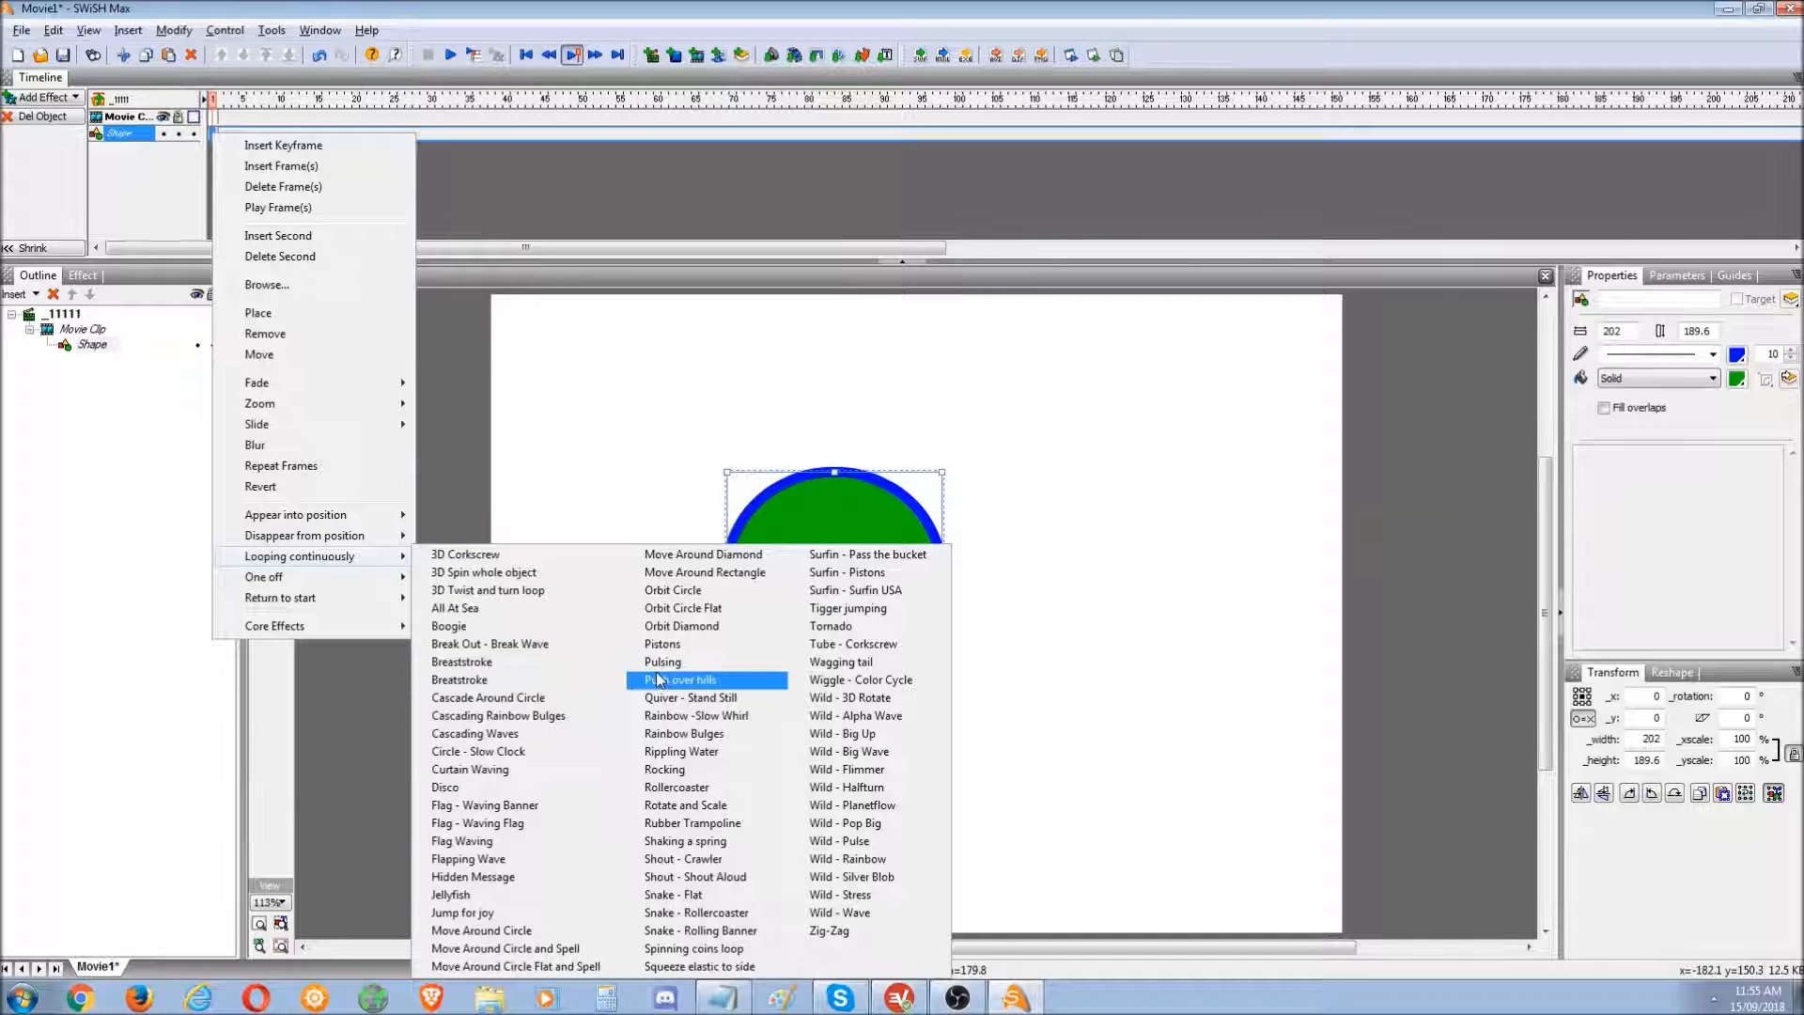
{"action": "left_click", "coordinate": [675, 645]}
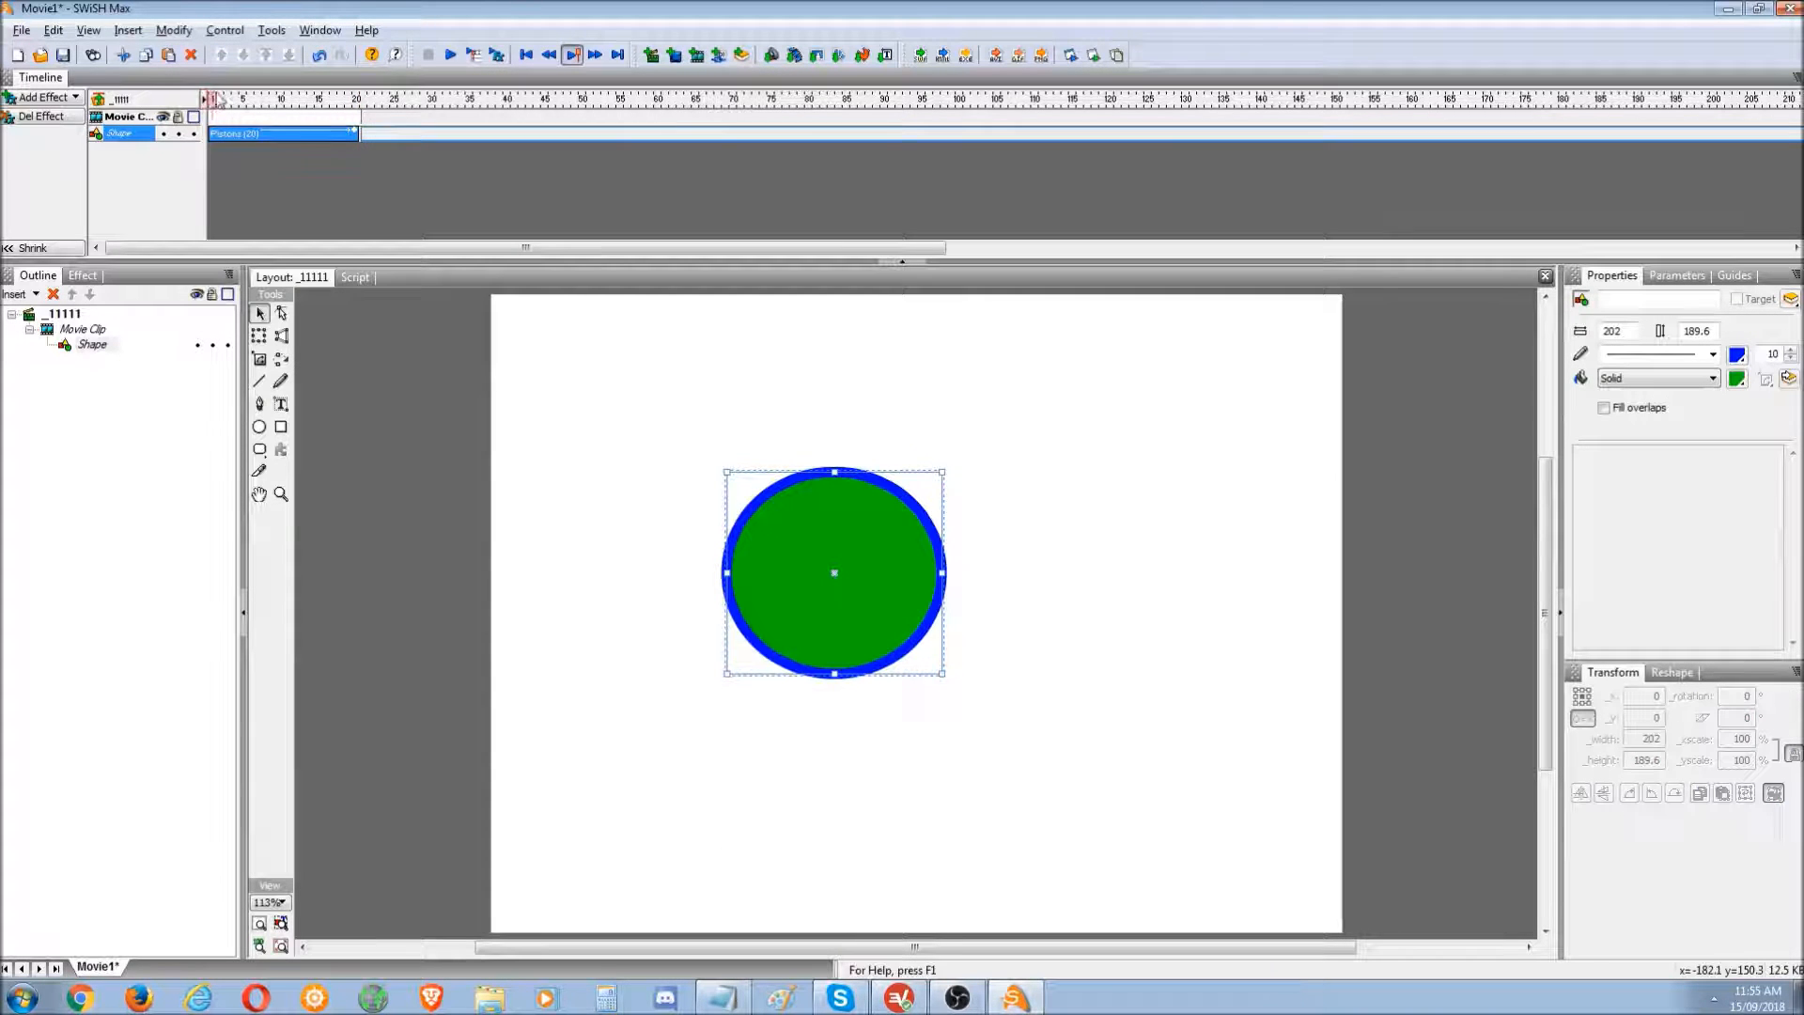
- Preview the shape's Pistons effect across its frames, and delete the effect
{"action": "left_click", "coordinate": [469, 103]}
{"action": "left_click", "coordinate": [333, 103]}
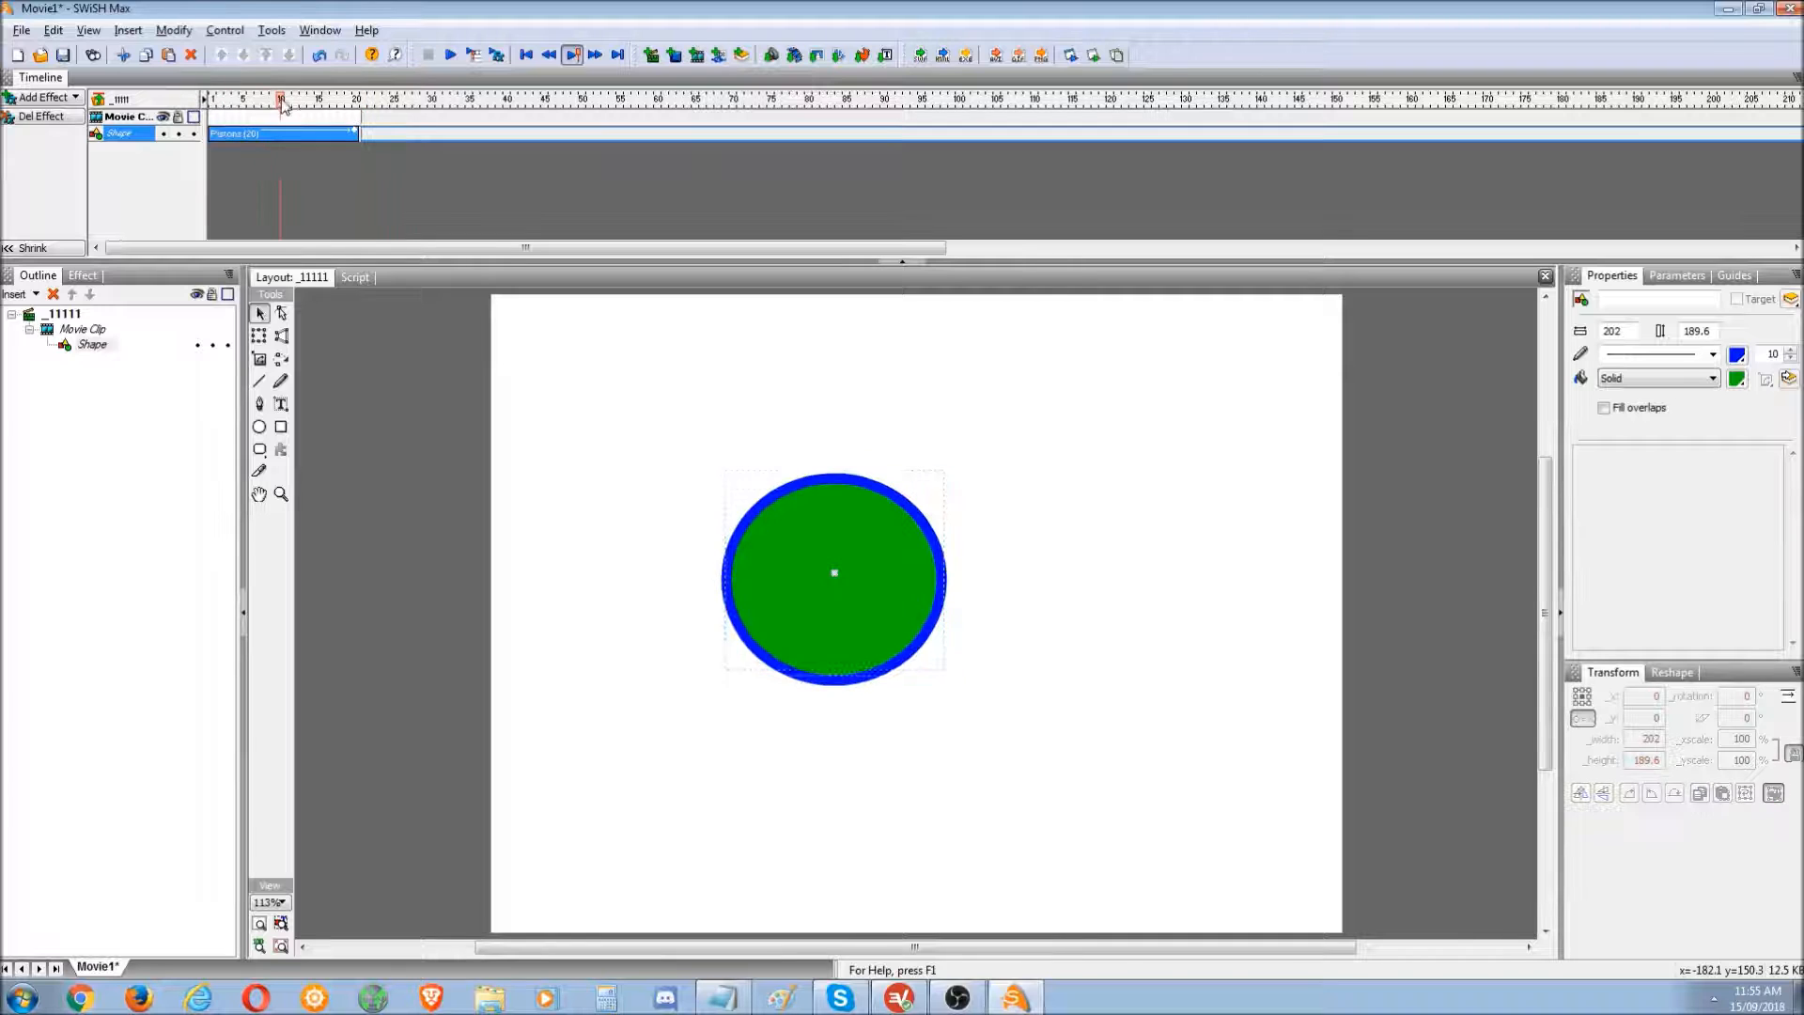
{"action": "mouse_move", "coordinate": [334, 101]}
{"action": "left_mouse_down"}
{"action": "mouse_move", "coordinate": [246, 101]}
{"action": "mouse_move", "coordinate": [379, 104]}
{"action": "mouse_move", "coordinate": [205, 104]}
{"action": "mouse_move", "coordinate": [346, 108]}
{"action": "left_mouse_up"}
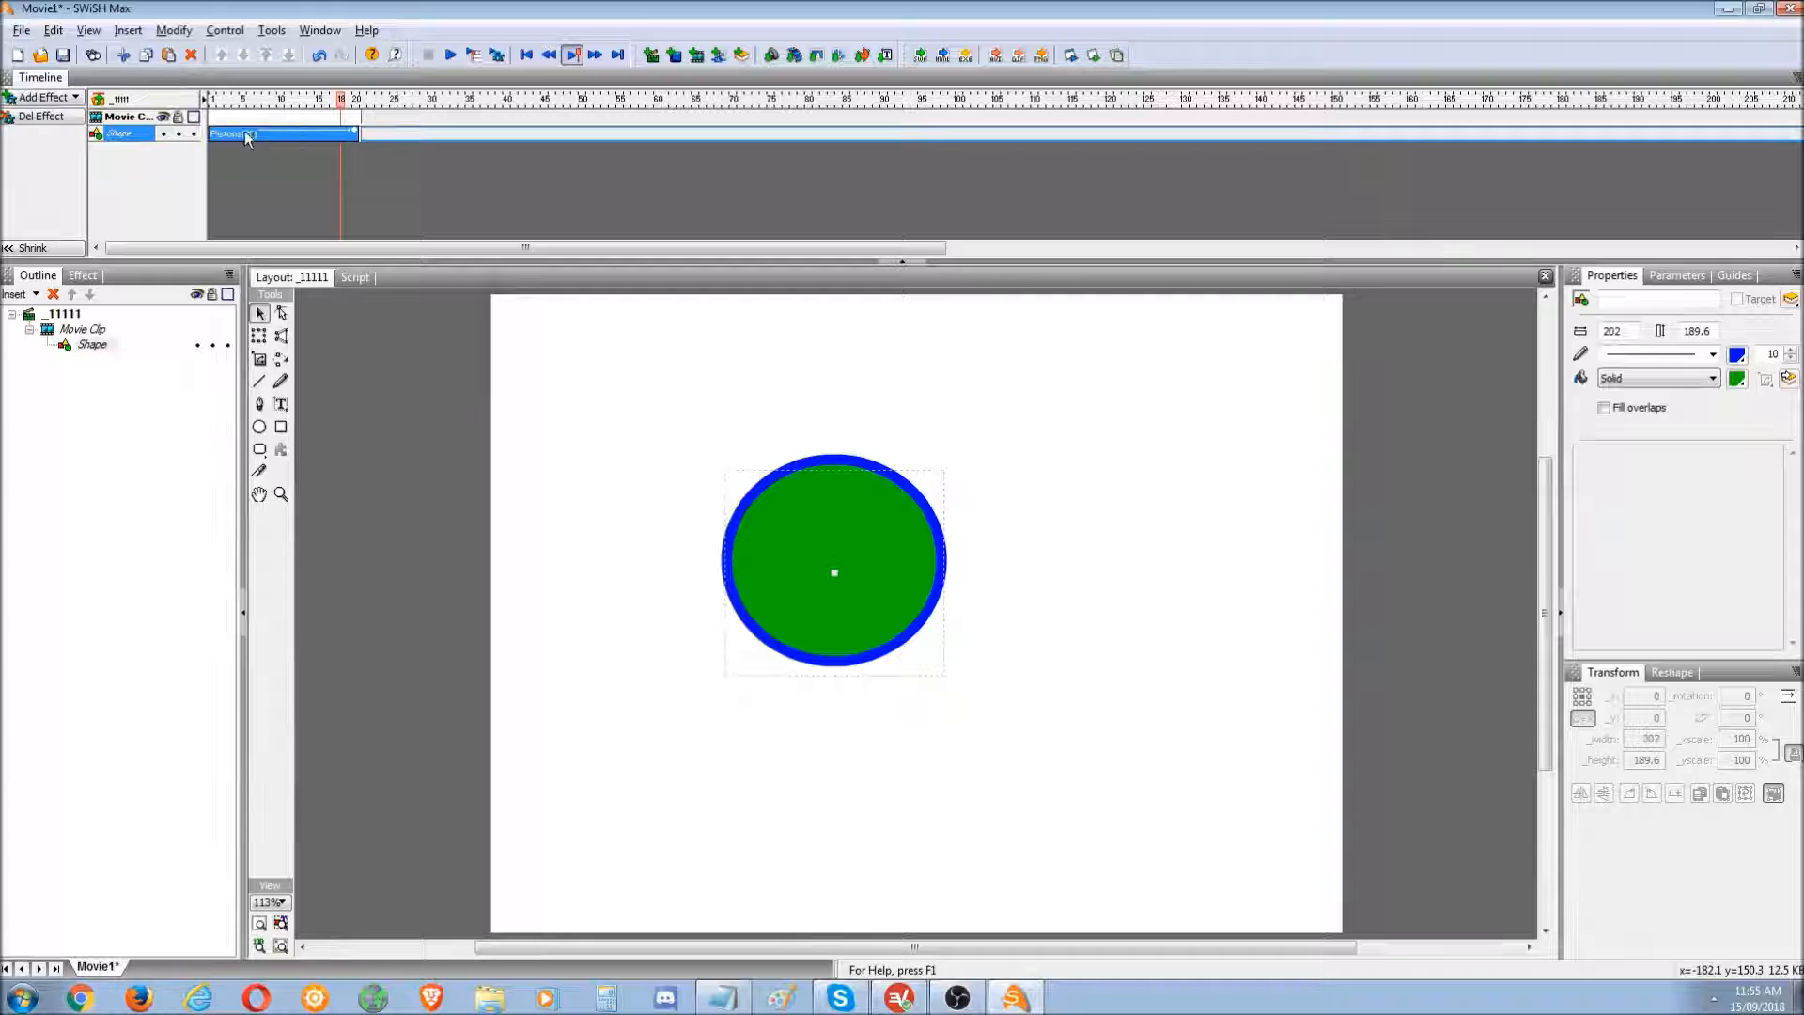
{"action": "key", "text": "Delete"}
- Break the shape inside the movie clip into pieces using a regular grid of 5 columns and 5 rows
{"action": "right_click", "coordinate": [88, 351]}
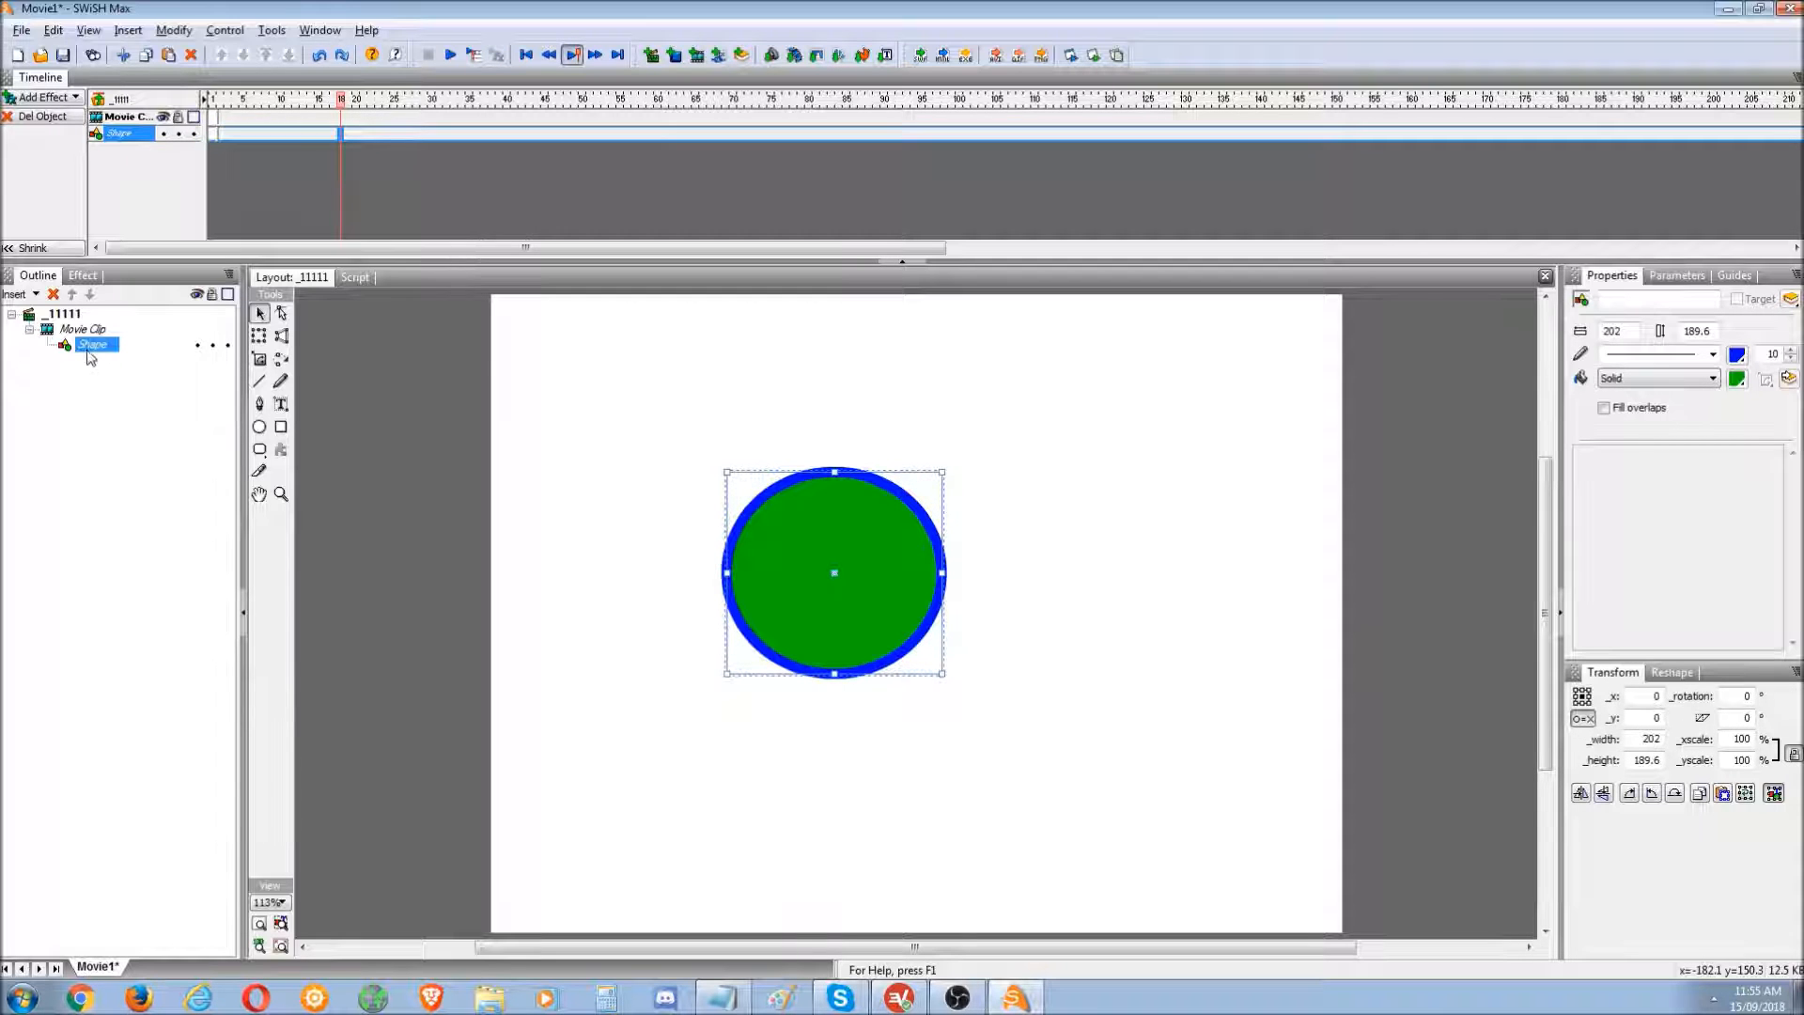
{"action": "mouse_move", "coordinate": [141, 522]}
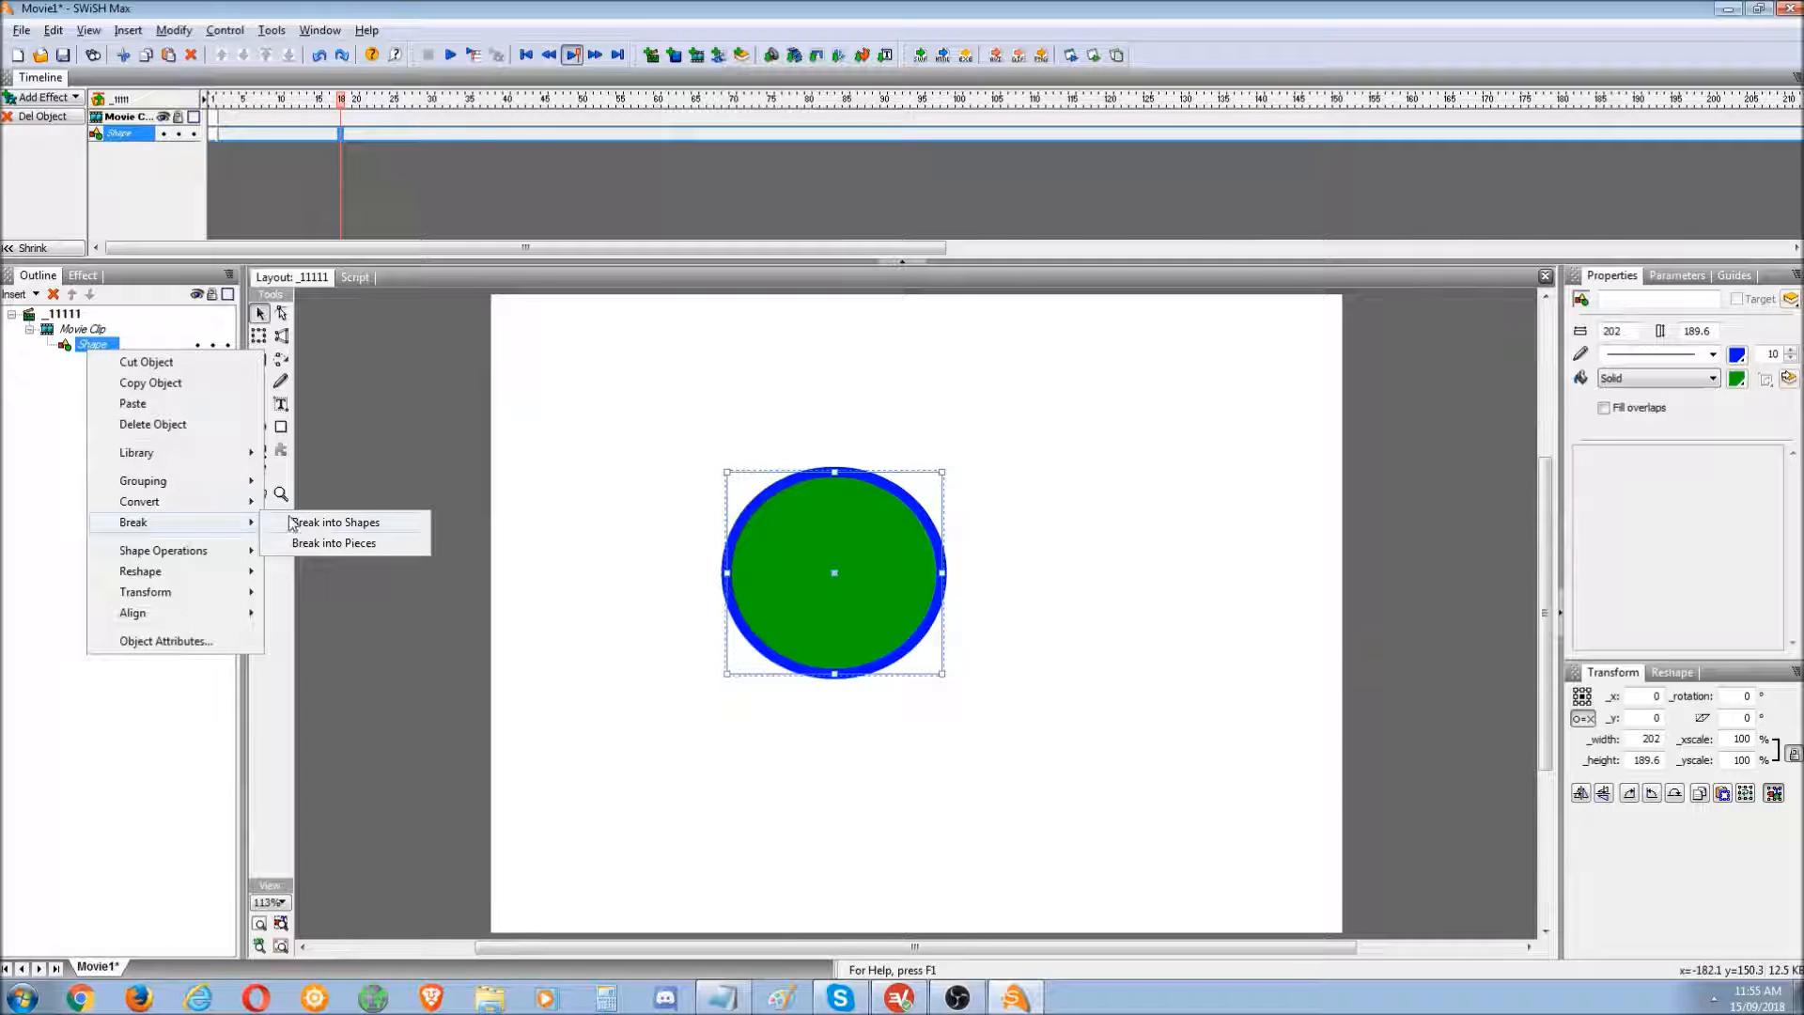
{"action": "left_click", "coordinate": [314, 542]}
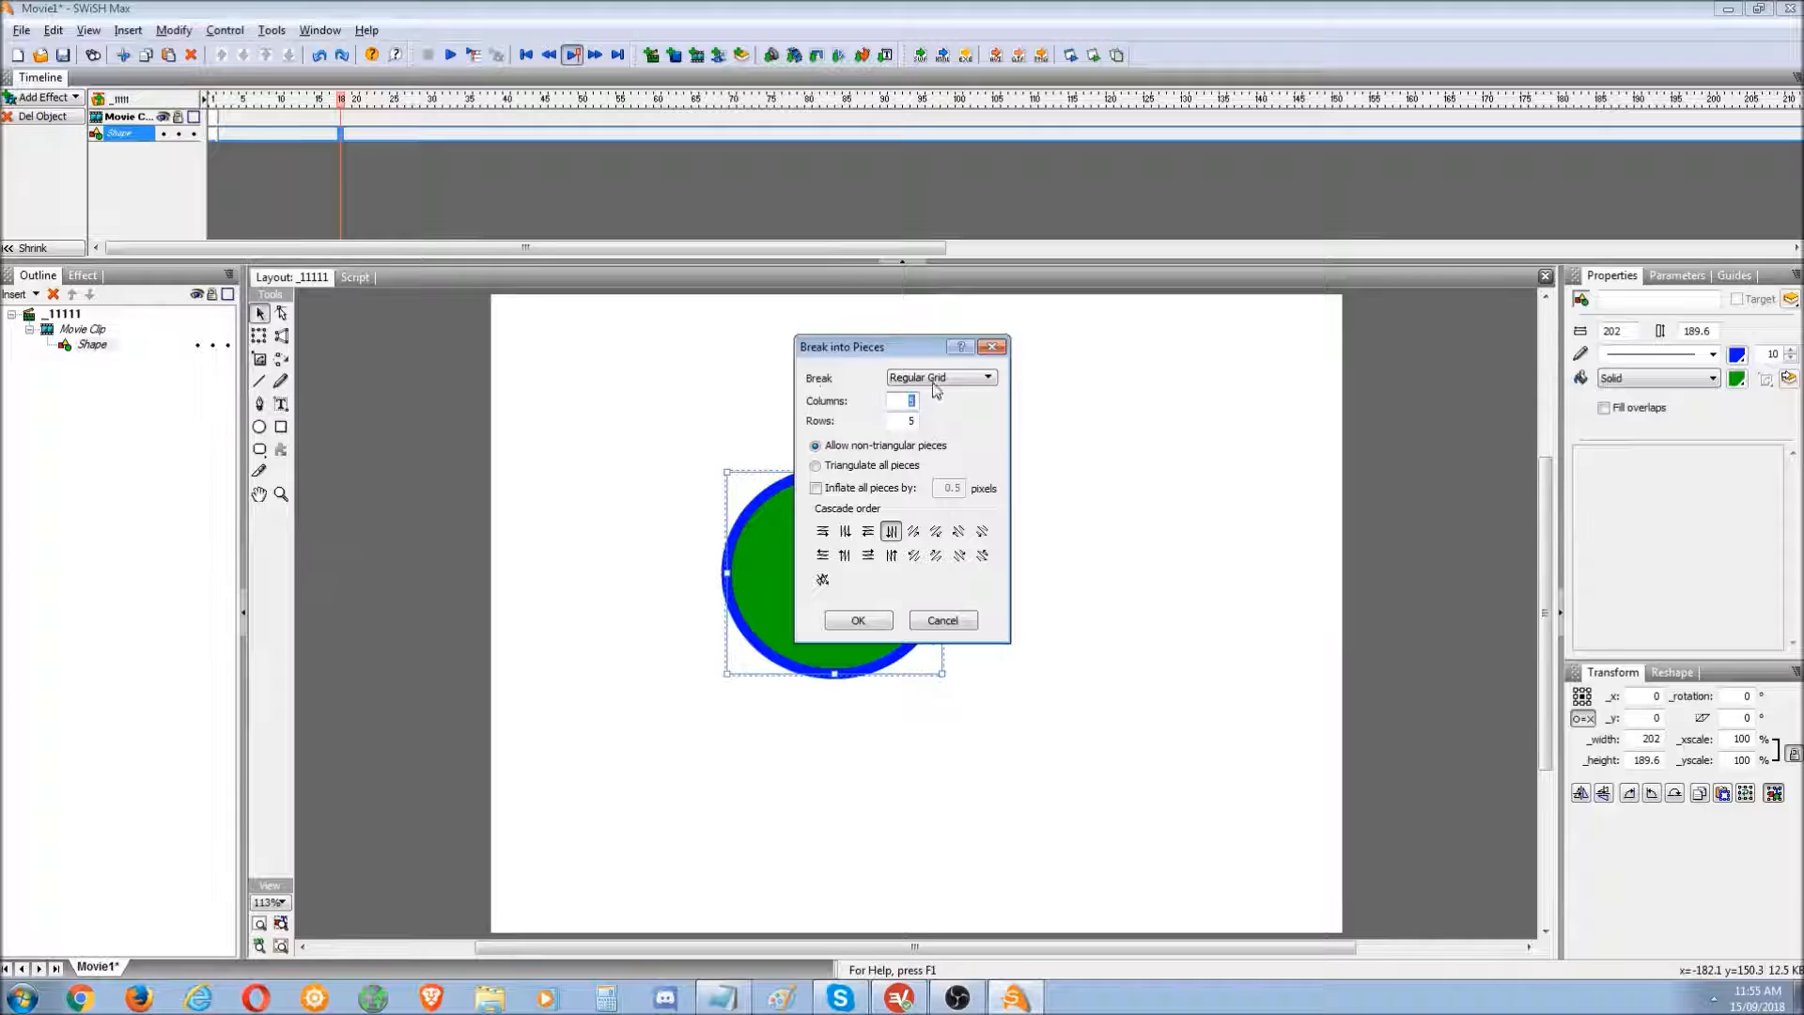
{"action": "left_click", "coordinate": [911, 402]}
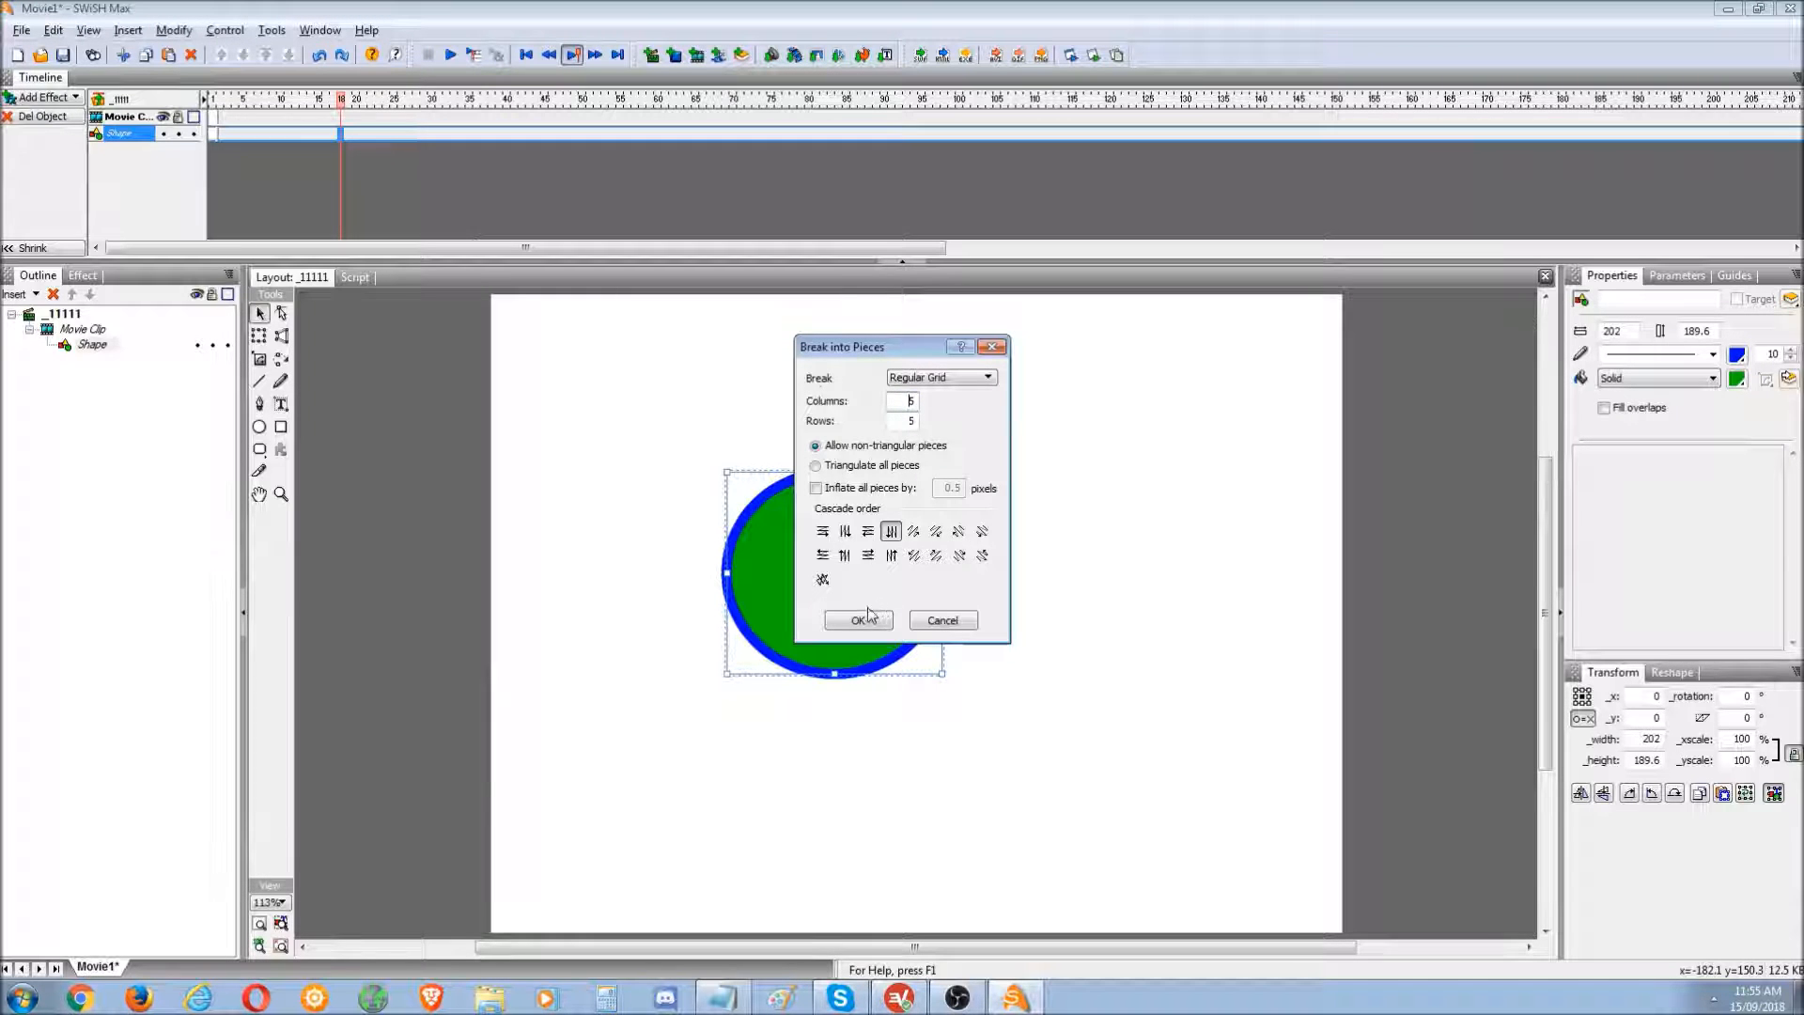
{"action": "left_click", "coordinate": [858, 621]}
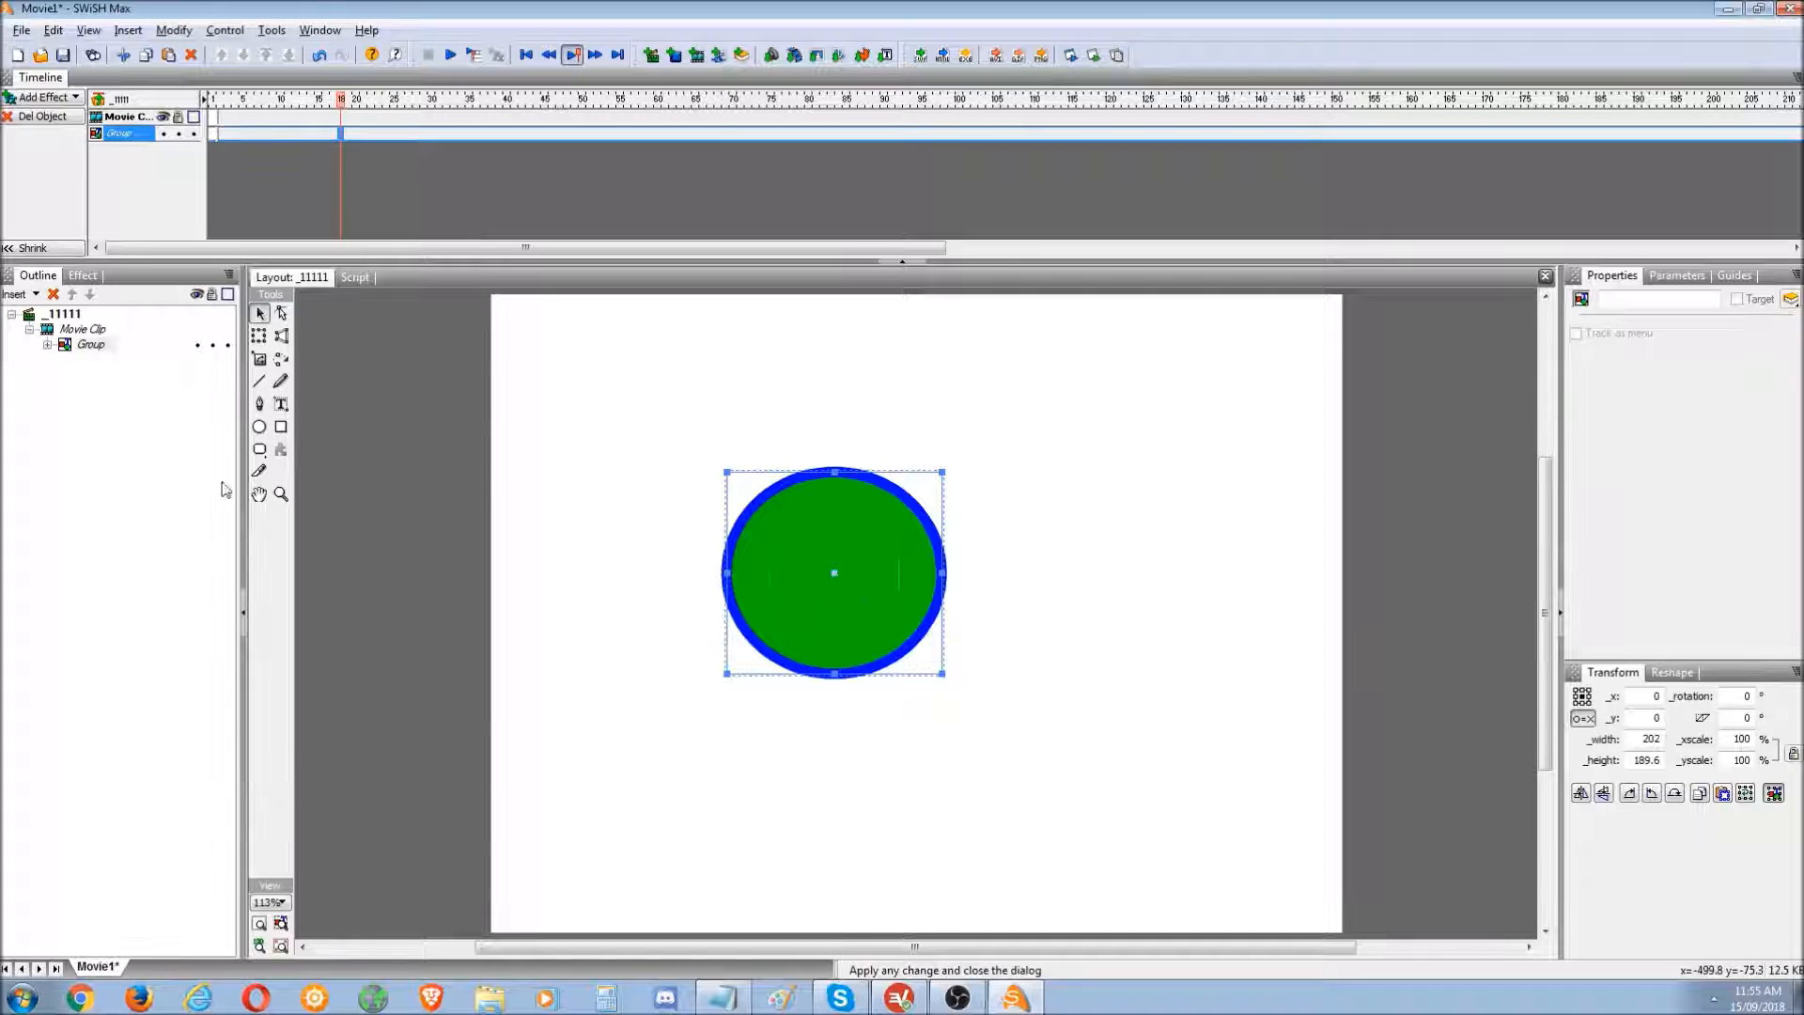
- Look through the individual shapes that make up the broken-up group
{"action": "left_click", "coordinate": [102, 345]}
{"action": "left_click", "coordinate": [47, 344]}
{"action": "left_click", "coordinate": [88, 374]}
{"action": "left_click", "coordinate": [98, 434]}
{"action": "left_click", "coordinate": [106, 525]}
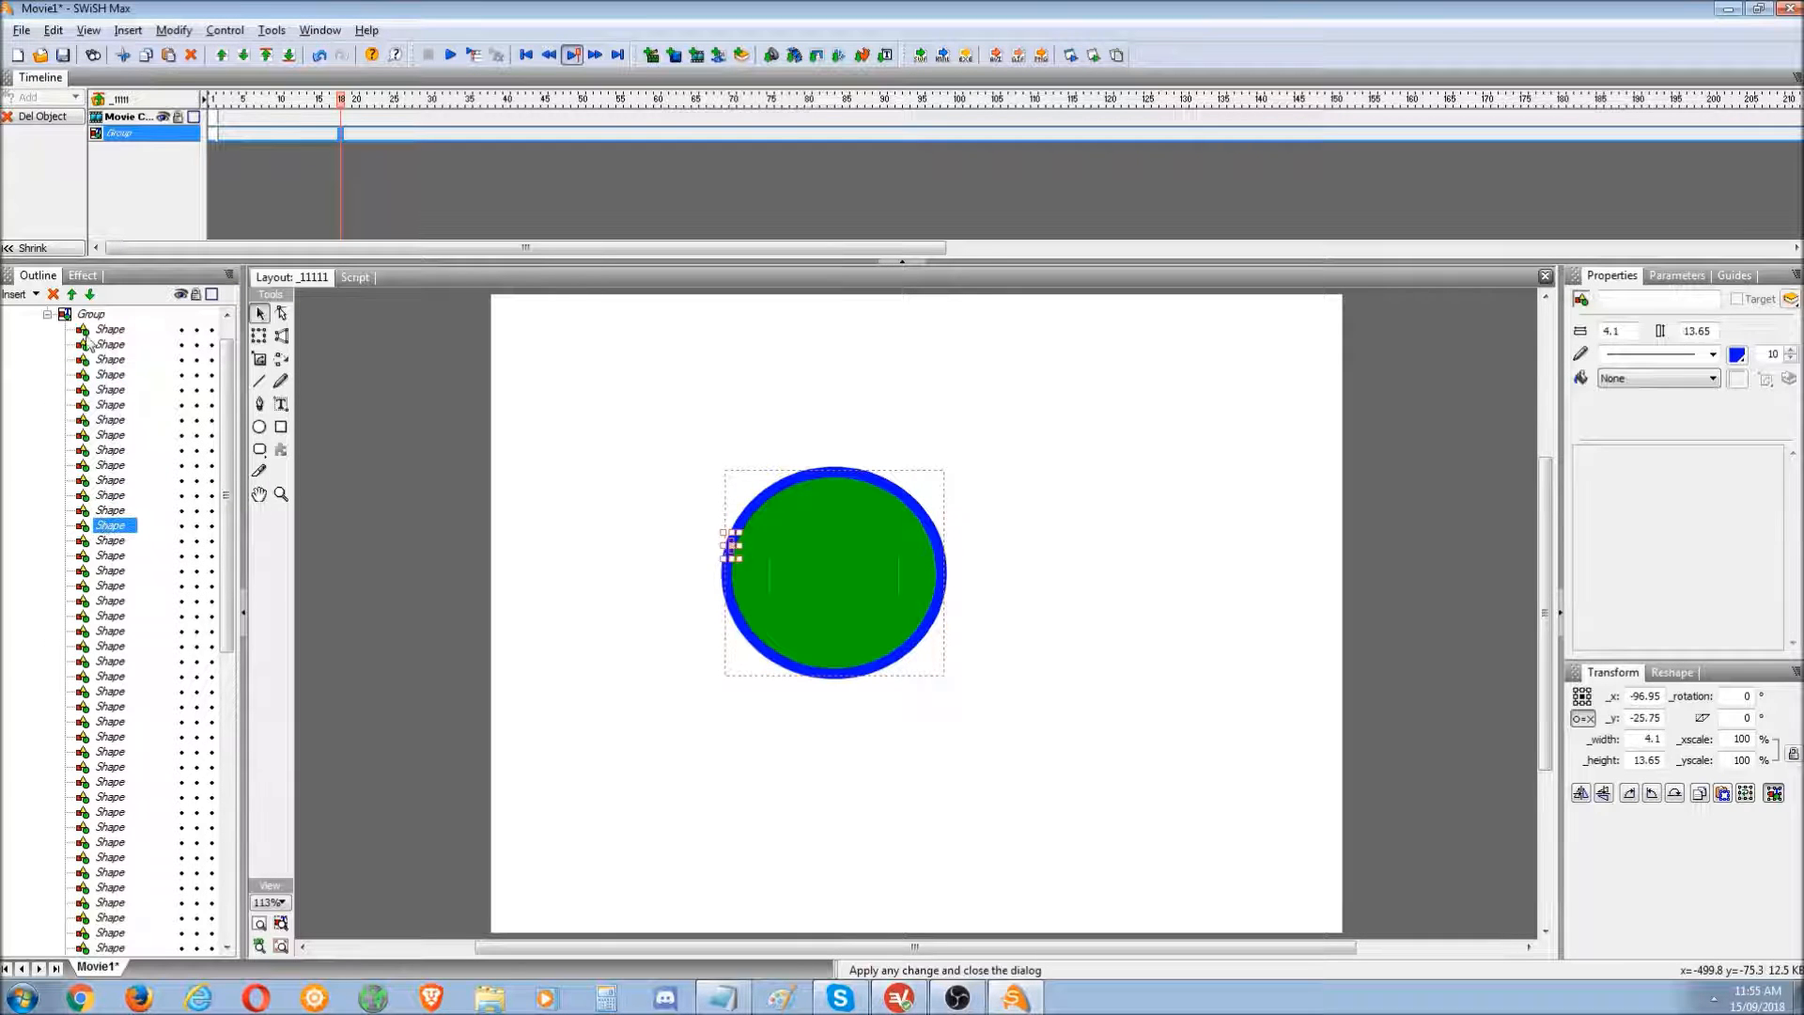
{"action": "left_click", "coordinate": [47, 315]}
- Apply the looping Pistons effect at frame 1 to the group of pieces, and preview it across its frames
{"action": "left_click", "coordinate": [211, 133]}
{"action": "right_click", "coordinate": [211, 137]}
{"action": "mouse_move", "coordinate": [282, 561]}
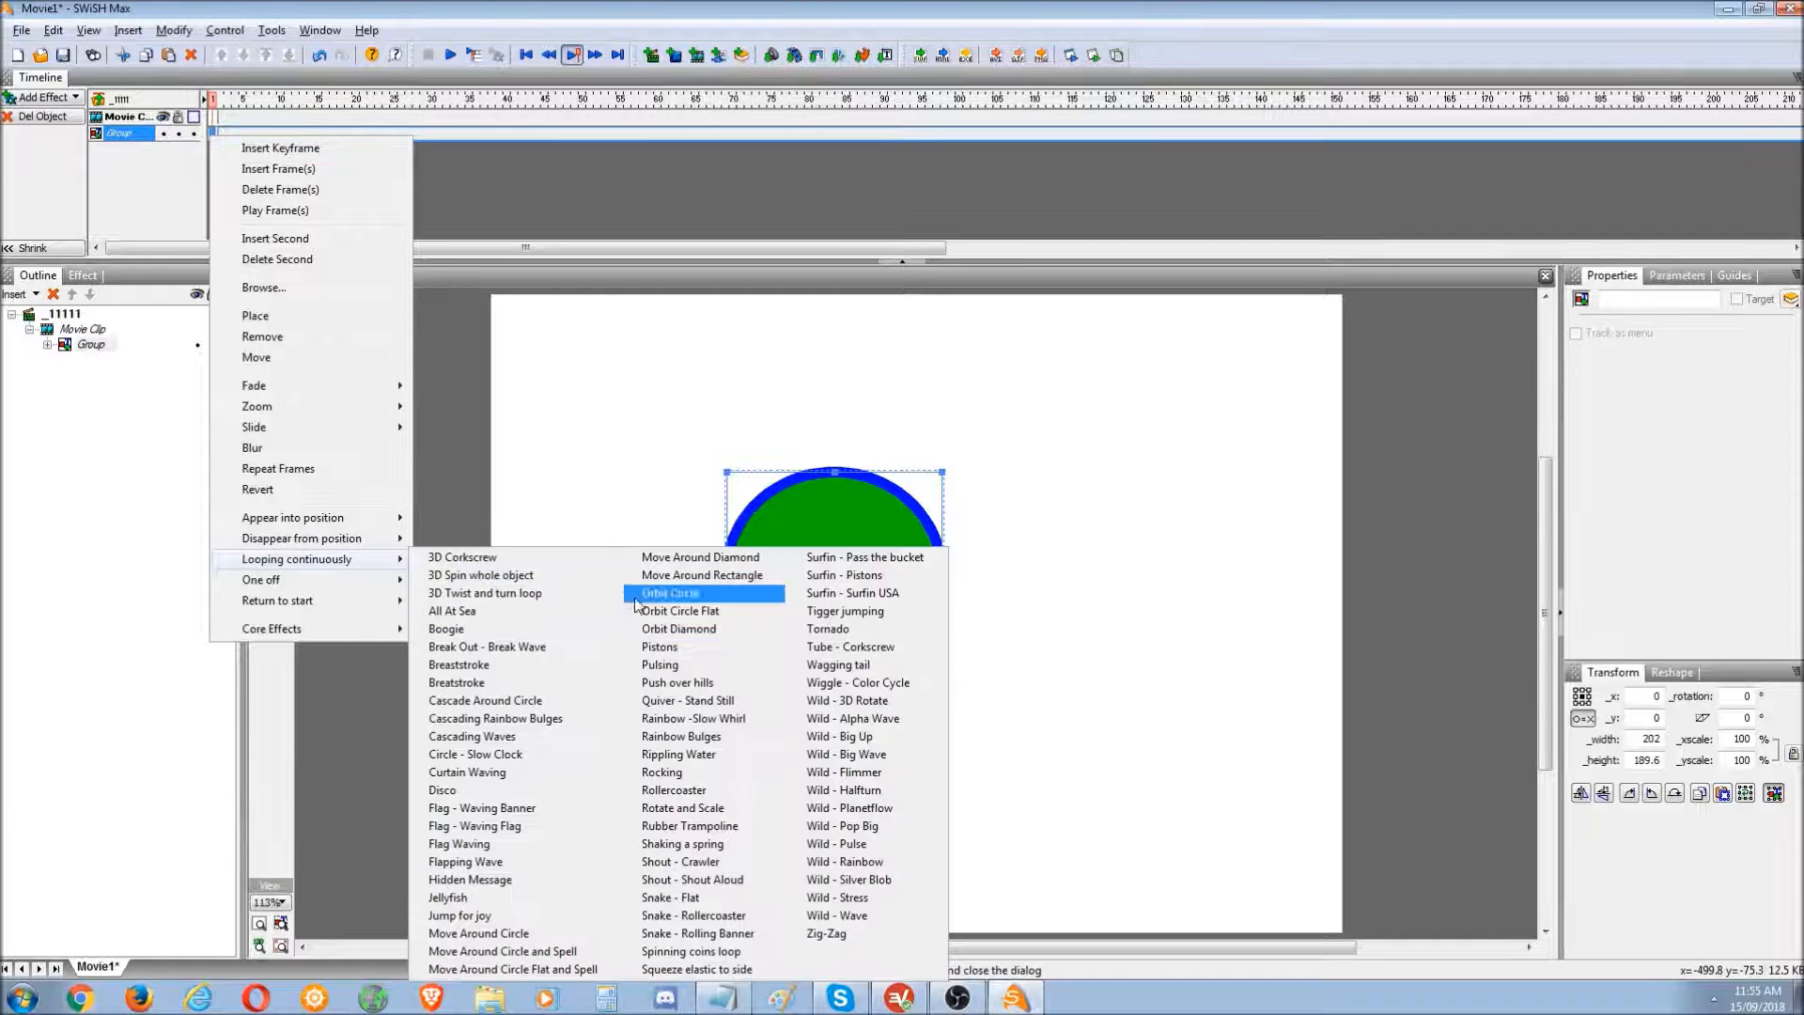
{"action": "left_click", "coordinate": [673, 648]}
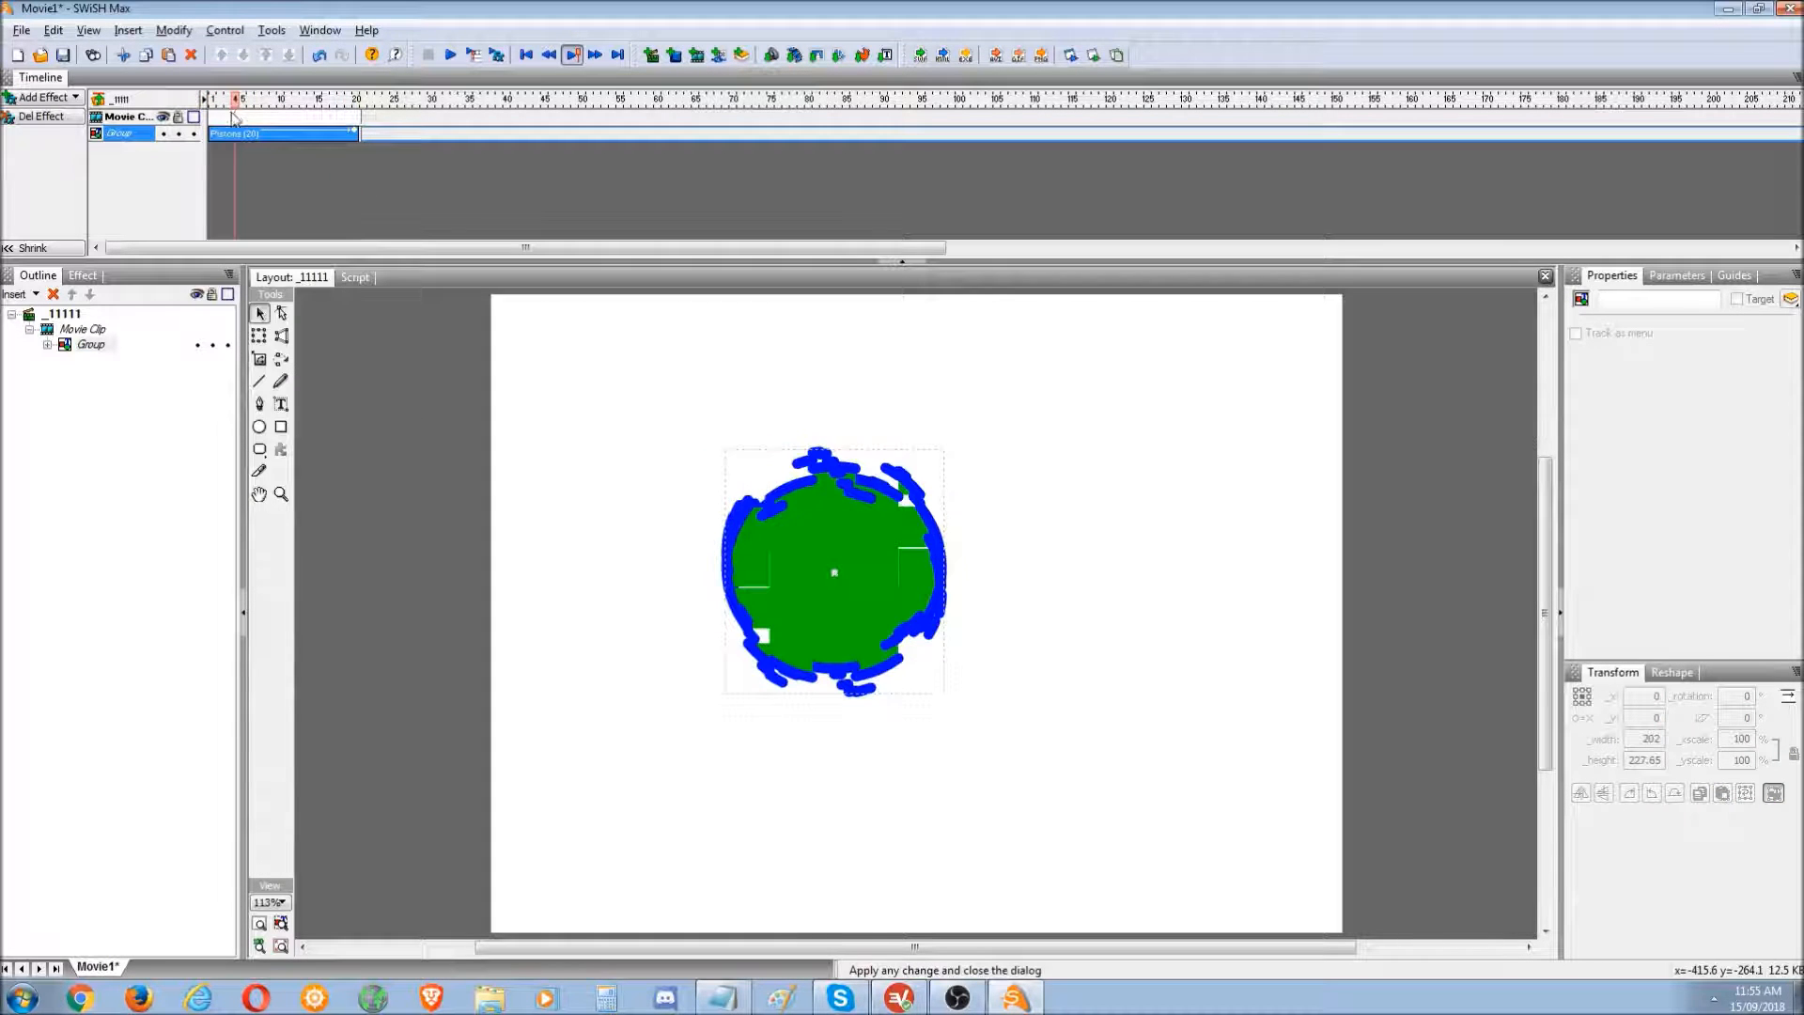
{"action": "left_click", "coordinate": [352, 135]}
{"action": "left_click_drag", "start_coordinate": [352, 134], "coordinate": [303, 135]}
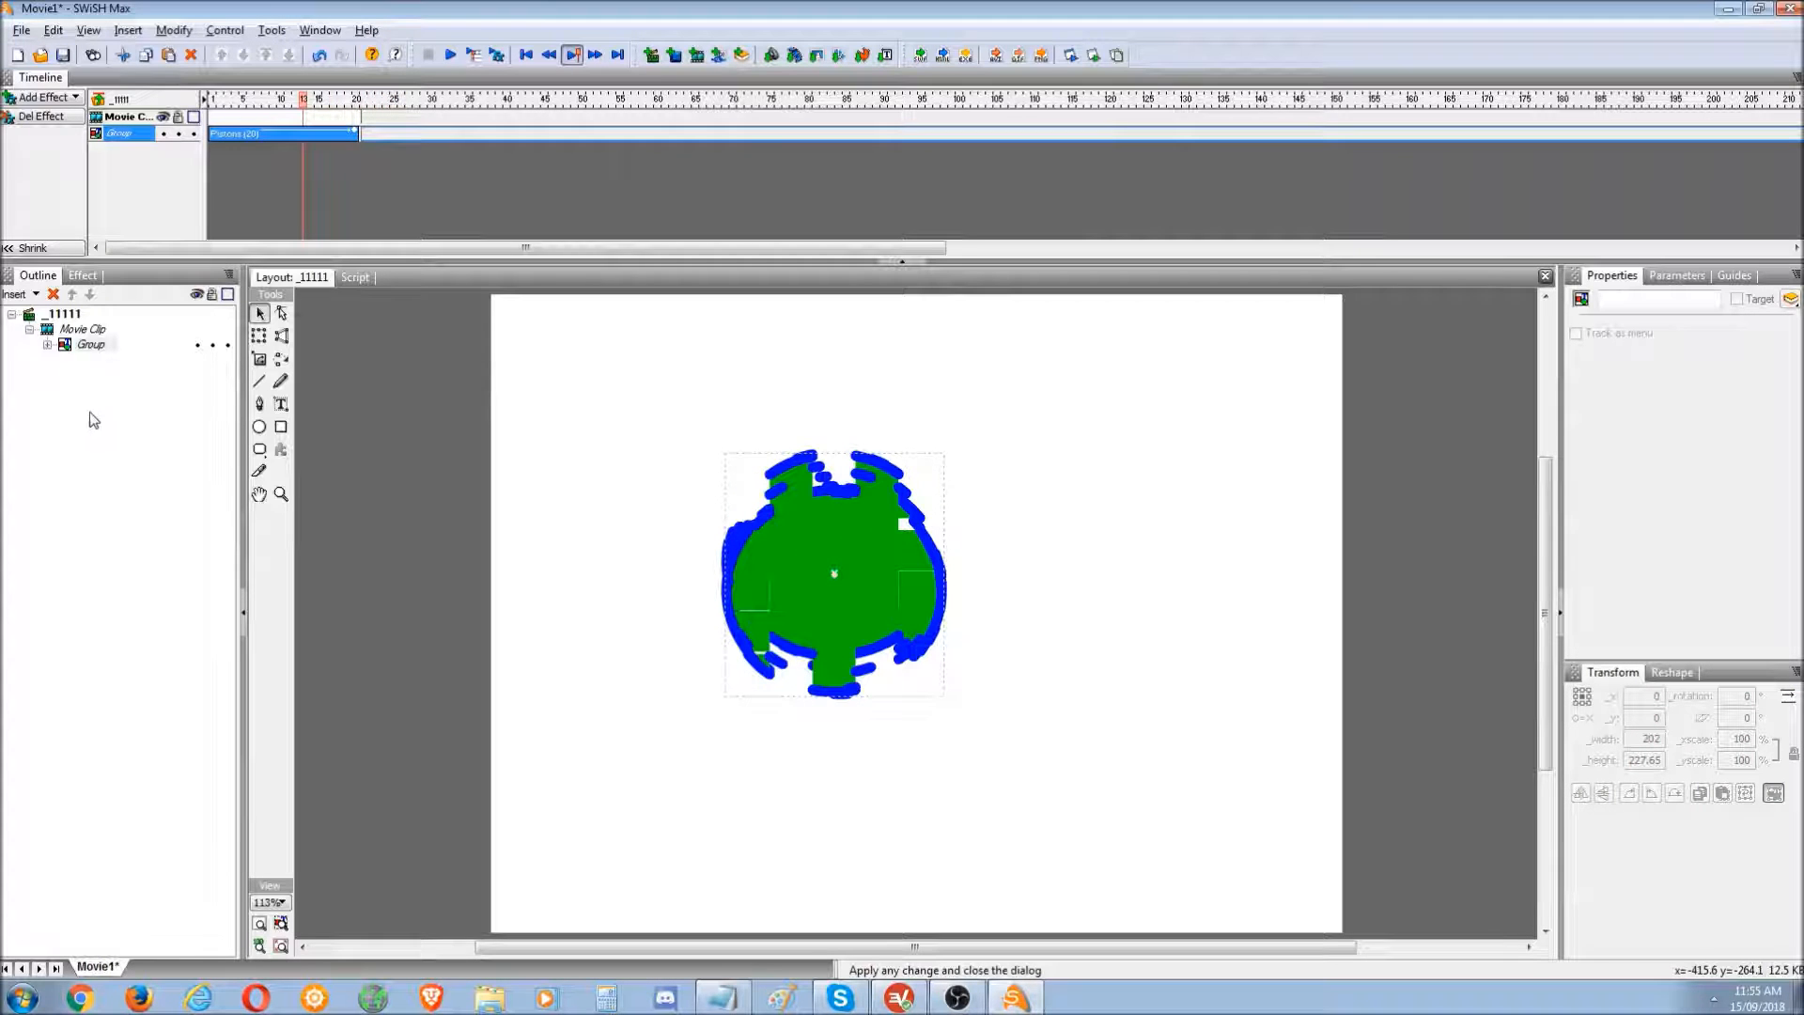
{"action": "left_click", "coordinate": [29, 329]}
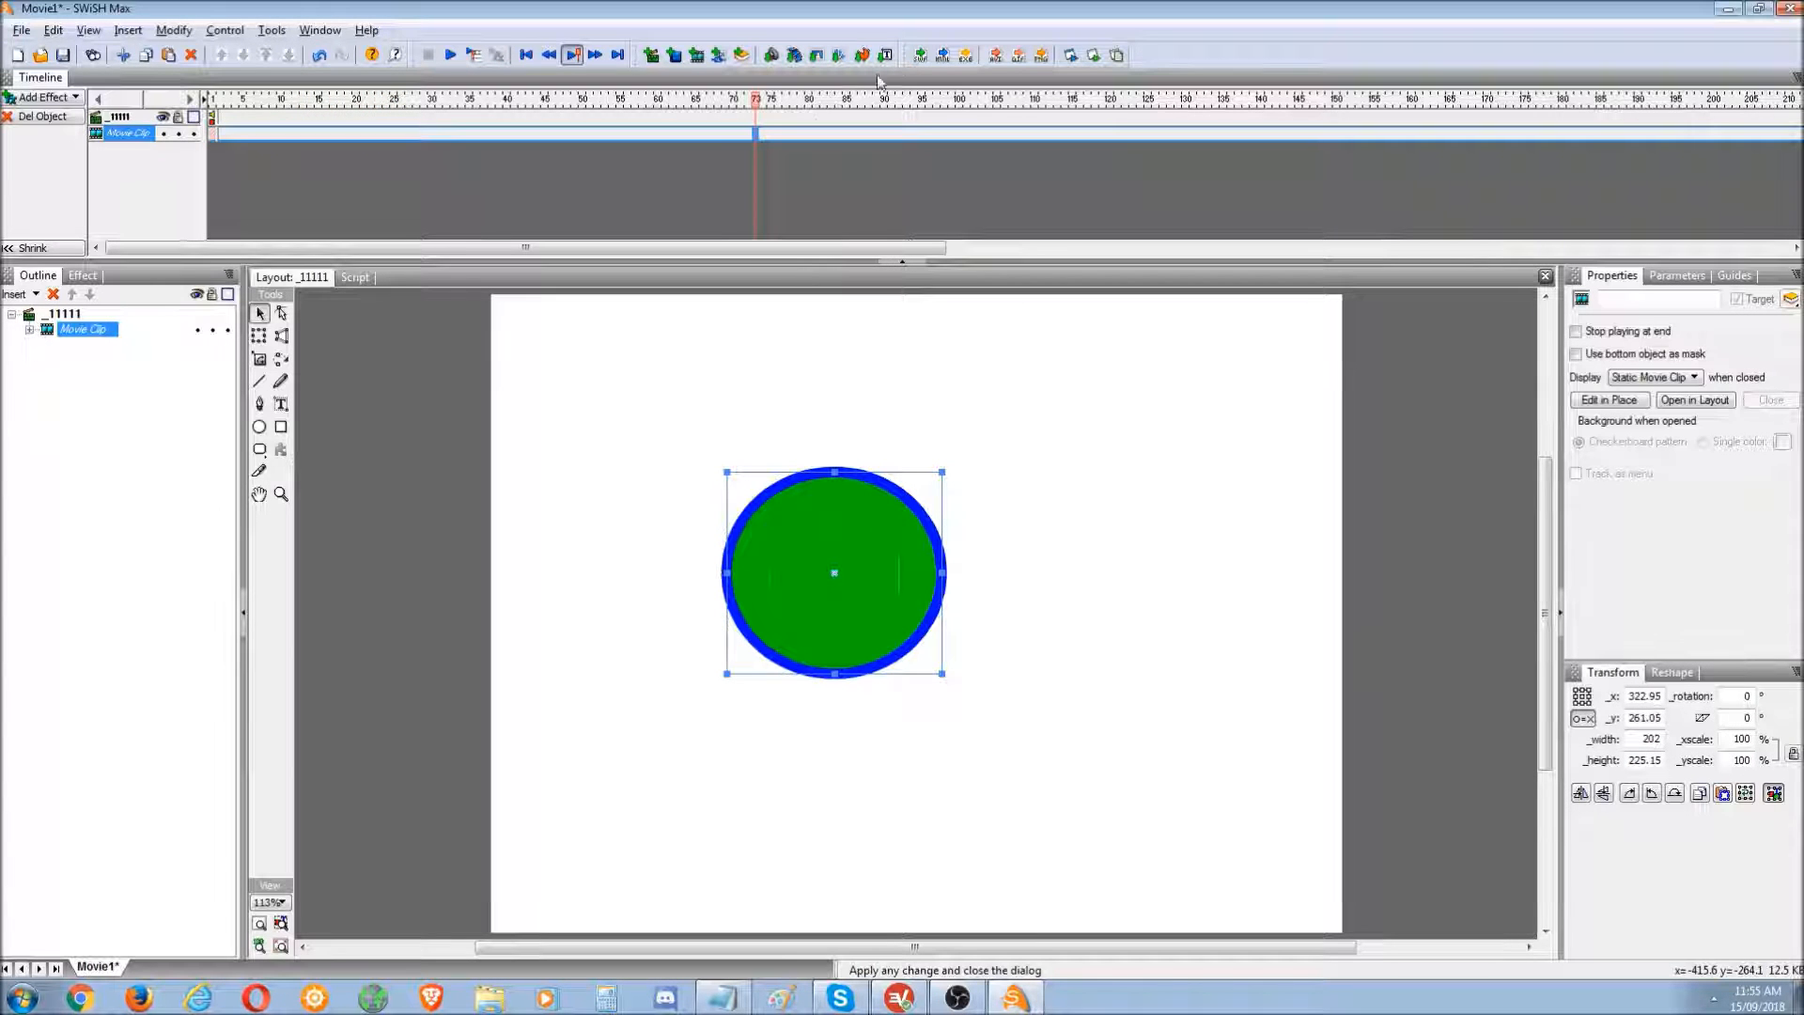
- Examine the scripts attached to scene _11111 and to the movie clip
{"action": "left_click", "coordinate": [65, 314]}
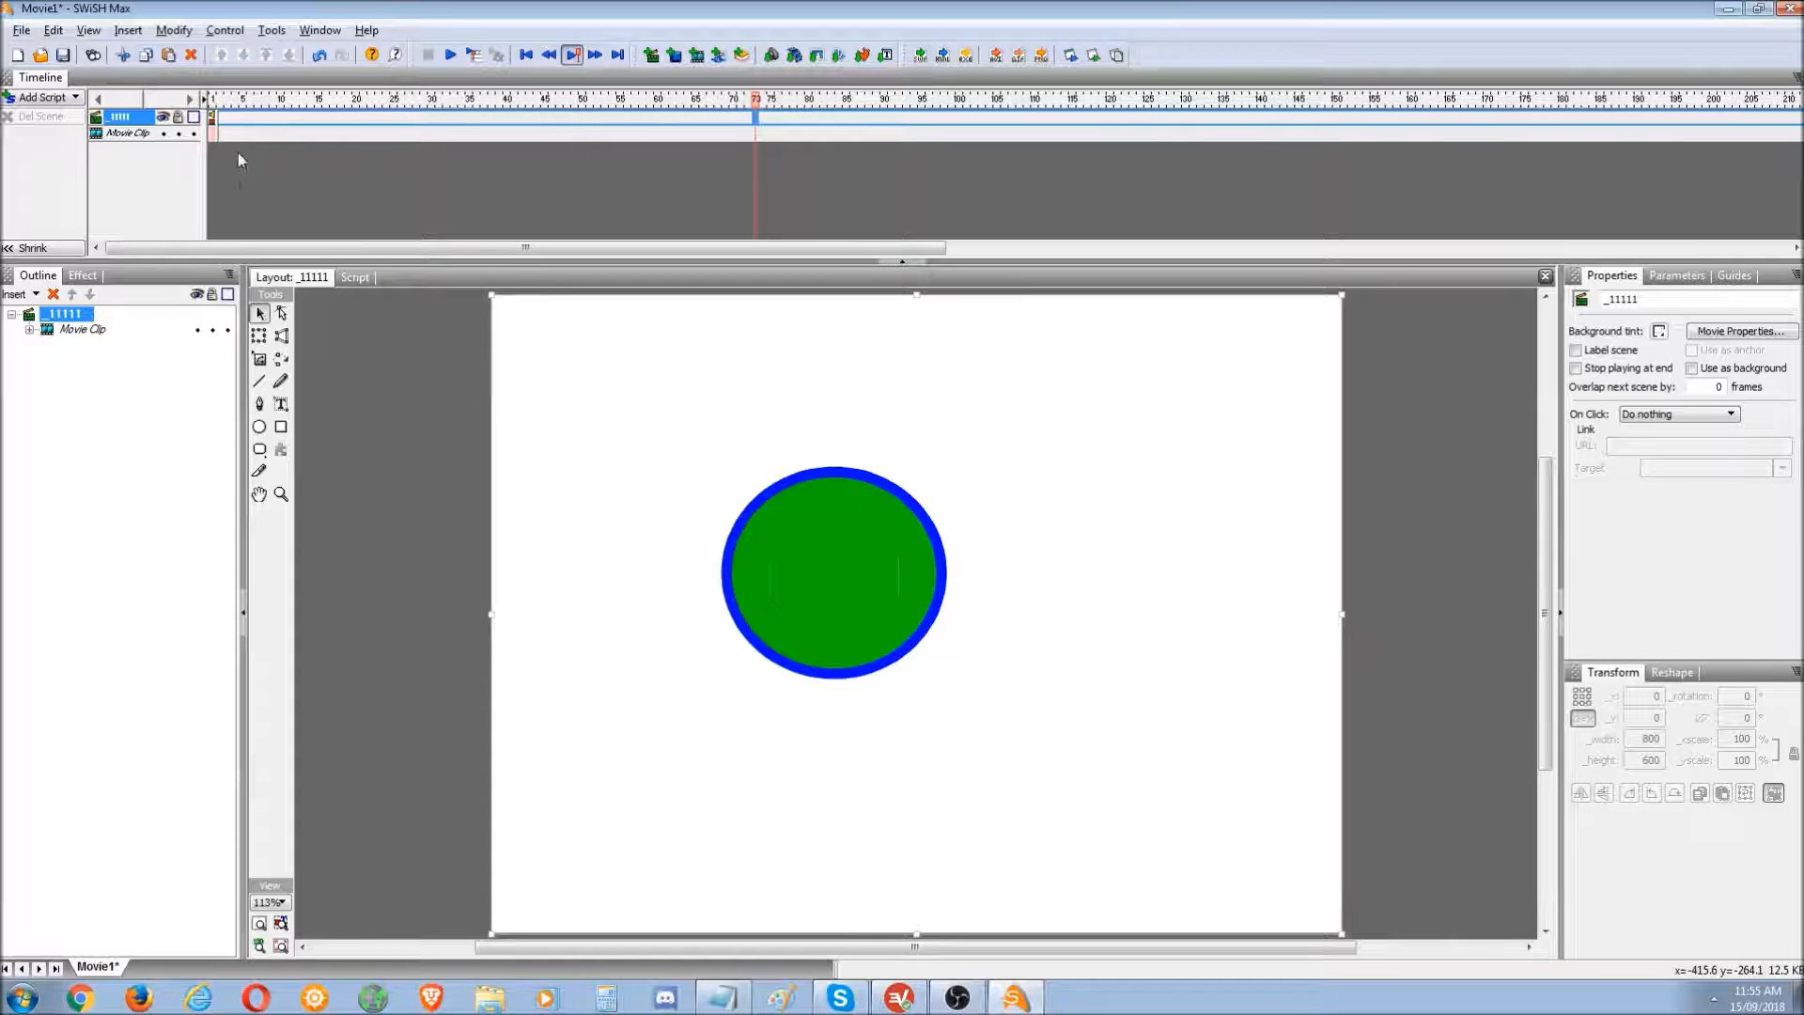
{"action": "left_click", "coordinate": [61, 320]}
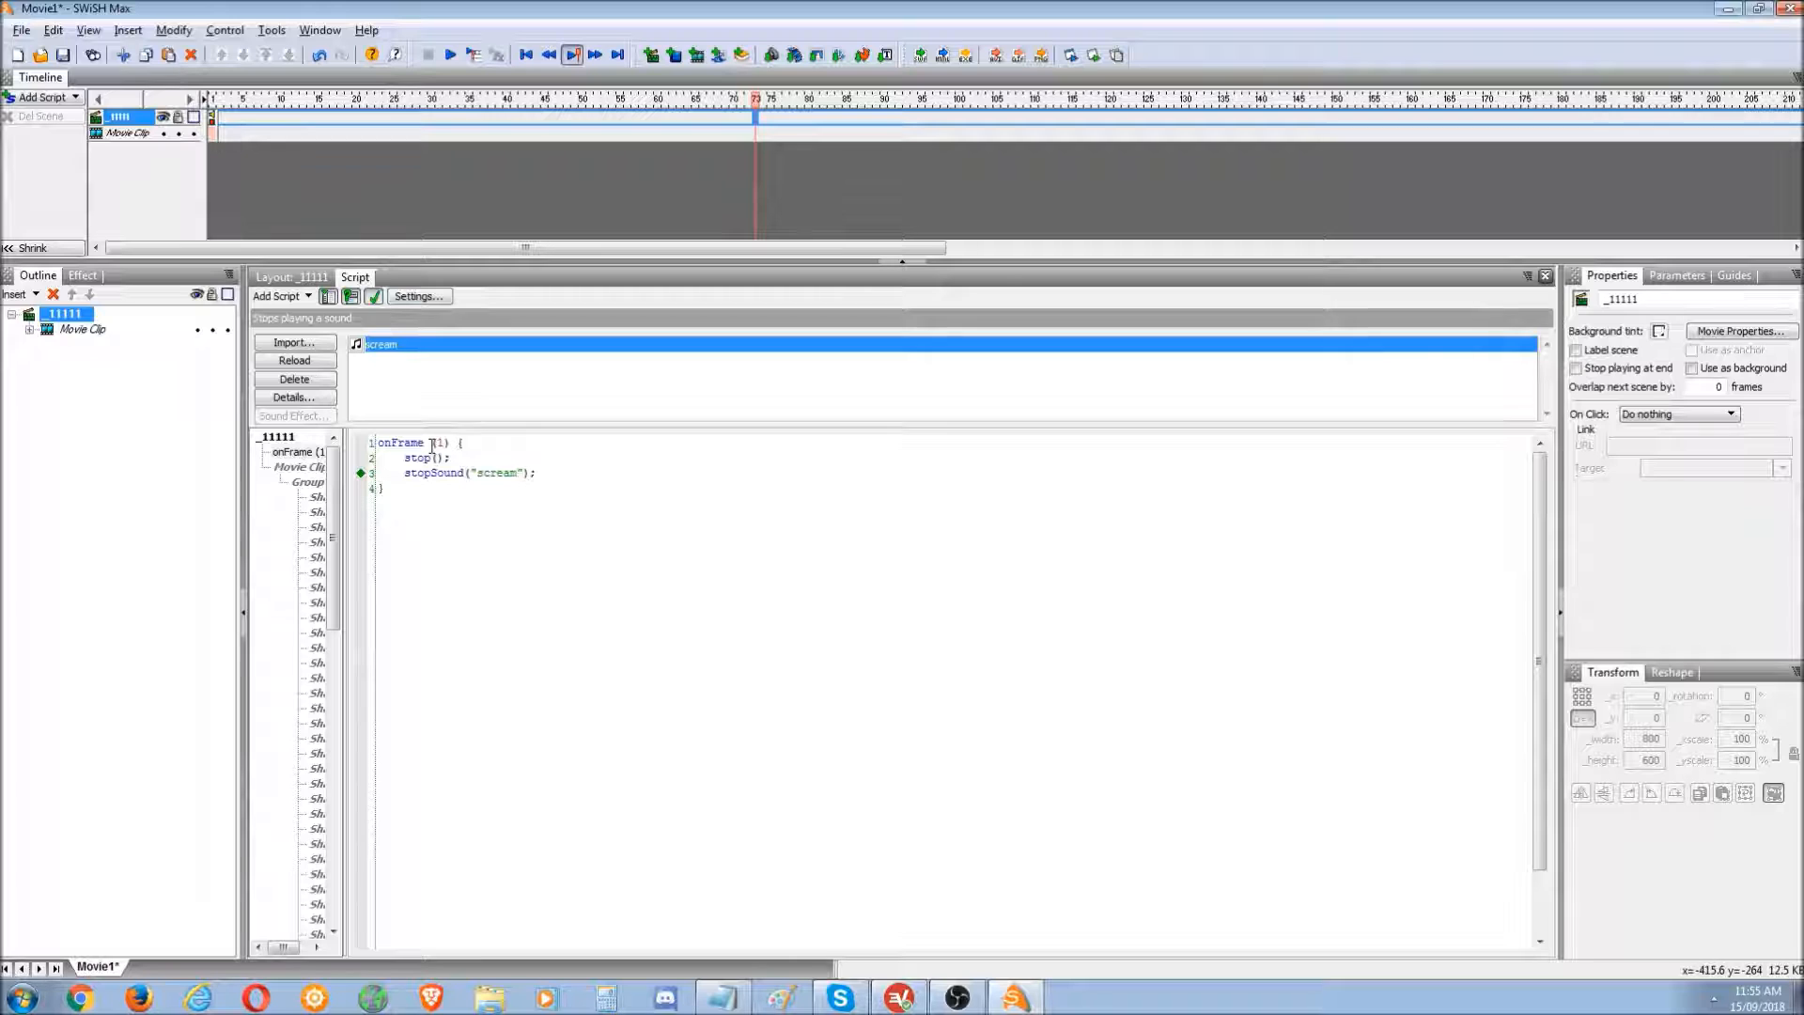
{"action": "left_click", "coordinate": [79, 330]}
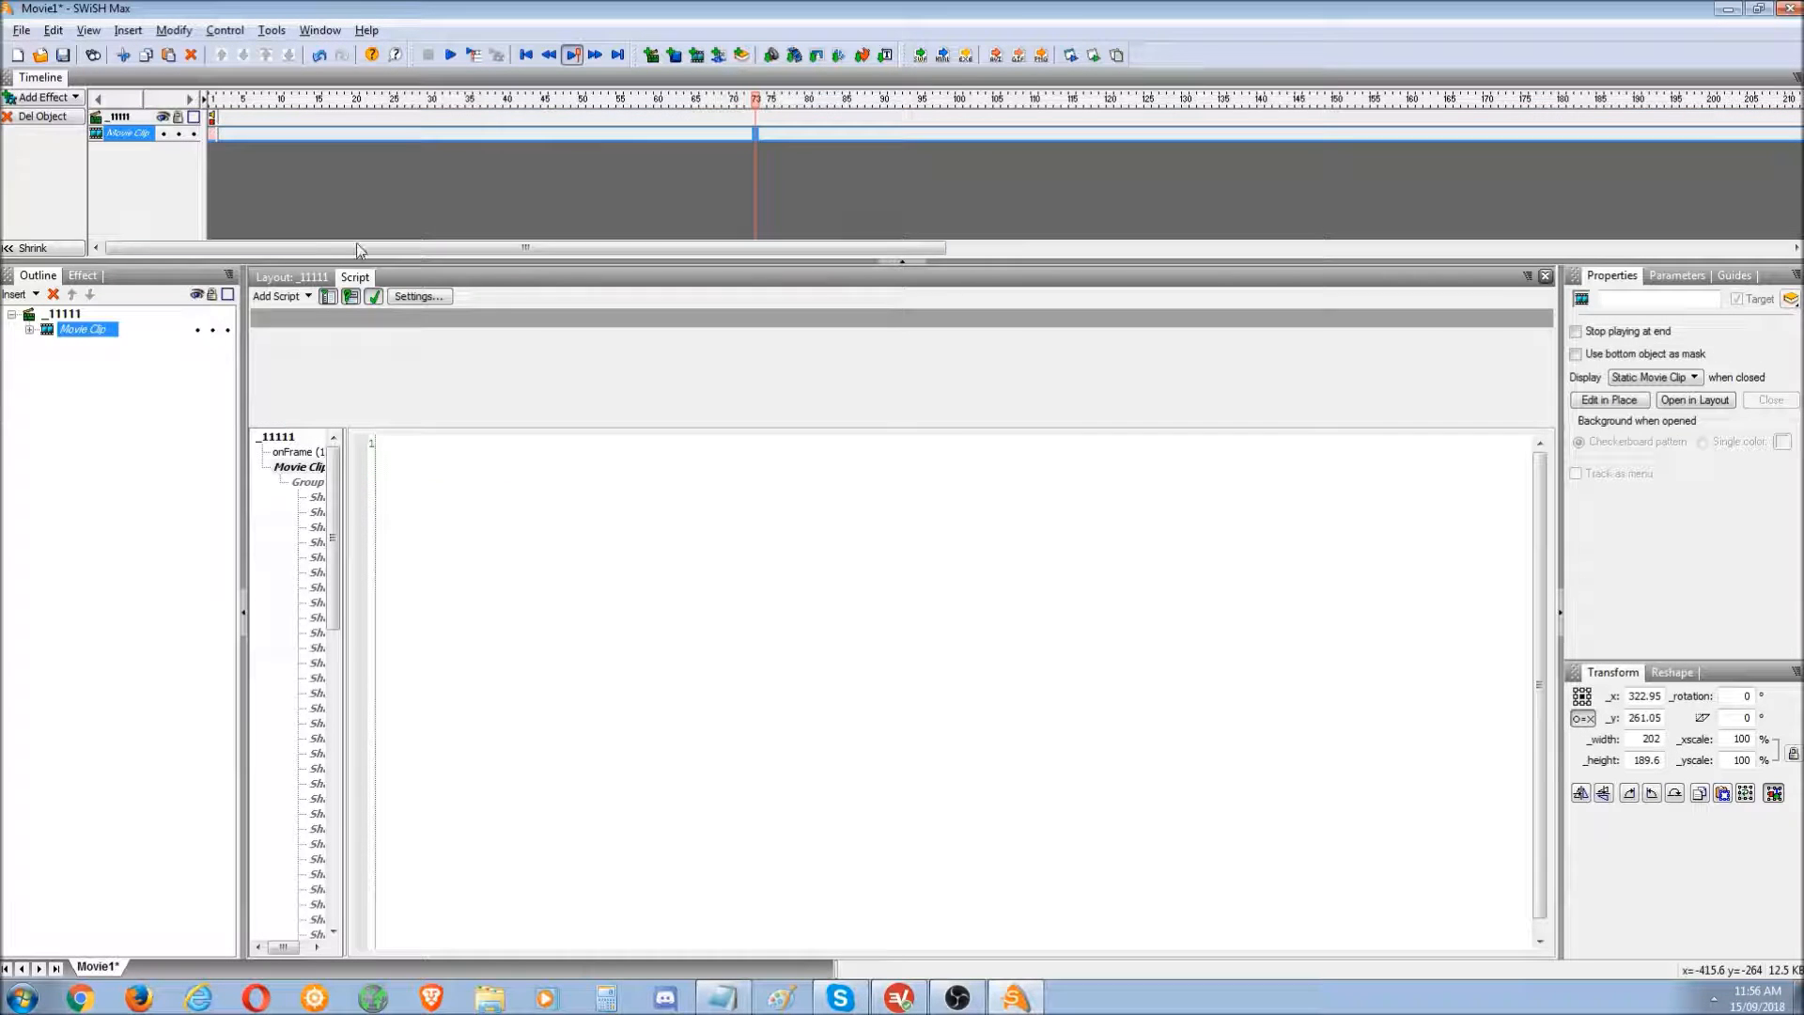
- Test the movie clip's Pistons animation in the Flash player, and close the player
{"action": "left_click", "coordinate": [1092, 57]}
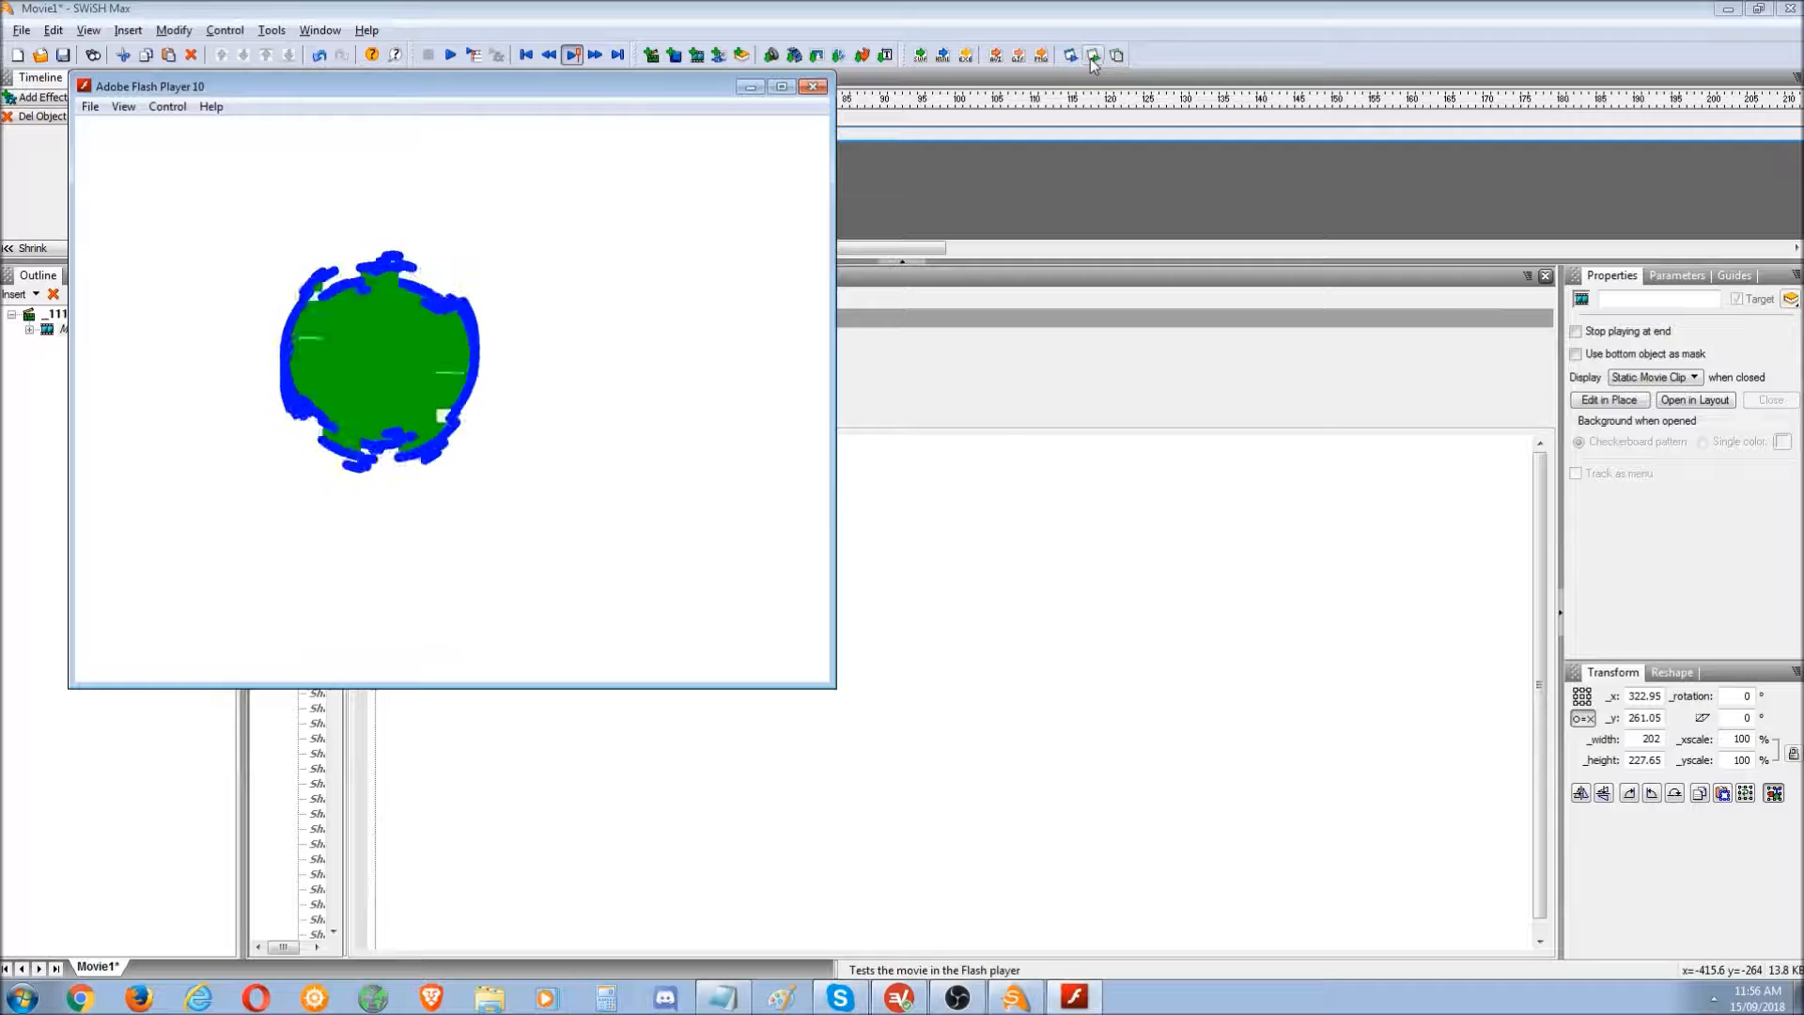
{"action": "left_click_drag", "start_coordinate": [624, 92], "coordinate": [788, 137]}
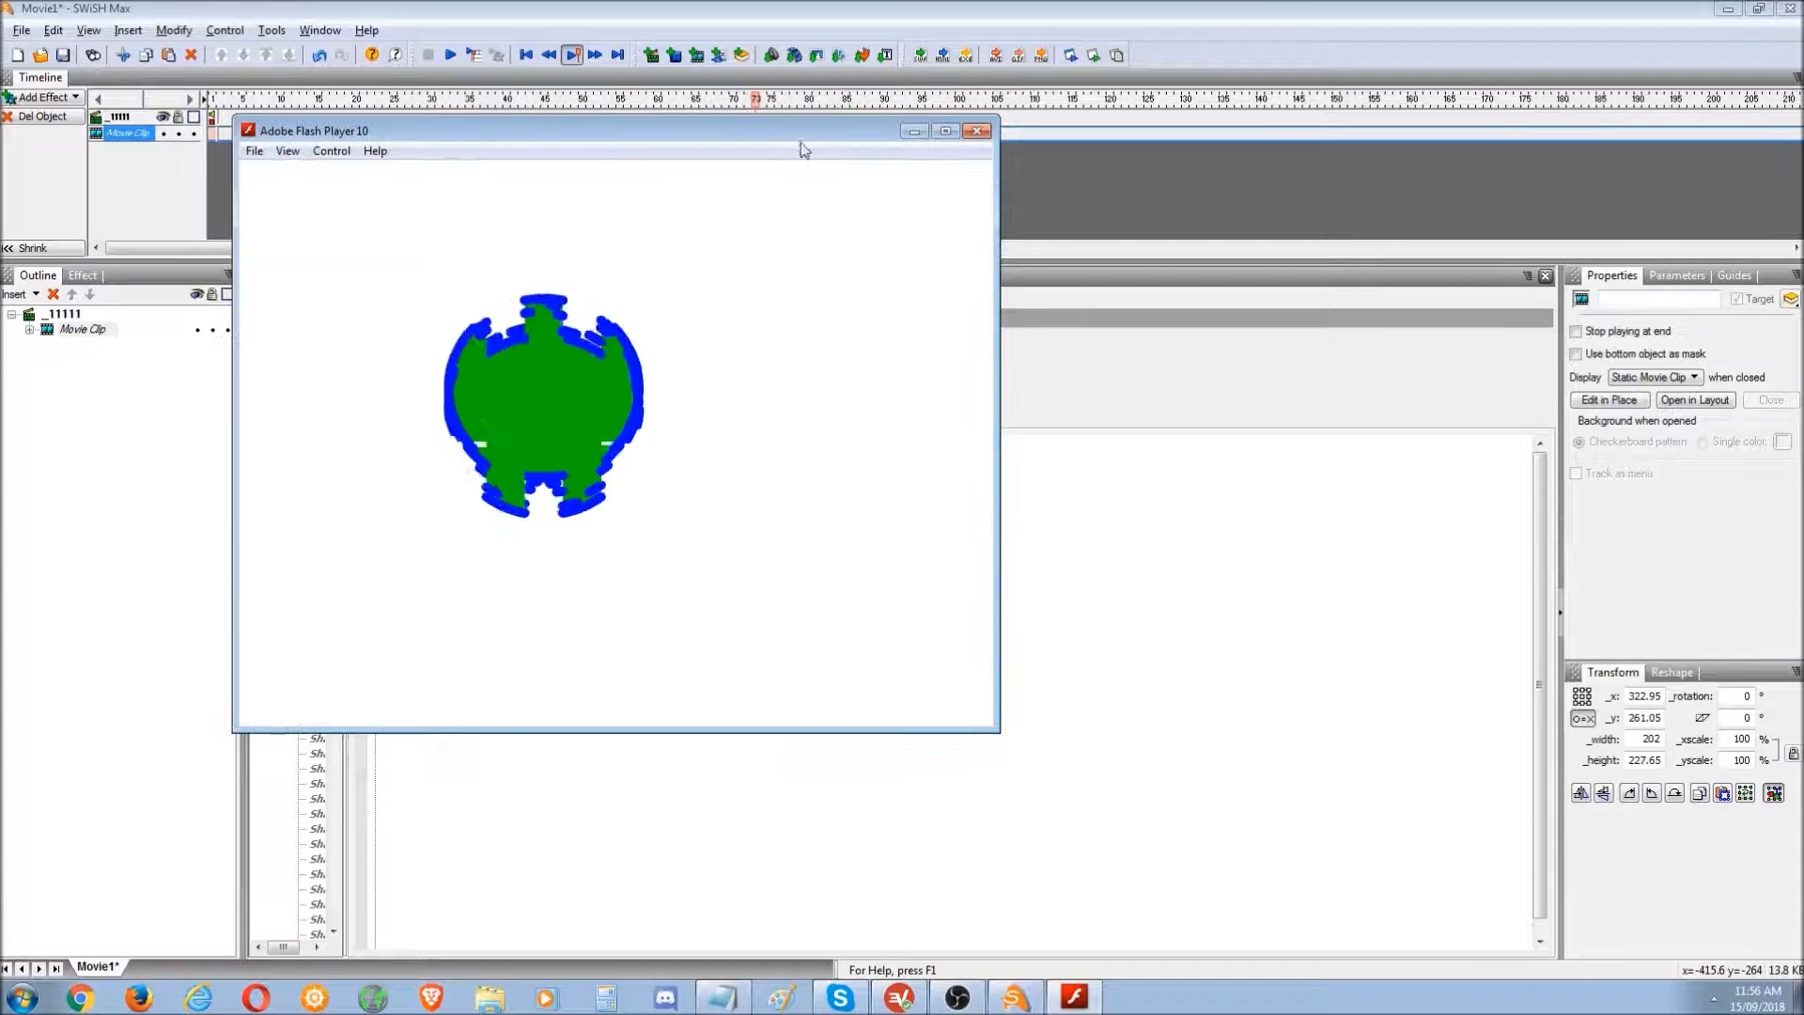
{"action": "left_click", "coordinate": [978, 132]}
{"action": "double_click", "coordinate": [62, 330]}
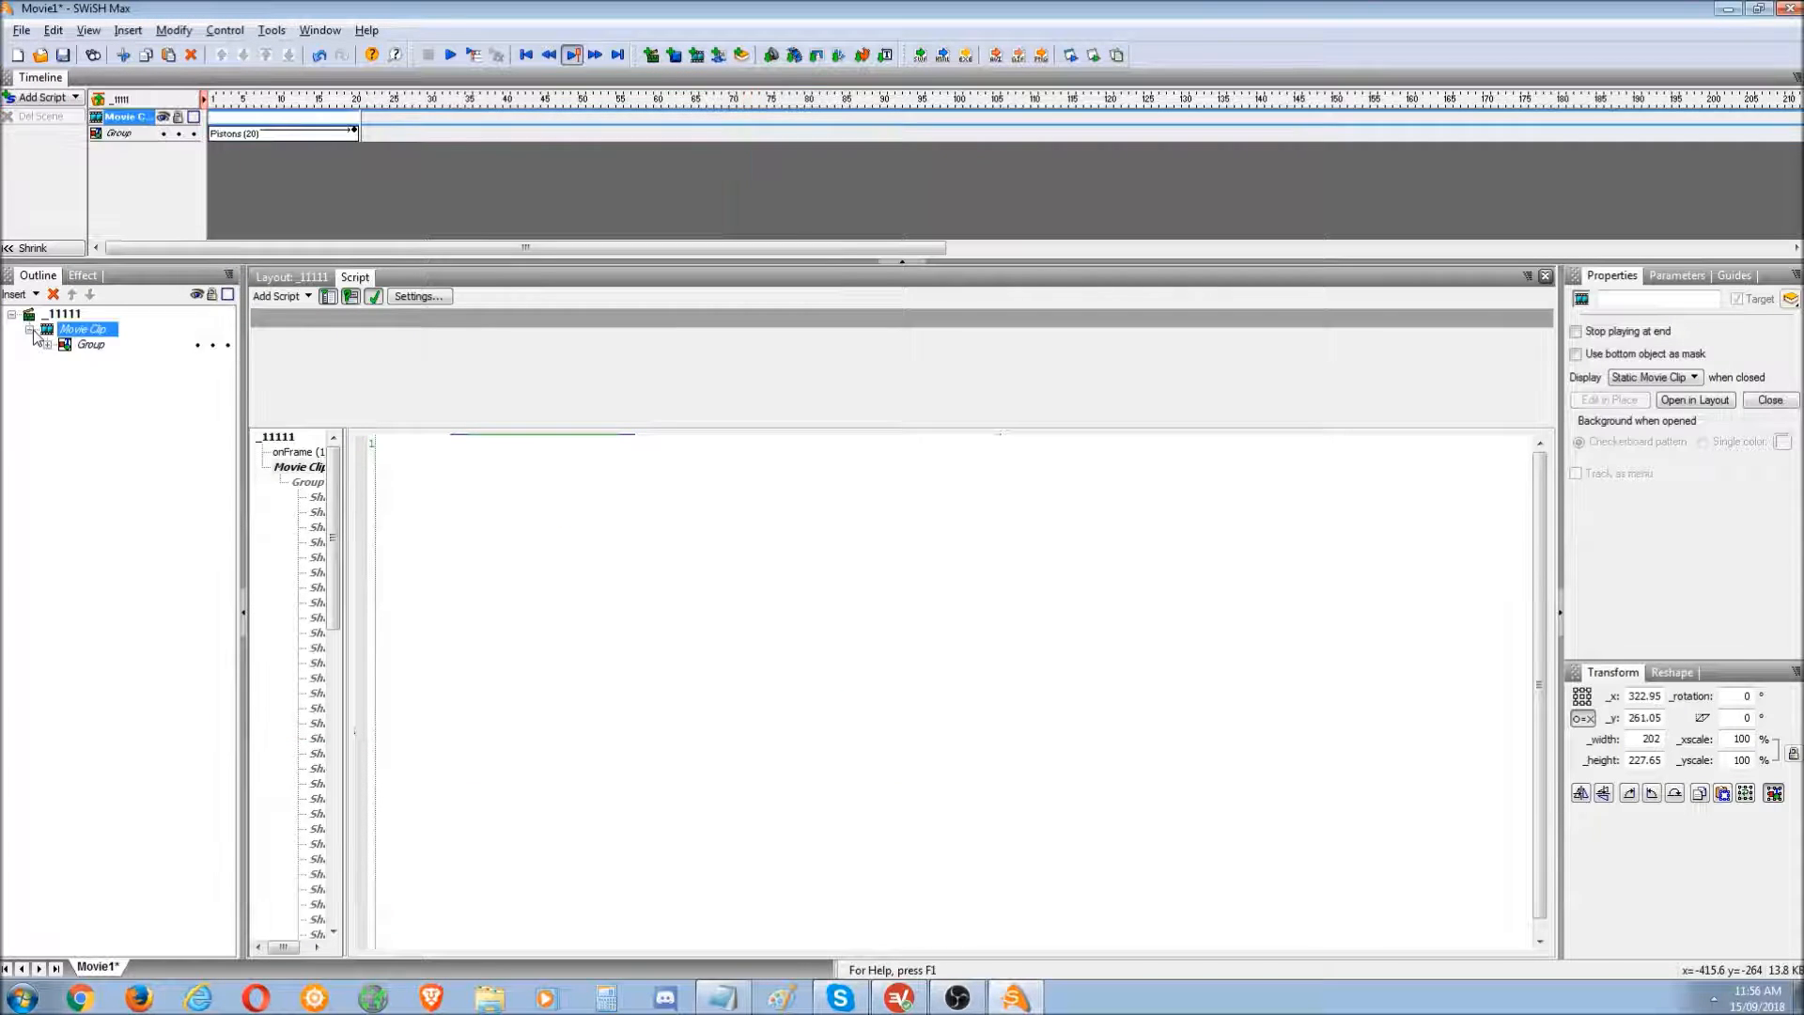
{"action": "left_click", "coordinate": [31, 331]}
{"action": "left_click", "coordinate": [292, 278]}
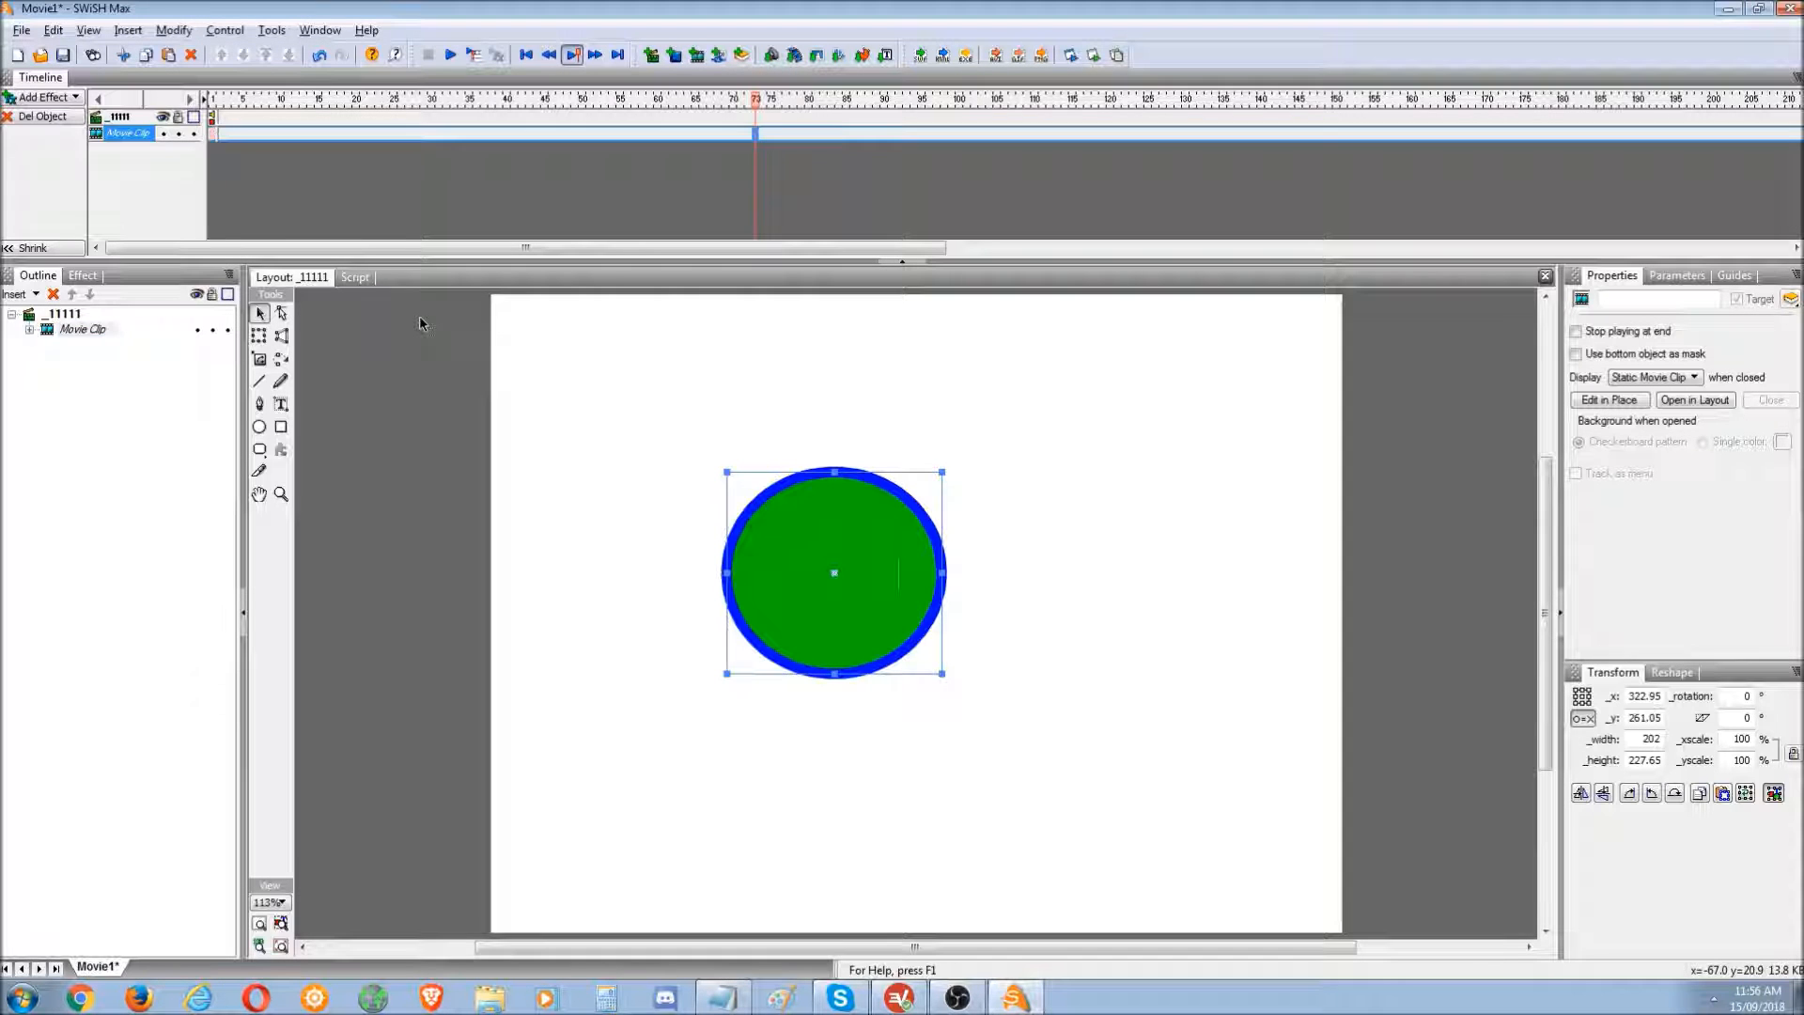
- Delete the whole onFrame (1) script of scene _11111, and return to the scene's layout
{"action": "left_click", "coordinate": [357, 279]}
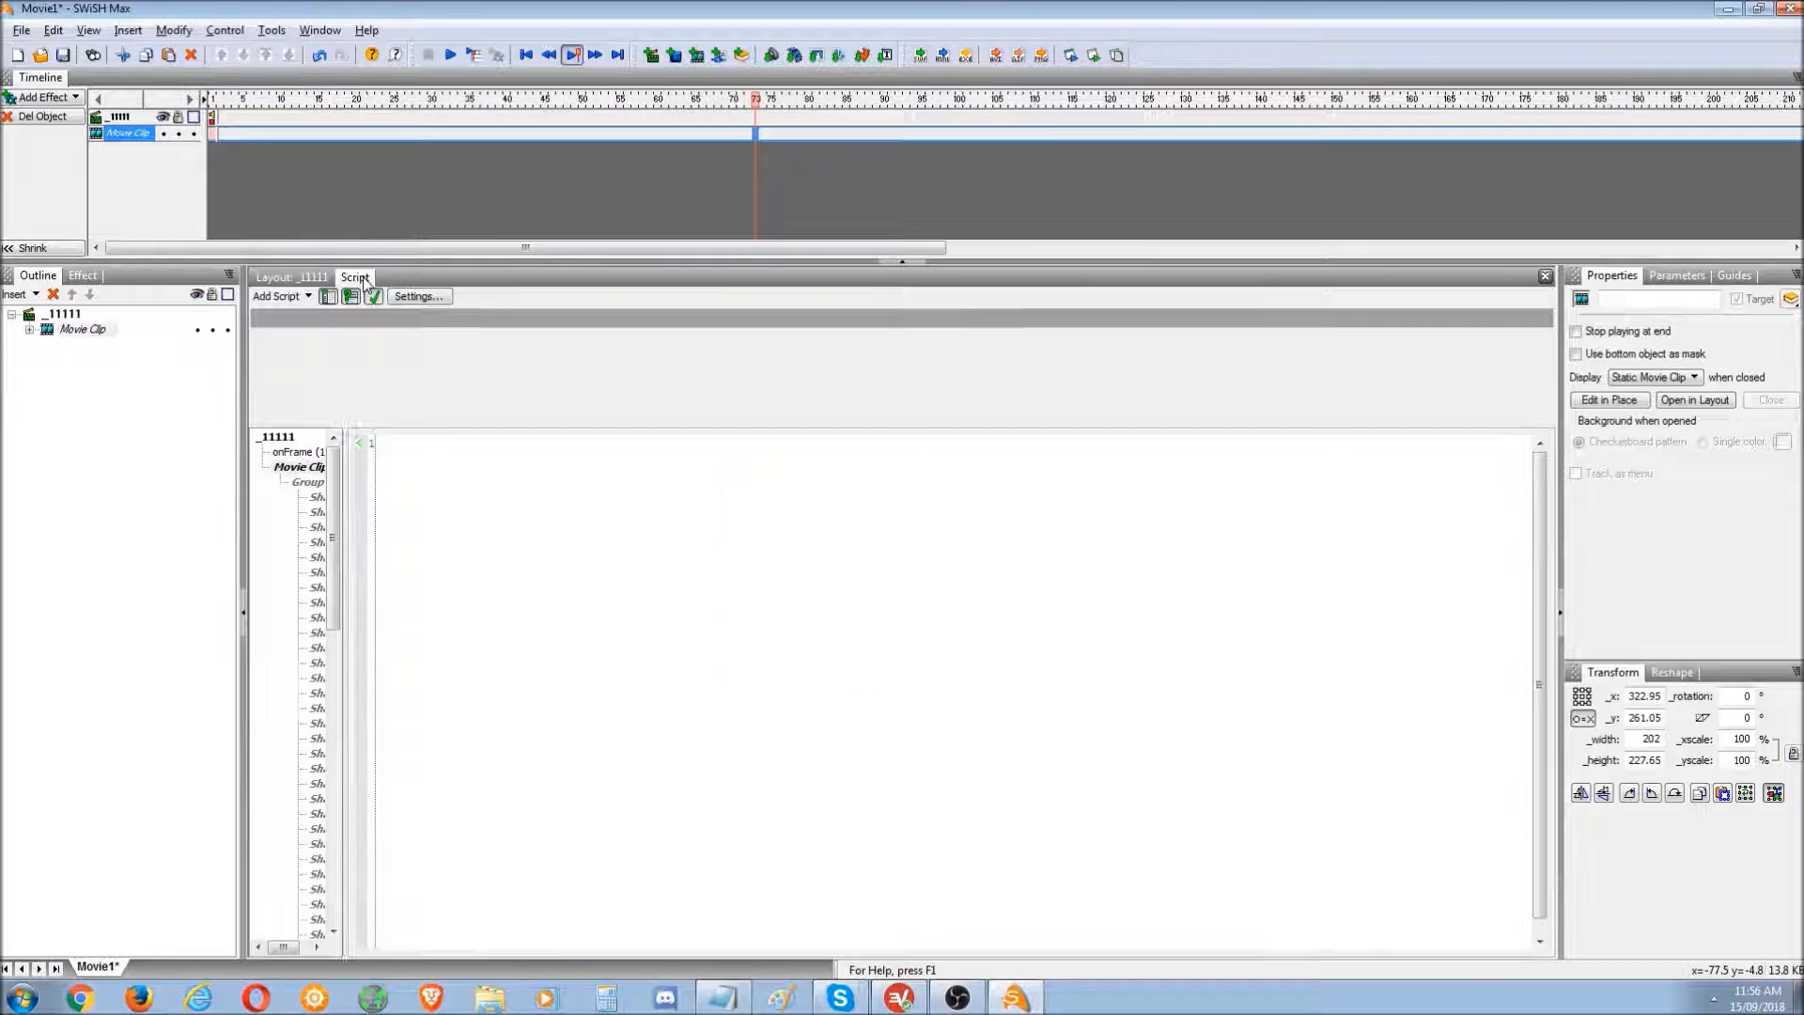
{"action": "left_click", "coordinate": [63, 314]}
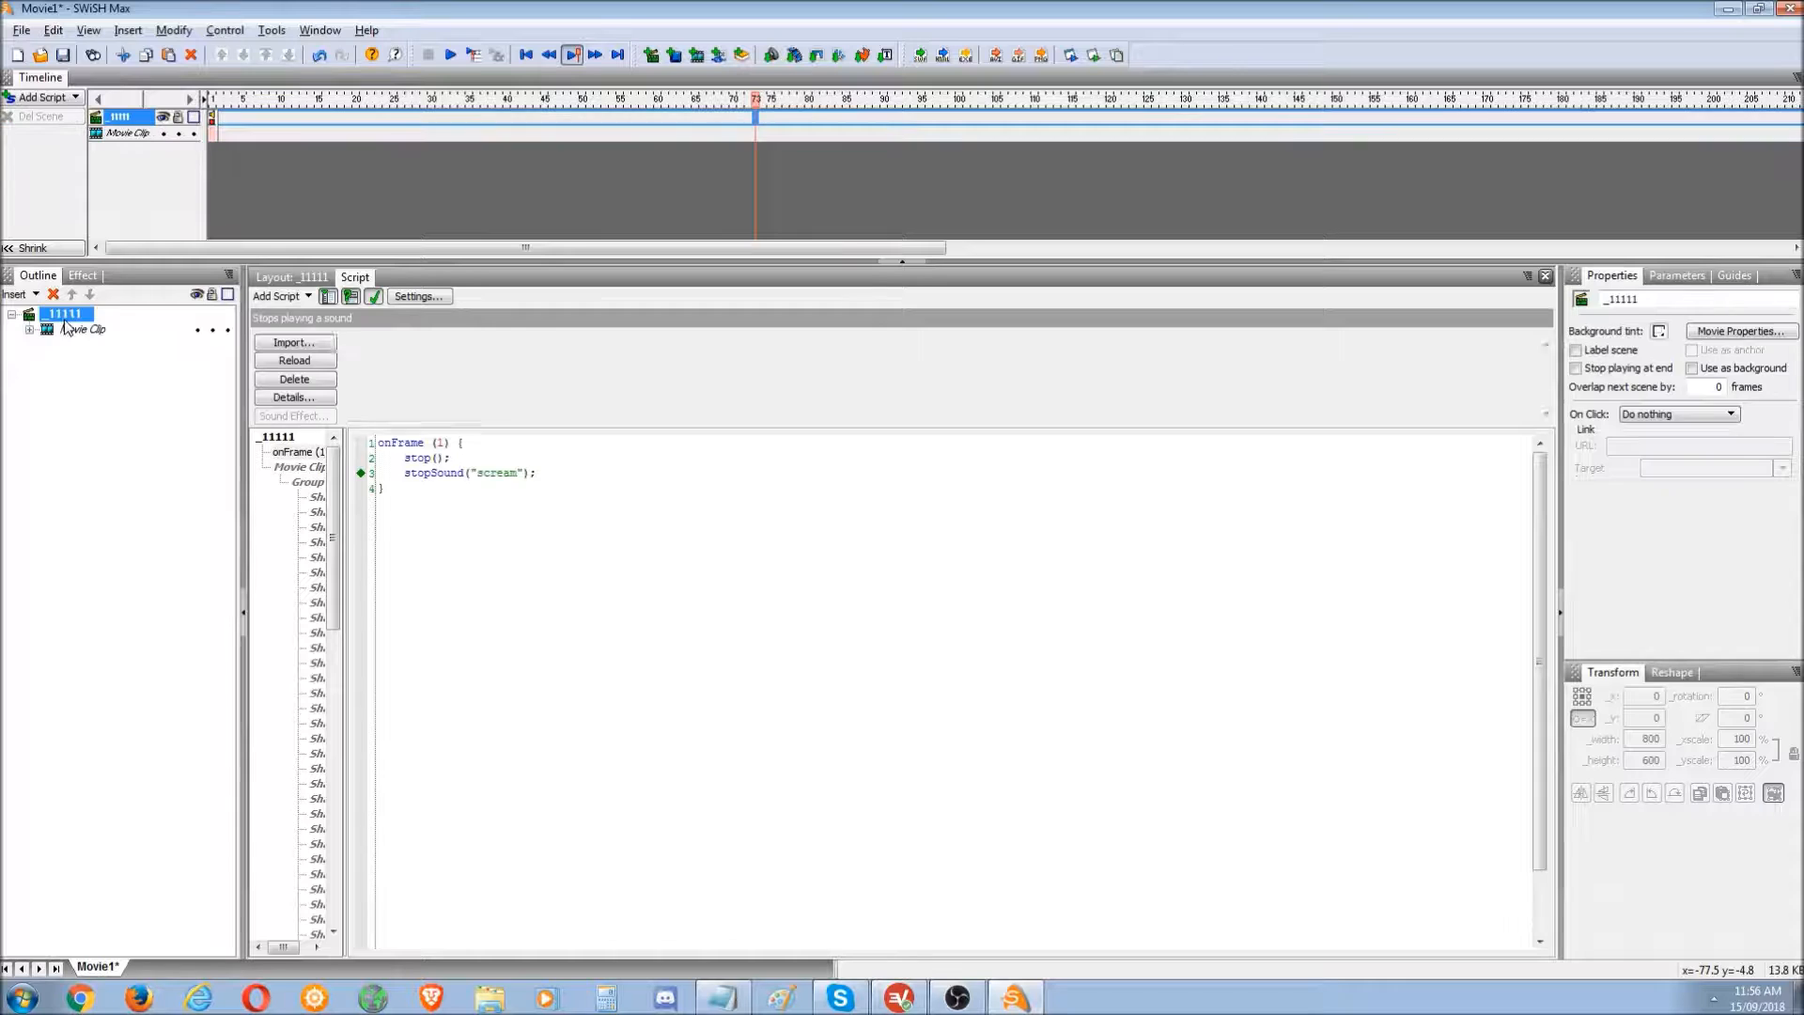
{"action": "left_click", "coordinate": [496, 510]}
{"action": "key", "text": "ctrl+a"}
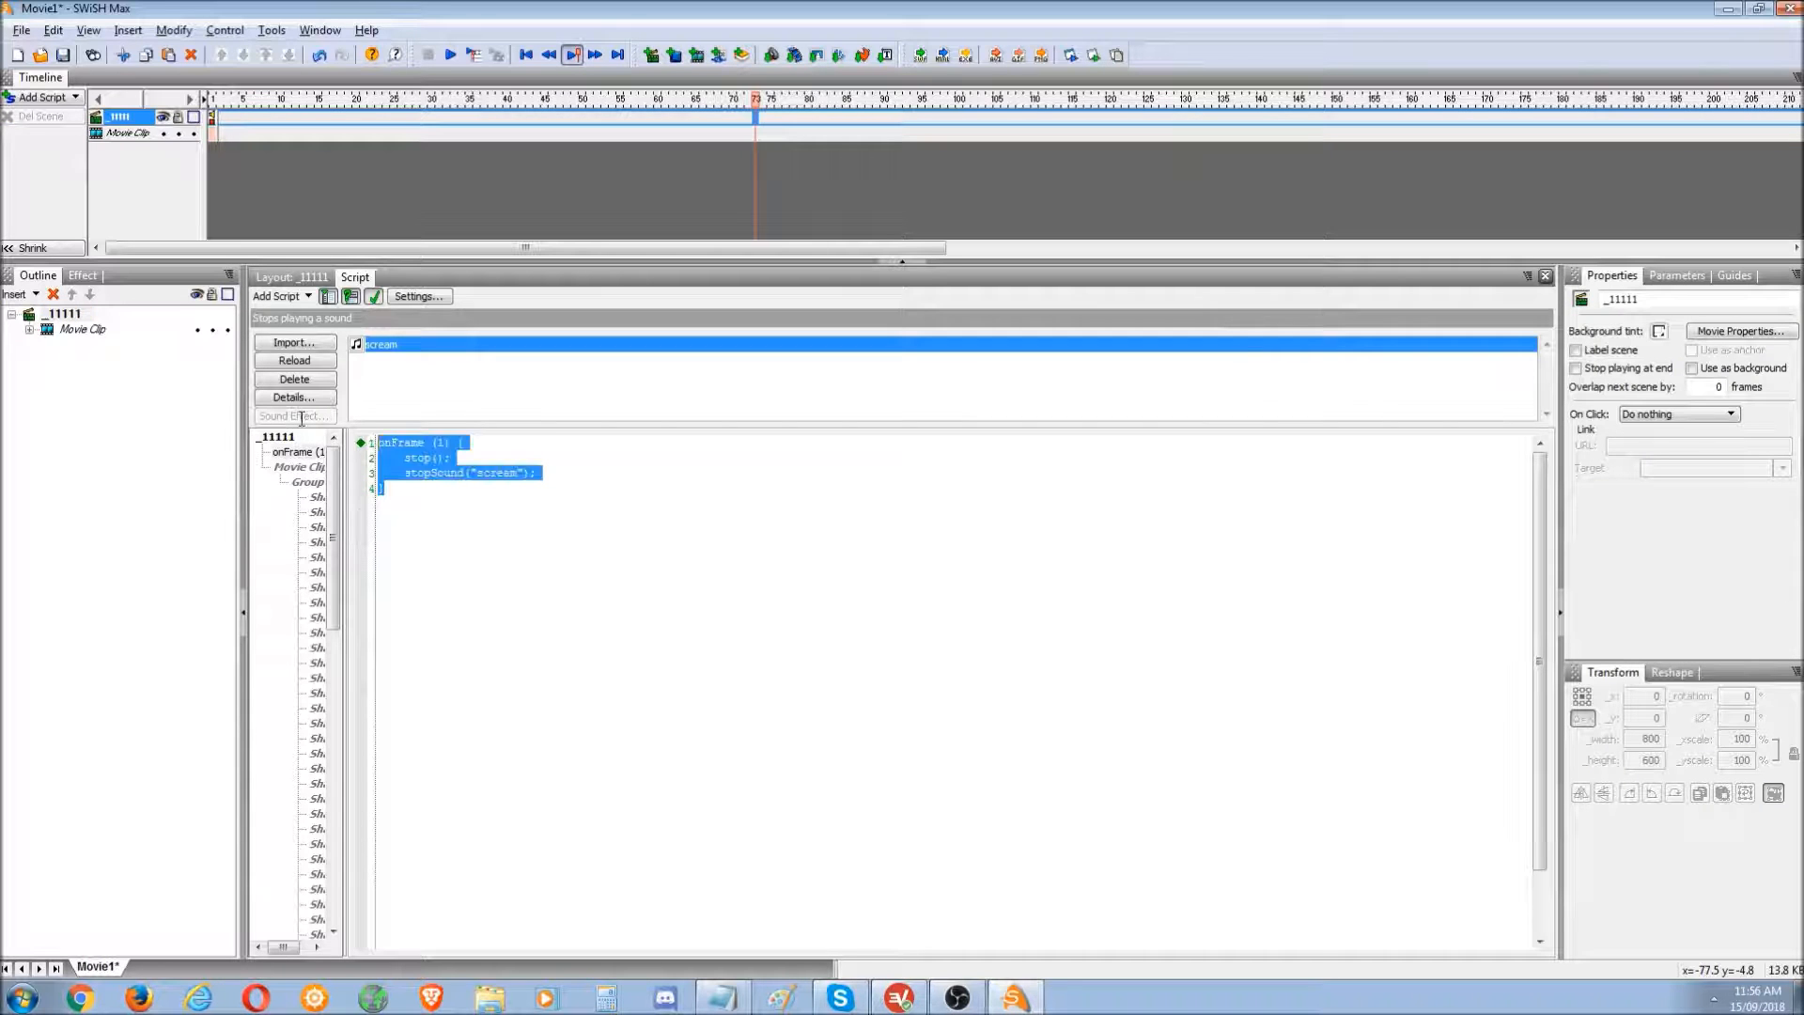
{"action": "key", "text": "Delete"}
{"action": "left_click", "coordinate": [301, 276]}
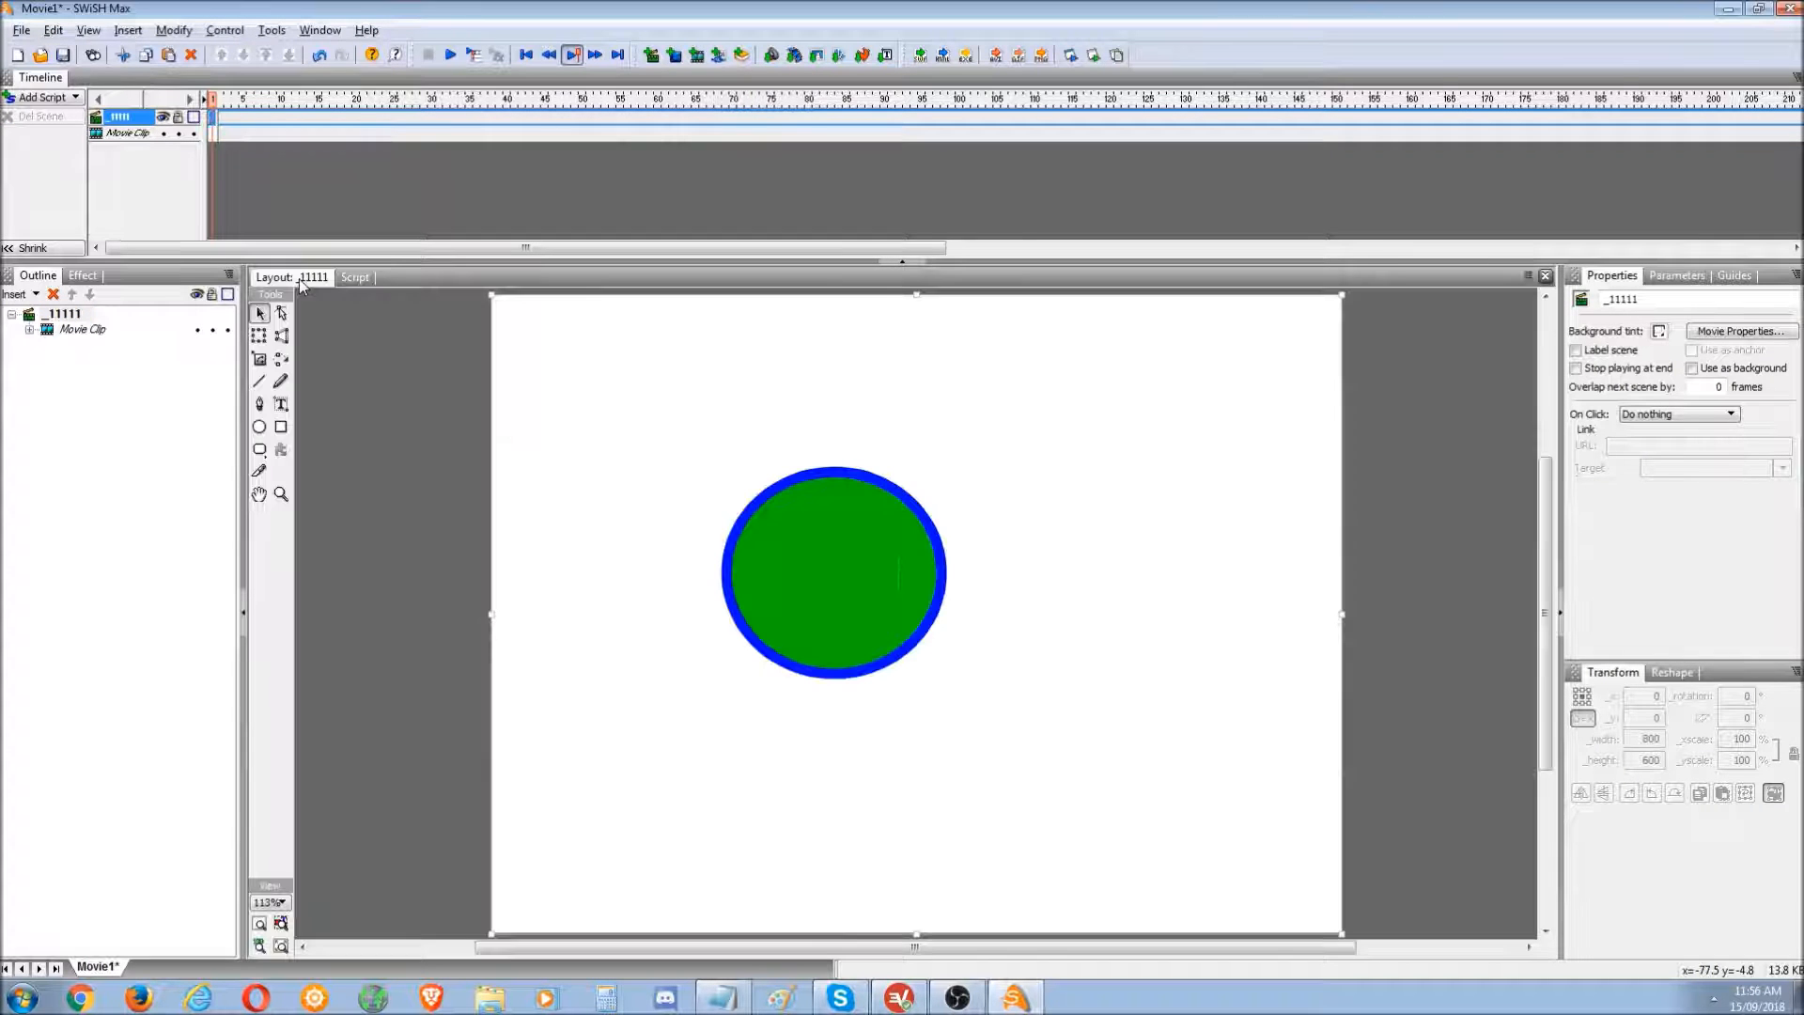
- Add a Move effect to the movie clip from frame 1 to frame 100, ending at about x 650, y 455
{"action": "left_click", "coordinate": [213, 135]}
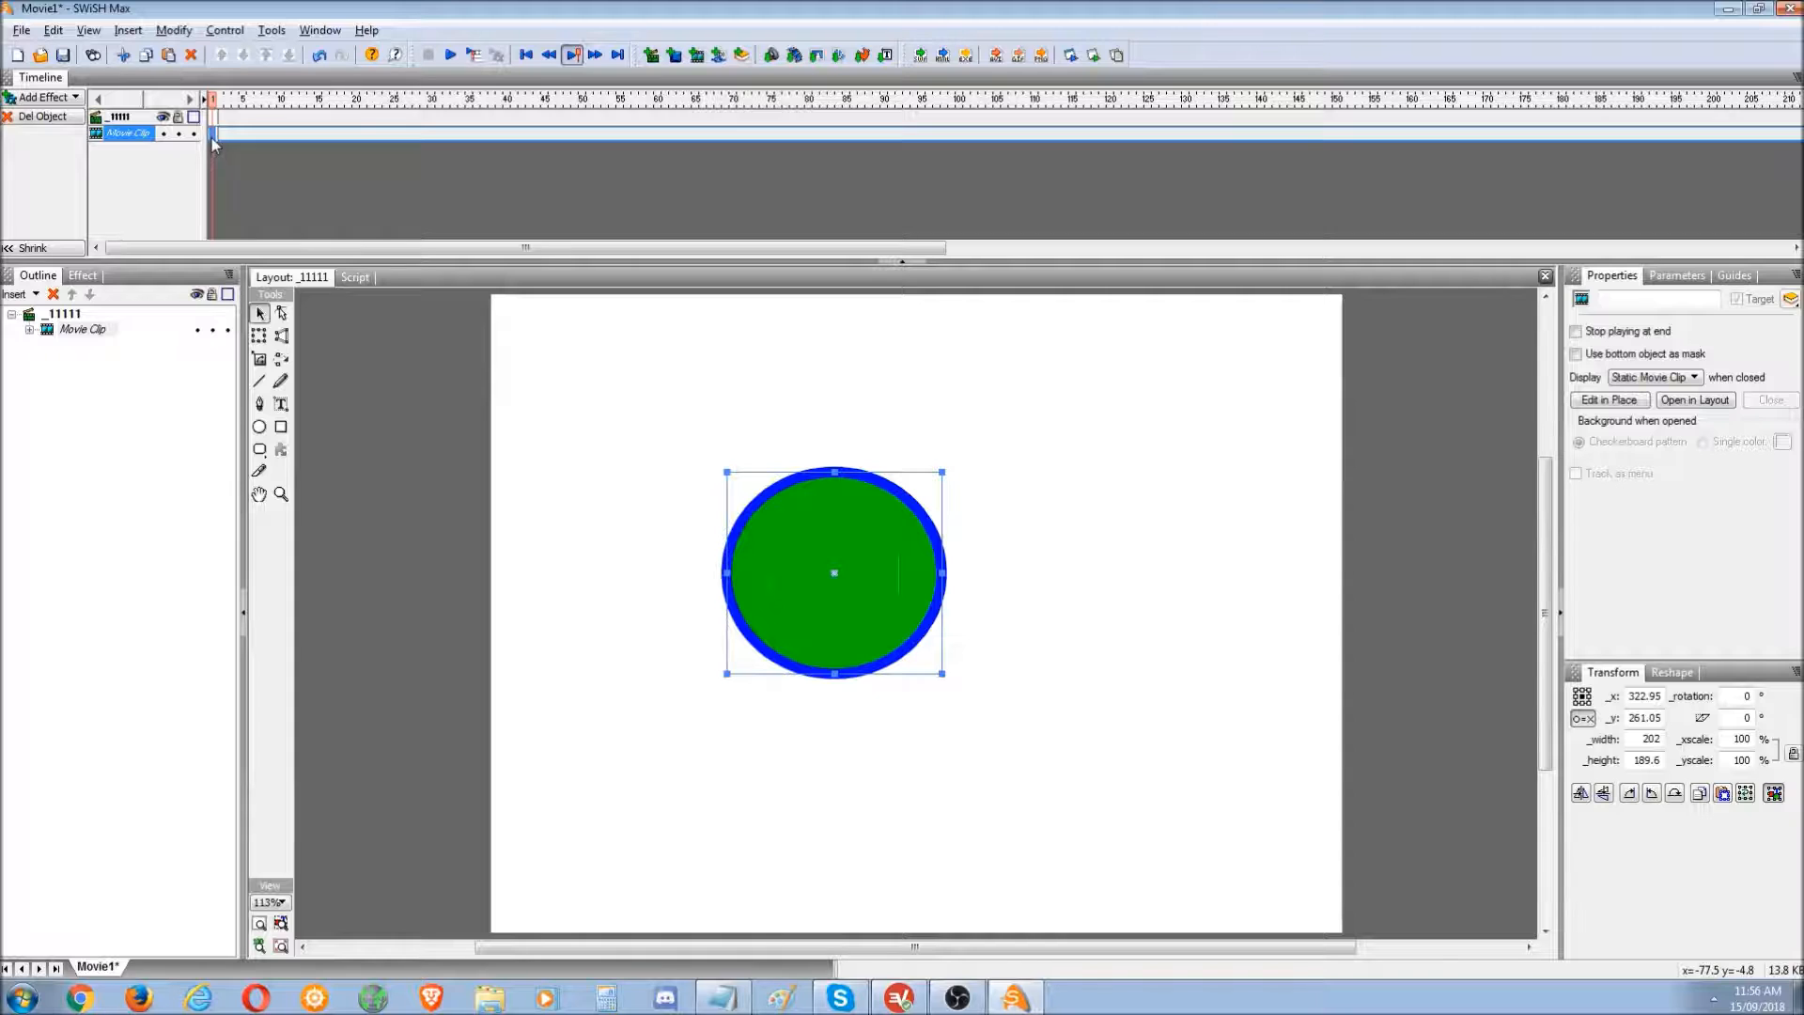
{"action": "right_click", "coordinate": [211, 137]}
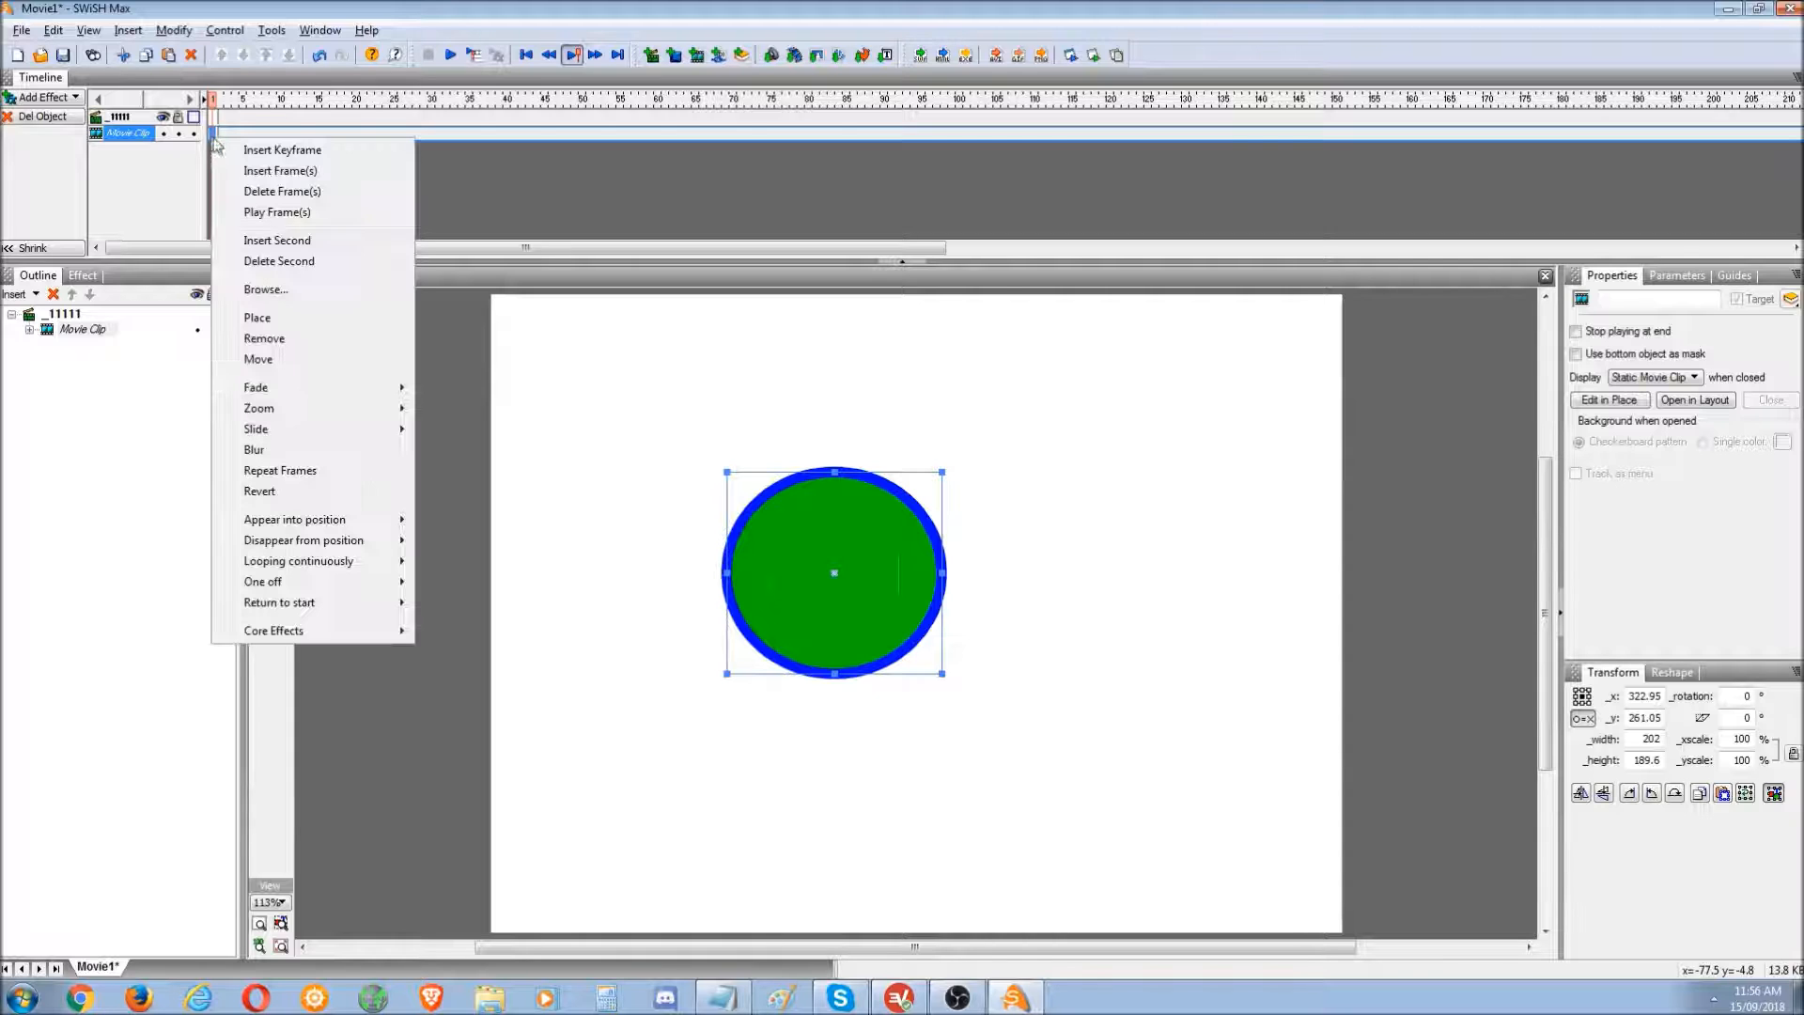
{"action": "left_click", "coordinate": [305, 362]}
{"action": "left_click_drag", "start_coordinate": [286, 135], "coordinate": [959, 134]}
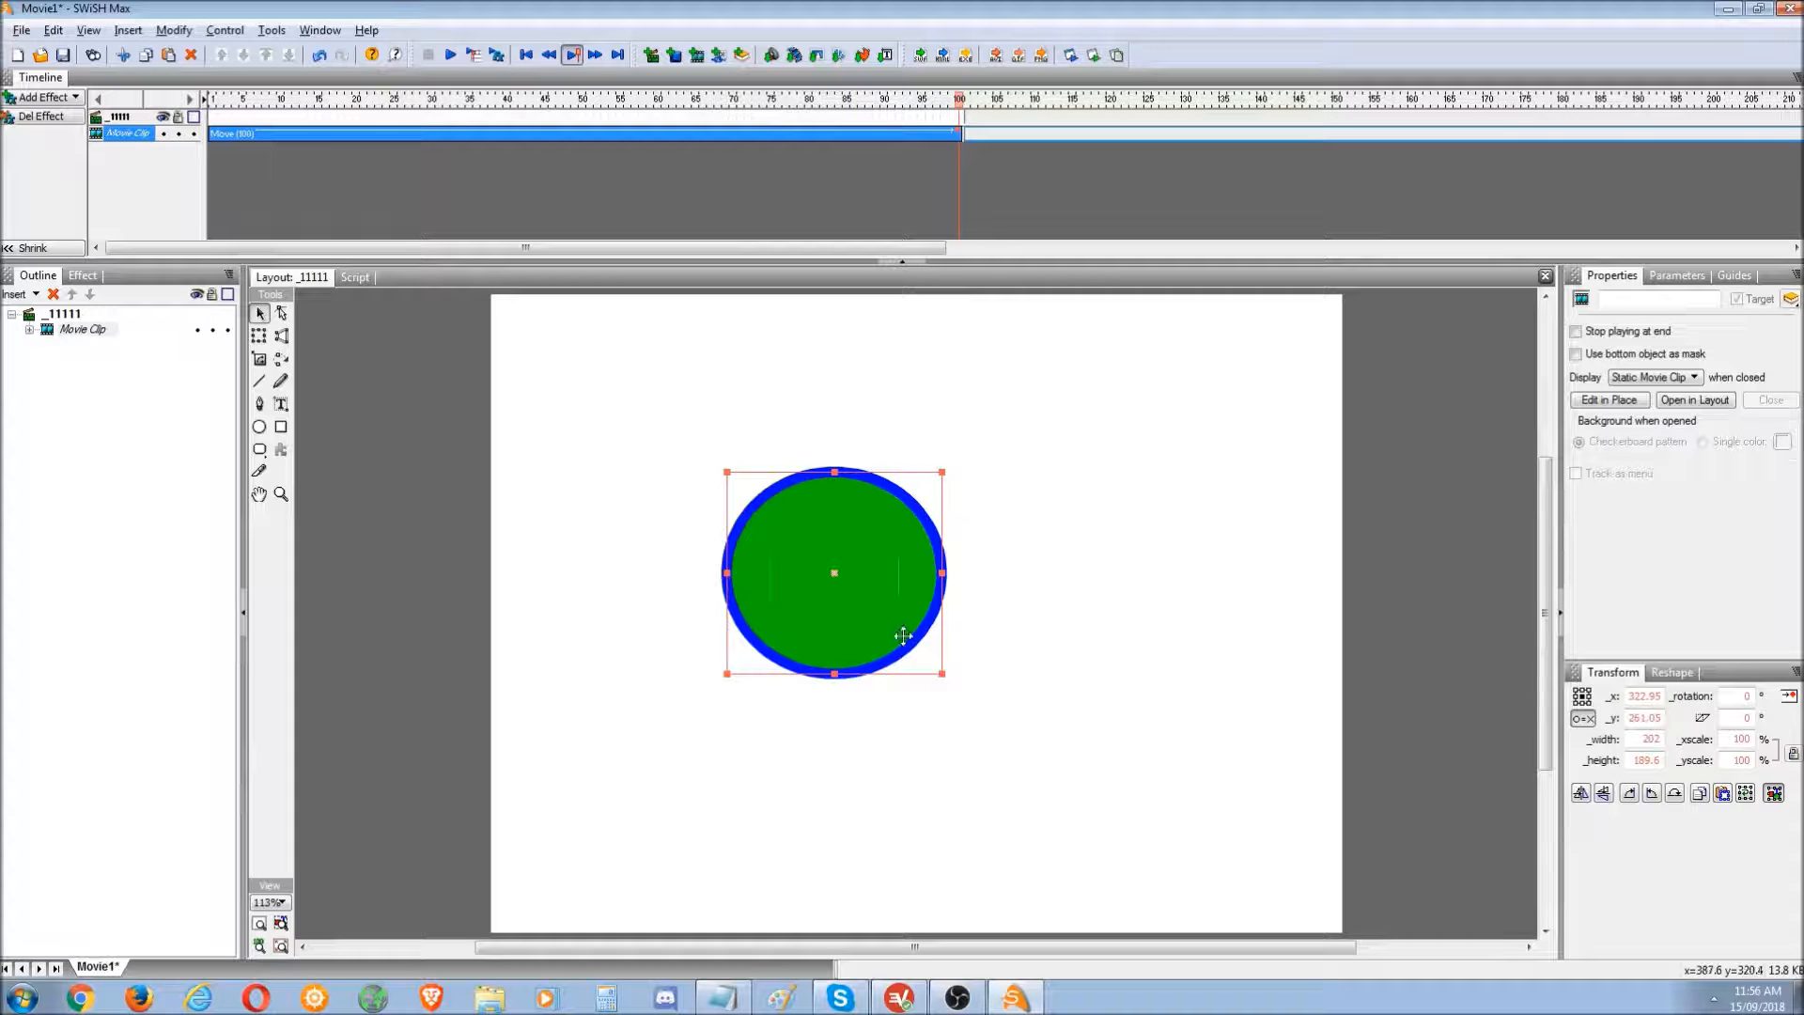
{"action": "left_click_drag", "start_coordinate": [897, 620], "coordinate": [1248, 827]}
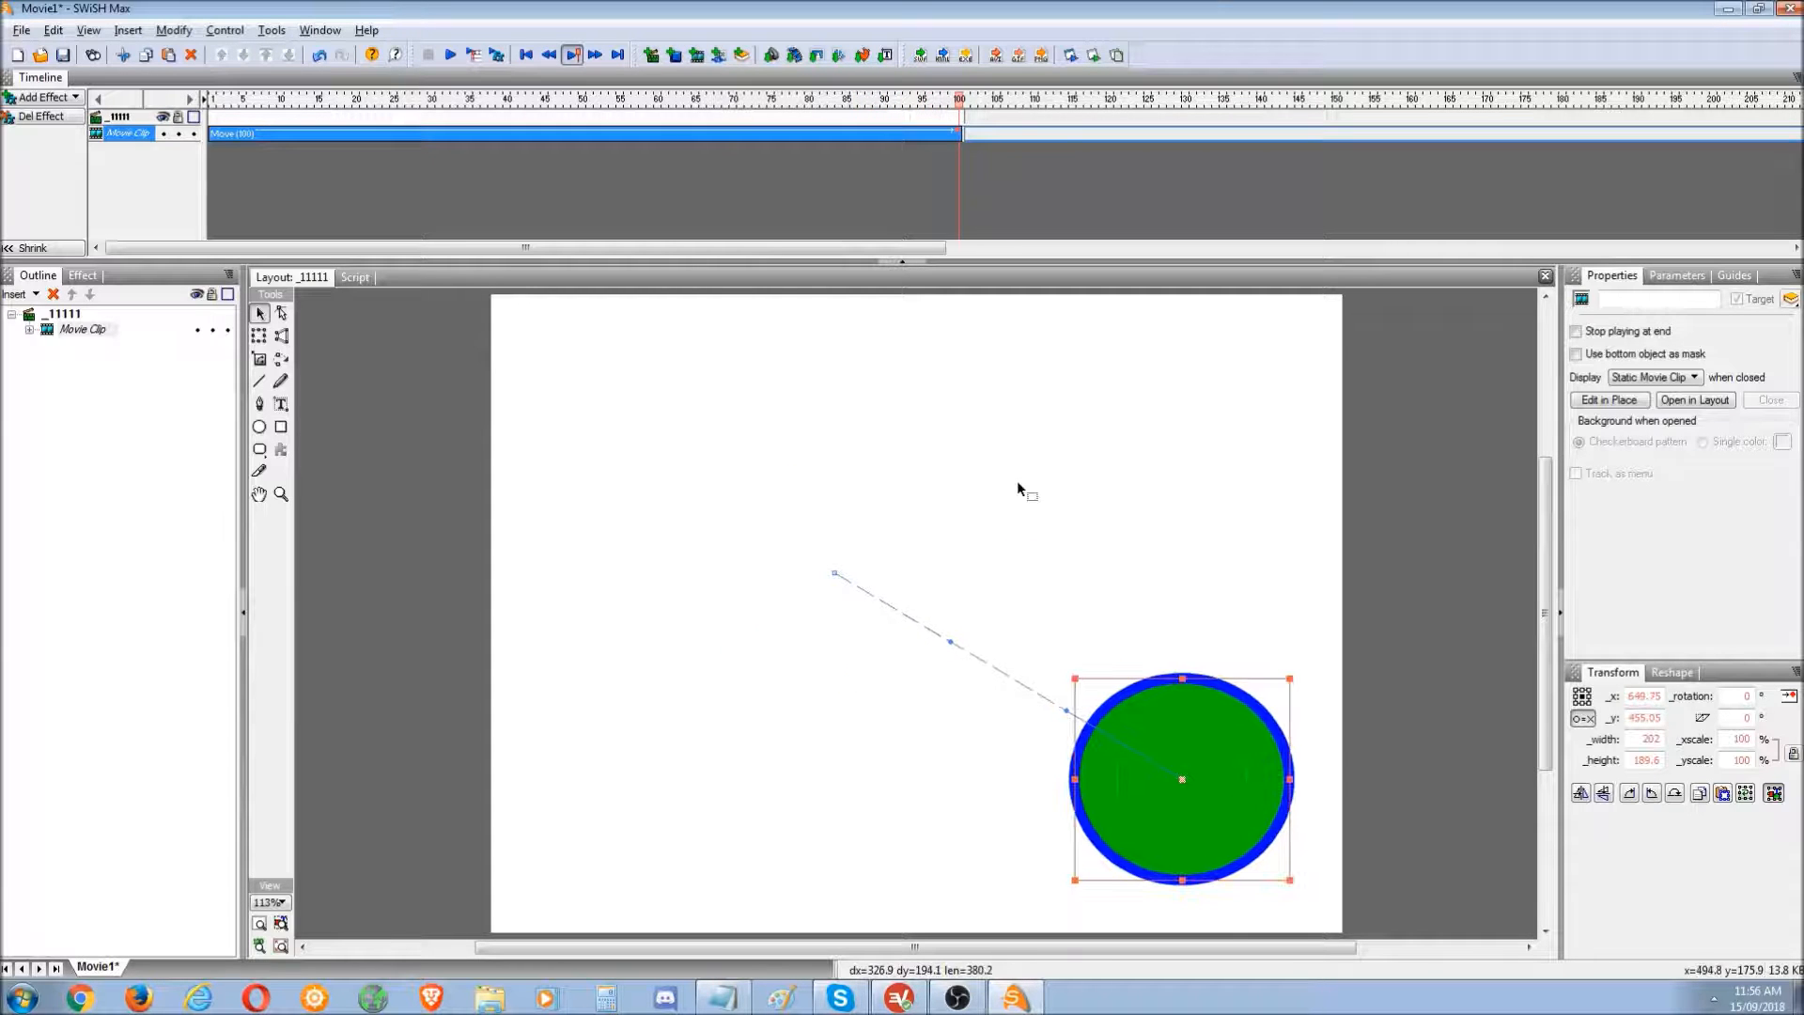
- Test the movie clip's 100-frame Move effect in the Flash player, and close the player
{"action": "left_click", "coordinate": [1095, 55]}
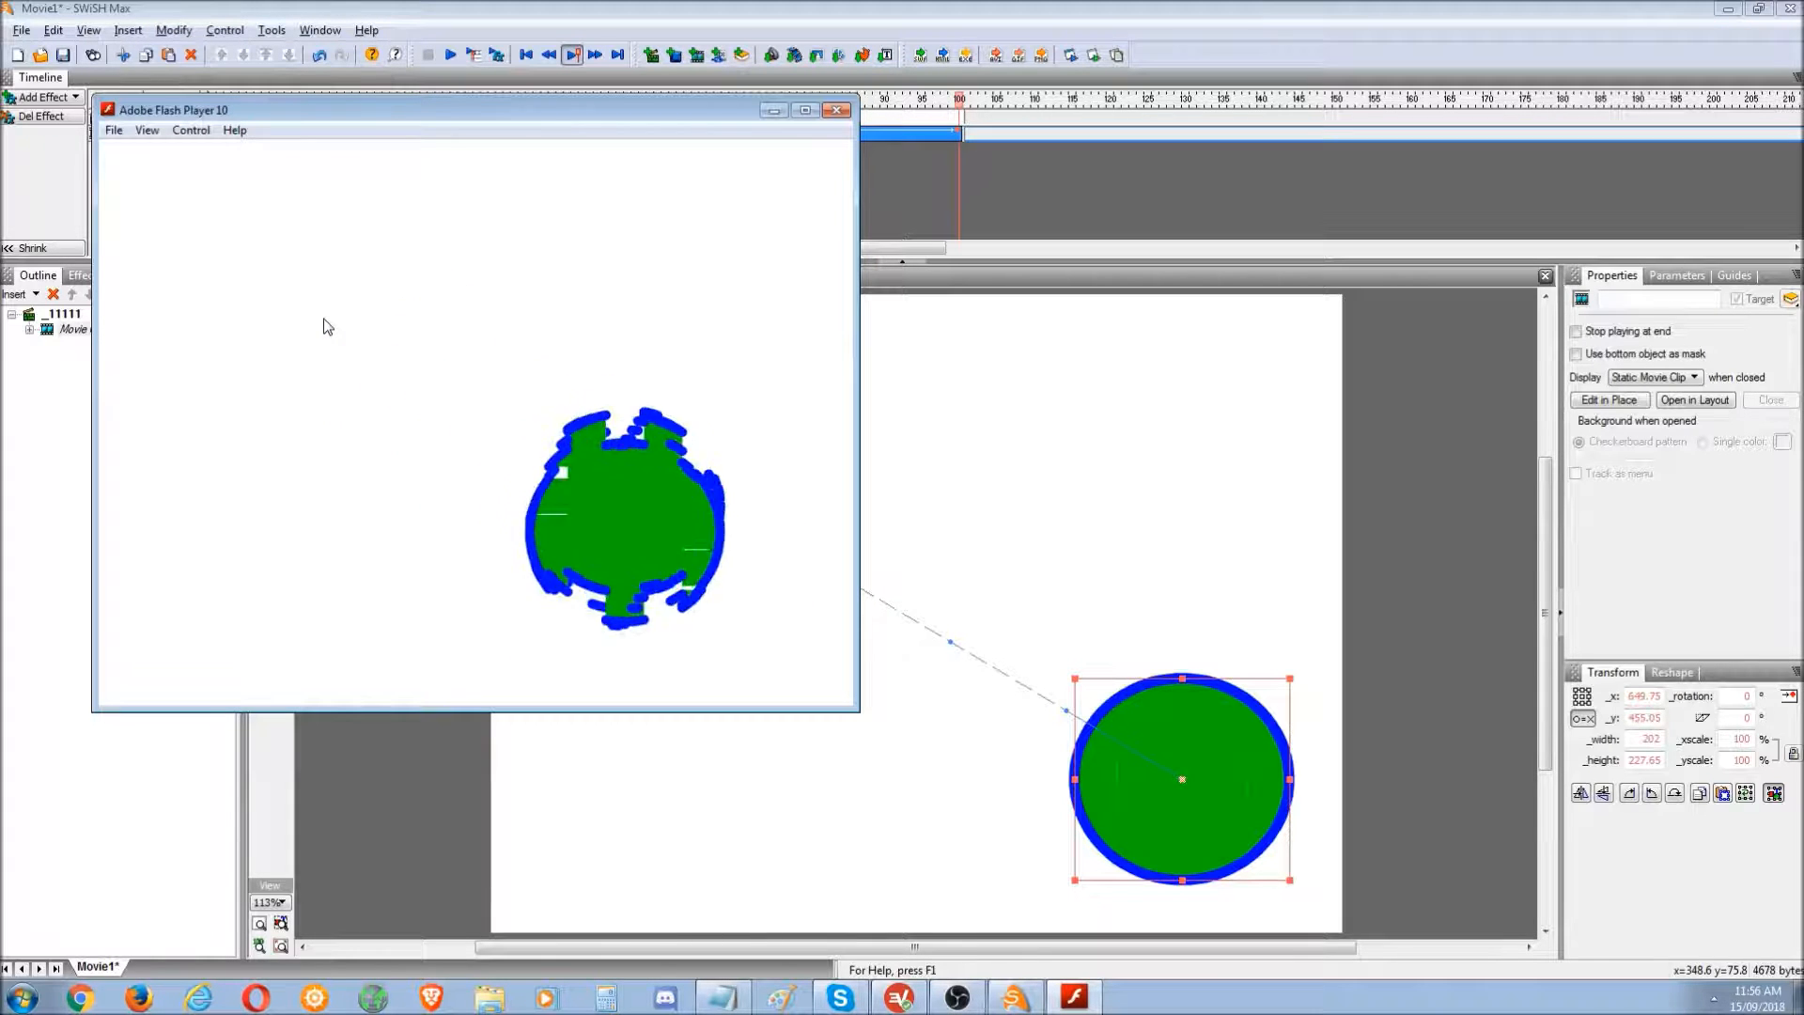
{"action": "left_click", "coordinate": [836, 110]}
- Group the movie clip as a new movie clip, keeping its effects and transforms with the original object, and expand the new clip
{"action": "left_click", "coordinate": [66, 315]}
{"action": "left_click", "coordinate": [83, 330]}
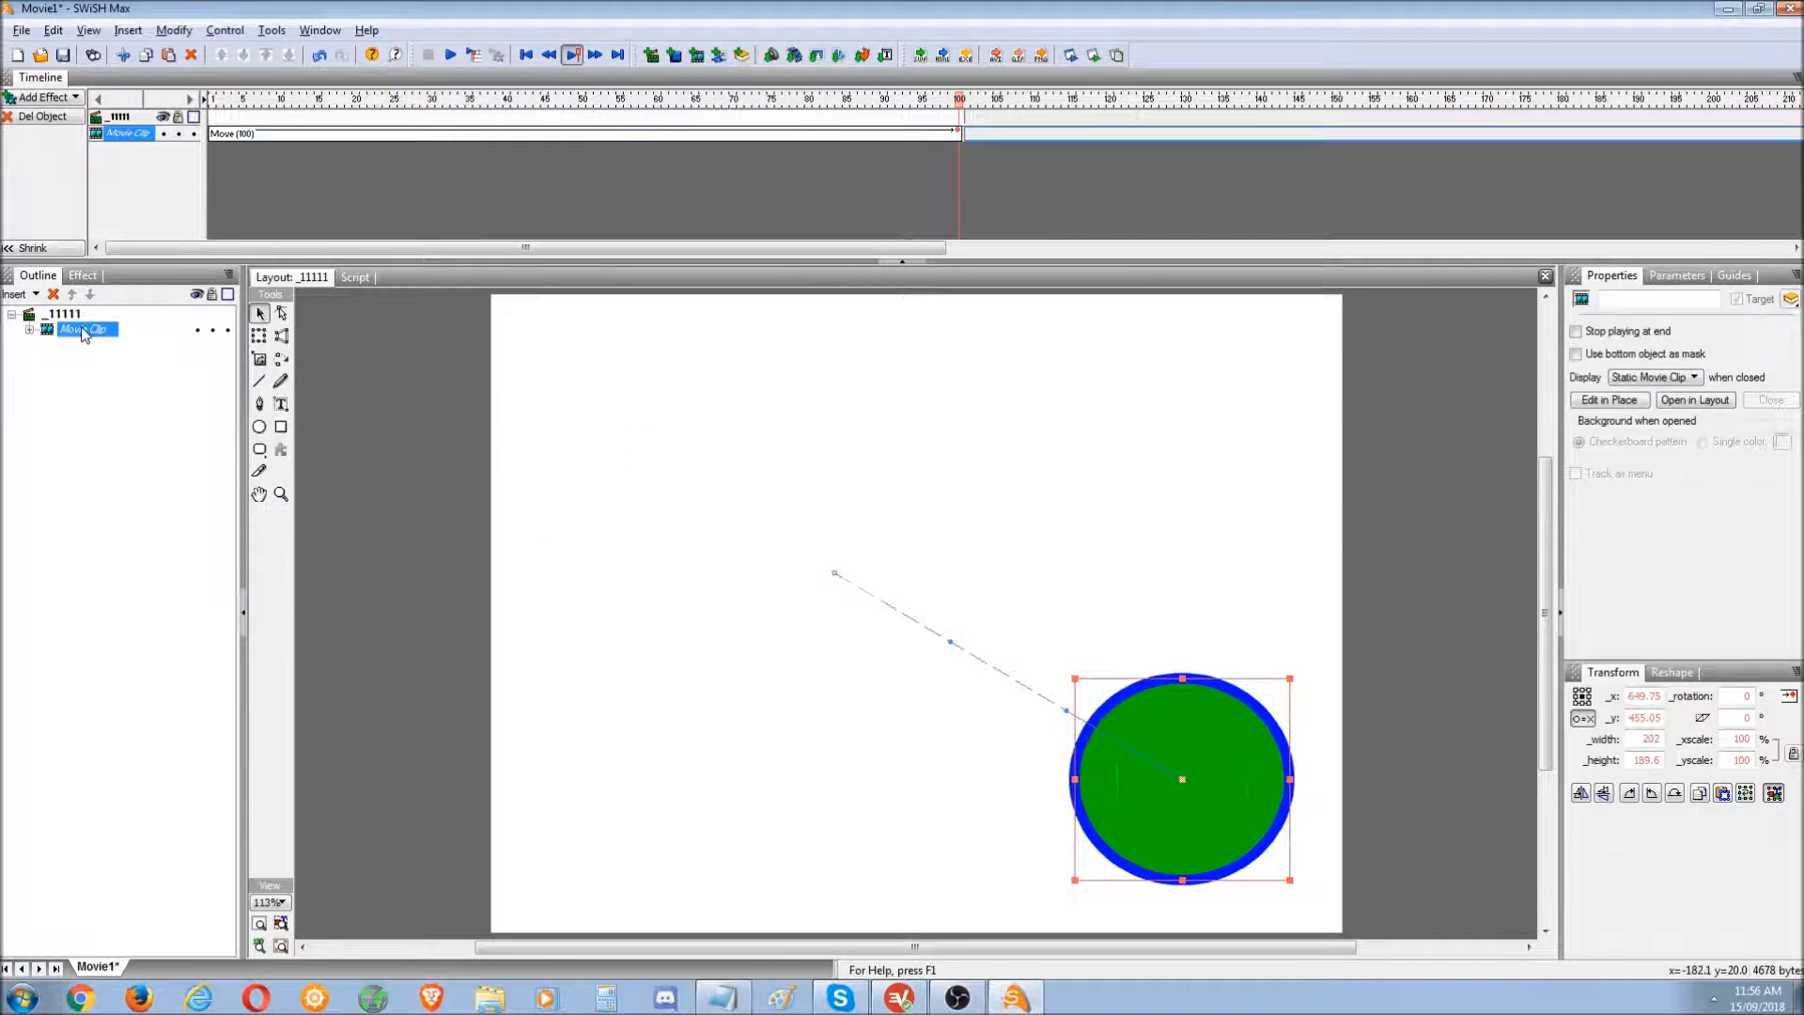
{"action": "right_click", "coordinate": [83, 330]}
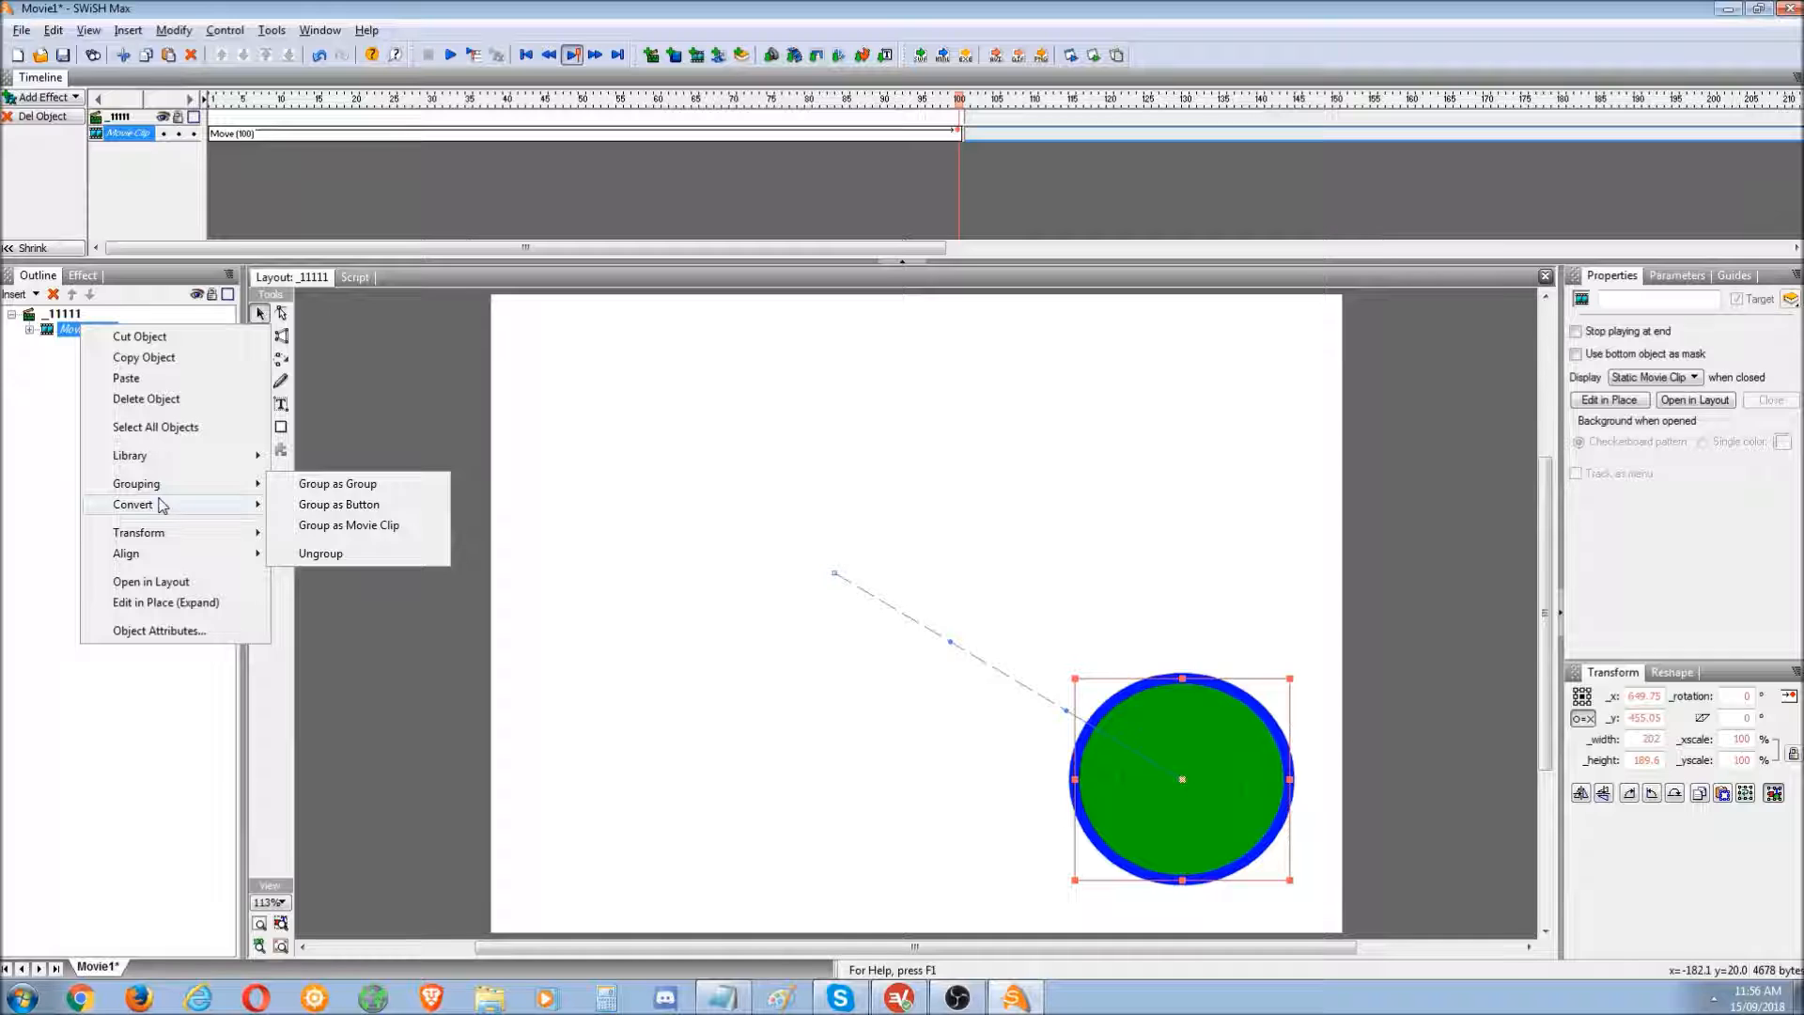
{"action": "mouse_move", "coordinate": [161, 505]}
{"action": "left_click", "coordinate": [353, 525]}
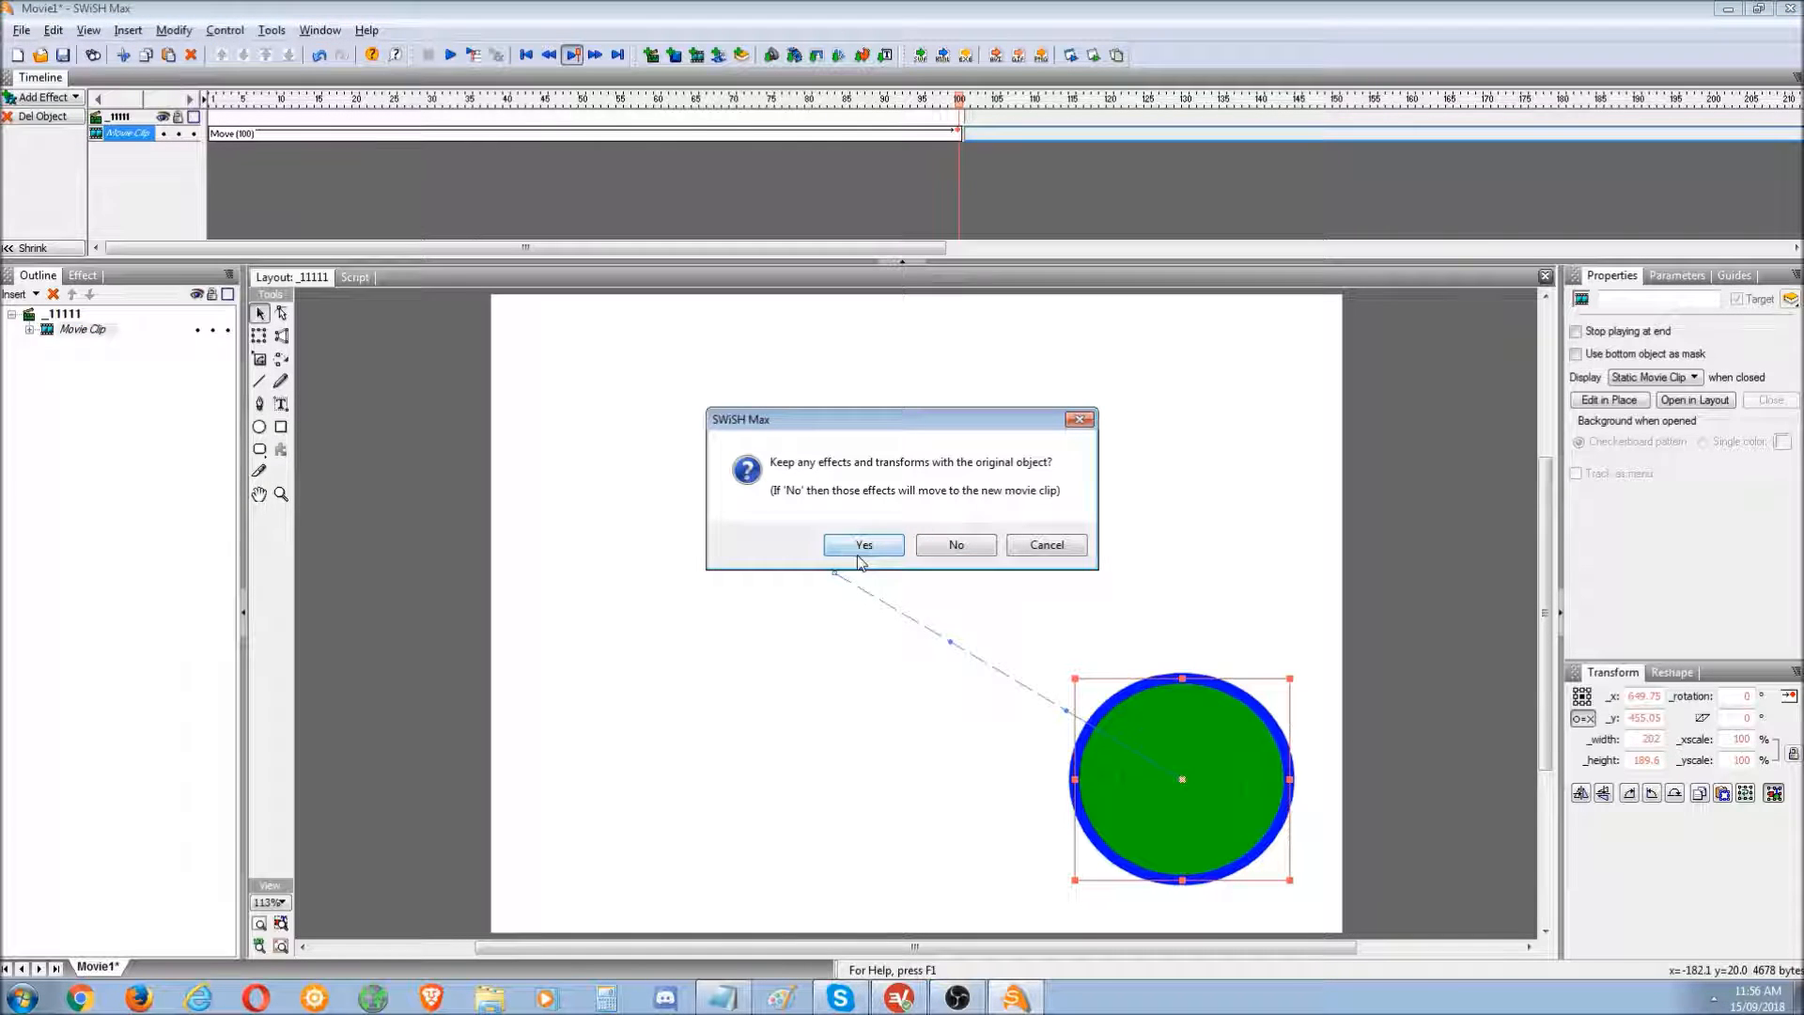
{"action": "left_click", "coordinate": [863, 545]}
{"action": "left_click", "coordinate": [29, 329]}
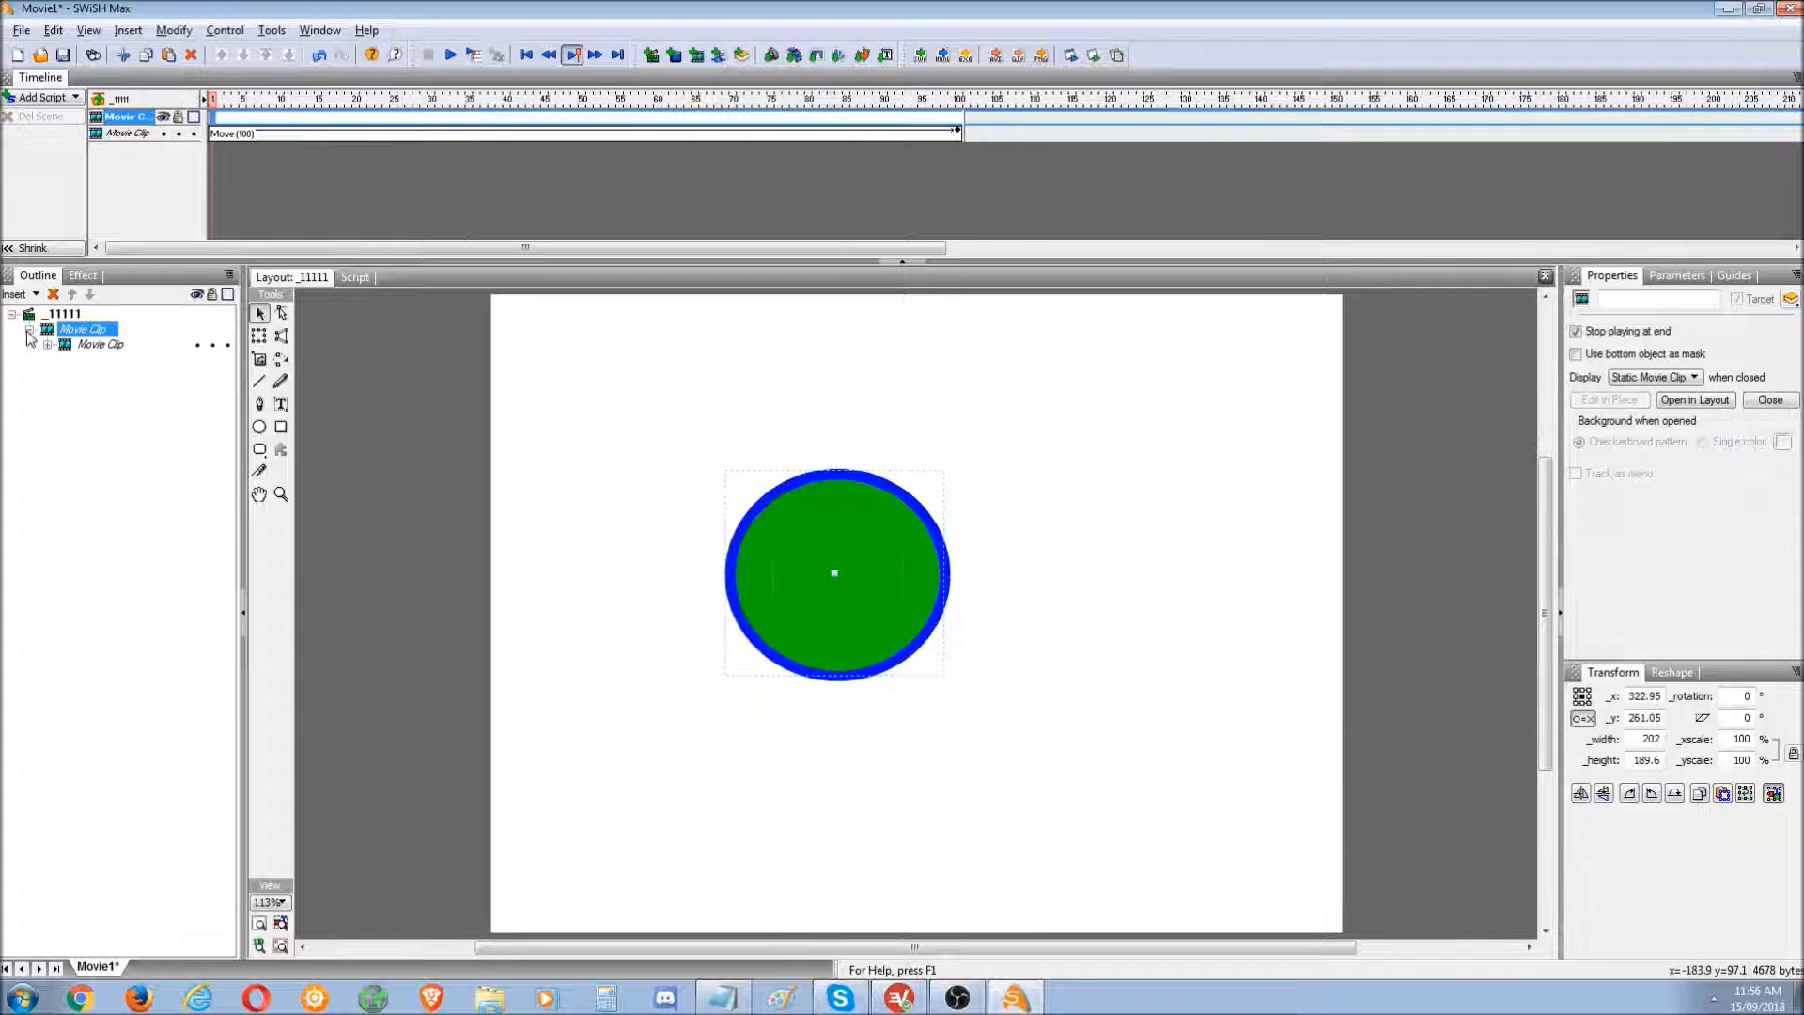
- Test the nested movie clip in the Flash player, close the player, and collapse the outer clip
{"action": "left_click", "coordinate": [1093, 55]}
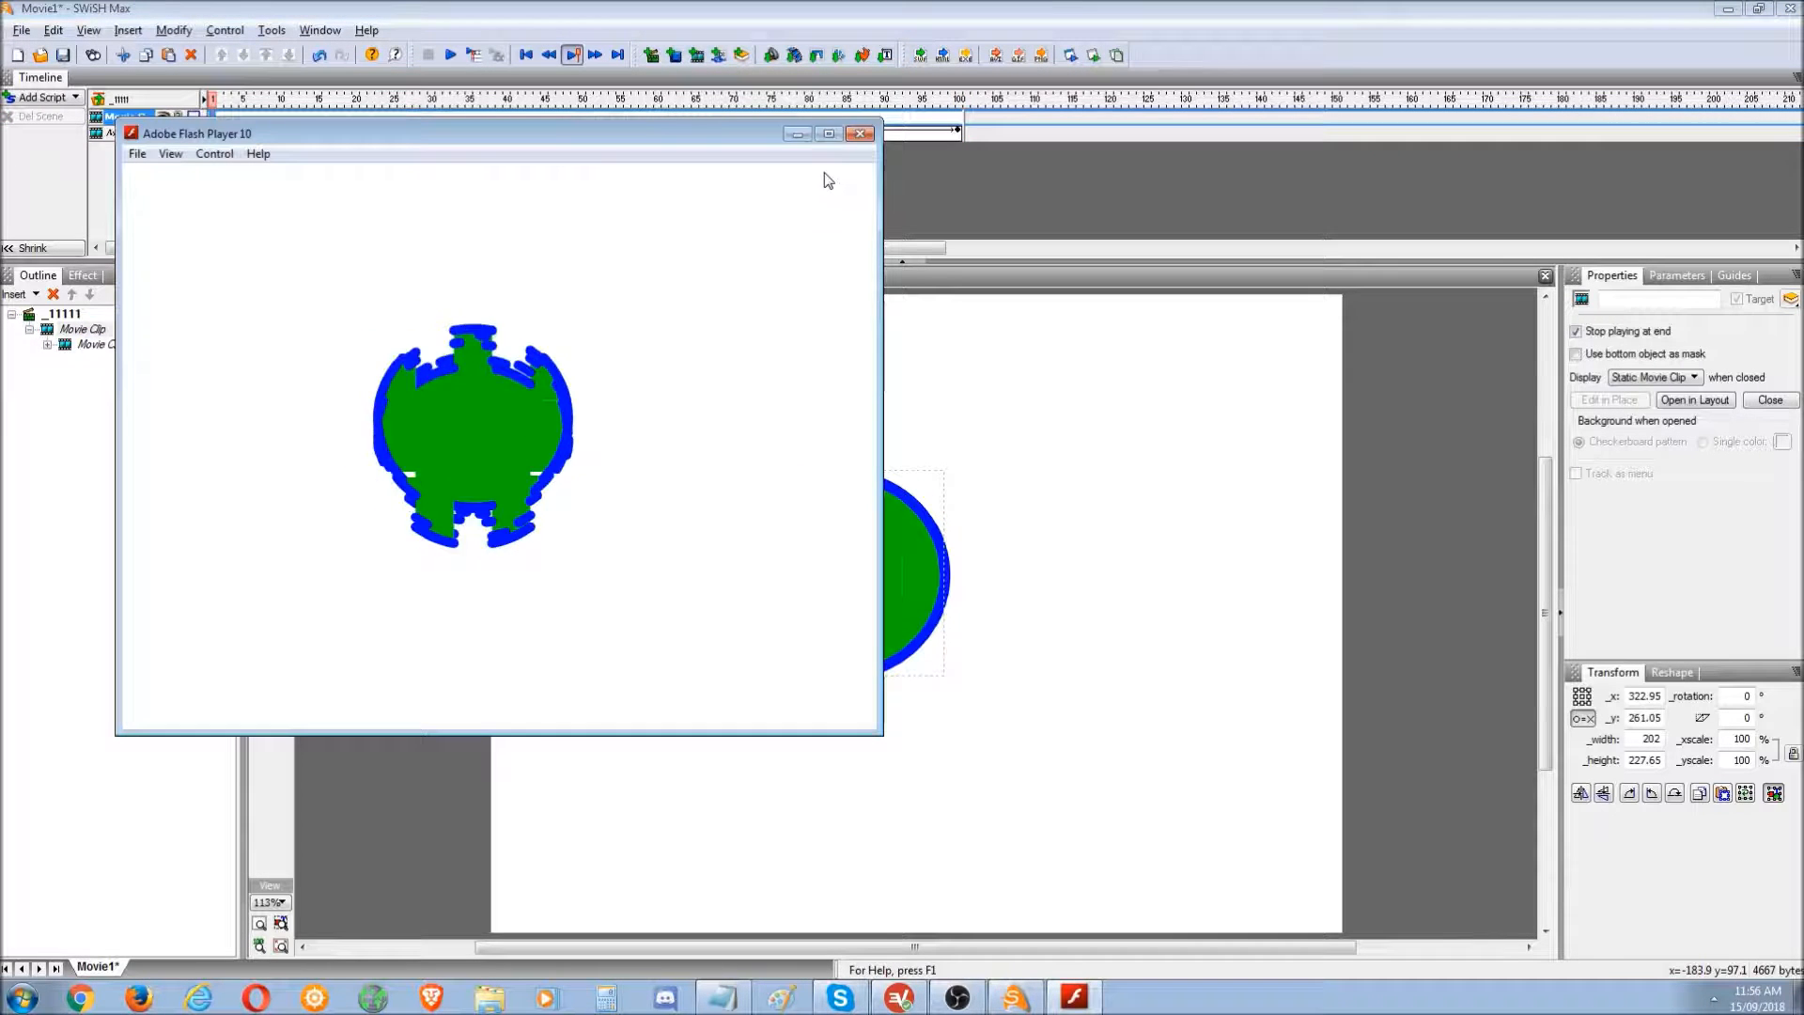
{"action": "left_click", "coordinate": [860, 135]}
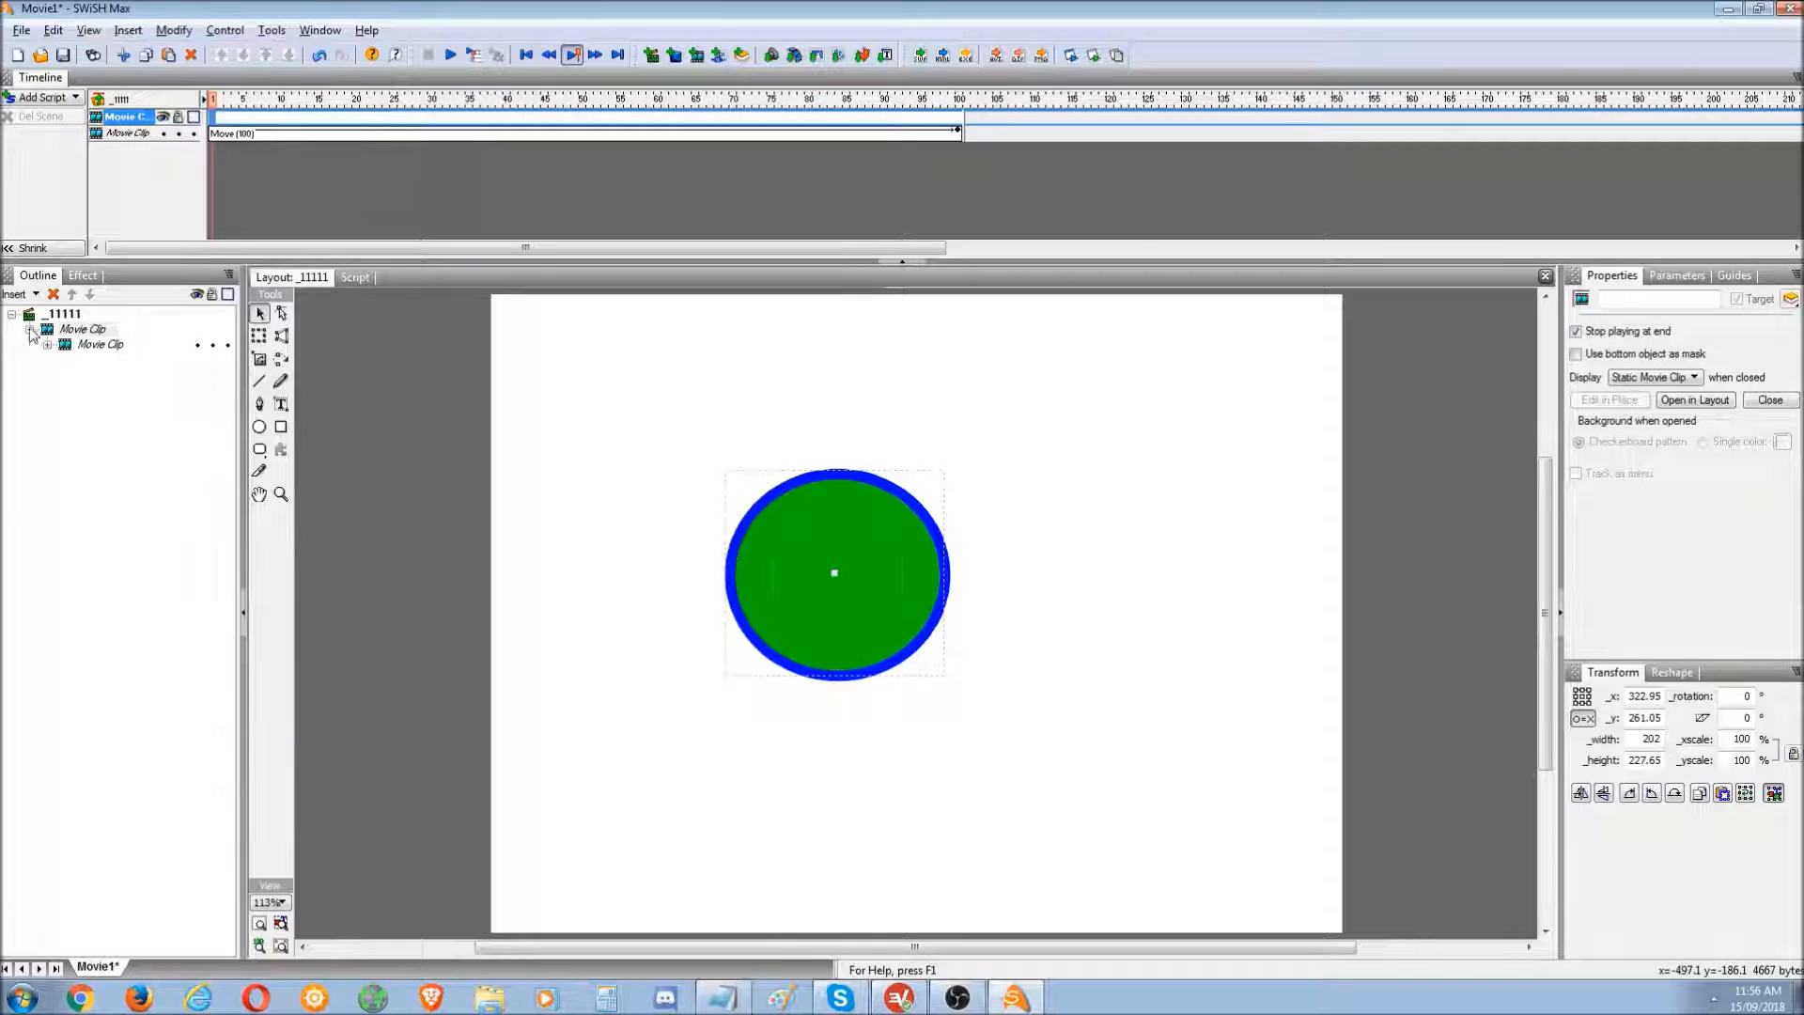
{"action": "left_click", "coordinate": [30, 331]}
- Add a Move effect to the outer movie clip from frame 1 to frame 38, ending at about x 653, y 156
{"action": "left_click", "coordinate": [219, 134]}
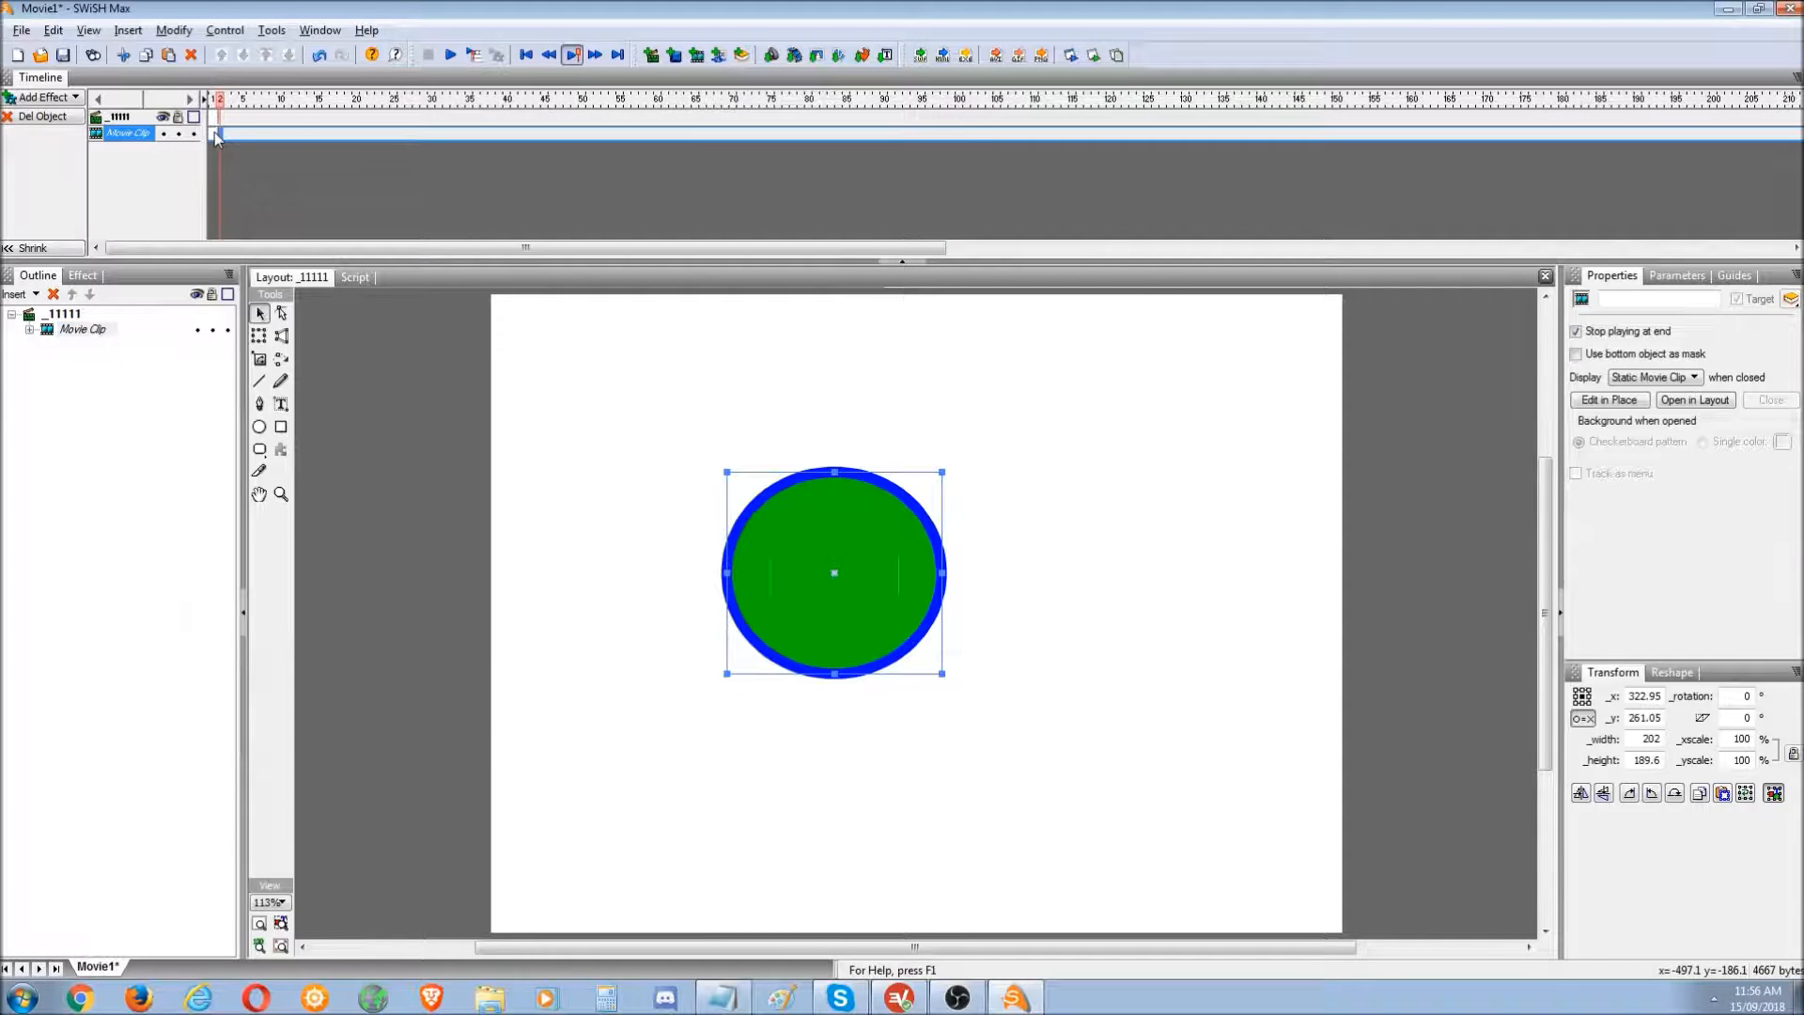
{"action": "right_click", "coordinate": [216, 133]}
{"action": "left_click", "coordinate": [272, 354]}
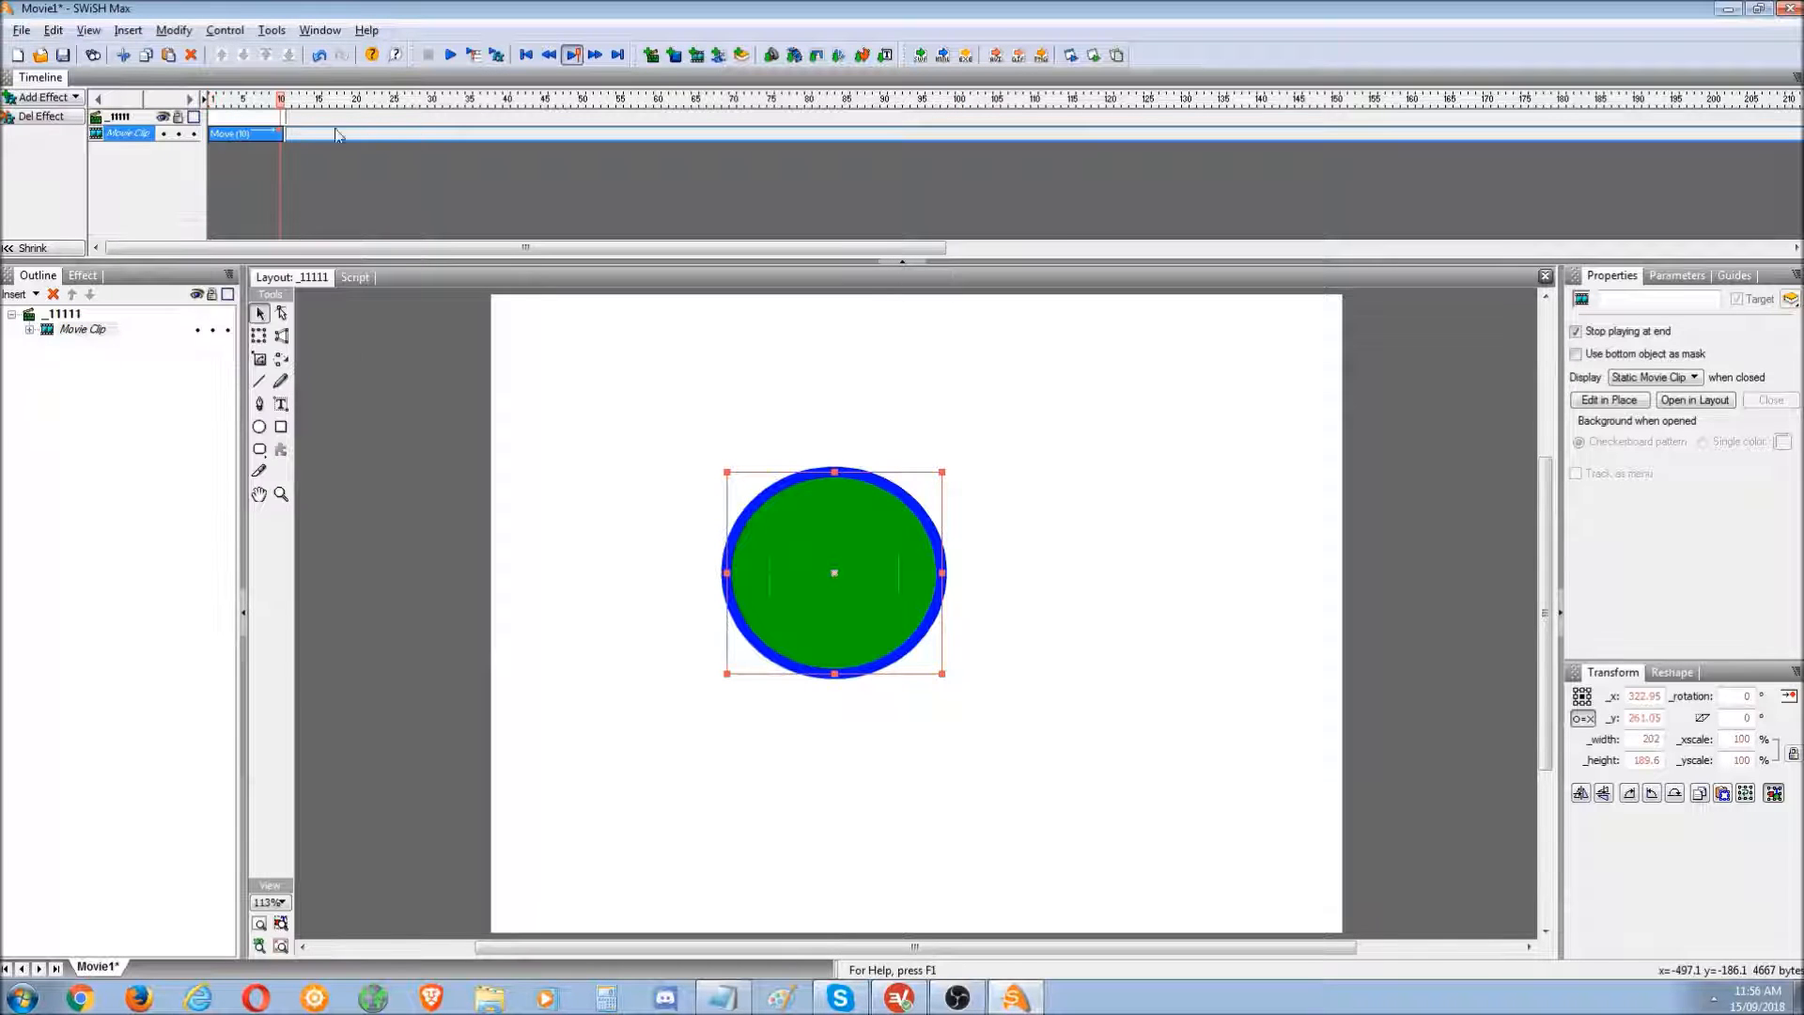
{"action": "left_click_drag", "start_coordinate": [282, 134], "coordinate": [490, 160]}
{"action": "left_click_drag", "start_coordinate": [798, 524], "coordinate": [1185, 436]}
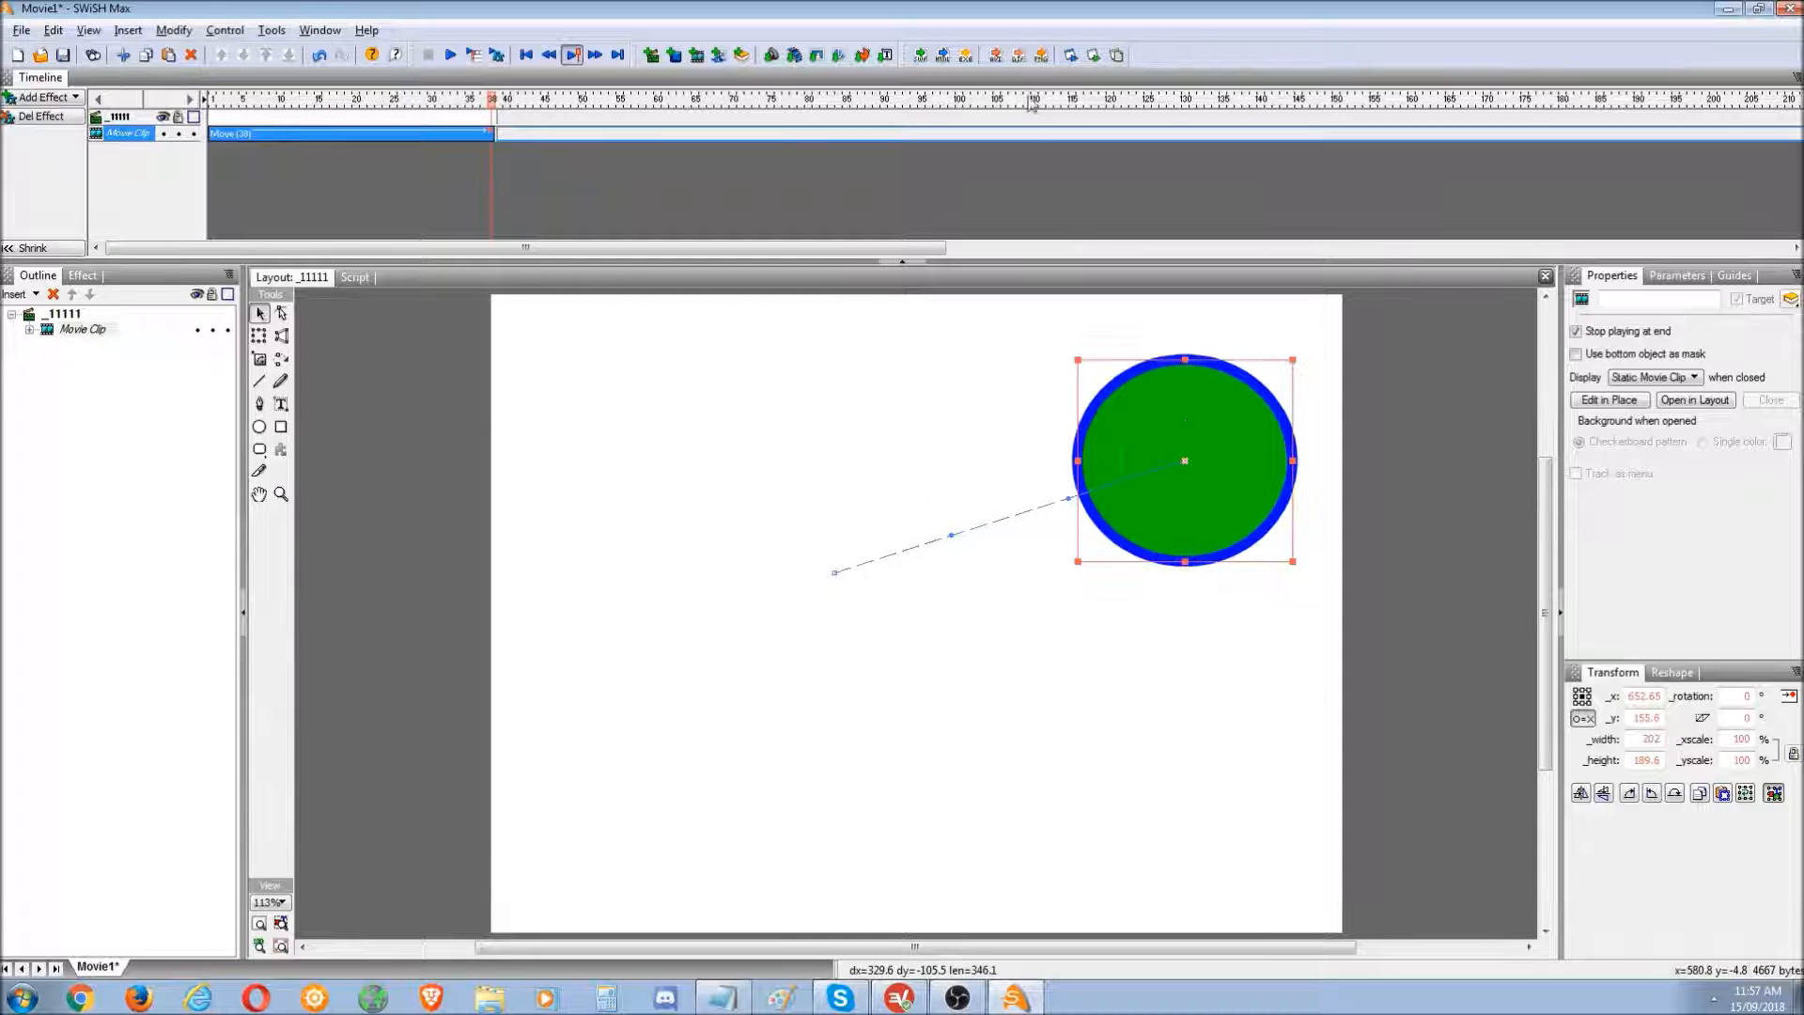
- Test the combined outer and inner moves in the Flash player, examining the inner movie clip's timeline between two playbacks
{"action": "left_click", "coordinate": [1093, 55]}
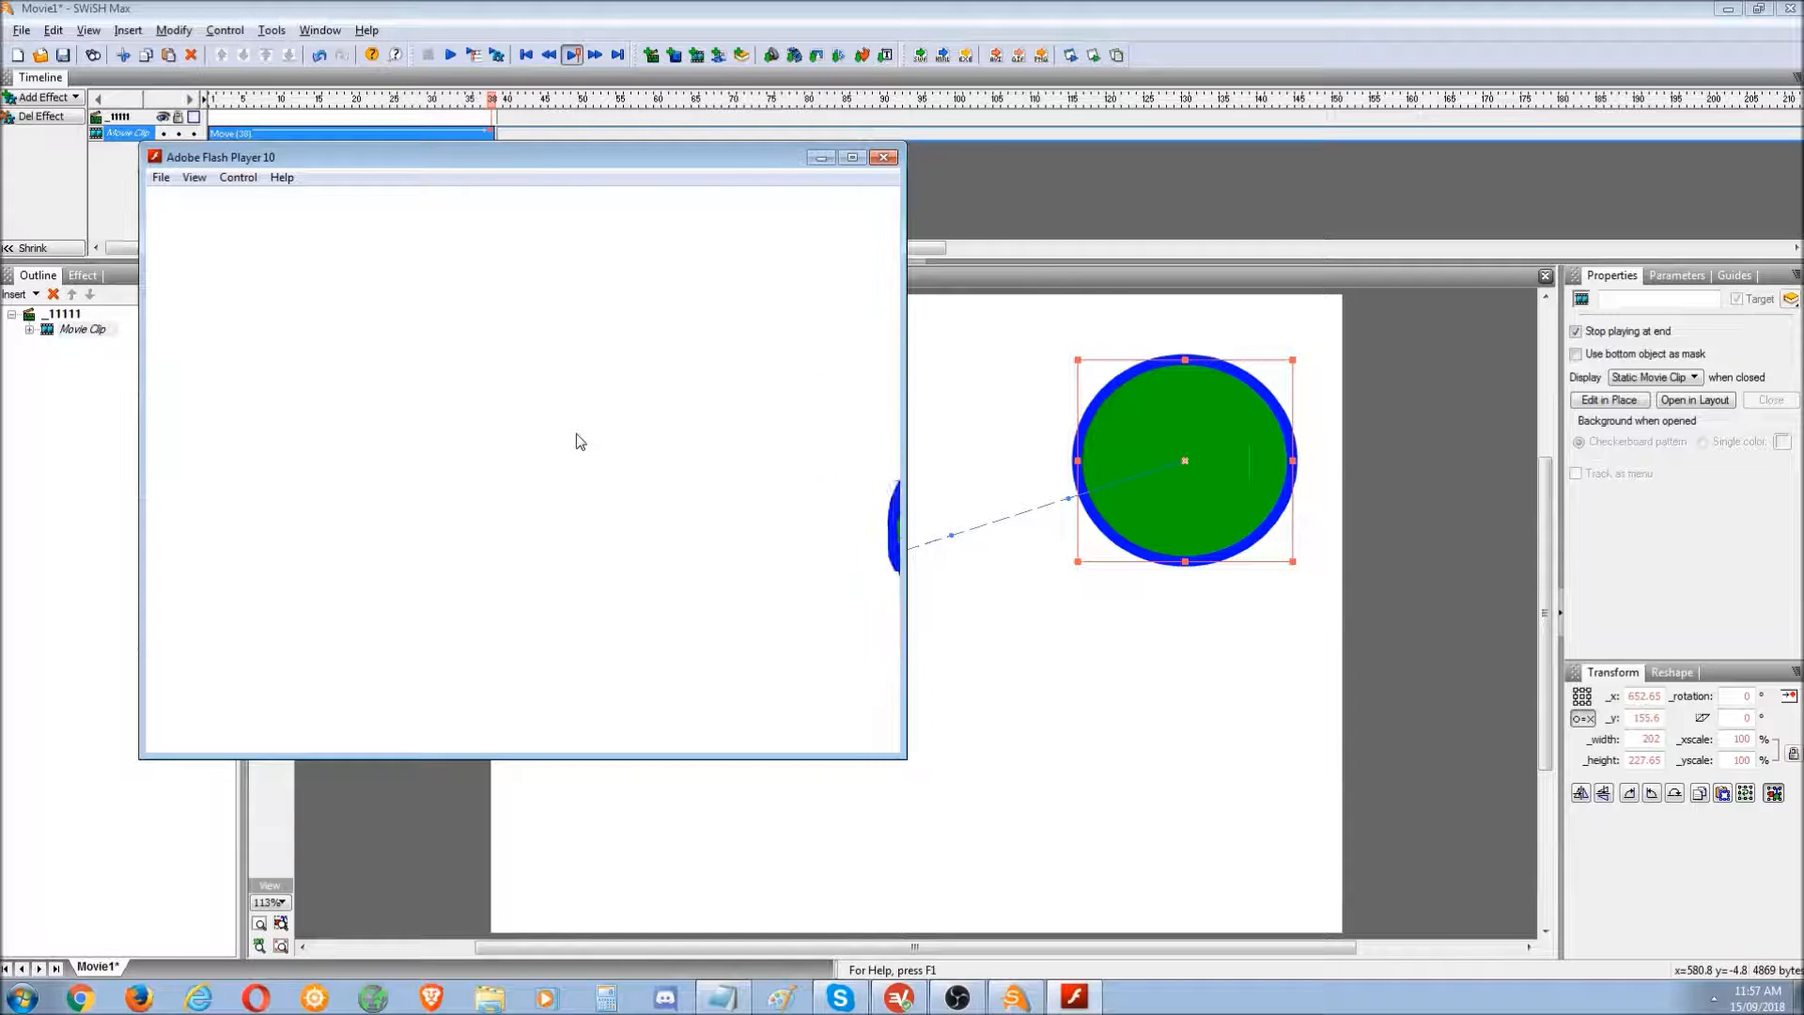
{"action": "left_click", "coordinate": [882, 158]}
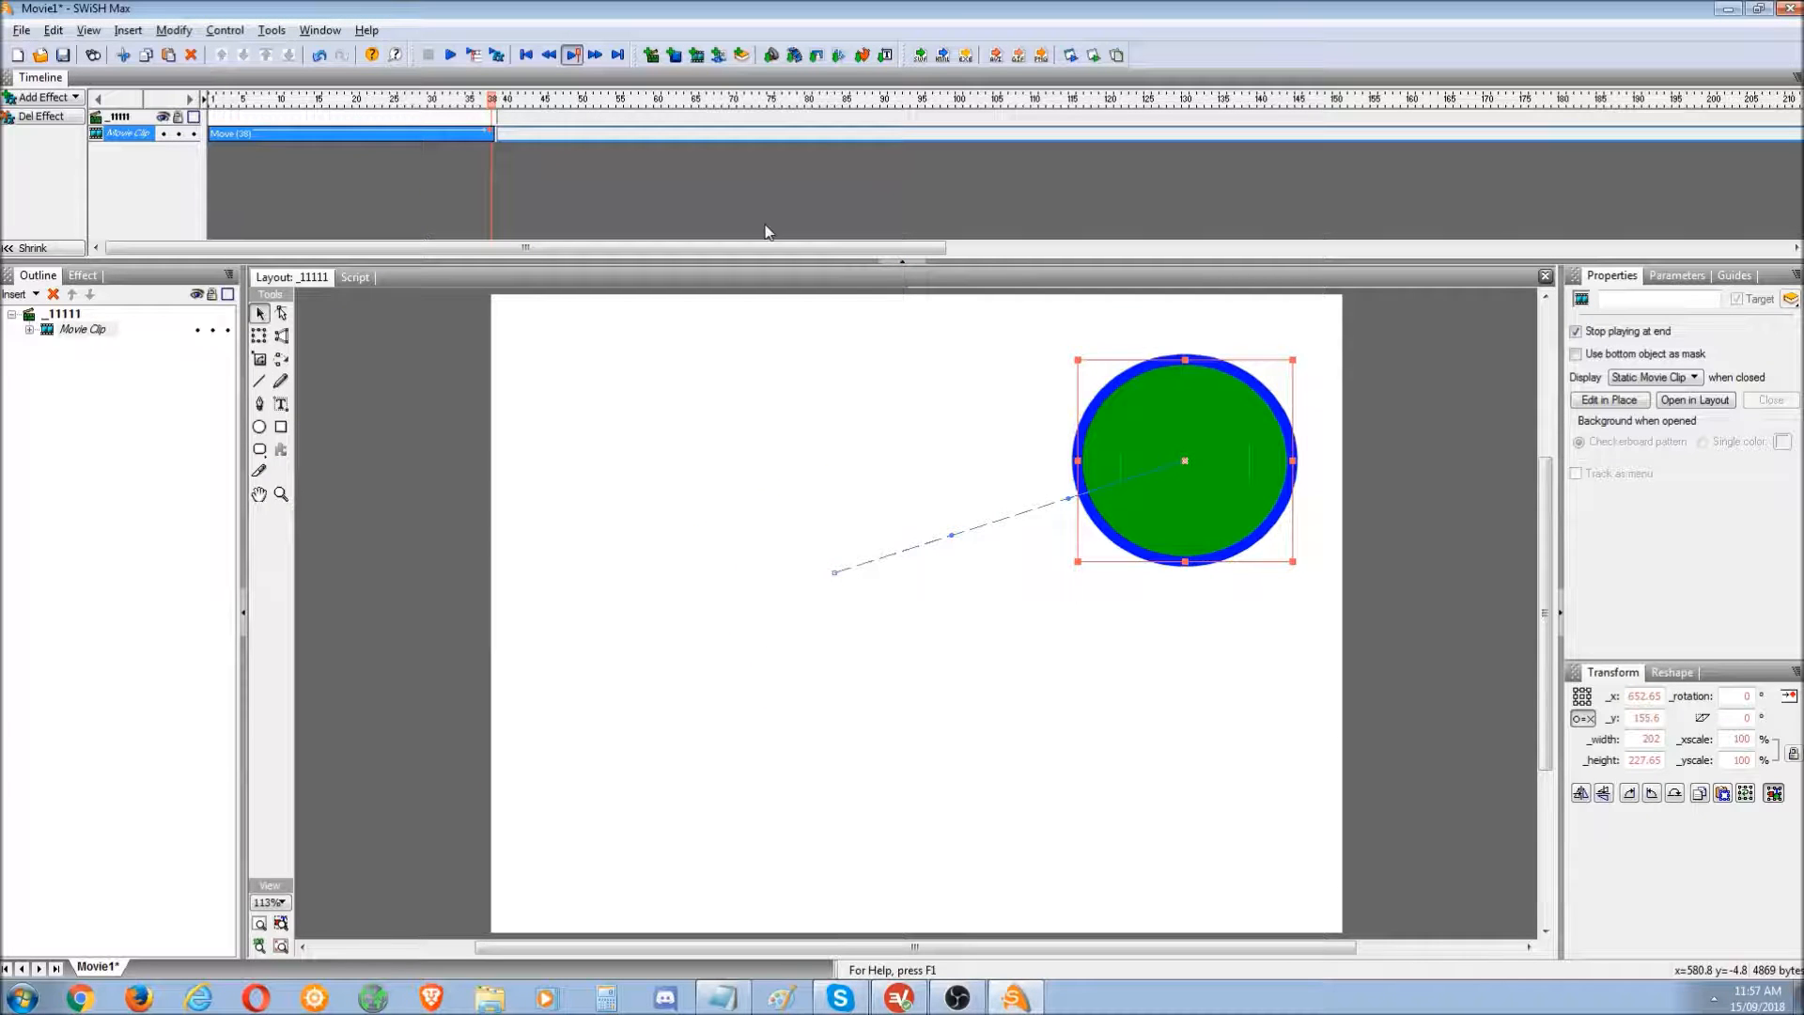
{"action": "left_click", "coordinate": [29, 330]}
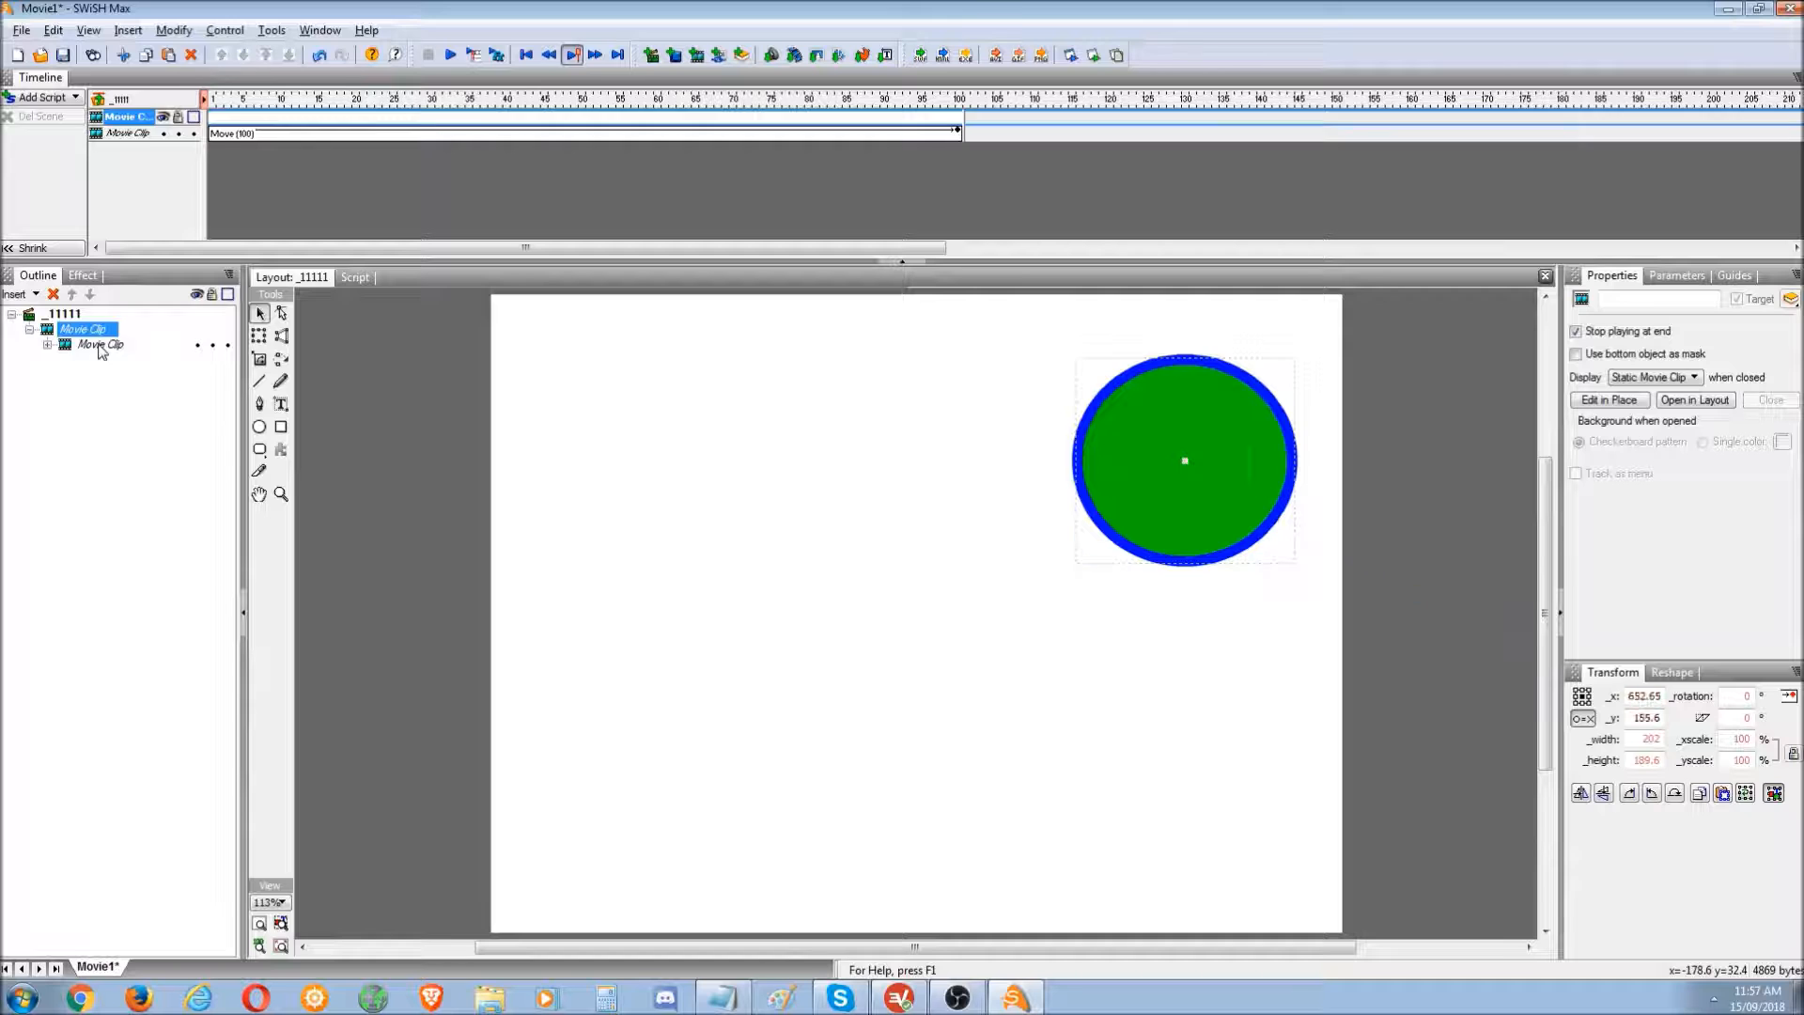
{"action": "left_click", "coordinate": [98, 345]}
{"action": "left_click", "coordinate": [46, 343]}
{"action": "left_click", "coordinate": [29, 330]}
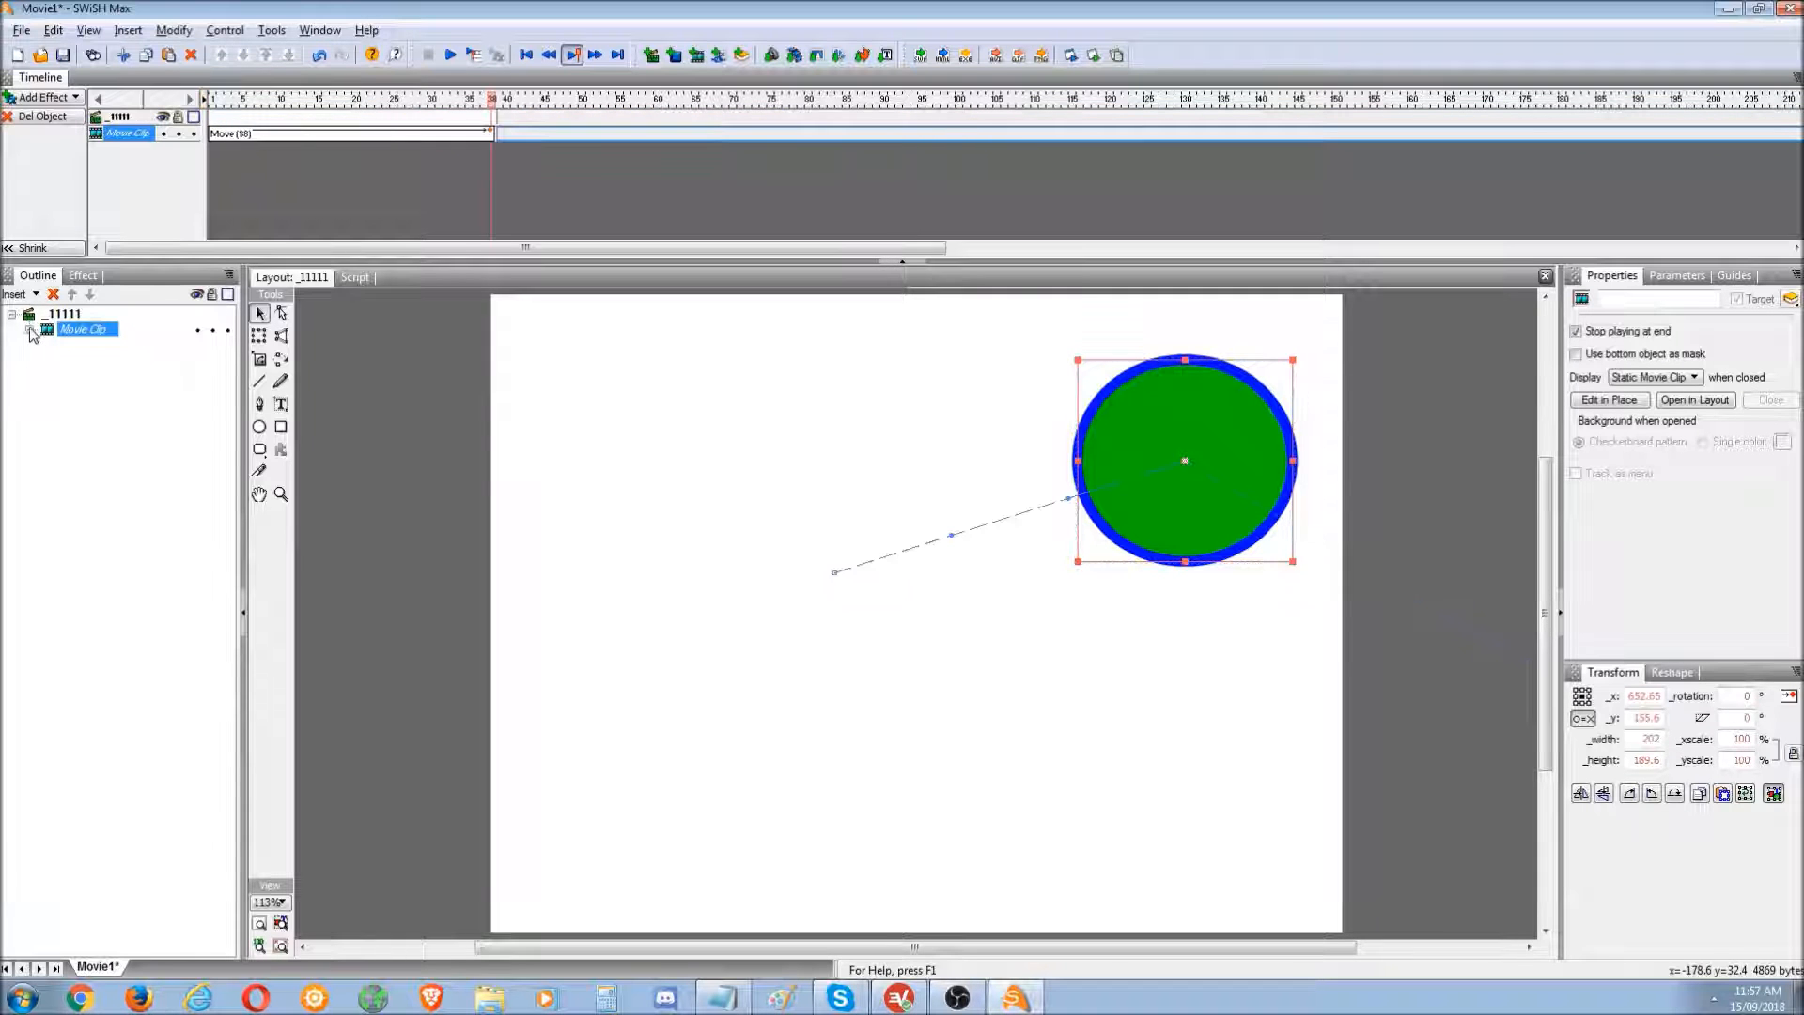
{"action": "left_click", "coordinate": [1096, 56]}
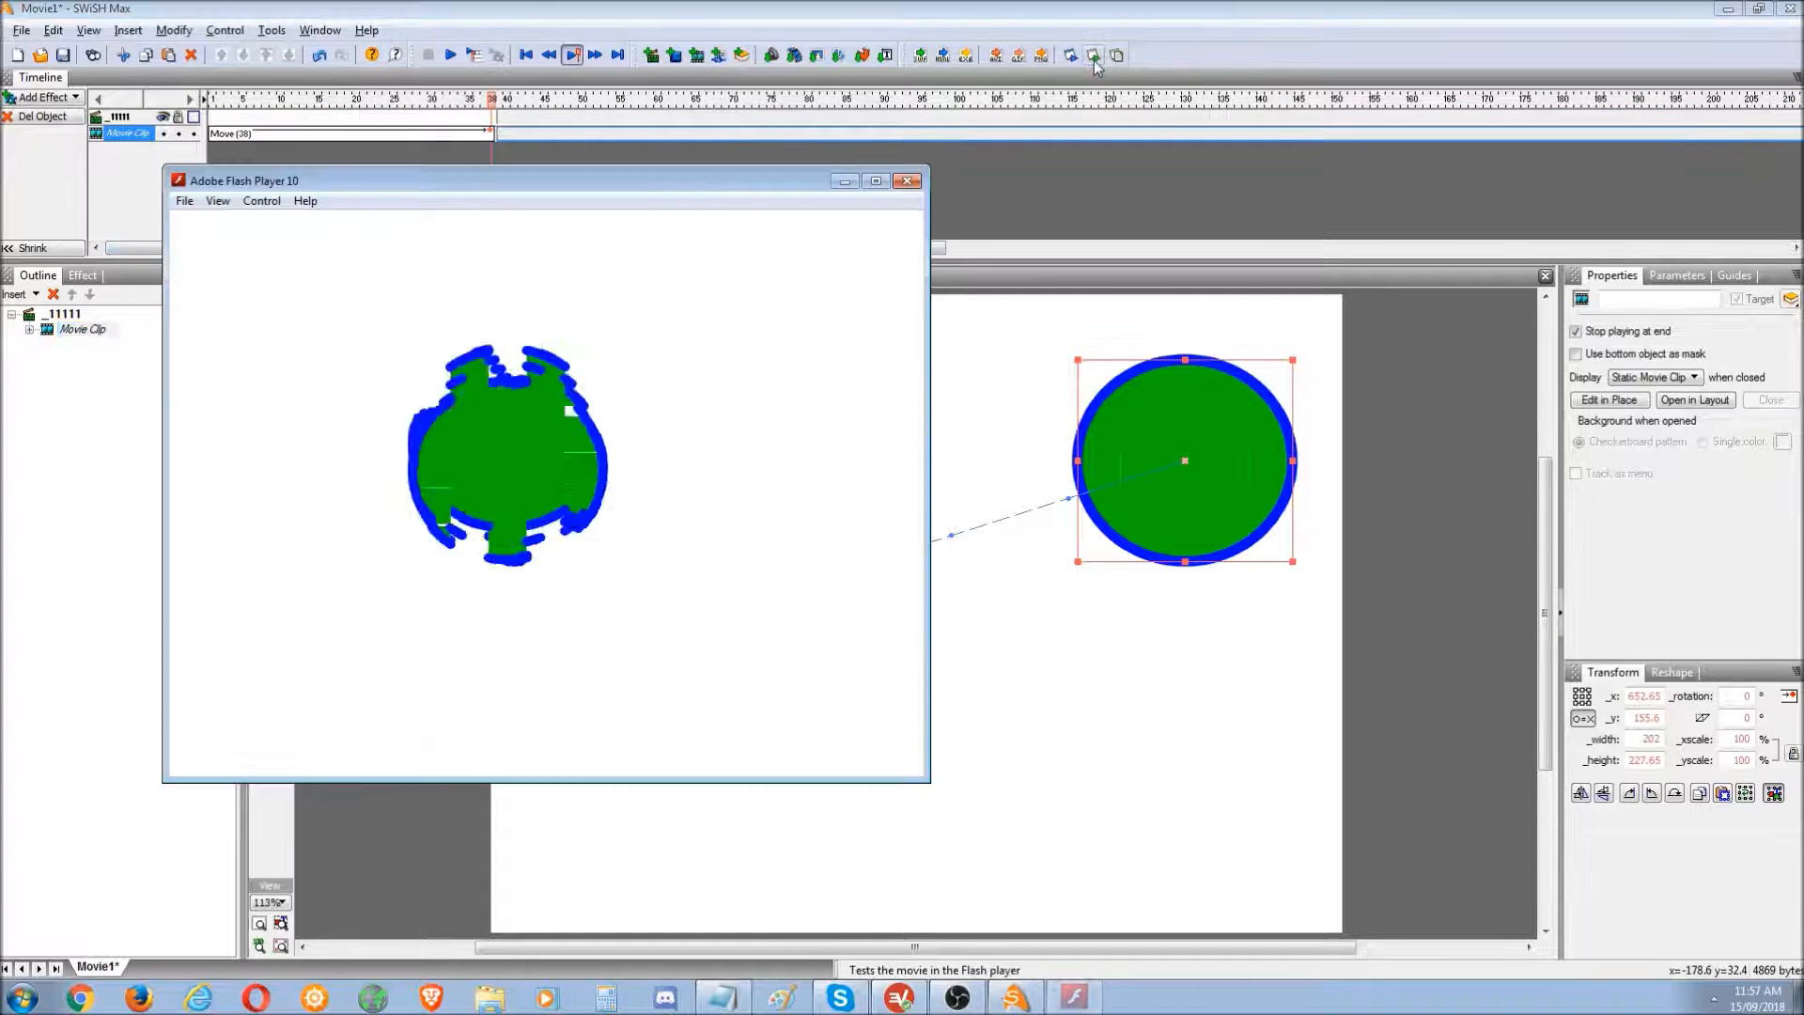
{"action": "left_click", "coordinate": [908, 185]}
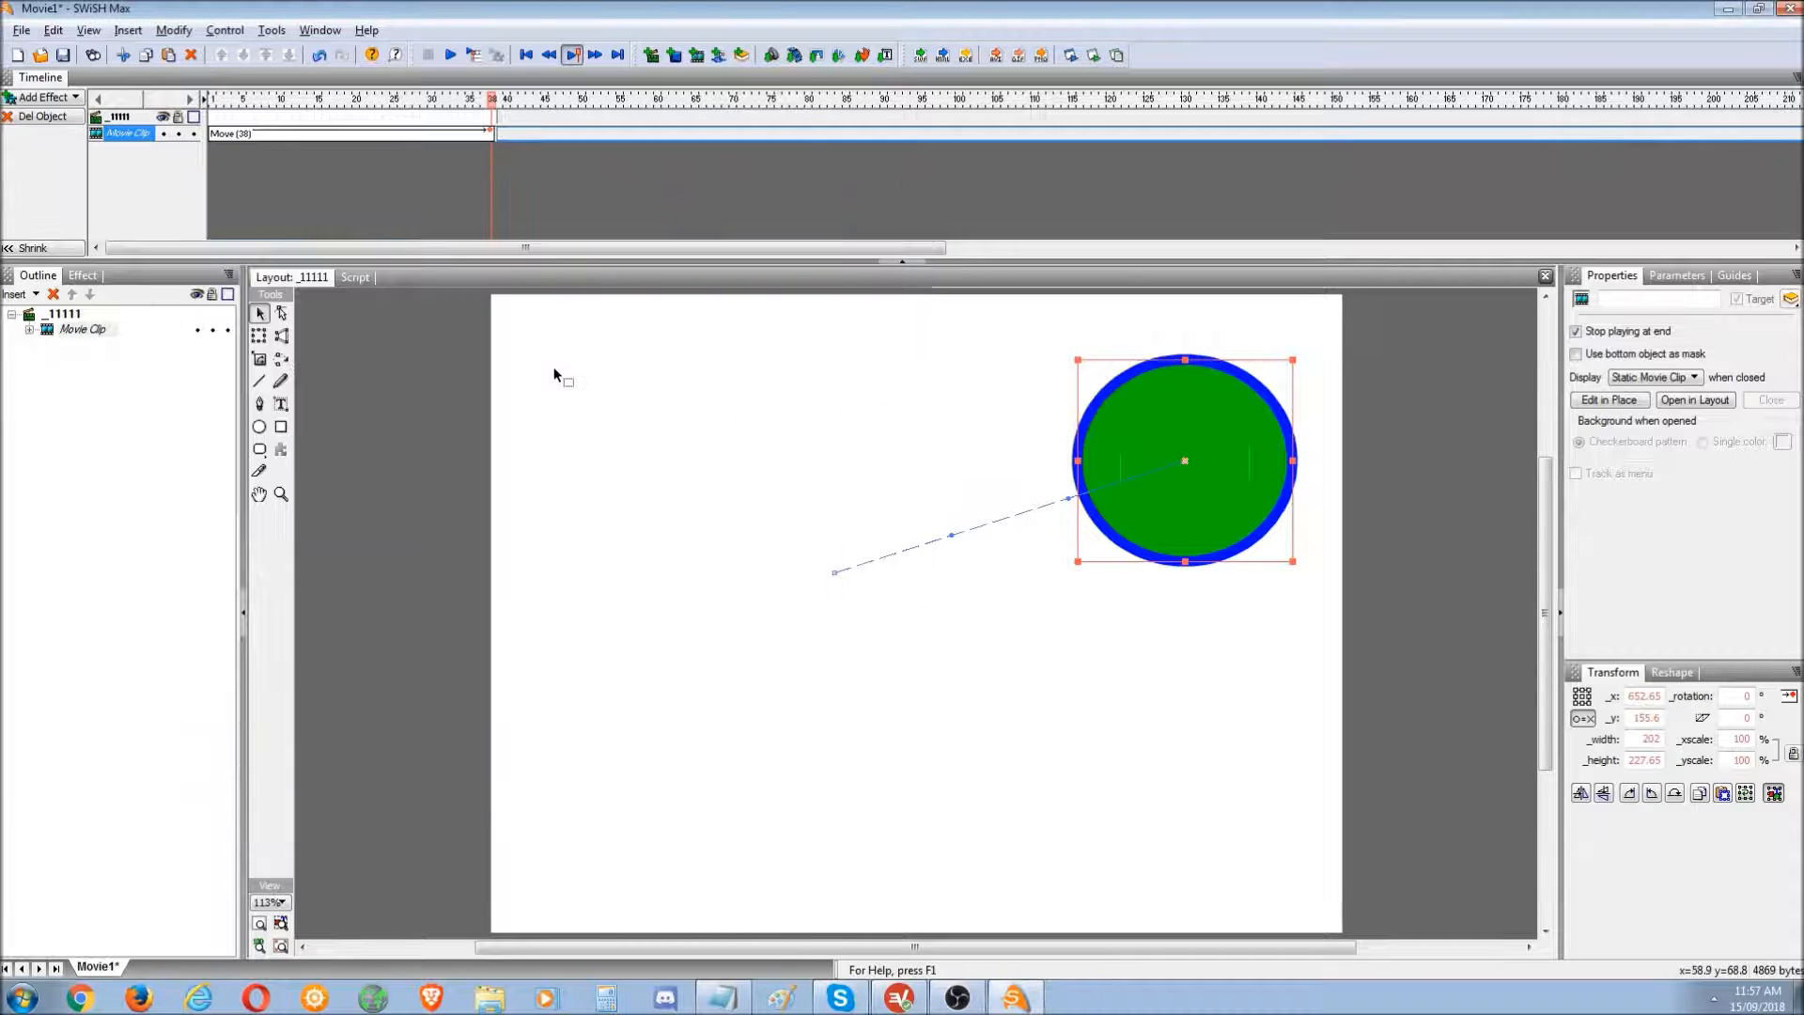
- Check the swish scripting topics in Notepad, and delete the Move effect from the outer movie clip in SWiSH Max
{"action": "left_click", "coordinate": [381, 572]}
{"action": "key", "text": "alt+Tab"}
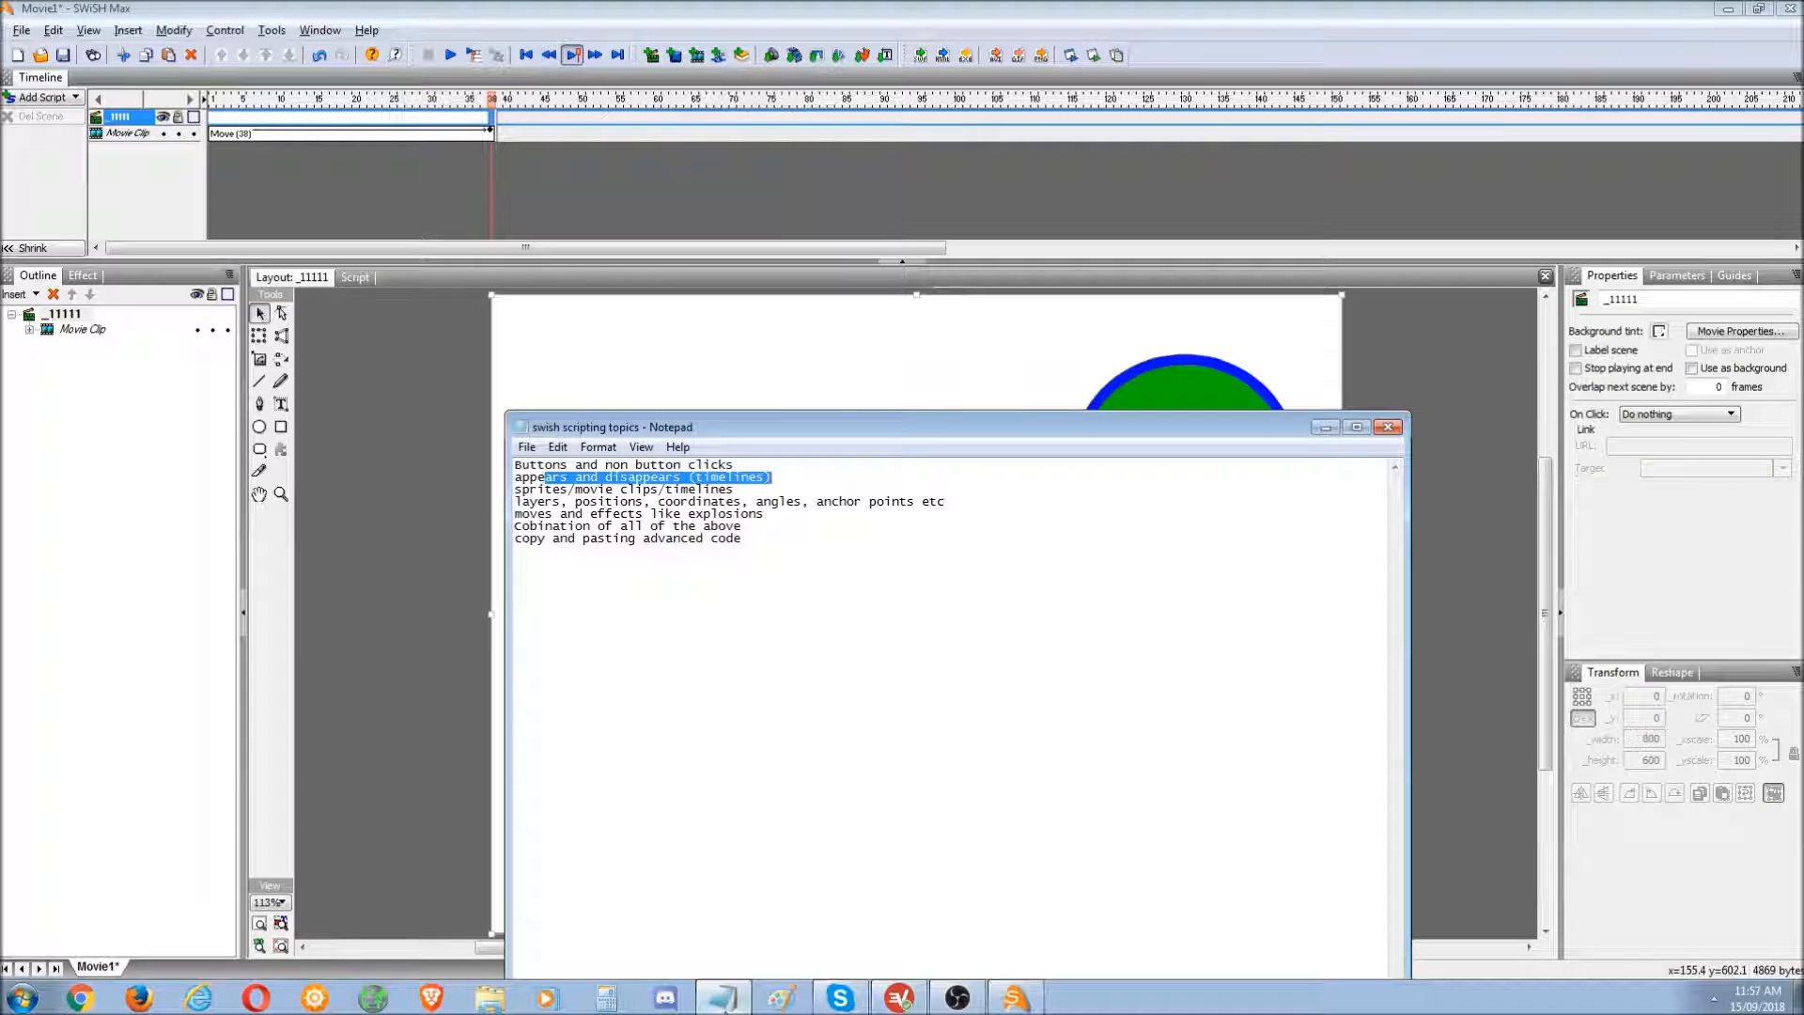
{"action": "left_click", "coordinate": [724, 998]}
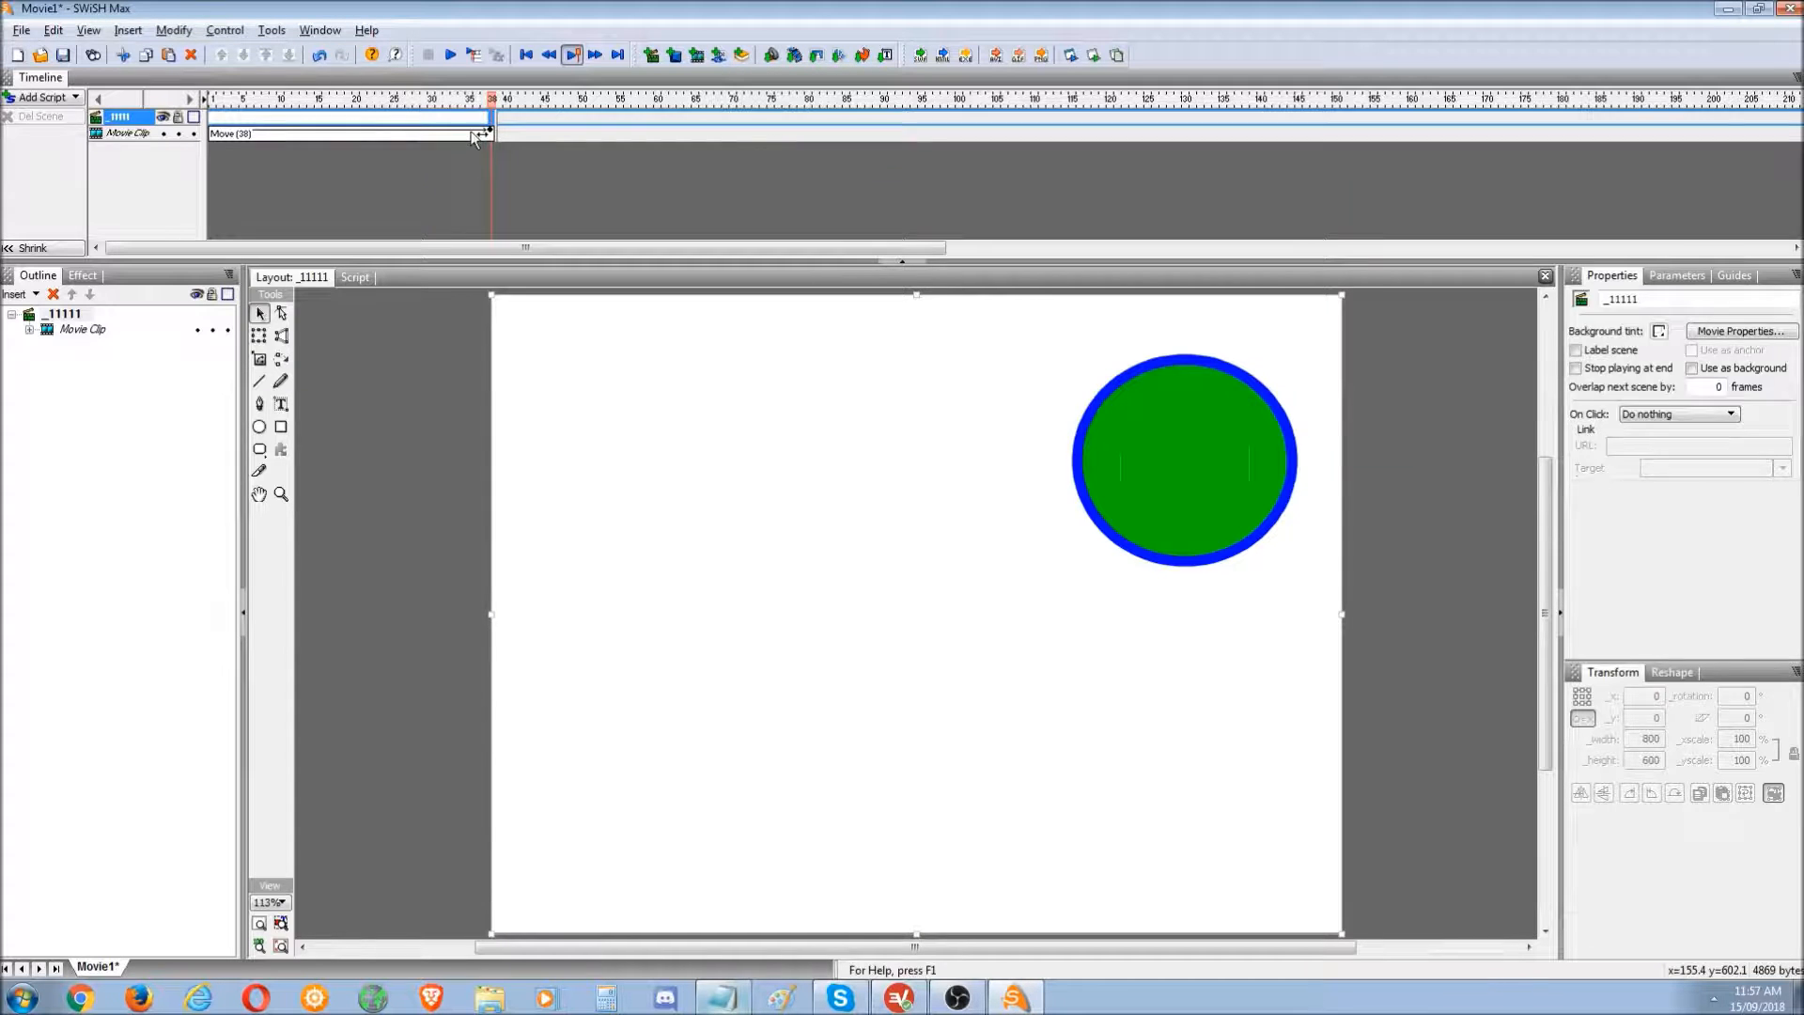
{"action": "left_click", "coordinate": [470, 135]}
{"action": "key", "text": "Delete"}
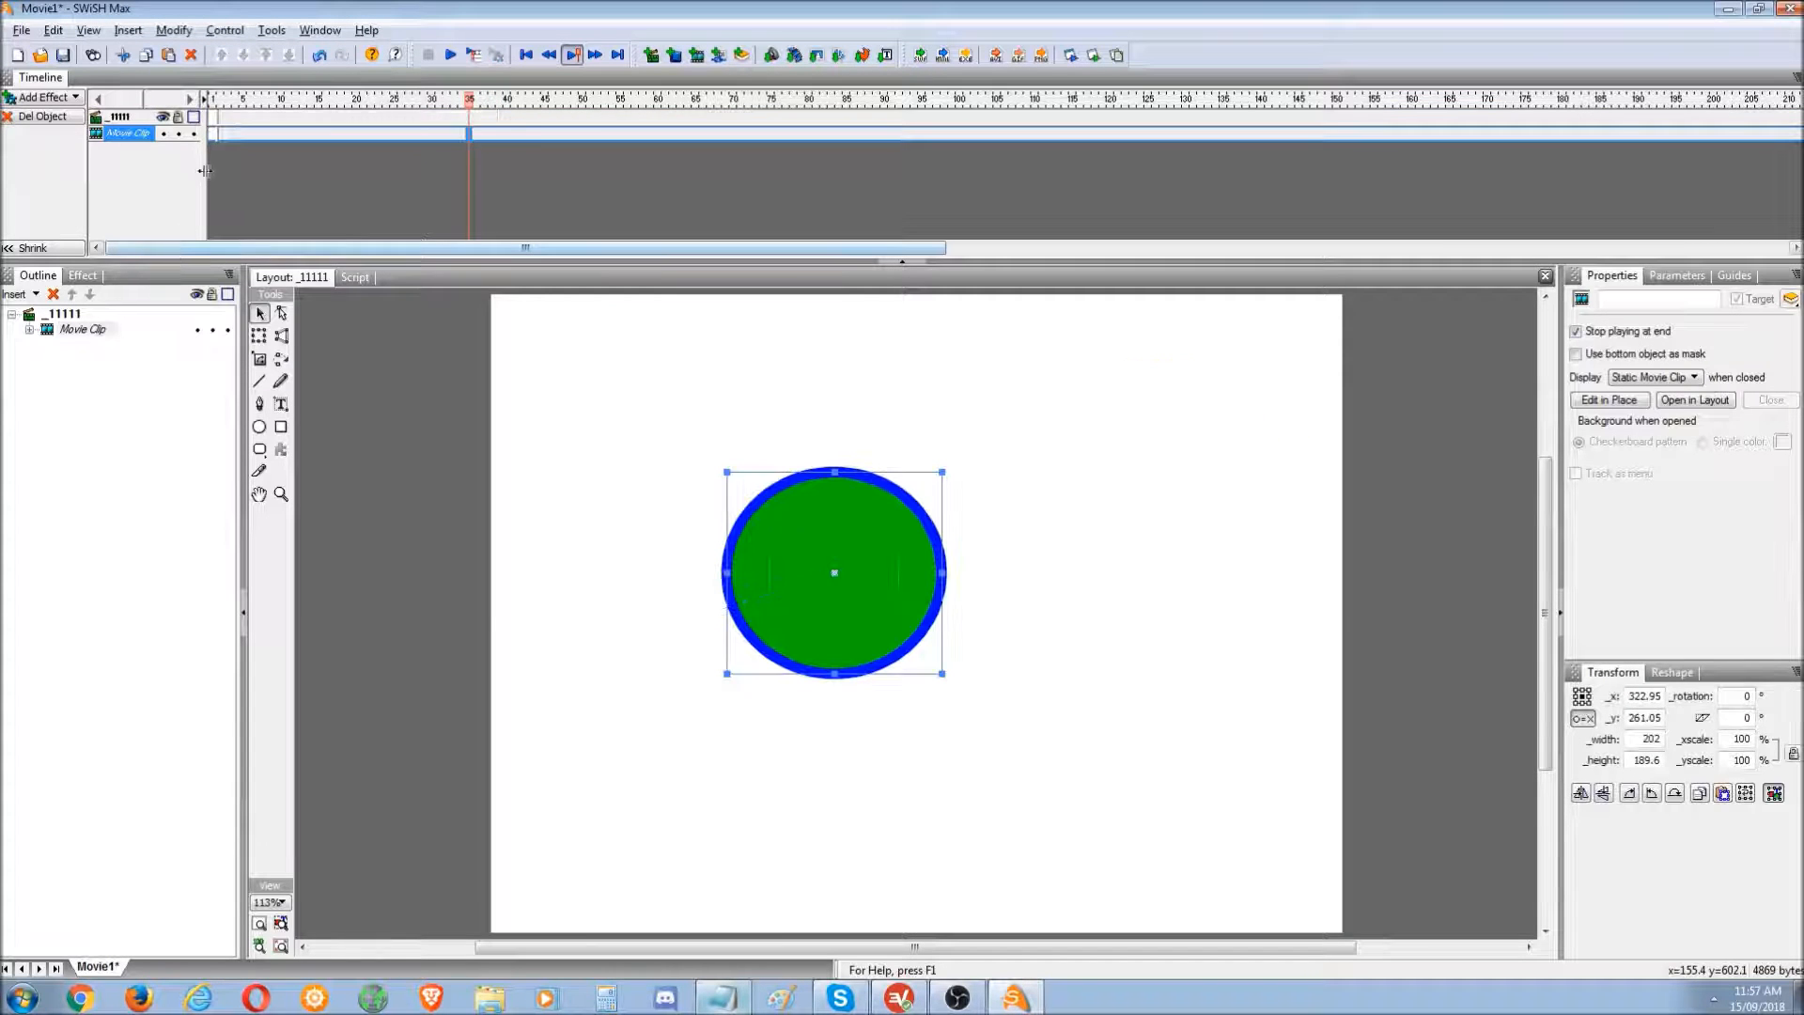
- Add a Place effect to the outer movie clip at frame 1 and a Remove effect at frame 7
{"action": "left_click", "coordinate": [66, 316]}
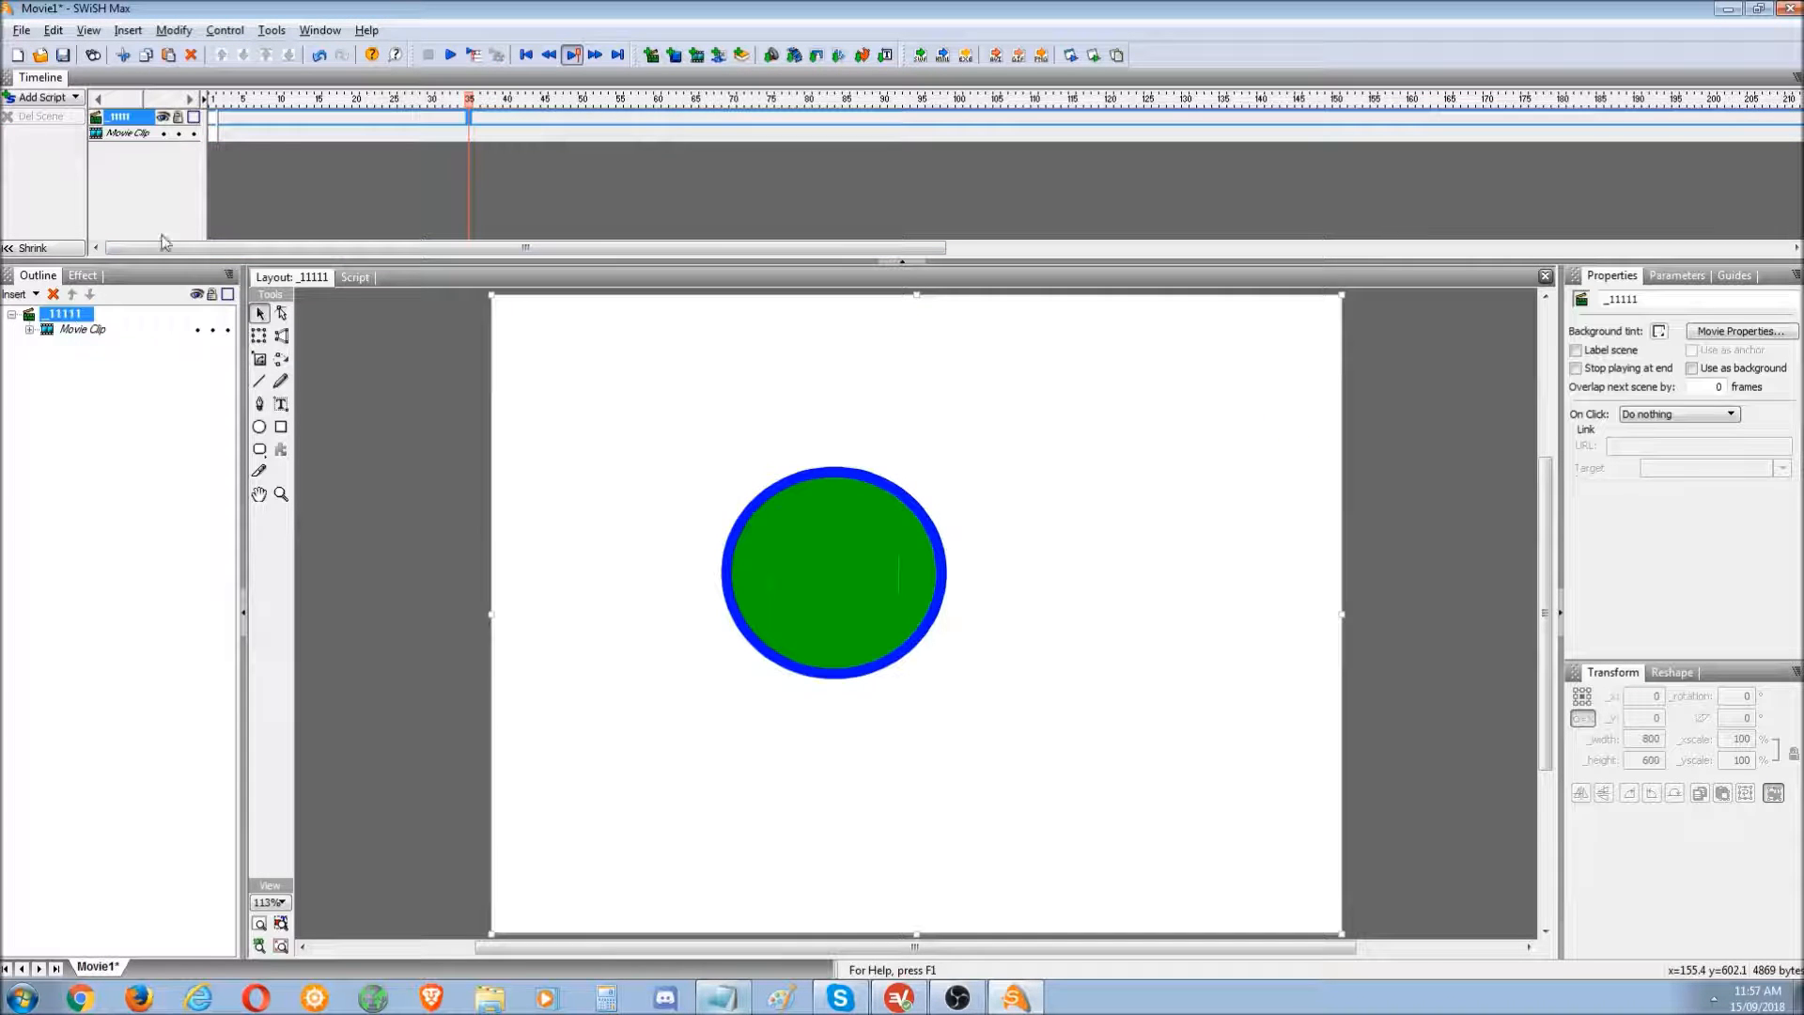
{"action": "left_click", "coordinate": [218, 133]}
{"action": "right_click", "coordinate": [215, 133]}
{"action": "left_click", "coordinate": [299, 318]}
{"action": "left_click", "coordinate": [259, 133]}
{"action": "right_click", "coordinate": [259, 133]}
{"action": "left_click", "coordinate": [300, 330]}
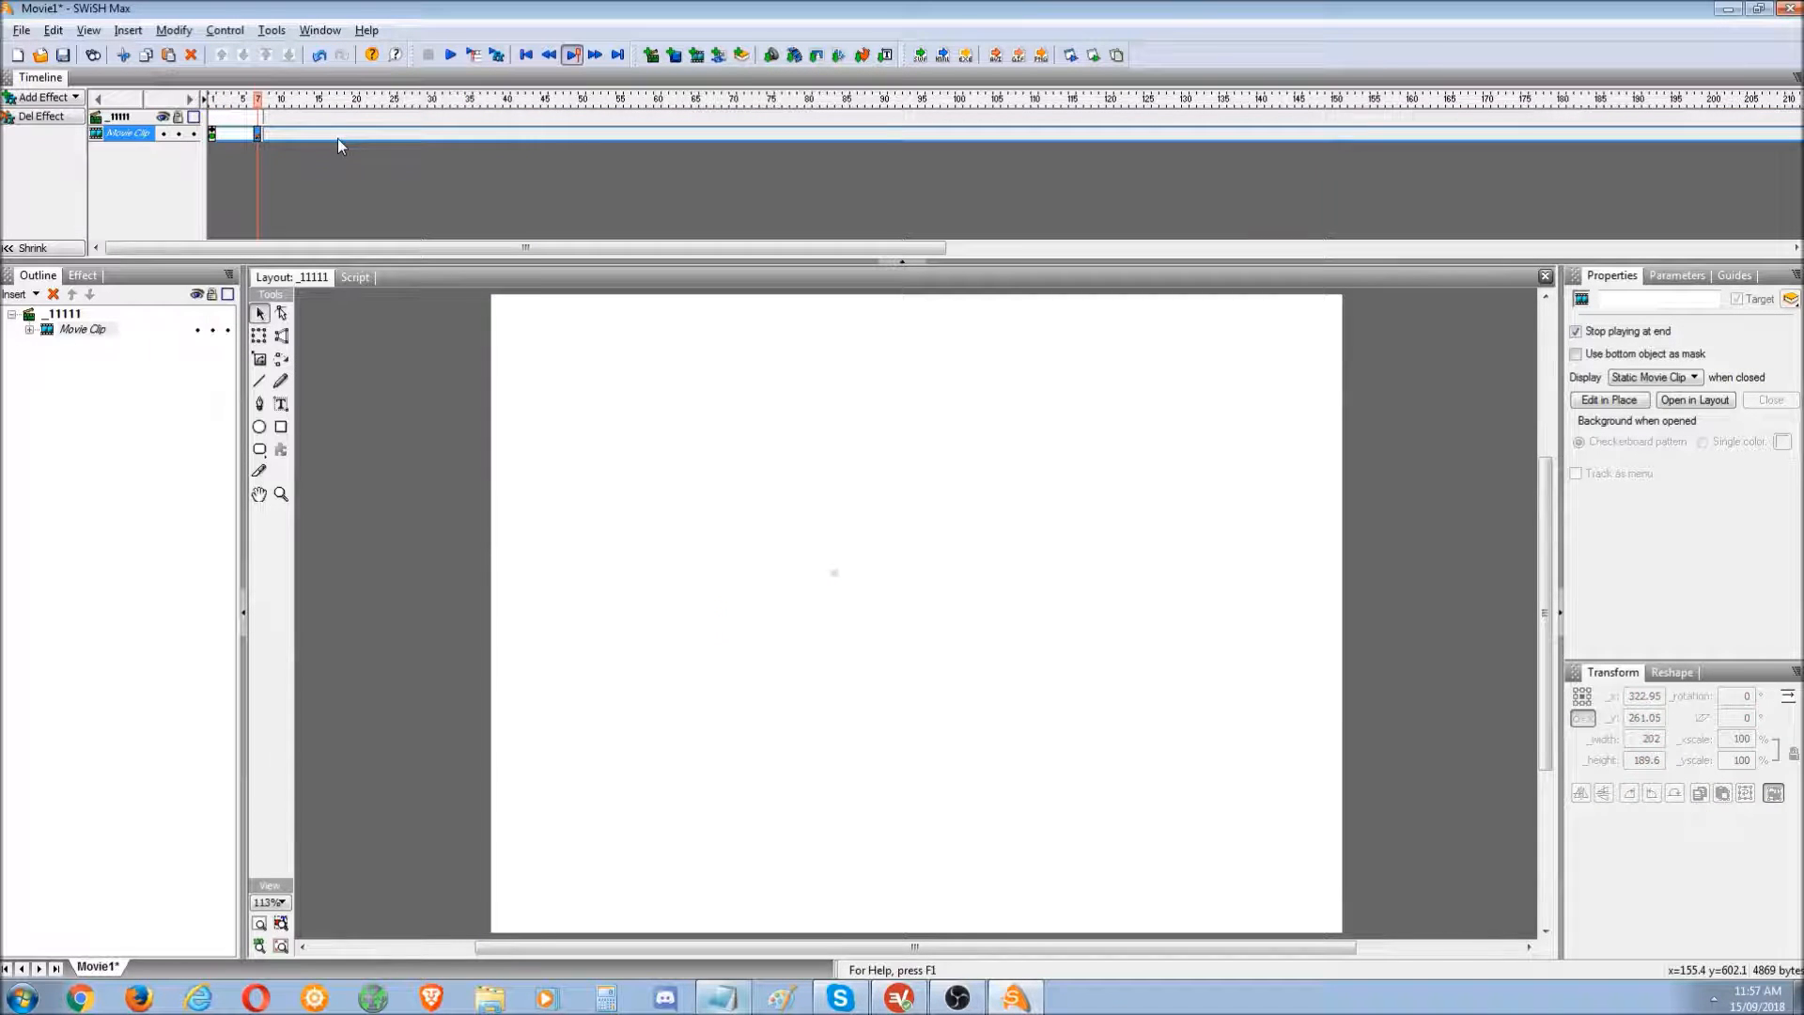
- Add another Place effect to the outer movie clip at frame 18 and a Remove effect at frame 31
{"action": "left_click", "coordinate": [337, 136]}
{"action": "right_click", "coordinate": [337, 136]}
{"action": "left_click", "coordinate": [382, 315]}
{"action": "left_click", "coordinate": [438, 136]}
{"action": "right_click", "coordinate": [438, 136]}
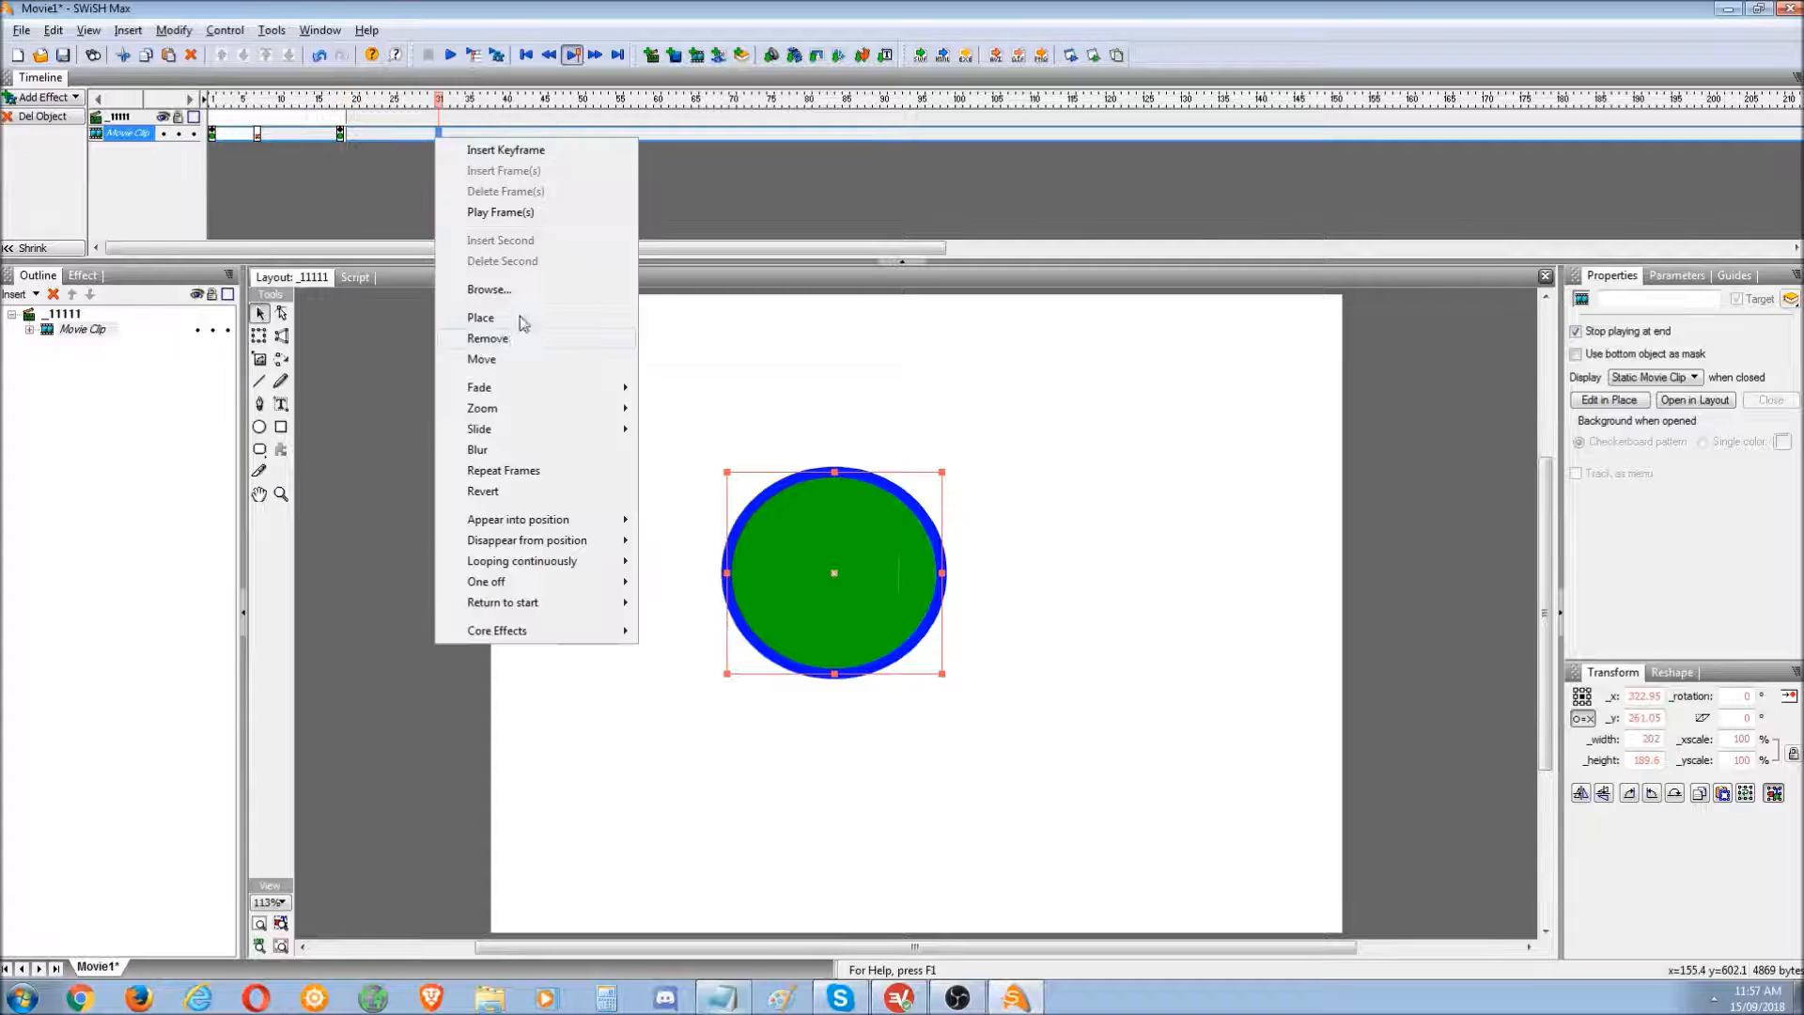
{"action": "left_click", "coordinate": [507, 341]}
- Add a stop() action to scene _11111 at frame 18, where the movie clip is placed again
{"action": "left_click_drag", "start_coordinate": [251, 103], "coordinate": [343, 107]}
{"action": "left_click", "coordinate": [346, 118]}
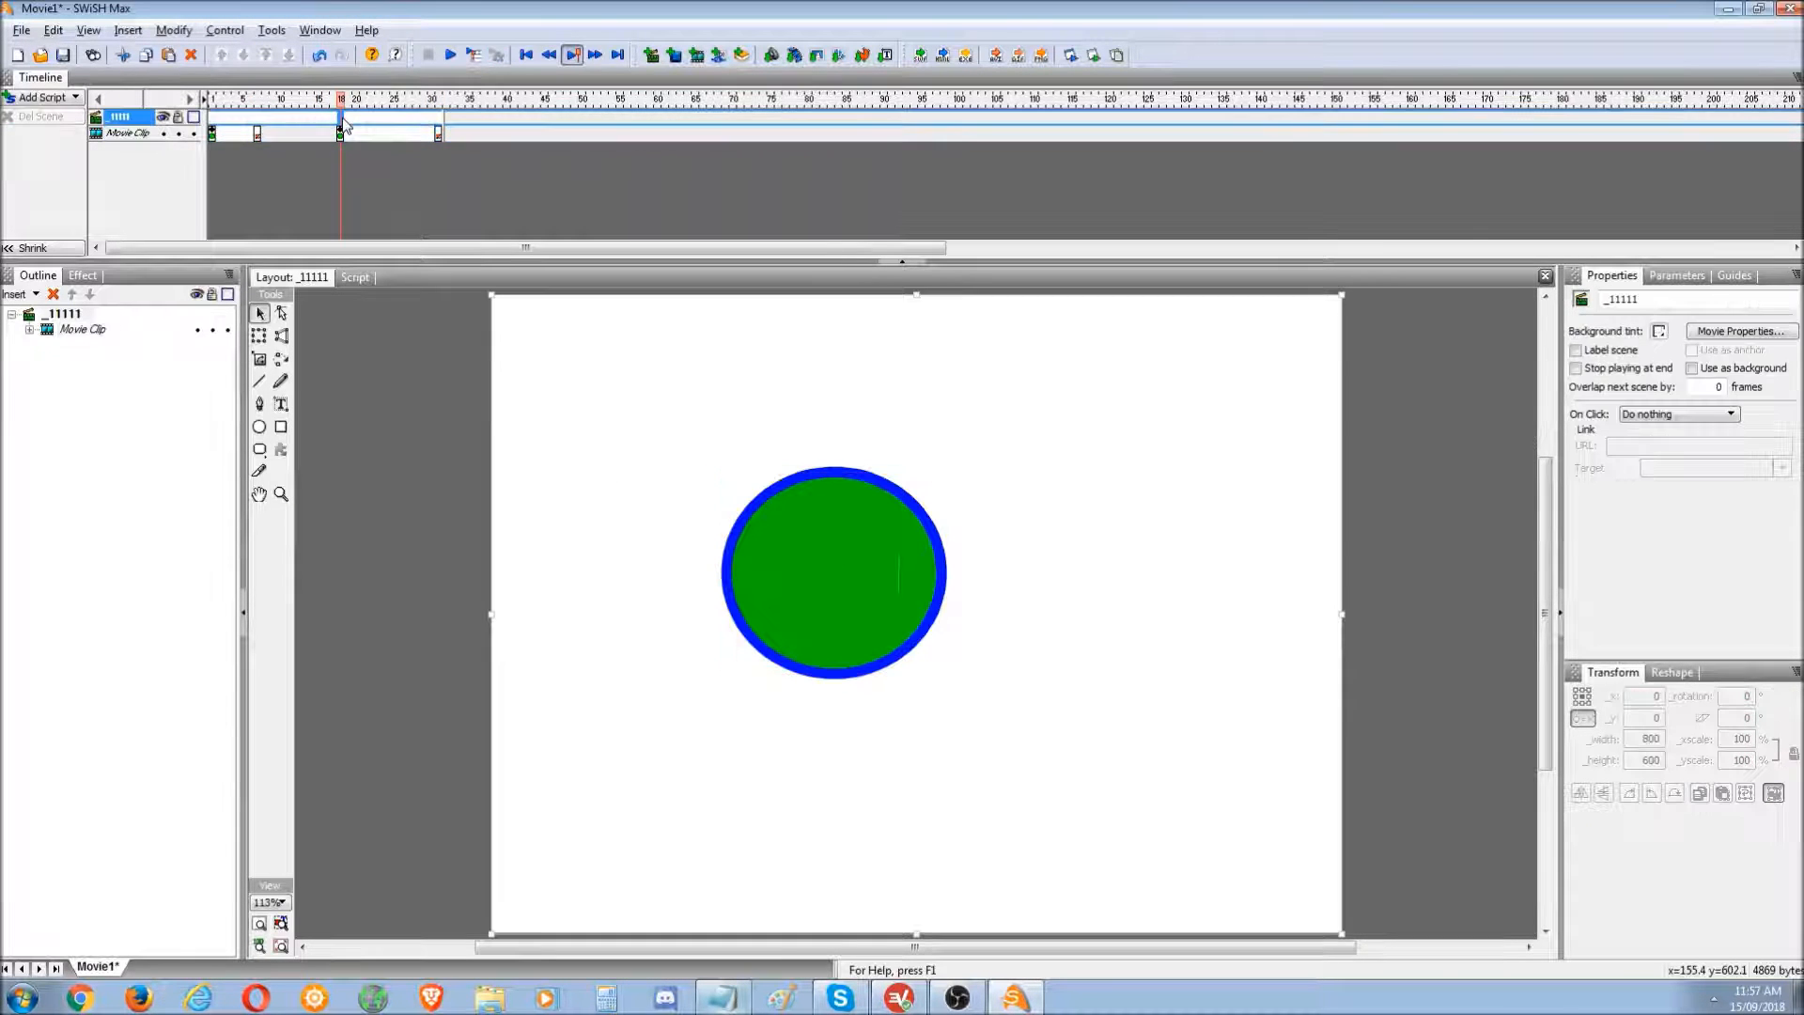
{"action": "right_click", "coordinate": [343, 121]}
{"action": "mouse_move", "coordinate": [413, 279]}
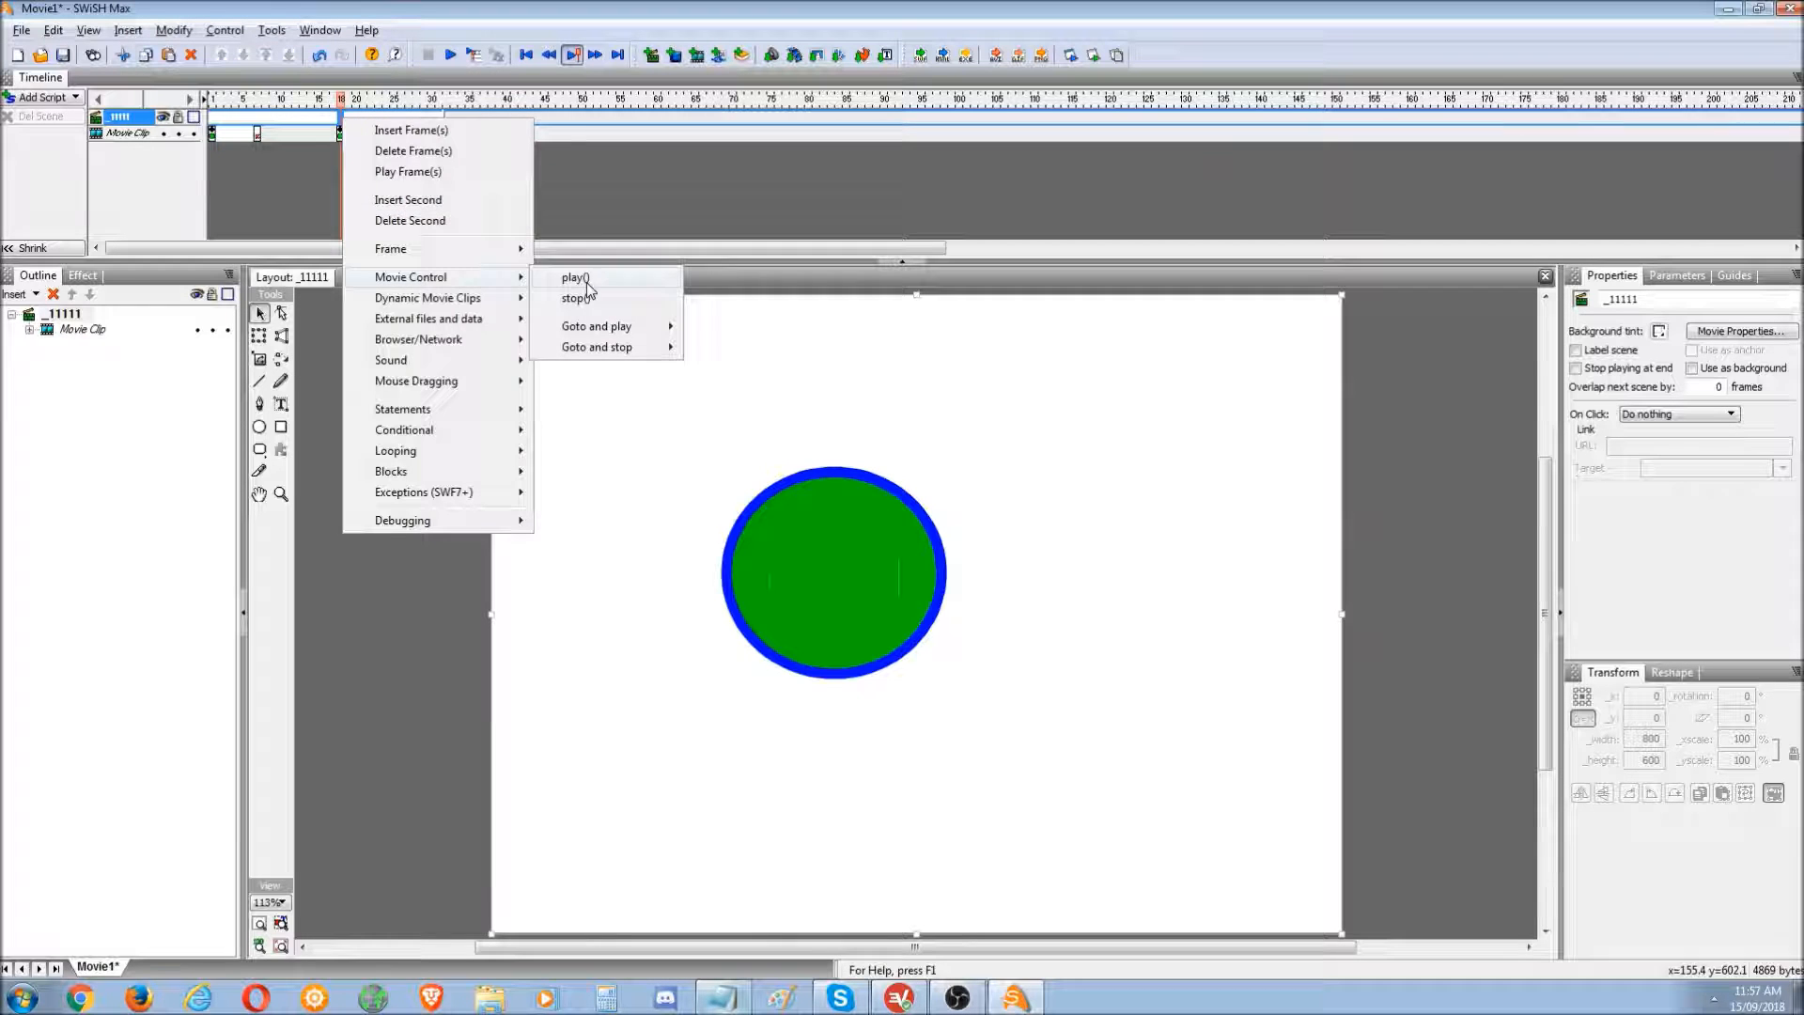
{"action": "left_click", "coordinate": [590, 297]}
- Add the text "gdgfdg" above the green ellipse at about x 89, y 48, and return to the selection tool
{"action": "left_click", "coordinate": [278, 406]}
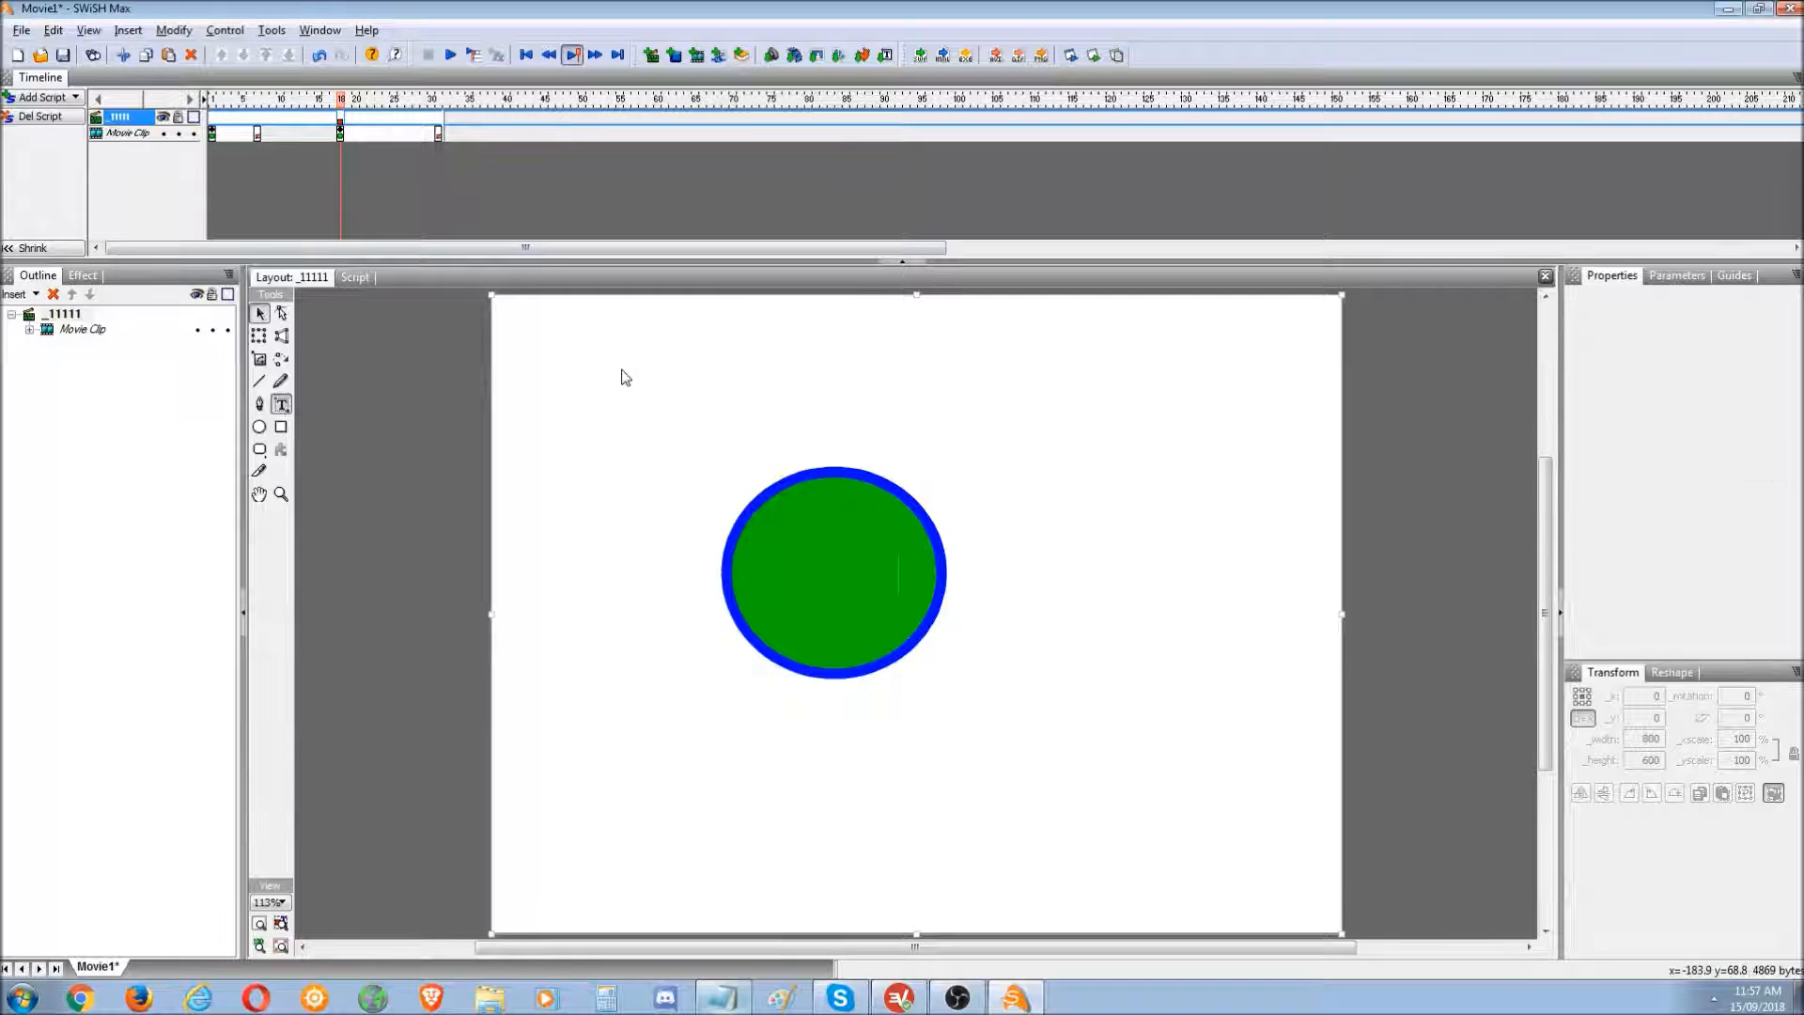
{"action": "left_click", "coordinate": [586, 344]}
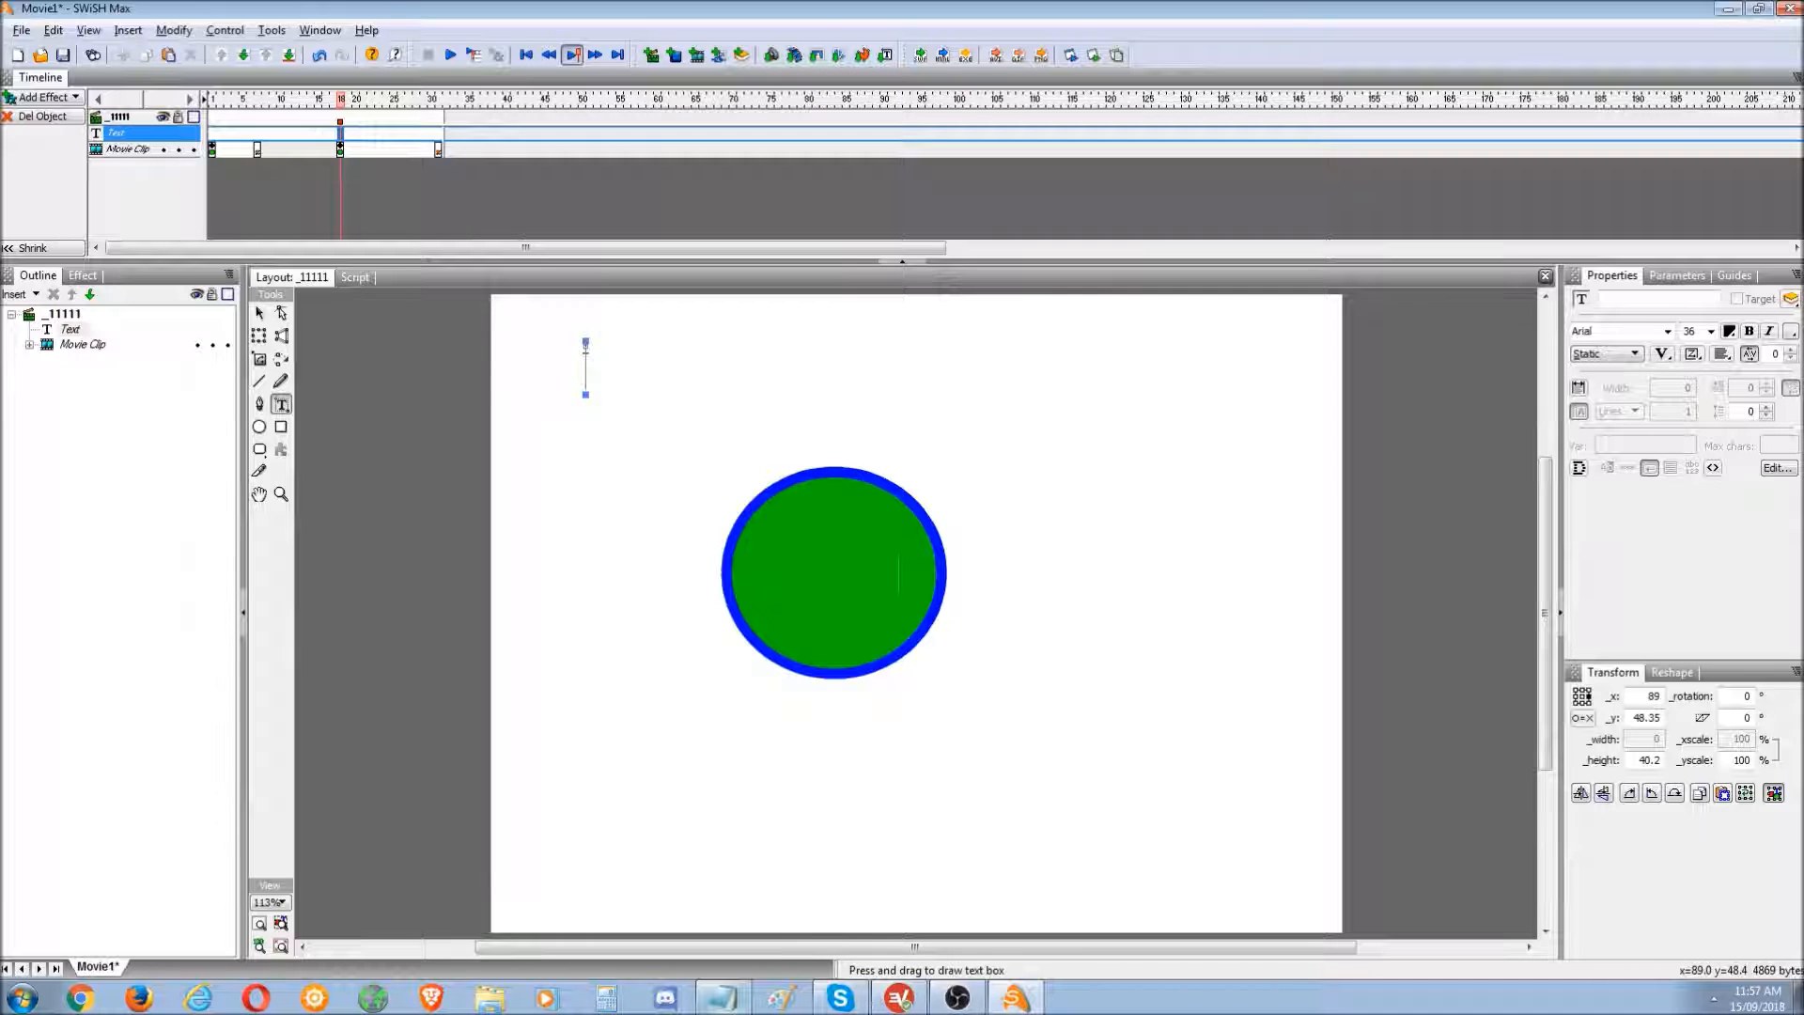
{"action": "type", "text": "gdgfdg"}
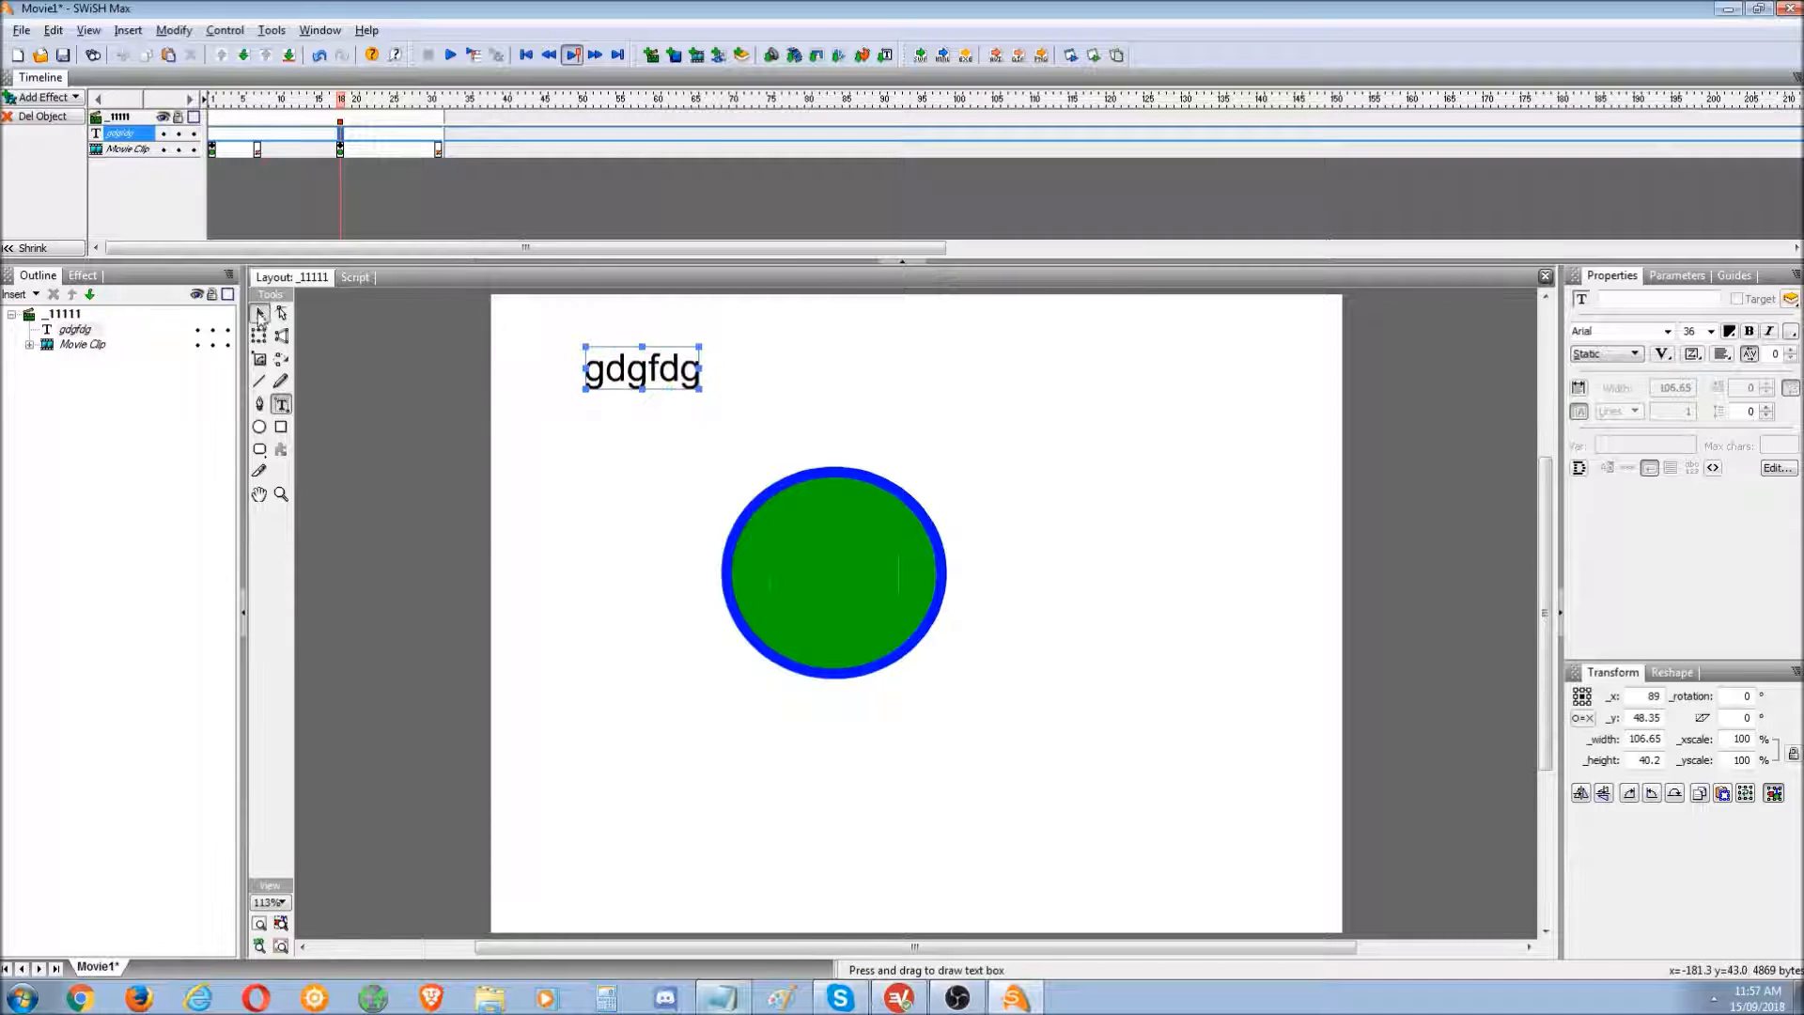
{"action": "left_click", "coordinate": [260, 315]}
- Scrub the scene's timeline between the stop action at frame 18 and frame 60 to examine when each object shows
{"action": "left_click_drag", "start_coordinate": [350, 98], "coordinate": [657, 100]}
{"action": "left_click", "coordinate": [656, 117]}
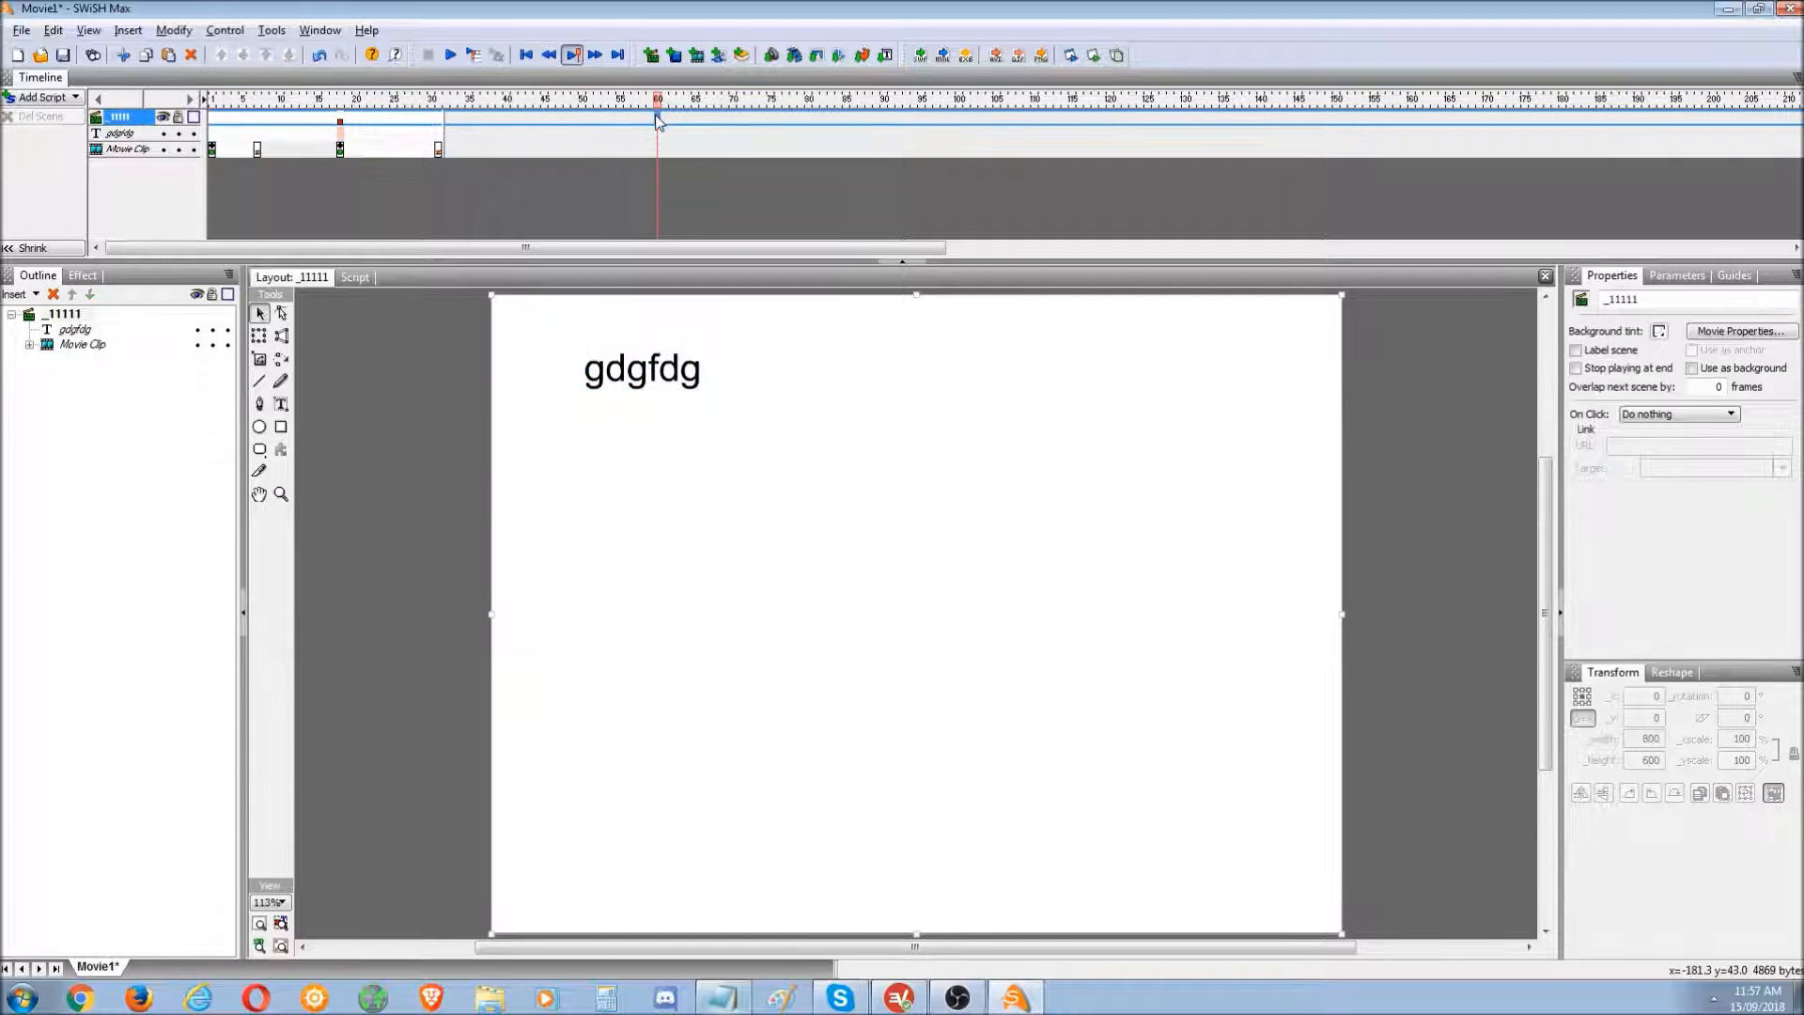
{"action": "left_click", "coordinate": [470, 122]}
{"action": "left_click_drag", "start_coordinate": [248, 101], "coordinate": [348, 99]}
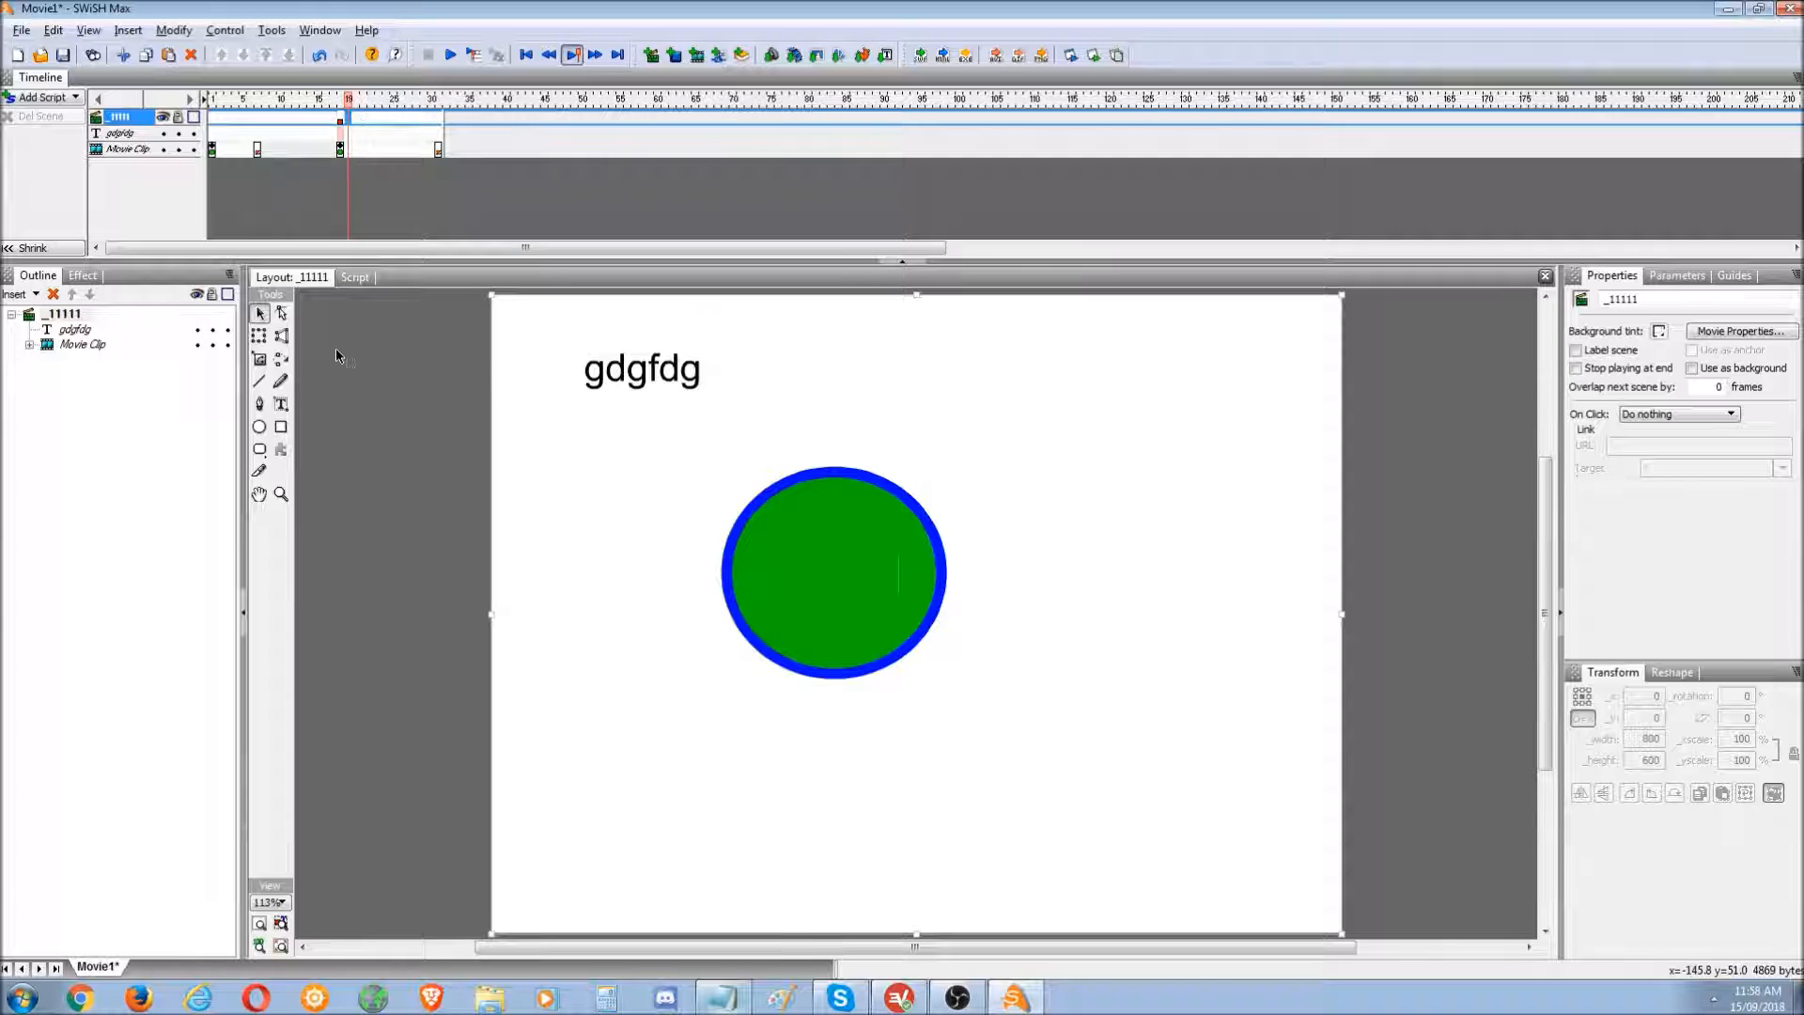
{"action": "left_click_drag", "start_coordinate": [348, 101], "coordinate": [359, 105]}
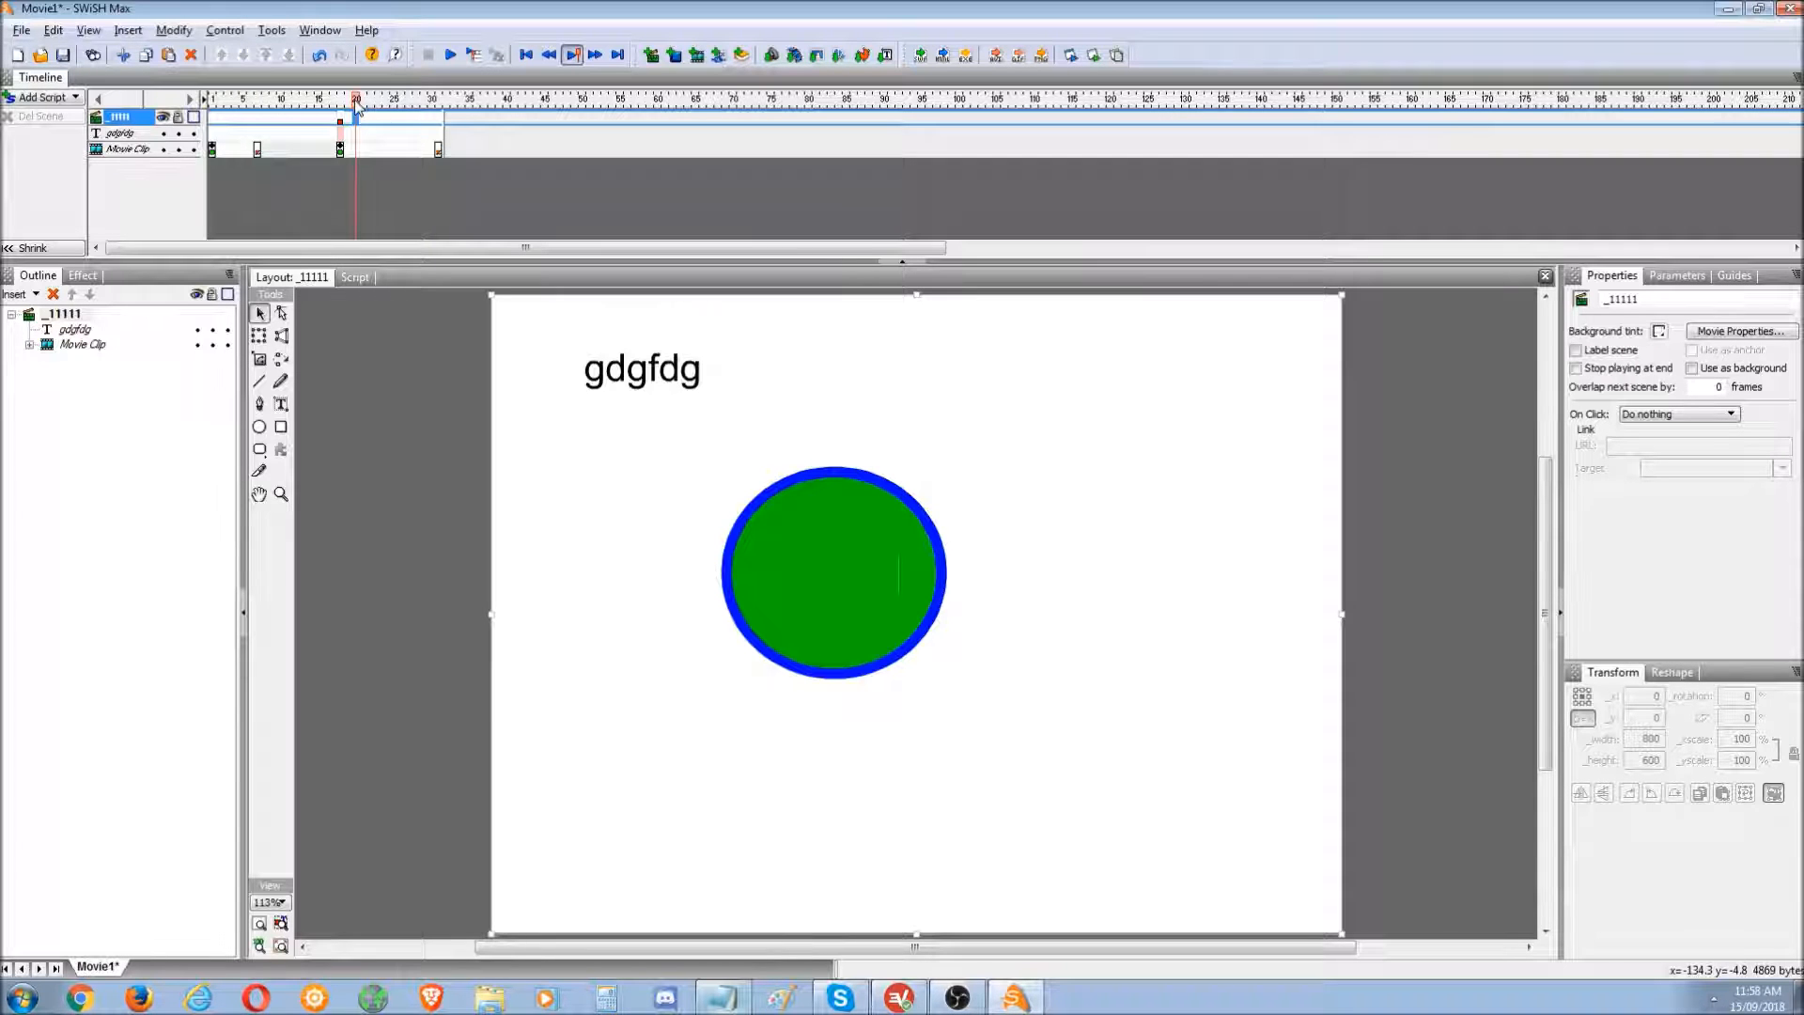
{"action": "left_click_drag", "start_coordinate": [351, 106], "coordinate": [342, 102]}
- Show the desktop, launch Logogen from the My programs folder, and open the logo generator's menu
{"action": "left_click", "coordinate": [1796, 997]}
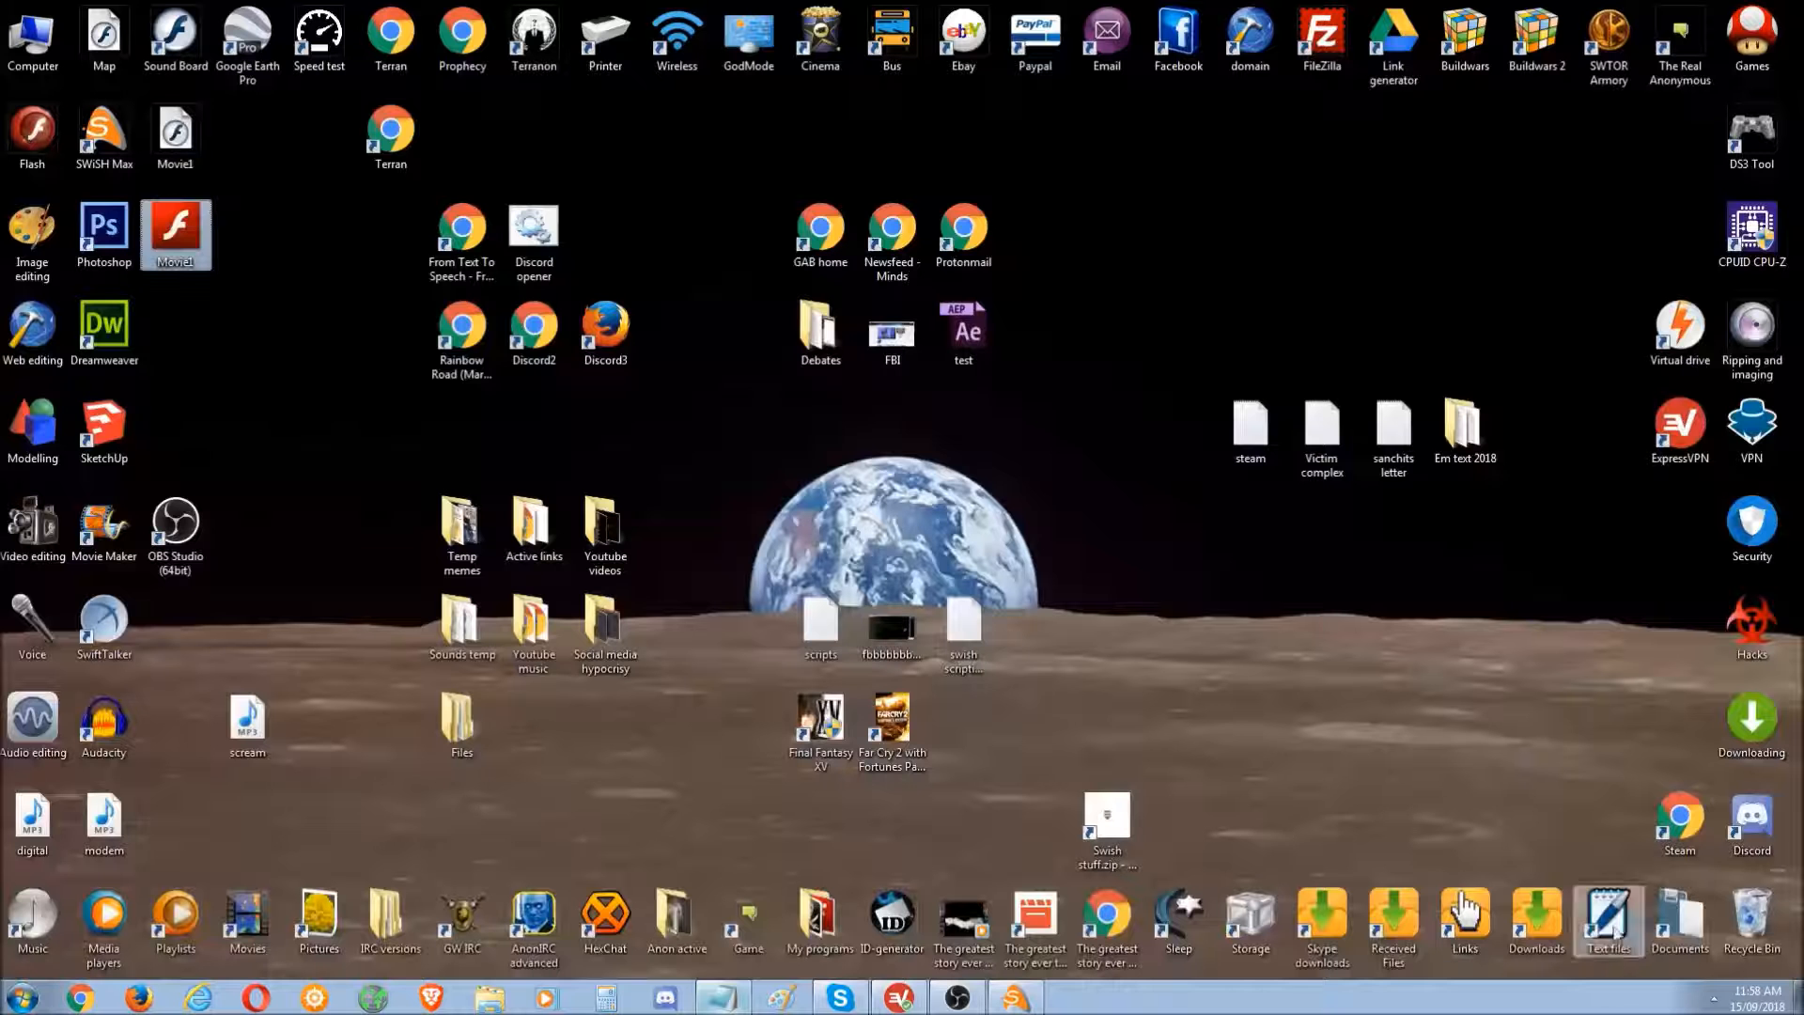
{"action": "left_click", "coordinate": [823, 912]}
{"action": "double_click", "coordinate": [823, 911]}
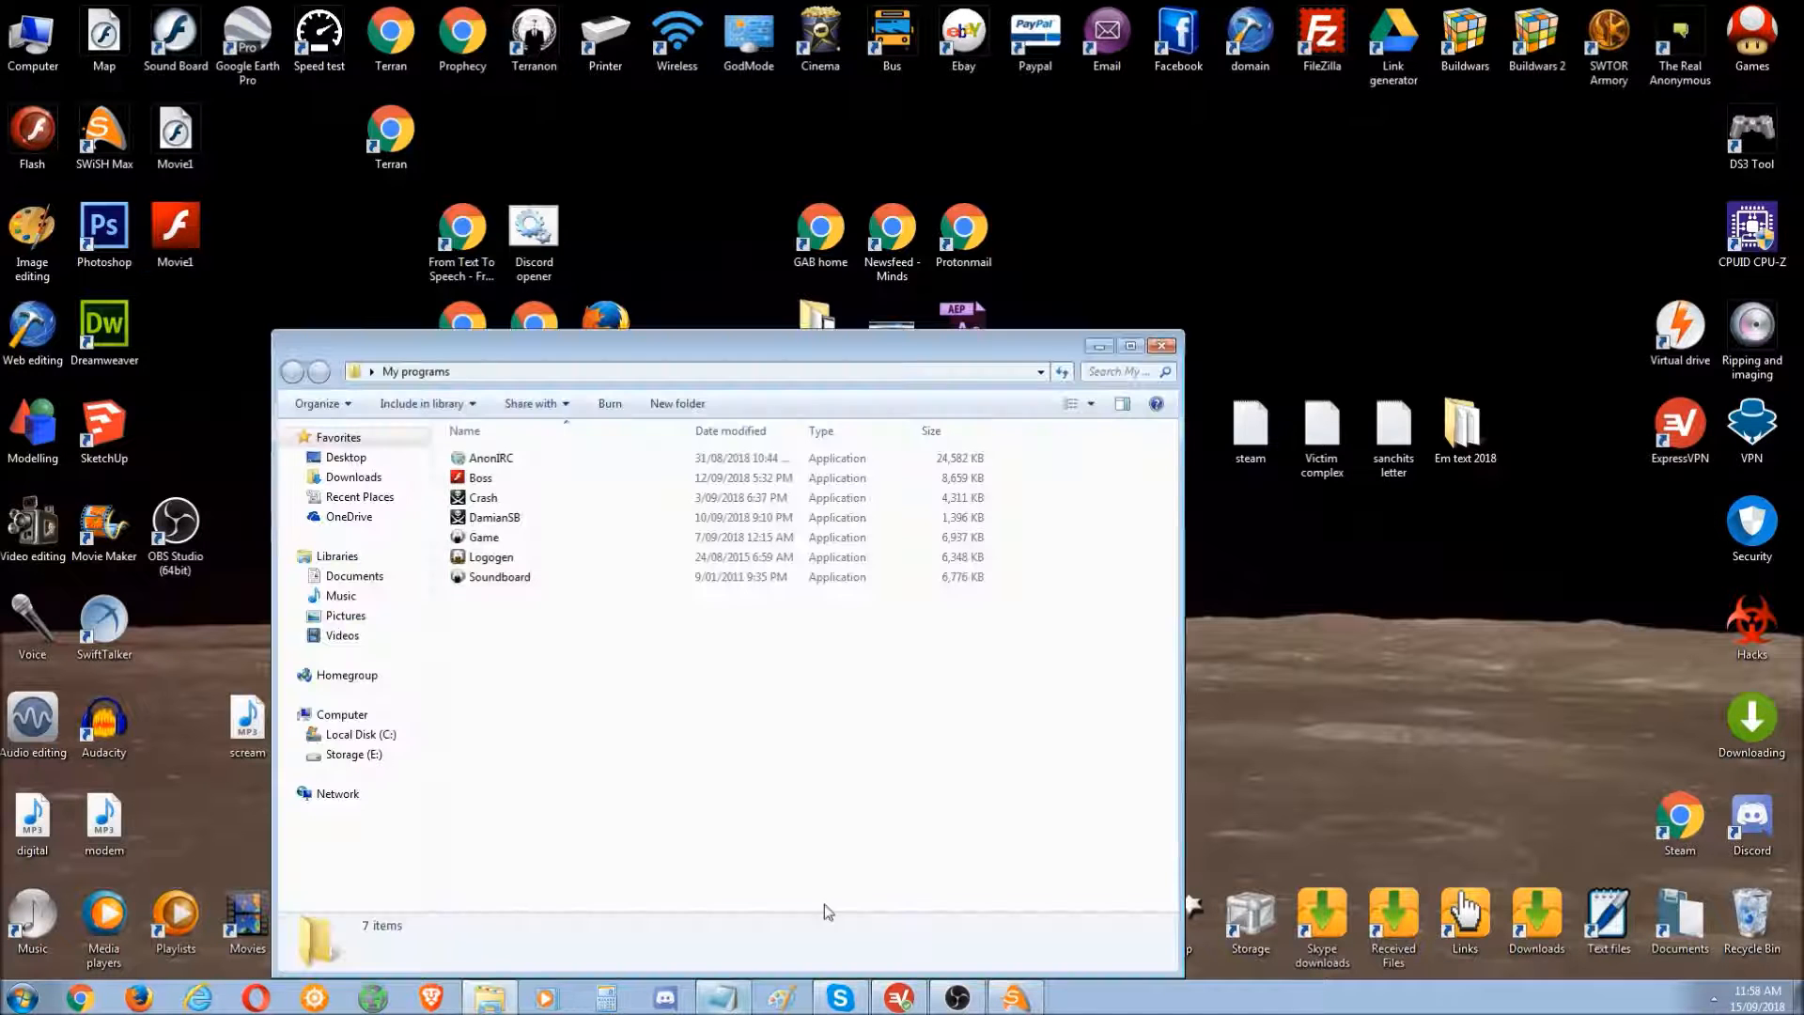
{"action": "double_click", "coordinate": [491, 557]}
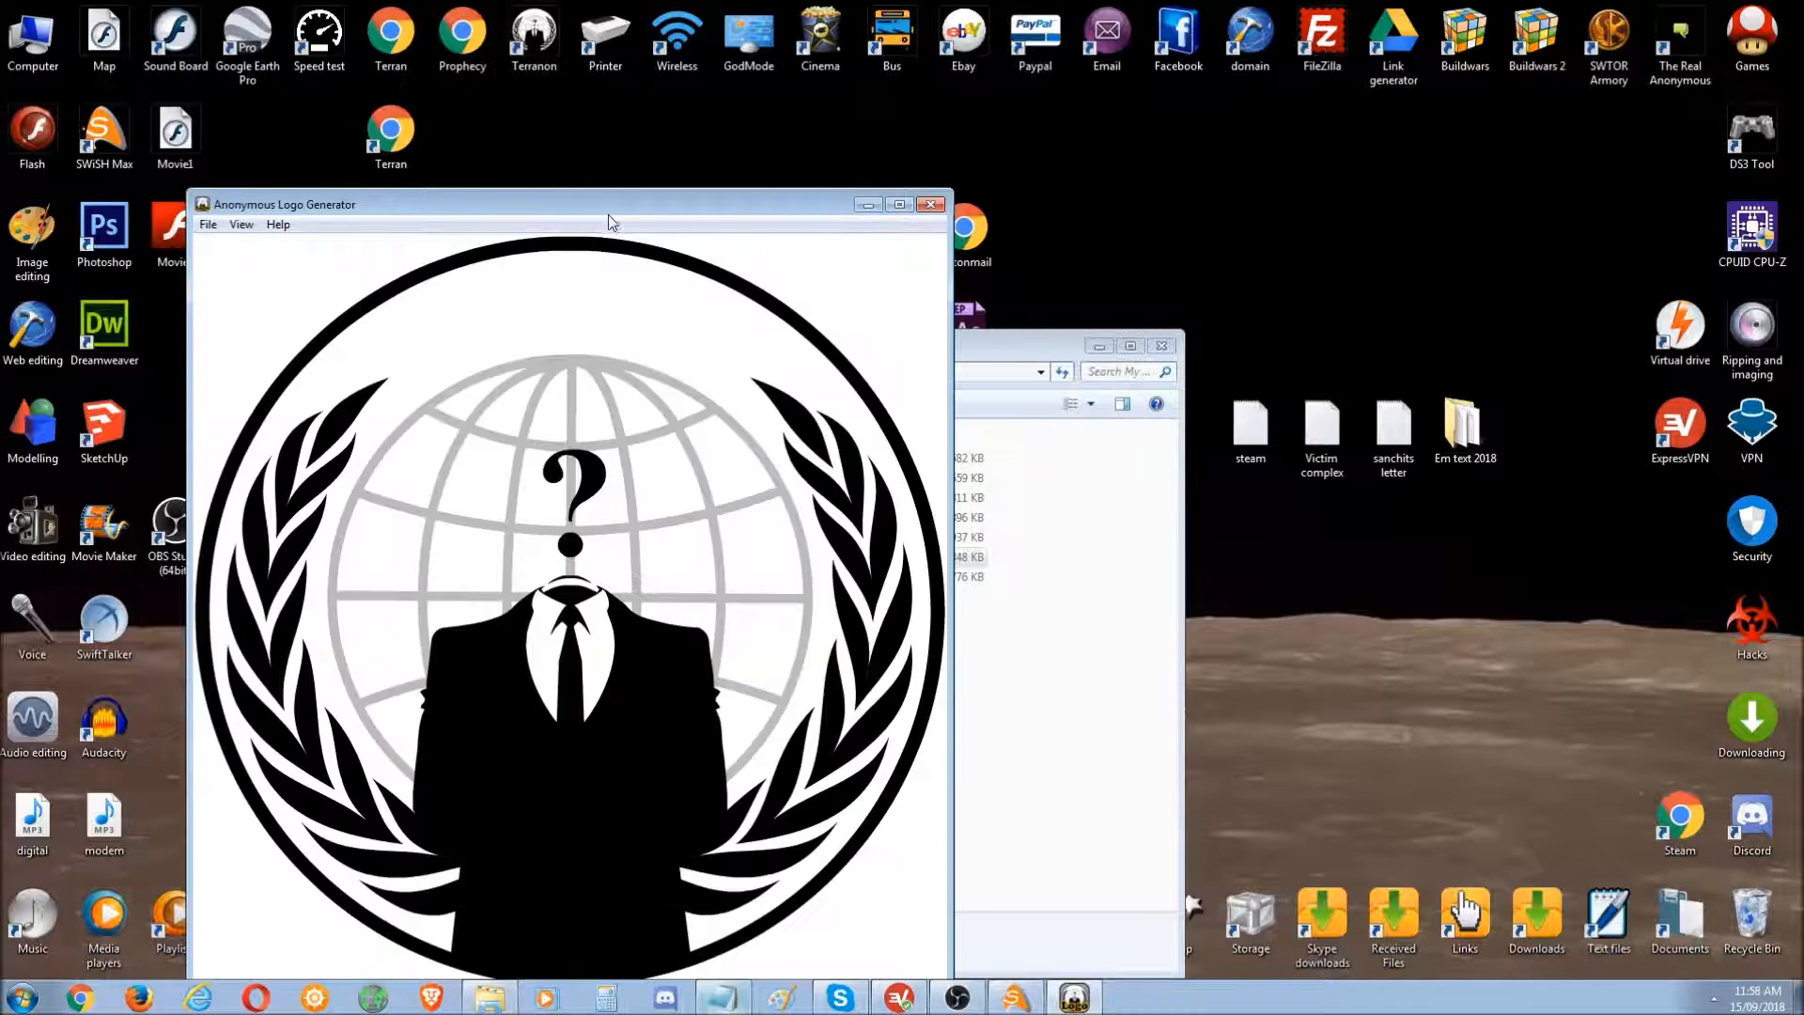
{"action": "left_click_drag", "start_coordinate": [616, 204], "coordinate": [984, 111]}
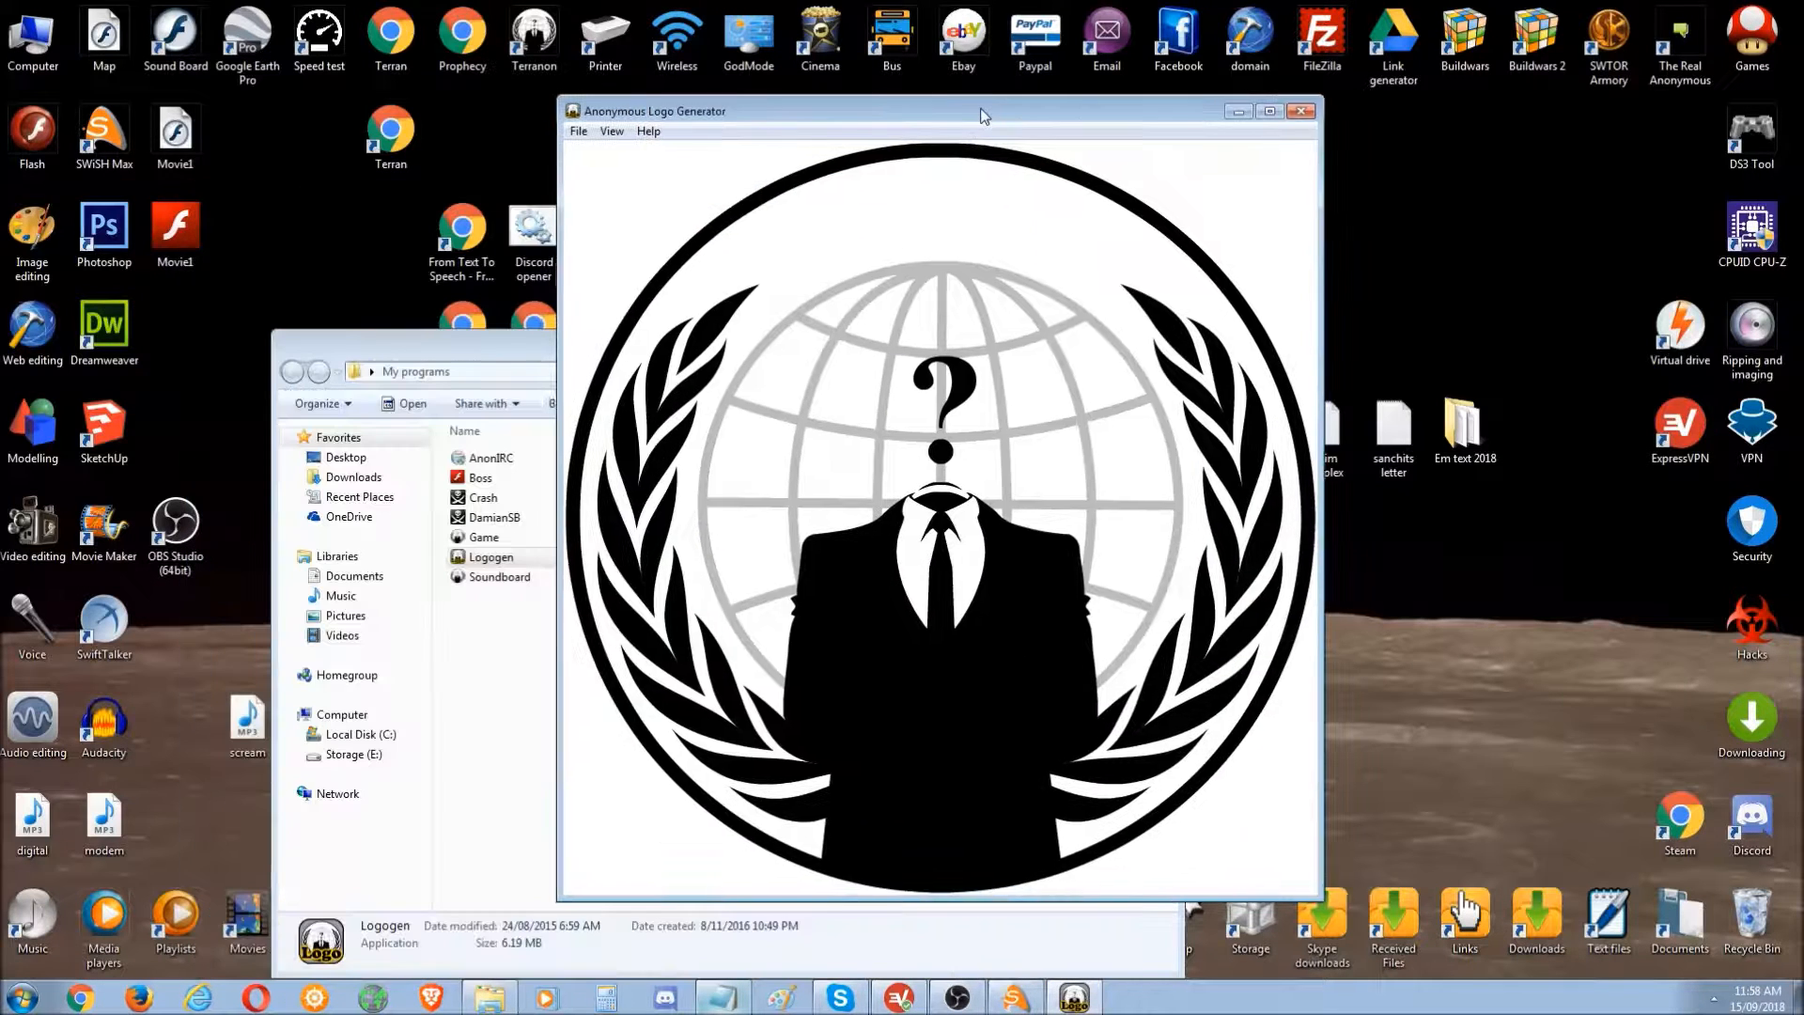
{"action": "left_click", "coordinate": [972, 515]}
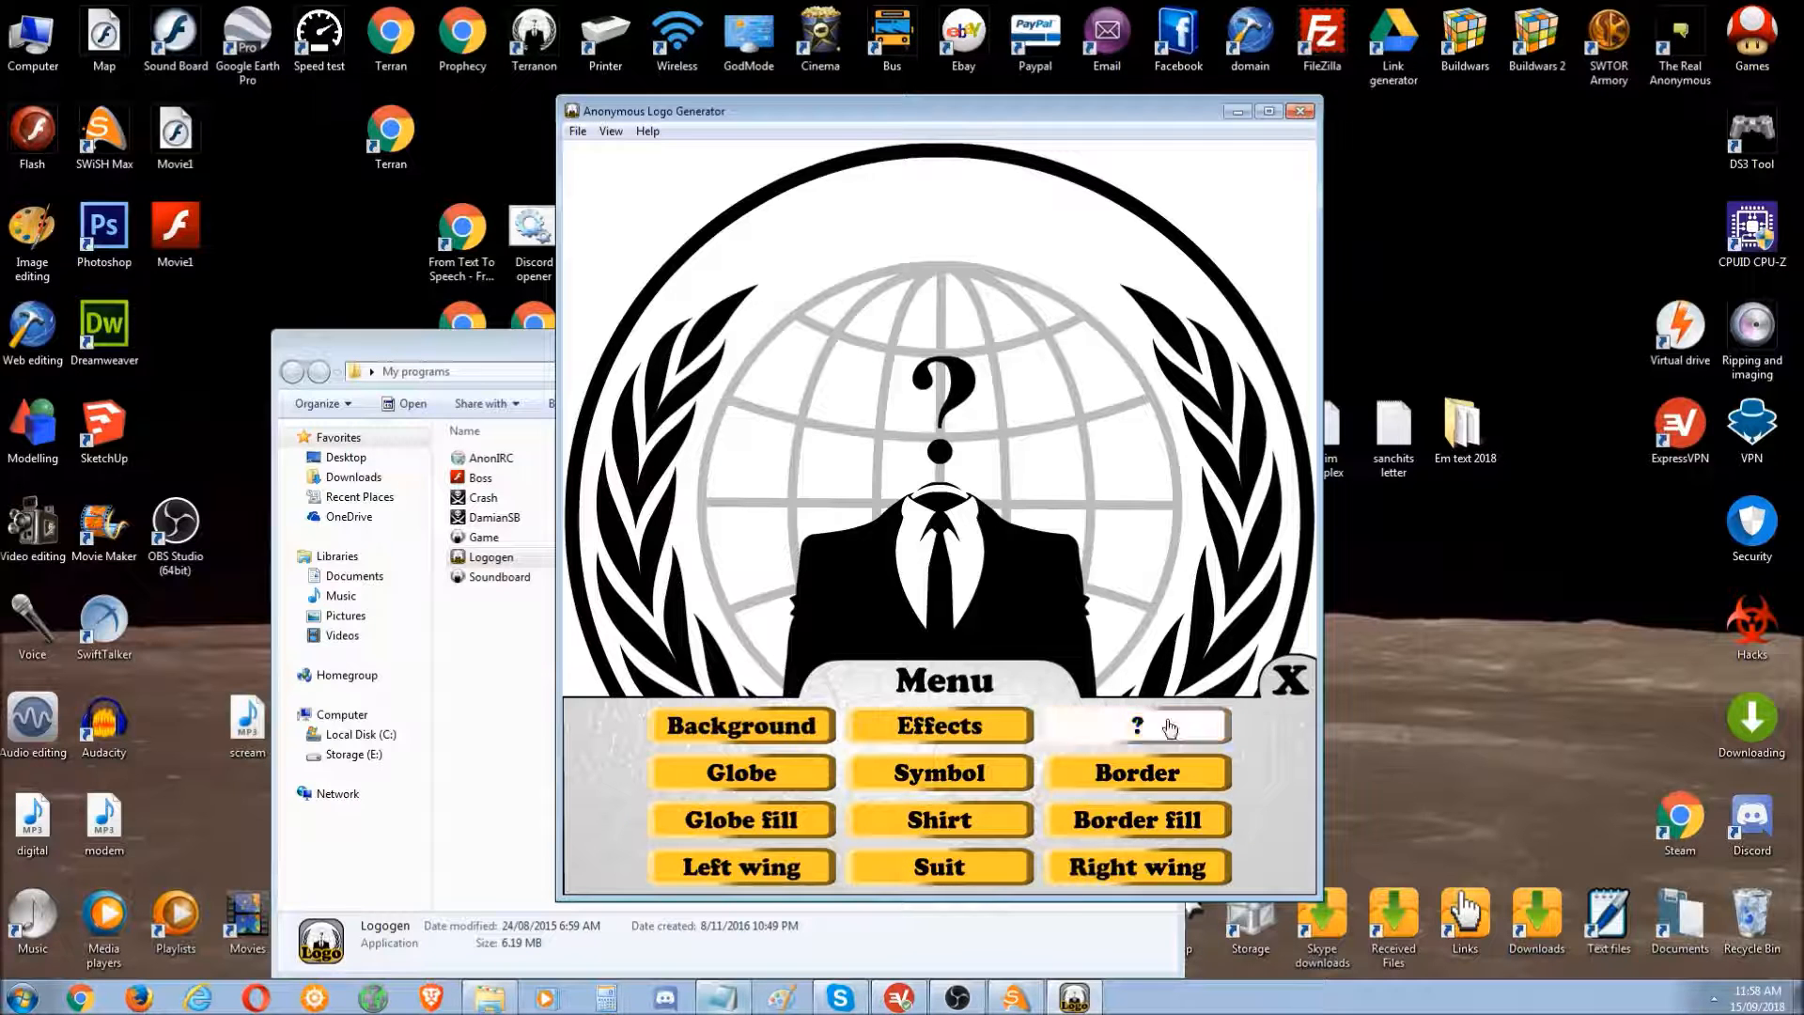
- Close and reopen the logo generator's menu, and look at its Effects and Border options
{"action": "left_click", "coordinate": [1289, 680]}
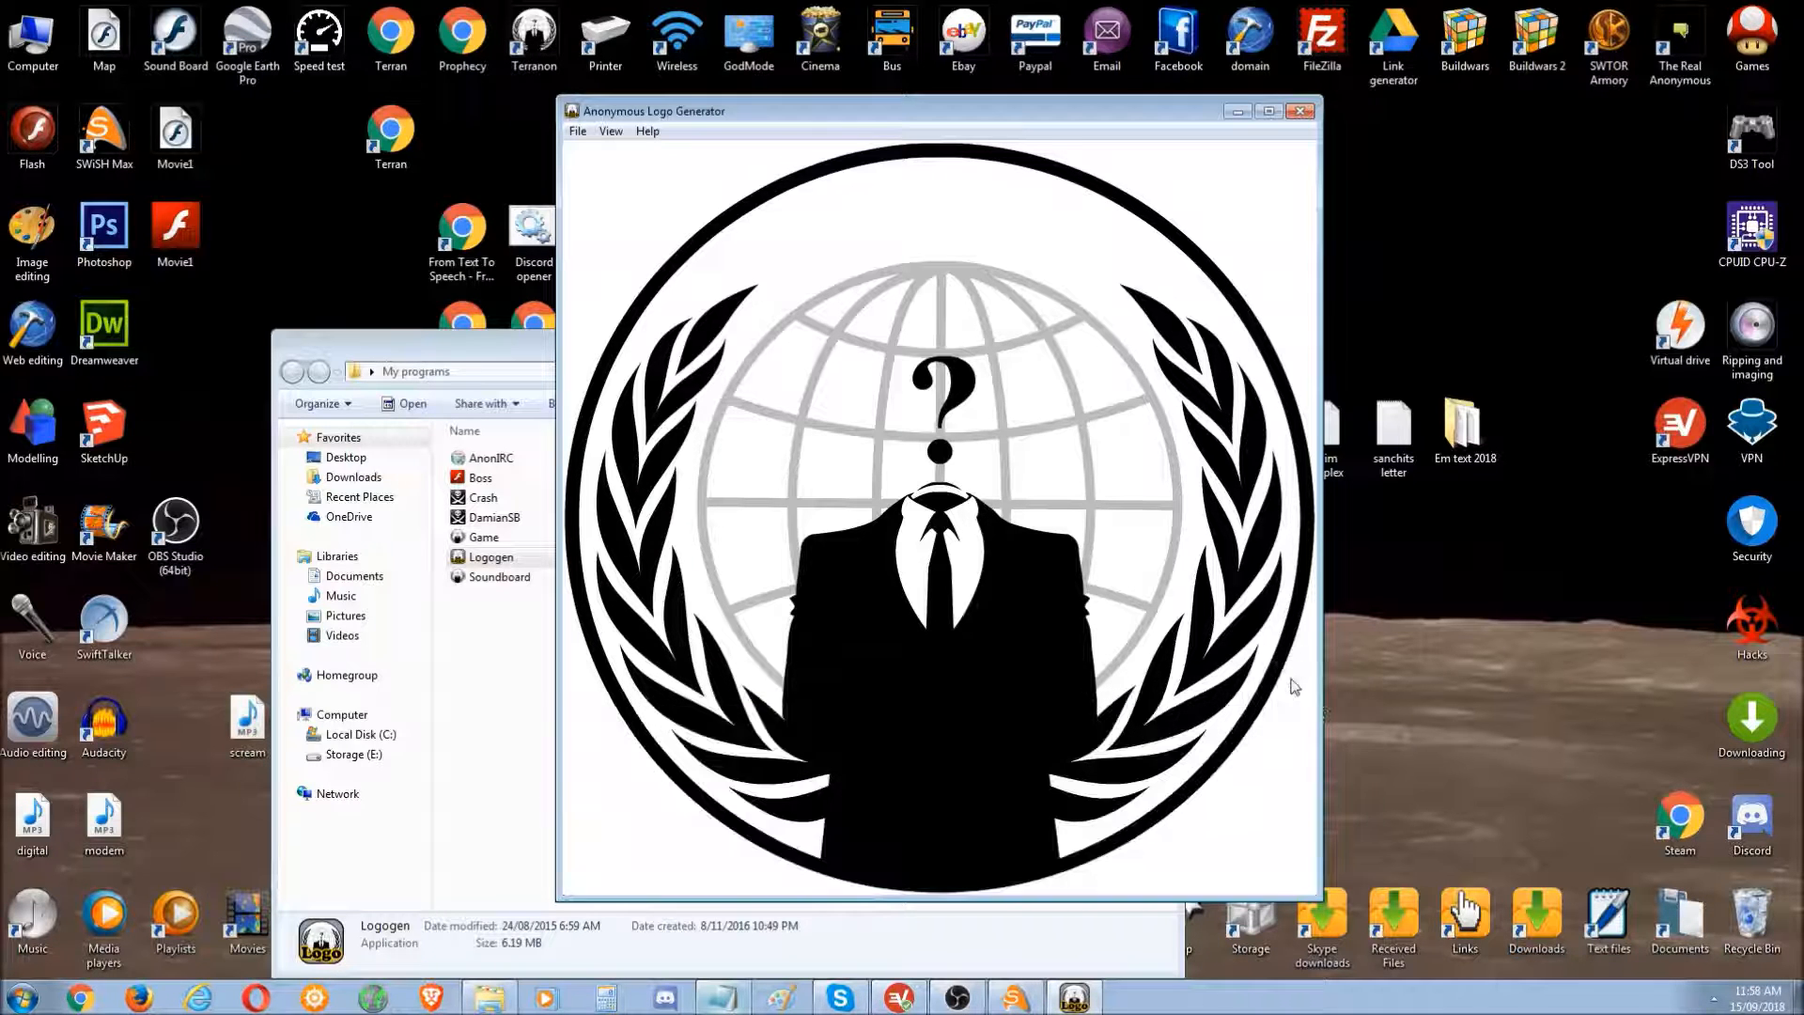
{"action": "left_click", "coordinate": [1070, 578]}
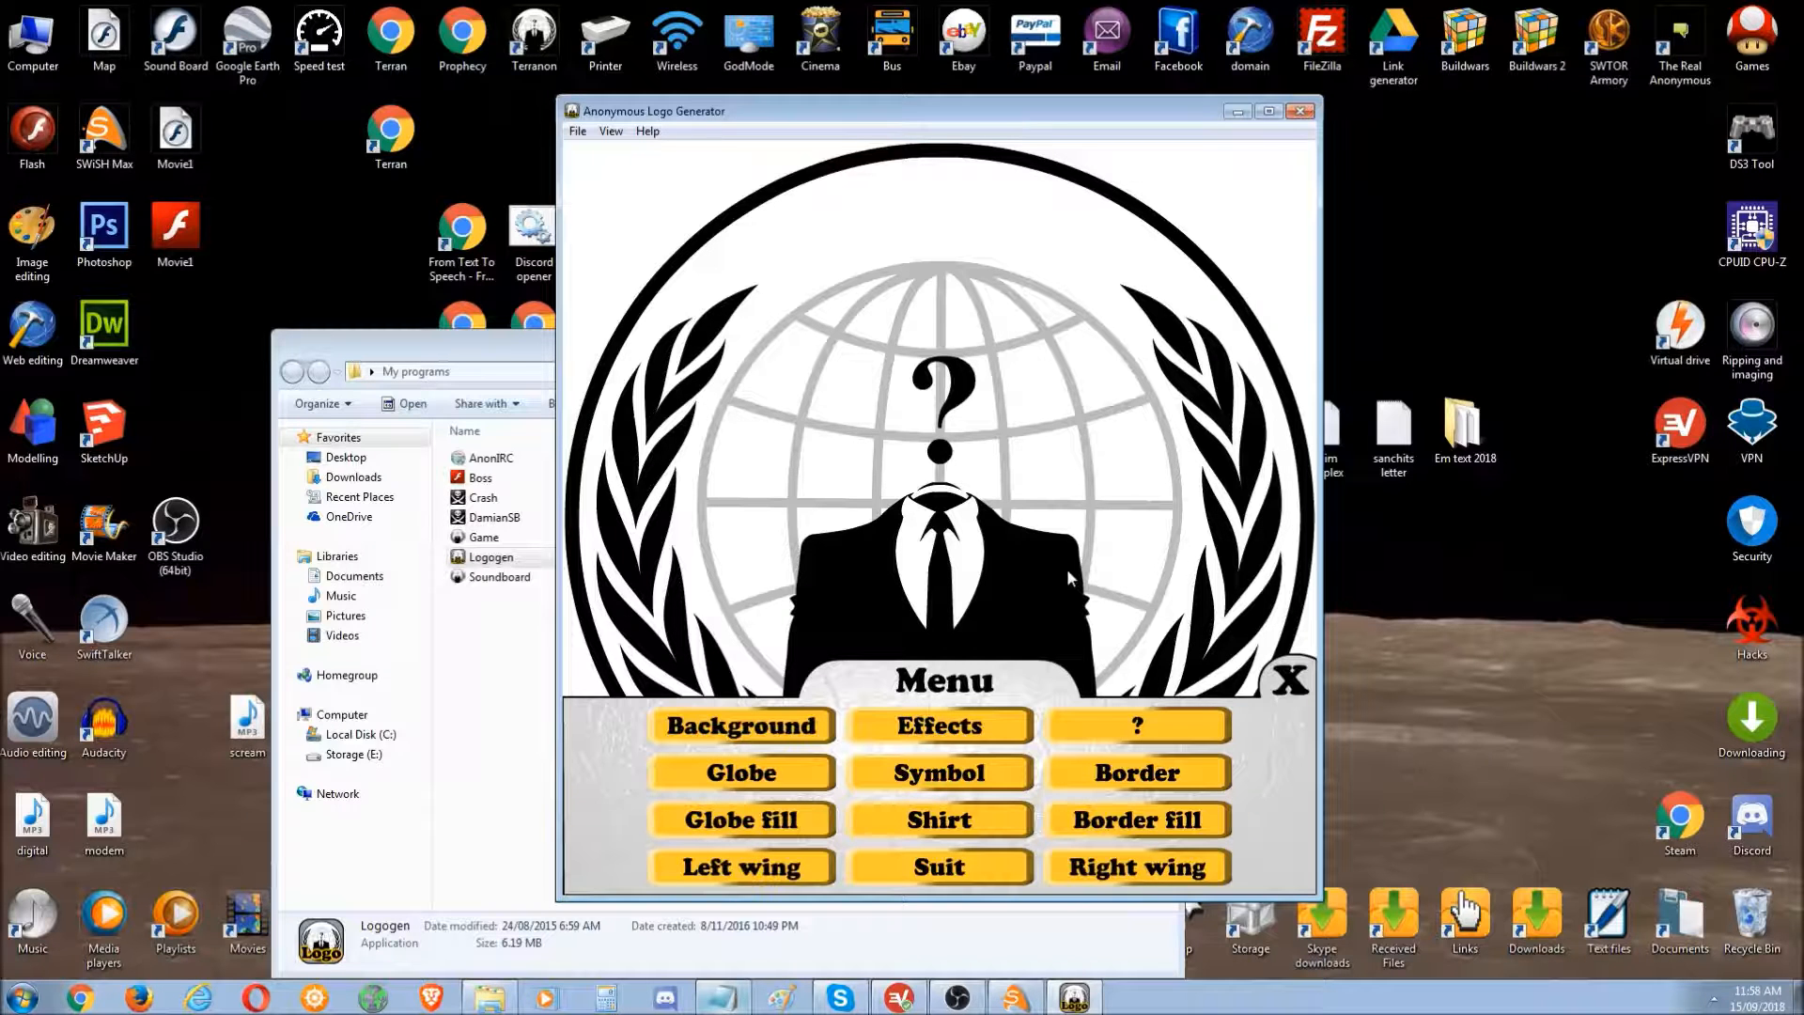
{"action": "left_click", "coordinate": [965, 726]}
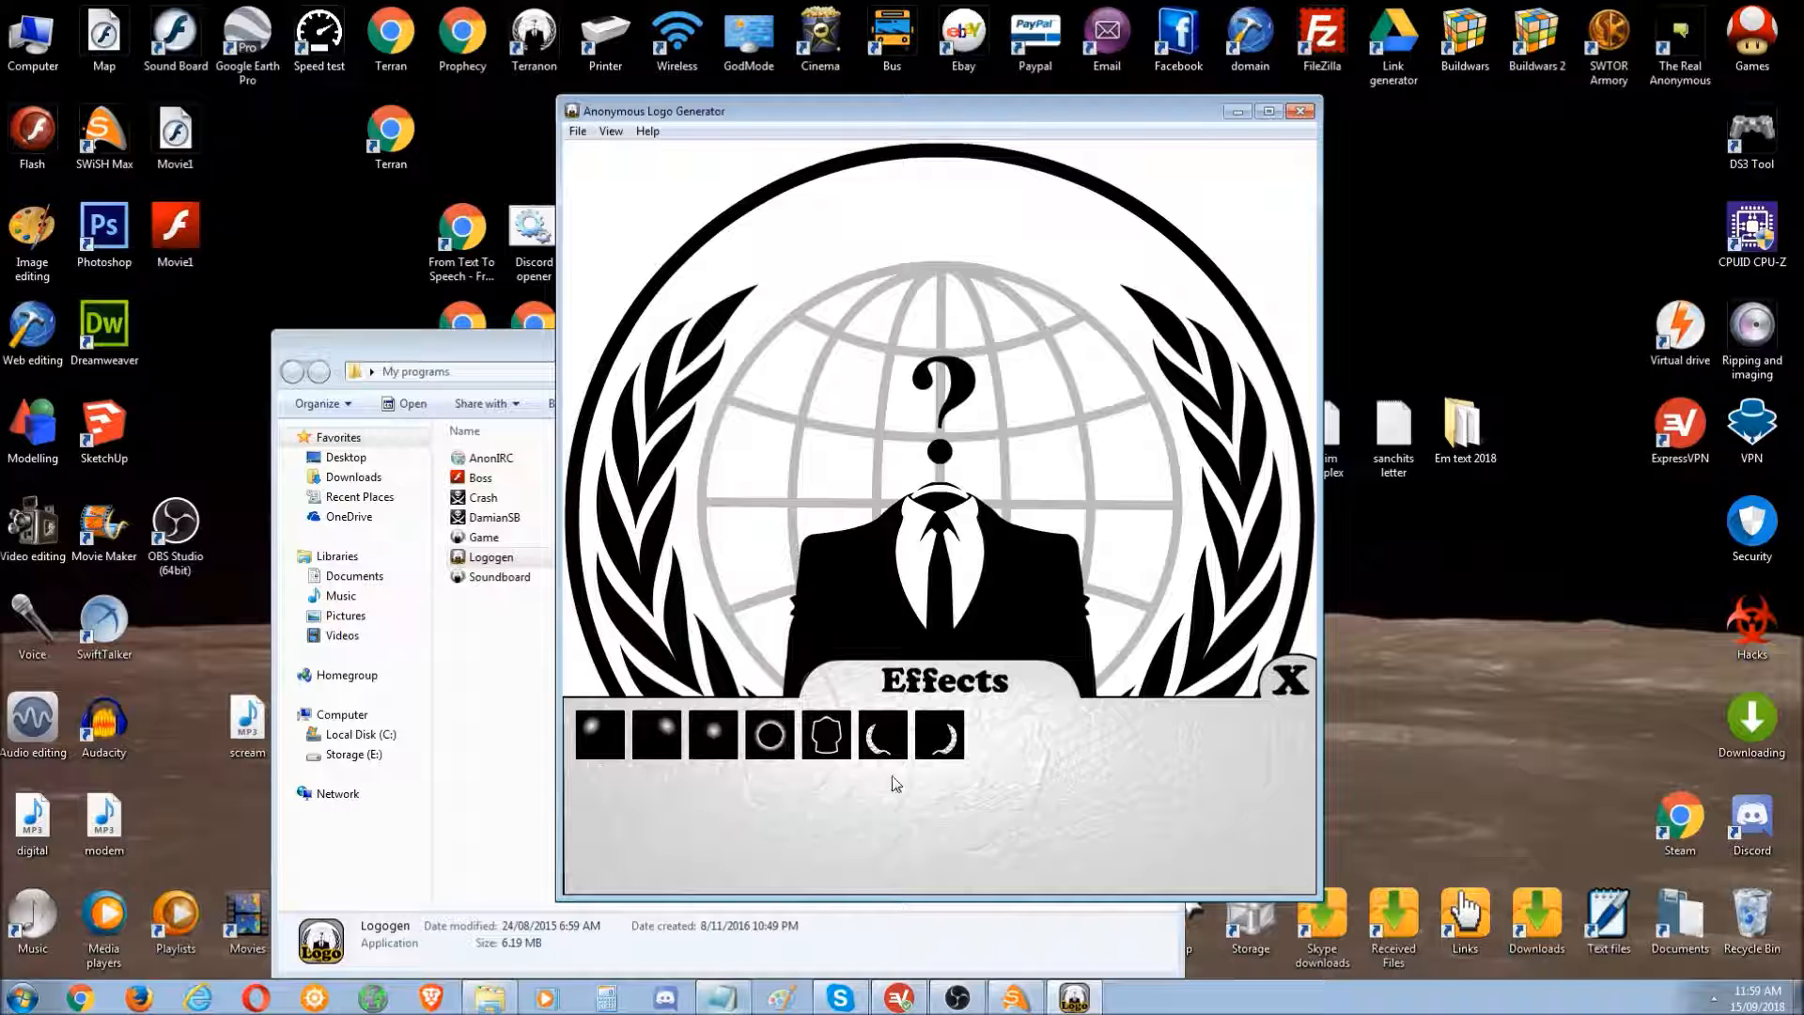
{"action": "left_click", "coordinate": [1289, 682]}
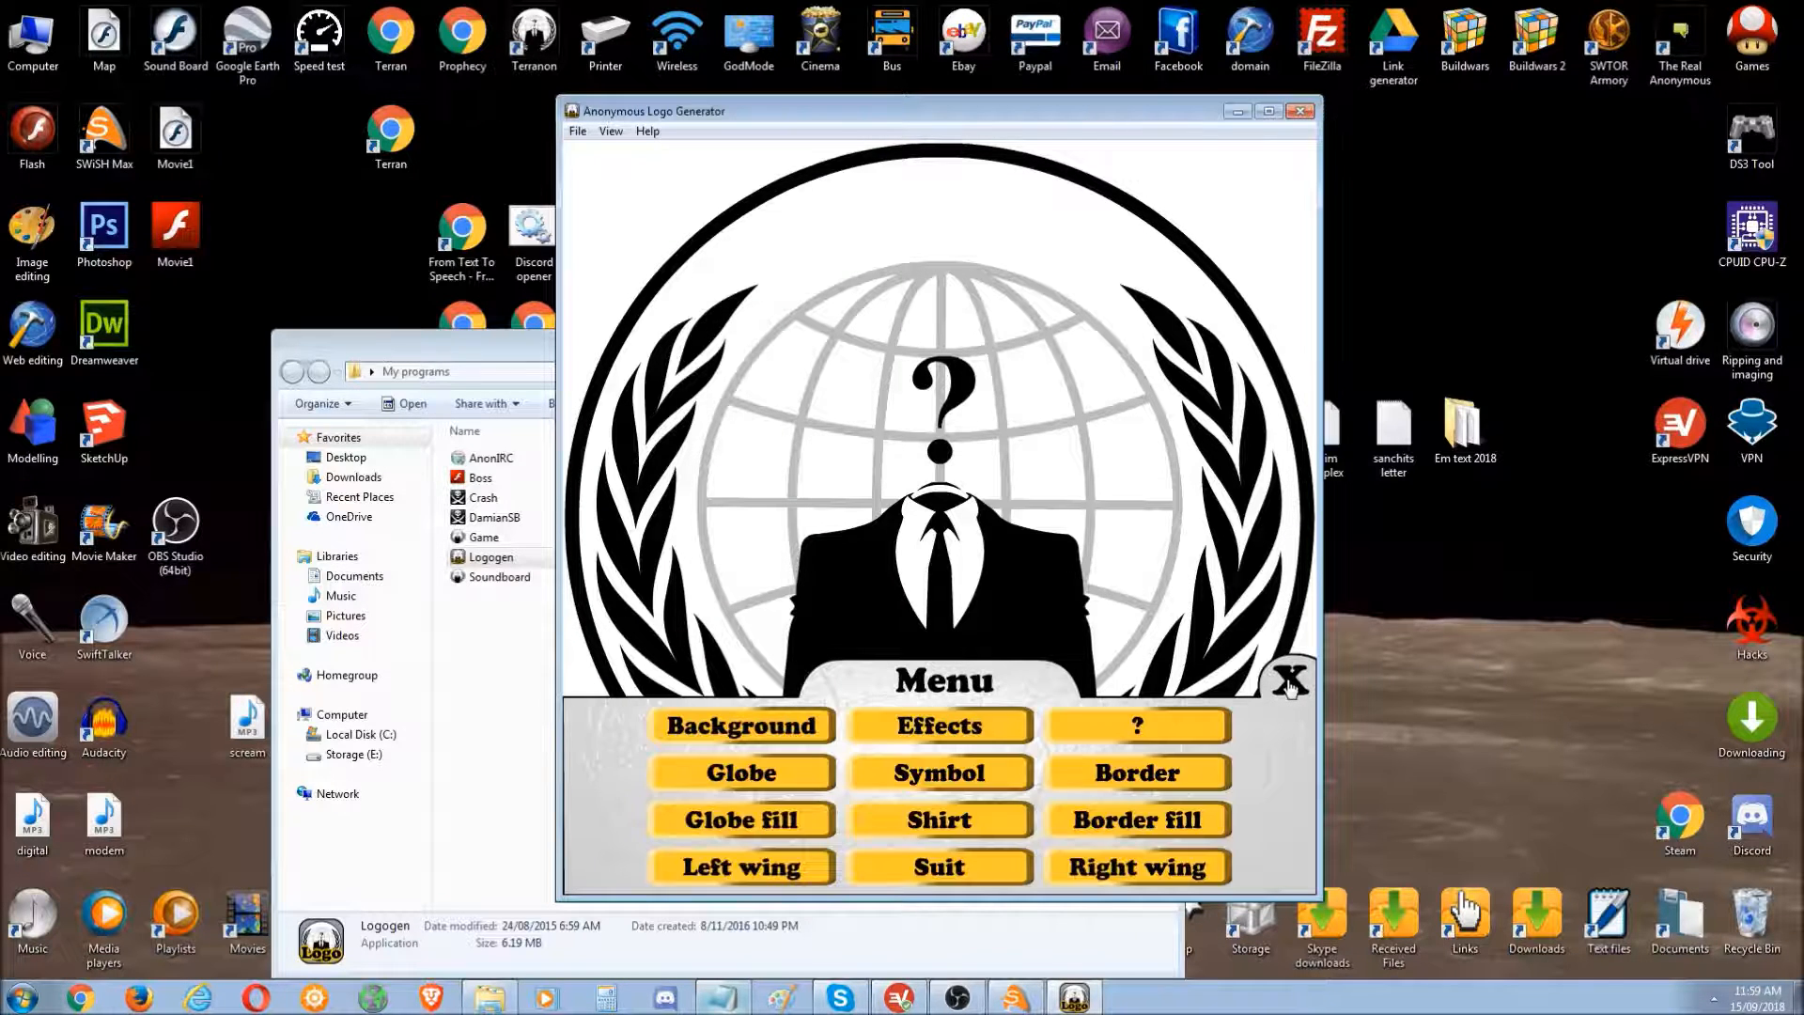
{"action": "left_click", "coordinate": [1111, 766]}
{"action": "left_click", "coordinate": [1289, 682]}
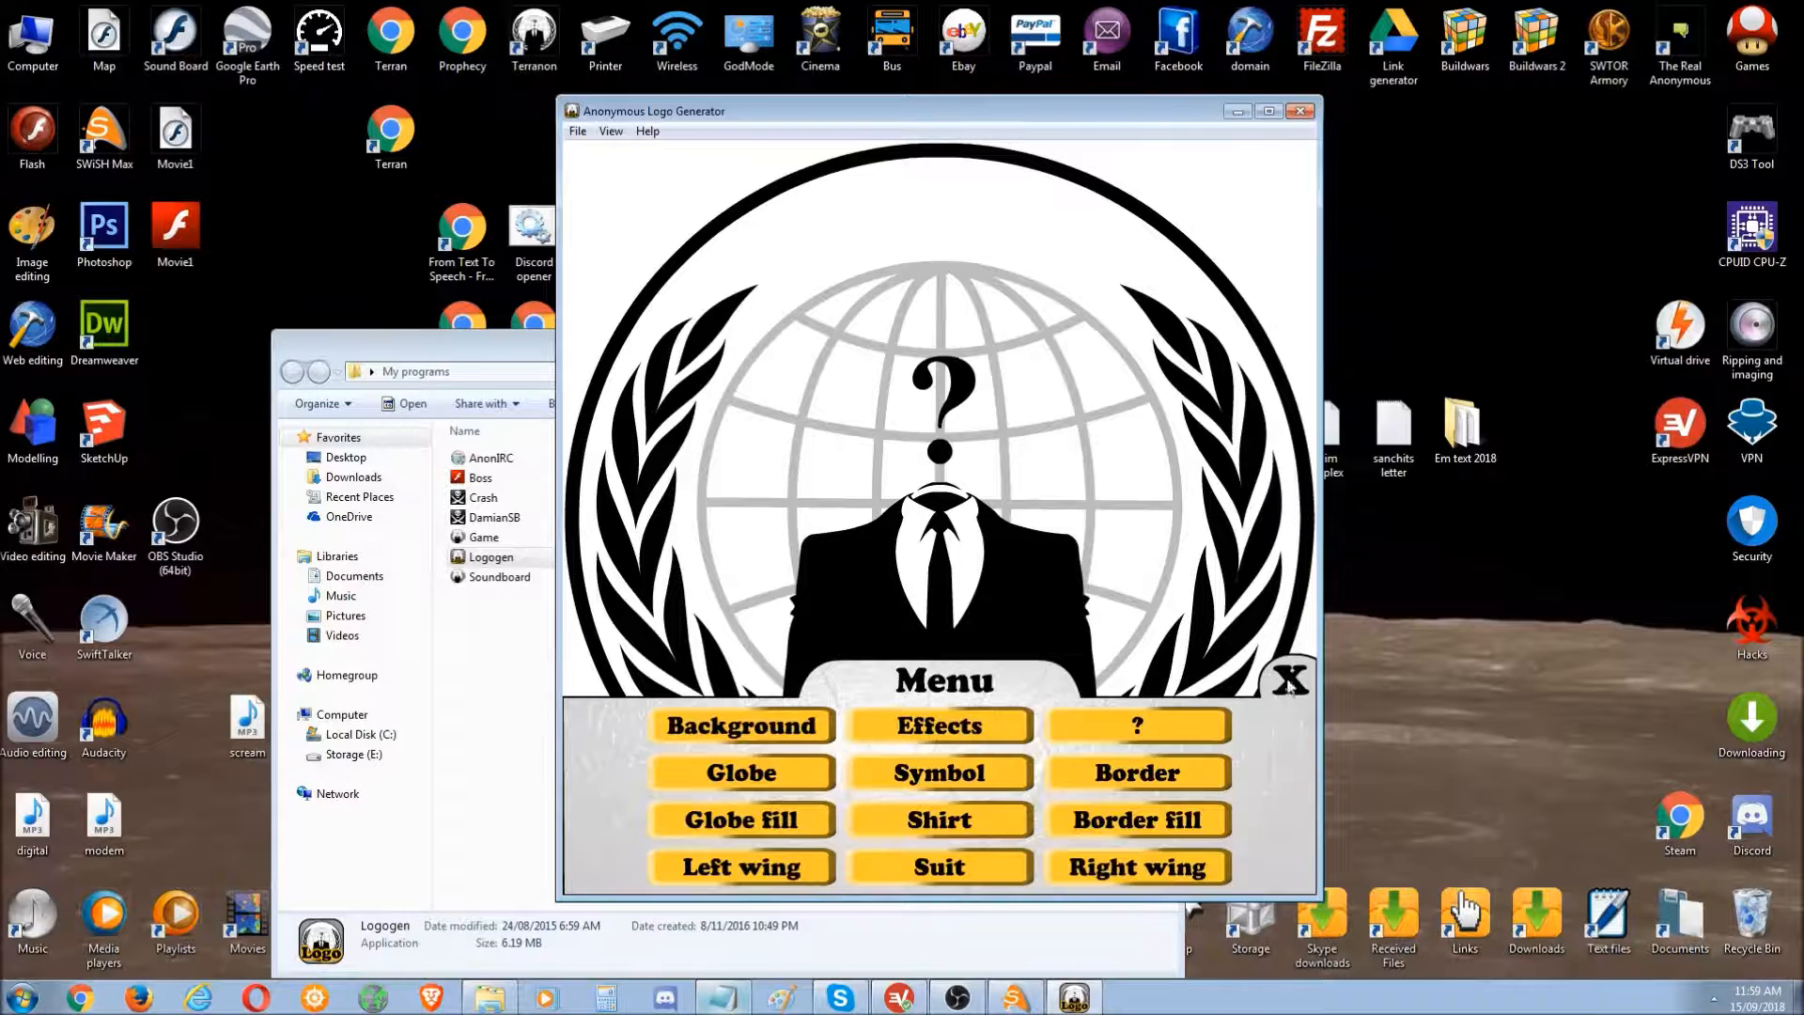
- Change the logo's border colour to green and return to the generator's menu
{"action": "left_click", "coordinate": [1135, 772]}
{"action": "left_click", "coordinate": [1165, 733]}
{"action": "left_click", "coordinate": [794, 801]}
{"action": "left_click", "coordinate": [1289, 678]}
- Fill the logo's right wing with the purple nebula texture and return to the generator's menu
{"action": "left_click", "coordinate": [1121, 858]}
{"action": "left_click", "coordinate": [1137, 693]}
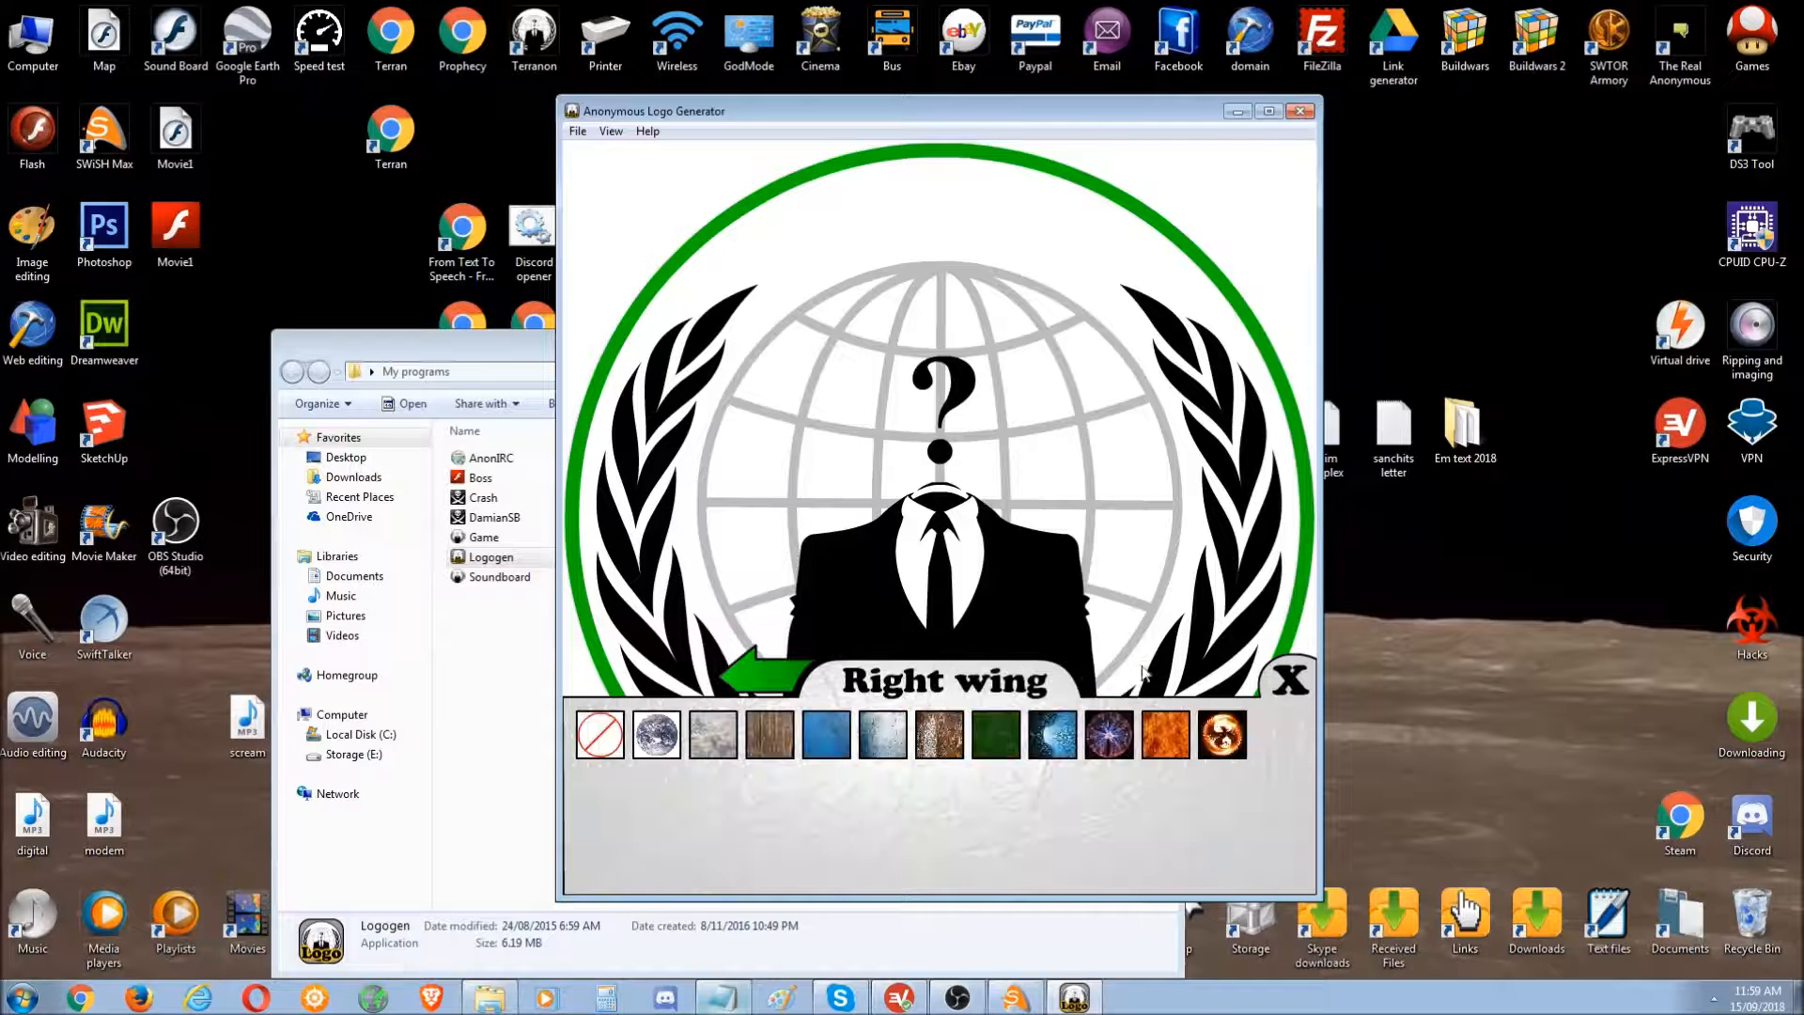
{"action": "left_click", "coordinate": [1109, 734]}
{"action": "left_click", "coordinate": [1289, 678]}
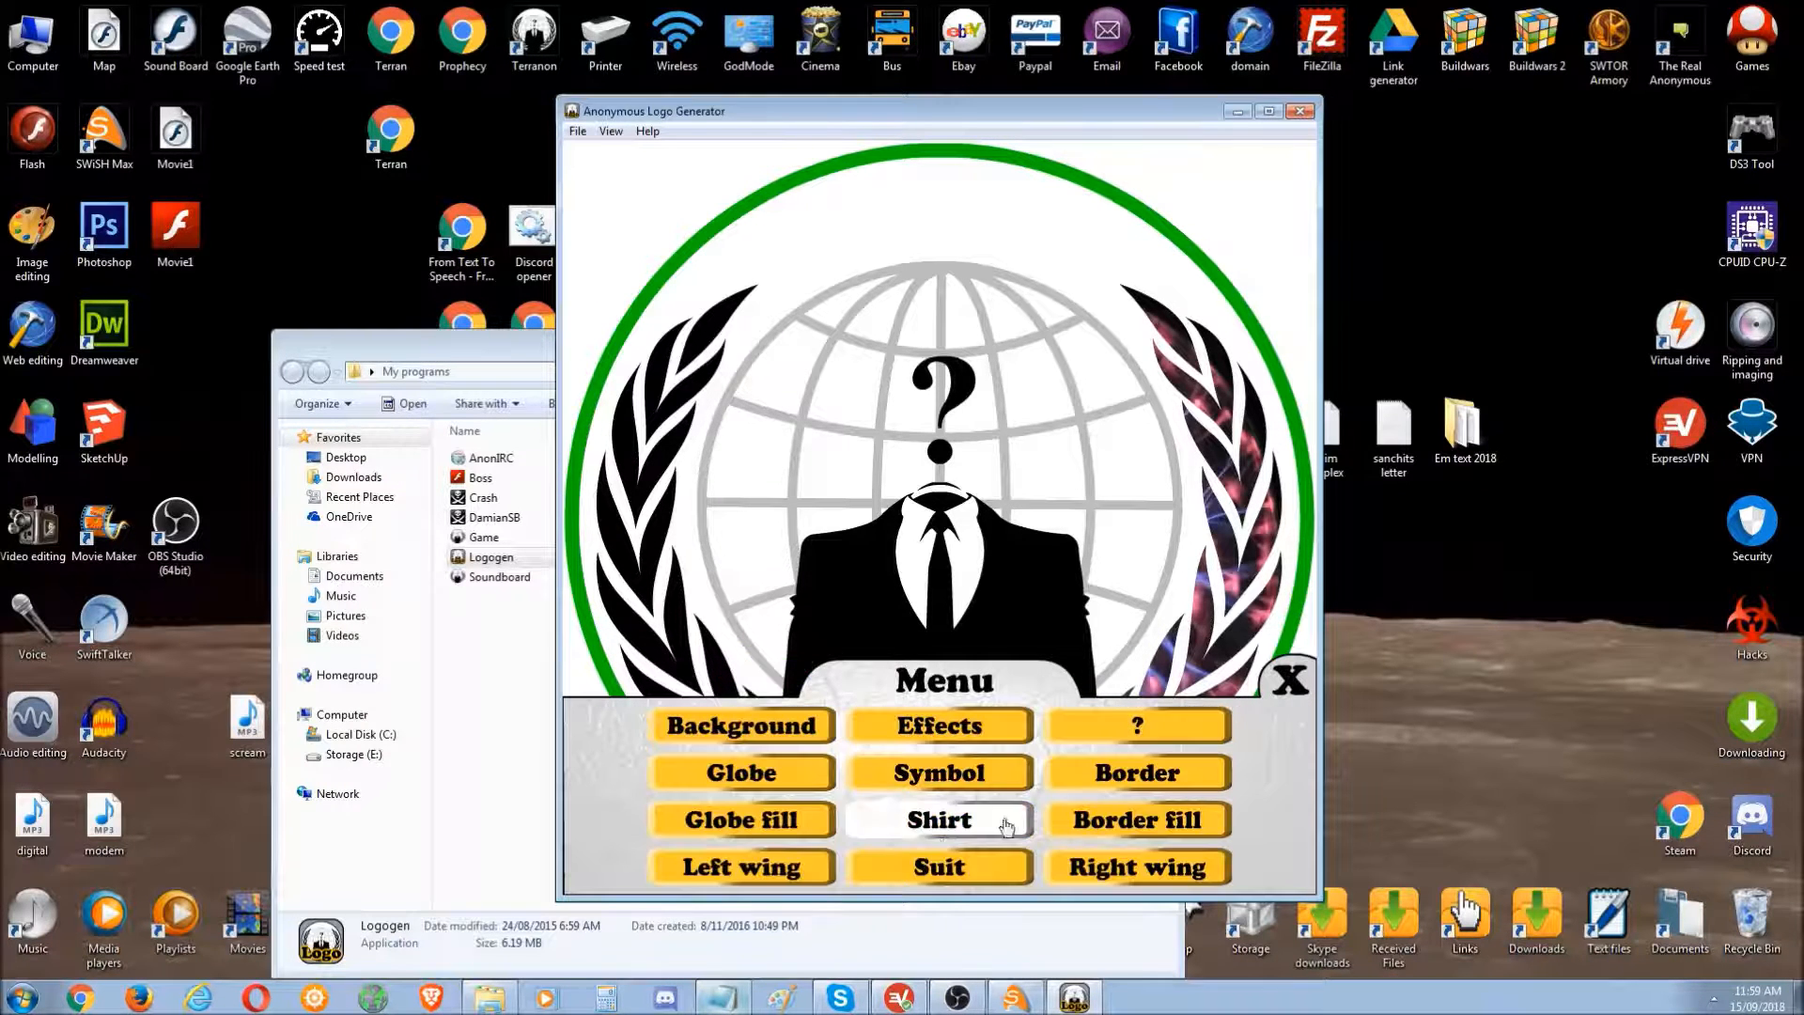
- Try the earth and fire textures as the globe fill, and settle on the fiery phoenix picture
{"action": "left_click", "coordinate": [762, 823]}
{"action": "left_click", "coordinate": [1089, 689]}
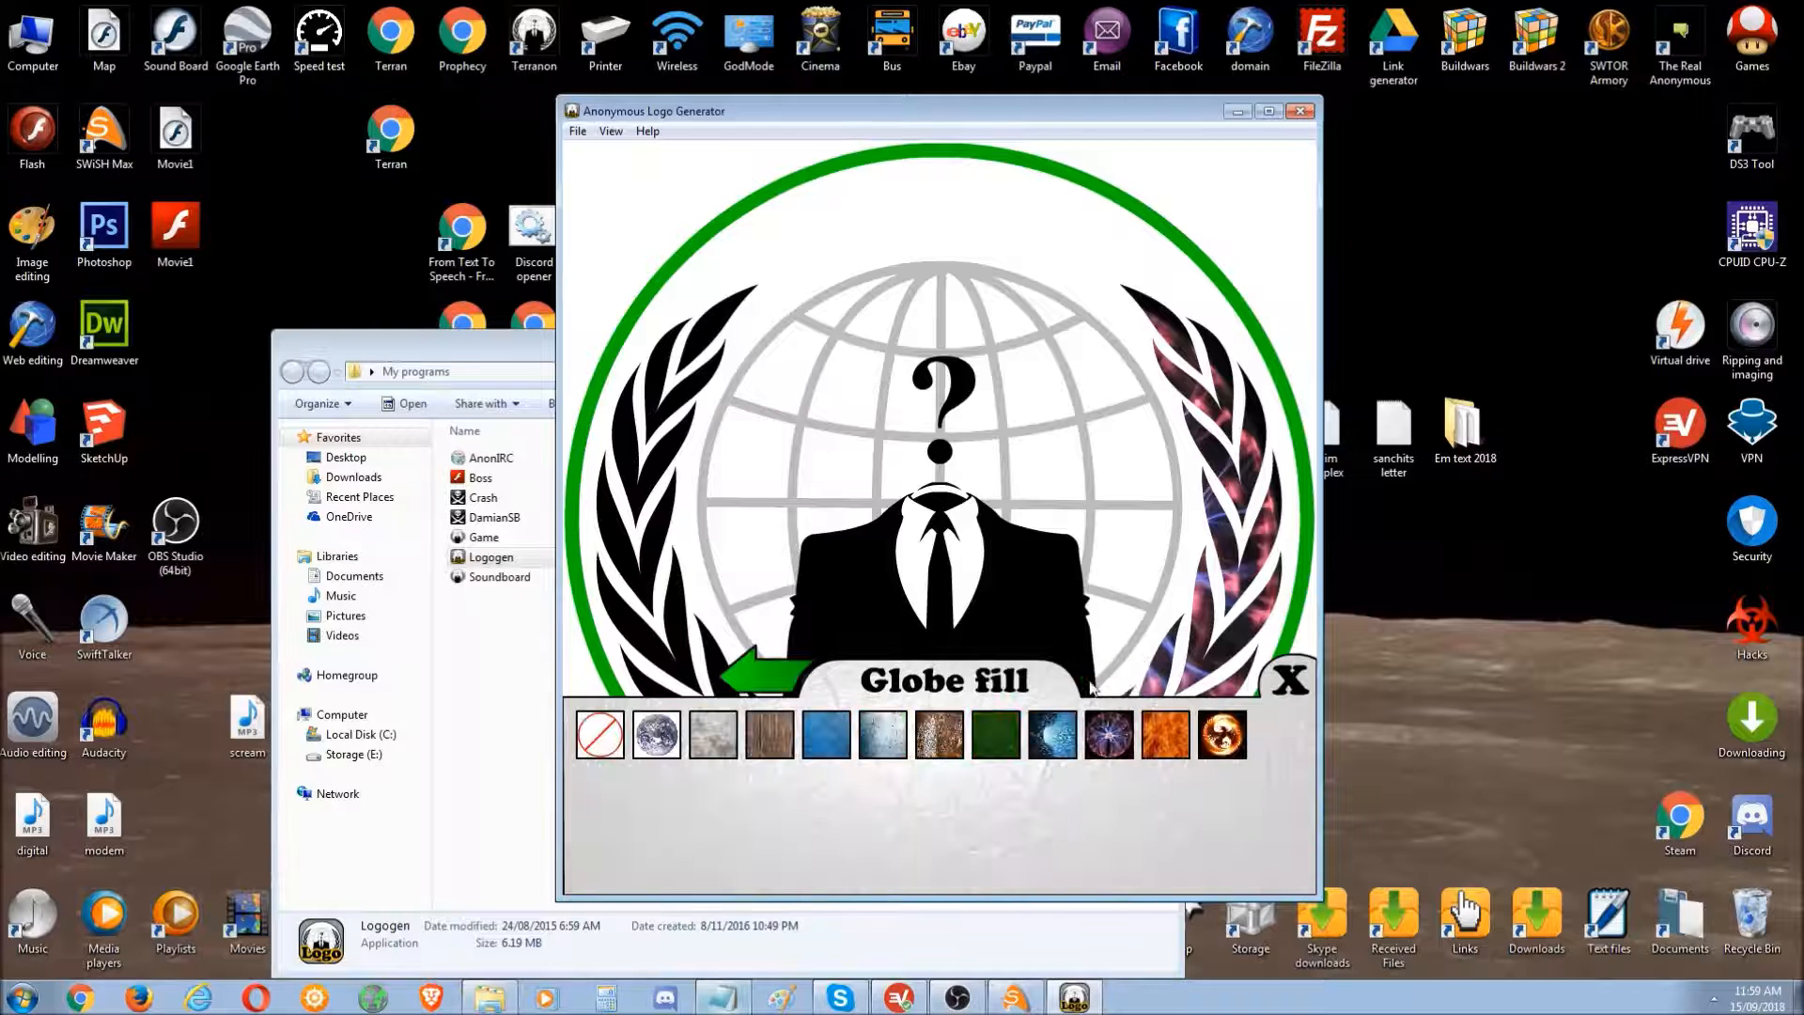
{"action": "left_click", "coordinate": [656, 736]}
{"action": "left_click", "coordinate": [1170, 744]}
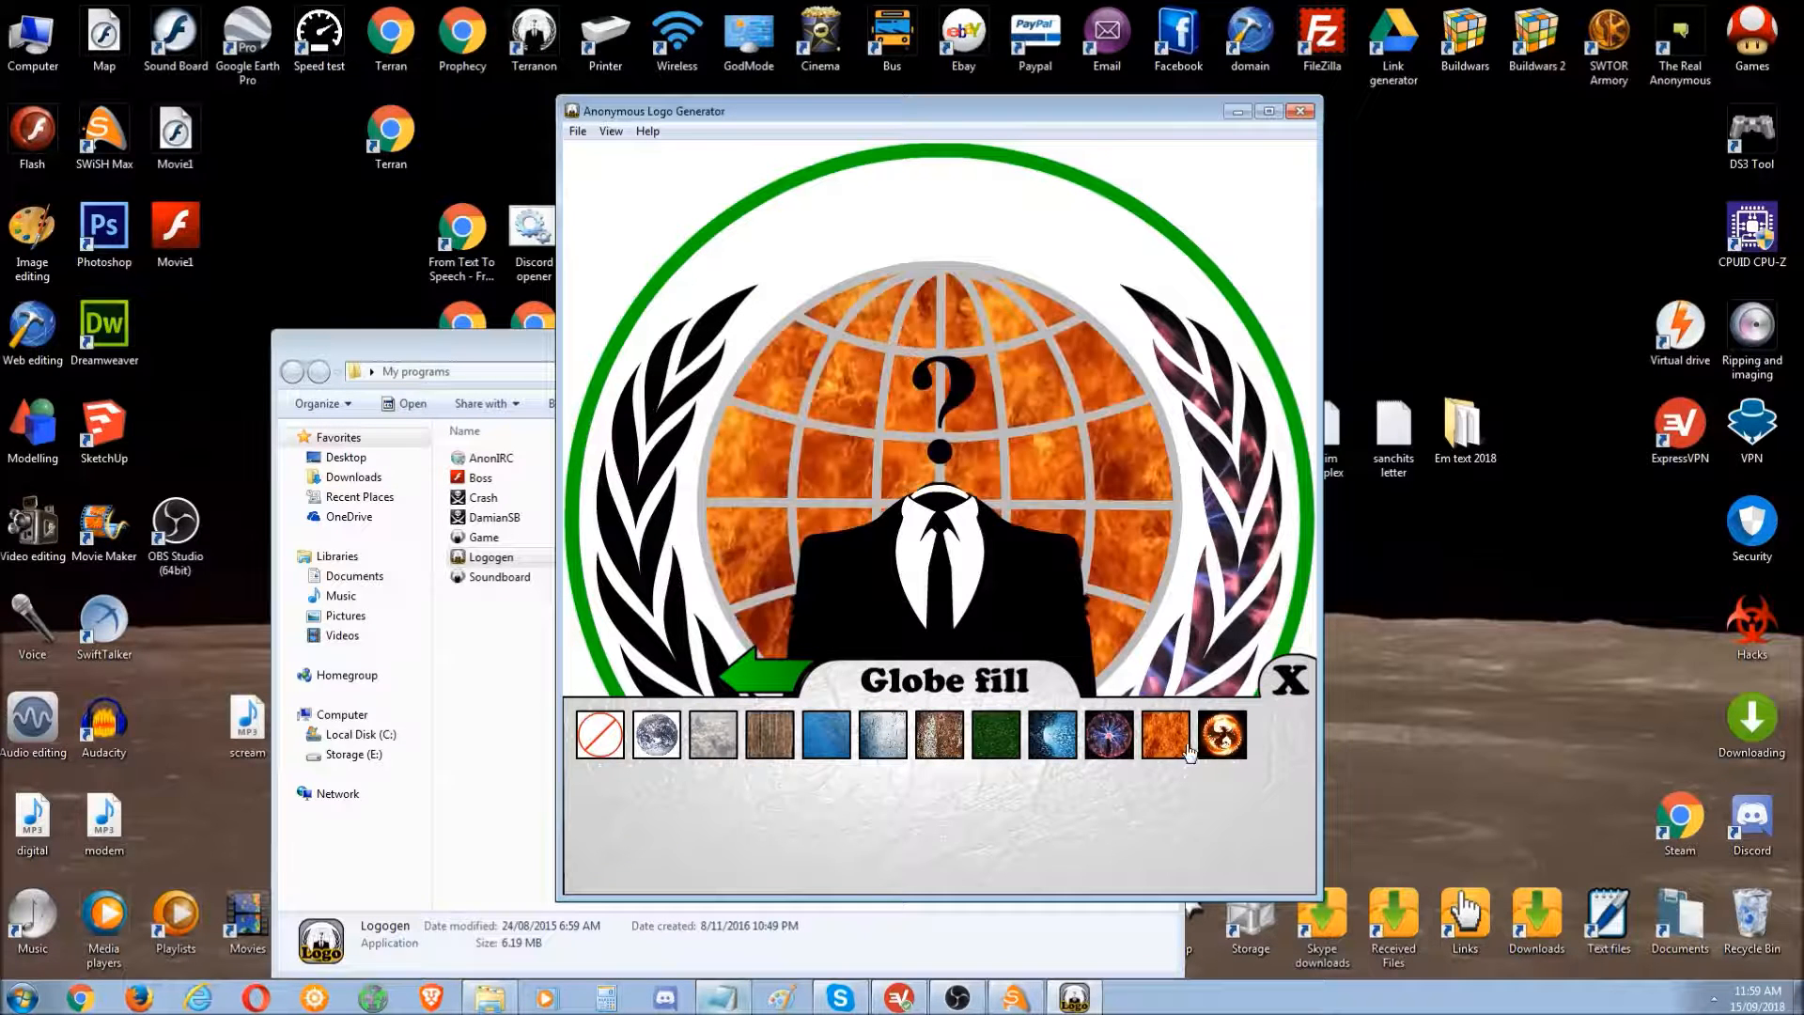
{"action": "left_click", "coordinate": [1217, 744]}
{"action": "left_click", "coordinate": [1290, 676]}
- Set the logo's background to black and close the menu to show the whole logo
{"action": "left_click", "coordinate": [737, 730]}
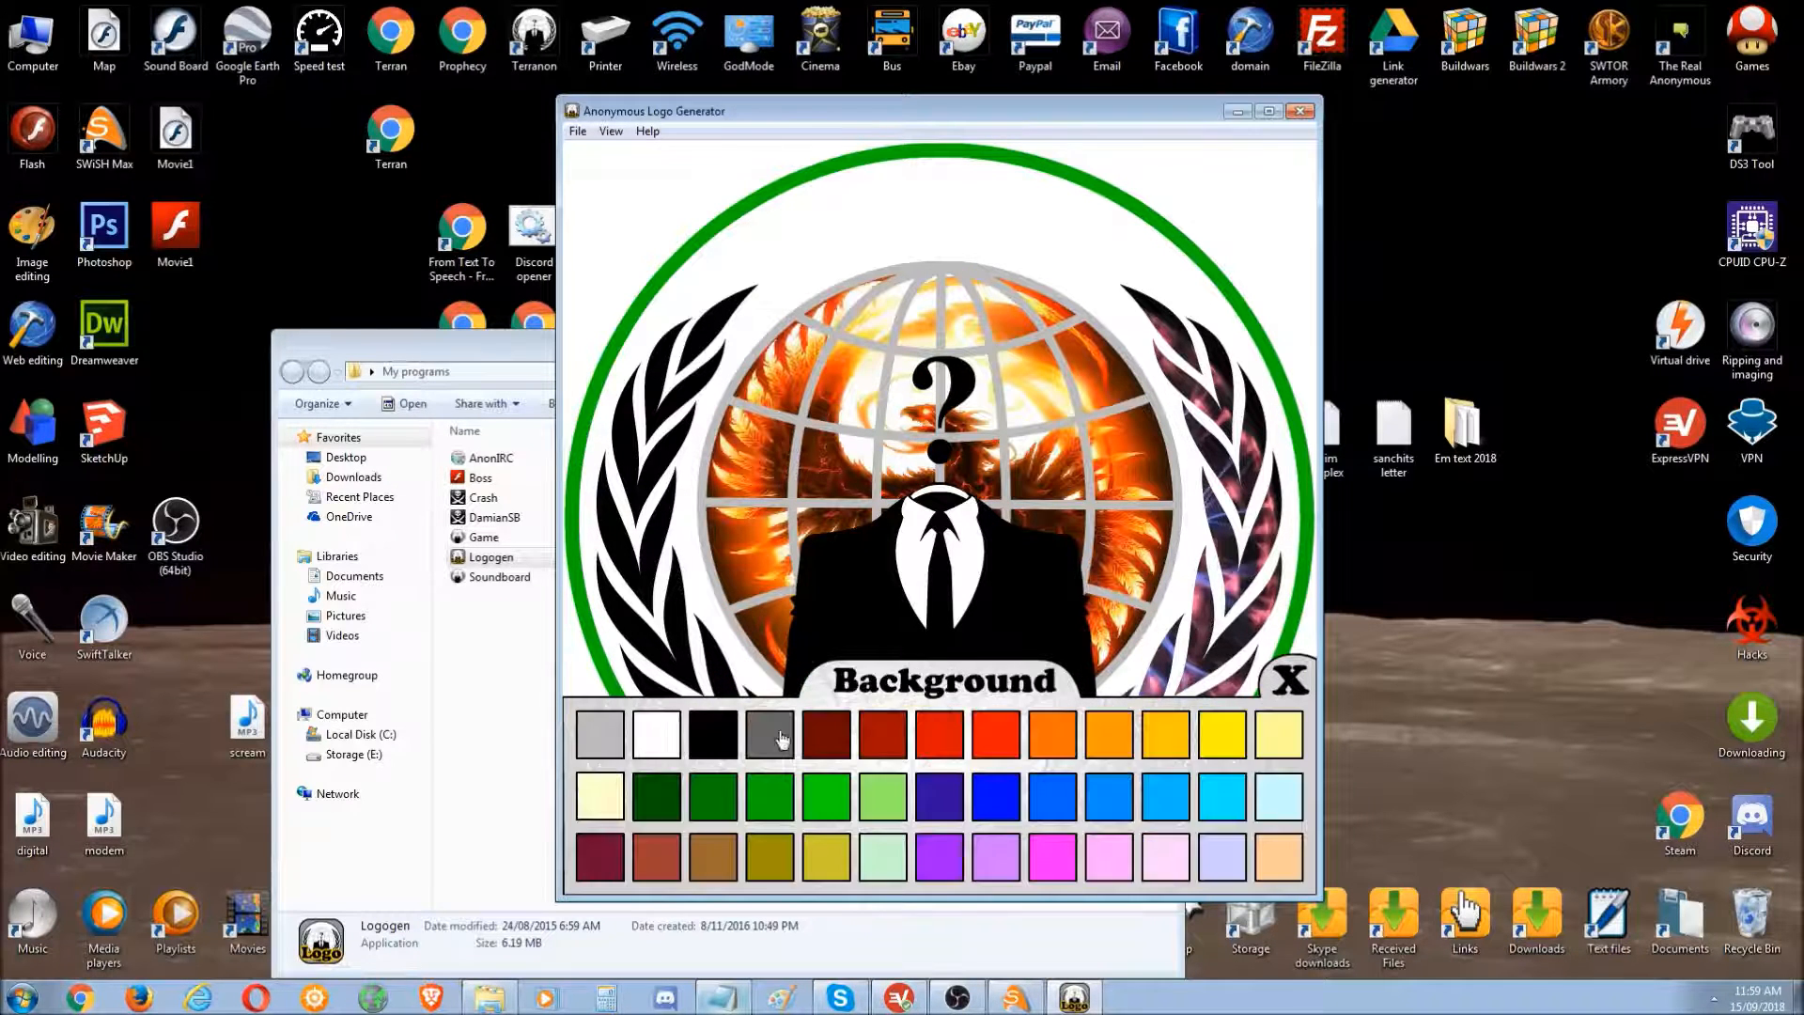
{"action": "left_click", "coordinate": [722, 737]}
{"action": "left_click", "coordinate": [1290, 676]}
{"action": "left_click", "coordinate": [1289, 675]}
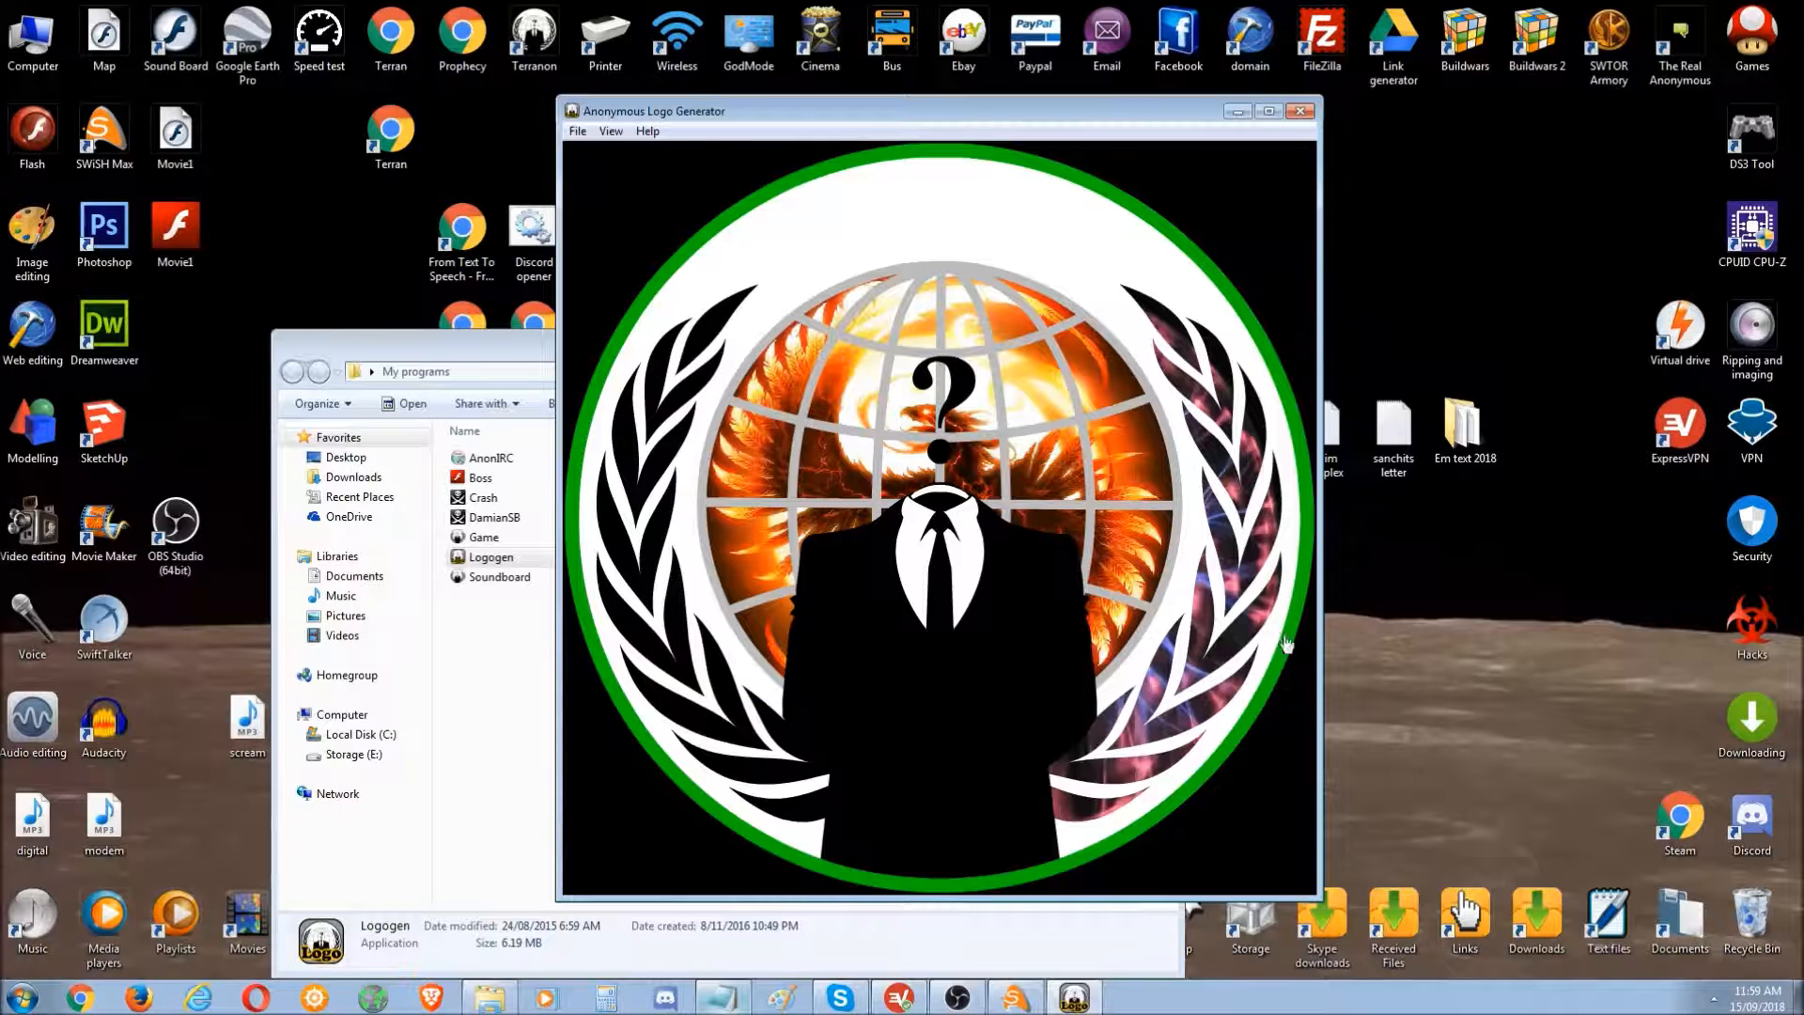
- Close the logo generator and the My programs folder, and switch back to SWiSH Max
{"action": "left_click", "coordinate": [1301, 110]}
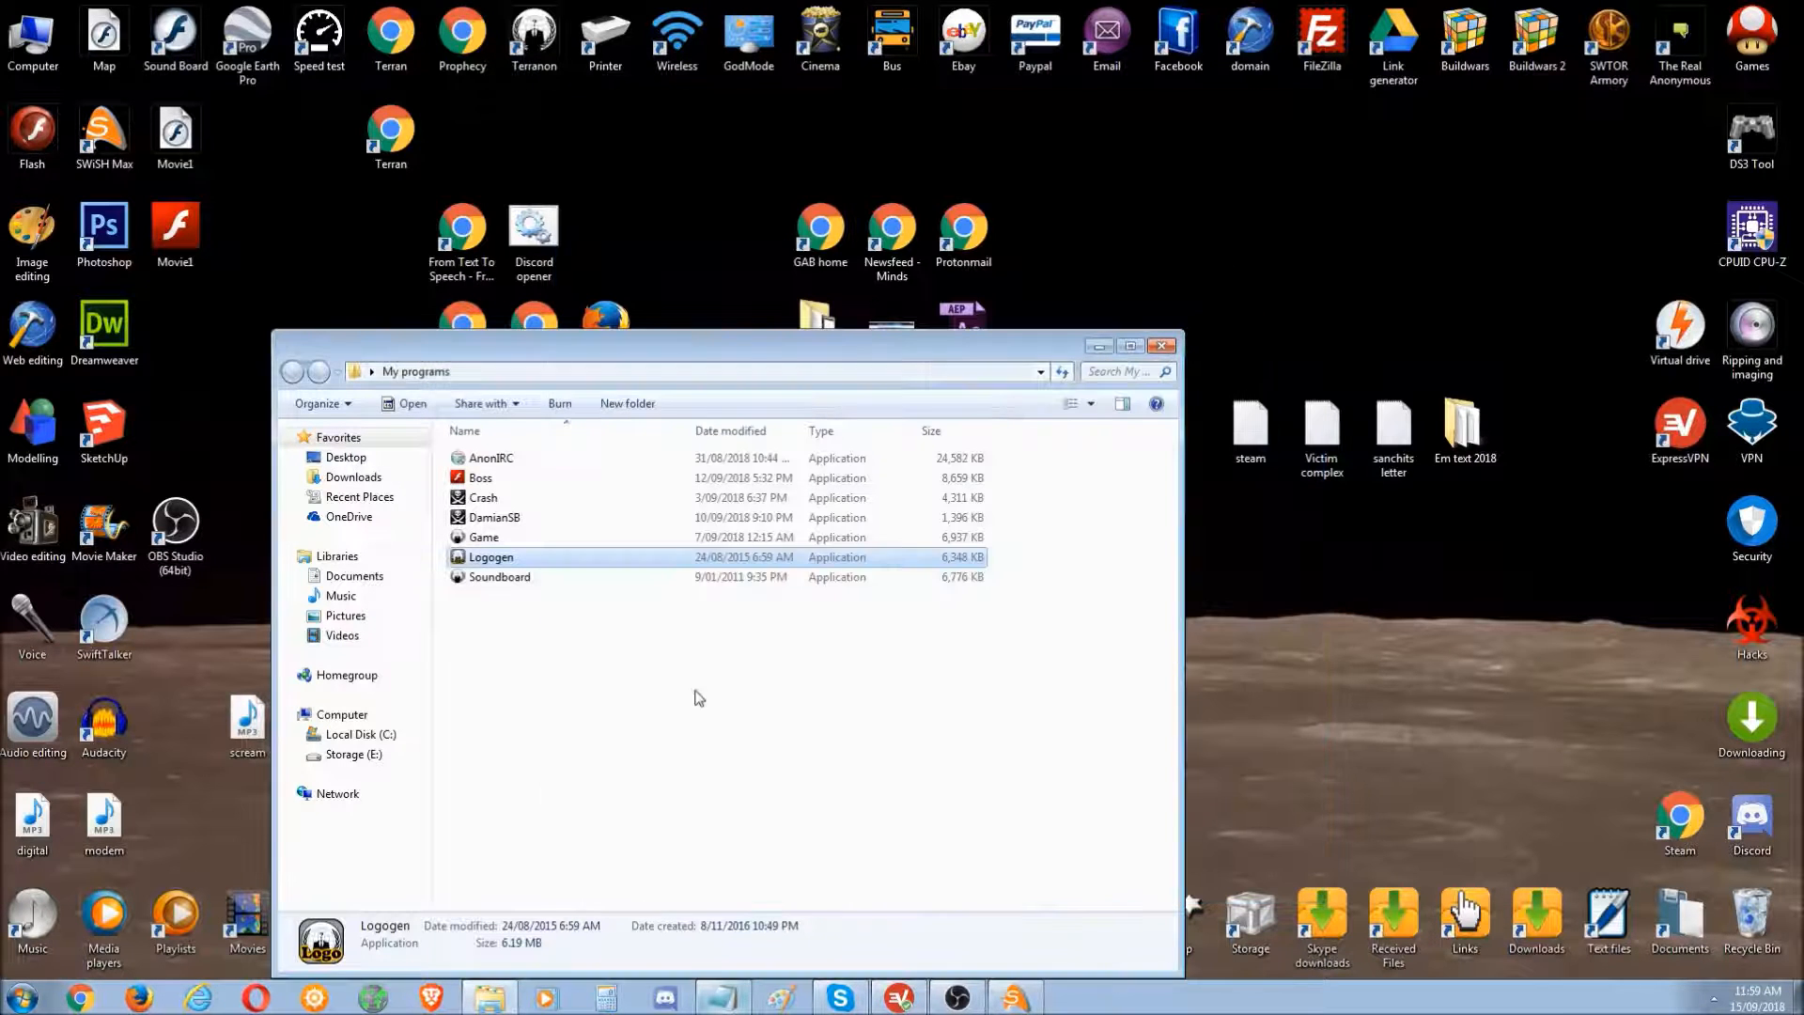
{"action": "left_click", "coordinate": [707, 646]}
{"action": "left_click", "coordinate": [1165, 345]}
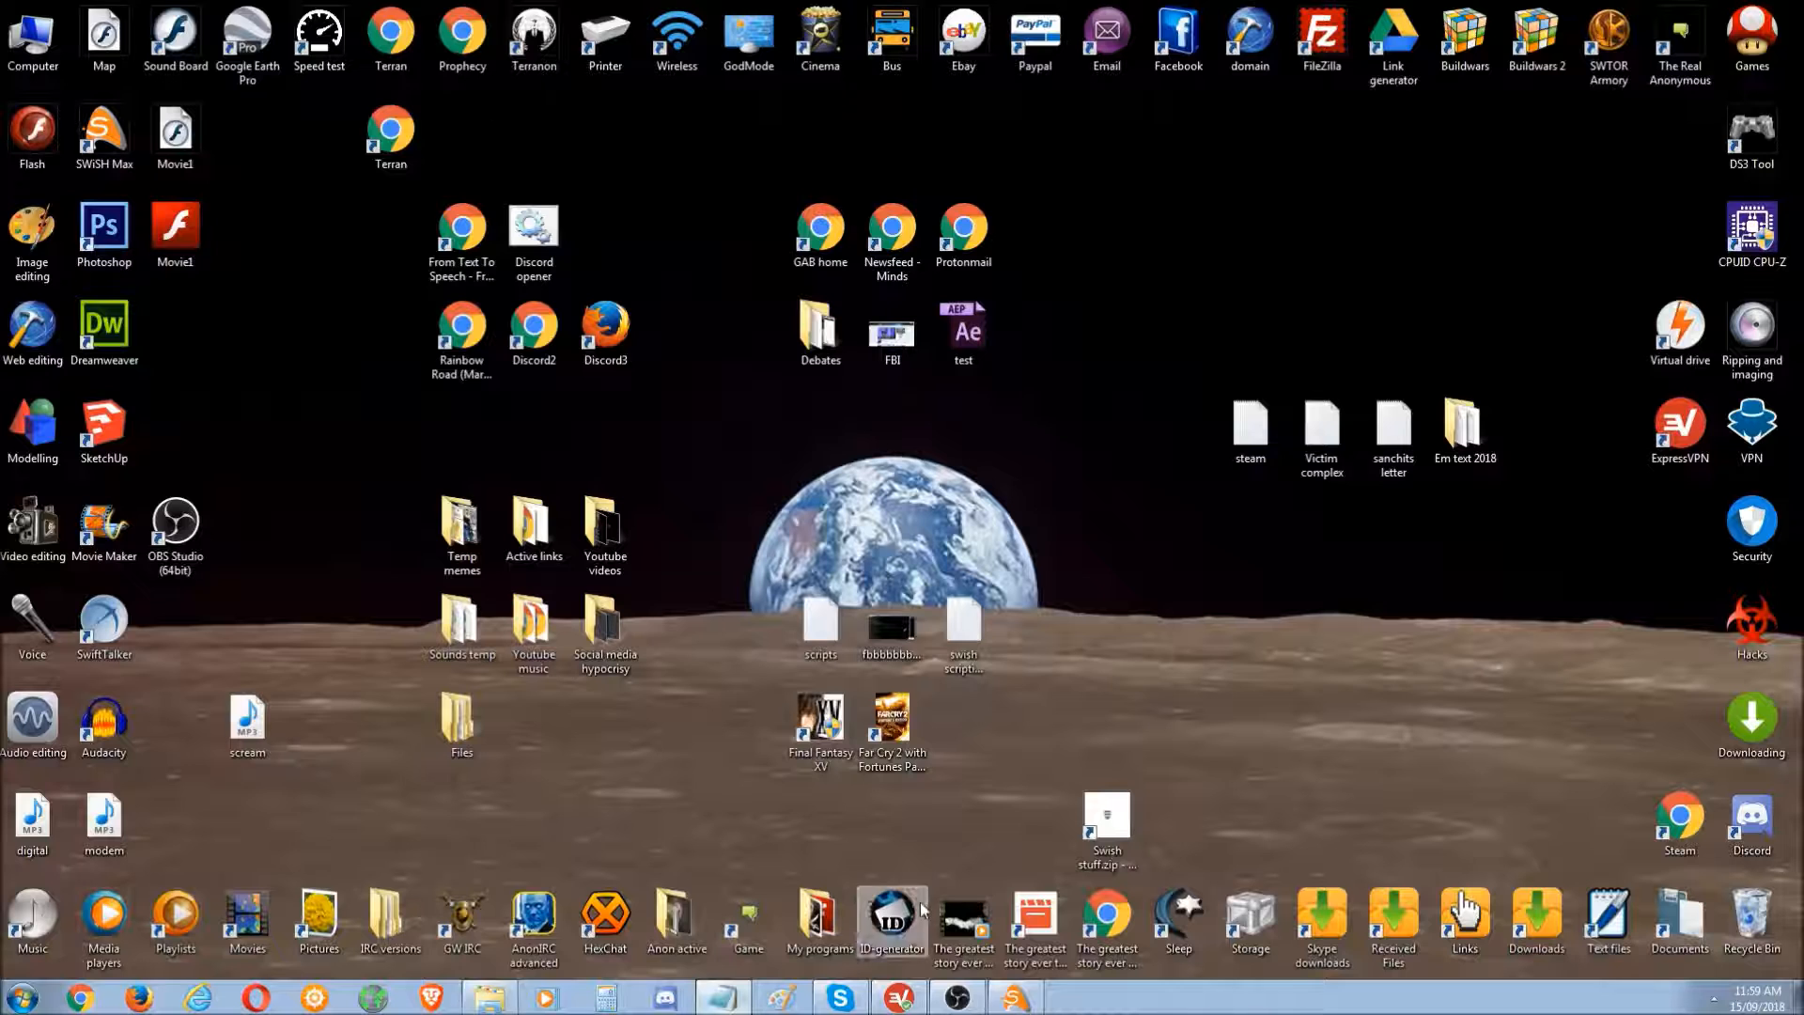
{"action": "left_click", "coordinate": [1015, 998]}
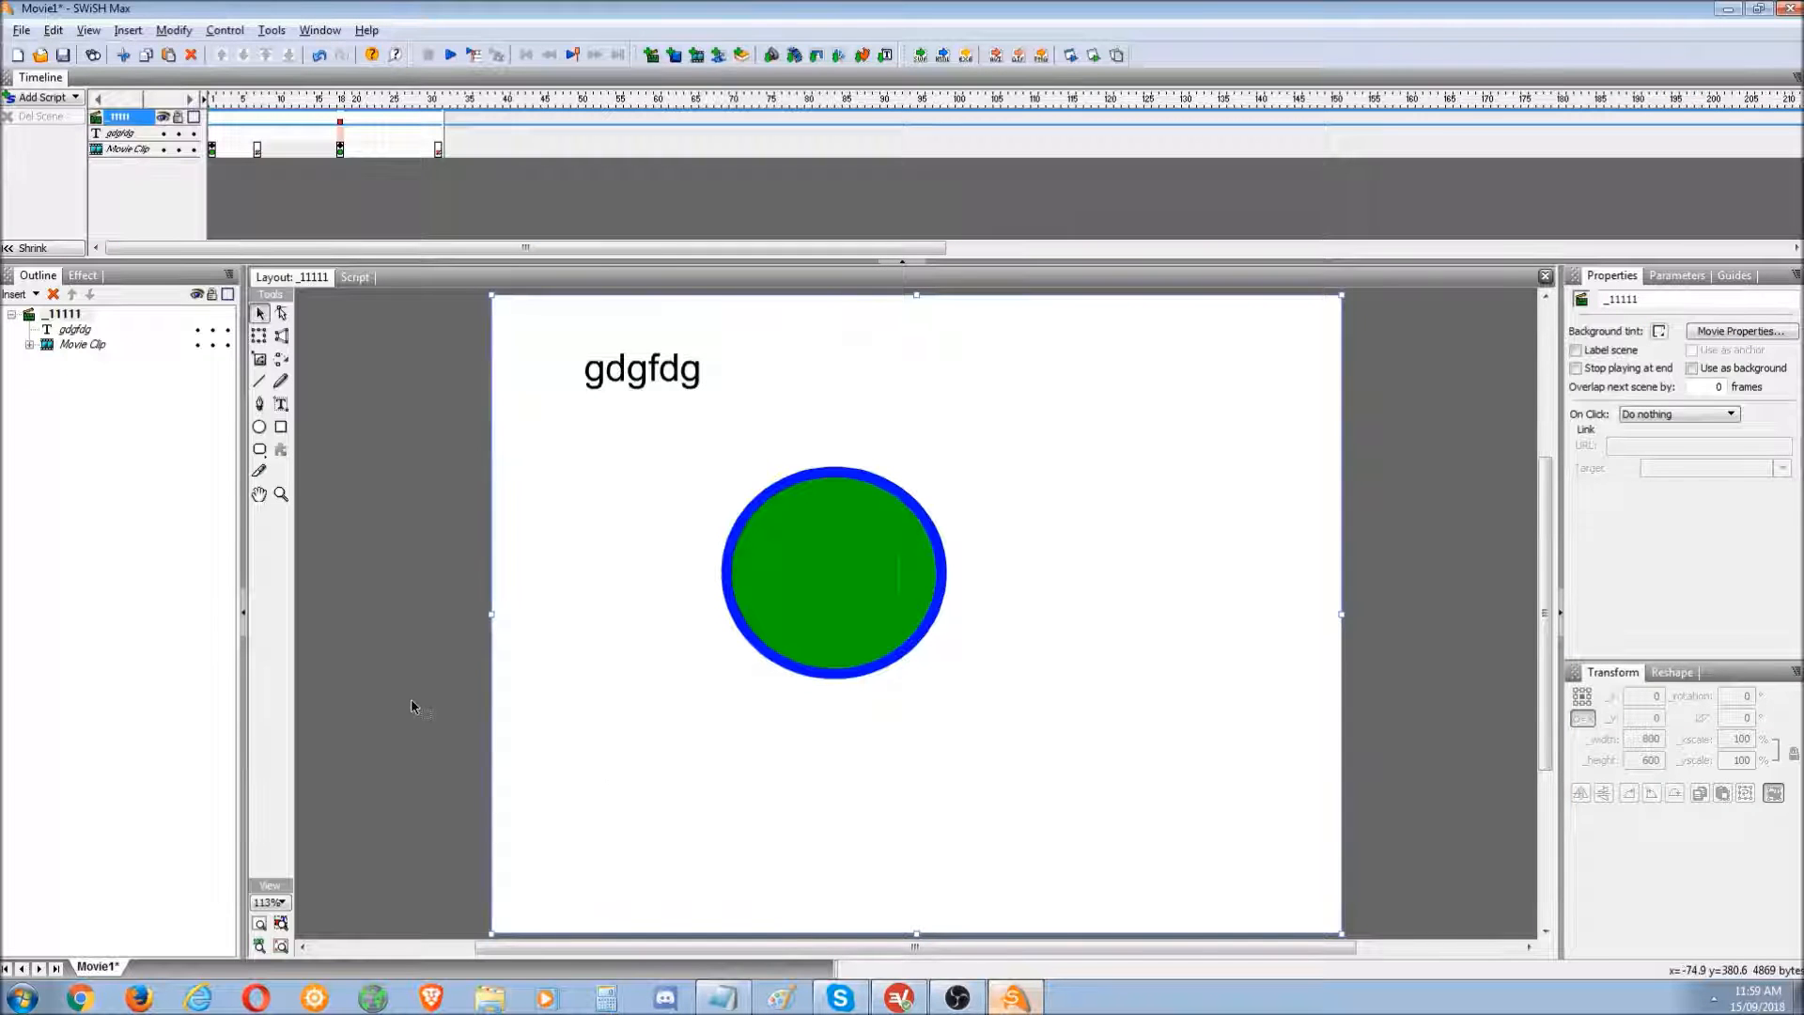
- Bring up the swish scripting topics notes in Notepad and highlight the sprites/movie clips/timelines line
{"action": "left_click", "coordinate": [728, 1006]}
{"action": "left_click_drag", "start_coordinate": [742, 490], "coordinate": [508, 491]}
{"action": "left_click", "coordinate": [771, 594]}
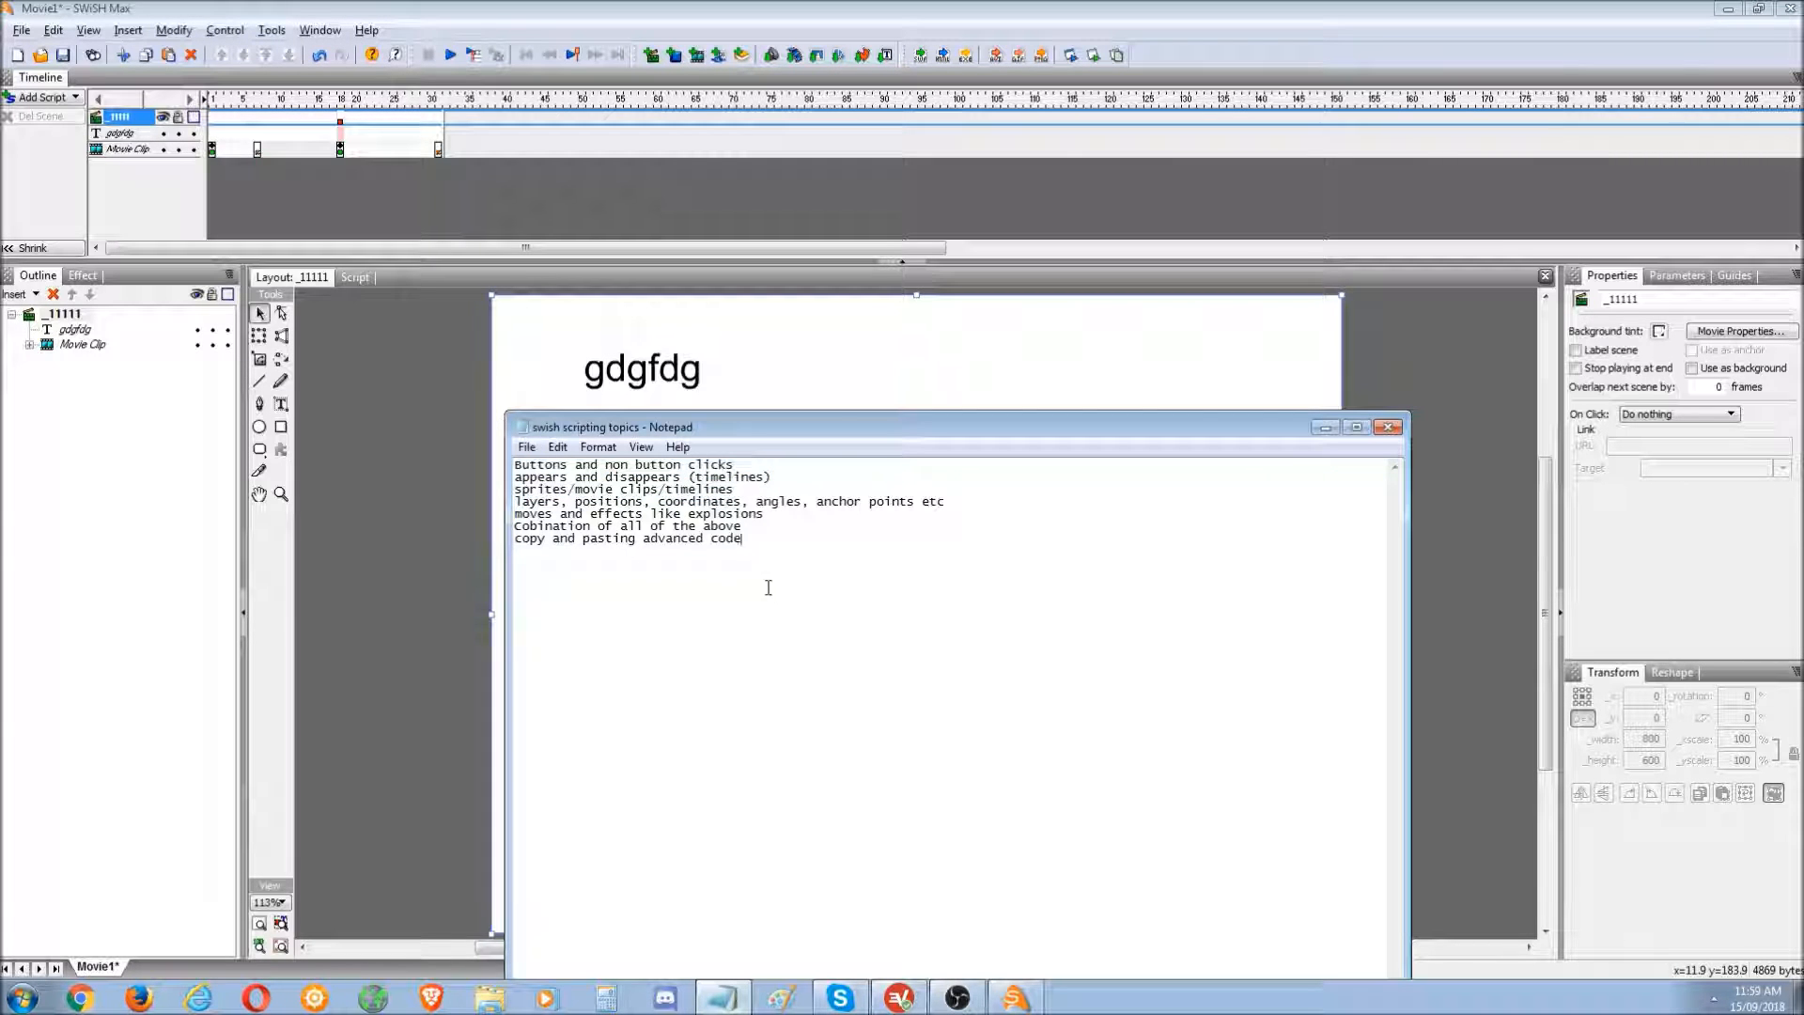
- Expand and collapse the nested movie clips in scene _11111 to examine the separate timeline at each level
{"action": "left_click", "coordinate": [81, 343]}
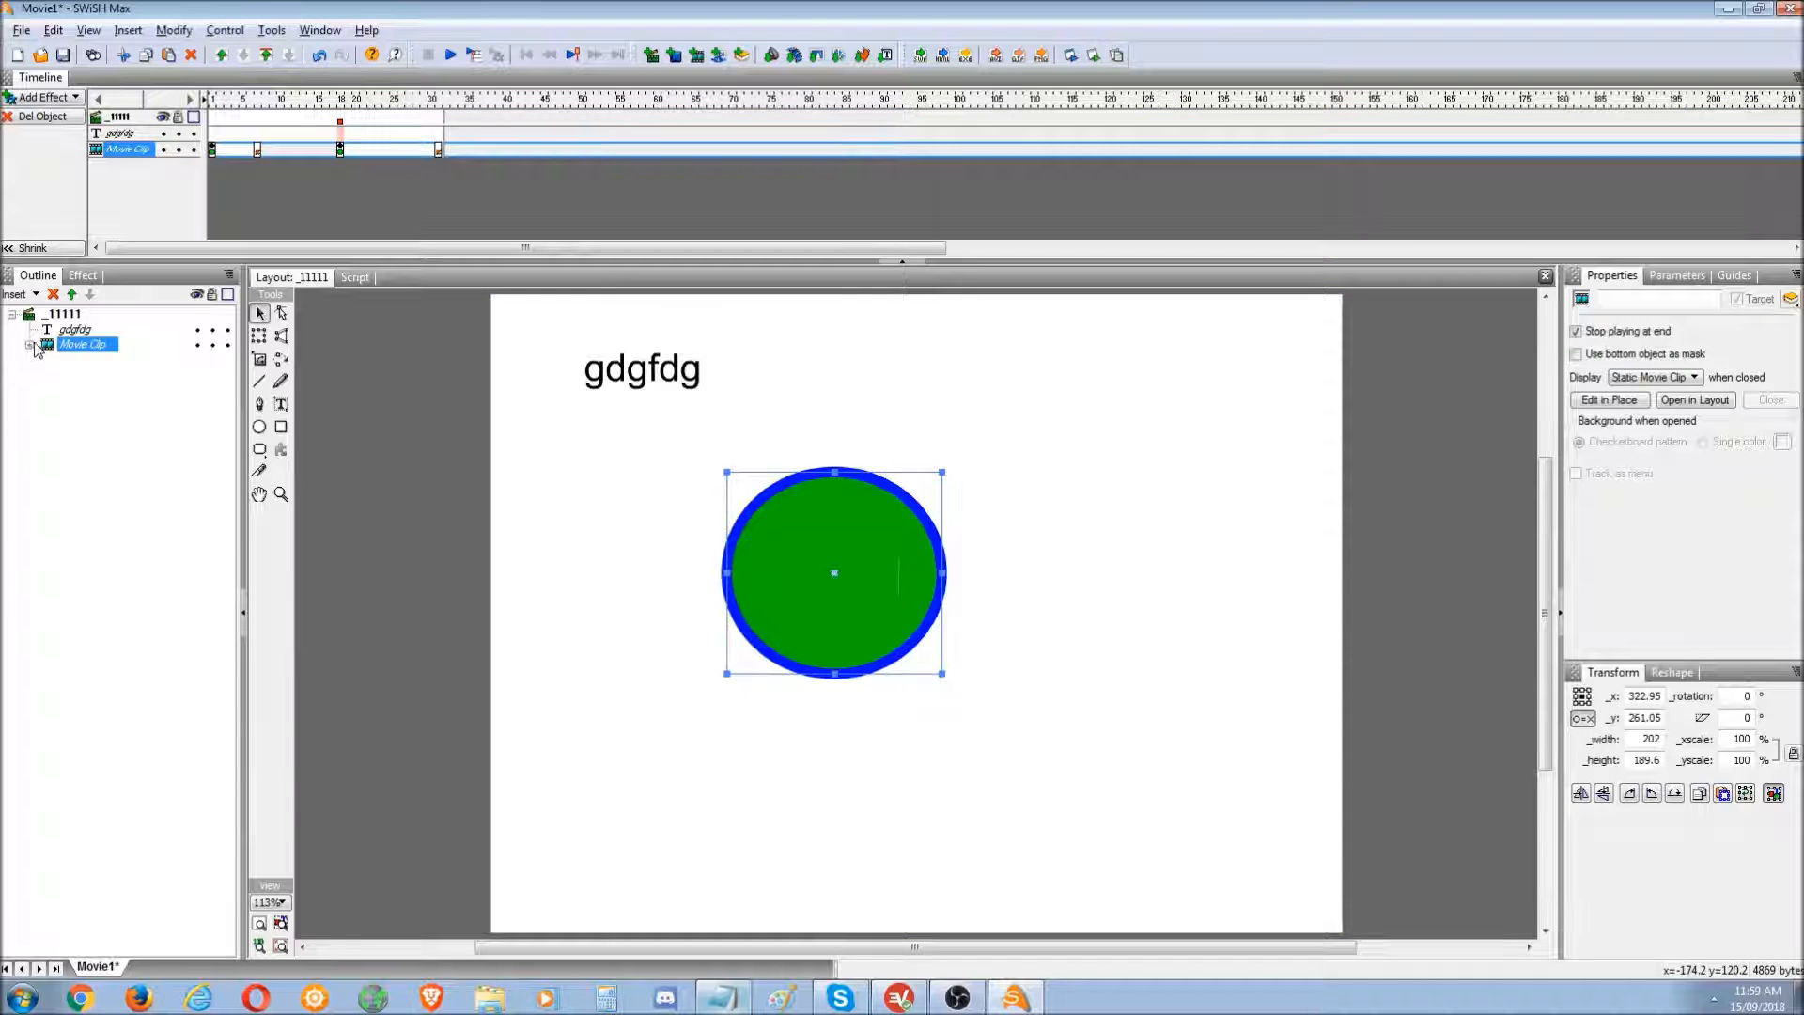
{"action": "left_click", "coordinate": [30, 346]}
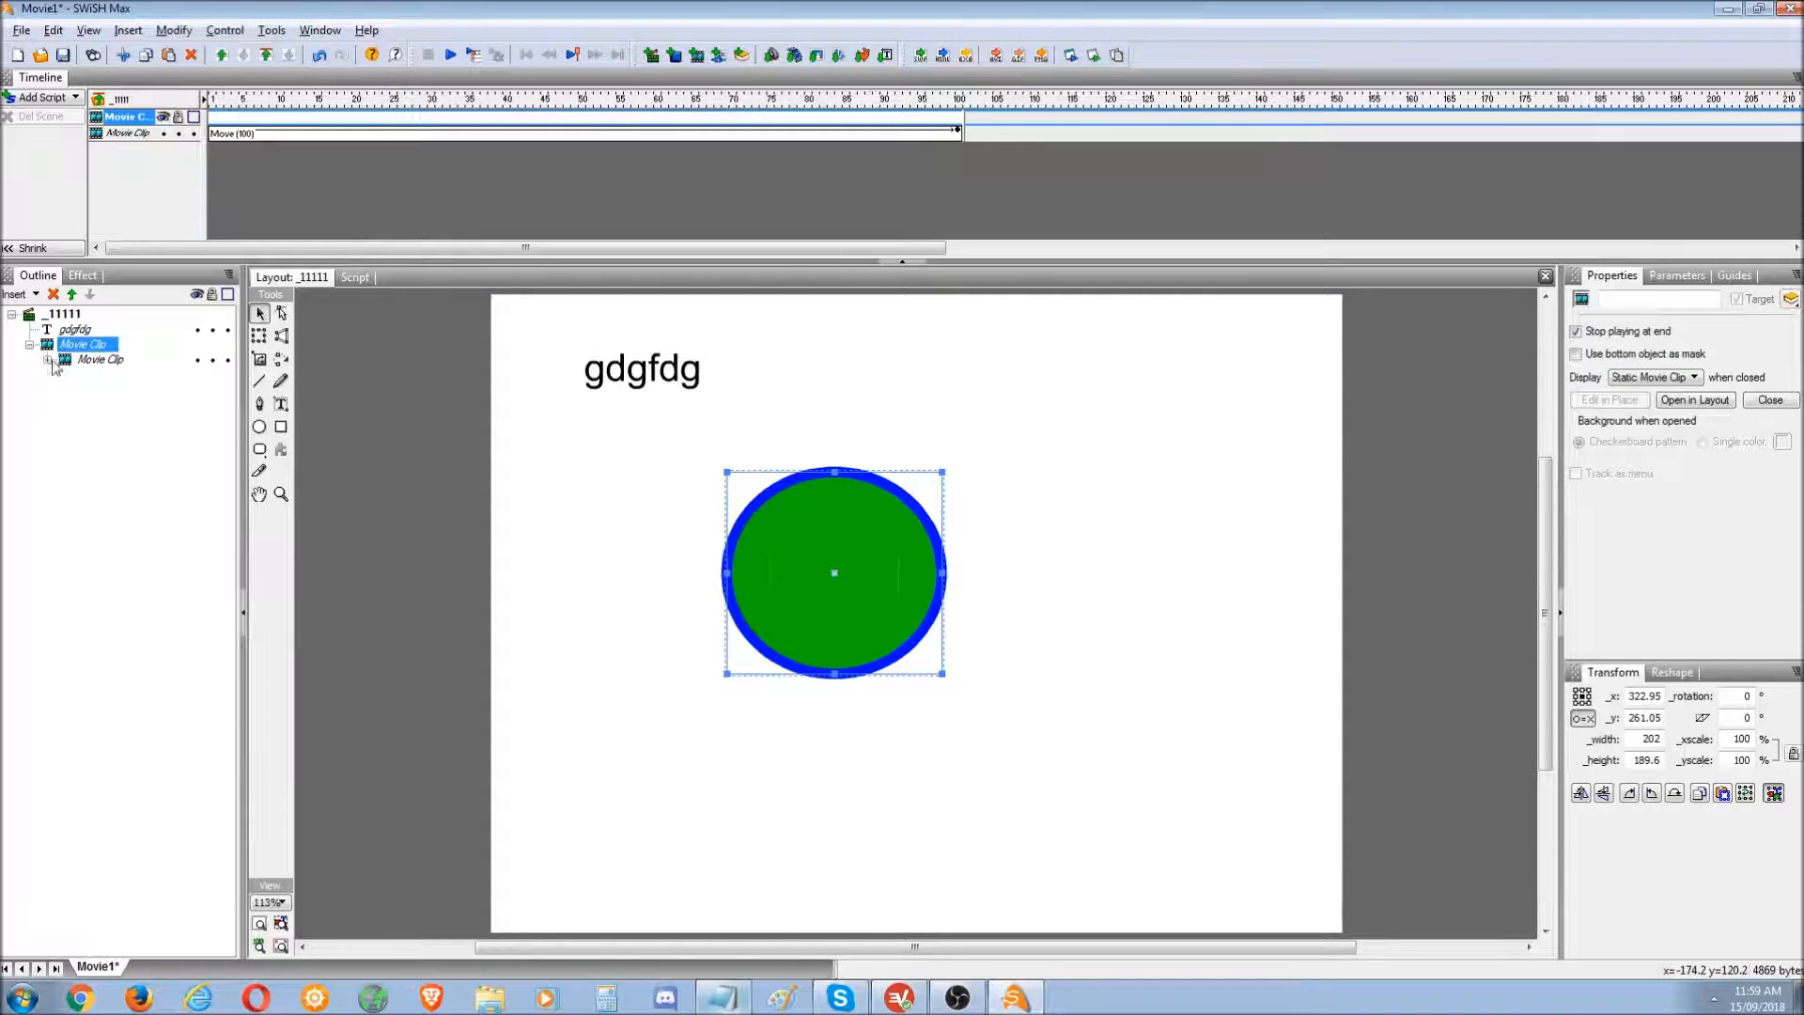
{"action": "left_click", "coordinate": [47, 360]}
{"action": "left_click", "coordinate": [47, 360]}
{"action": "left_click", "coordinate": [30, 345]}
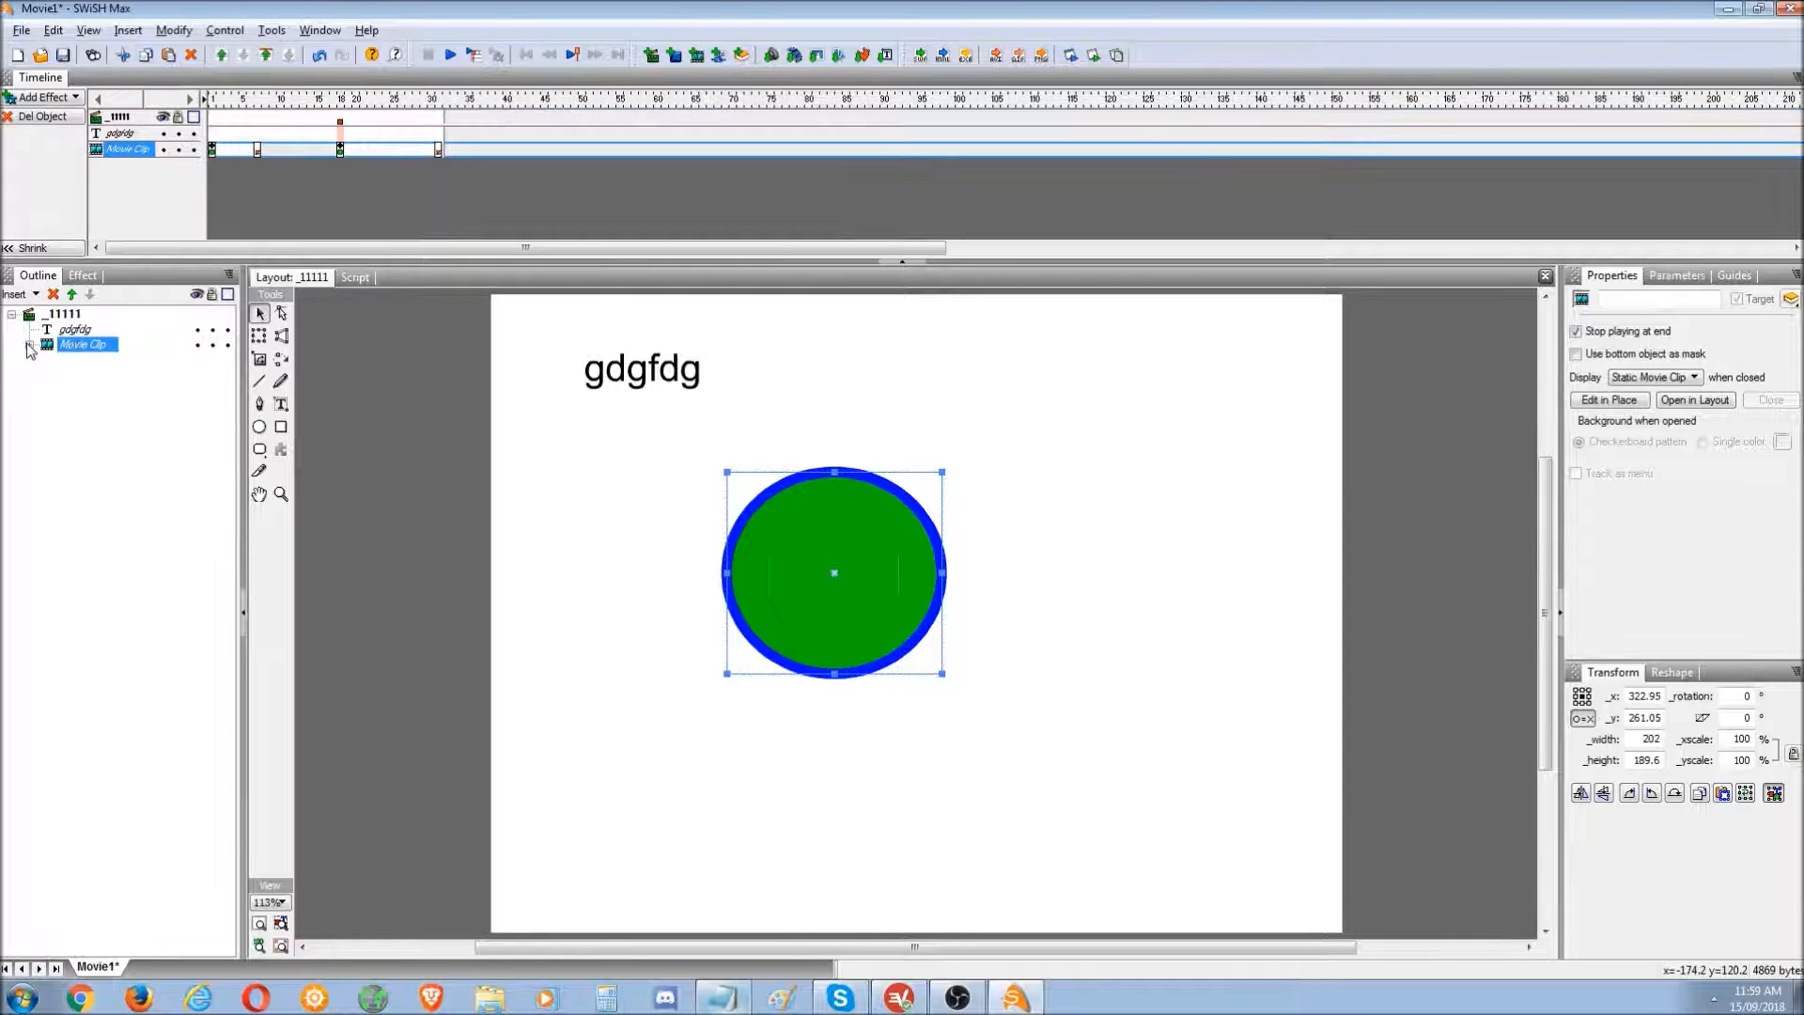
{"action": "left_click", "coordinate": [30, 346]}
{"action": "left_click", "coordinate": [46, 360]}
{"action": "left_click", "coordinate": [91, 361]}
{"action": "left_click", "coordinate": [47, 360]}
{"action": "left_click", "coordinate": [30, 346]}
{"action": "left_click", "coordinate": [30, 346]}
{"action": "left_click", "coordinate": [84, 362]}
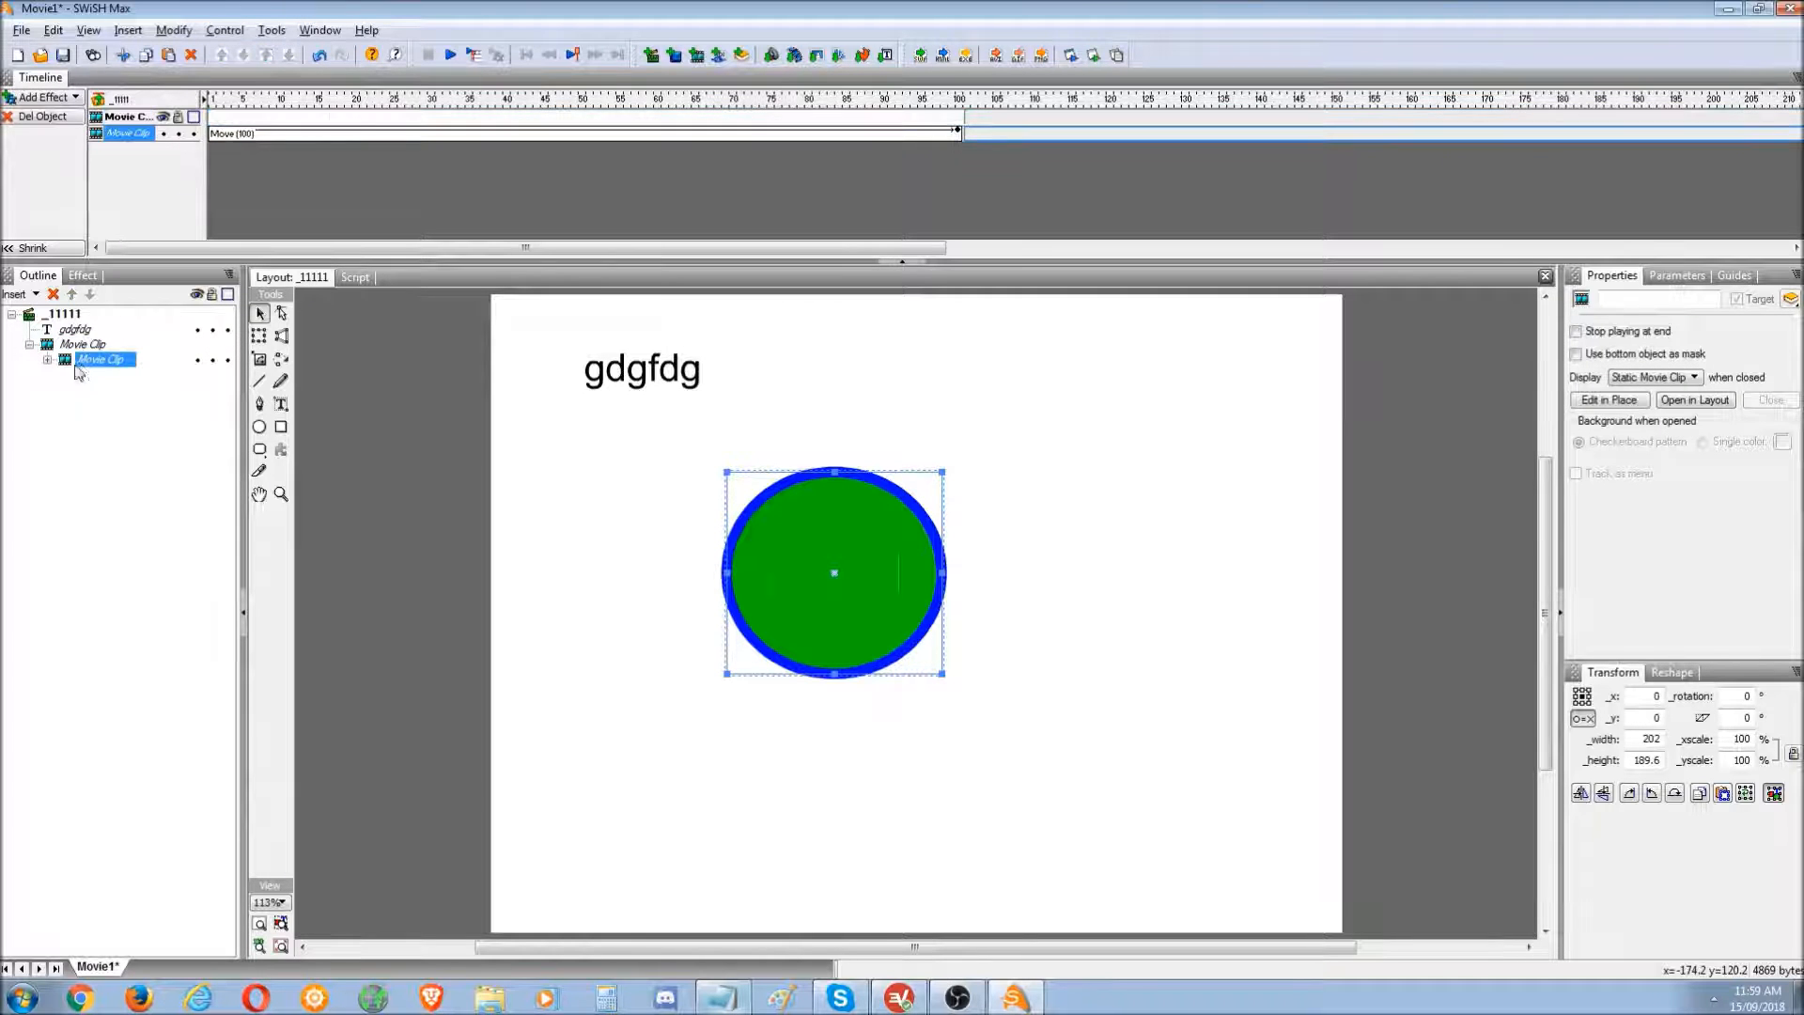
{"action": "left_click", "coordinate": [47, 359]}
{"action": "left_click", "coordinate": [47, 360]}
{"action": "left_click", "coordinate": [30, 345]}
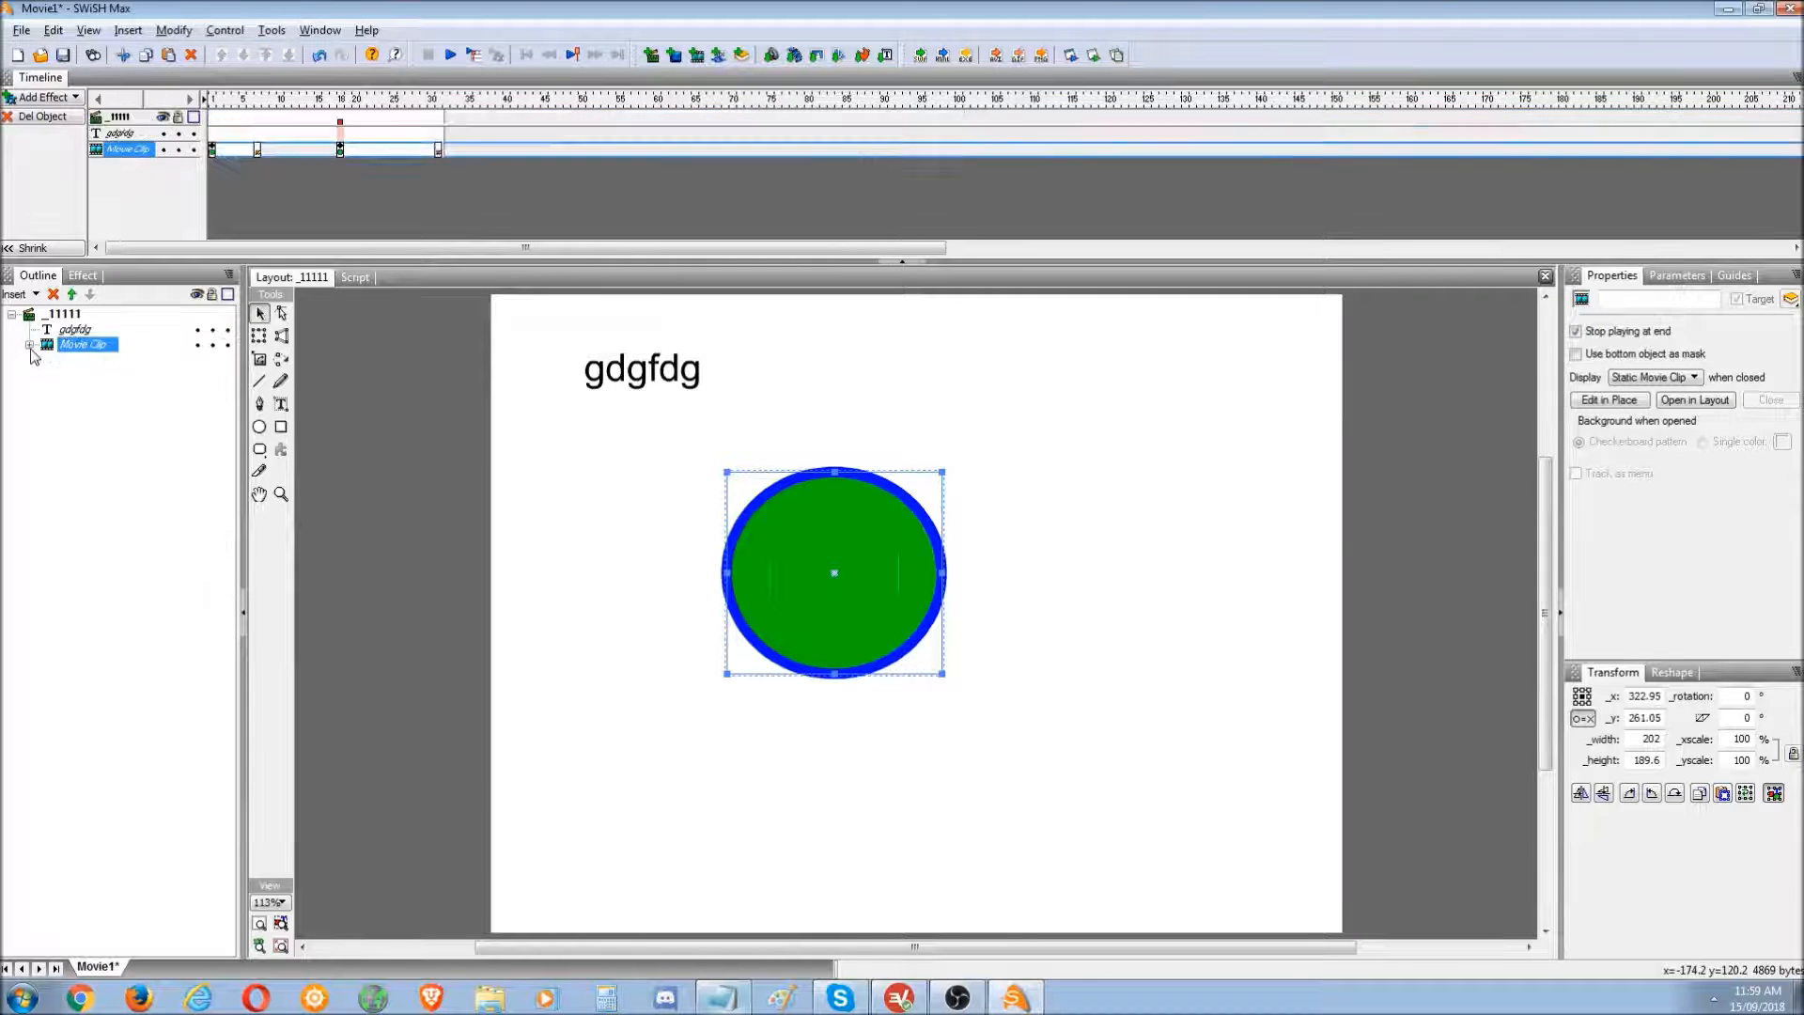
{"action": "left_click", "coordinate": [29, 346]}
{"action": "left_click", "coordinate": [29, 346]}
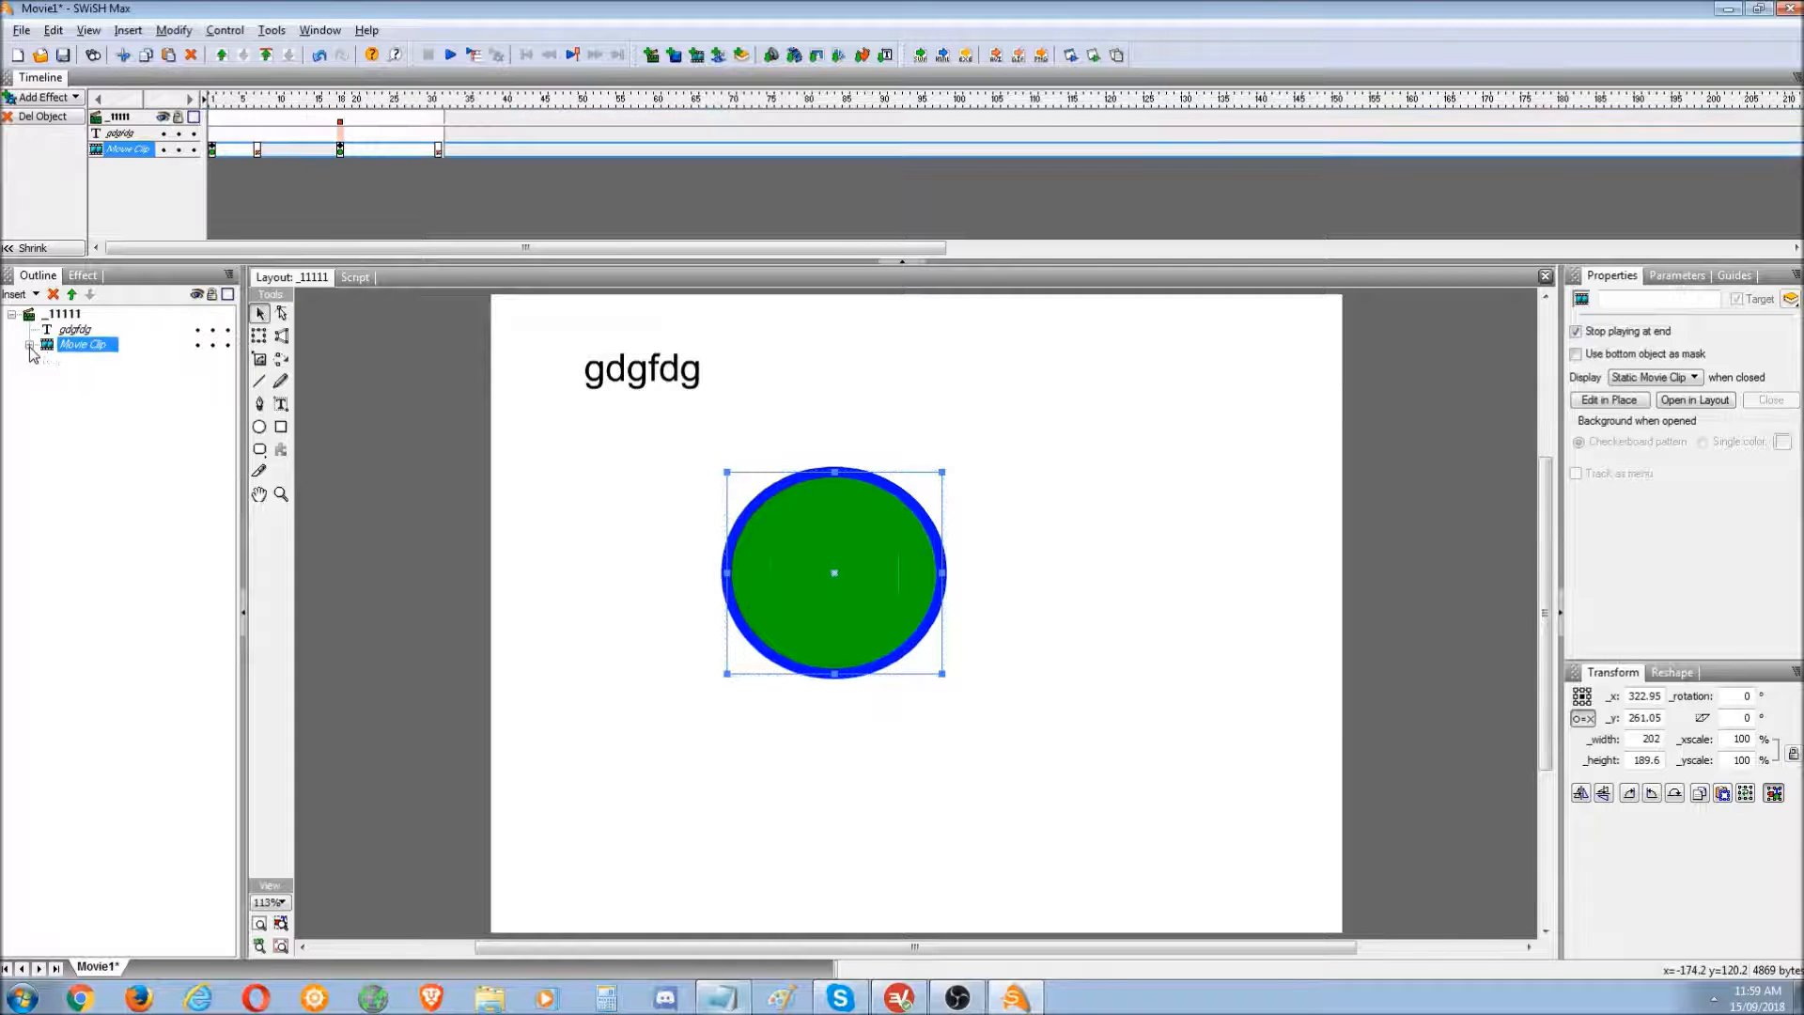
{"action": "left_click", "coordinate": [30, 346]}
{"action": "left_click", "coordinate": [98, 362]}
{"action": "left_click", "coordinate": [47, 360]}
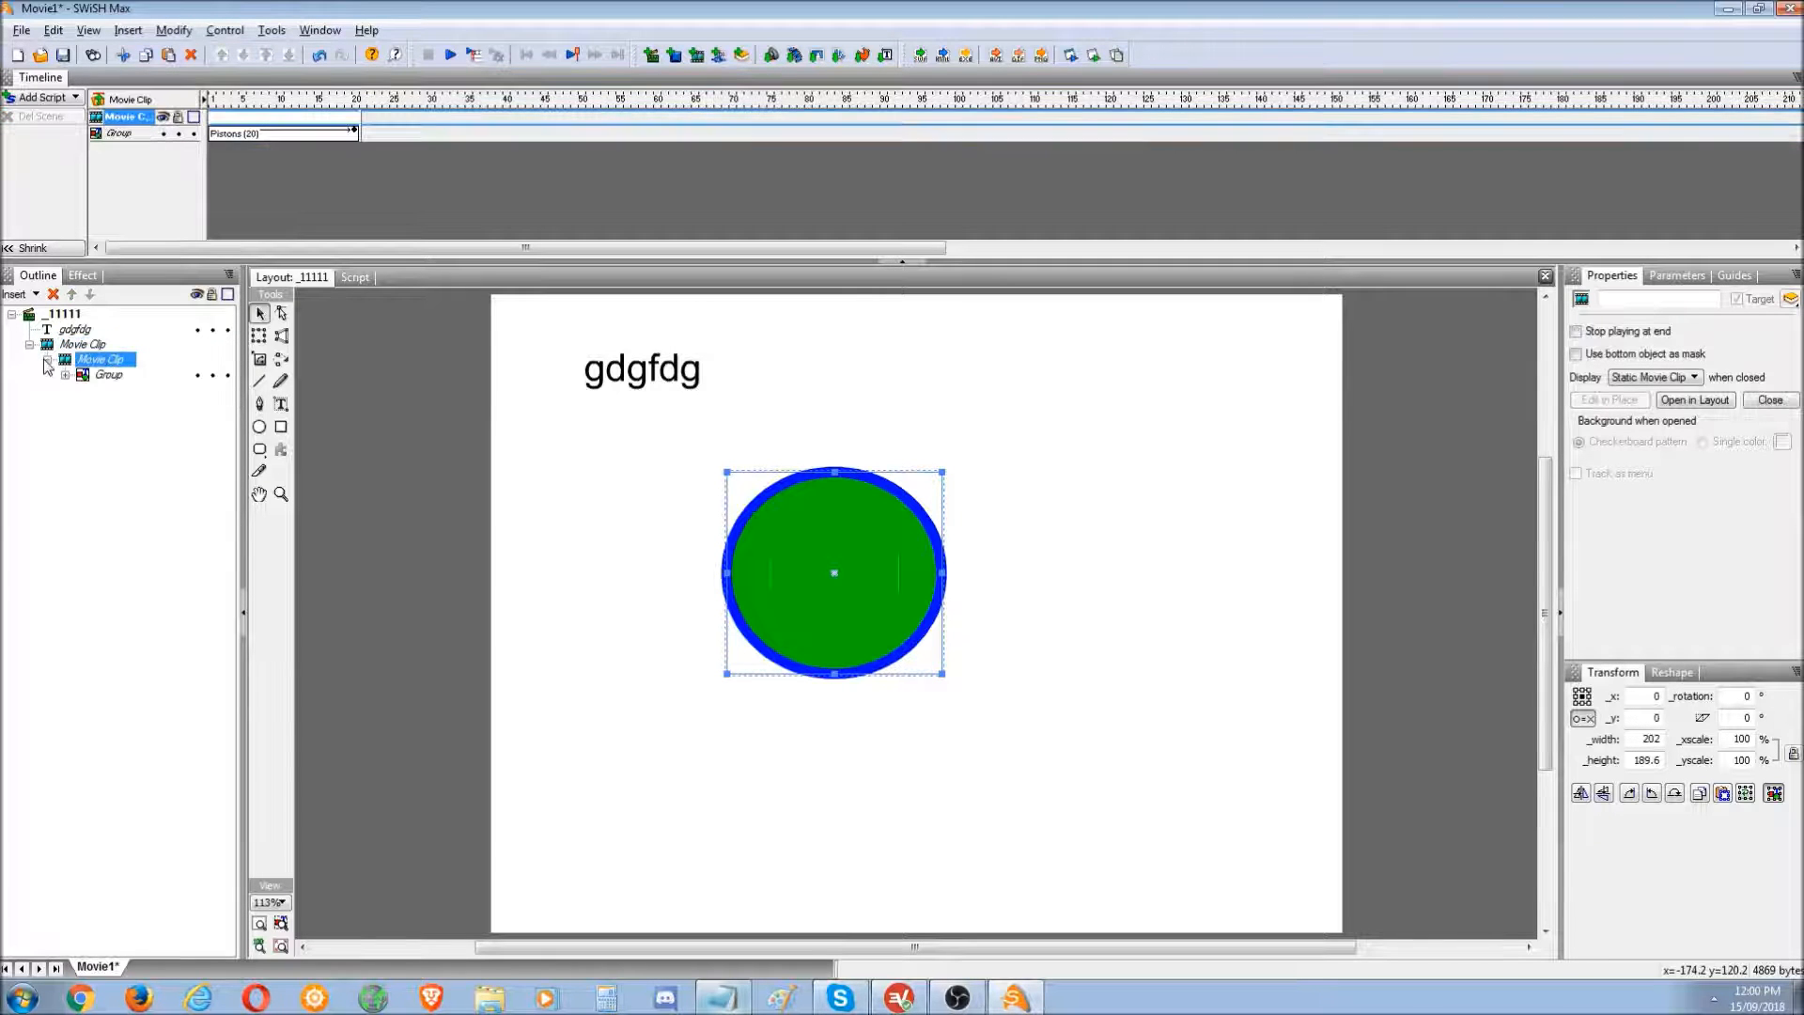
{"action": "left_click", "coordinate": [47, 360]}
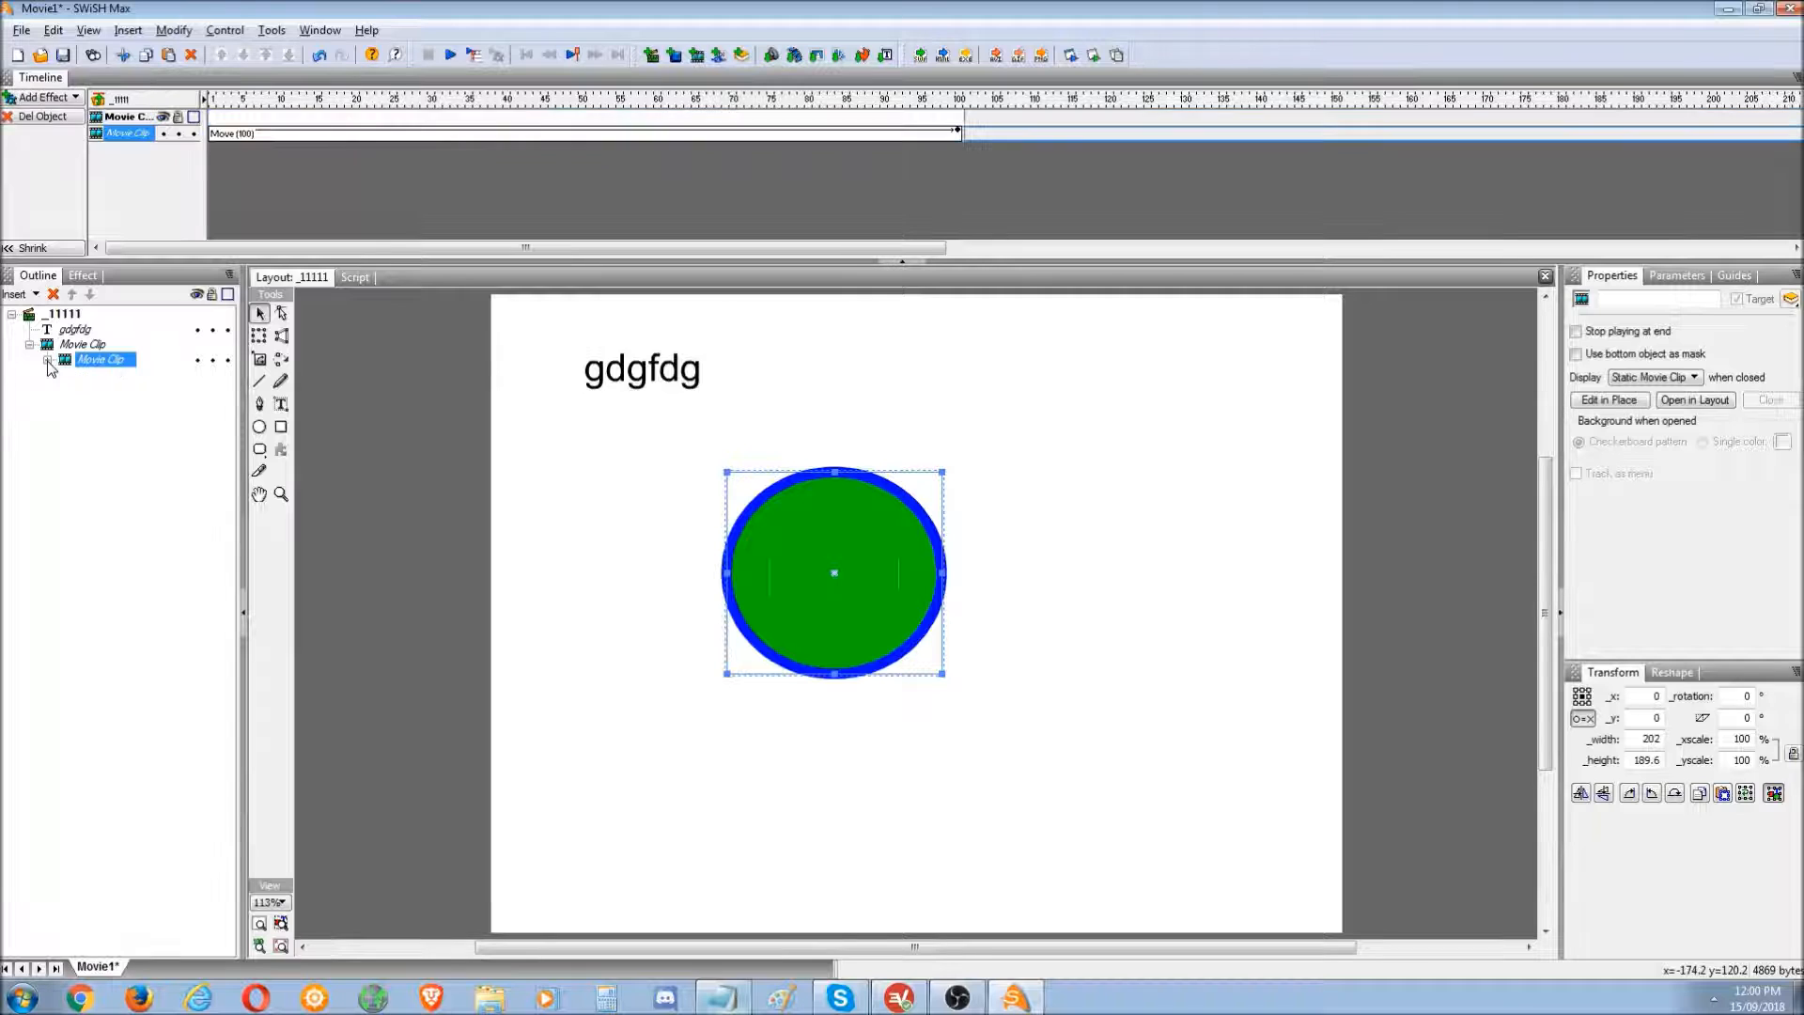
{"action": "left_click", "coordinate": [77, 345]}
{"action": "left_click", "coordinate": [29, 346]}
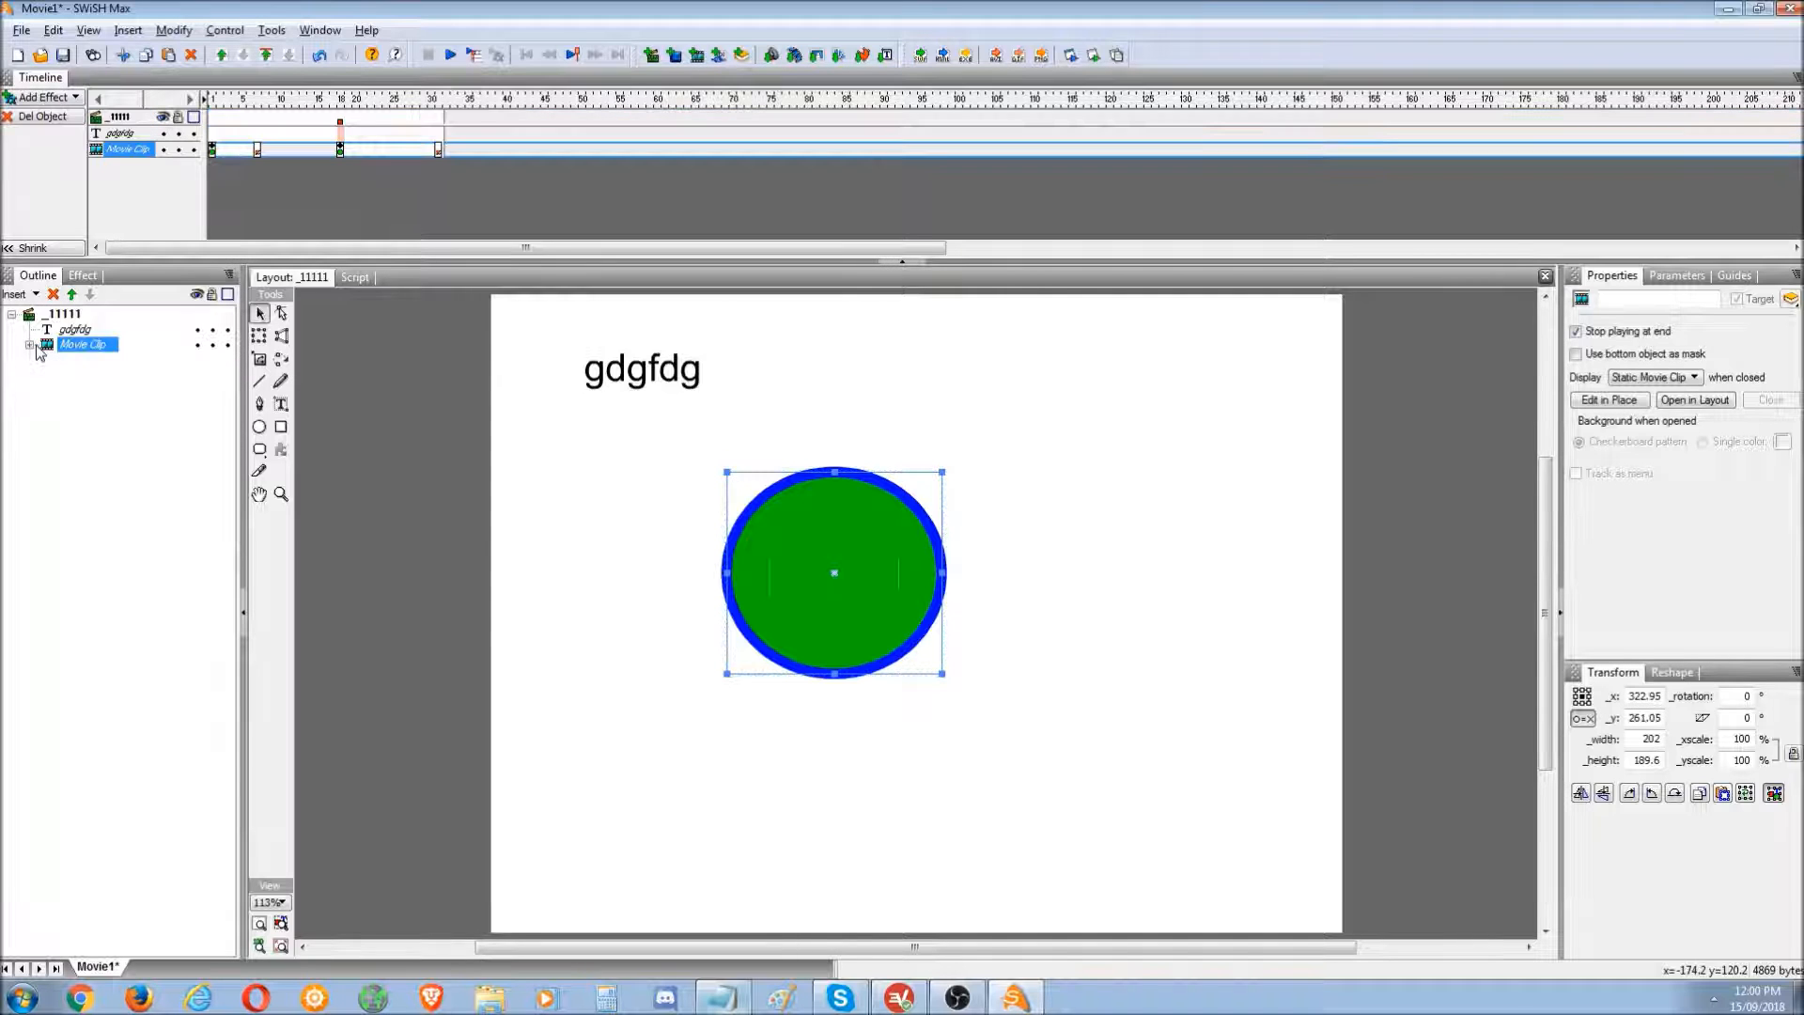
{"action": "left_click", "coordinate": [29, 345]}
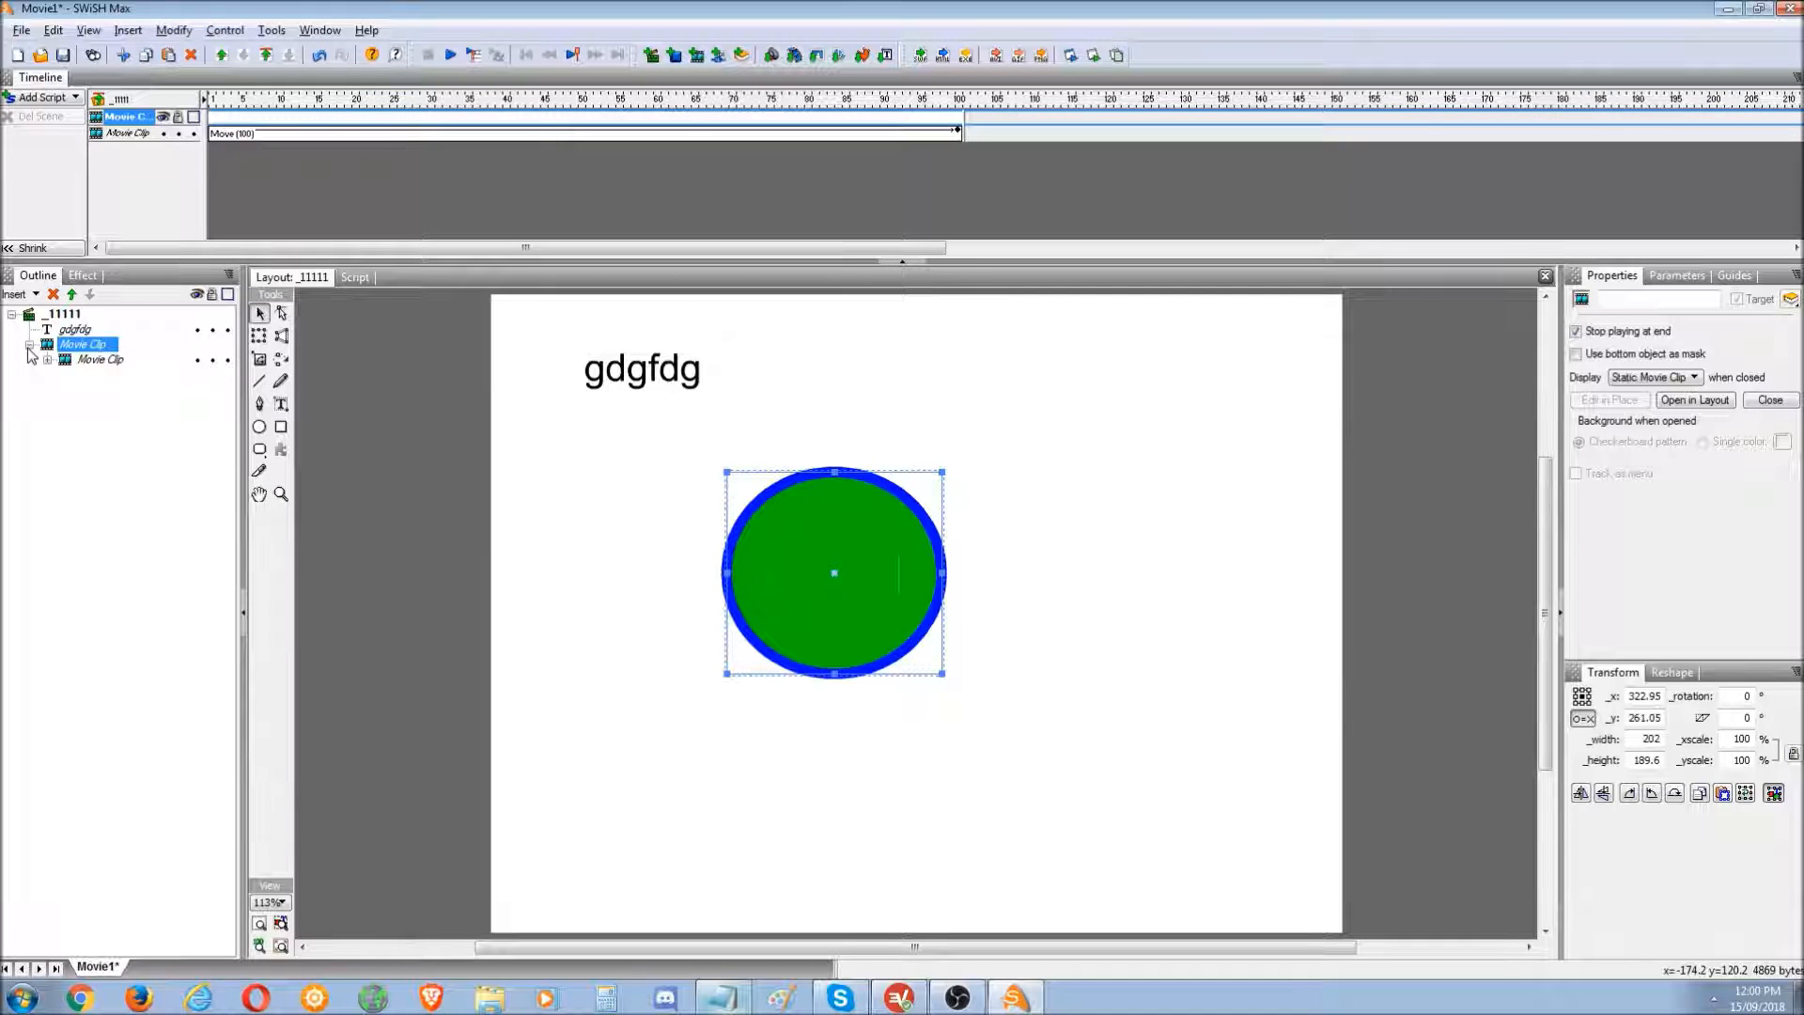
{"action": "left_click", "coordinate": [29, 346]}
- Highlight the topic line on layers, positions, coordinates, angles and anchor points in the notes, and return to the movie
{"action": "left_click", "coordinate": [747, 1001]}
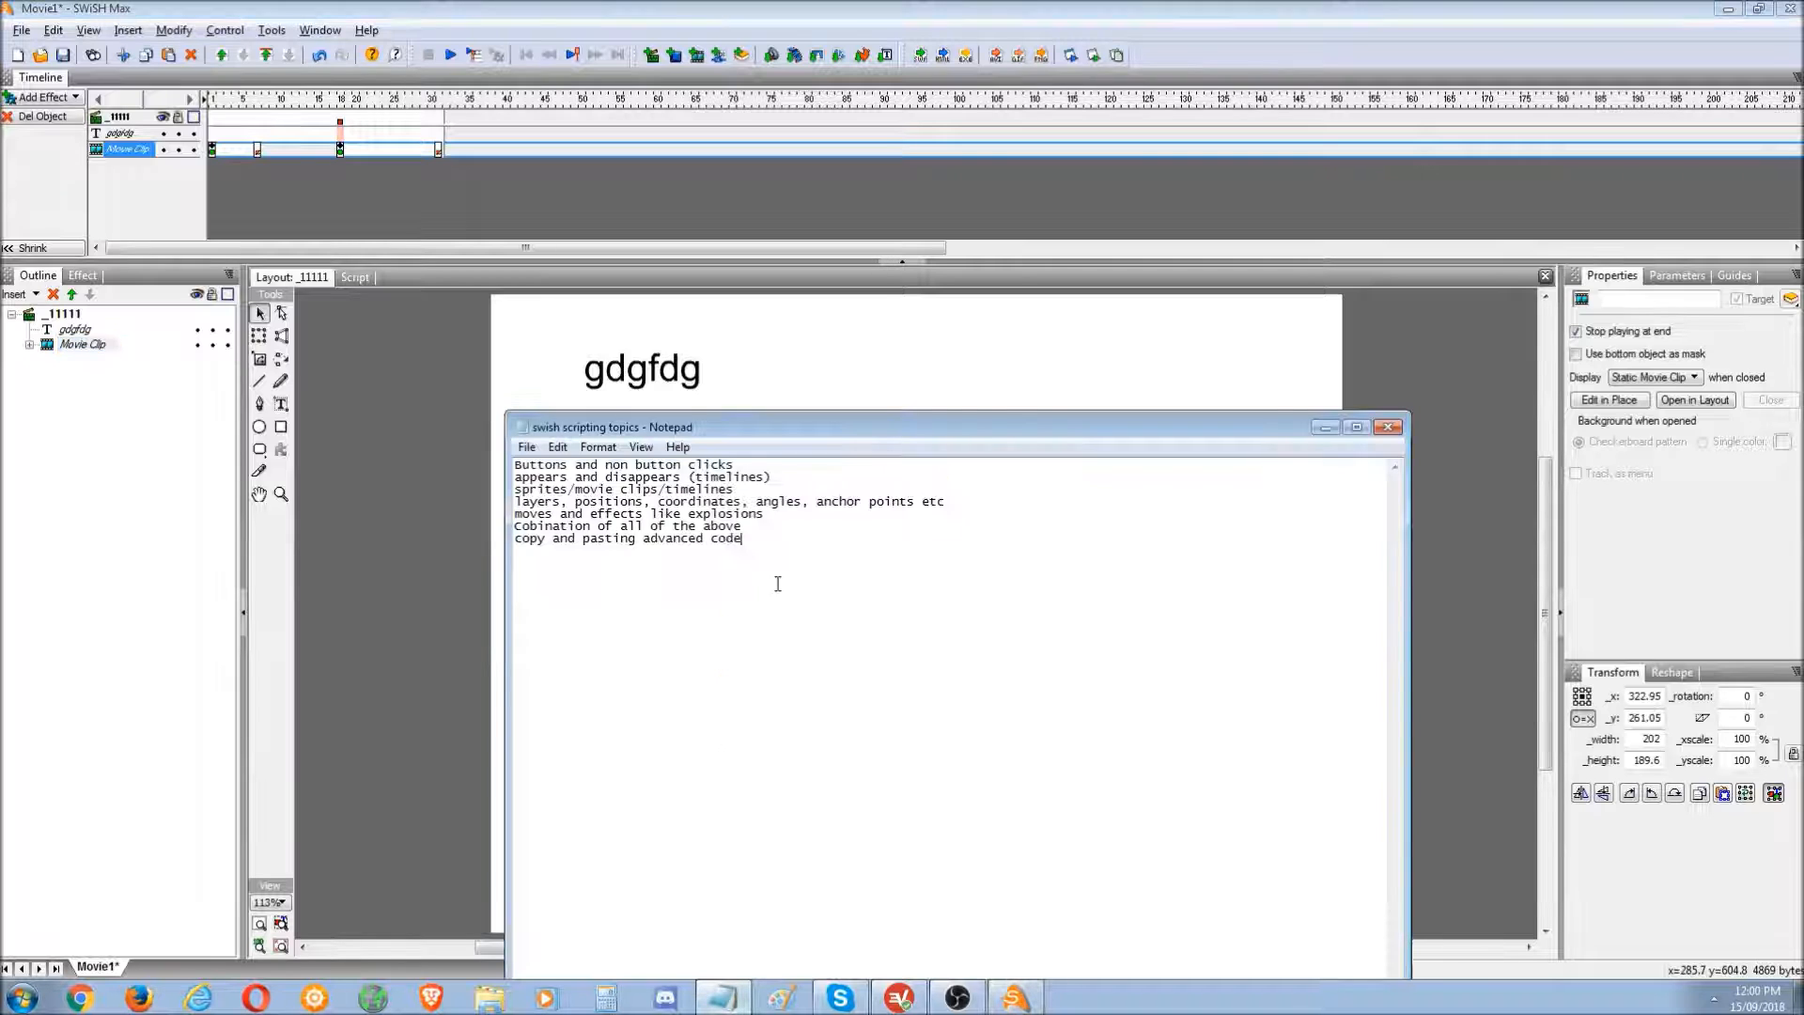
{"action": "left_click_drag", "start_coordinate": [976, 502], "coordinate": [525, 502]}
{"action": "left_click", "coordinate": [254, 493]}
- Select the text gdgfdg and the movie clip alternately to examine their layer order, and return to the selection tool
{"action": "left_click", "coordinate": [103, 423]}
{"action": "left_click", "coordinate": [78, 330]}
{"action": "left_click", "coordinate": [83, 344]}
{"action": "left_click", "coordinate": [78, 329]}
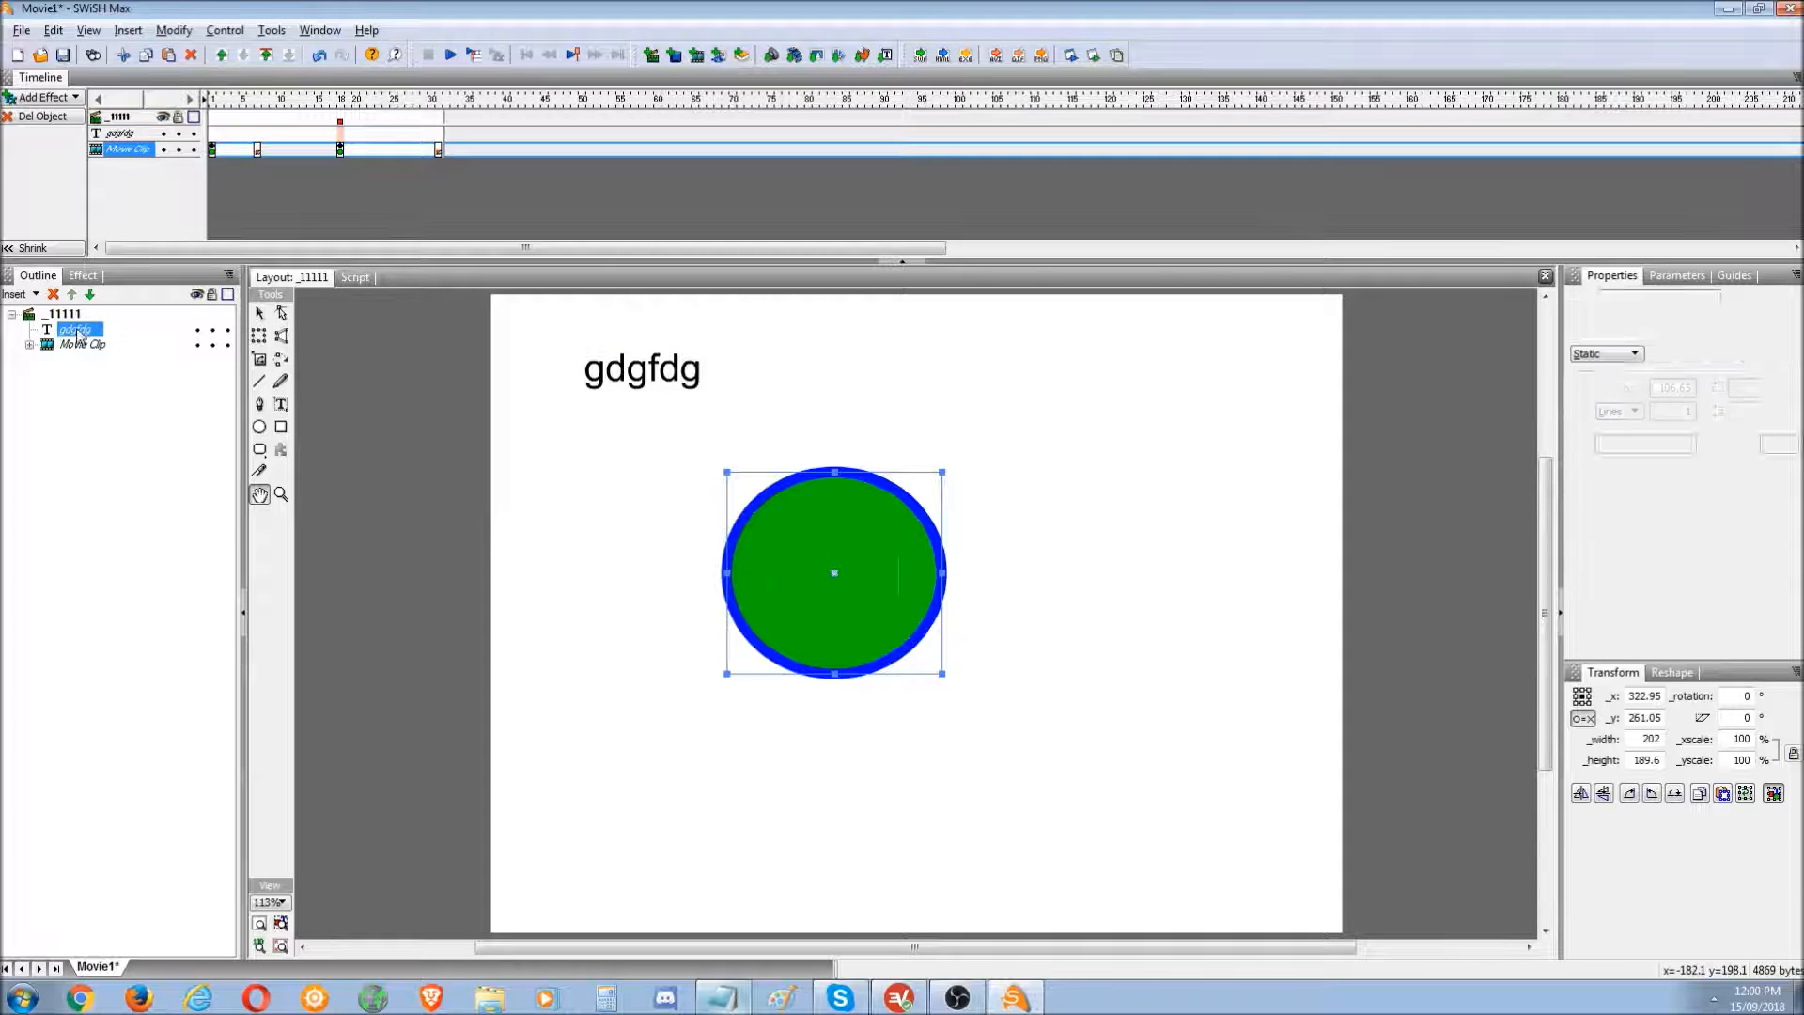
{"action": "left_click", "coordinate": [78, 343]}
{"action": "left_click", "coordinate": [78, 330]}
{"action": "left_click", "coordinate": [78, 344]}
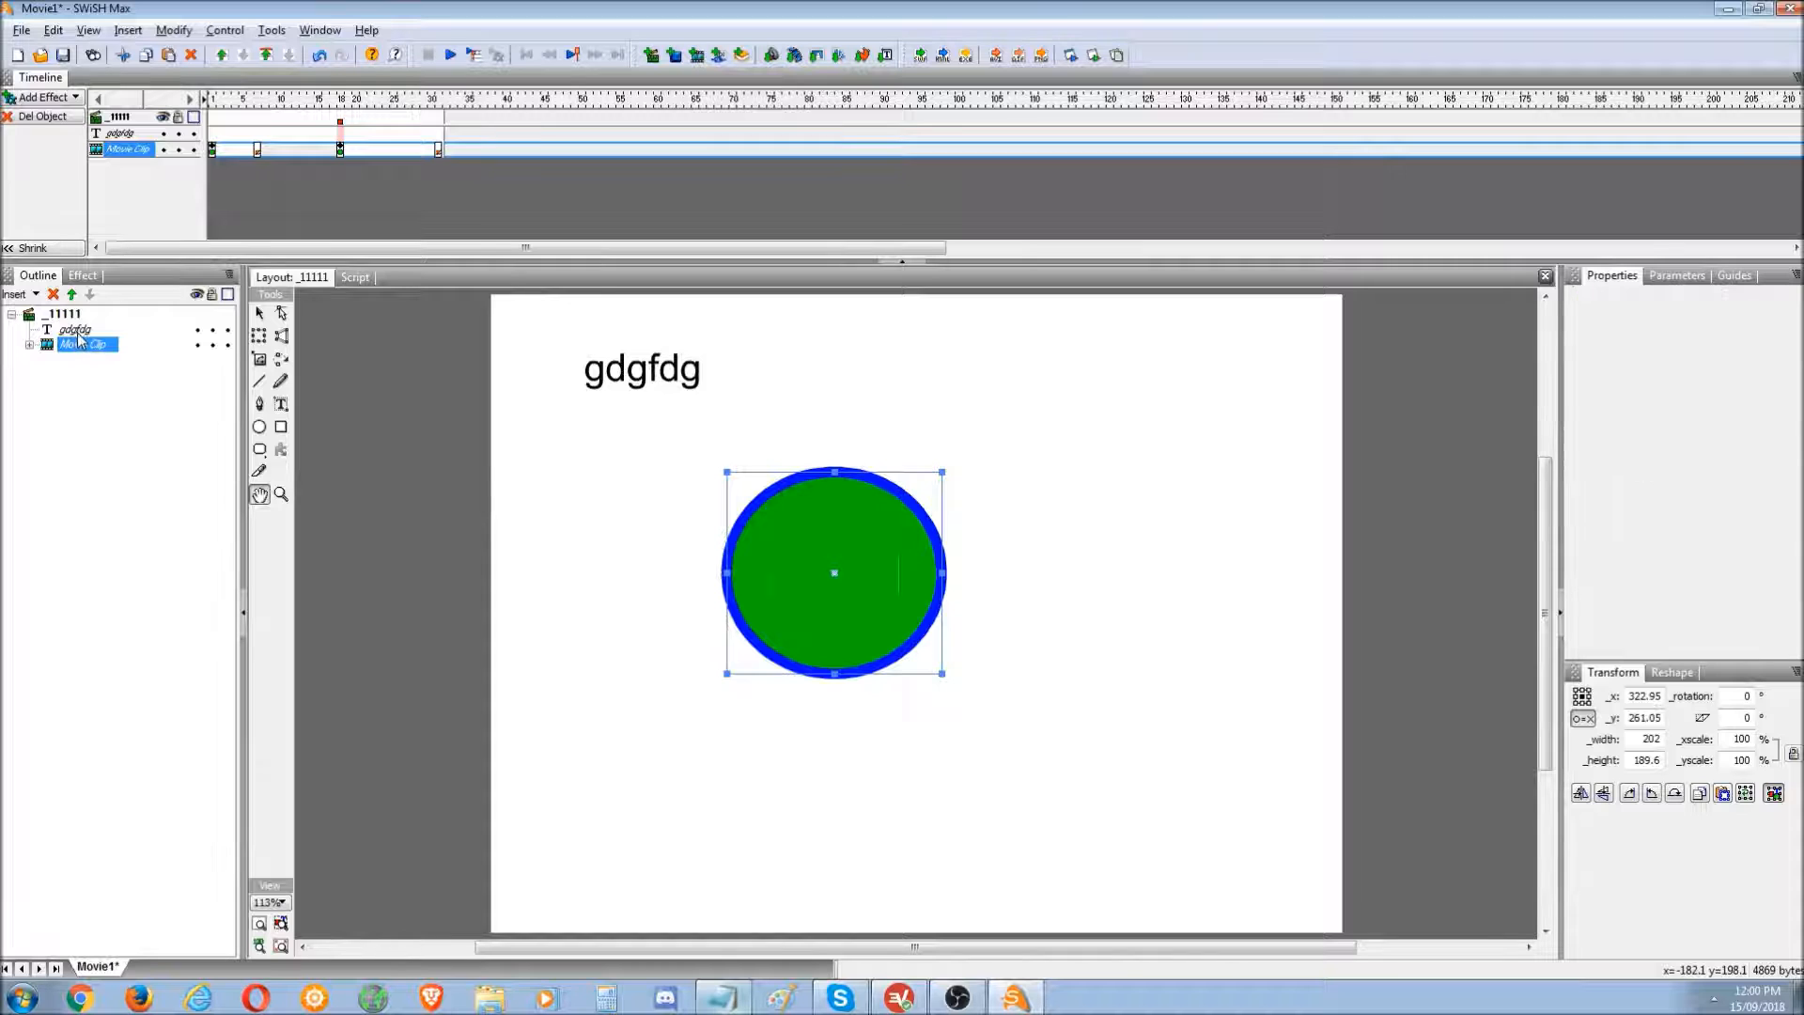
{"action": "left_click", "coordinate": [78, 329]}
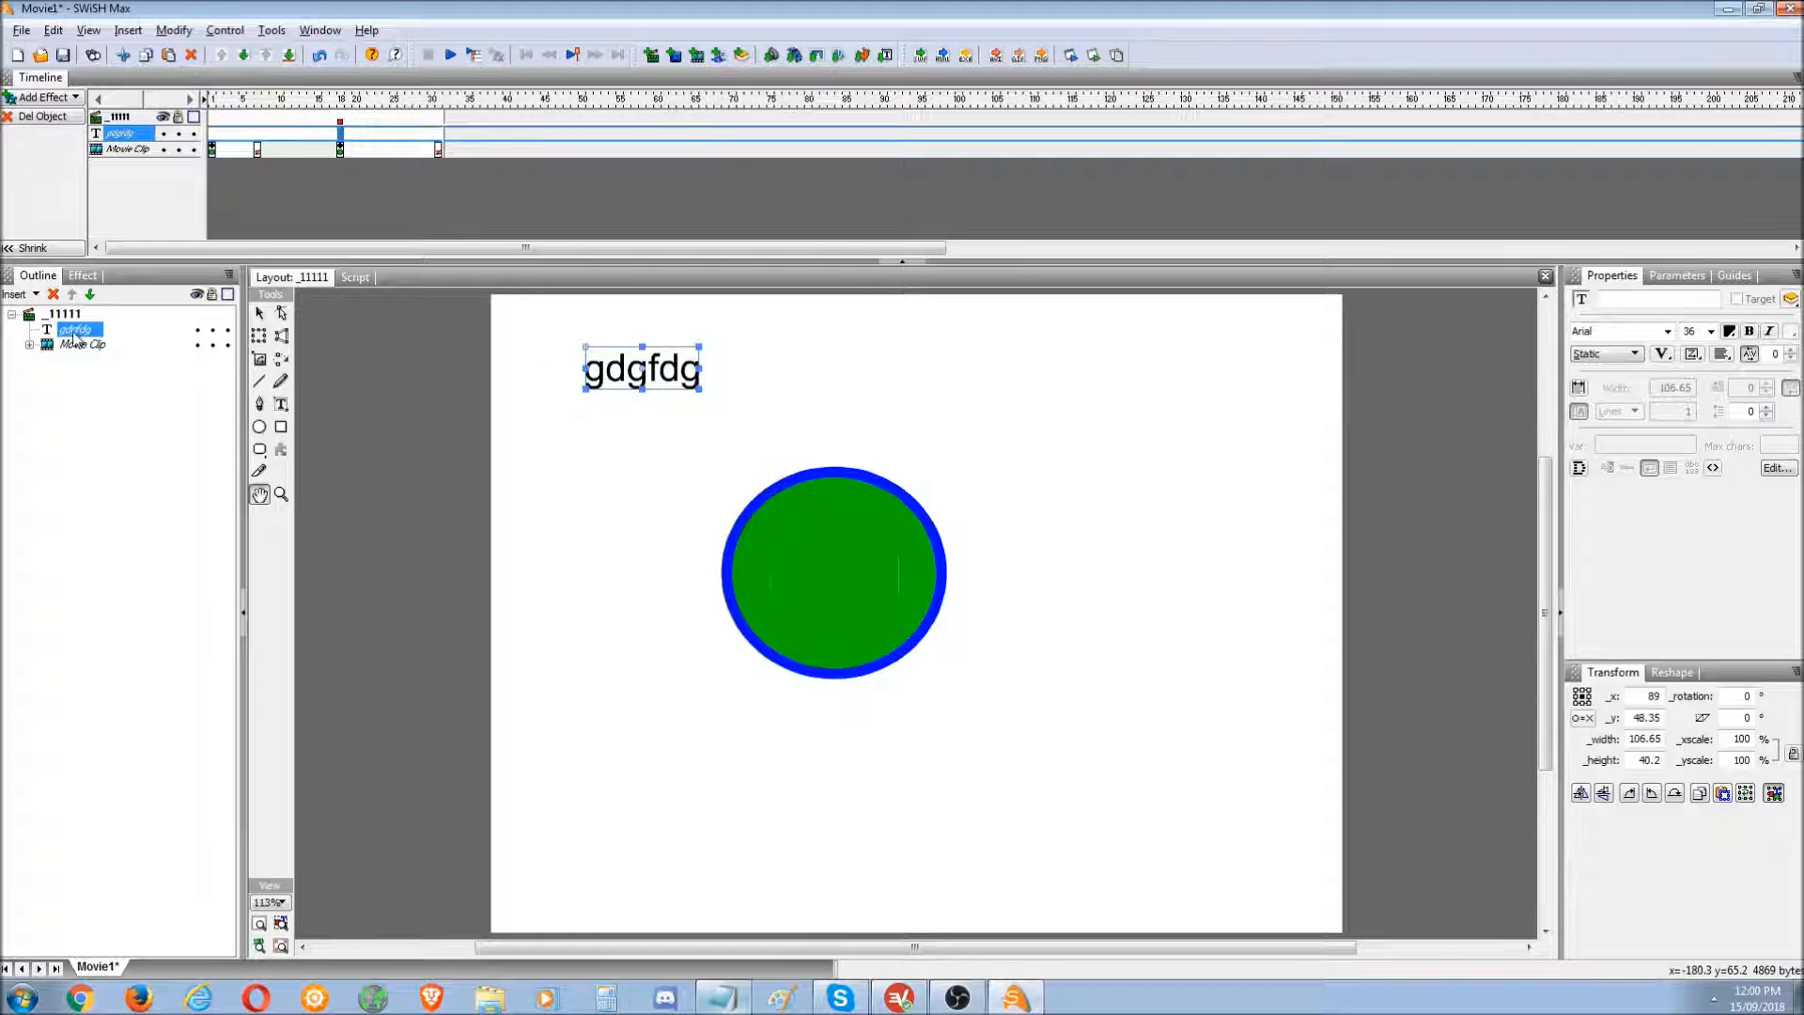
{"action": "left_click", "coordinate": [78, 344]}
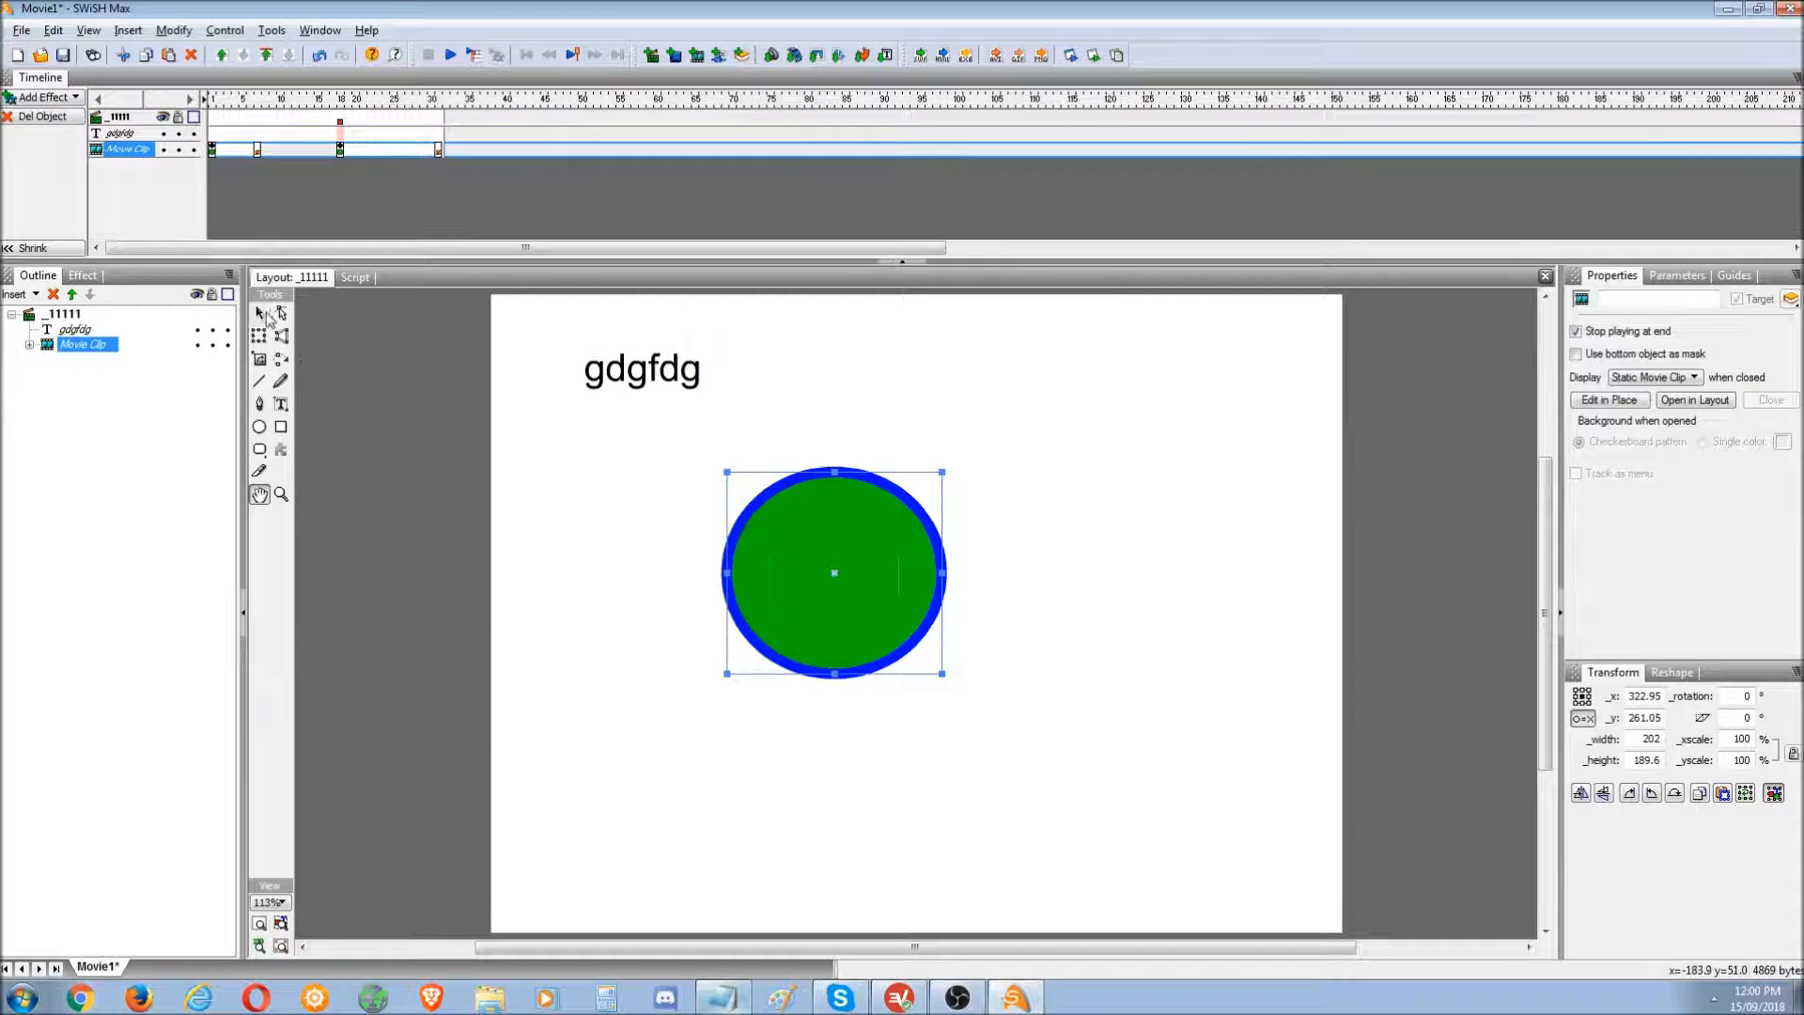
{"action": "left_click", "coordinate": [264, 314]}
- Move the text gdgfdg below the movie clip in the layer order and reposition it at about x 134, y 90
{"action": "left_click", "coordinate": [78, 329]}
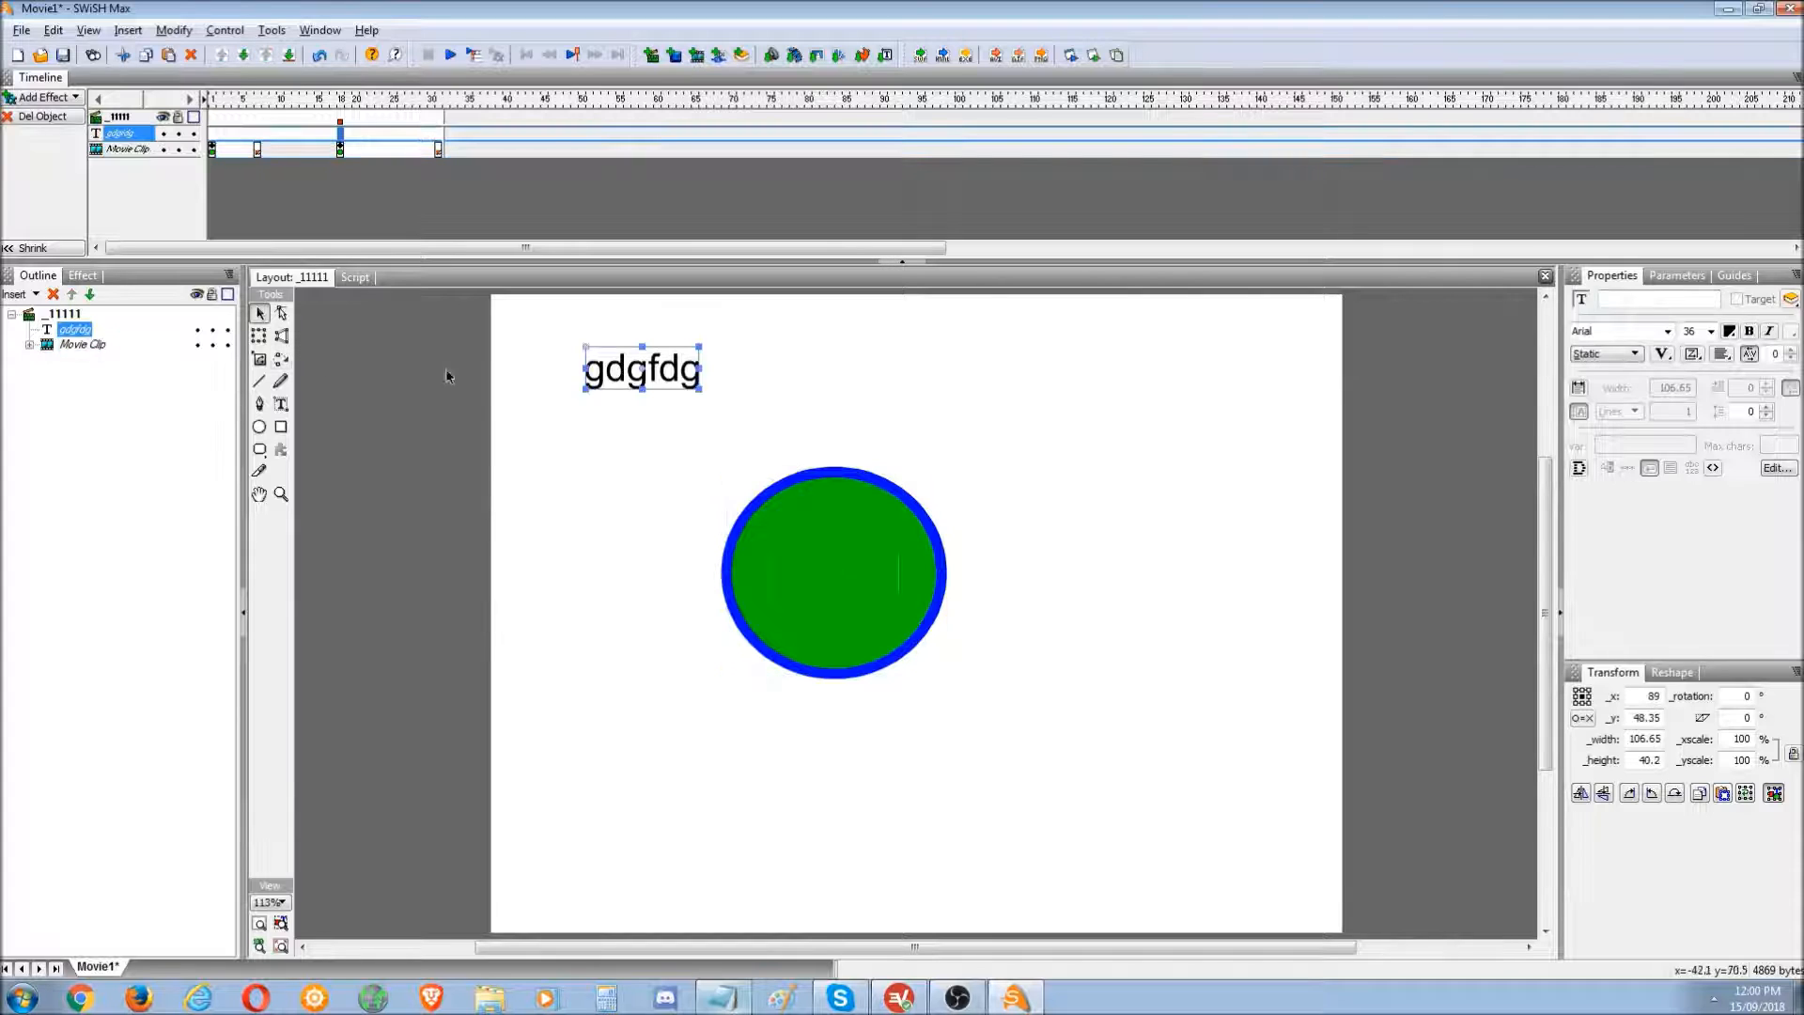
{"action": "left_click_drag", "start_coordinate": [615, 373], "coordinate": [657, 454]}
{"action": "left_click_drag", "start_coordinate": [75, 330], "coordinate": [91, 355]}
{"action": "left_click_drag", "start_coordinate": [650, 443], "coordinate": [690, 420]}
- Draw a rectangle about 234 by 125 above and right of the ellipse, with no outline and a solid white fill
{"action": "left_click", "coordinate": [281, 426]}
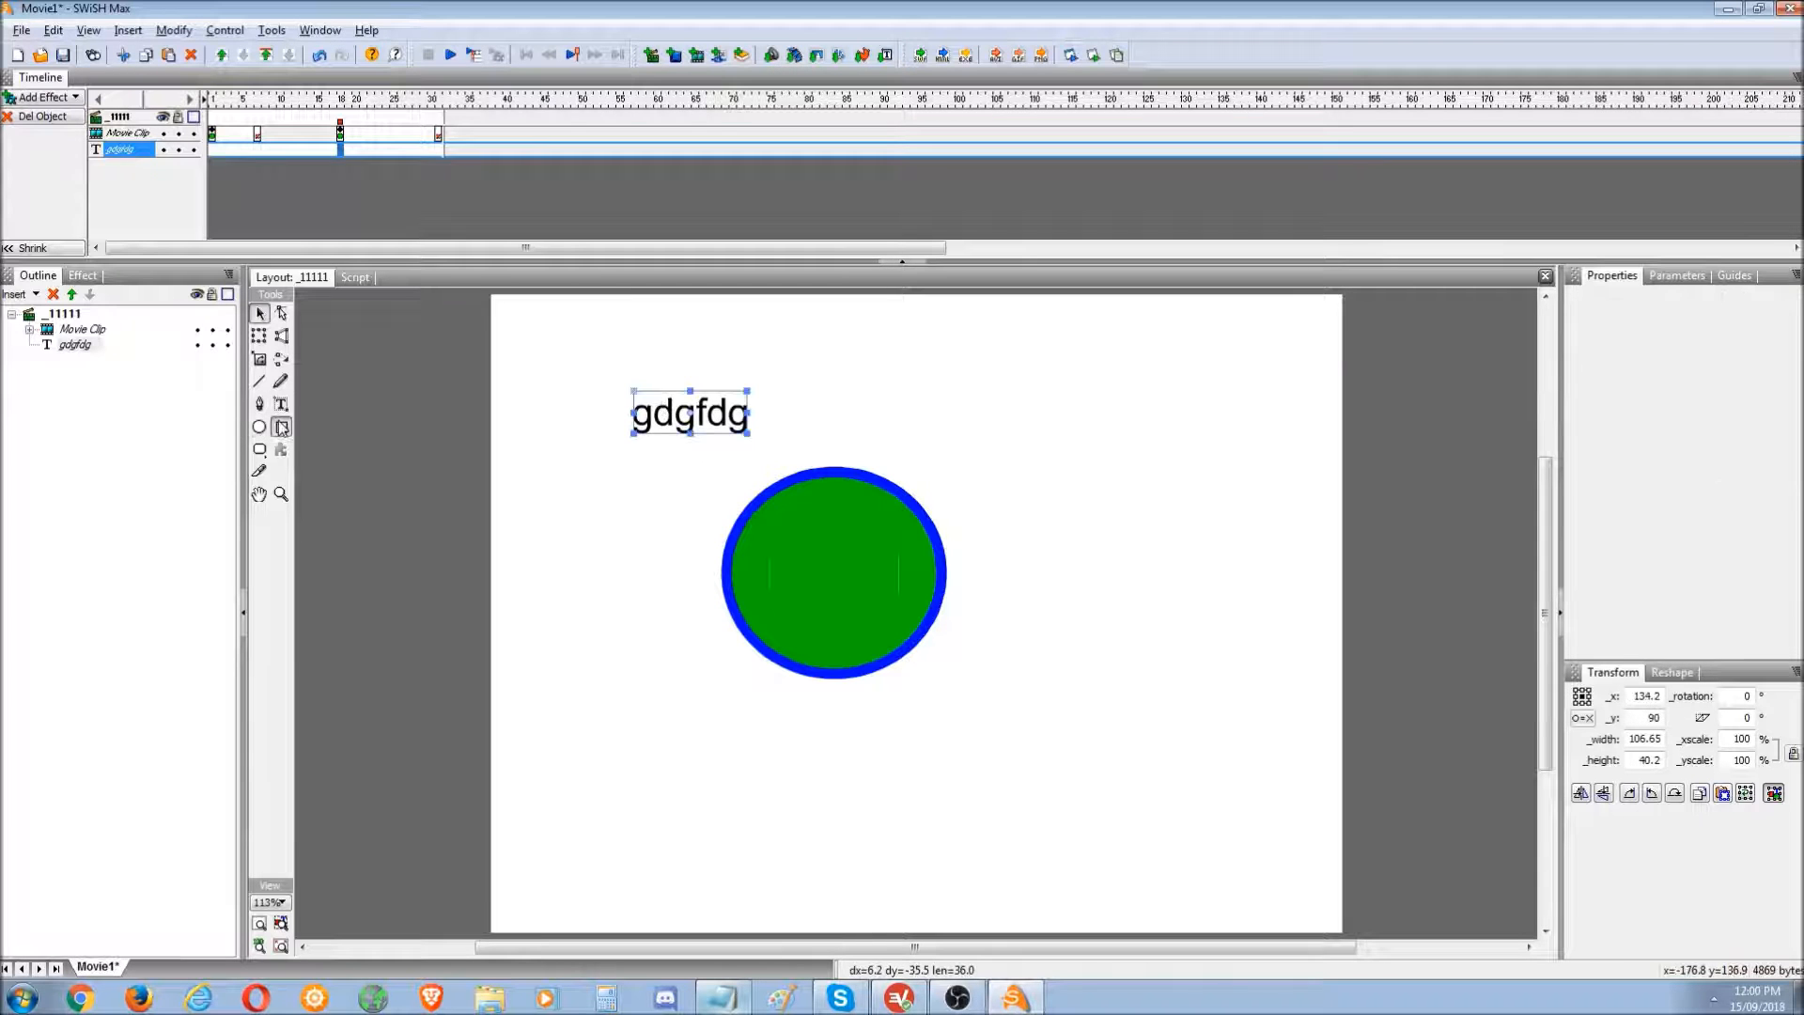
{"action": "left_click_drag", "start_coordinate": [1118, 450], "coordinate": [879, 319]}
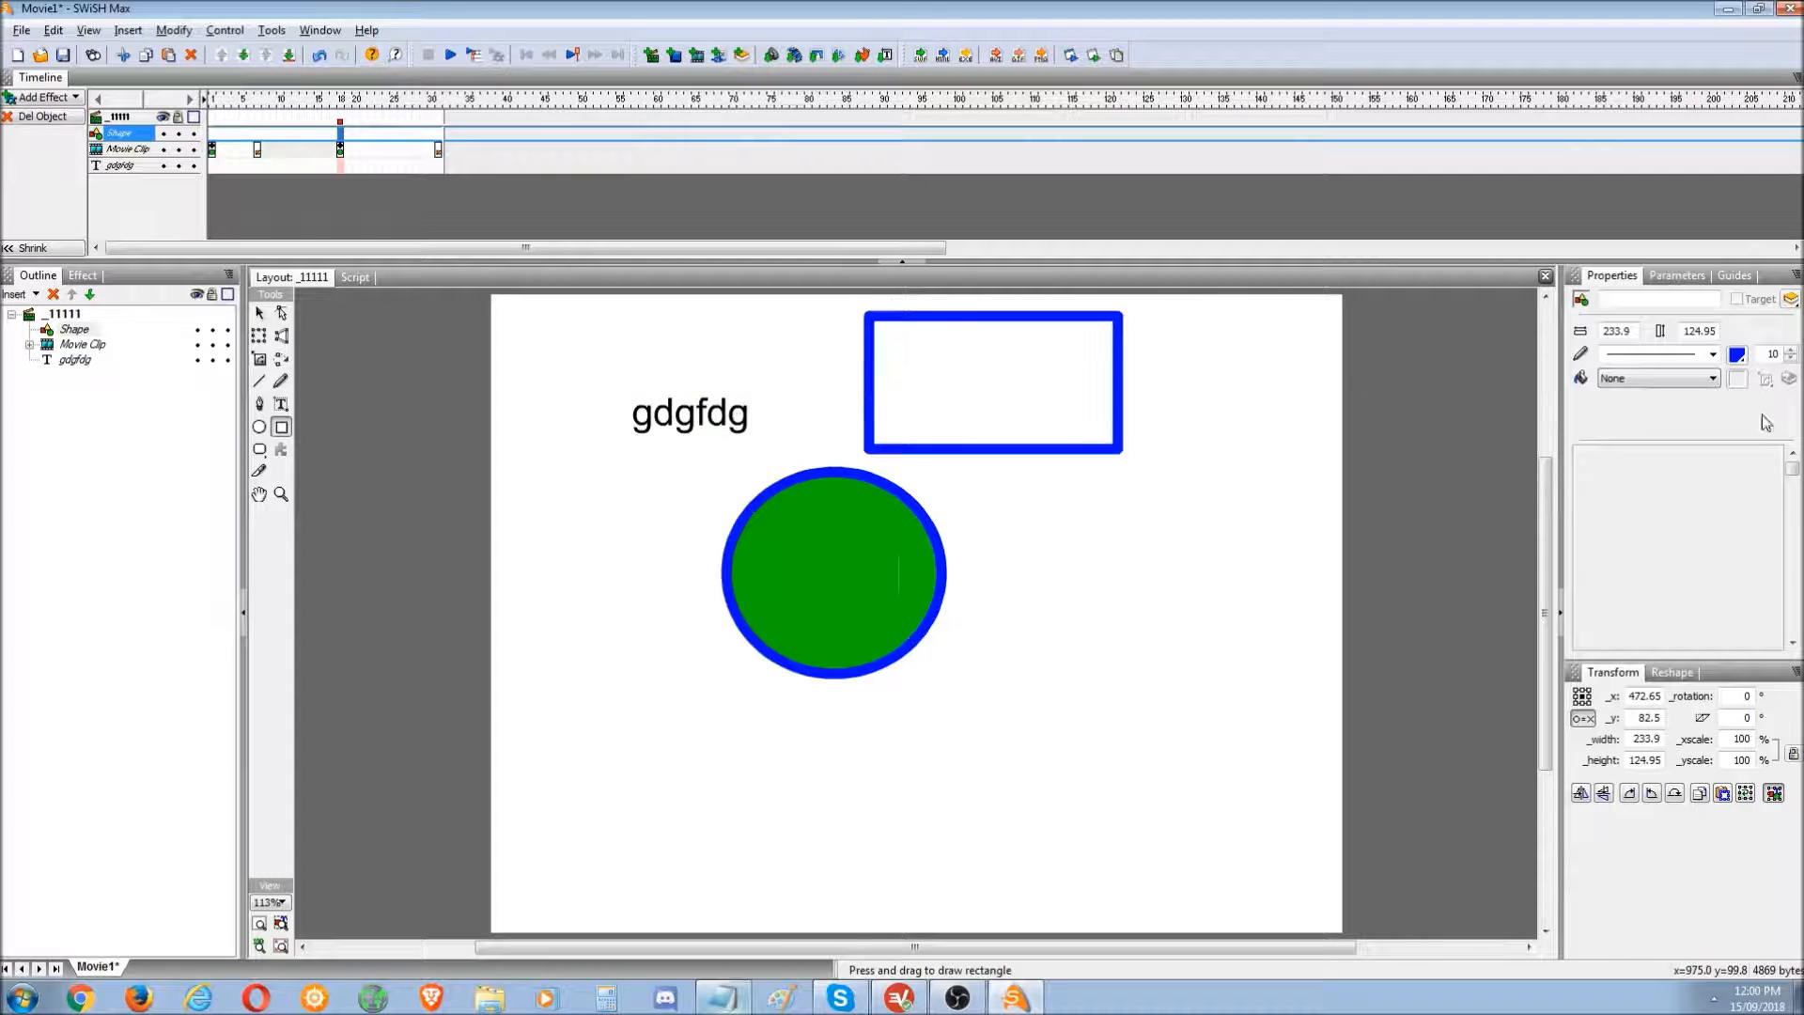
{"action": "left_click", "coordinate": [1713, 354]}
{"action": "left_click", "coordinate": [1706, 369]}
{"action": "left_click", "coordinate": [1712, 378]}
{"action": "left_click", "coordinate": [1645, 406]}
{"action": "left_click", "coordinate": [1737, 378]}
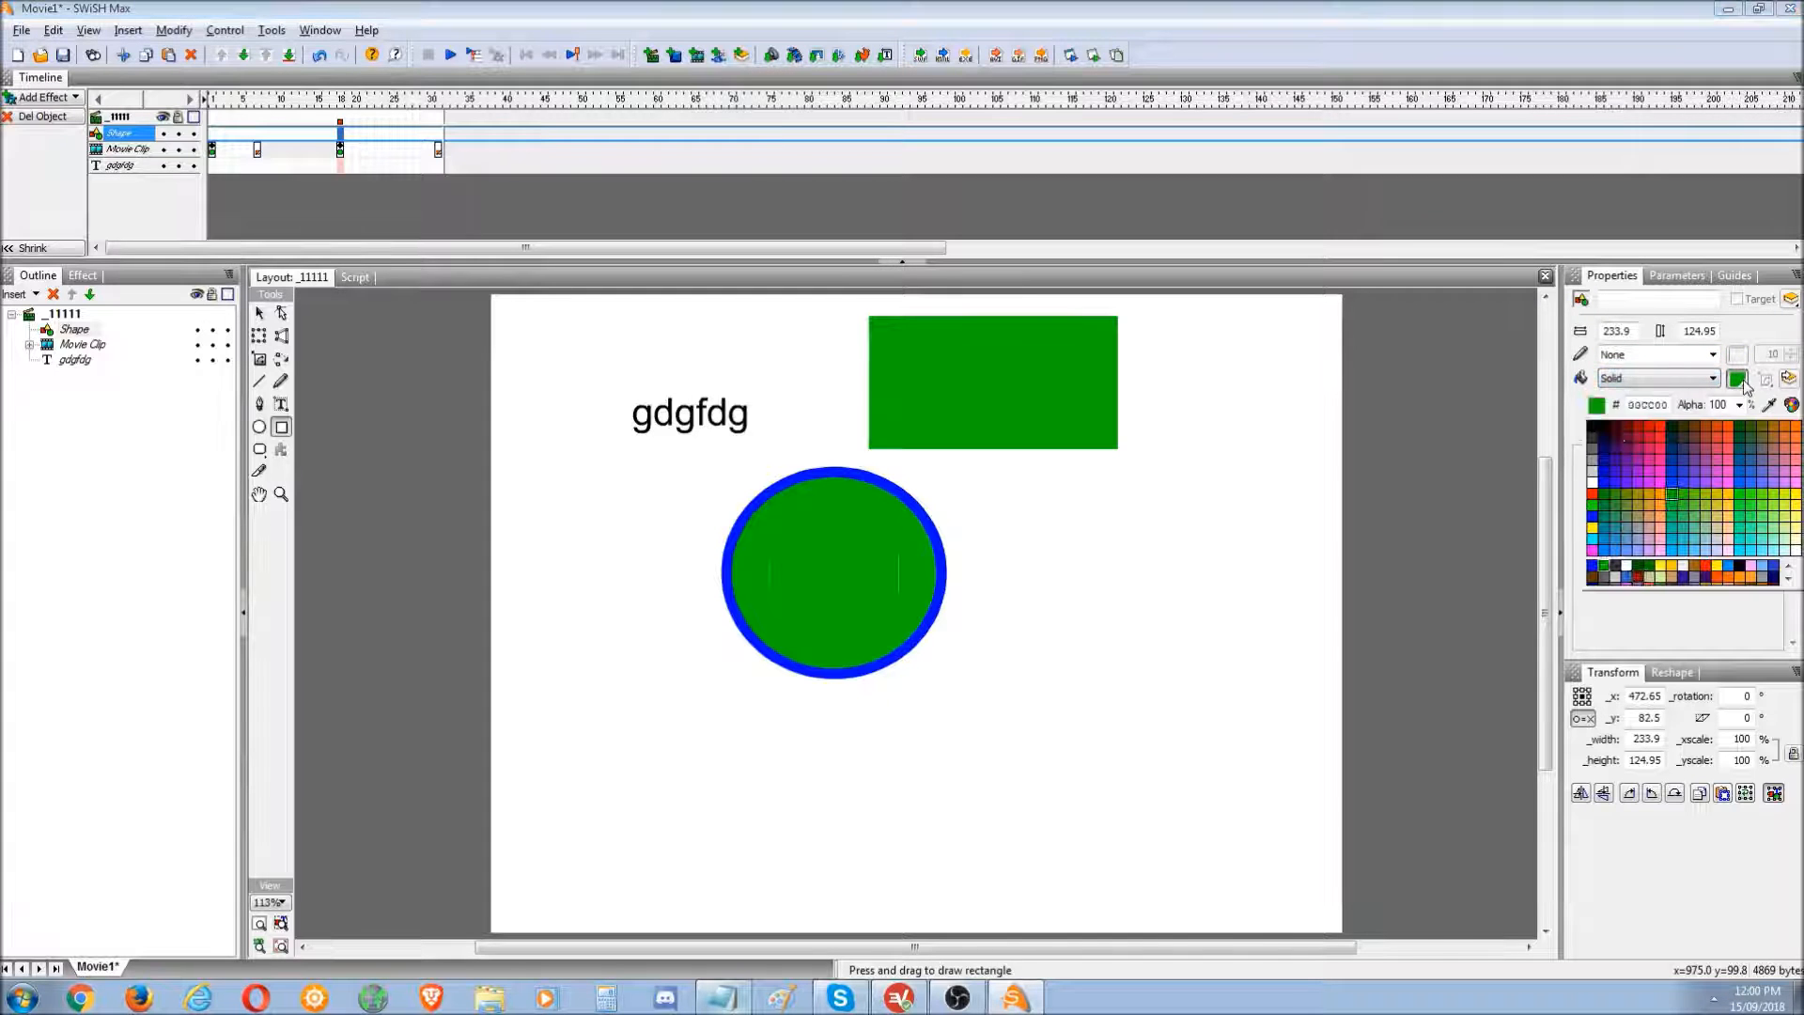
{"action": "left_click", "coordinate": [1596, 493]}
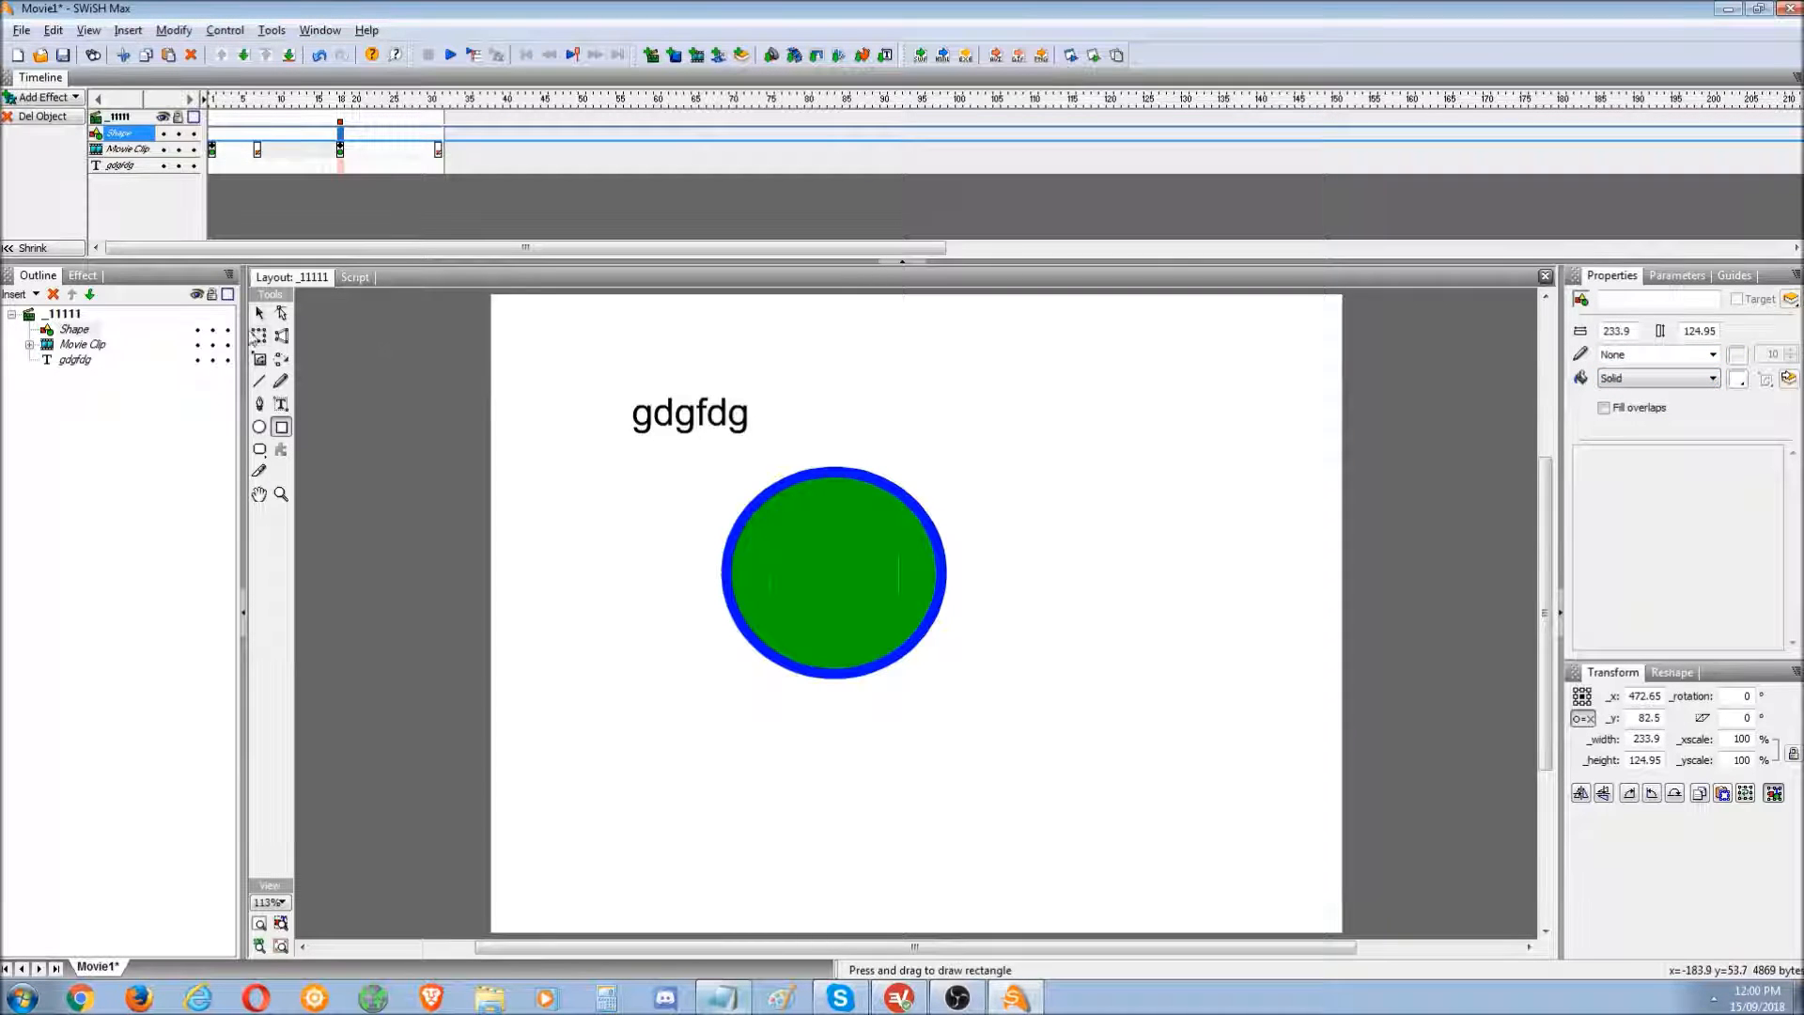
- Move the white rectangle over the text gdgfdg, to about x 210, y 91, and deselect it
{"action": "left_click", "coordinate": [260, 313]}
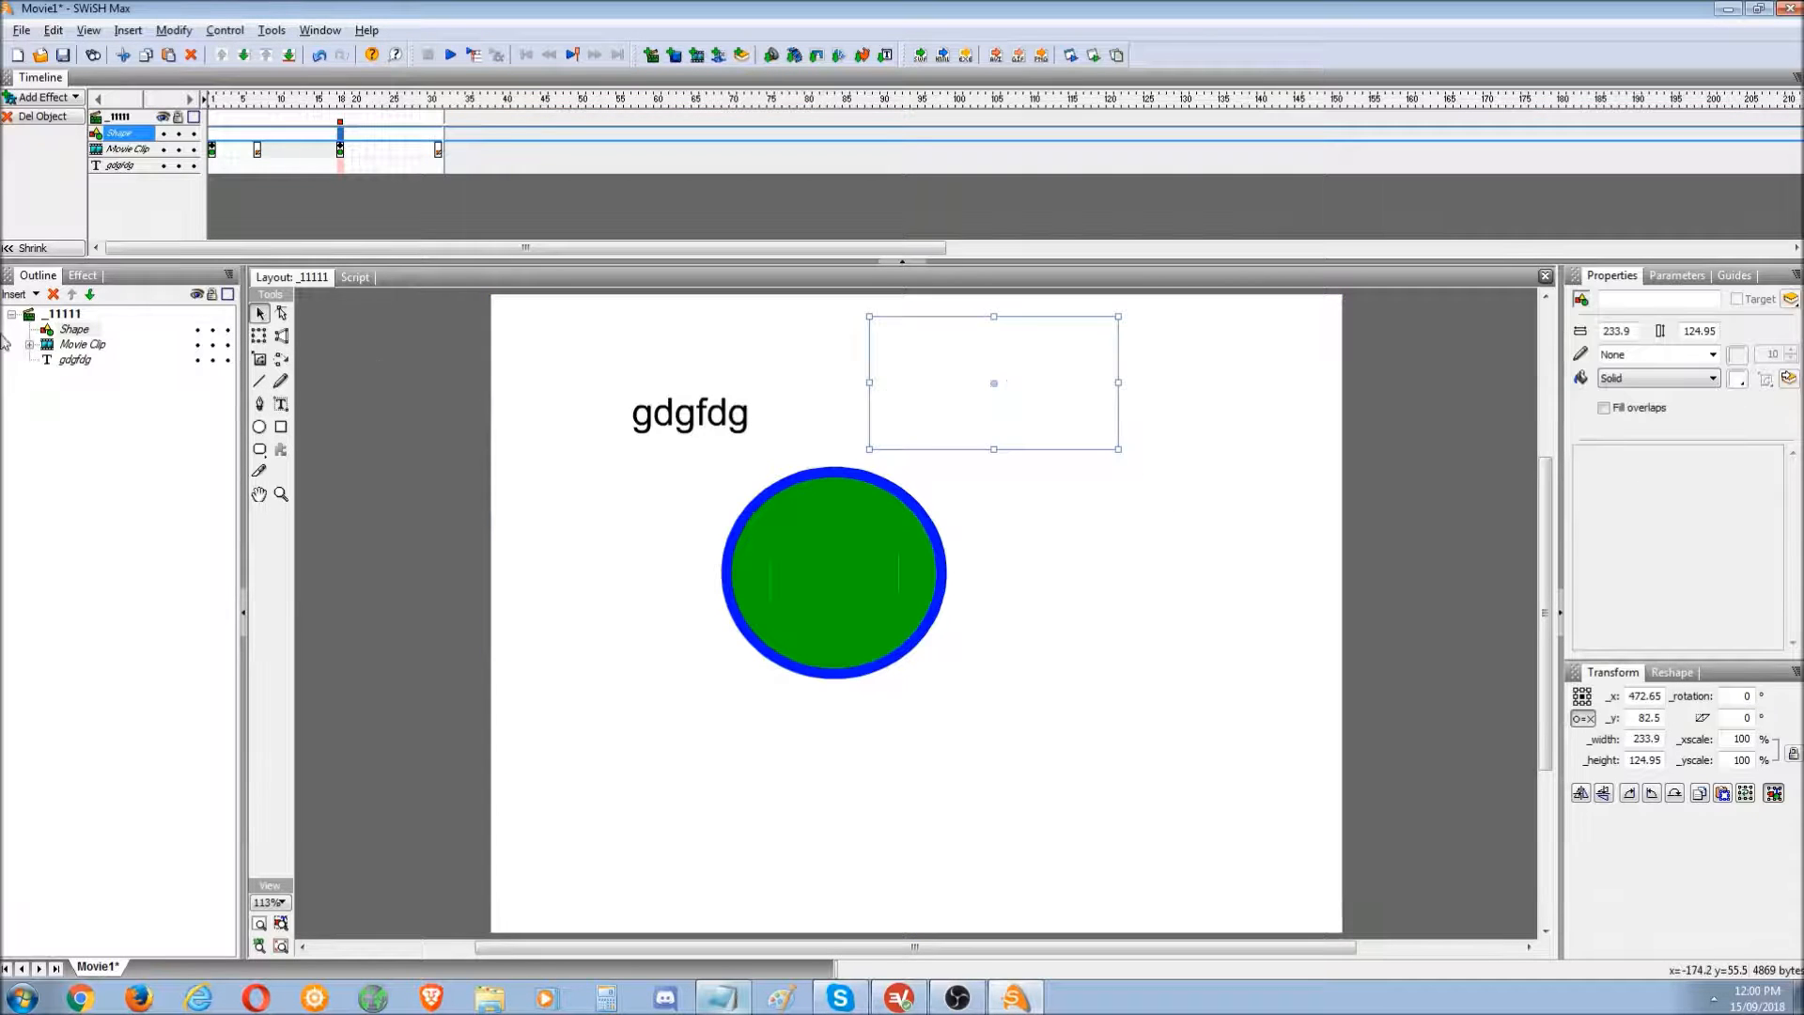
{"action": "left_click", "coordinate": [83, 332]}
{"action": "left_click", "coordinate": [1039, 443]}
{"action": "left_click", "coordinate": [1038, 403]}
{"action": "left_click_drag", "start_coordinate": [1027, 394], "coordinate": [750, 396]}
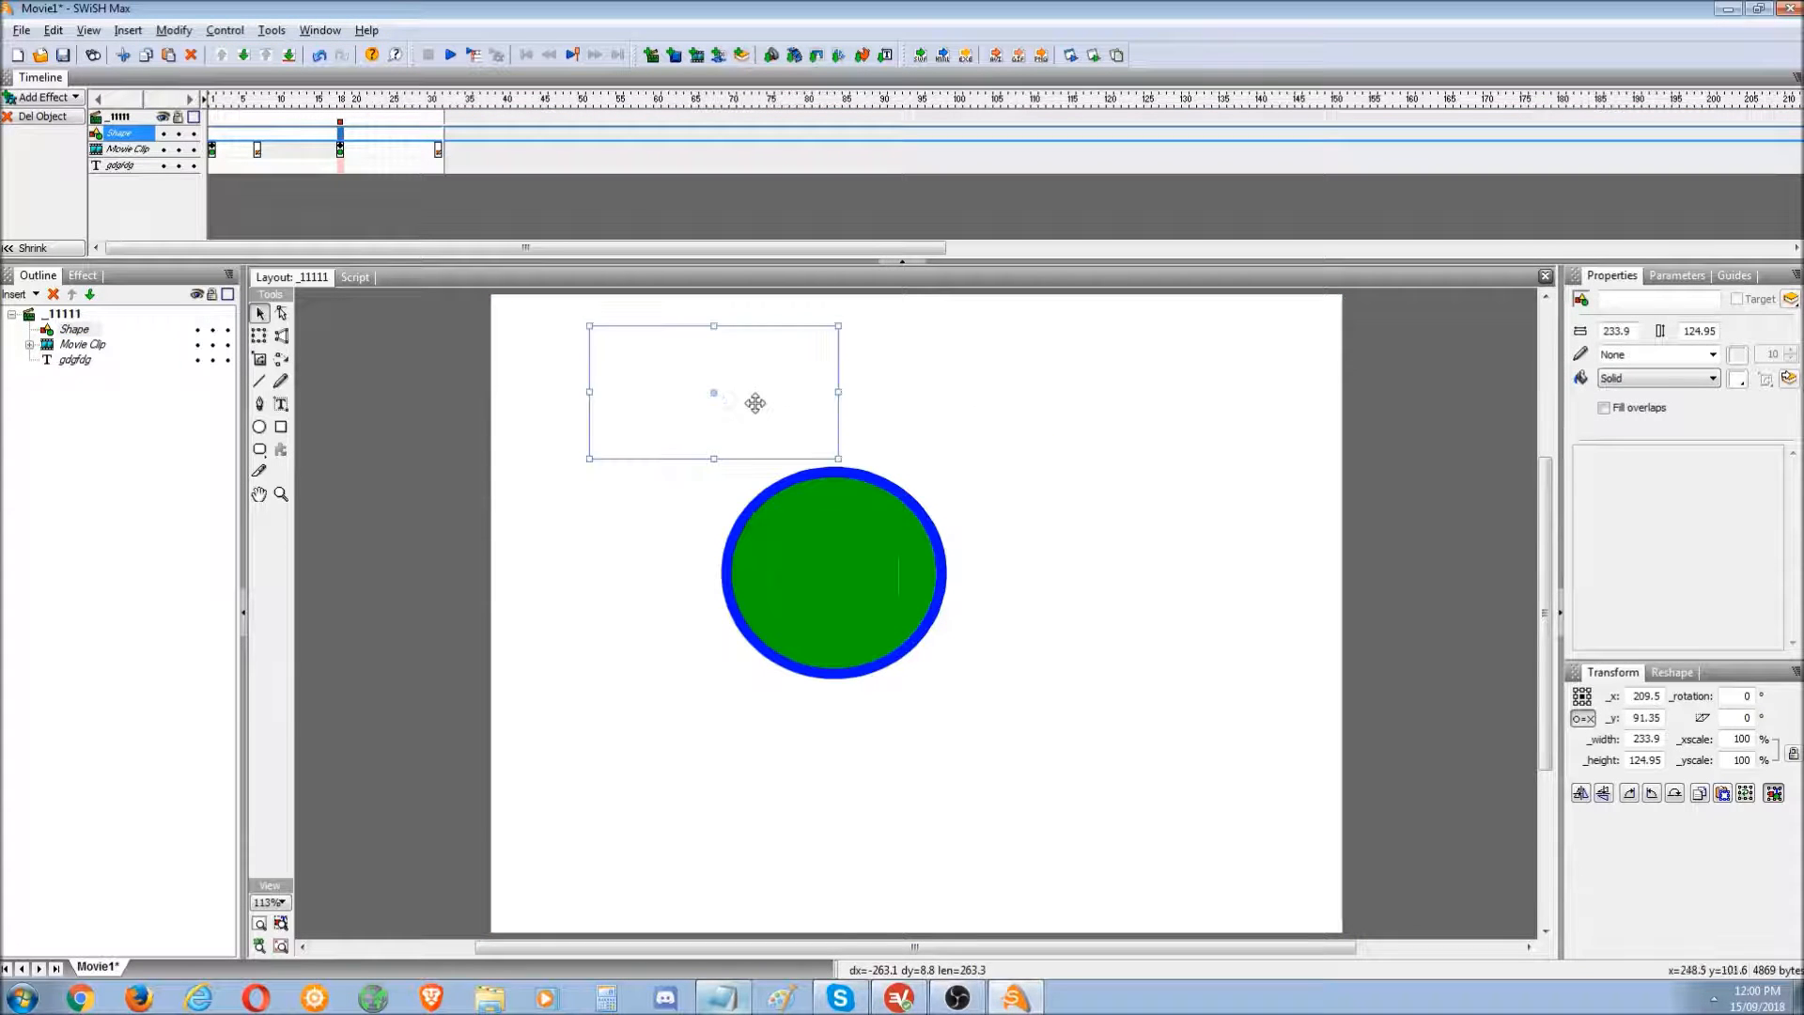
{"action": "left_click", "coordinate": [573, 588]}
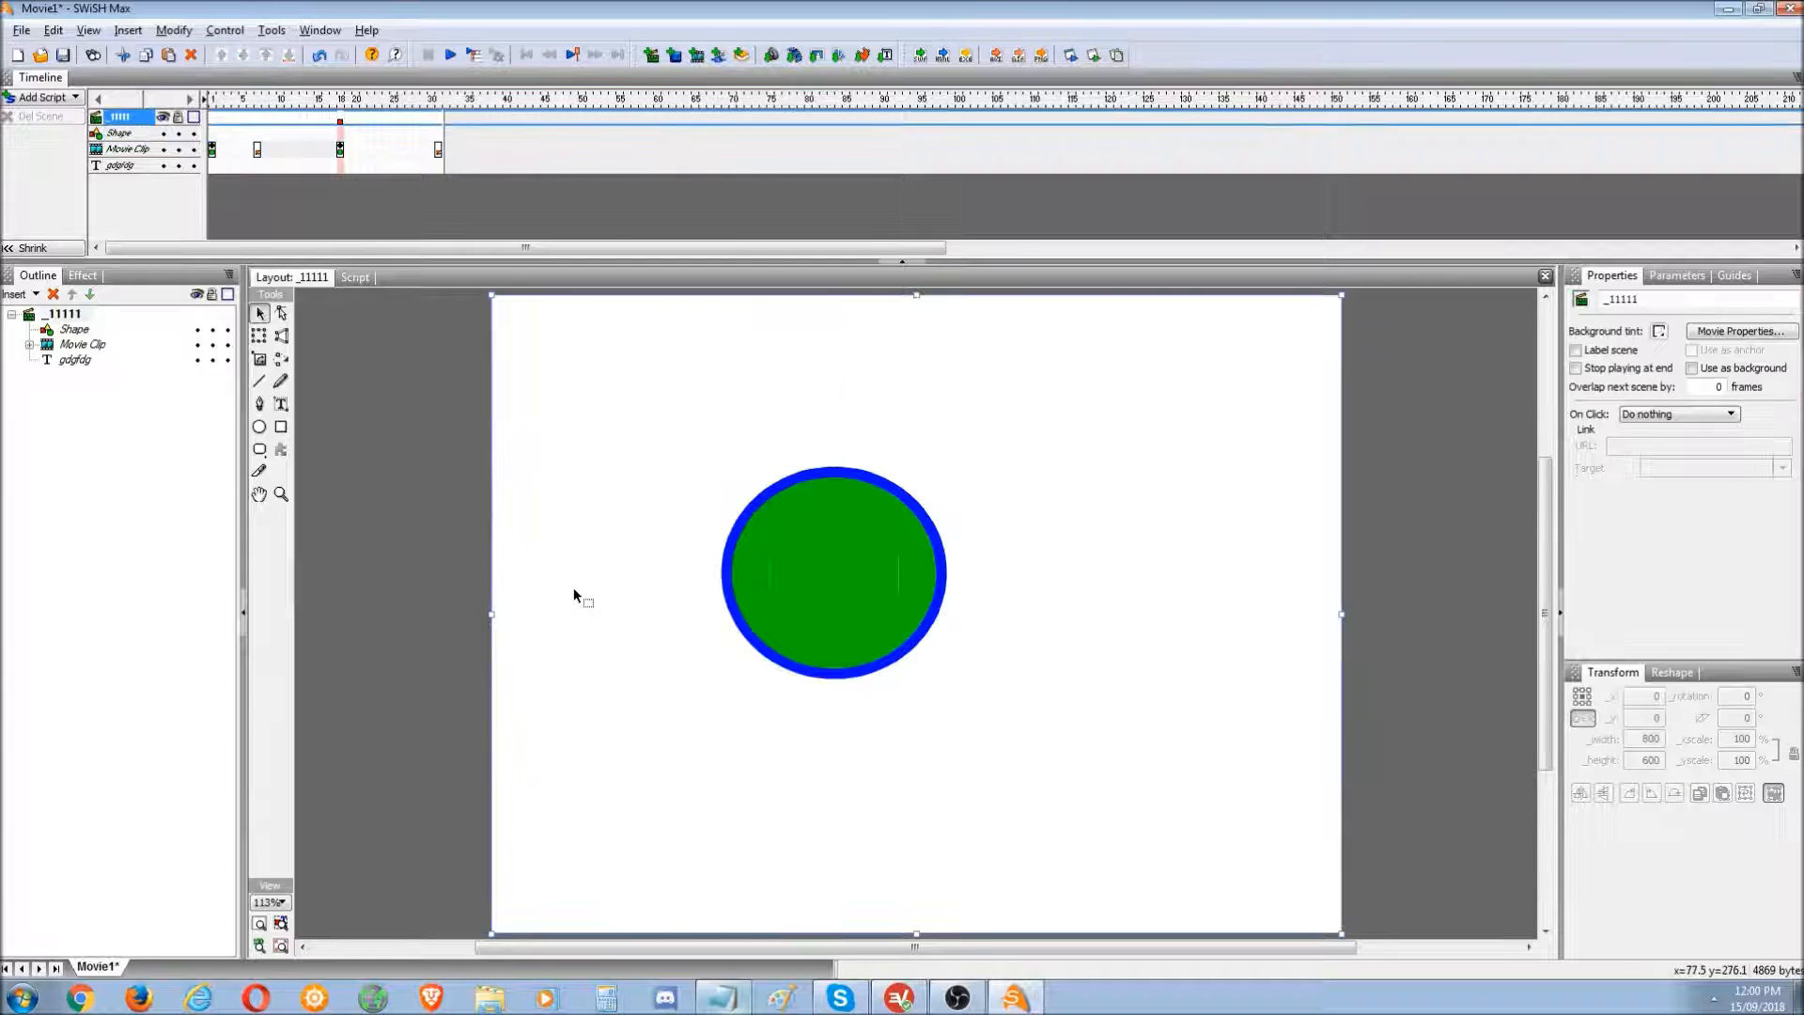
- Go to frame 10 and move the movie clip below the text gdgfdg in the layer order
{"action": "left_click", "coordinate": [259, 100]}
{"action": "left_click_drag", "start_coordinate": [259, 103], "coordinate": [280, 110]}
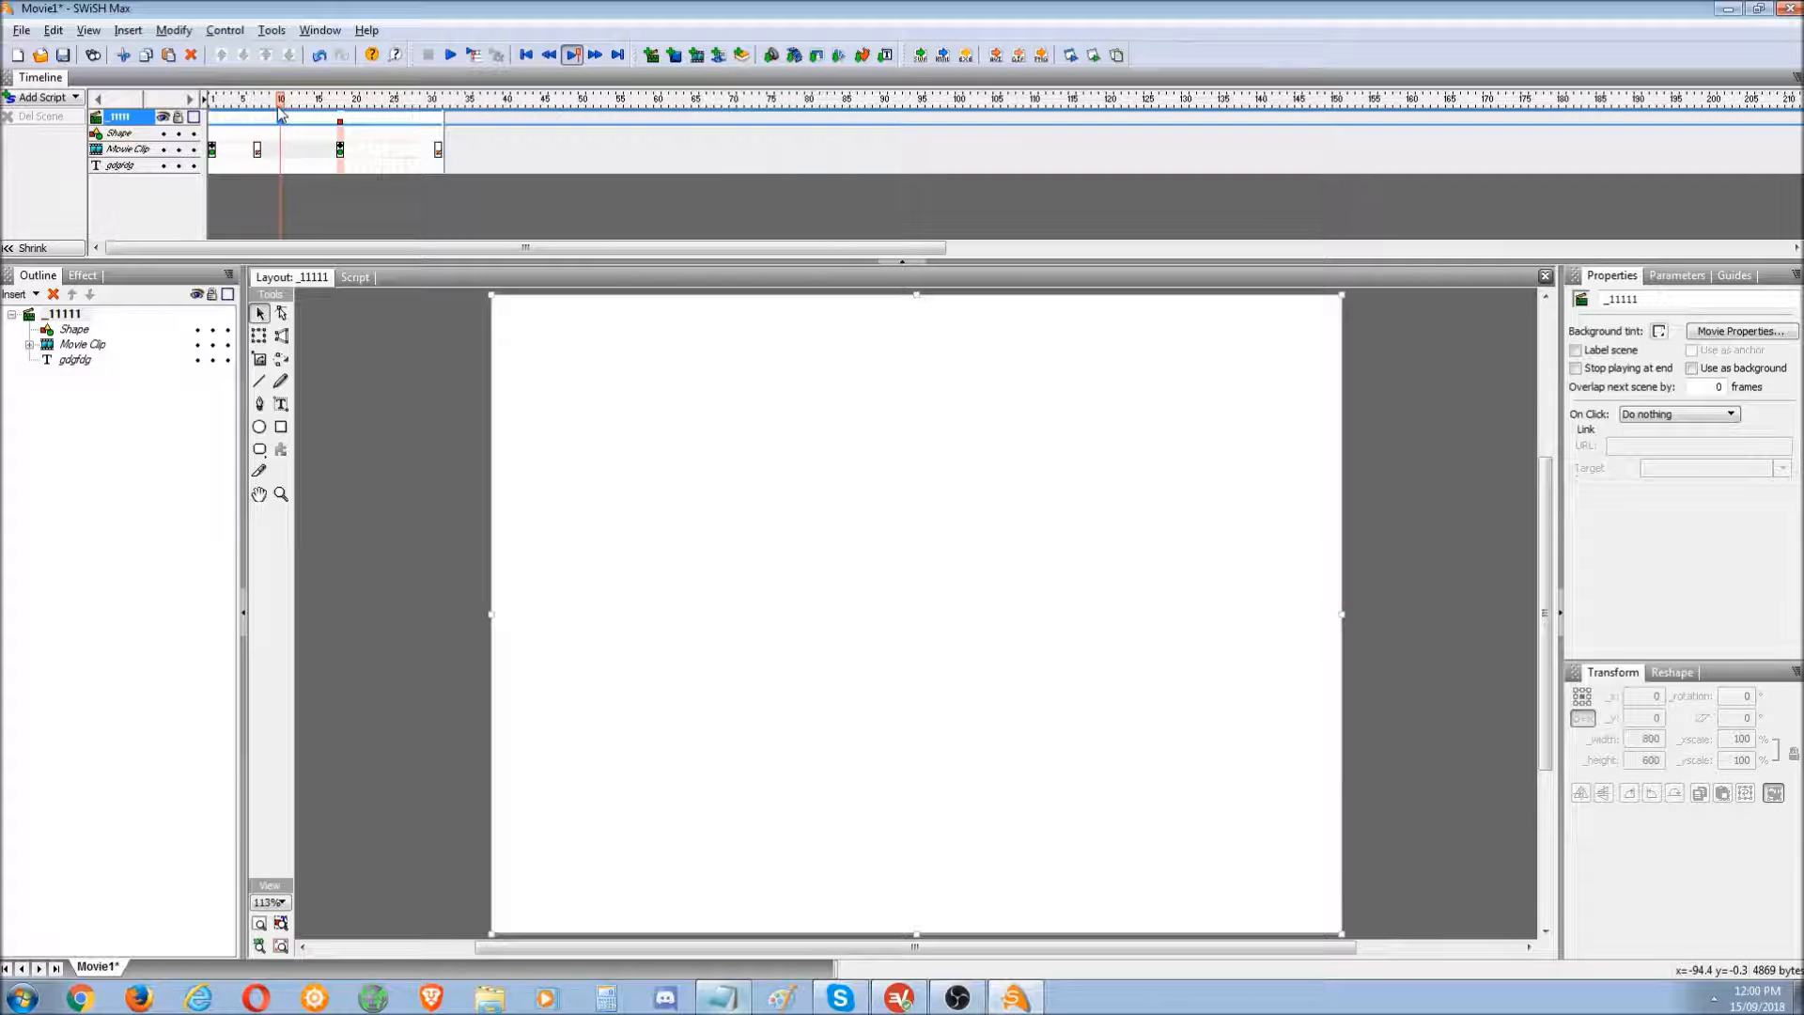
{"action": "left_click", "coordinate": [73, 330]}
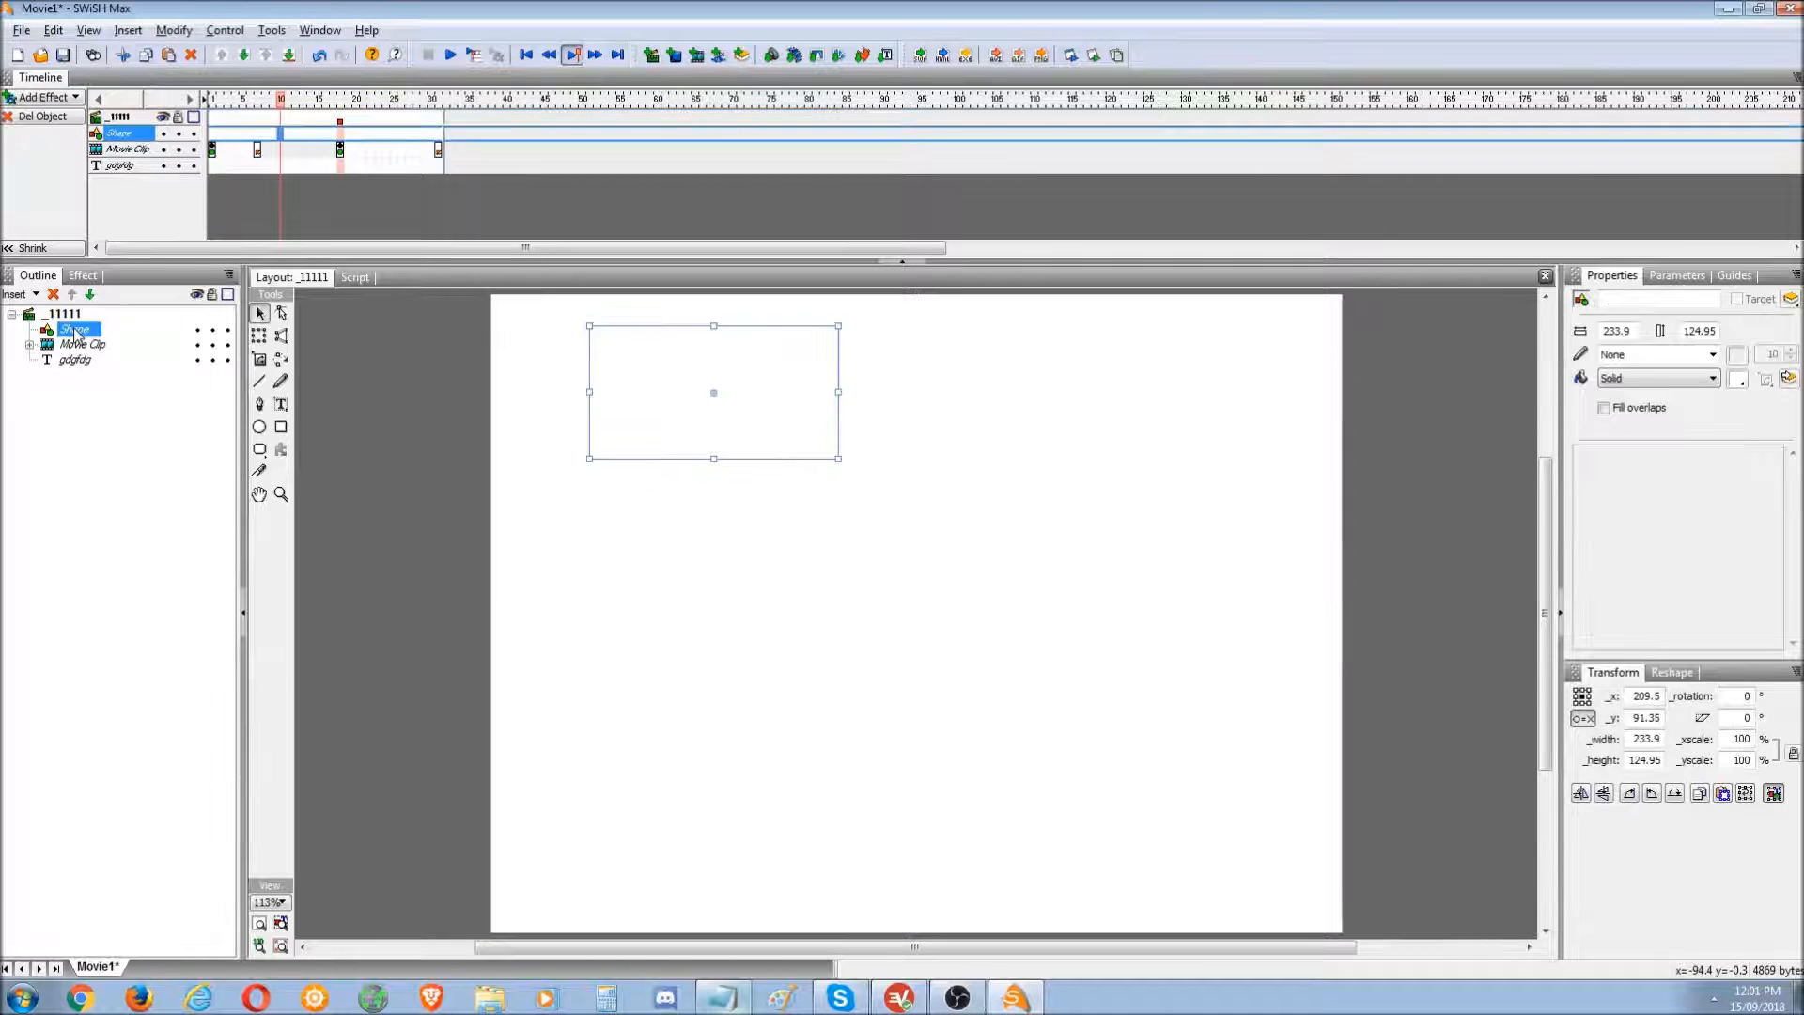
{"action": "left_click_drag", "start_coordinate": [82, 345], "coordinate": [83, 374]}
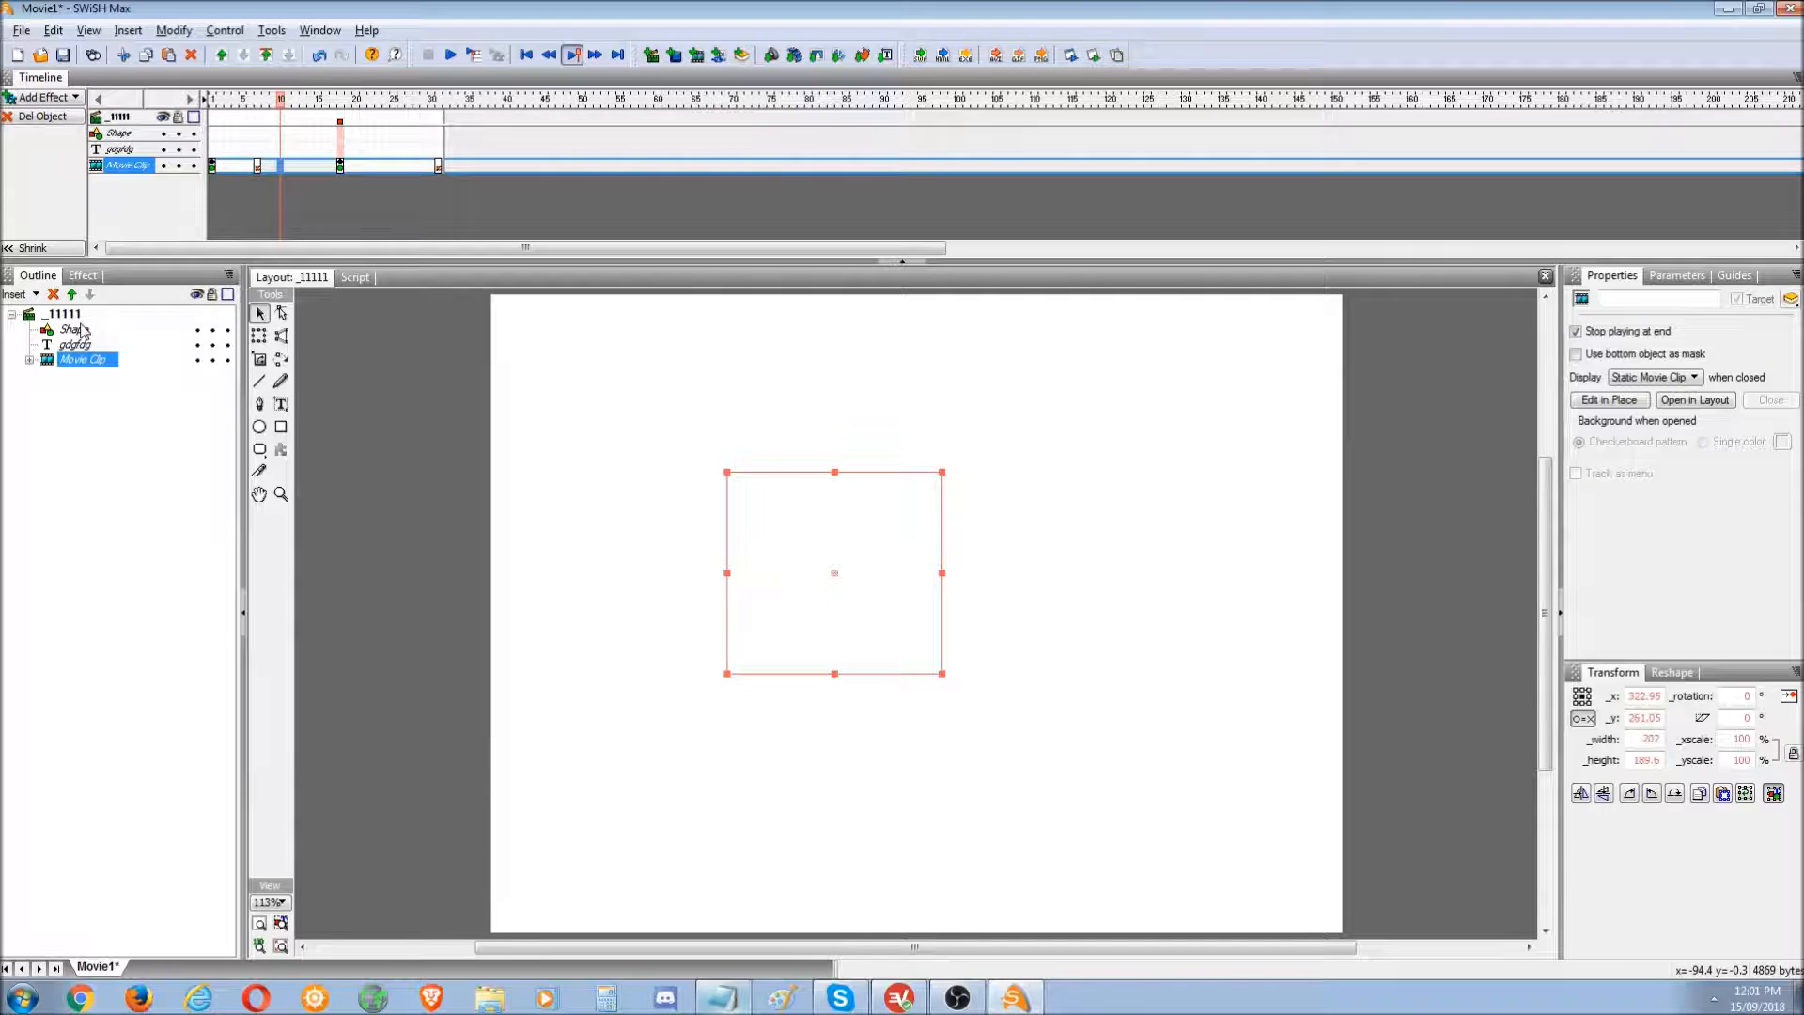
- Select the white rectangle and the text gdgfdg alternately to examine which layer lies on top
{"action": "left_click", "coordinate": [85, 330]}
{"action": "left_click", "coordinate": [85, 346]}
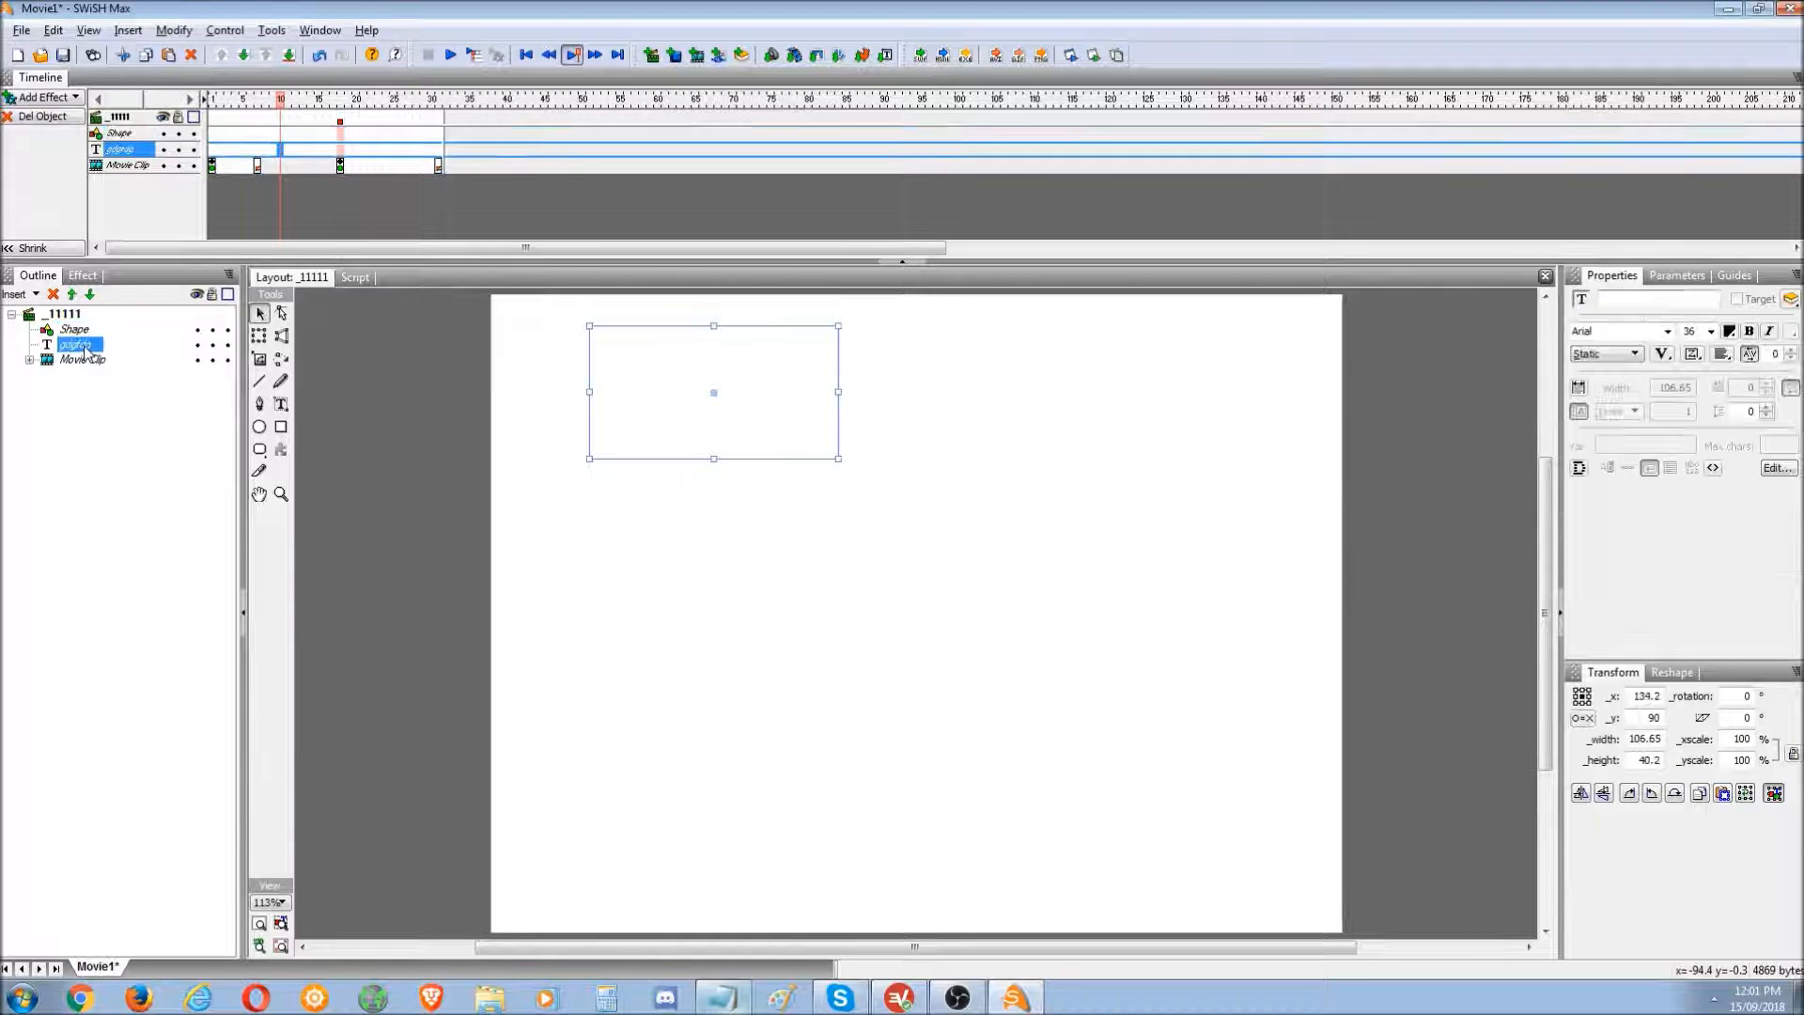
{"action": "left_click", "coordinate": [72, 334]}
{"action": "left_click", "coordinate": [77, 348]}
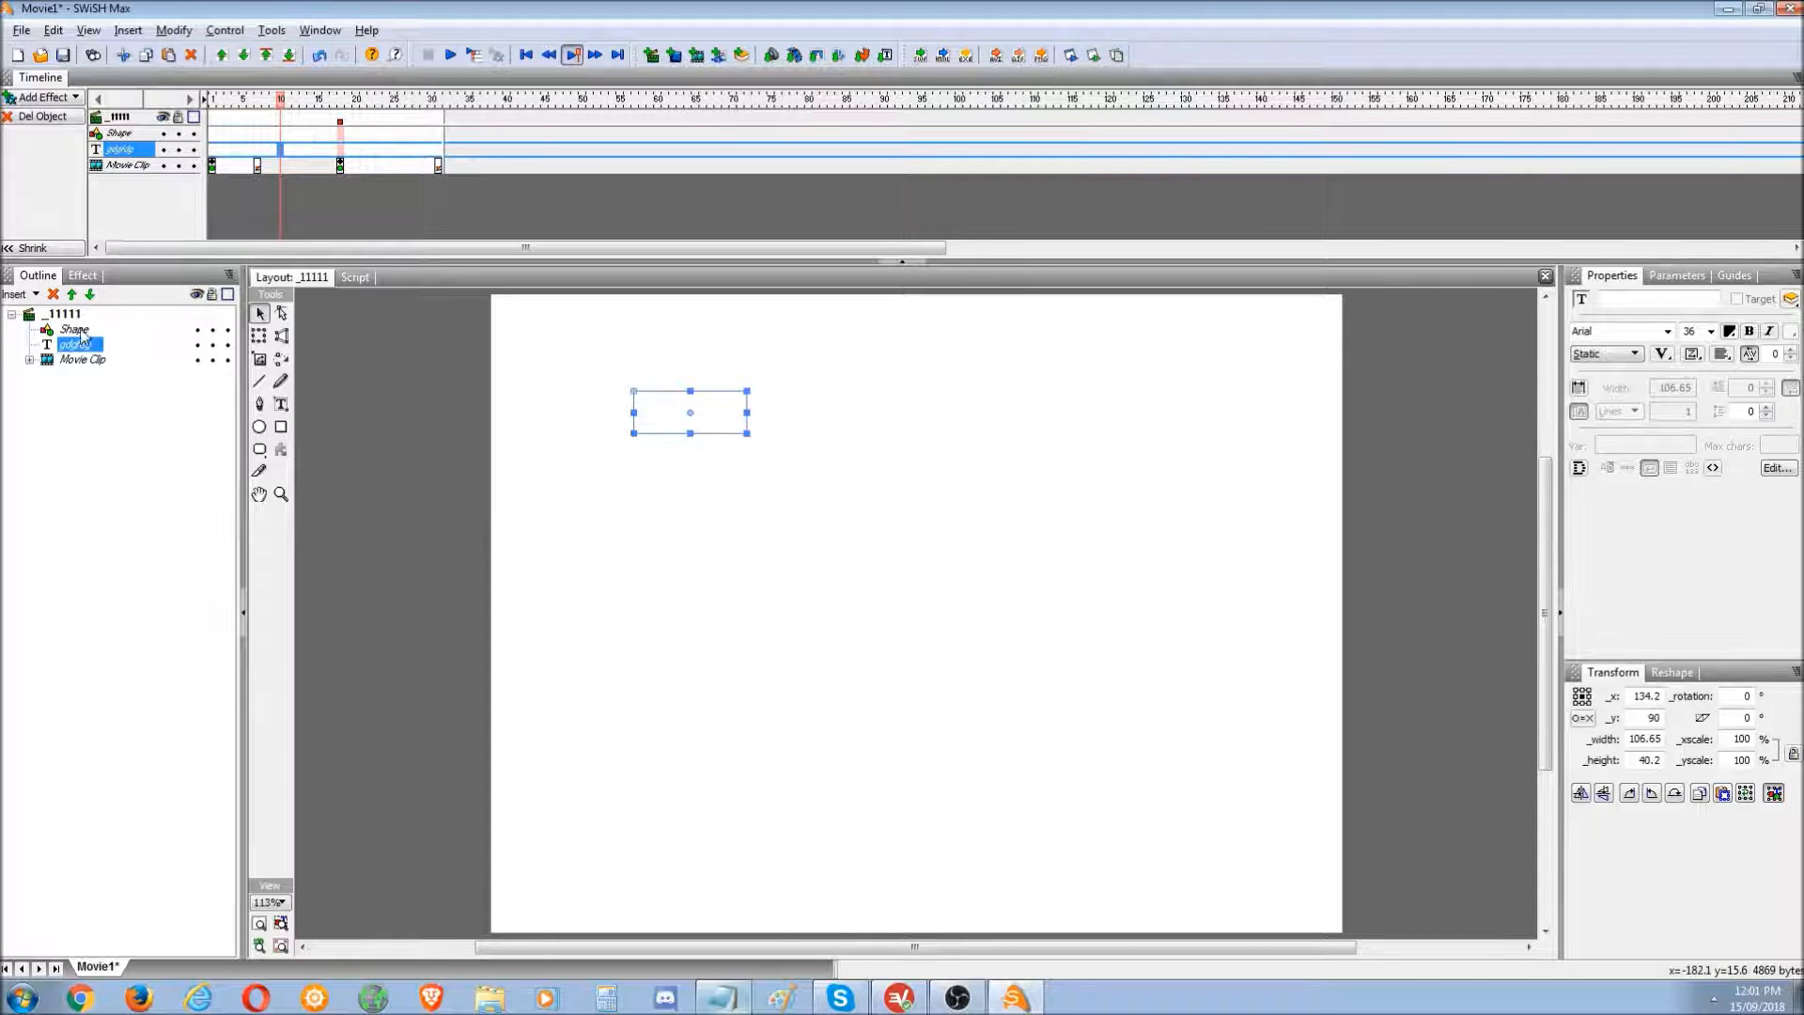
{"action": "left_click", "coordinate": [76, 330]}
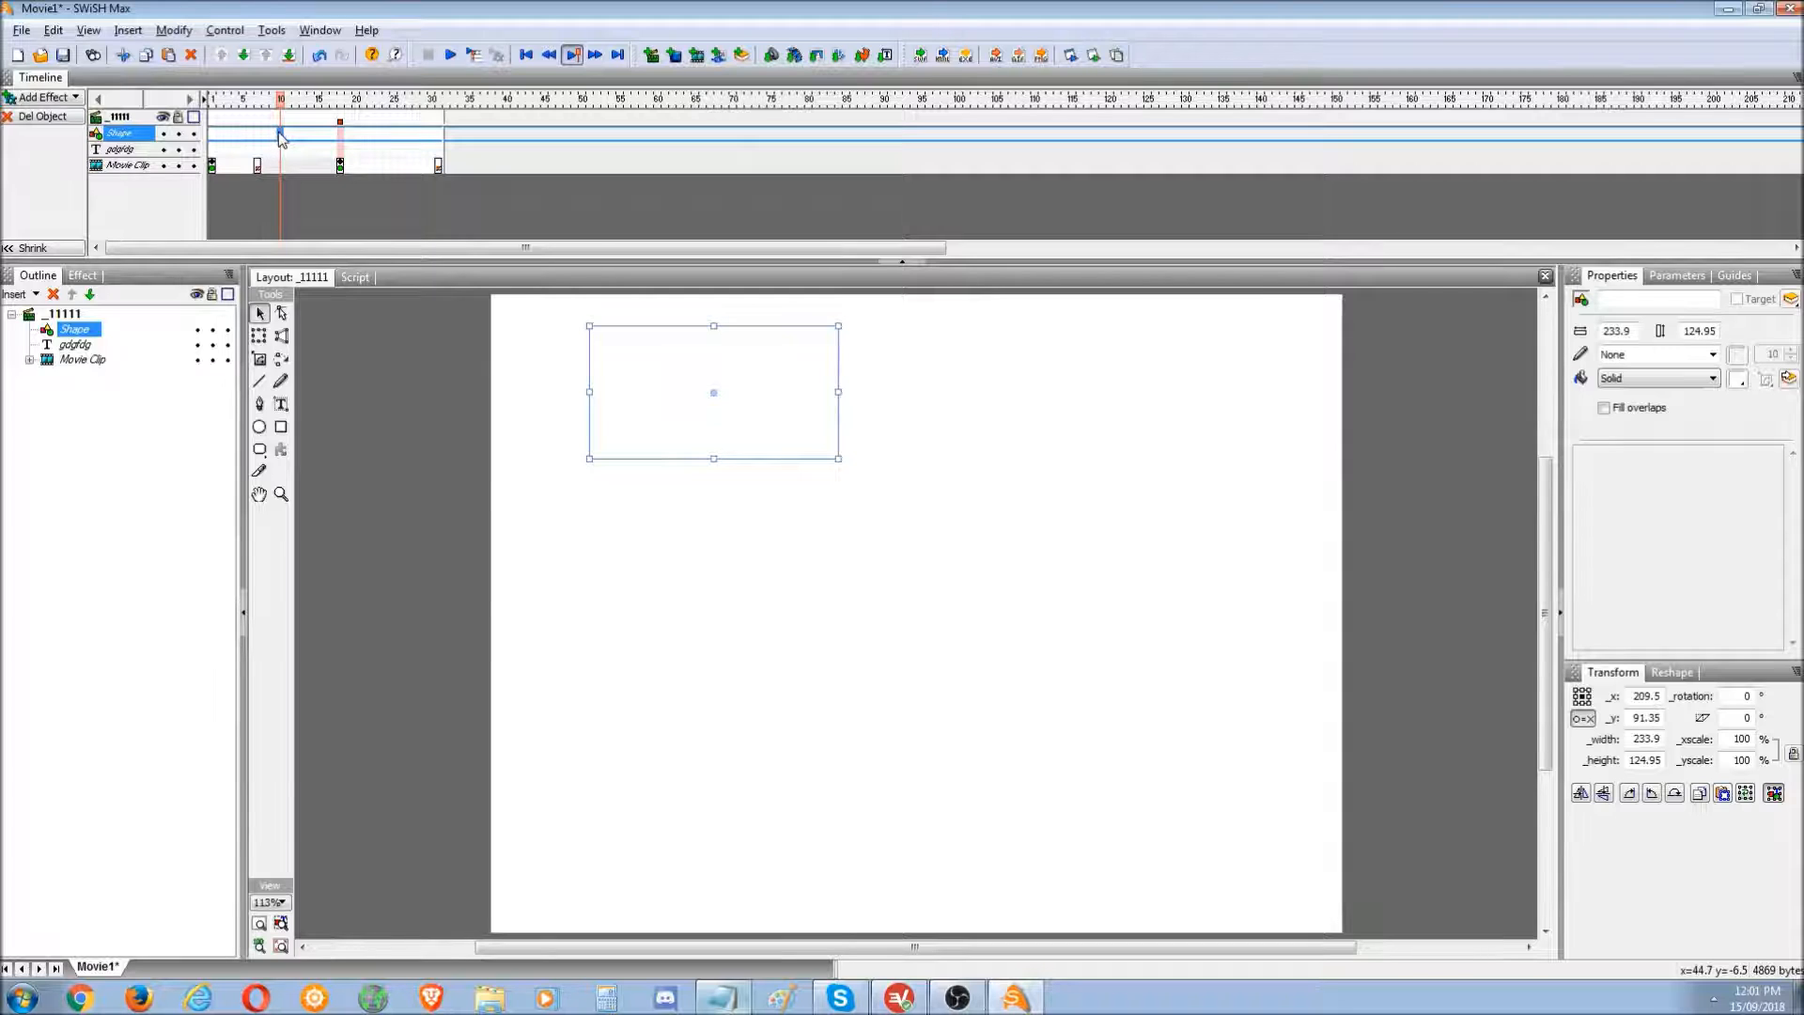
{"action": "left_click", "coordinate": [75, 345]}
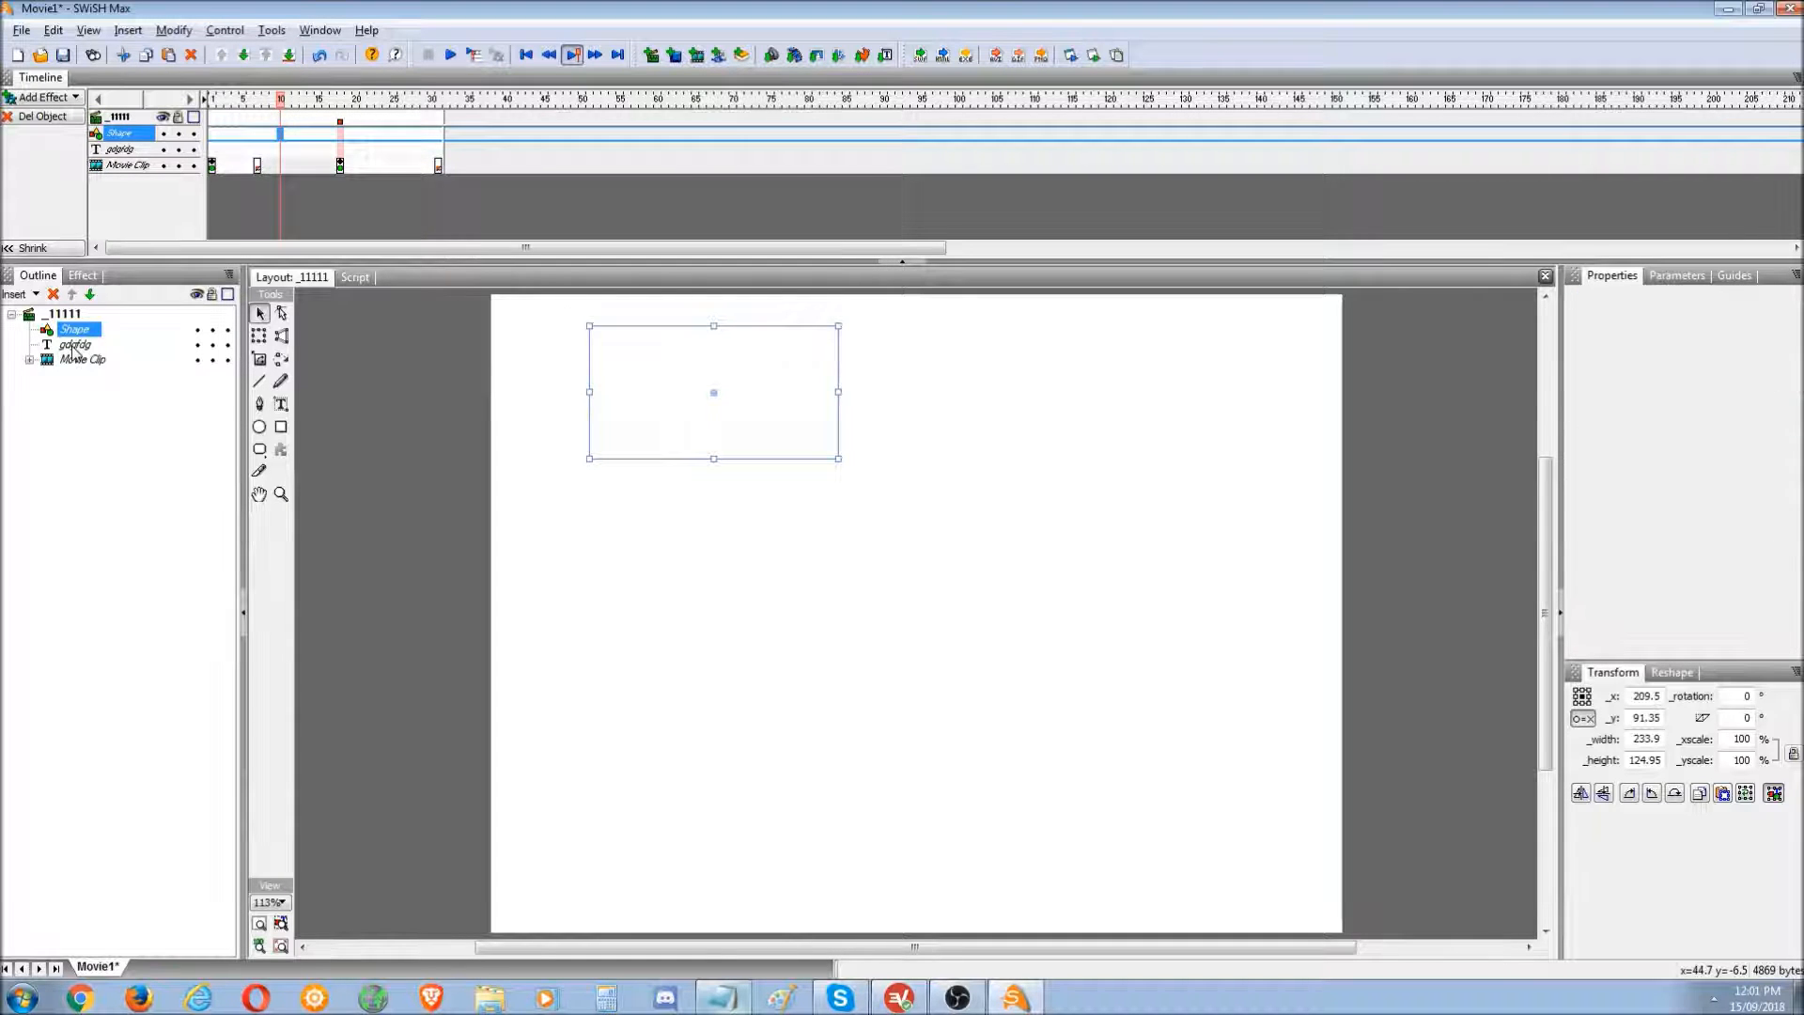
- Test the movie in the Flash player to check how the rectangle covers the text, and close the player
{"action": "left_click", "coordinate": [287, 132]}
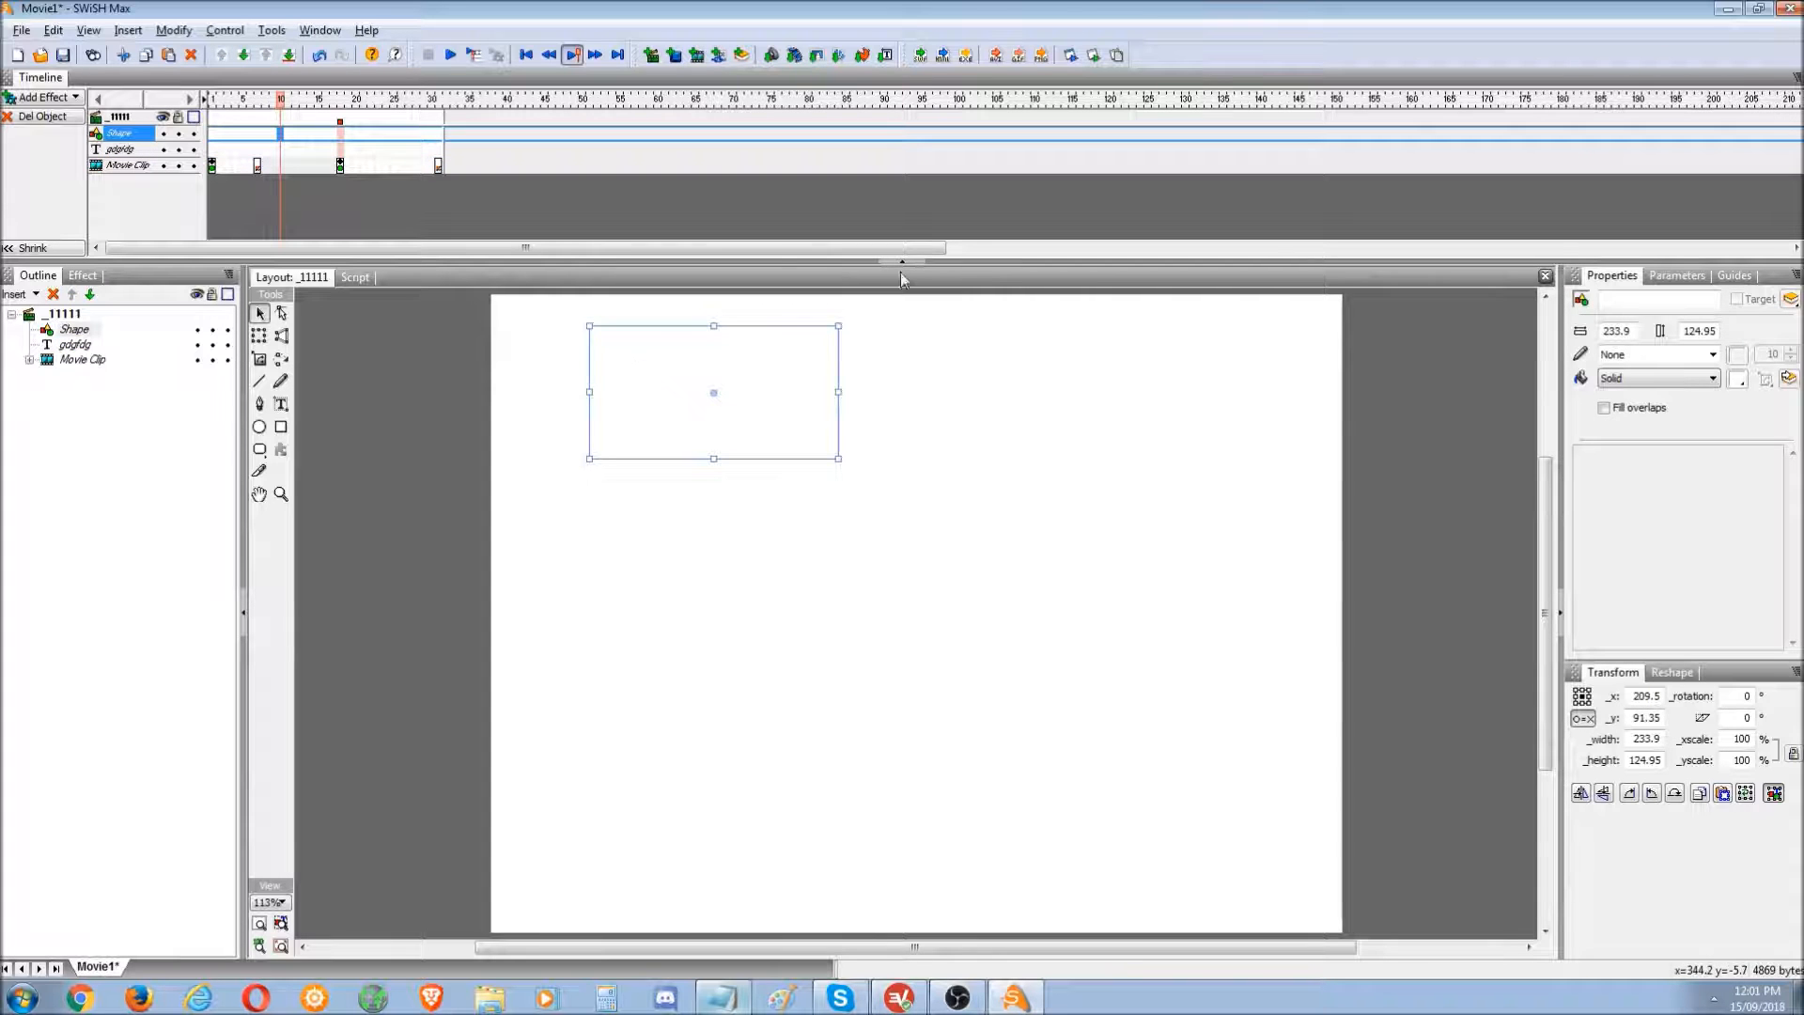
{"action": "left_click", "coordinate": [1093, 55]}
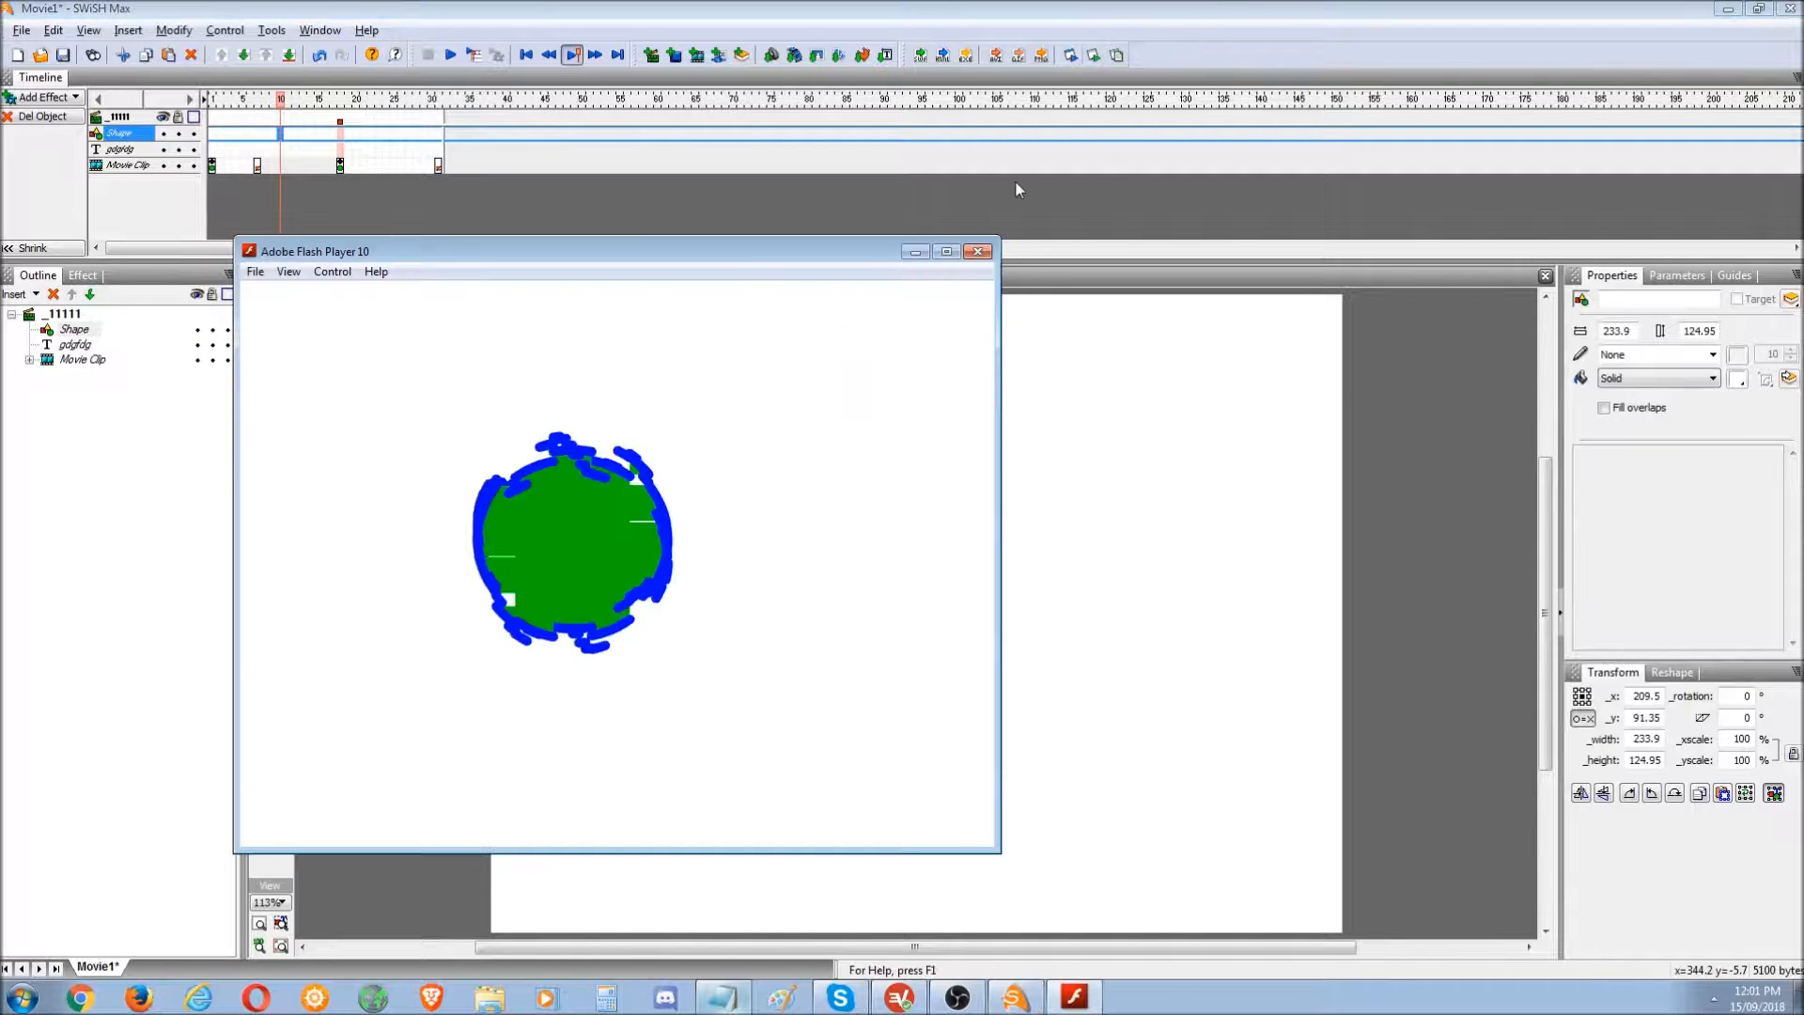
{"action": "left_click", "coordinate": [978, 251]}
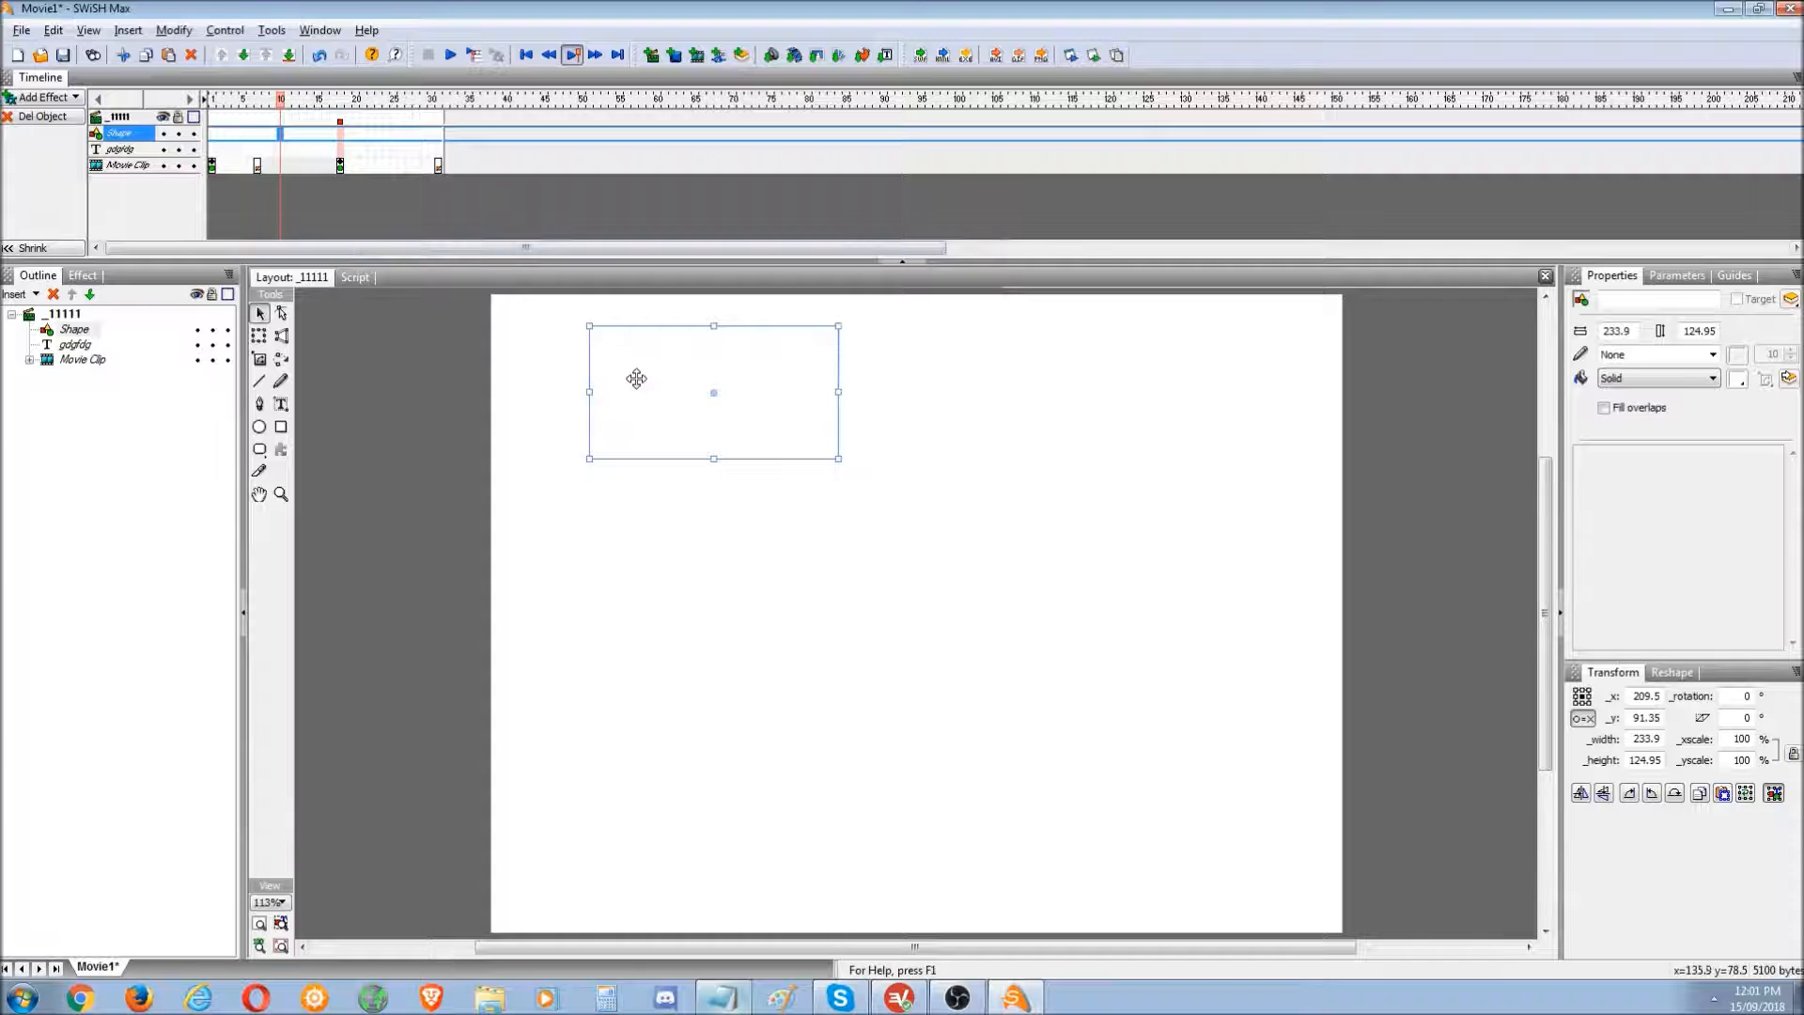
- Reposition the white rectangle at about x 171, y 88, and add a 17-frame Move effect ending at about x 370, y 108
{"action": "left_click_drag", "start_coordinate": [637, 378], "coordinate": [601, 375]}
{"action": "right_click", "coordinate": [218, 140]}
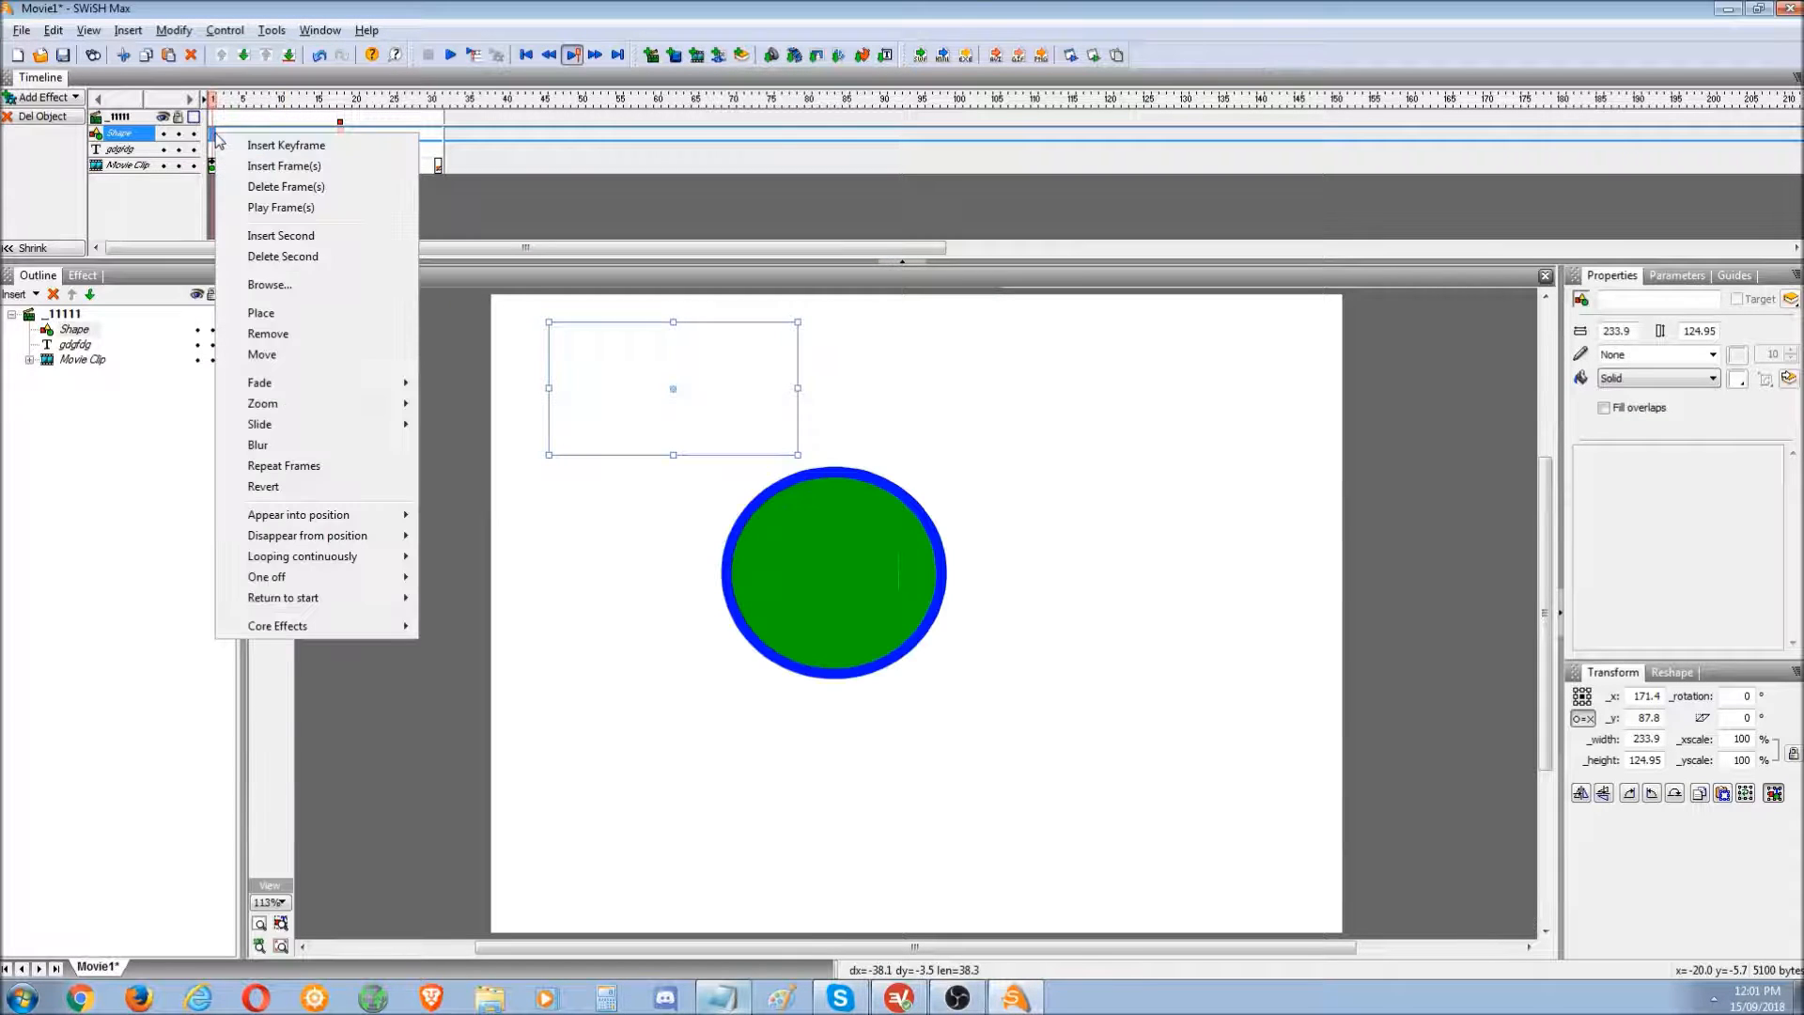
{"action": "left_click", "coordinate": [263, 355]}
{"action": "left_click_drag", "start_coordinate": [285, 137], "coordinate": [335, 136]}
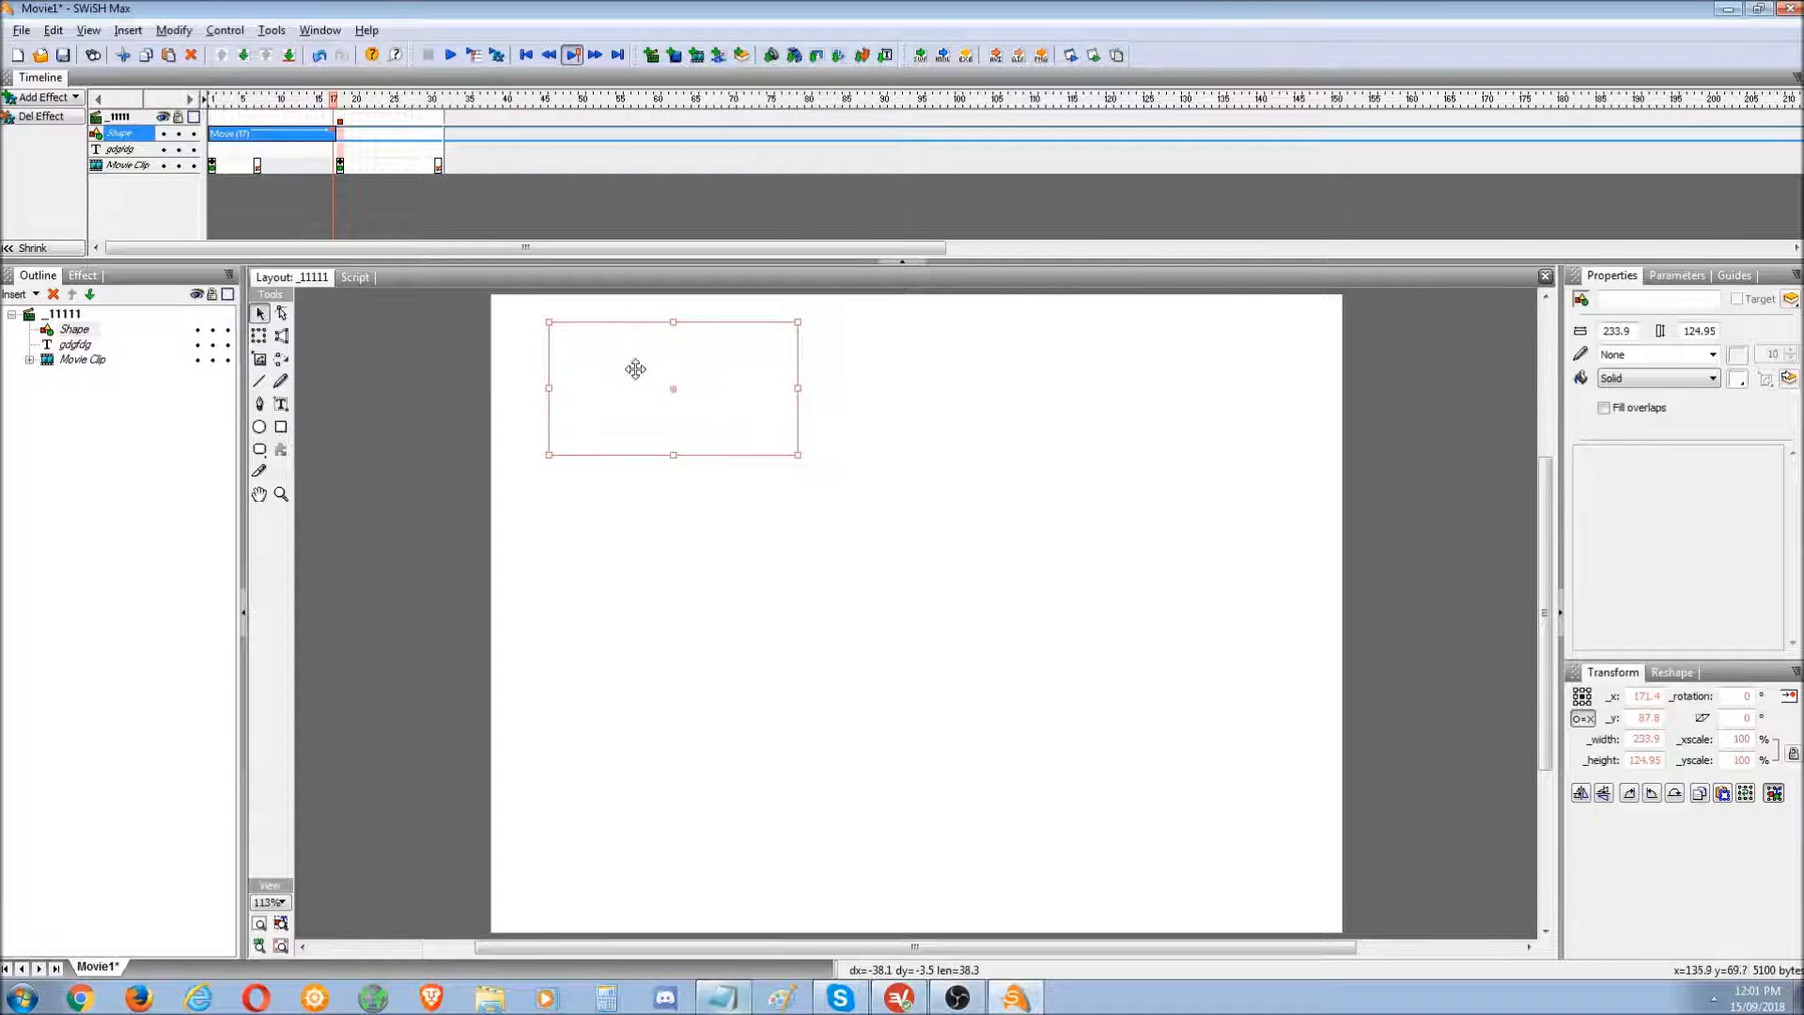
{"action": "left_click_drag", "start_coordinate": [633, 368], "coordinate": [846, 391]}
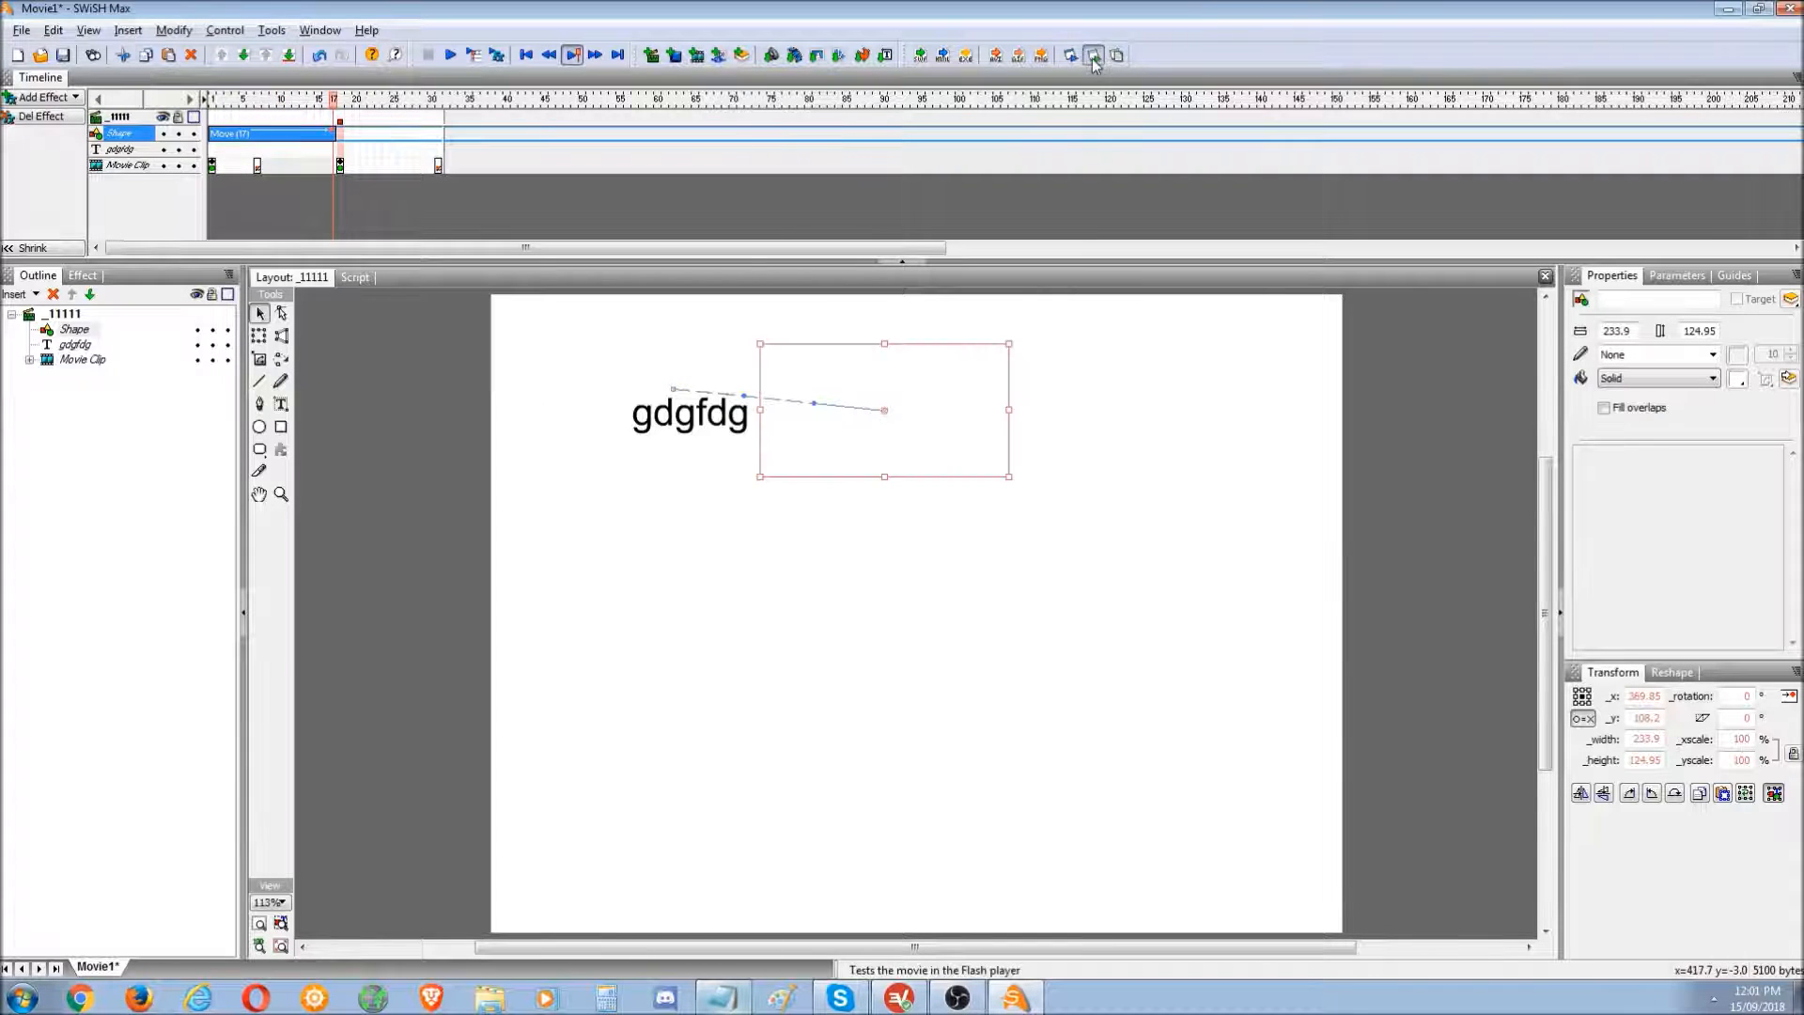
- Test the movie with the moving rectangle in the Flash player, close the player and deselect the rectangle
{"action": "left_click", "coordinate": [1093, 55]}
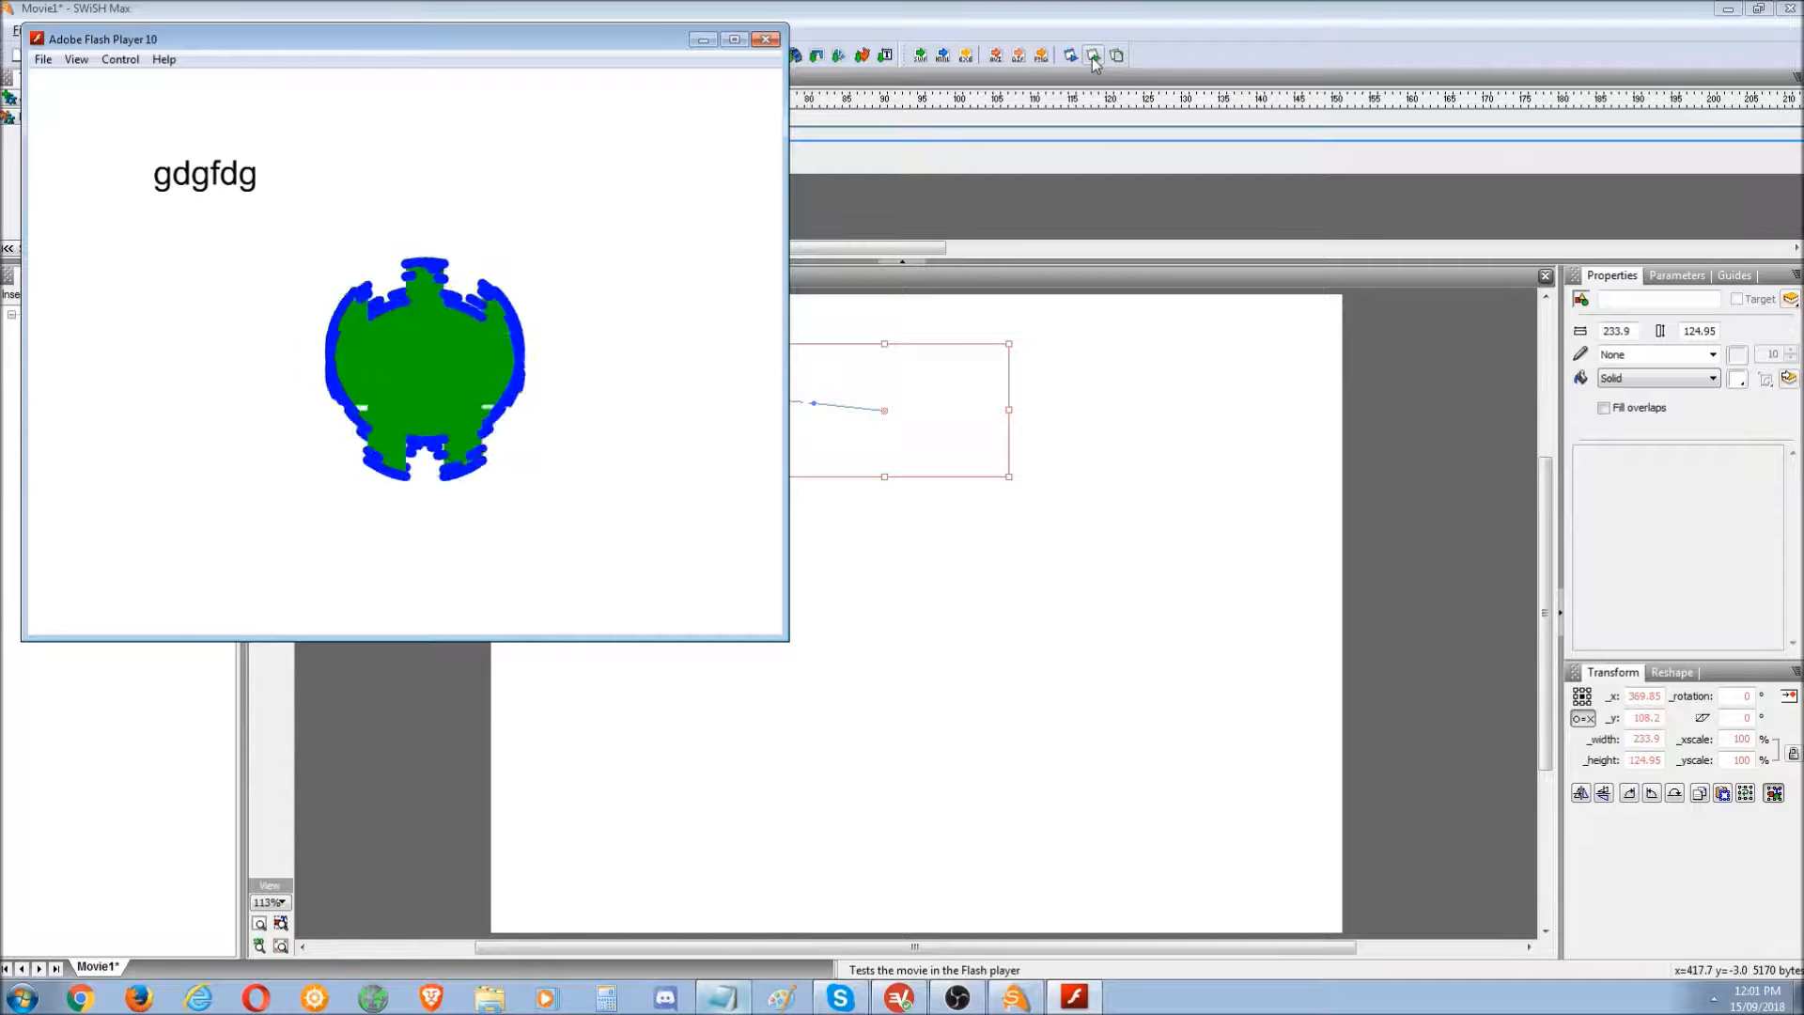
{"action": "left_click", "coordinate": [766, 40]}
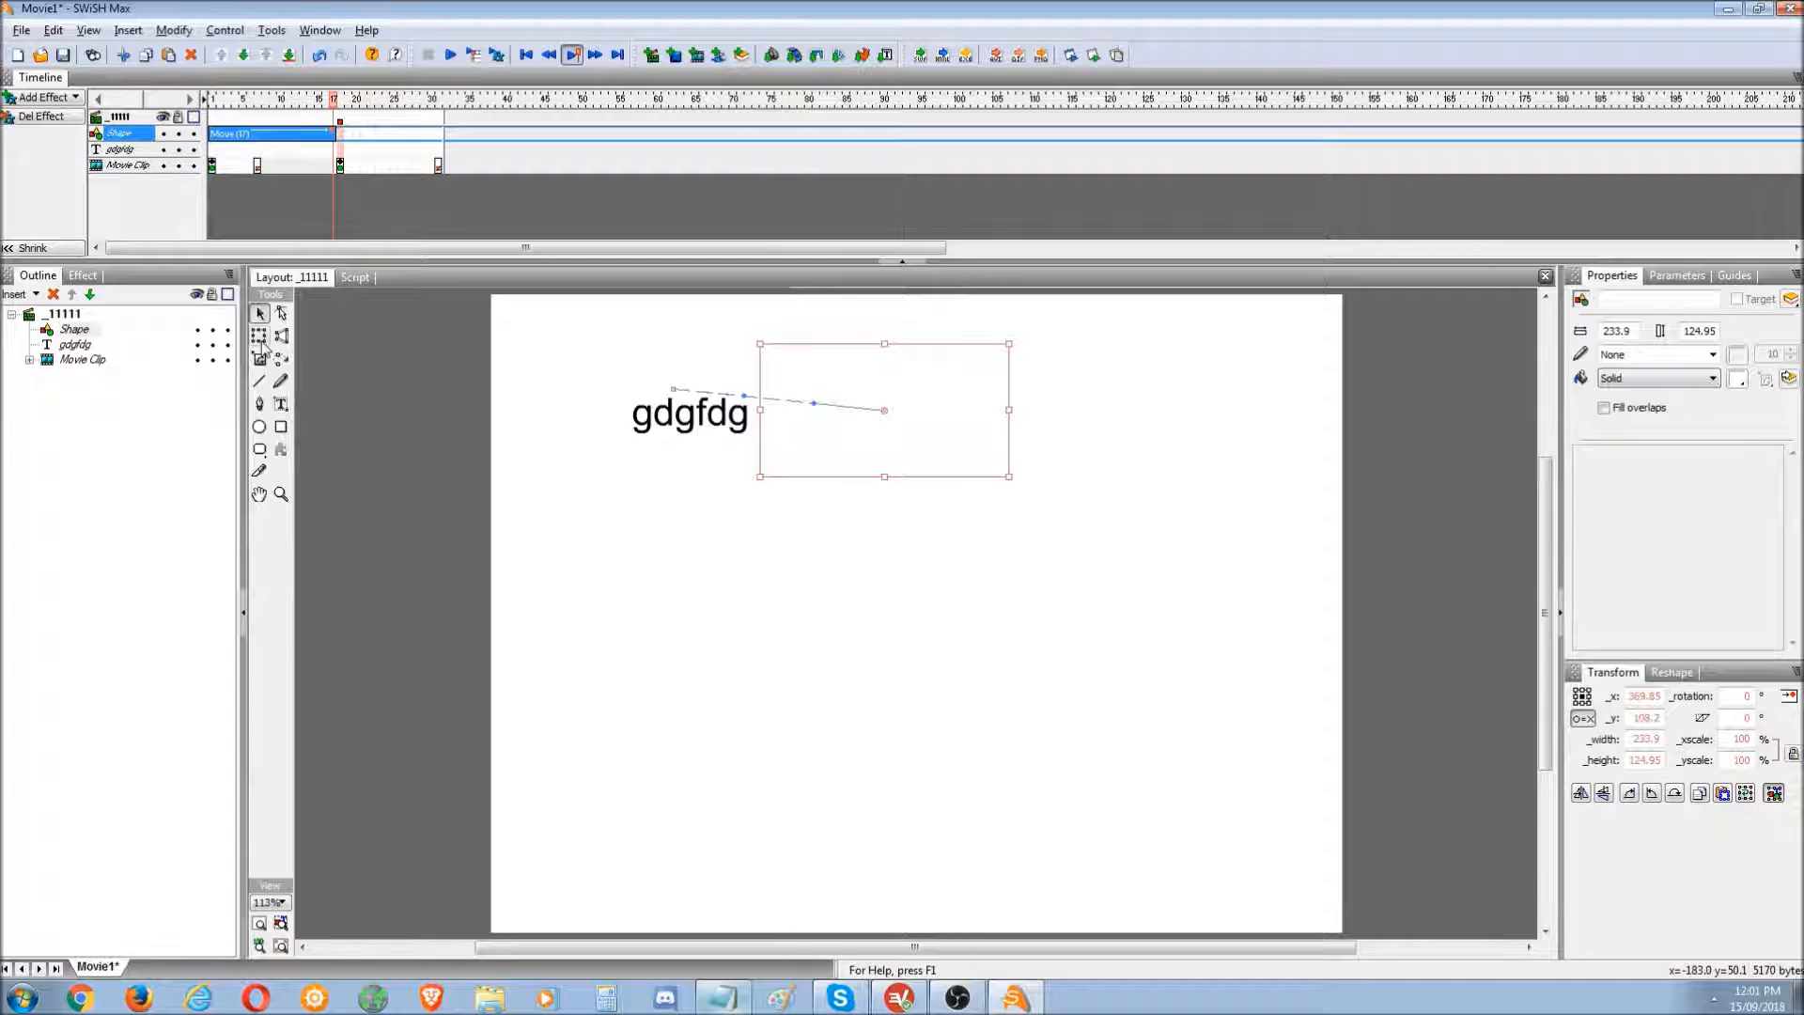
{"action": "left_click", "coordinate": [358, 400]}
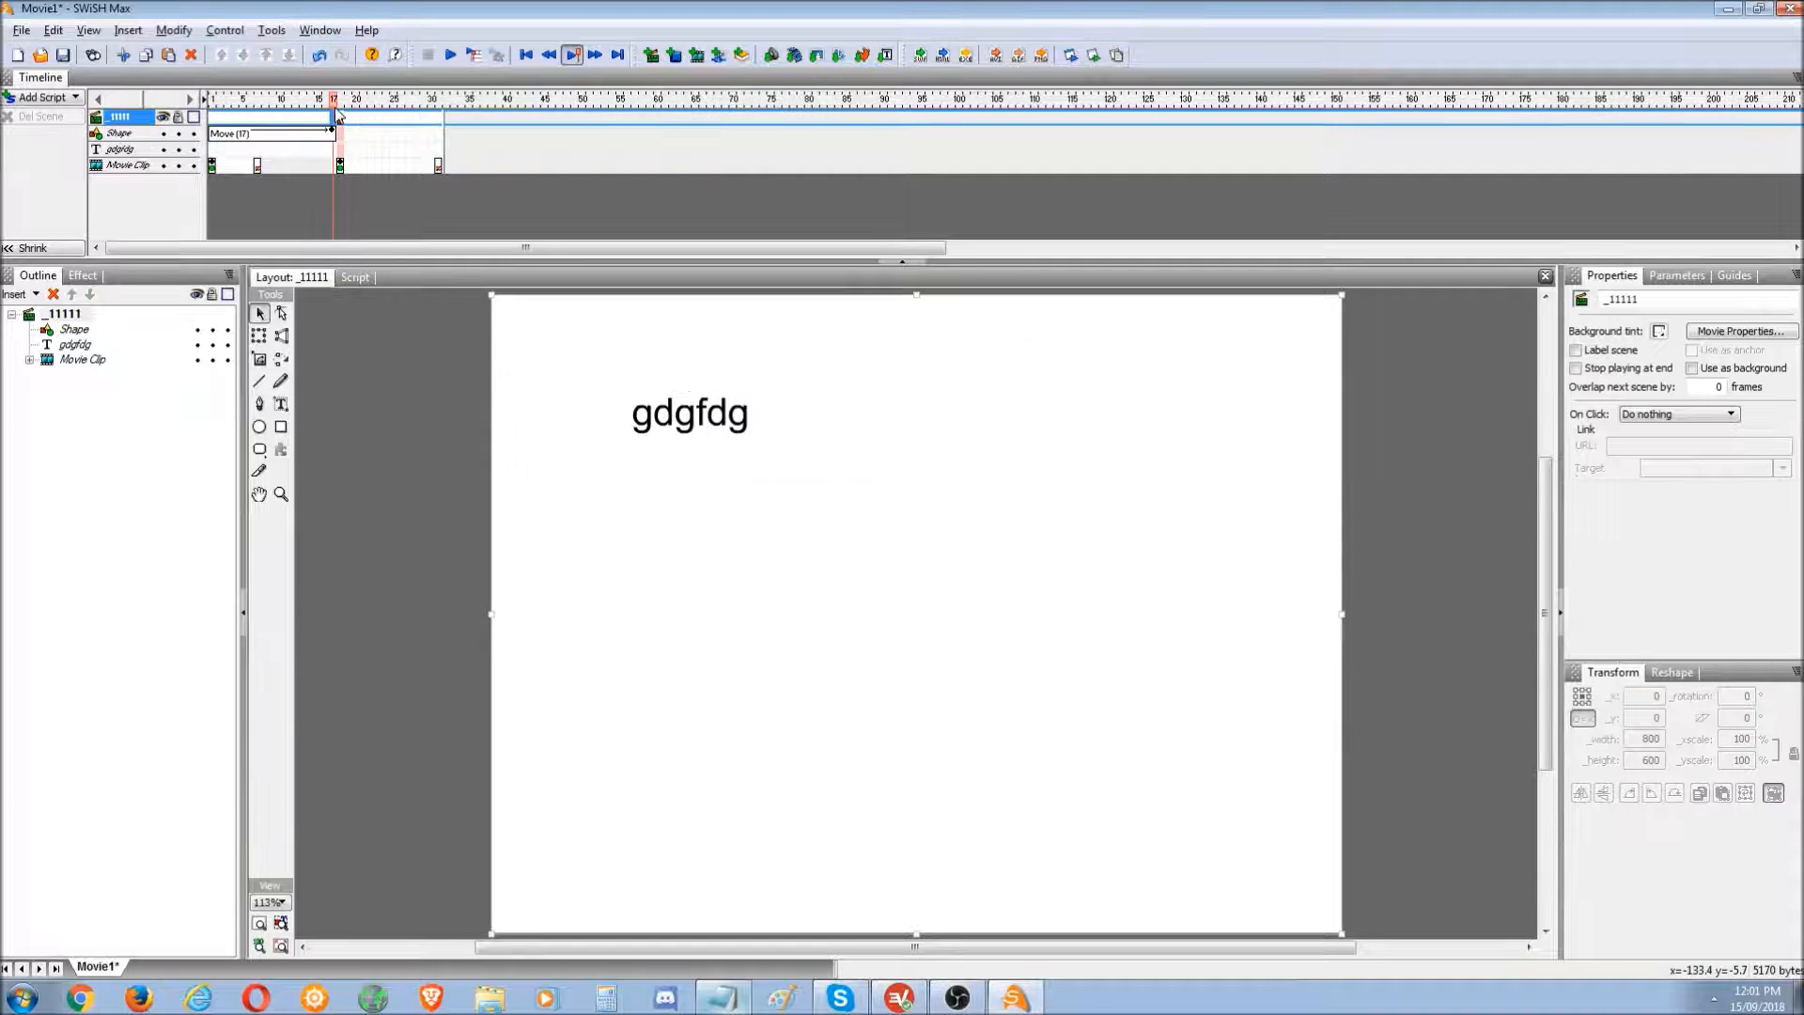
- Switch to the Notepad topic notes to check the line on positions and anchor points, and return to the movie
{"action": "left_click", "coordinate": [716, 1004]}
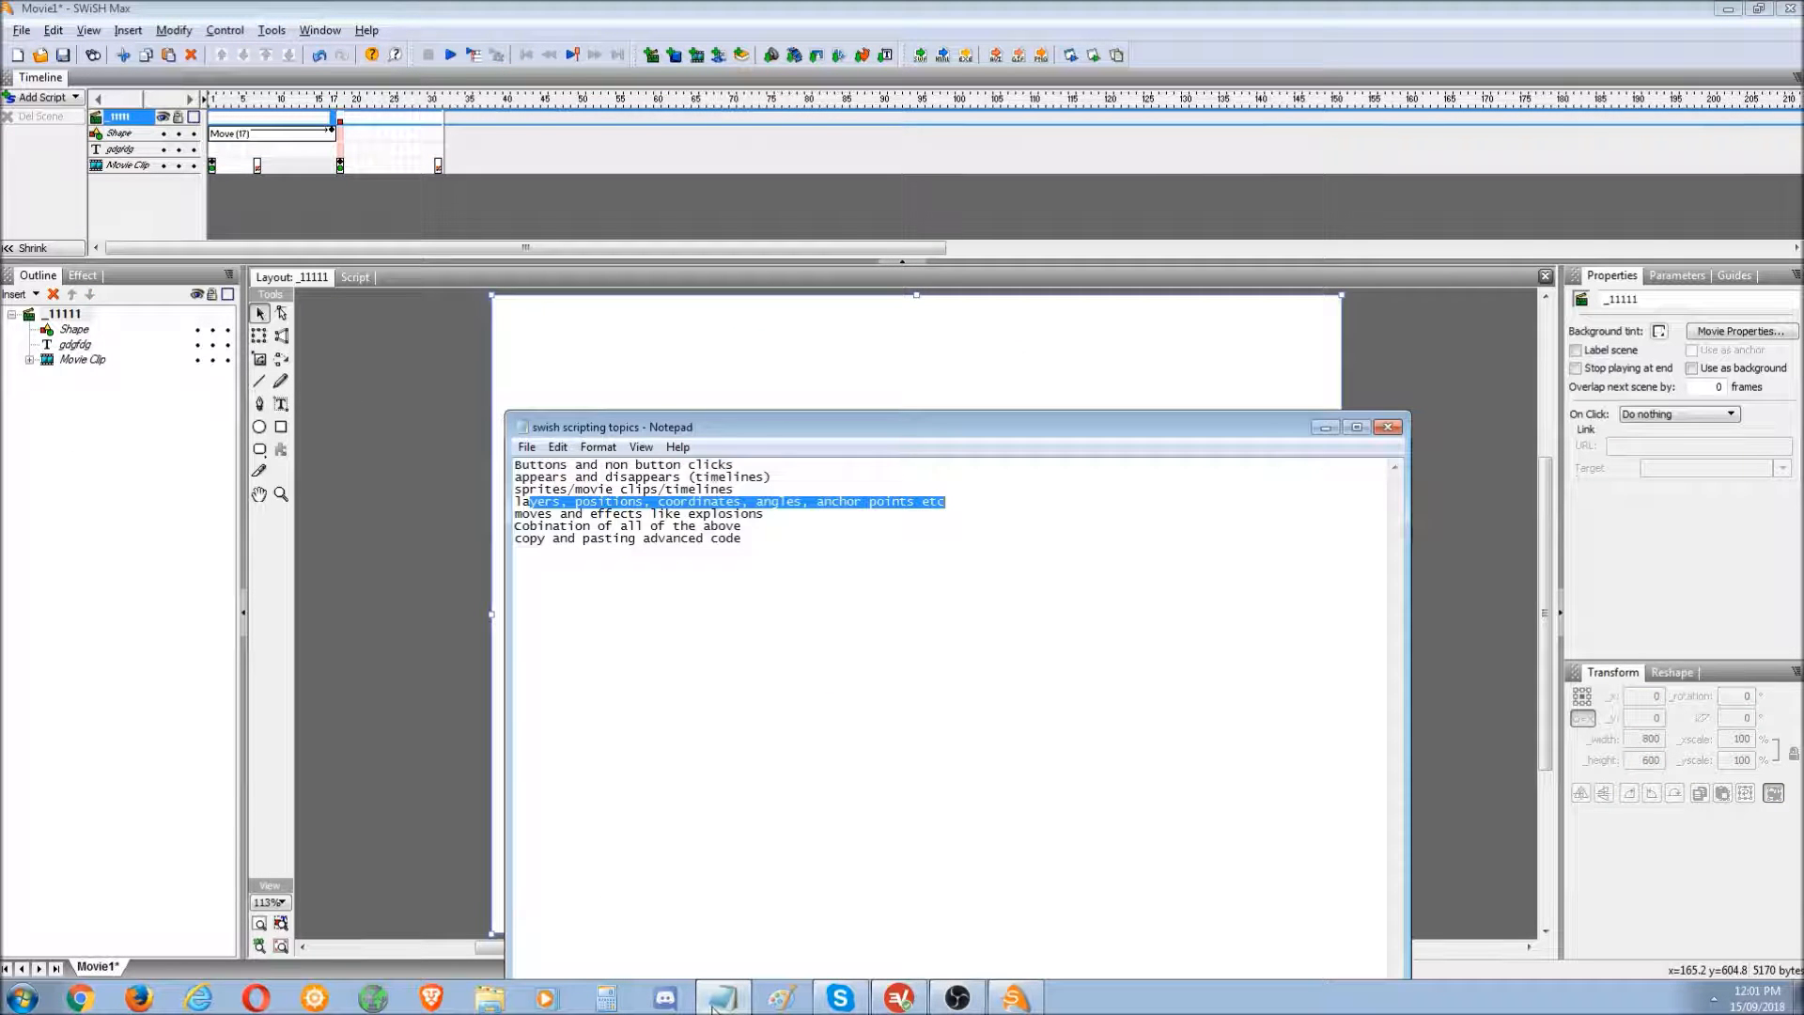
{"action": "left_click", "coordinate": [716, 1004]}
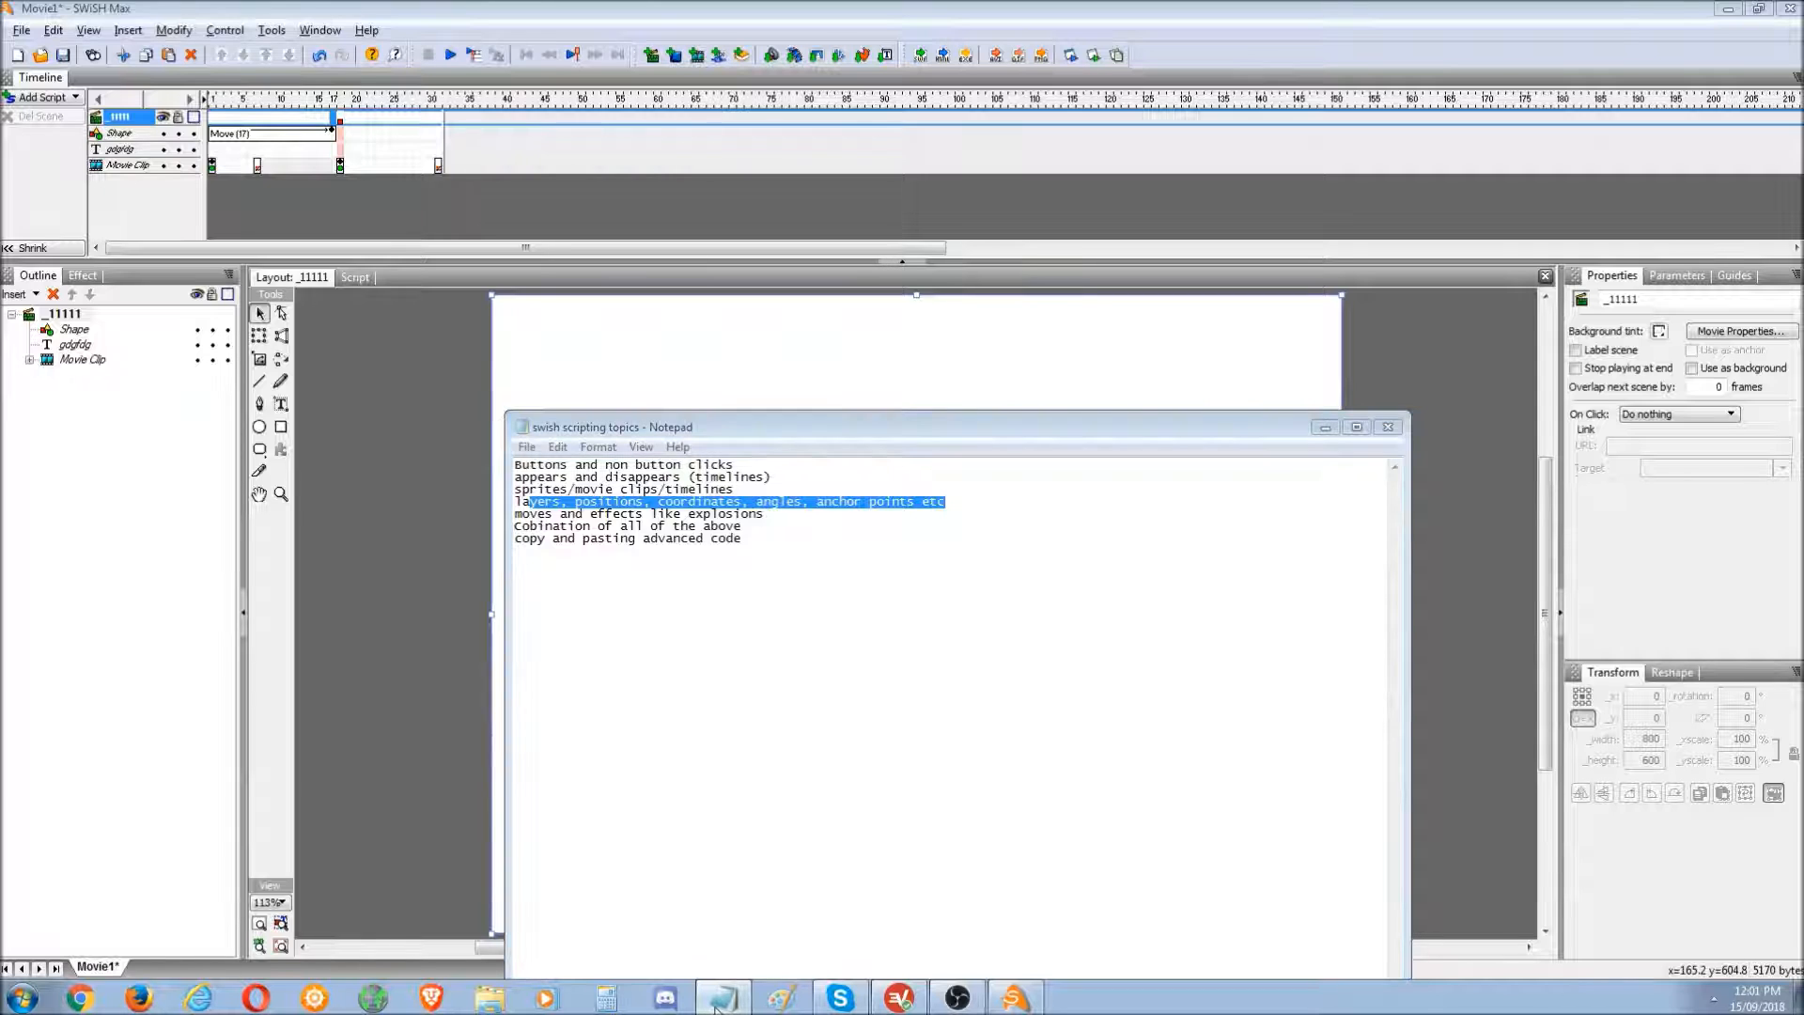
{"action": "left_click", "coordinate": [716, 1004]}
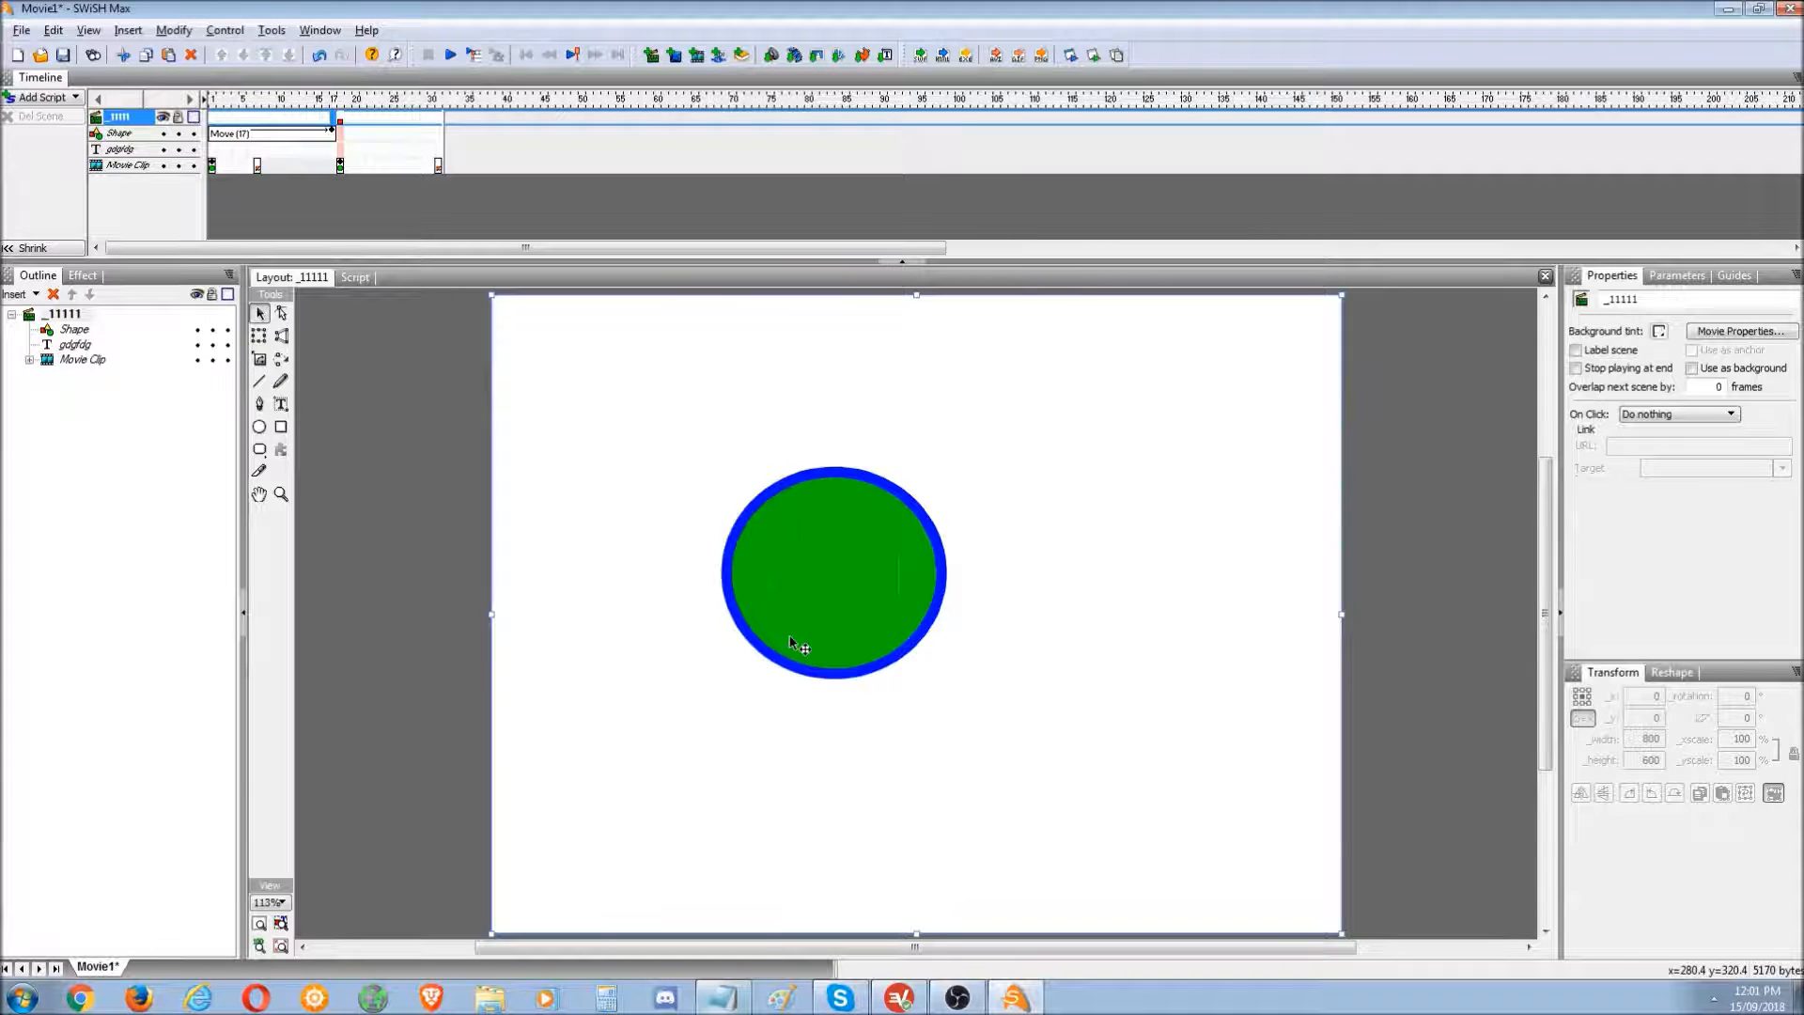
- Shift the white rectangle's anchor point slightly right of its centre, to about x 187, y 89
{"action": "left_click", "coordinate": [83, 360]}
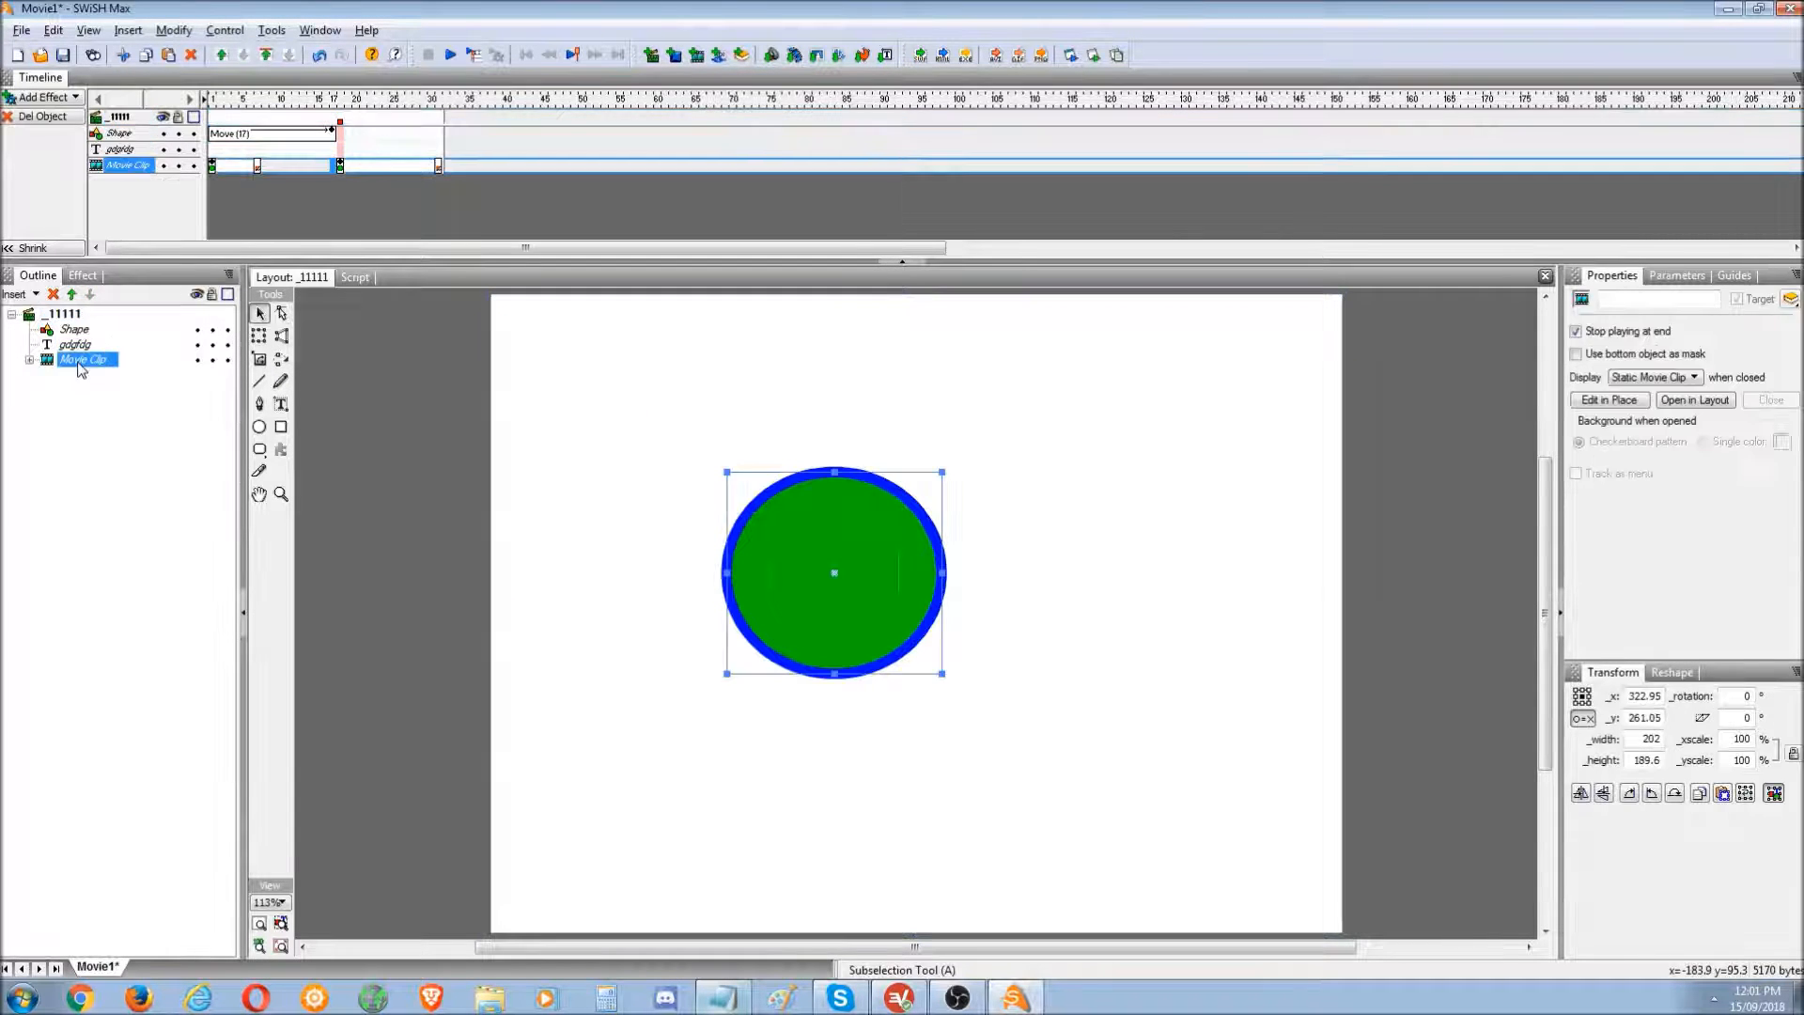
{"action": "left_click", "coordinate": [76, 330]}
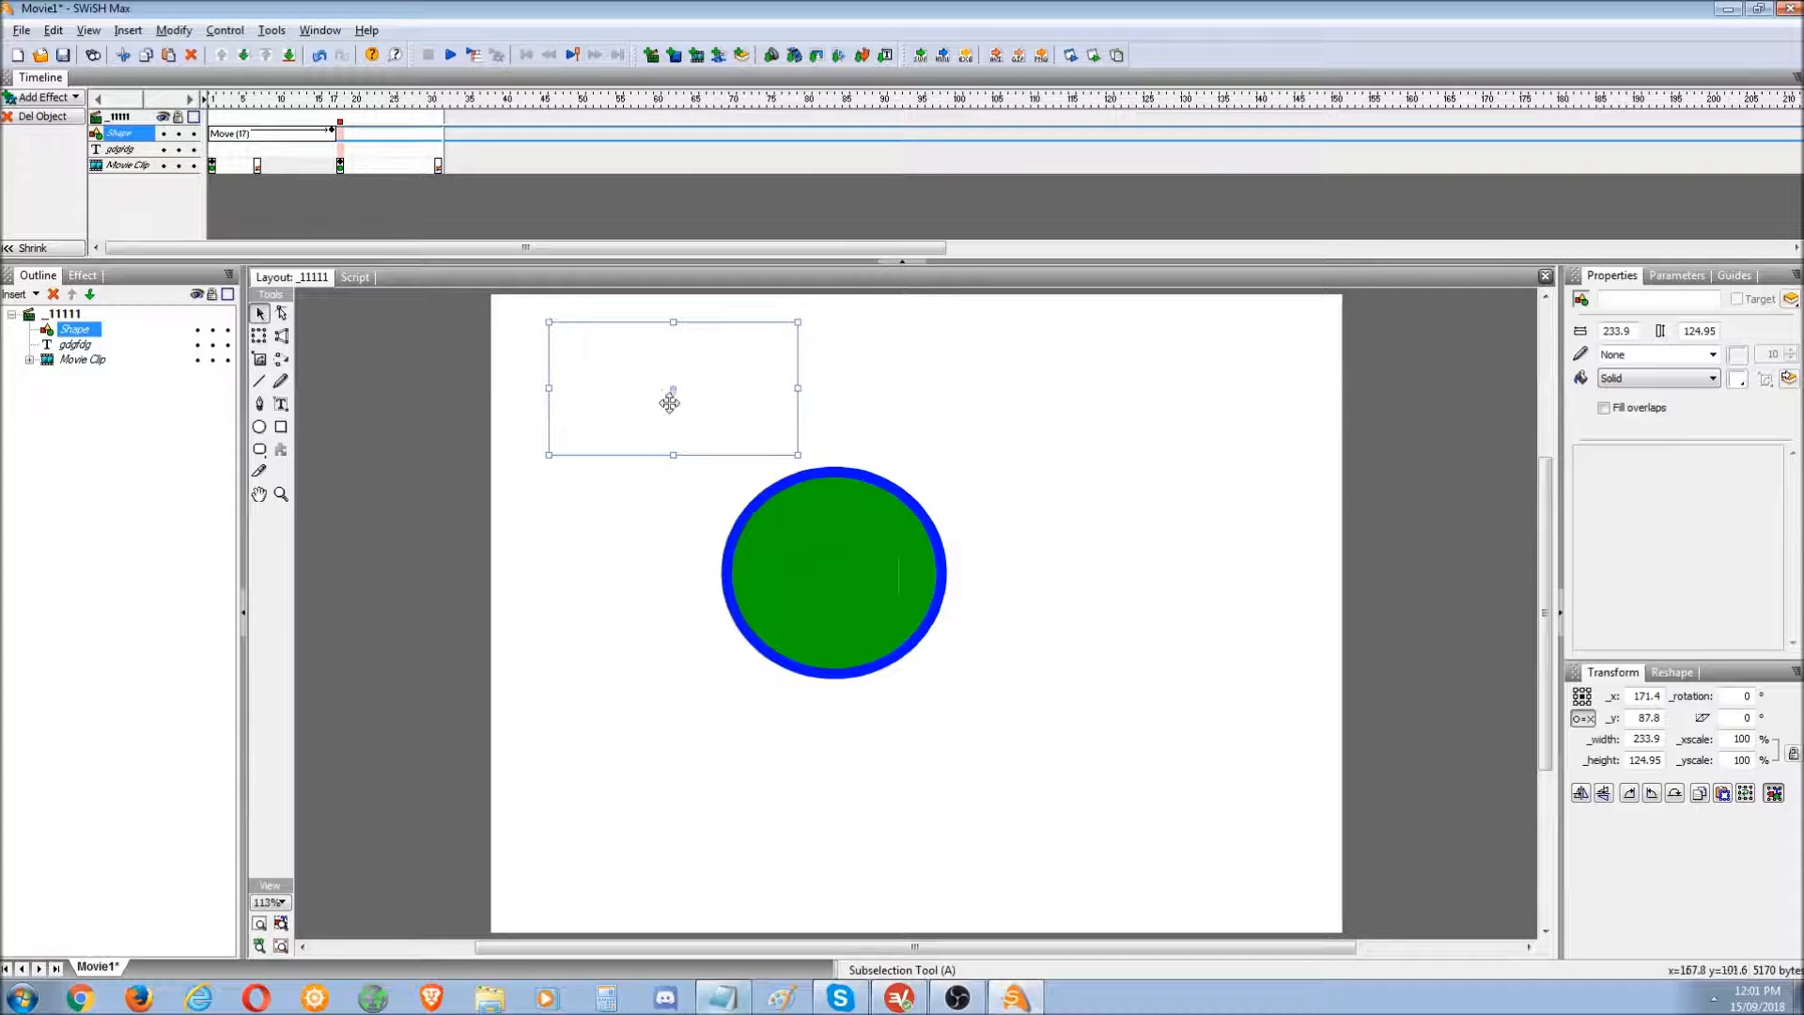
{"action": "mouse_move", "coordinate": [672, 393]}
{"action": "left_mouse_down"}
{"action": "mouse_move", "coordinate": [720, 423]}
{"action": "mouse_move", "coordinate": [638, 375]}
{"action": "mouse_move", "coordinate": [765, 399]}
{"action": "mouse_move", "coordinate": [584, 368]}
{"action": "mouse_move", "coordinate": [725, 426]}
{"action": "mouse_move", "coordinate": [752, 363]}
{"action": "mouse_move", "coordinate": [691, 393]}
{"action": "left_mouse_up"}
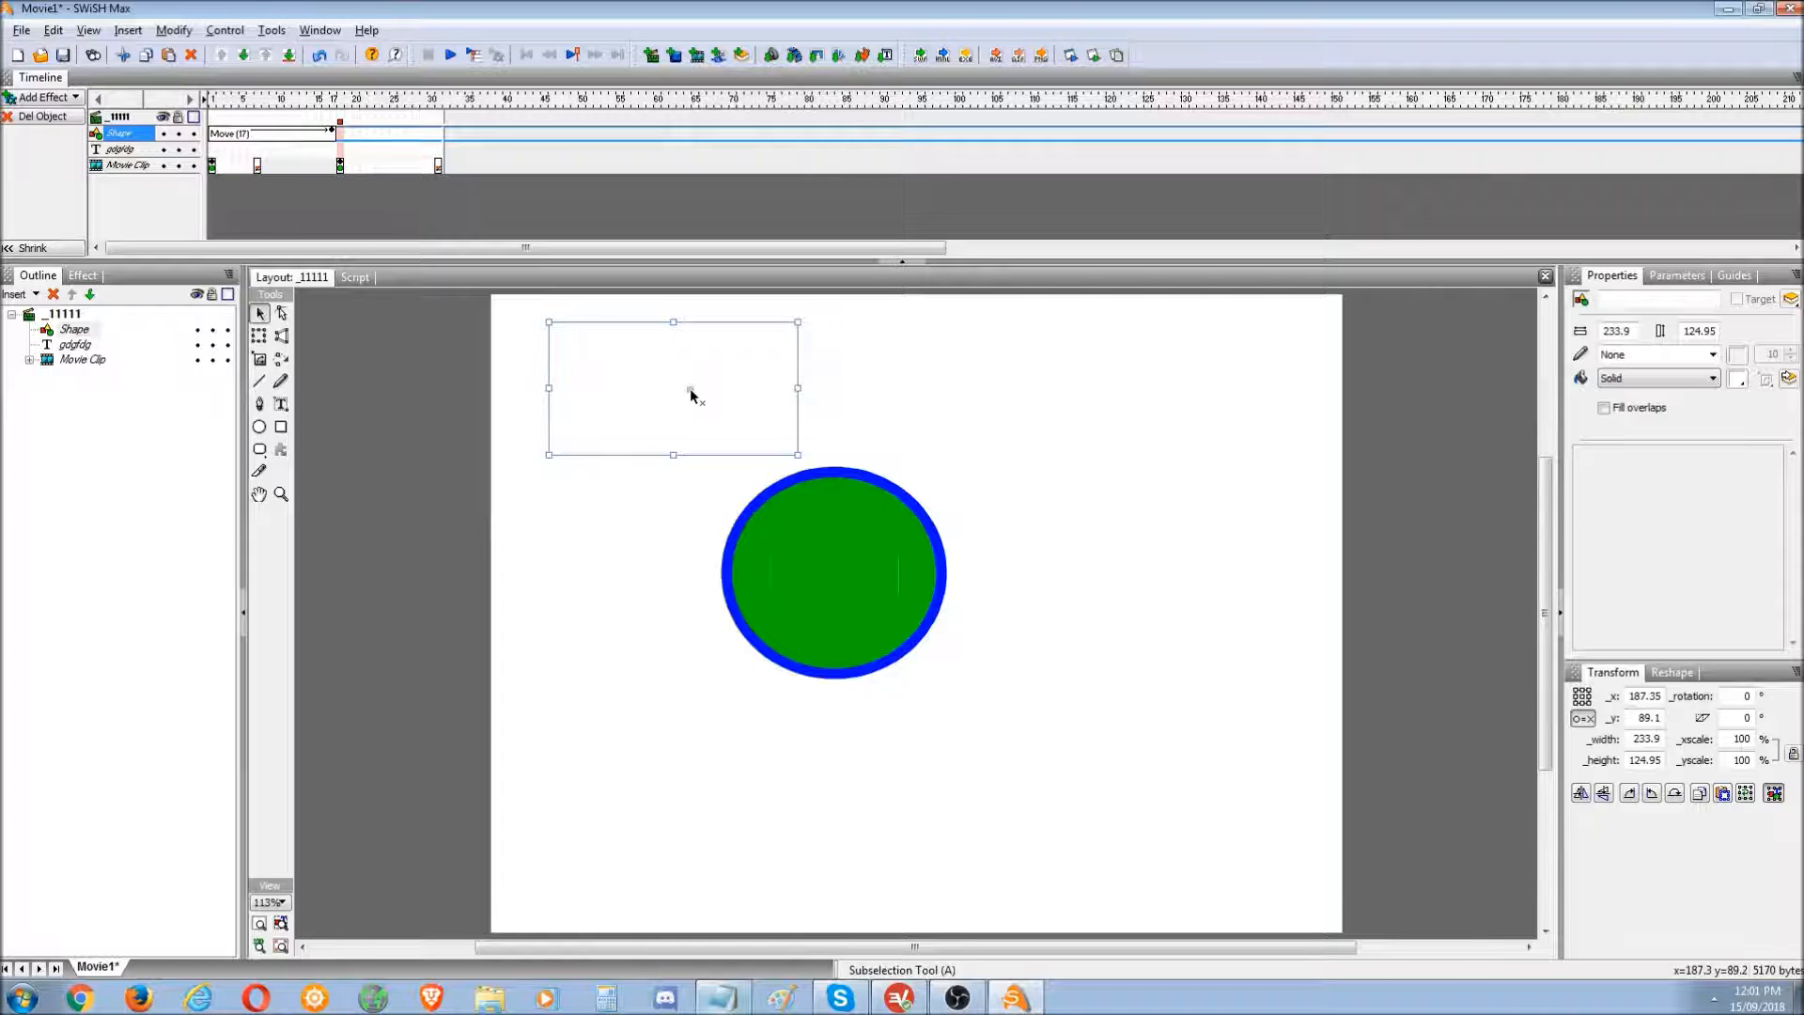
- Try the centre and top-right reference points for the white rectangle's position, finishing on the centre point
{"action": "left_click", "coordinate": [1583, 704]}
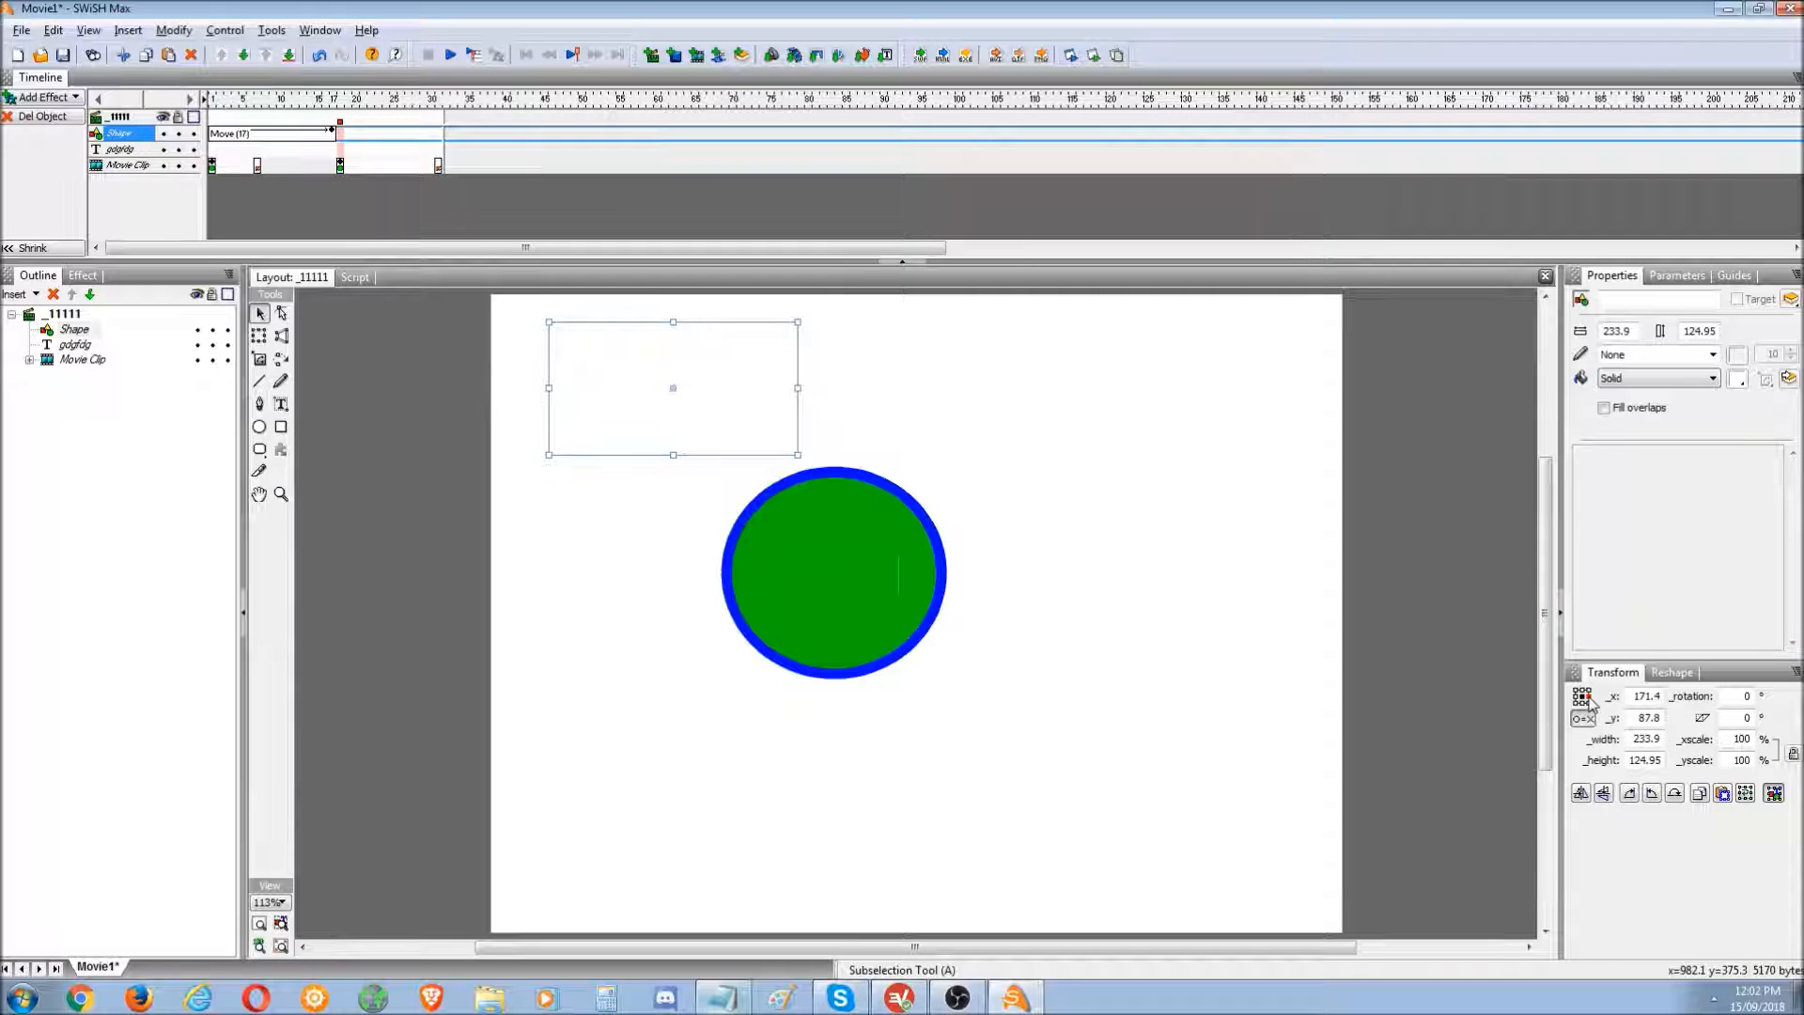
{"action": "left_click", "coordinate": [1589, 701]}
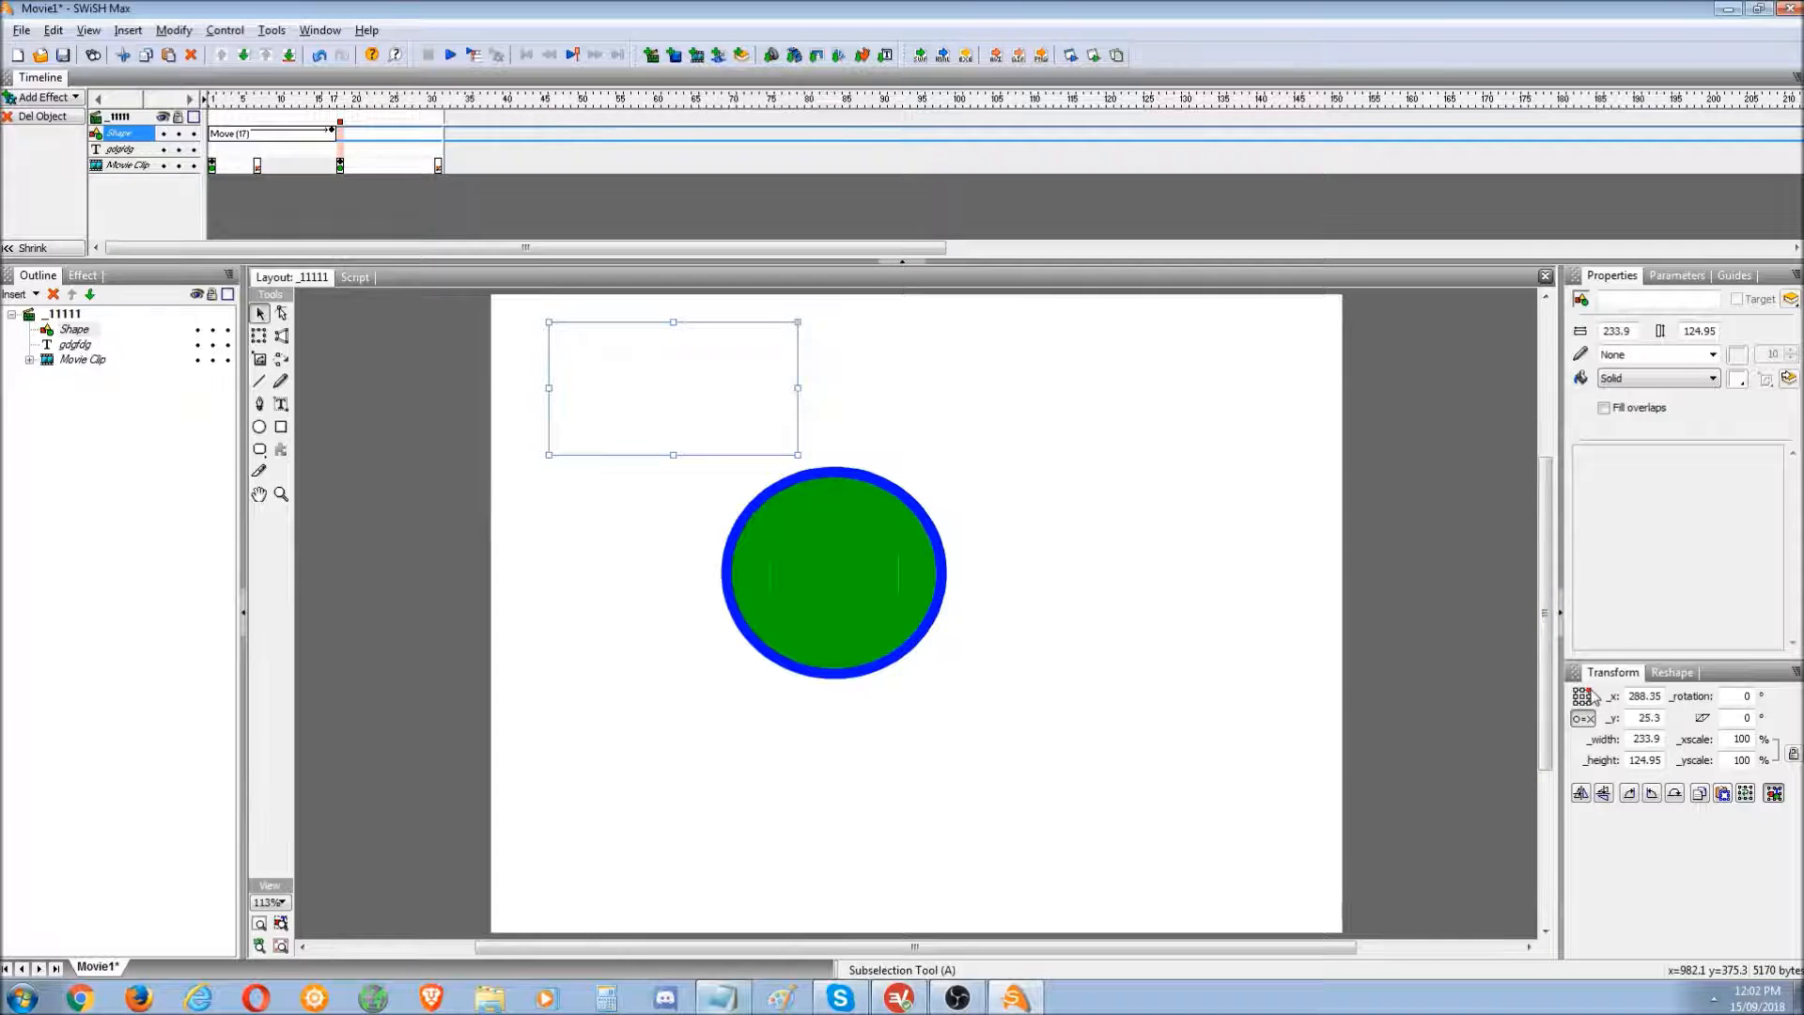
{"action": "left_click", "coordinate": [1582, 697]}
- Fill the white rectangle with solid dark green and place it below the circle, centred at about X 514, Y 403
{"action": "left_click_drag", "start_coordinate": [761, 395], "coordinate": [1029, 632]}
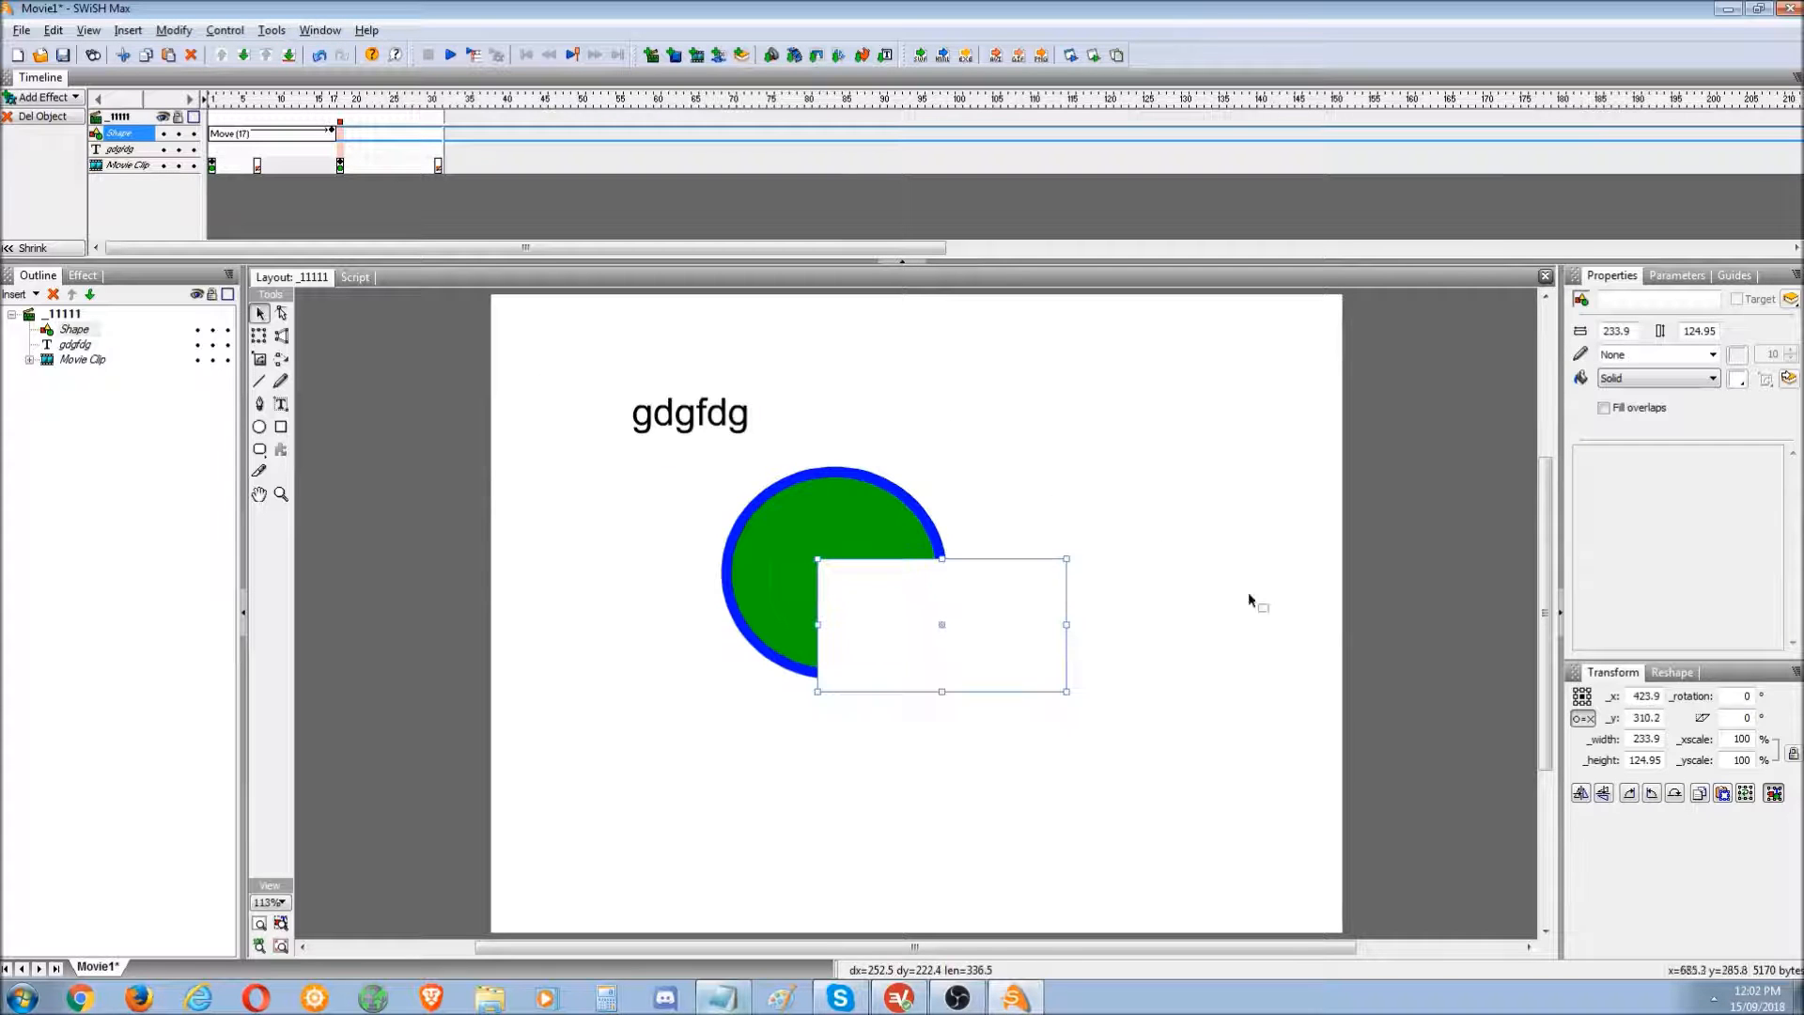
{"action": "left_click", "coordinate": [1738, 379]}
{"action": "left_click", "coordinate": [1598, 493]}
{"action": "left_click_drag", "start_coordinate": [1016, 620], "coordinate": [1111, 719]}
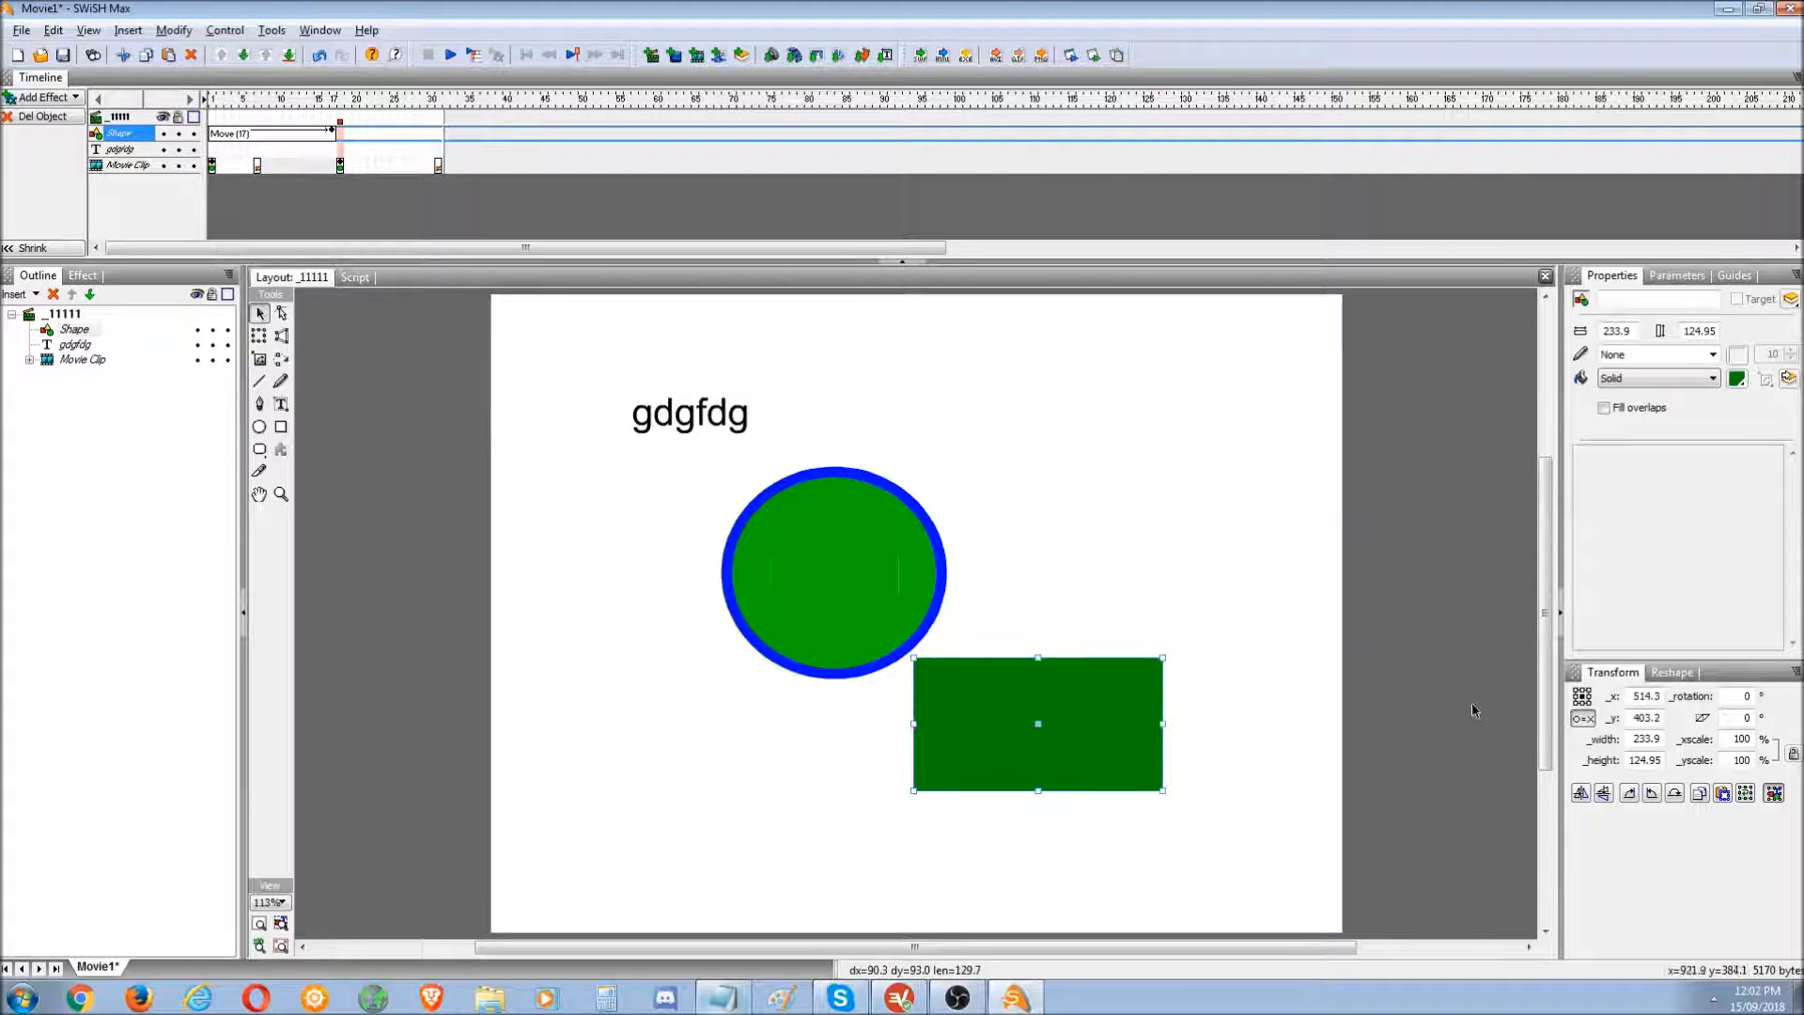
- Cut the green rectangle, paste it back at the centre of the stage, and check its X and Y position
{"action": "left_click", "coordinate": [1649, 719]}
{"action": "key", "text": "ctrl+x"}
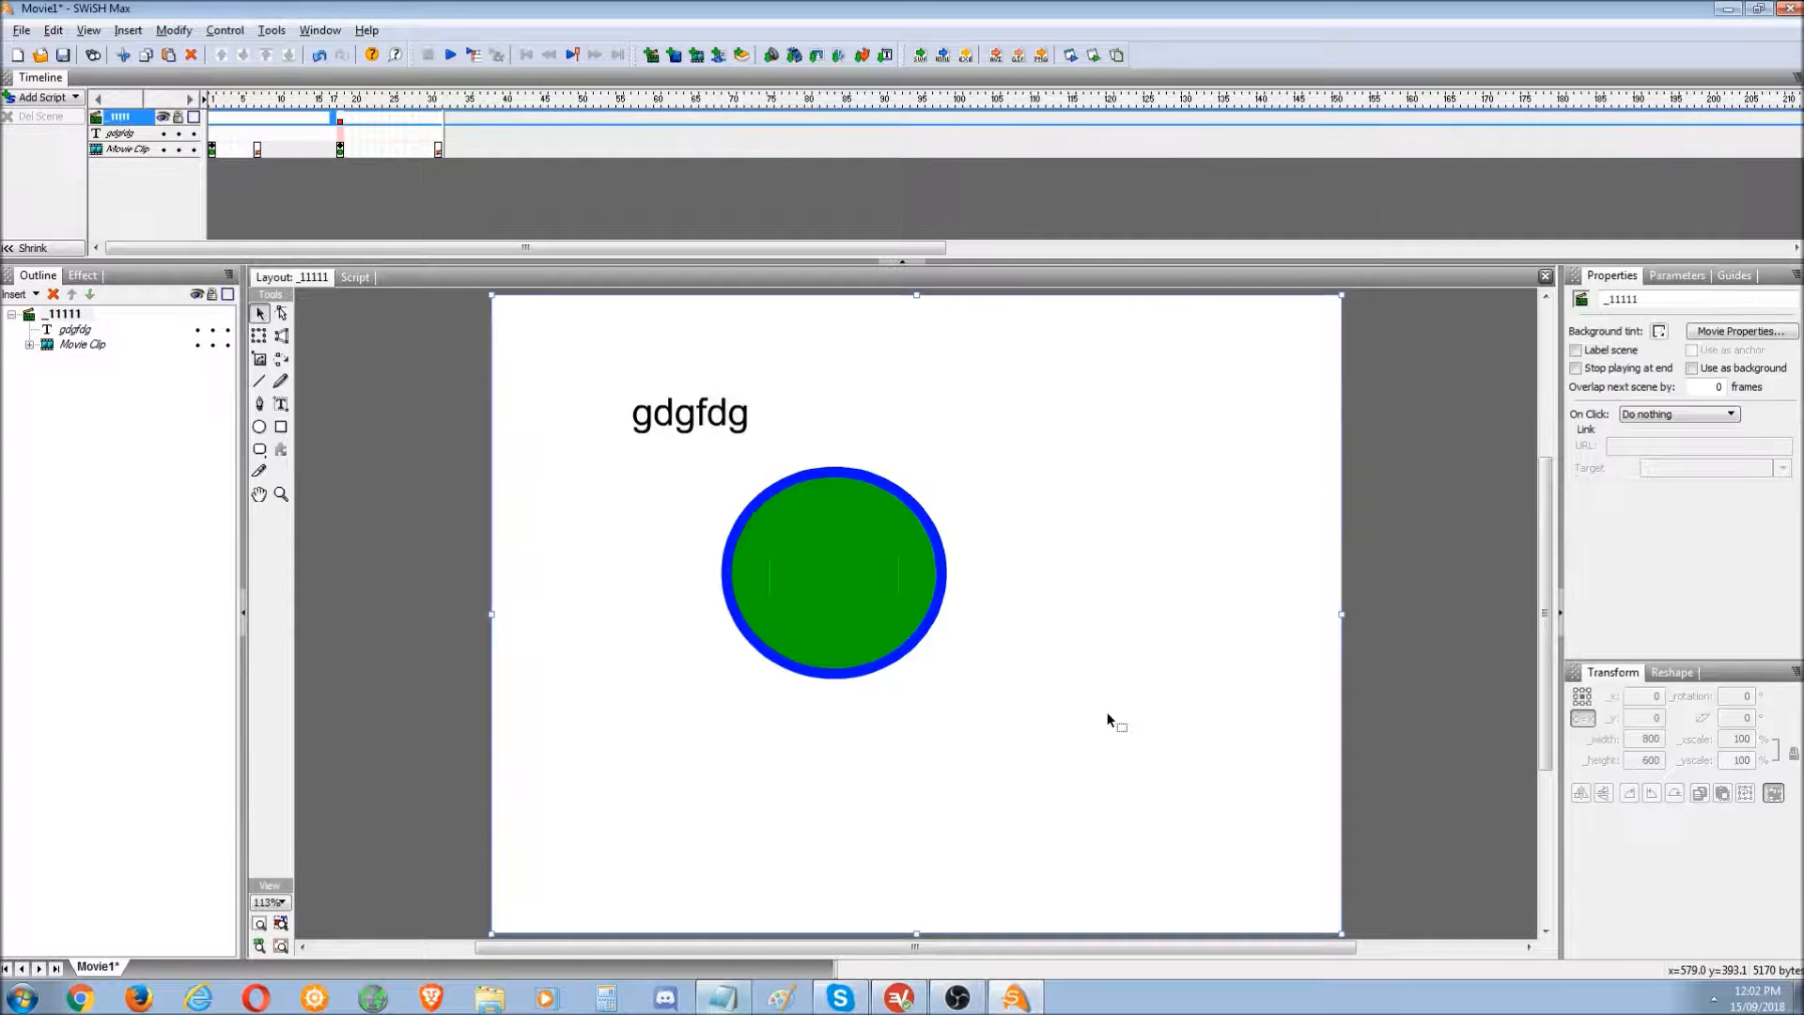
{"action": "key", "text": "ctrl+v"}
{"action": "left_click", "coordinate": [1636, 691]}
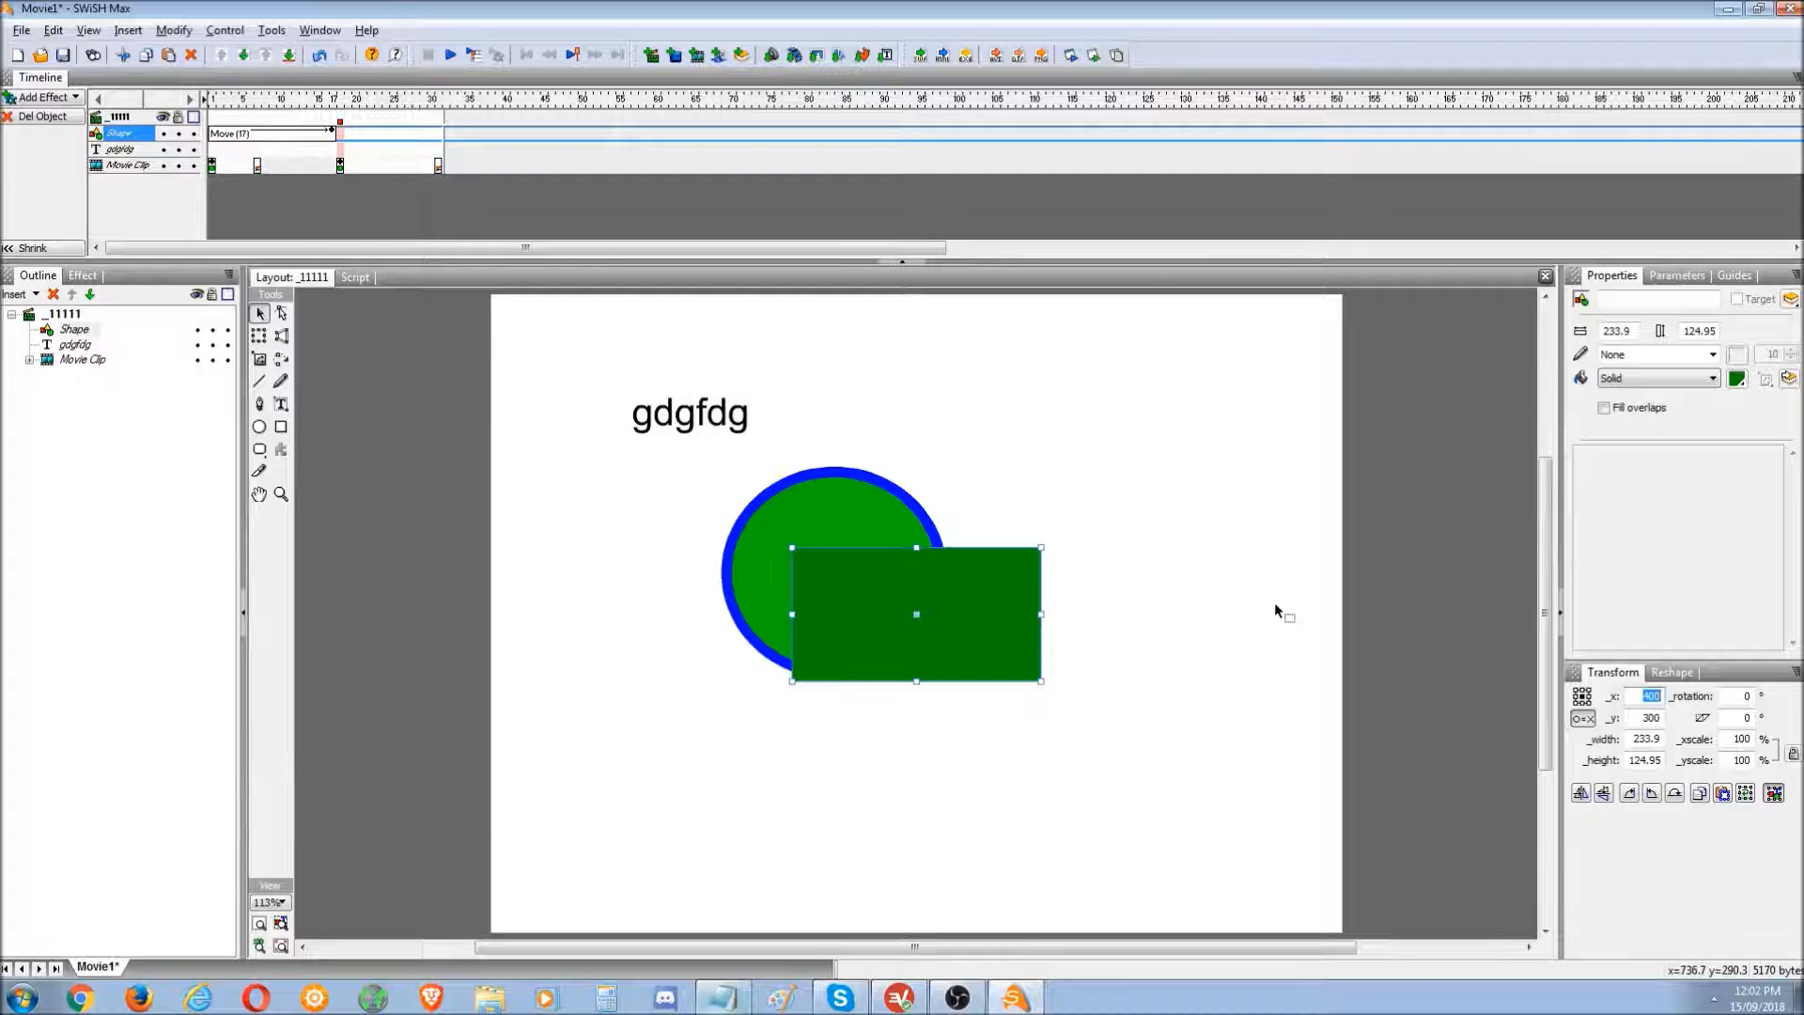
{"action": "left_click", "coordinate": [1664, 720]}
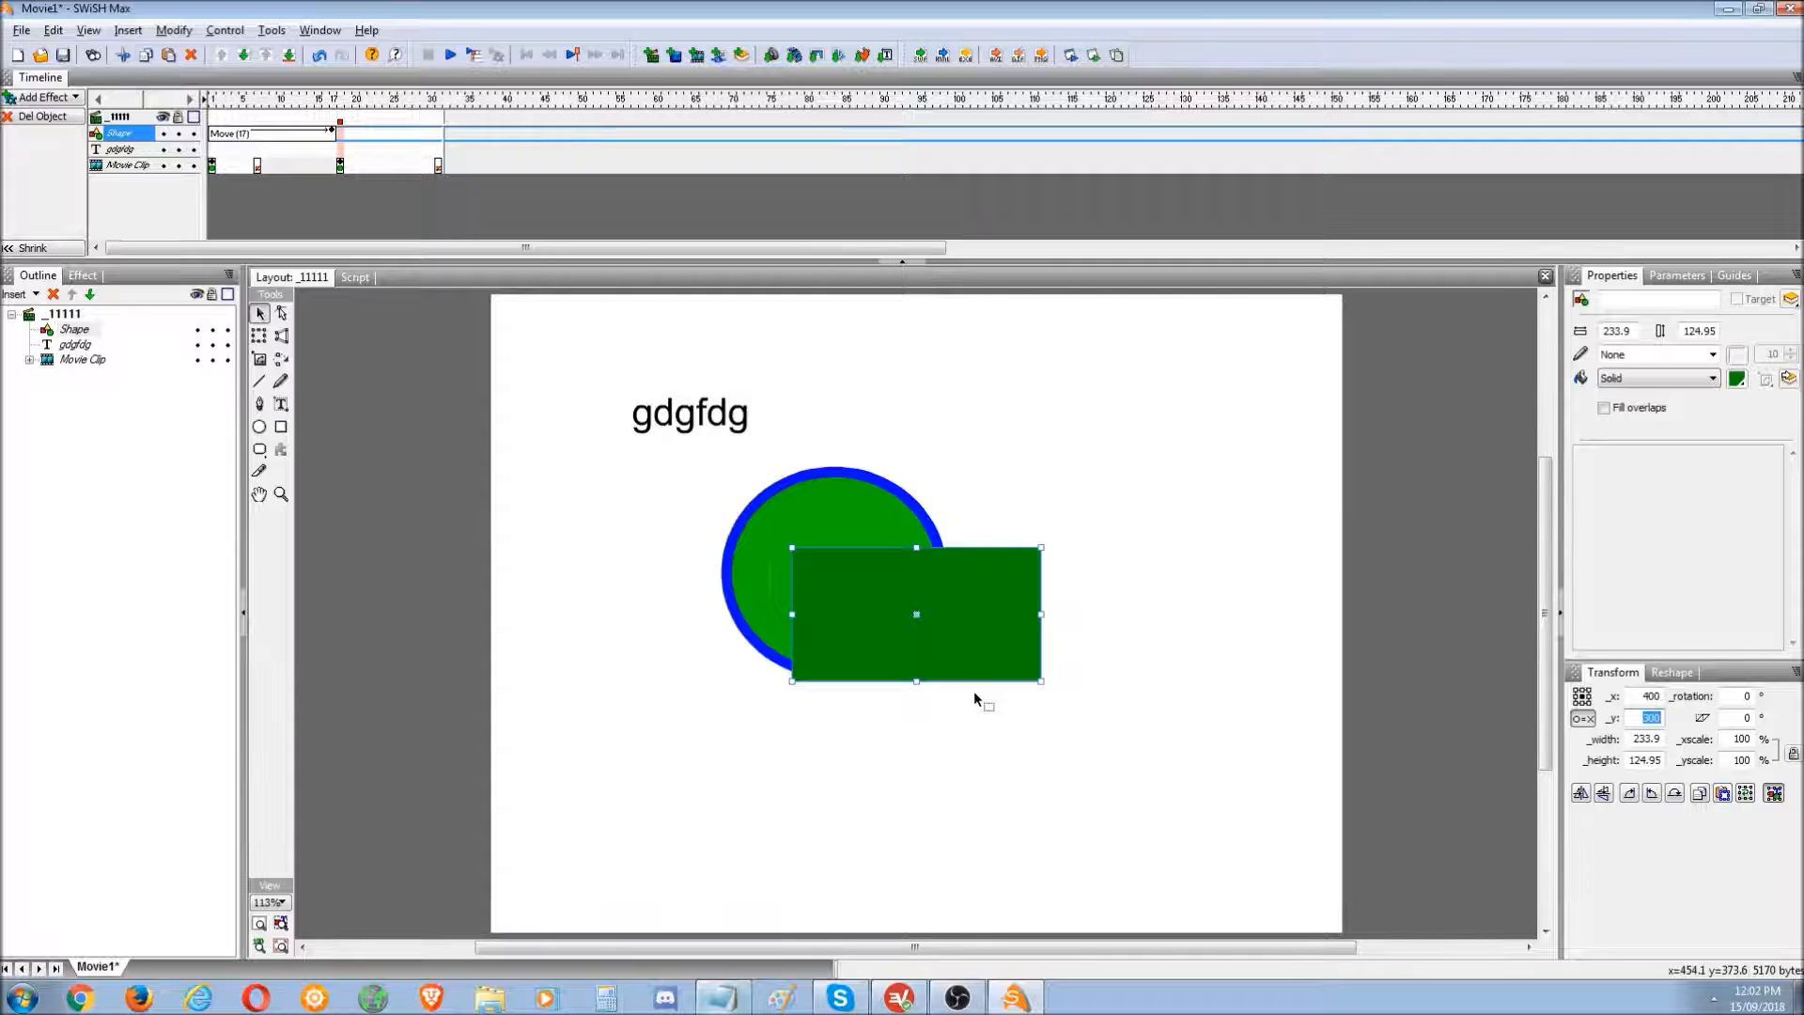
- Move the rectangle to the stage's lower-right corner, use its bottom-right reference point, and set its position to X 780, Y 580
{"action": "left_click_drag", "start_coordinate": [975, 632], "coordinate": [1254, 865]}
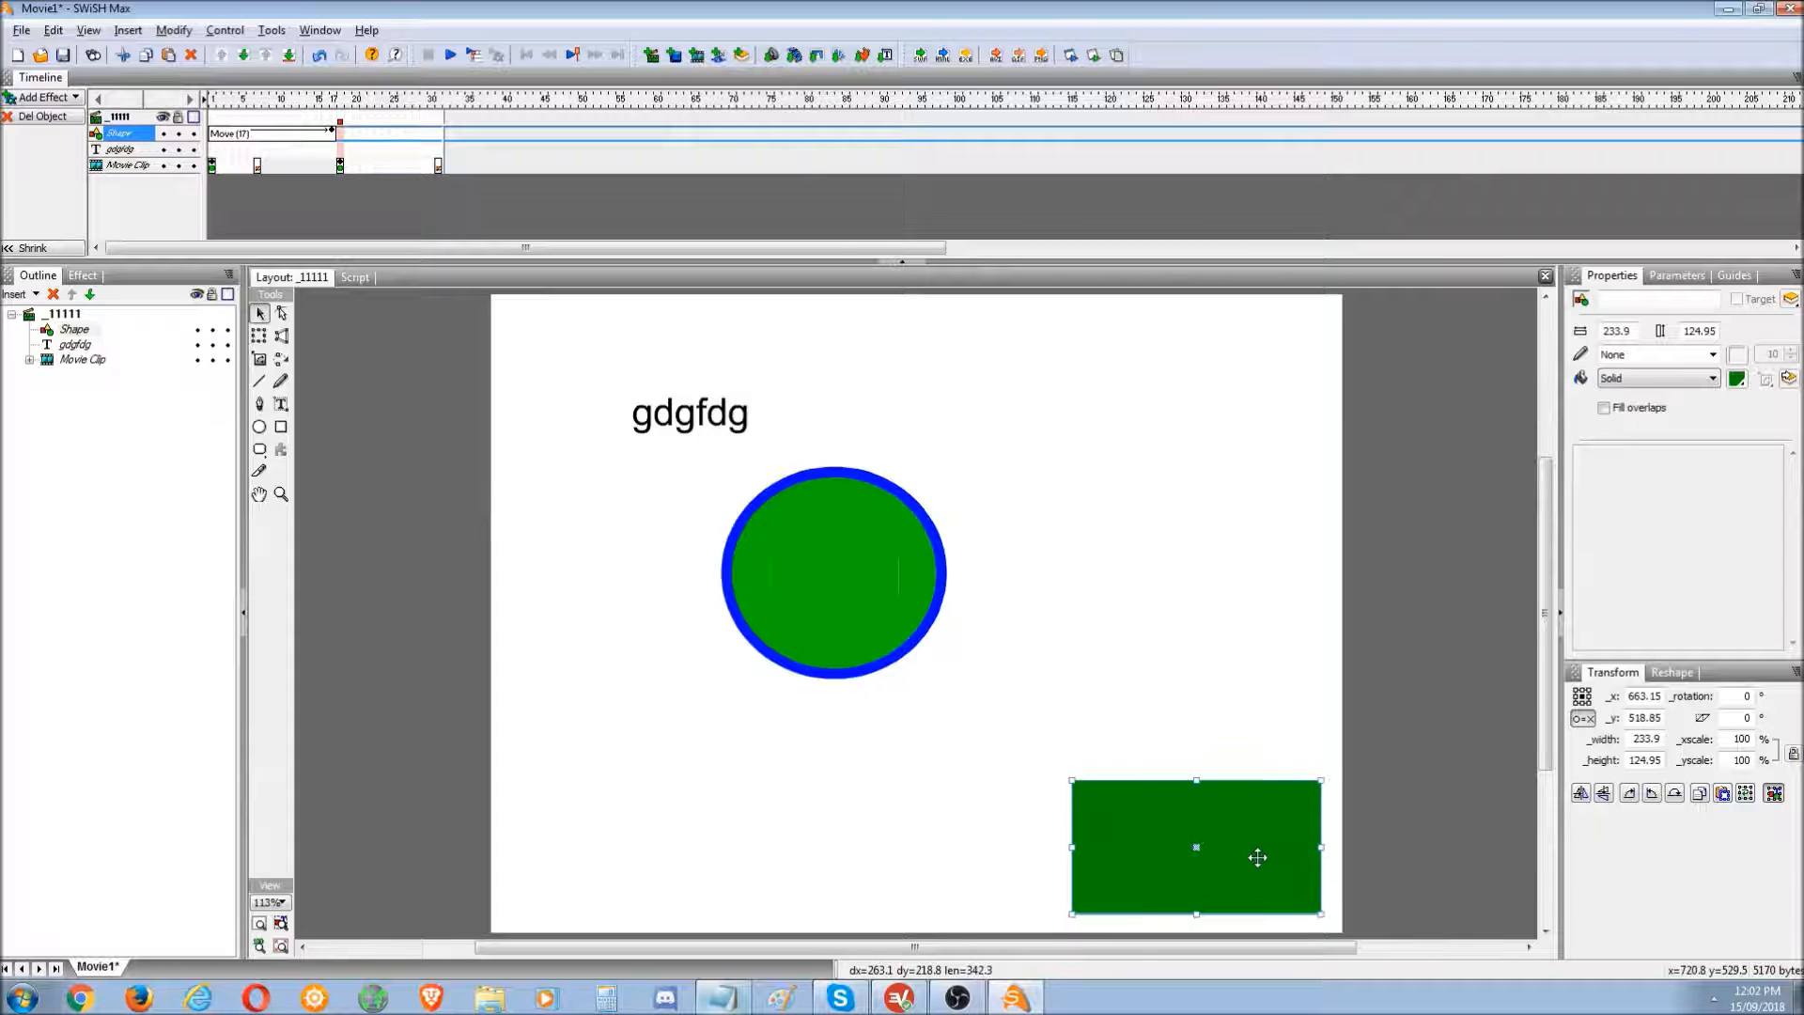
{"action": "left_click", "coordinate": [1586, 714]}
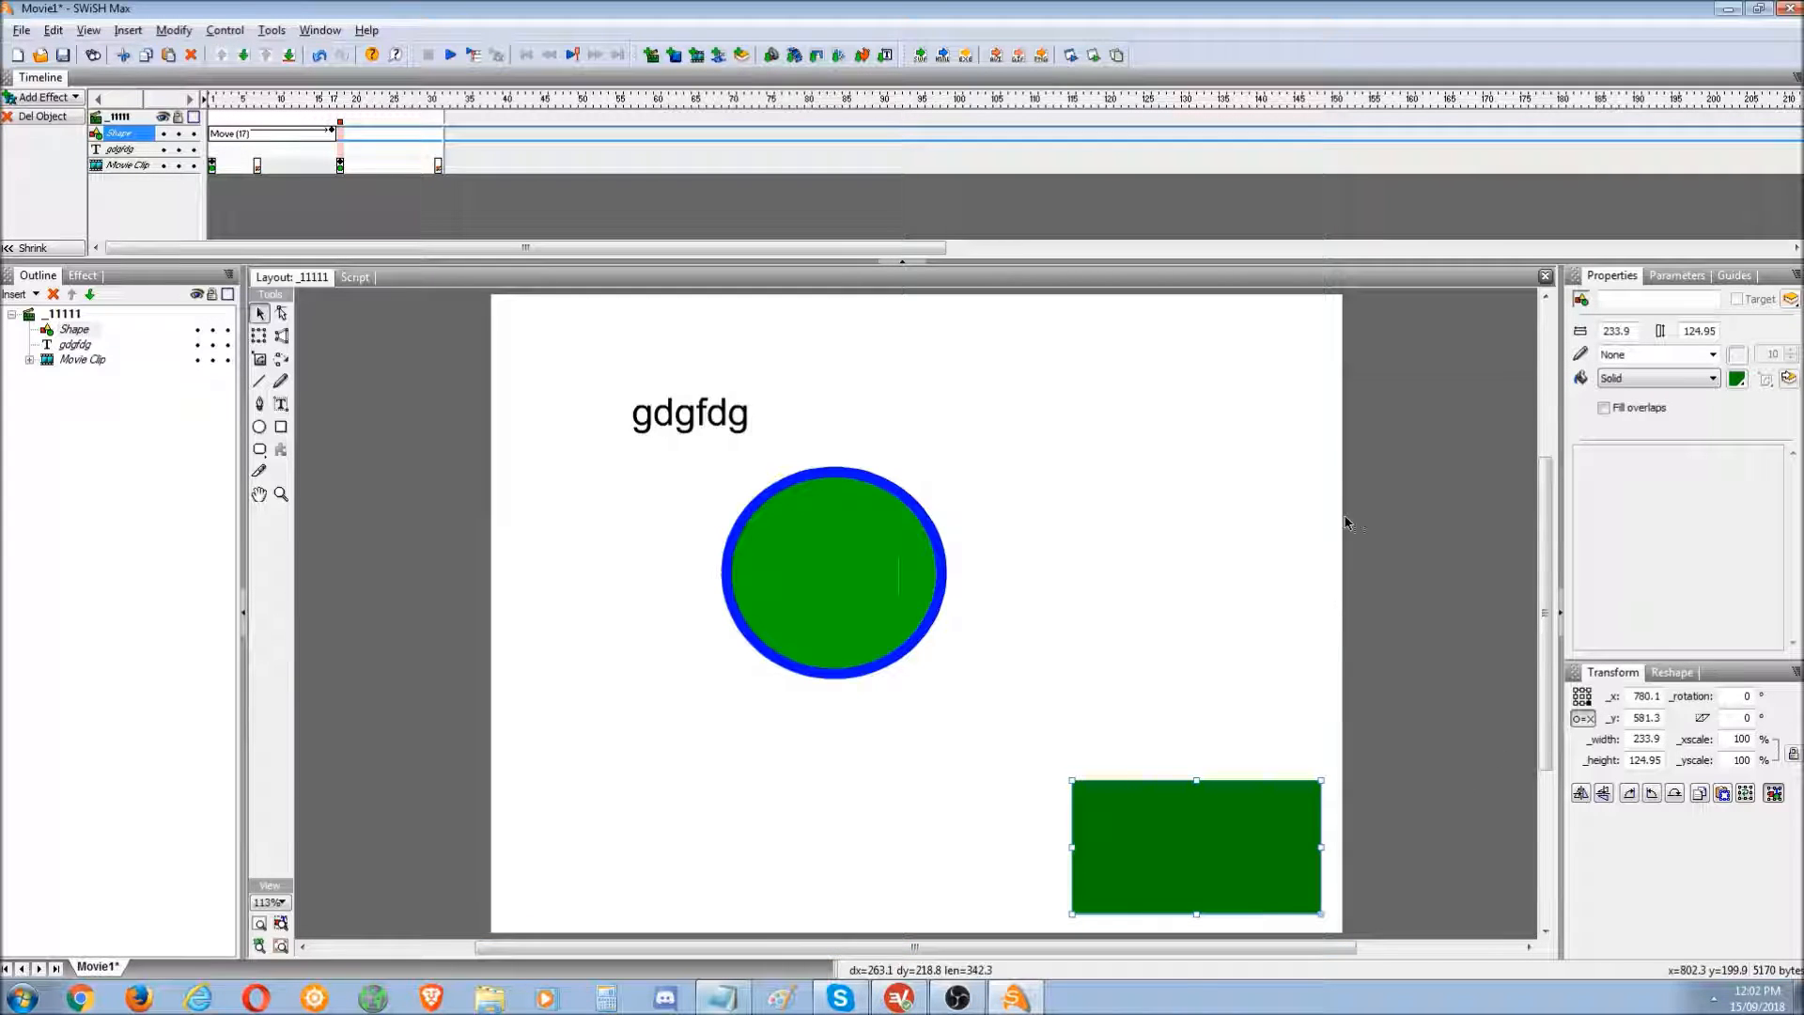
{"action": "double_click", "coordinate": [1645, 696]}
{"action": "type", "text": "780"}
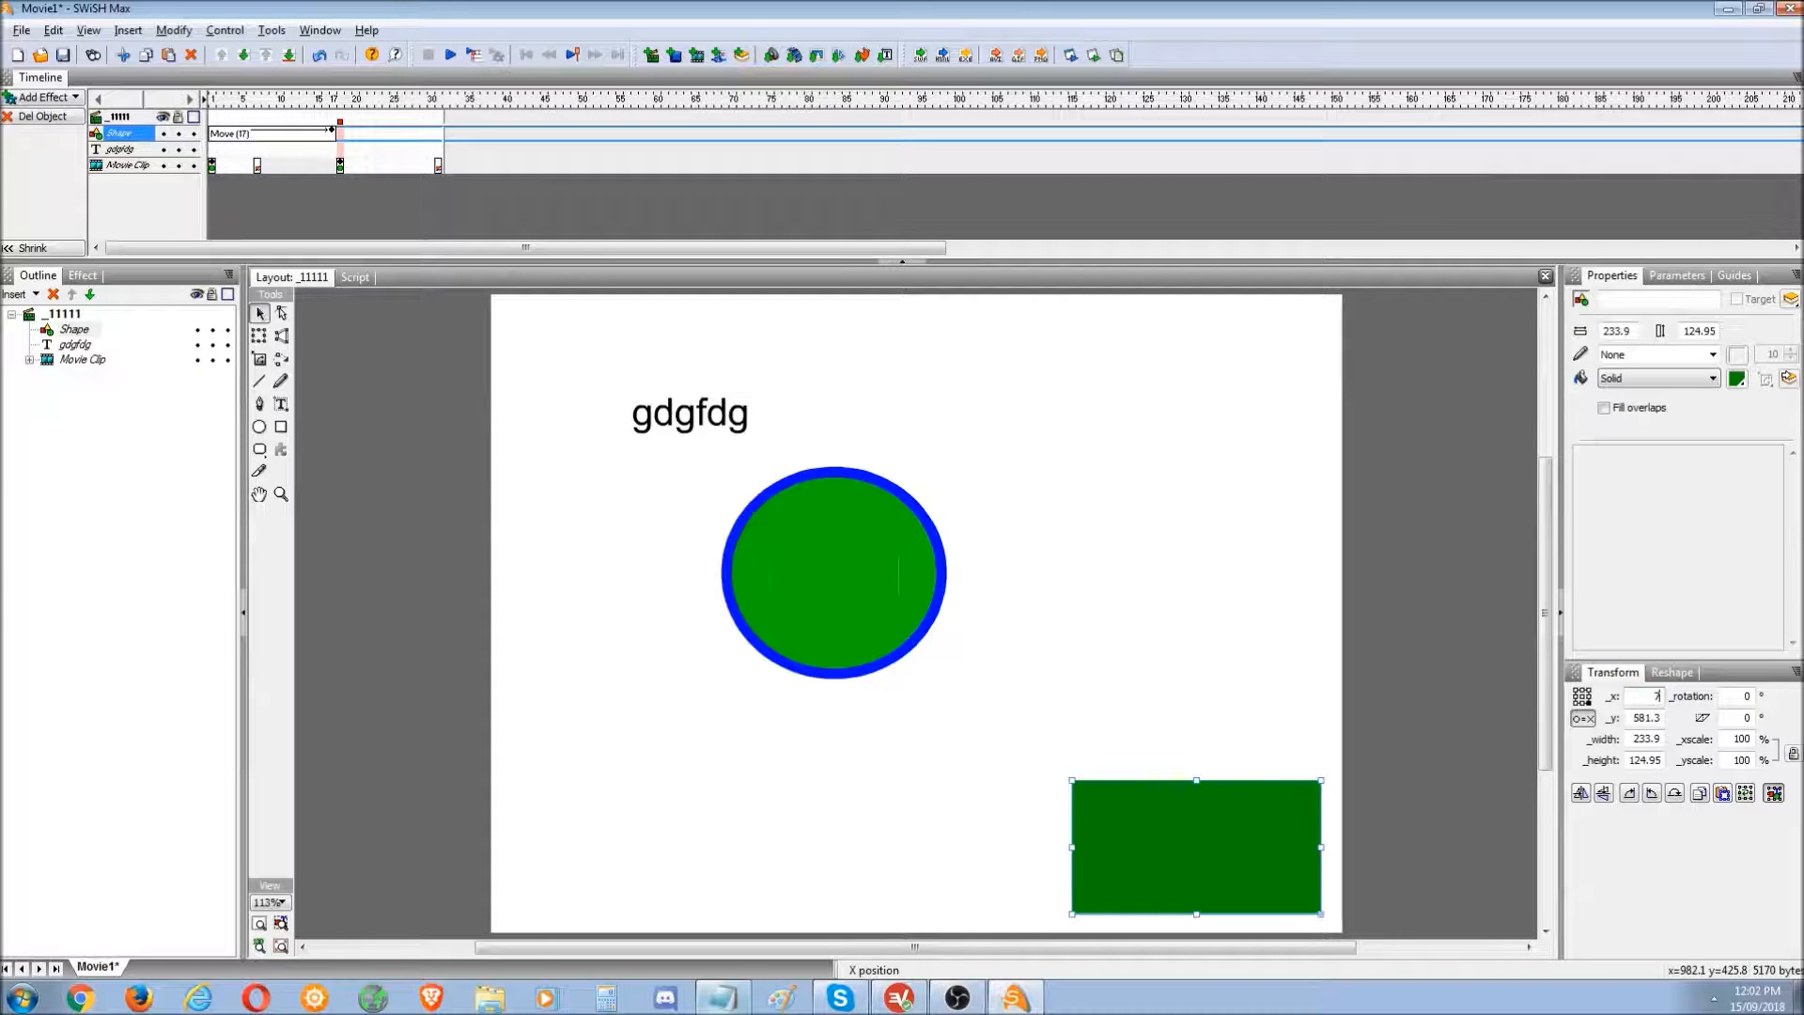
{"action": "double_click", "coordinate": [1639, 719]}
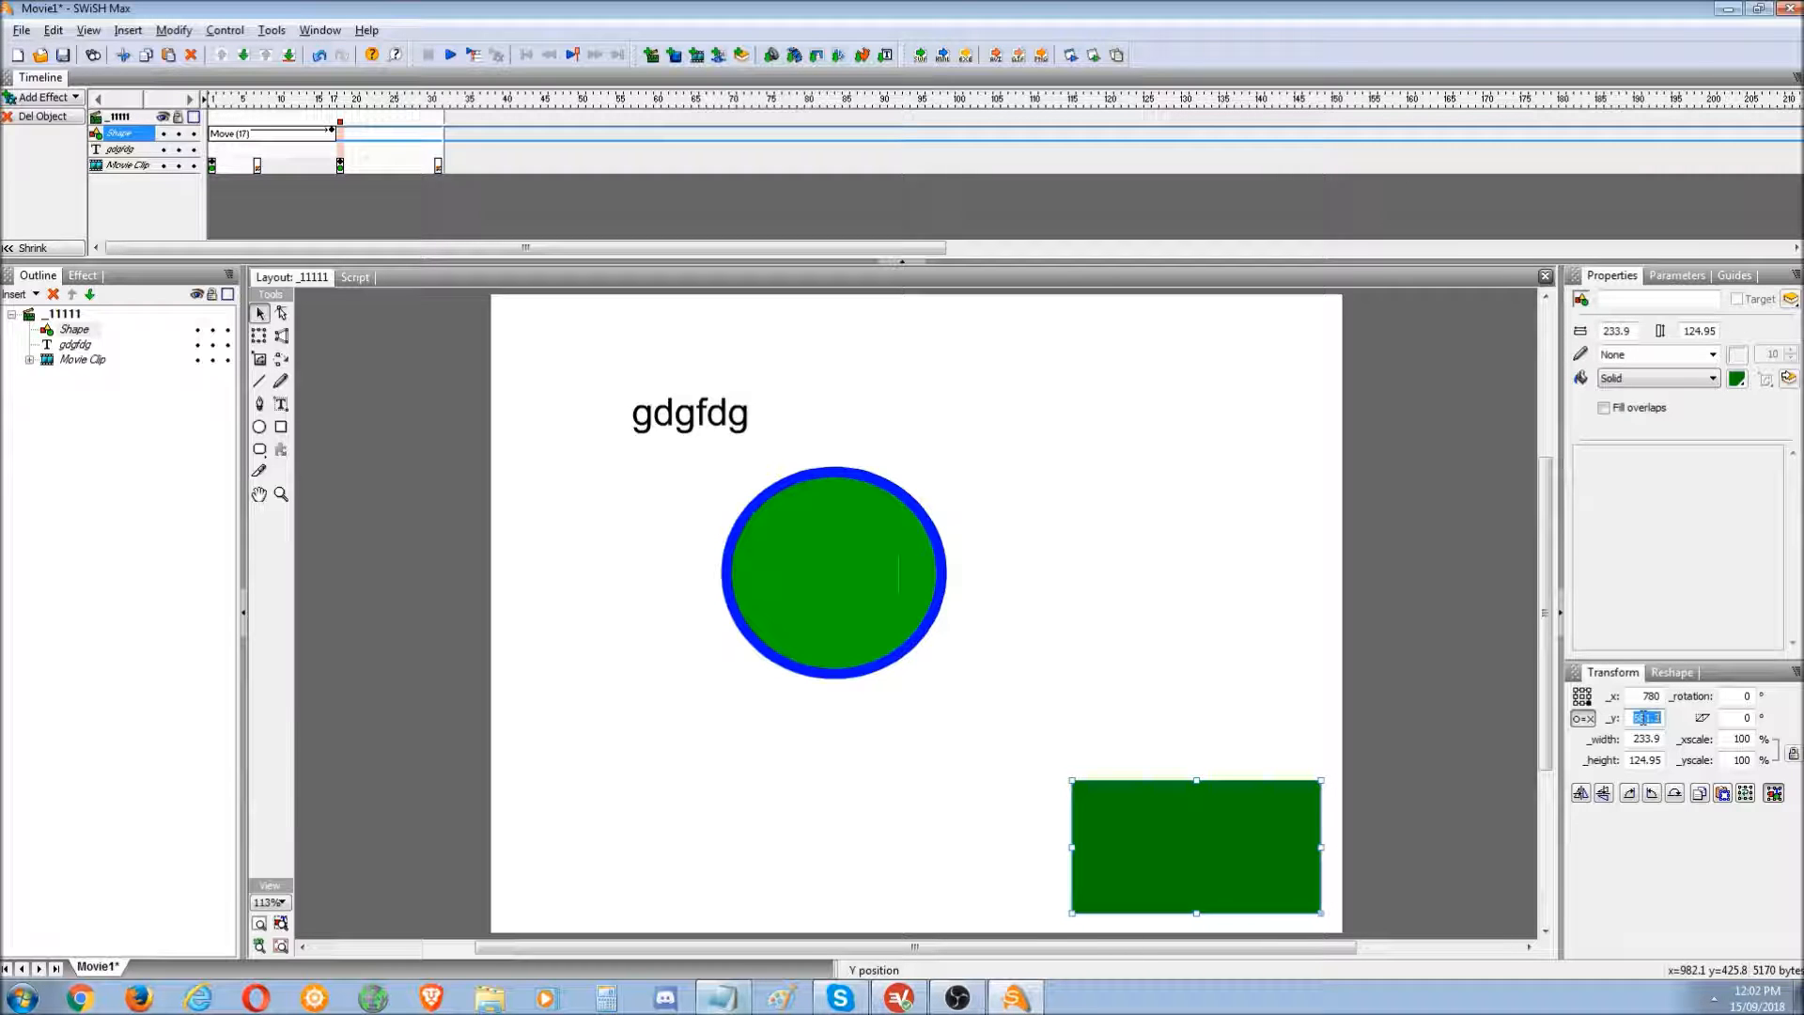
{"action": "type", "text": "580"}
{"action": "key", "text": "Return"}
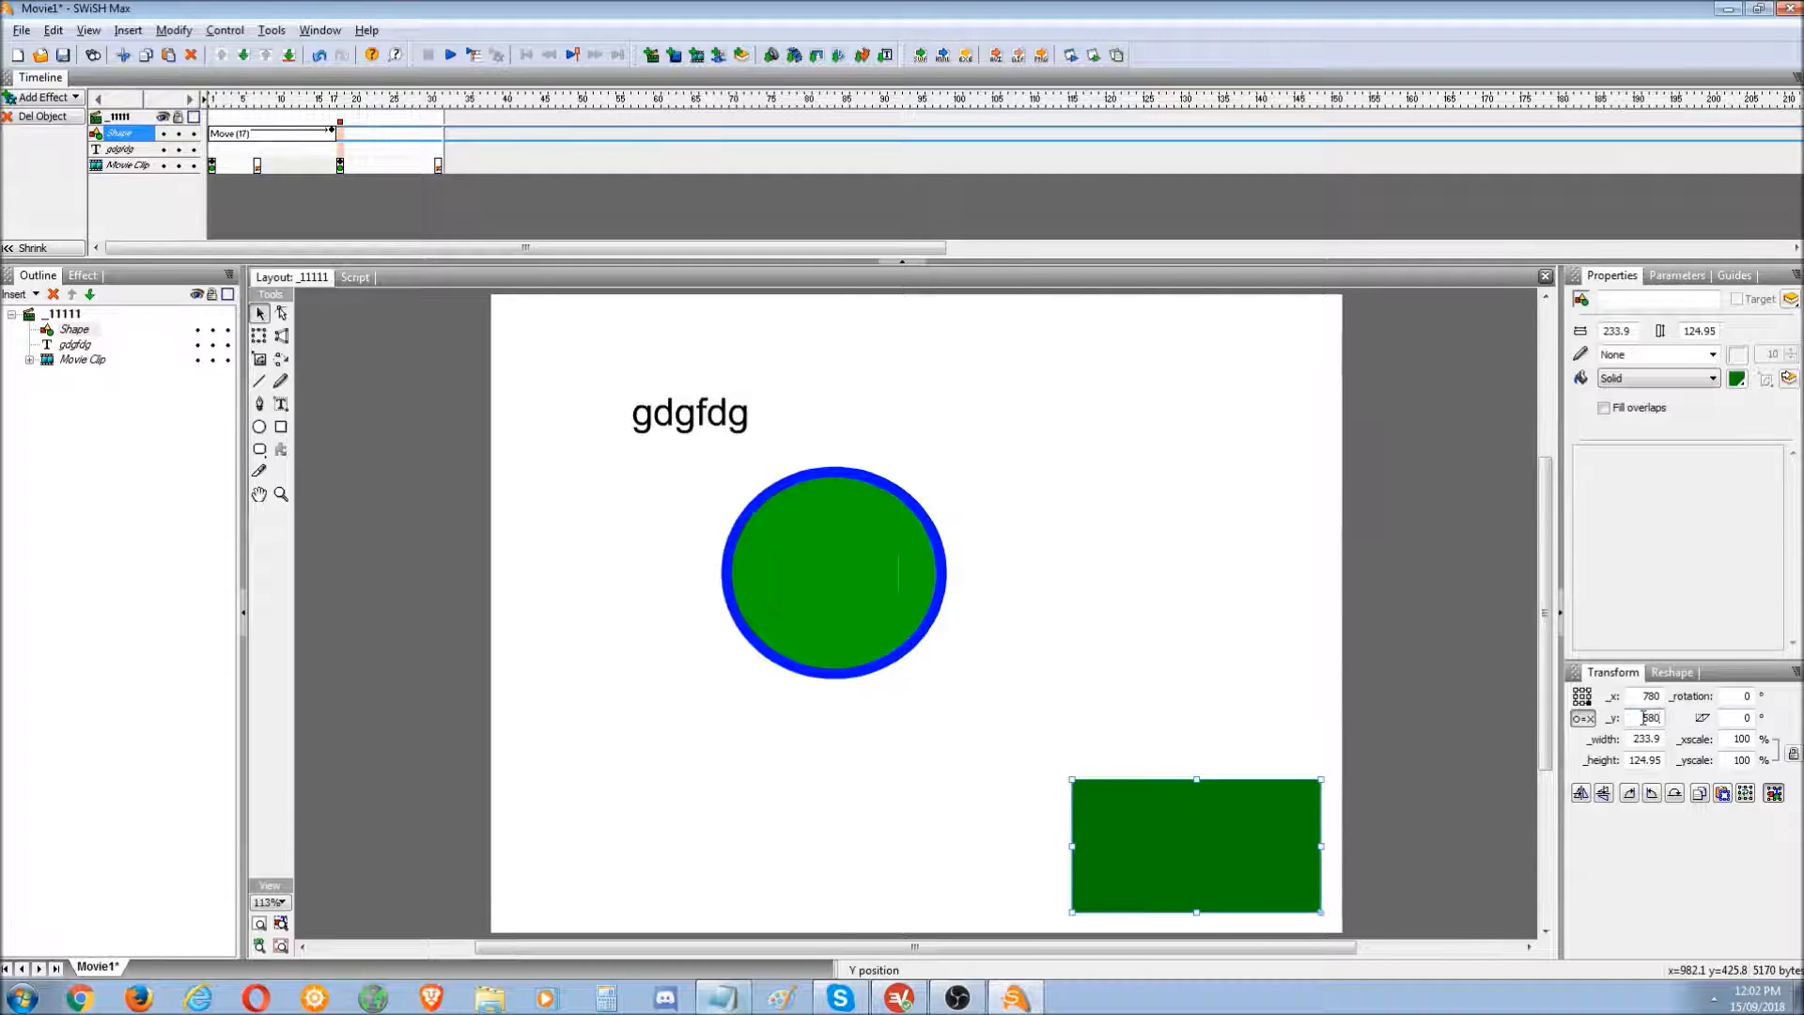
{"action": "left_click", "coordinate": [1434, 872]}
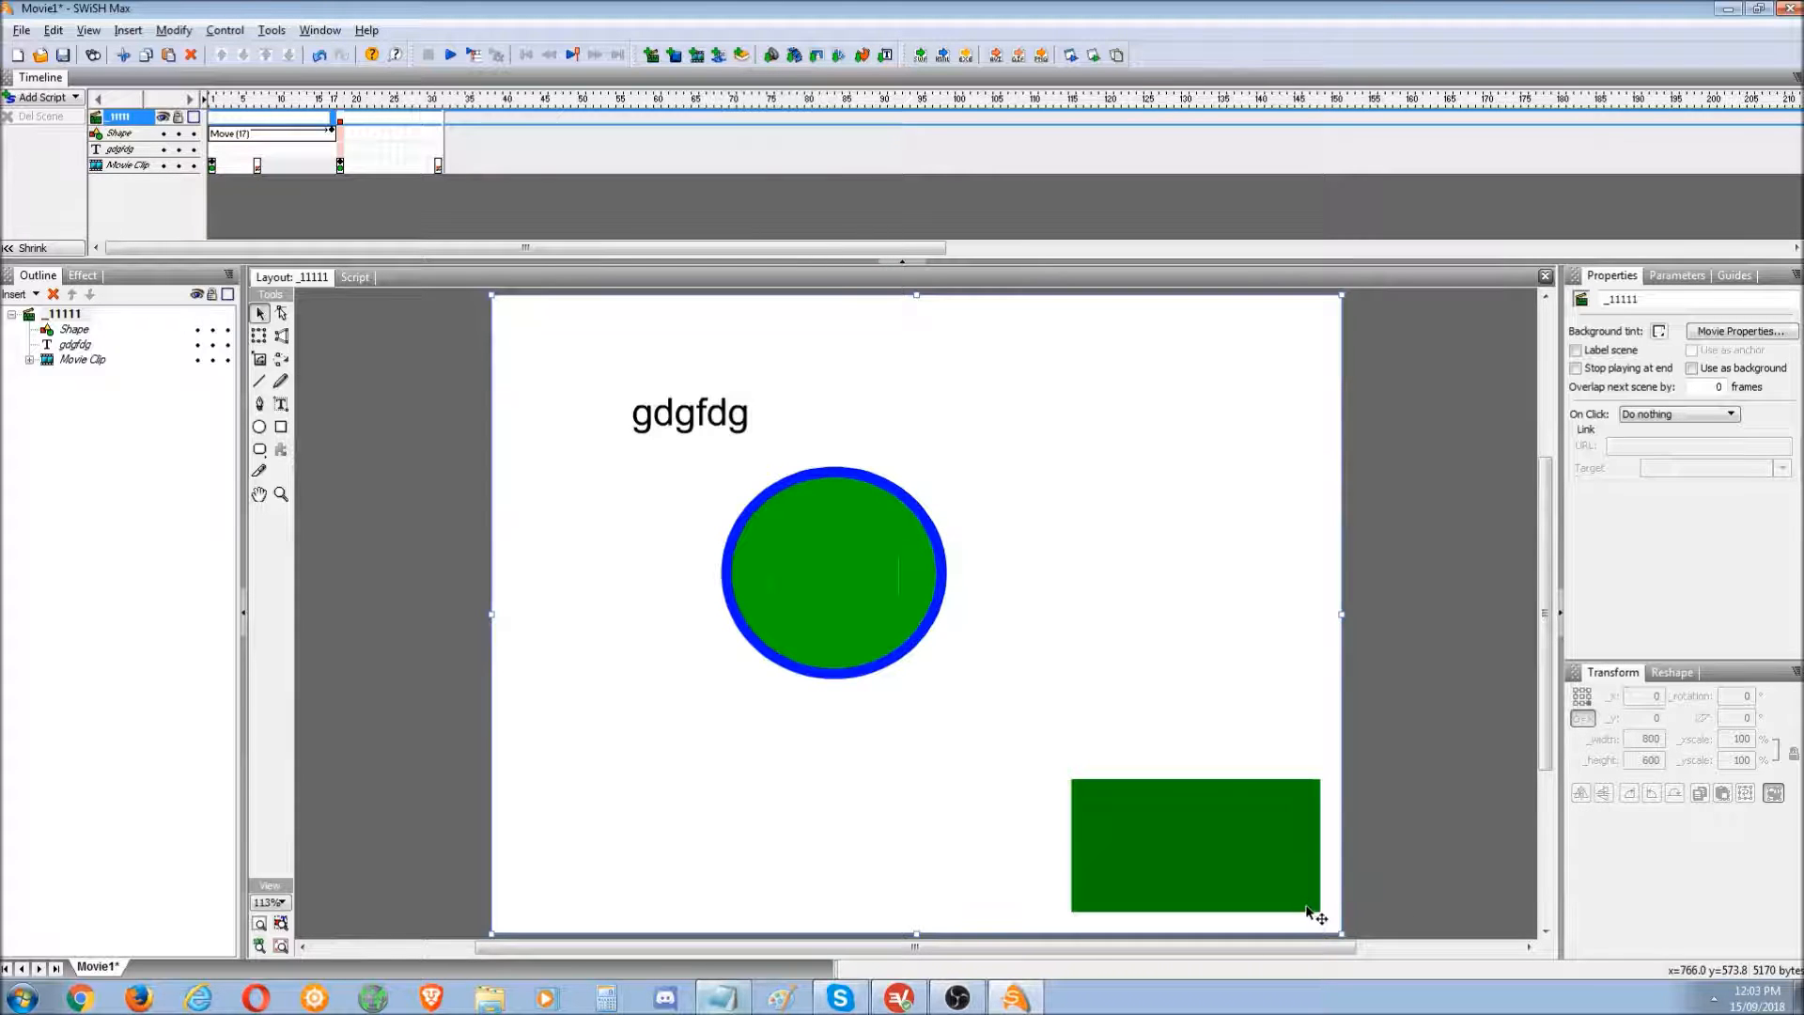
- Try a height of 50 for the green rectangle, and undo that height change
{"action": "left_click", "coordinate": [1215, 845]}
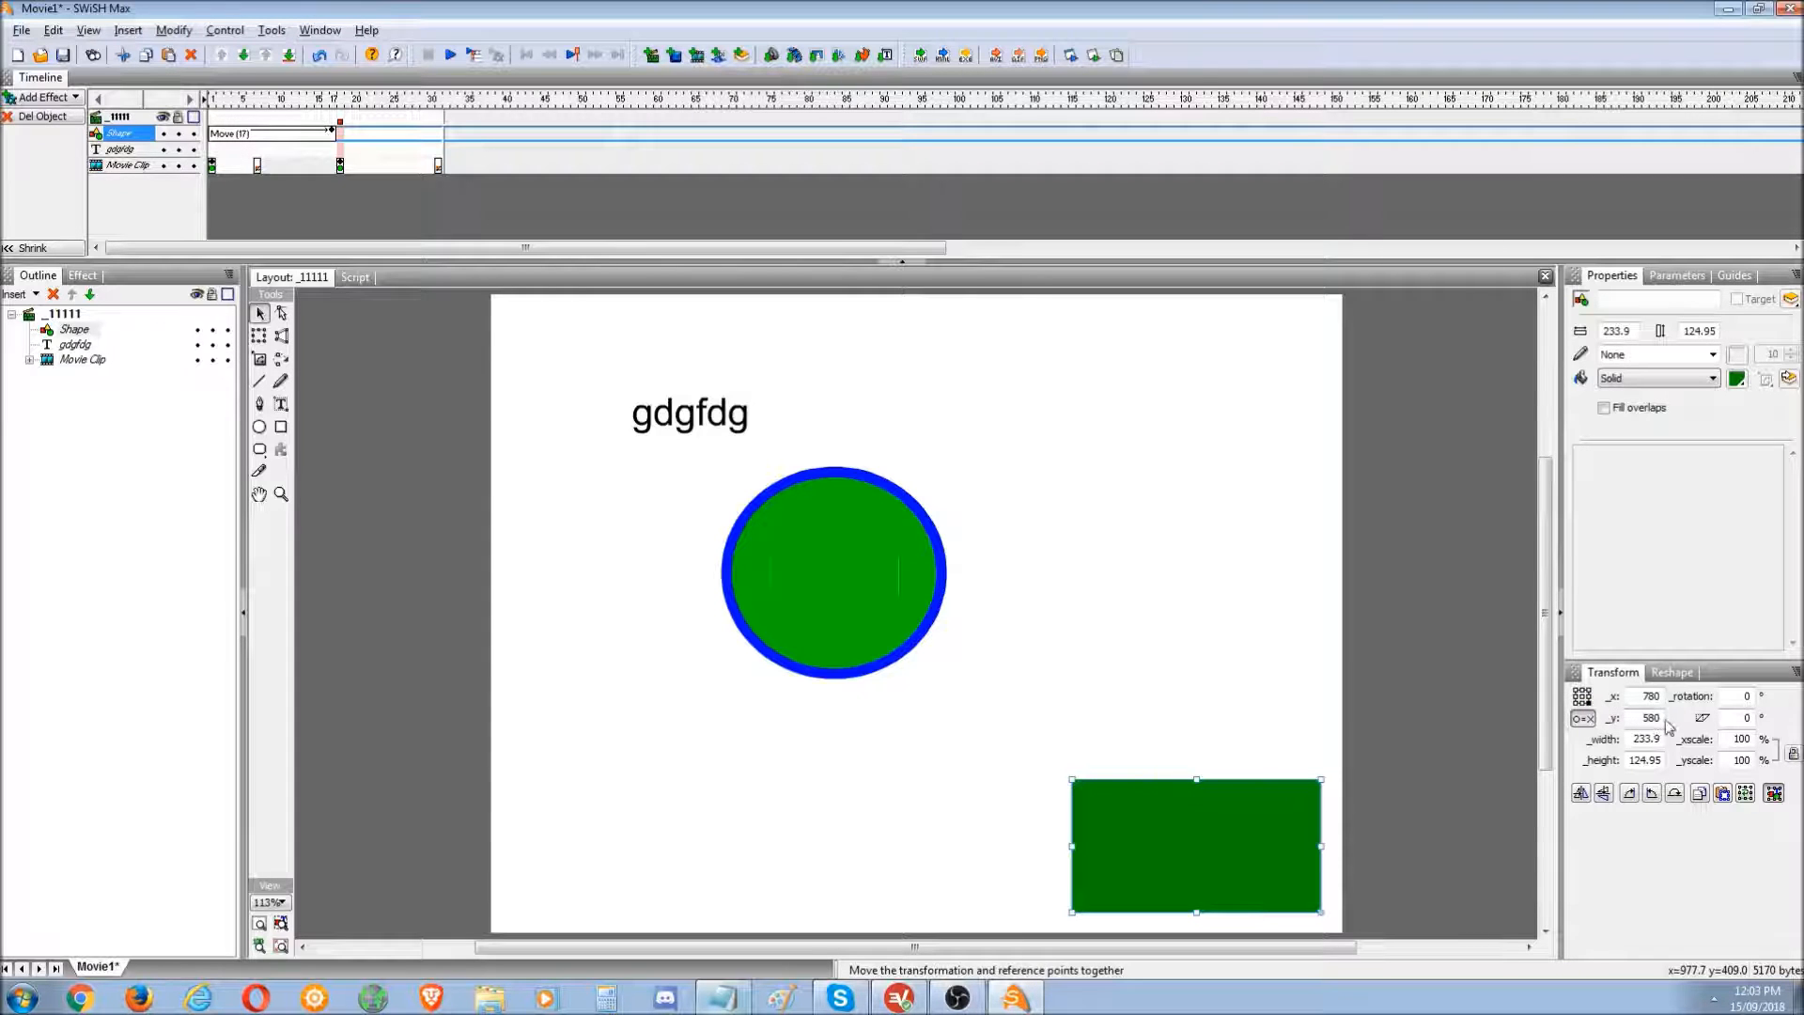
{"action": "left_click", "coordinate": [1642, 760]}
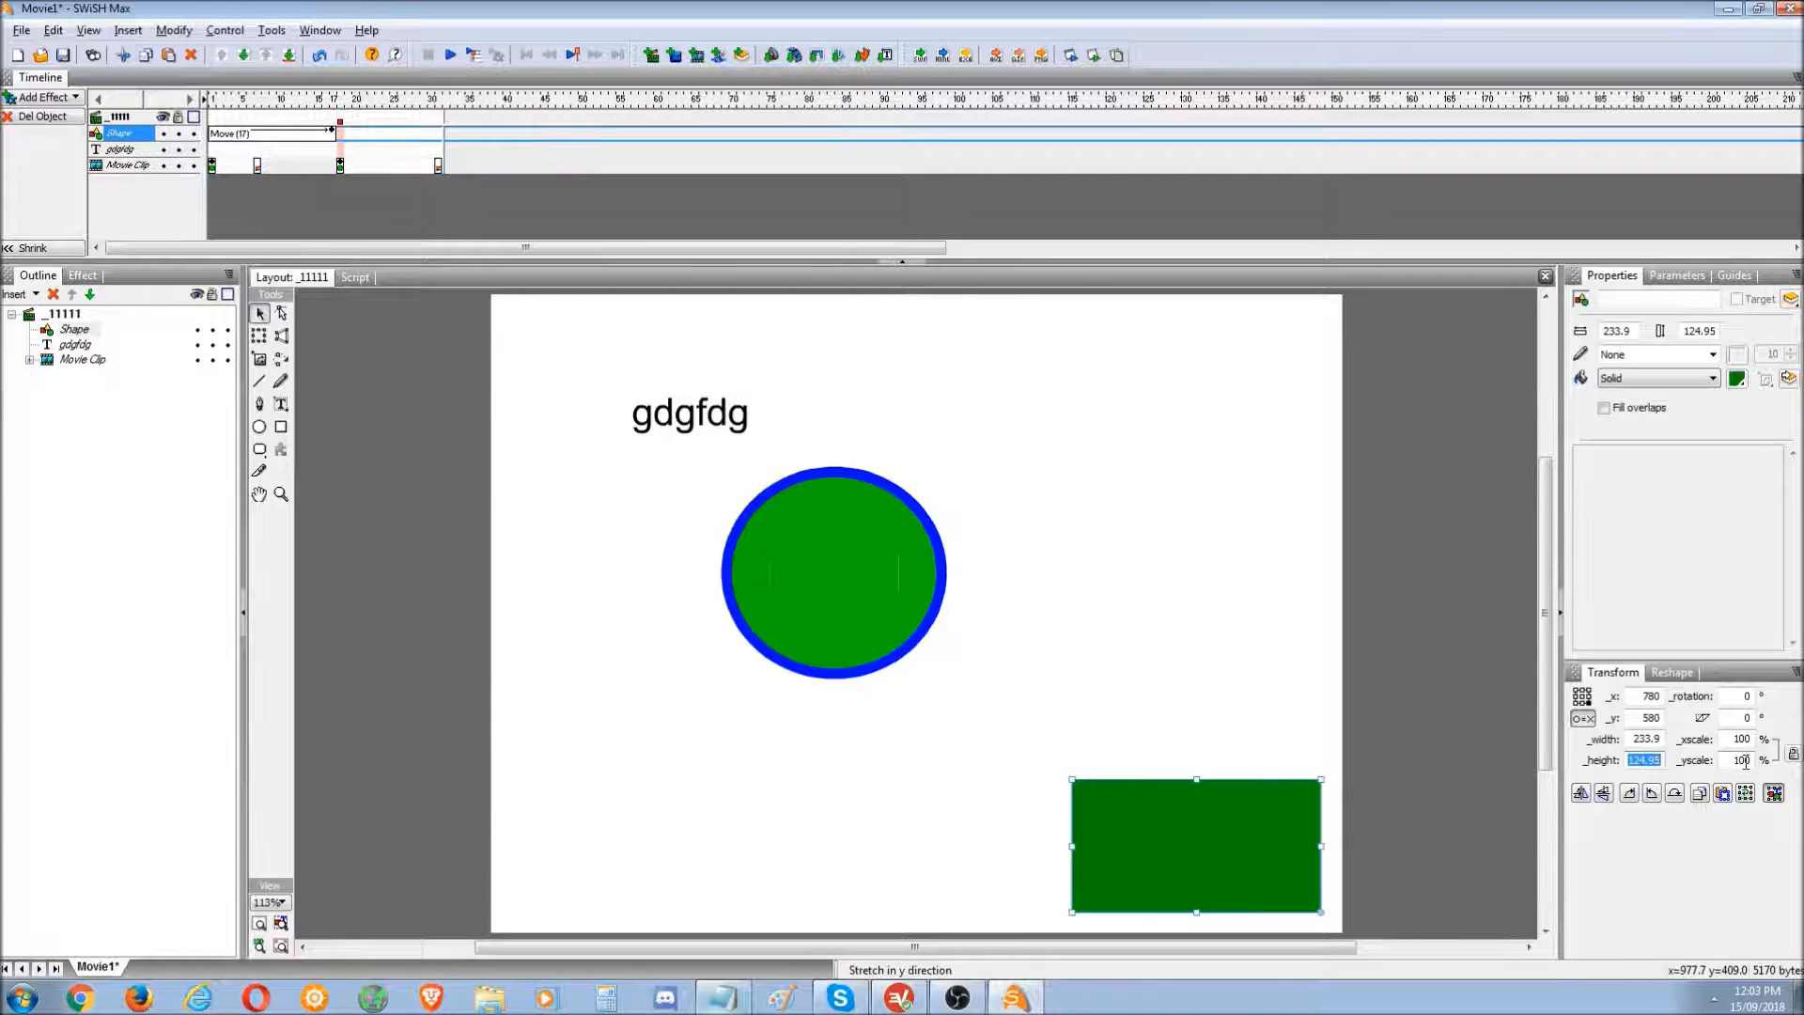
{"action": "type", "text": "50"}
{"action": "key", "text": "Return"}
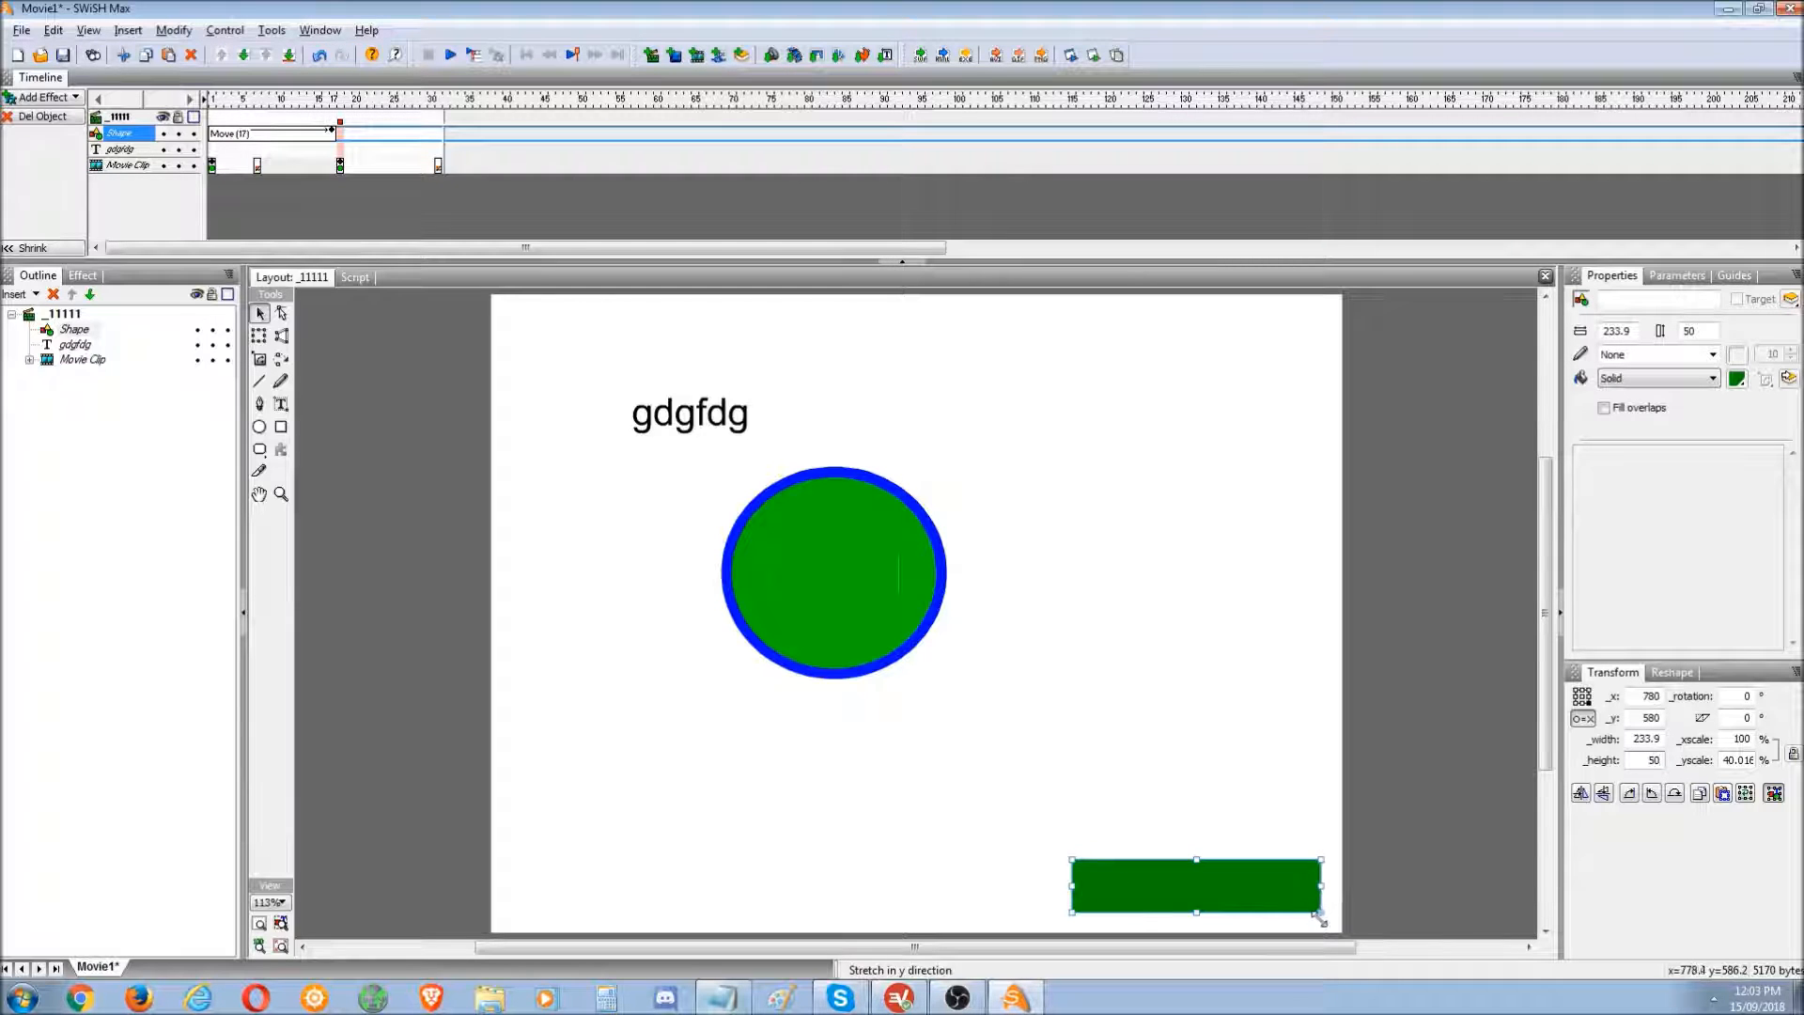
{"action": "key", "text": "ctrl+z"}
- Try stretching the green rectangle from its upper edge, and undo the stretch
{"action": "left_click", "coordinate": [1449, 813]}
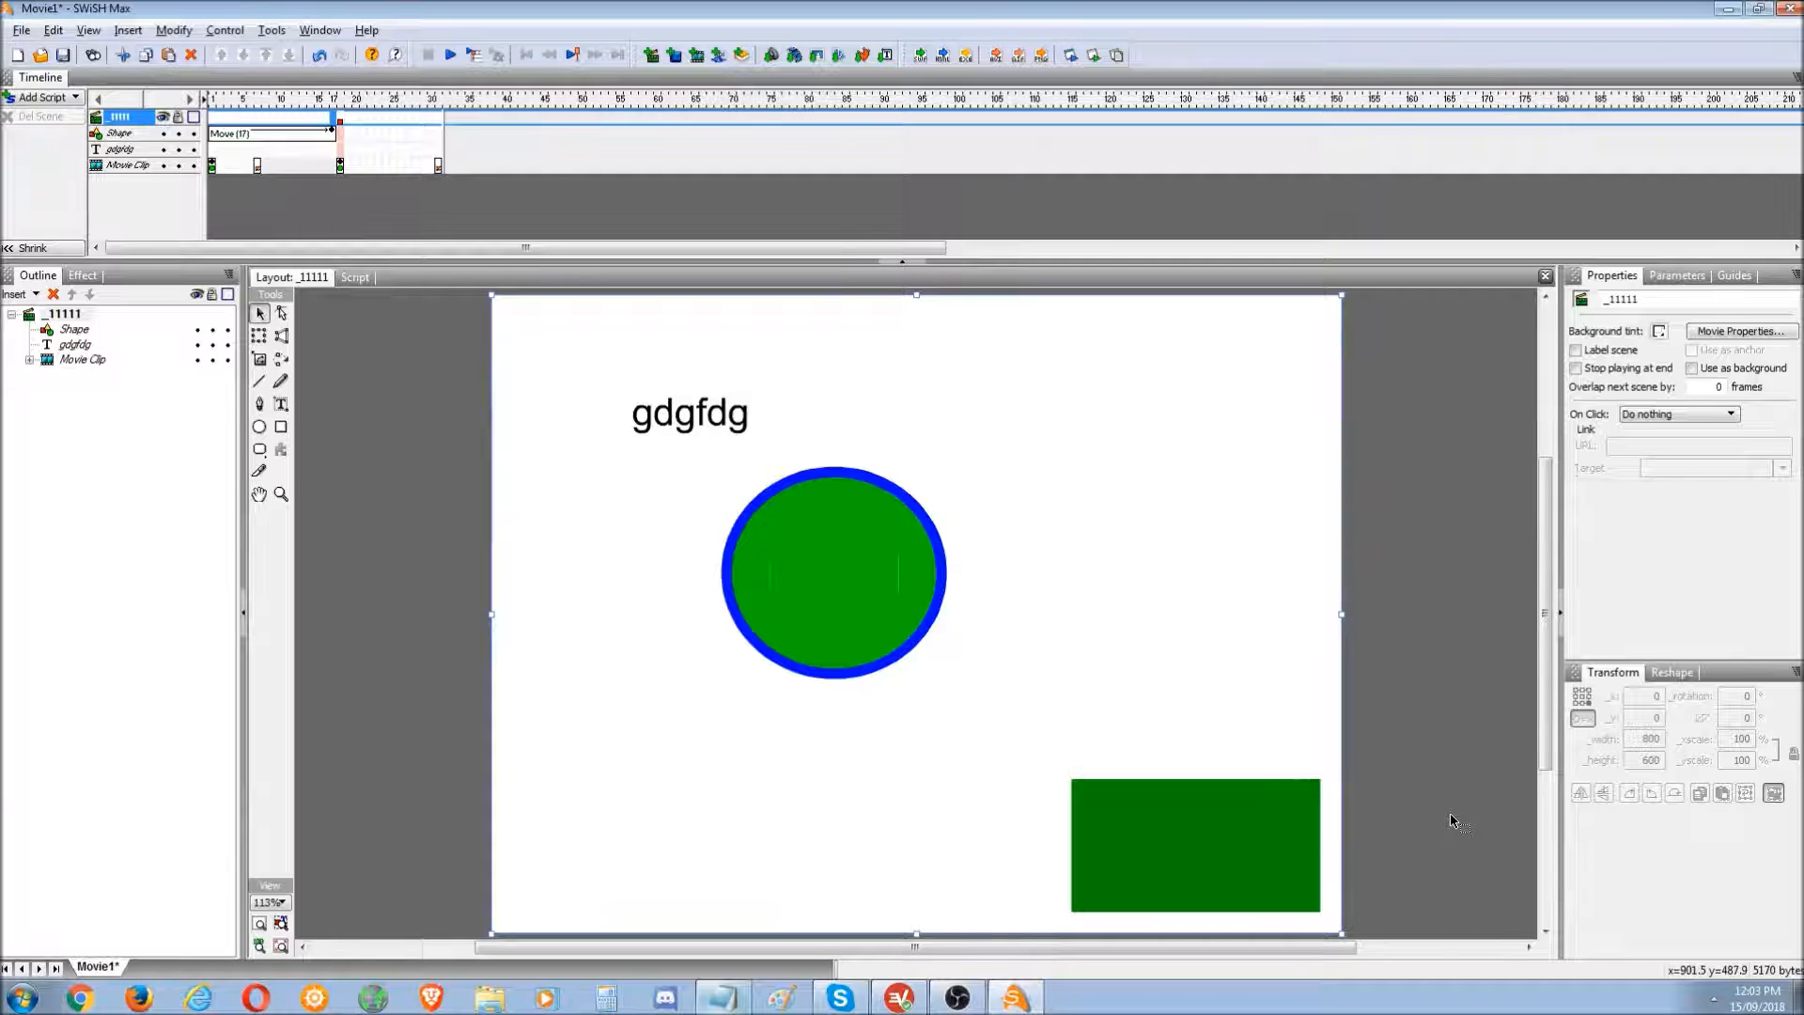
{"action": "left_click", "coordinate": [1316, 833]}
{"action": "mouse_move", "coordinate": [1195, 781]}
{"action": "left_mouse_down"}
{"action": "mouse_move", "coordinate": [1196, 850]}
{"action": "mouse_move", "coordinate": [1197, 764]}
{"action": "mouse_move", "coordinate": [1198, 781]}
{"action": "left_mouse_up"}
{"action": "key", "text": "ctrl+z"}
{"action": "left_click", "coordinate": [1407, 810]}
- Set the green rectangle's width to 200 and its height to 100
{"action": "left_click", "coordinate": [1305, 790]}
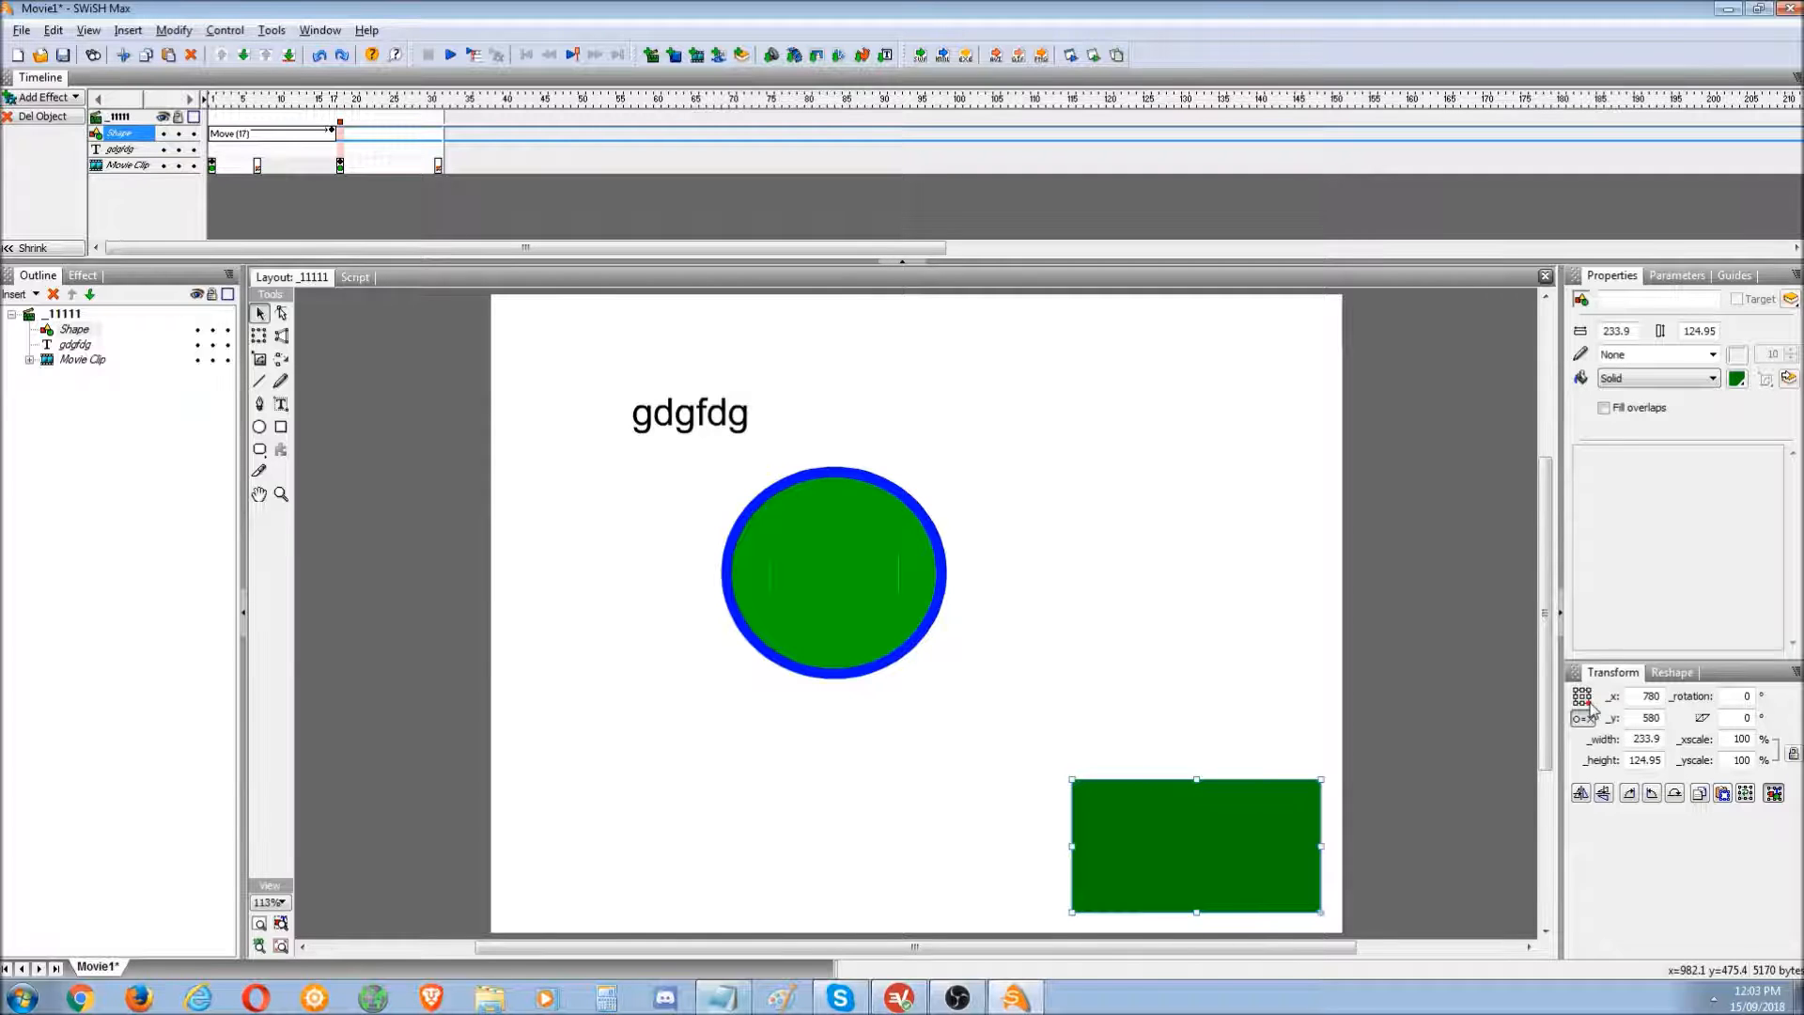
{"action": "double_click", "coordinate": [1651, 738]}
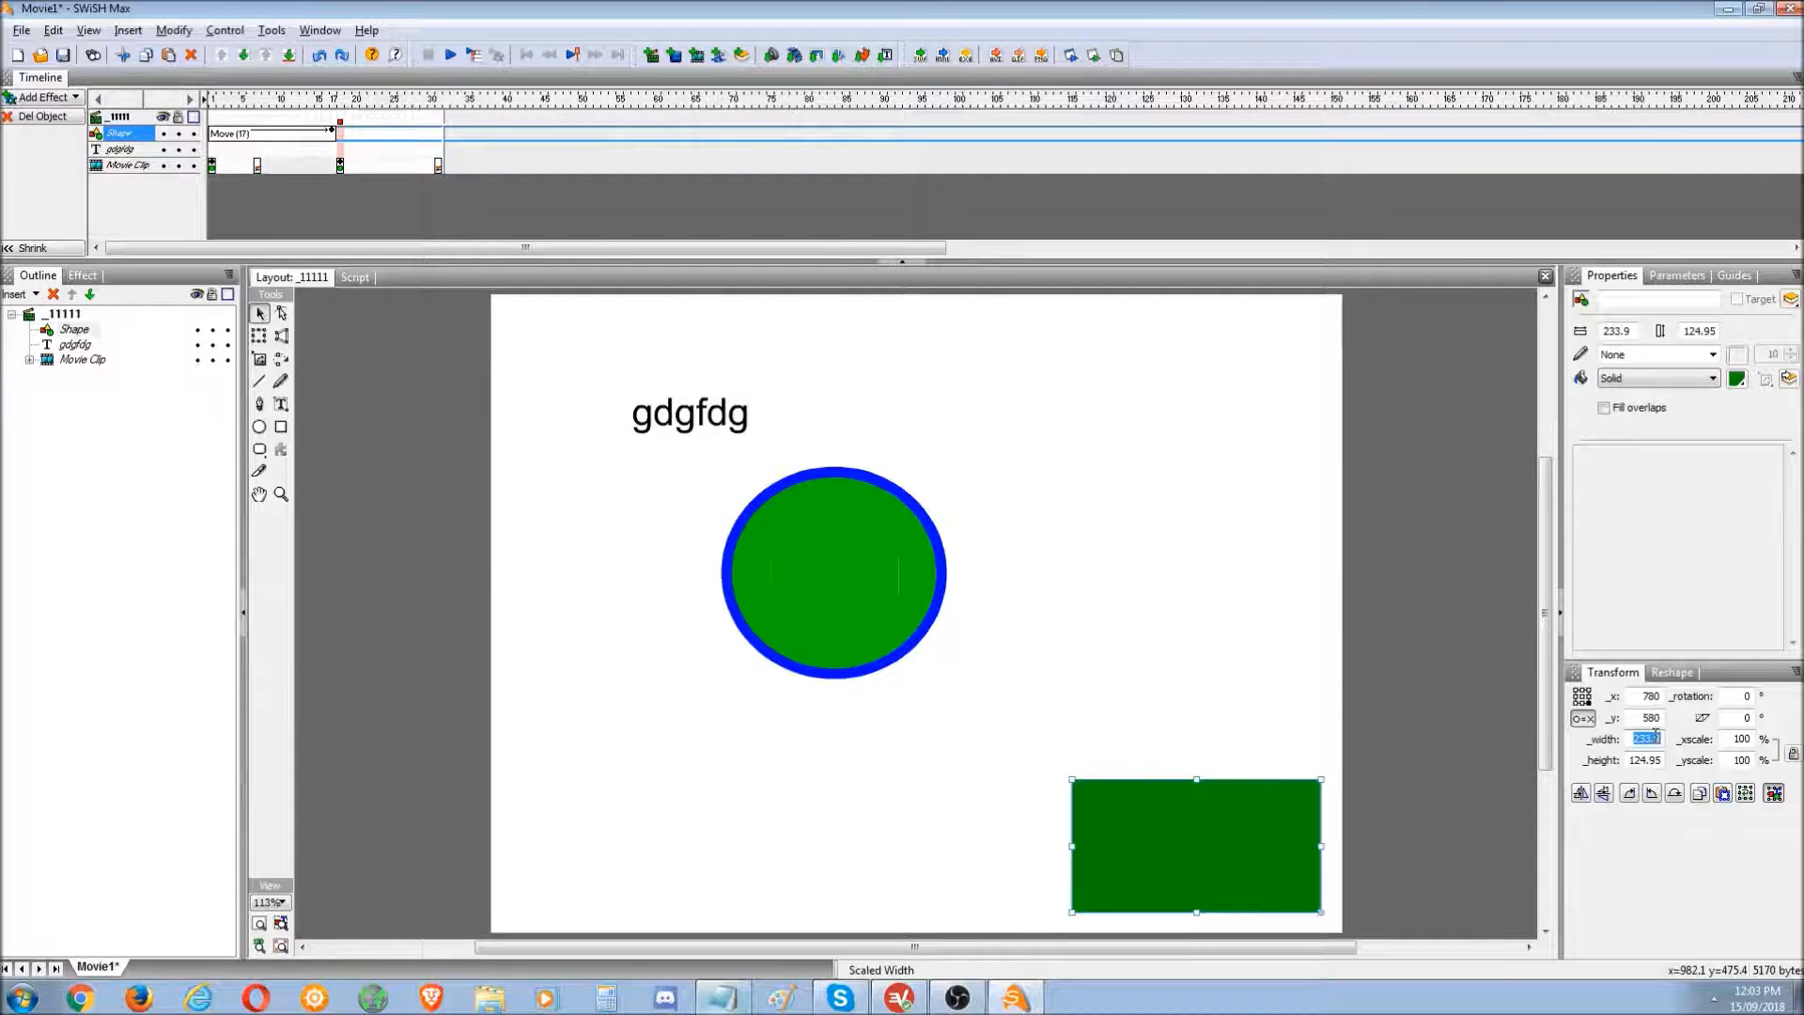
{"action": "type", "text": "240"}
{"action": "double_click", "coordinate": [1642, 759]}
{"action": "type", "text": "100"}
{"action": "key", "text": "Return"}
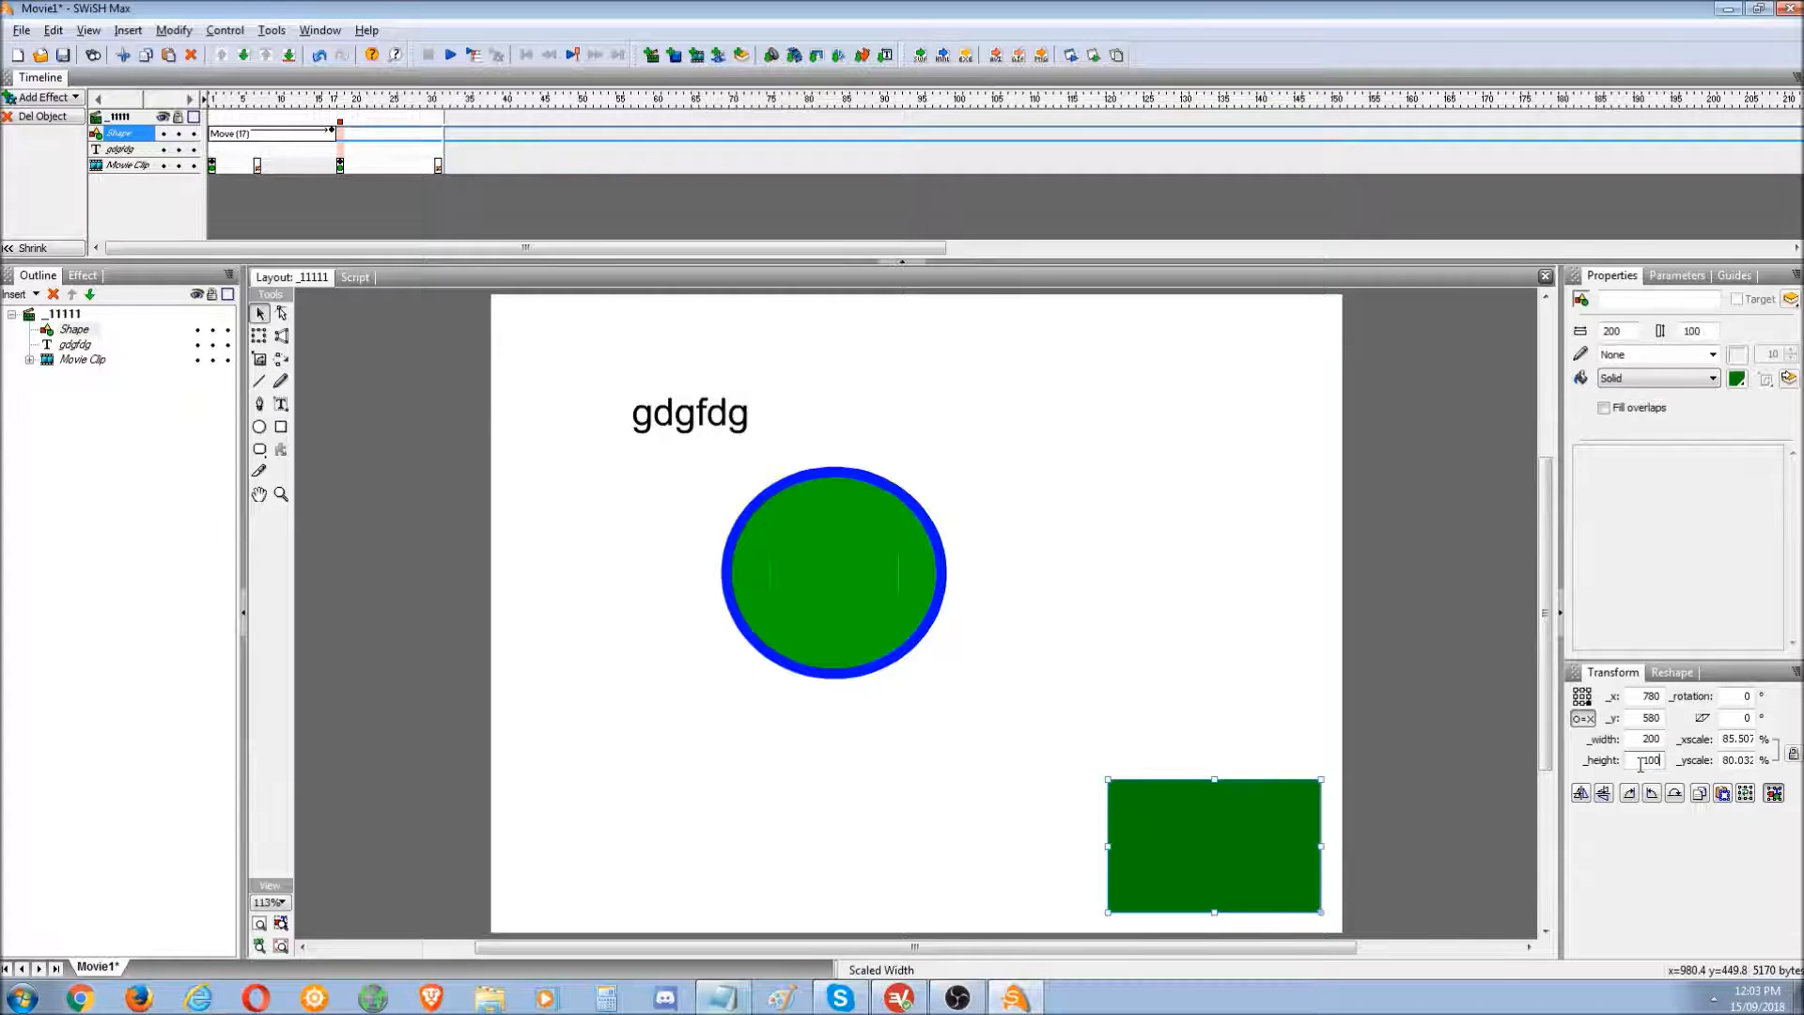
{"action": "left_click", "coordinate": [685, 745]}
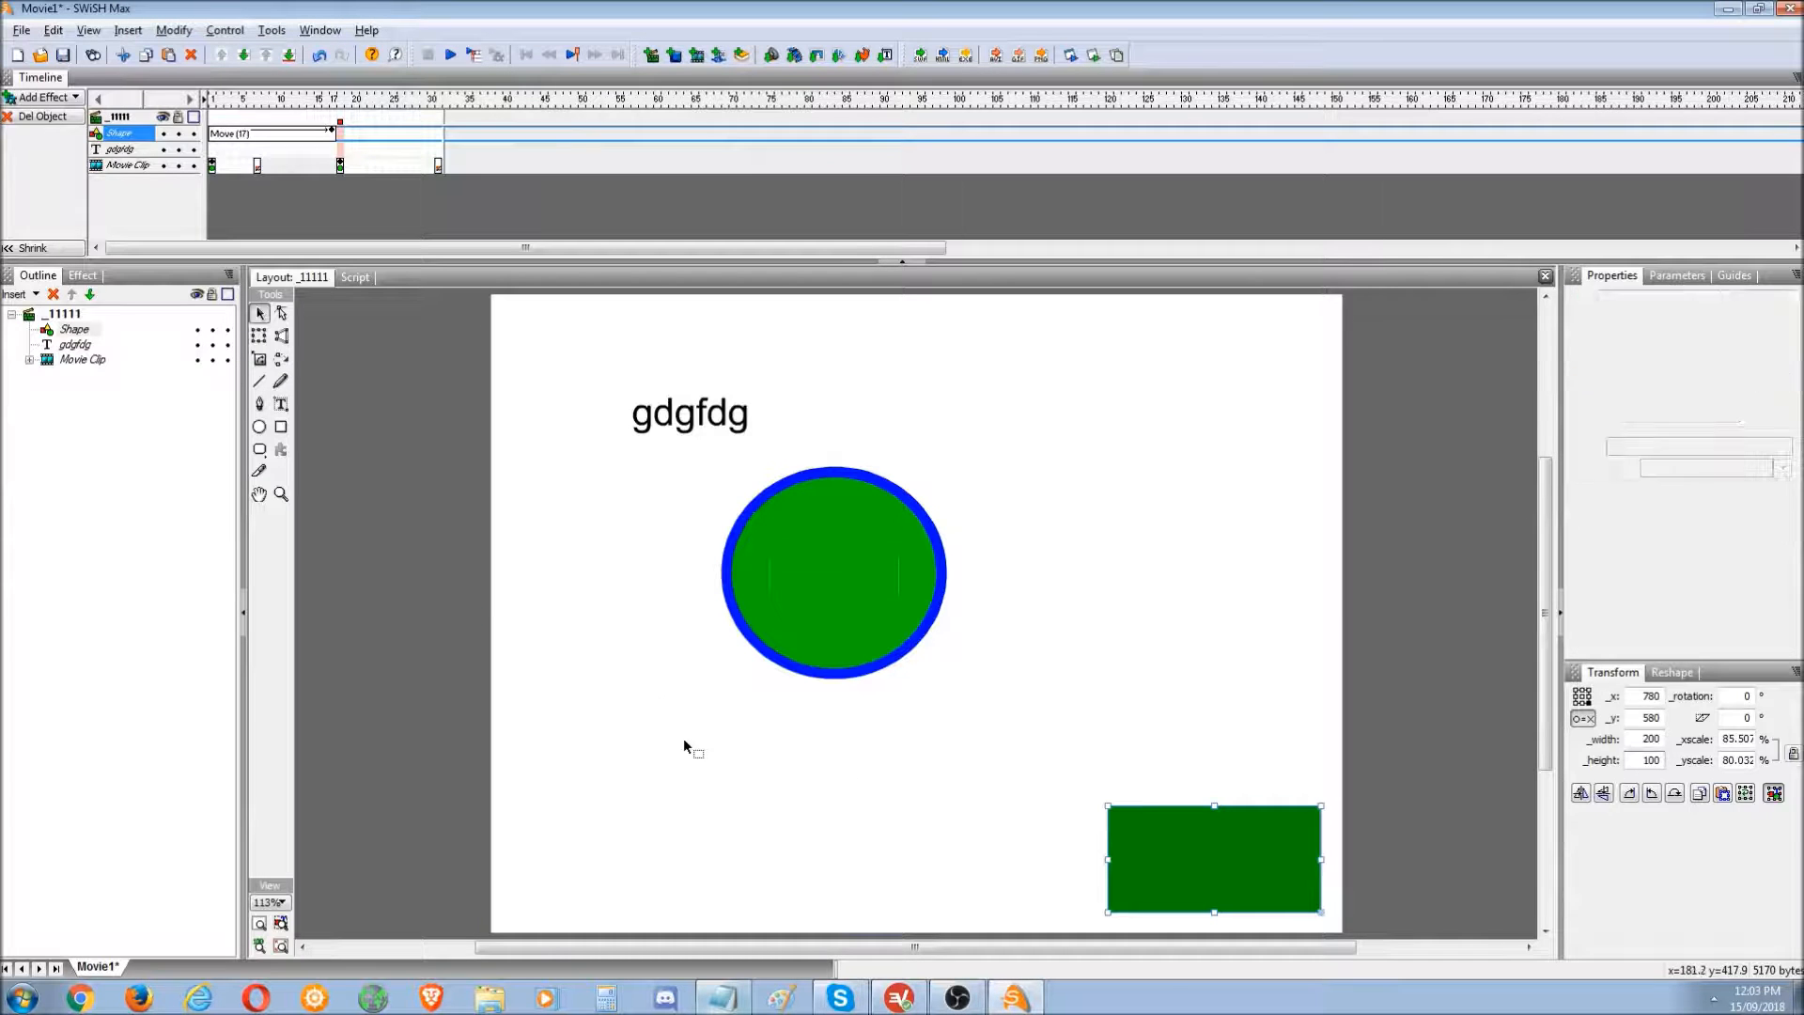
- Duplicate the green rectangle to the left of the original, and check the original's X position from its bottom-left reference point
{"action": "left_click", "coordinate": [1209, 837]}
{"action": "left_click_drag", "start_coordinate": [1206, 807], "coordinate": [1043, 865]}
{"action": "left_click", "coordinate": [1187, 872]}
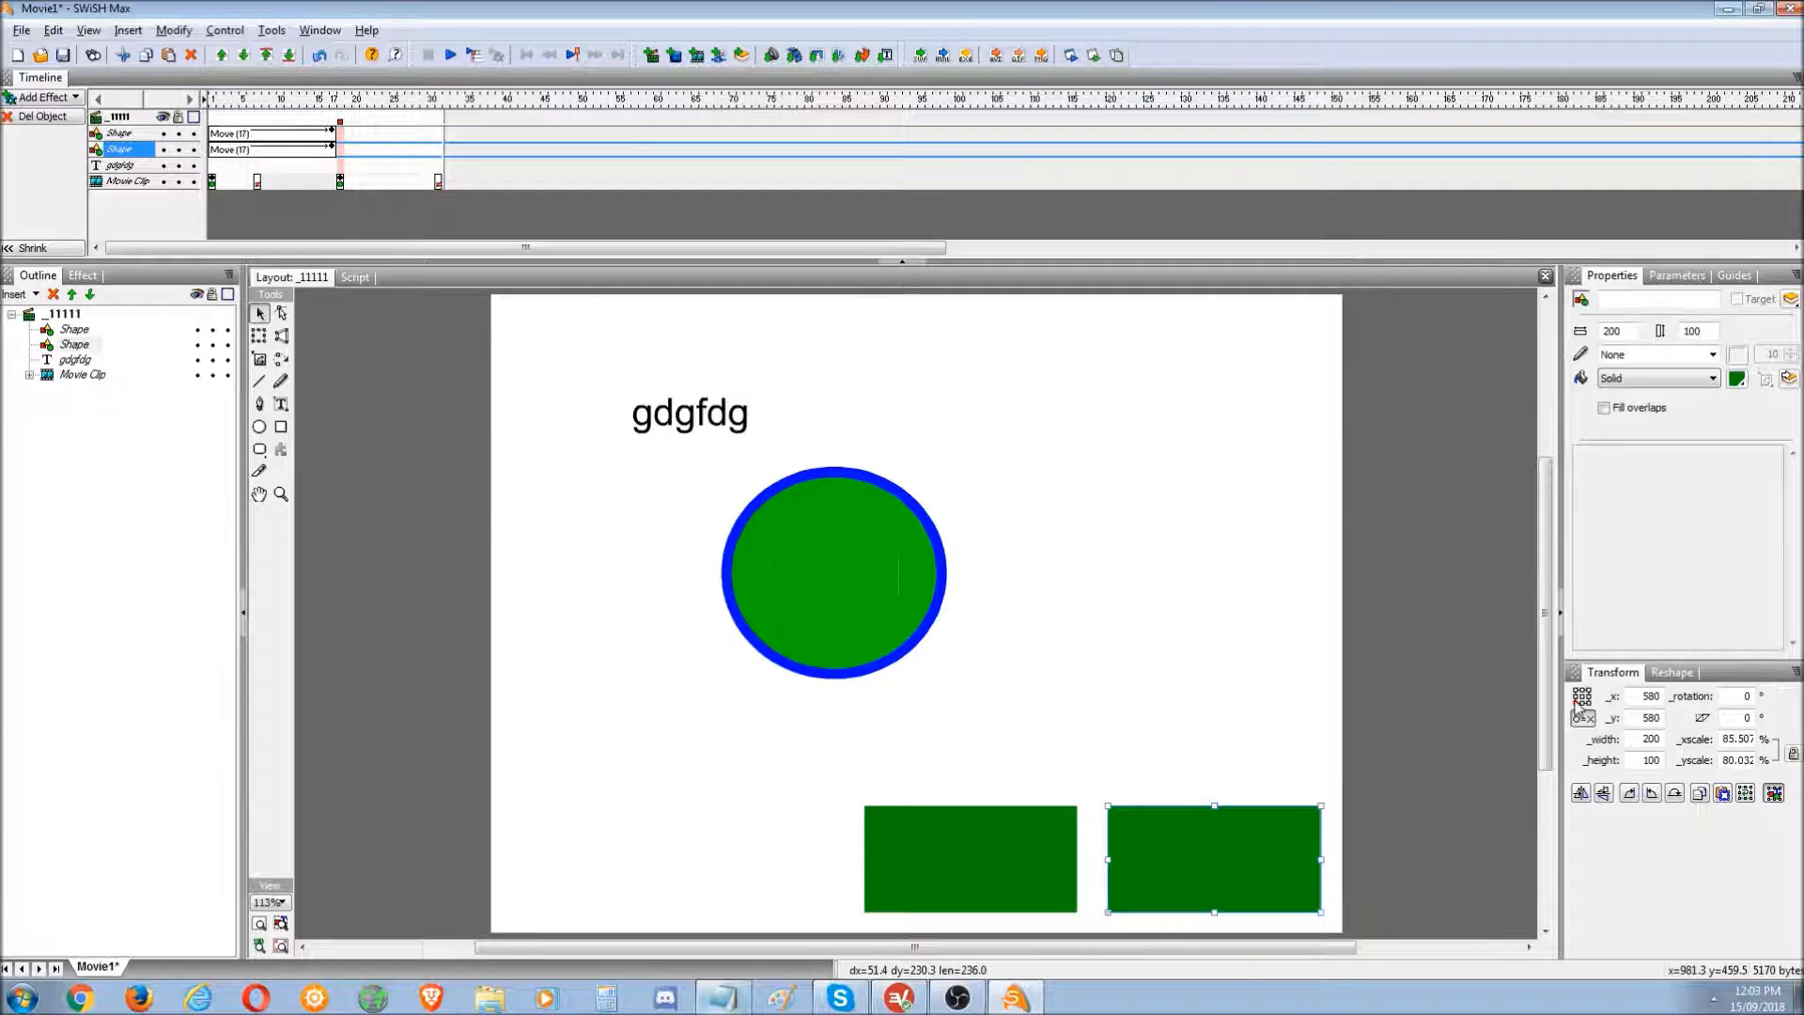
{"action": "left_click", "coordinate": [1646, 696]}
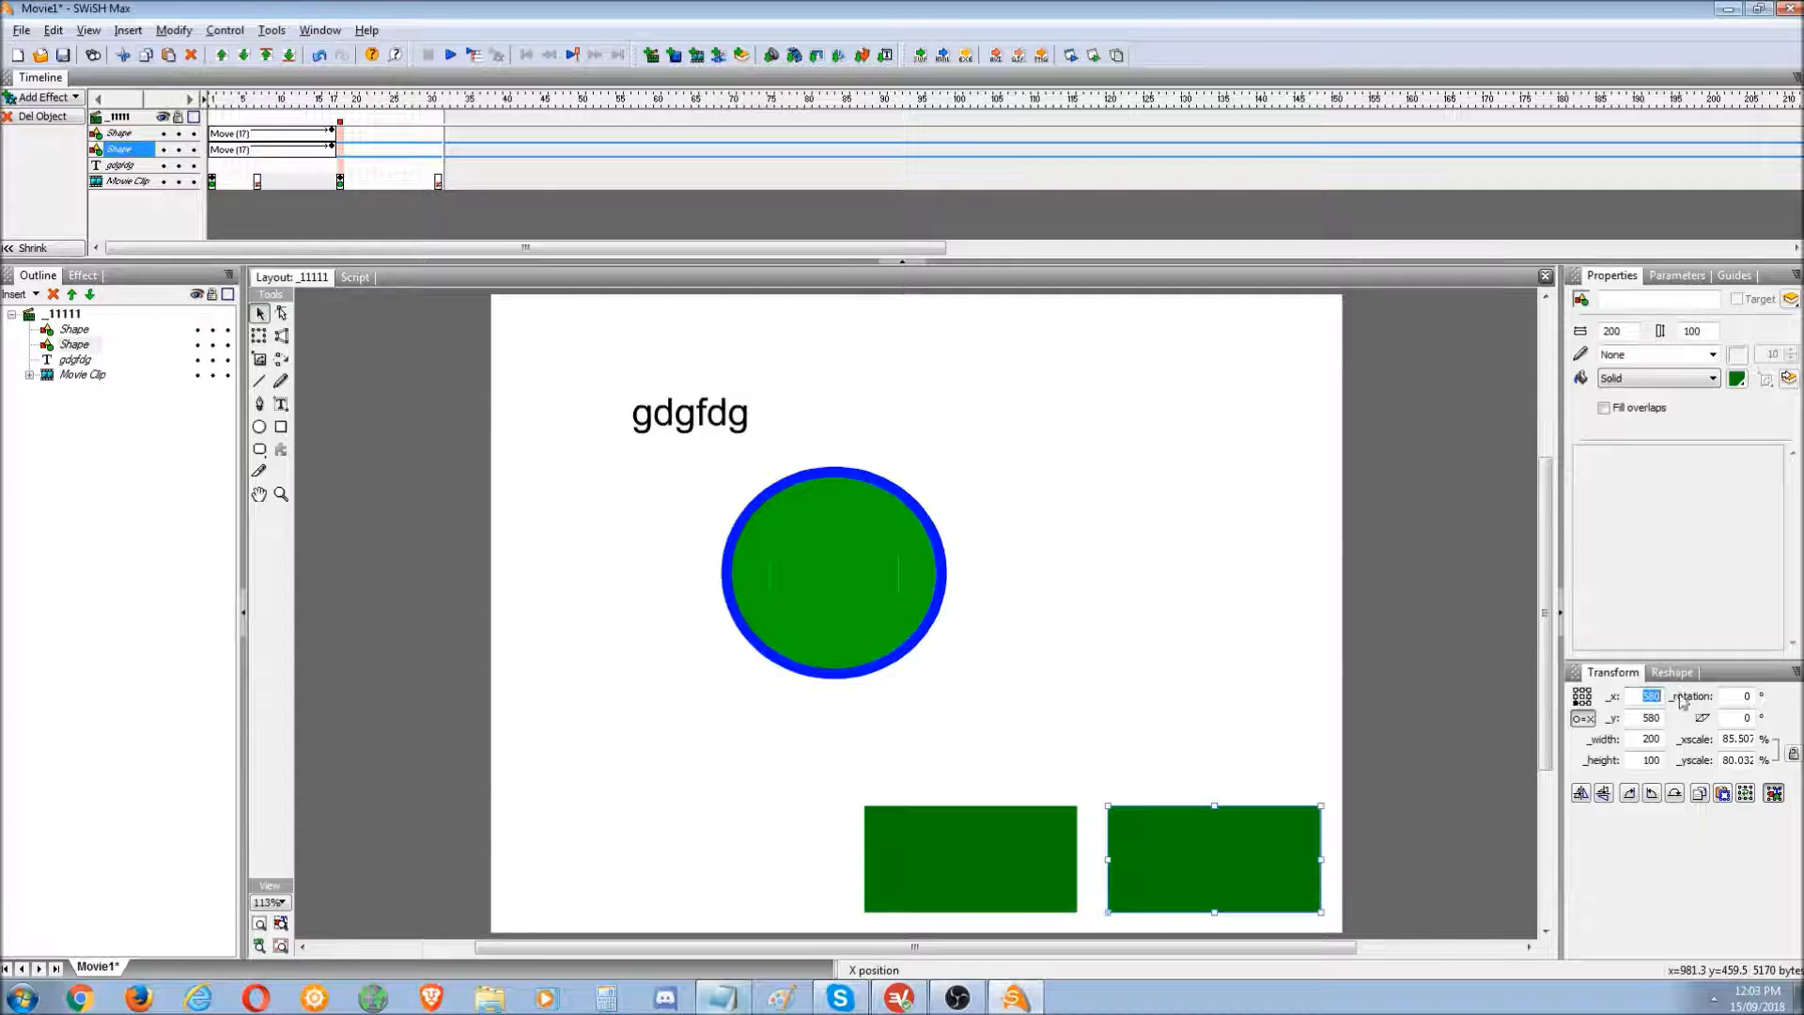
- Set the duplicate rectangle's Y position to 580 and measure its position from the bottom-right reference point
{"action": "left_click", "coordinate": [1033, 886]}
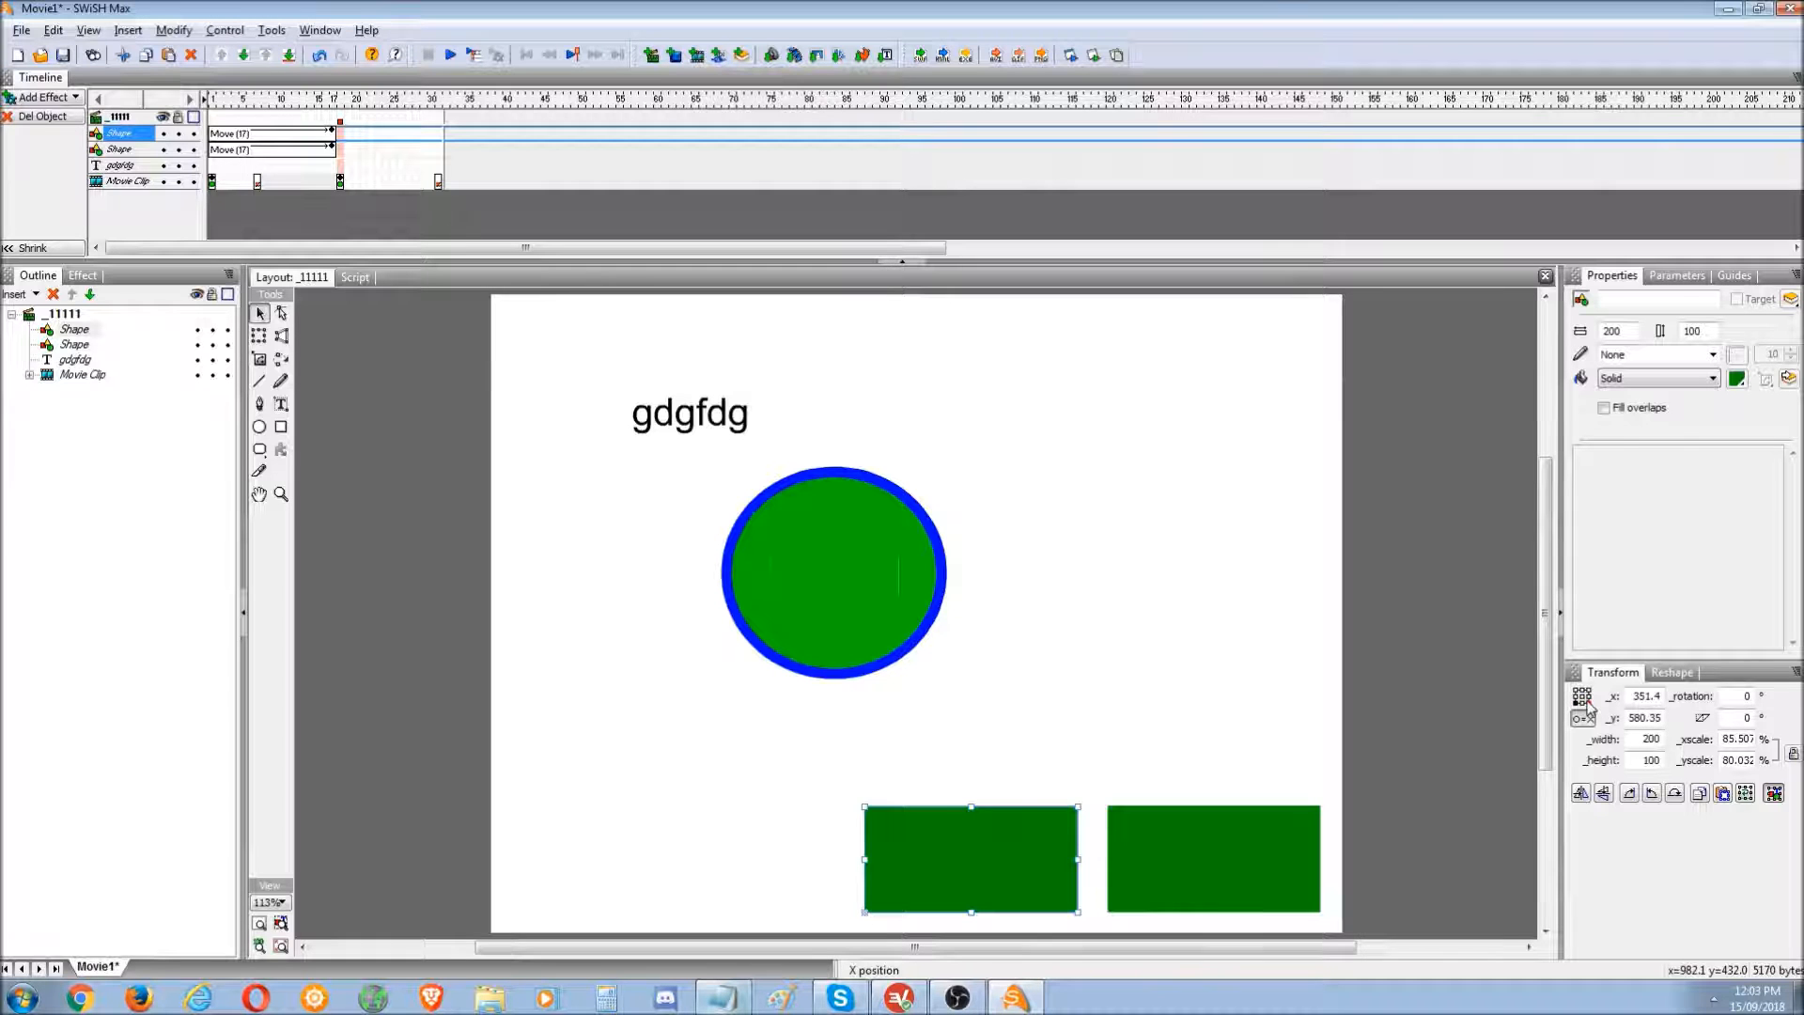
{"action": "left_click", "coordinate": [1587, 699]}
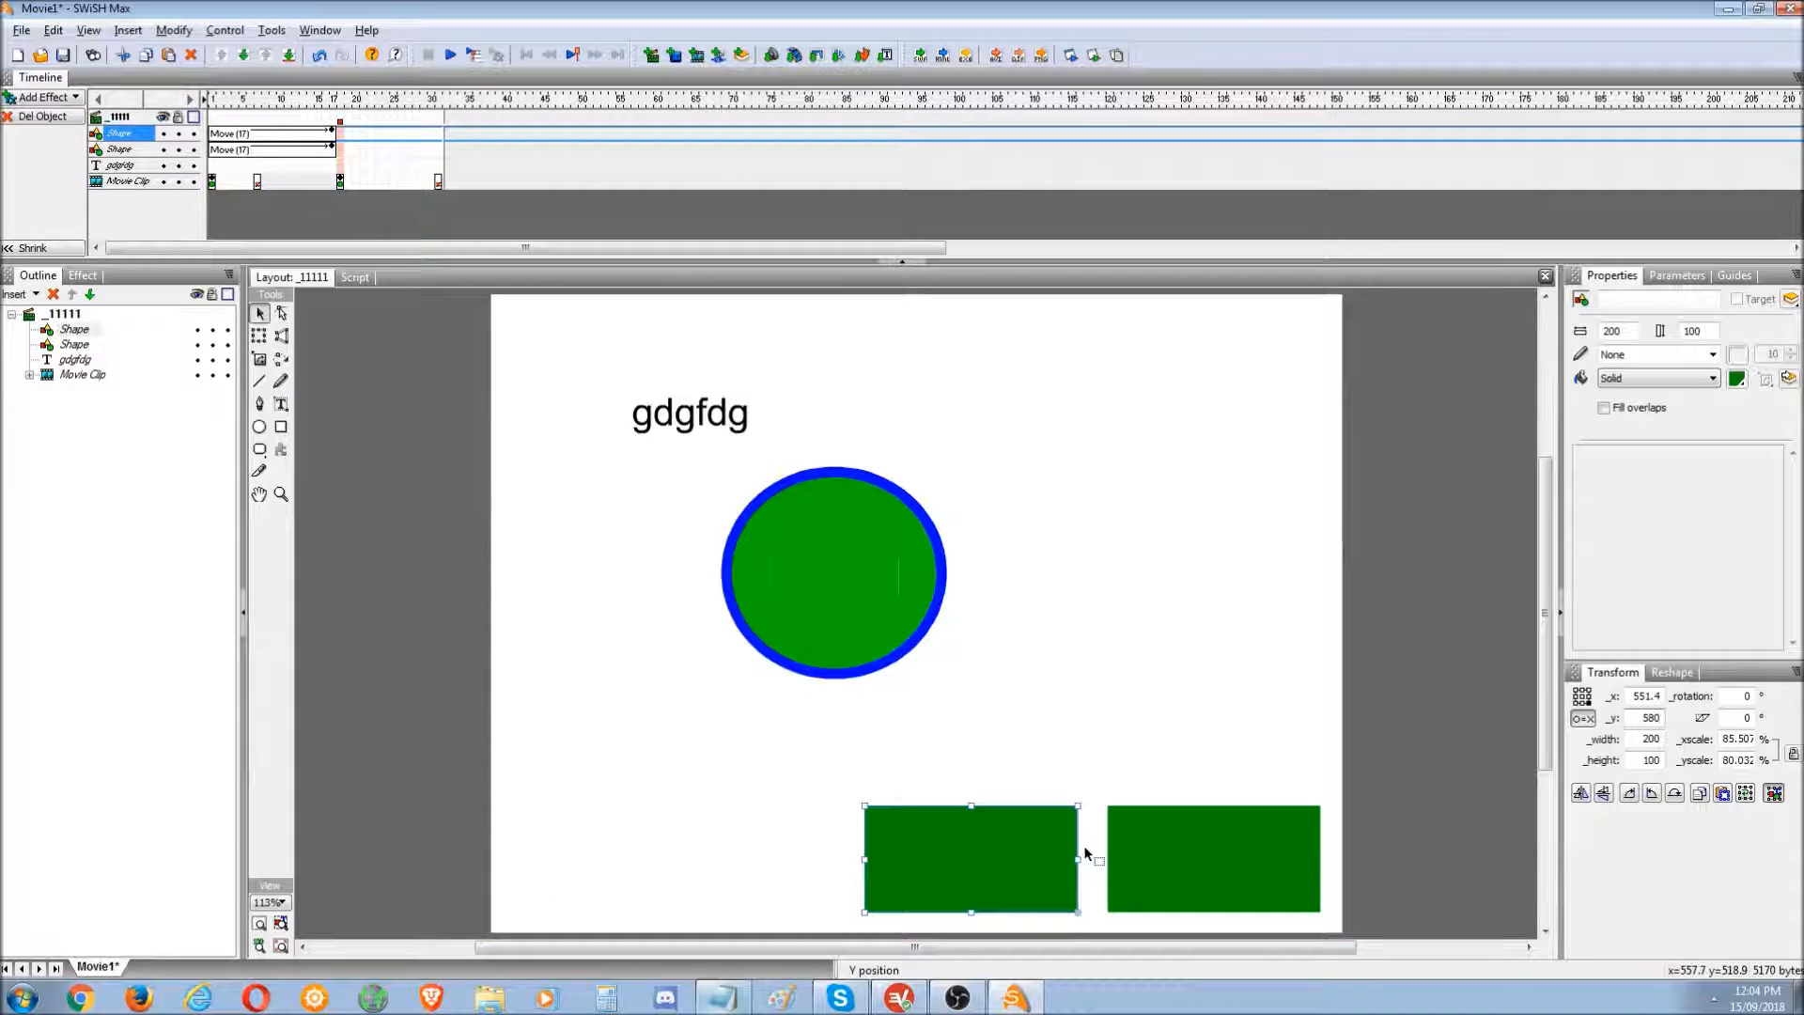
{"action": "left_click", "coordinate": [1117, 756]}
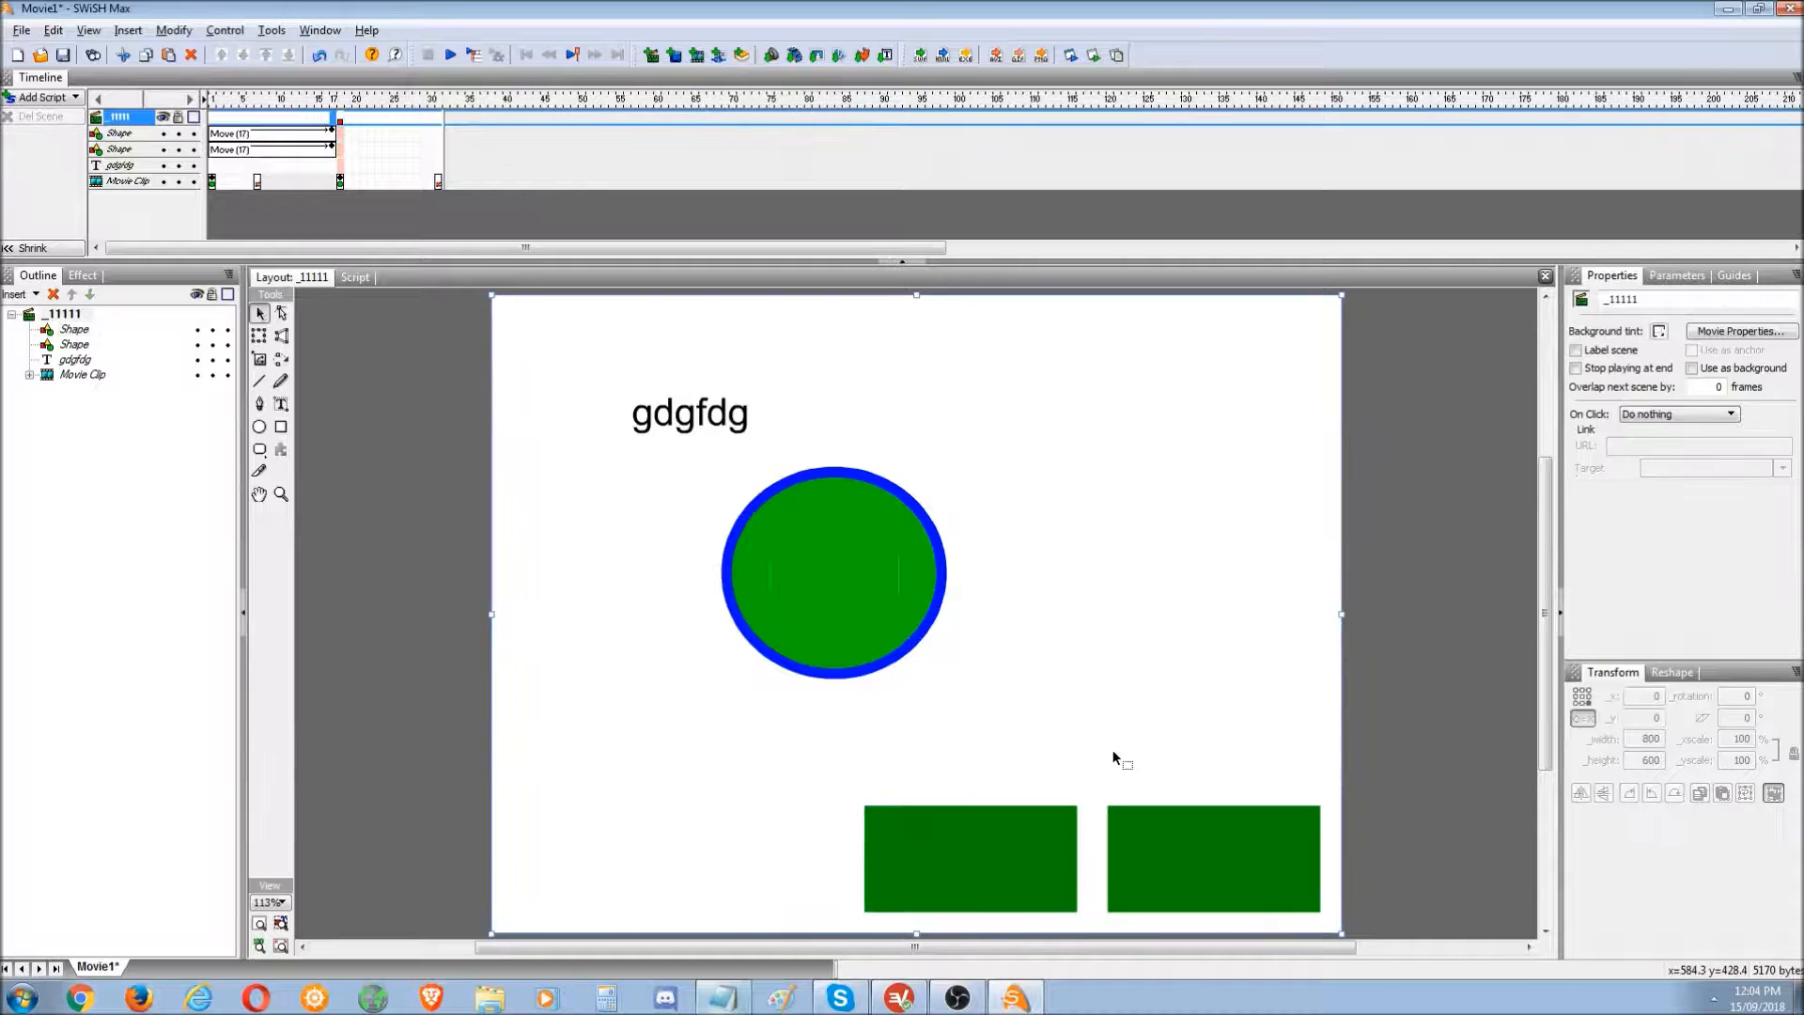
- Set the duplicate rectangle's X position to 560, leaving an even gap beside the original rectangle
{"action": "left_click", "coordinate": [1176, 861]}
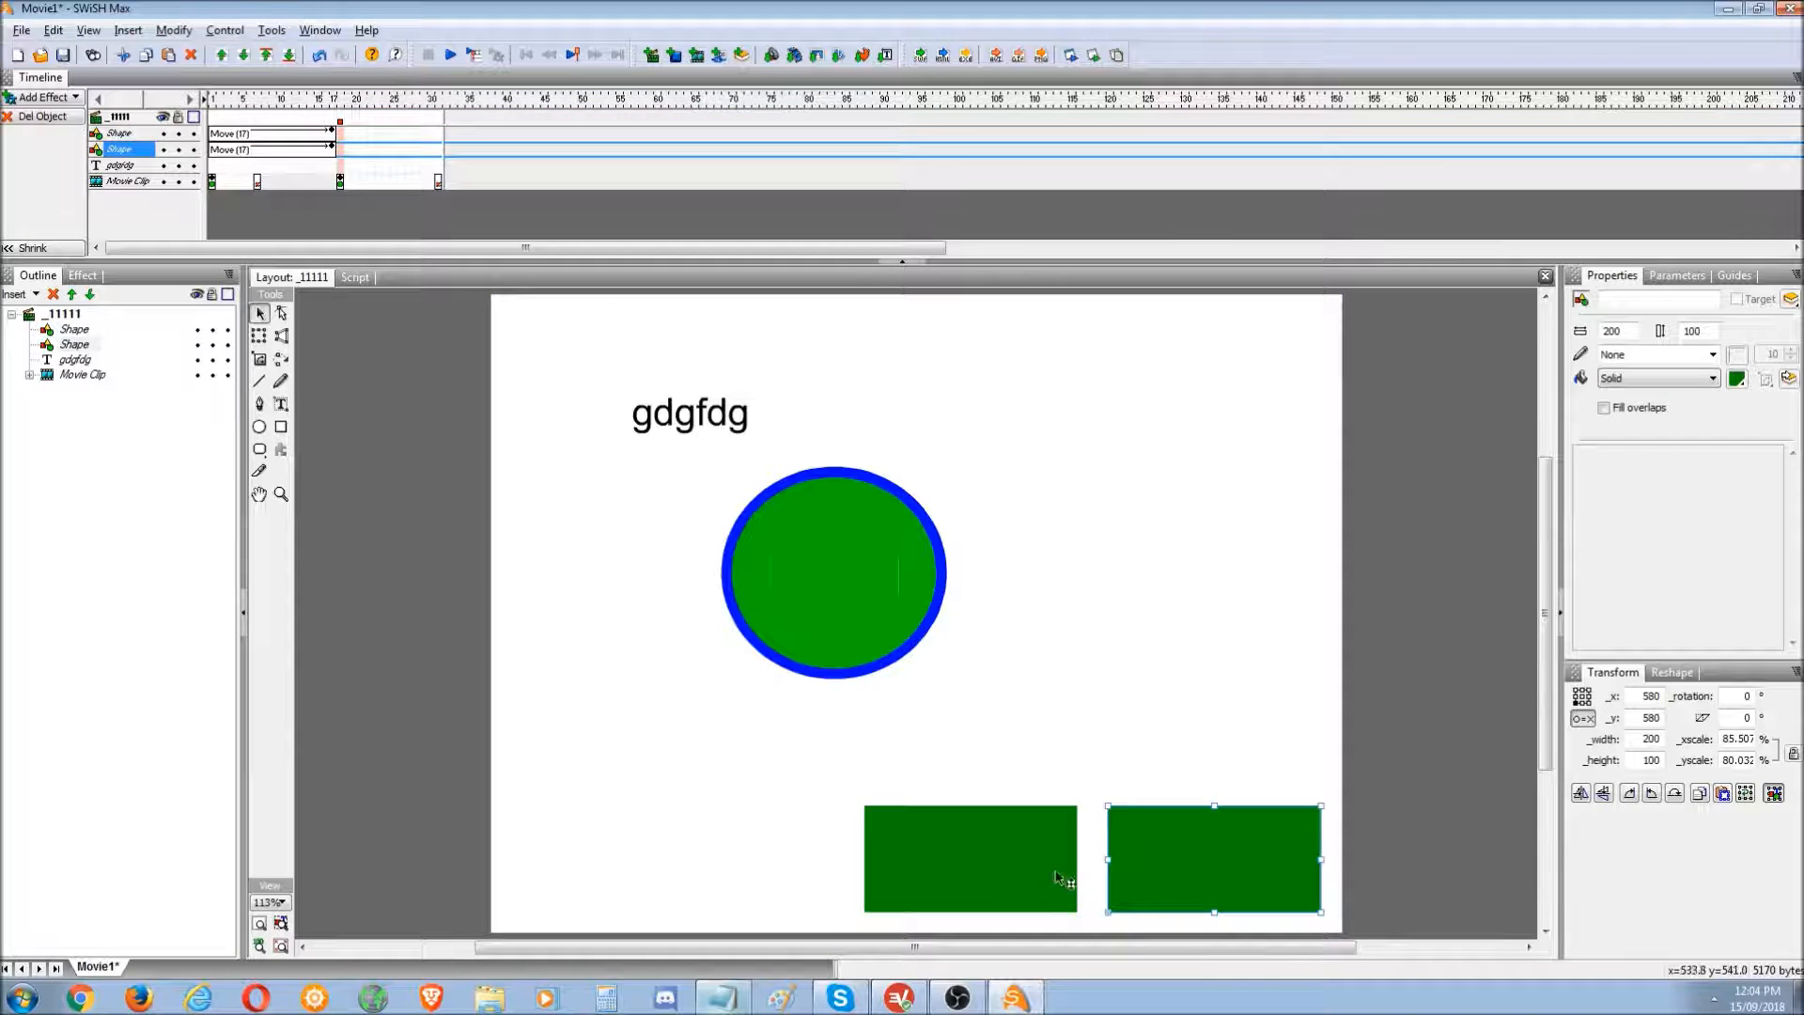
{"action": "left_click", "coordinate": [996, 881]}
{"action": "double_click", "coordinate": [1642, 695]}
{"action": "type", "text": "560"}
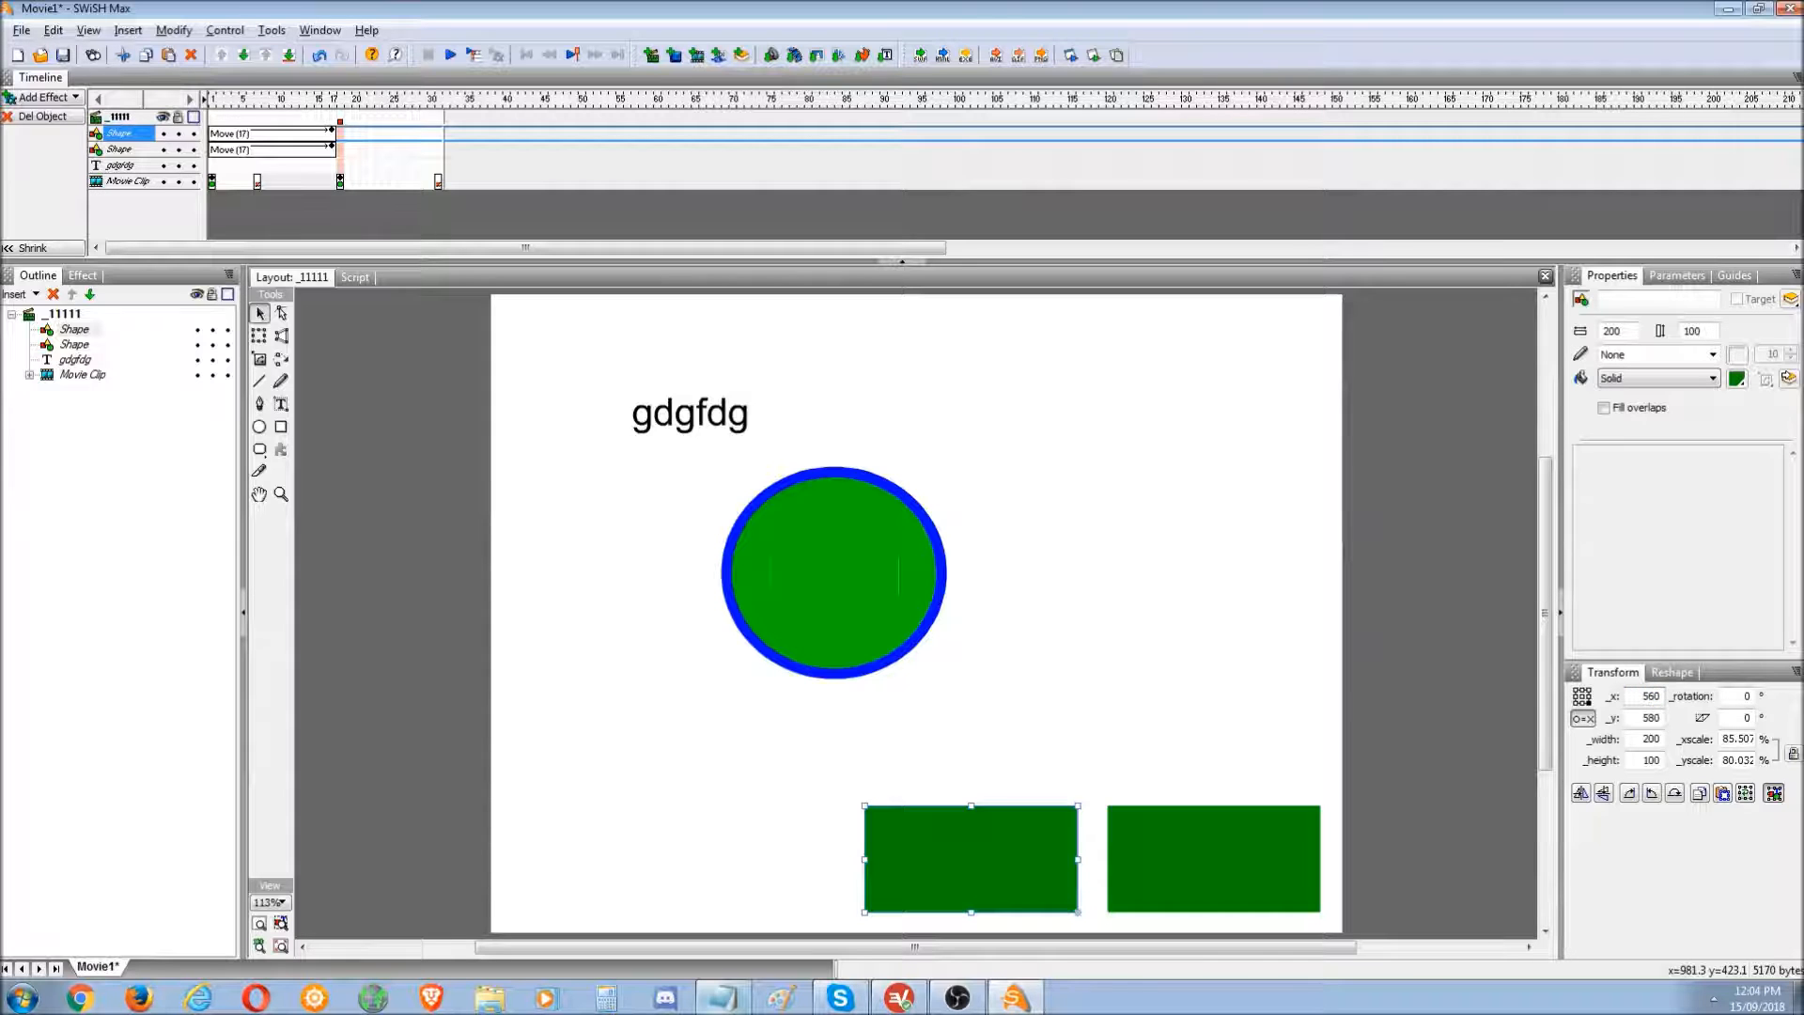
{"action": "key", "text": "Return"}
{"action": "left_click", "coordinate": [1181, 673]}
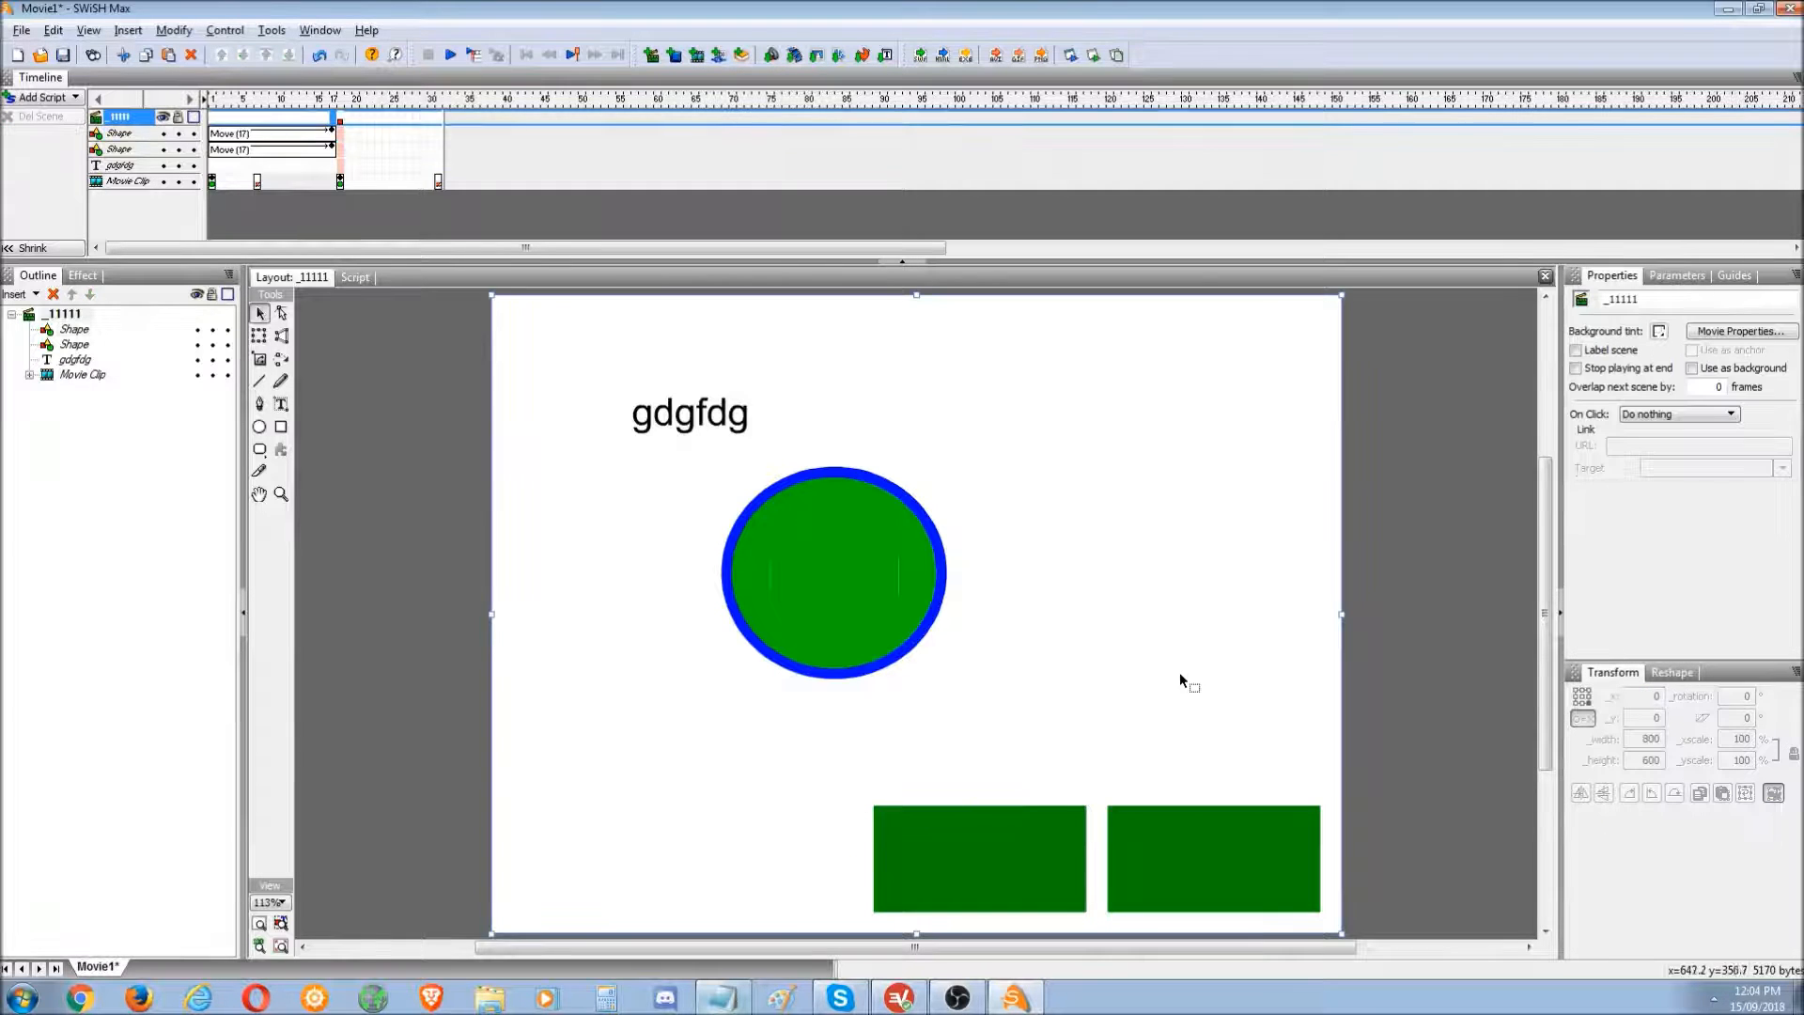
- Compare the position values of the two green rectangles
{"action": "left_click", "coordinate": [1014, 869]}
{"action": "left_click", "coordinate": [1168, 652]}
{"action": "left_click", "coordinate": [998, 883]}
{"action": "left_click", "coordinate": [1192, 883]}
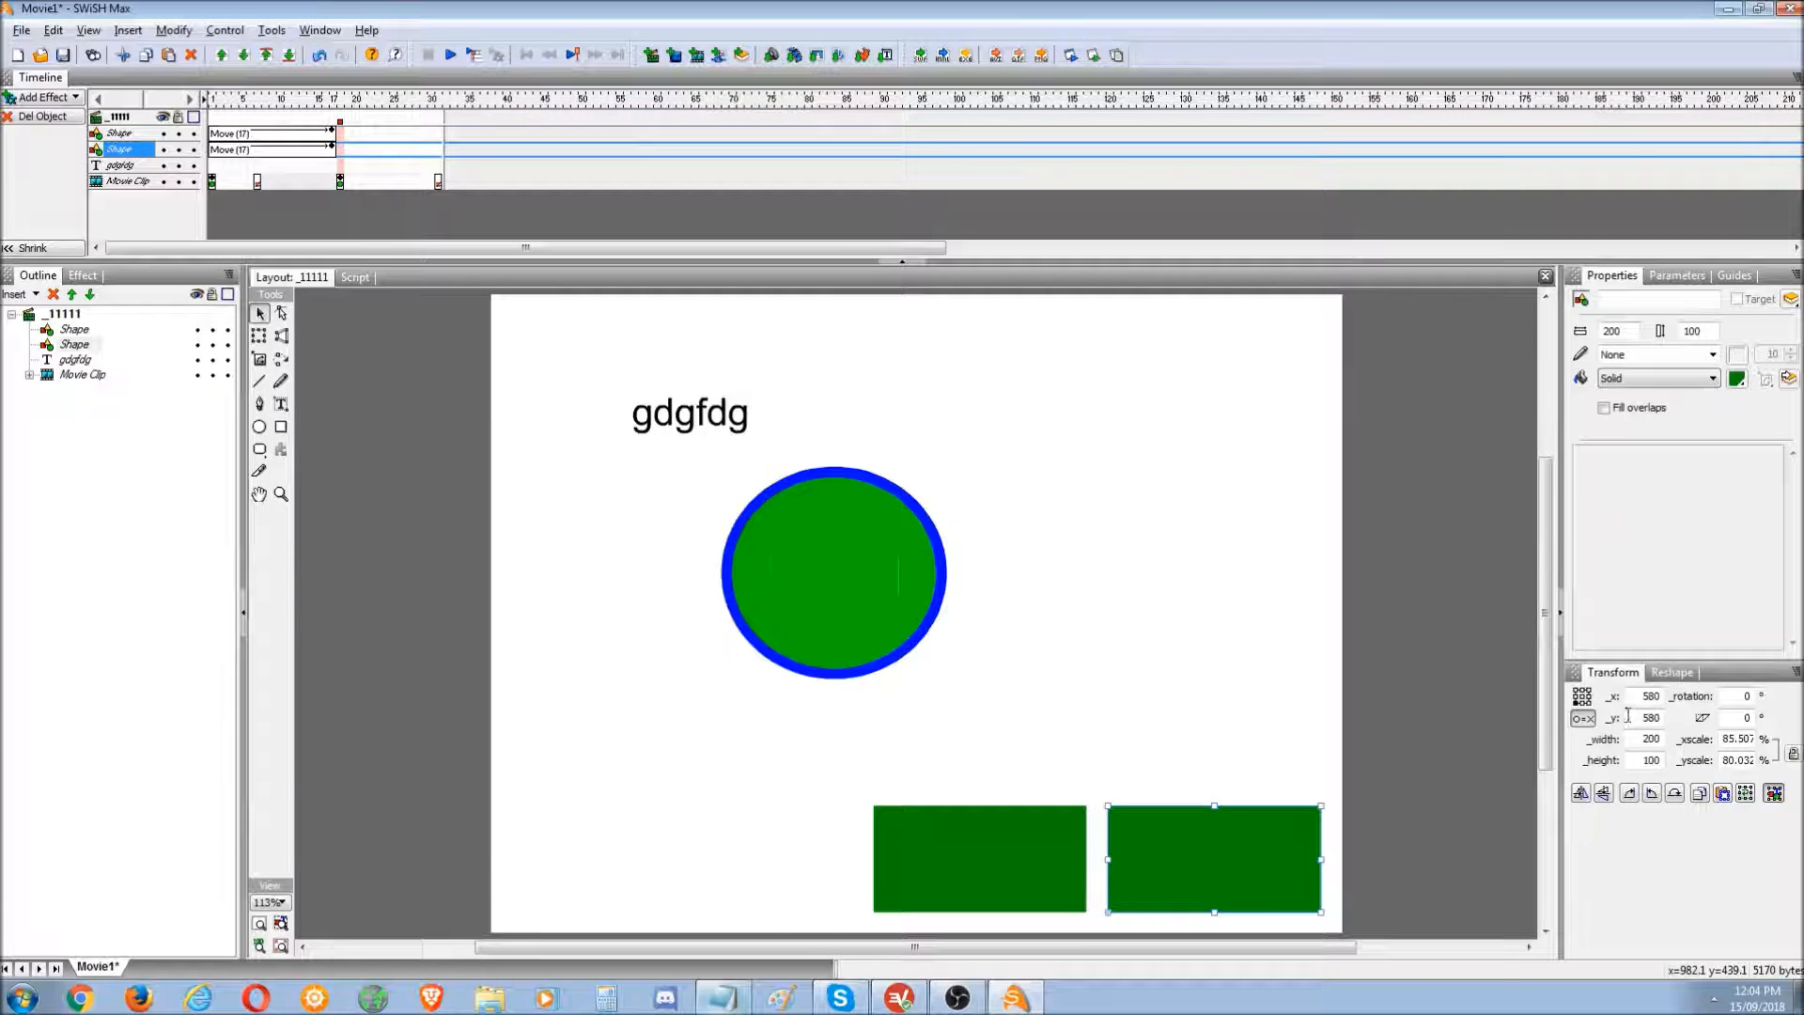
{"action": "left_click", "coordinate": [982, 846]}
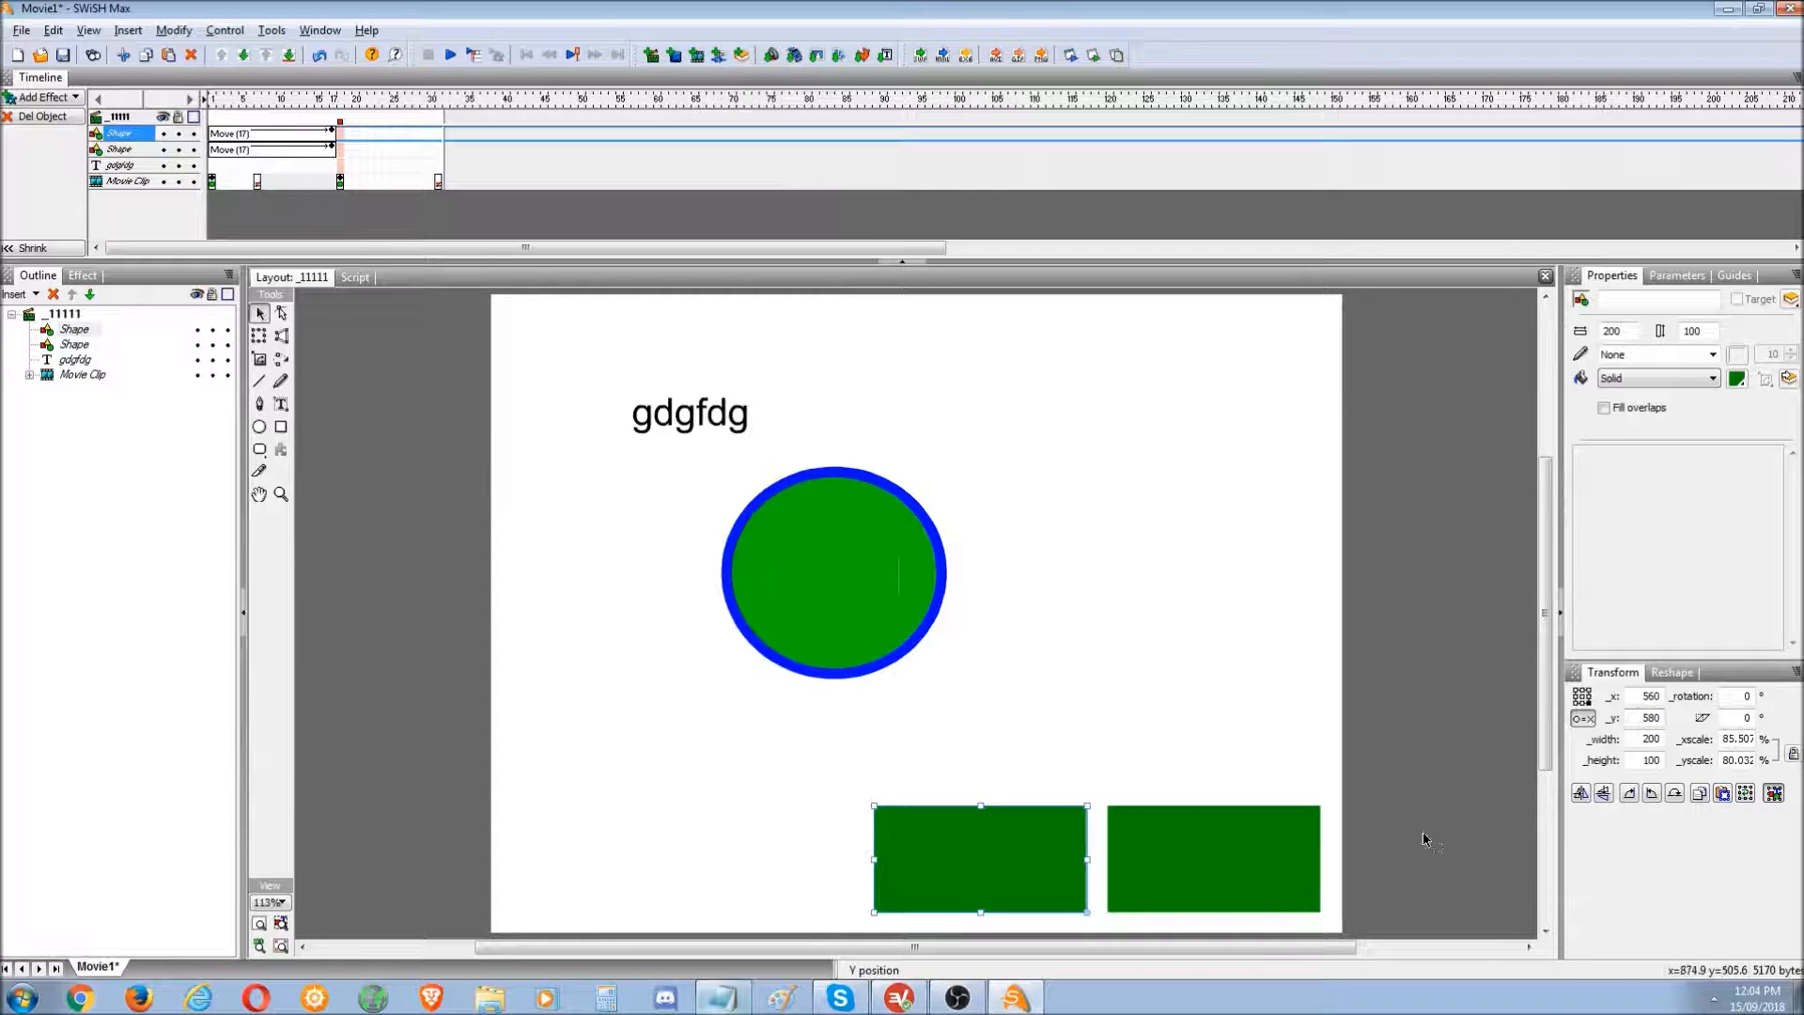
{"action": "left_click", "coordinate": [1191, 695]}
- Paste a third green rectangle and place it to the left of the other two, at about X 338, Y 579
{"action": "left_click", "coordinate": [1022, 856]}
{"action": "key", "text": "ctrl+v"}
{"action": "left_click_drag", "start_coordinate": [978, 595], "coordinate": [809, 842]}
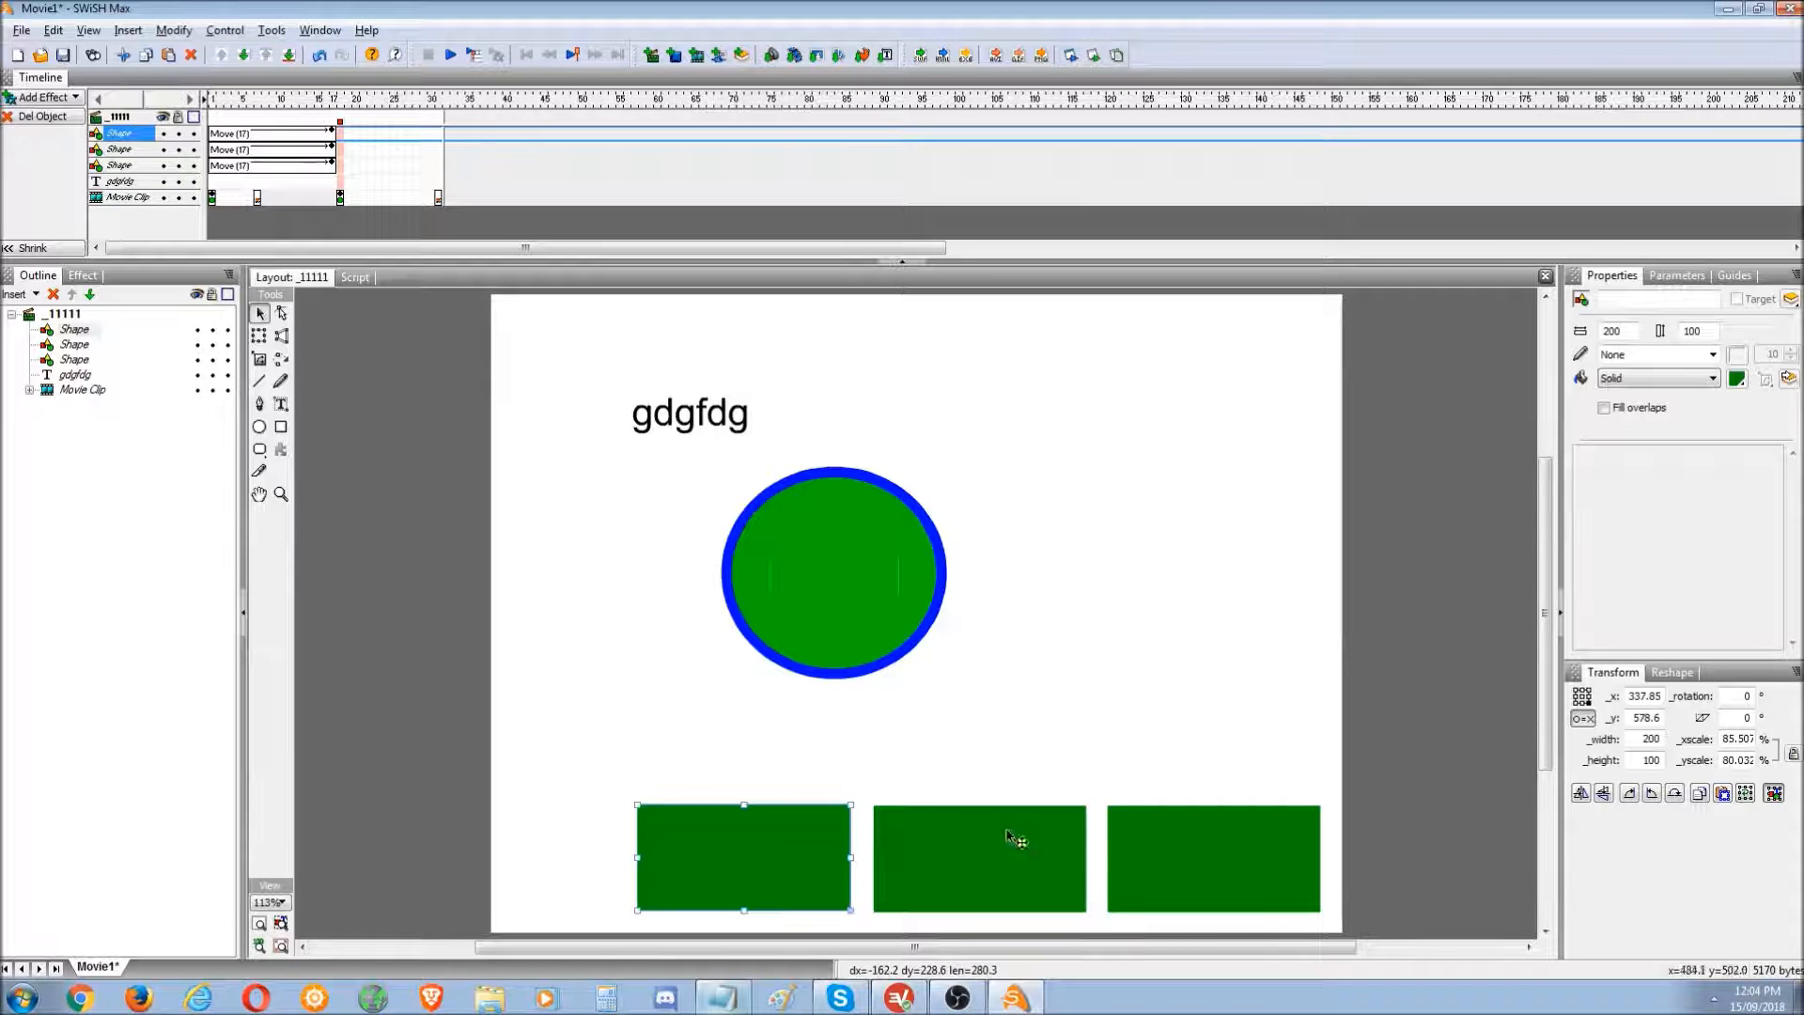
- Set the third rectangle's X position to 340 and its Y position to 580
{"action": "type", "text": "340"}
{"action": "key", "text": "Return"}
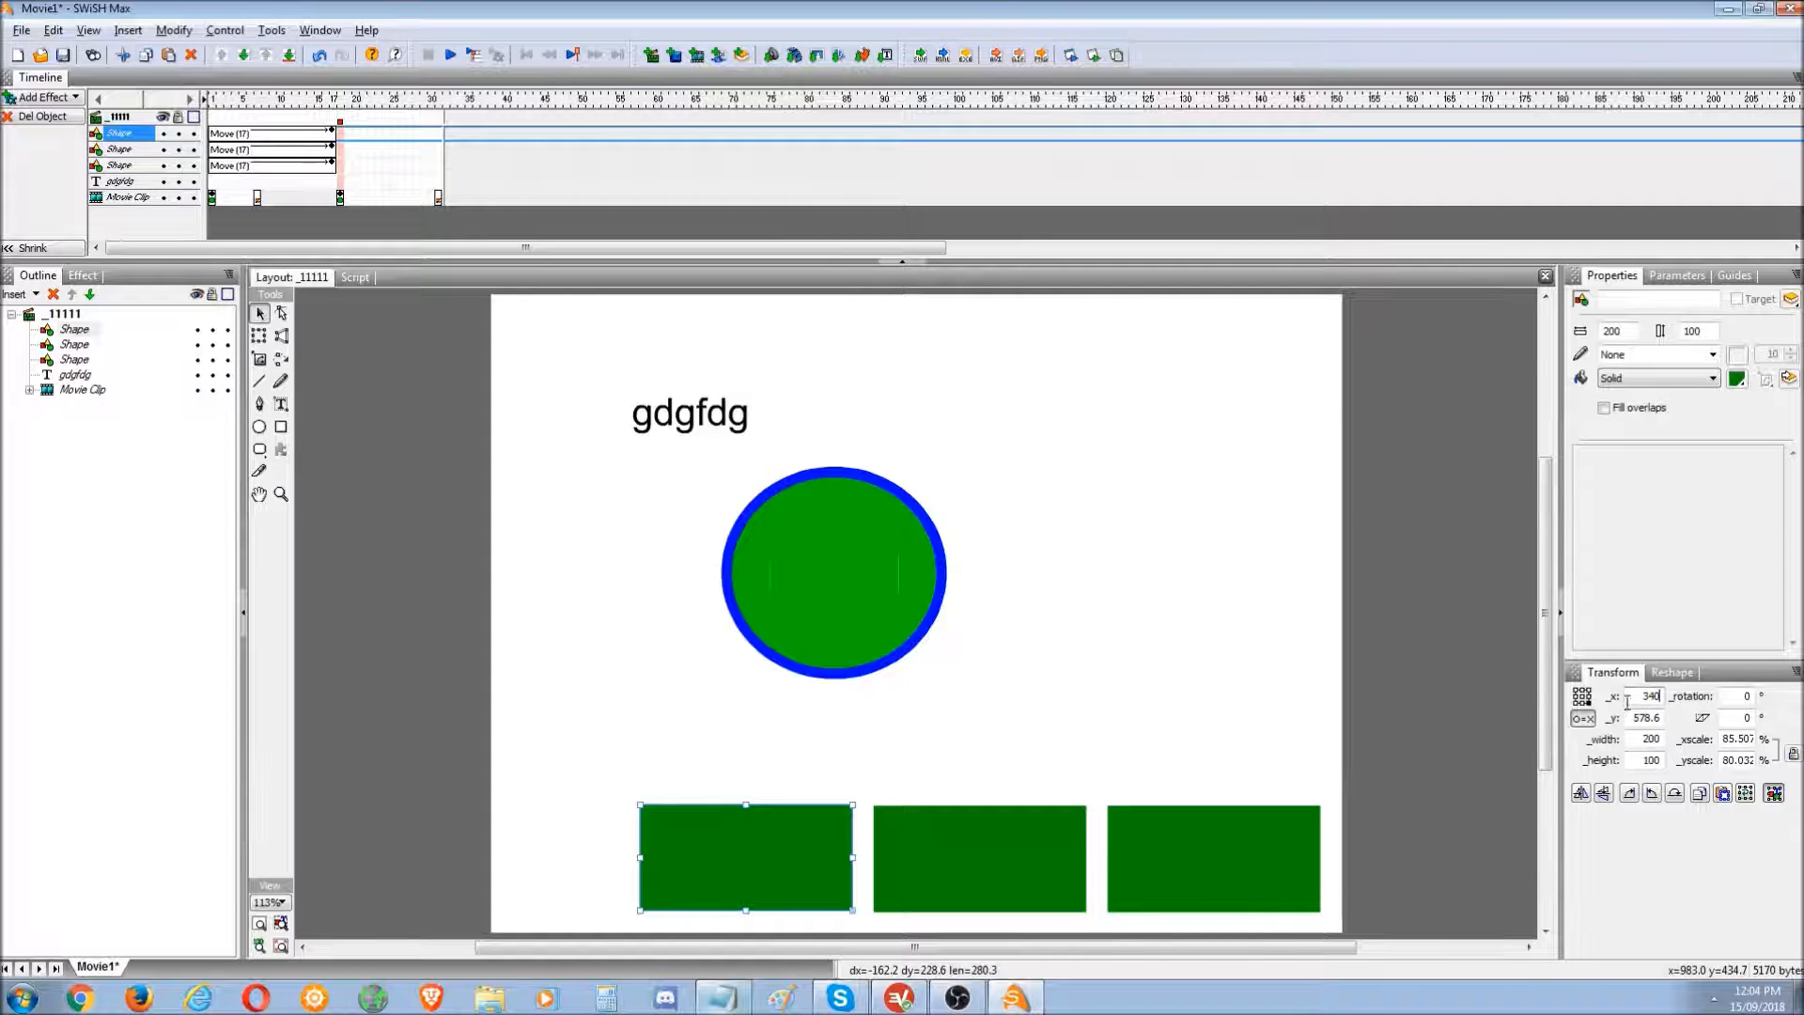
{"action": "double_click", "coordinate": [1646, 717]}
{"action": "type", "text": "580"}
{"action": "key", "text": "Return"}
{"action": "left_click", "coordinate": [1214, 668]}
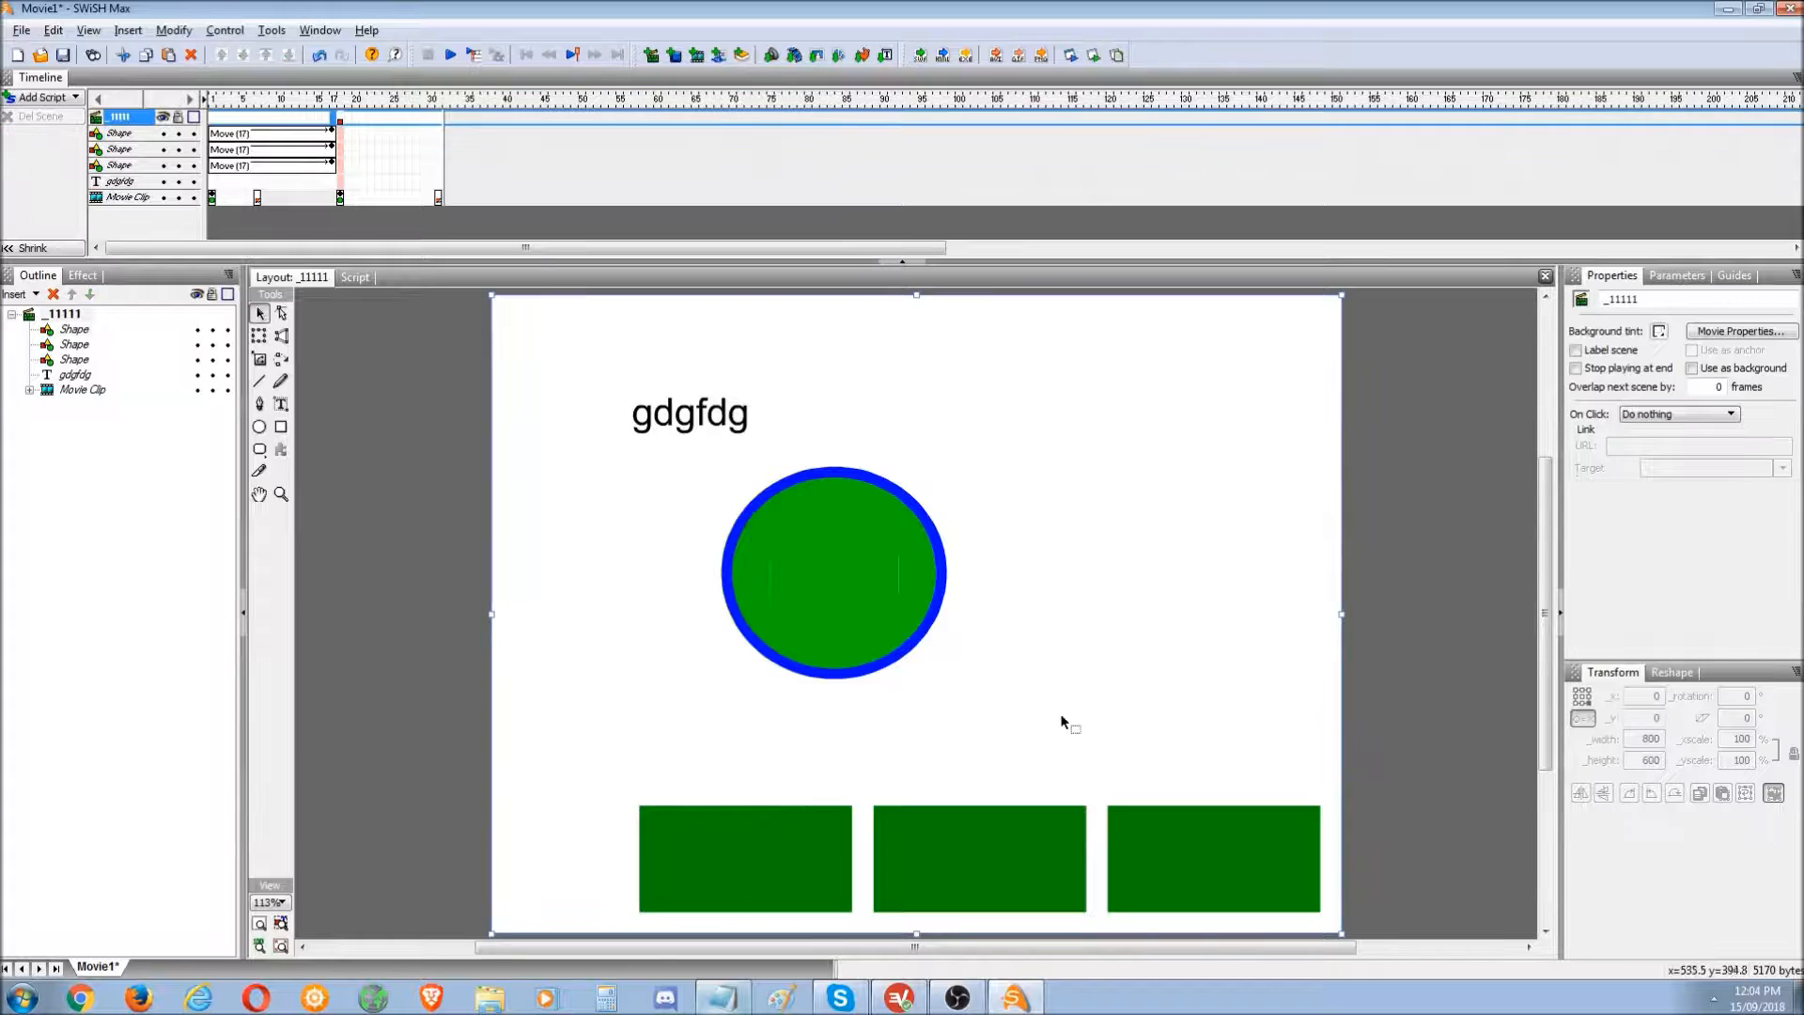
- Paste one more copy of the green rectangle, and undo the paste
{"action": "key", "text": "ctrl+v"}
{"action": "key", "text": "ctrl+z"}
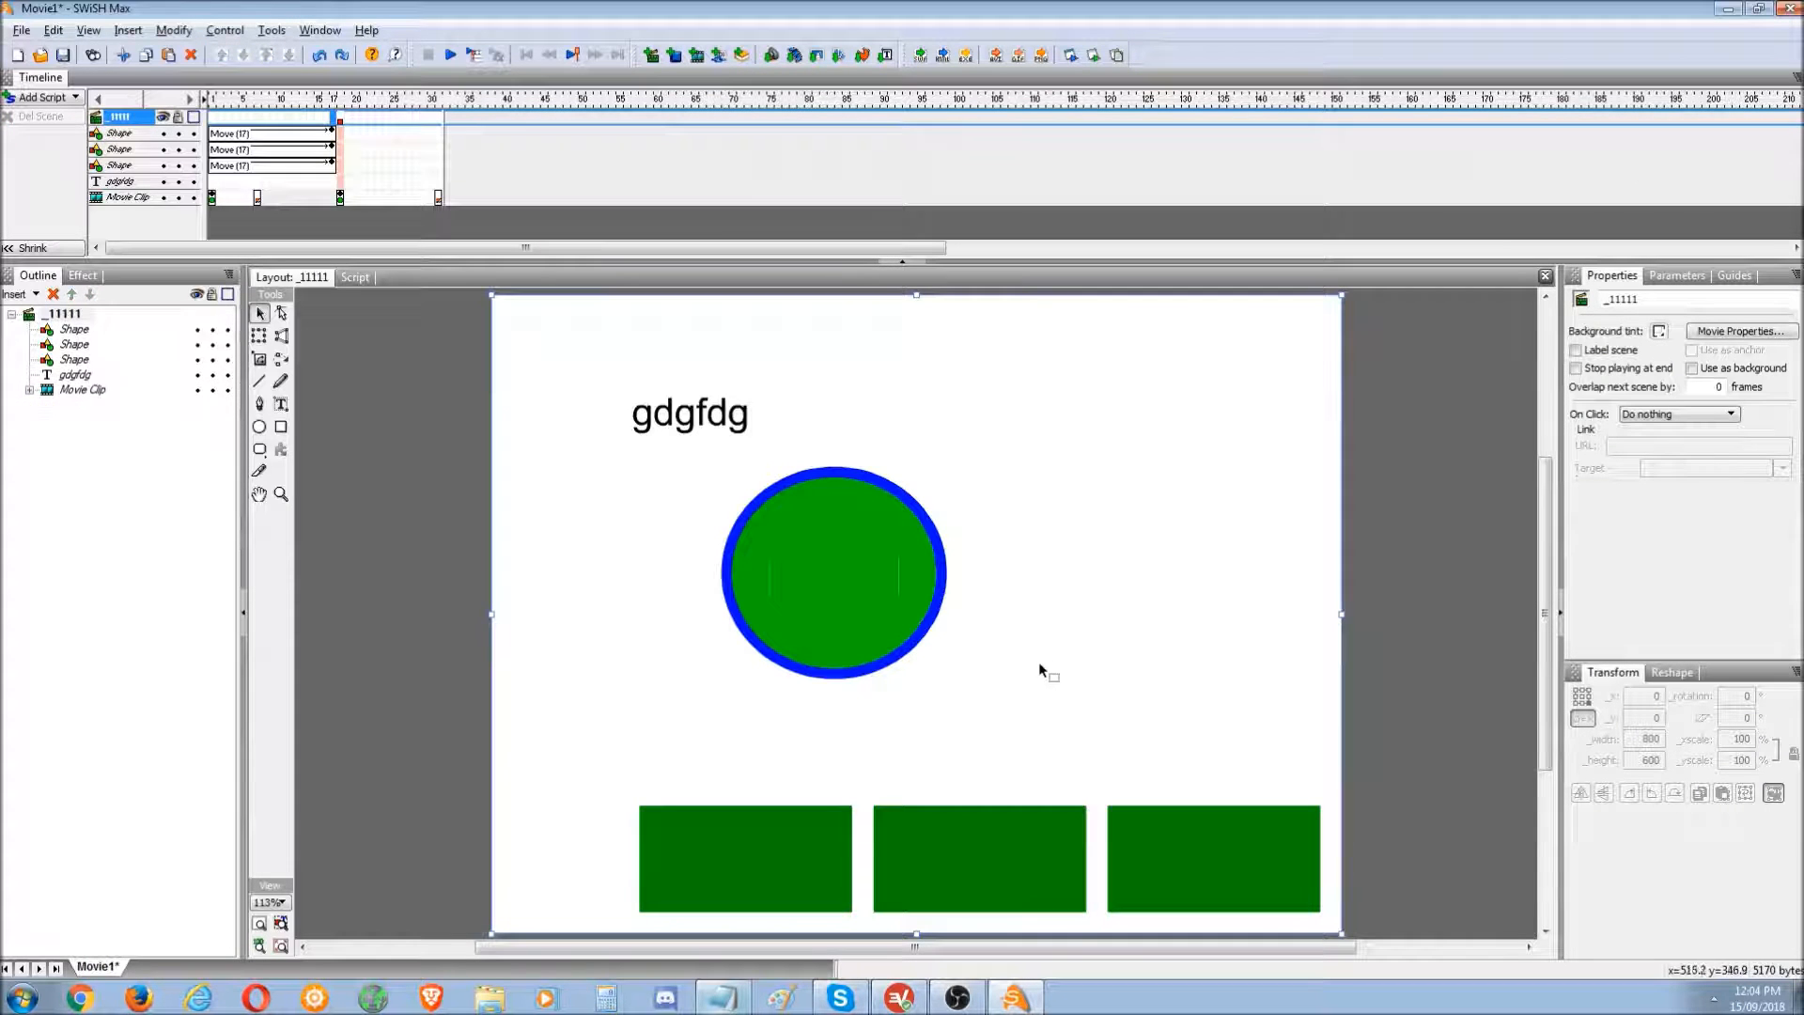
- Copy the middle green rectangle and place the copy above the last one in the row, at X 780 and Y about 460
{"action": "left_click", "coordinate": [951, 843]}
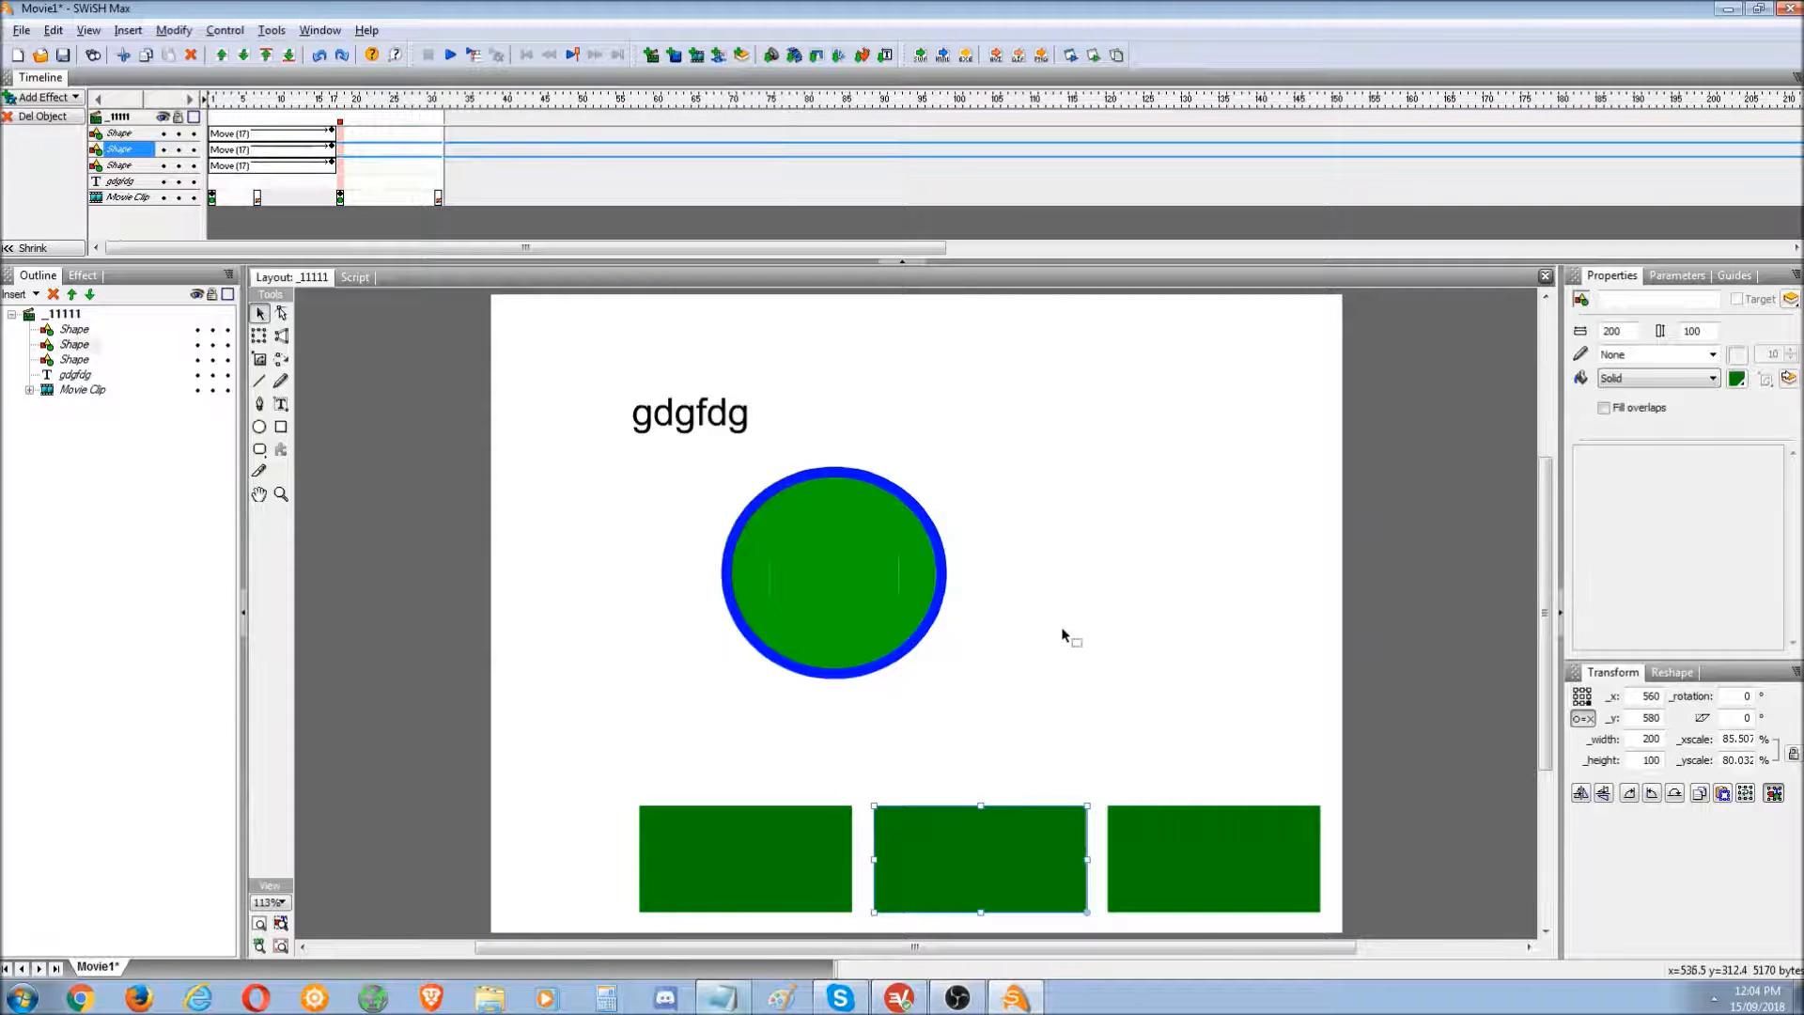
{"action": "key", "text": "ctrl+c"}
{"action": "key", "text": "ctrl+v"}
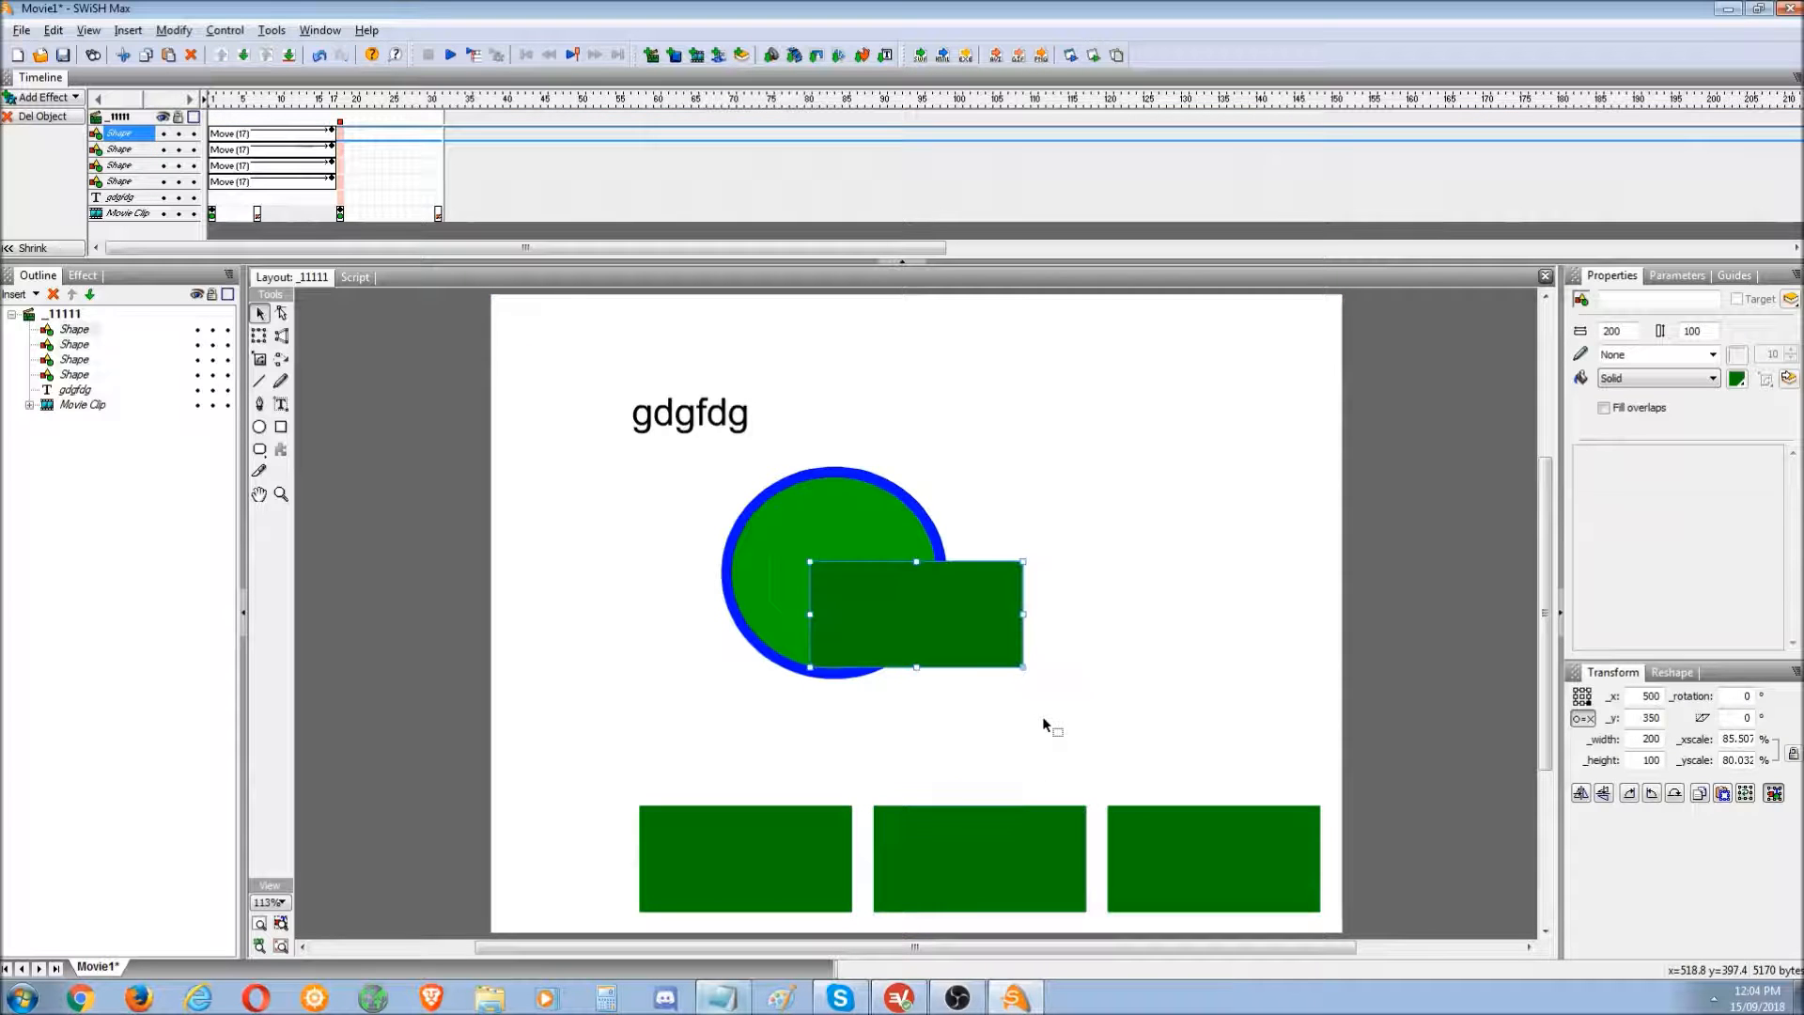
{"action": "left_click_drag", "start_coordinate": [966, 613], "coordinate": [1265, 730]}
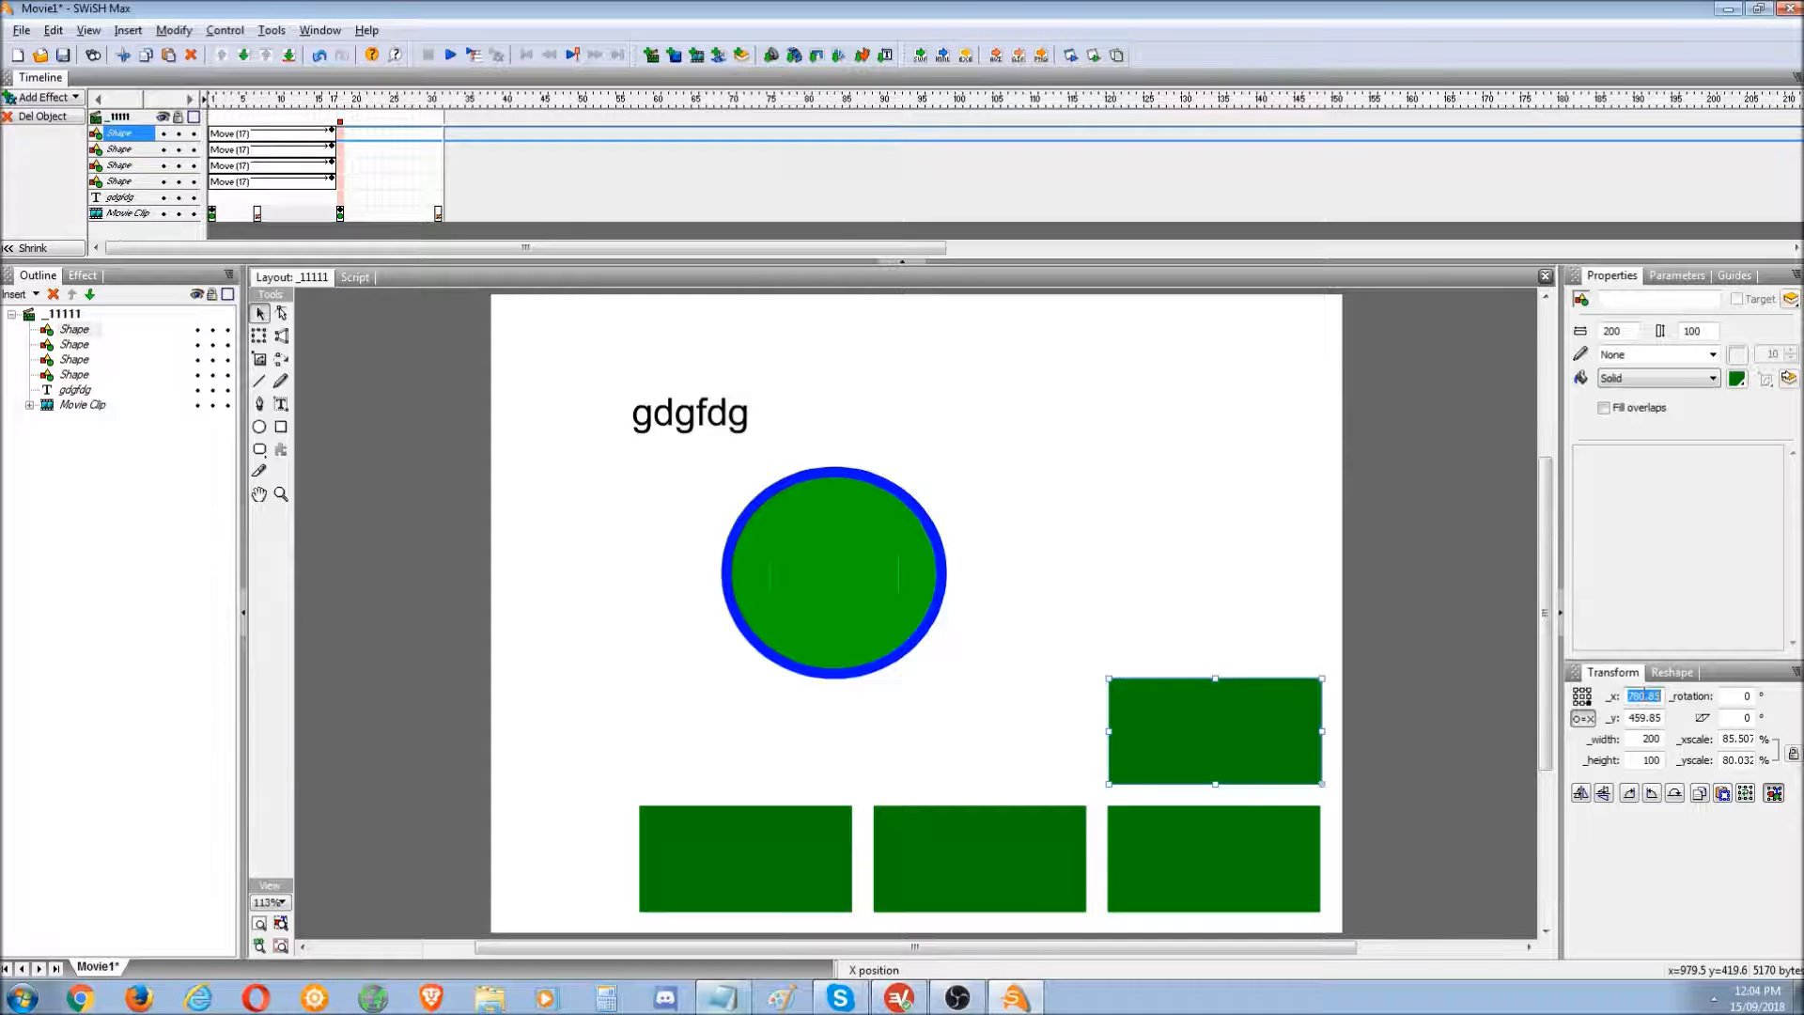
{"action": "key", "text": "Return"}
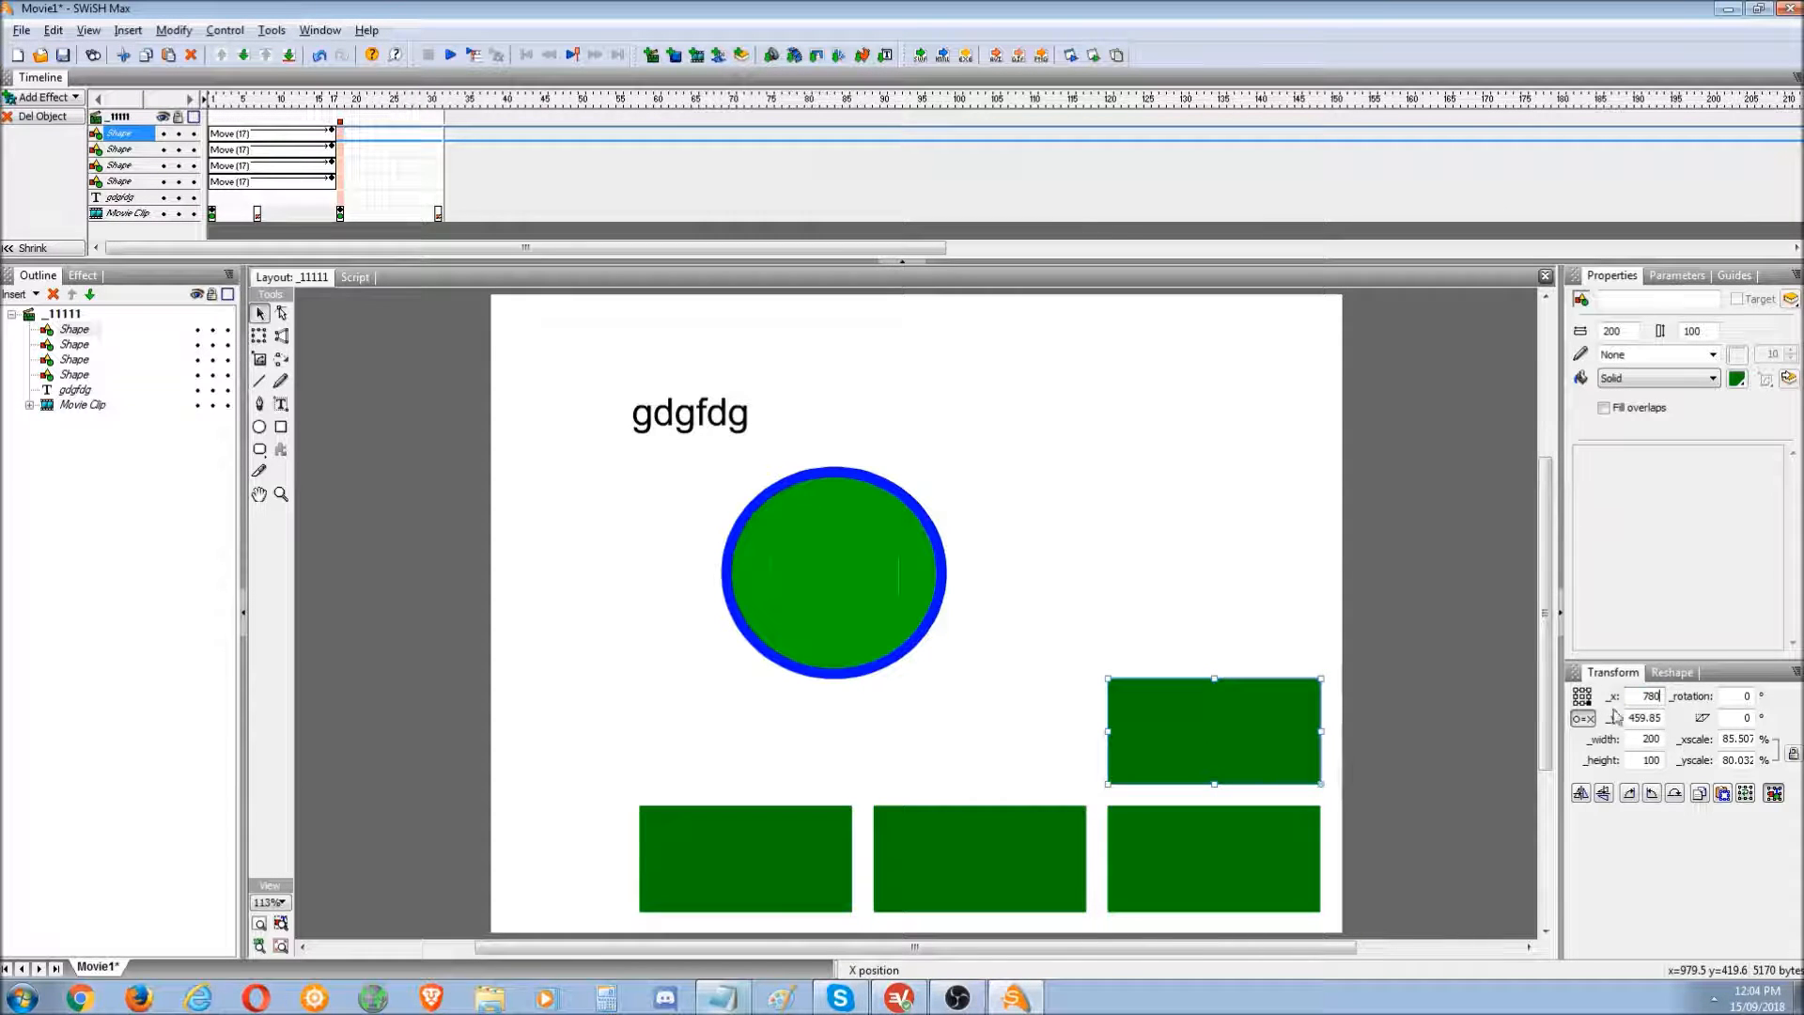
{"action": "key", "text": "Return"}
- Paste another green rectangle on top of that column and set its position to X 780, Y 340
{"action": "key", "text": "ctrl+v"}
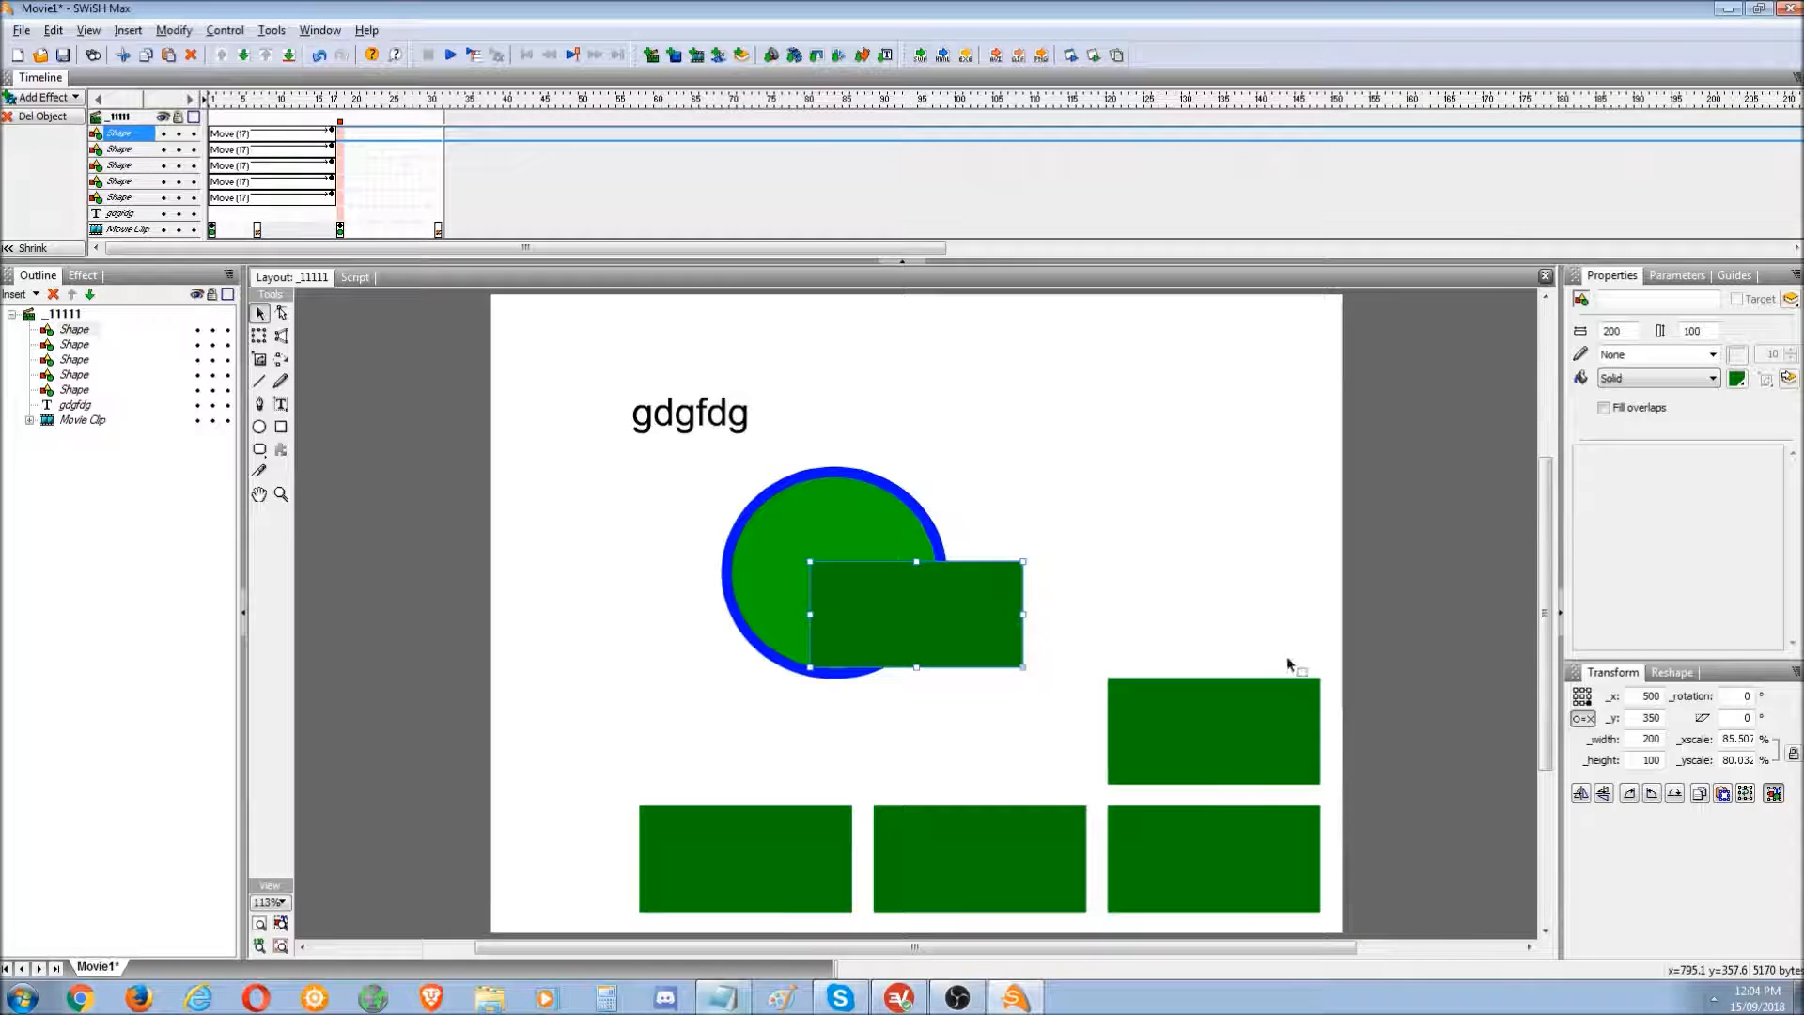
{"action": "left_click_drag", "start_coordinate": [994, 623], "coordinate": [1288, 611]}
{"action": "type", "text": "780"}
{"action": "key", "text": "Return"}
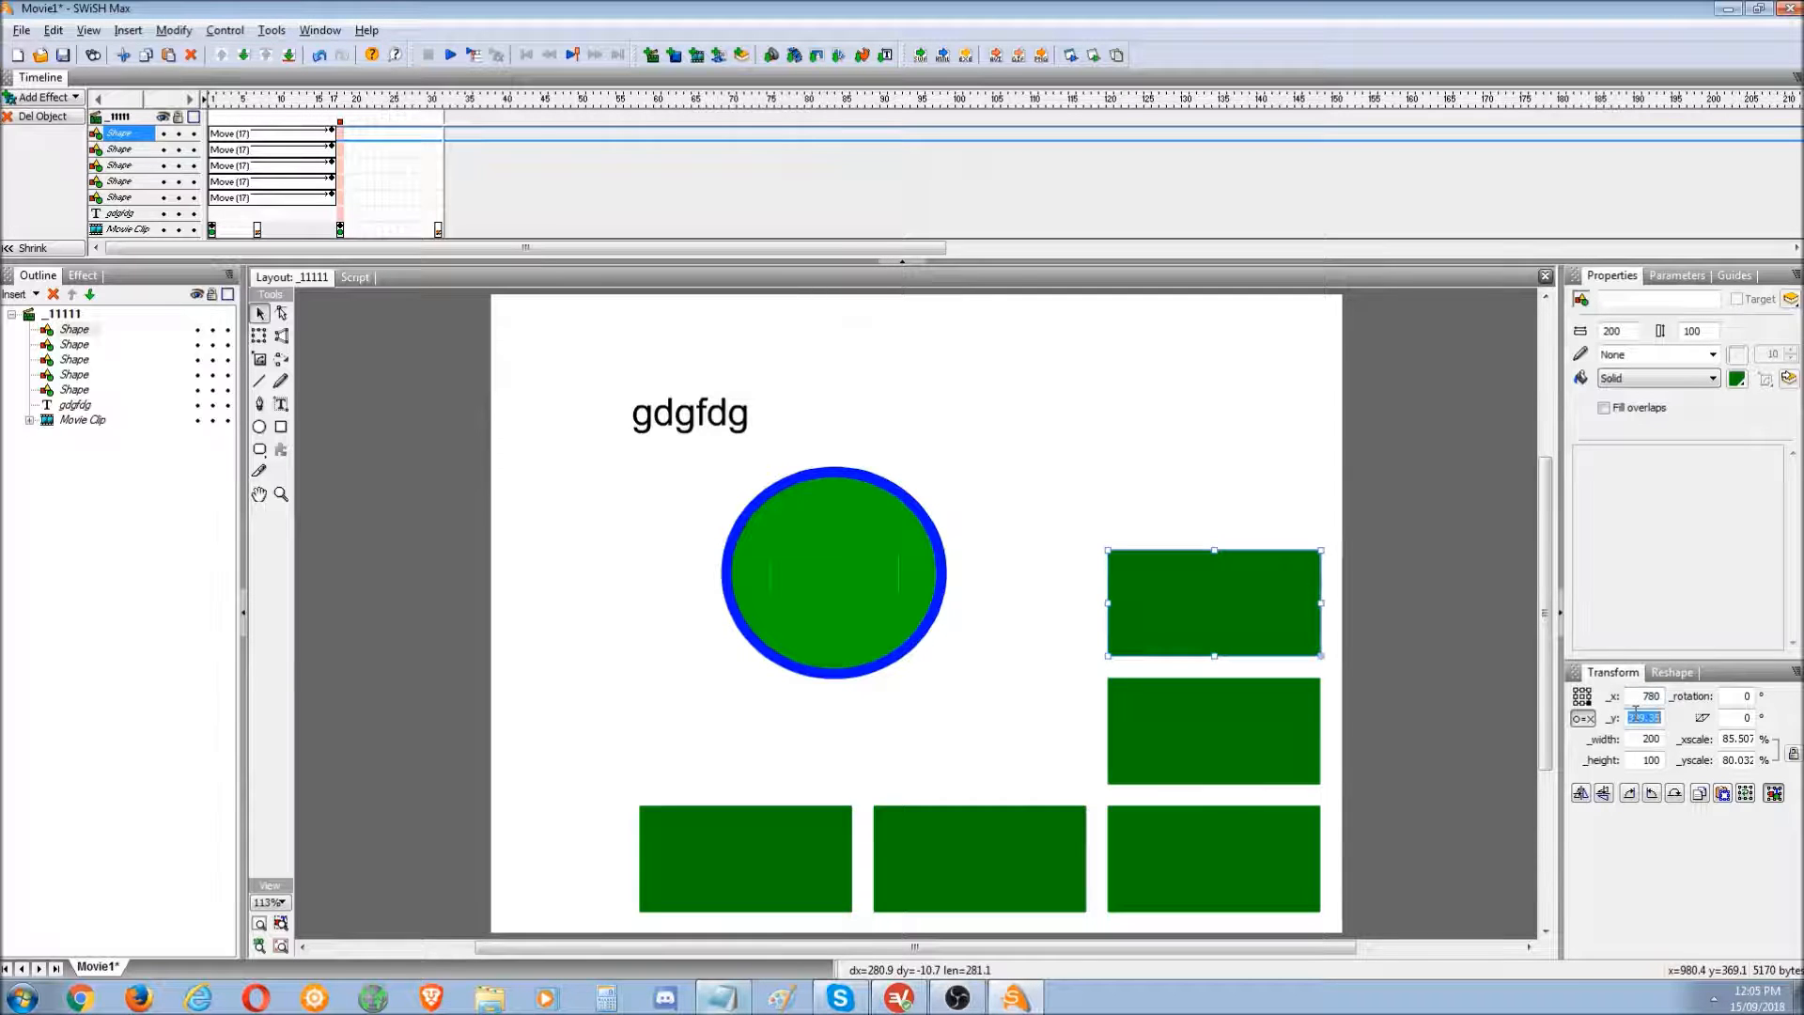
{"action": "type", "text": "340"}
{"action": "key", "text": "Return"}
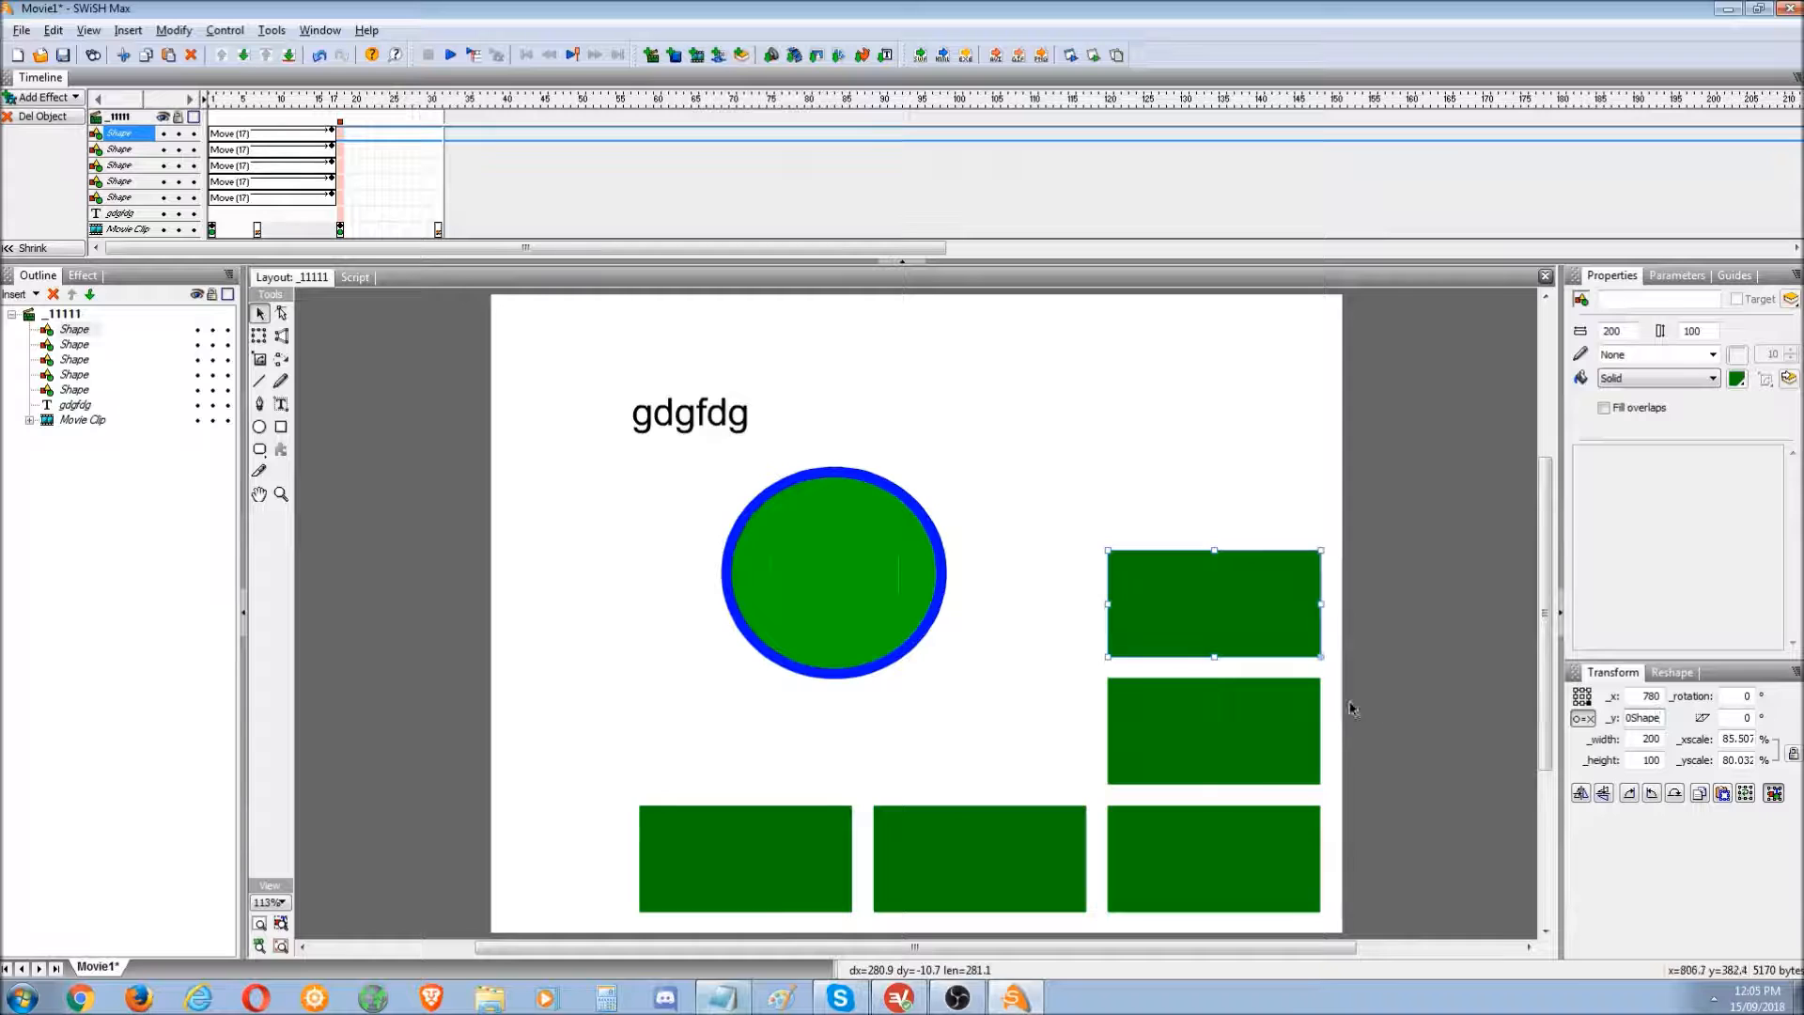
- Paste another green rectangle above the middle one in the bottom row and set its position to X 560, Y 460
{"action": "key", "text": "ctrl+v"}
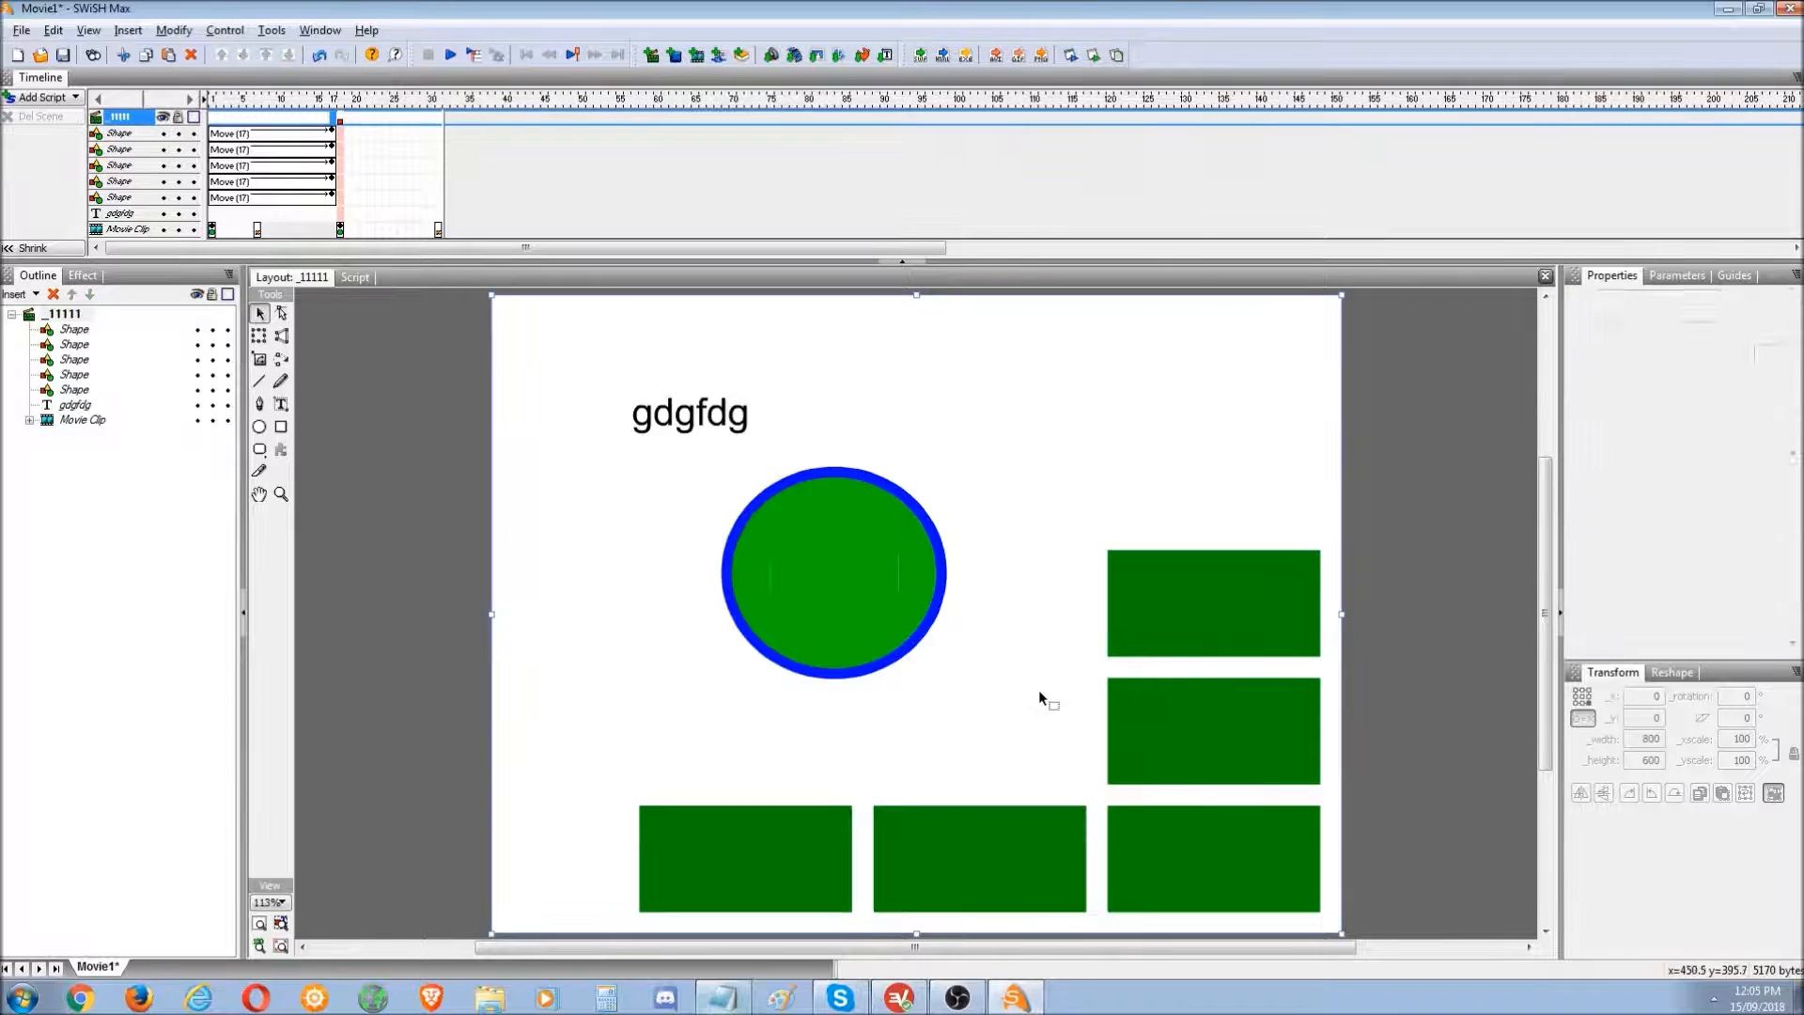
{"action": "left_click_drag", "start_coordinate": [991, 628], "coordinate": [1054, 748]}
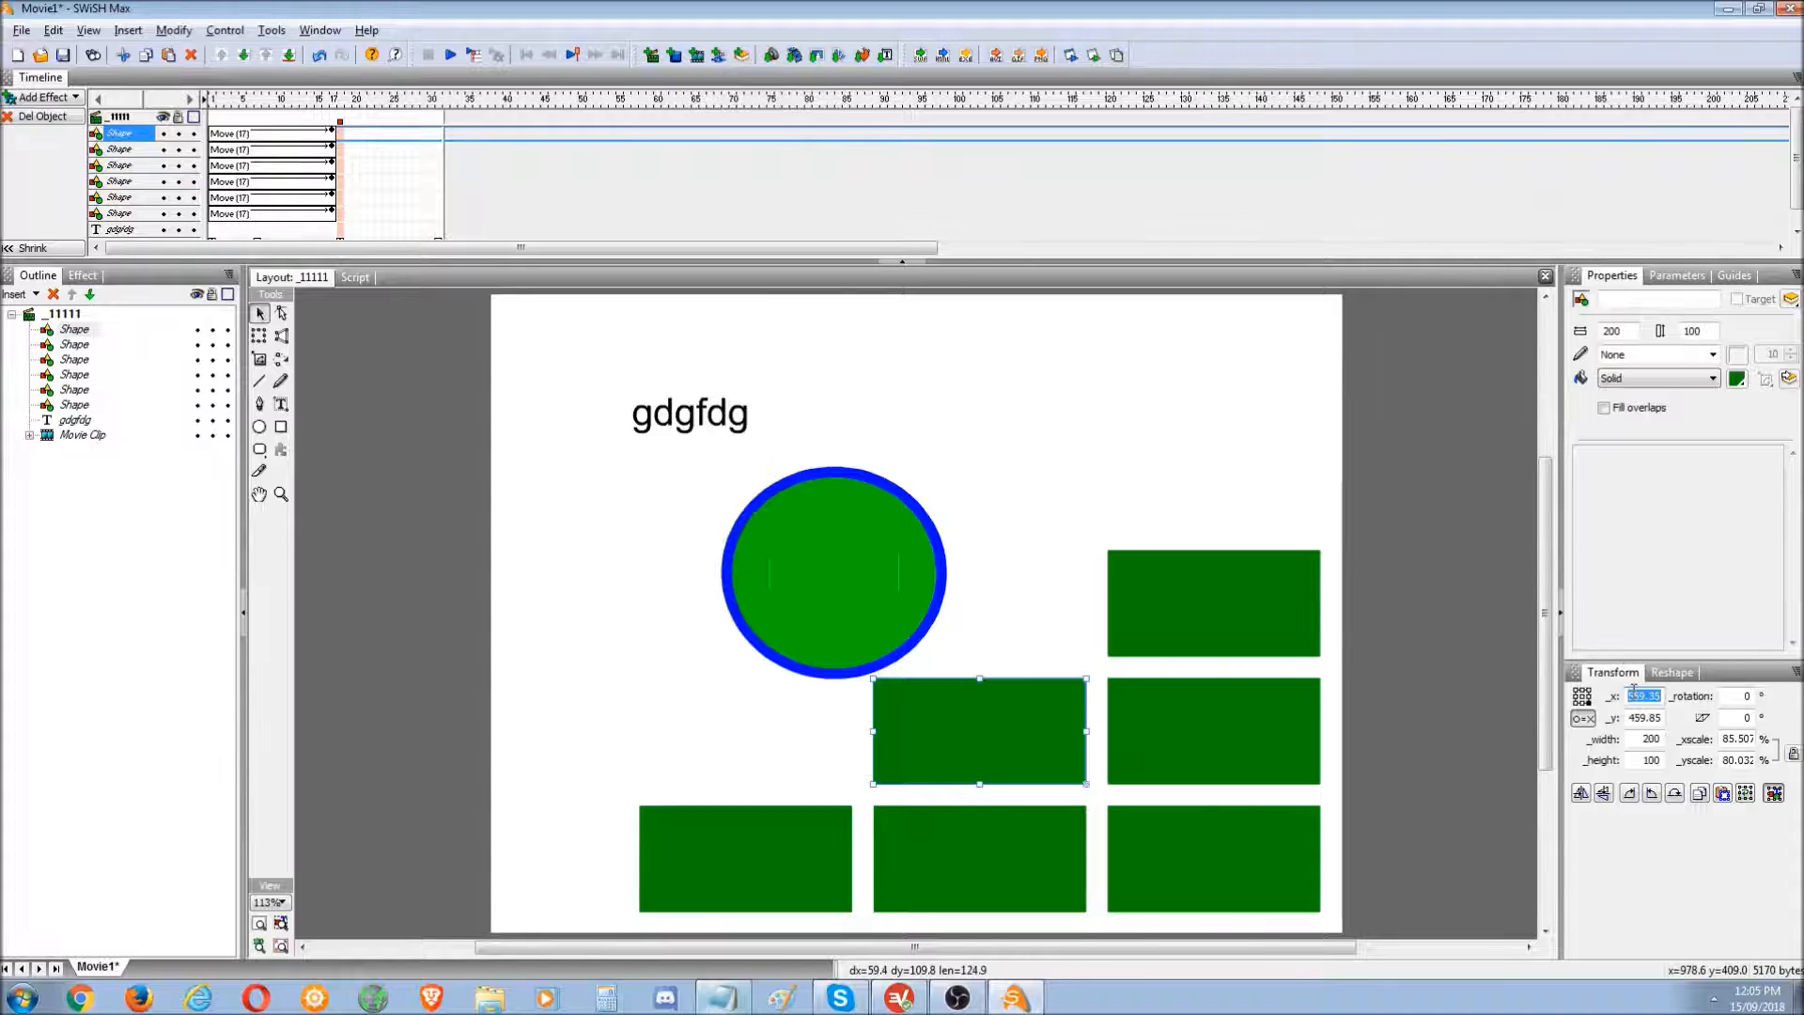
{"action": "key", "text": "Return"}
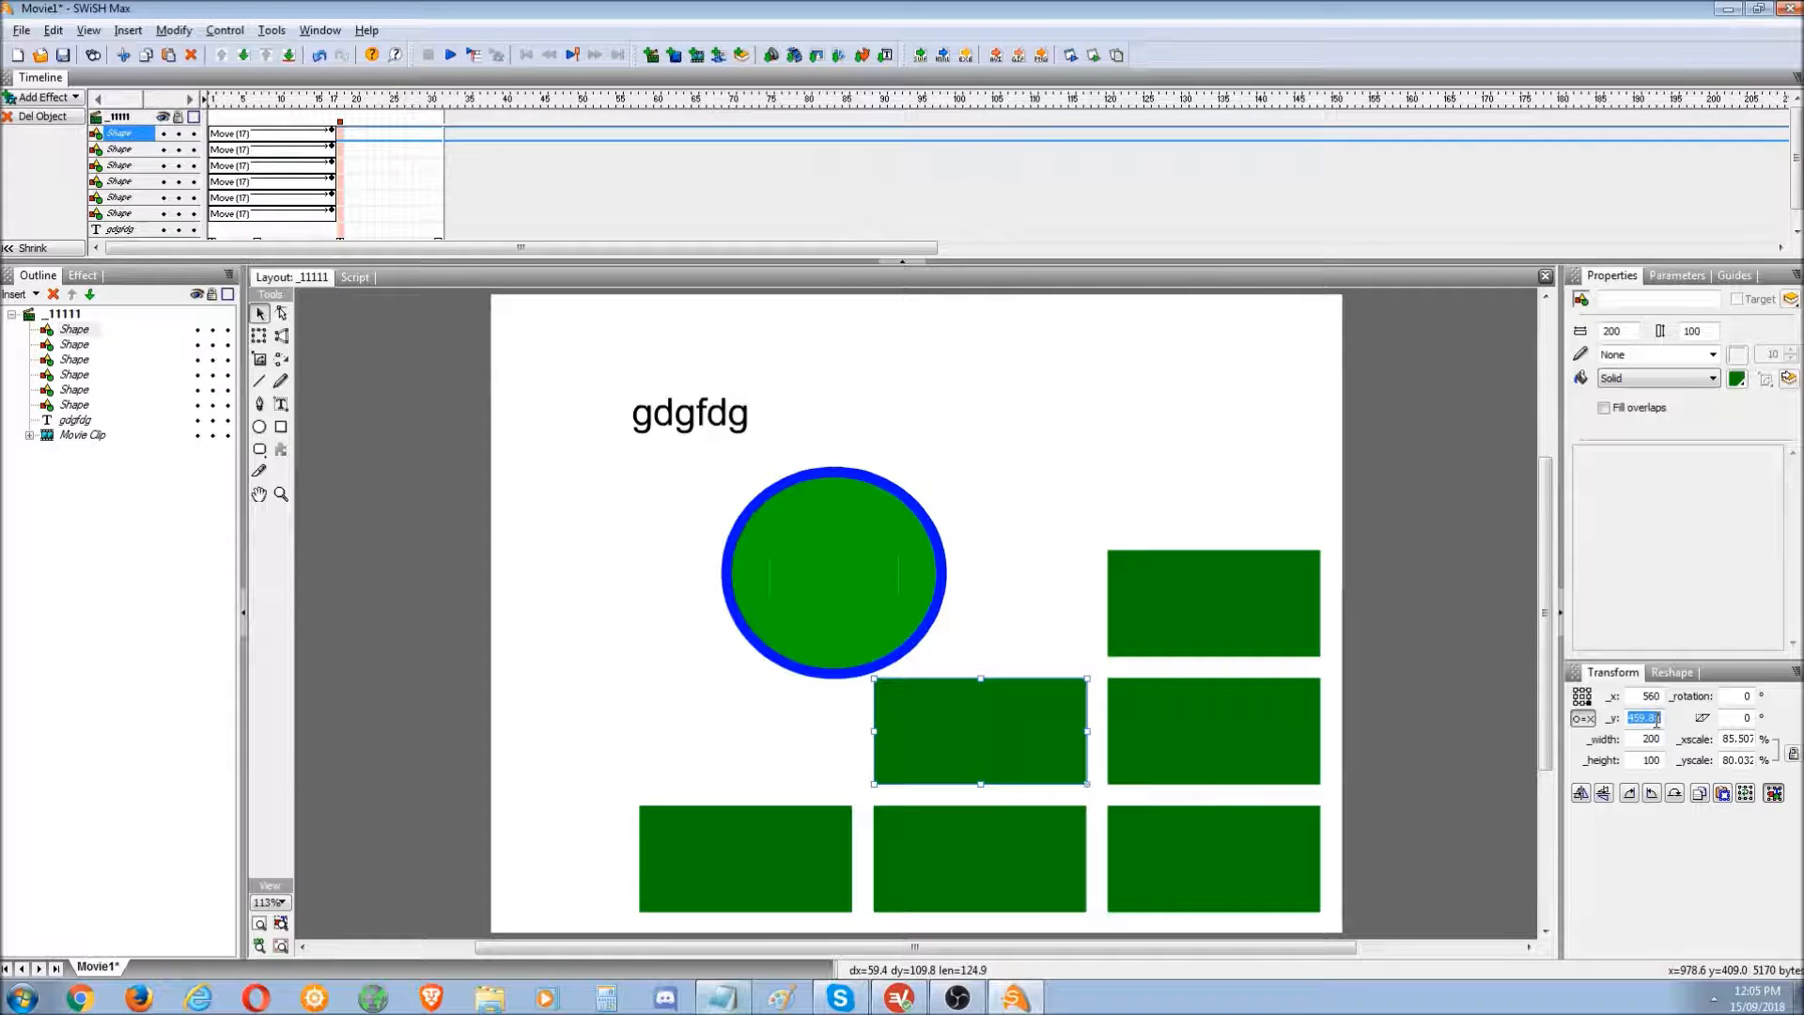
{"action": "type", "text": "460"}
{"action": "key", "text": "Return"}
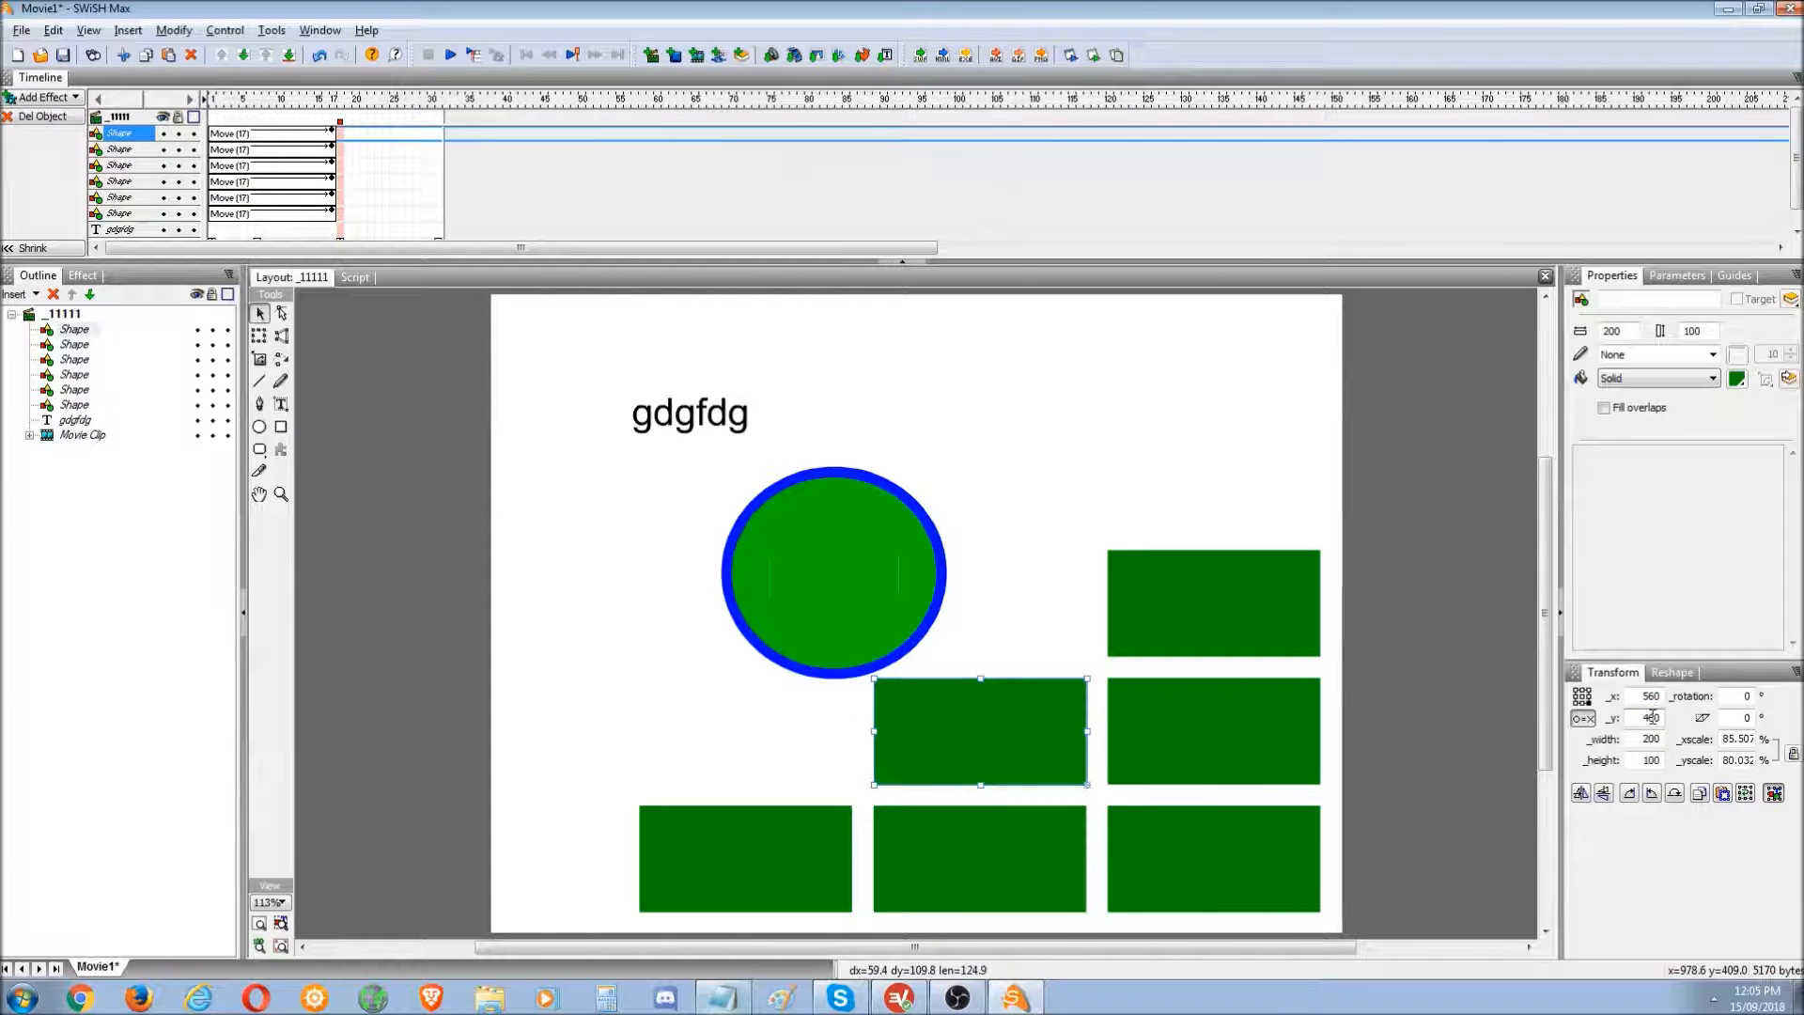
{"action": "left_click", "coordinate": [1466, 770]}
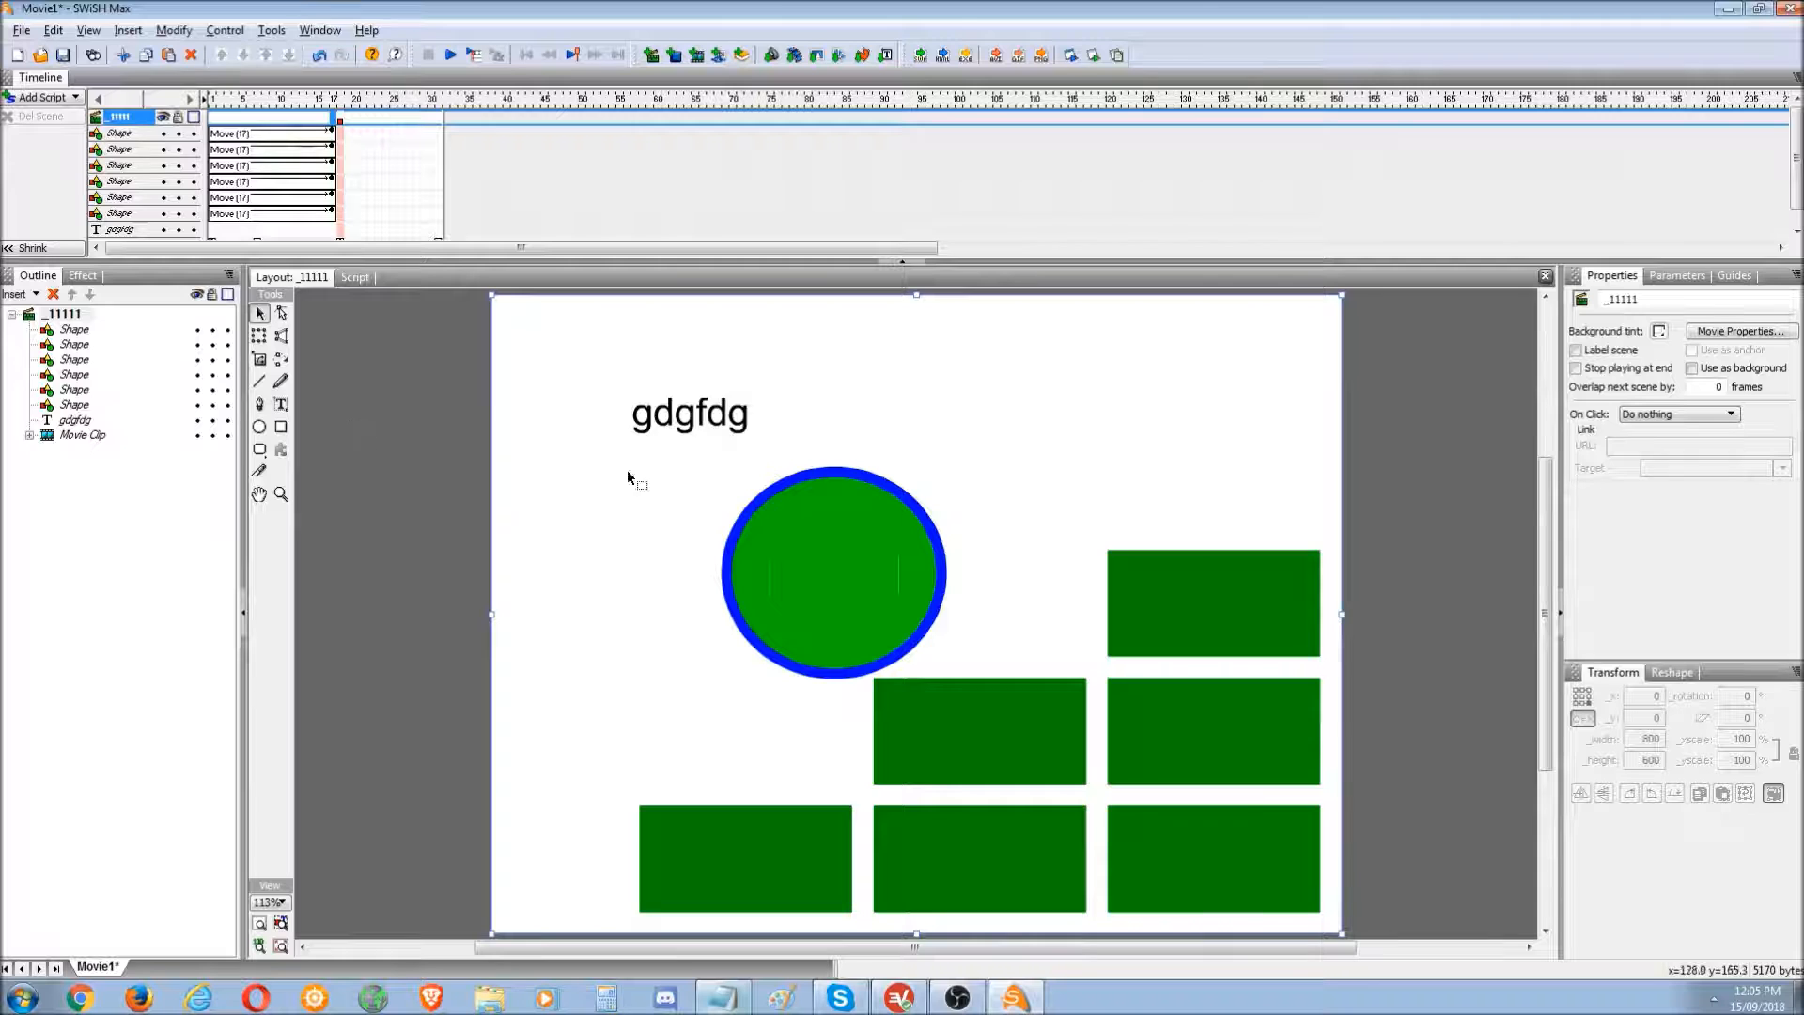
- Check the circle movie clip's transform values, and inspect the topmost shape's Move effect around frame 16
{"action": "left_click", "coordinate": [911, 590]}
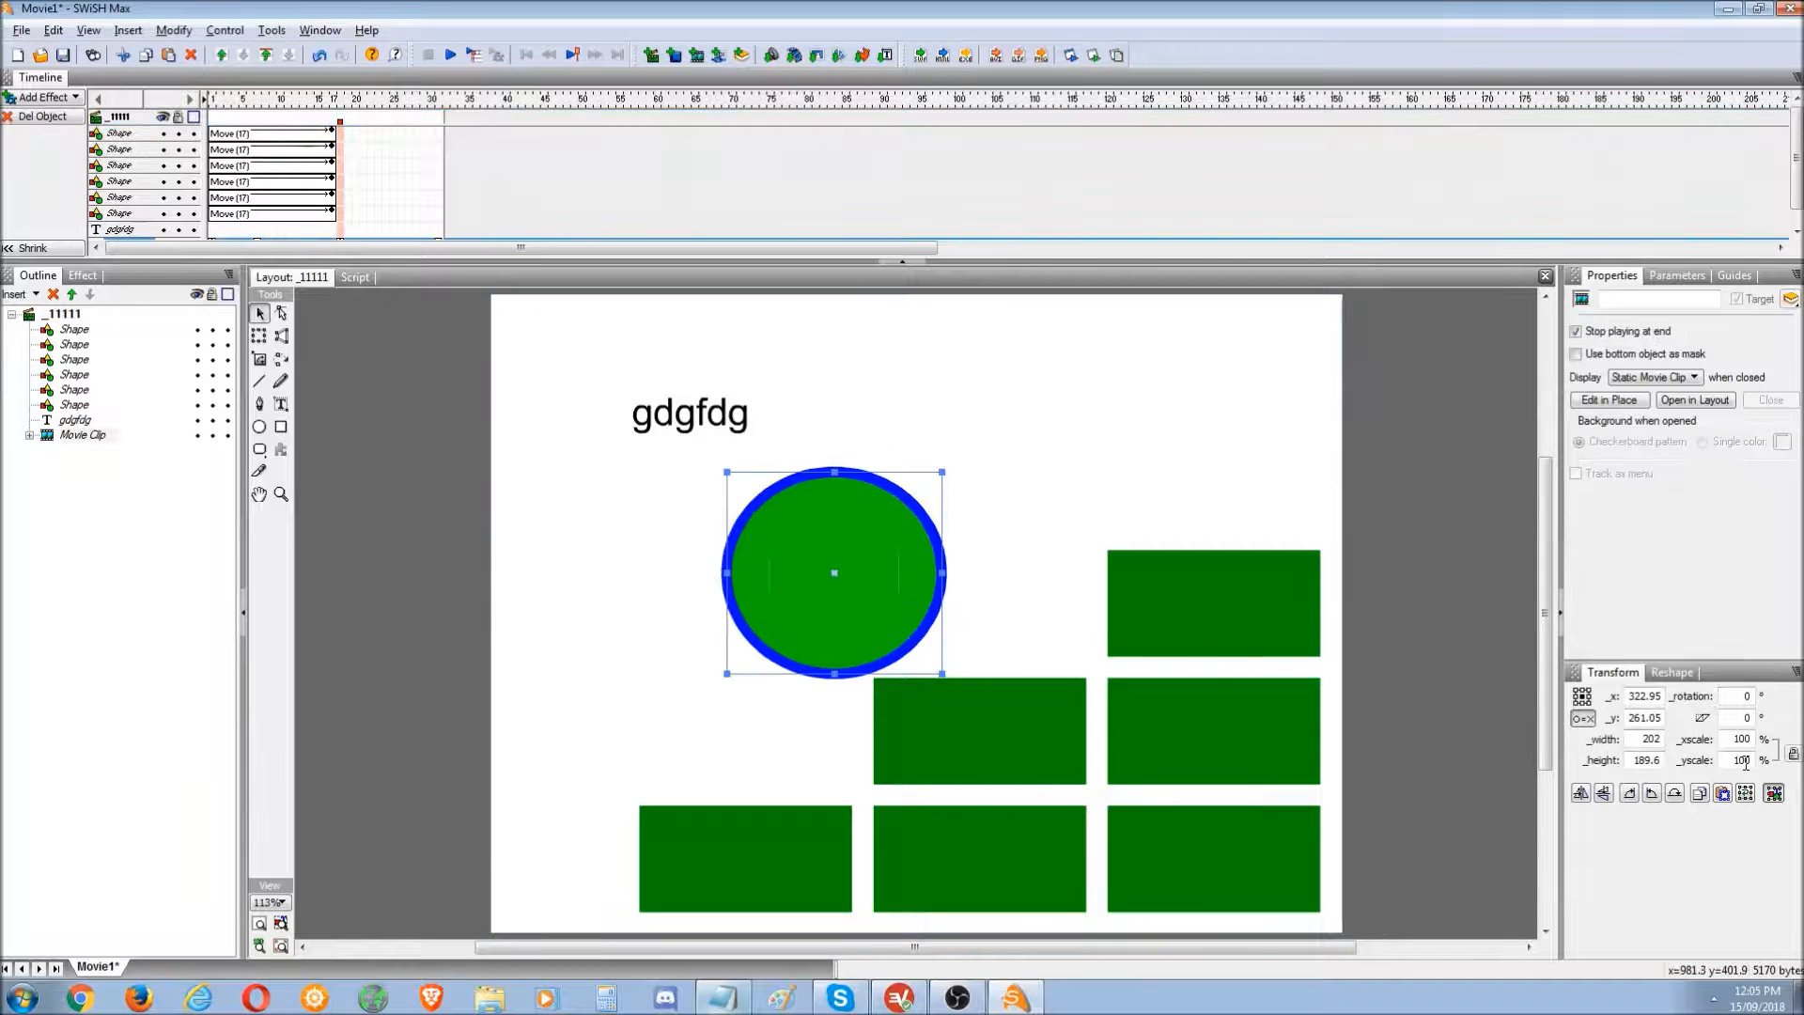
{"action": "left_click", "coordinate": [253, 135]}
{"action": "left_click", "coordinate": [339, 99]}
{"action": "mouse_move", "coordinate": [336, 101]}
{"action": "left_mouse_down"}
{"action": "mouse_move", "coordinate": [310, 102]}
{"action": "mouse_move", "coordinate": [326, 104]}
{"action": "left_mouse_up"}
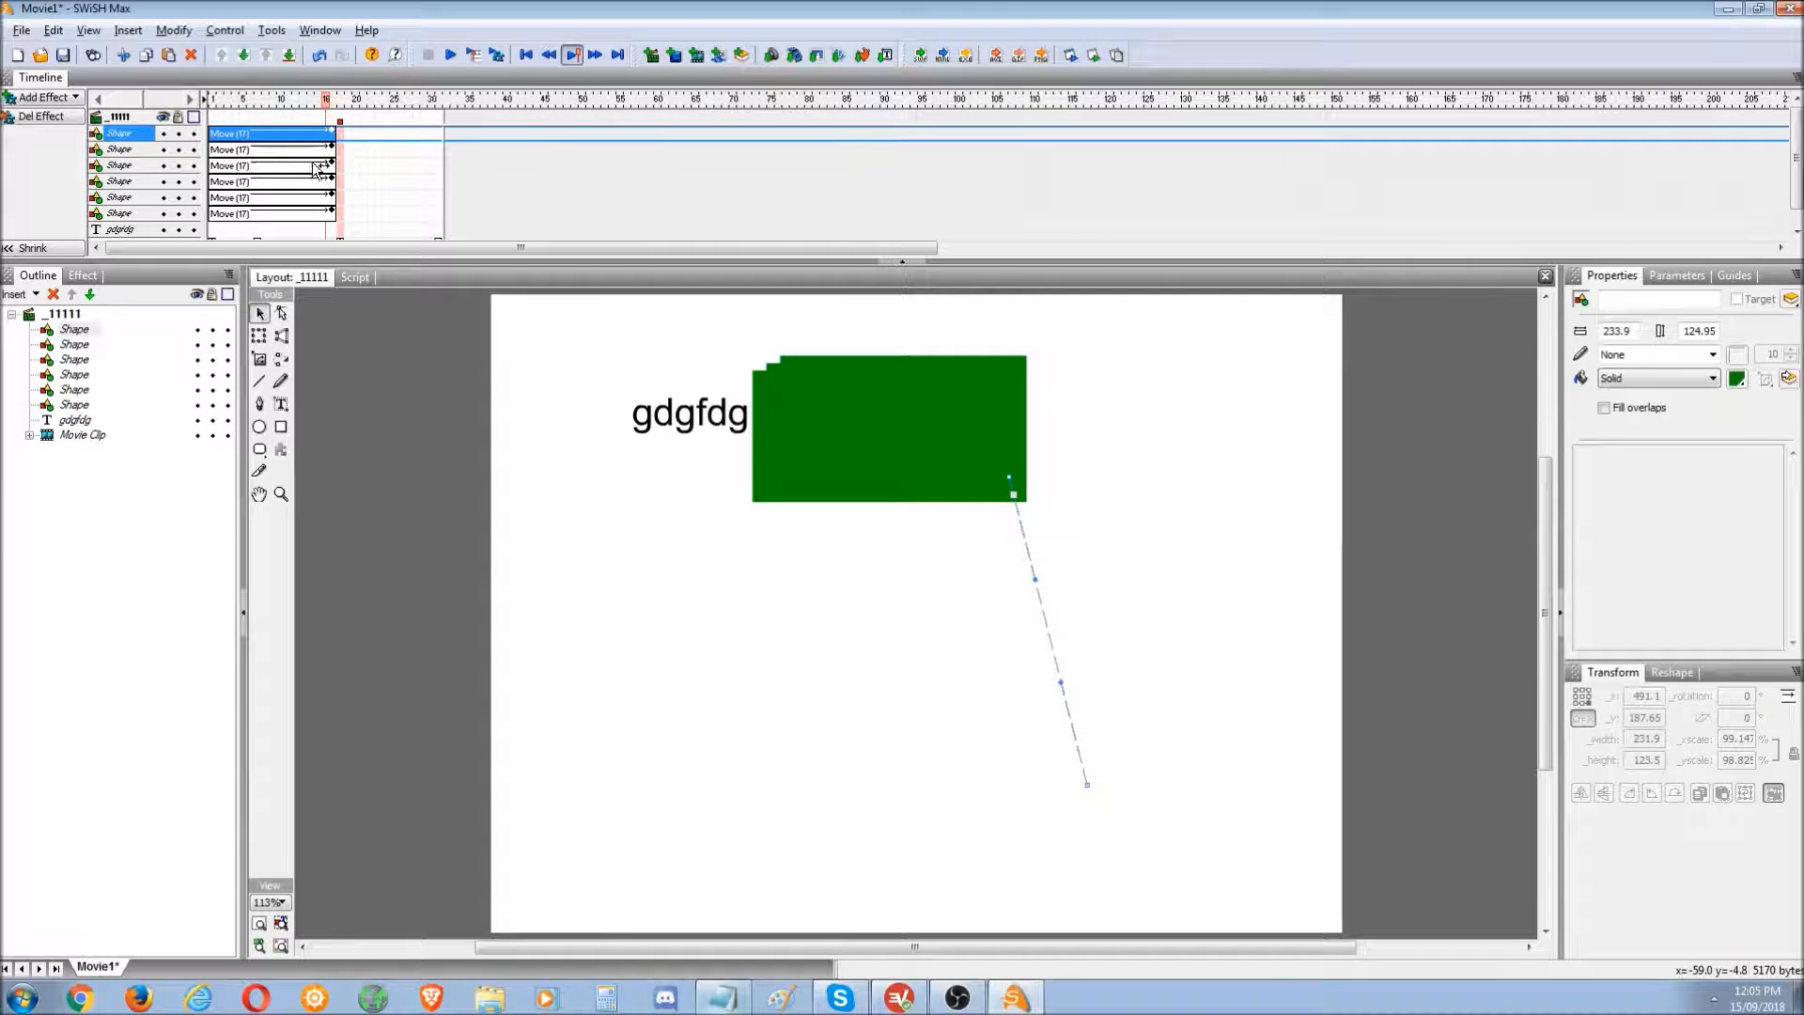
- Test the movie twice in the Flash player, closing the preview each time
{"action": "left_click", "coordinate": [1093, 56]}
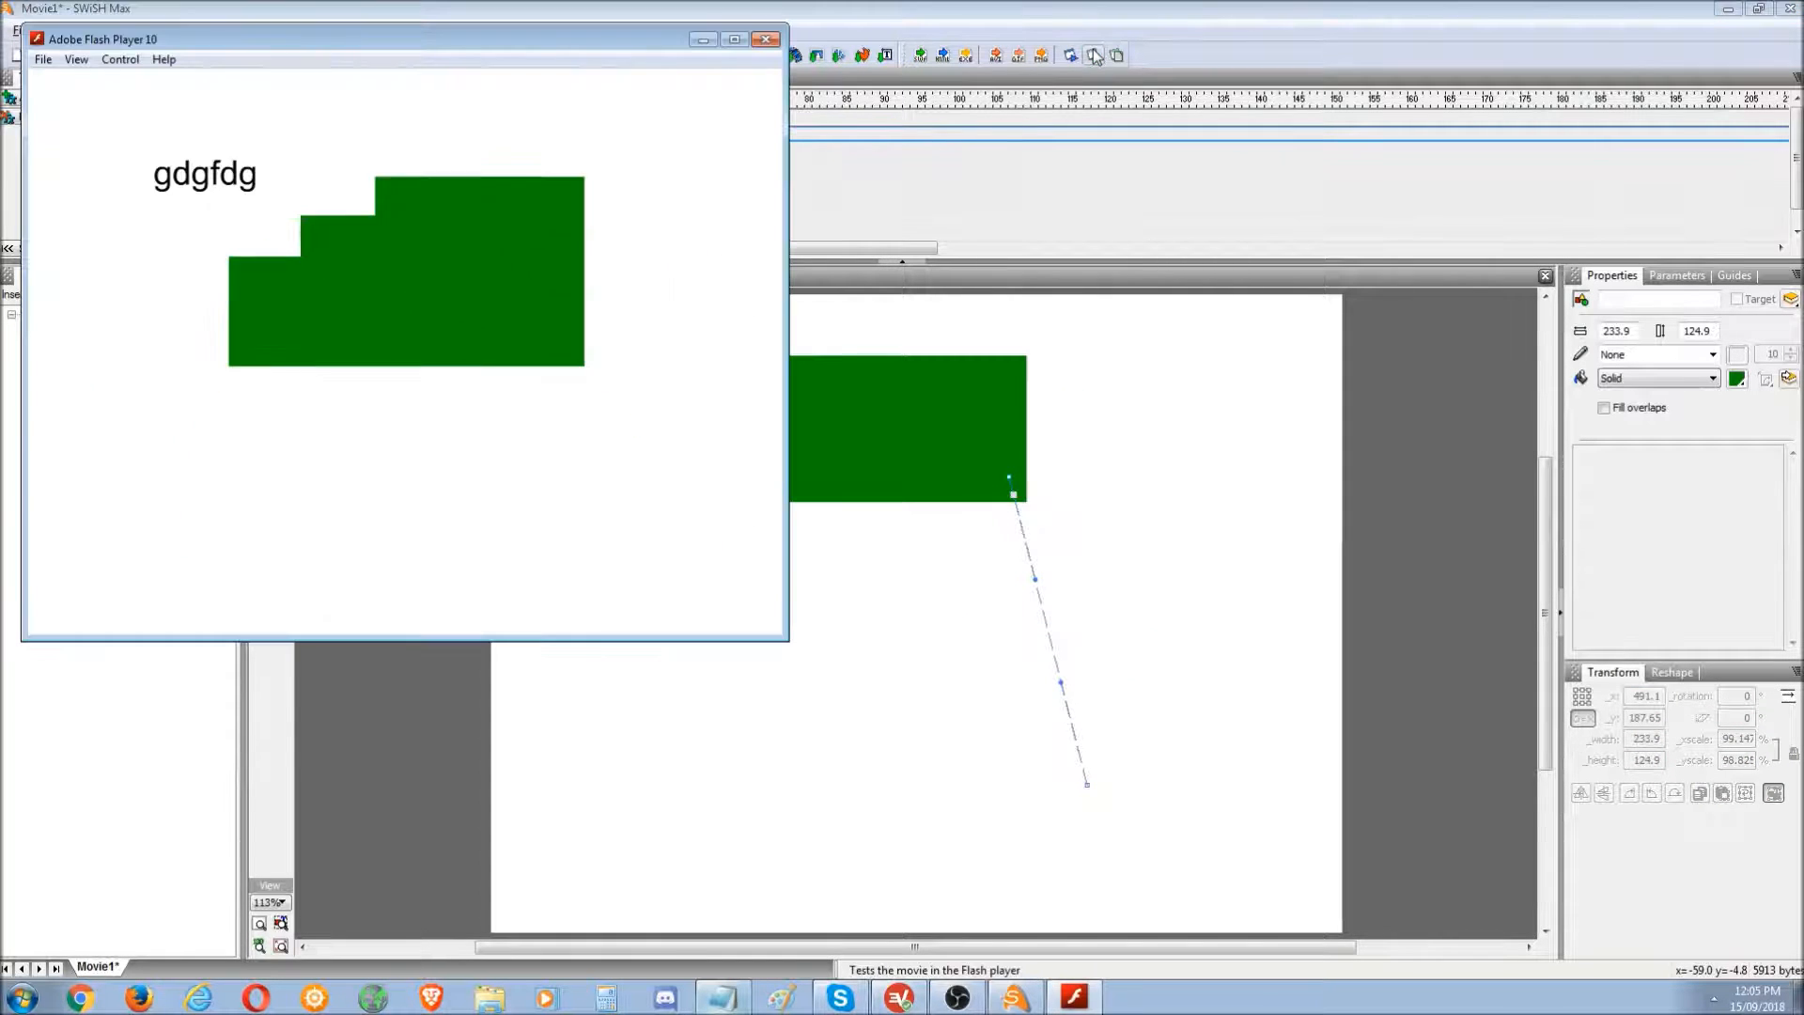
{"action": "left_click", "coordinate": [764, 42]}
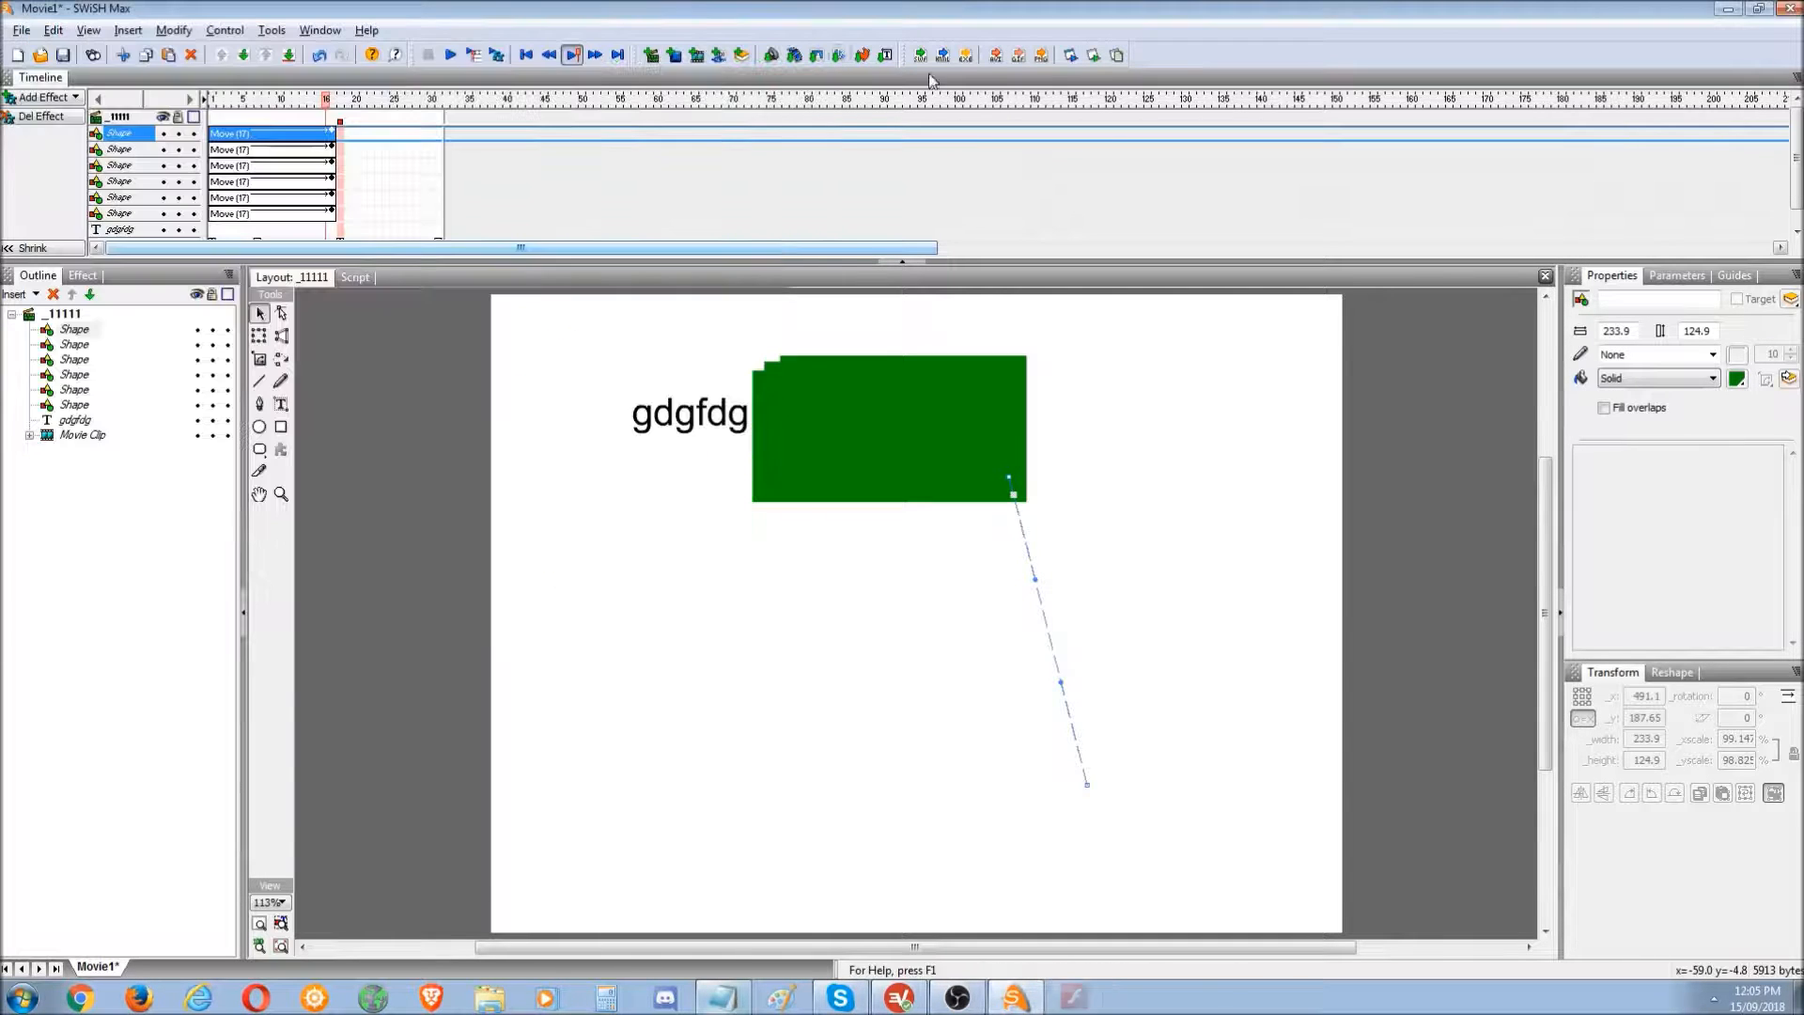
{"action": "left_click", "coordinate": [1097, 57]}
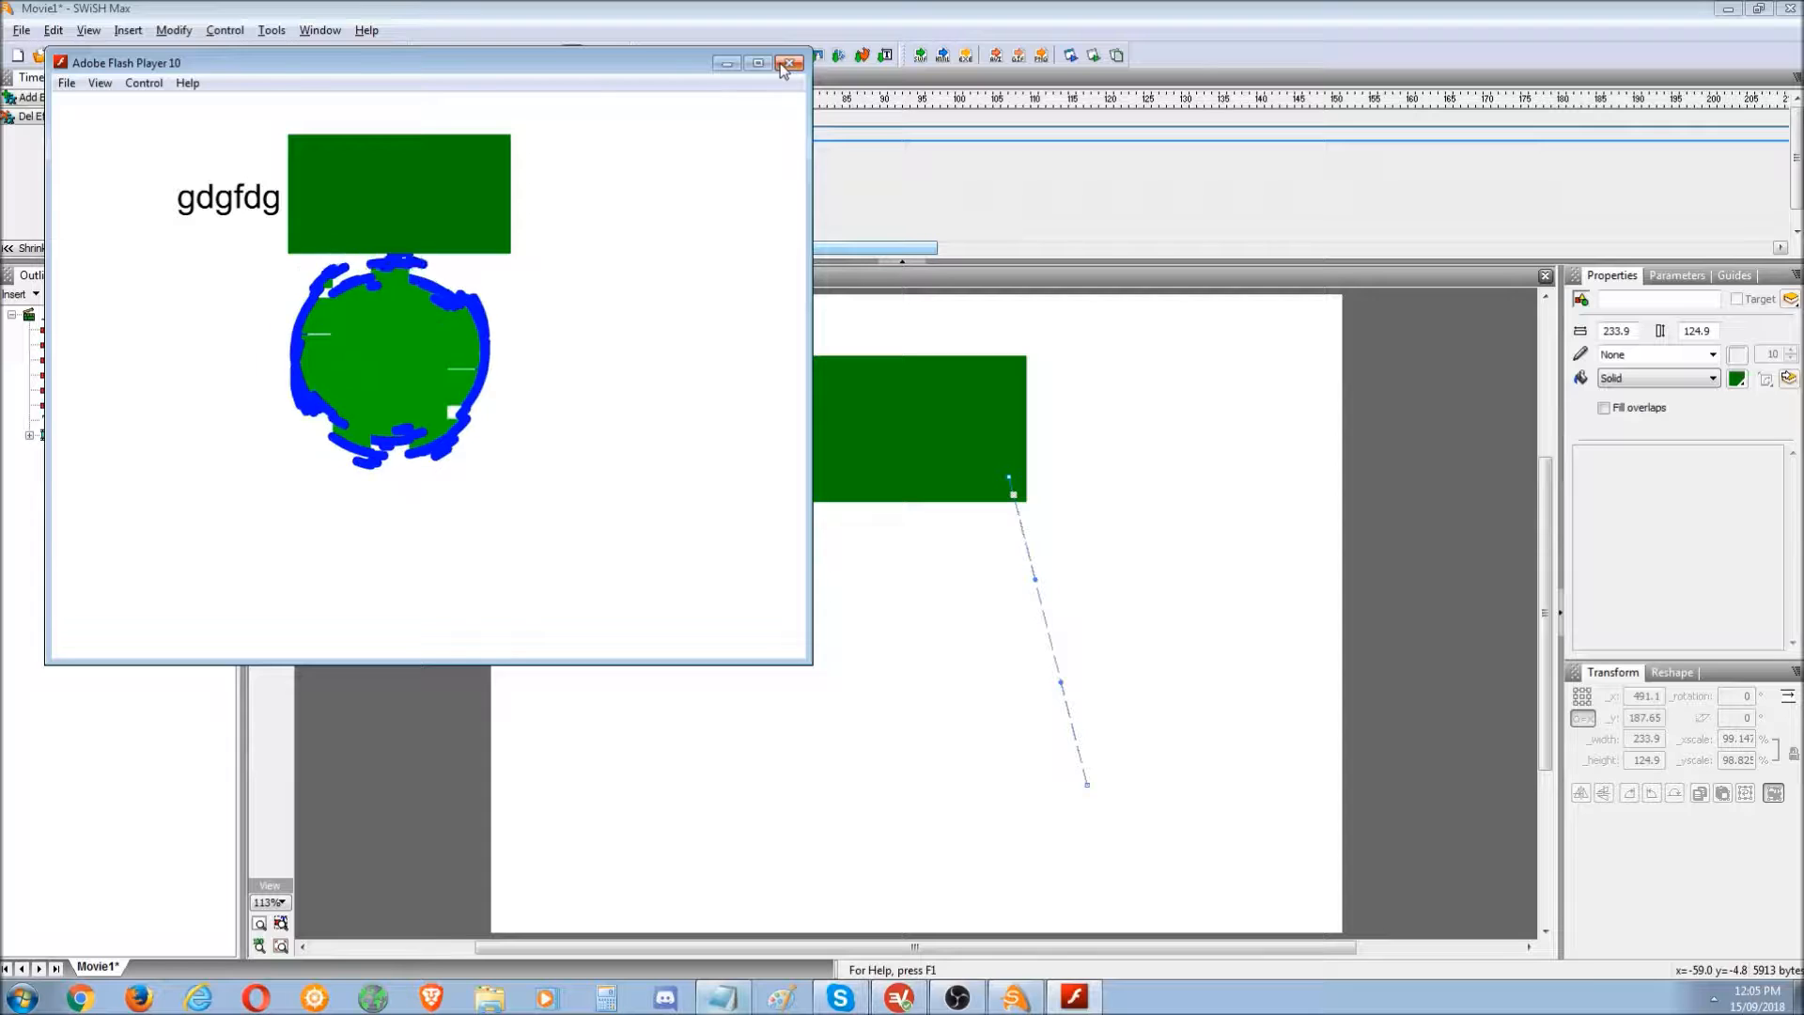
{"action": "left_click", "coordinate": [789, 62]}
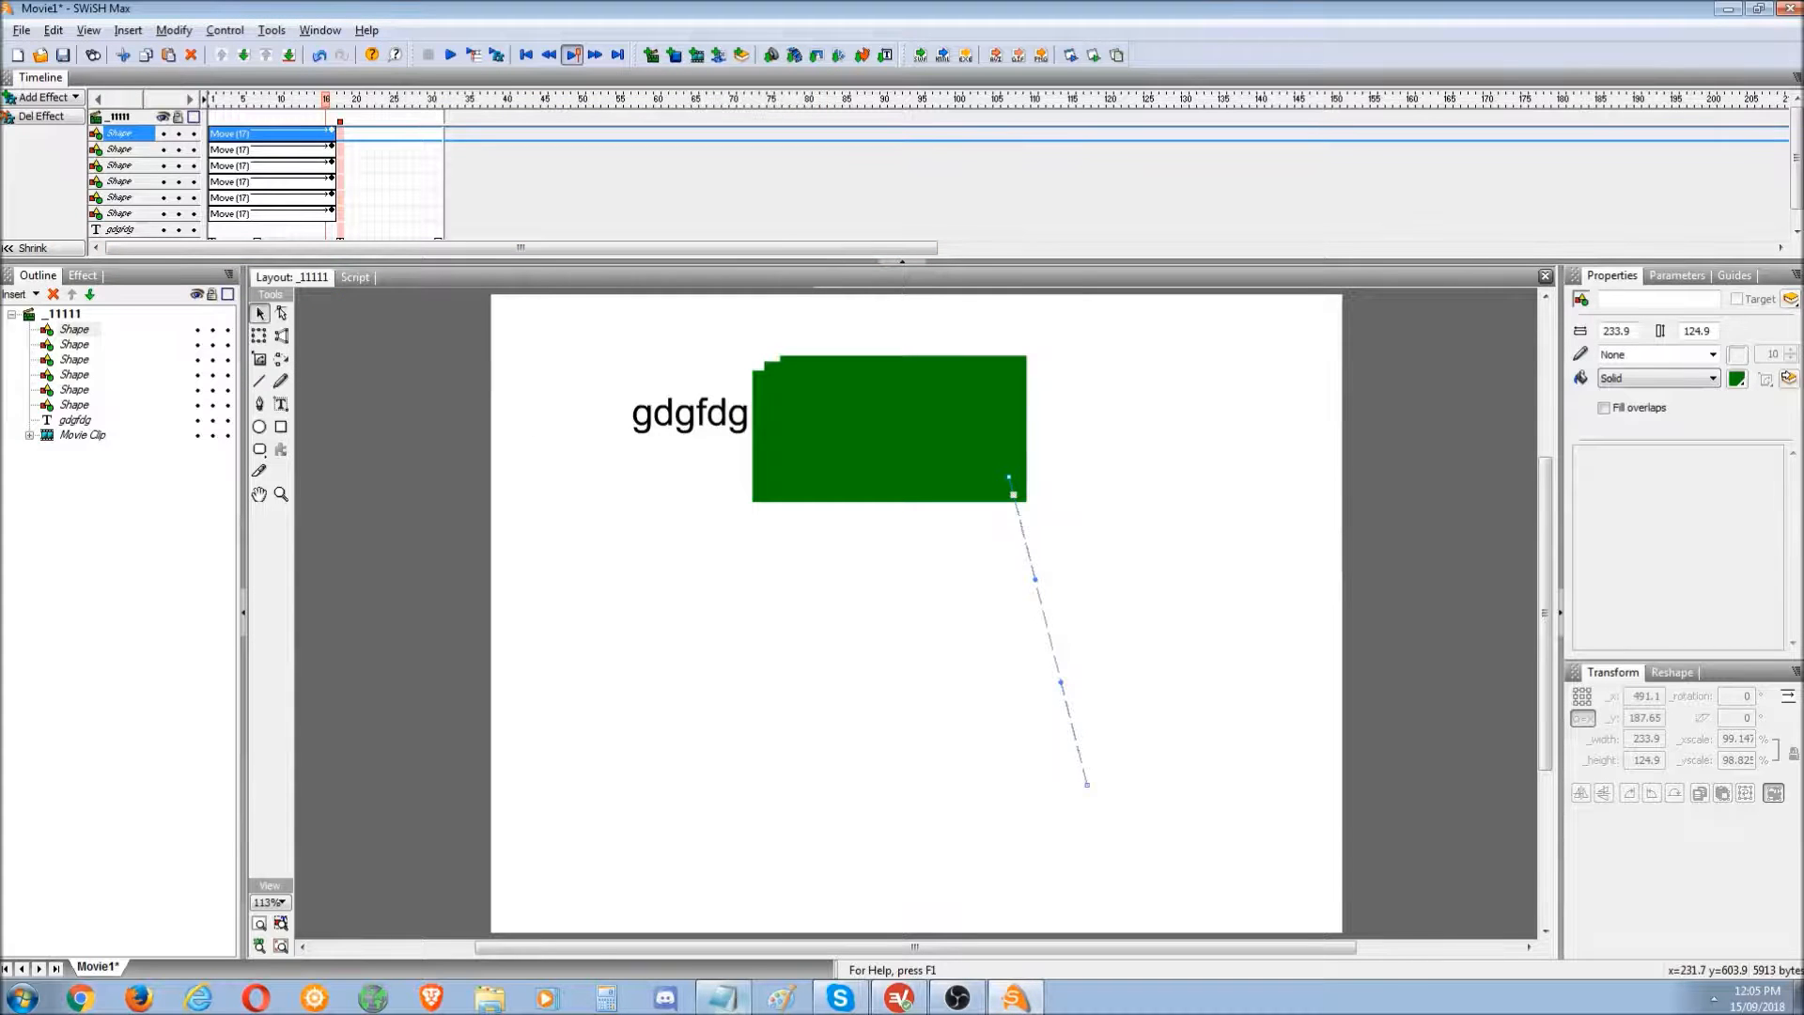
- Switch to Notepad to read the swish scripting topics list, and return to SWiSH Max
{"action": "left_click", "coordinate": [721, 998]}
{"action": "left_click", "coordinate": [821, 736]}
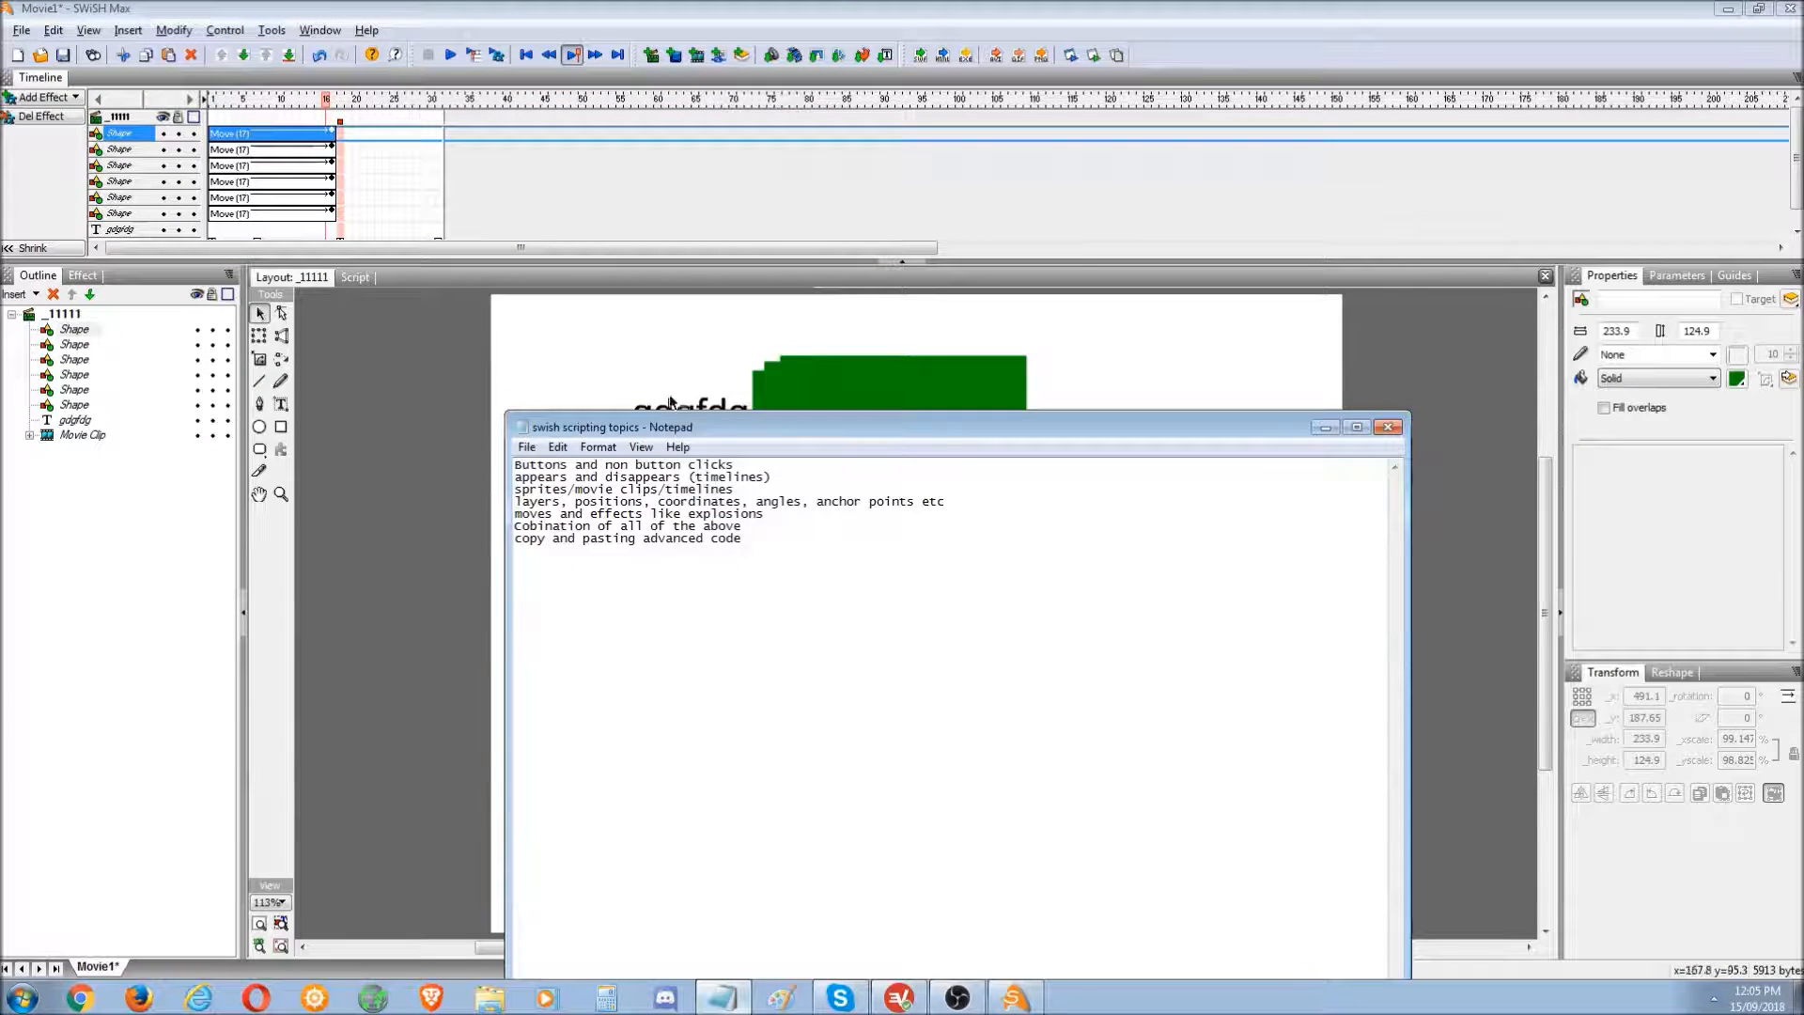
{"action": "left_click", "coordinate": [423, 552]}
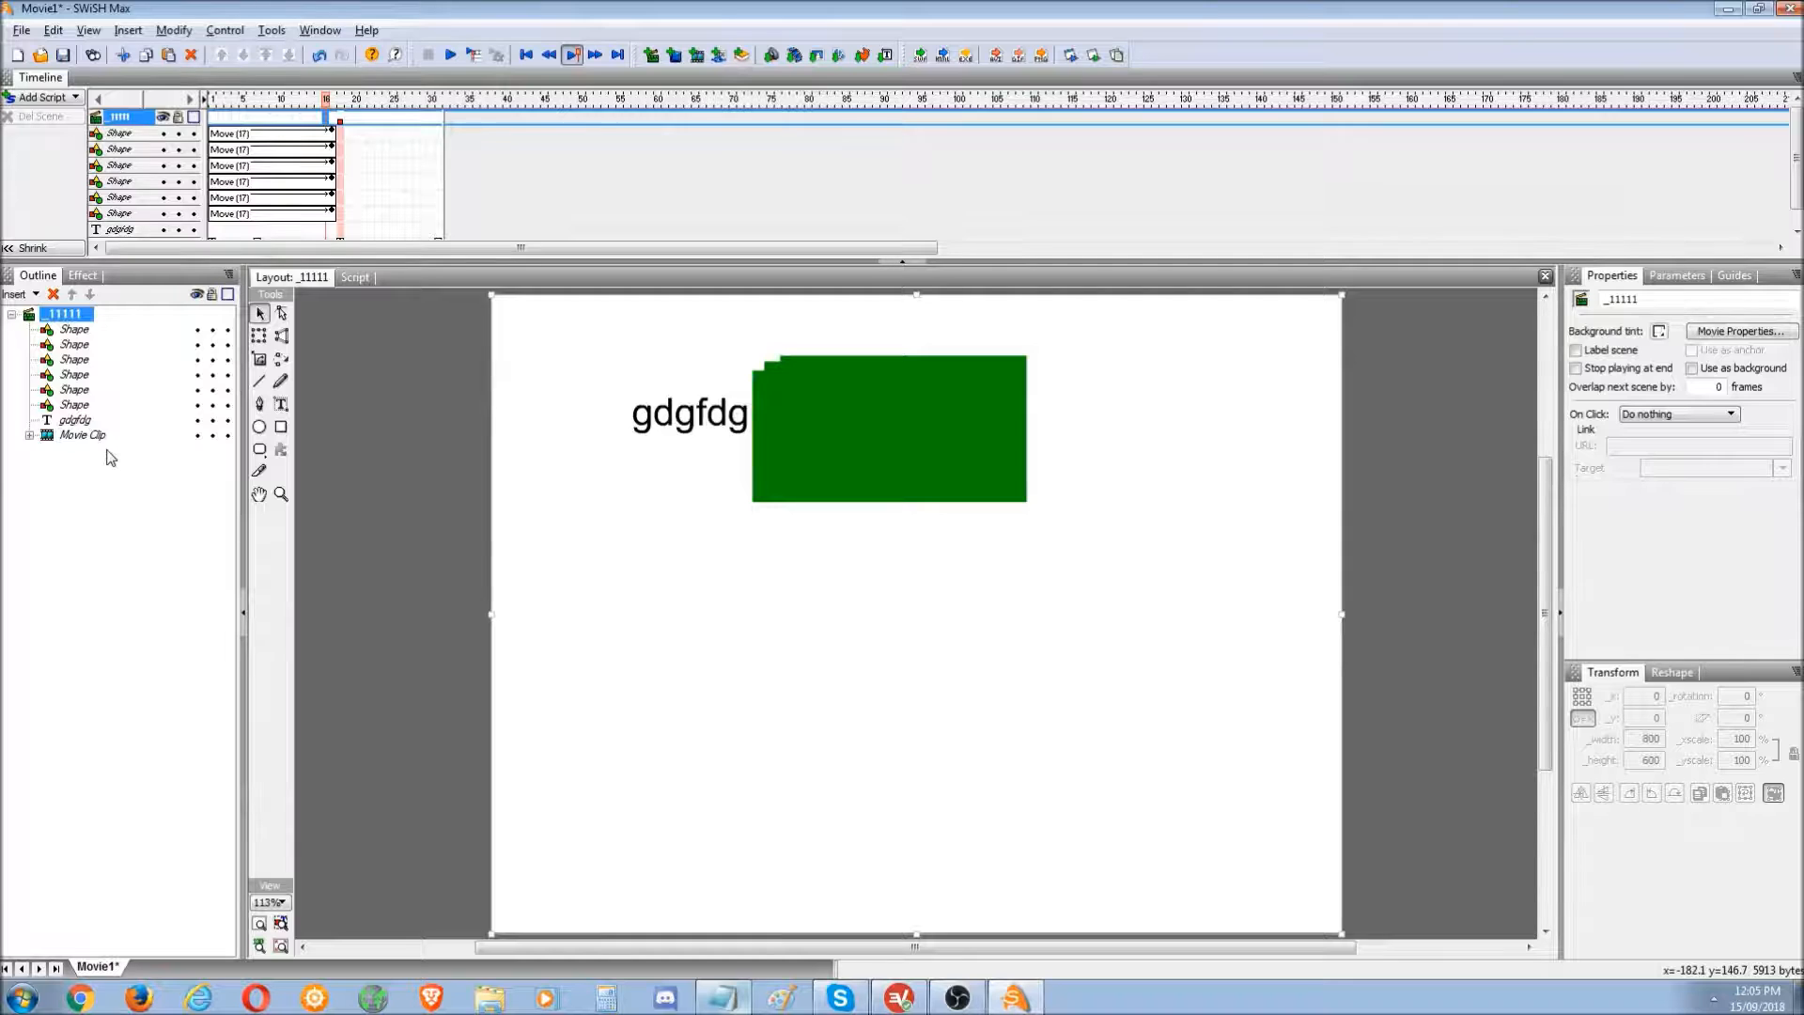
- Delete all objects from the scene
{"action": "left_click", "coordinate": [97, 437]}
{"action": "key", "text": "ctrl+a"}
{"action": "key", "text": "Delete"}
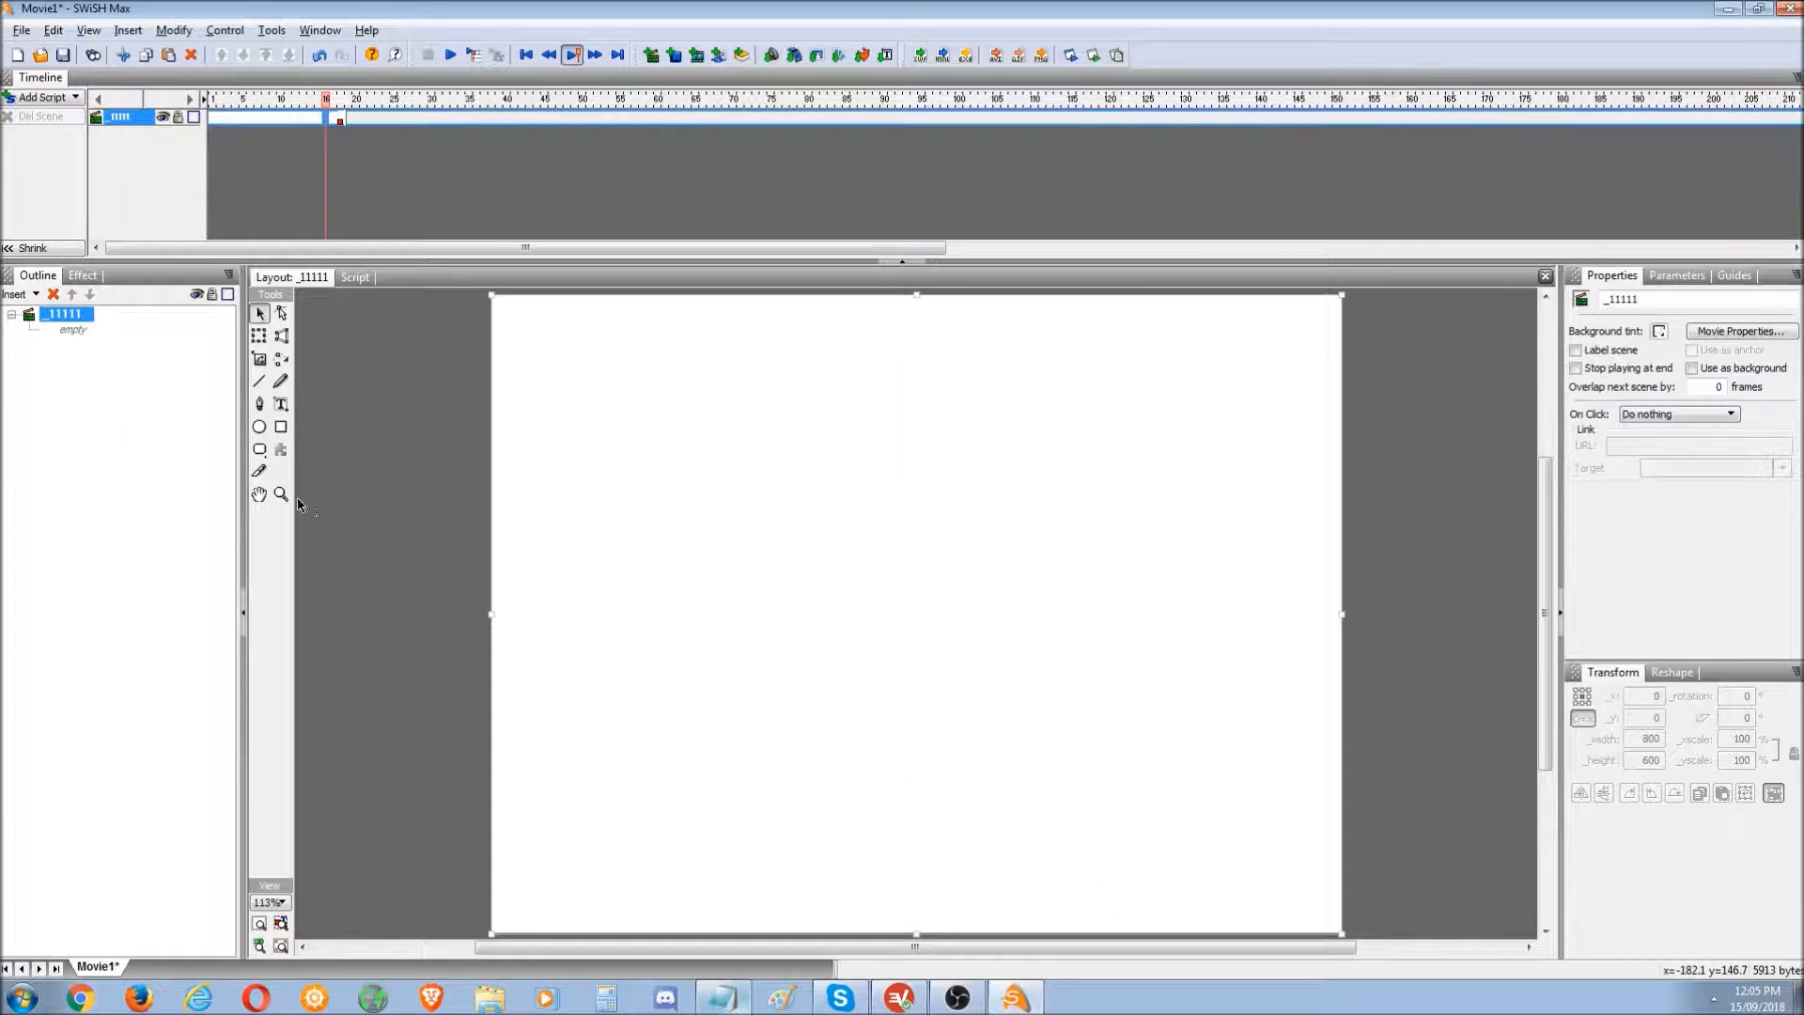
- Draw a green rectangle about 276 by 186 and move it to about X 234, Y 281
{"action": "left_click", "coordinate": [281, 428]}
{"action": "left_click_drag", "start_coordinate": [627, 517], "coordinate": [921, 717]}
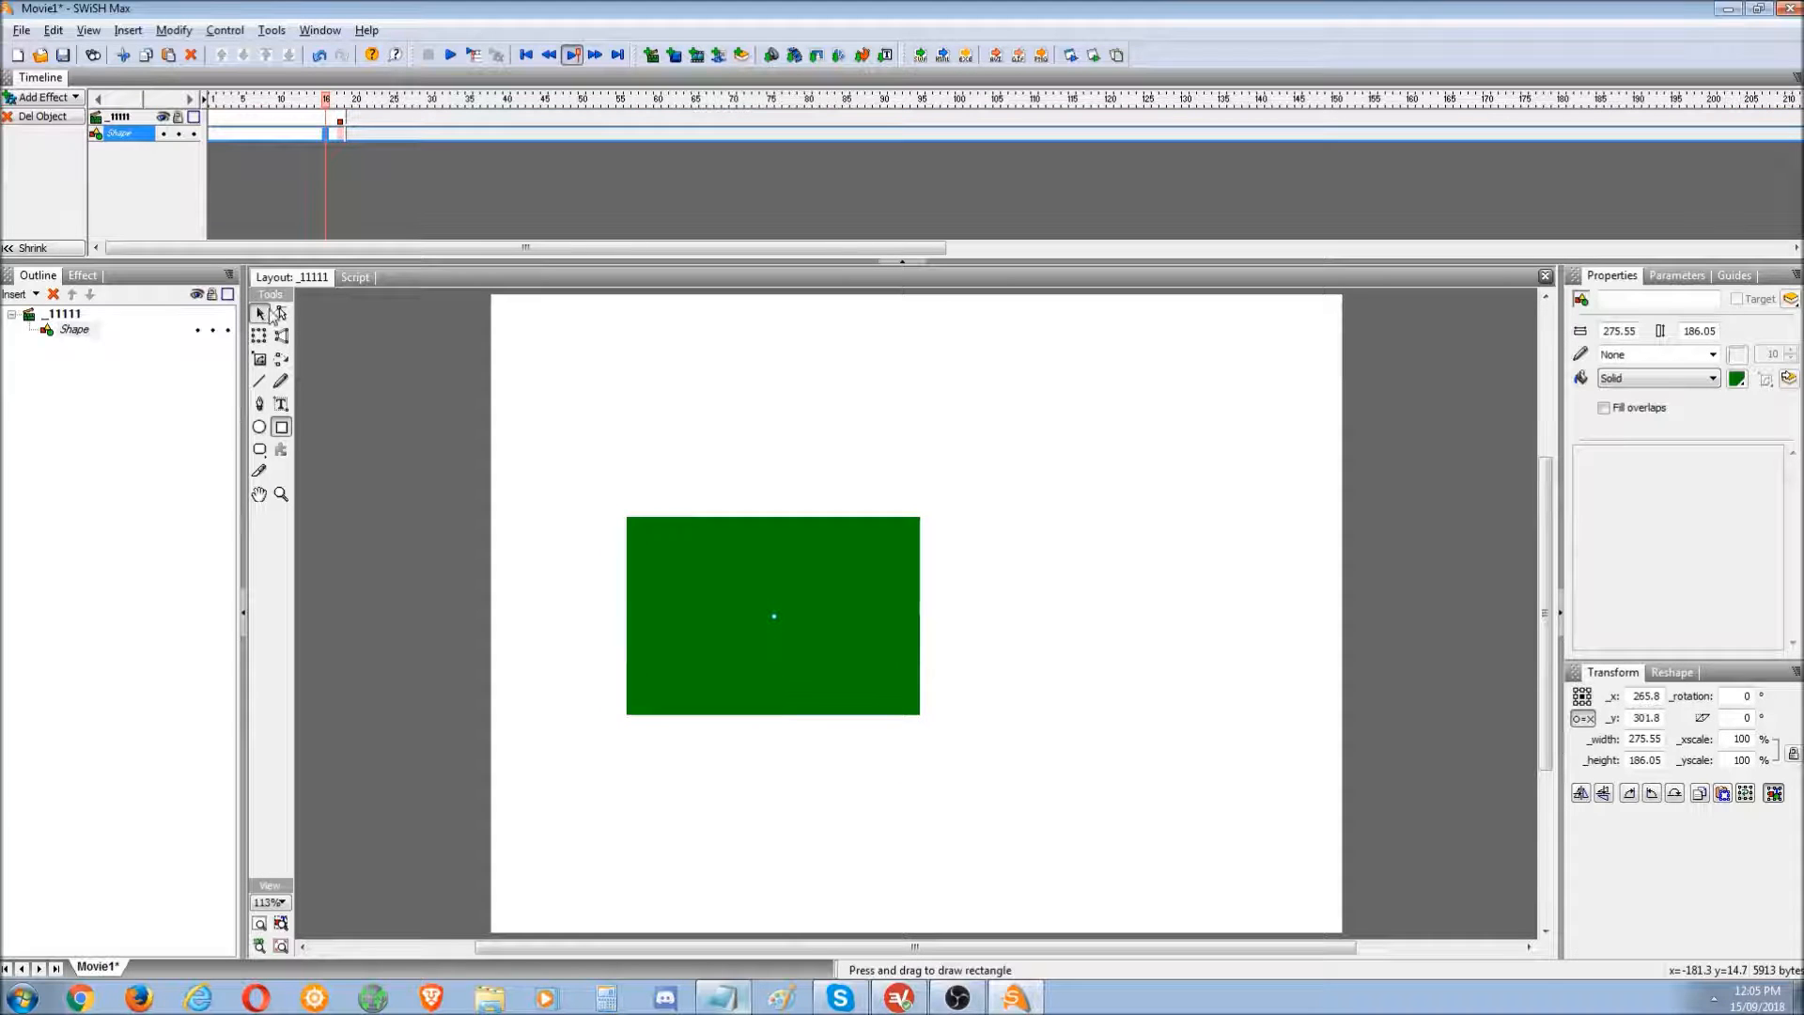
{"action": "left_click_drag", "start_coordinate": [801, 584], "coordinate": [765, 568]}
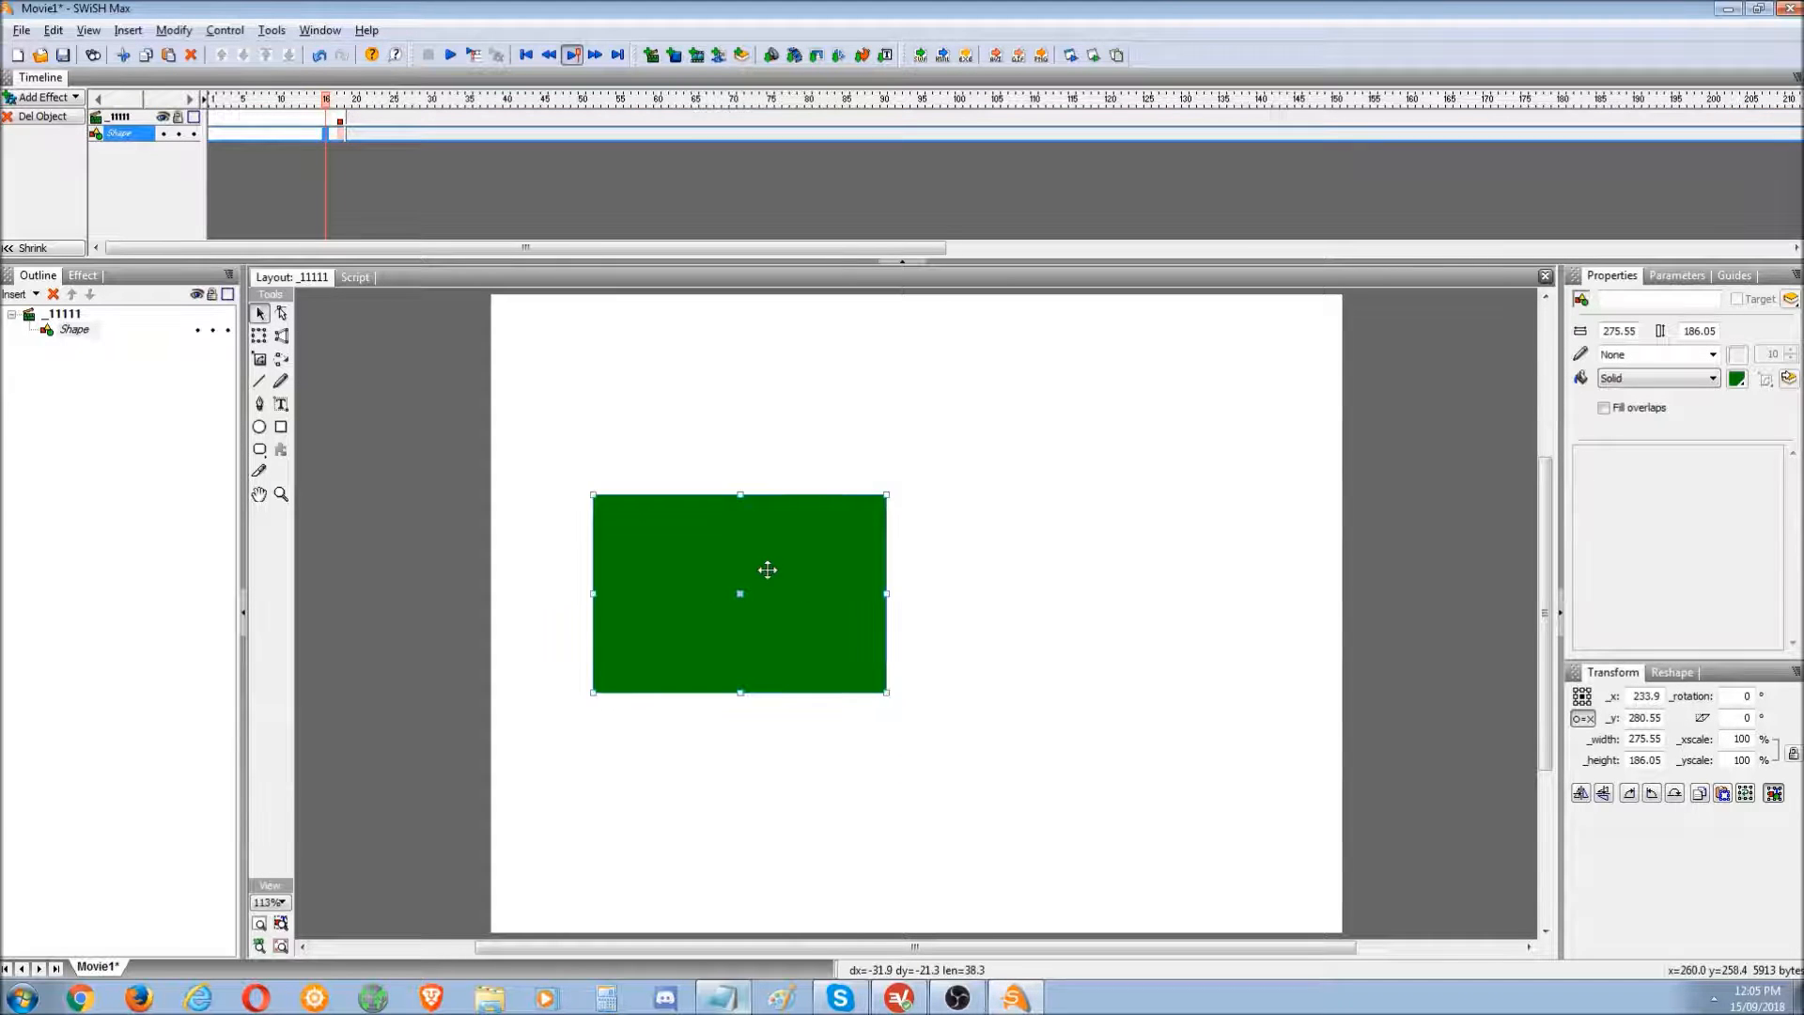
- Set the green rectangle's rotation to 45°, and undo the rotation
{"action": "left_click", "coordinate": [1735, 699]}
{"action": "key", "text": "Return"}
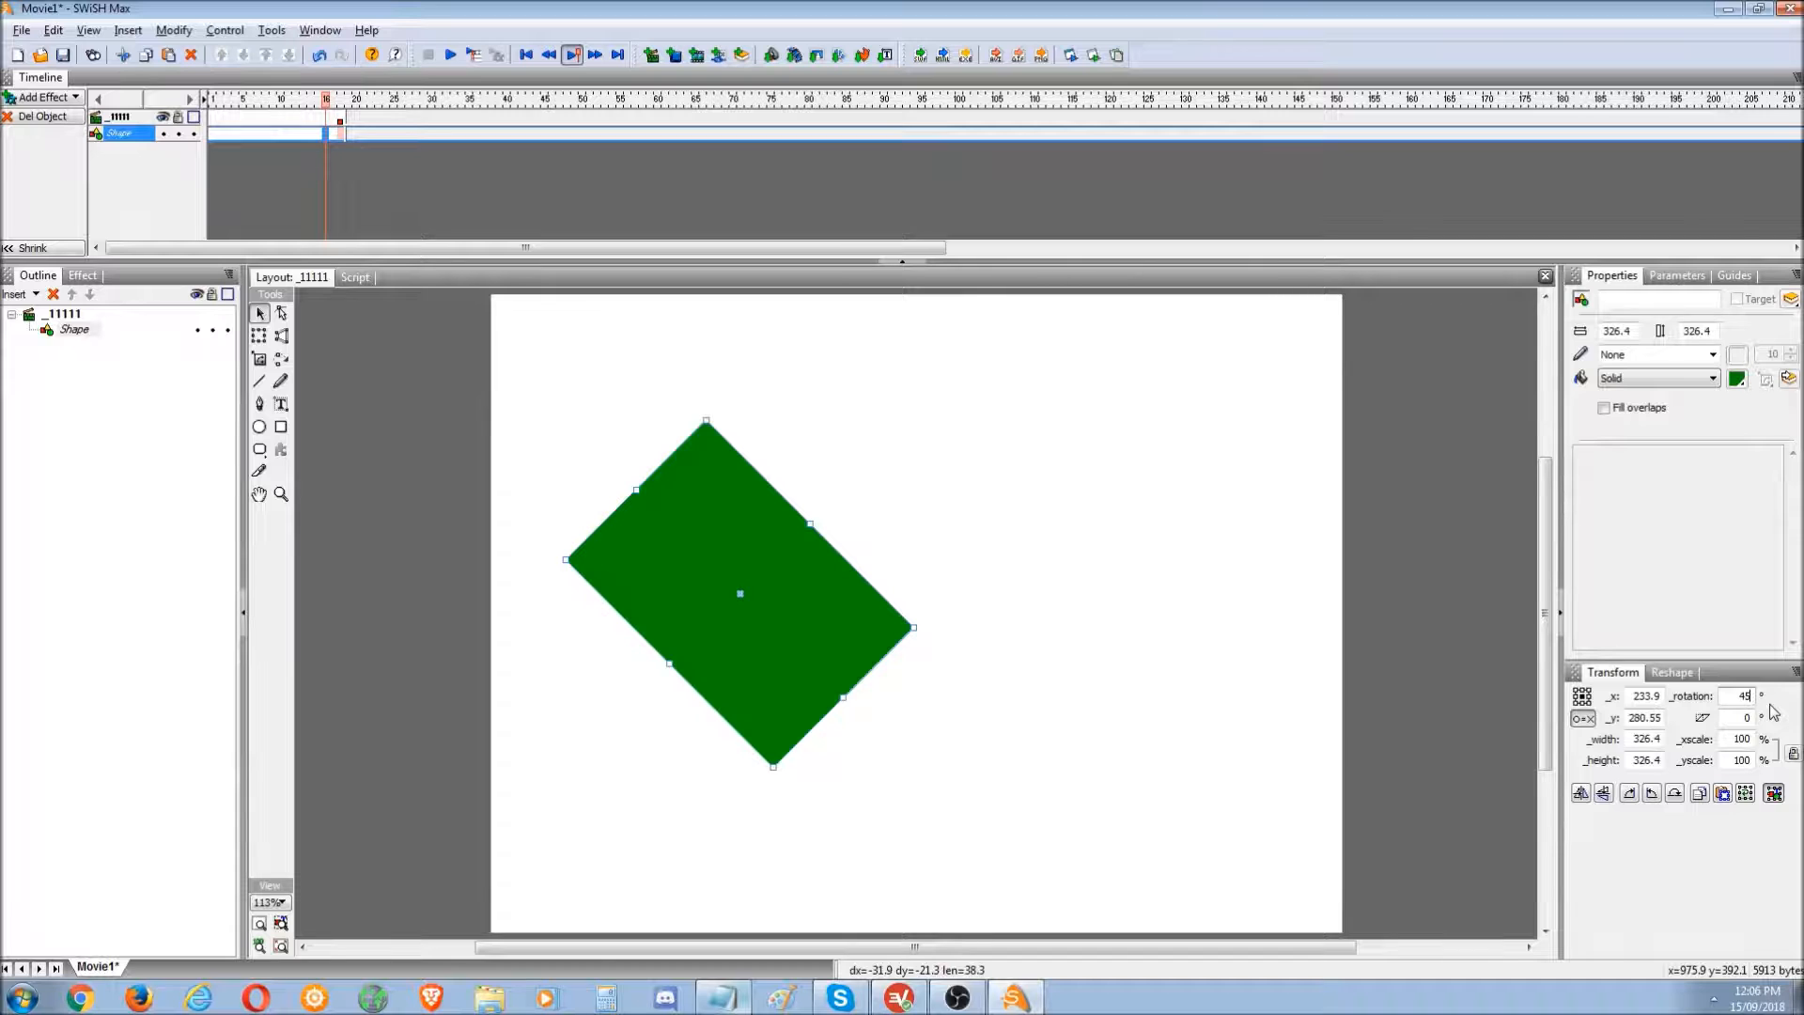
{"action": "key", "text": "ctrl+z"}
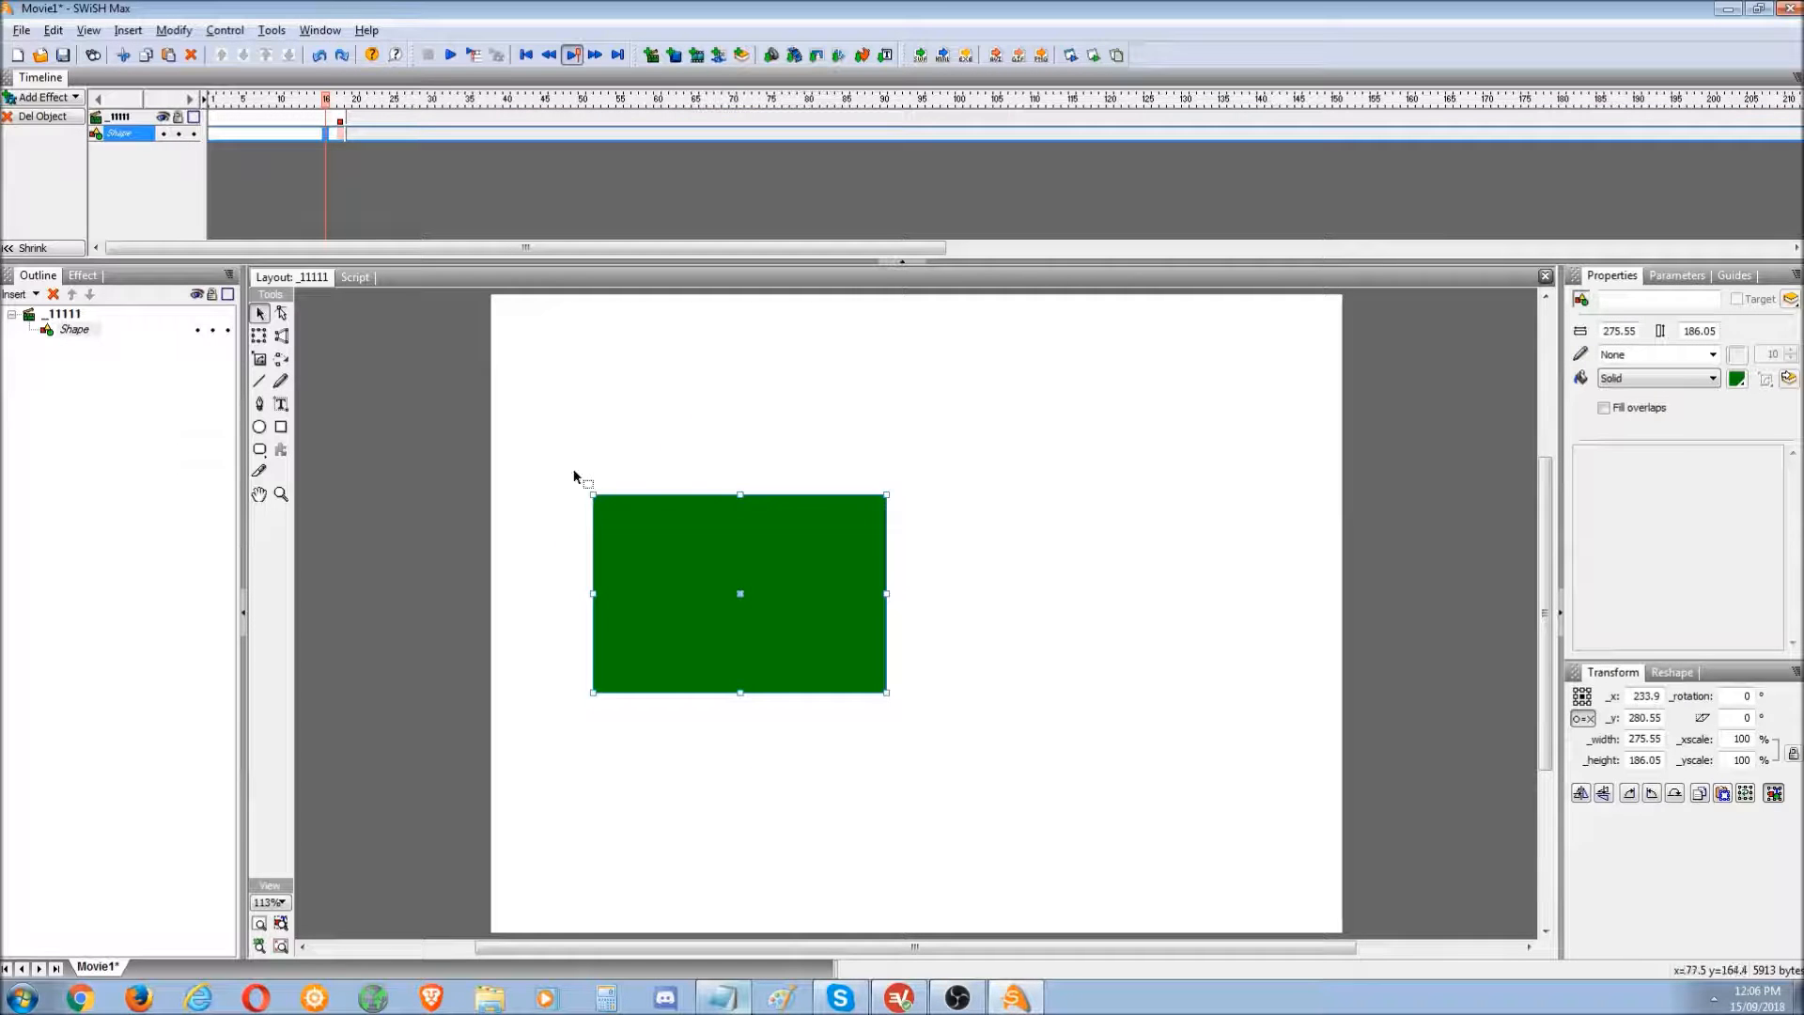
- Delete the script for the onFrame (18) event from the scene's timeline row
{"action": "left_click", "coordinate": [340, 118]}
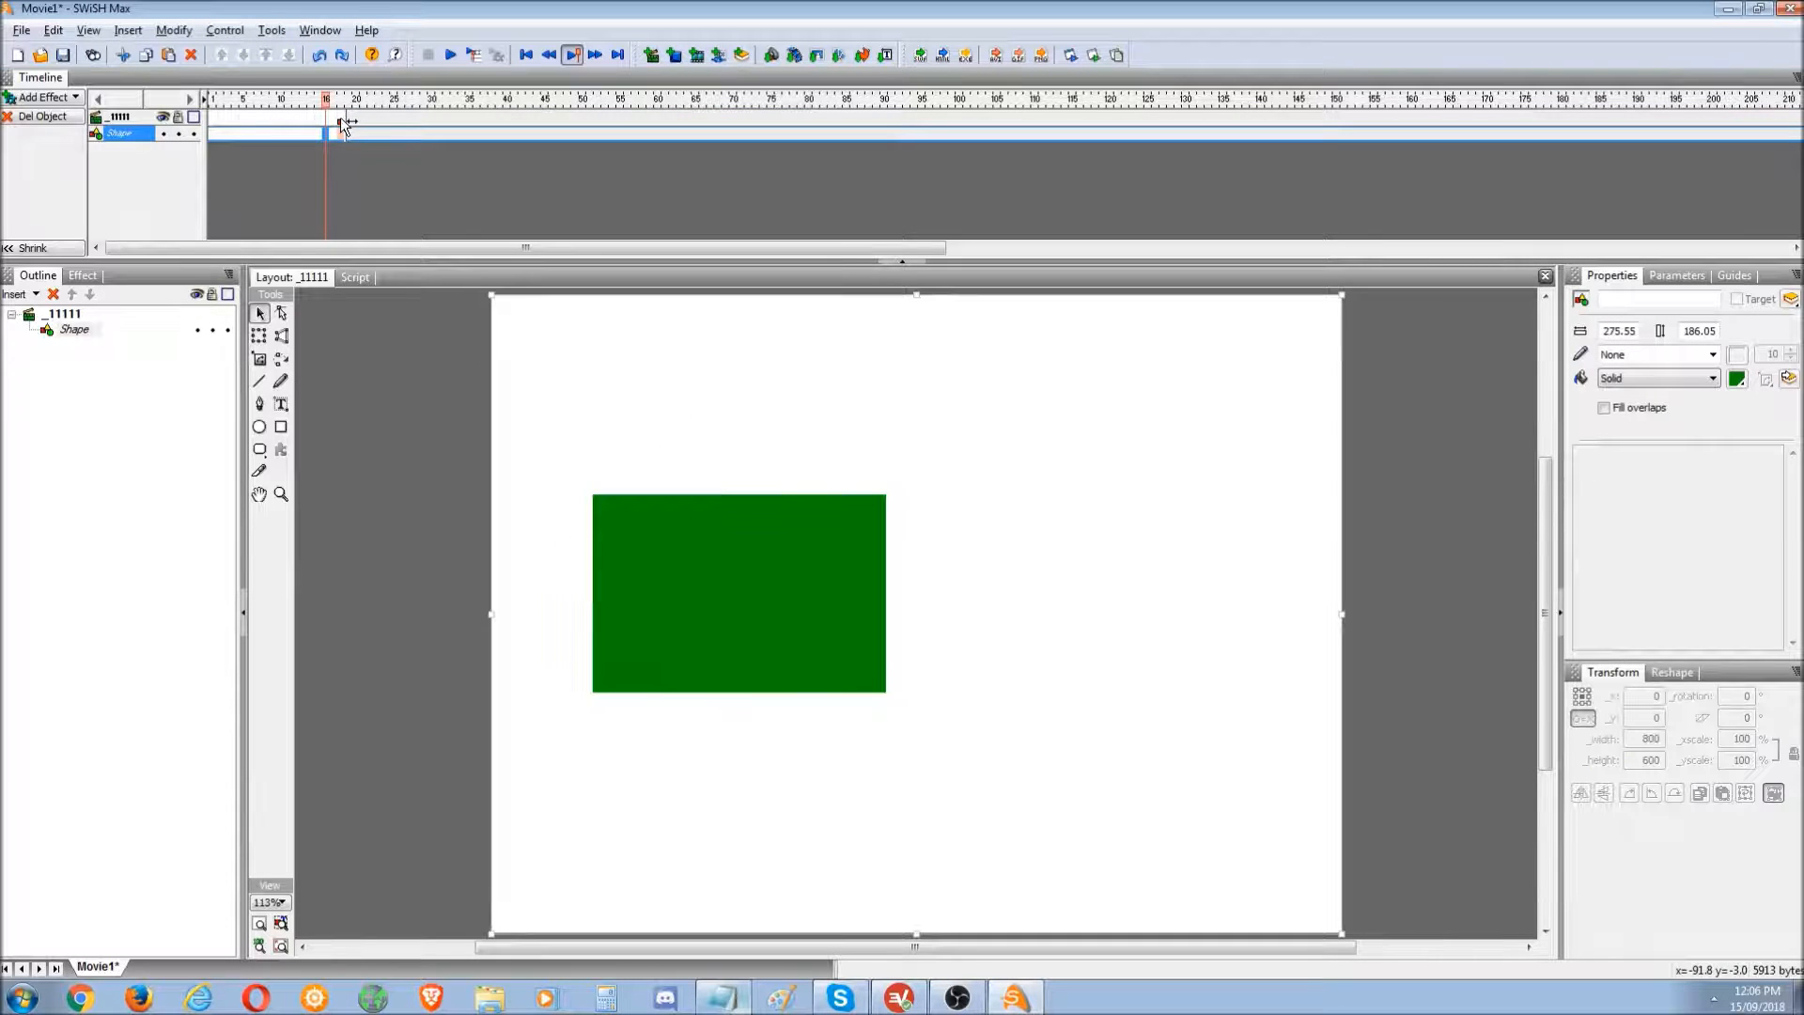
{"action": "right_click", "coordinate": [341, 119]}
{"action": "left_click", "coordinate": [406, 256]}
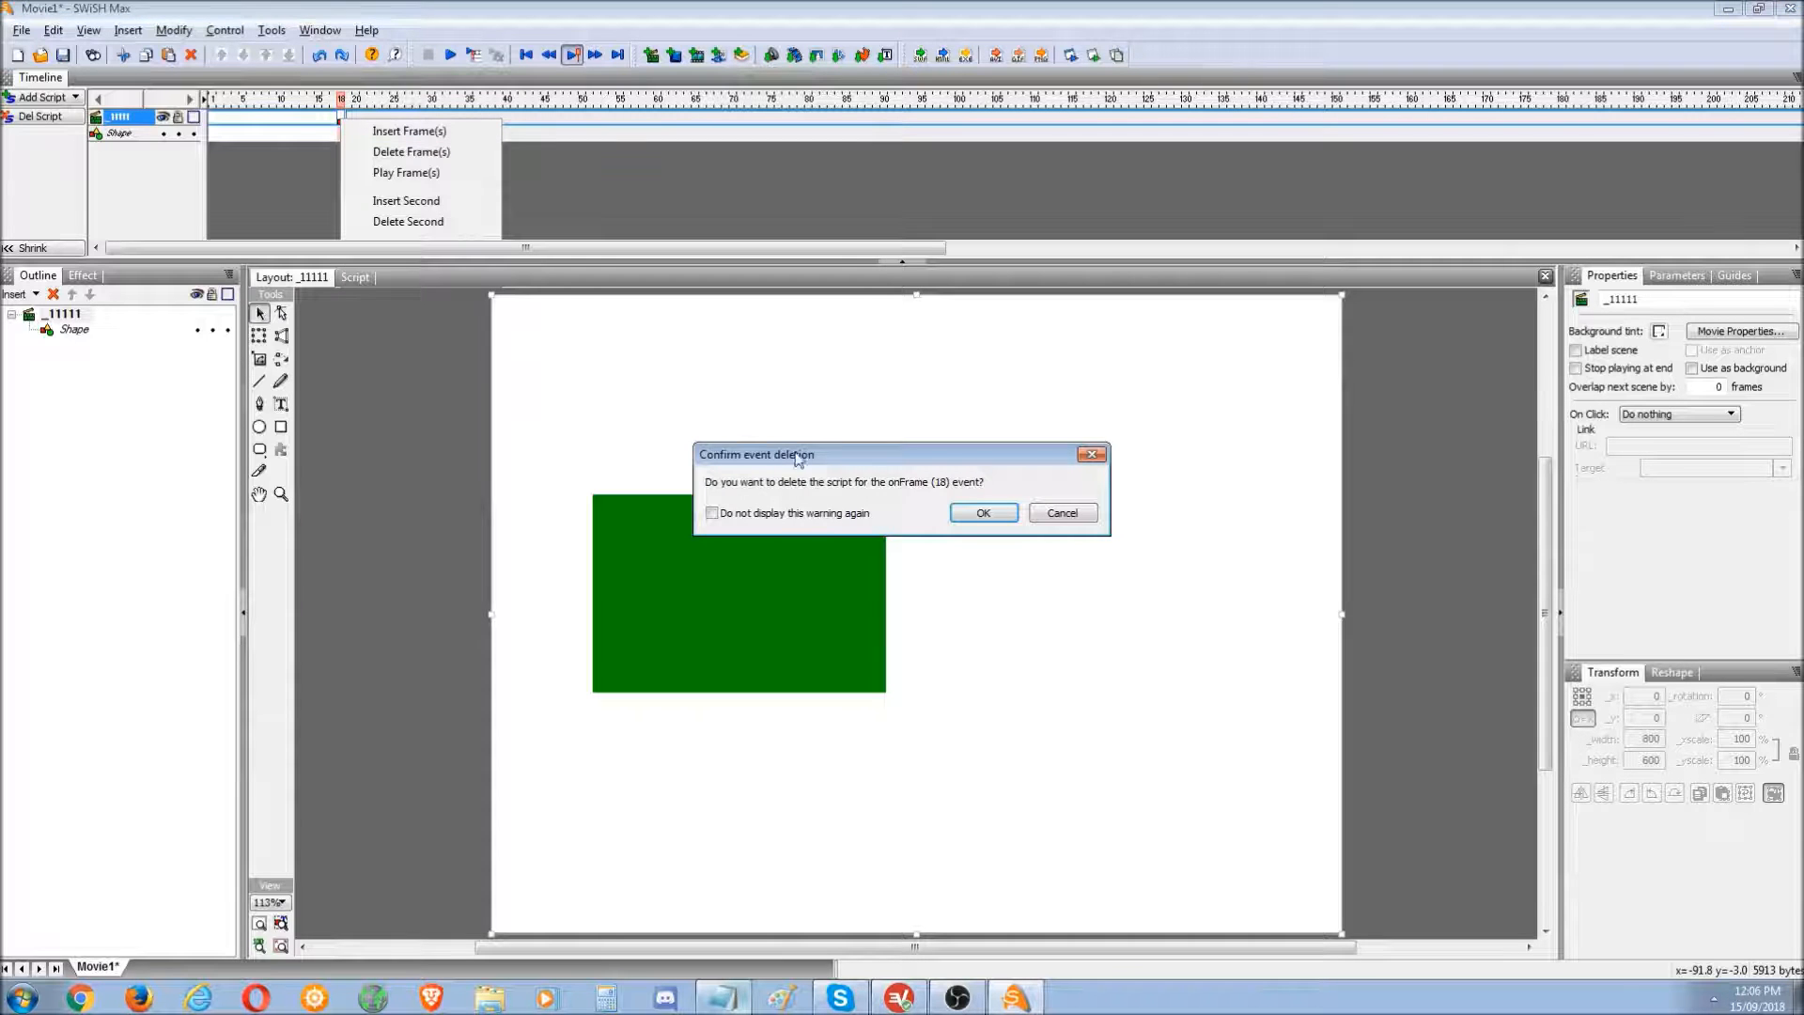
{"action": "left_click", "coordinate": [968, 516]}
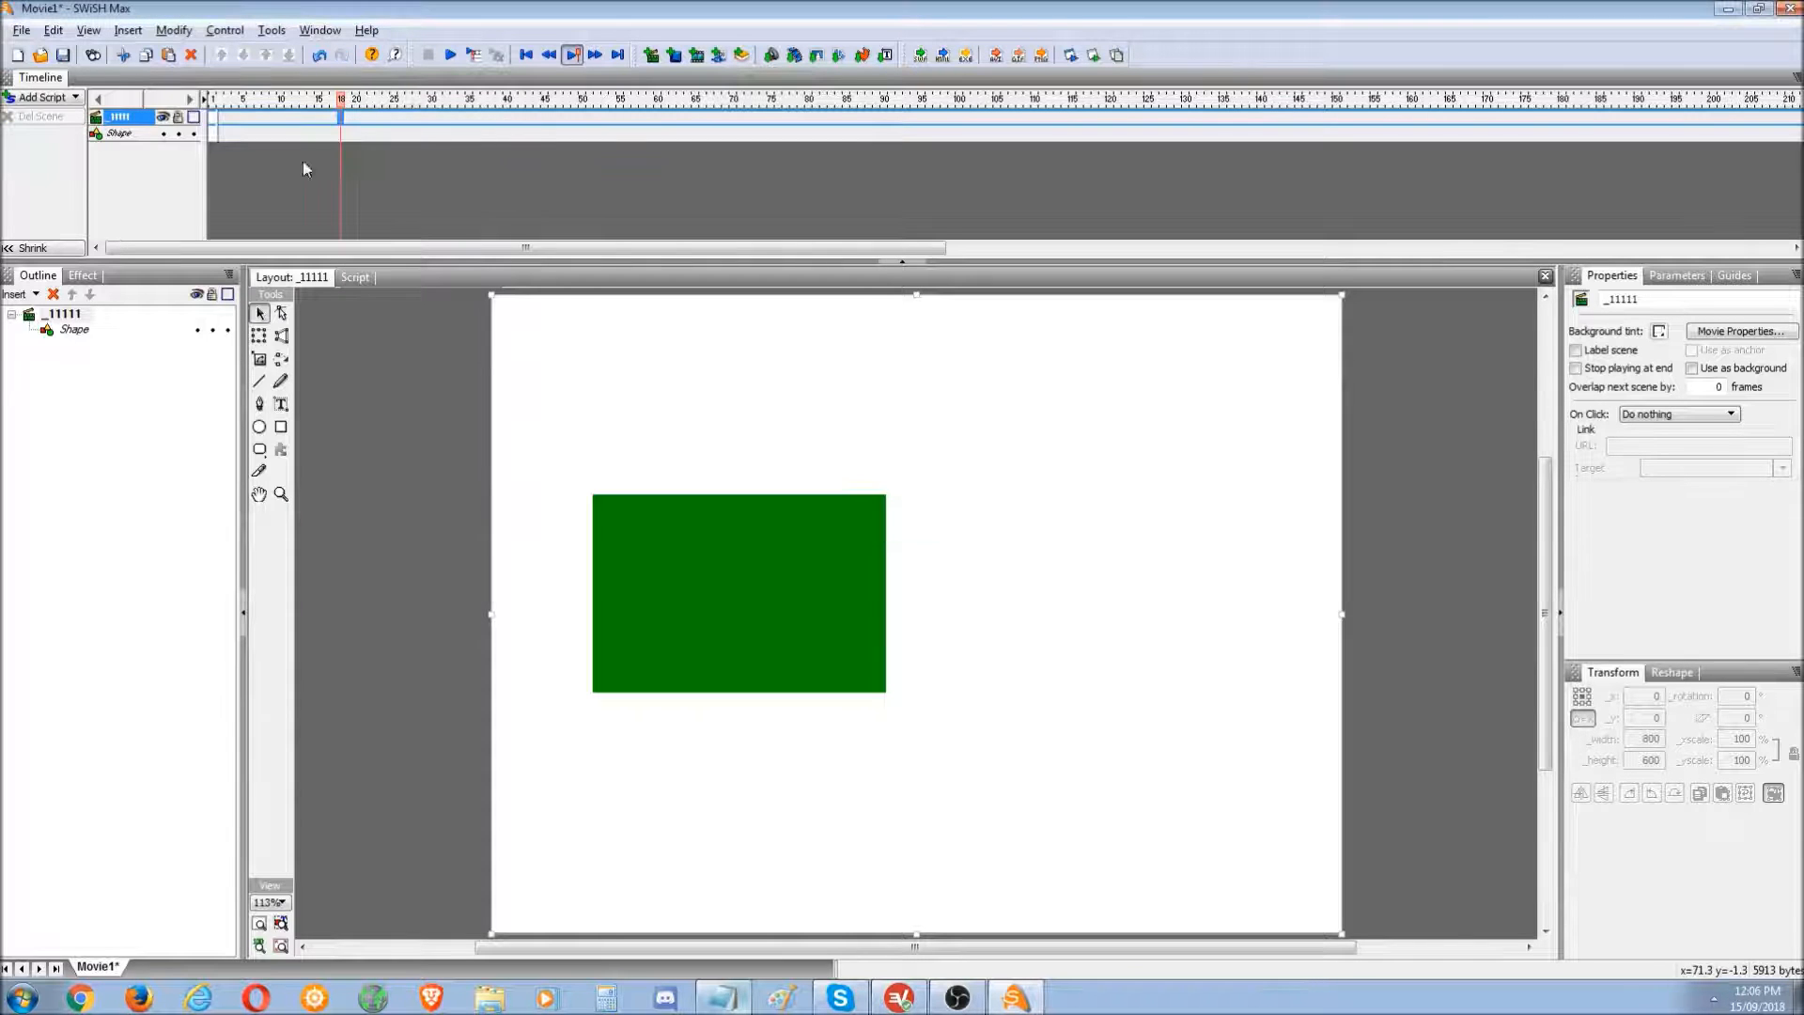
- Add a Move effect to the rectangle at frame 1 and extend it to 30 frames
{"action": "left_click", "coordinate": [212, 137]}
{"action": "right_click", "coordinate": [211, 137]}
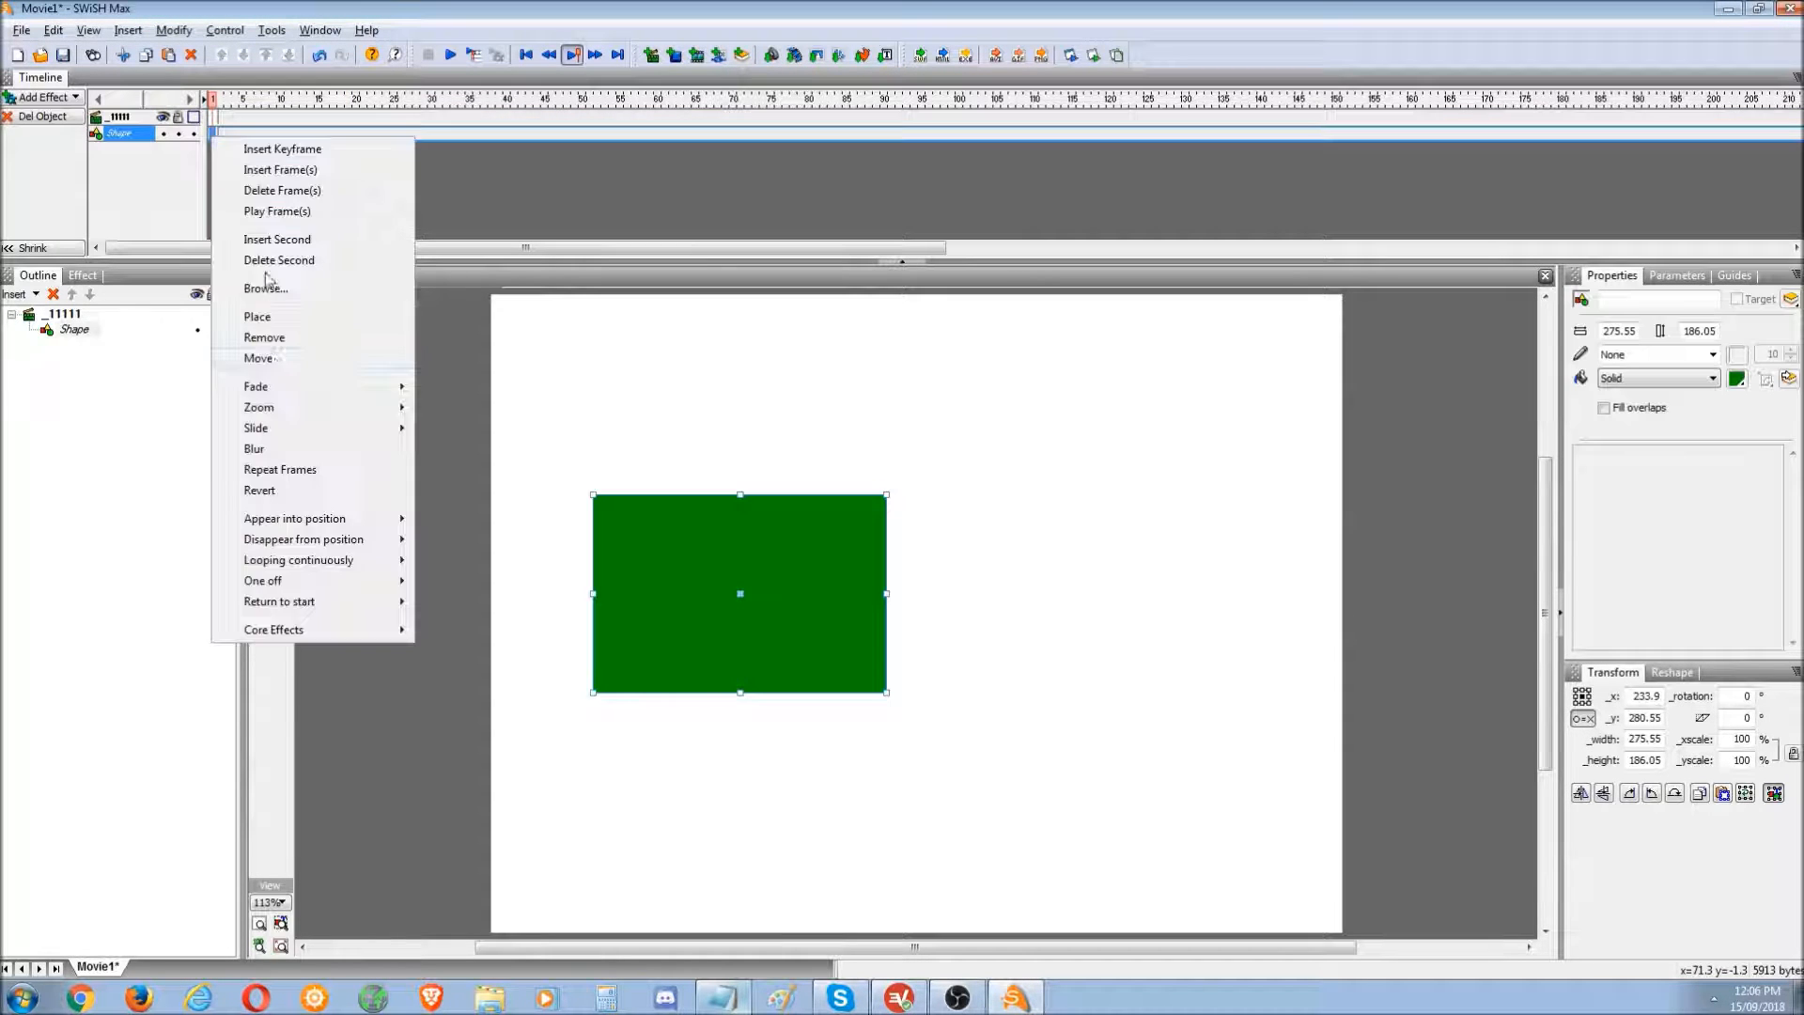
{"action": "left_click", "coordinate": [261, 359]}
{"action": "left_click_drag", "start_coordinate": [279, 134], "coordinate": [434, 154]}
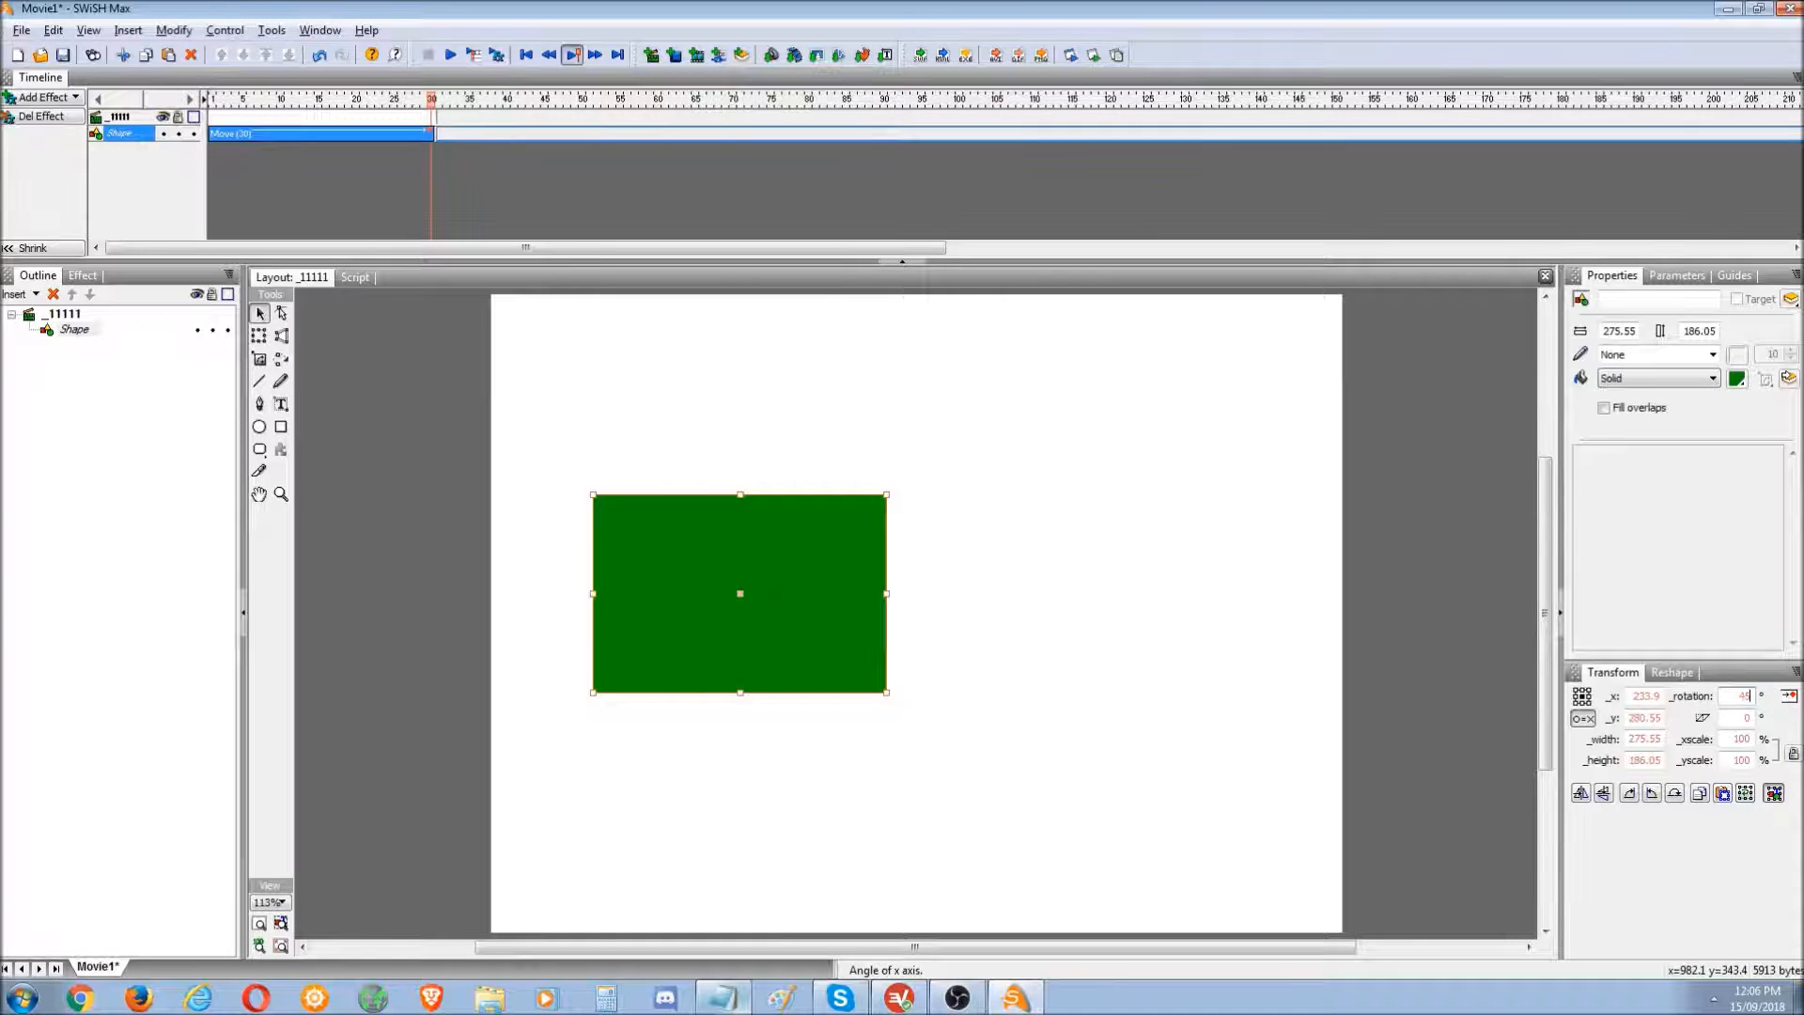
- At the end of the Move effect, rotate the rectangle to 45° and move it across the stage to about X 594, Y 296
{"action": "key", "text": "Return"}
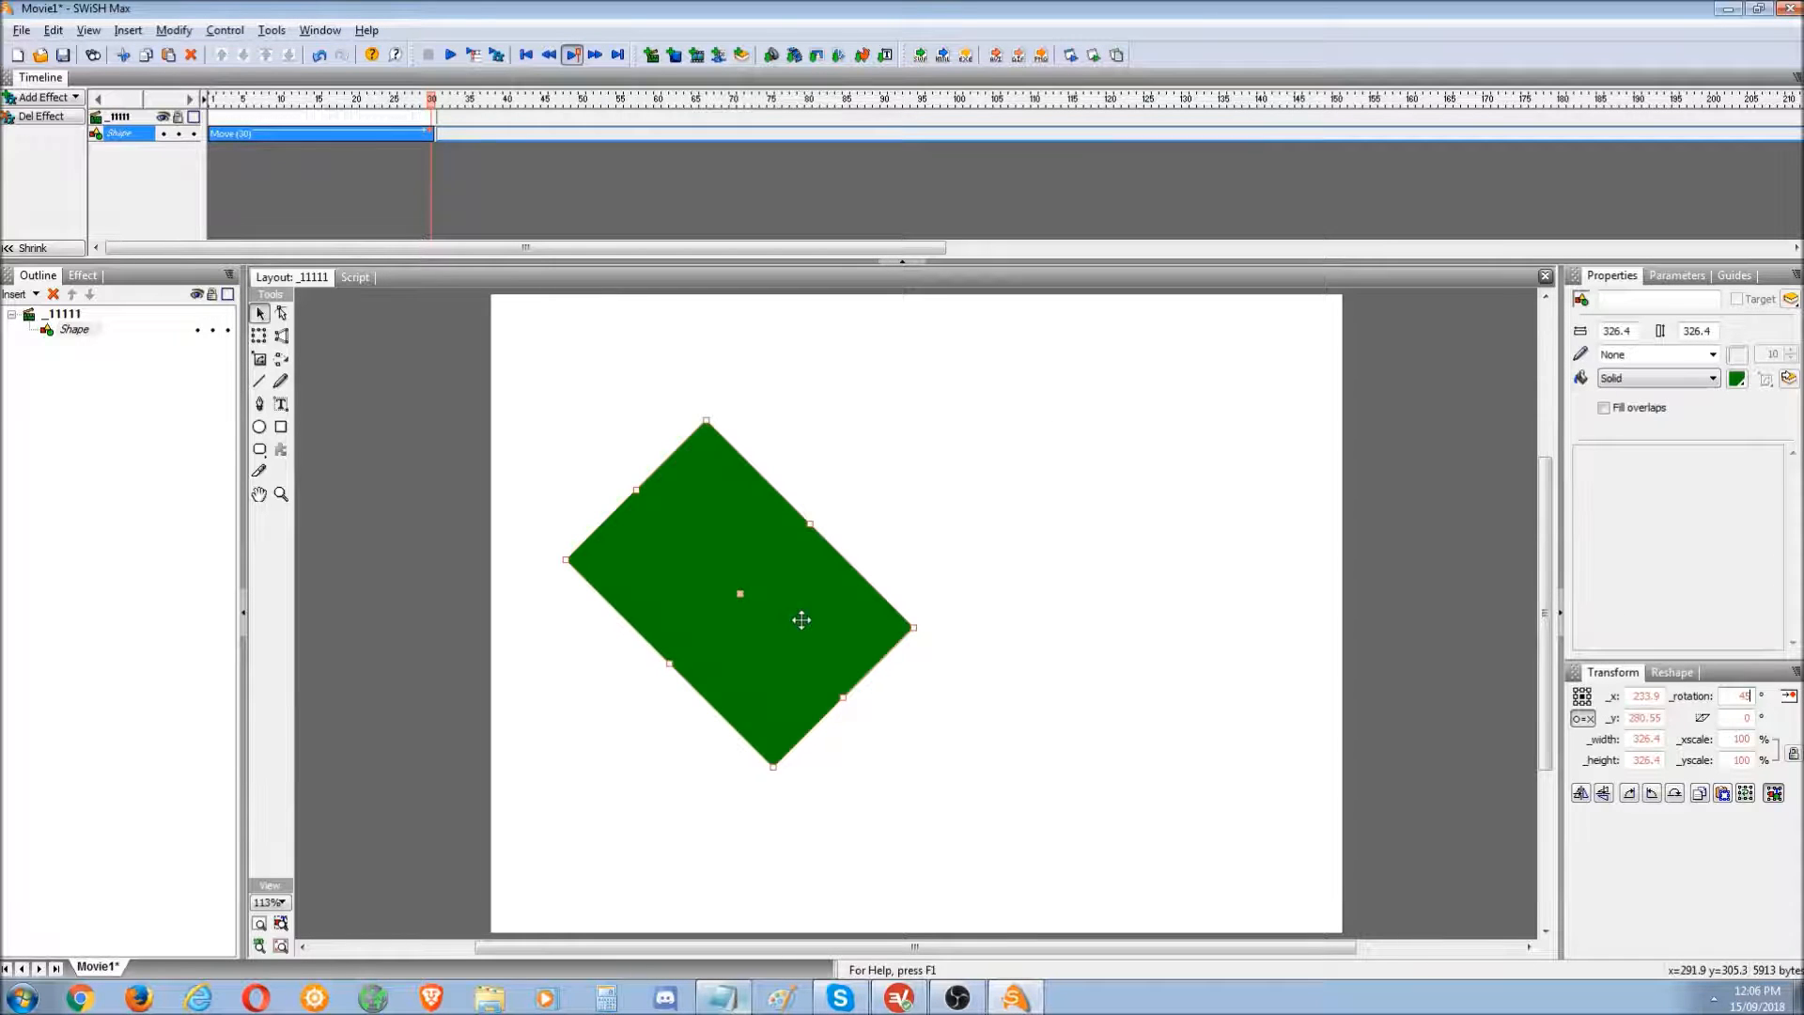
{"action": "left_click_drag", "start_coordinate": [802, 620], "coordinate": [1184, 631]}
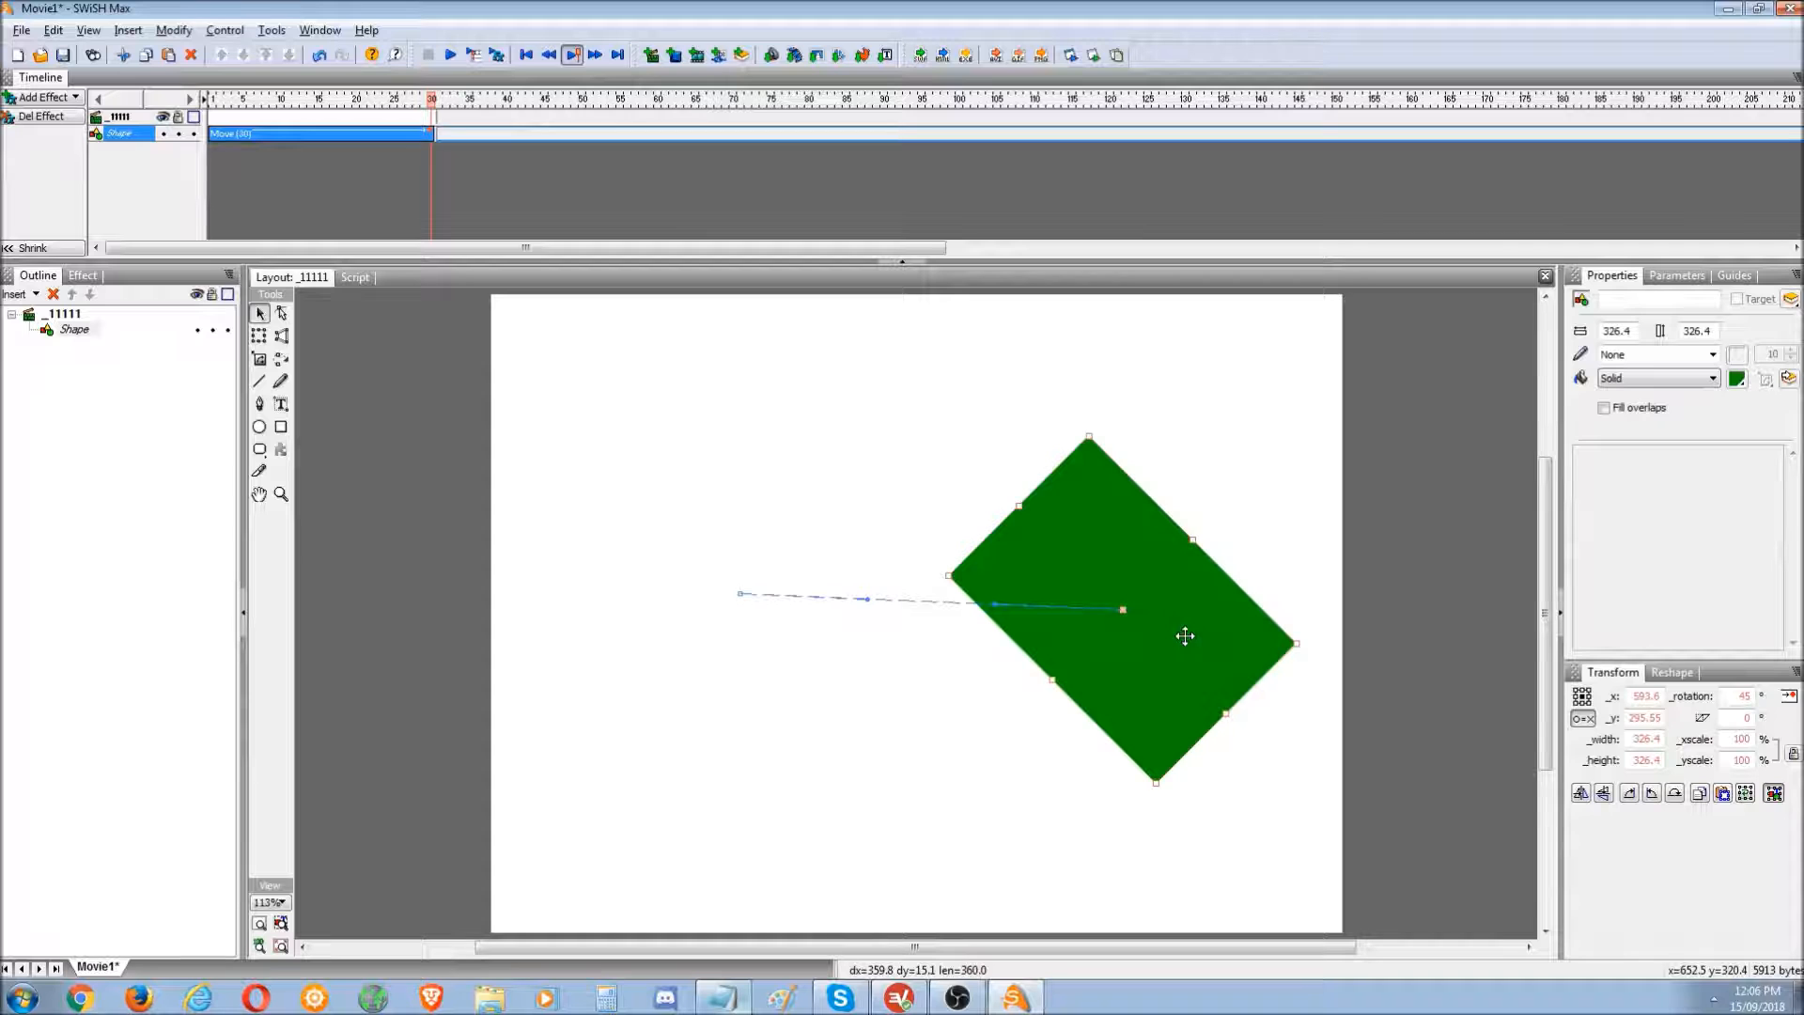
- Set the playhead to frame 37 and test the movie in the Flash player, closing the preview
{"action": "left_click_drag", "start_coordinate": [432, 99], "coordinate": [485, 111]}
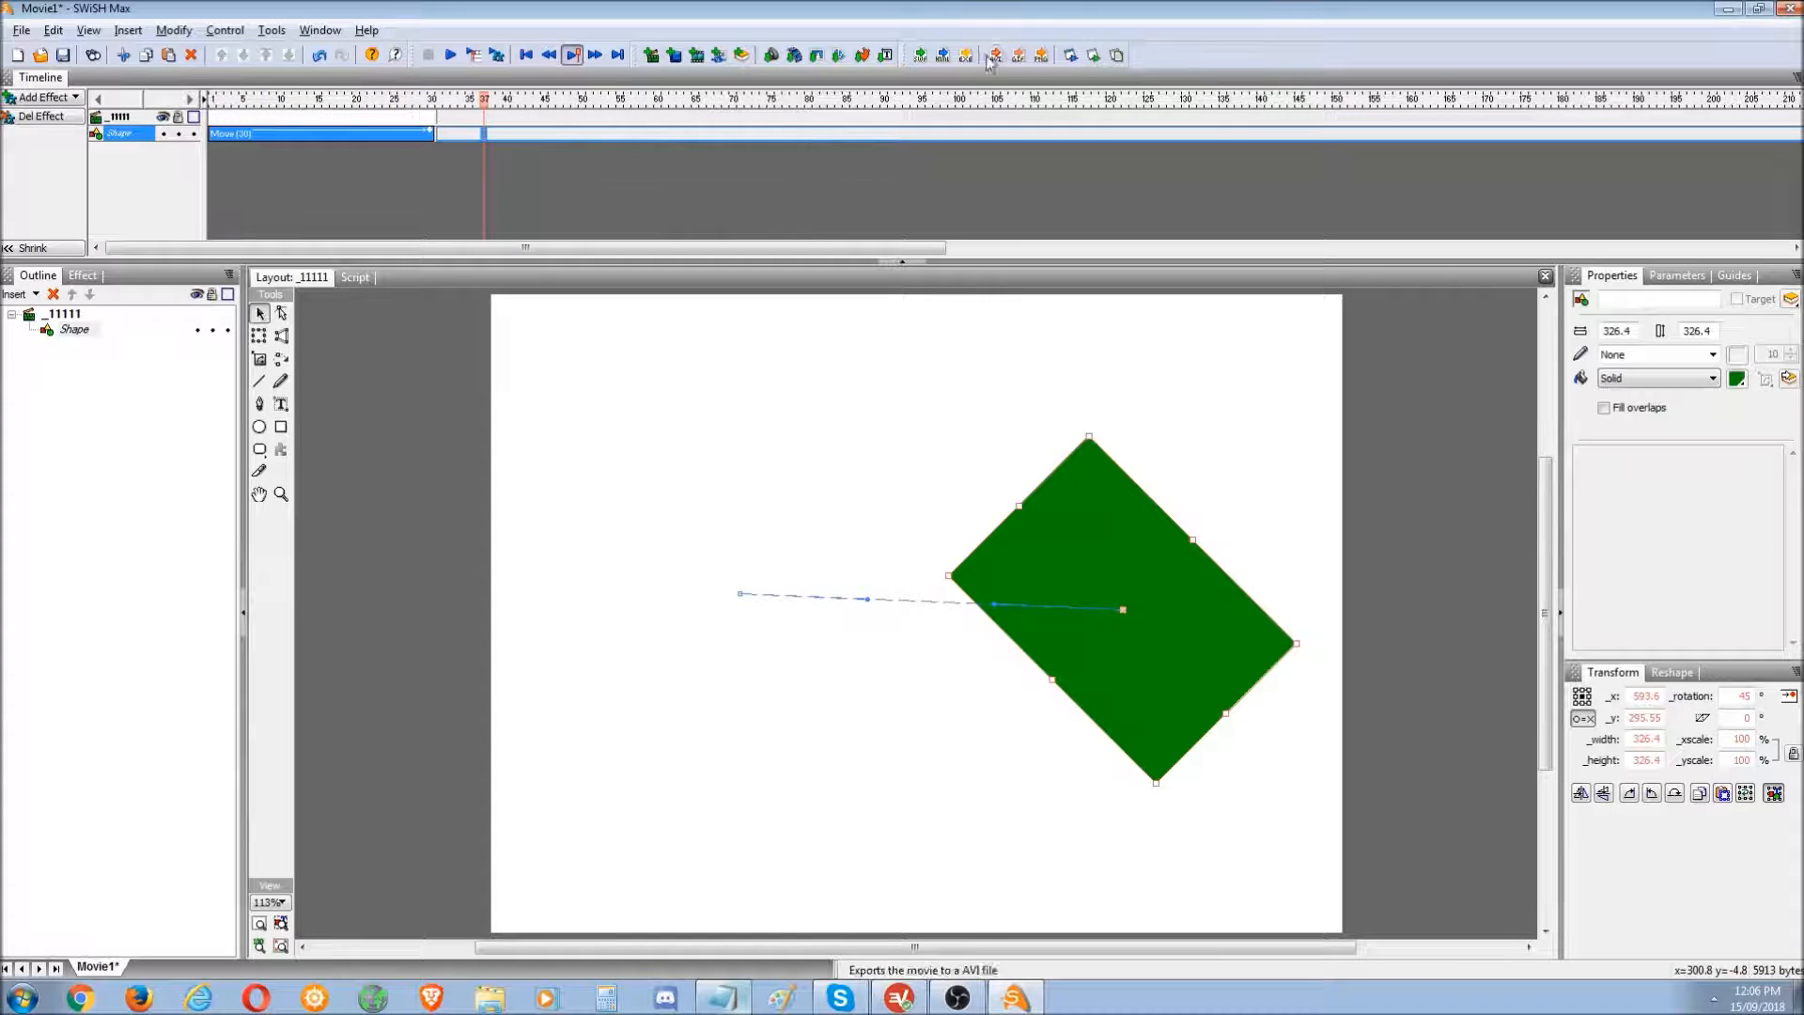
{"action": "left_click", "coordinate": [1094, 57]}
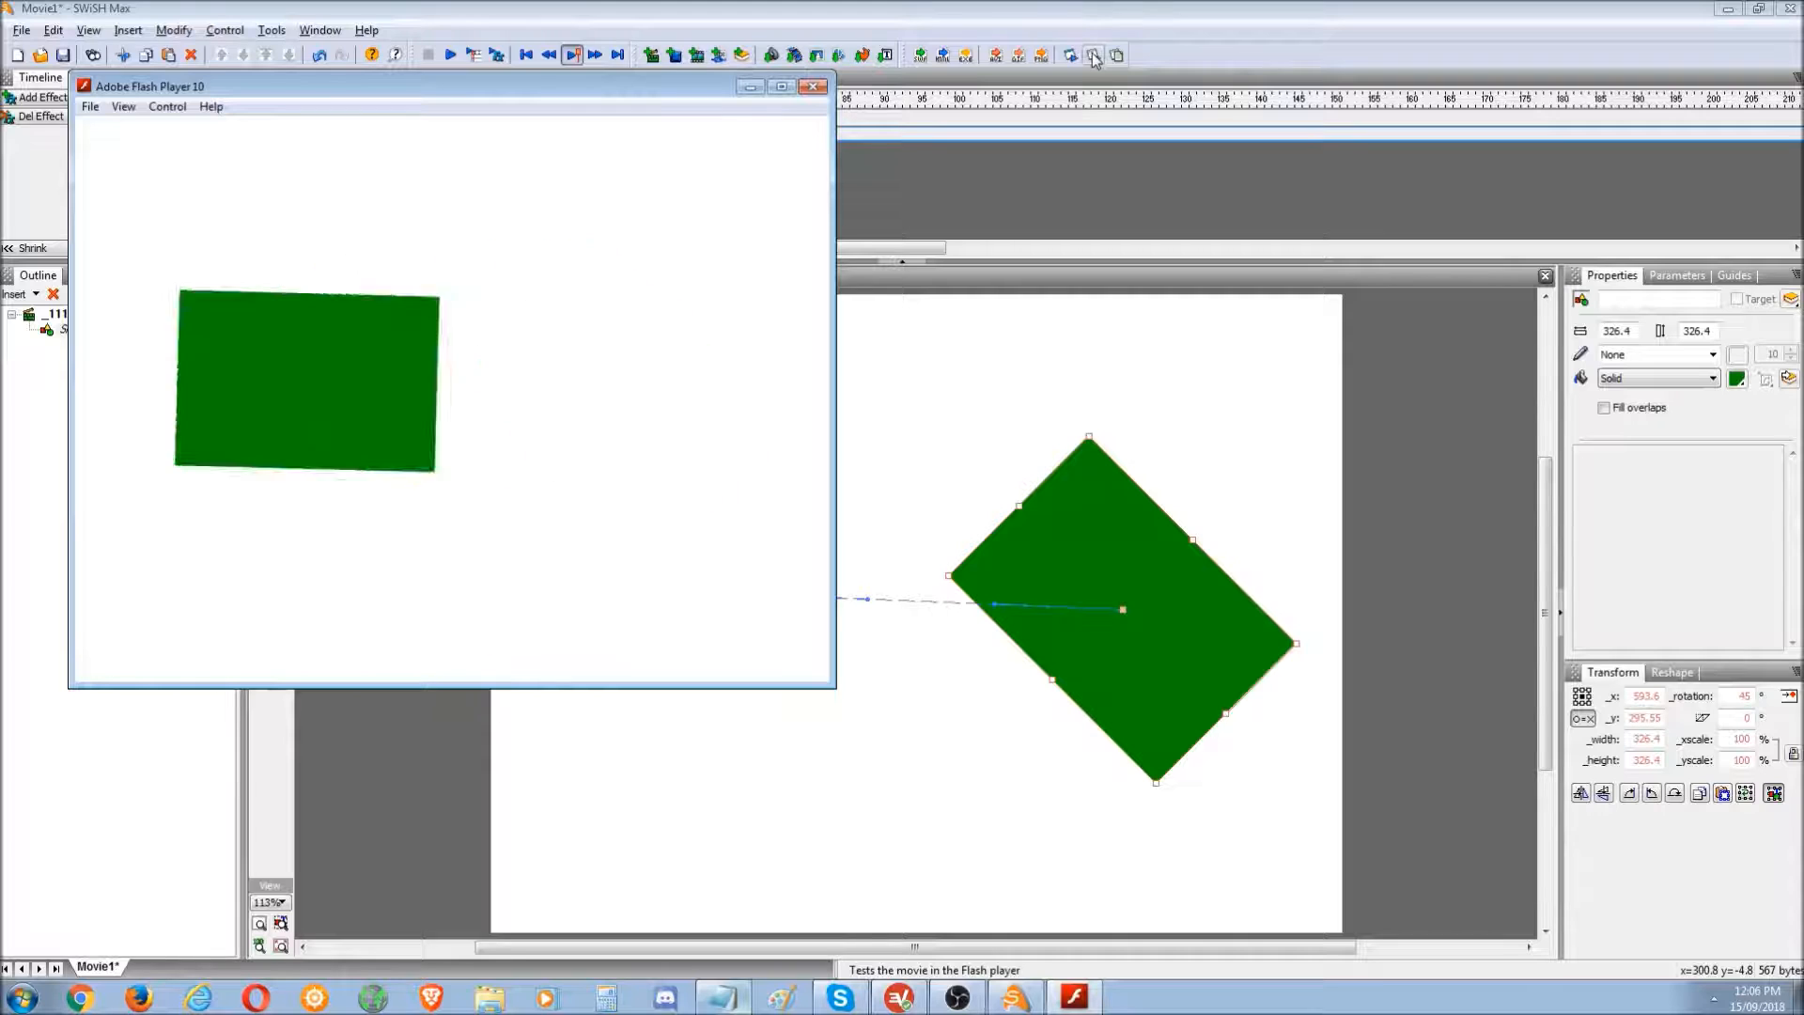
{"action": "left_click", "coordinate": [813, 87]}
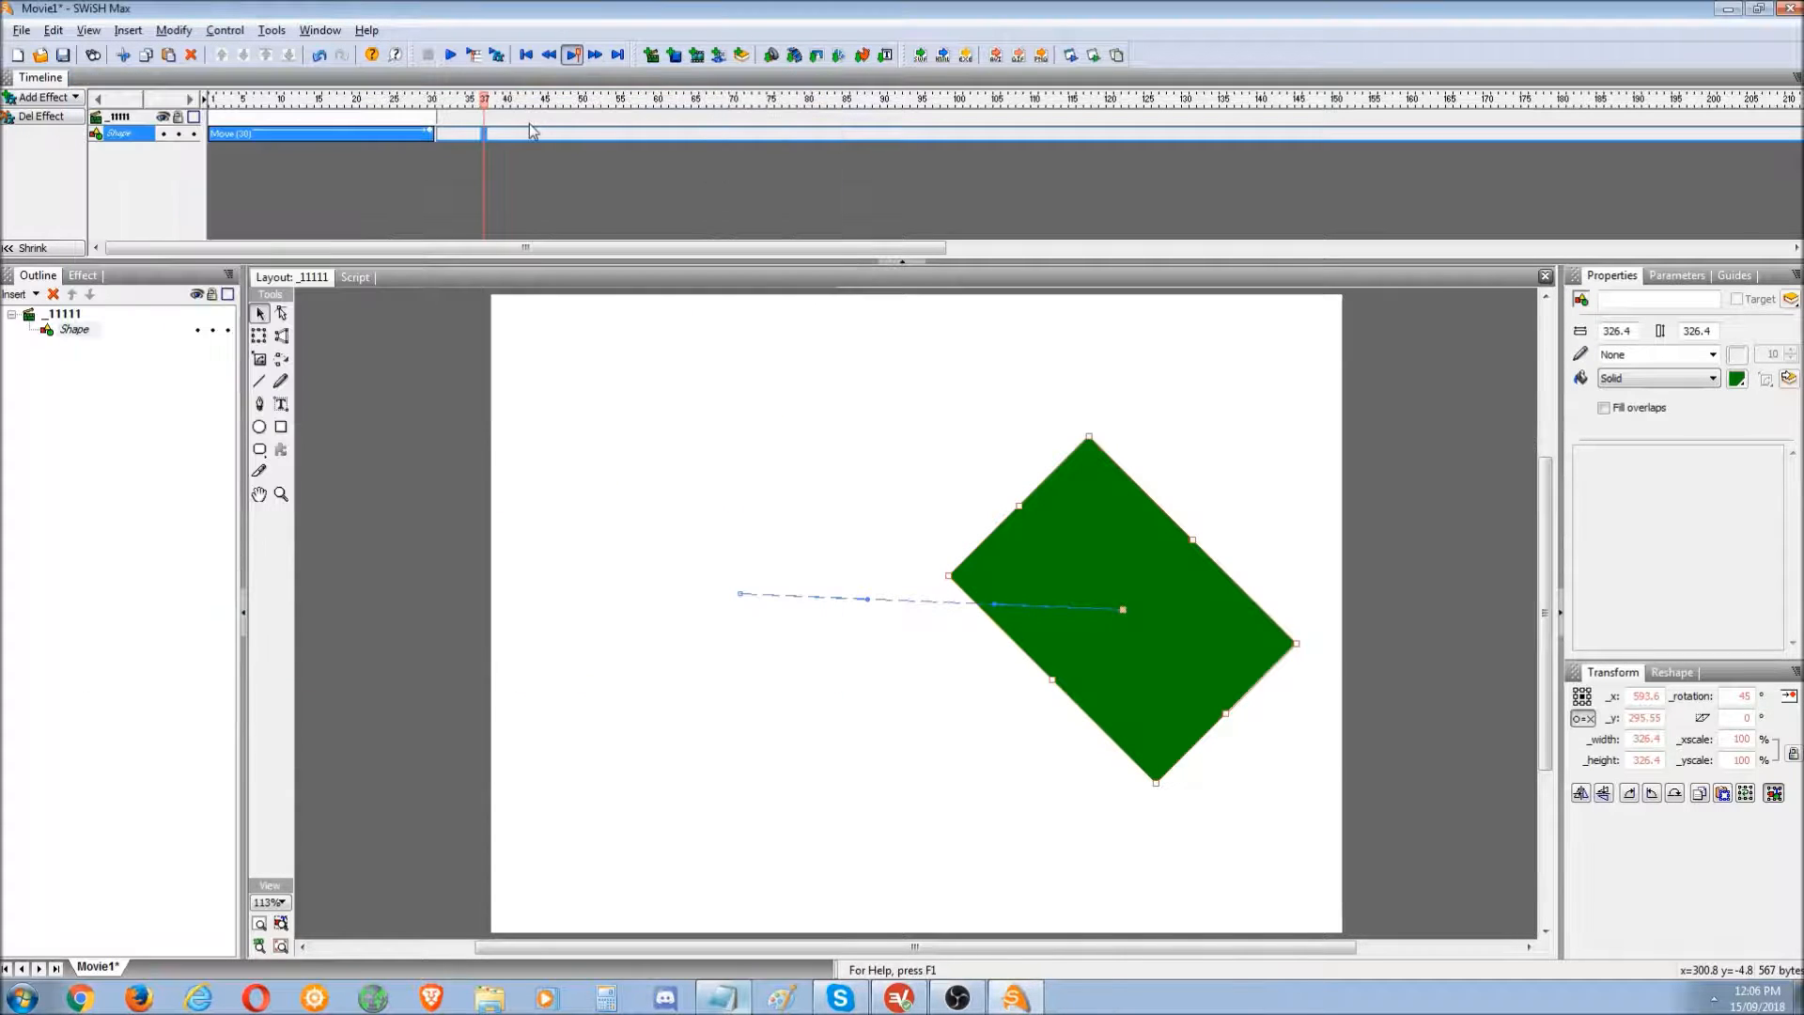
- Replace the rectangle's Move effect with a Place effect at frame 1
{"action": "left_click", "coordinate": [395, 134]}
{"action": "key", "text": "Delete"}
{"action": "left_click", "coordinate": [215, 134]}
{"action": "right_click", "coordinate": [215, 134]}
{"action": "left_click", "coordinate": [280, 321]}
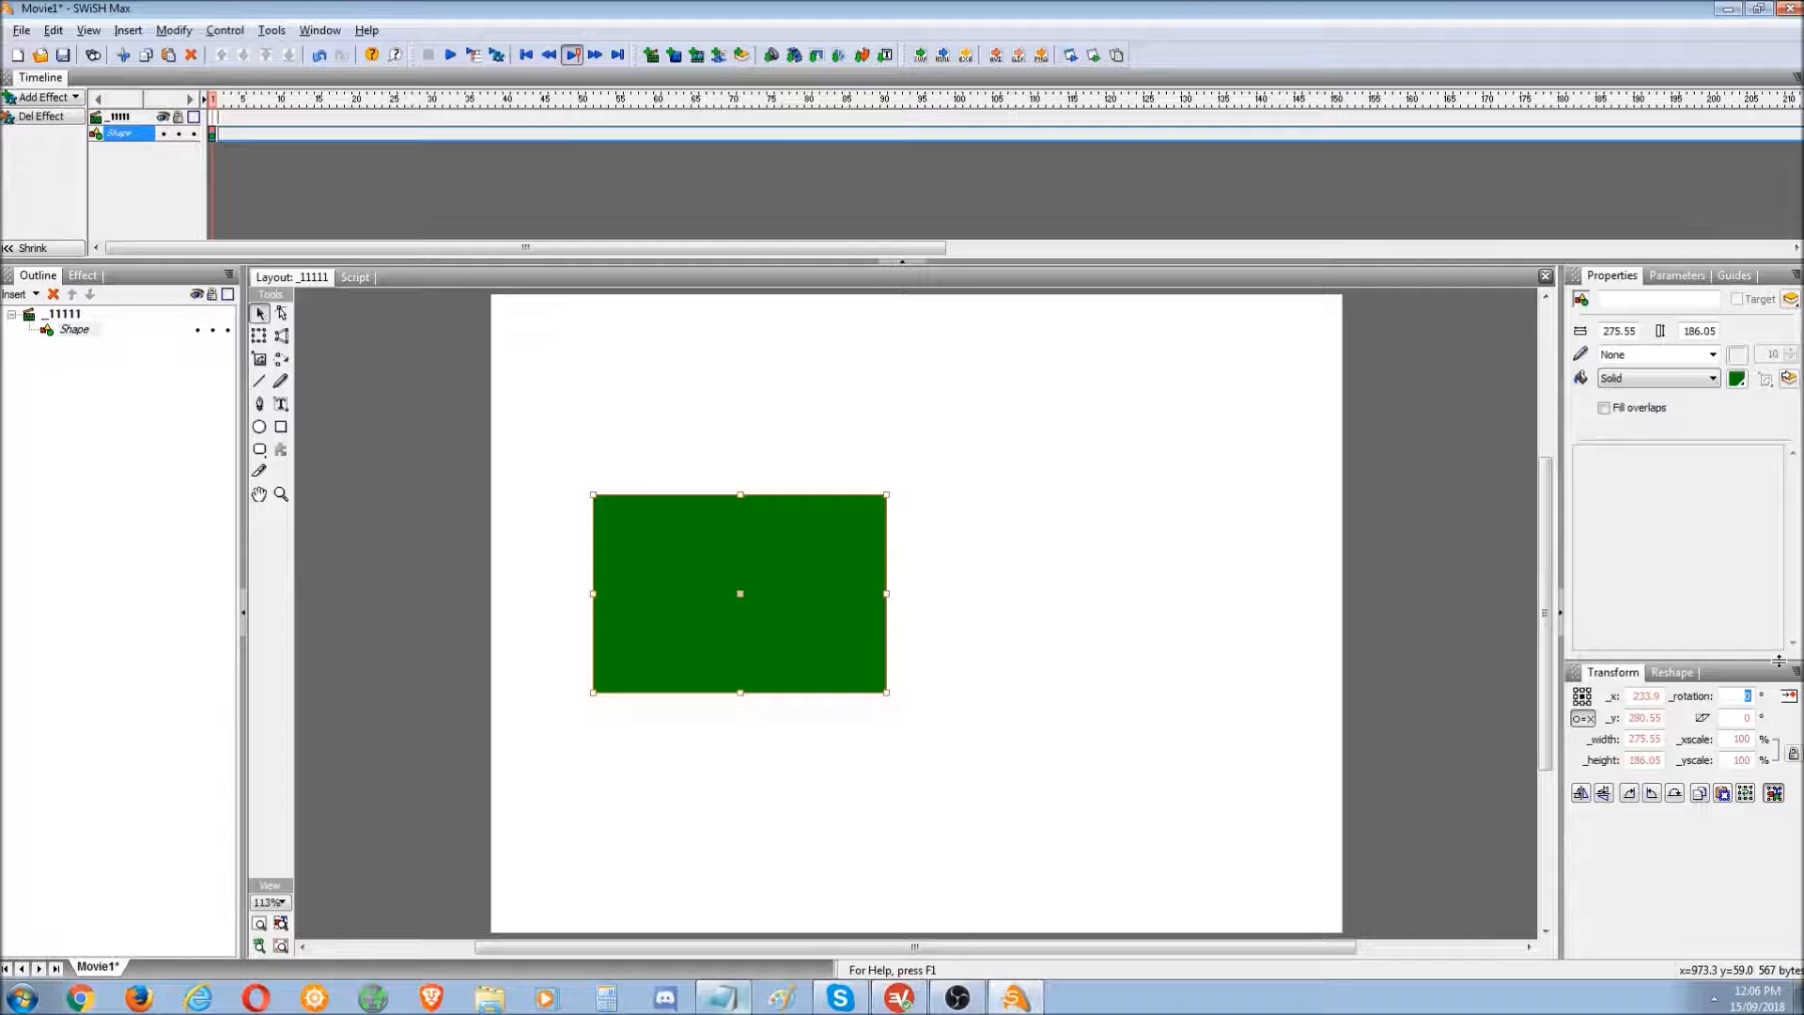
- Set the rectangle's rotation at frame 1 to 45° and test the movie in the Flash player, closing the preview
{"action": "type", "text": "45"}
{"action": "key", "text": "Return"}
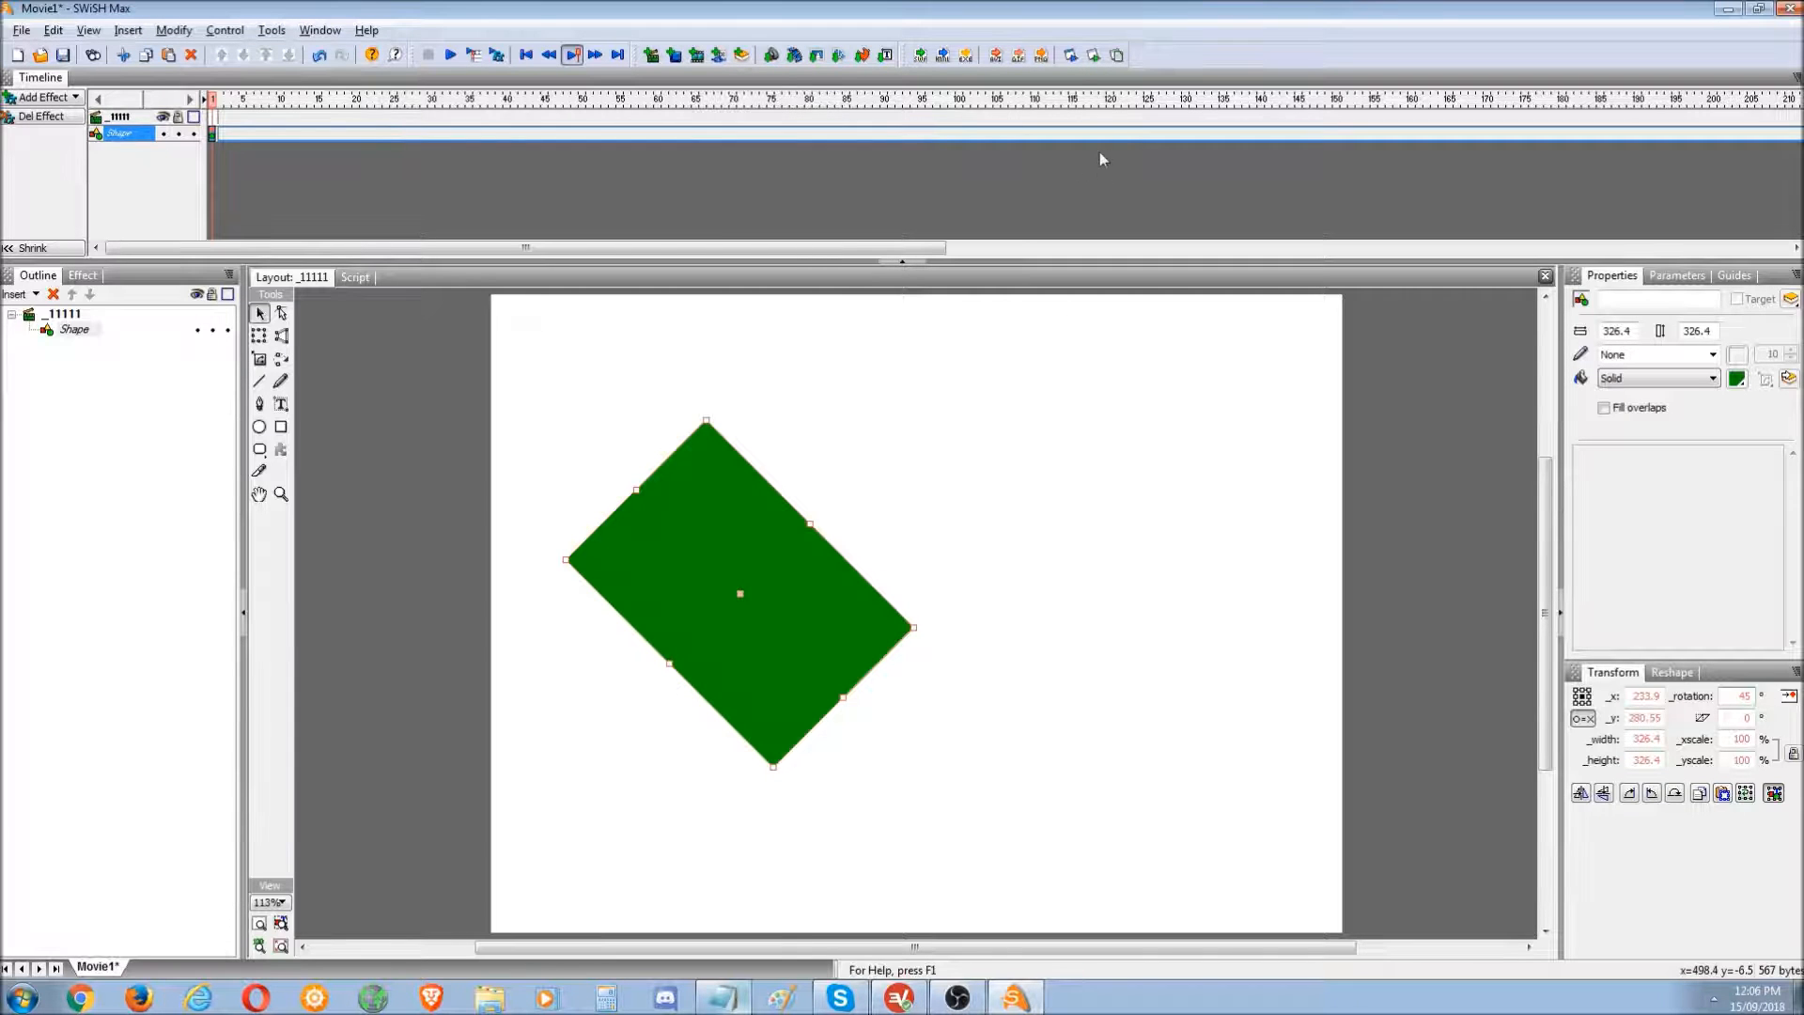
{"action": "left_click", "coordinate": [1094, 55]}
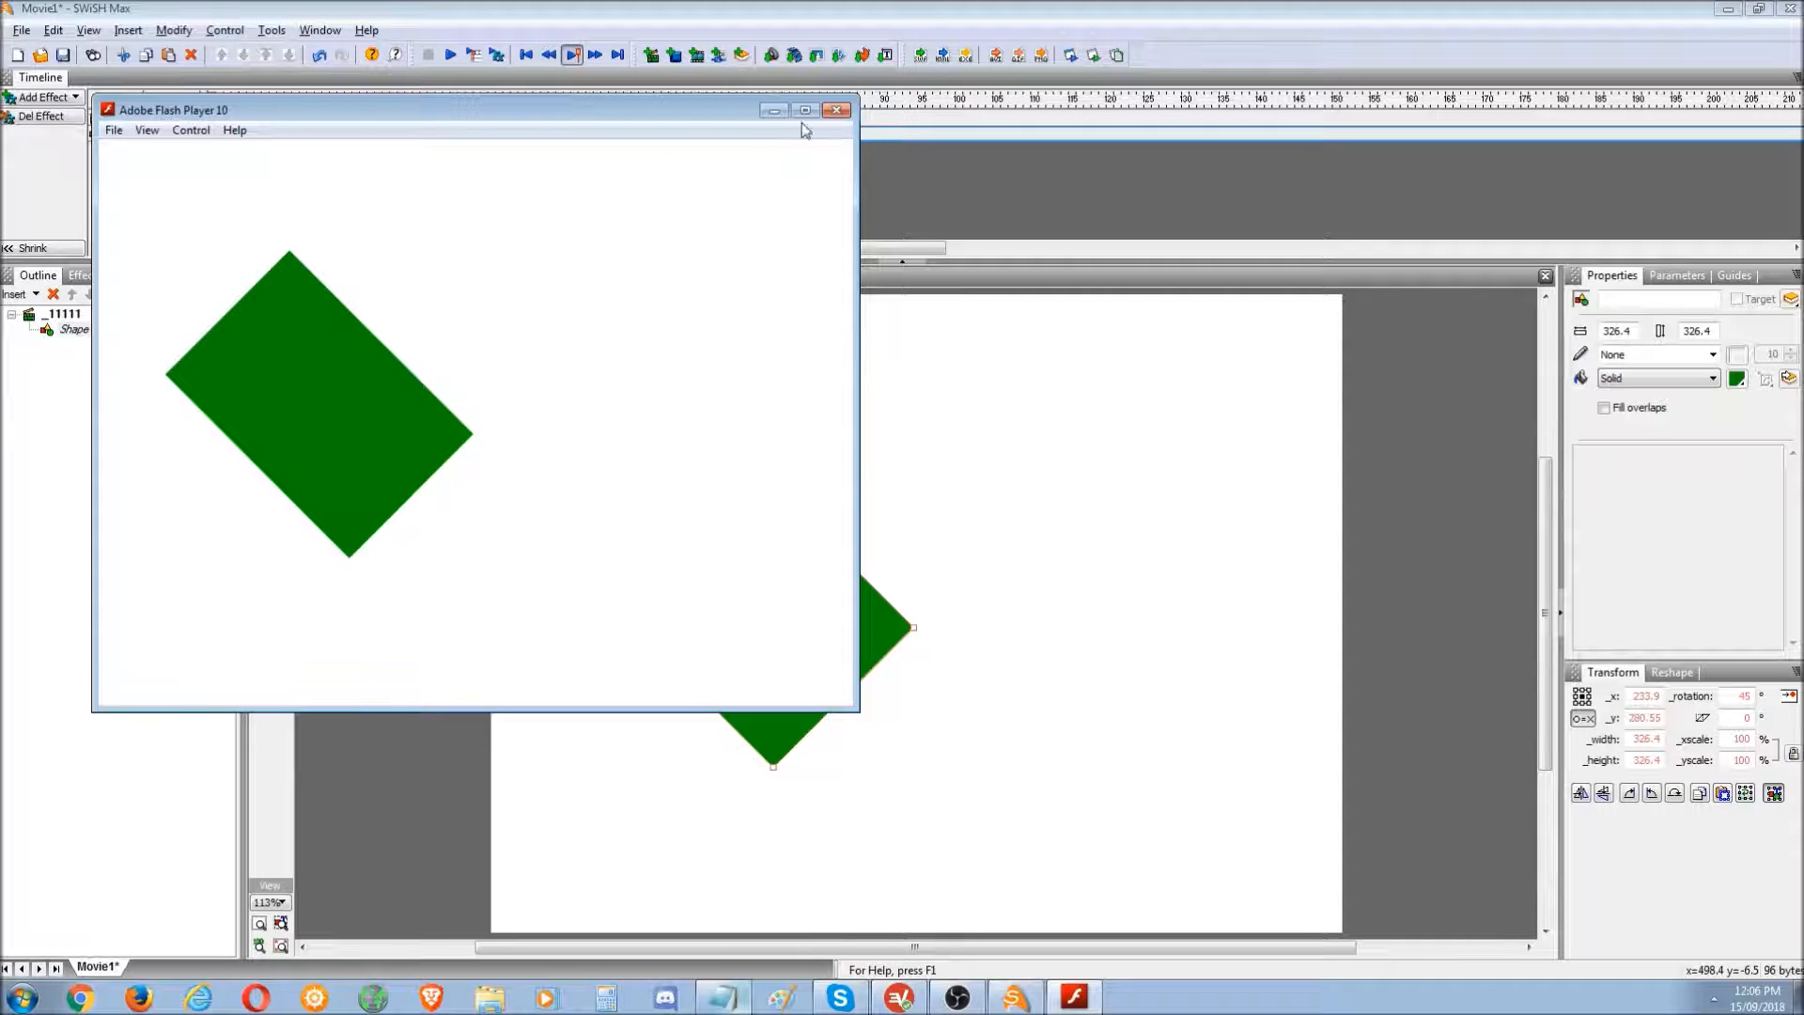
{"action": "left_click", "coordinate": [836, 110]}
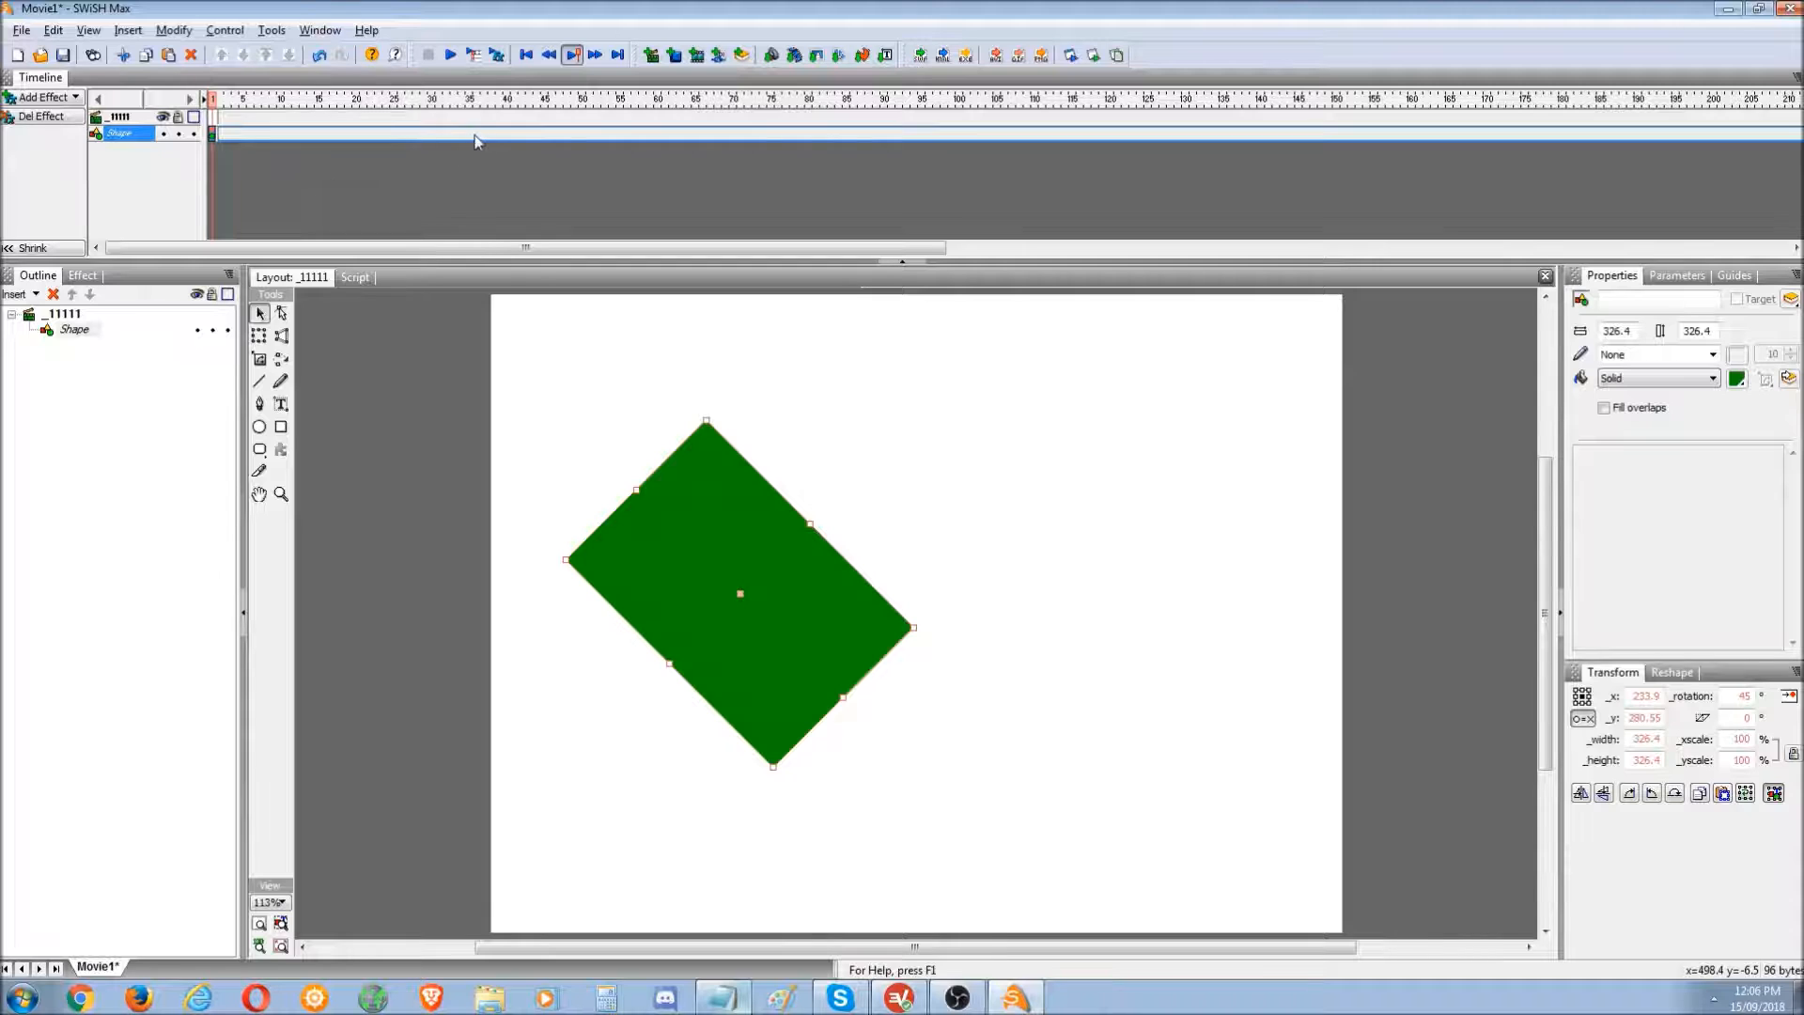
- Add a Place effect at frame 40 with a 20° rotation and test the movie, closing the preview
{"action": "right_click", "coordinate": [505, 137]}
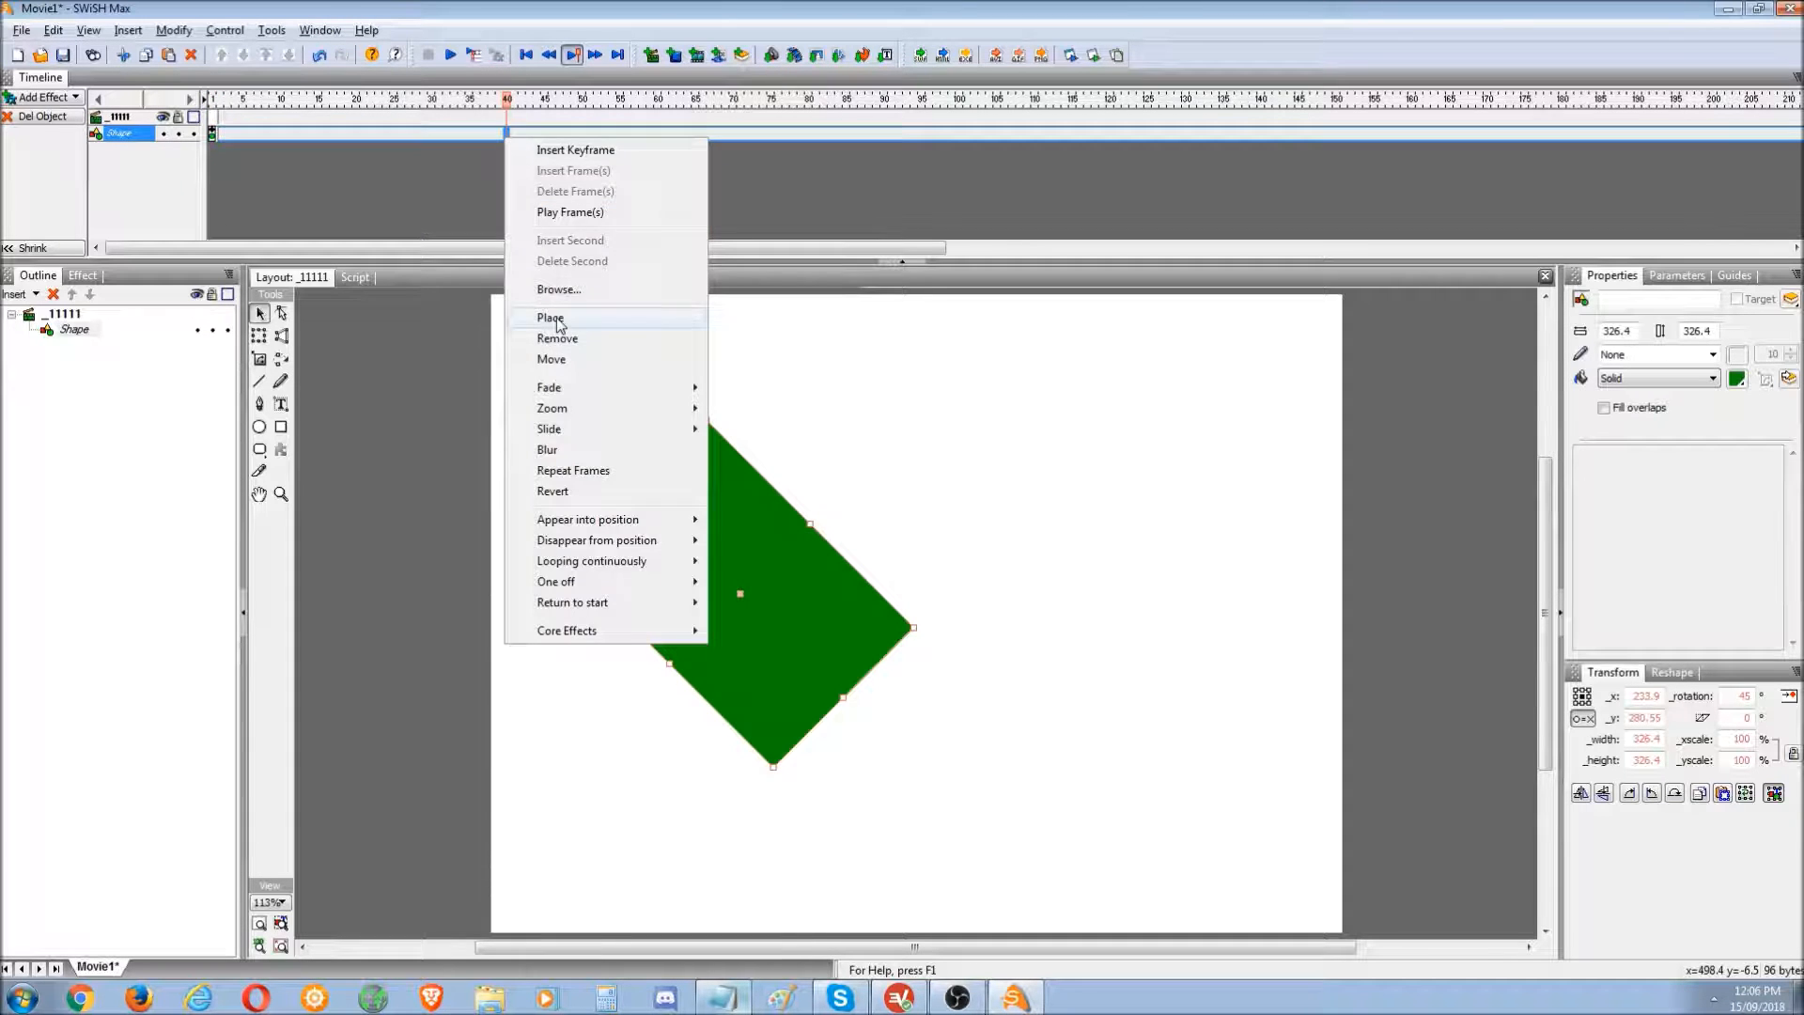
{"action": "left_click", "coordinate": [610, 314]}
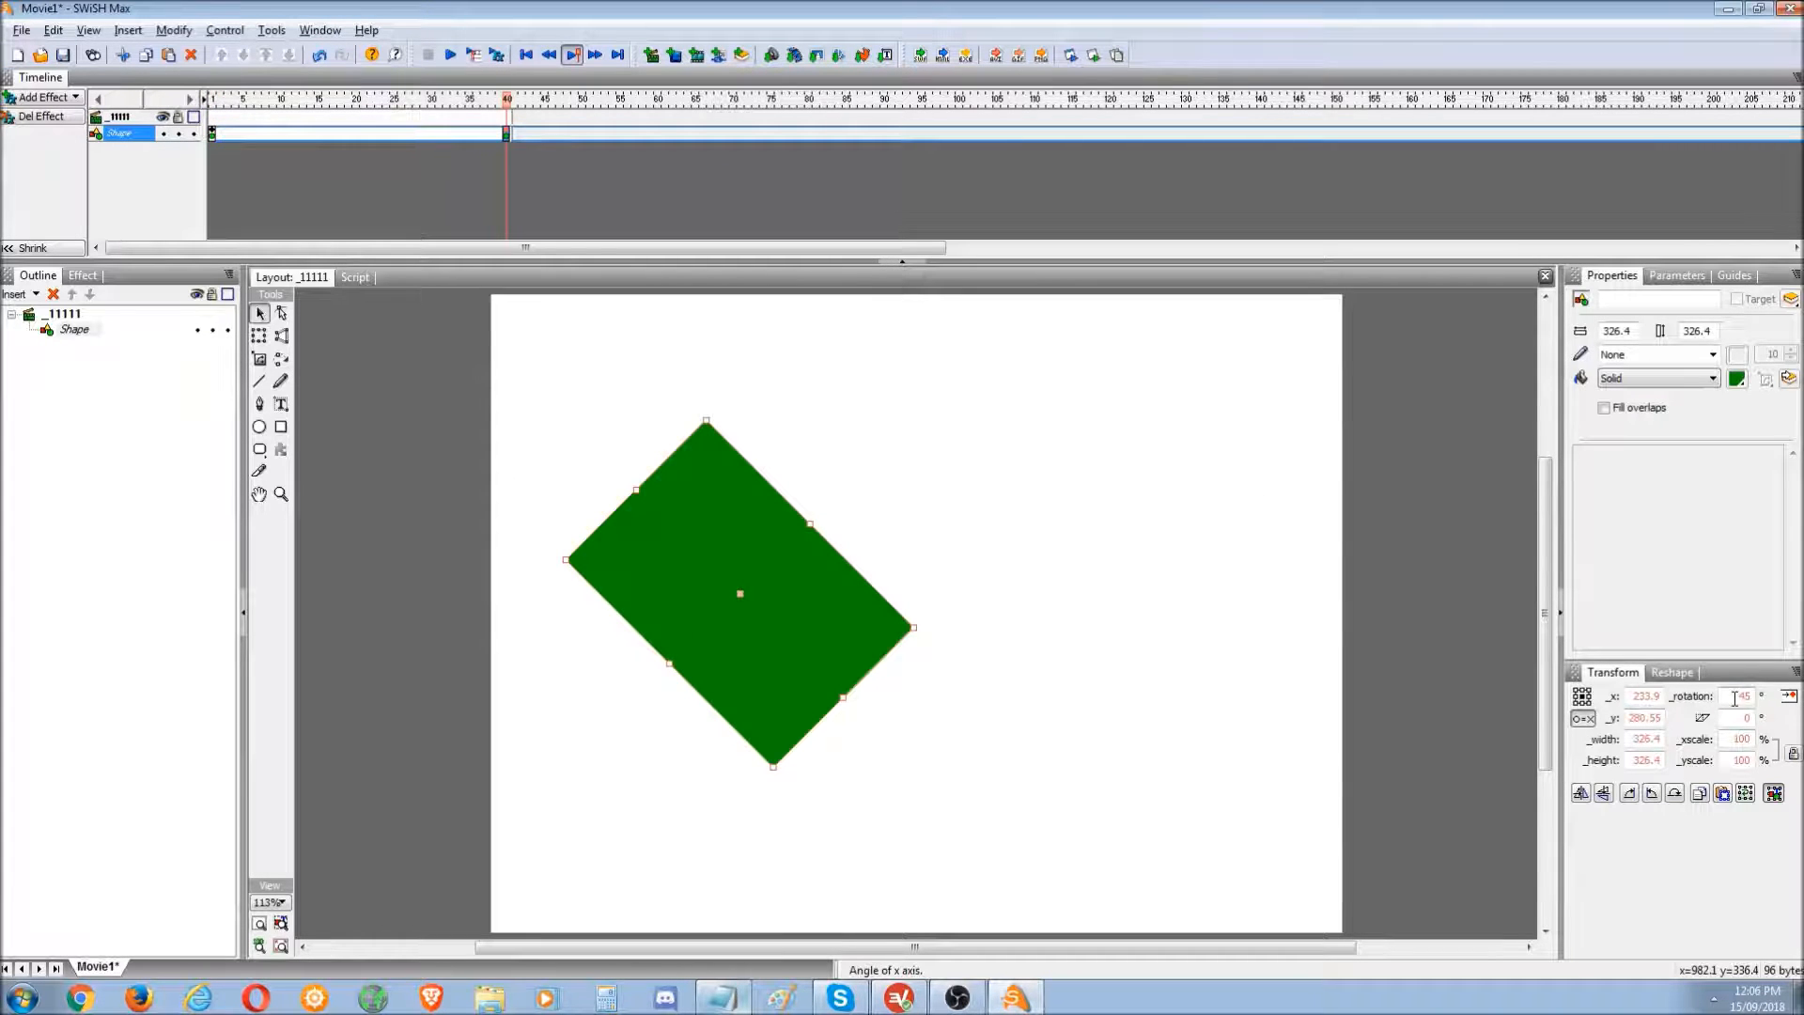
{"action": "type", "text": "22"}
{"action": "key", "text": "BackSpace"}
{"action": "type", "text": "0"}
{"action": "key", "text": "Return"}
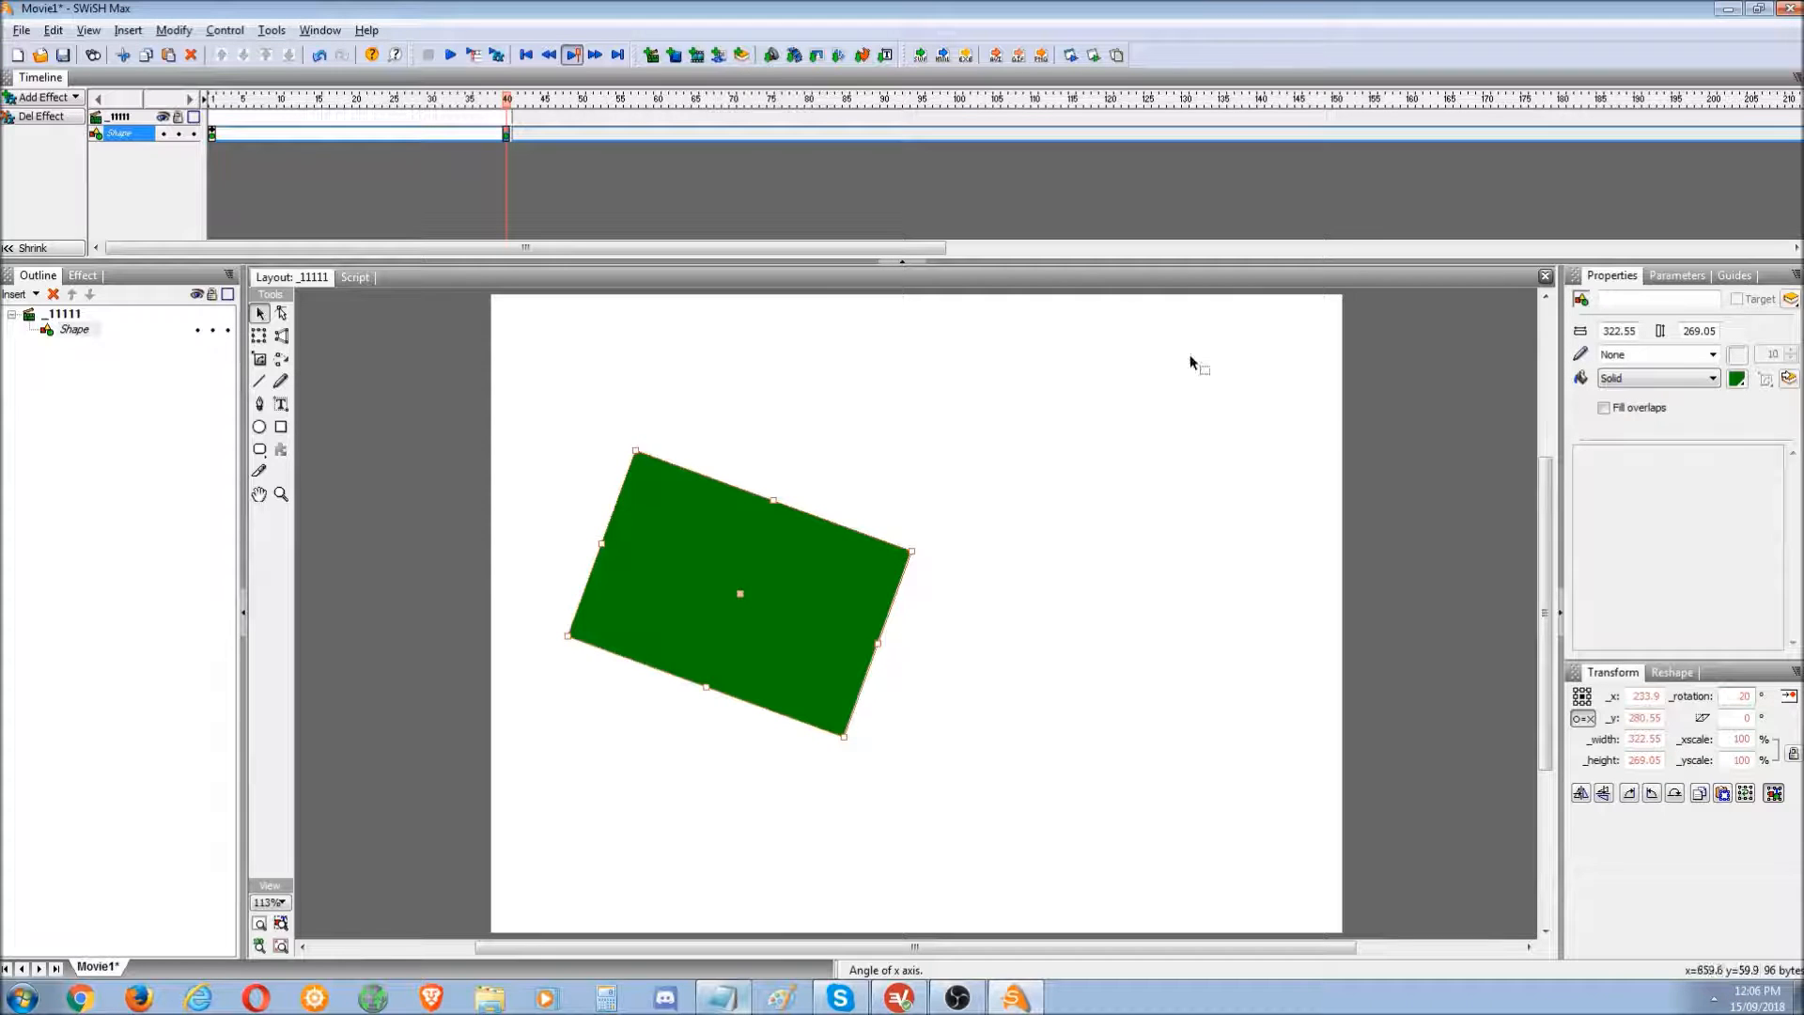
{"action": "left_click", "coordinate": [1095, 57]}
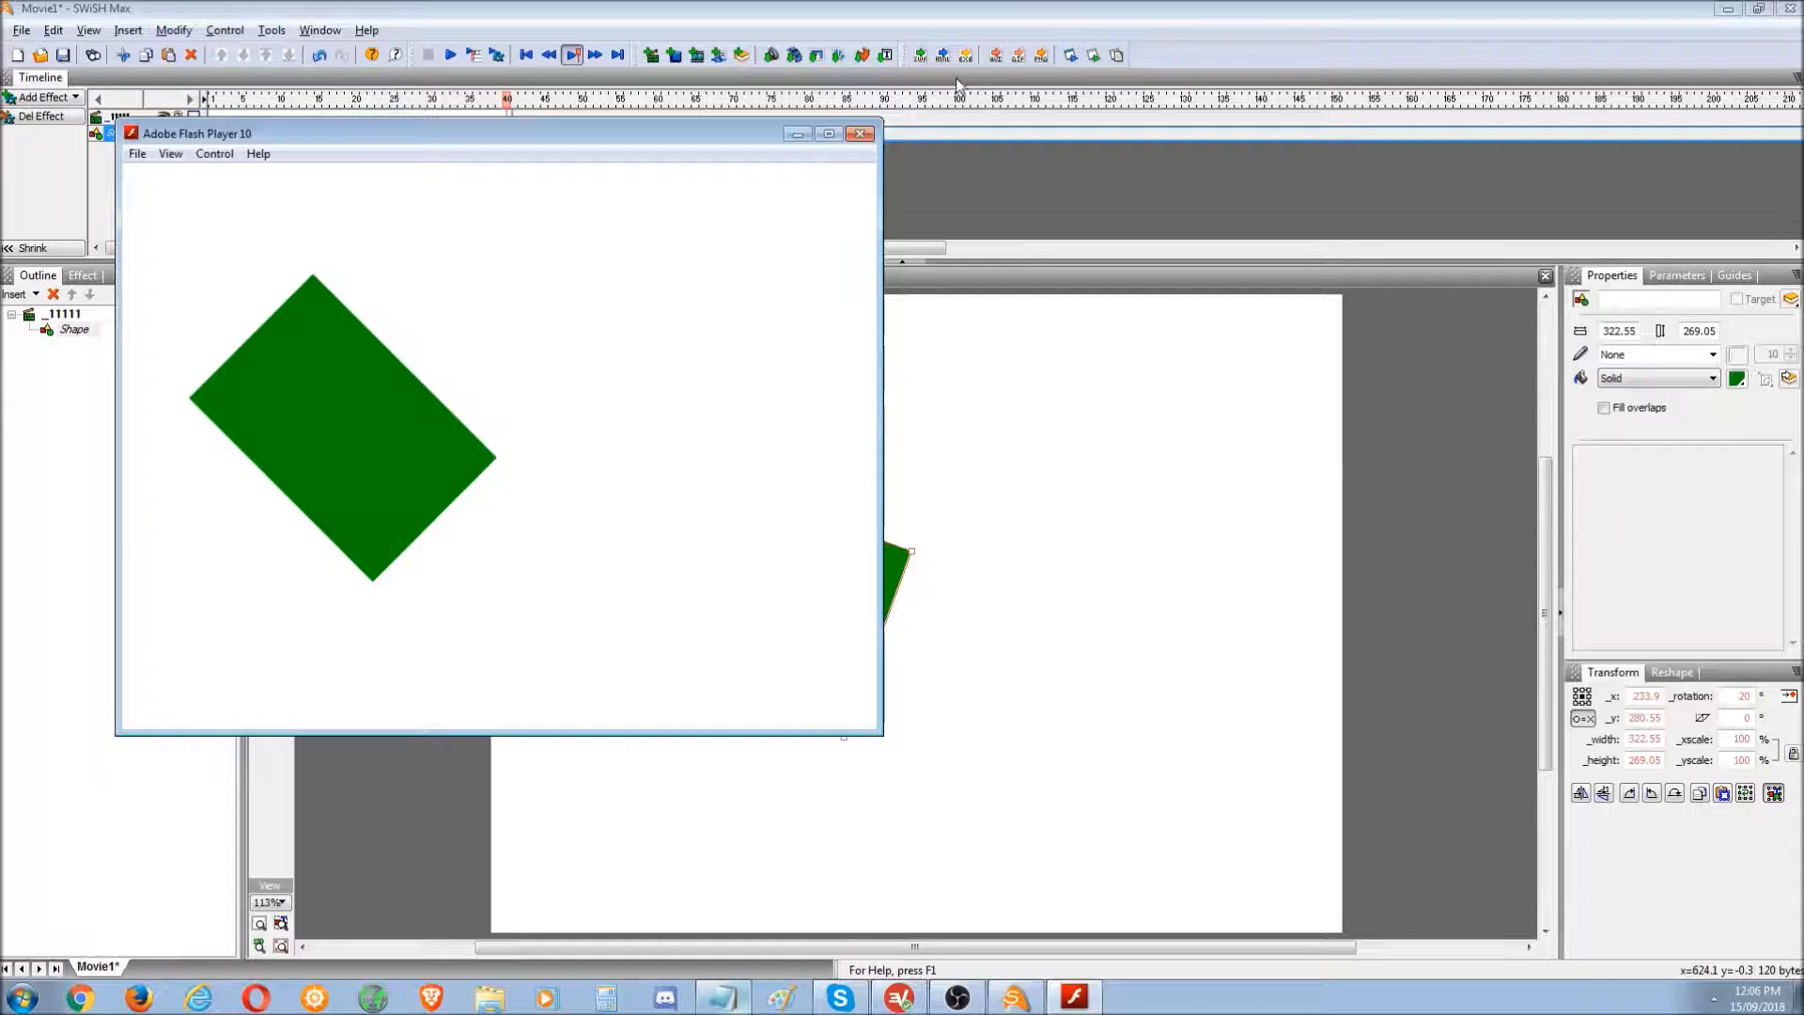
{"action": "left_click", "coordinate": [861, 136]}
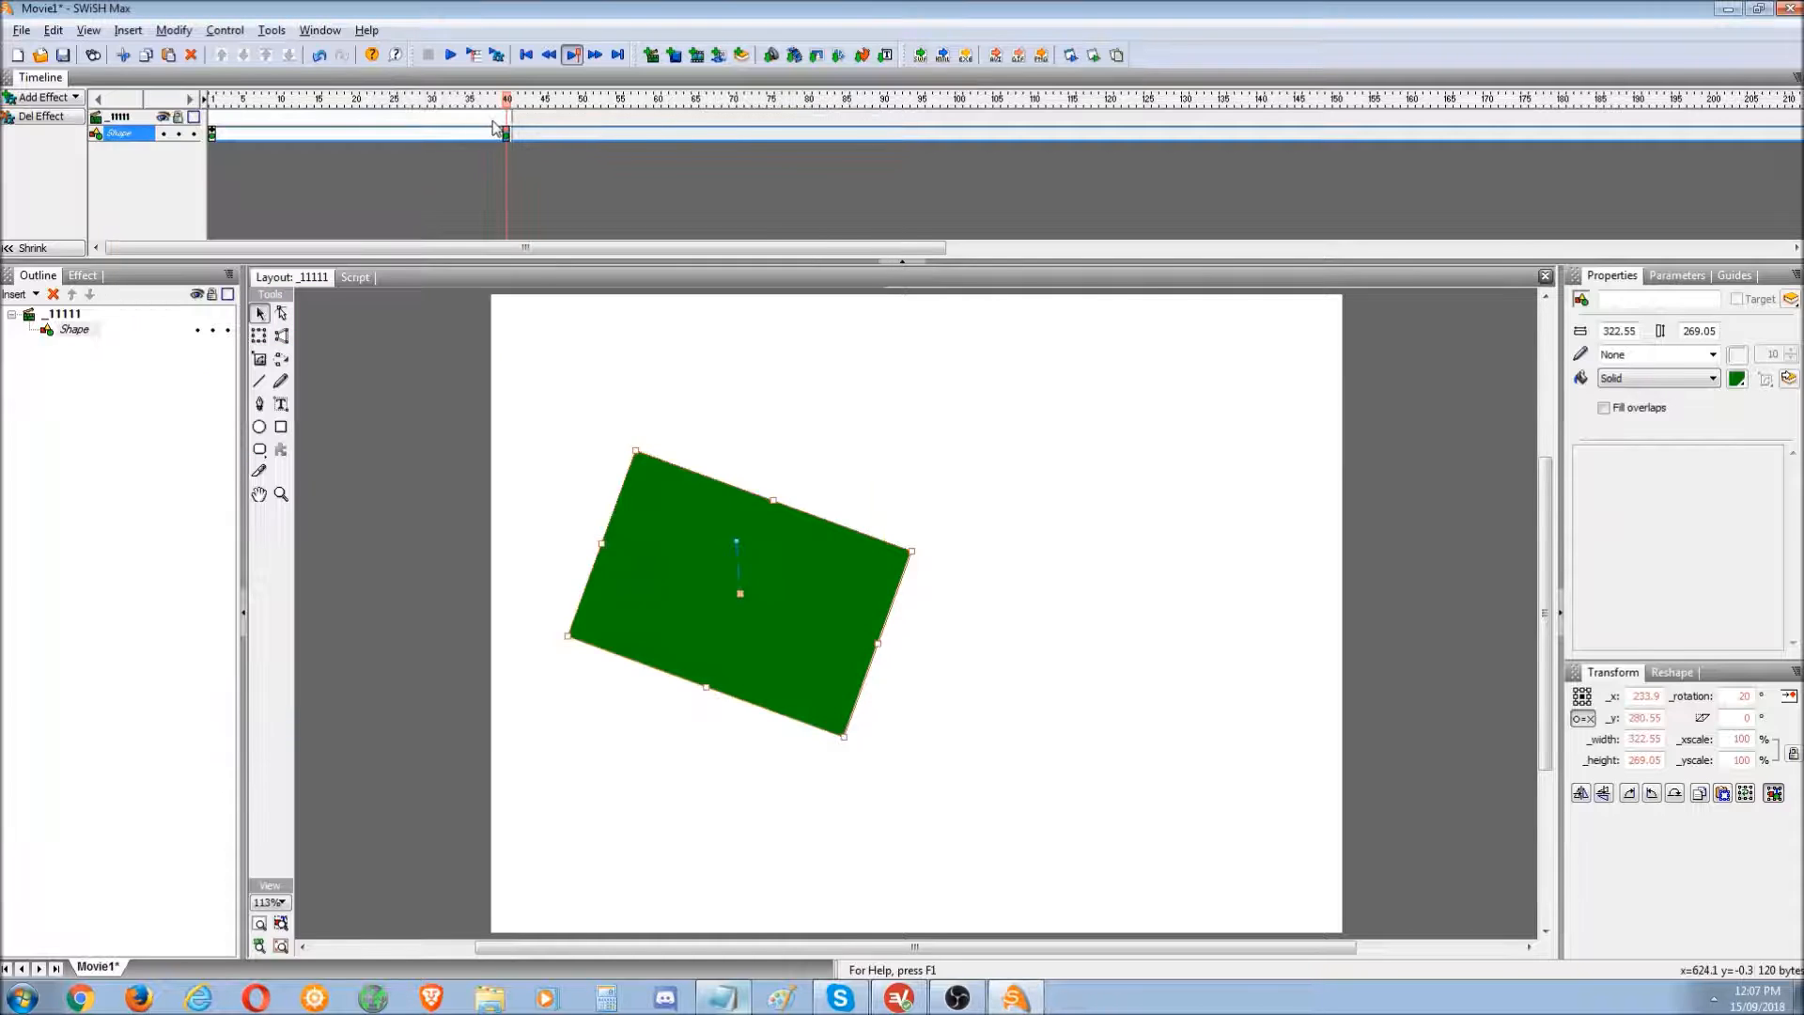
- Add a Place effect at frame 67 with a 90° rotation and test the movie, closing the preview
{"action": "right_click", "coordinate": [710, 135]}
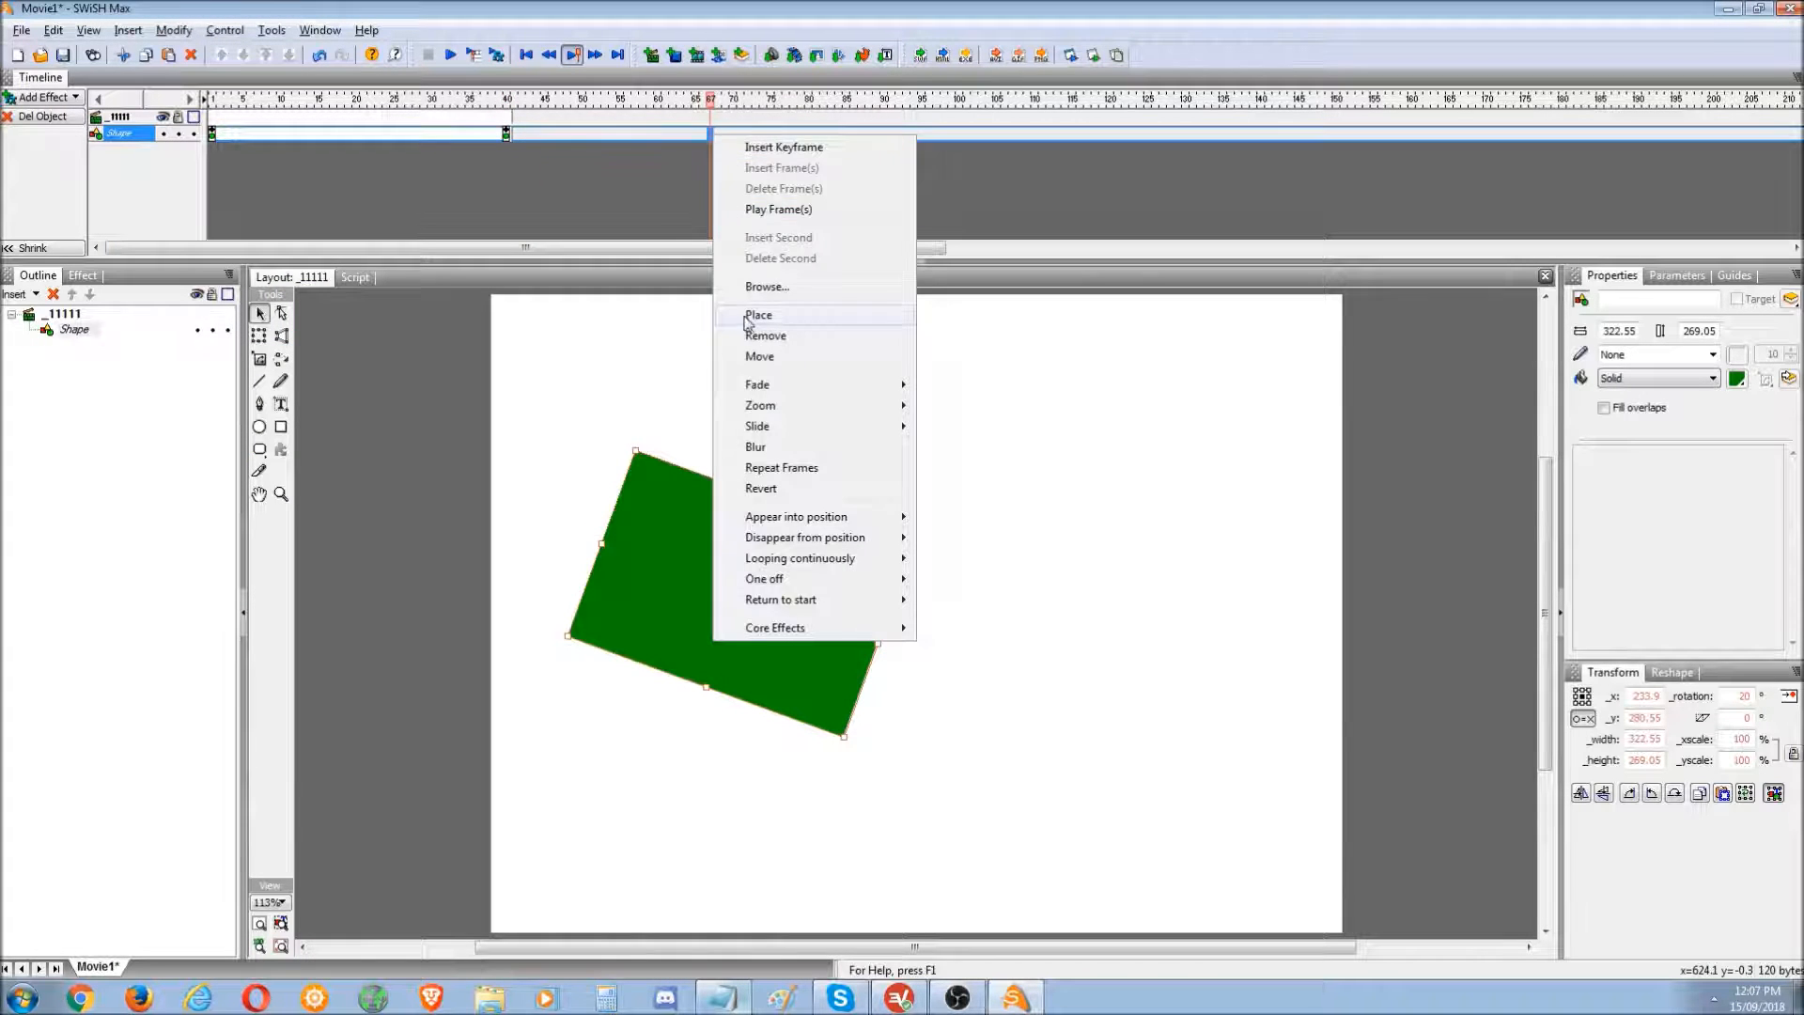
{"action": "left_click", "coordinate": [745, 319]}
{"action": "double_click", "coordinate": [1744, 695]}
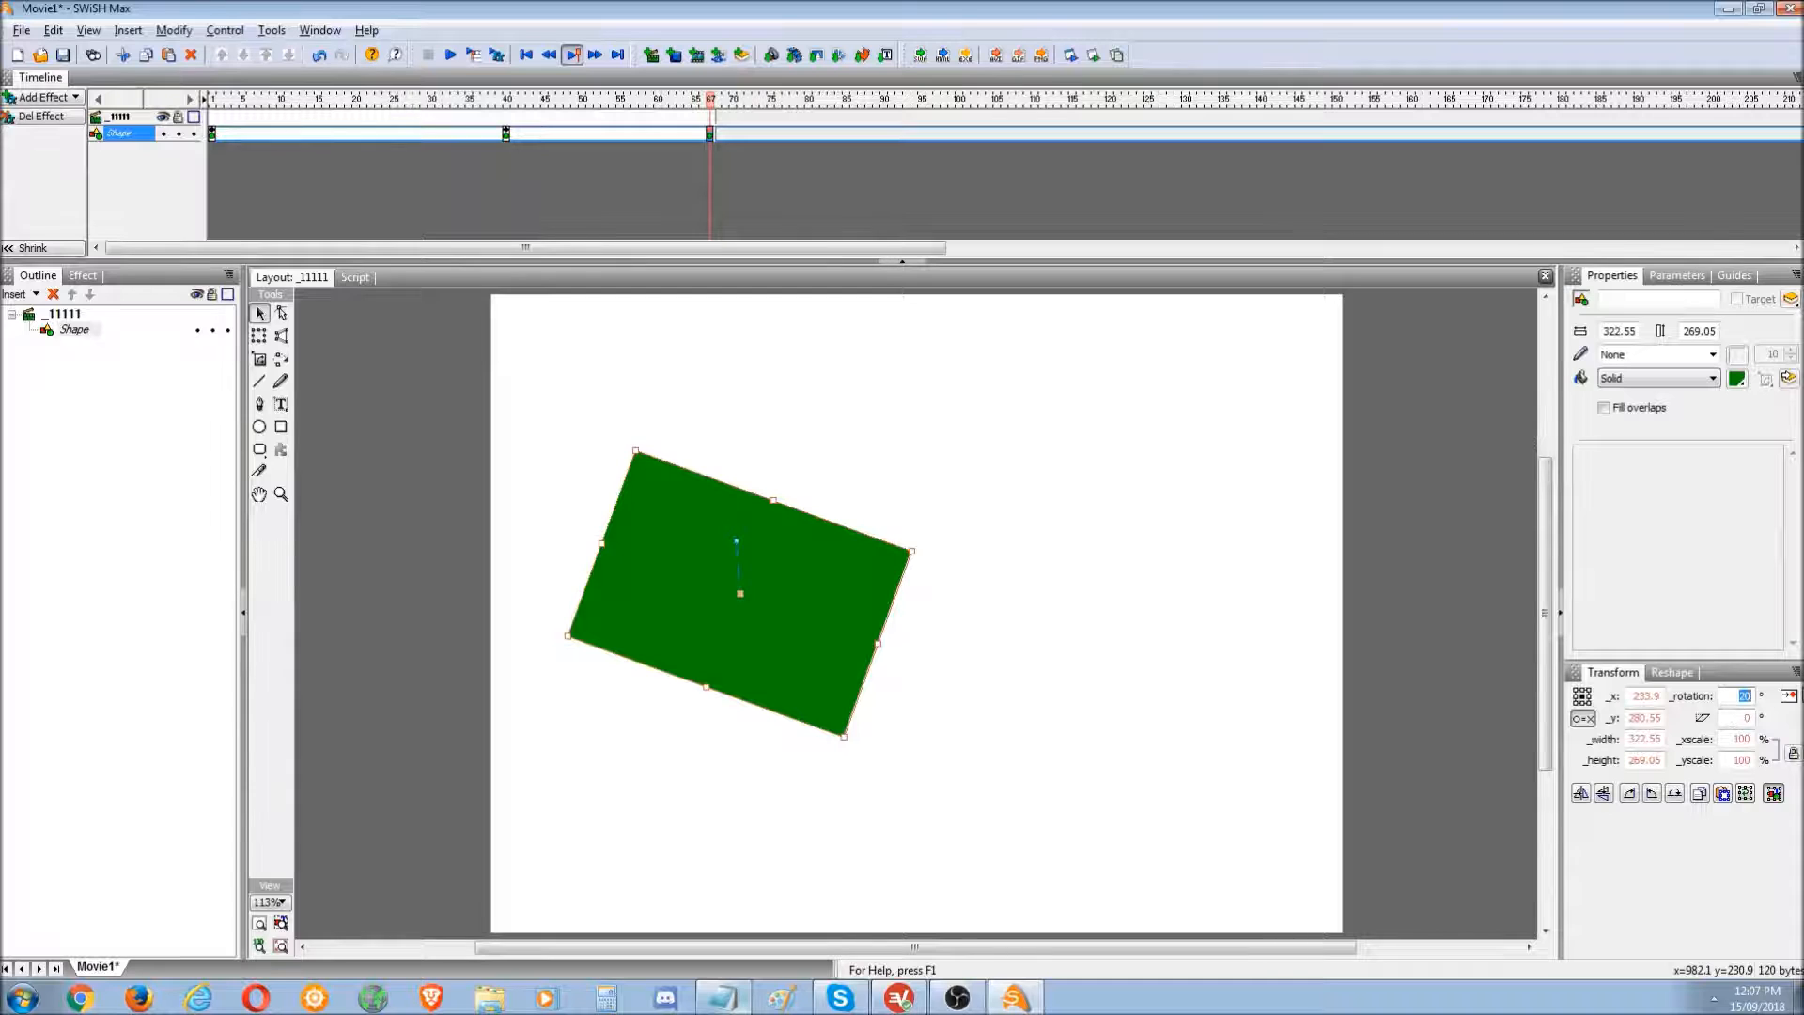
{"action": "type", "text": "90"}
{"action": "key", "text": "Return"}
{"action": "left_click", "coordinate": [1094, 55]}
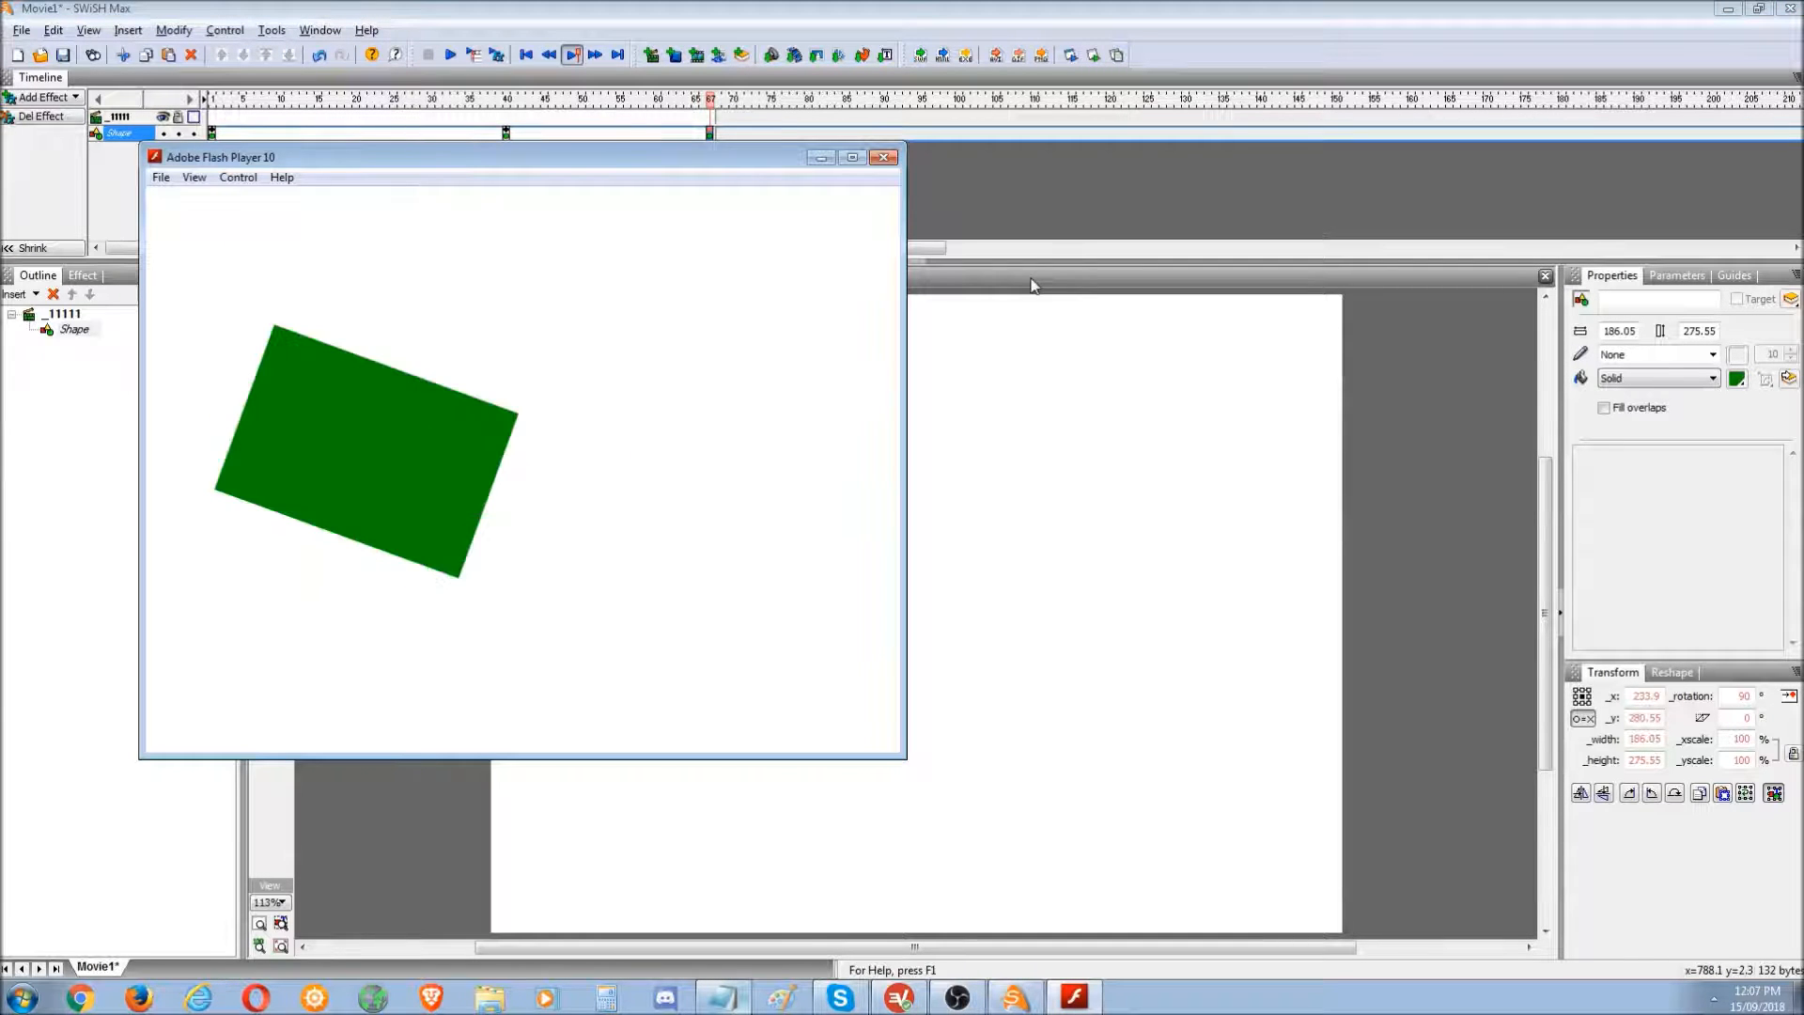
{"action": "left_click_drag", "start_coordinate": [725, 160], "coordinate": [850, 185]}
{"action": "left_click", "coordinate": [1009, 183]}
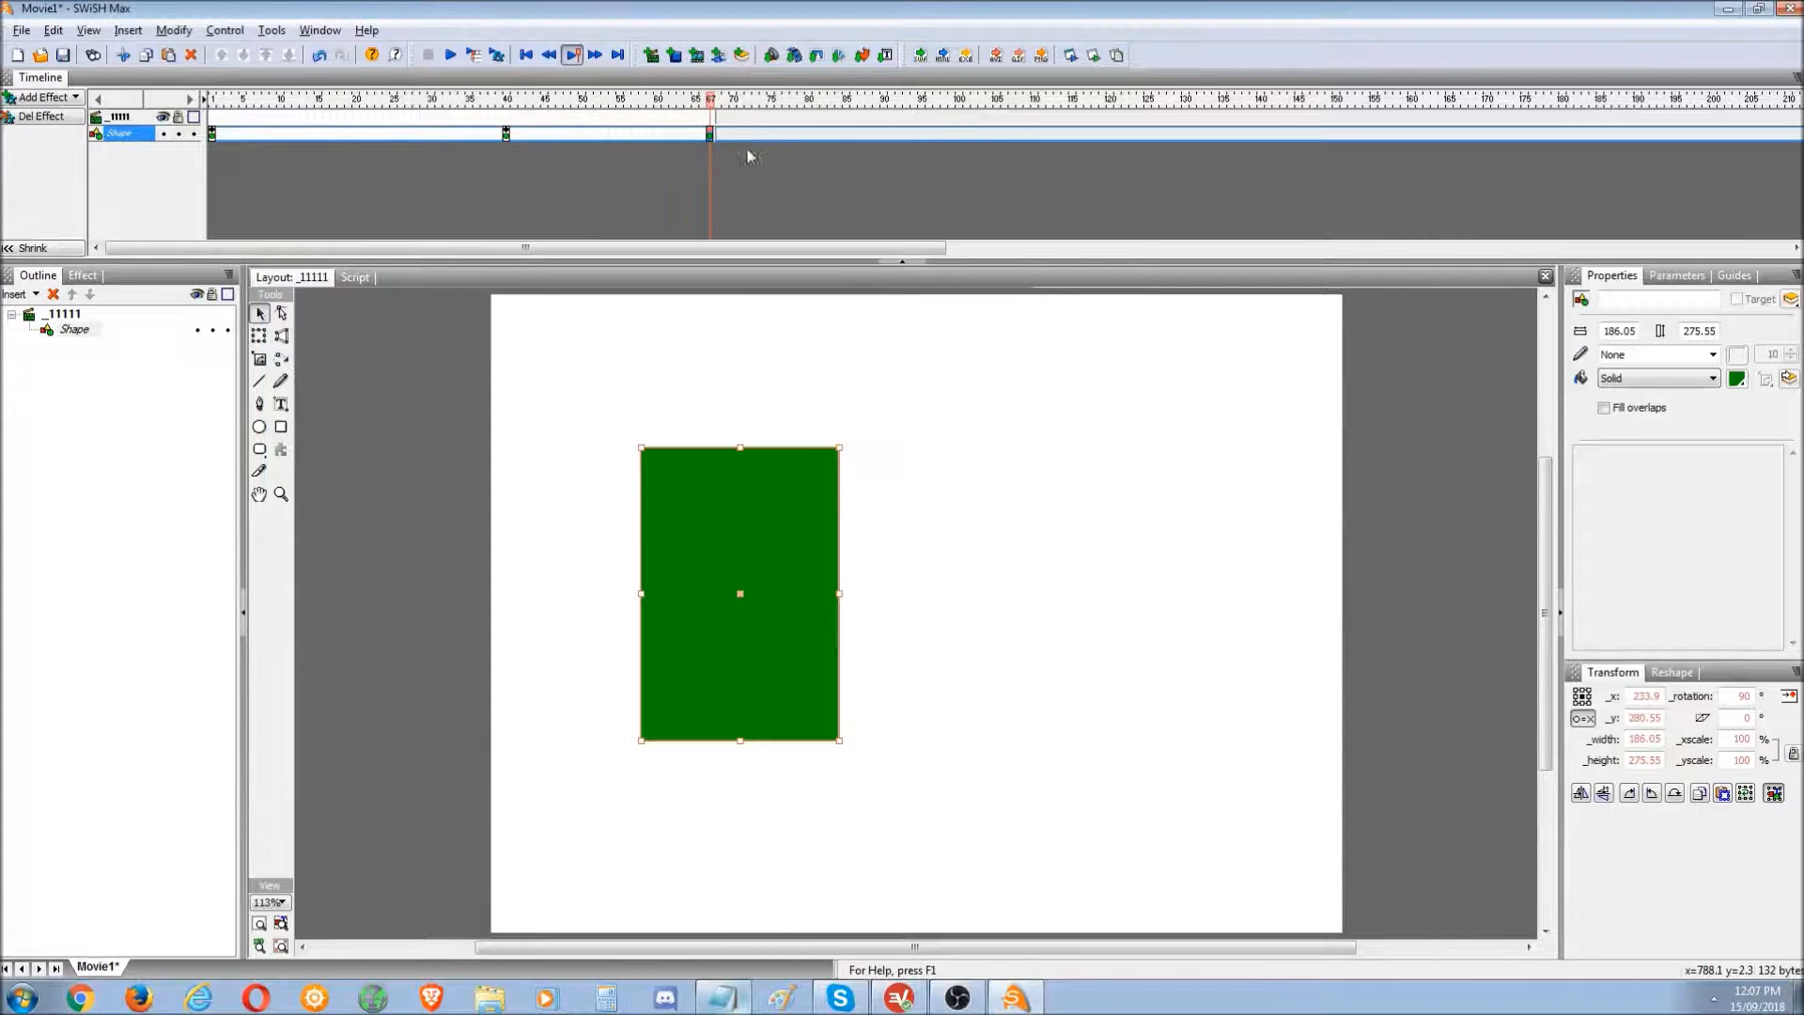
- Undo the rectangle's Place effects and rotation changes at frames 67, 40 and 1
{"action": "key", "text": "ctrl+z"}
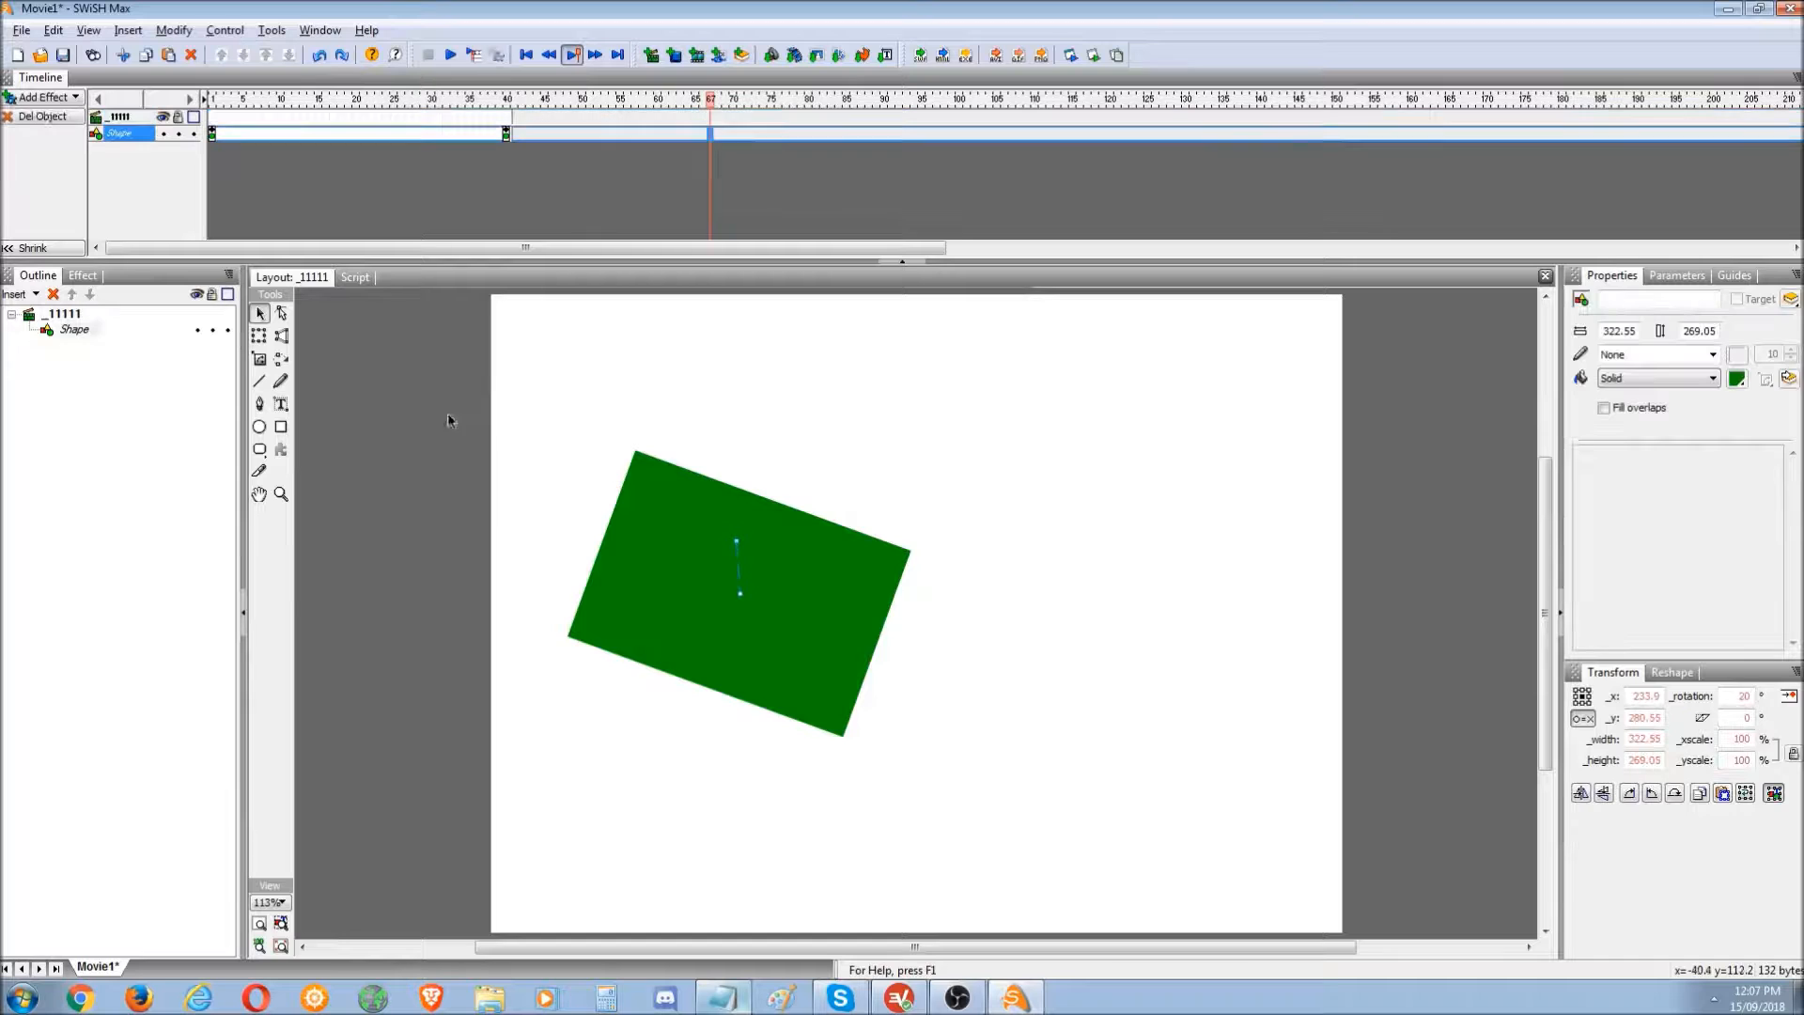
{"action": "key", "text": "ctrl+z"}
{"action": "key", "text": "ctrl+z"}
{"action": "key", "text": "ctrl+z"}
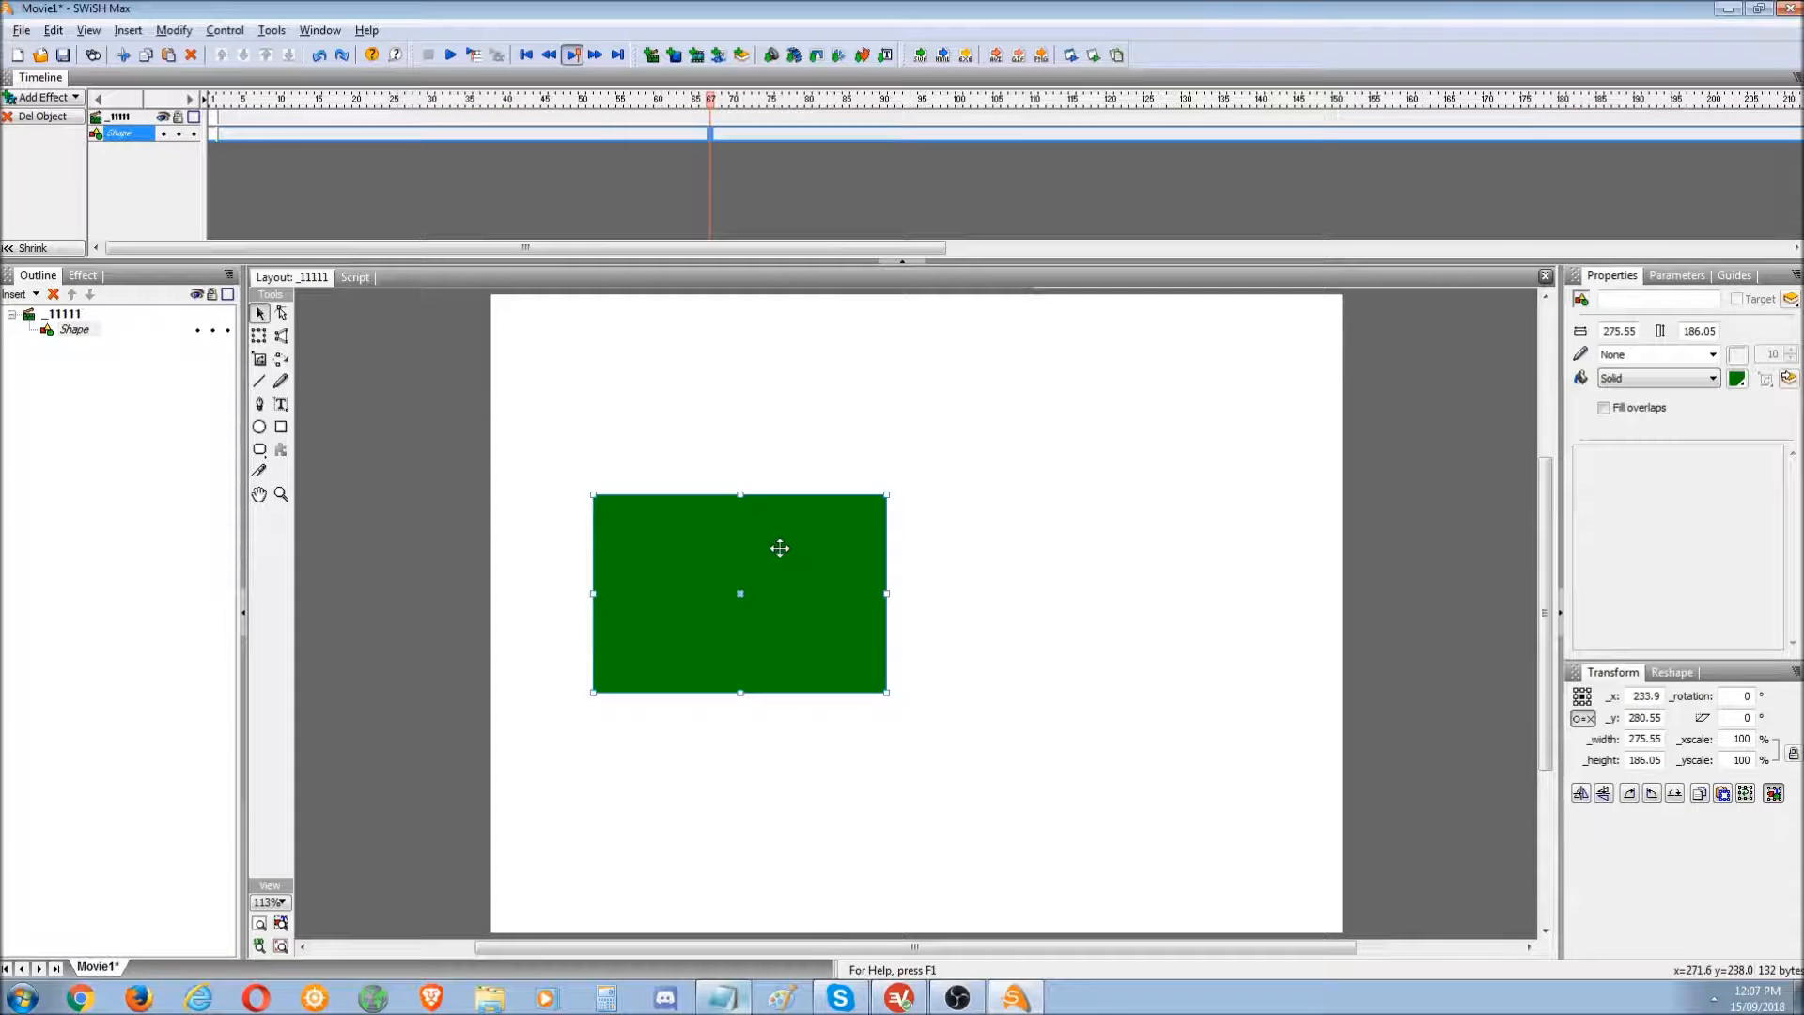
- Move the green rectangle to about X 300, Y 265 and change its fill type to Gradient
{"action": "left_click_drag", "start_coordinate": [779, 546], "coordinate": [851, 531]}
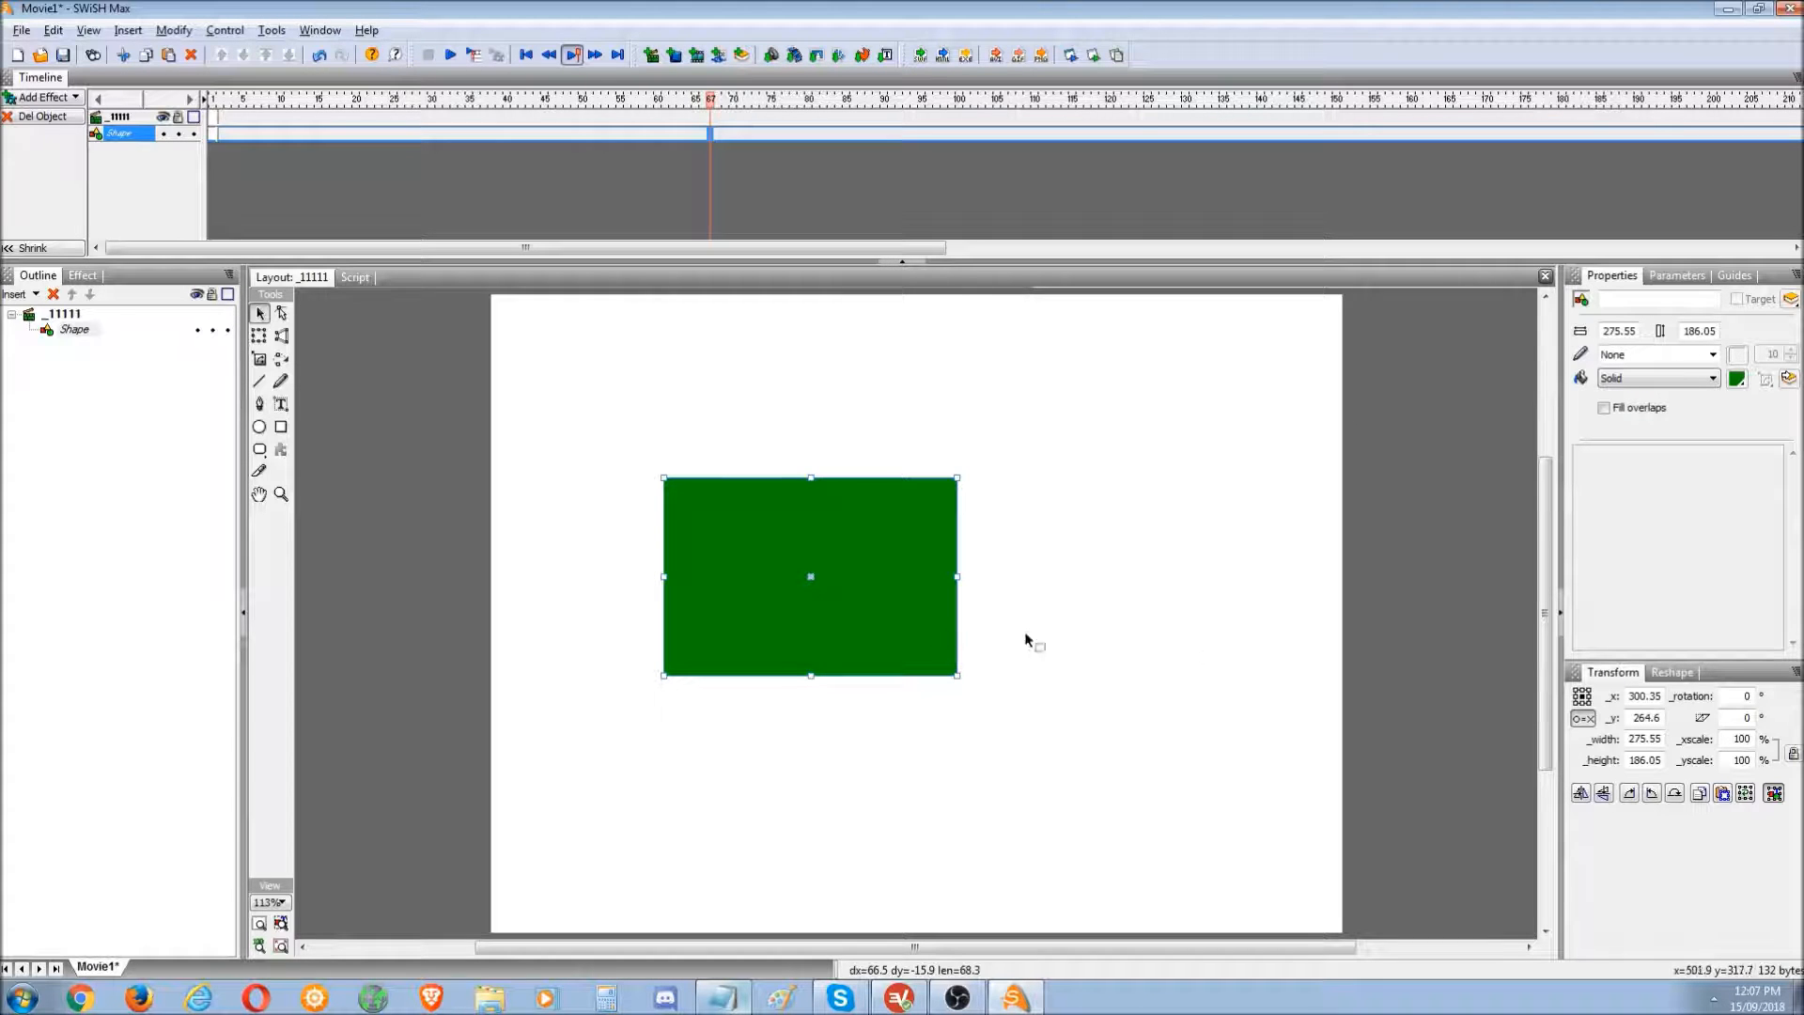
{"action": "left_click", "coordinate": [1656, 378]}
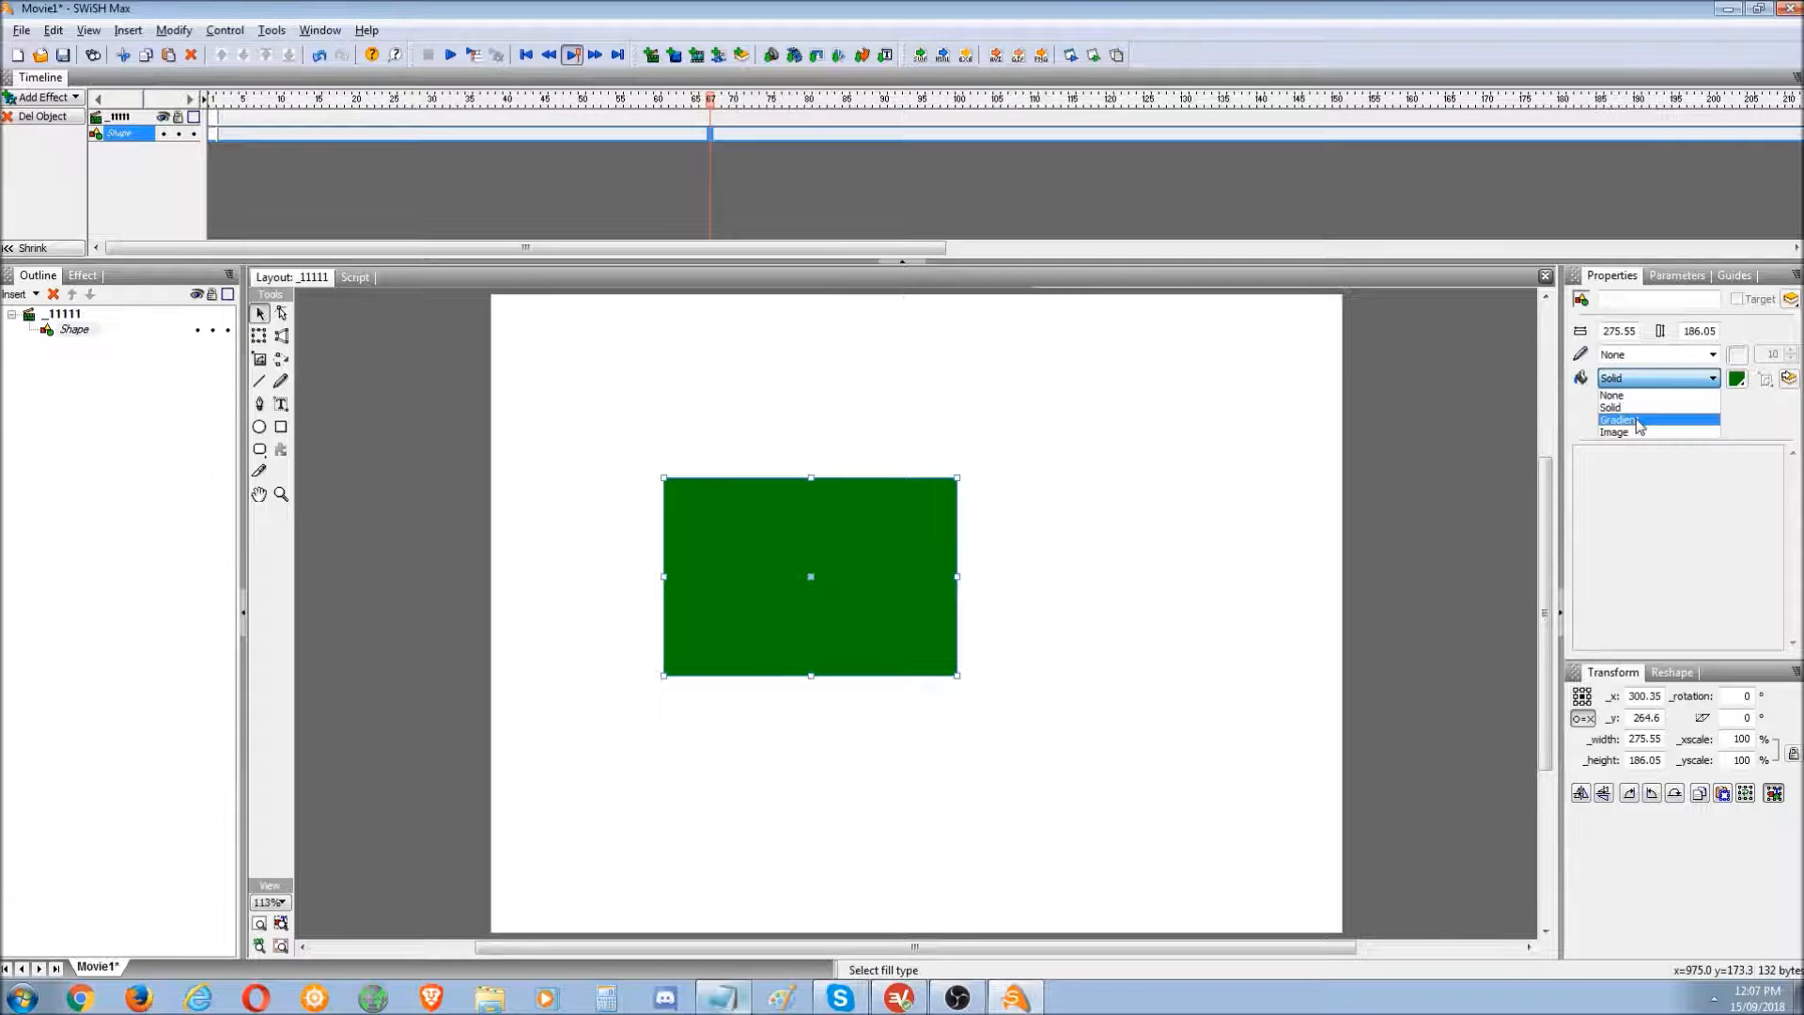
{"action": "left_click", "coordinate": [1639, 425]}
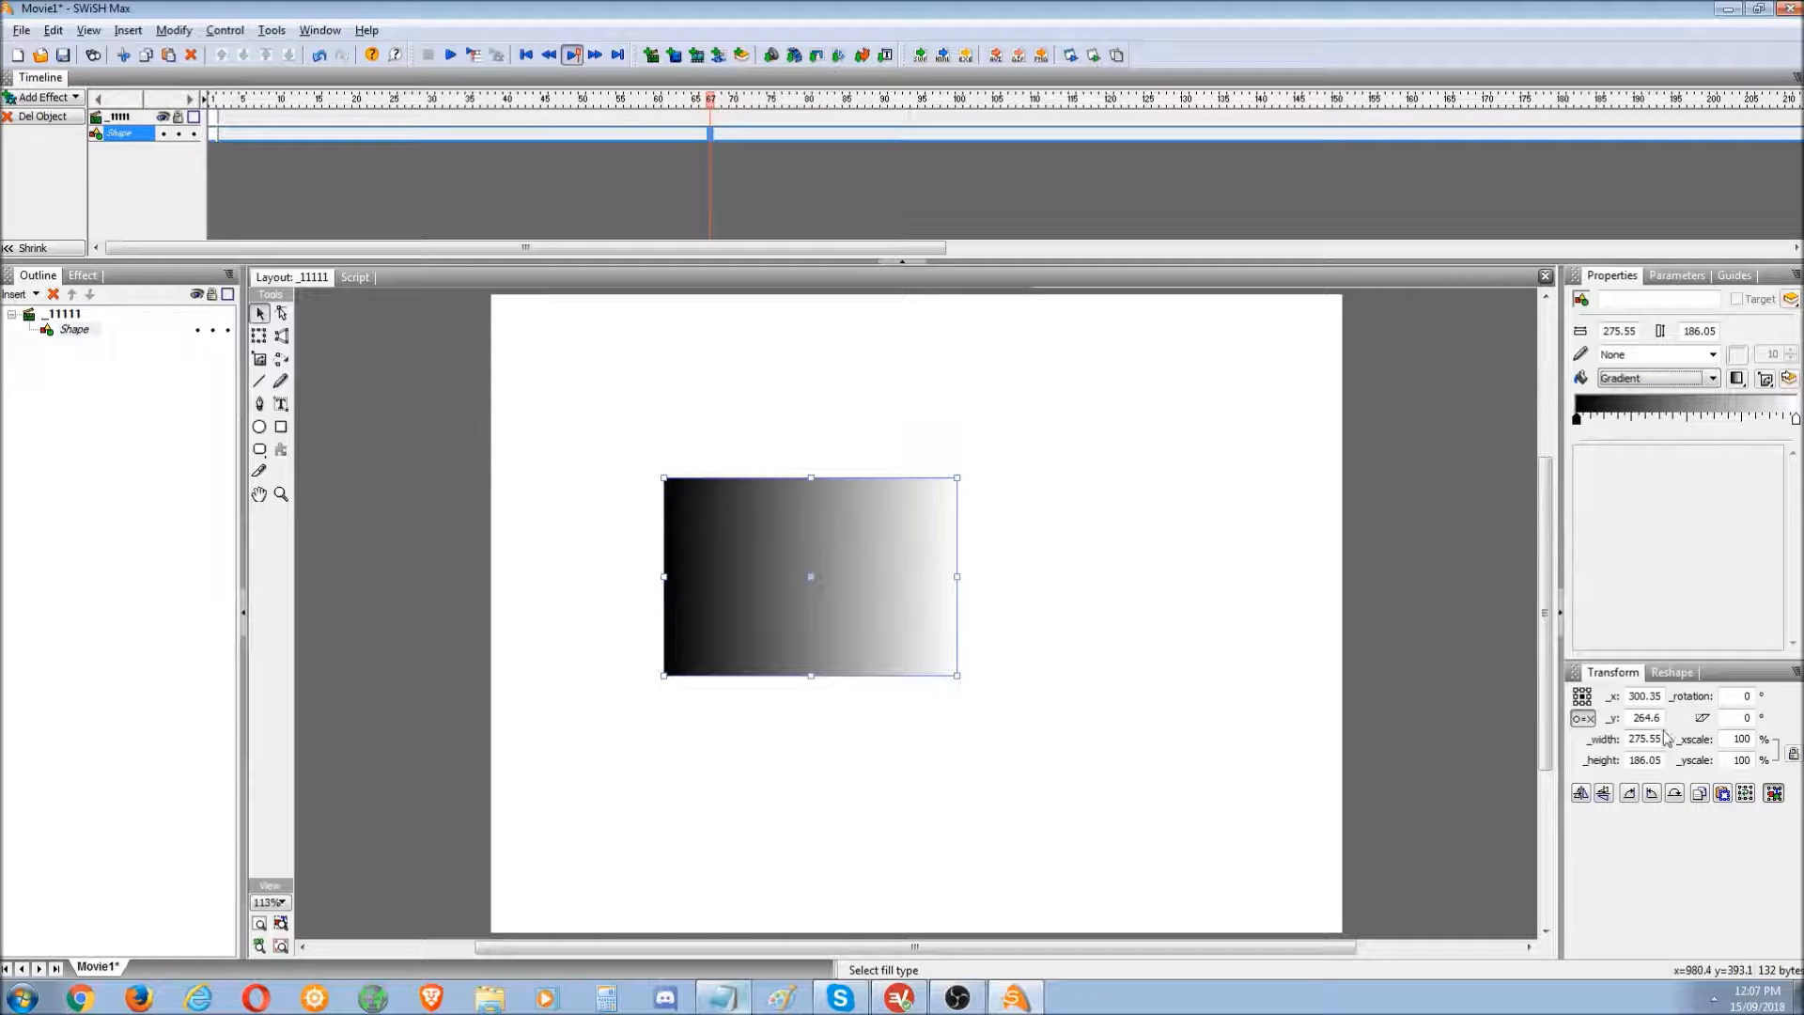
- Try a 180° rotation on the gradient rectangle, revert it and reselect the shape
{"action": "left_click", "coordinate": [1729, 697]}
{"action": "type", "text": "180"}
{"action": "key", "text": "Return"}
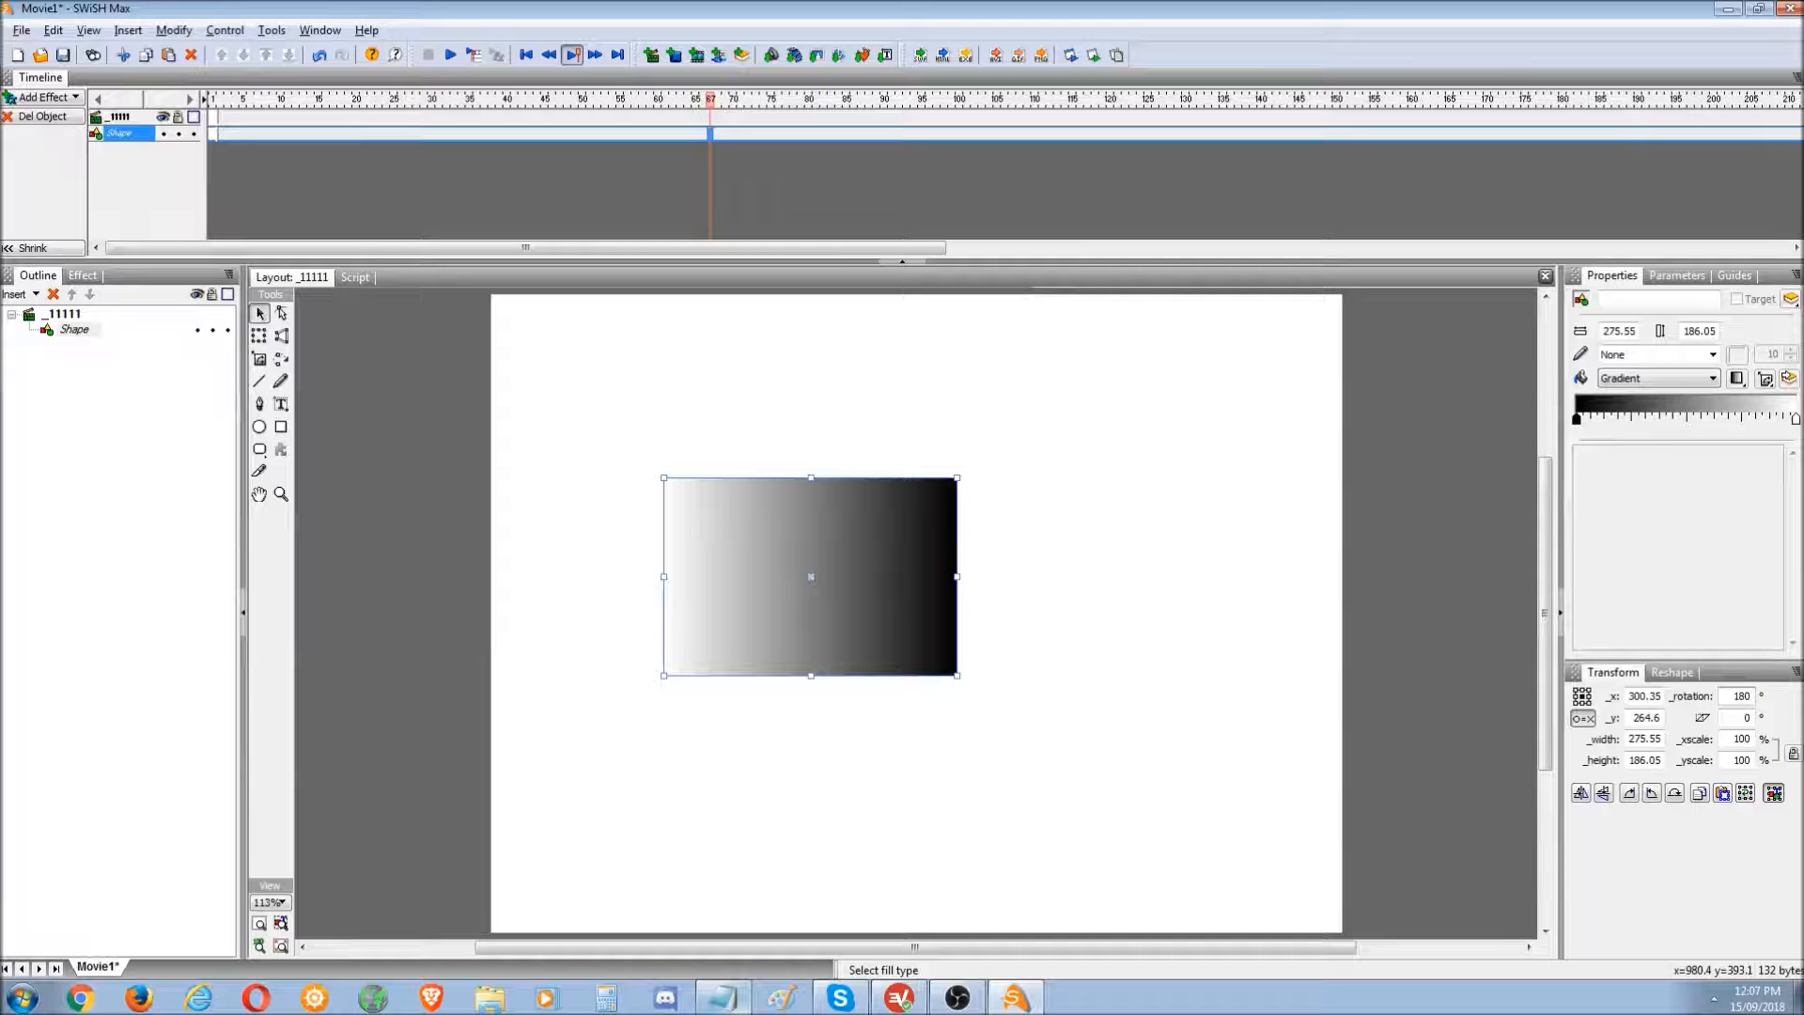
{"action": "left_click", "coordinate": [1079, 694]}
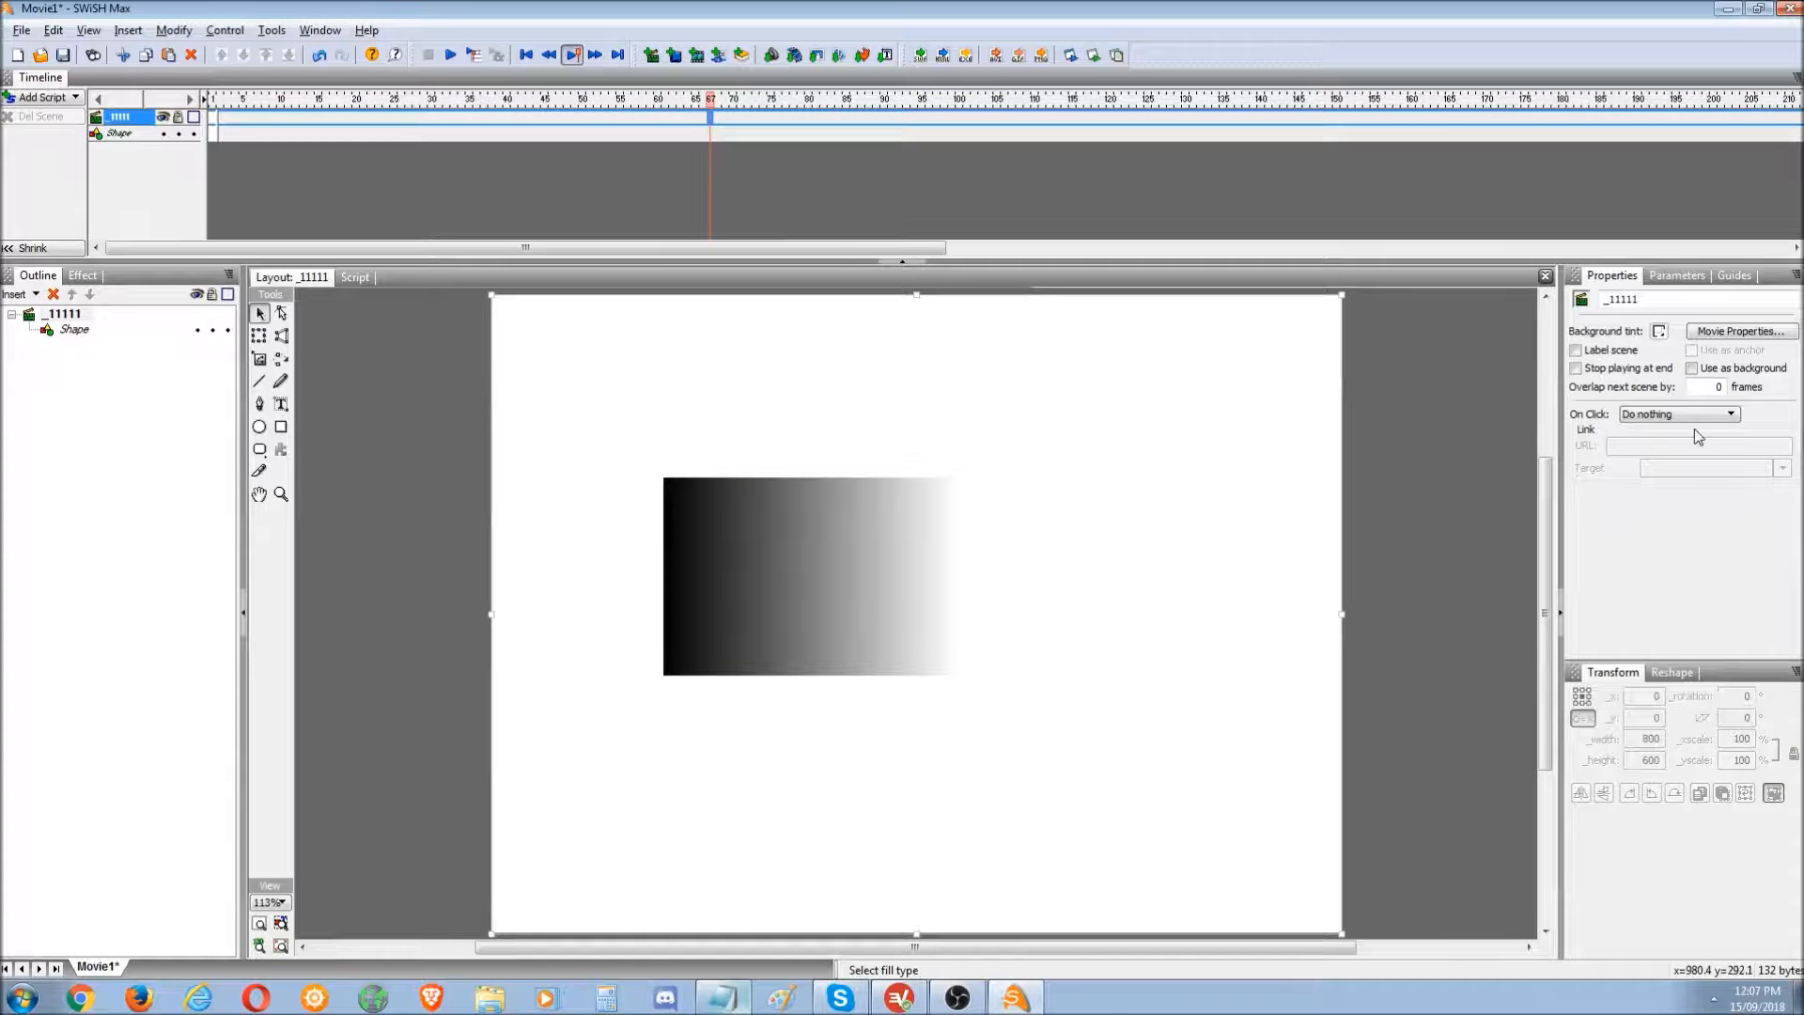
{"action": "left_click", "coordinate": [907, 583]}
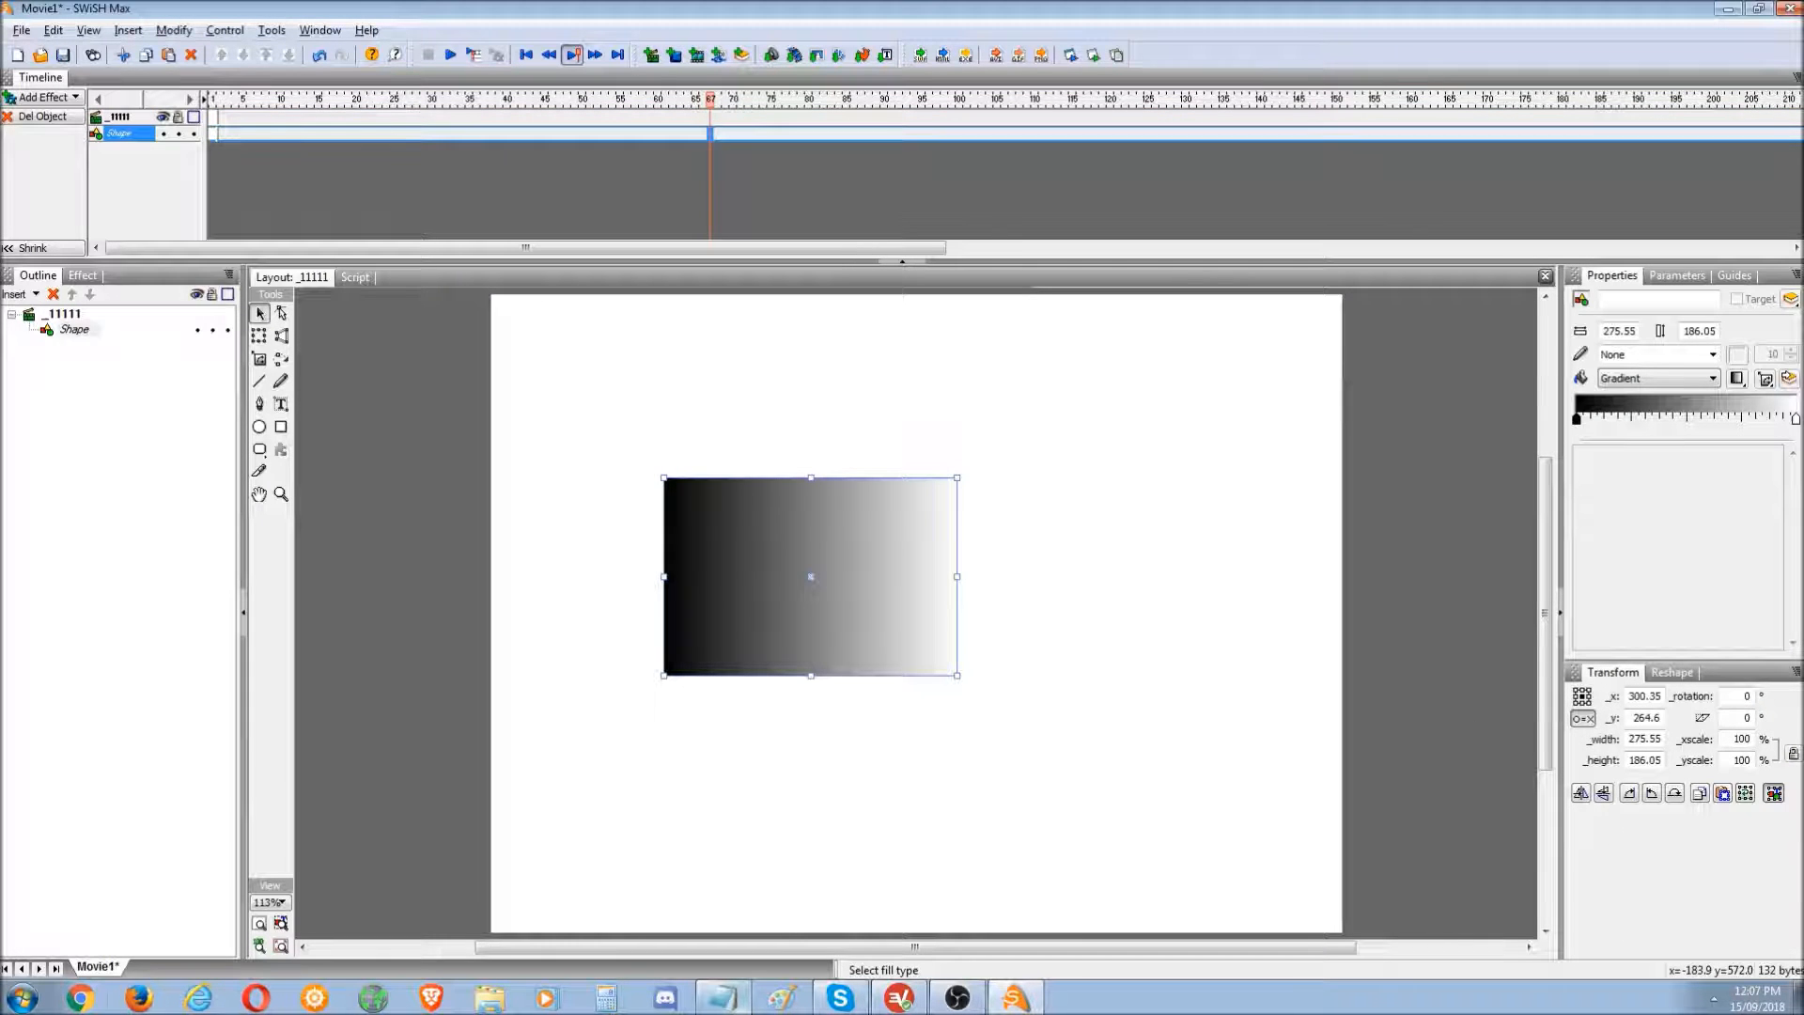
- Switch to Chrome, open Google Images and search for "dude"
{"action": "left_click", "coordinate": [66, 1008]}
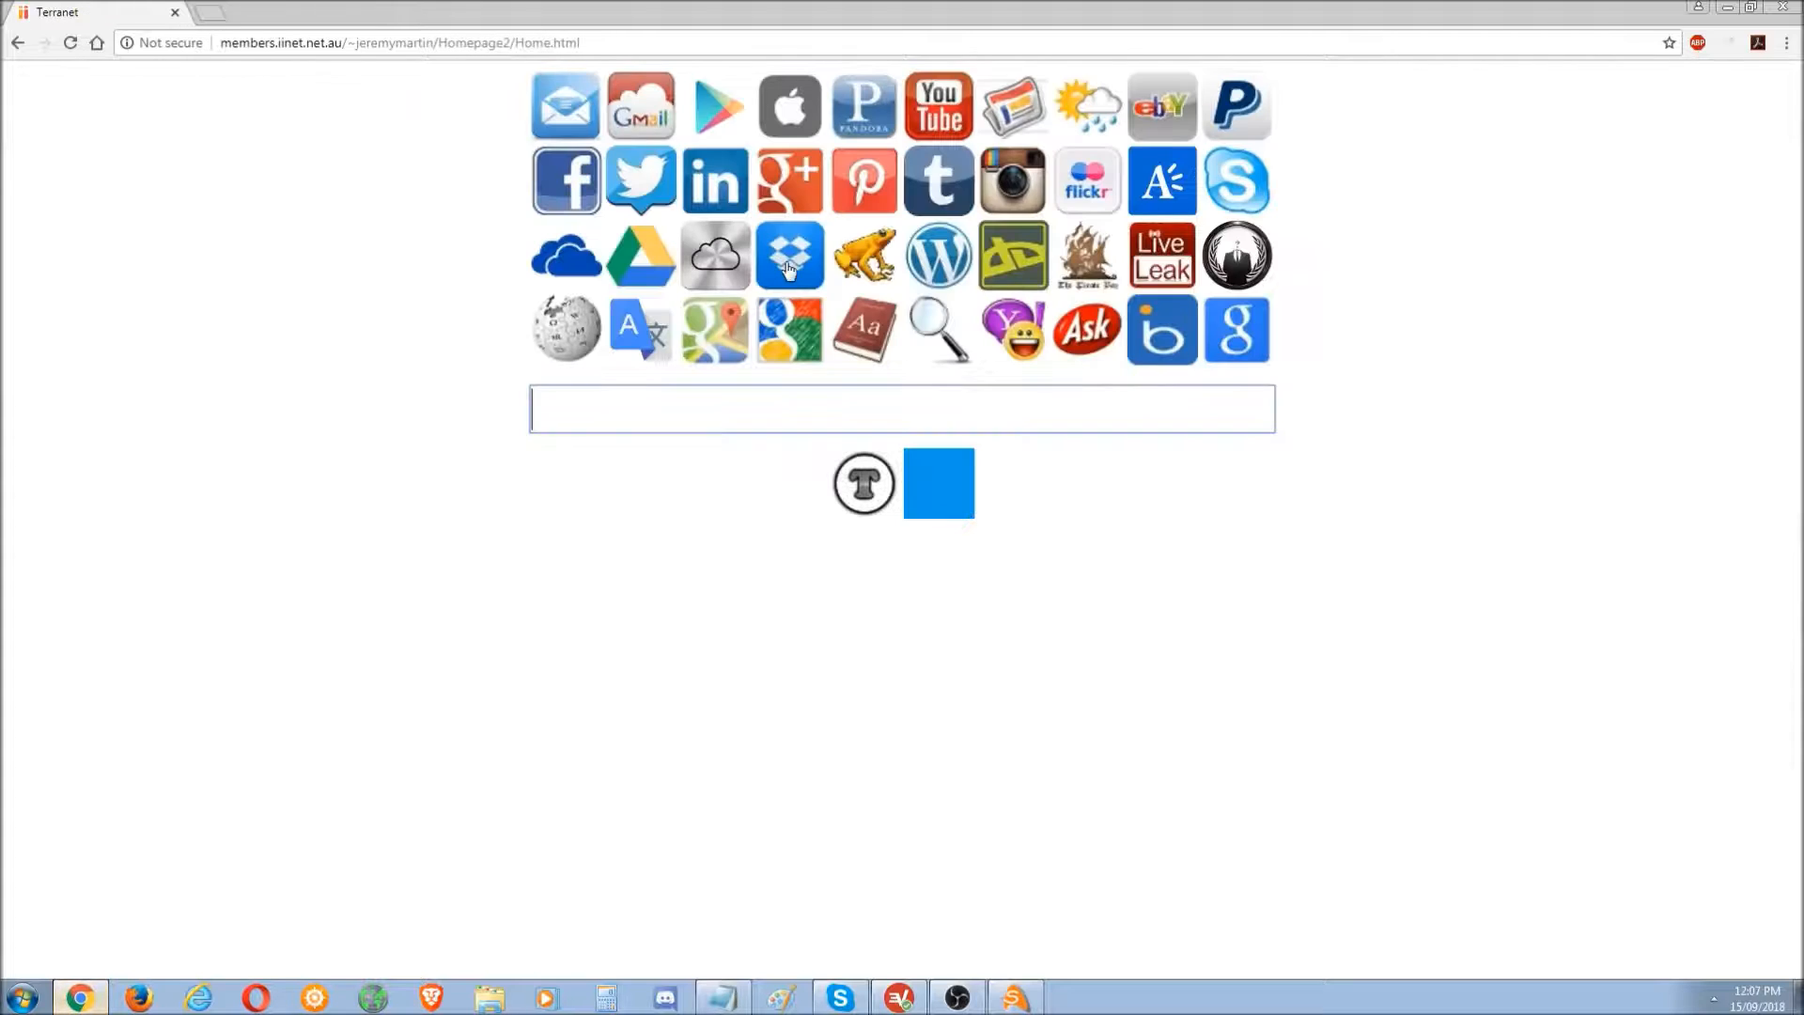
{"action": "left_click", "coordinate": [805, 324]}
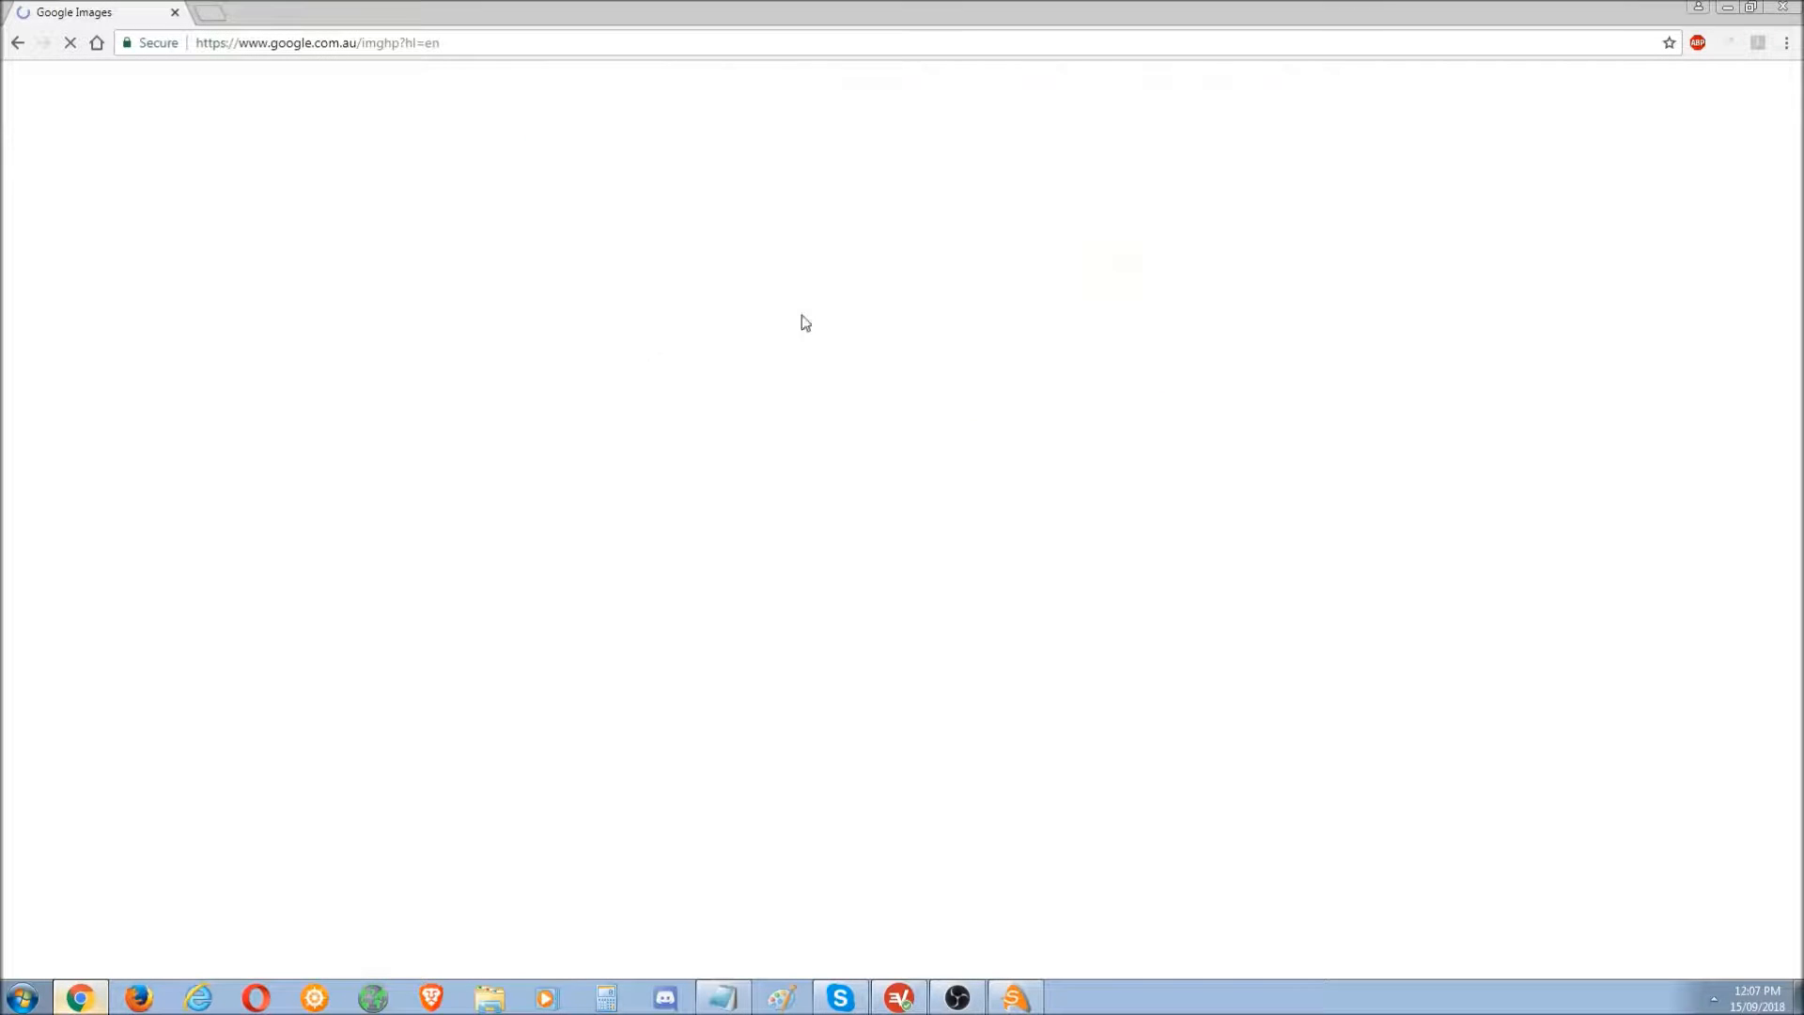
{"action": "type", "text": "dude"}
{"action": "key", "text": "Return"}
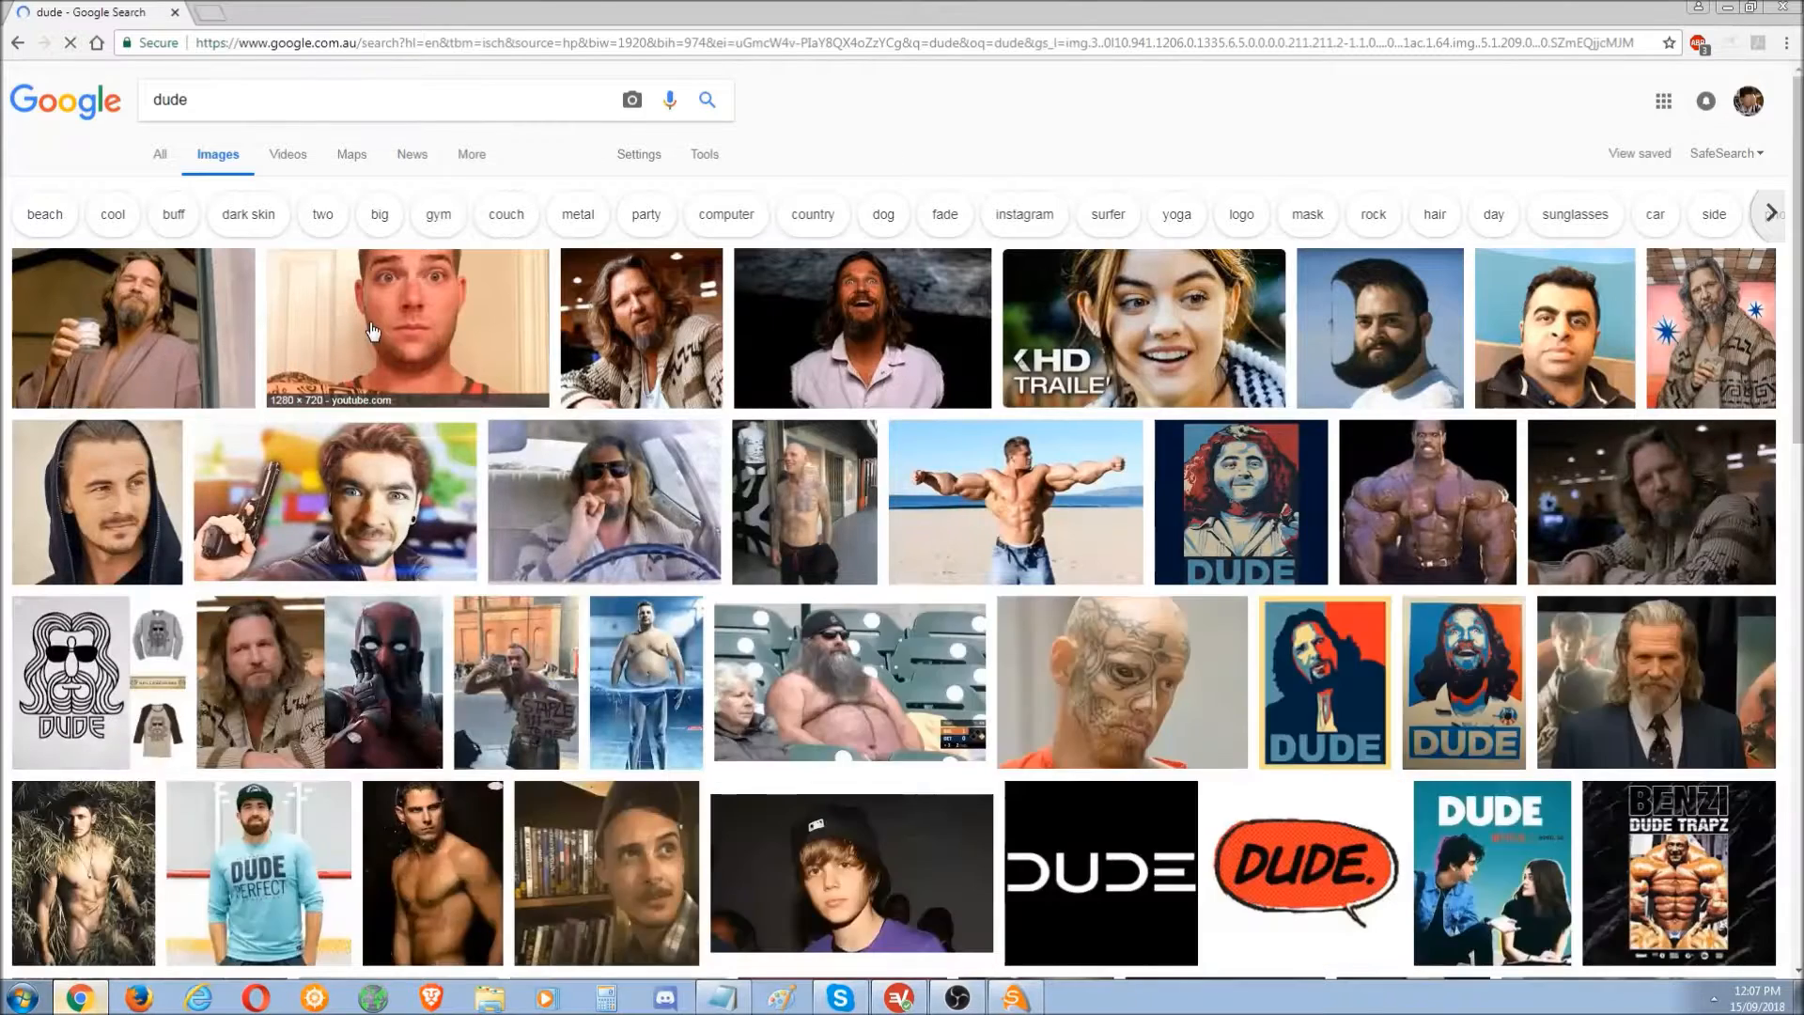
- Open the second photo in the first row of results and save it to the desktop as maxresdefault.jpg
{"action": "left_click", "coordinate": [373, 331]}
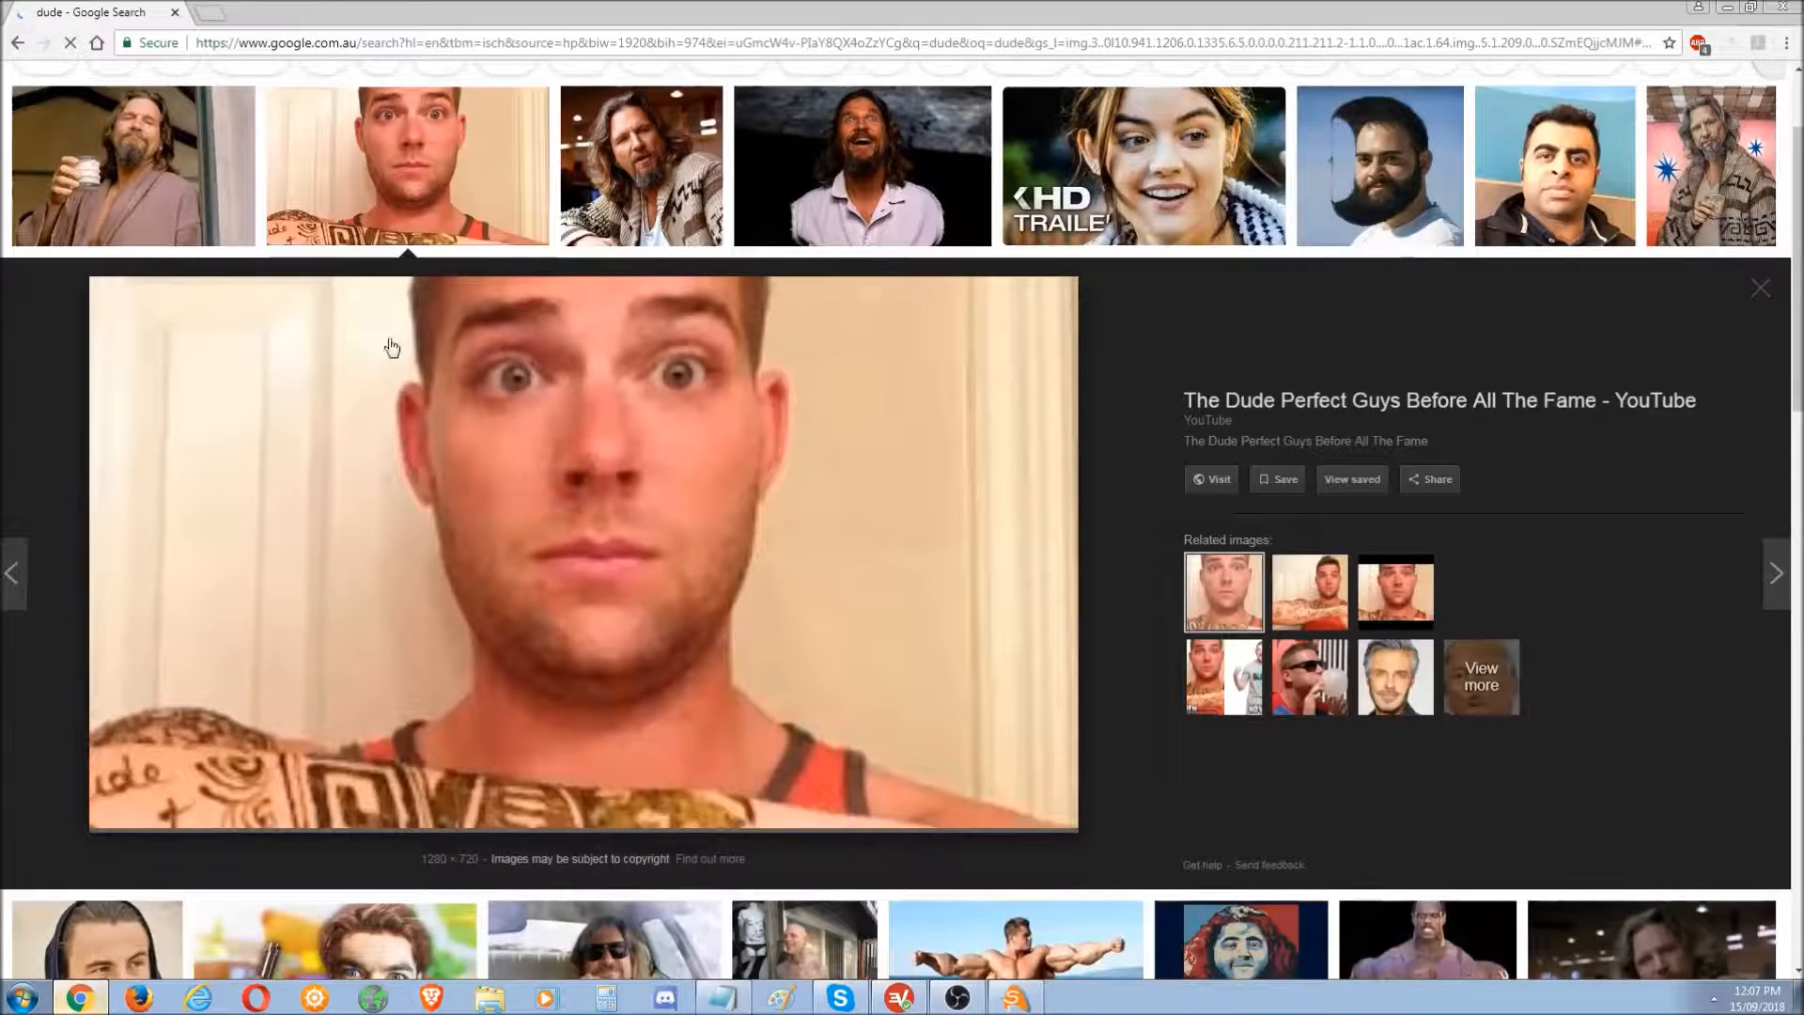
{"action": "right_click", "coordinate": [696, 567]}
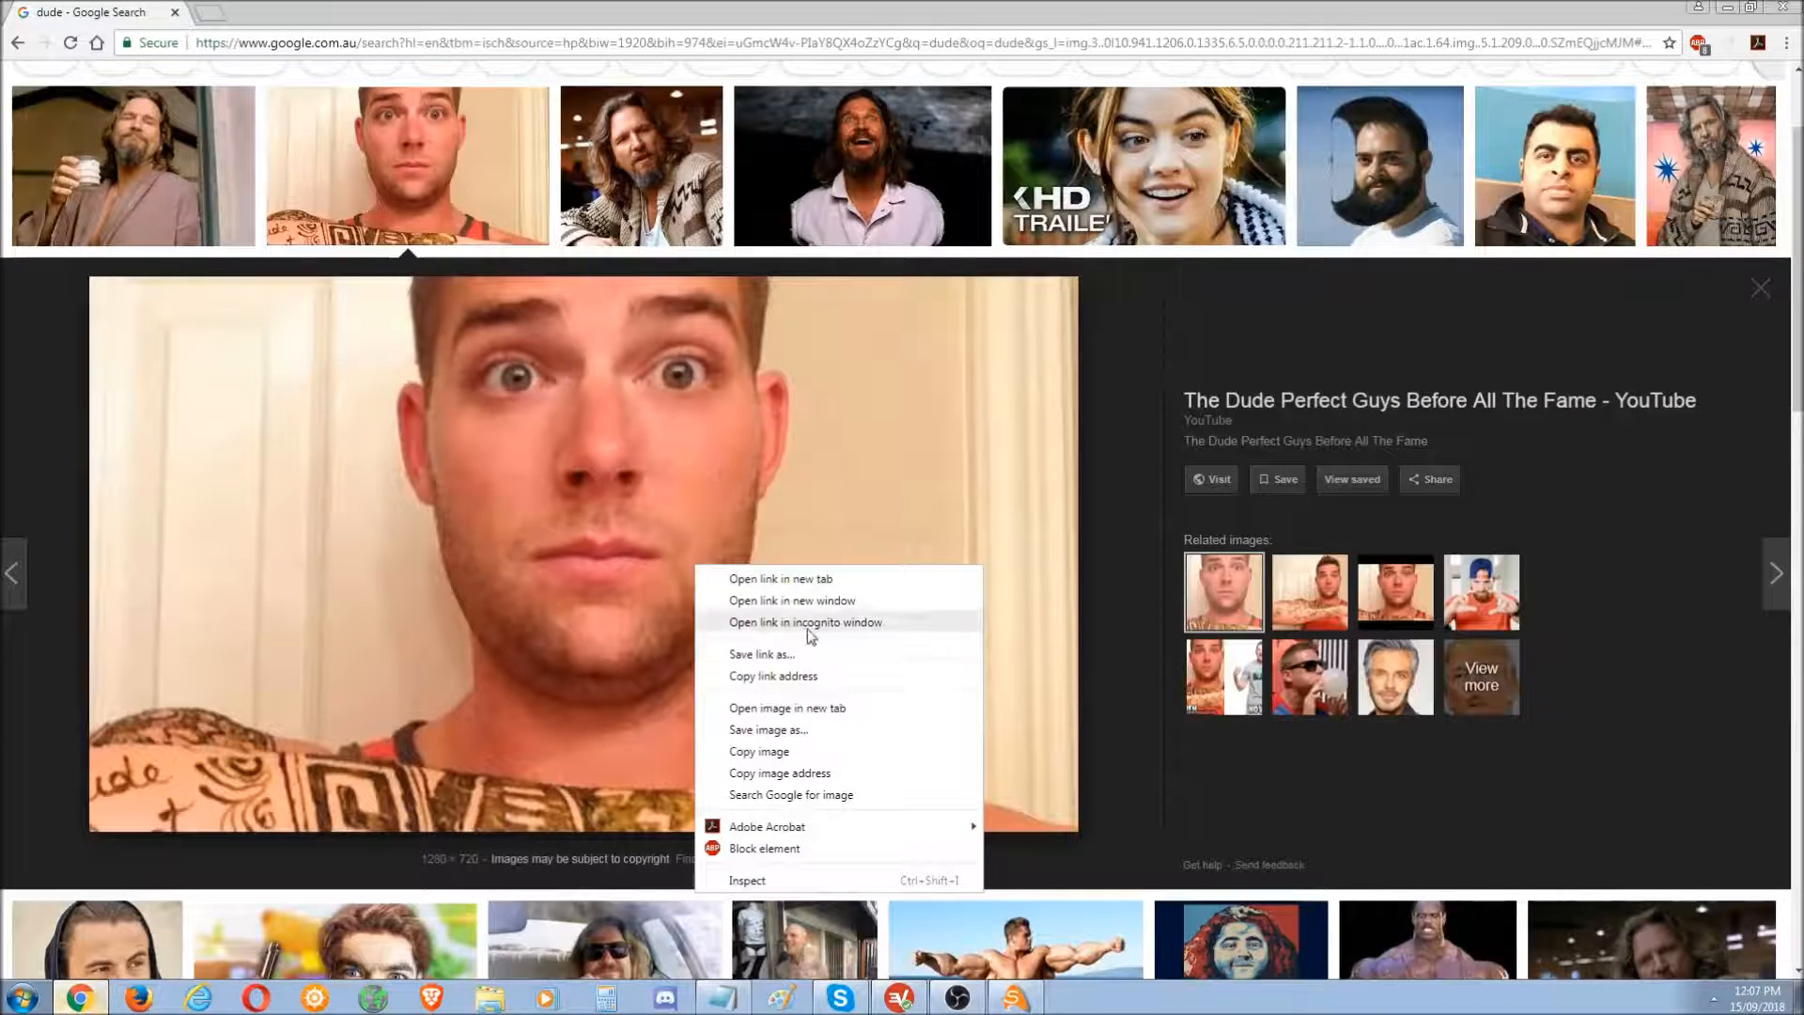
{"action": "left_click", "coordinate": [812, 730]}
{"action": "left_click", "coordinate": [1617, 948]}
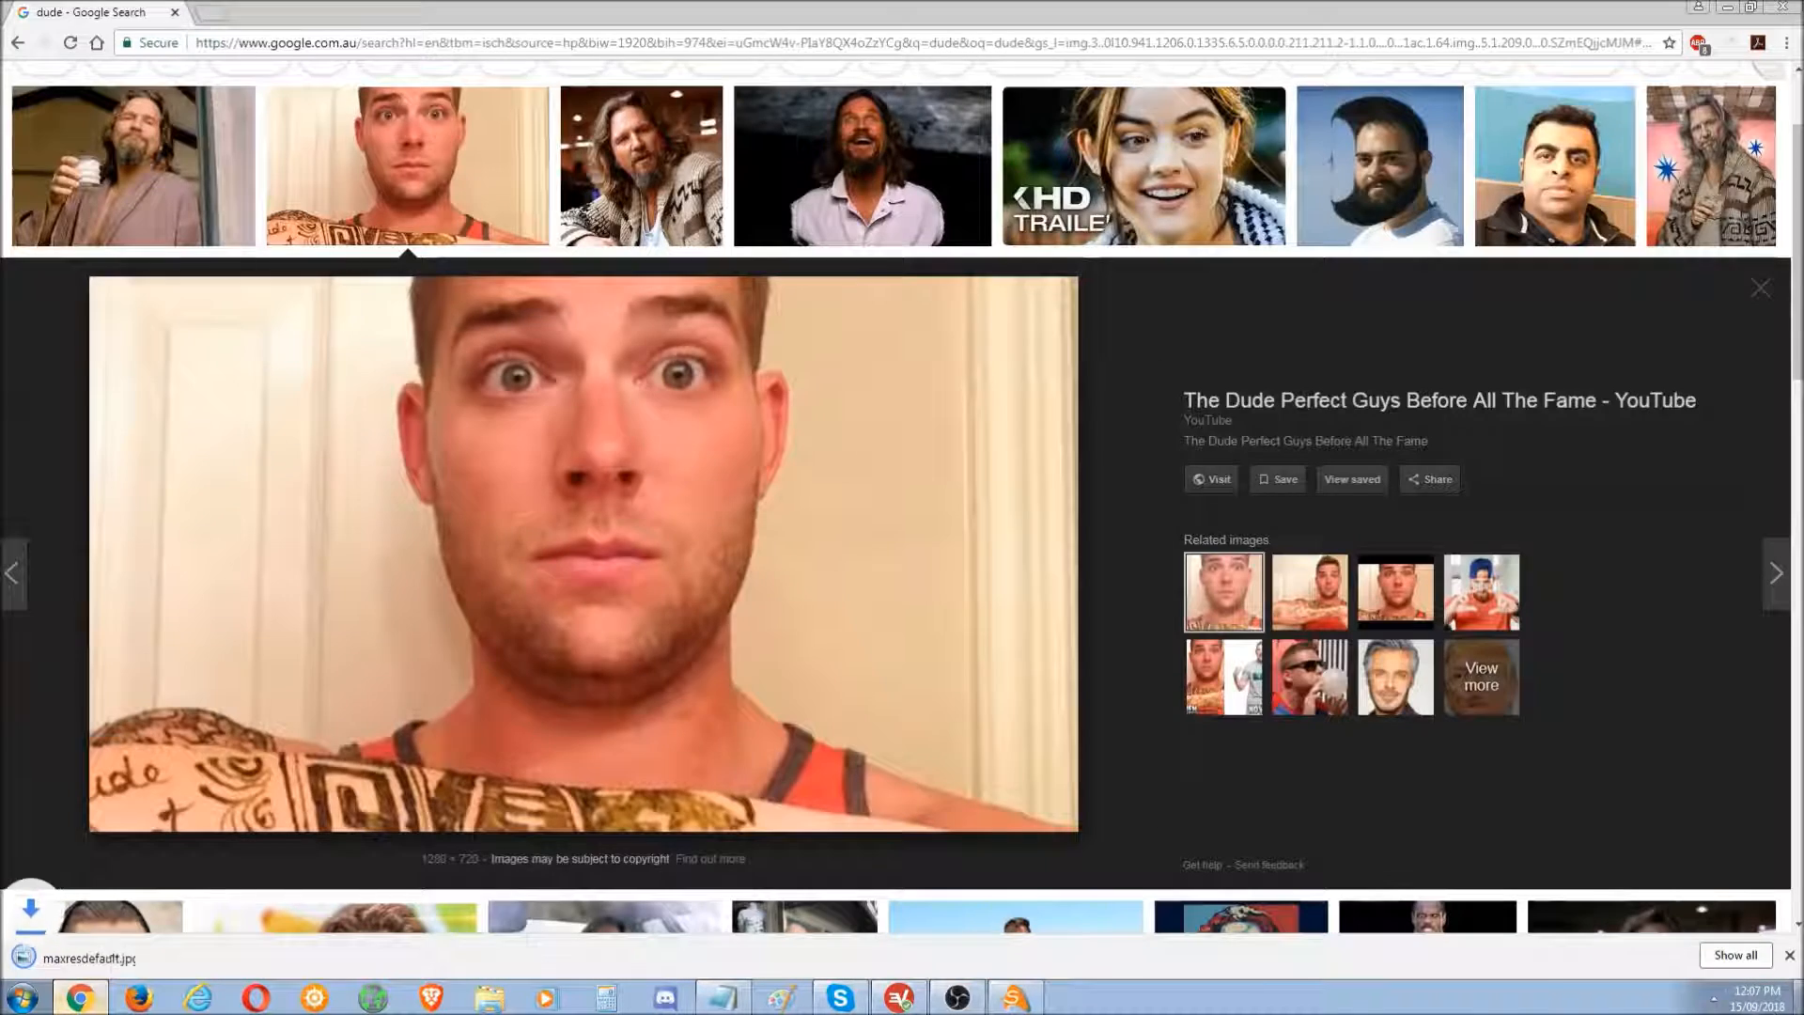
- Return to SWiSH Max, place maxresdefault.jpg from the desktop on the stage and set its width to 200
{"action": "key", "text": "super+d"}
{"action": "left_click", "coordinate": [1014, 997]}
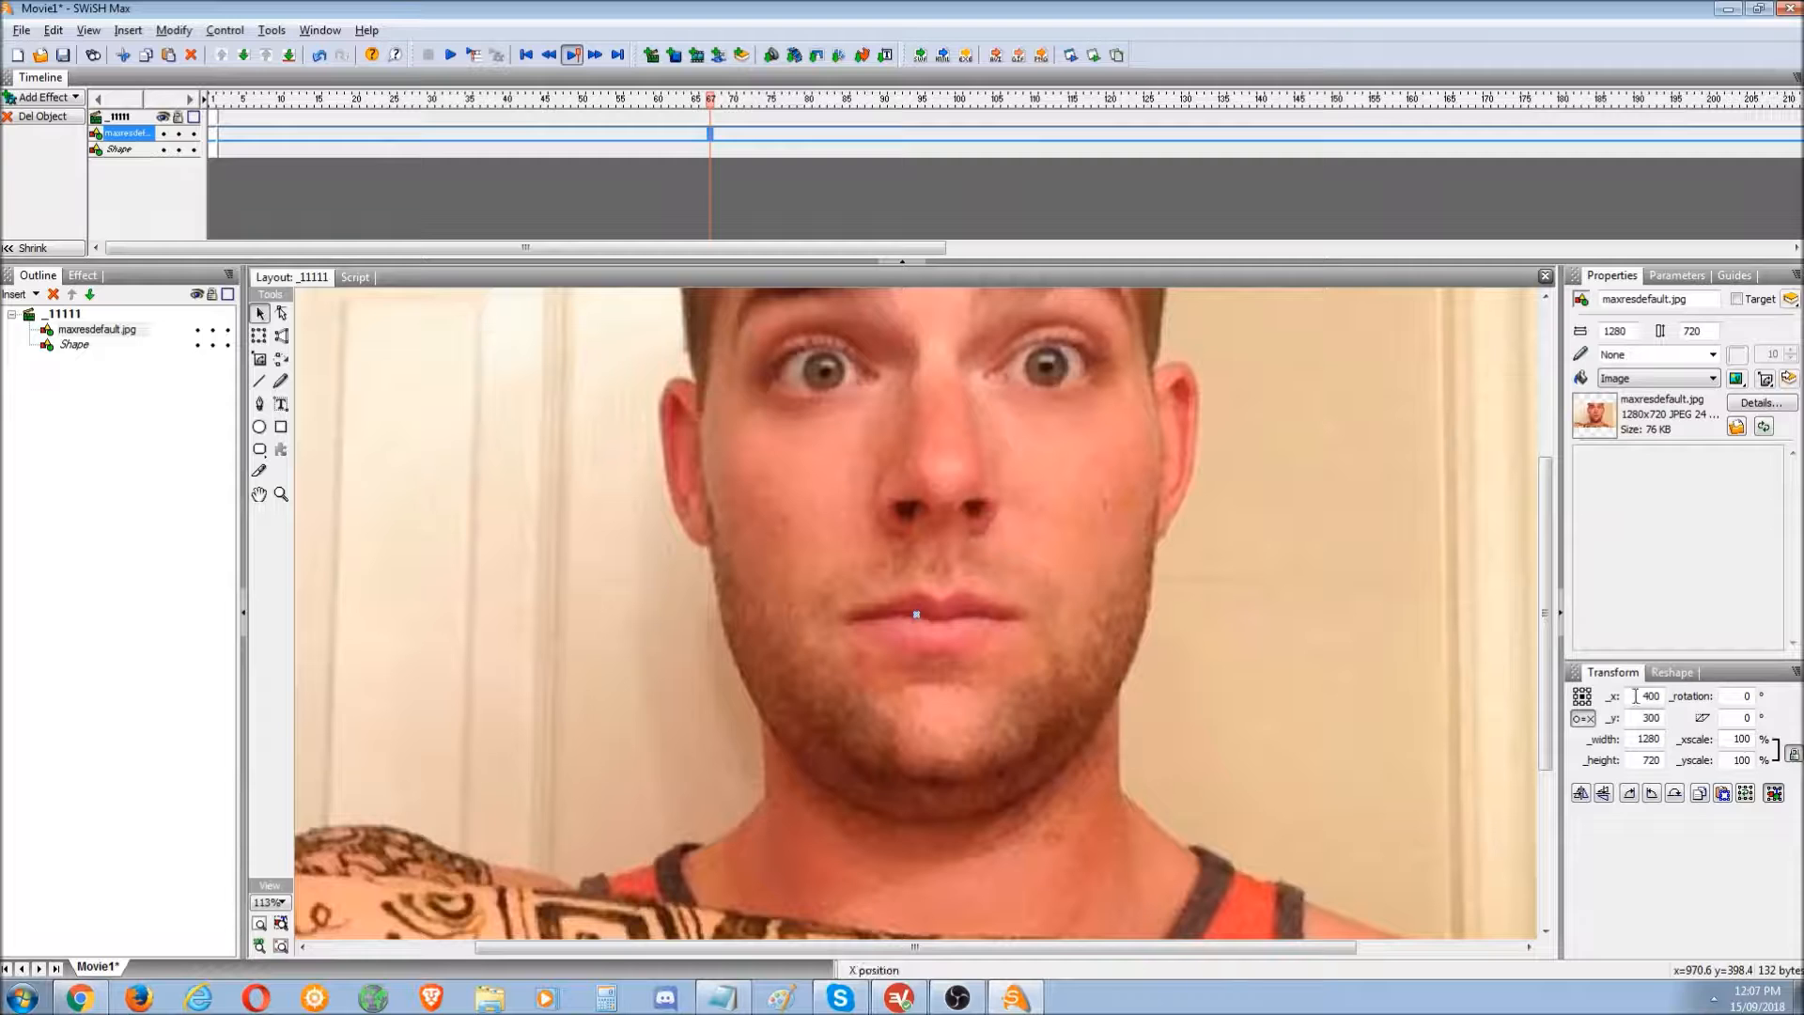
{"action": "double_click", "coordinate": [1647, 739]}
{"action": "type", "text": "20"}
{"action": "key", "text": "Return"}
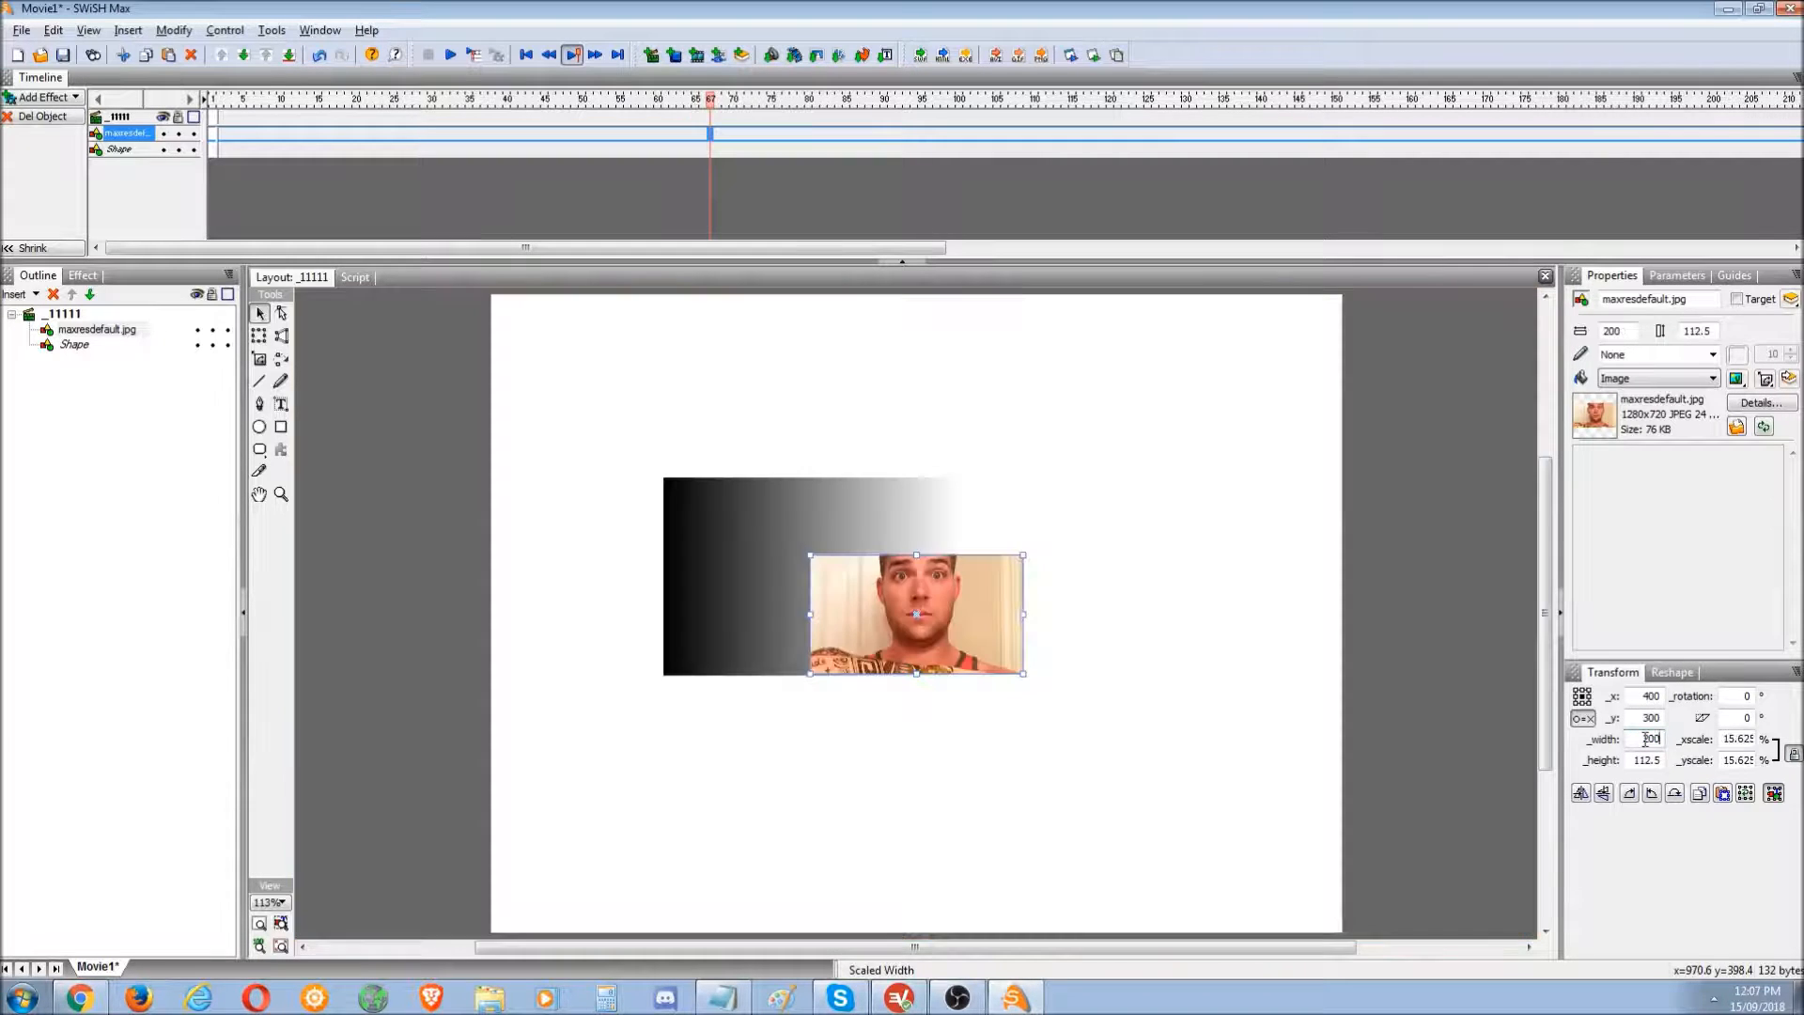
- Delete the gradient rectangle and the maxresdefault.jpg image from the stage
{"action": "mouse_move", "coordinate": [987, 611]}
{"action": "left_mouse_down"}
{"action": "mouse_move", "coordinate": [1194, 616]}
{"action": "mouse_move", "coordinate": [971, 623]}
{"action": "left_mouse_up"}
{"action": "left_click", "coordinate": [909, 545]}
{"action": "key", "text": "Delete"}
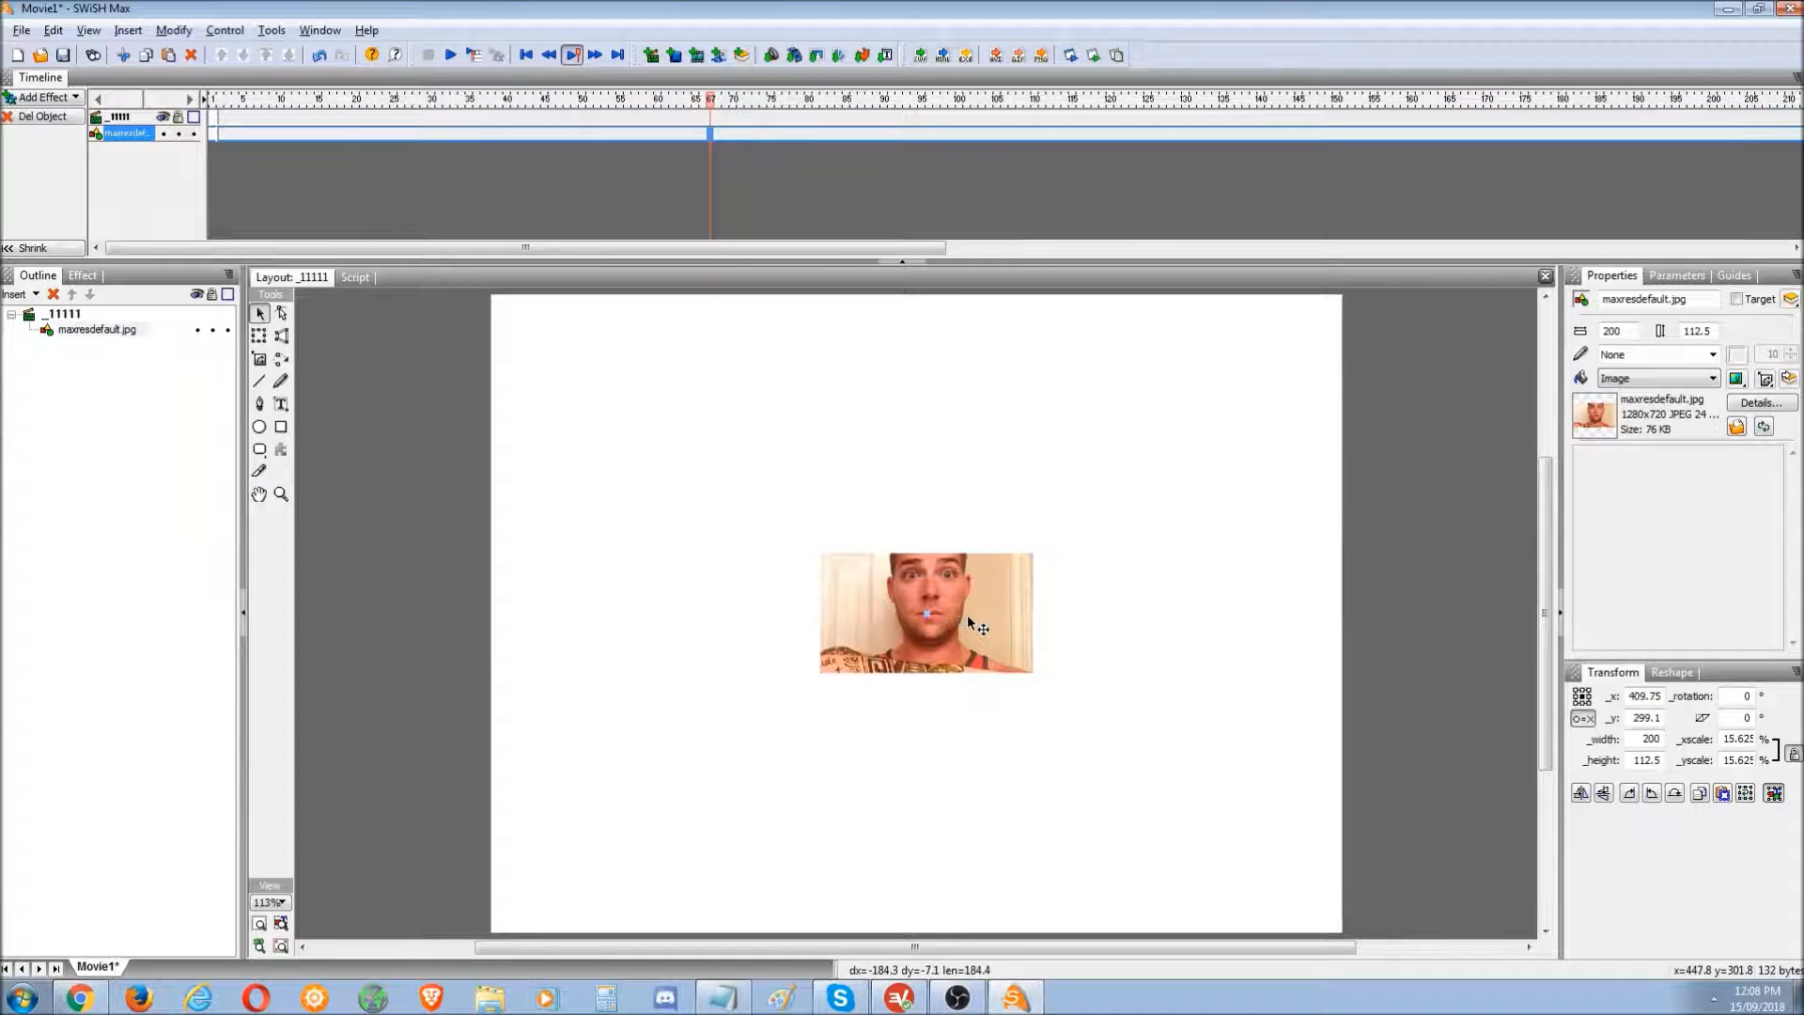
{"action": "key", "text": "Delete"}
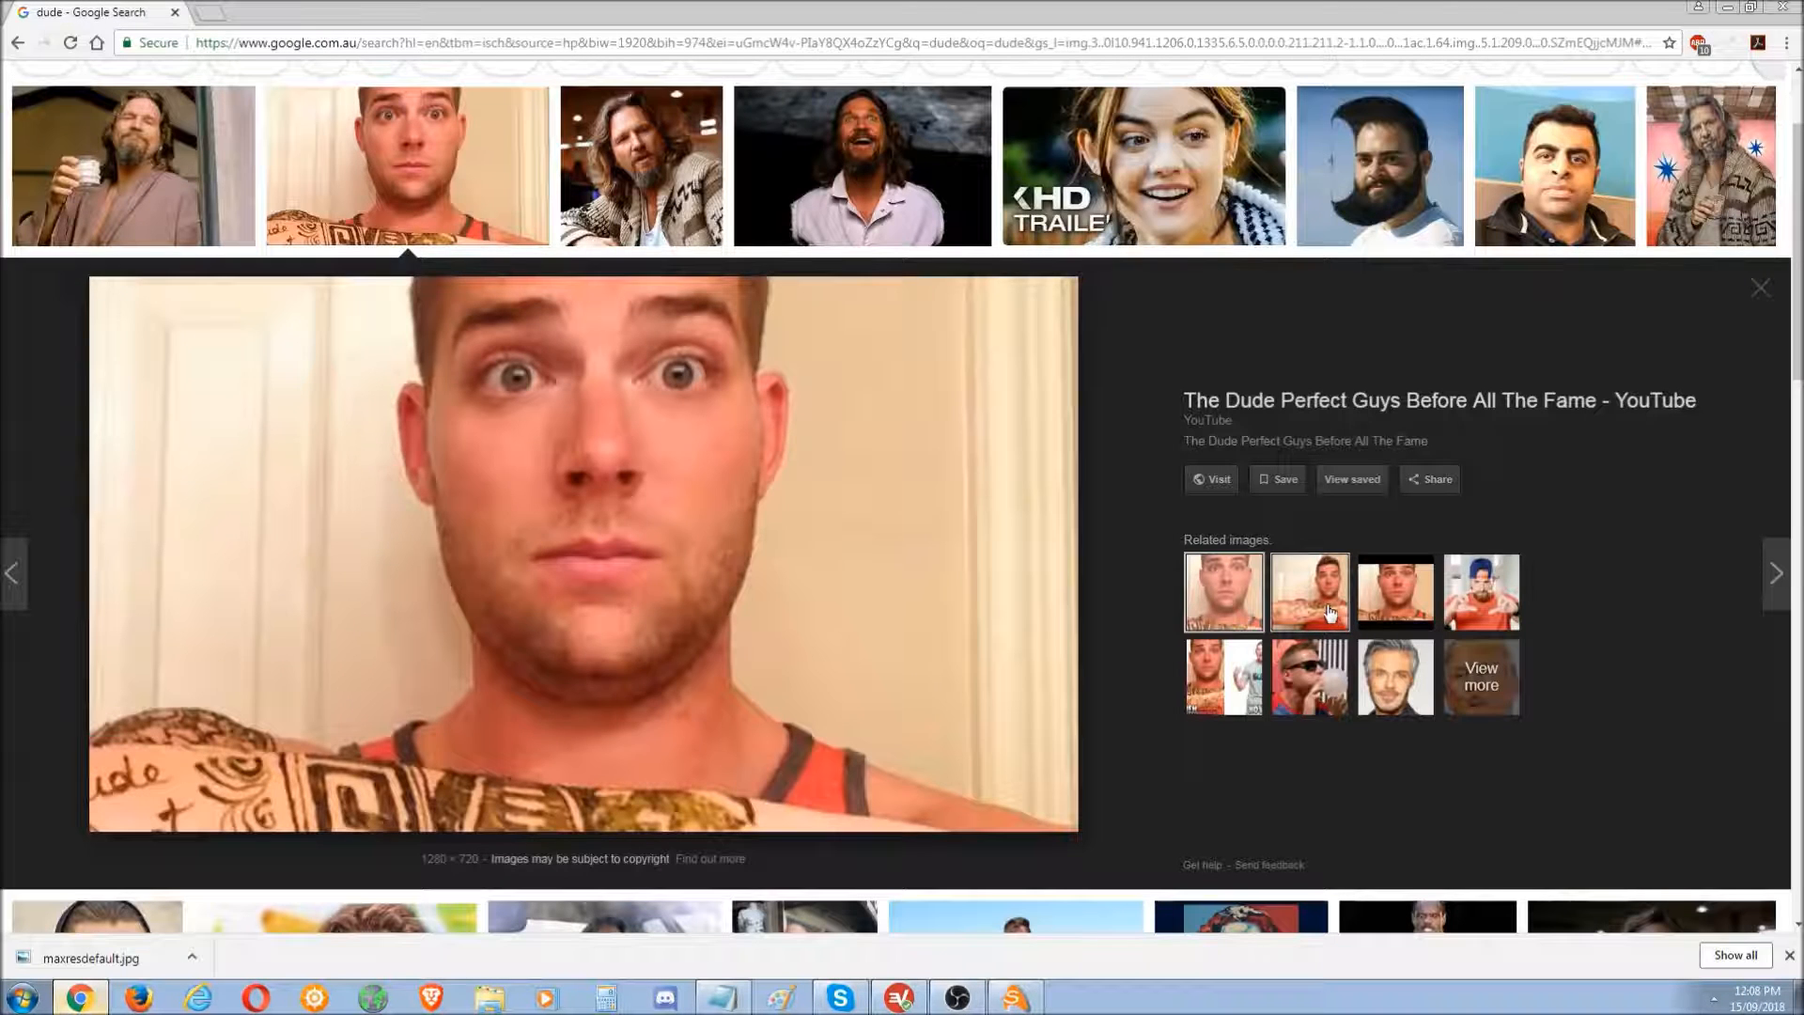
- Save the crescent-shaped hair and beard photo to the desktop as JEWpRQU and place it on the SWiSH Max stage
{"action": "left_click", "coordinate": [1421, 160]}
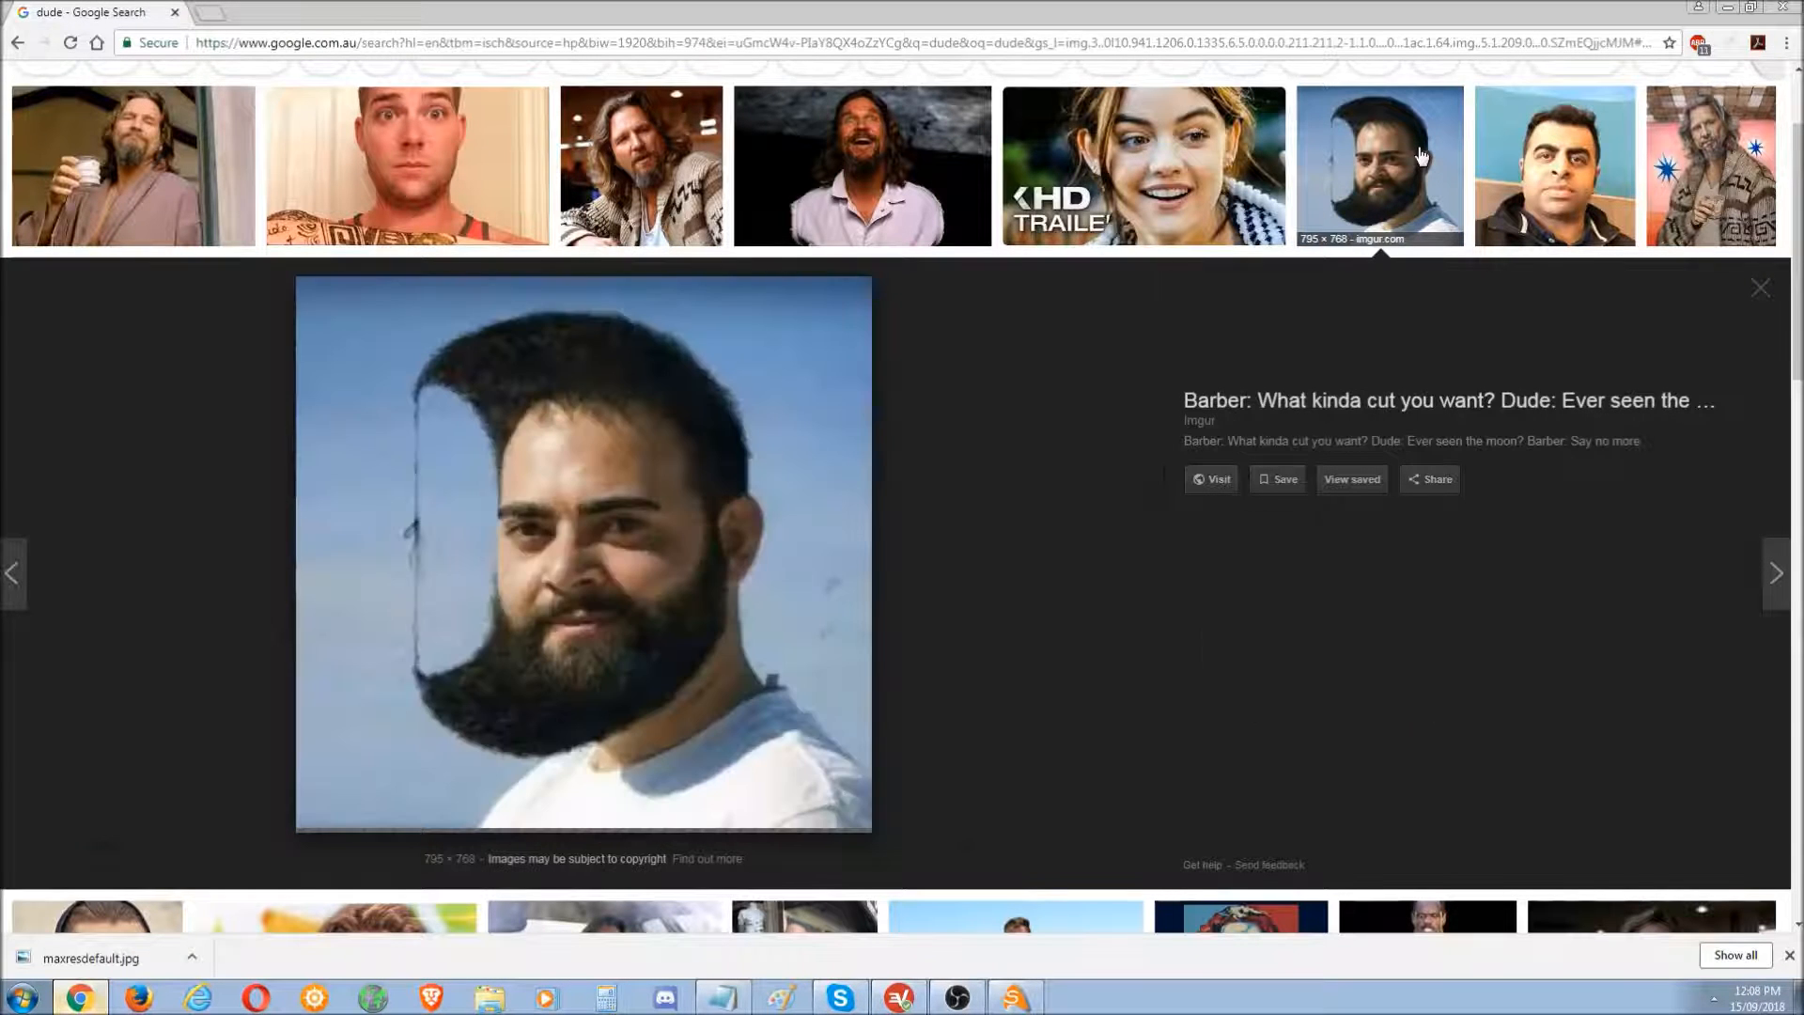
{"action": "right_click", "coordinate": [630, 562]}
{"action": "left_click", "coordinate": [692, 714]}
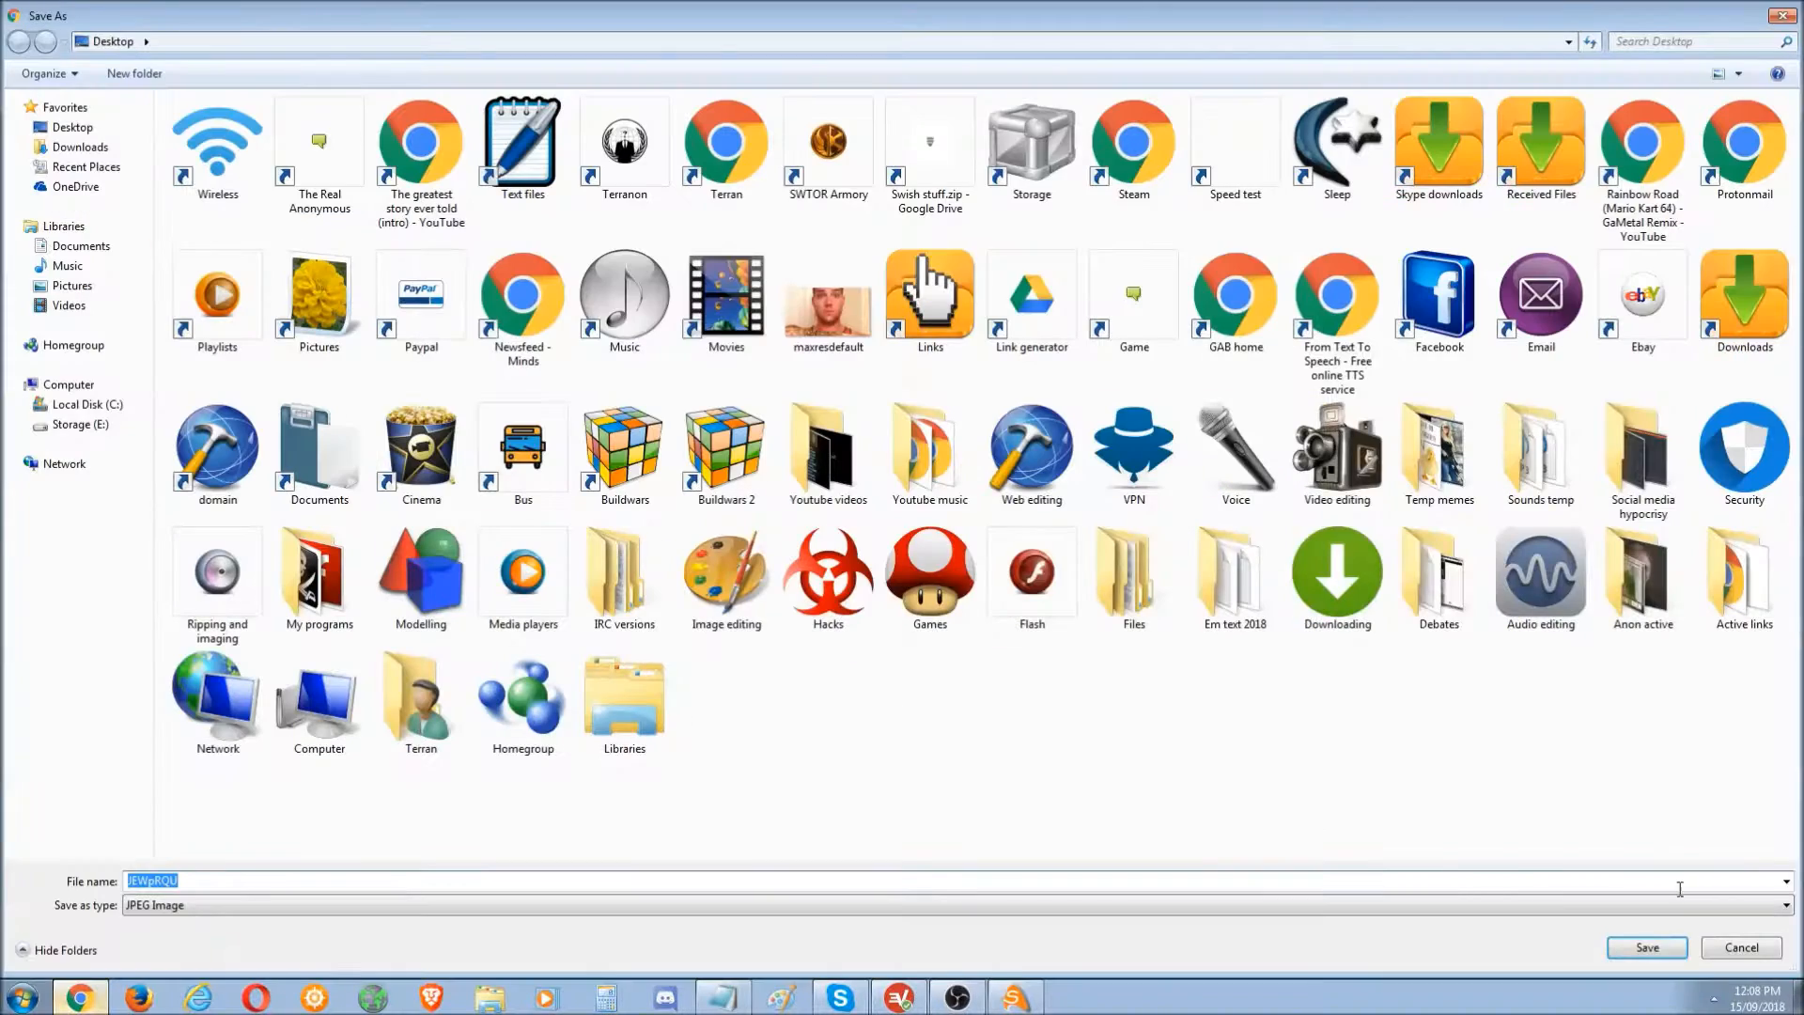
{"action": "left_click", "coordinate": [1647, 946]}
{"action": "key", "text": "super+d"}
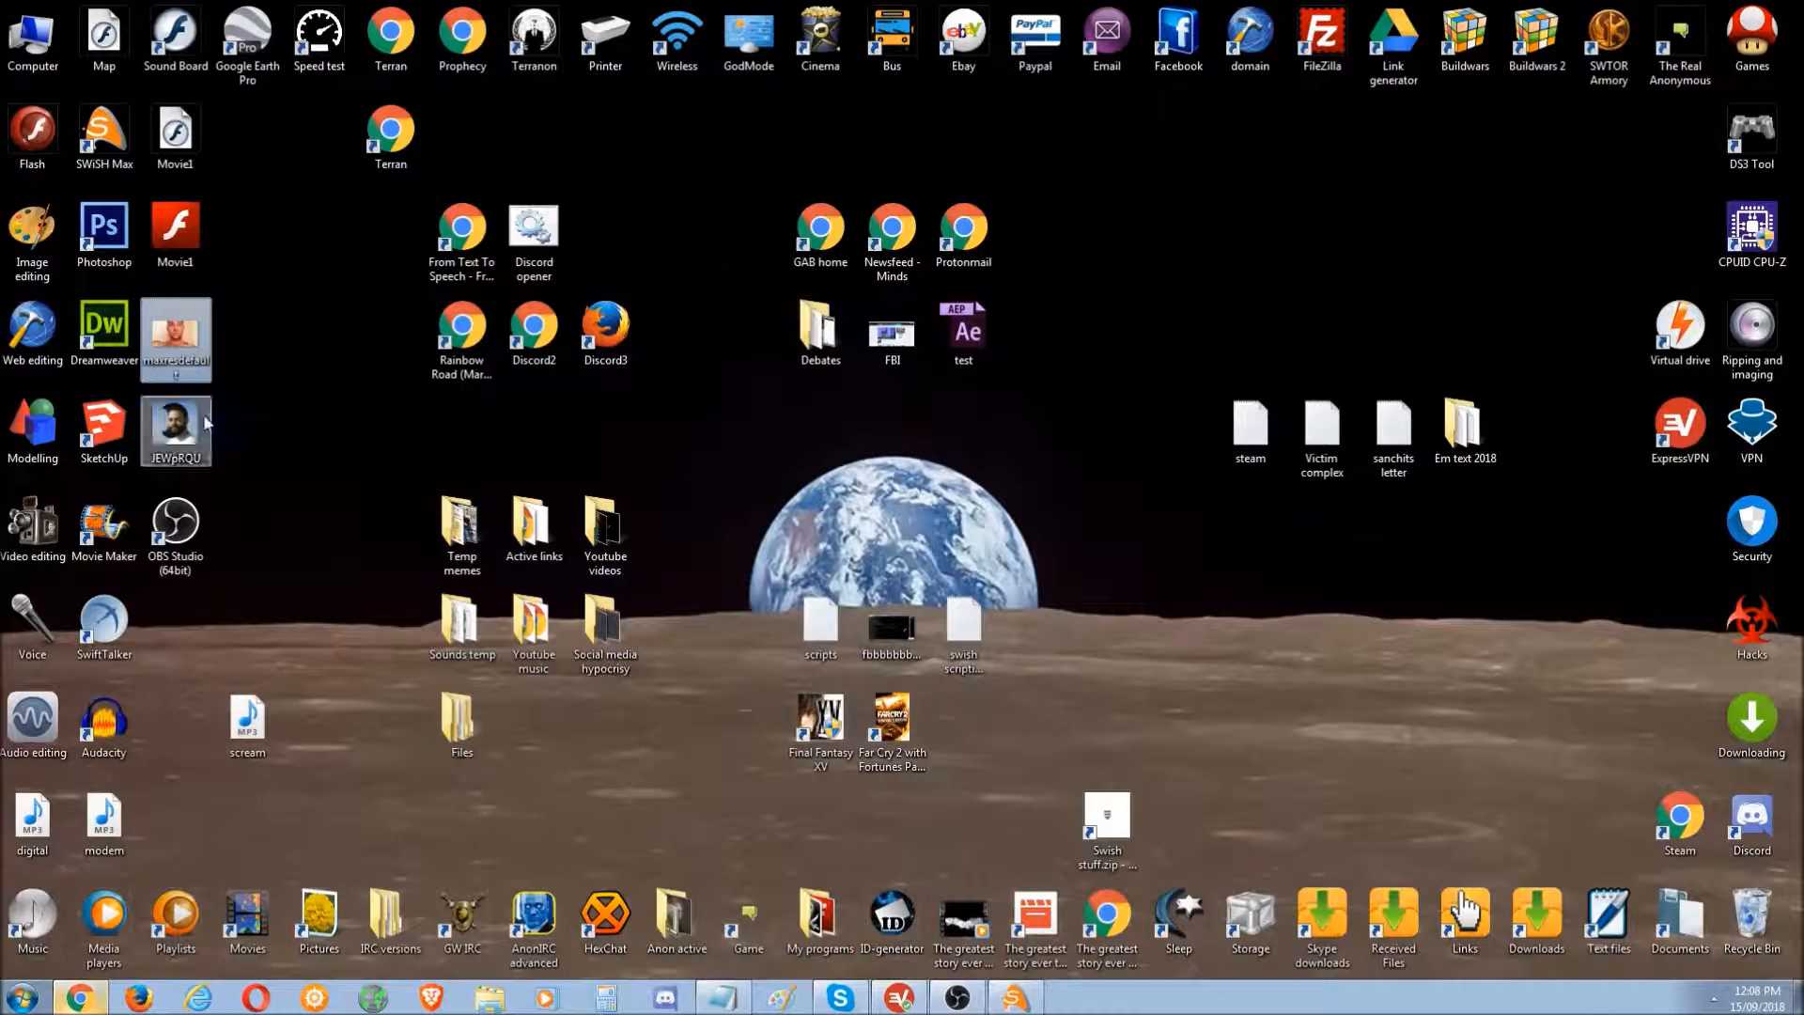
{"action": "left_click_drag", "start_coordinate": [174, 428], "coordinate": [1060, 679]}
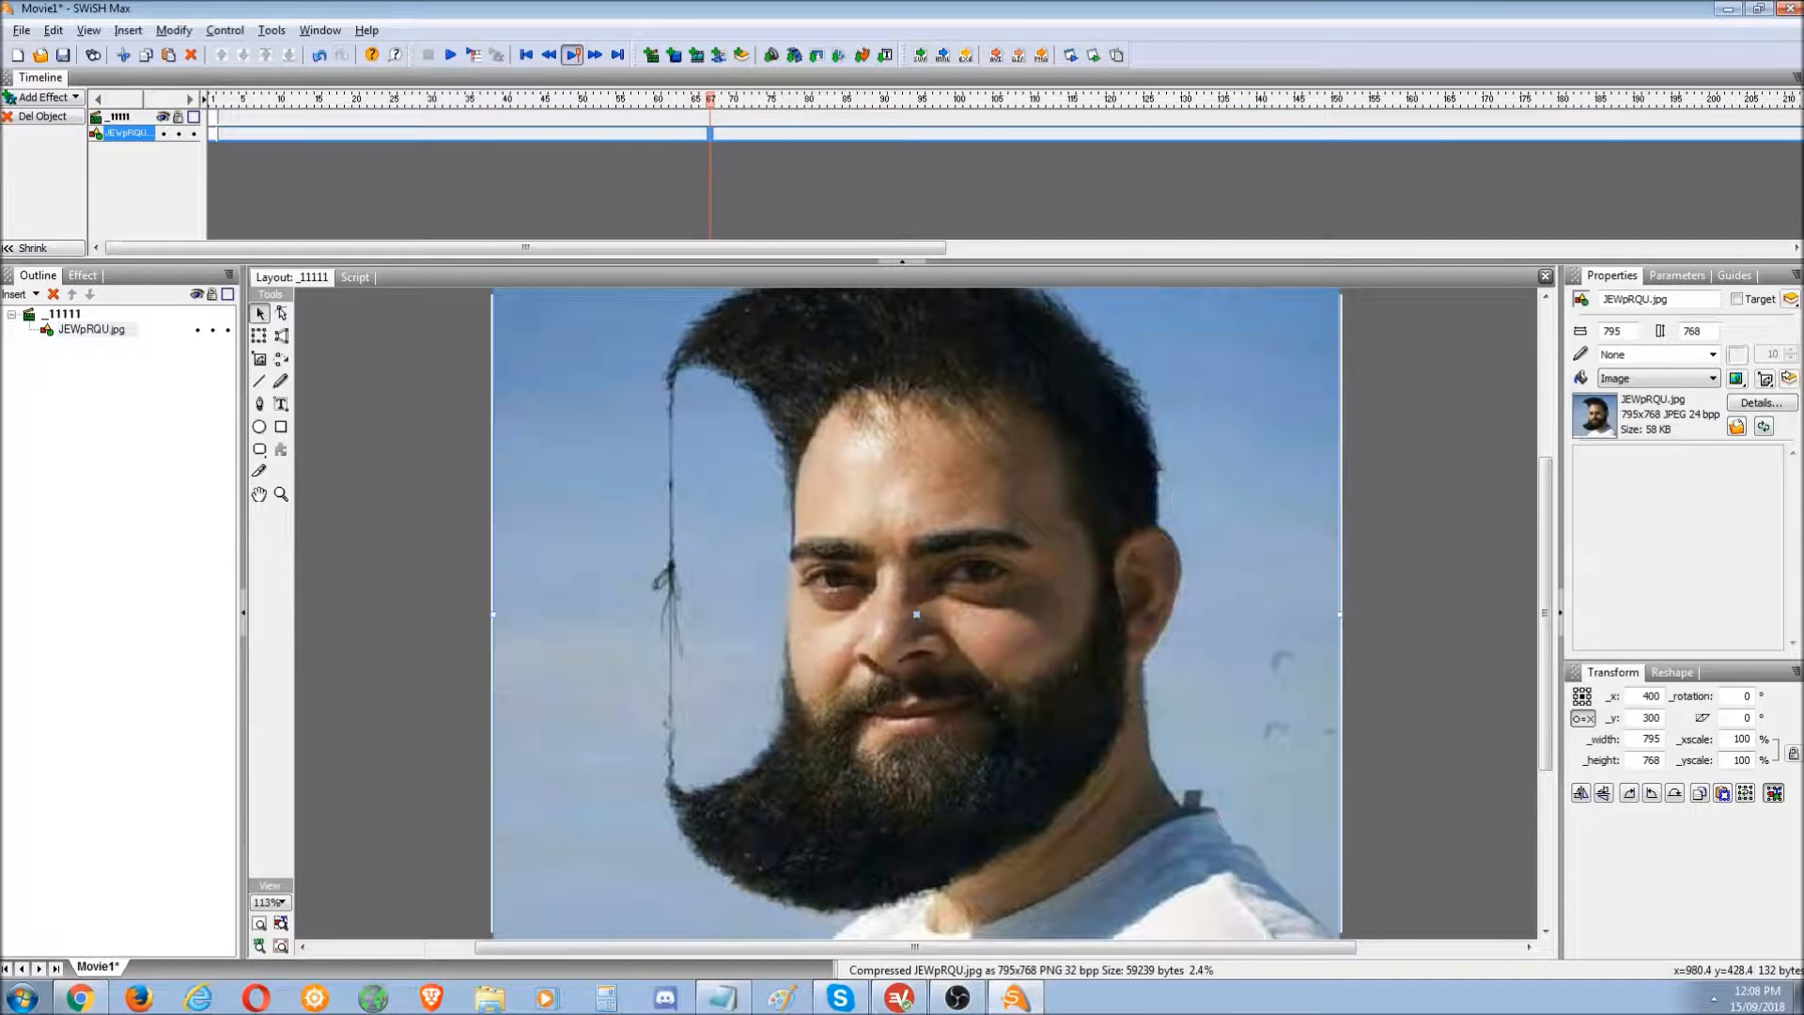
- Lock the photo's proportions, set its width to 200 and move it to about x 408, y 285 on the stage
{"action": "left_click", "coordinate": [1791, 752]}
{"action": "double_click", "coordinate": [1651, 738]}
{"action": "type", "text": "200"}
{"action": "key", "text": "Return"}
{"action": "mouse_move", "coordinate": [1003, 592]}
{"action": "left_mouse_down"}
{"action": "mouse_move", "coordinate": [1069, 592]}
{"action": "mouse_move", "coordinate": [1012, 576]}
{"action": "left_mouse_up"}
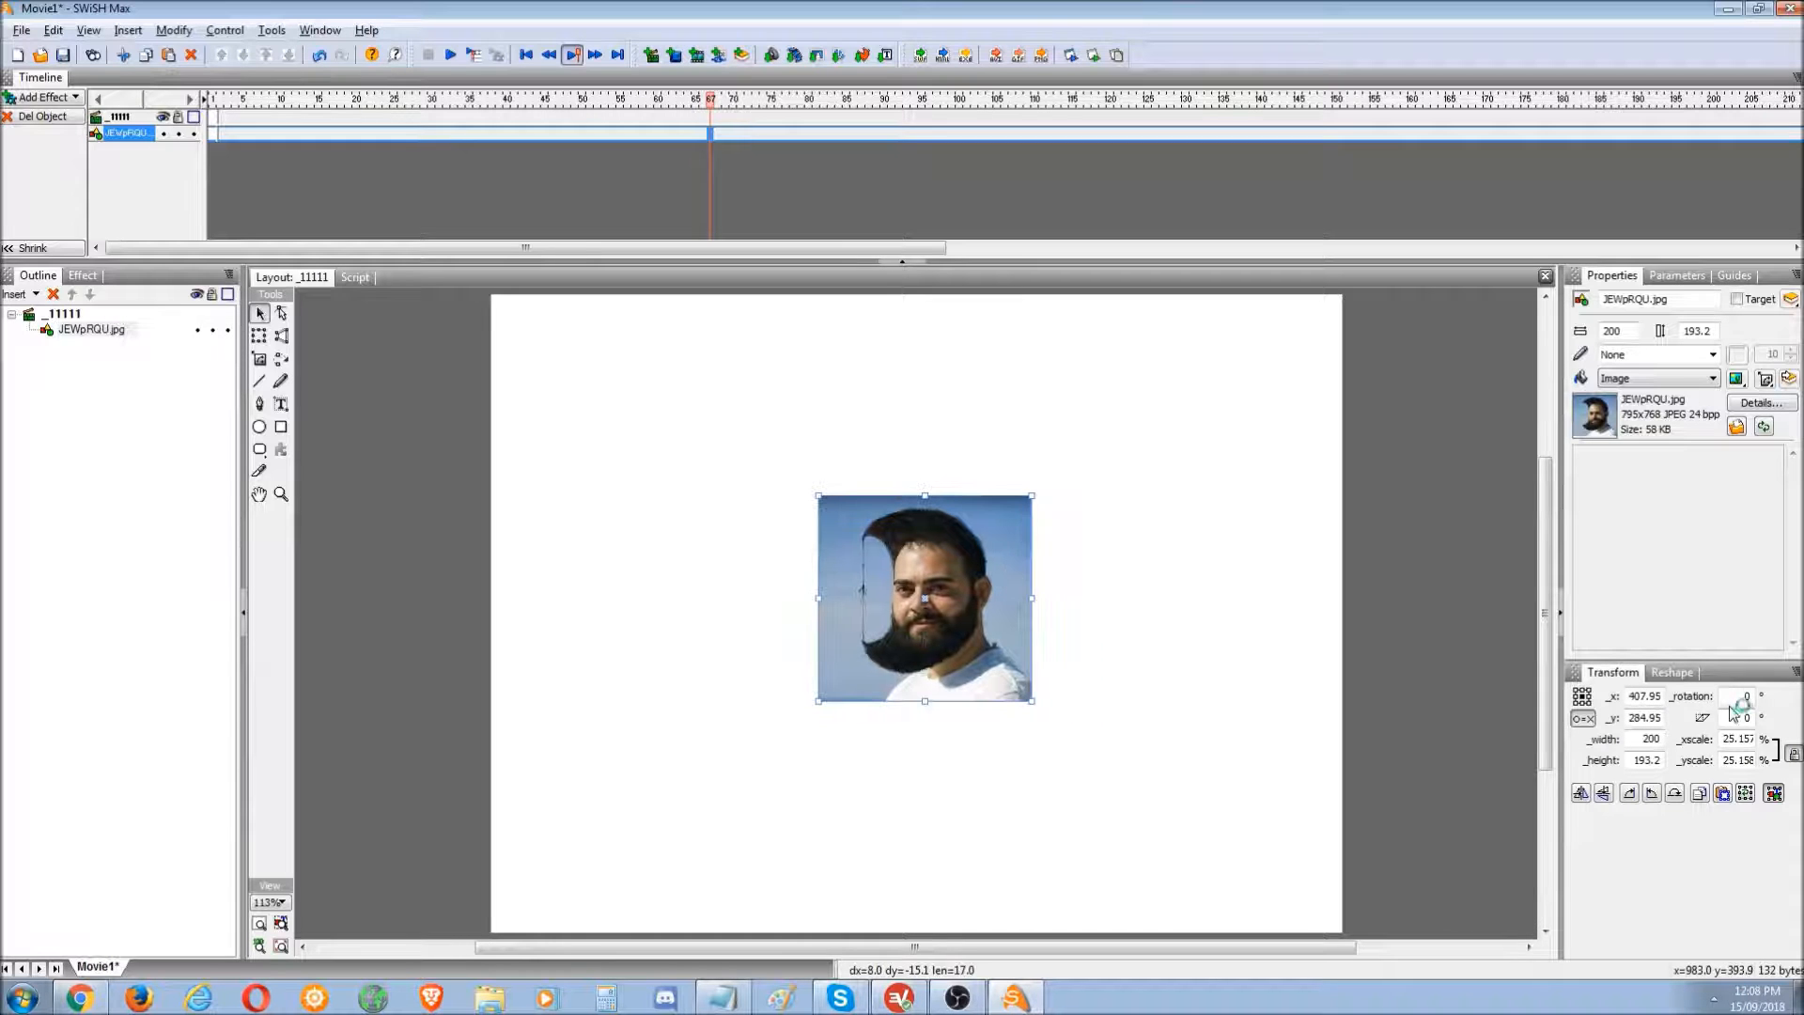
- Try a 180° rotation on the photo, reset it to 0, and set both the y-axis skew and the rotation to 180°
{"action": "key", "text": "Return"}
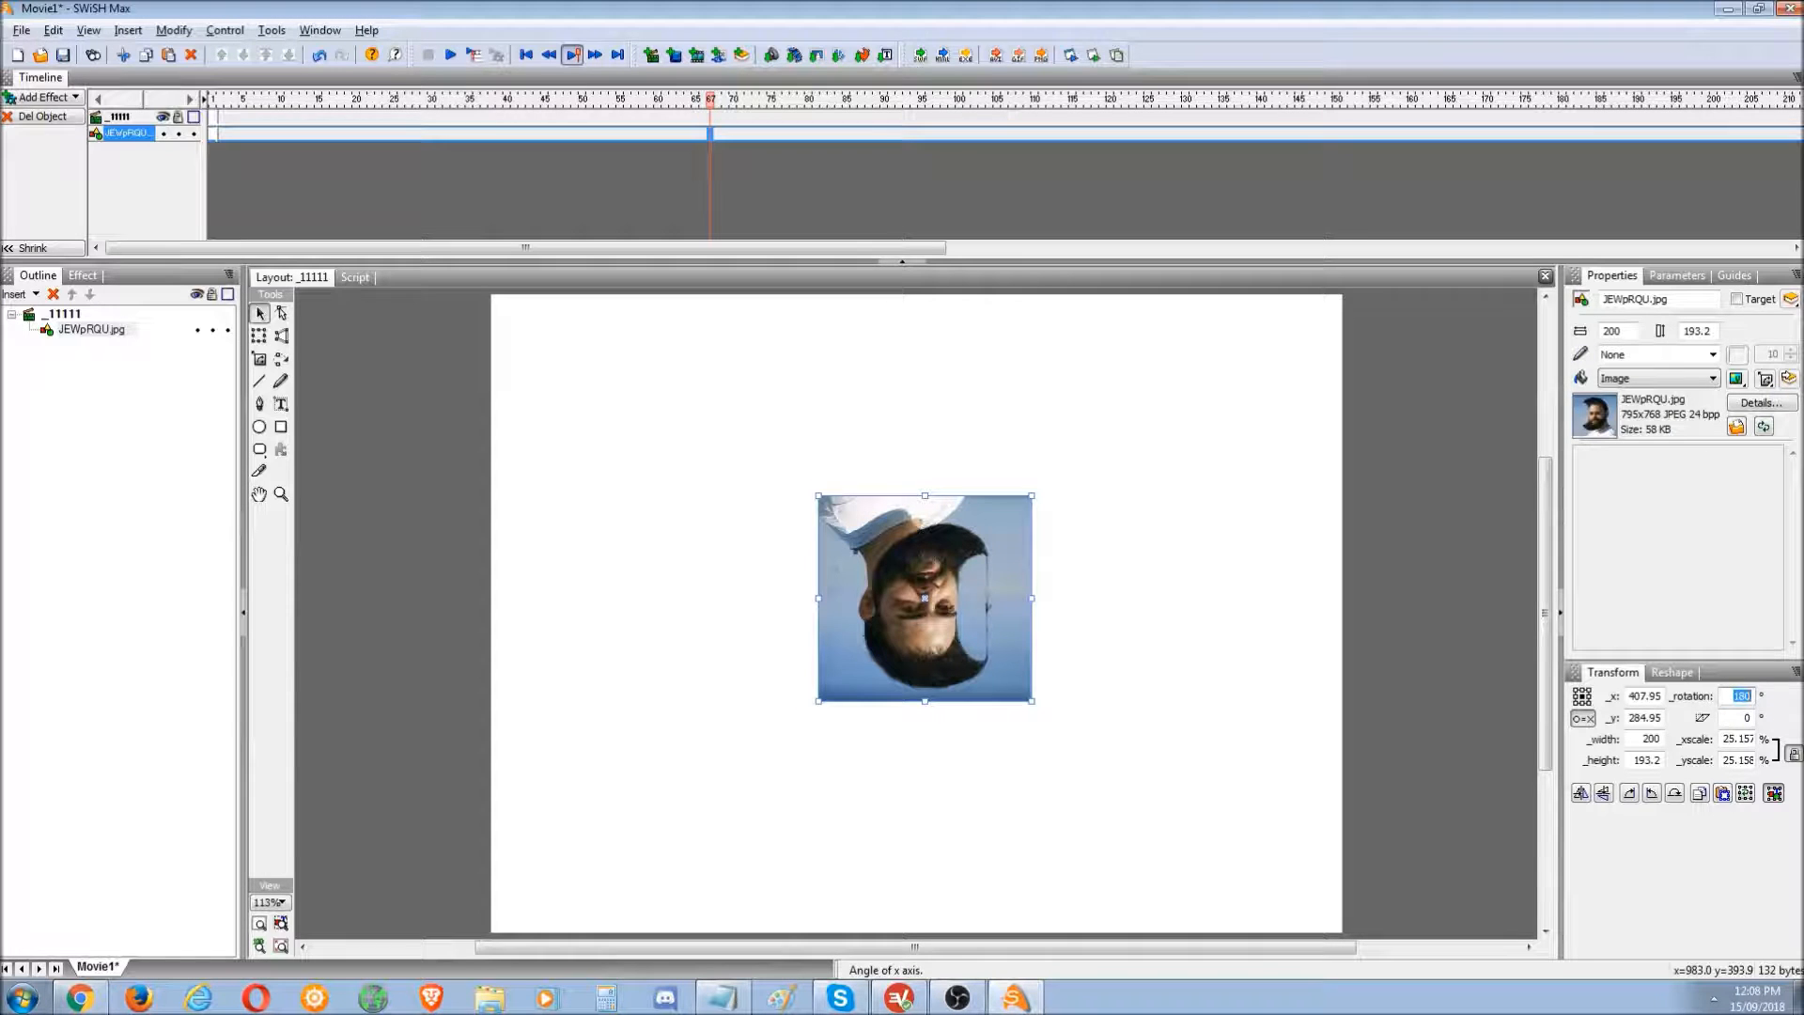
{"action": "key", "text": "Return"}
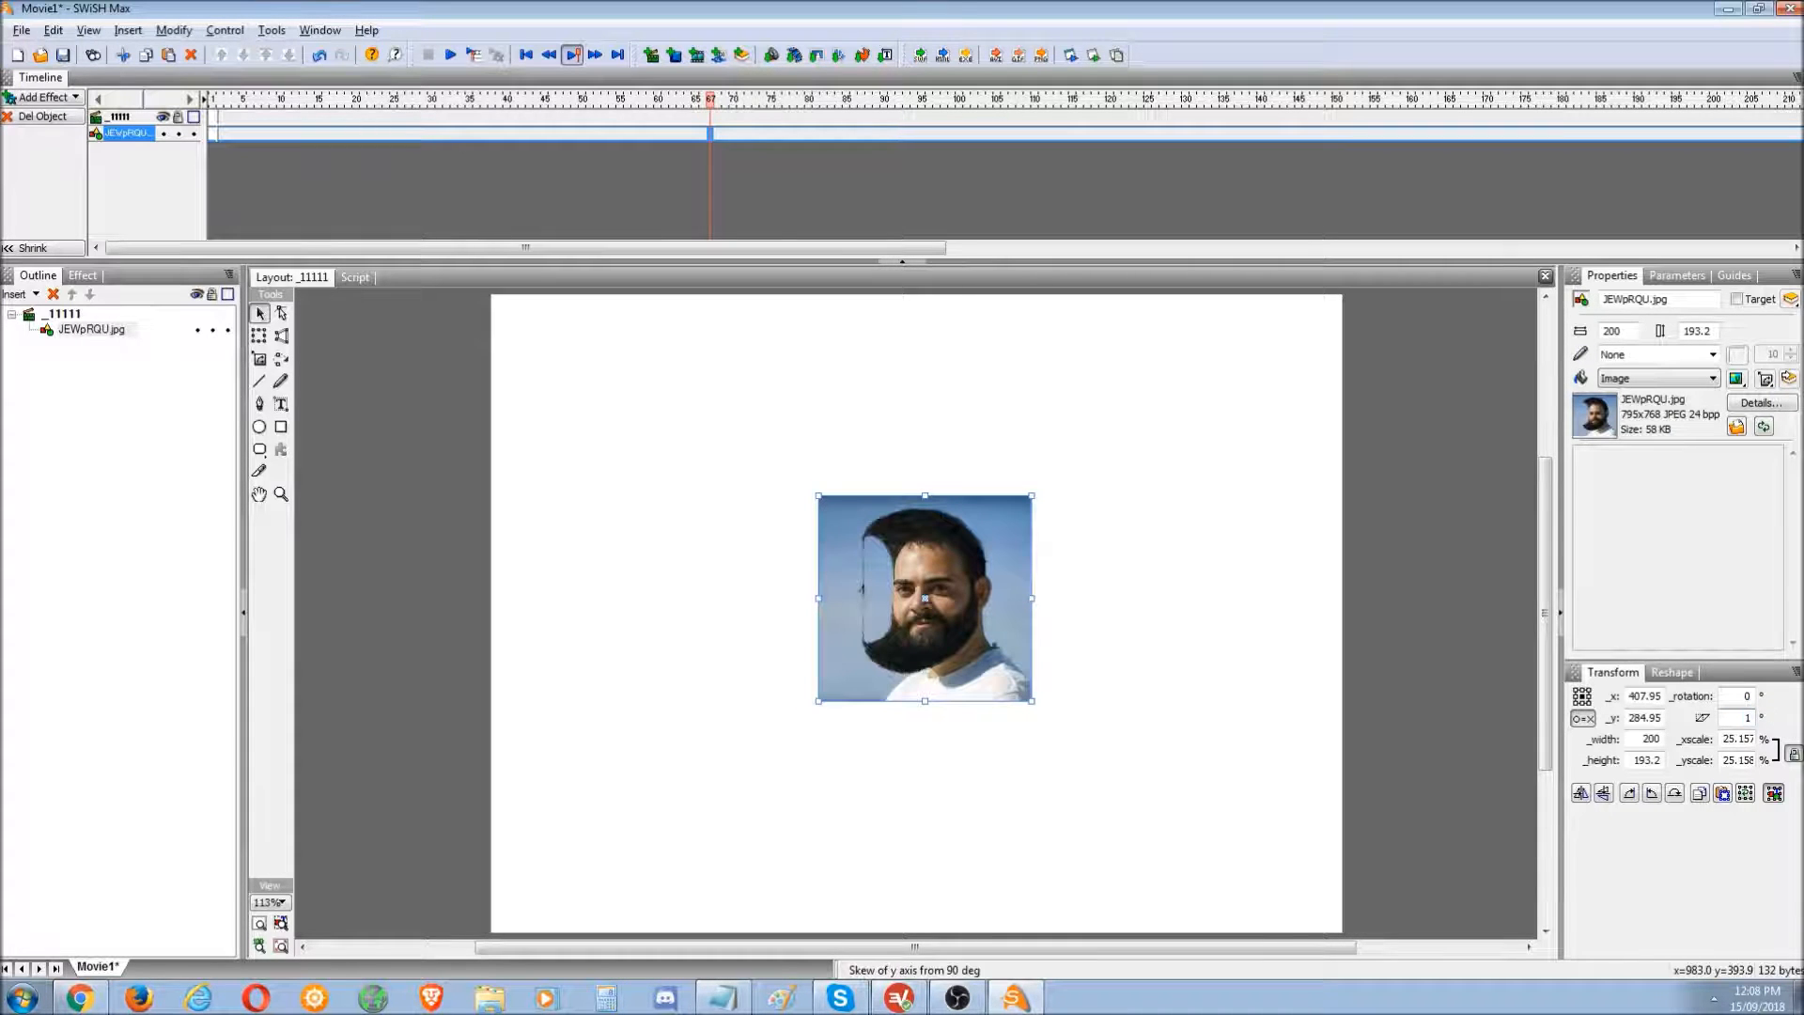
{"action": "key", "text": "Return"}
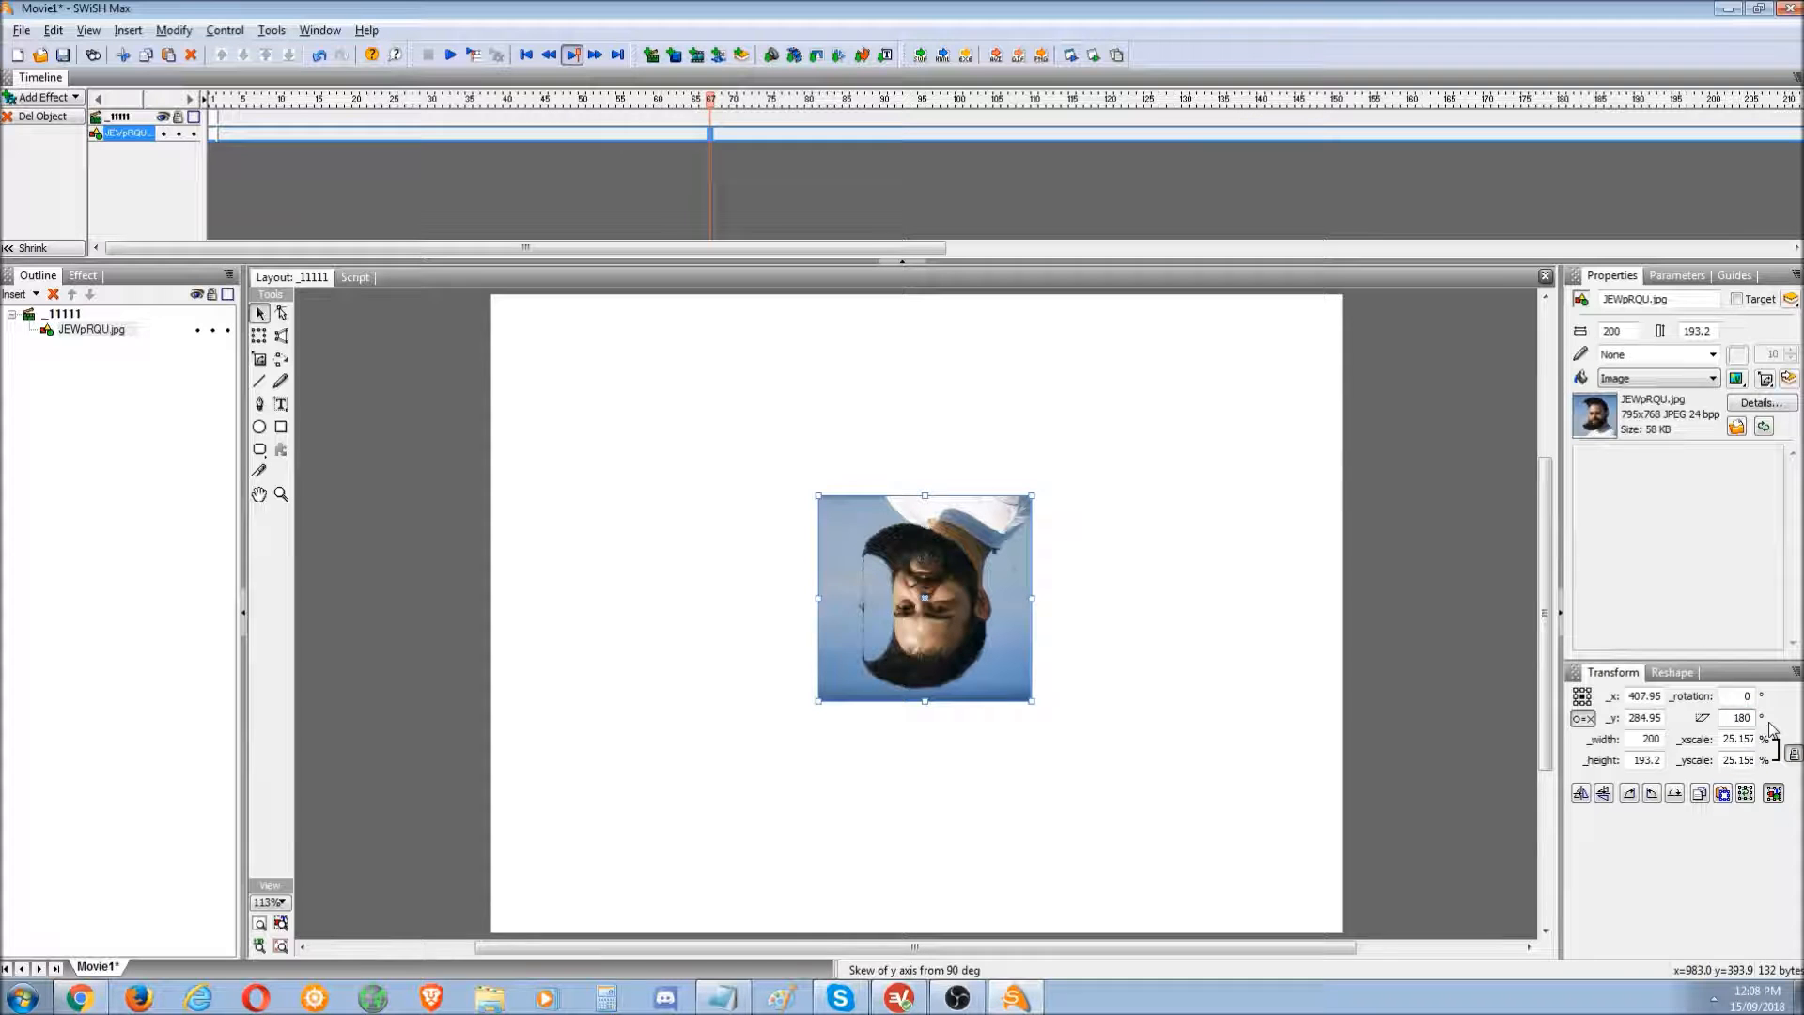
{"action": "left_click", "coordinate": [1748, 697]}
{"action": "type", "text": "180"}
{"action": "key", "text": "Return"}
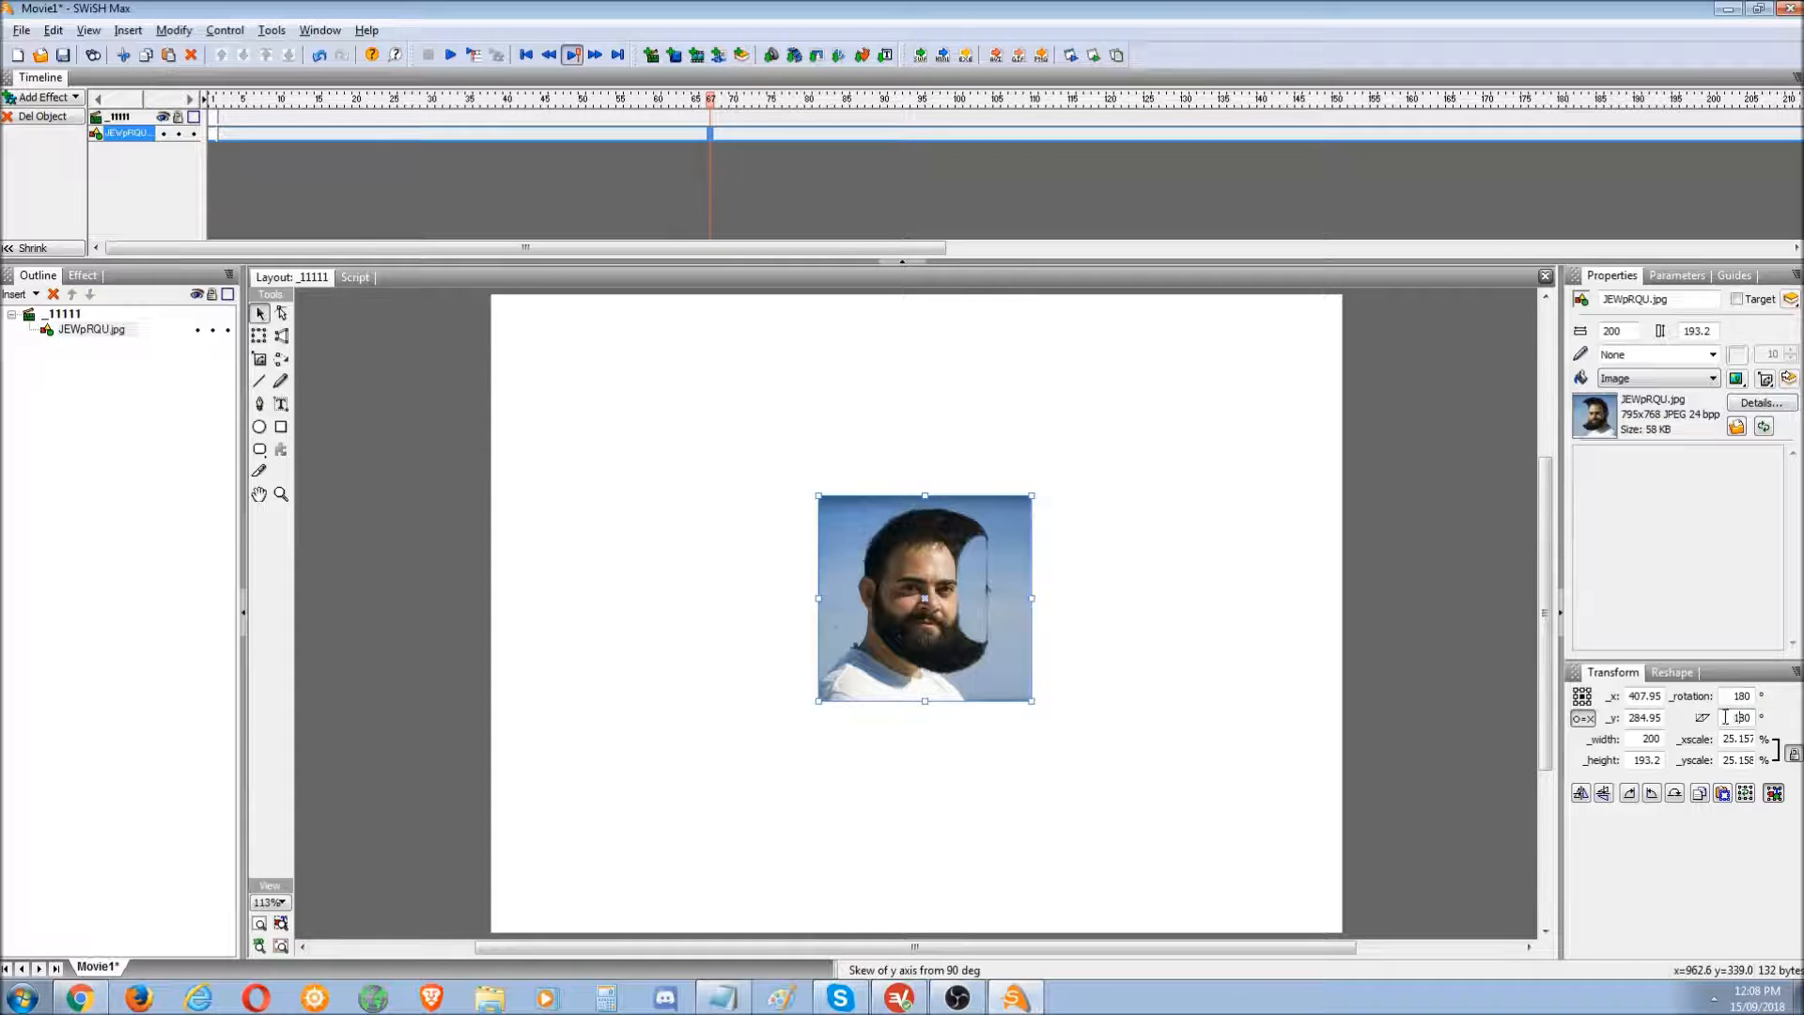
- Try y-axis skew angles of 45, 20 and 90 degrees on the photo, and return the skew to 180
{"action": "type", "text": "45"}
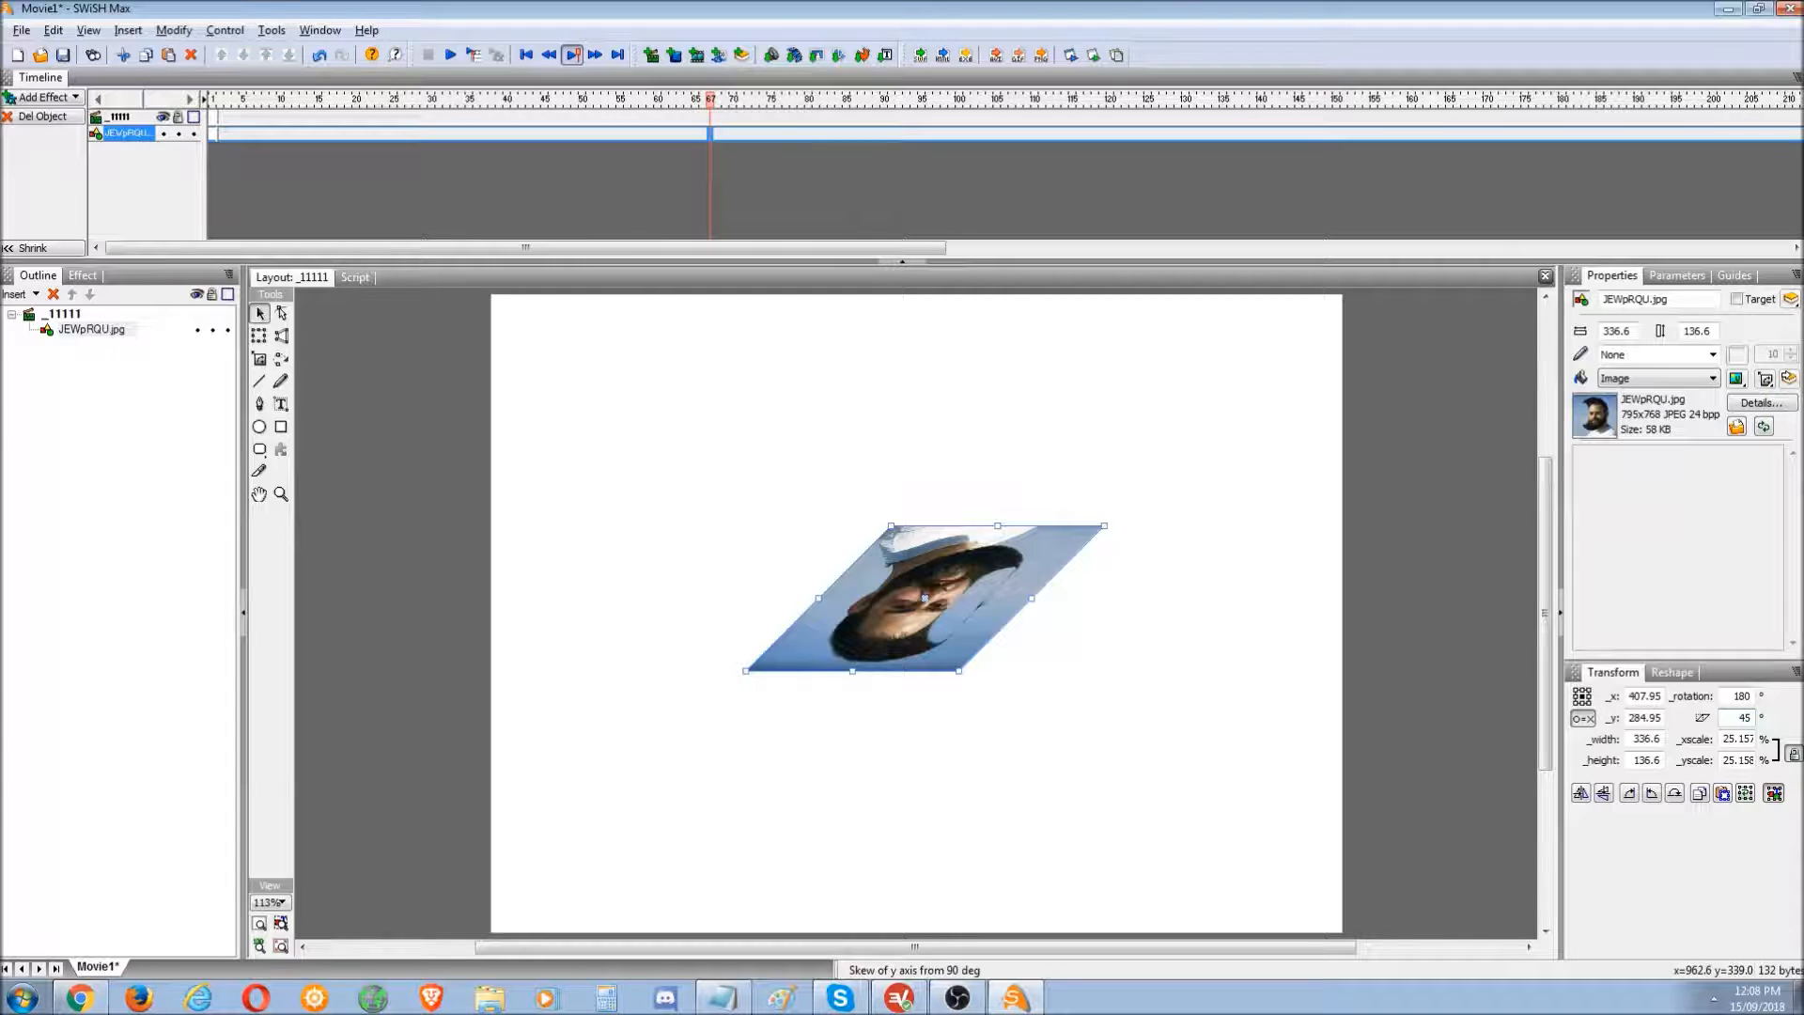
{"action": "type", "text": "20"}
{"action": "key", "text": "Return"}
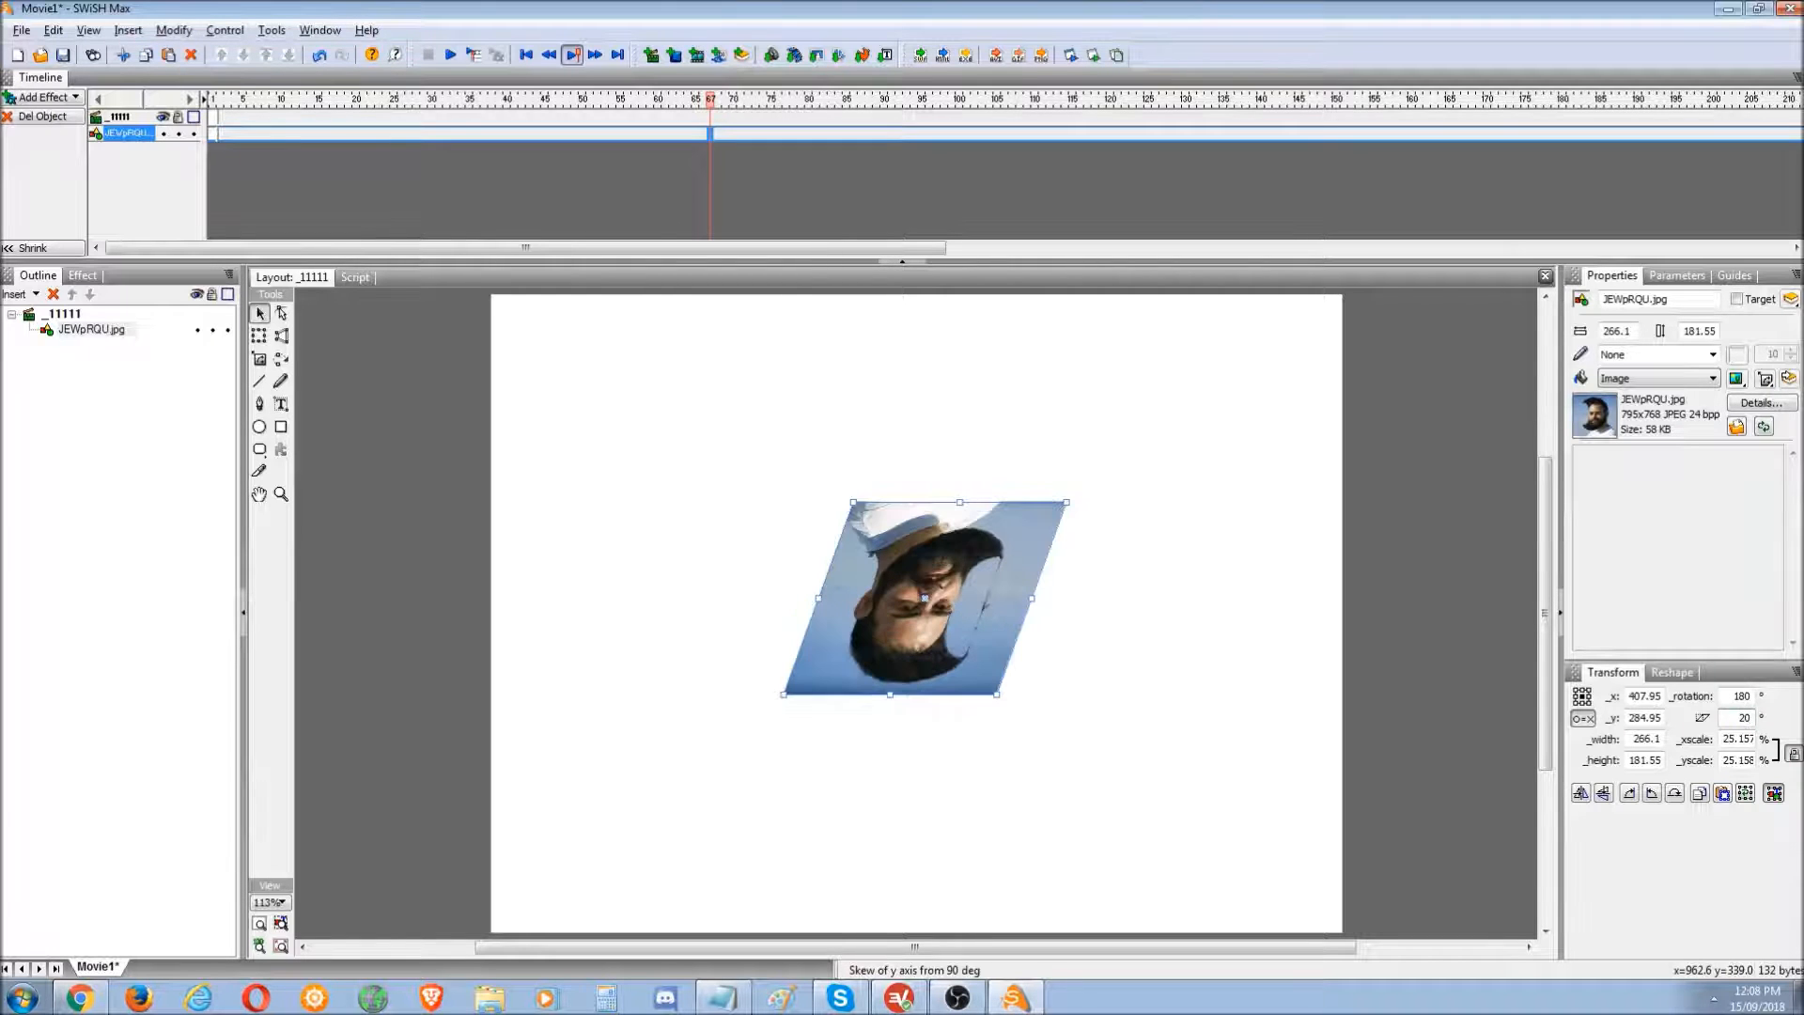
{"action": "key", "text": "Return"}
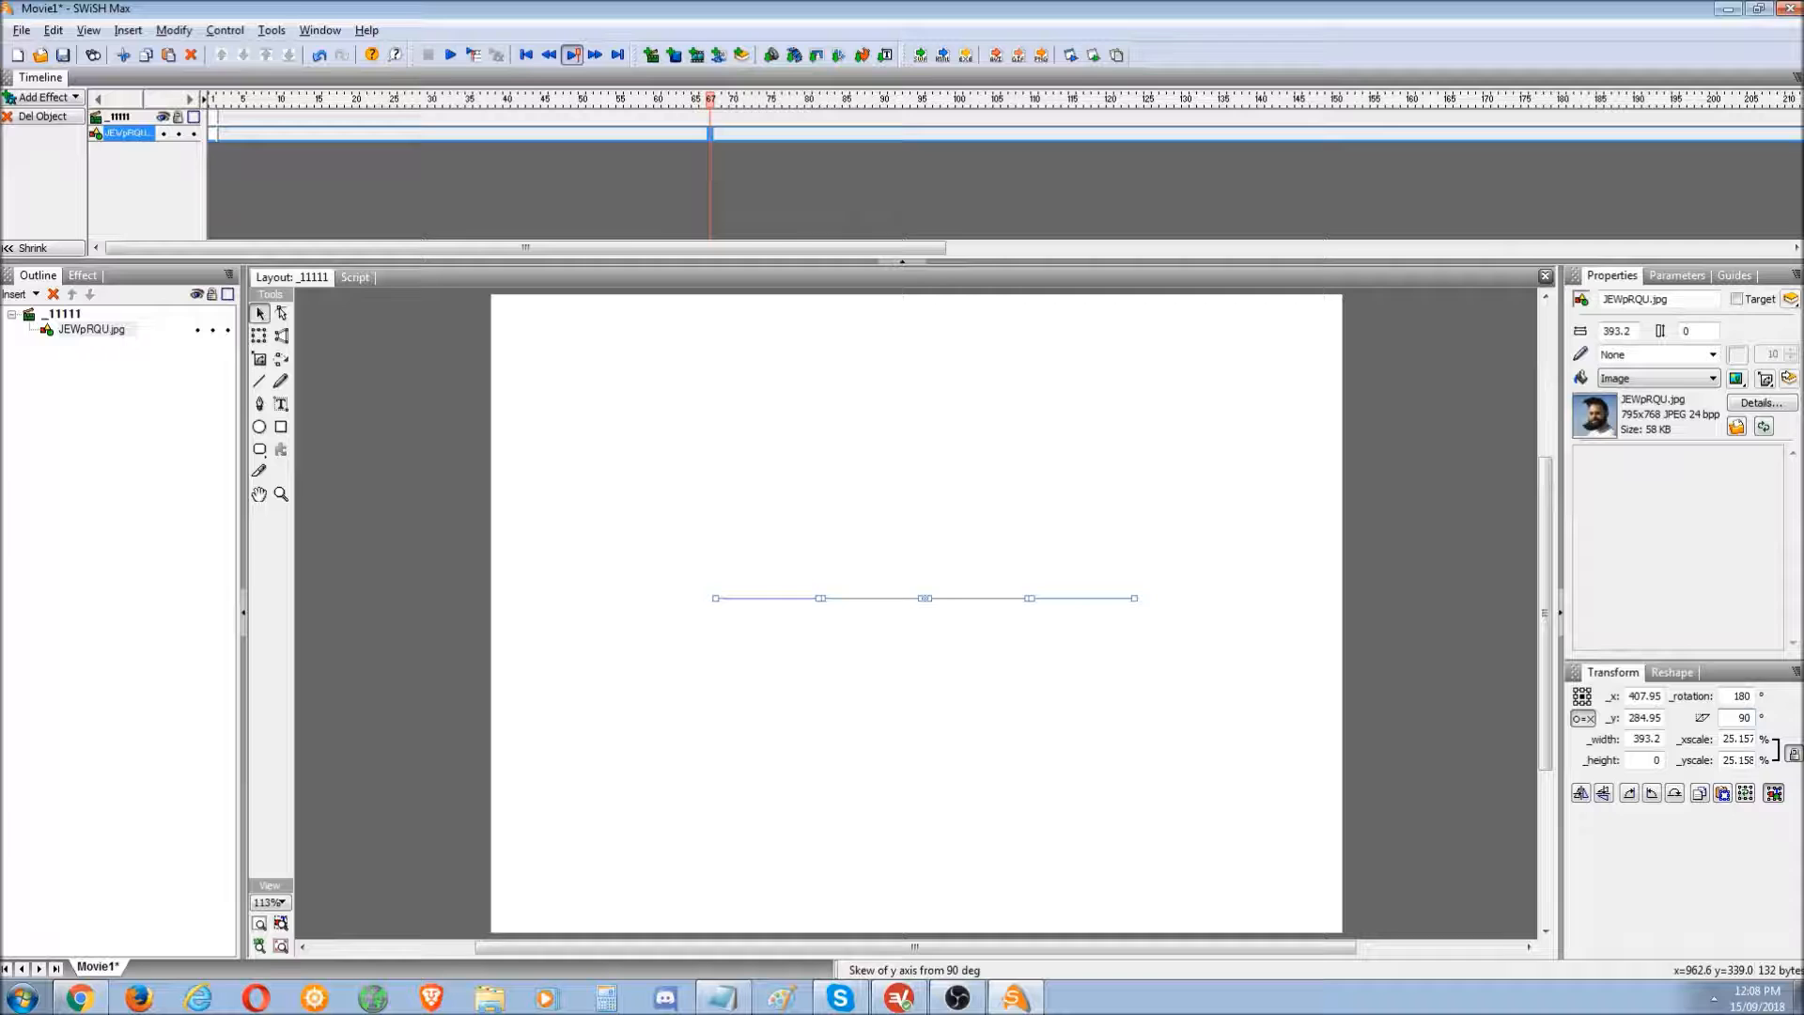
{"action": "key", "text": "BackSpace"}
{"action": "key", "text": "BackSpace"}
{"action": "key", "text": "Return"}
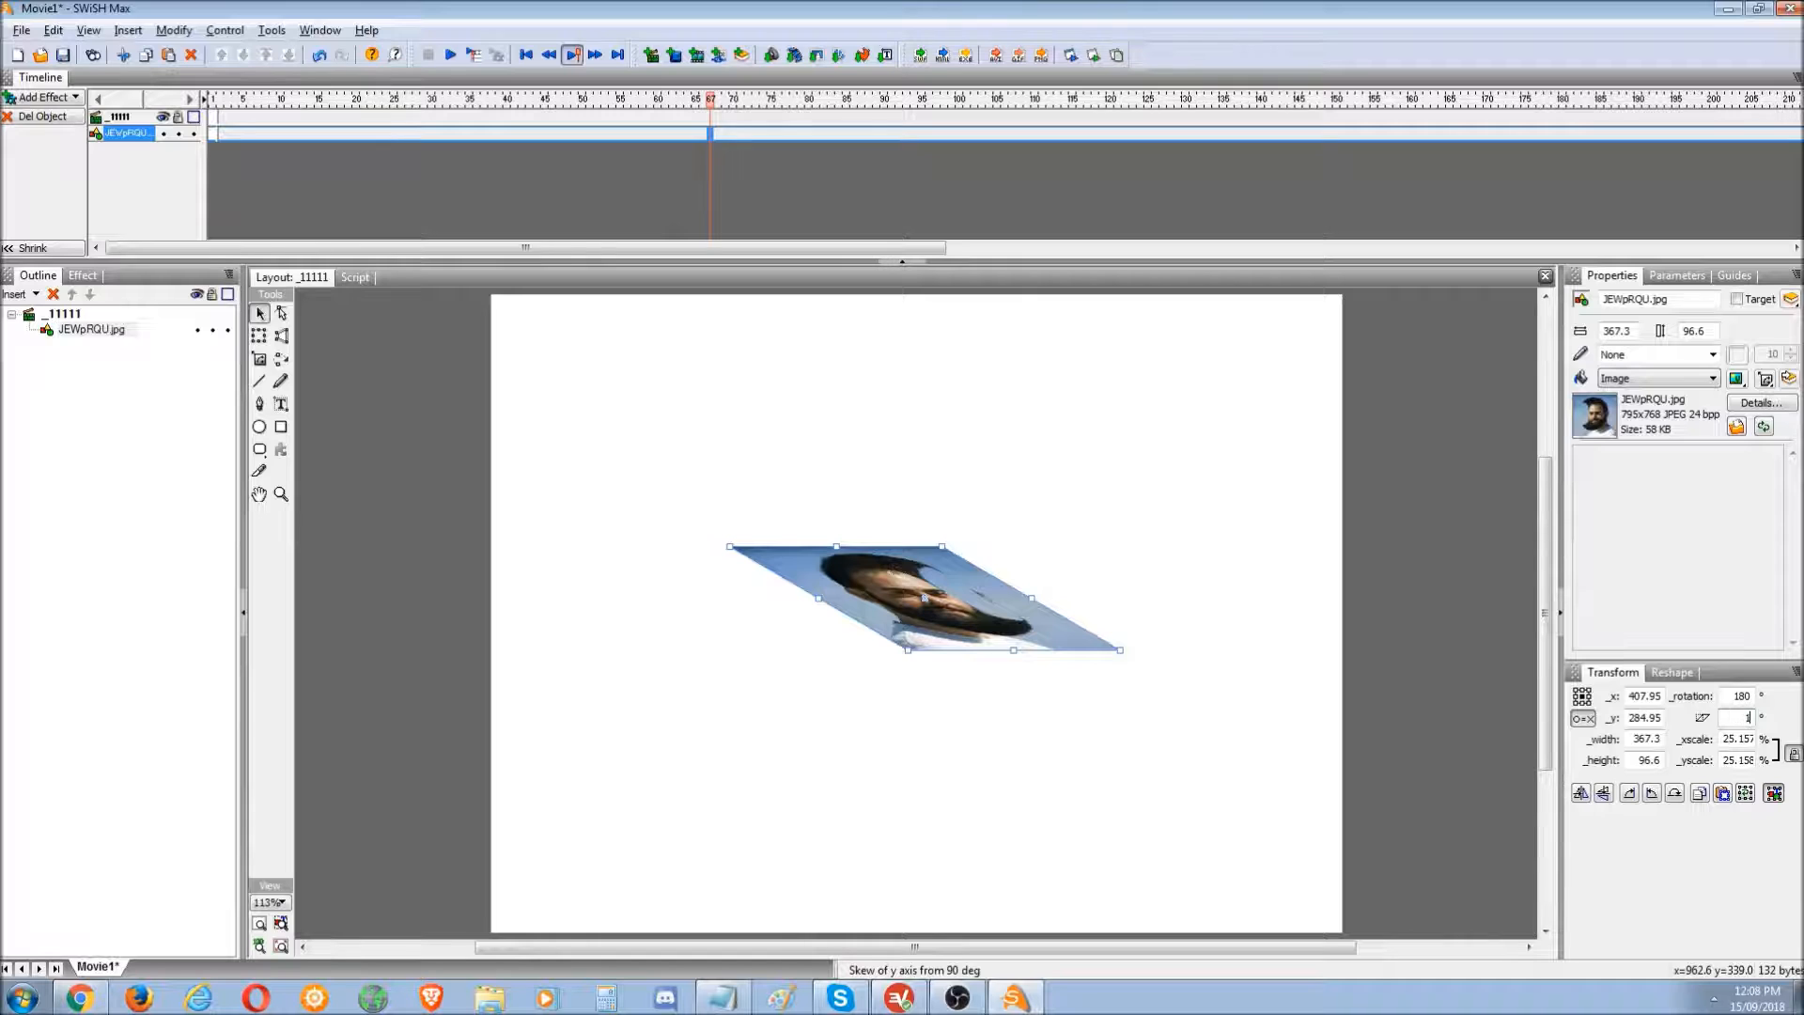
{"action": "type", "text": "45"}
{"action": "key", "text": "Return"}
{"action": "type", "text": "180"}
{"action": "key", "text": "Return"}
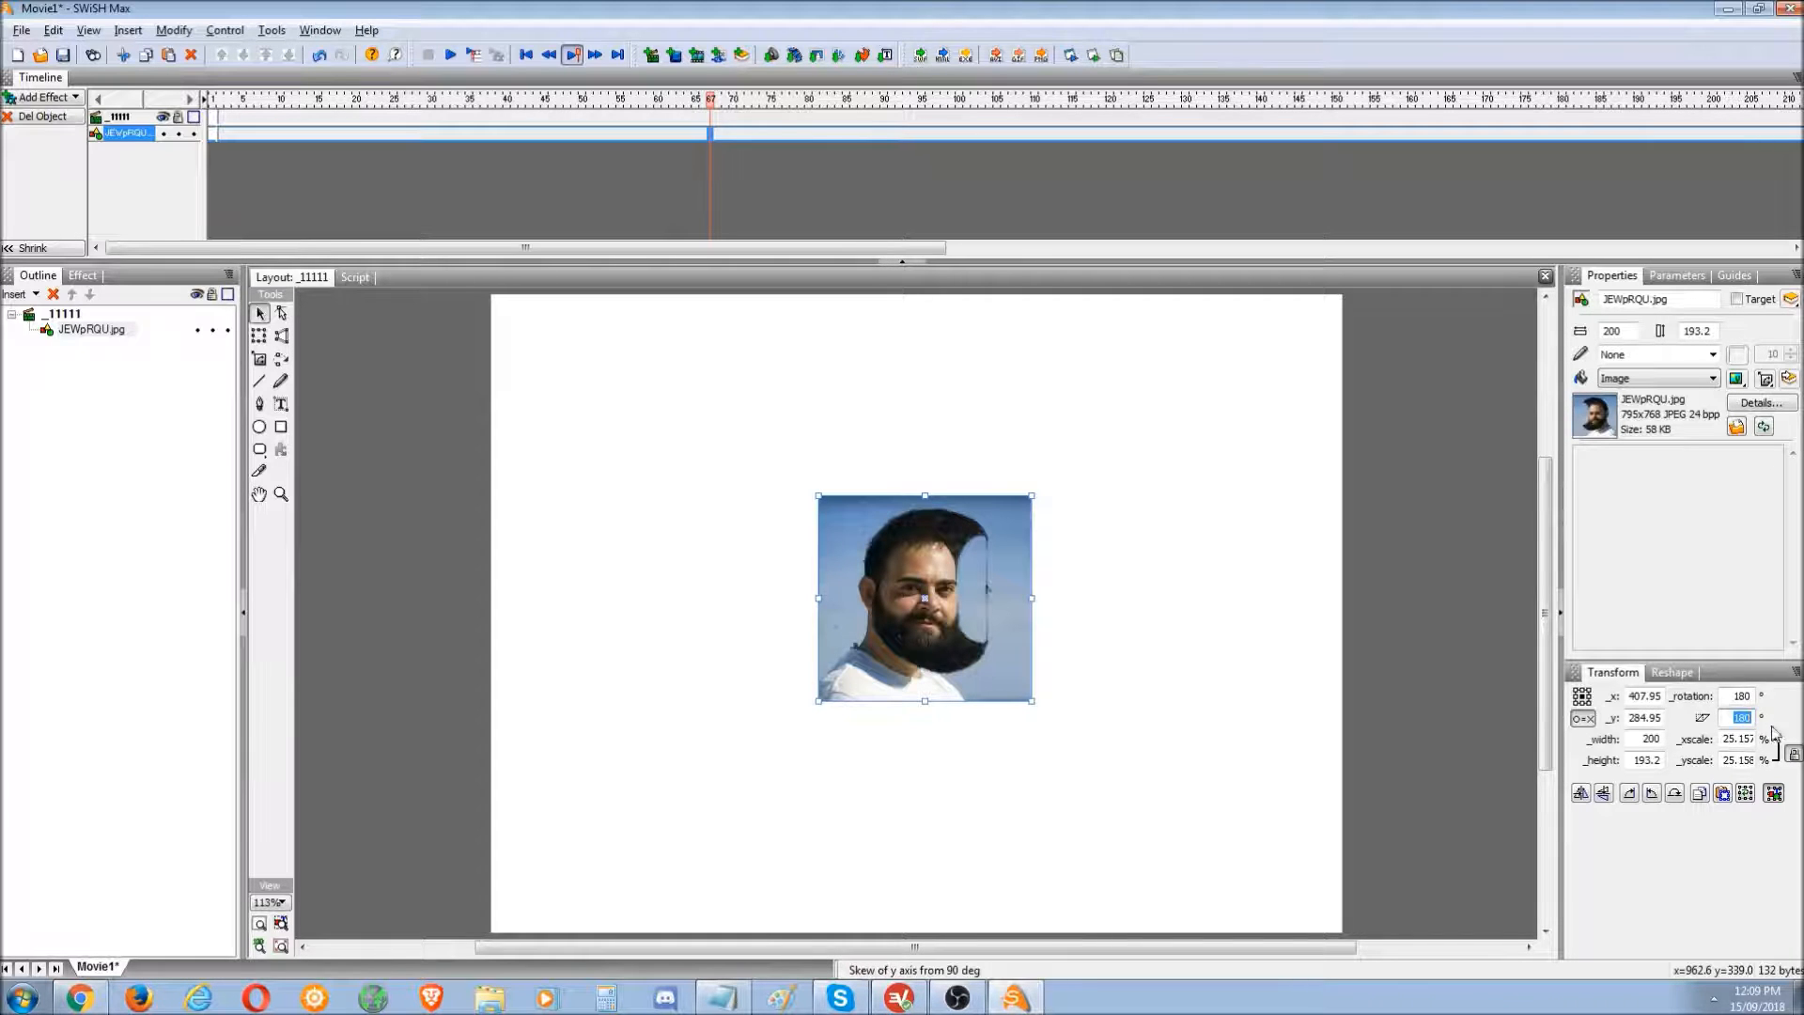
- Reset the photo's rotation and skew angles to 0 and deselect it
{"action": "left_click", "coordinate": [1732, 695]}
{"action": "left_click", "coordinate": [960, 543]}
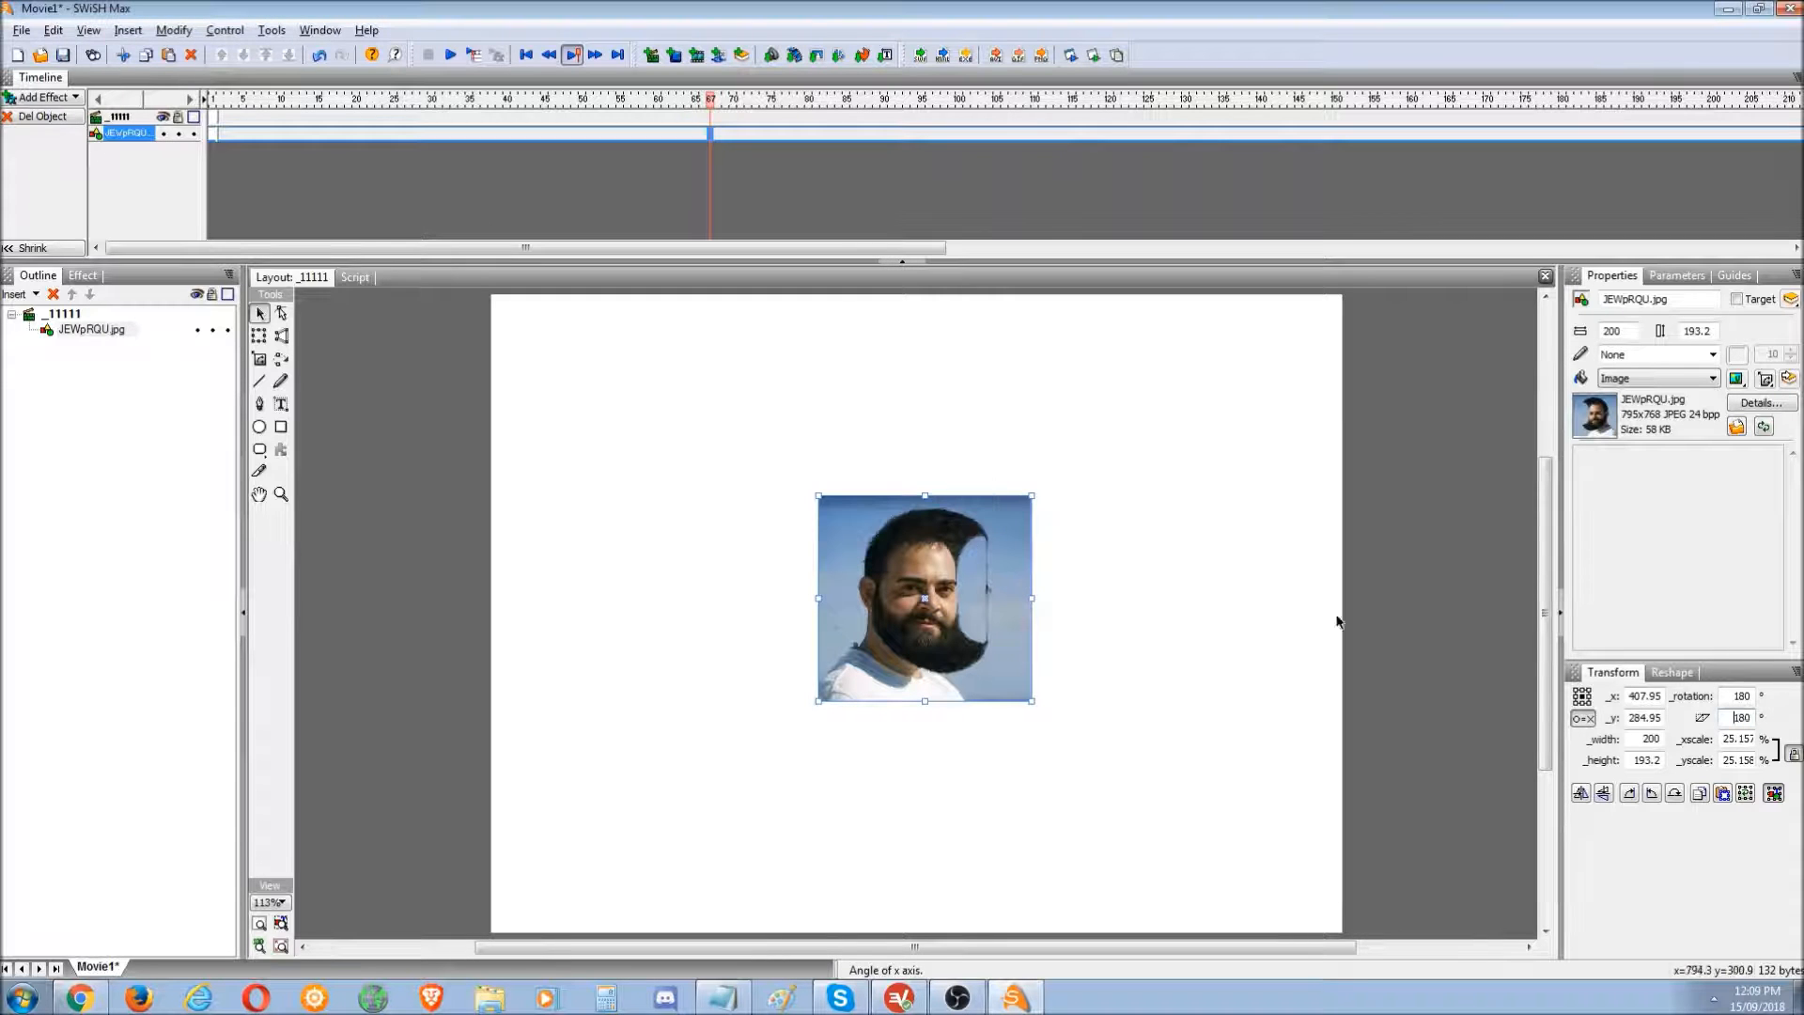
{"action": "left_click_drag", "start_coordinate": [1731, 698], "coordinate": [1765, 701]}
{"action": "type", "text": "0"}
{"action": "key", "text": "Return"}
{"action": "left_click", "coordinate": [631, 665]}
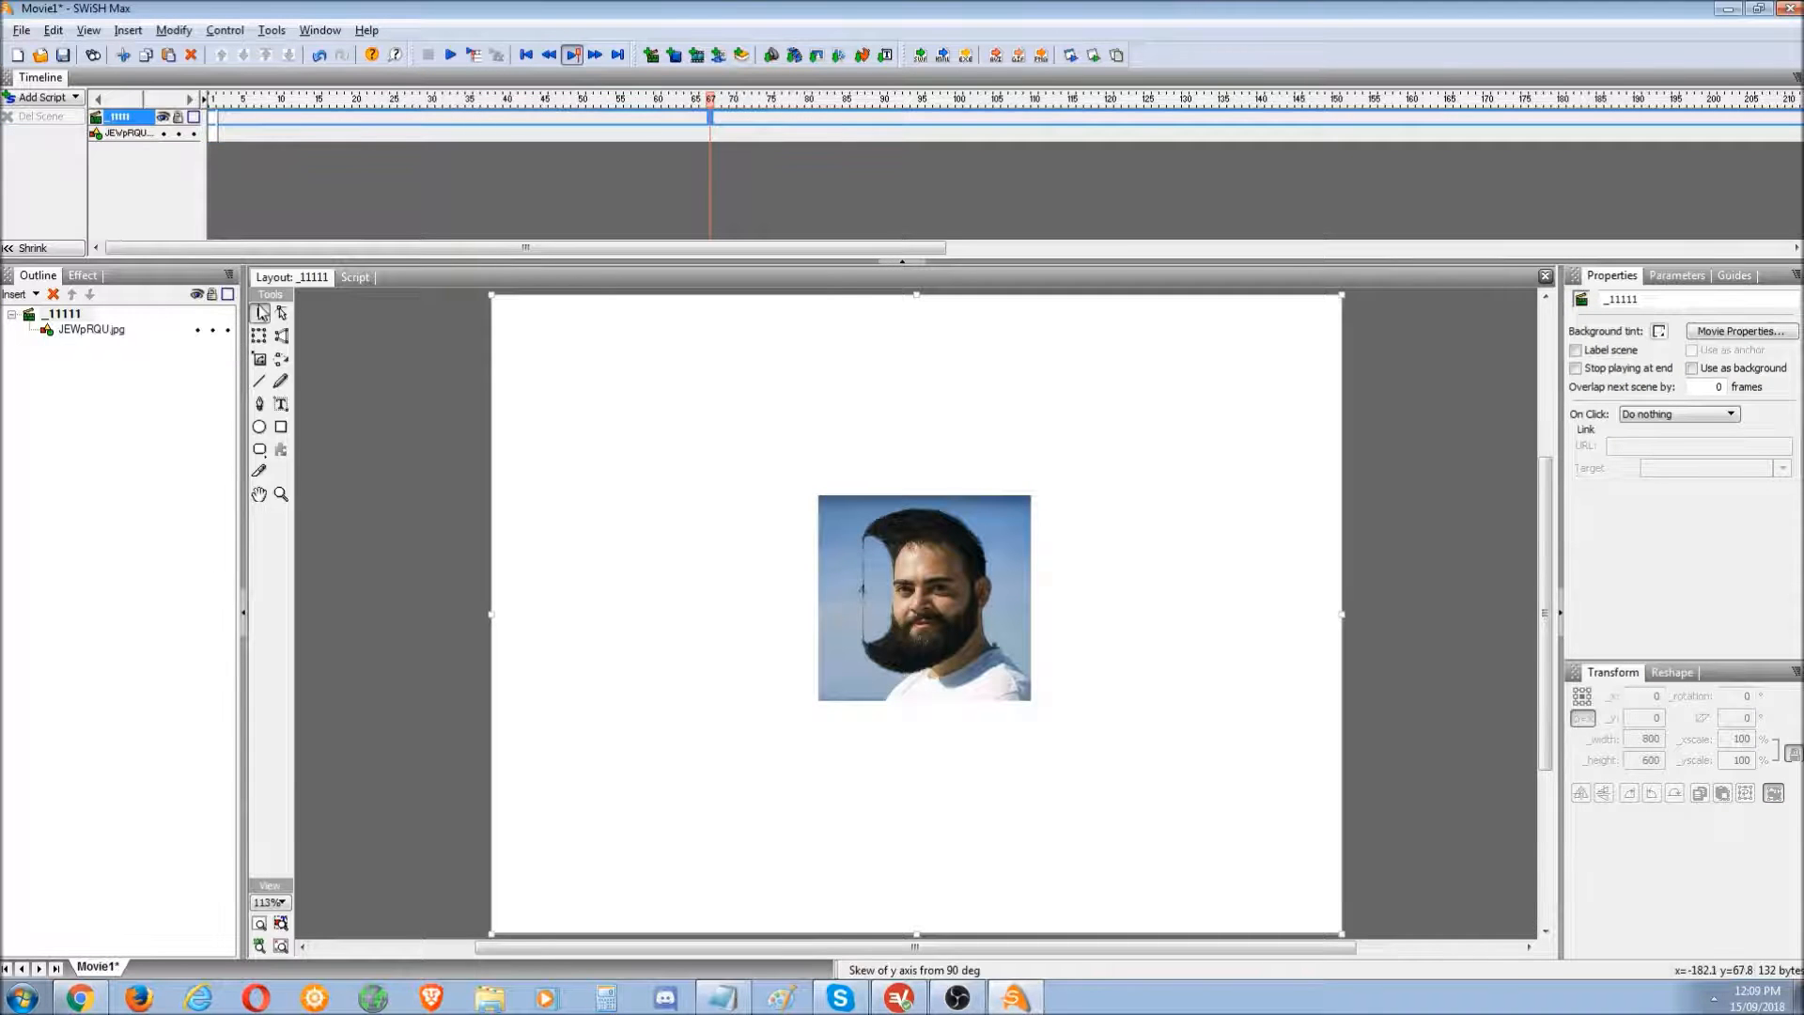
- Move the photo to about x 388.5, y 262.8 and add a Place effect at frame 10 with rotation and skew 180
{"action": "left_click_drag", "start_coordinate": [986, 599], "coordinate": [965, 577]}
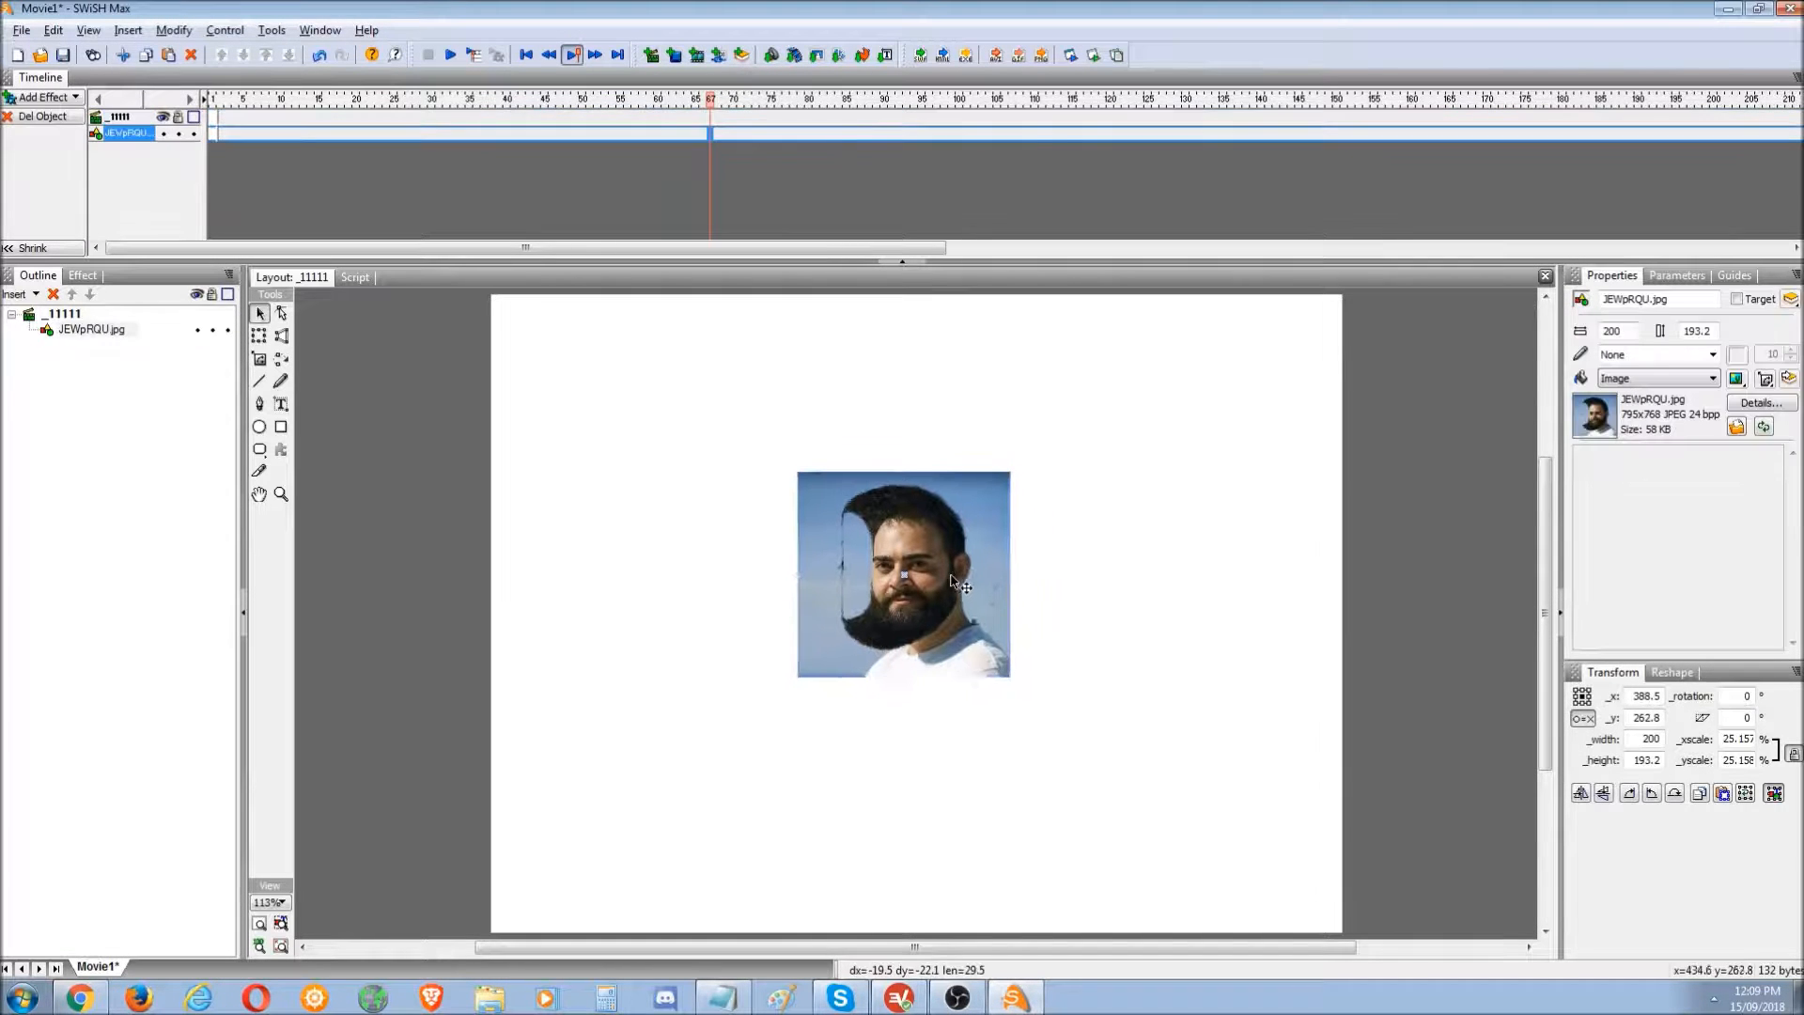
{"action": "right_click", "coordinate": [280, 133]}
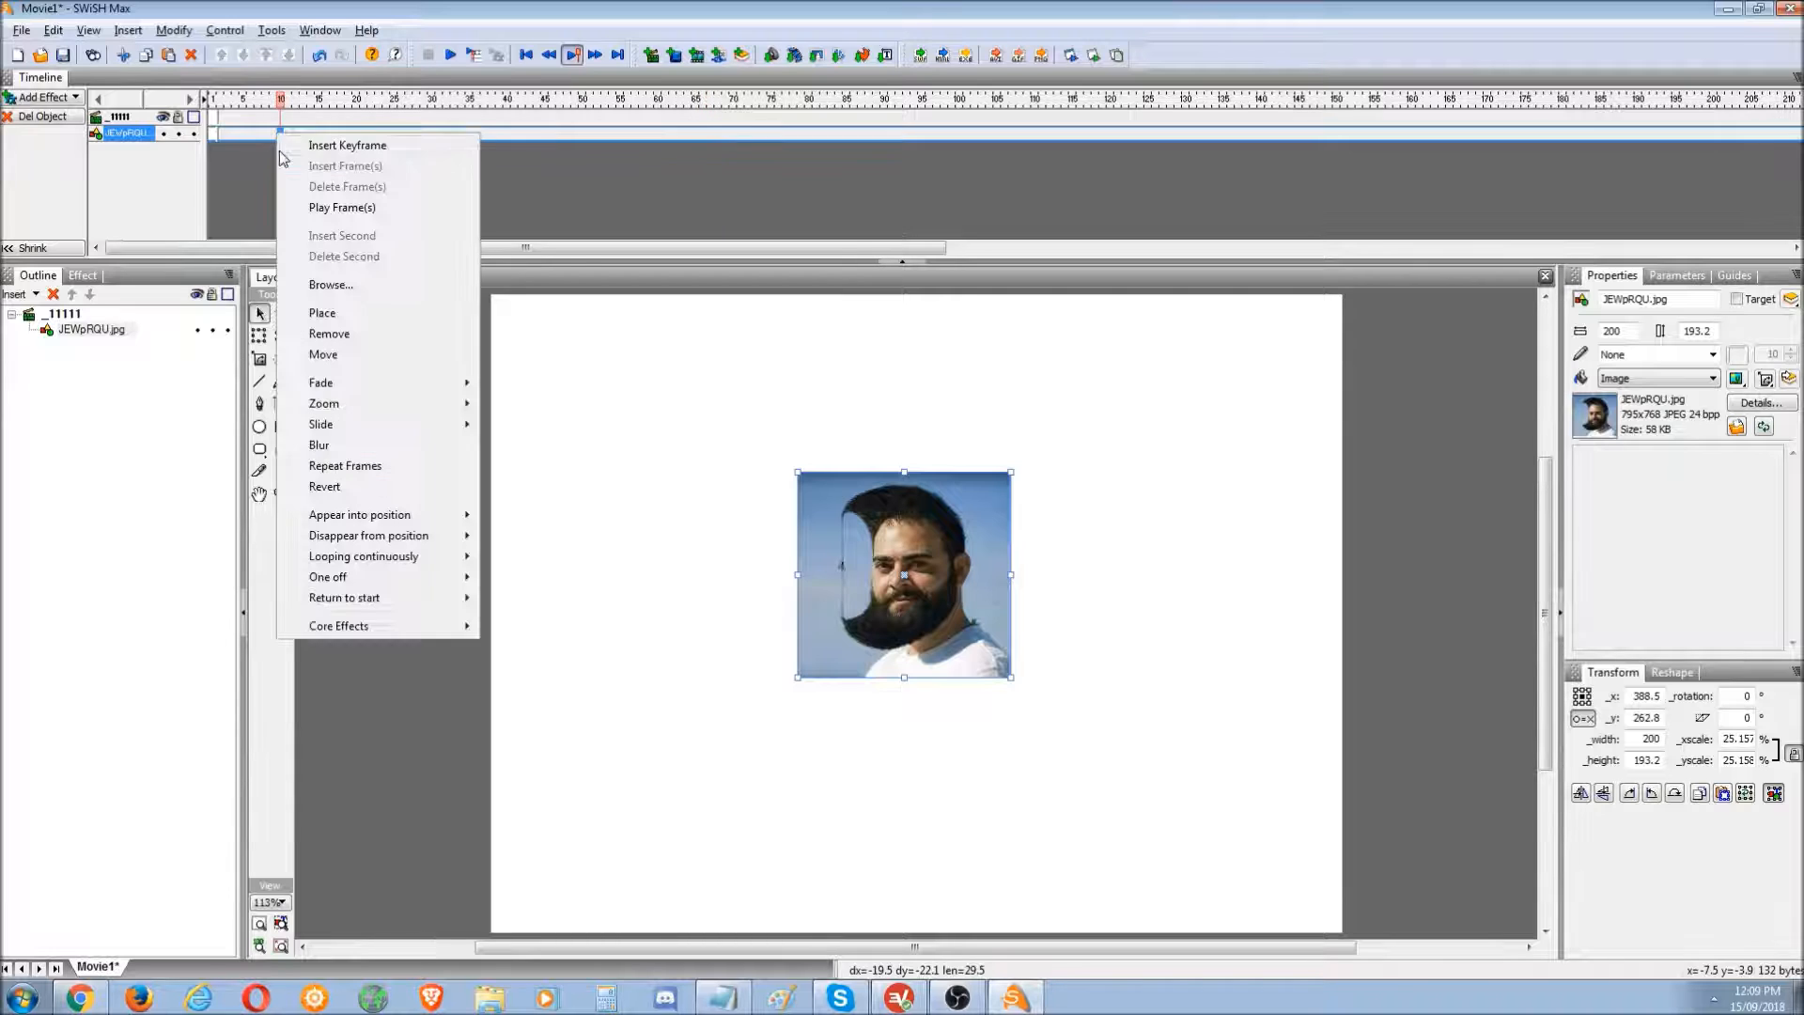
{"action": "left_click", "coordinate": [331, 319]}
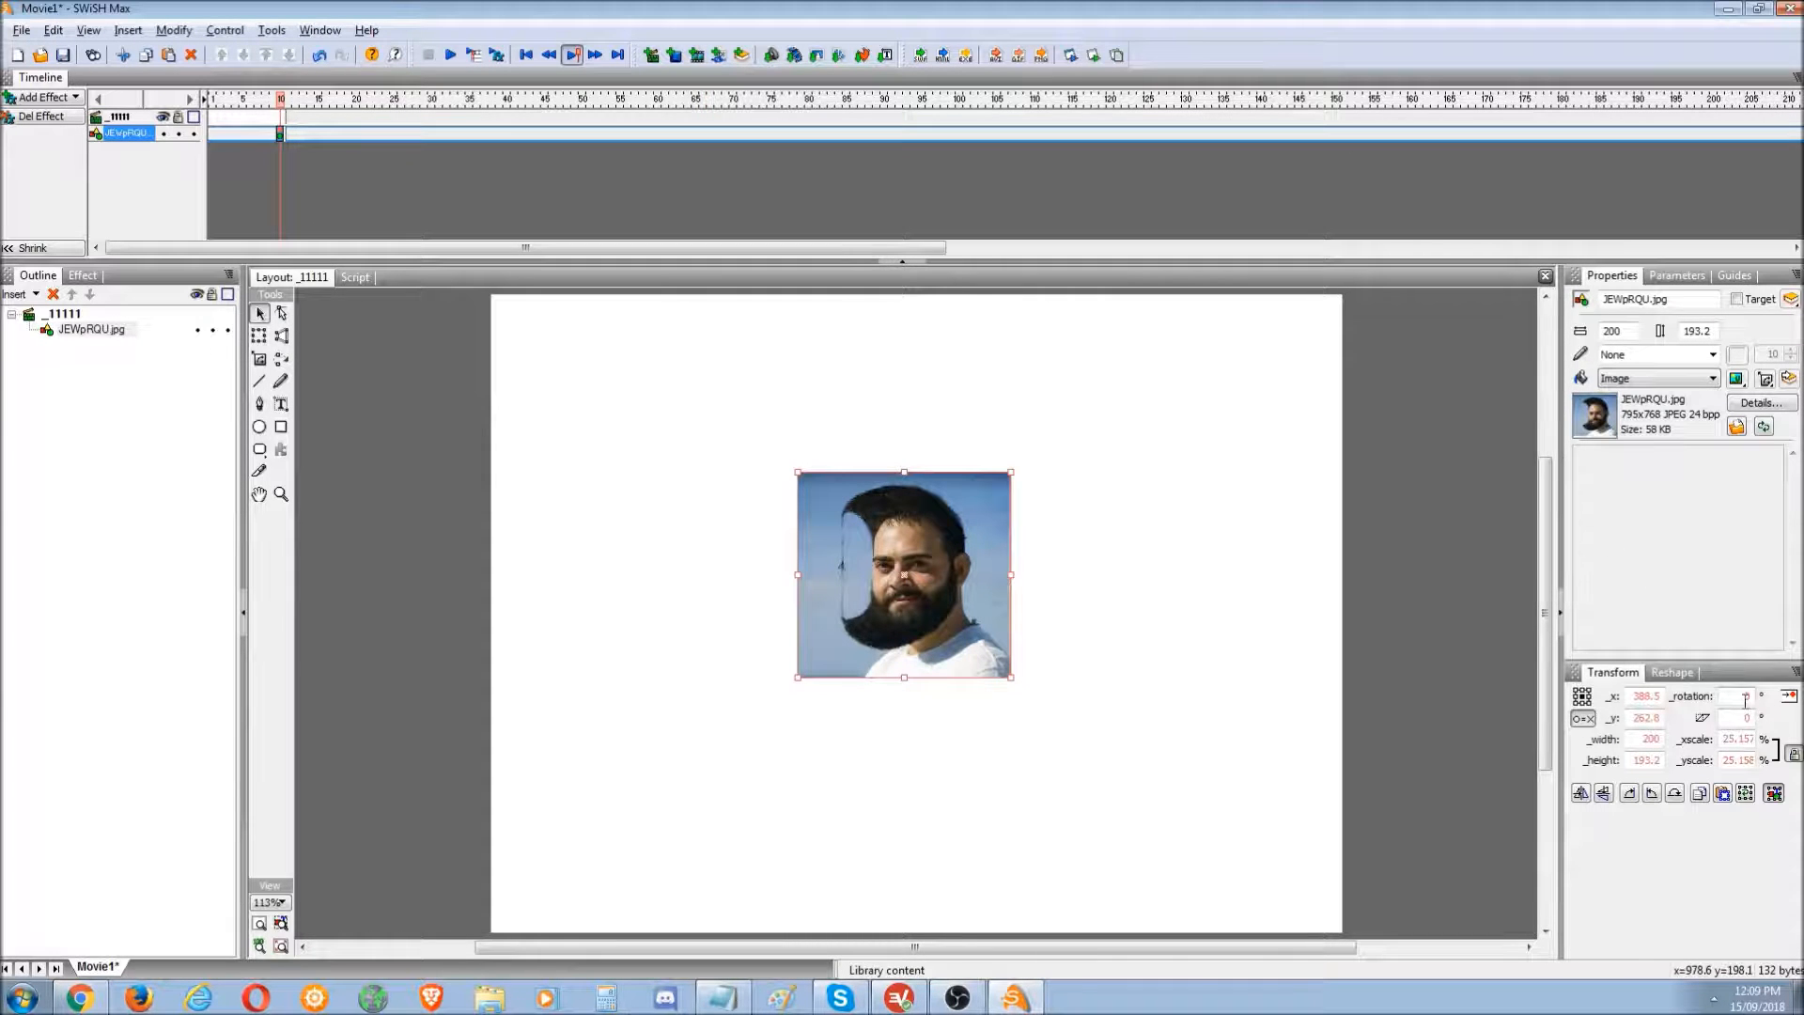
{"action": "type", "text": "180"}
{"action": "left_click", "coordinate": [1743, 720]}
{"action": "type", "text": "180"}
{"action": "key", "text": "Return"}
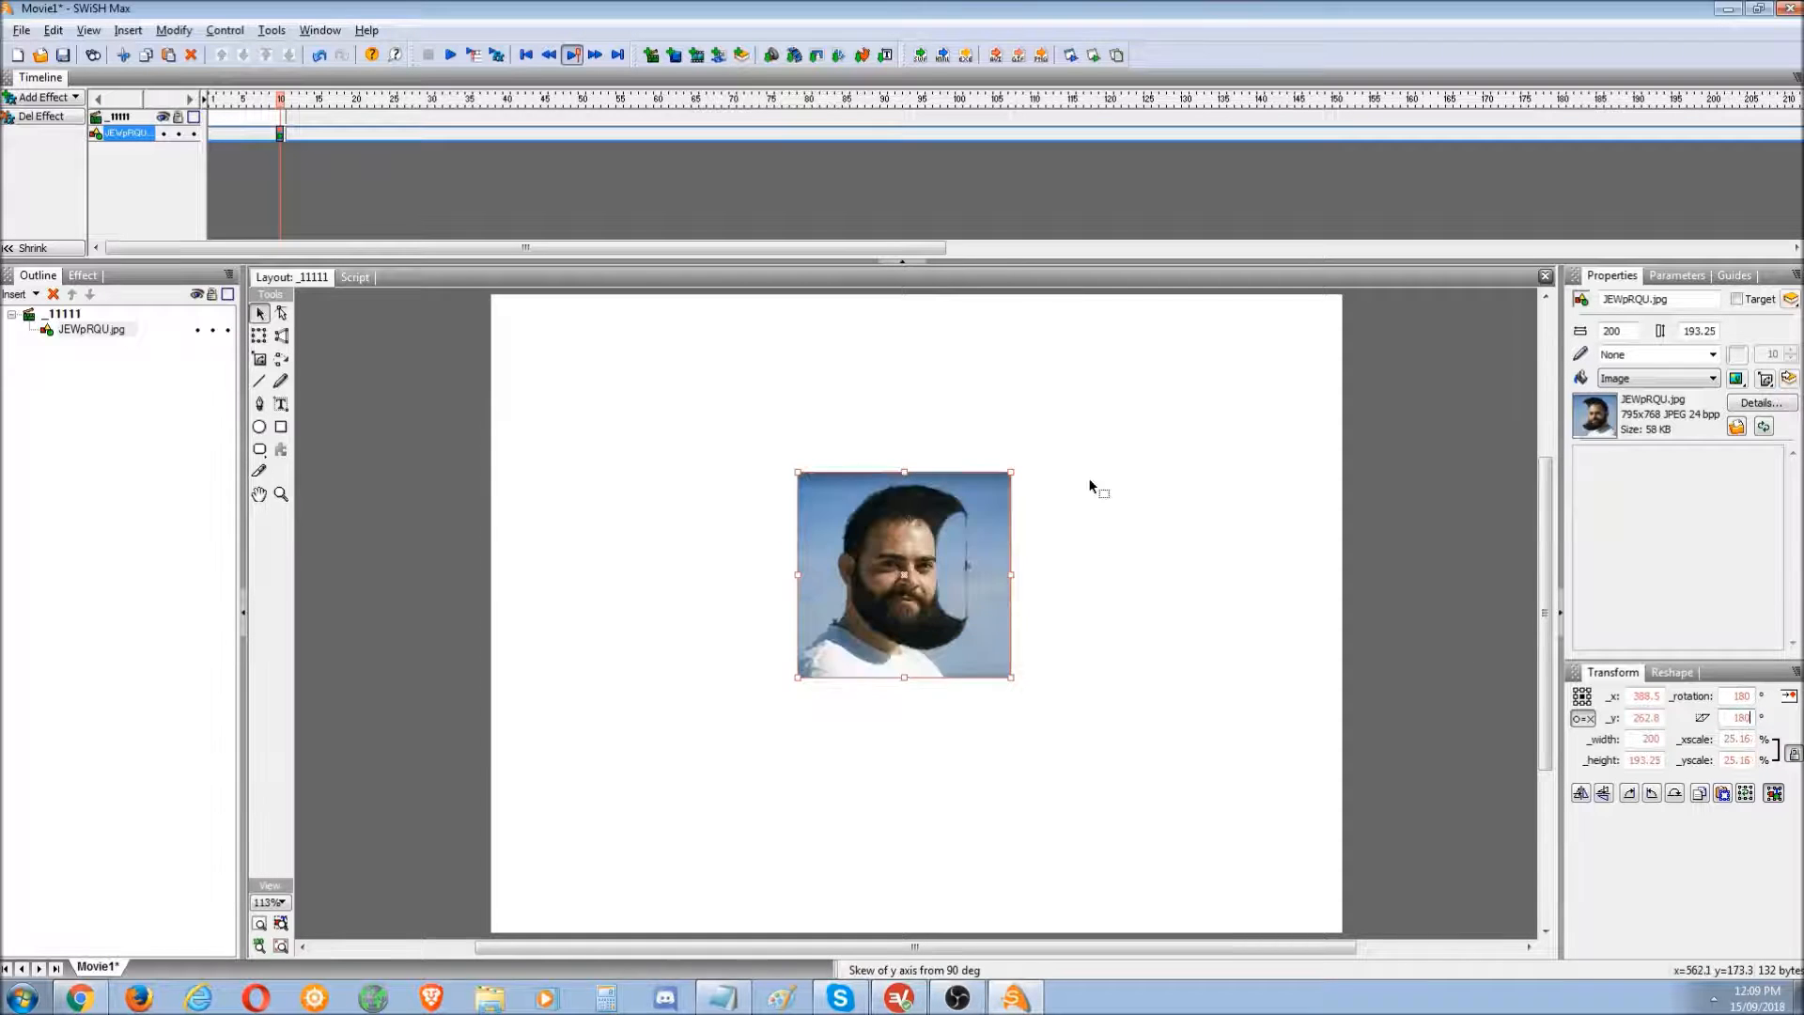
- Add a Place effect at frame 51 with rotation and skew 0, then test the movie in the Flash player and close it
{"action": "left_click", "coordinate": [591, 134]}
{"action": "right_click", "coordinate": [590, 135]}
{"action": "left_click", "coordinate": [629, 314]}
{"action": "double_click", "coordinate": [1735, 697]}
{"action": "double_click", "coordinate": [1730, 722]}
{"action": "type", "text": "0"}
{"action": "key", "text": "Return"}
{"action": "left_click", "coordinate": [1093, 54]}
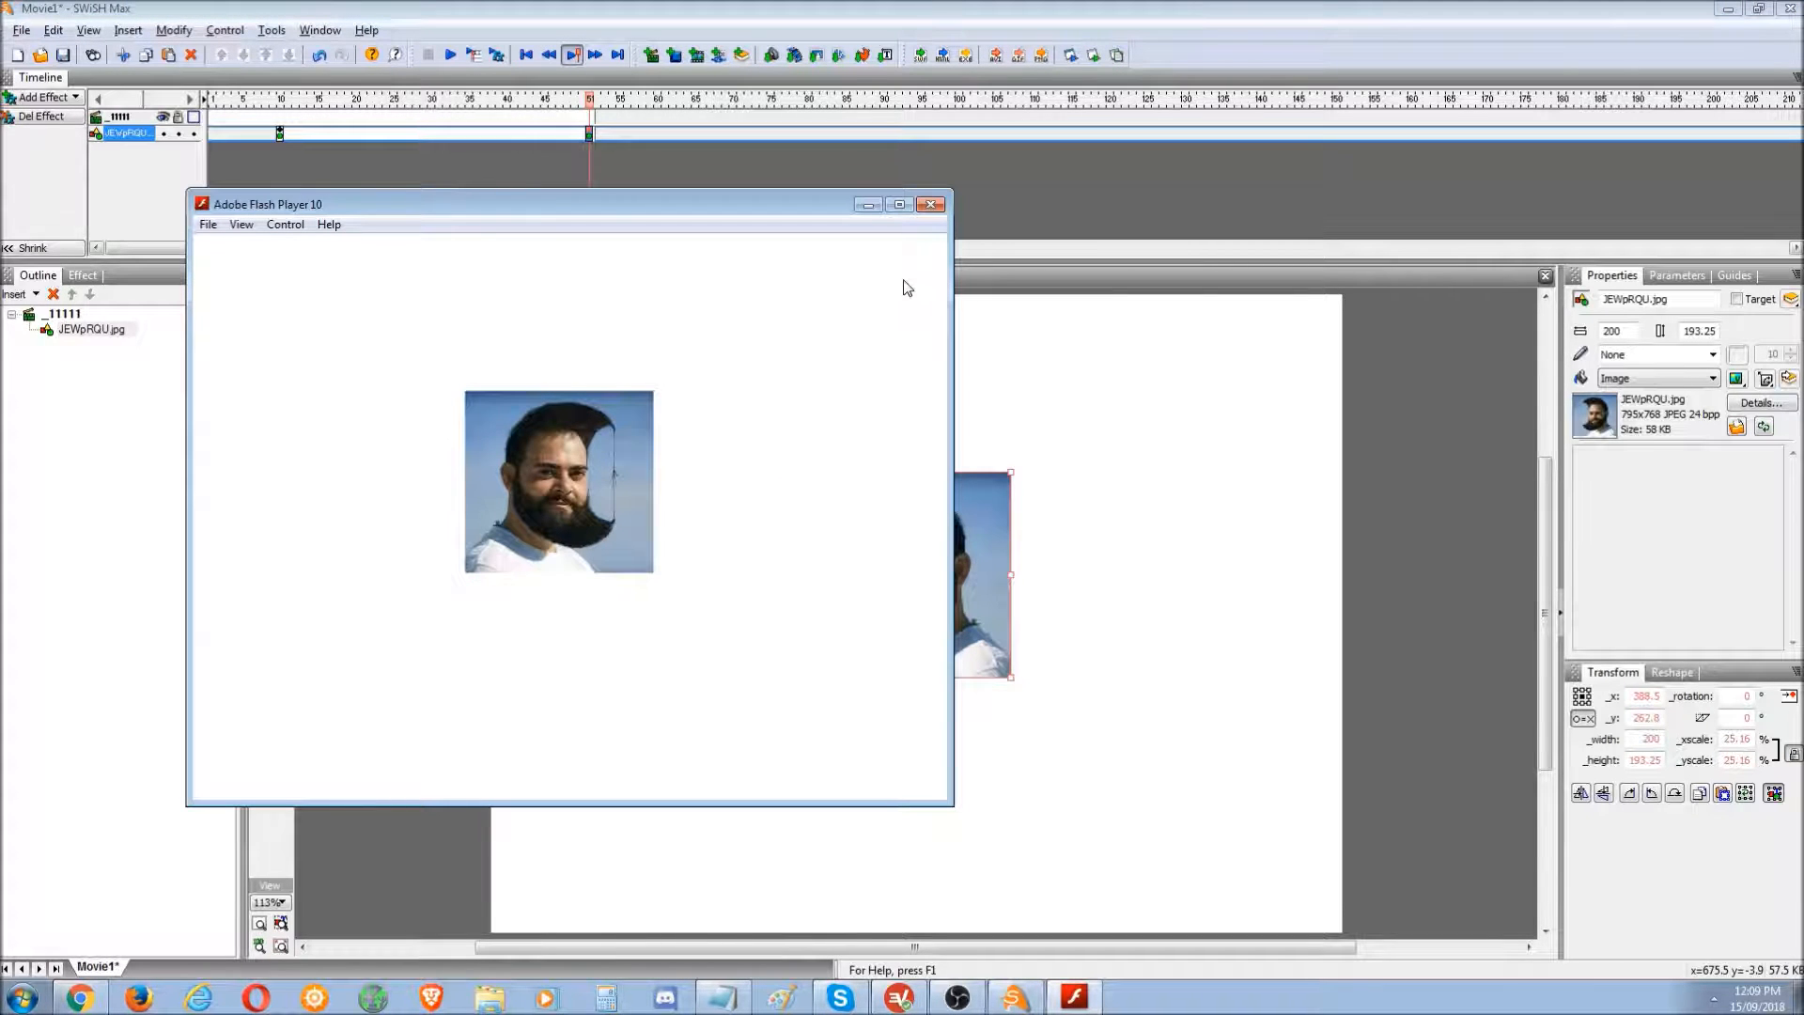
{"action": "left_click", "coordinate": [931, 203]}
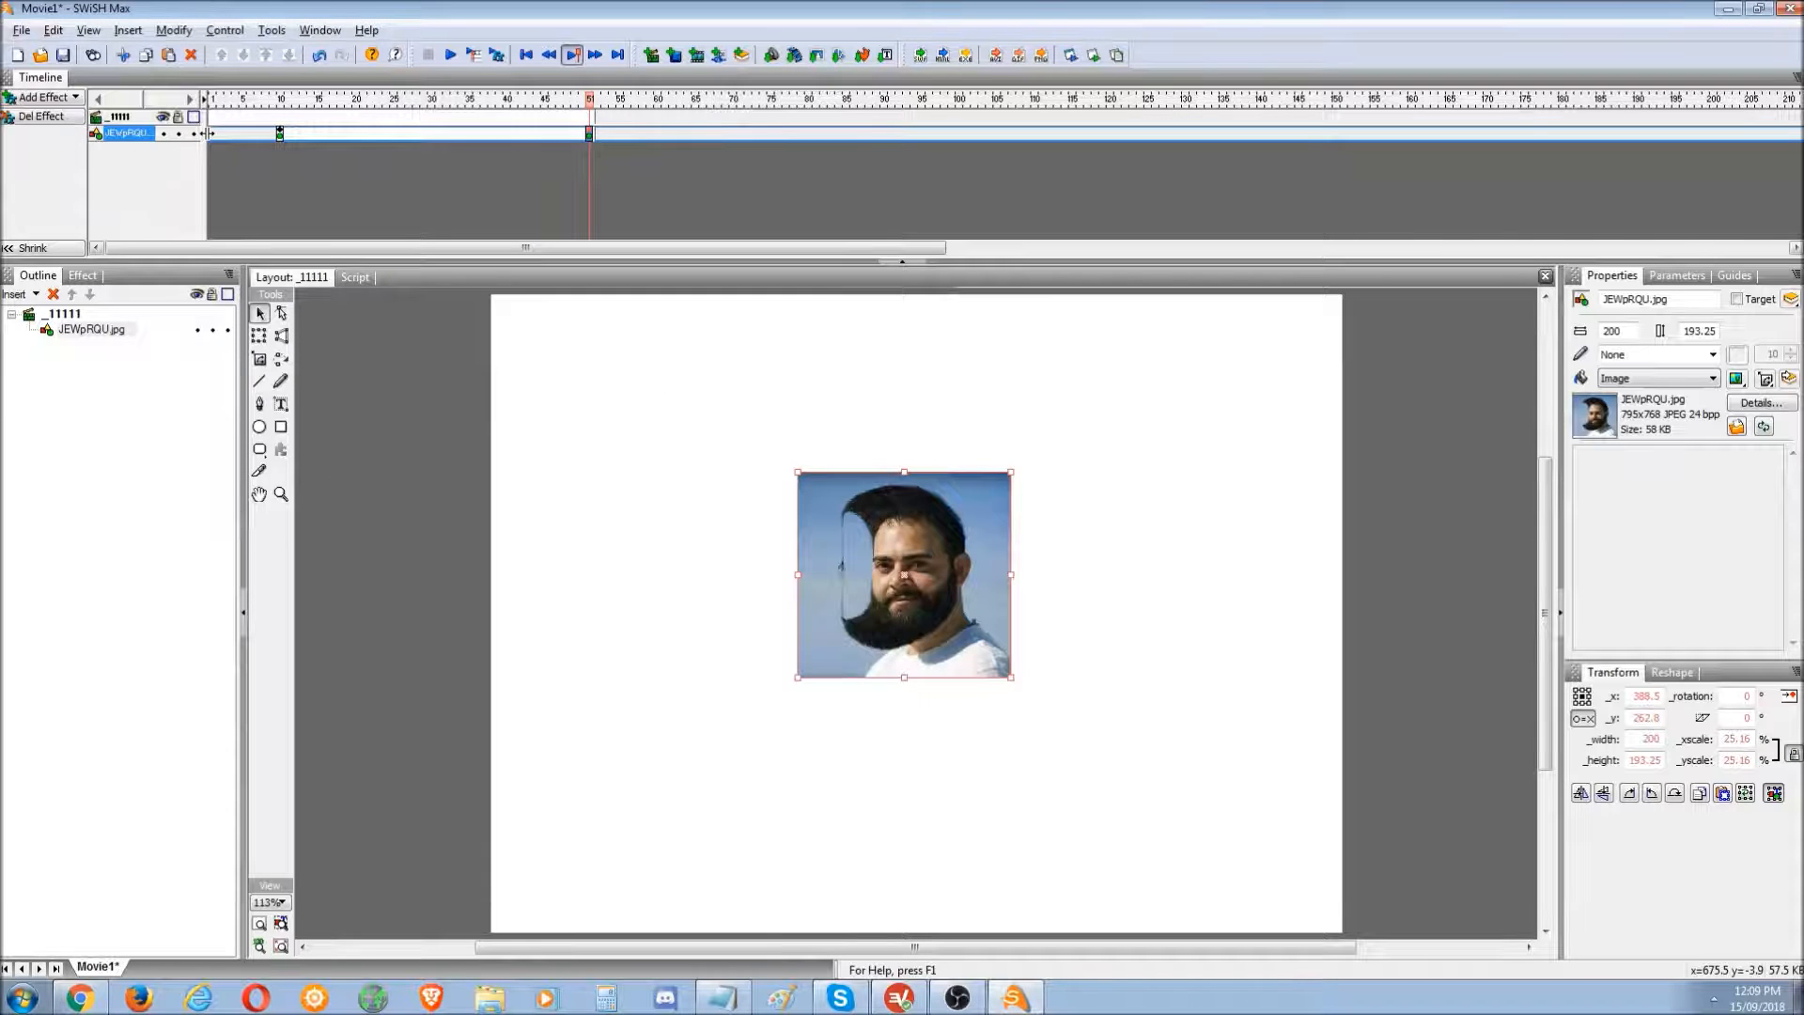
- Add a Place effect to the photo at frame 1, then test the movie again and close the player
{"action": "right_click", "coordinate": [213, 135]}
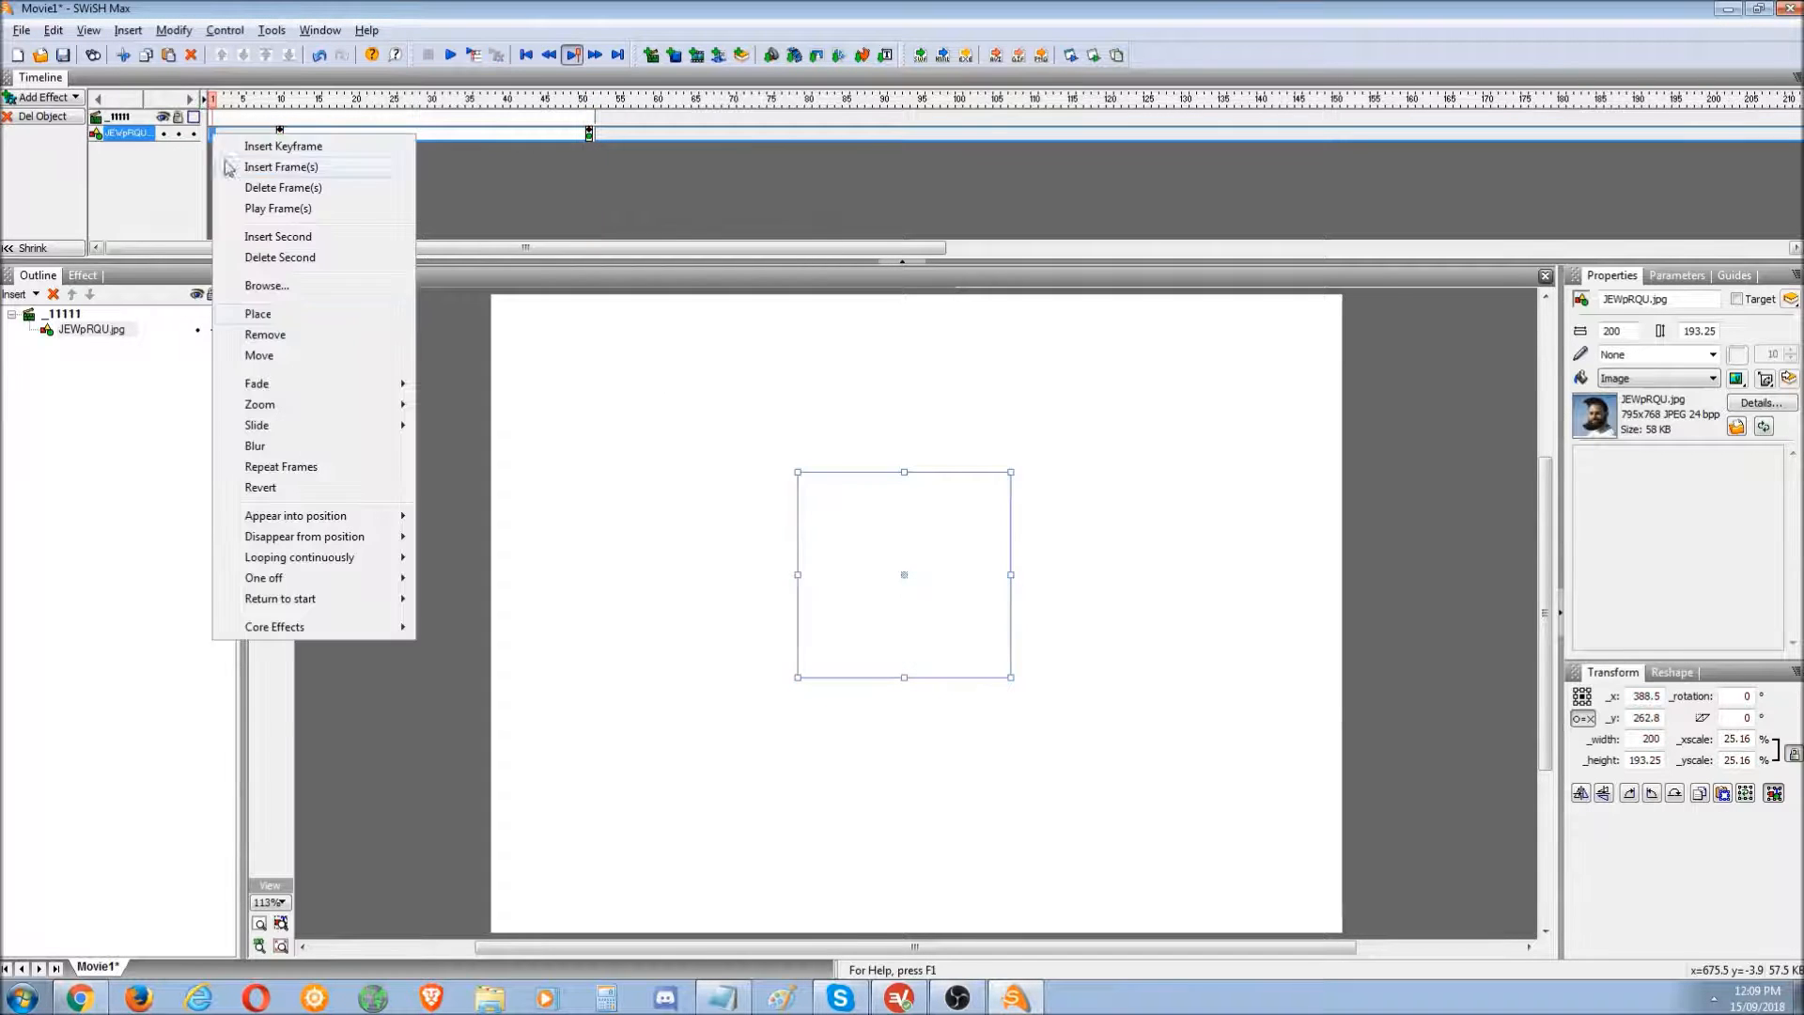
{"action": "left_click", "coordinate": [286, 324]}
{"action": "left_click", "coordinate": [1092, 56]}
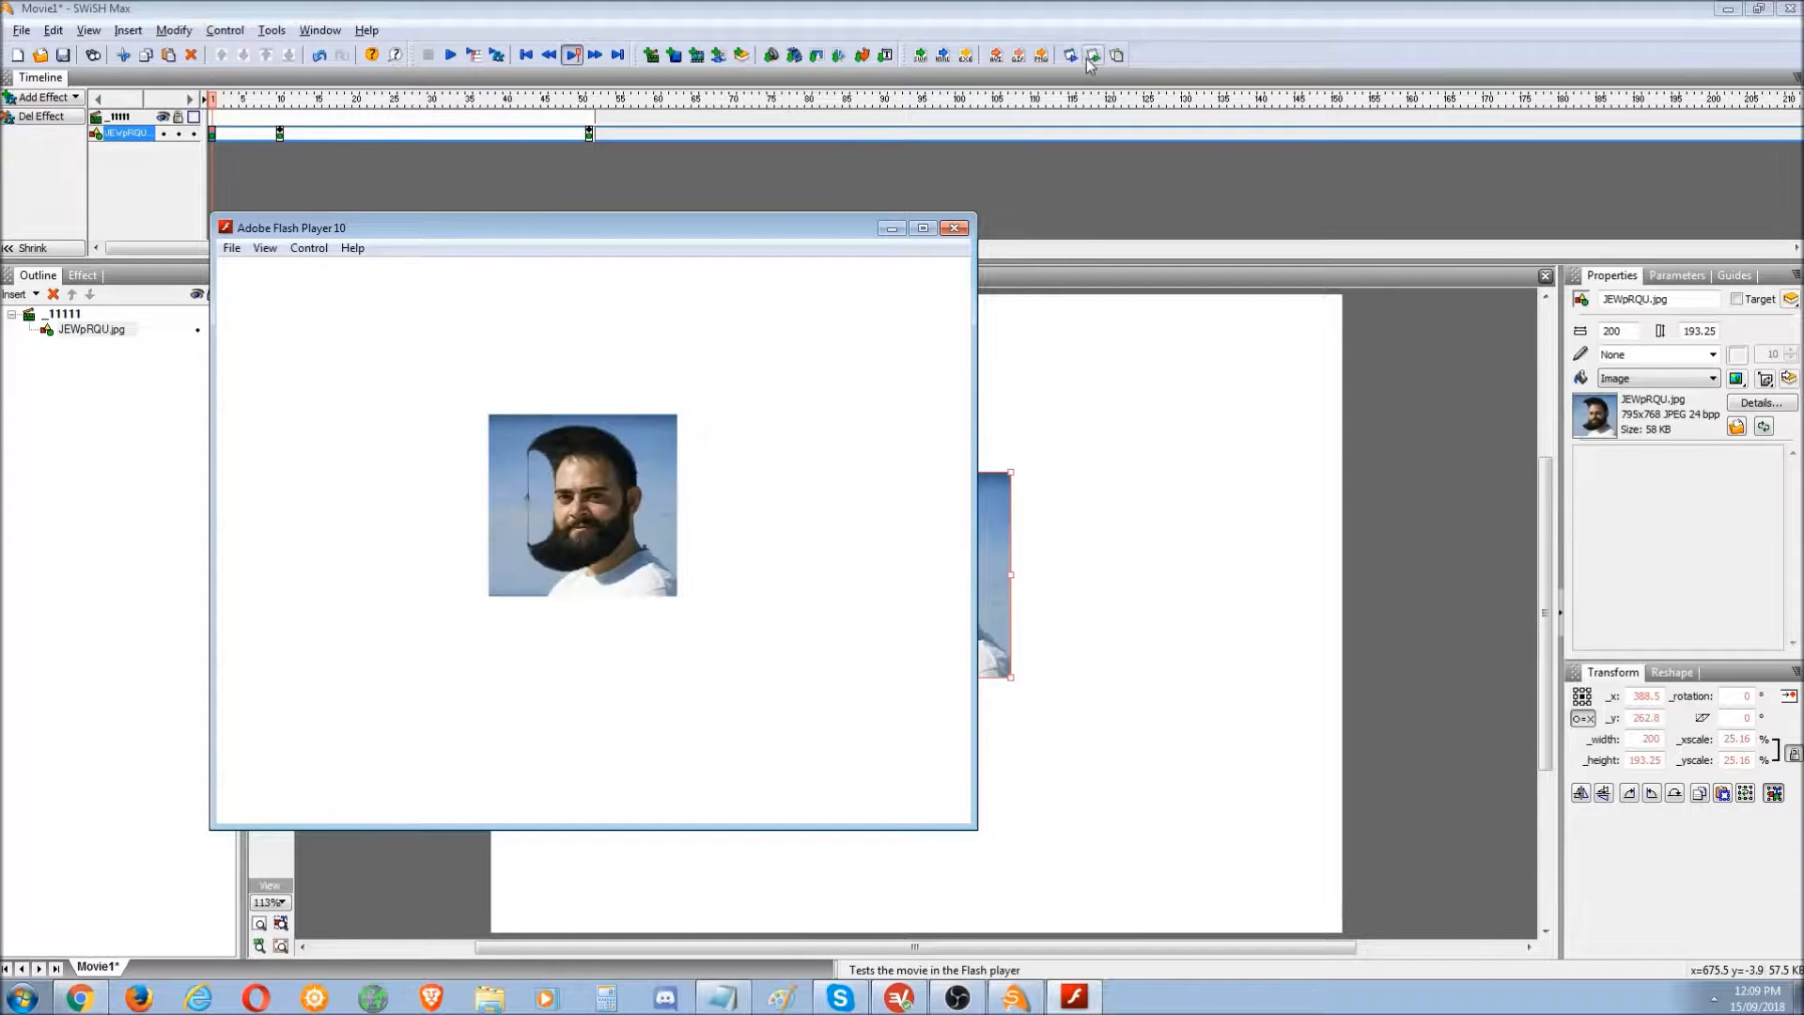
{"action": "left_click_drag", "start_coordinate": [696, 239], "coordinate": [810, 246]}
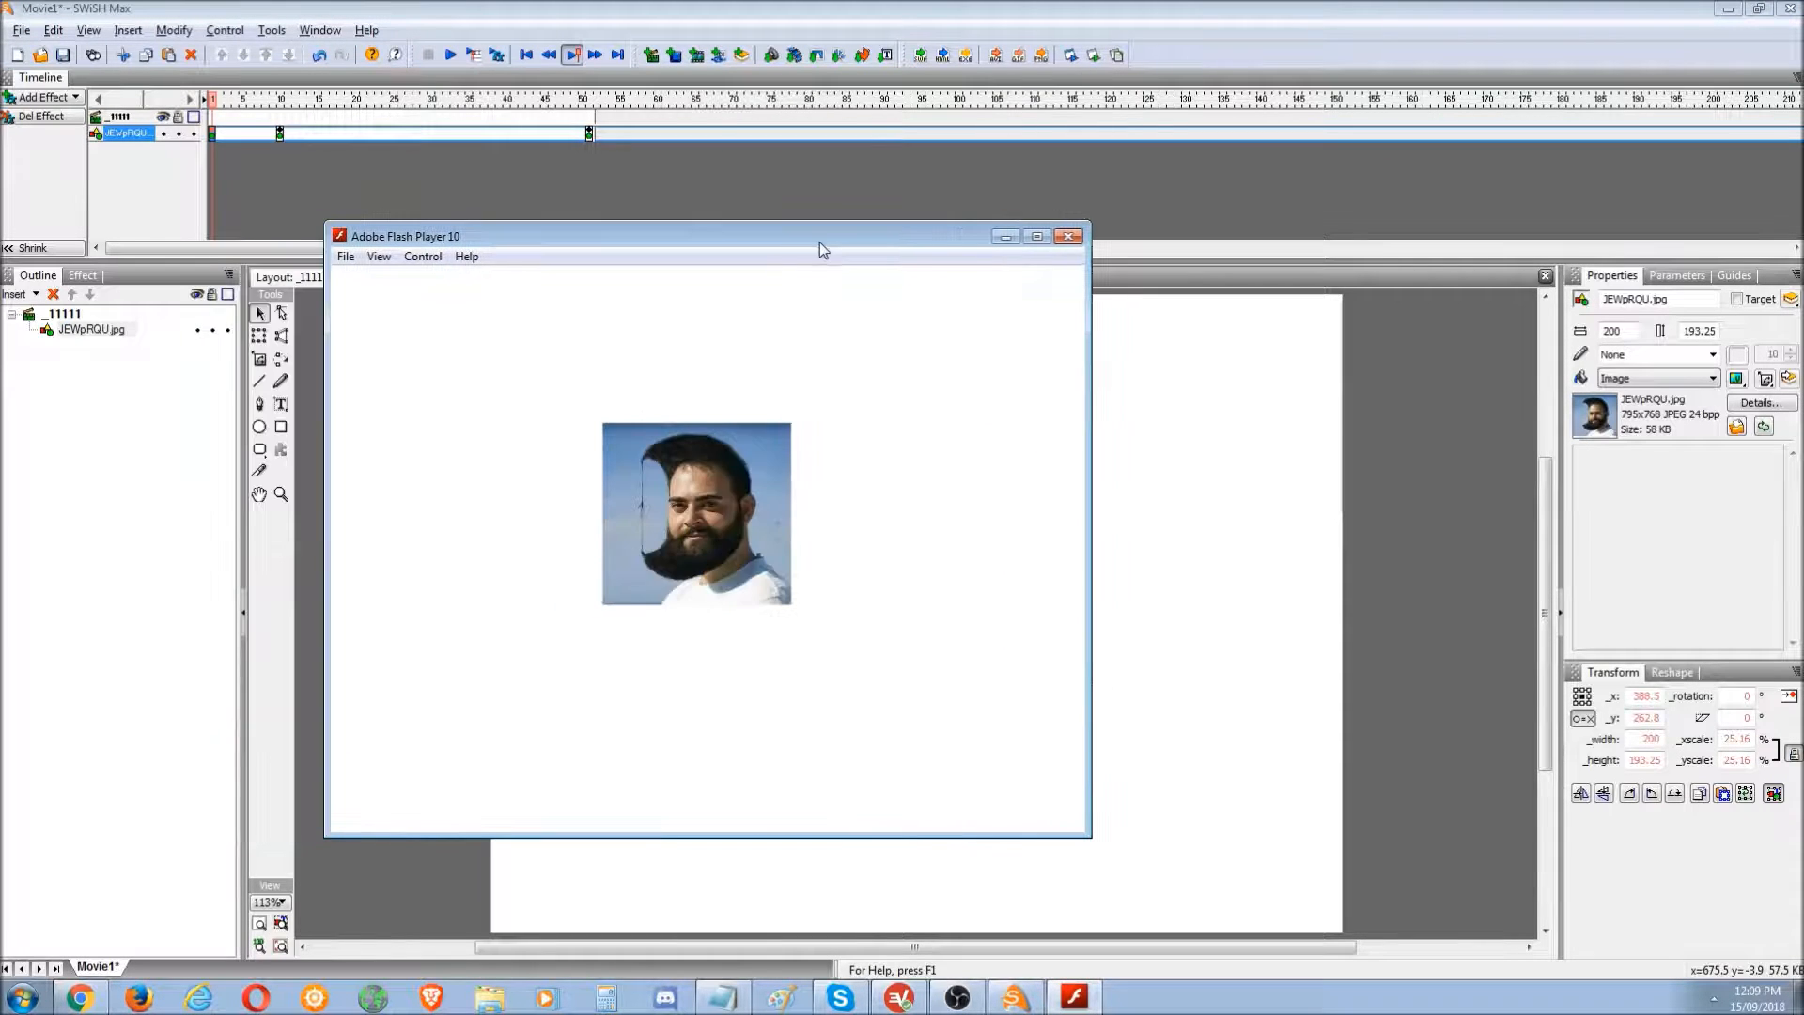
{"action": "left_click", "coordinate": [1066, 230]}
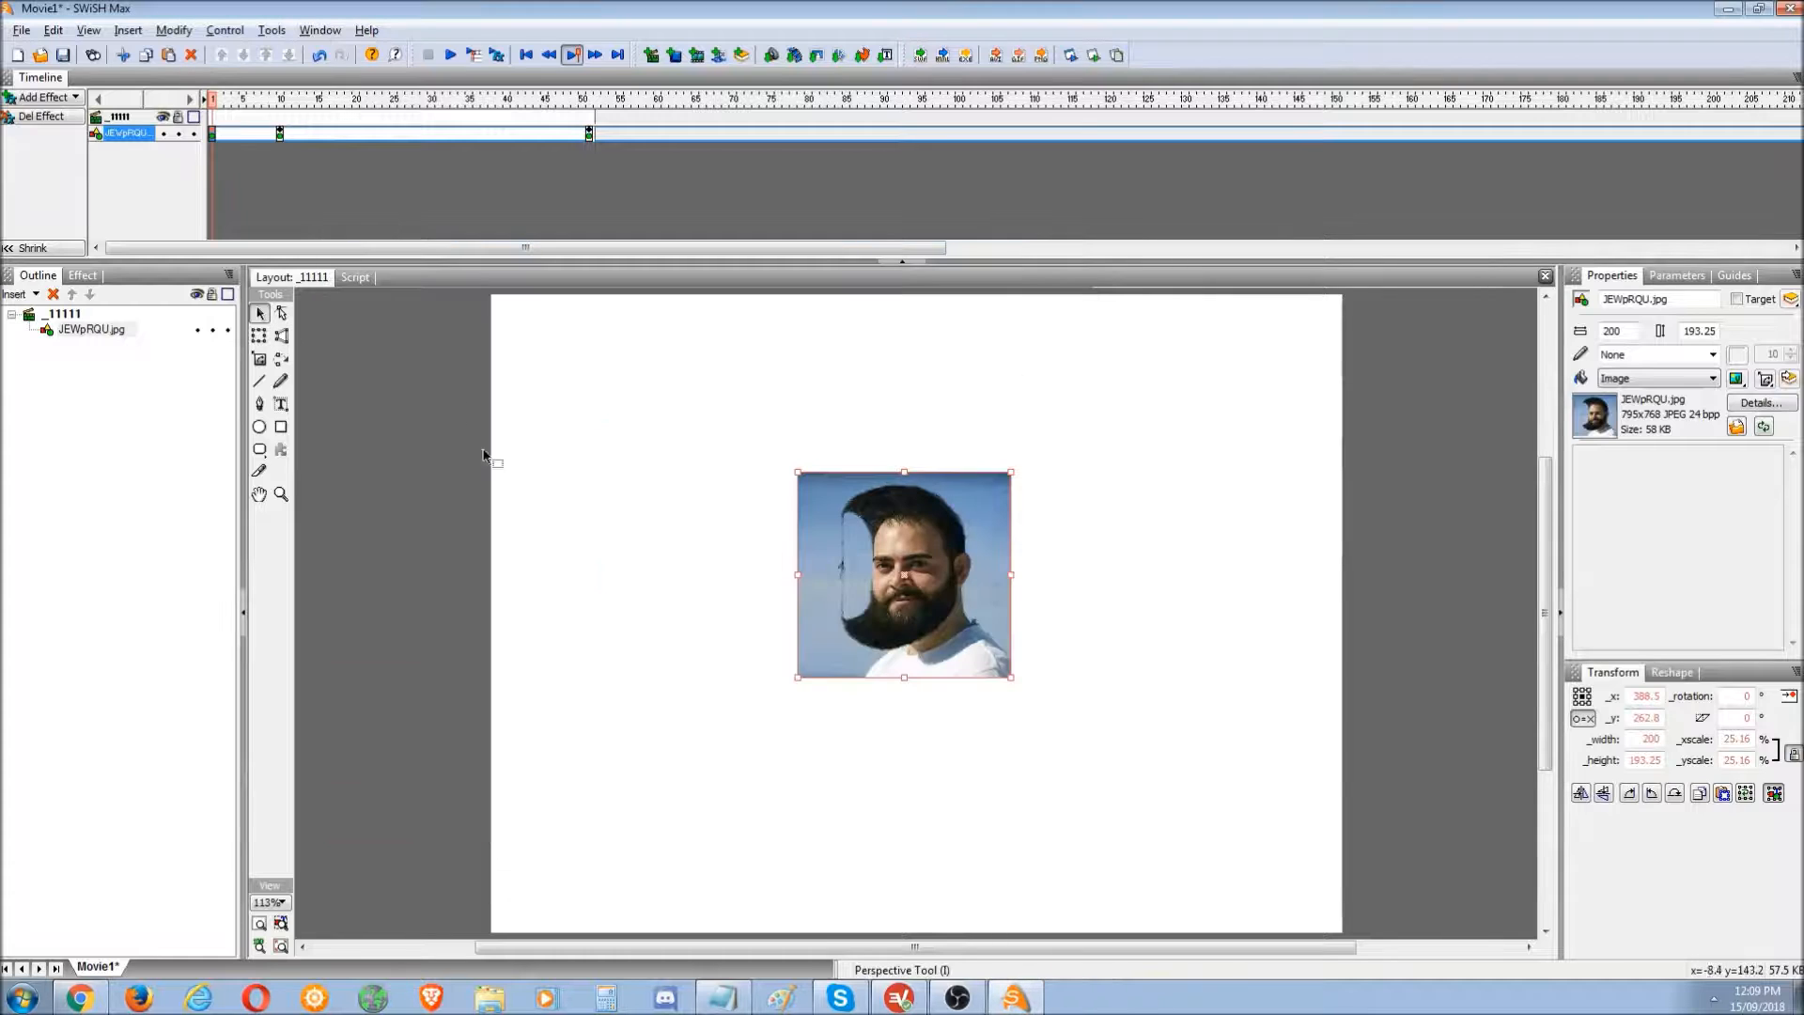
- Delete the JEWpRQU.jpg photo from the stage
{"action": "left_click", "coordinate": [596, 508]}
{"action": "left_click", "coordinate": [905, 605]}
{"action": "key", "text": "Delete"}
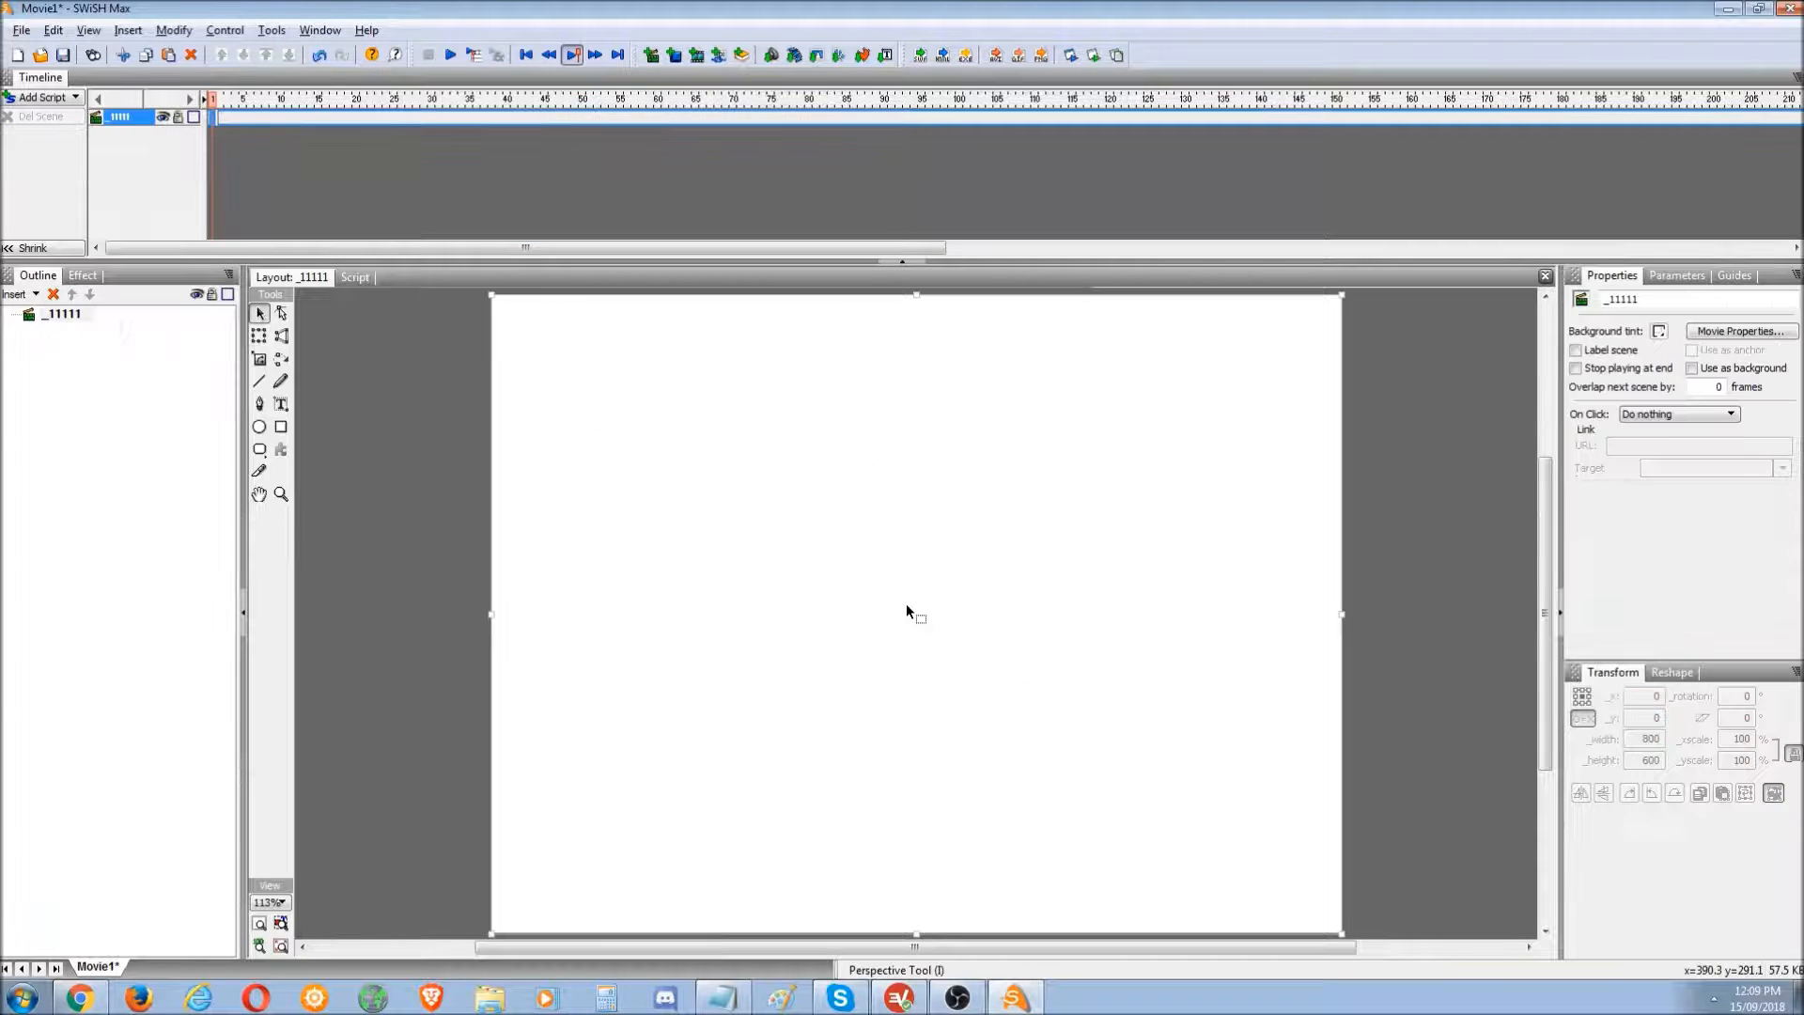
- Switch to the swish scripting topics notes in Notepad, review the line on layers and positions, and return to SWiSH Max
{"action": "left_click", "coordinate": [722, 997]}
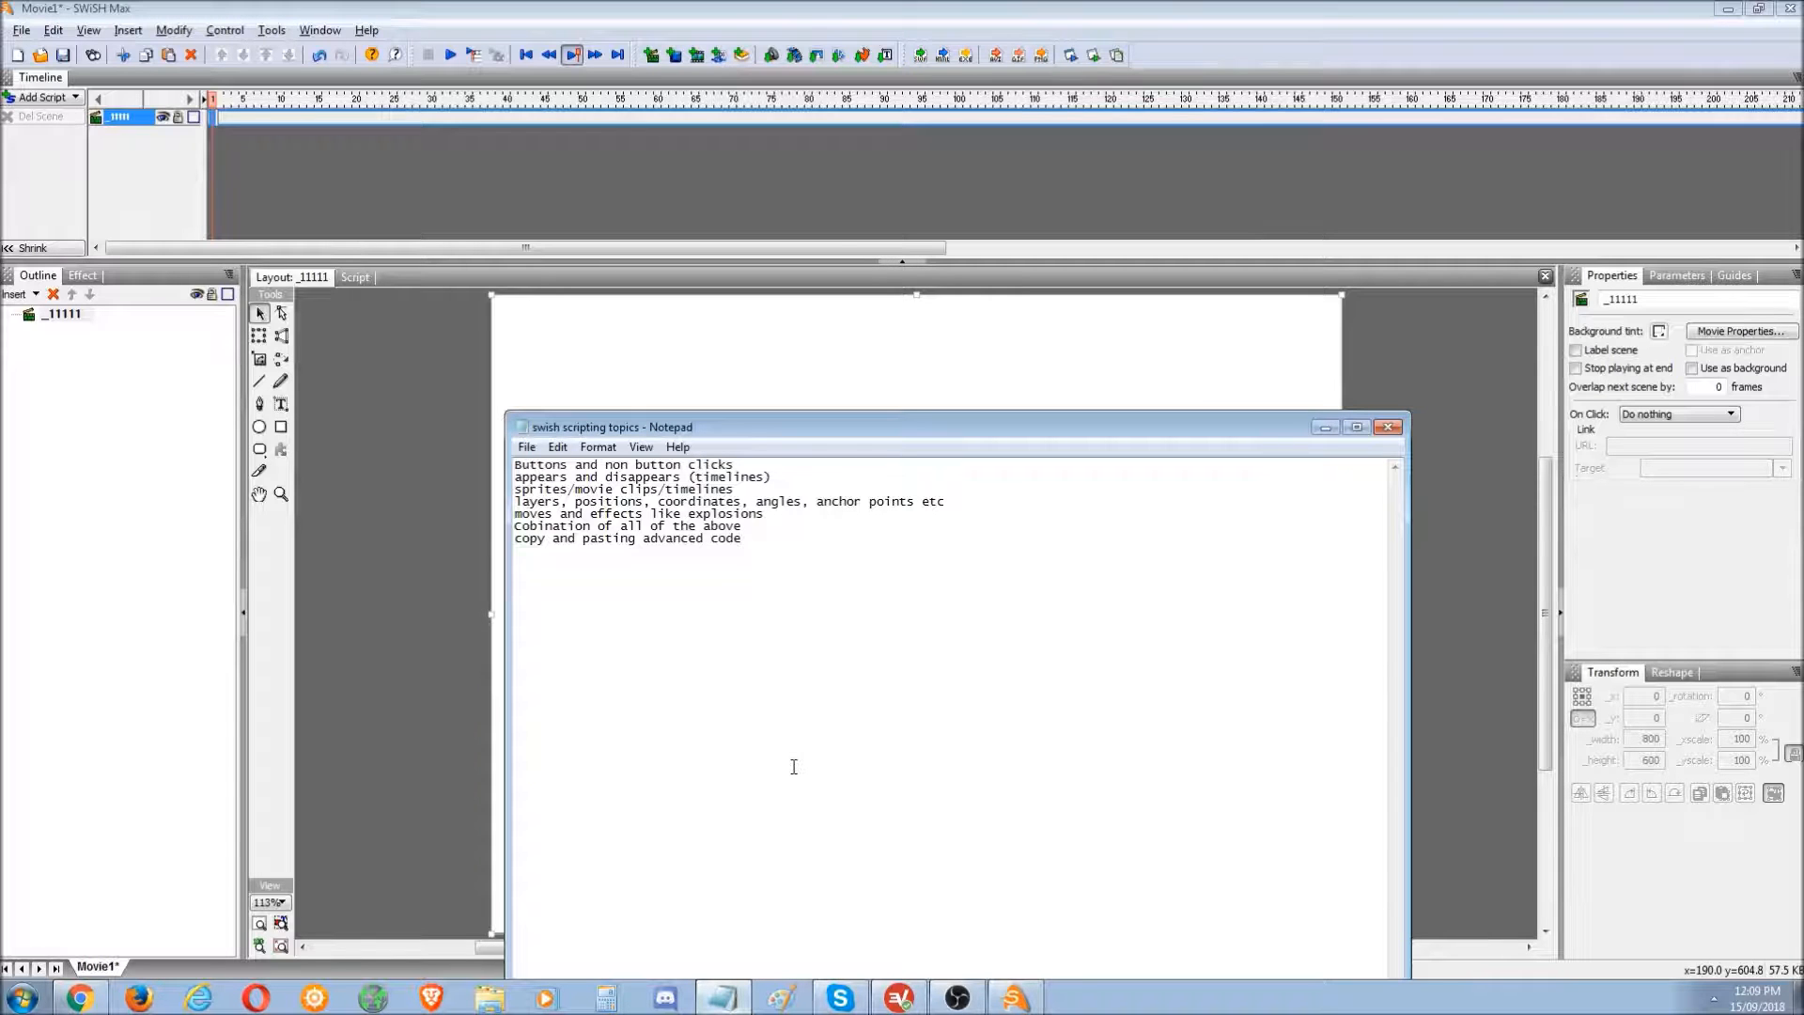
{"action": "mouse_move", "coordinate": [515, 513]}
{"action": "left_mouse_down"}
{"action": "mouse_move", "coordinate": [645, 514]}
{"action": "mouse_move", "coordinate": [517, 501]}
{"action": "left_mouse_up"}
{"action": "left_click", "coordinate": [745, 527]}
{"action": "left_click", "coordinate": [398, 607]}
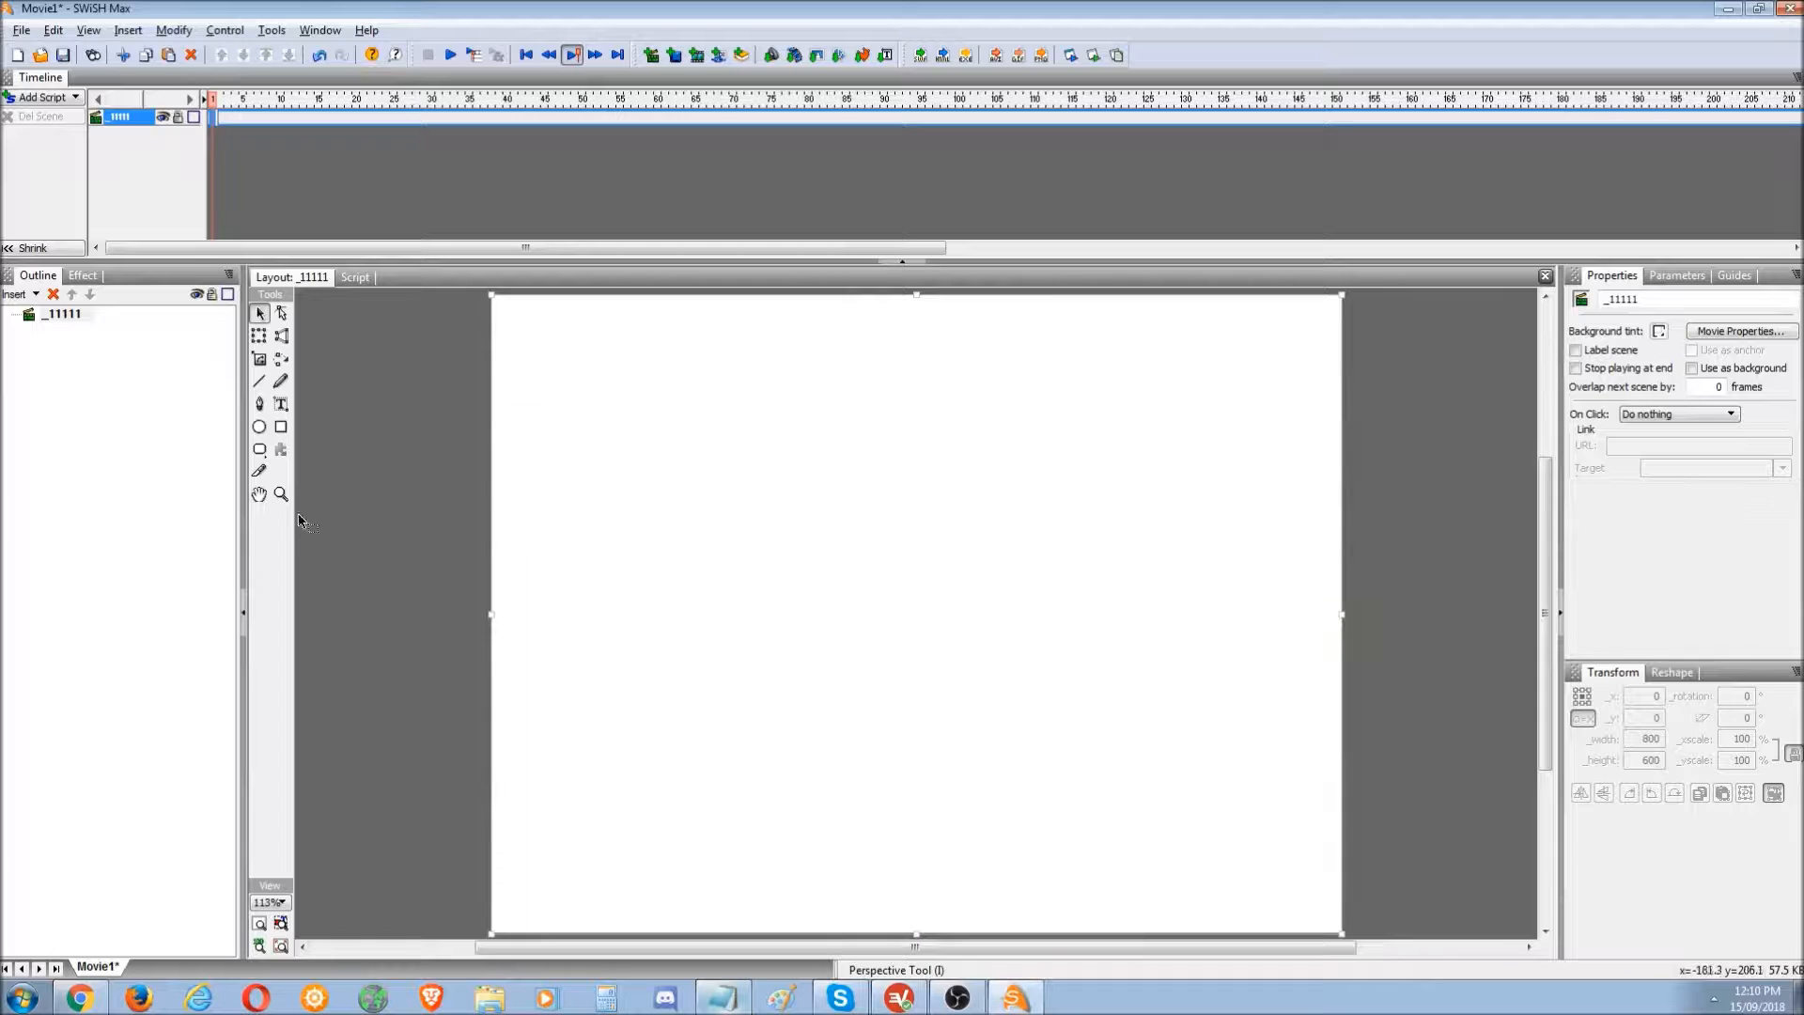
- Draw four photo-filled rectangles, the first about 213 × 112, and move the last one, about 181 × 134, up over the first two
{"action": "left_click", "coordinate": [281, 427]}
{"action": "key", "text": "ctrl+v"}
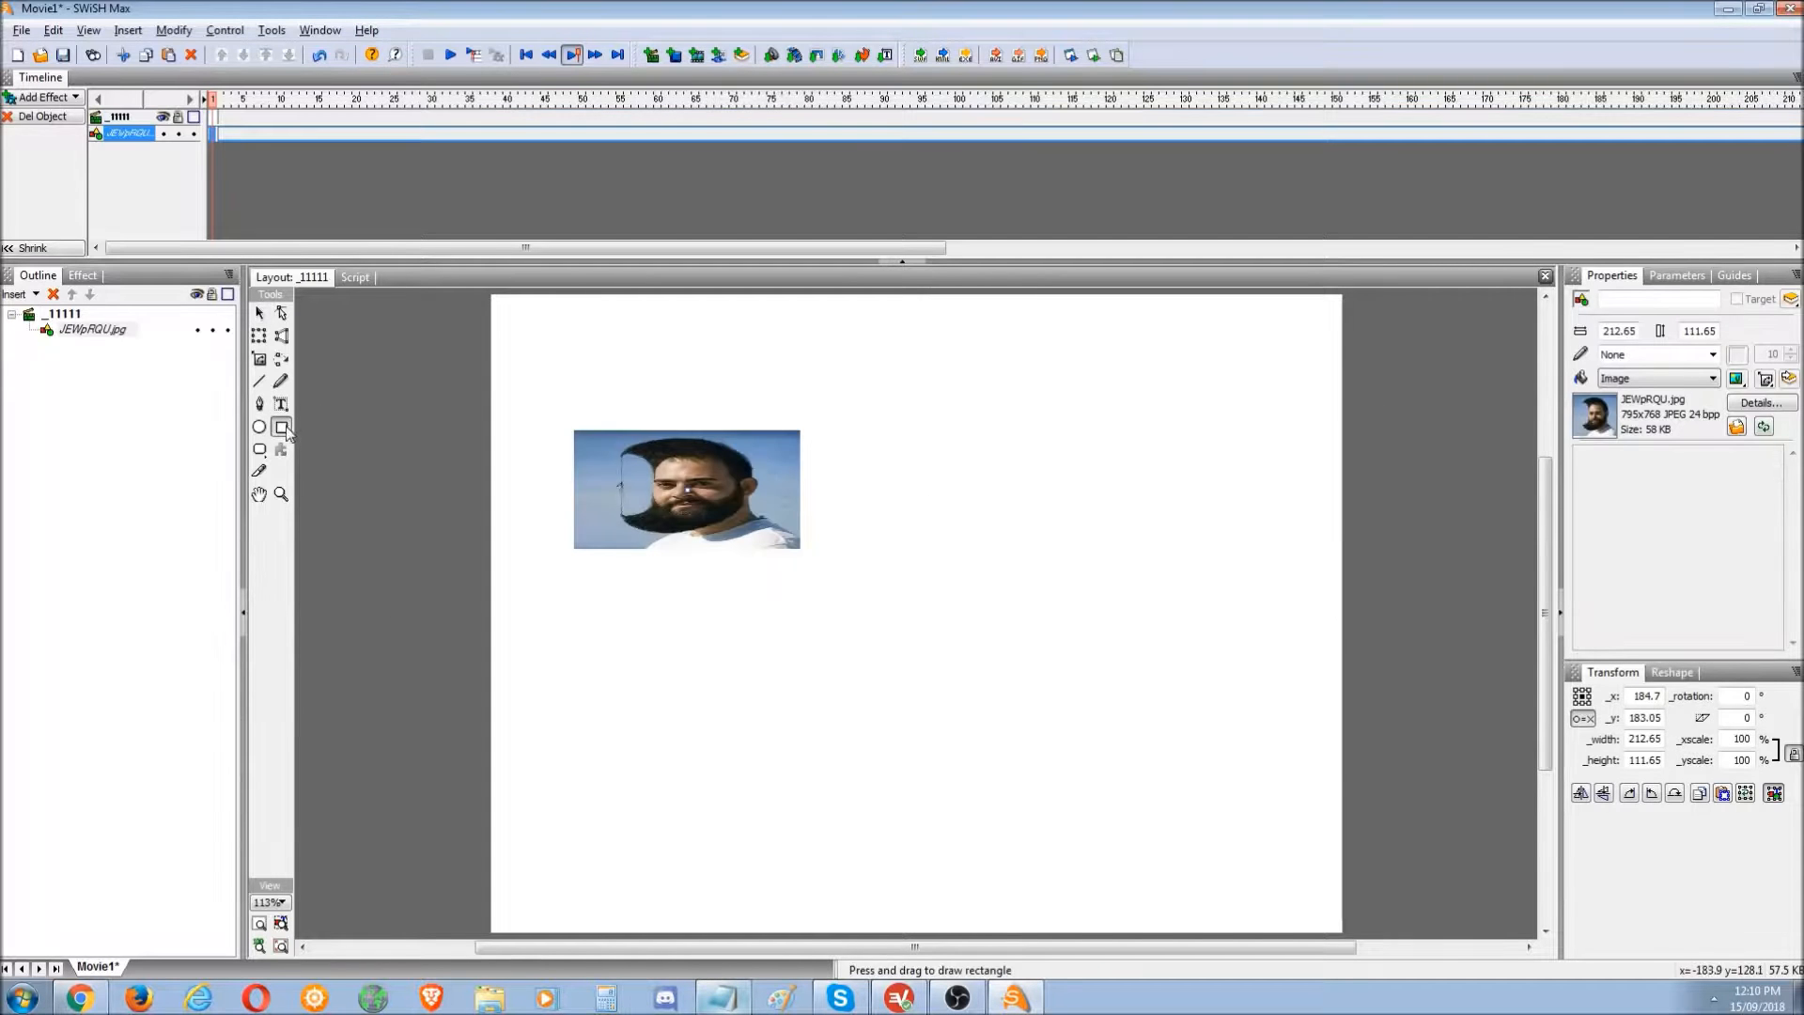
{"action": "mouse_move", "coordinate": [652, 479]}
{"action": "left_mouse_down"}
{"action": "mouse_move", "coordinate": [831, 615]}
{"action": "mouse_move", "coordinate": [975, 768]}
{"action": "left_mouse_up"}
{"action": "left_click_drag", "start_coordinate": [631, 681], "coordinate": [824, 823]}
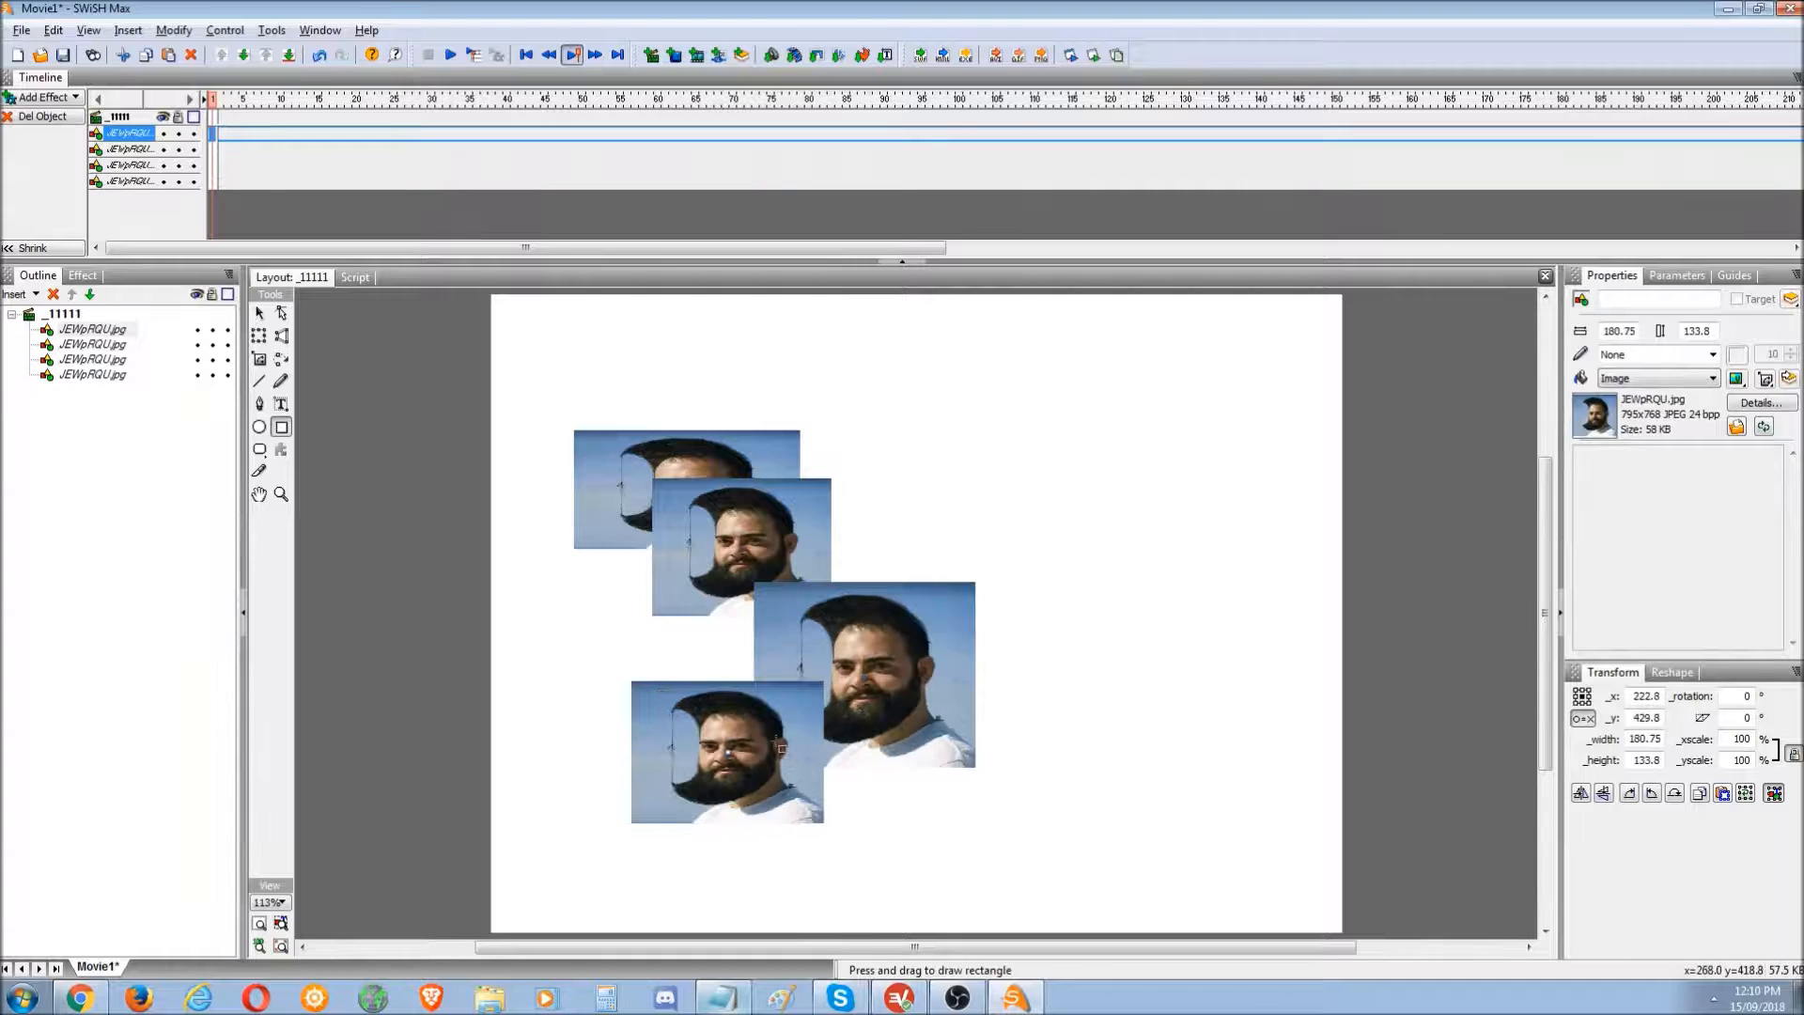
{"action": "left_click", "coordinate": [262, 313]}
{"action": "left_click_drag", "start_coordinate": [667, 705], "coordinate": [748, 480]}
- Bring the upper-left rectangle to the top of the layer order in the outline and move it over the other rectangles
{"action": "left_click", "coordinate": [615, 482]}
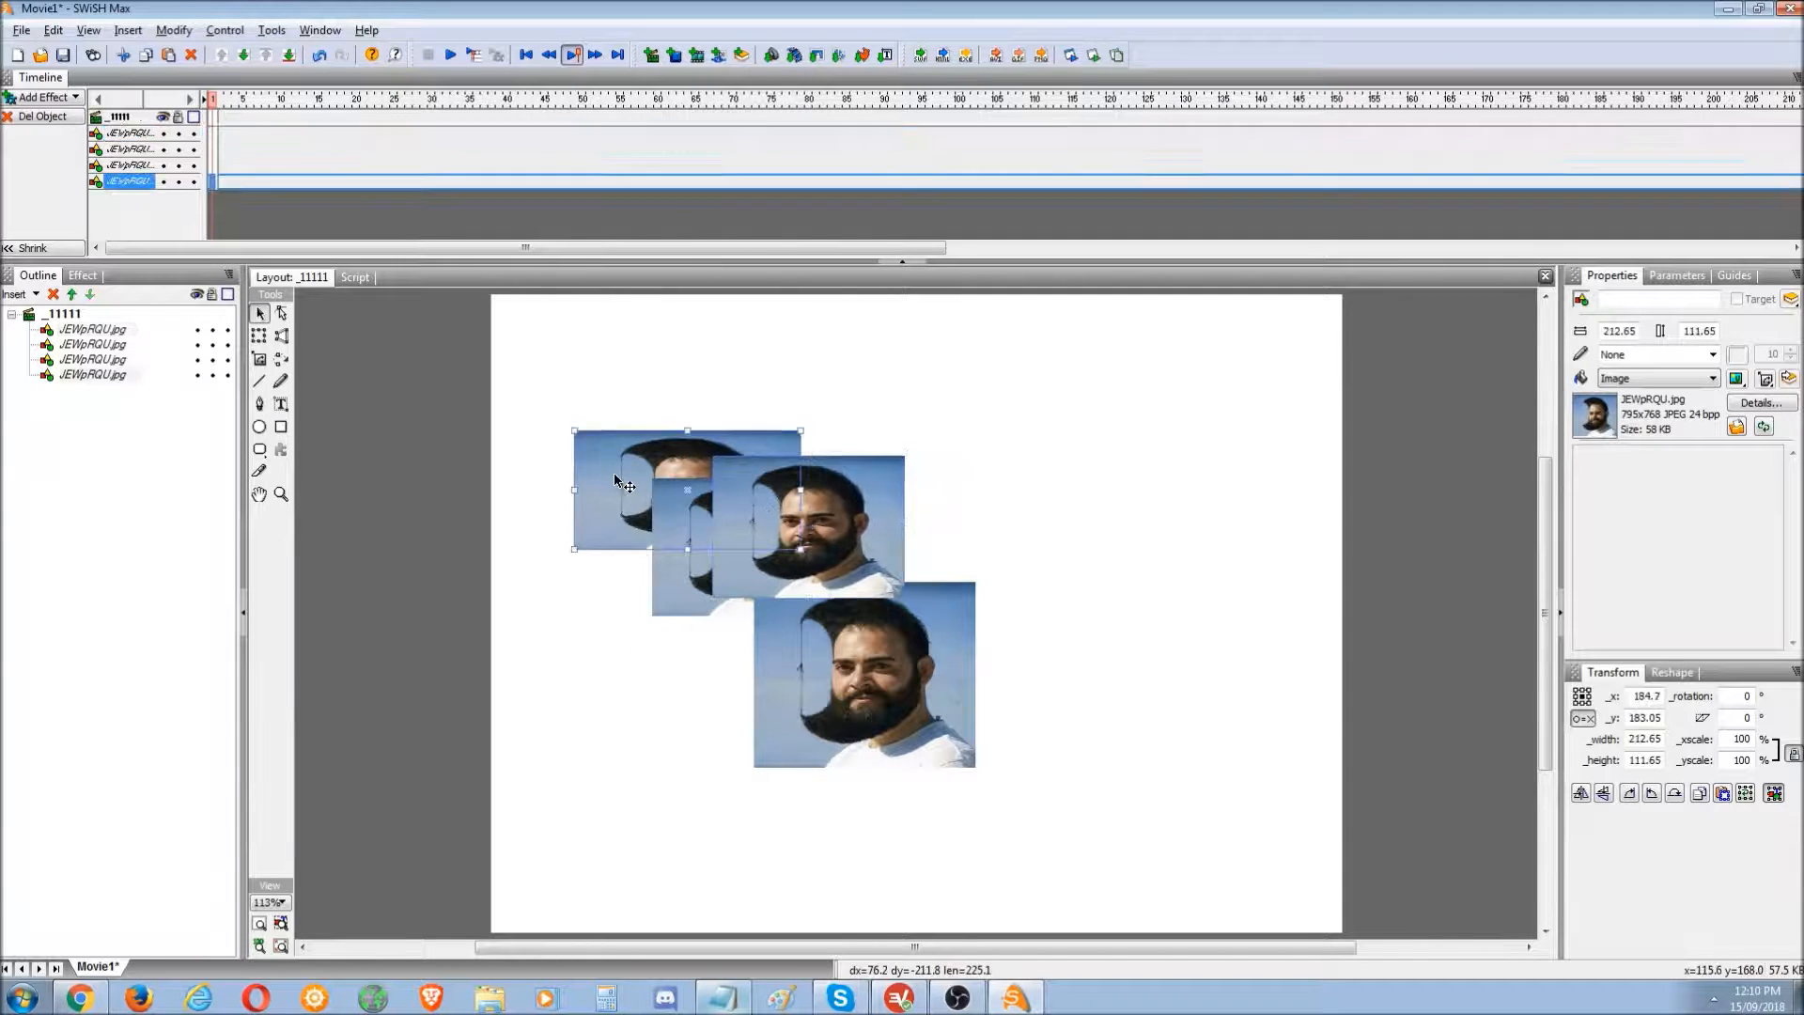
{"action": "right_click", "coordinate": [614, 475]}
{"action": "left_click", "coordinate": [104, 379]}
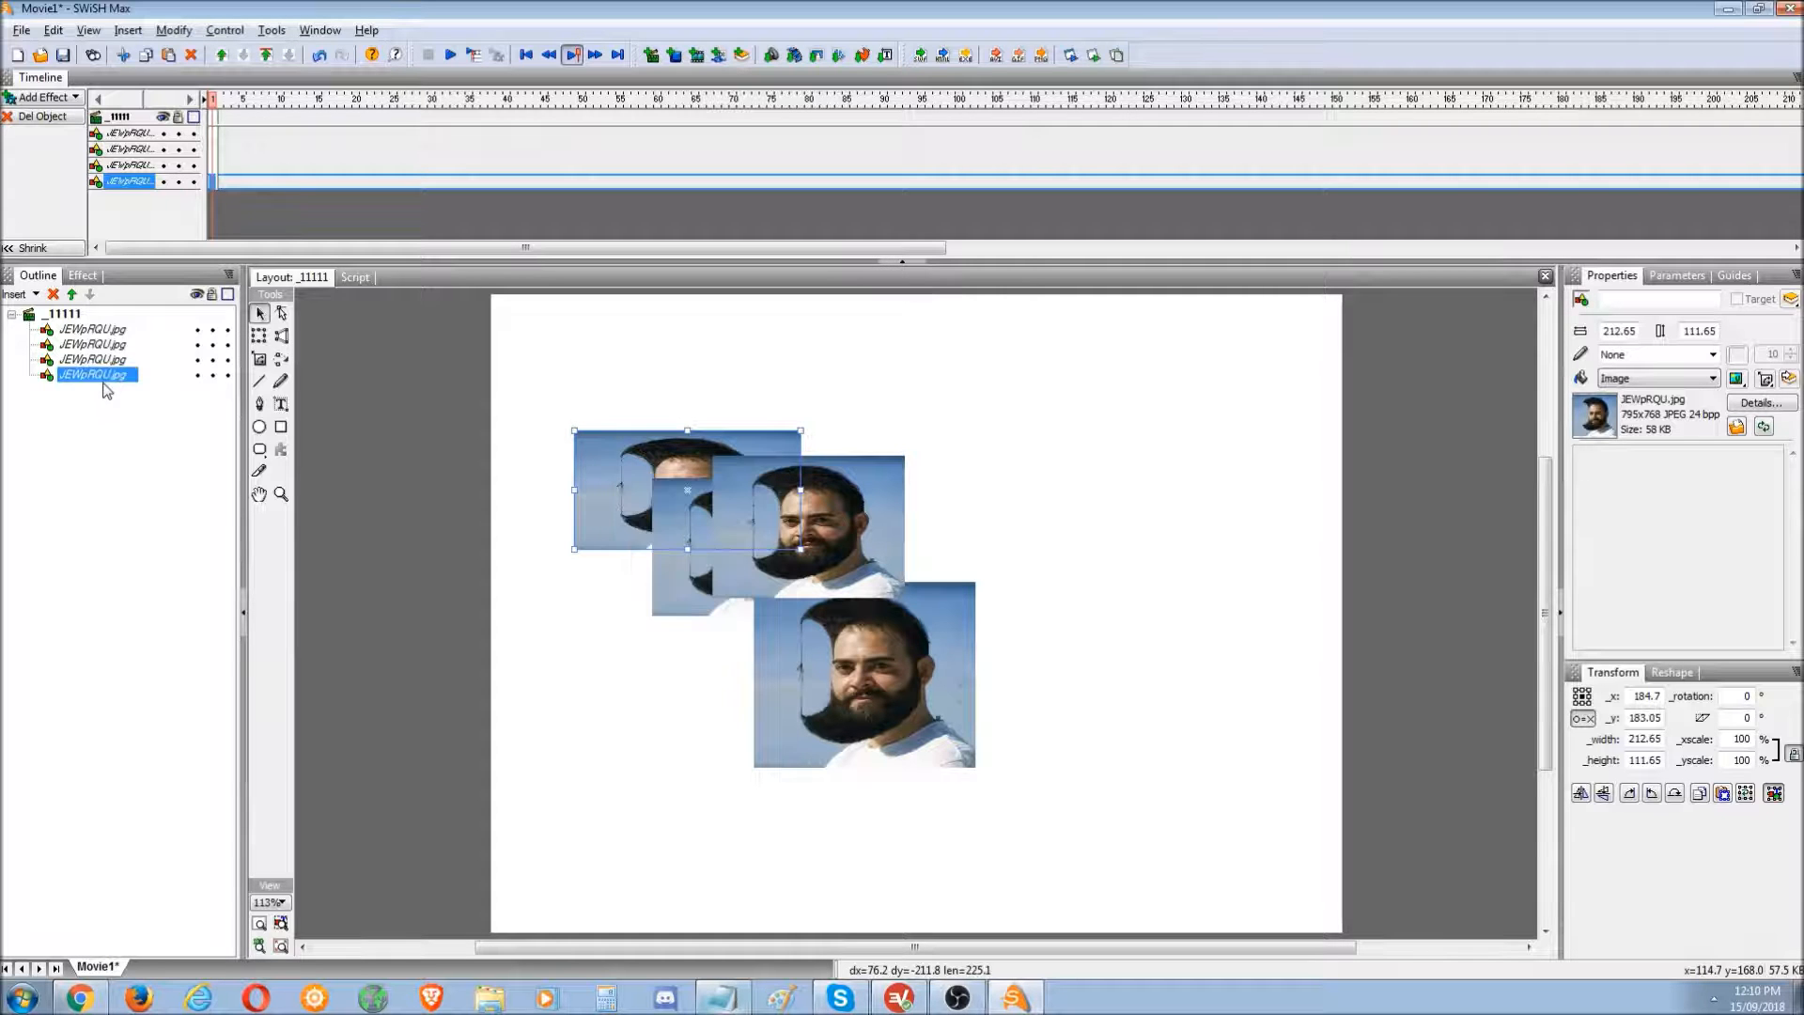
{"action": "left_click_drag", "start_coordinate": [112, 375], "coordinate": [112, 310]}
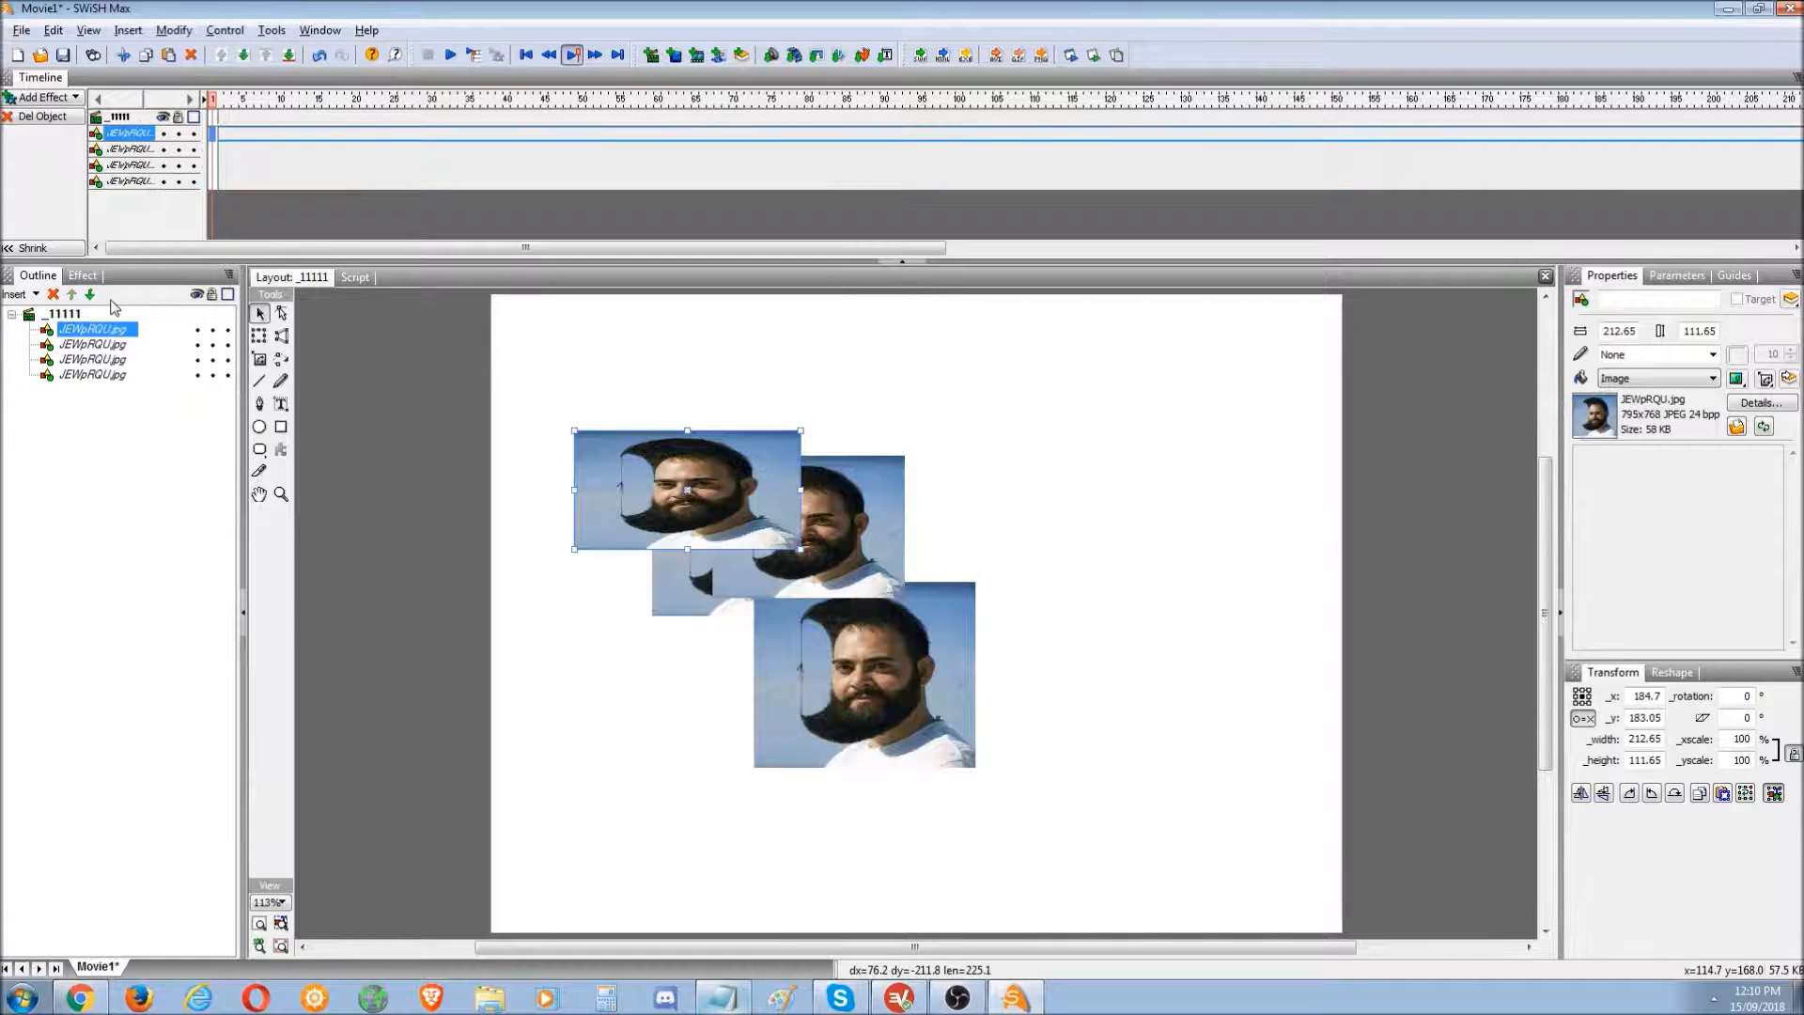
{"action": "left_click_drag", "start_coordinate": [674, 489], "coordinate": [860, 570]}
- Arrange the leftmost photo rectangle to the front of the stack, then send it to the back
{"action": "left_click", "coordinate": [671, 576]}
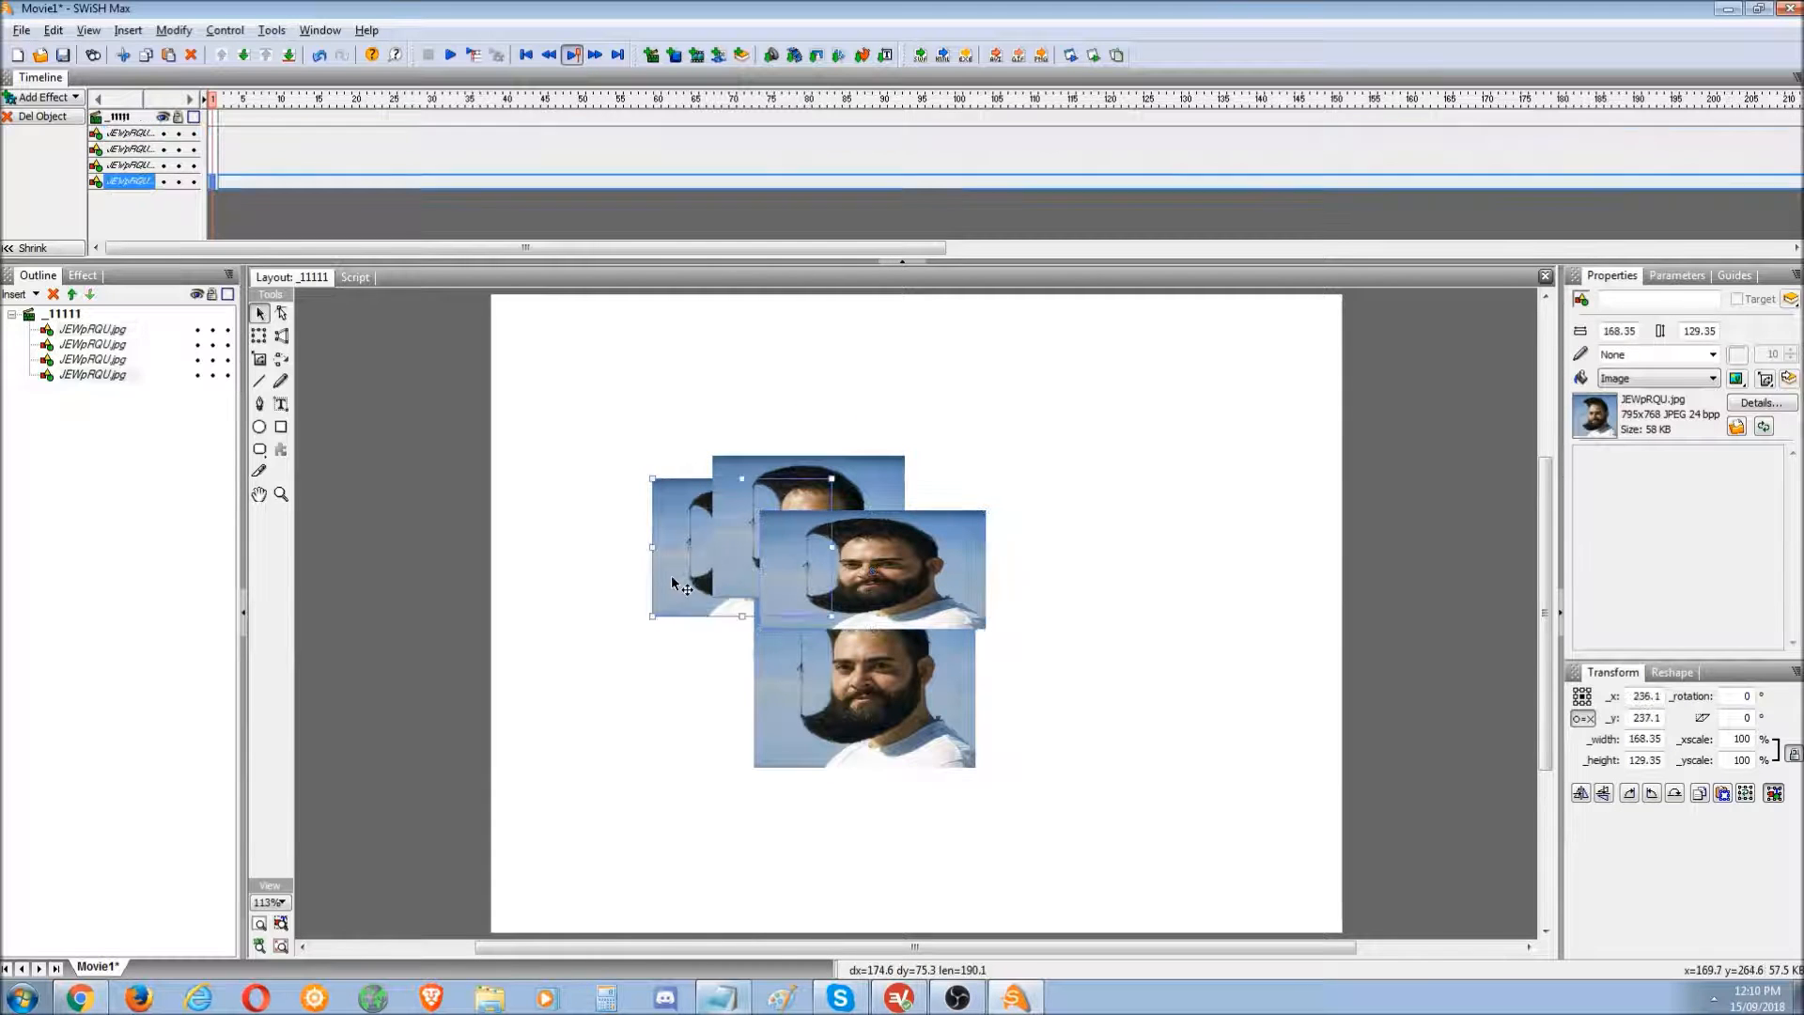
{"action": "right_click", "coordinate": [673, 584]}
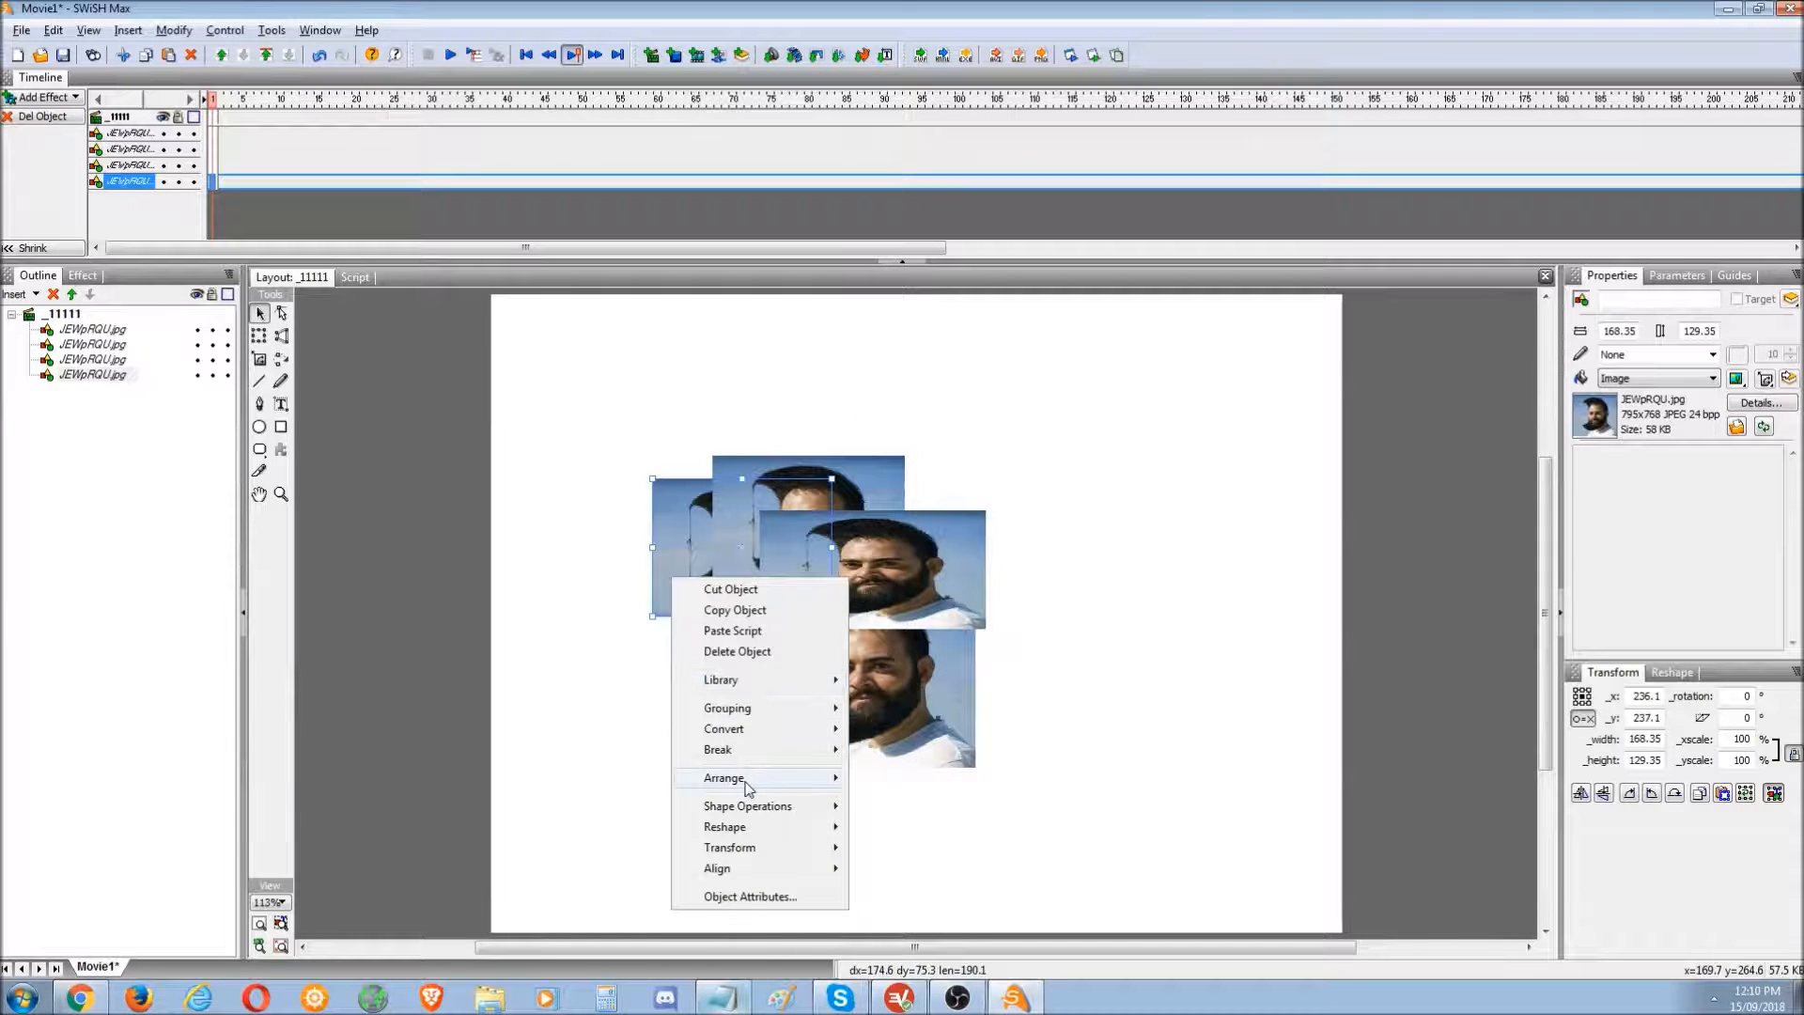
{"action": "mouse_move", "coordinate": [747, 778]}
{"action": "left_click", "coordinate": [918, 786]}
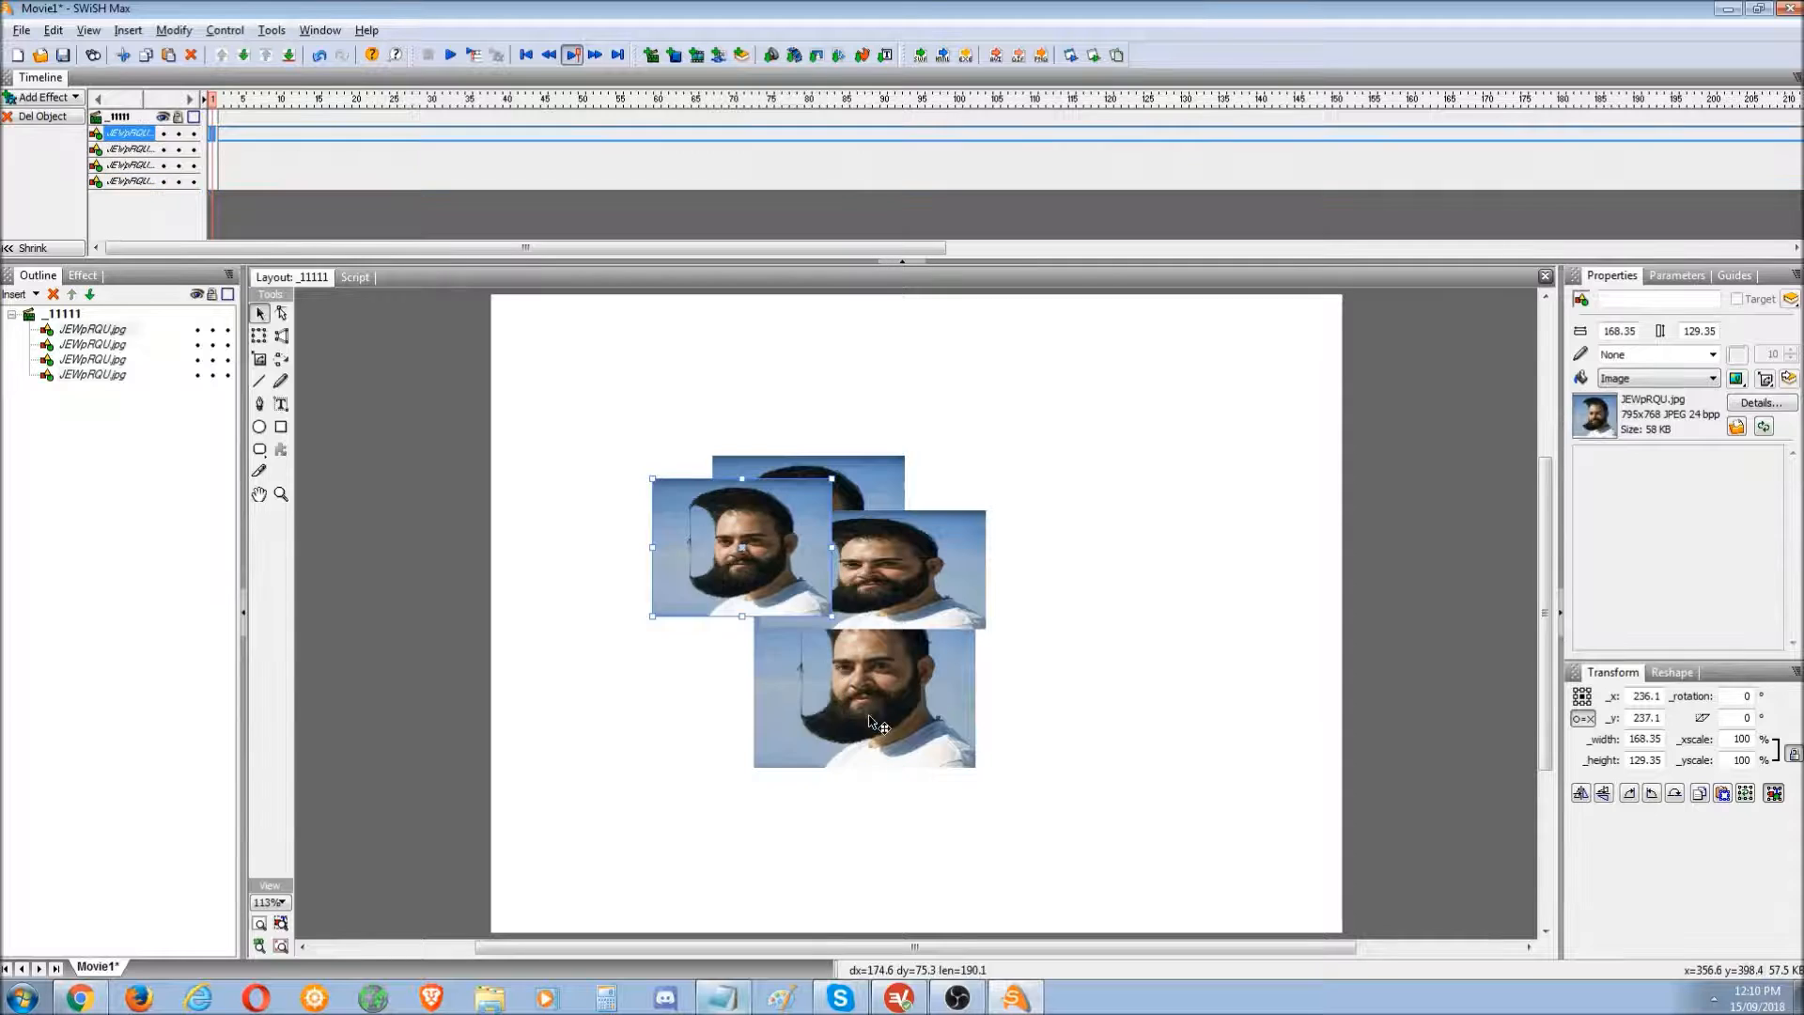
{"action": "right_click", "coordinate": [712, 562]}
{"action": "mouse_move", "coordinate": [805, 776]}
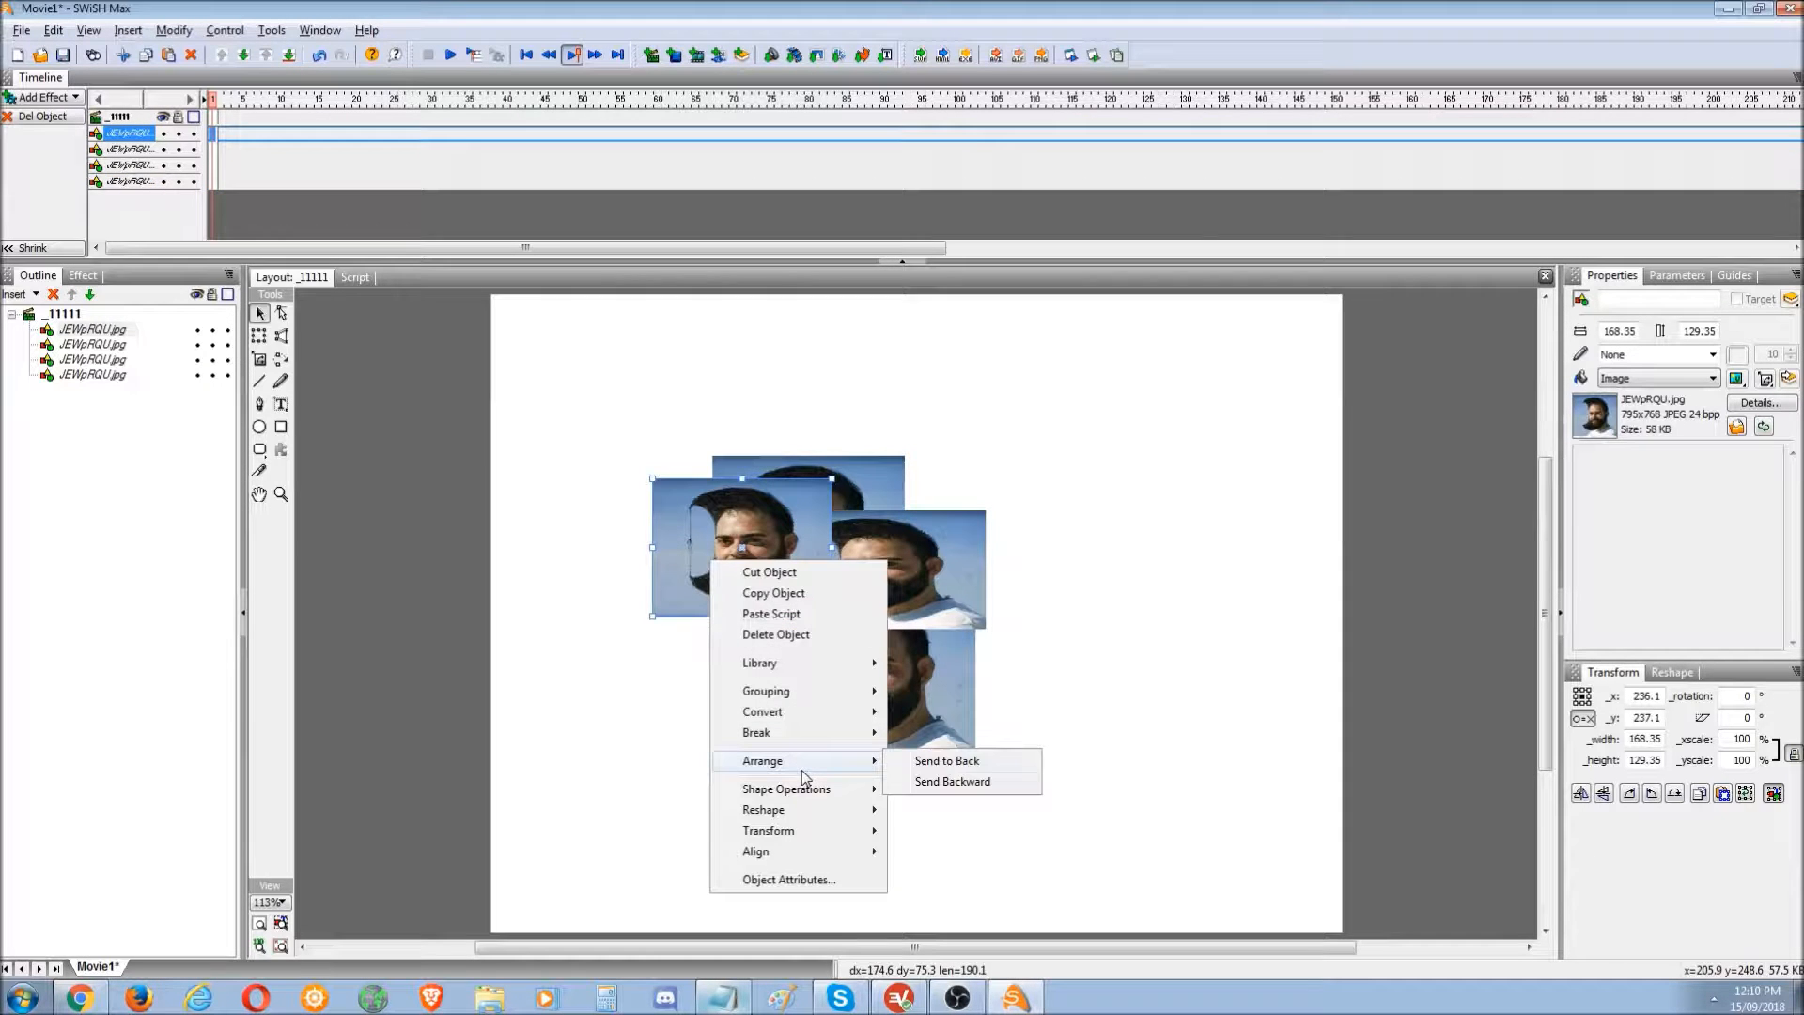
{"action": "left_click", "coordinate": [969, 787]}
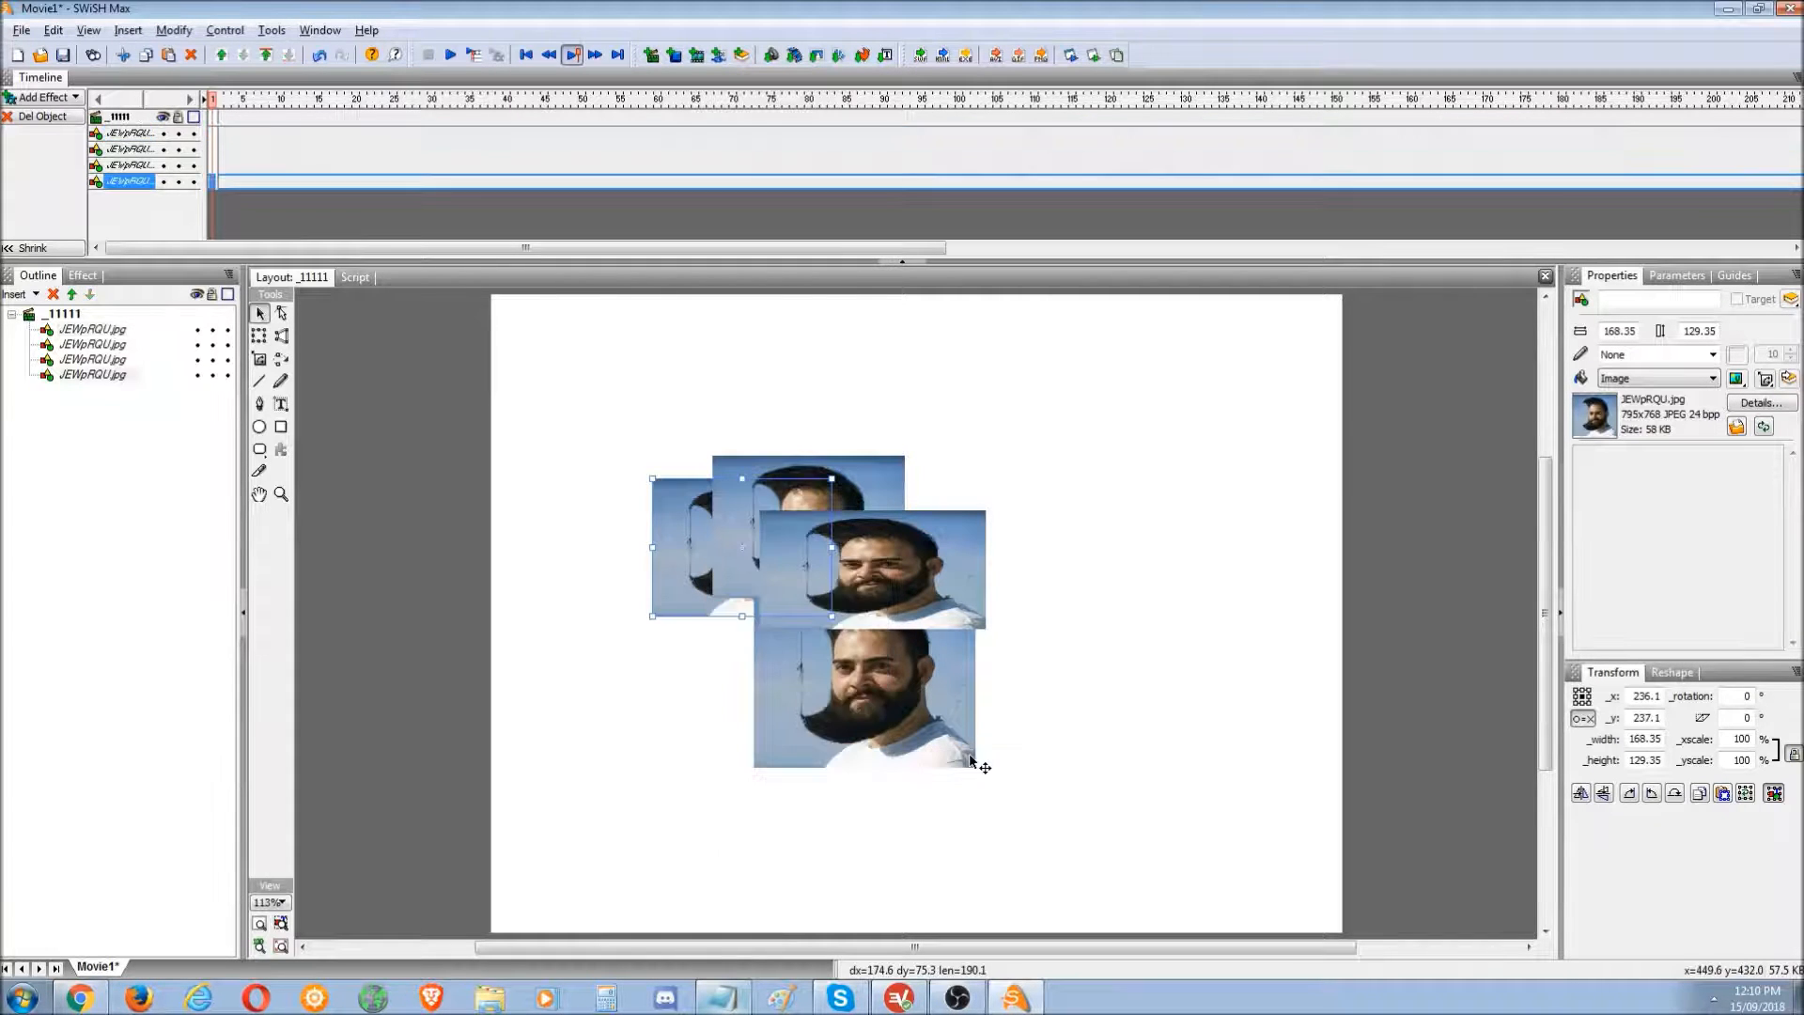
- Move the leftmost photo rectangle from the bottom to the top of the layer order in the outline
{"action": "left_click", "coordinate": [561, 652]}
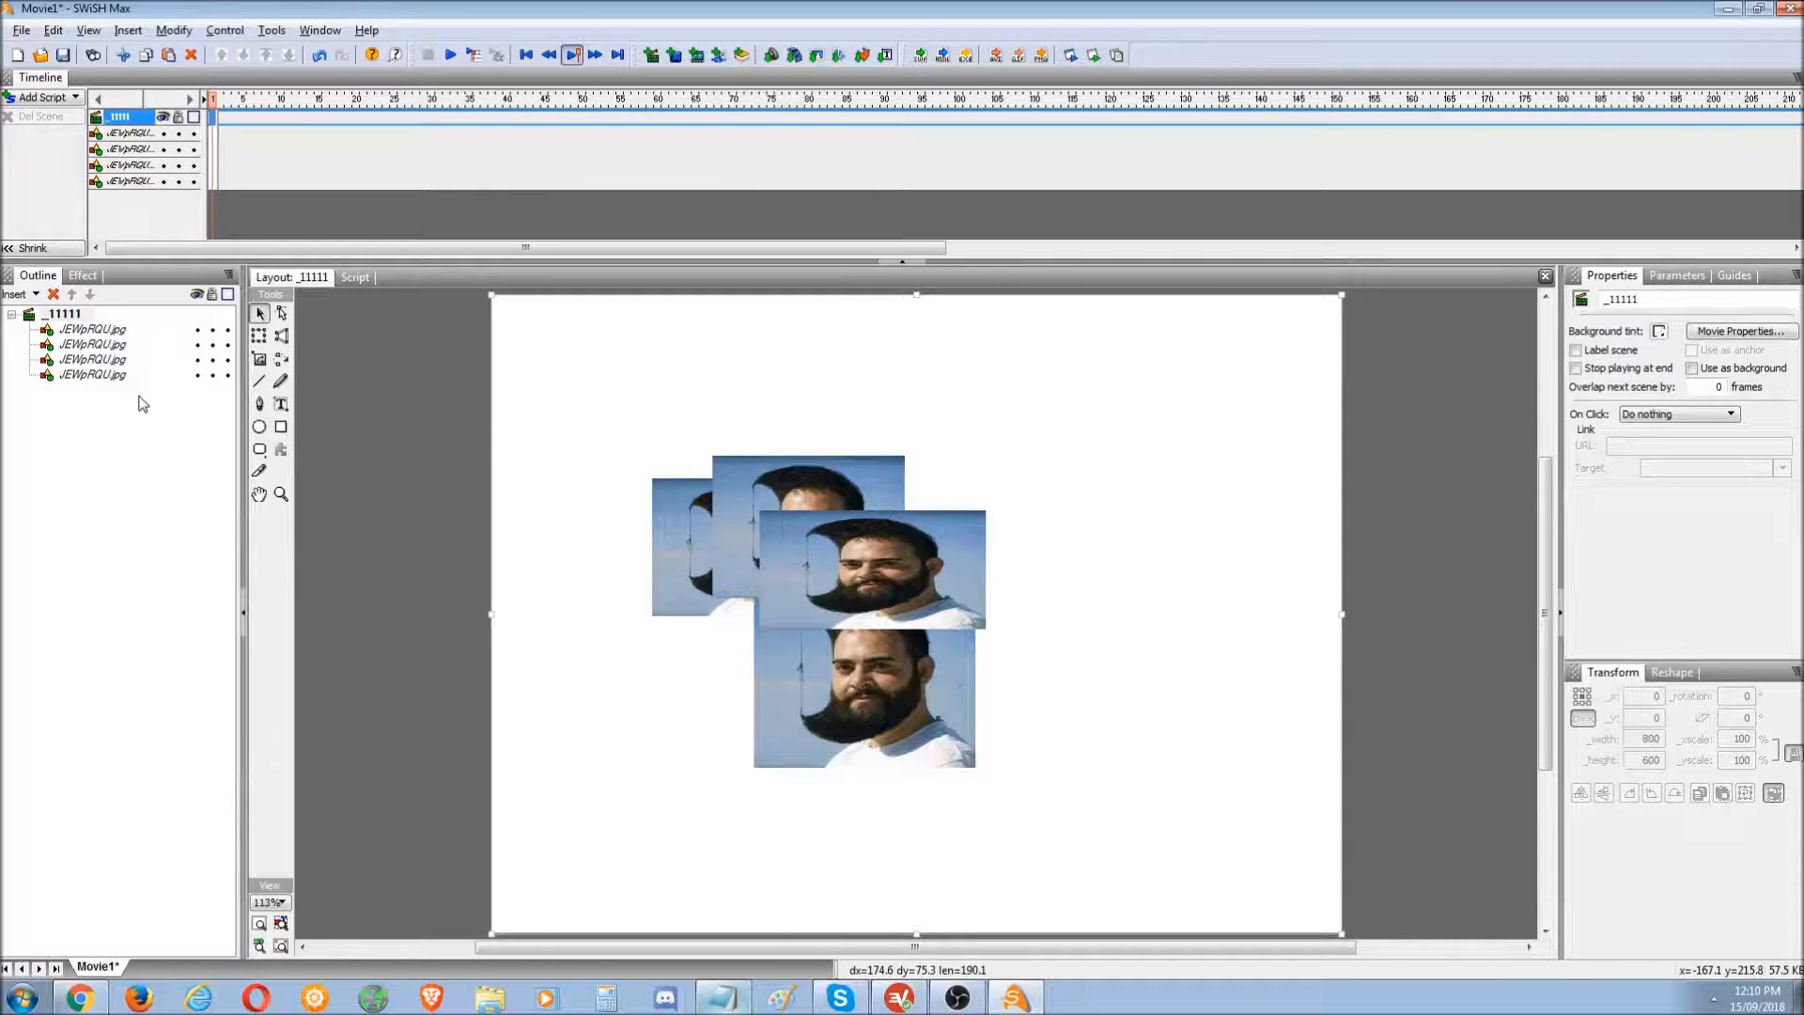
{"action": "left_click", "coordinate": [105, 360]}
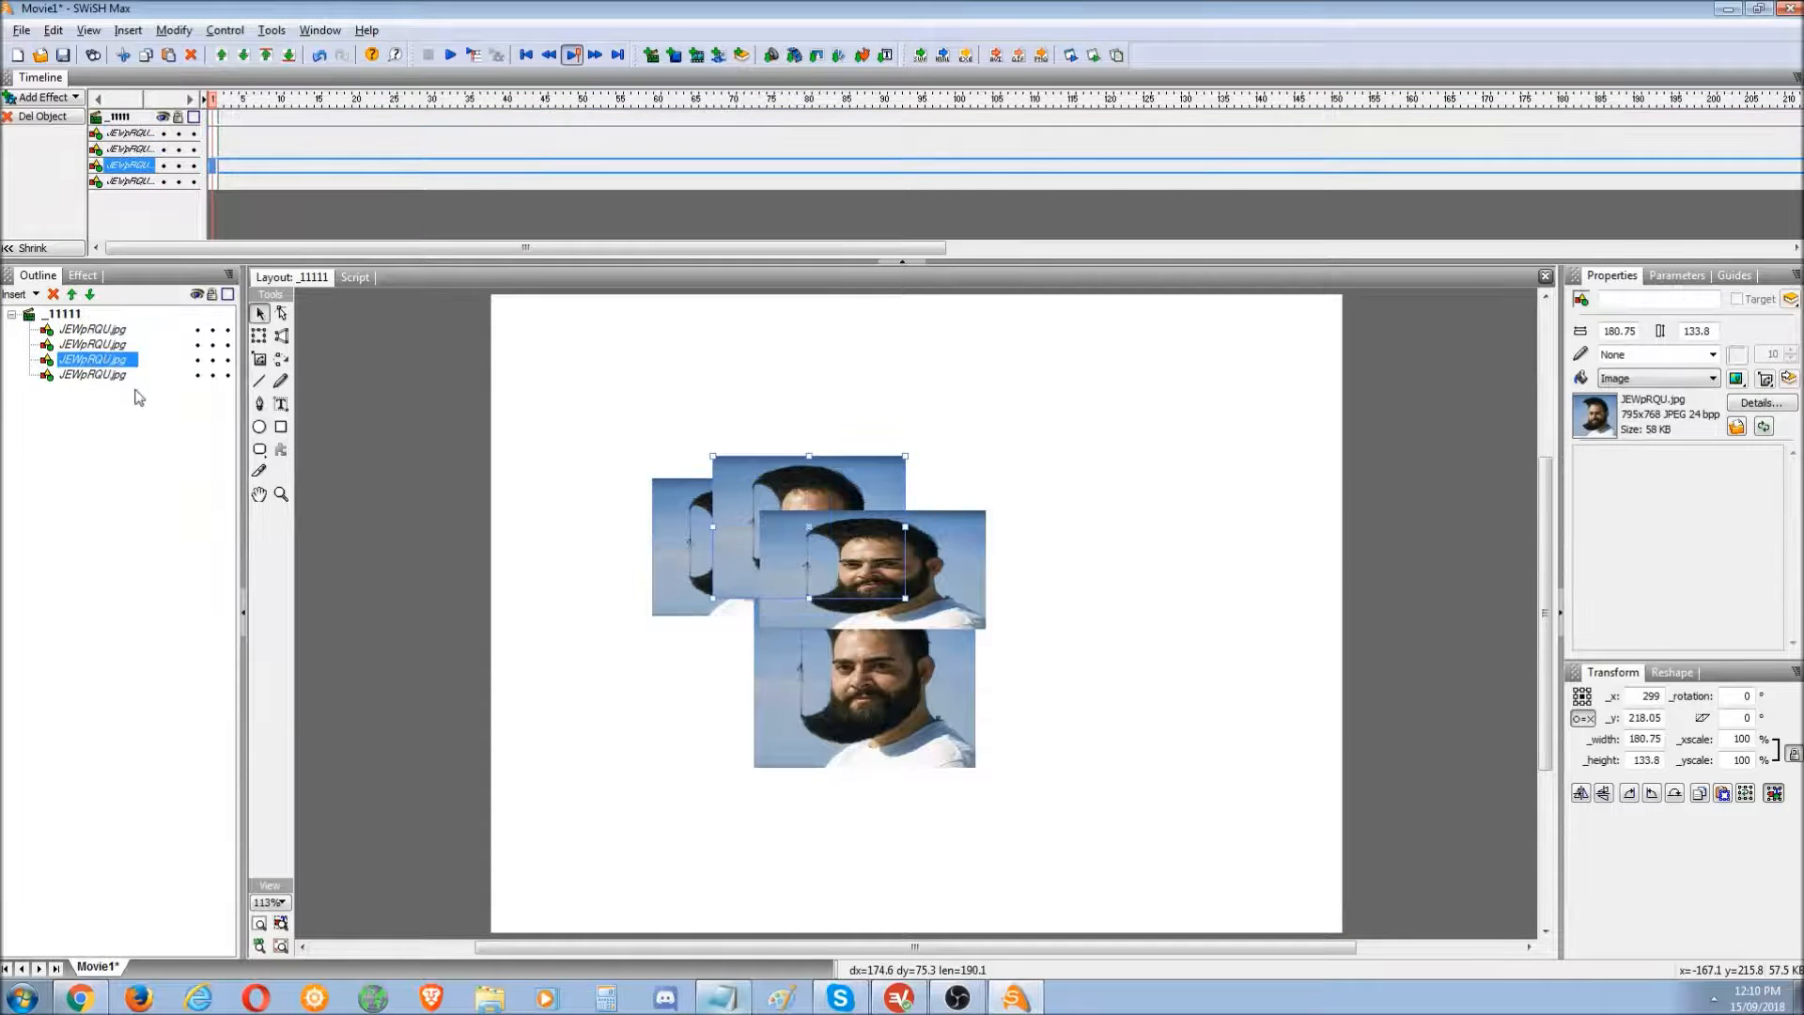
{"action": "left_click", "coordinate": [92, 329]}
{"action": "left_click", "coordinate": [94, 374]}
{"action": "left_click_drag", "start_coordinate": [100, 374], "coordinate": [109, 328]}
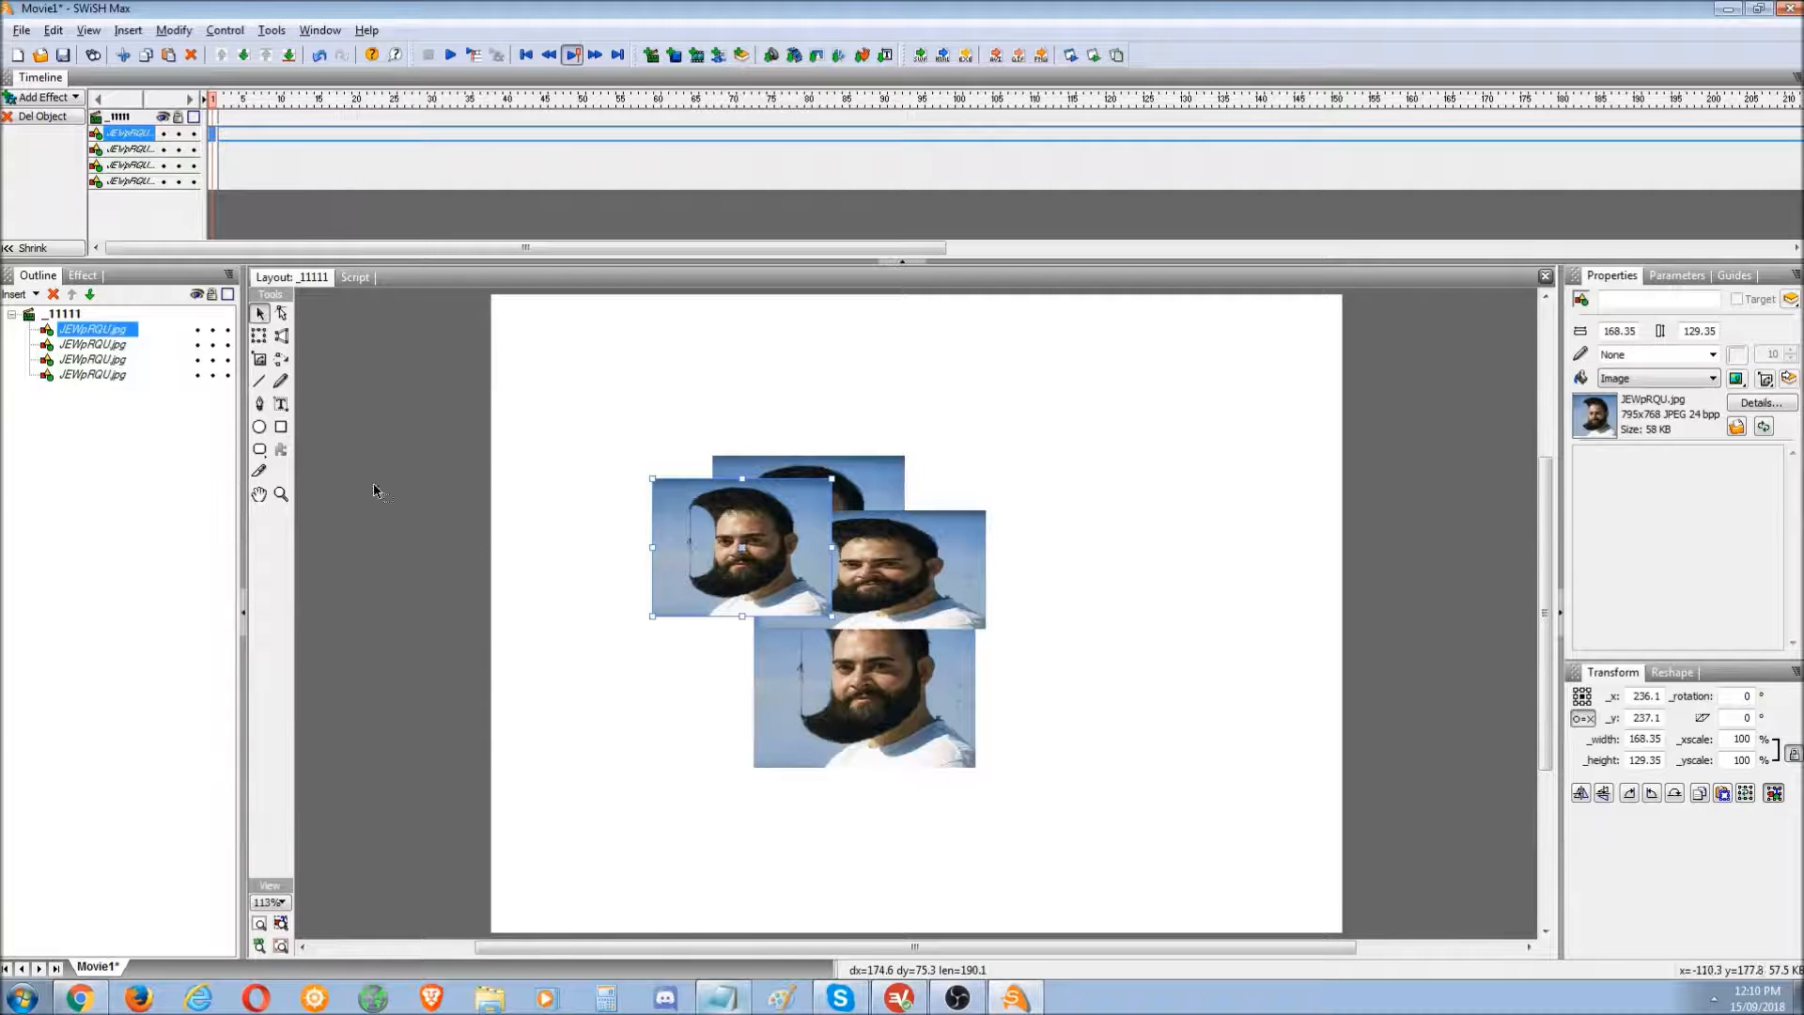
{"action": "right_click", "coordinate": [76, 331]}
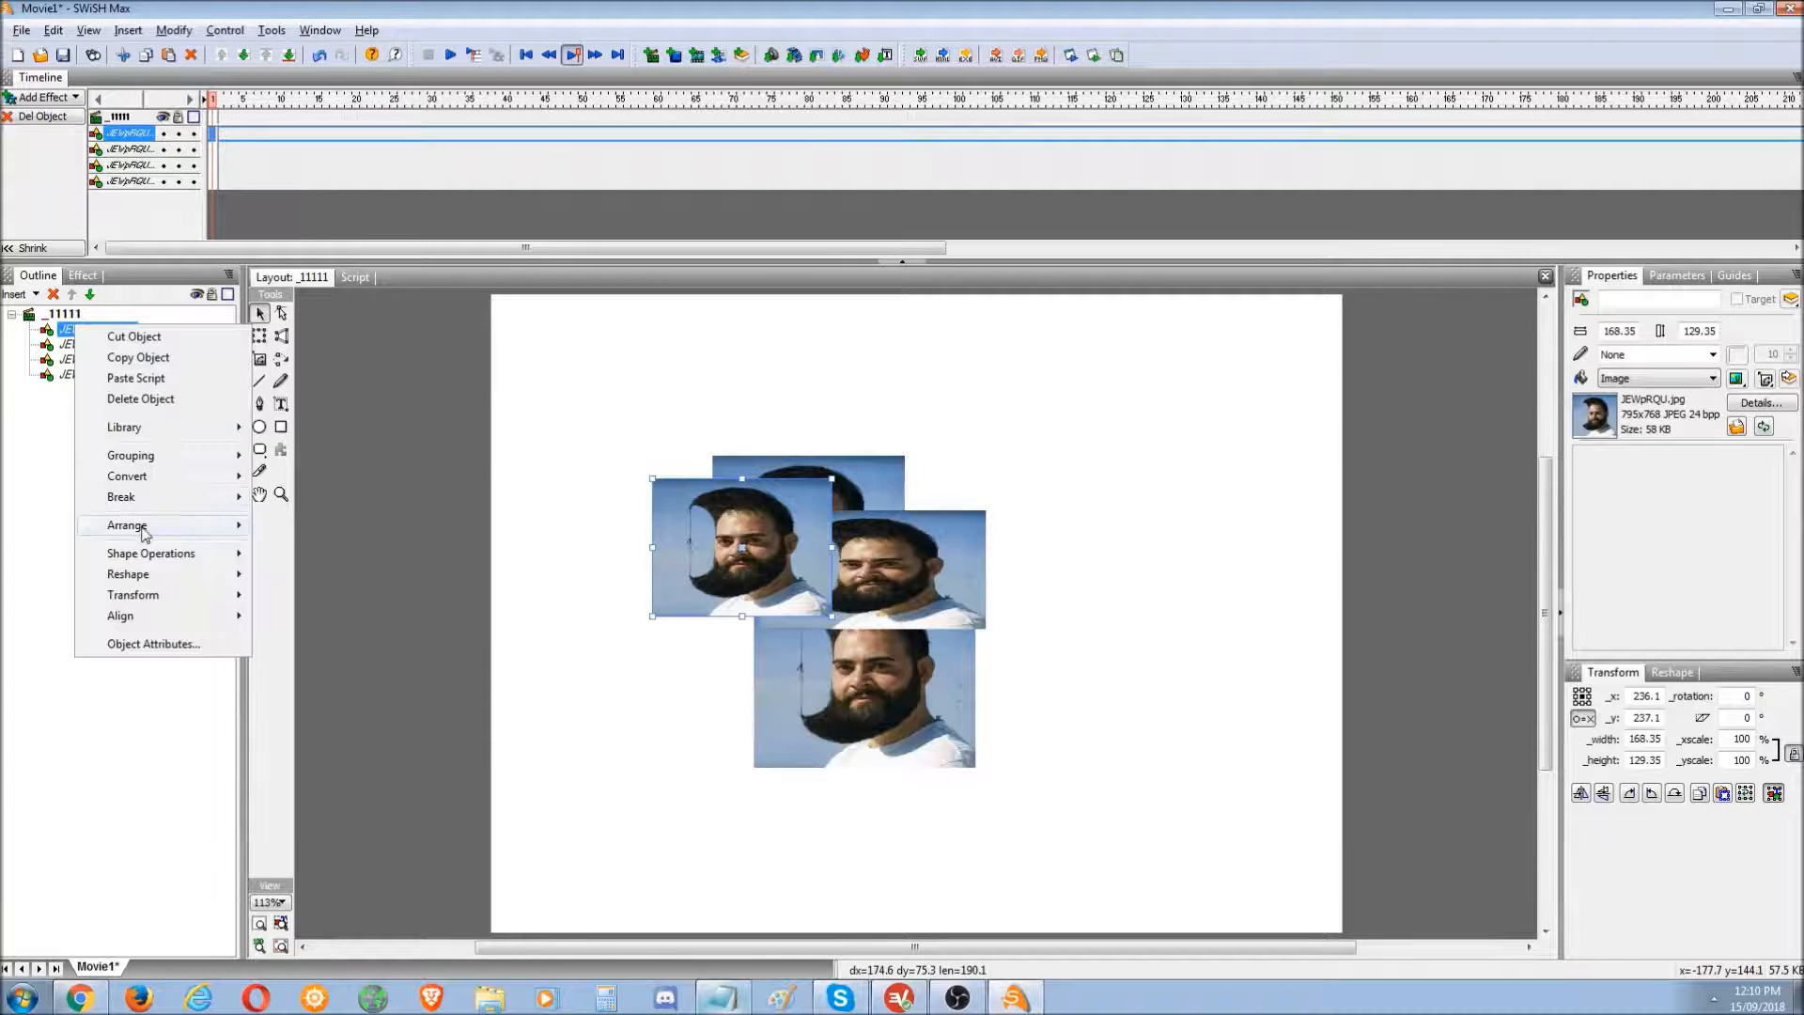
{"action": "mouse_move", "coordinate": [146, 527]}
{"action": "left_click", "coordinate": [505, 420]}
- Delete the other three photo rectangles, then check the swish scripting topics notes in Notepad and return to SWiSH Max
{"action": "left_click", "coordinate": [90, 345]}
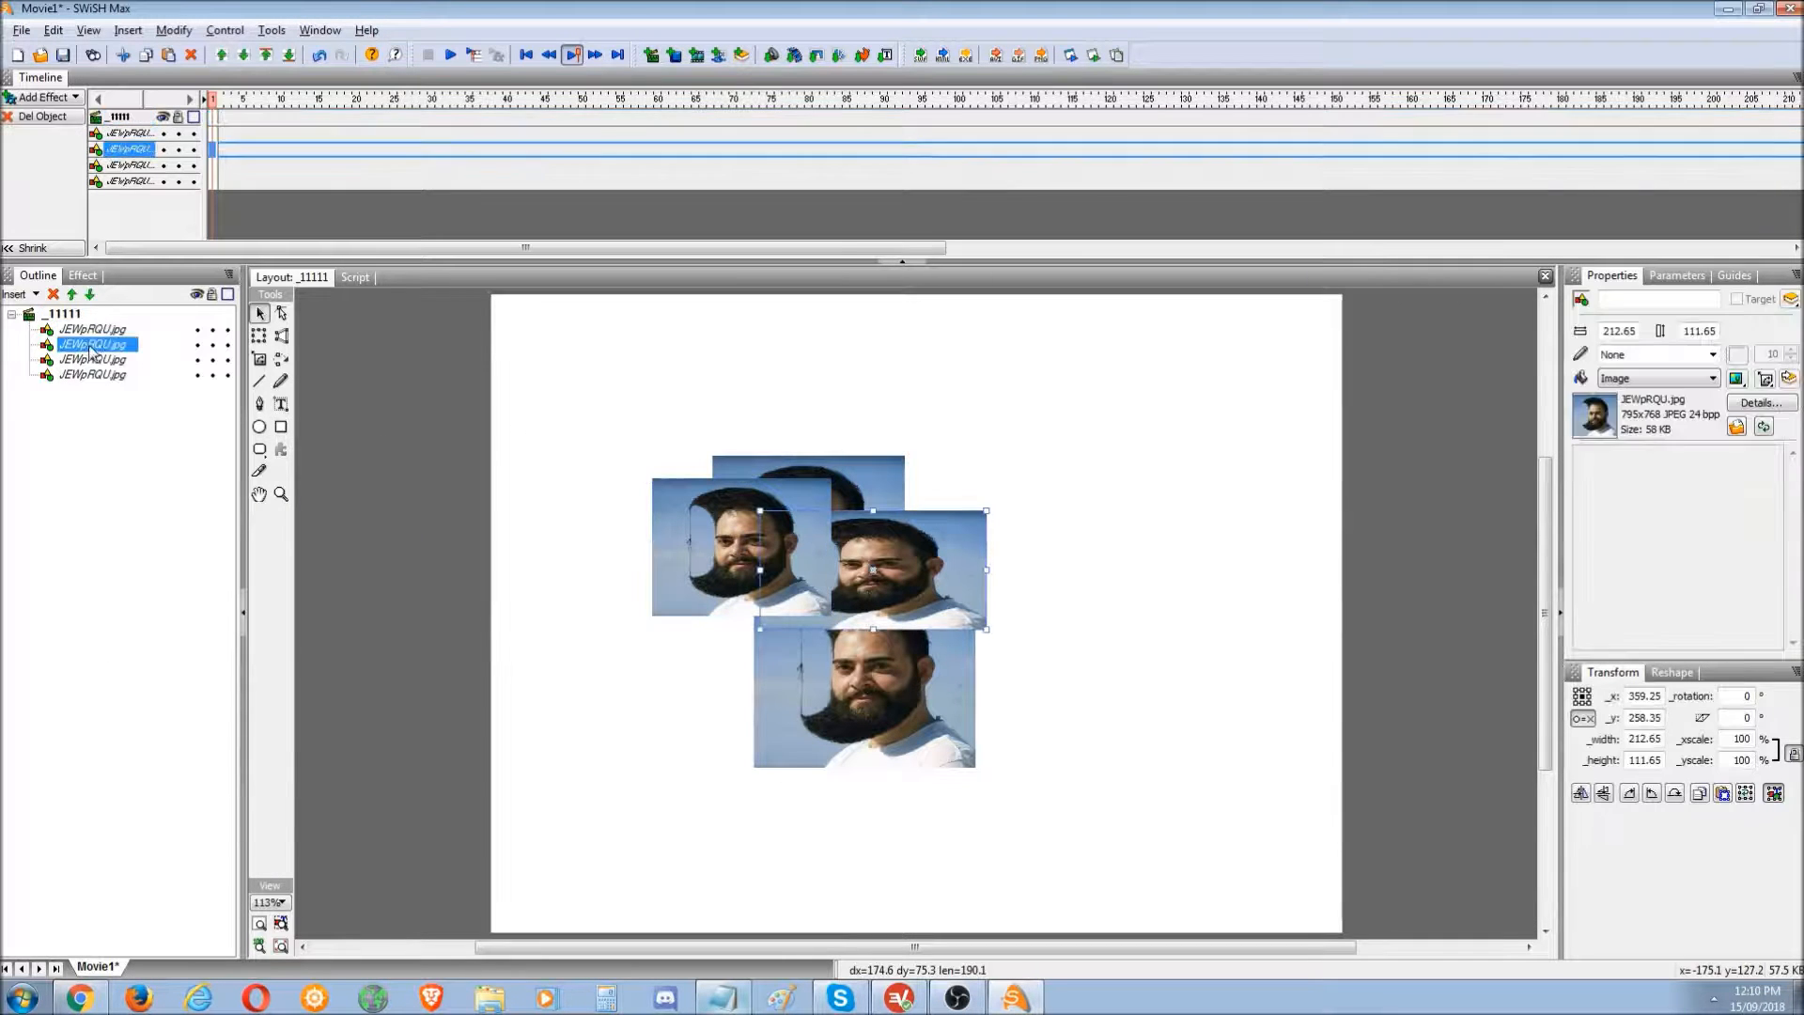
{"action": "left_click", "coordinate": [104, 375], "text": "shift"}
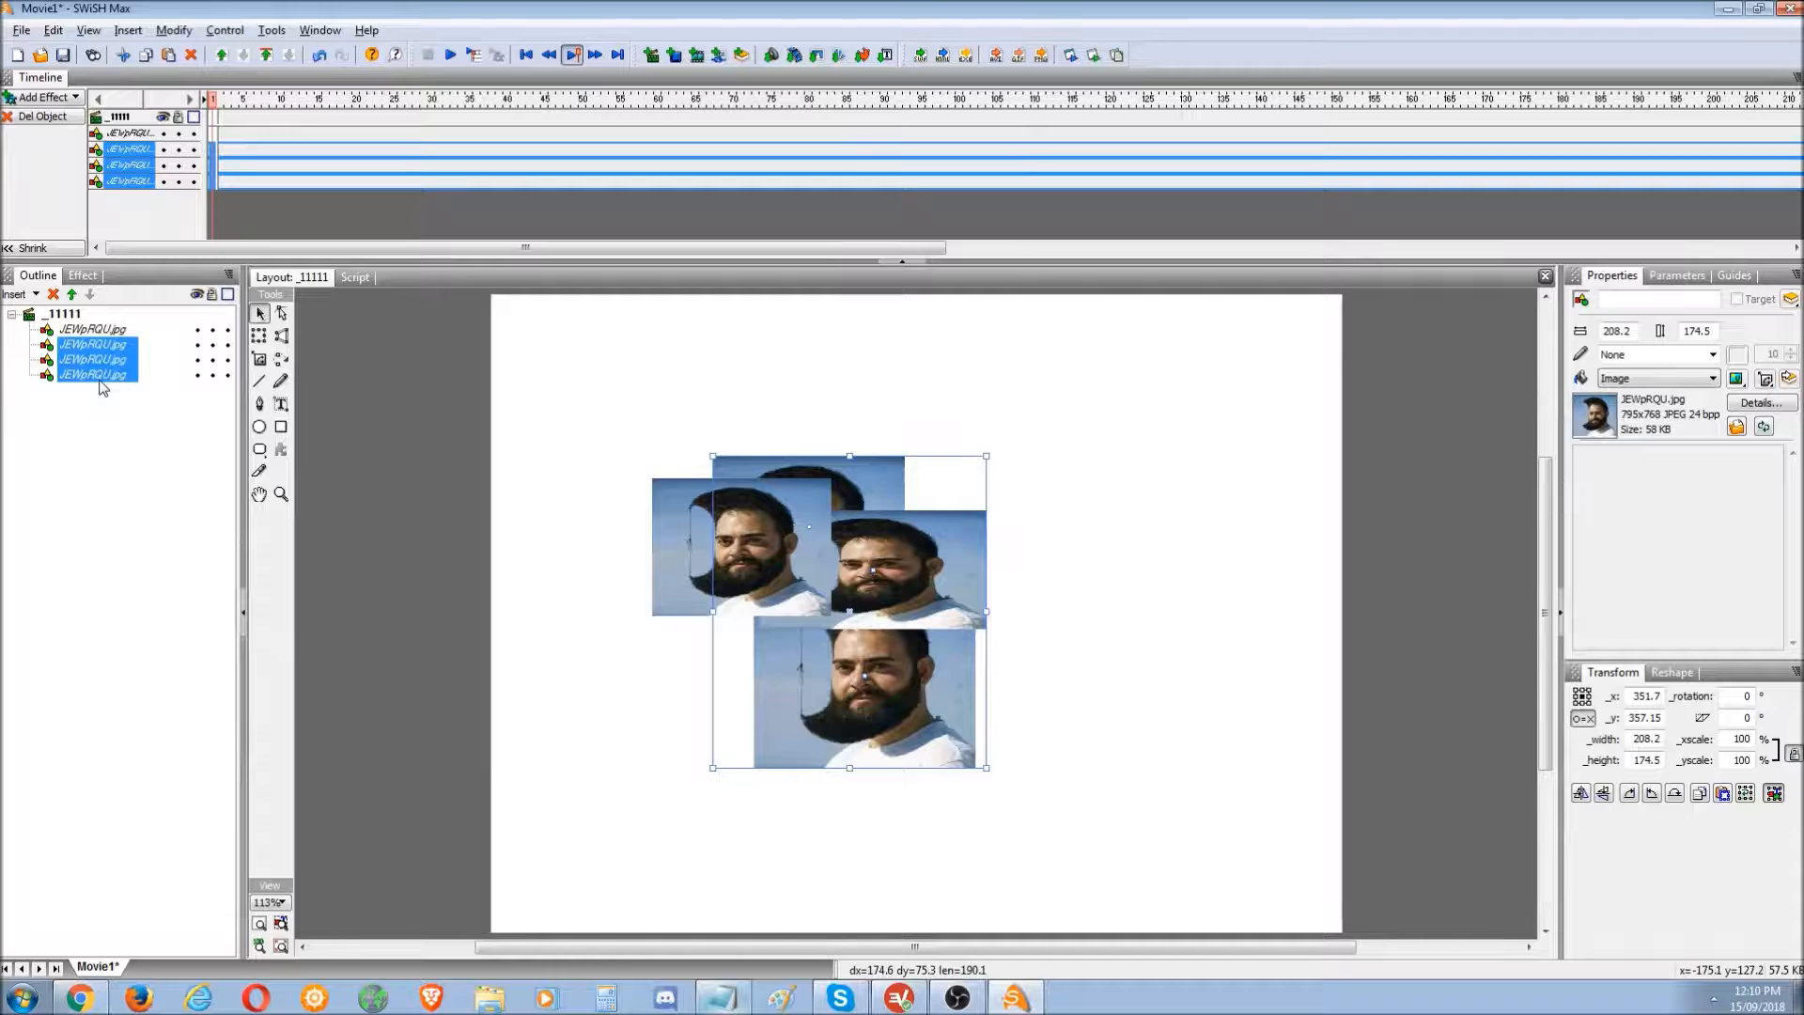
{"action": "key", "text": "Delete"}
{"action": "left_click", "coordinate": [734, 1001]}
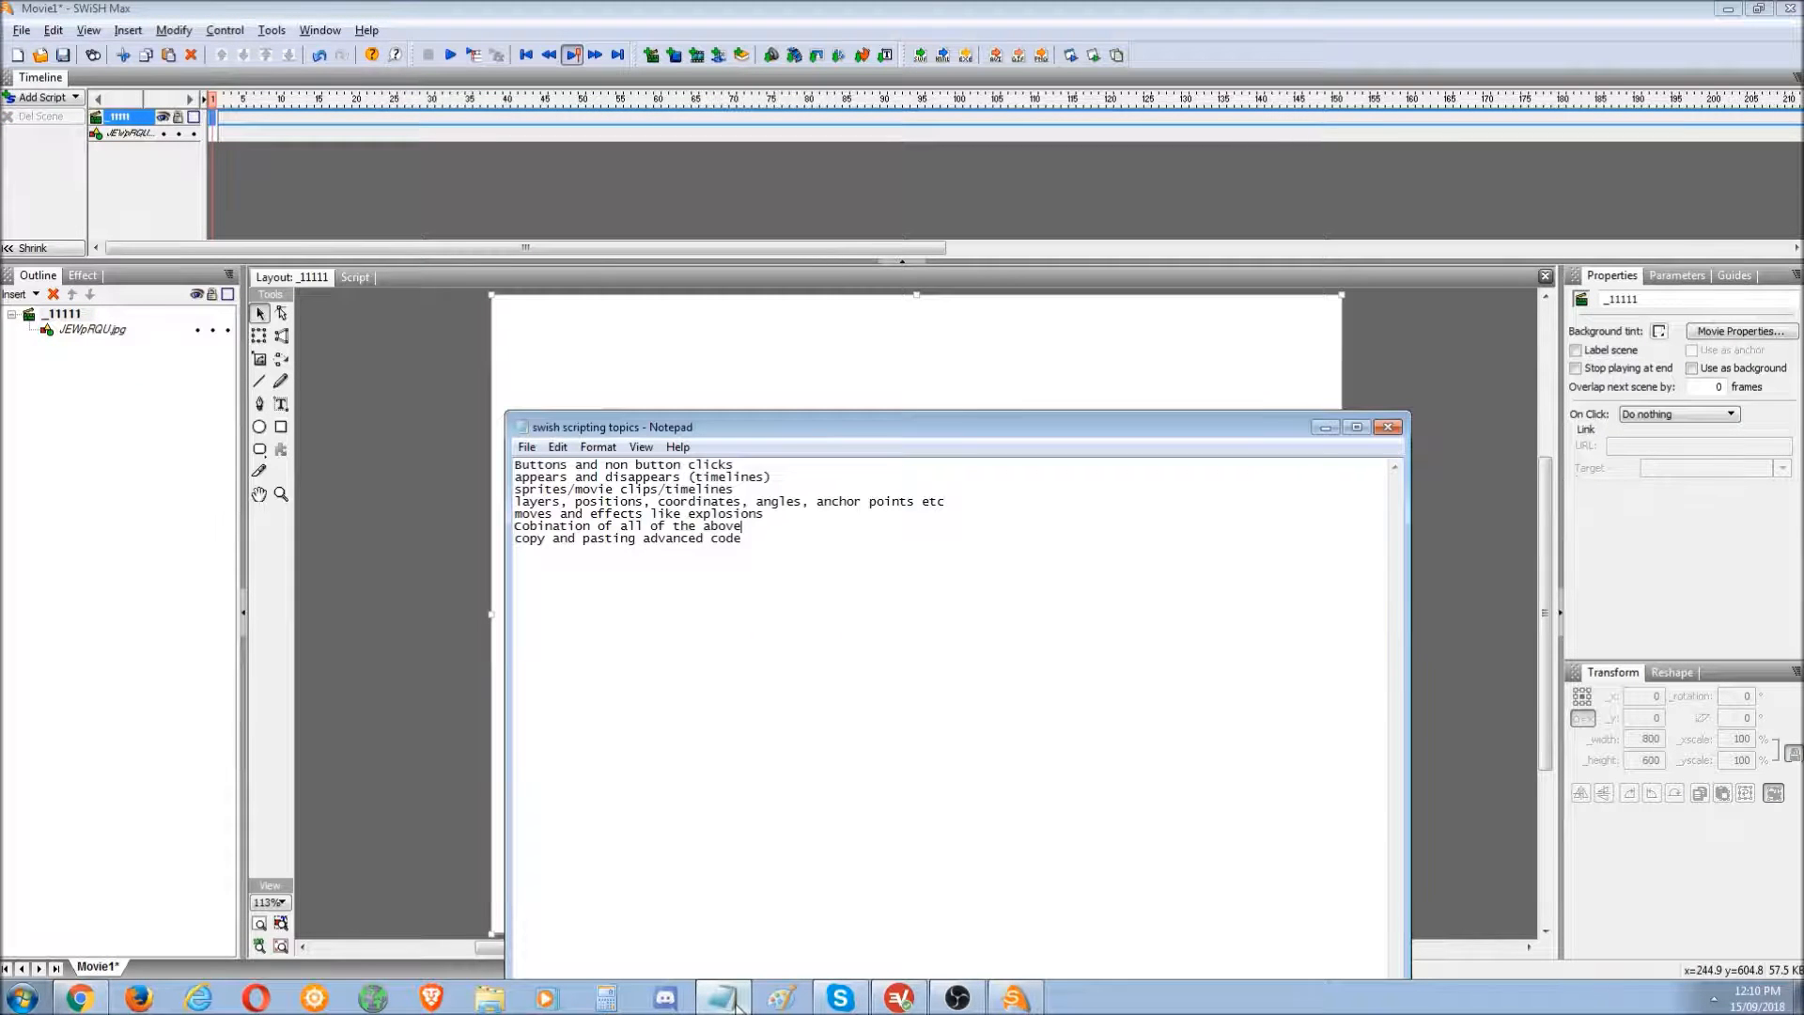
{"action": "left_click", "coordinate": [734, 1002]}
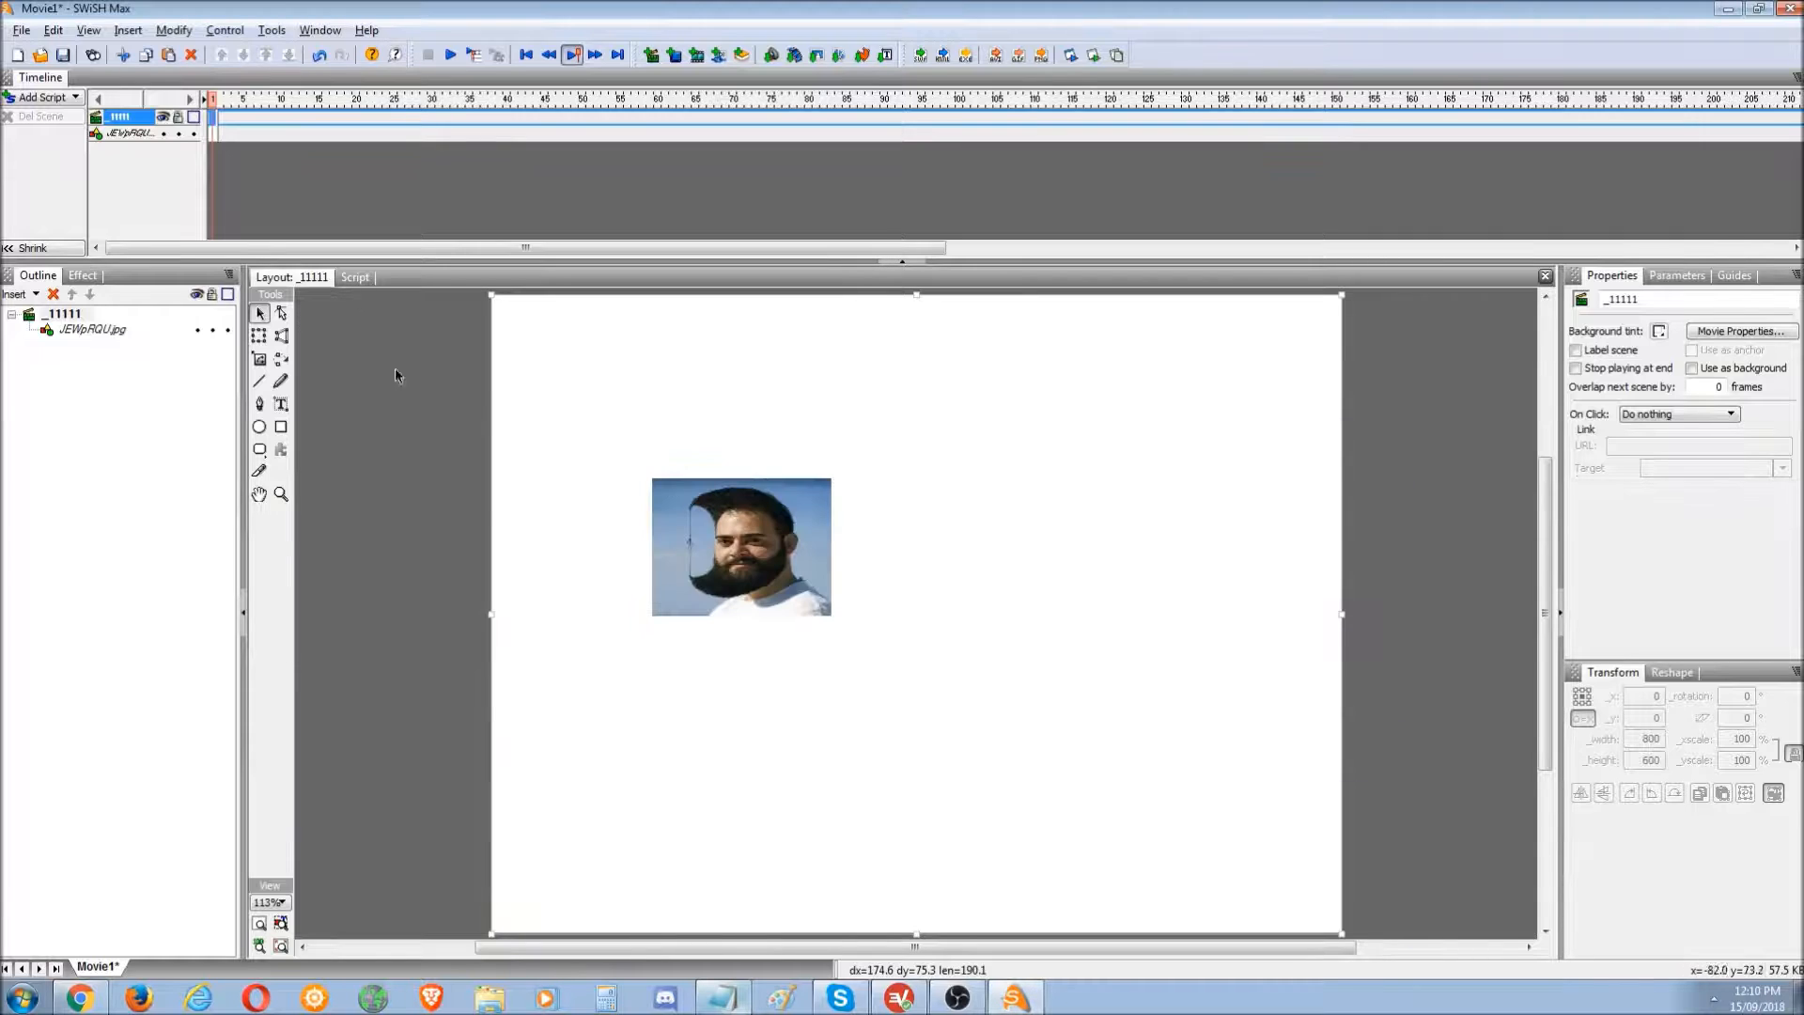
- Move the remaining photo rectangle to about x 412, y 266 near the stage centre and add a Place effect at frame 1
{"action": "left_click_drag", "start_coordinate": [723, 545], "coordinate": [910, 576]}
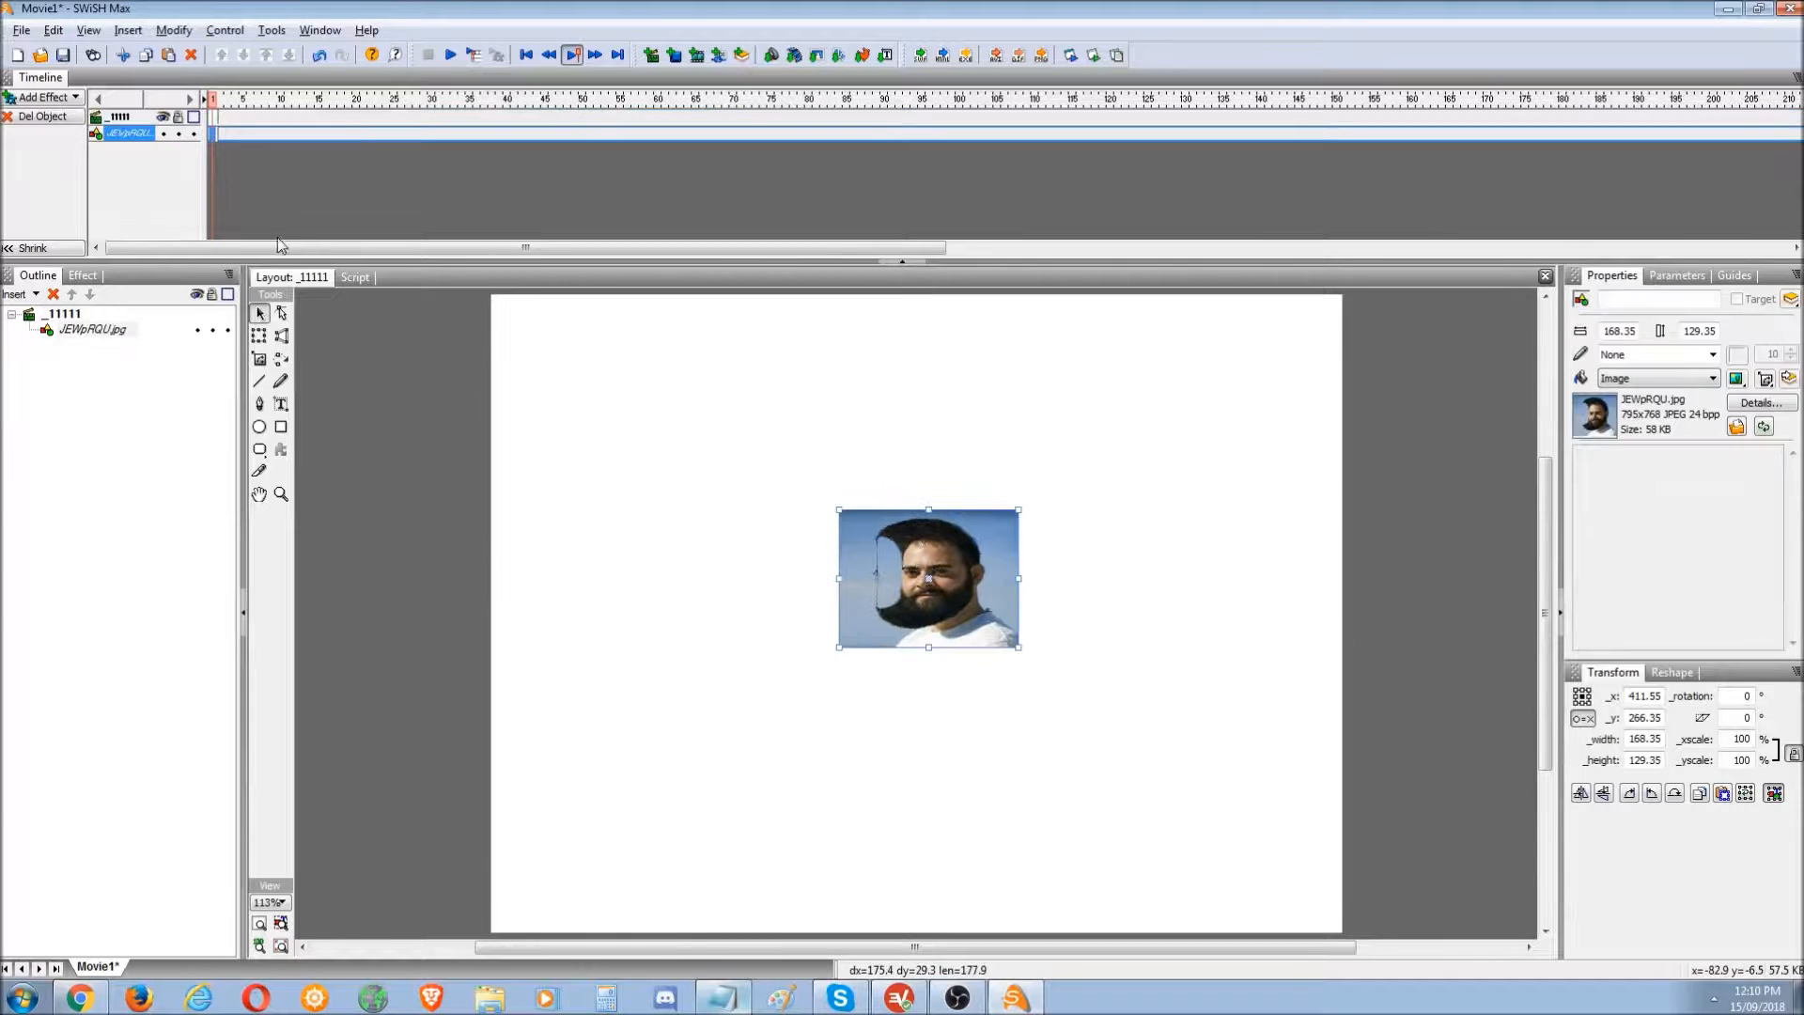
{"action": "right_click", "coordinate": [217, 141]}
{"action": "left_click", "coordinate": [277, 317]}
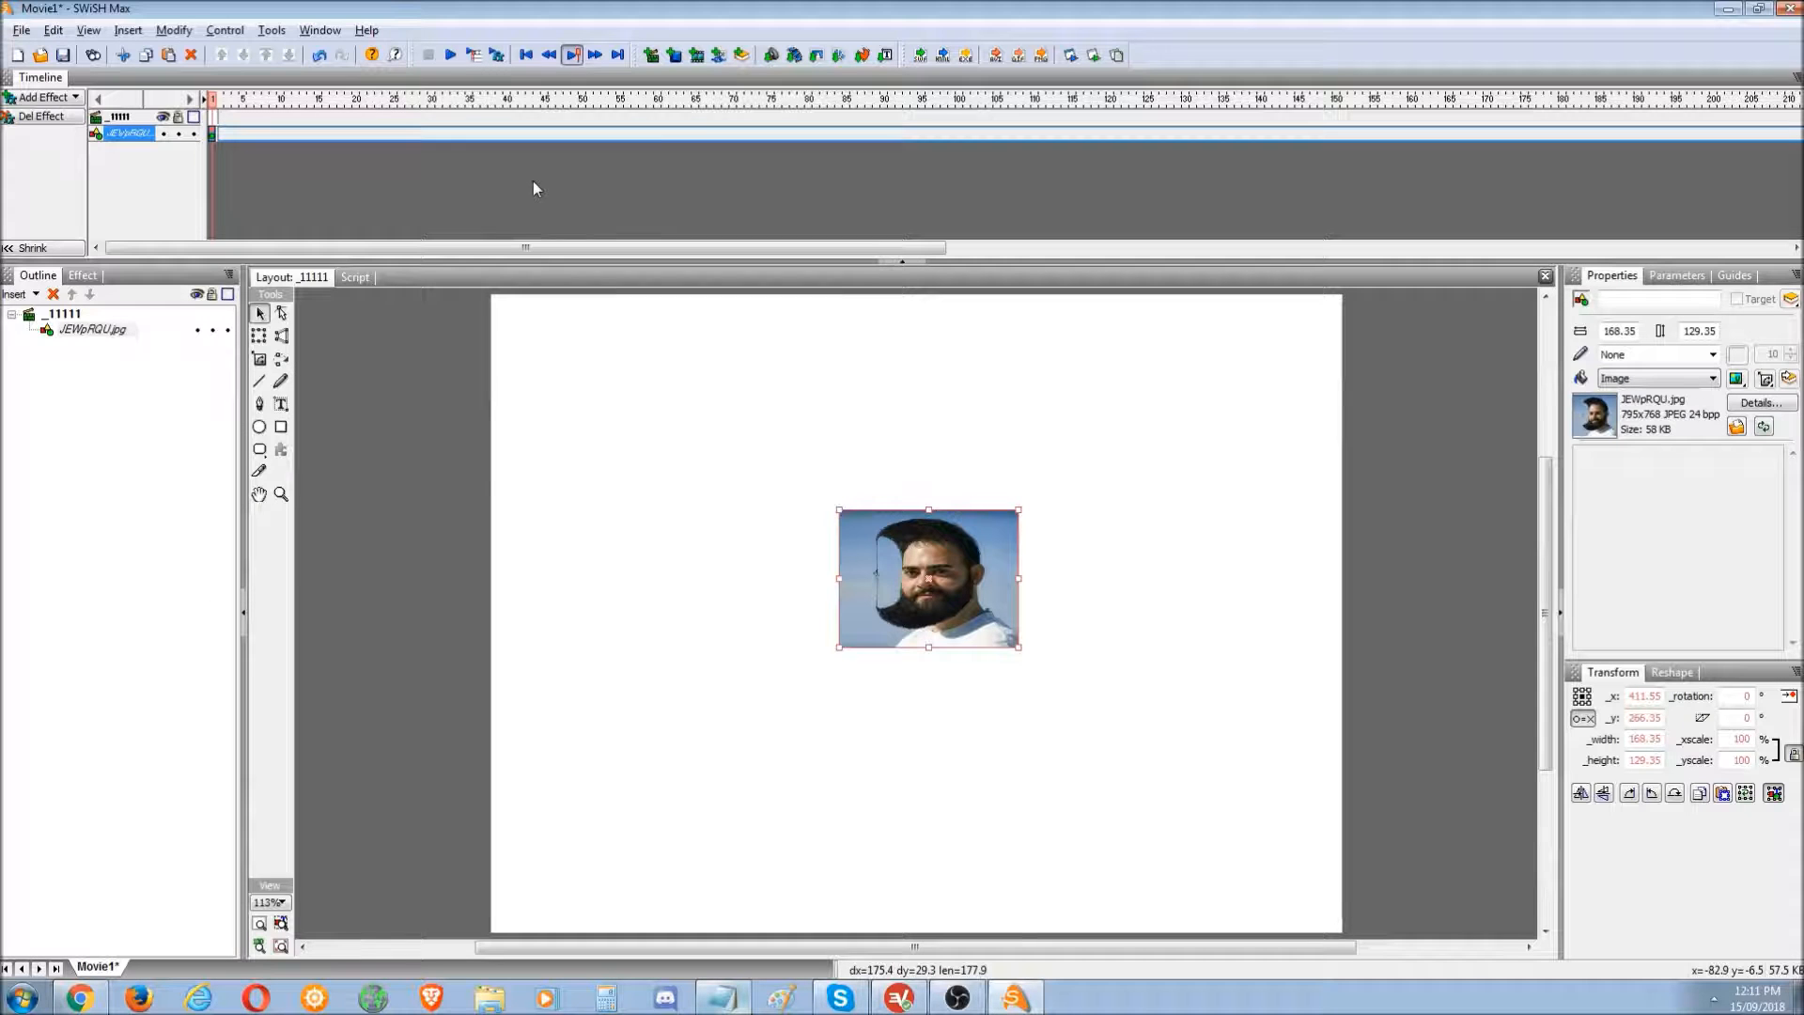
- Try the Explode down disappear effect on the unbroken photo at frame 60, test it in the player, and undo the effect
{"action": "left_click", "coordinate": [657, 134]}
{"action": "right_click", "coordinate": [658, 132]}
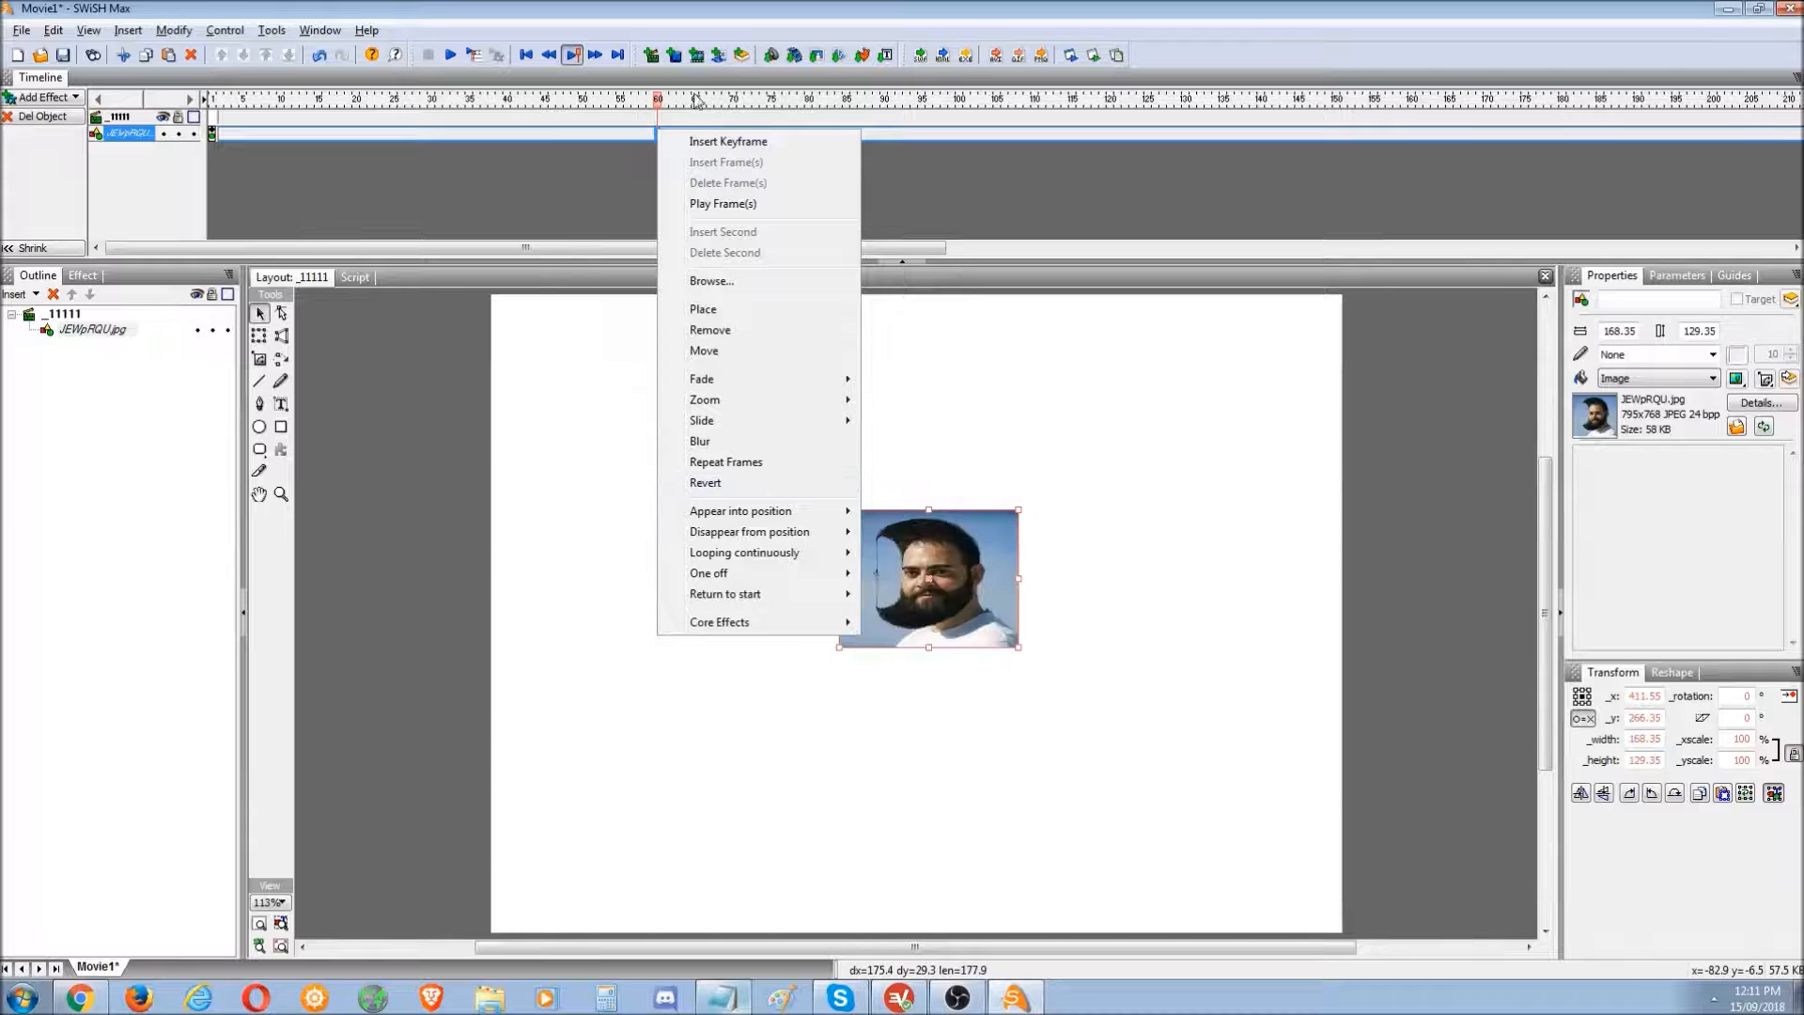
{"action": "mouse_move", "coordinate": [776, 532]}
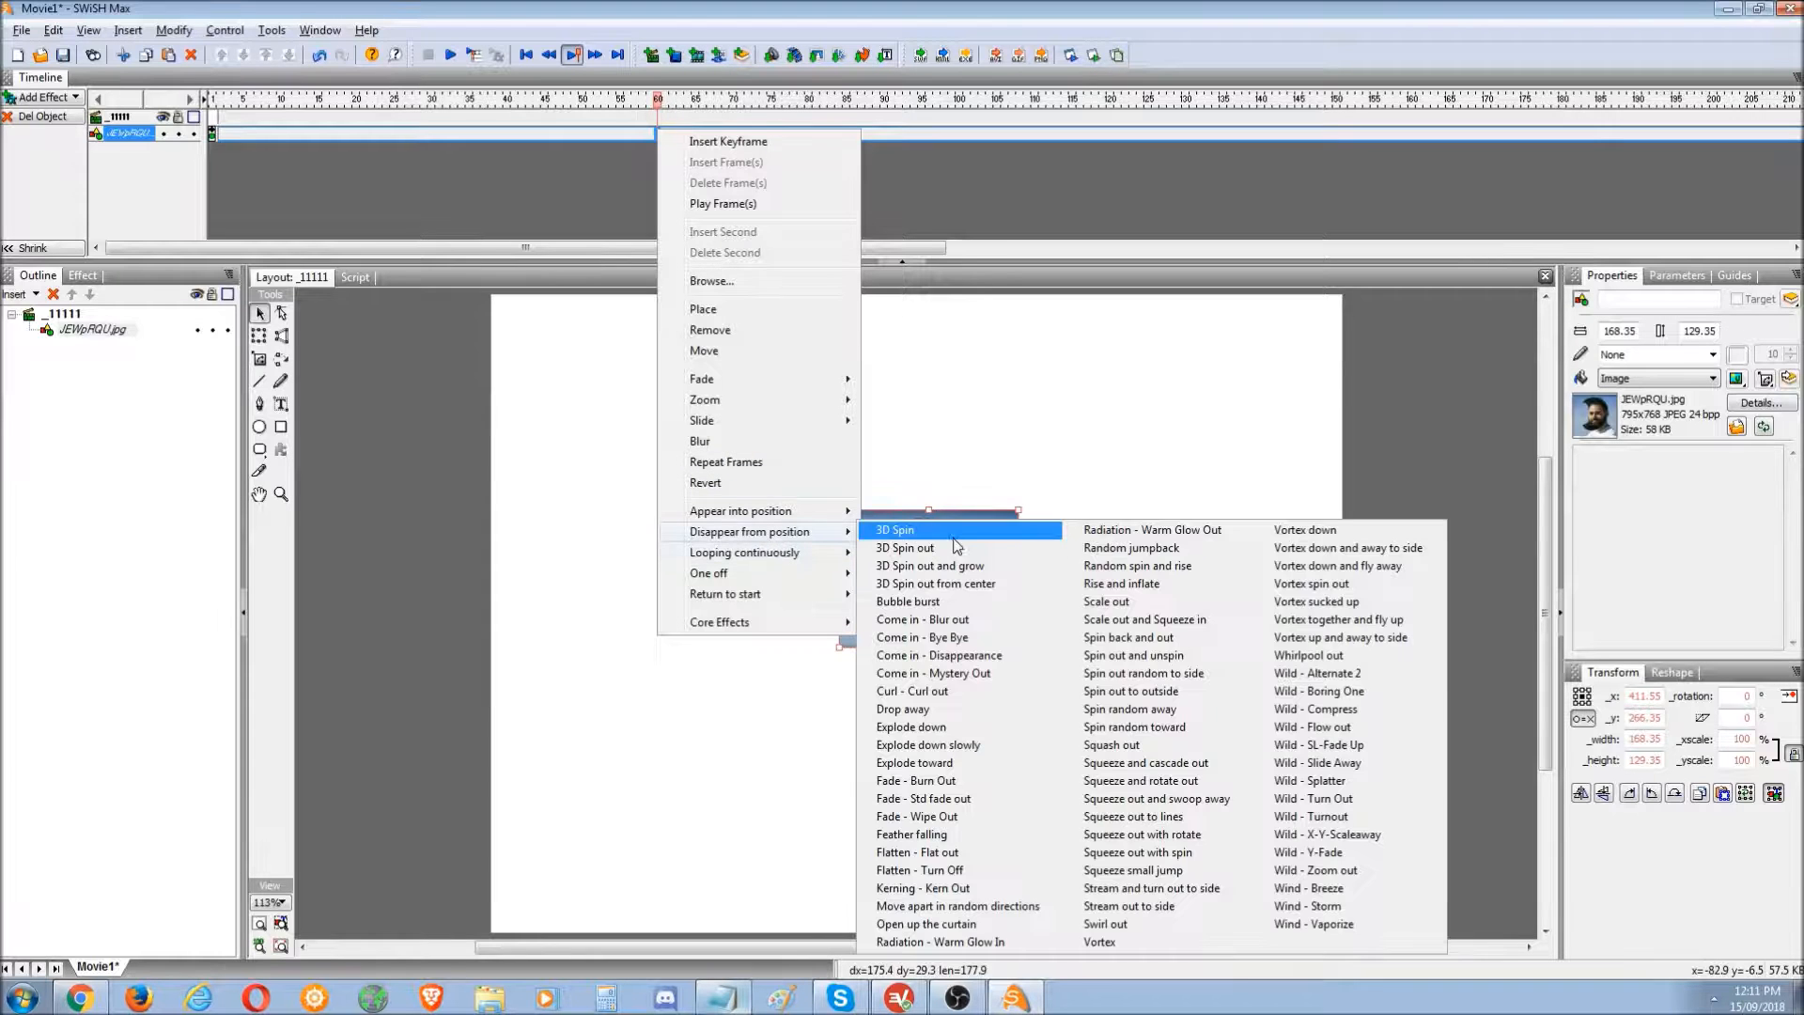
{"action": "left_click", "coordinate": [957, 729]}
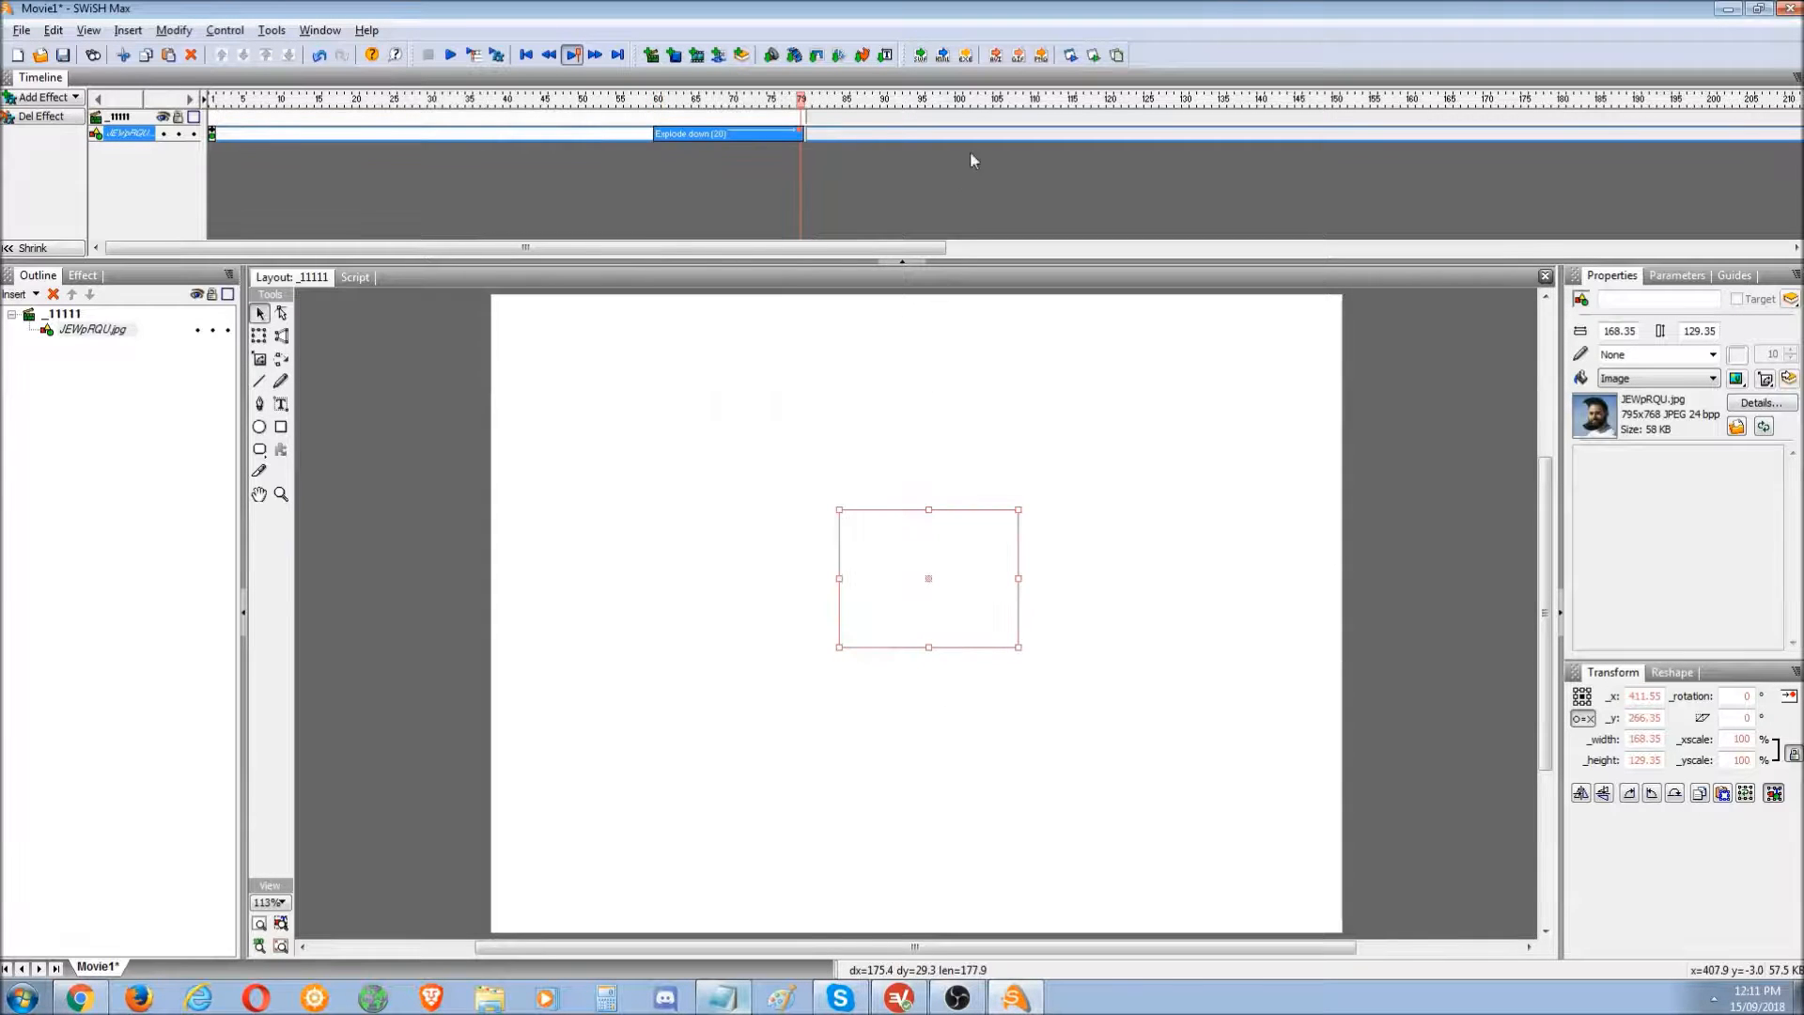
{"action": "left_click_drag", "start_coordinate": [797, 100], "coordinate": [831, 113]}
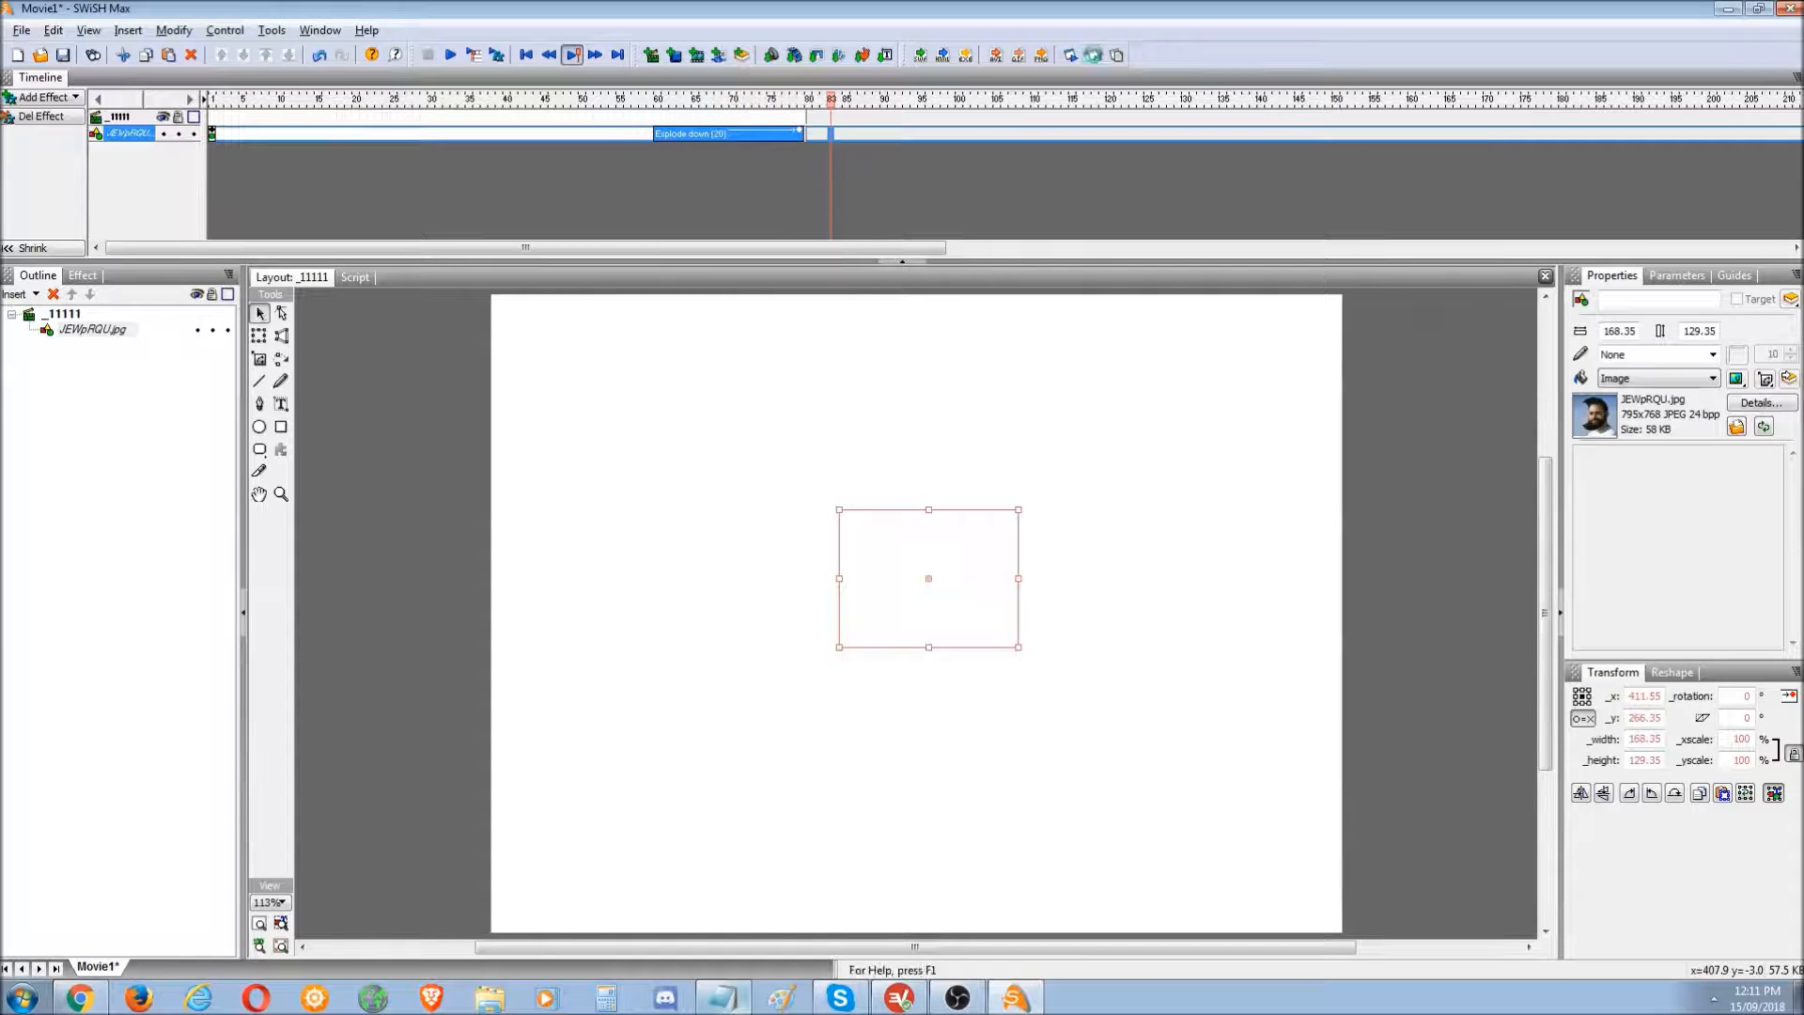
{"action": "left_click", "coordinate": [1093, 54]}
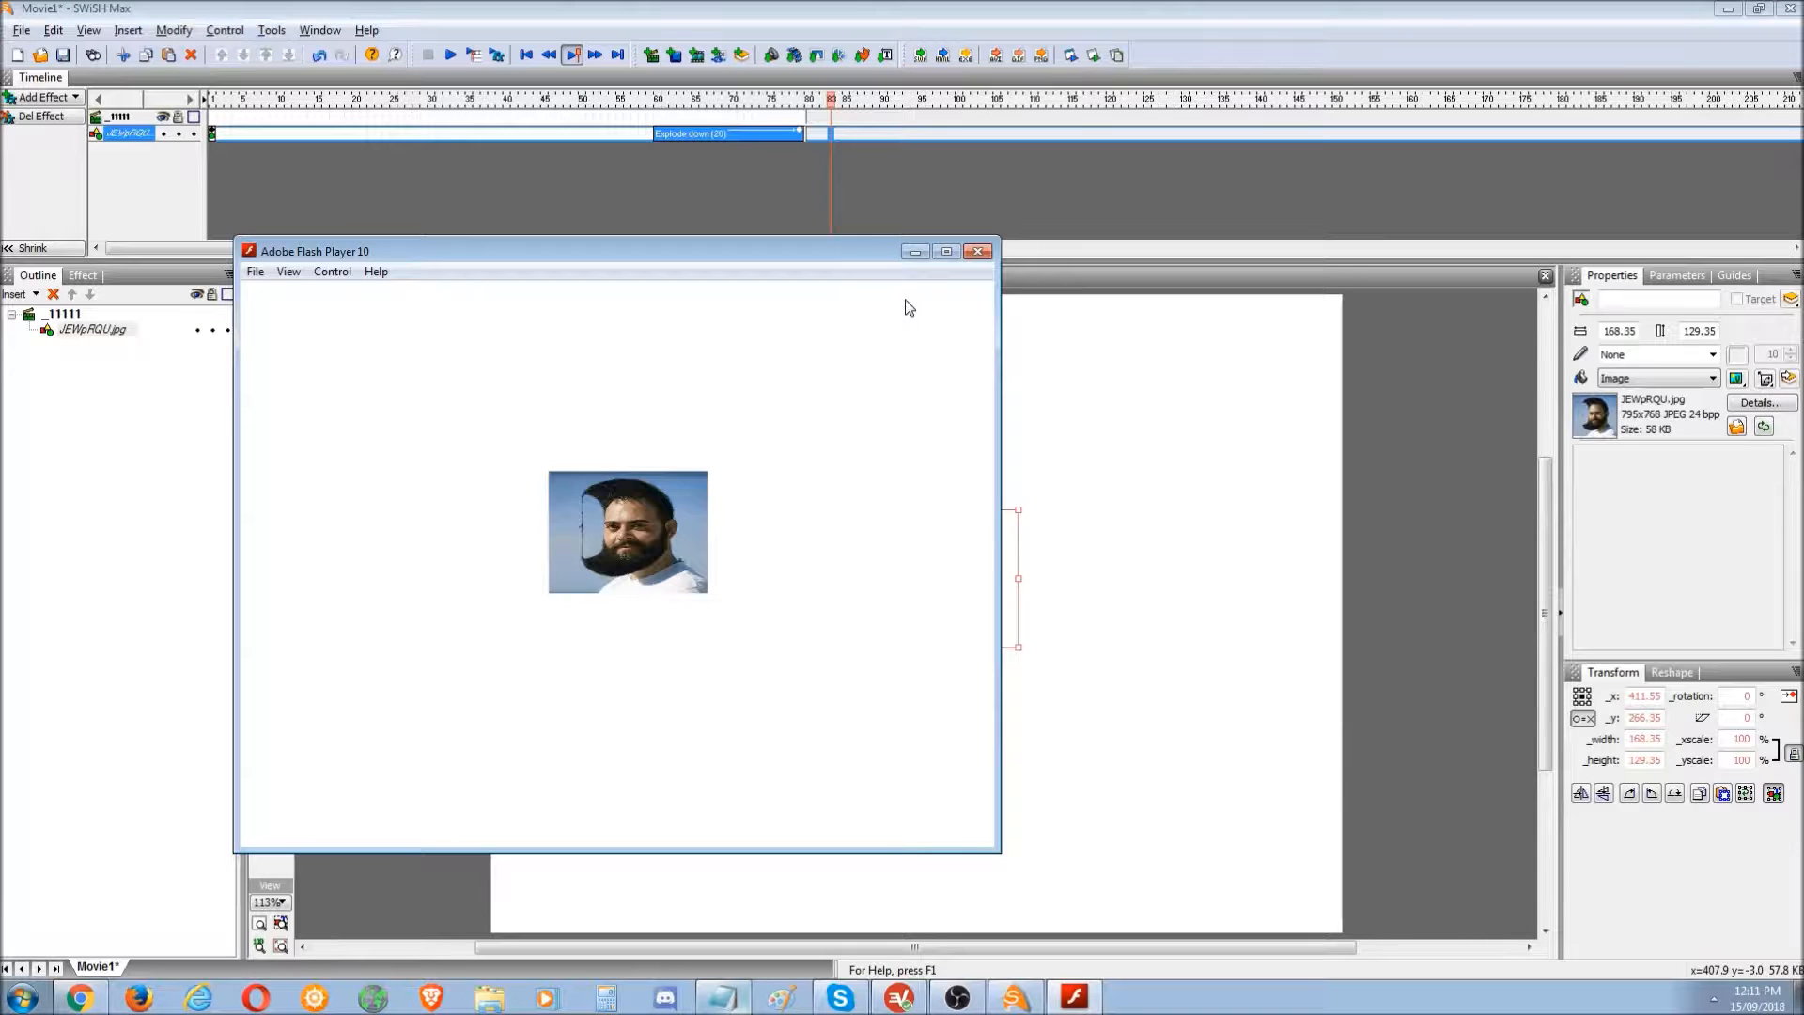
{"action": "left_click", "coordinate": [977, 251]}
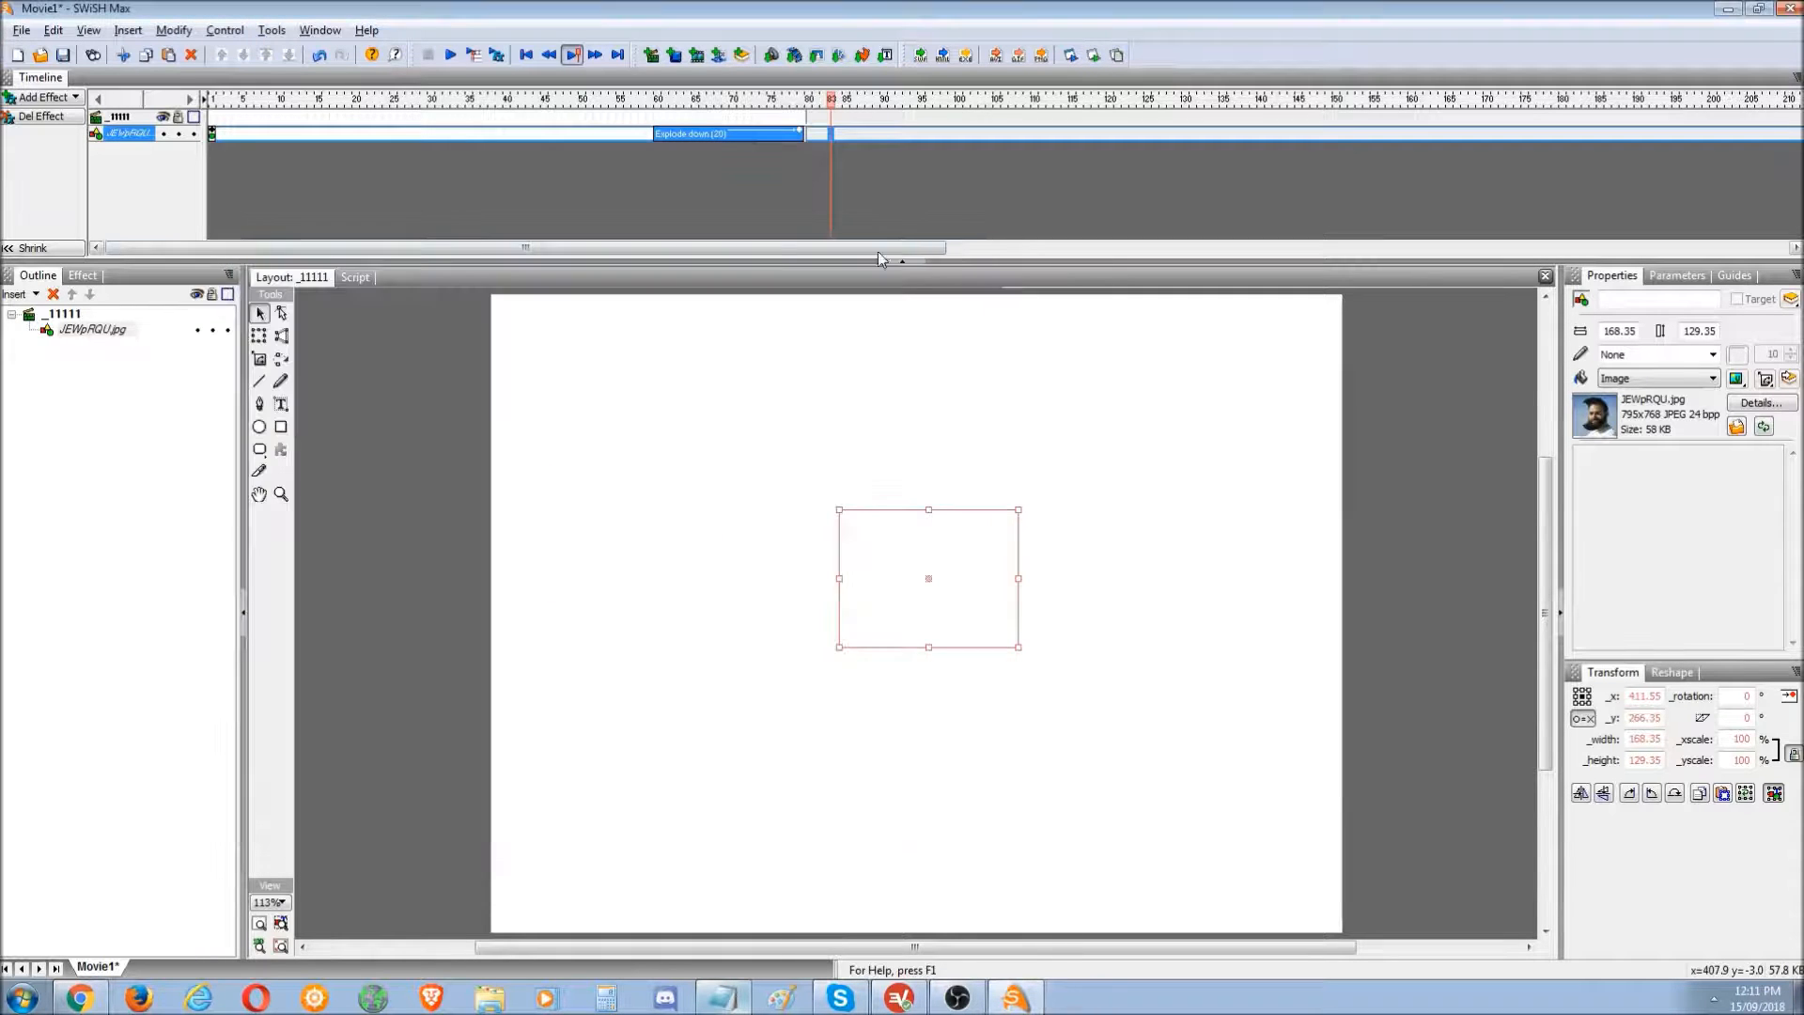
{"action": "key", "text": "ctrl+z"}
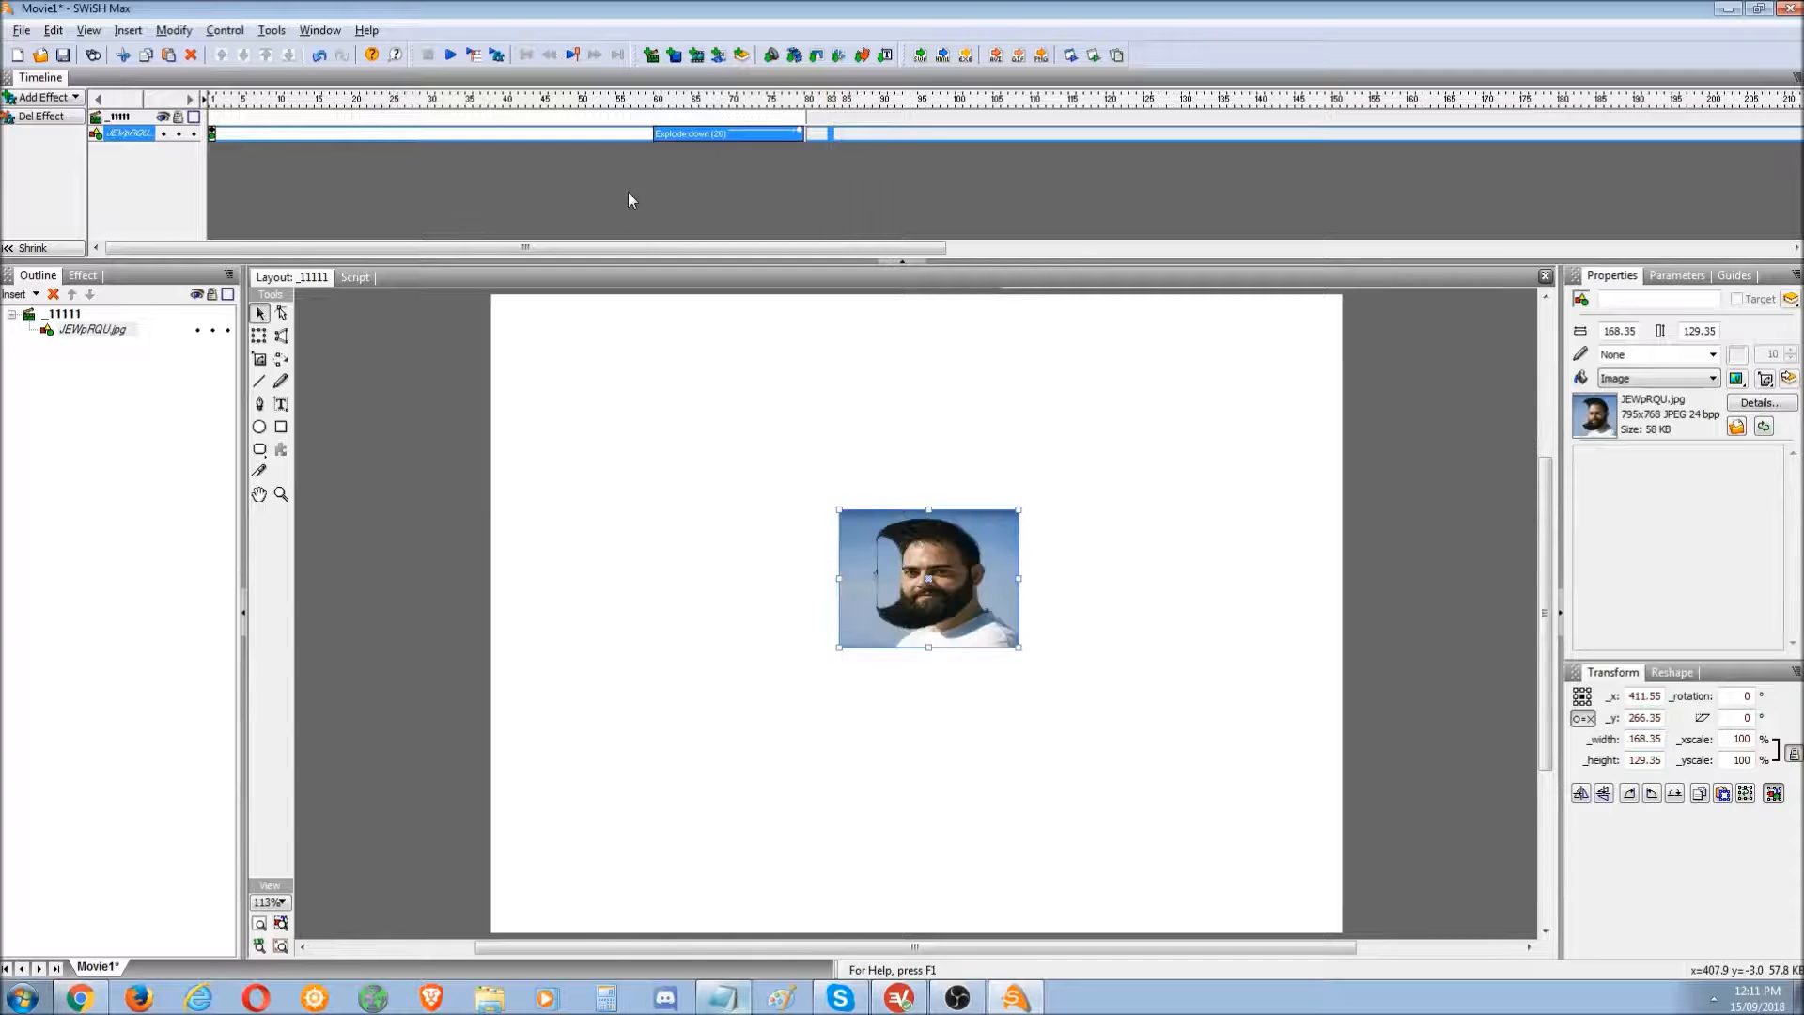
- Break the photo rectangle into pieces using a Regular Grid that allows non-triangular pieces
{"action": "right_click", "coordinate": [103, 333]}
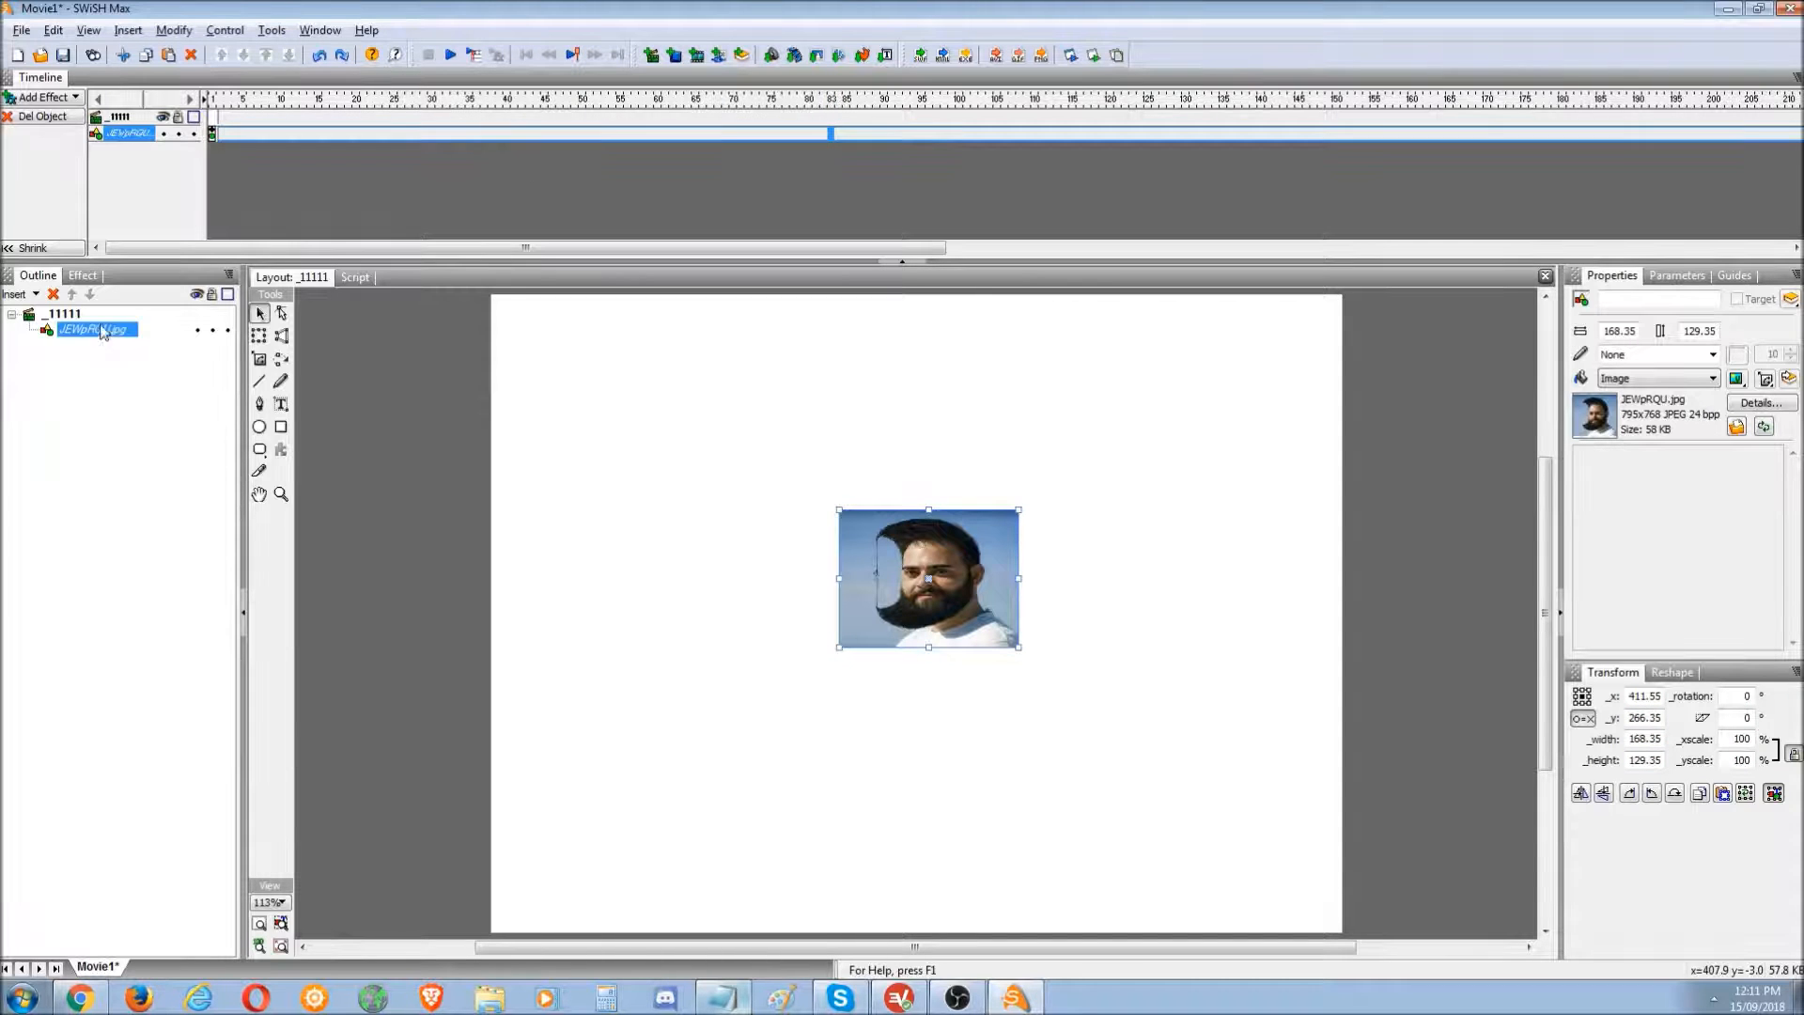
{"action": "mouse_move", "coordinate": [170, 505]}
{"action": "left_click", "coordinate": [366, 527]}
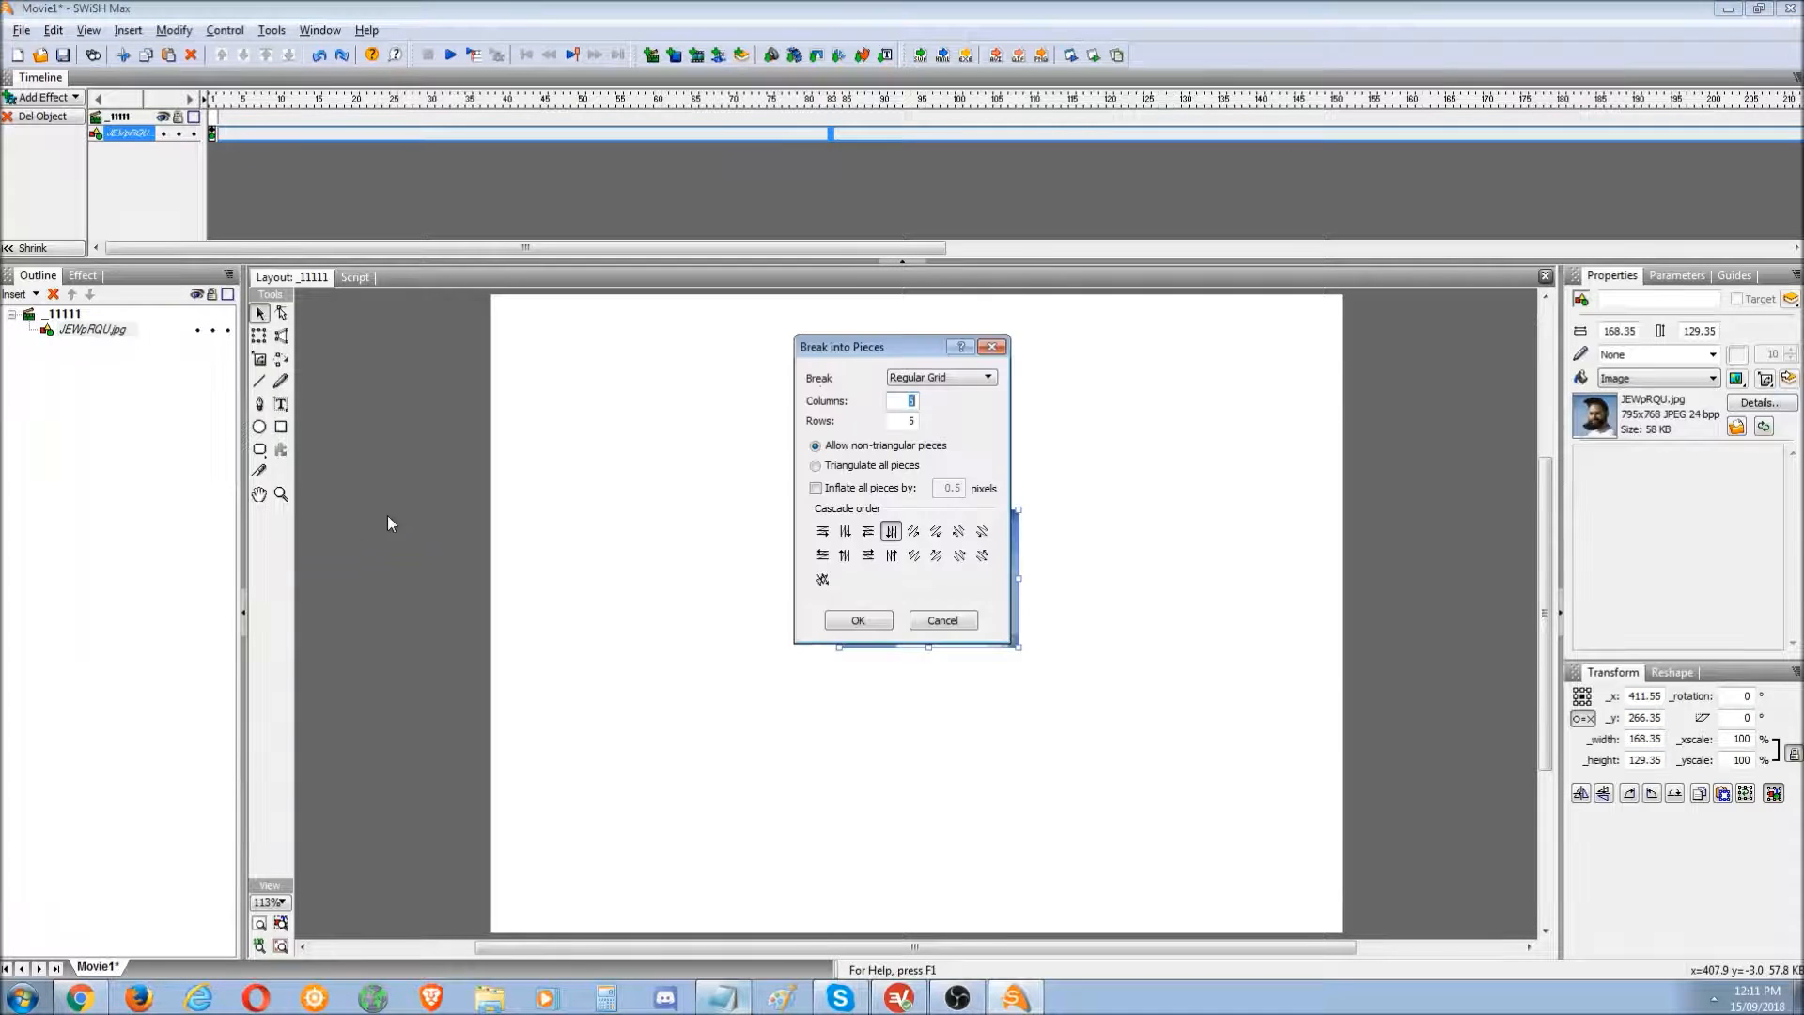
{"action": "left_click", "coordinate": [860, 621]}
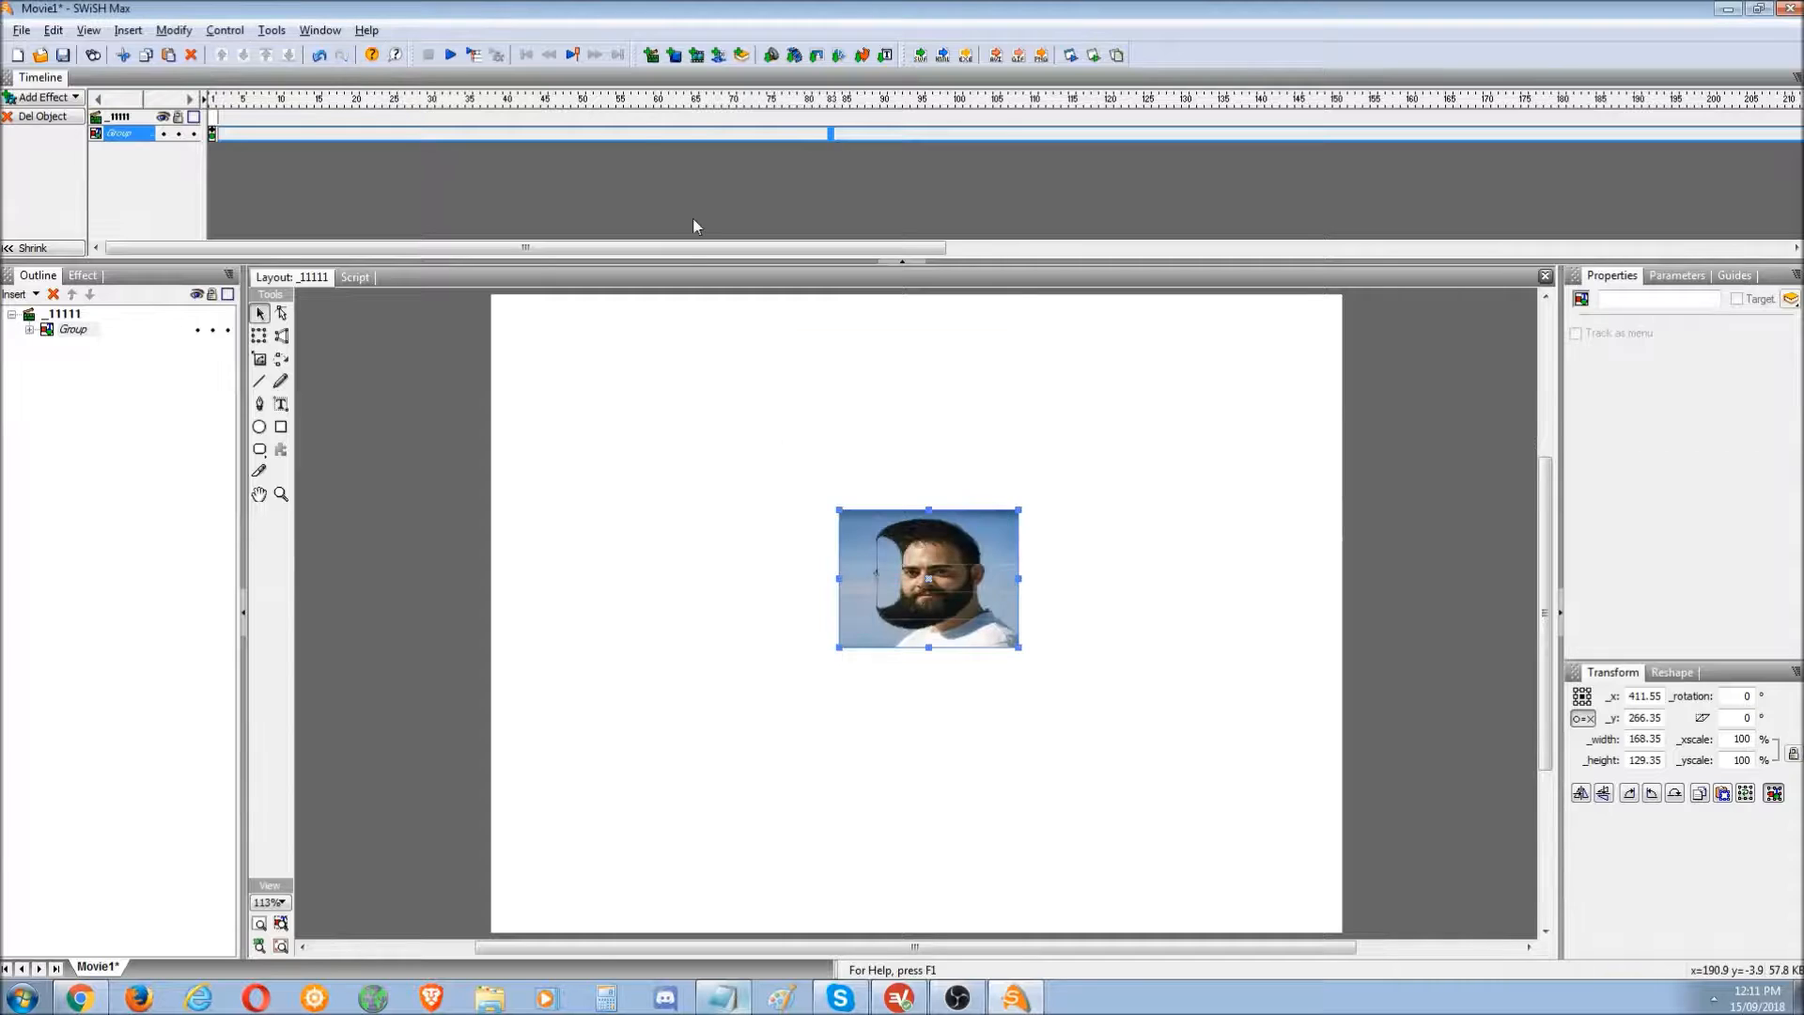
- Add the Explode down disappear effect to the photo group at frame 60
{"action": "right_click", "coordinate": [658, 136]}
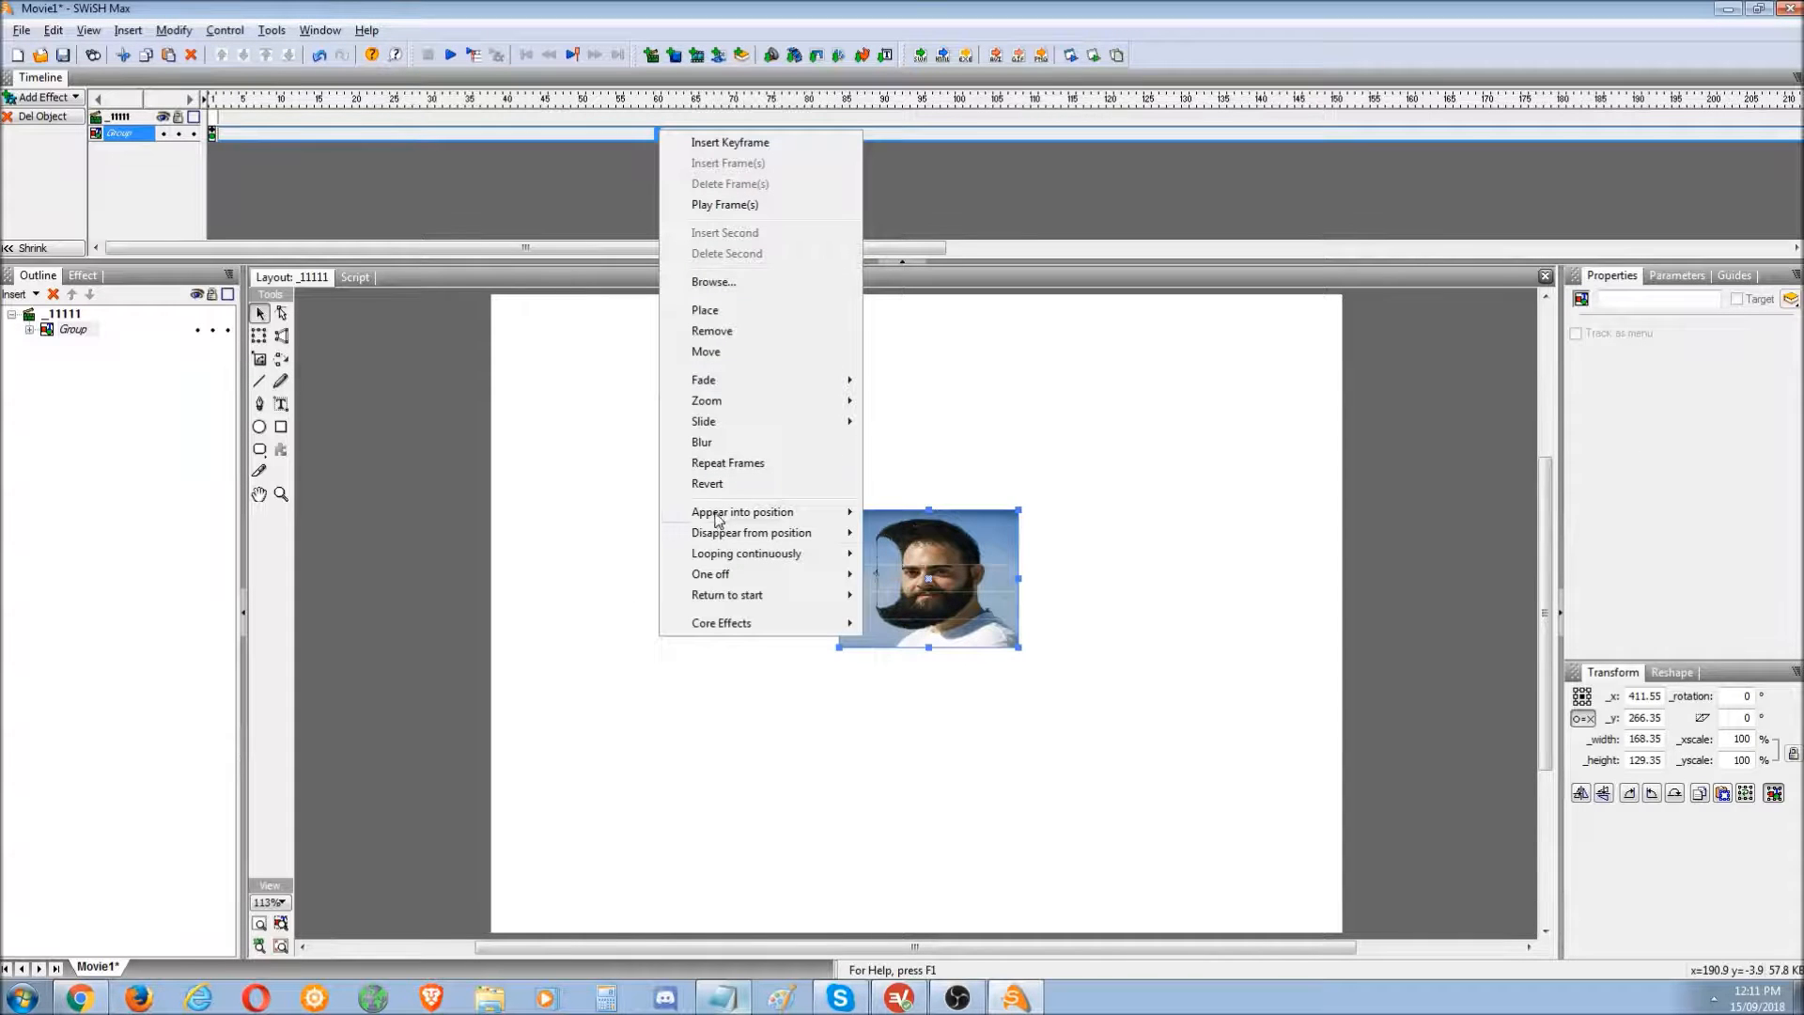
{"action": "mouse_move", "coordinate": [717, 531]}
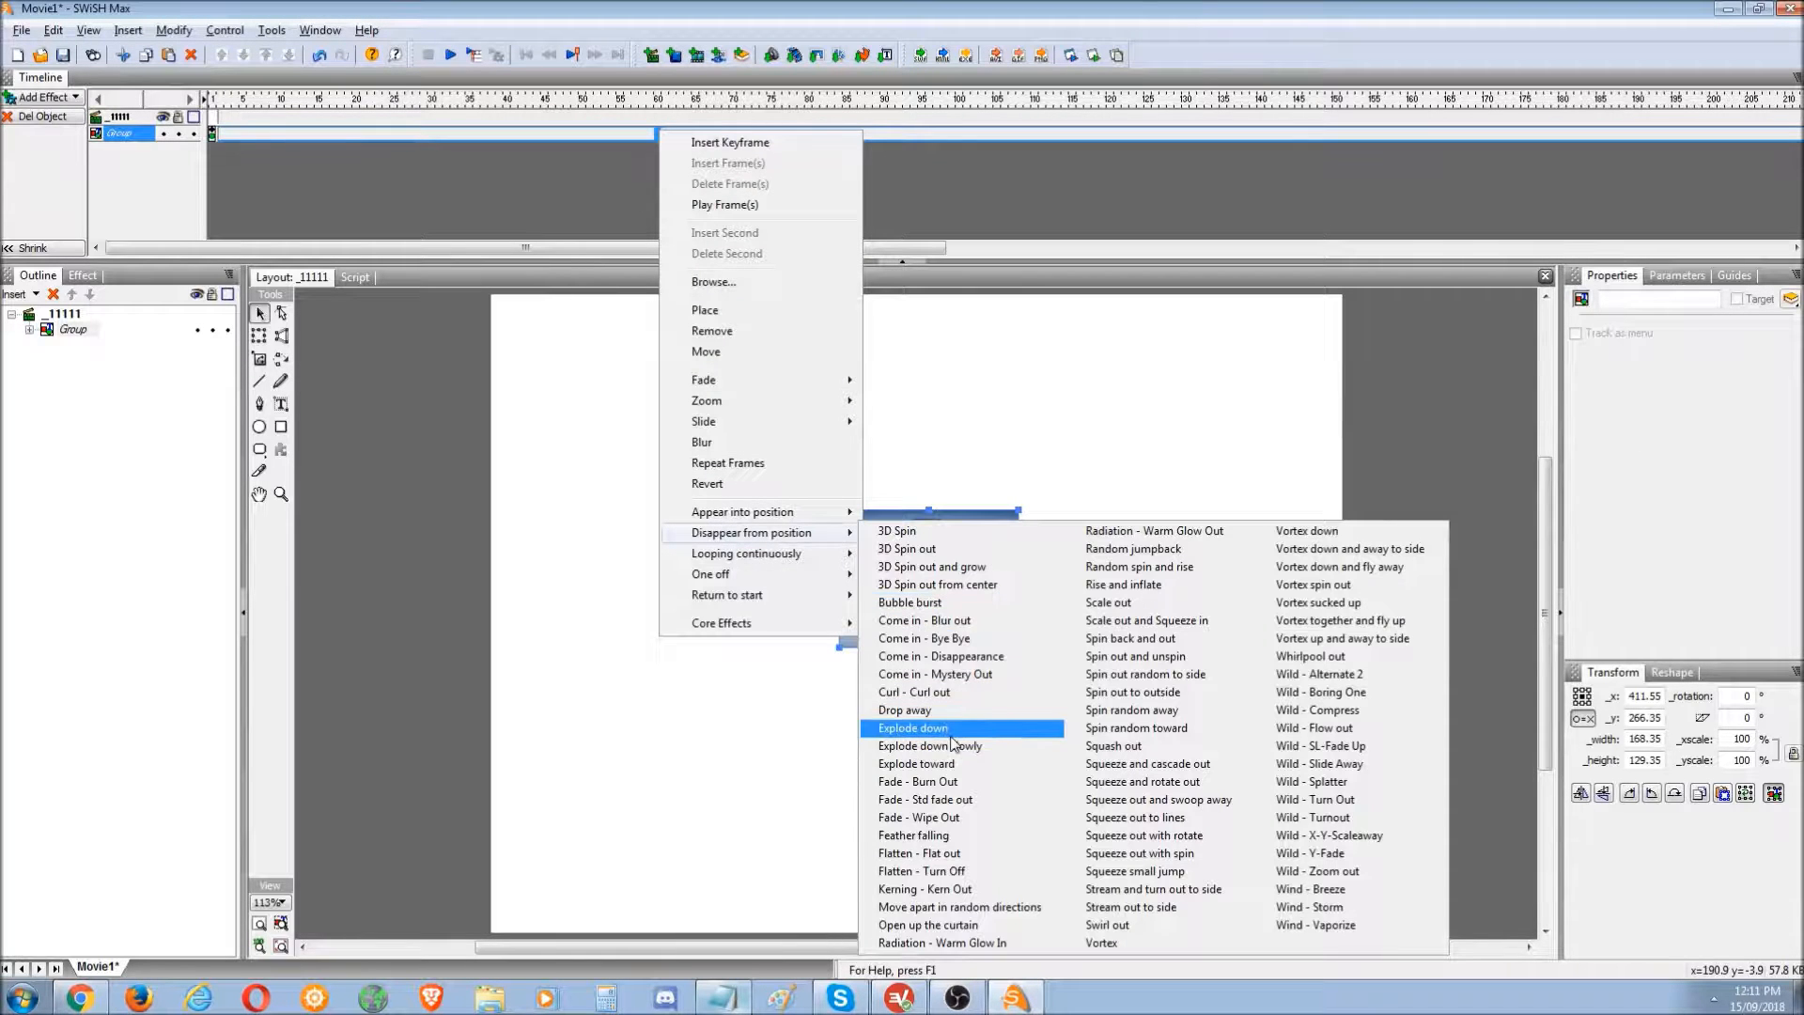
{"action": "left_click", "coordinate": [916, 728]}
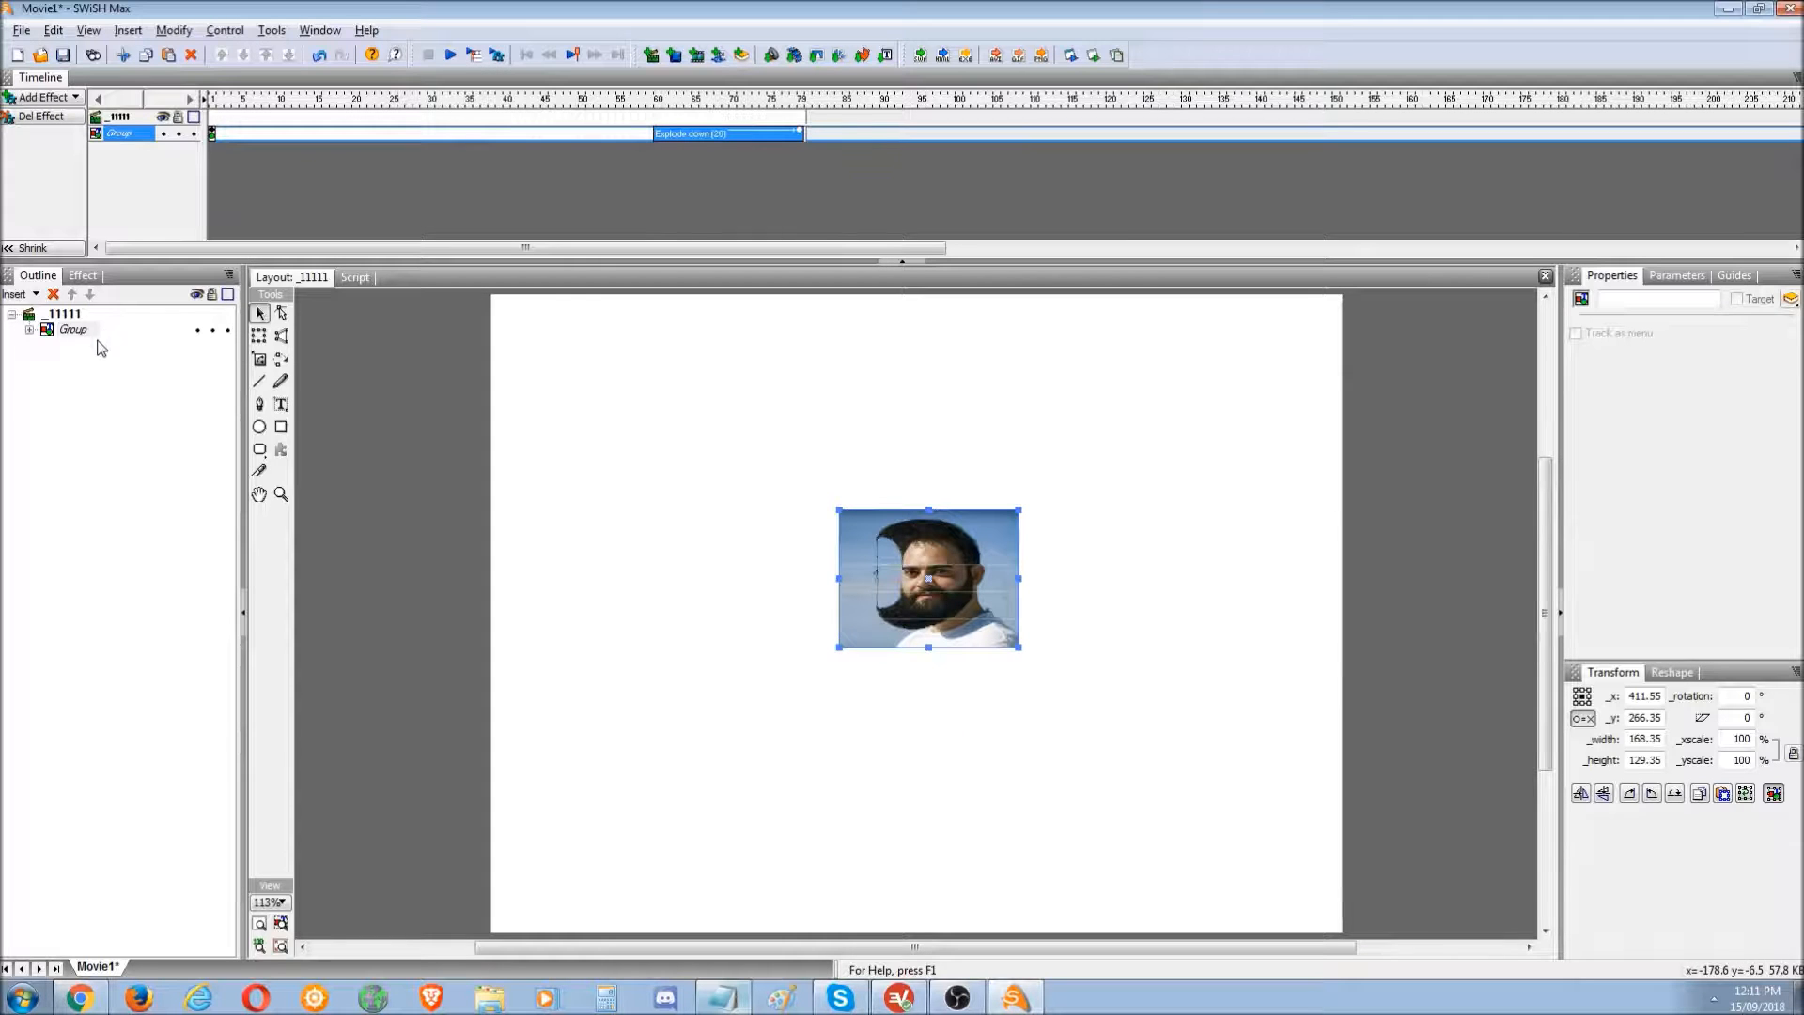
{"action": "left_click", "coordinate": [590, 136]}
{"action": "right_click", "coordinate": [590, 136]}
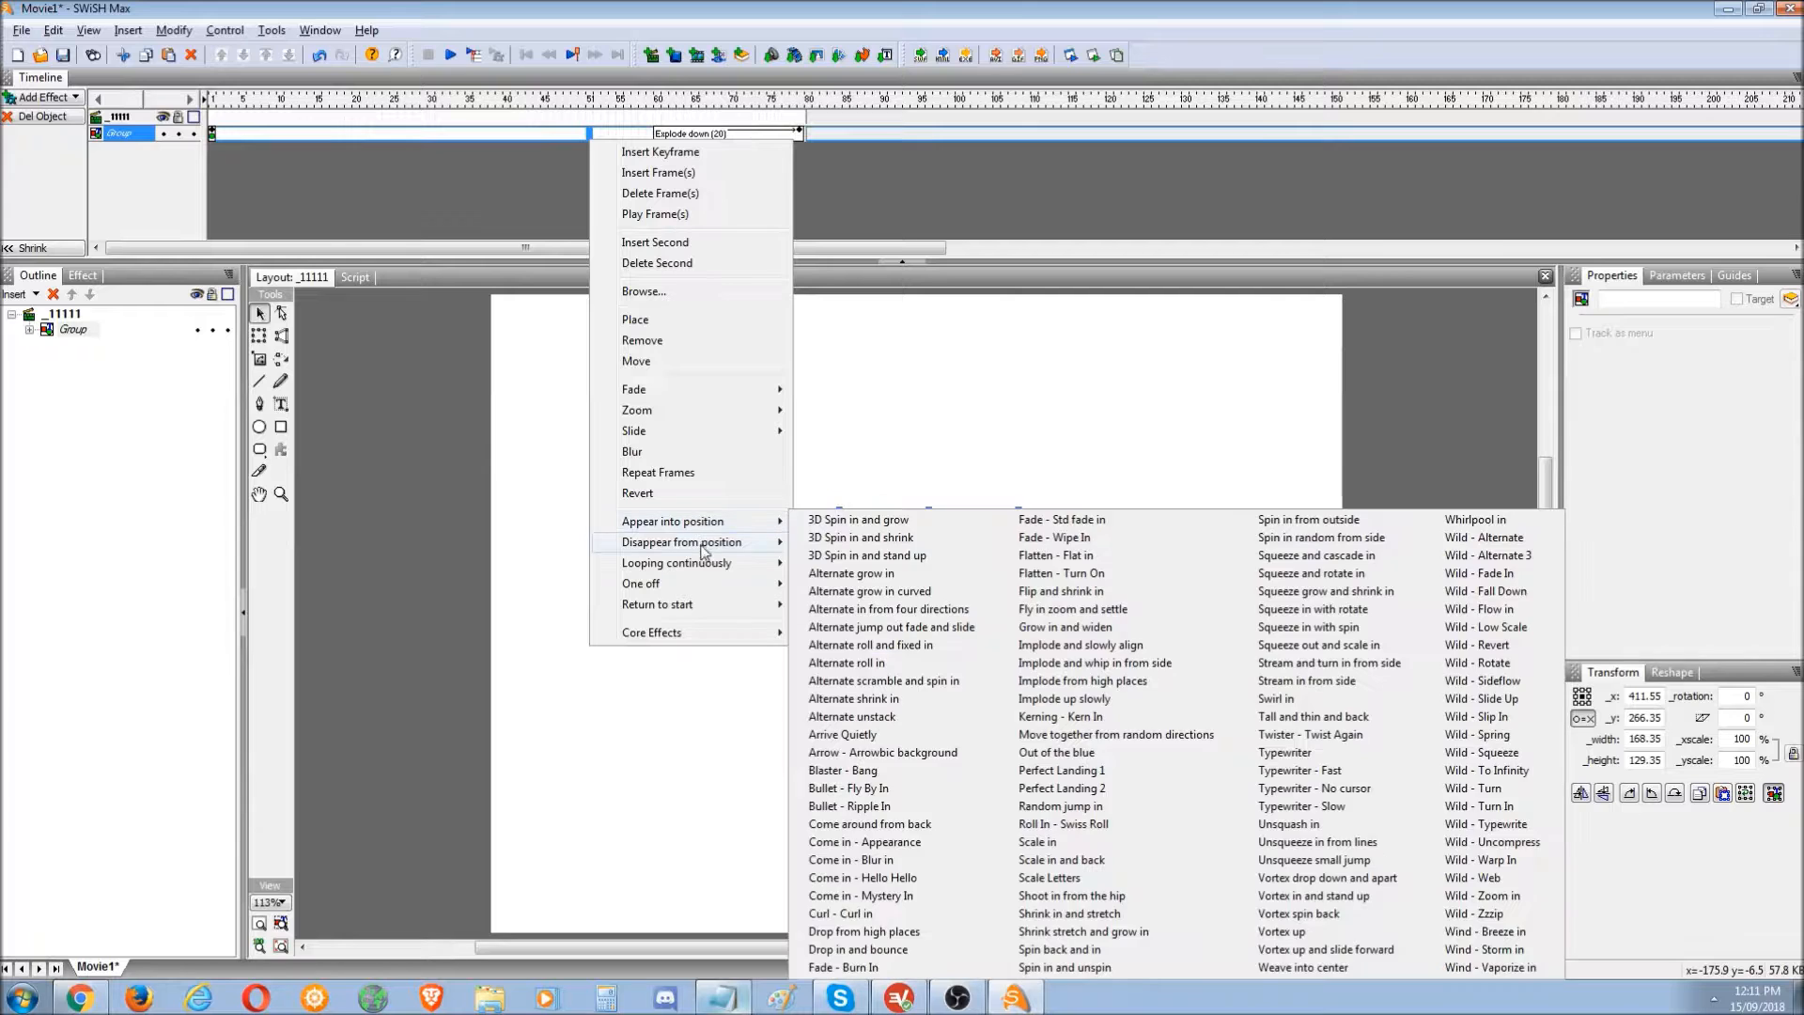
{"action": "mouse_move", "coordinate": [707, 567]}
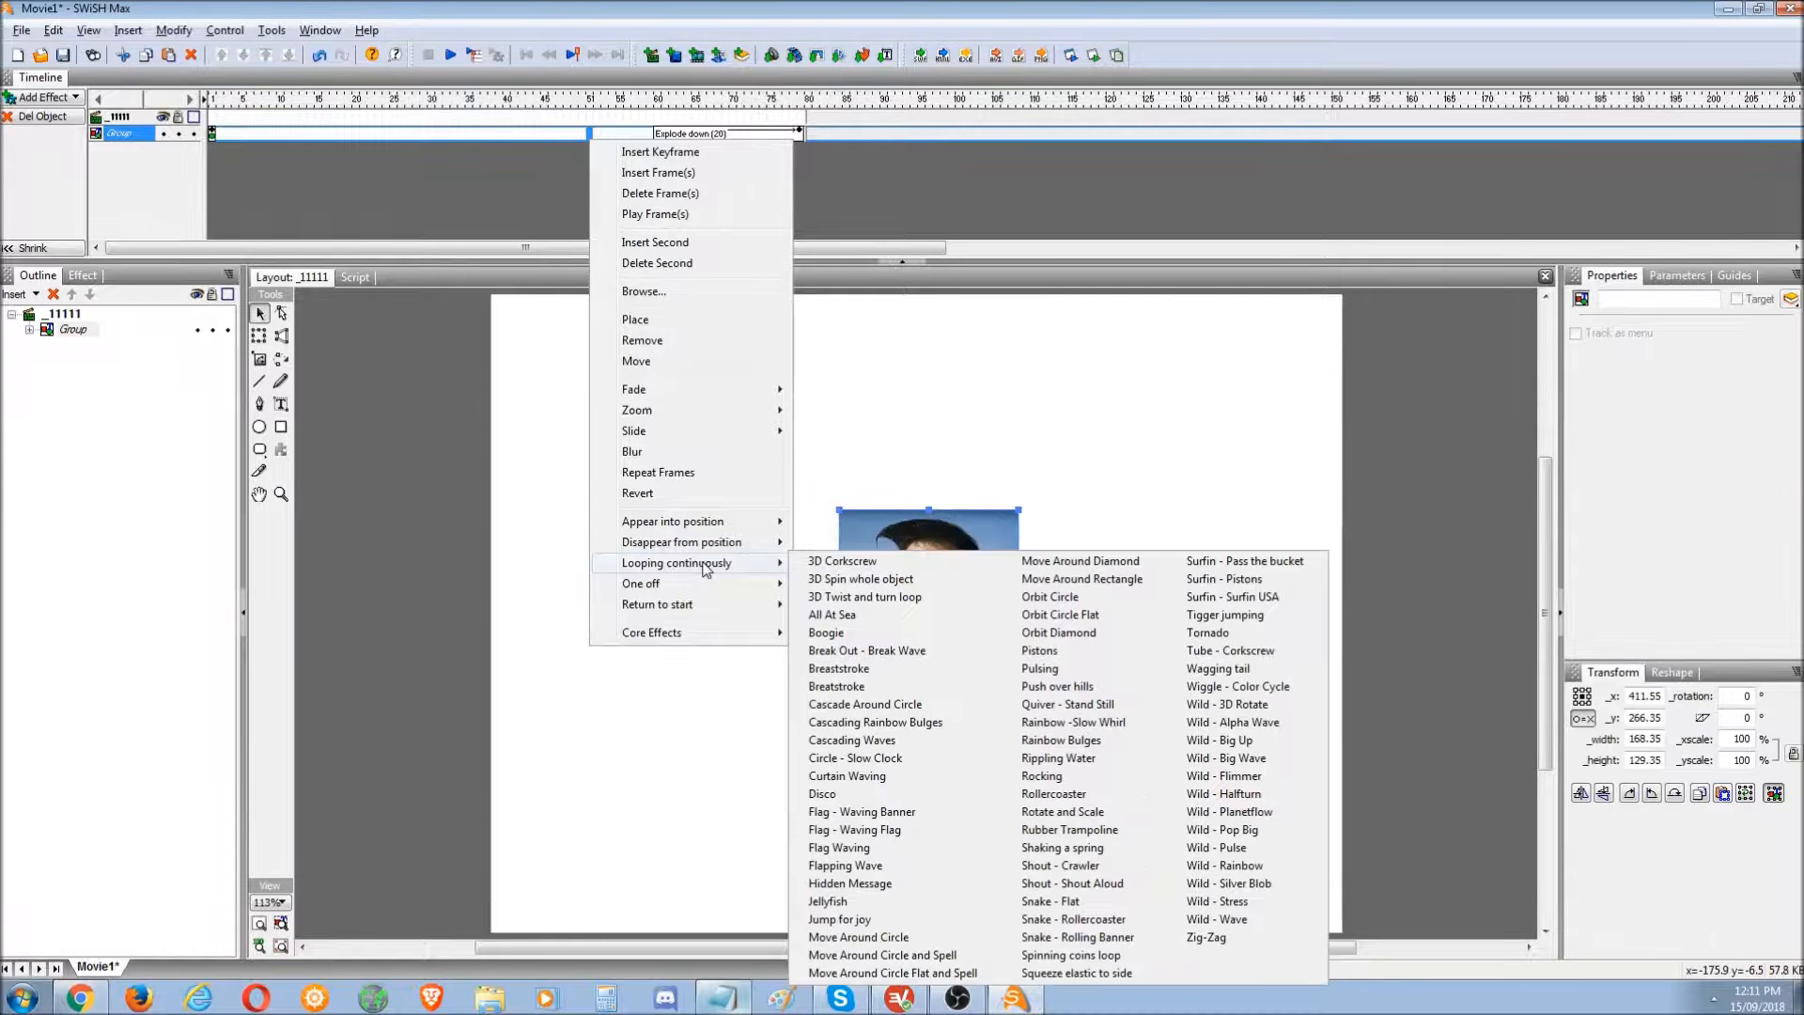
- Lengthen the group's Explode down effect to 45 frames, test it in the player, and shift it to start at frame 2
{"action": "left_click_drag", "start_coordinate": [523, 100], "coordinate": [994, 134]}
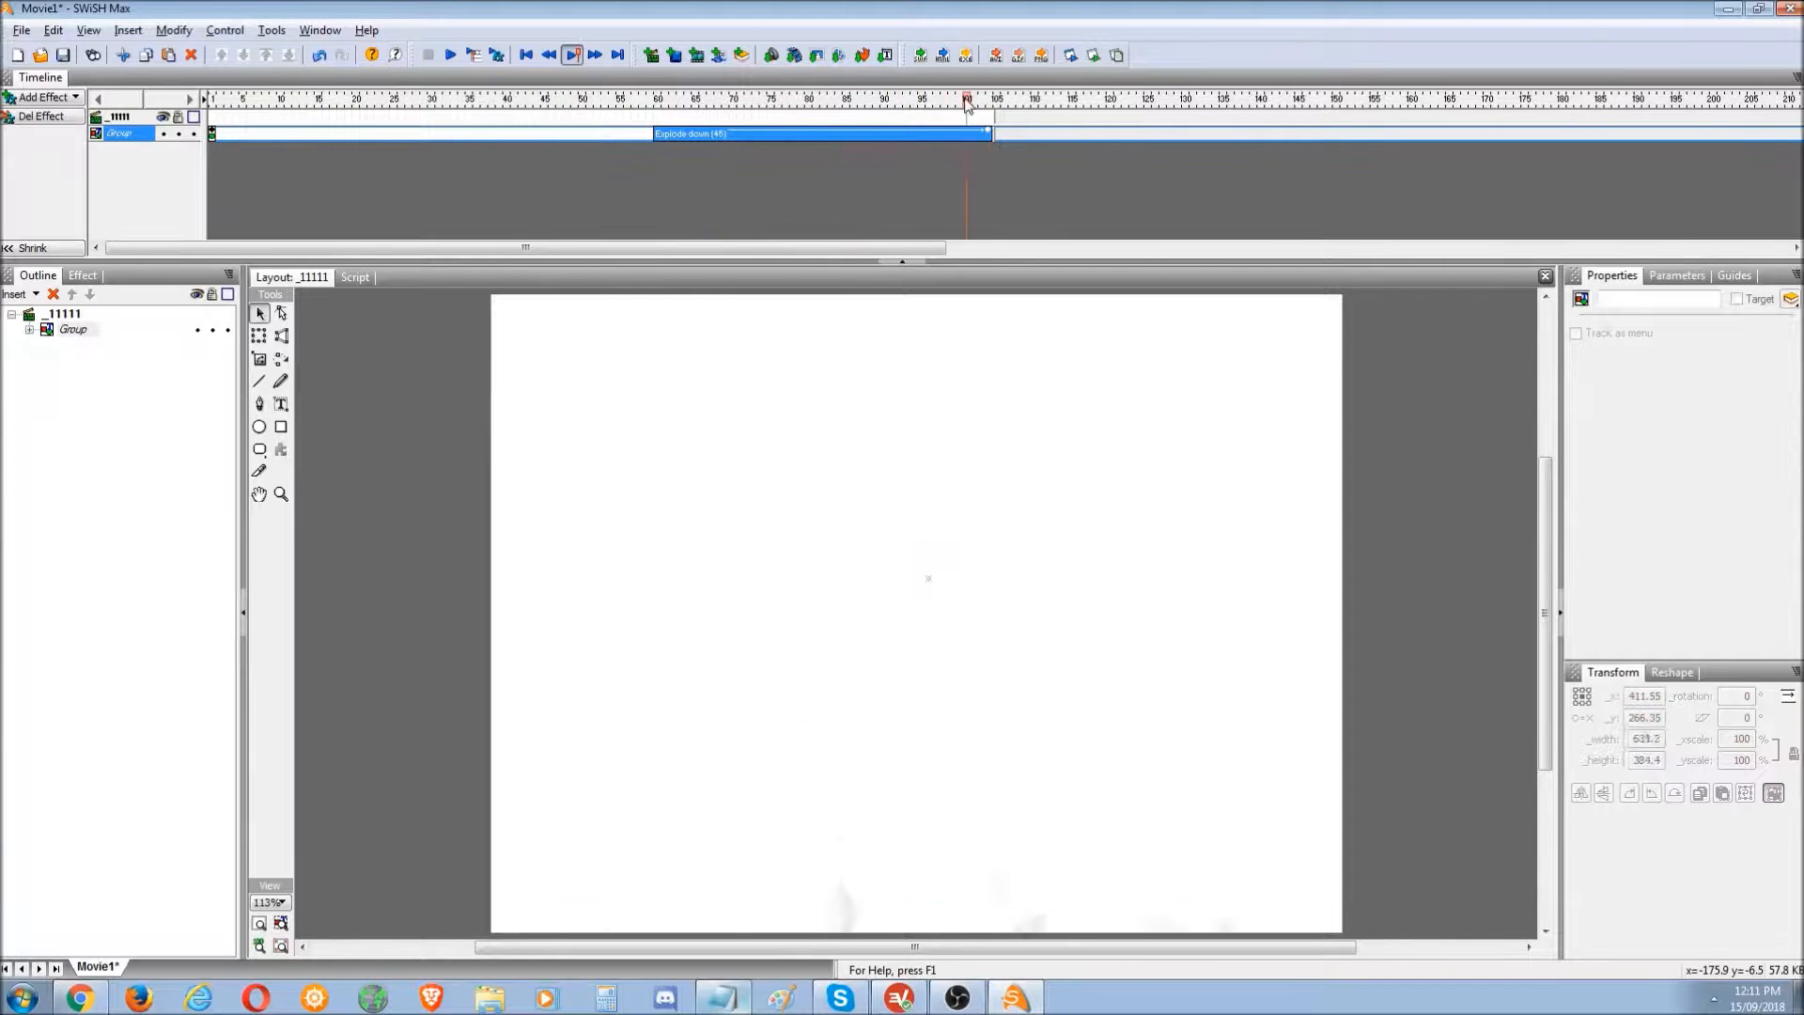
{"action": "left_click", "coordinate": [1093, 55]}
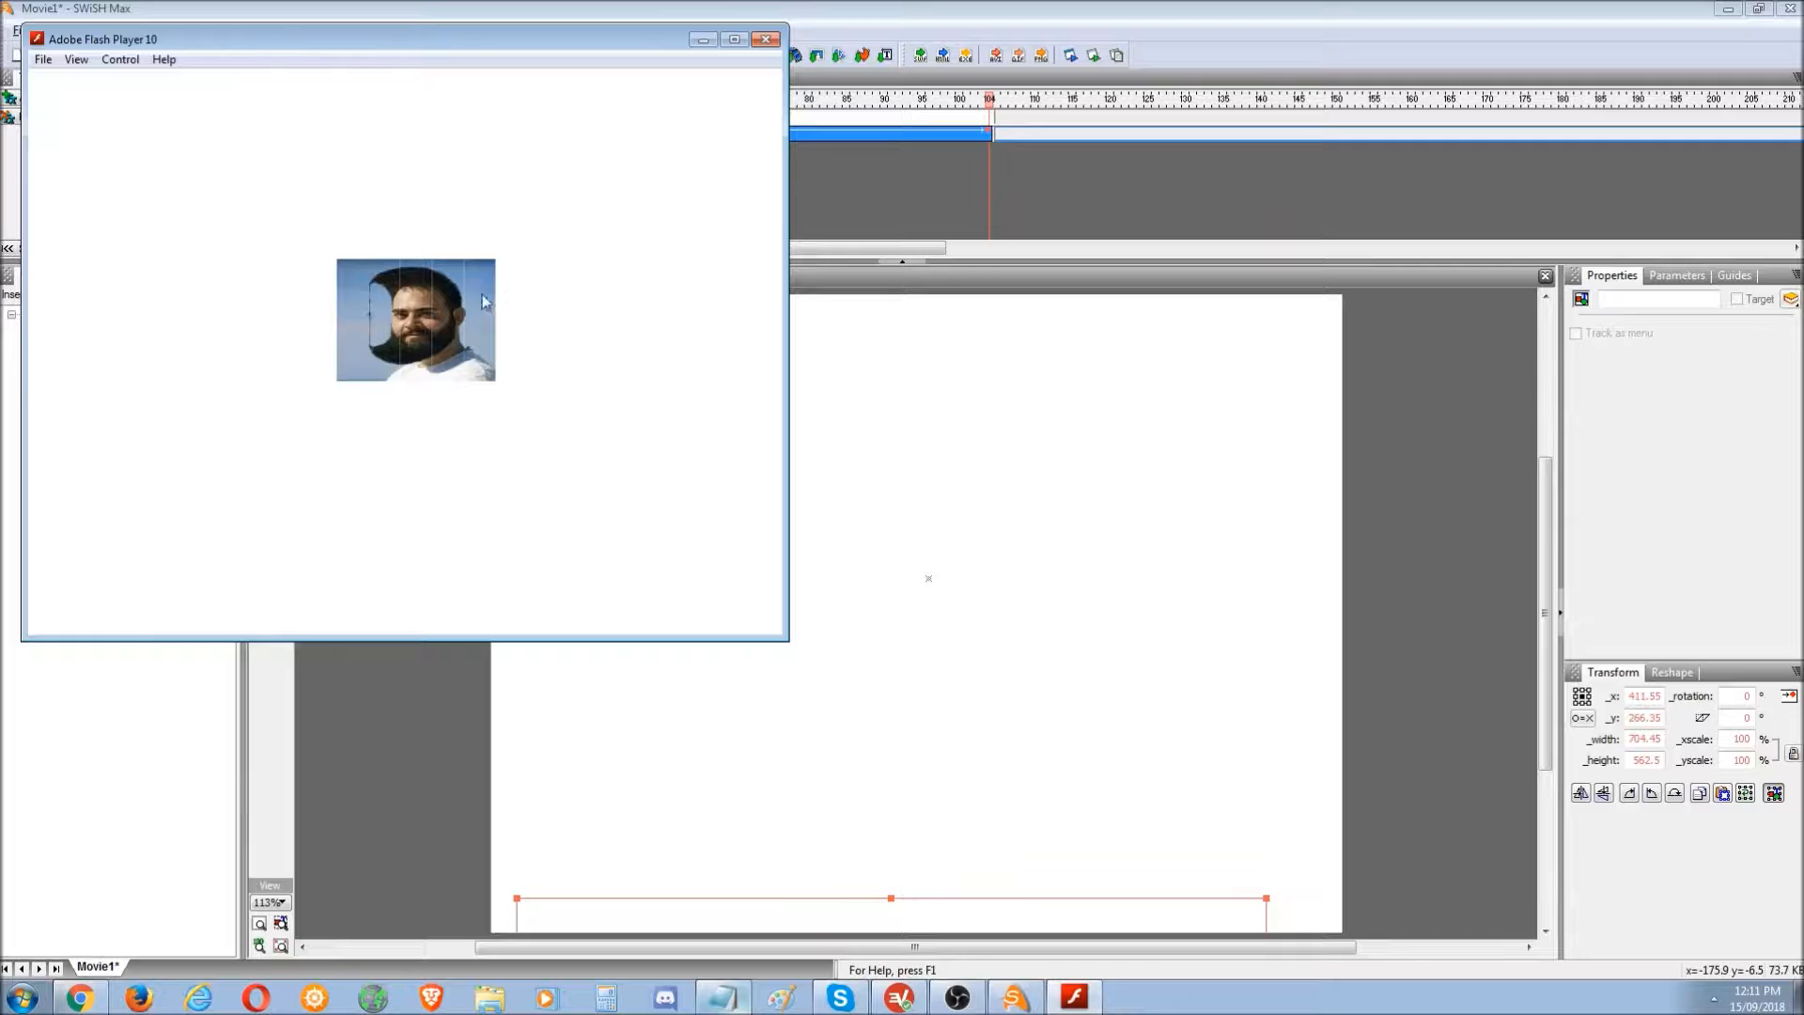
{"action": "left_click", "coordinate": [766, 38]}
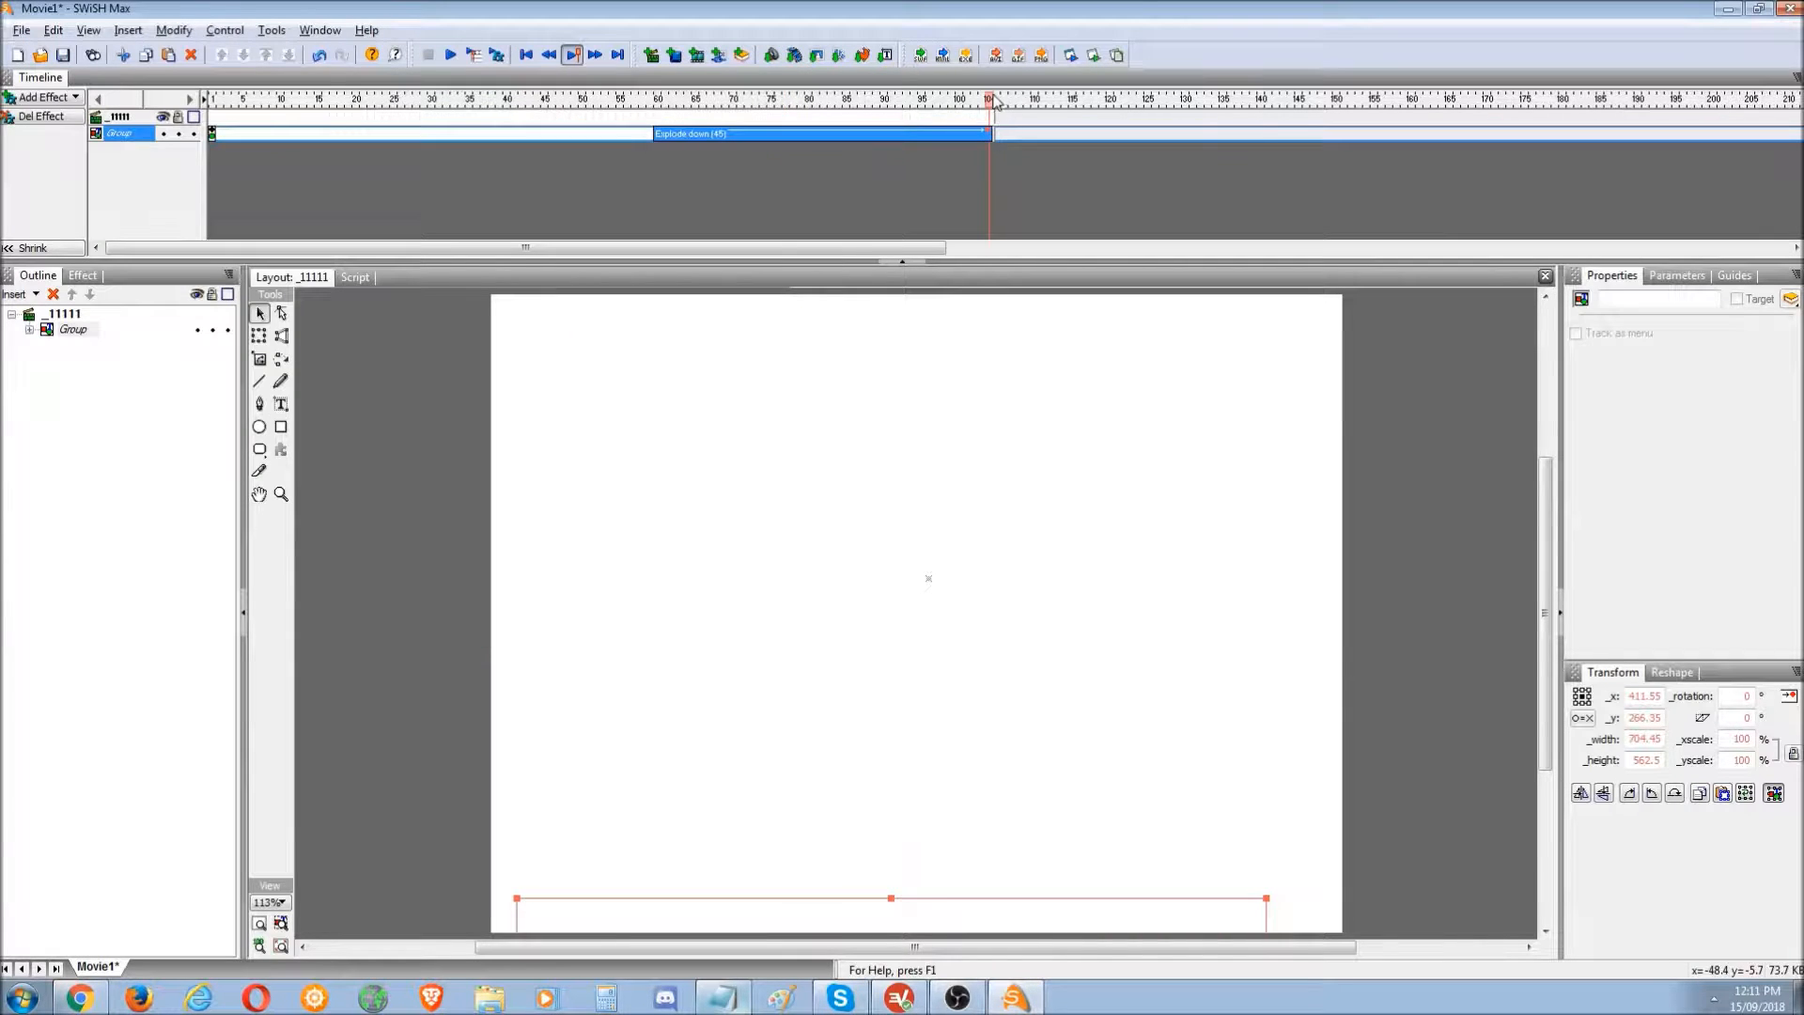
{"action": "left_click_drag", "start_coordinate": [706, 137], "coordinate": [270, 141]}
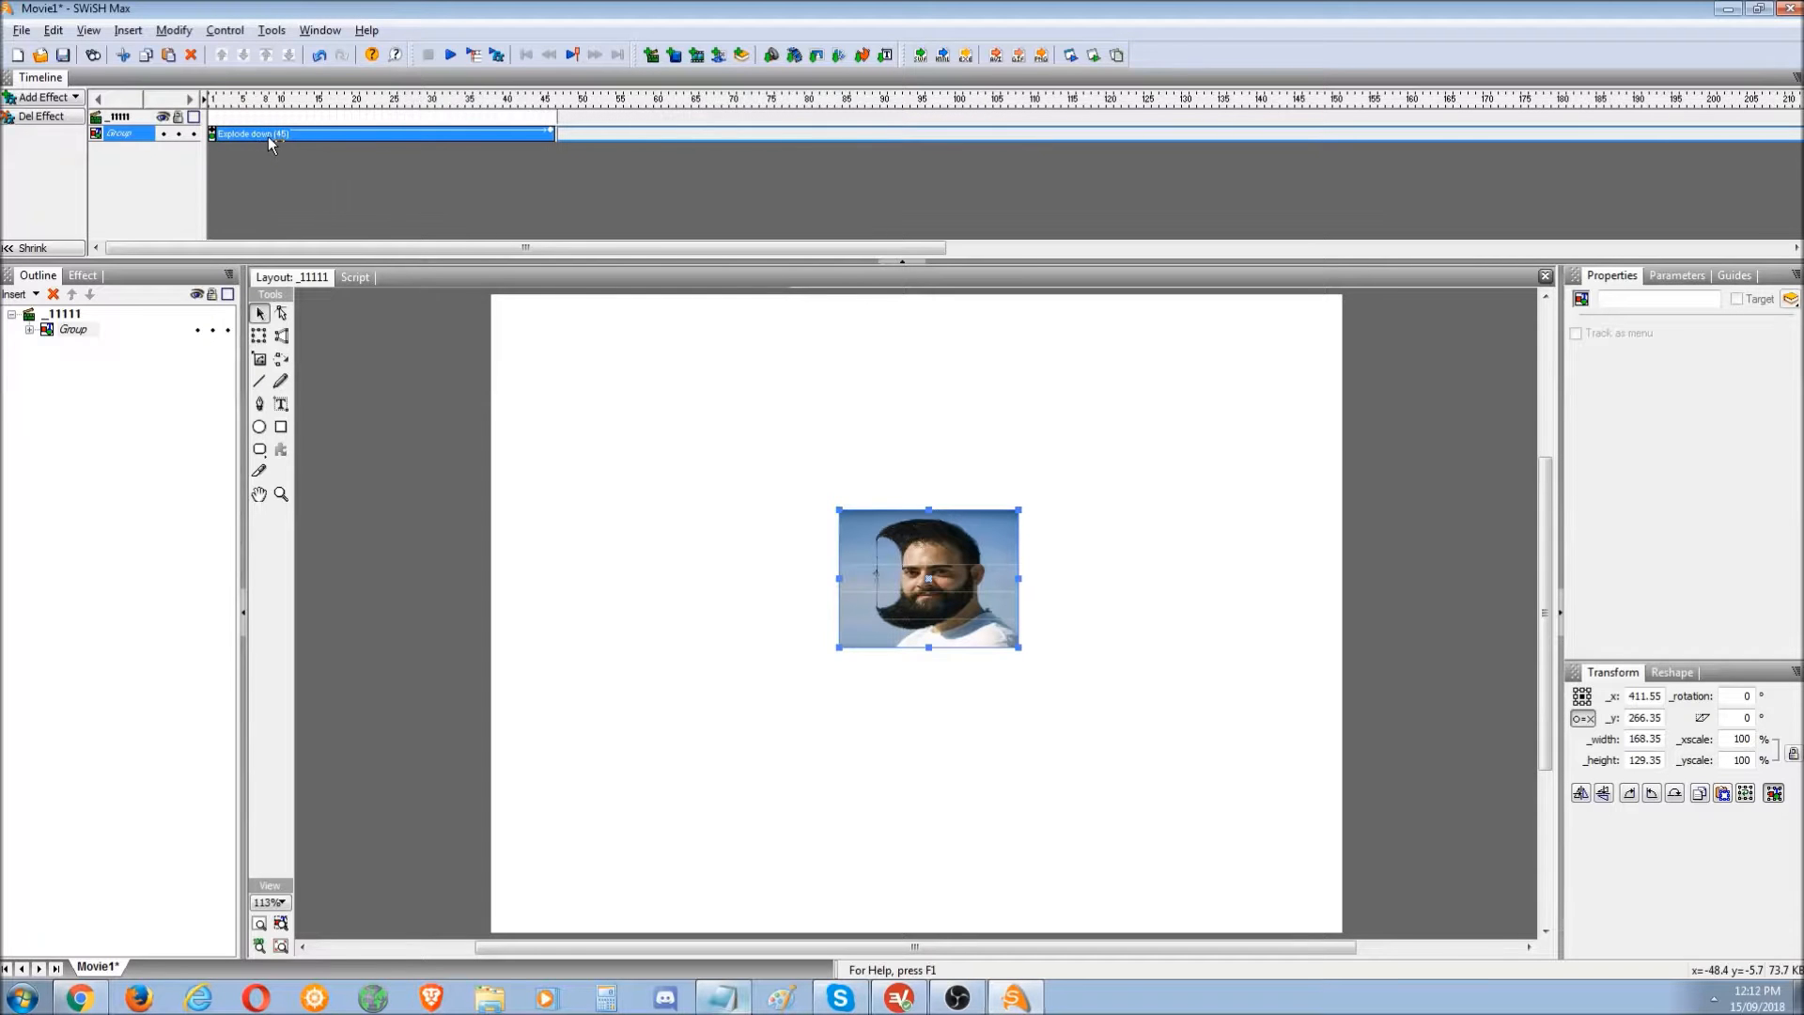
- Add a stop action to the scene's first frame and test the movie in the player
{"action": "left_click", "coordinate": [215, 115]}
{"action": "right_click", "coordinate": [215, 114]}
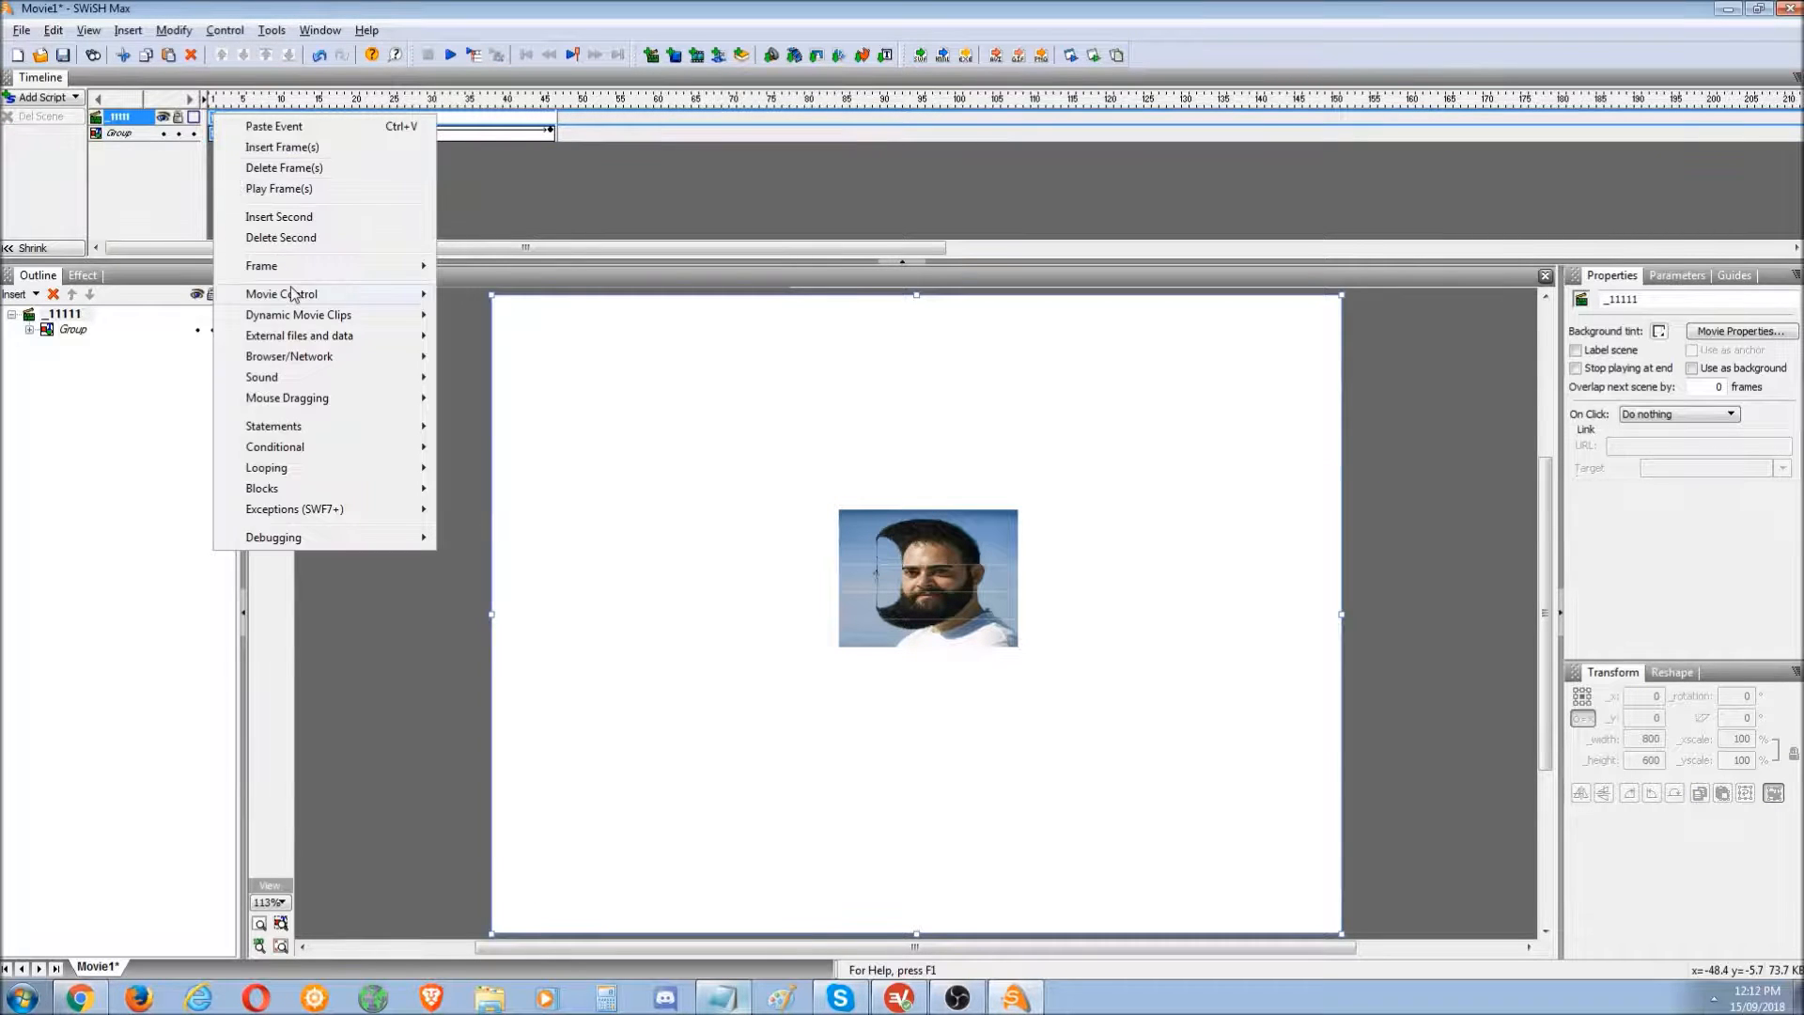
{"action": "mouse_move", "coordinate": [407, 298]}
{"action": "left_click", "coordinate": [475, 315]}
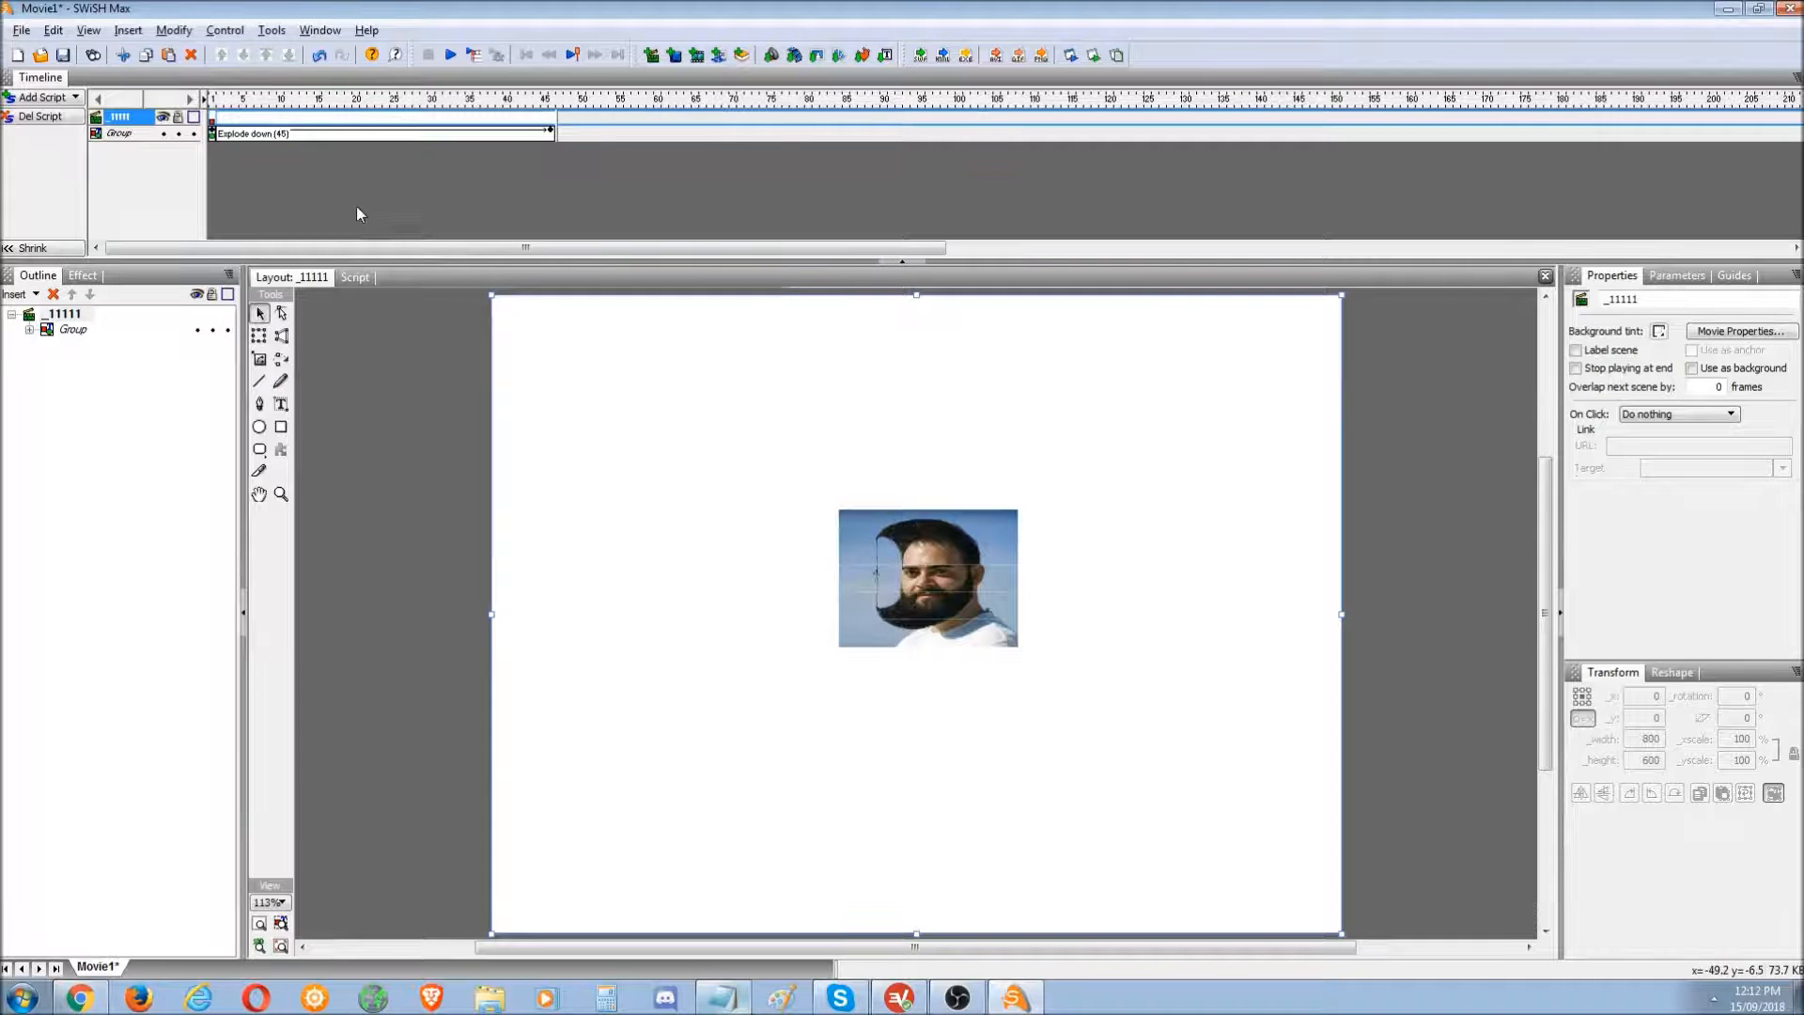
{"action": "left_click", "coordinate": [1071, 55]}
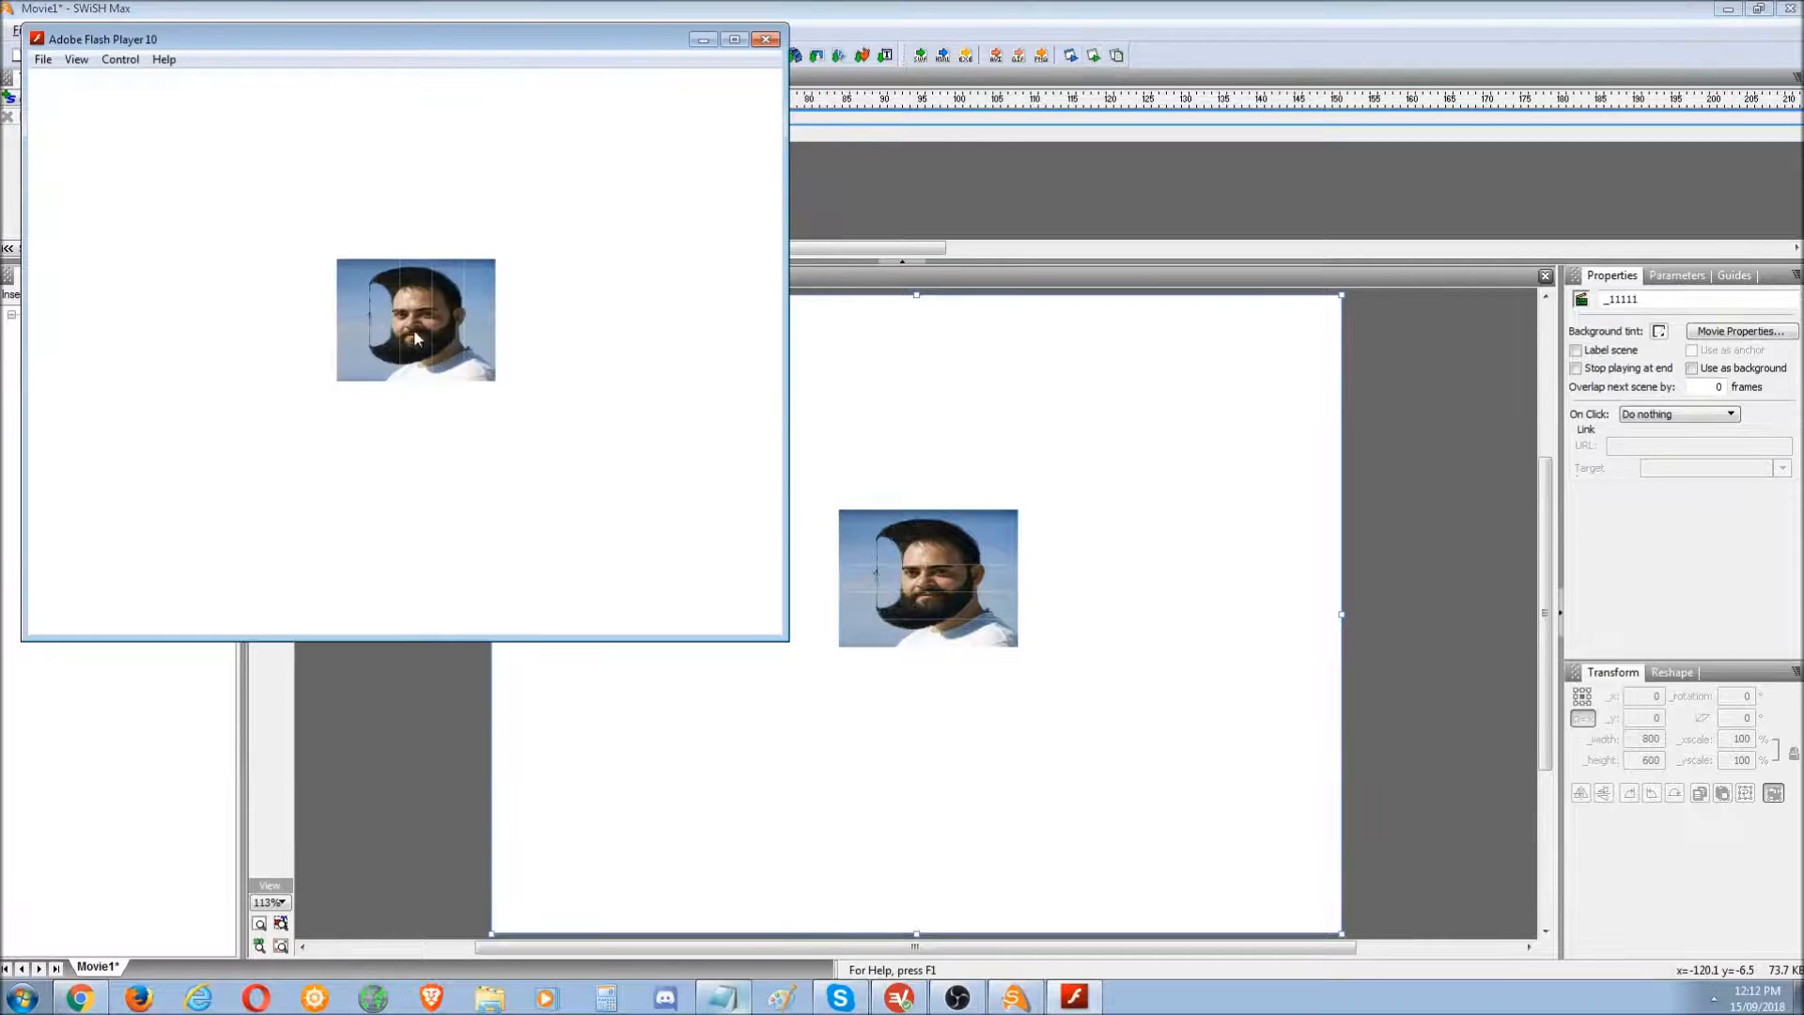
{"action": "left_click", "coordinate": [763, 40]}
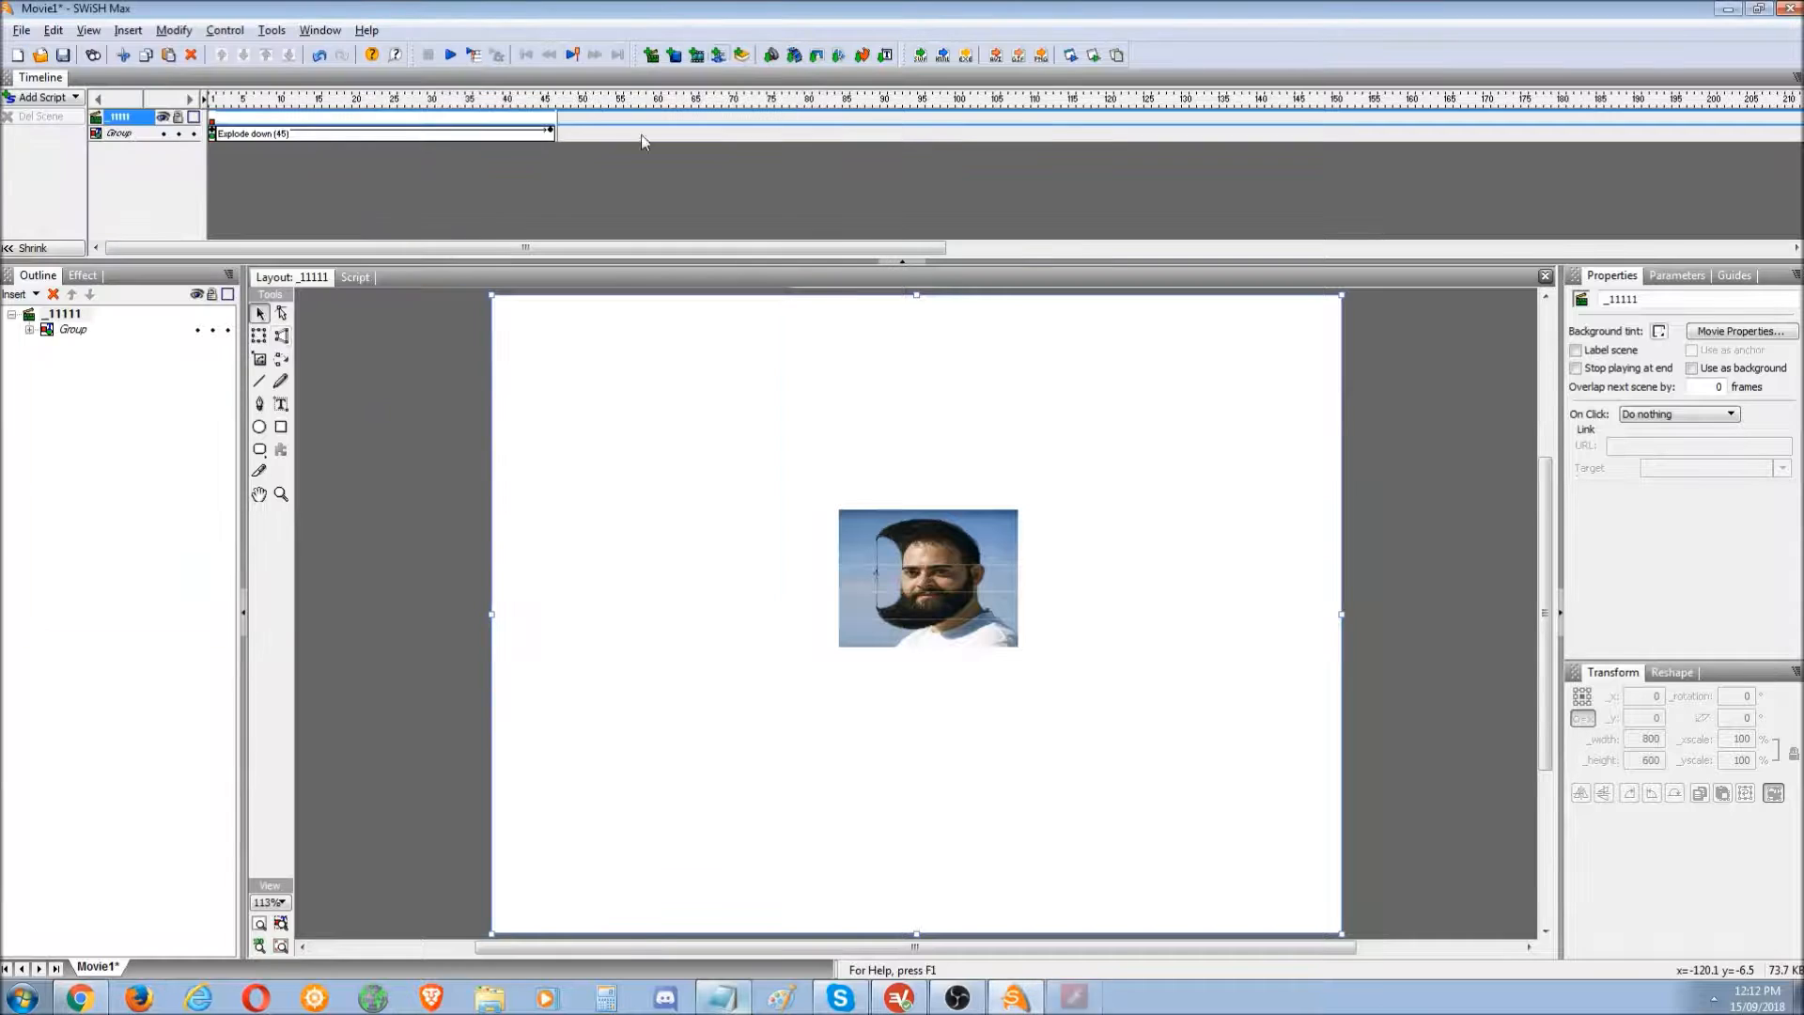
- Add the text "button" in 36-point Arial near the stage's upper-left corner
{"action": "left_click", "coordinate": [281, 404]}
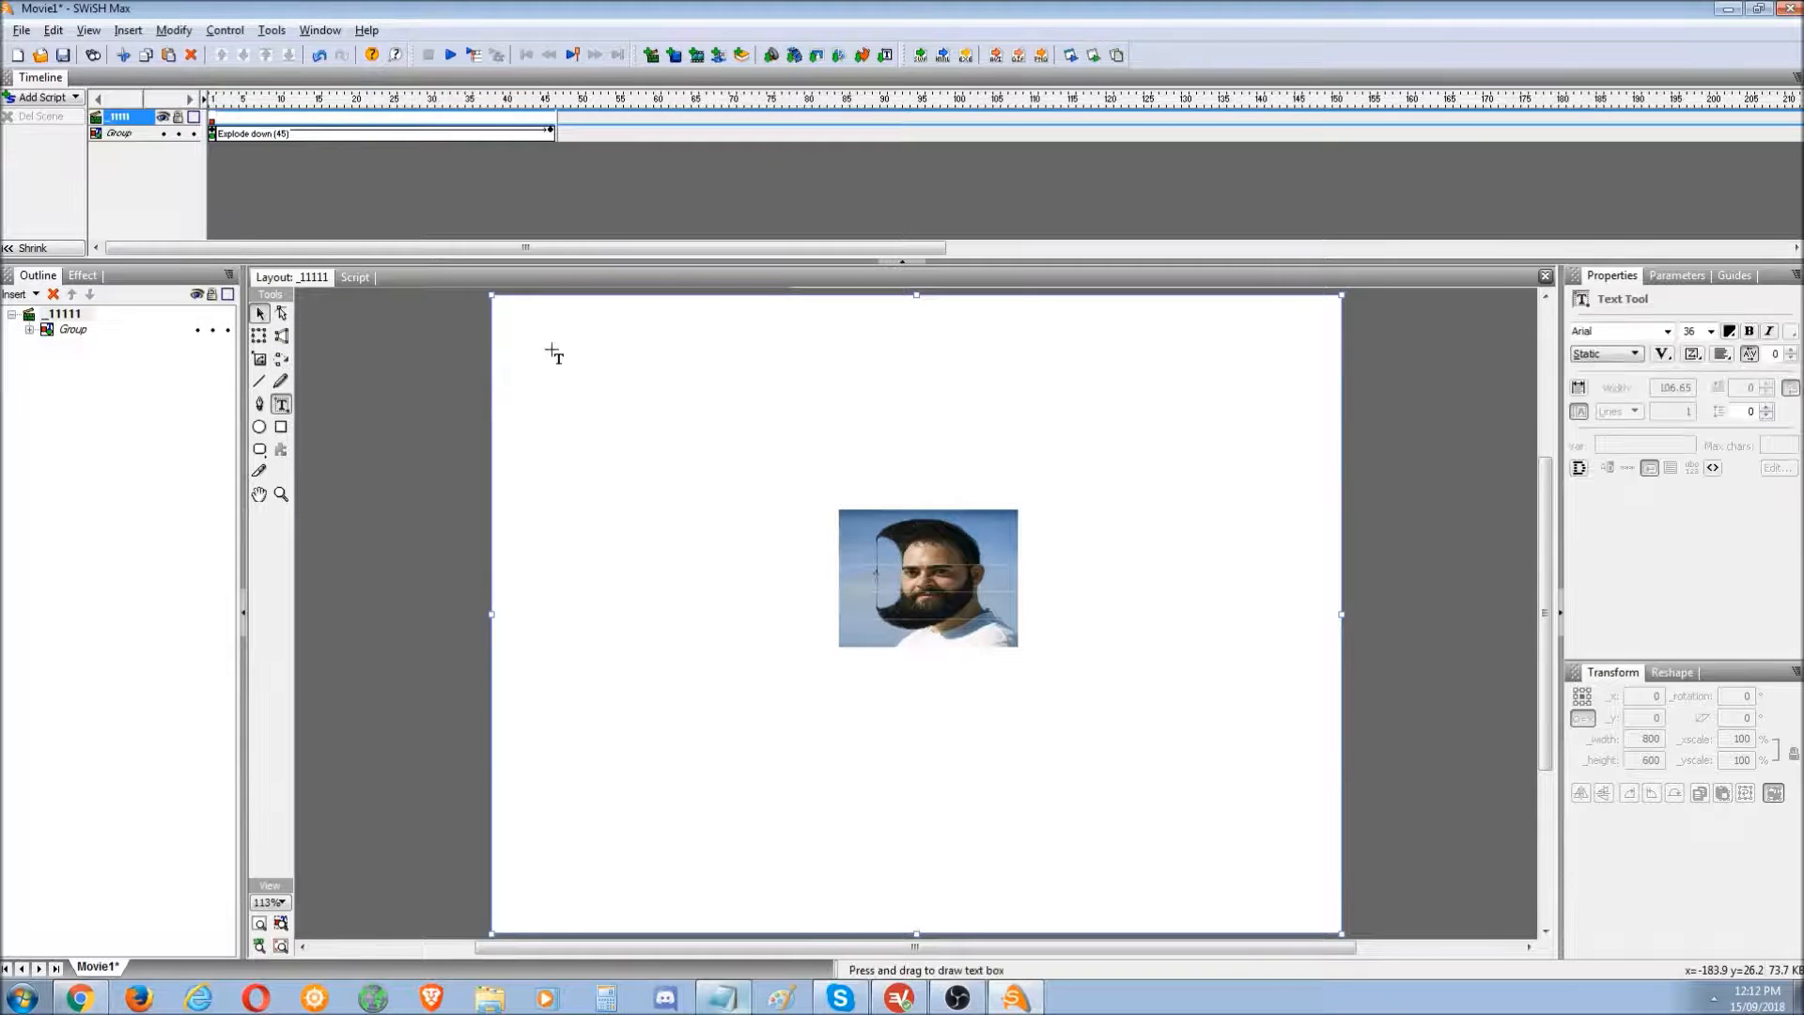
{"action": "left_click", "coordinate": [564, 340]}
{"action": "type", "text": "button"}
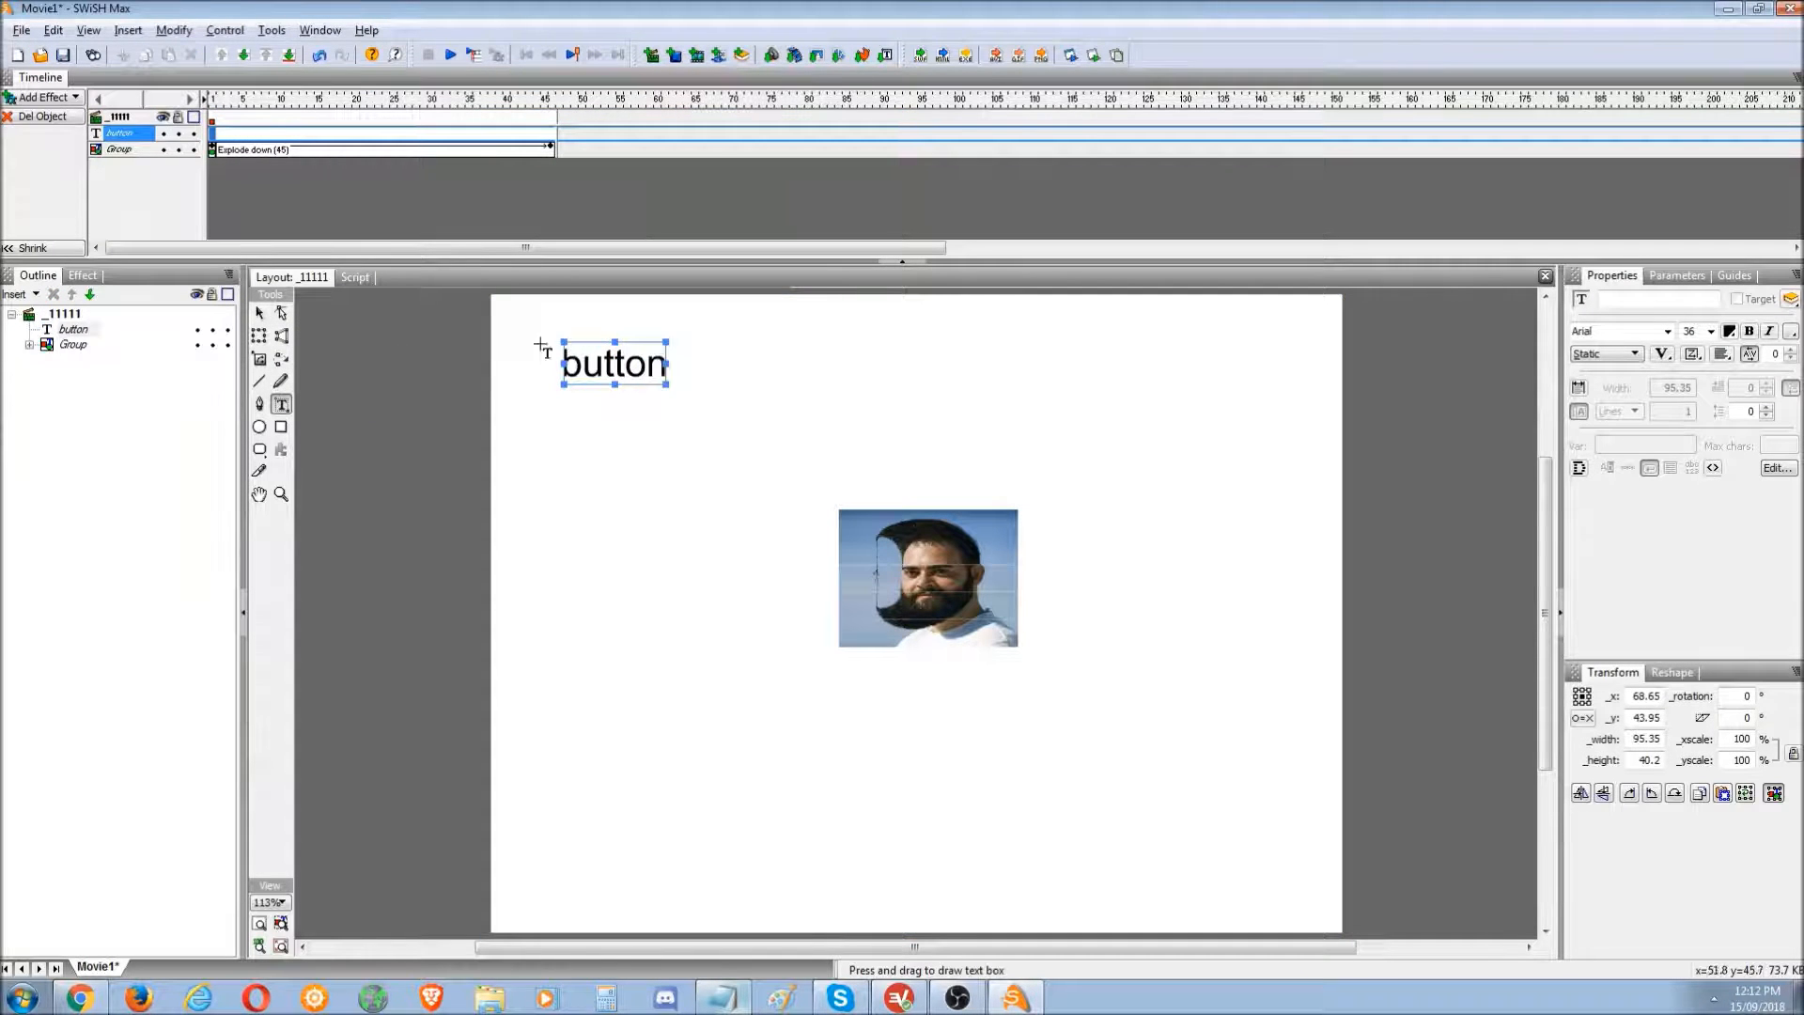
{"action": "left_click", "coordinate": [260, 313]}
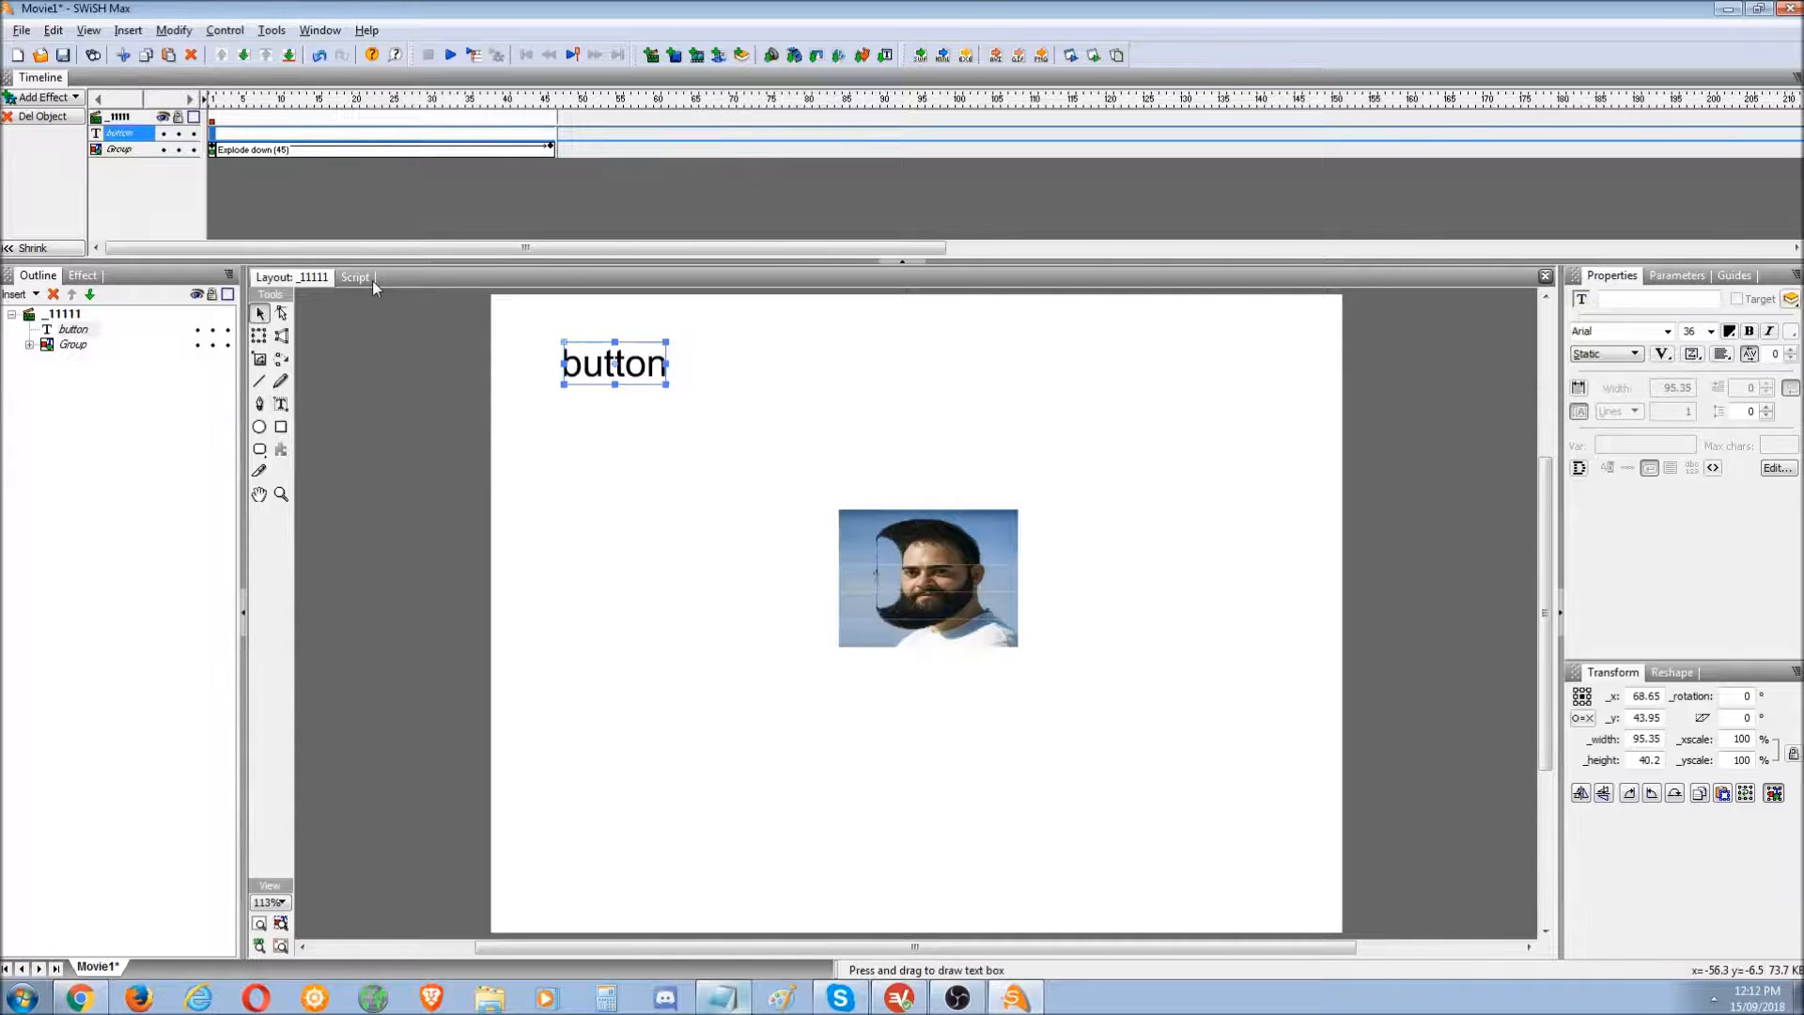
{"action": "left_click", "coordinate": [76, 346]}
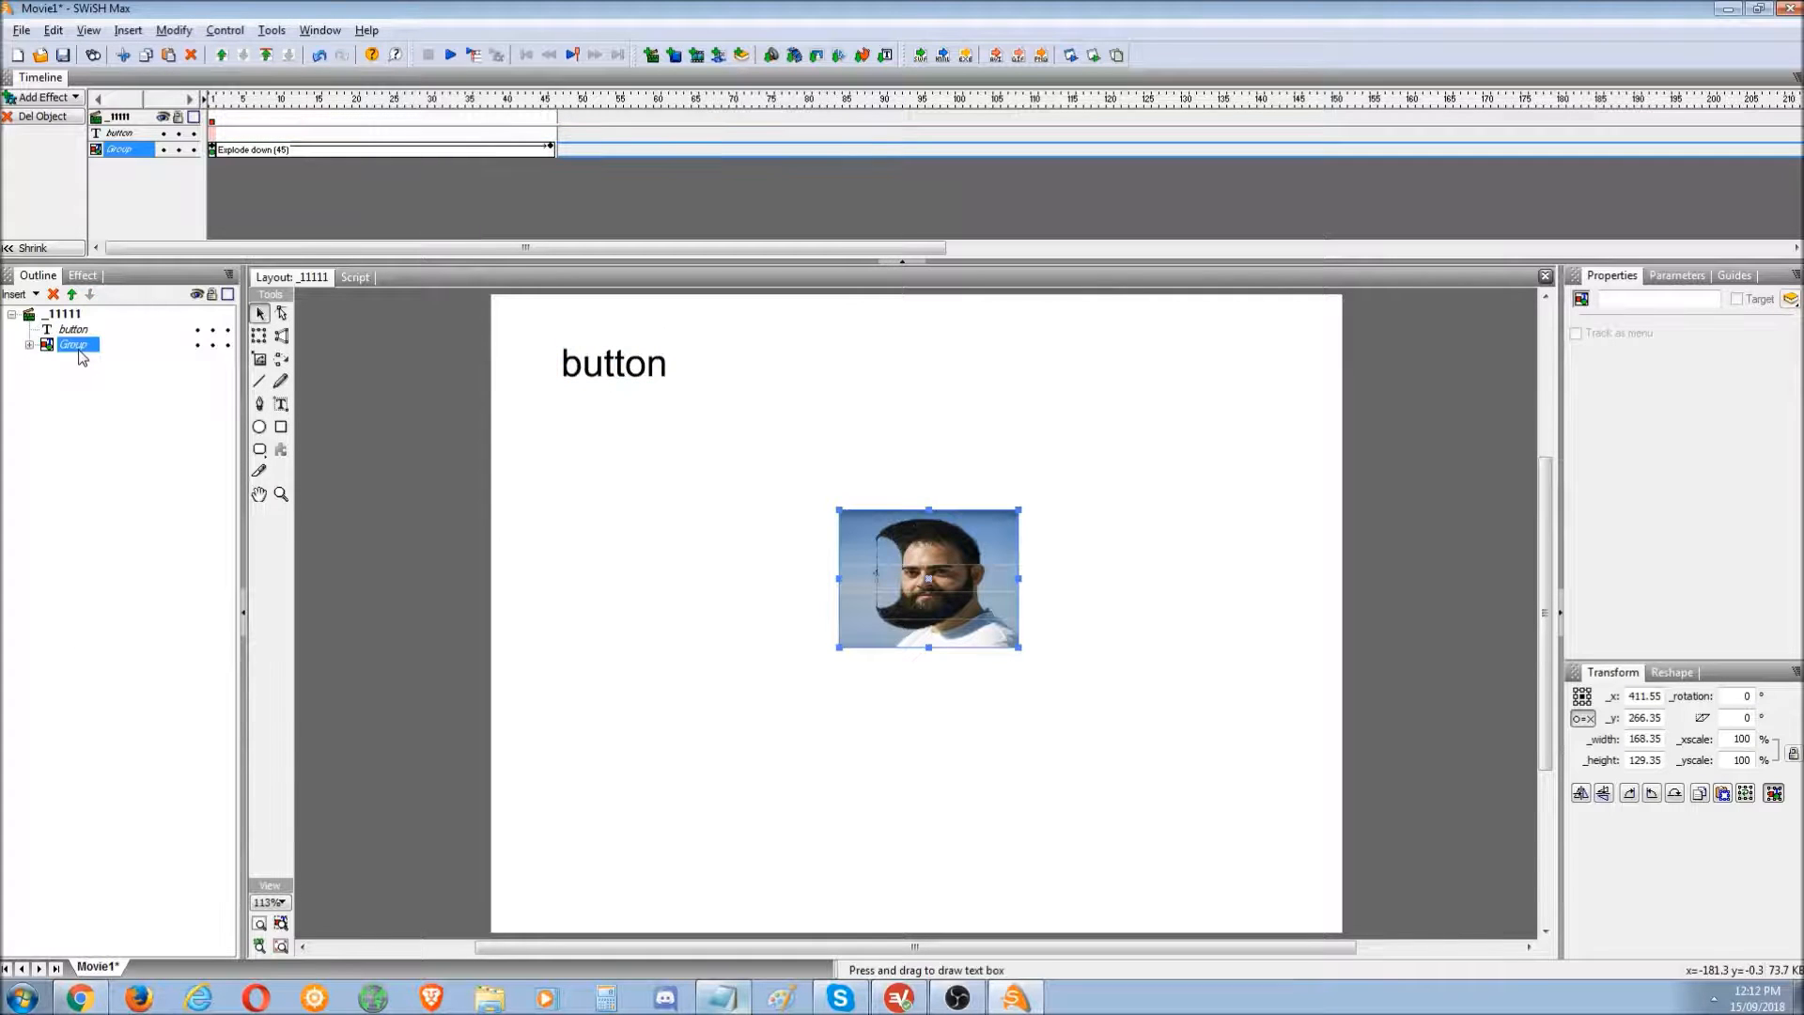
{"action": "right_click", "coordinate": [82, 354]}
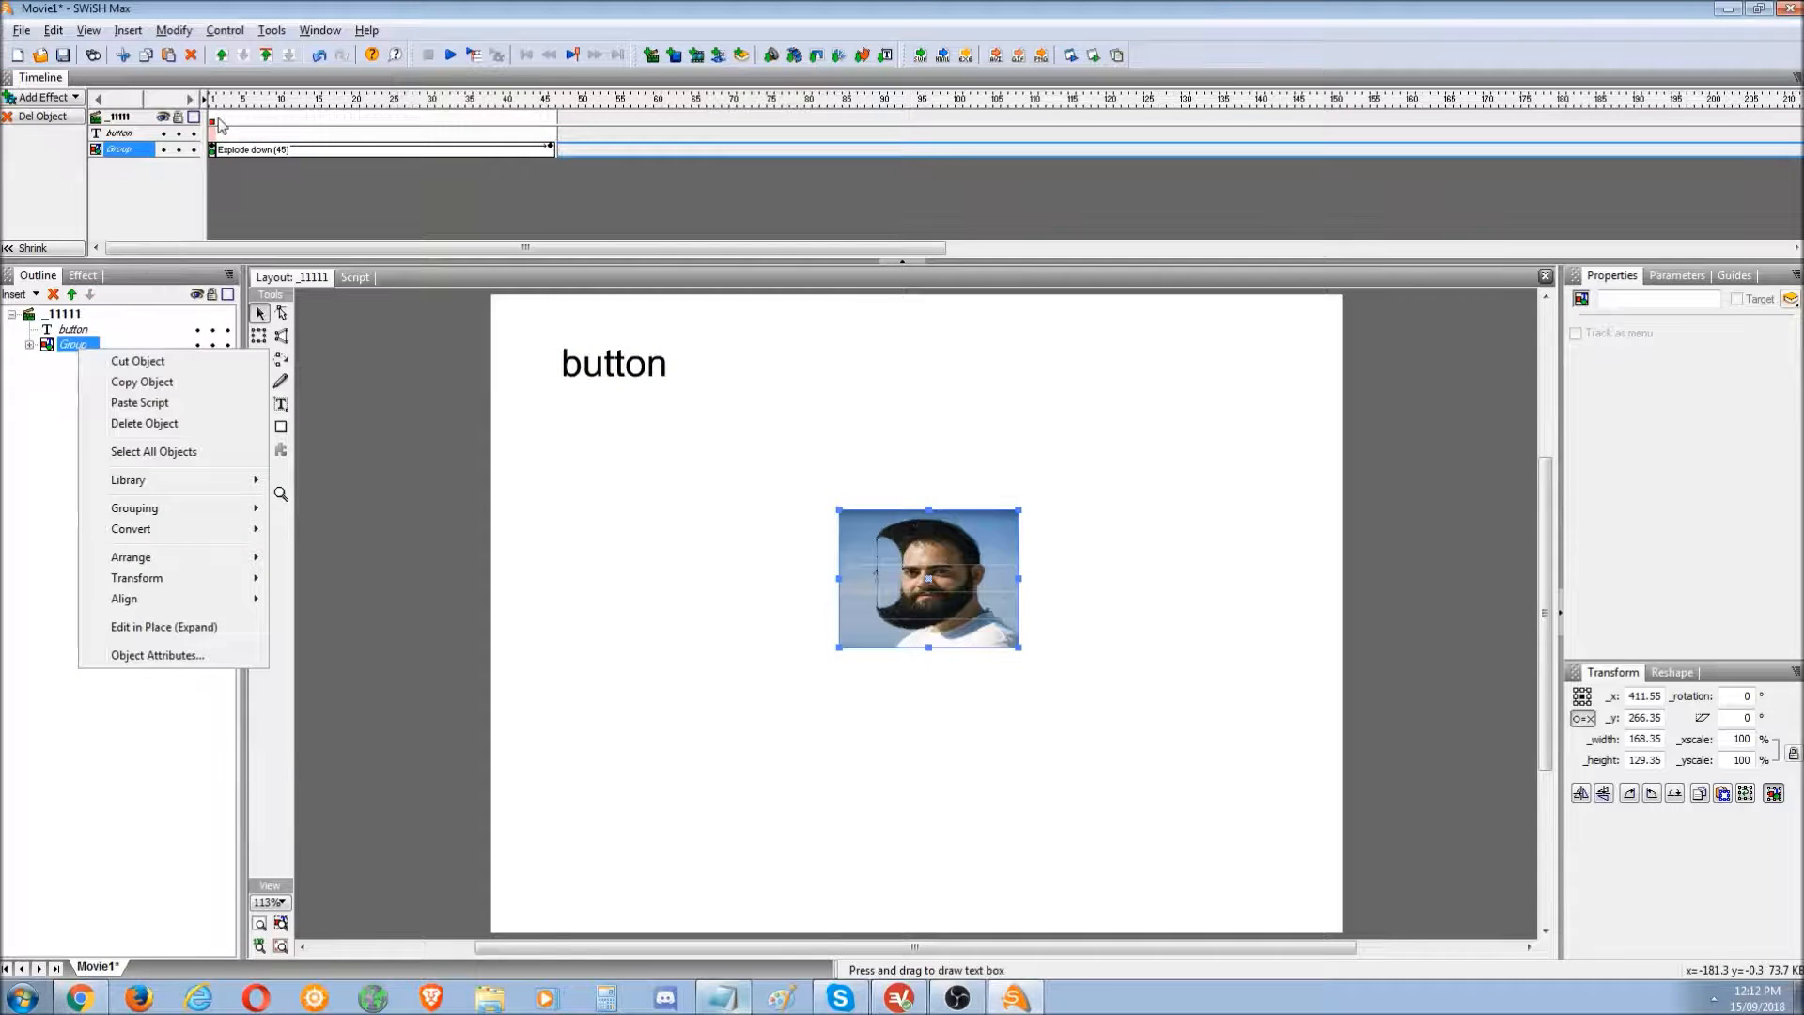
{"action": "left_click", "coordinate": [220, 123]}
- Add an onSelfEvent (press) event to the script of the "button" text
{"action": "left_click", "coordinate": [73, 330]}
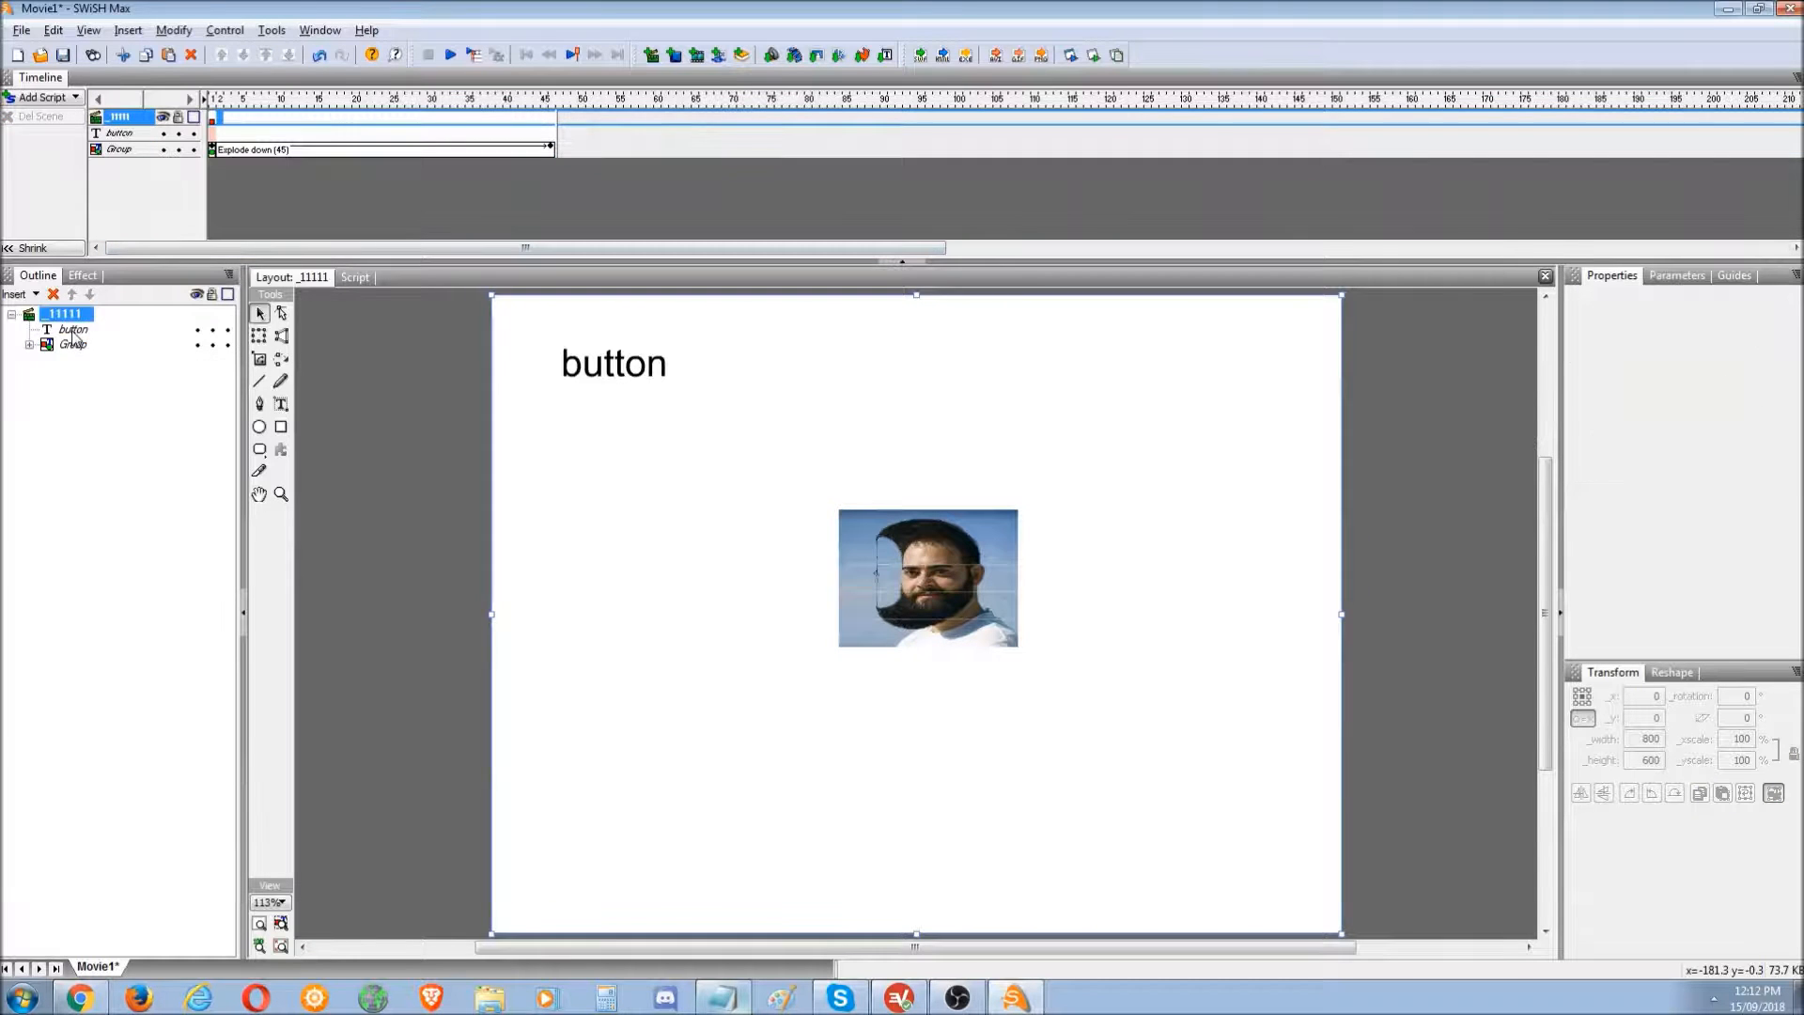
{"action": "left_click", "coordinate": [357, 277]}
{"action": "left_click", "coordinate": [278, 296]}
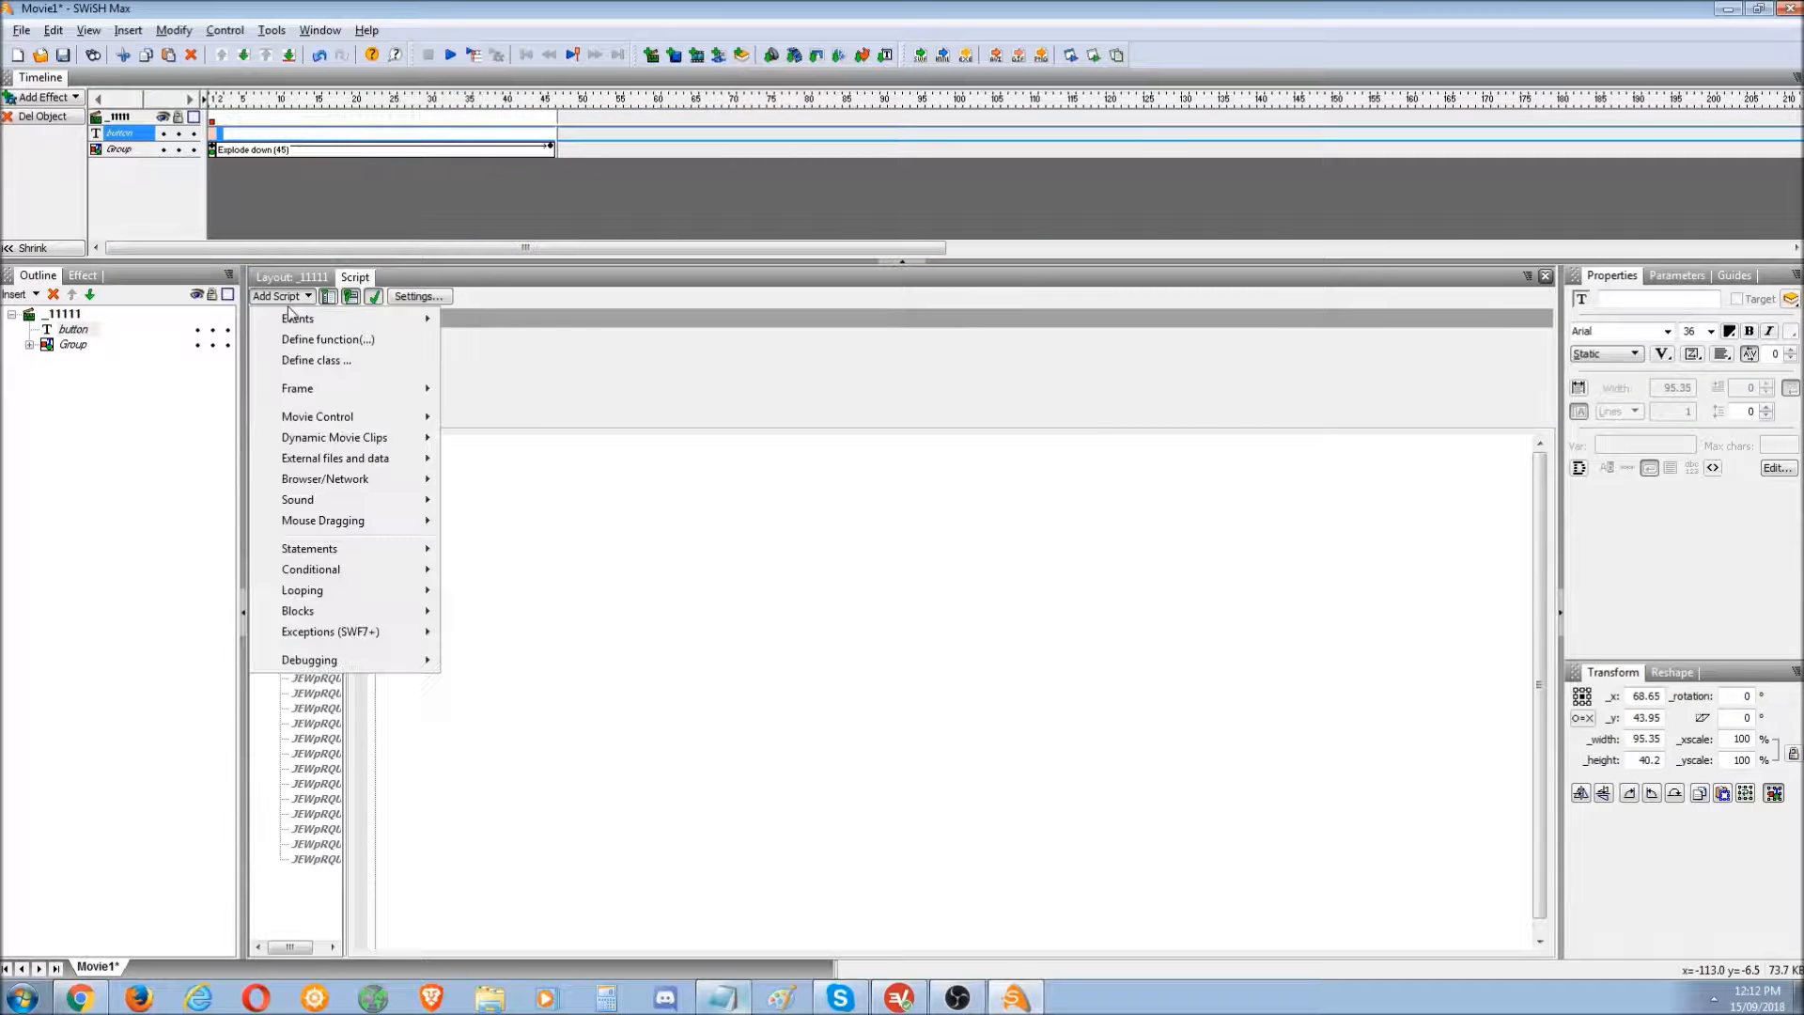
{"action": "mouse_move", "coordinate": [395, 318]}
{"action": "mouse_move", "coordinate": [479, 362]}
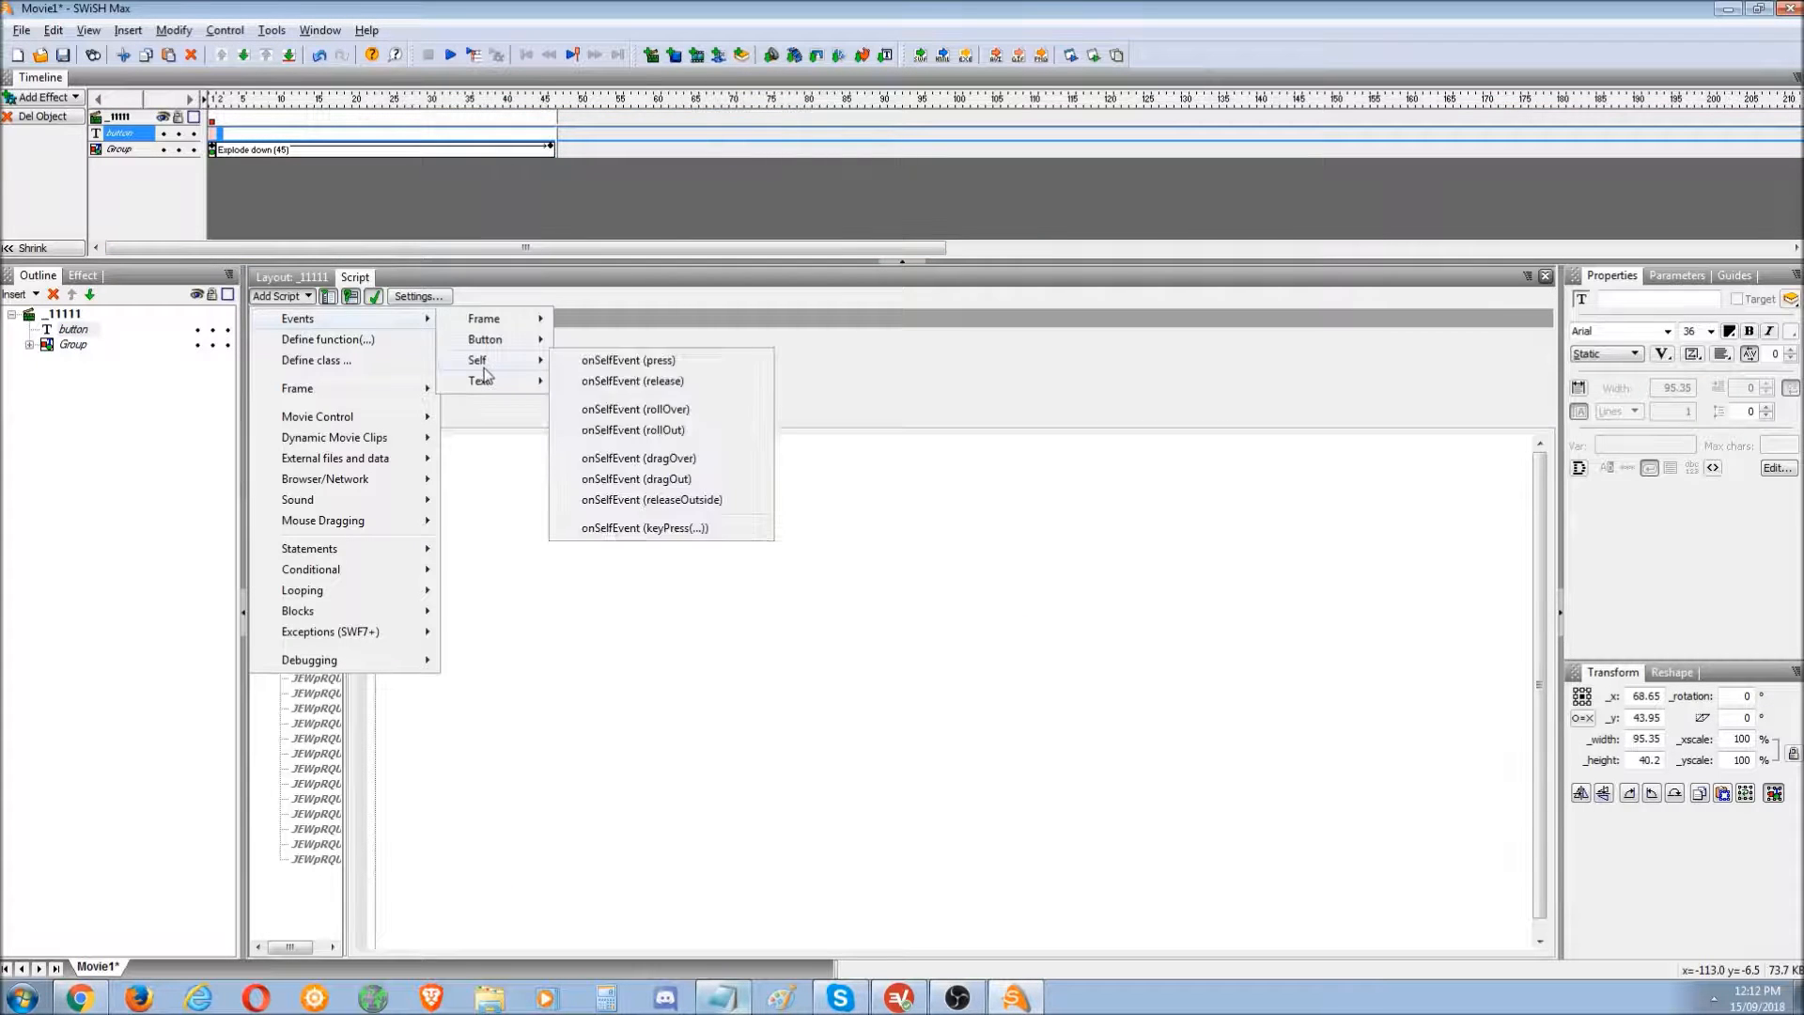
{"action": "left_click", "coordinate": [613, 362]}
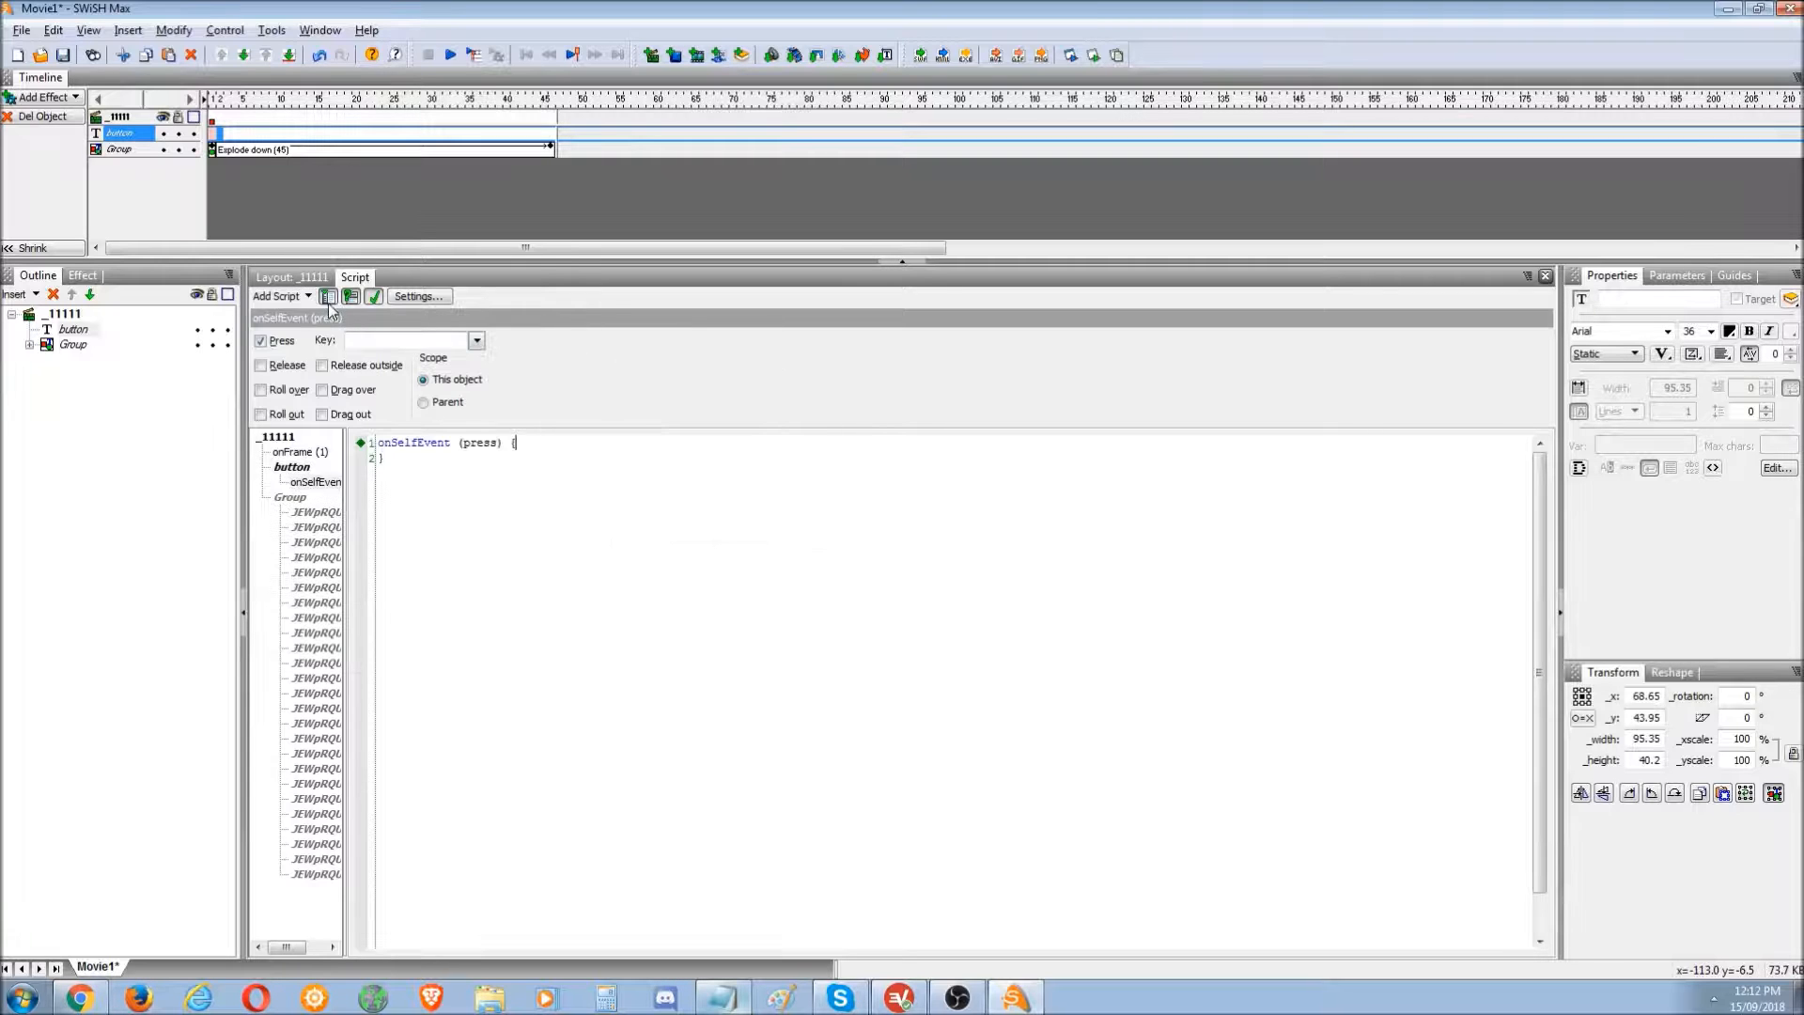
- Add a gotoAndPlay action for frame 2 inside the button text's press event and return to the layout
{"action": "left_click", "coordinate": [277, 296]}
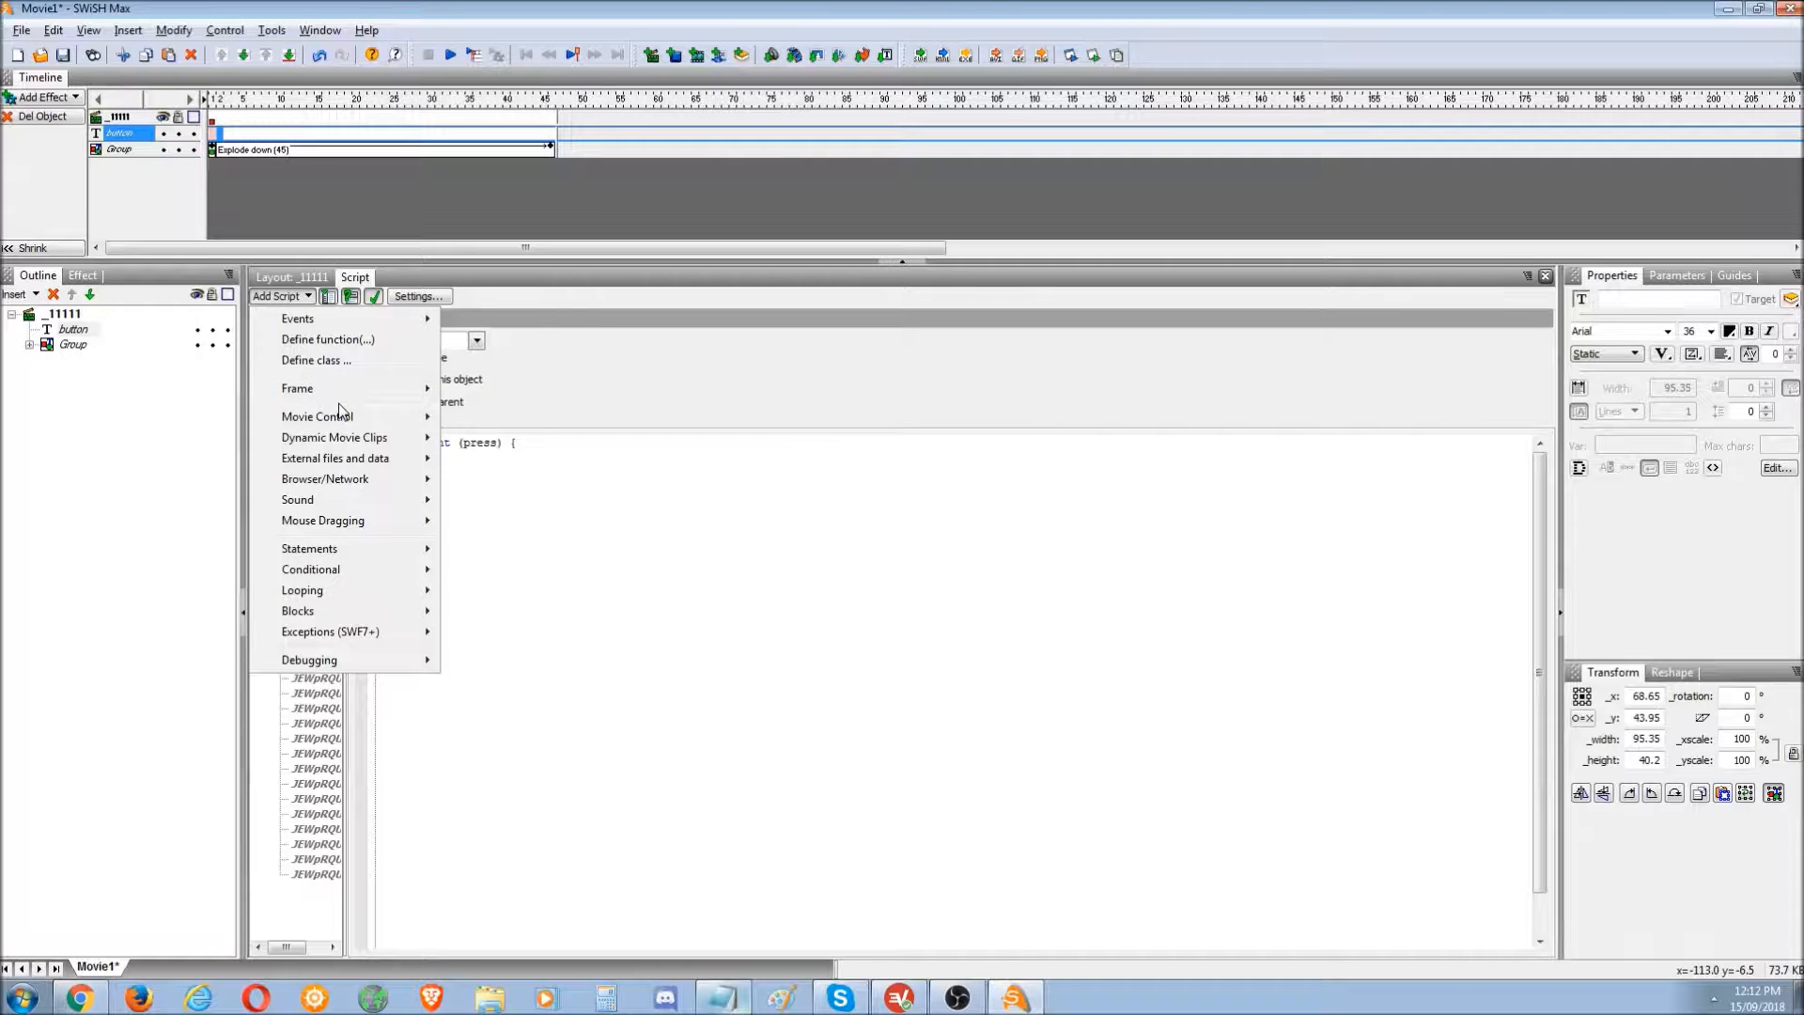
{"action": "mouse_move", "coordinate": [343, 416]}
{"action": "mouse_move", "coordinate": [477, 466]}
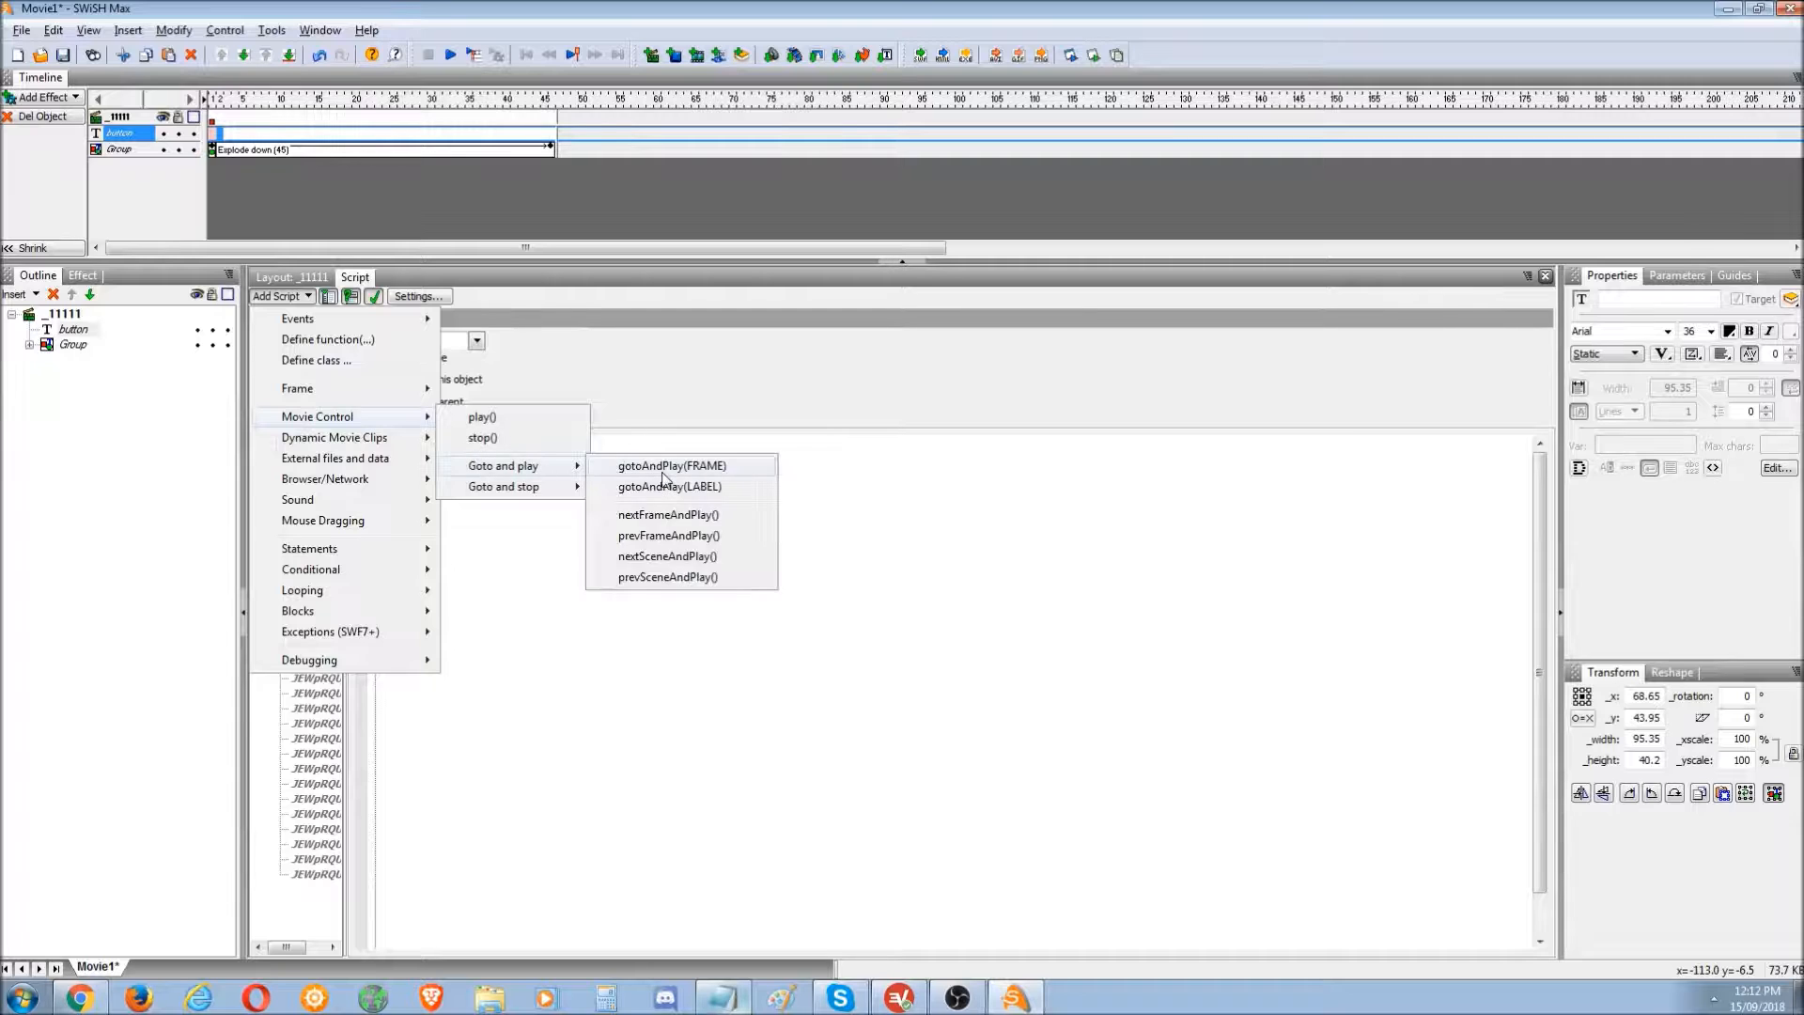
{"action": "left_click", "coordinate": [663, 470]}
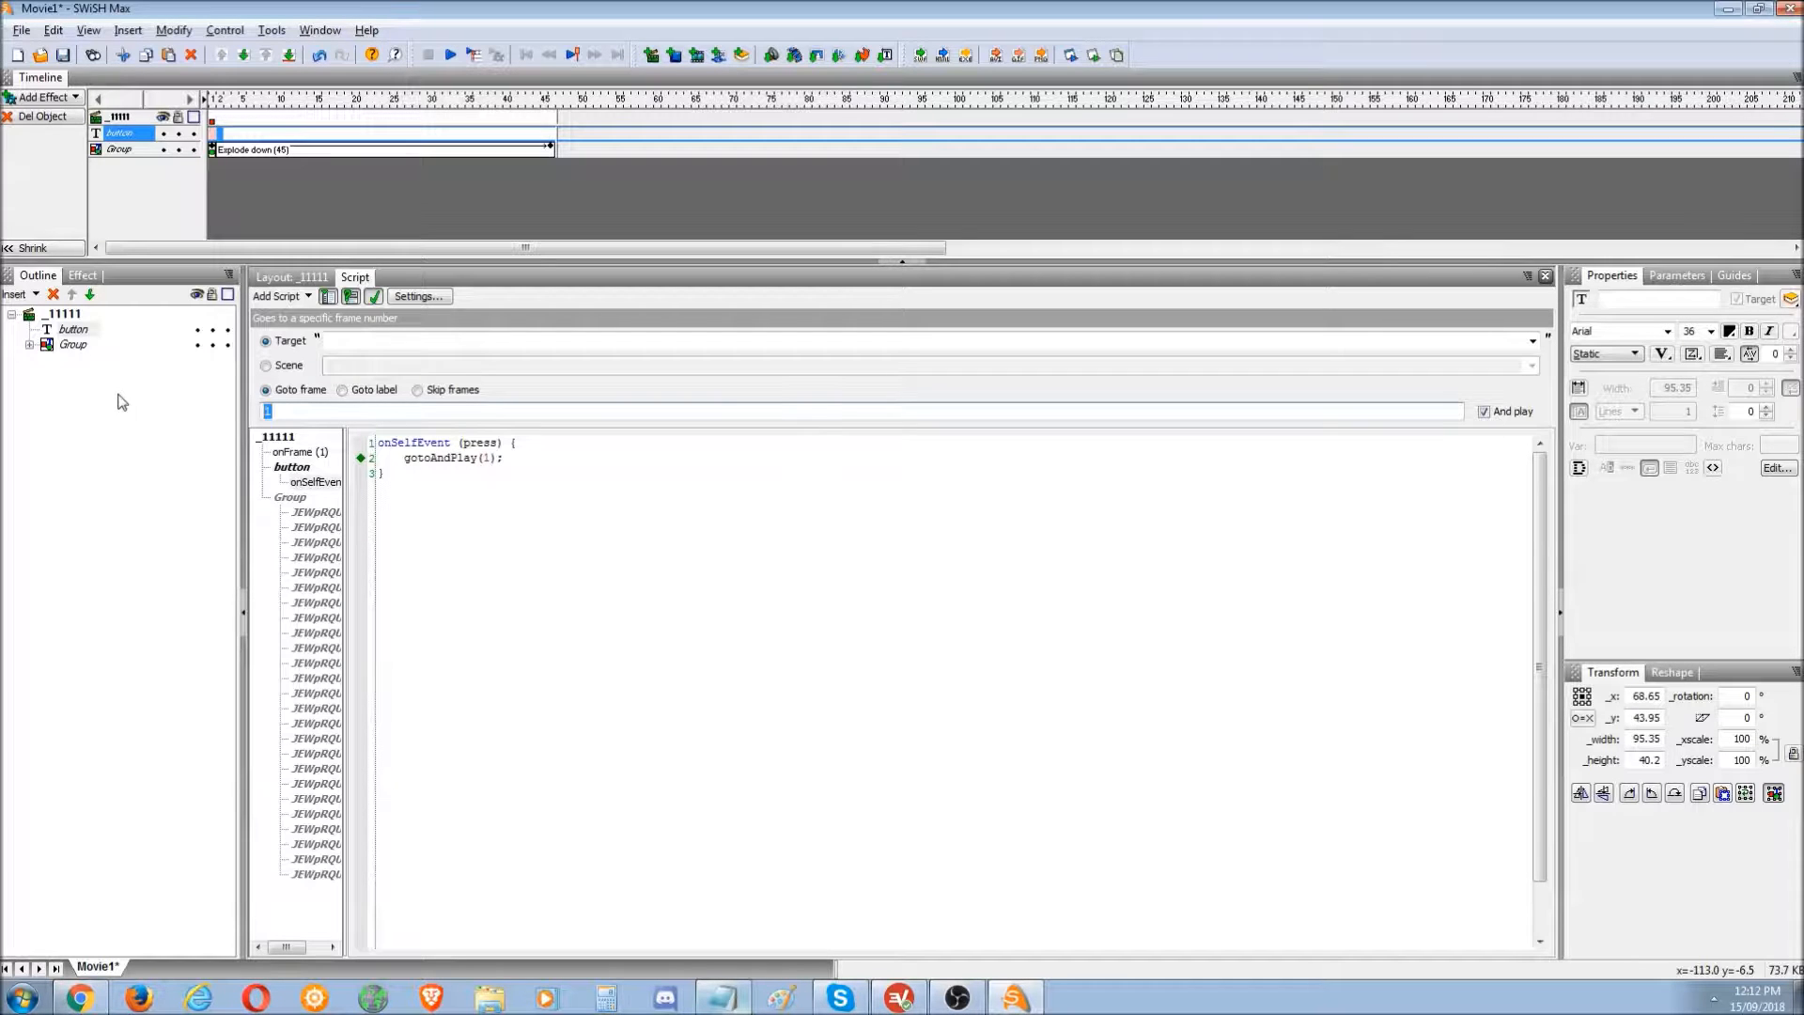
{"action": "left_click", "coordinate": [296, 277]}
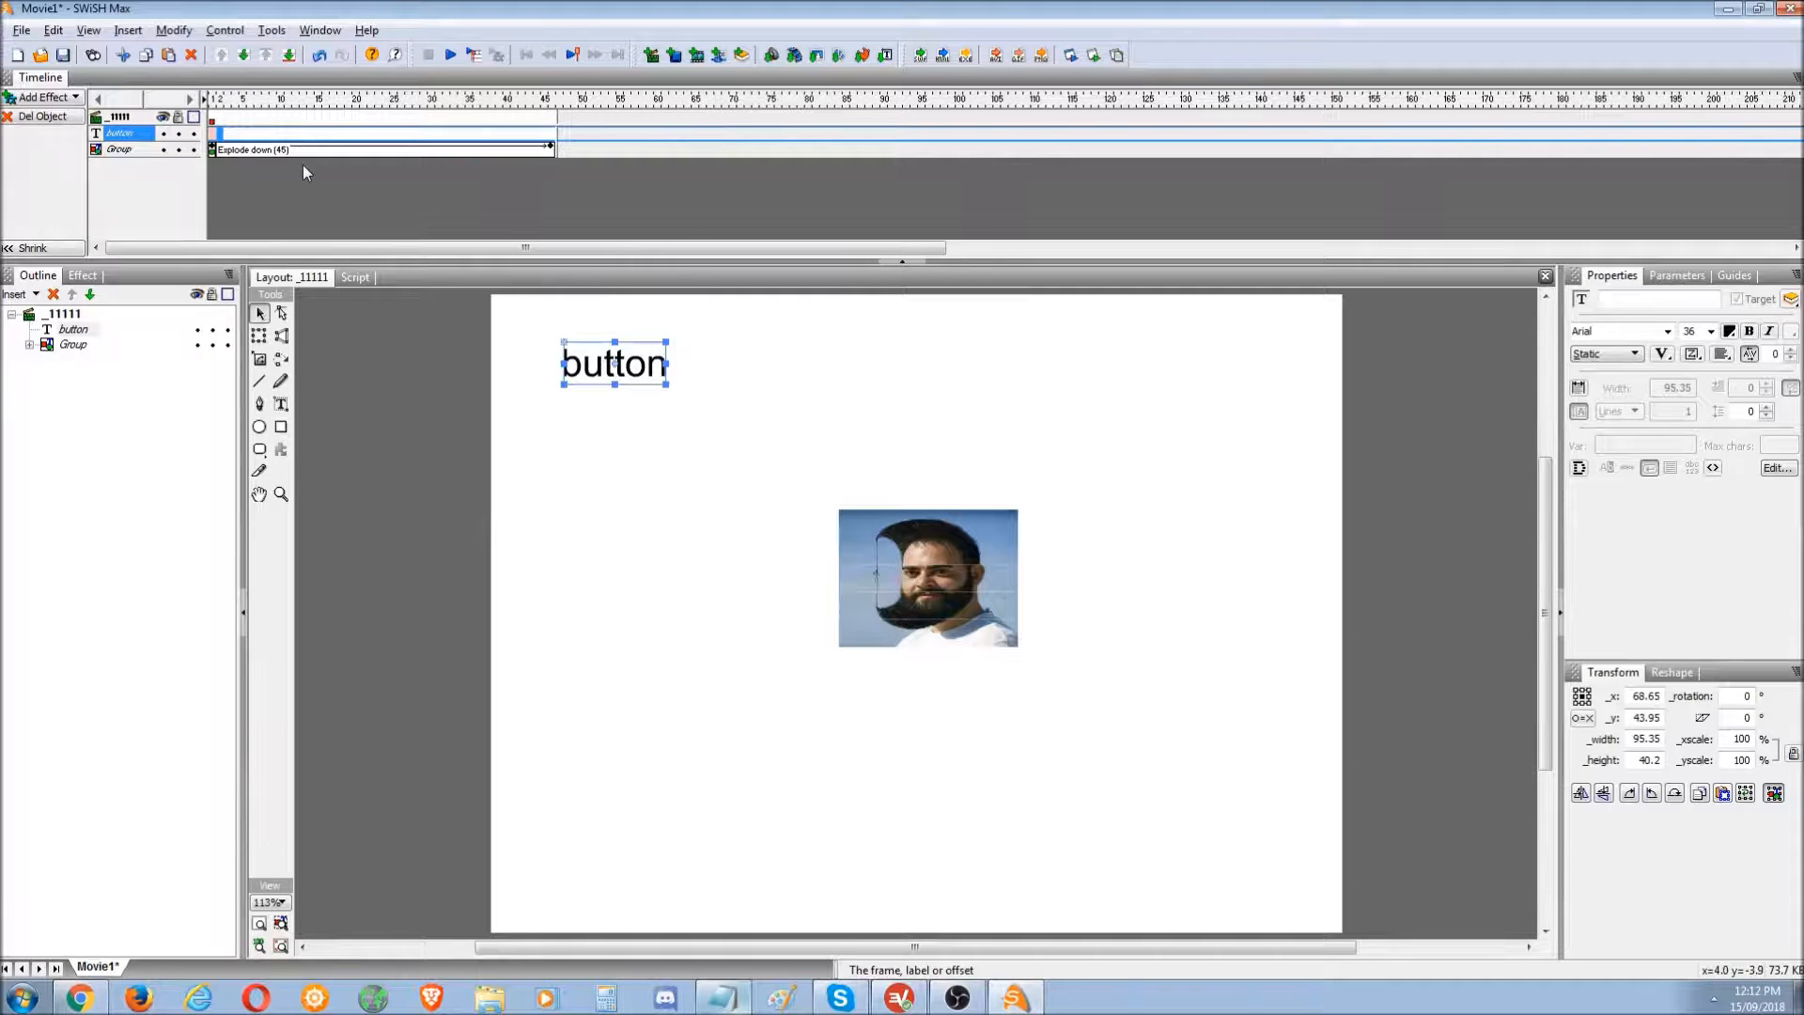
- Scrub the timeline through the group's explosion and test the movie in the player
{"action": "left_click", "coordinate": [243, 110]}
{"action": "left_click_drag", "start_coordinate": [243, 110], "coordinate": [714, 230]}
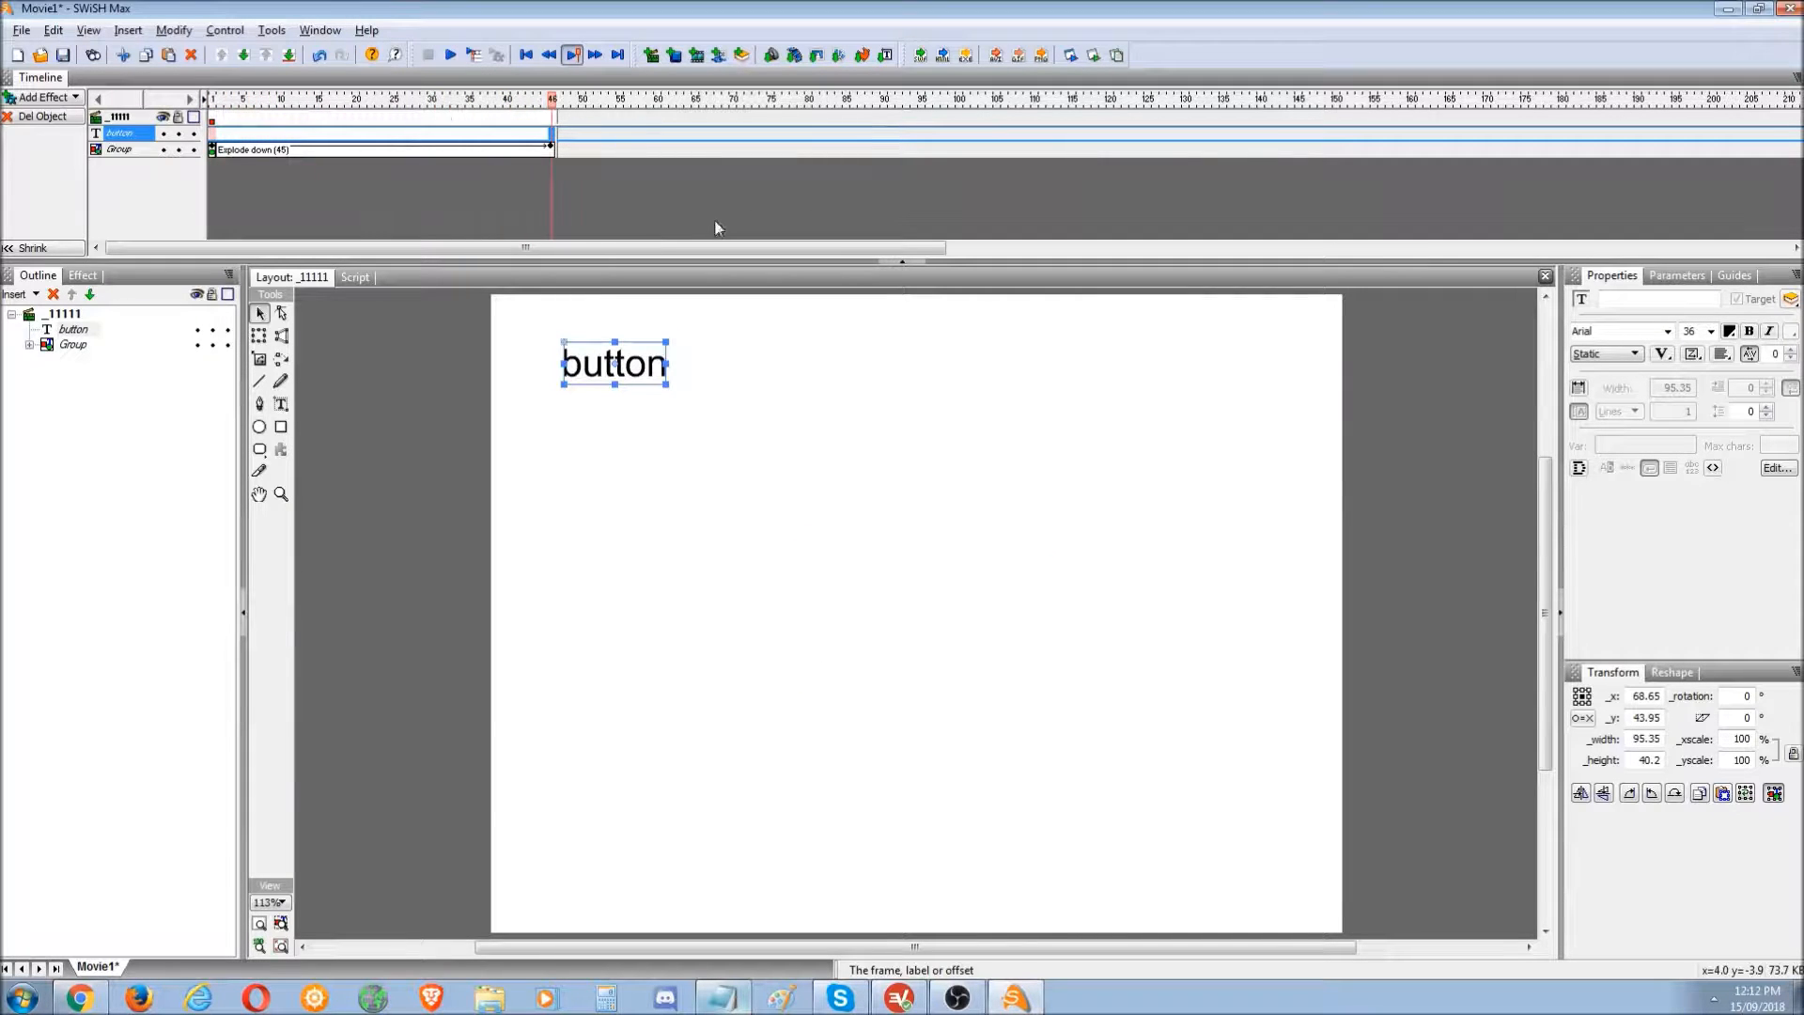
{"action": "left_click", "coordinate": [1093, 55]}
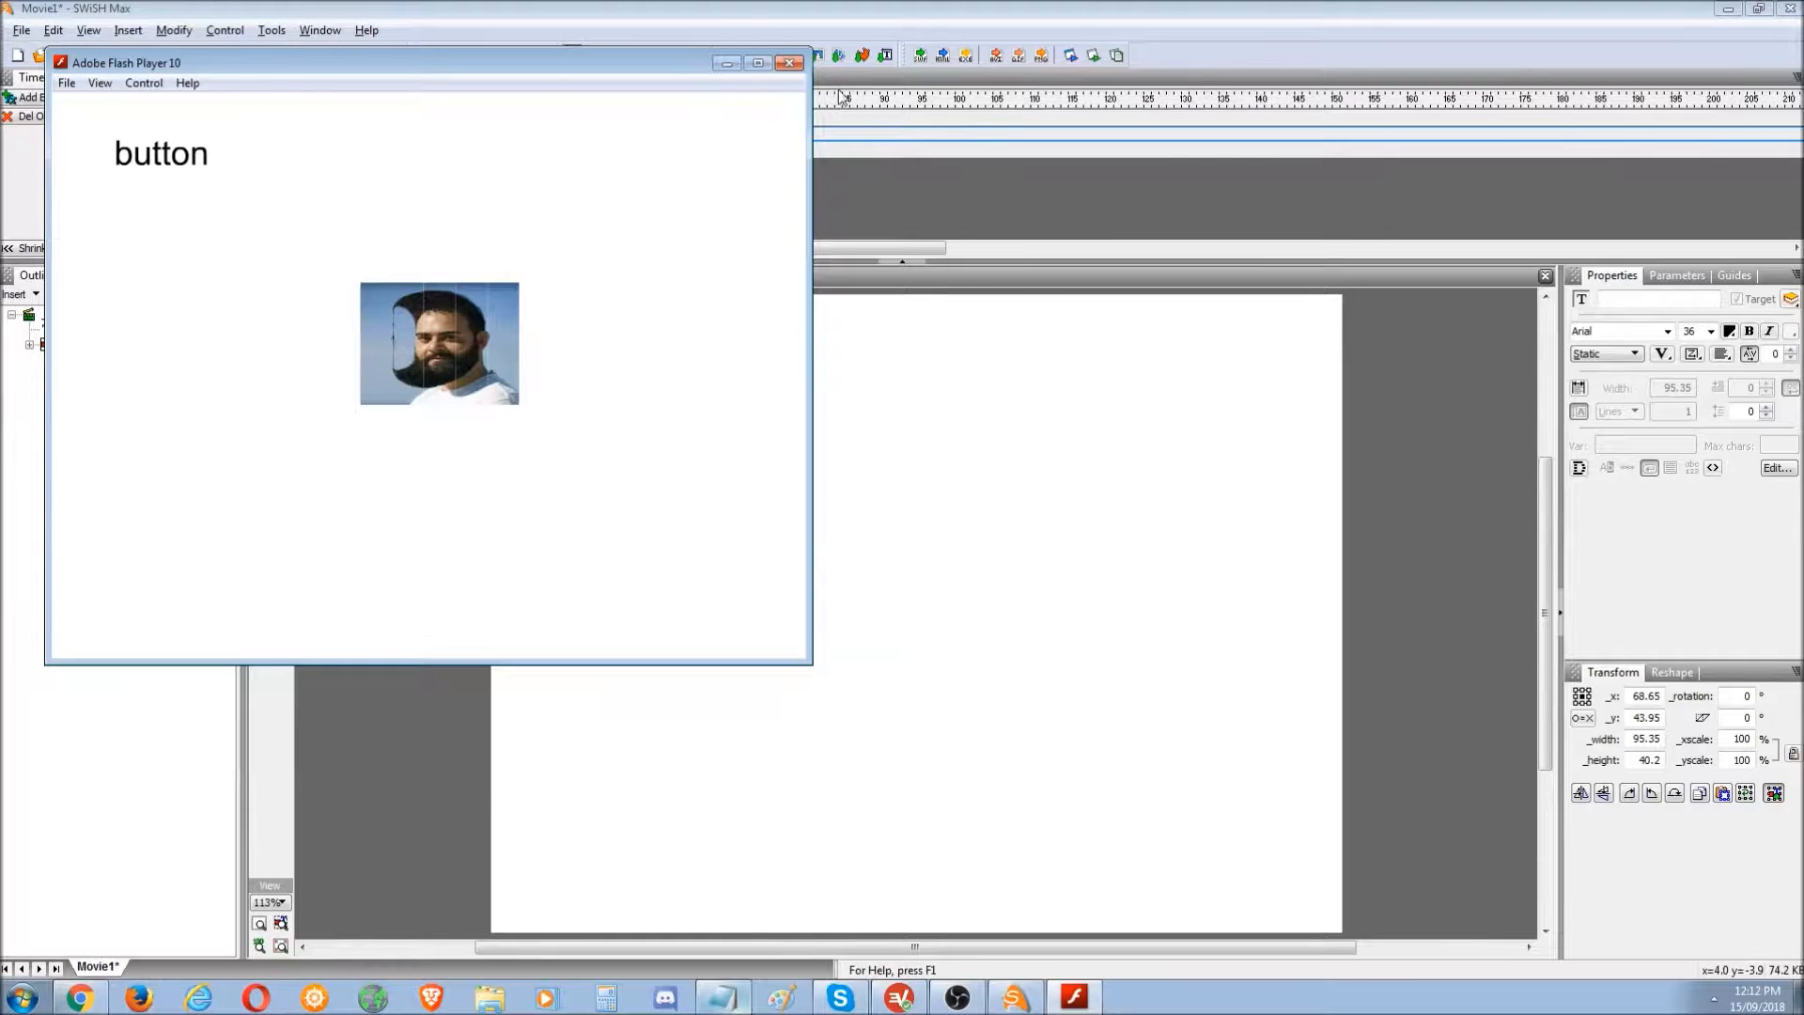
{"action": "left_click", "coordinate": [789, 63]}
- Set the target of the button text's gotoAndPlay action to this
{"action": "left_click", "coordinate": [355, 277]}
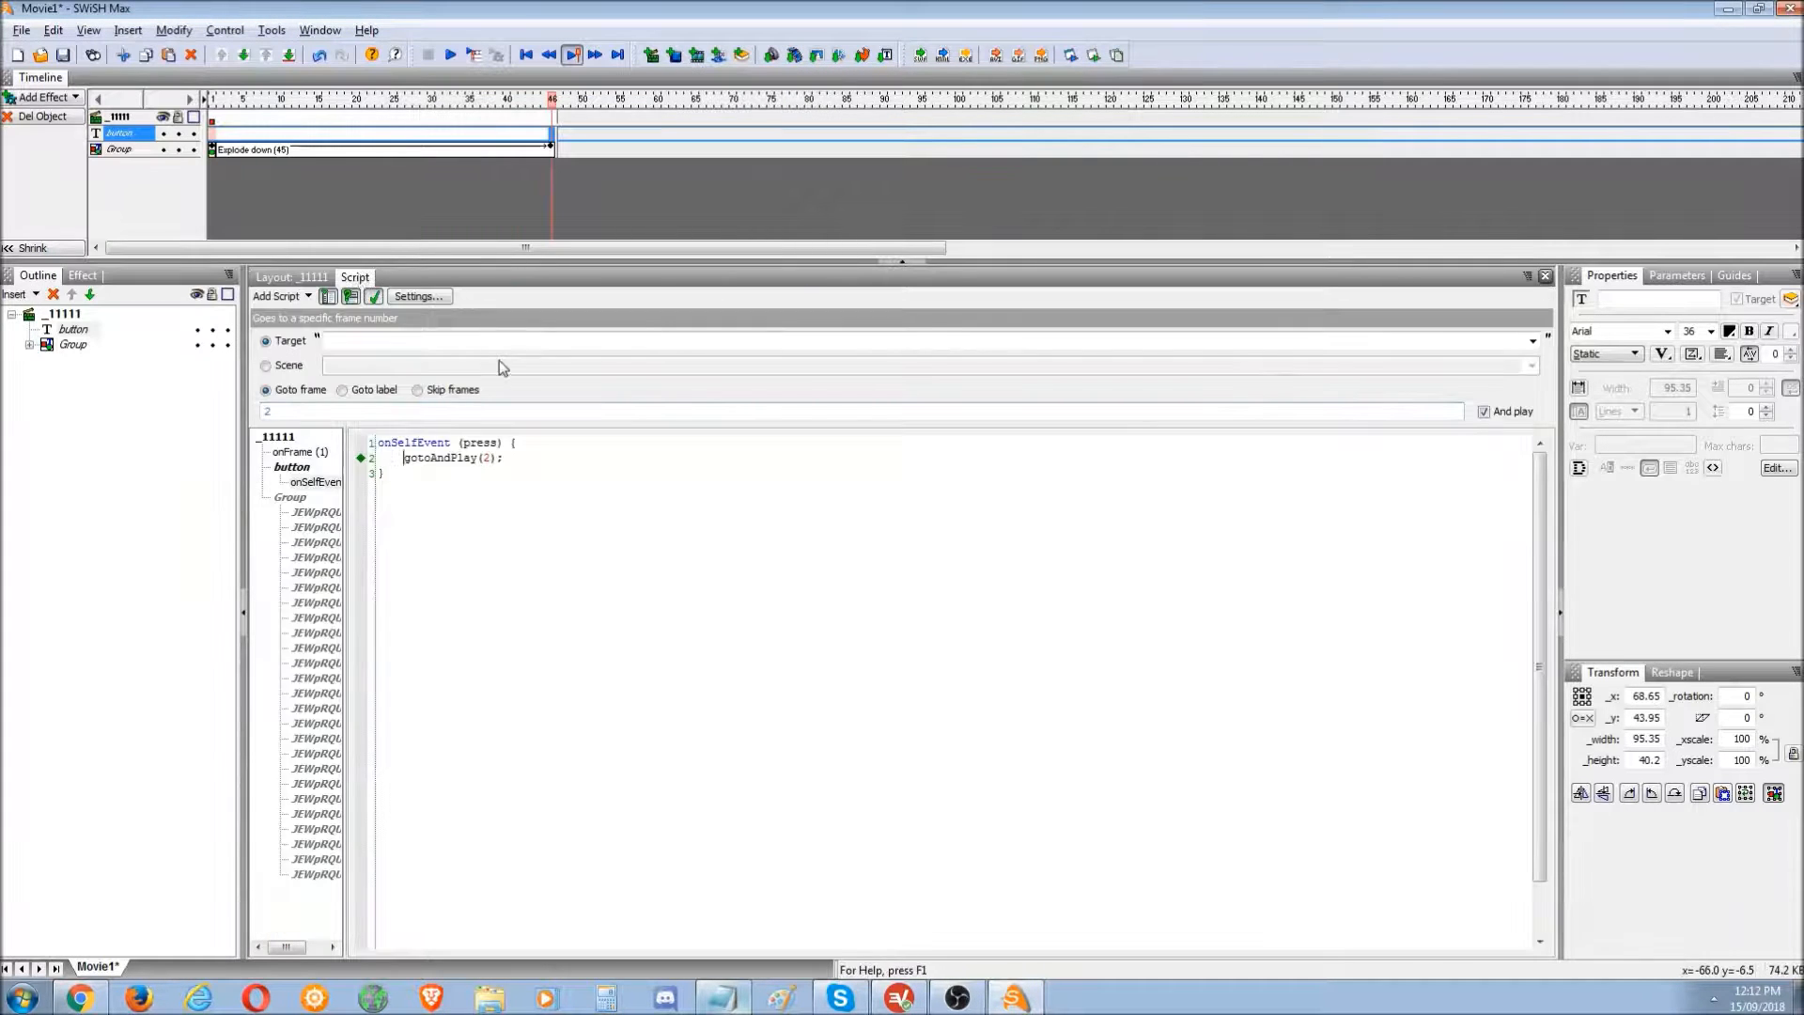
{"action": "left_click", "coordinate": [534, 344]}
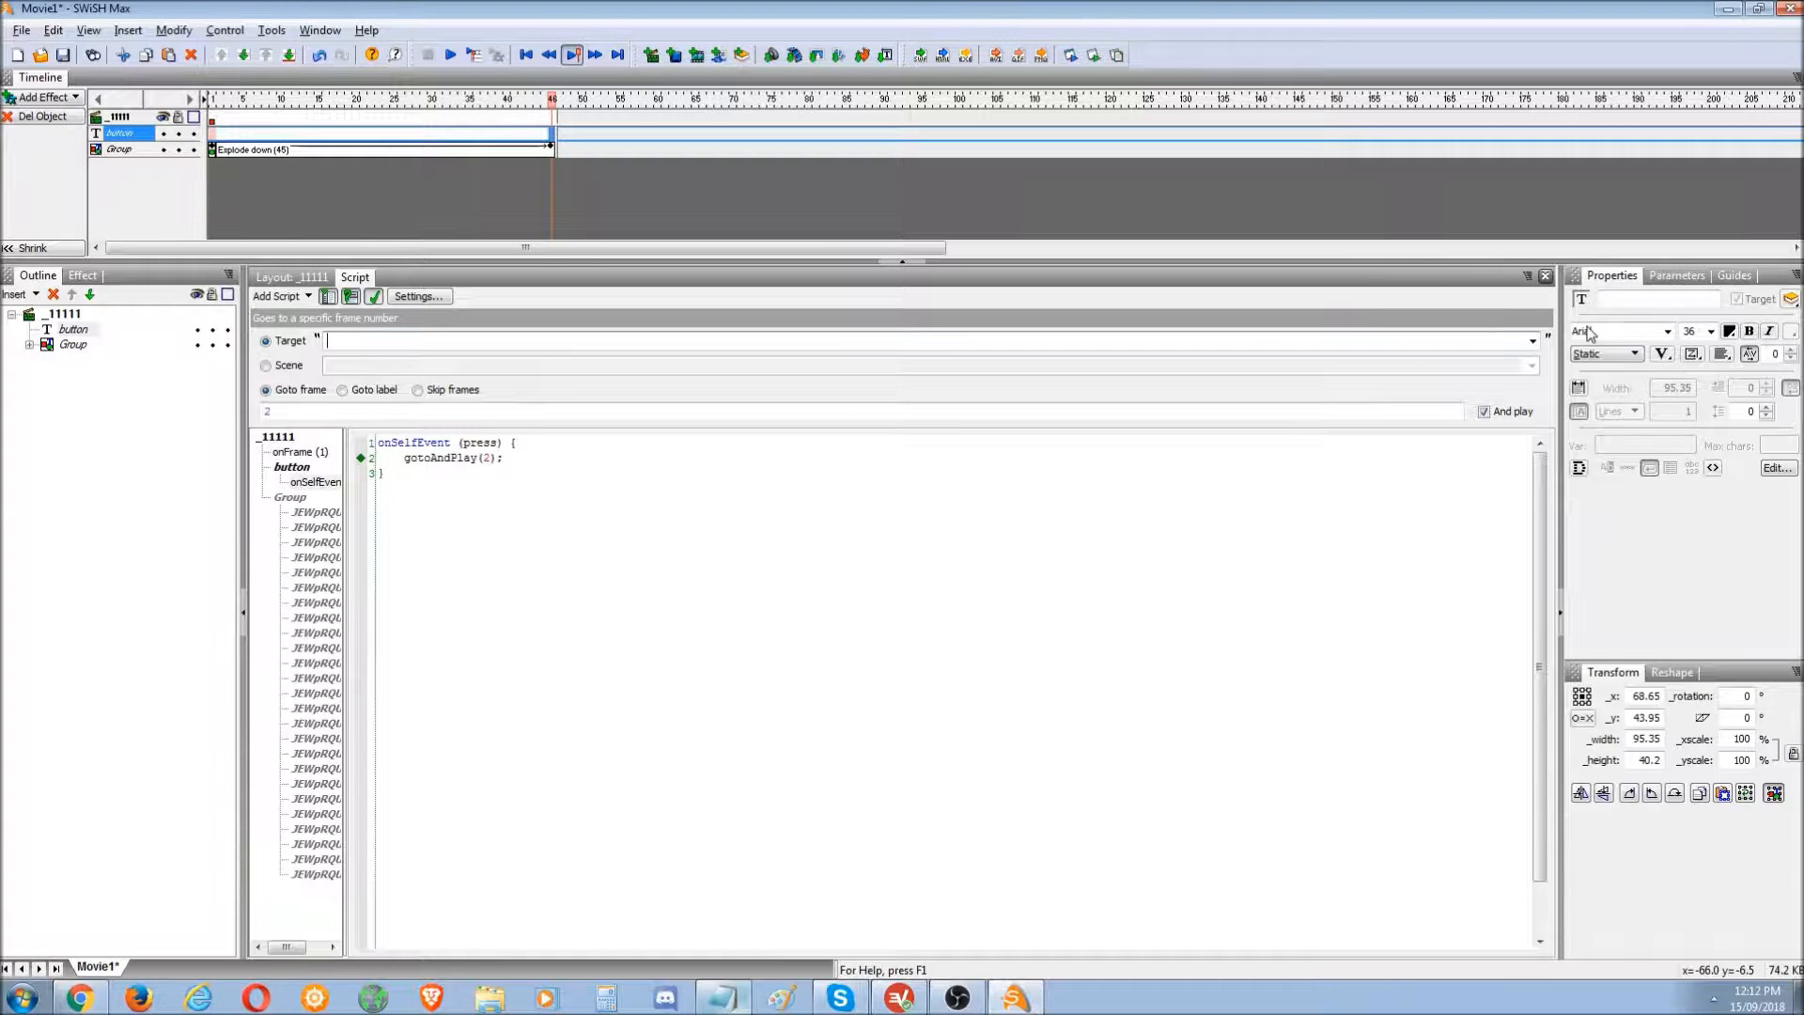
{"action": "left_click", "coordinate": [1533, 342]}
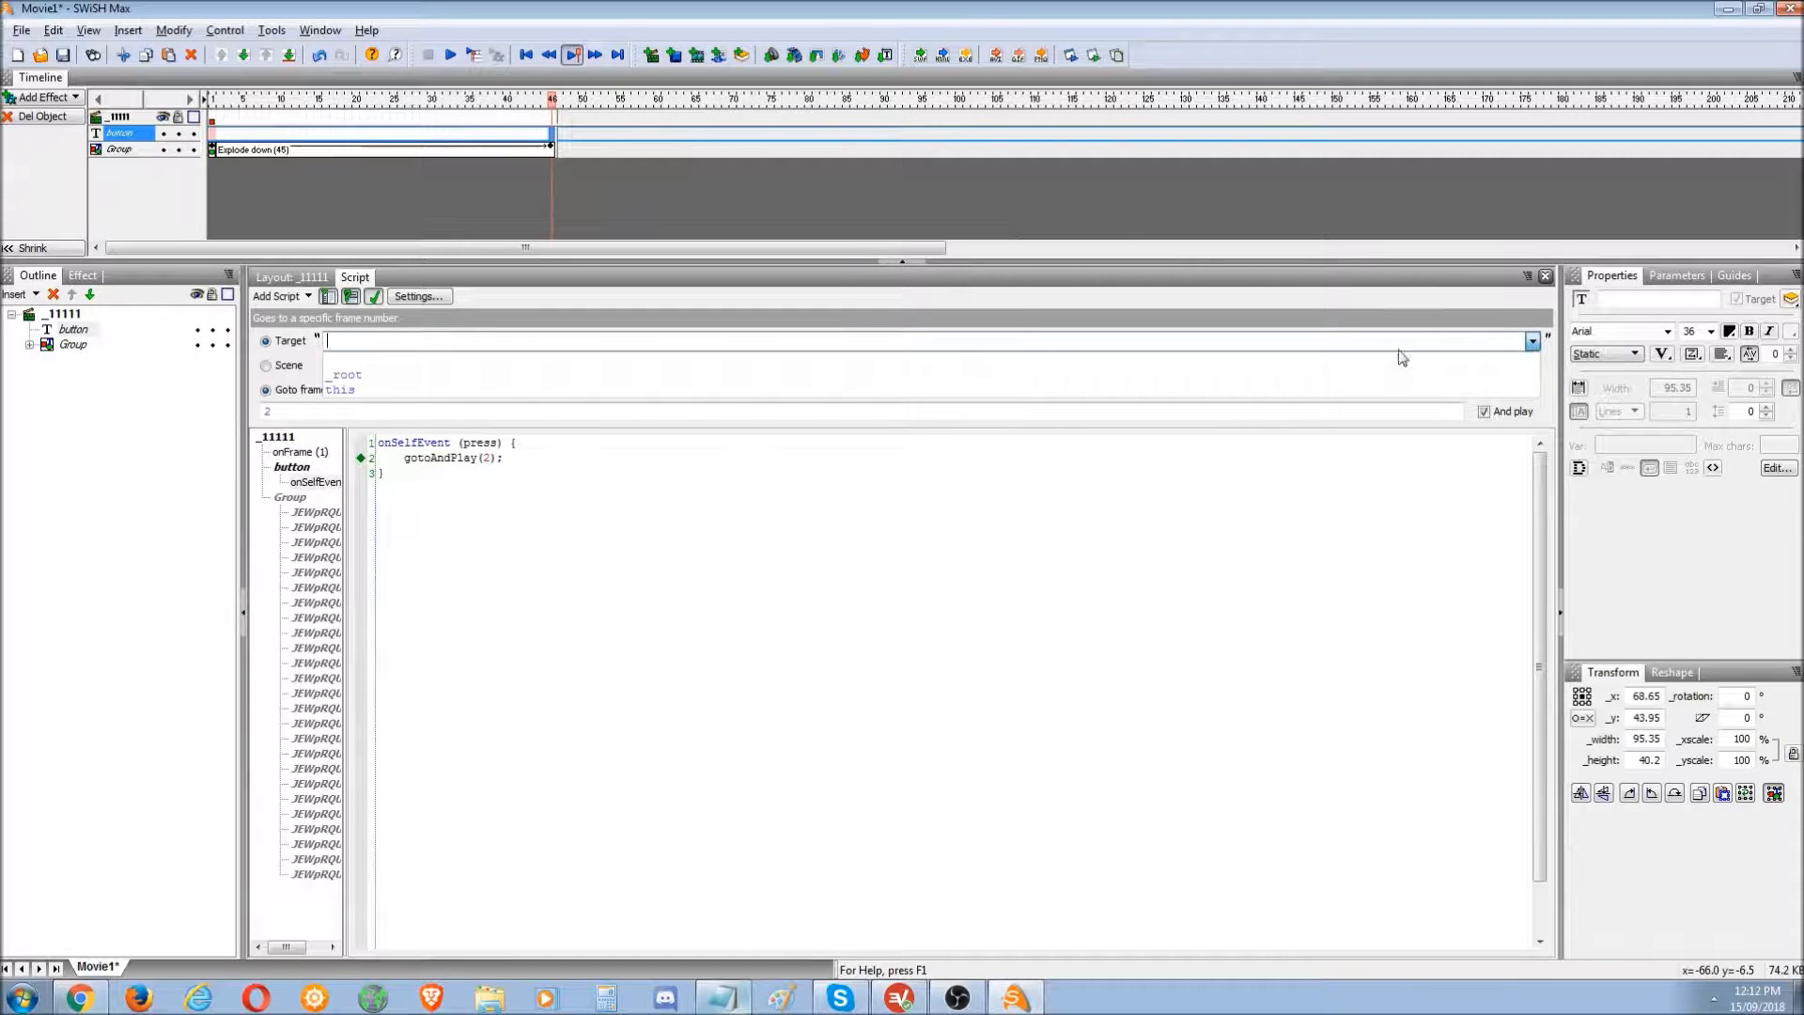
{"action": "left_click", "coordinate": [1295, 386]}
- Test the movie in the player, triggering the photo's explosion several times with the button text
{"action": "left_click", "coordinate": [1094, 56]}
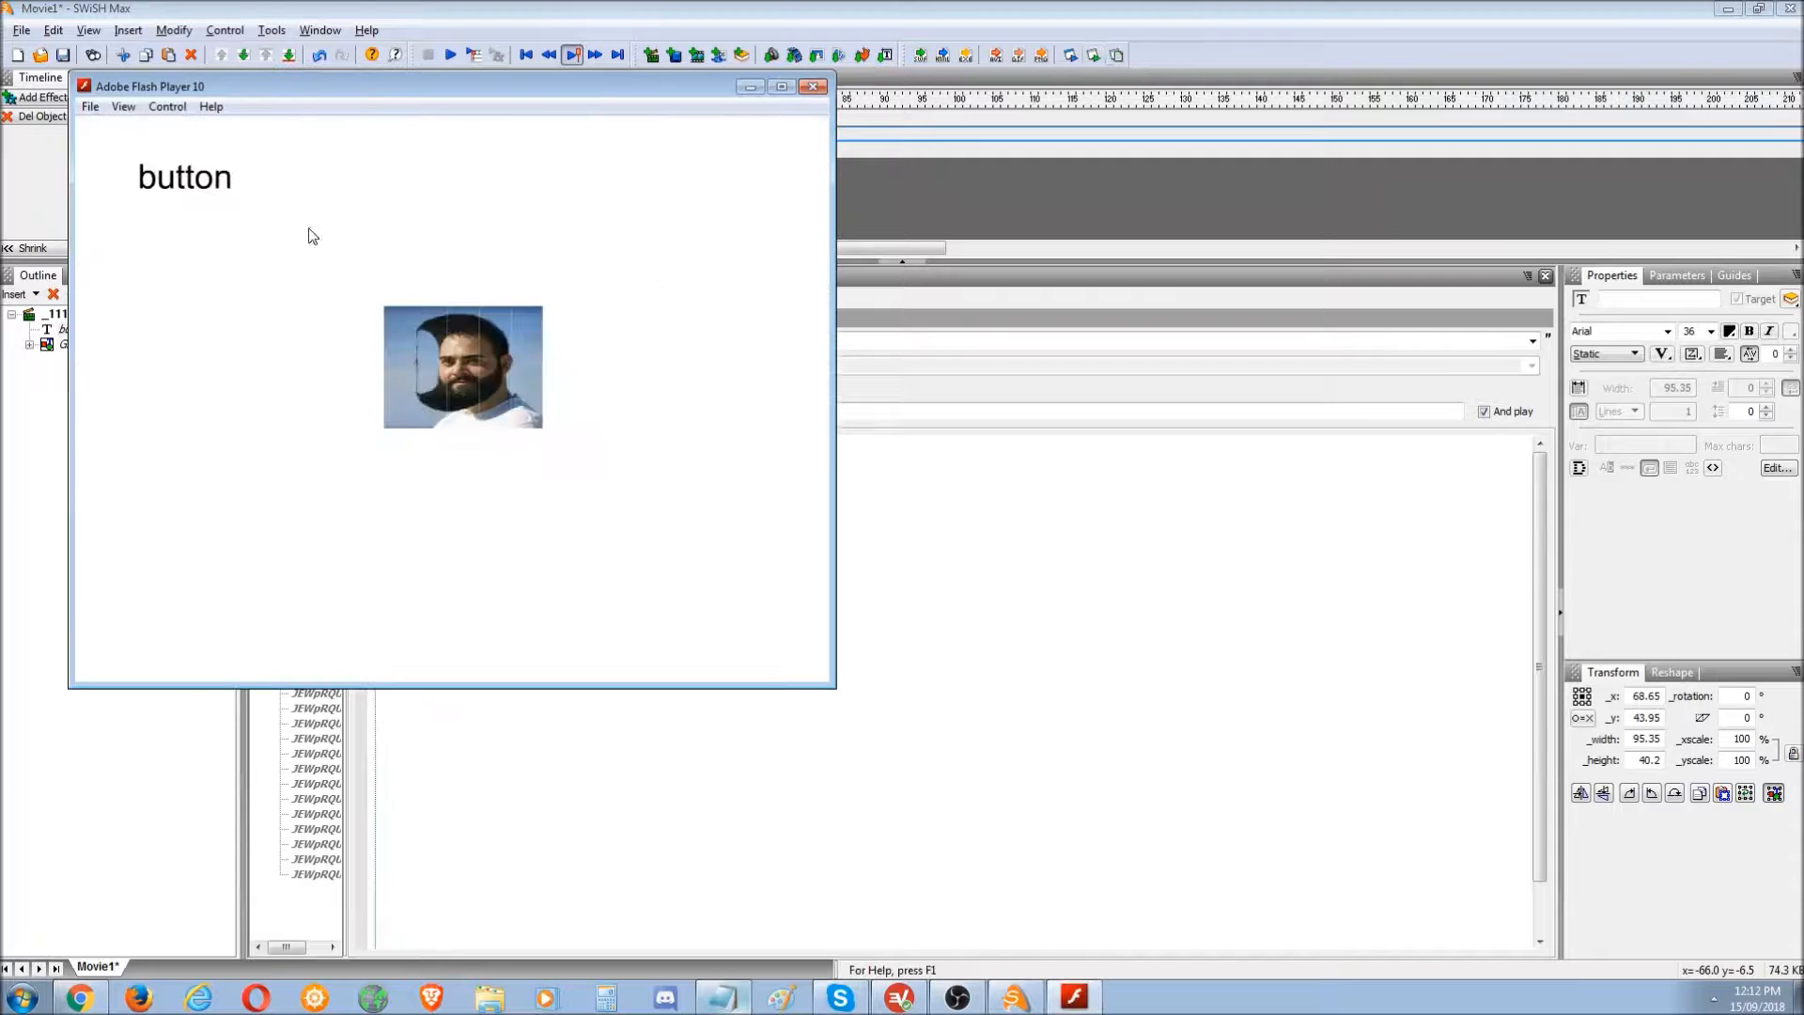
{"action": "left_click", "coordinate": [162, 180]}
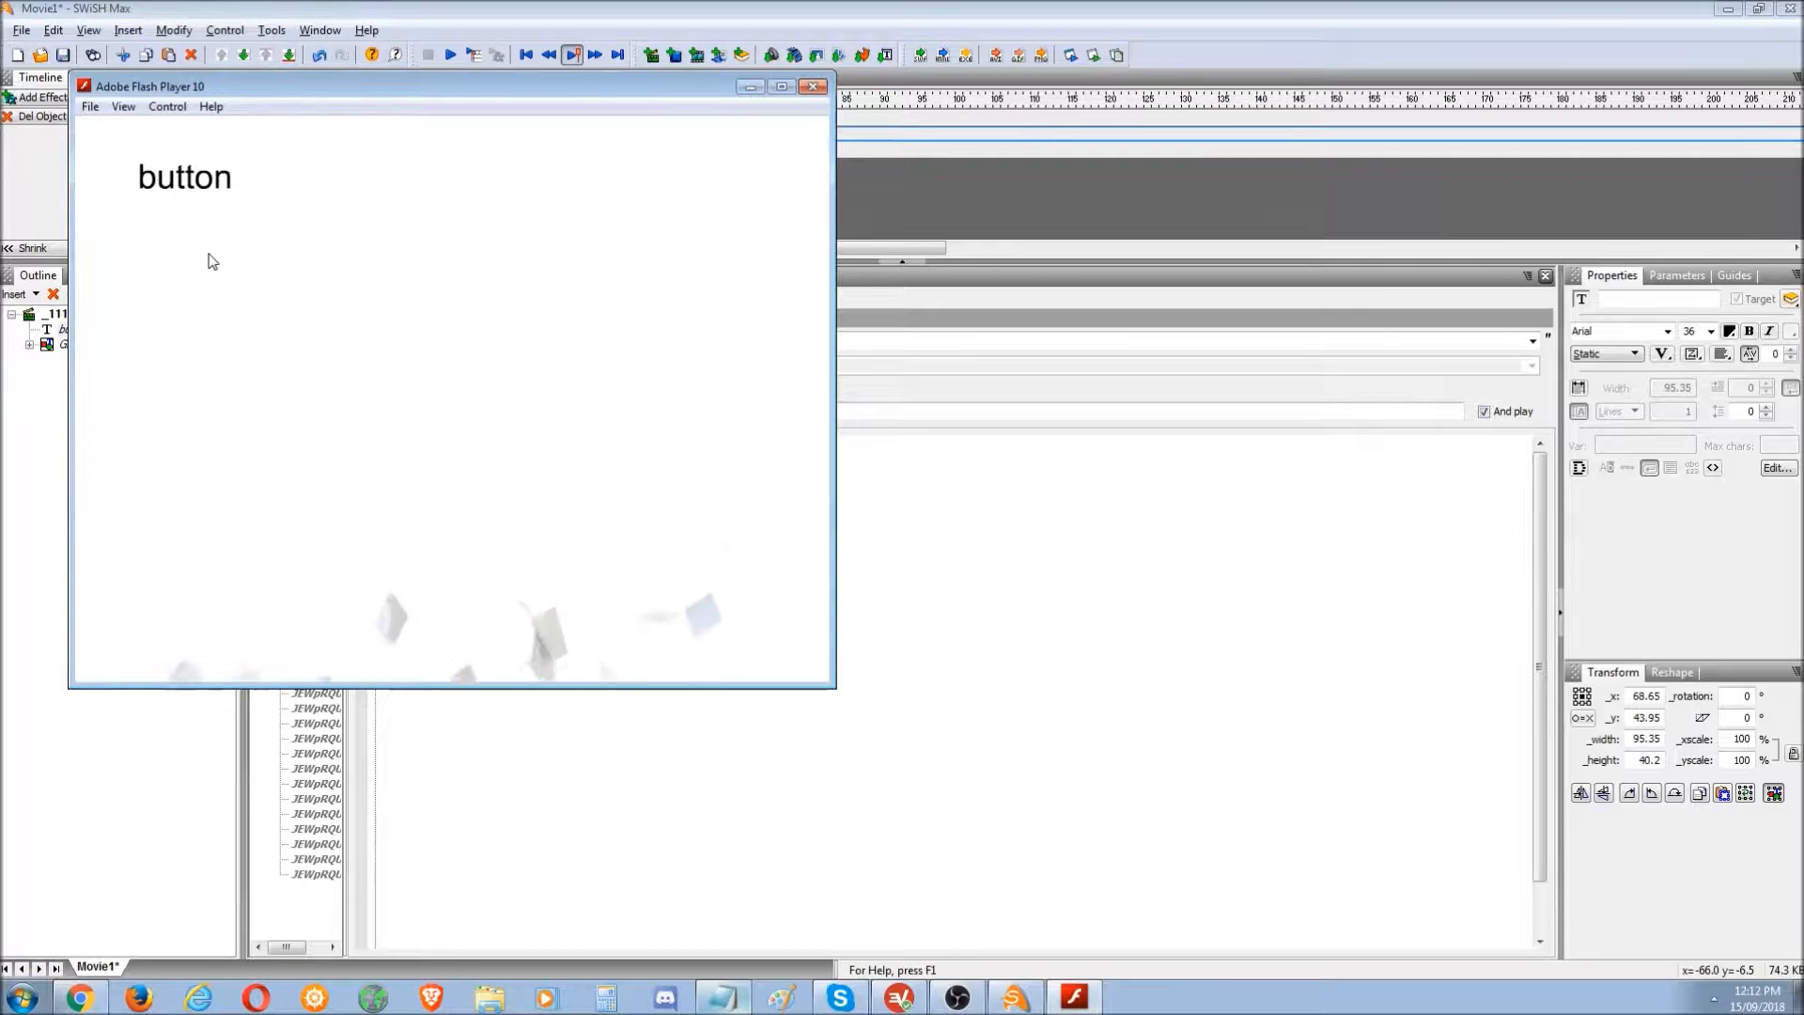
{"action": "left_click", "coordinate": [186, 187]}
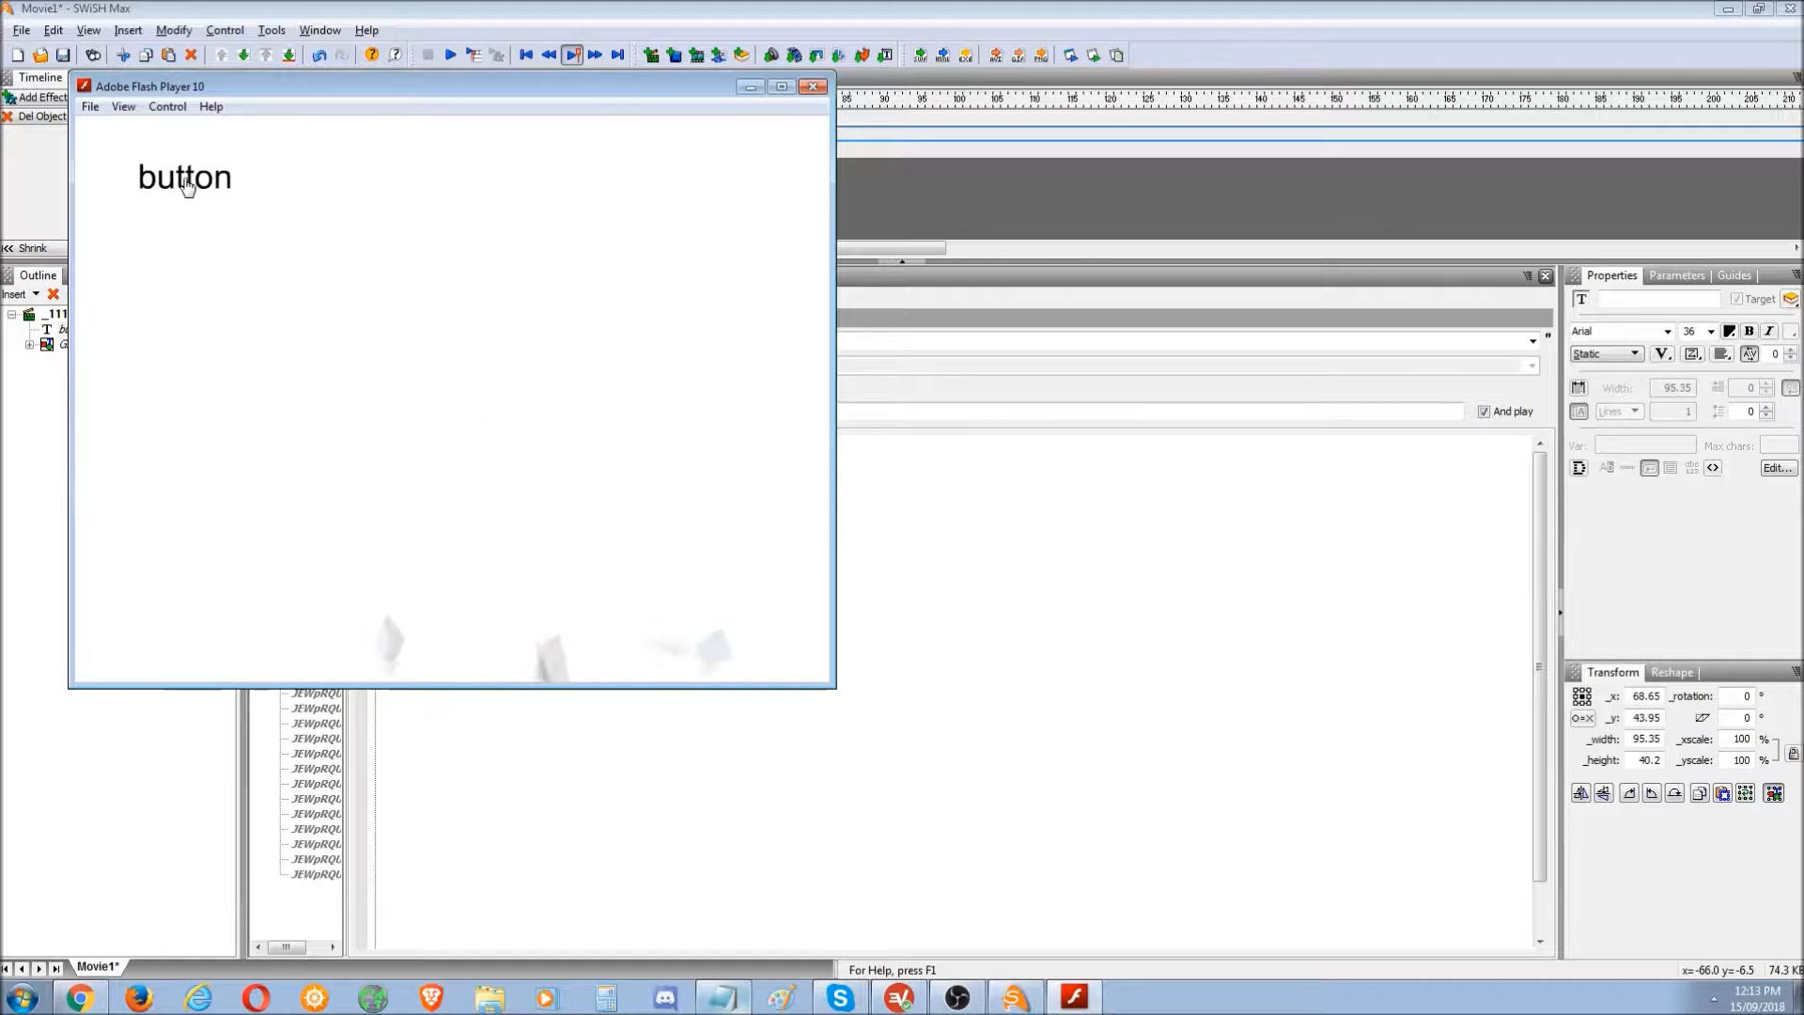
{"action": "left_click", "coordinate": [187, 187]}
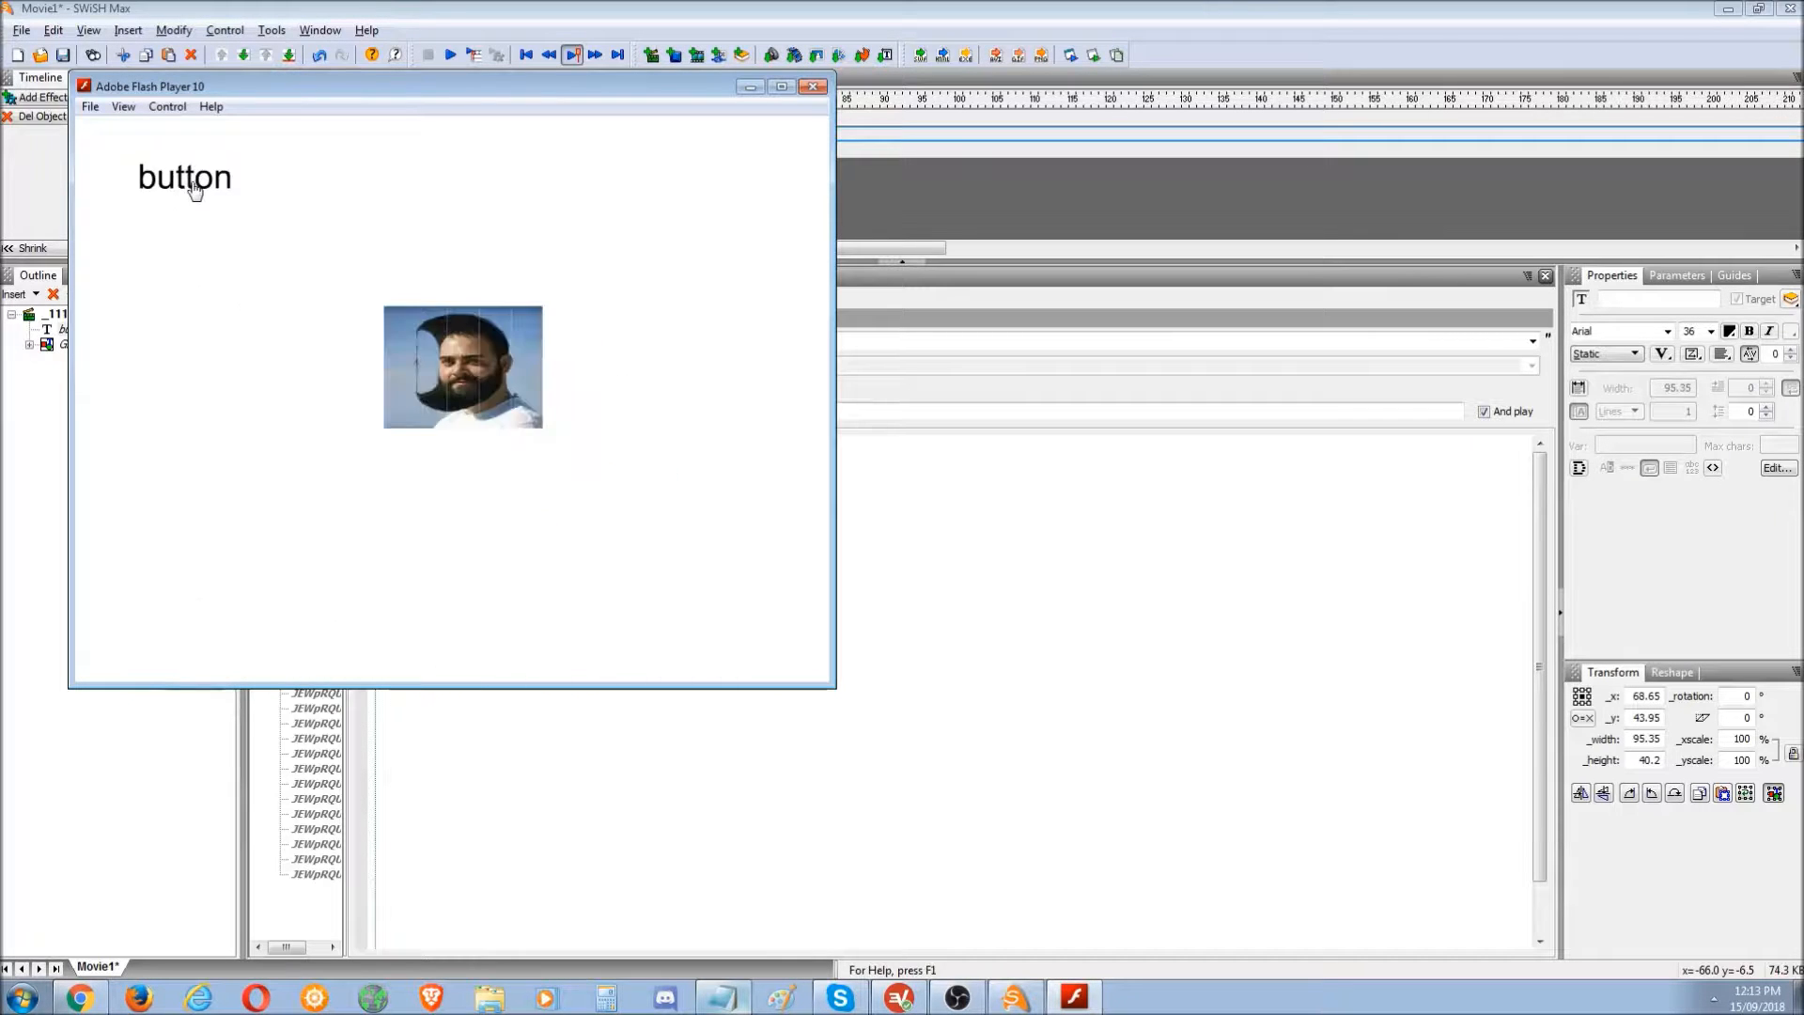
{"action": "left_click", "coordinate": [194, 191]}
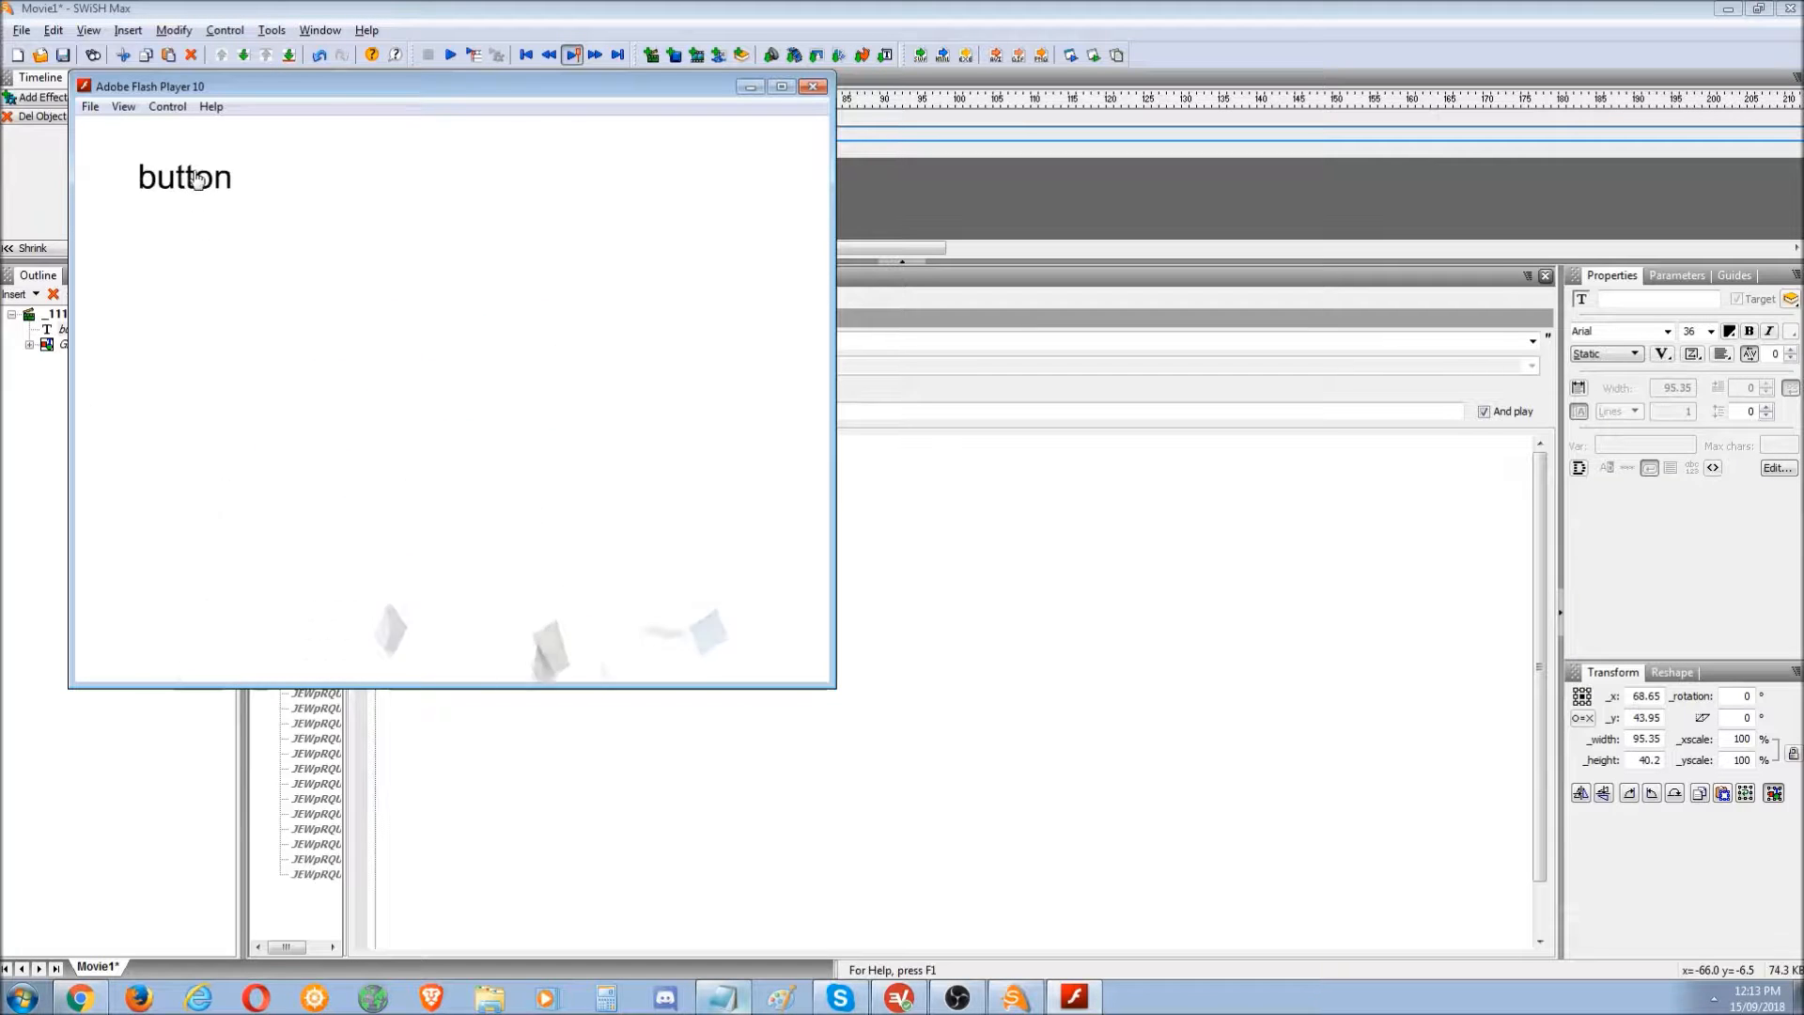
{"action": "left_click_drag", "start_coordinate": [334, 93], "coordinate": [341, 137]}
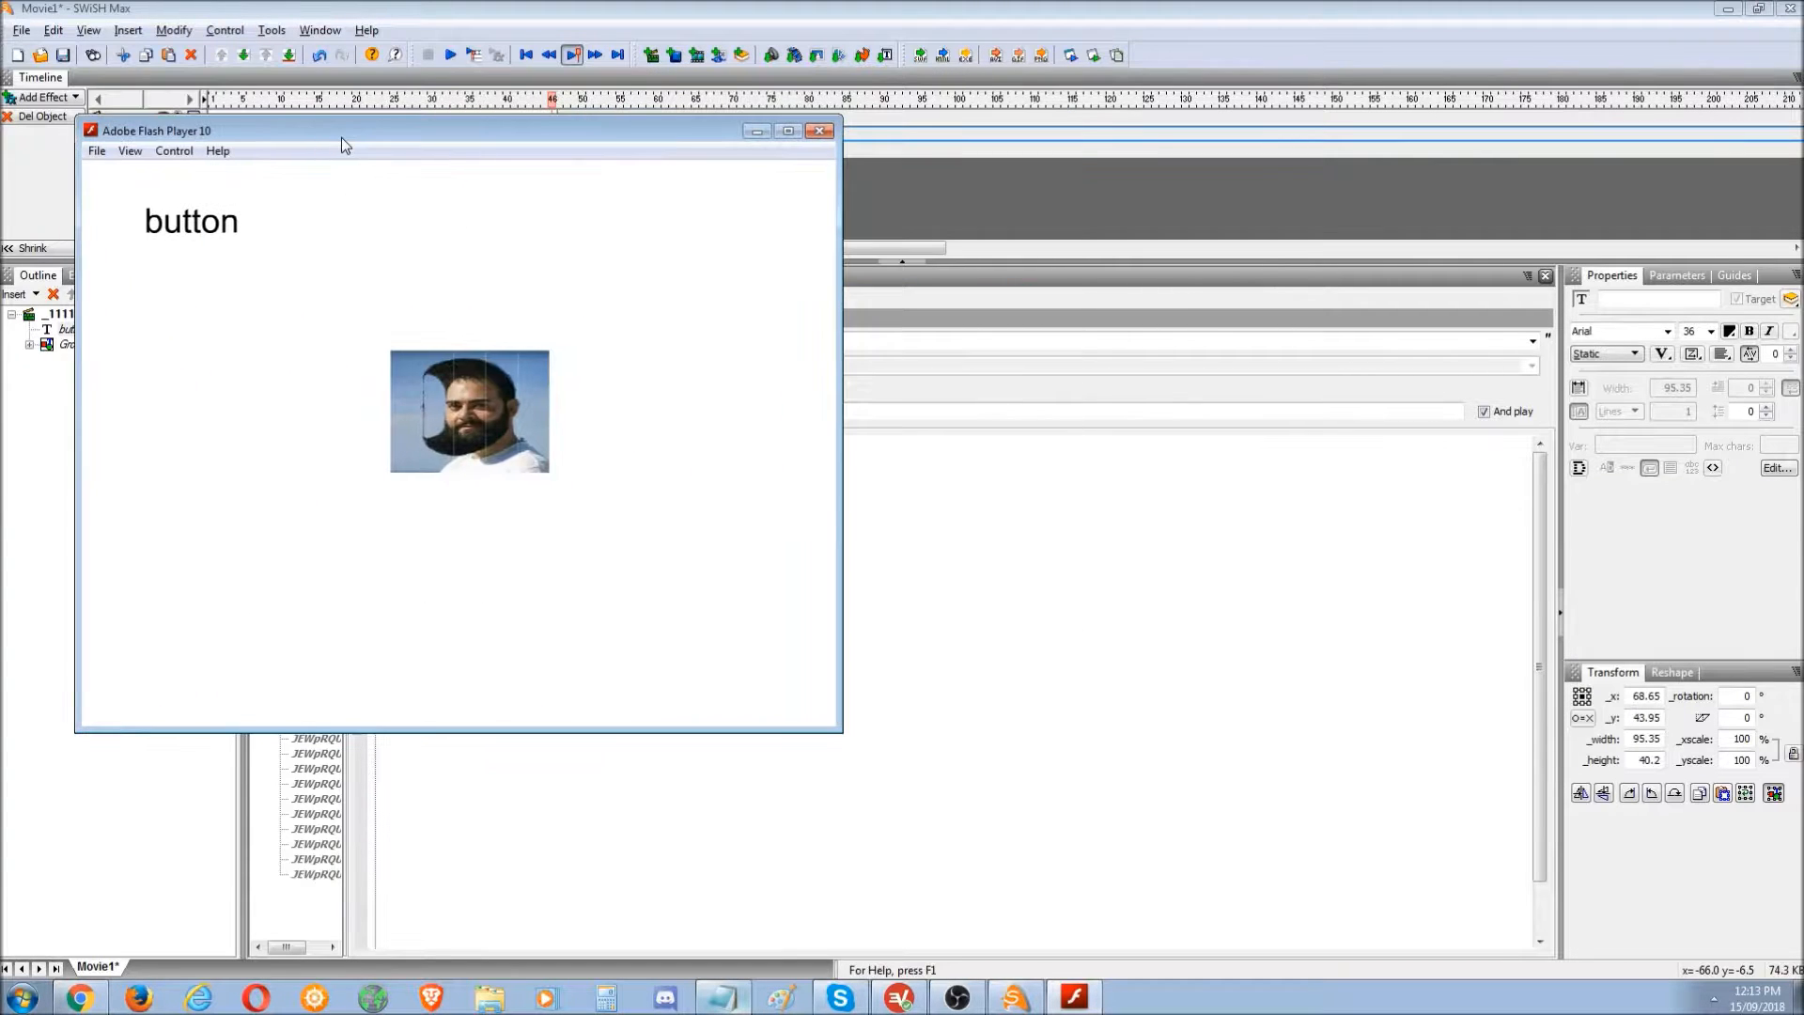
{"action": "right_click", "coordinate": [254, 406]}
{"action": "right_click", "coordinate": [224, 335]}
{"action": "left_click", "coordinate": [161, 315]}
{"action": "right_click", "coordinate": [230, 305]}
{"action": "left_click", "coordinate": [196, 268]}
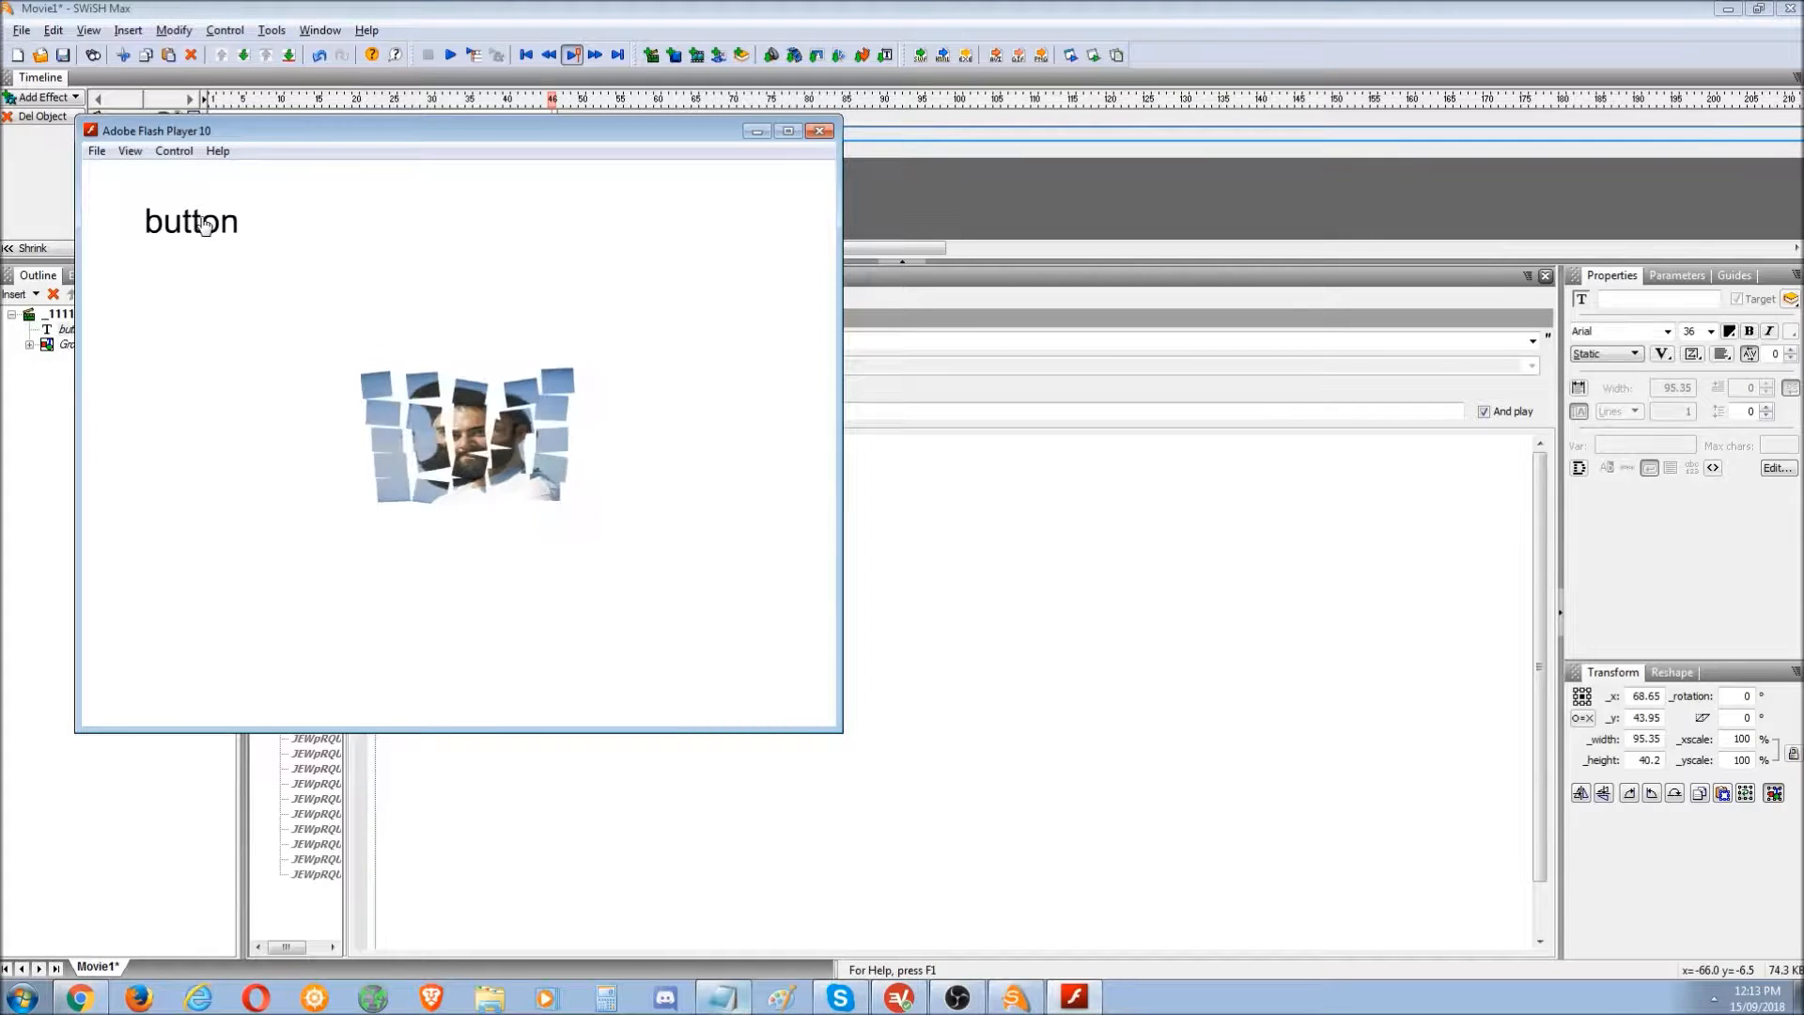
{"action": "left_click", "coordinate": [202, 242]}
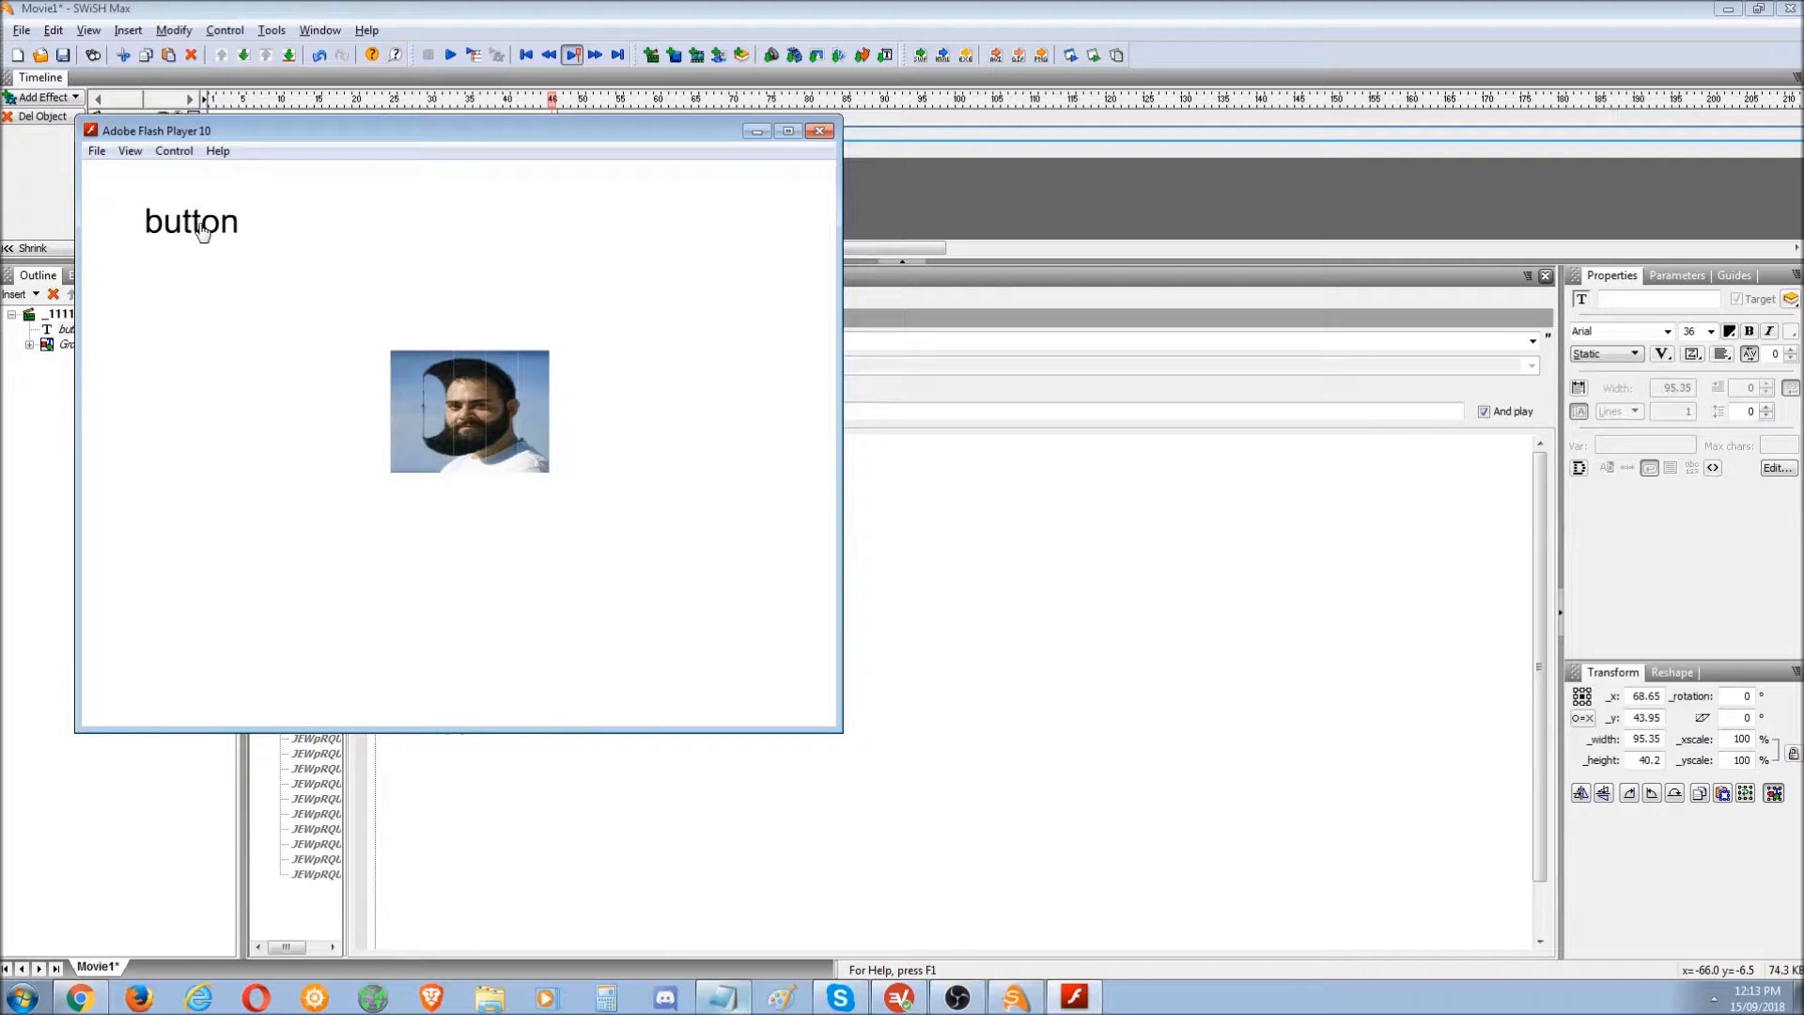
{"action": "left_click", "coordinate": [820, 131]}
- Browse the effect categories available for the group just after its Explode down effect
{"action": "left_click", "coordinate": [291, 280]}
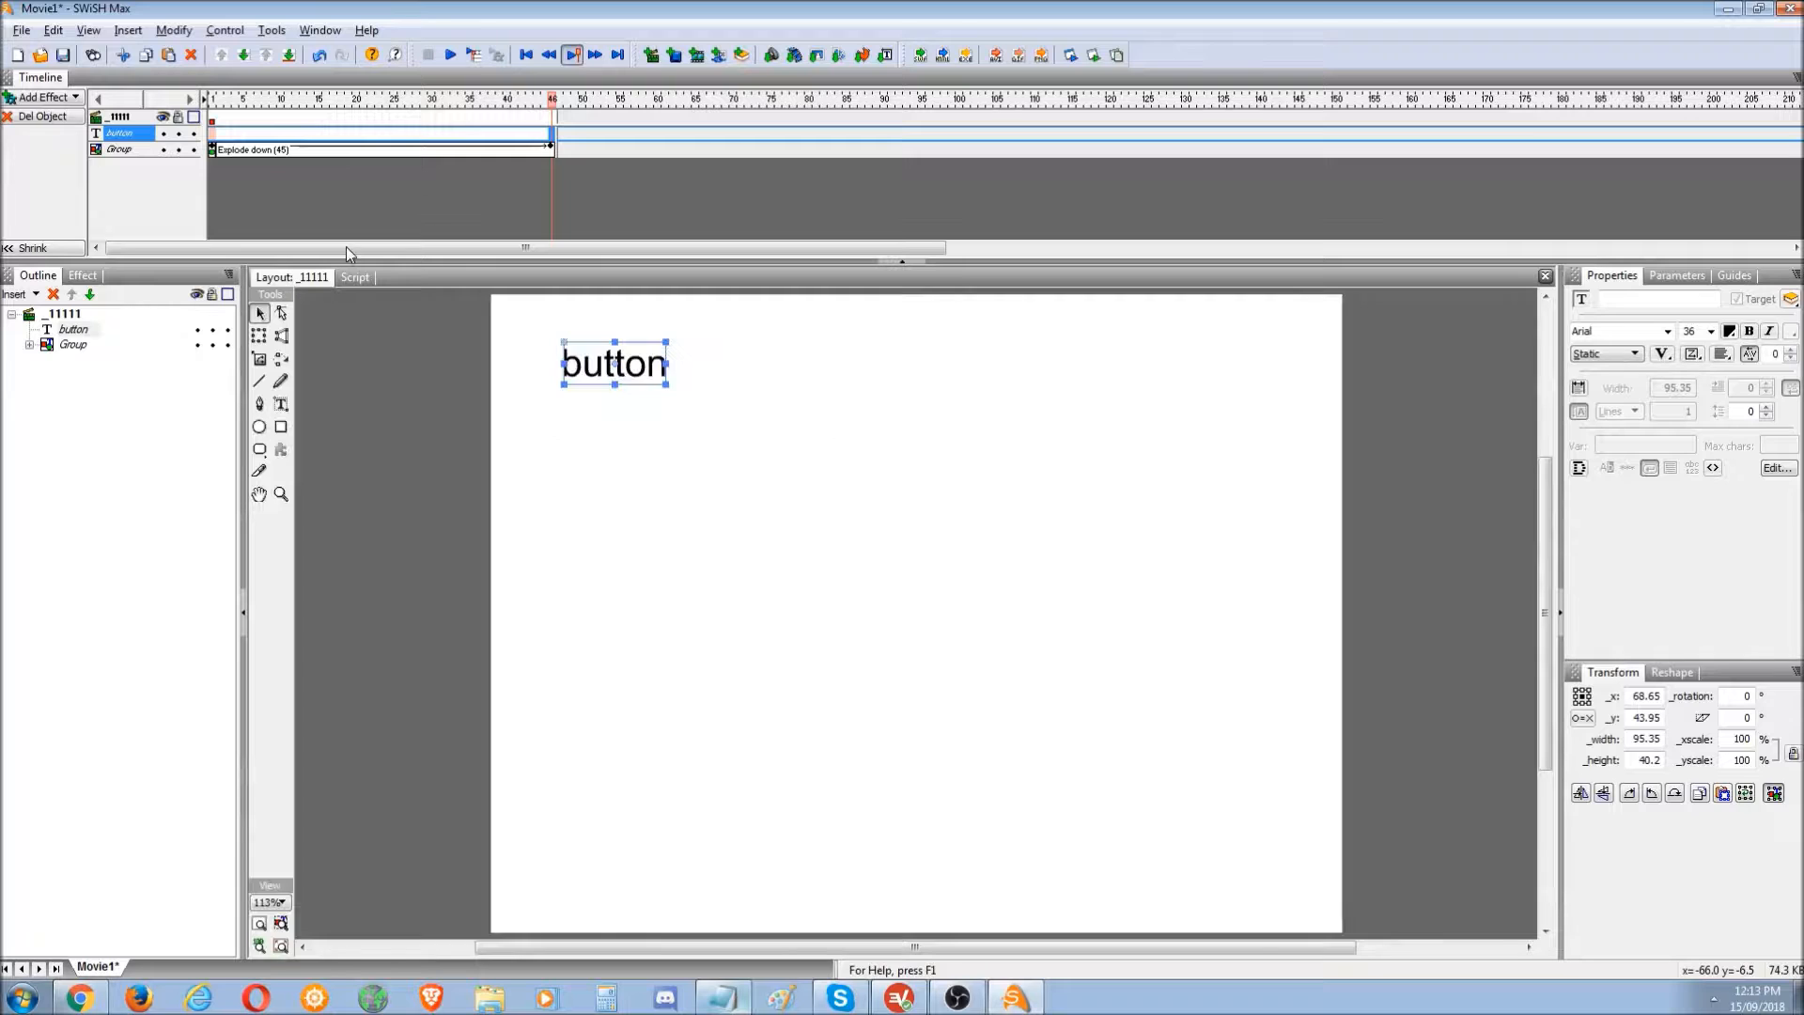
{"action": "left_click", "coordinate": [576, 151]}
{"action": "right_click", "coordinate": [575, 151]}
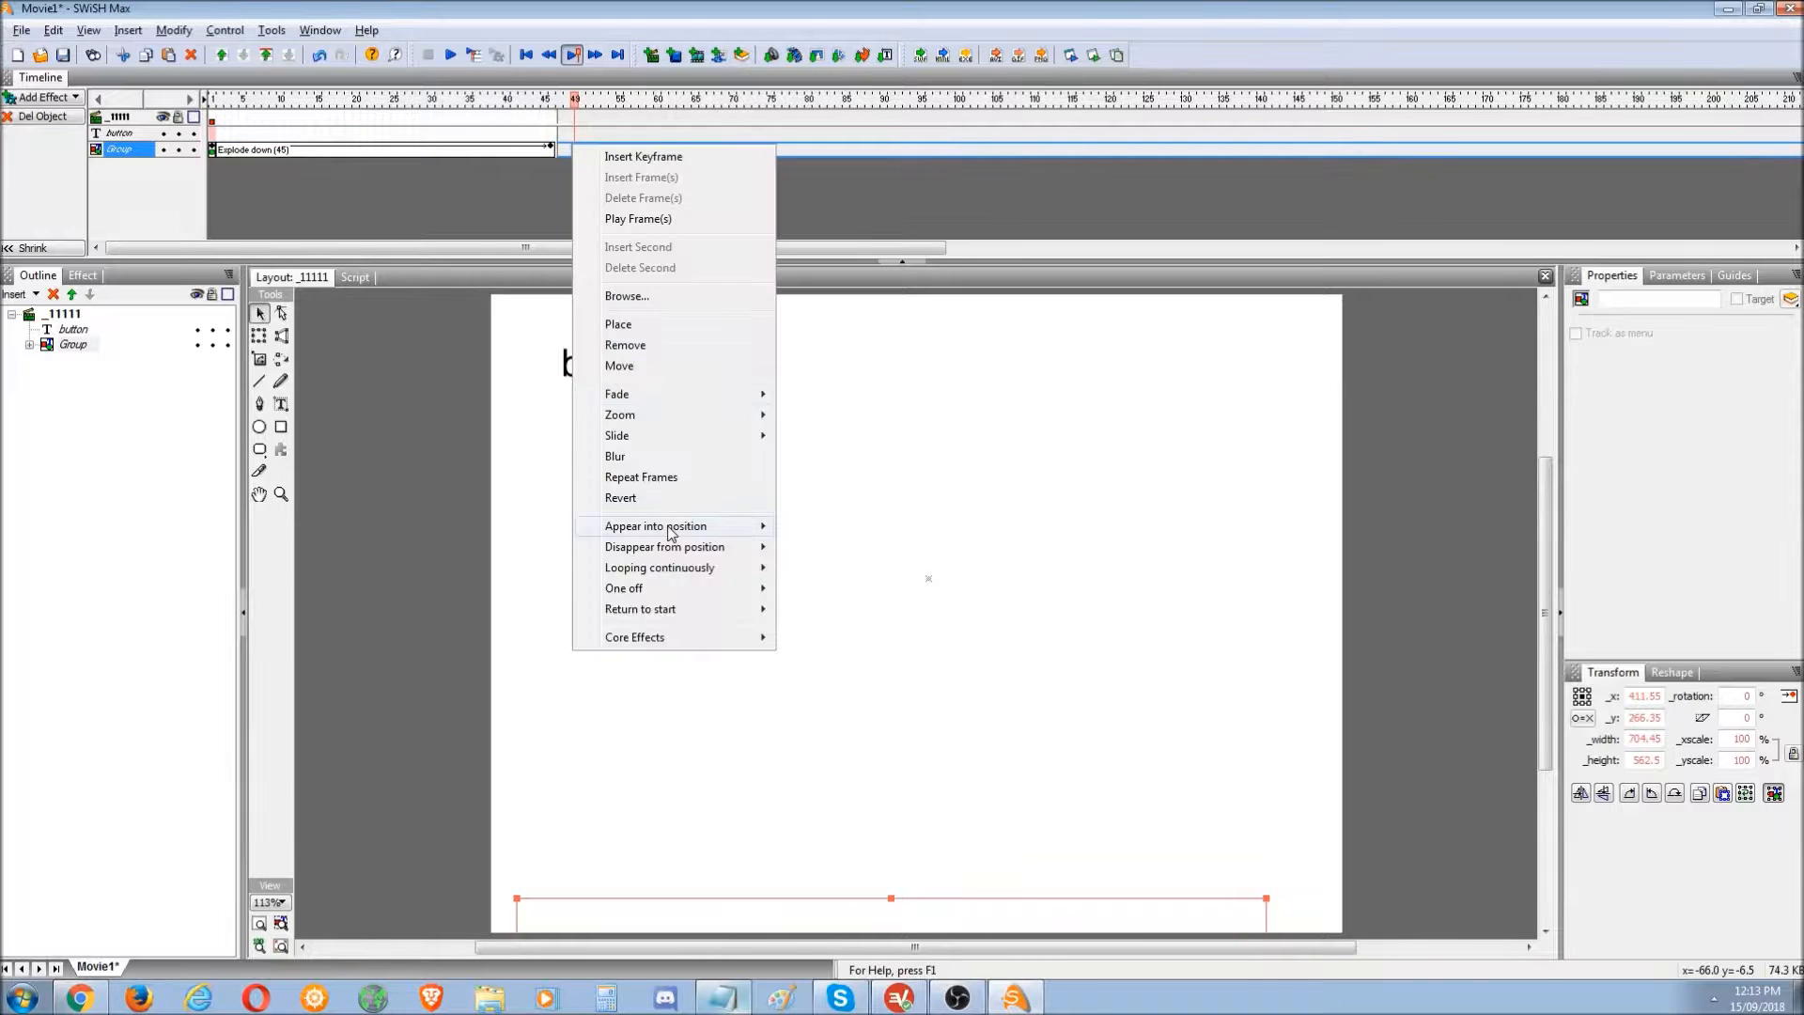
{"action": "mouse_move", "coordinate": [678, 551]}
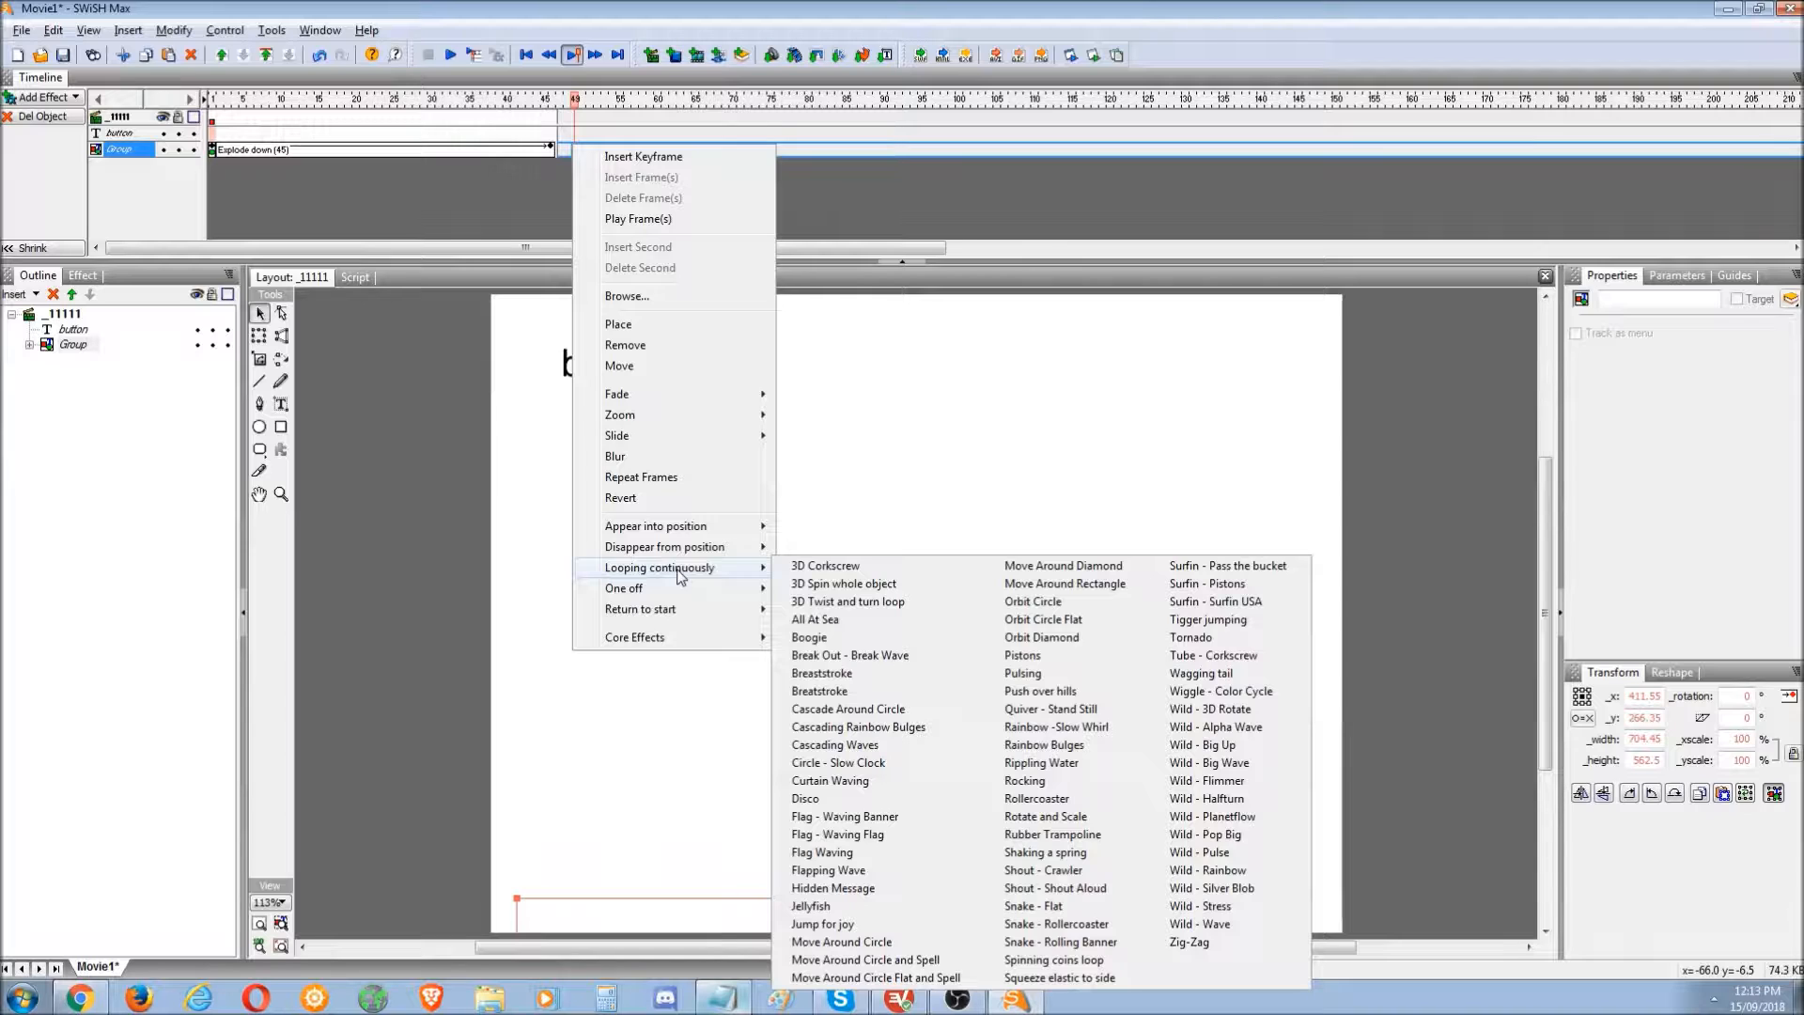
- Switch to the Notepad list of scripting topics and review the topics covered, the combination topic and the advanced code topic
{"action": "left_click", "coordinate": [723, 998]}
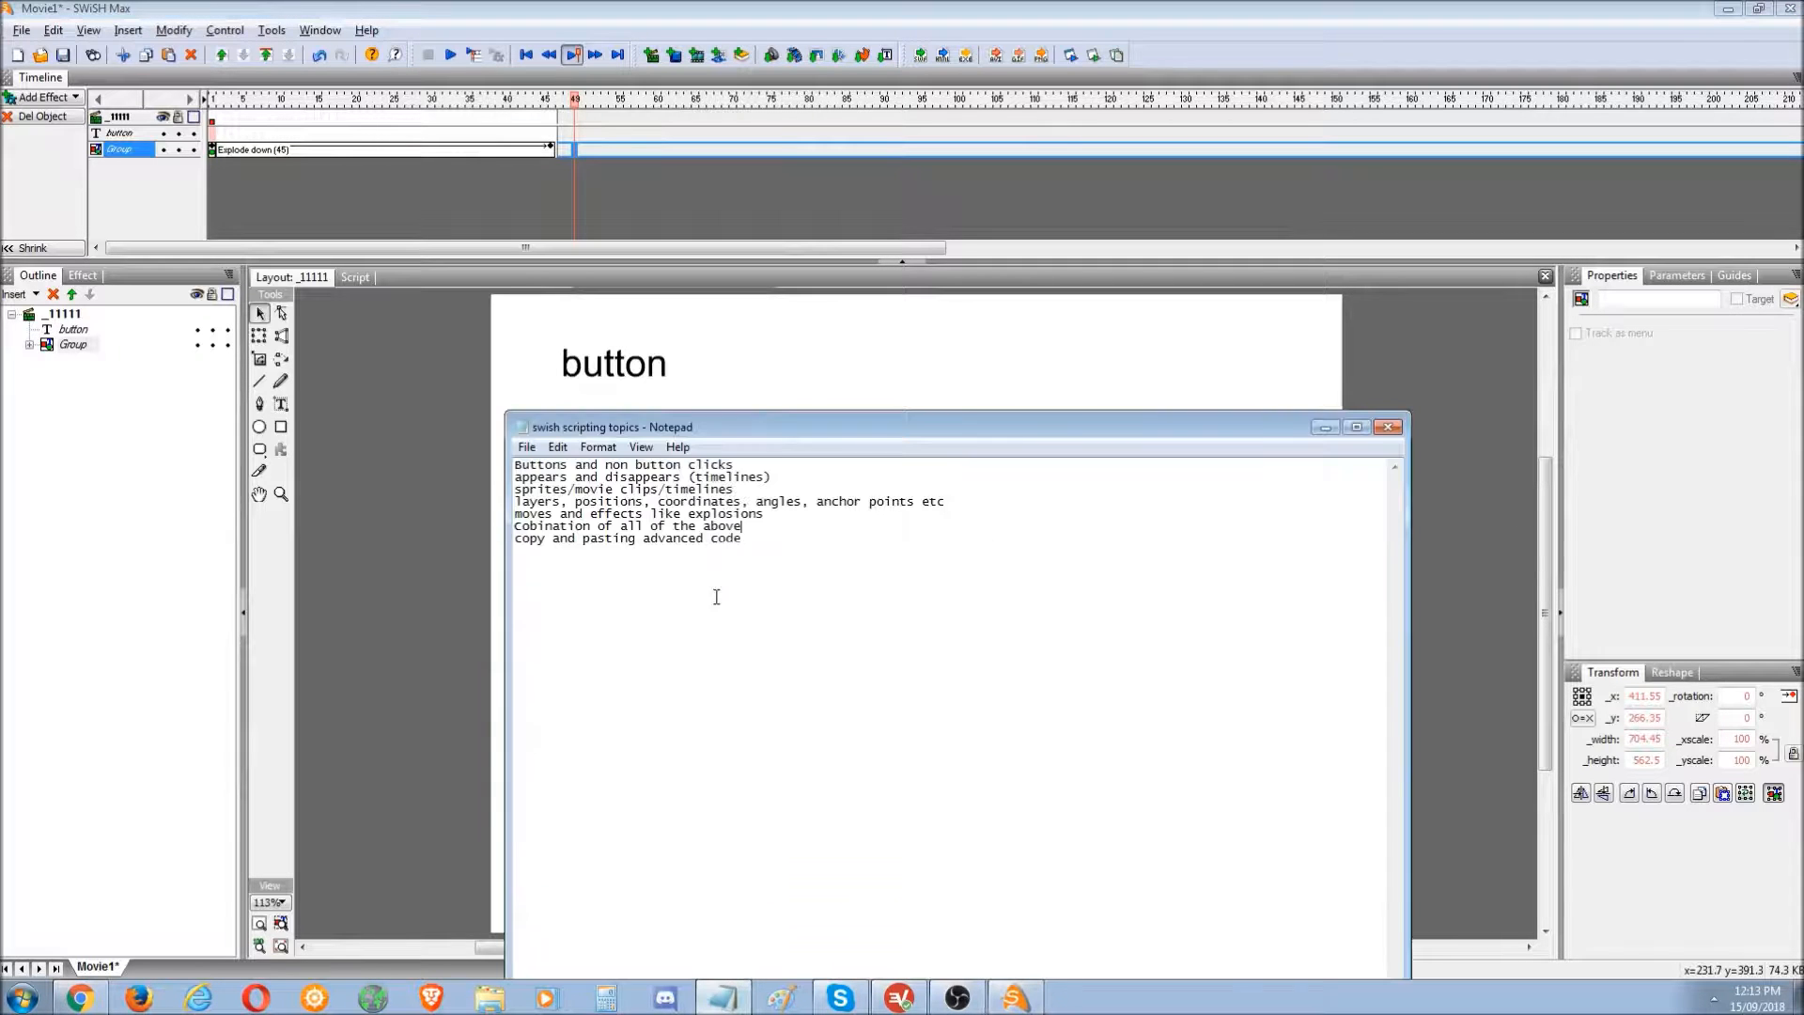
{"action": "left_click_drag", "start_coordinate": [779, 514], "coordinate": [514, 514]}
{"action": "left_click", "coordinate": [769, 532]}
{"action": "left_click_drag", "start_coordinate": [773, 525], "coordinate": [515, 464]}
{"action": "left_click", "coordinate": [884, 697]}
{"action": "left_click_drag", "start_coordinate": [759, 529], "coordinate": [515, 465]}
{"action": "left_click", "coordinate": [813, 573]}
{"action": "left_click_drag", "start_coordinate": [825, 552], "coordinate": [494, 561]}
{"action": "left_click", "coordinate": [823, 620]}
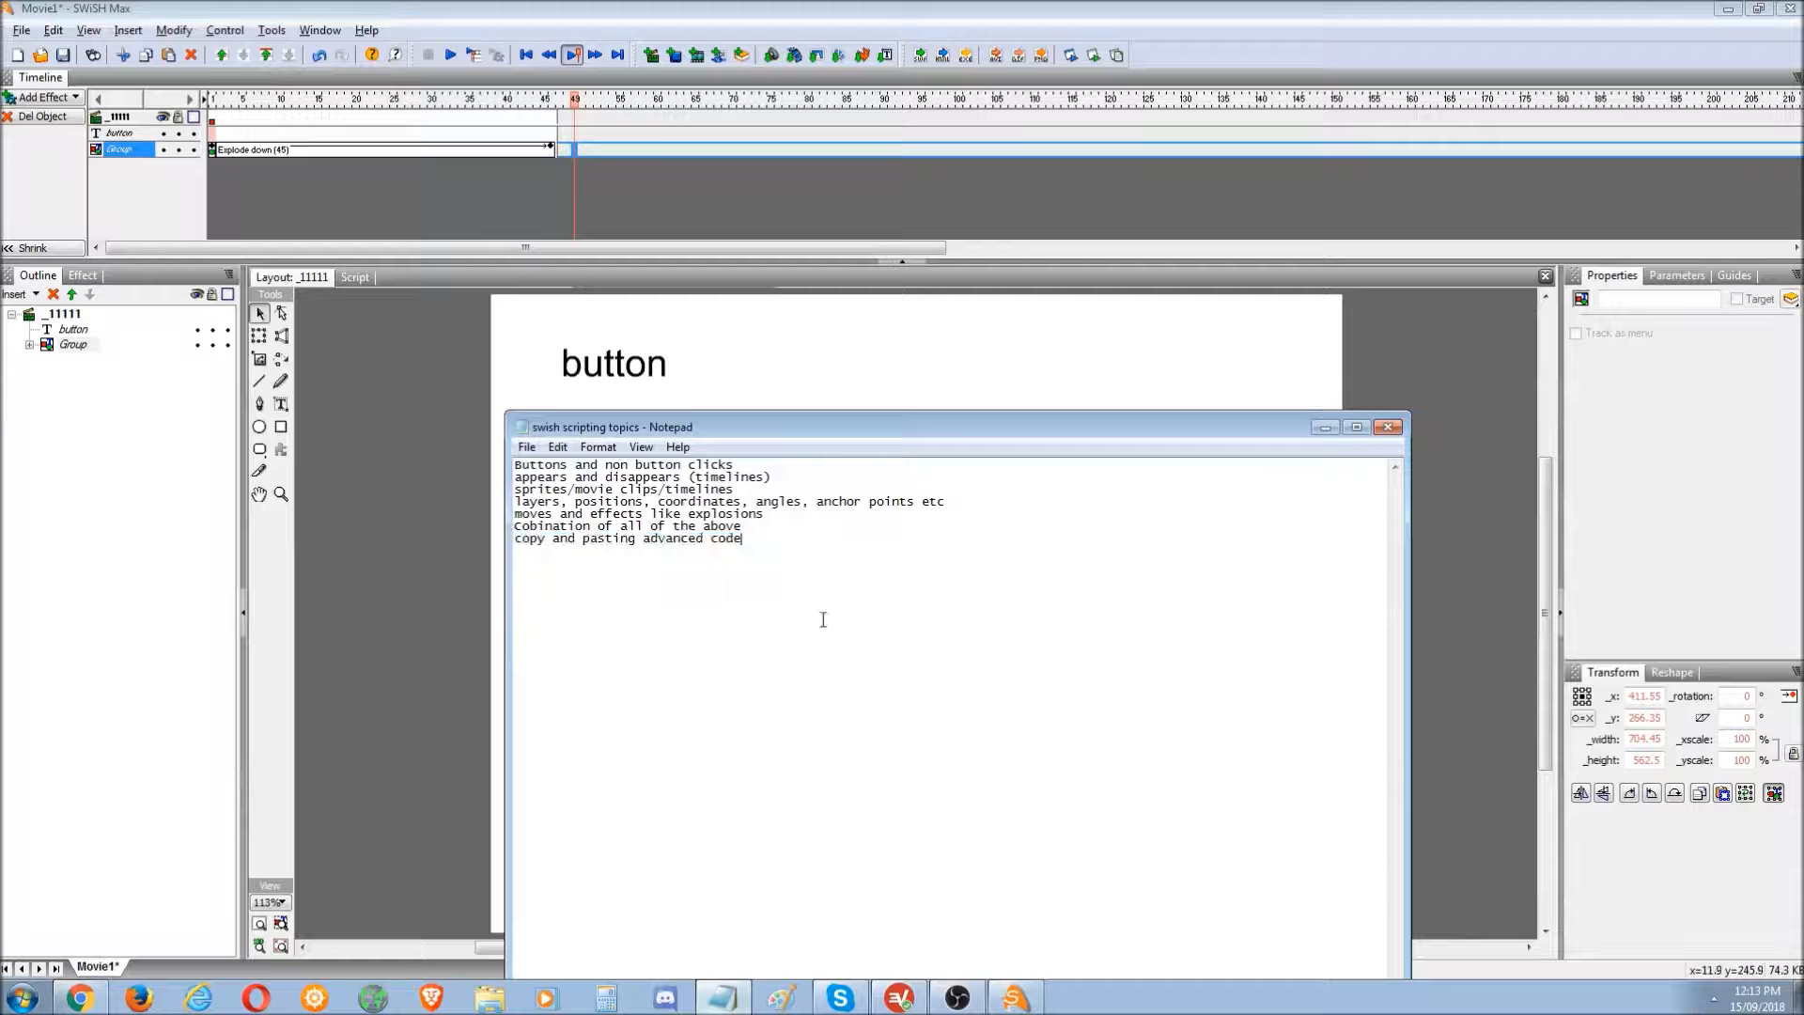
- Delete the button text and the photo group from the scene and ready the Rectangle tool
{"action": "left_click", "coordinate": [291, 429]}
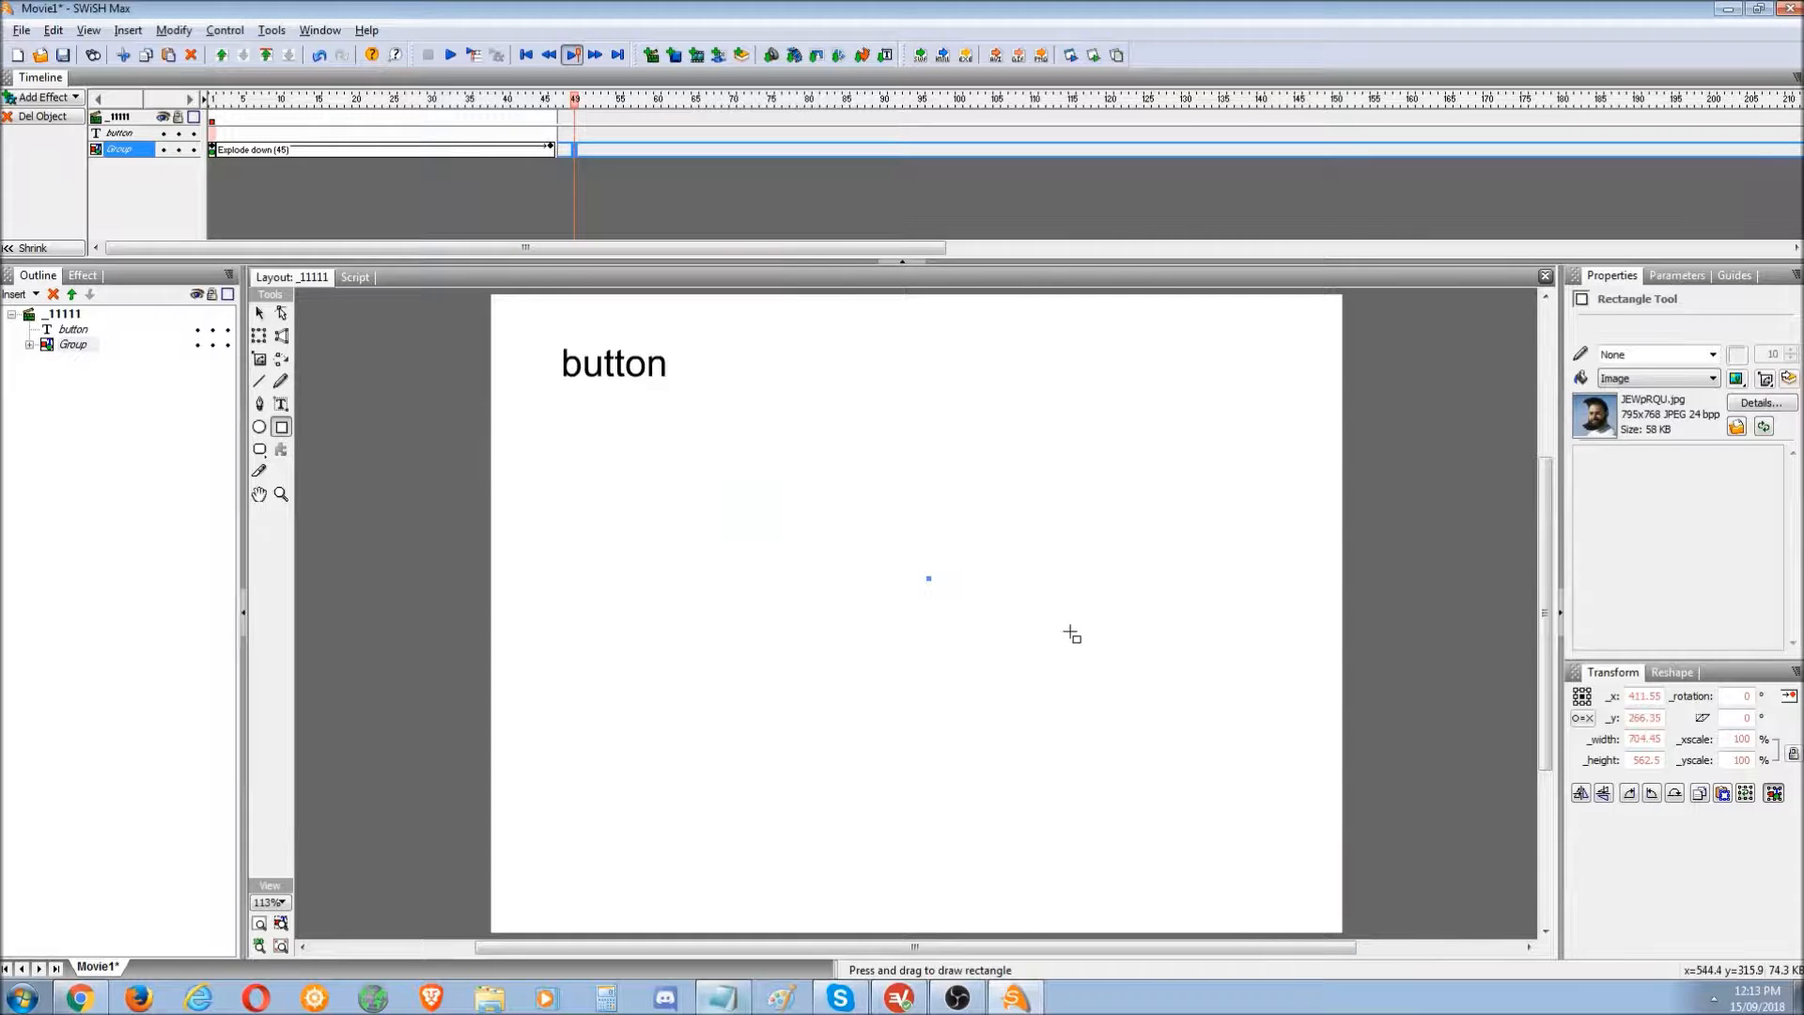
{"action": "left_click", "coordinate": [72, 332]}
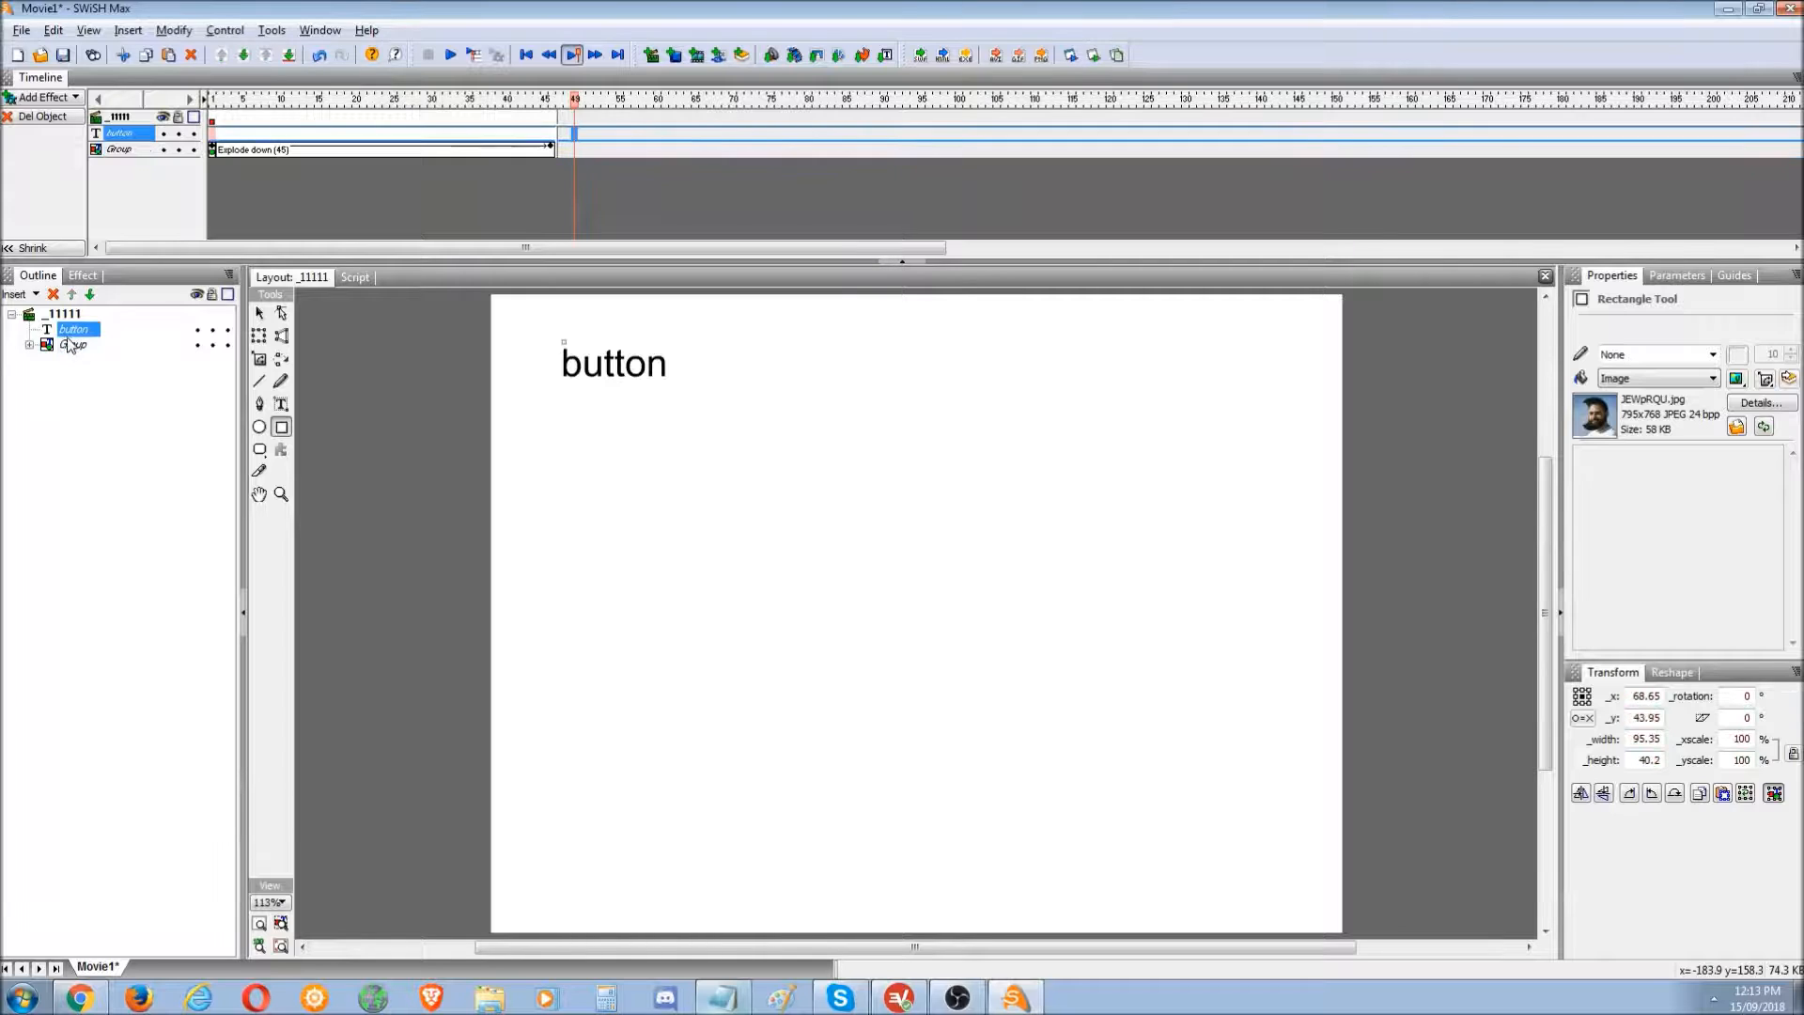
{"action": "left_click", "coordinate": [74, 345], "text": "ctrl"}
{"action": "key", "text": "Delete"}
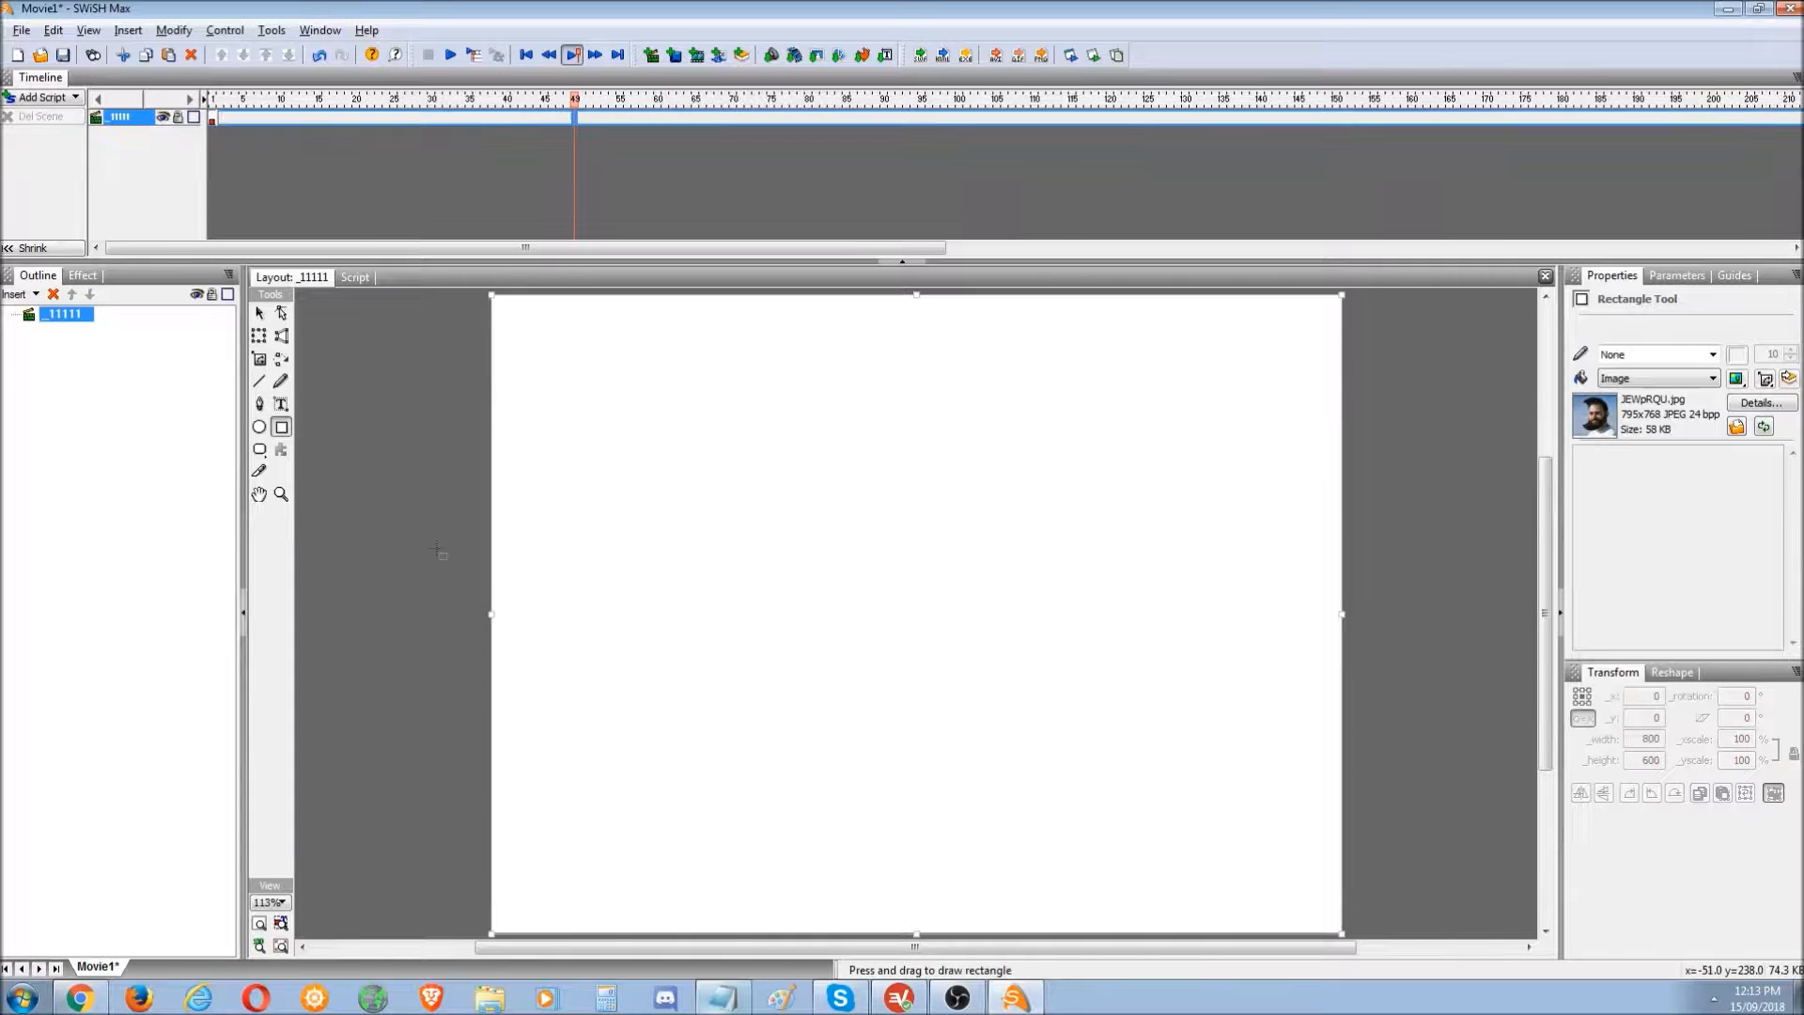
- Draw a rectangle about 90 by 101 pixels right of the stage's centre and give it a solid green fill
{"action": "left_click_drag", "start_coordinate": [1102, 593], "coordinate": [1198, 699]}
{"action": "left_click", "coordinate": [1659, 378]}
{"action": "left_click", "coordinate": [1654, 407]}
{"action": "left_click", "coordinate": [261, 314]}
{"action": "left_click_drag", "start_coordinate": [1120, 604], "coordinate": [1122, 613]}
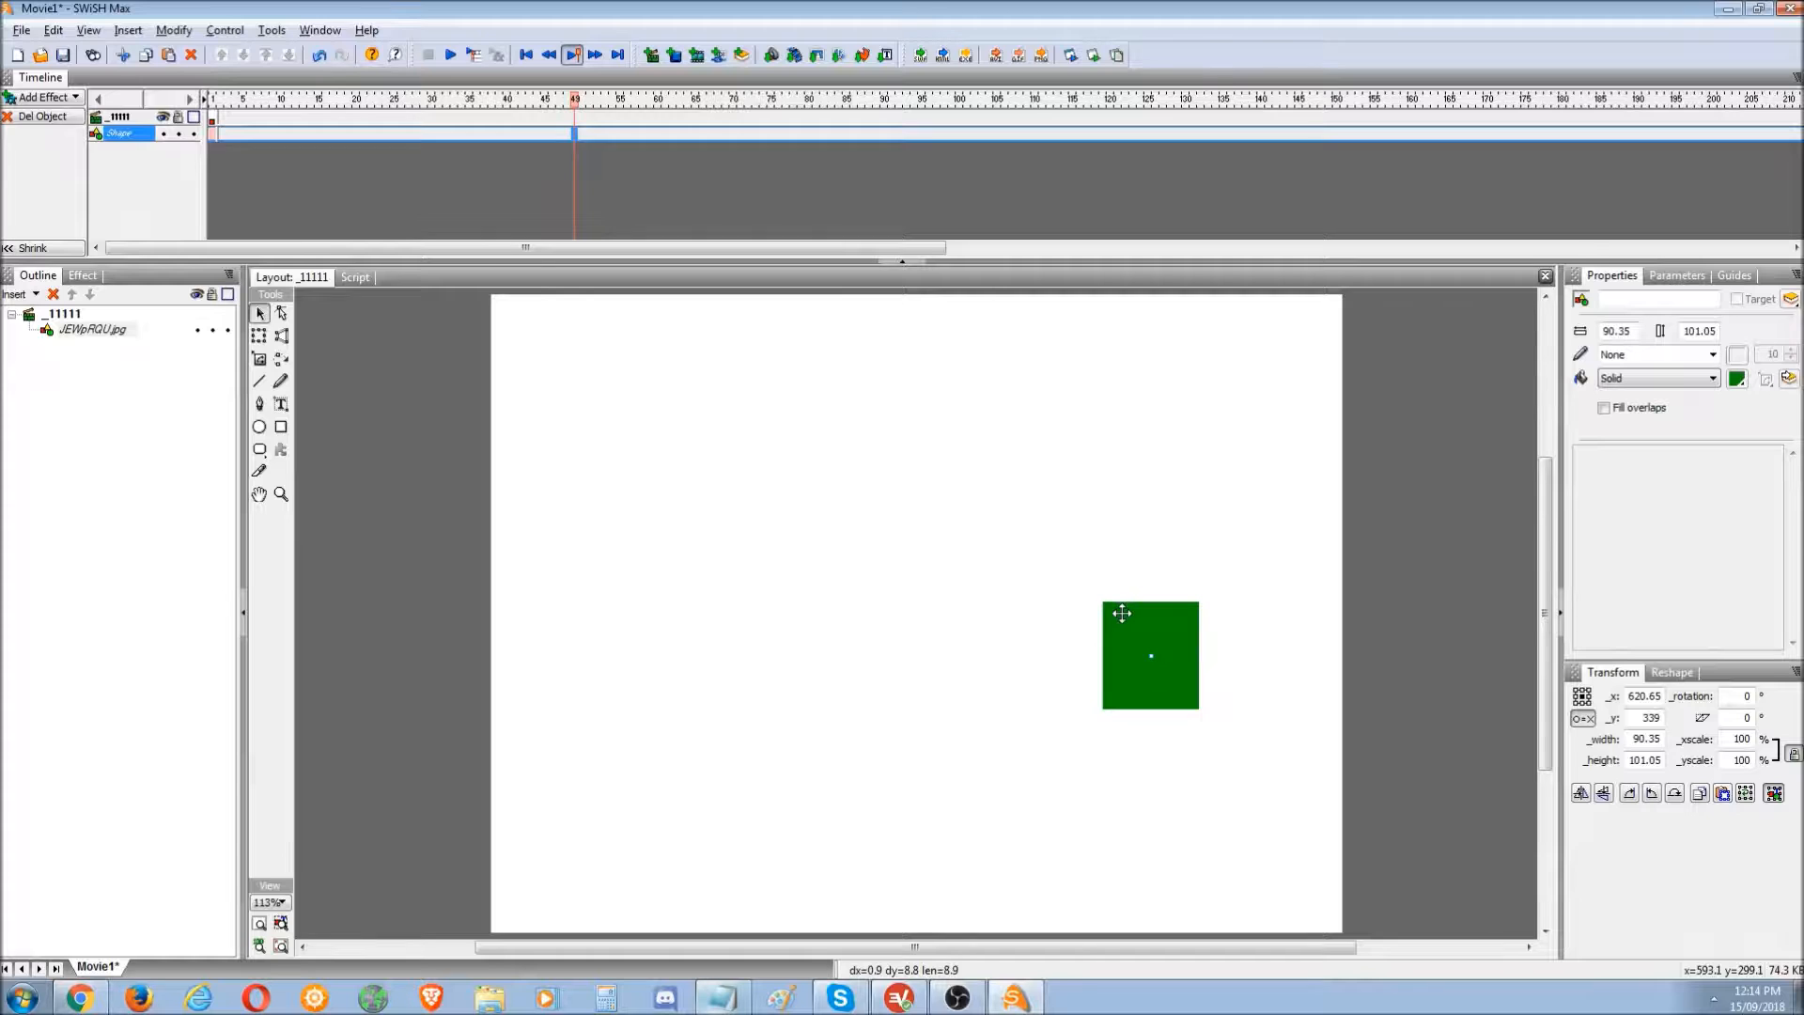
- Paste three copies of the green square and place them in a row along the stage's lower-left edge
{"action": "key", "text": "ctrl+v"}
{"action": "left_click_drag", "start_coordinate": [916, 610], "coordinate": [531, 891]}
{"action": "key", "text": "ctrl+v"}
{"action": "left_click_drag", "start_coordinate": [1050, 657], "coordinate": [683, 900]}
{"action": "key", "text": "ctrl+v"}
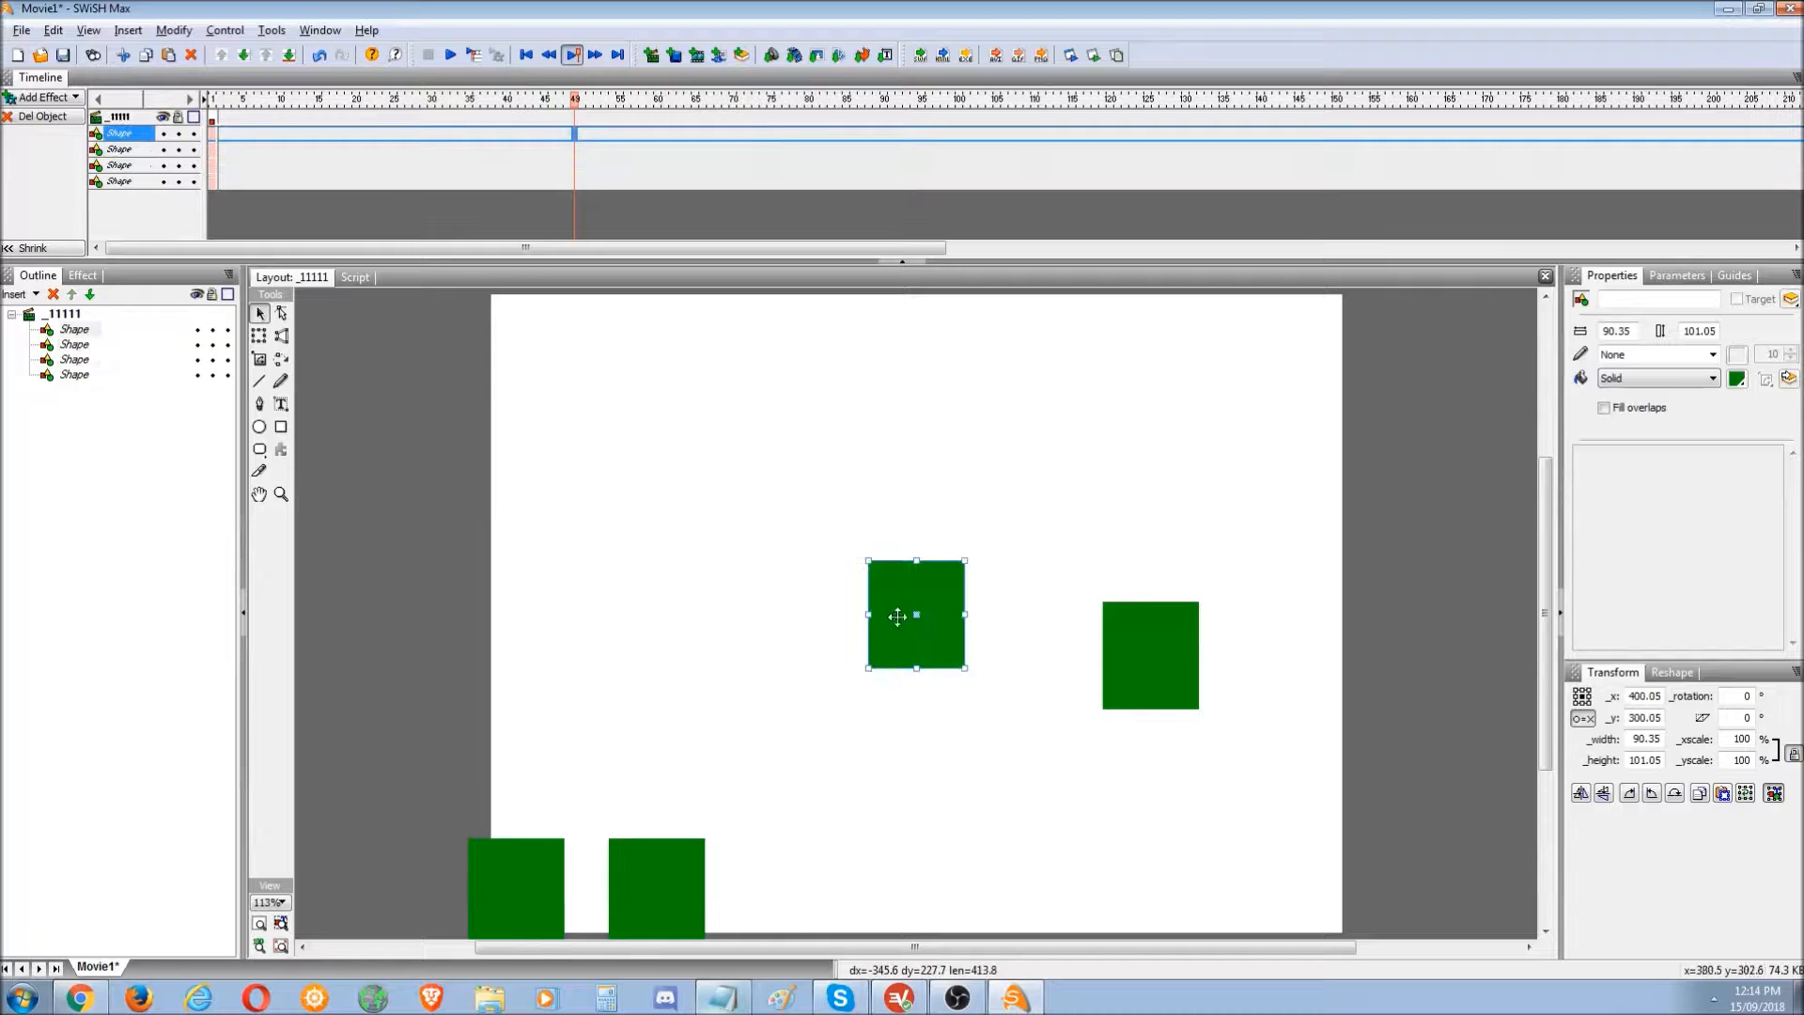
{"action": "left_click_drag", "start_coordinate": [897, 615], "coordinate": [802, 890]}
- Paste three more green squares in a row above the first three and move the original square up to about x 594, y 209
{"action": "key", "text": "ctrl+v"}
{"action": "left_click_drag", "start_coordinate": [904, 646], "coordinate": [496, 801]}
{"action": "key", "text": "ctrl+v"}
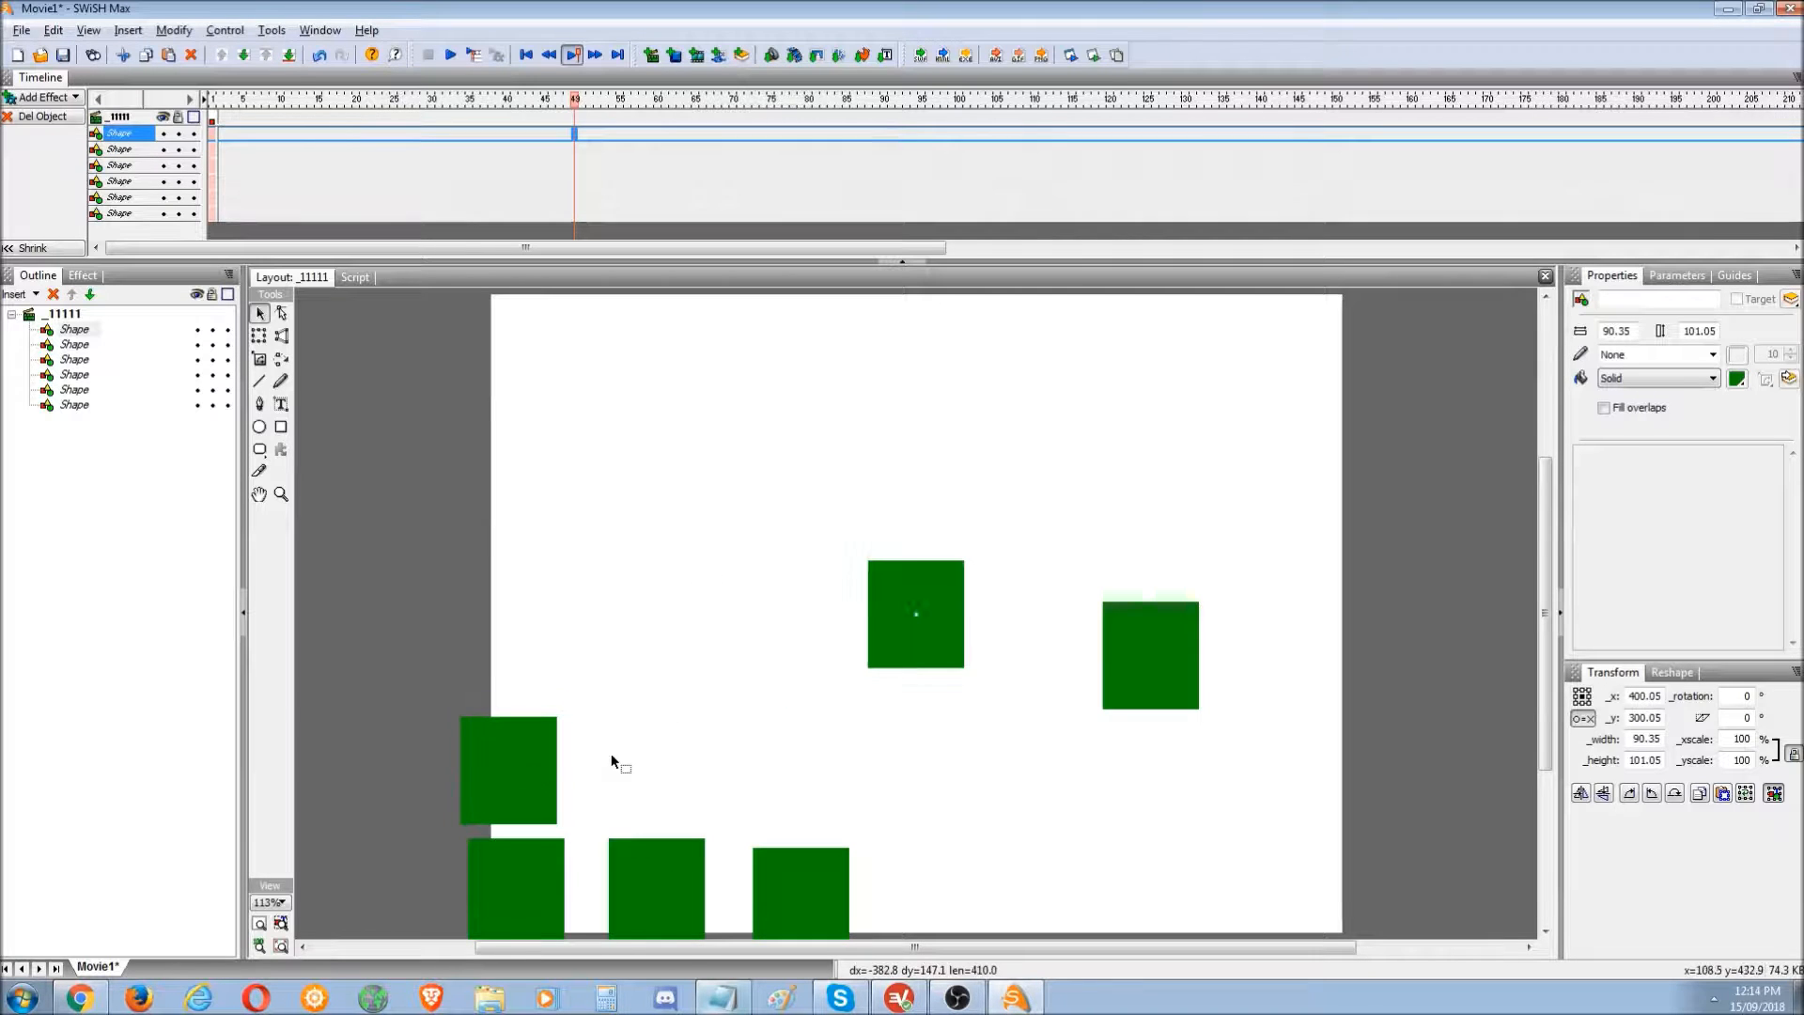
{"action": "left_click_drag", "start_coordinate": [947, 632], "coordinate": [701, 762]}
{"action": "key", "text": "ctrl+v"}
{"action": "left_click_drag", "start_coordinate": [925, 663], "coordinate": [805, 805]}
{"action": "left_click_drag", "start_coordinate": [1135, 682], "coordinate": [1102, 532]}
- Open the magnets movie from the Code folder inside the desktop's Files folder and preview it in the player
{"action": "left_click", "coordinate": [1795, 1002]}
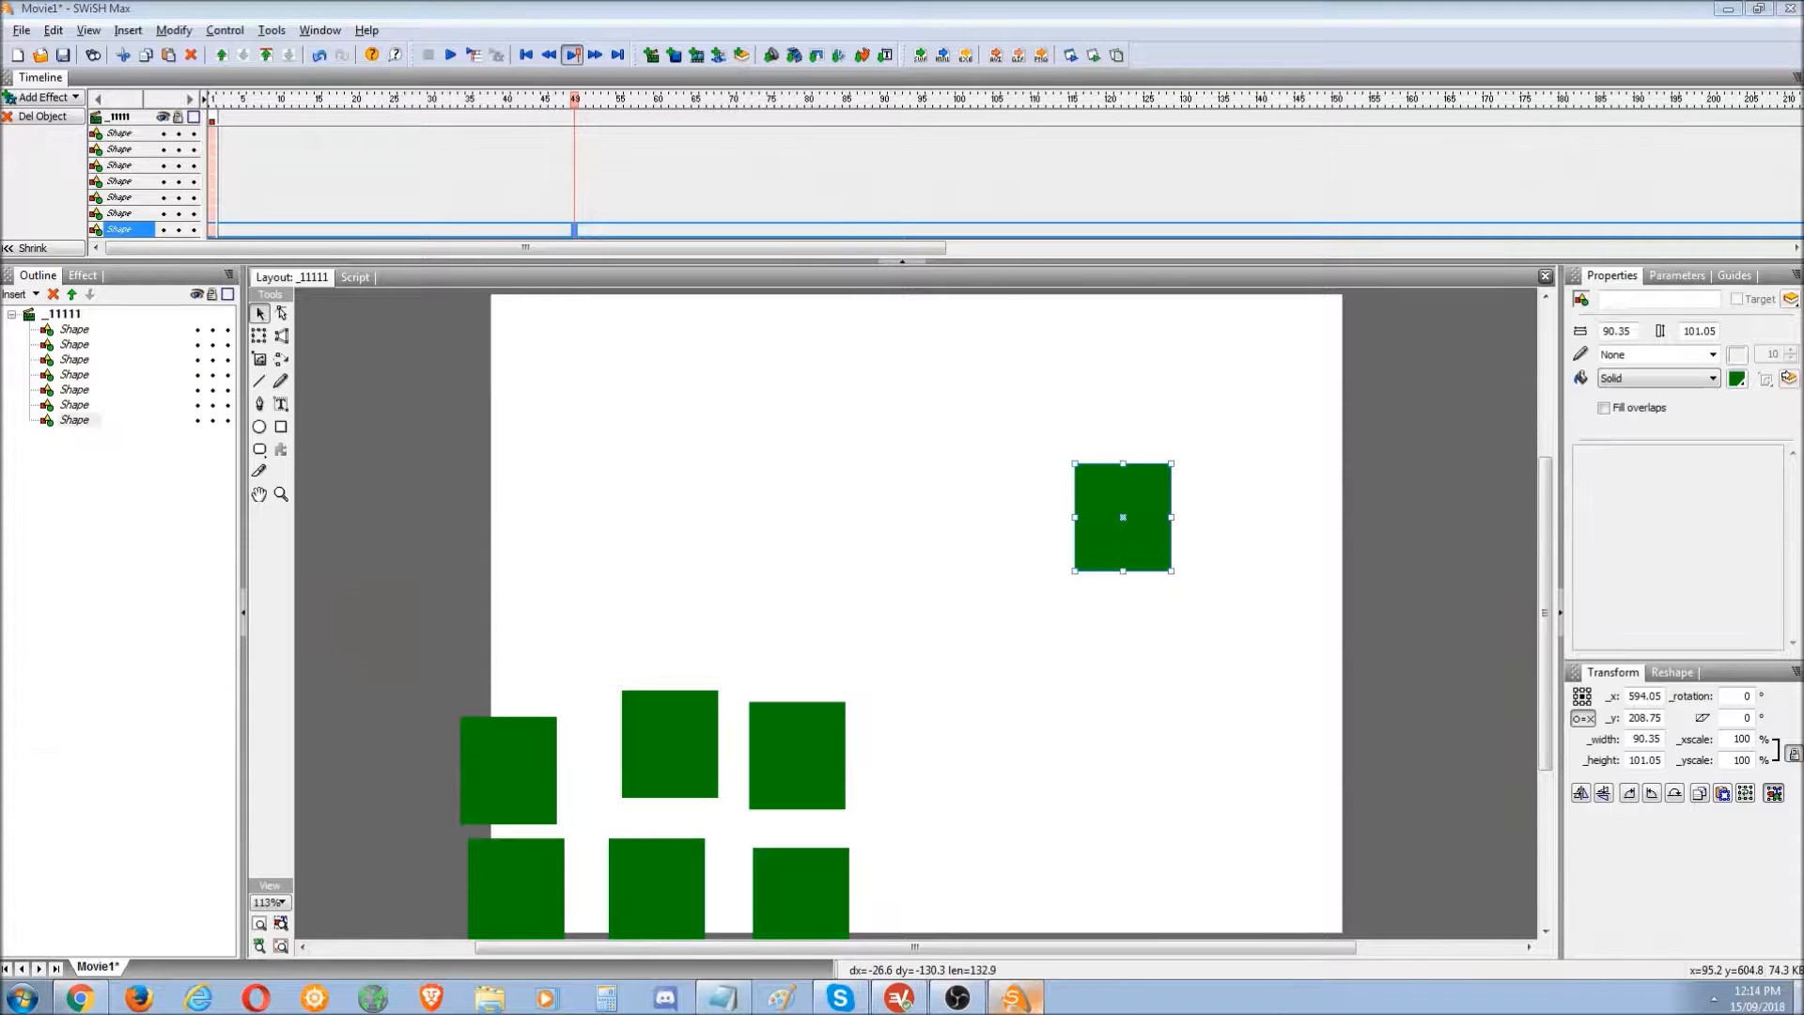
{"action": "left_click", "coordinate": [448, 741]}
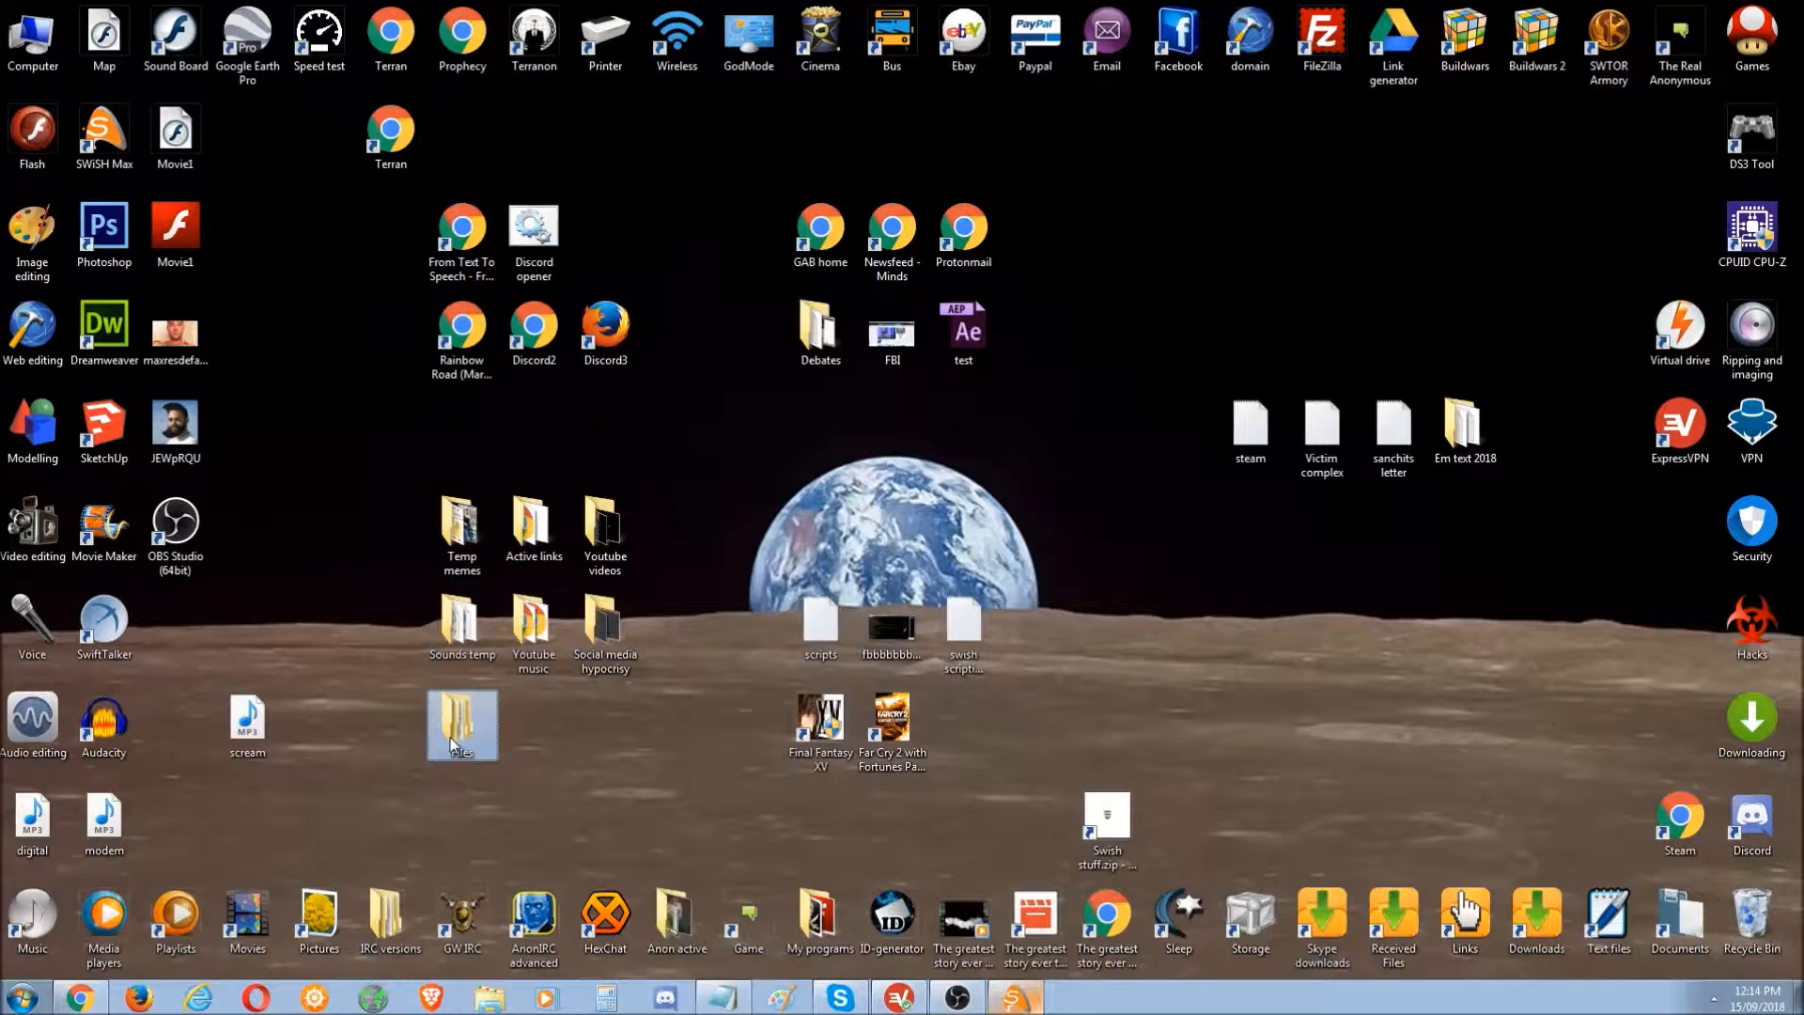
{"action": "double_click", "coordinate": [452, 743]}
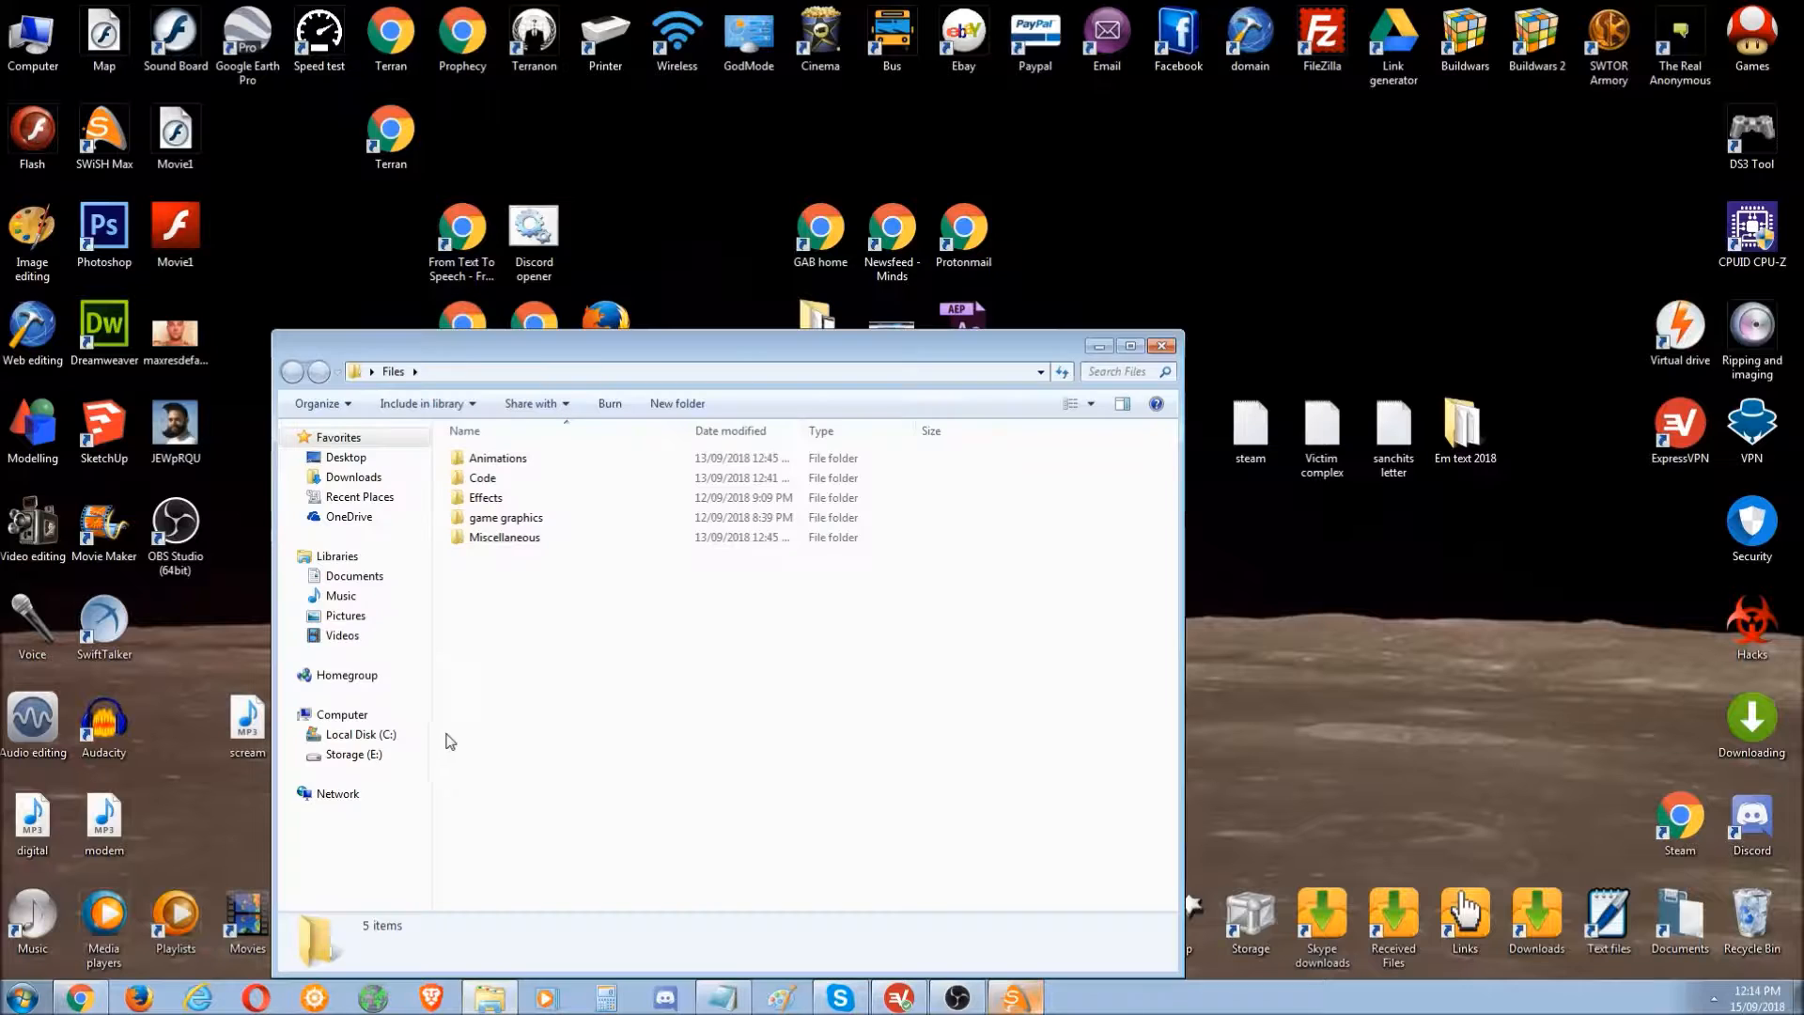
{"action": "double_click", "coordinate": [525, 478]}
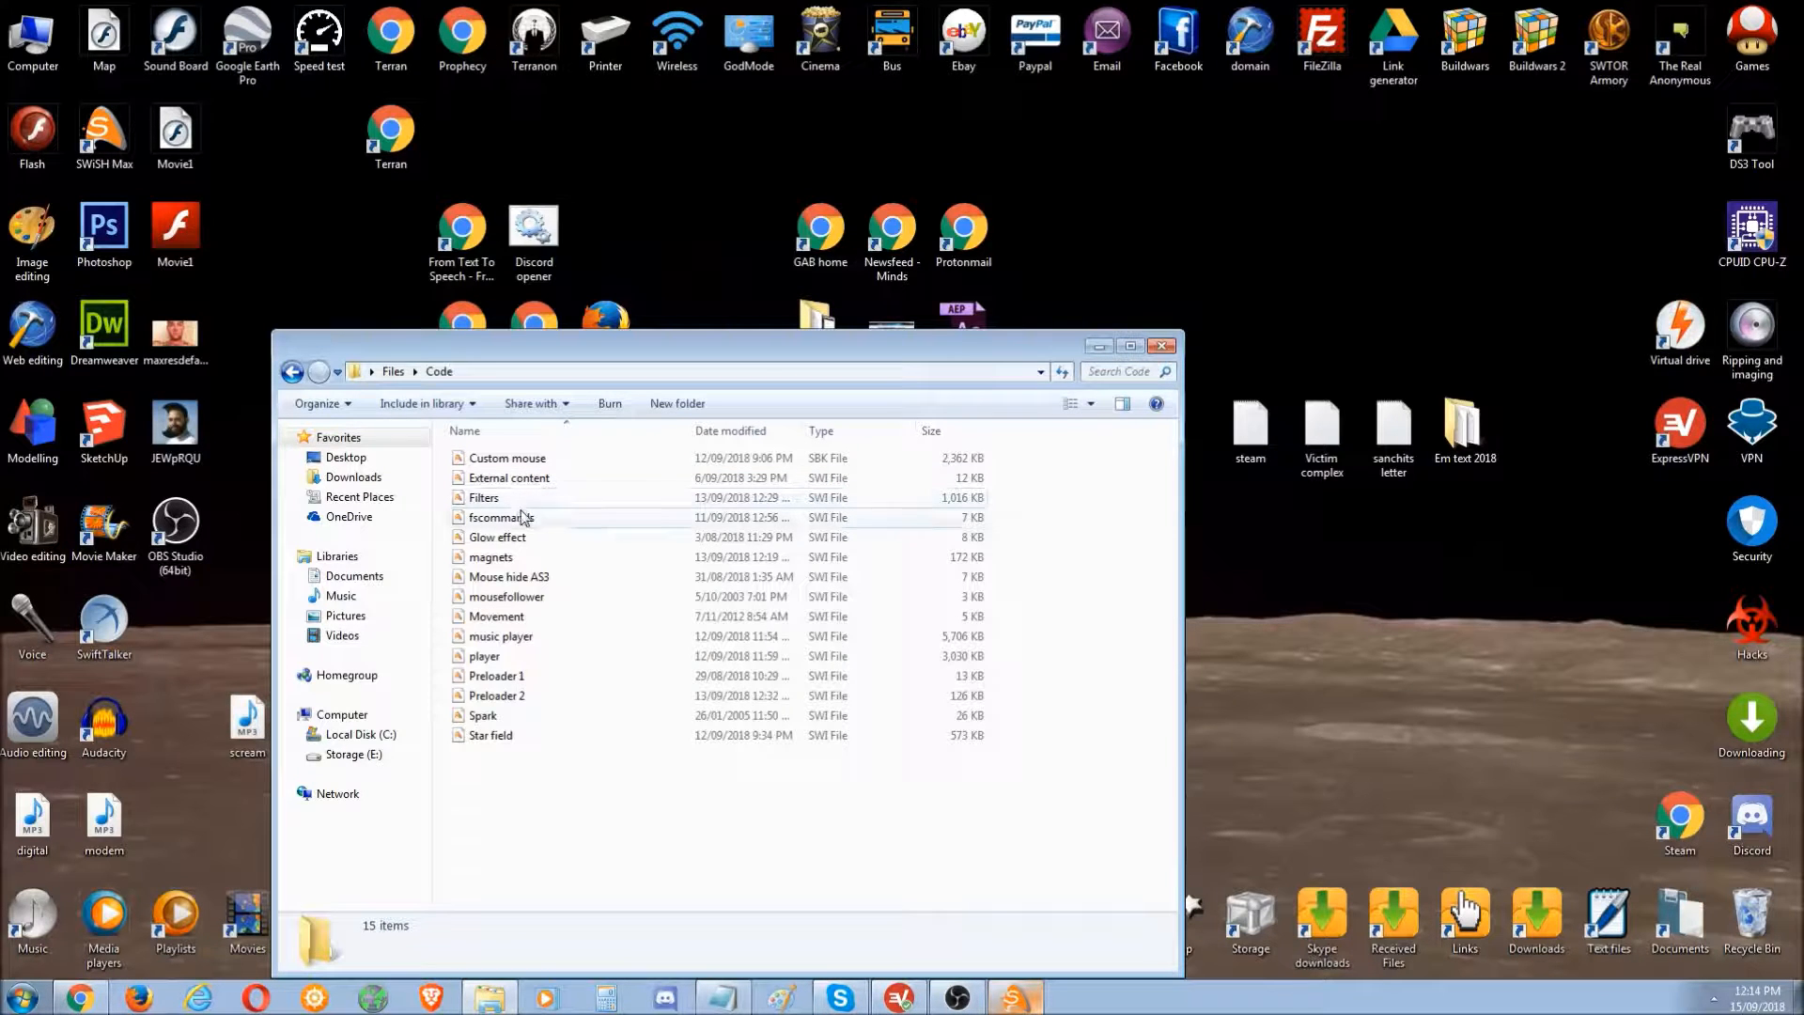
{"action": "left_click", "coordinate": [521, 560]}
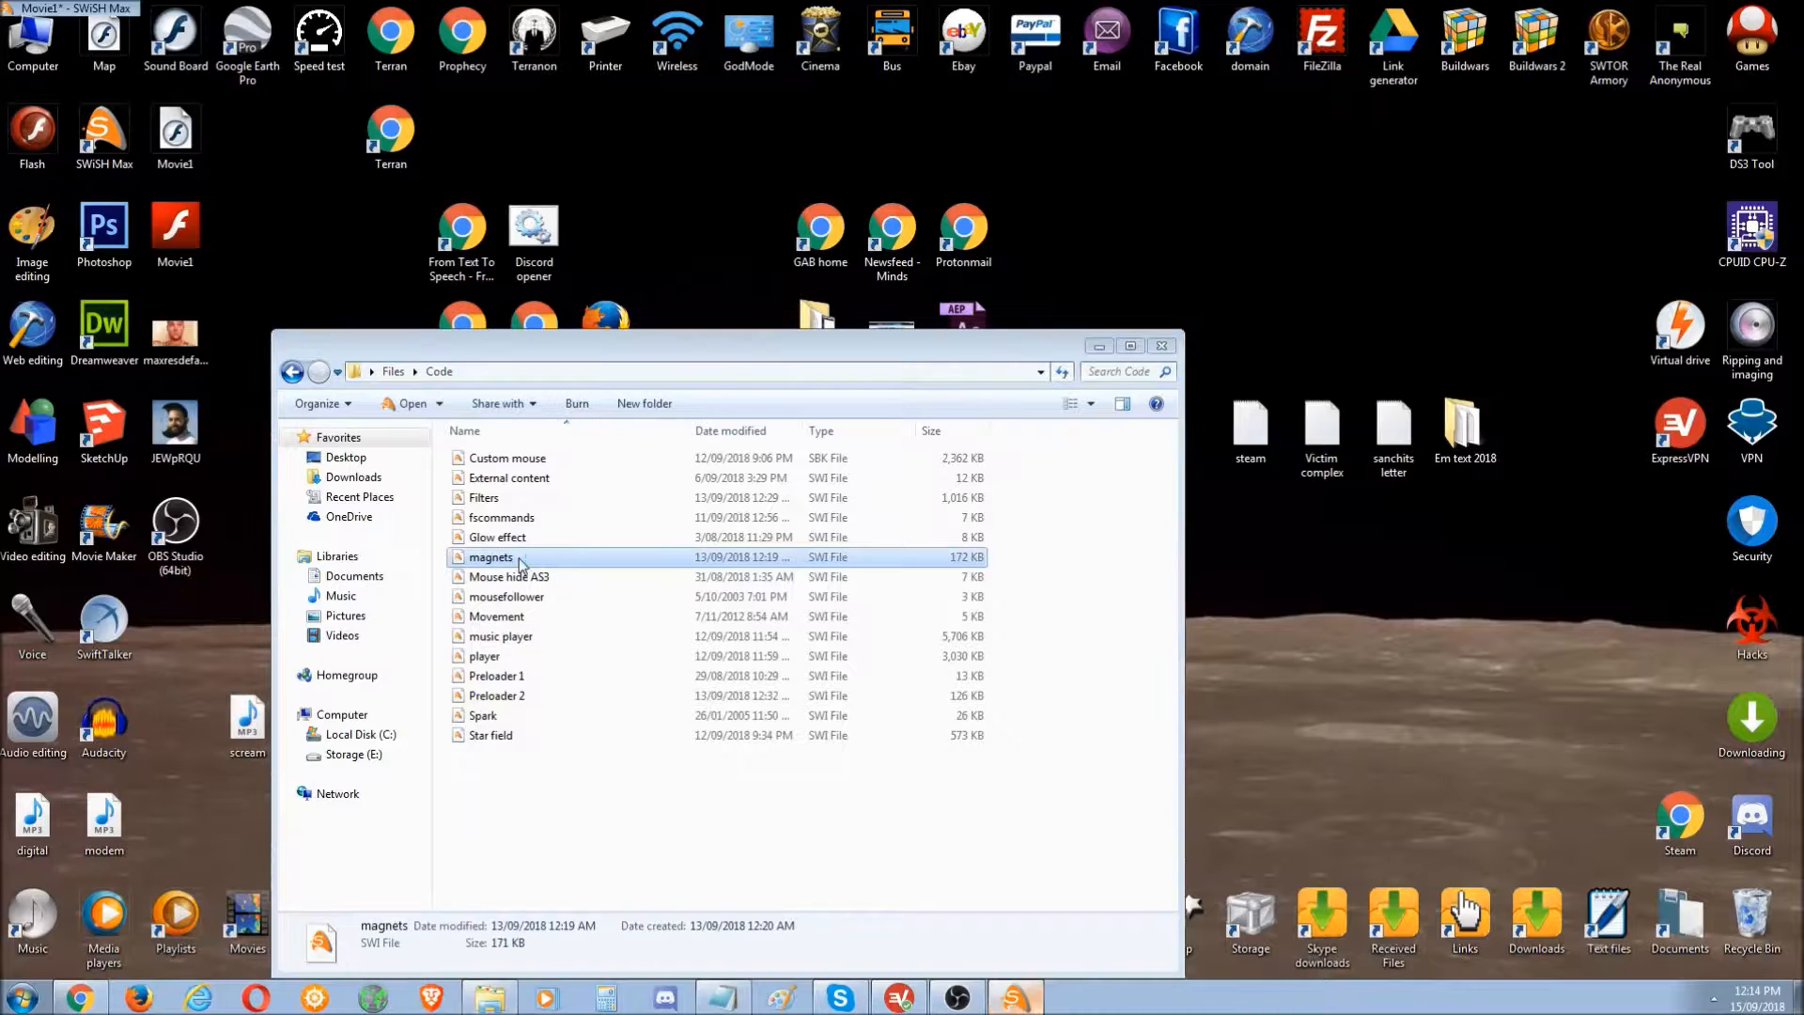
{"action": "double_click", "coordinate": [519, 561]}
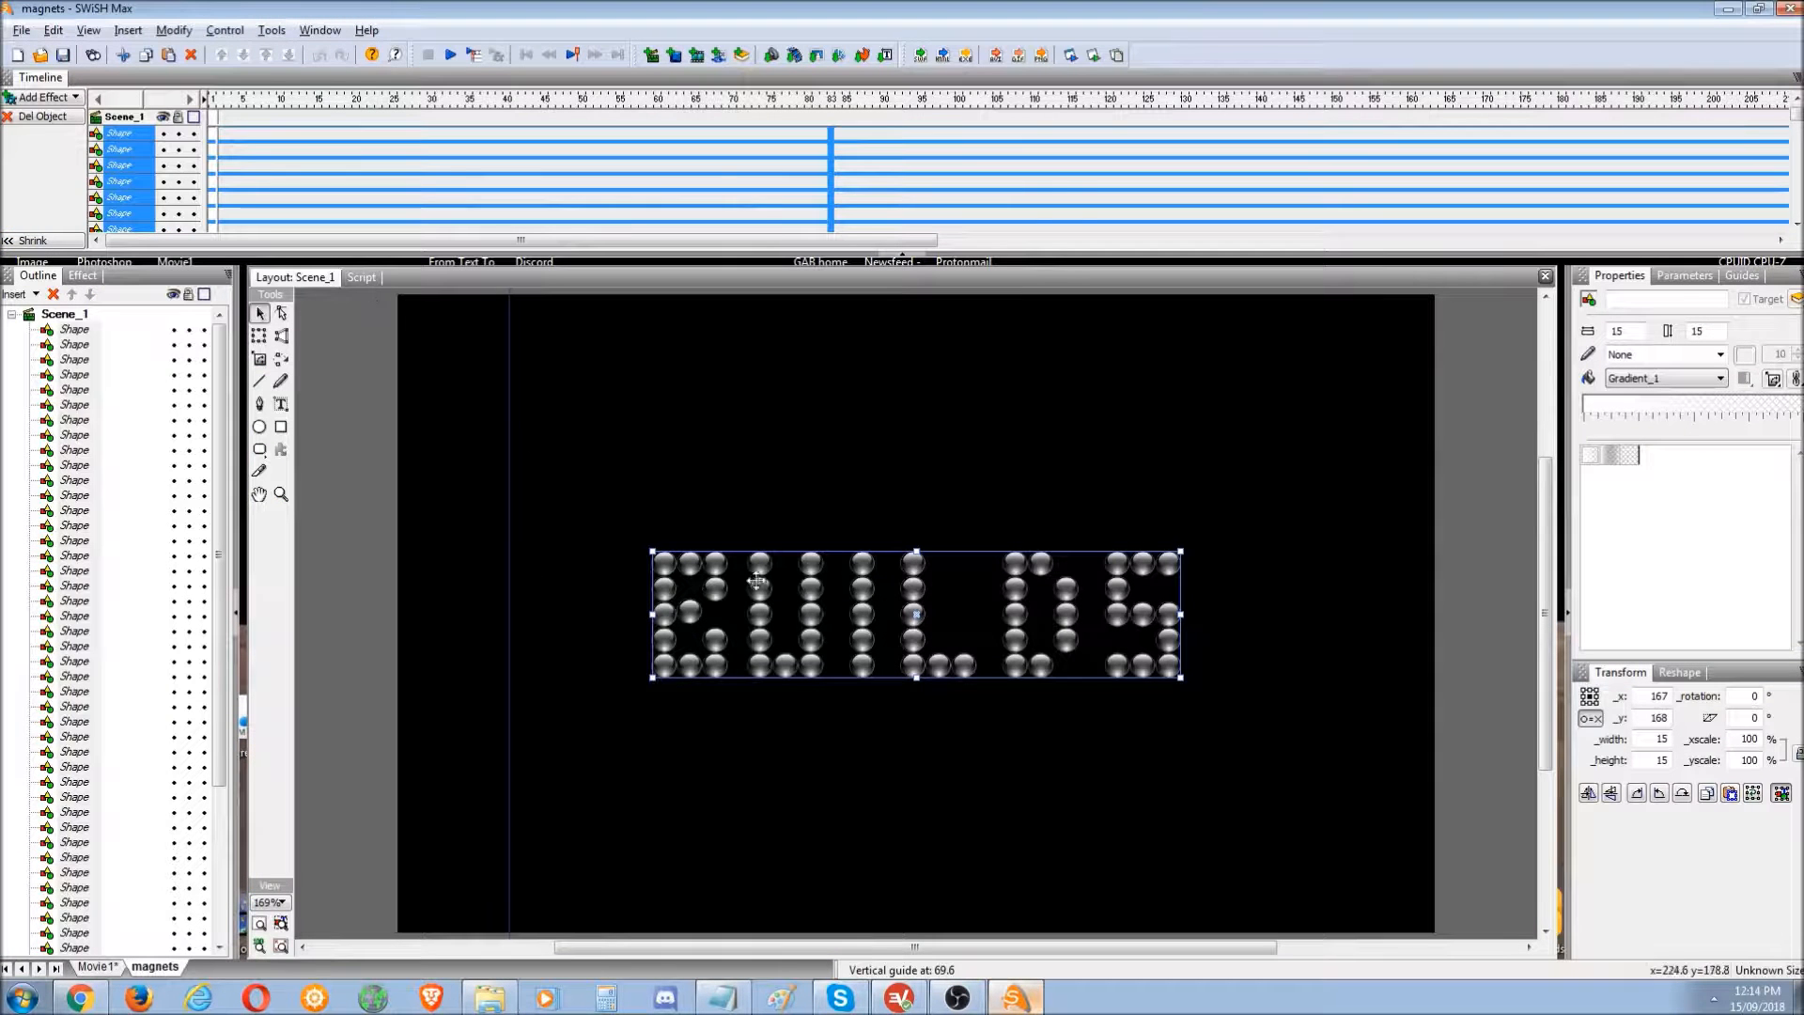
{"action": "left_click", "coordinate": [1092, 54]}
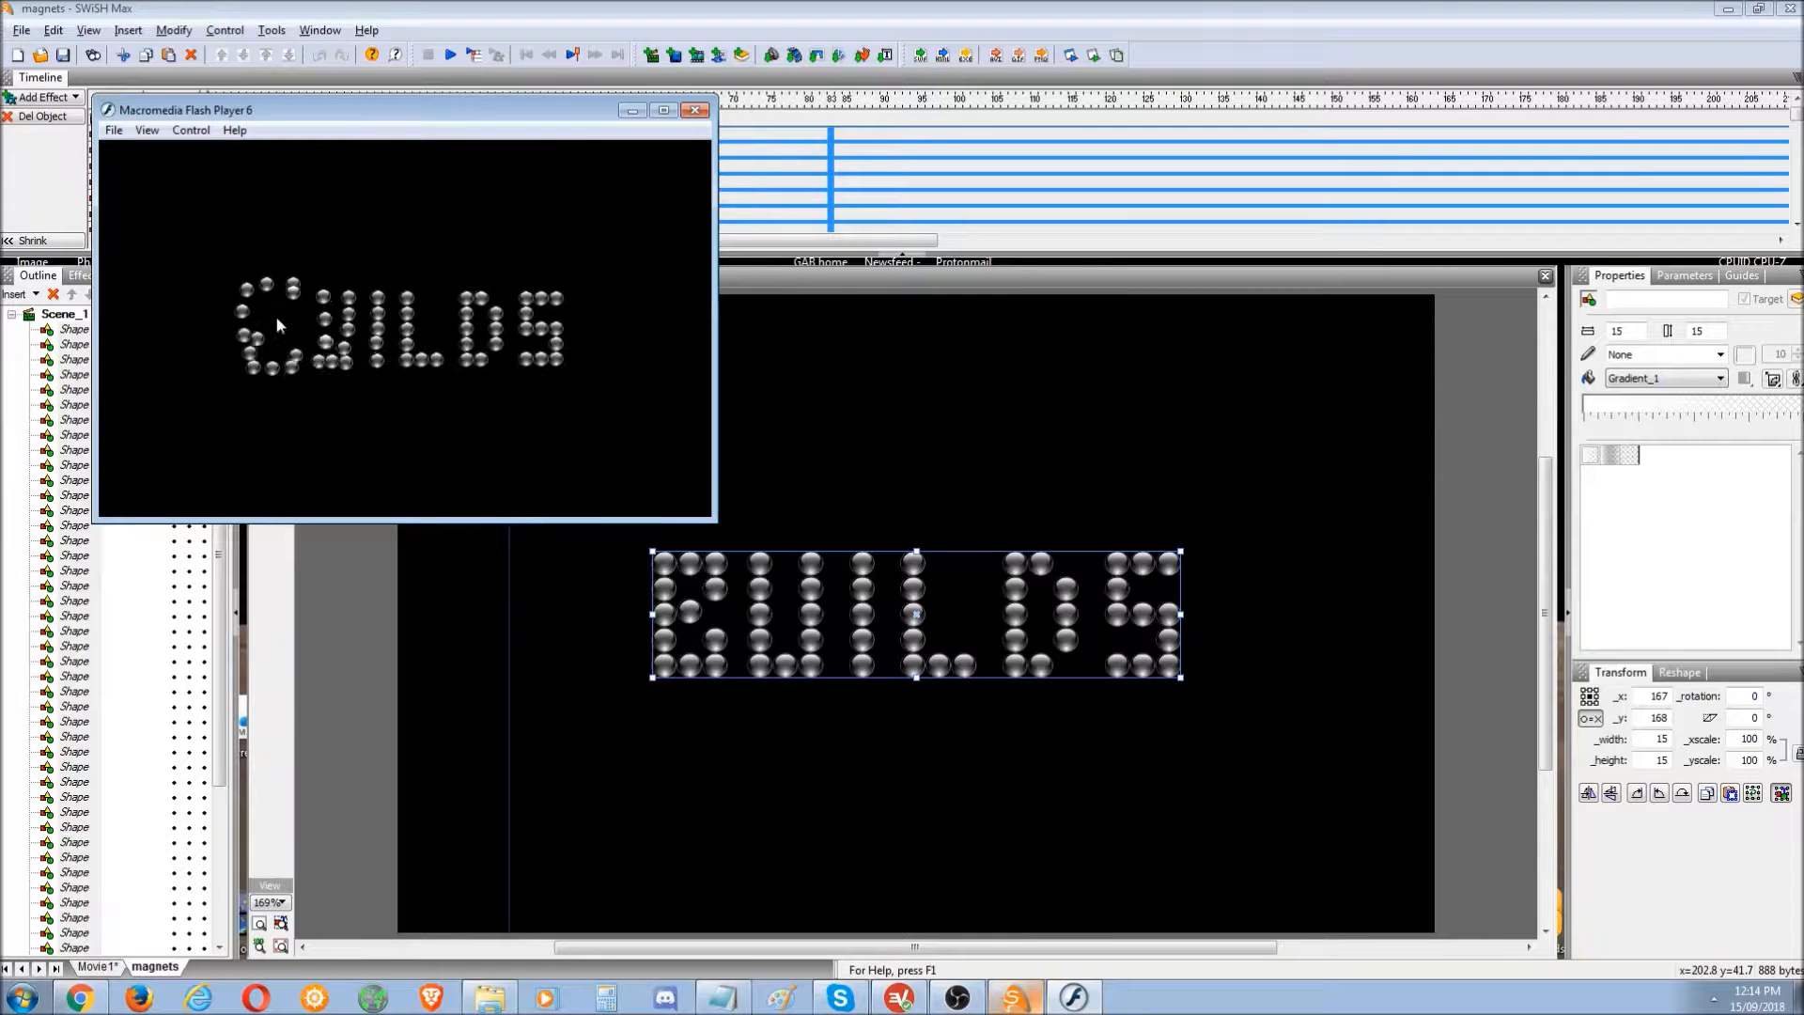
{"action": "left_click", "coordinate": [696, 111]}
- Examine individual ball shapes in the BUILDS lettering, including a close-up of the first listed ball, and return to the full stage
{"action": "left_click", "coordinate": [56, 344]}
{"action": "left_click", "coordinate": [66, 329]}
{"action": "left_click", "coordinate": [69, 359]}
{"action": "left_click", "coordinate": [72, 391]}
{"action": "left_click", "coordinate": [80, 449]}
{"action": "left_click", "coordinate": [66, 510]}
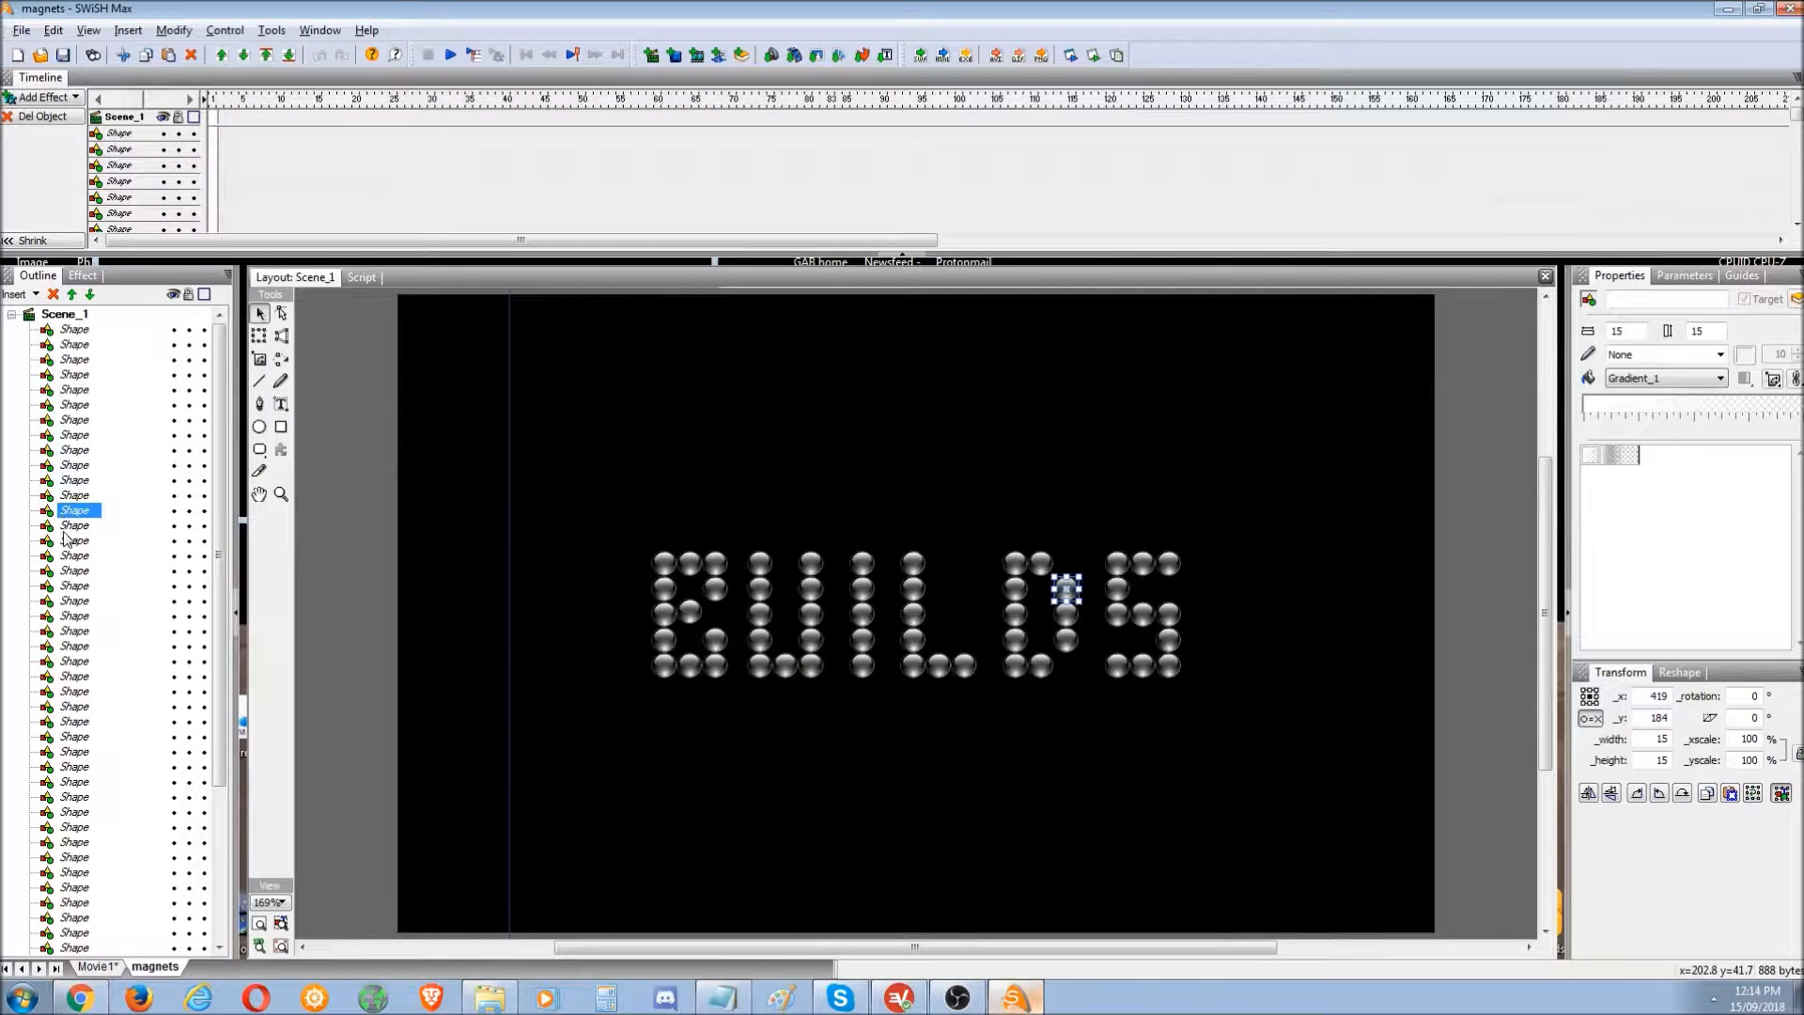
{"action": "left_click", "coordinate": [65, 529]}
{"action": "left_click", "coordinate": [78, 333]}
{"action": "left_click", "coordinate": [90, 387]}
{"action": "left_click", "coordinate": [69, 331]}
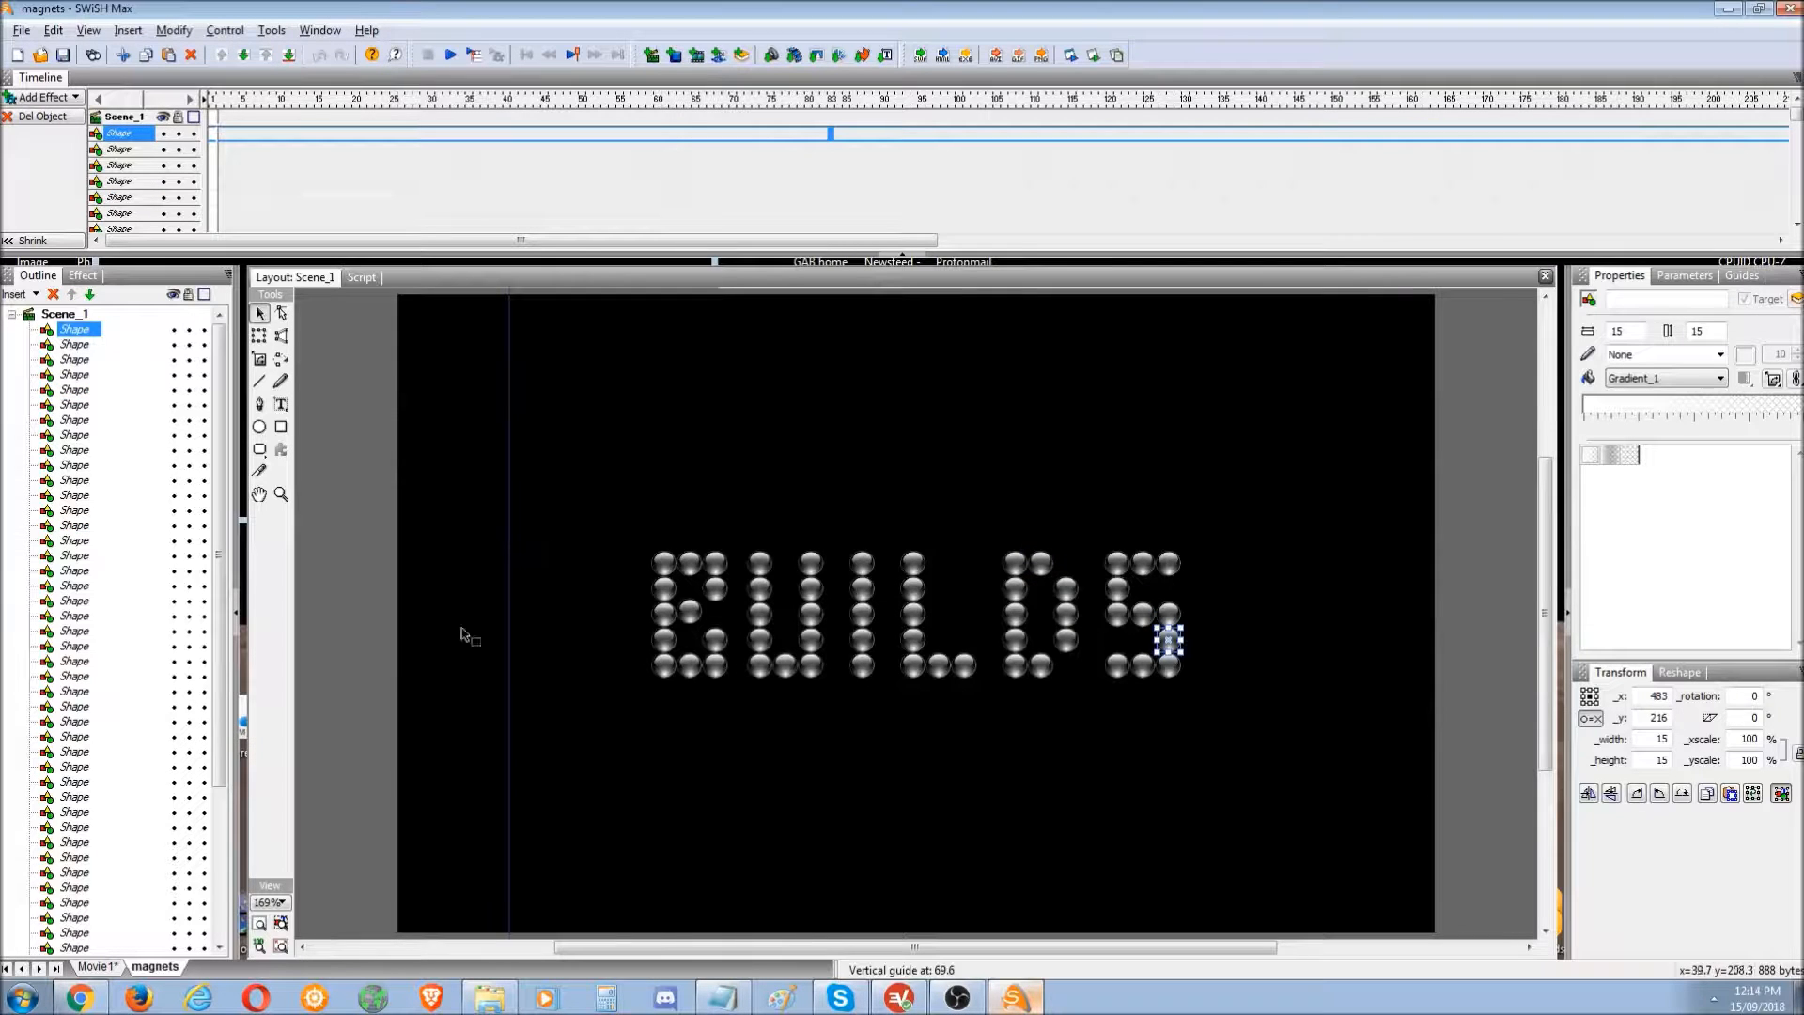
{"action": "left_click", "coordinate": [283, 925]}
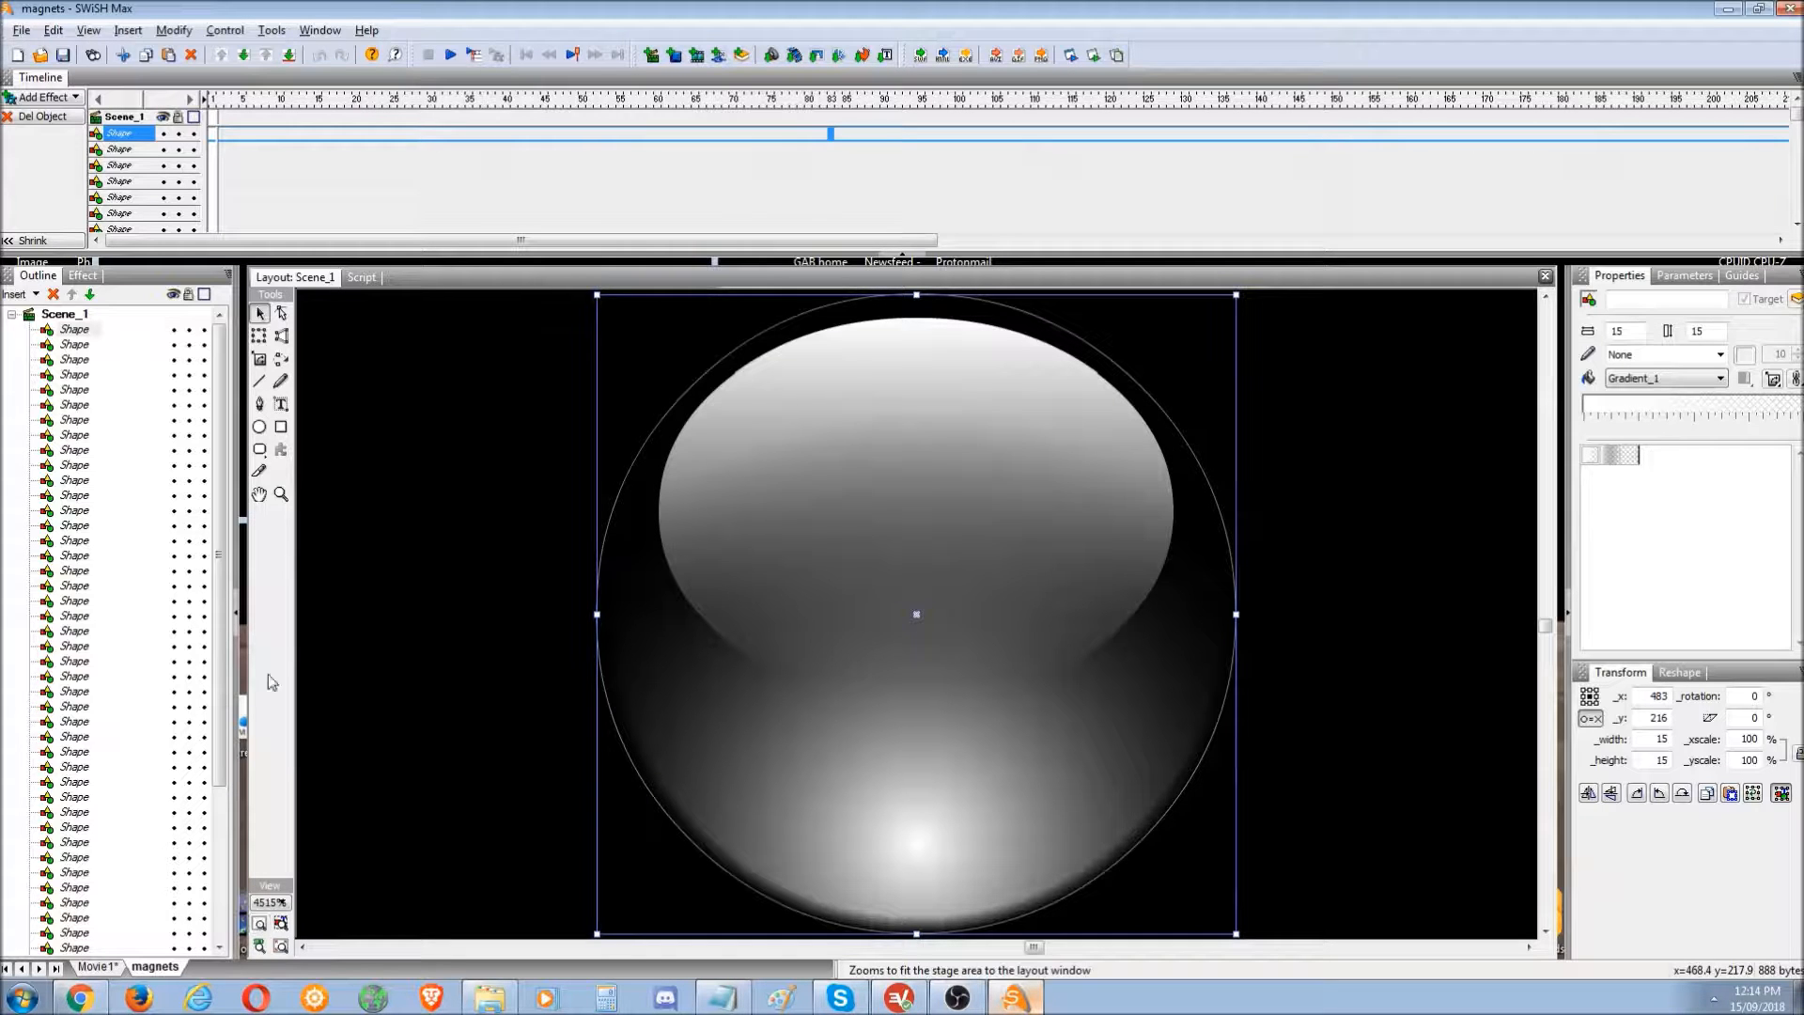
{"action": "left_click", "coordinate": [260, 926]}
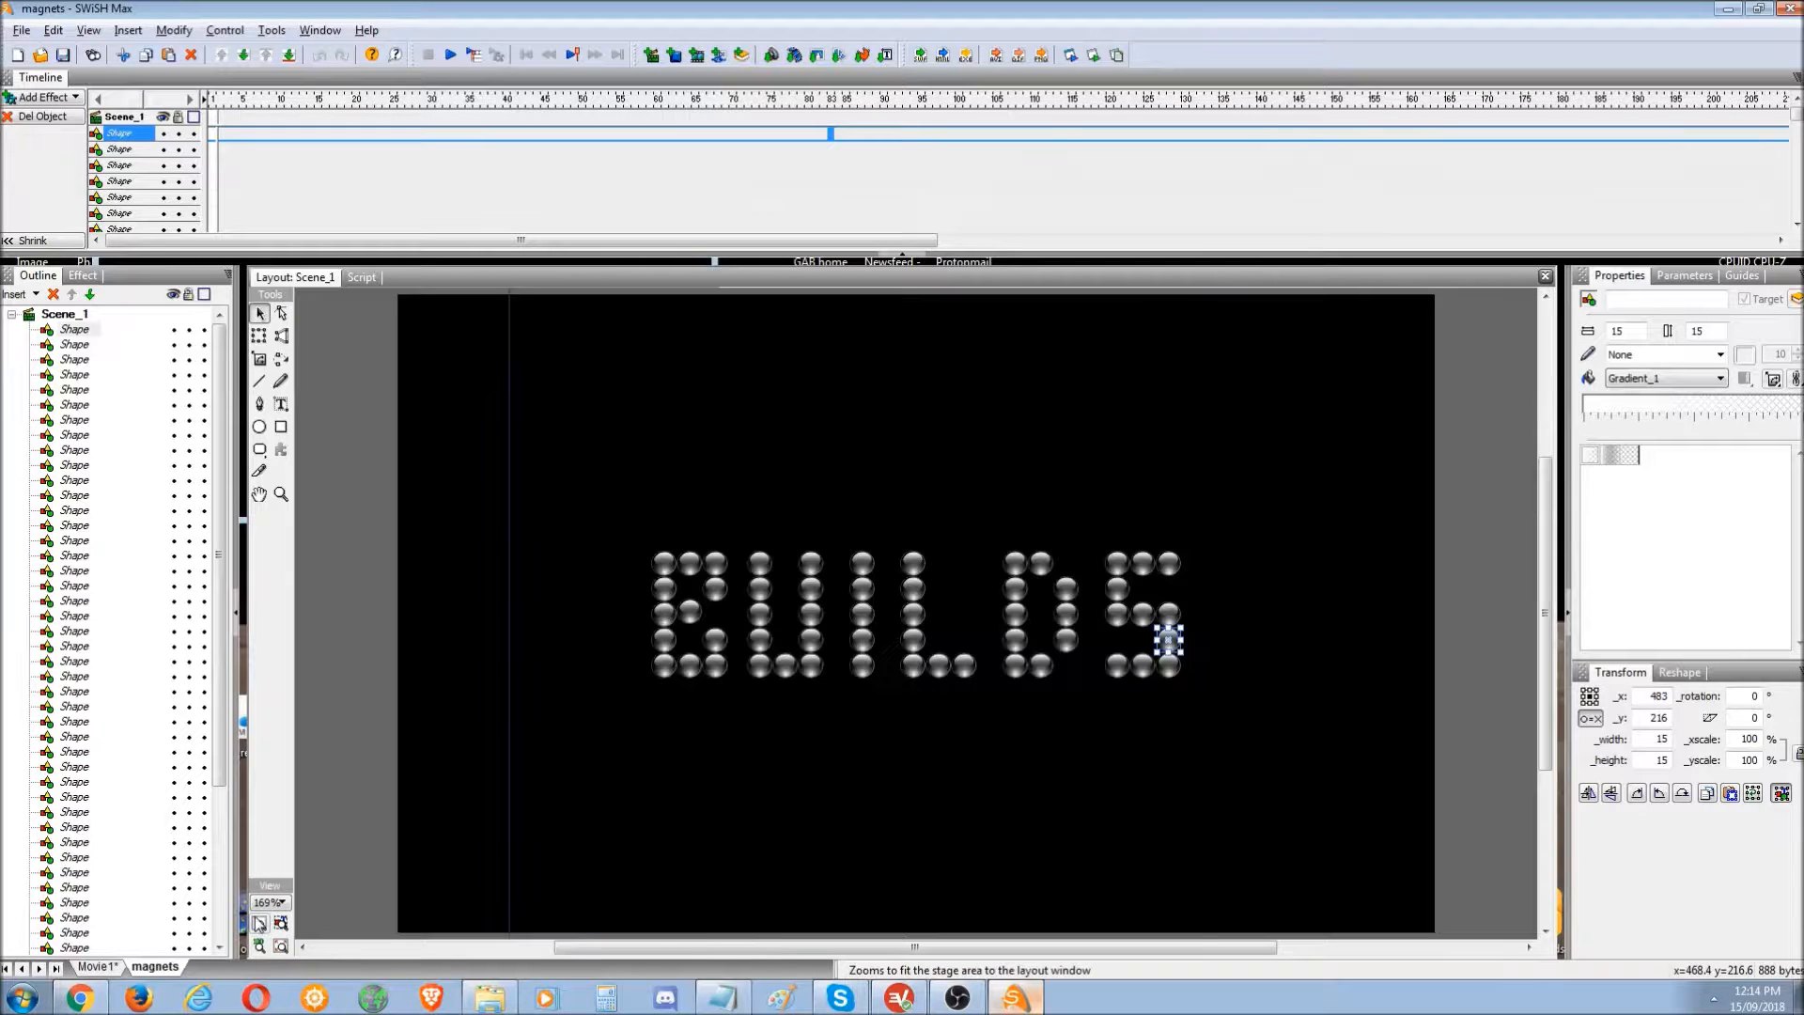
- Compare the scripts of several ball shapes and copy the first ball's entire magnet script
{"action": "left_click", "coordinate": [363, 277]}
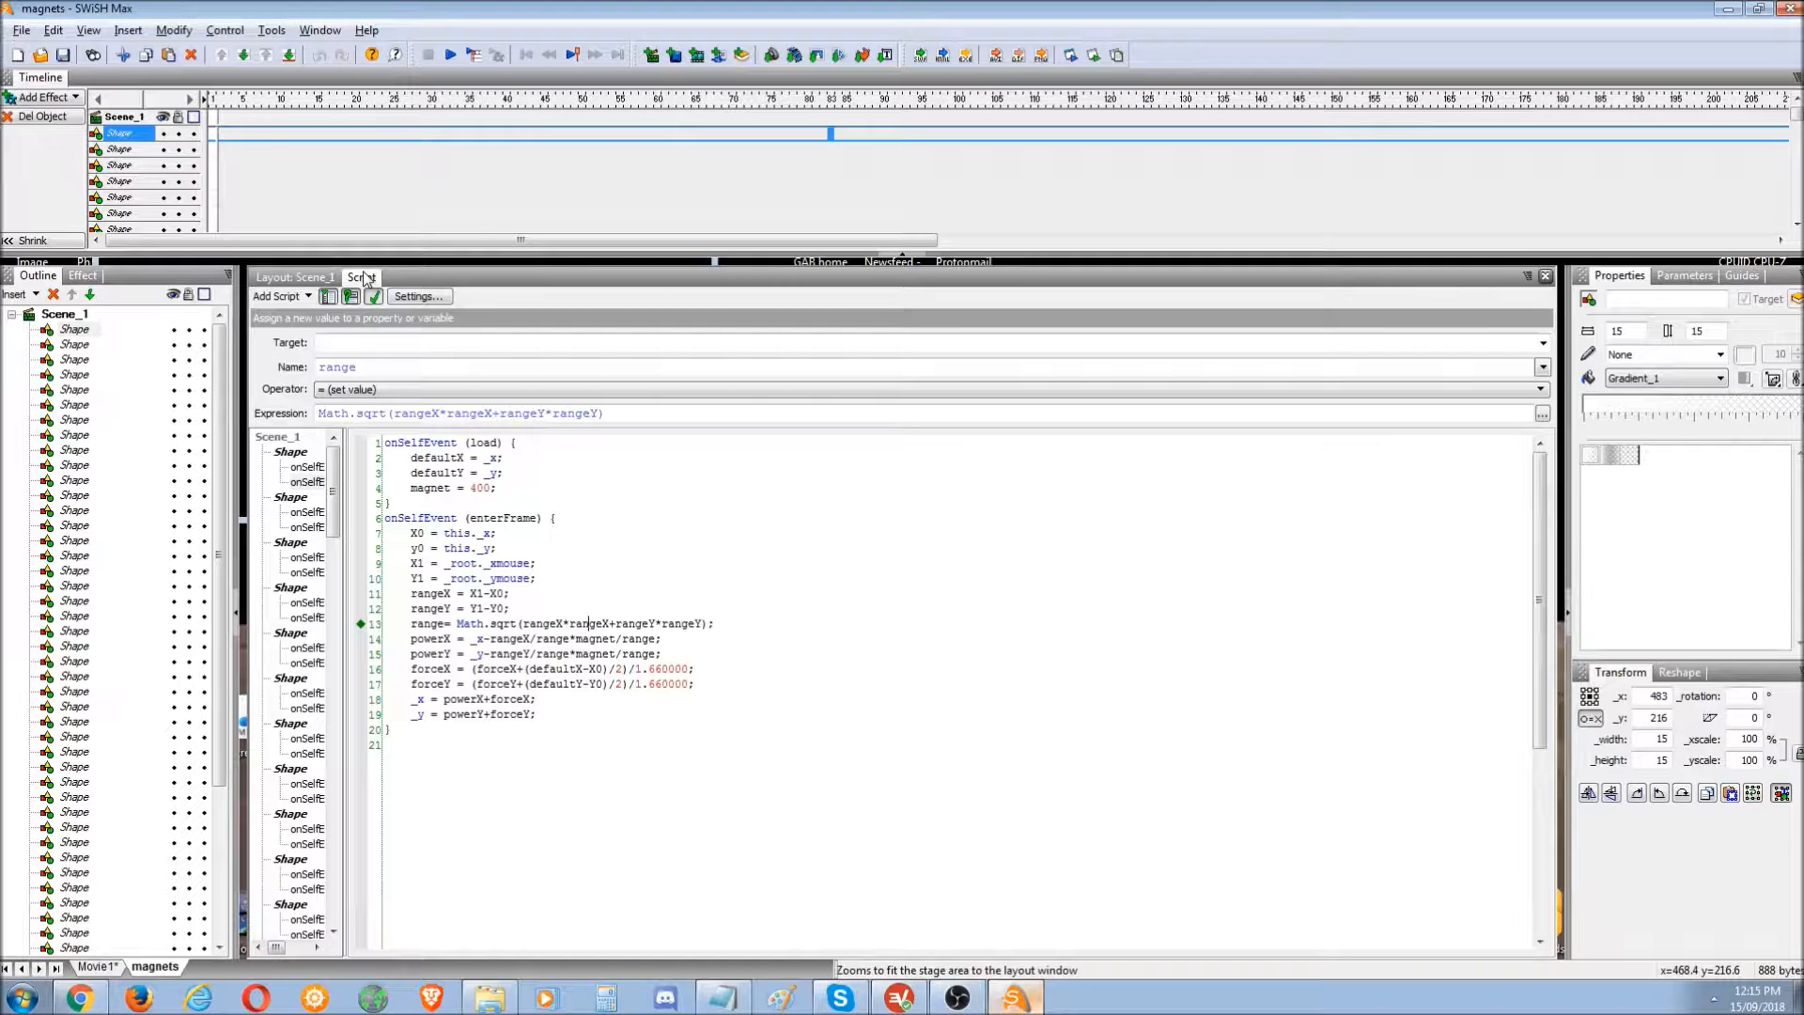
{"action": "left_click", "coordinate": [75, 344]}
{"action": "left_click", "coordinate": [76, 389]}
{"action": "left_click", "coordinate": [81, 509]}
{"action": "left_click", "coordinate": [79, 392]}
{"action": "left_click", "coordinate": [75, 329]}
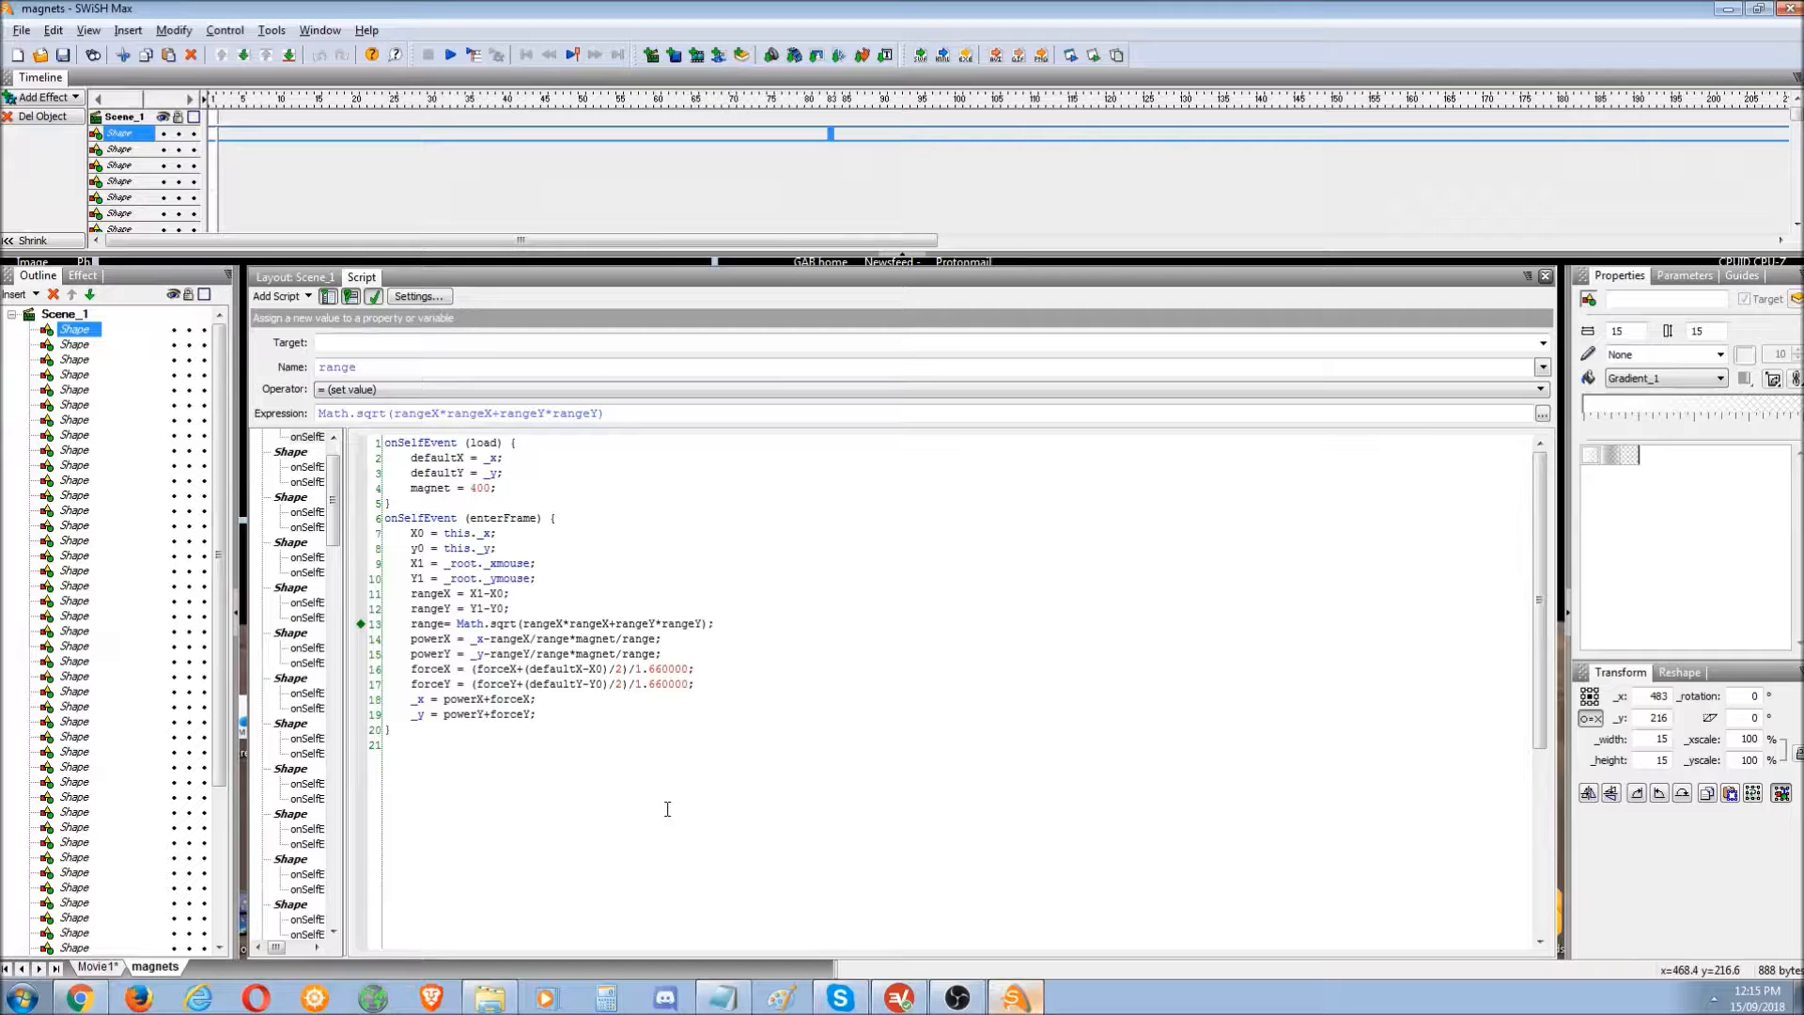
{"action": "left_click_drag", "start_coordinate": [644, 749], "coordinate": [386, 440]}
{"action": "key", "text": "ctrl+c"}
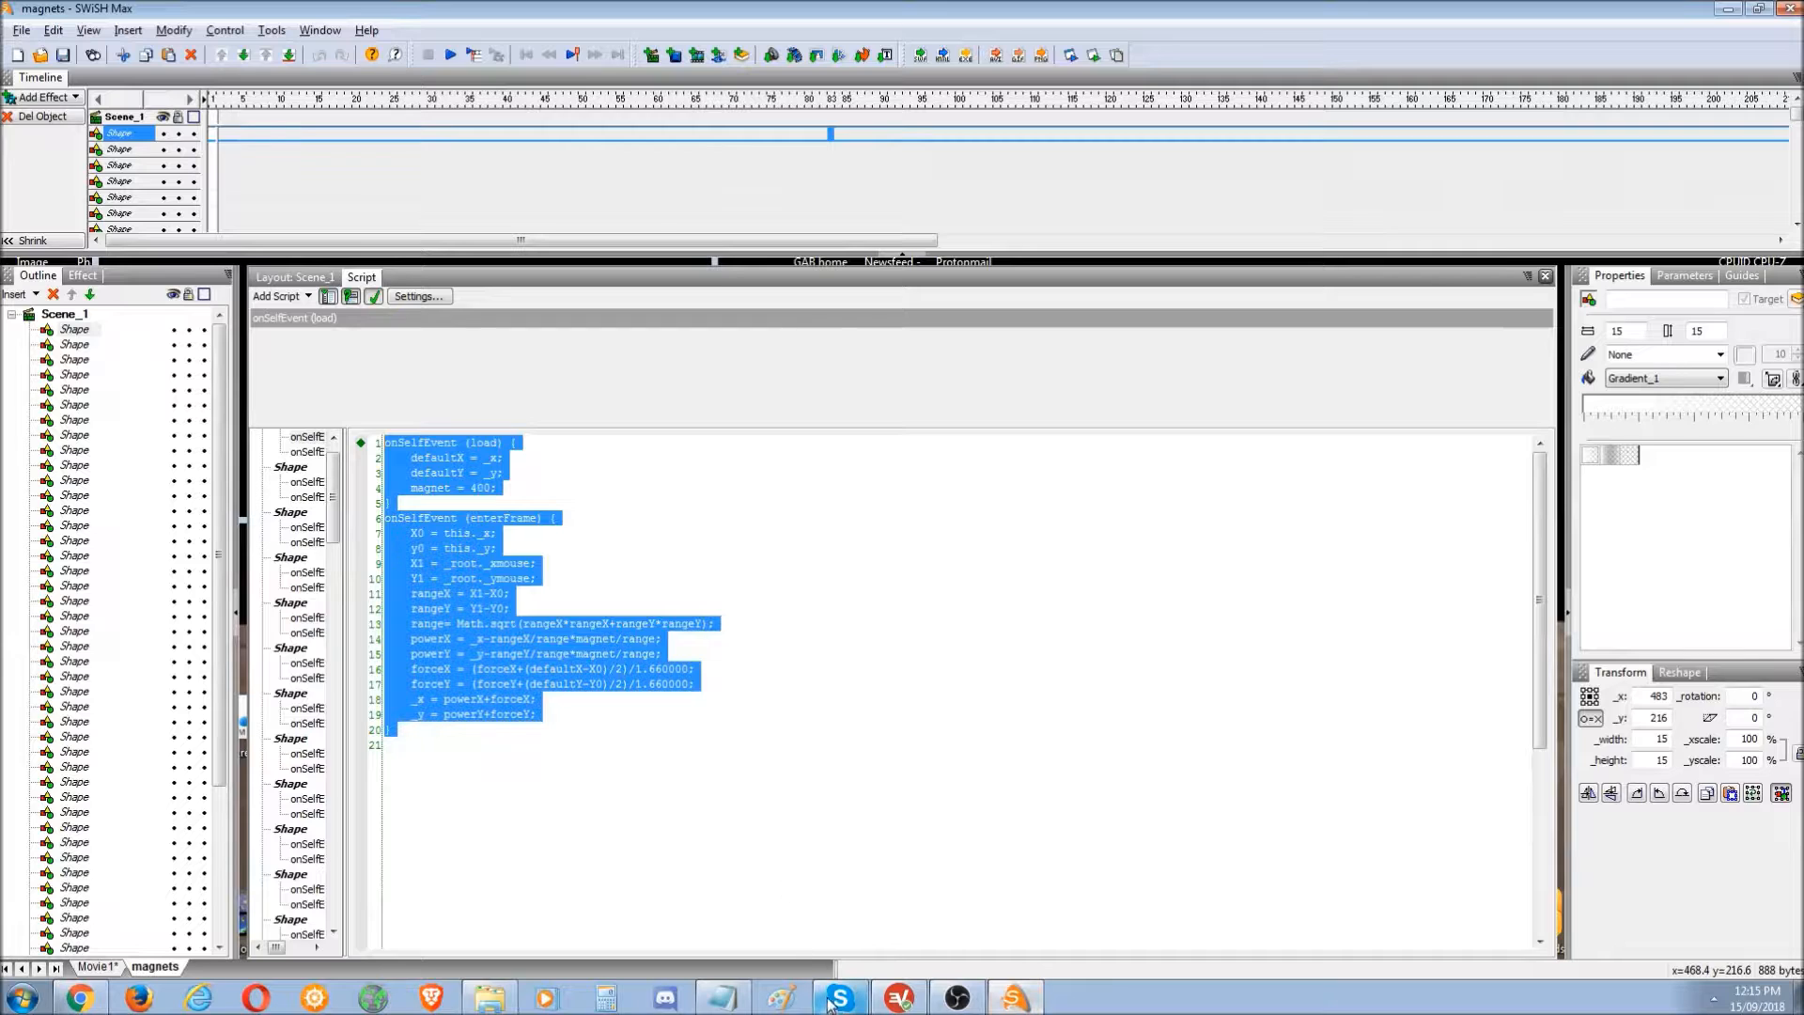
- Paste the magnet script onto the lone square in Movie1 and test the movie in the player
{"action": "left_click", "coordinate": [101, 968]}
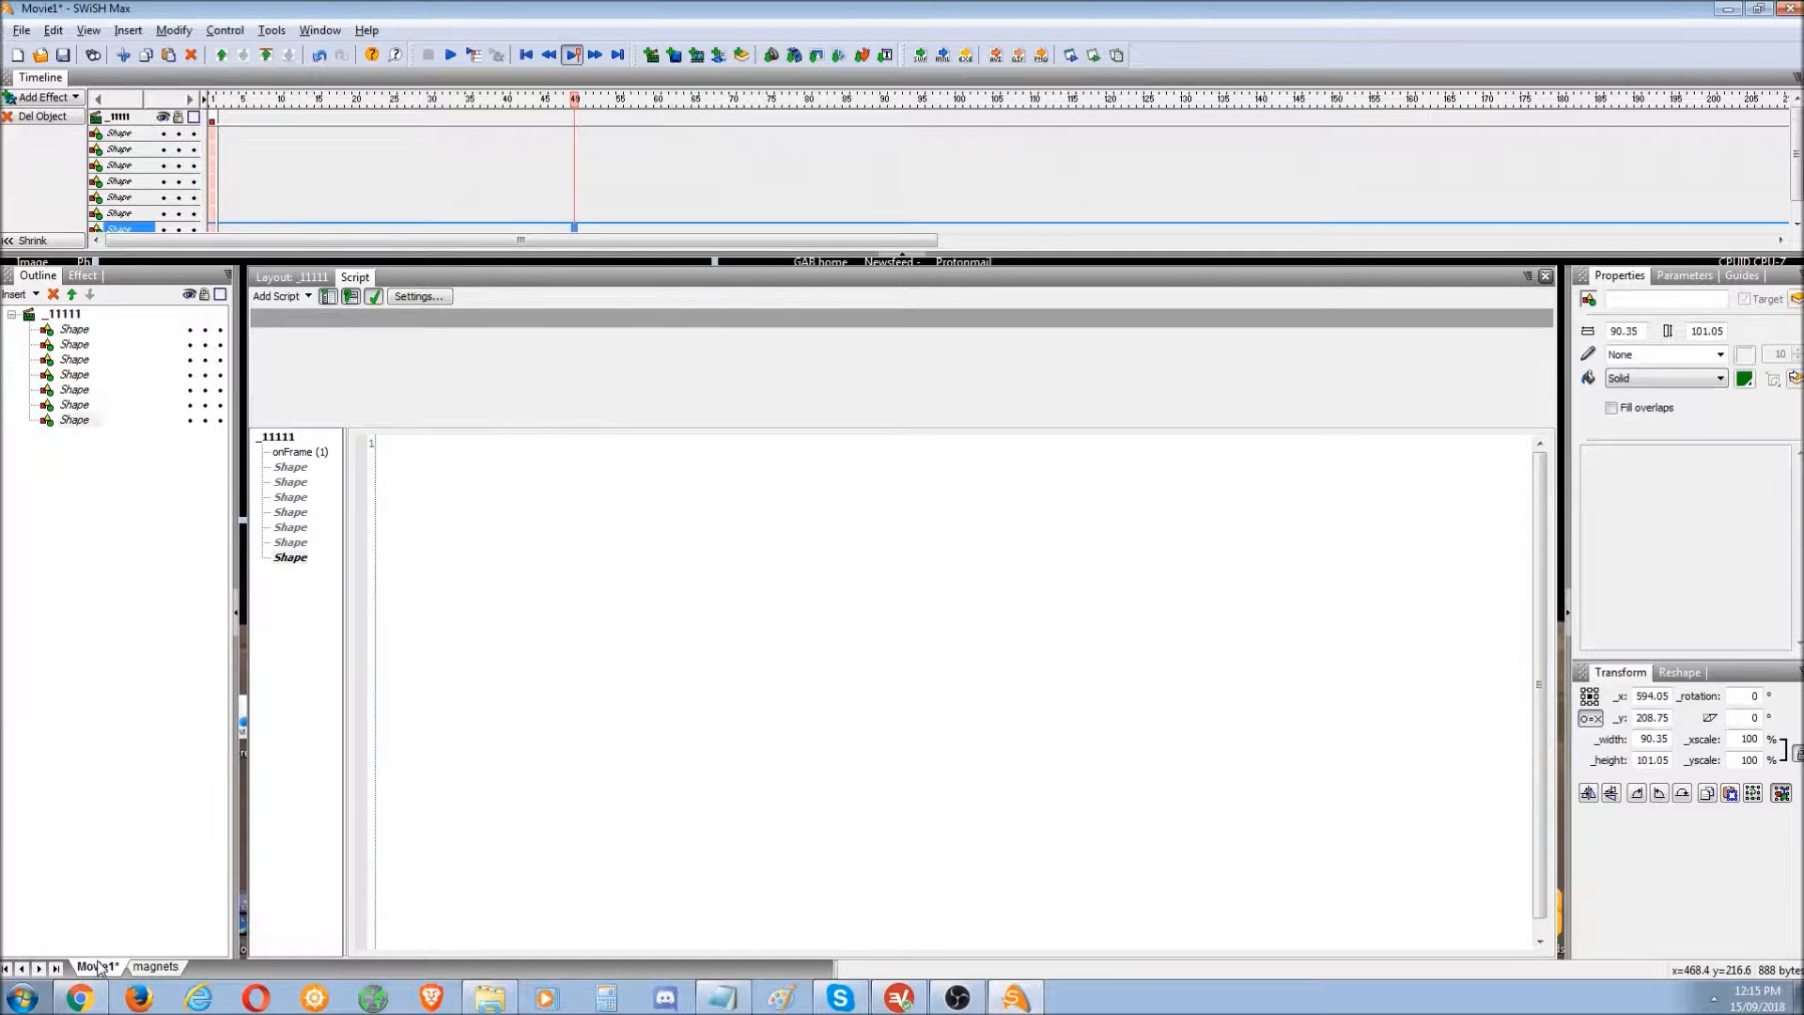
{"action": "left_click", "coordinate": [292, 277]}
{"action": "left_click", "coordinate": [1056, 560]}
{"action": "left_click", "coordinate": [1107, 531]}
{"action": "left_click", "coordinate": [356, 278]}
{"action": "key", "text": "ctrl+v"}
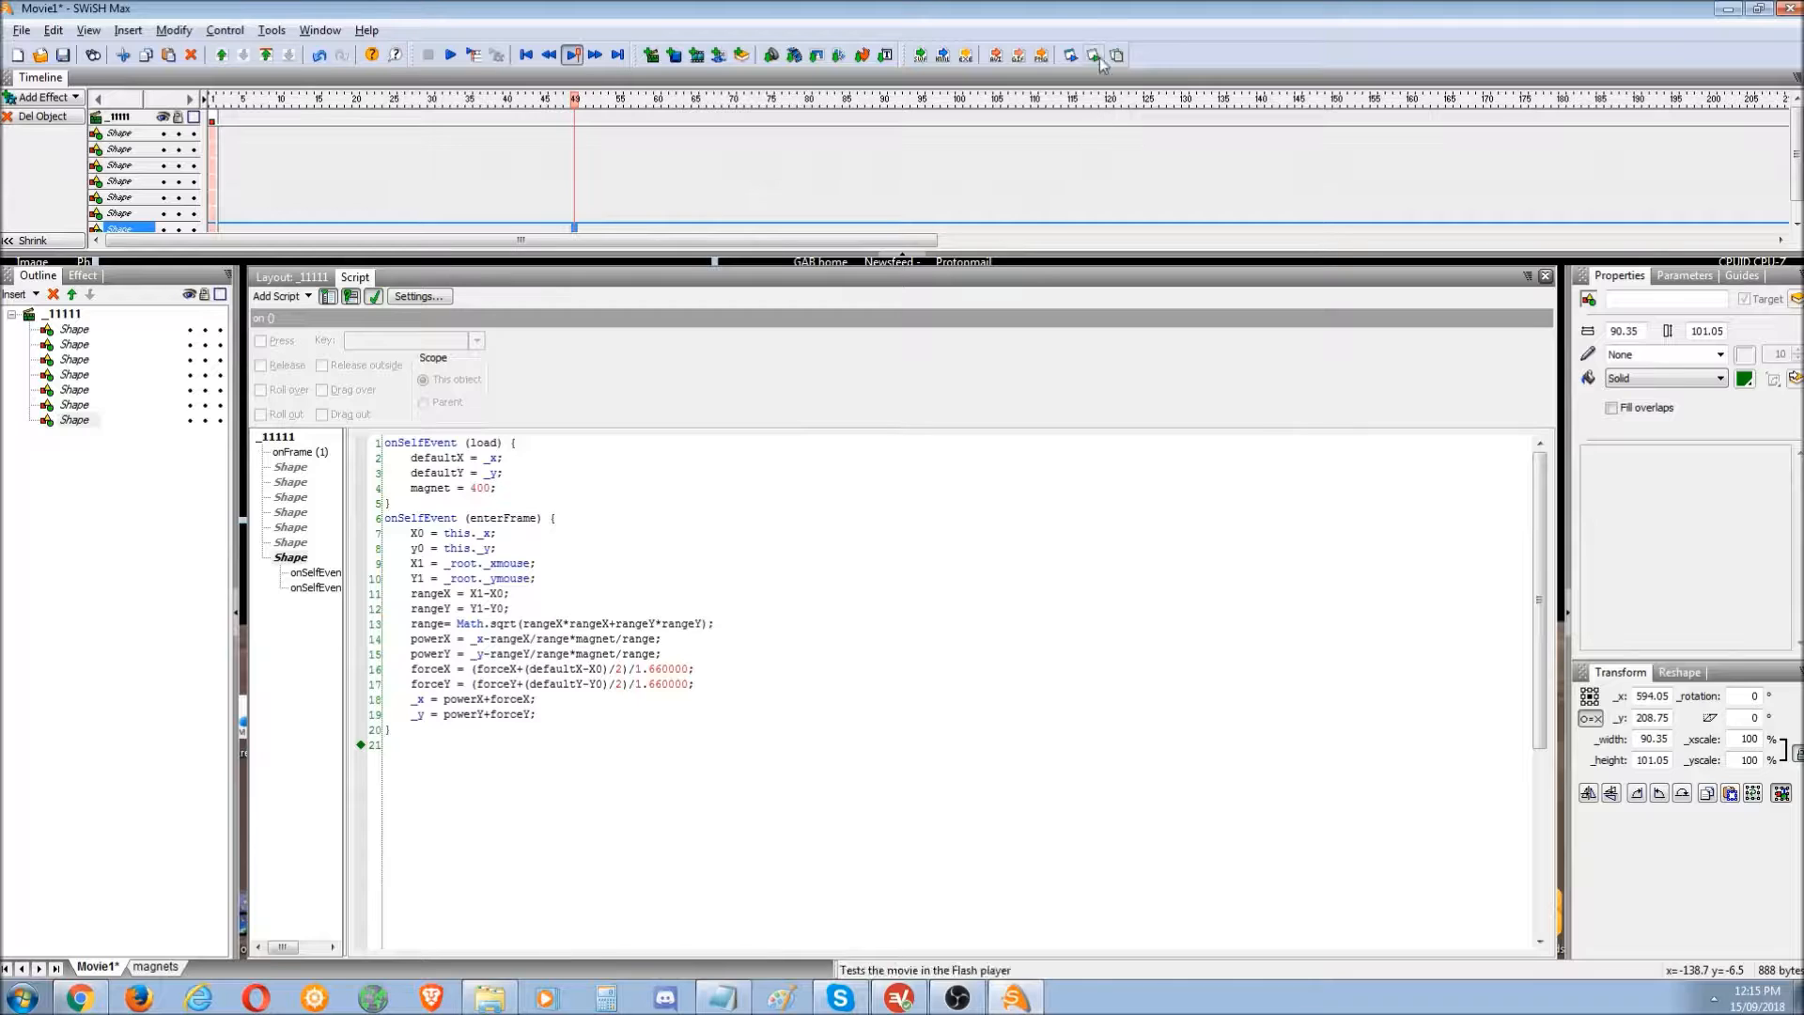
{"action": "left_click", "coordinate": [1093, 54]}
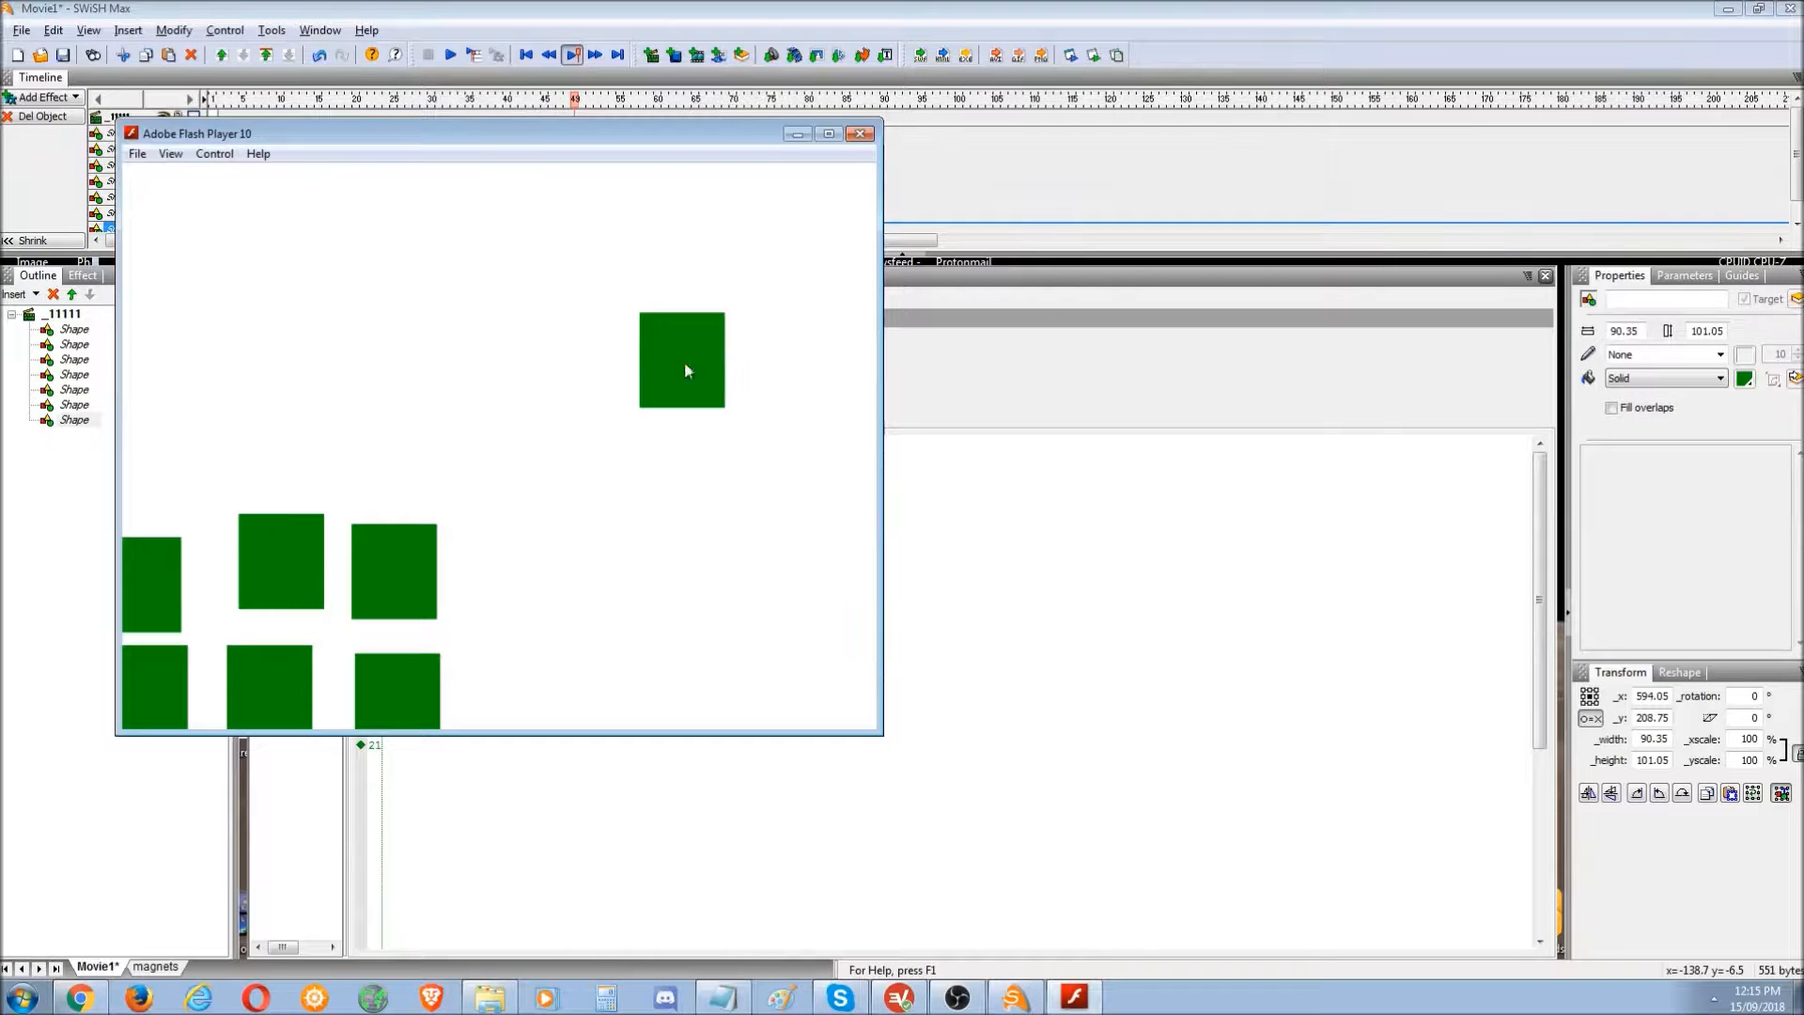
{"action": "left_click", "coordinate": [860, 133]}
- Check the SWF version in the movie's export settings and leave the settings as they are
{"action": "left_click", "coordinate": [174, 31]}
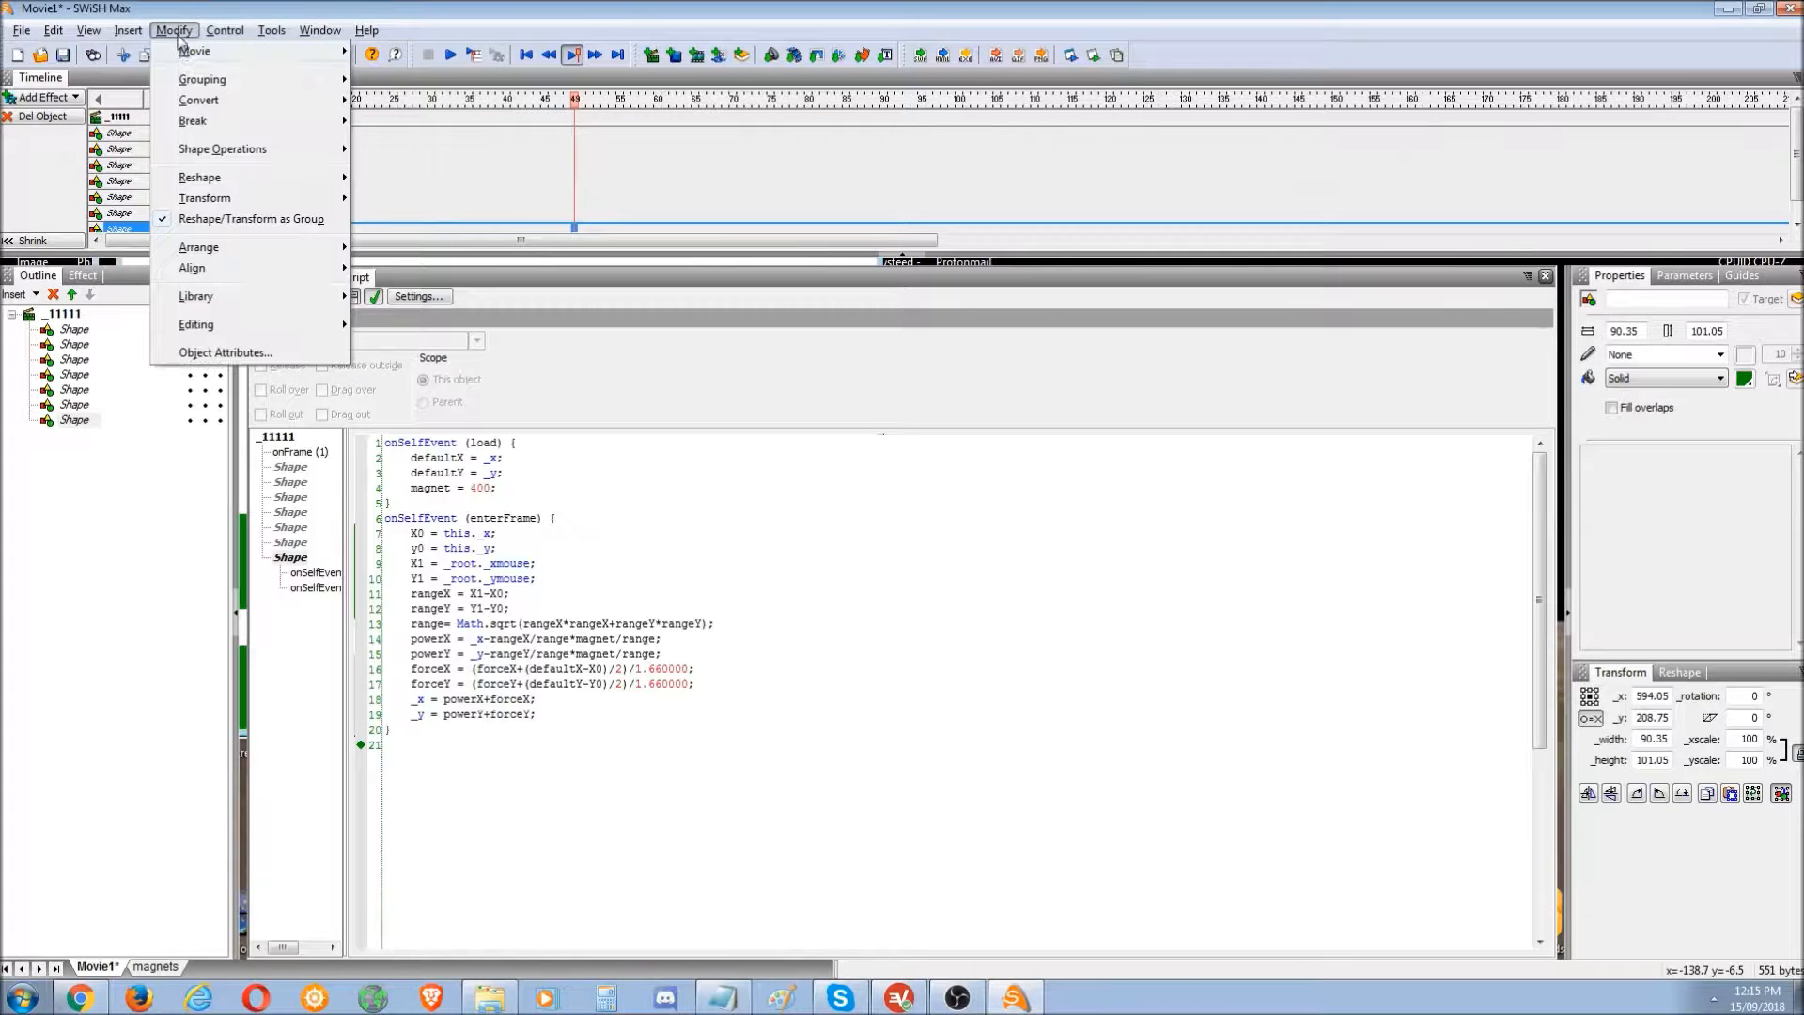
{"action": "left_click", "coordinate": [193, 49]}
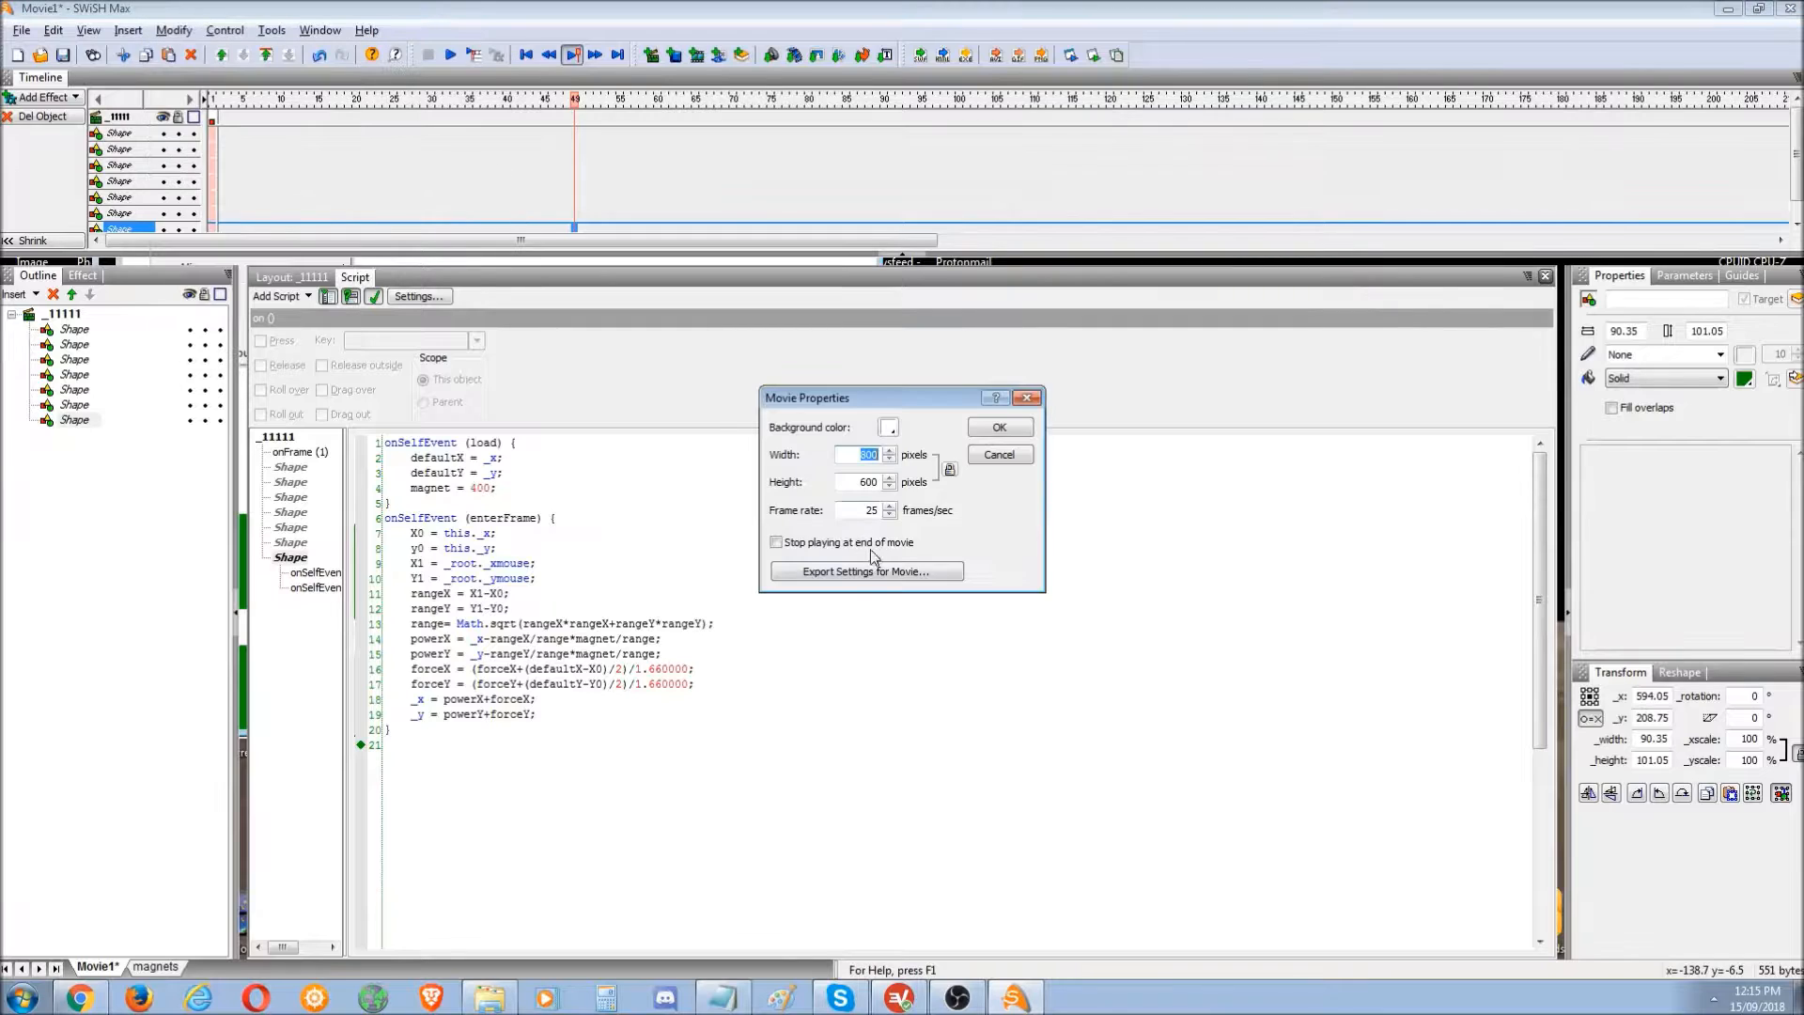
{"action": "left_click", "coordinate": [861, 572]}
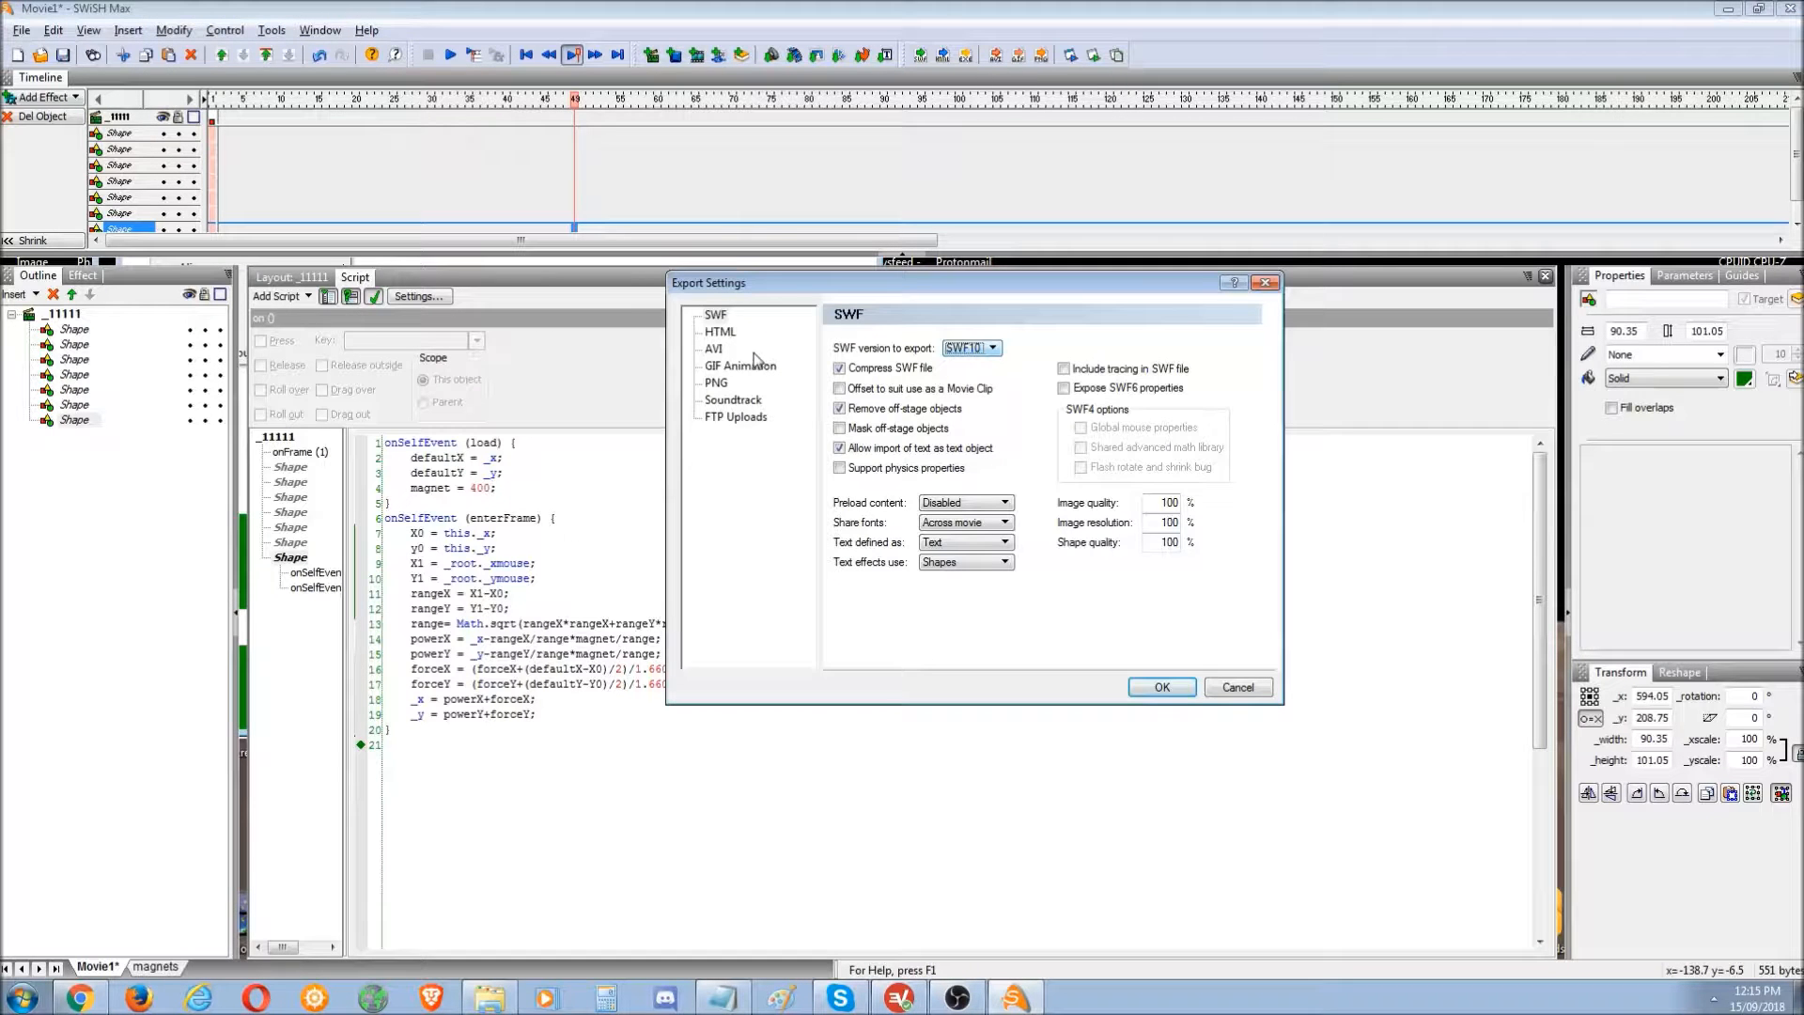
{"action": "left_click", "coordinate": [978, 349]}
{"action": "left_click", "coordinate": [1253, 690]}
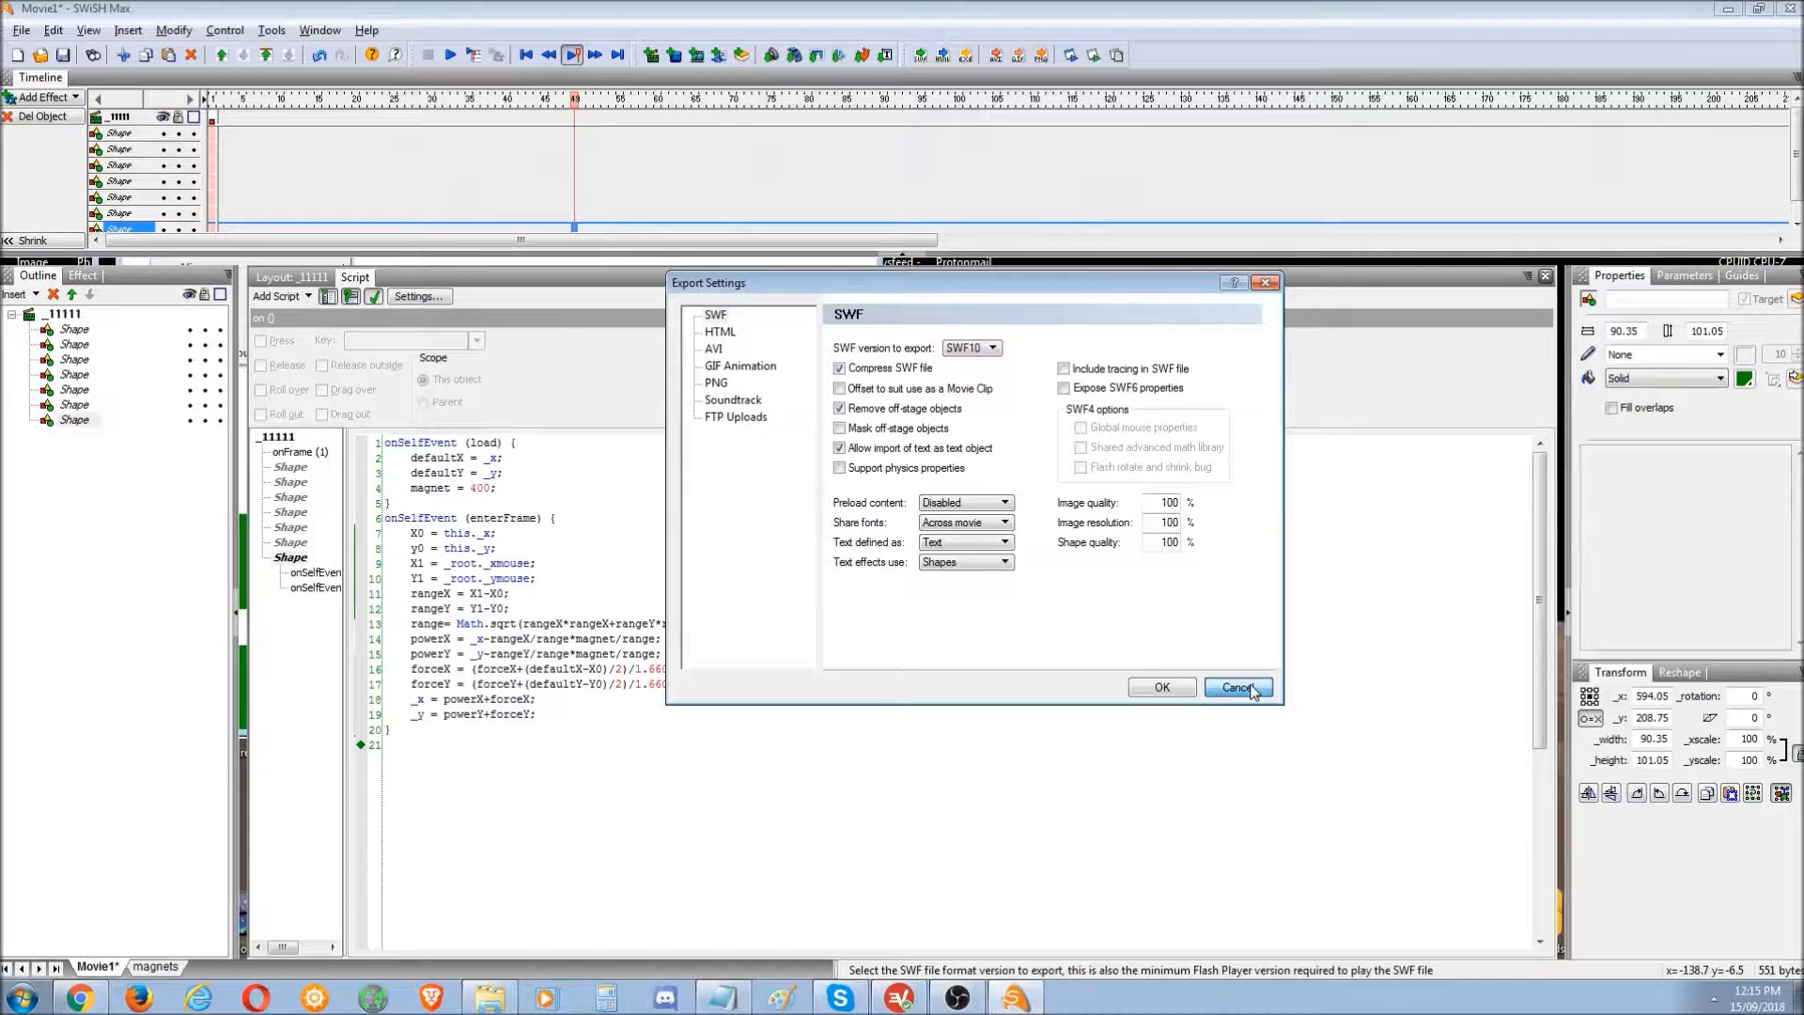
{"action": "left_click", "coordinate": [1253, 691]}
{"action": "left_click", "coordinate": [985, 455]}
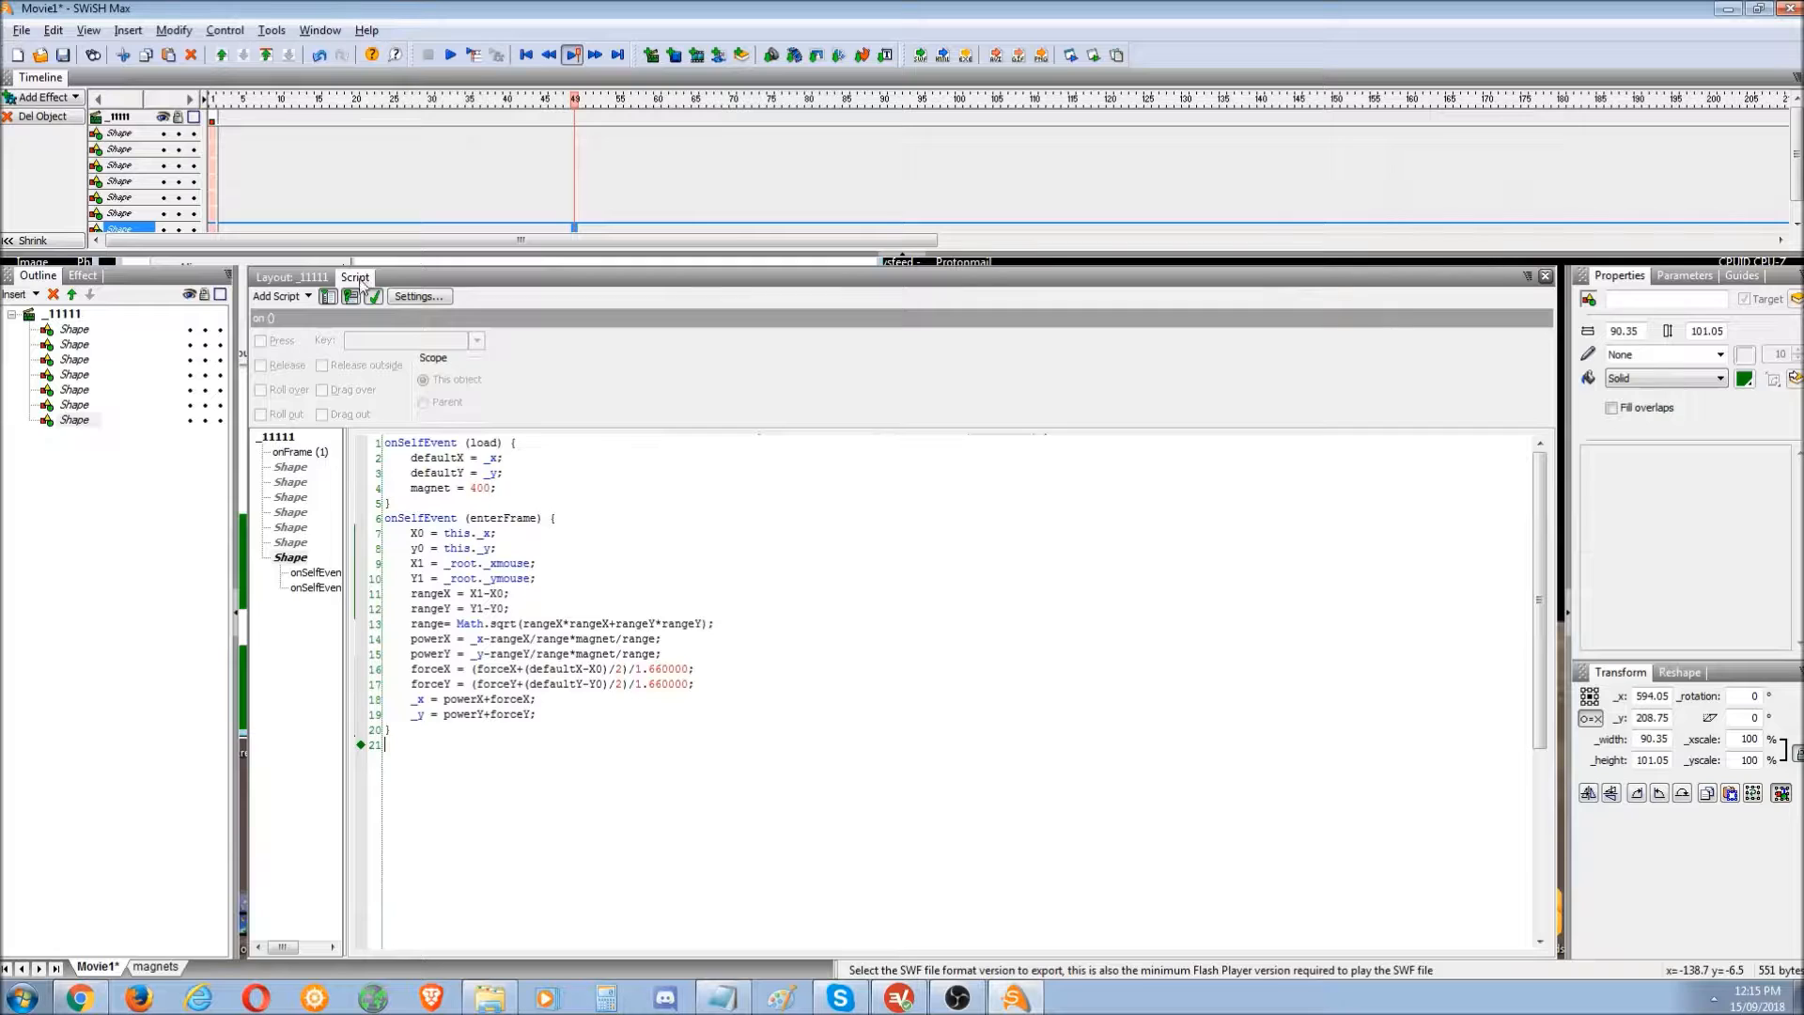
- Return to the stage layout and take the timeline out of preview mode
{"action": "left_click", "coordinate": [299, 279]}
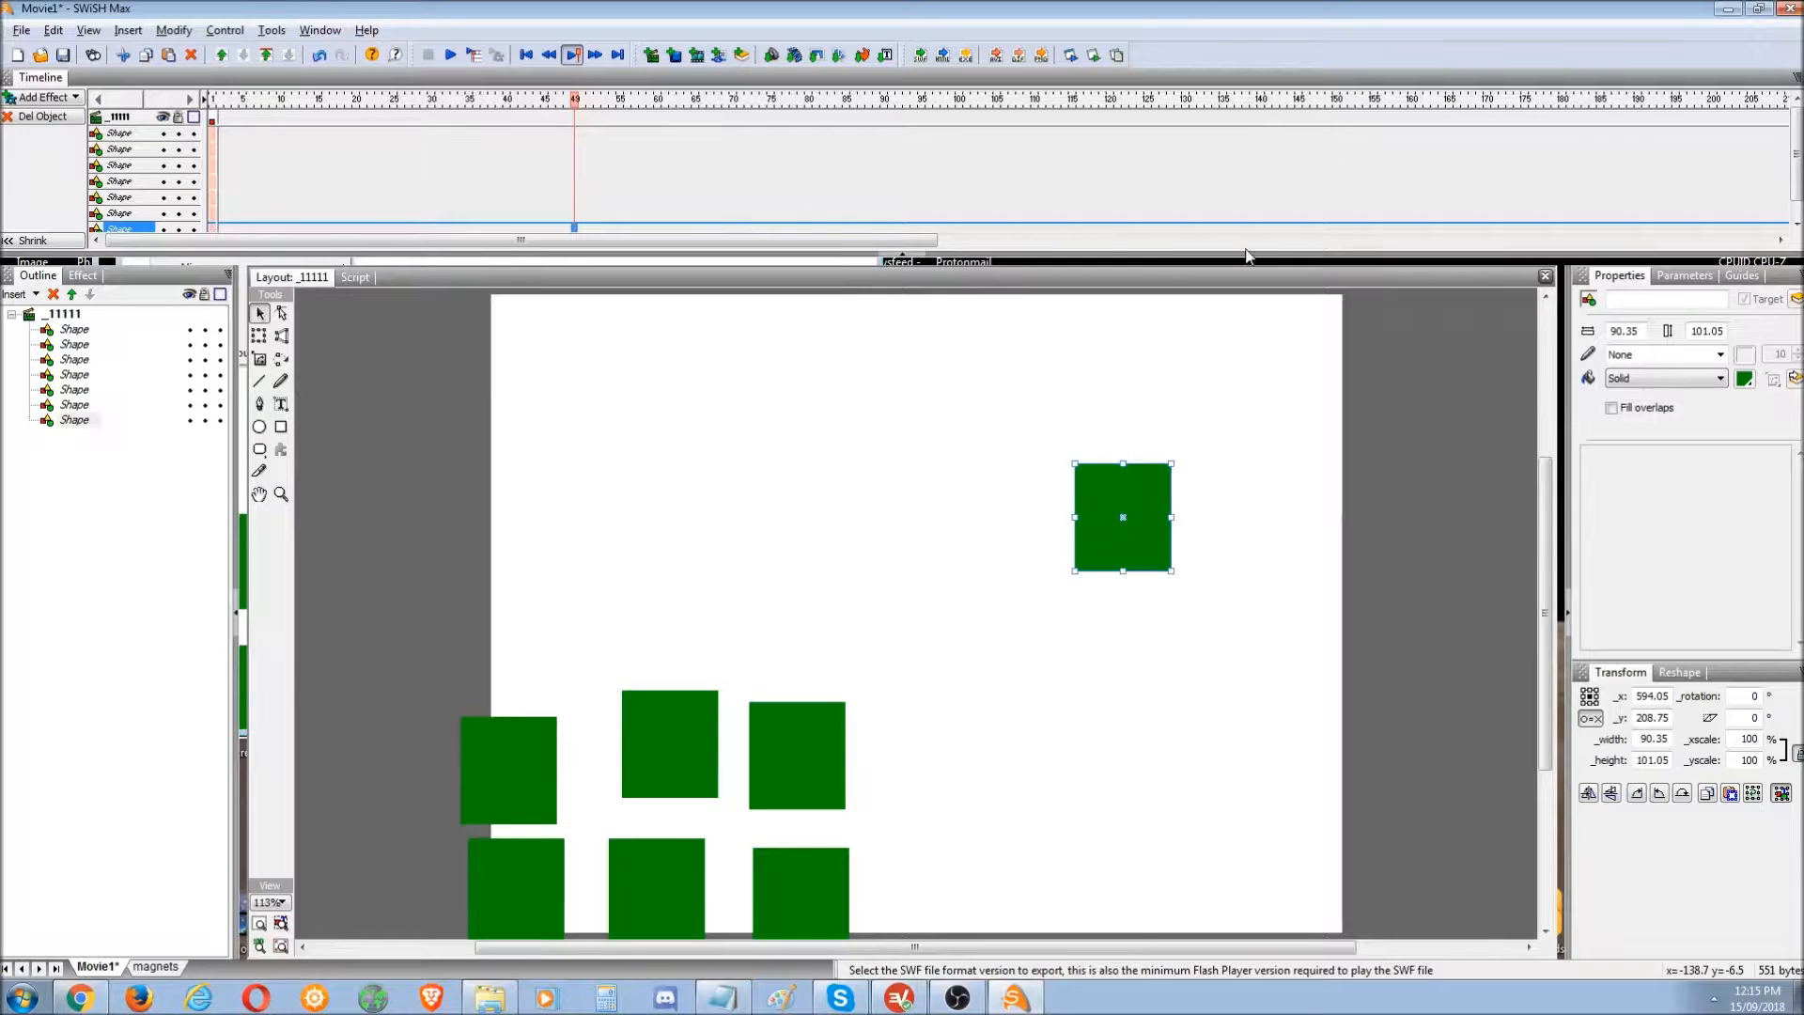
{"action": "left_click_drag", "start_coordinate": [1795, 160], "coordinate": [1795, 225]}
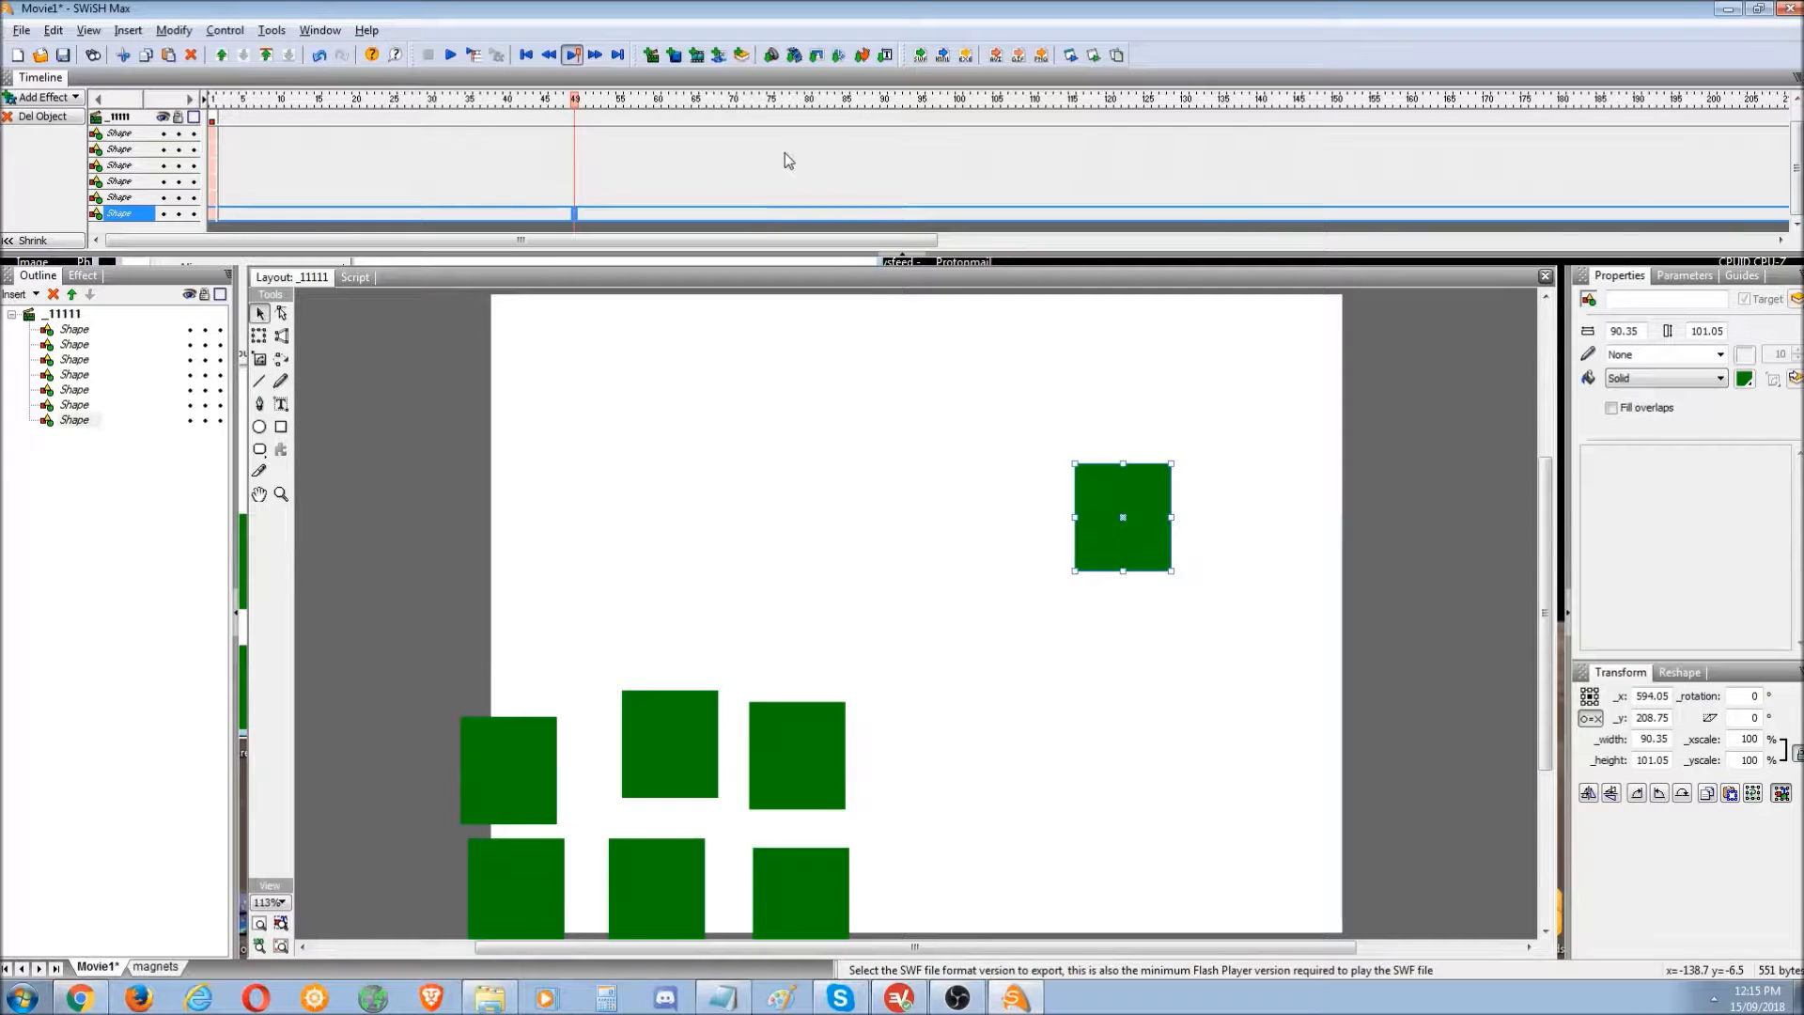
{"action": "left_click", "coordinate": [574, 102]}
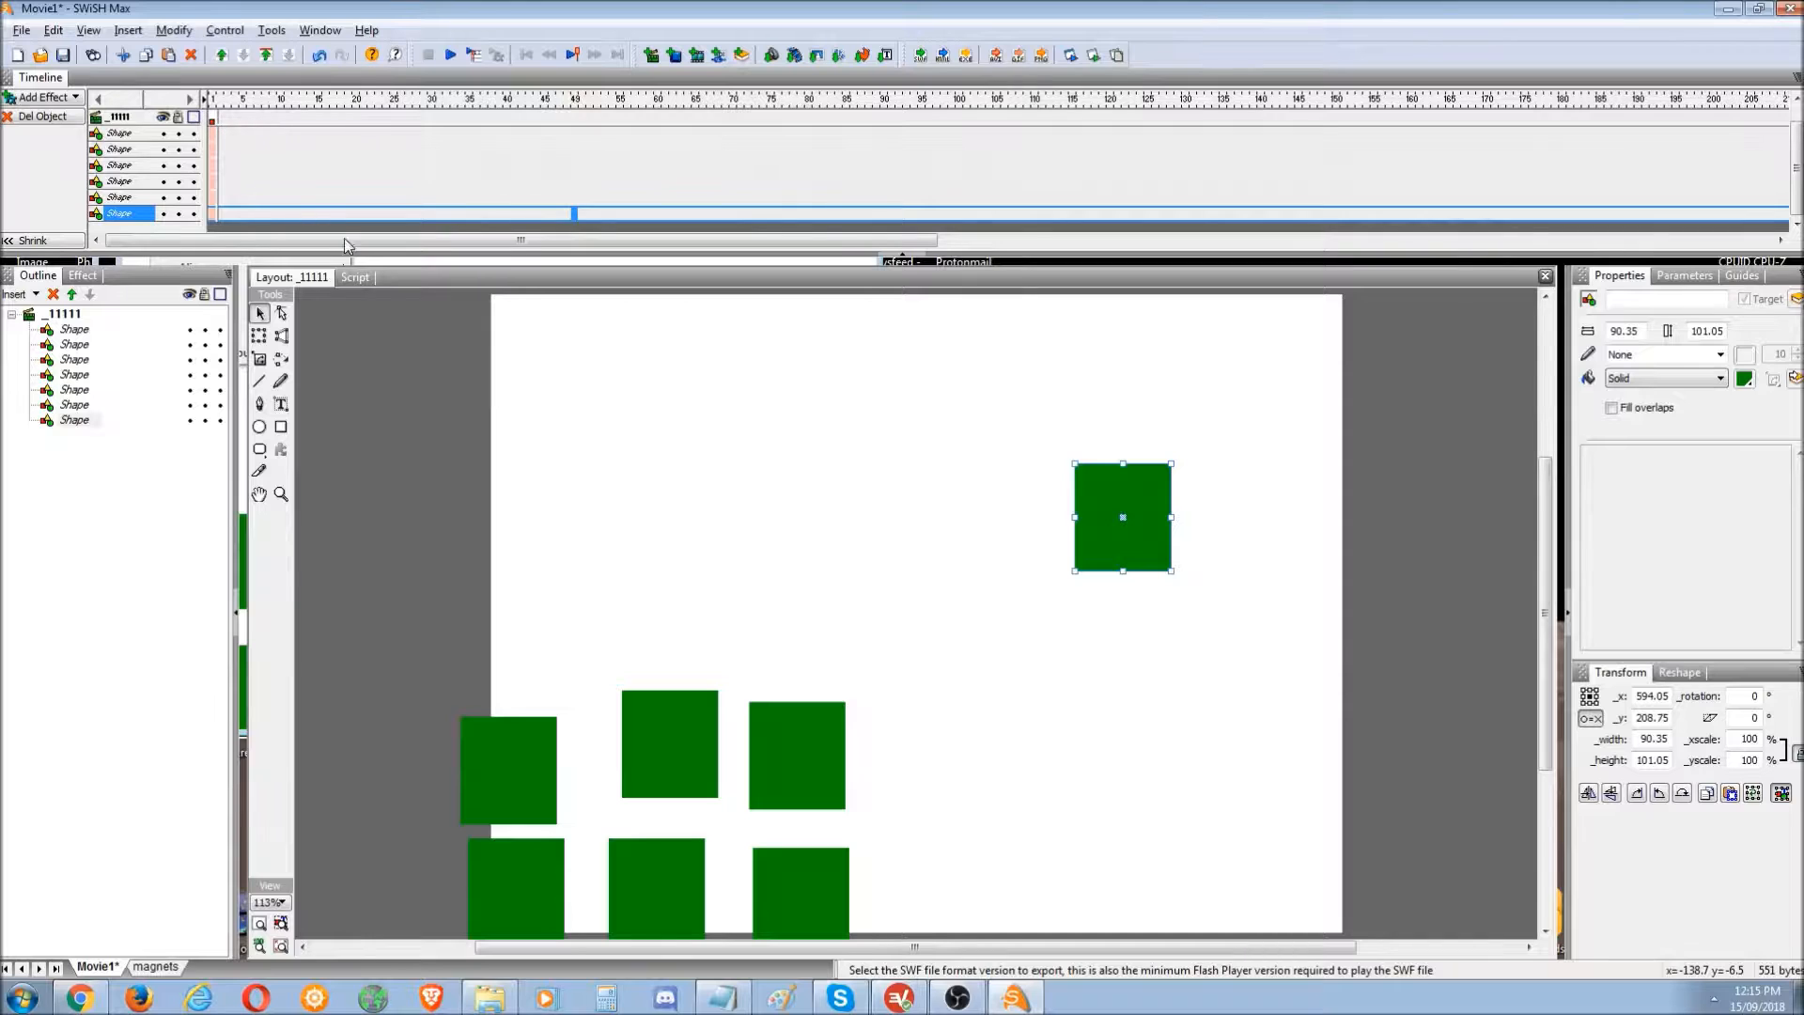
- Delete all script from the scene _11111 and test the movie in the player
{"action": "left_click", "coordinate": [355, 277]}
{"action": "left_click", "coordinate": [64, 314]}
{"action": "key", "text": "ctrl+a"}
{"action": "key", "text": "Delete"}
{"action": "left_click", "coordinate": [1093, 55]}
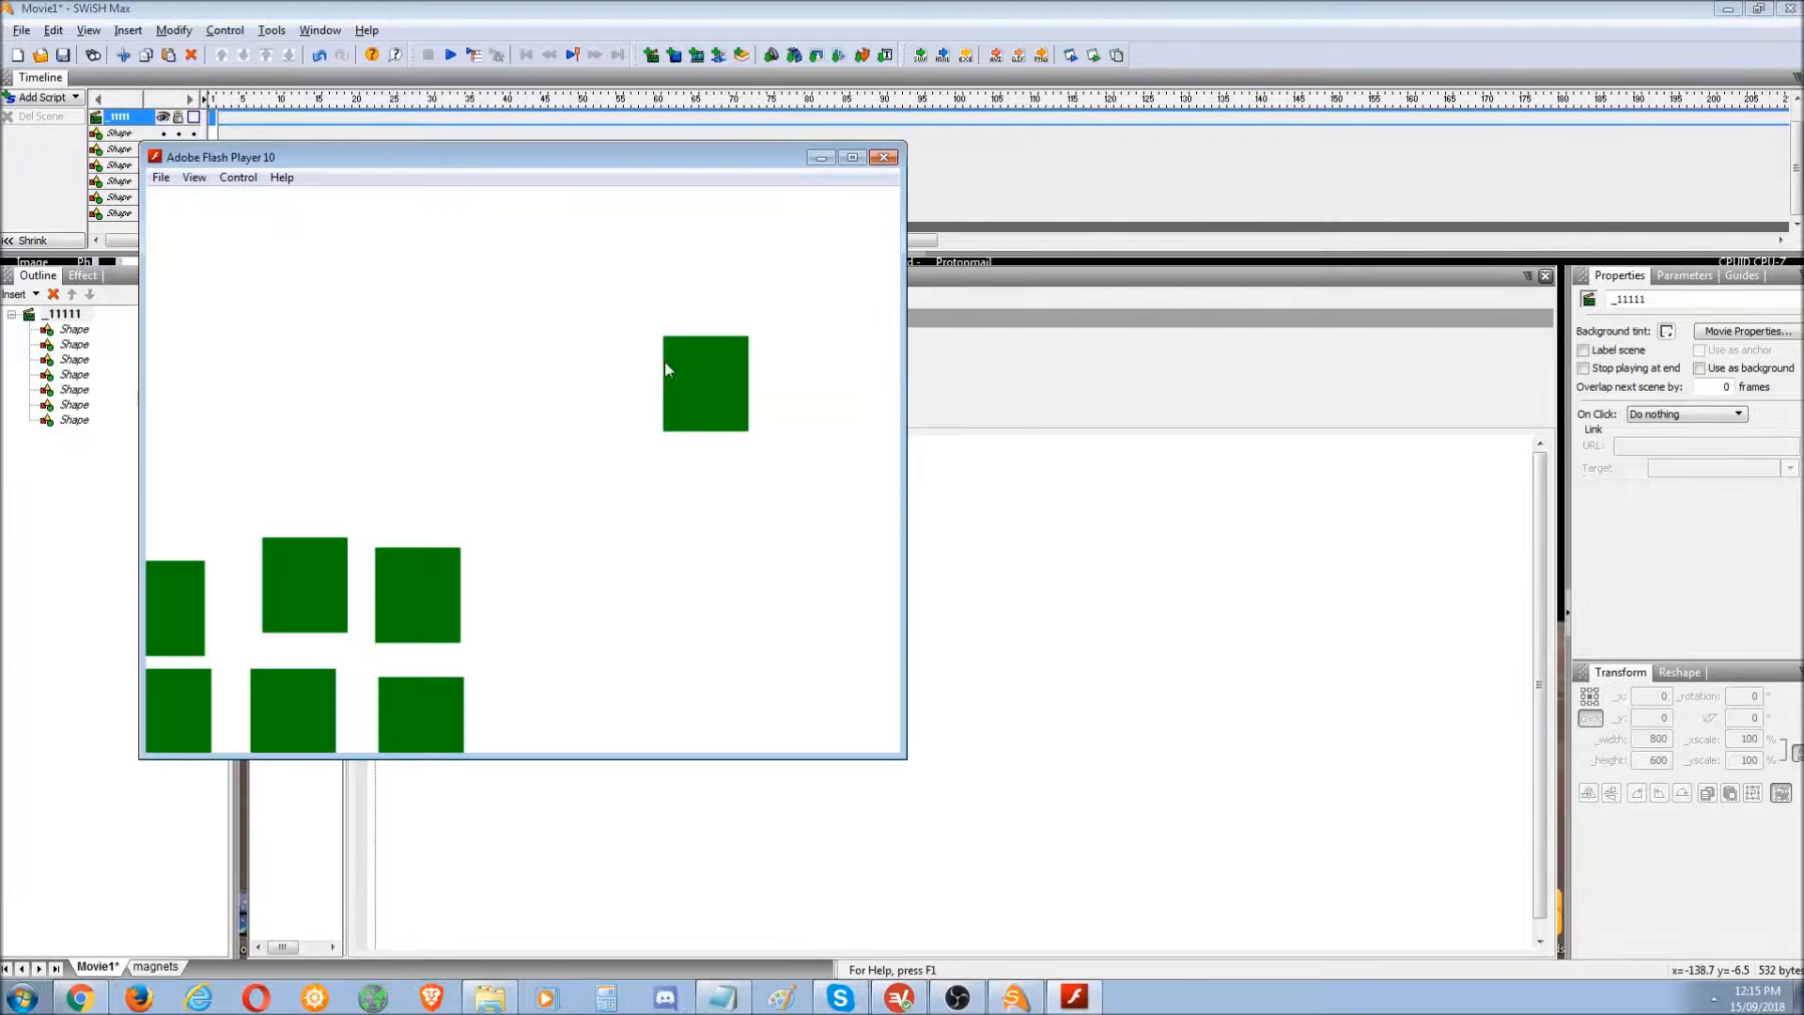
{"action": "left_click", "coordinate": [883, 157]}
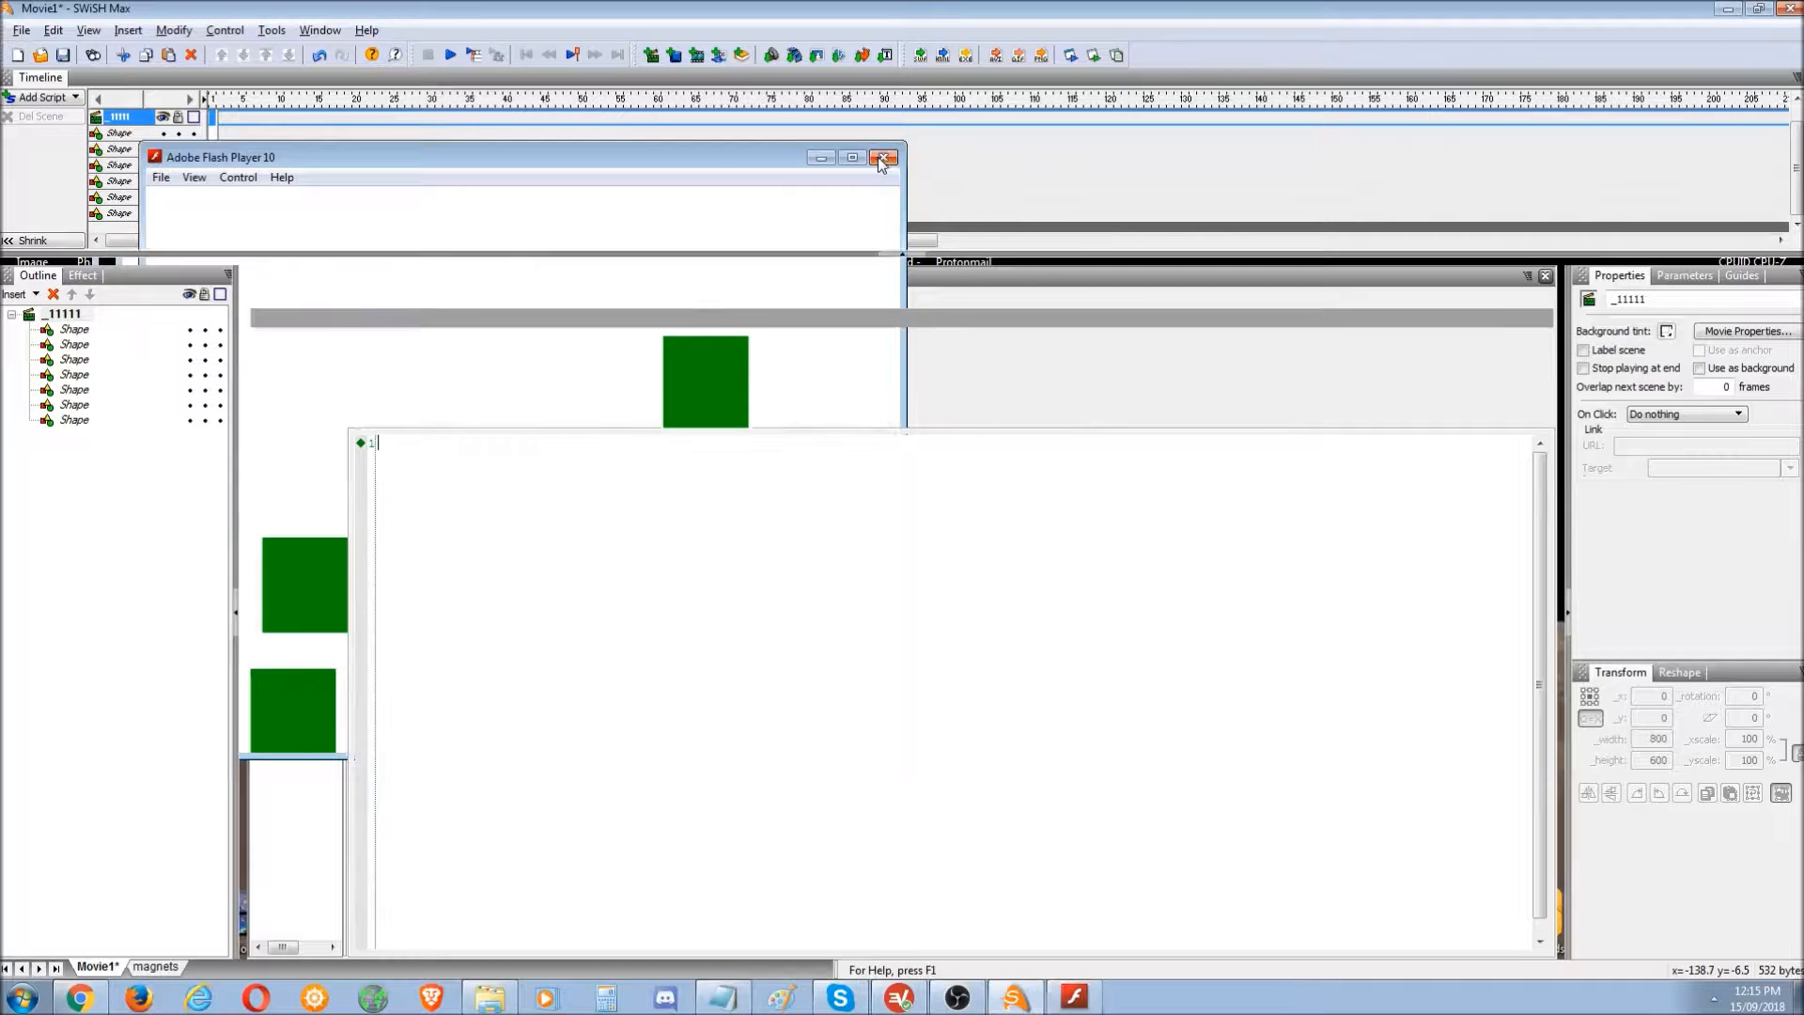
- Try copying the first ten ball shapes from the magnets movie into Movie1
{"action": "left_click", "coordinate": [294, 277]}
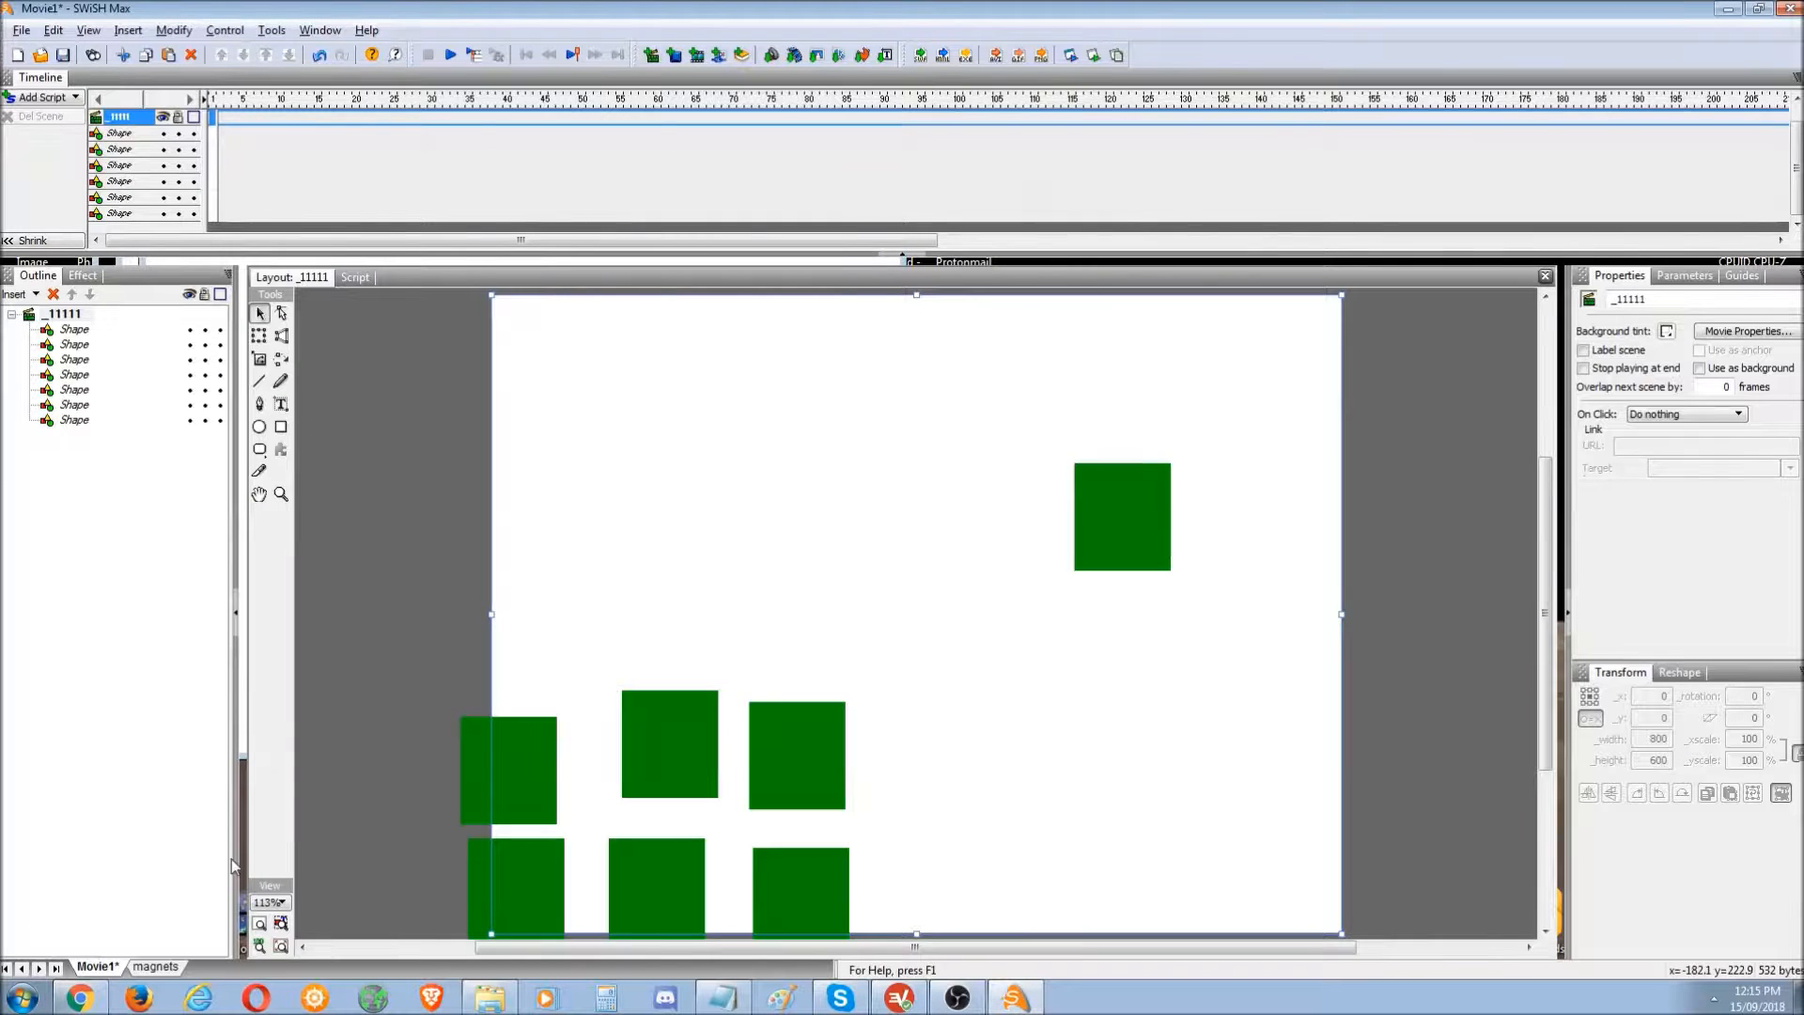
{"action": "left_click", "coordinate": [154, 967]}
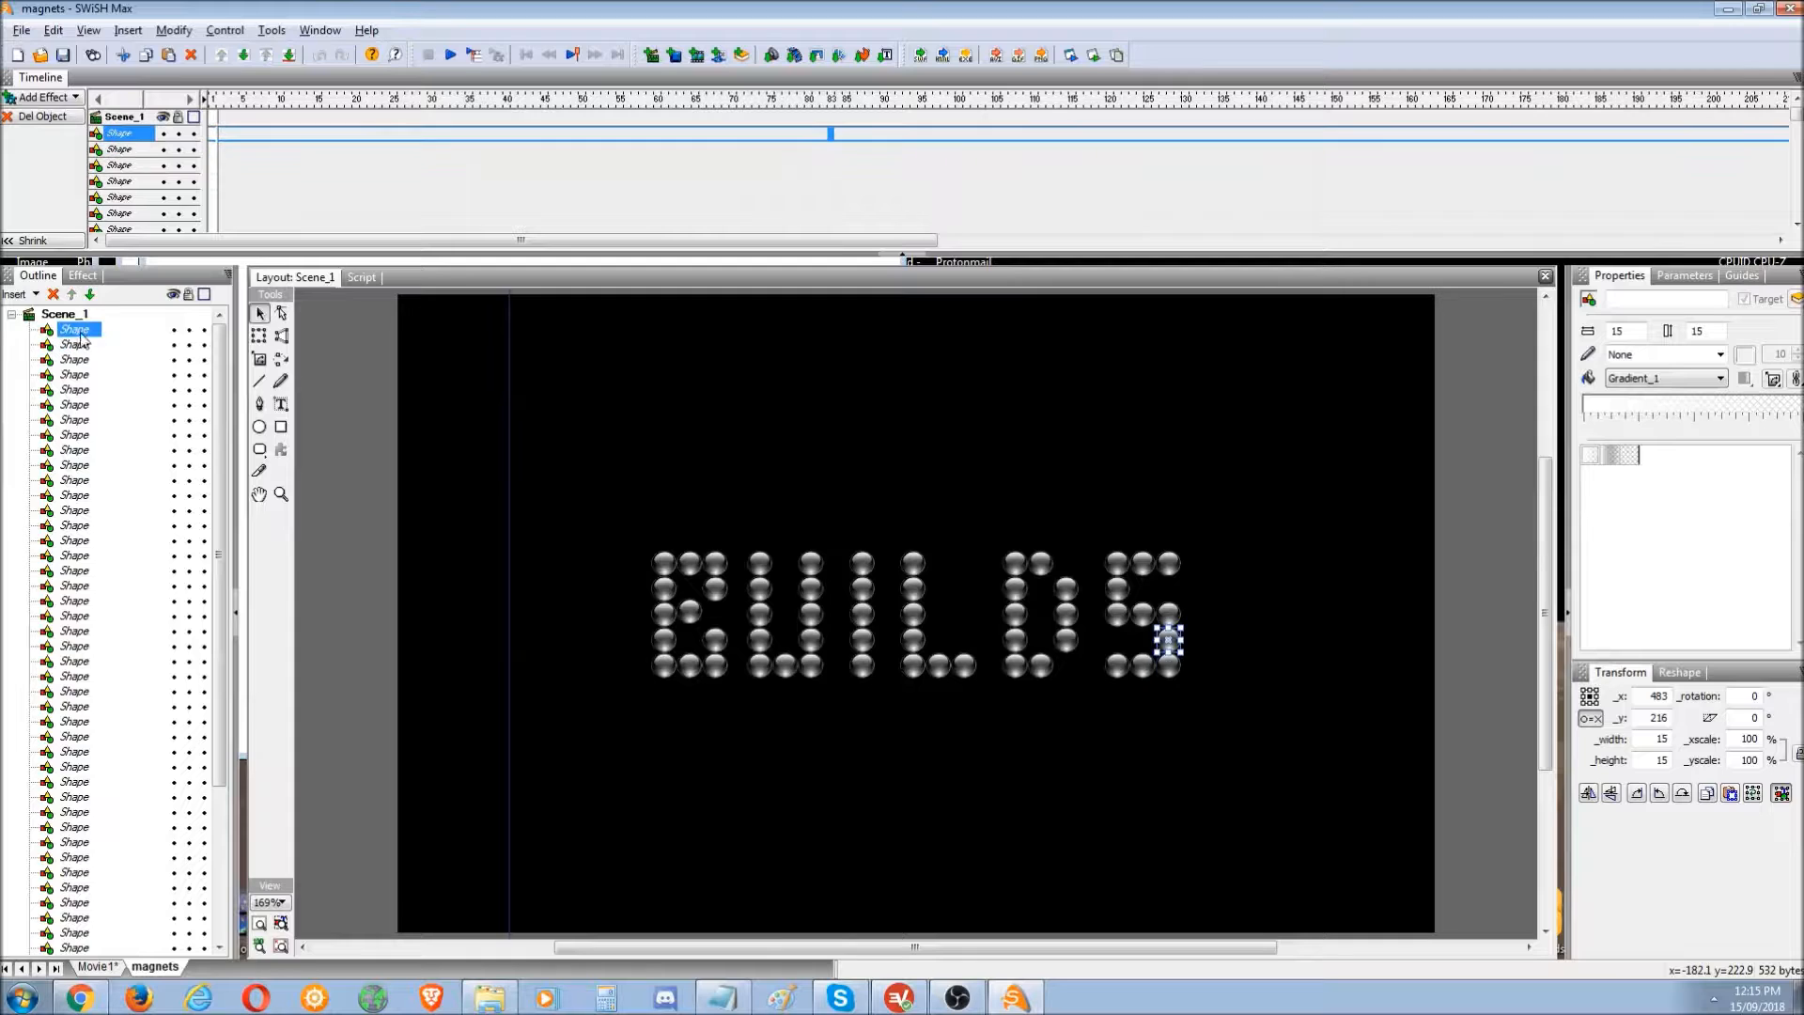
{"action": "left_click", "coordinate": [75, 464], "text": "shift"}
{"action": "left_click", "coordinate": [98, 966]}
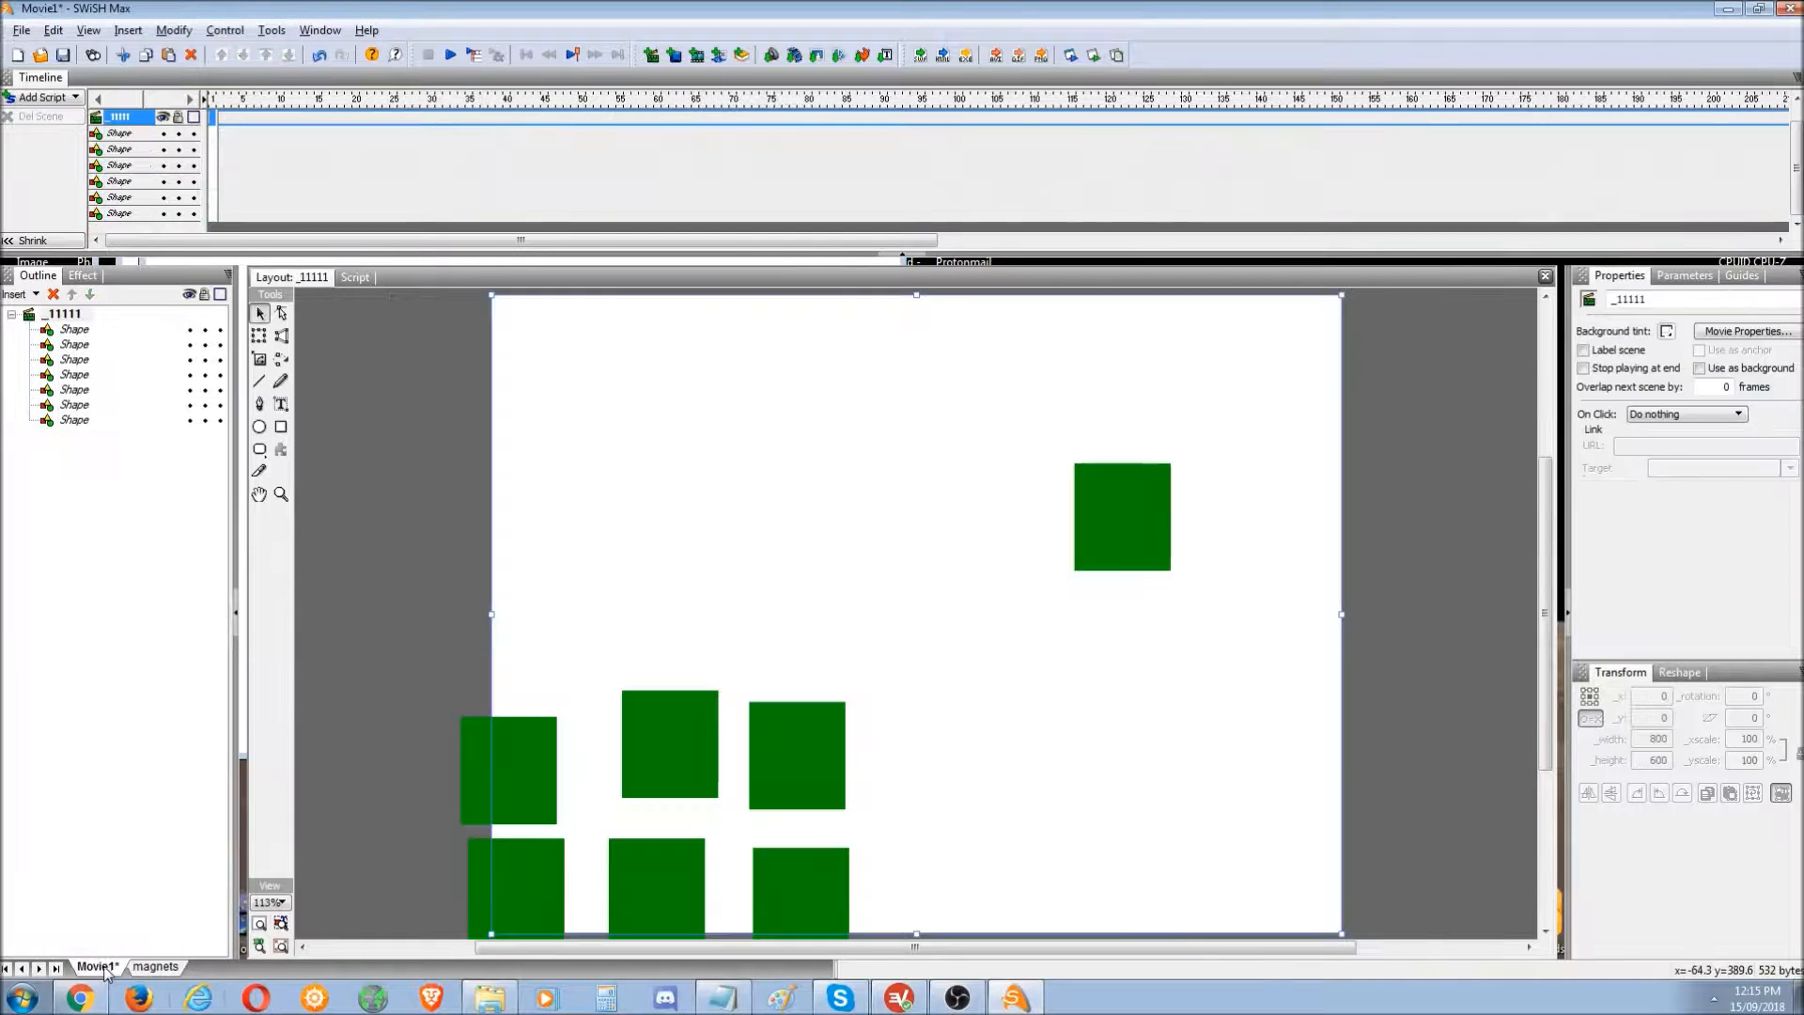
{"action": "key", "text": "ctrl+v"}
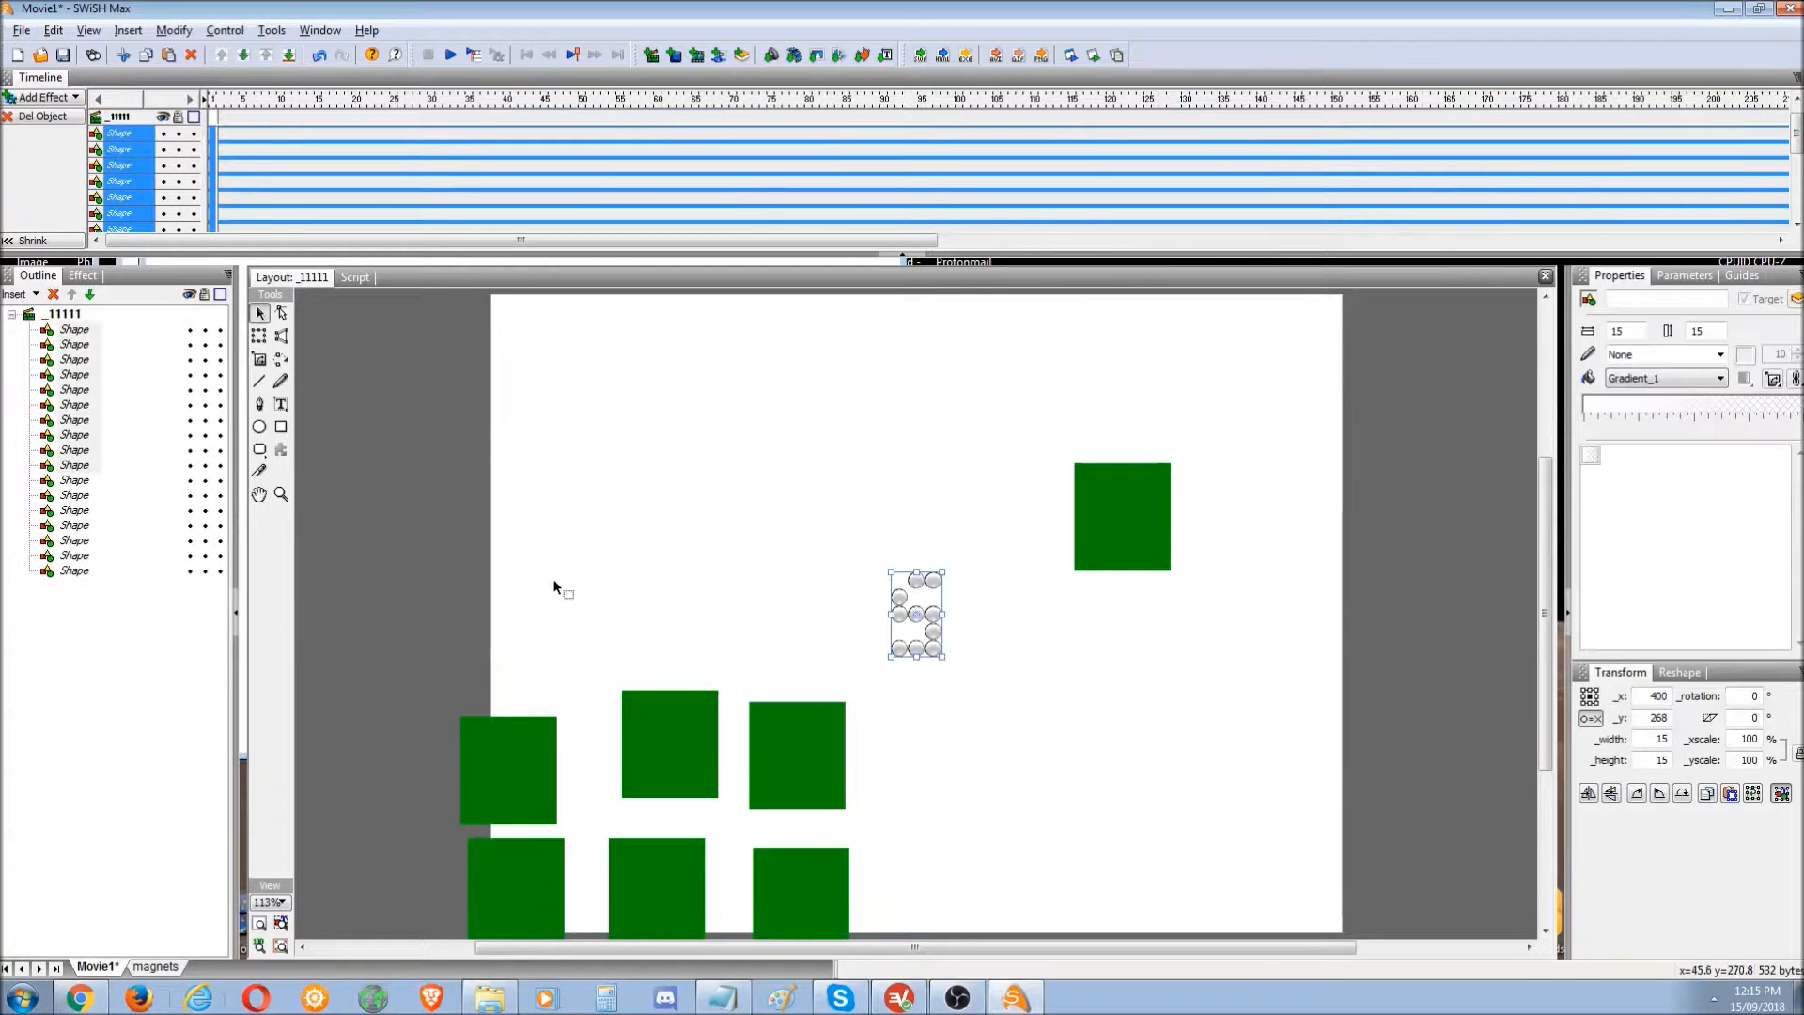
- Test Movie1 with the pasted ball shapes in the player and undo the paste
{"action": "left_click", "coordinate": [1115, 55]}
{"action": "left_click", "coordinate": [1145, 381]}
{"action": "left_click", "coordinate": [1072, 54]}
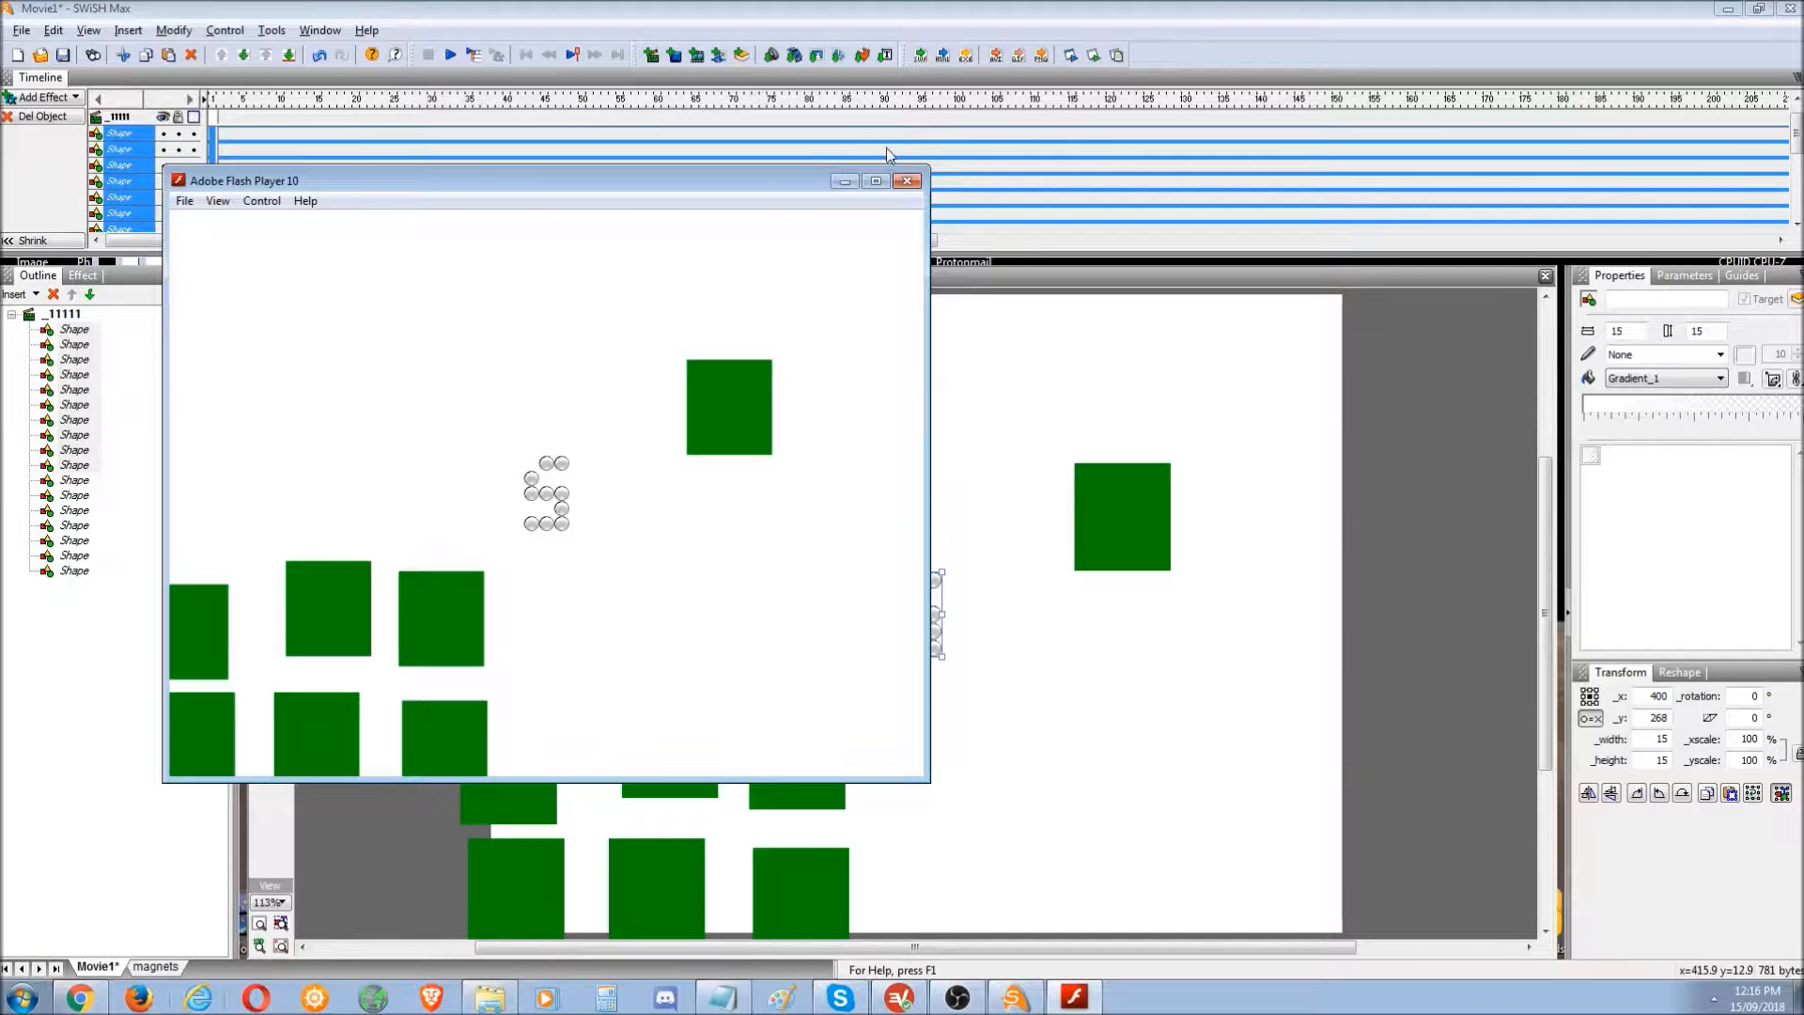
{"action": "left_click", "coordinate": [900, 183]}
{"action": "key", "text": "ctrl+z"}
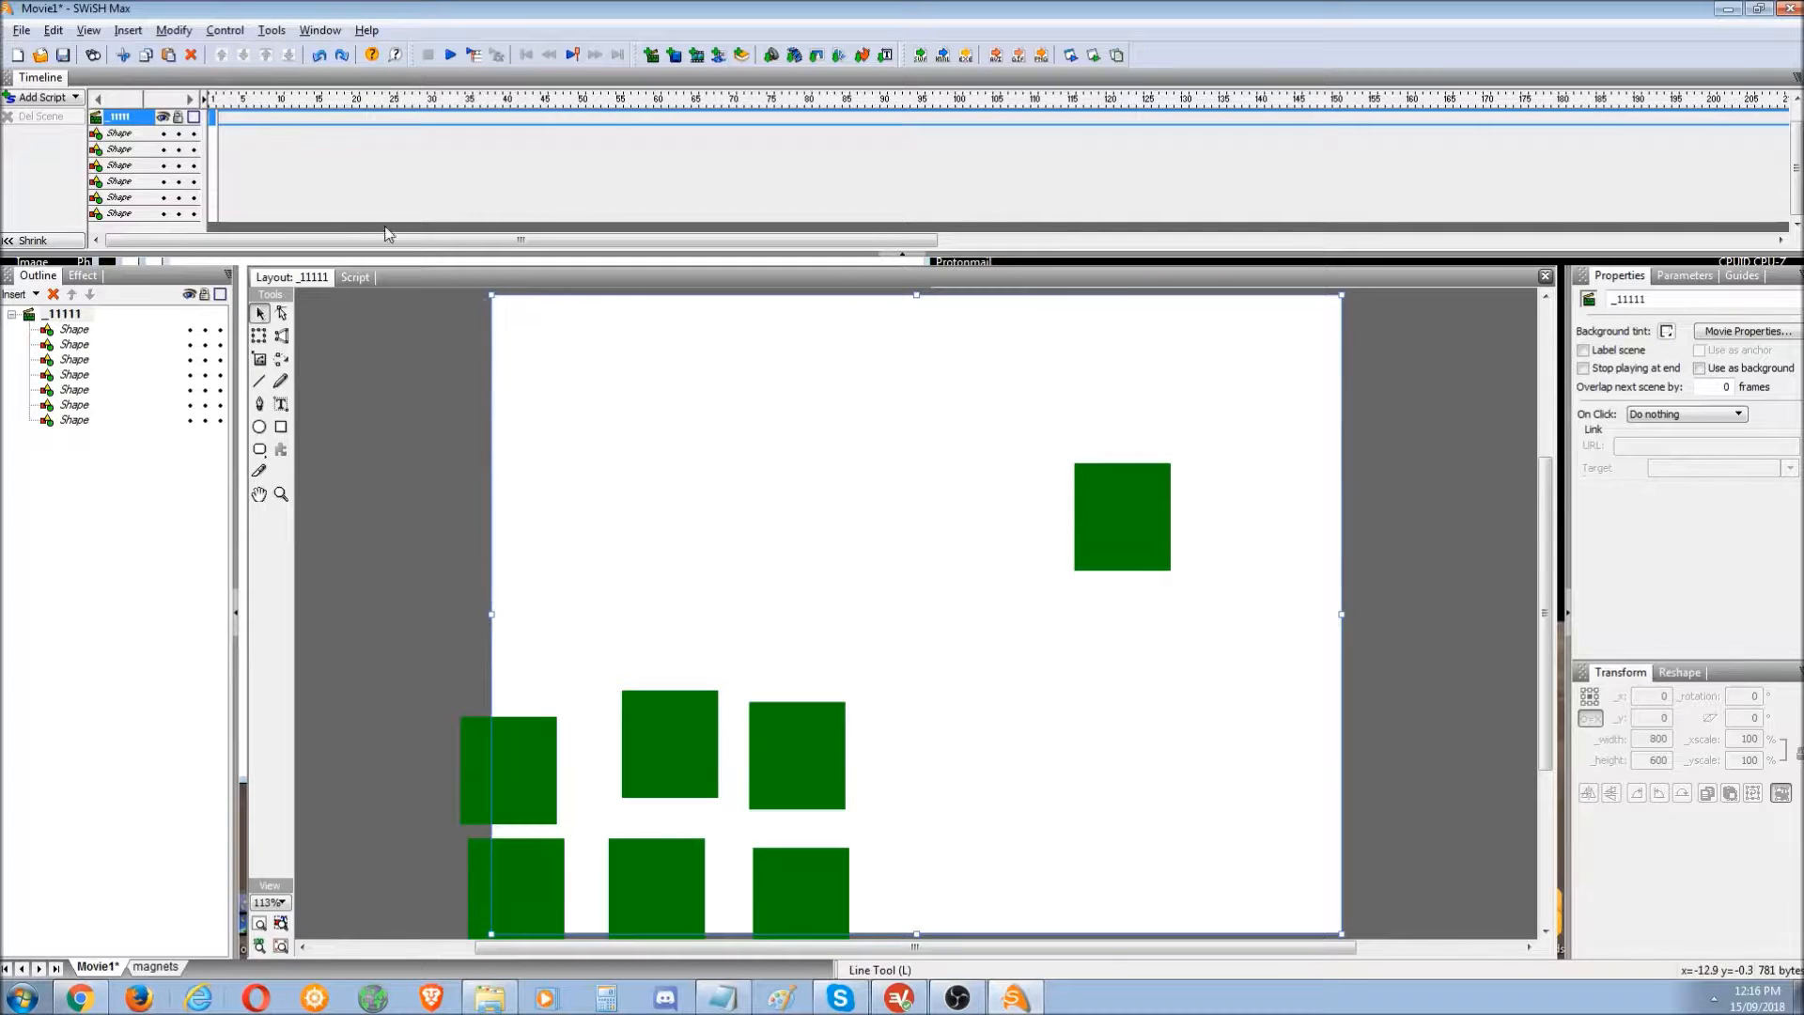
- Check the magnets movie's properties and SWF export settings, then close them without changes
{"action": "left_click", "coordinate": [155, 966]}
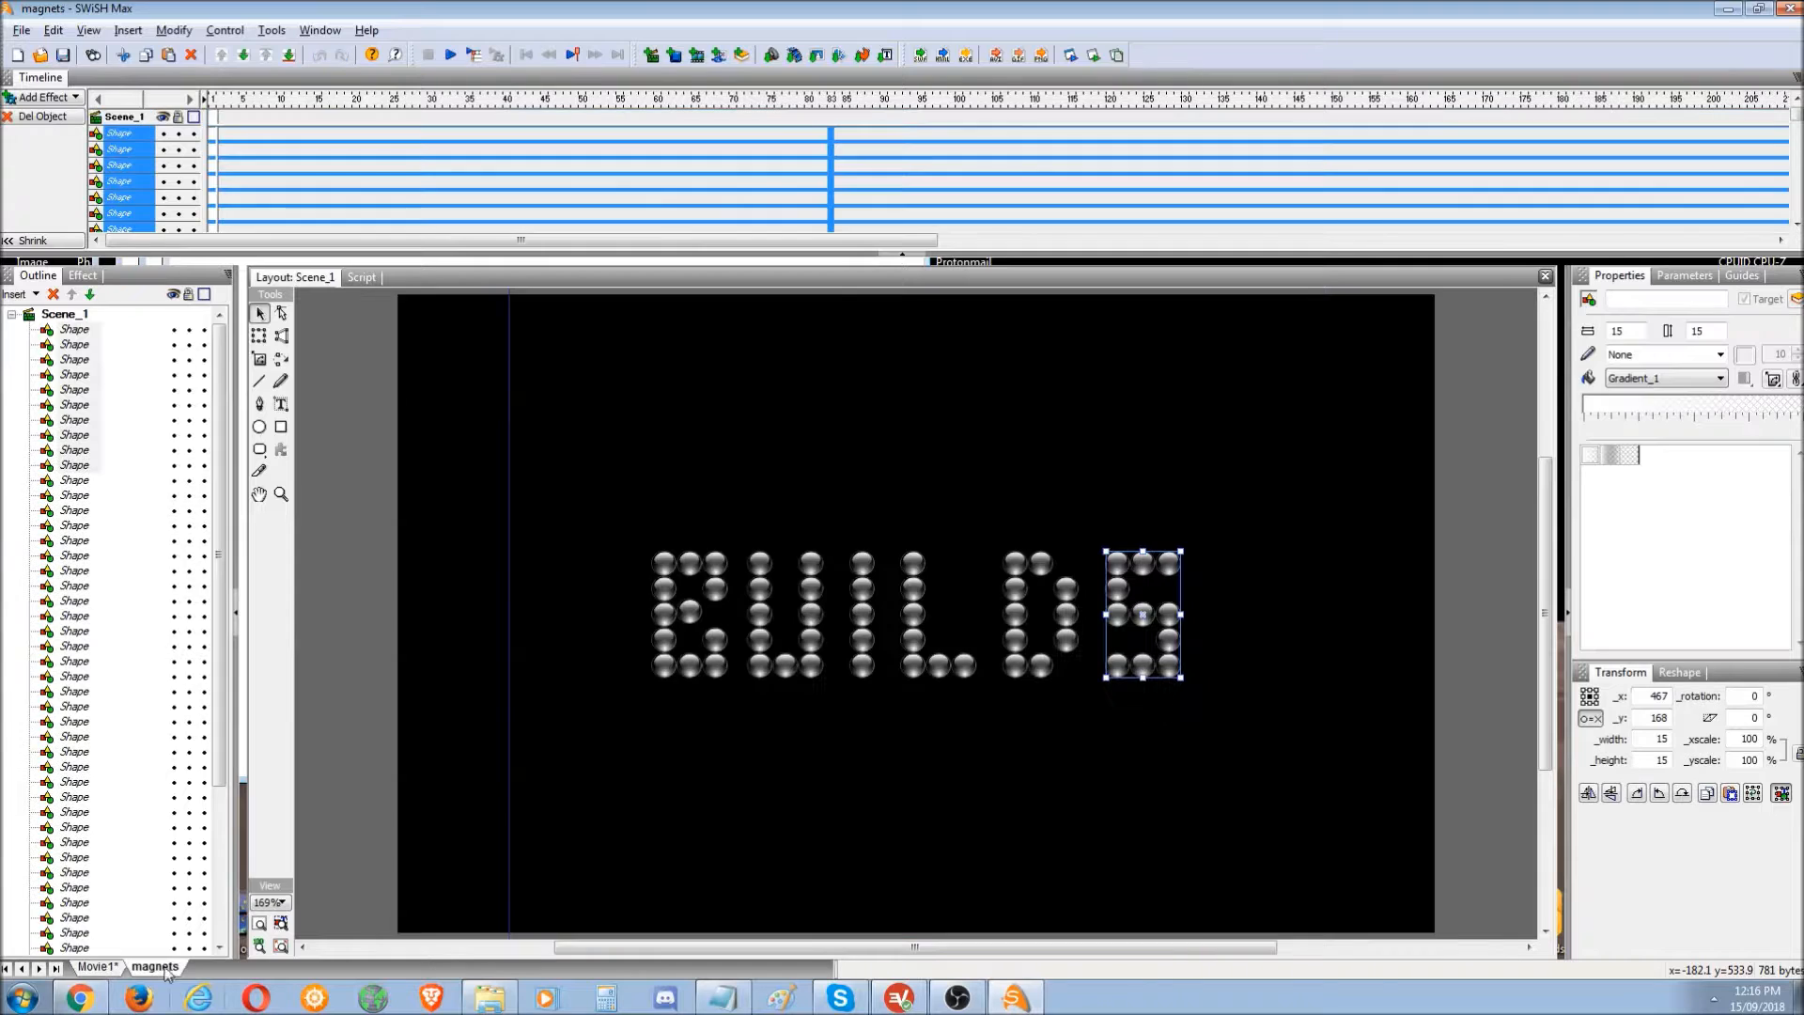
{"action": "left_click", "coordinate": [174, 30]}
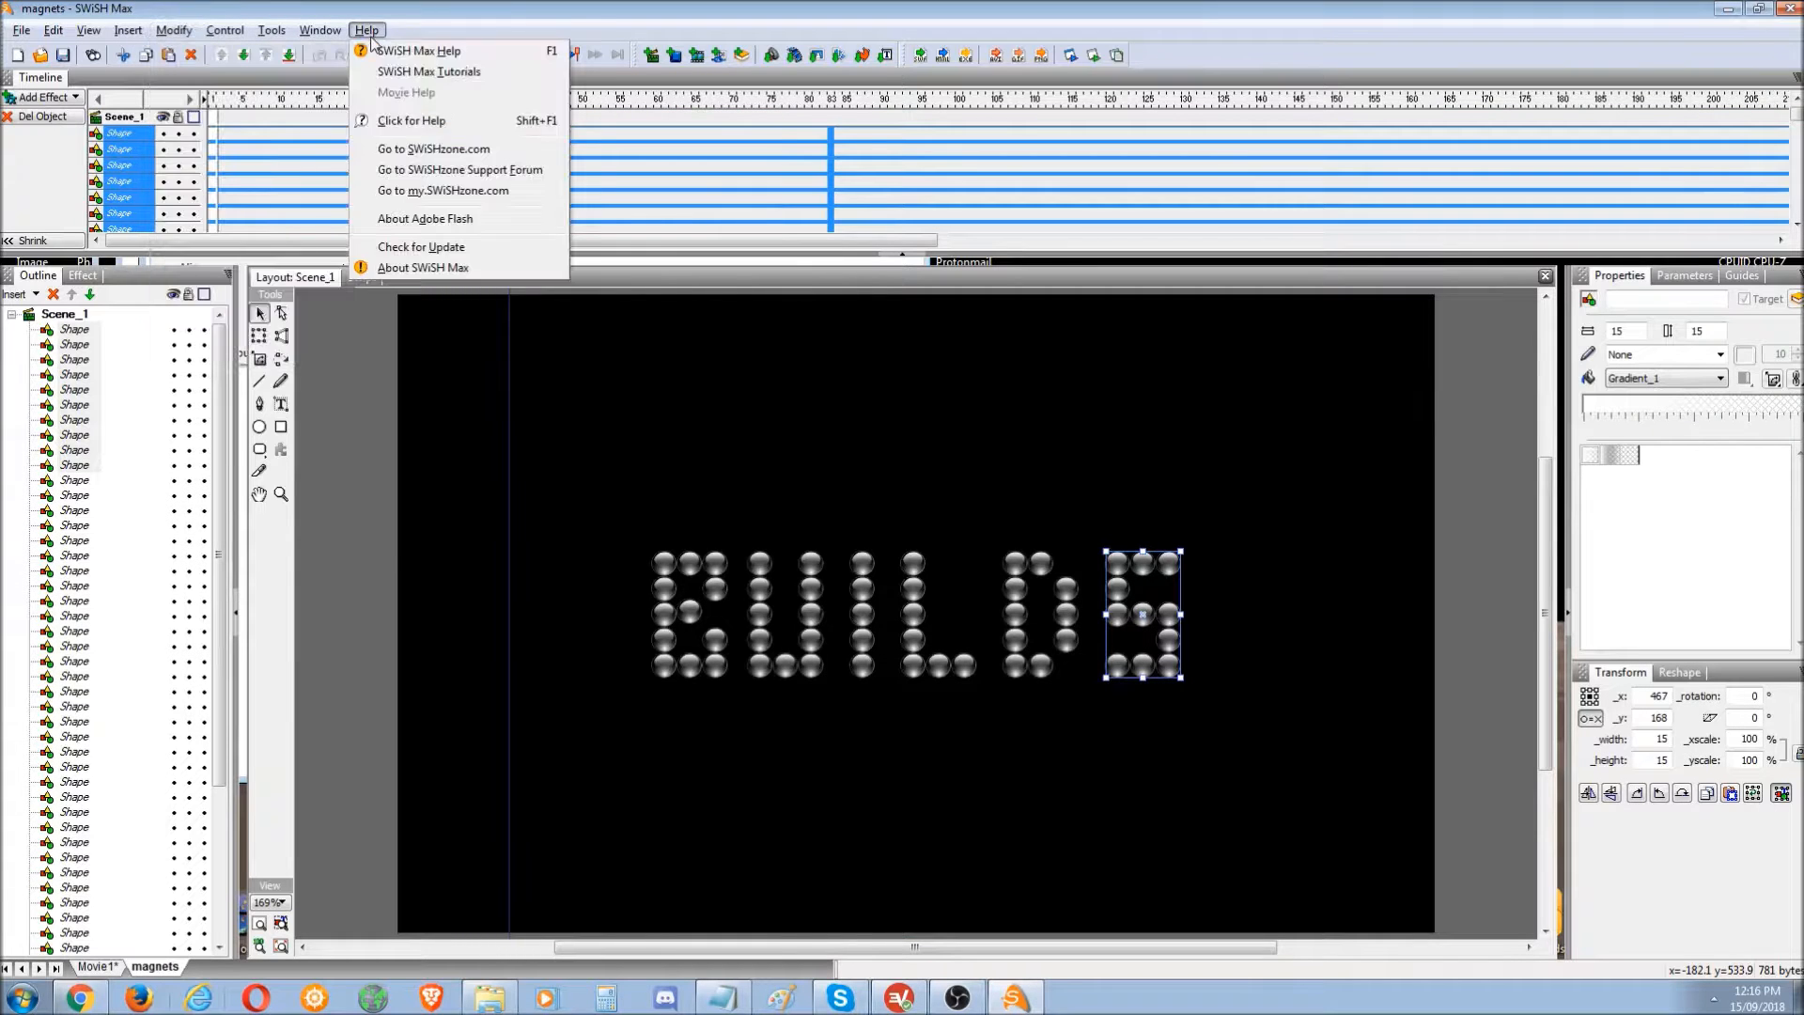
{"action": "mouse_move", "coordinate": [188, 51]}
{"action": "left_click", "coordinate": [404, 52]}
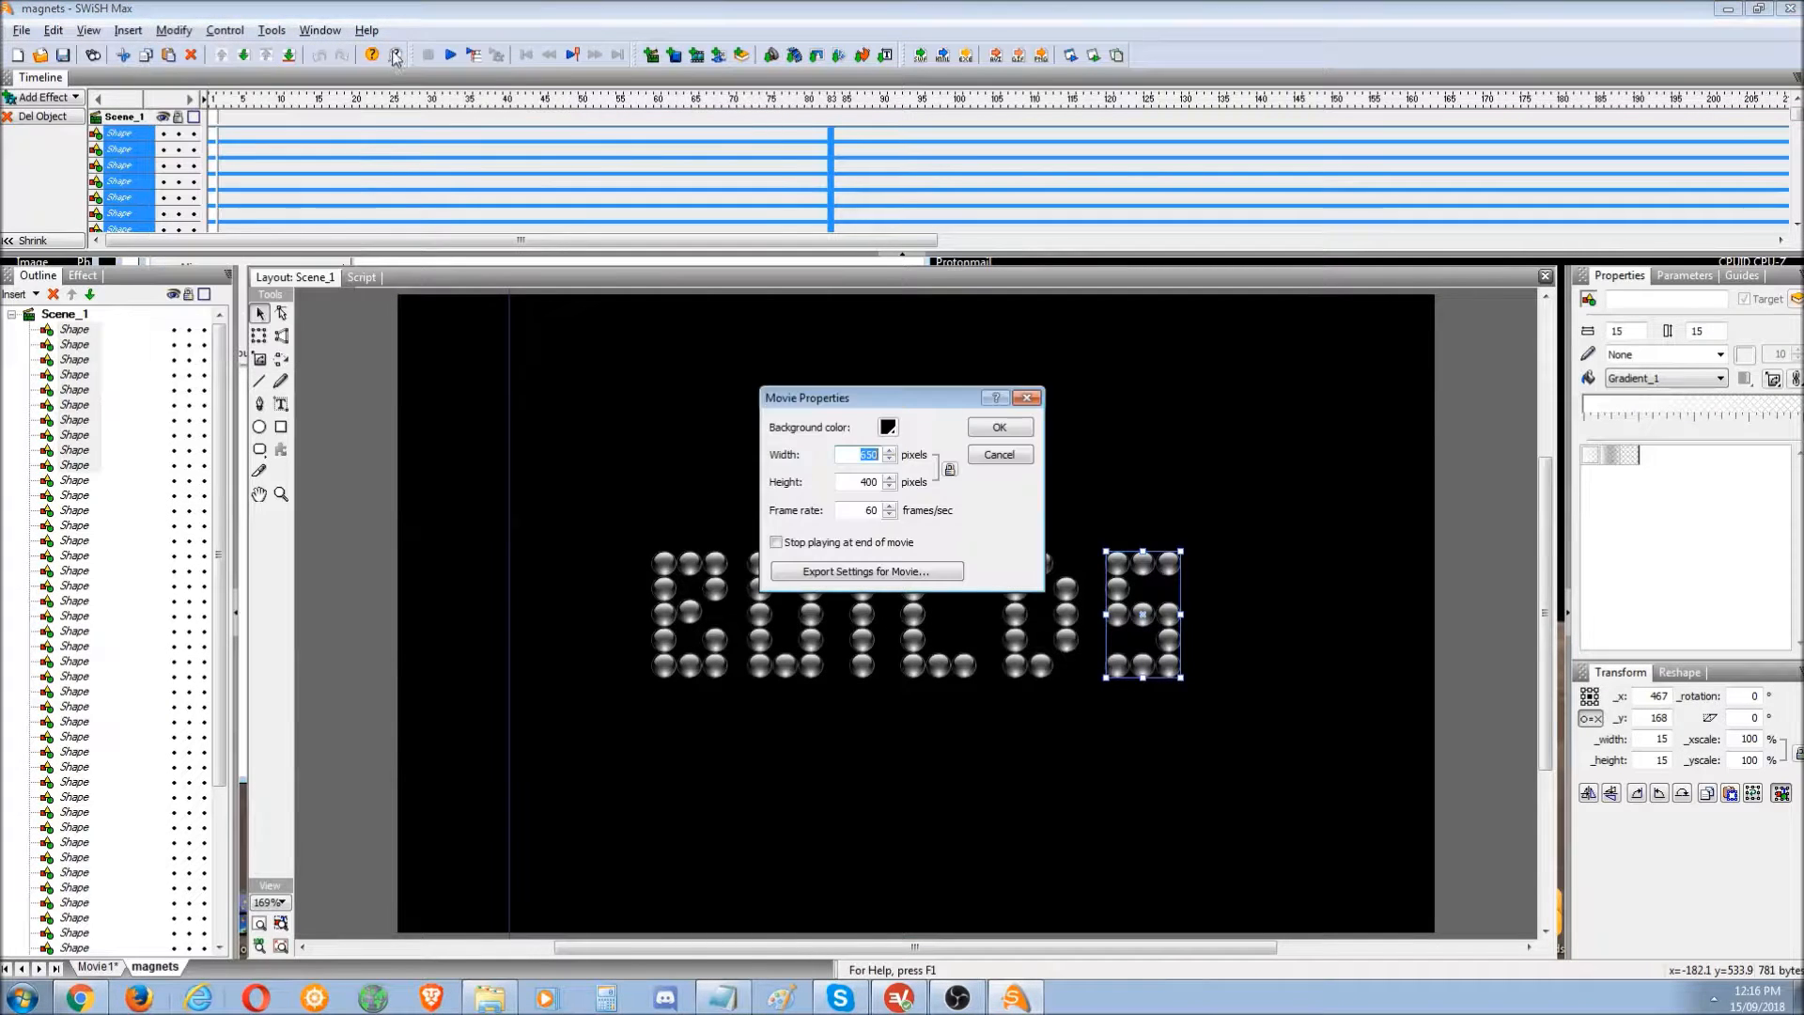
{"action": "left_click", "coordinate": [862, 570]}
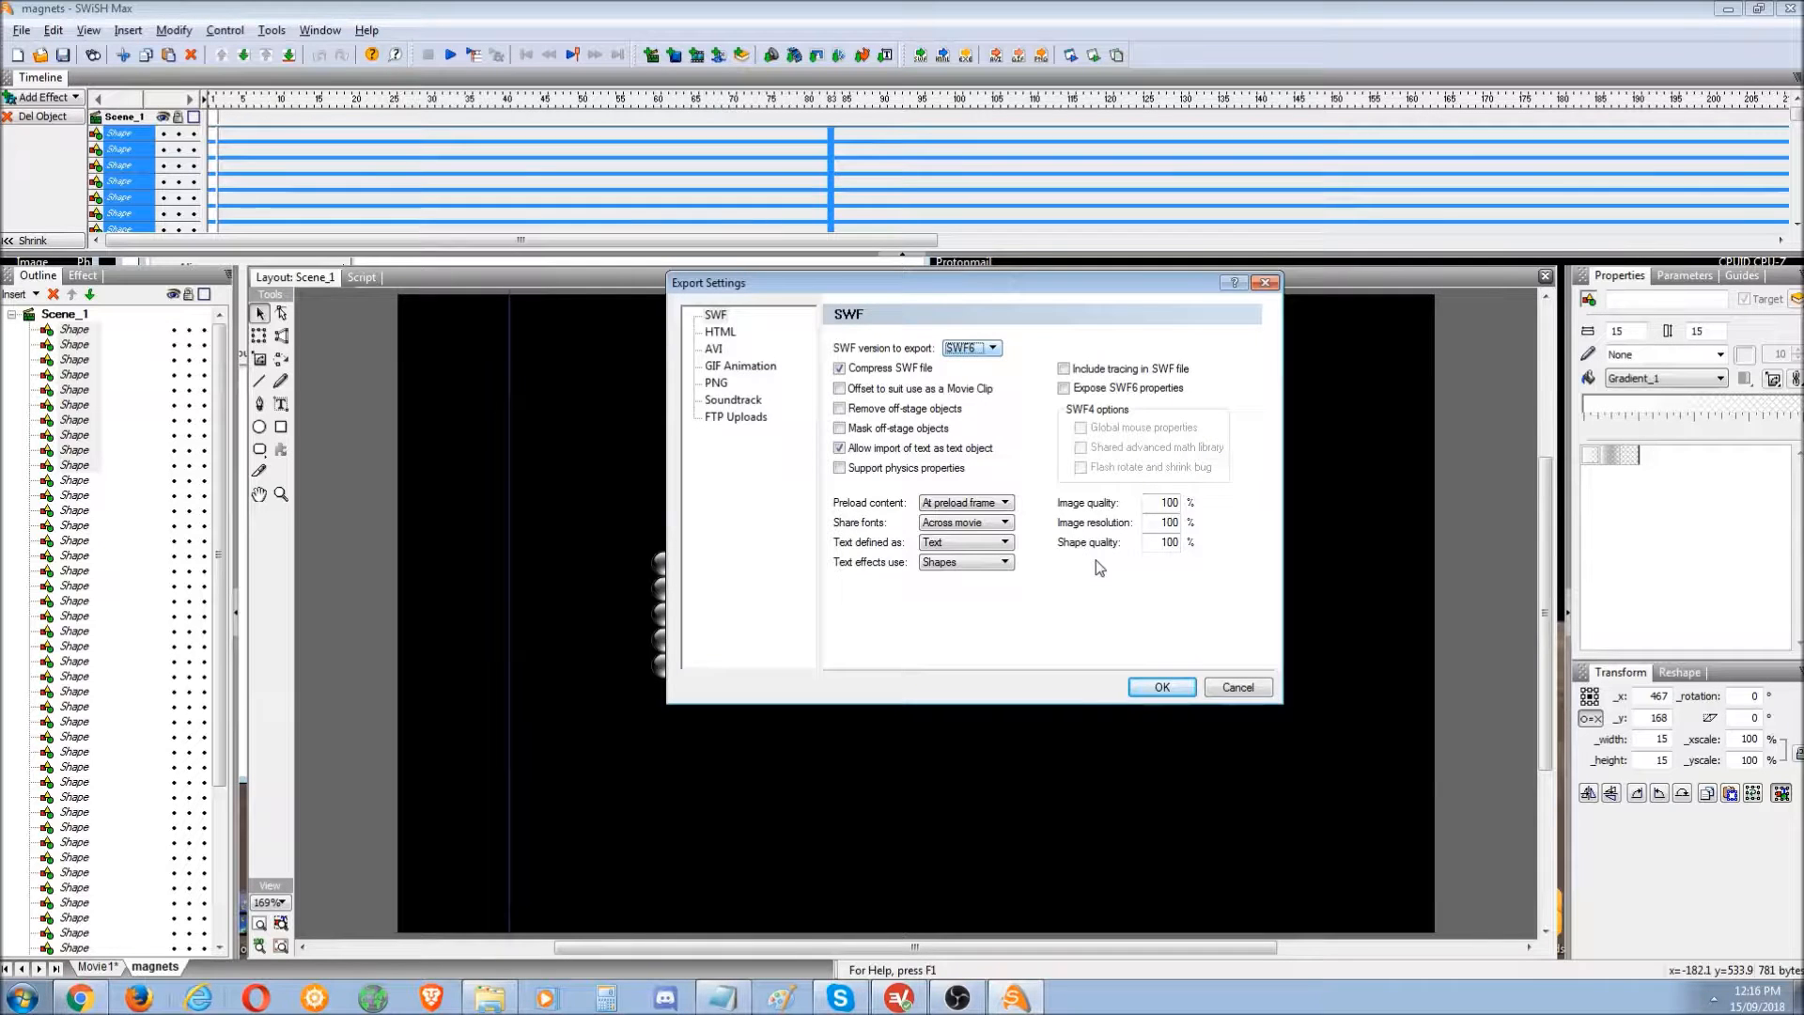
{"action": "left_click", "coordinate": [1238, 687]}
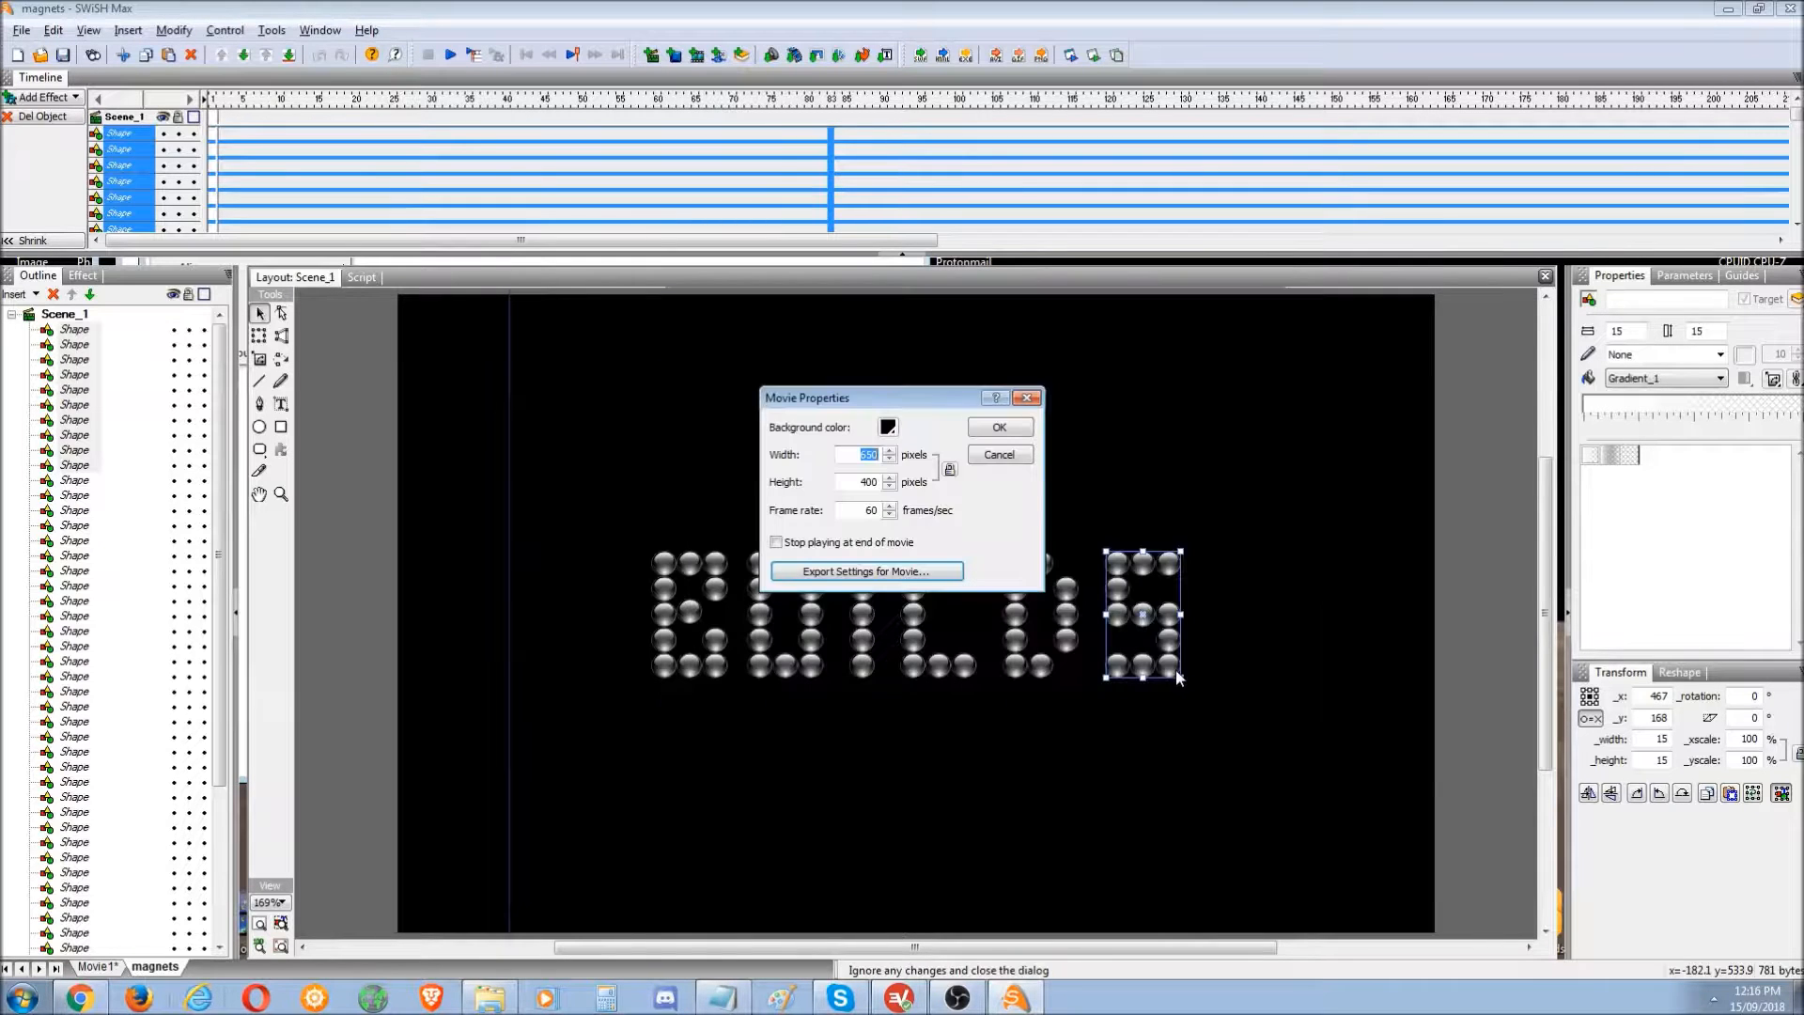
{"action": "left_click", "coordinate": [995, 456]}
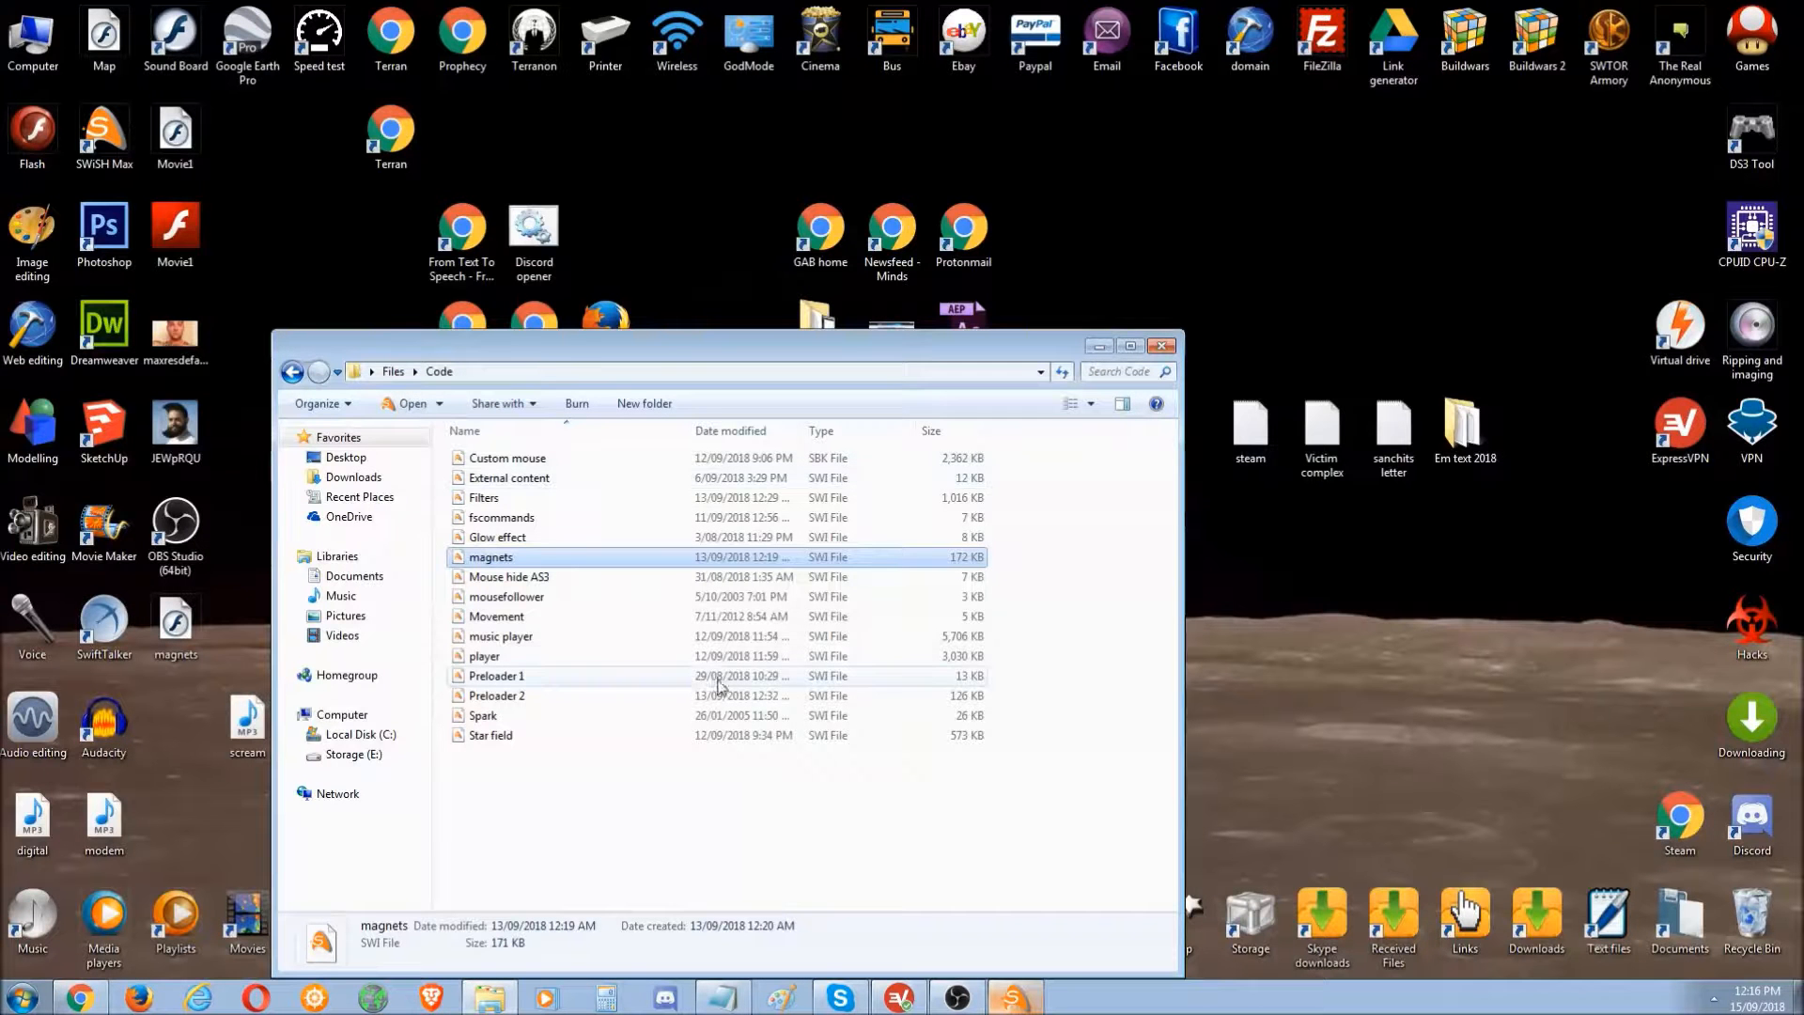
{"action": "key", "text": "Return"}
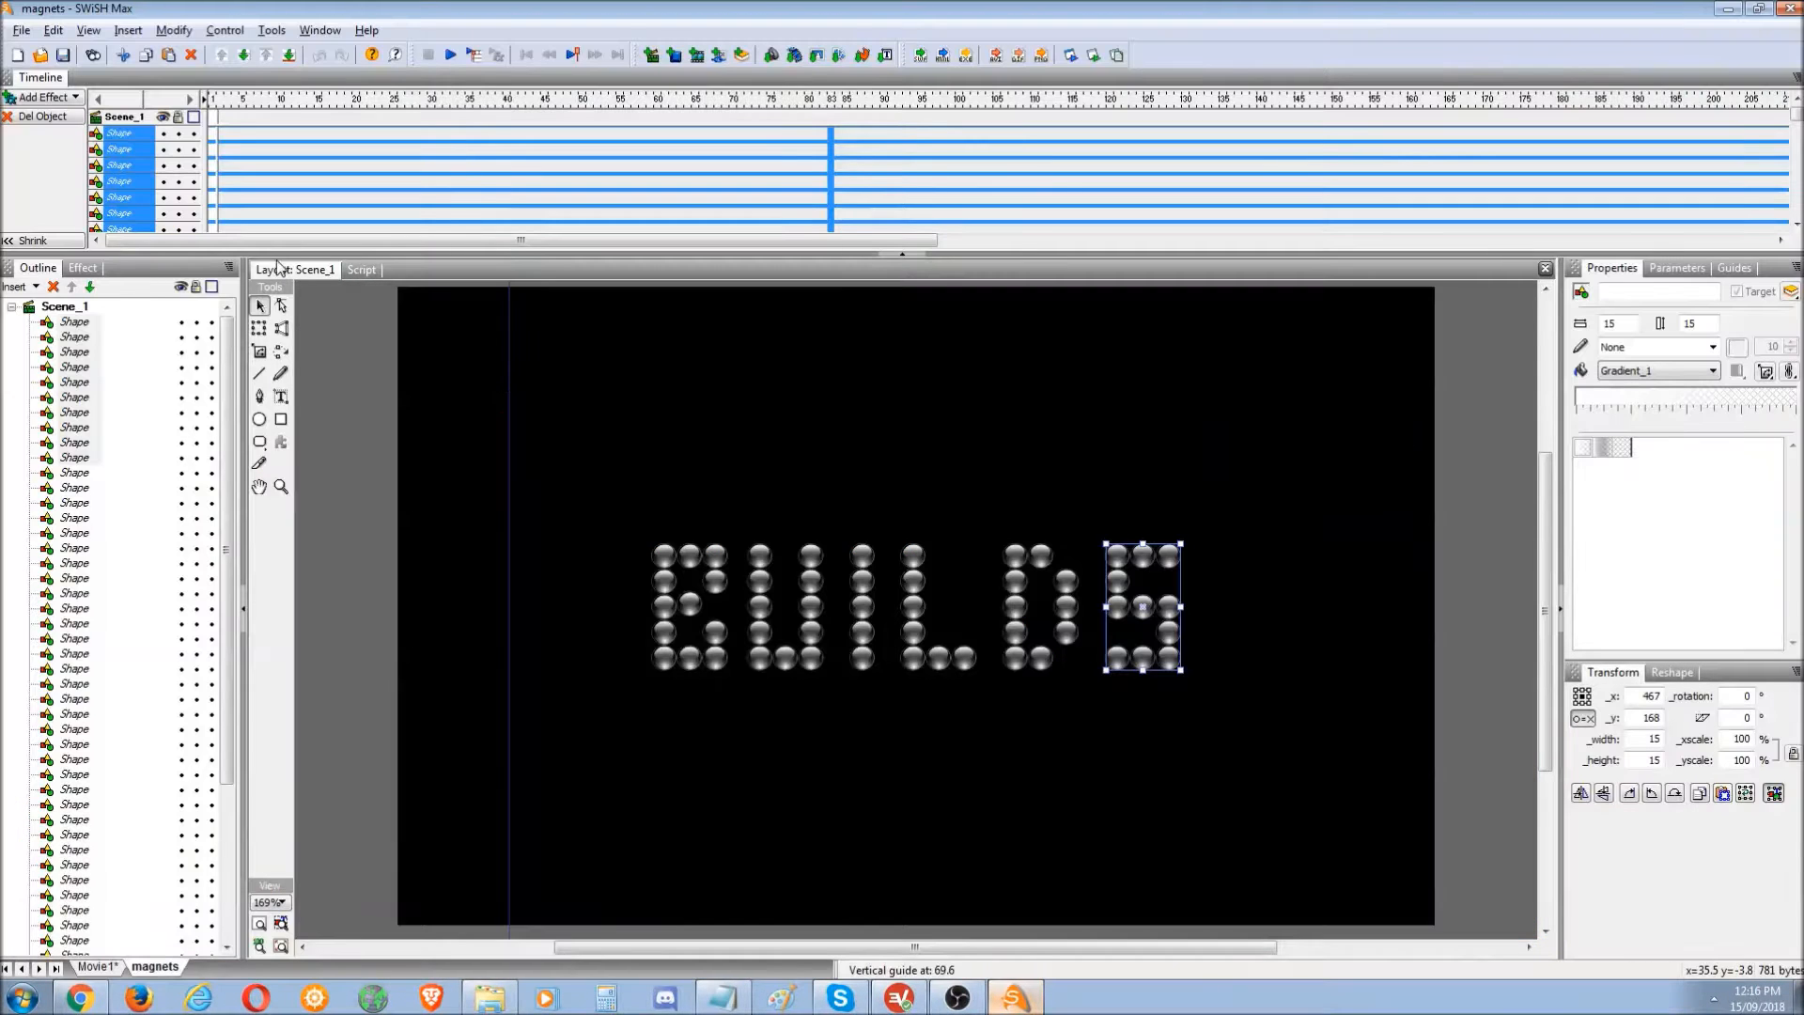
- Set Movie1's SWF export version to SWF7 and test the movie in the player
{"action": "left_click", "coordinate": [99, 966]}
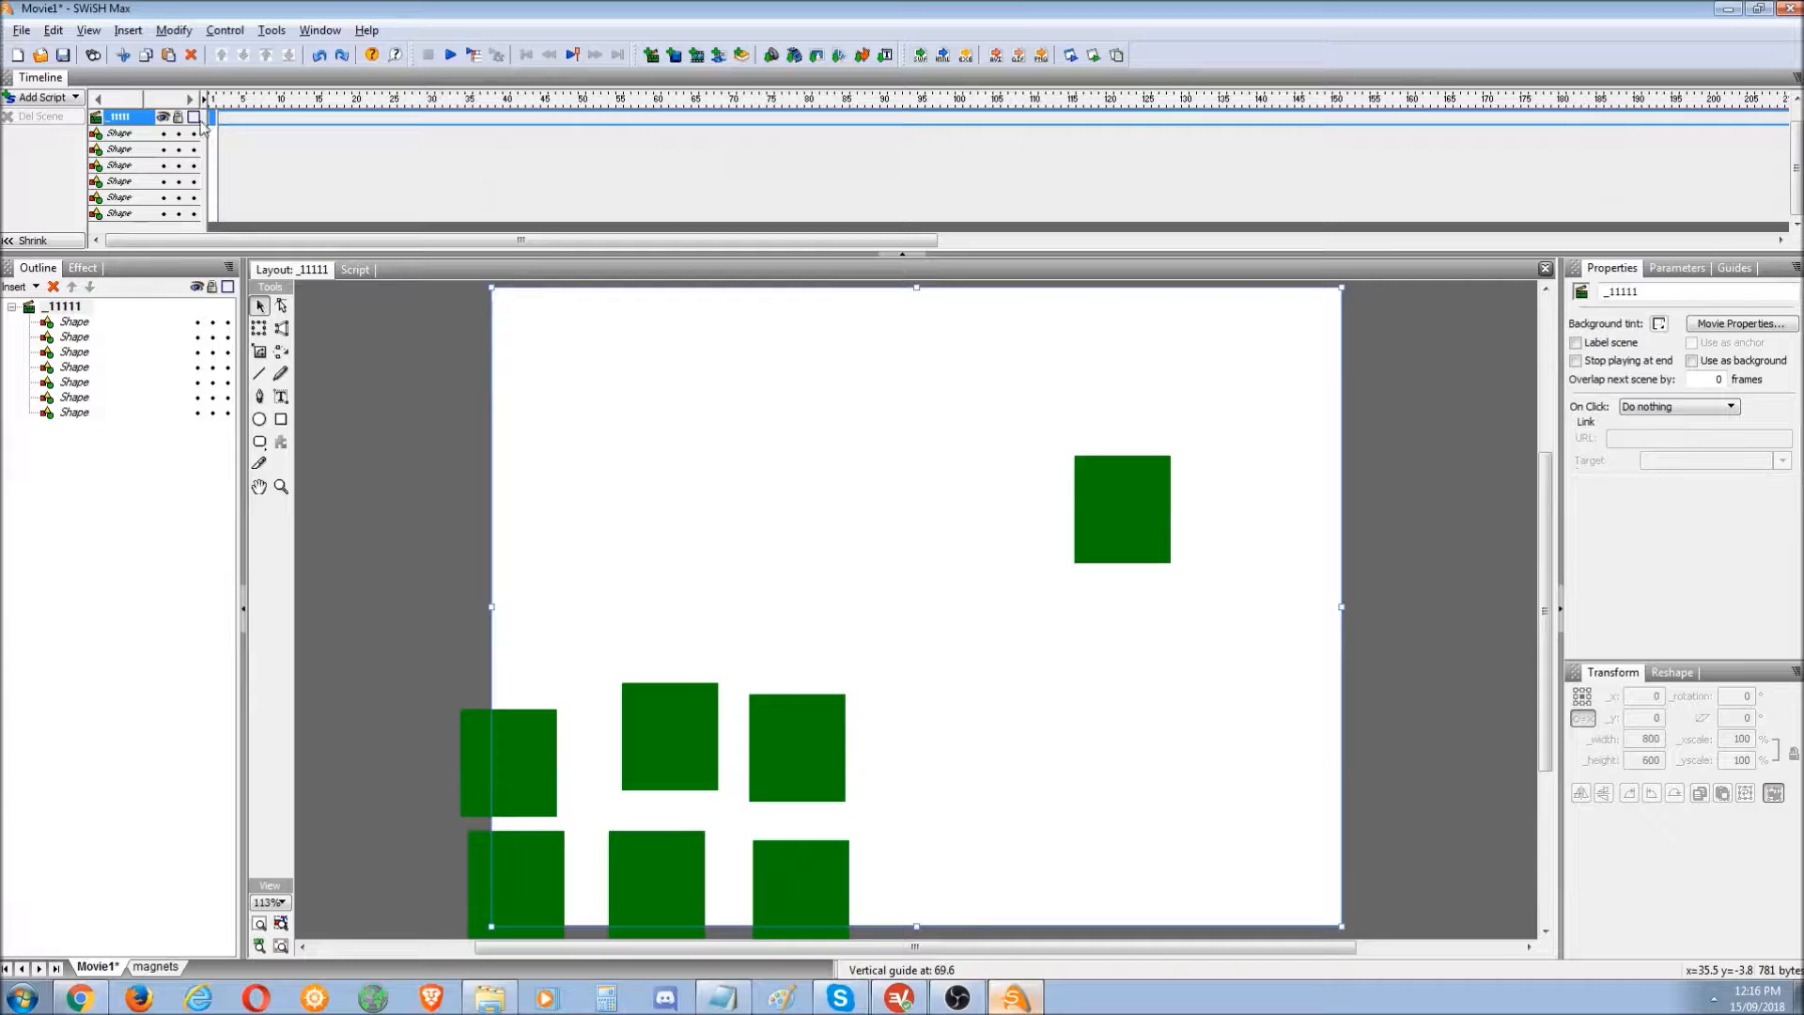
{"action": "left_click", "coordinate": [174, 30]}
{"action": "mouse_move", "coordinate": [197, 56]}
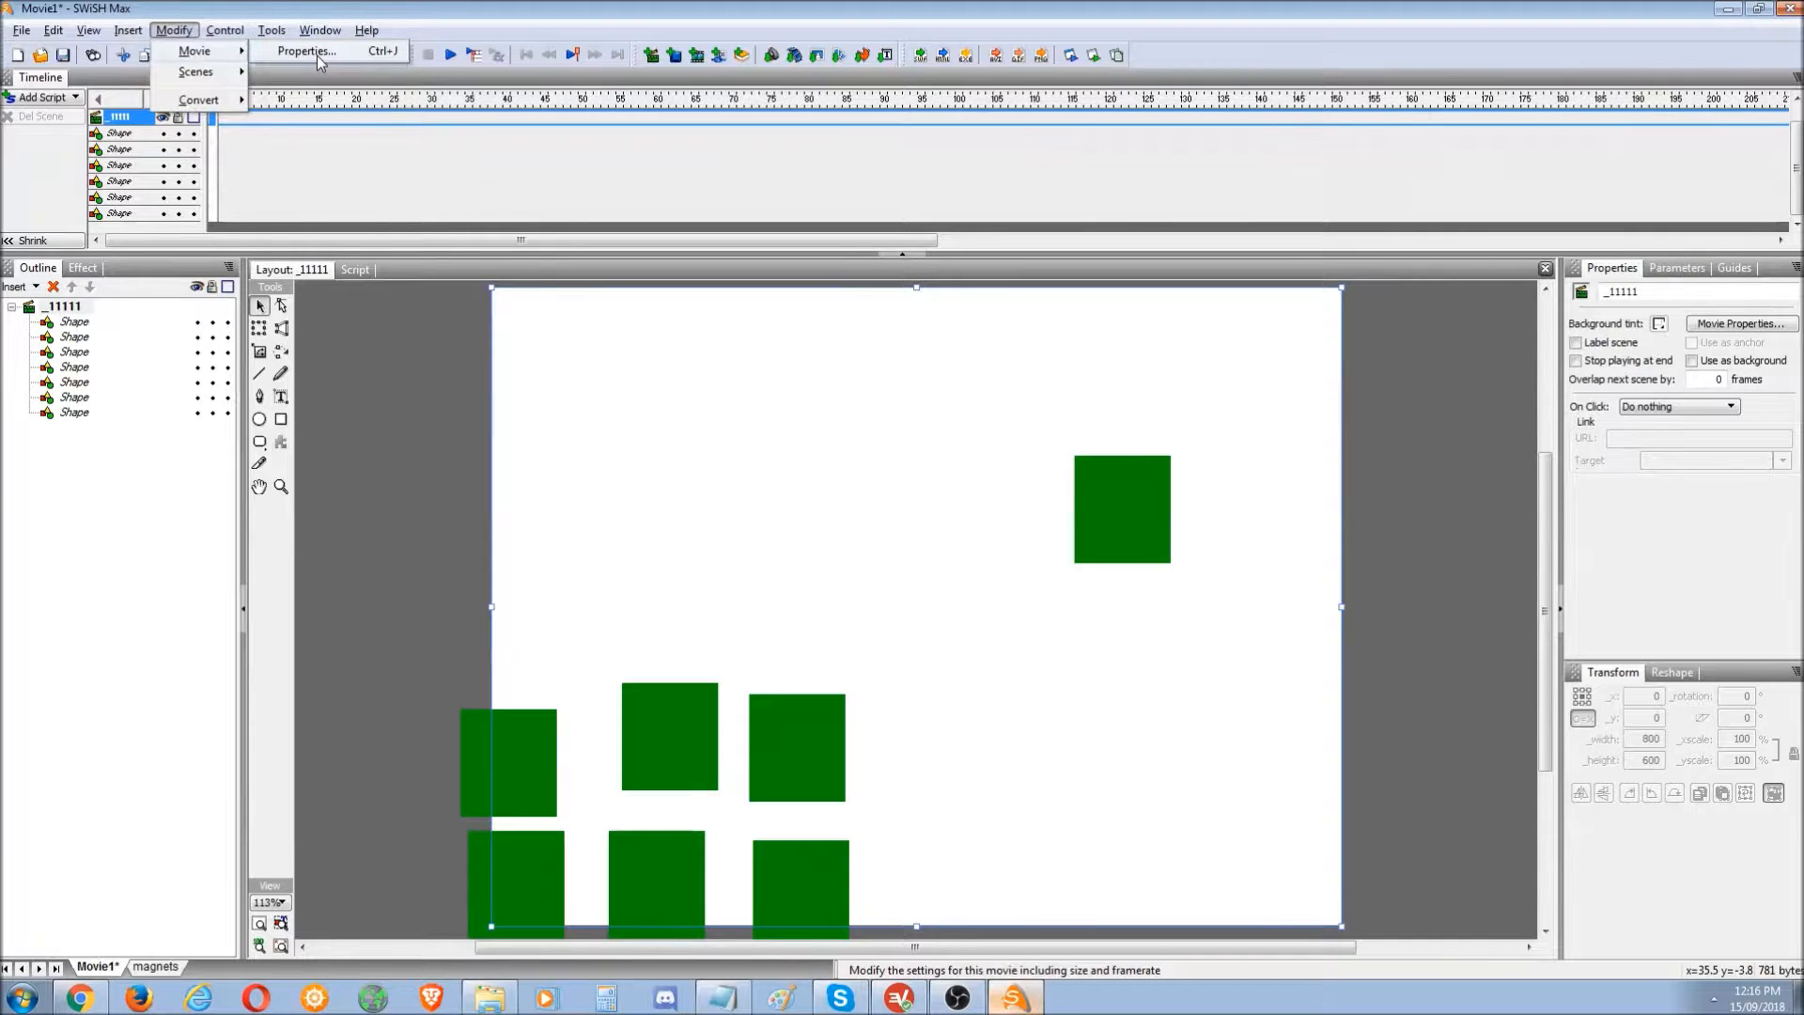
{"action": "left_click", "coordinate": [287, 51]}
{"action": "left_click", "coordinate": [867, 573]}
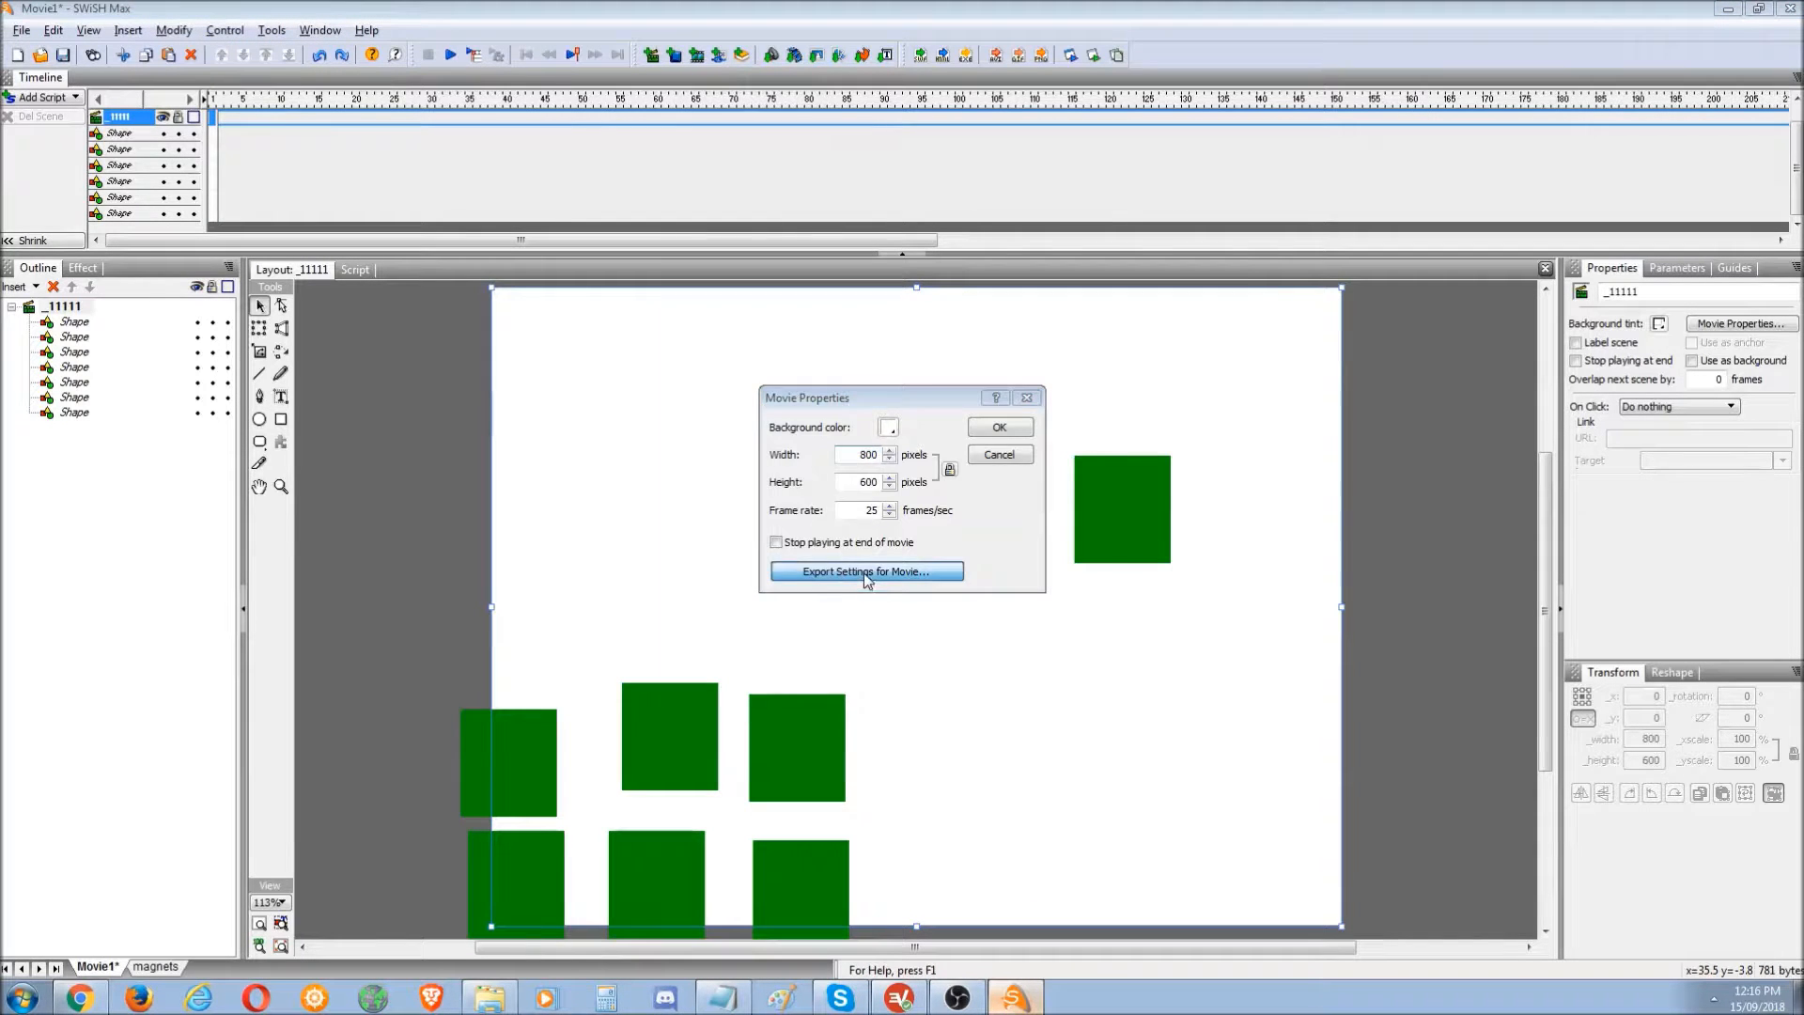
{"action": "left_click", "coordinate": [968, 350]}
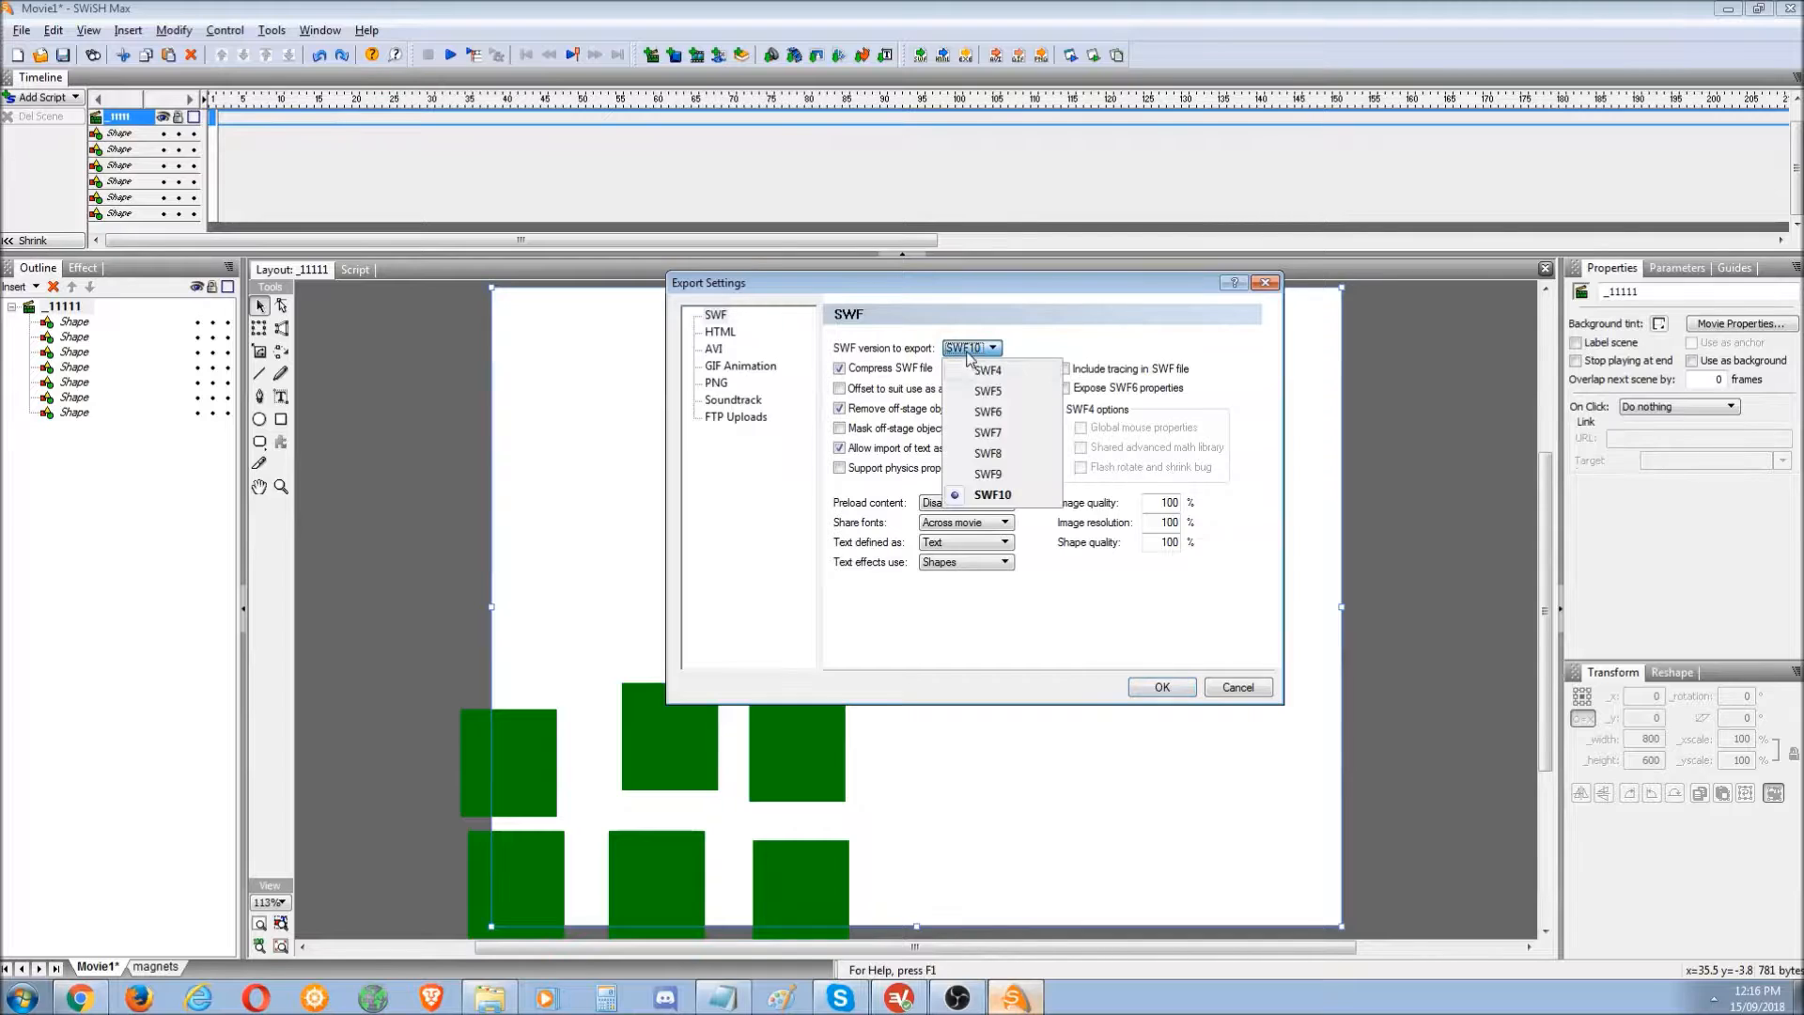
{"action": "left_click", "coordinate": [1000, 436]}
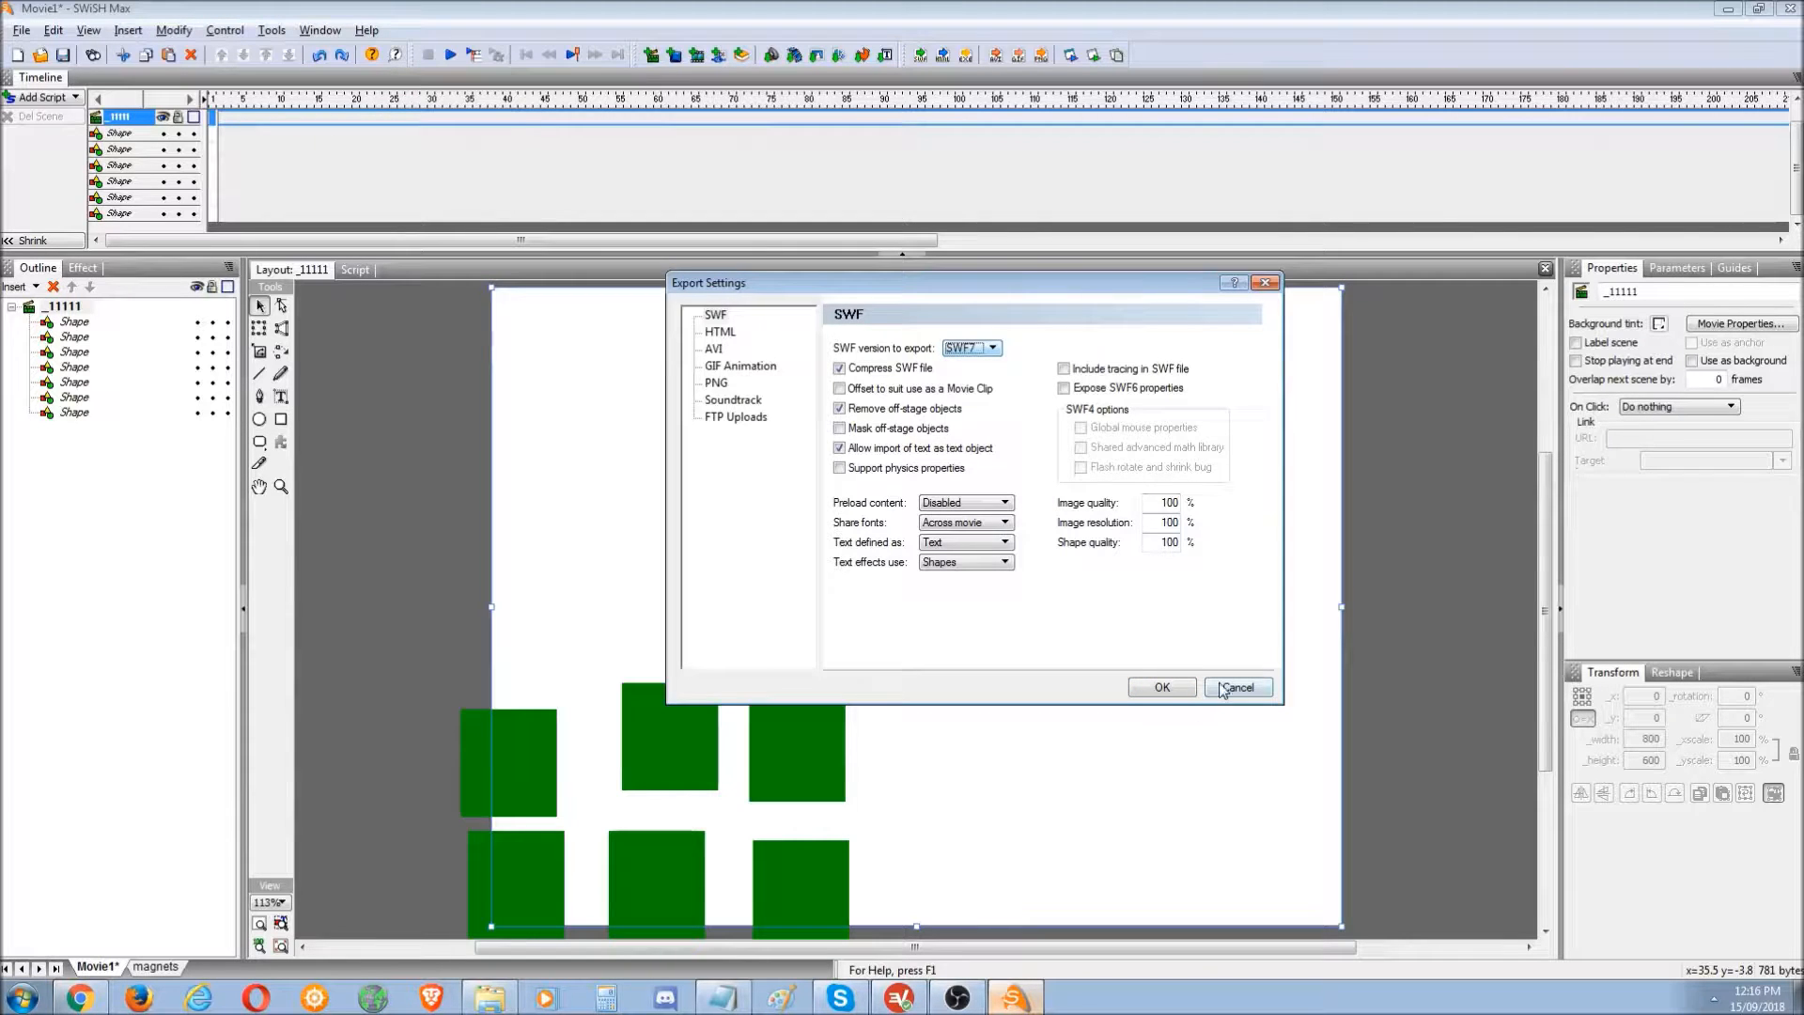
{"action": "left_click", "coordinate": [1174, 691]}
{"action": "left_click", "coordinate": [1010, 430]}
{"action": "left_click", "coordinate": [1092, 54]}
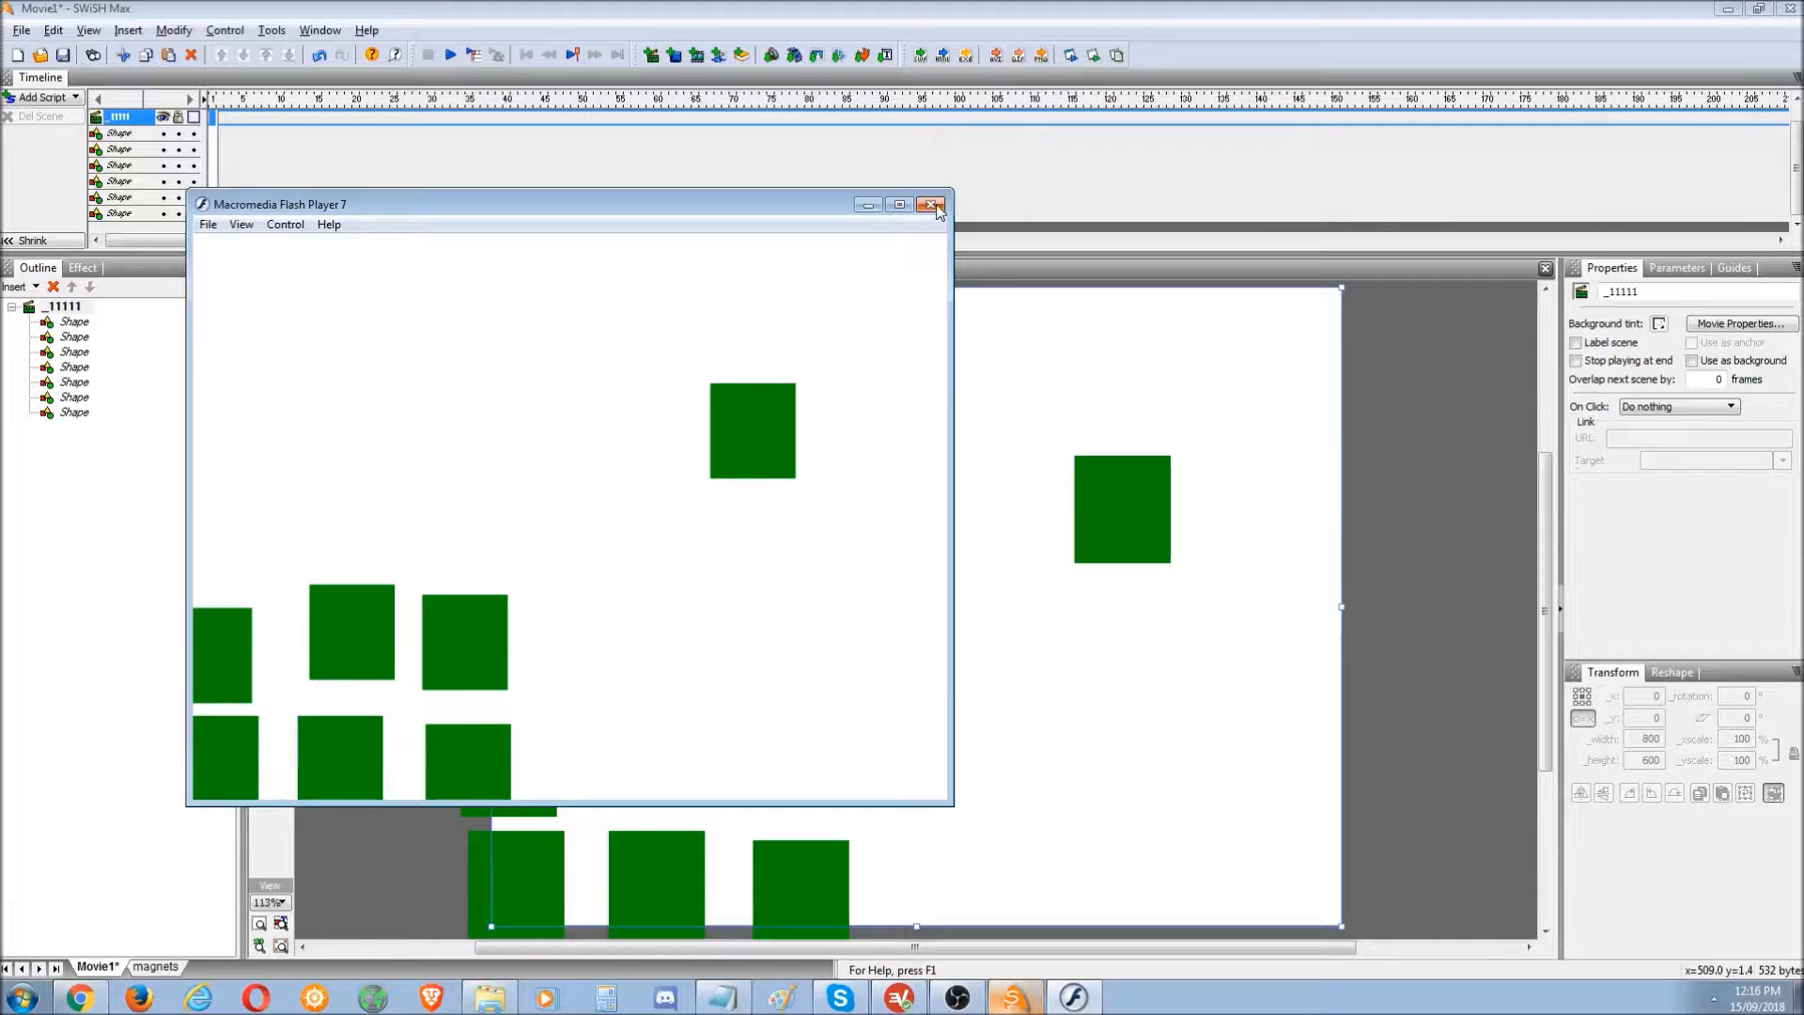
{"action": "left_click", "coordinate": [931, 203]}
- Set Movie1's SWF export version to SWF6 in the movie's export settings
{"action": "left_click", "coordinate": [174, 30]}
{"action": "mouse_move", "coordinate": [218, 56]}
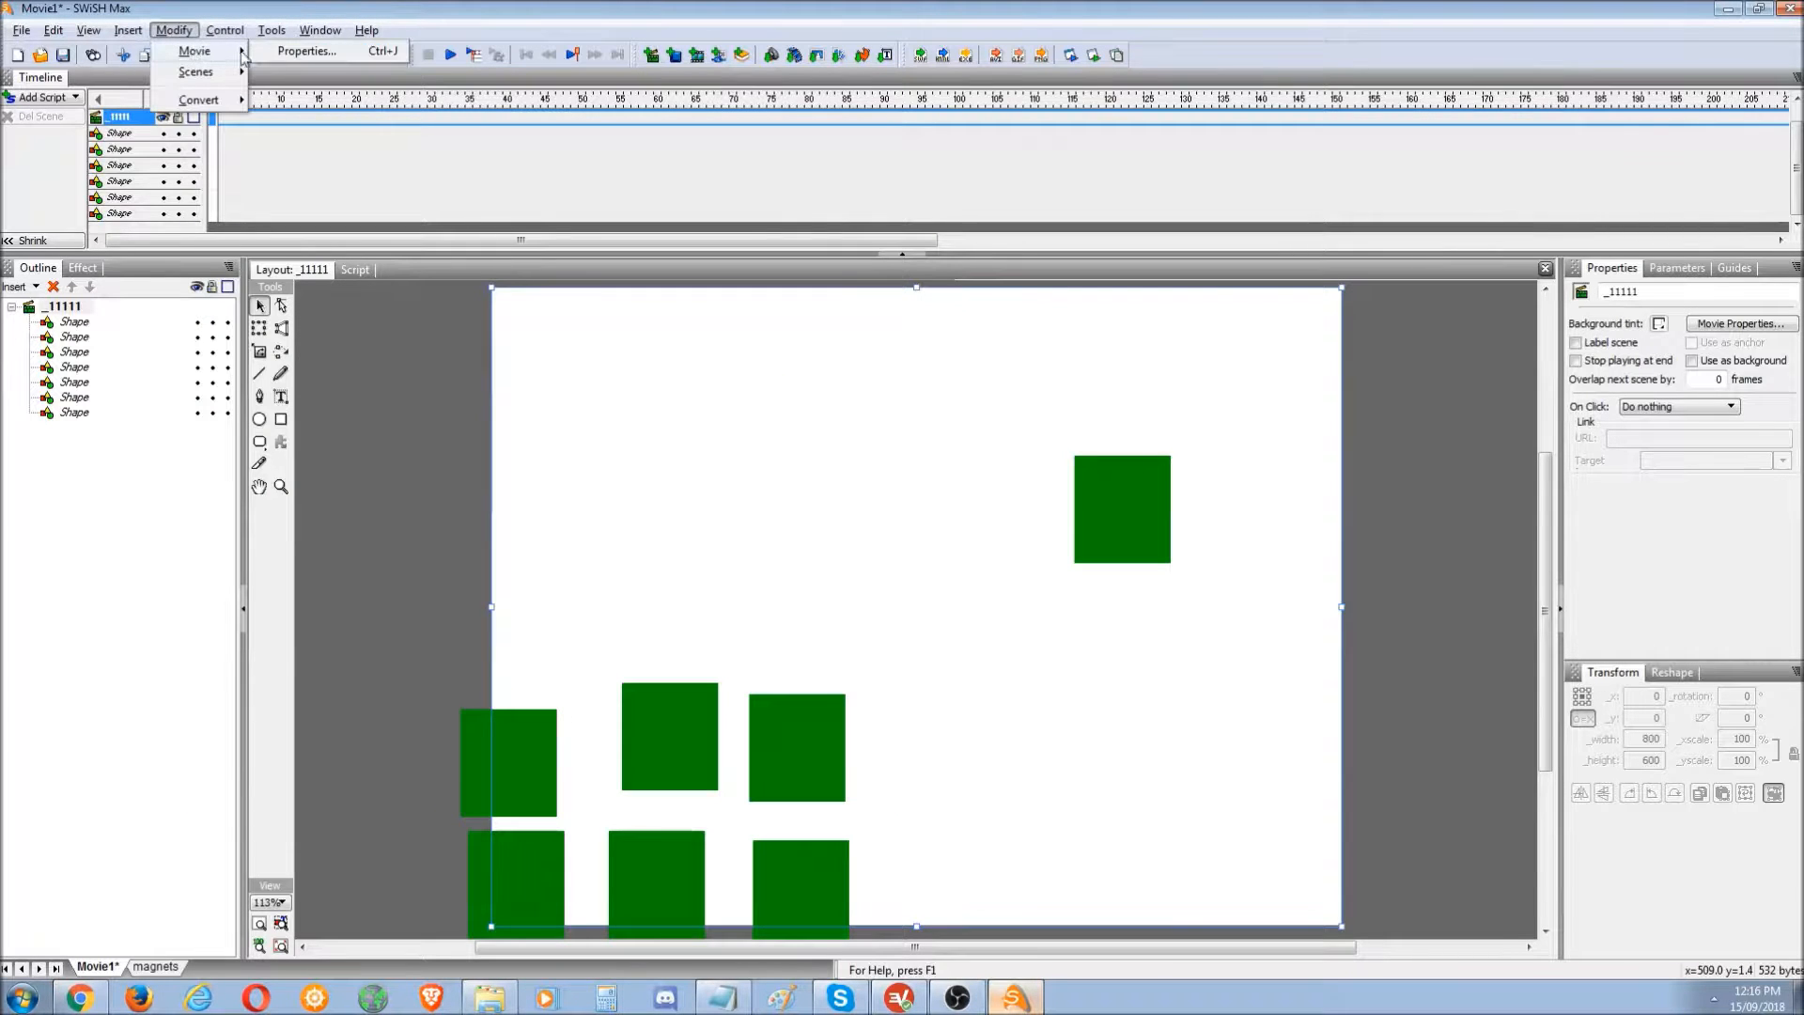
{"action": "left_click", "coordinate": [306, 51]}
{"action": "left_click", "coordinate": [921, 566]}
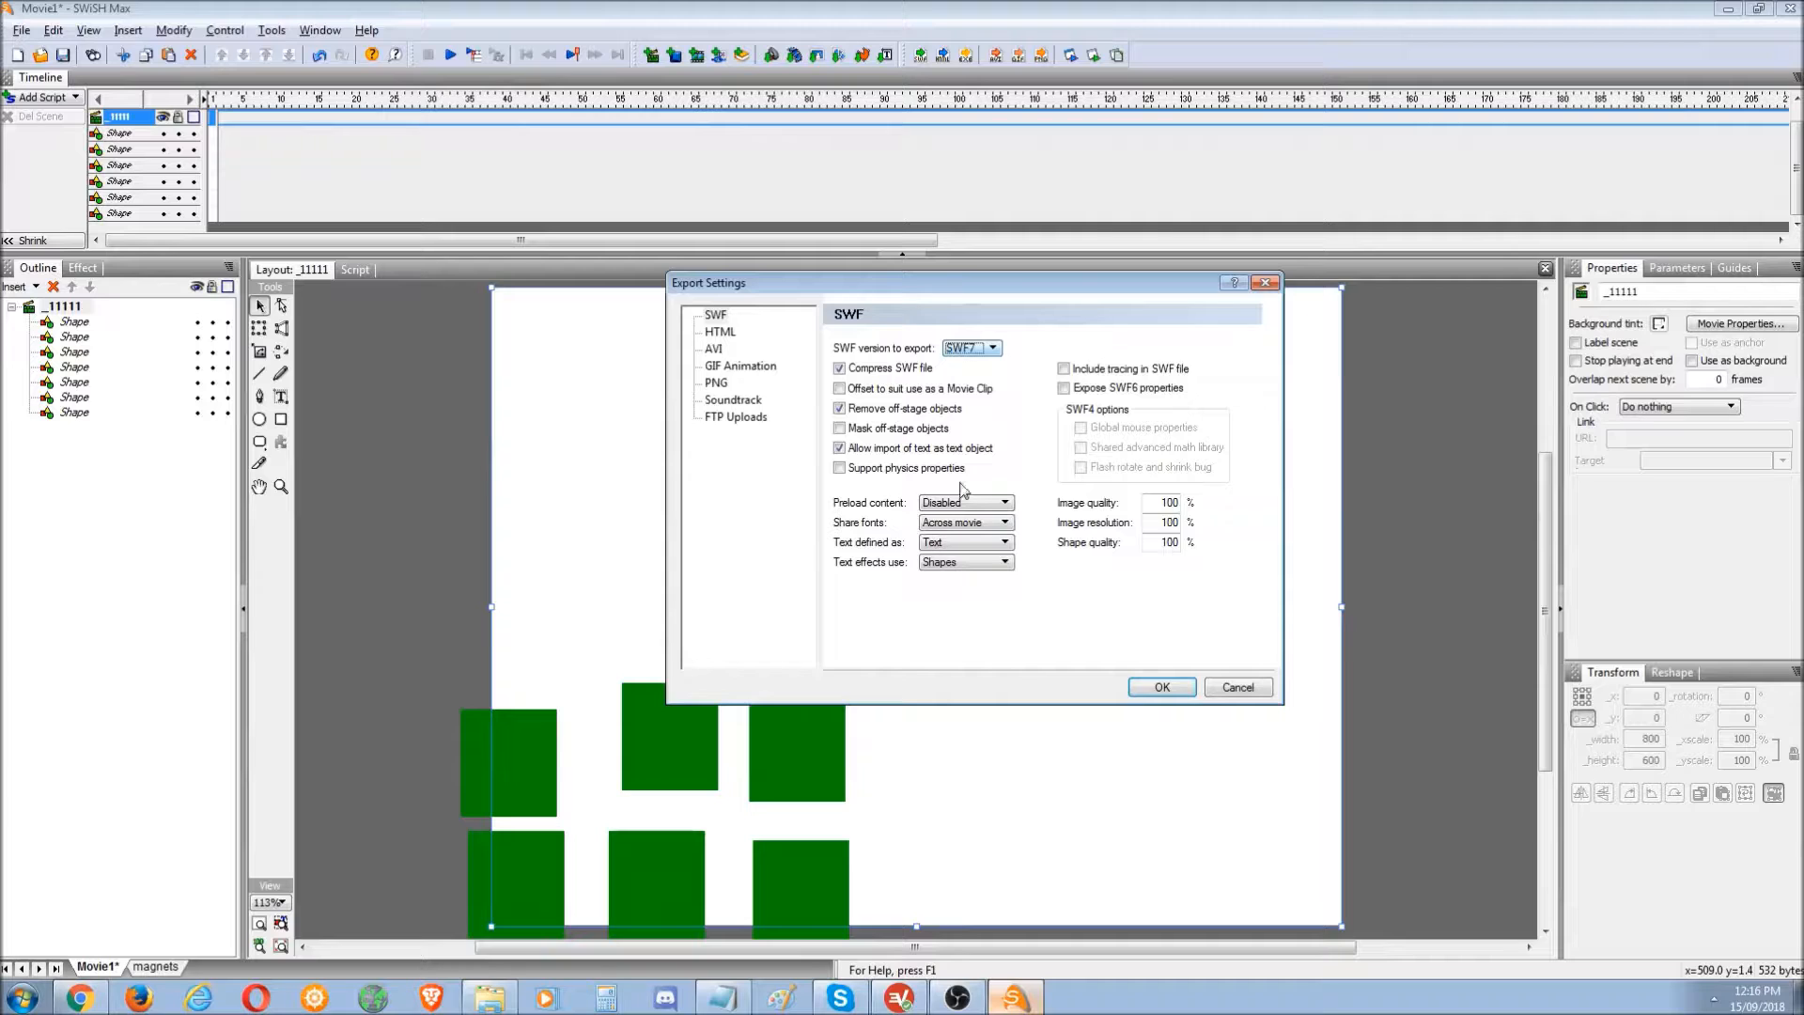
{"action": "left_click", "coordinate": [977, 348]}
{"action": "left_click", "coordinate": [998, 413]}
{"action": "left_click", "coordinate": [1162, 687]}
{"action": "left_click", "coordinate": [1017, 434]}
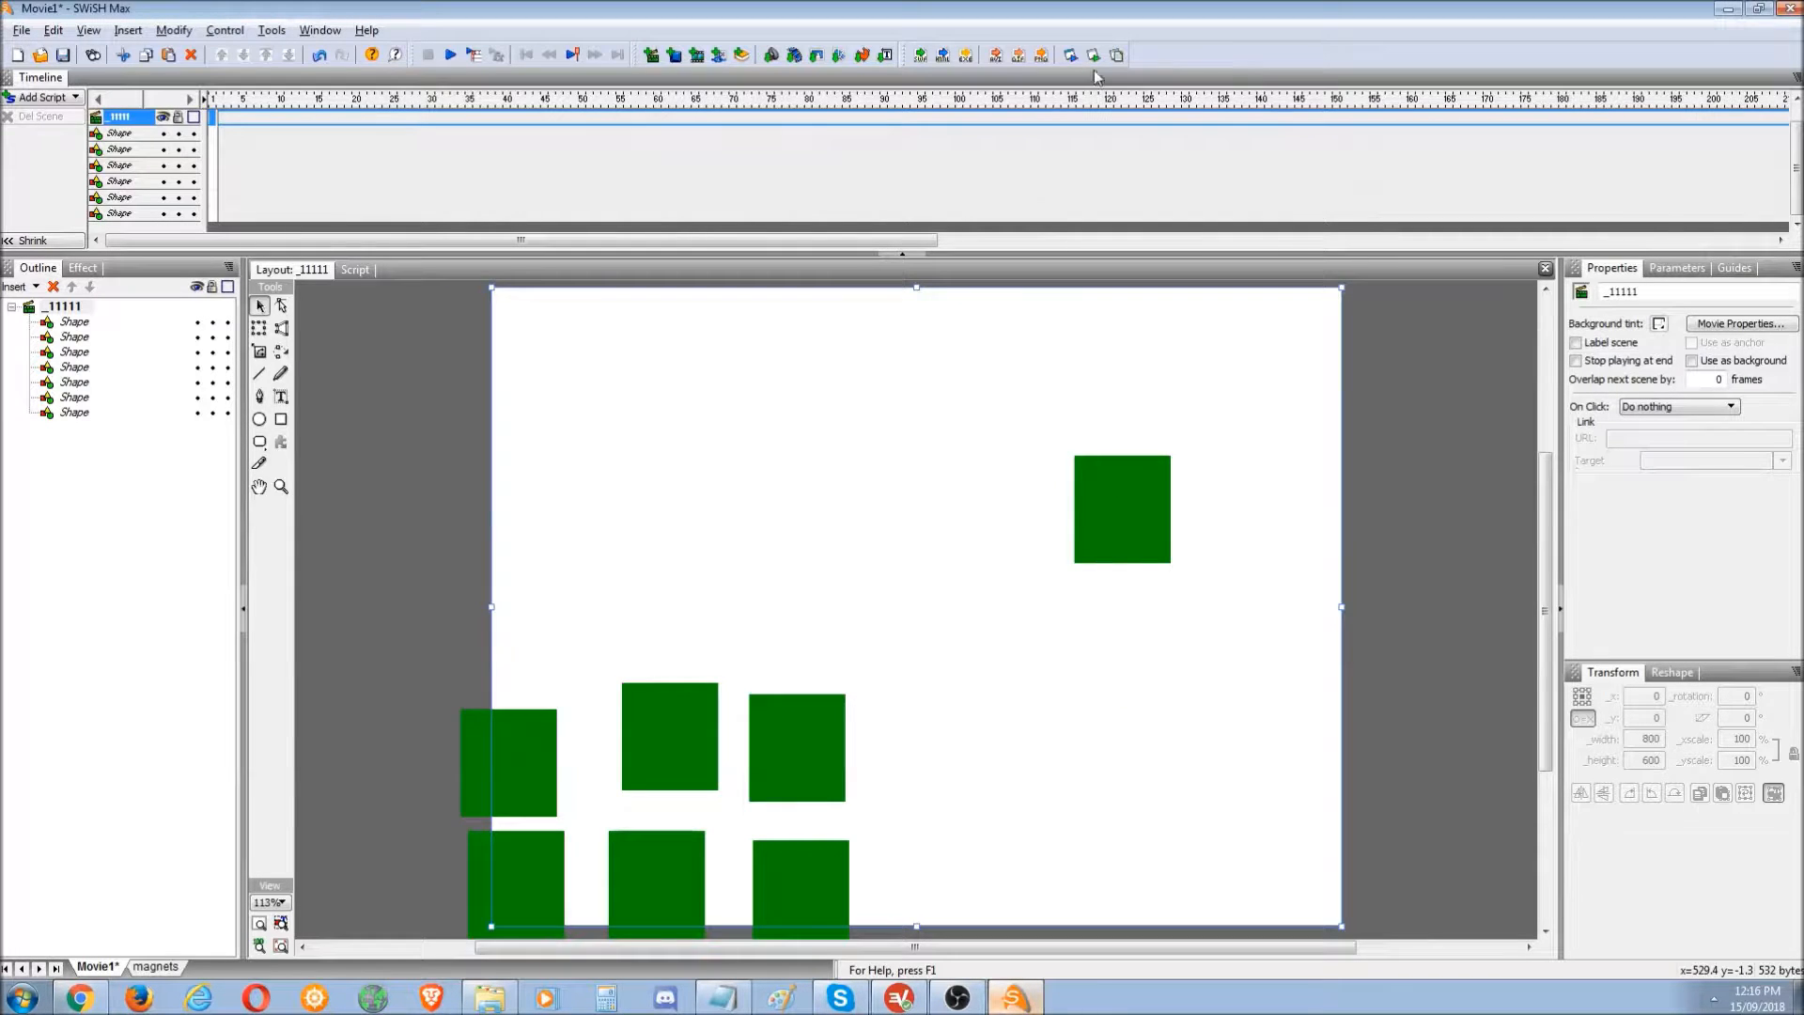
- Test Movie1 in the player, examine how the lone upper-right square reacts to the mouse, and close the player
{"action": "left_click", "coordinate": [1092, 54]}
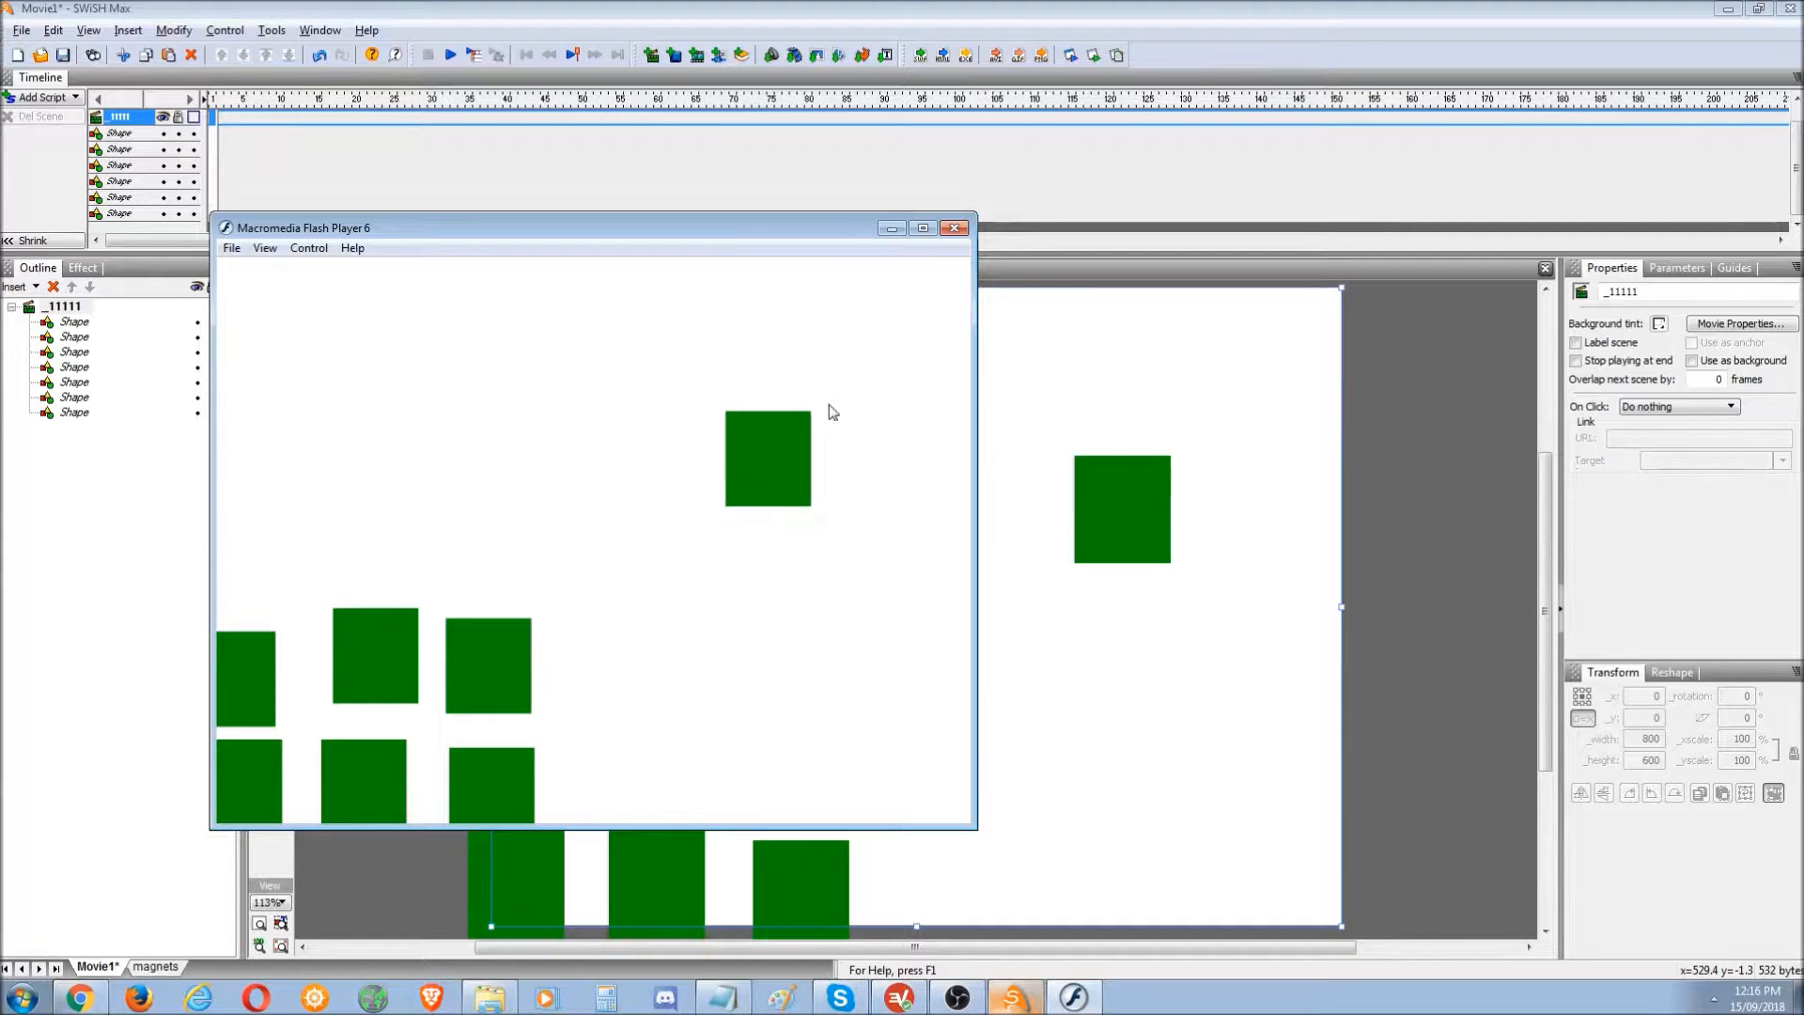
{"action": "left_click_drag", "start_coordinate": [791, 228], "coordinate": [962, 194]}
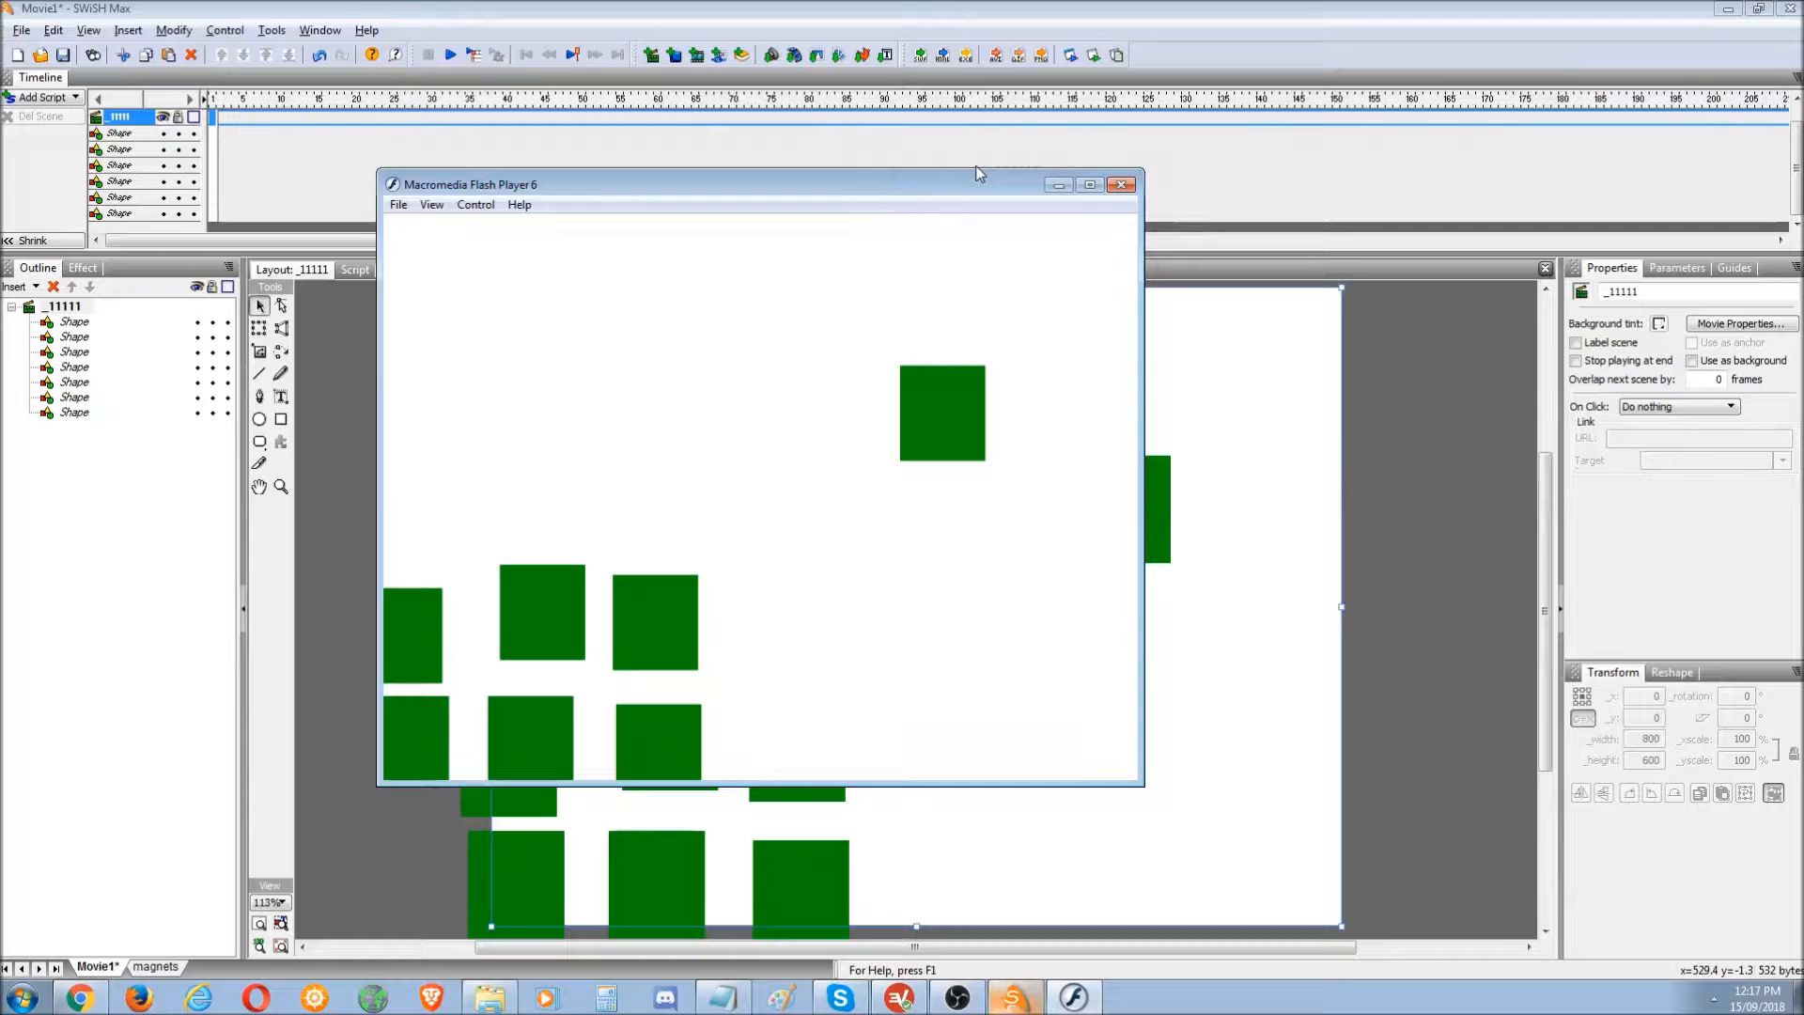
{"action": "right_click", "coordinate": [955, 423]}
{"action": "left_click", "coordinate": [917, 389]}
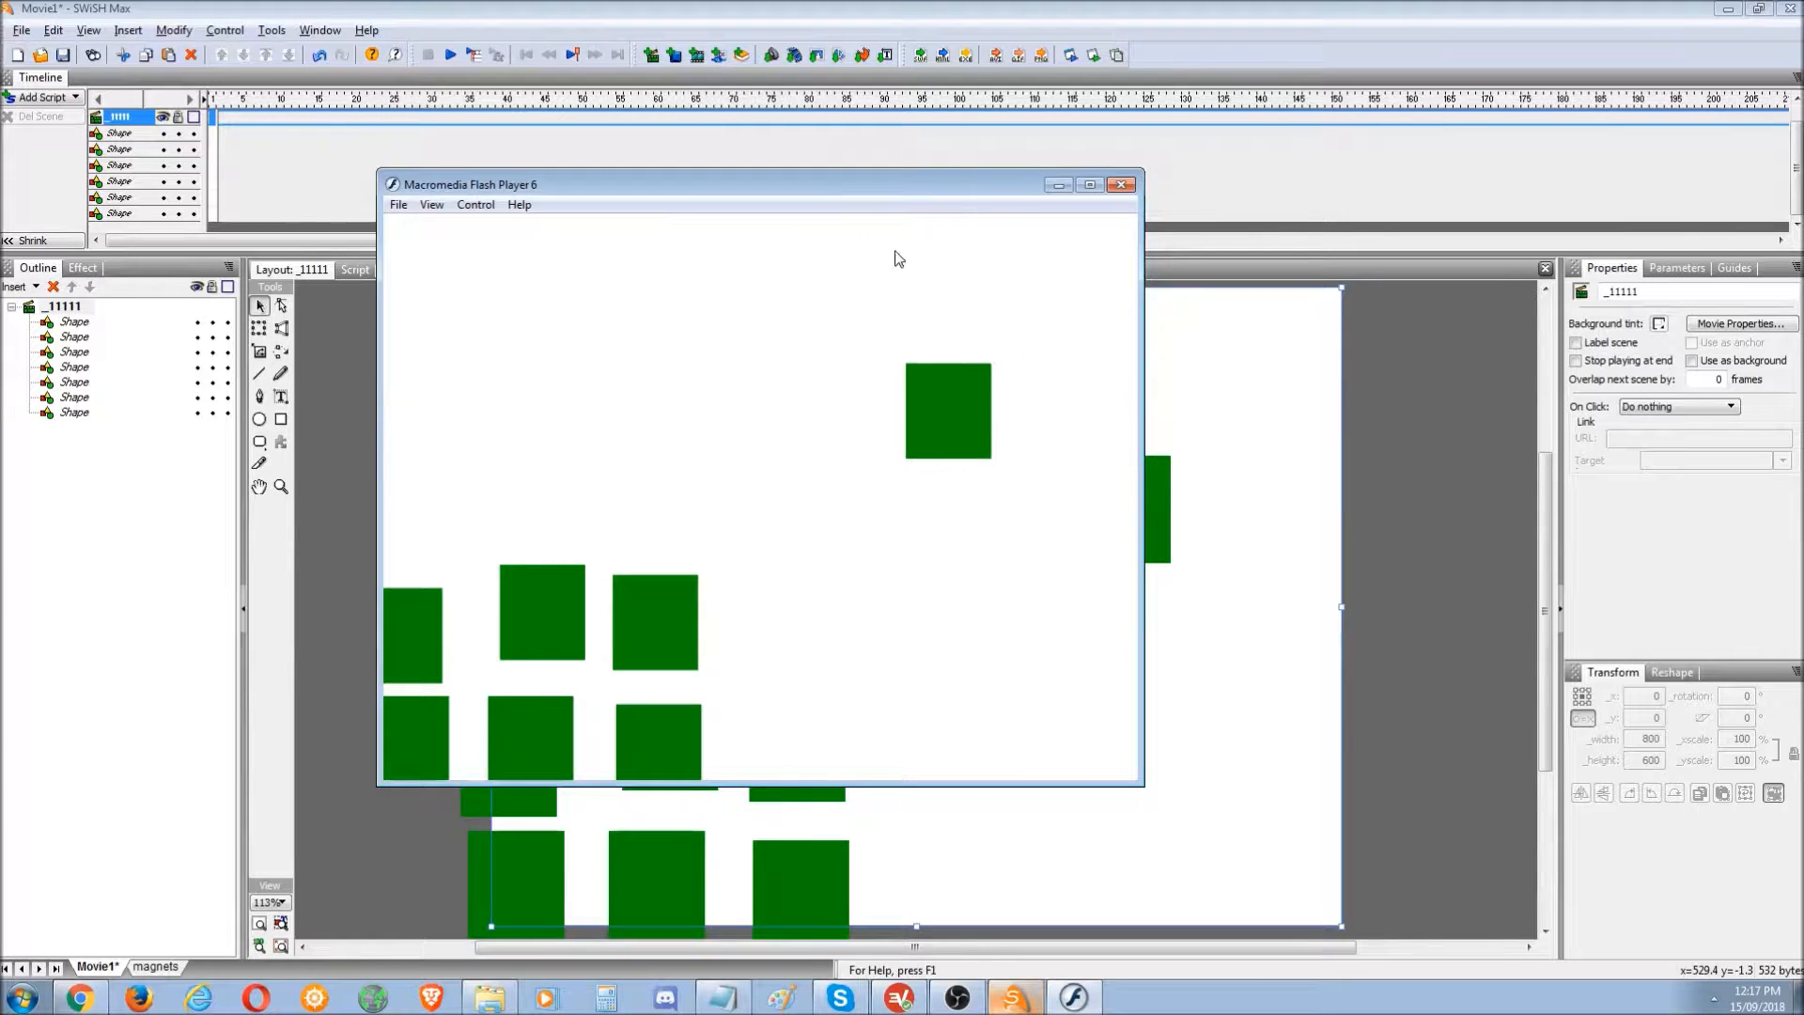
{"action": "left_click_drag", "start_coordinate": [855, 192], "coordinate": [934, 186]}
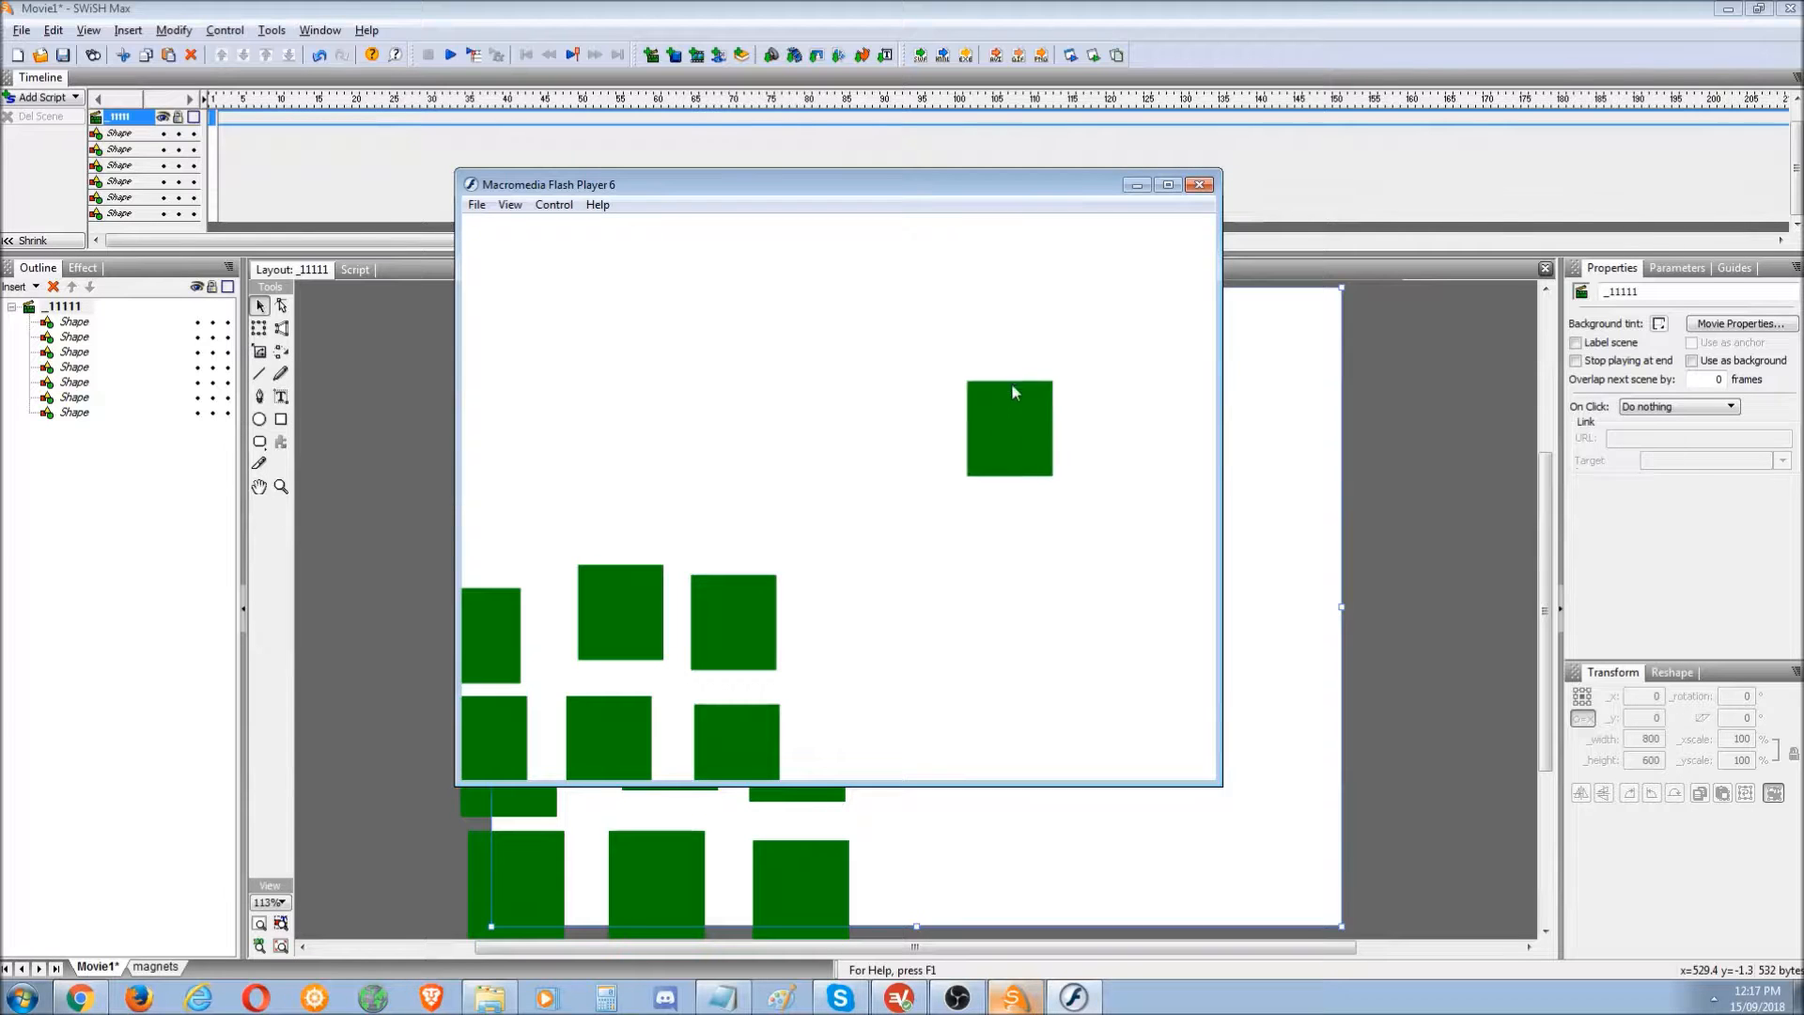
{"action": "mouse_move", "coordinate": [960, 182]}
{"action": "left_mouse_down"}
{"action": "mouse_move", "coordinate": [979, 201]}
{"action": "mouse_move", "coordinate": [938, 211]}
{"action": "left_mouse_up"}
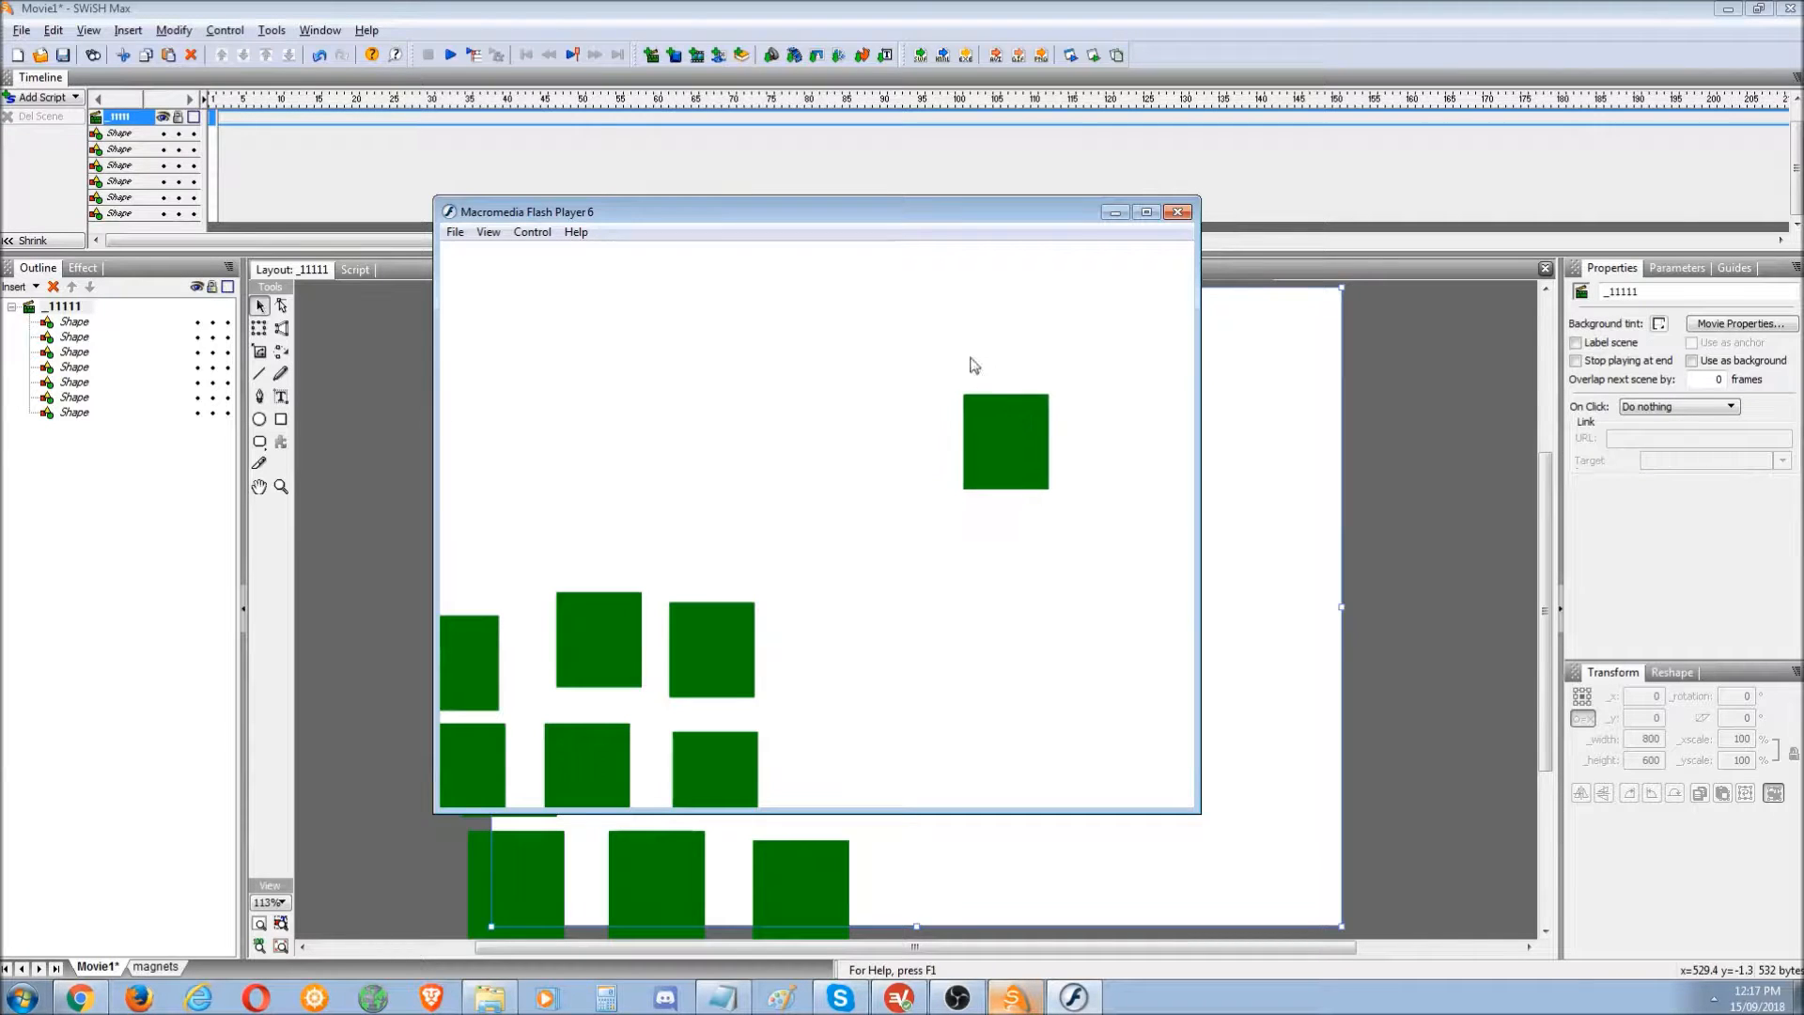
{"action": "mouse_move", "coordinate": [995, 222]}
{"action": "left_mouse_down"}
{"action": "mouse_move", "coordinate": [1039, 222]}
{"action": "mouse_move", "coordinate": [987, 205]}
{"action": "left_mouse_up"}
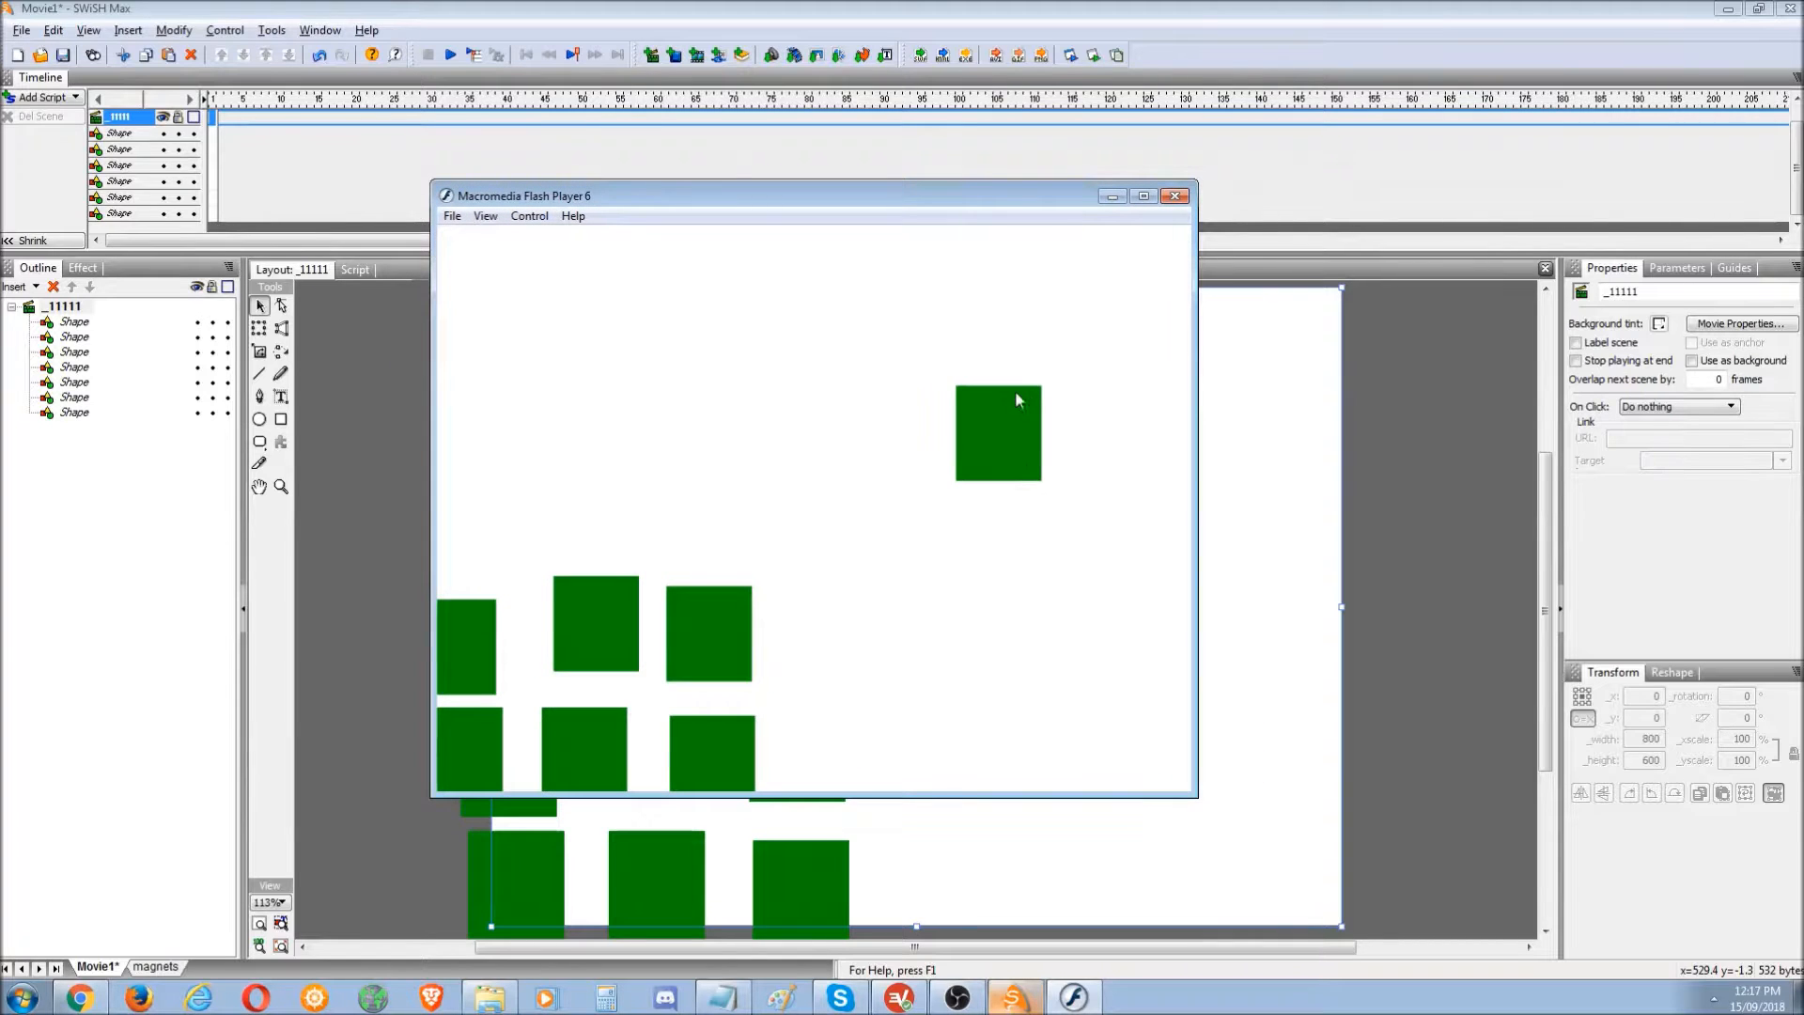
{"action": "left_click", "coordinate": [1174, 195]}
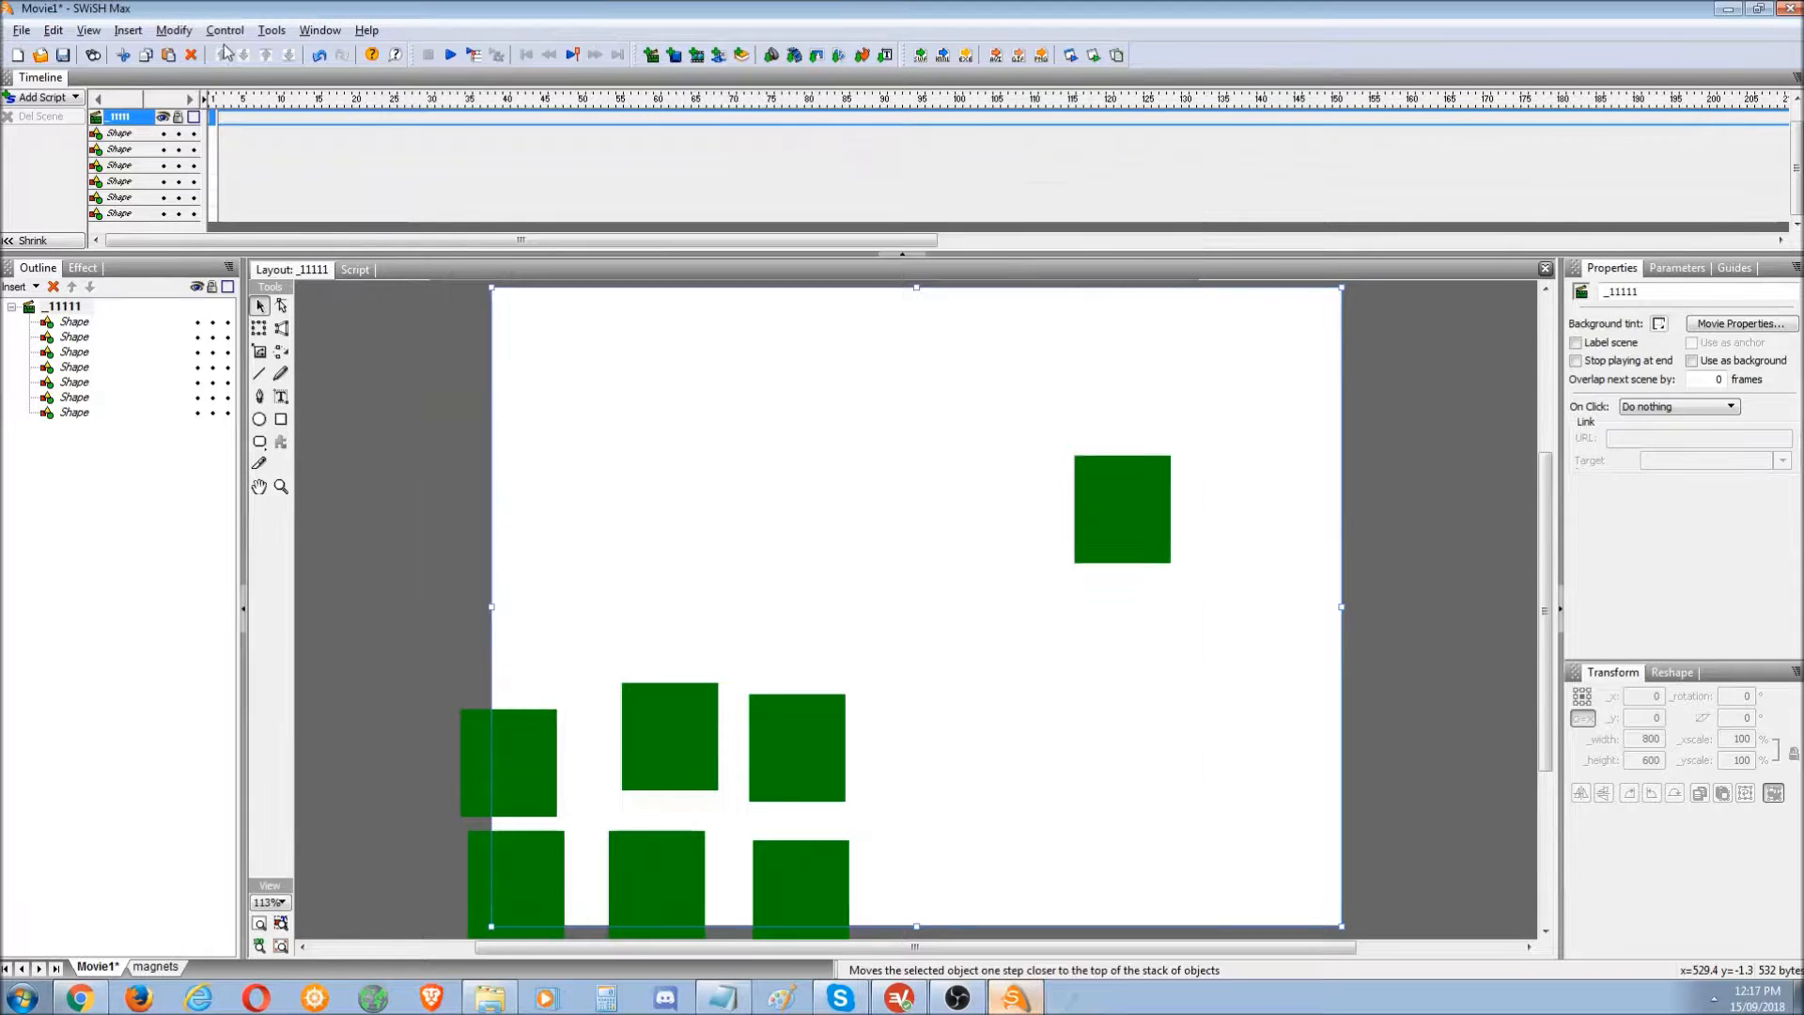
- Review the SWF versions offered in Movie1's export settings and leave without changing anything
{"action": "left_click", "coordinate": [174, 30]}
{"action": "mouse_move", "coordinate": [197, 57]}
{"action": "left_click", "coordinate": [282, 53]}
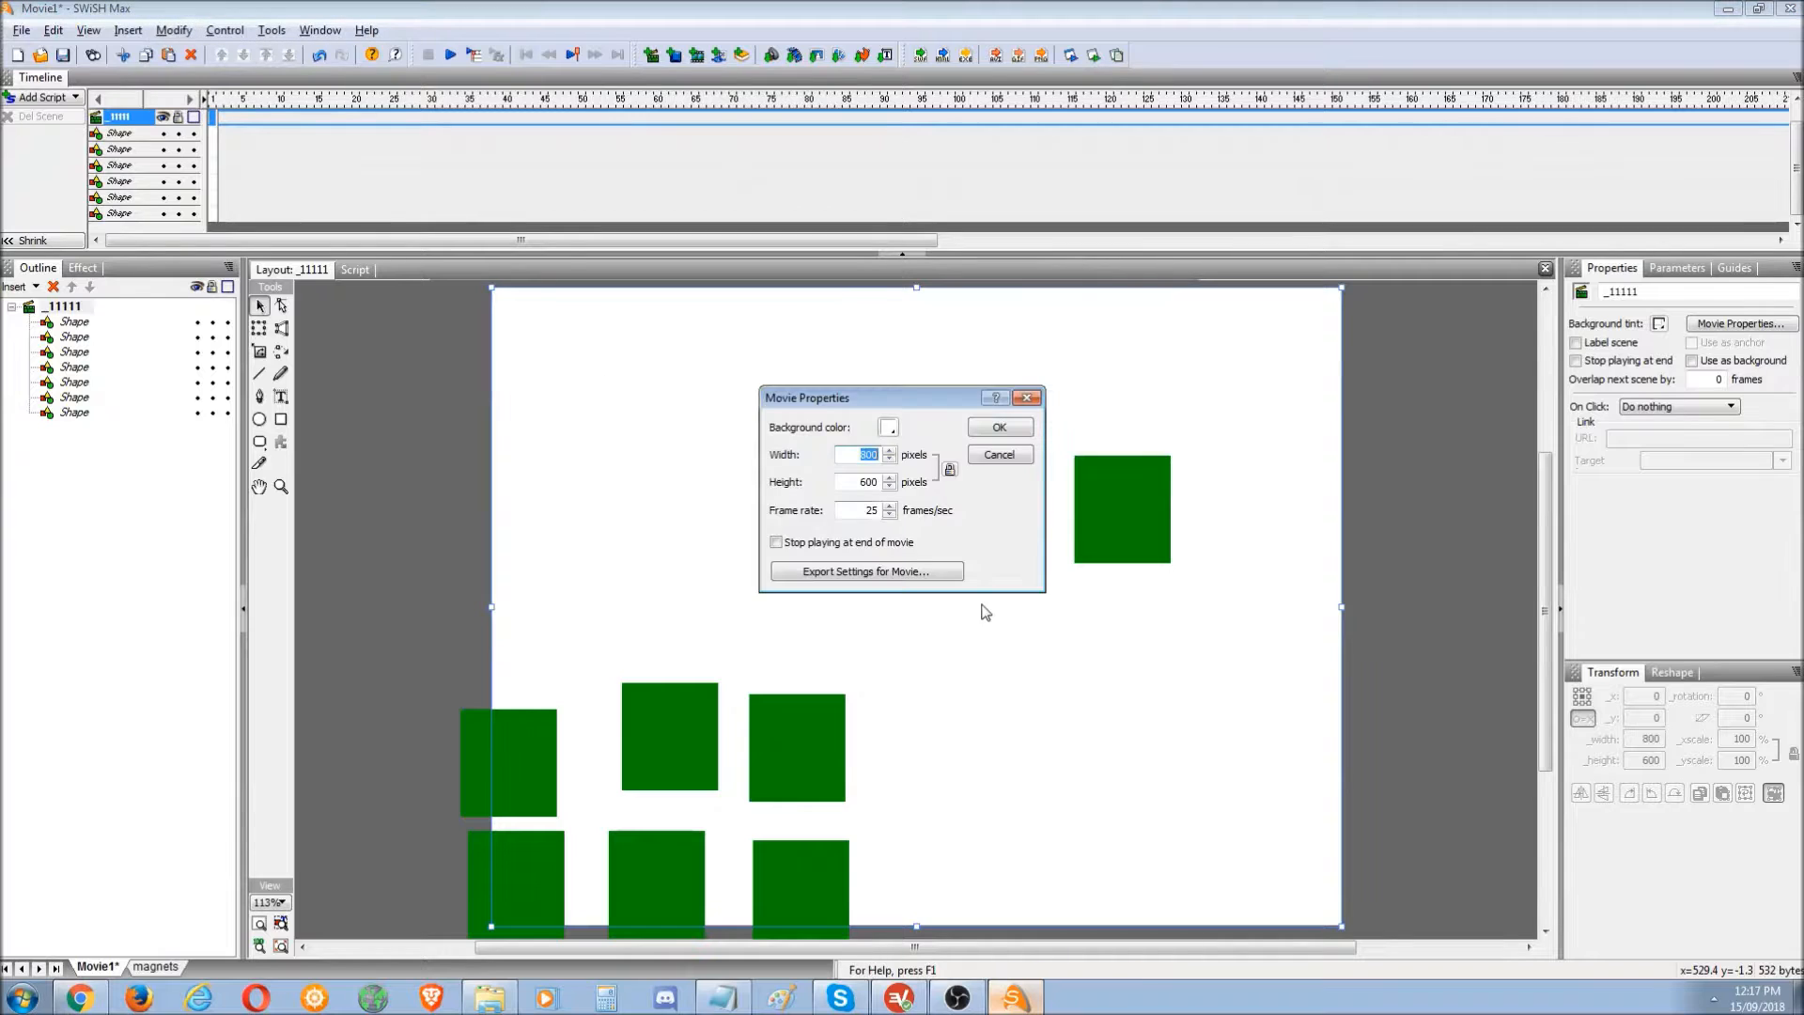
{"action": "left_click", "coordinate": [898, 577]}
{"action": "left_click", "coordinate": [977, 348]}
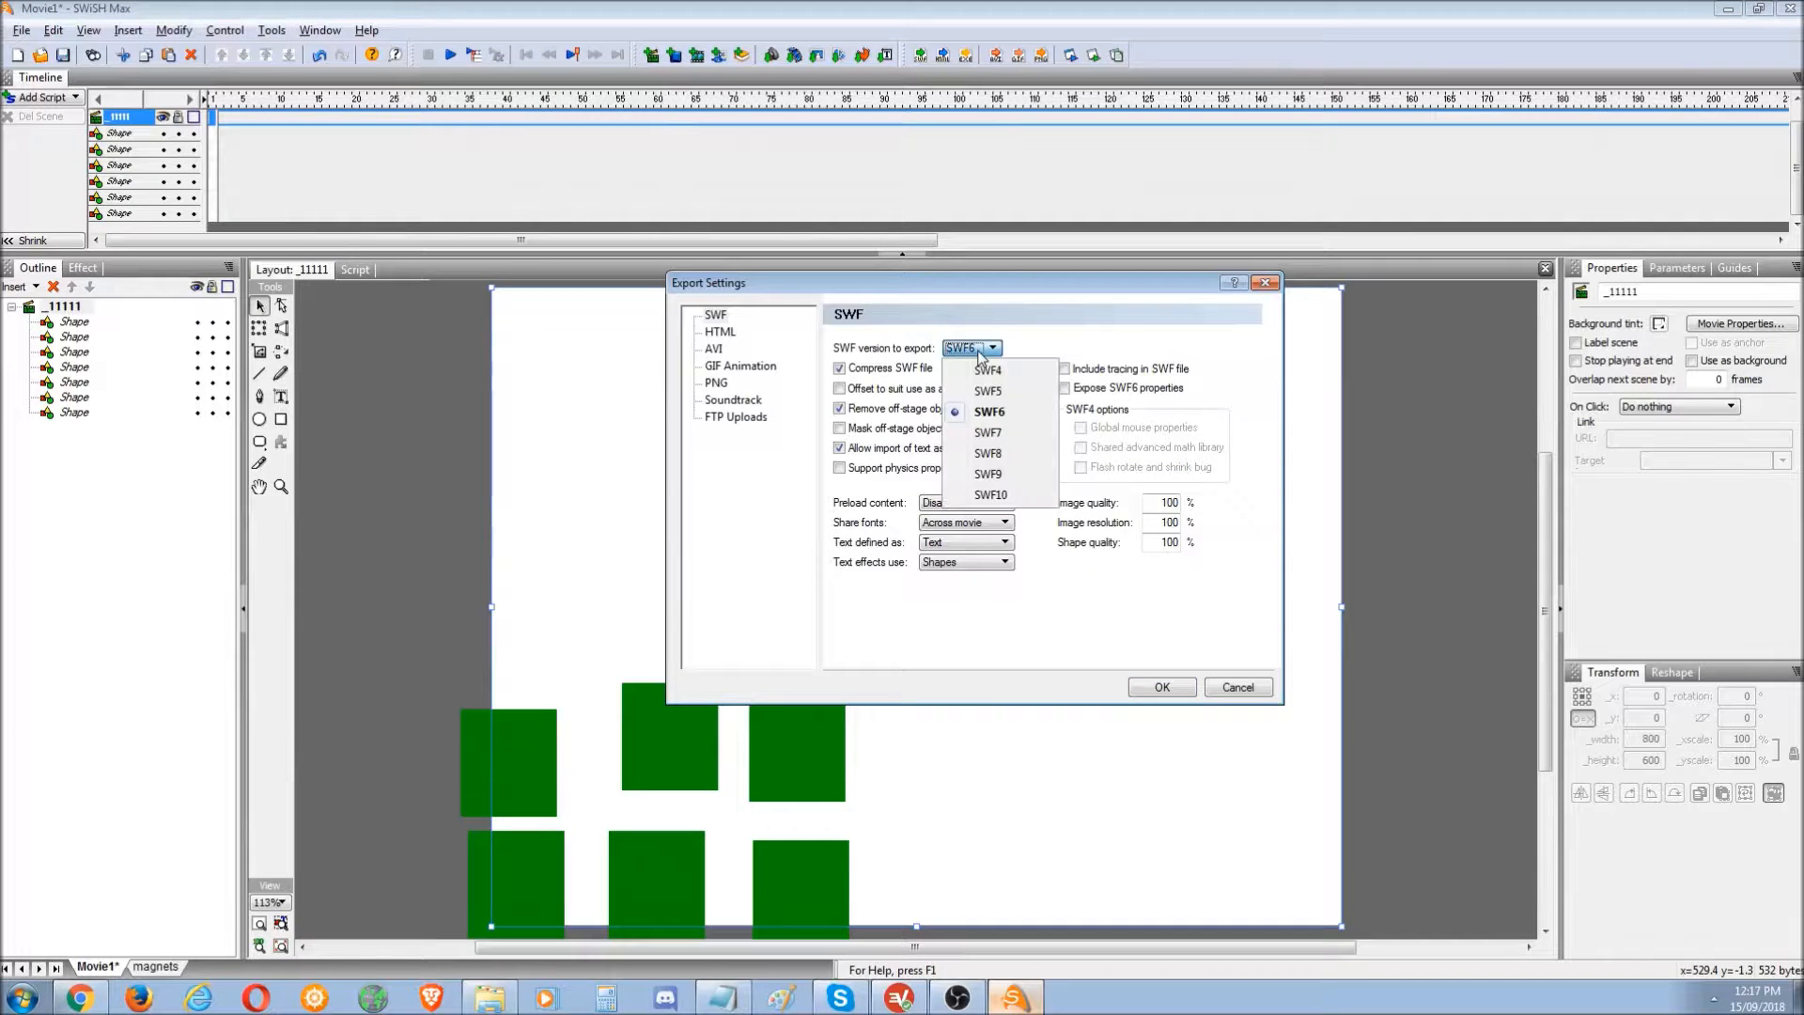
{"action": "left_click", "coordinate": [989, 350]}
{"action": "left_click", "coordinate": [988, 351]}
{"action": "left_click", "coordinate": [988, 351]}
{"action": "left_click", "coordinate": [989, 350]}
{"action": "left_click", "coordinate": [1234, 686]}
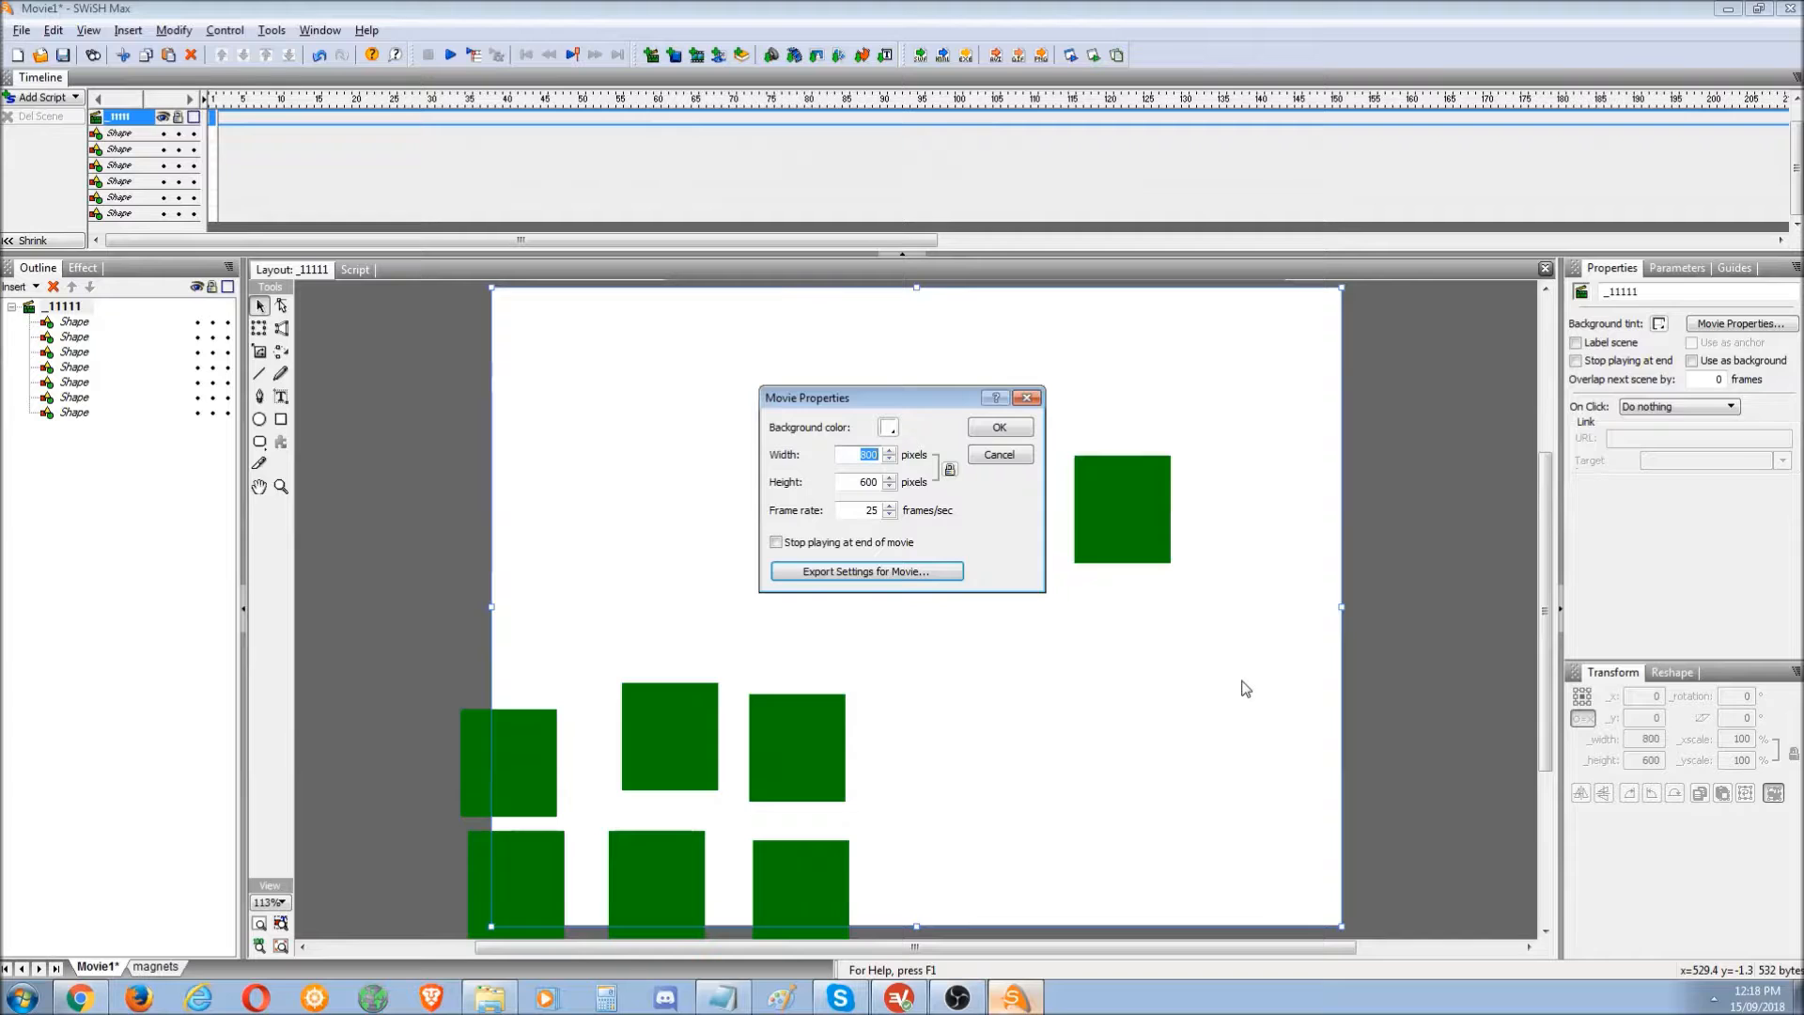
{"action": "left_click", "coordinate": [1000, 450]}
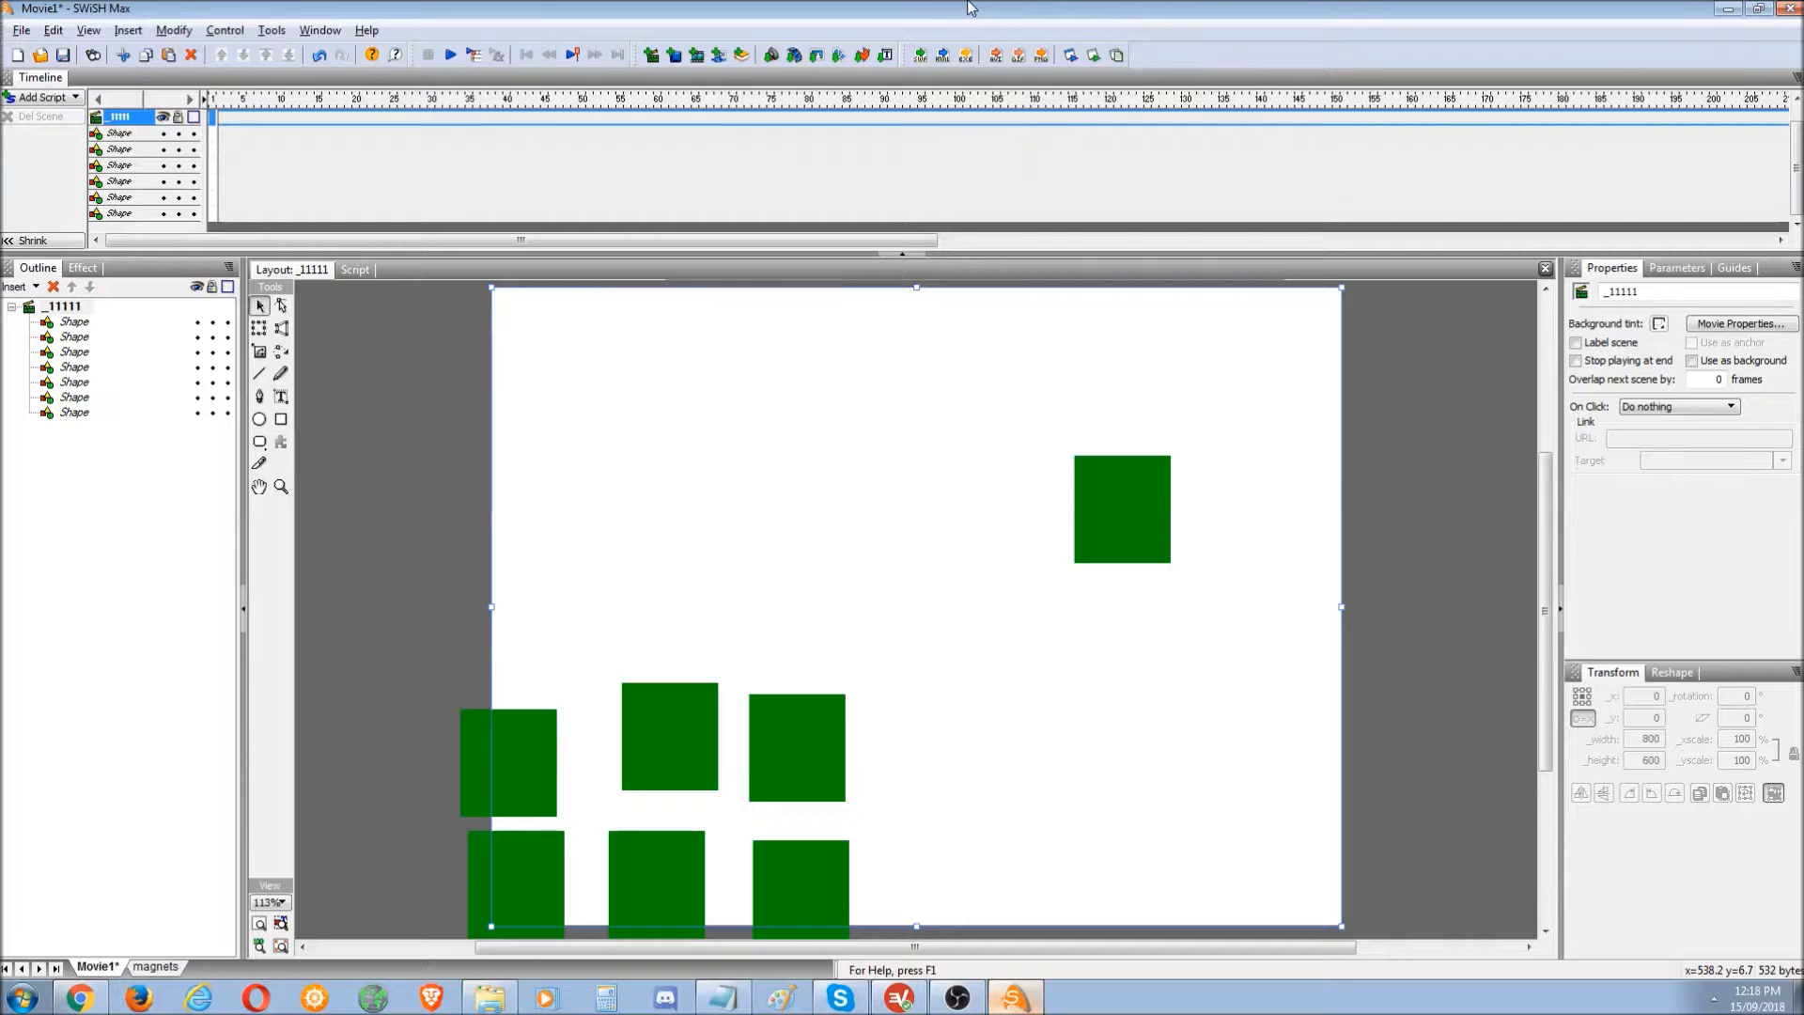
- Arrange five green squares with the upper-right one into two rows of three, and delete the leftover square at the stage's lower edge
{"action": "left_click_drag", "start_coordinate": [781, 766], "coordinate": [987, 525]}
{"action": "left_click_drag", "start_coordinate": [658, 731], "coordinate": [873, 498]}
{"action": "left_click_drag", "start_coordinate": [512, 769], "coordinate": [888, 628]}
{"action": "left_click_drag", "start_coordinate": [533, 885], "coordinate": [1018, 625]}
{"action": "left_click_drag", "start_coordinate": [670, 887], "coordinate": [1139, 632]}
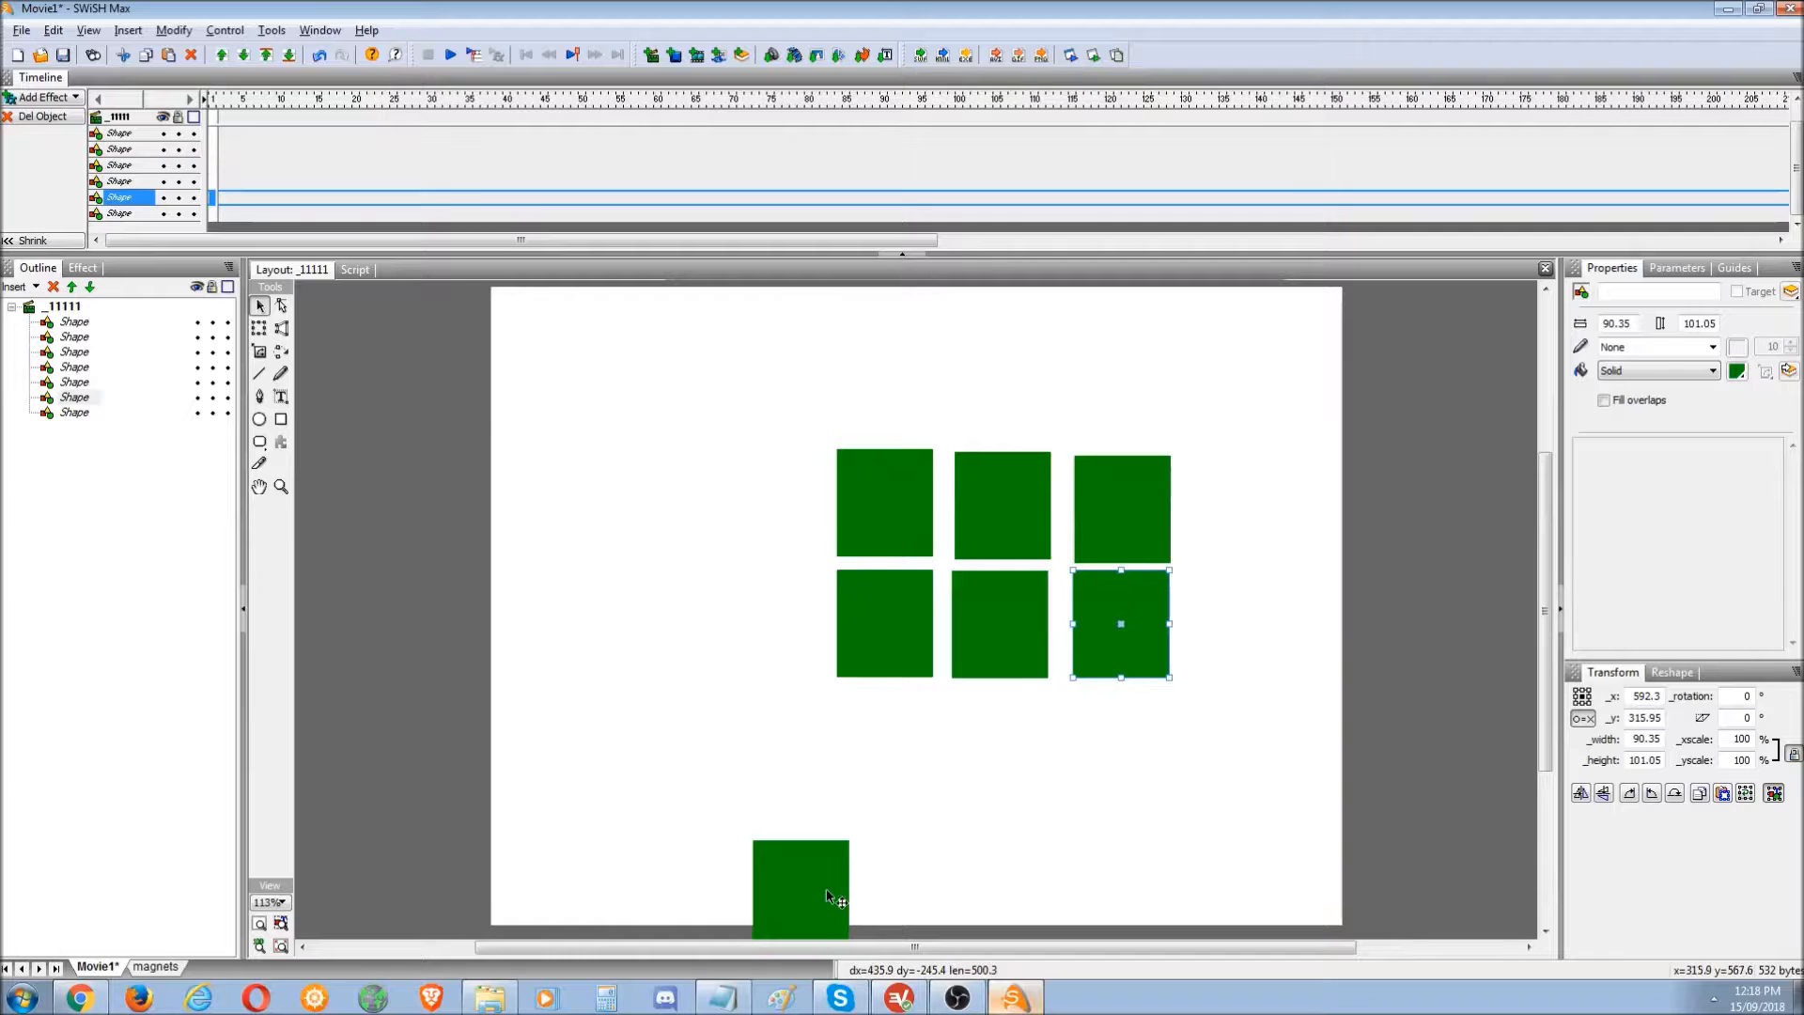
{"action": "left_click", "coordinate": [817, 882]}
{"action": "key", "text": "Delete"}
- Copy the complete magnet script from the upper-right square and paste it into the other five green squares
{"action": "left_click", "coordinate": [1130, 529]}
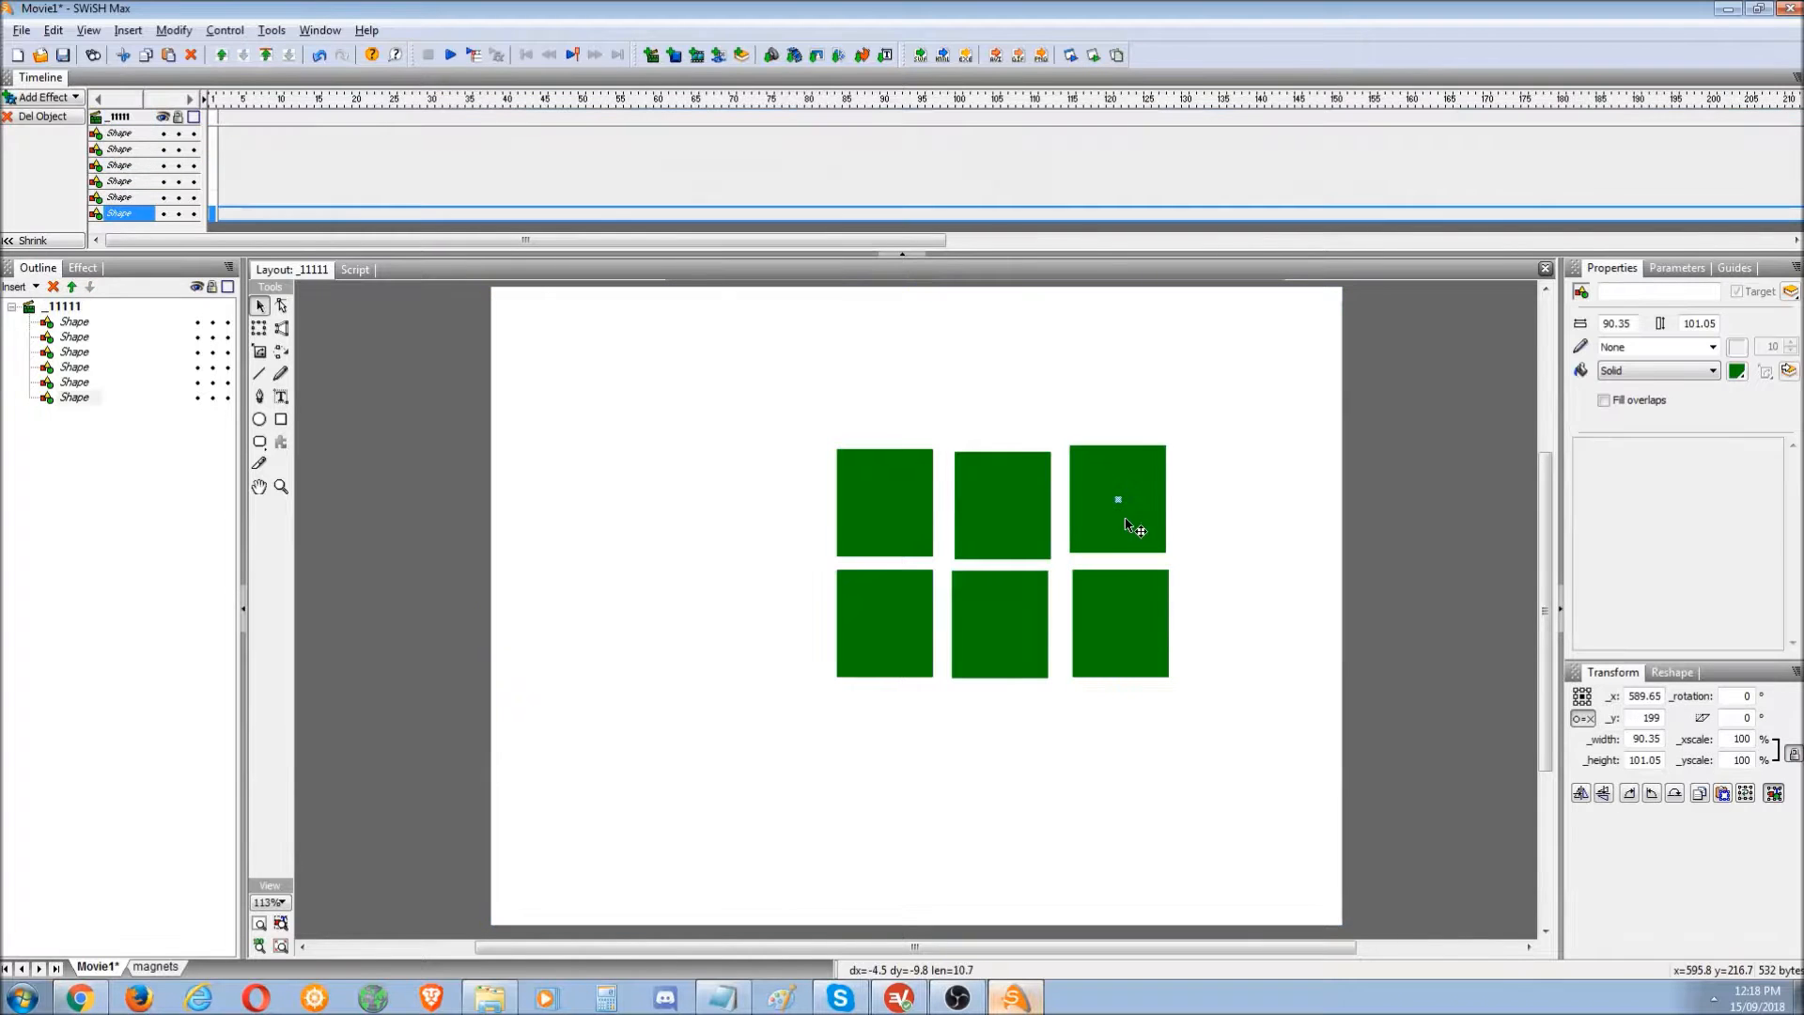
{"action": "left_click", "coordinate": [353, 275]}
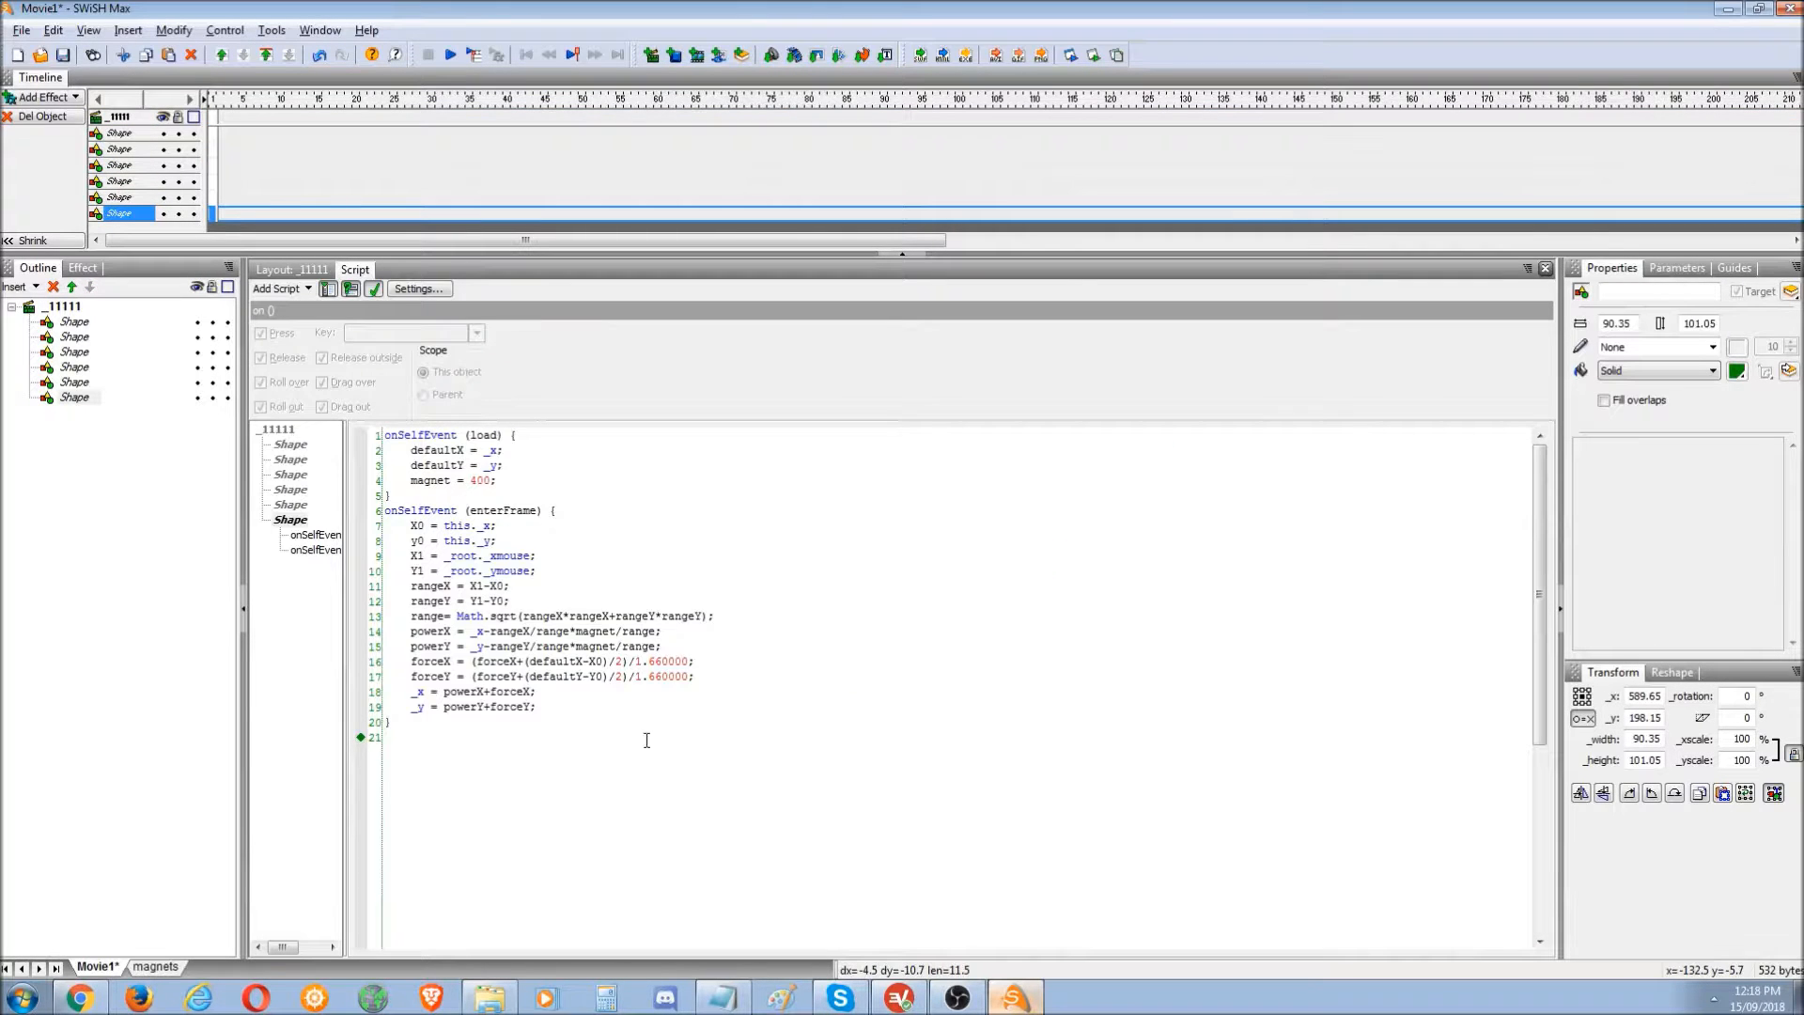
{"action": "key", "text": "ctrl+a"}
{"action": "key", "text": "ctrl+c"}
{"action": "left_click", "coordinate": [75, 382]}
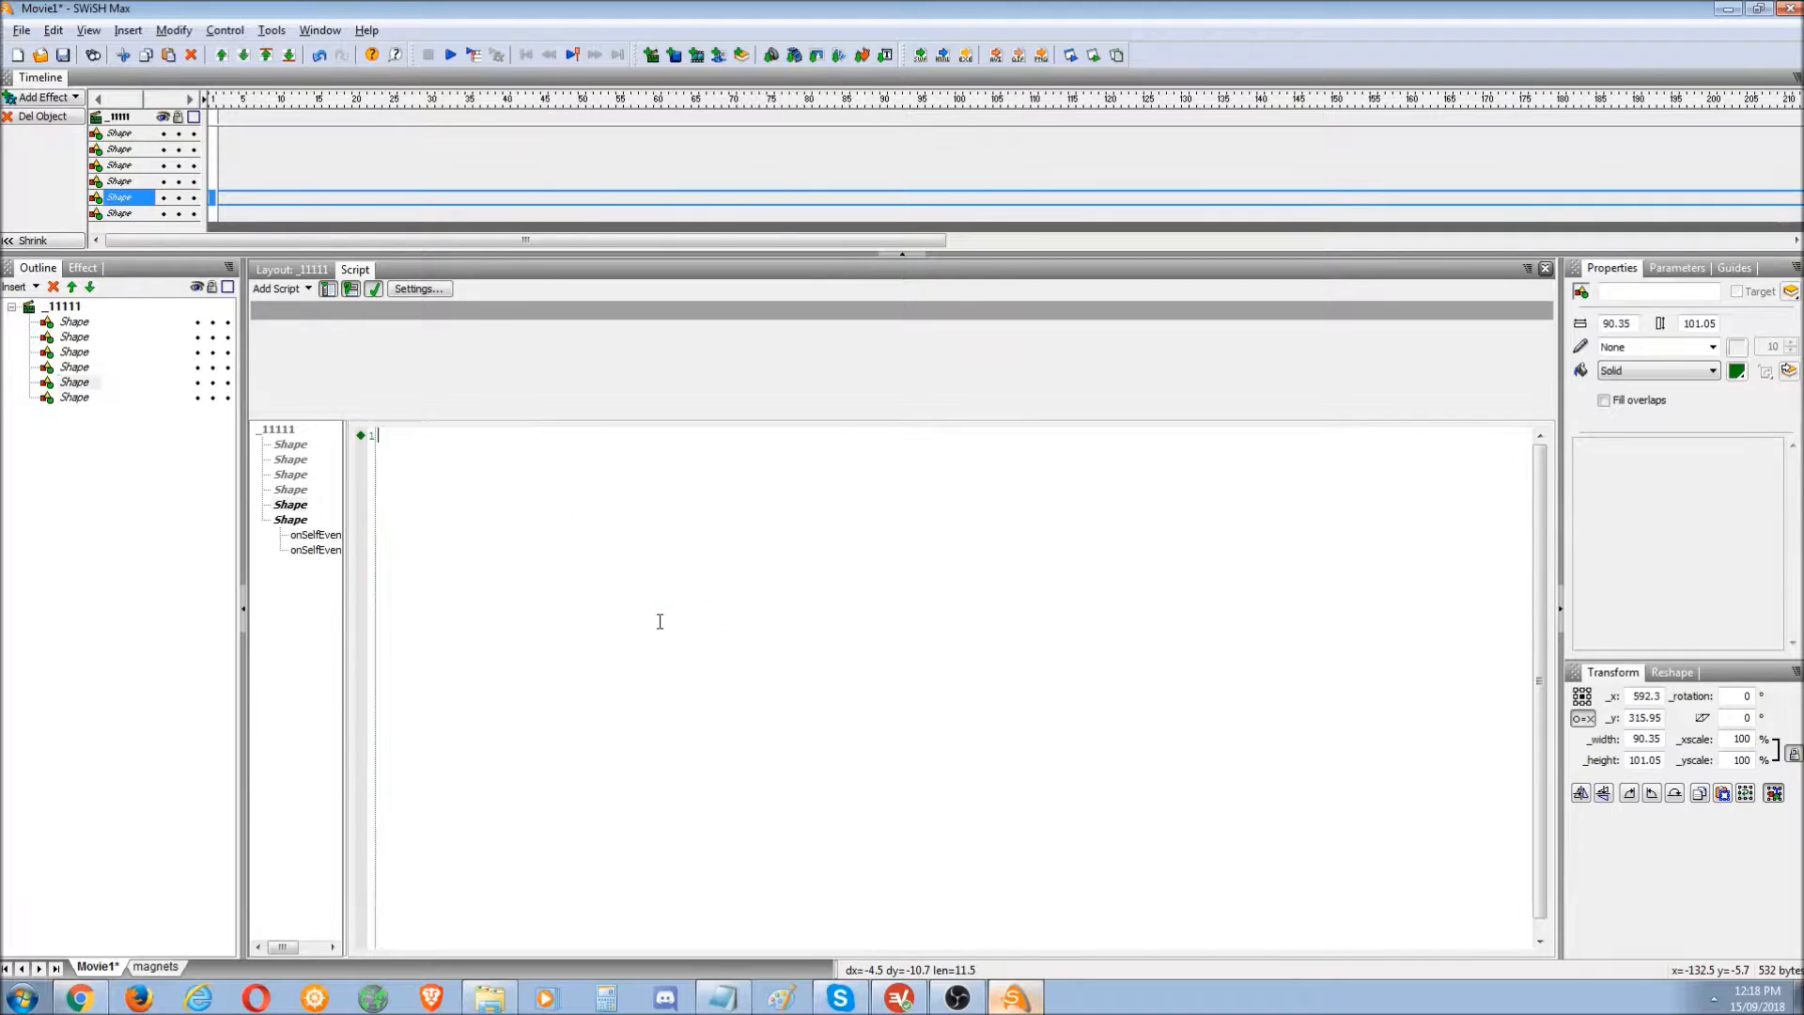
{"action": "key", "text": "ctrl+v"}
{"action": "left_click", "coordinate": [75, 367]}
{"action": "key", "text": "ctrl+v"}
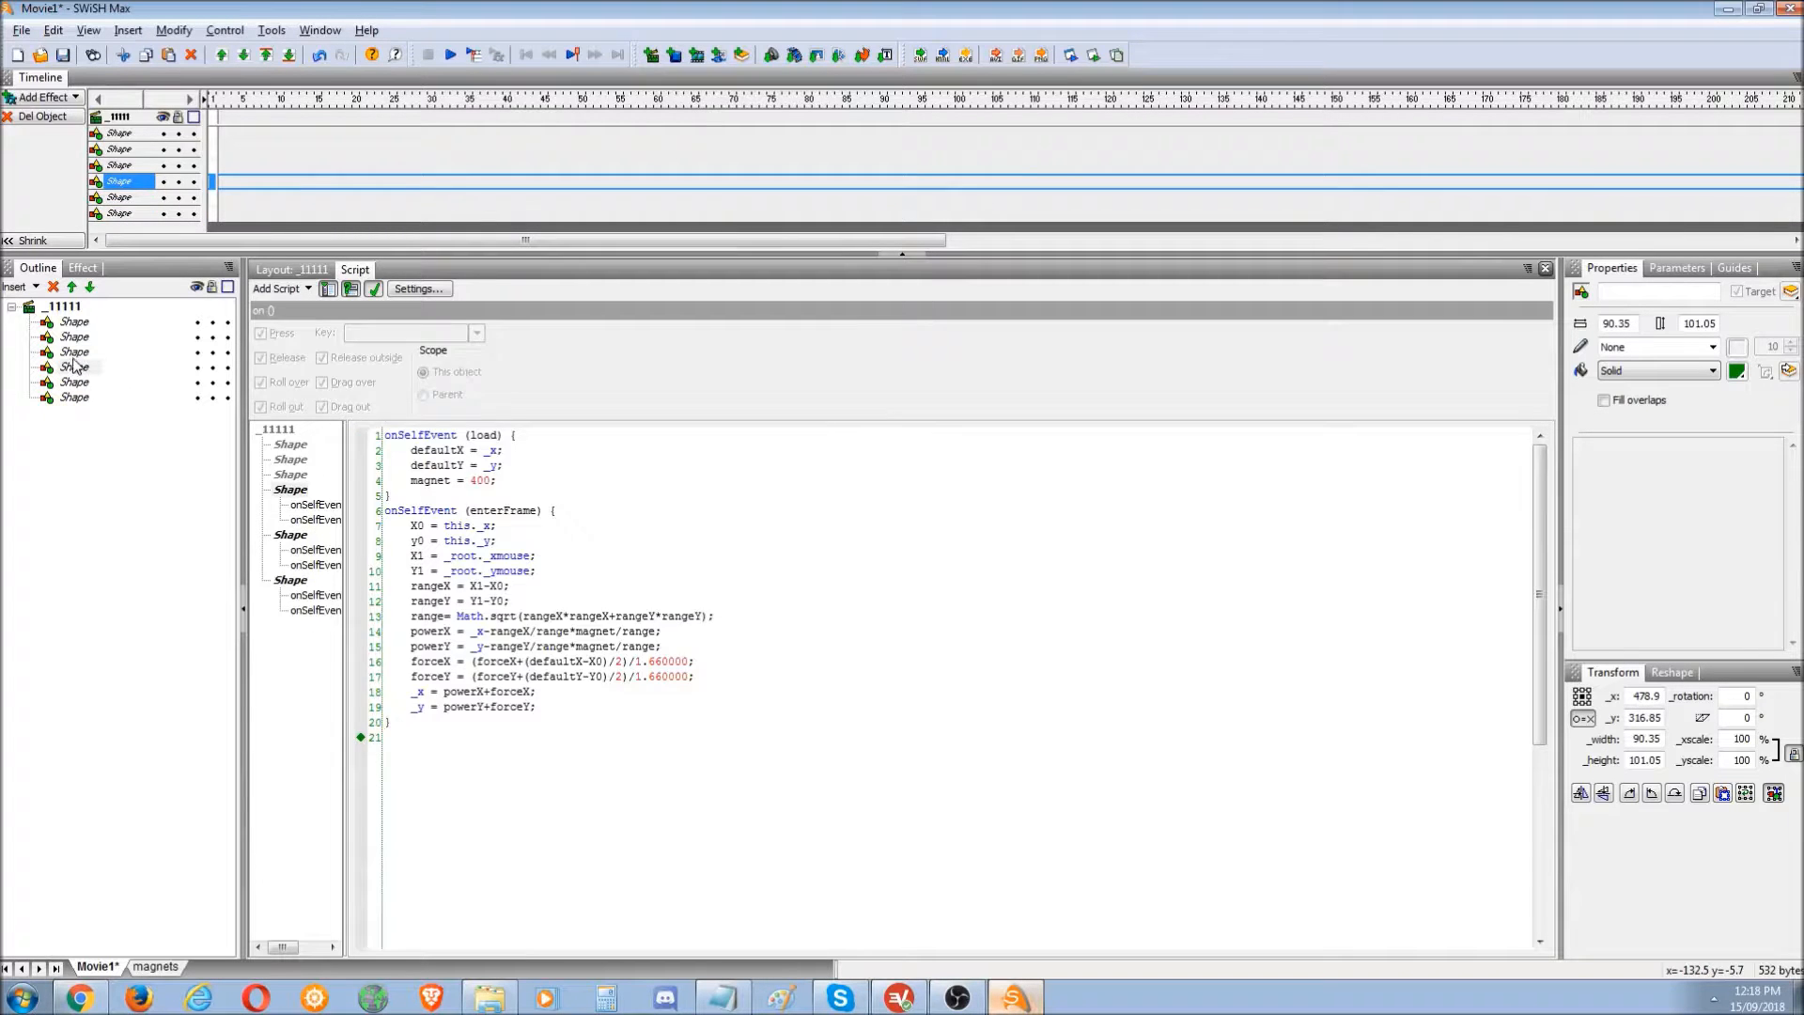
{"action": "left_click", "coordinate": [75, 351]}
{"action": "type", "text": "onSelfEvent (load) { \tdefaultX = _x; \tdefaultY = _y; \tmagnet = 400; } onSelfEvent (enterFrame) { \tX0 = this._x; \tY0 = this._y; \tX1 = _root._xmouse; \tY1 = _root._ymouse; \trangeX = X1-X0; \trangeY = Y1-Y0; \trange= Math.sqrt(rangeX*rangeX+rangeY*rangeY); \tpowerX = _x-rangeX/range*magnet/range; \tpowerY = _y-rangeY/range*magnet/range; \tforceX = (forceX+(defaultX-X0)/2)/1.660000; \tforceY = (forceY+(defaultY-Y0)/2)/1.660000; \t_x = powerX+forceX; \t_y = powerY+forceY; }"}
{"action": "left_click", "coordinate": [75, 336]}
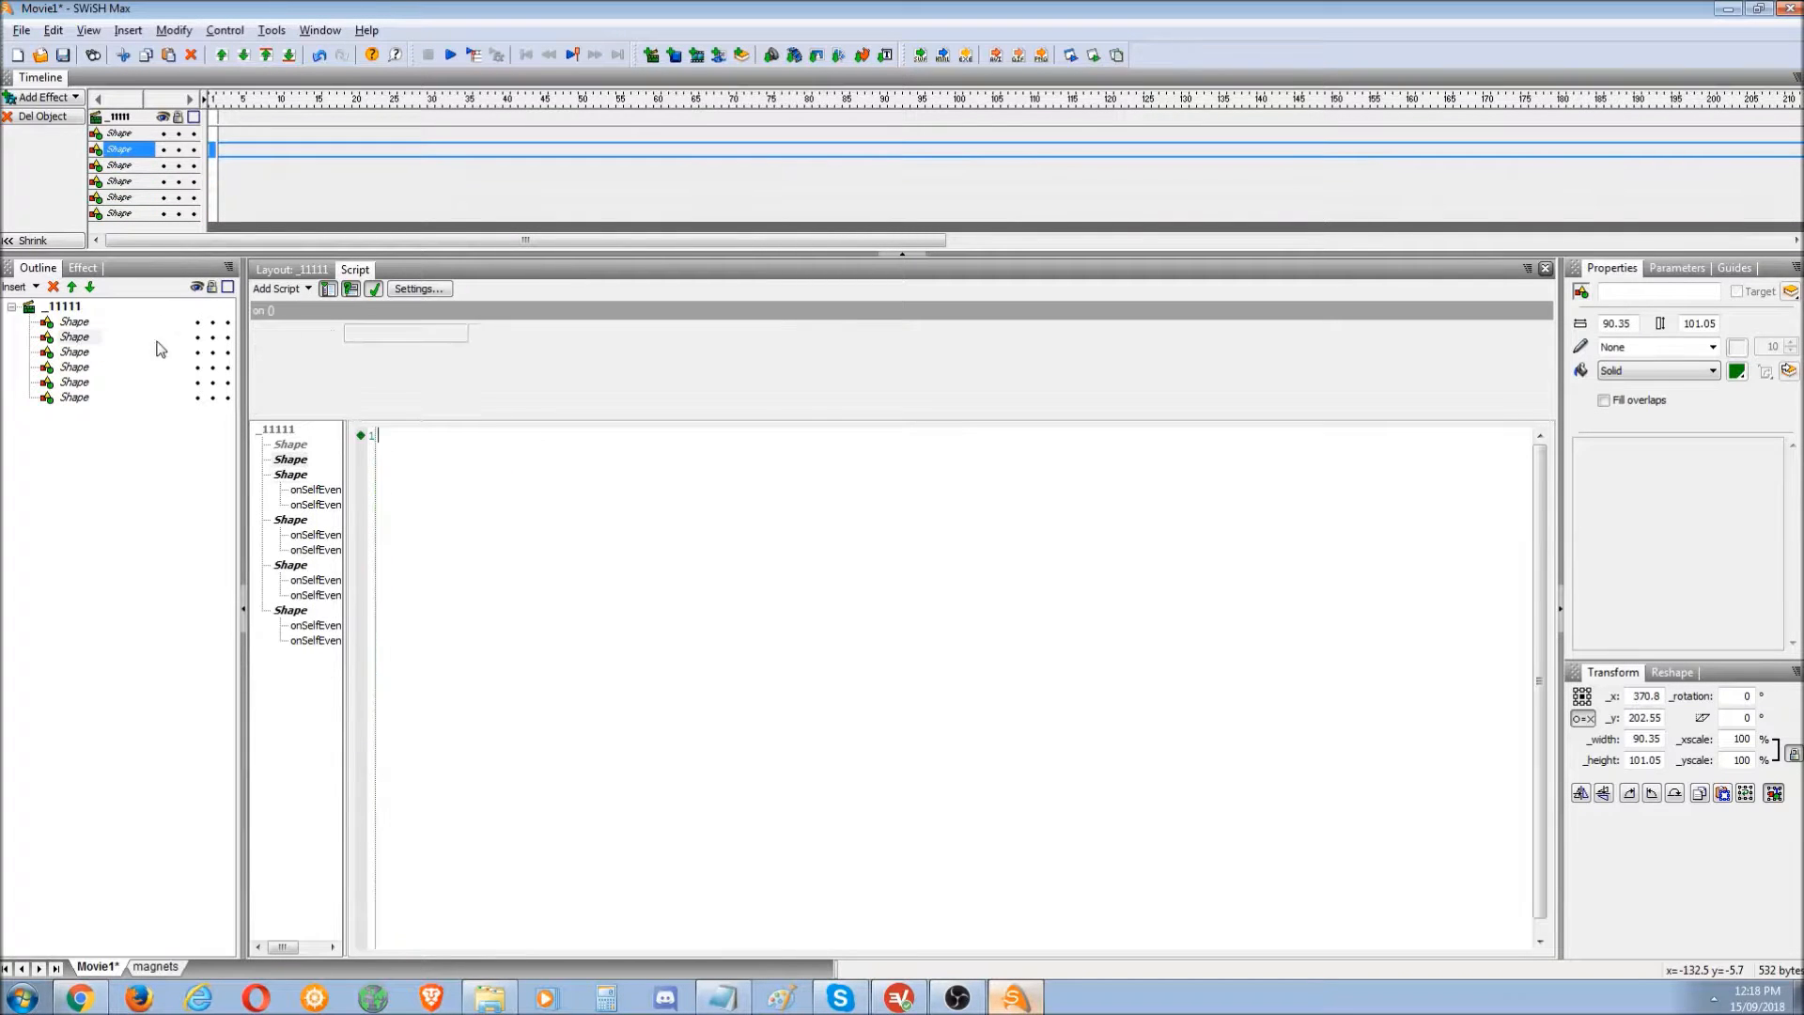
{"action": "key", "text": "ctrl+v"}
{"action": "left_click", "coordinate": [75, 322]}
{"action": "key", "text": "ctrl+v"}
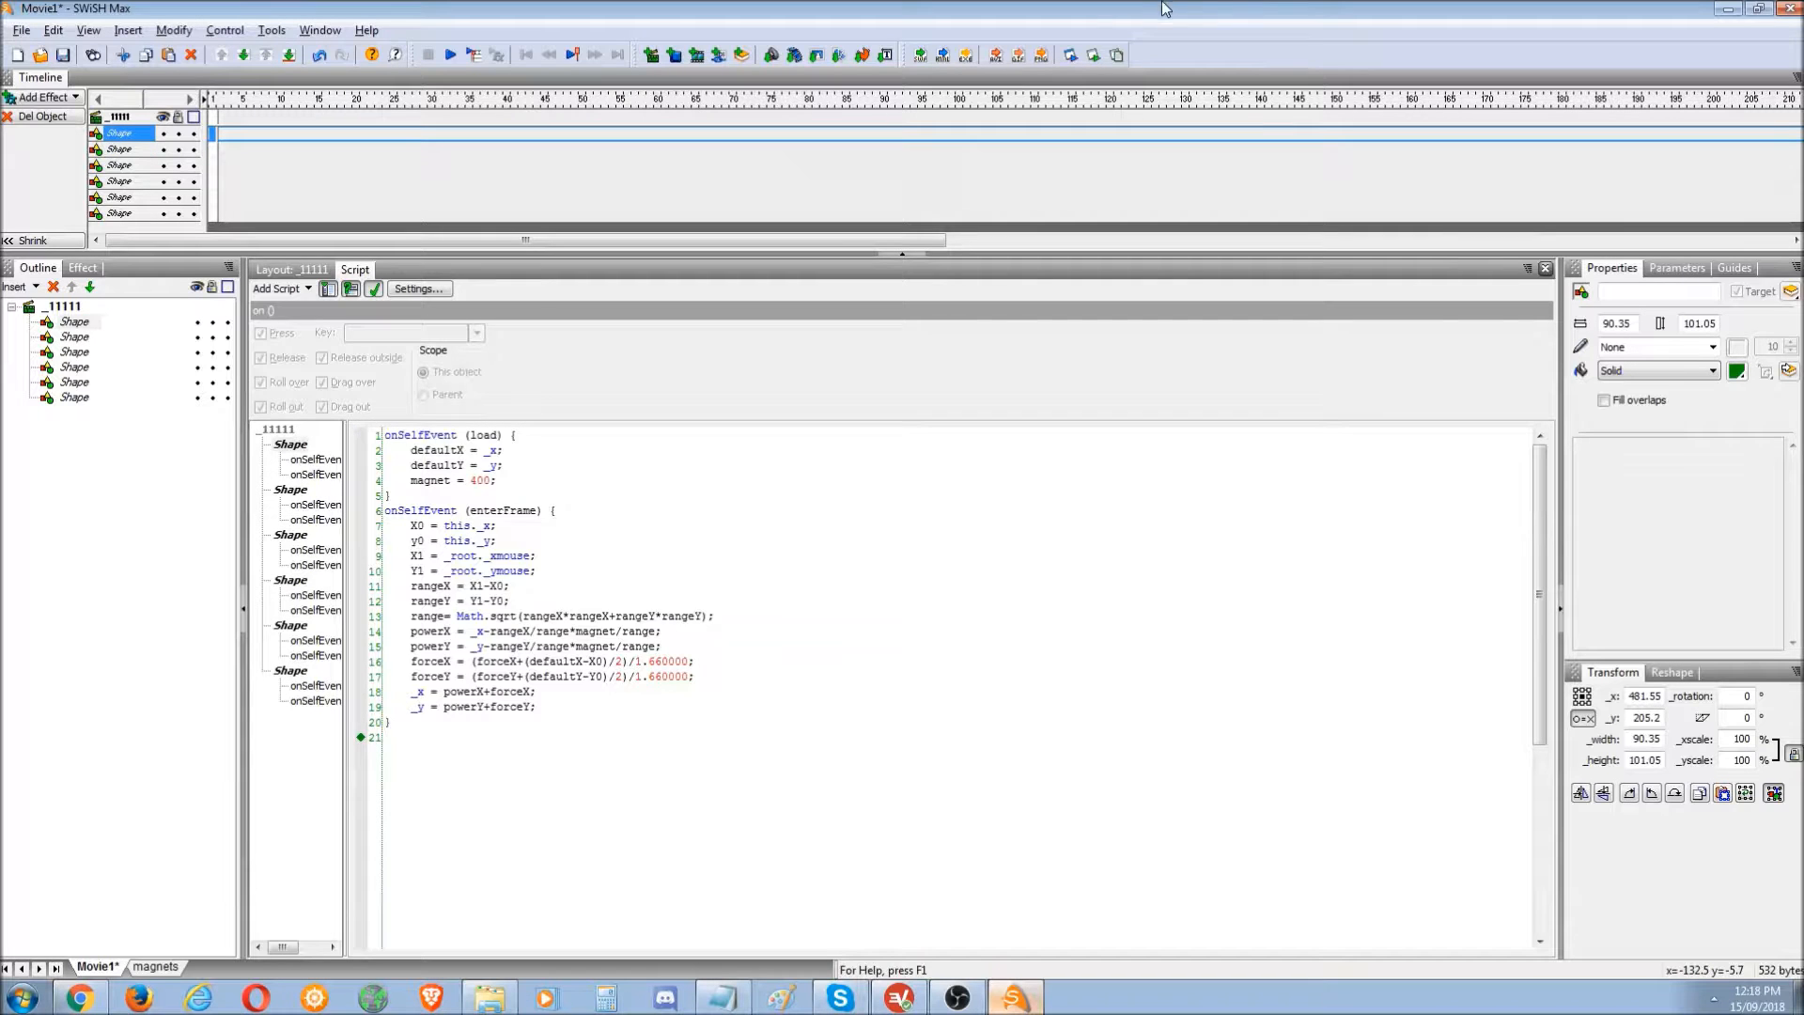
- Test Movie1 in the player, examine how all six green squares react to the mouse, and close the player
{"action": "left_click", "coordinate": [1093, 56]}
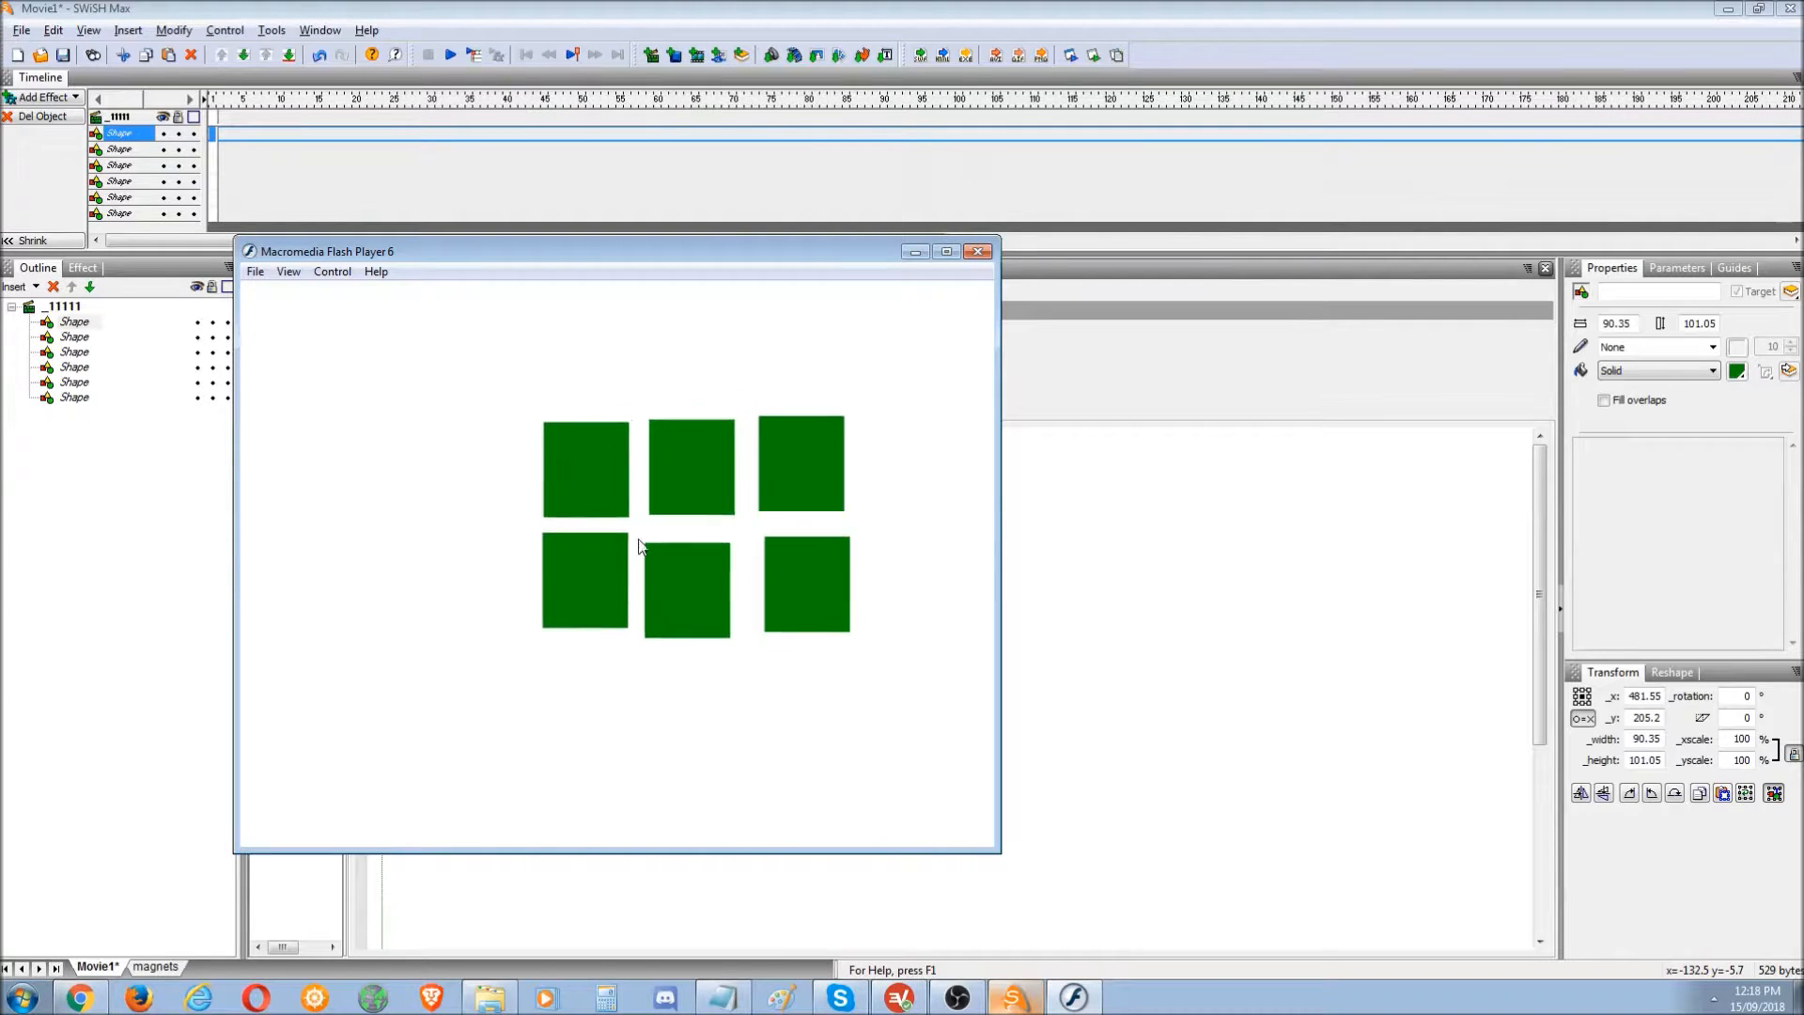
{"action": "left_click", "coordinate": [978, 251]}
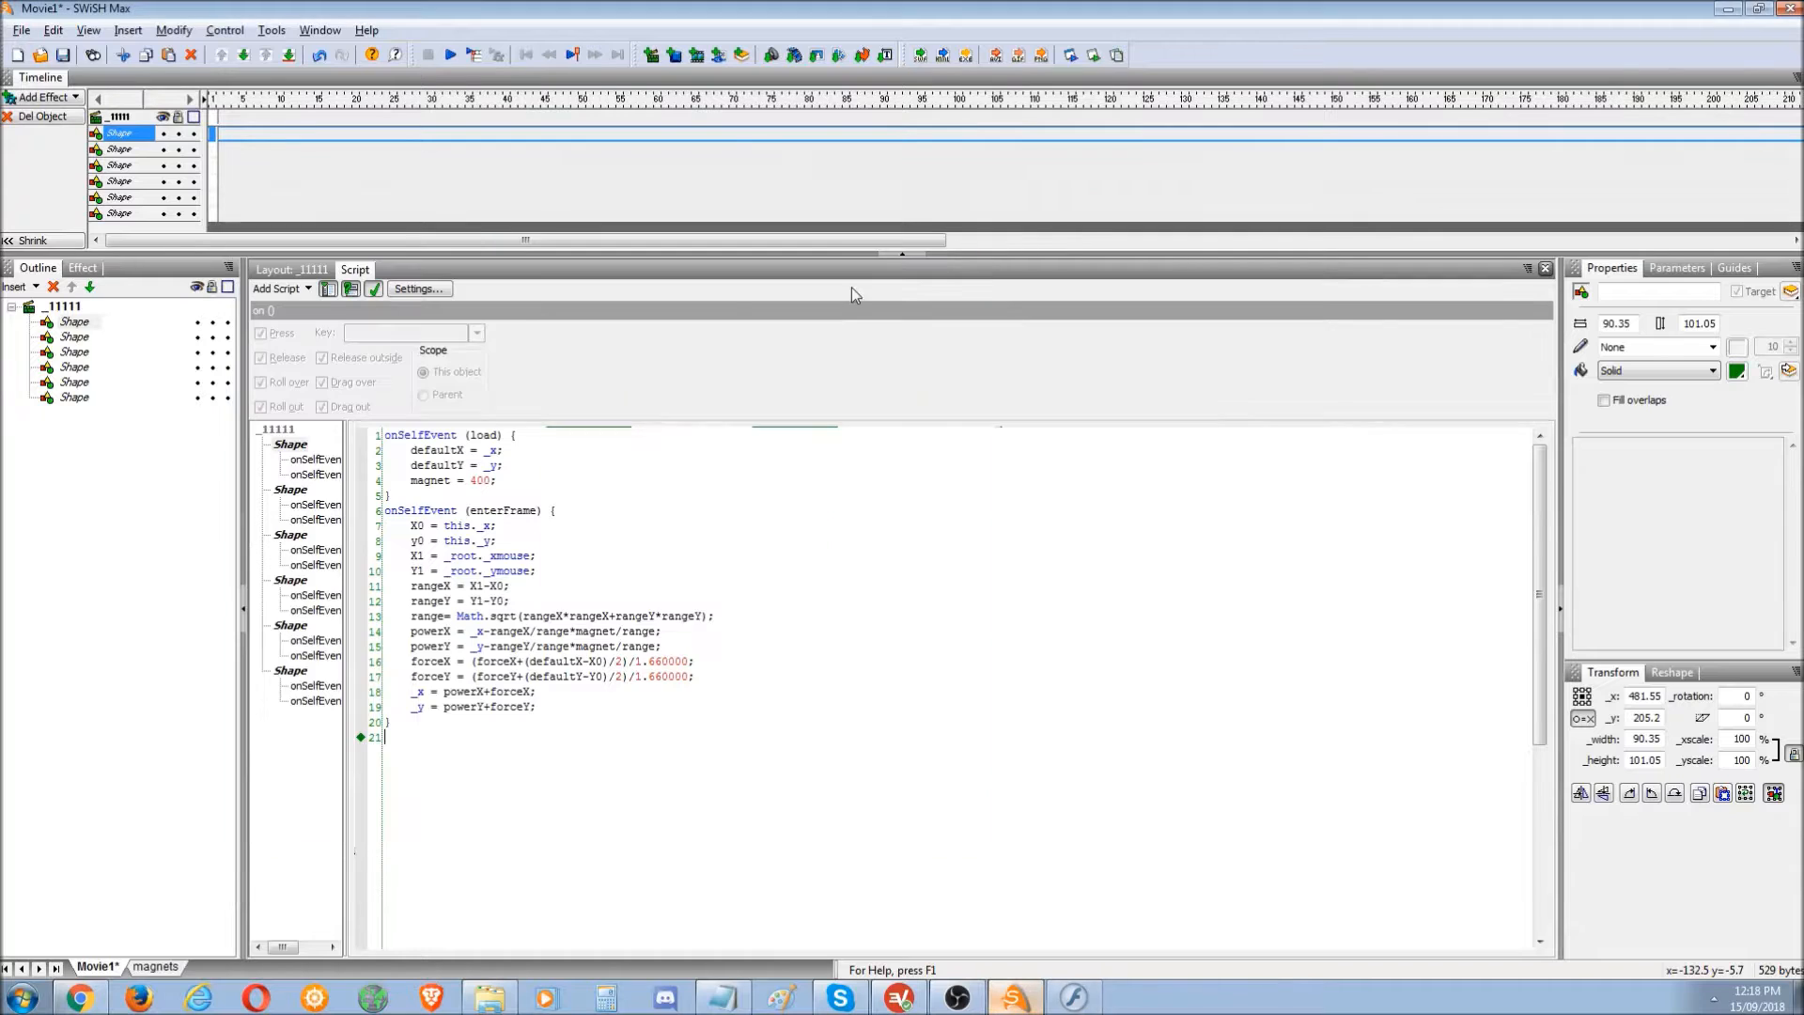
- Group all six green squares as a movie clip and test Movie1 in the player
{"action": "left_click", "coordinate": [75, 397], "text": "shift"}
{"action": "right_click", "coordinate": [75, 401]}
{"action": "mouse_move", "coordinate": [160, 527]}
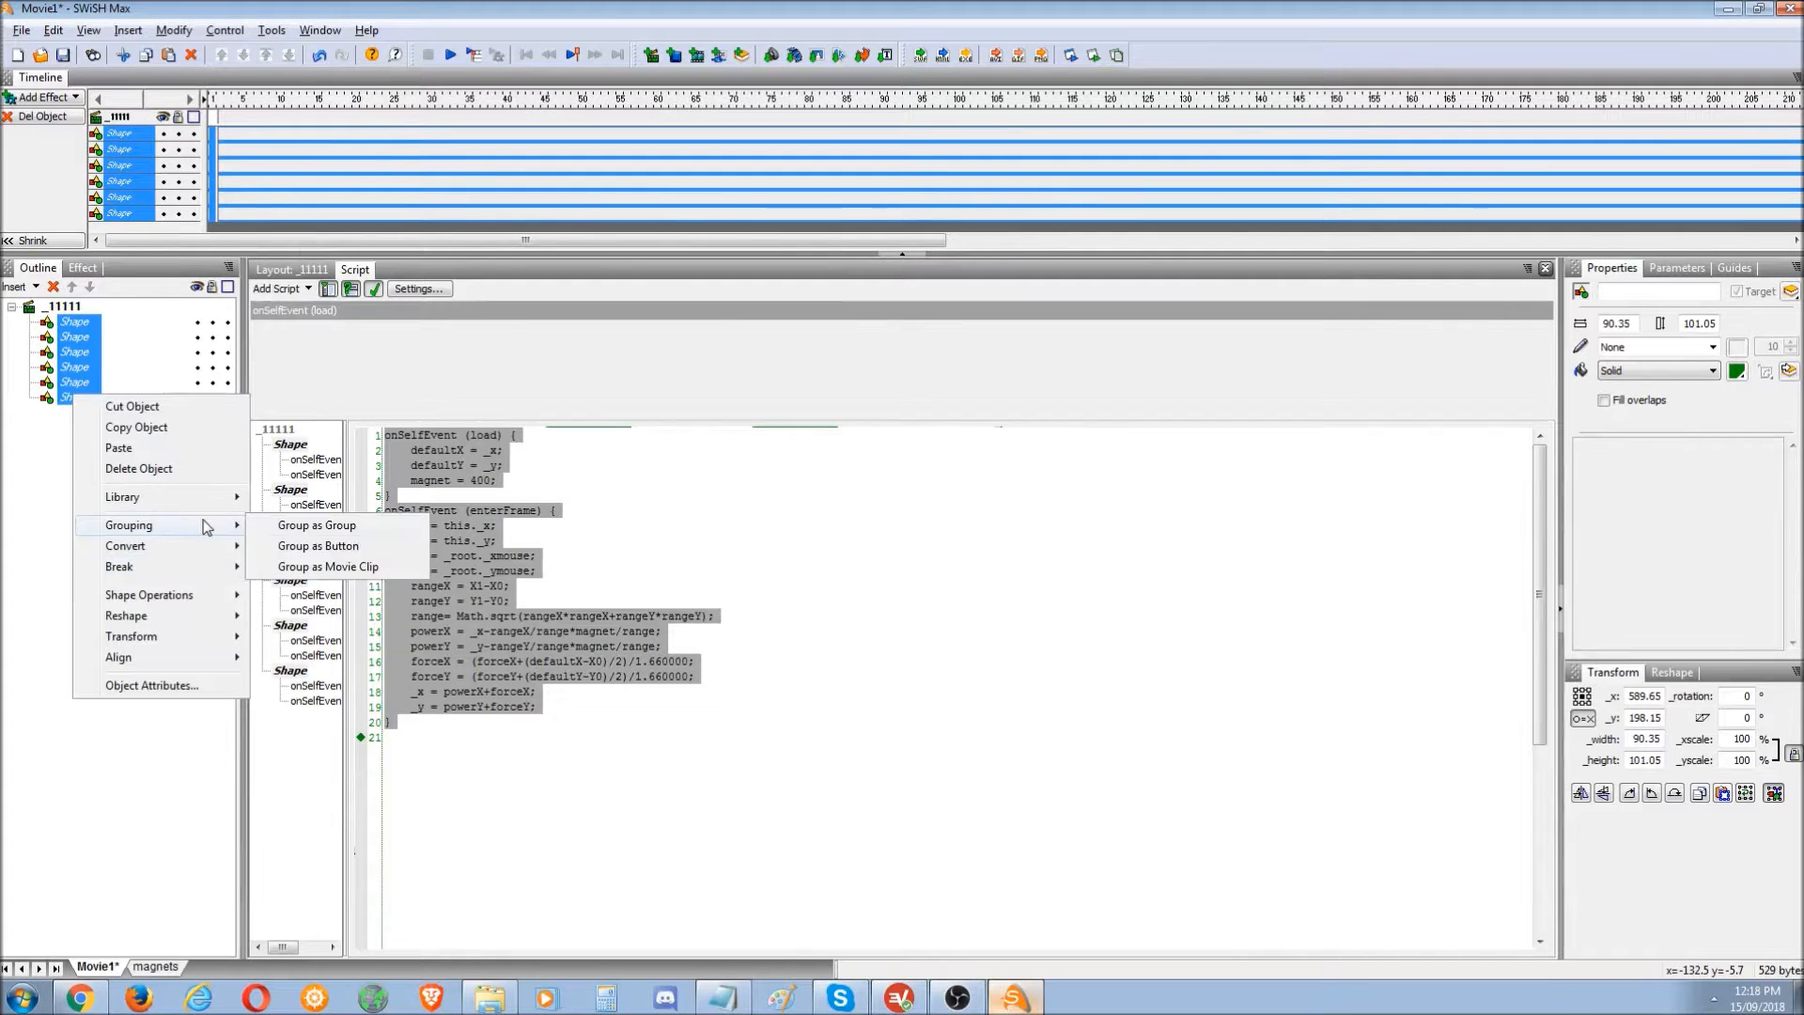
{"action": "left_click", "coordinate": [333, 568]}
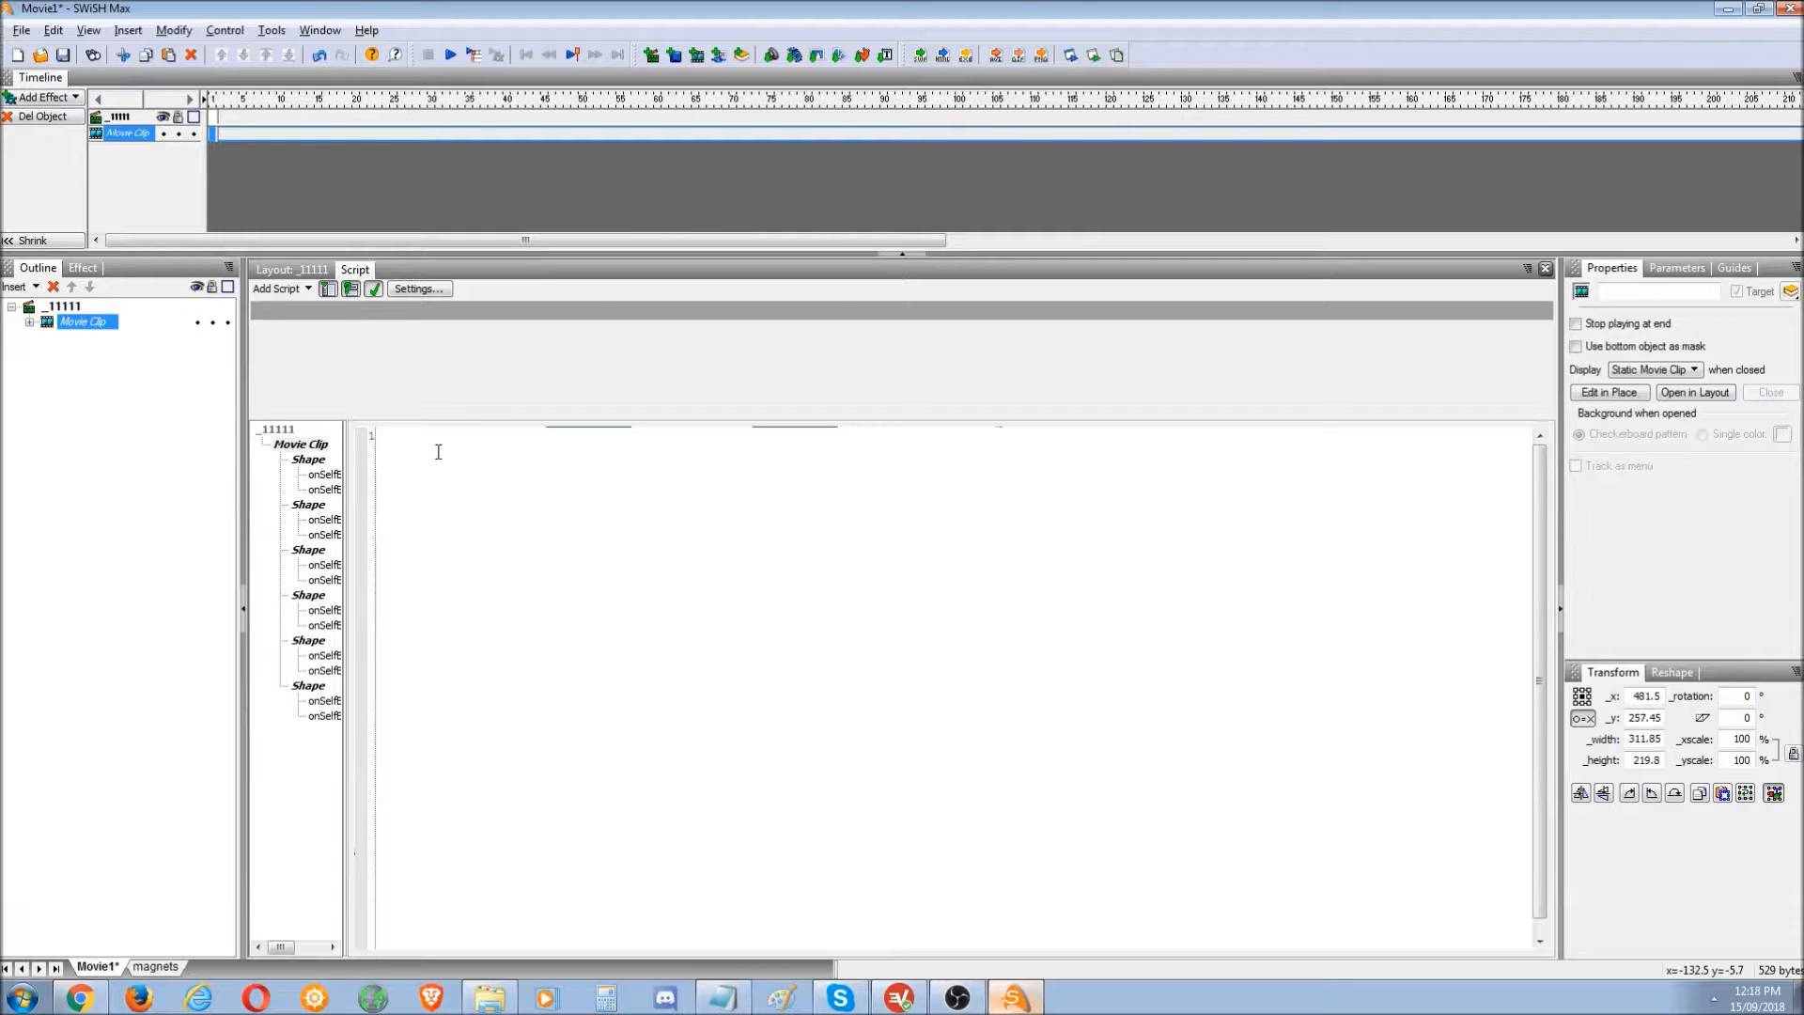
{"action": "left_click", "coordinate": [1115, 52]}
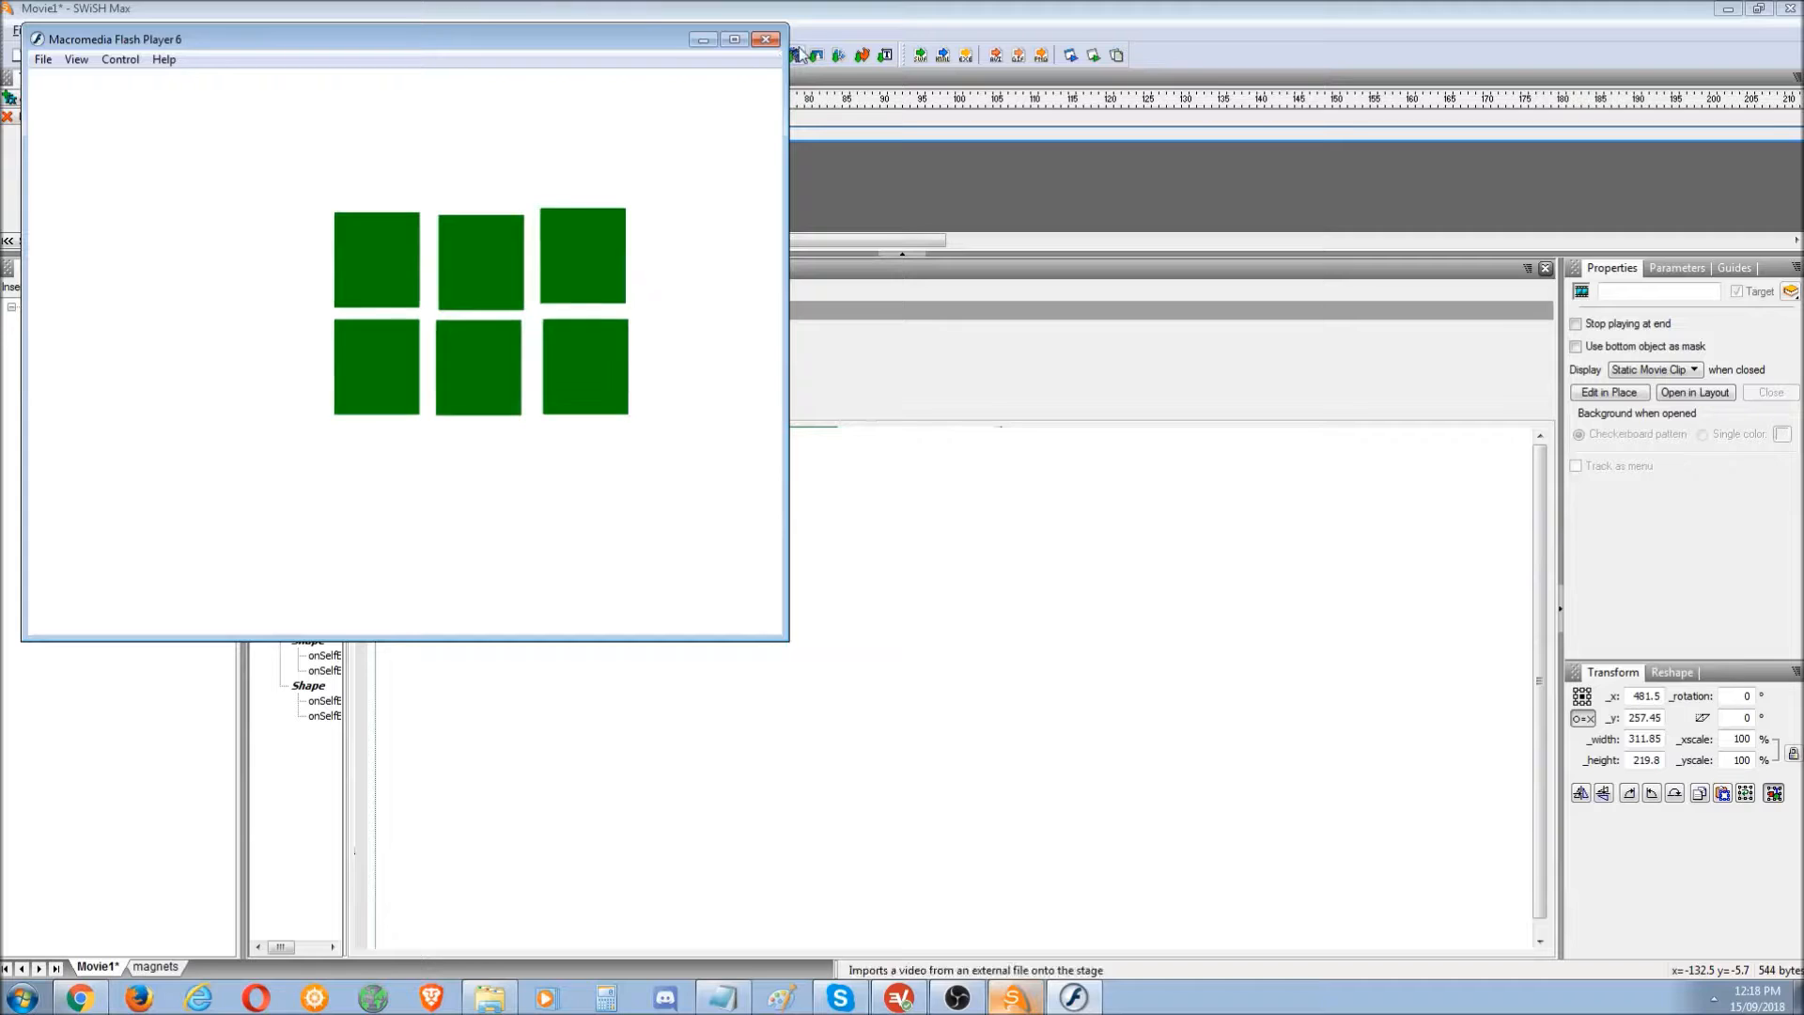
{"action": "left_click", "coordinate": [766, 40]}
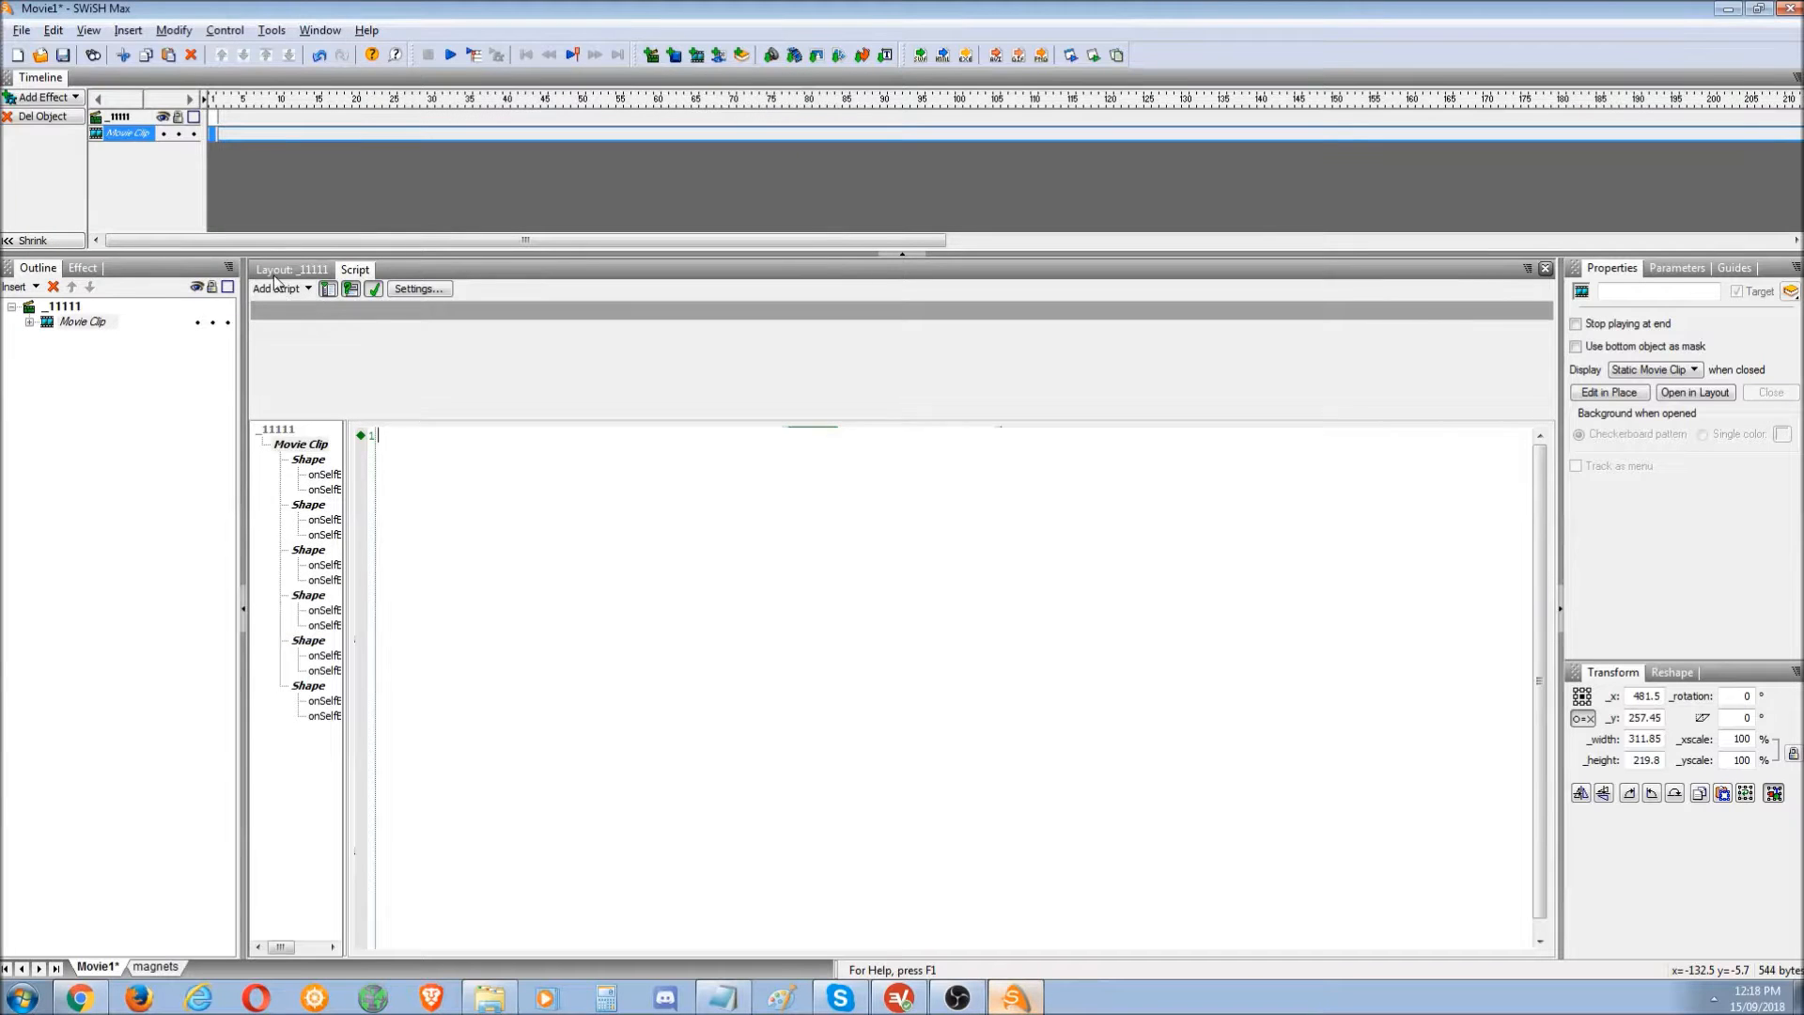
- Examine the movie clip's nested shapes on the stage, the script on one shape, and the clip's own script
{"action": "left_click", "coordinate": [284, 270]}
{"action": "left_click", "coordinate": [29, 321]}
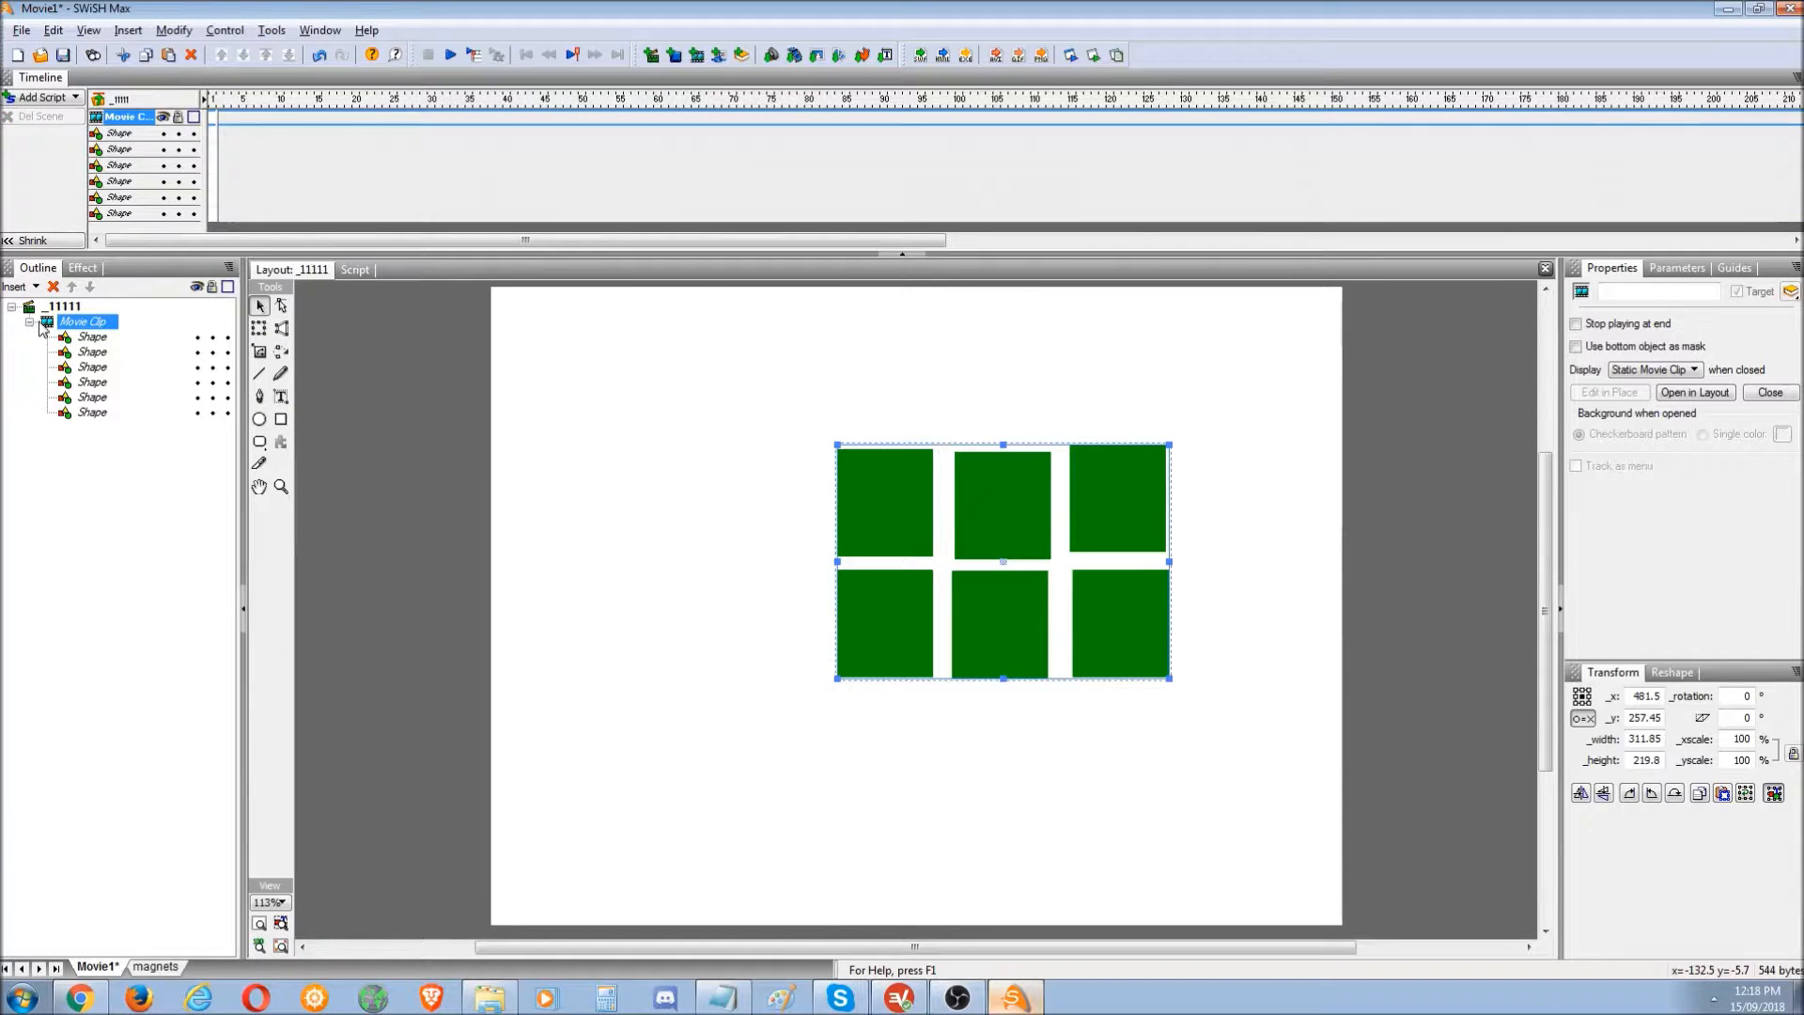
{"action": "left_click", "coordinate": [363, 271]}
{"action": "left_click", "coordinate": [90, 365]}
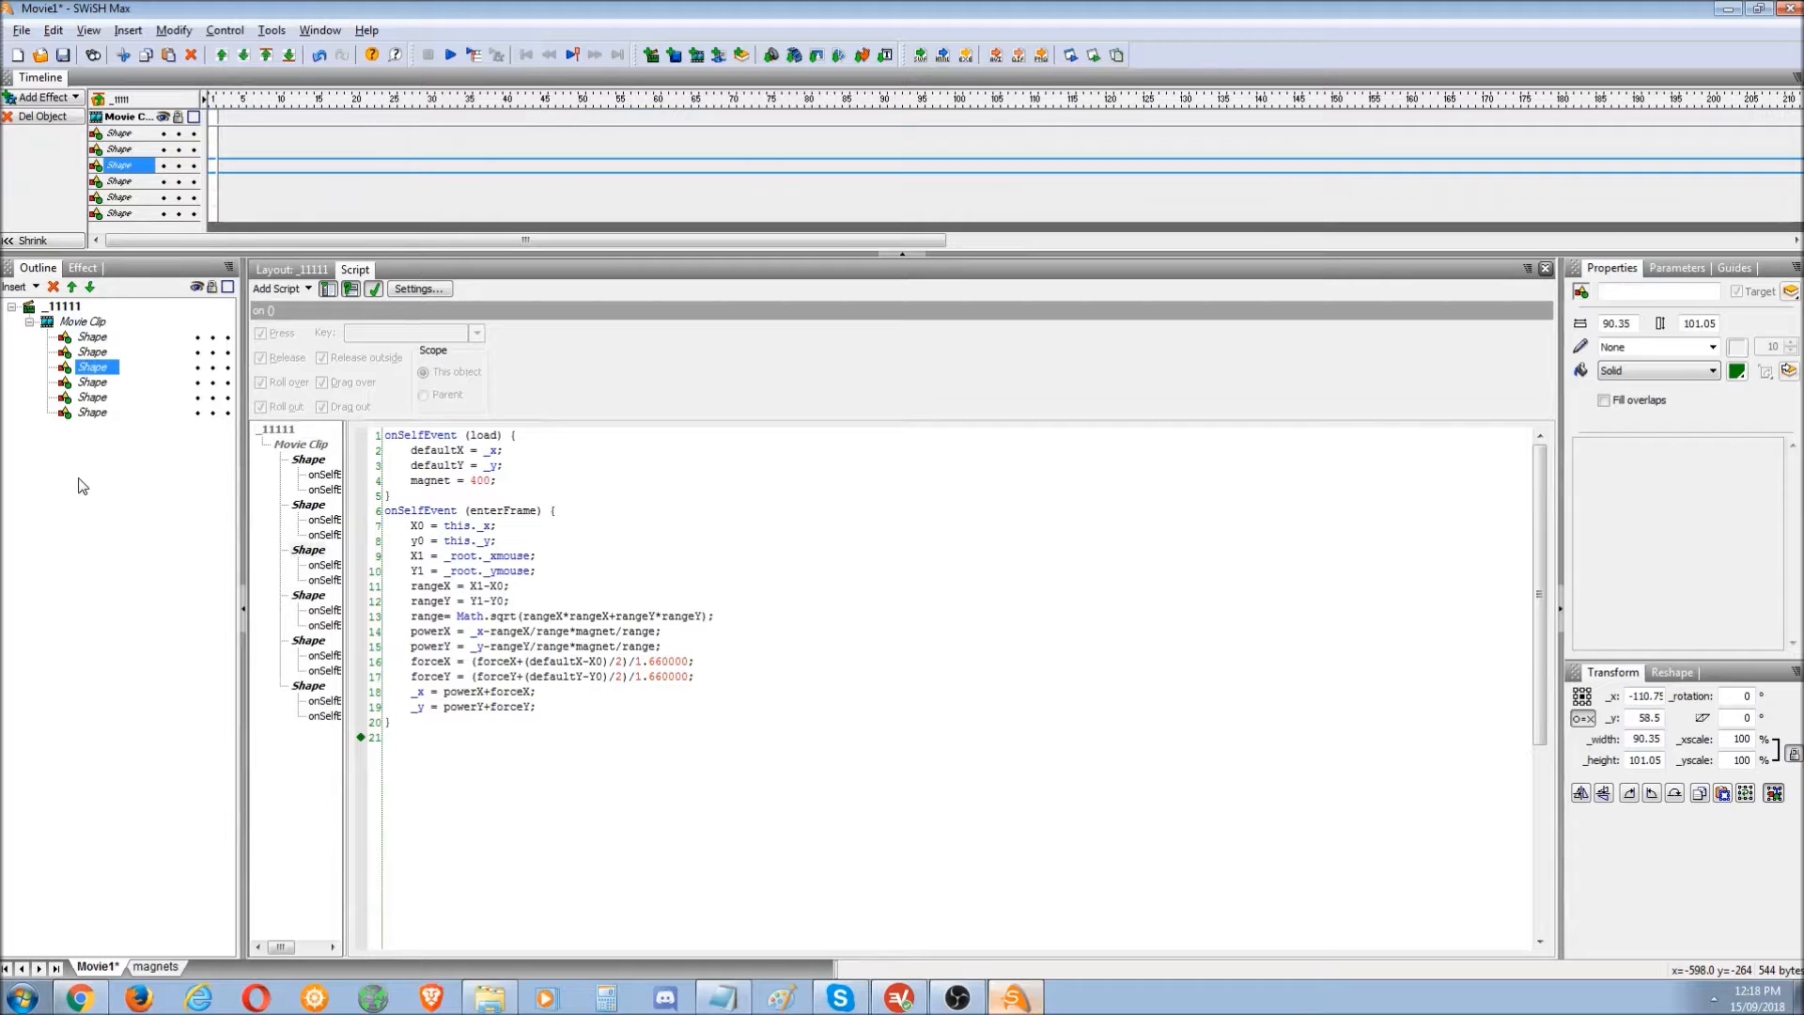
{"action": "left_click", "coordinate": [87, 324]}
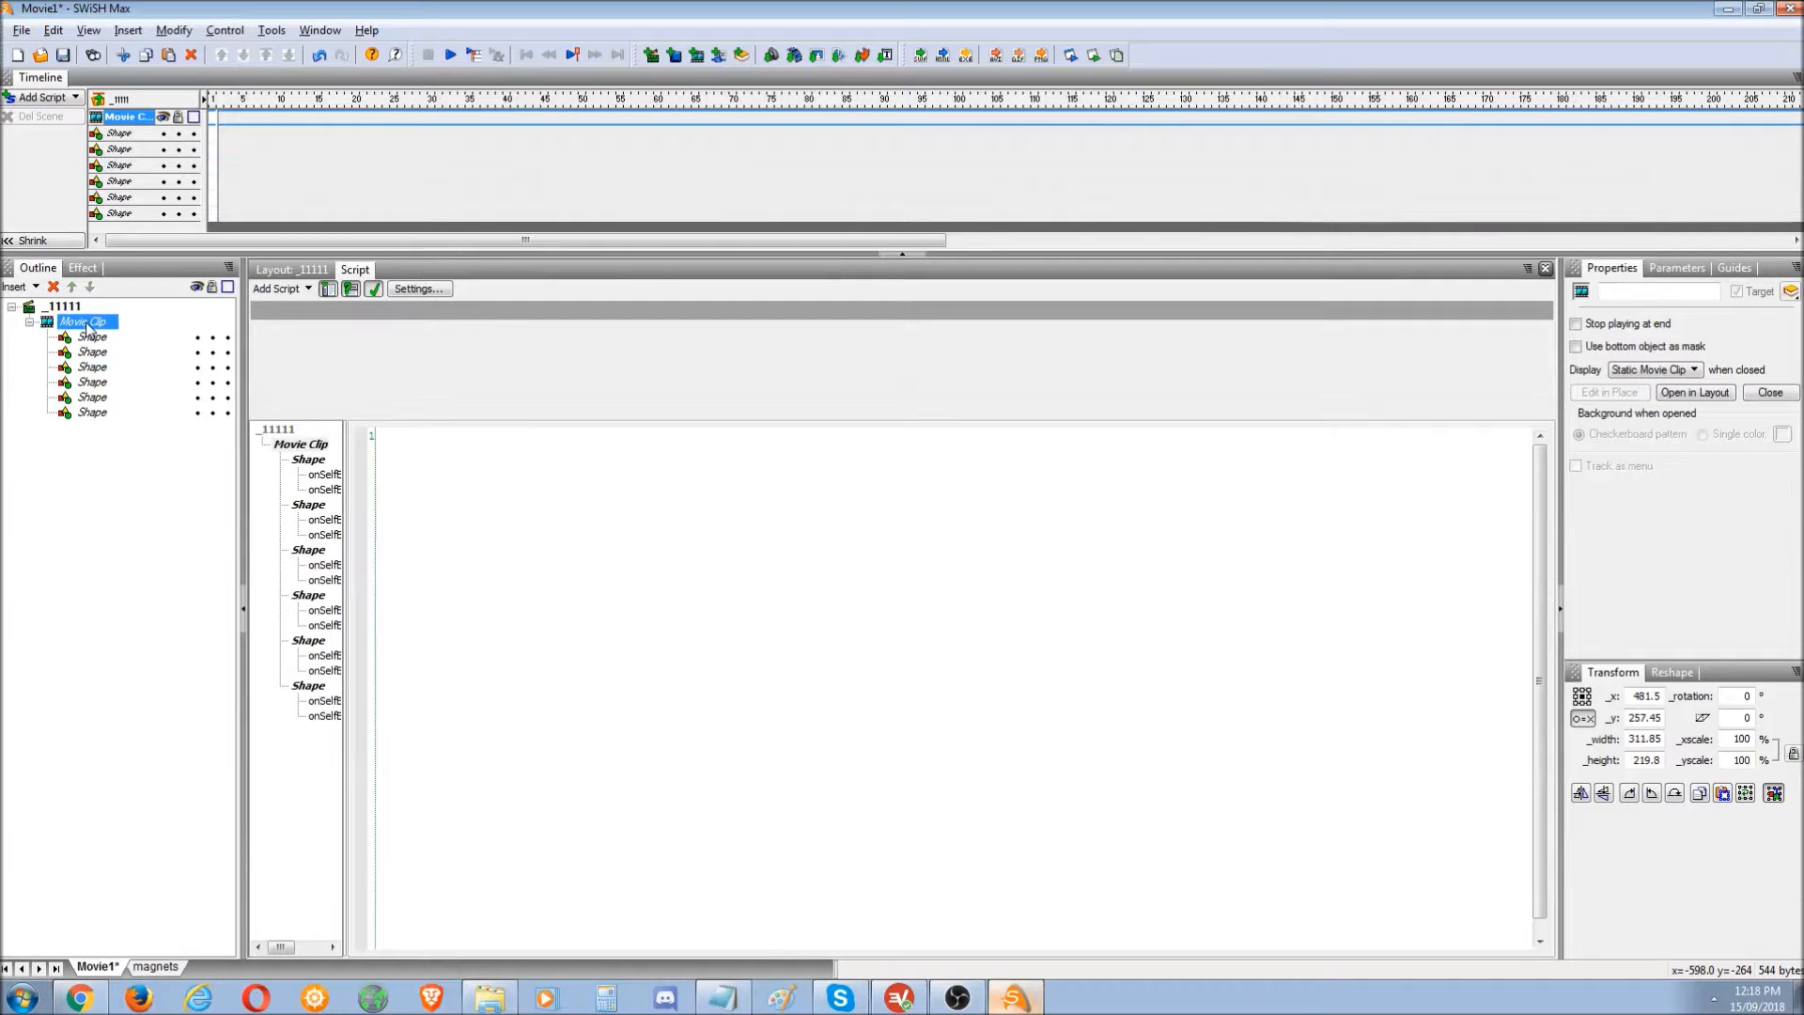
{"action": "left_click", "coordinate": [29, 322]}
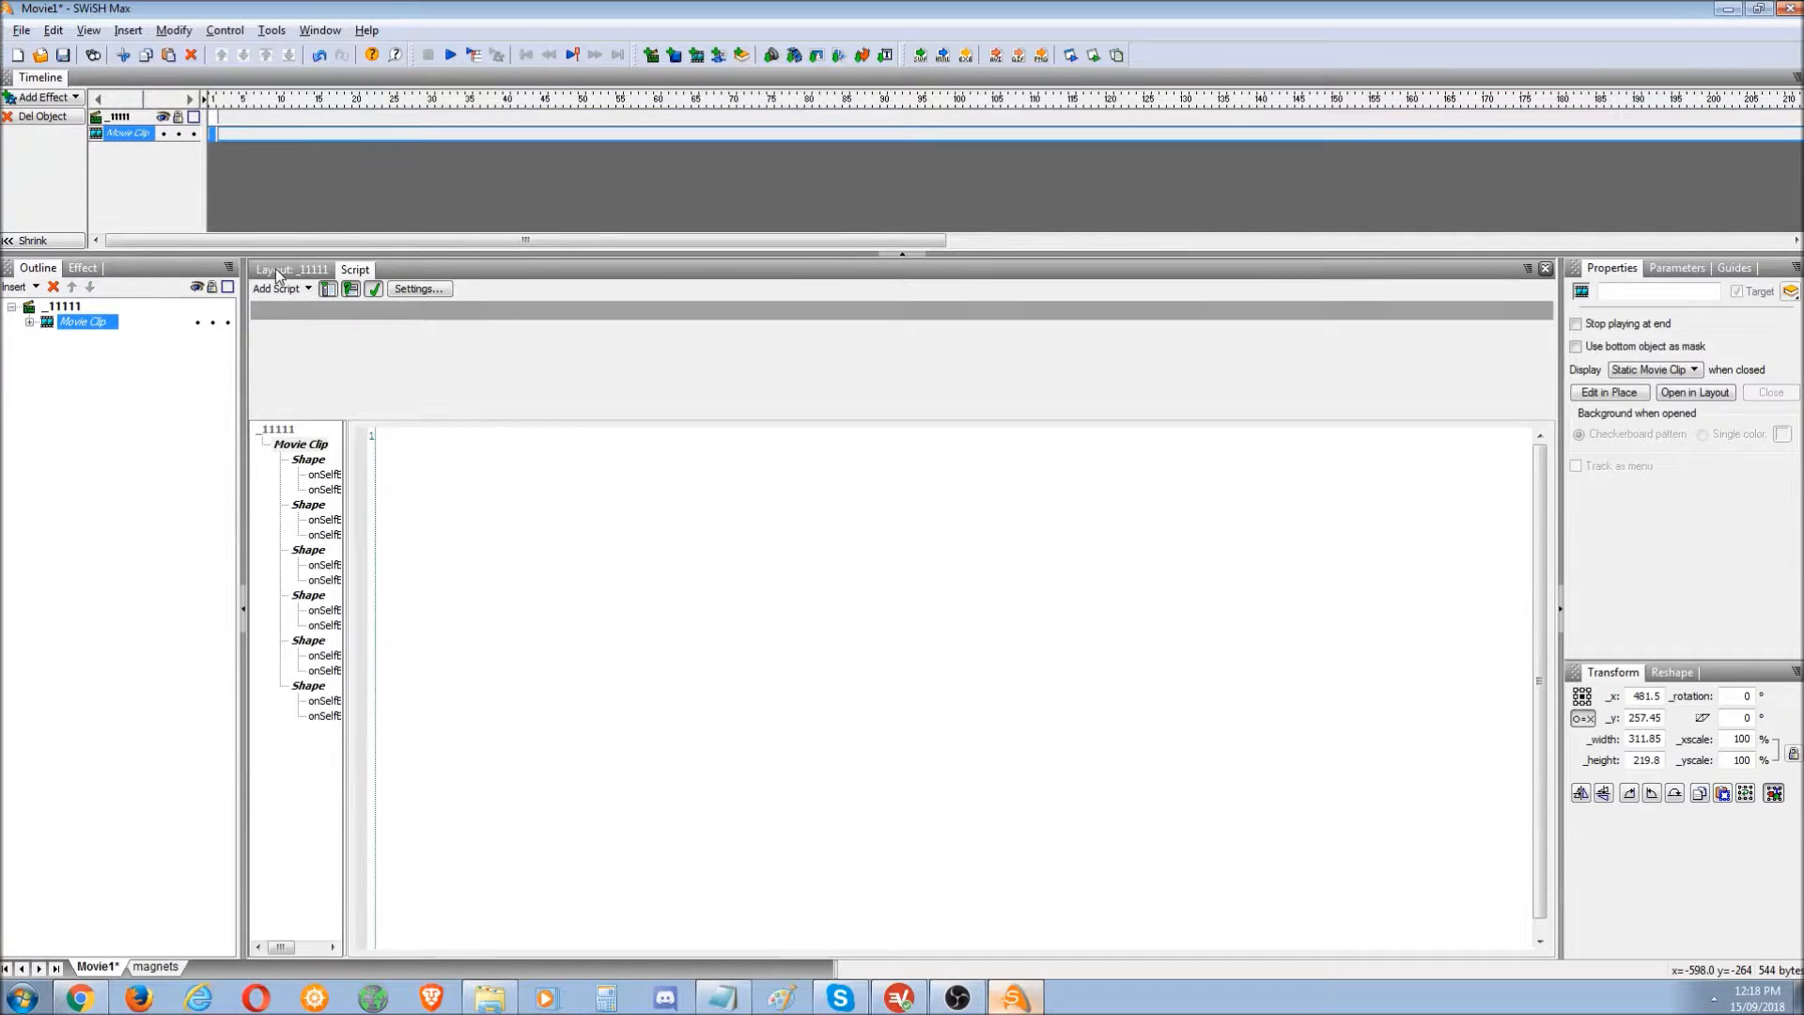
- Move the movie clip about 91 pixels down, ungroup it into separate squares, and test Movie1 in the player
{"action": "left_click", "coordinate": [278, 273]}
{"action": "left_click_drag", "start_coordinate": [1032, 543], "coordinate": [1049, 637]}
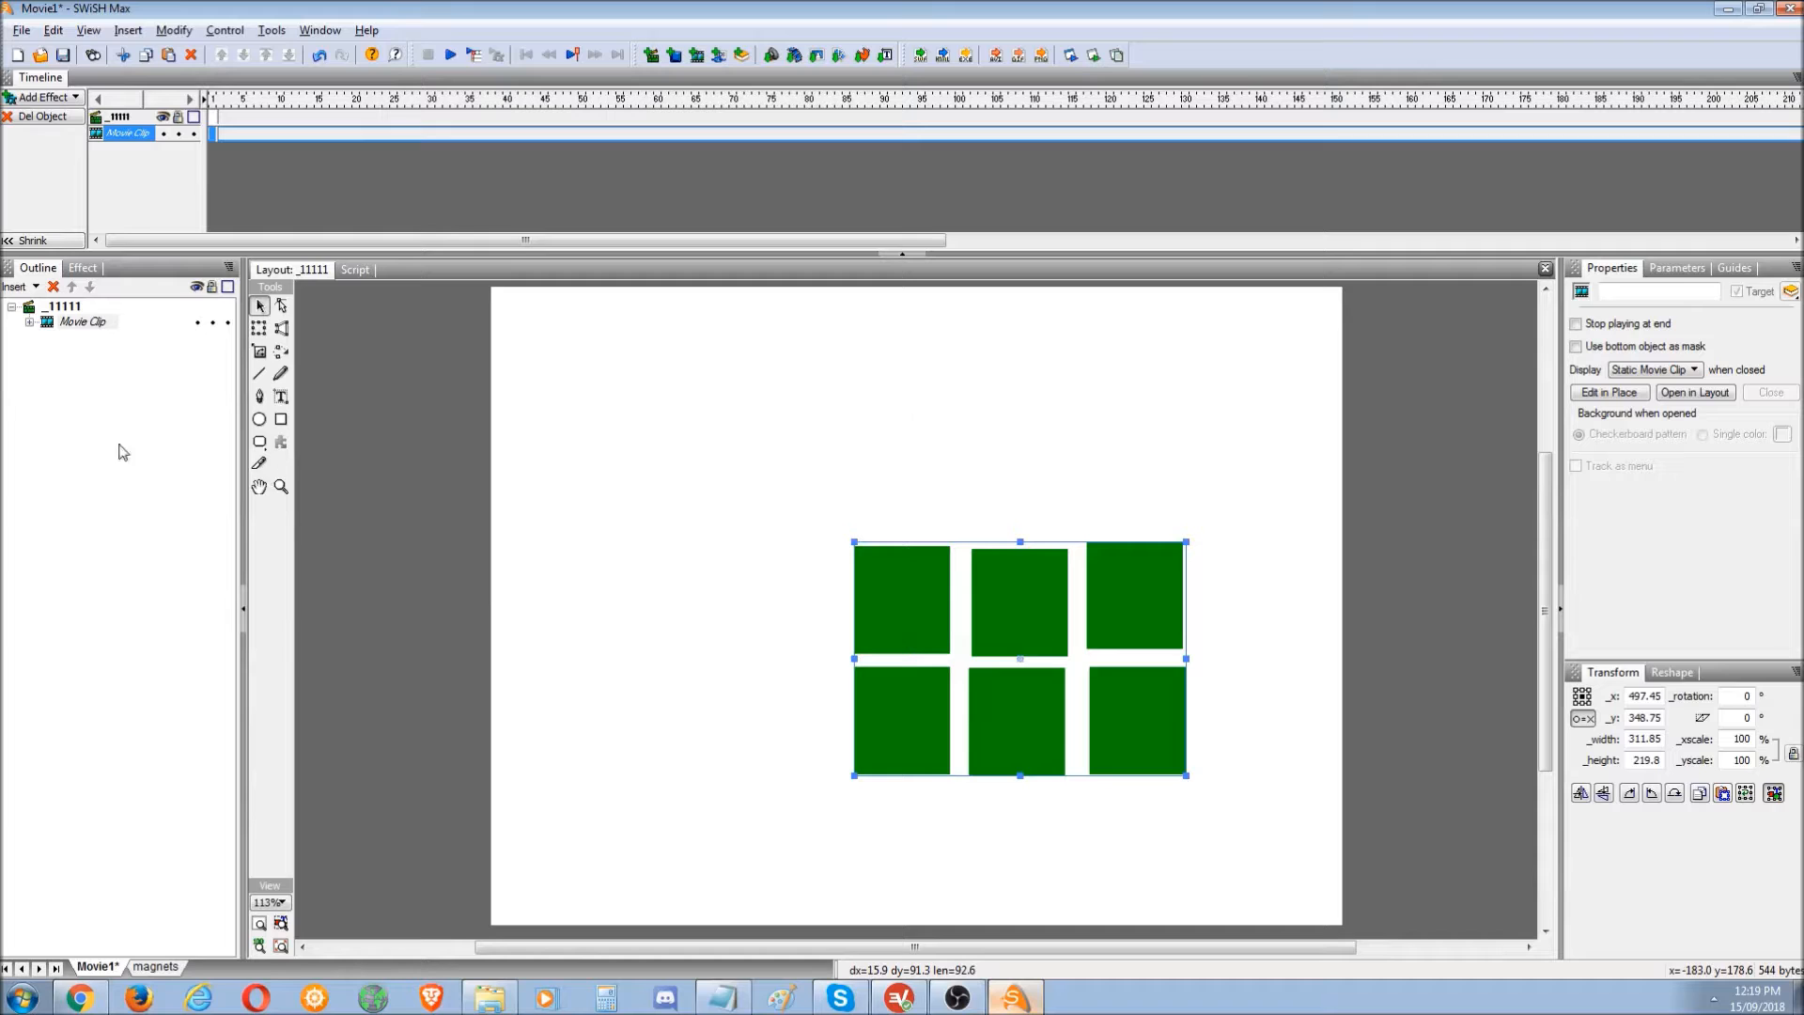
{"action": "right_click", "coordinate": [71, 325]}
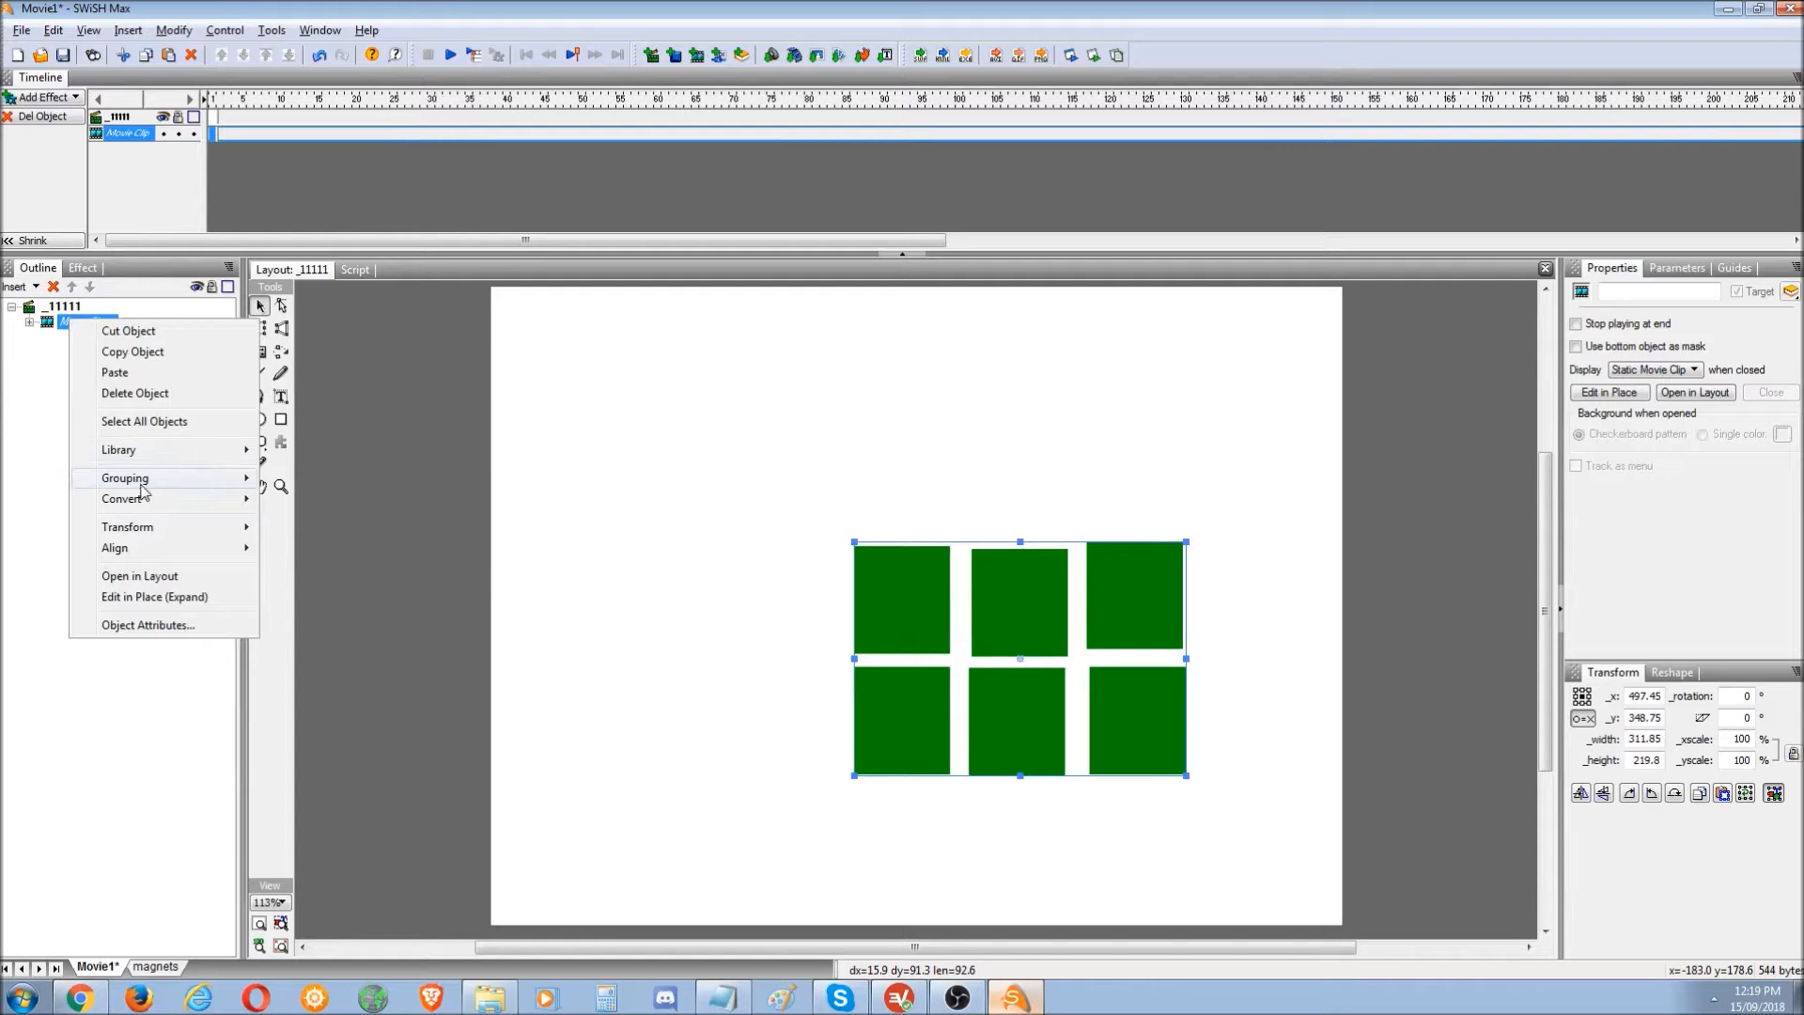
{"action": "left_click", "coordinate": [355, 559]}
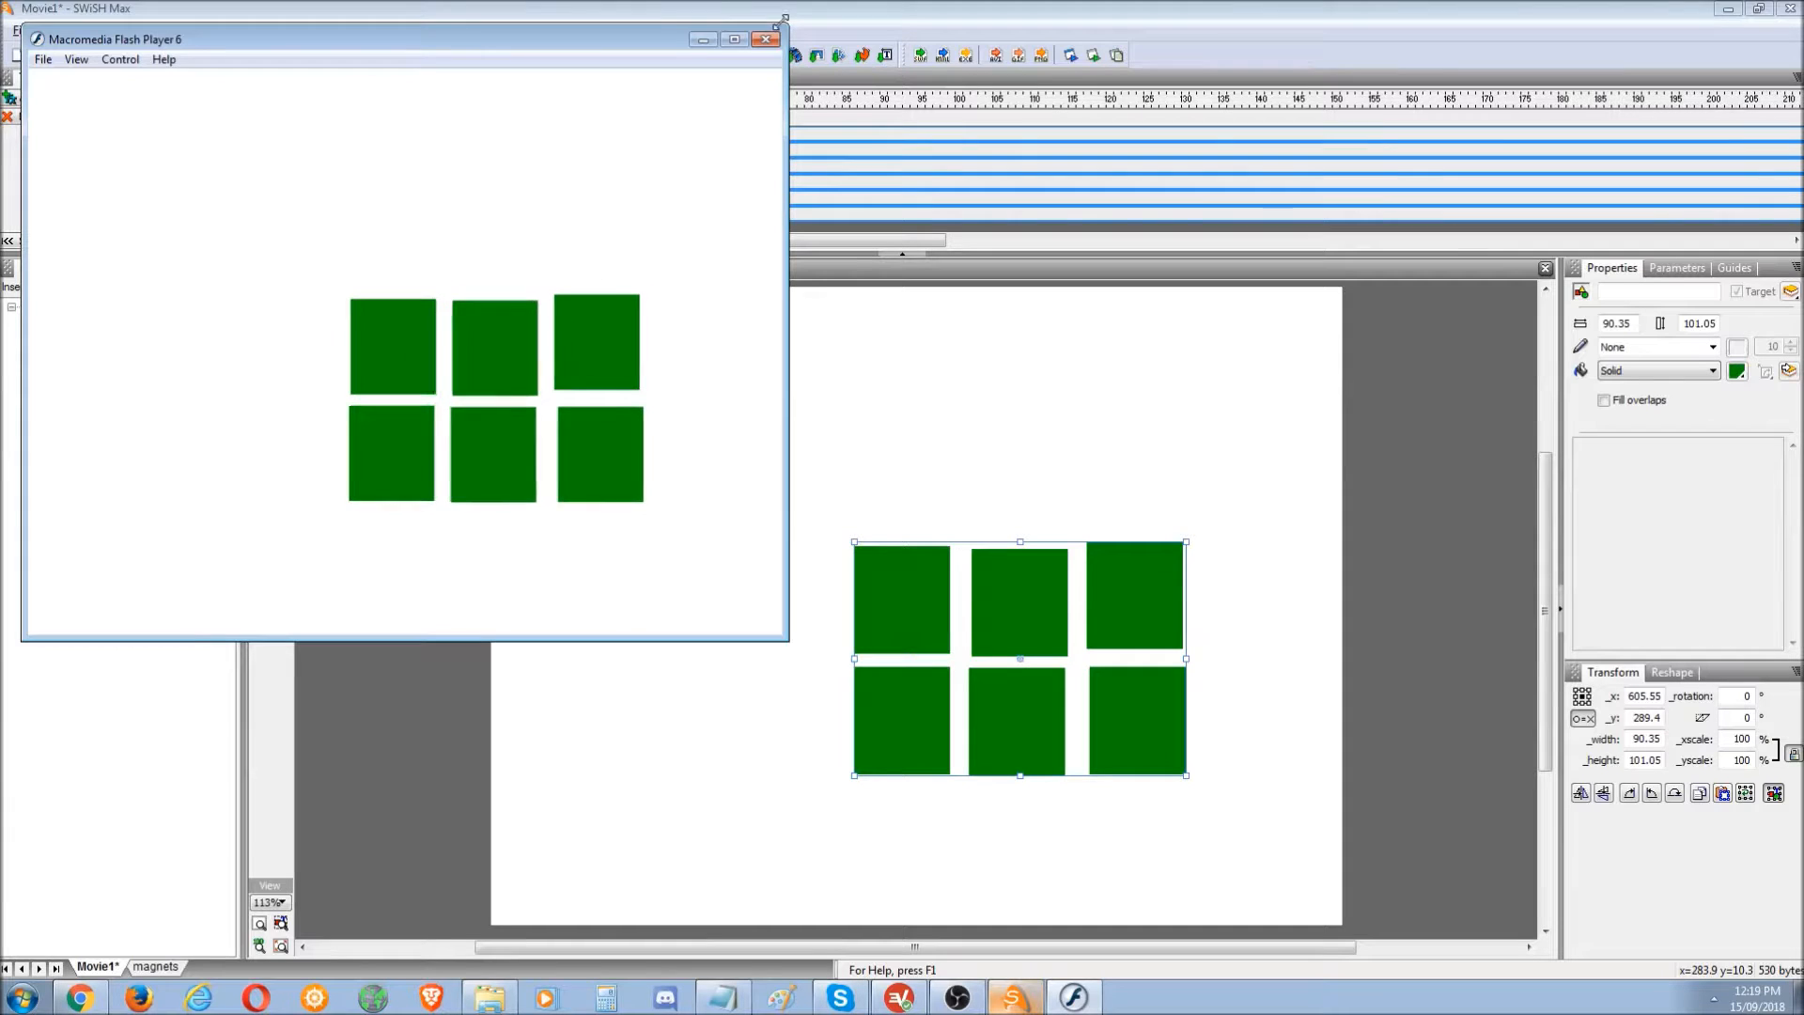
{"action": "left_click", "coordinate": [767, 40]}
- Open the Glow effect movie from the Code folder and select its Glowing text object
{"action": "left_click", "coordinate": [162, 971]}
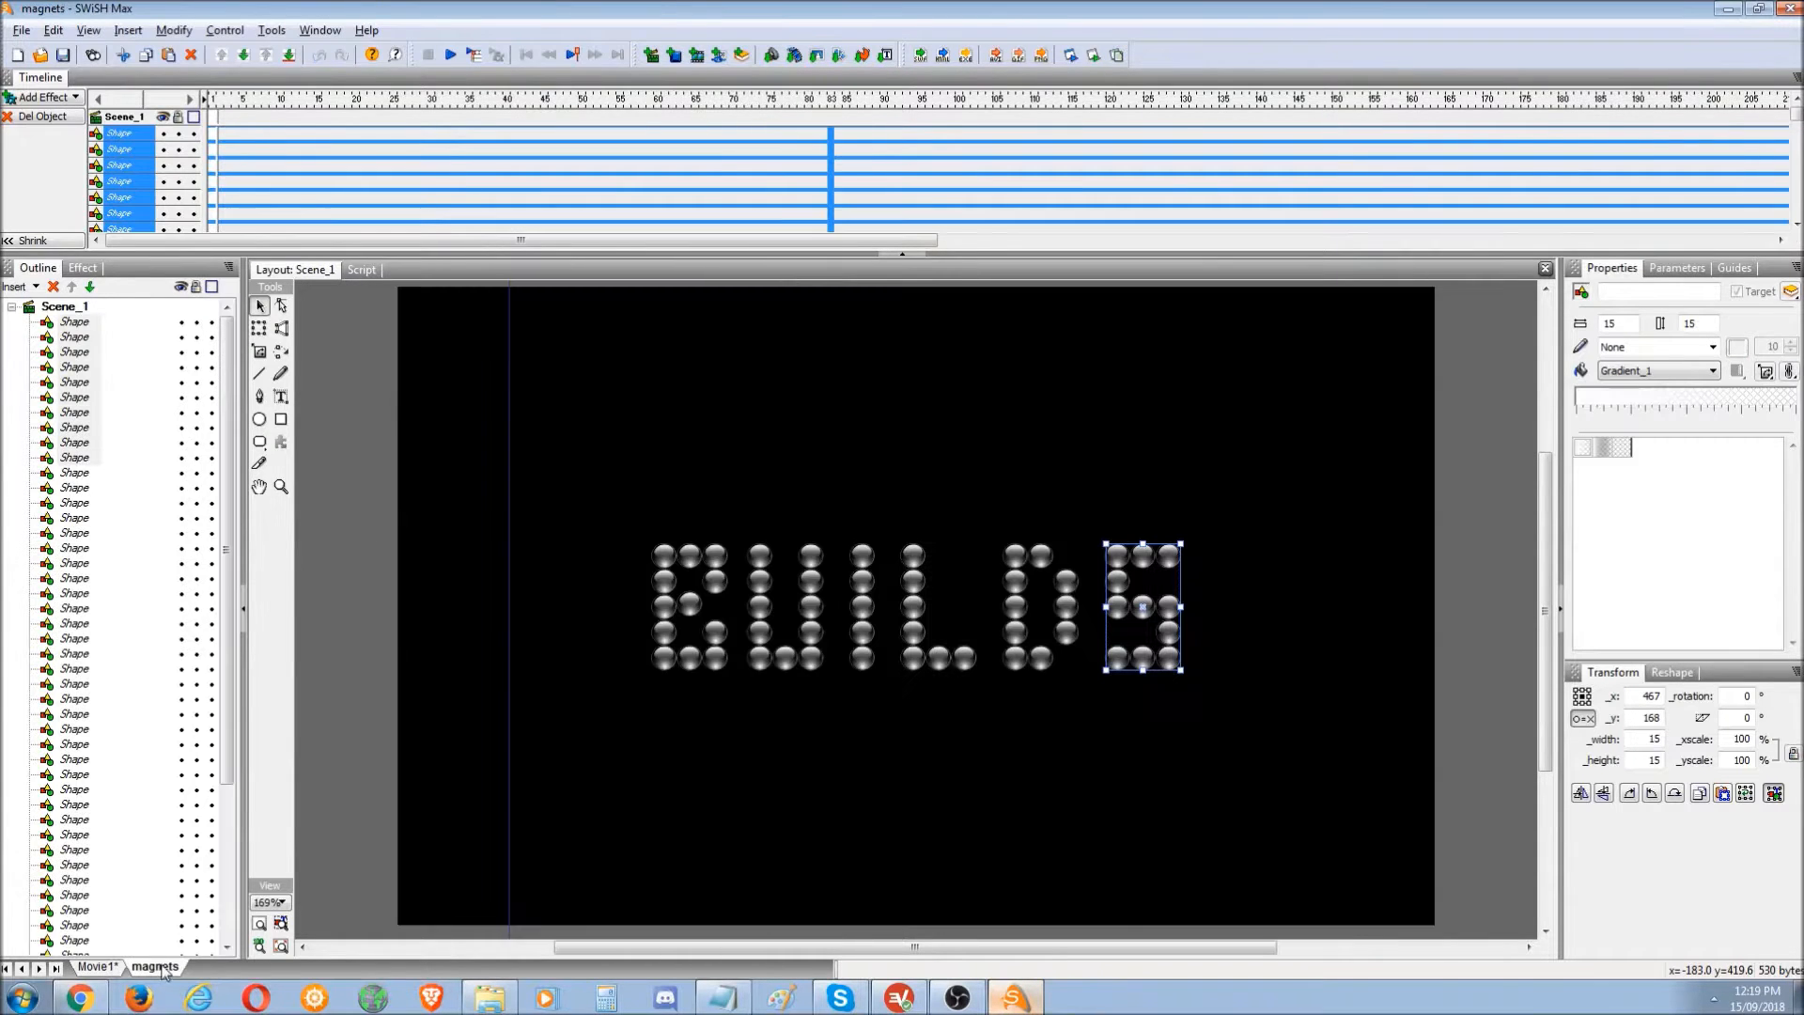
{"action": "left_click", "coordinate": [97, 968]}
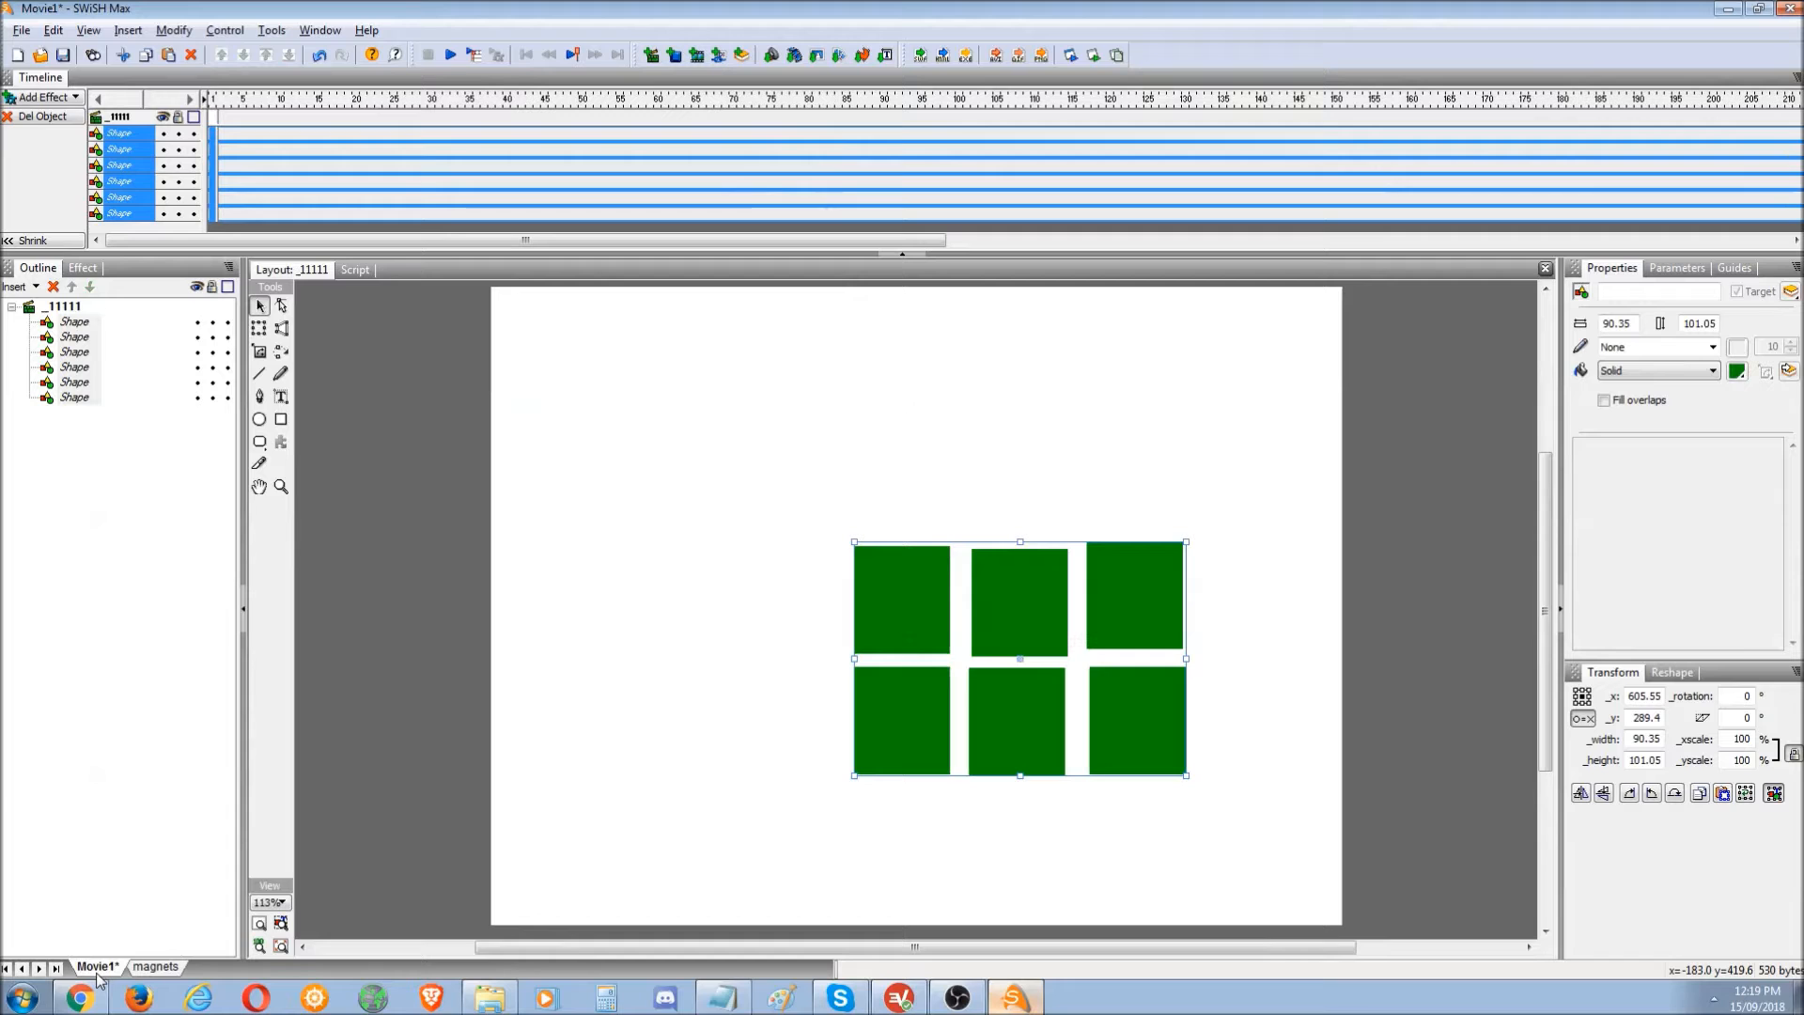
{"action": "left_click", "coordinate": [723, 997]}
{"action": "left_click", "coordinate": [726, 997]}
{"action": "left_click", "coordinate": [481, 996]}
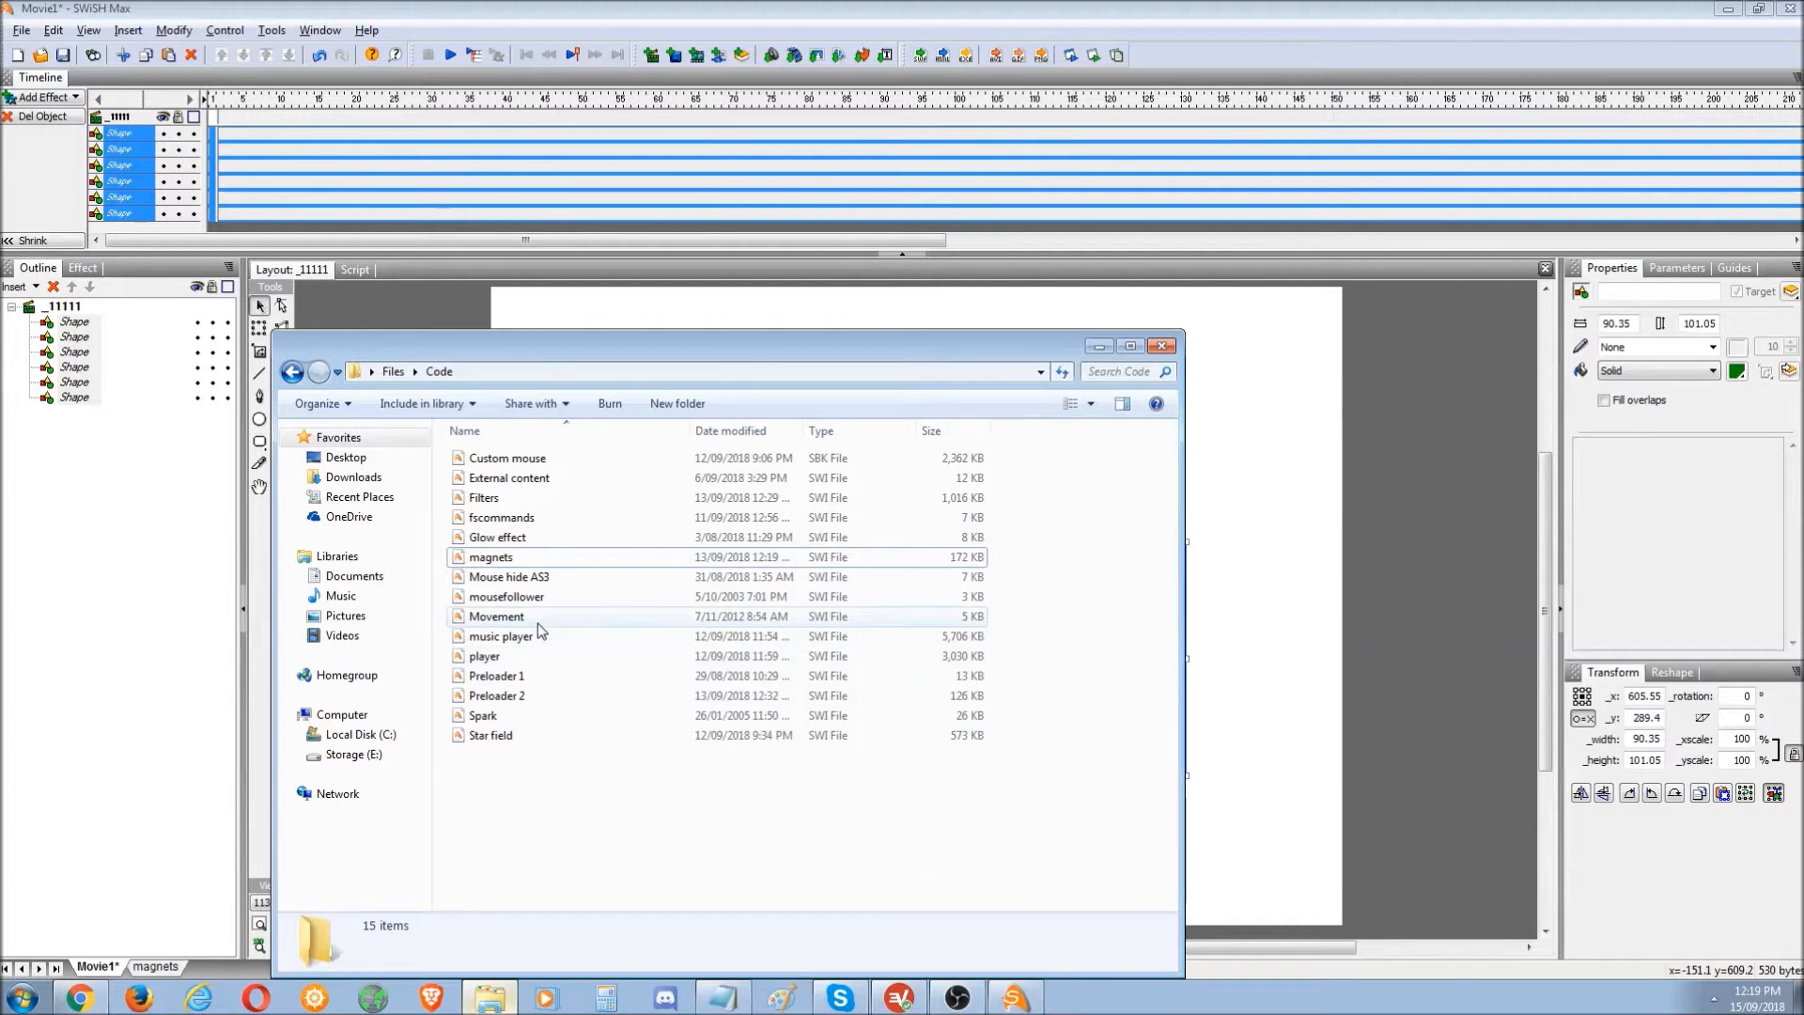
{"action": "left_click", "coordinate": [568, 542]}
{"action": "left_click", "coordinate": [913, 618]}
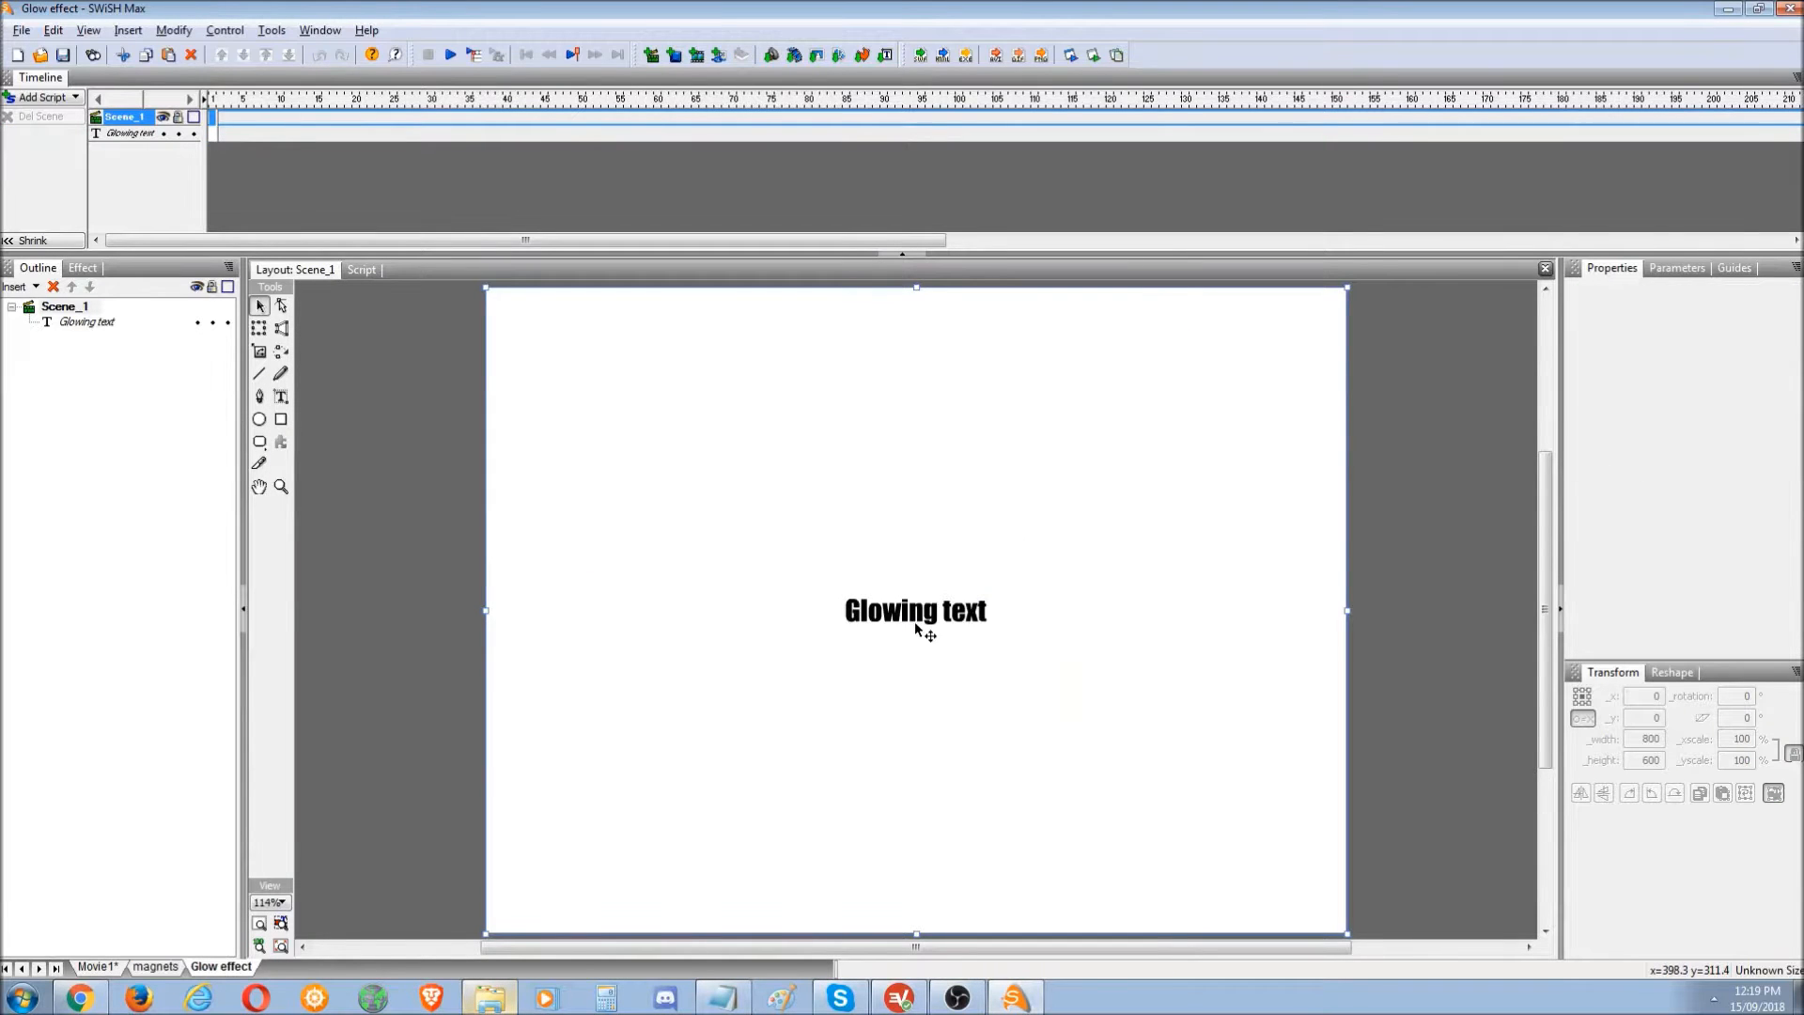
- Check the SWF version in the Glow effect movie's export settings and leave without changing anything
{"action": "left_click", "coordinate": [174, 30]}
{"action": "mouse_move", "coordinate": [282, 50]}
{"action": "left_click", "coordinate": [404, 52]}
{"action": "left_click", "coordinate": [872, 572]}
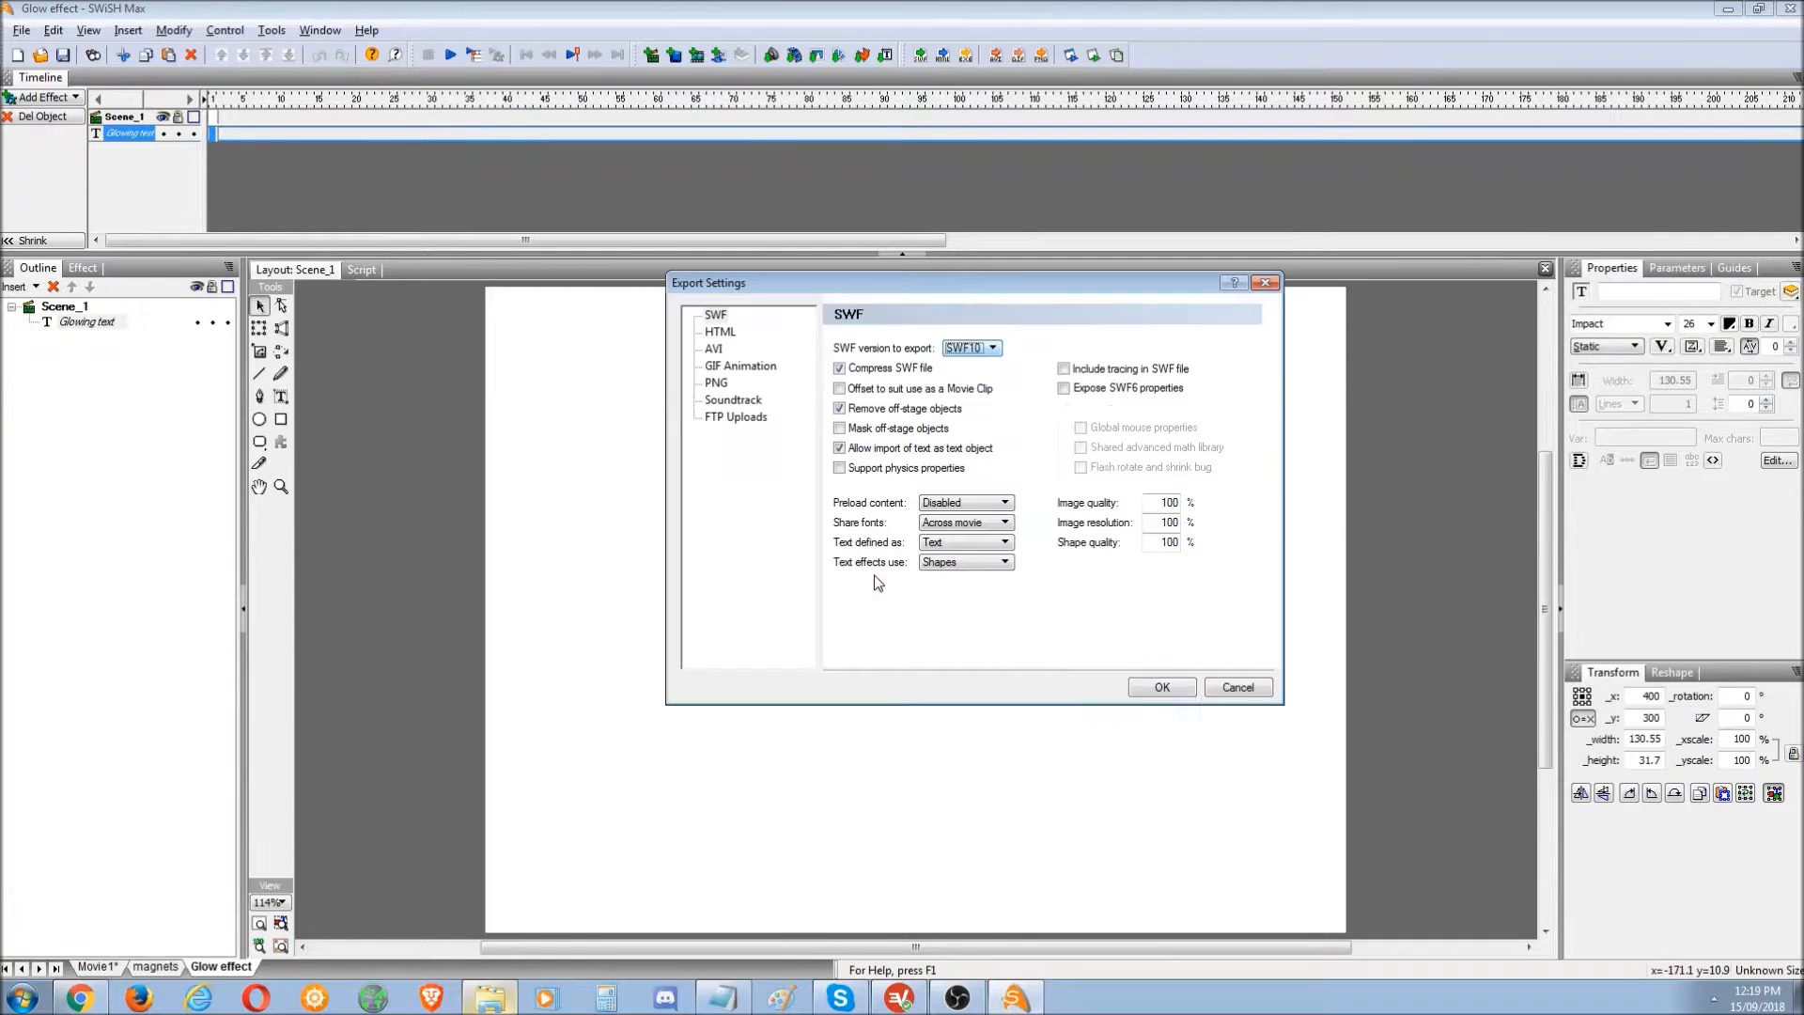
{"action": "left_click", "coordinate": [1238, 686]}
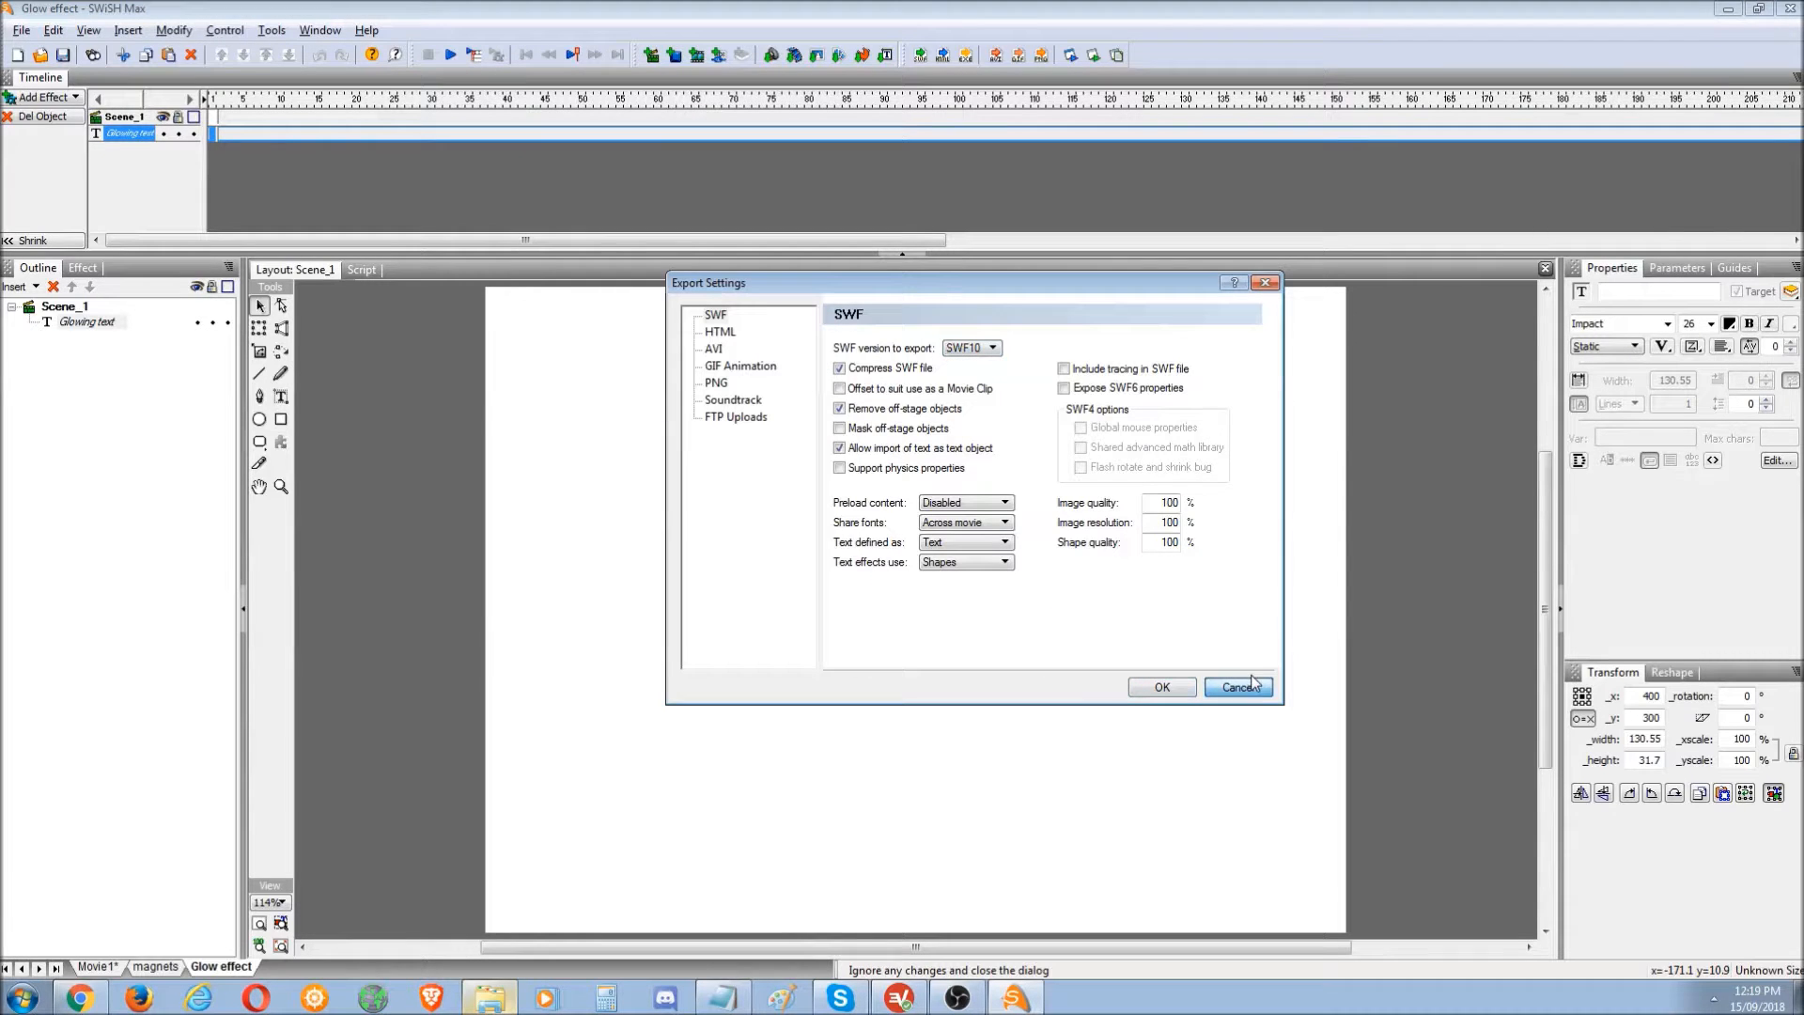
{"action": "left_click", "coordinate": [1257, 696]}
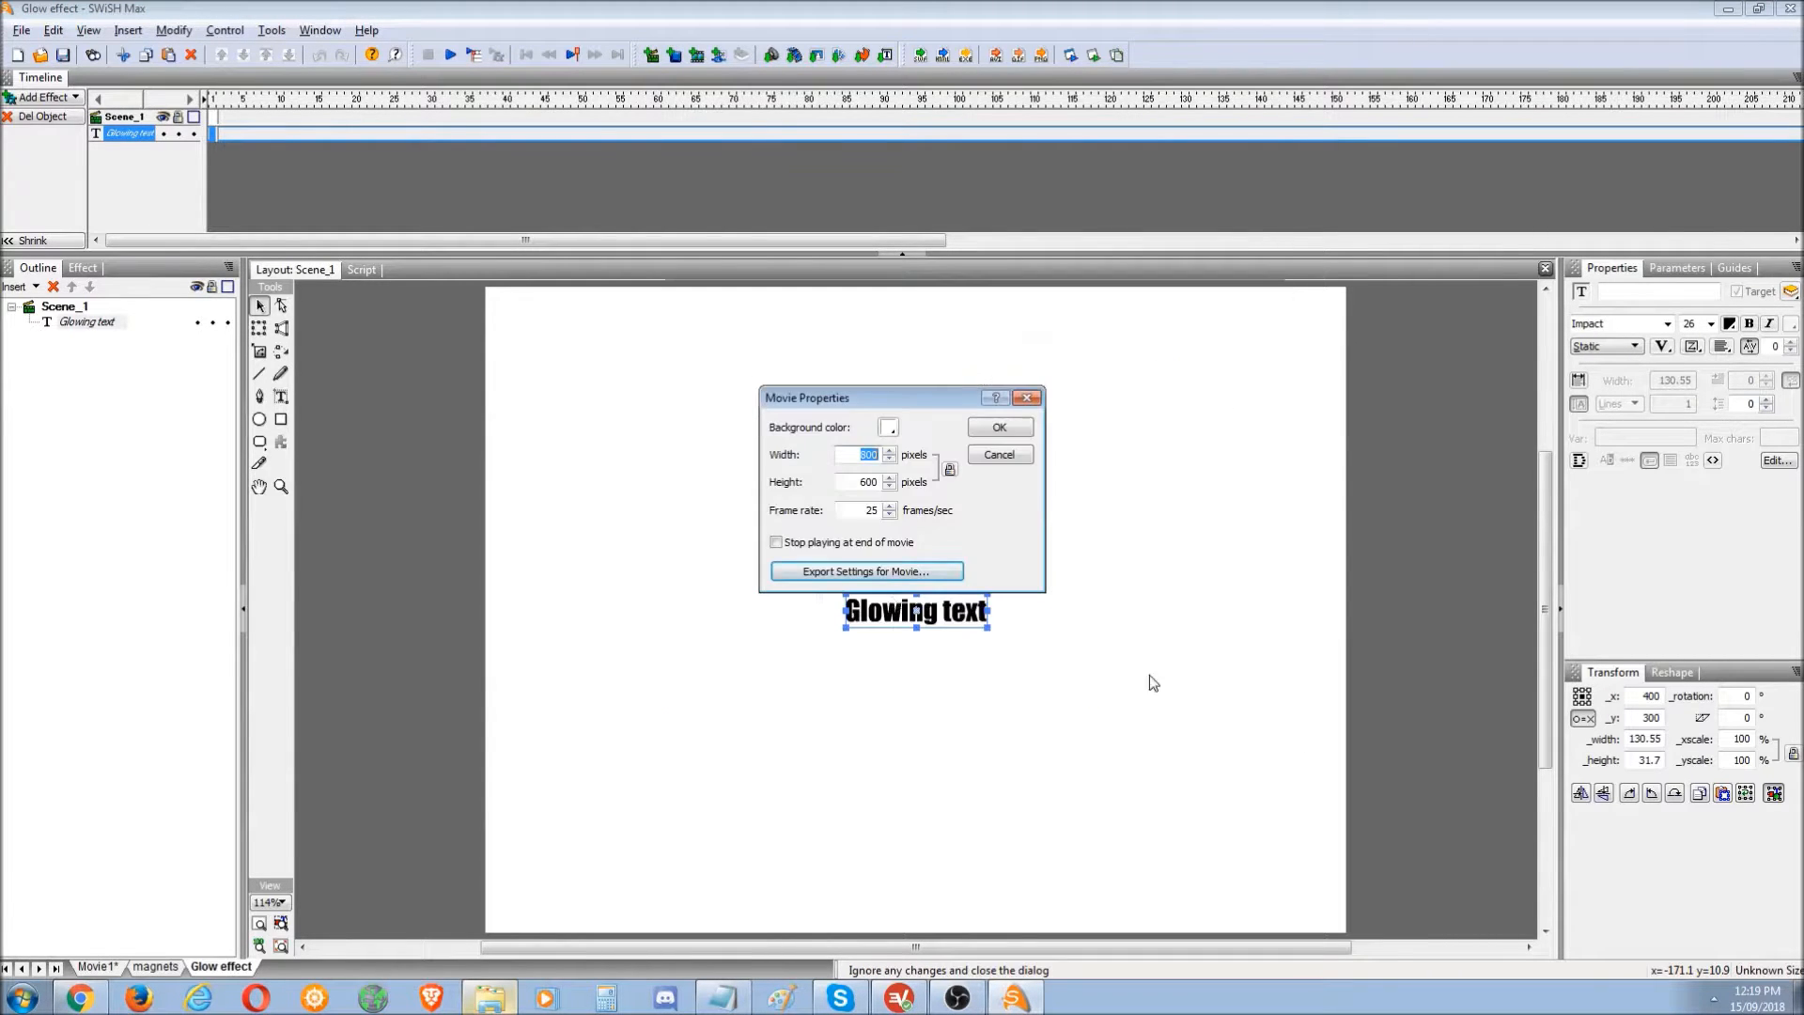
{"action": "left_click", "coordinate": [998, 455]}
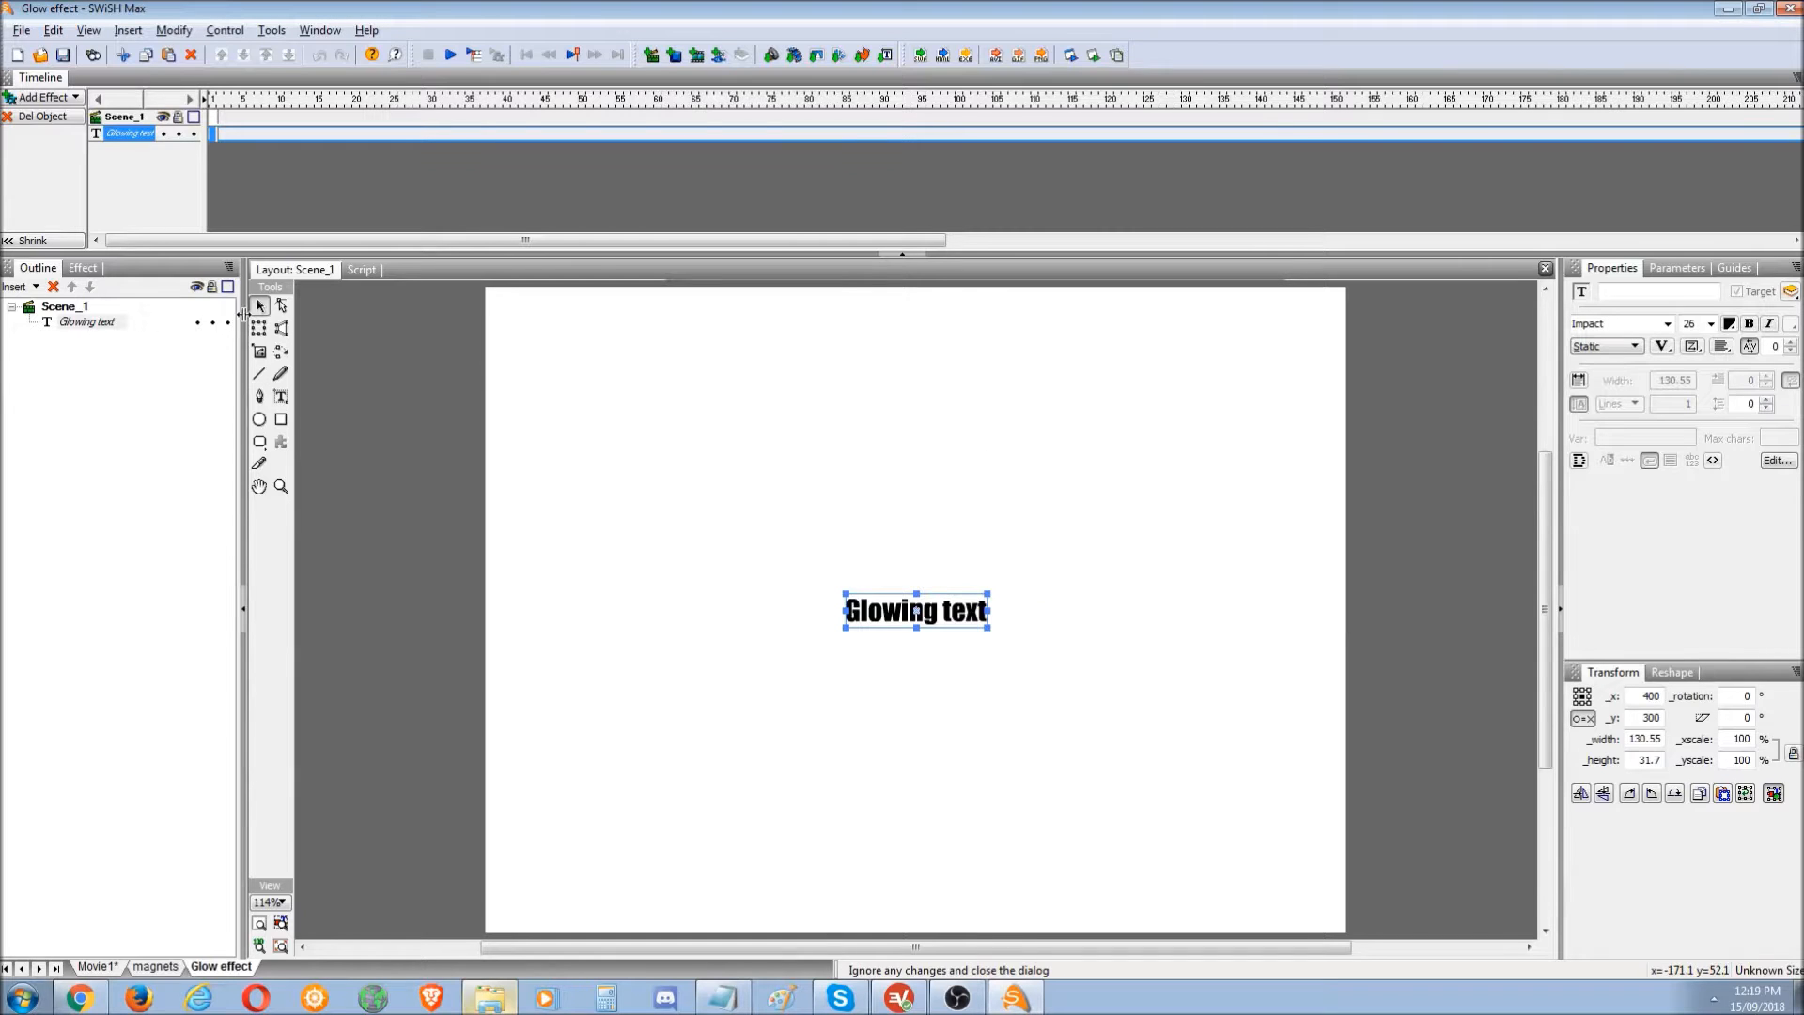
- Copy the complete glow filter script from the Glowing text object
{"action": "left_click", "coordinate": [361, 270]}
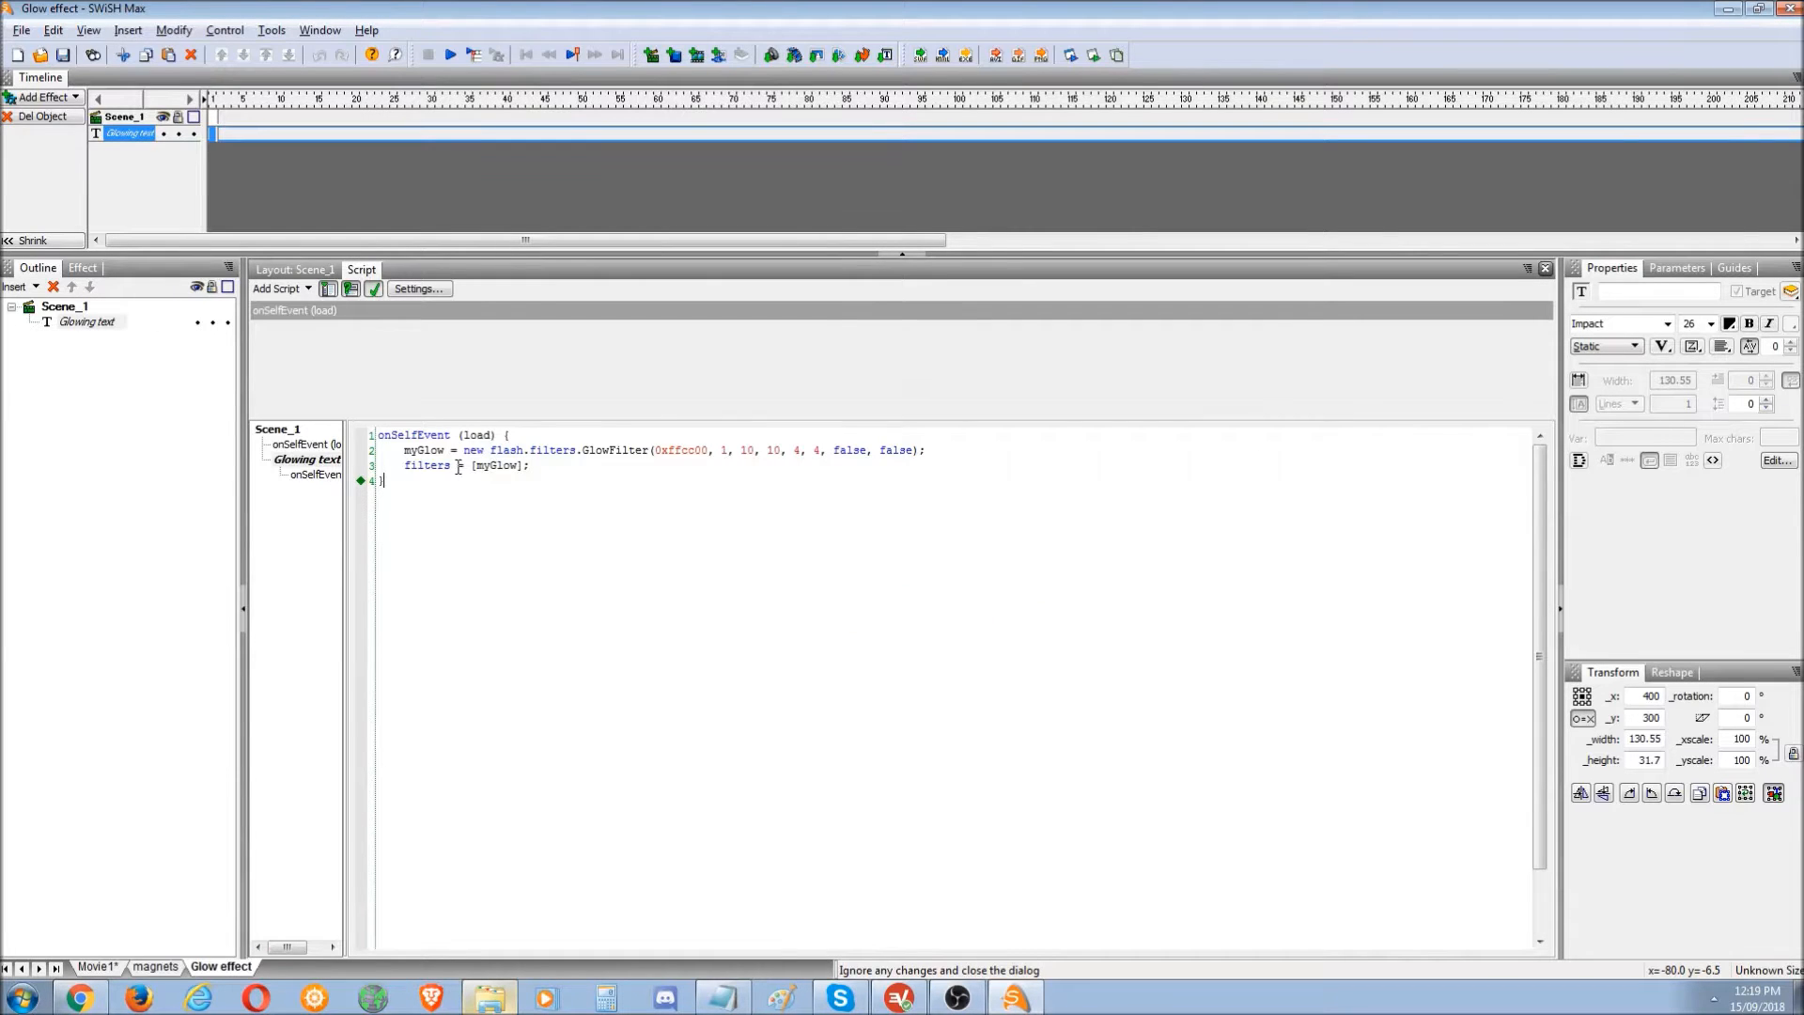
{"action": "key", "text": "ctrl+a"}
{"action": "key", "text": "ctrl+c"}
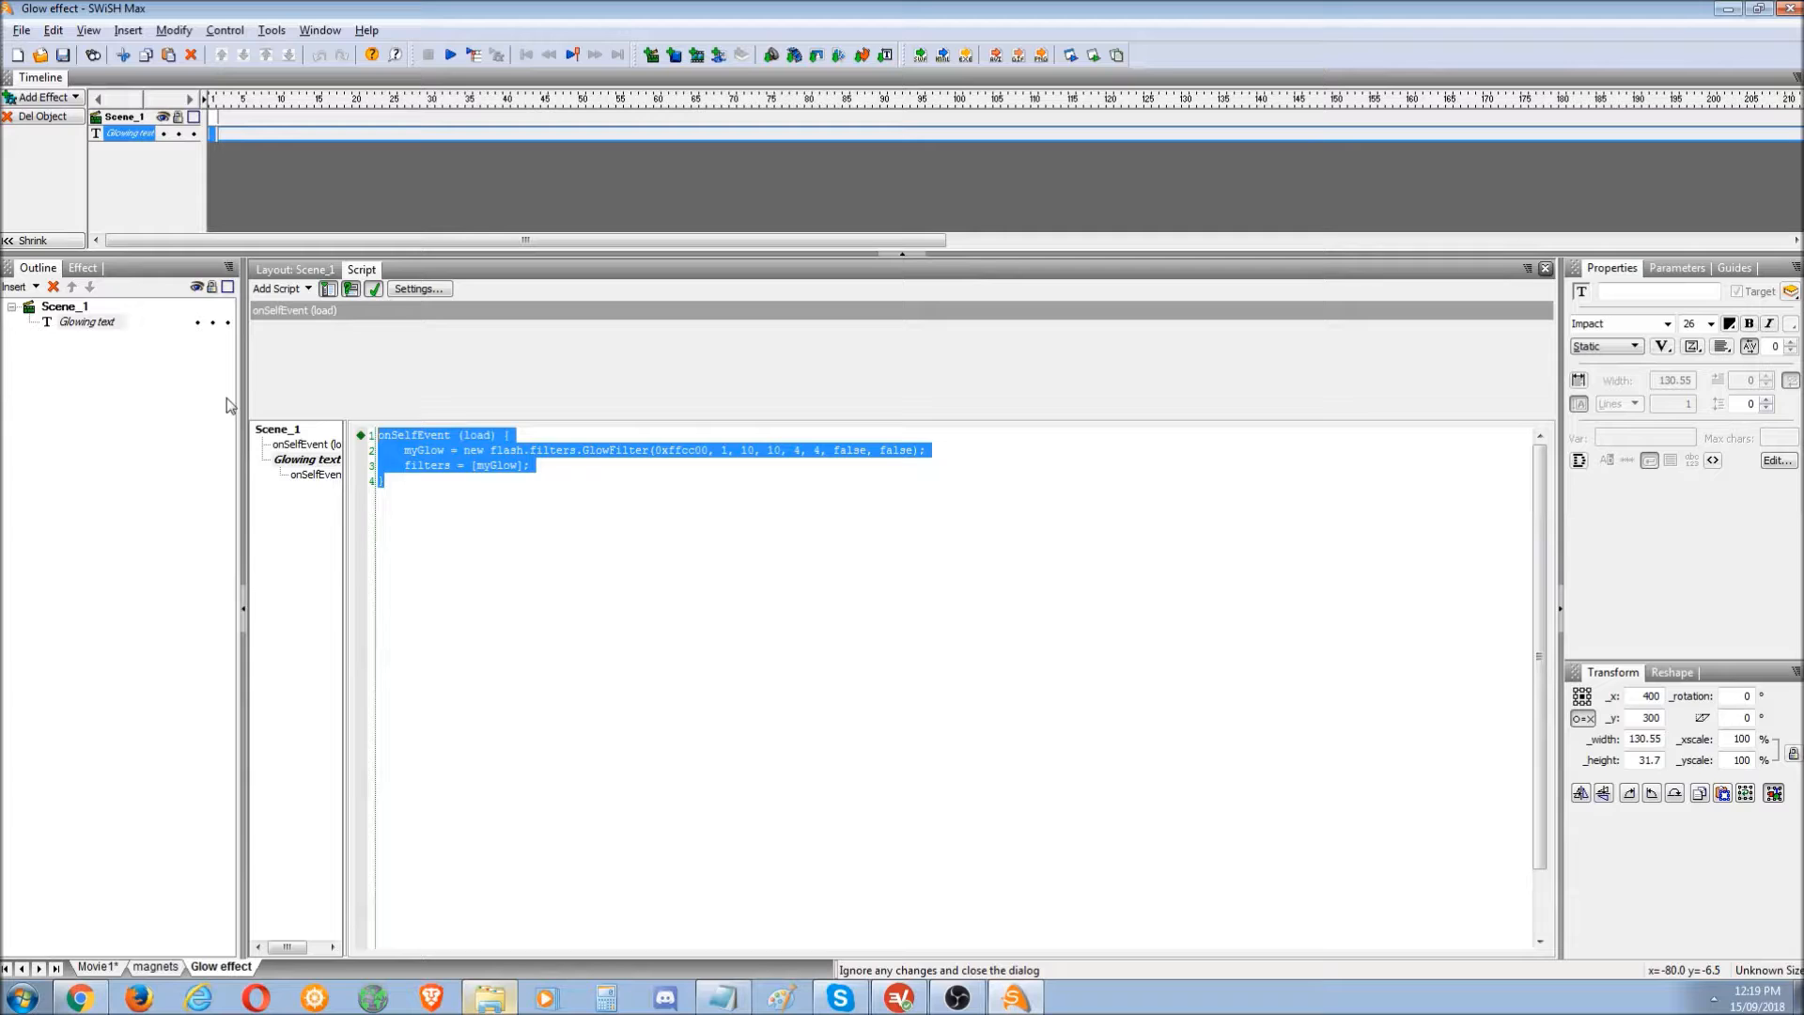
{"action": "left_click", "coordinate": [282, 271]}
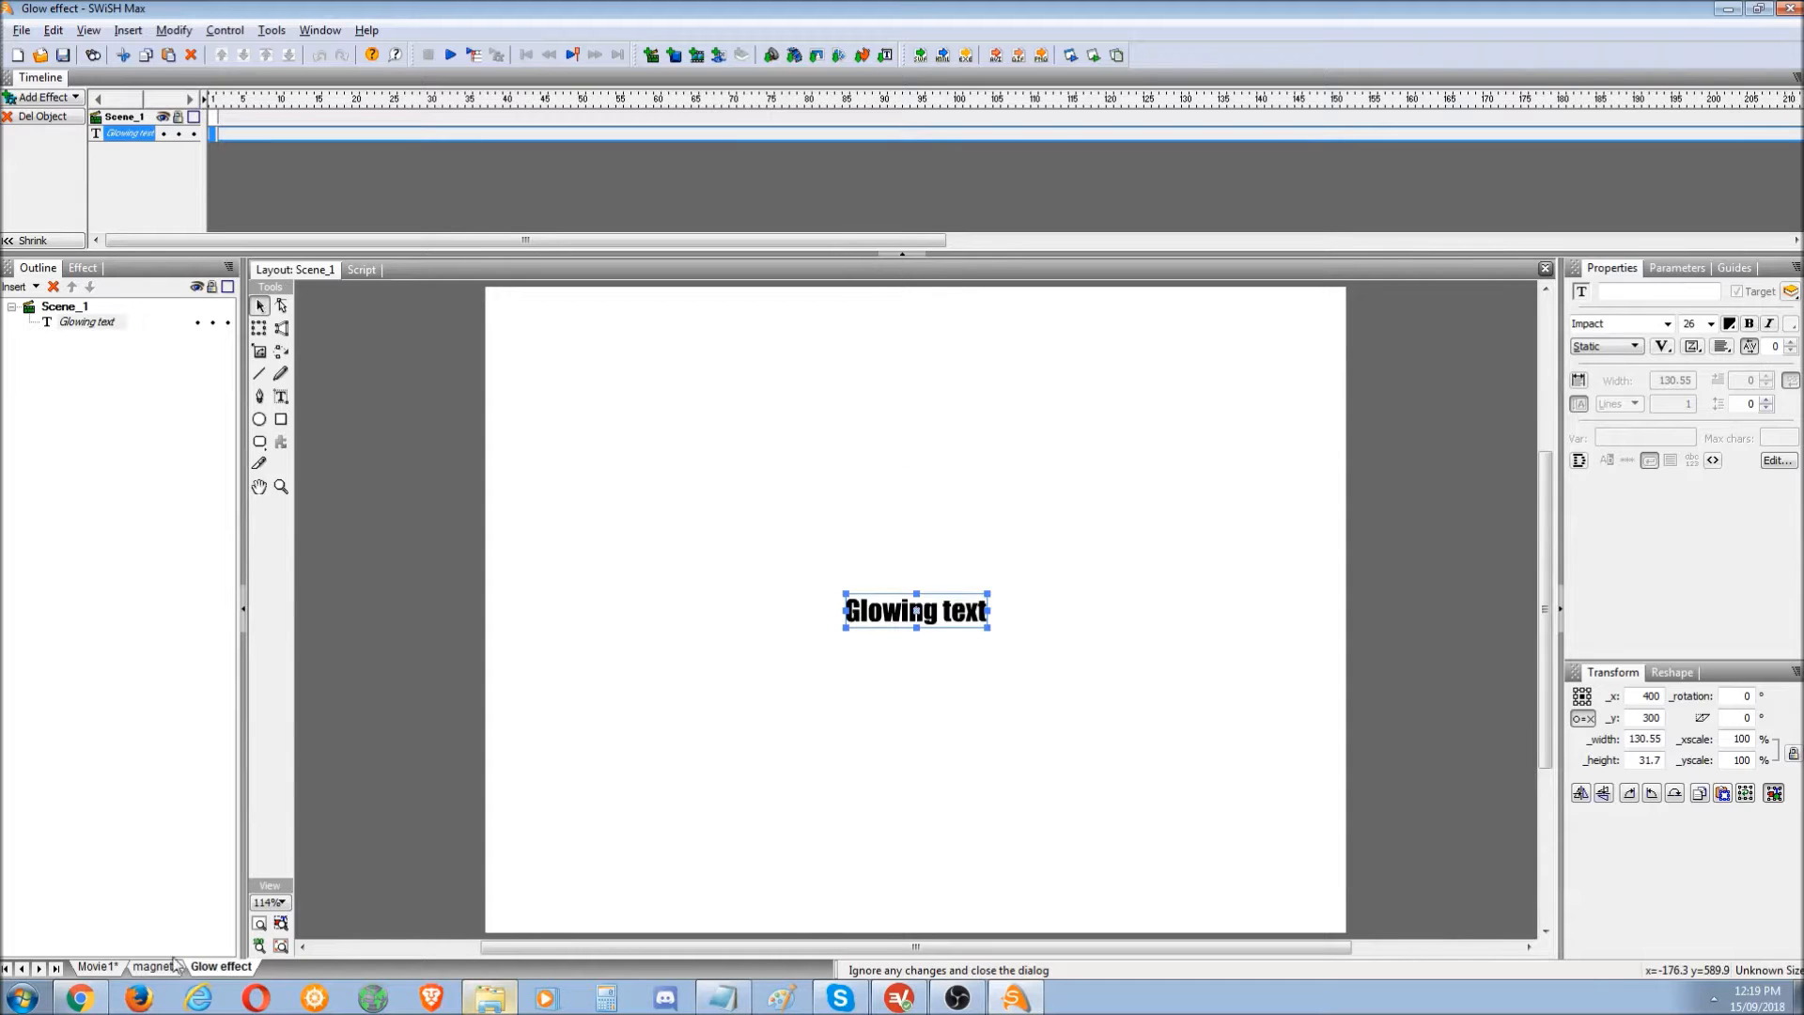
- Delete the six squares in Movie1 and draw a green rectangle about 299 by 239 pixels near the stage centre
{"action": "left_click", "coordinate": [99, 968]}
{"action": "left_click_drag", "start_coordinate": [919, 568], "coordinate": [887, 608]}
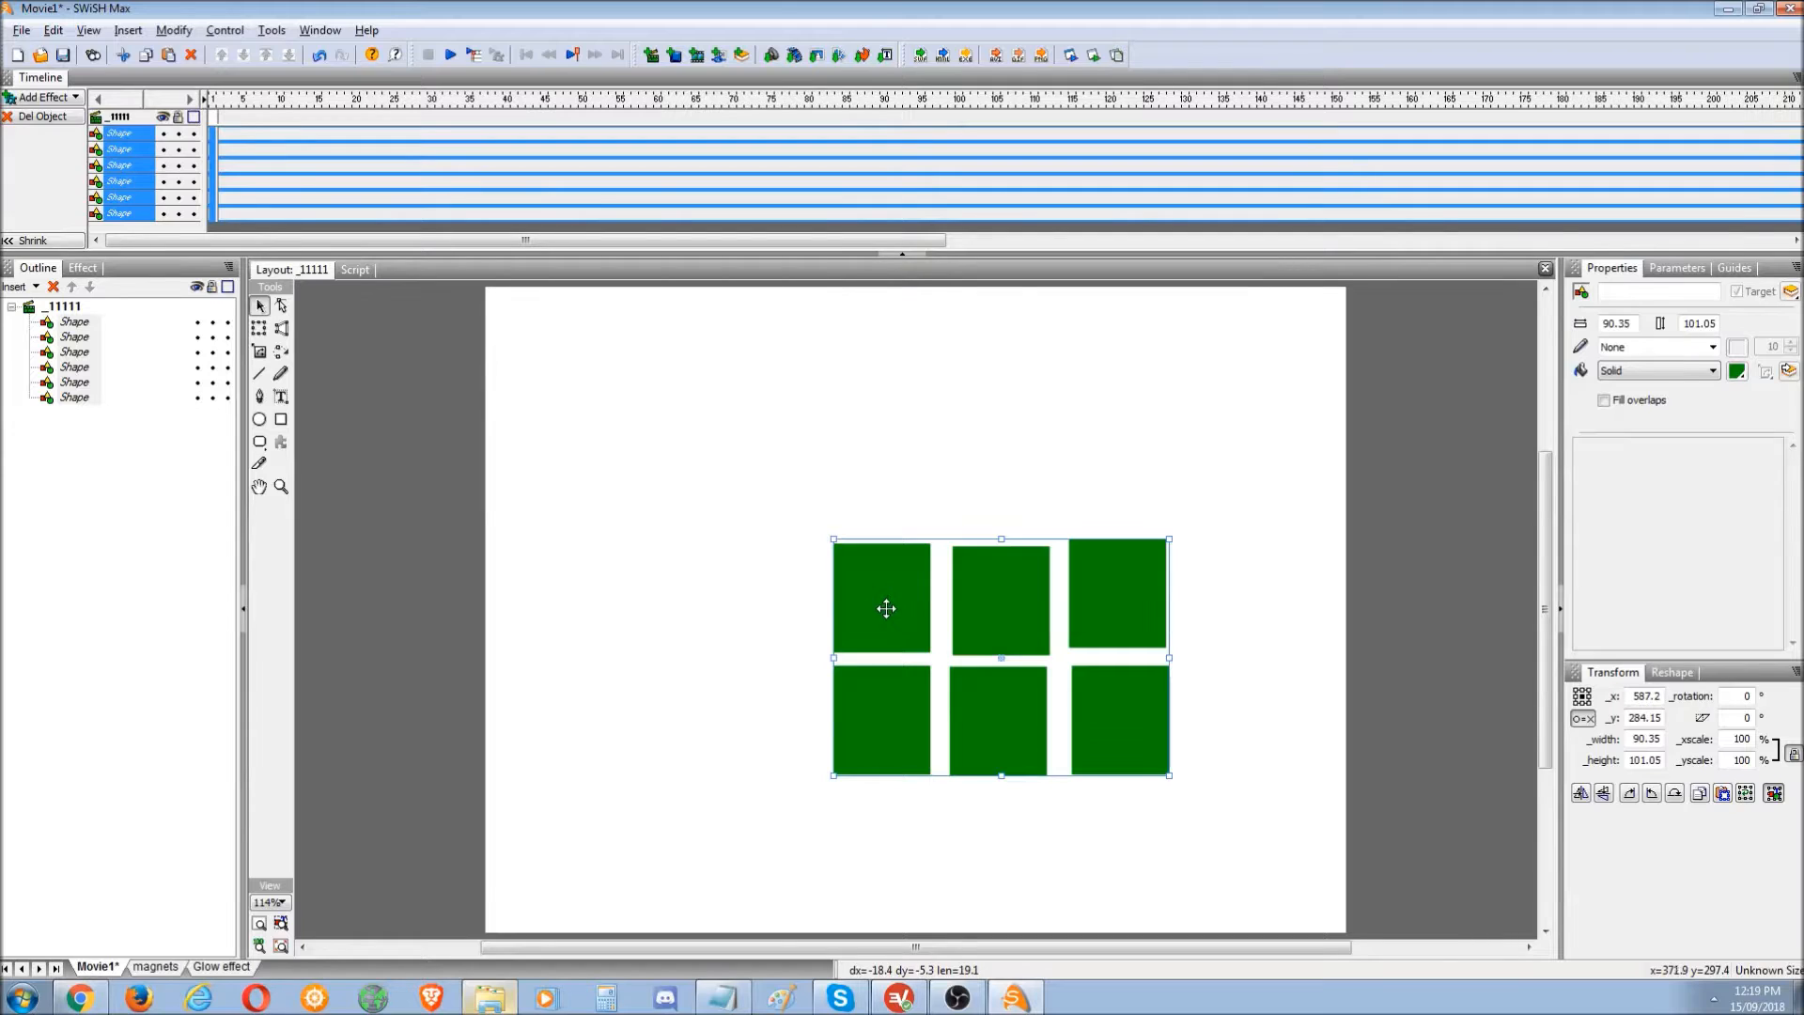
{"action": "key", "text": "Delete"}
{"action": "left_click", "coordinate": [281, 419]}
{"action": "left_click_drag", "start_coordinate": [685, 479], "coordinate": [1007, 735]}
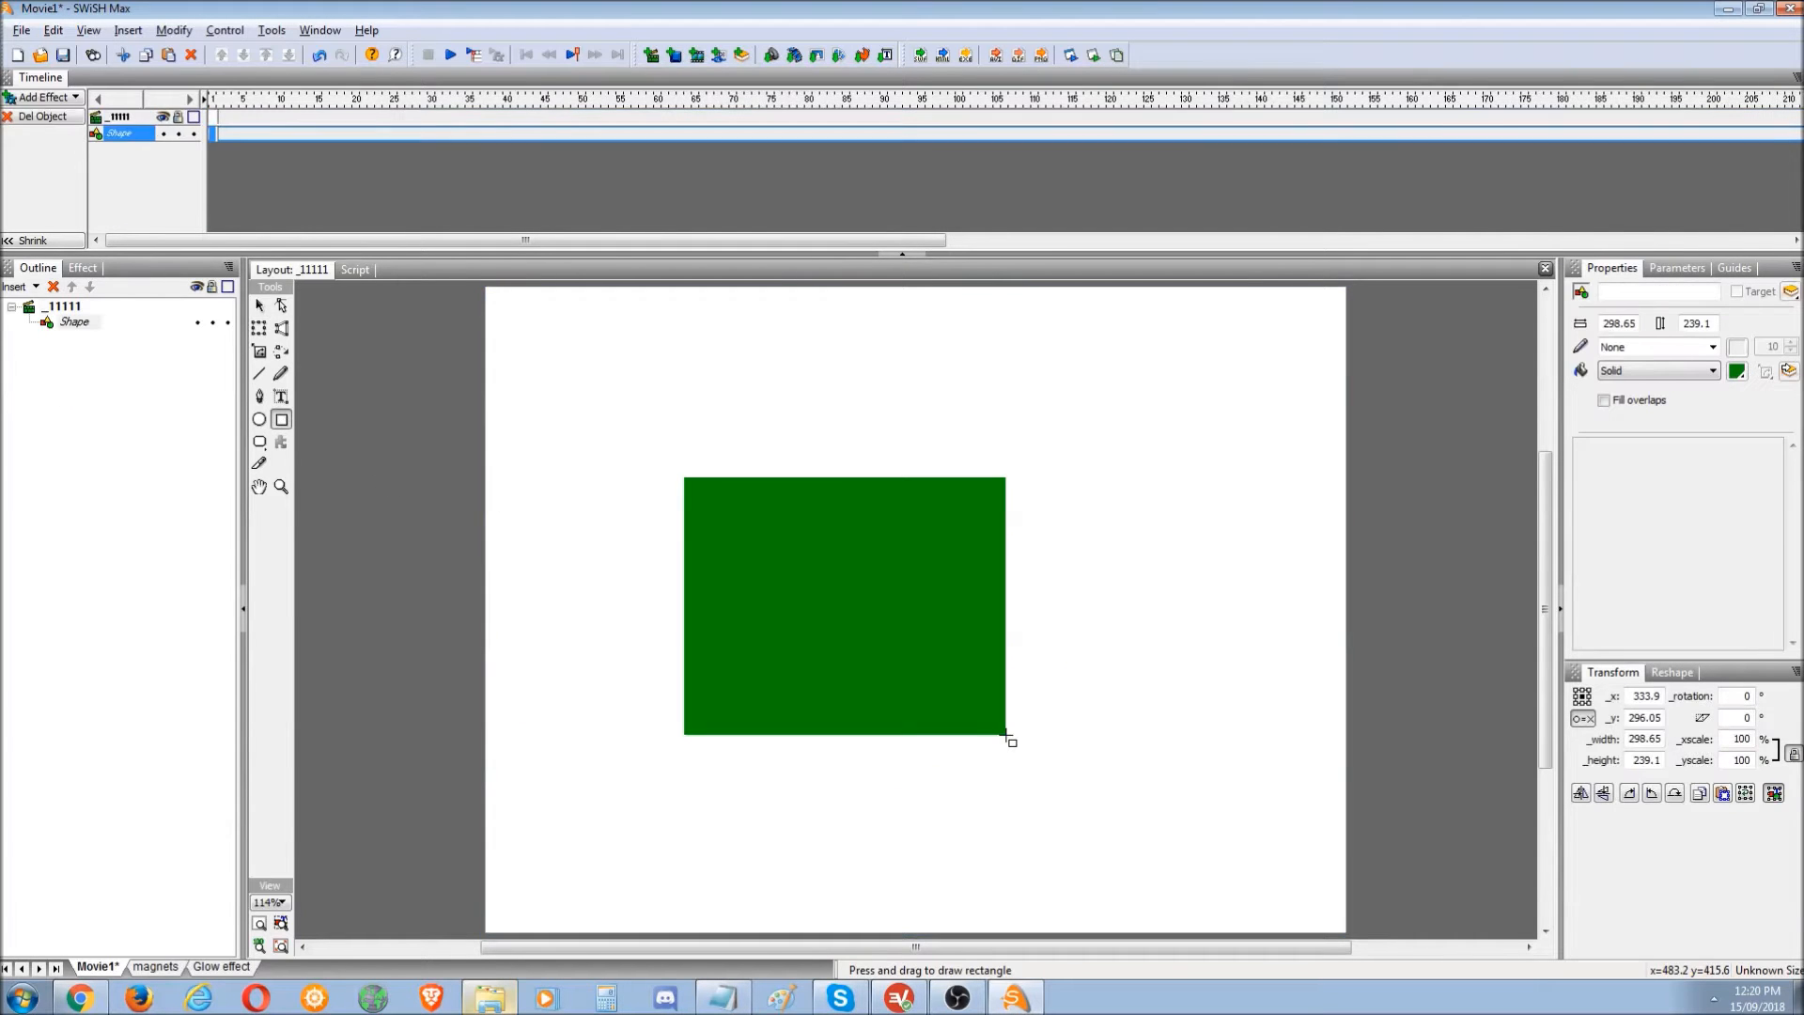
- Paste the glow filter script into the green rectangle and test Movie1 in the player
{"action": "left_click", "coordinate": [360, 271]}
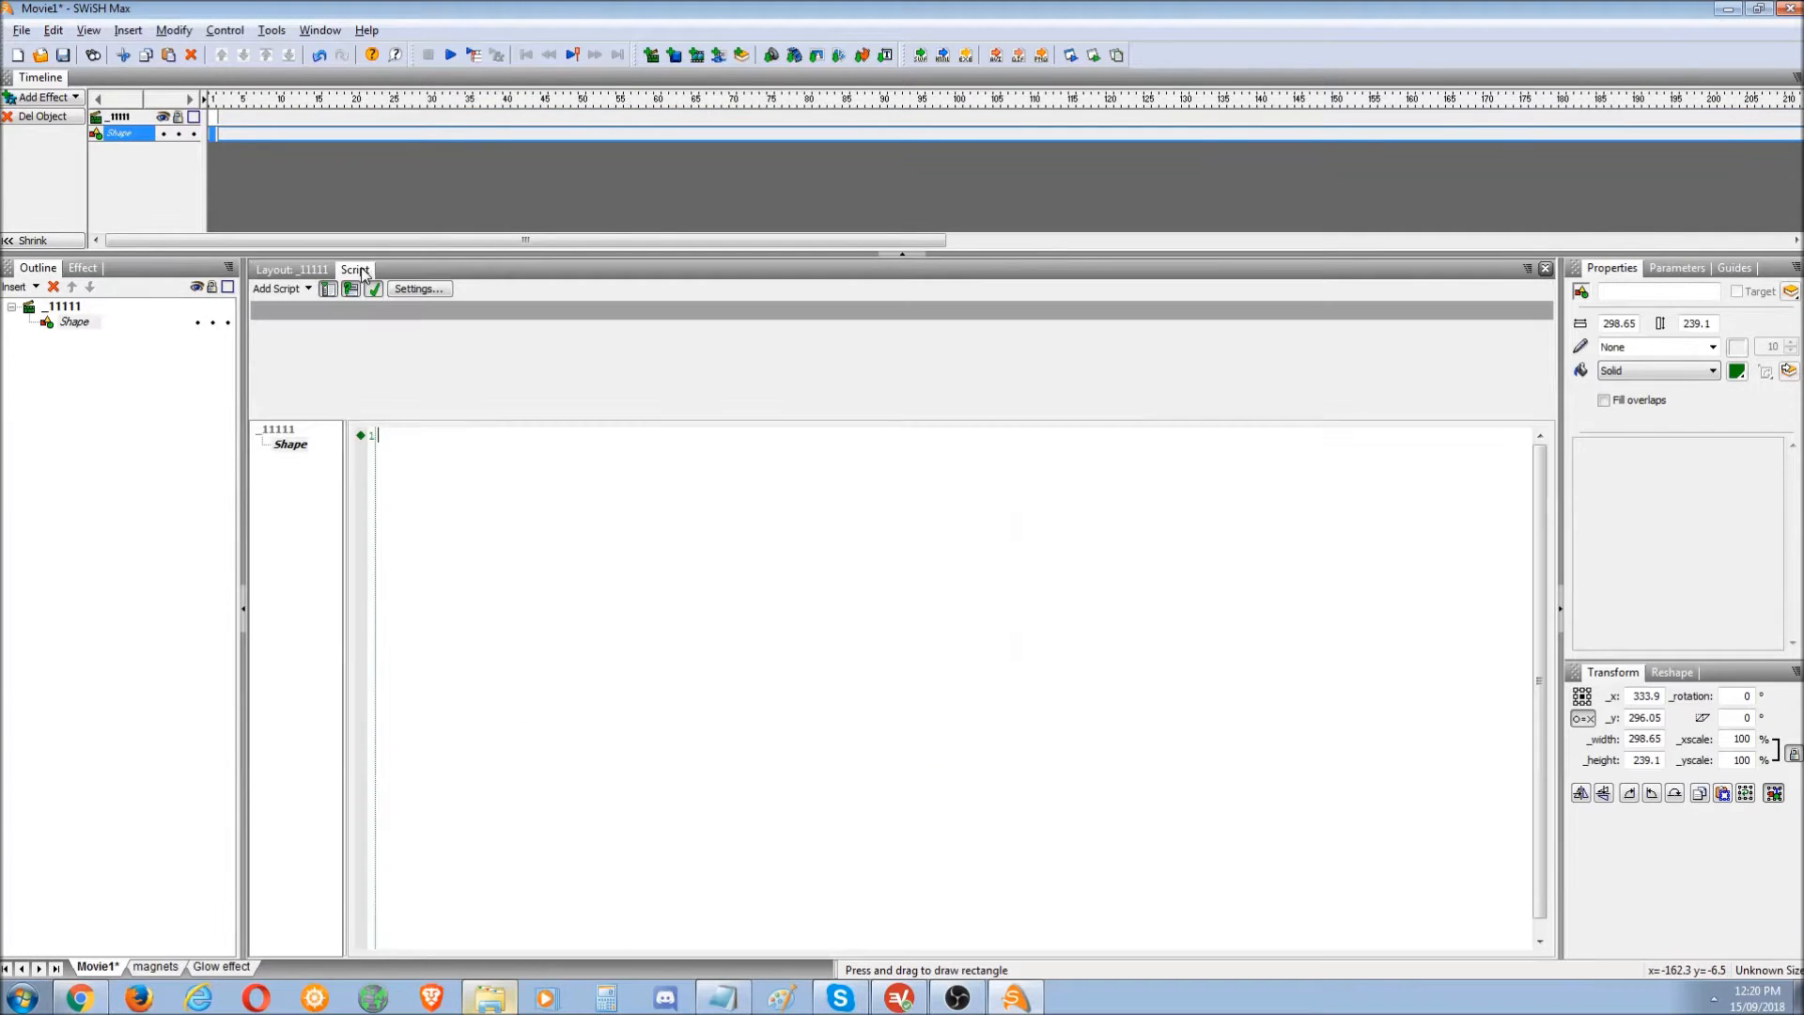
{"action": "key", "text": "ctrl+v"}
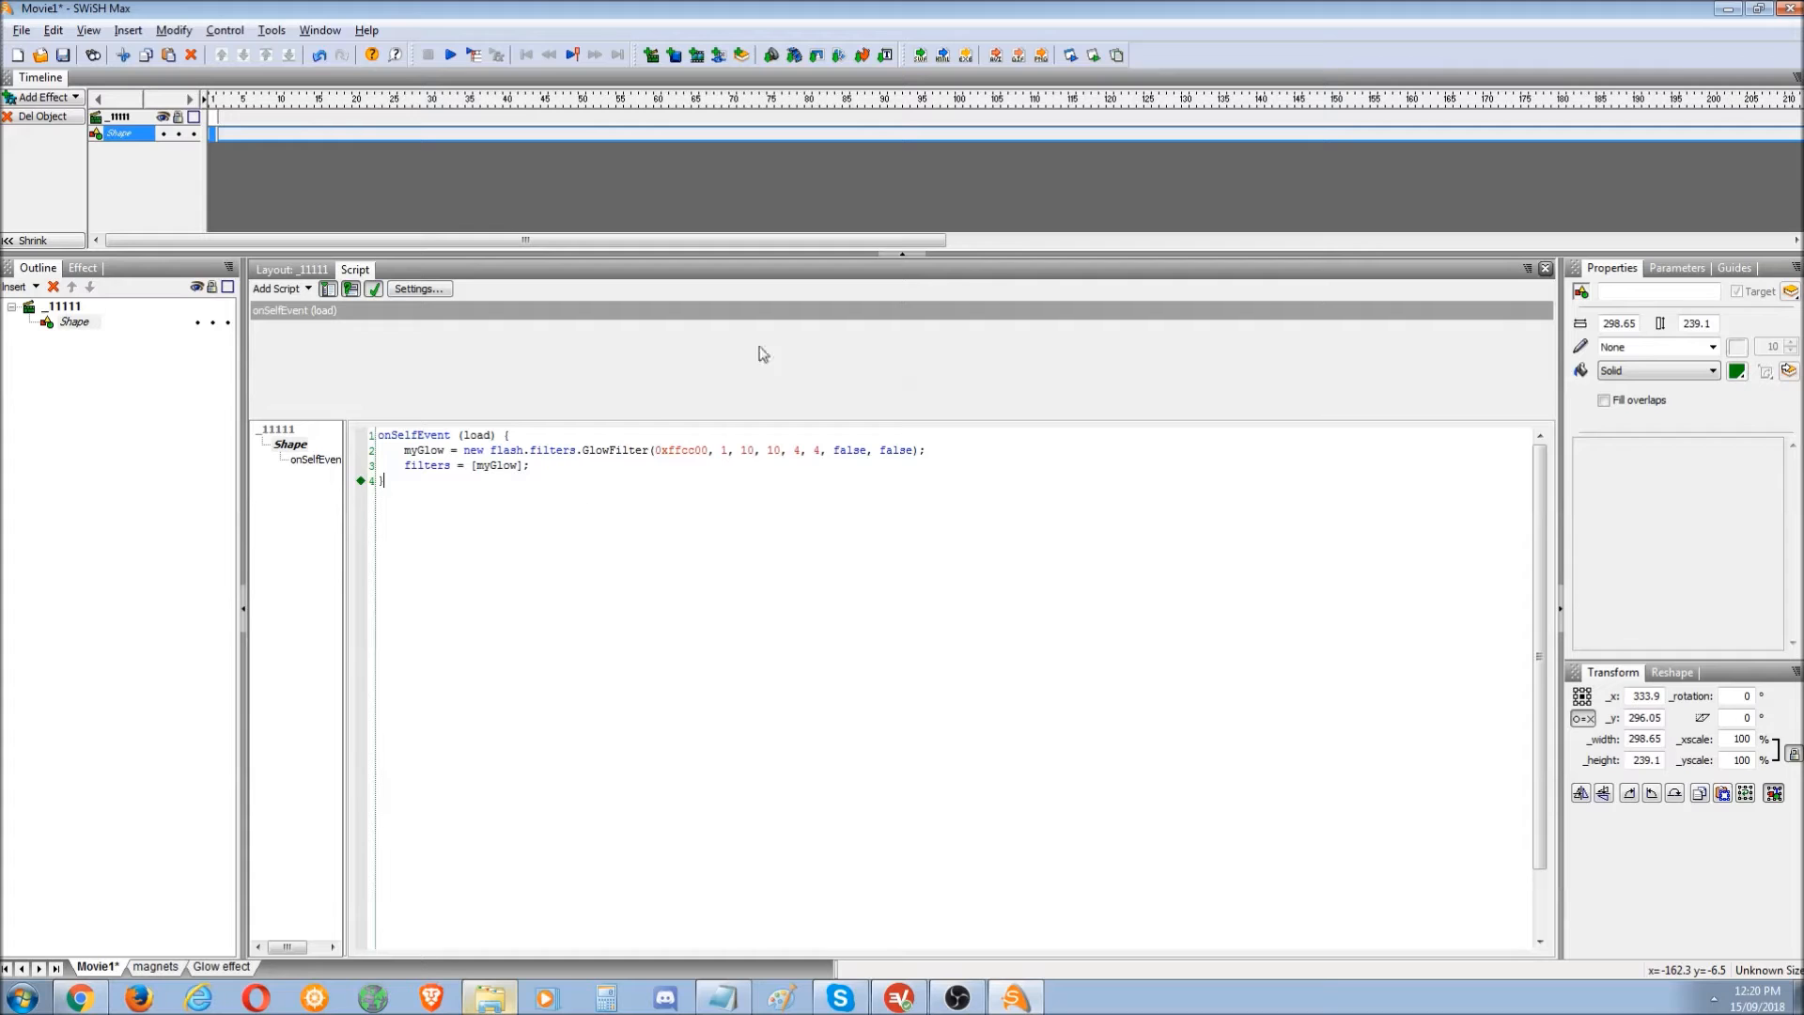
{"action": "left_click", "coordinate": [1090, 58]}
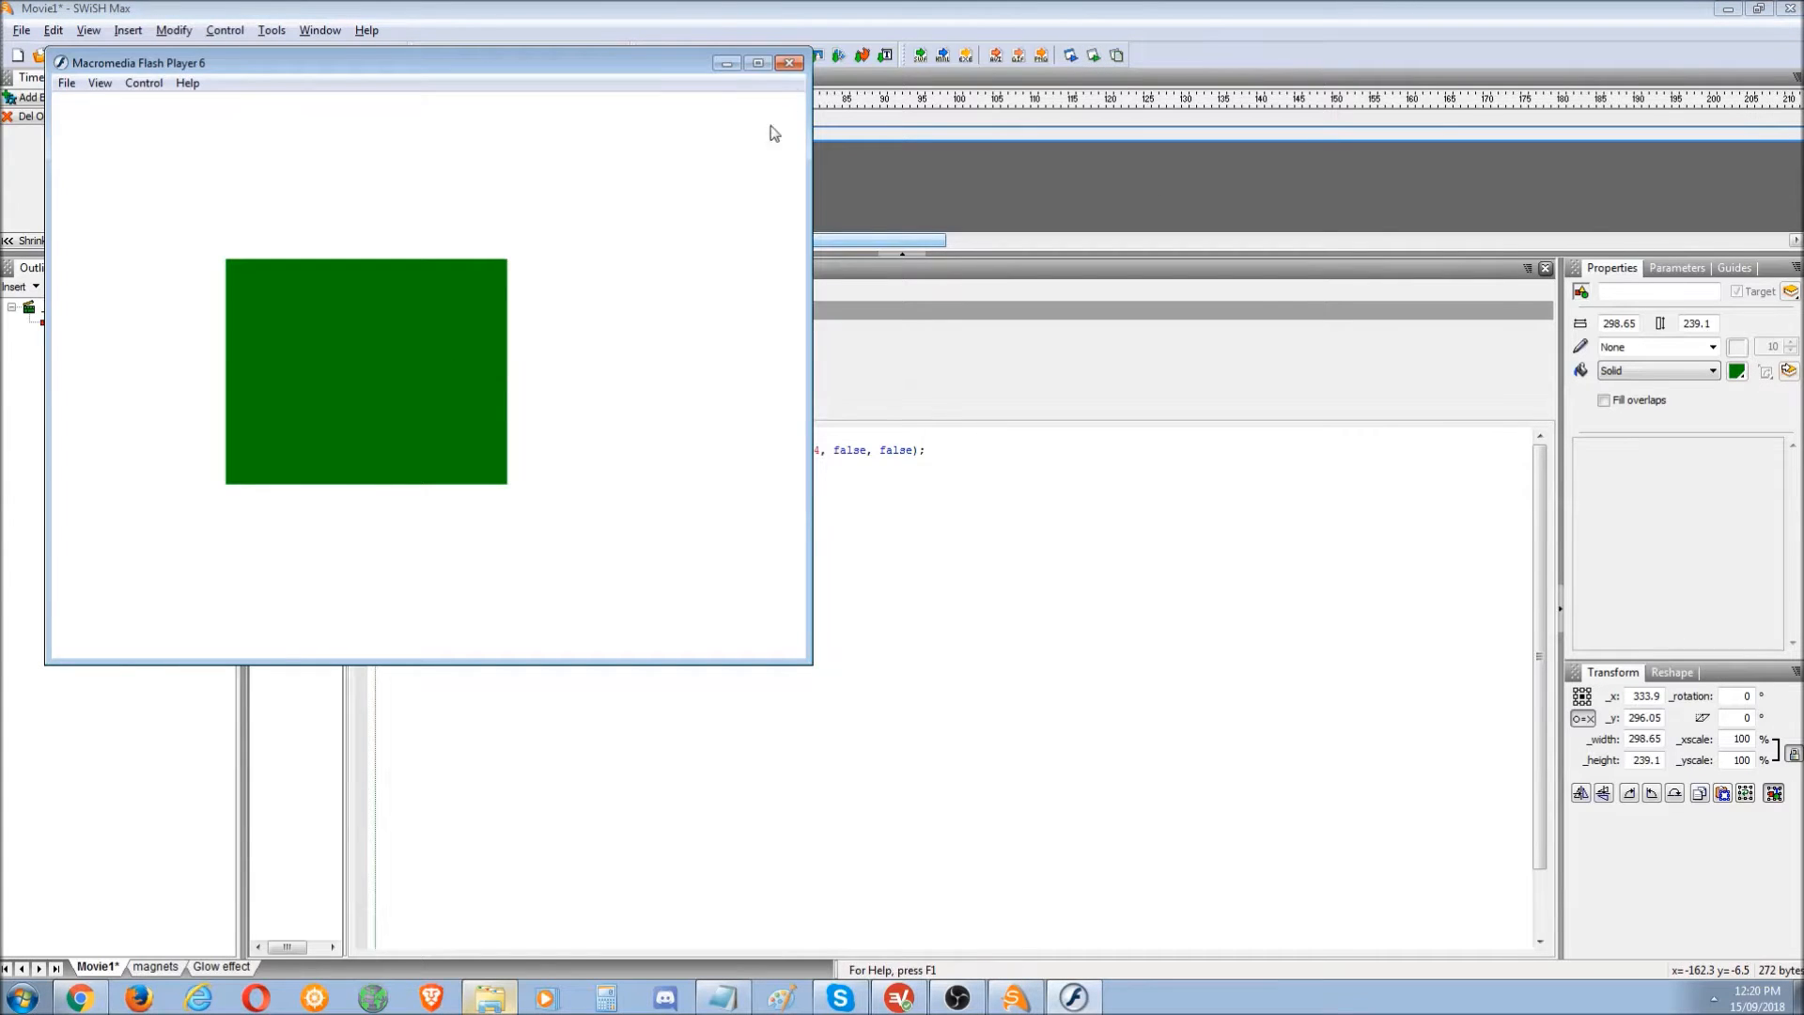
{"action": "left_click", "coordinate": [789, 63]}
- Set Movie1's SWF export version to SWF7 and test the movie in the player again
{"action": "left_click", "coordinate": [167, 34]}
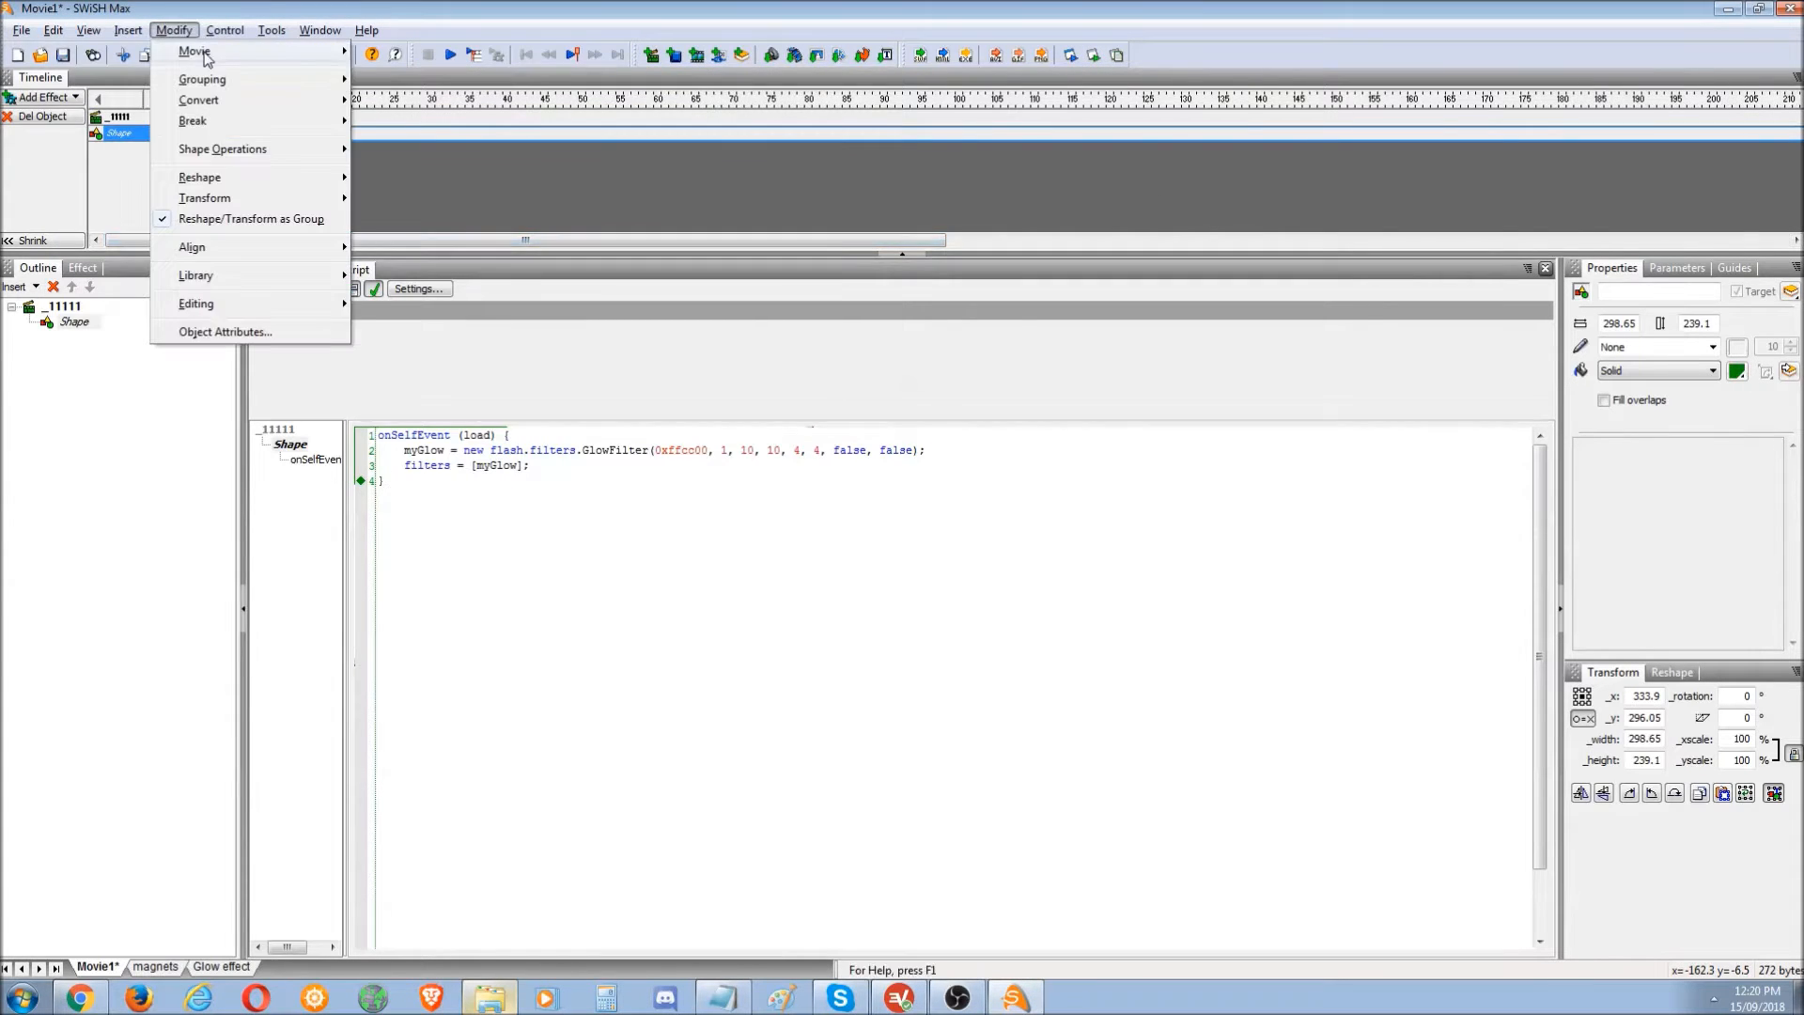
{"action": "left_click", "coordinate": [423, 53]}
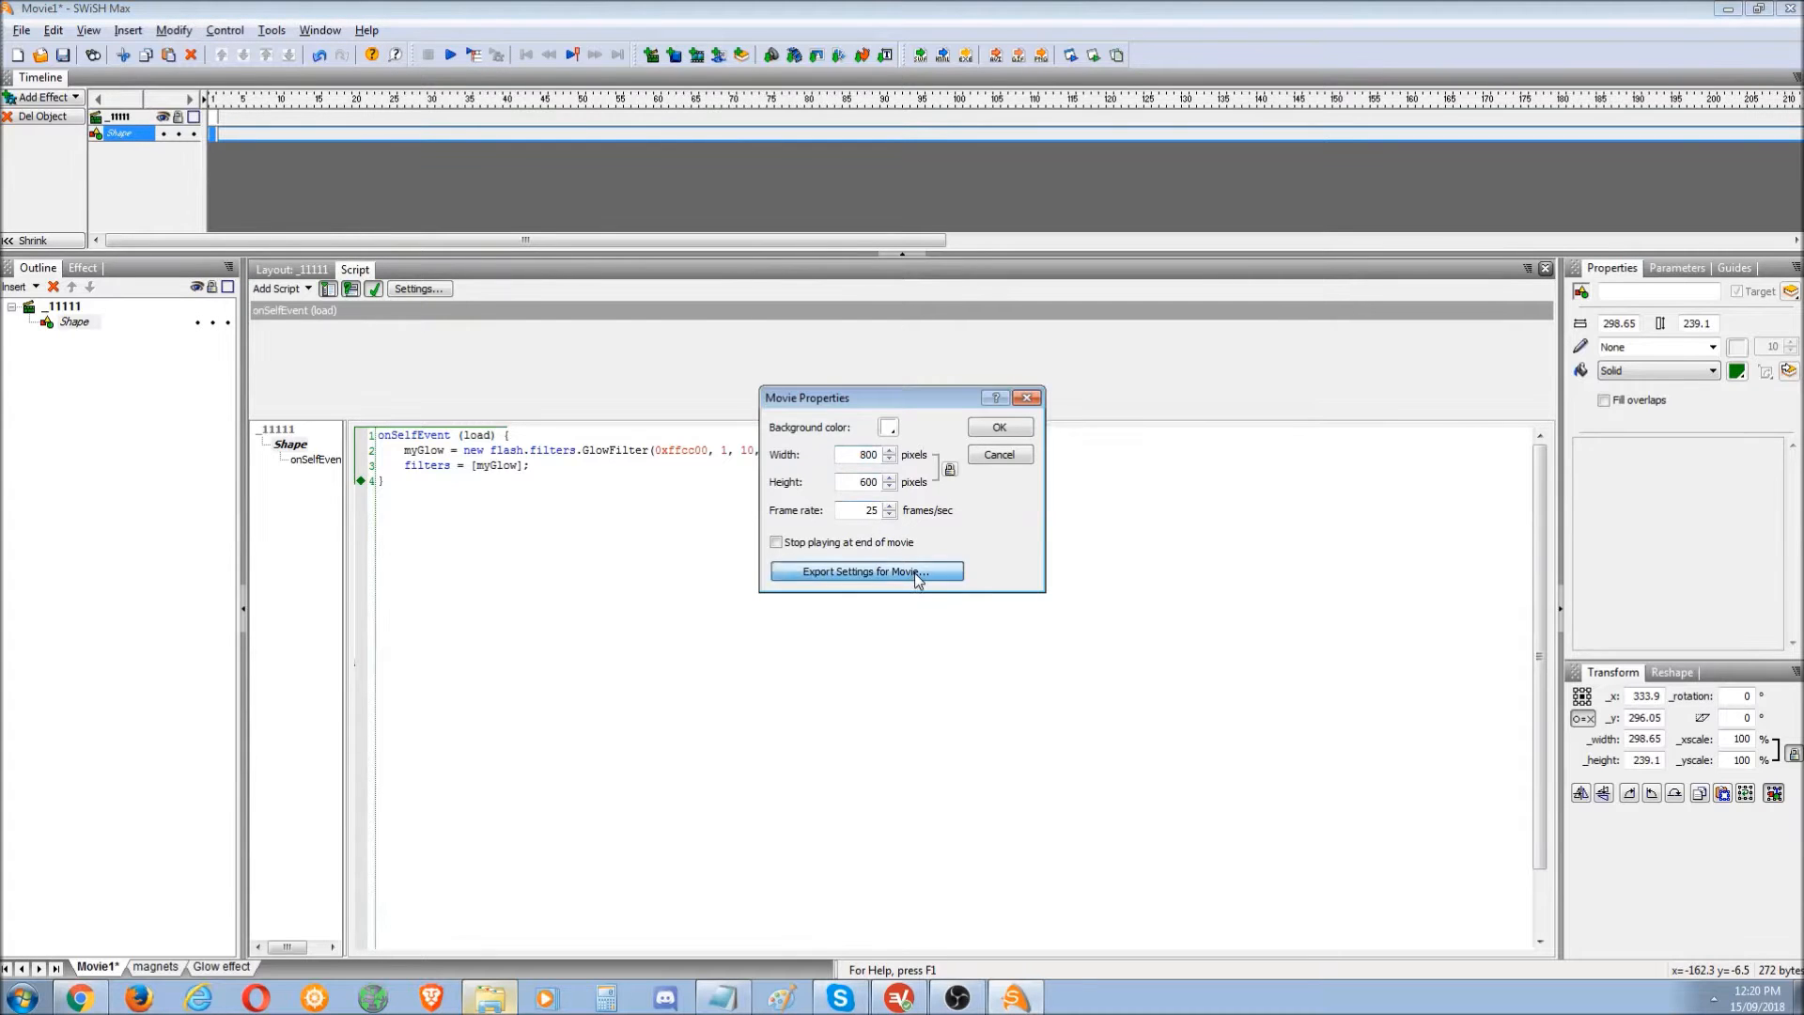
{"action": "left_click", "coordinate": [915, 572]}
{"action": "left_click", "coordinate": [972, 347]}
{"action": "left_click", "coordinate": [987, 432]}
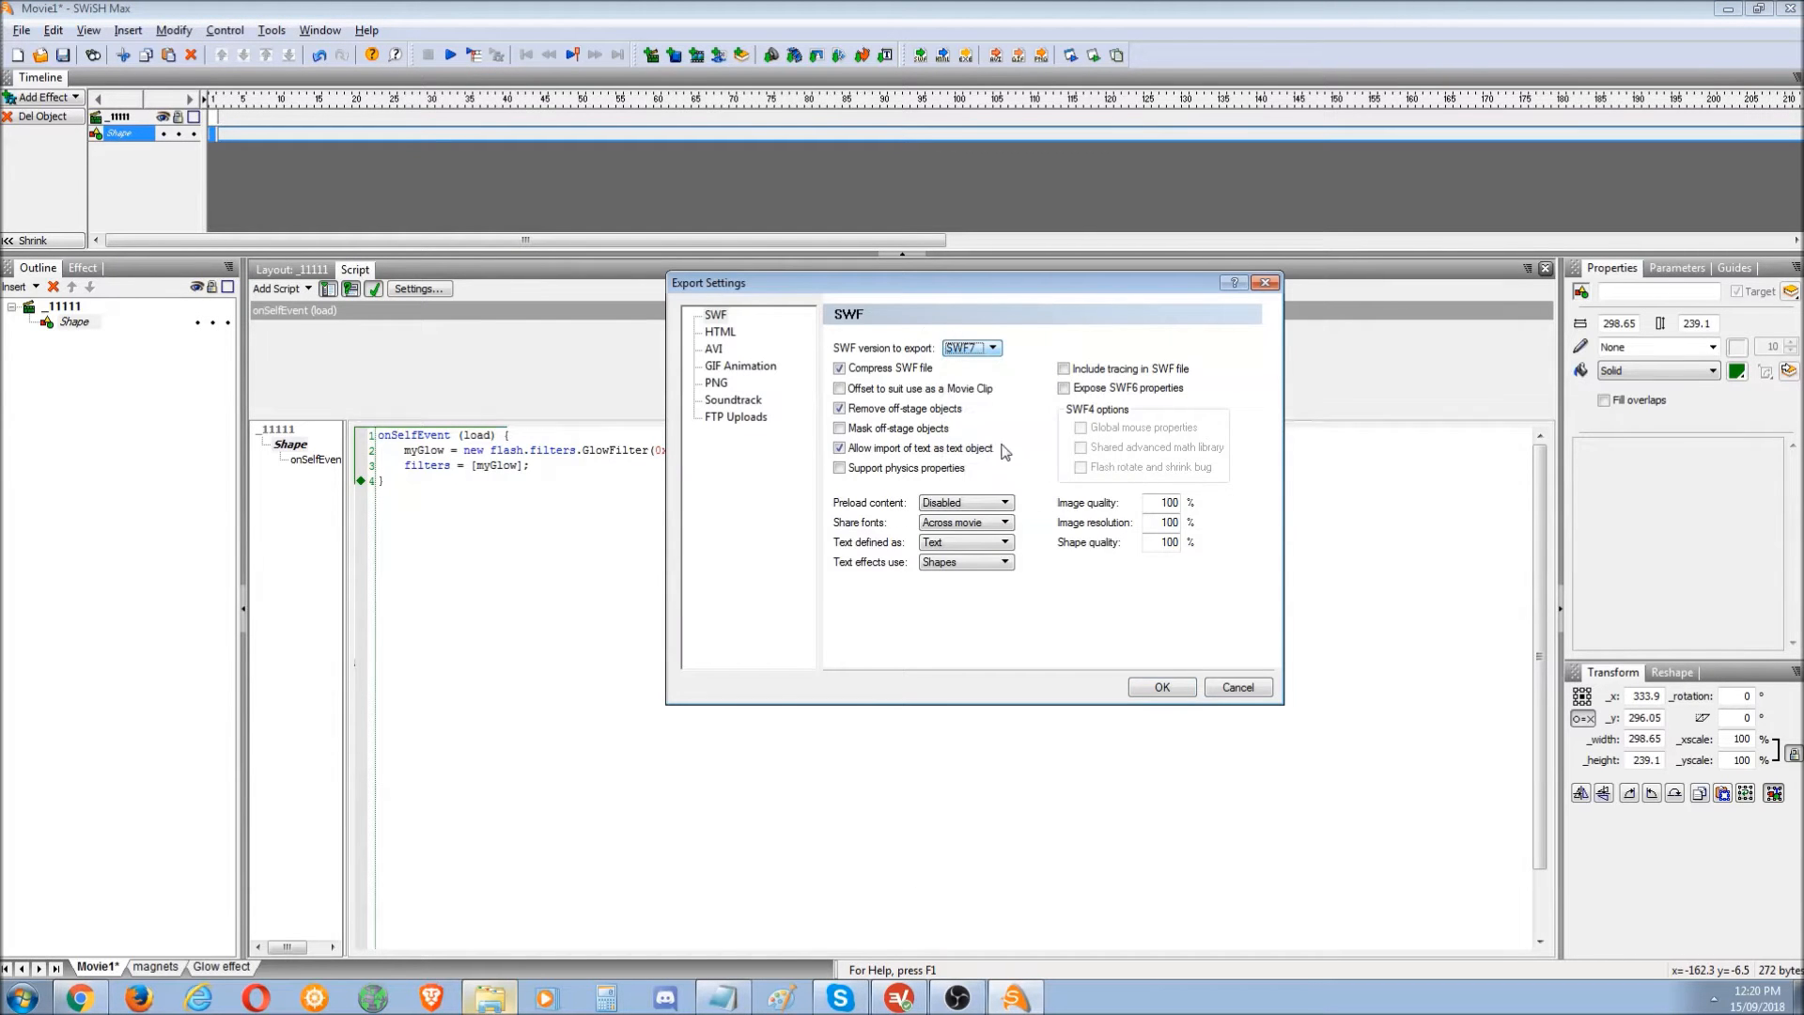
{"action": "left_click", "coordinate": [1162, 687]}
{"action": "left_click", "coordinate": [1008, 419]}
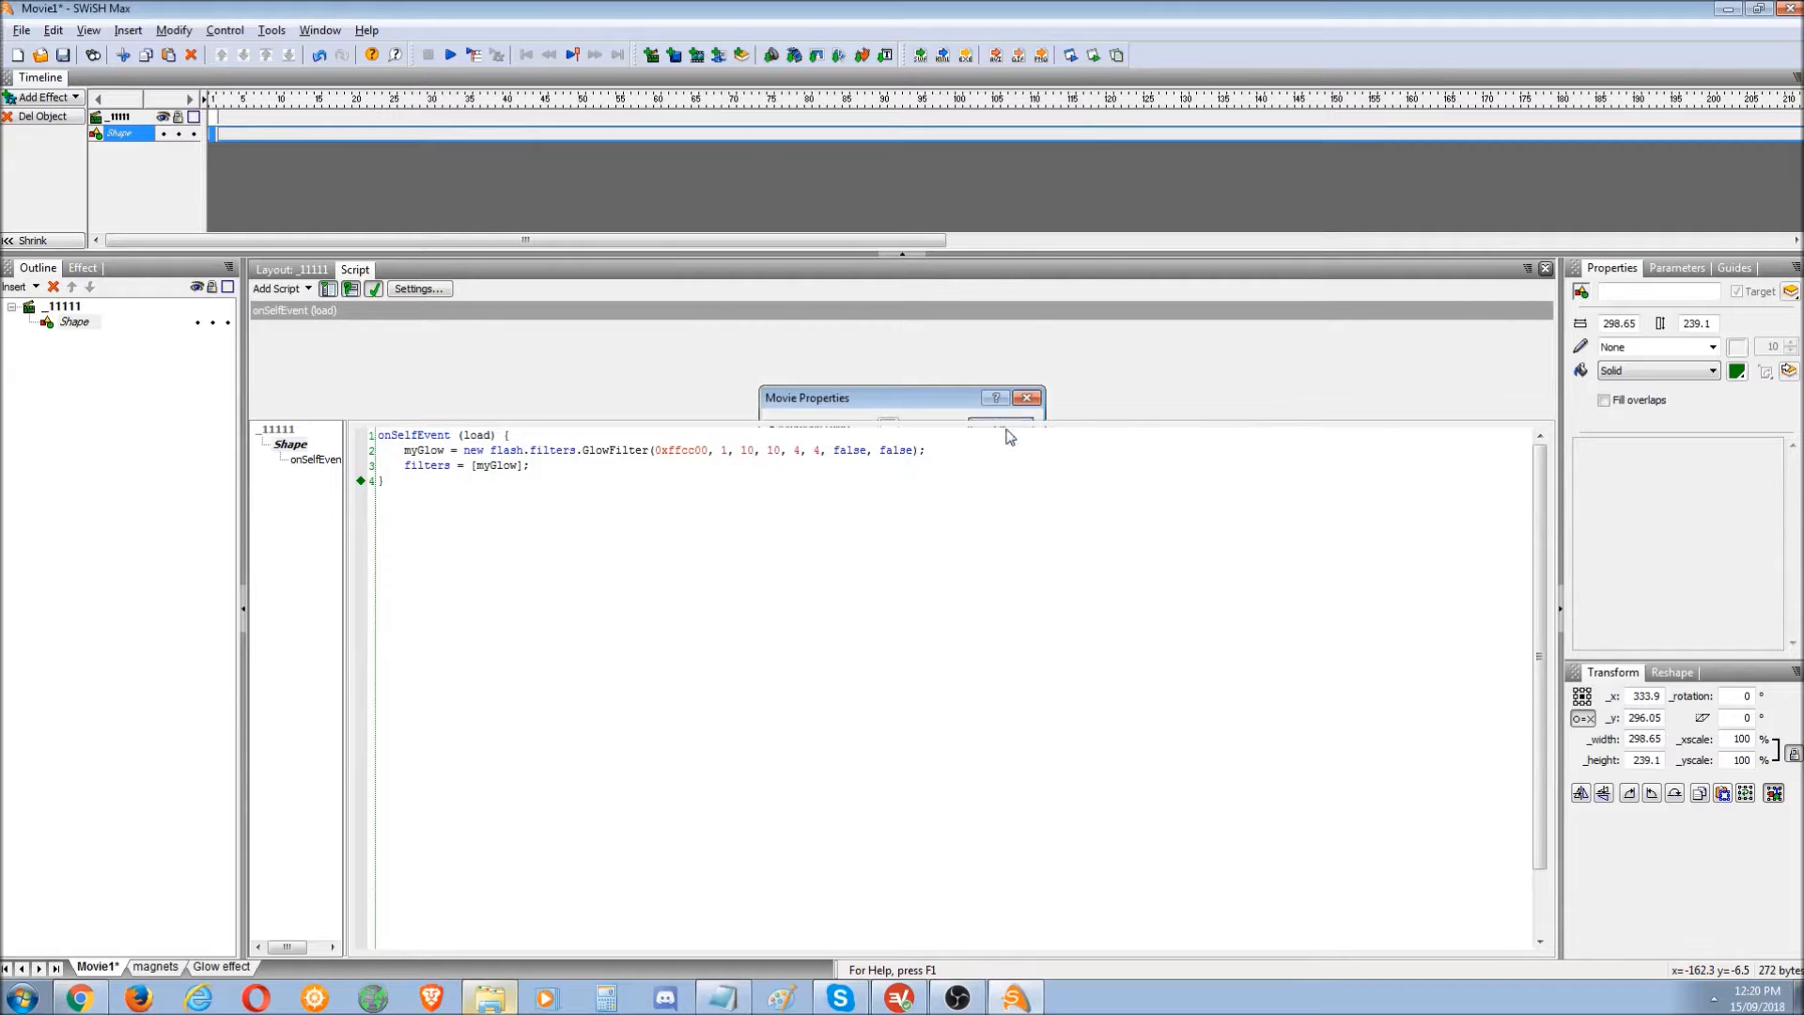
{"action": "left_click", "coordinate": [1091, 57]}
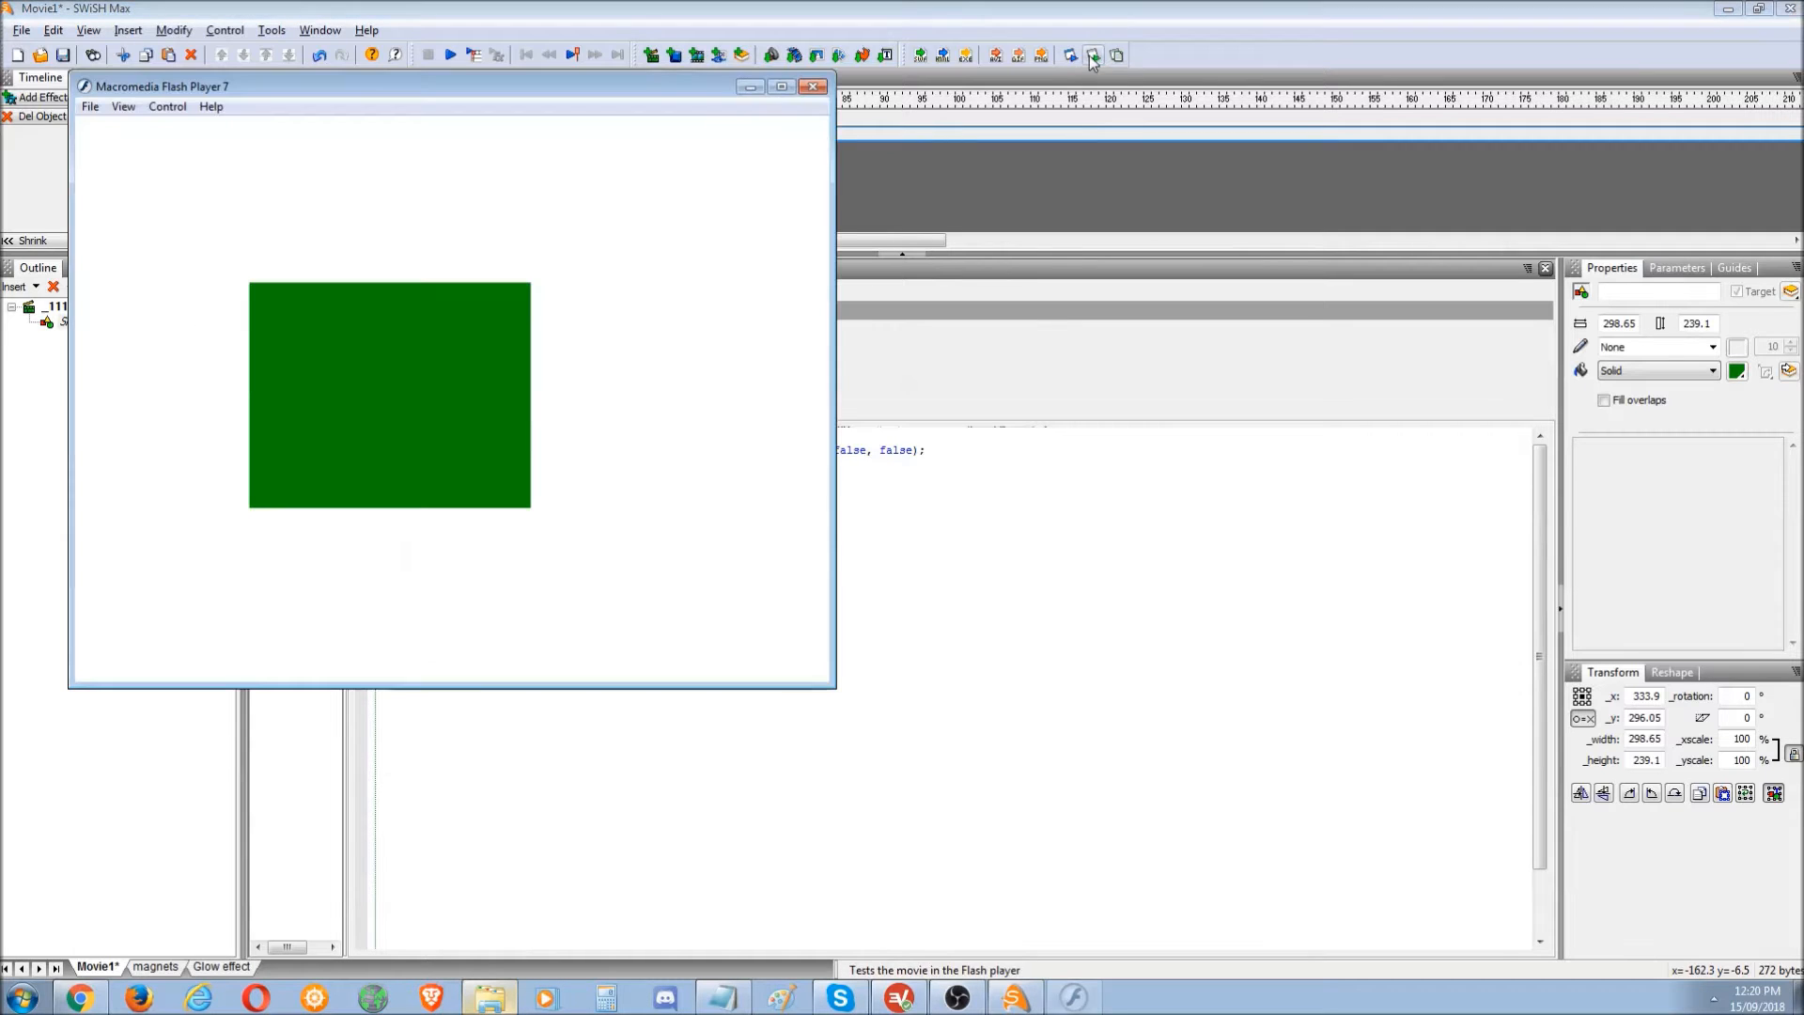
{"action": "left_click", "coordinate": [814, 86]}
- Set Movie1's SWF export version to SWF10 in the movie's export settings
{"action": "left_click", "coordinate": [174, 31]}
{"action": "mouse_move", "coordinate": [238, 56]}
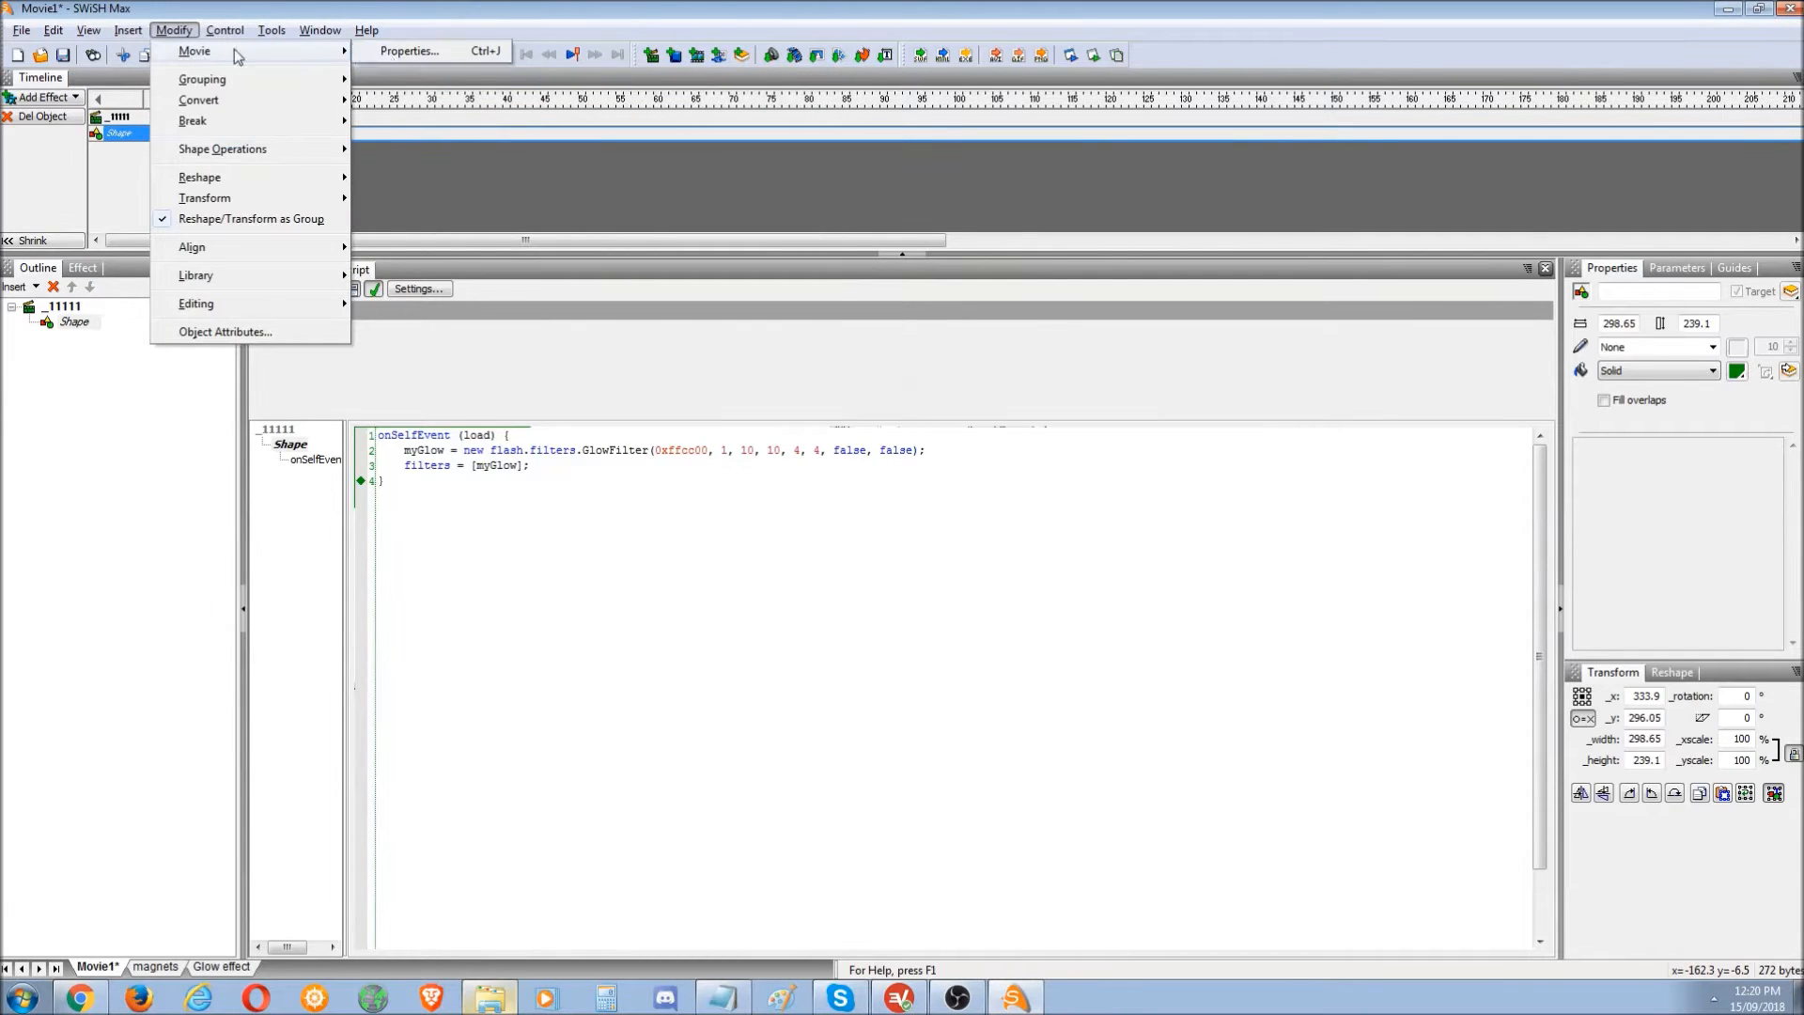
{"action": "left_click", "coordinate": [414, 52]}
{"action": "left_click", "coordinate": [915, 574]}
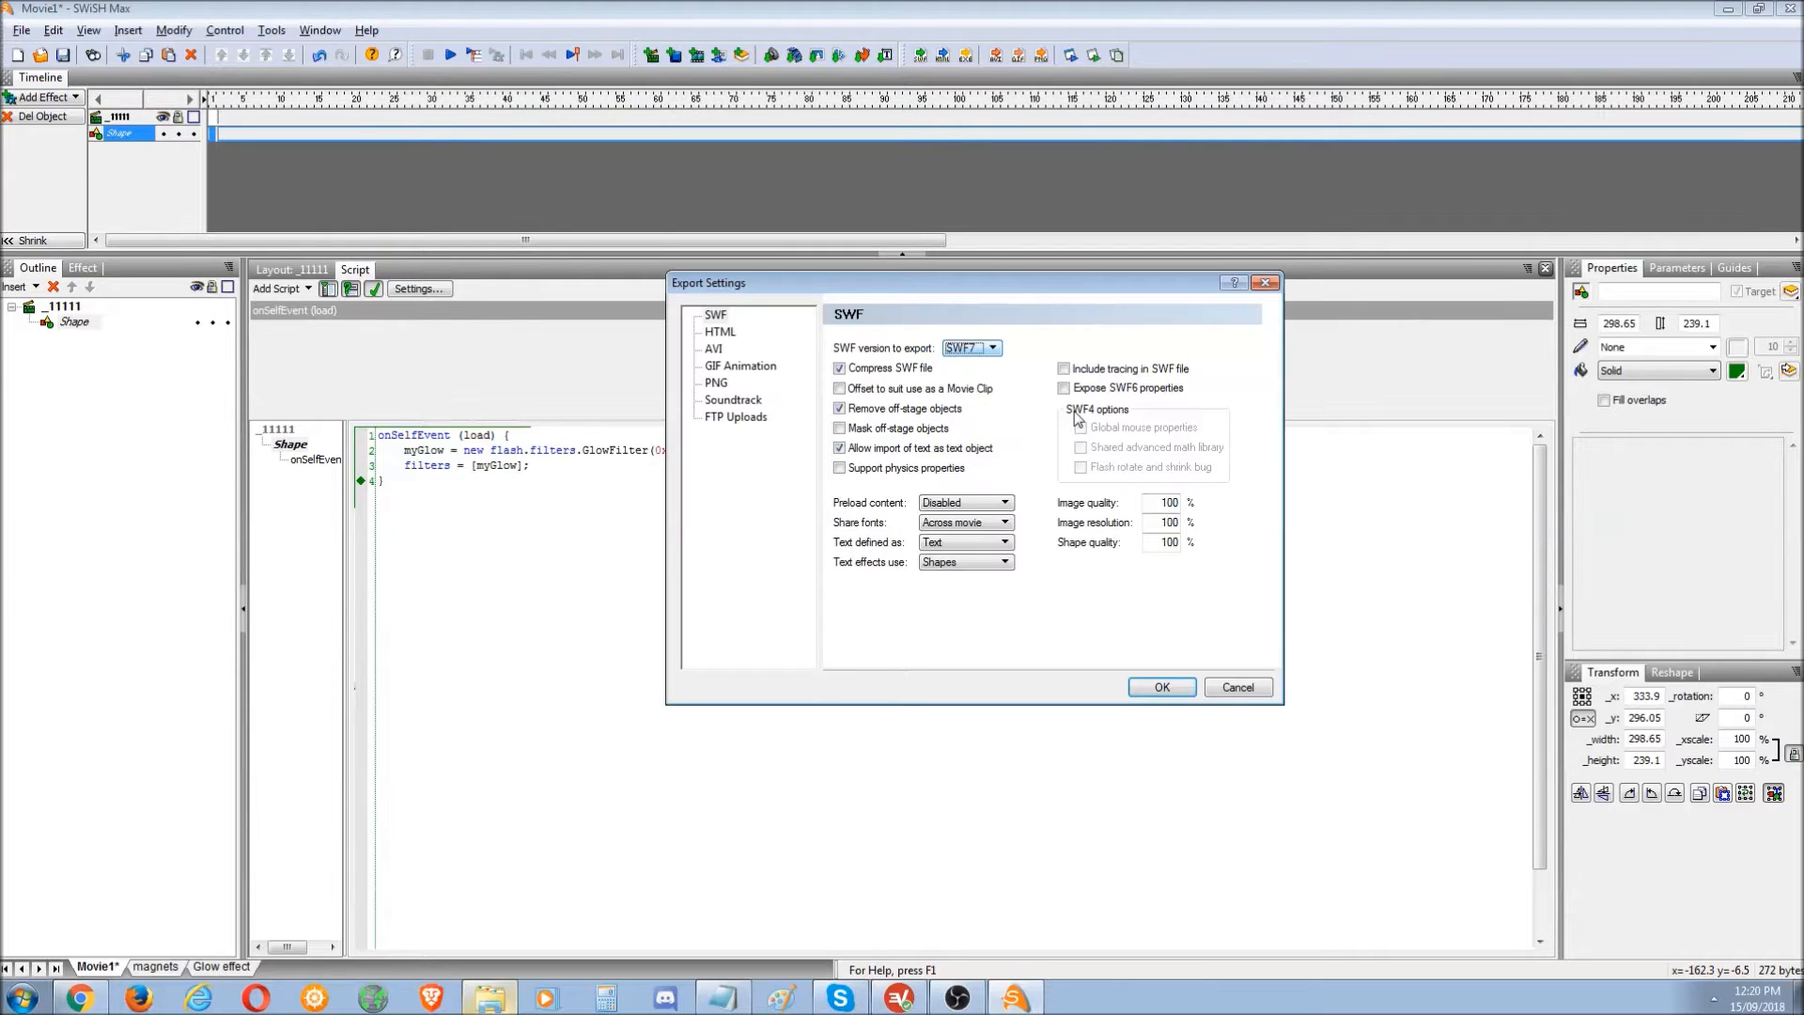
{"action": "left_click", "coordinate": [973, 348]}
{"action": "left_click", "coordinate": [989, 500]}
{"action": "left_click", "coordinate": [1165, 686]}
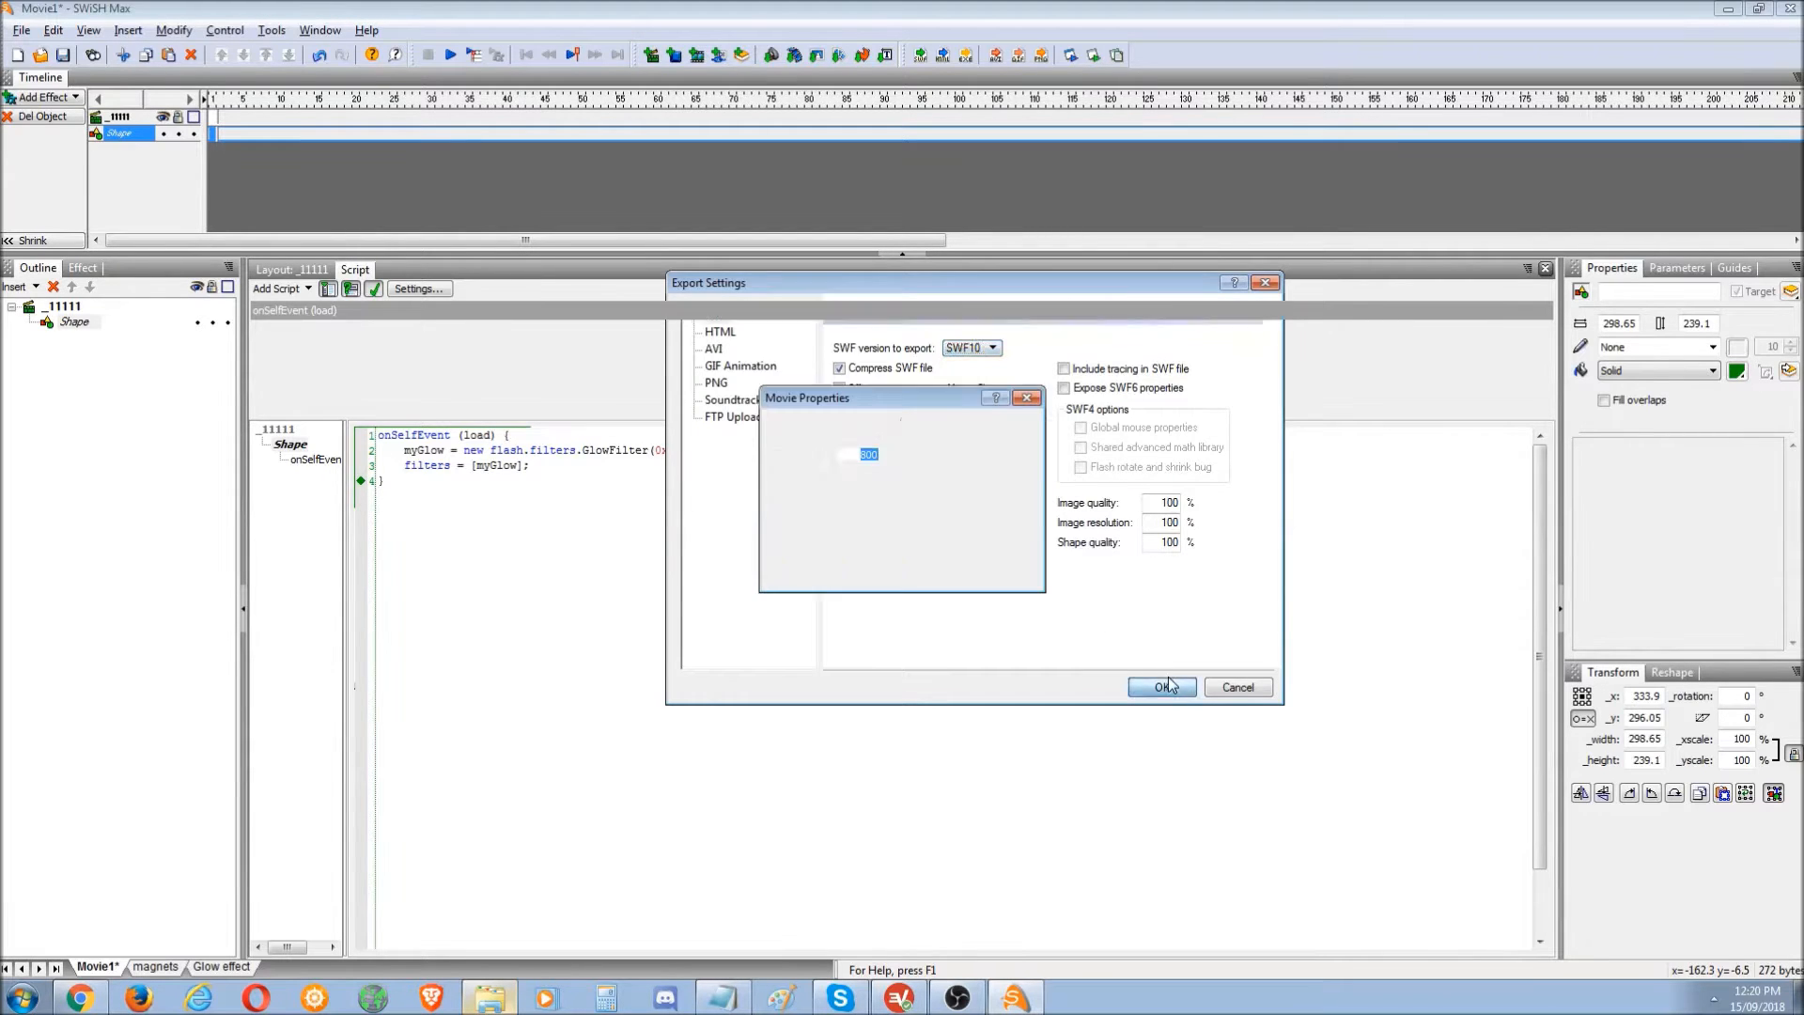
{"action": "left_click", "coordinate": [1019, 429]}
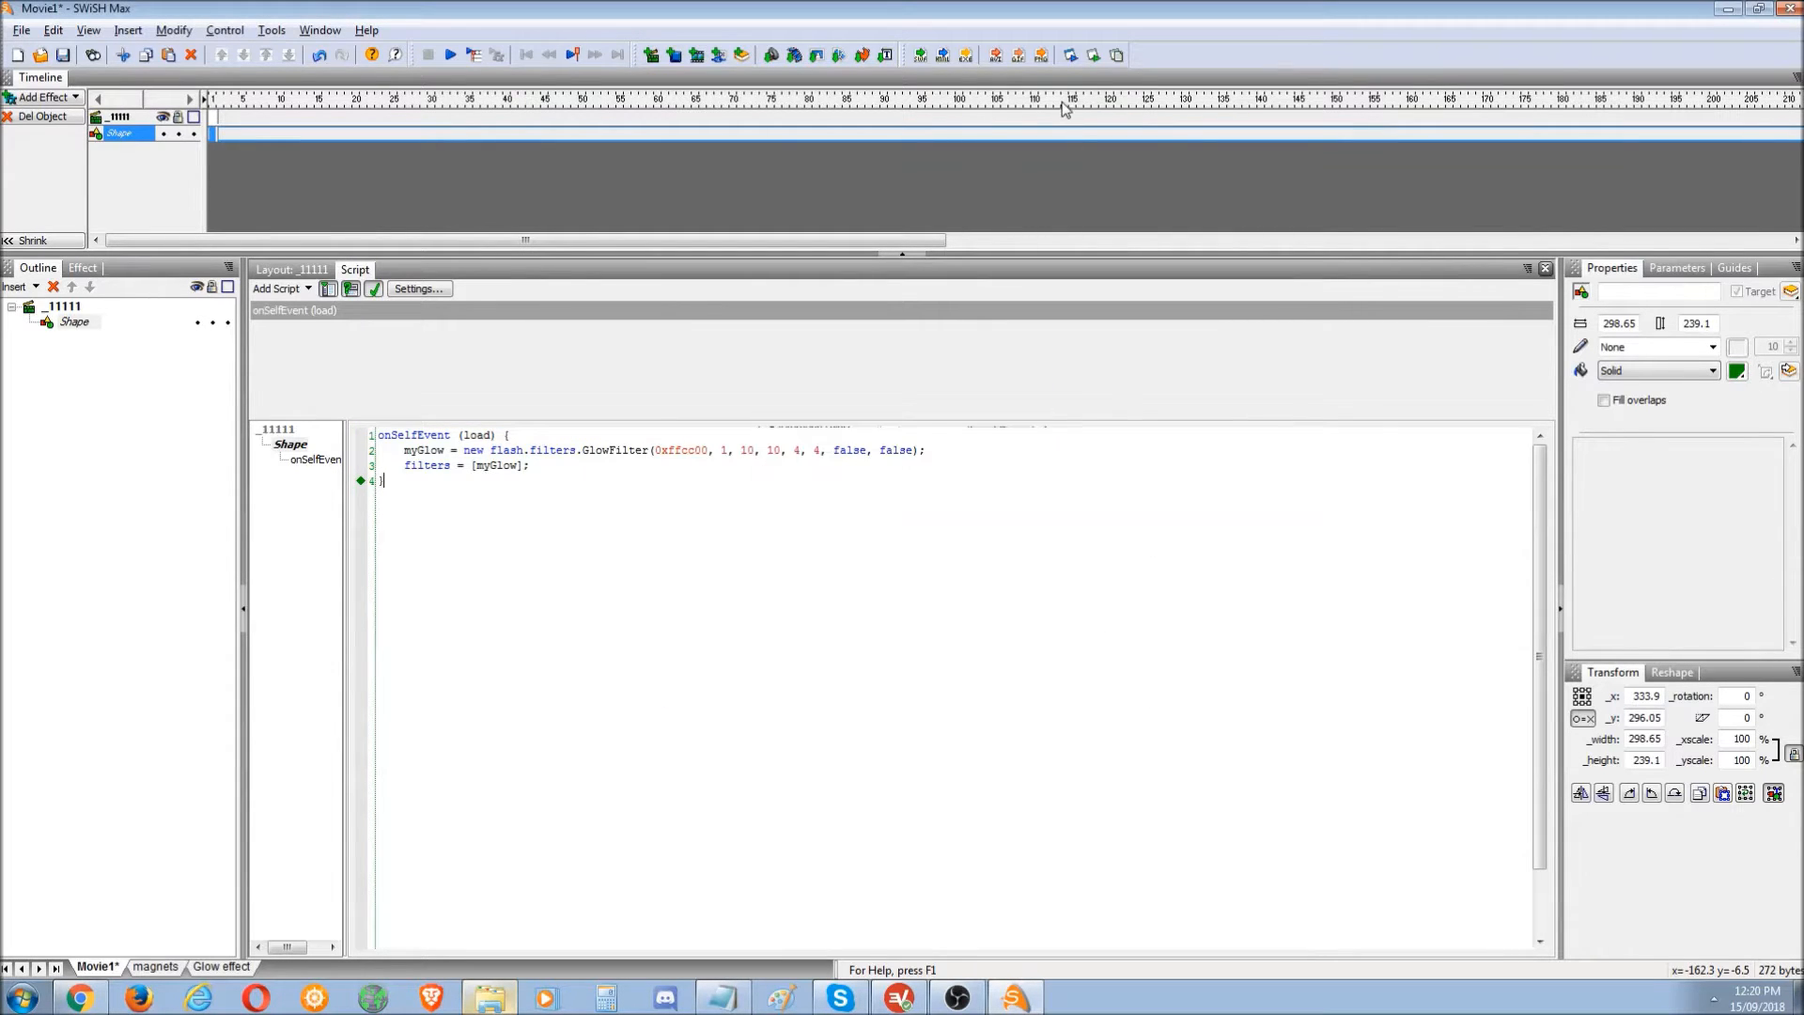
- Test the movie in the Flash player and zoom in on the green rectangle's glow
{"action": "left_click", "coordinate": [1090, 57]}
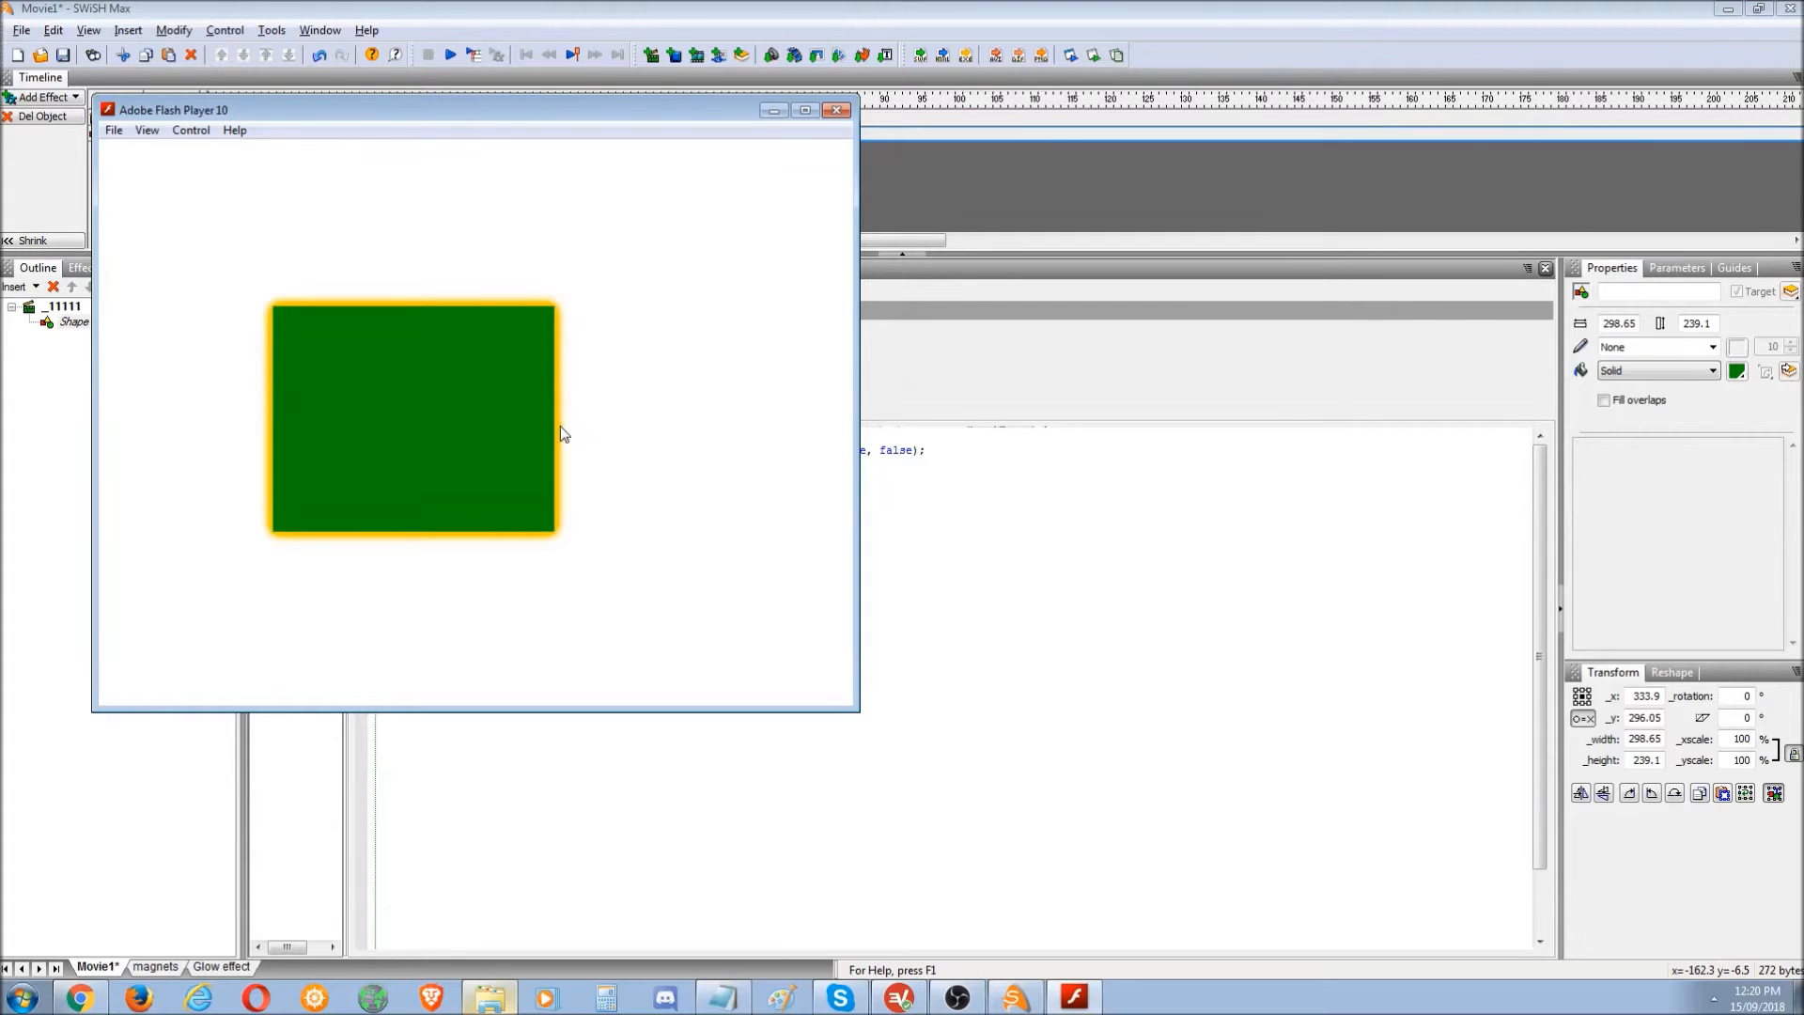
{"action": "right_click", "coordinate": [461, 508]}
{"action": "left_click", "coordinate": [508, 505]}
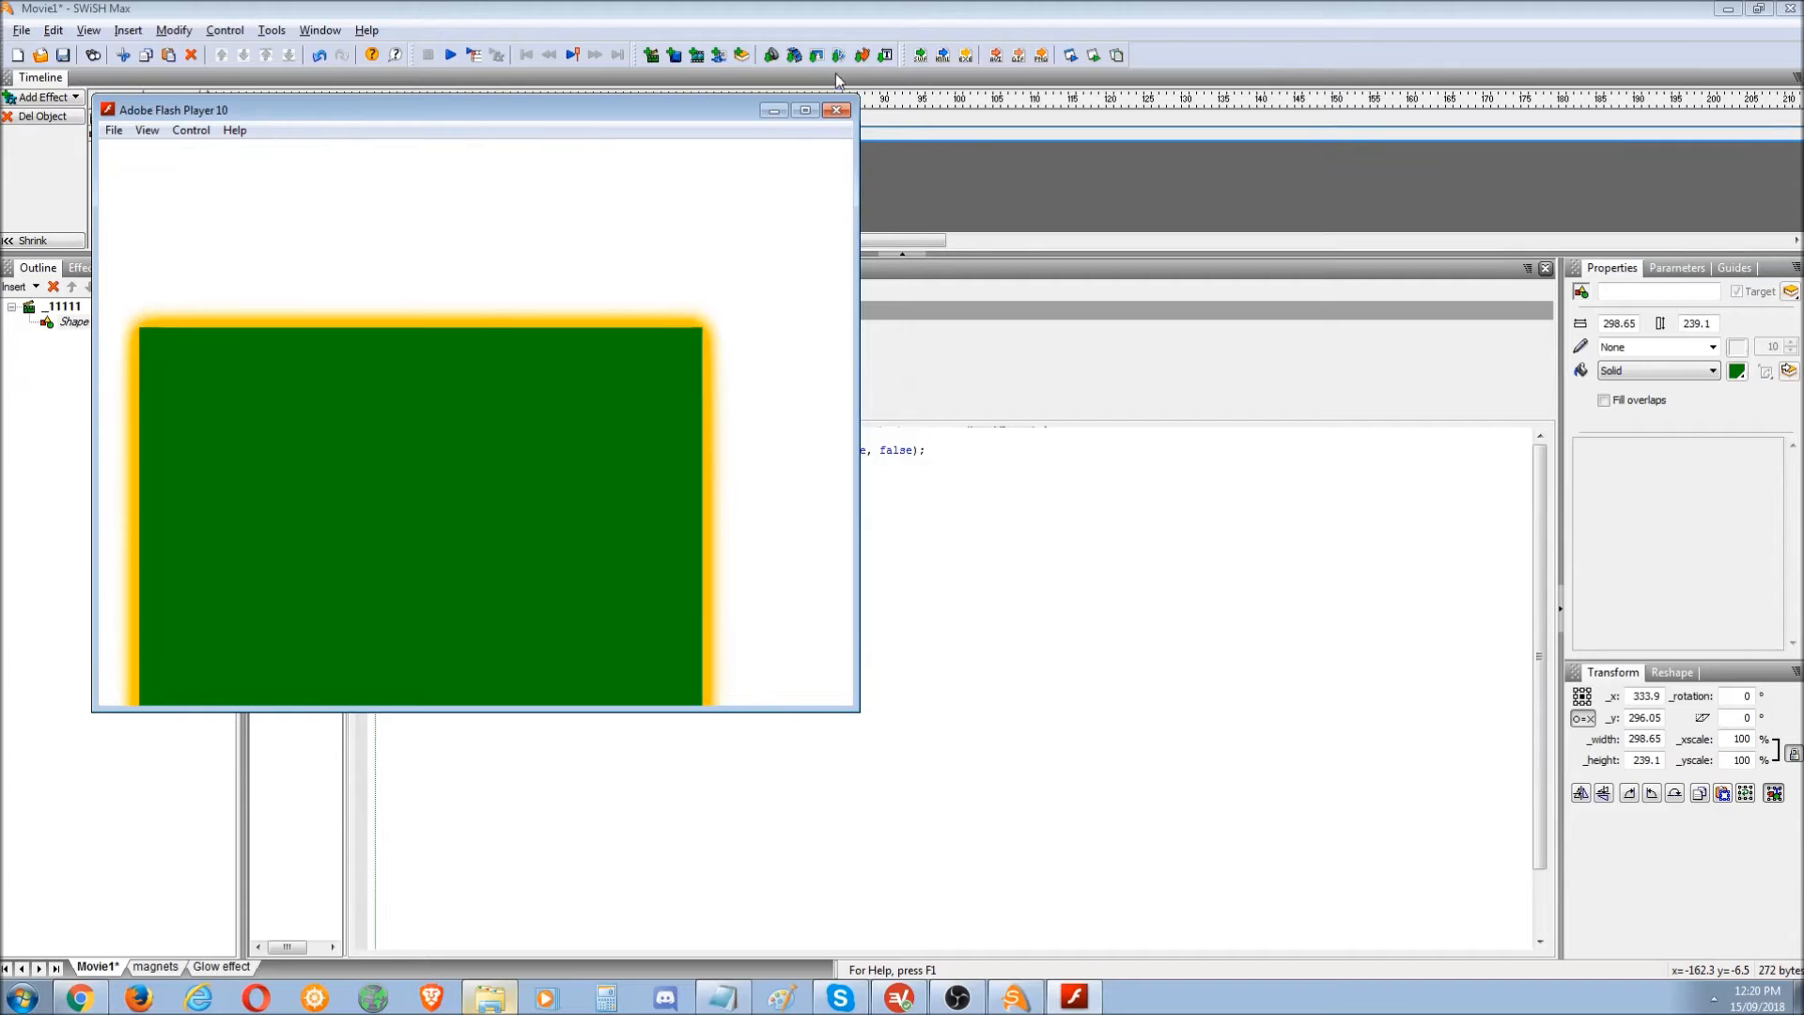
{"action": "left_click", "coordinate": [841, 111]}
- Add the text "dfhdhfdhfdhfdh" over the upper part of the green rectangle
{"action": "left_click", "coordinate": [315, 270]}
{"action": "left_click", "coordinate": [281, 396]}
{"action": "left_click", "coordinate": [727, 526]}
{"action": "type", "text": "dfhdhfdhfdhfdh"}
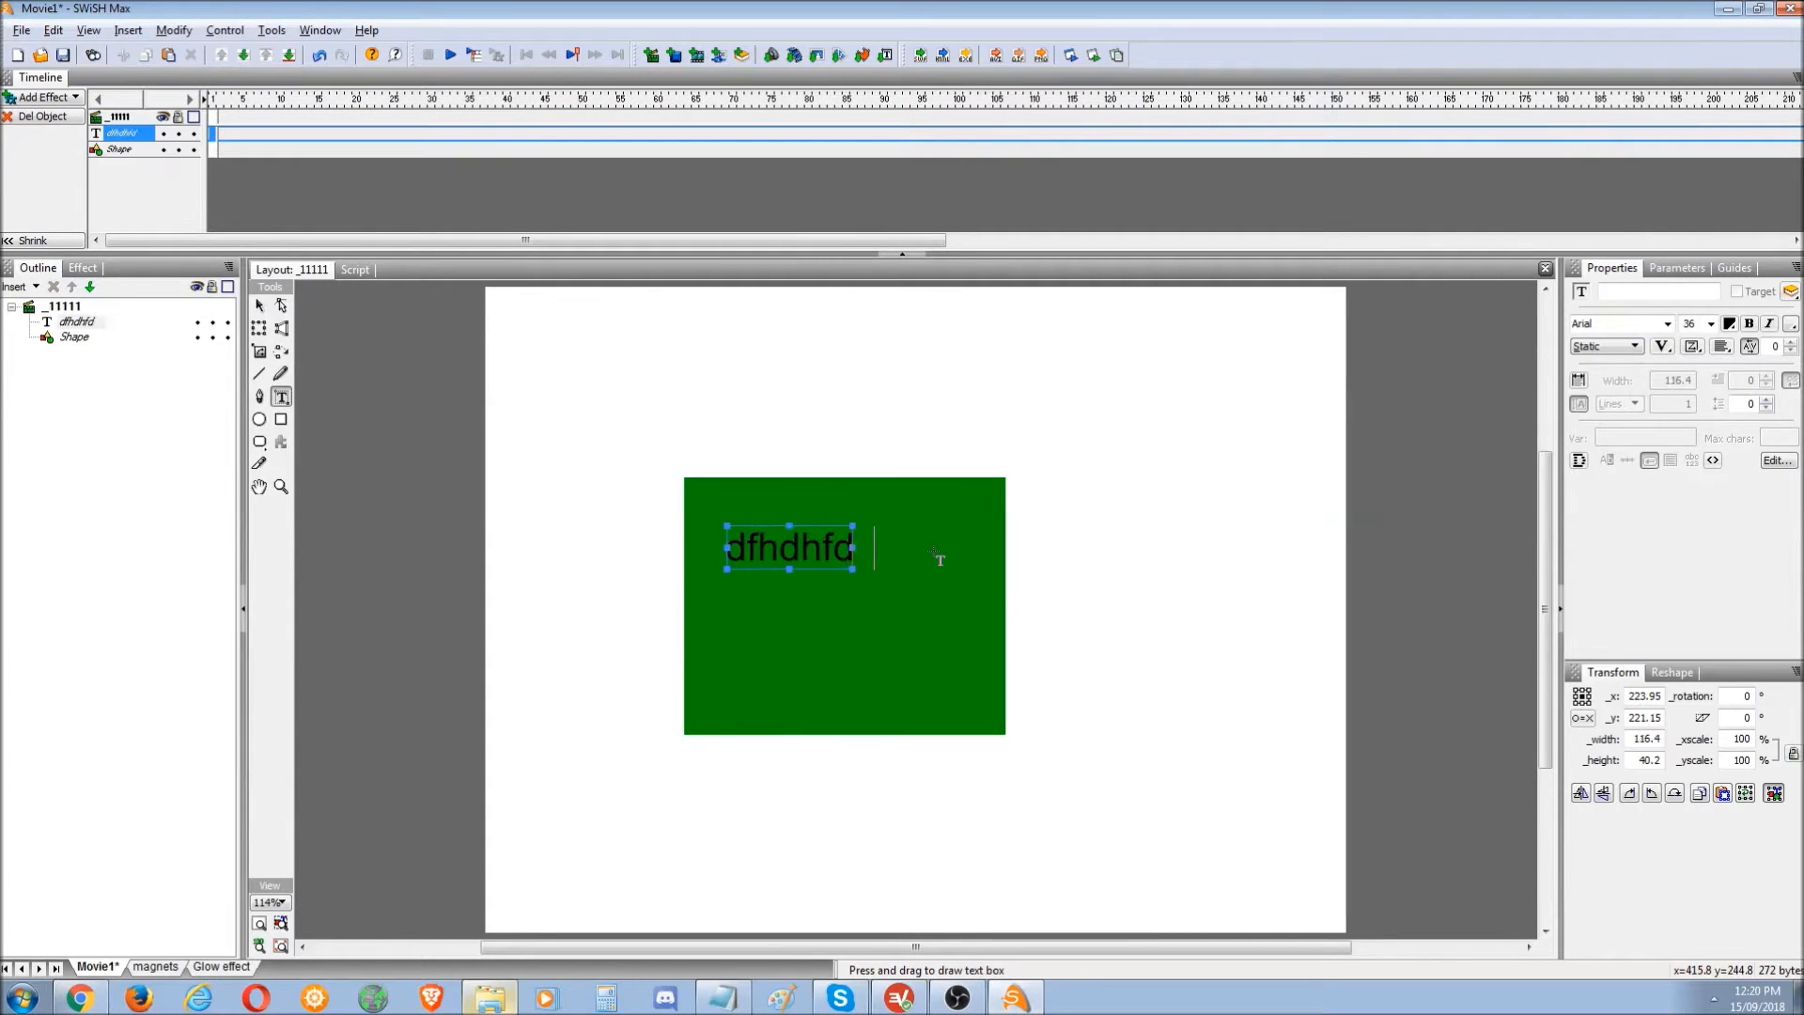
- Paste the glow filter script into the new text object
{"action": "left_click", "coordinate": [352, 271]}
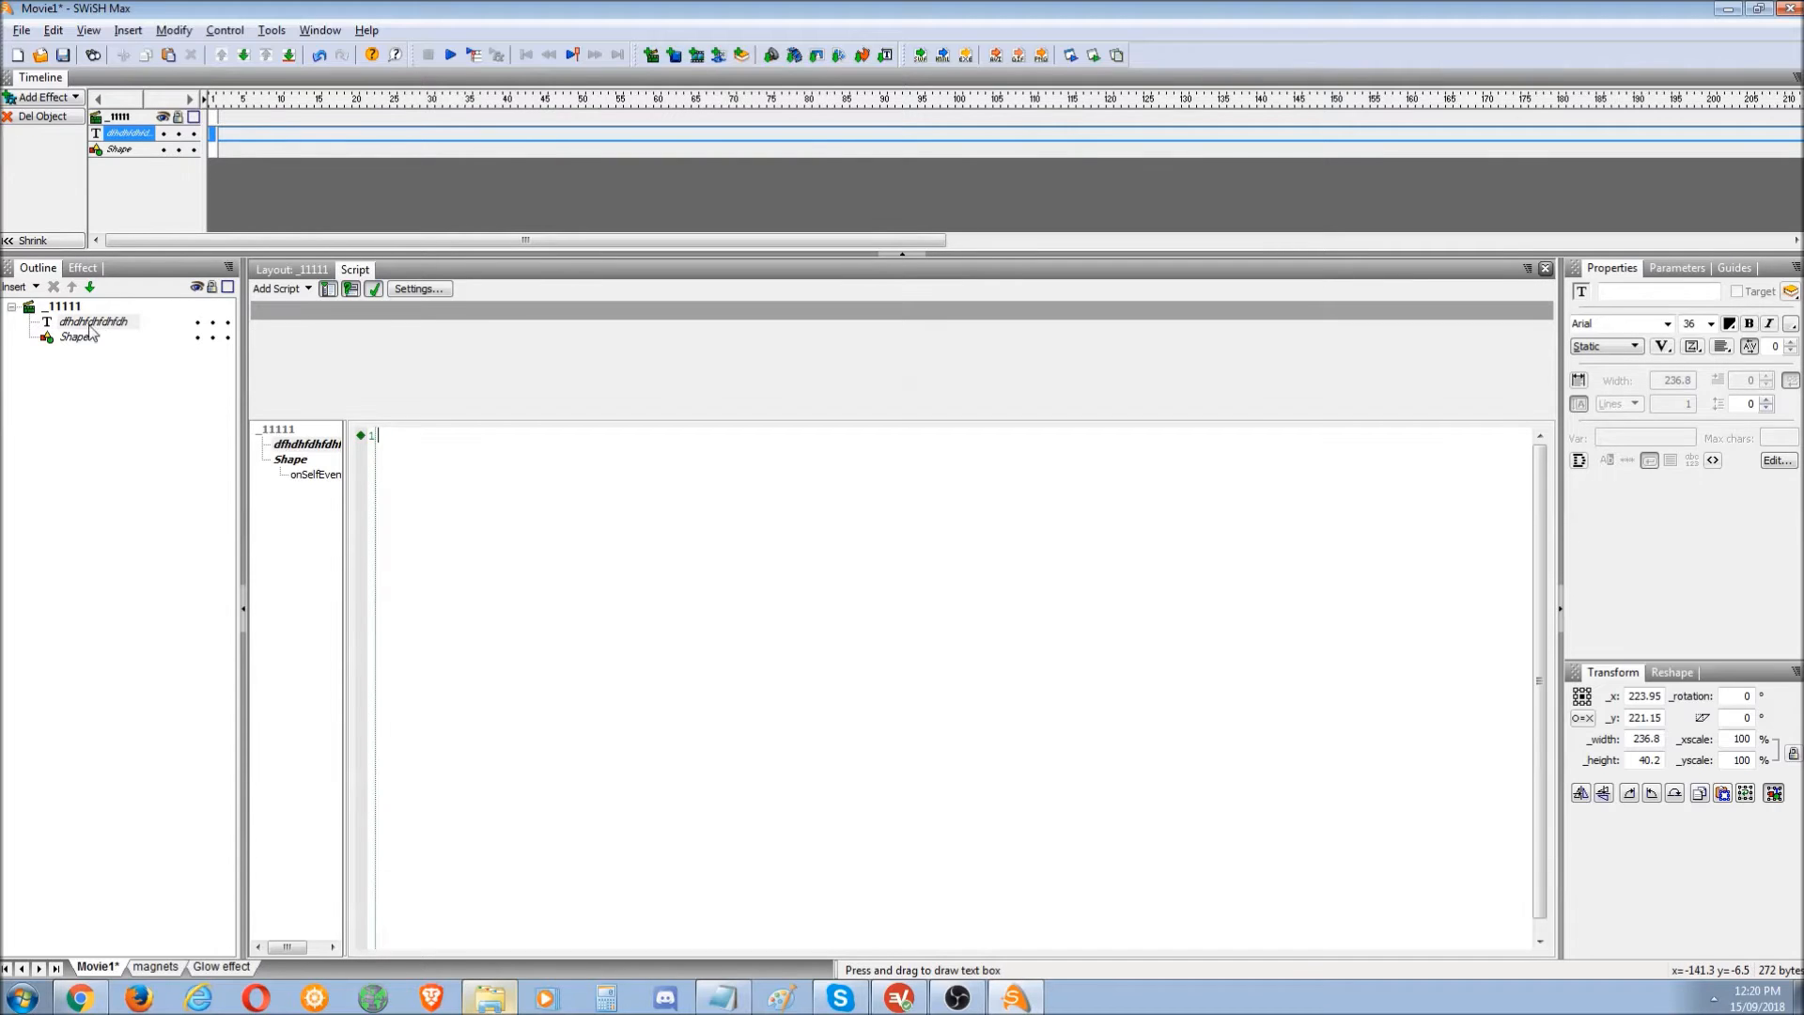
{"action": "left_click", "coordinate": [68, 336]}
{"action": "left_click", "coordinate": [90, 323]}
{"action": "type", "text": "onSelfEvent (load) {     myGlow = new flash.filters.GlowFilter(0xffcc00, 1, 10, 10, 4, 4, false, false);     filters = [myGlow]; }"}
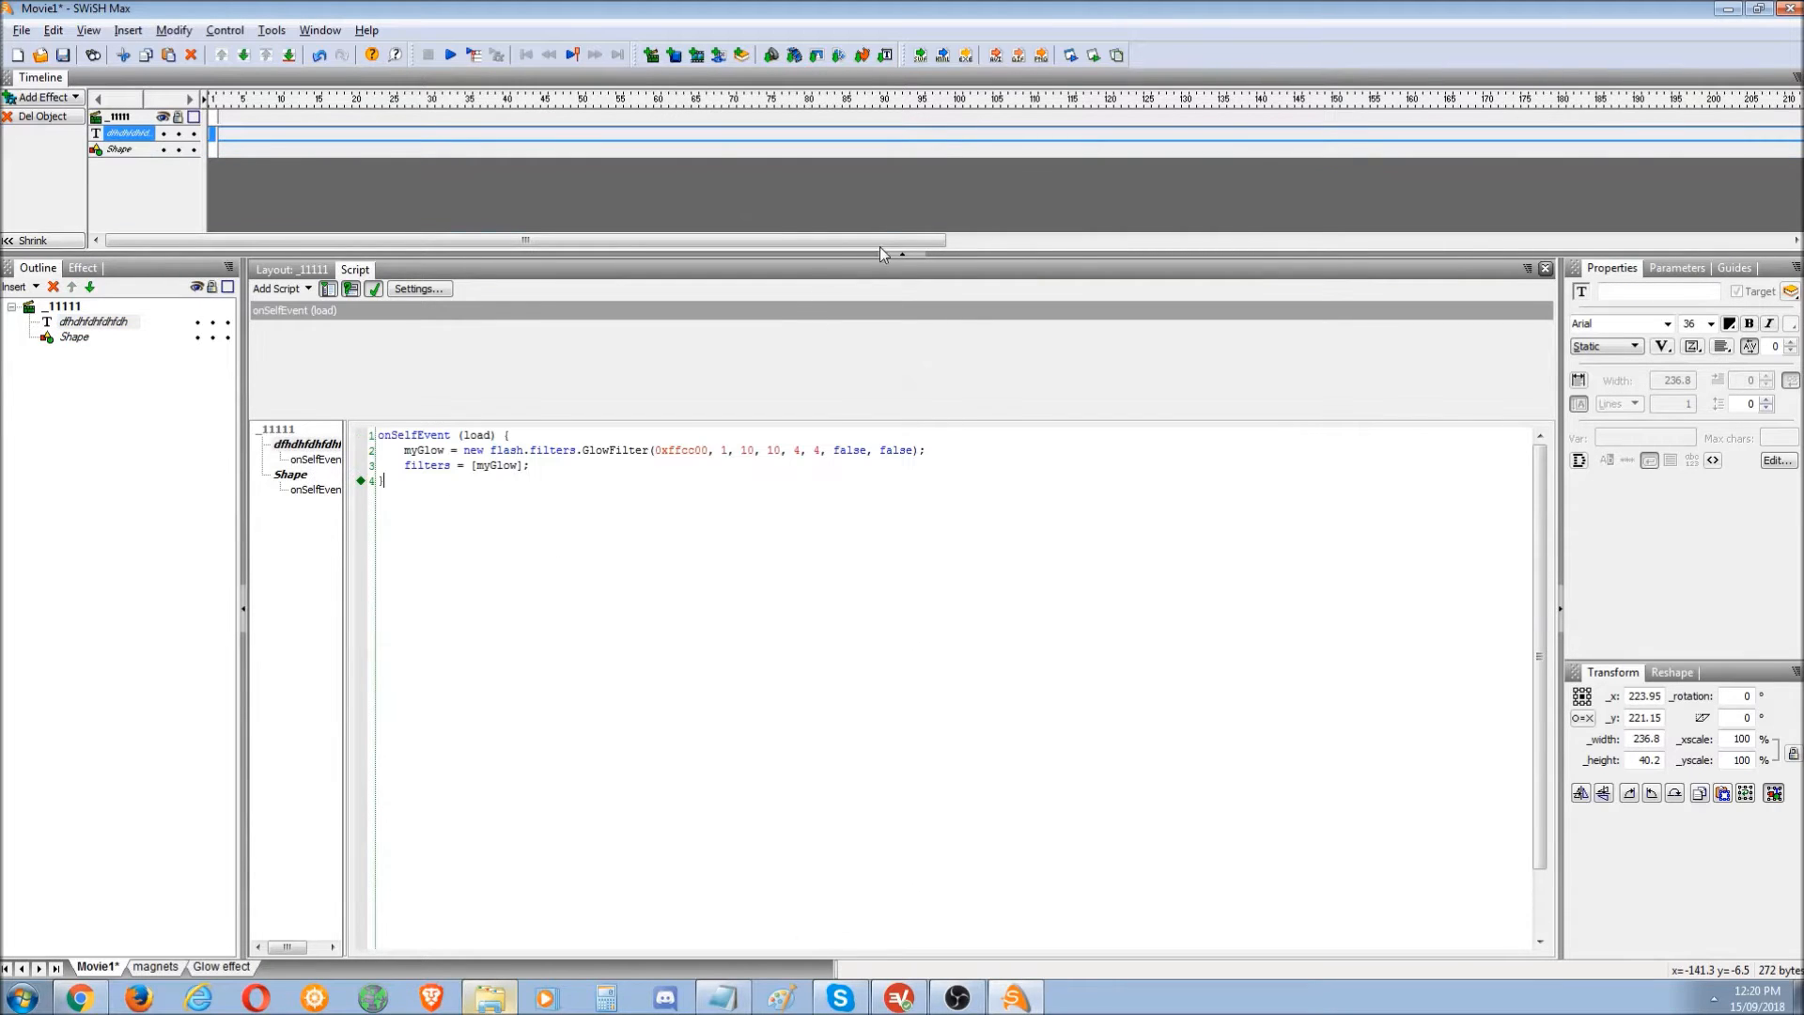
- Examine the colour code and numeric parameters of the GlowFilter call in the text's script
{"action": "left_click", "coordinate": [704, 452]}
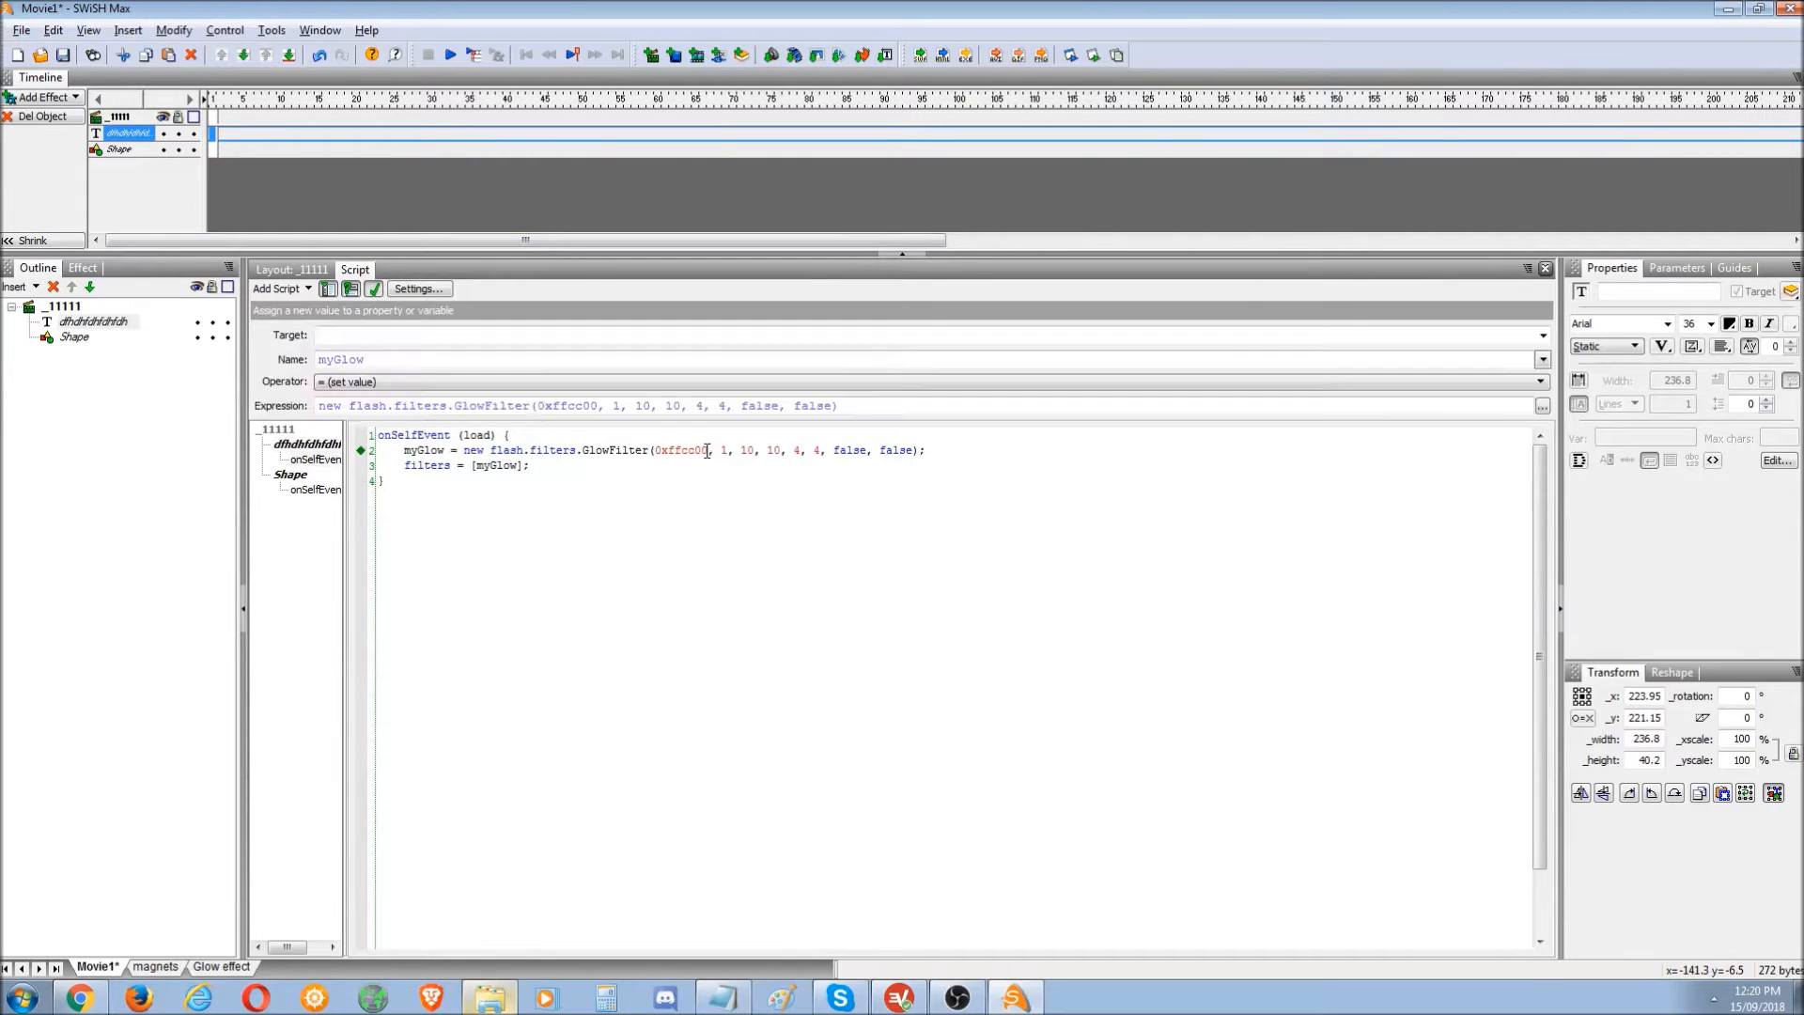
{"action": "left_click_drag", "start_coordinate": [711, 452], "coordinate": [684, 456]}
{"action": "left_click", "coordinate": [717, 564]}
{"action": "left_click_drag", "start_coordinate": [741, 456], "coordinate": [827, 453]}
{"action": "left_click", "coordinate": [772, 462]}
{"action": "left_click", "coordinate": [849, 582]}
- Test the movie in the Flash player, zoom in on the glowing text, and return to the layout
{"action": "left_click", "coordinate": [1093, 56]}
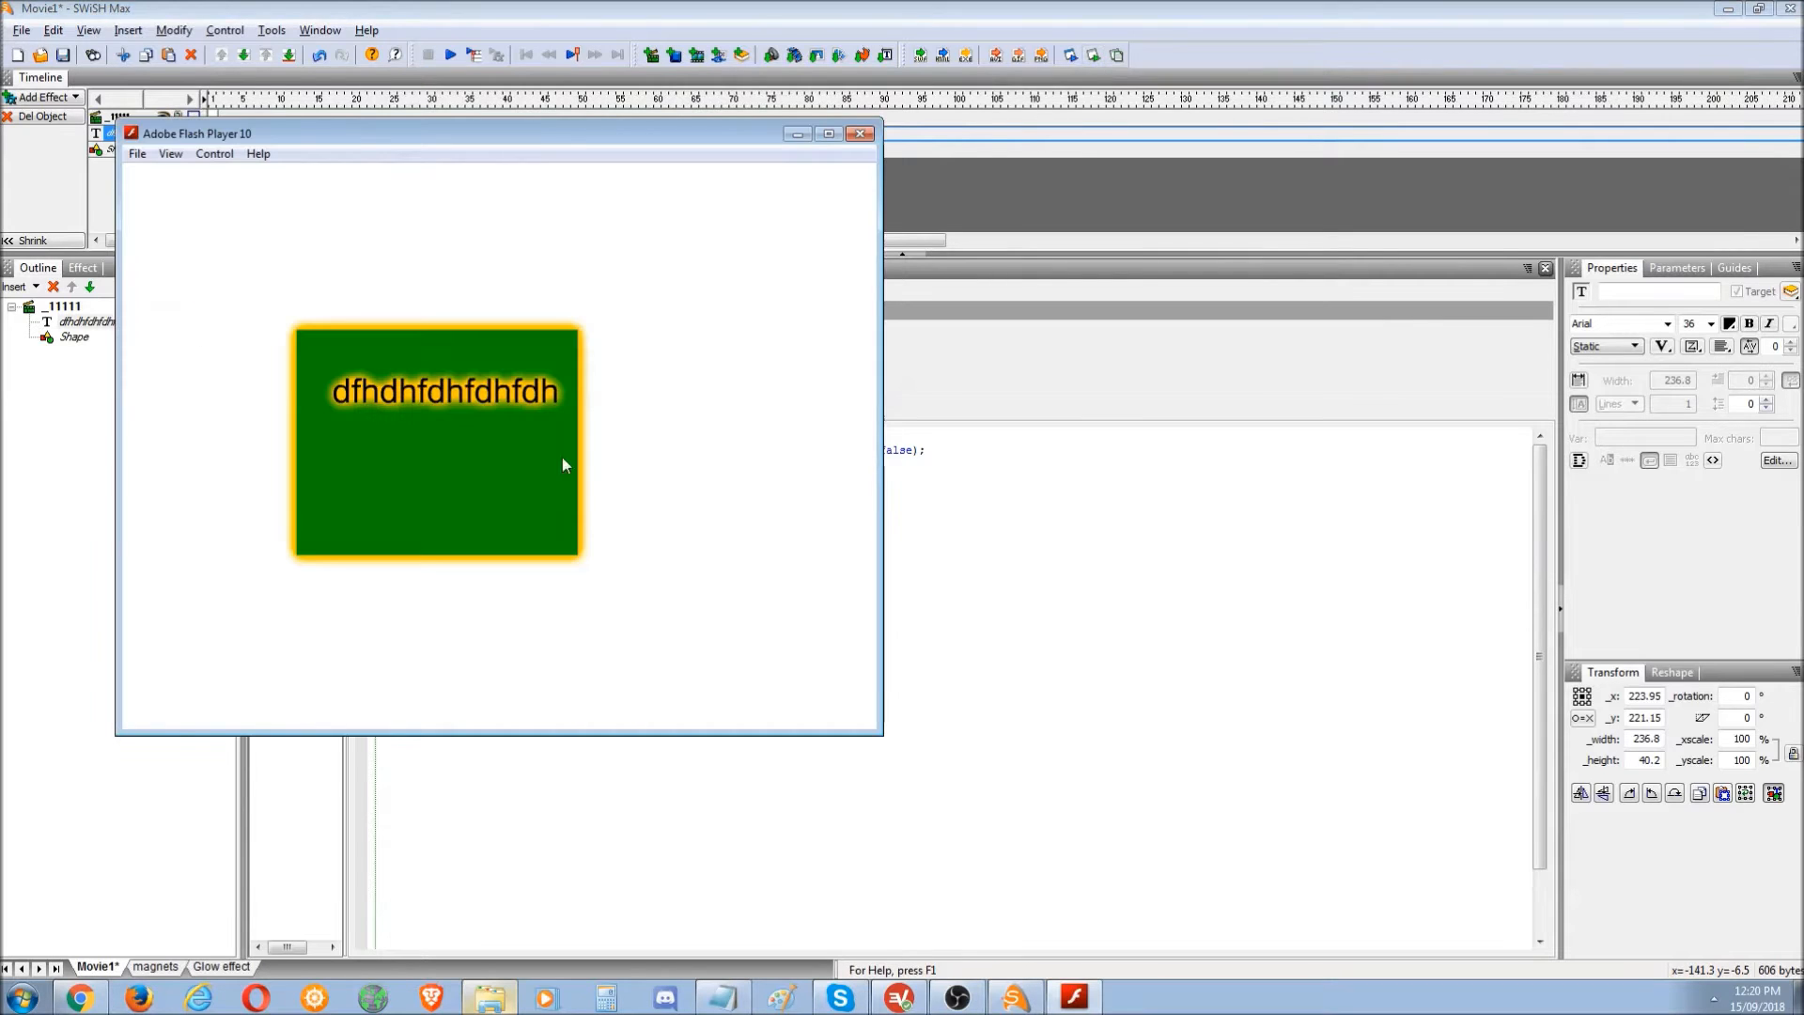
{"action": "right_click", "coordinate": [432, 387]}
{"action": "left_click", "coordinate": [459, 398]}
{"action": "left_click_drag", "start_coordinate": [462, 478], "coordinate": [501, 430]}
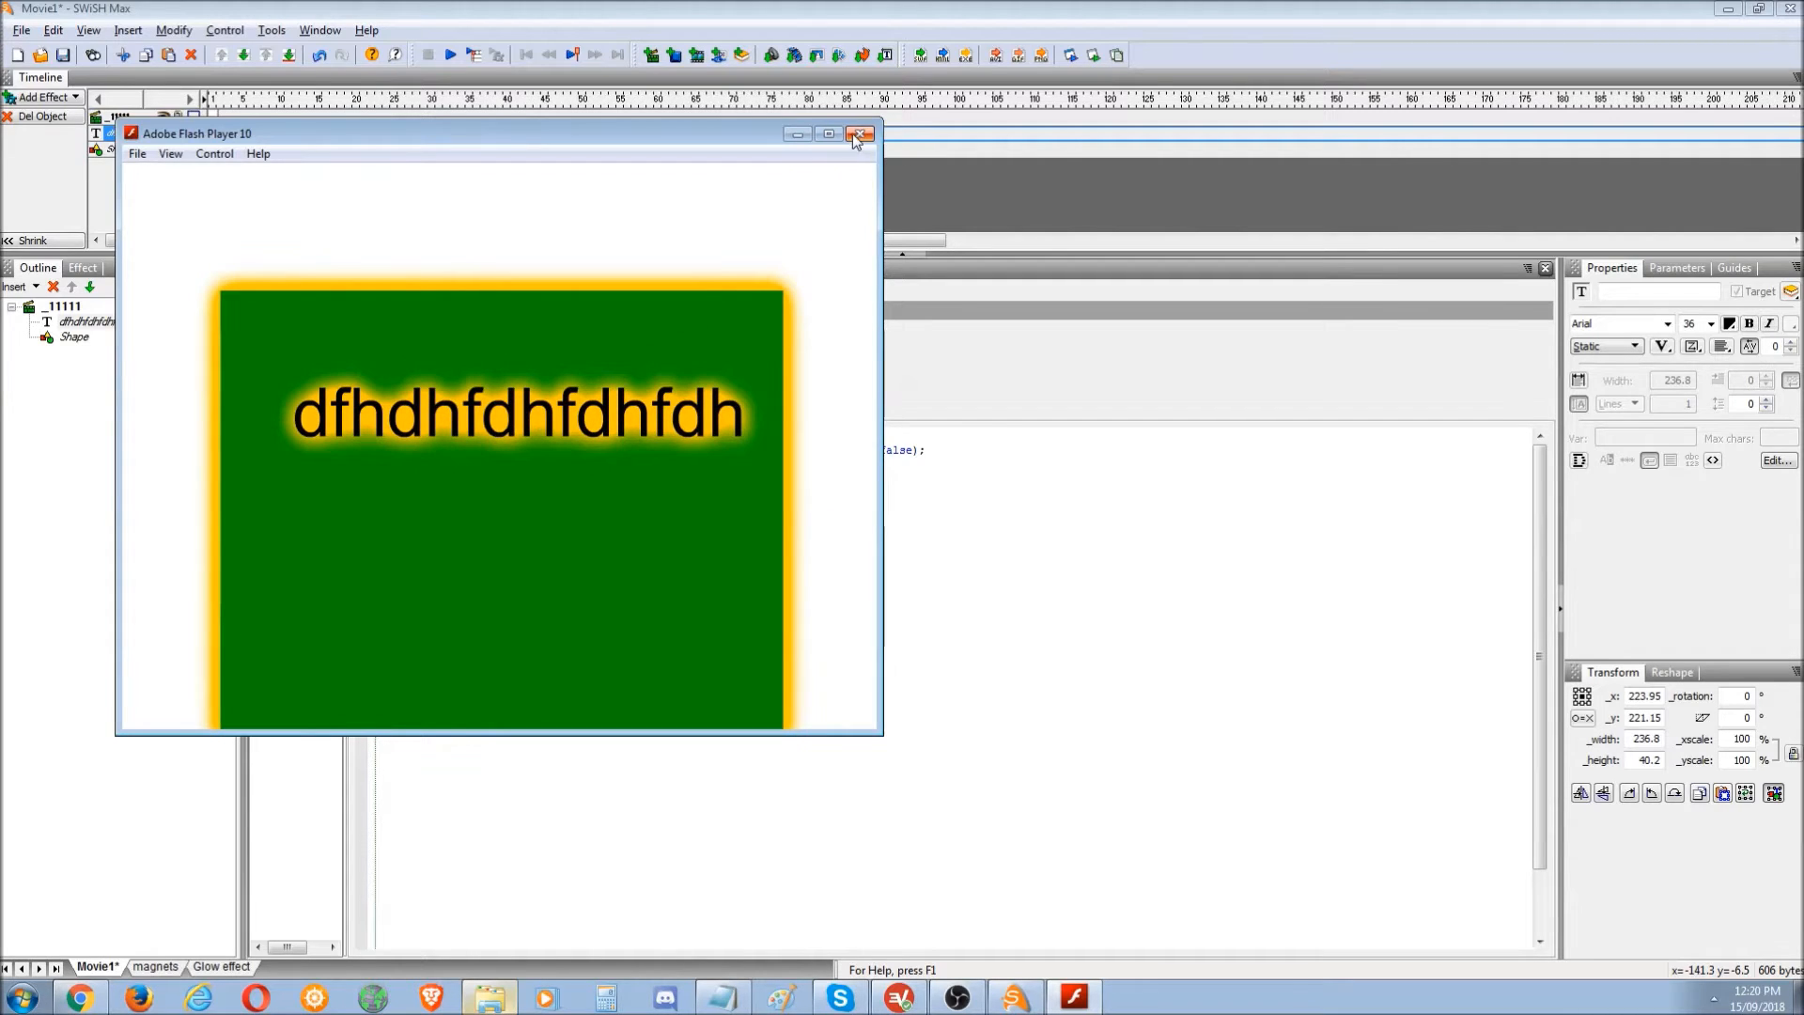
{"action": "left_click", "coordinate": [856, 135]}
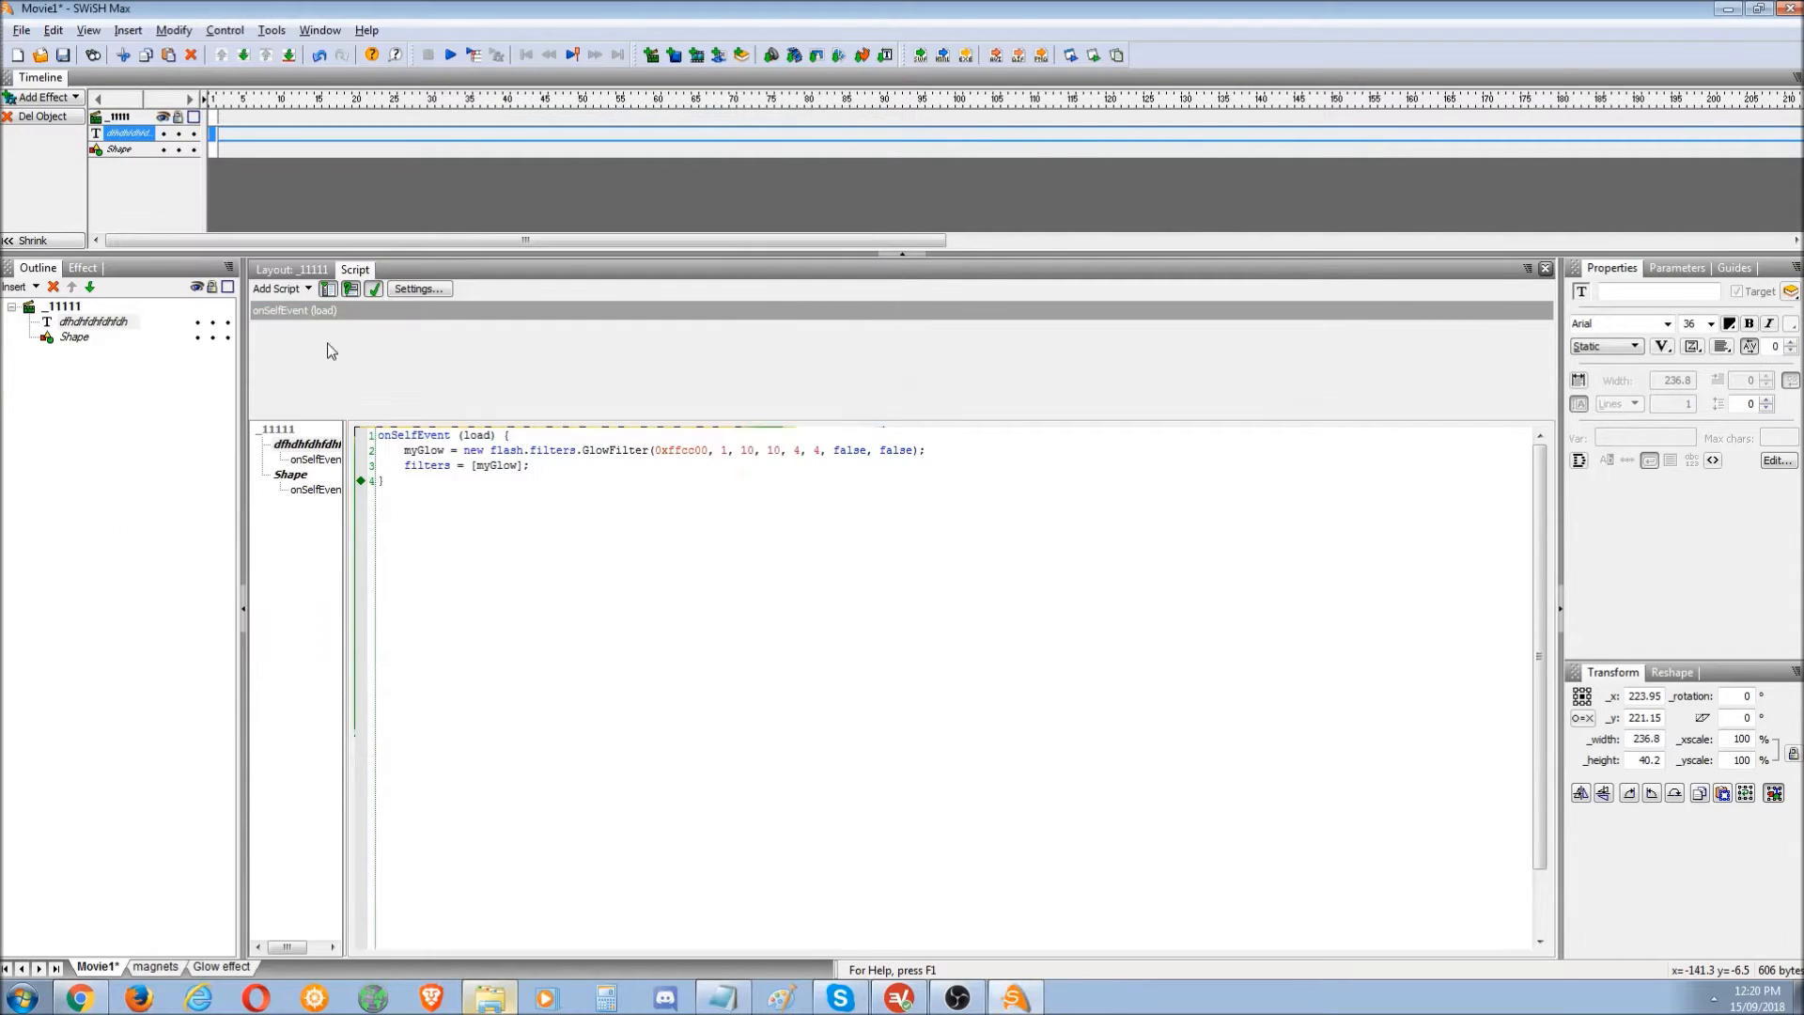
{"action": "left_click", "coordinate": [291, 270]}
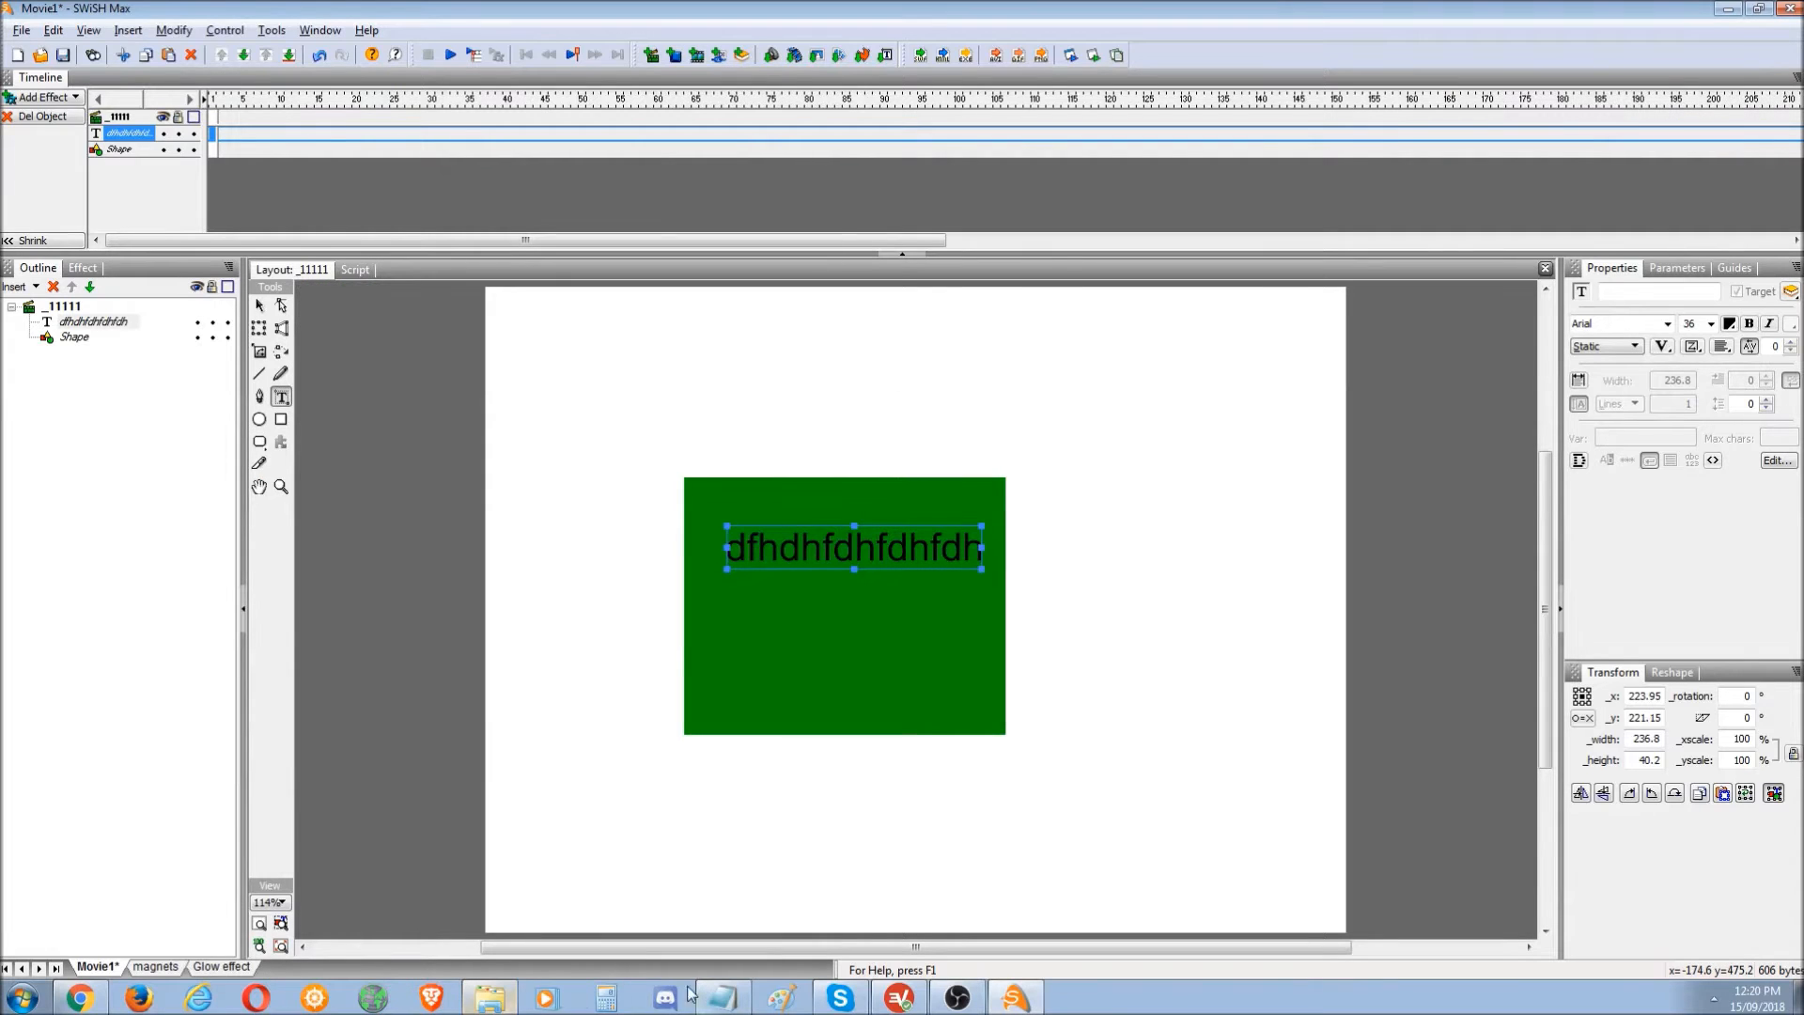
- Switch to the swish scripting topics notes in Notepad and review the line on copying and pasting advanced code
{"action": "left_click", "coordinate": [723, 997]}
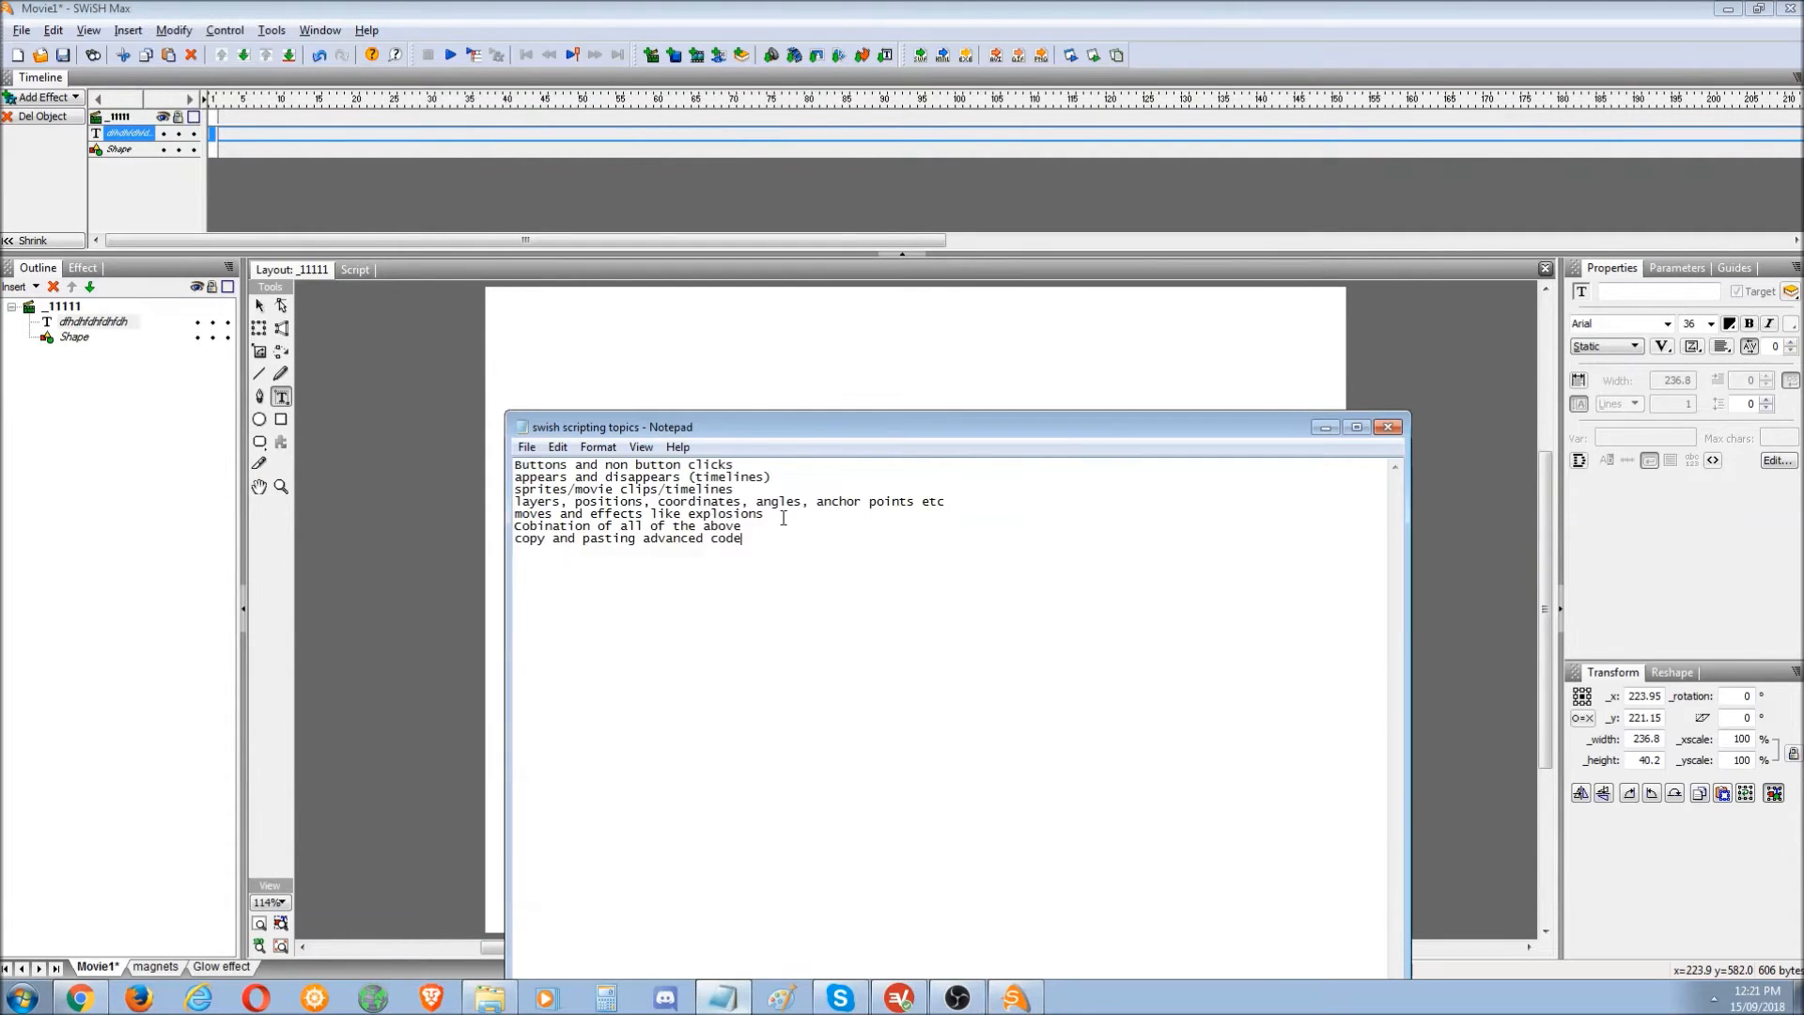
{"action": "left_click_drag", "start_coordinate": [778, 548], "coordinate": [550, 540]}
{"action": "left_click", "coordinate": [966, 624]}
{"action": "left_click", "coordinate": [1388, 427]}
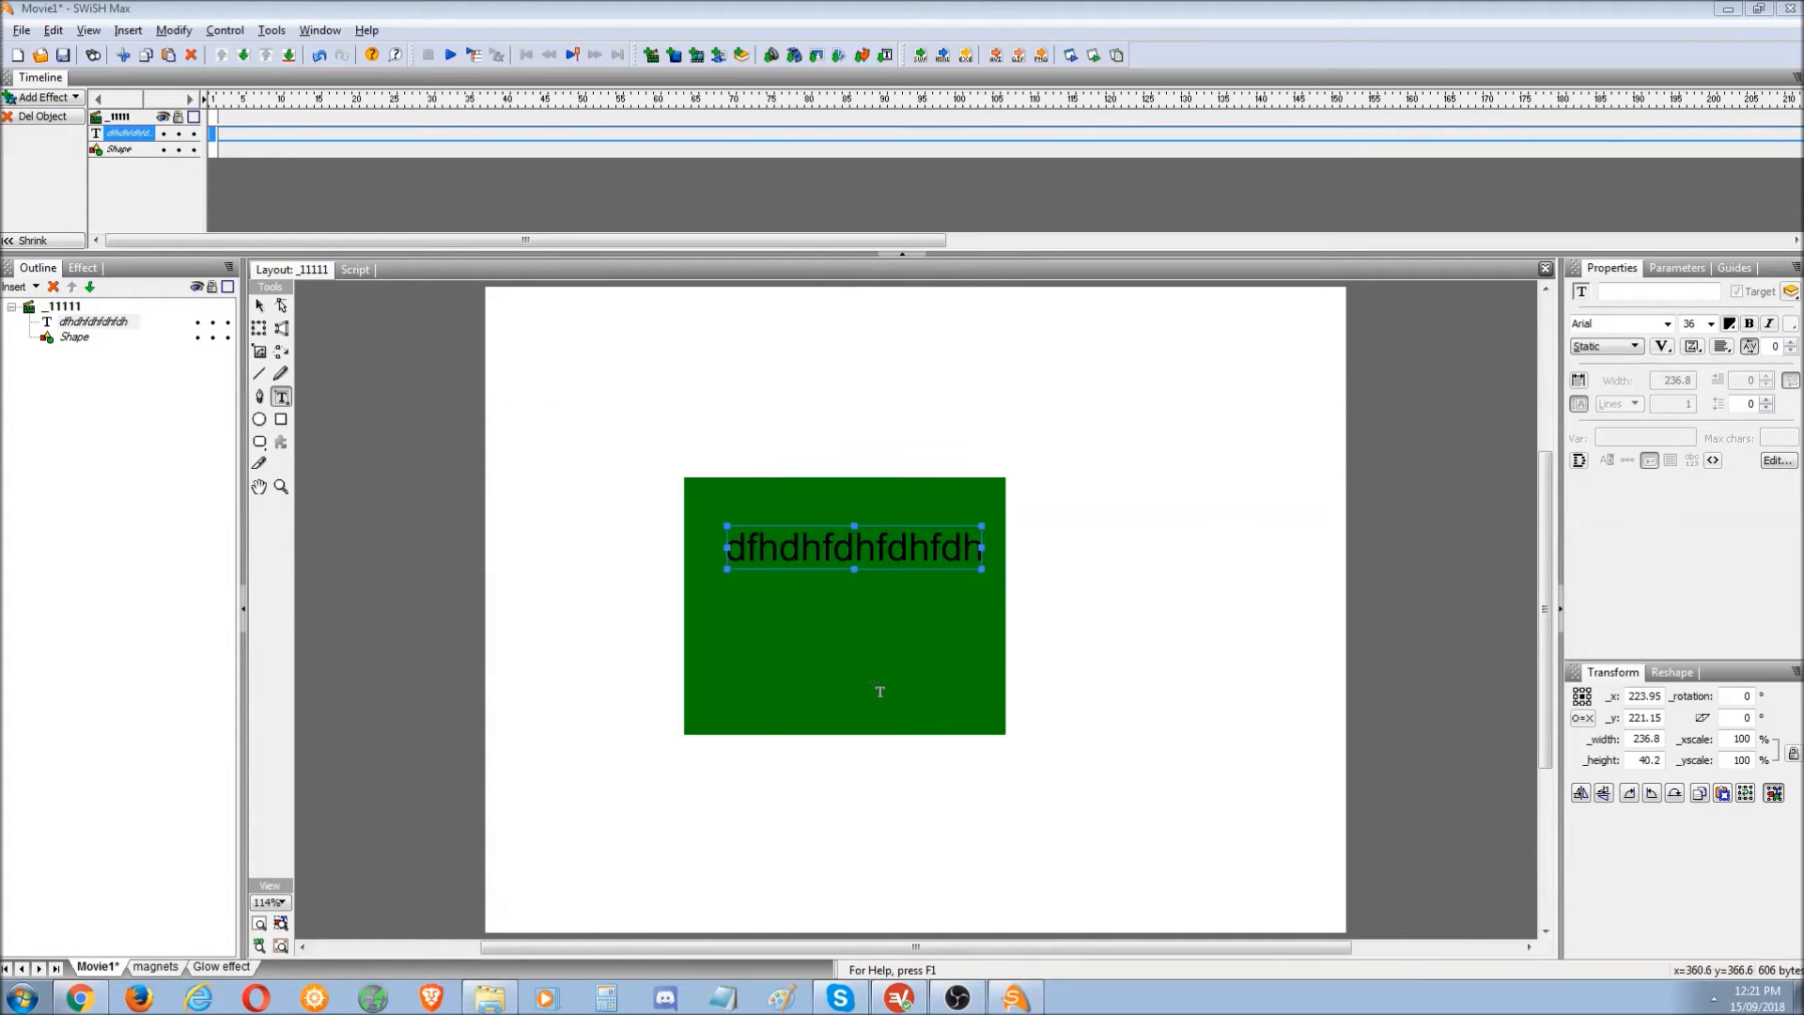
- Examine the script command categories available for the text object, including Events, Dynamic Movie Clips, Statements and Blocks
{"action": "left_click", "coordinate": [260, 305]}
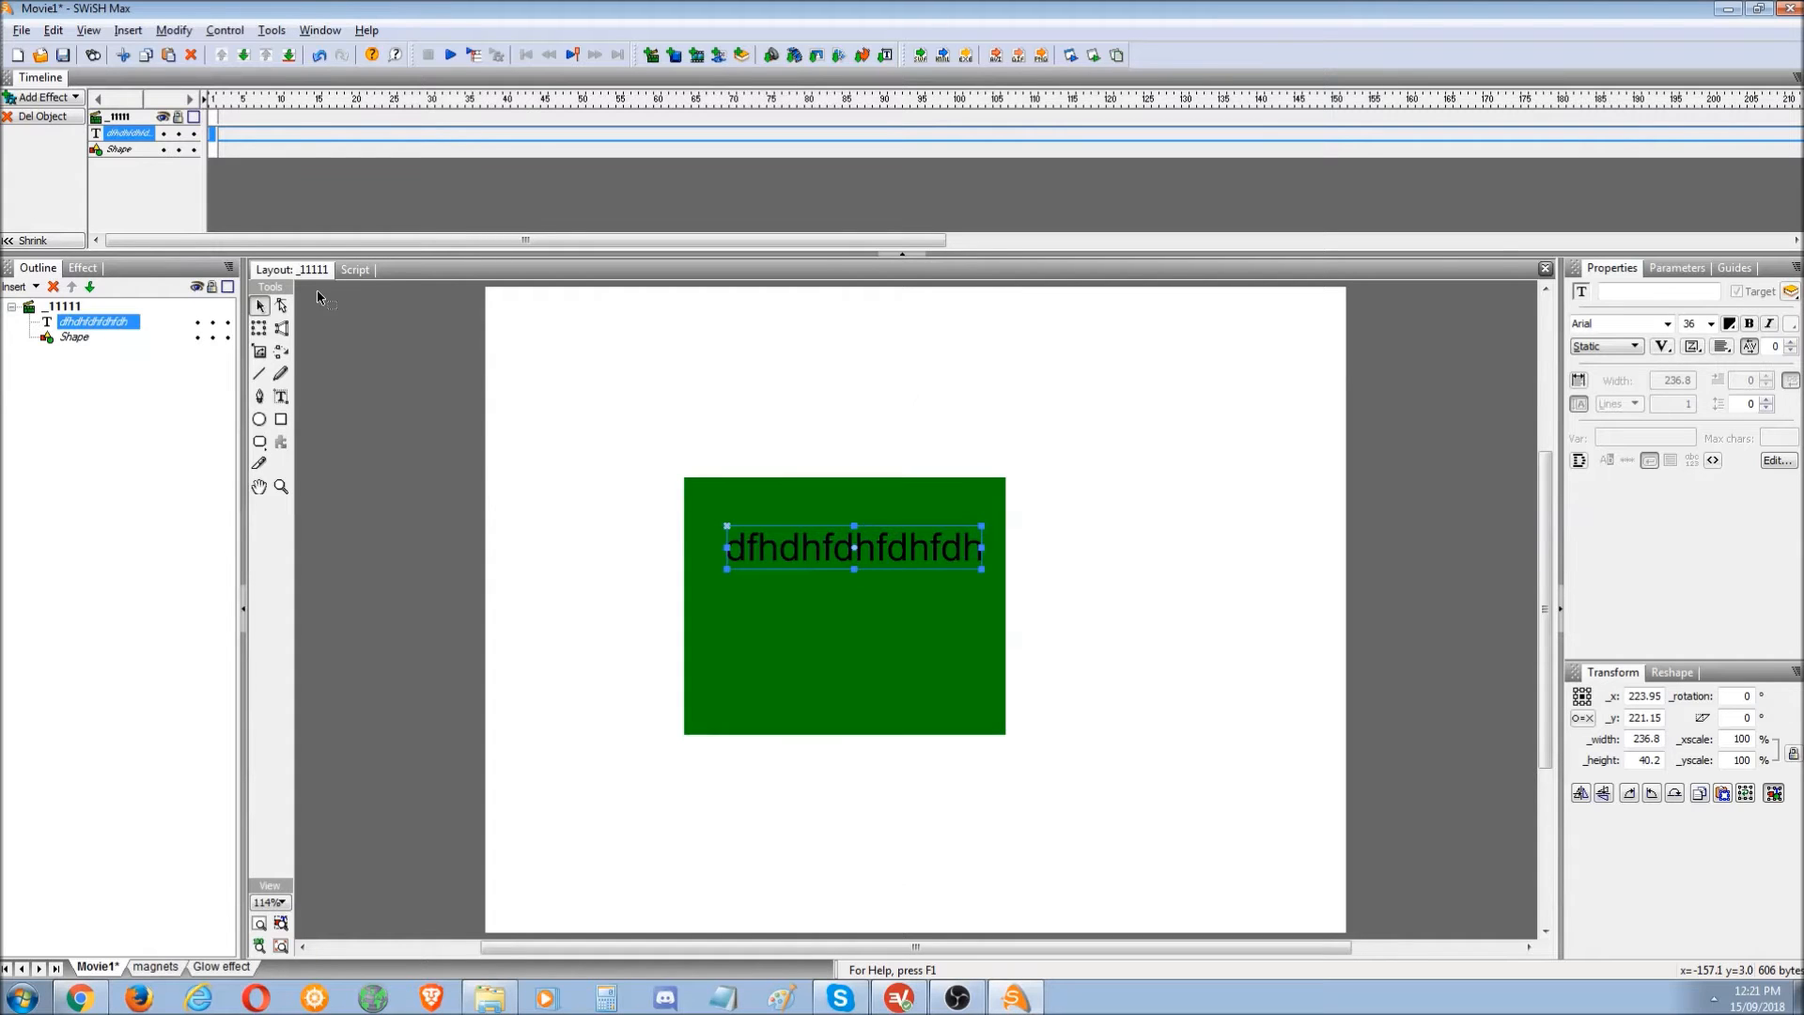
{"action": "left_click", "coordinate": [355, 270]}
{"action": "left_click", "coordinate": [282, 290]}
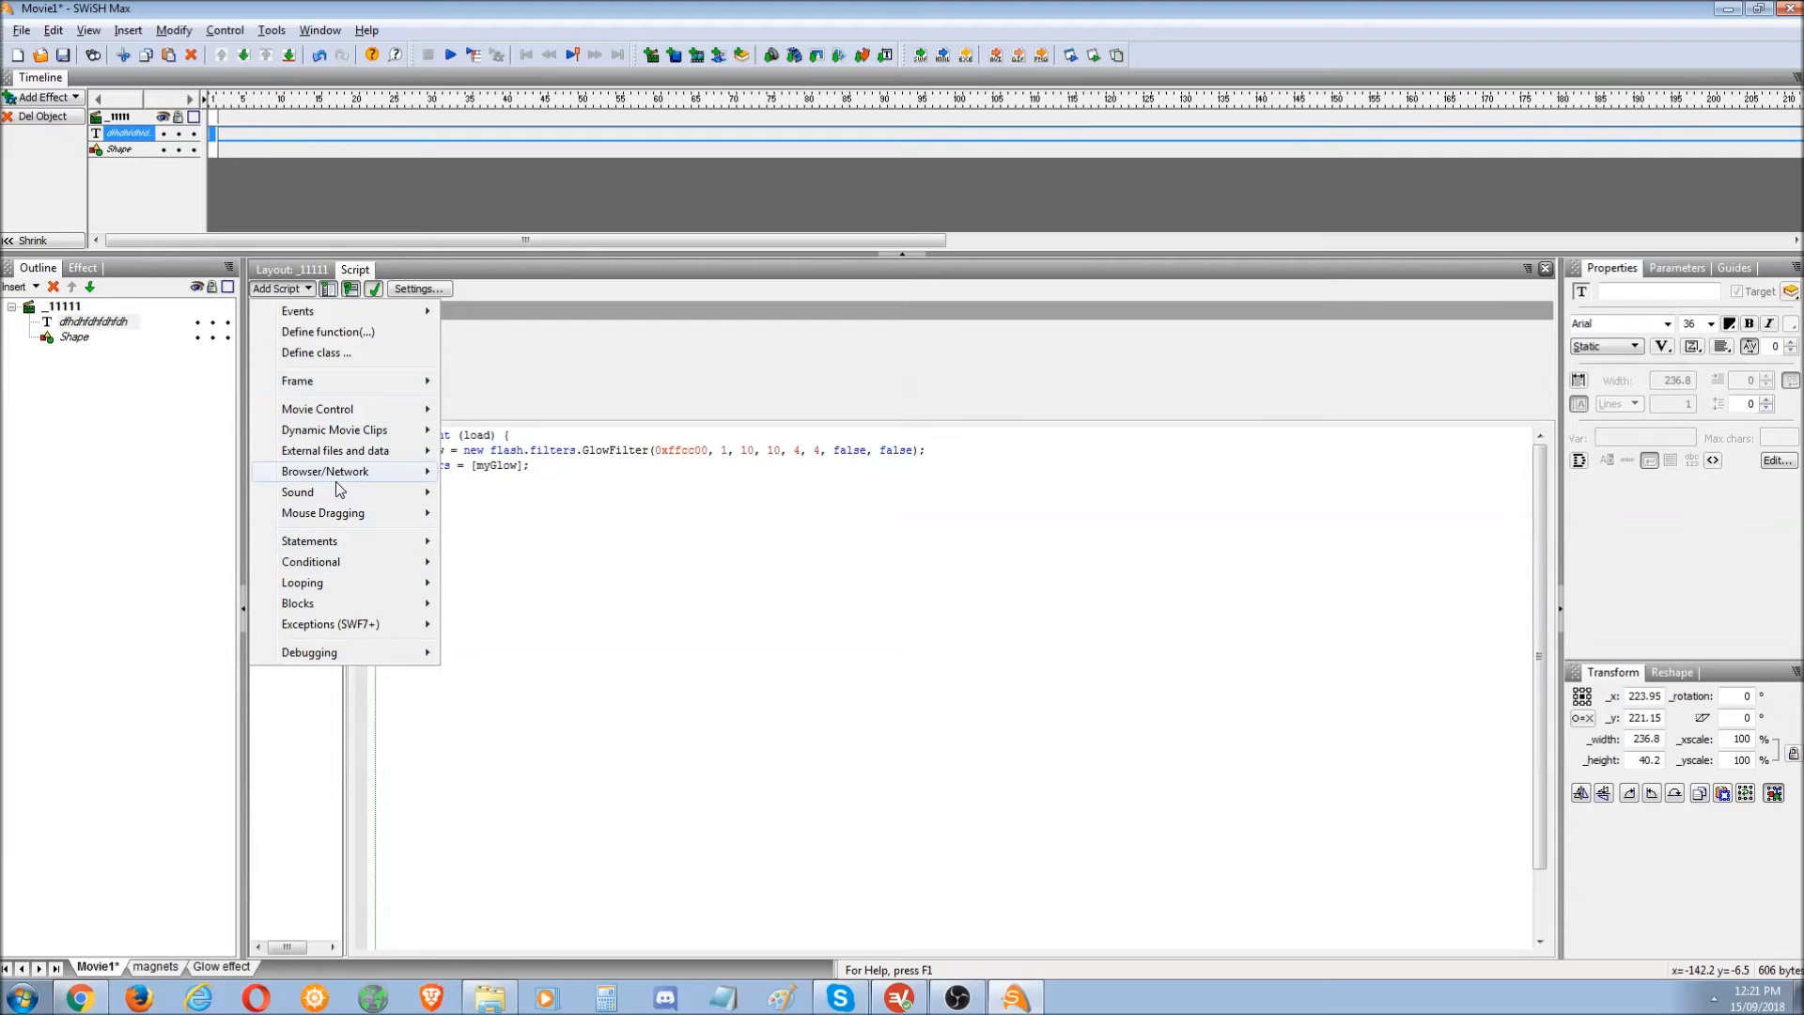
{"action": "mouse_move", "coordinate": [338, 483]}
{"action": "mouse_move", "coordinate": [343, 450]}
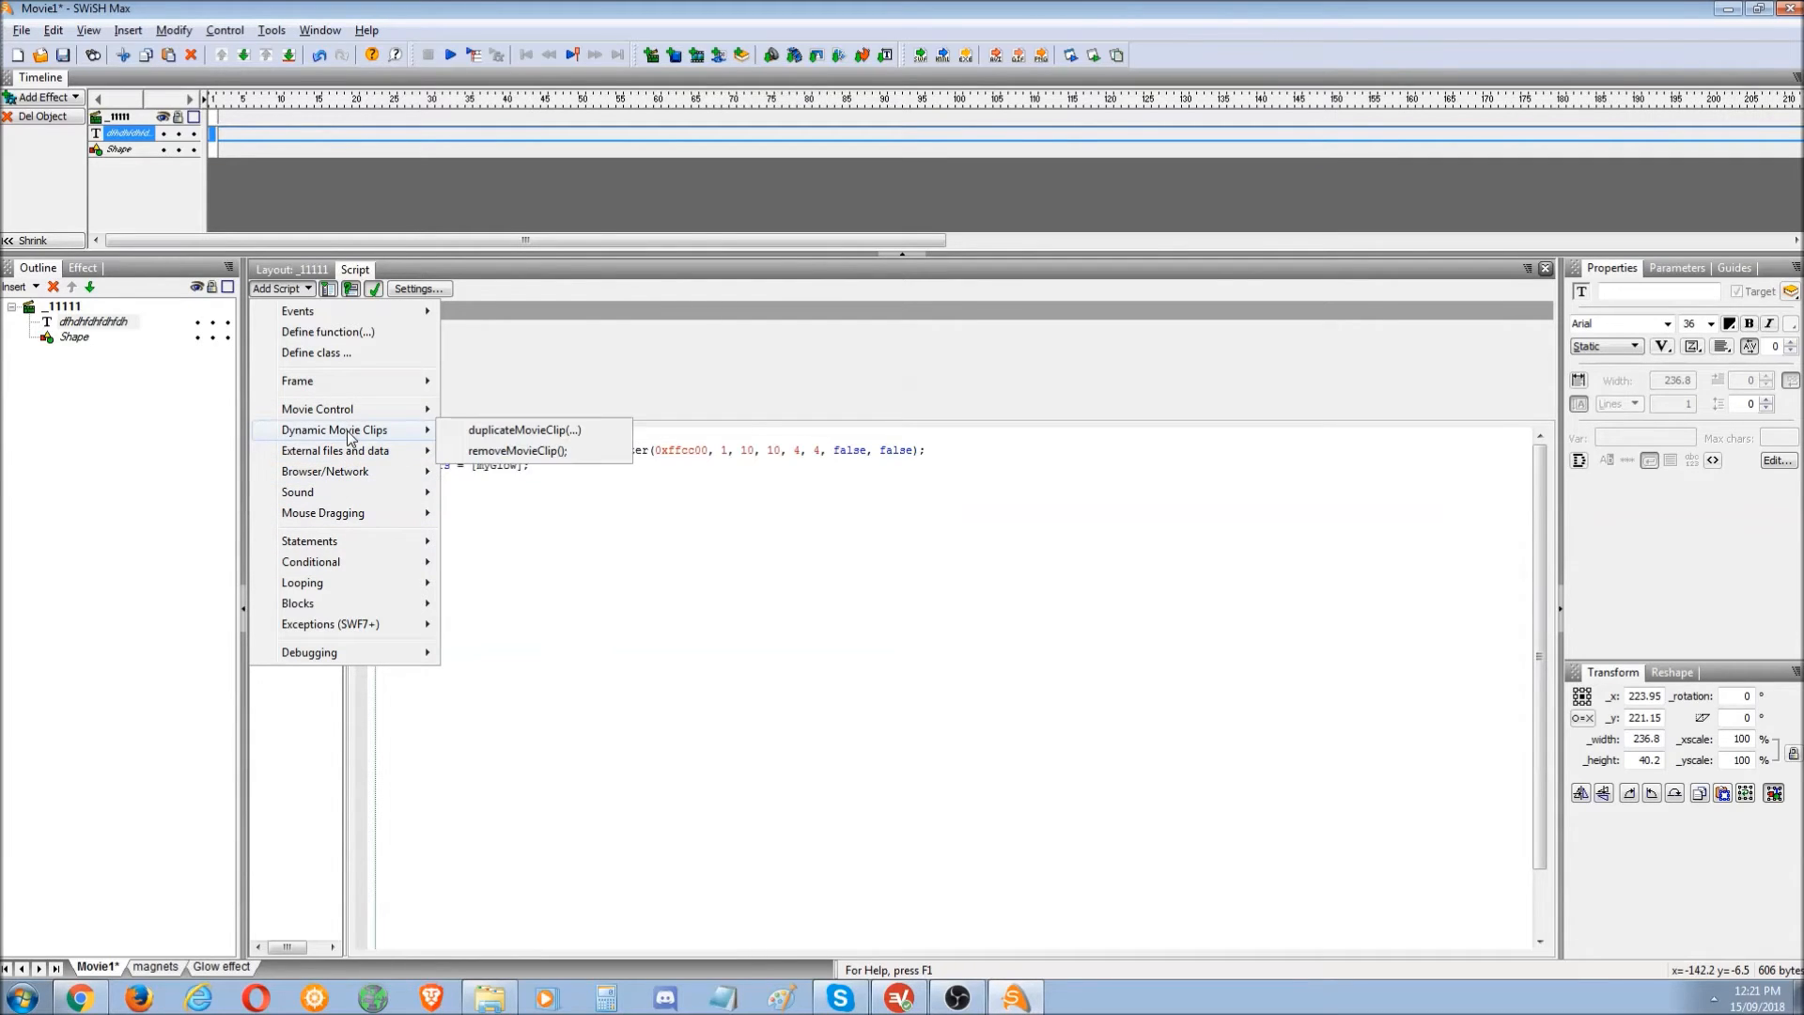
{"action": "mouse_move", "coordinate": [342, 389]}
{"action": "mouse_move", "coordinate": [337, 315]}
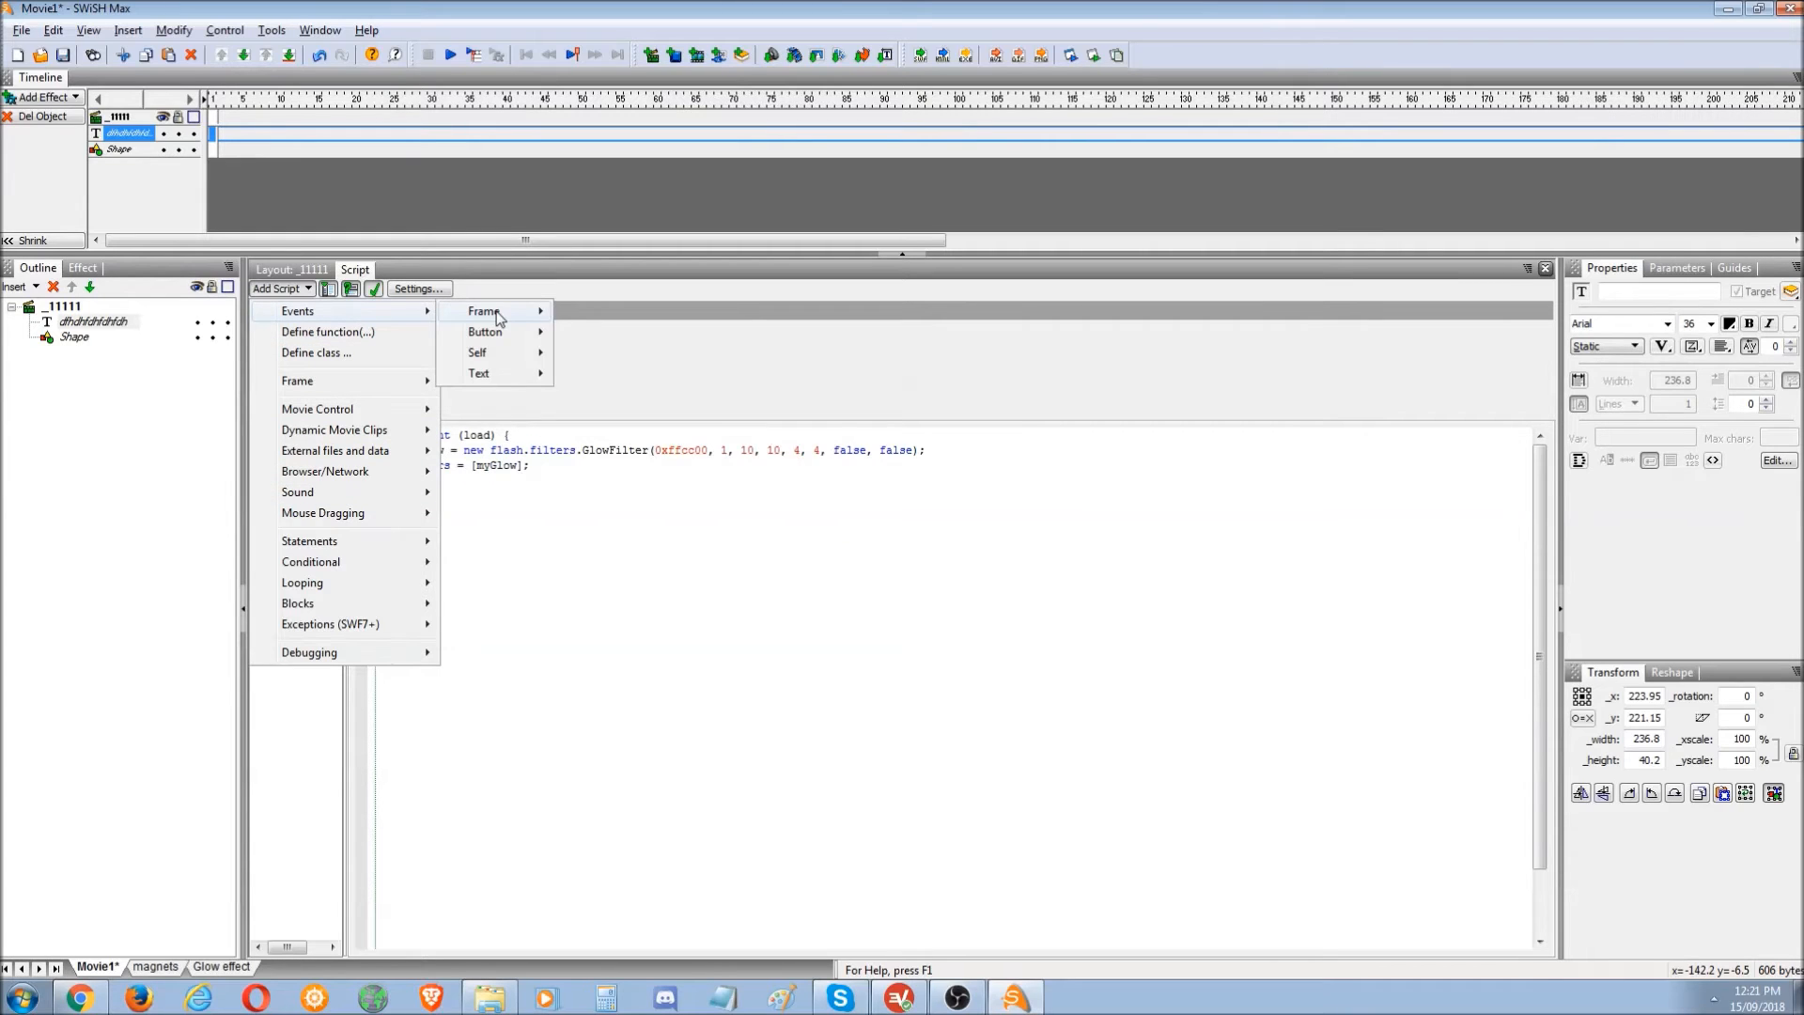
{"action": "mouse_move", "coordinate": [497, 344]}
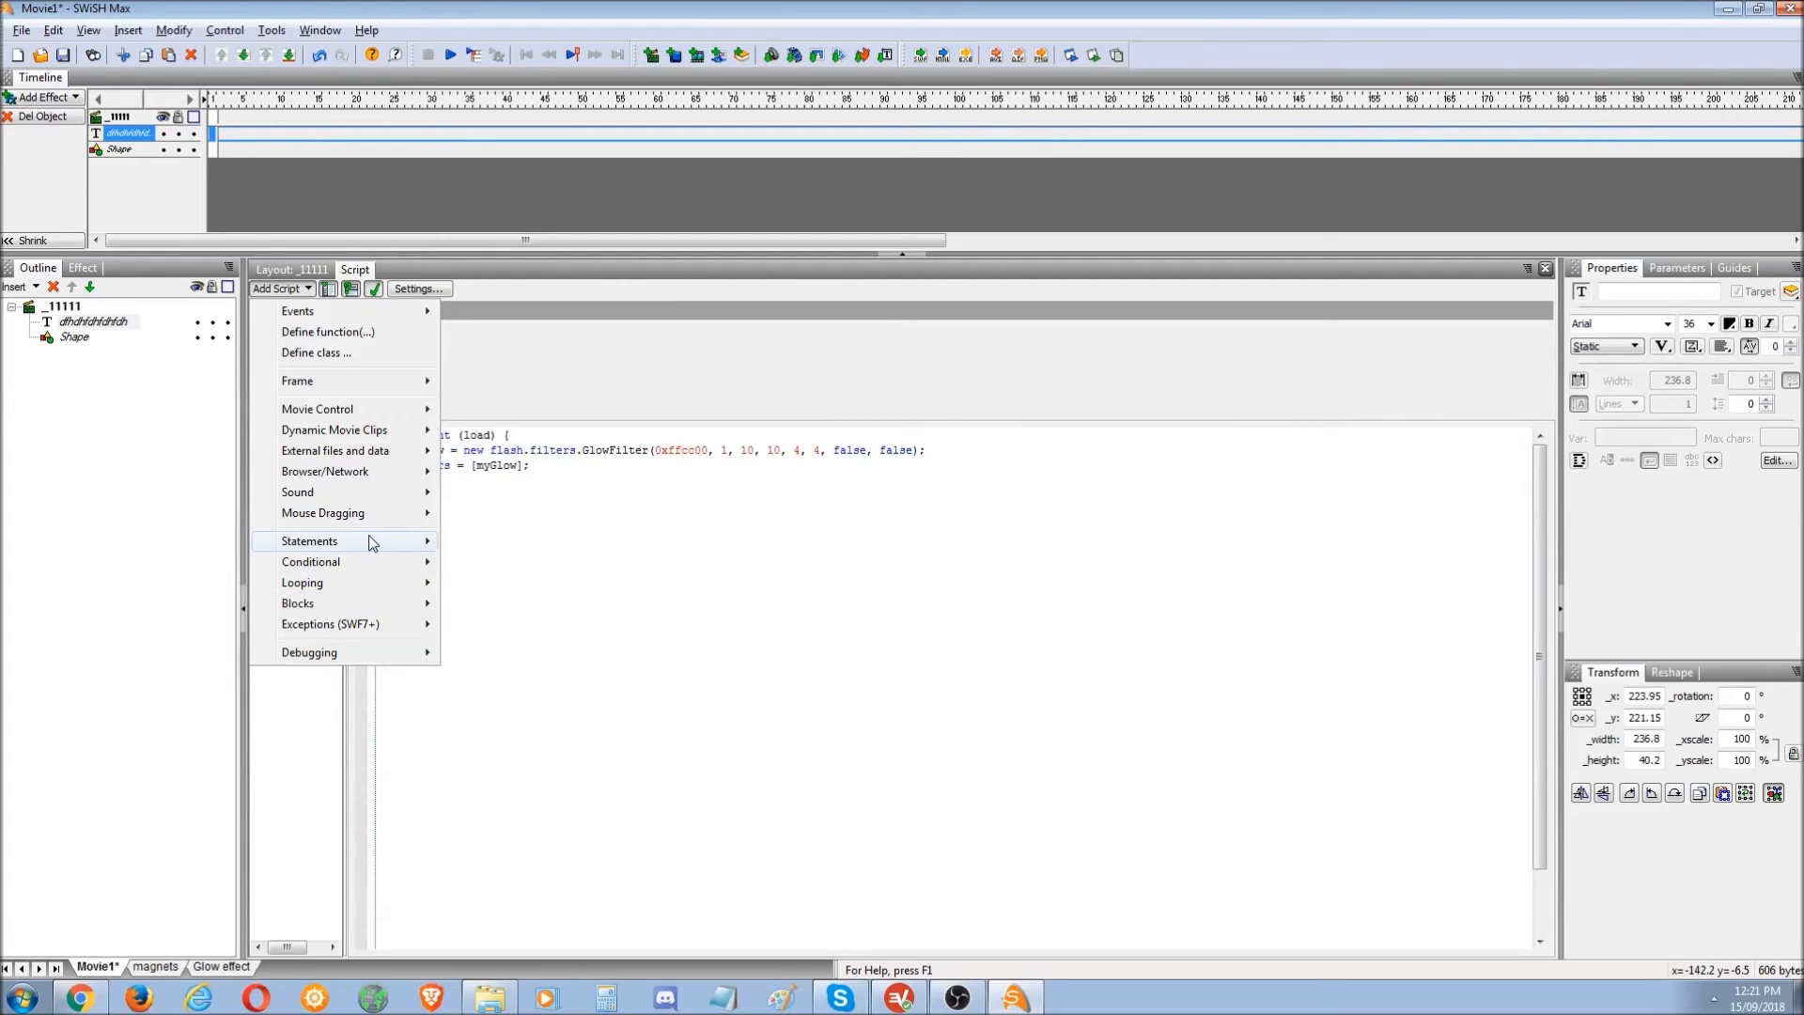
{"action": "mouse_move", "coordinate": [373, 543]}
{"action": "mouse_move", "coordinate": [367, 605]}
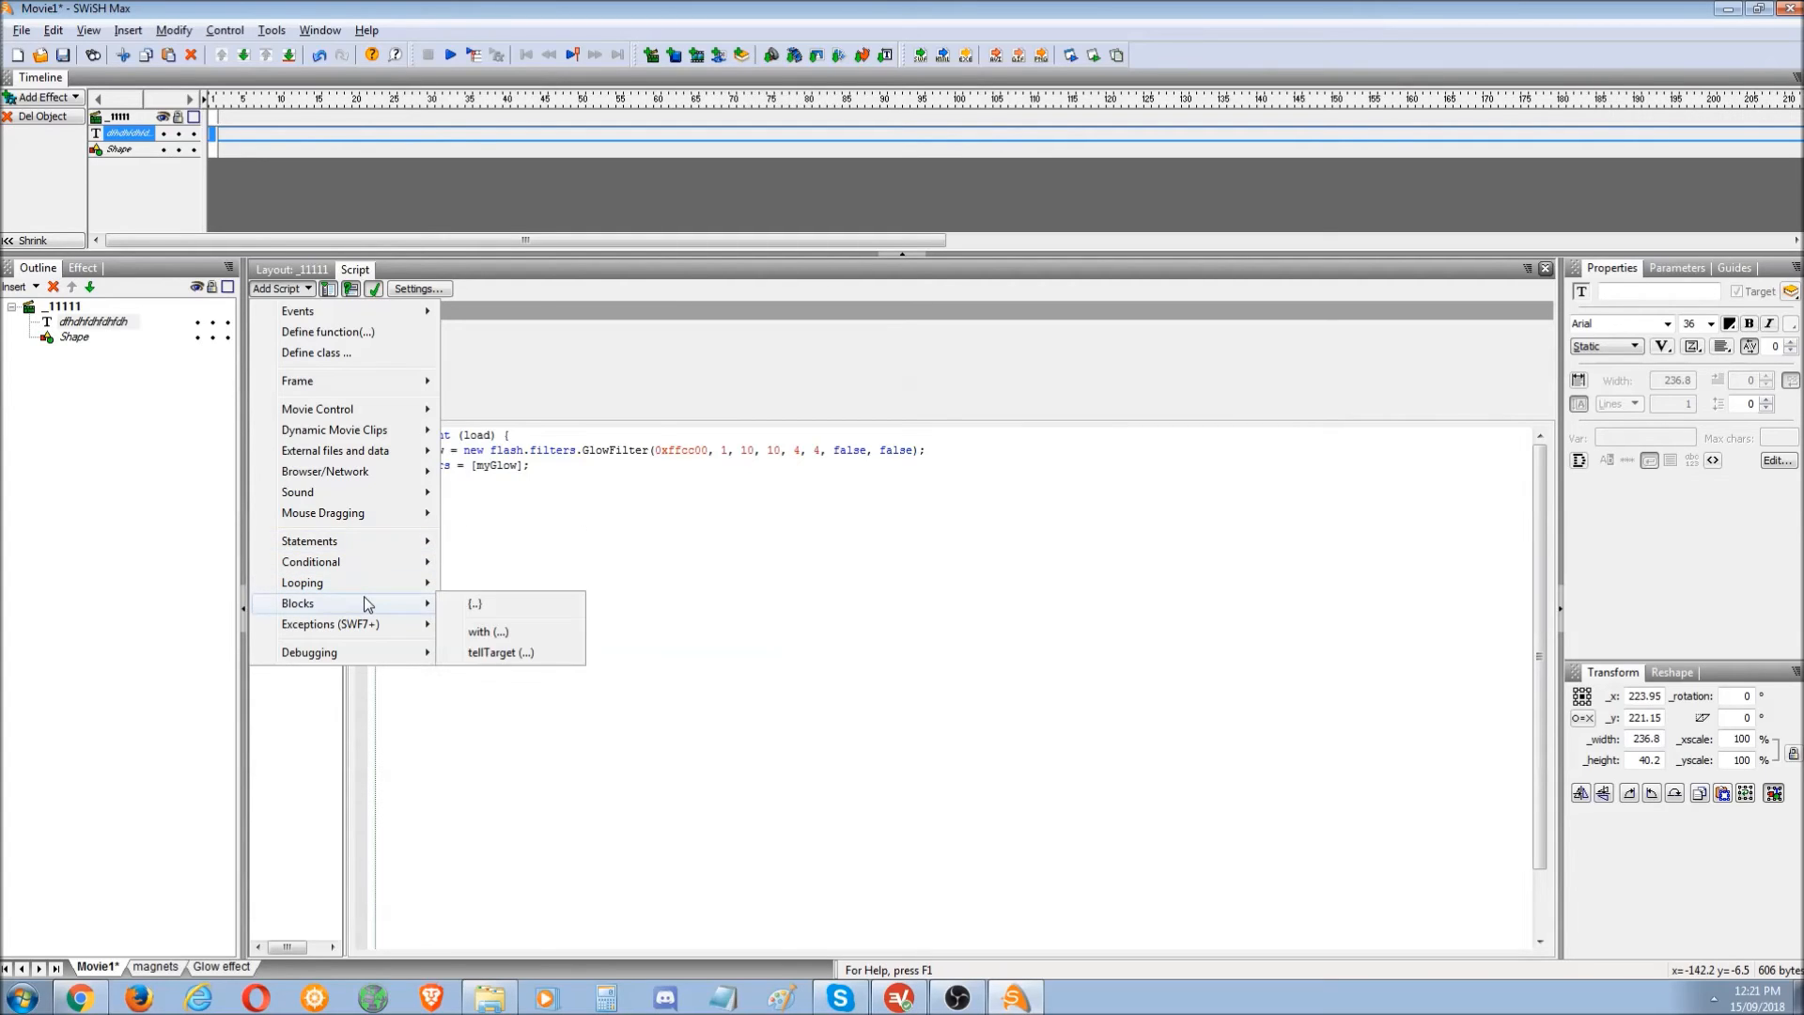
{"action": "left_click", "coordinate": [291, 268]}
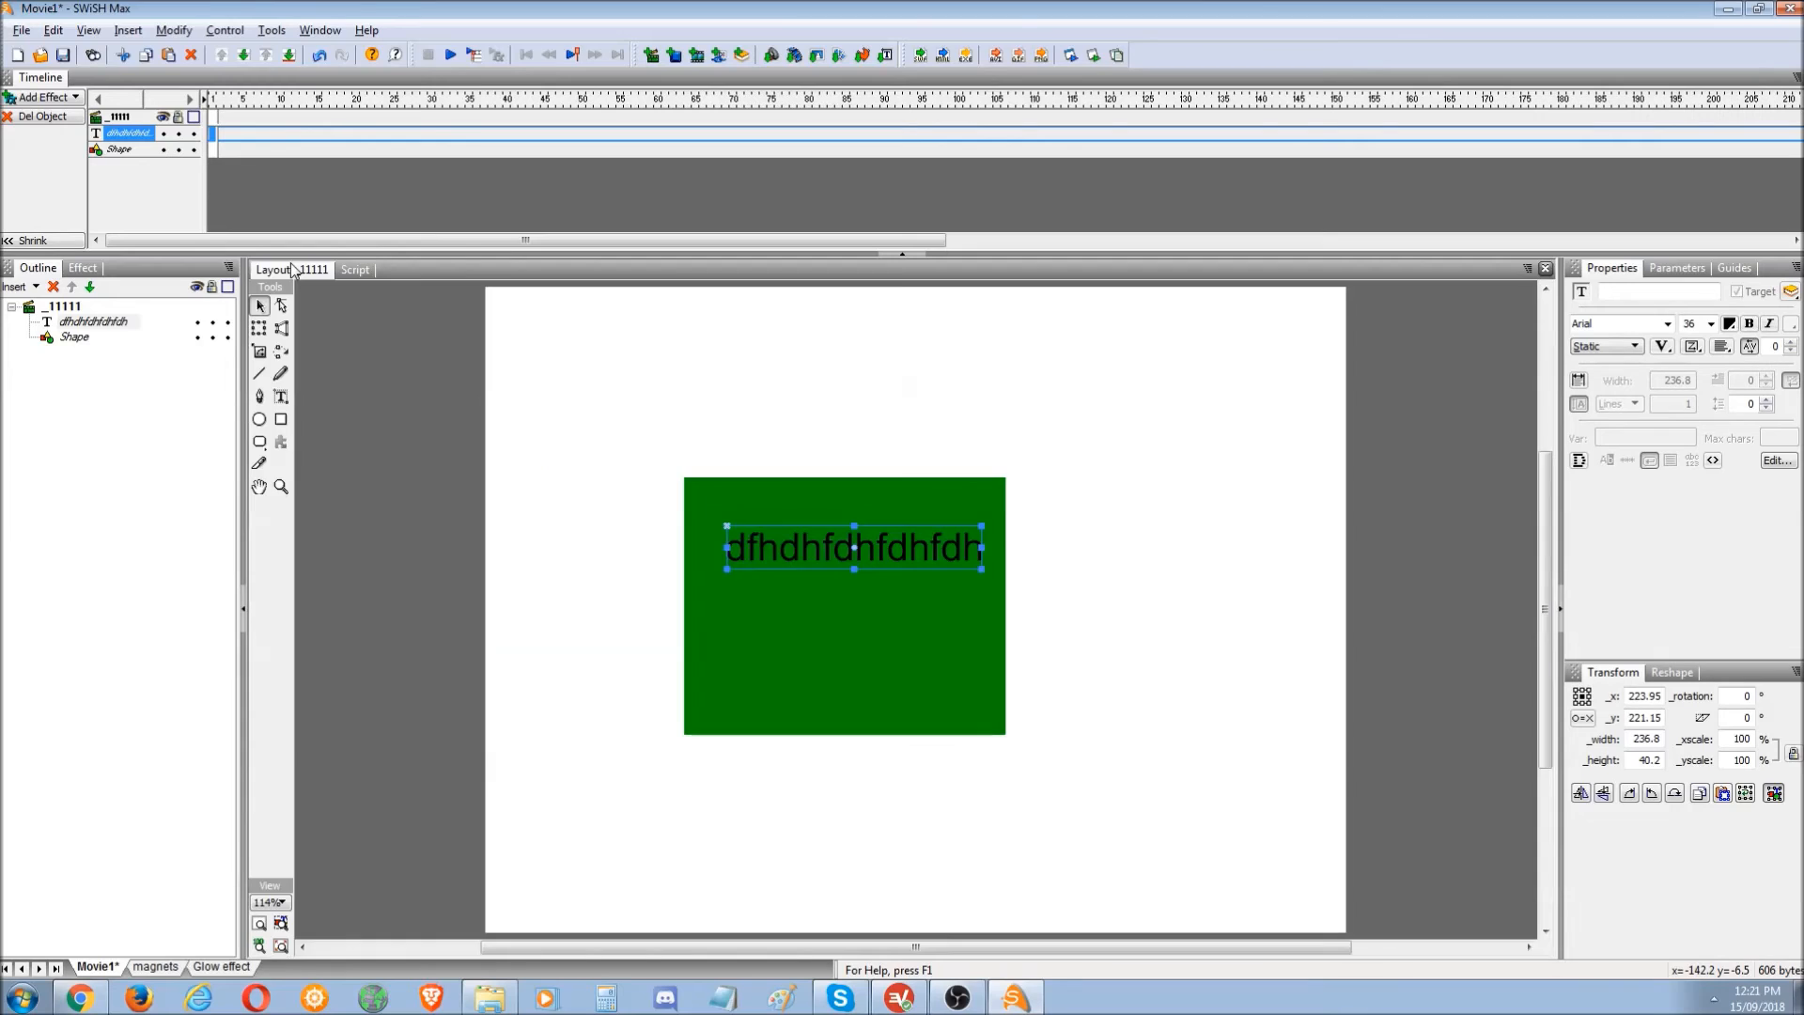
{"action": "left_click", "coordinate": [355, 271]}
{"action": "left_click", "coordinate": [287, 270]}
{"action": "left_click", "coordinate": [75, 336]}
{"action": "left_click", "coordinate": [93, 322]}
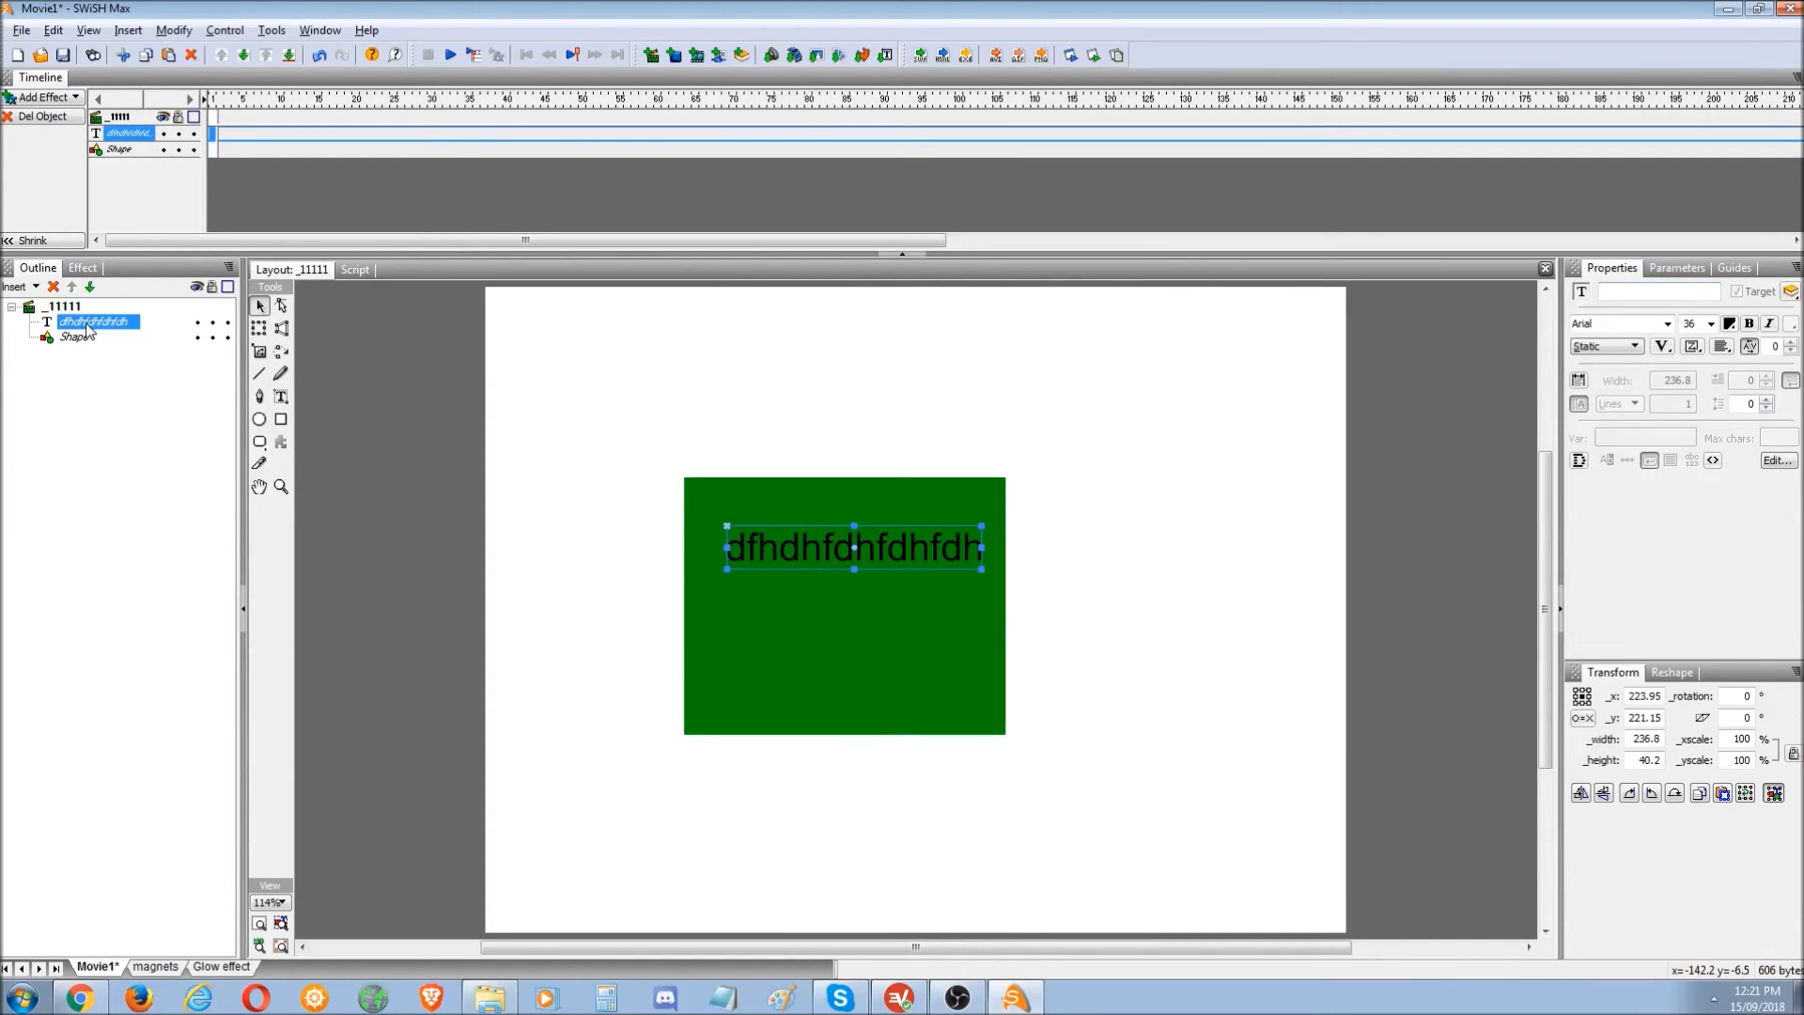
{"action": "left_click", "coordinate": [366, 388]}
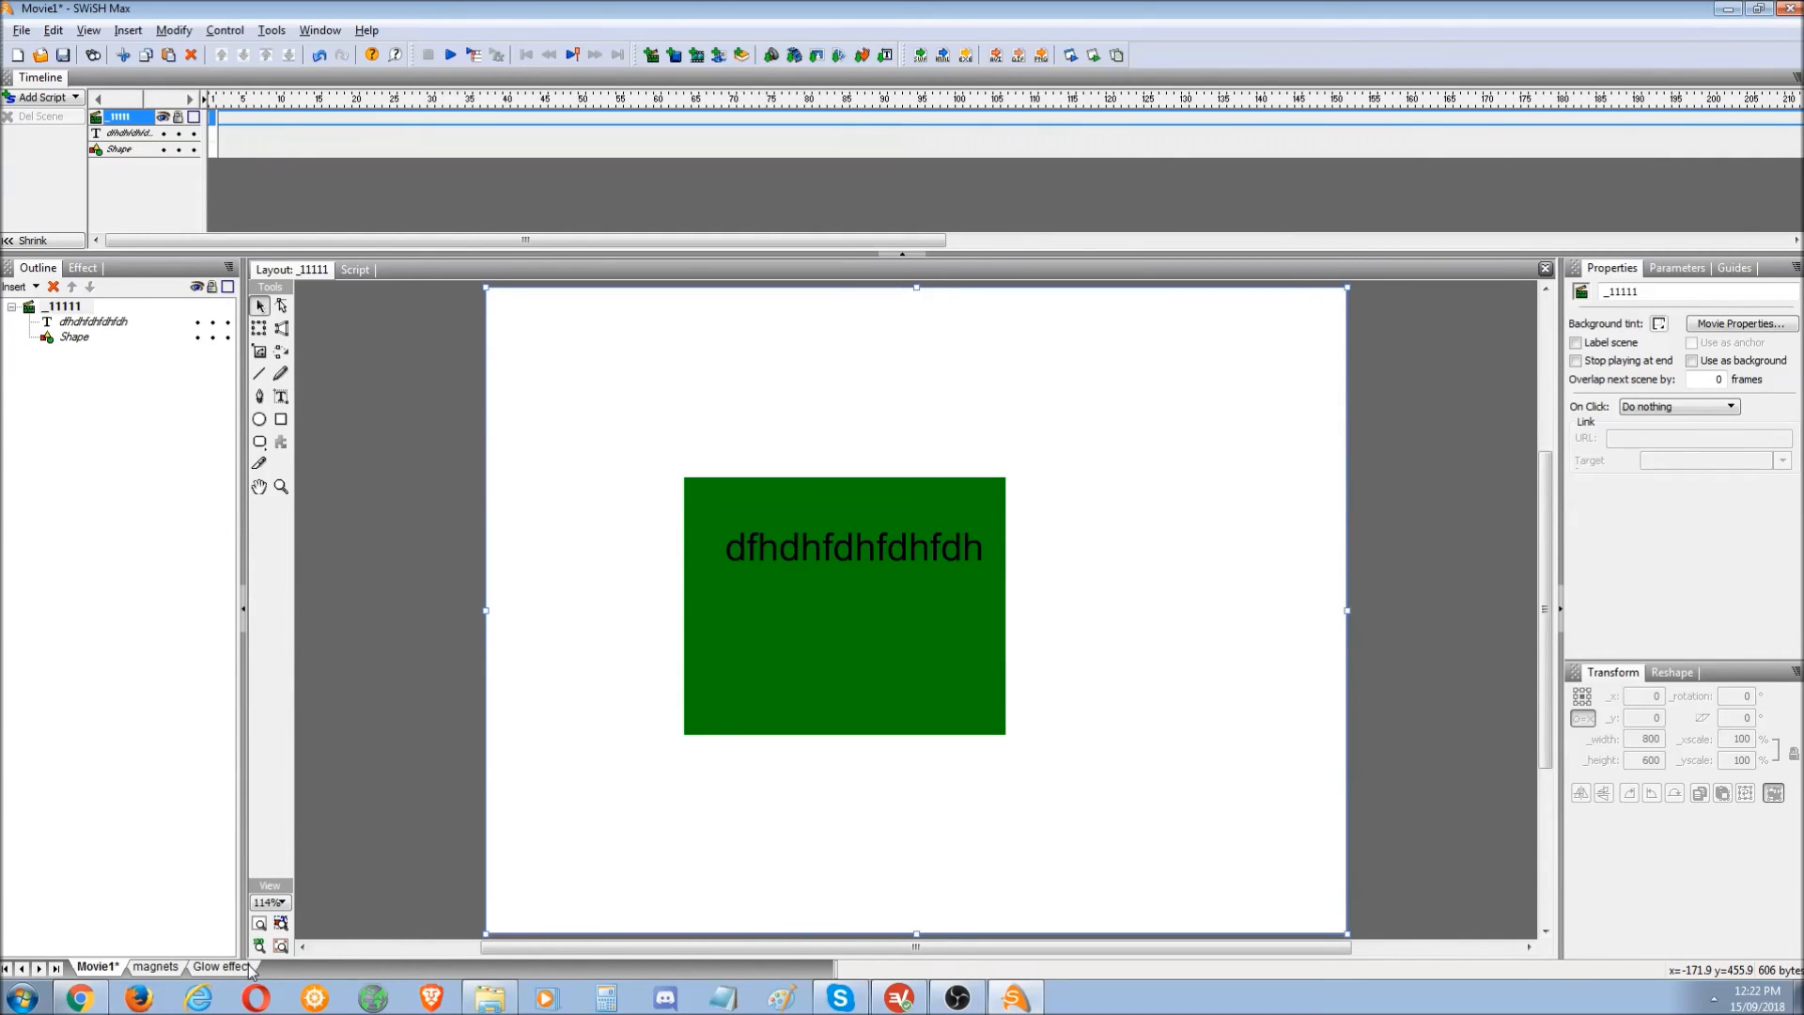
{"action": "left_click", "coordinate": [960, 1000]}
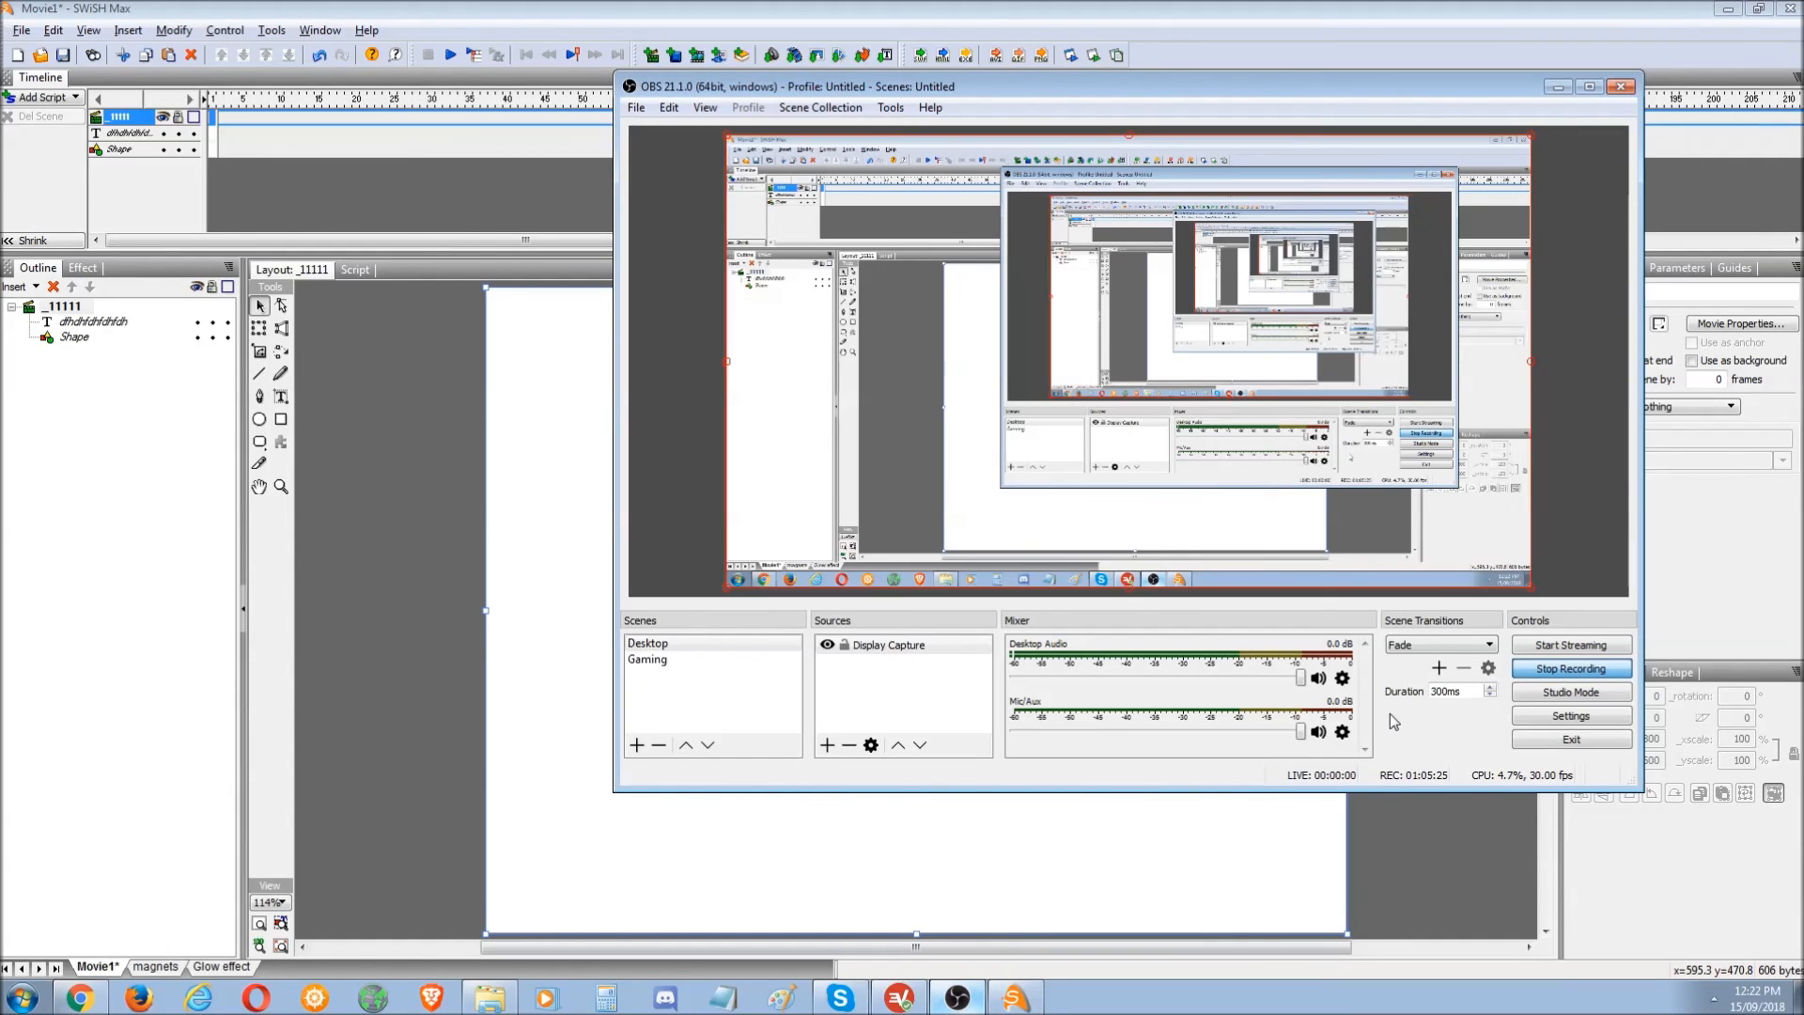